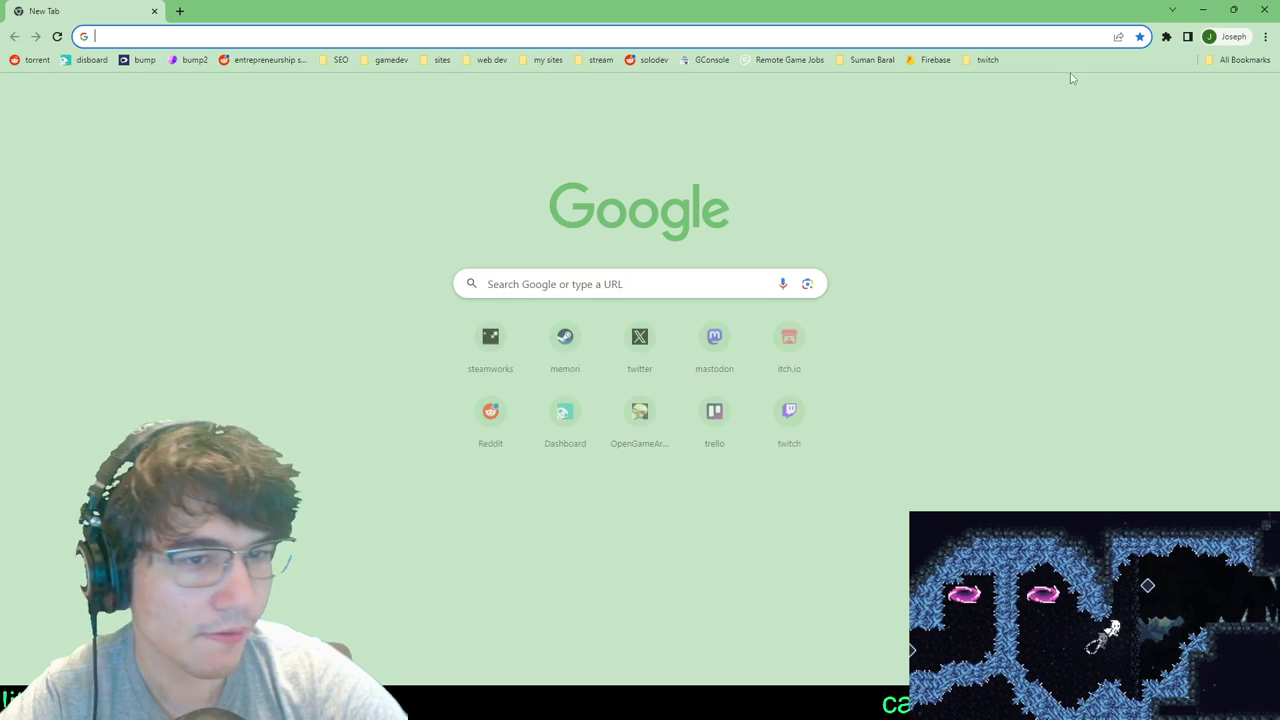
Step: Switch to the Twitch browser window and open the channel's Video Producer page
drag(1075, 10, 1279, 90)
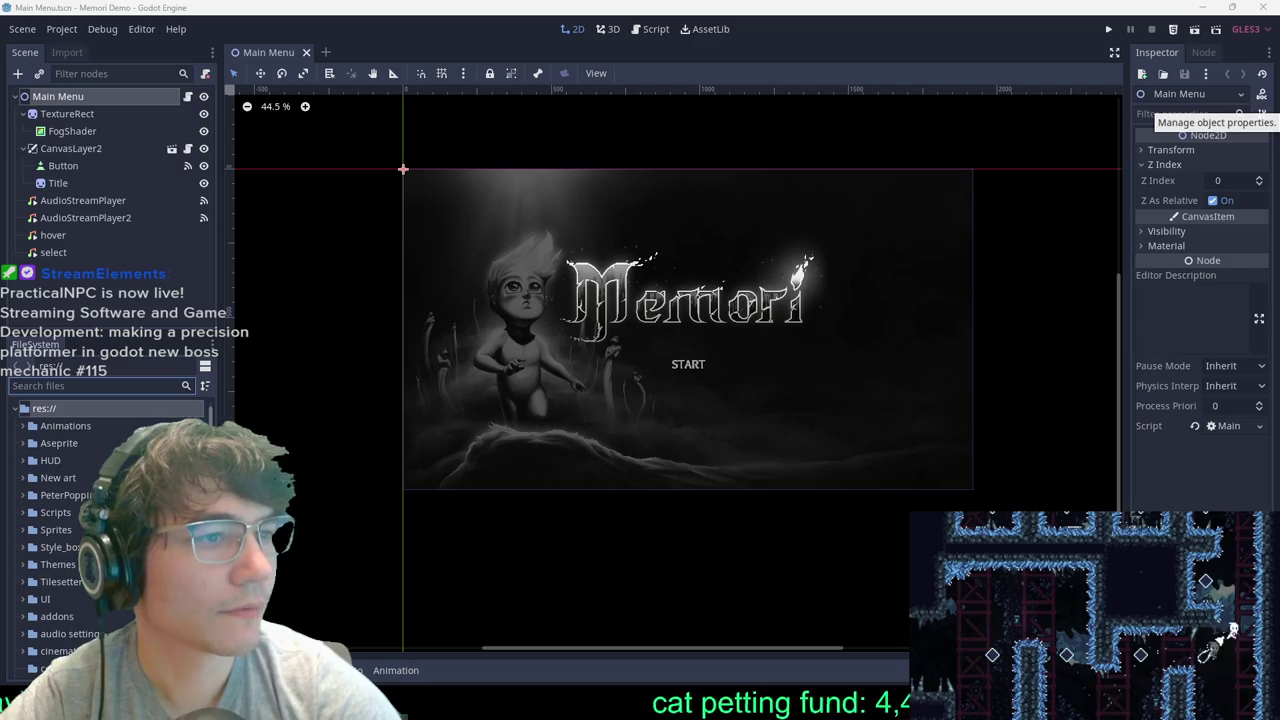
drag(1279, 20, 720, 2)
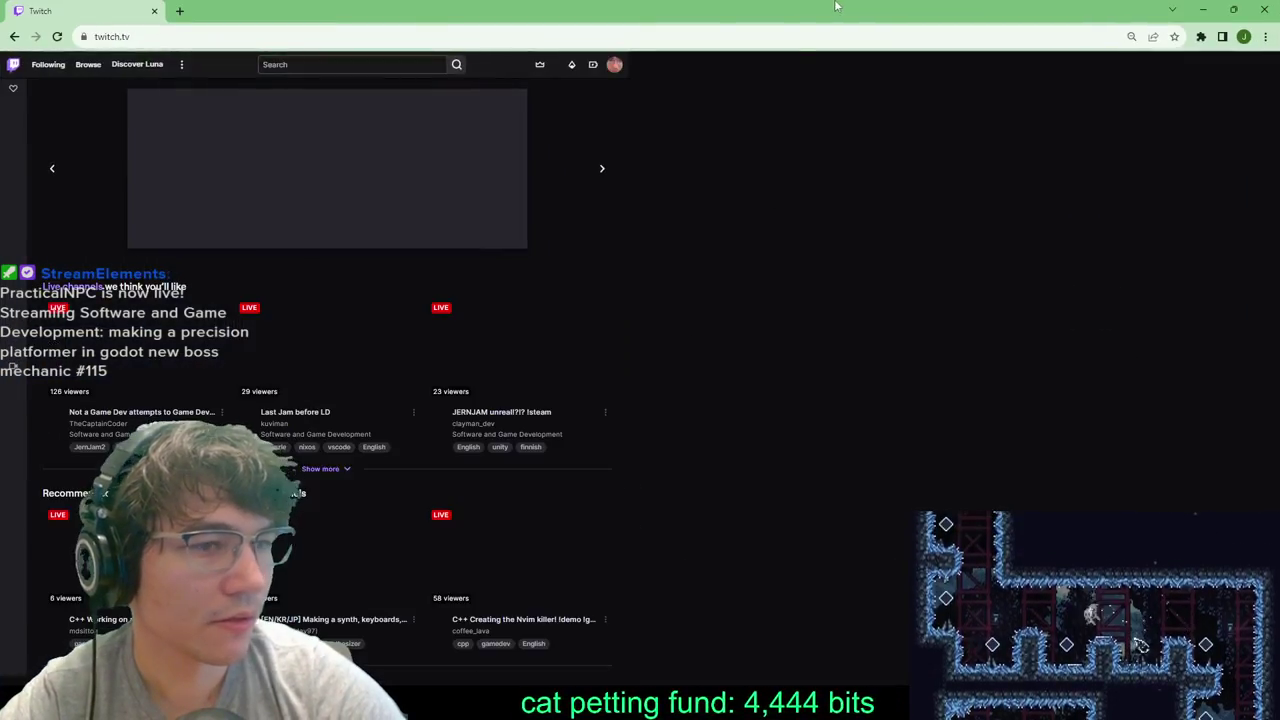
drag(837, 6, 930, 2)
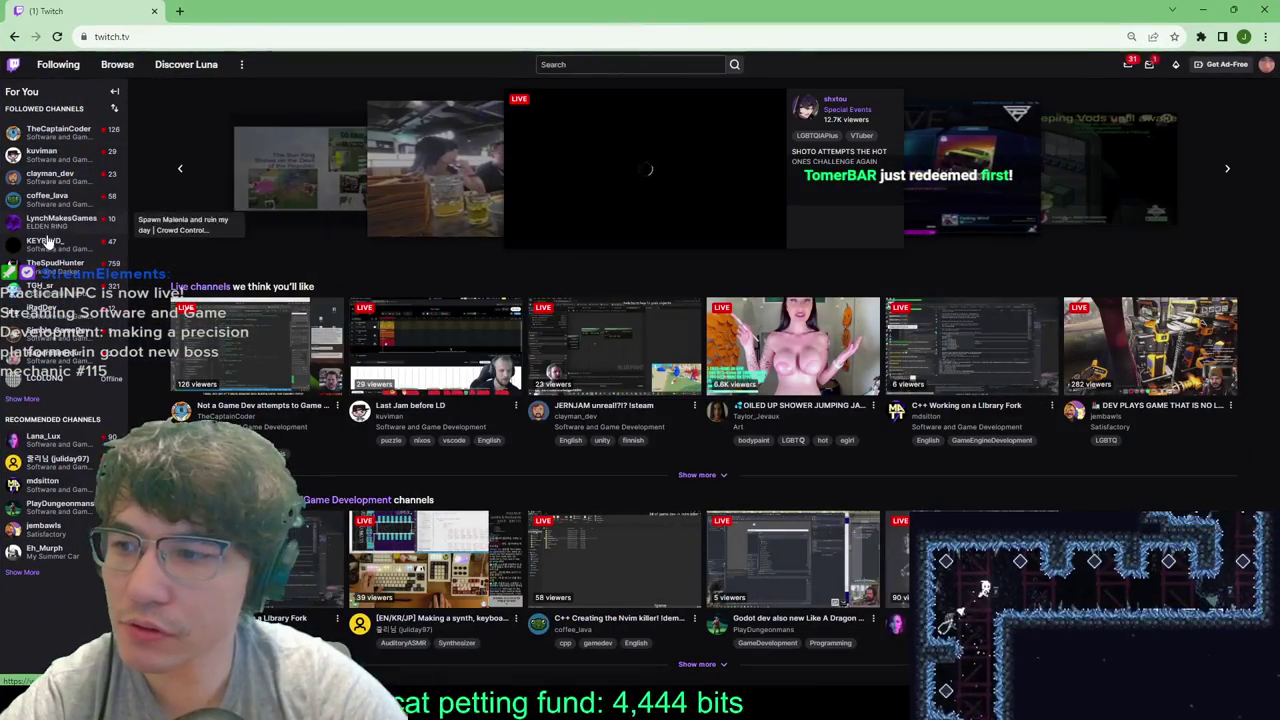
click(22, 398)
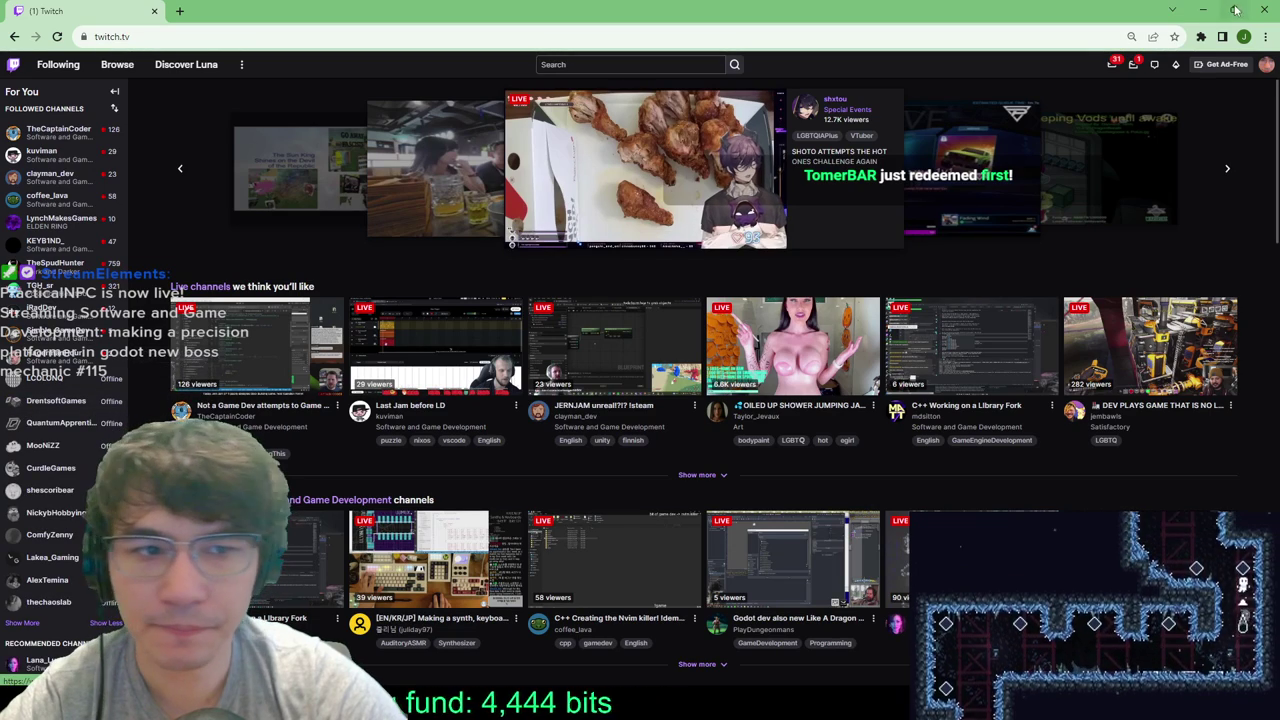
click(1267, 64)
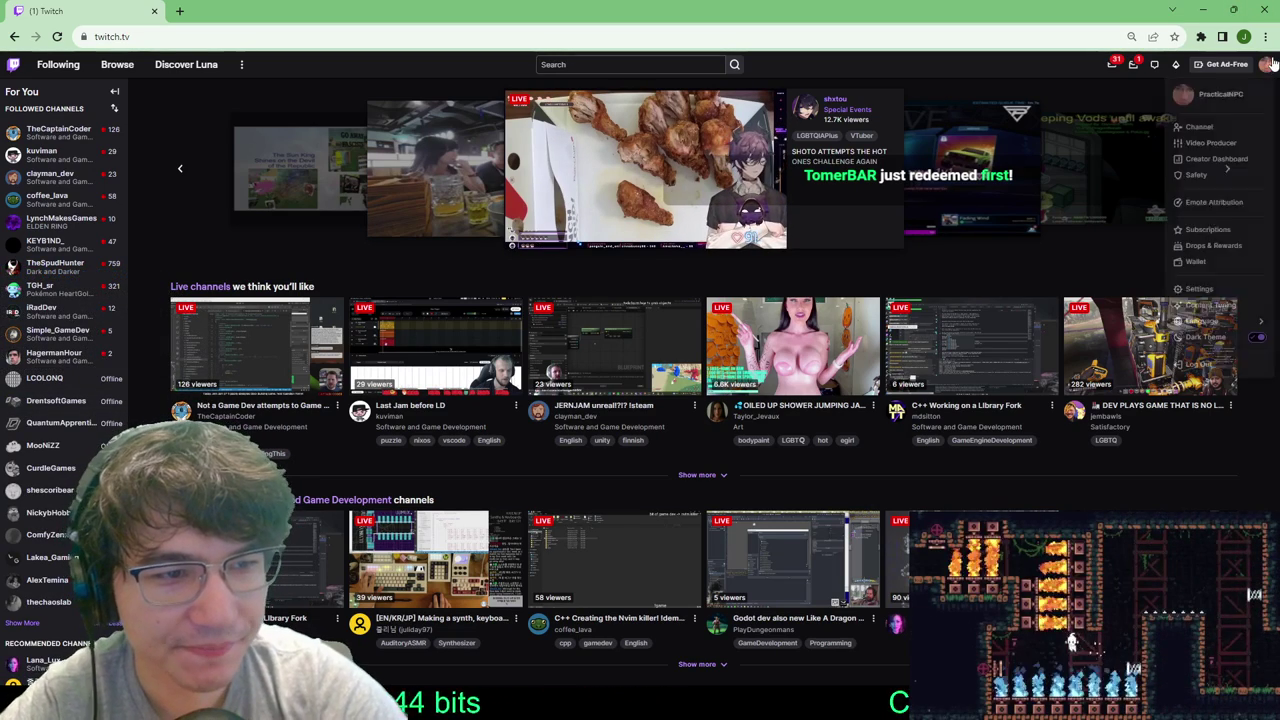
click(1198, 136)
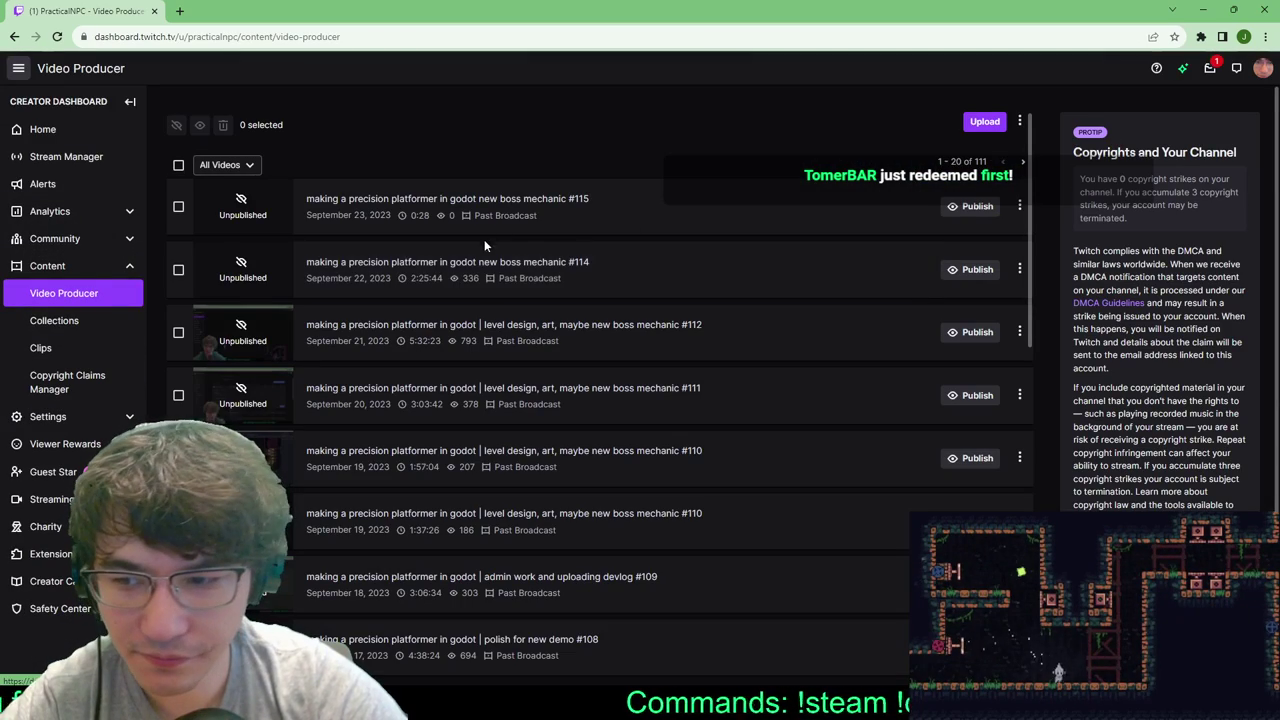
Step: Publish the past broadcast "polish for new demo #108" and export it to YouTube with Public visibility
scroll(933, 430, down, 2)
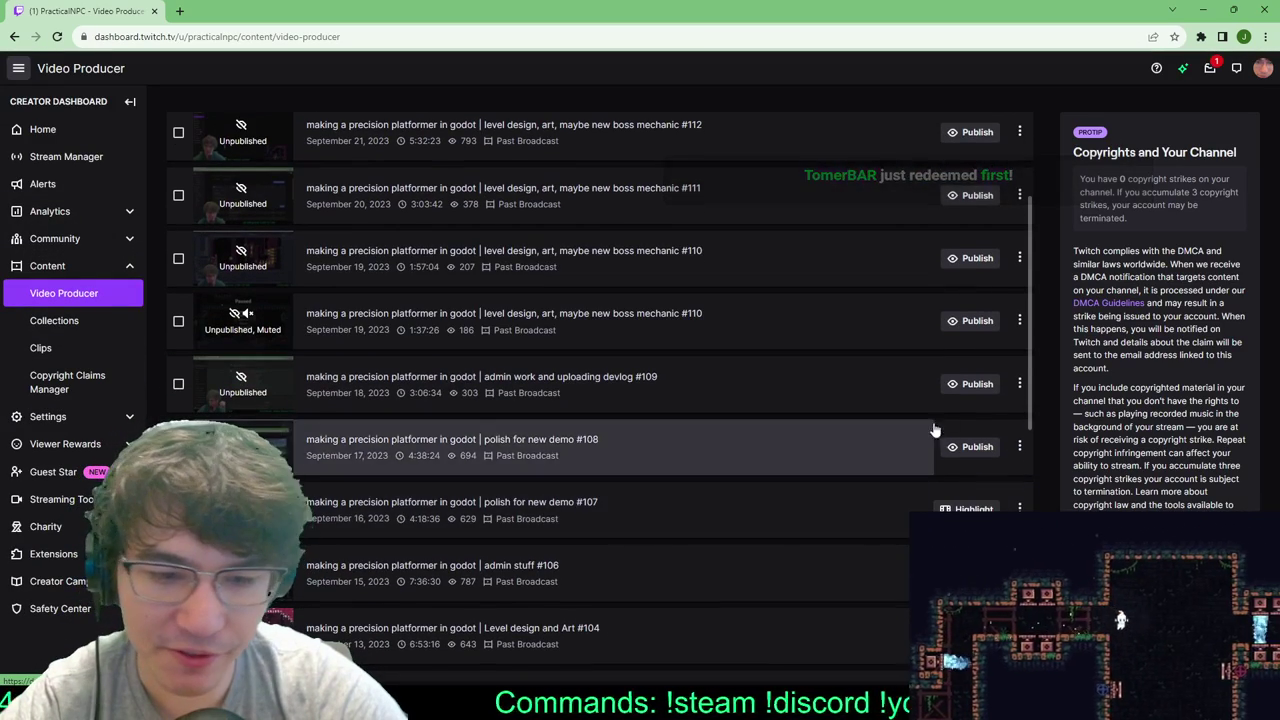
click(958, 450)
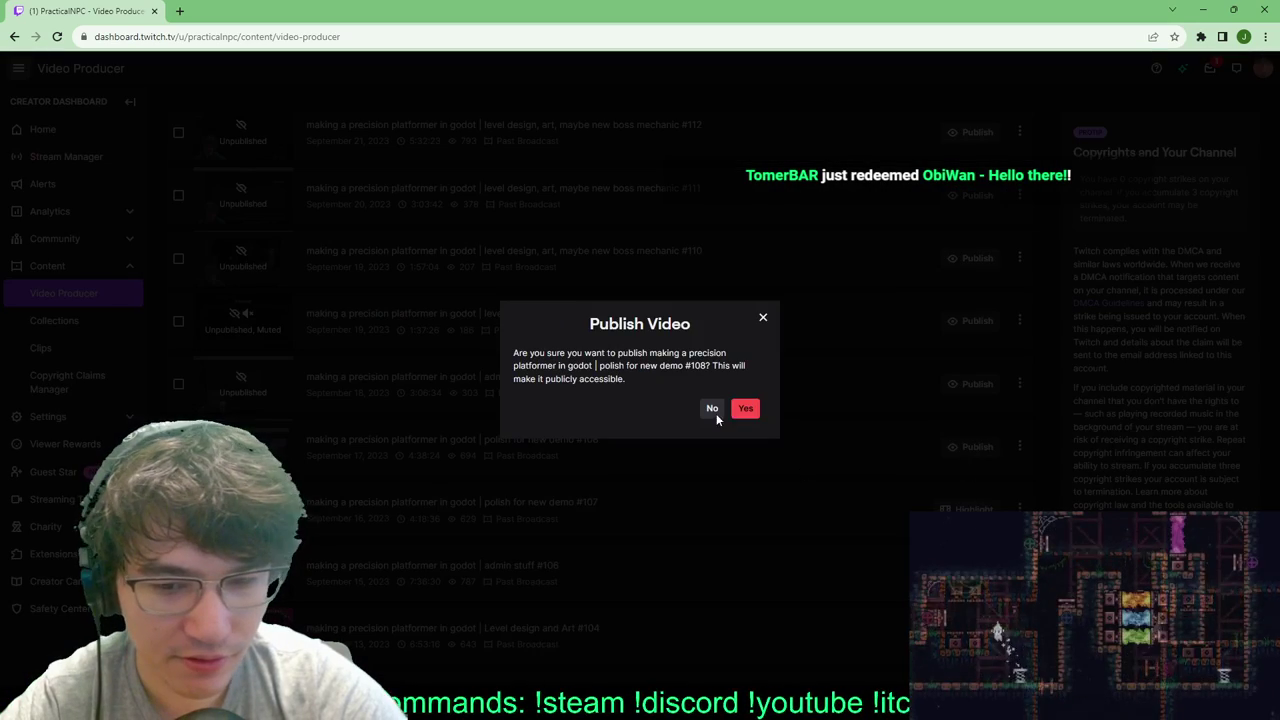
click(745, 408)
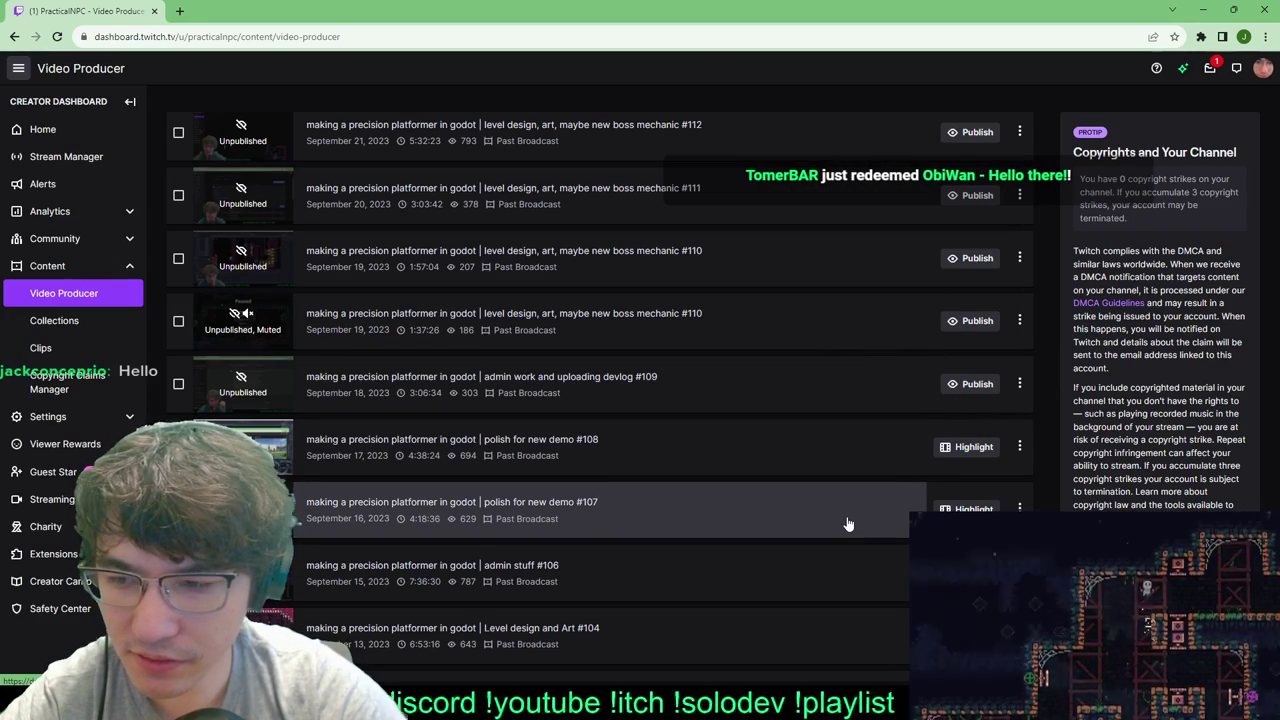
click(1020, 449)
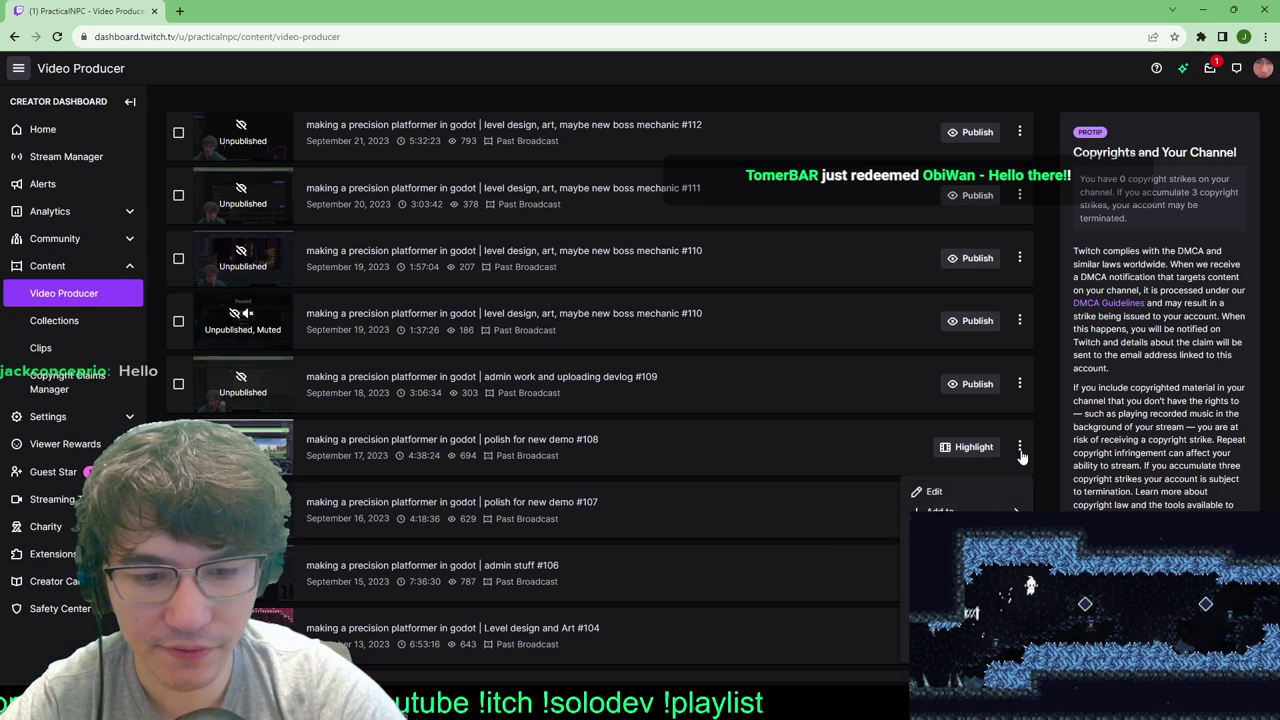
click(945, 582)
click(553, 428)
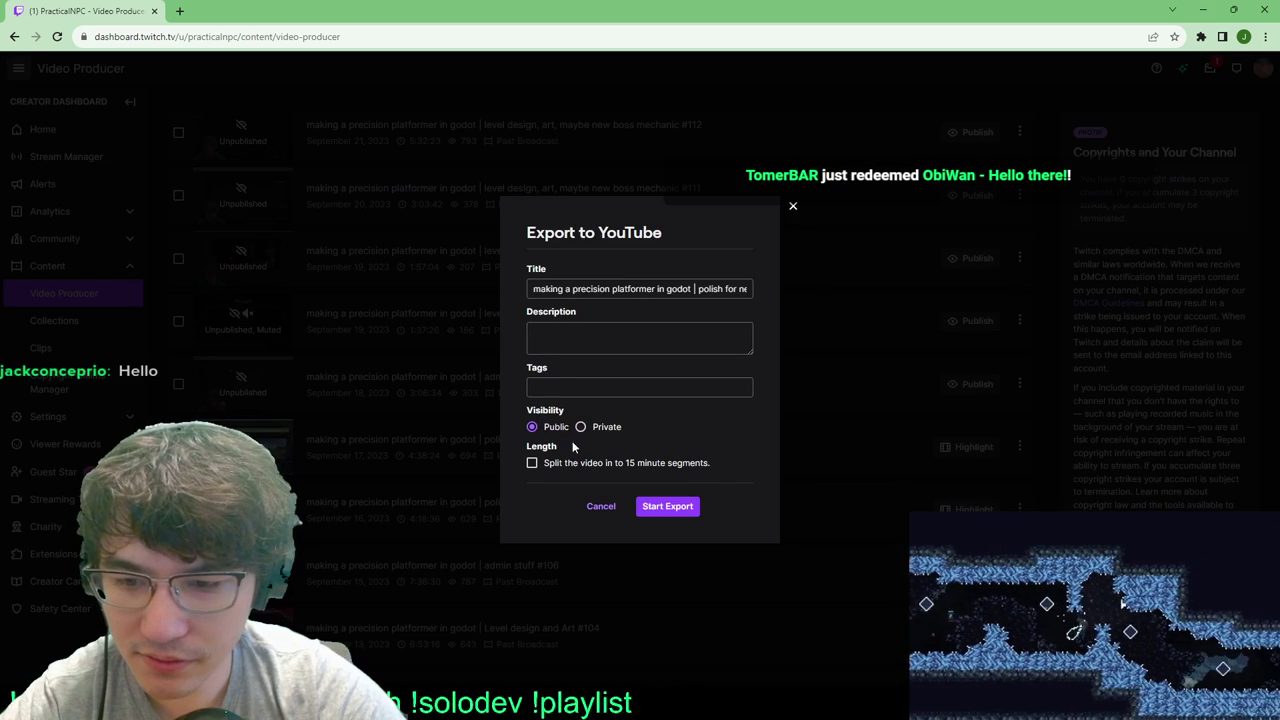
click(676, 508)
Step: Publish the past broadcast "admin work and uploading devlog #109" and export it to YouTube with Public visibility
click(968, 386)
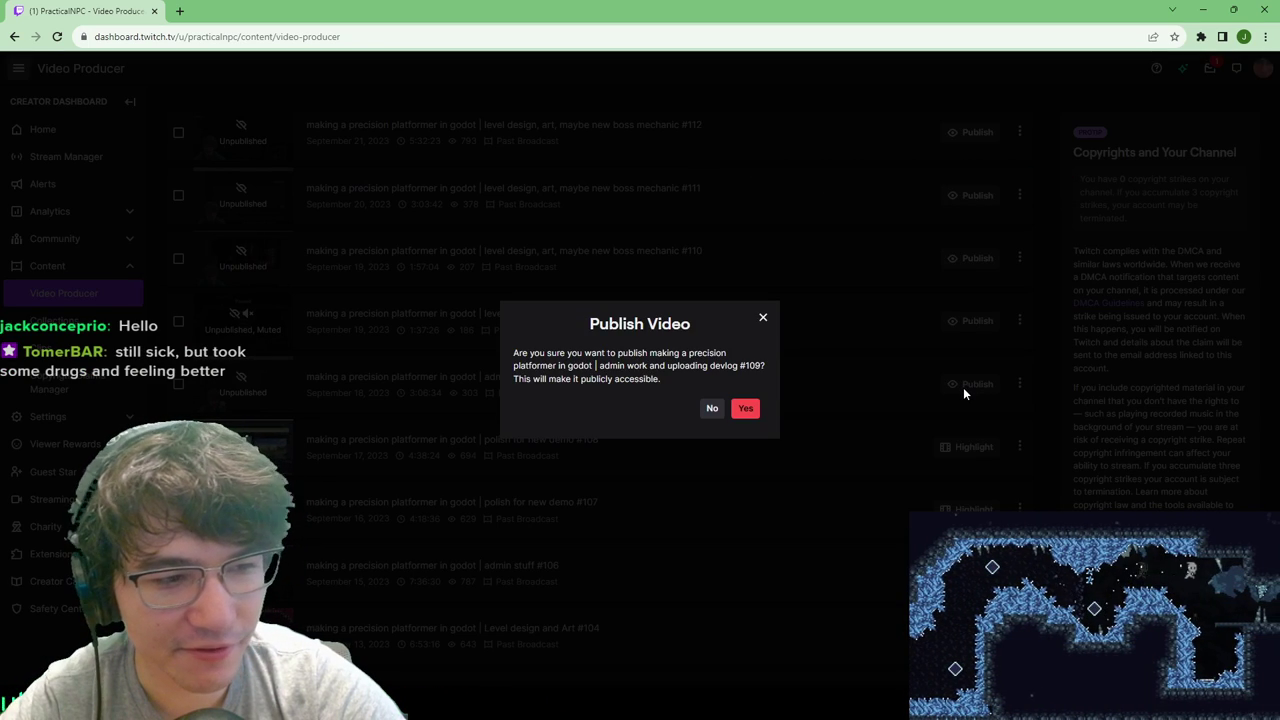
click(746, 408)
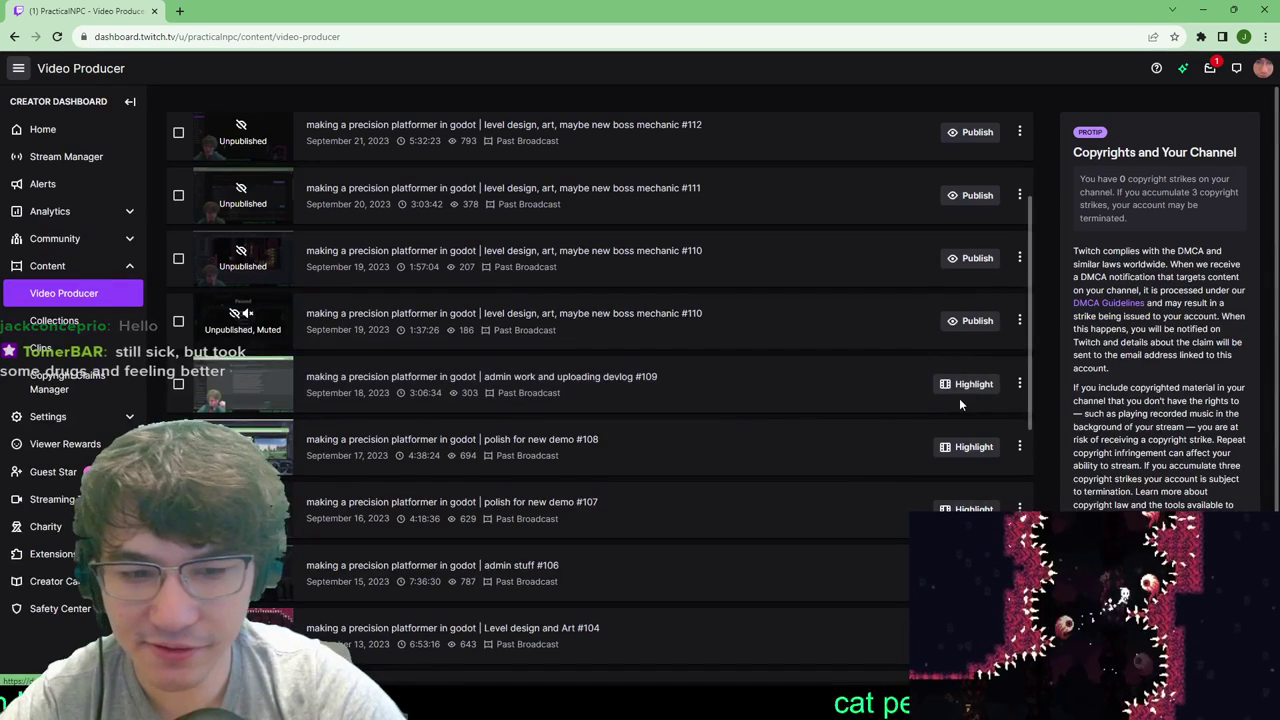
click(1018, 385)
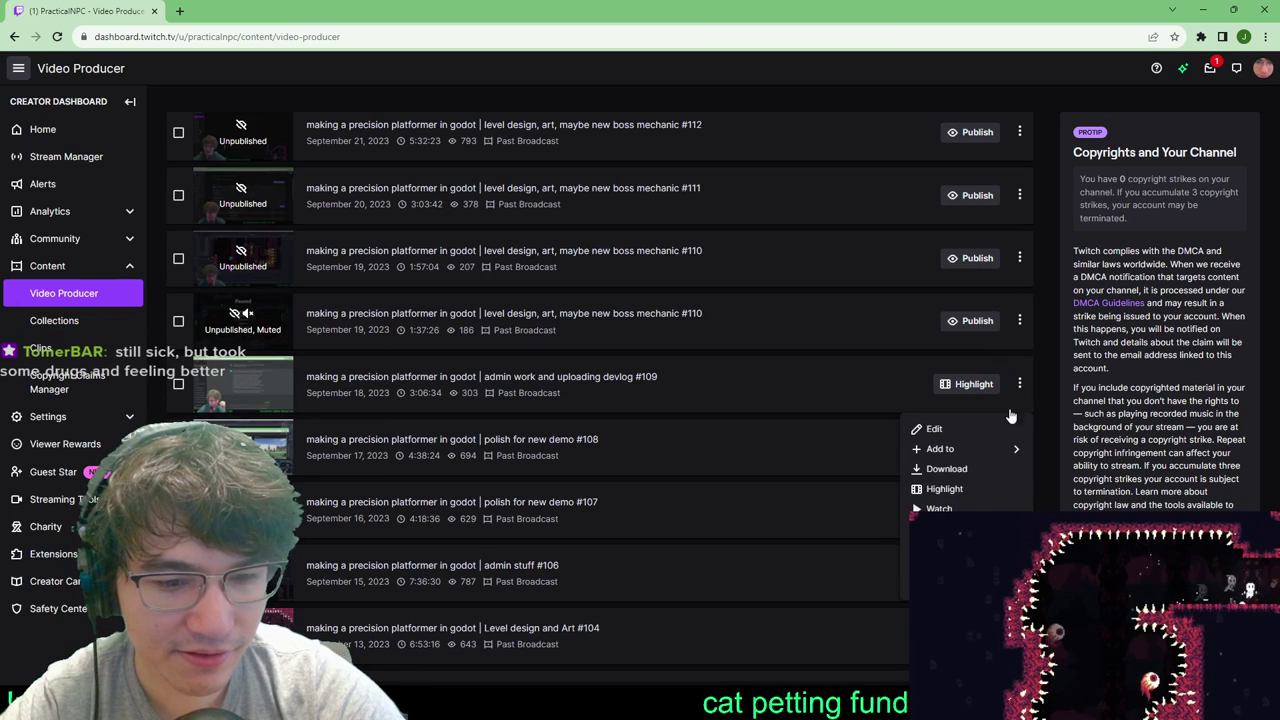
click(940, 528)
click(557, 428)
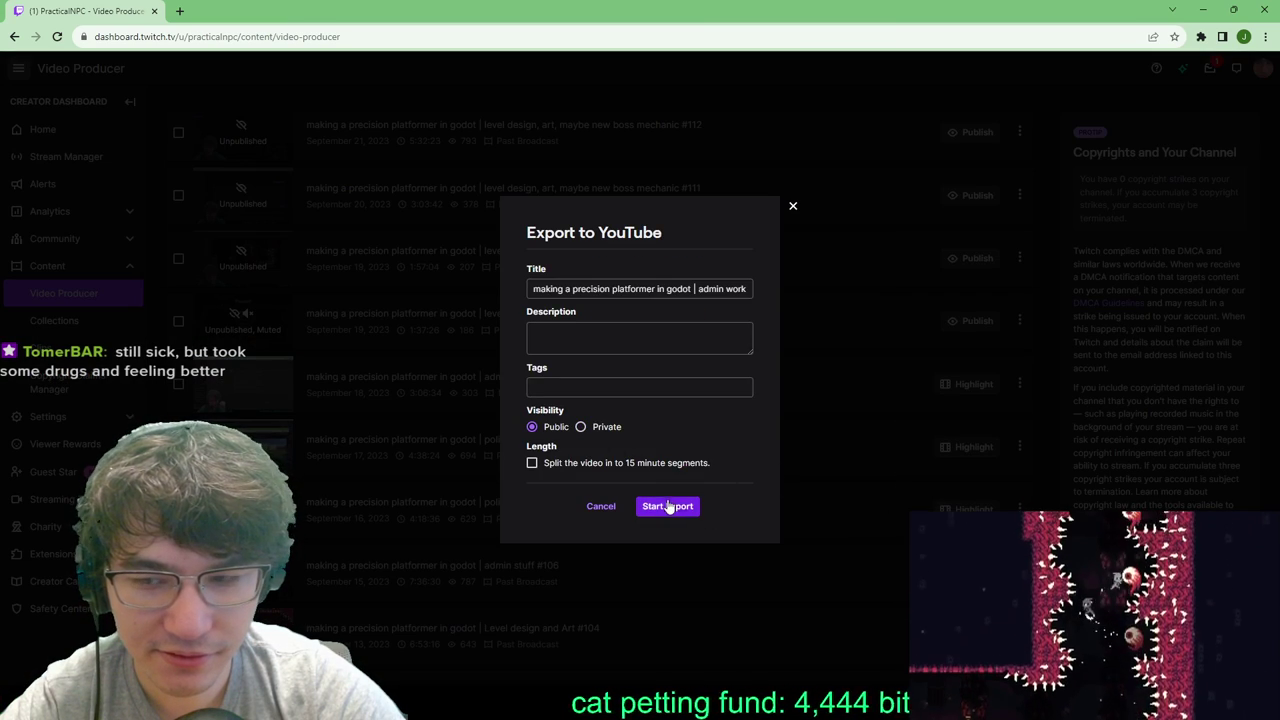
click(688, 506)
Step: Publish the 1:37:26 past broadcast #110, the one with muted audio, and export it to YouTube with Public visibility
click(977, 321)
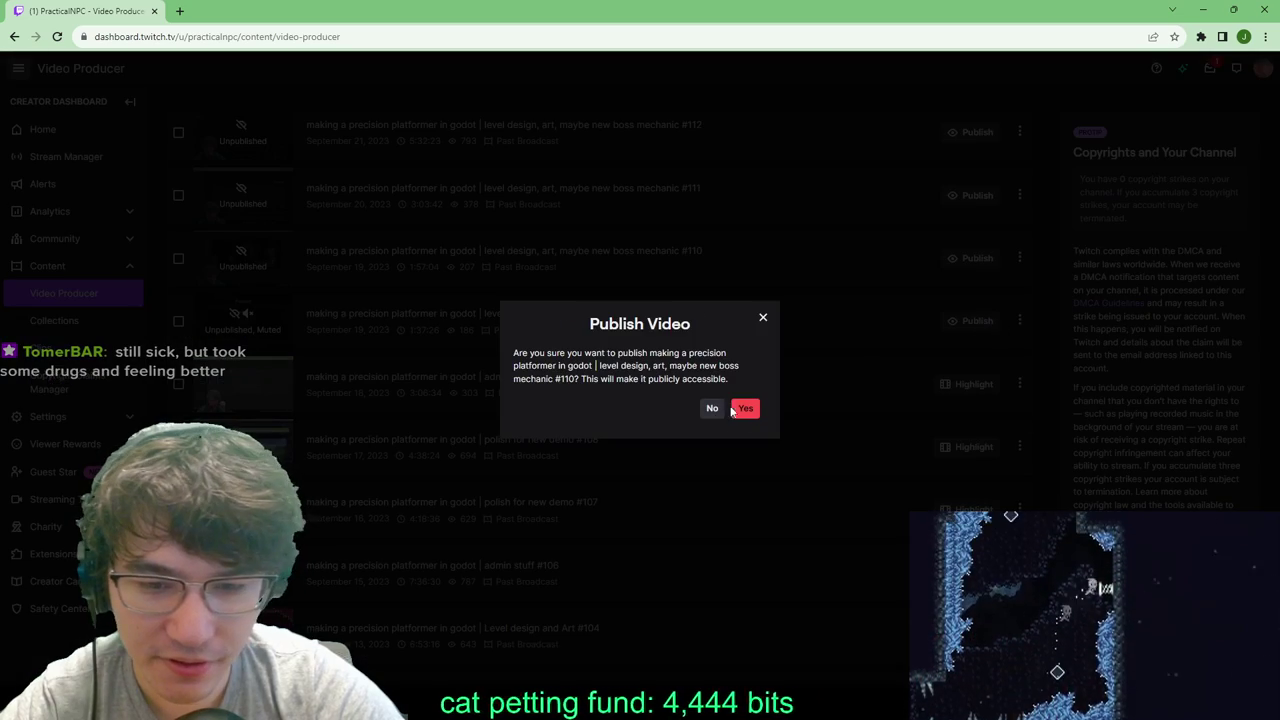
click(746, 408)
click(1019, 320)
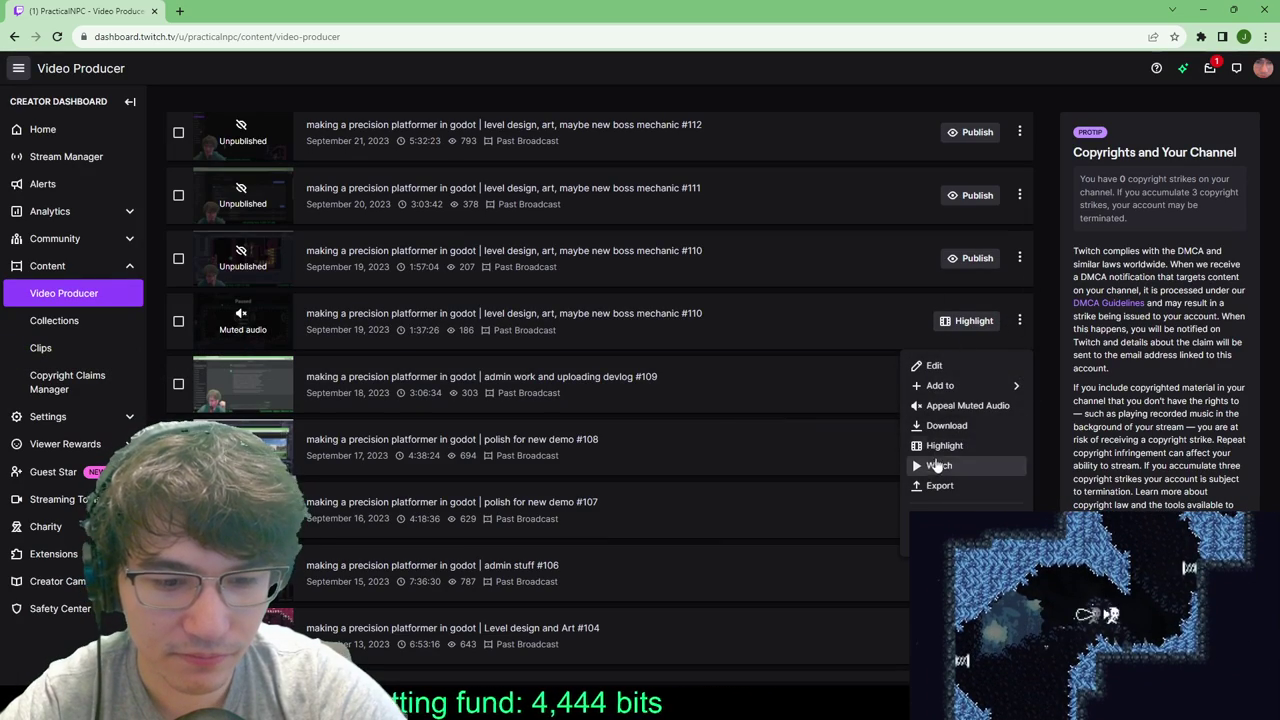
click(940, 486)
click(532, 427)
click(670, 507)
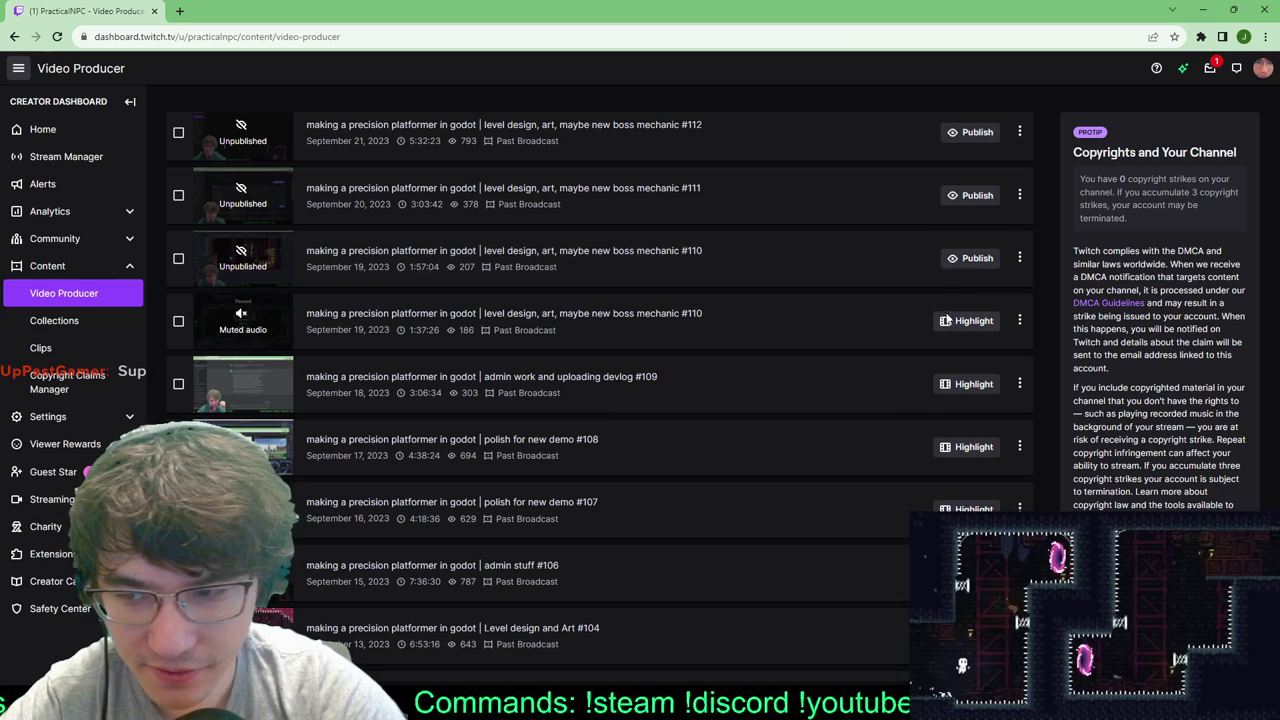
Step: Publish the 1:57:04 past broadcast #110 from September 19 and export it to YouTube
click(962, 264)
click(746, 408)
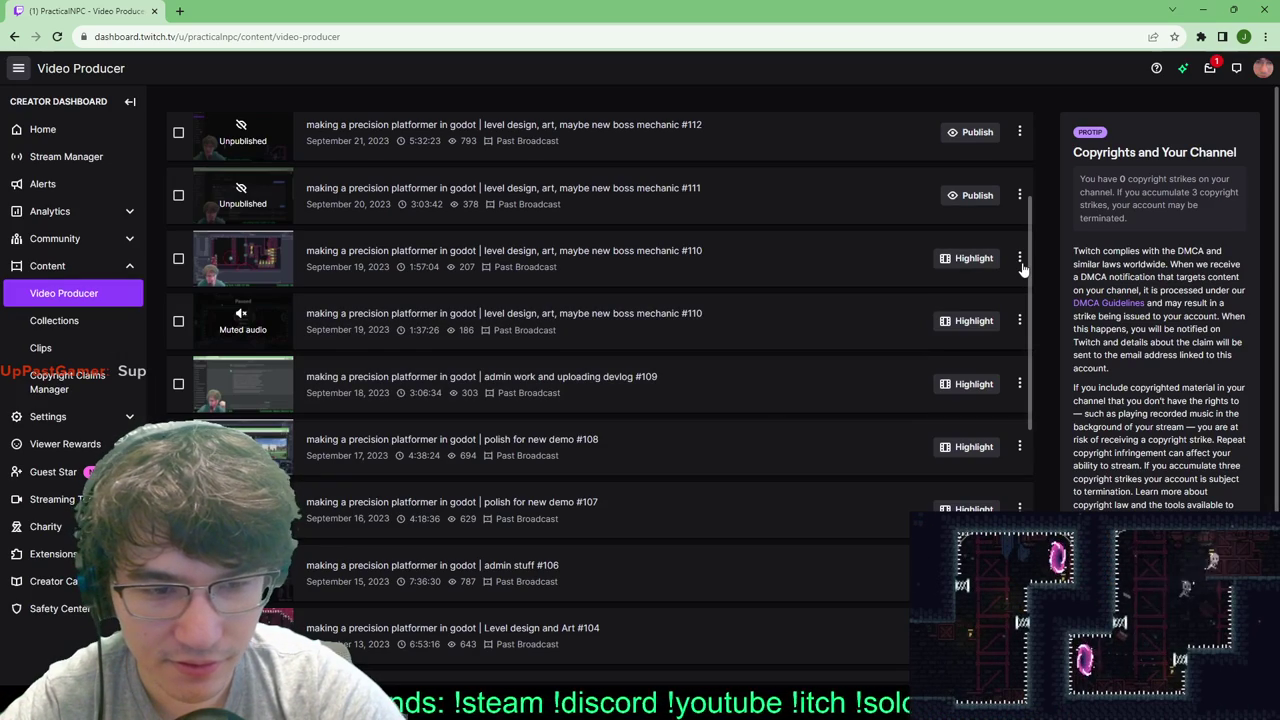
click(1019, 258)
click(945, 402)
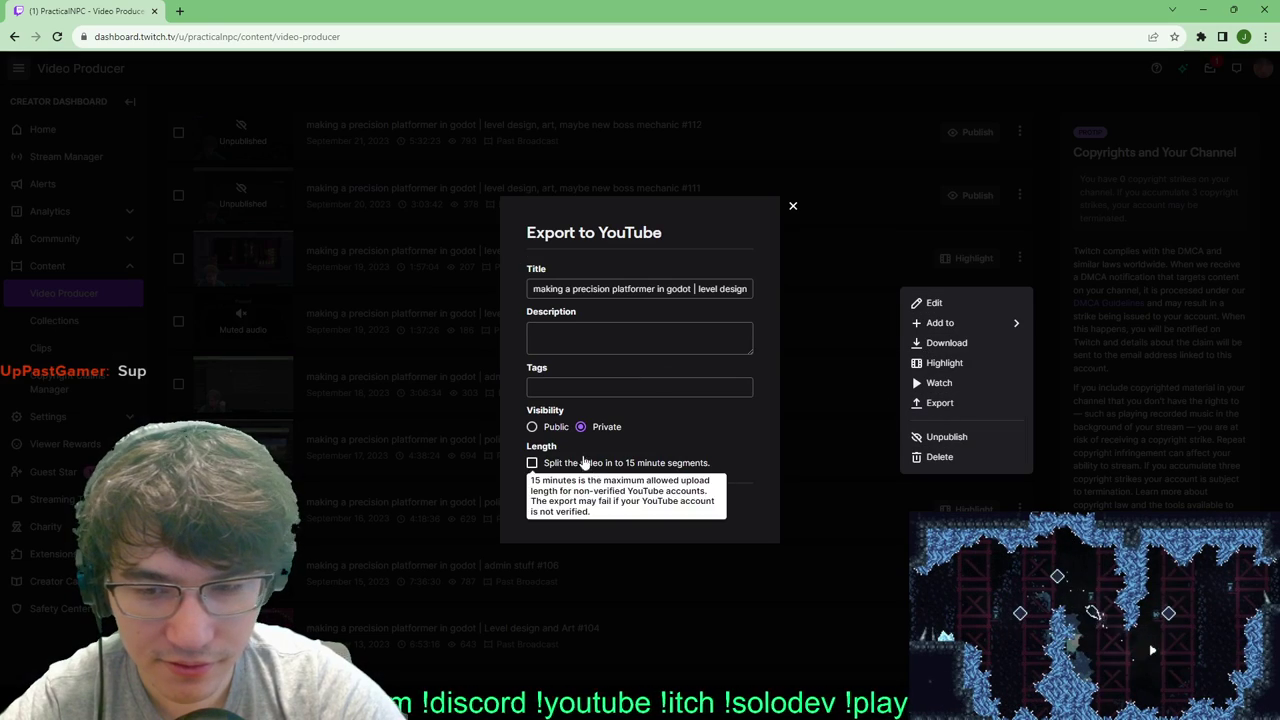
click(668, 506)
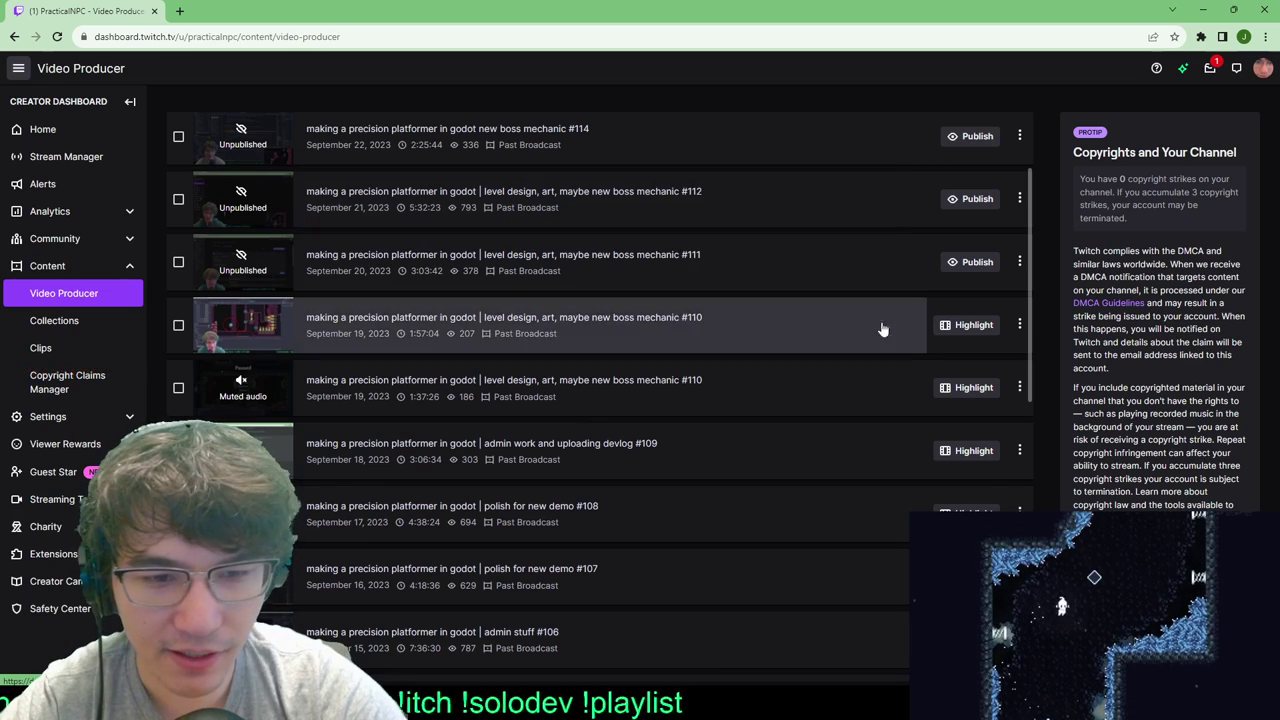
Step: Publish past broadcast #111 from September 20 and export it to YouTube with Public visibility
click(990, 263)
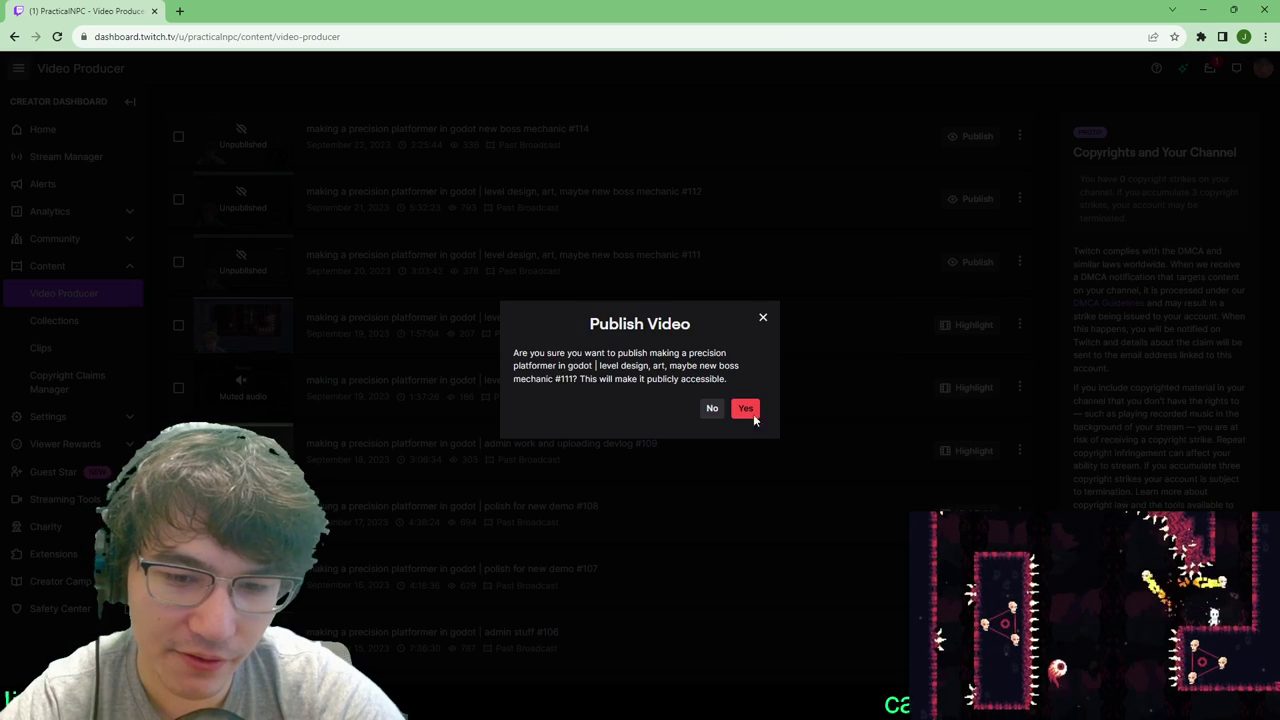
click(746, 409)
click(1019, 261)
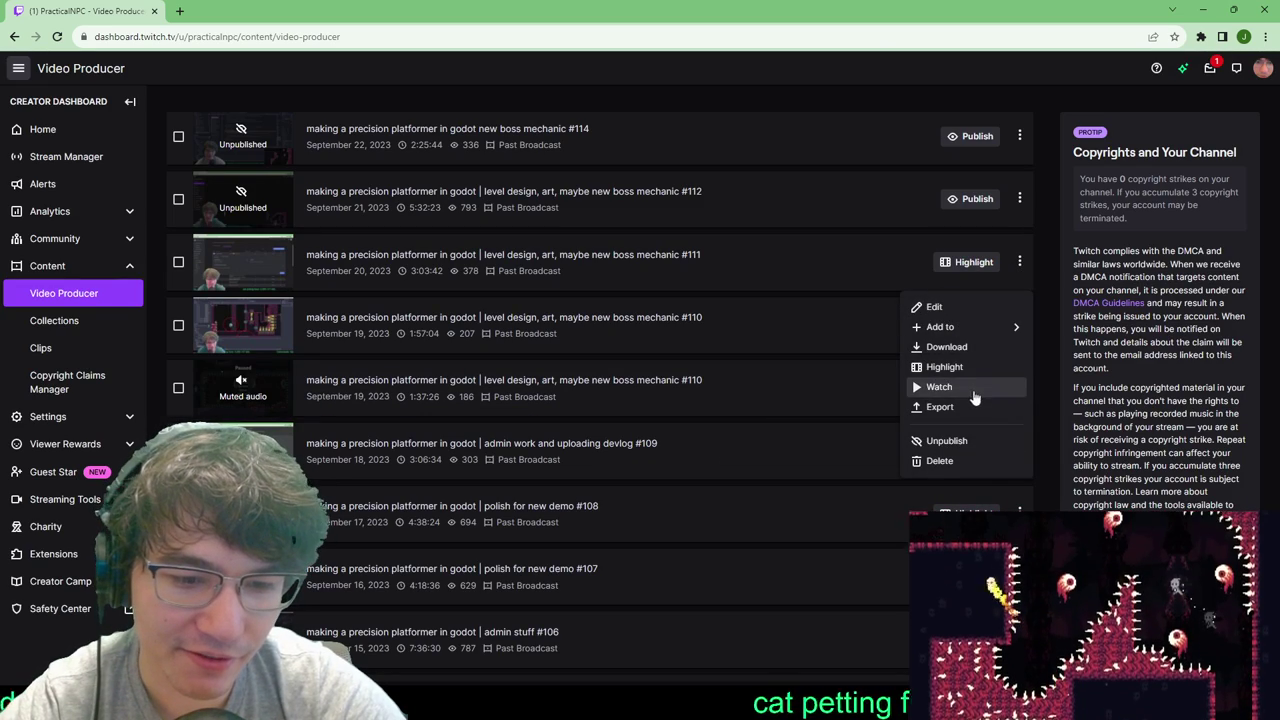
click(978, 407)
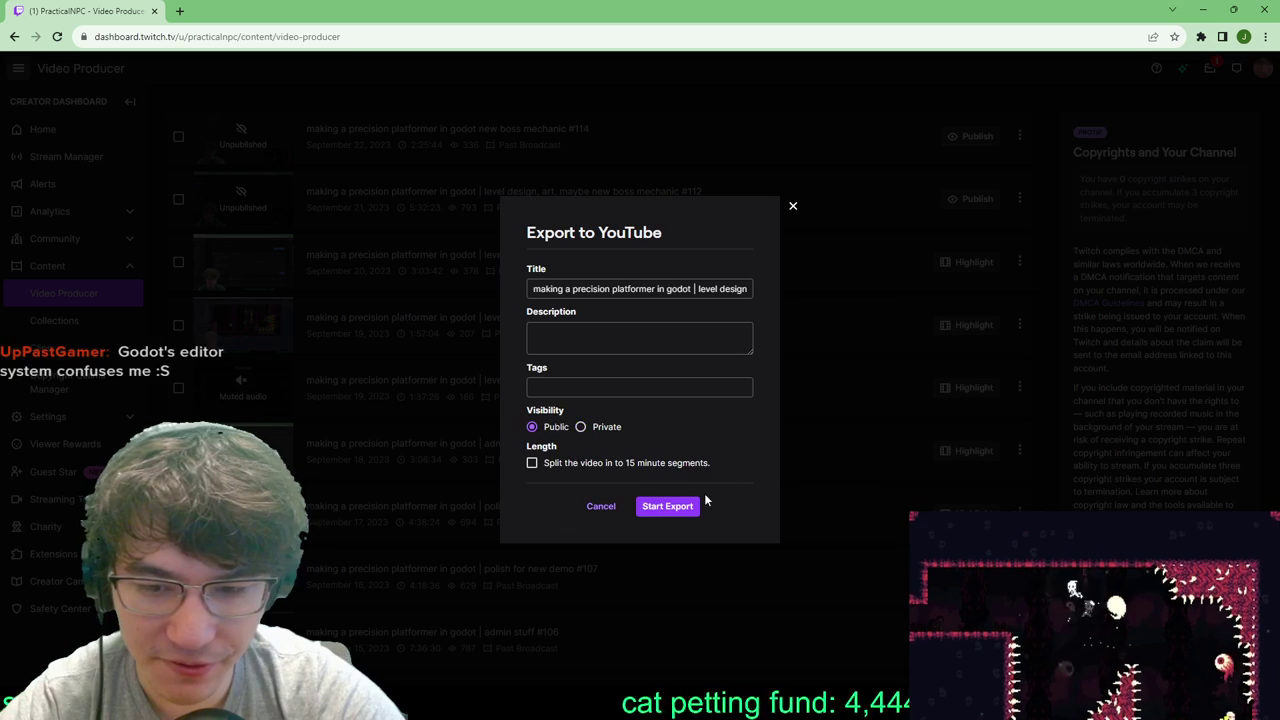
click(666, 507)
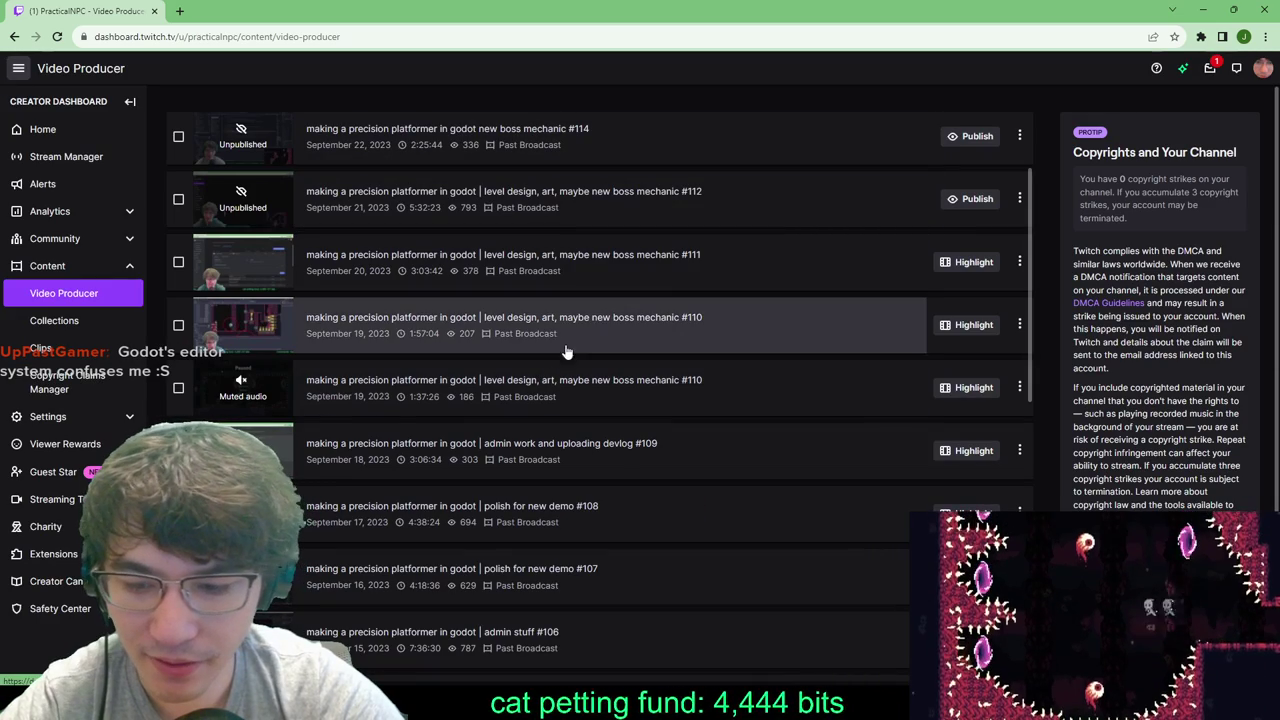
Step: Publish past broadcast #112 from September 21 and export it to YouTube with Public visibility
click(971, 199)
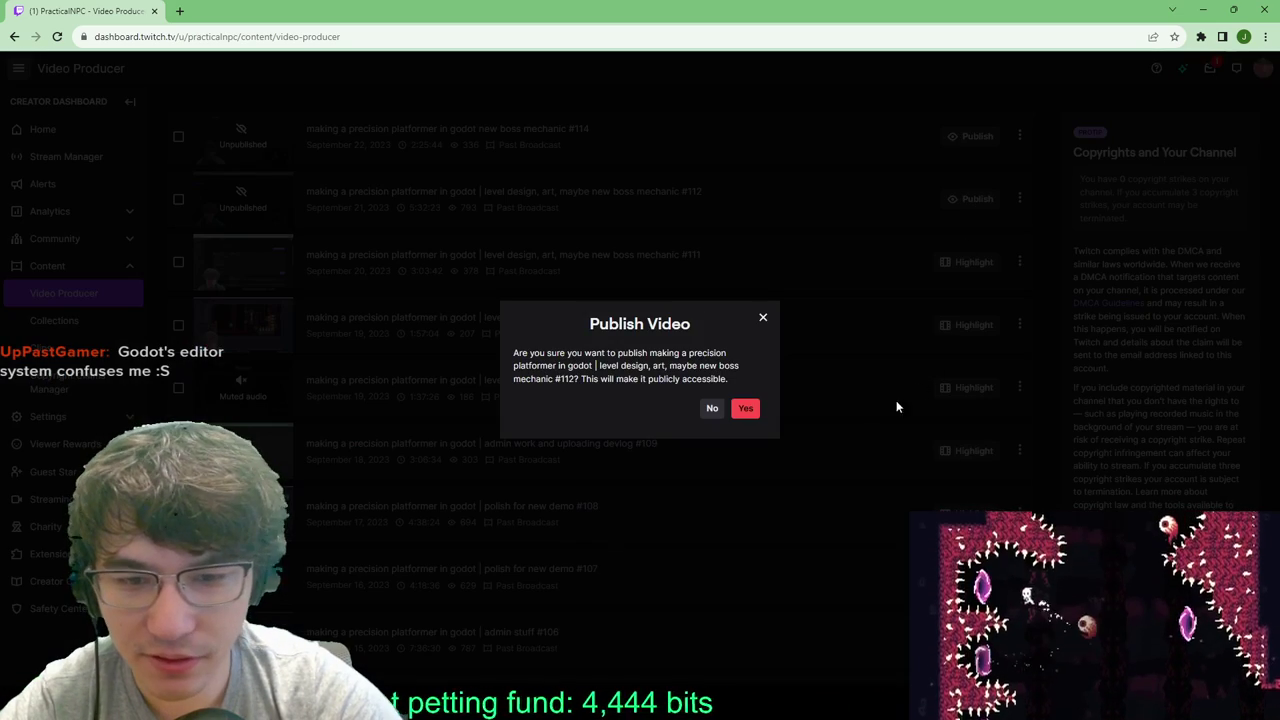
click(745, 408)
click(1019, 199)
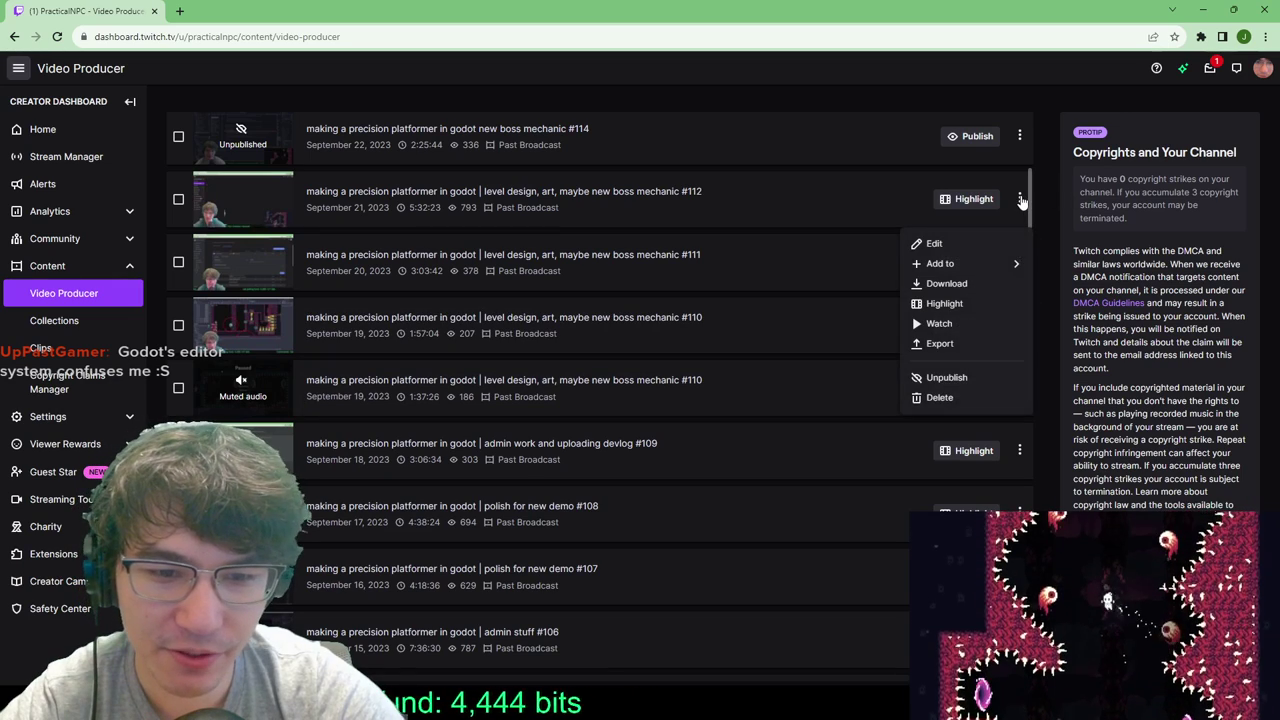
click(980, 344)
click(533, 427)
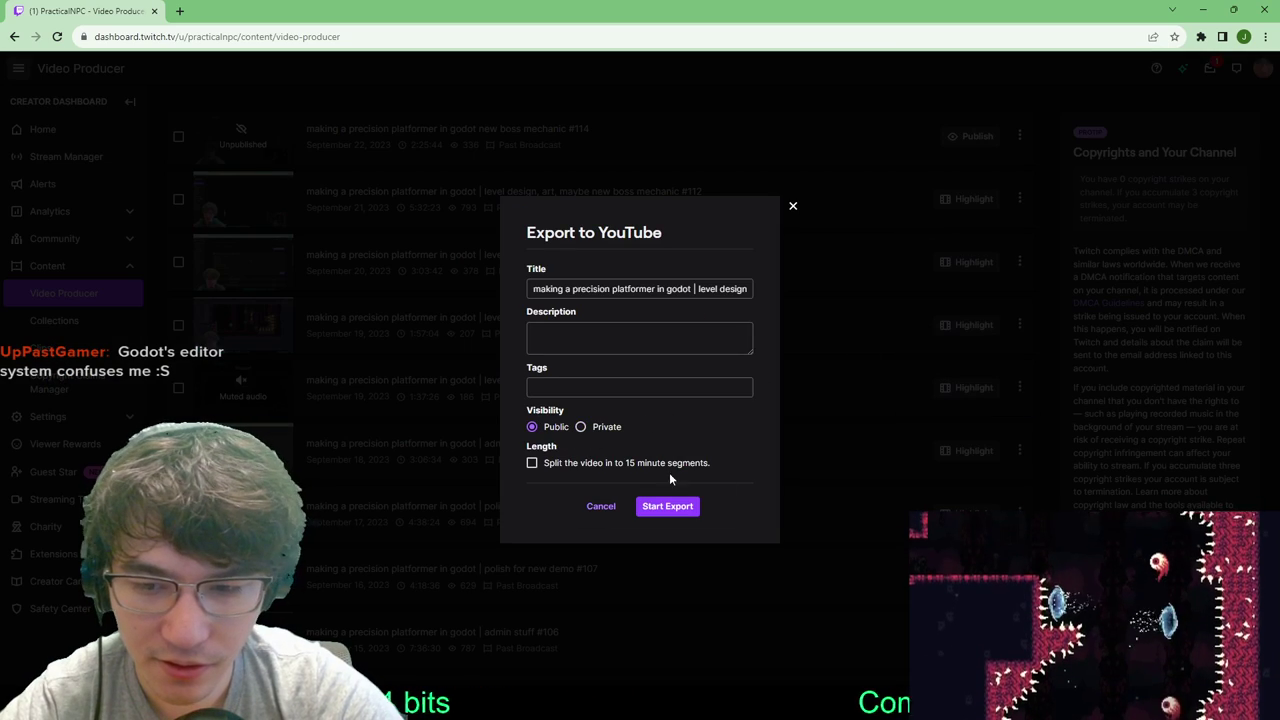
click(667, 506)
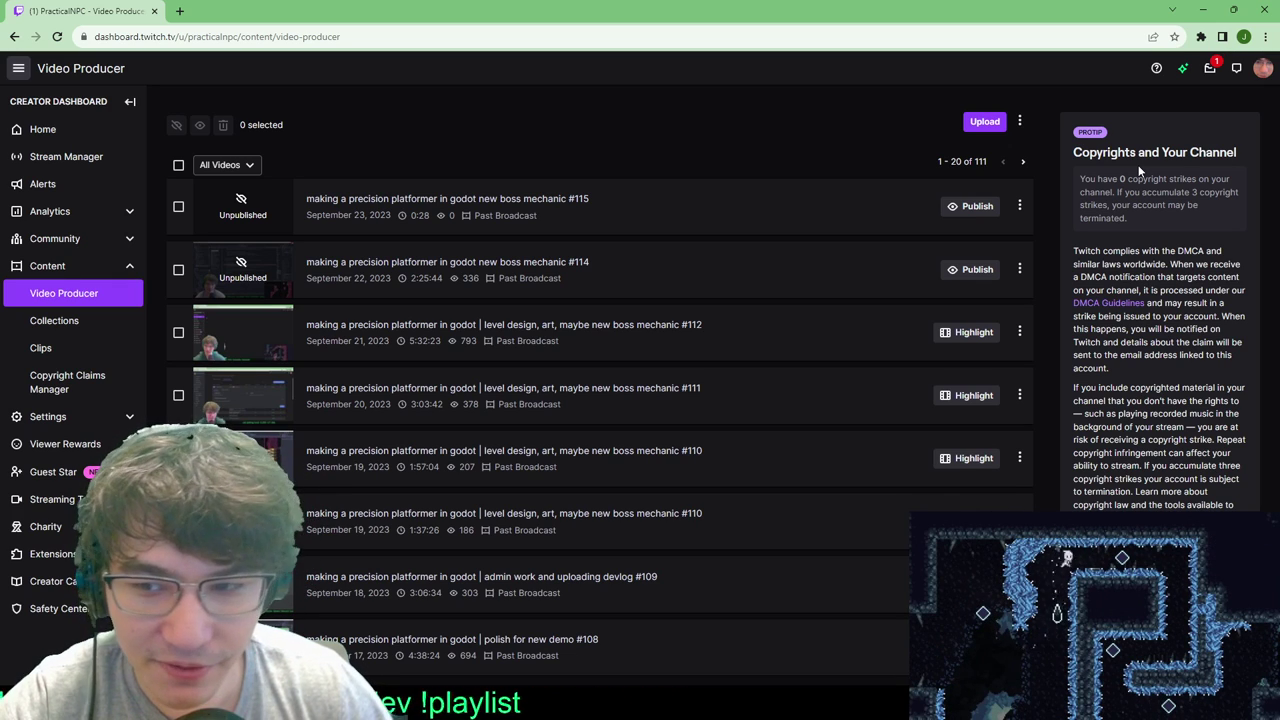
Step: Publish the past broadcast "new boss mechanic #114" and export it to YouTube with Public visibility
click(970, 269)
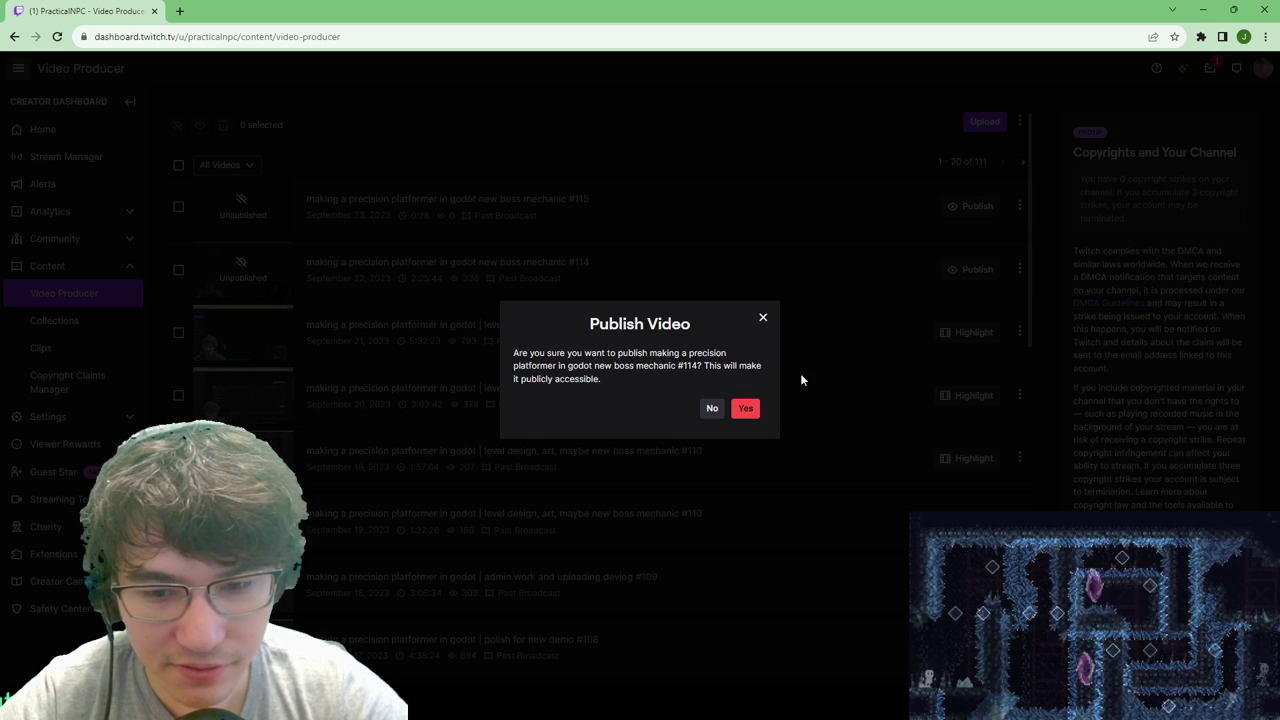
click(744, 408)
click(1019, 269)
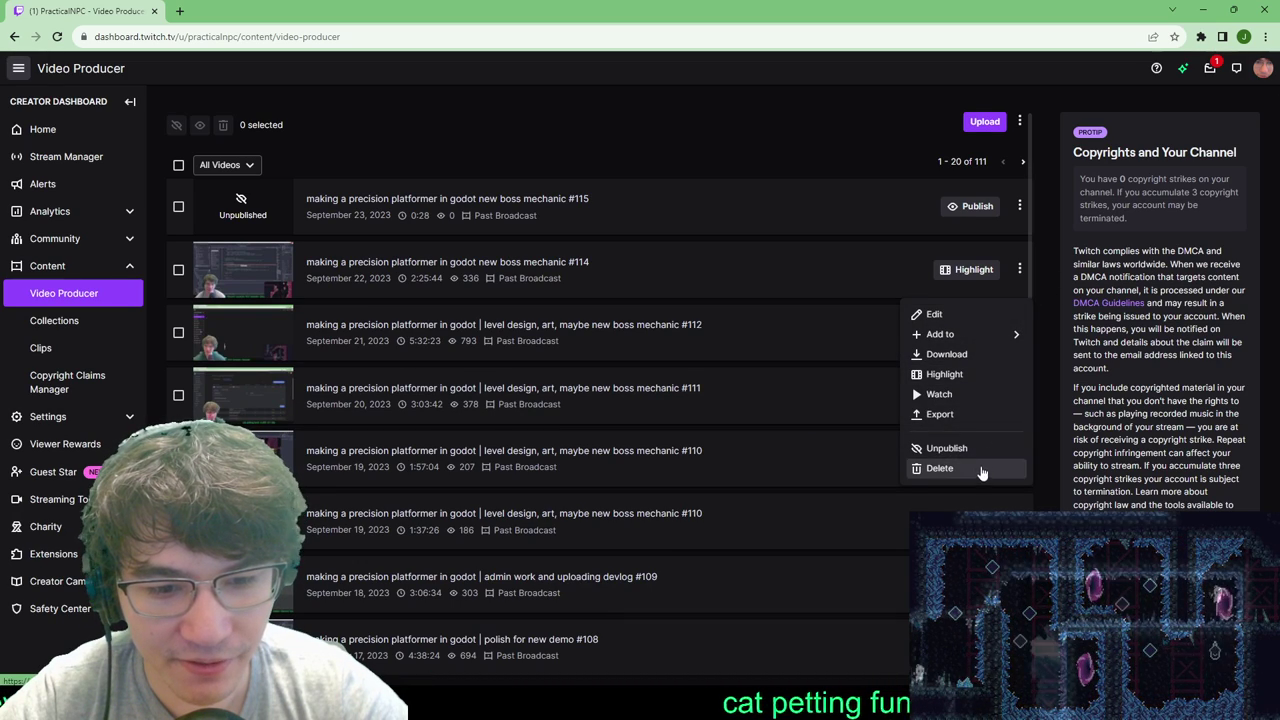
click(955, 415)
click(531, 426)
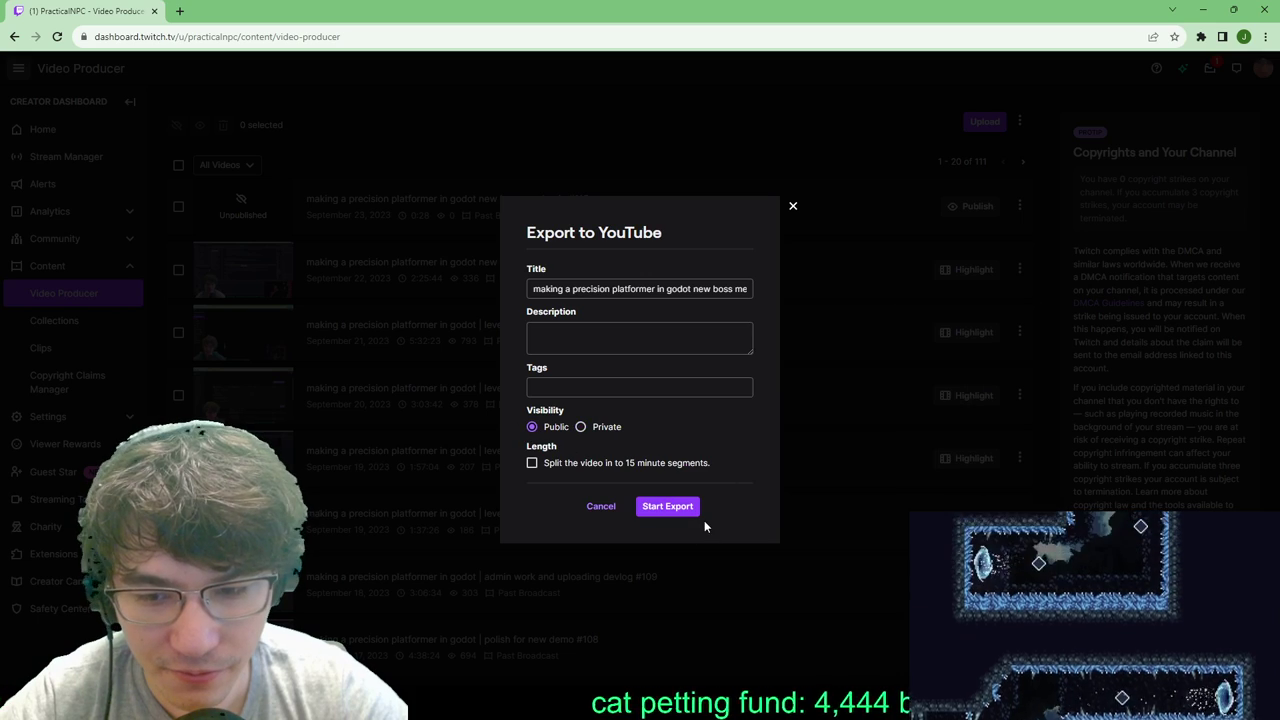
click(680, 507)
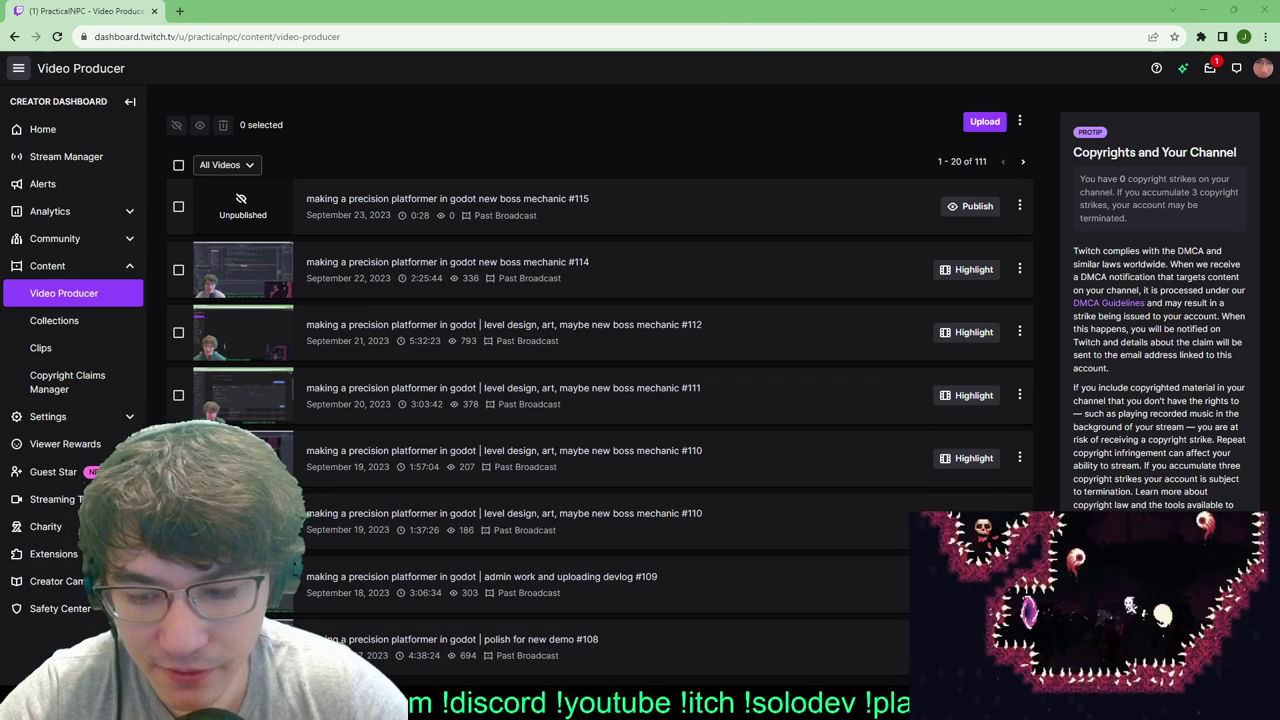
click(436, 705)
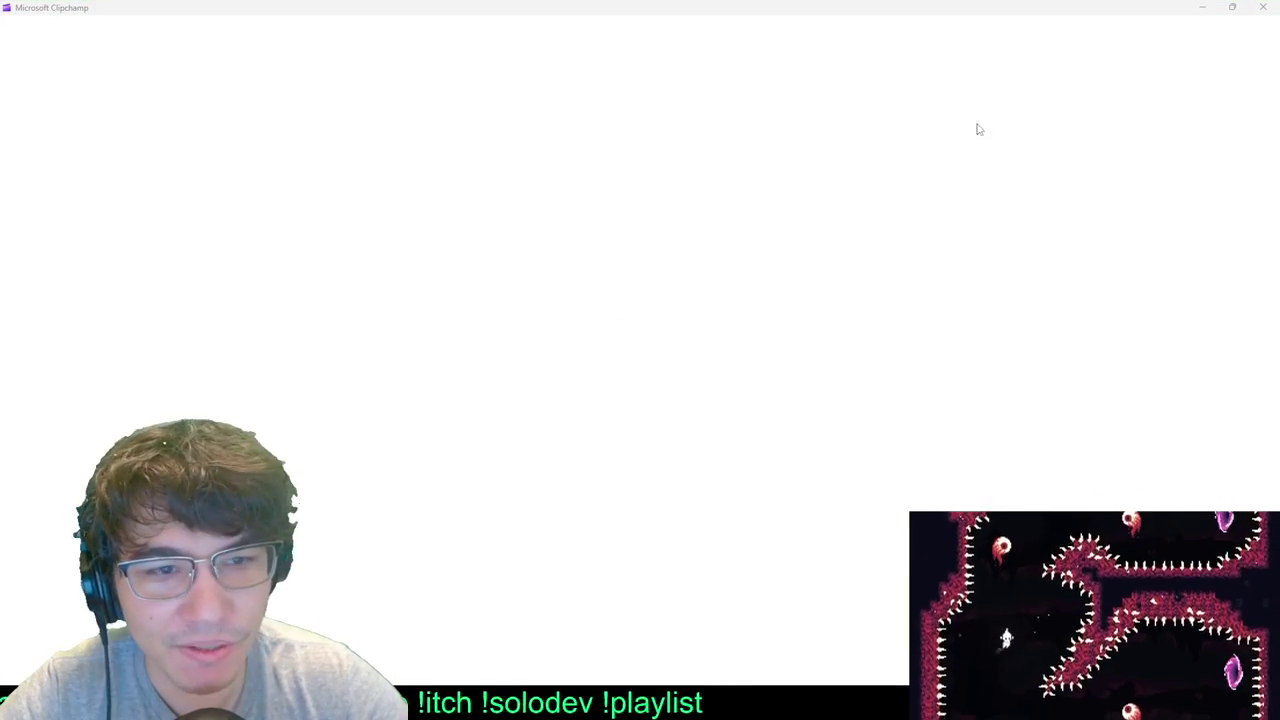
click(1262, 7)
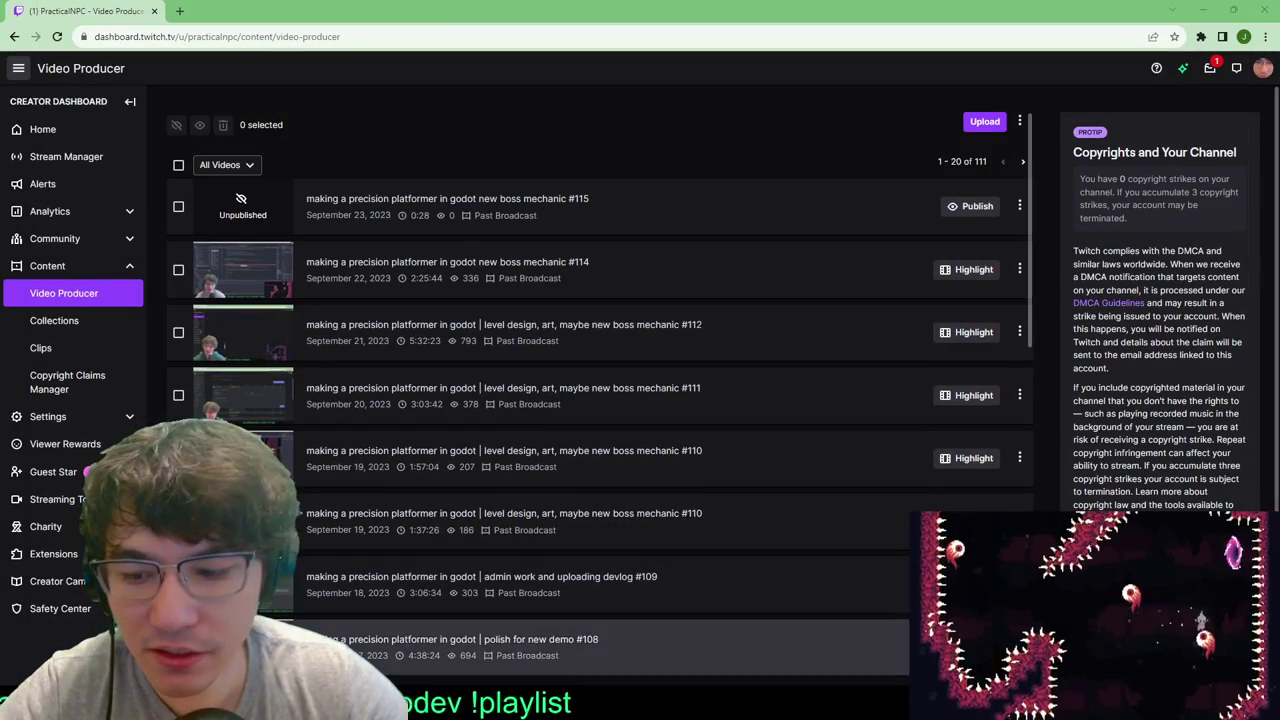
Step: Switch to Discord and open the Rungeon server's chit-chat channel
right_click(405, 710)
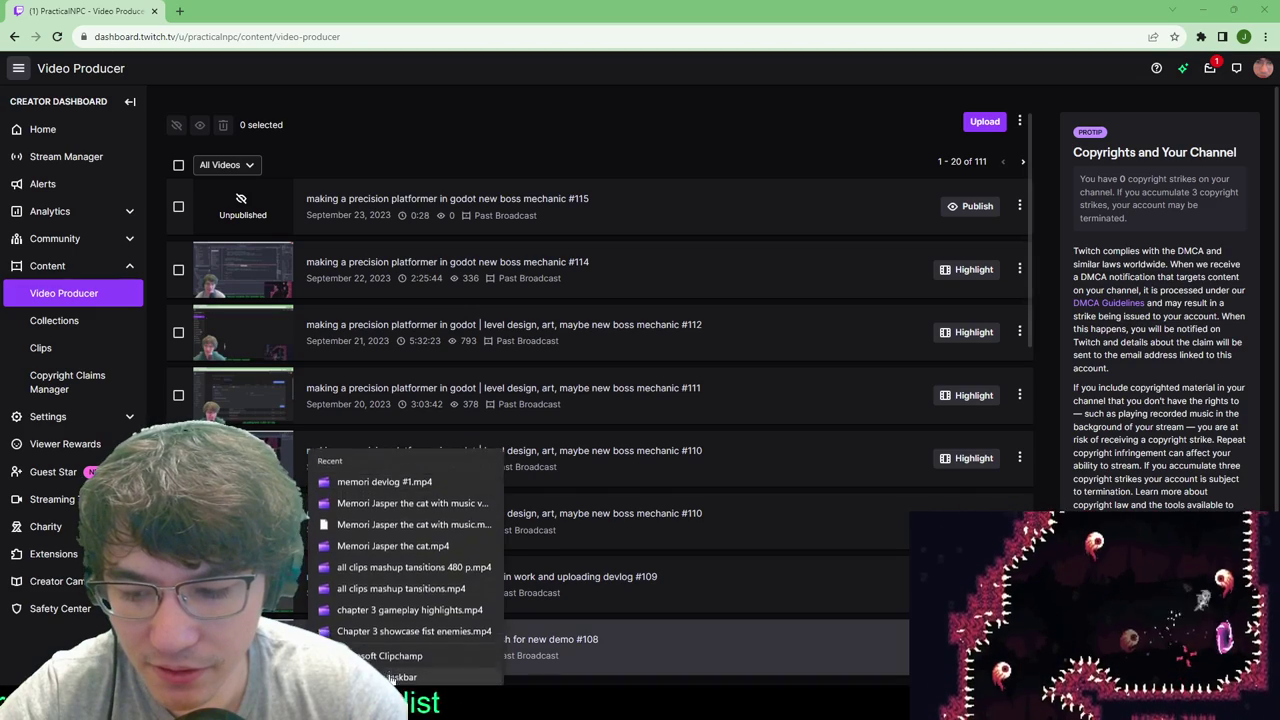
click(540, 648)
drag(1279, 262, 600, 3)
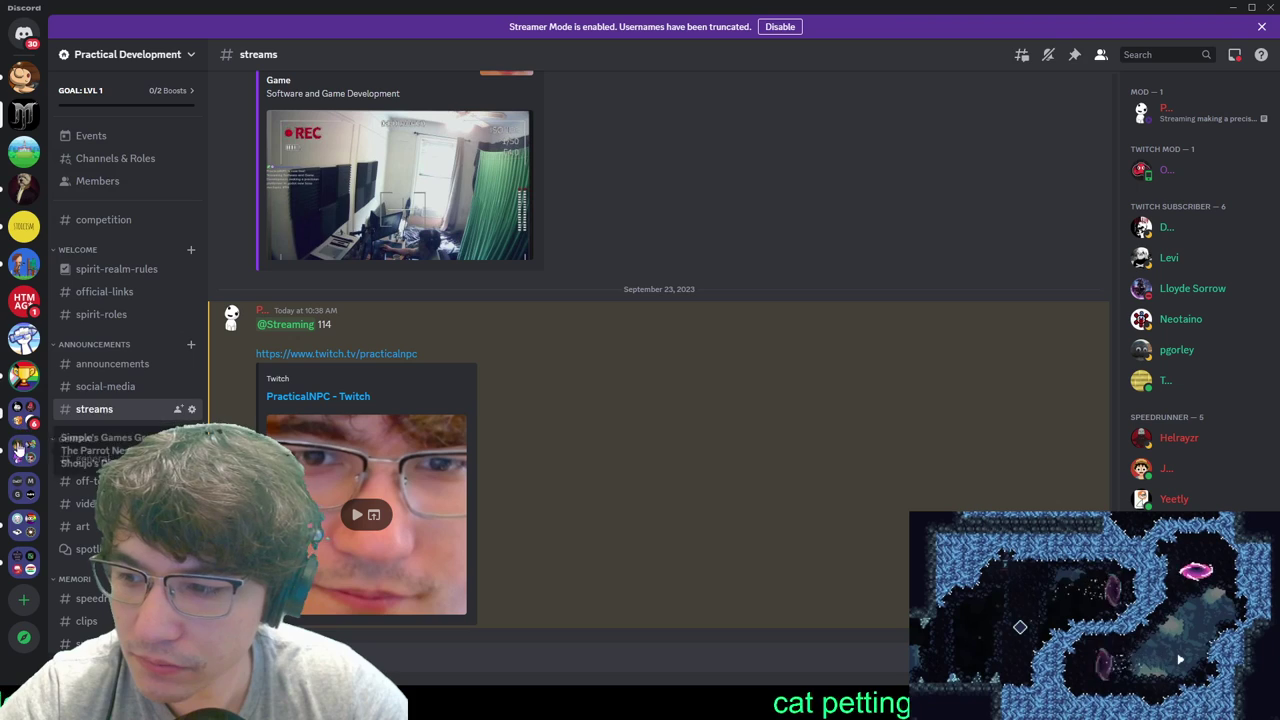
click(28, 428)
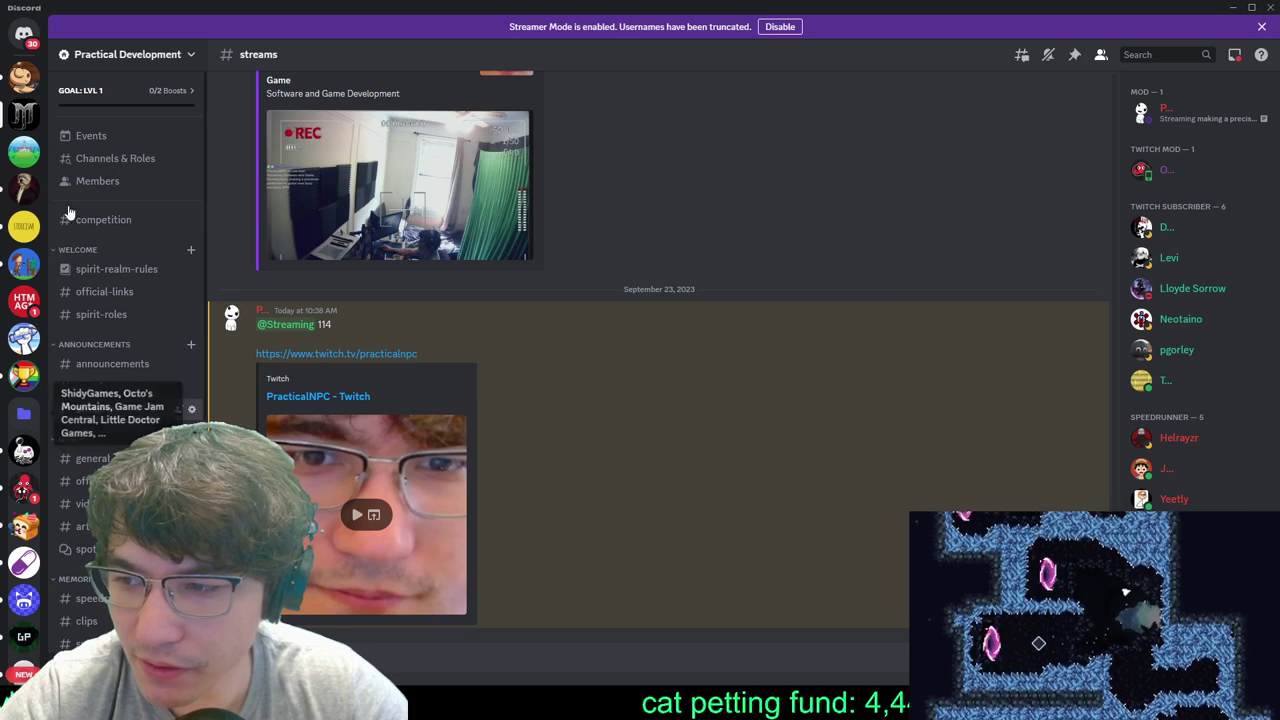
click(25, 265)
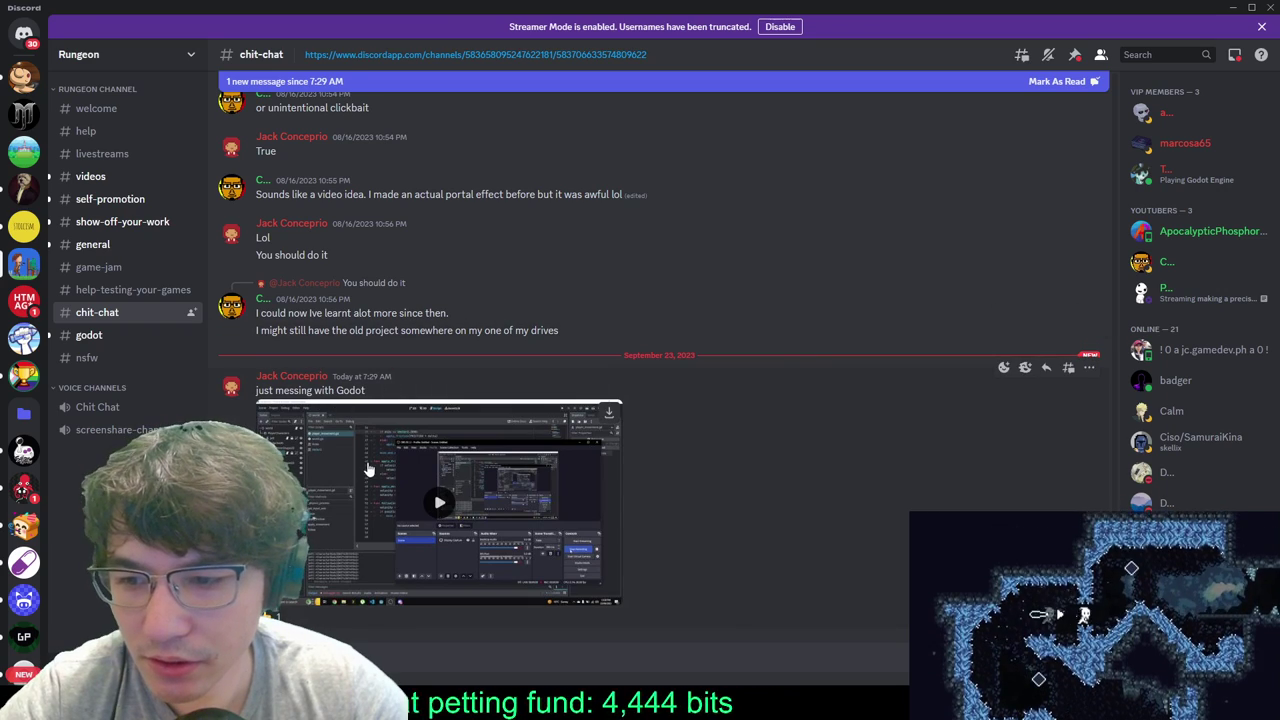
Step: Watch the Godot clip posted today in the chit-chat channel in full screen, and return to the channel
click(437, 504)
click(612, 595)
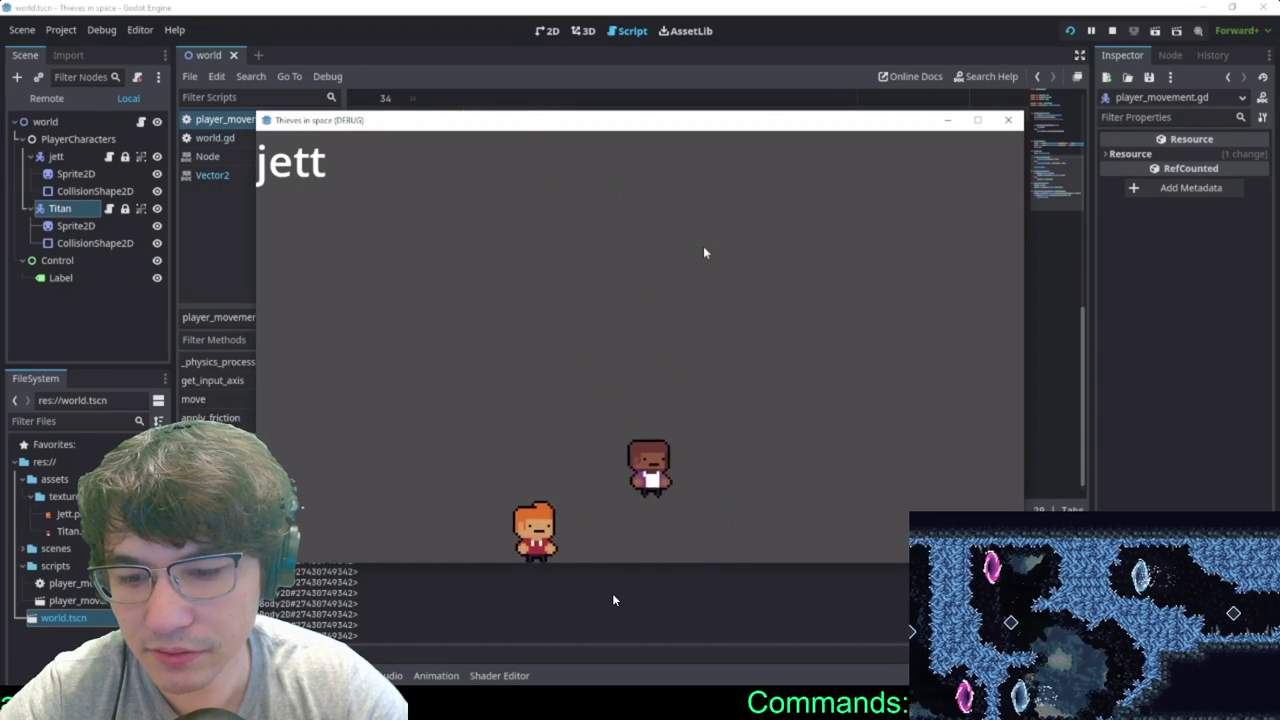
key(Right)
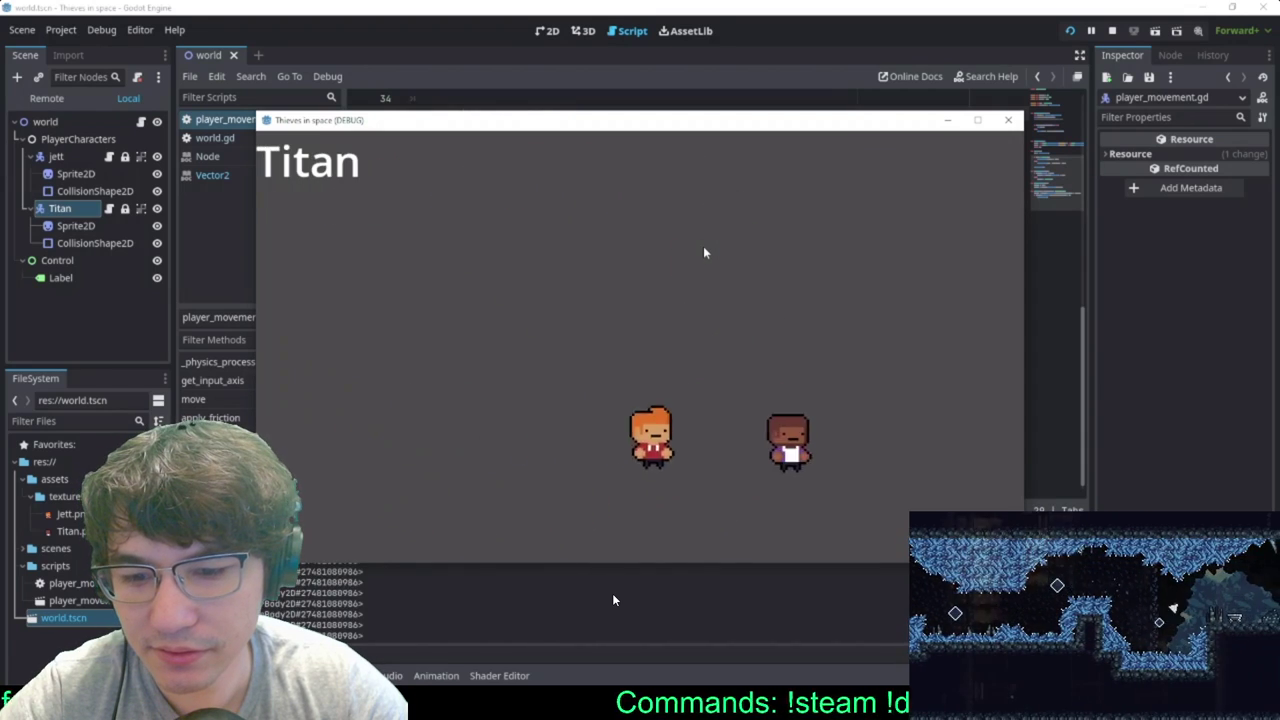
key(Up)
key(Left)
key(Down)
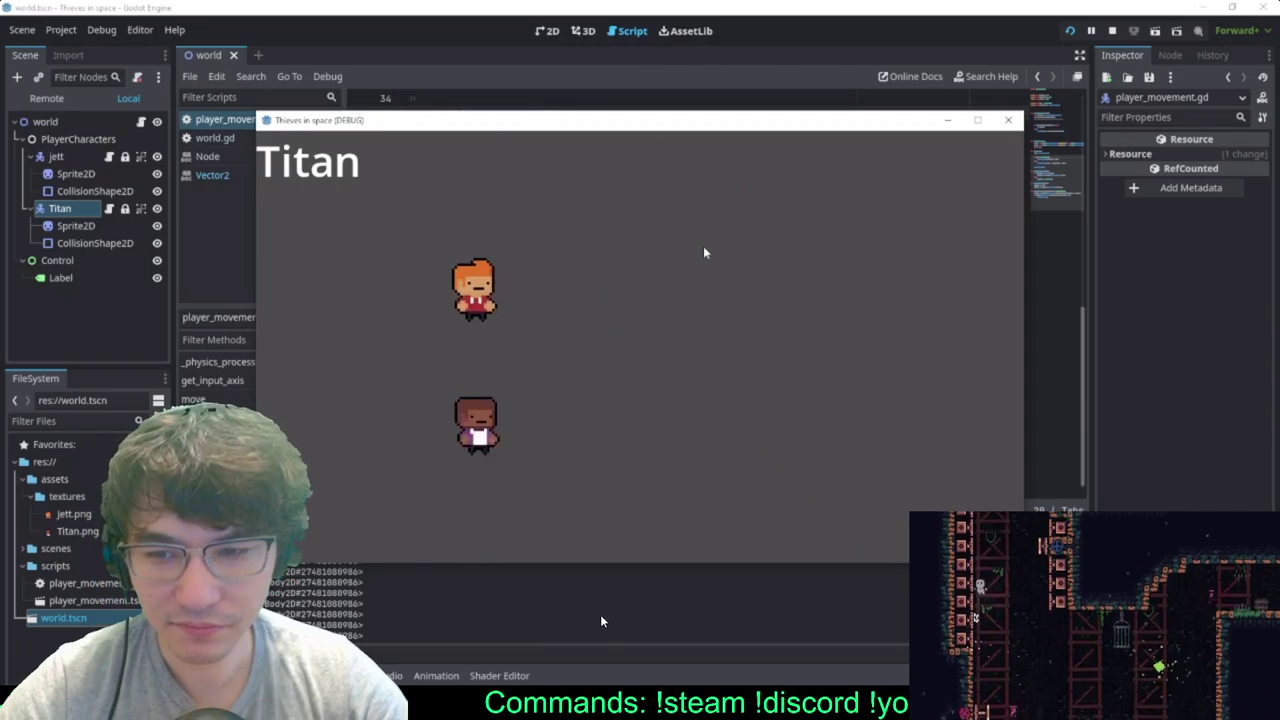
key(Right)
key(Up)
key(Left)
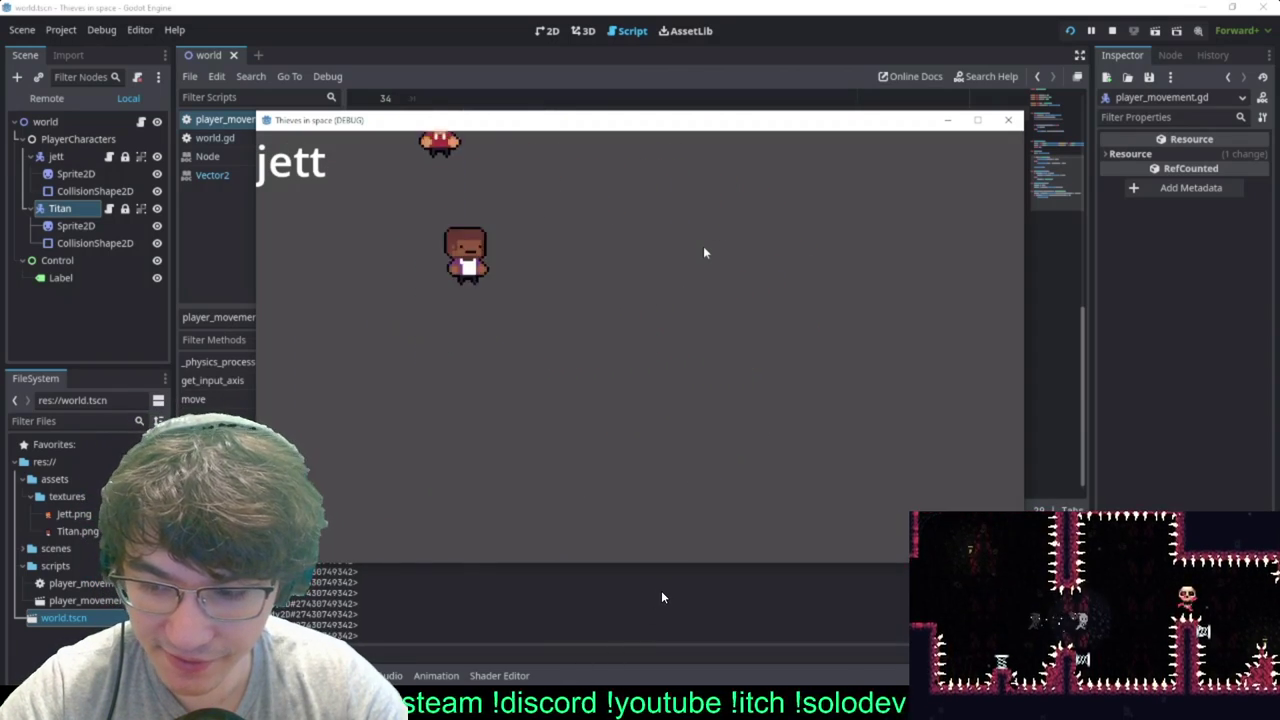
key(Down)
key(Right)
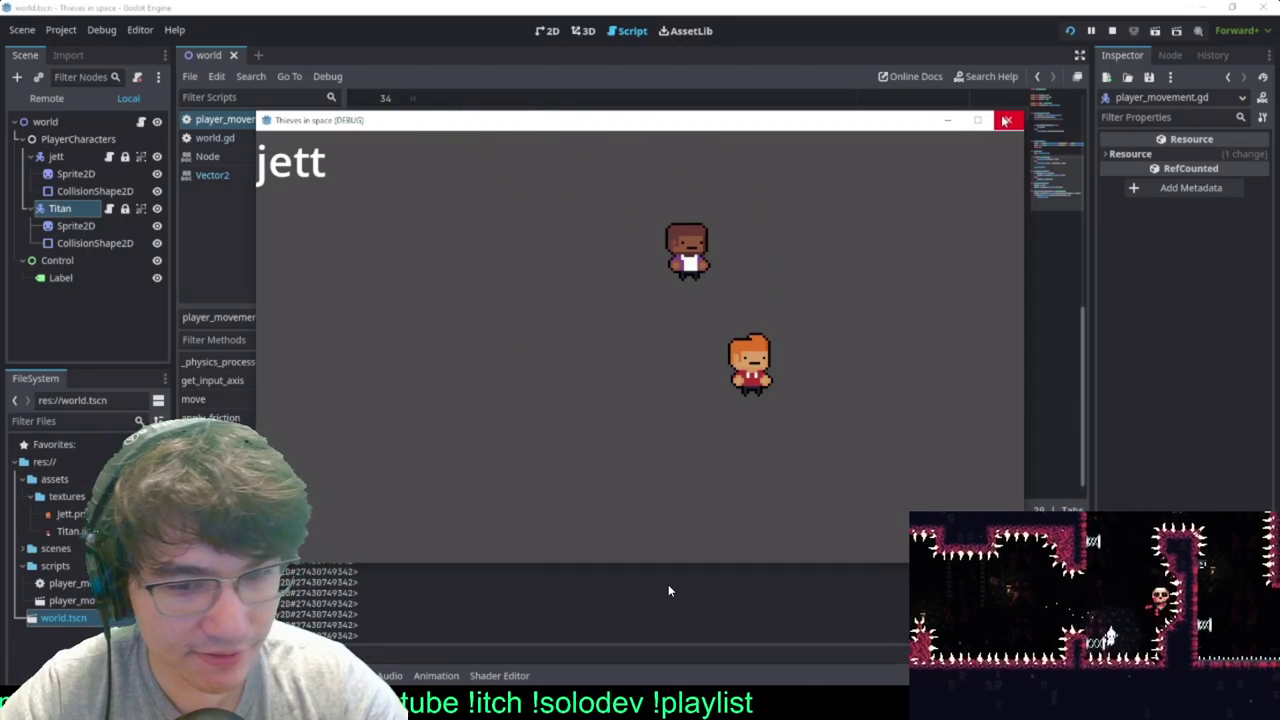
key(alt+Tab)
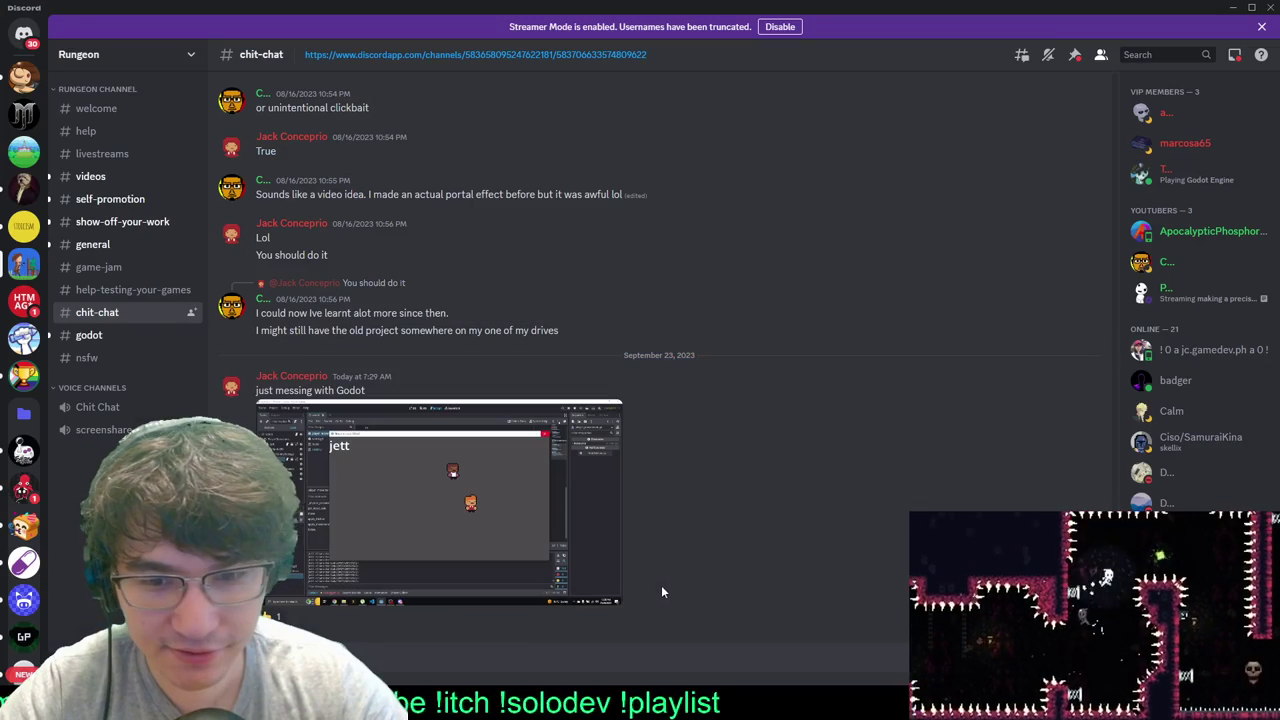
Step: Read through the Rungeon server's general channel down to the newest messages
click(110, 245)
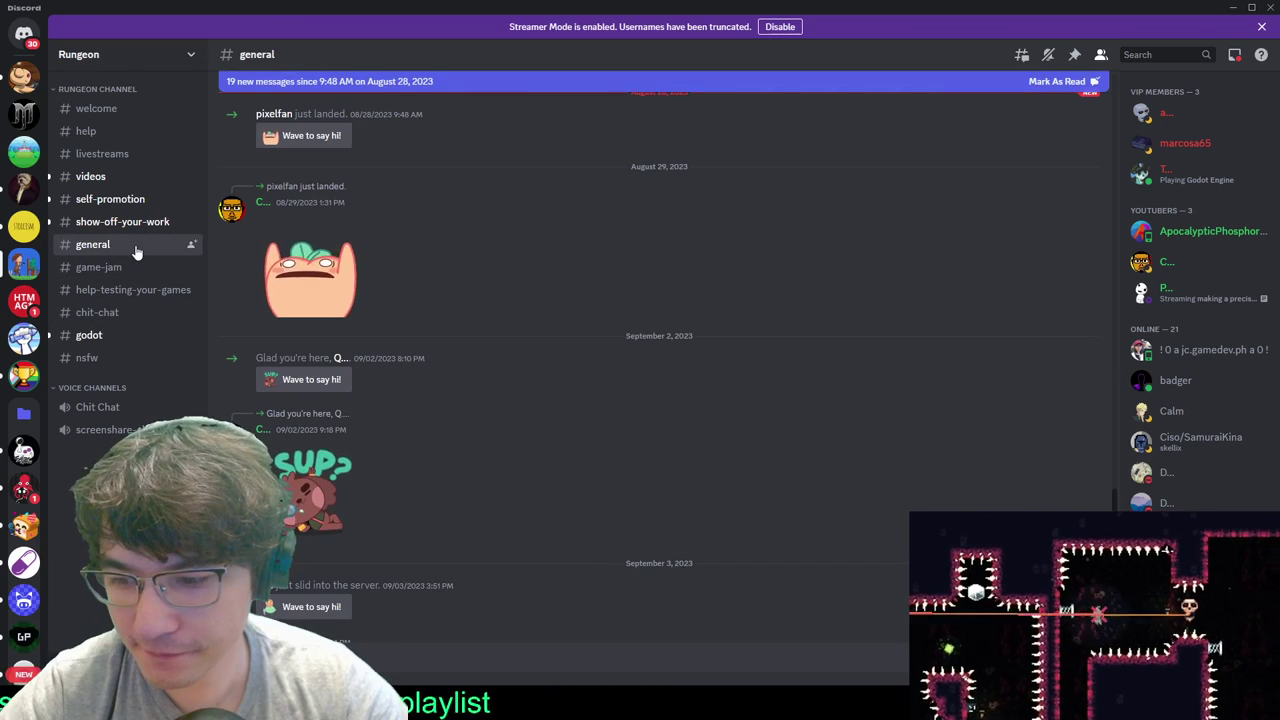
scroll(466, 485, down, 15)
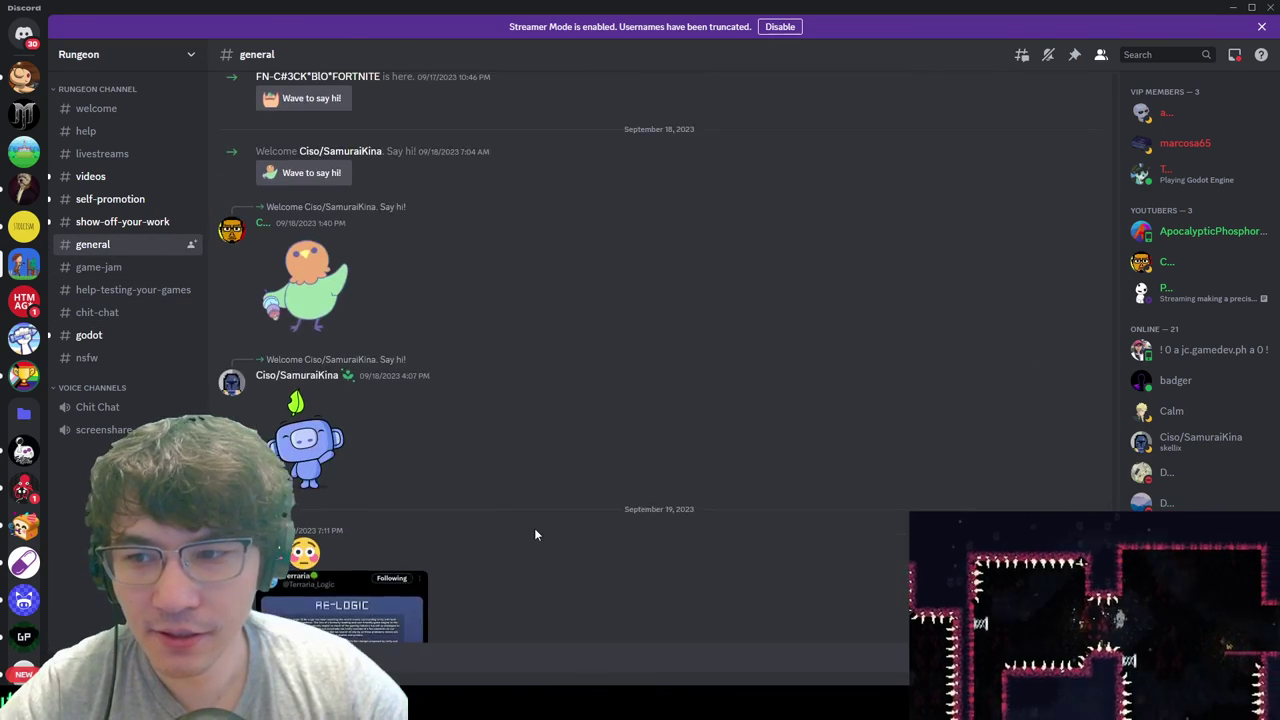
scroll(535, 528, down, 5)
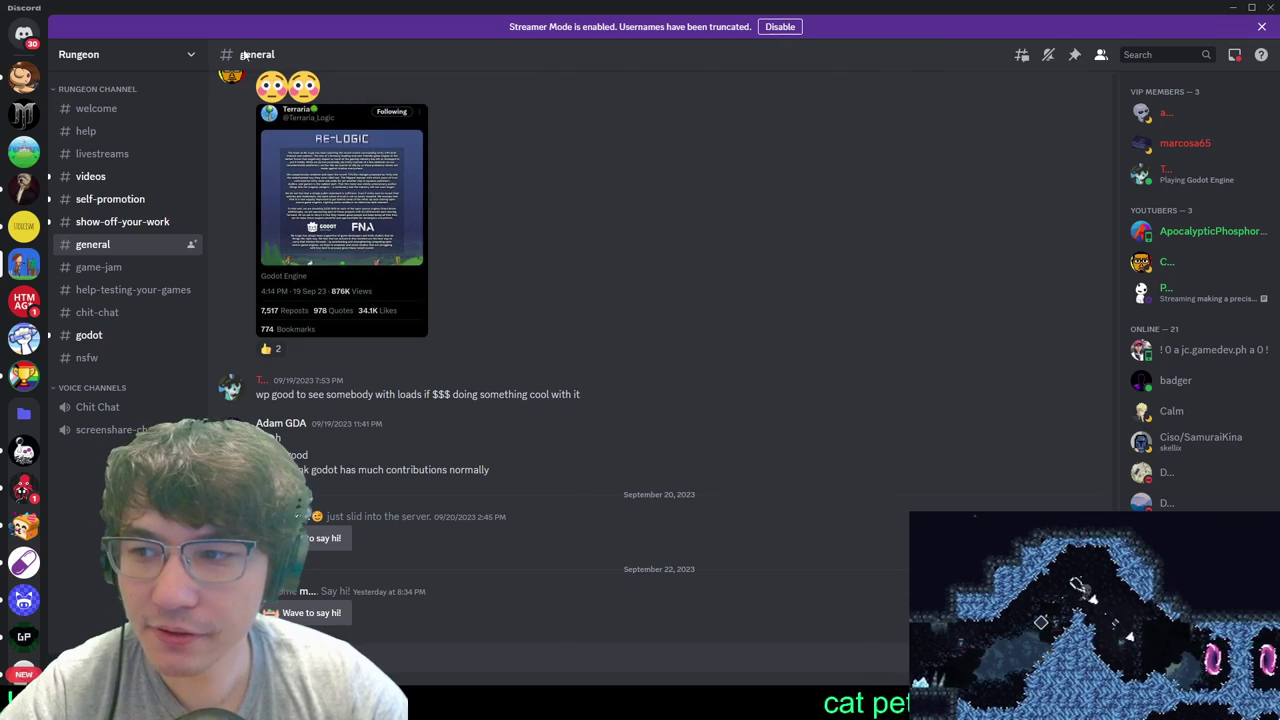
Step: Put away Discord and the browser, switch to the Godot editor, and open MainScene.tscn in the 2D view
click(1233, 9)
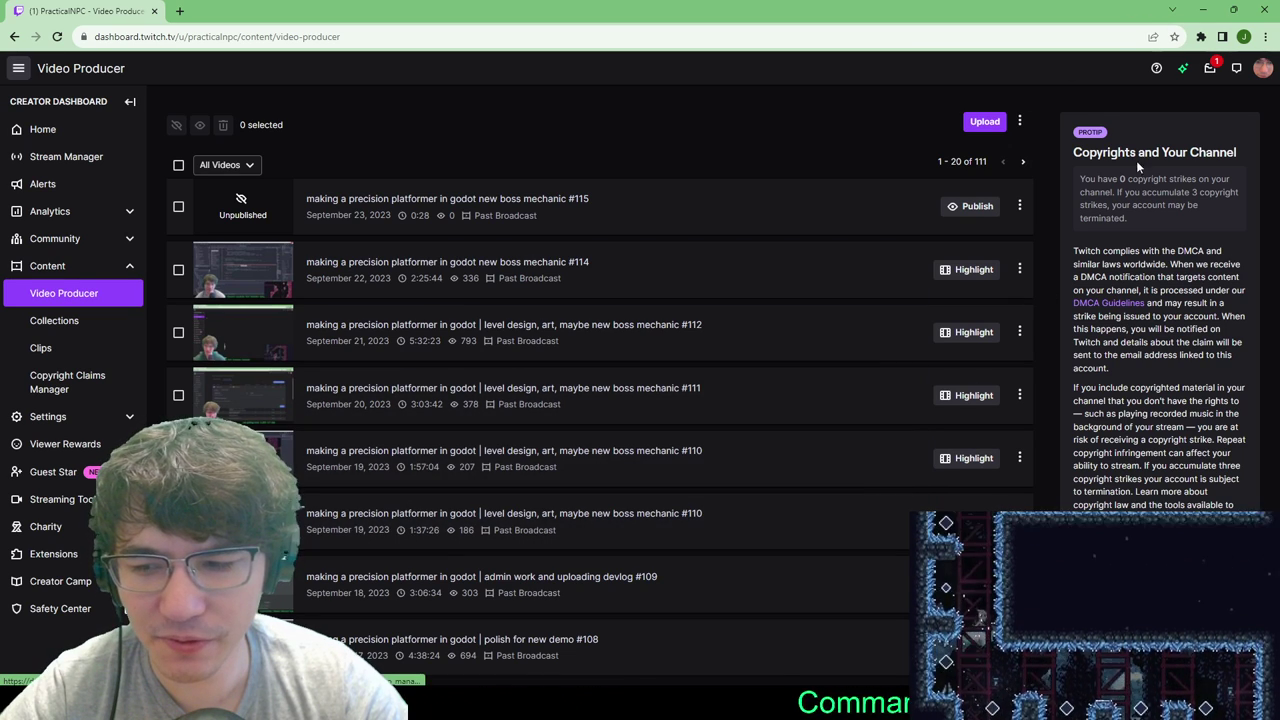
click(1261, 10)
scroll(804, 352, up, 1)
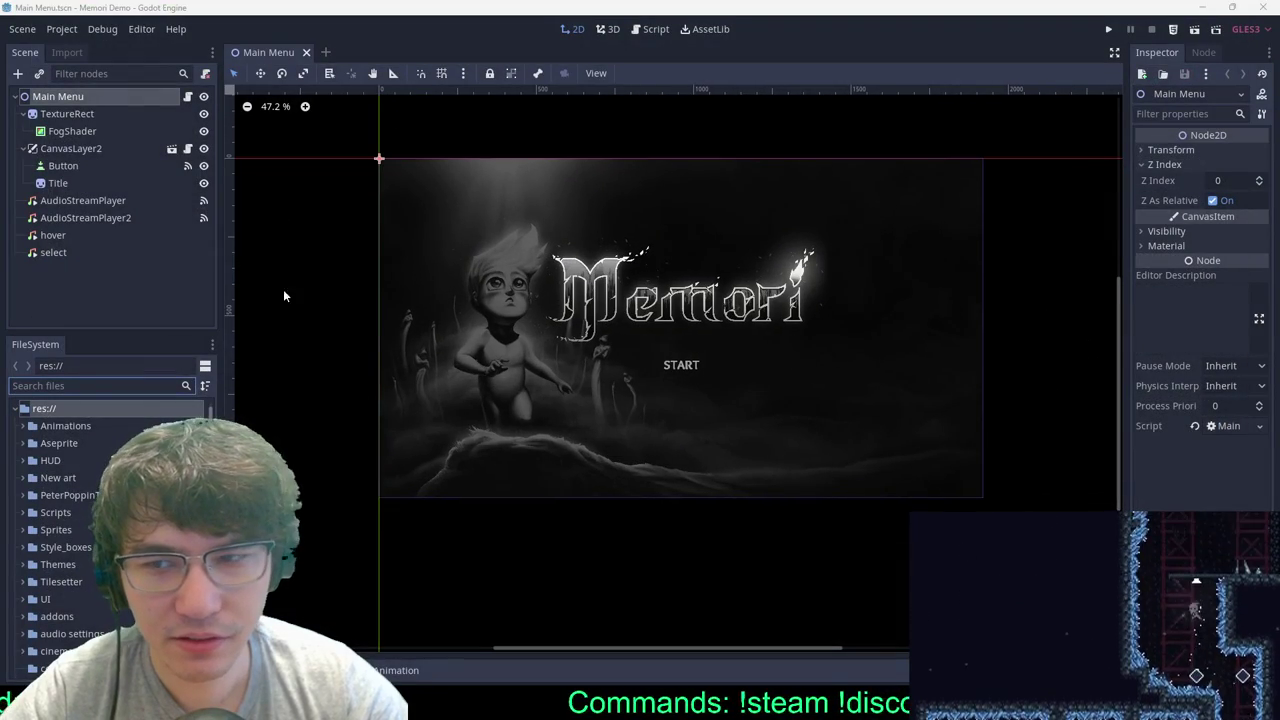
click(57, 384)
text(mainsc)
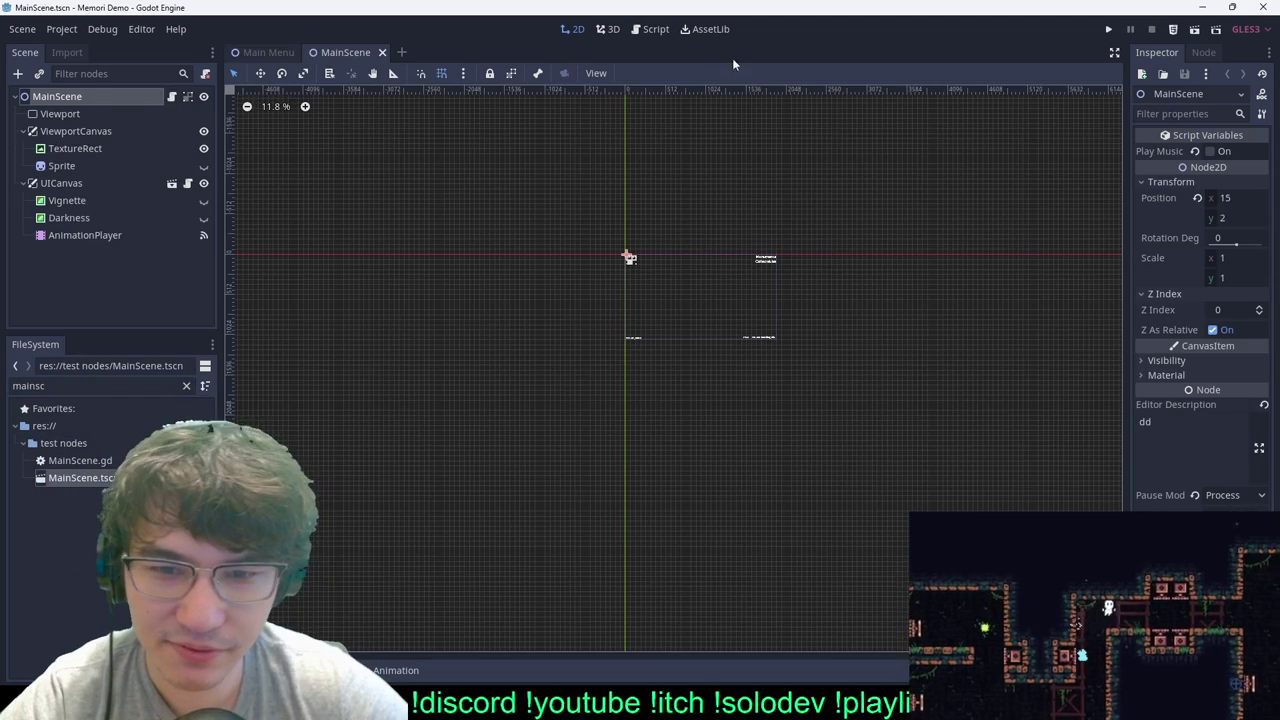
click(654, 30)
click(575, 30)
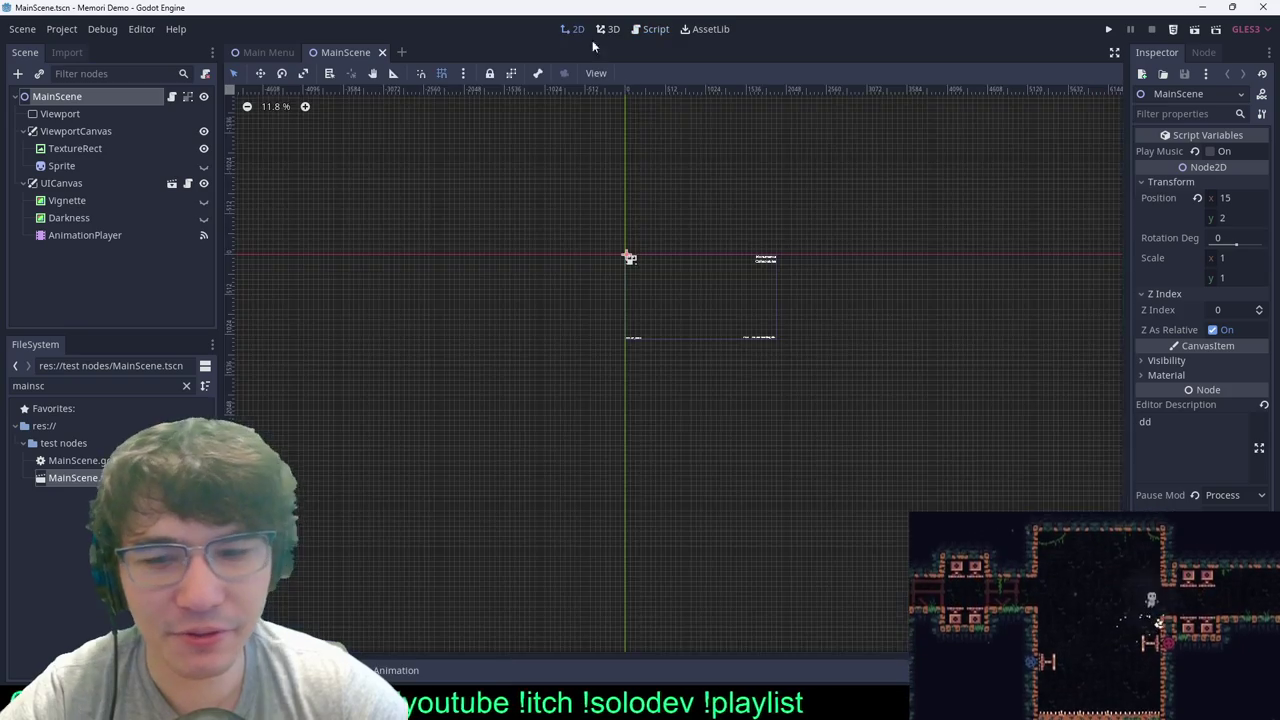
Step: Search the project files for "chapter3" and open the Chapter3.tscn level scene
scroll(776, 290, down, 6)
scroll(777, 293, up, 2)
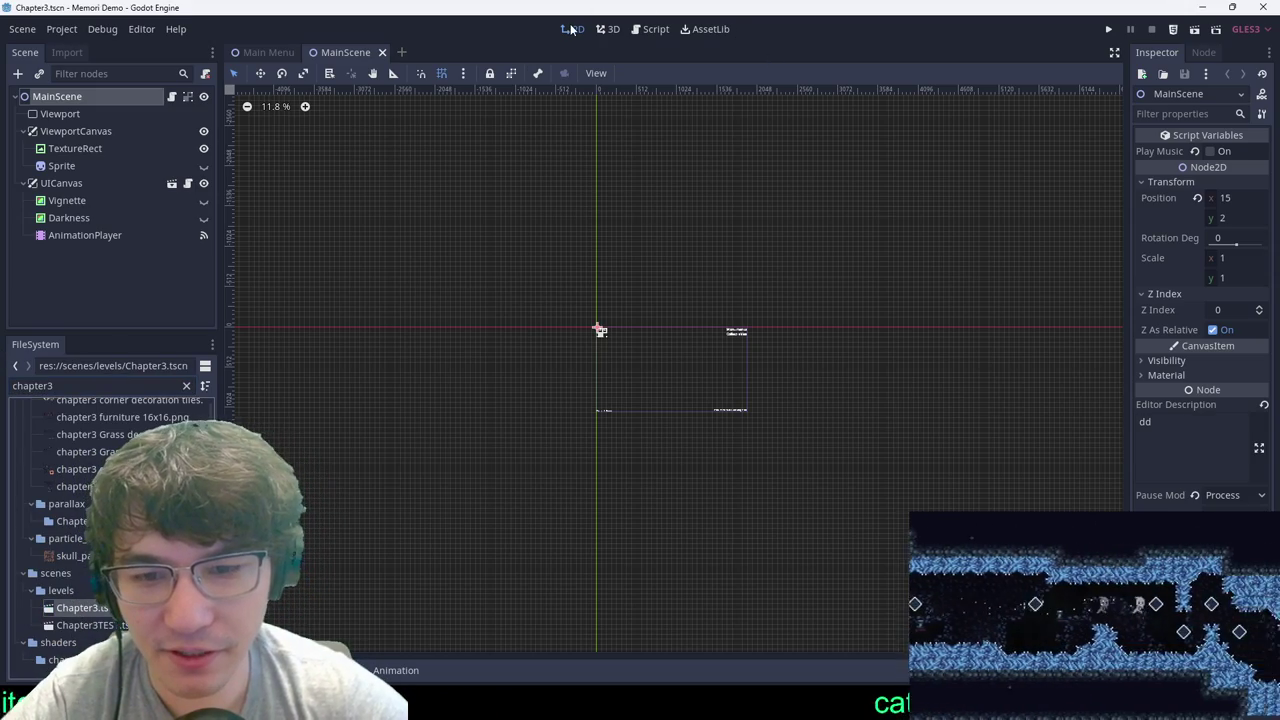
scroll(765, 456, down, 10)
scroll(1050, 286, down, 5)
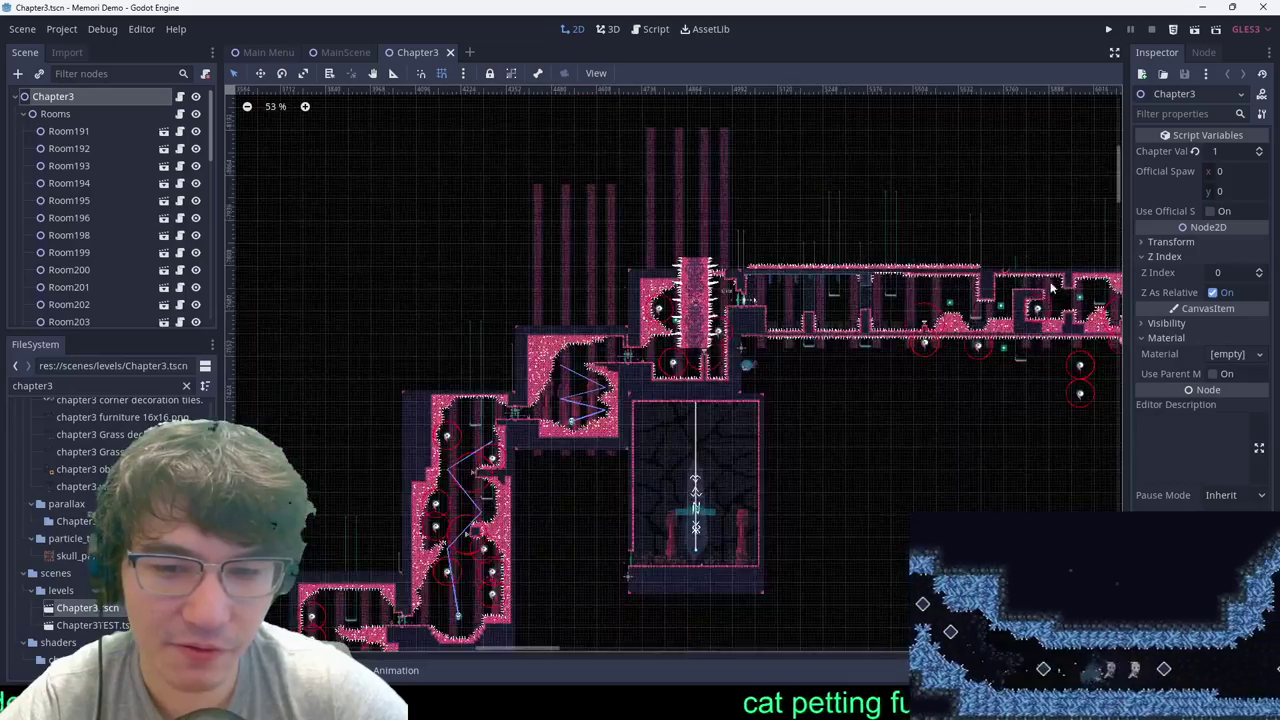
Step: Examine the Chapter3 level layout along the long spiked corridor and around the boss wall at its start
scroll(956, 250, up, 13)
scroll(775, 315, down, 3)
middle_drag(997, 466, 435, 450)
scroll(845, 468, down, 13)
scroll(826, 458, down, 11)
middle_drag(856, 457, 556, 441)
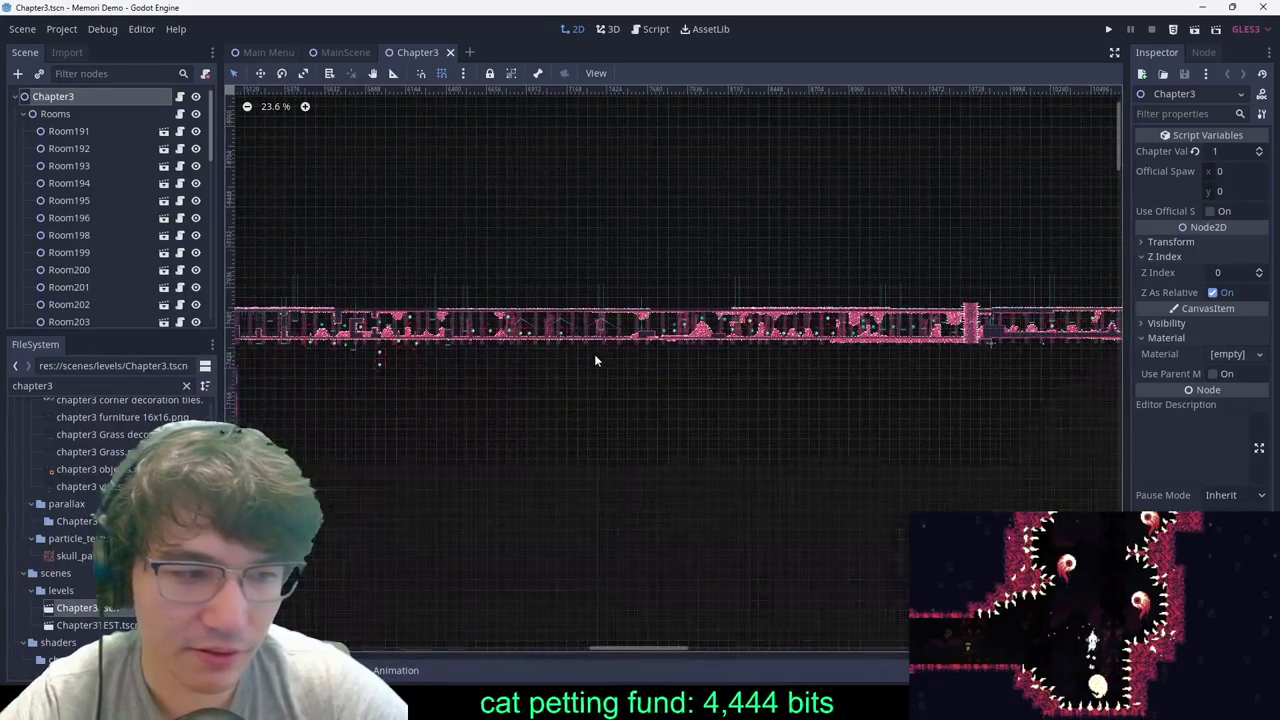
scroll(595, 360, down, 7)
middle_drag(650, 436, 548, 250)
scroll(831, 331, down, 6)
scroll(580, 186, up, 6)
middle_drag(423, 233, 640, 349)
scroll(640, 349, up, 7)
middle_drag(617, 201, 646, 224)
scroll(646, 224, up, 13)
scroll(658, 296, up, 14)
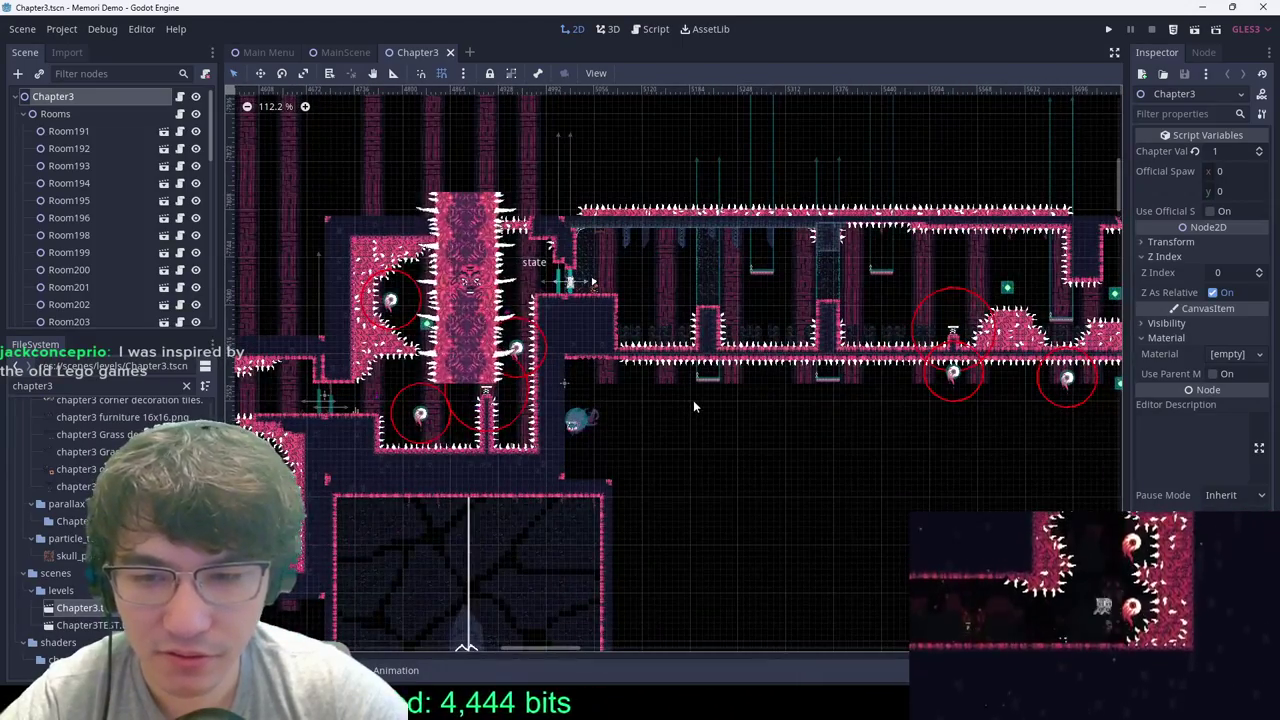
Step: Save the Chapter3 scene, return to MainScene, and run it
key(ctrl+s)
click(344, 52)
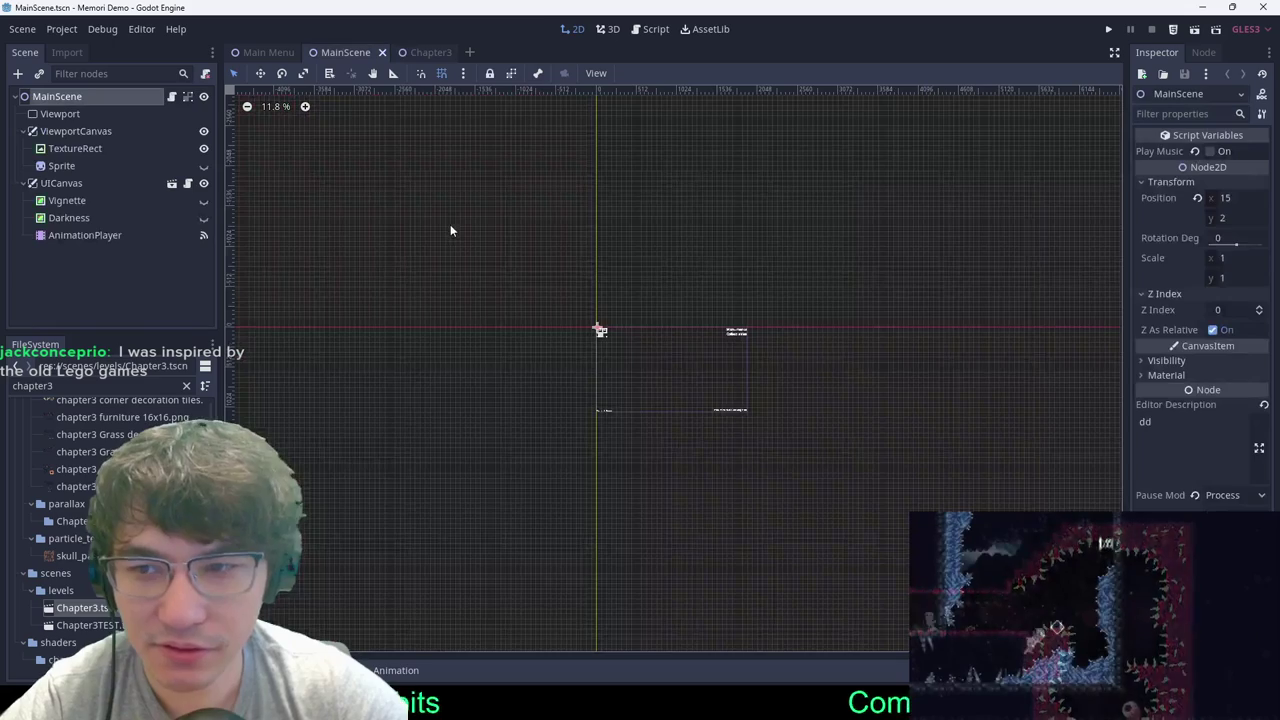
key(F5)
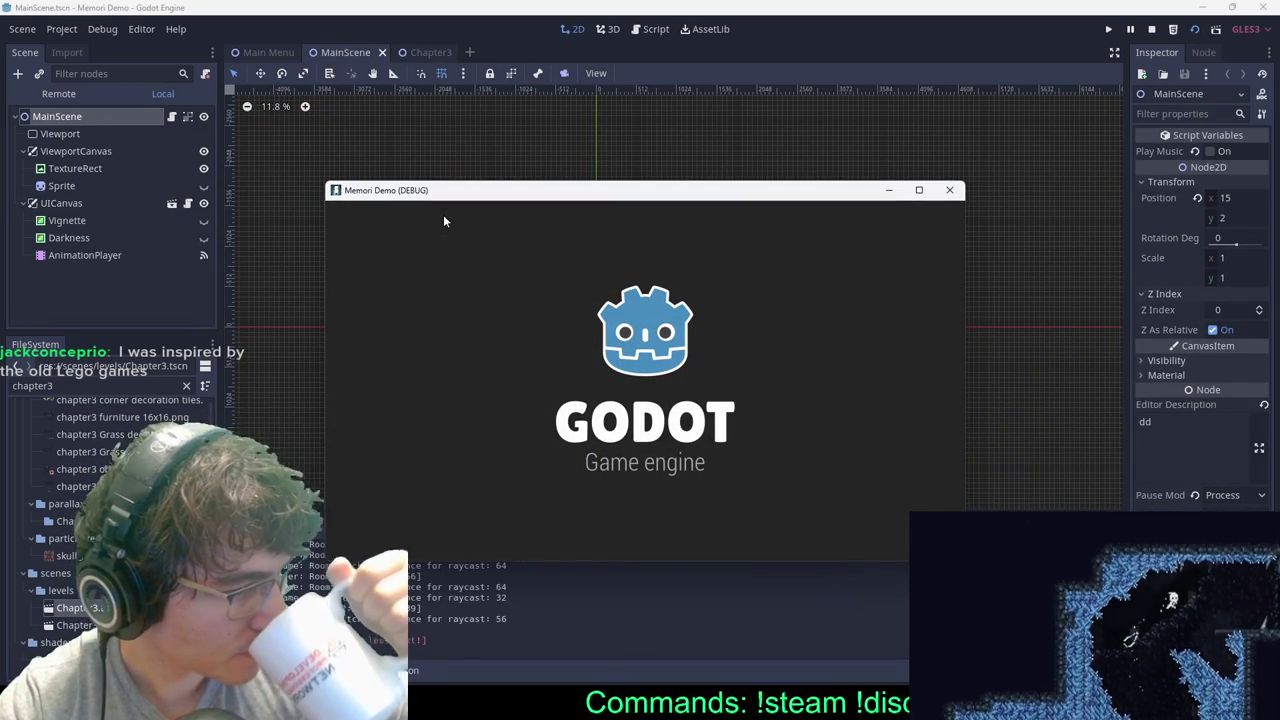
Step: Playtest the start of the boss-wall chase, jumping across the first spiked pillars
key(Right)
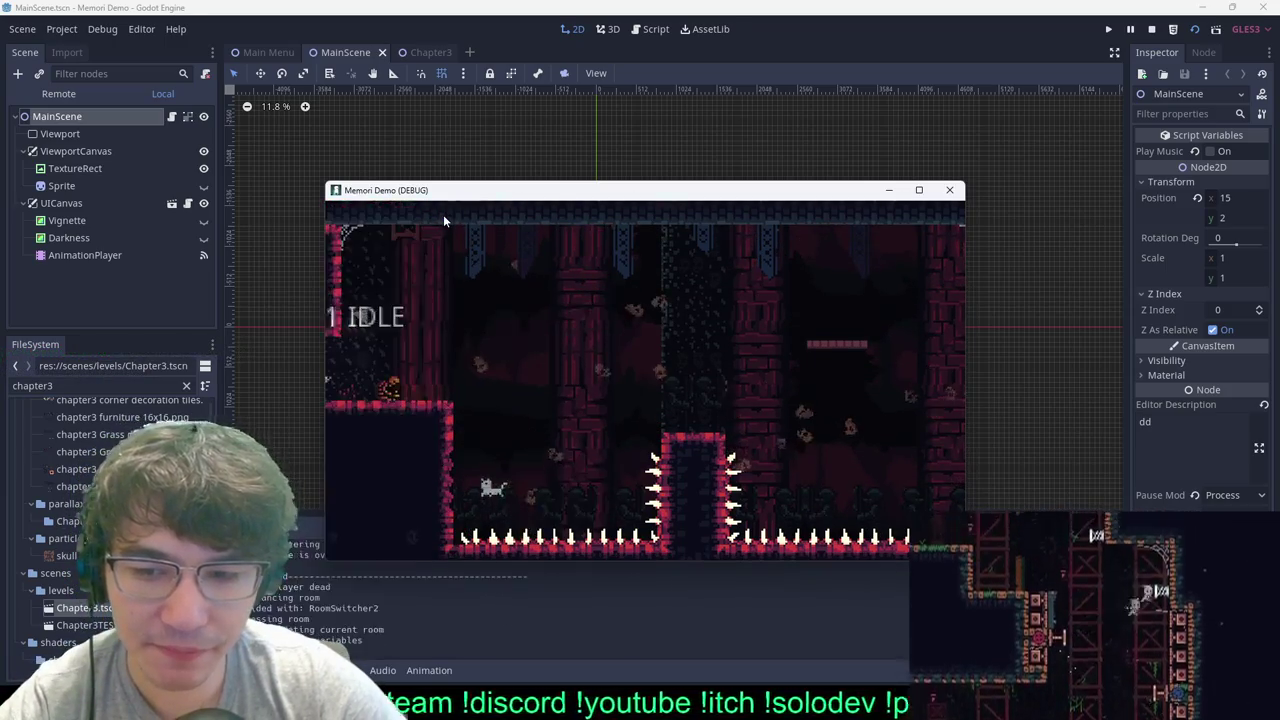
key(Right)
key(space)
key(Right)
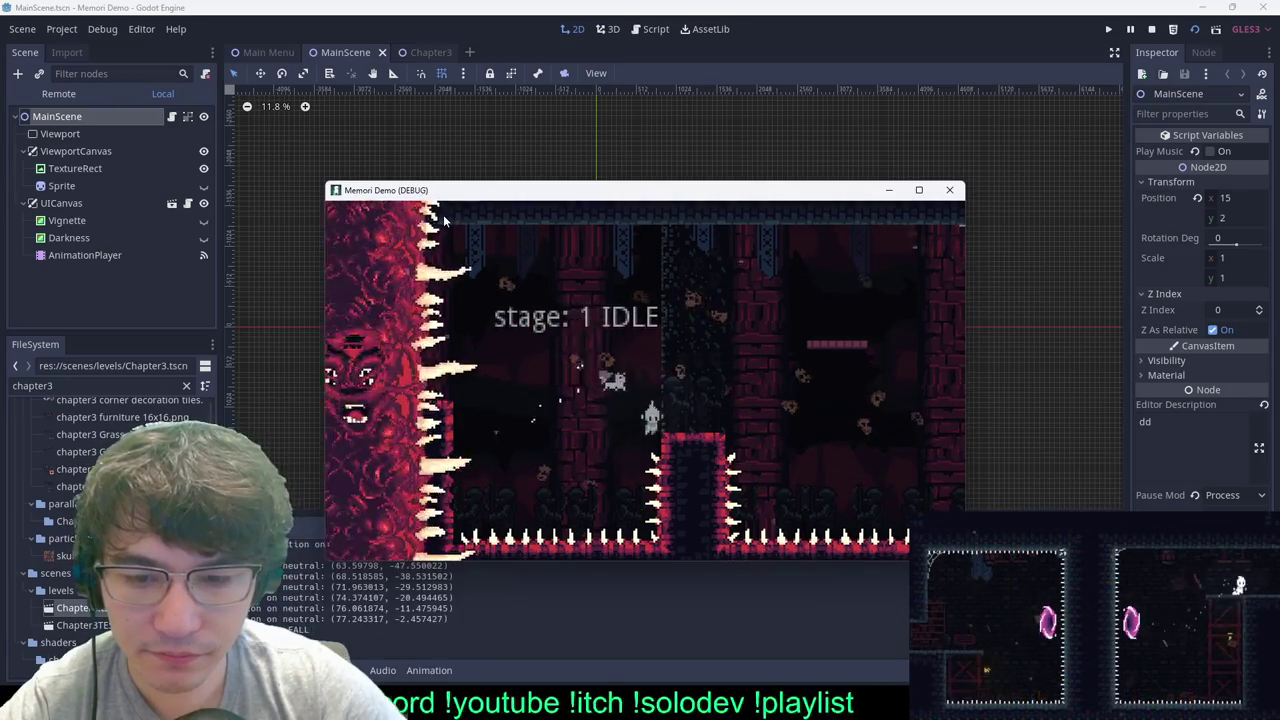
key(space)
key(Right)
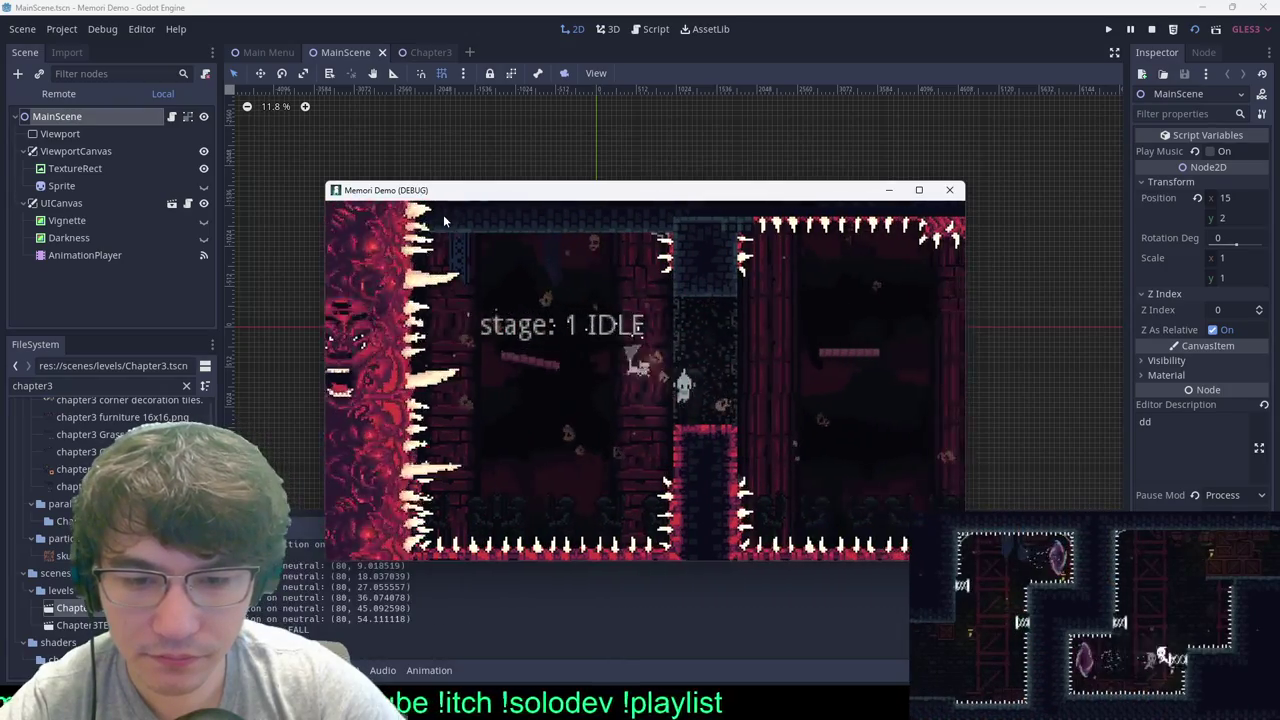
key(space)
key(Right)
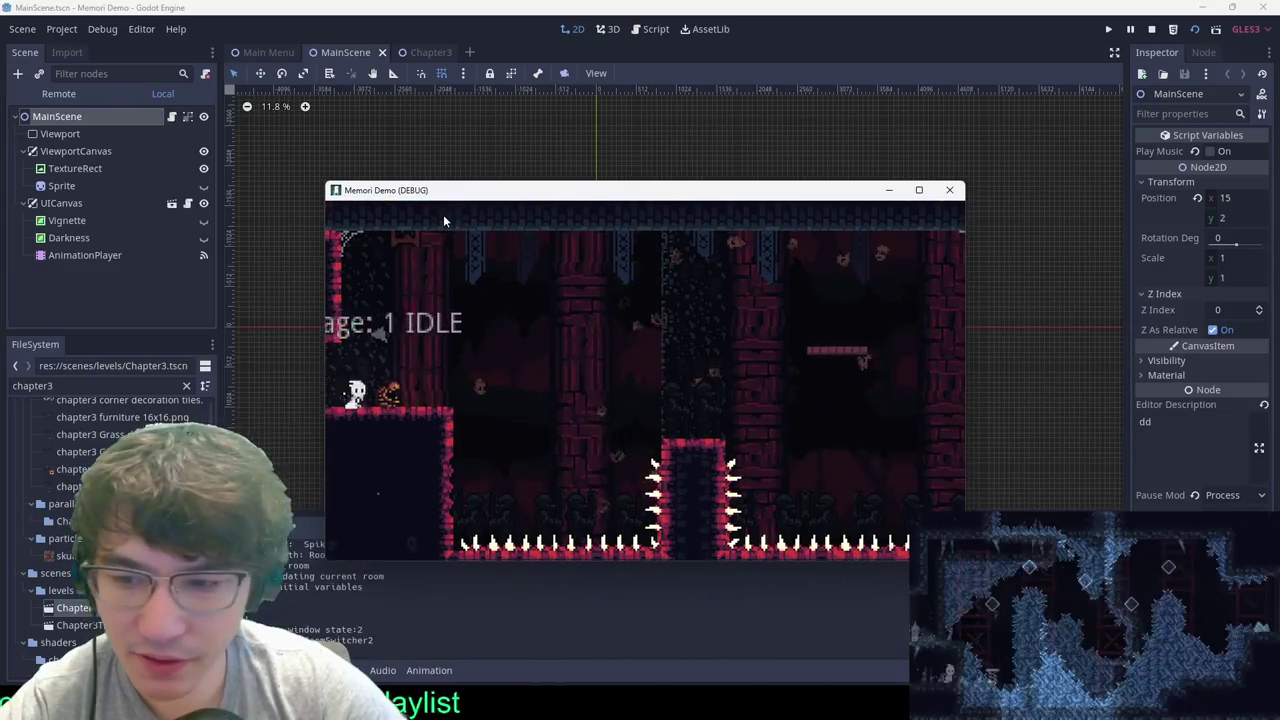
Step: Replay the boss-wall chase from its start, past the floating platform and onward to the eyeball enemy's area
key(Right)
key(Right)
key(space)
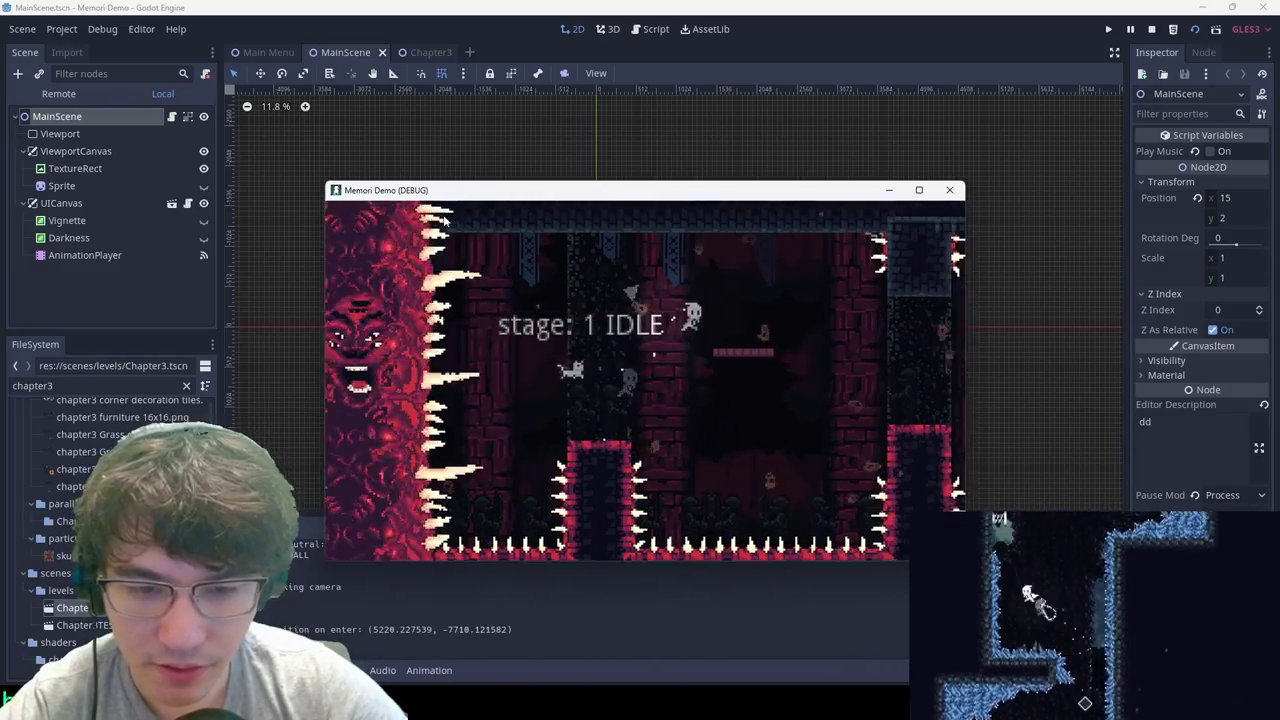
key(space)
key(Right)
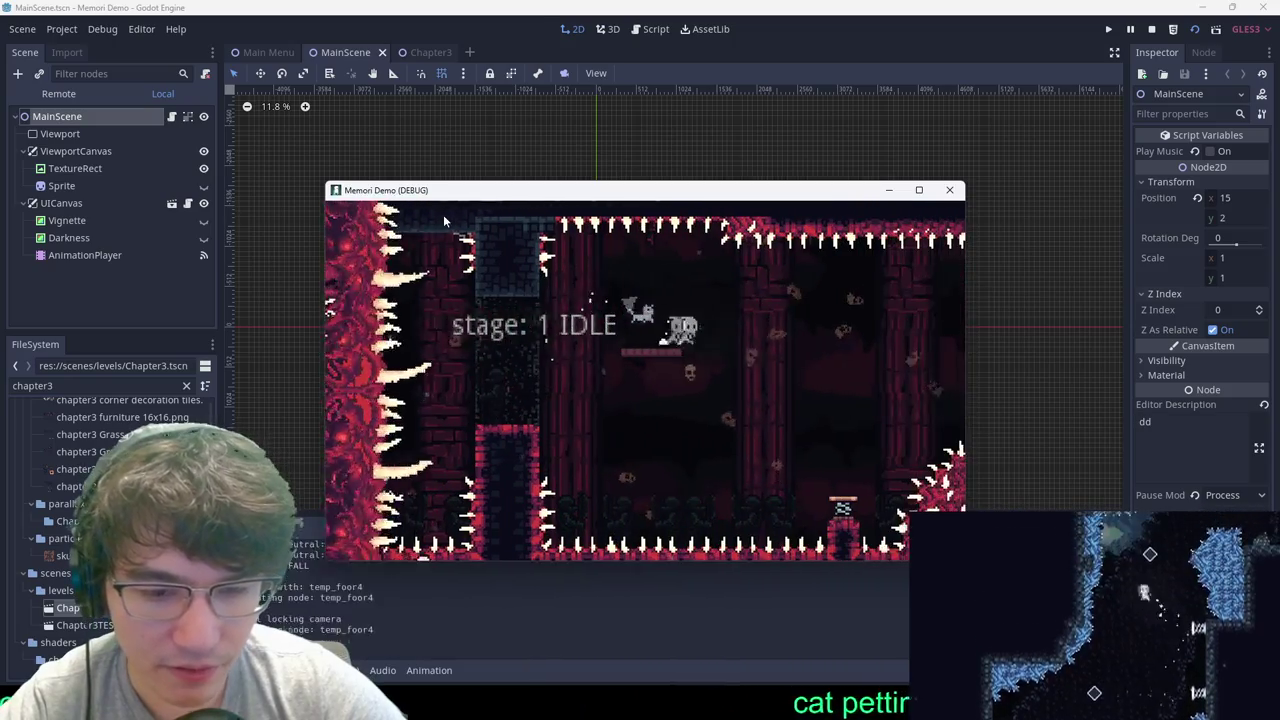
key(Right)
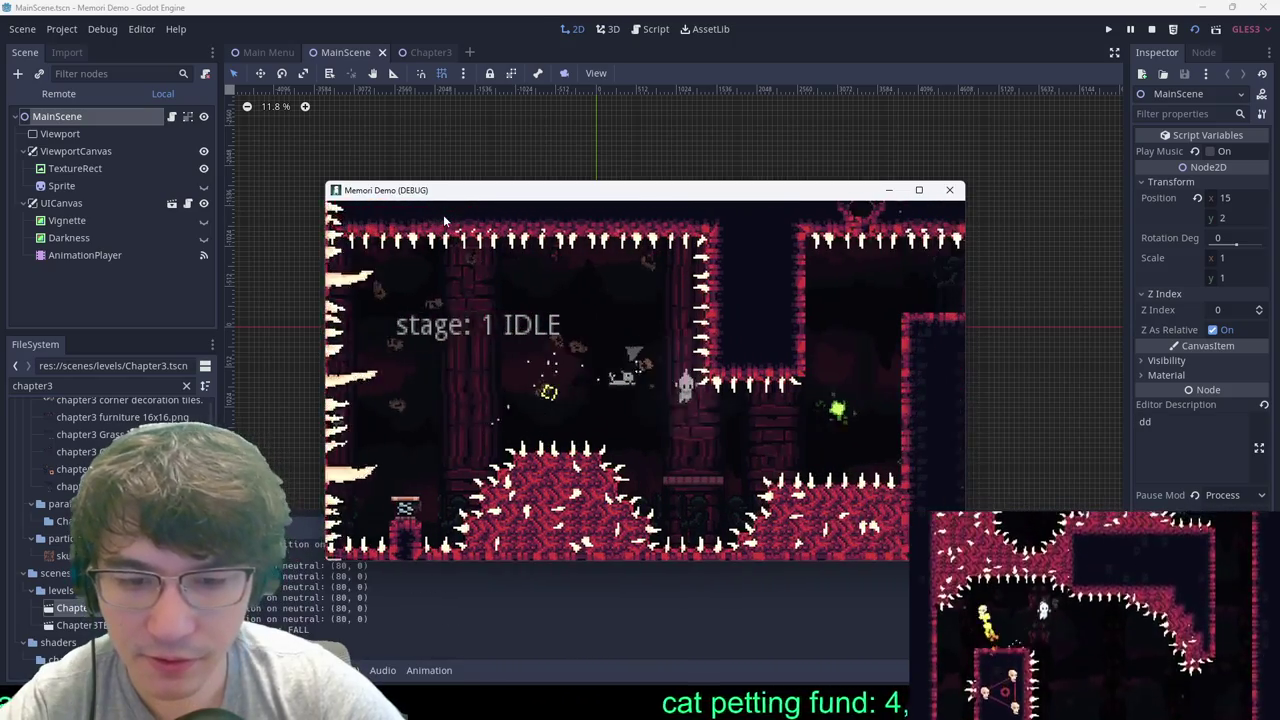
key(Right)
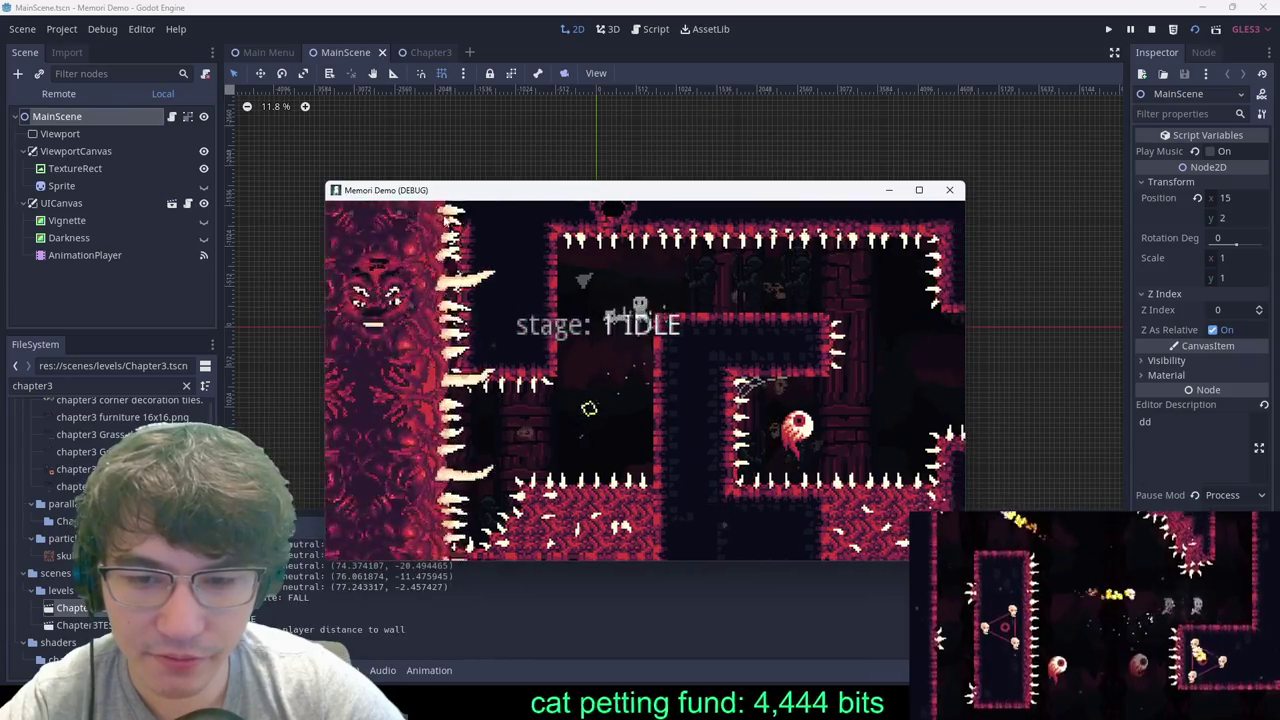
key(Right)
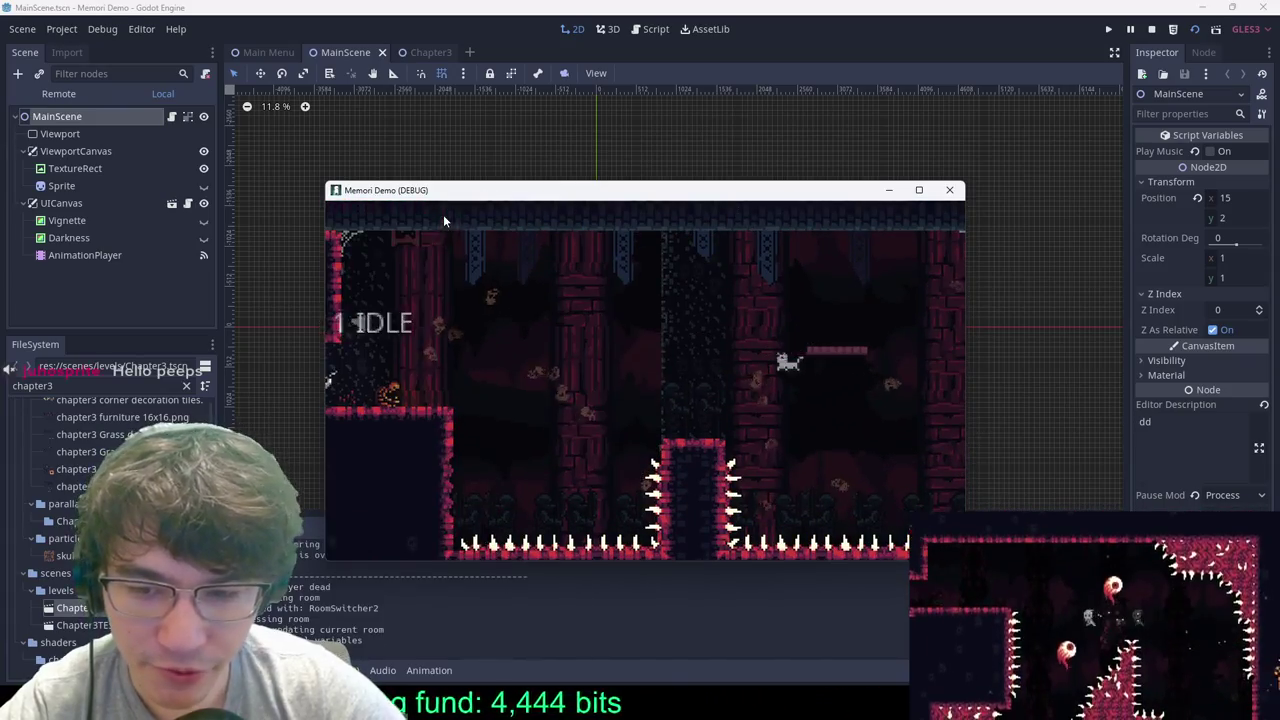
Step: Replay the boss-wall chase from its start, over the spiked pillars and past the floating platform to the first spring
key(Right)
key(Right)
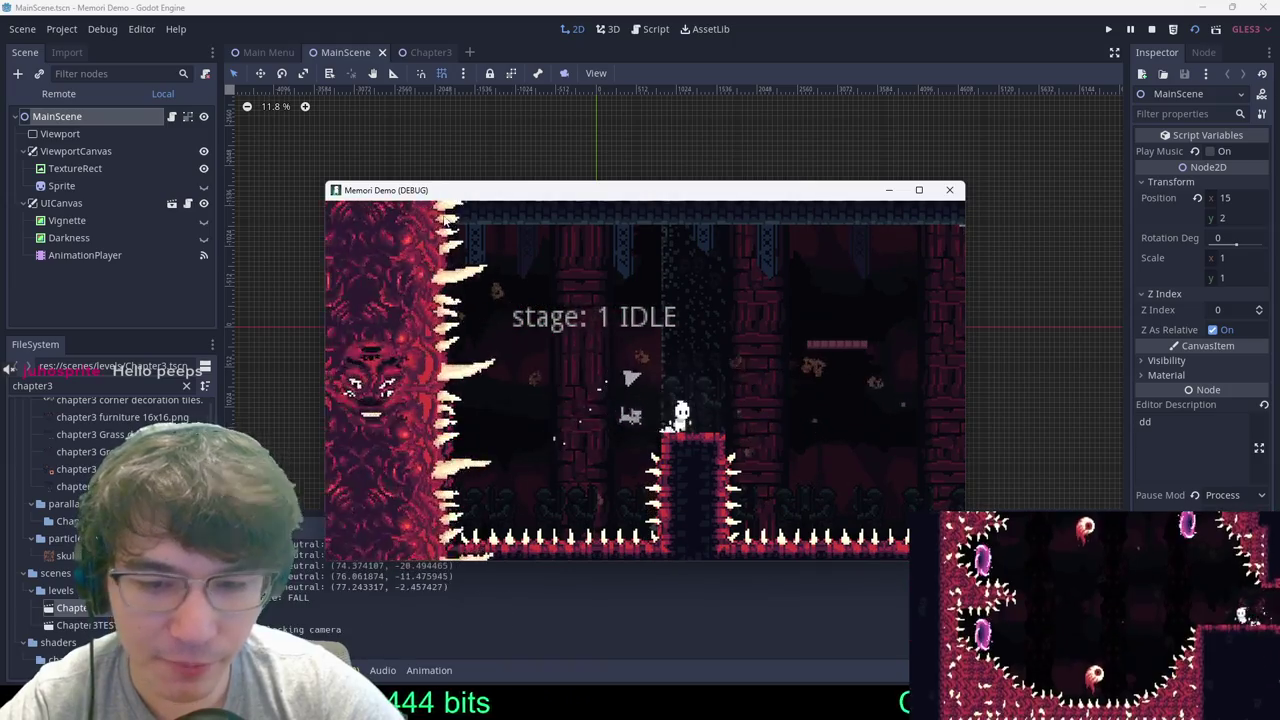
key(space)
key(Right)
key(space)
key(space)
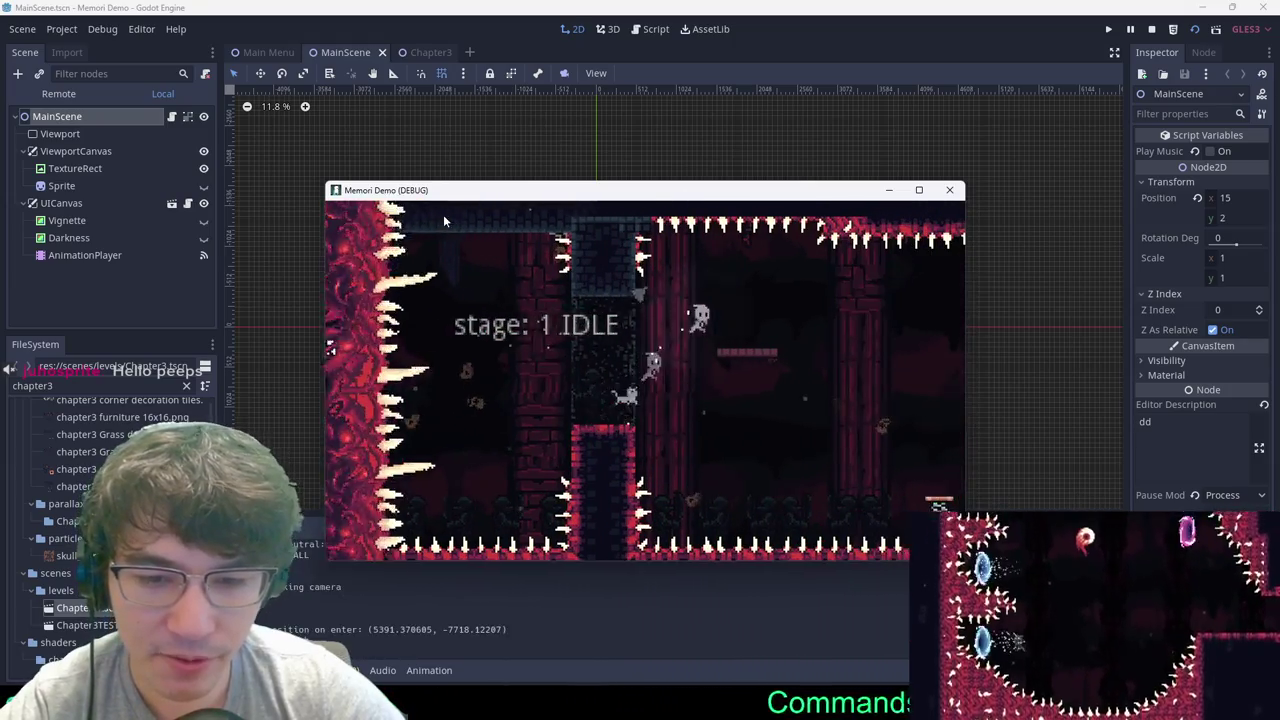
key(Right)
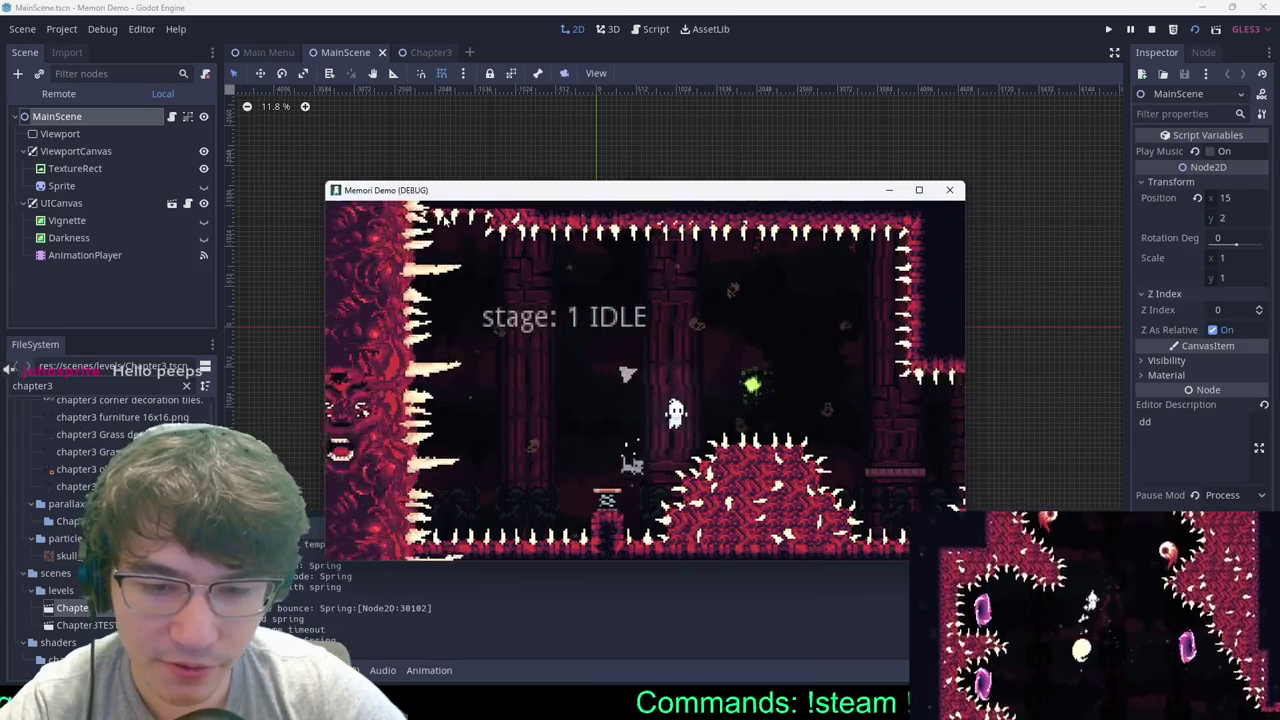
Step: Continue the chase through the green dash orbs, under the hanging spiked column and over the block sheltering the eyeball enemy
key(space)
key(space)
key(Right)
key(space)
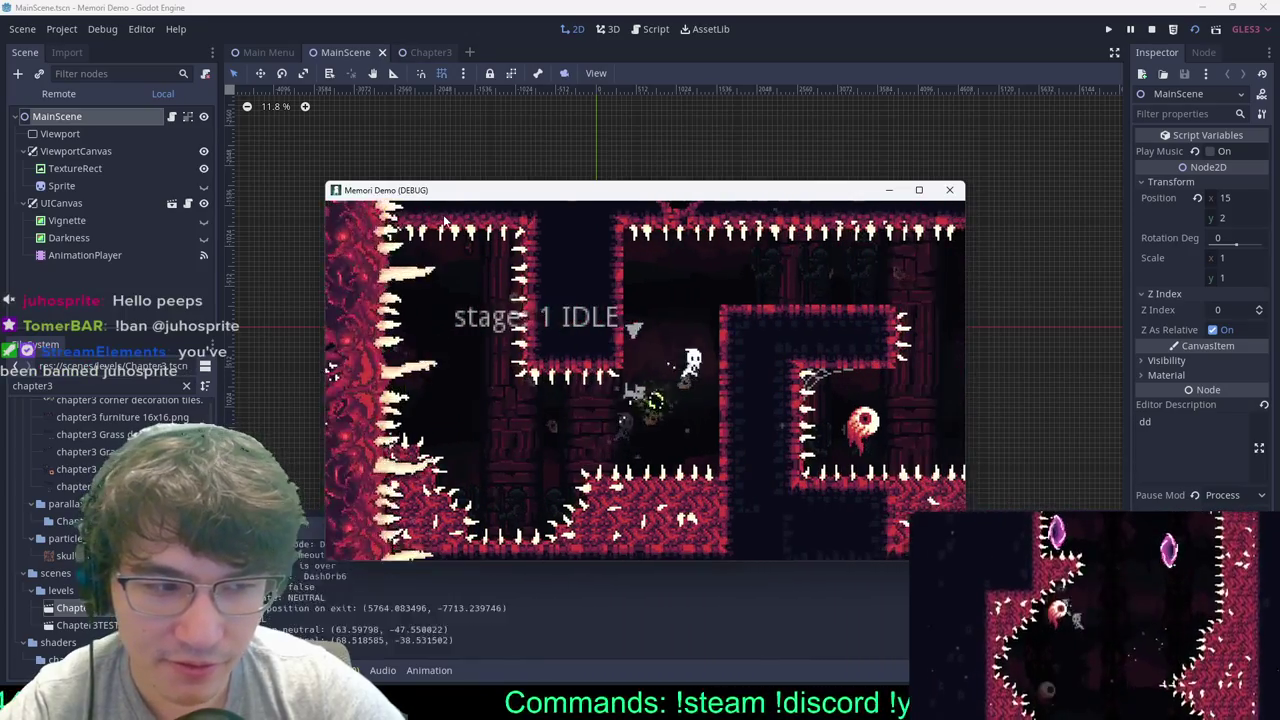
key(Right)
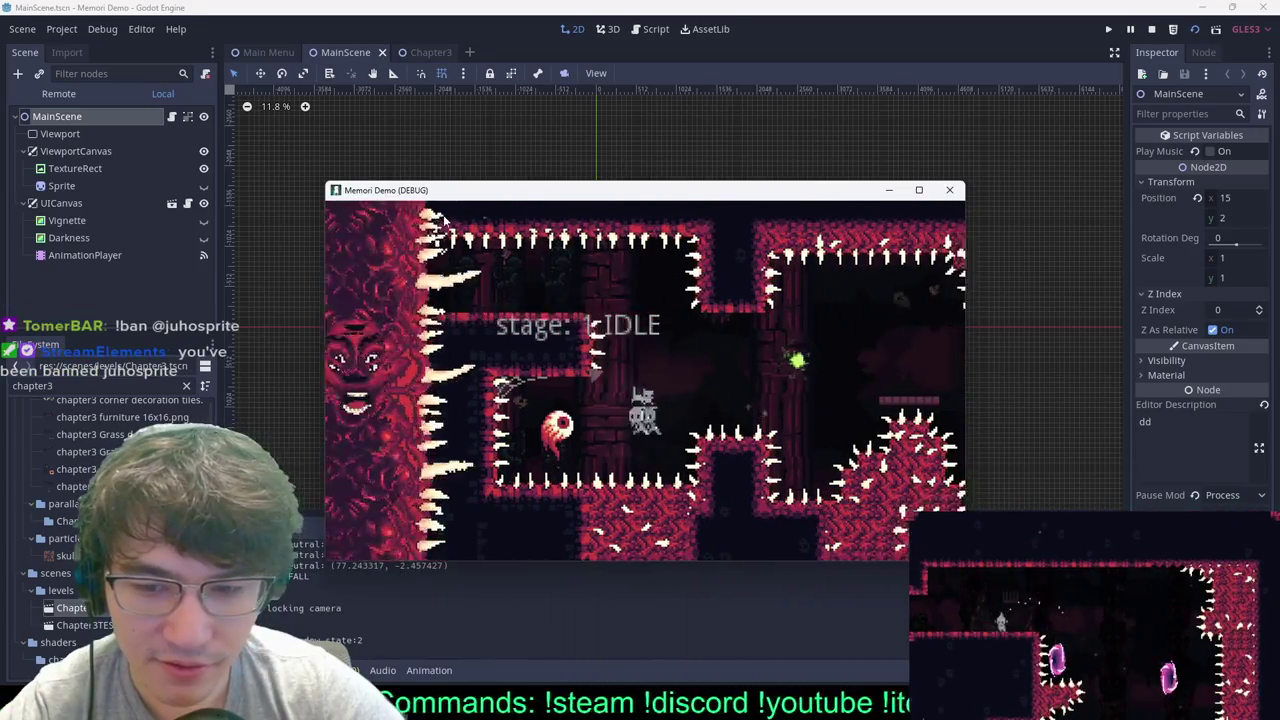
Step: Playtest the stretch beyond the eyeball alcove, using the dash orb, small platform and springs to pass the next eyeball enemy
key(space)
key(space)
key(Right)
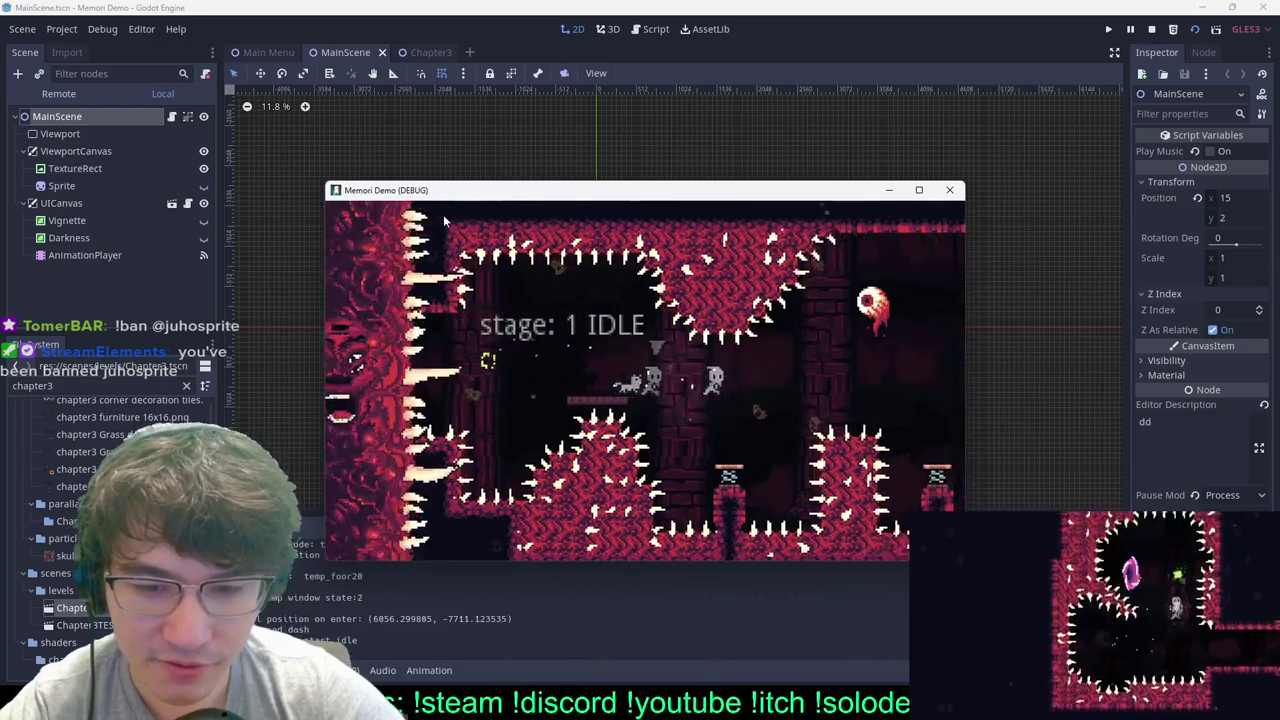
key(space)
key(Right)
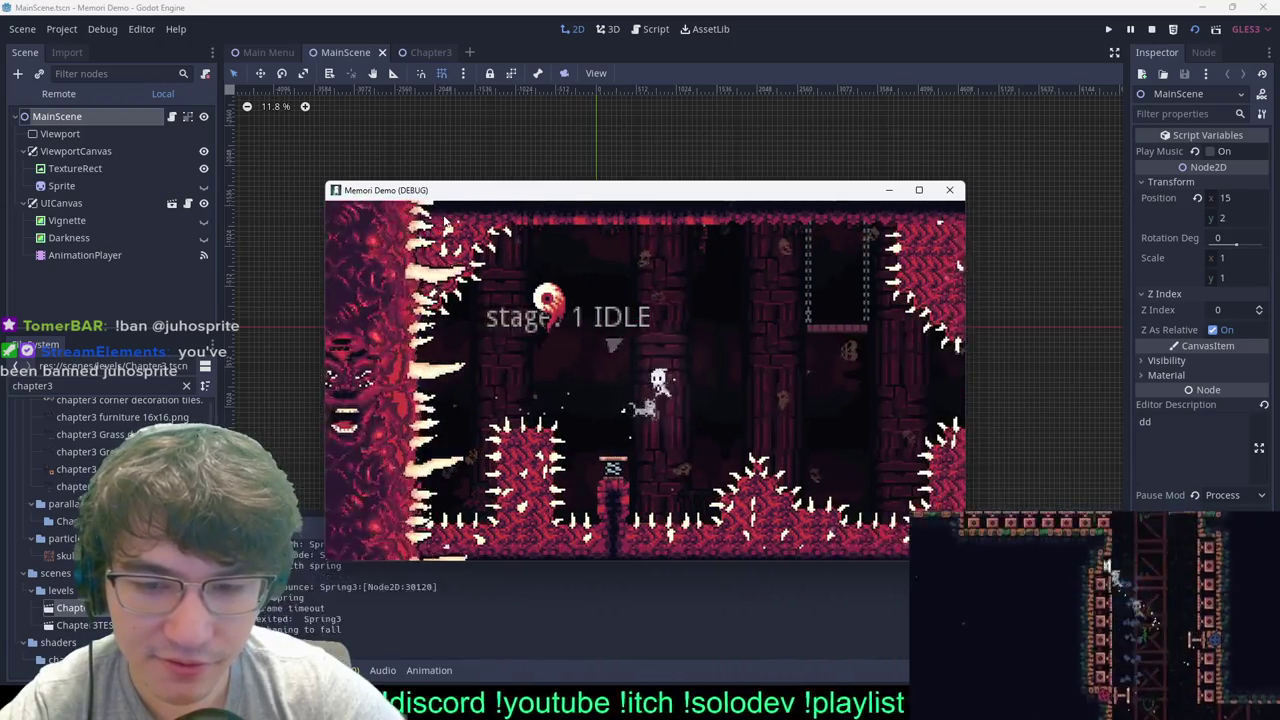
key(Left)
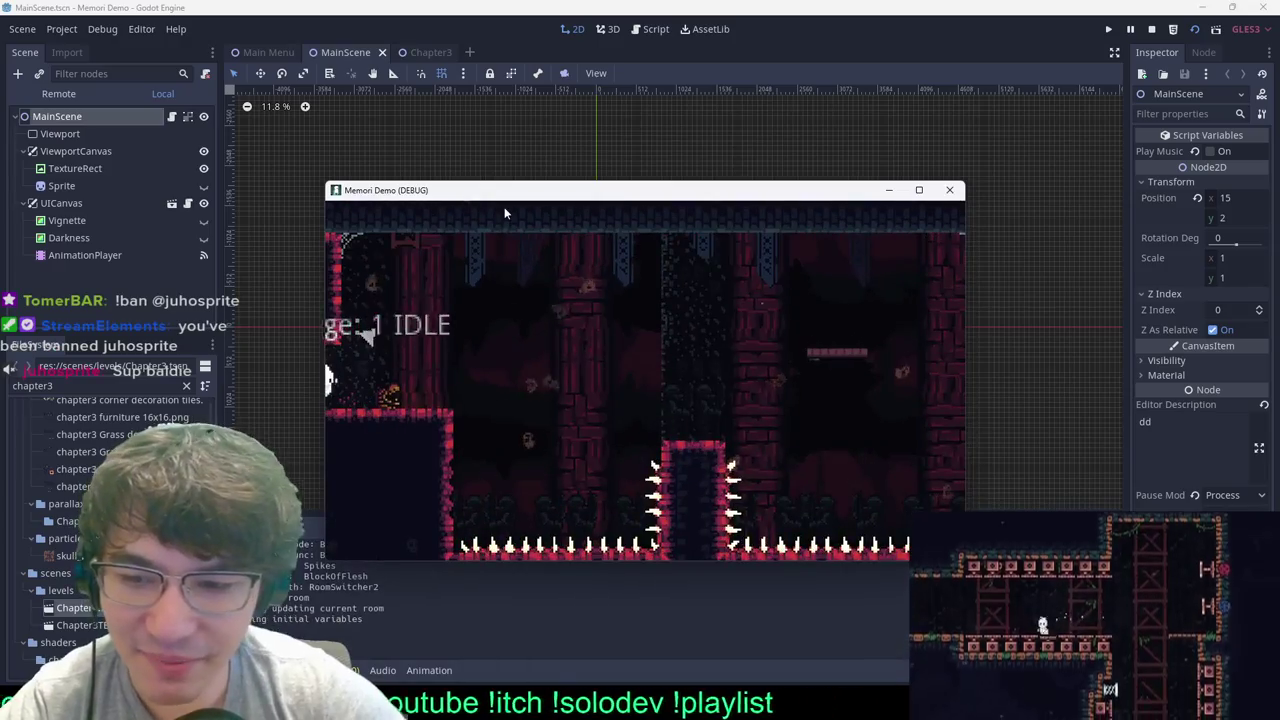
Step: Replay the boss-wall chase from its start as far as the first green dash orb above the spiked mound
key(Right)
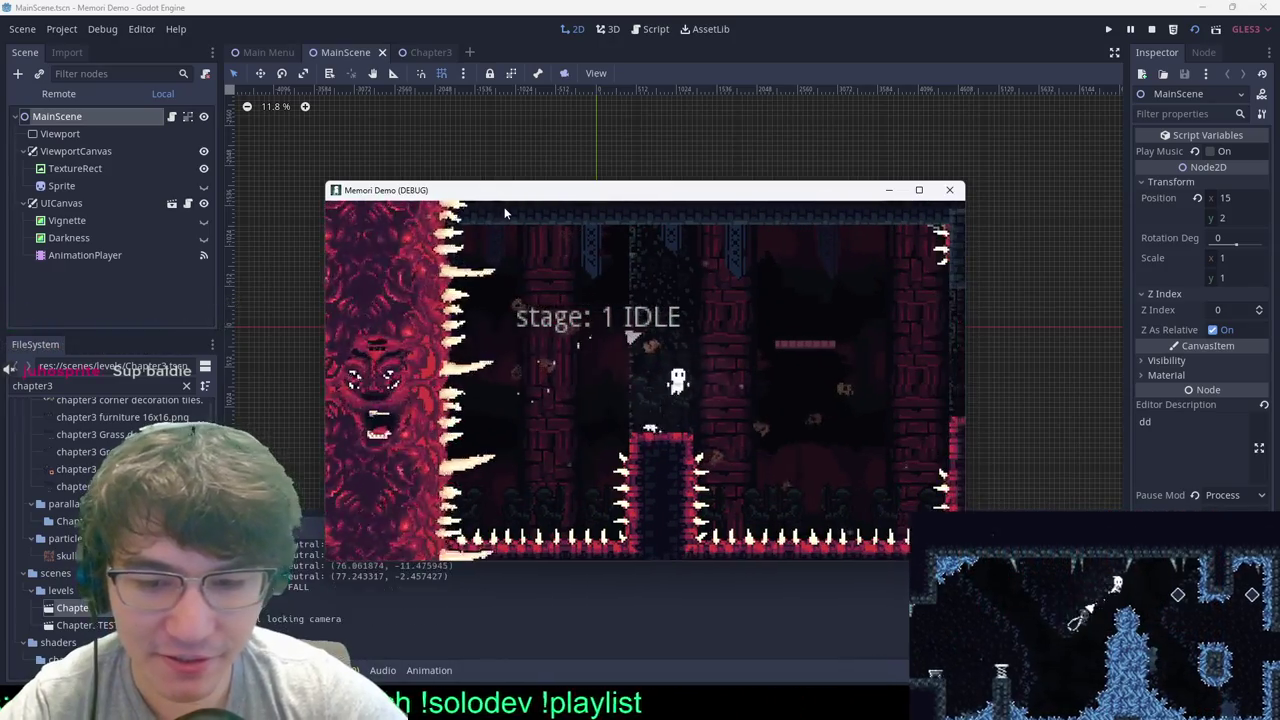
key(Right)
key(space)
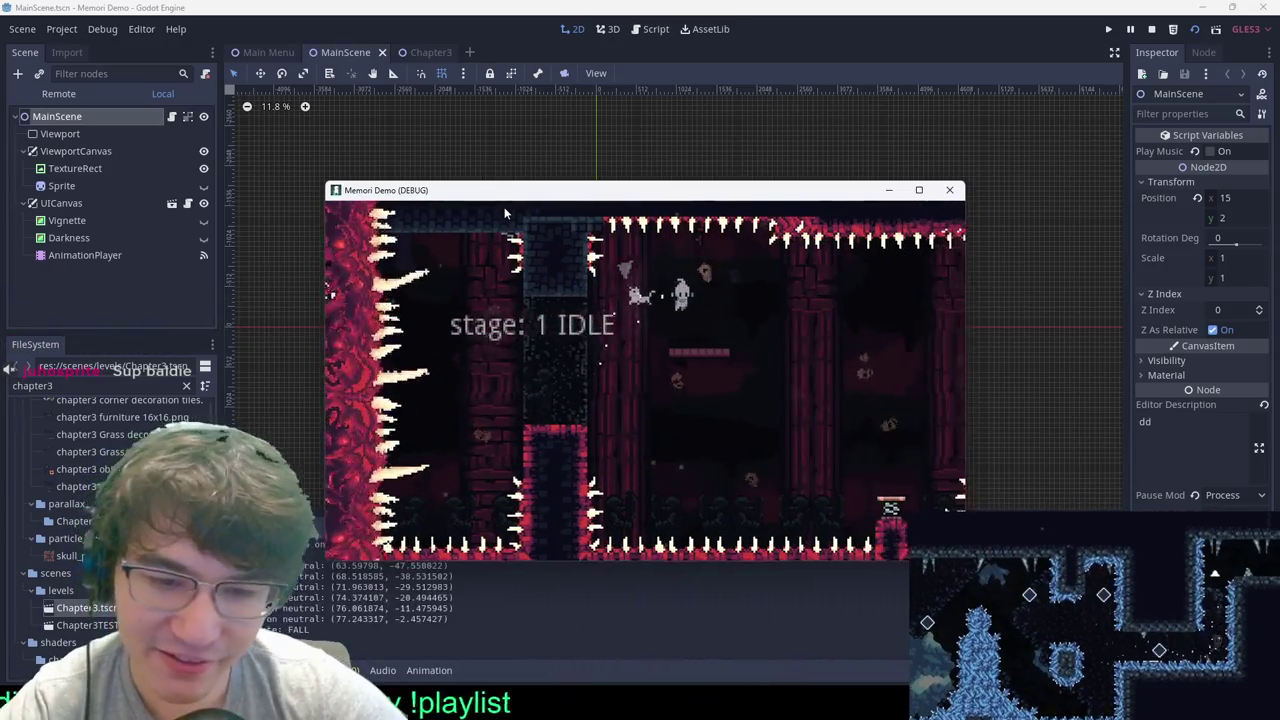
key(Right)
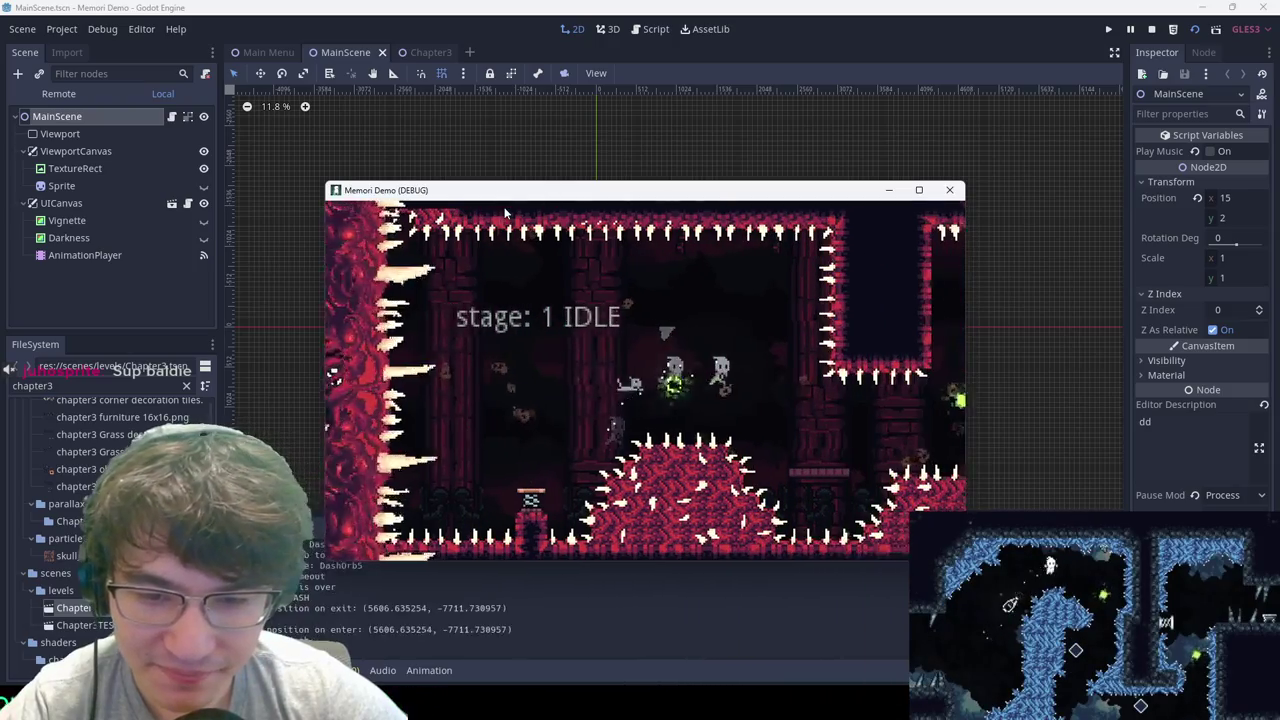
key(Right)
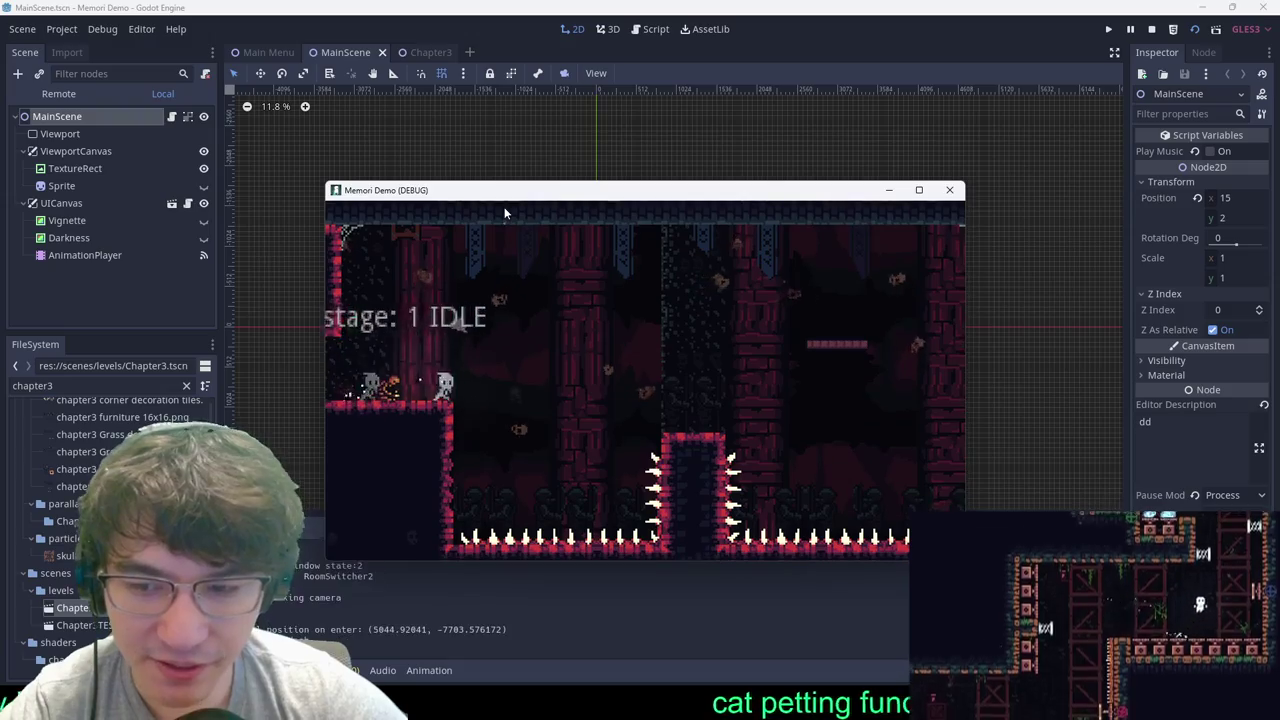
Step: Replay the chase from its start past both green dash orbs and the alcove eyeball to the small platform before the springs
key(Right)
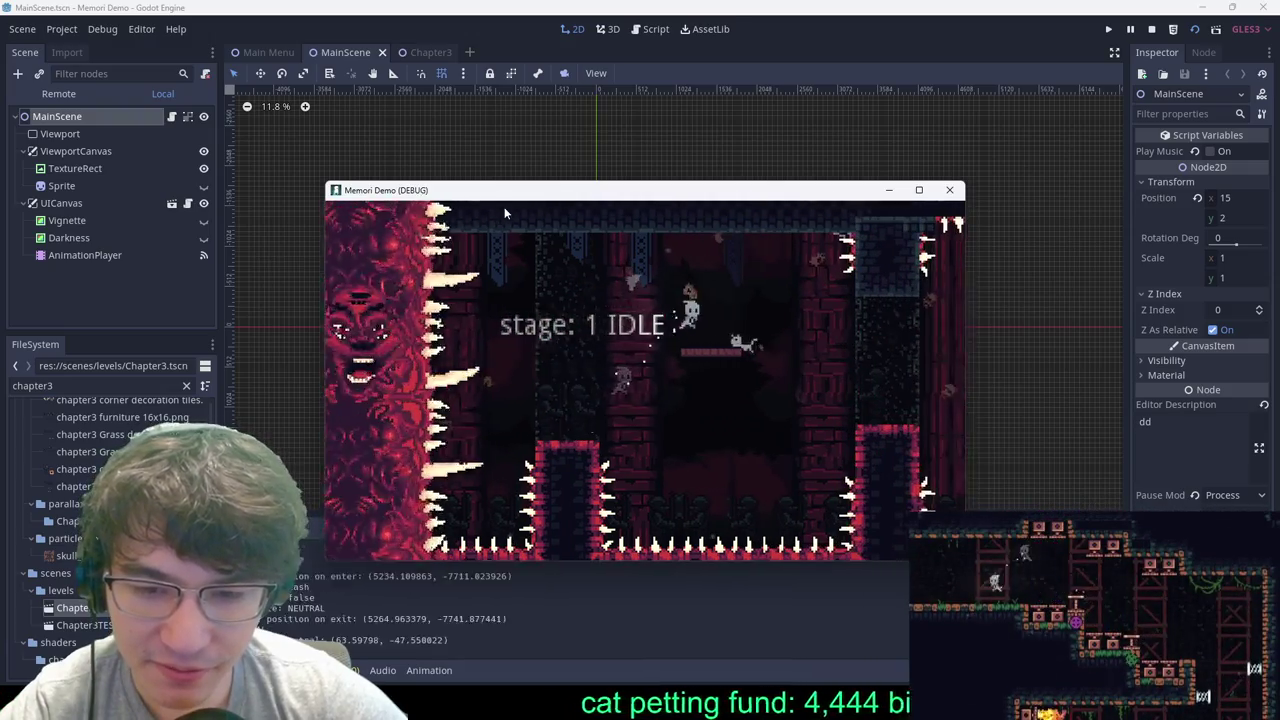
key(Right)
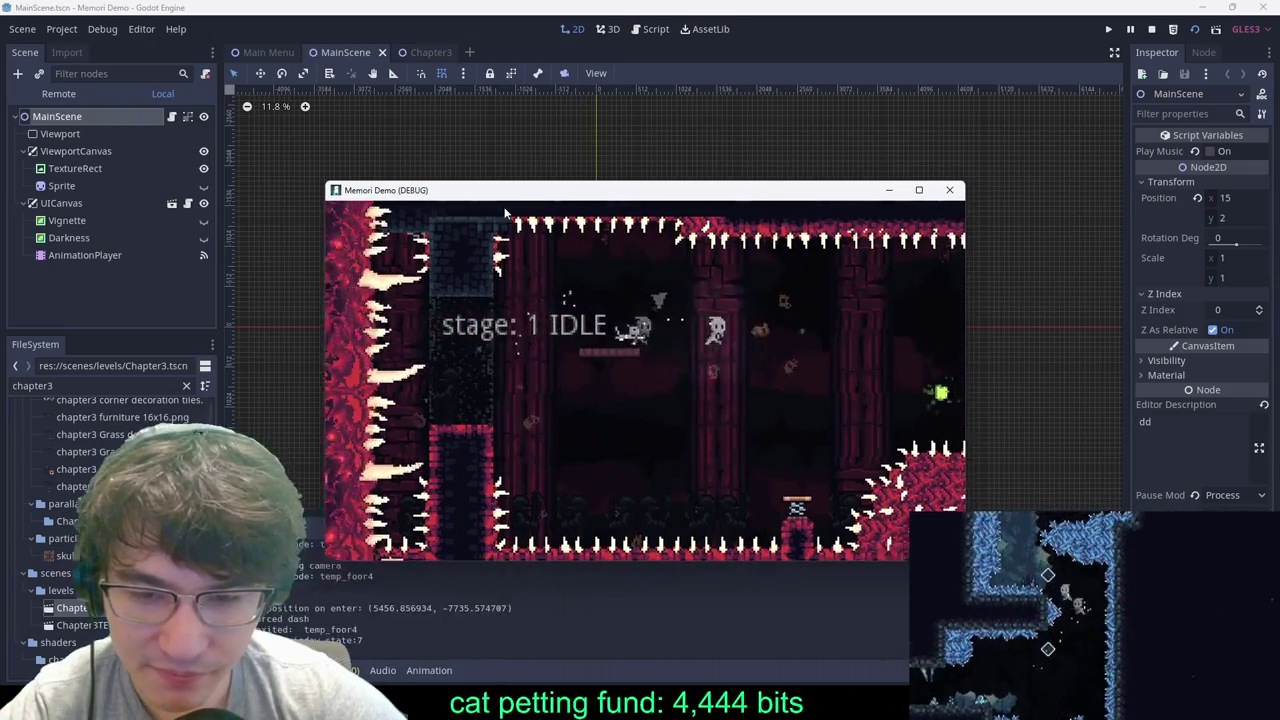
key(Right)
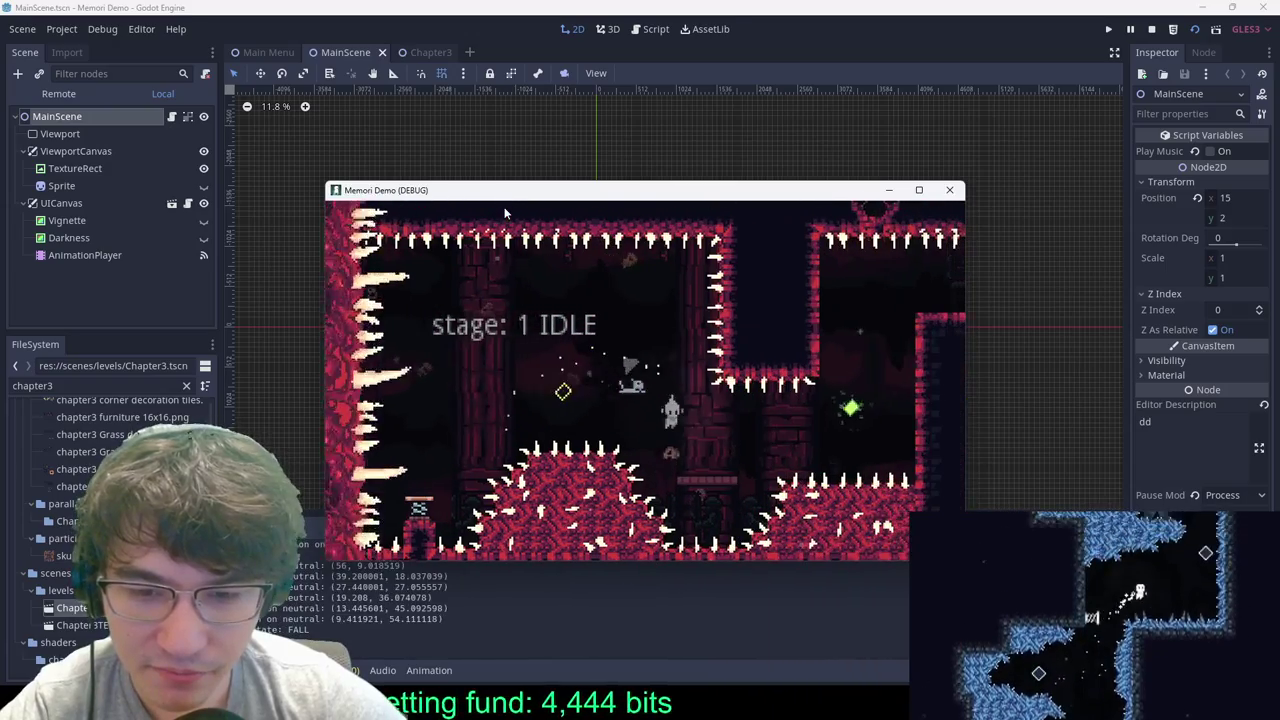
key(Right)
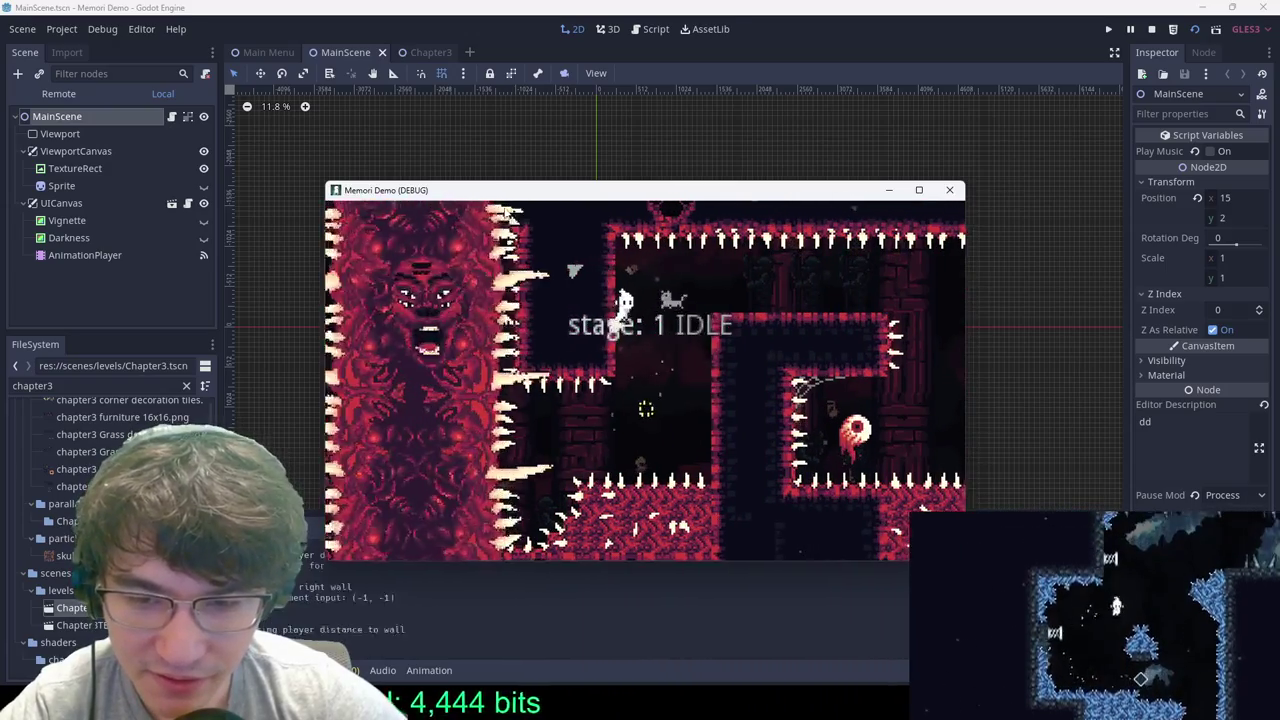
key(Right)
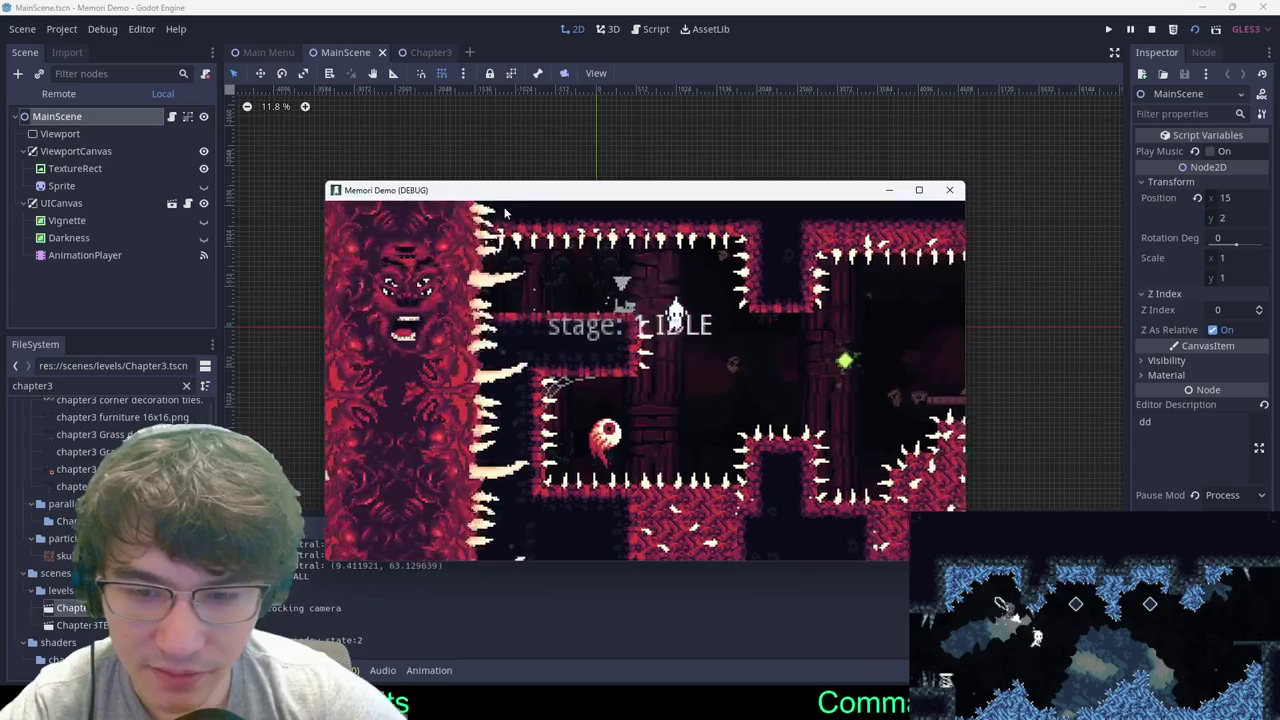
key(Right)
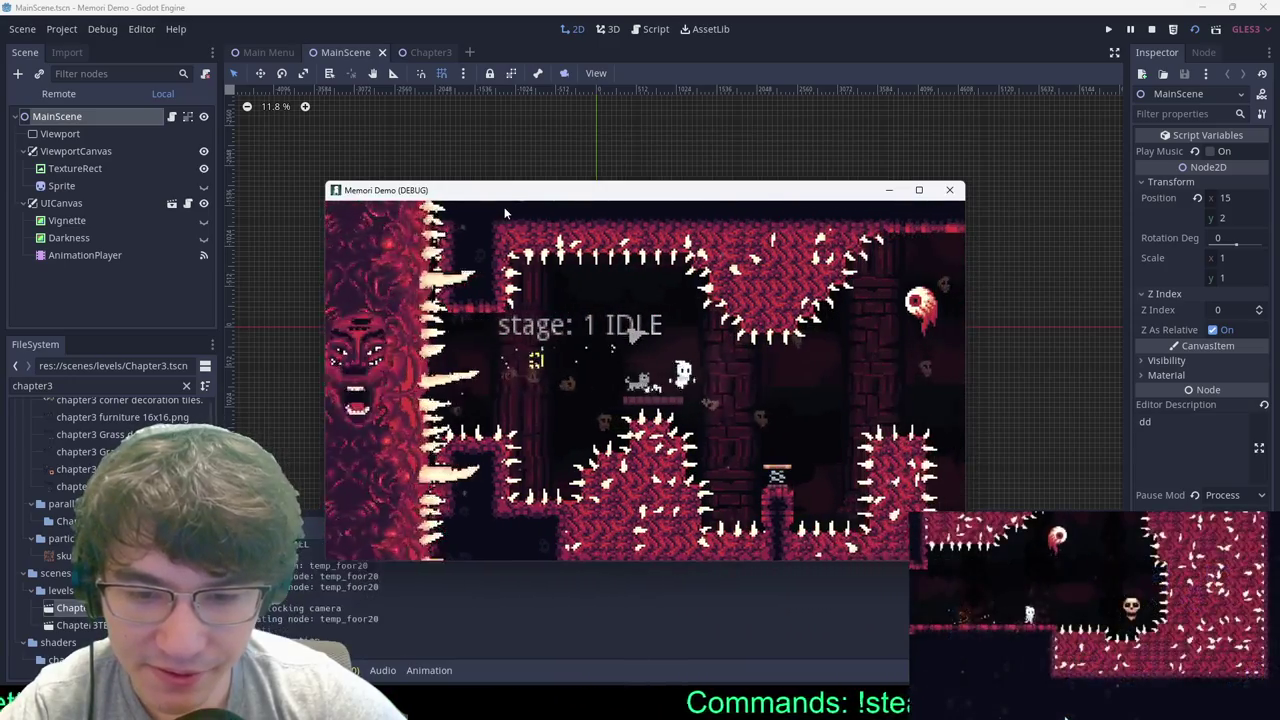
key(Right)
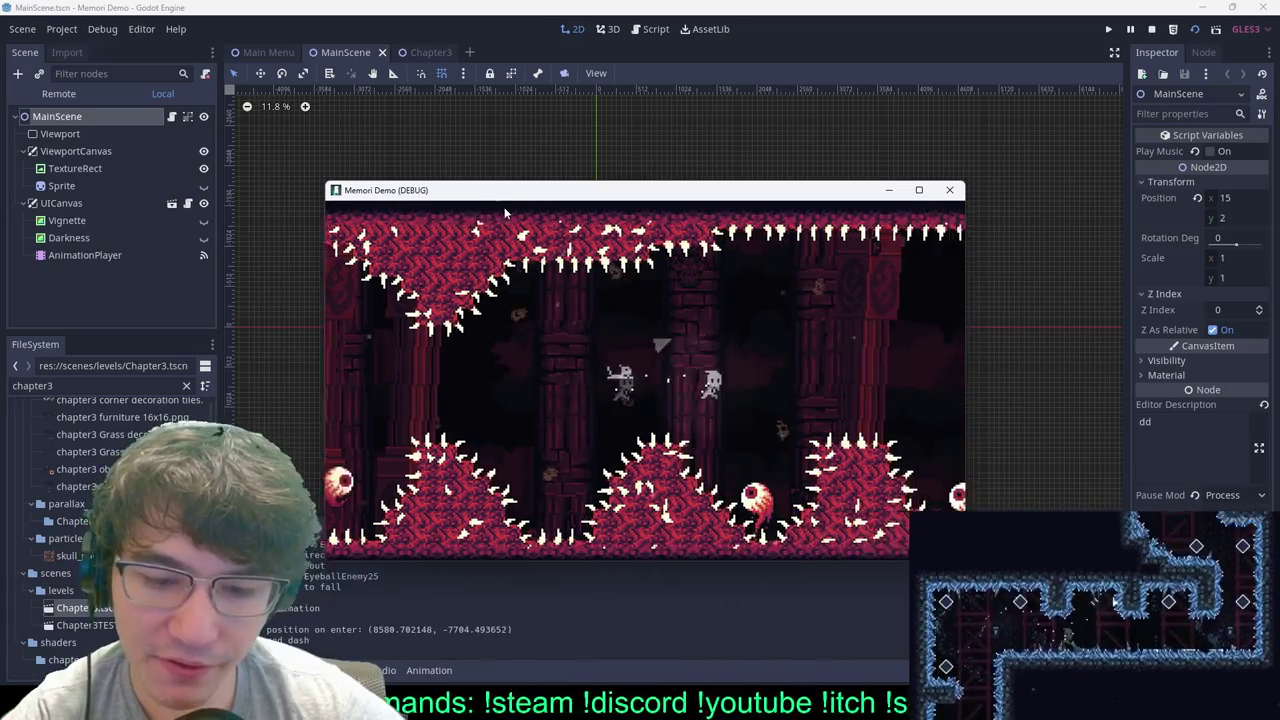
Step: Playtest the later spiked mounds, bouncing off the eyeball enemies and heading for the chain-hung platforms
key(Right)
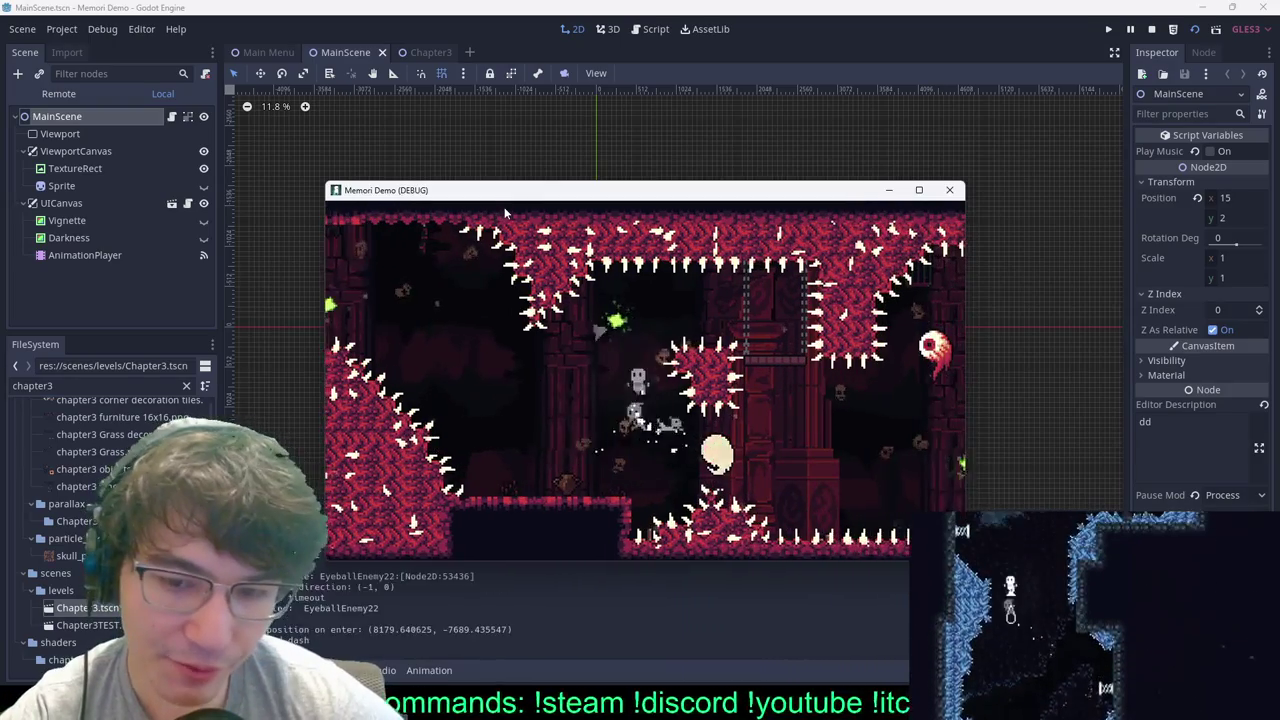
key(space)
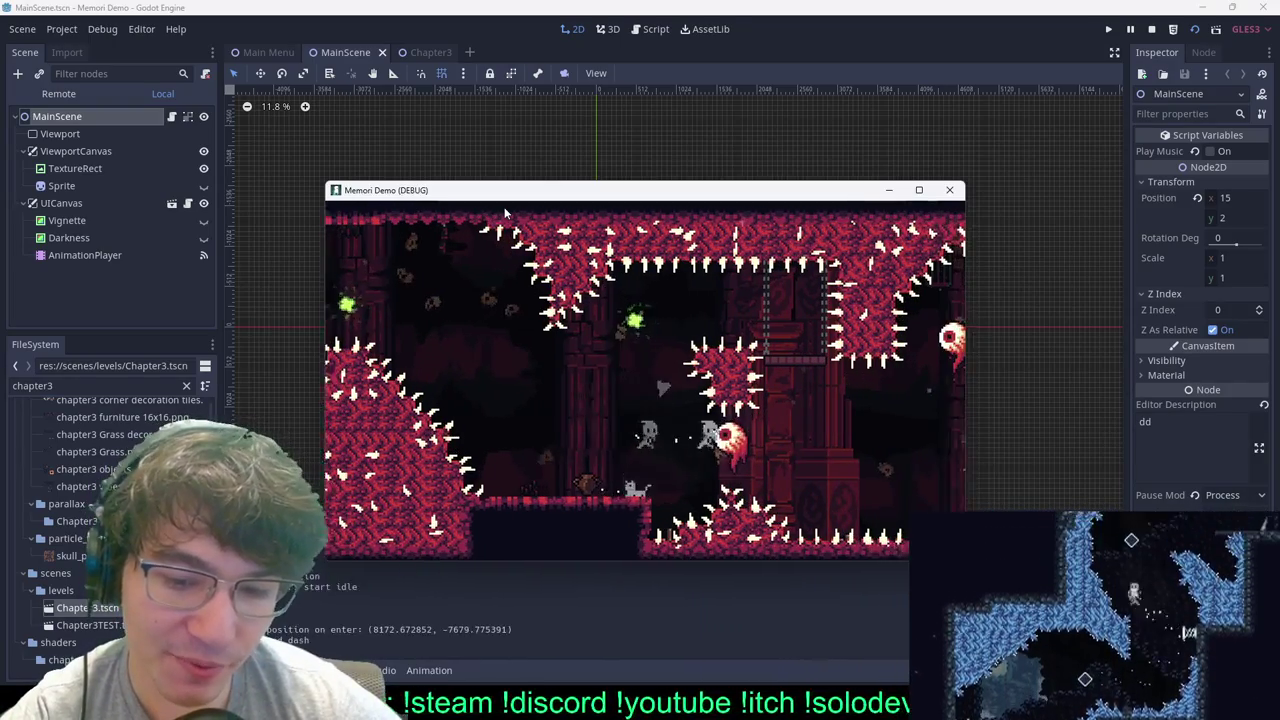
key(Right)
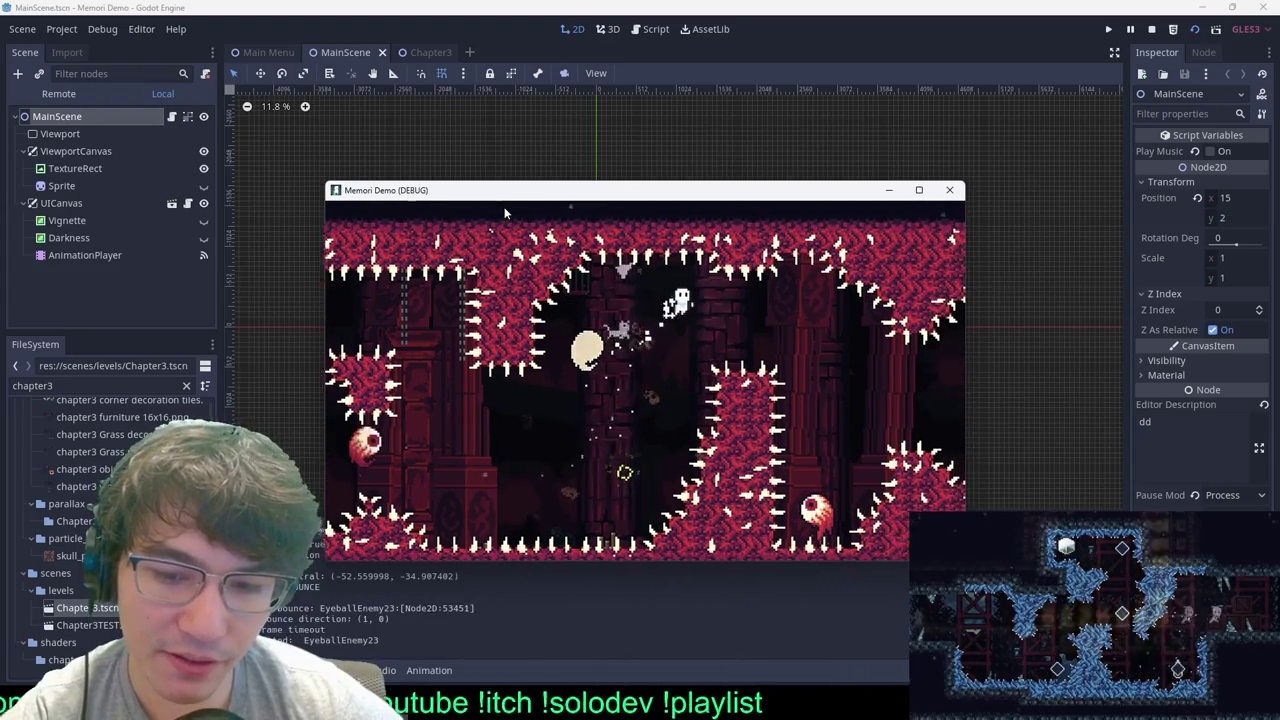
key(Right)
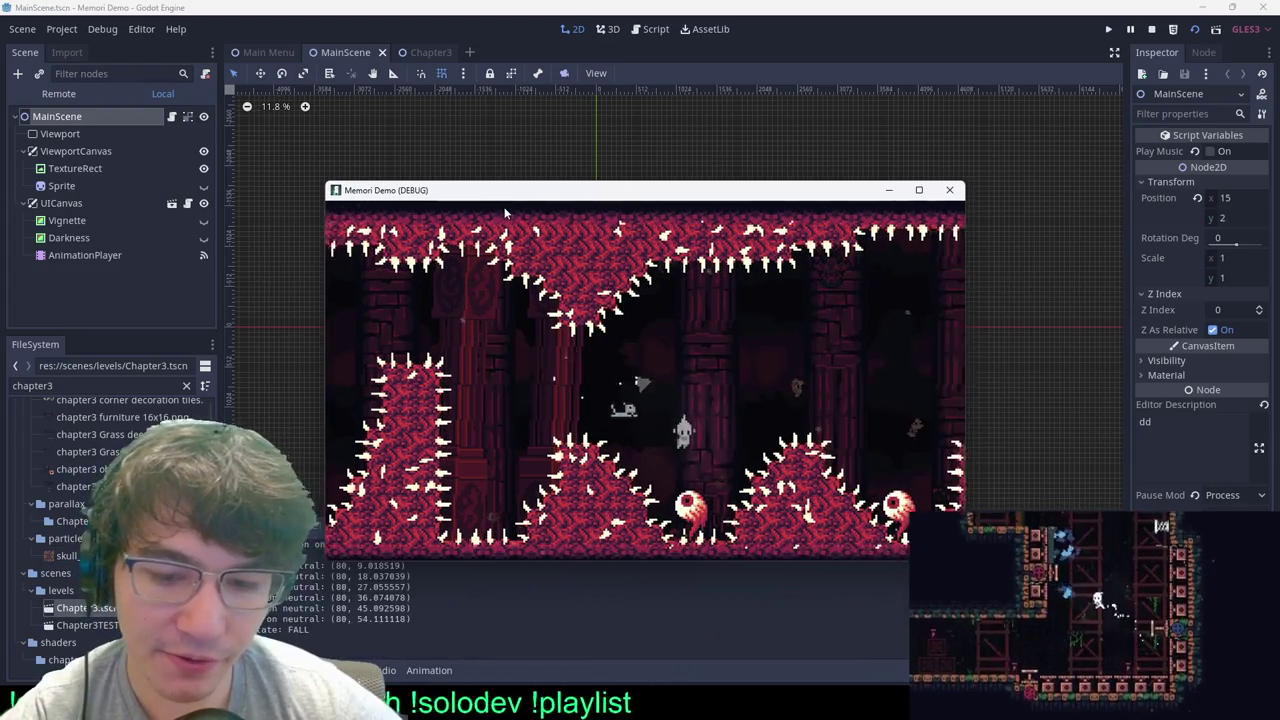
key(space)
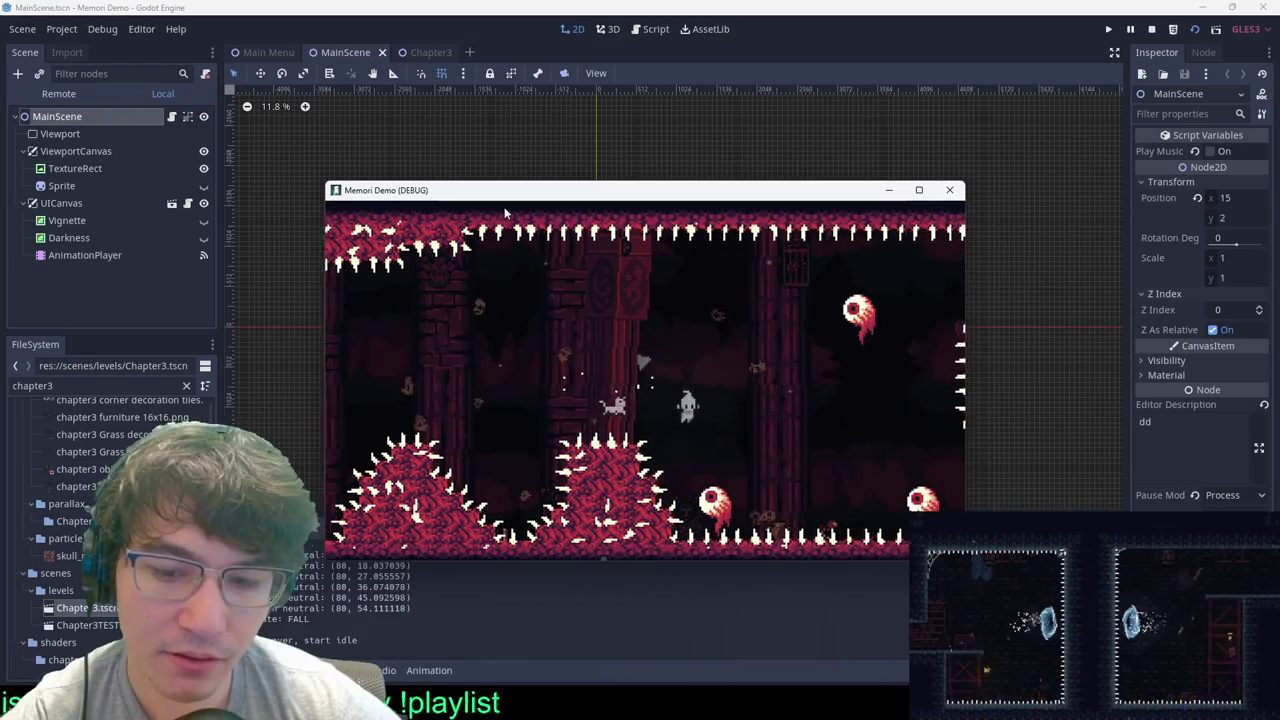
key(Right)
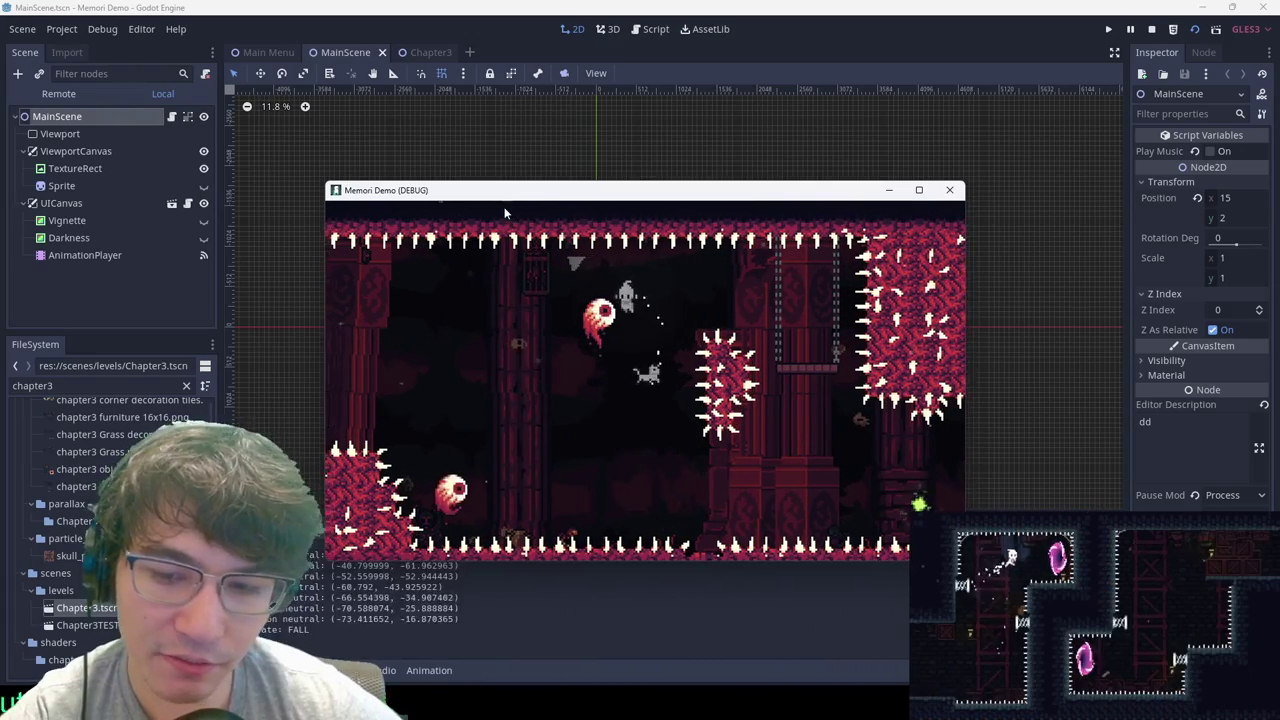
key(Right)
key(space)
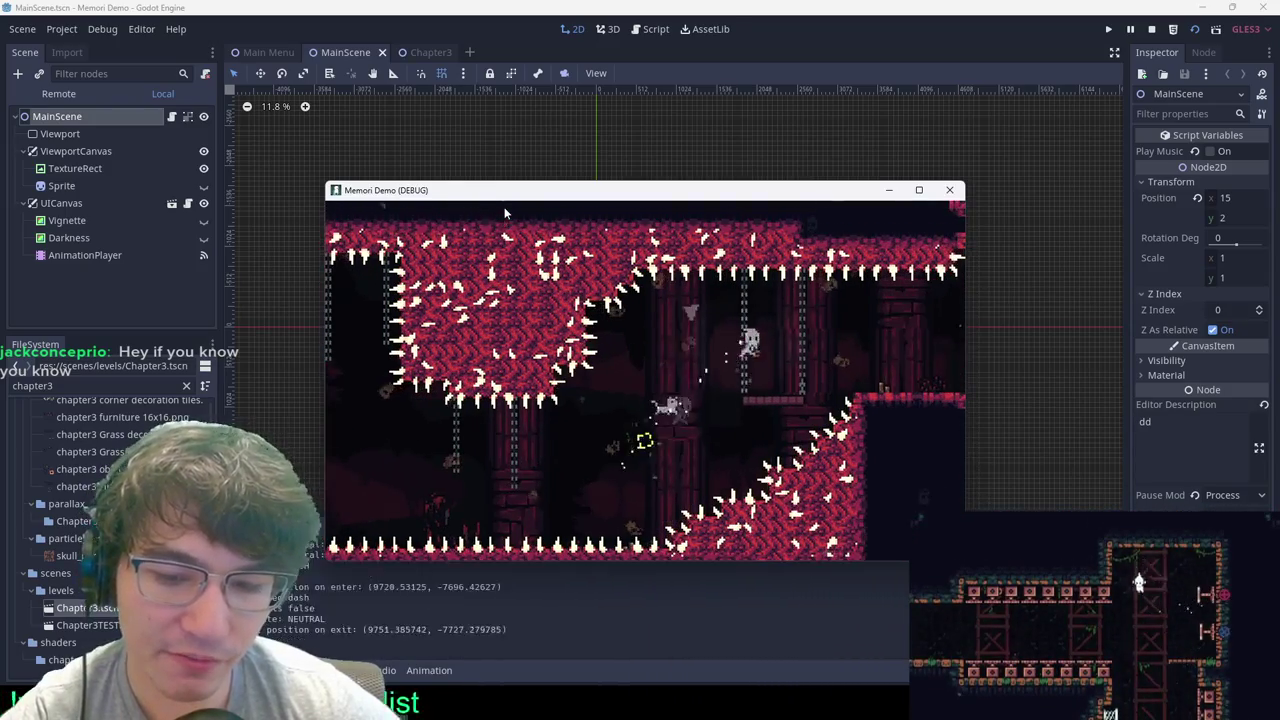
Step: Move on from the chain-hung platform and playtest the laser corridor across its springs and spiked mounds
key(Right)
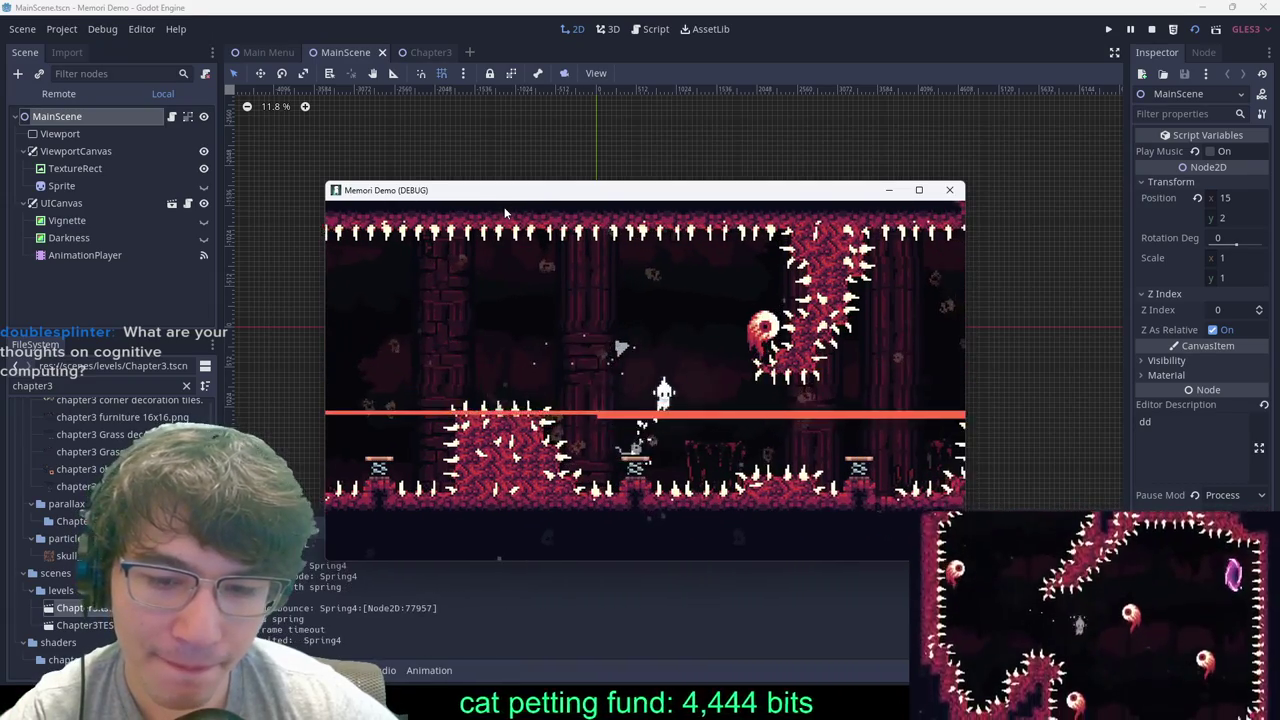
key(d)
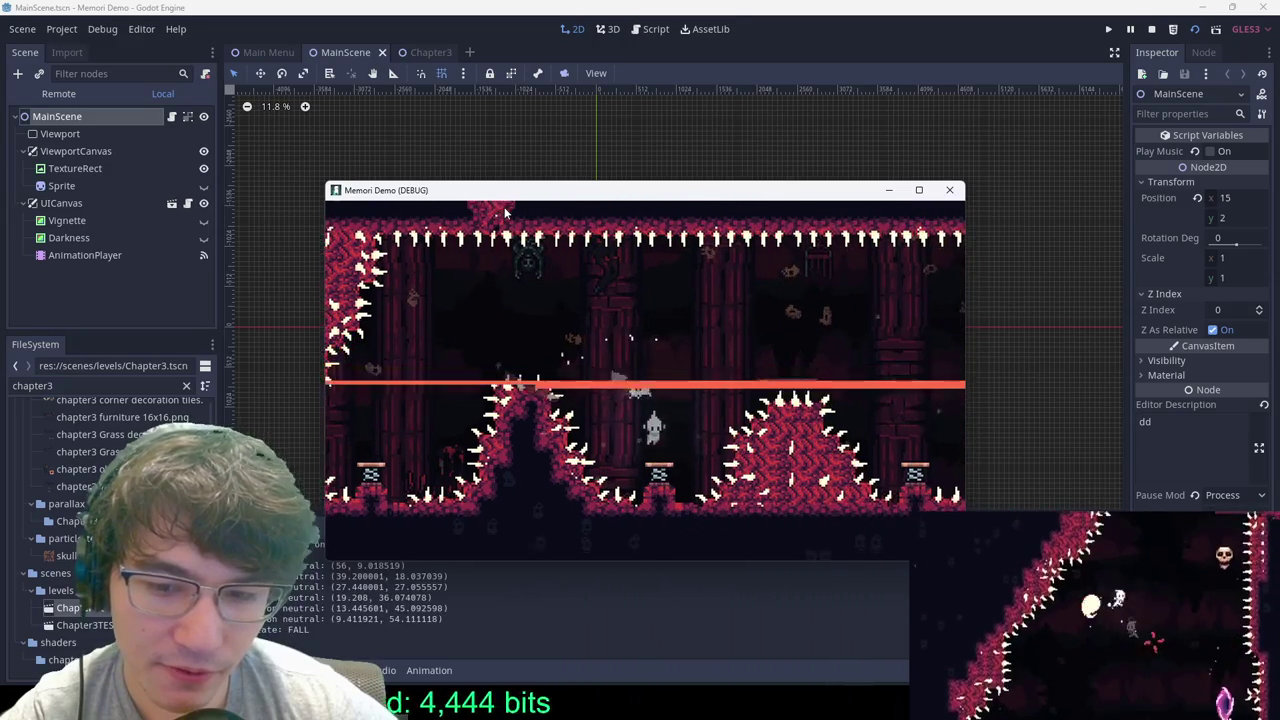
key(x)
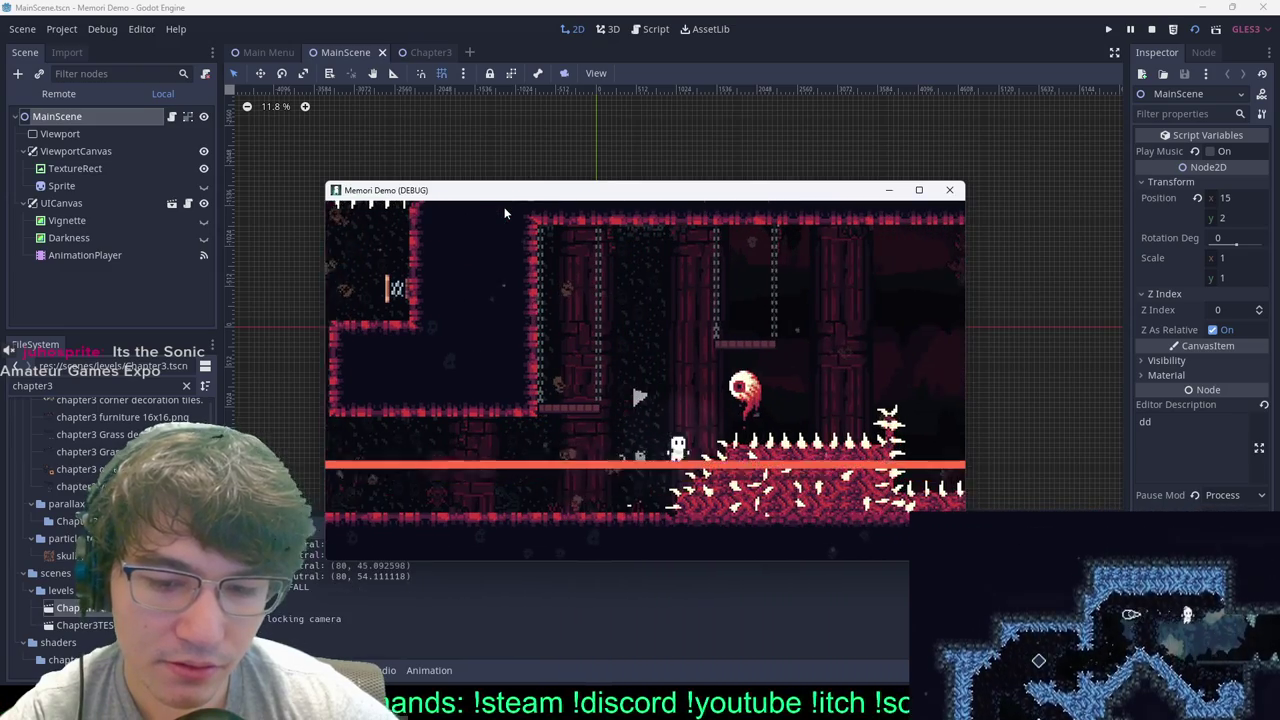
Step: View the volume sliders in the game's Sound settings and return to the level
key(Down)
key(Down)
key(Down)
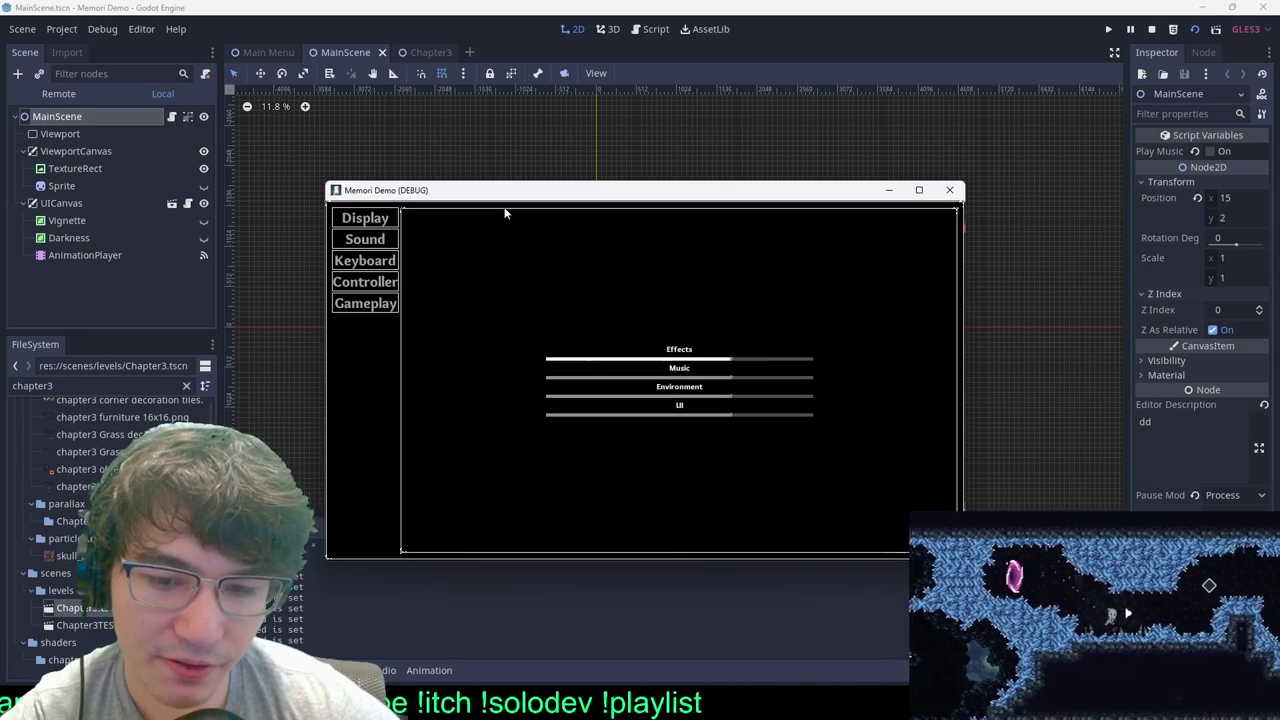
key(Escape)
key(Escape)
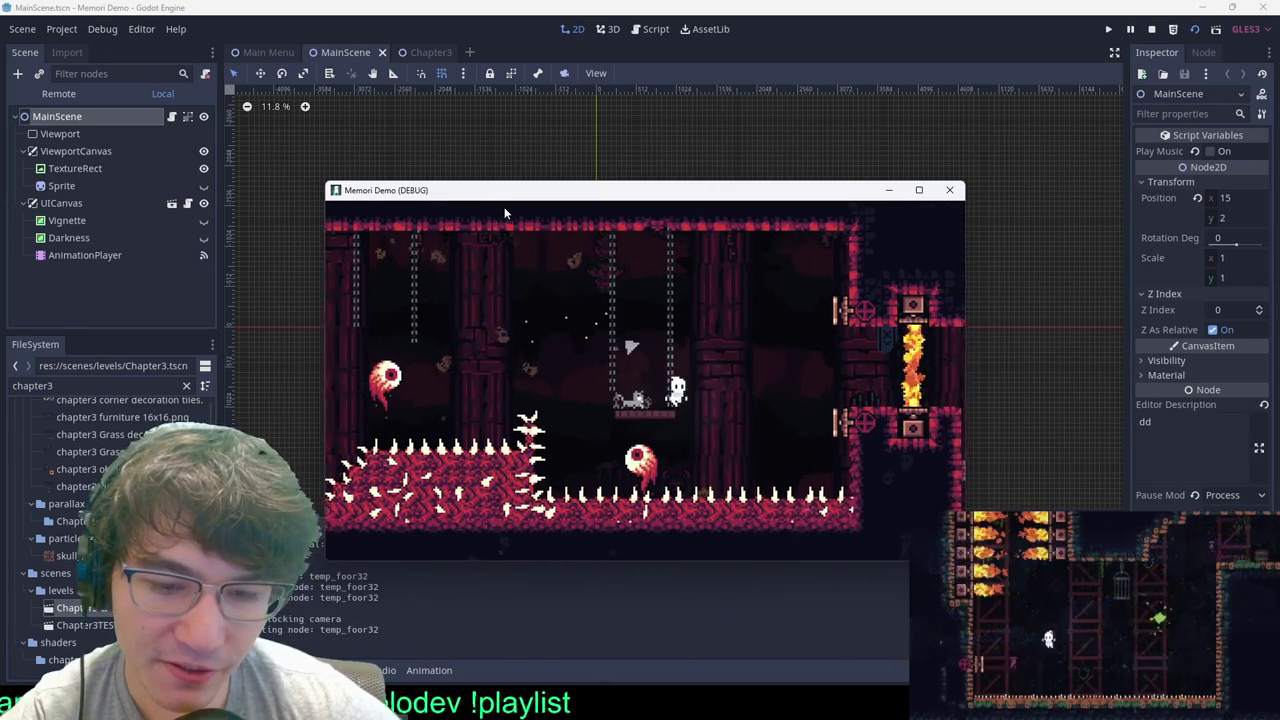
Step: Playtest the flame-trap section, crossing the fire and ice jets and the burning floor to the upper pressure-plate spring
key(Right)
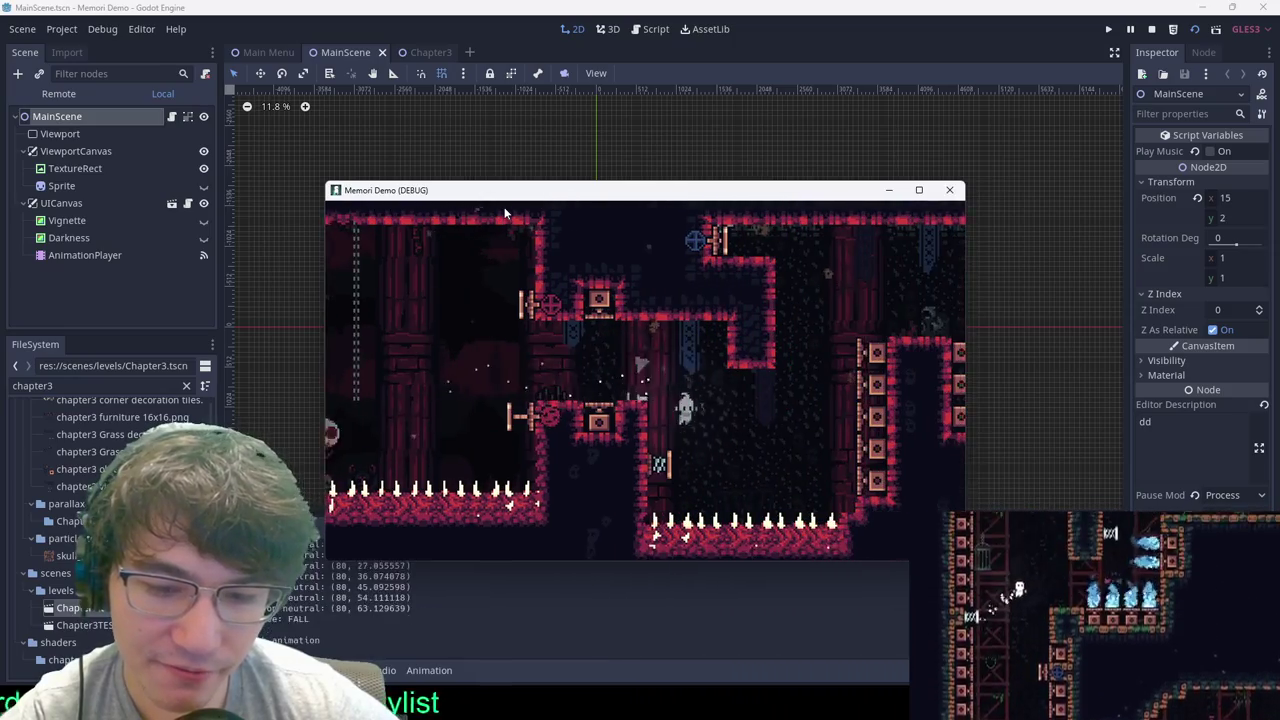
key(Right)
key(space)
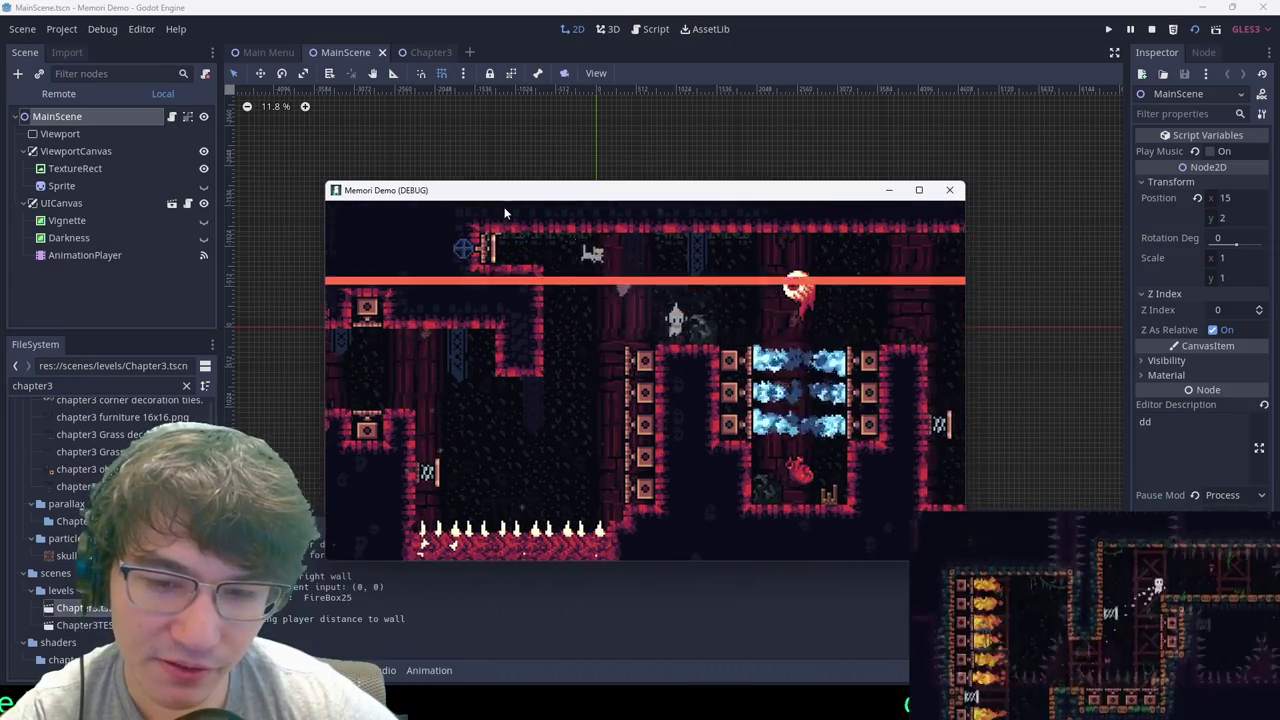
key(space)
key(Right)
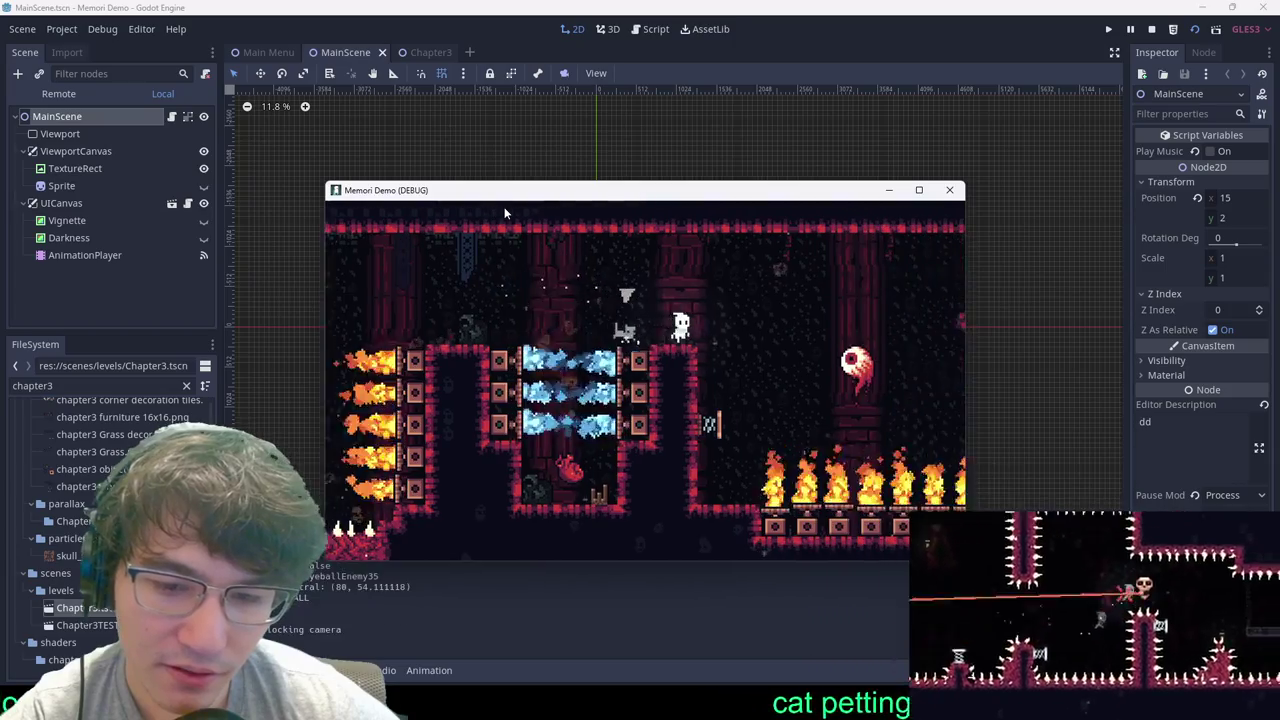
key(Right)
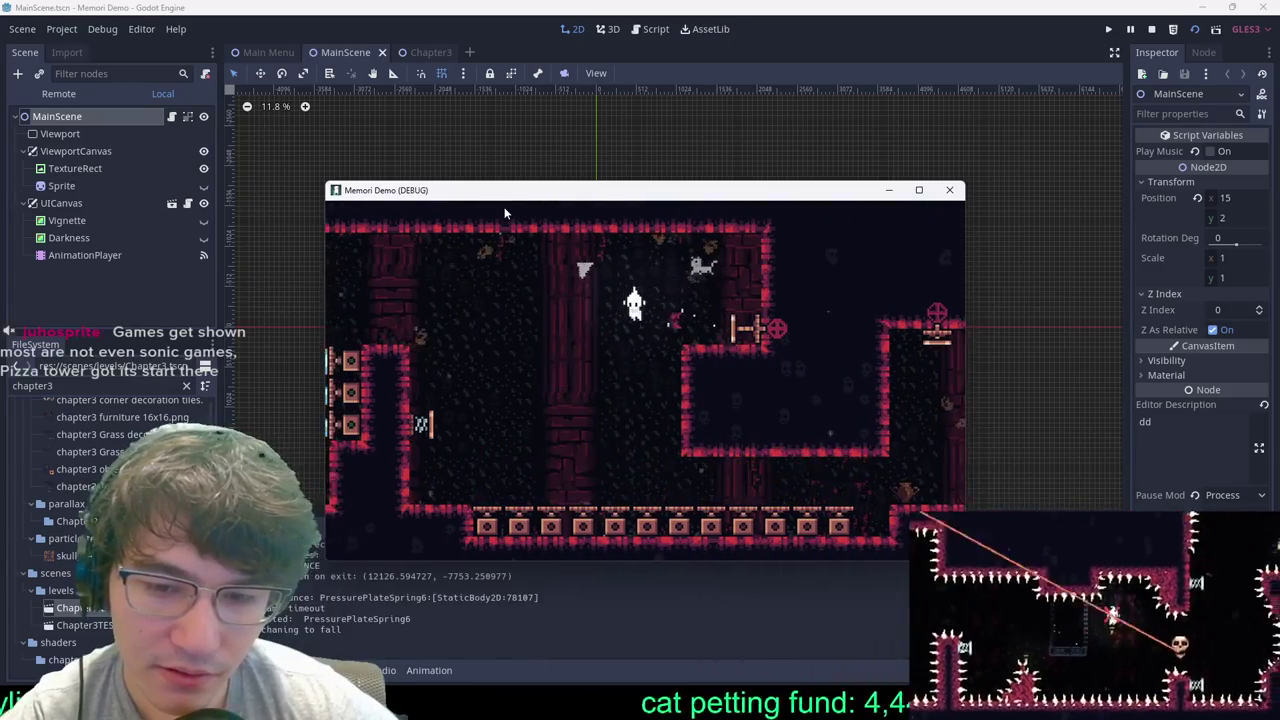
Step: Playtest the laser-swept trap passage beyond the pressure-plate spring, passing over the flame vents and bouncing off the eyeball beside the spiked floor
key(Right)
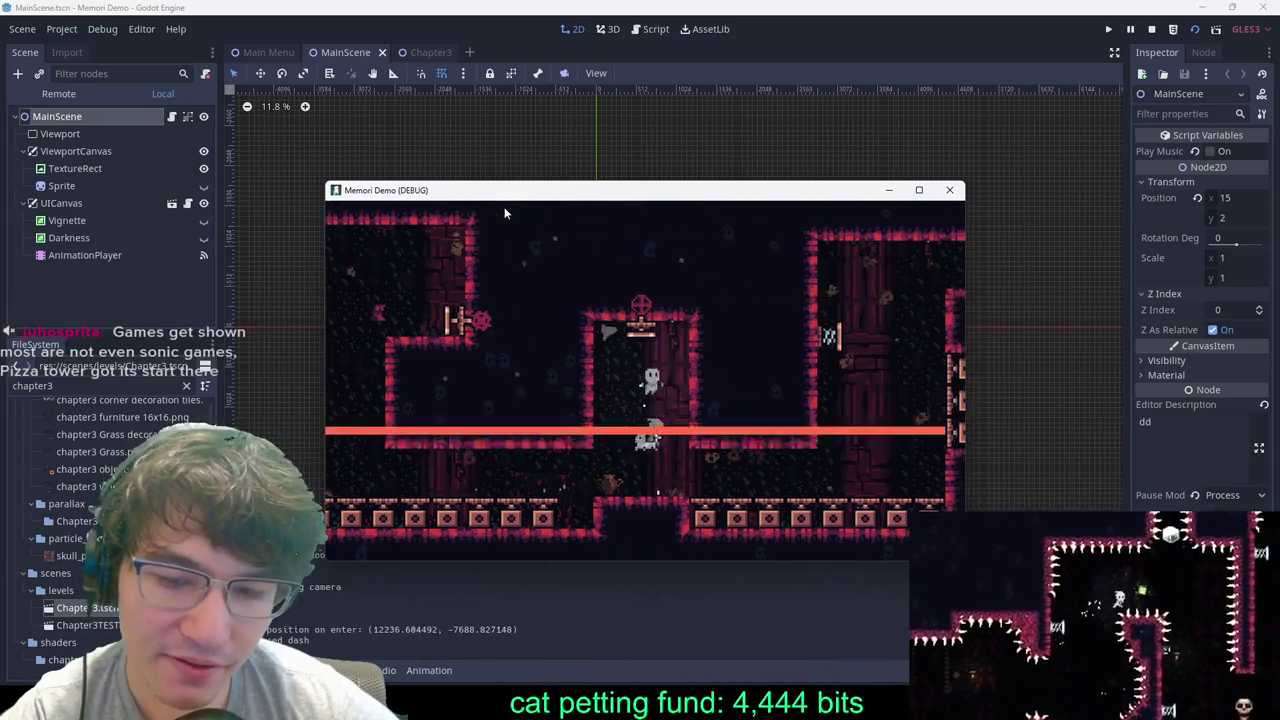
key(Right)
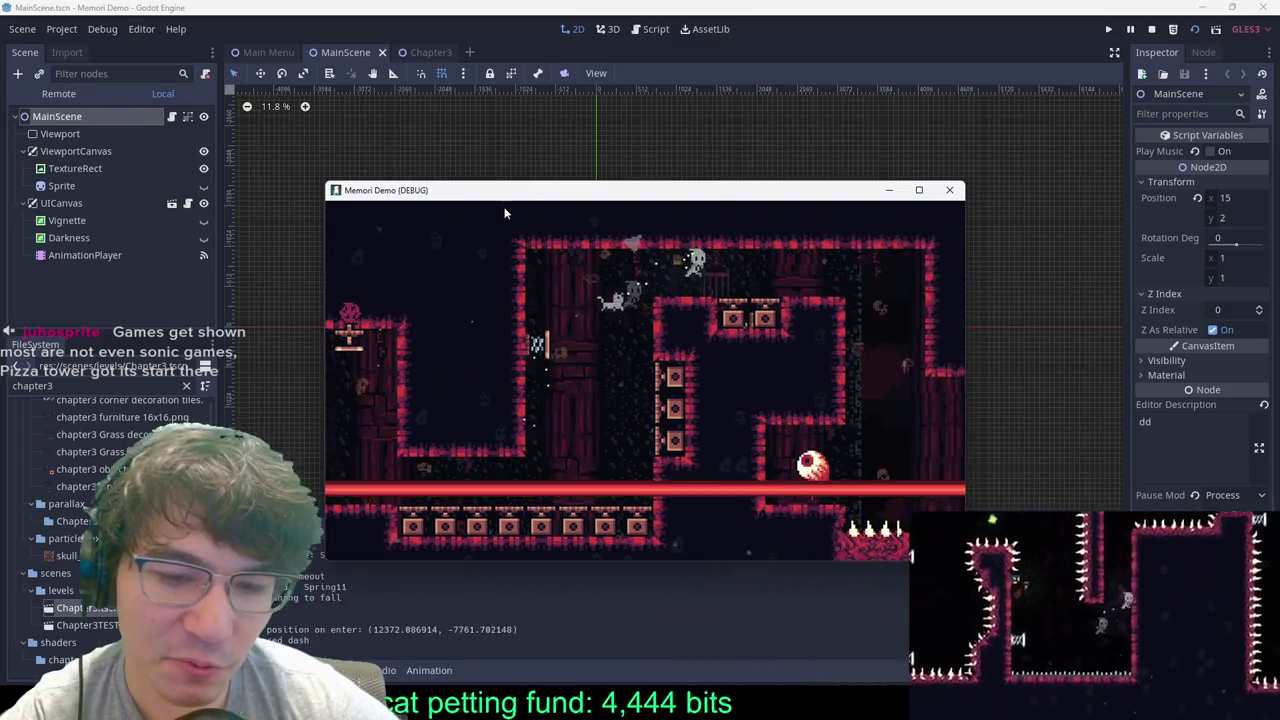
key(Right)
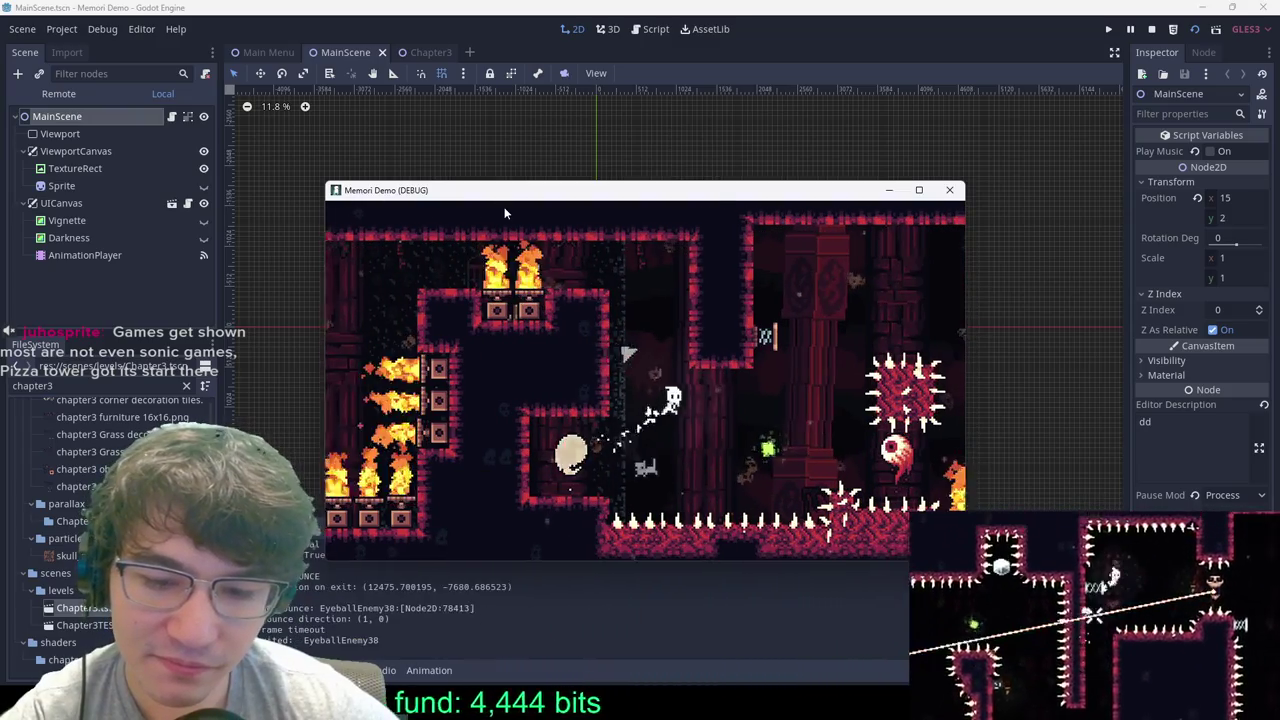
Step: Playtest the burning-floor hall, using its springs and eyeball enemies, and continue through the flame corridor to the spiked pit
key(Right)
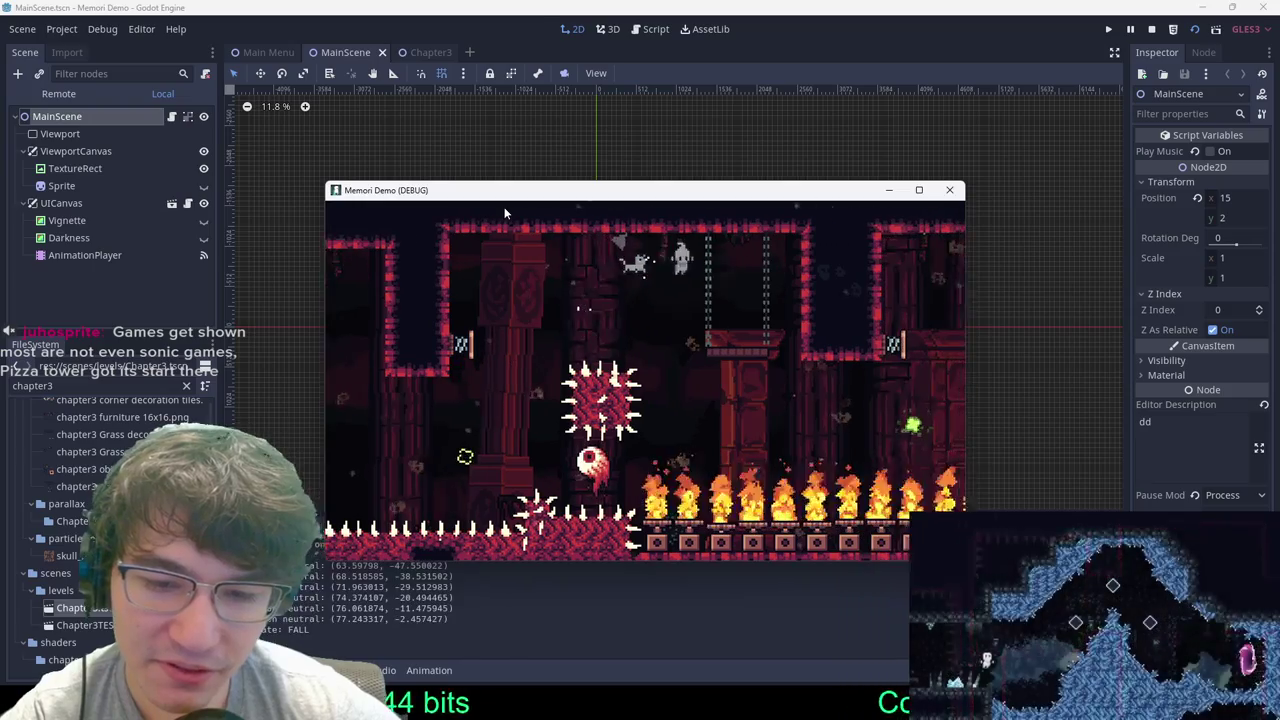
key(Right)
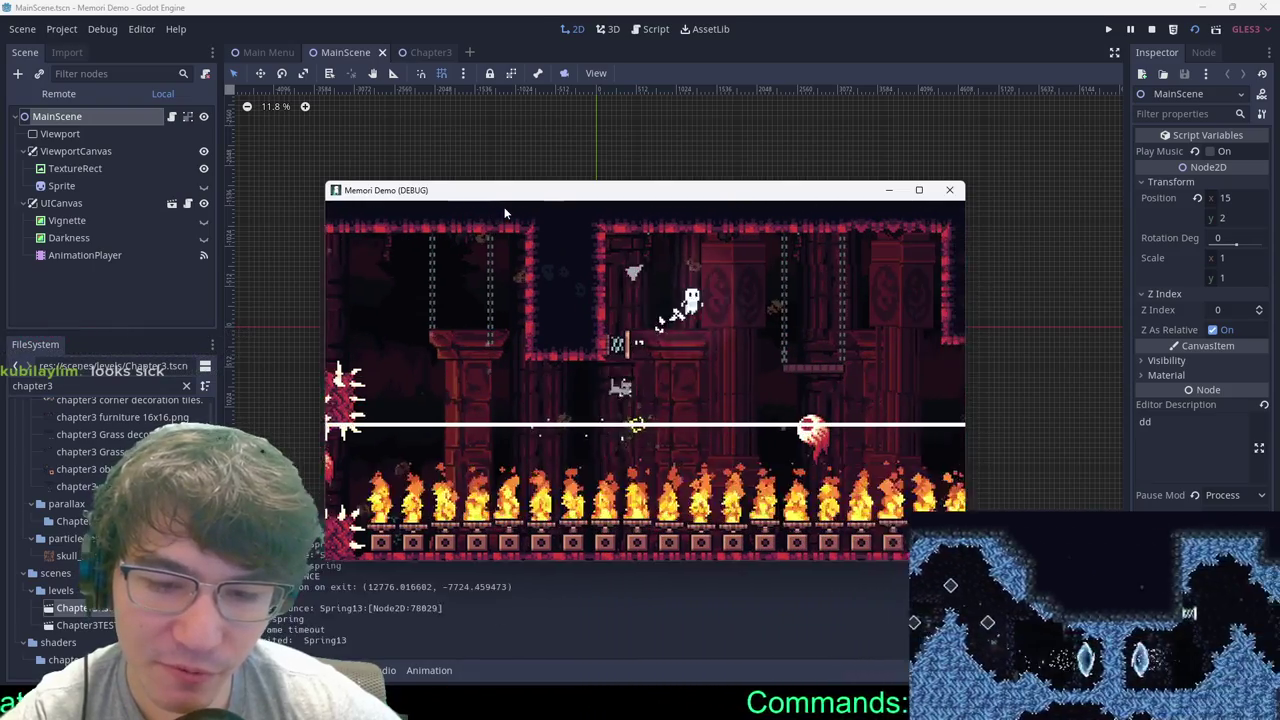
key(Right)
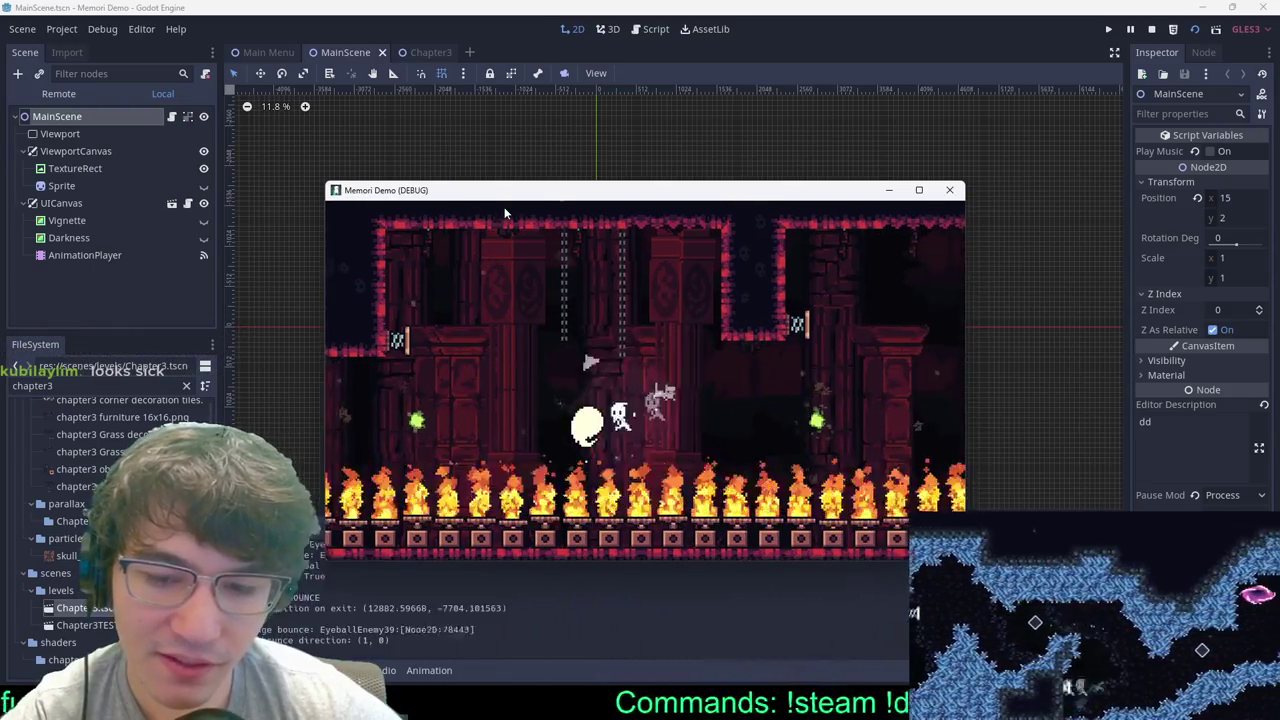
key(Right)
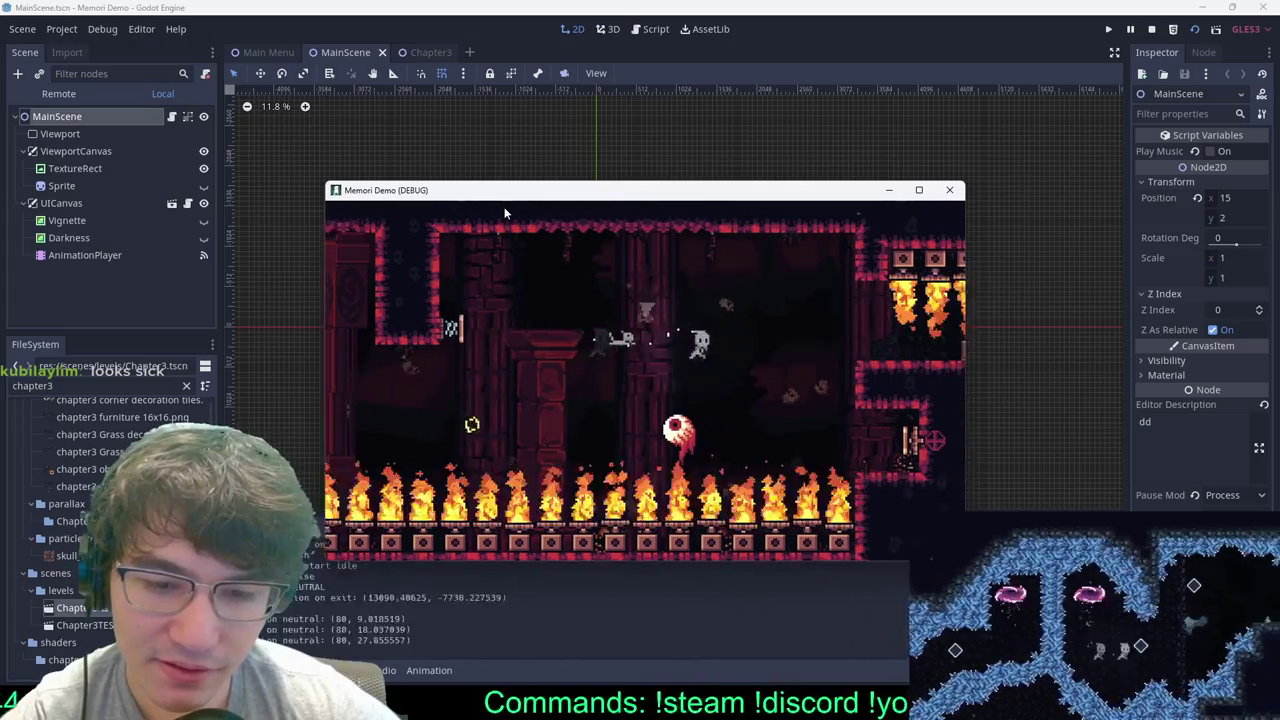
key(Right)
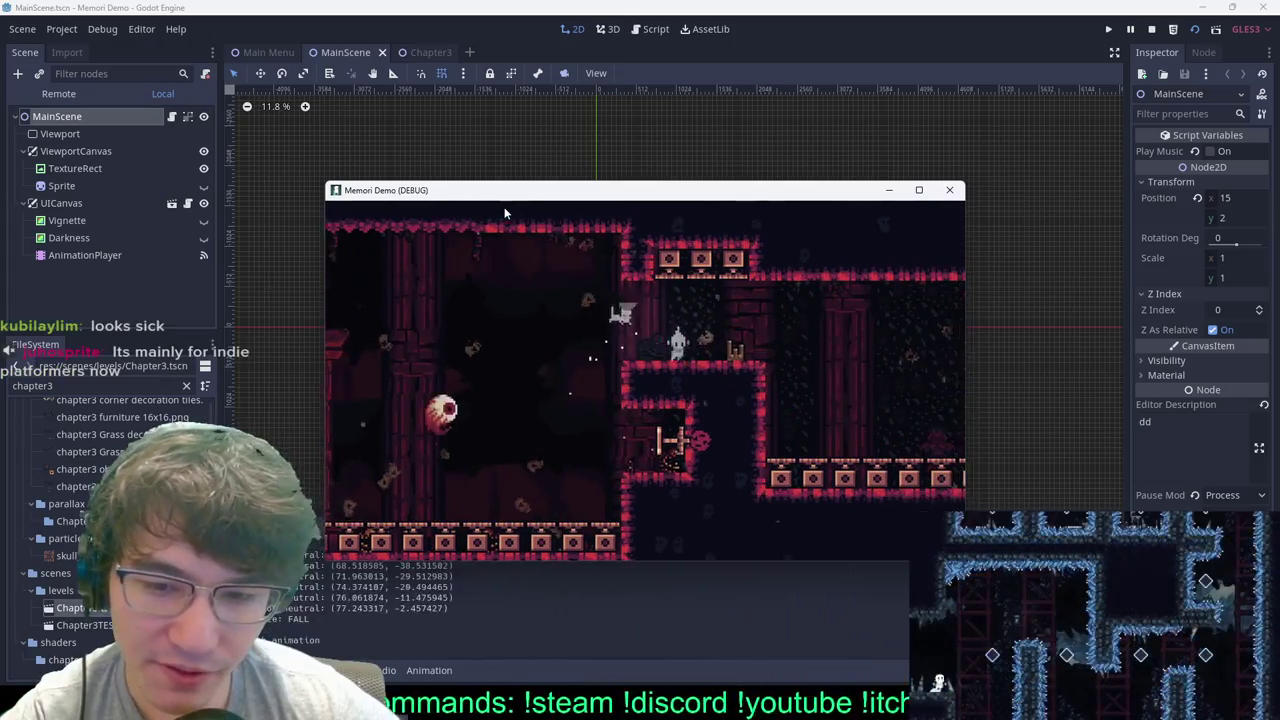
key(Right)
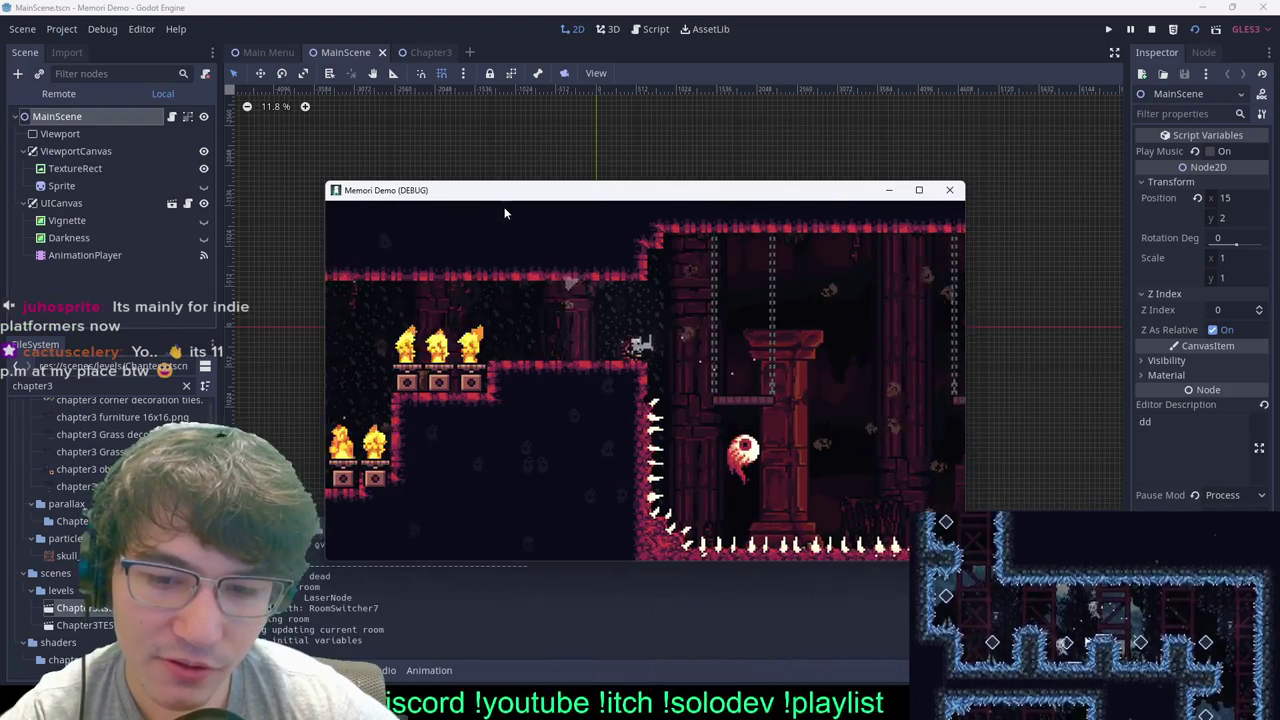
Step: Playtest the chain-hung platforms, spiked mounds and teleporter room, continuing to the stage 3 laser arena
key(Right)
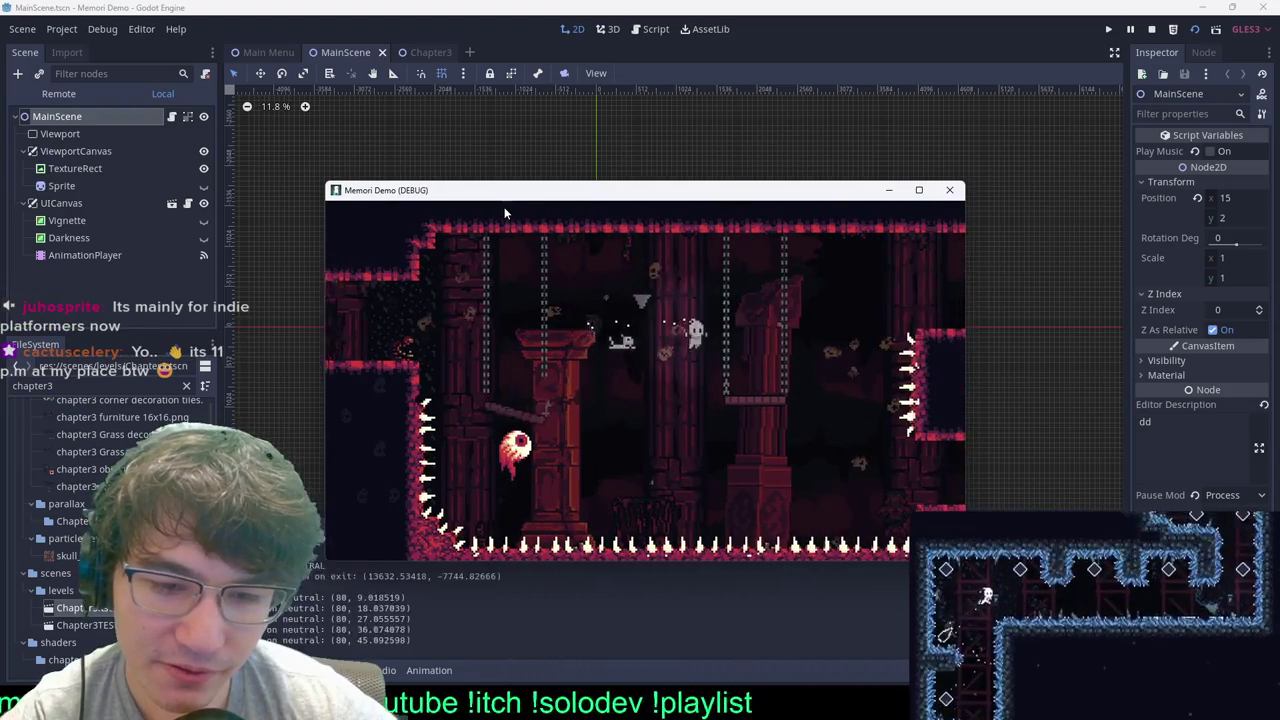
key(Right)
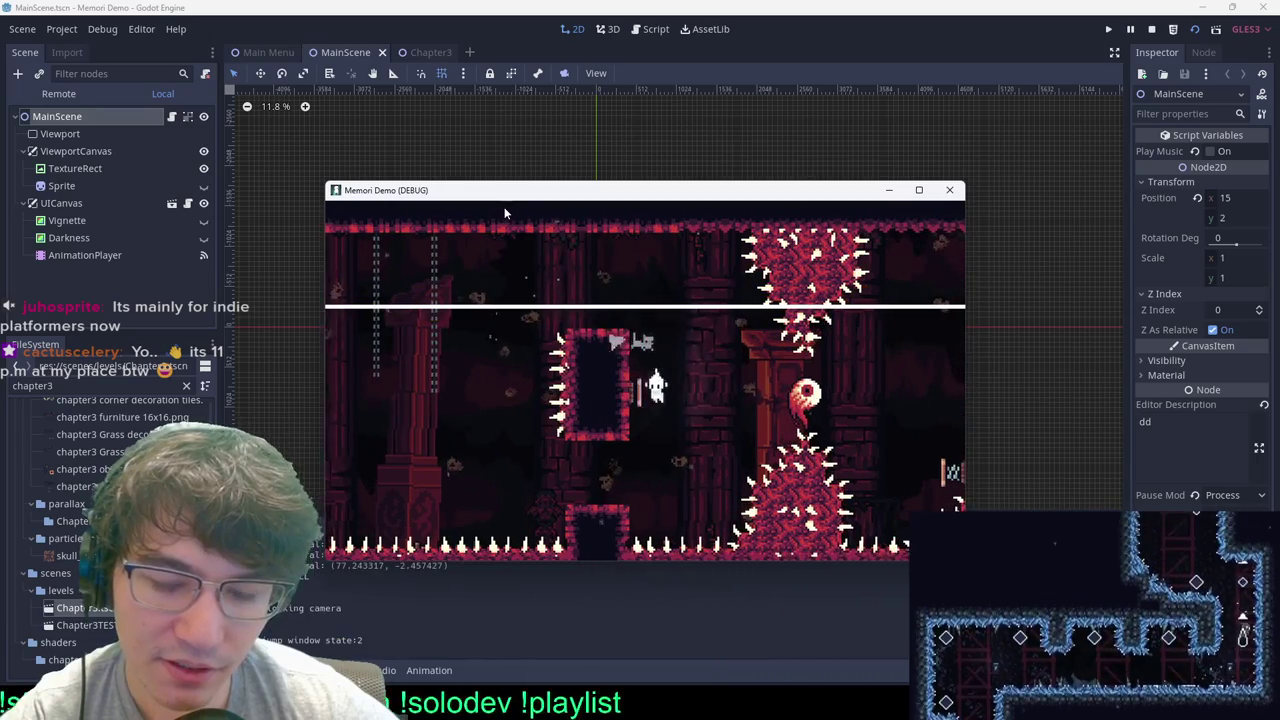
key(Right)
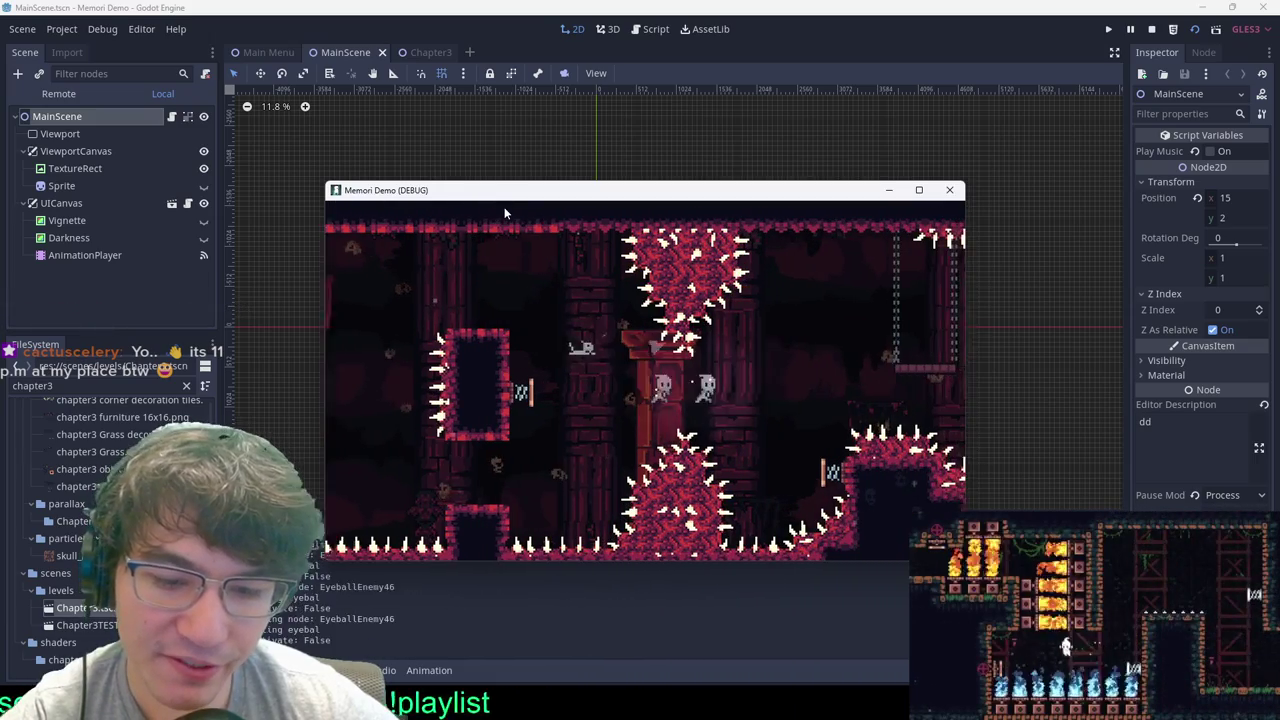
key(Right)
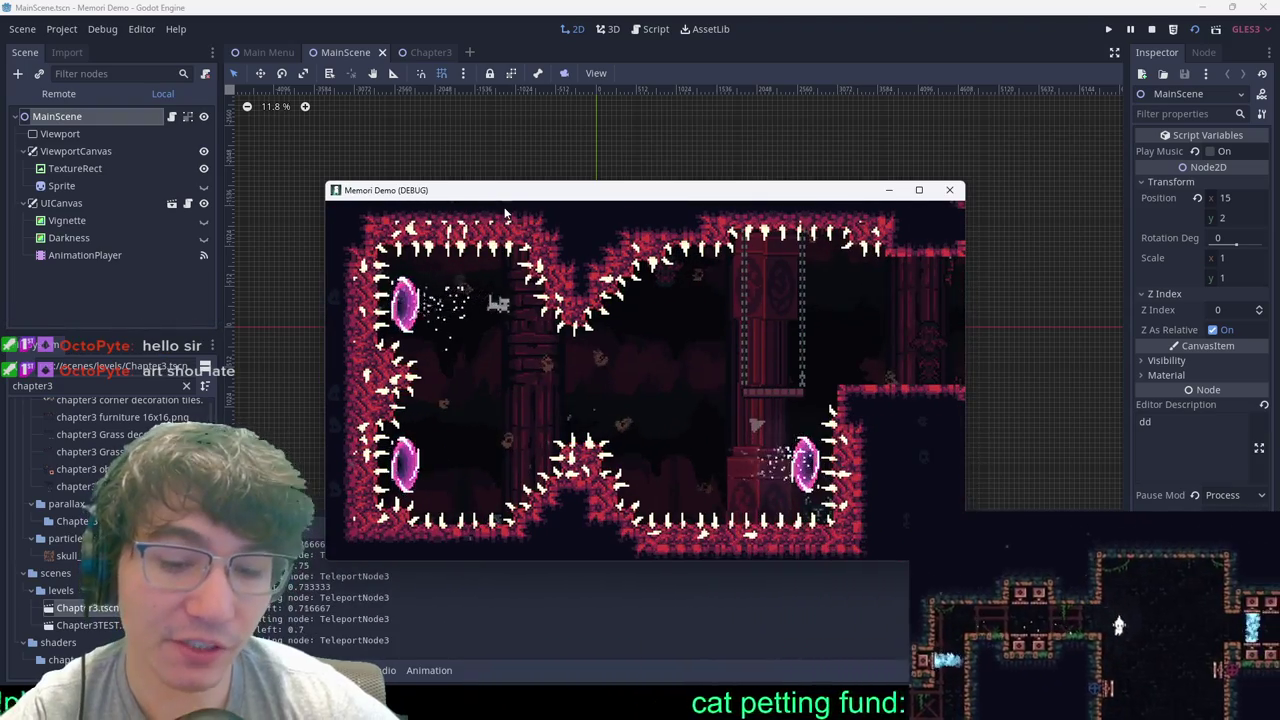
key(Right)
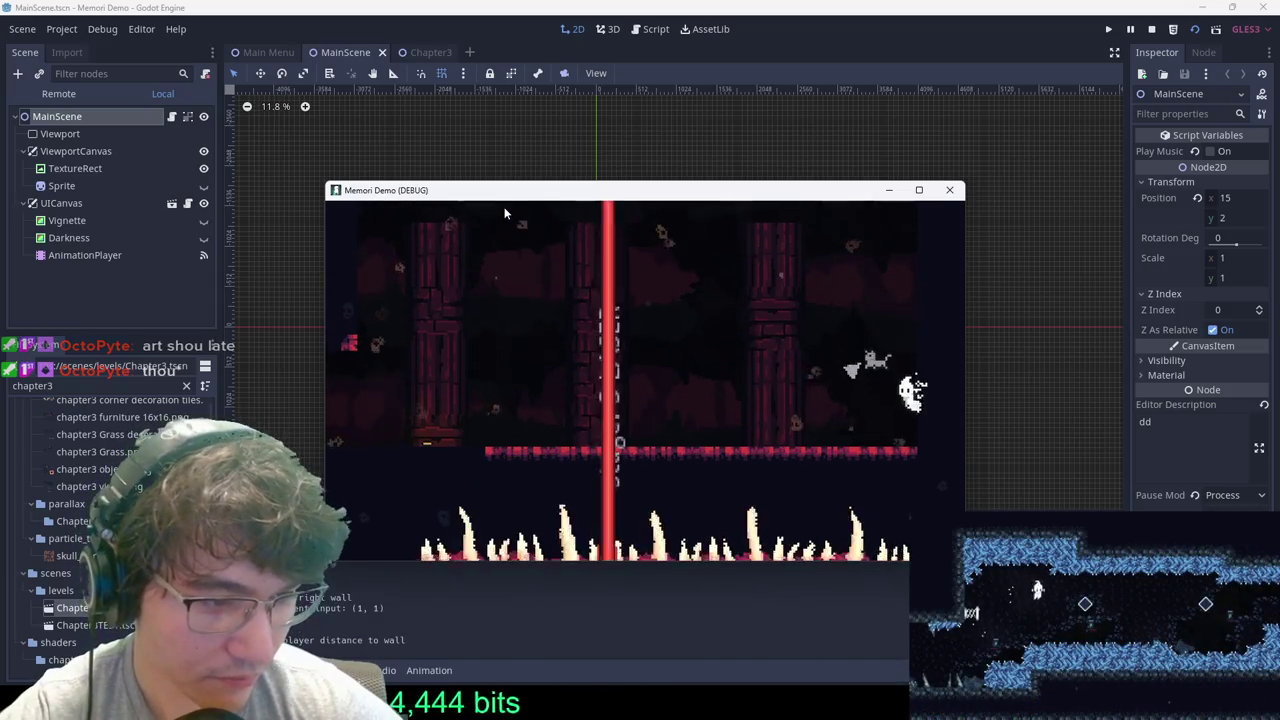
Step: Playtest the stage 3 laser arena, crossing to the far wall and climbing it with wall jumps
key(space)
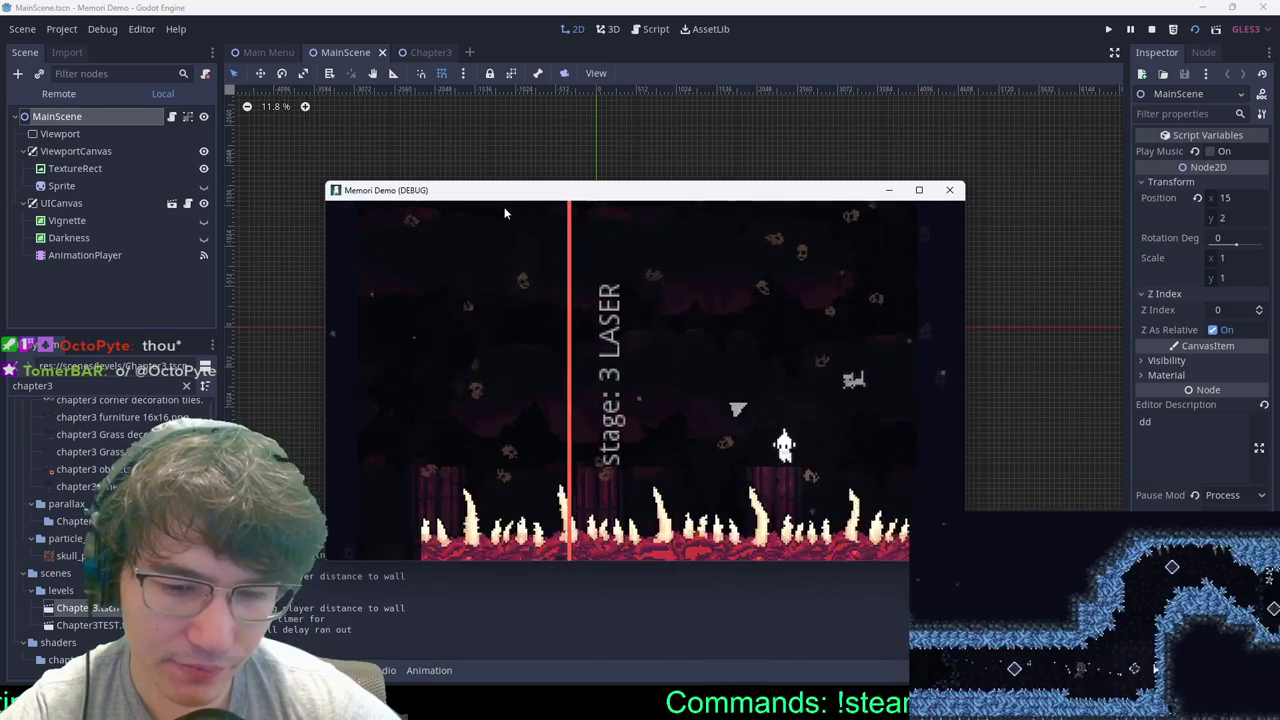
key(Right)
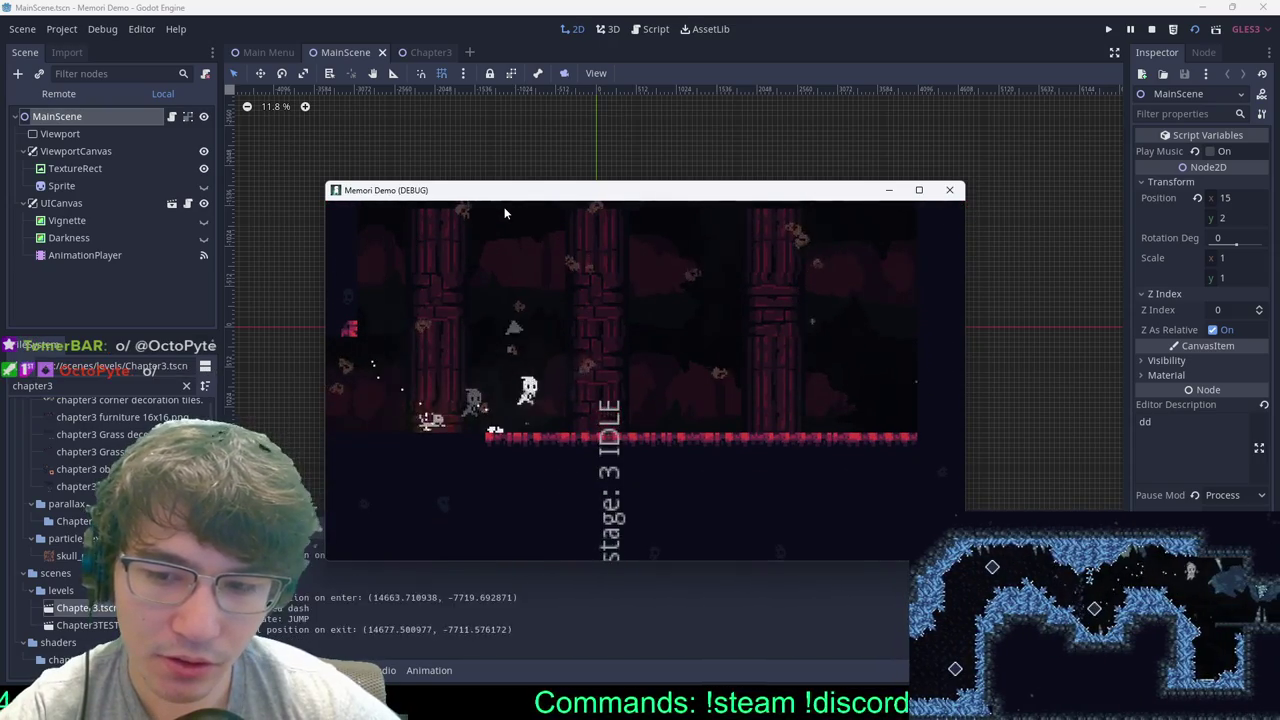
key(space)
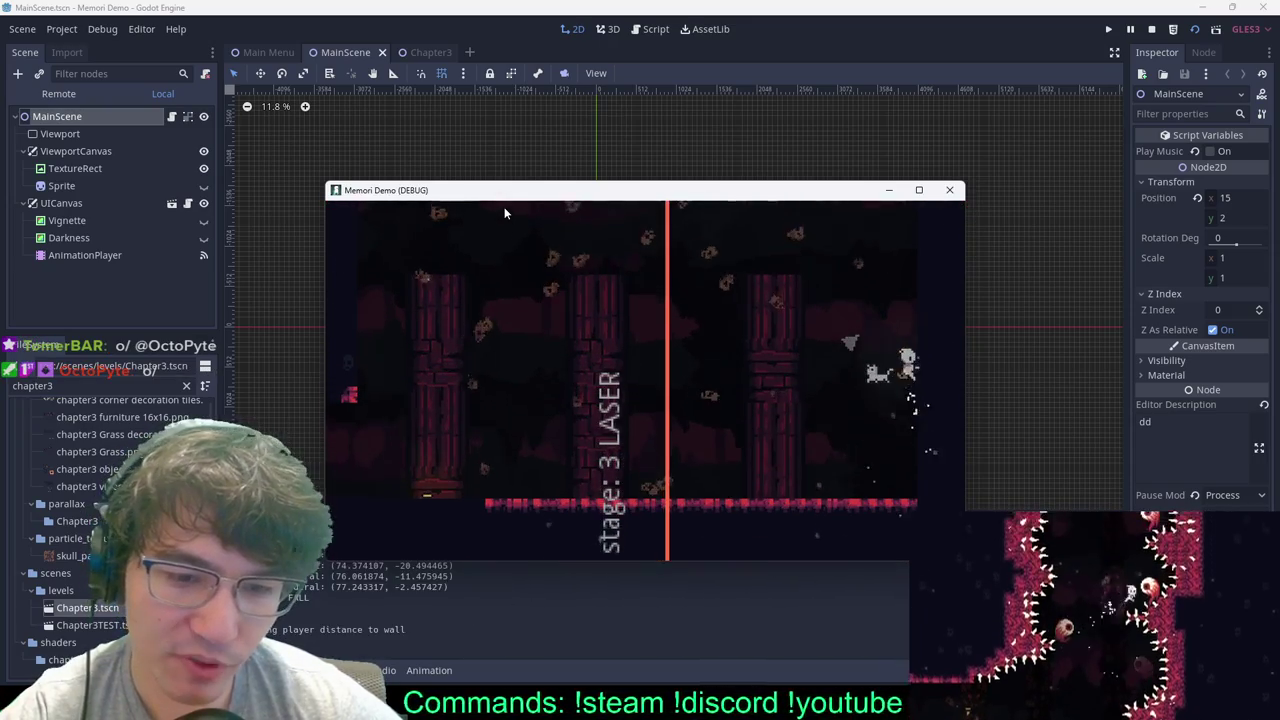
key(space)
key(space)
key(space)
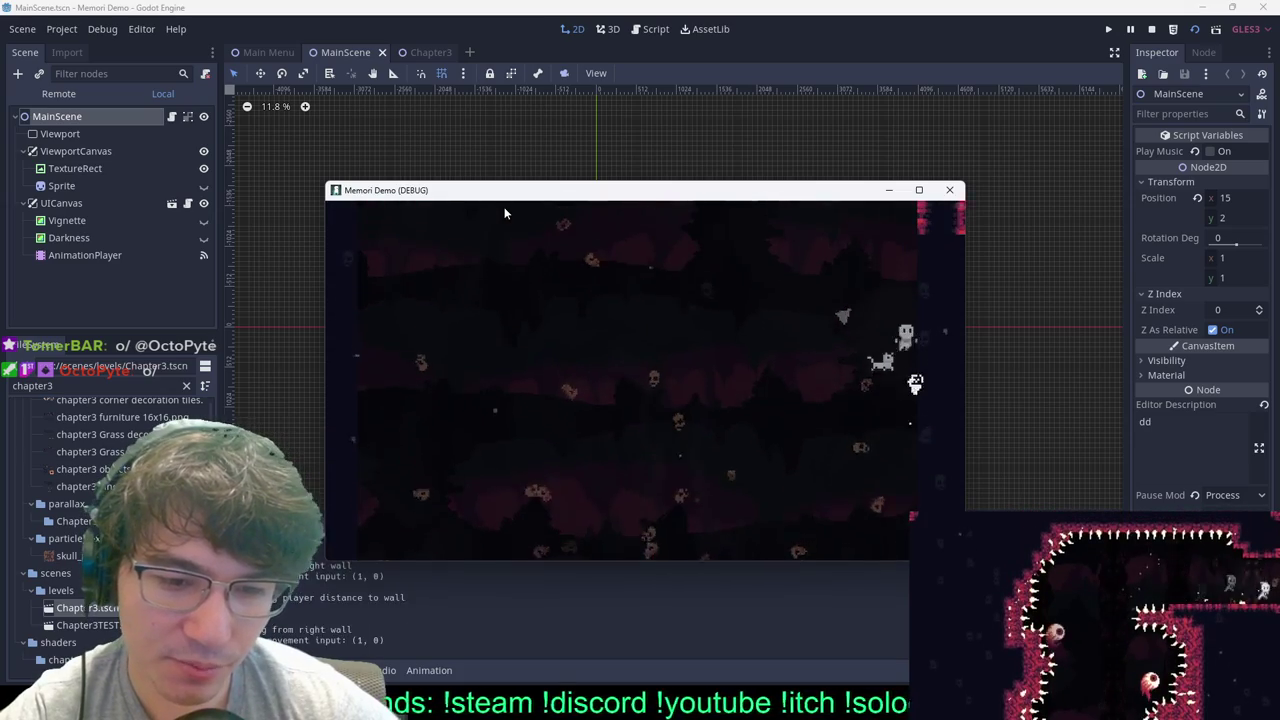
Step: Replay the stage 3 arena from its entrance to the far wall, pausing the game and resuming it
key(Left)
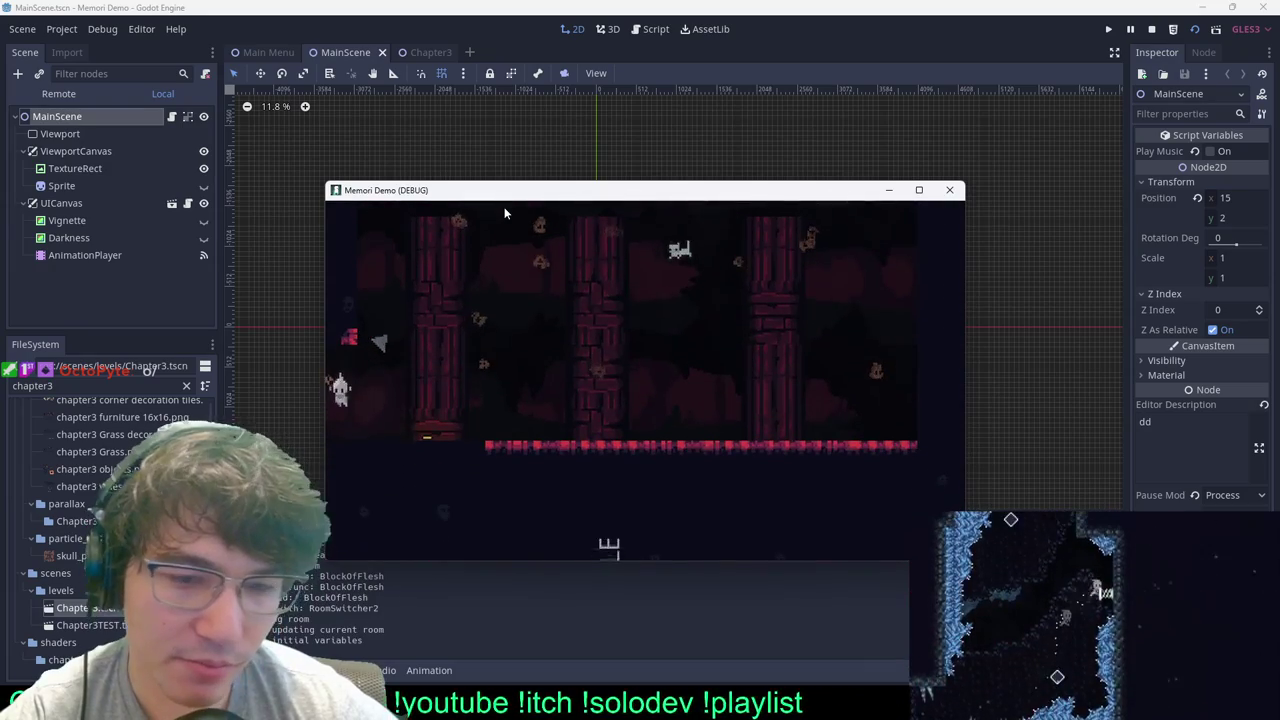
key(Right)
key(space)
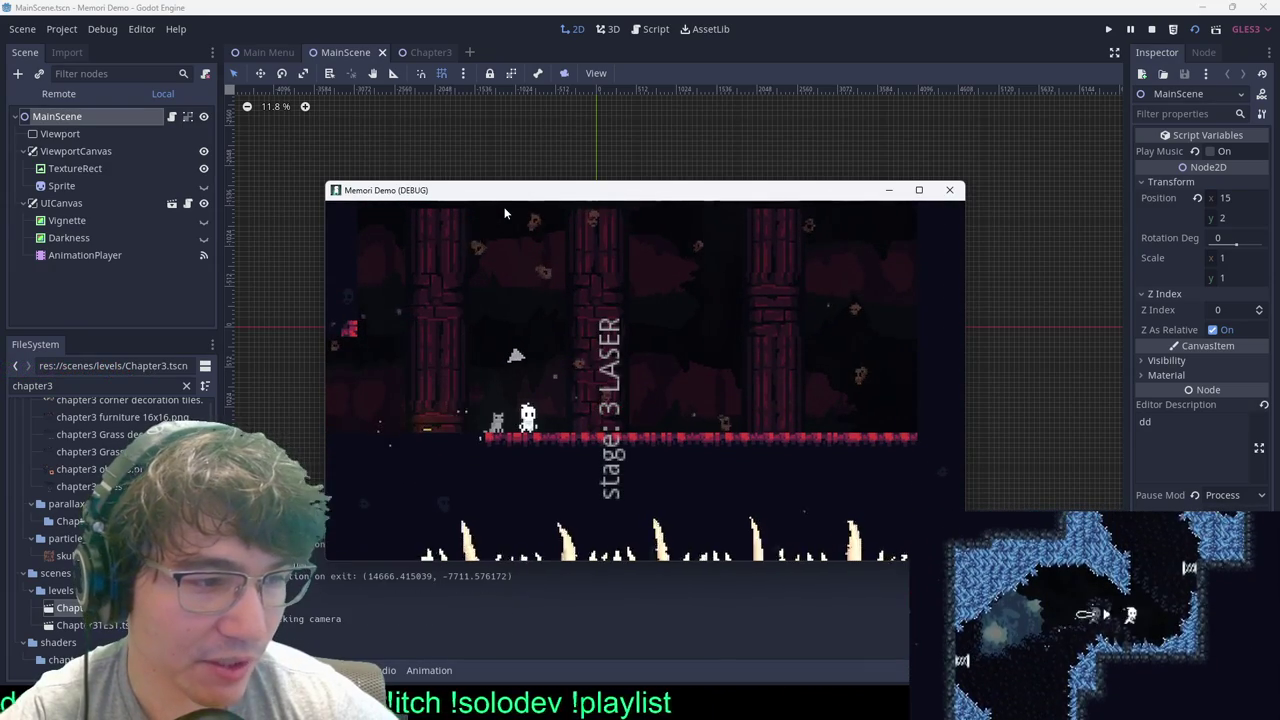
key(Right)
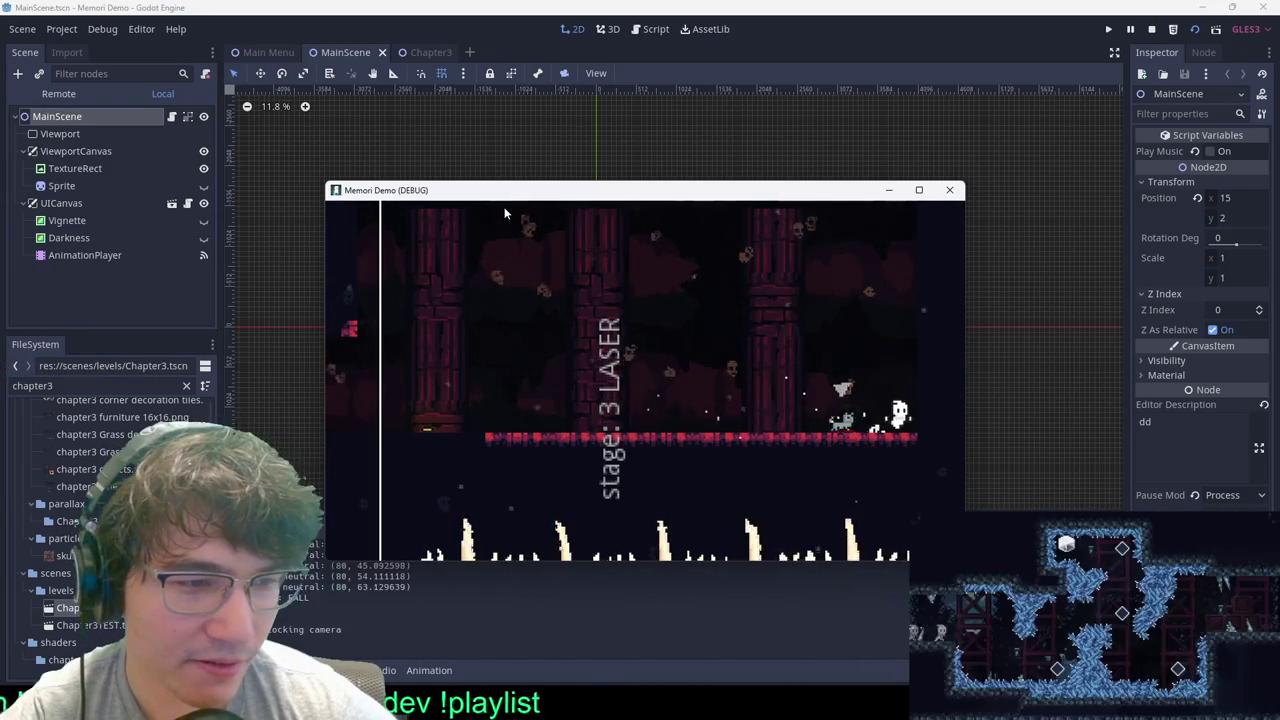
key(Escape)
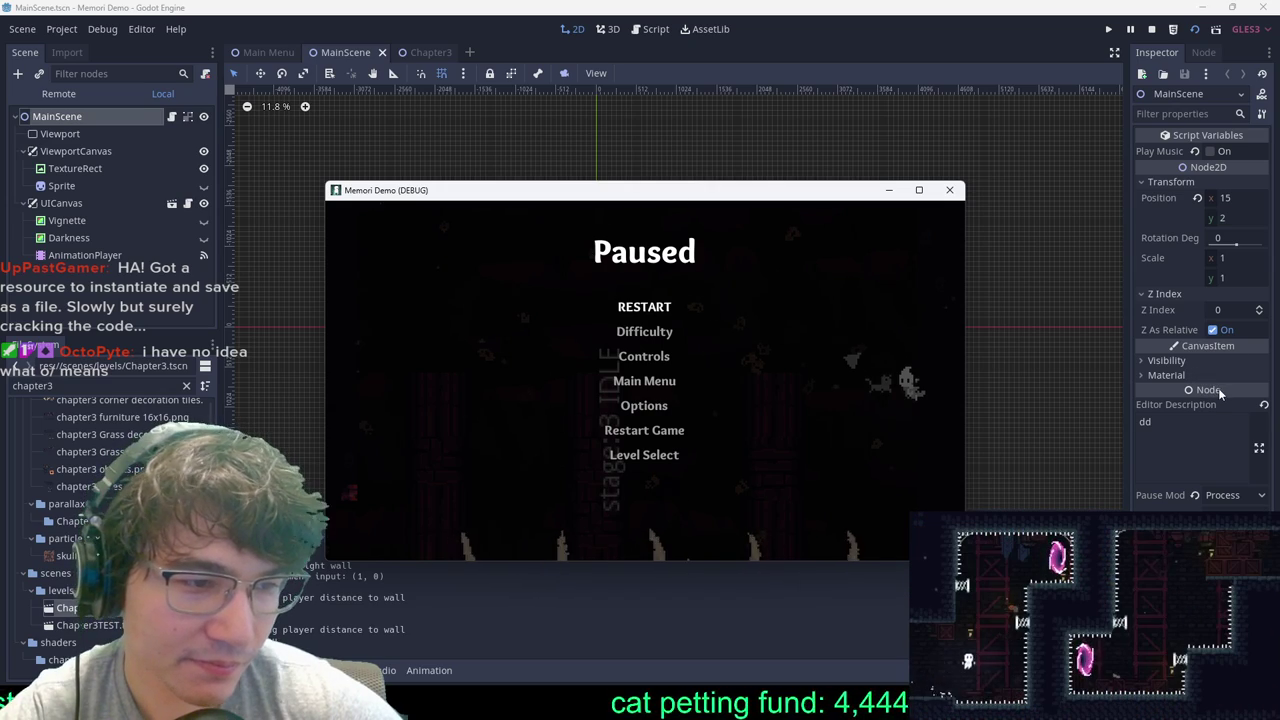
key(Escape)
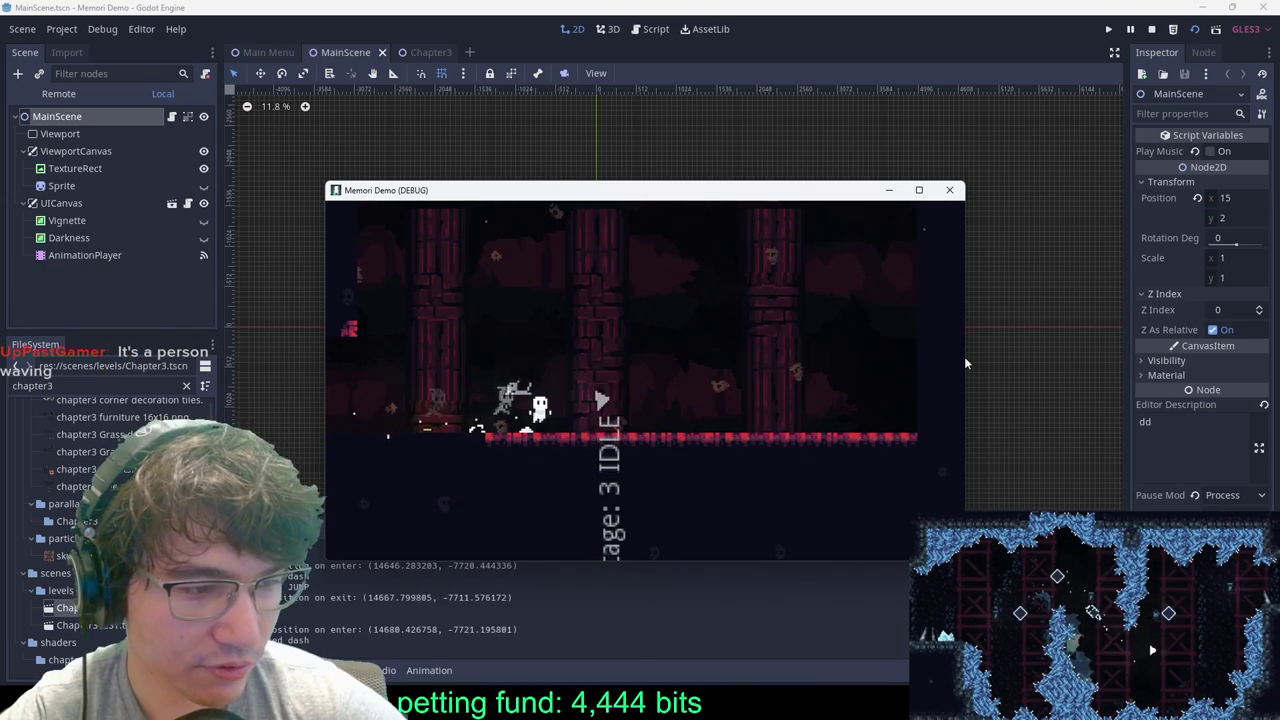
Step: Pause and close the running game, then show the Chapter3 scene with its upper corridor in view
key(Escape)
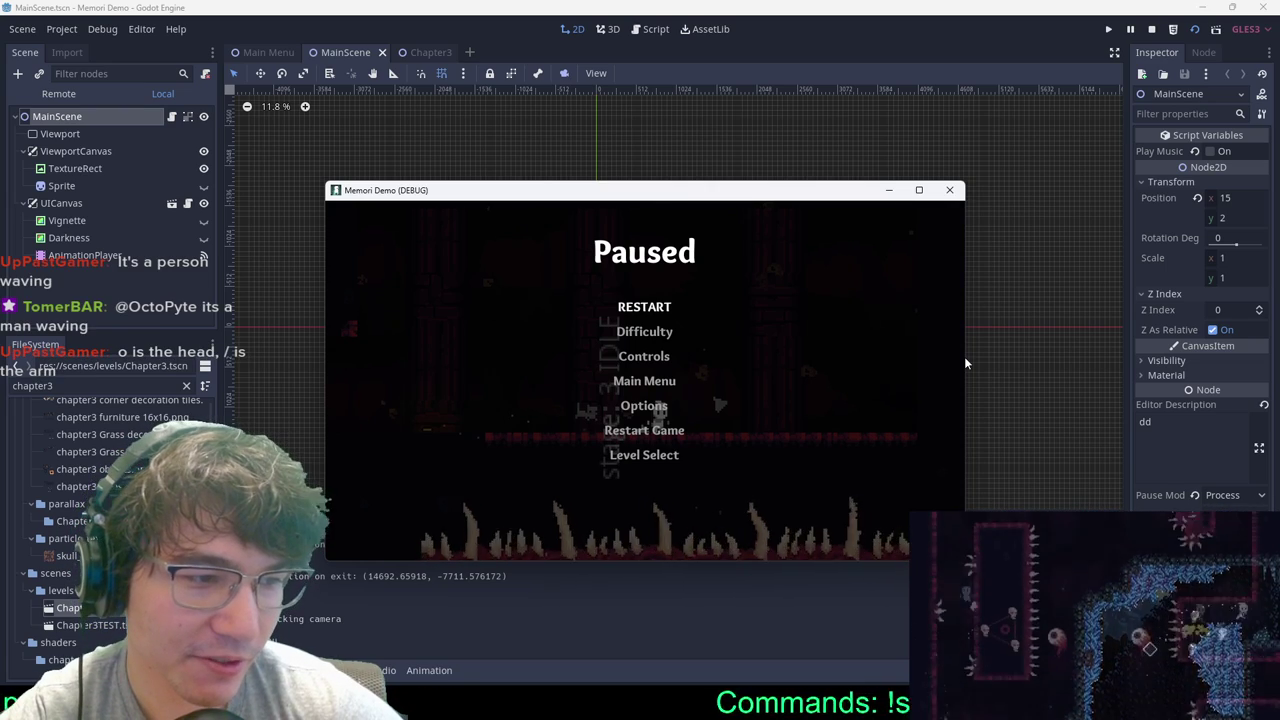
click(947, 192)
click(443, 57)
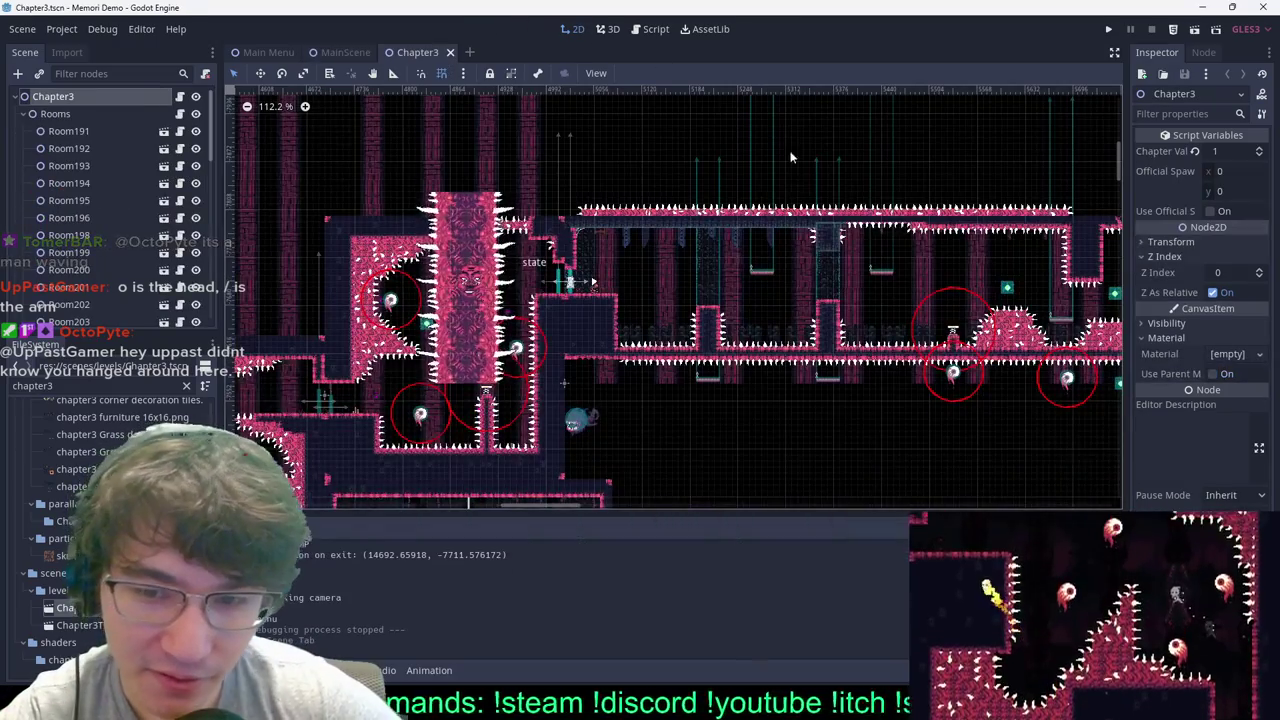
scroll(868, 250, down, 9)
middle_drag(871, 250, 606, 230)
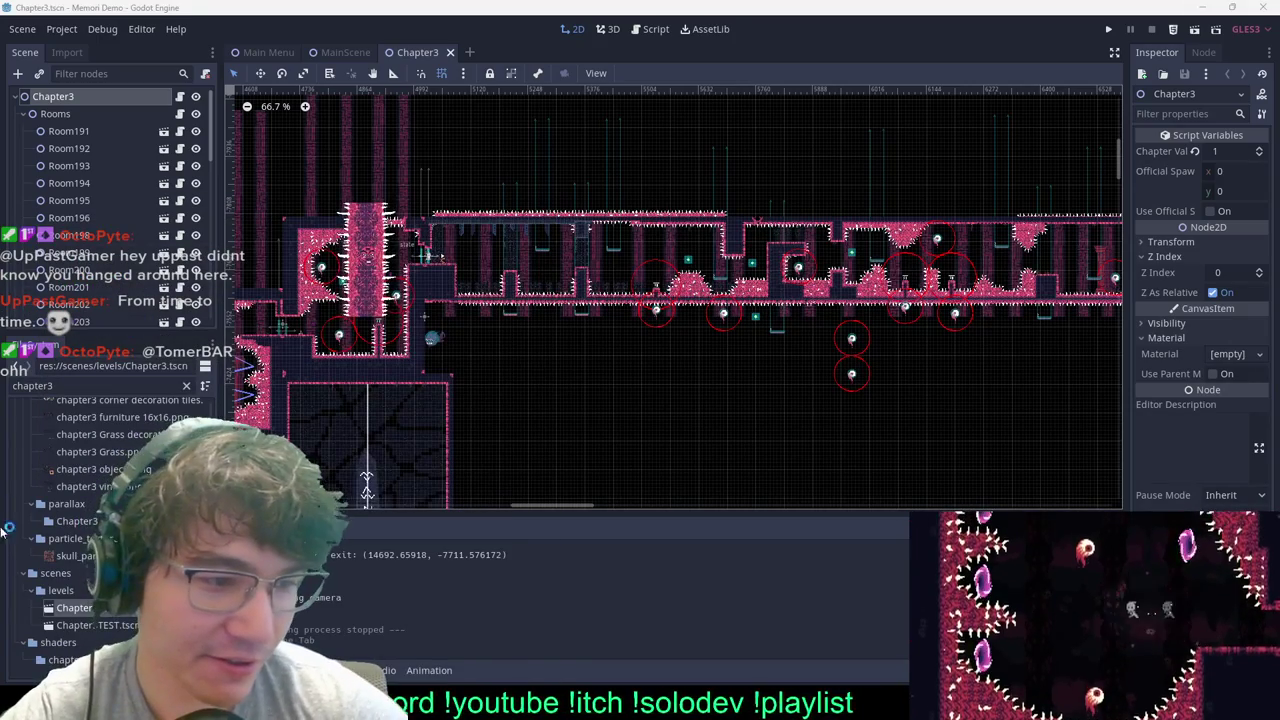
Step: Switch to GitHub Desktop and review the pending changes in MainScene.tscn, Credits.gd and EnemyManager.gd, including EnemyManager's added blank lines
key(alt+Tab)
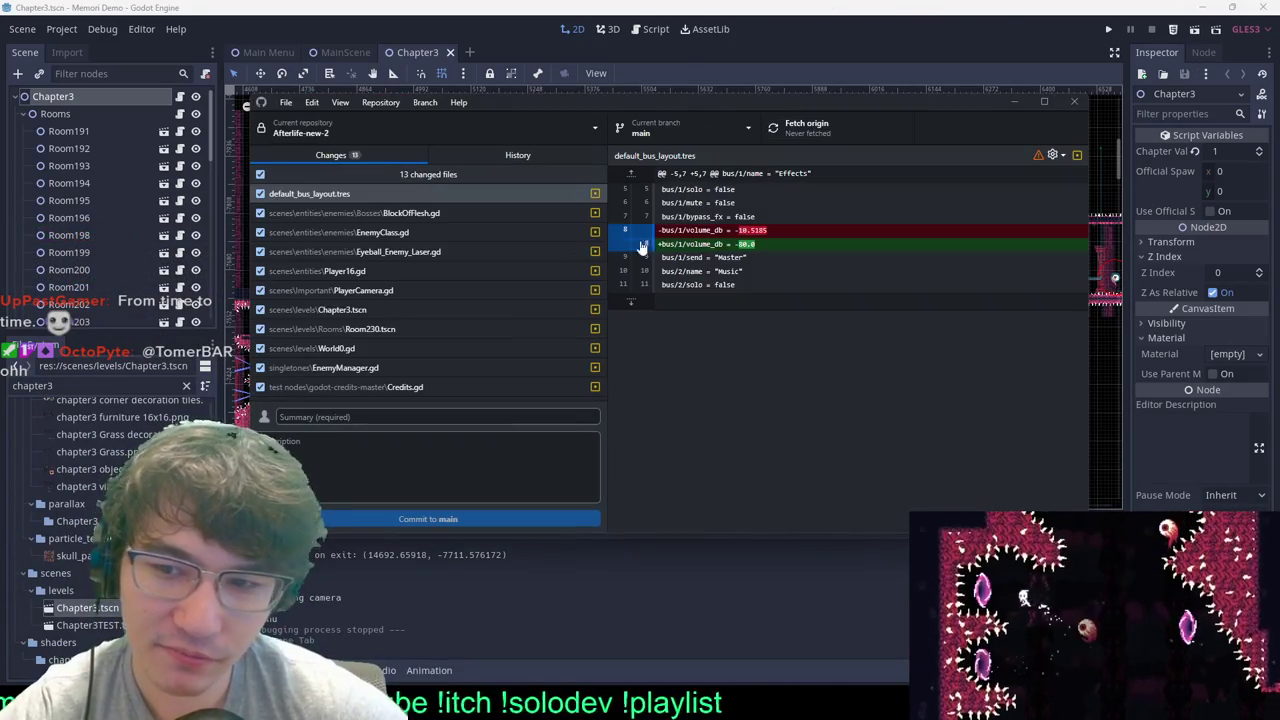
scroll(476, 221, down, 1)
click(418, 389)
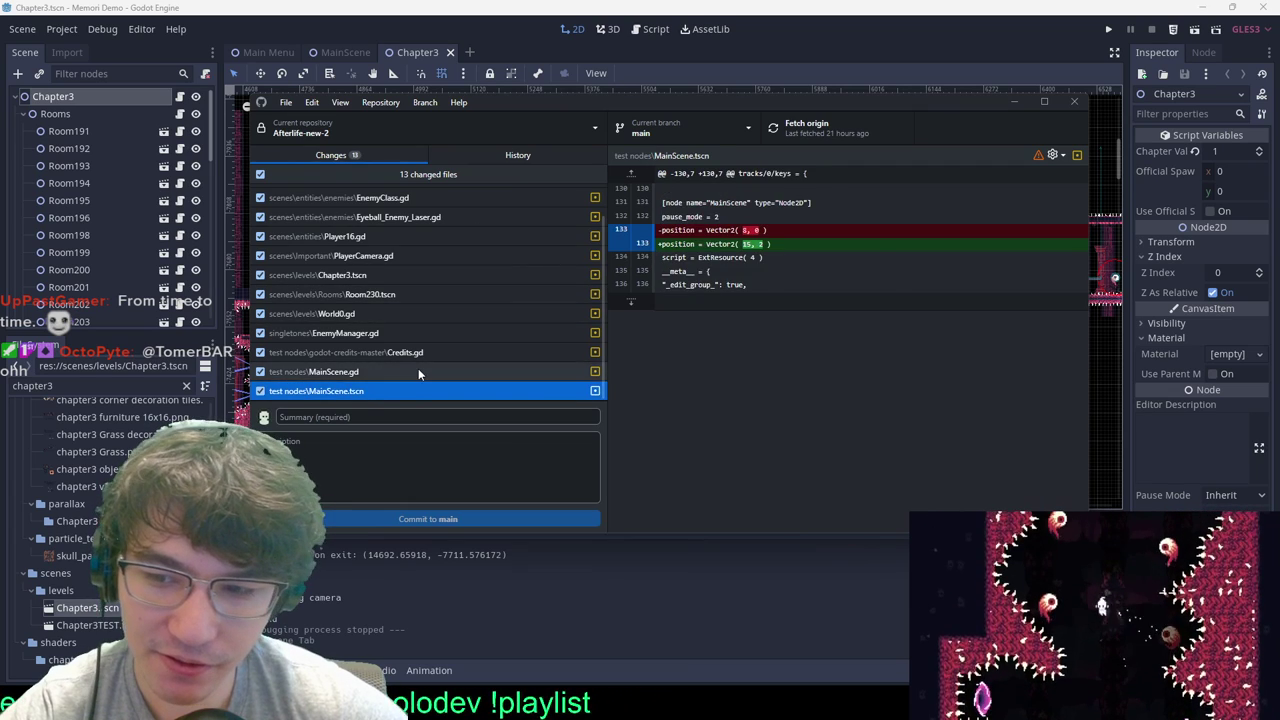
click(418, 352)
click(411, 332)
click(410, 312)
click(403, 331)
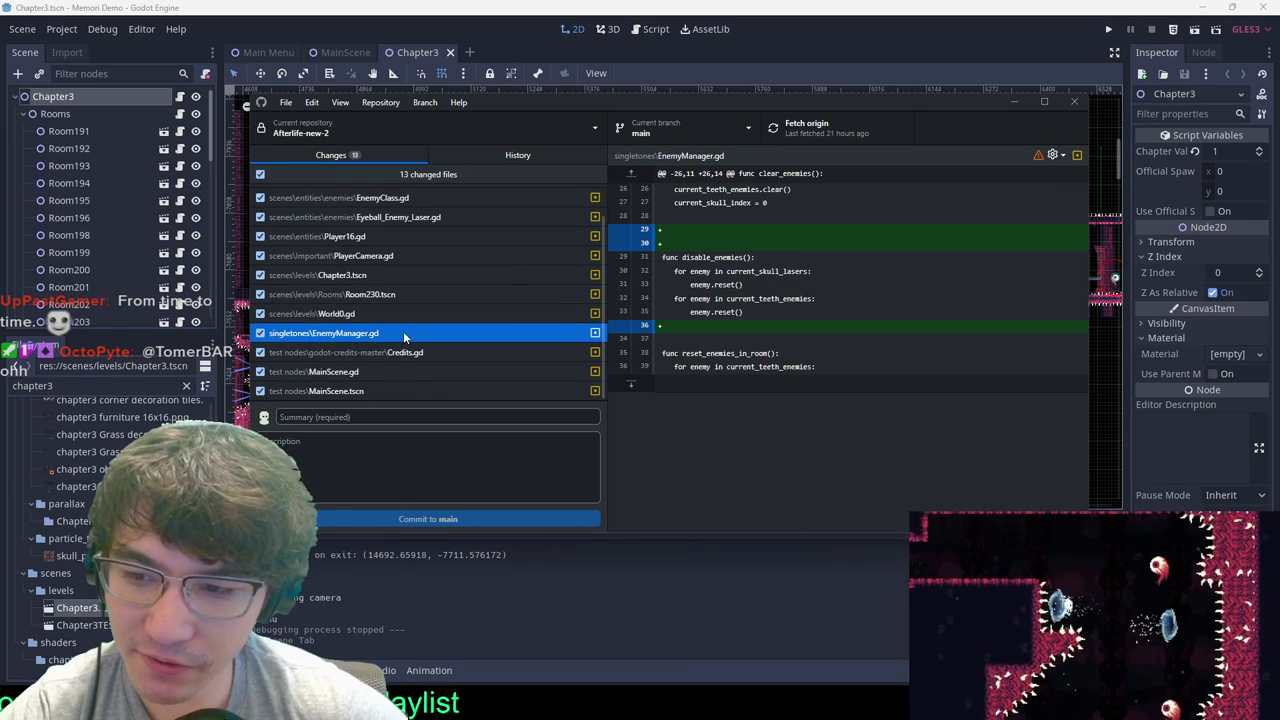
drag(682, 244, 650, 237)
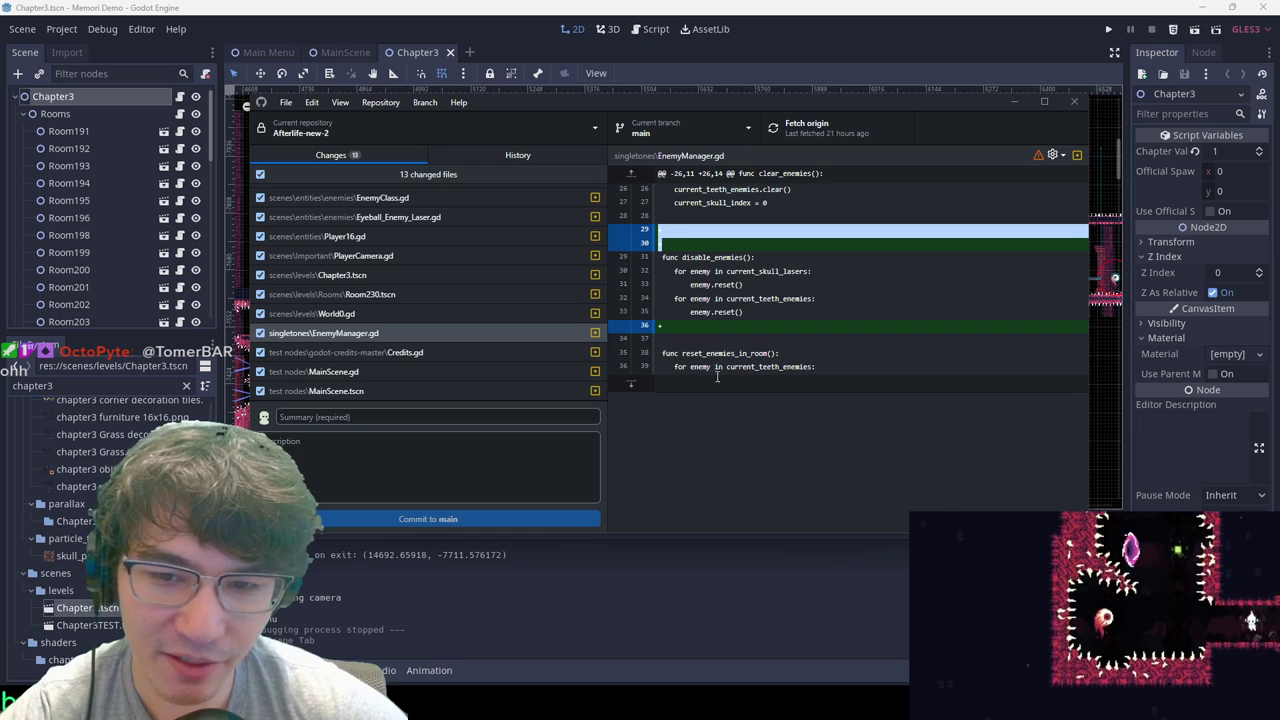
Step: Review the pending changes in World0.gd, Room230.tscn, Chapter3.tscn and PlayerCamera.gd
click(414, 314)
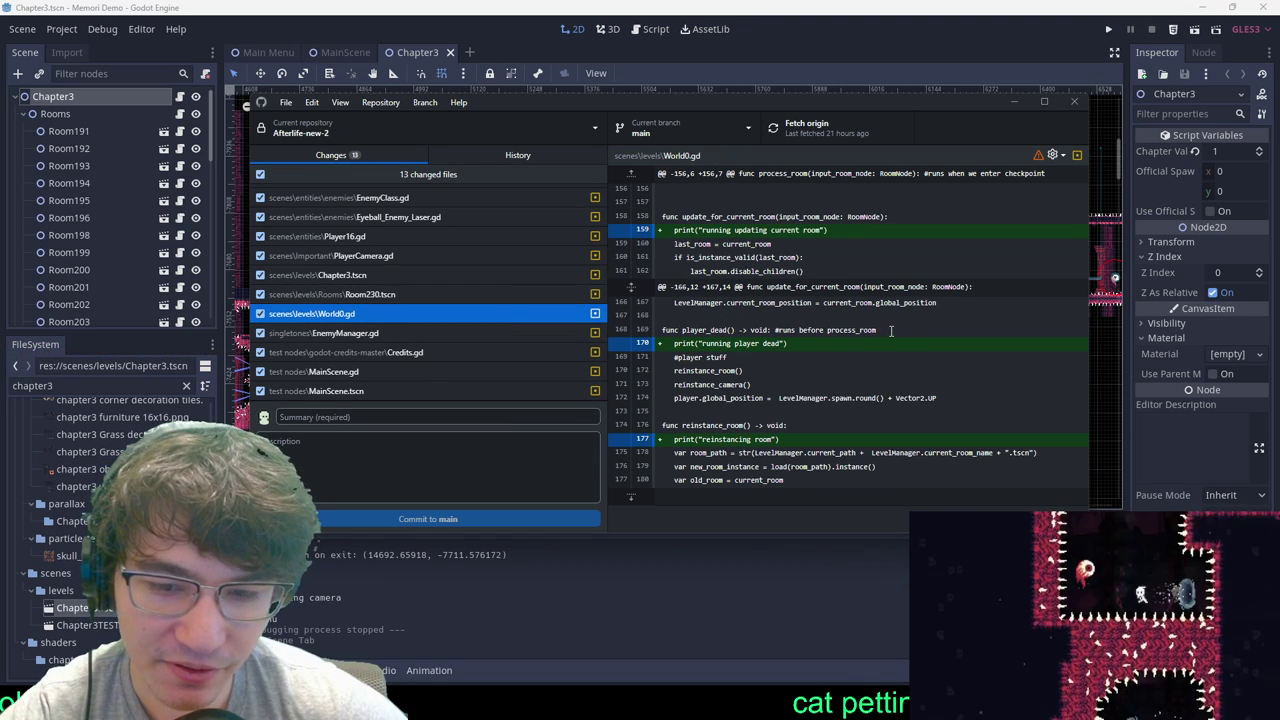
click(409, 295)
click(416, 275)
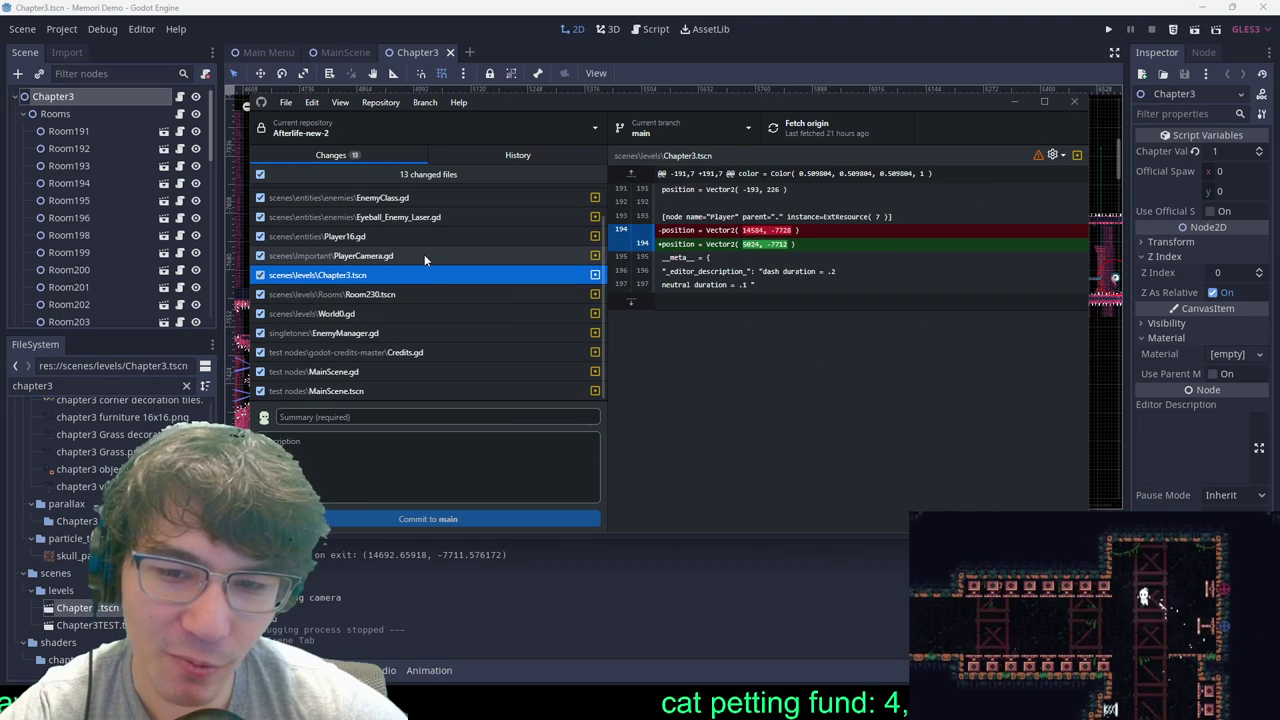
click(424, 254)
Step: Examine the Player16.gd diff, focusing on the boss damage conditions added in the activate_node function
click(435, 241)
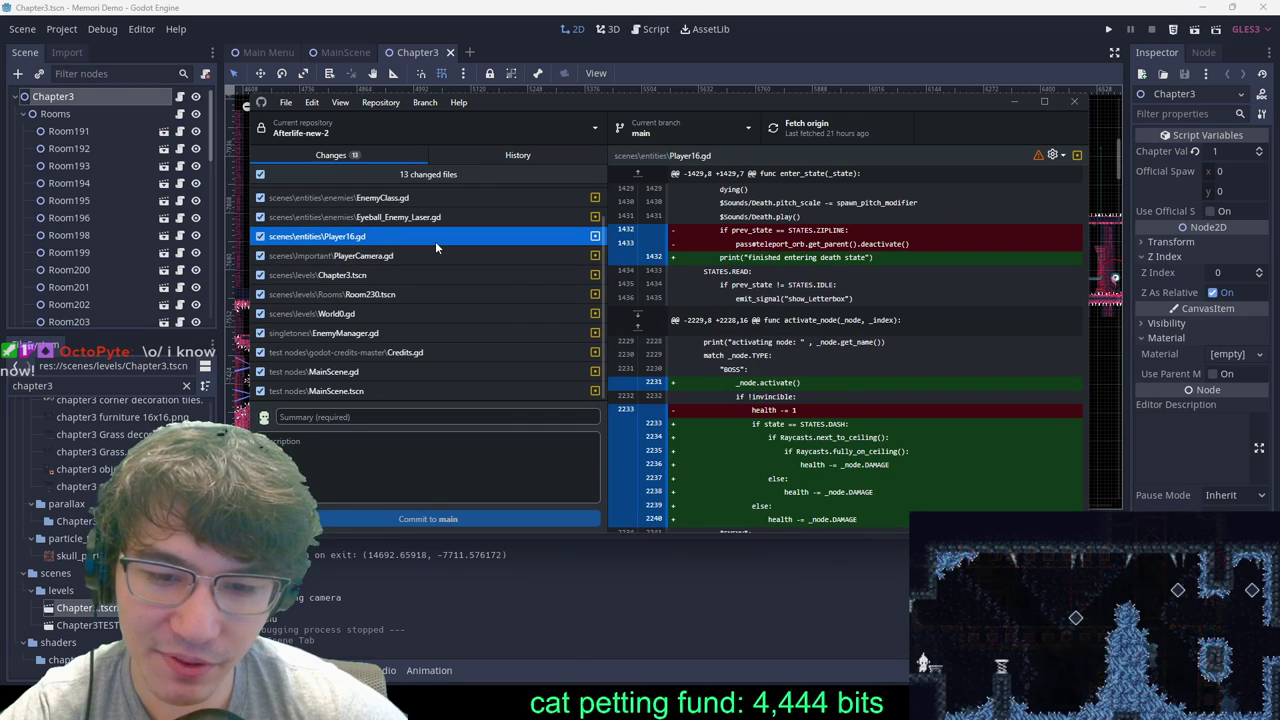
scroll(800, 400, down, 1)
drag(737, 343, 785, 398)
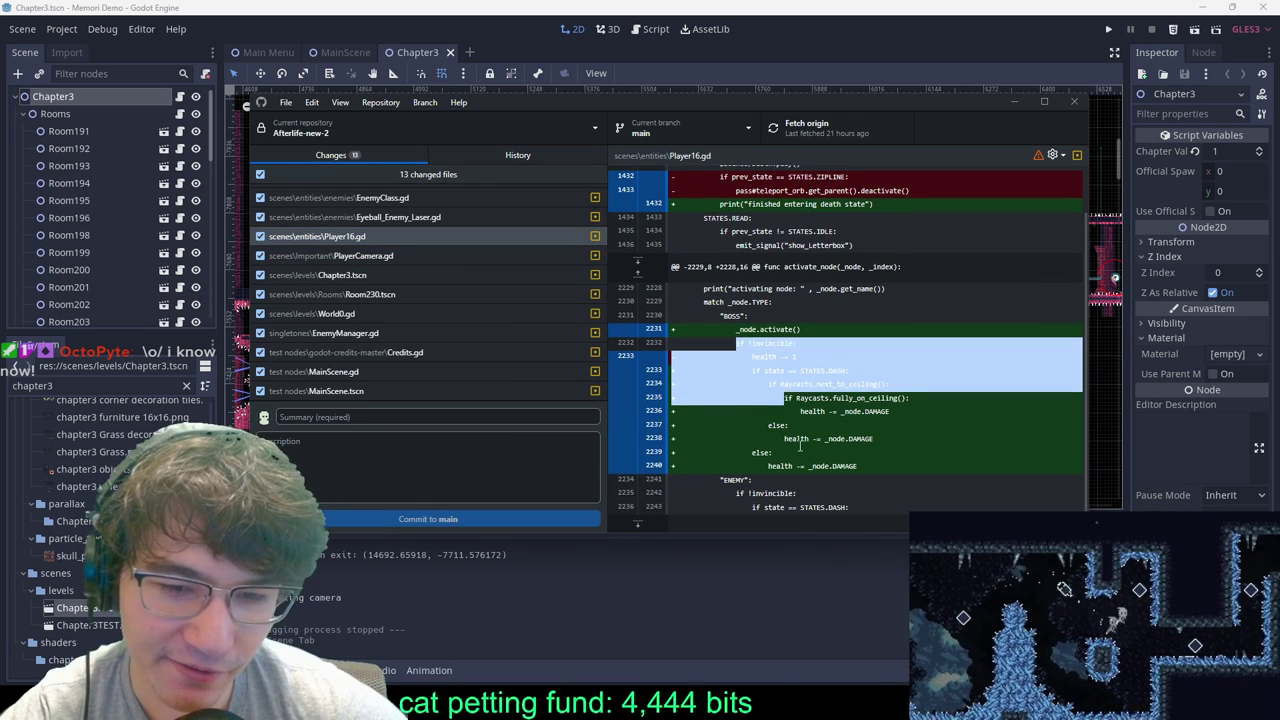
click(800, 446)
Step: Review the pending changes in Eyeball_Enemy_Laser.gd and EnemyClass.gd
scroll(442, 233, up, 1)
click(430, 250)
click(432, 234)
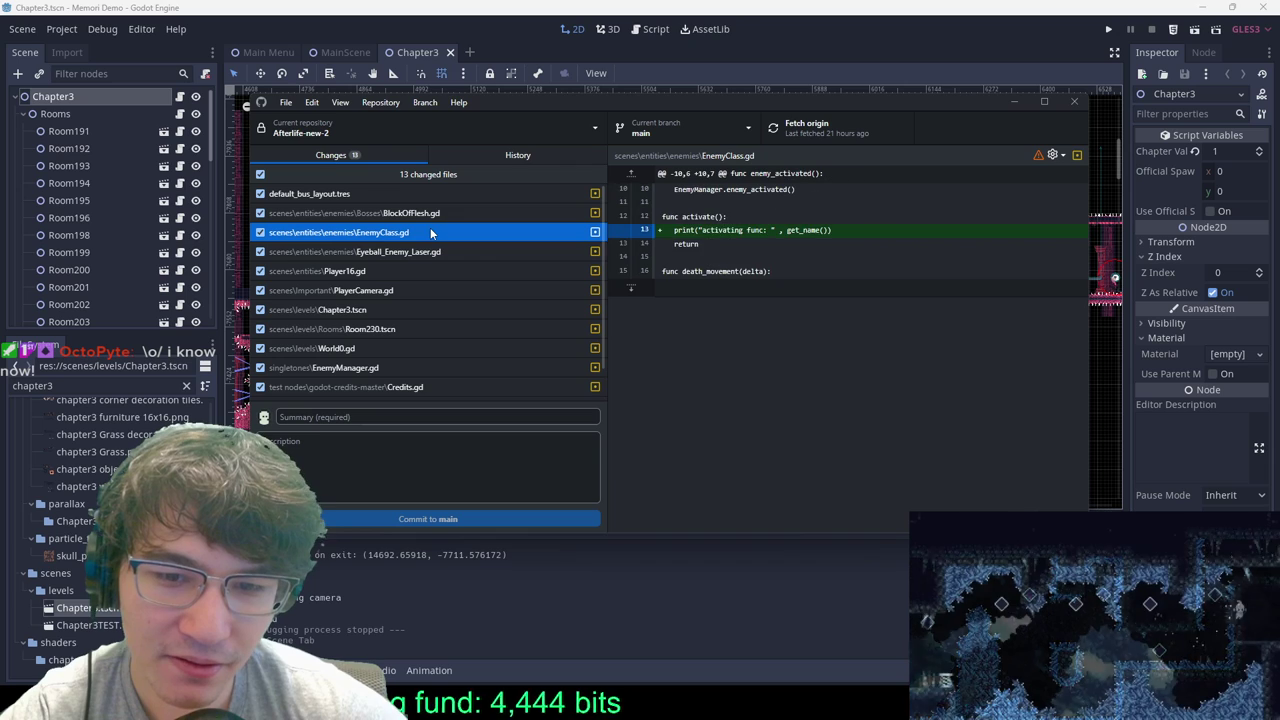
Step: Review the pending changes in Eyeball_Enemy_Laser.gd, including its removed start_screen_shake line, and in EnemyClass.gd, BlockOfFlesh.gd and default_bus_layout.tres
click(424, 254)
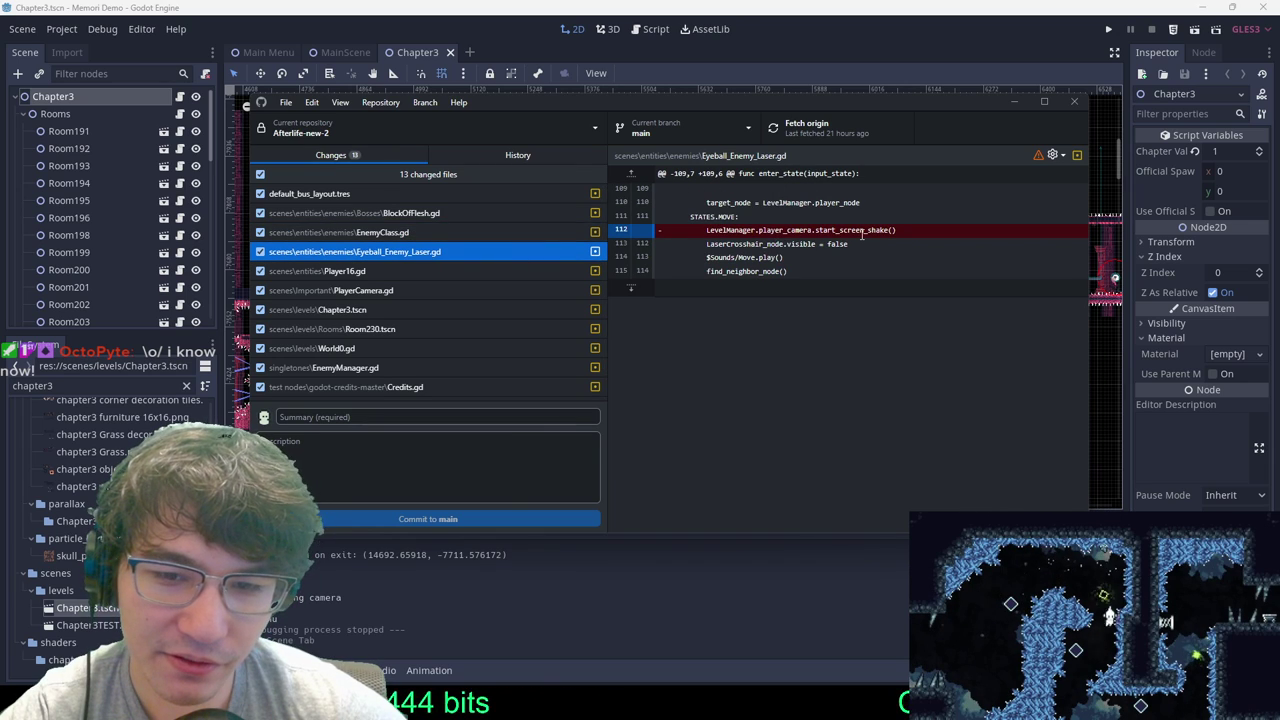
triple_click(914, 233)
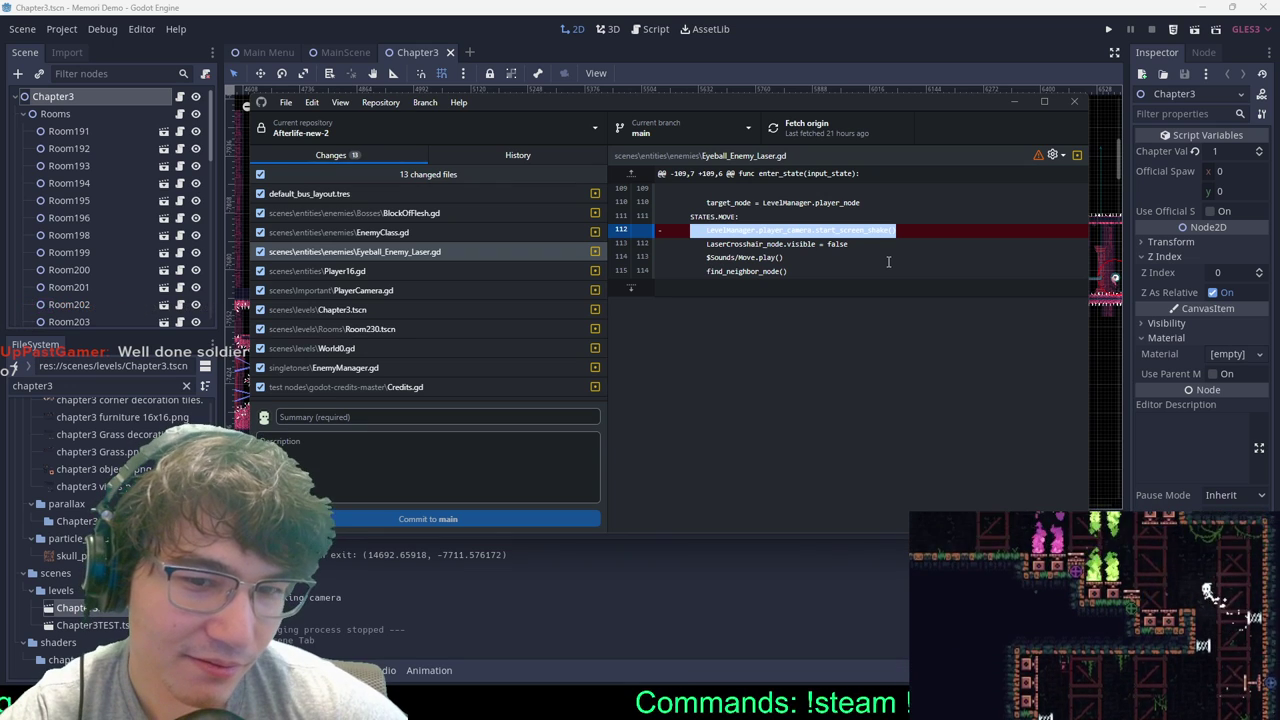
click(862, 230)
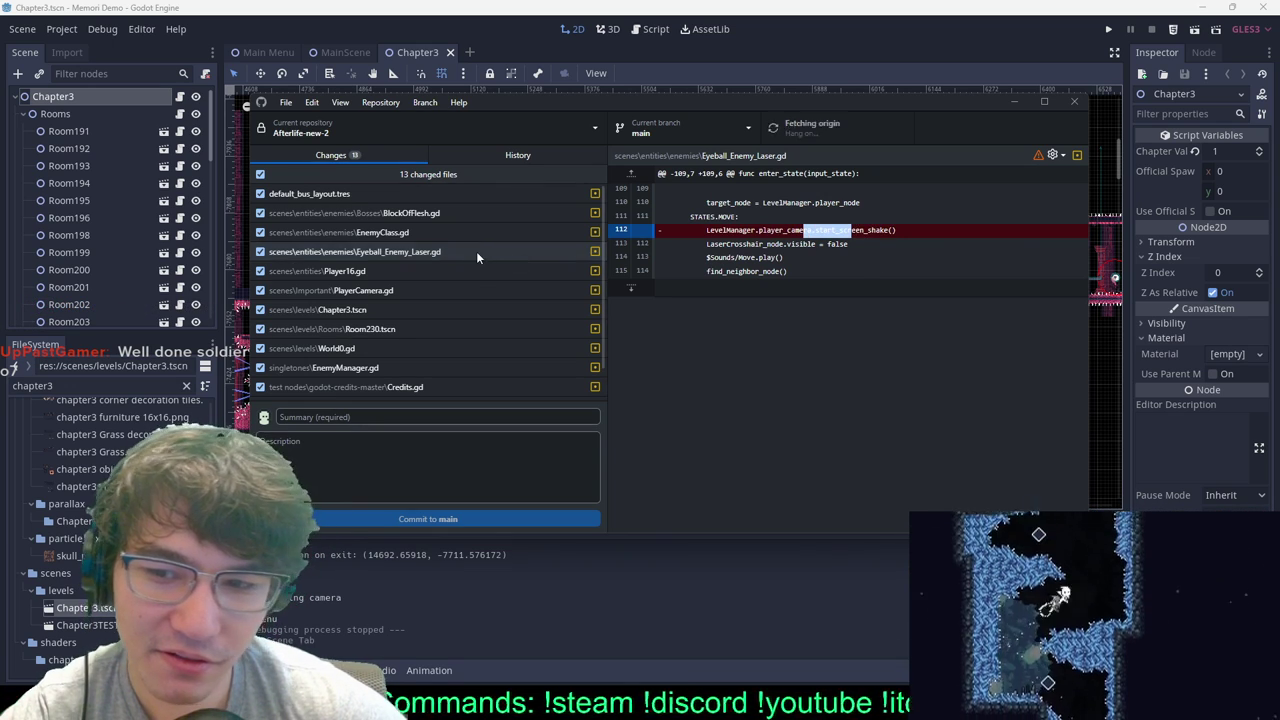
click(452, 233)
click(466, 213)
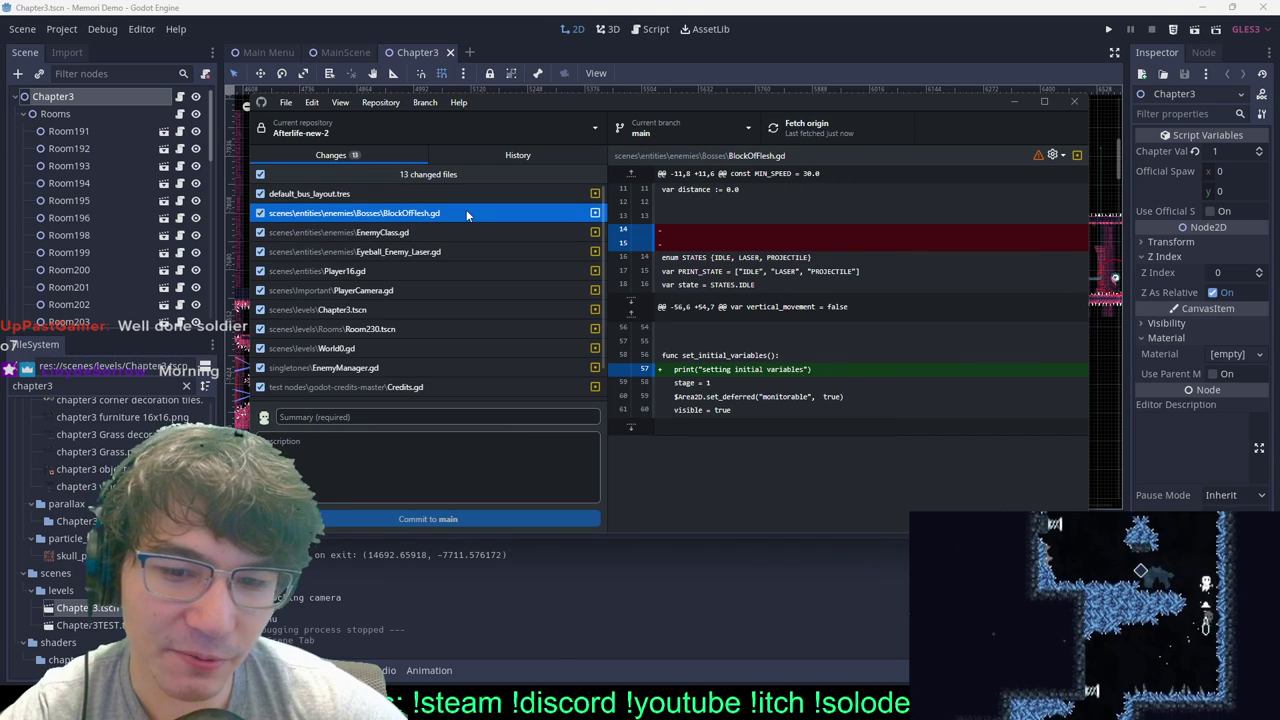
click(460, 193)
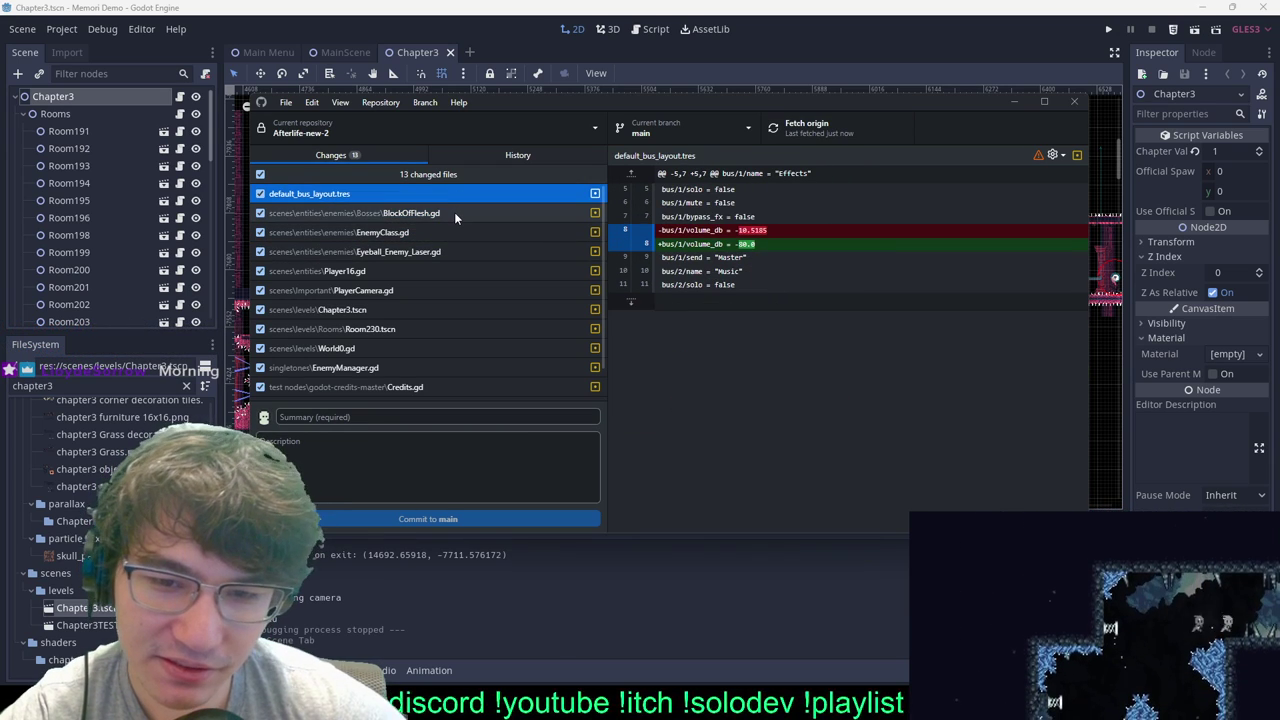
Step: Recheck the BlockOfFlesh.gd diff and exclude EnemyClass.gd from the files to commit
click(475, 212)
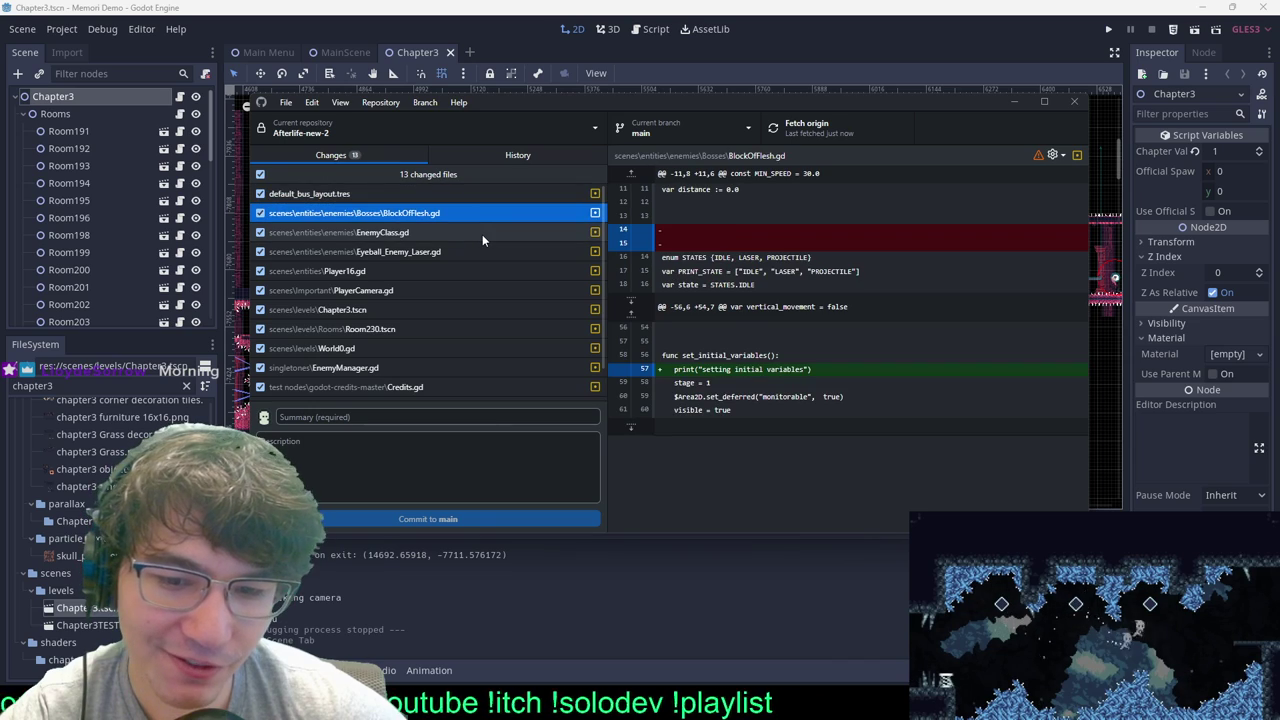
click(482, 234)
key(space)
Step: Go through the diffs of Eyeball_Enemy_Laser.gd, Player16.gd, PlayerCamera.gd, Room230.tscn and World0.gd once more
click(473, 250)
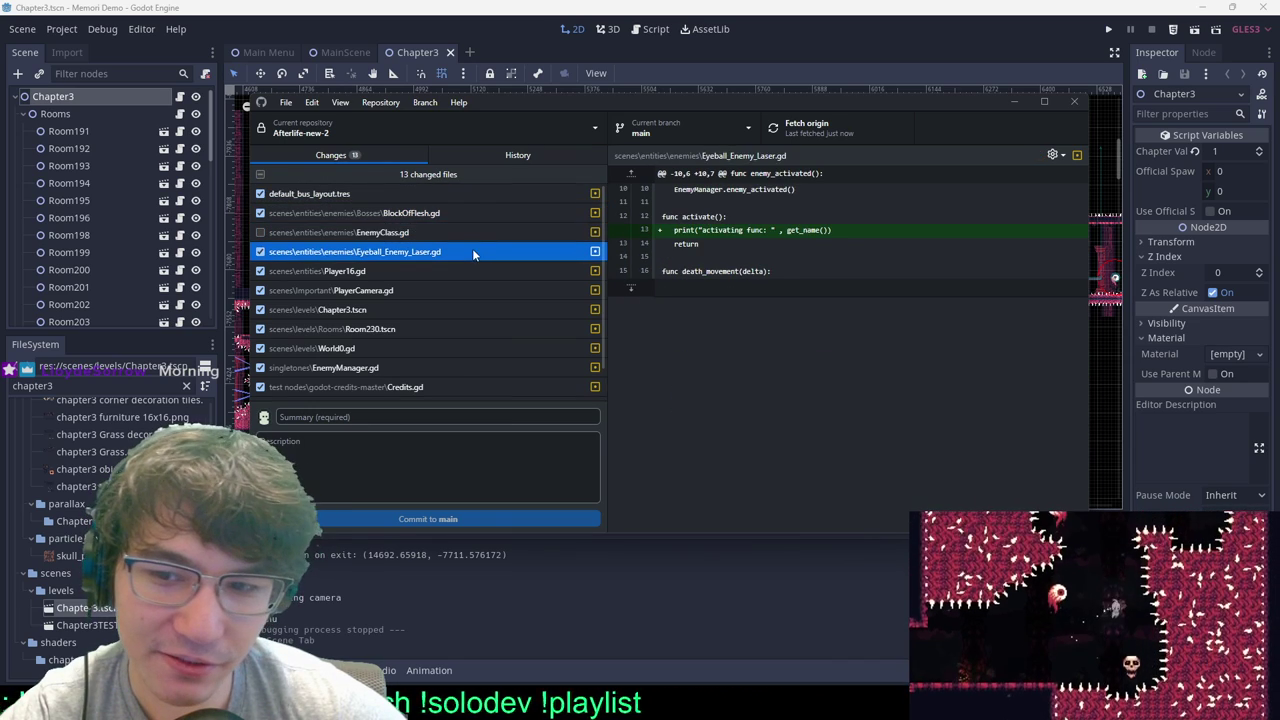
click(469, 268)
scroll(813, 311, down, 3)
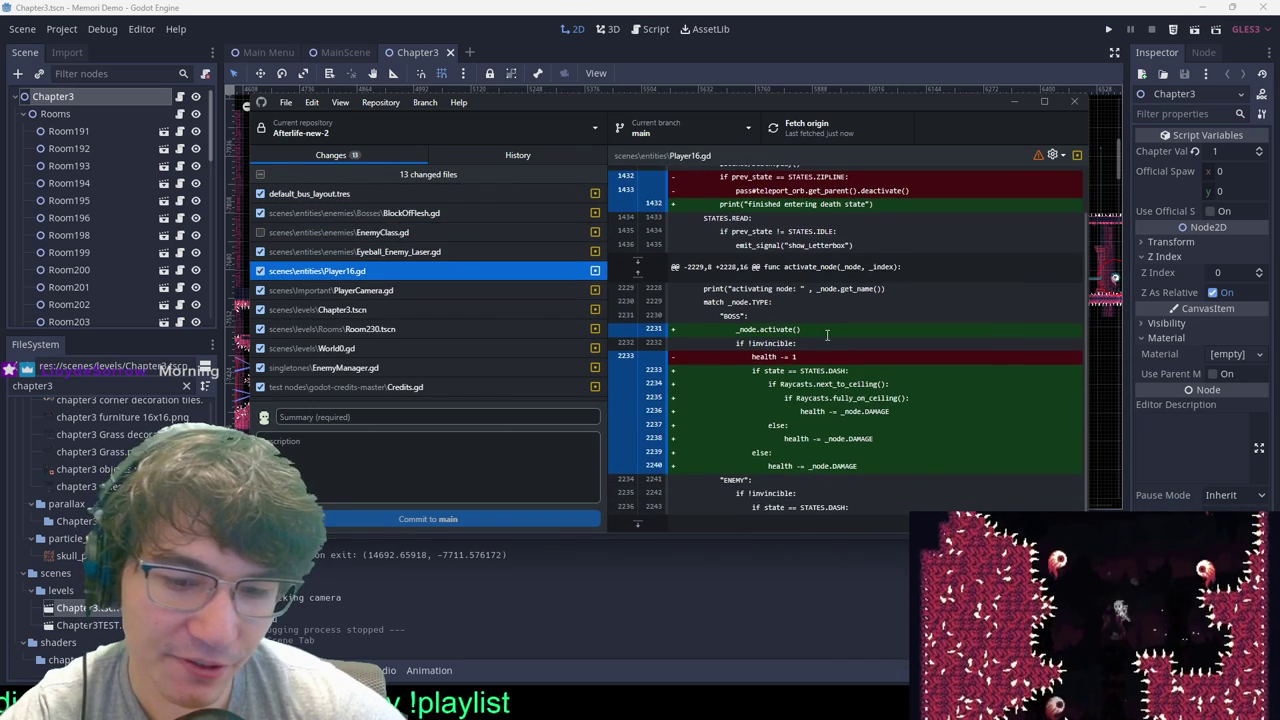
scroll(805, 270, up, 2)
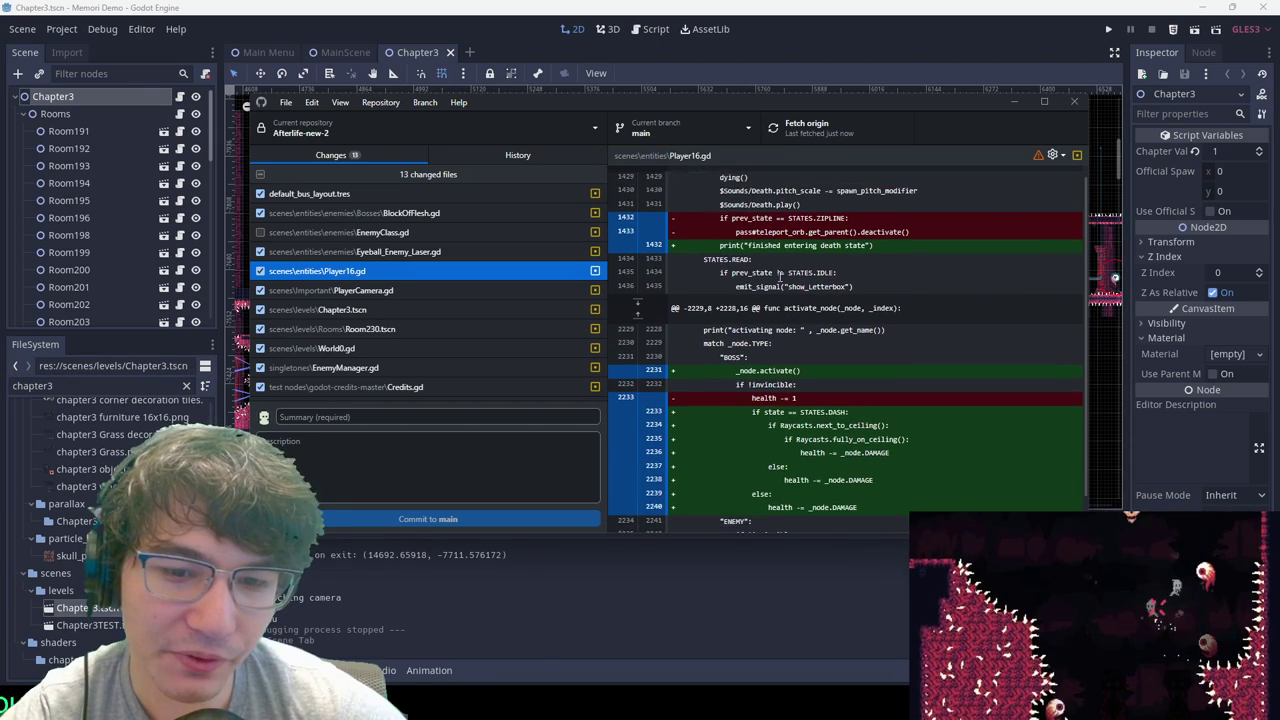
click(410, 289)
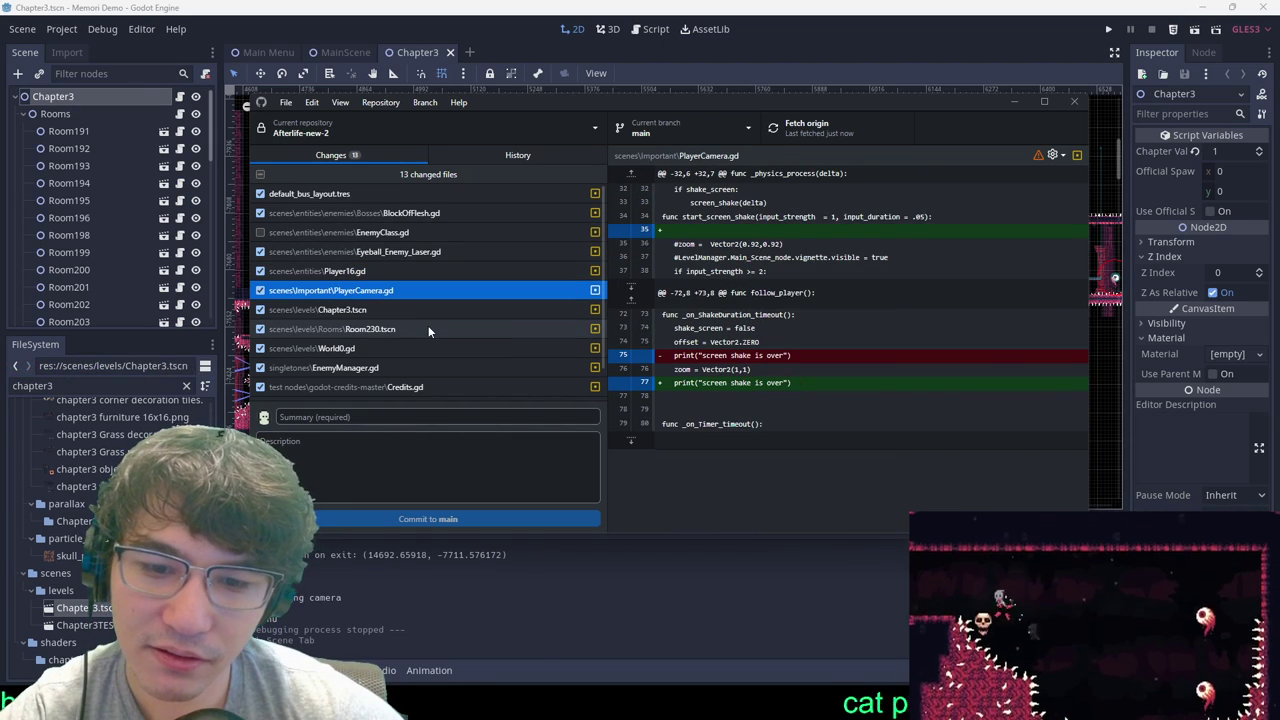
click(428, 328)
click(442, 350)
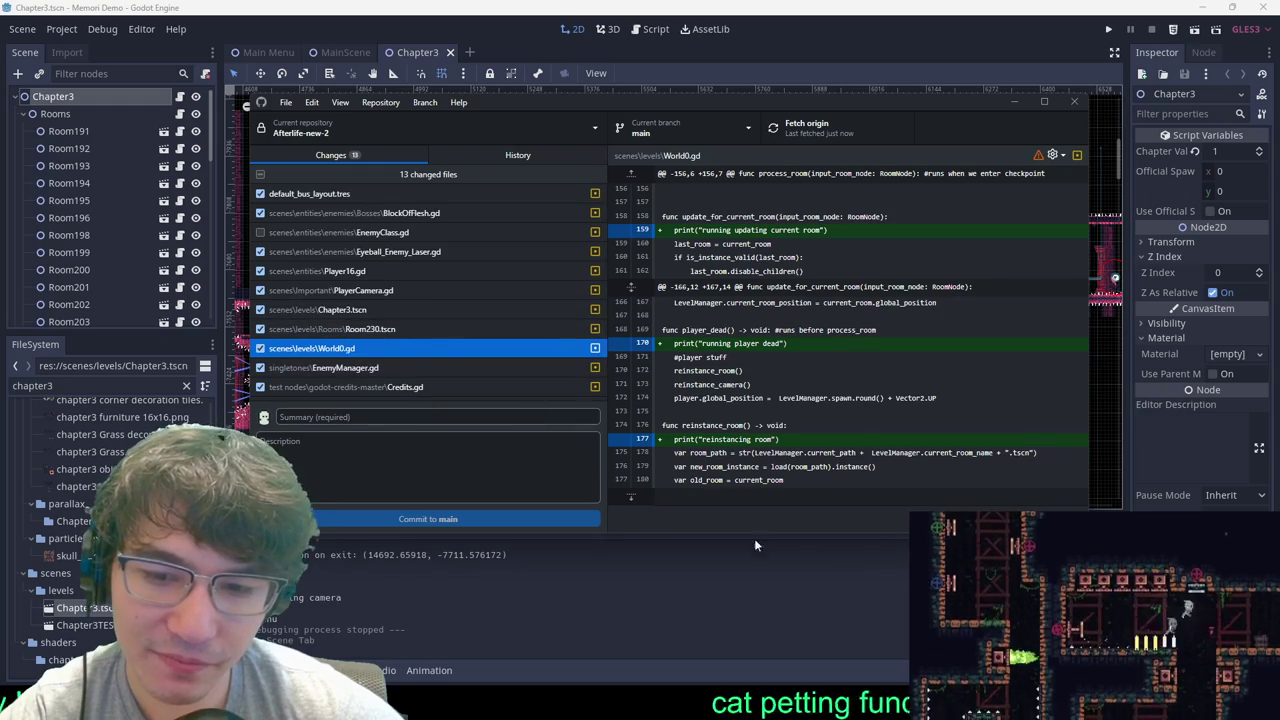
Step: Switch back to the Godot editor and move Chapter3's Player node along the long corridor to position (13400, -7872)
click(758, 543)
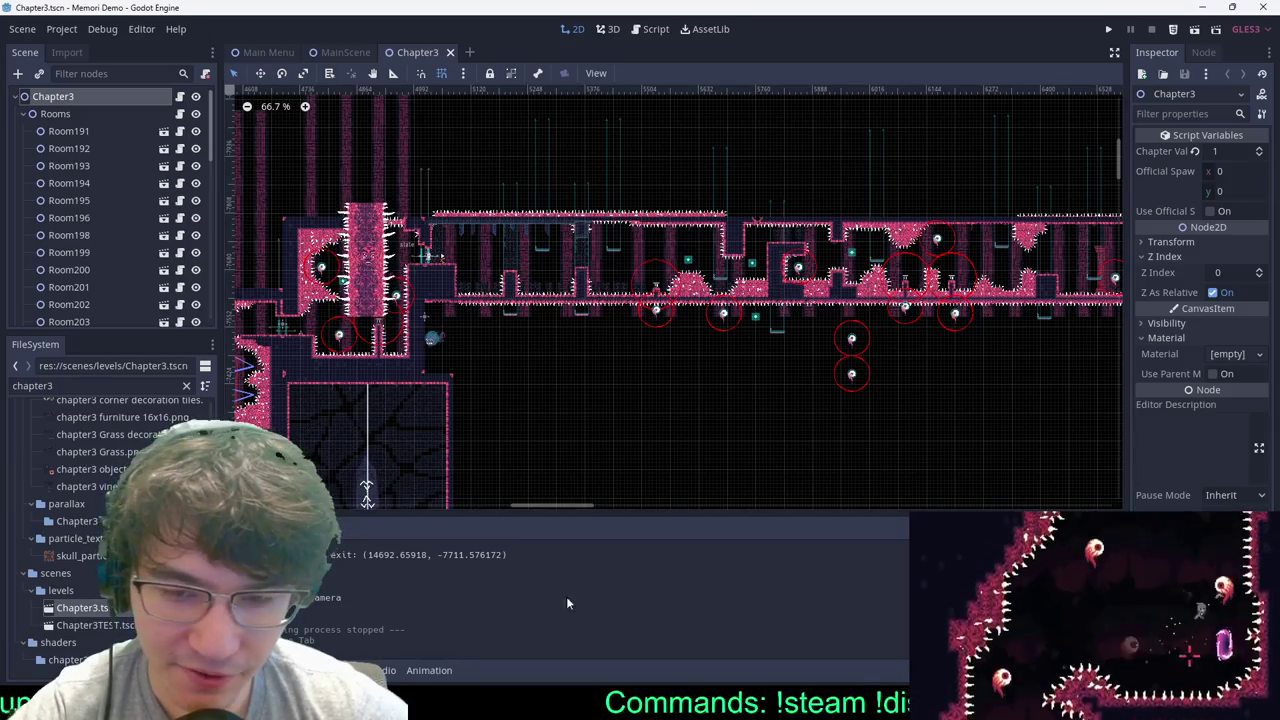
scroll(374, 164, down, 4)
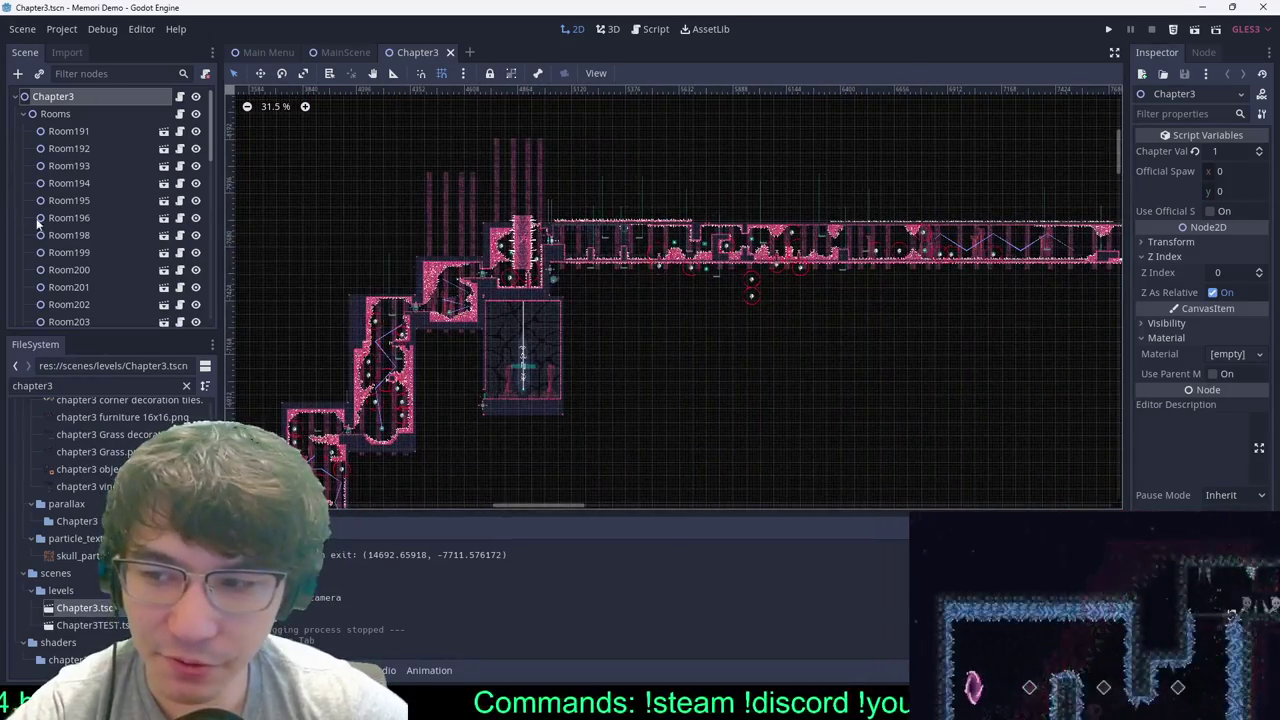
scroll(82, 311, down, 10)
click(104, 284)
scroll(797, 298, down, 3)
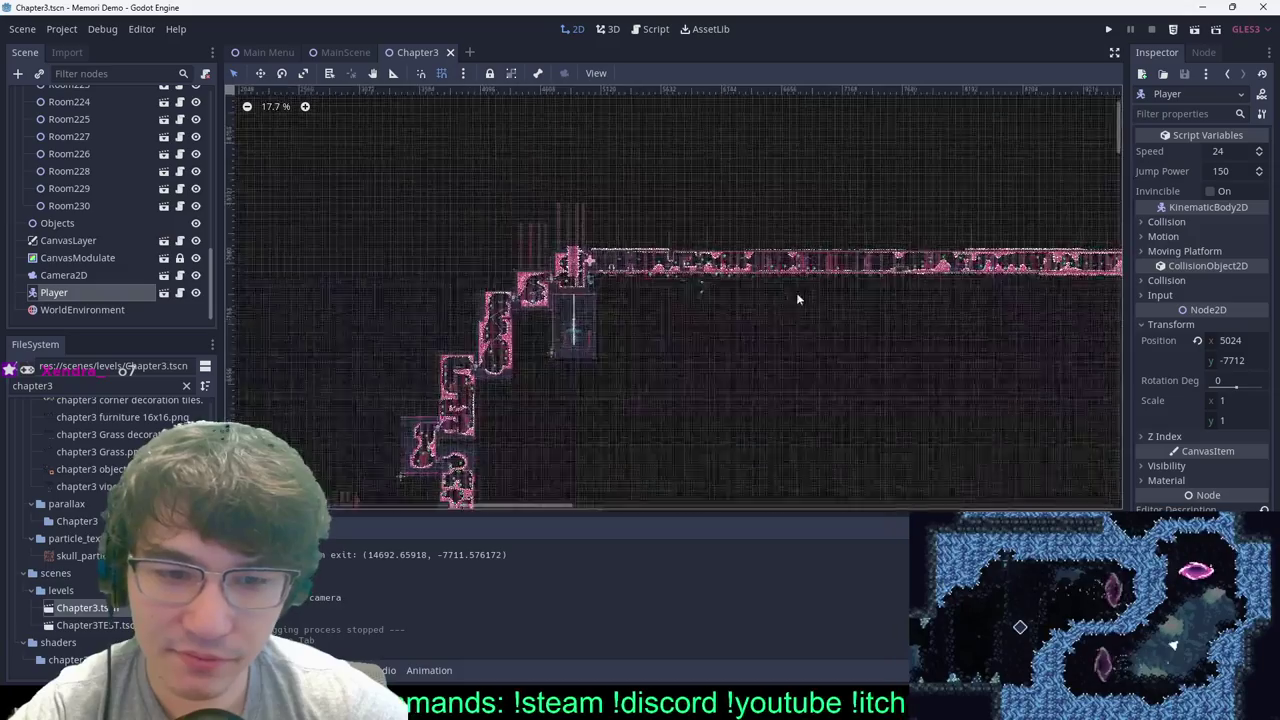
scroll(806, 298, up, 7)
key(w)
drag(857, 266, 978, 262)
scroll(960, 214, down, 7)
middle_drag(955, 222, 812, 216)
drag(750, 248, 867, 268)
middle_drag(823, 250, 555, 273)
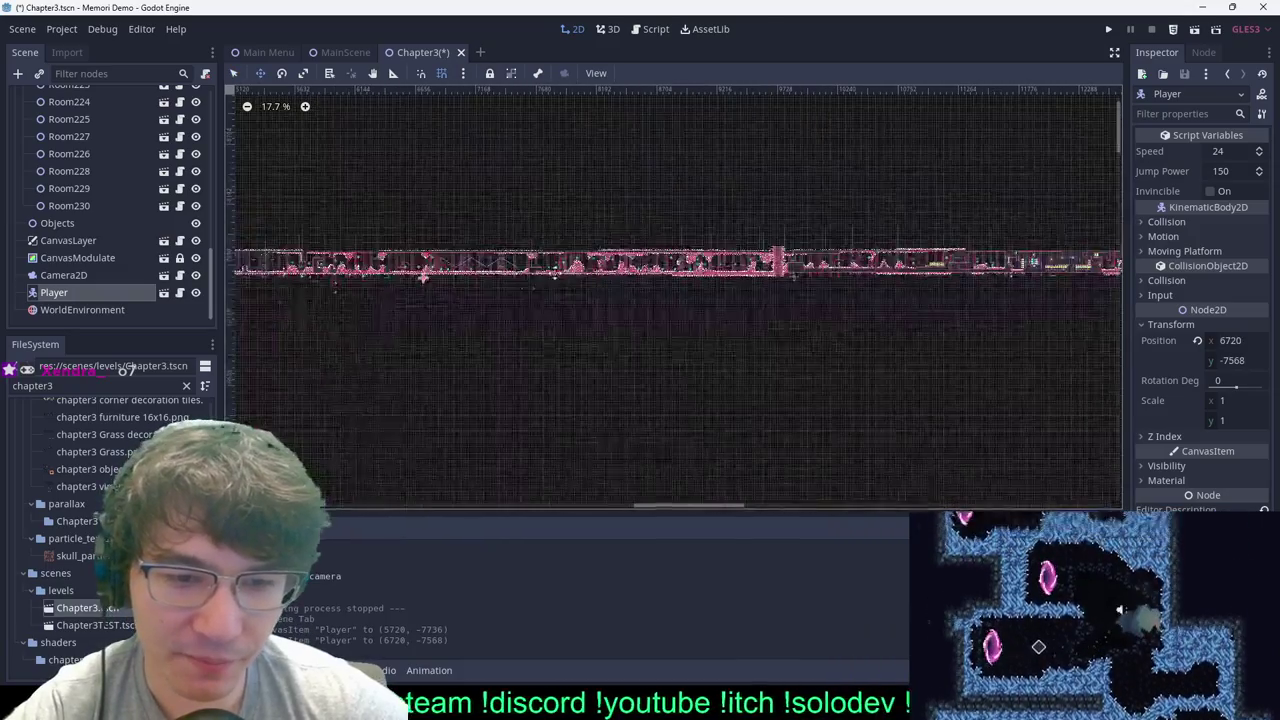
drag(558, 273, 785, 227)
scroll(930, 223, down, 8)
middle_drag(926, 223, 769, 235)
middle_drag(1026, 266, 806, 282)
drag(634, 295, 795, 259)
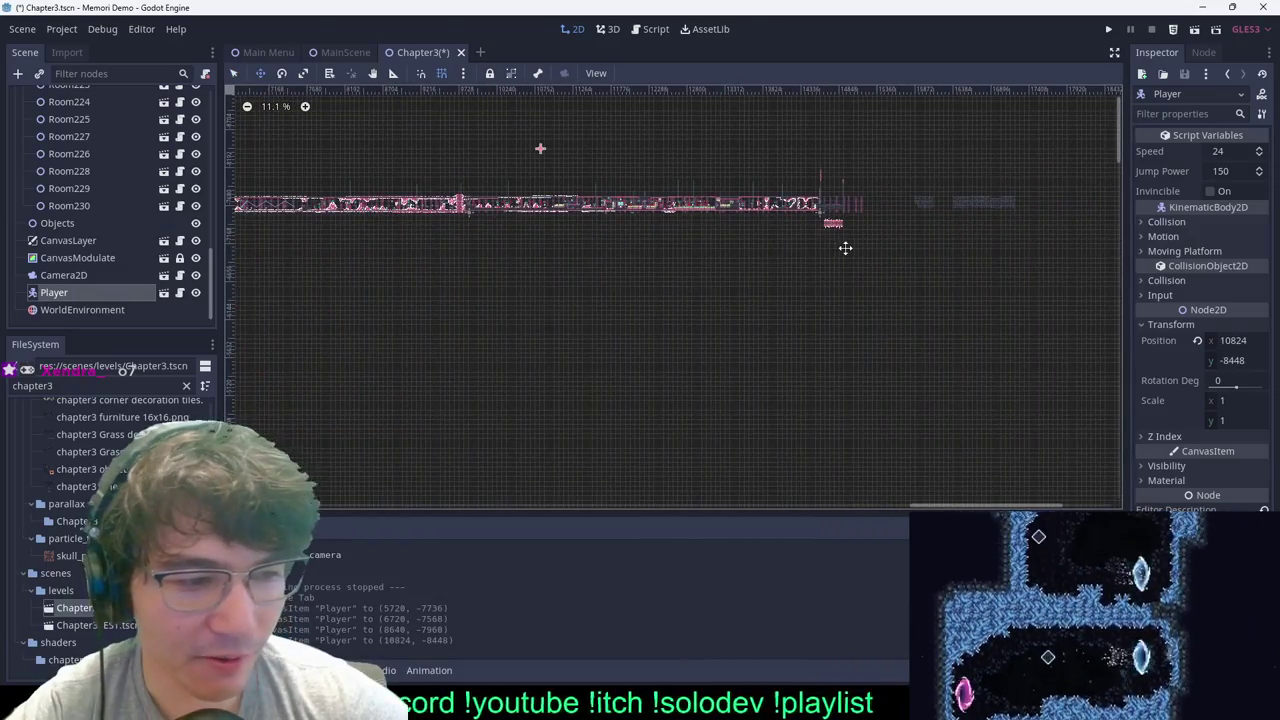
drag(645, 146, 852, 192)
Step: Place the Player at the entrance of the boss room at the corridor's end, at position (14600, -7736)
scroll(774, 169, up, 20)
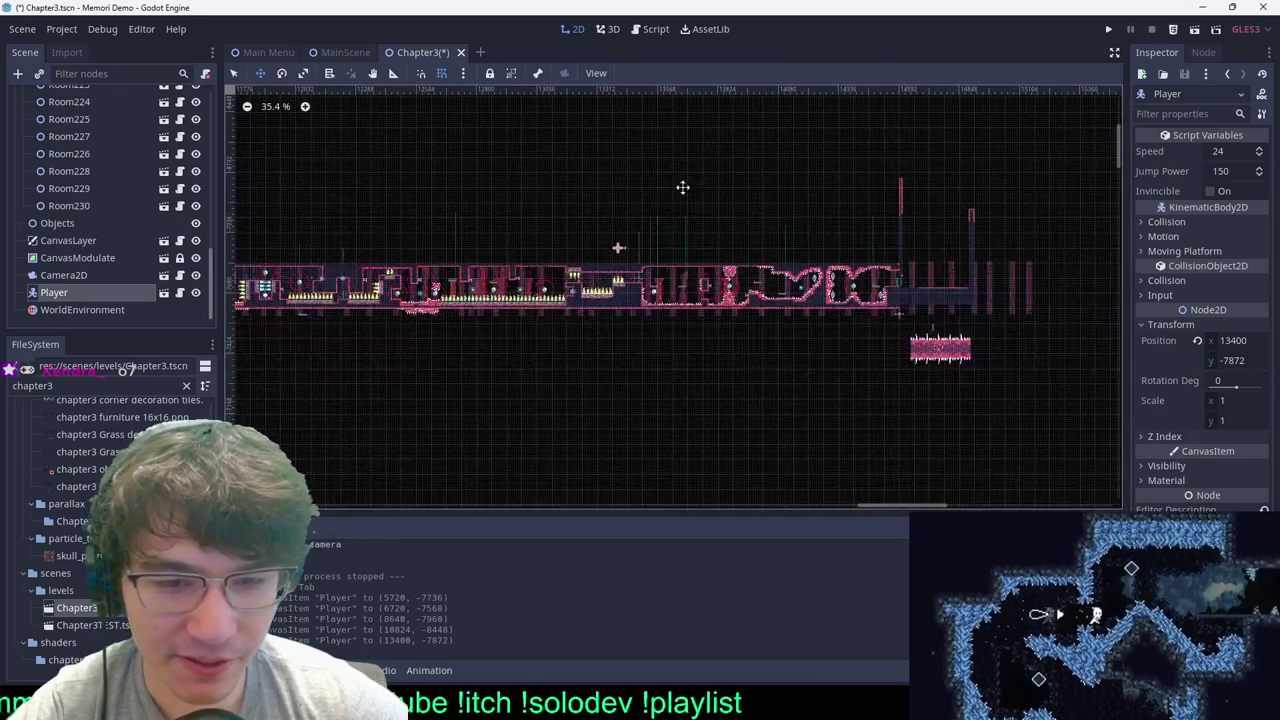
drag(664, 186, 922, 240)
scroll(915, 240, up, 14)
drag(757, 374, 850, 353)
scroll(850, 353, up, 15)
drag(994, 346, 893, 277)
middle_drag(970, 341, 626, 358)
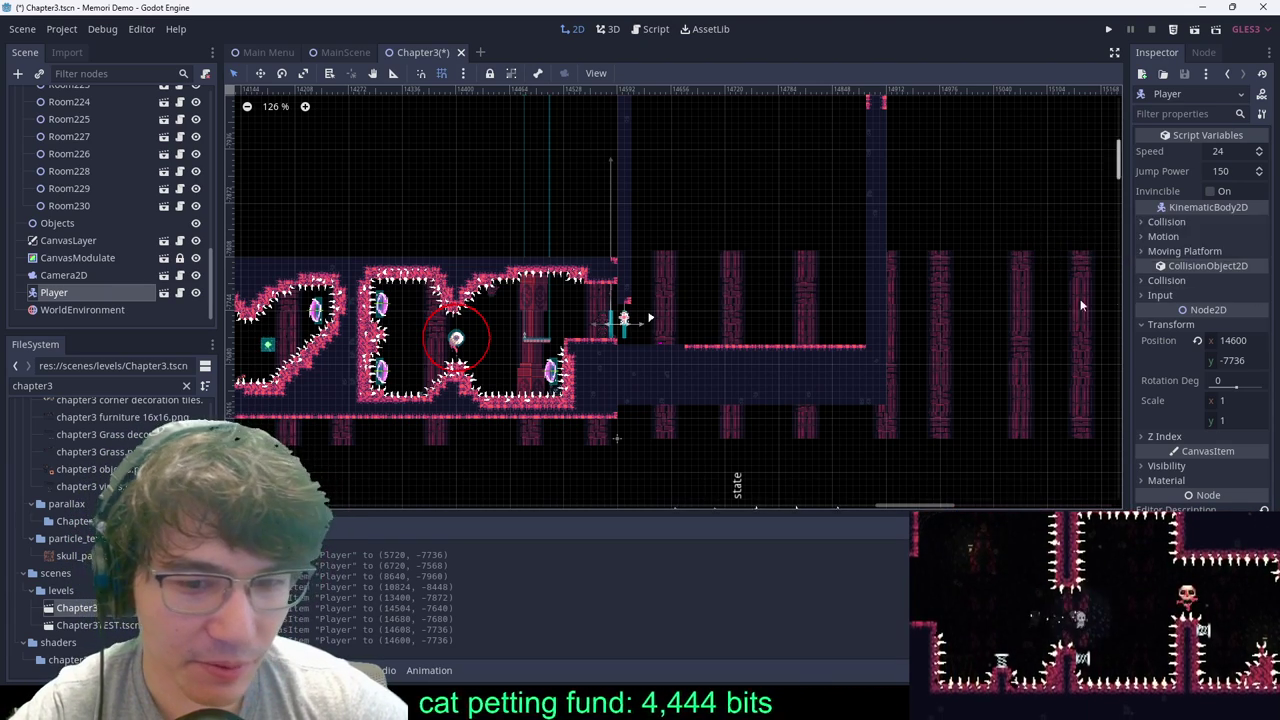
Step: Open the Room230 scene from the Chapter3 level for editing
click(903, 374)
scroll(955, 270, down, 3)
scroll(806, 348, up, 5)
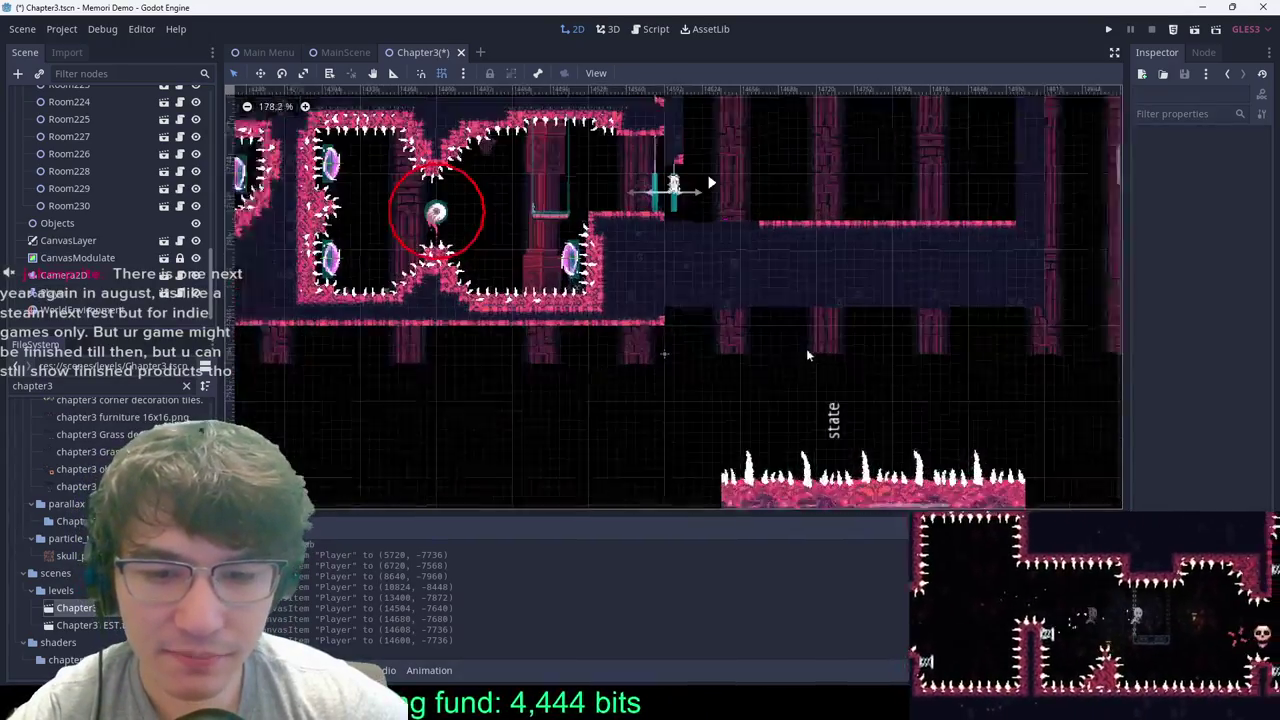
scroll(800, 355, down, 2)
click(796, 356)
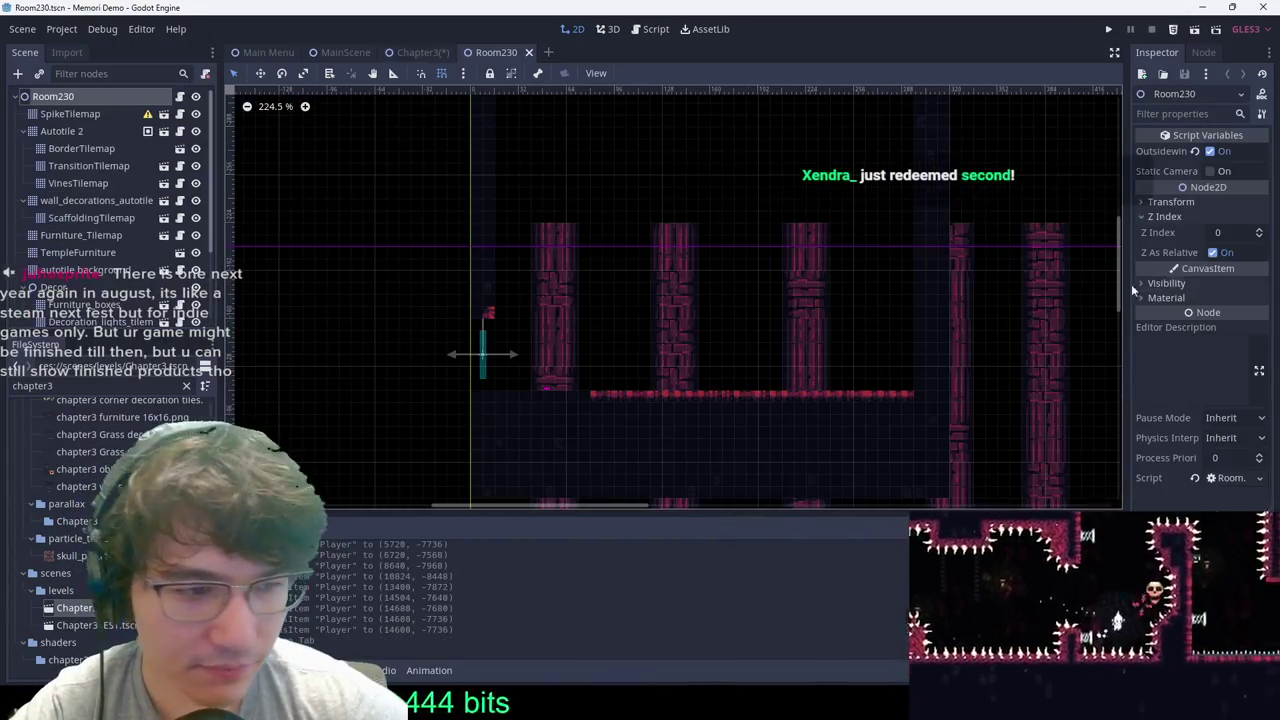
scroll(833, 218, down, 6)
scroll(833, 218, up, 8)
middle_drag(702, 290, 776, 237)
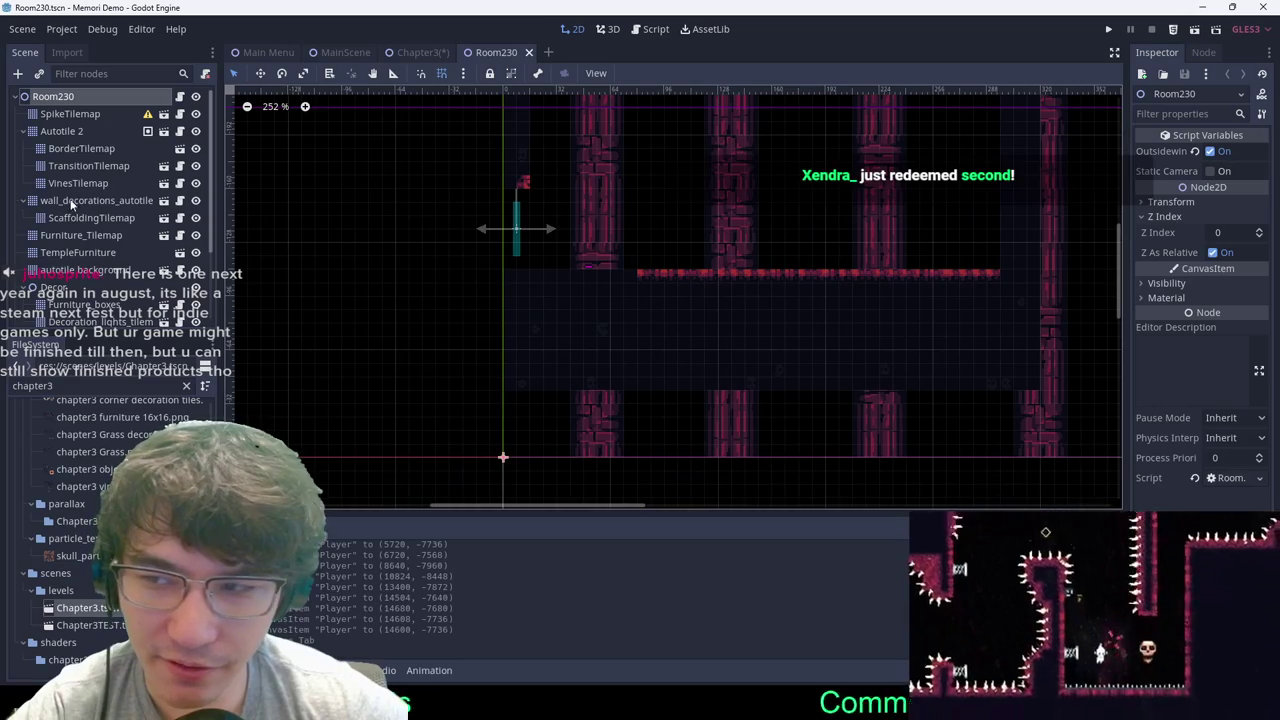
Step: Paint a filled rectangle of tiles over the room's floor on Autotile 2, save the scene and run the border tilemap tool
click(58, 131)
ctrl+shift+drag(513, 277, 865, 356)
scroll(877, 294, down, 4)
middle_drag(877, 294, 783, 271)
key(ctrl+s)
click(1206, 151)
scroll(657, 180, down, 6)
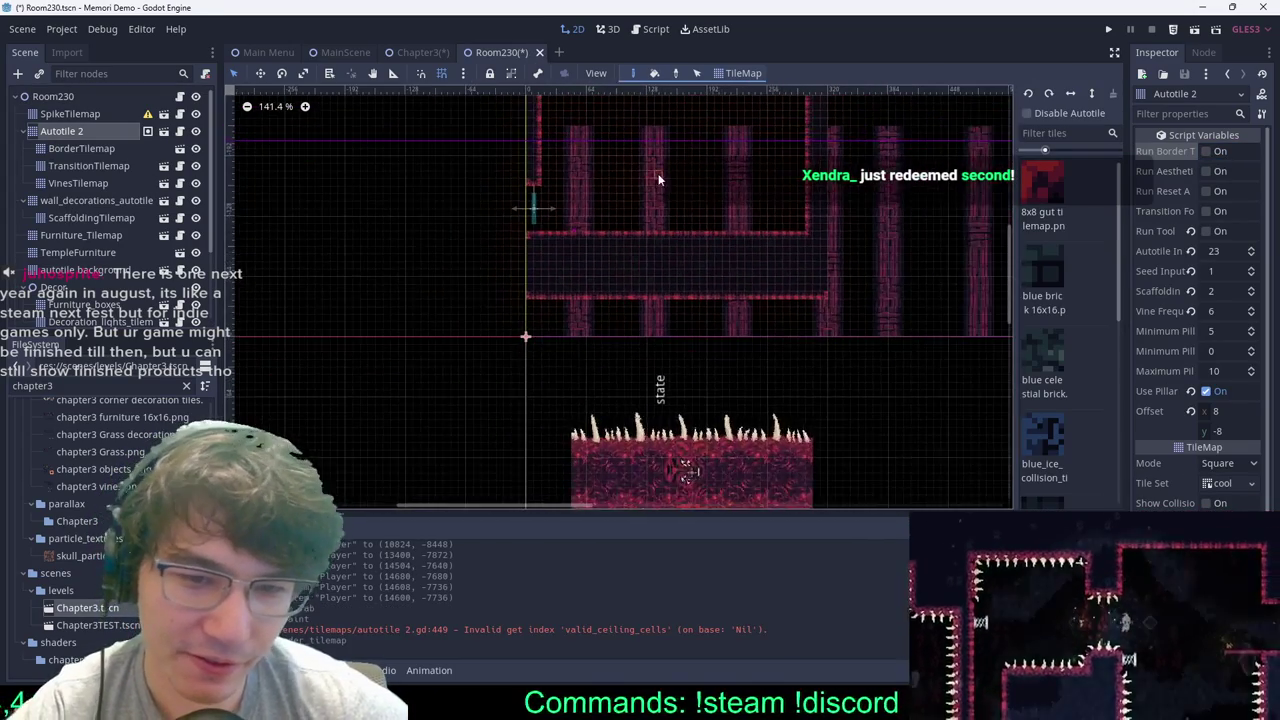
Step: Extend the room's right wall upward with a filled block of tiles to the height of the left wall
middle_drag(684, 90, 675, 367)
scroll(731, 394, down, 7)
scroll(740, 354, up, 7)
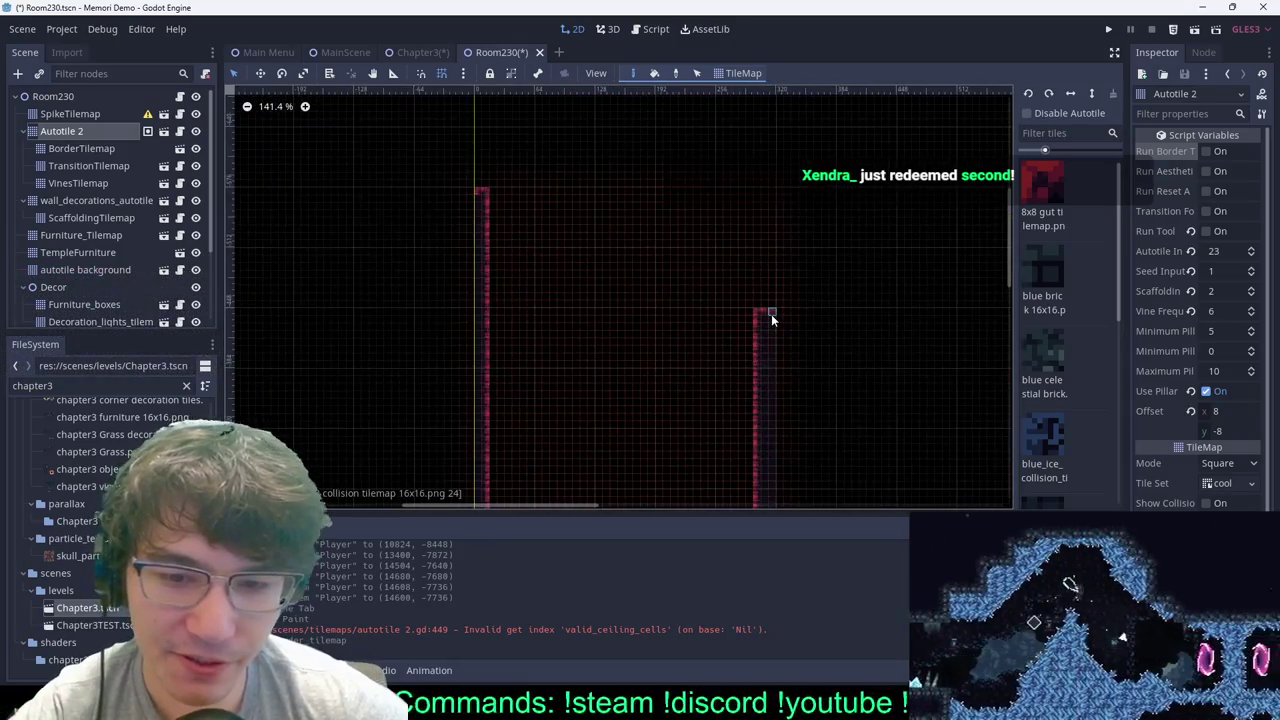
ctrl+shift+drag(771, 313, 755, 186)
middle_drag(820, 393, 757, 137)
scroll(757, 137, down, 4)
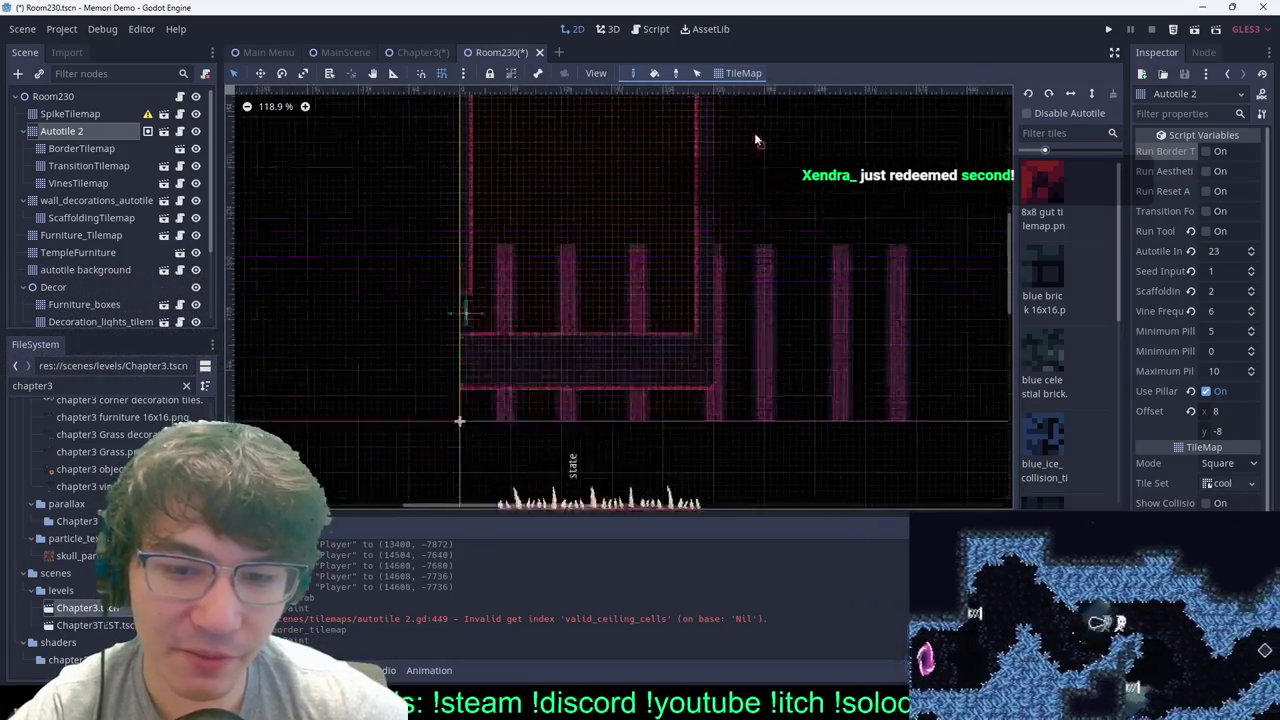
Step: Move the BlockOfFlesh boss up beneath the room's floor to position (184, 64)
mouse_move(652, 338)
middle_down()
mouse_move(622, 323)
mouse_move(607, 160)
middle_up()
scroll(522, 287, up, 7)
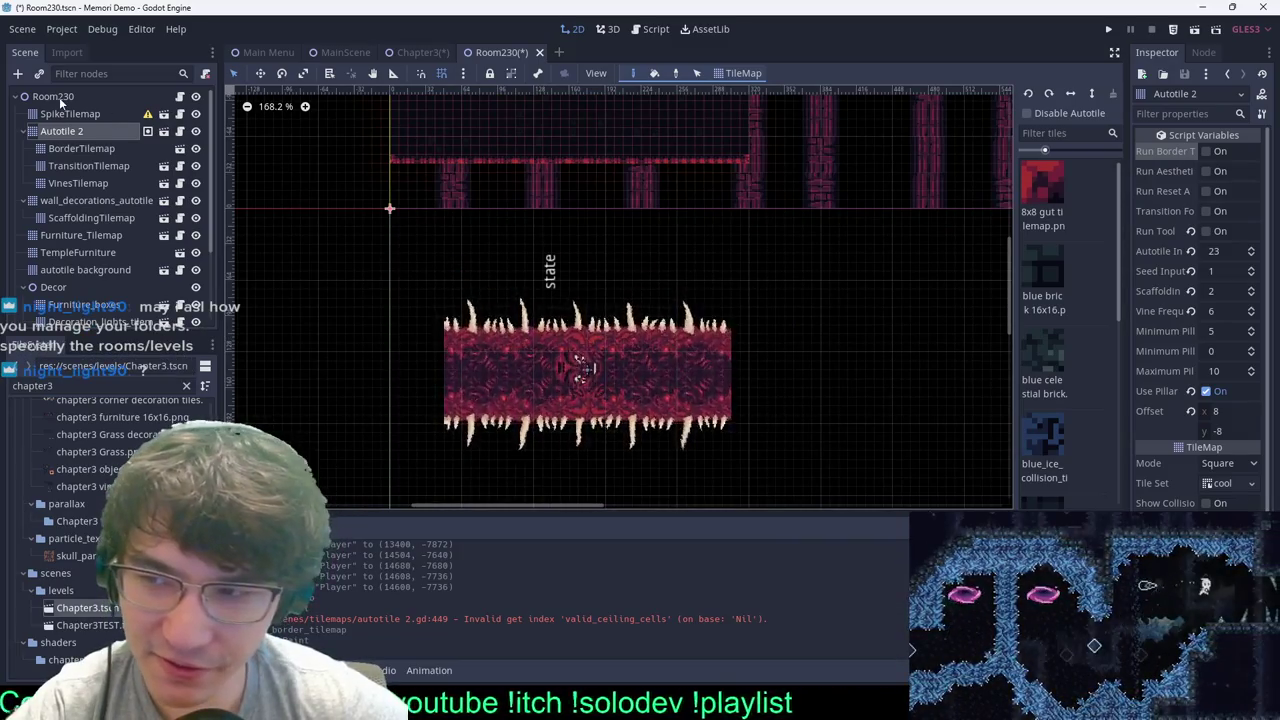
drag(629, 402, 638, 312)
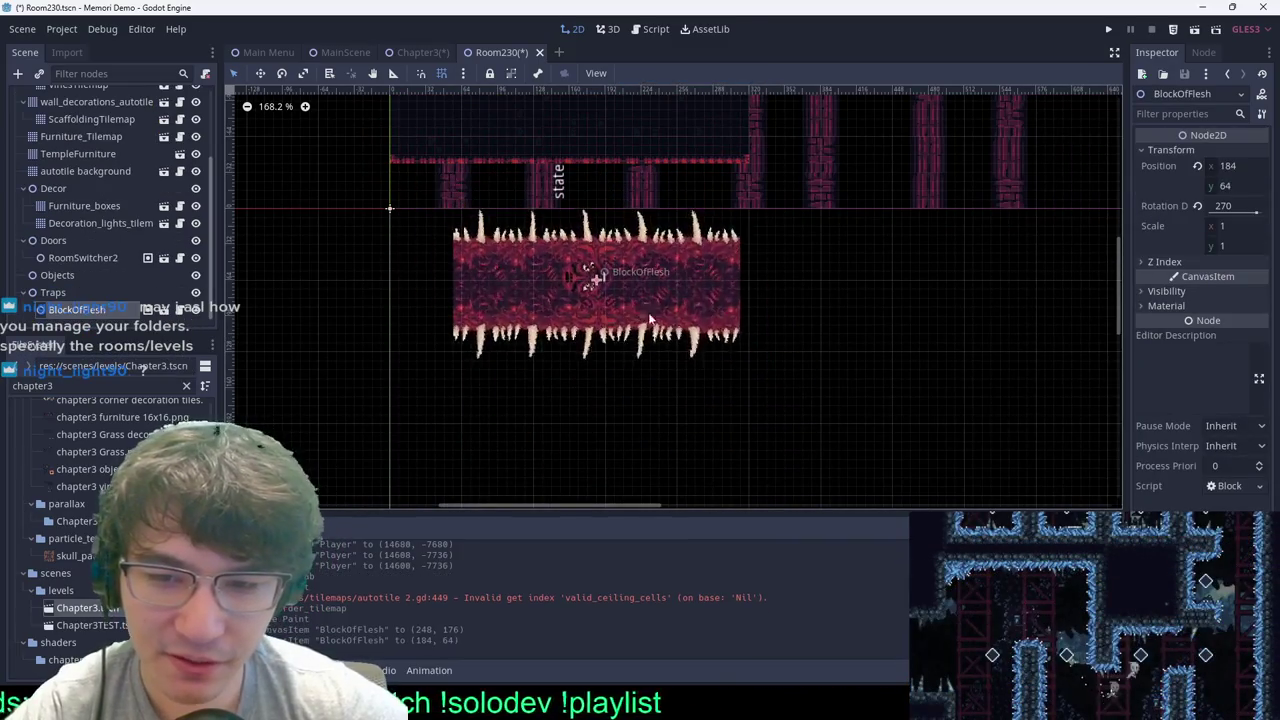
Step: Clear the project file filter, open the BlockOfFlesh scene and select its Sprite node
drag(78, 385, 2, 328)
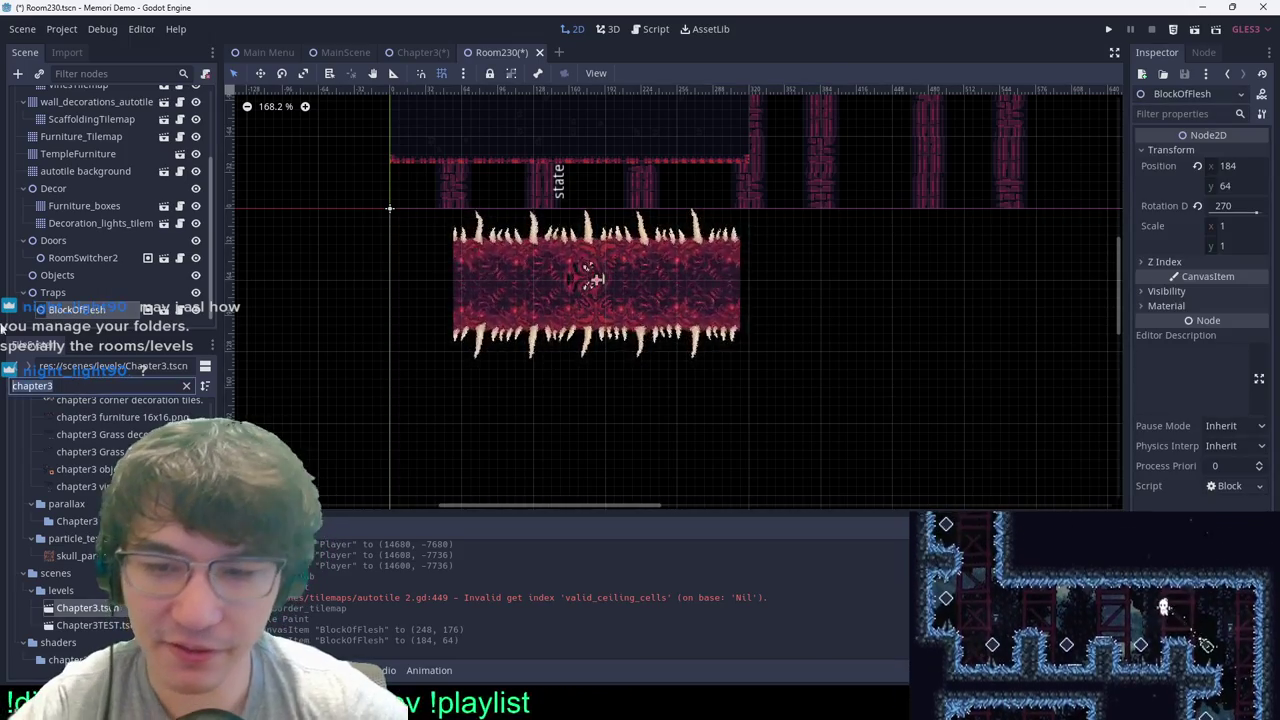
key(BackSpace)
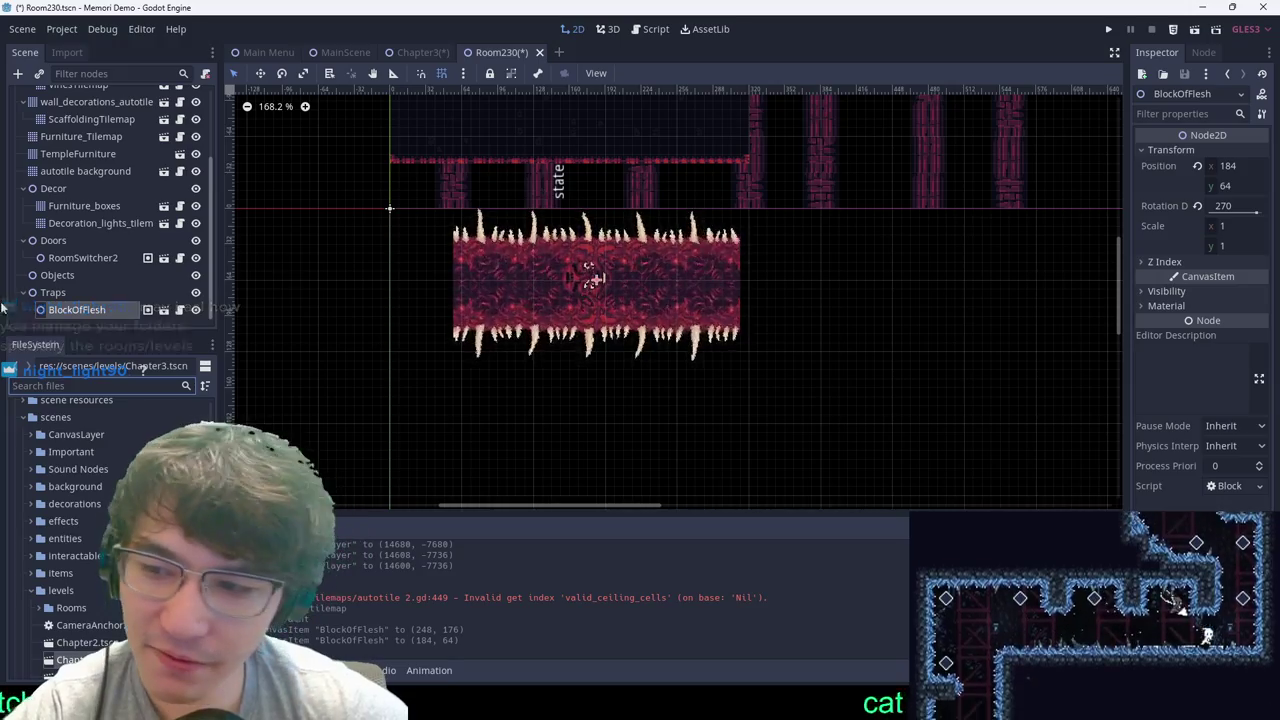
double_click(591, 278)
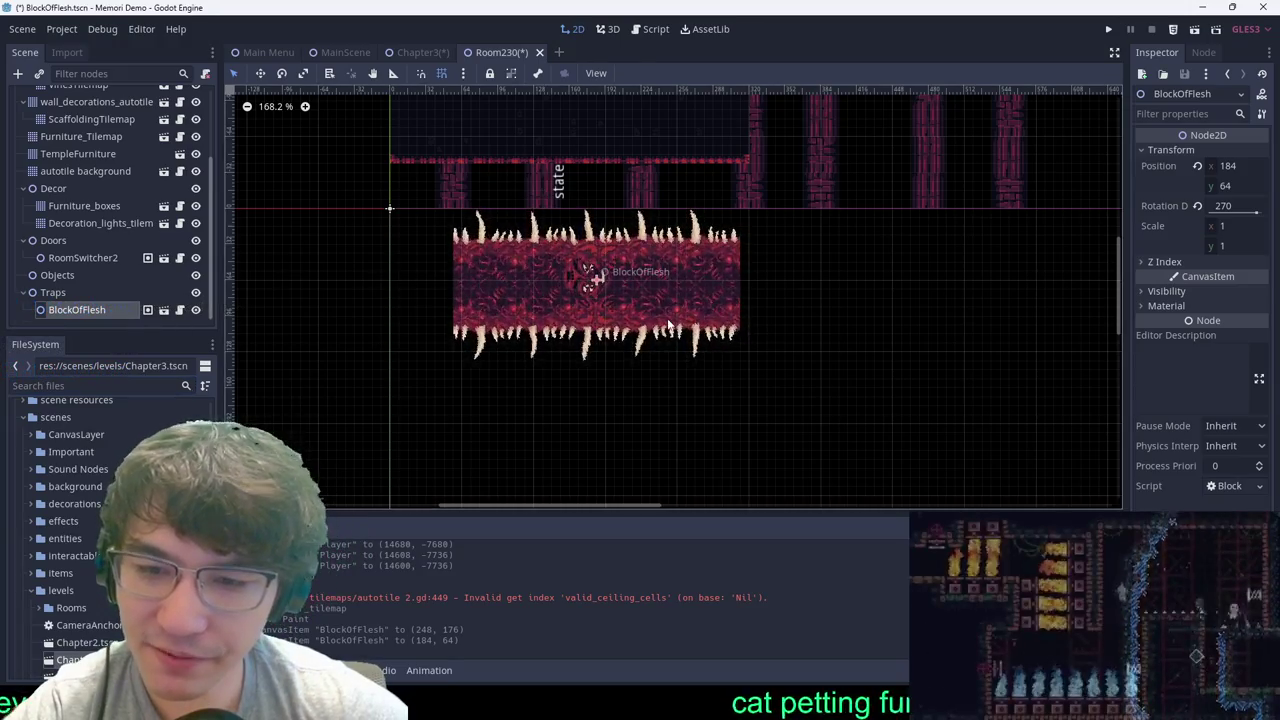
click(50, 114)
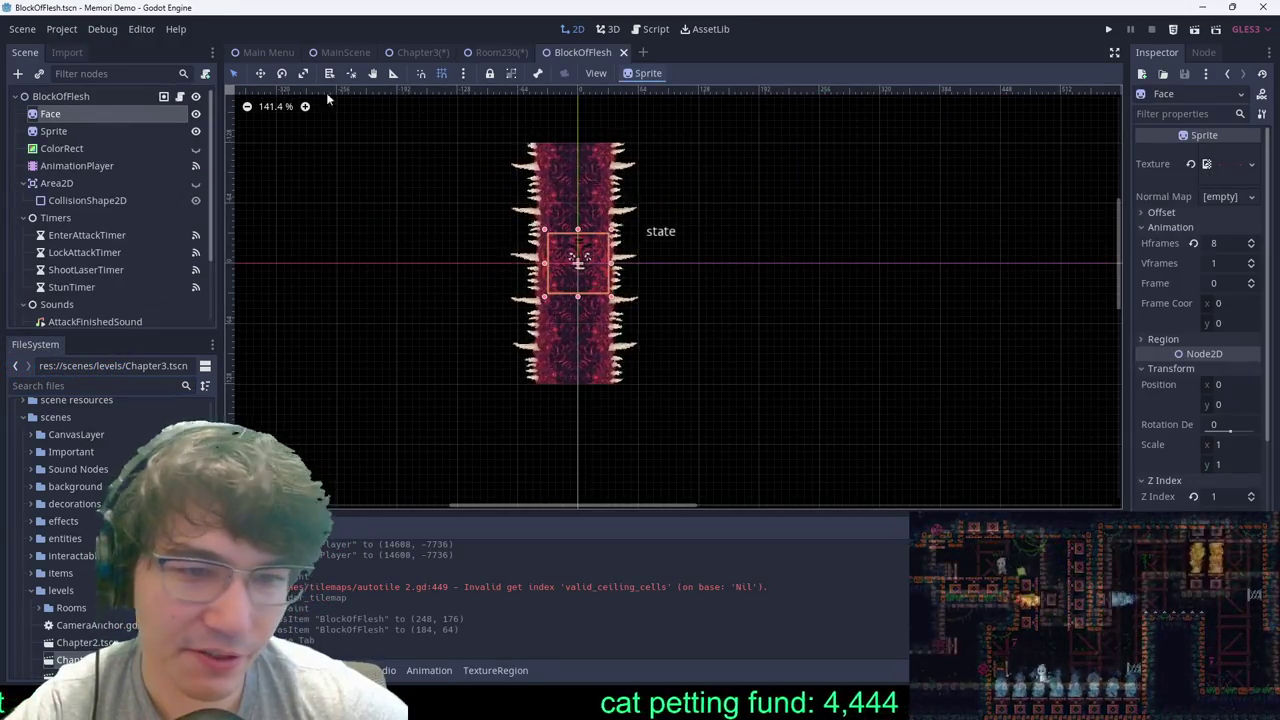
click(78, 132)
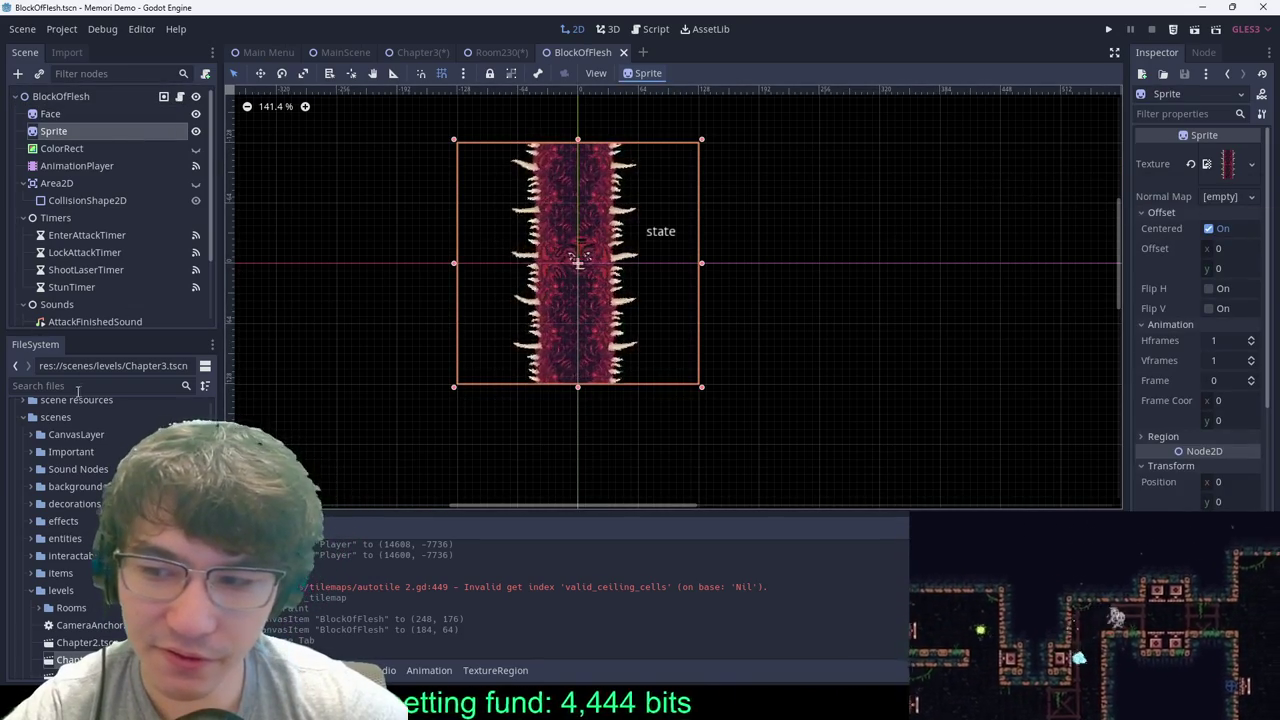
Step: Search the project files for "block of" and open Block of Flesh.png from its folder in a maximized Aseprite window
click(78, 386)
text(block of)
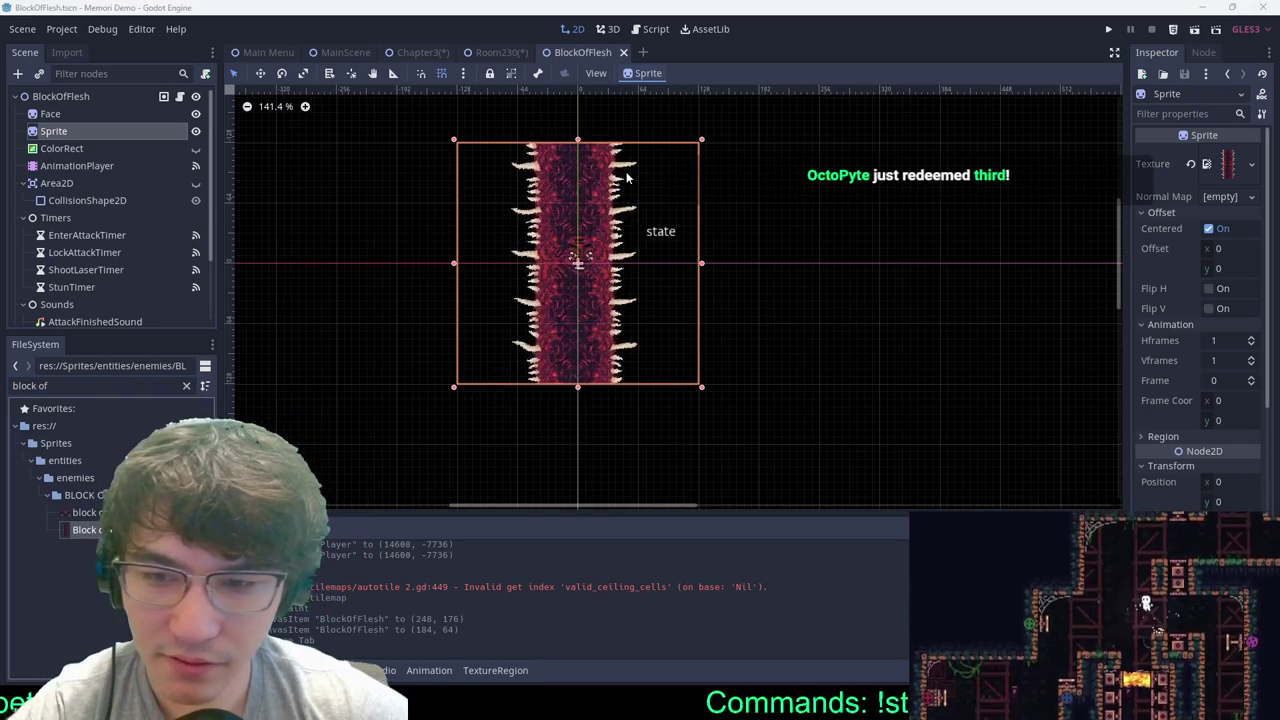
drag(1279, 62, 499, 128)
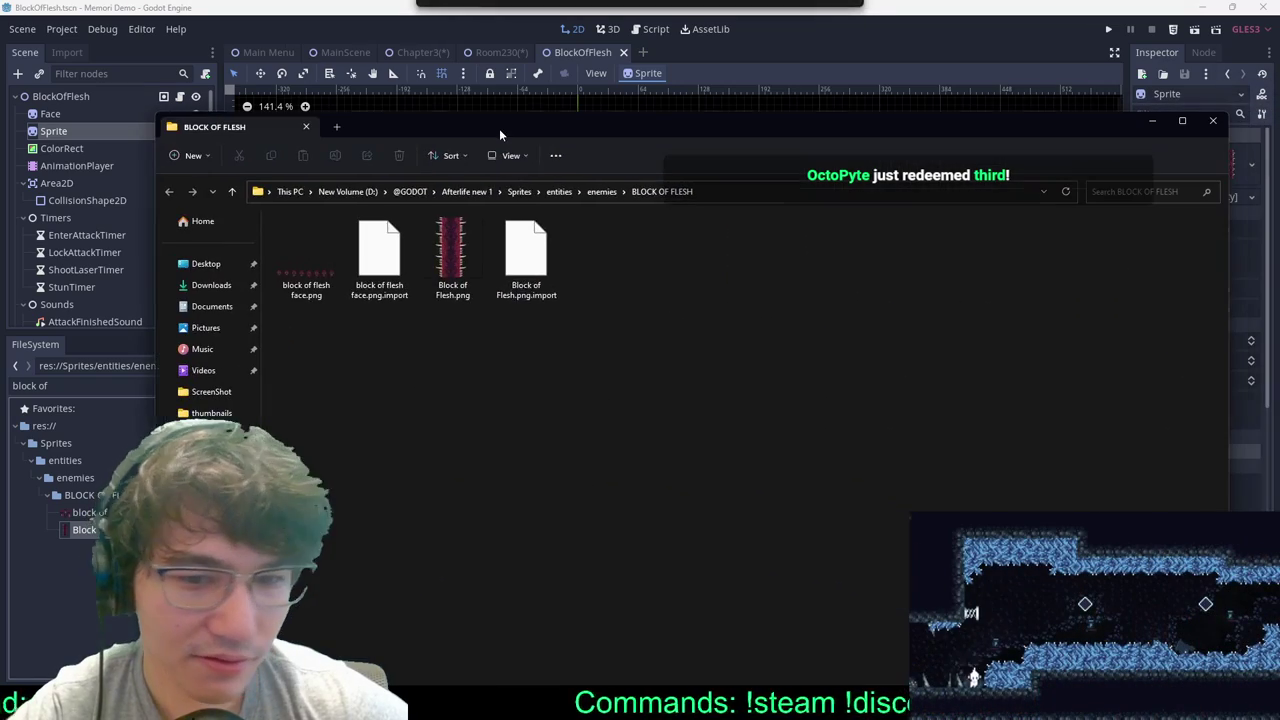
click(465, 258)
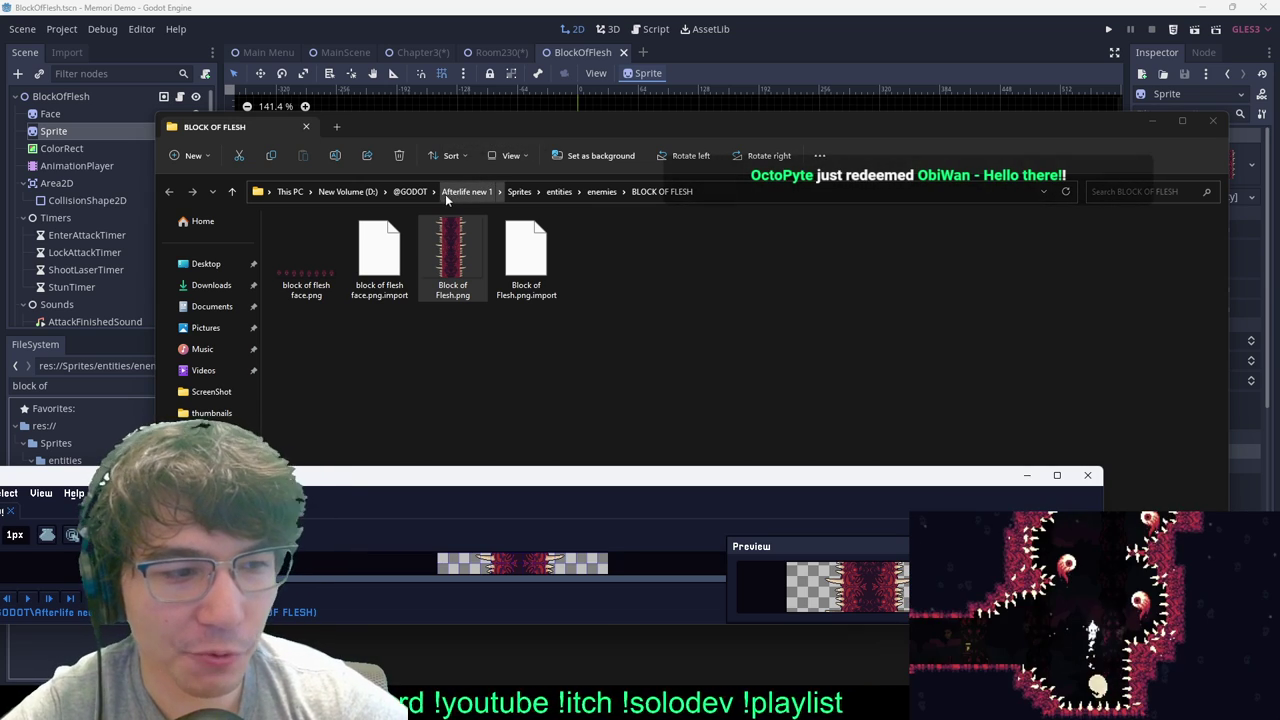
double_click(745, 478)
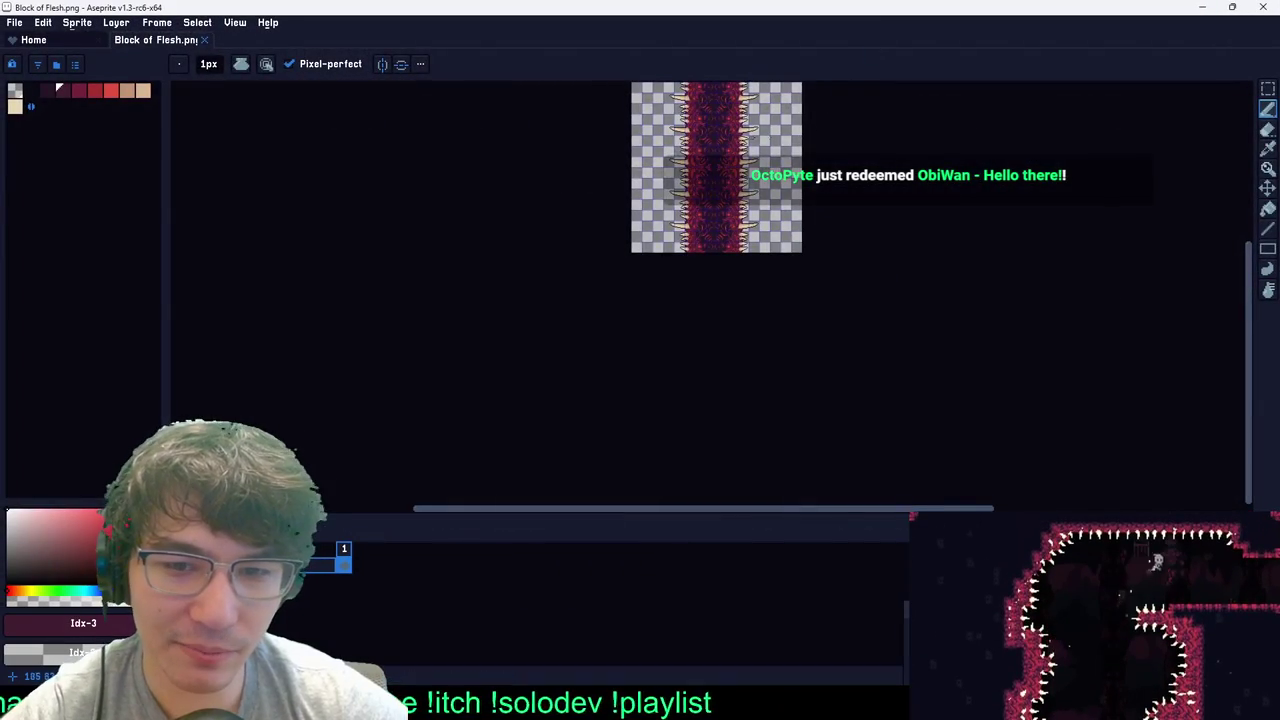
Step: Increase the sprite's canvas height to 320 px, keeping the existing artwork centred
scroll(789, 229, up, 5)
scroll(789, 229, down, 4)
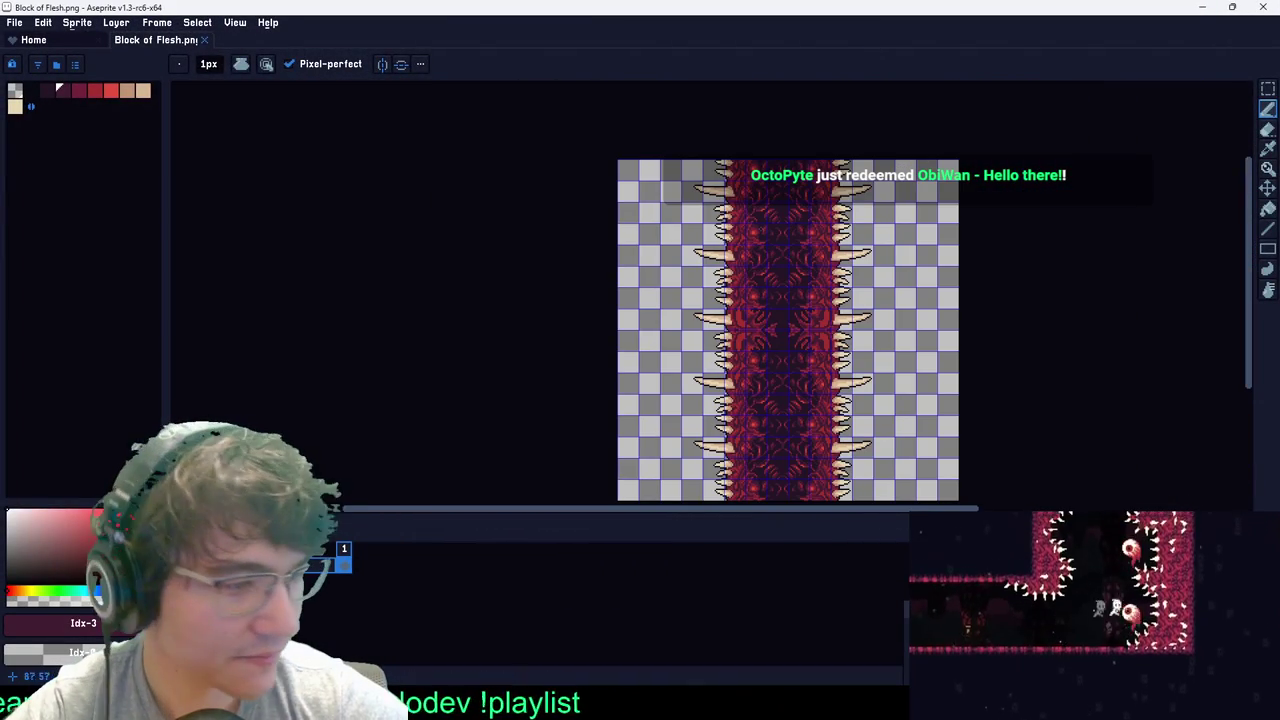
scroll(835, 214, down, 3)
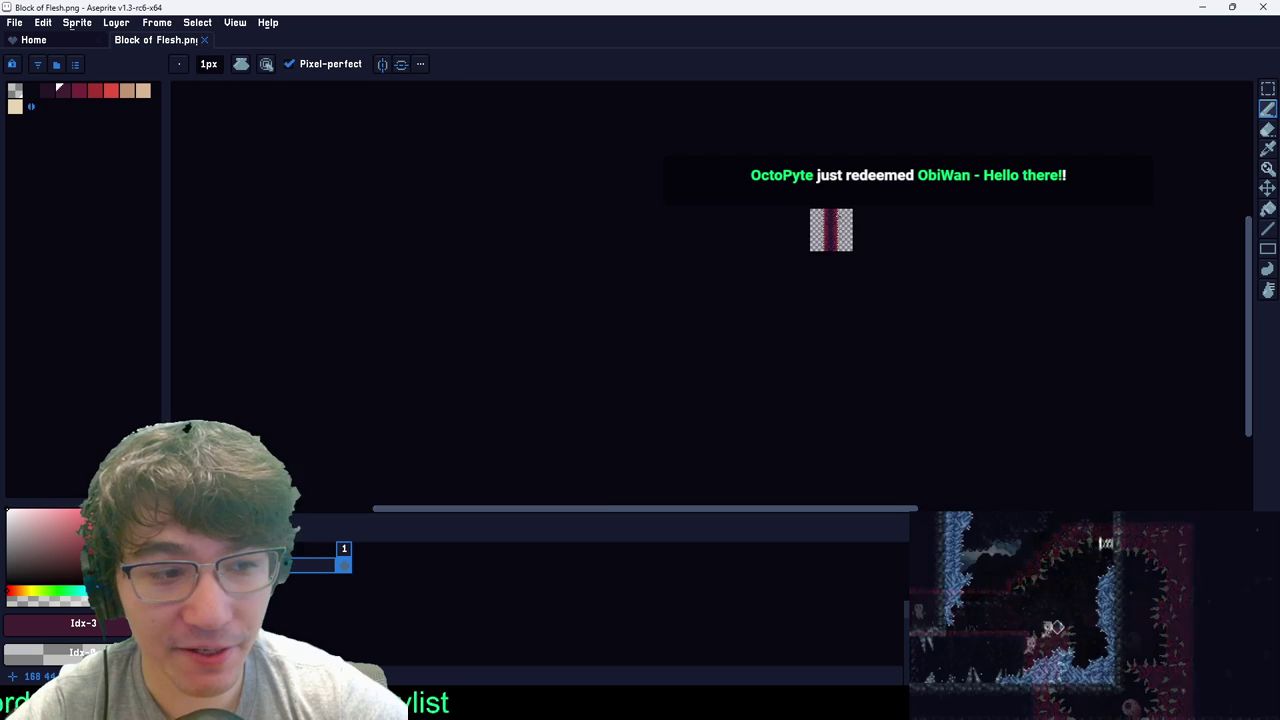
scroll(835, 214, up, 3)
scroll(835, 214, down, 2)
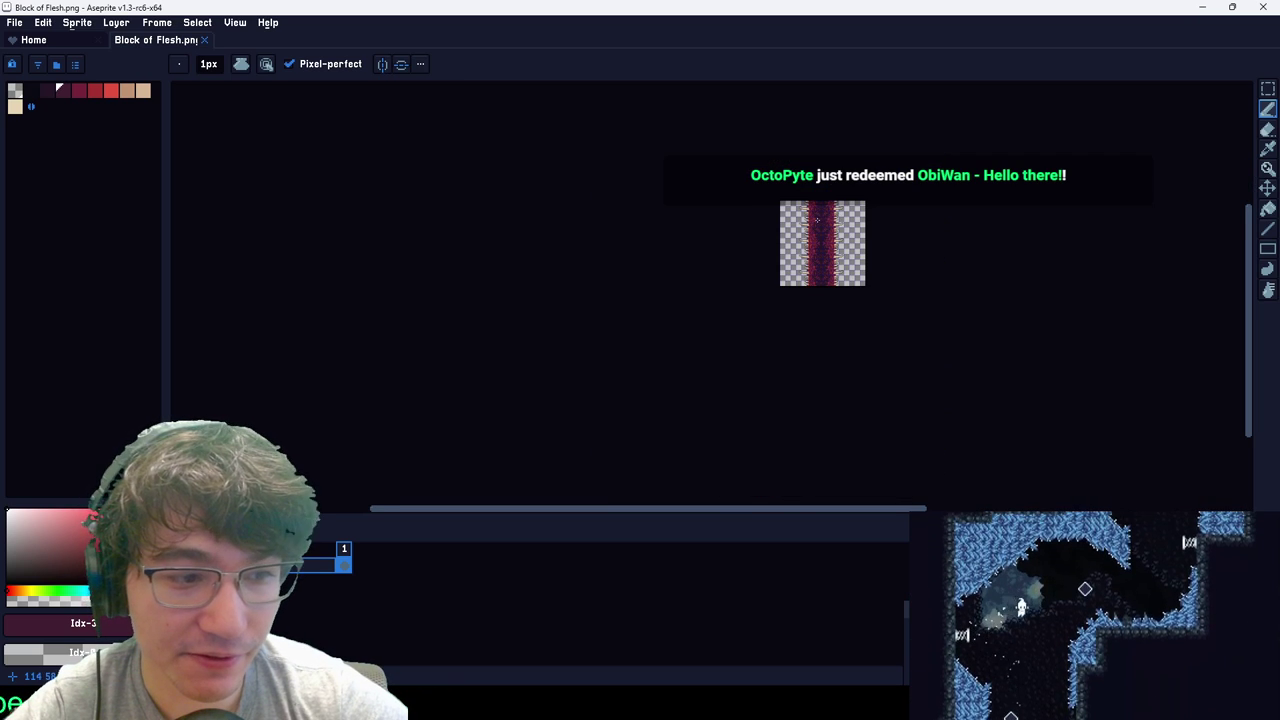
key(ctrl+alt+c)
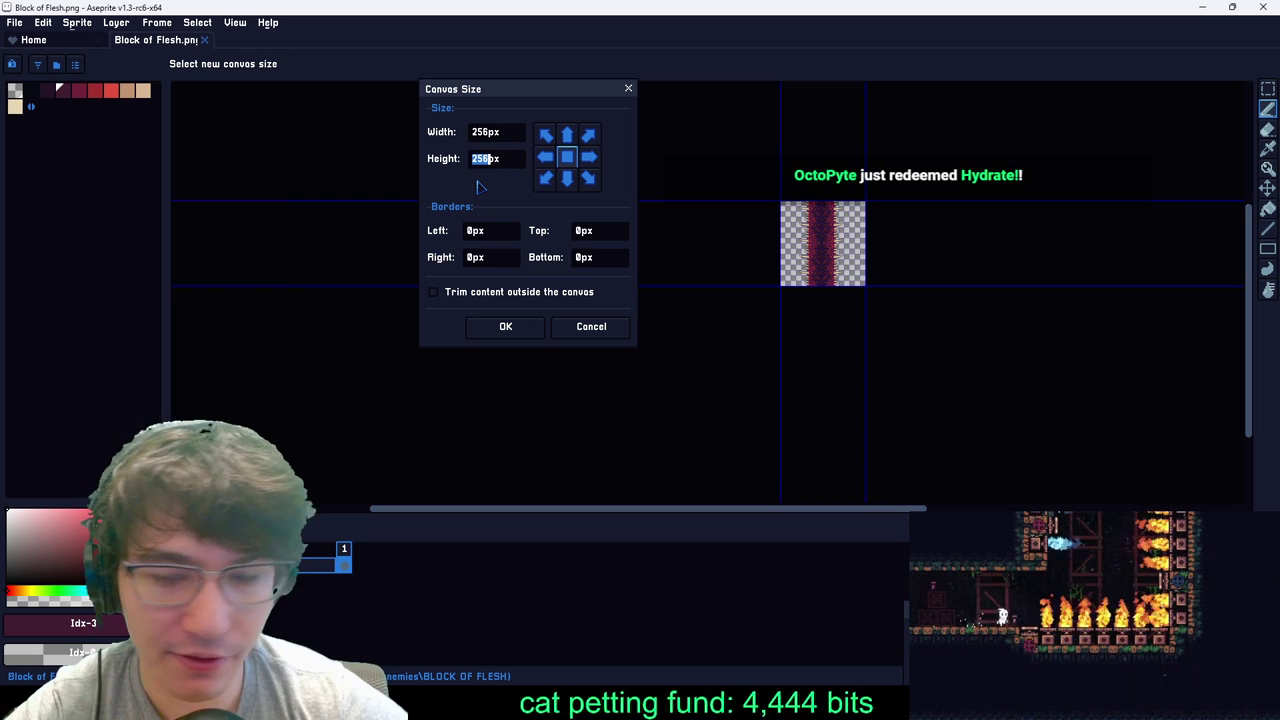
text(3)
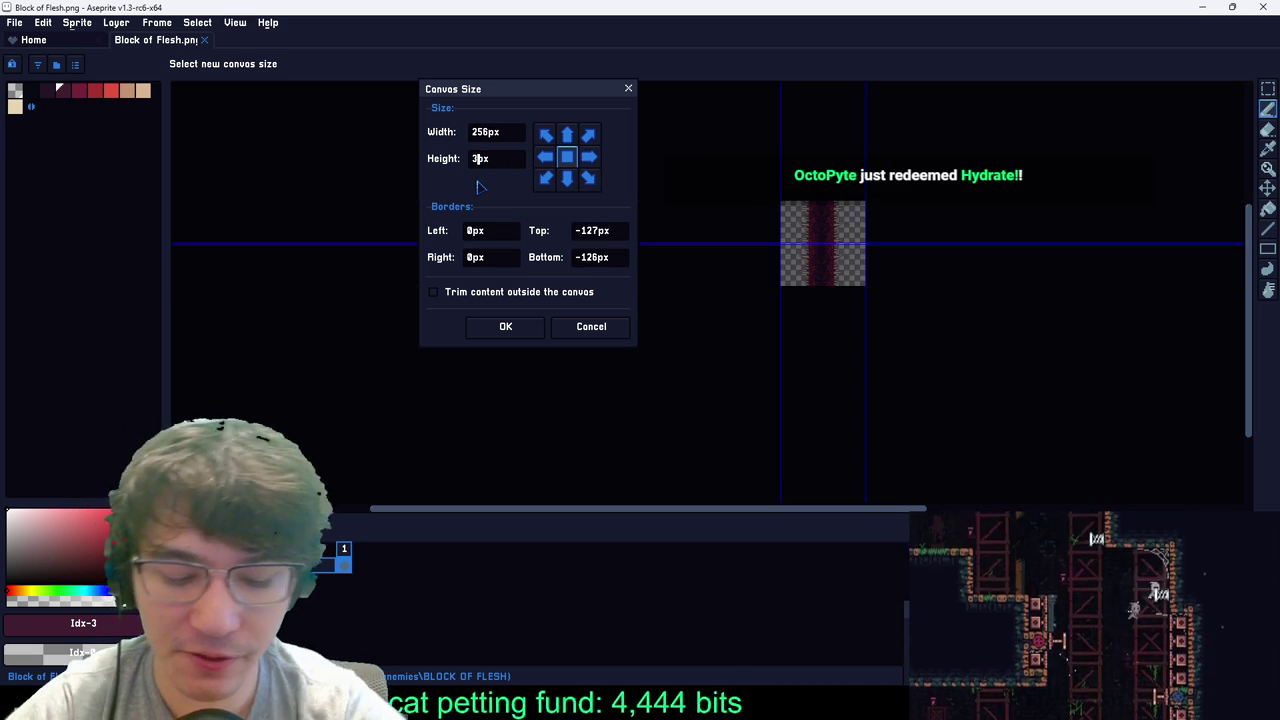
text(20)
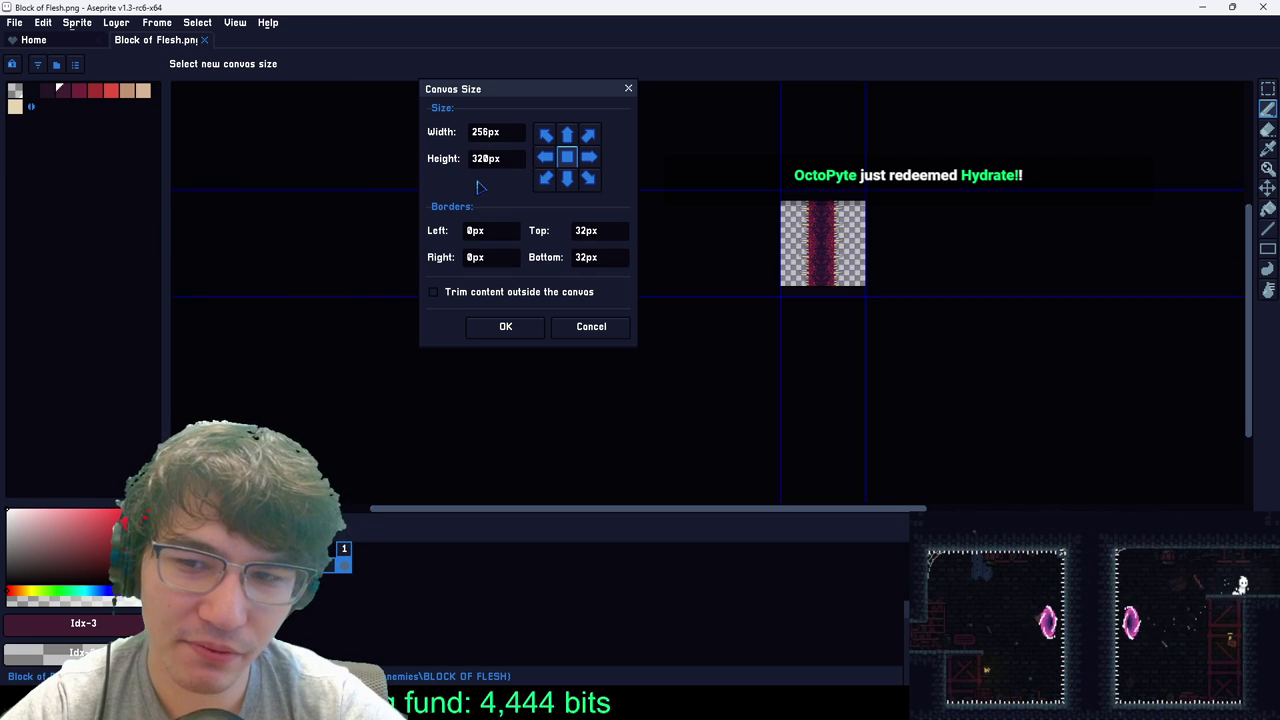
key(BackSpace)
text(320)
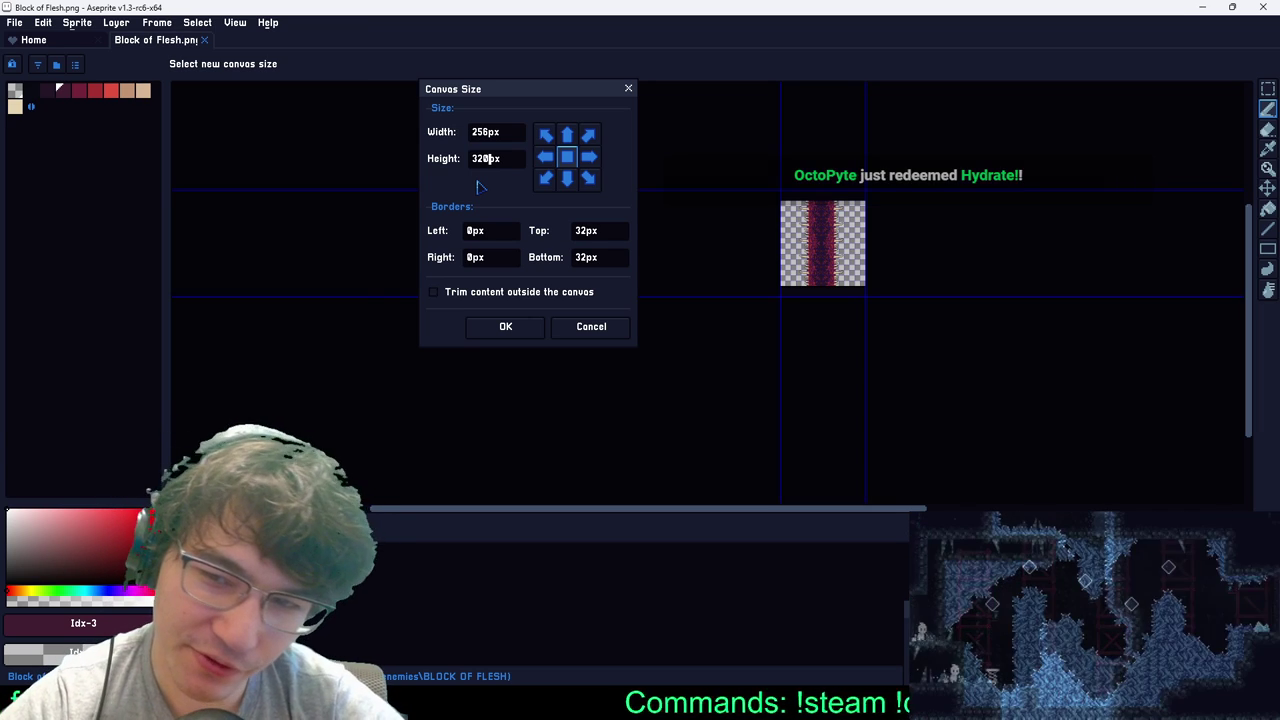
click(511, 332)
Step: Copy the 112 × 32 px band of flesh and small teeth at (64, 64) into the empty strip above the artwork at (64, 0)
scroll(815, 228, up, 6)
scroll(1005, 164, down, 6)
scroll(957, 183, up, 1)
middle_drag(1005, 162, 686, 383)
scroll(918, 195, up, 2)
scroll(946, 168, down, 5)
scroll(902, 194, up, 4)
scroll(888, 213, up, 1)
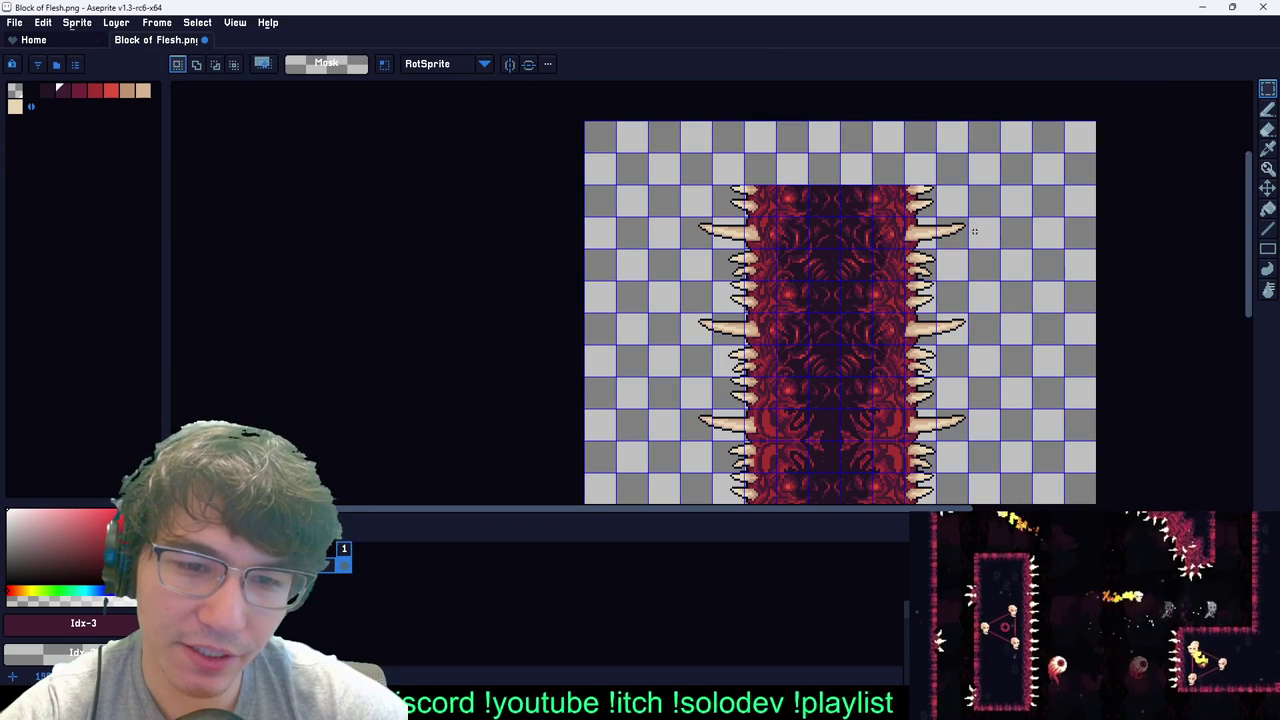
middle_drag(950, 243, 901, 196)
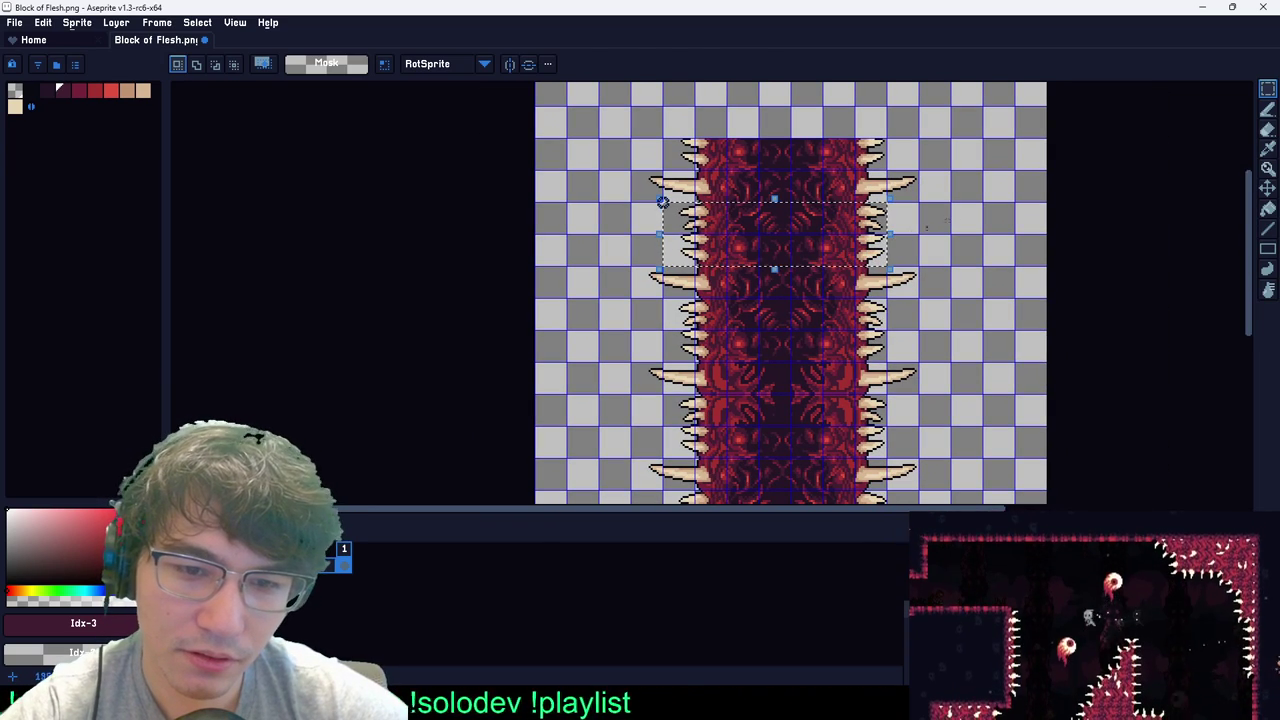
click(835, 270)
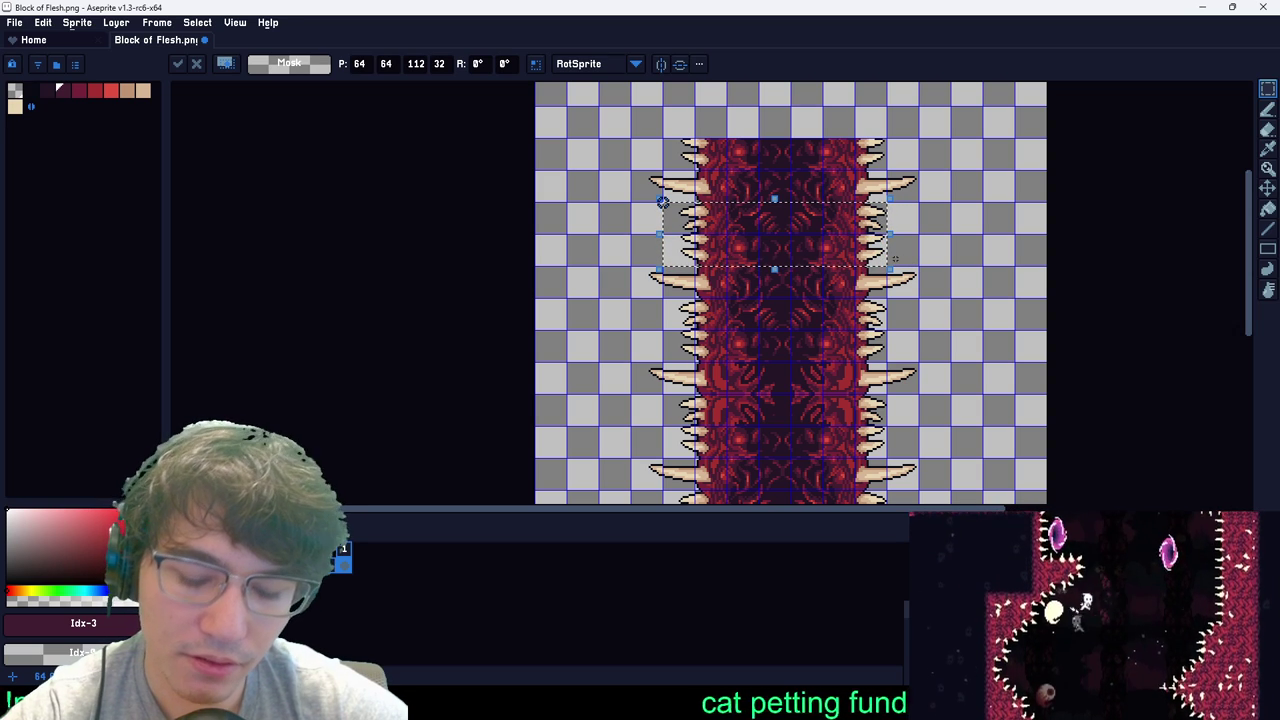
drag(812, 247, 812, 121)
scroll(812, 121, down, 4)
Step: Copy the 128 × 32 px band at (64, 208) into the empty strip below the artwork at (64, 288) and save the sprite
scroll(808, 252, up, 4)
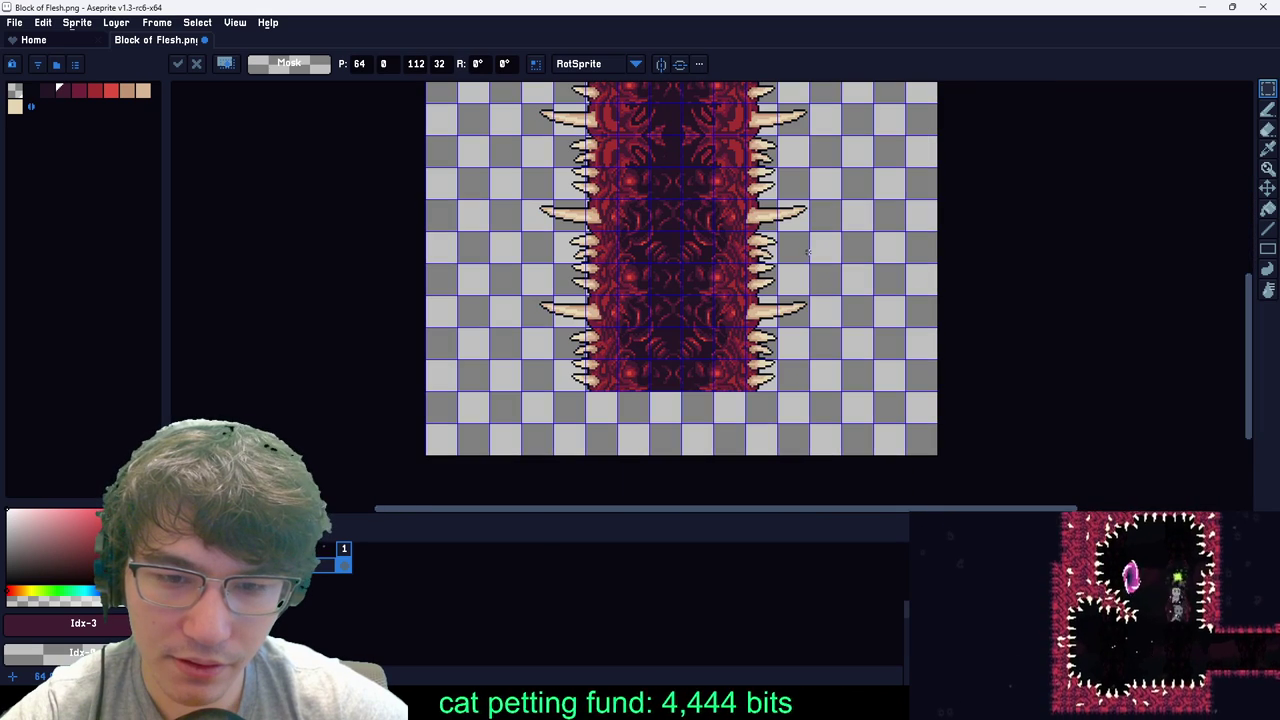
double_click(593, 347)
key(Delete)
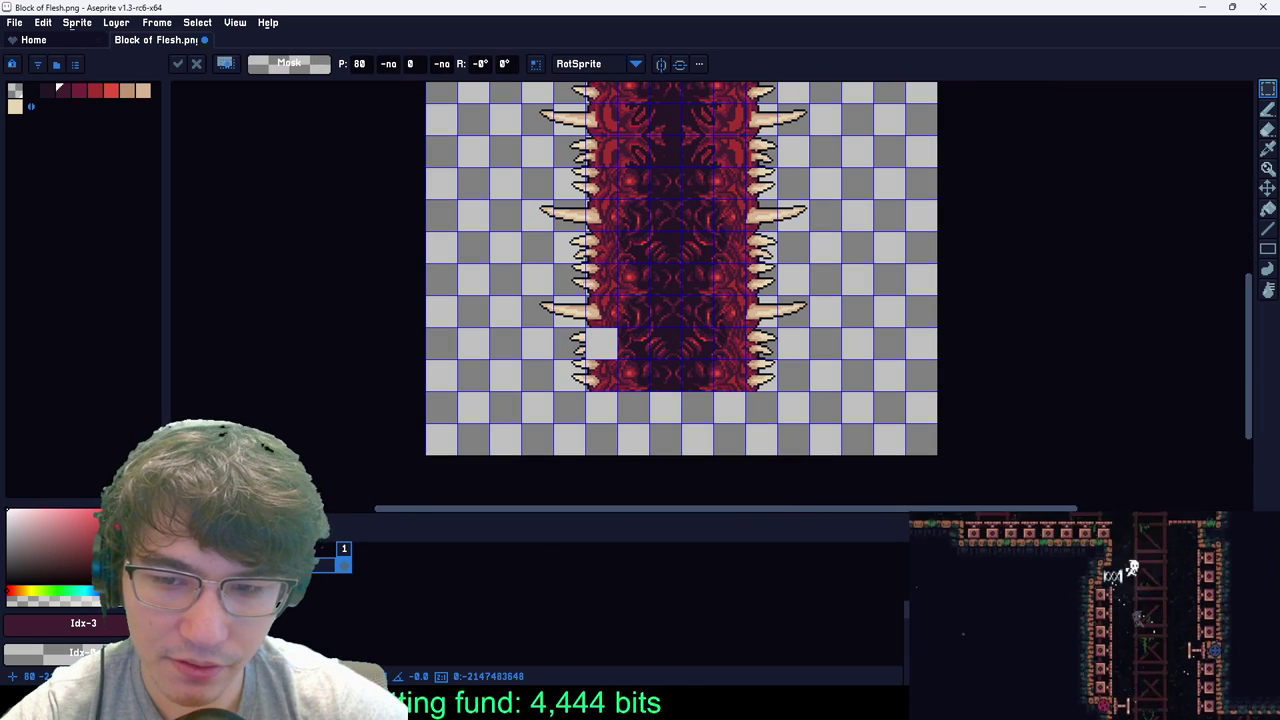
click(577, 243)
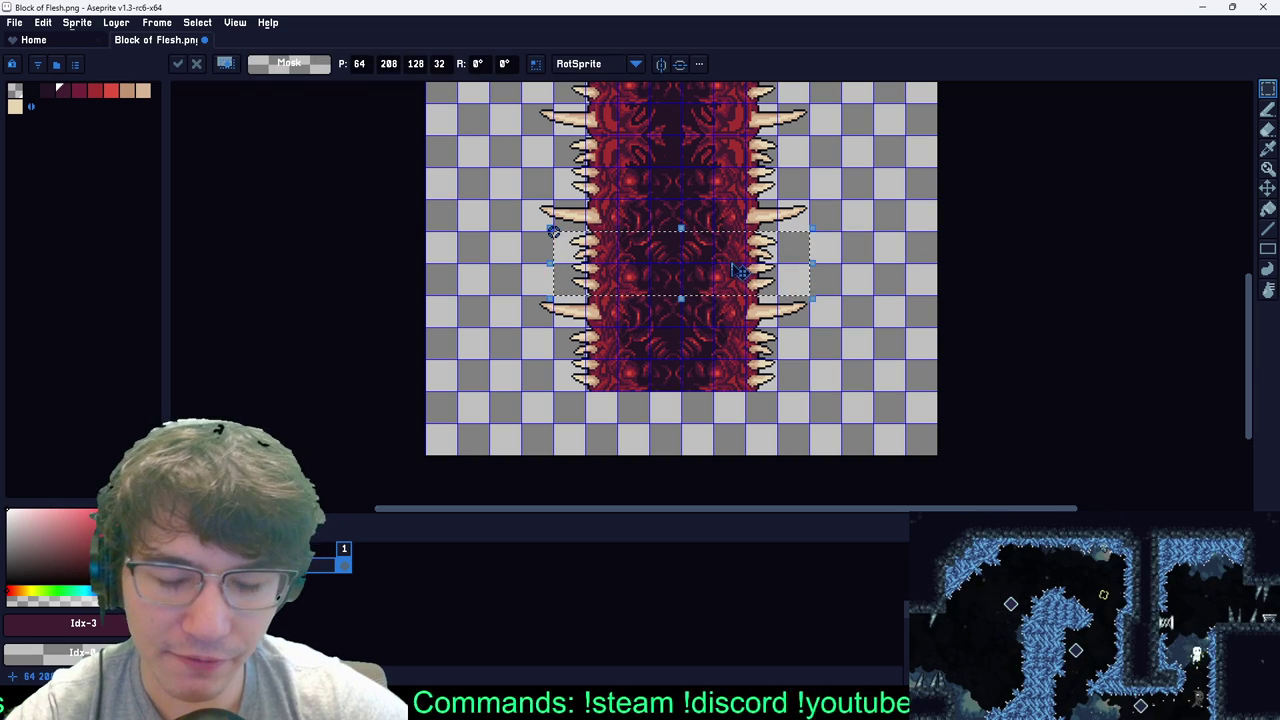
drag(737, 266, 748, 425)
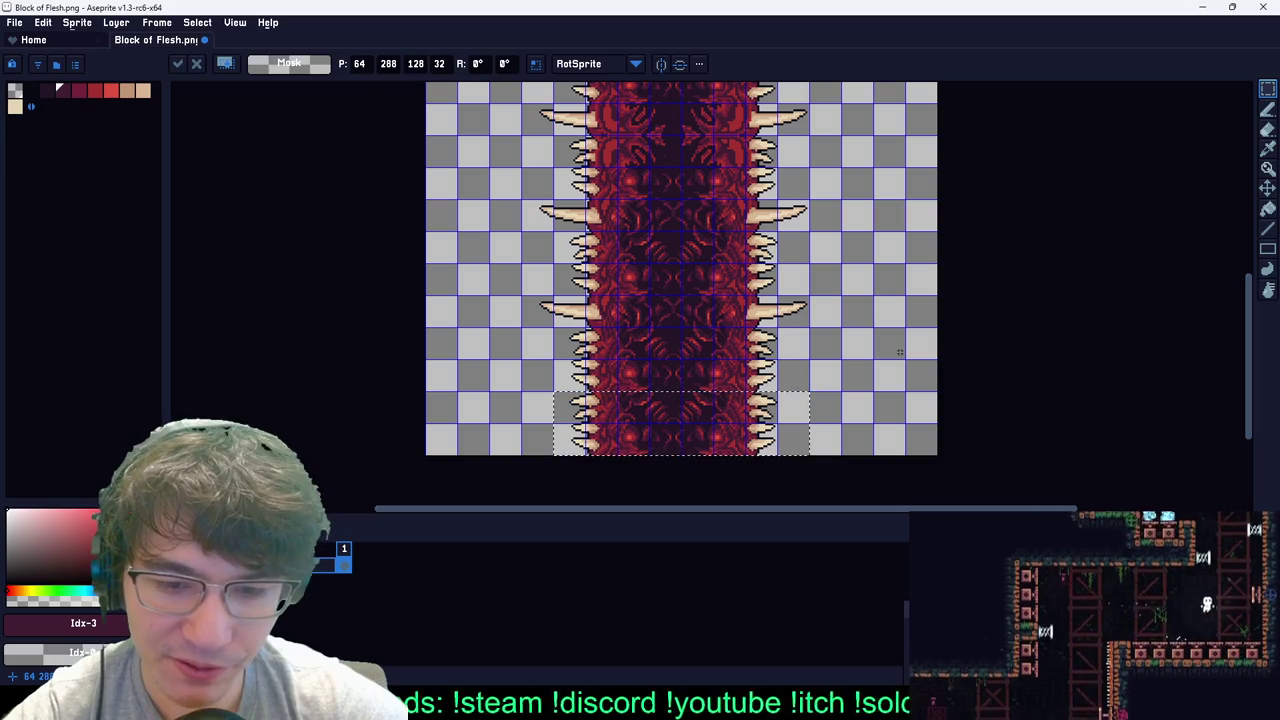
key(Return)
scroll(899, 352, down, 2)
key(ctrl+s)
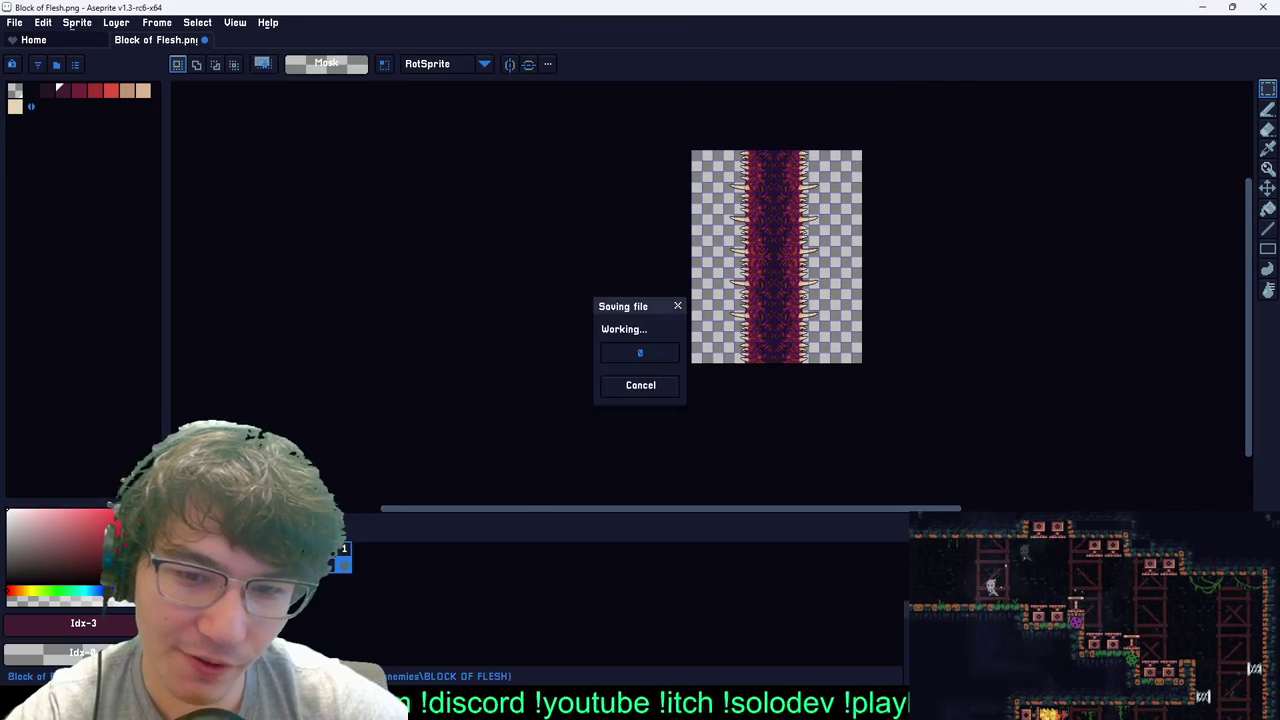
Step: Check the extended column of flesh, save the sprite again and switch back to Godot
drag(802, 5, 832, 8)
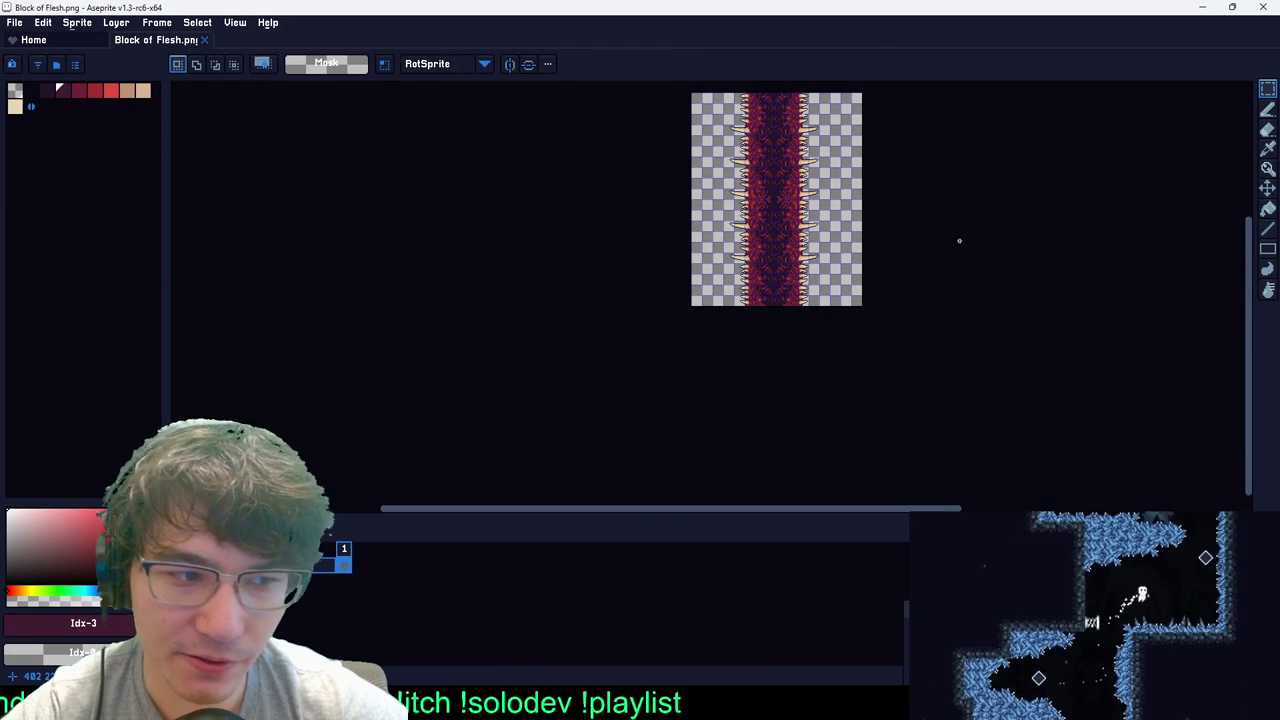
middle_drag(765, 190, 740, 198)
scroll(735, 202, up, 5)
scroll(738, 200, down, 6)
scroll(738, 192, up, 1)
key(ctrl+s)
drag(815, 7, 822, 194)
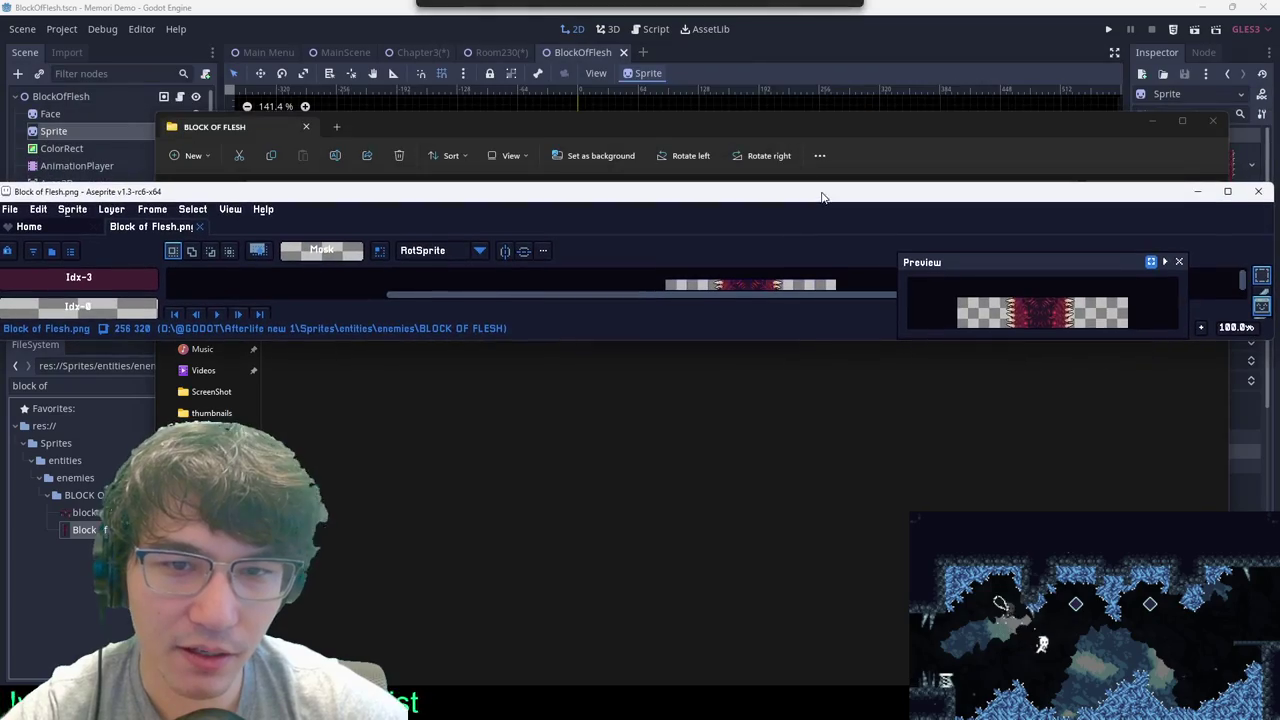
click(1006, 62)
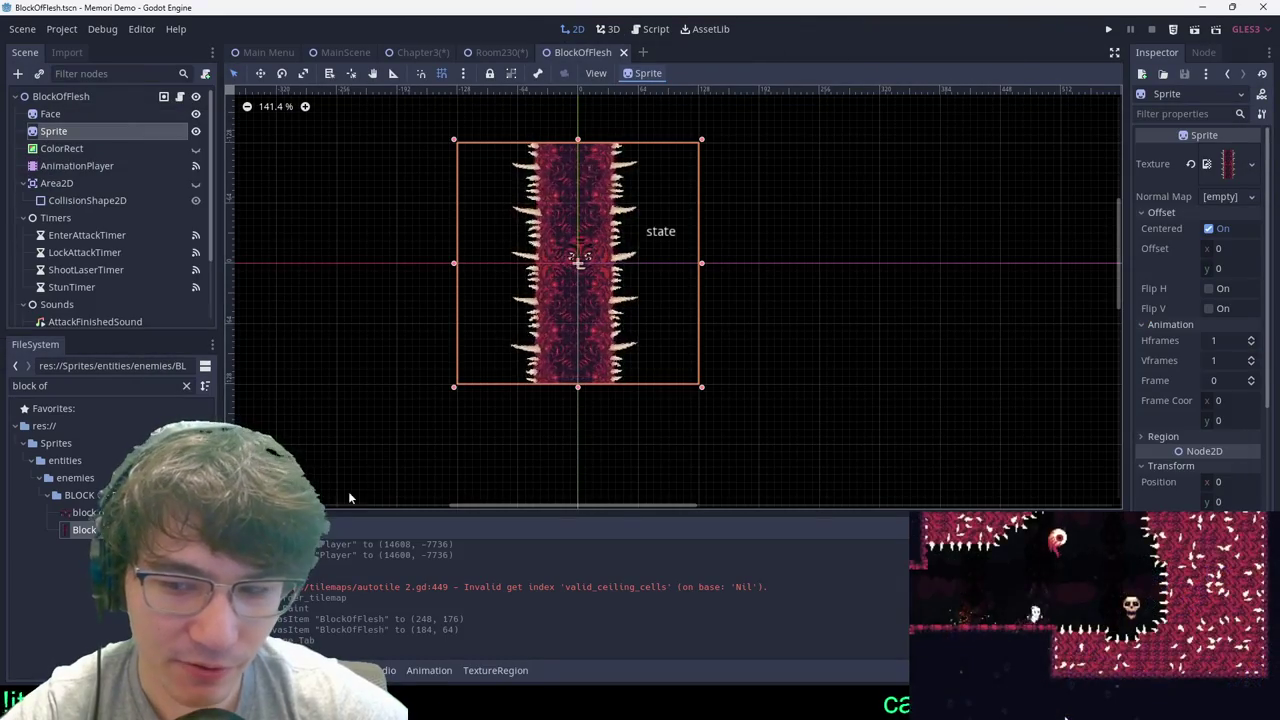
Step: Deselect the Sprite node and switch to the Room230 scene with the Move tool active
click(187, 387)
scroll(818, 146, down, 3)
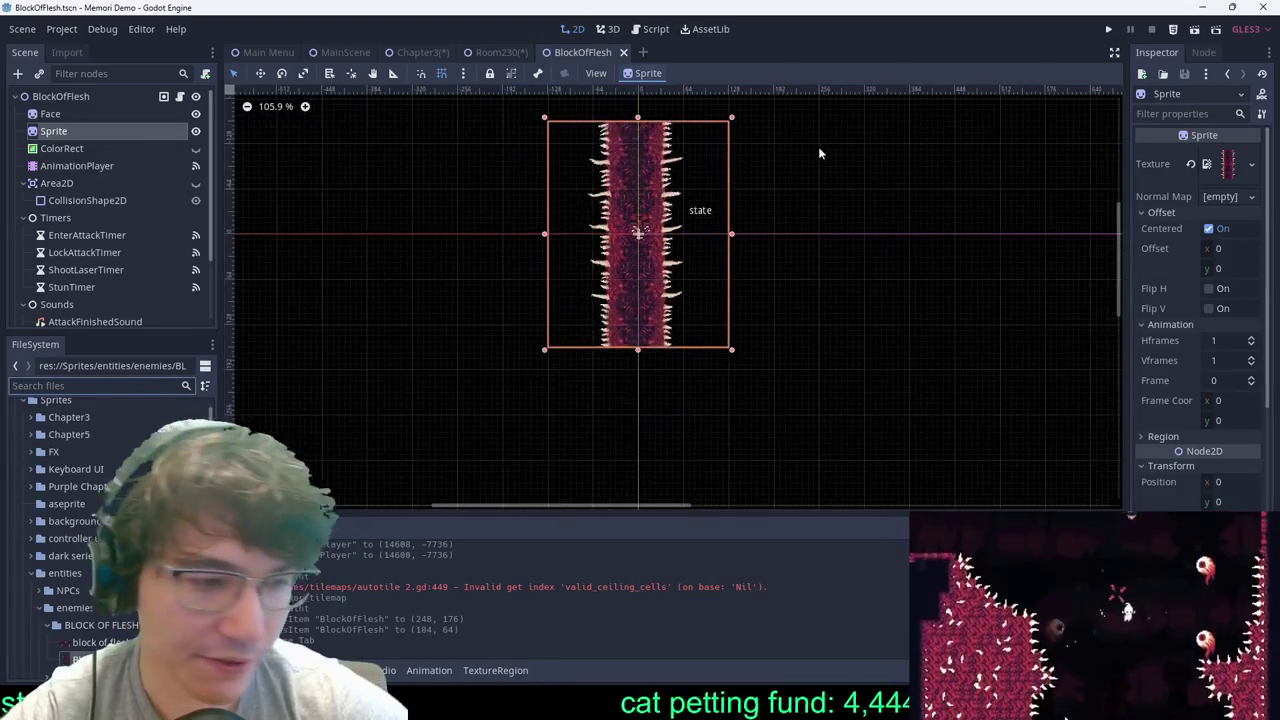
text(q)
click(886, 272)
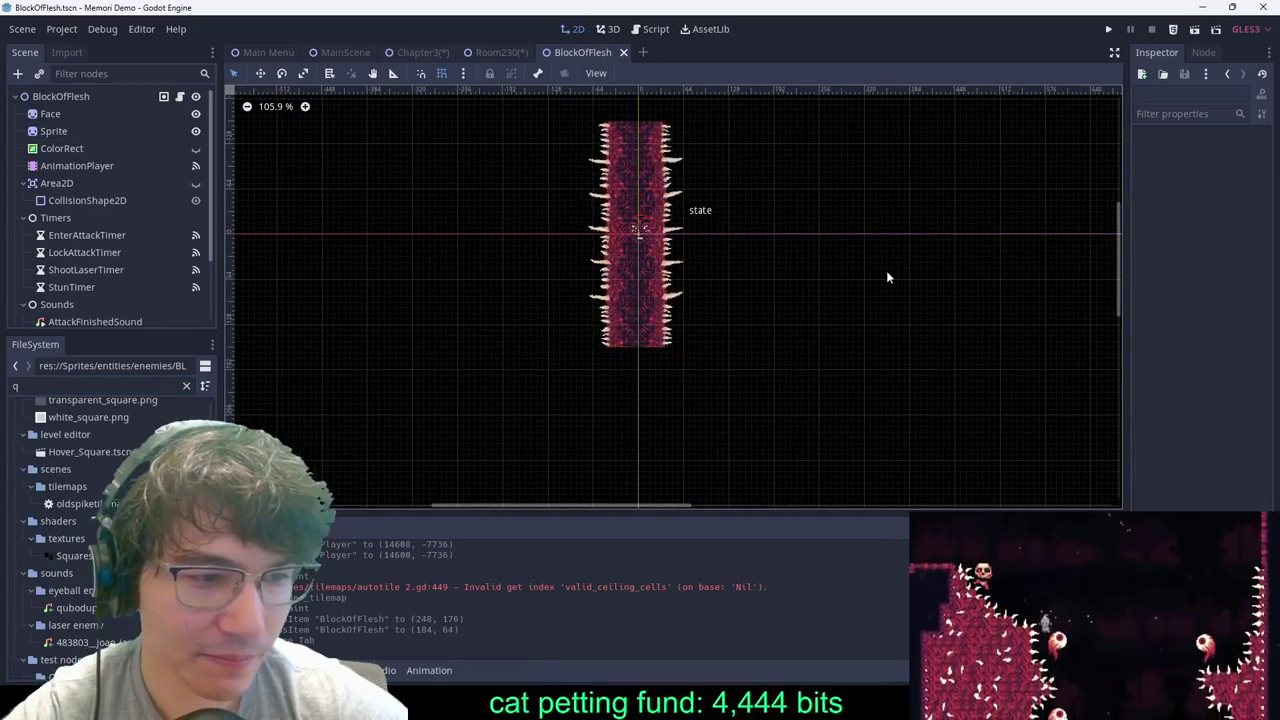
middle_drag(829, 196, 842, 359)
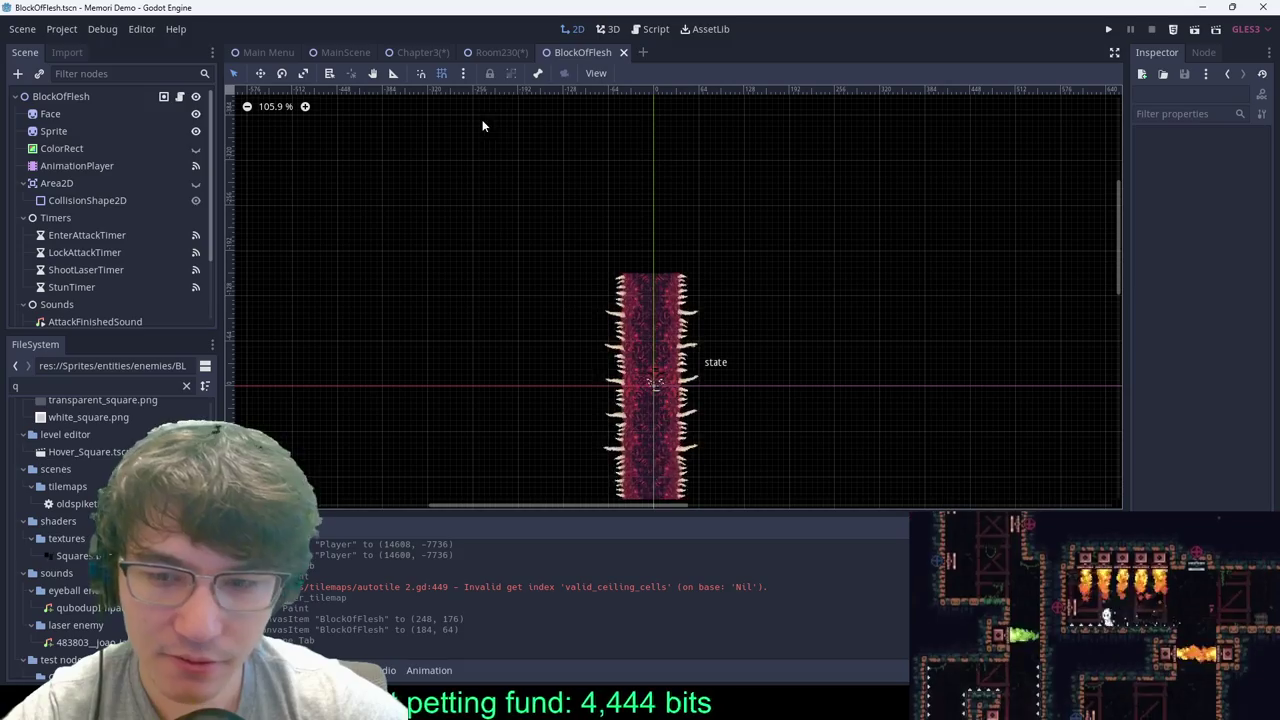
click(500, 52)
scroll(645, 224, up, 2)
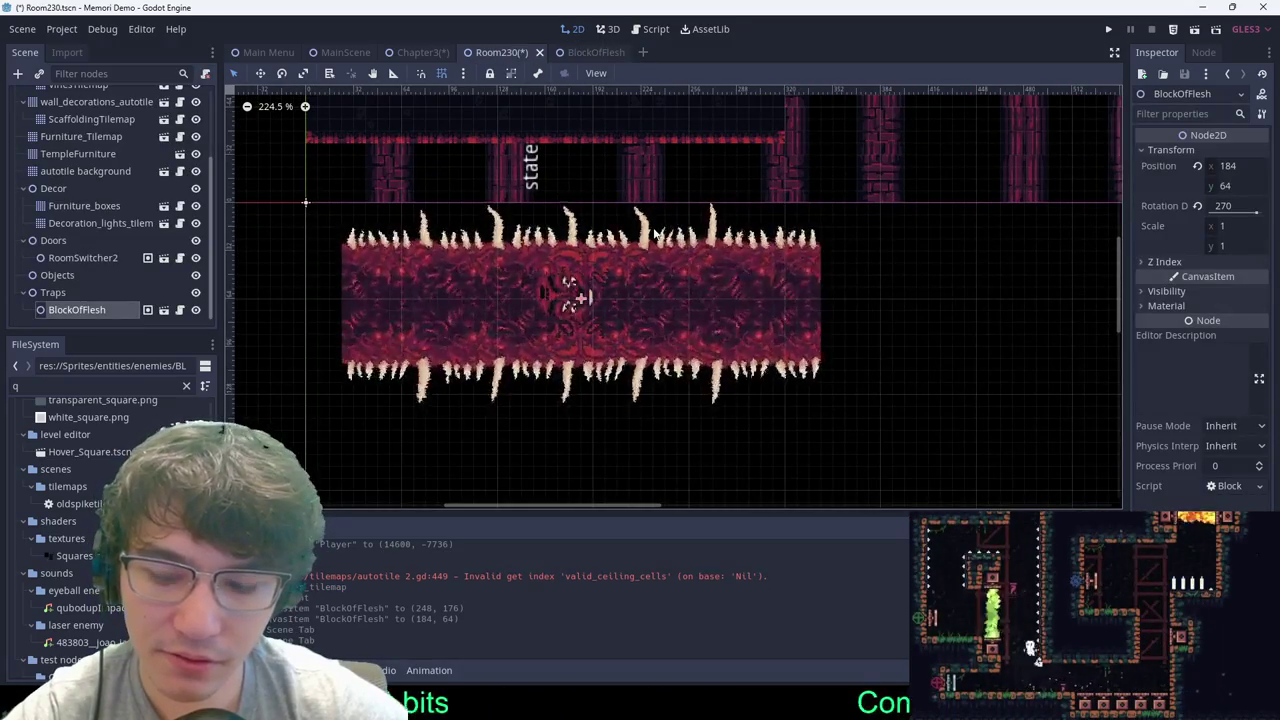
key(w)
Step: Filter the project files for "room" and look through the scenes in the levels' Rooms folder
click(61, 383)
text(rooms)
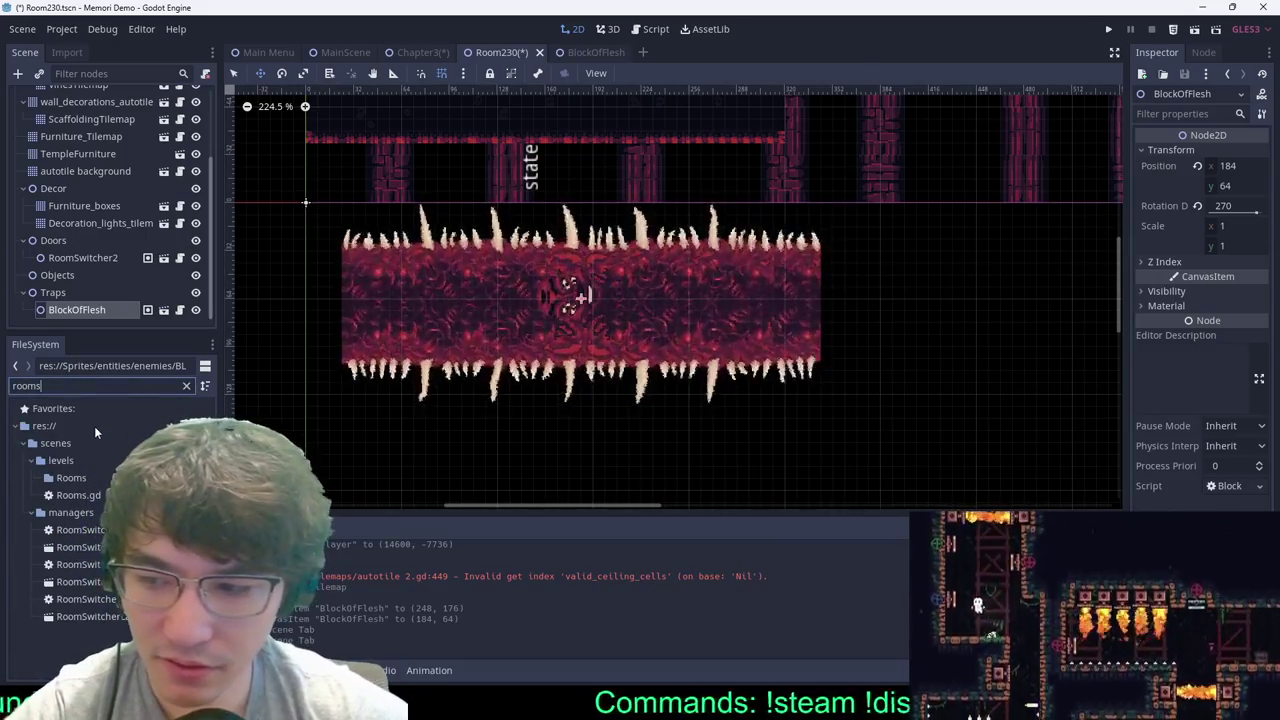
key(BackSpace)
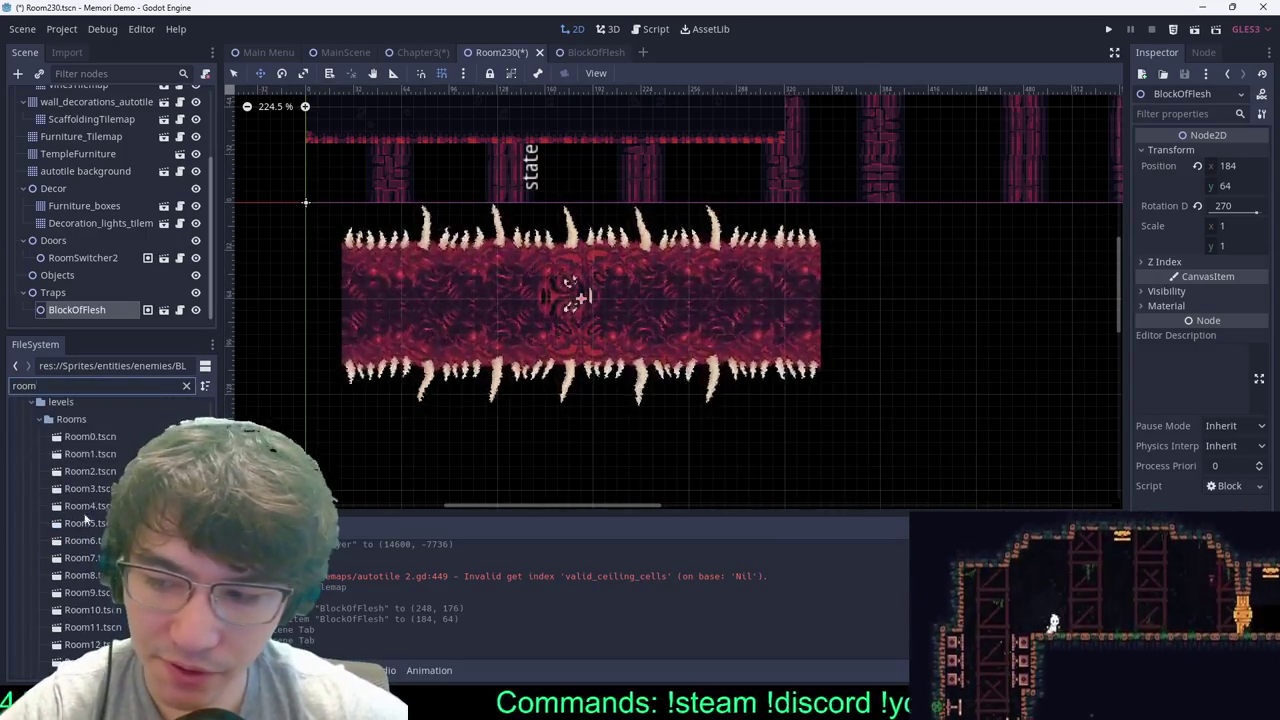
click(76, 422)
scroll(111, 457, down, 15)
scroll(101, 484, down, 20)
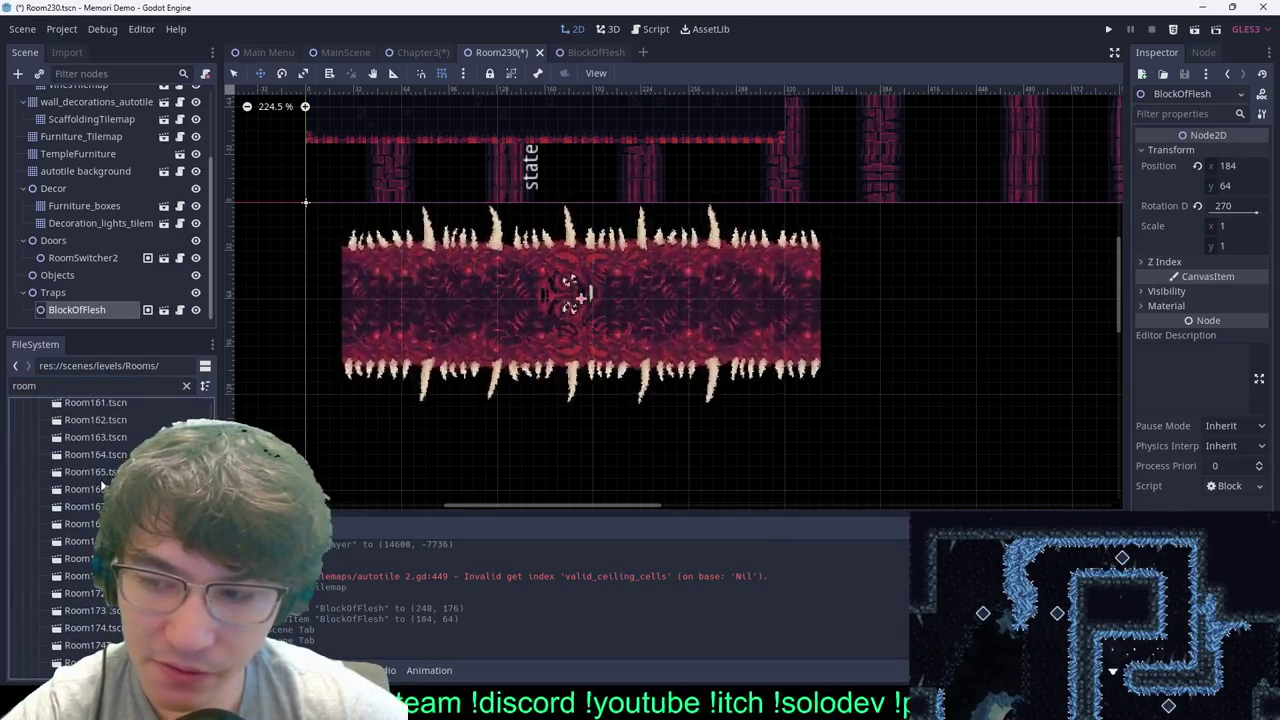
Step: Filter the project files for "world" and look through the matching level scenes
key(BackSpace)
key(BackSpace)
key(BackSpace)
key(BackSpace)
text(world)
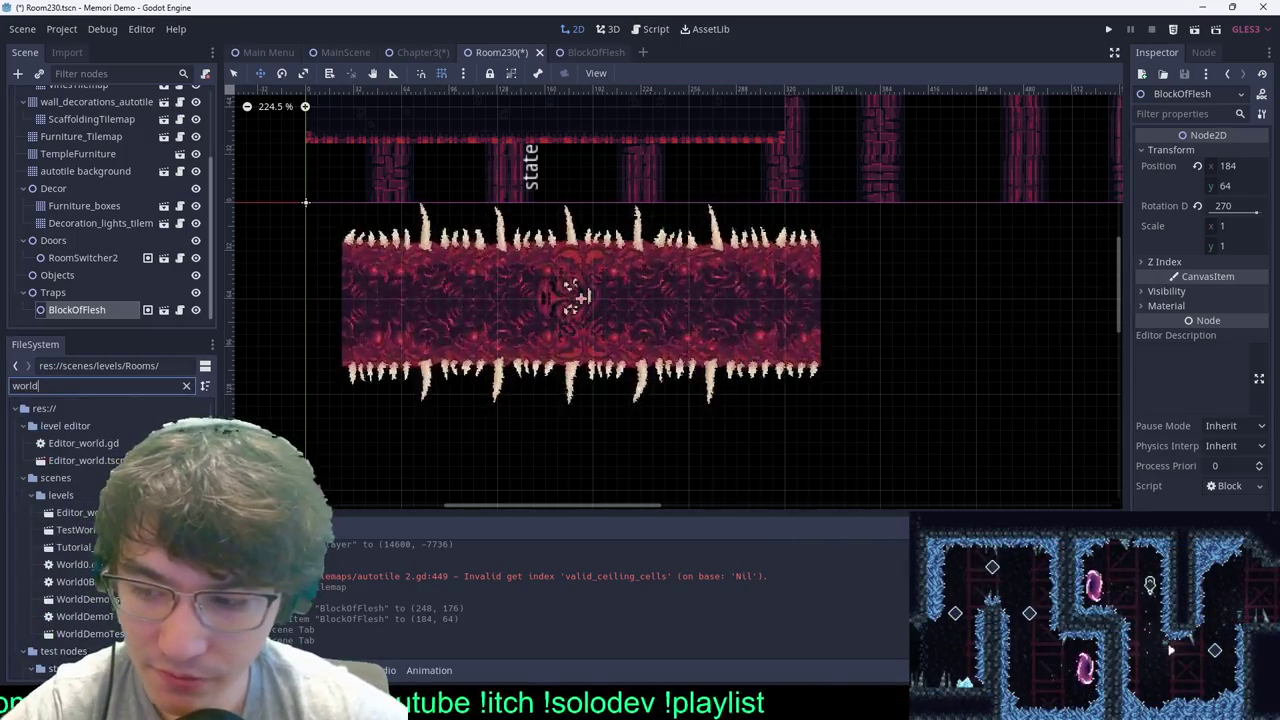
scroll(101, 540, down, 2)
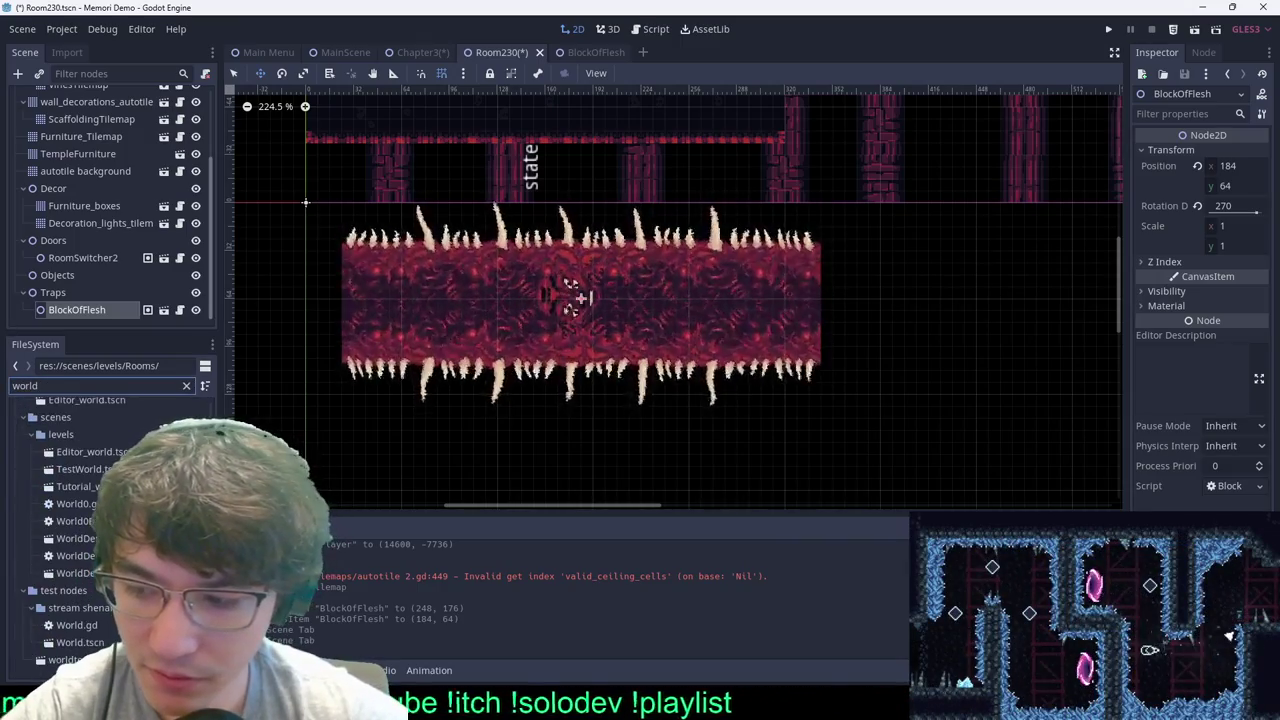
scroll(101, 540, up, 3)
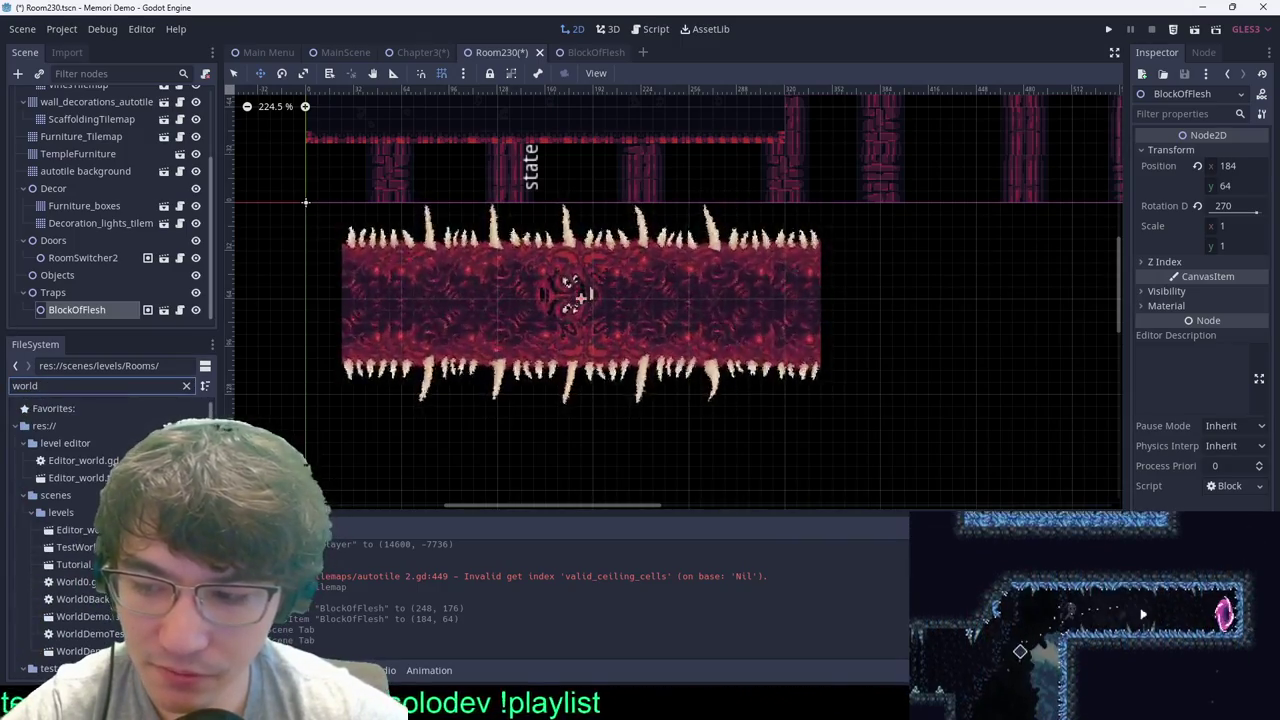
Step: Filter the project files for "chapter" and select Chapter6.tscn in the levels folder
key(BackSpace)
key(BackSpace)
key(BackSpace)
key(BackSpace)
key(BackSpace)
text(cha)
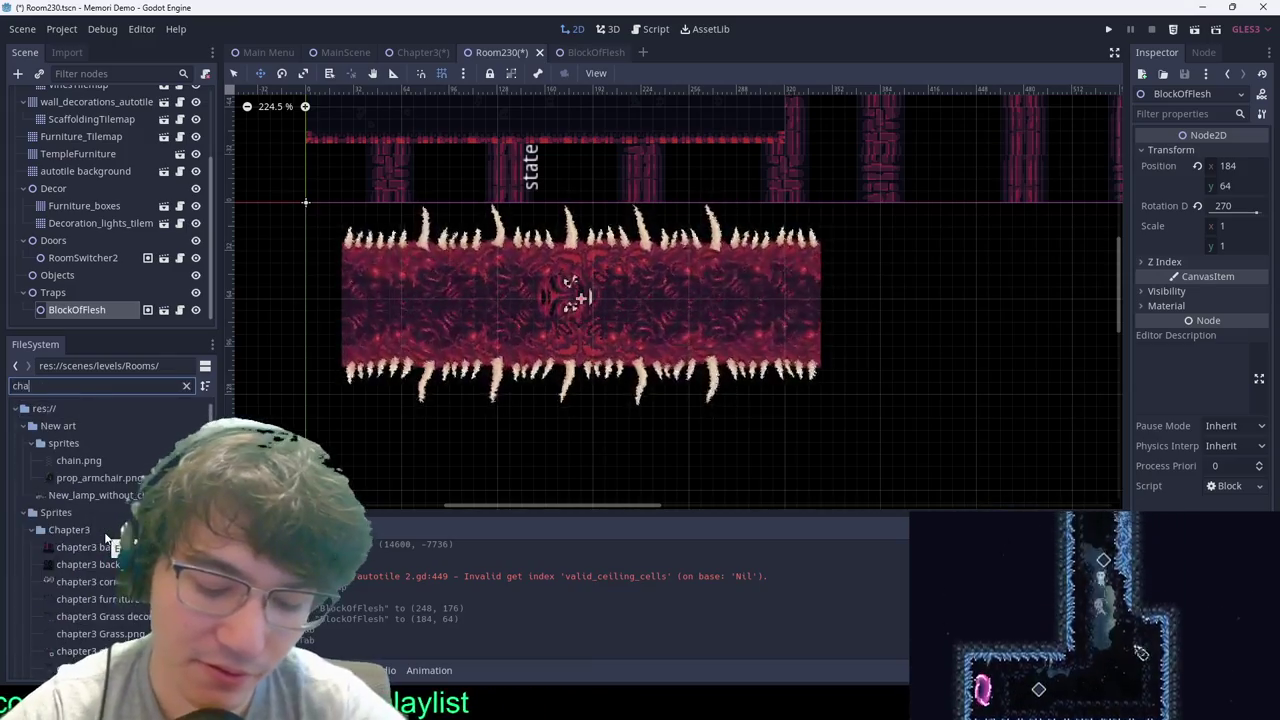
text(pter)
scroll(105, 537, down, 2)
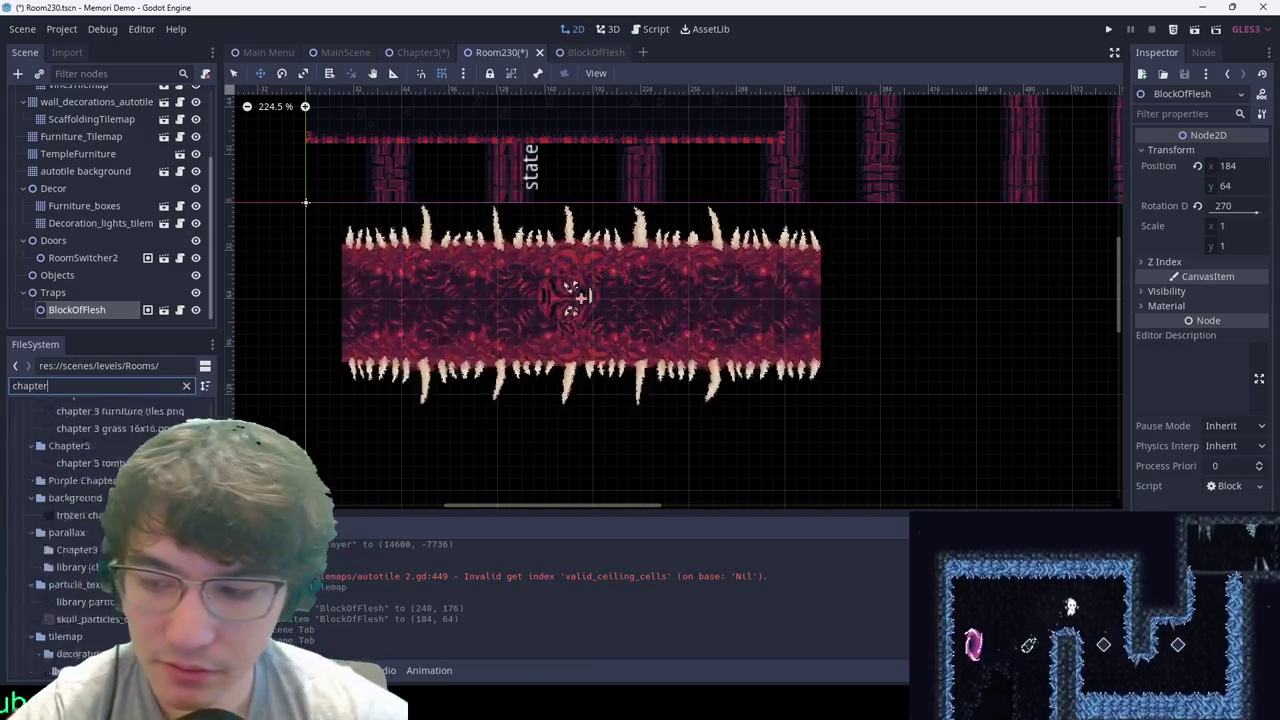
scroll(101, 540, down, 4)
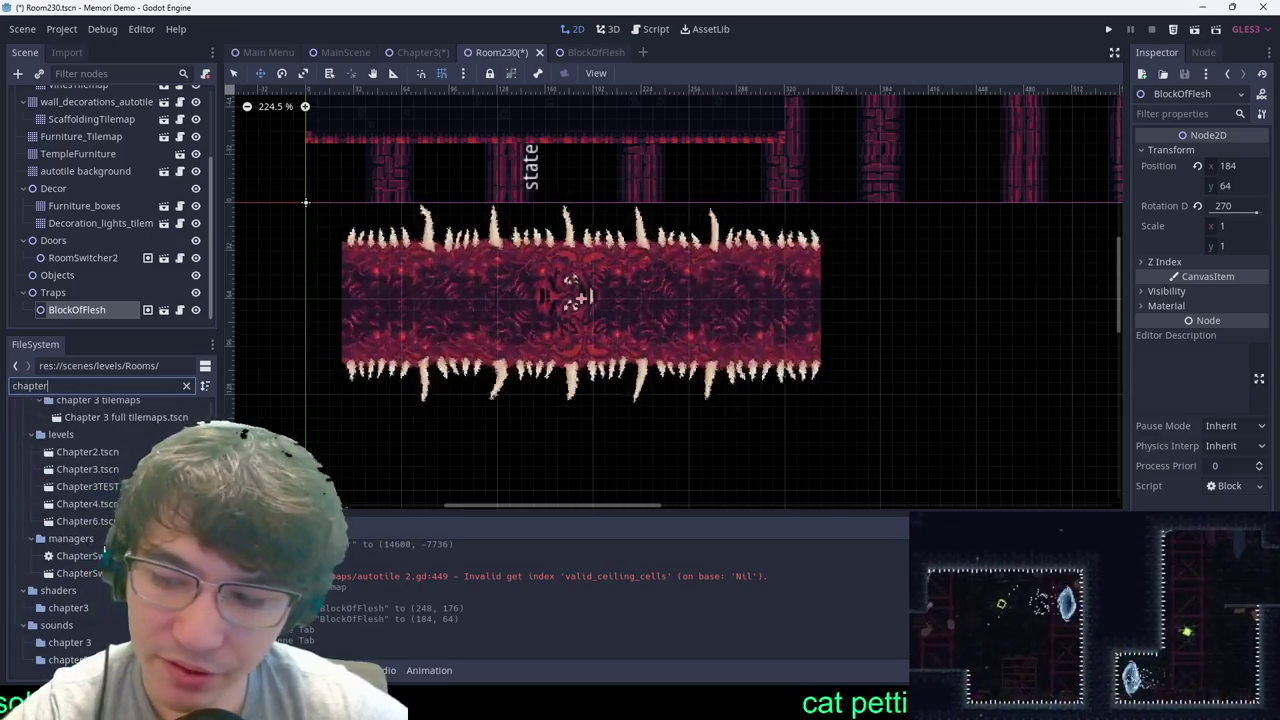
click(95, 452)
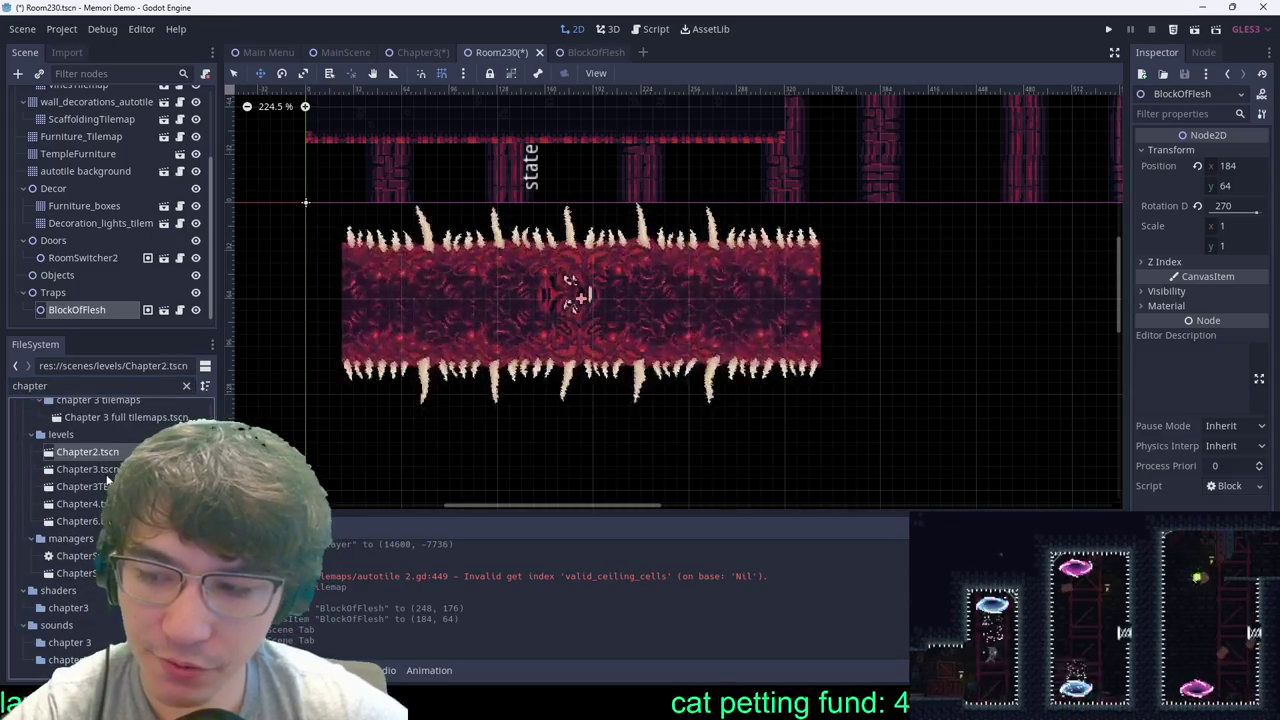
click(92, 538)
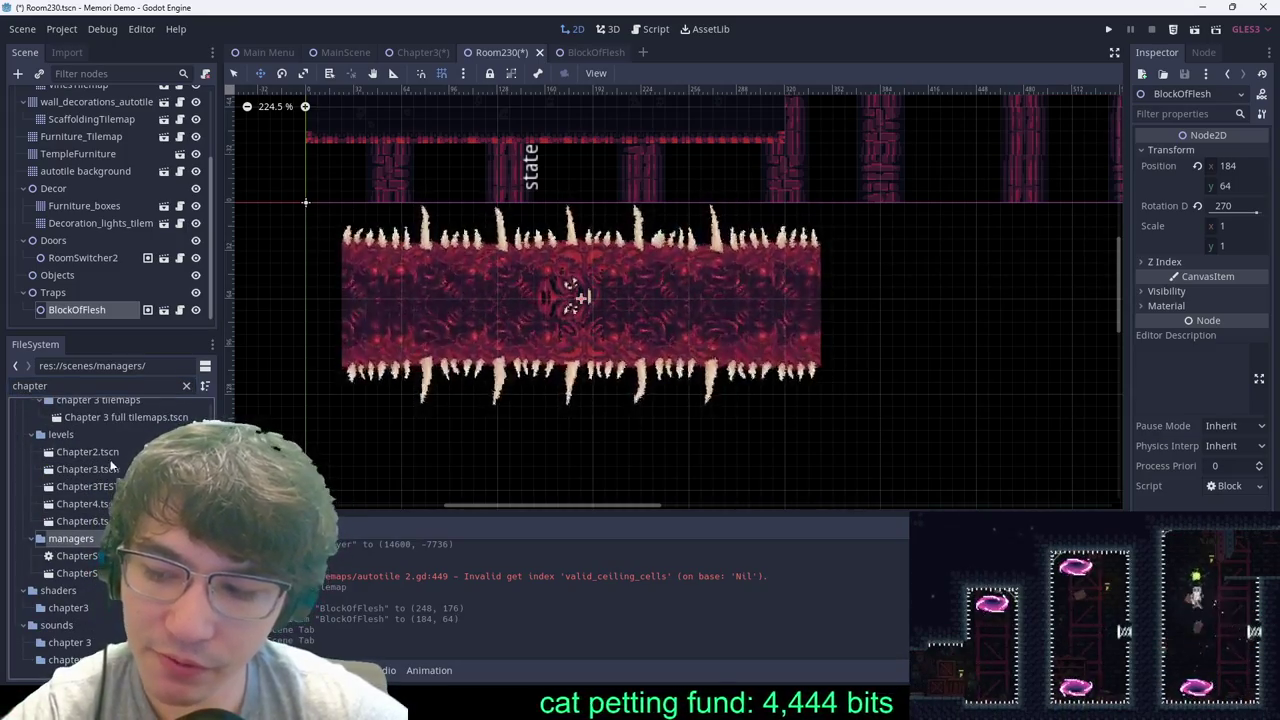
click(80, 521)
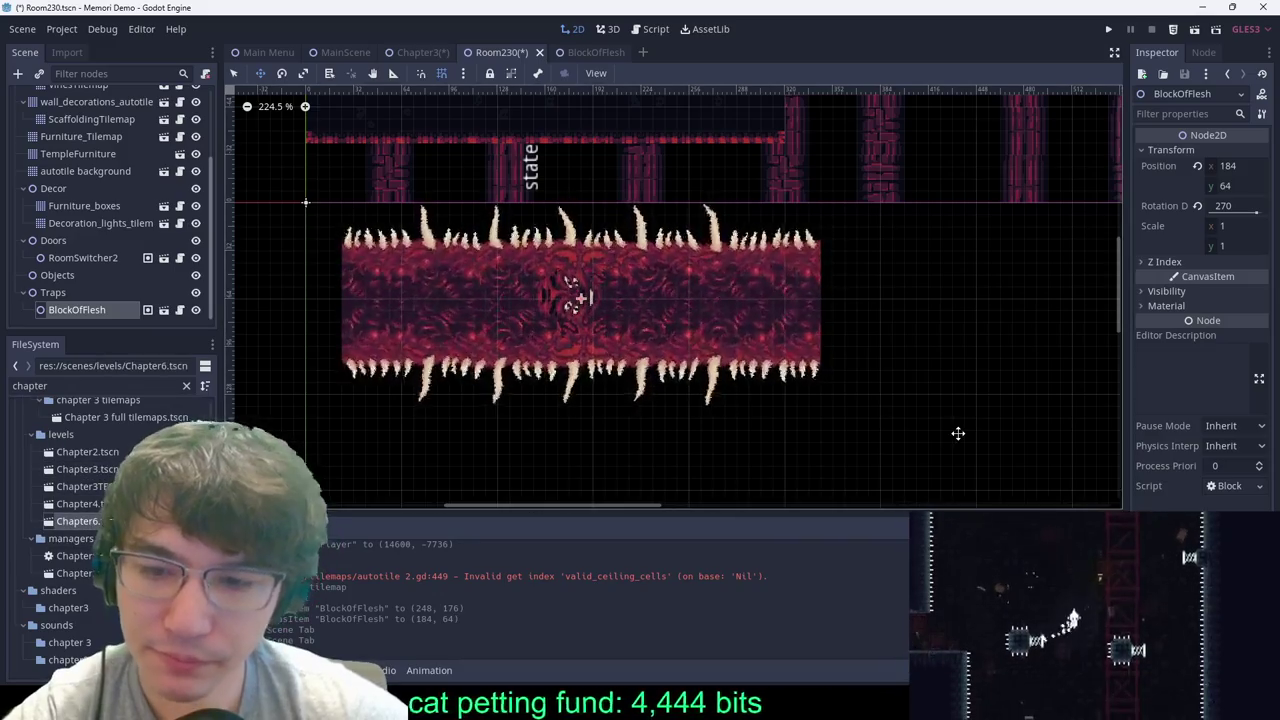
Step: Move the BlockOfFlesh boss horizontally to position (160, 64), aligned with the room's width
drag(634, 329, 580, 325)
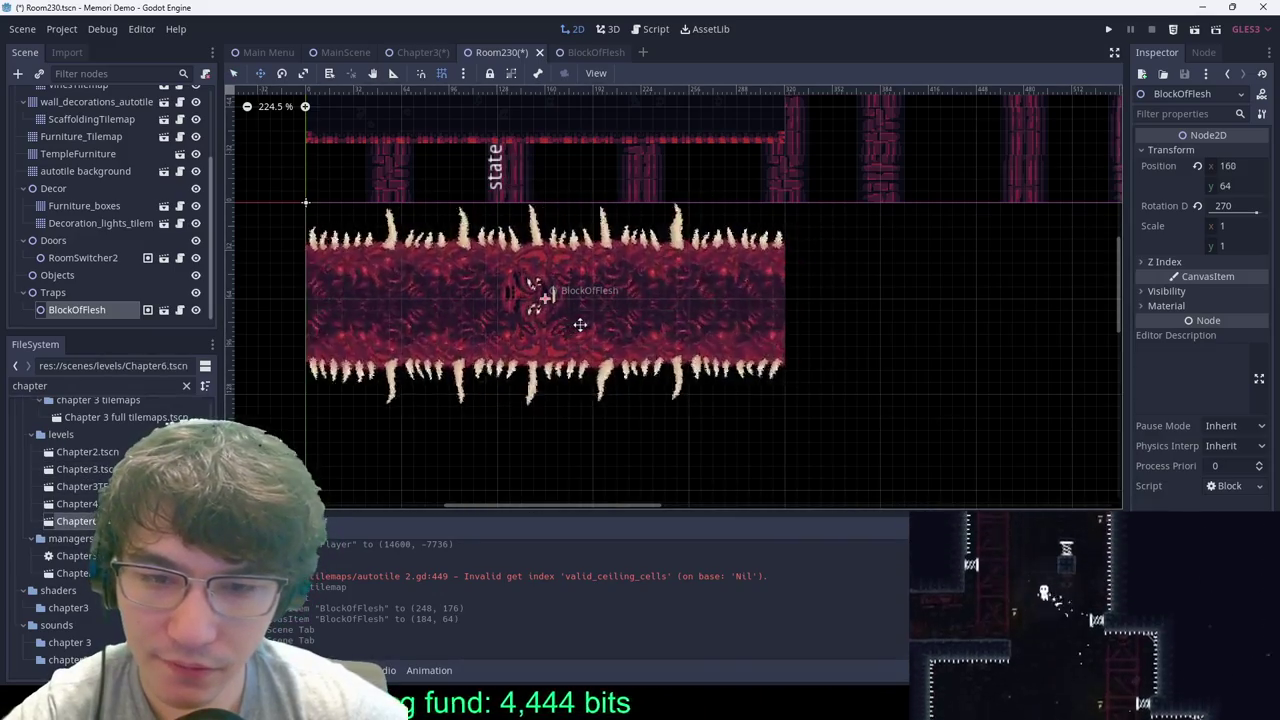
Step: Deselect the boss, save the Room230 scene, and switch to the Chapter3 scene
click(846, 294)
scroll(864, 384, down, 2)
key(ctrl+s)
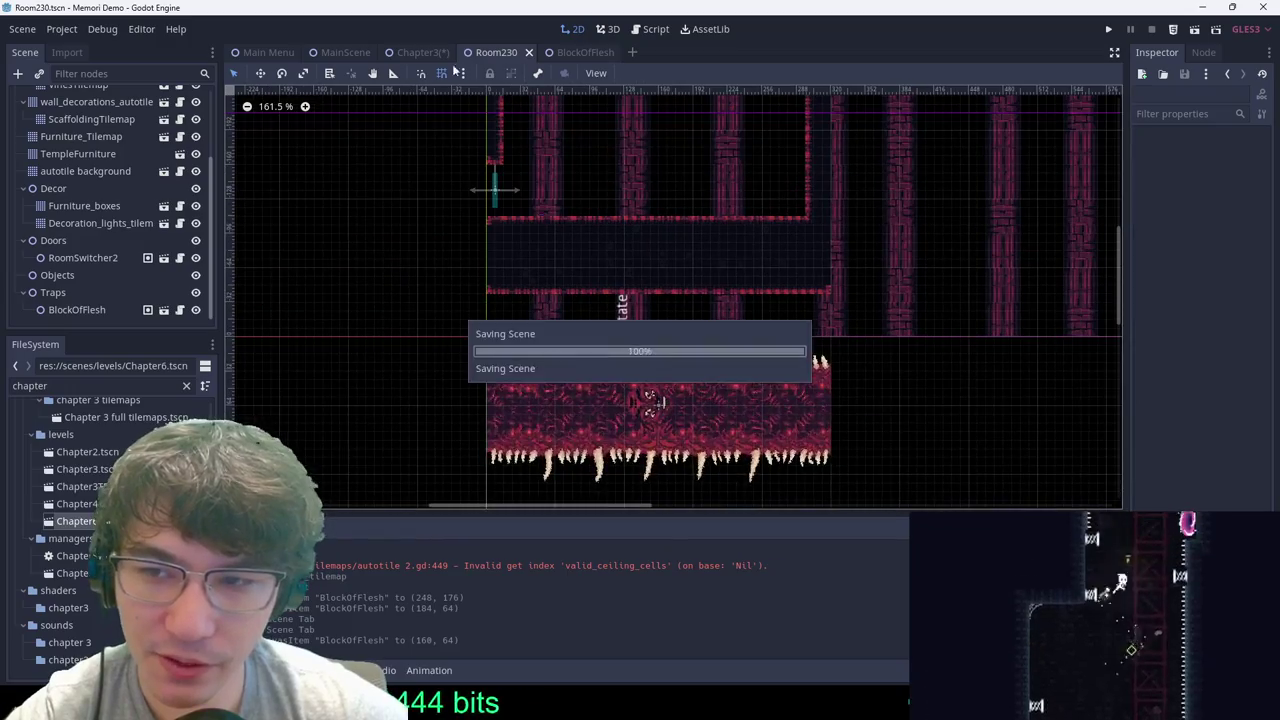
click(420, 52)
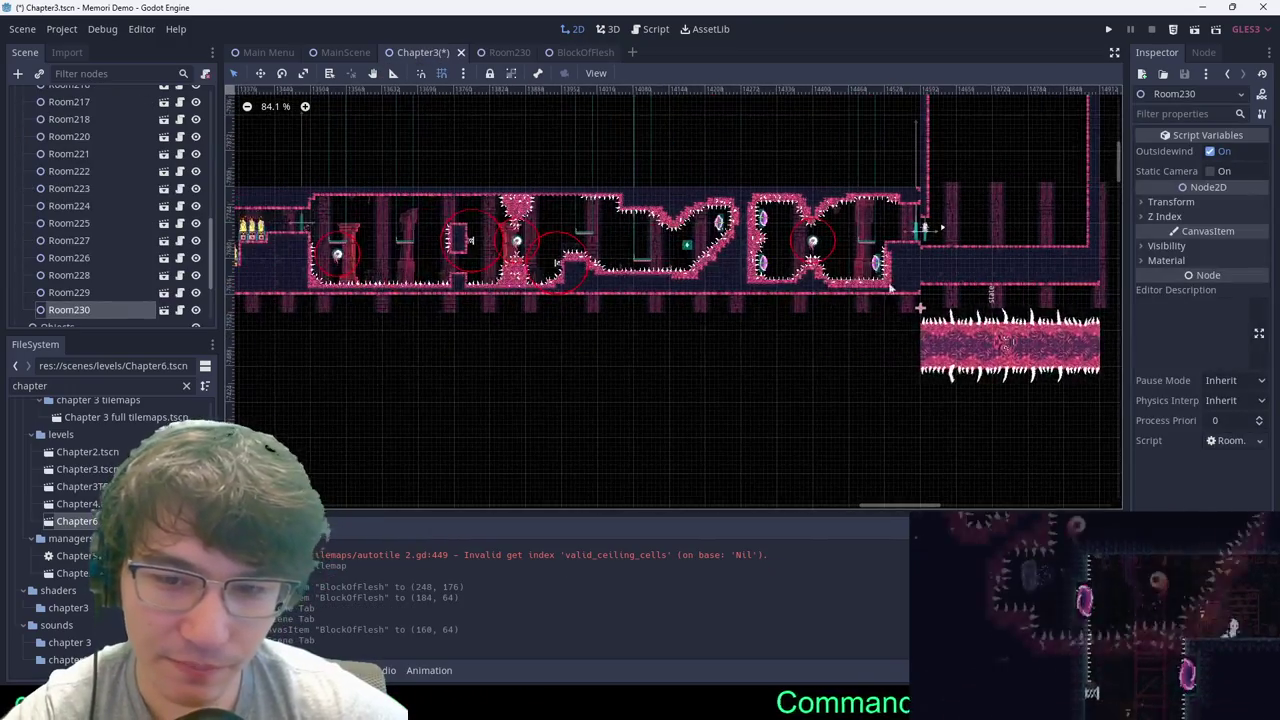
Step: Examine the Chapter3 layout from Room230 back along the corridor to the stacked rooms around Room222
scroll(950, 225, up, 3)
scroll(668, 218, down, 6)
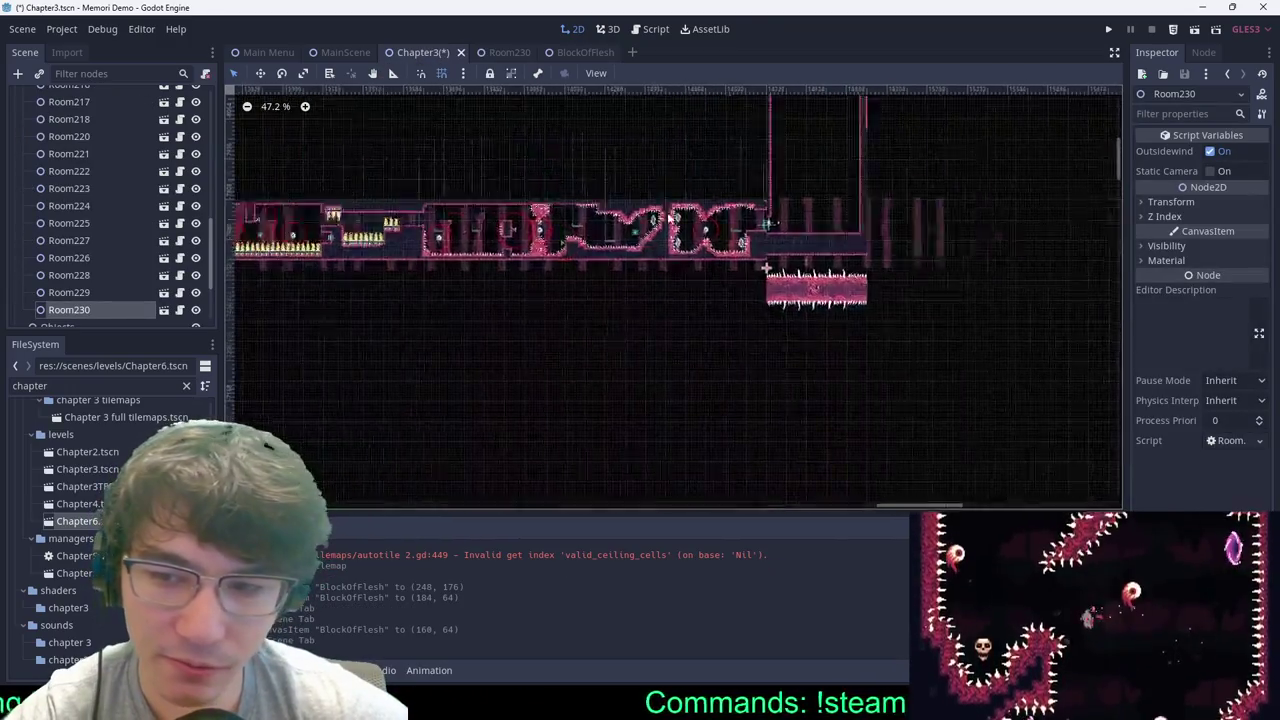
middle_drag(670, 219, 1120, 160)
scroll(630, 288, down, 15)
middle_drag(646, 280, 1110, 240)
scroll(645, 336, up, 12)
key(e)
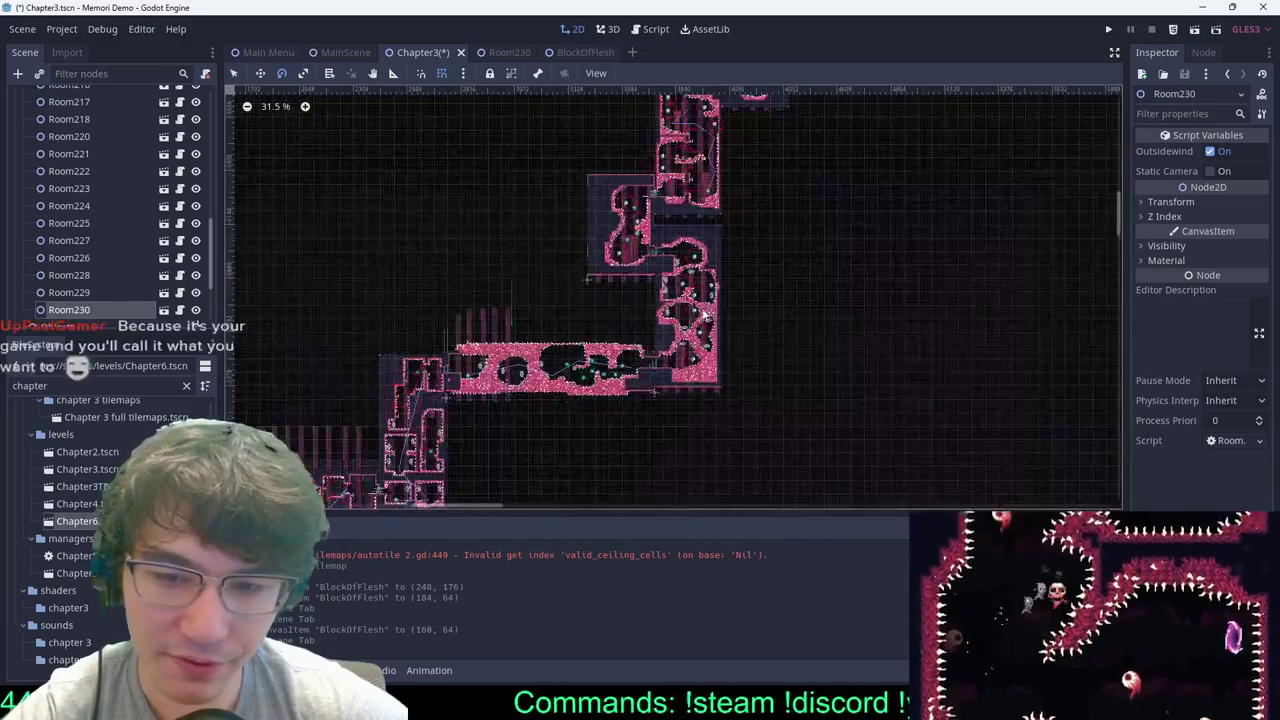
scroll(706, 313, up, 2)
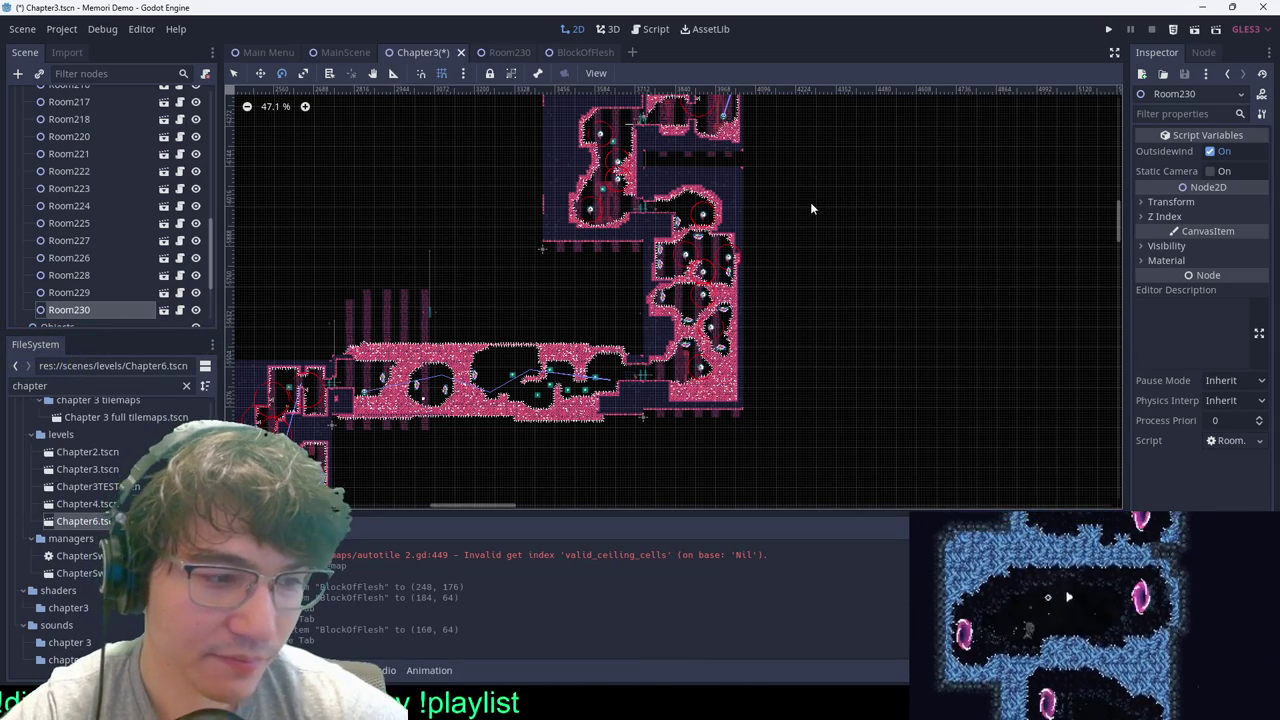
scroll(802, 201, down, 3)
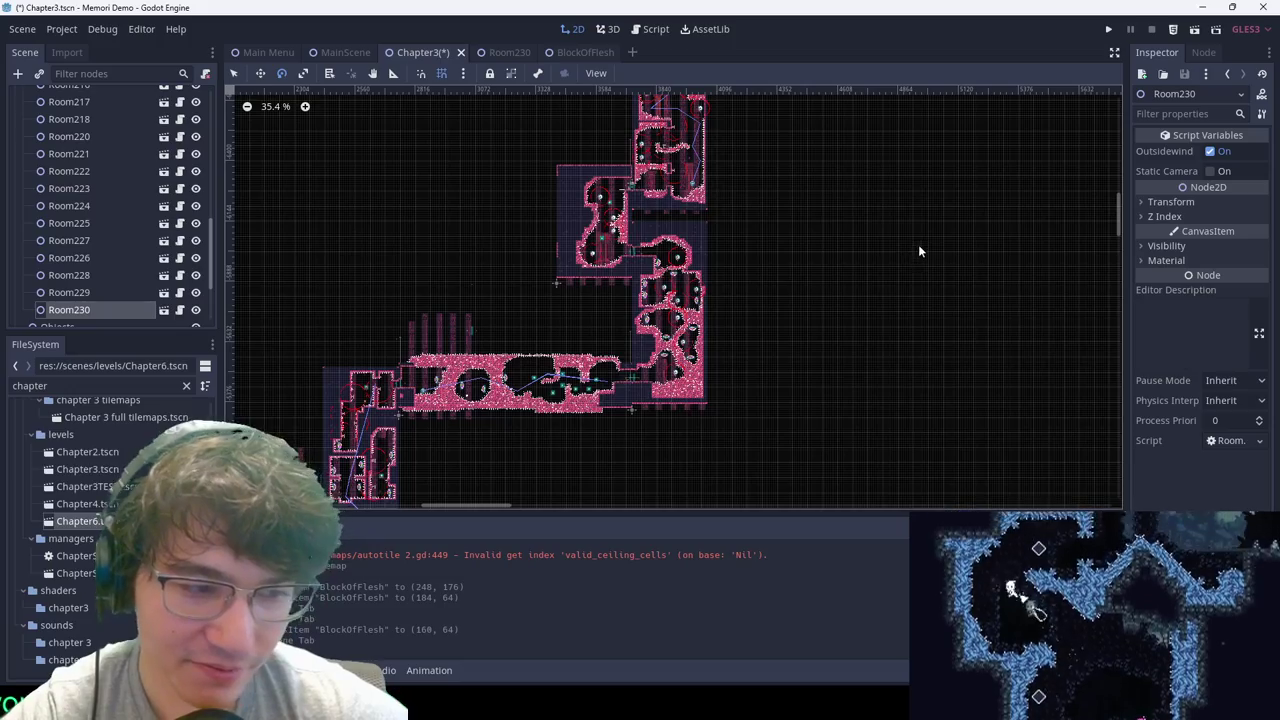
scroll(795, 195, down, 2)
middle_drag(988, 132, 592, 403)
scroll(1014, 364, up, 5)
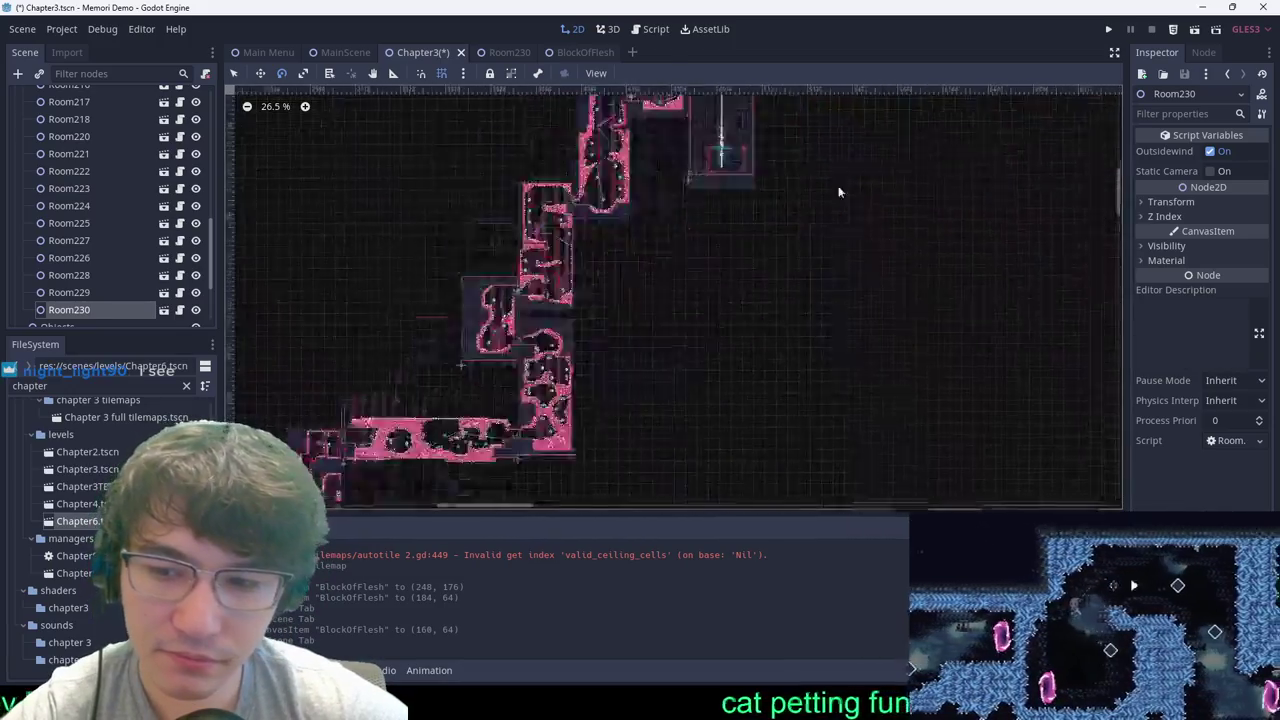
ctrl+scroll(837, 191, up, 4)
scroll(724, 174, up, 3)
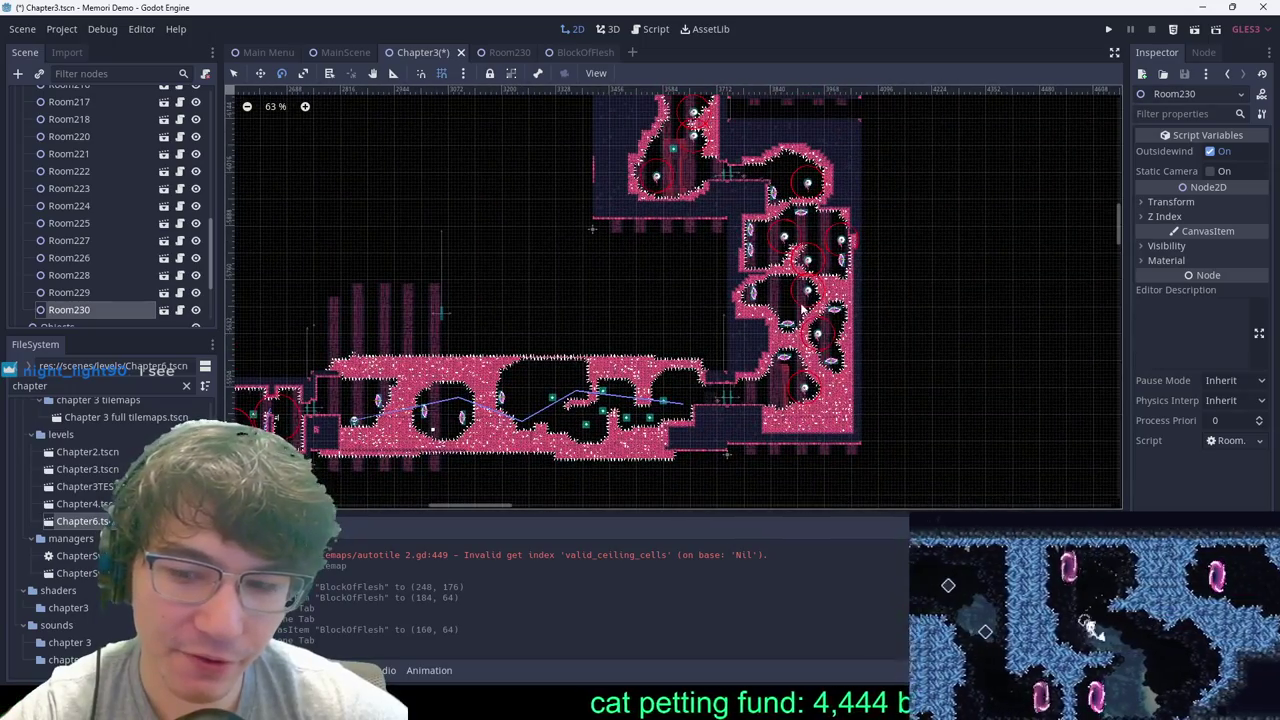
Step: Examine how the small side room, Room223, connects the tall rooms above and below it
ctrl+scroll(505, 121, down, 6)
ctrl+scroll(613, 250, up, 4)
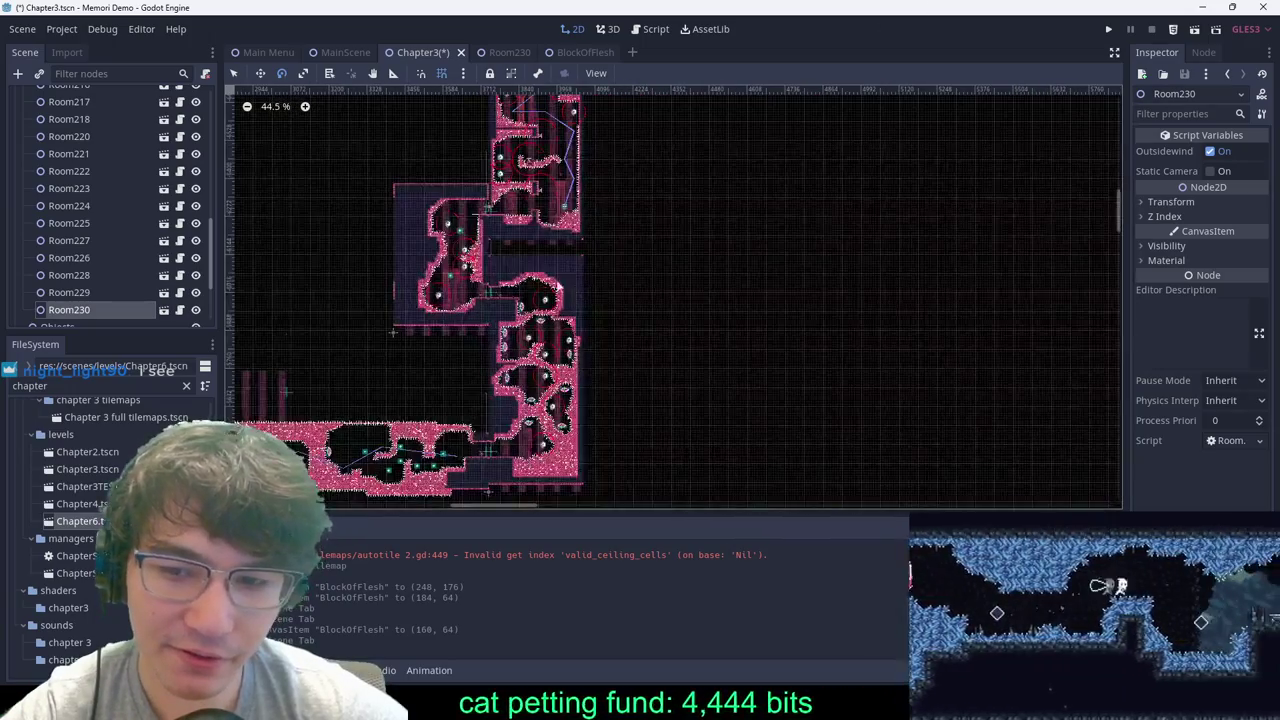
ctrl+scroll(451, 300, up, 5)
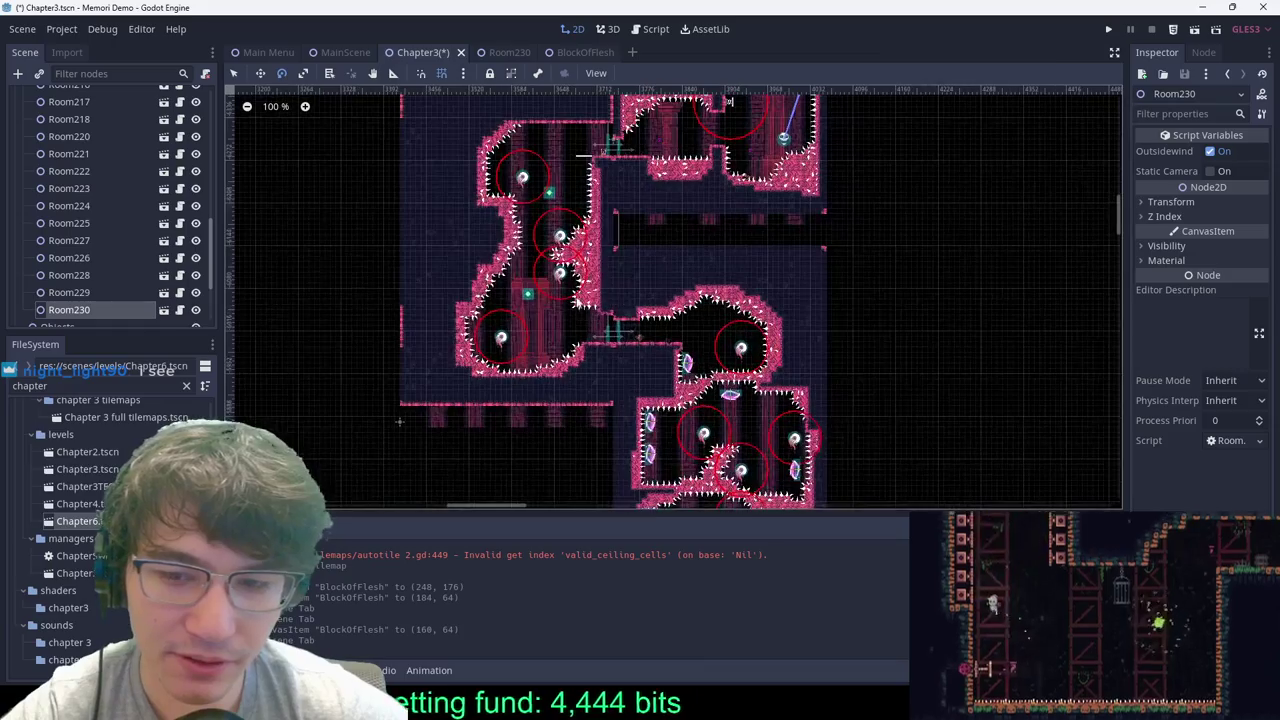
scroll(538, 250, down, 1)
middle_drag(538, 250, 469, 448)
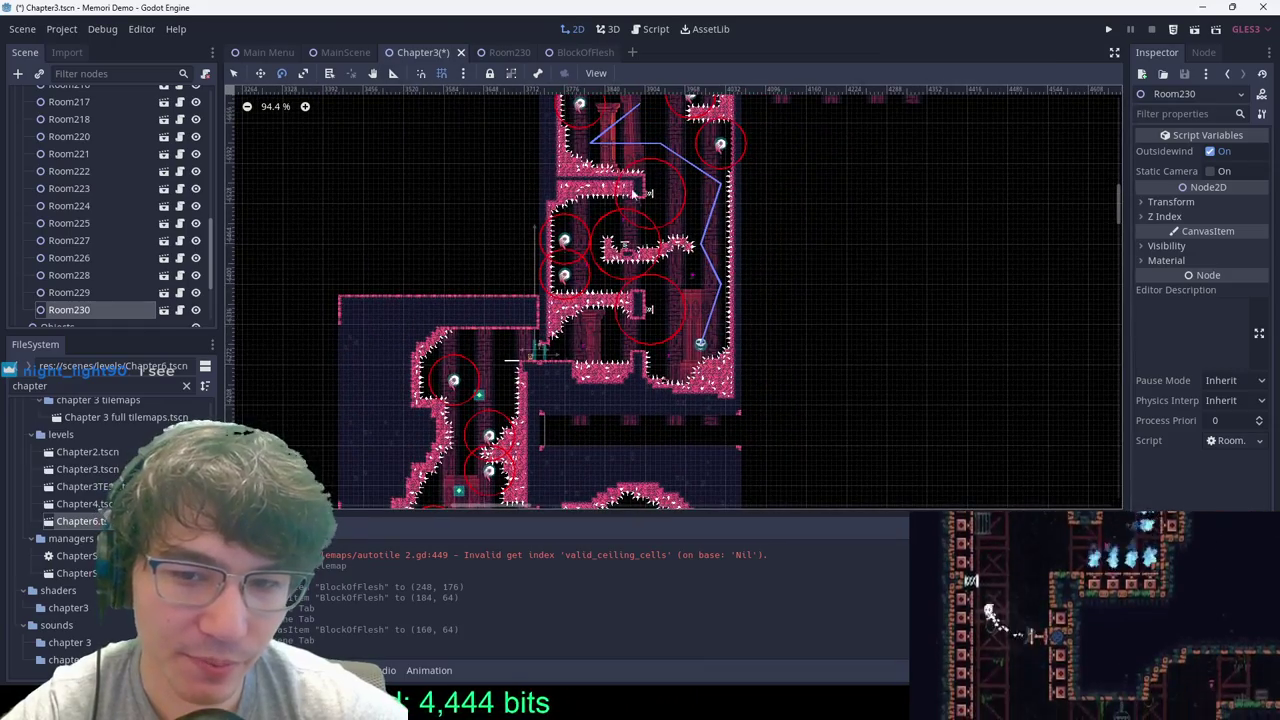
scroll(685, 190, down, 8)
middle_drag(694, 198, 618, 269)
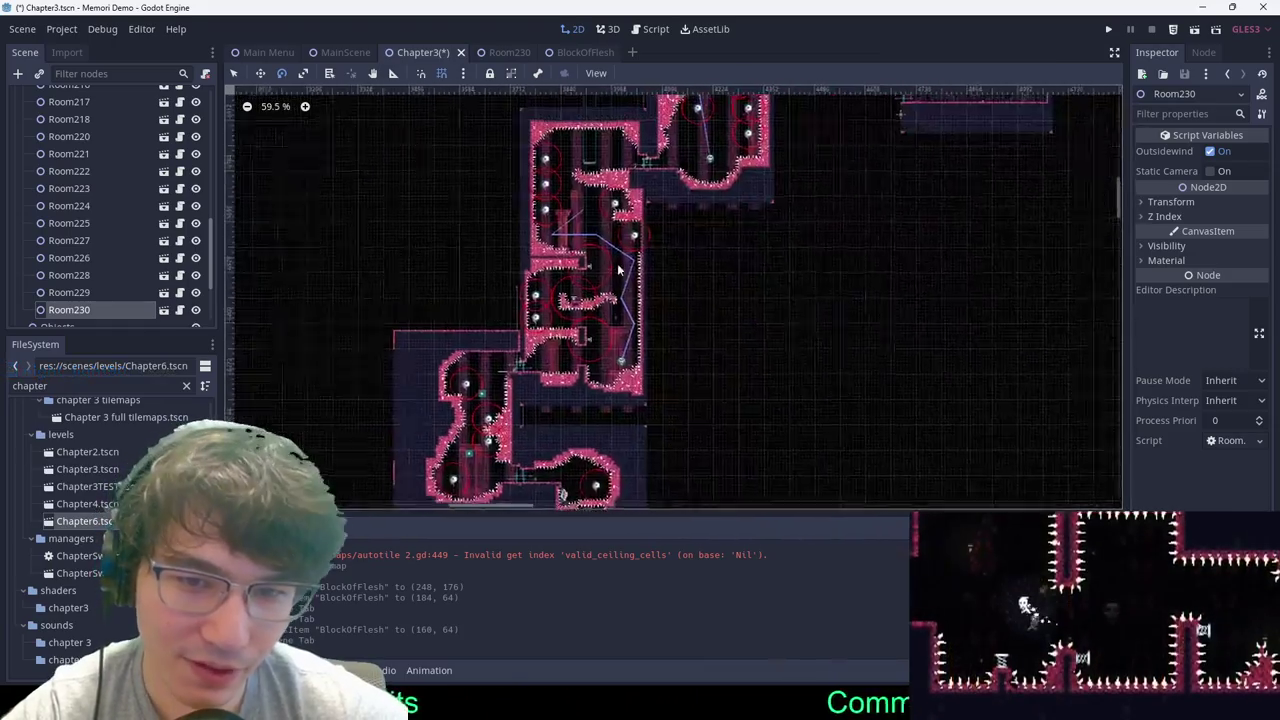
scroll(792, 273, down, 16)
middle_drag(778, 296, 619, 330)
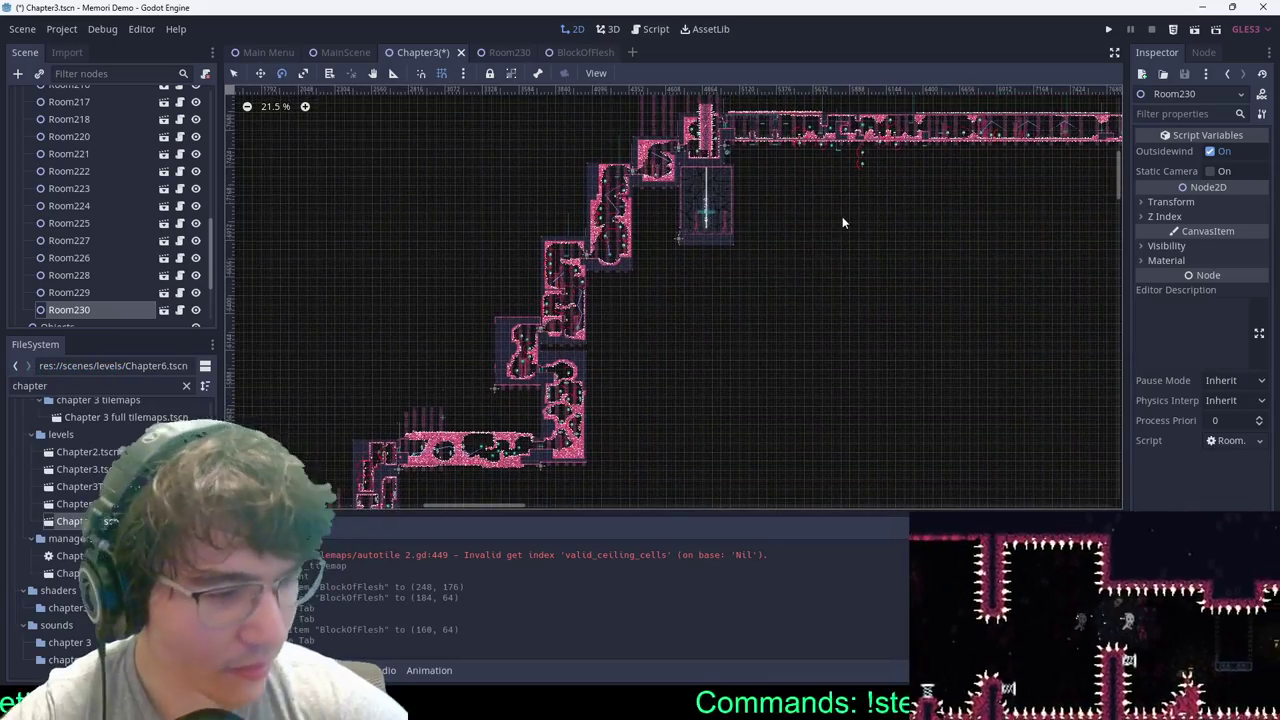
Step: Inspect the door transitions between Room223 and Room224 up close, including how their room switchers overlap
ctrl+scroll(842, 216, up, 1)
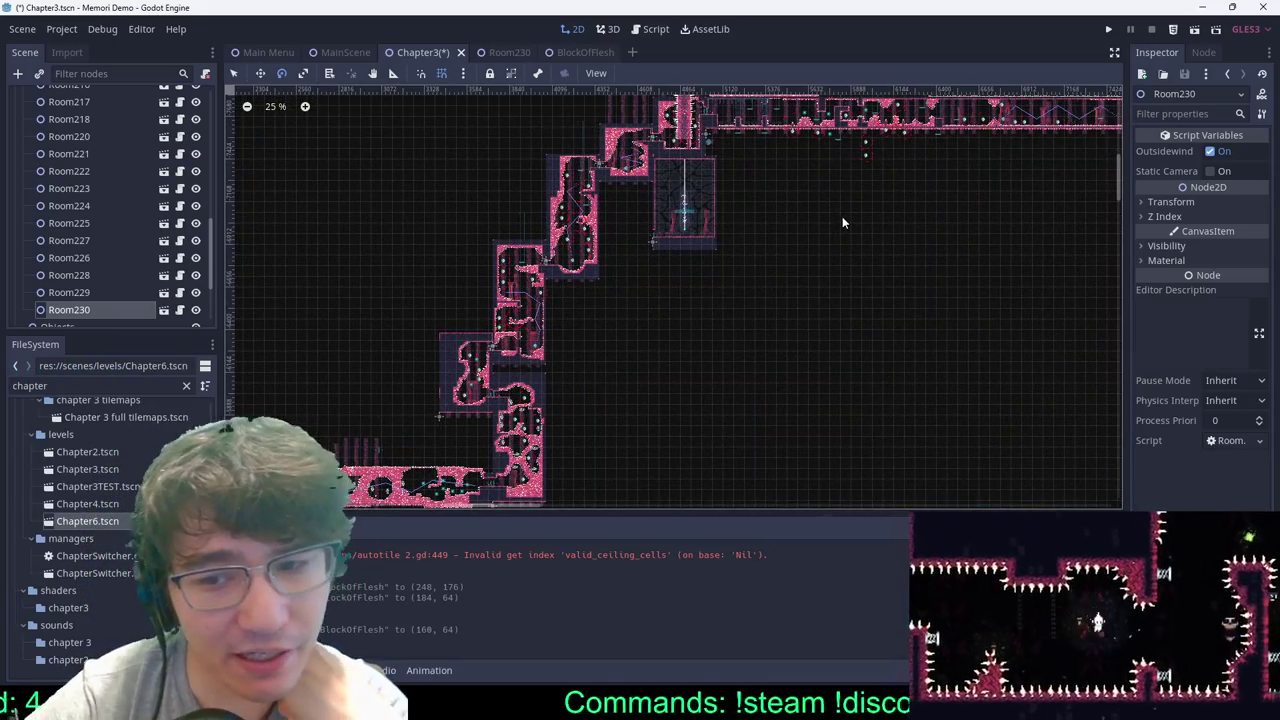
ctrl+scroll(780, 214, up, 4)
ctrl+scroll(735, 238, up, 2)
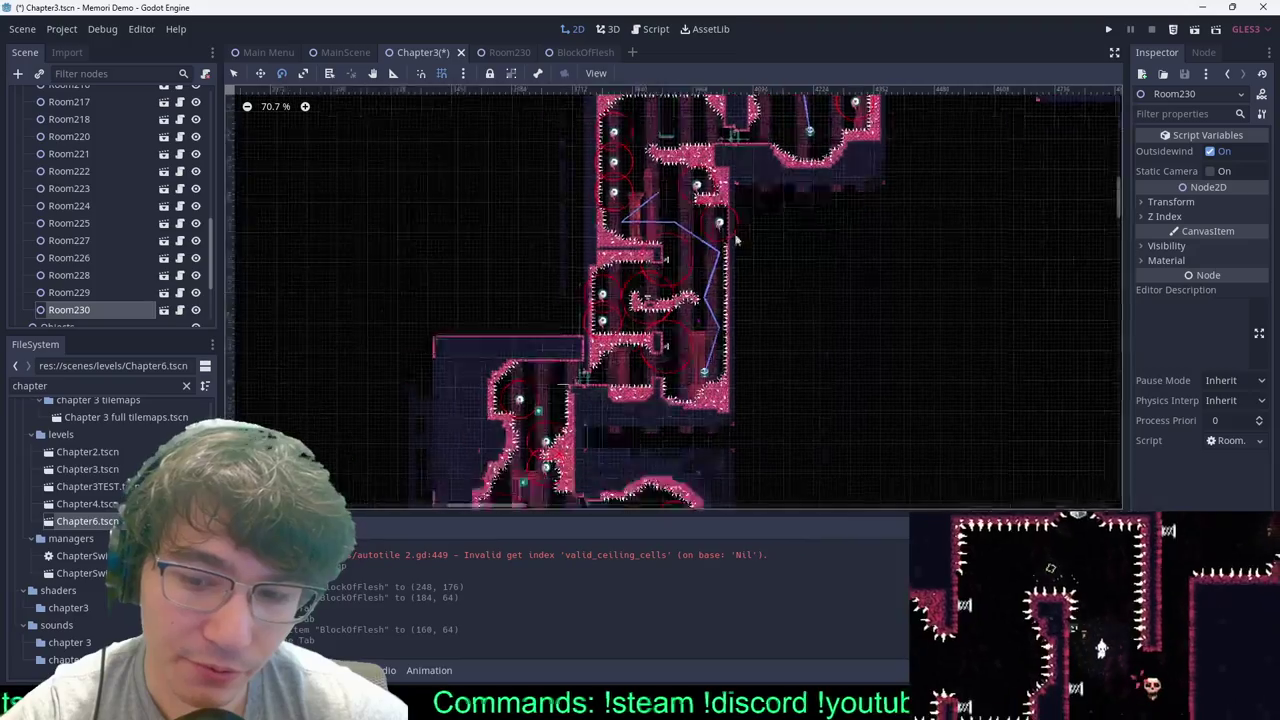
ctrl+scroll(735, 238, up, 5)
ctrl+scroll(653, 248, up, 9)
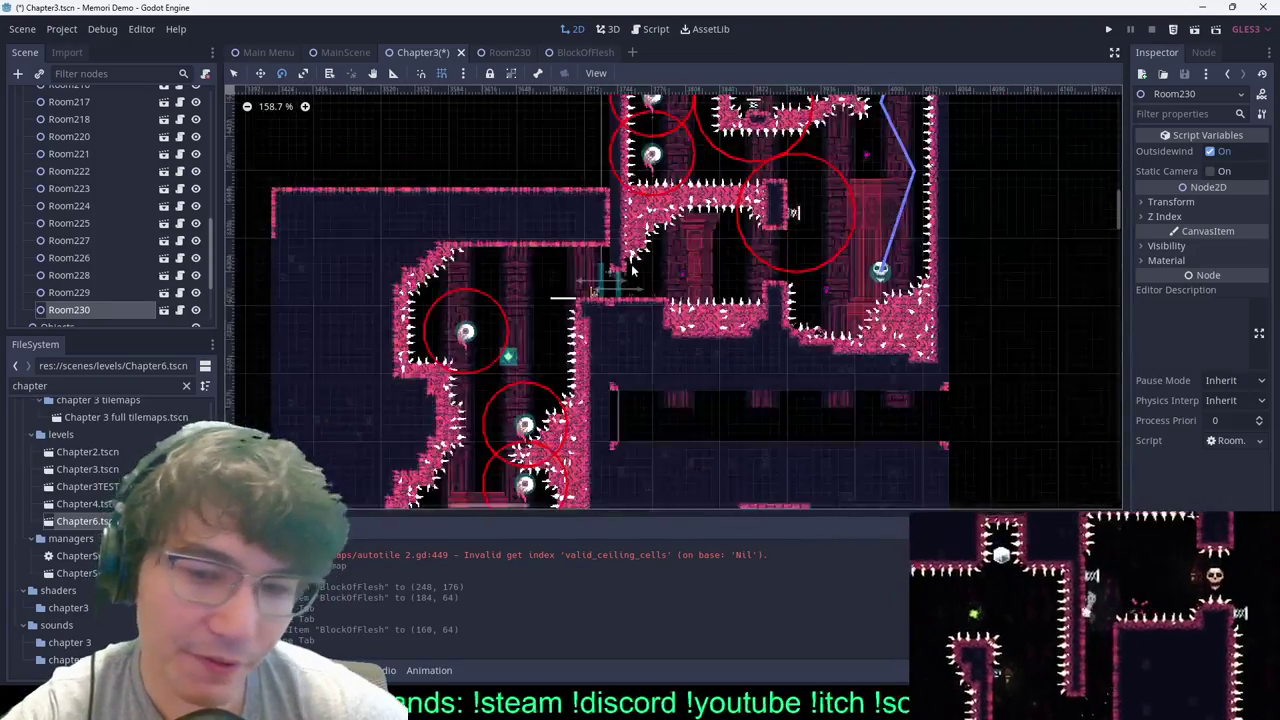
ctrl+scroll(656, 299, up, 2)
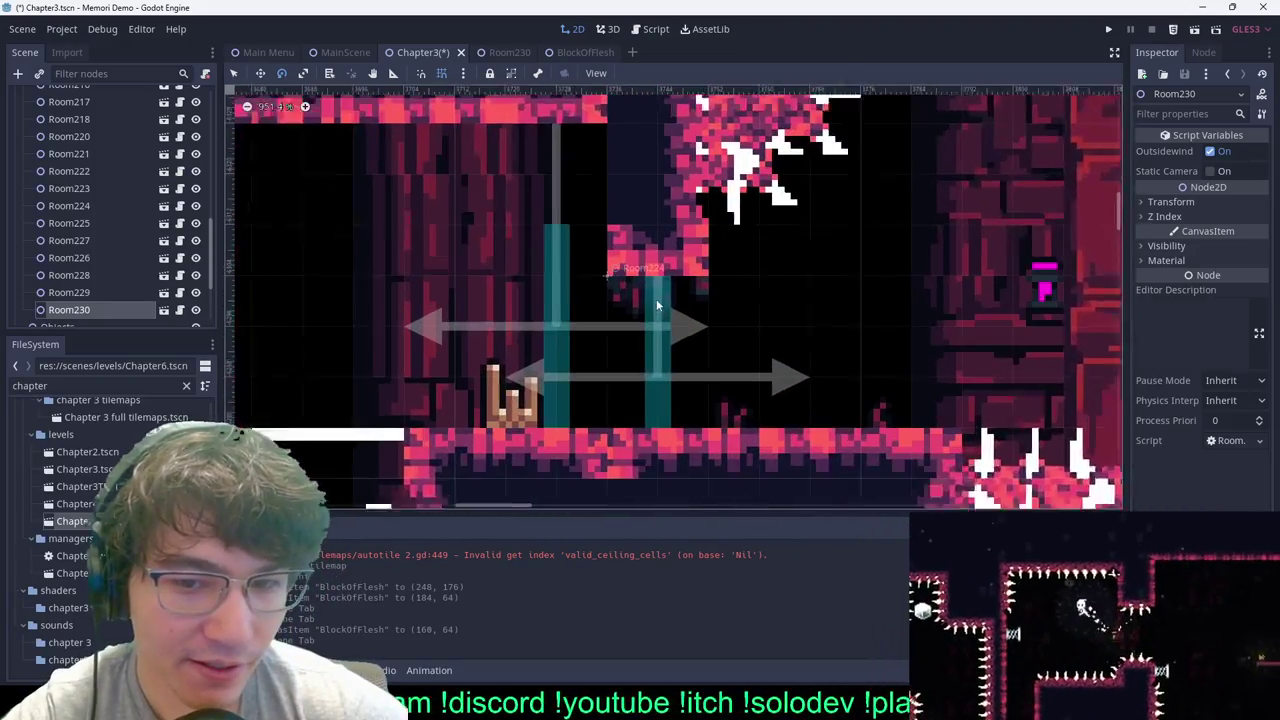
ctrl+scroll(457, 390, down, 10)
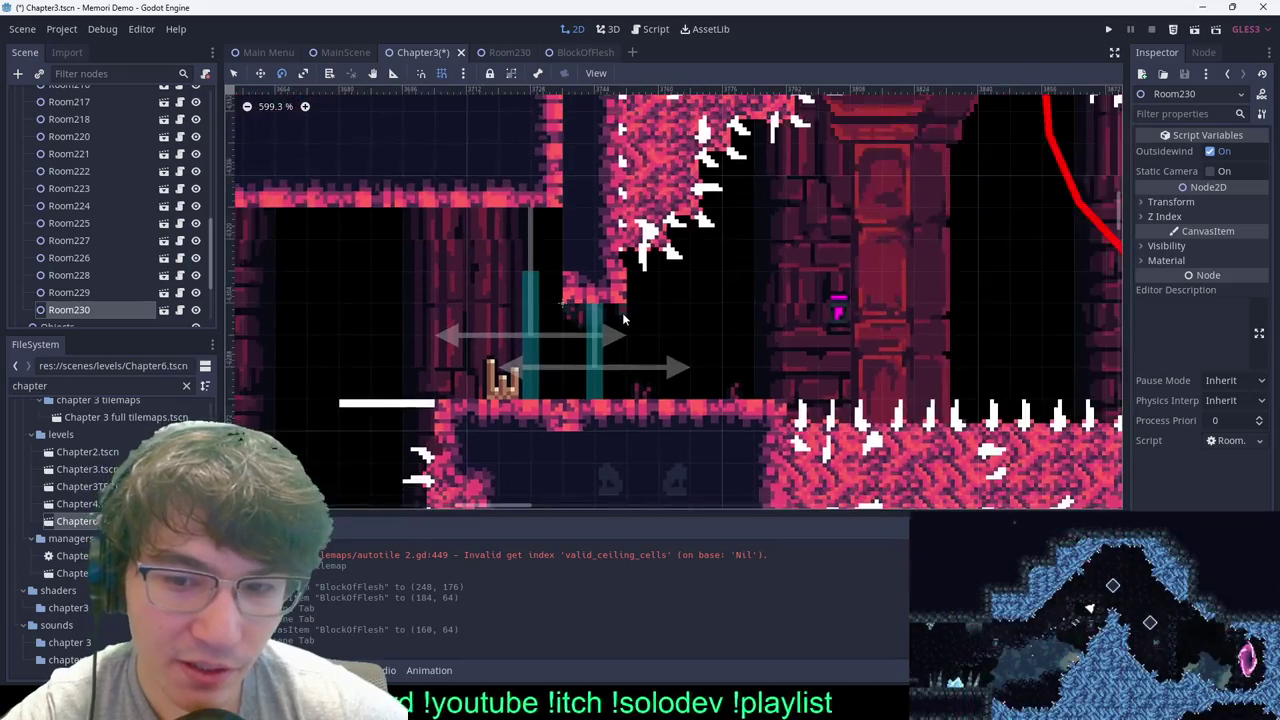
ctrl+scroll(971, 300, down, 5)
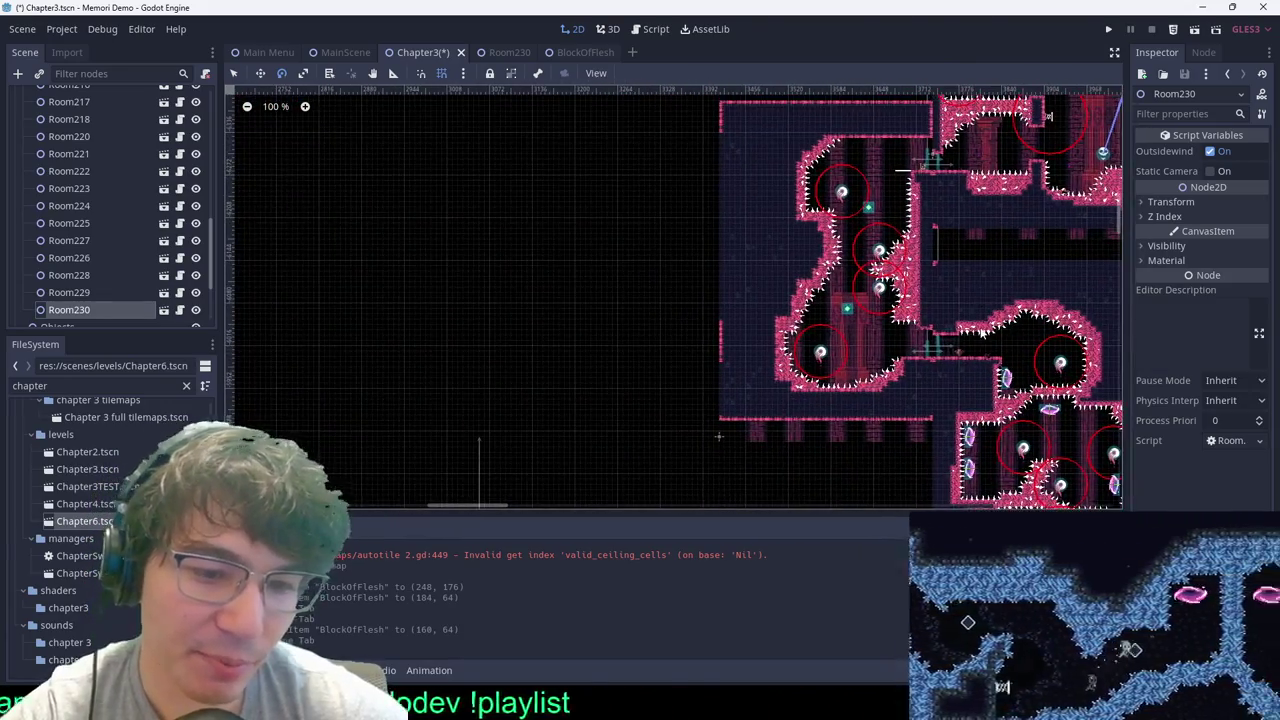
ctrl+scroll(785, 186, down, 6)
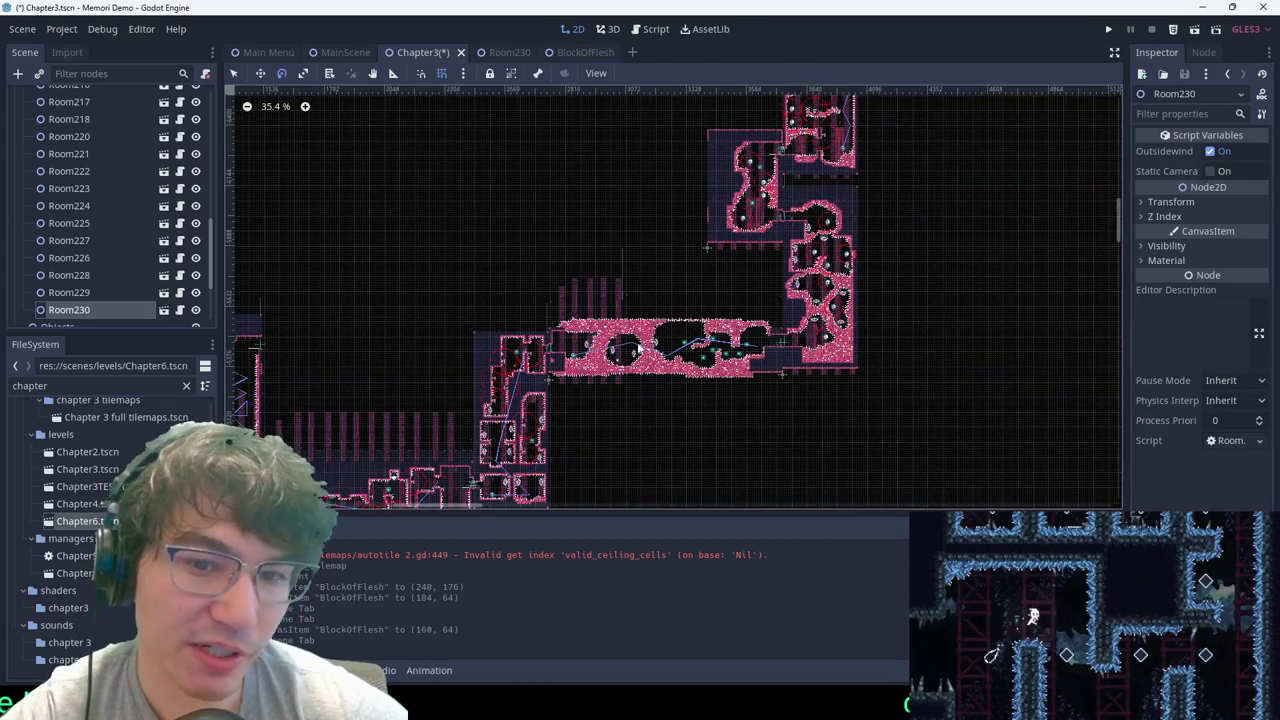
Step: Try moving Room223 and Room222 out of the room chain, and undo both moves
middle_drag(762, 212, 750, 215)
key(q)
drag(649, 188, 758, 296)
key(w)
drag(759, 270, 569, 193)
key(q)
drag(707, 288, 1048, 315)
key(w)
key(ctrl+z)
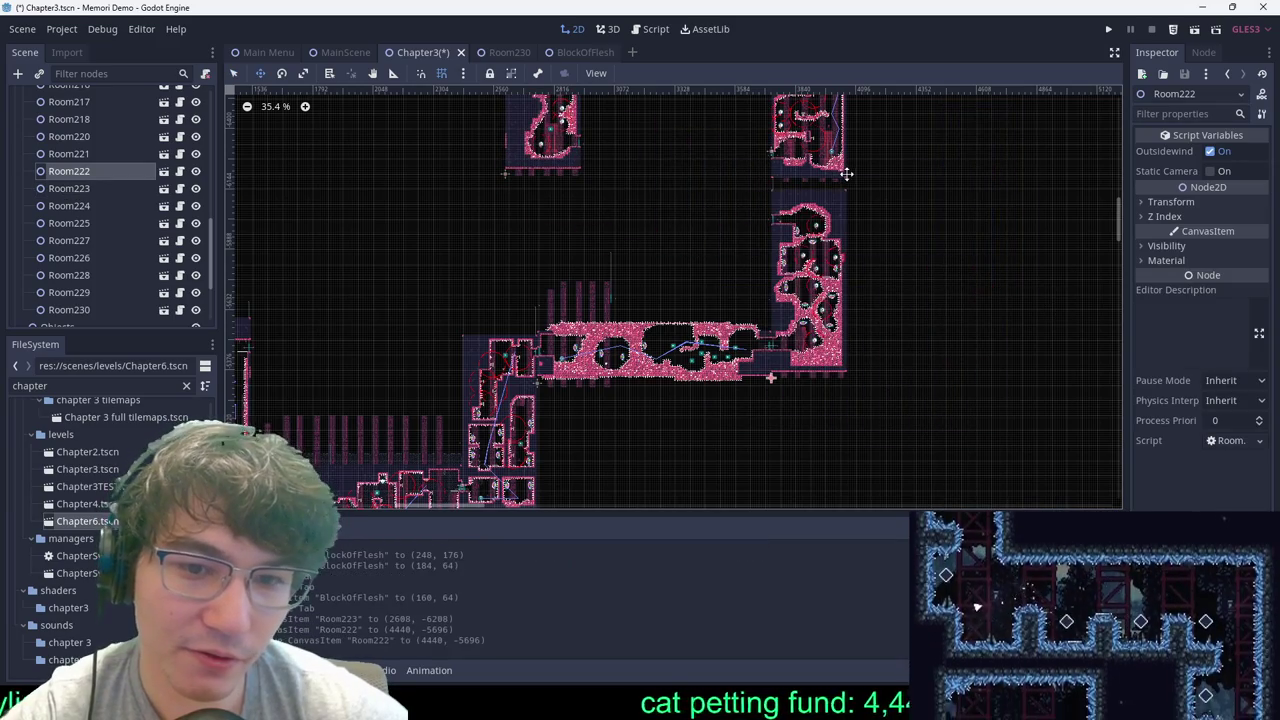
key(ctrl+z)
Step: Survey the whole chain of Chapter3 rooms from the level origin up to the long upper corridor
scroll(745, 168, up, 2)
scroll(733, 172, down, 10)
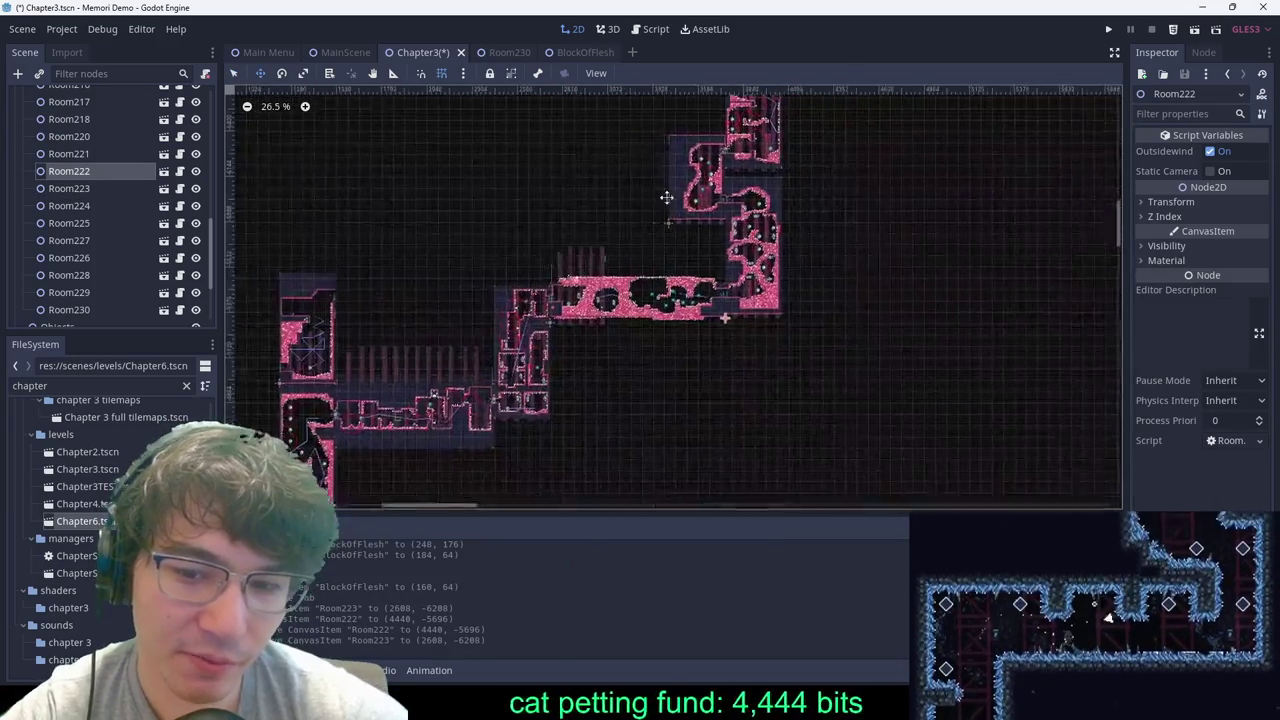
scroll(771, 259, down, 12)
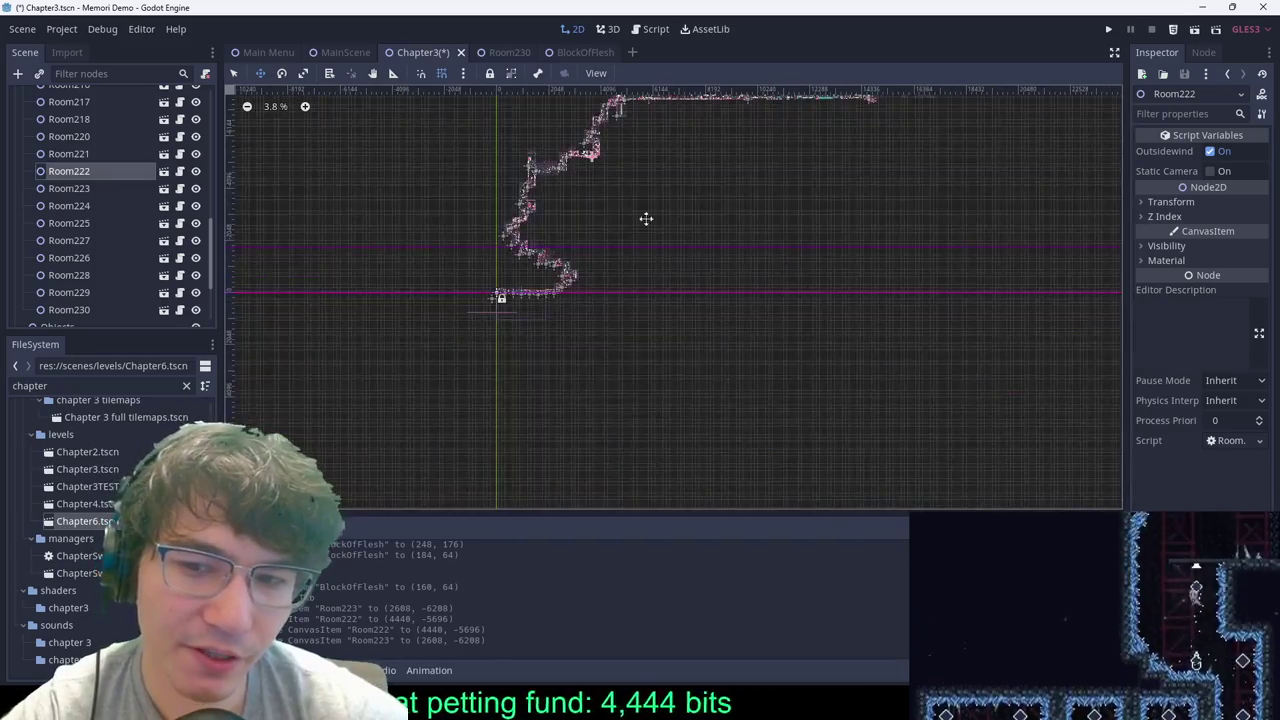
scroll(566, 280, up, 6)
scroll(909, 226, up, 12)
middle_drag(730, 222, 720, 259)
scroll(770, 199, up, 4)
scroll(769, 200, up, 1)
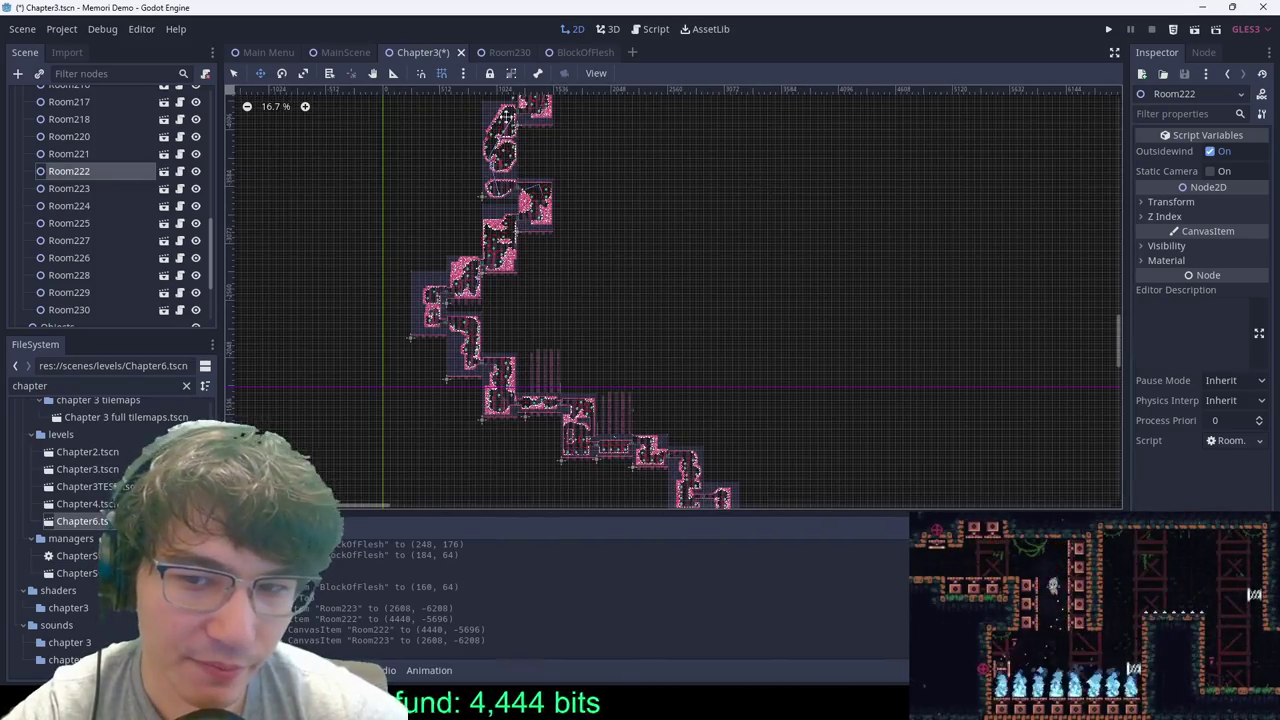
scroll(614, 286, down, 4)
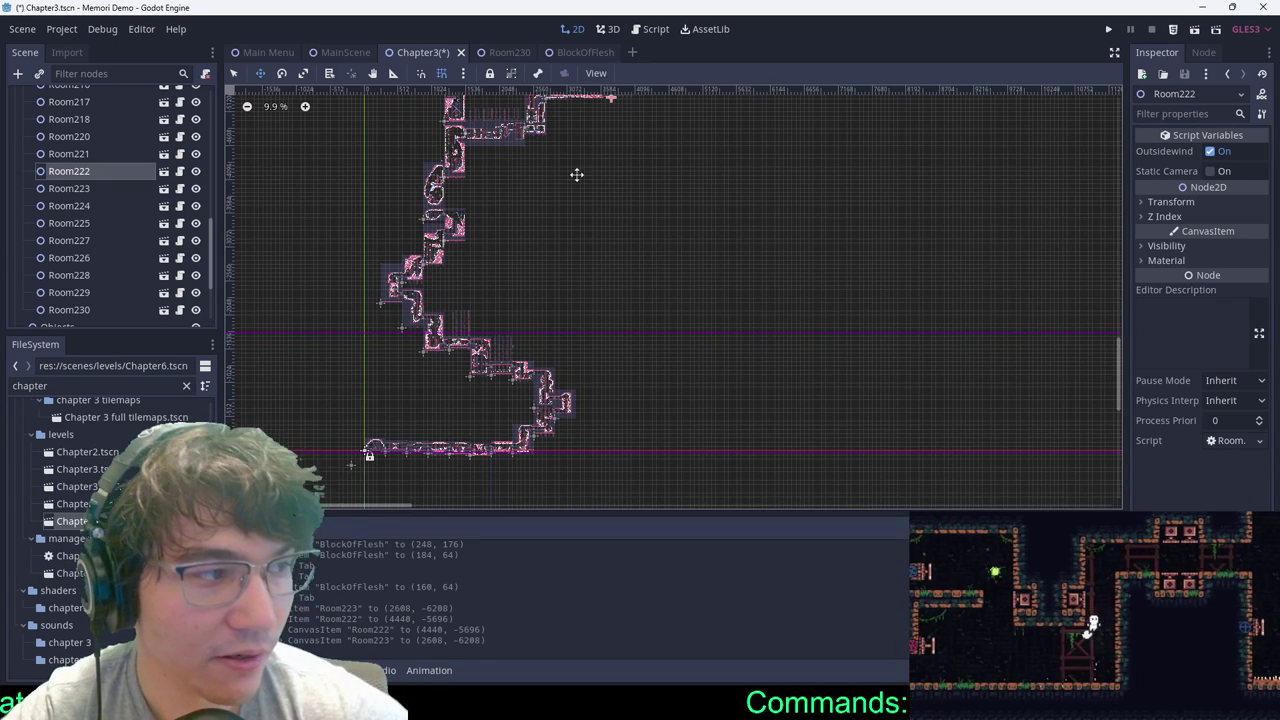
middle_drag(536, 153, 518, 297)
scroll(518, 297, down, 1)
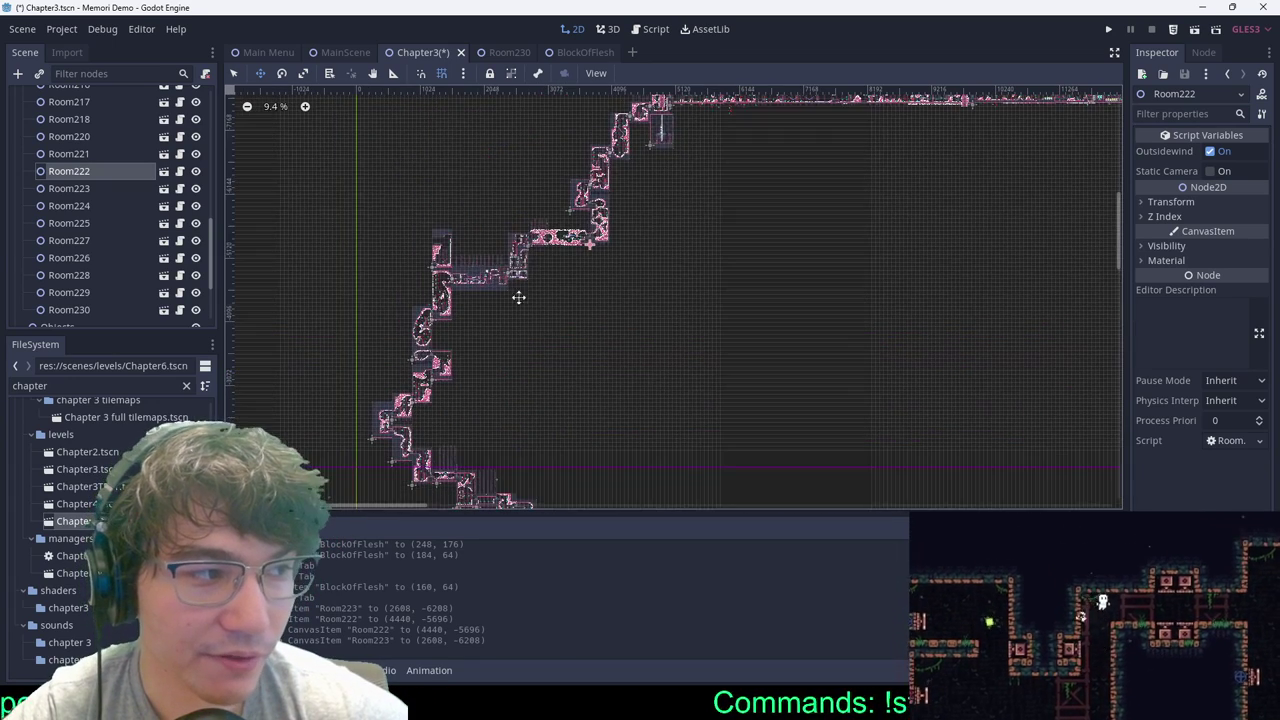
Step: Clear the selection and examine the layout of the middle rooms around Room222 and the tall rooms above them
click(775, 281)
scroll(615, 245, up, 10)
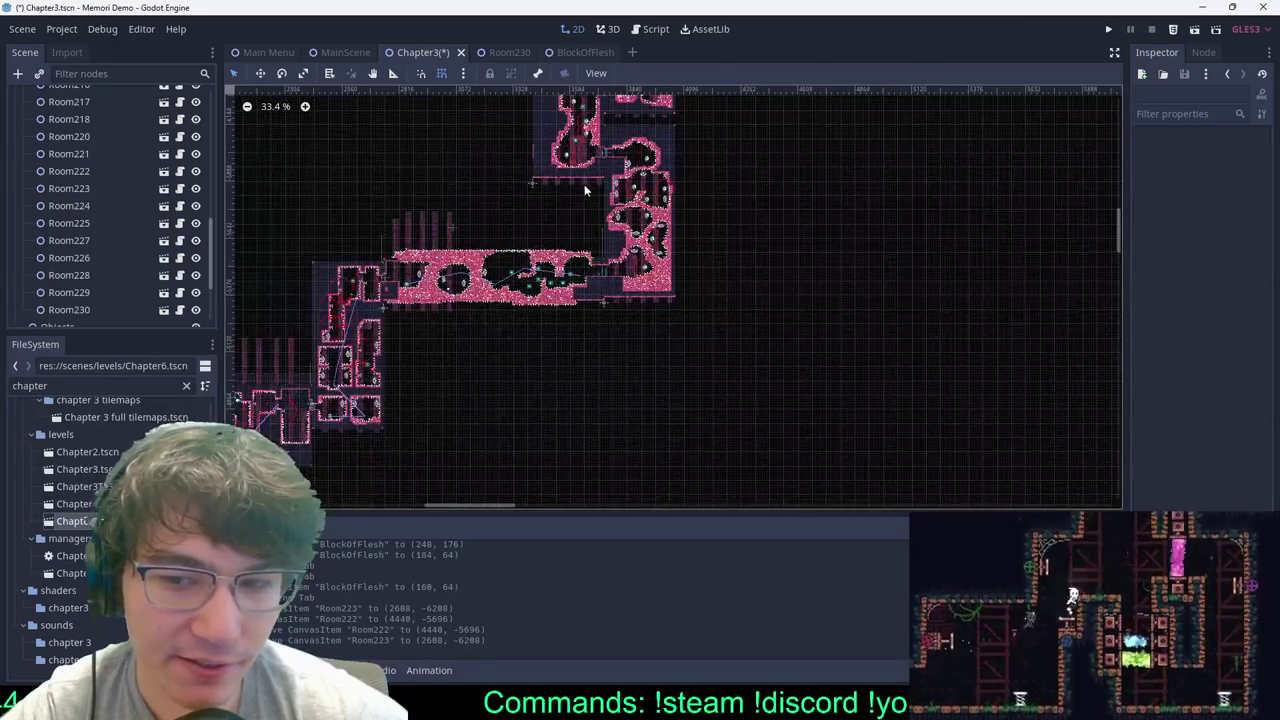
scroll(569, 212, down, 5)
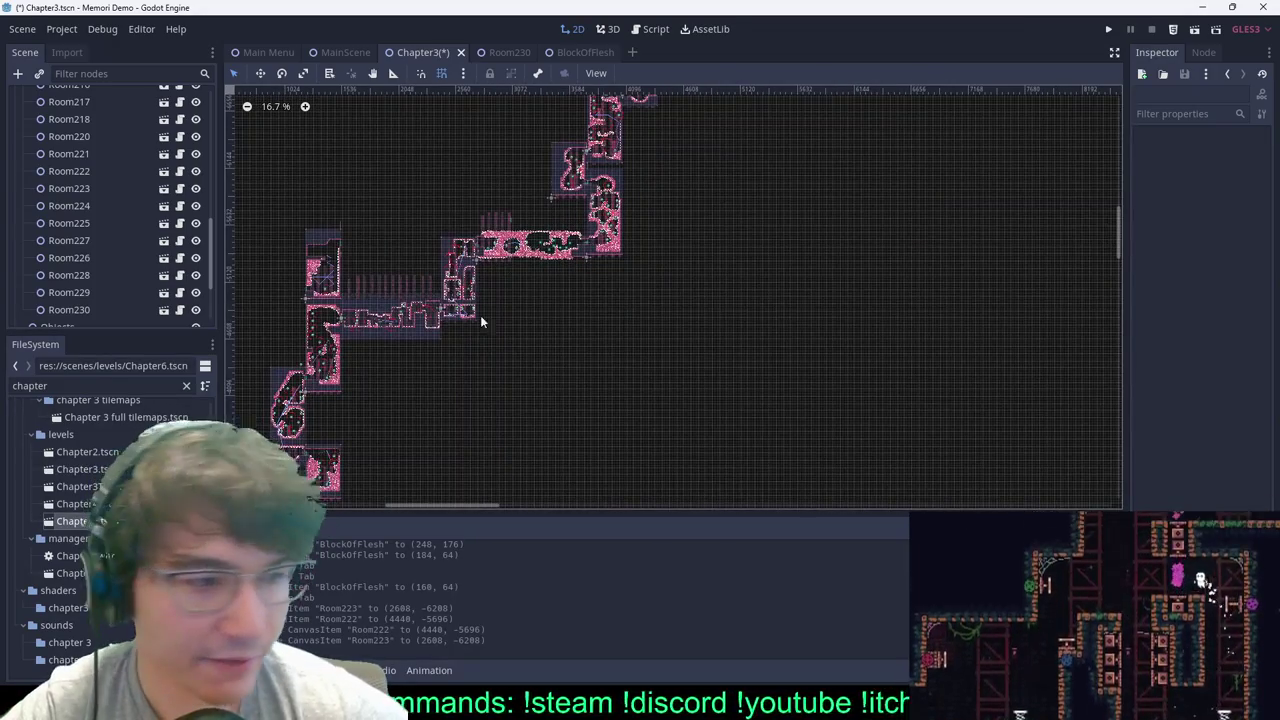
scroll(481, 316, up, 1)
middle_drag(599, 160, 736, 245)
scroll(736, 243, up, 9)
scroll(745, 247, down, 1)
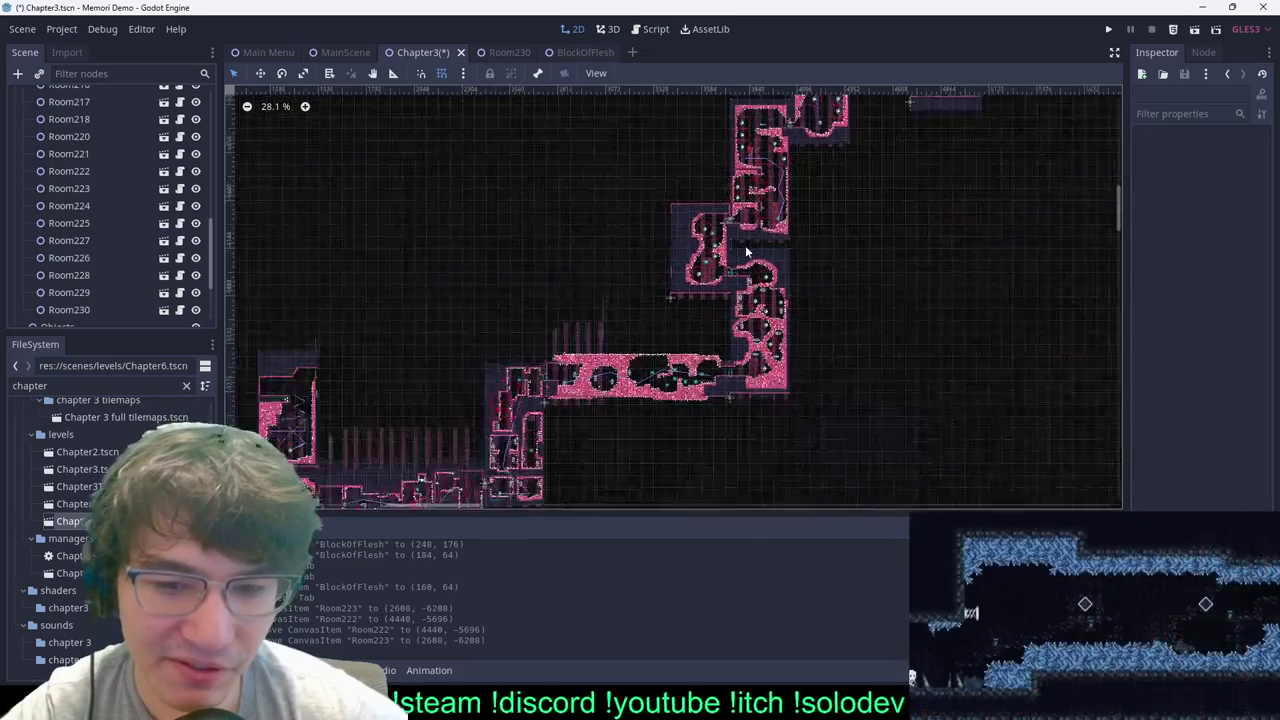
scroll(746, 252, down, 4)
middle_drag(545, 369, 635, 204)
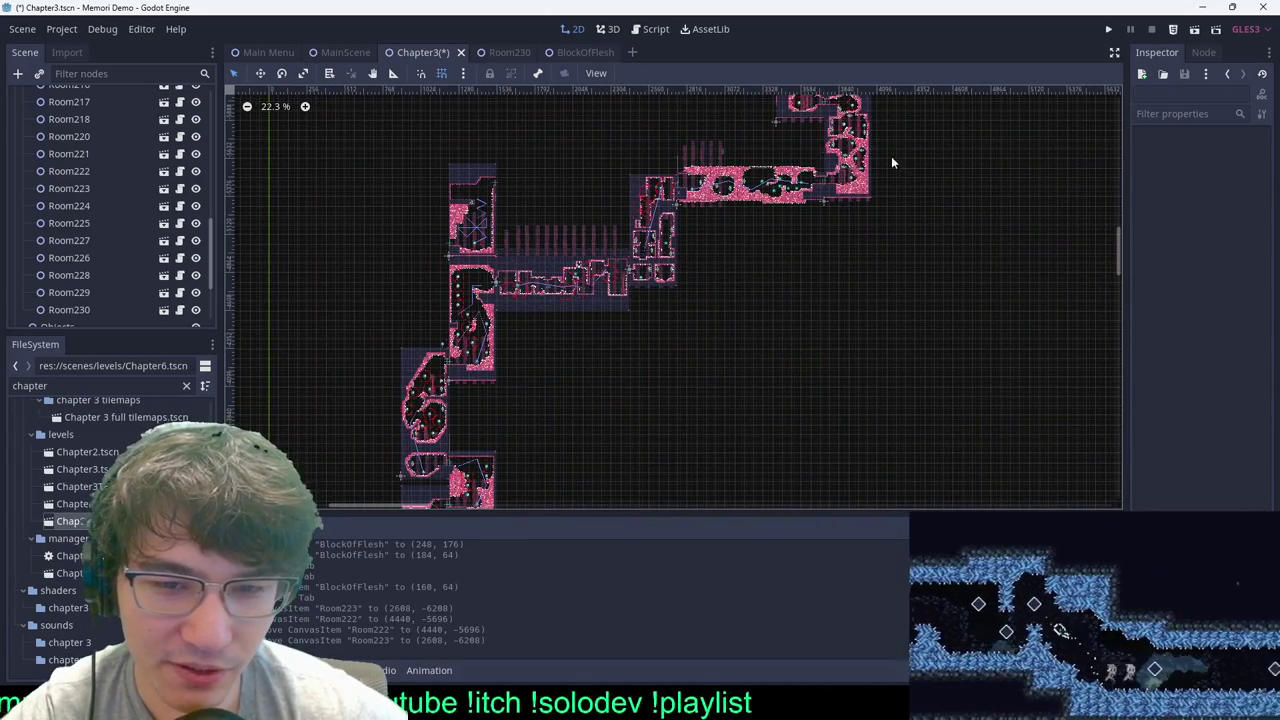
scroll(793, 136, up, 4)
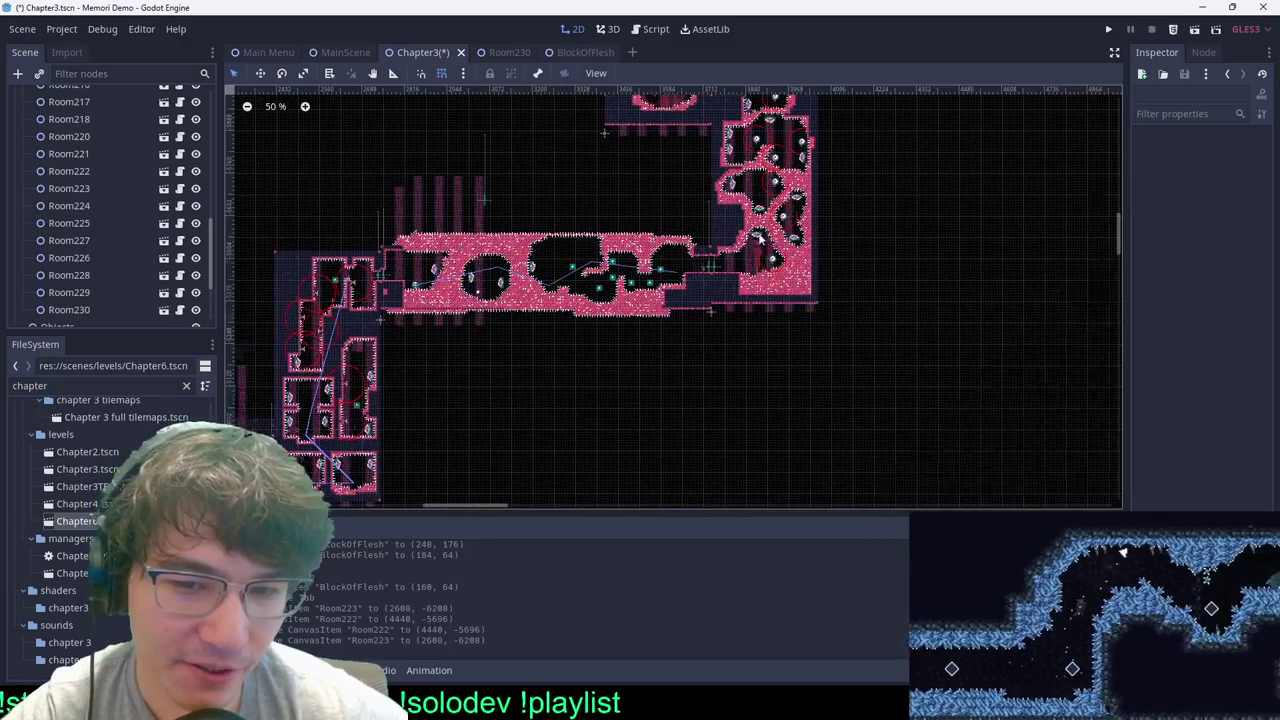
scroll(760, 238, up, 8)
middle_drag(760, 238, 780, 376)
scroll(744, 338, down, 17)
middle_drag(814, 246, 603, 358)
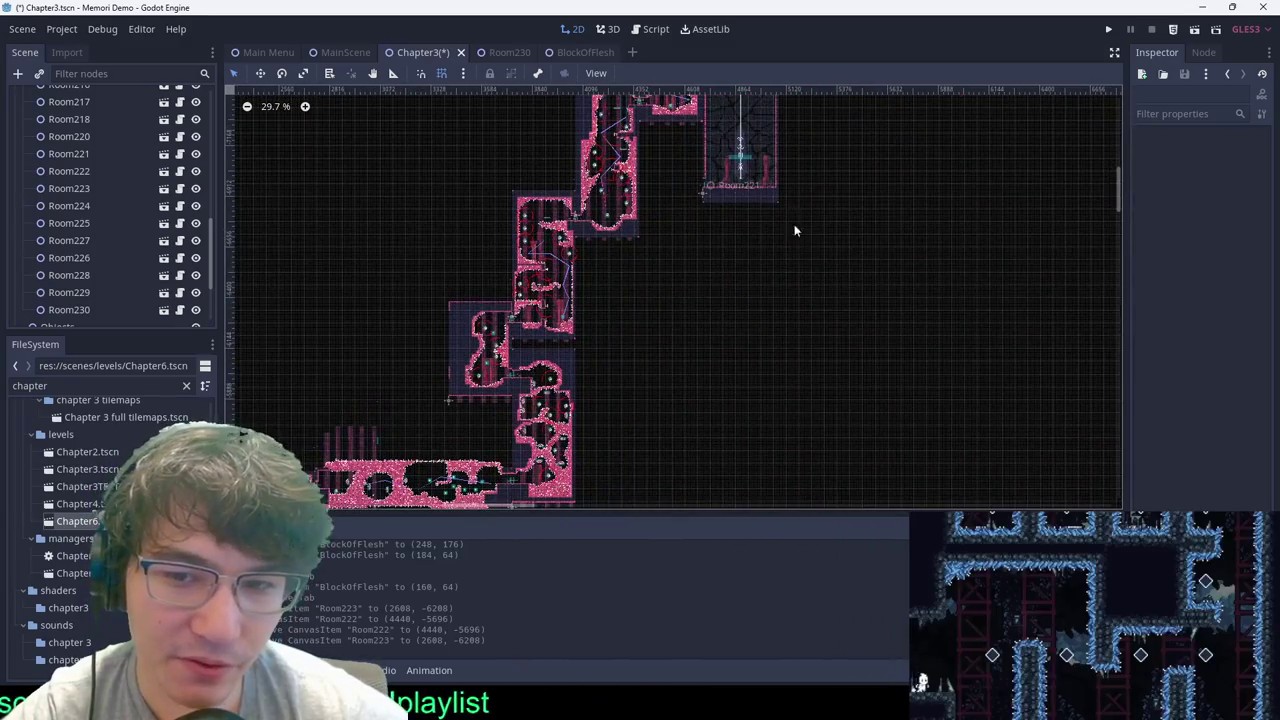
scroll(800, 220, down, 2)
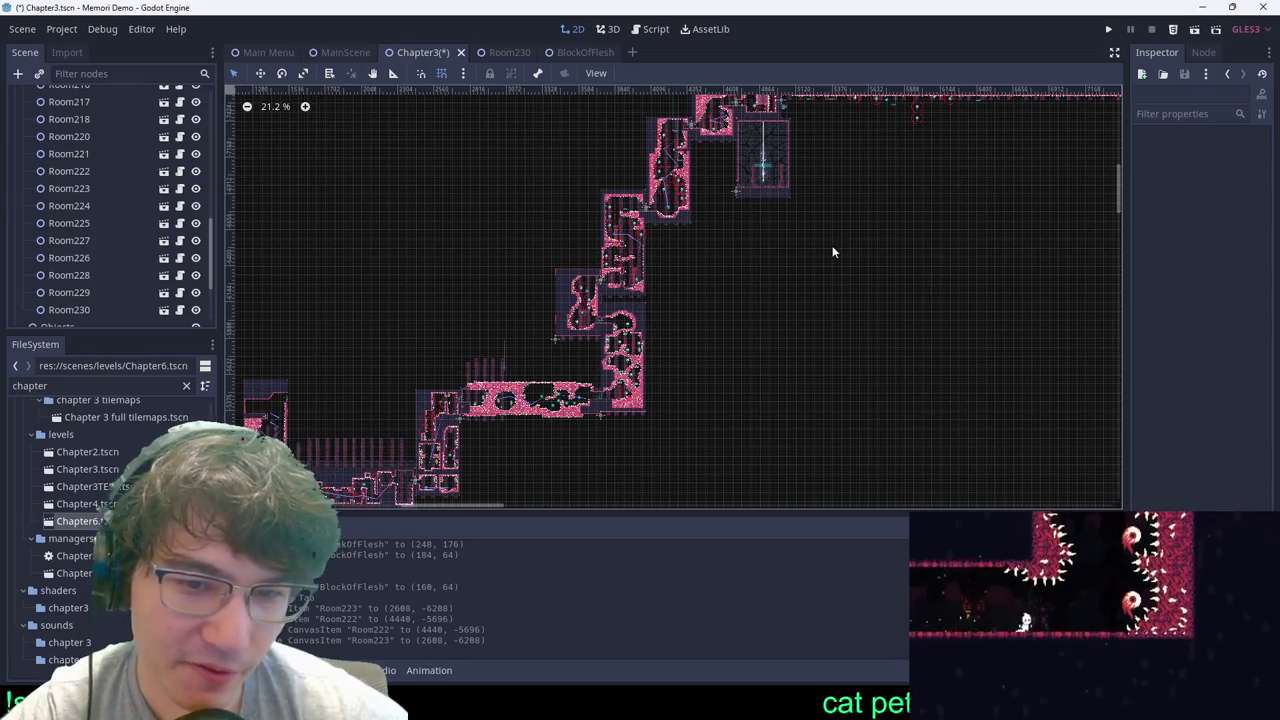
Step: Examine the upper corridor, and follow the opening rooms from the level's start up through the climbing section
scroll(836, 249, down, 2)
middle_drag(982, 206, 482, 333)
middle_drag(962, 279, 744, 290)
scroll(900, 249, up, 8)
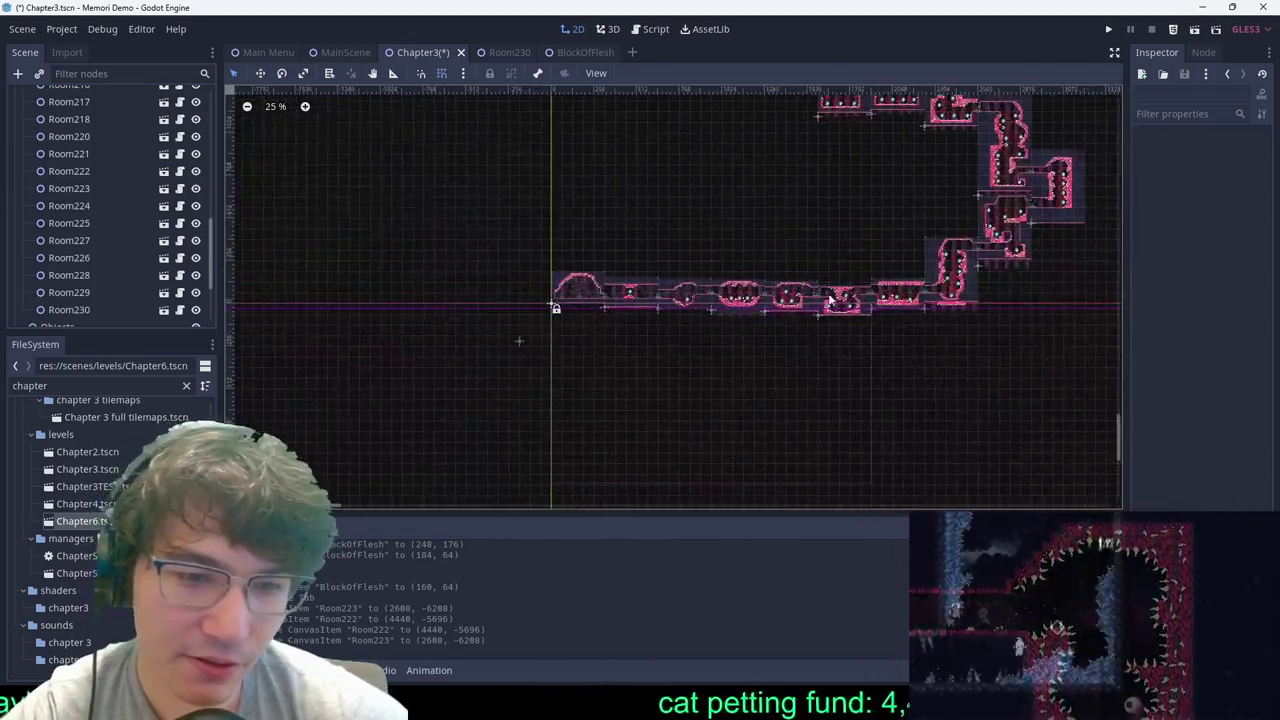
scroll(898, 300, up, 2)
middle_drag(871, 314, 782, 343)
middle_drag(892, 208, 753, 366)
middle_drag(632, 125, 624, 238)
scroll(624, 238, down, 11)
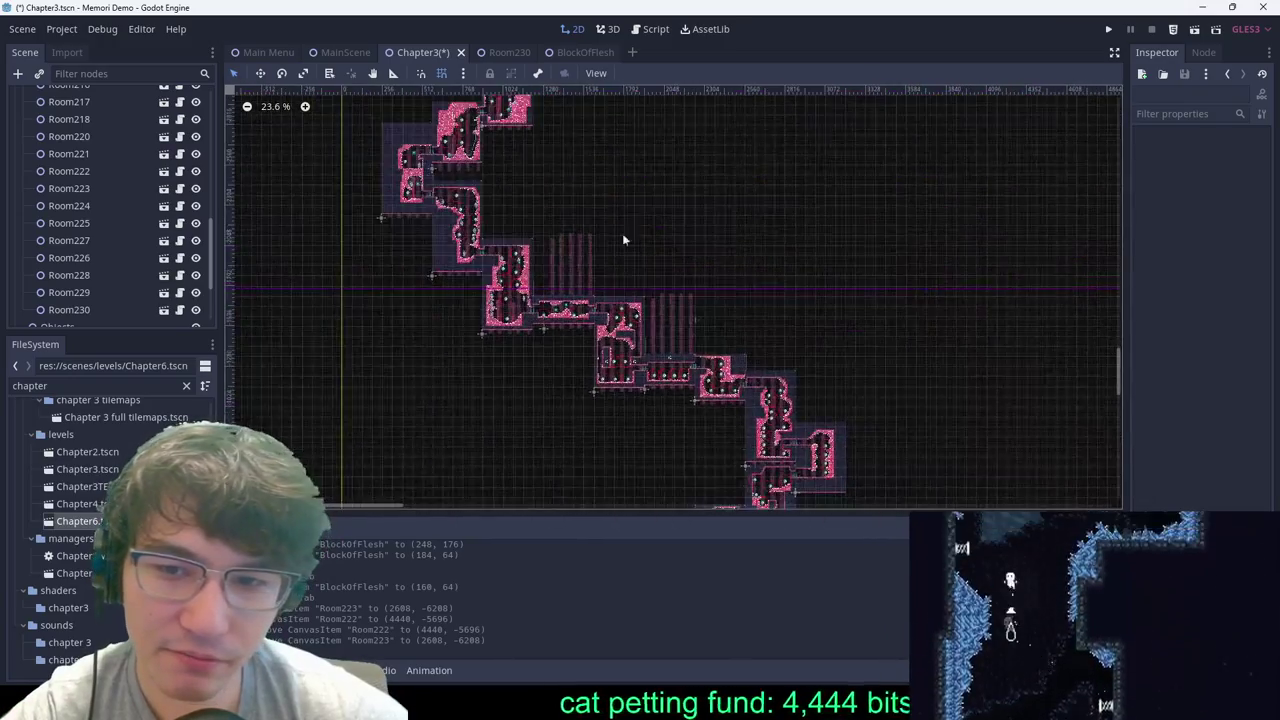
Step: Follow the Chapter3 rooms up through the climb and along the upper corridor, and inspect the boss room's entrance around the player
middle_drag(699, 221, 629, 331)
middle_drag(625, 241, 511, 343)
mouse_move(684, 136)
middle_down()
mouse_move(605, 322)
mouse_move(556, 385)
middle_up()
middle_drag(738, 100, 697, 153)
middle_drag(967, 199, 894, 228)
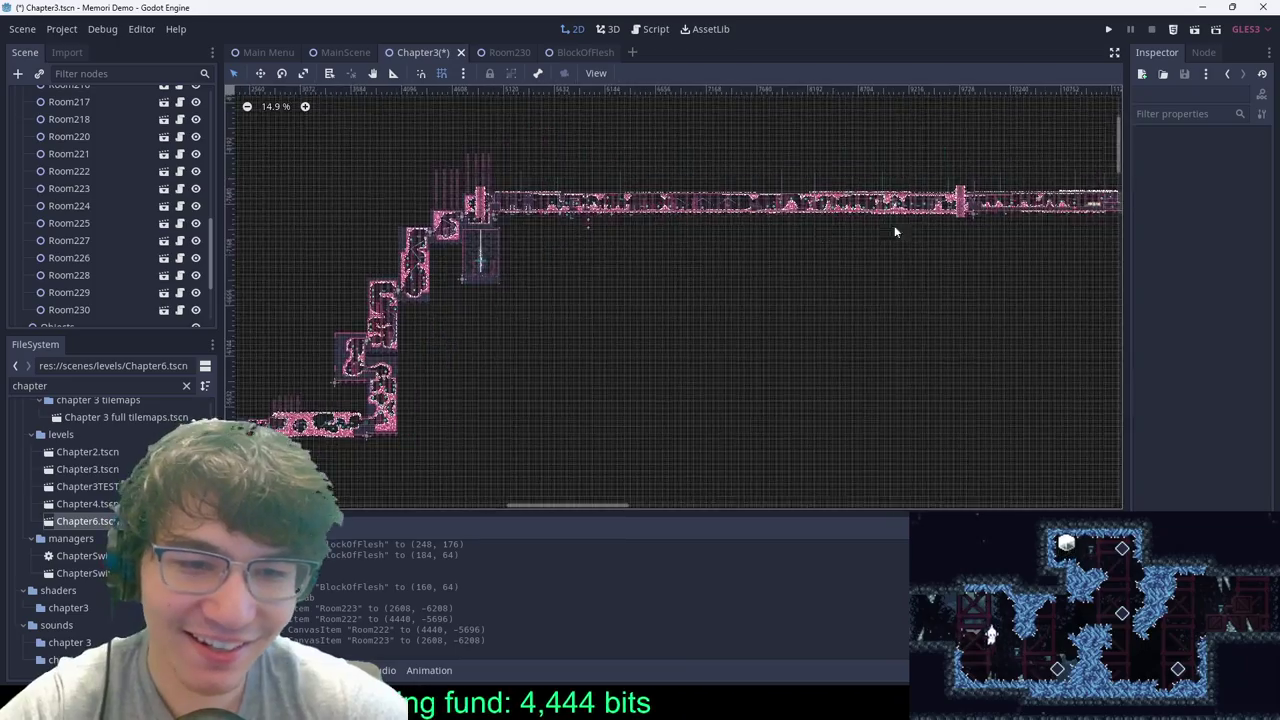
middle_drag(720, 445, 893, 125)
middle_drag(744, 480, 914, 250)
middle_drag(839, 138, 670, 335)
middle_drag(770, 150, 622, 285)
middle_drag(724, 137, 499, 340)
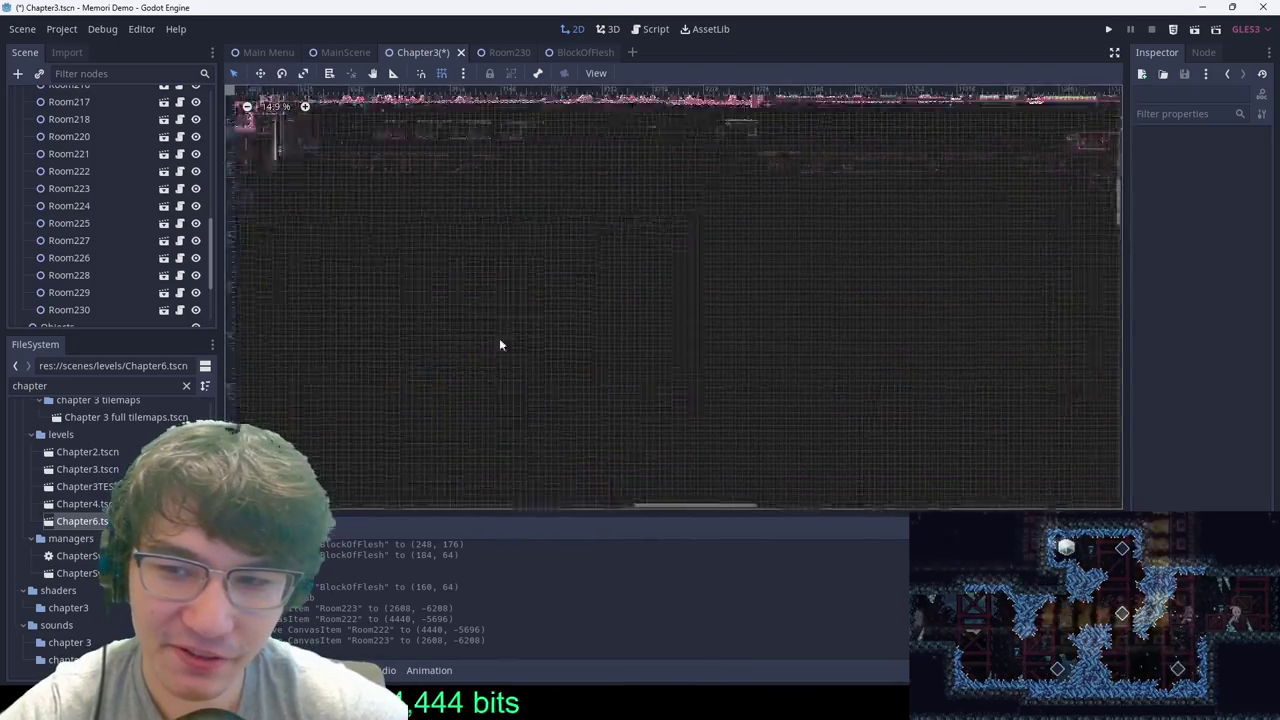
middle_drag(915, 140, 748, 281)
middle_drag(1030, 306, 668, 312)
scroll(765, 279, up, 10)
ctrl+scroll(668, 351, up, 6)
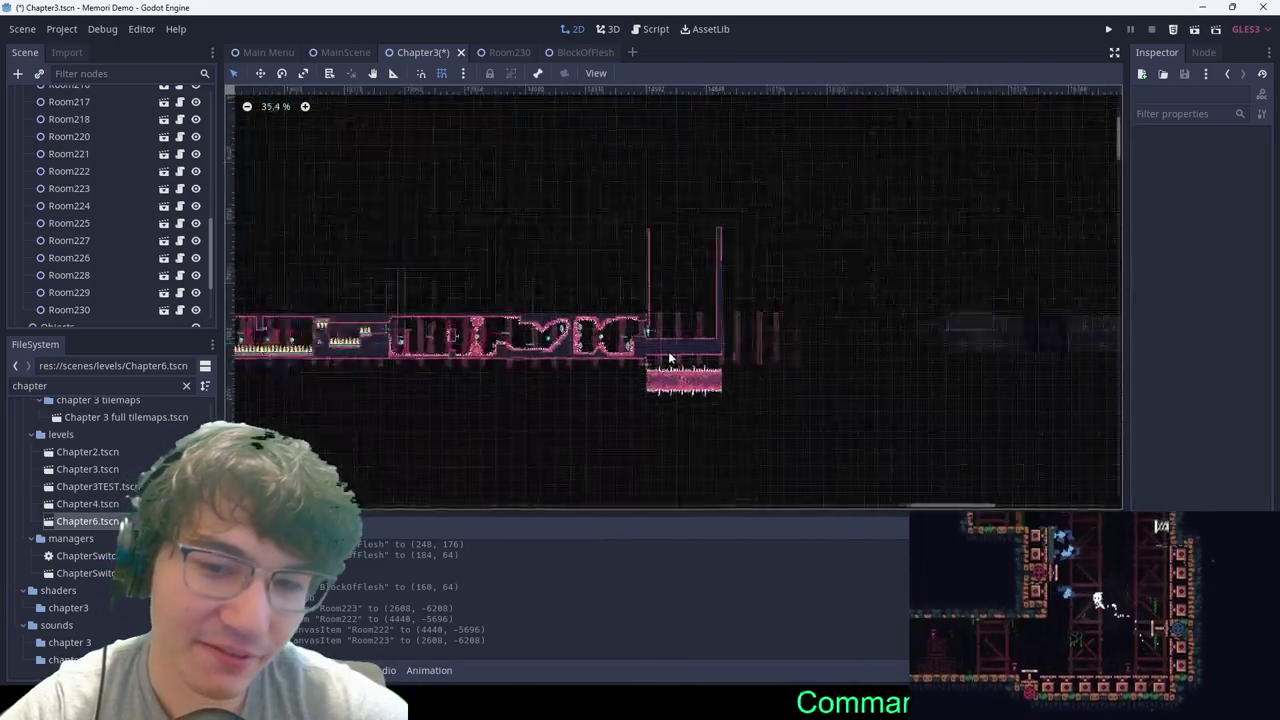
ctrl+scroll(675, 366, up, 3)
ctrl+scroll(660, 340, up, 2)
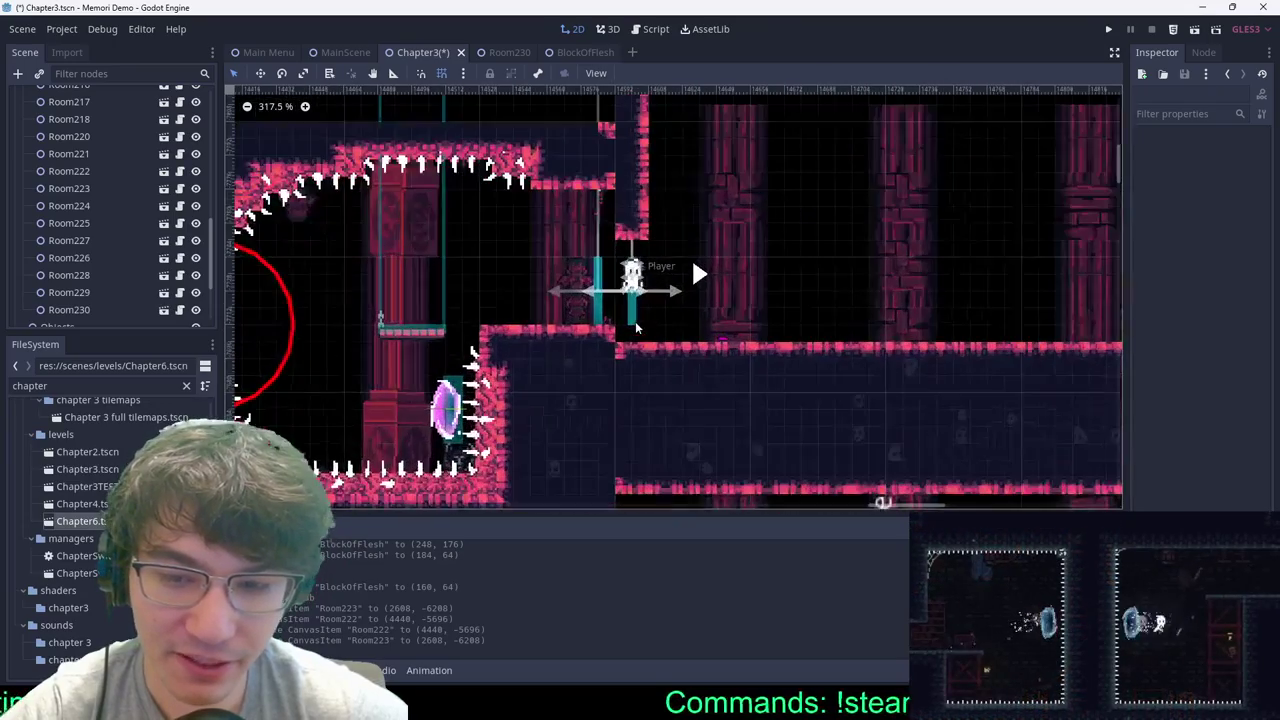
Step: Switch to the Room230 scene for editing
double_click(621, 280)
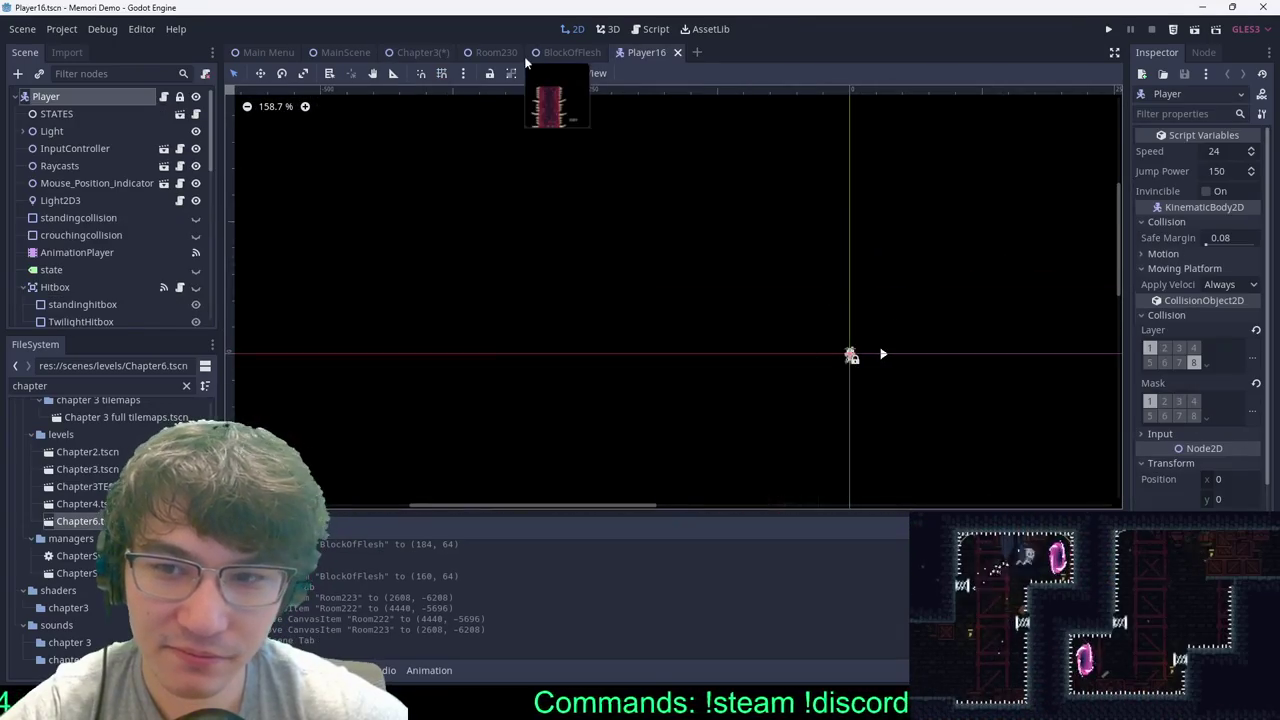
click(575, 52)
click(425, 52)
click(500, 52)
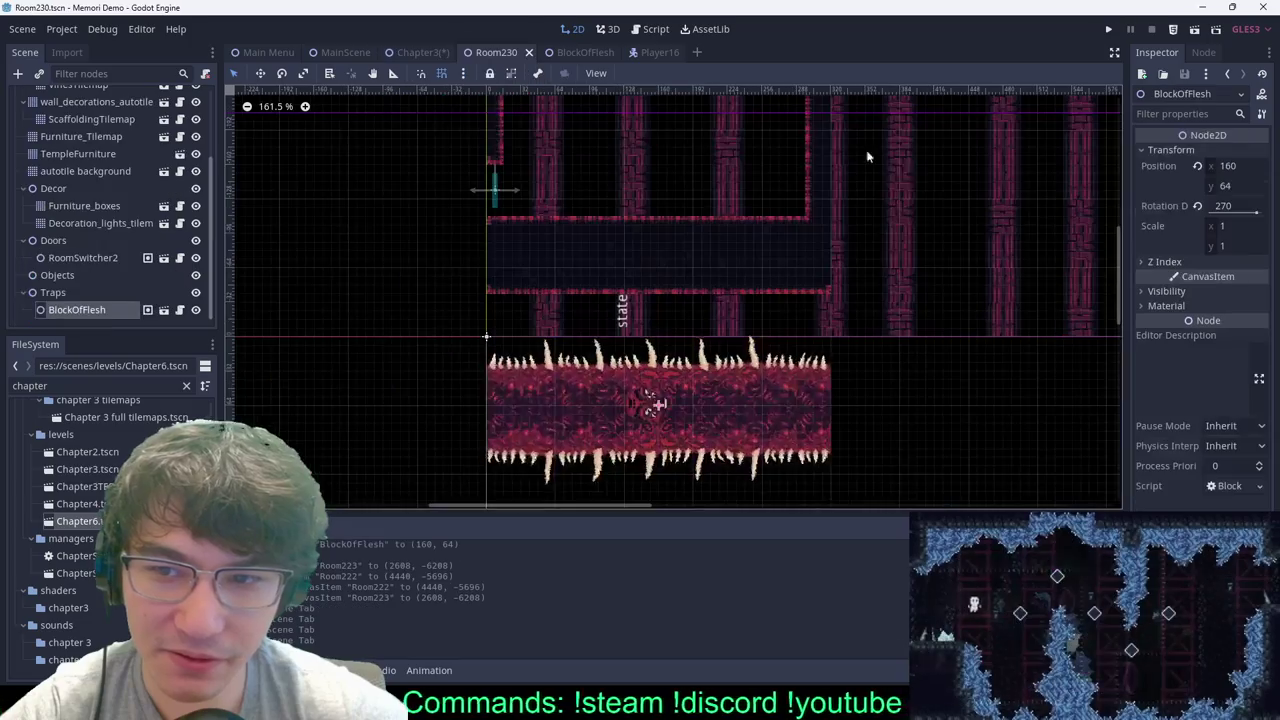
Step: Paint a row of Autotile 2 tiles along Room230's floor to raise it one tile towards the door, and save the scene
scroll(113, 157, up, 5)
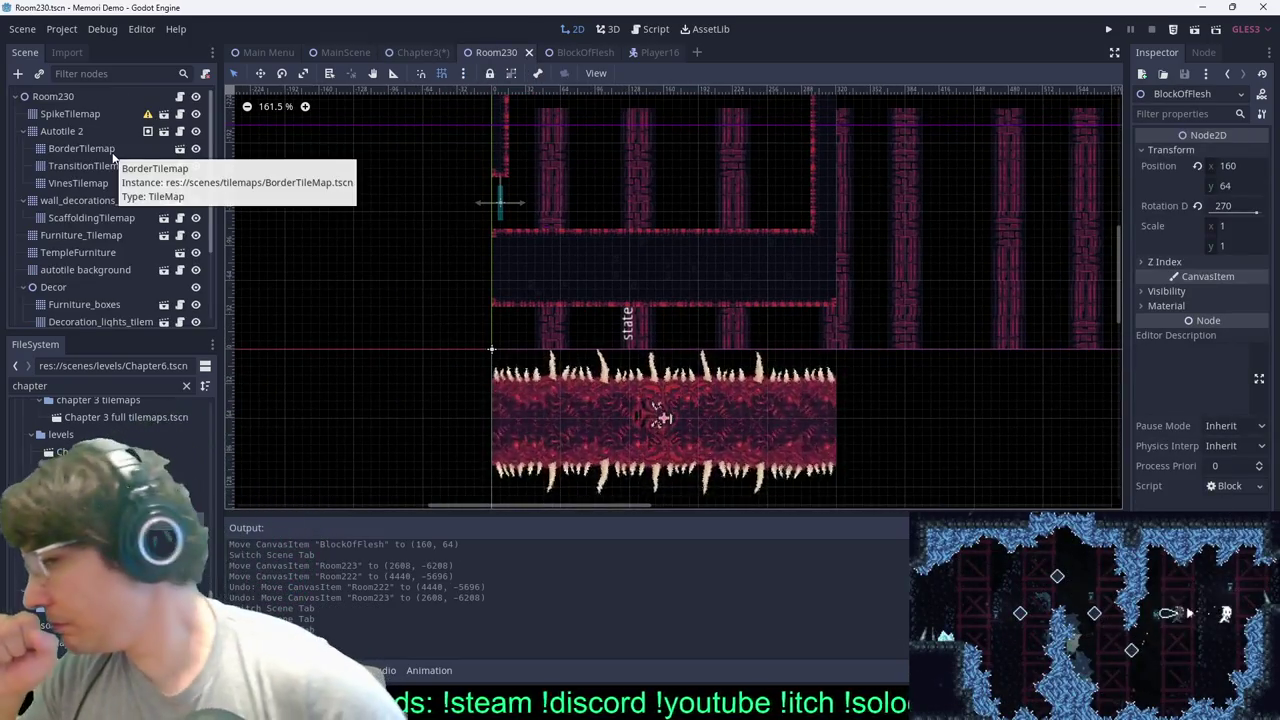
click(113, 136)
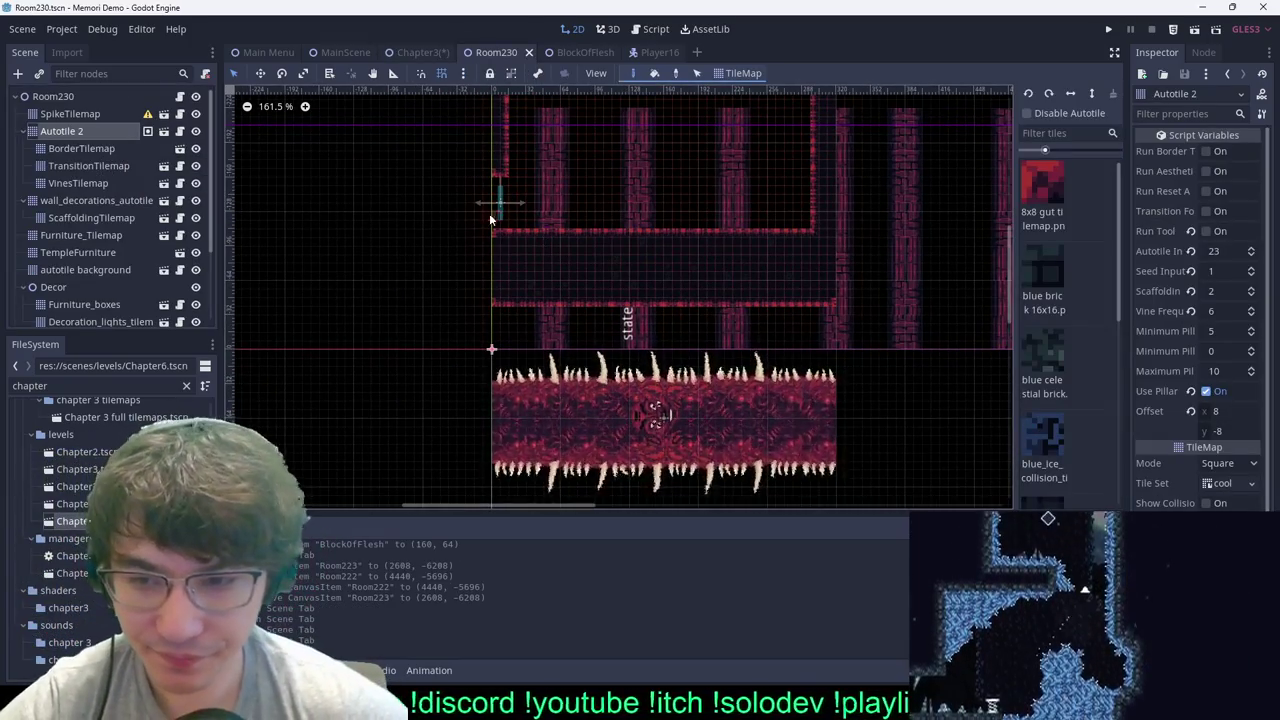
ctrl+shift+drag(495, 217, 830, 238)
scroll(842, 184, down, 10)
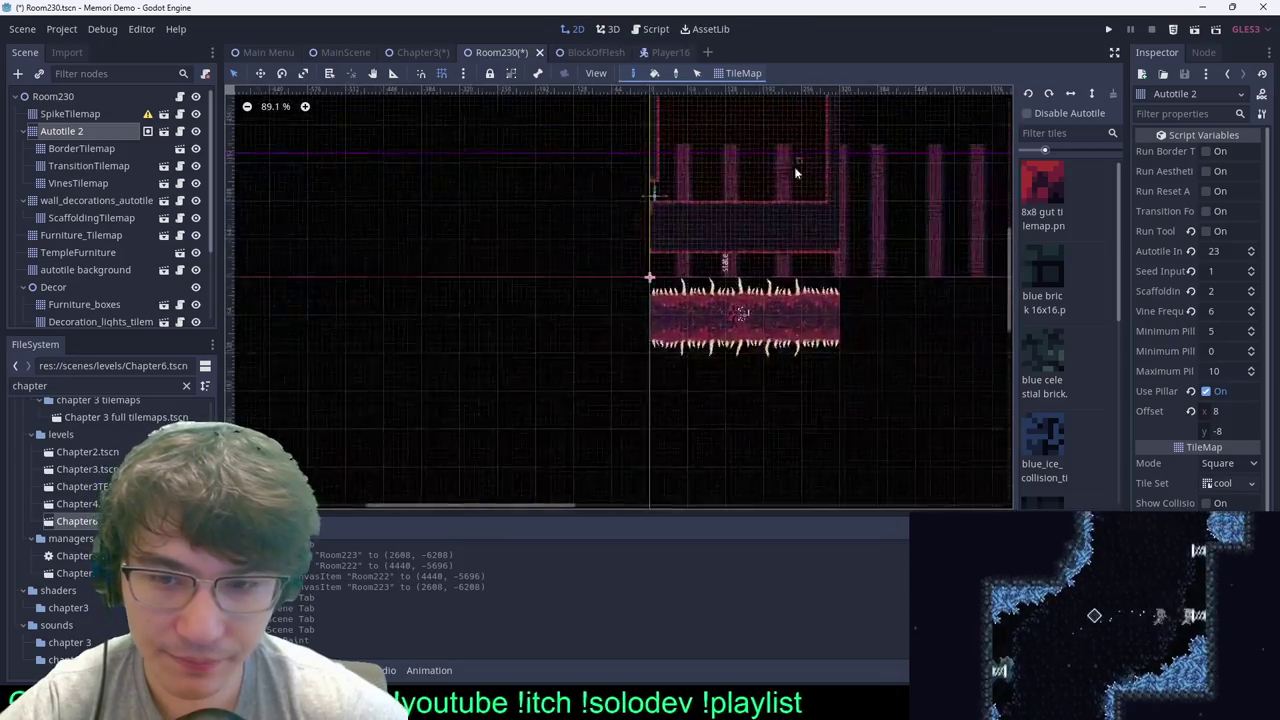
scroll(718, 188, up, 12)
middle_drag(655, 152, 523, 330)
scroll(523, 330, up, 8)
middle_drag(394, 393, 245, 262)
scroll(245, 261, up, 7)
scroll(416, 253, down, 8)
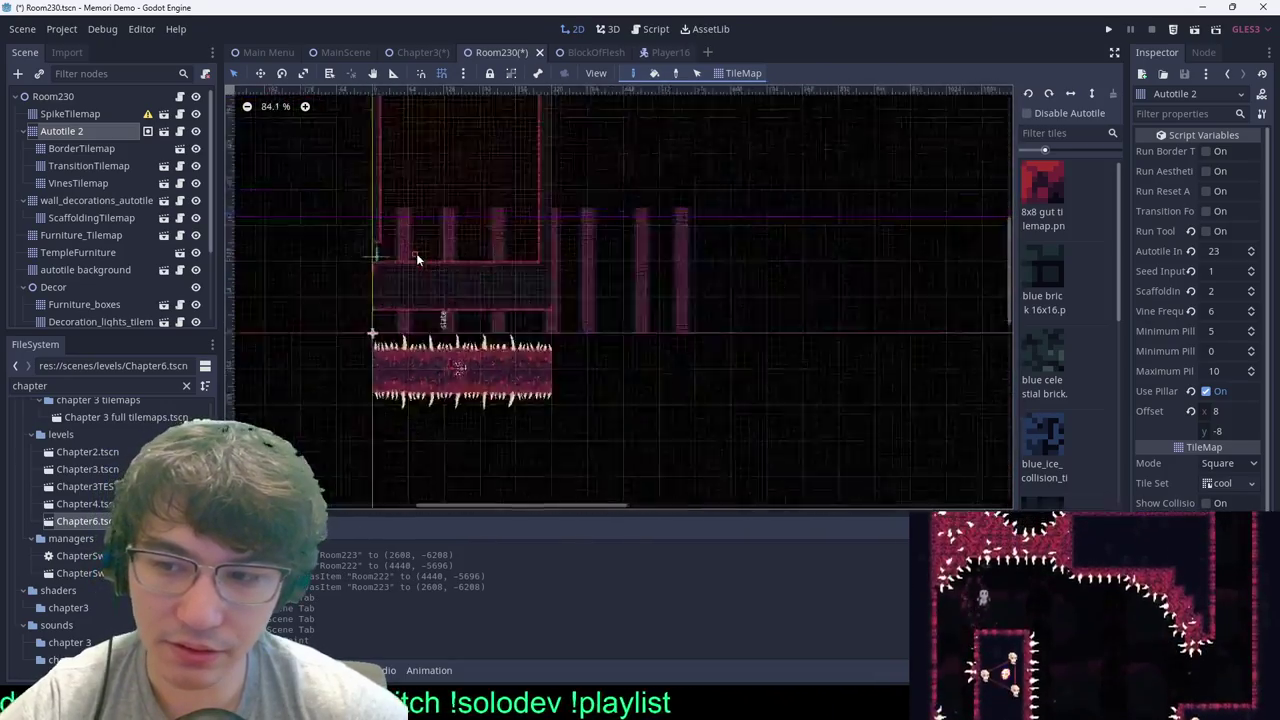
key(ctrl+s)
Step: Paint a thin ledge extending from the left wall above the door to about mid-room, and save the scene
scroll(718, 172, left, 3)
scroll(640, 272, up, 2)
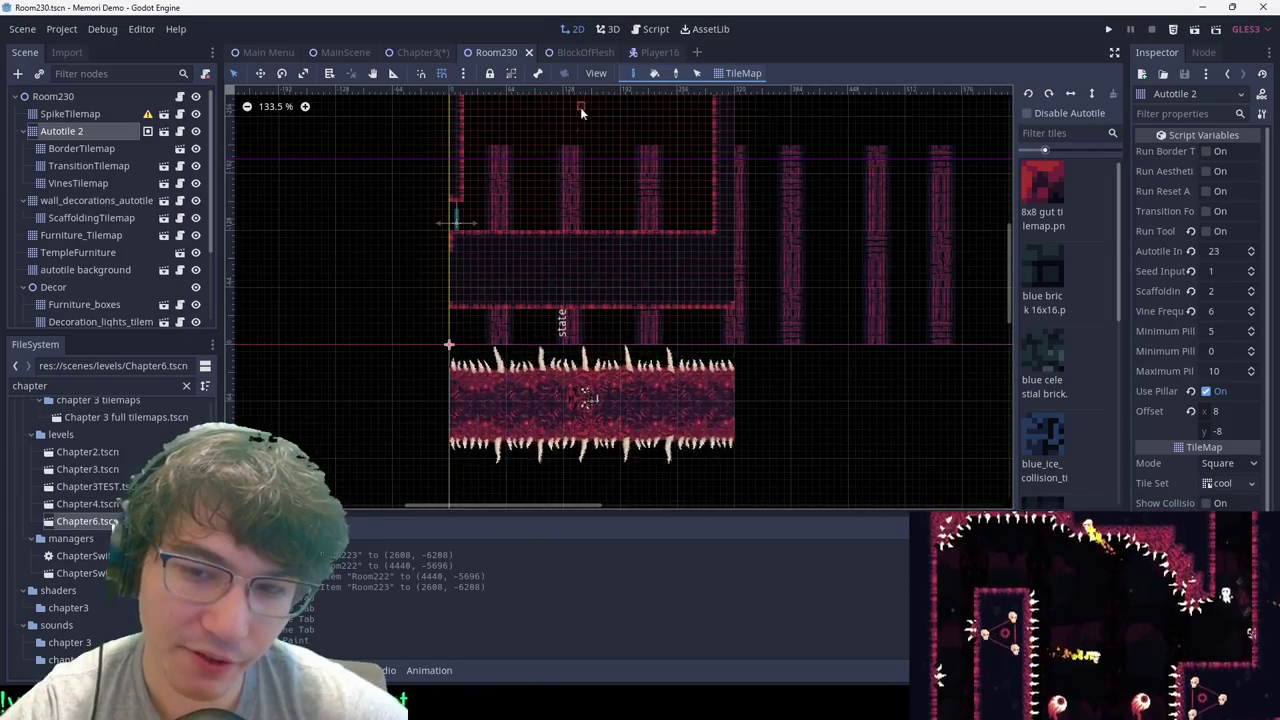
scroll(590, 110, up, 2)
scroll(640, 242, down, 6)
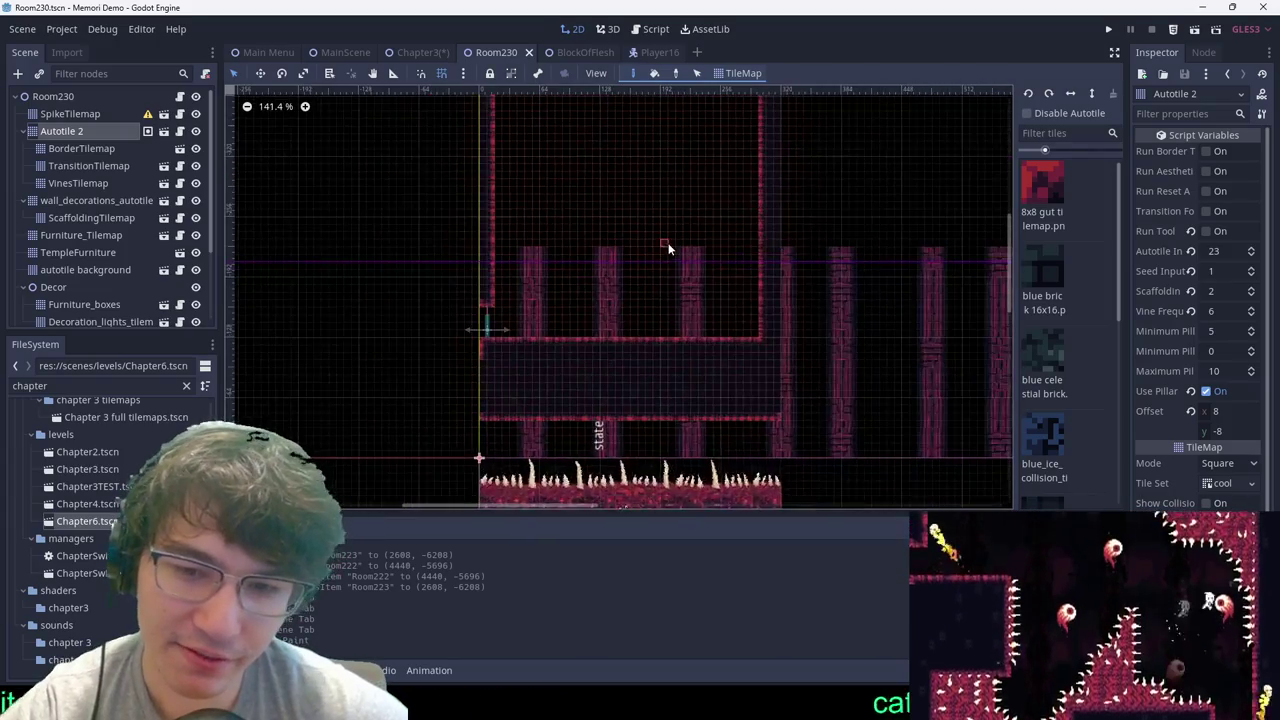
scroll(662, 250, up, 7)
ctrl+shift+drag(411, 231, 606, 310)
mouse_move(608, 309)
ctrl+shift+right_down()
mouse_move(523, 255)
mouse_move(423, 262)
mouse_move(420, 298)
mouse_move(411, 292)
ctrl+shift+right_up()
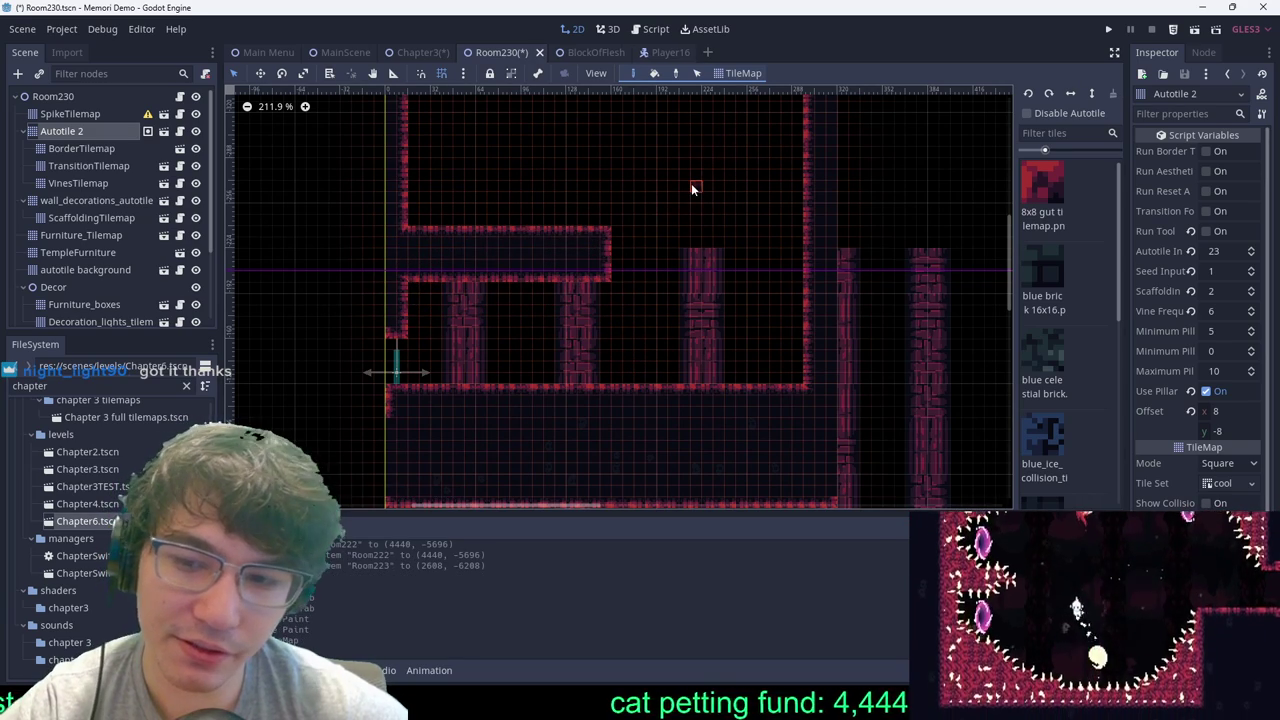
key(ctrl+s)
Step: Examine the ledge, the shaft above it, and the Block of Flesh beneath the floor
scroll(693, 186, down, 2)
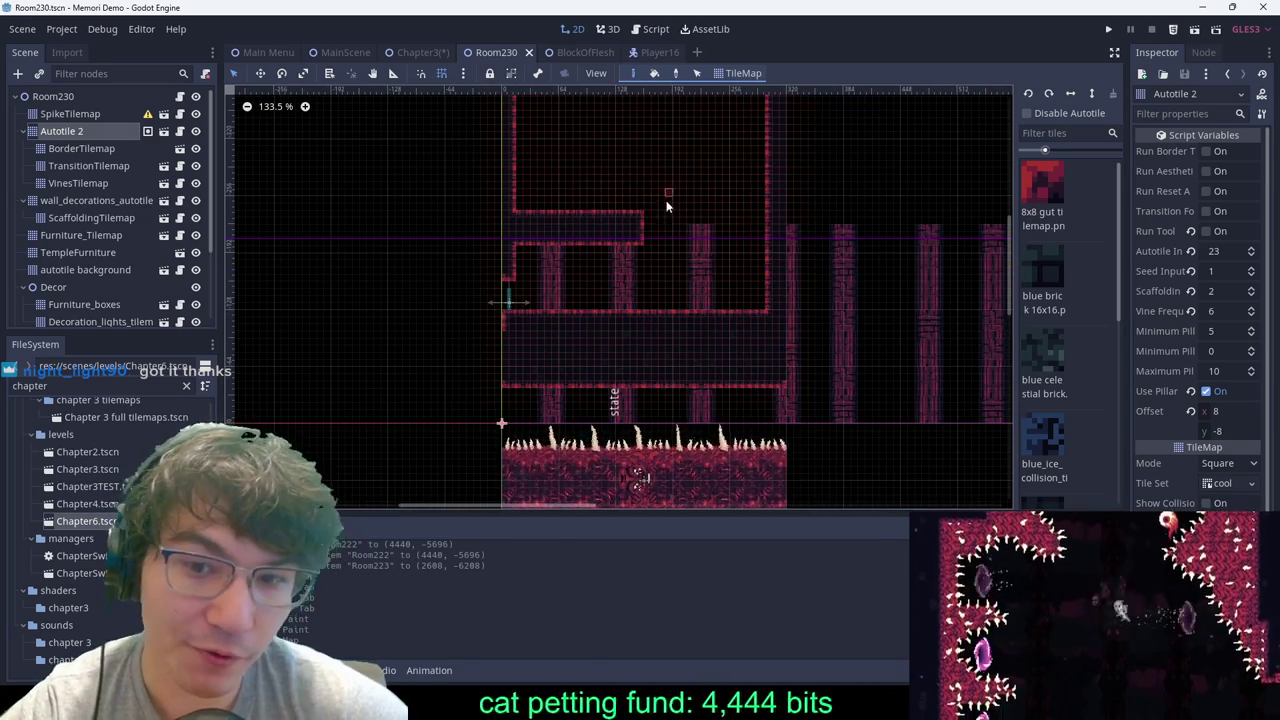
middle_drag(684, 140, 674, 210)
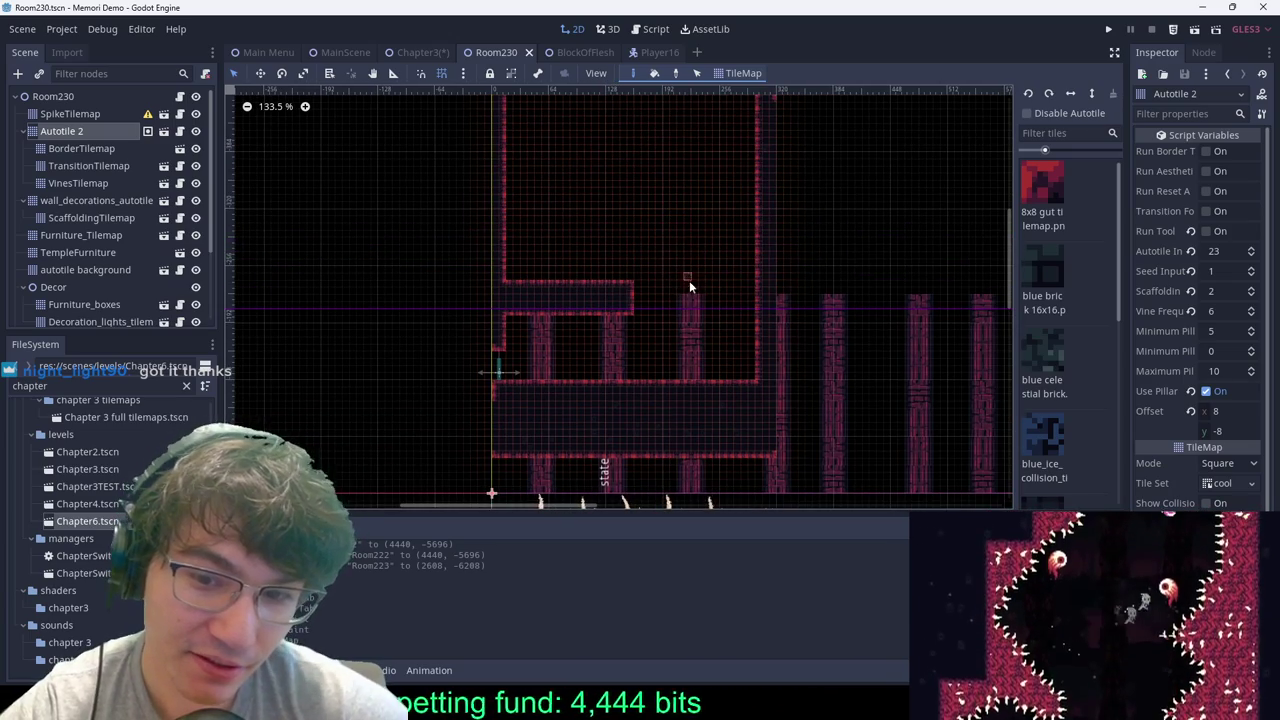
scroll(666, 306, down, 2)
middle_drag(666, 306, 620, 229)
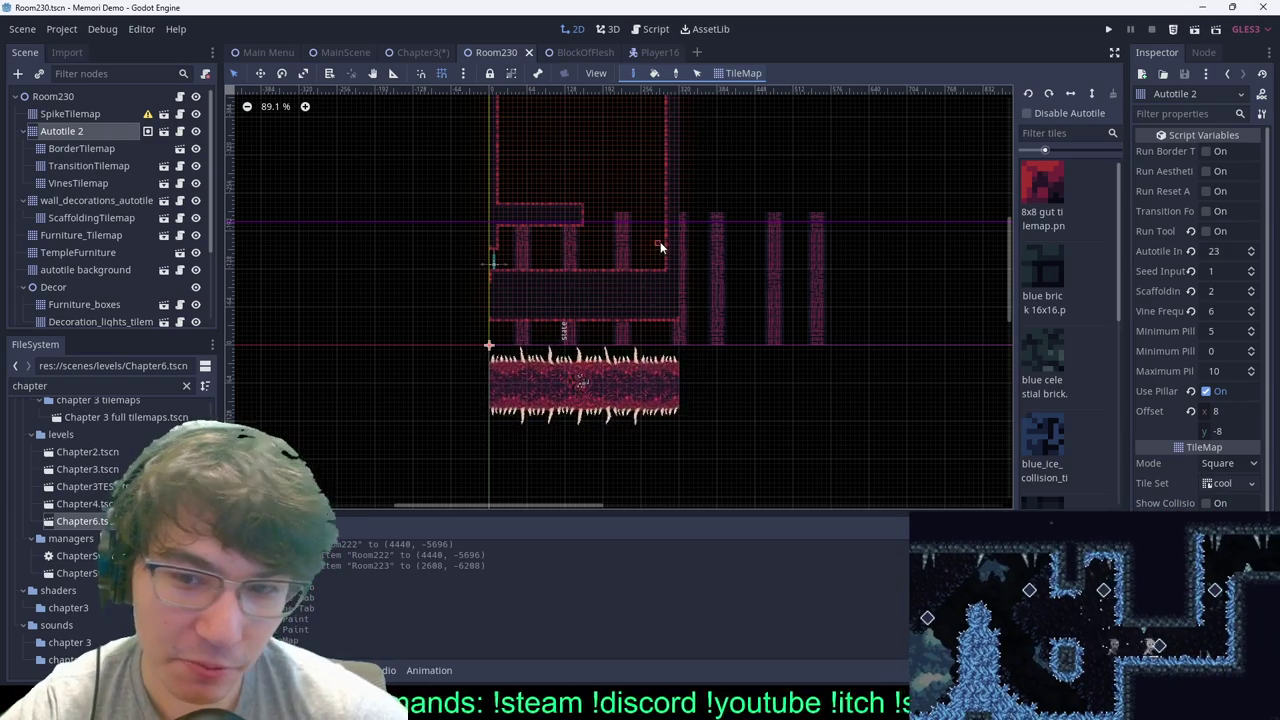
middle_drag(605, 252, 596, 272)
scroll(516, 296, up, 3)
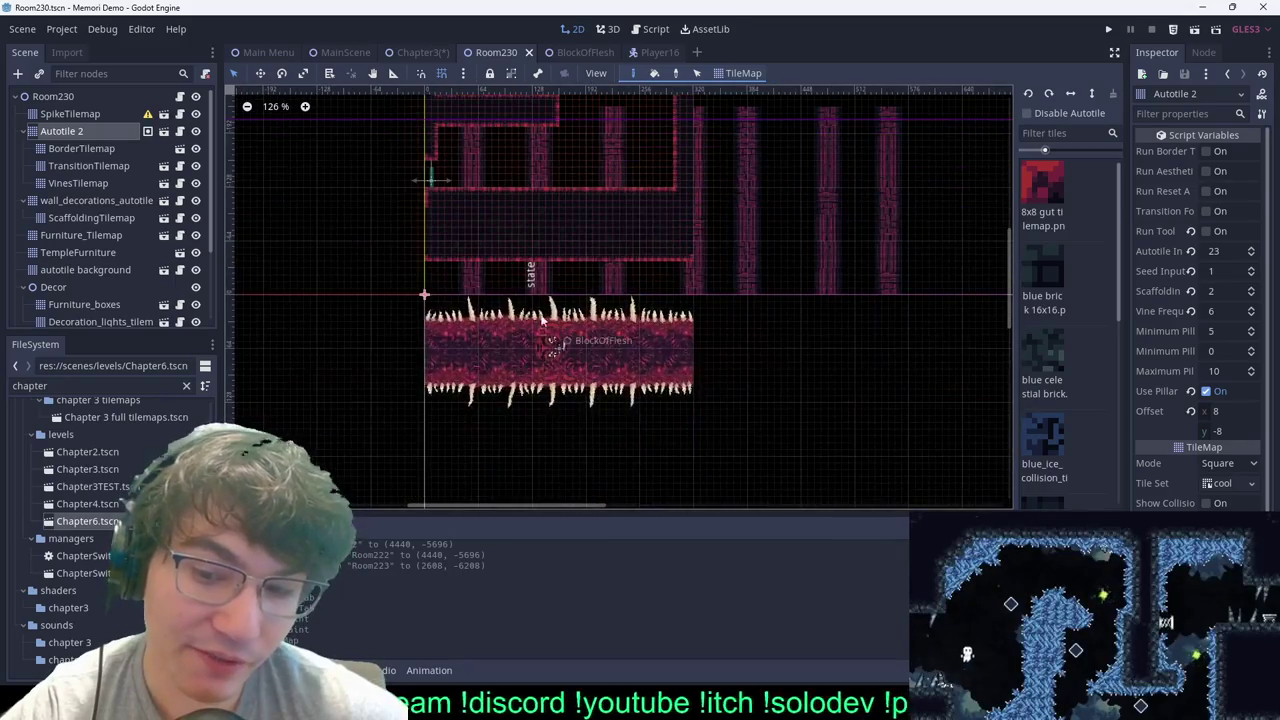
middle_drag(704, 216, 731, 344)
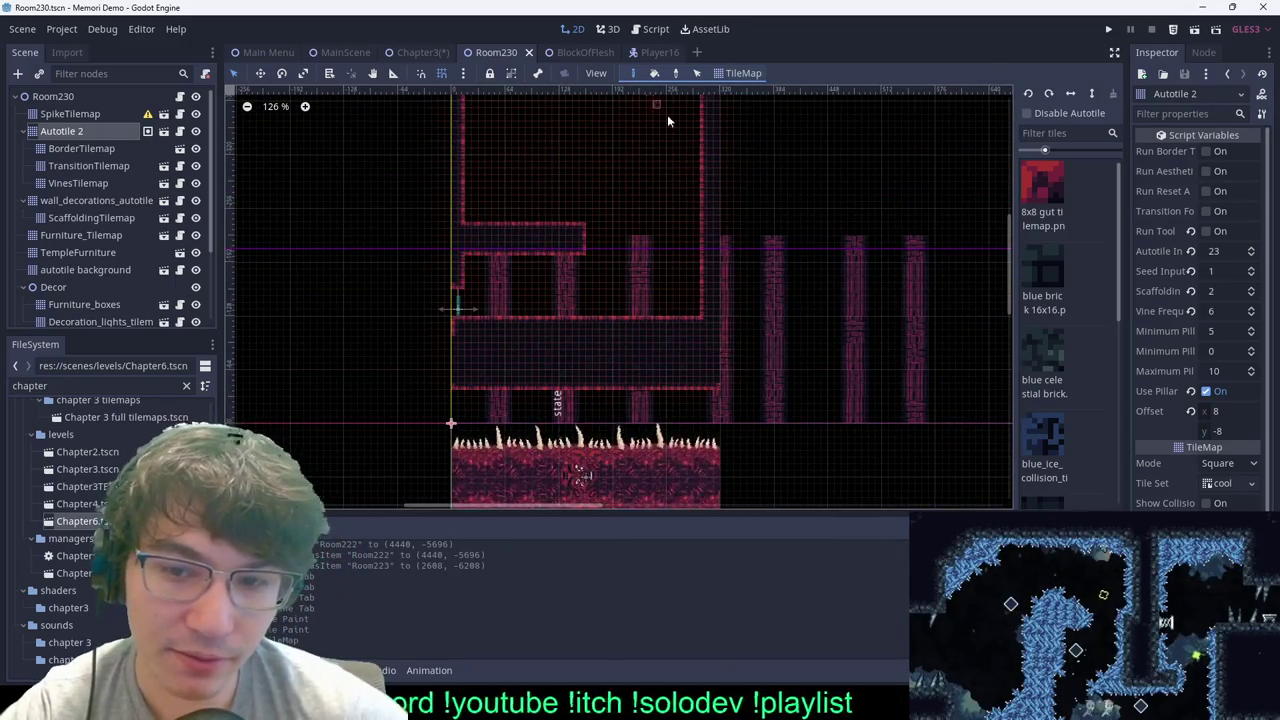
Step: Erase the ledge from the left wall, and try a small block in its place before undoing it
middle_drag(724, 232, 831, 343)
scroll(768, 404, up, 5)
mouse_move(681, 291)
ctrl+shift+right_down()
mouse_move(568, 411)
mouse_move(524, 409)
ctrl+shift+right_up()
key(ctrl+s)
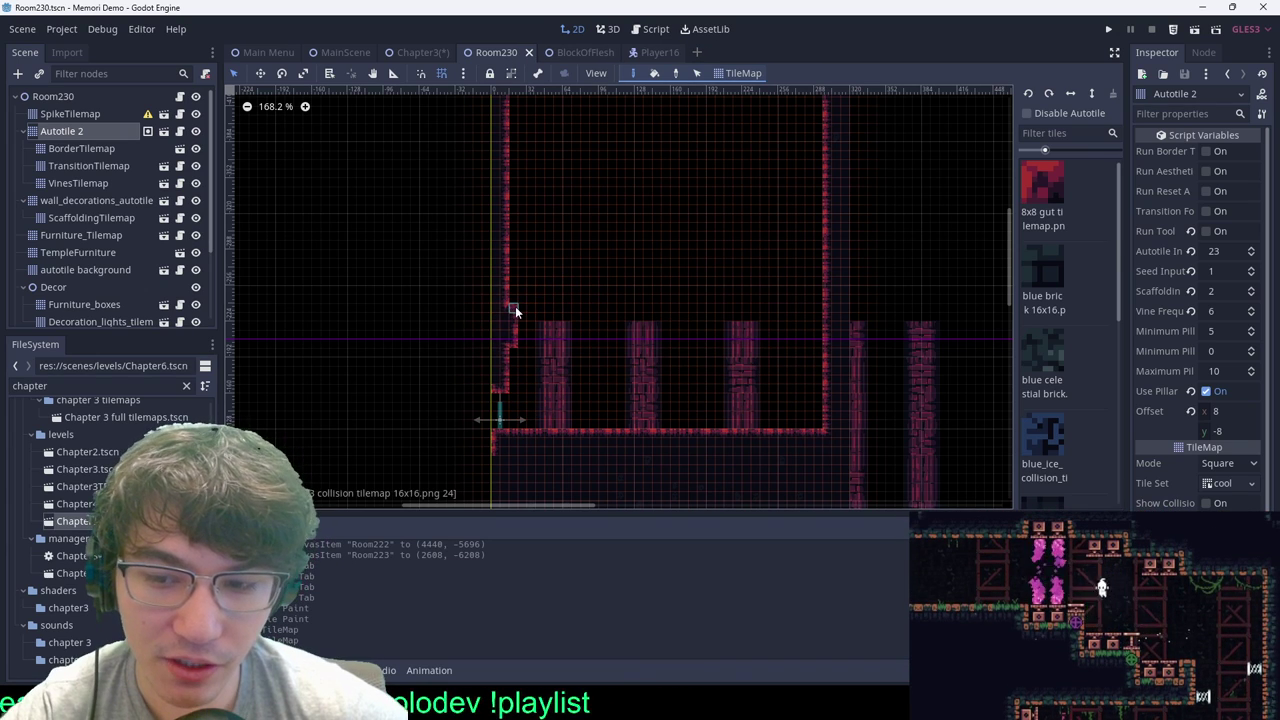
right_click(512, 361)
ctrl+shift+drag(496, 289, 570, 373)
key(ctrl+z)
Step: Paint a solid block from the left wall above the door, and trim its underside to leave headroom over the entrance
middle_drag(725, 215, 705, 262)
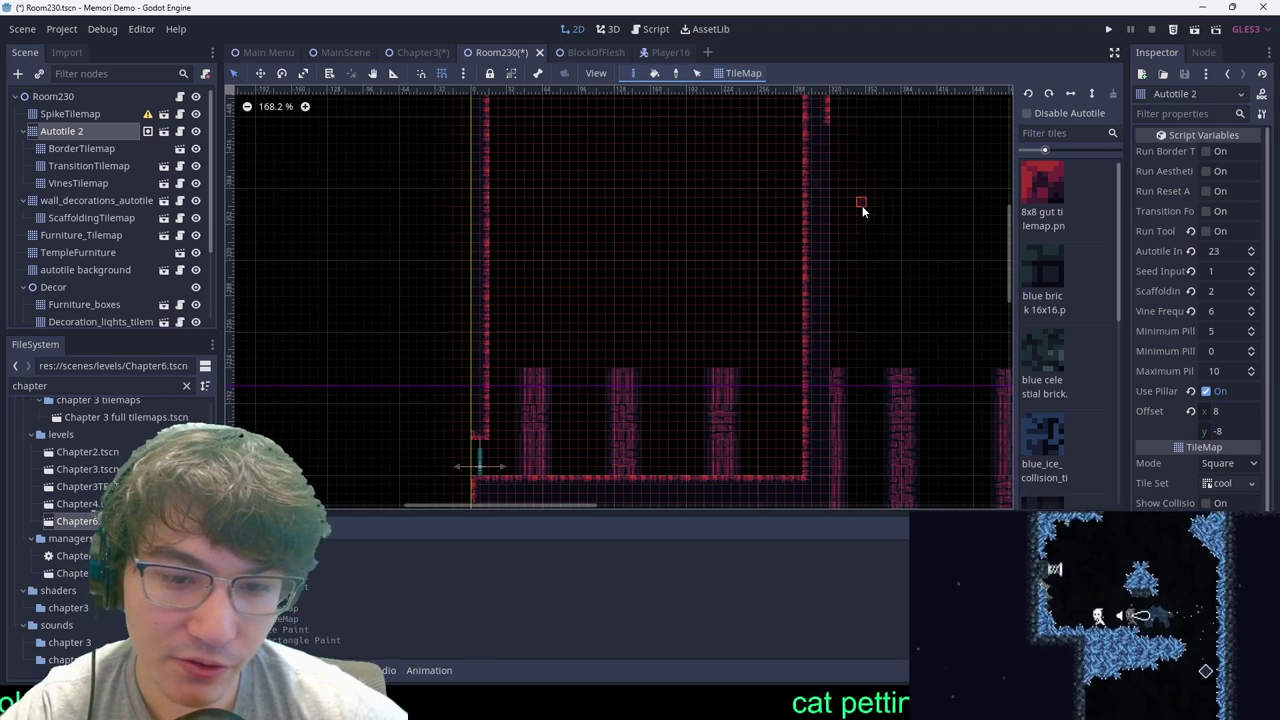
middle_drag(628, 370, 667, 248)
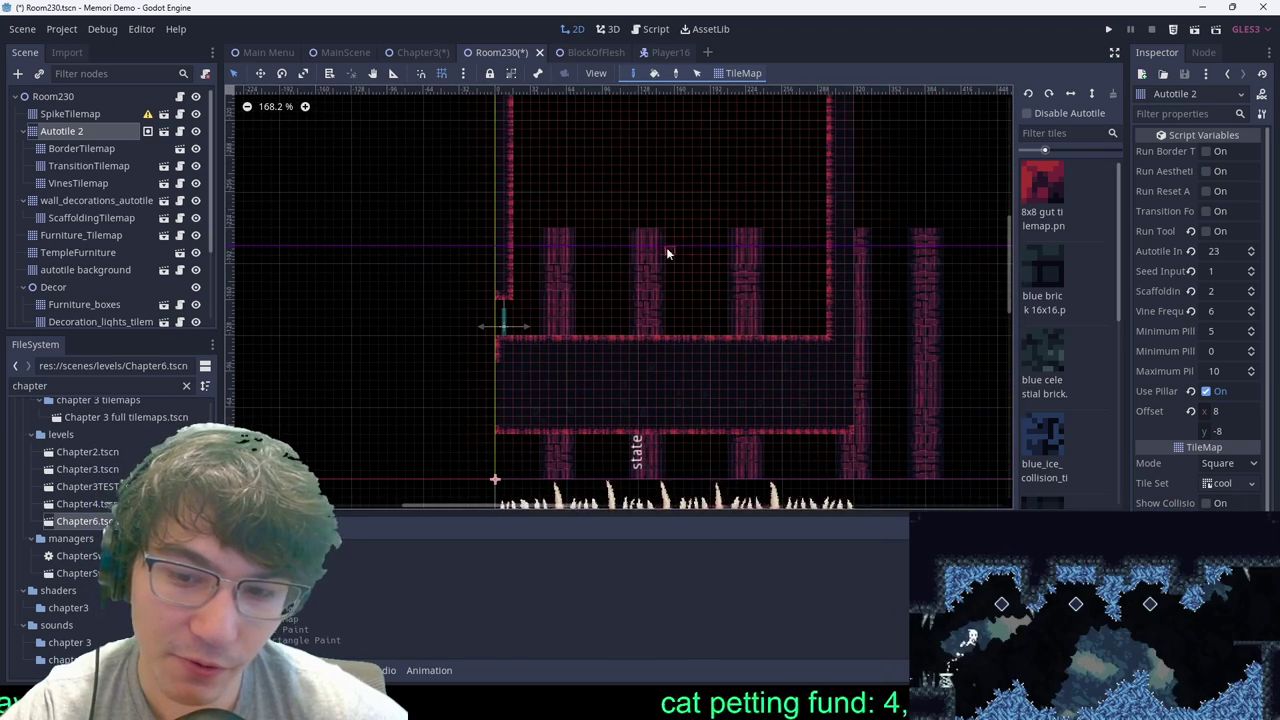
scroll(786, 267, down, 4)
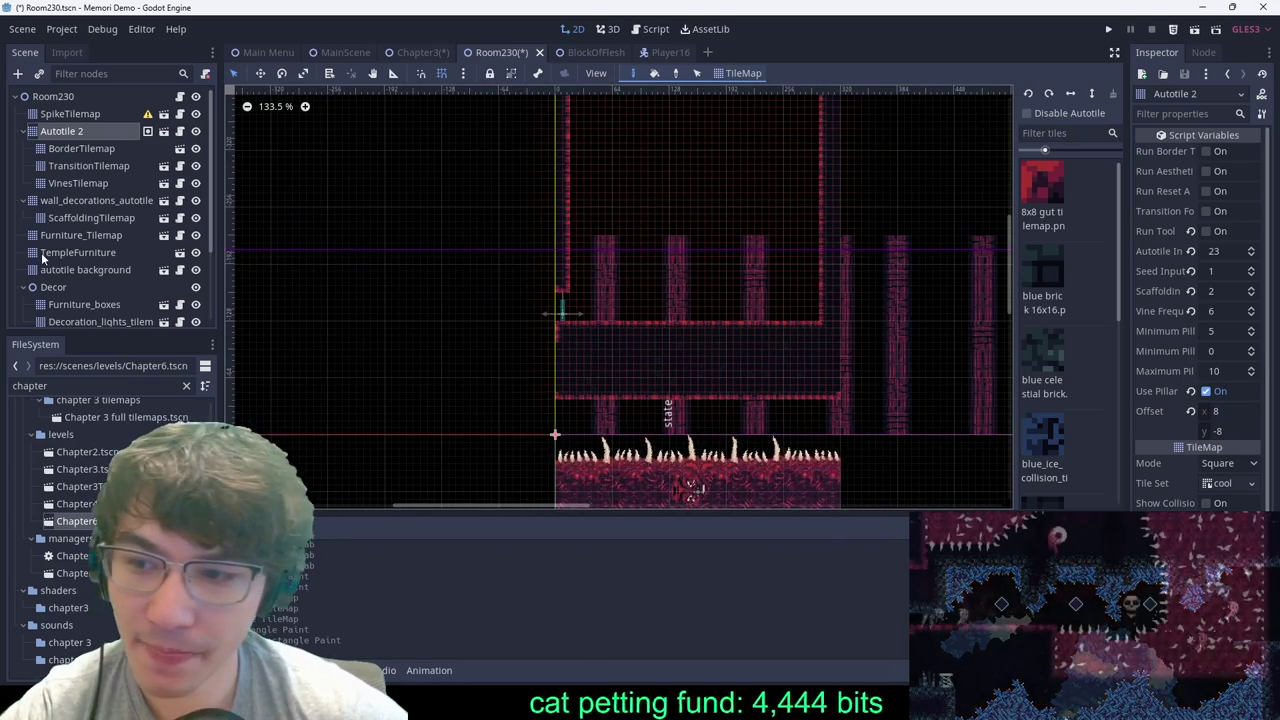
scroll(745, 318, up, 2)
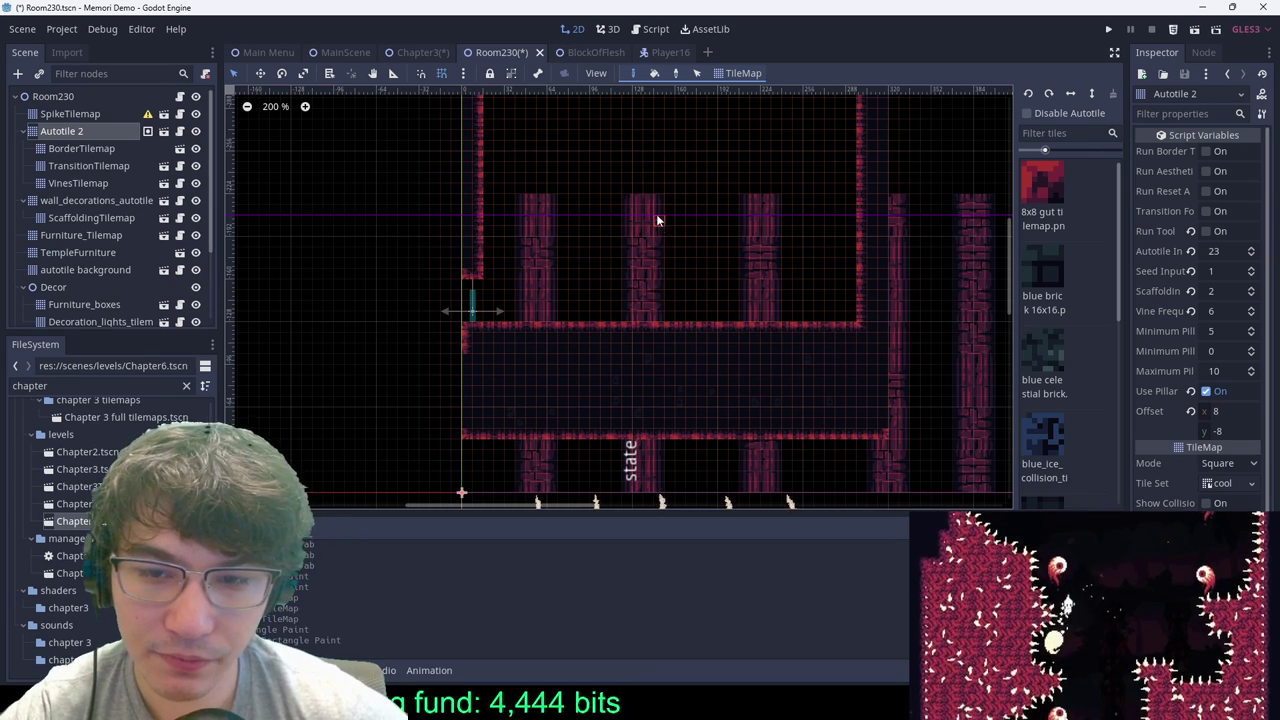
mouse_move(478, 185)
ctrl+shift+mouse_down()
mouse_move(677, 260)
mouse_move(620, 275)
ctrl+shift+mouse_up()
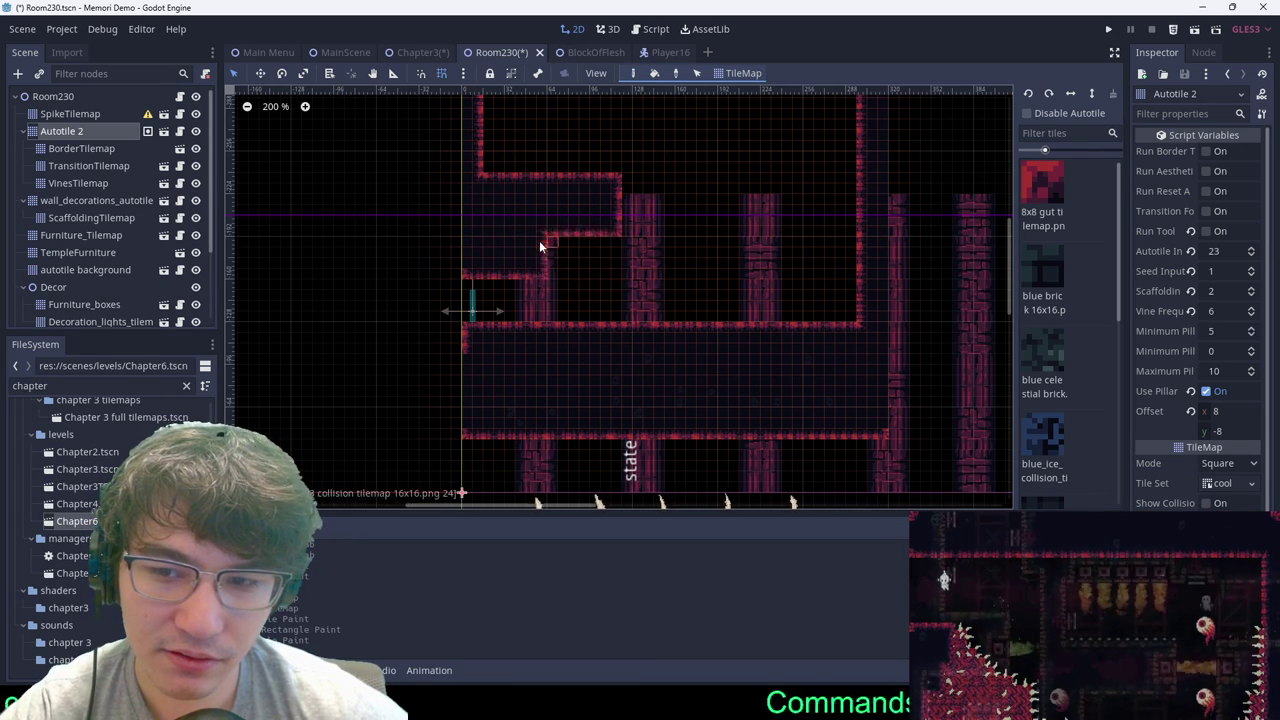
drag(539, 242, 501, 242)
Step: Paint a facing block from the right wall with a central gap between the two, and extend the left block's inner end
mouse_move(778, 180)
ctrl+shift+mouse_down()
mouse_move(855, 251)
mouse_move(842, 222)
ctrl+shift+mouse_up()
ctrl+shift+drag(760, 178, 861, 217)
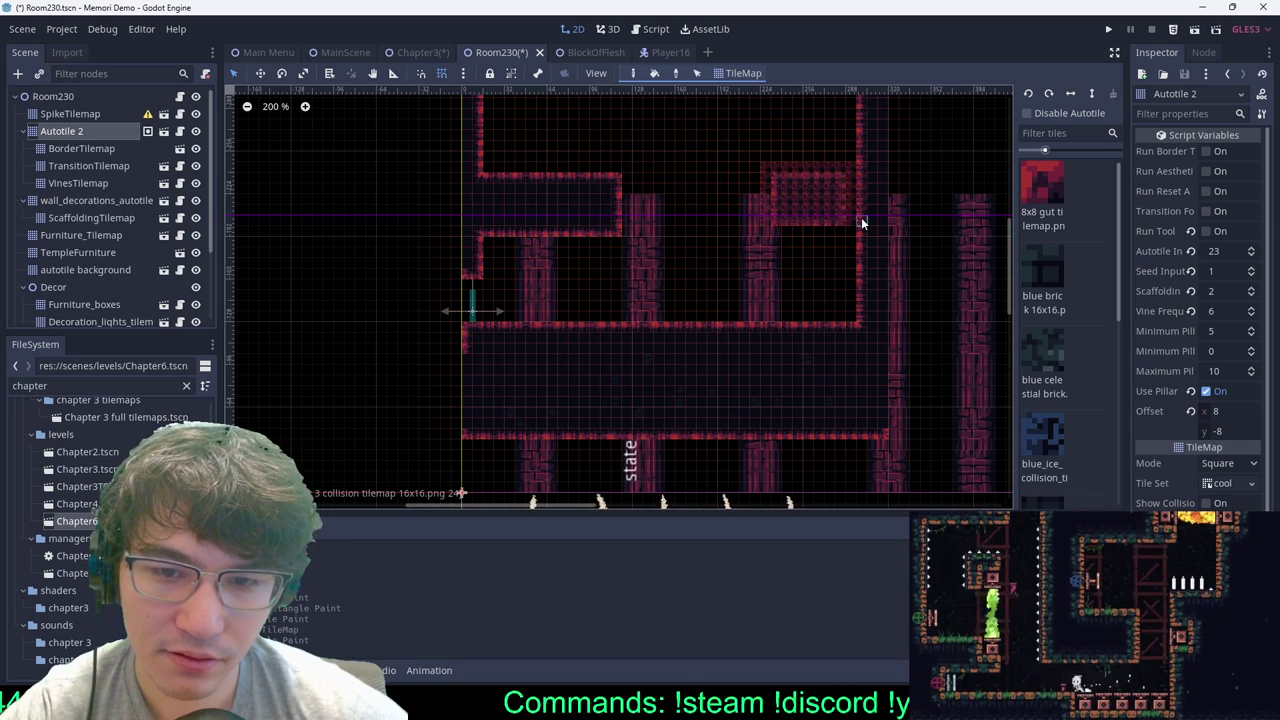
click(620, 175)
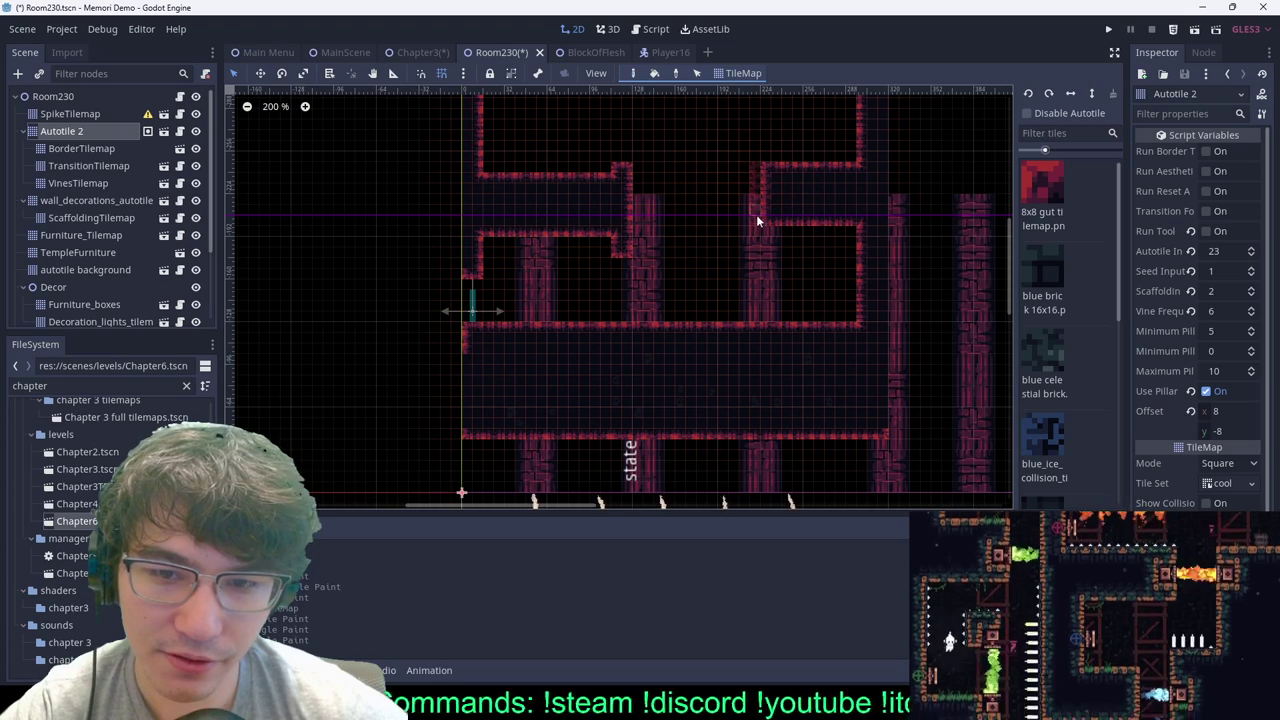
ctrl+shift+drag(724, 236, 724, 236)
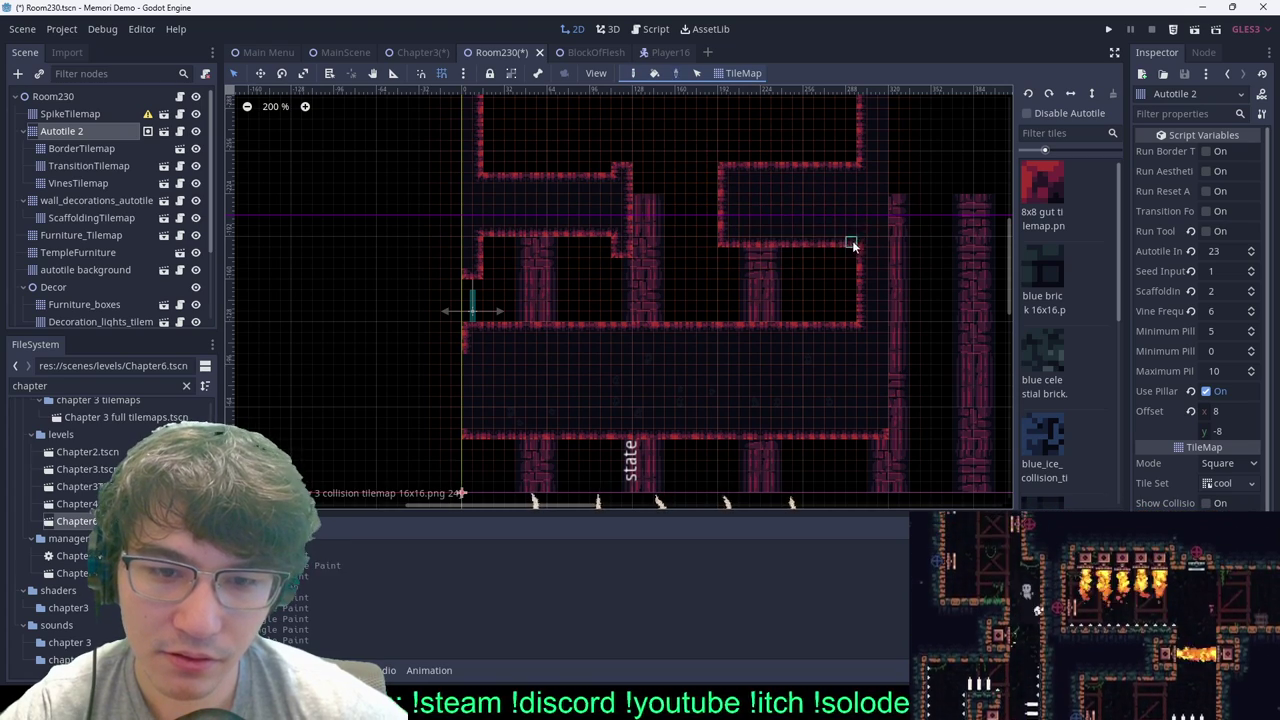
Step: Add a downward lip to the right block's inner corner to match the left block, and save the scene
scroll(638, 223, up, 1)
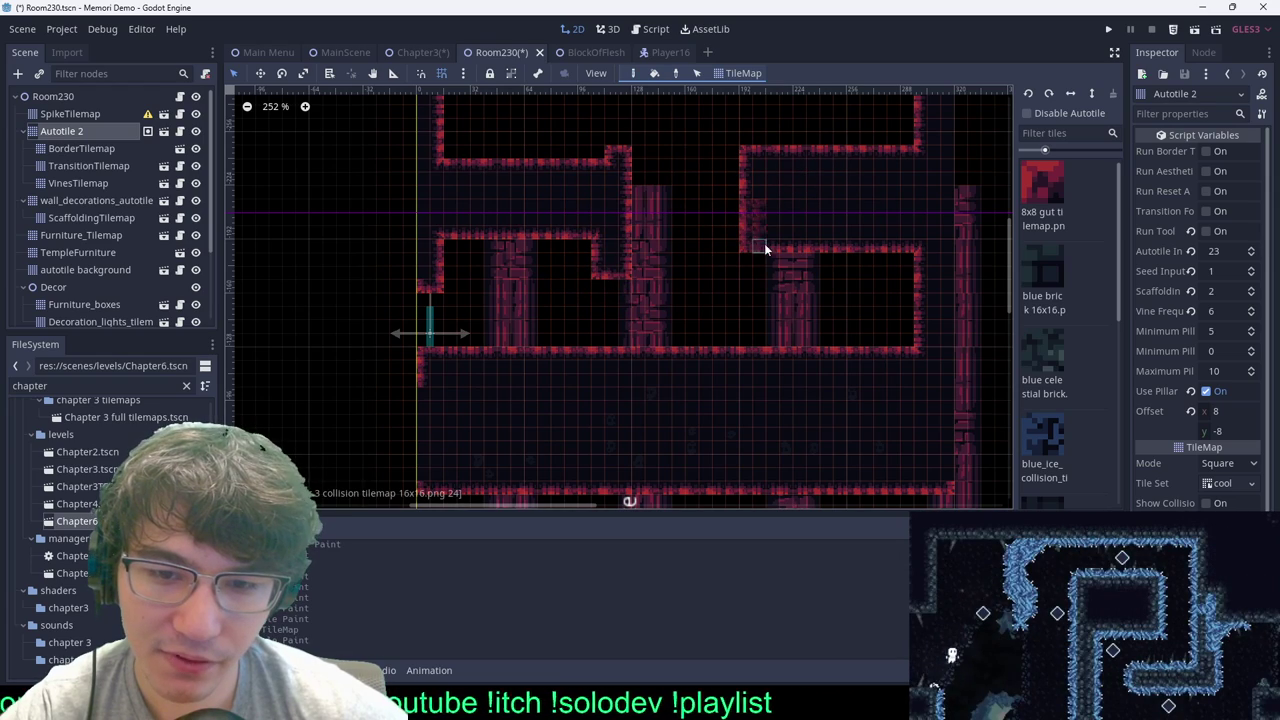
ctrl+shift+drag(764, 243, 794, 274)
scroll(713, 146, up, 5)
scroll(668, 137, down, 5)
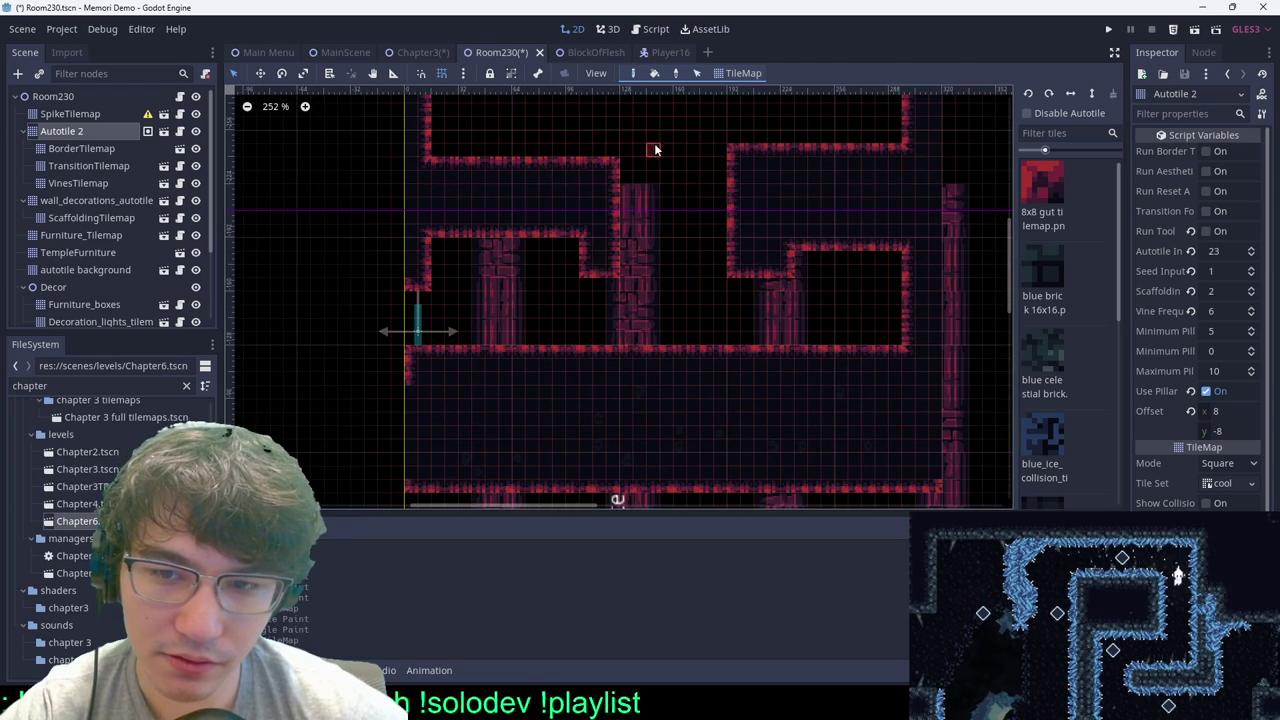
middle_drag(654, 150, 660, 314)
scroll(630, 318, up, 1)
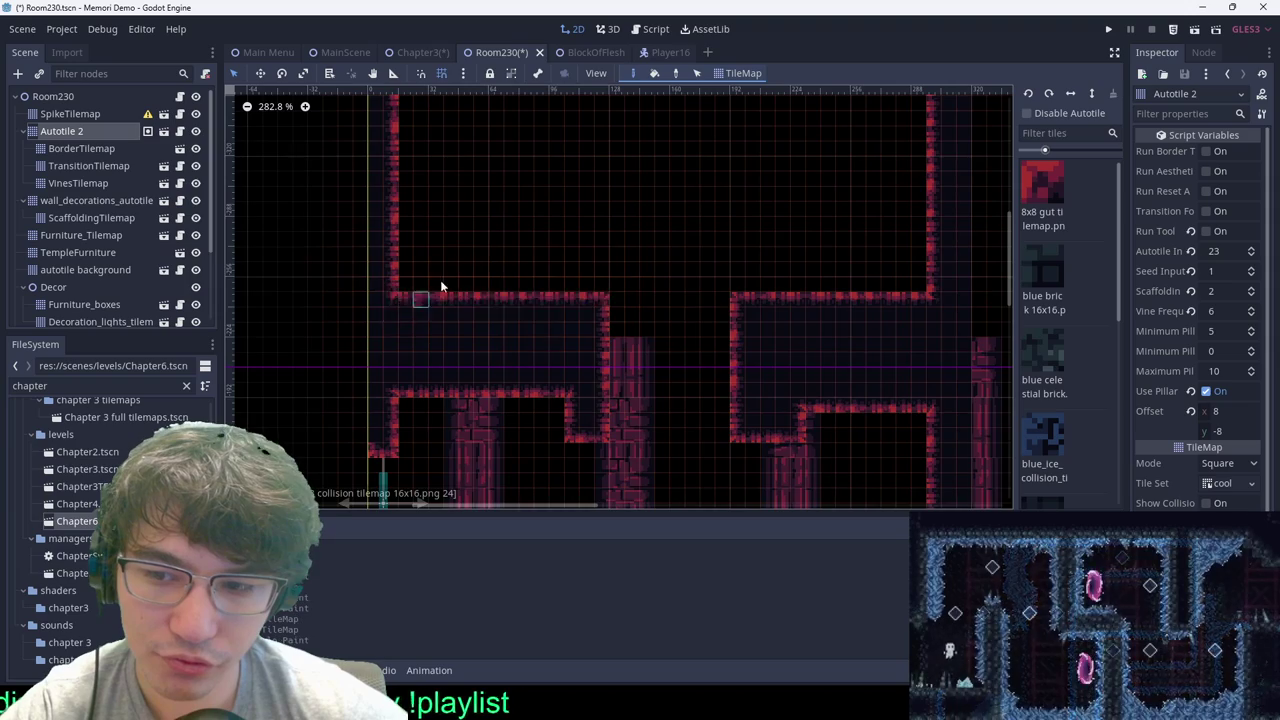
key(ctrl+s)
Step: Widen the left block at its inner edge to narrow the central gap, and save the scene
scroll(606, 264, down, 5)
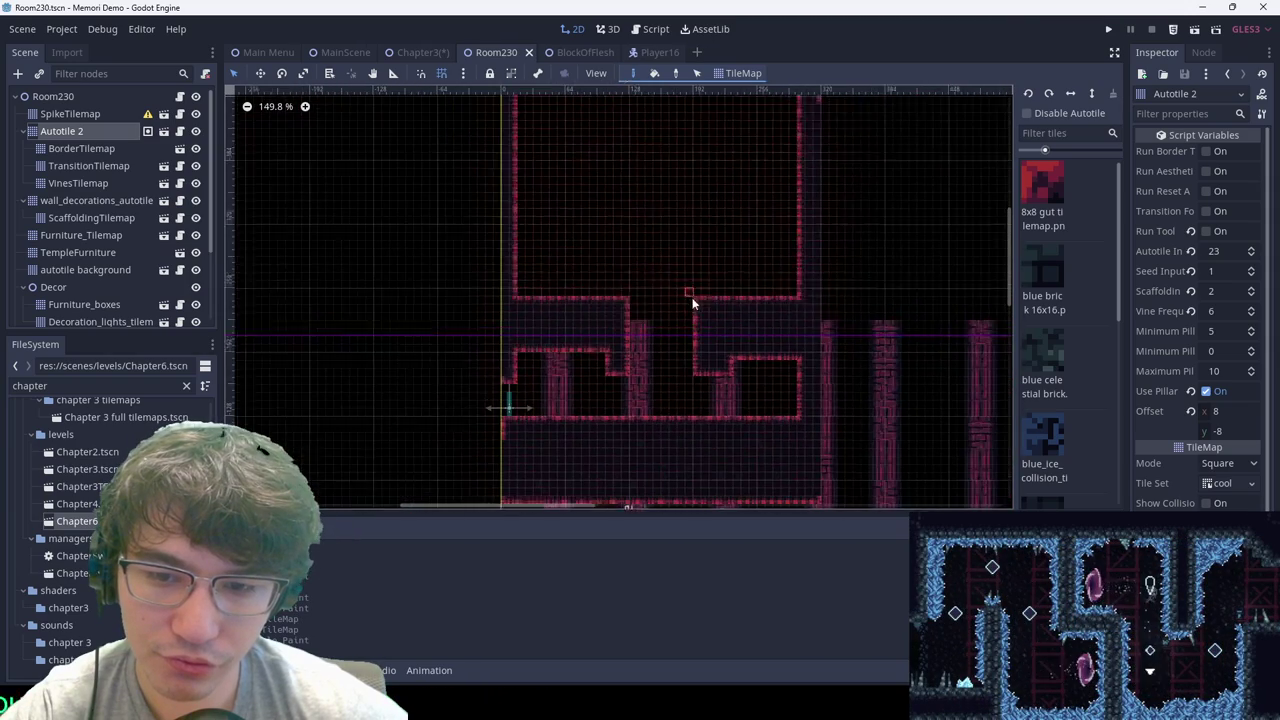
scroll(645, 292, up, 13)
ctrl+shift+drag(608, 311, 637, 453)
scroll(757, 332, down, 1)
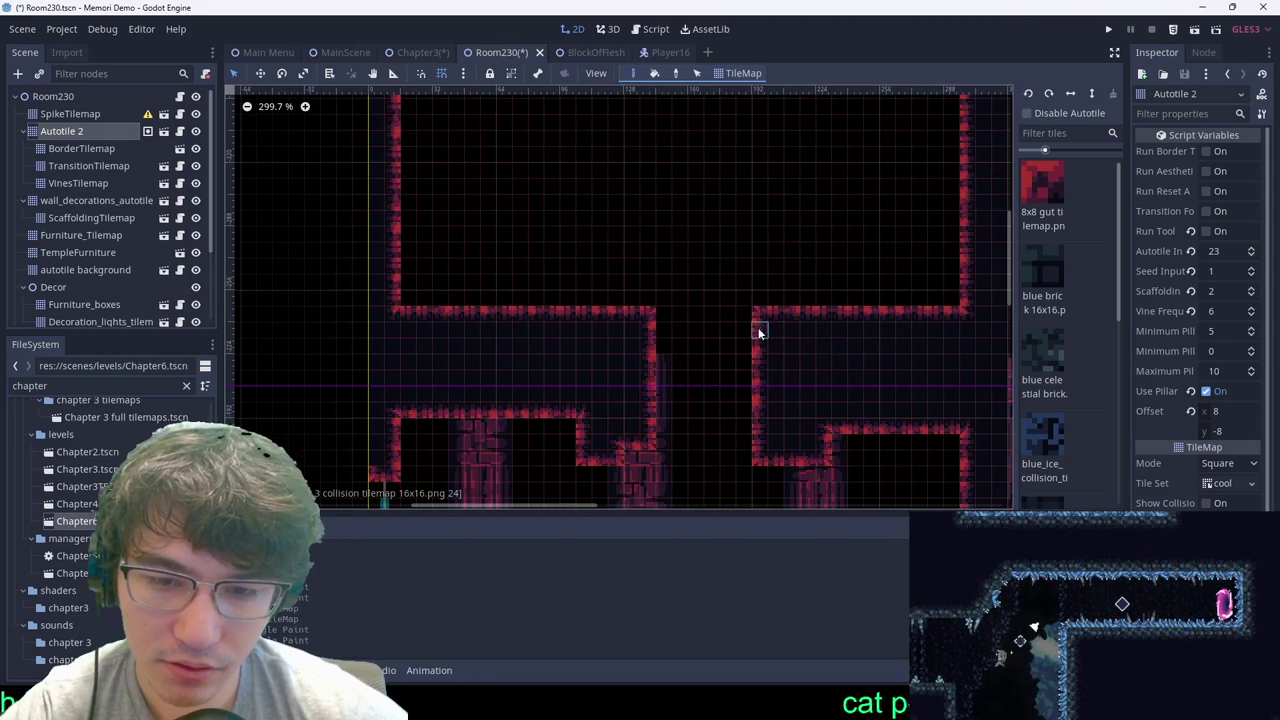
scroll(730, 282, down, 8)
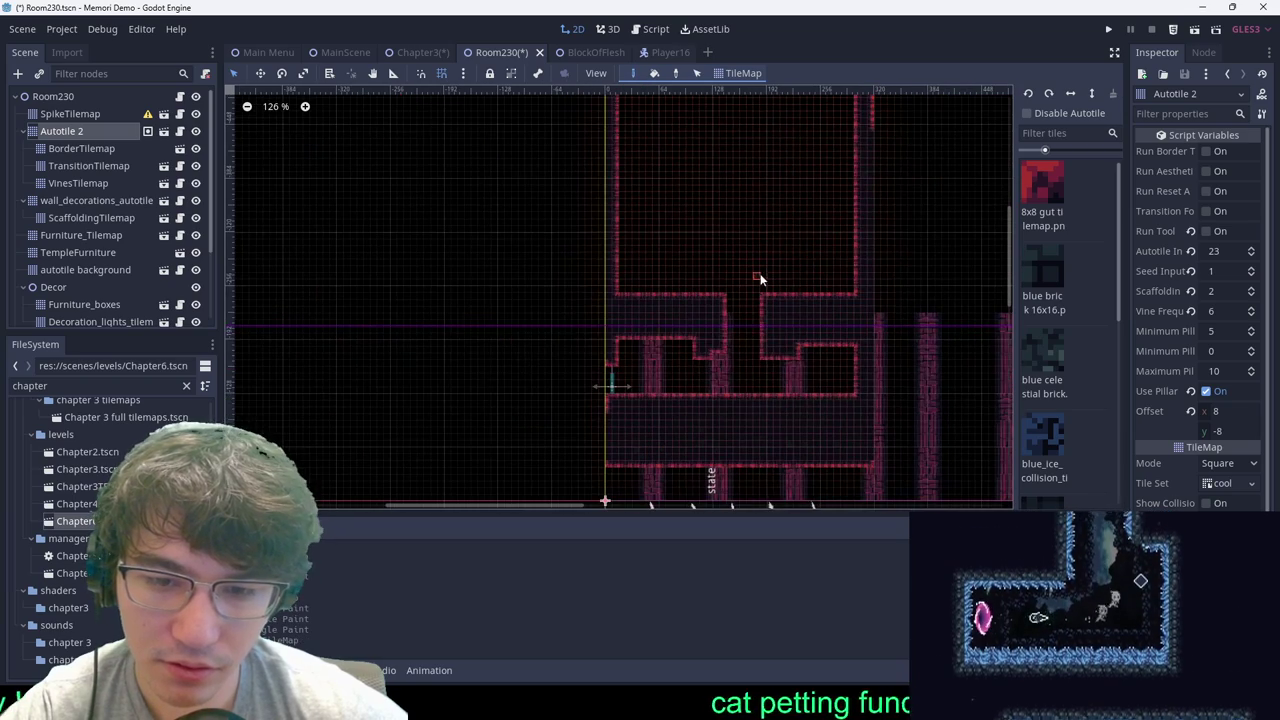
key(ctrl+s)
Step: Thicken the left and right blocks upward to deepen the narrow shaft between them
scroll(775, 268, up, 4)
scroll(768, 267, up, 4)
ctrl+shift+drag(671, 310, 418, 200)
ctrl+shift+drag(768, 215, 982, 314)
scroll(845, 260, down, 4)
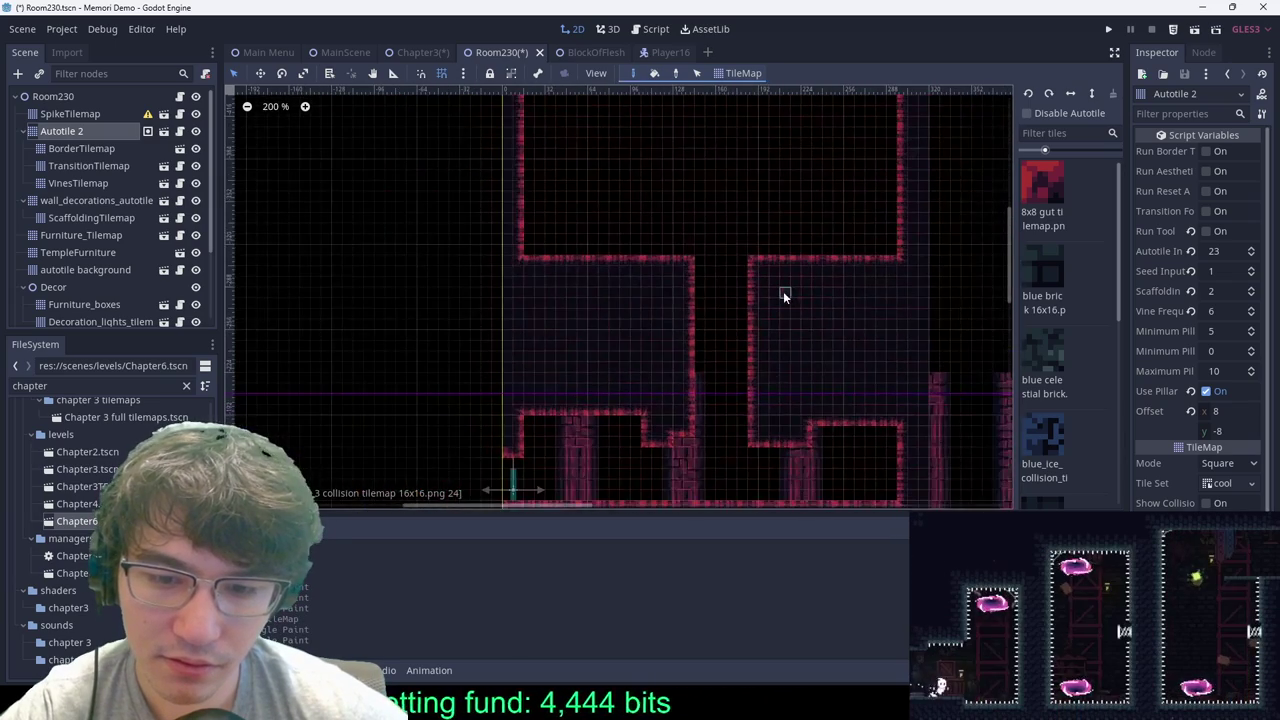
scroll(800, 280, up, 4)
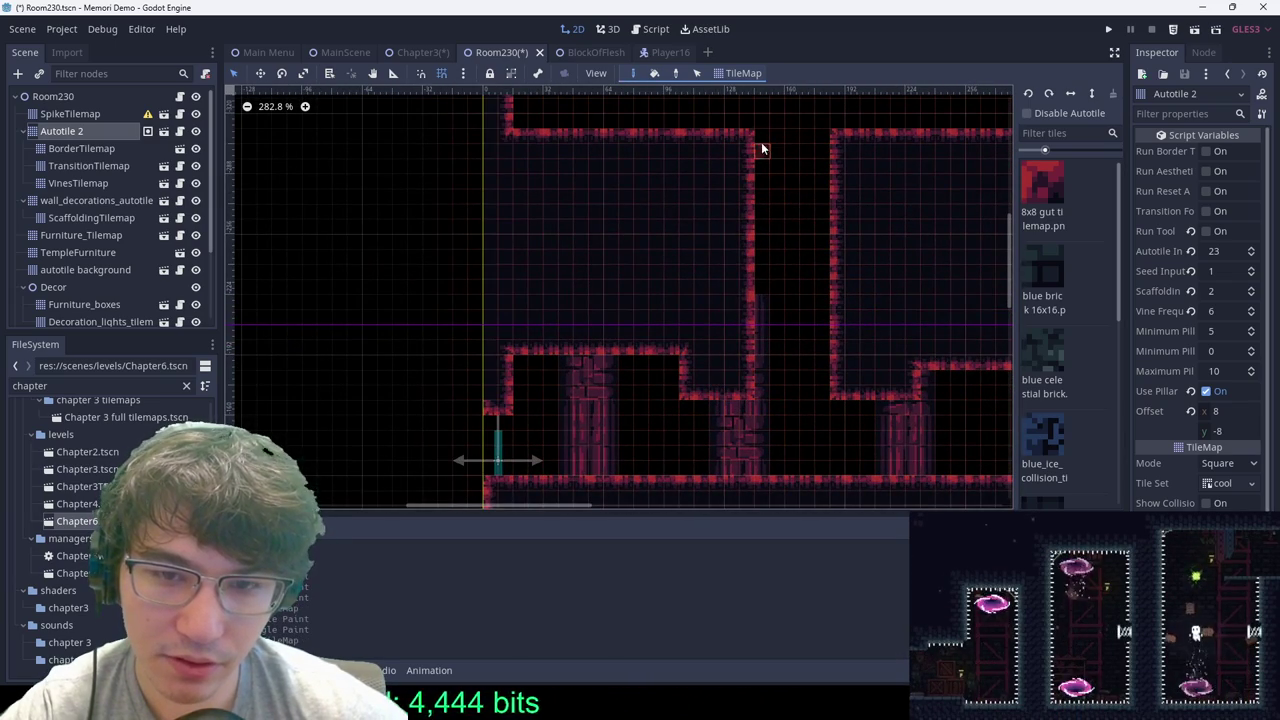
Step: Thicken the inner walls of both blocks along the shaft's full height to narrow it, save the scene, and select the Room230 root node
ctrl+shift+drag(762, 139, 760, 391)
ctrl+shift+drag(824, 123, 852, 406)
key(ctrl+s)
scroll(881, 186, down, 4)
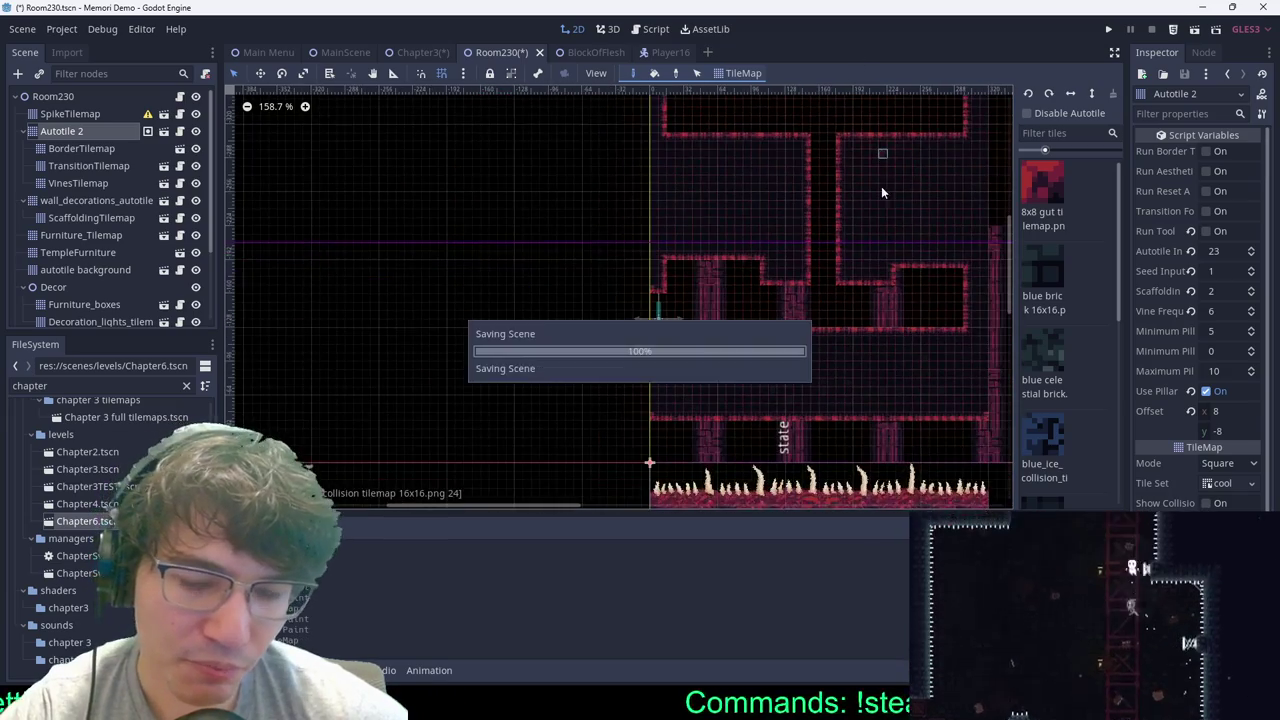
scroll(725, 329, down, 3)
scroll(731, 327, up, 3)
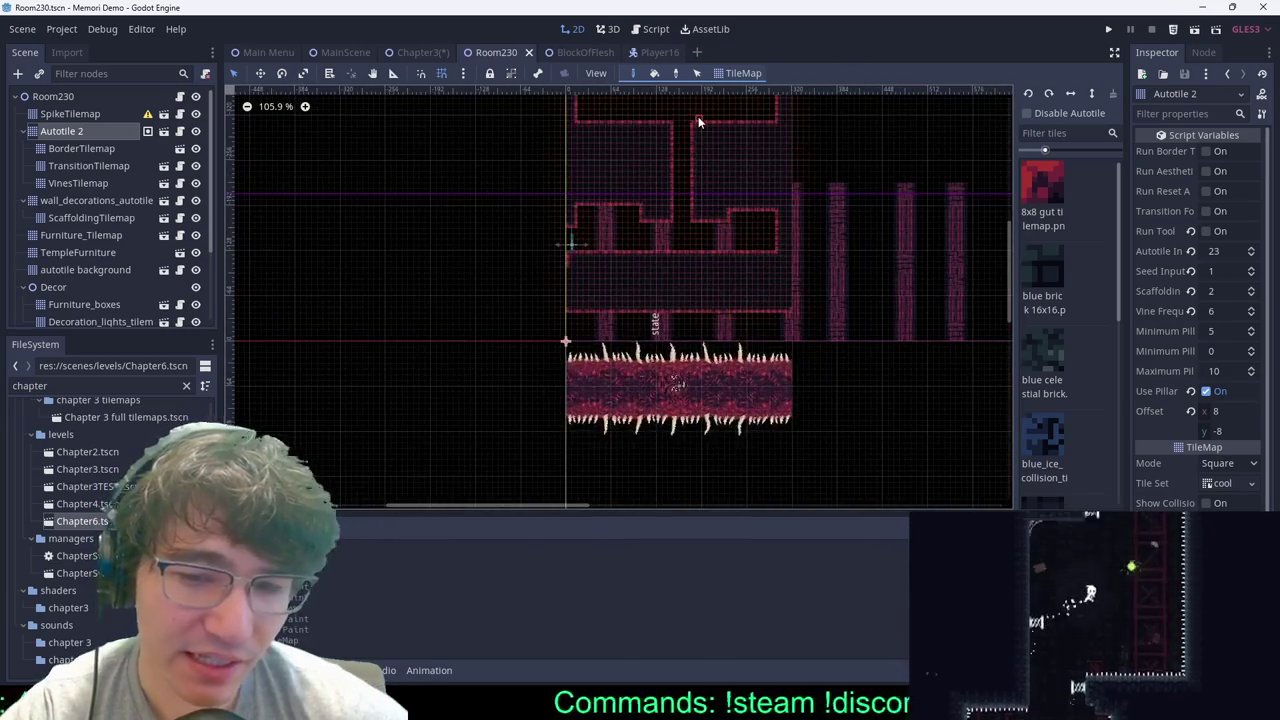
scroll(677, 263, down, 2)
click(66, 95)
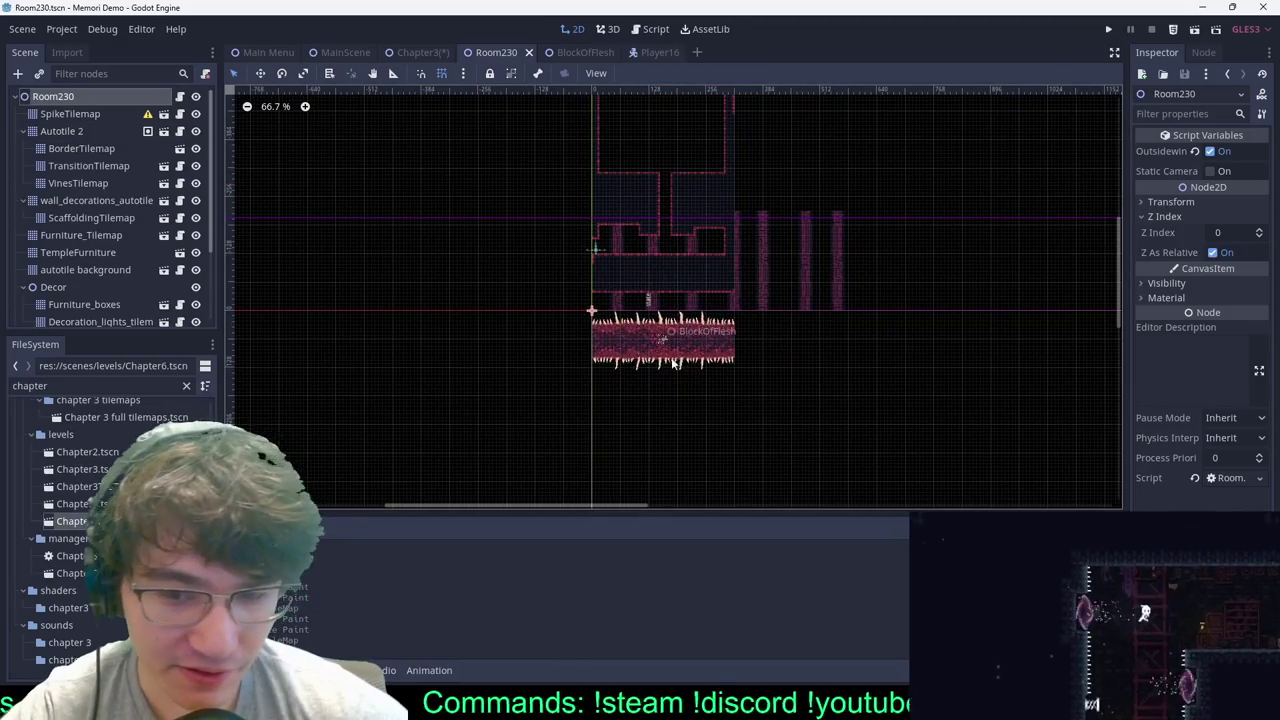
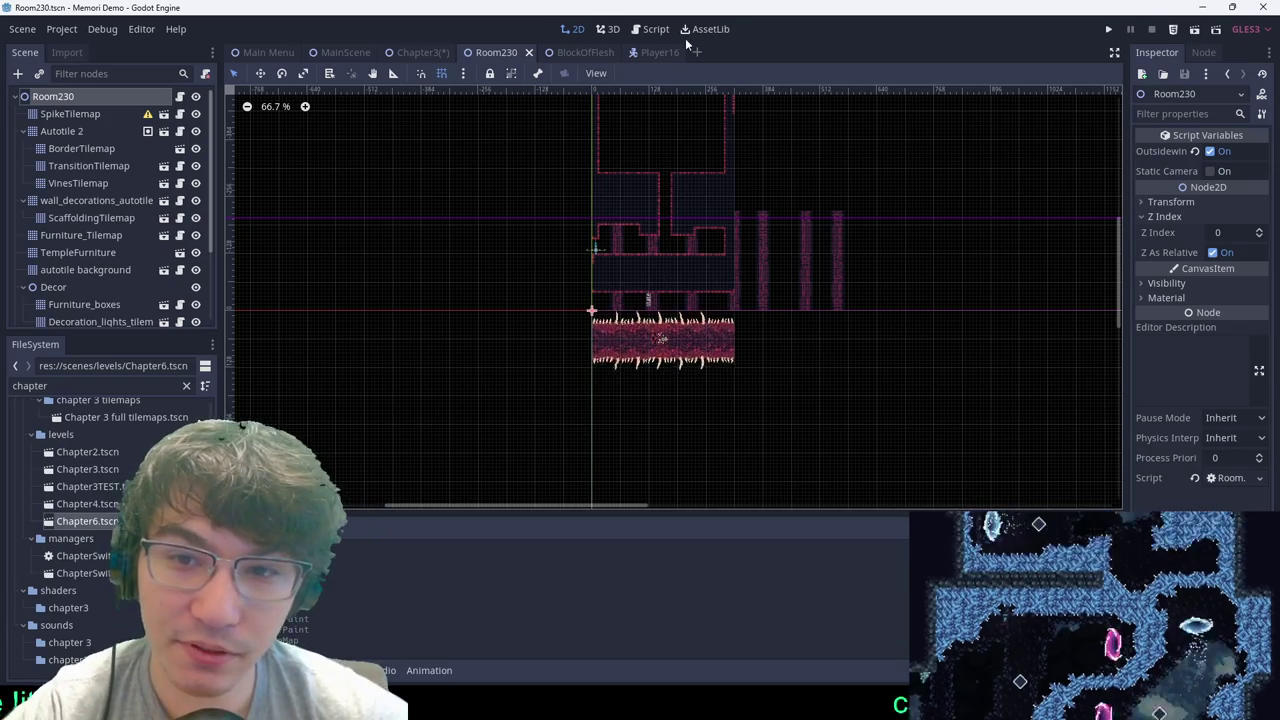
Step: Open the BlockOfFlesh script and find its follow_player function by filtering the methods for "follow"
click(582, 52)
click(652, 29)
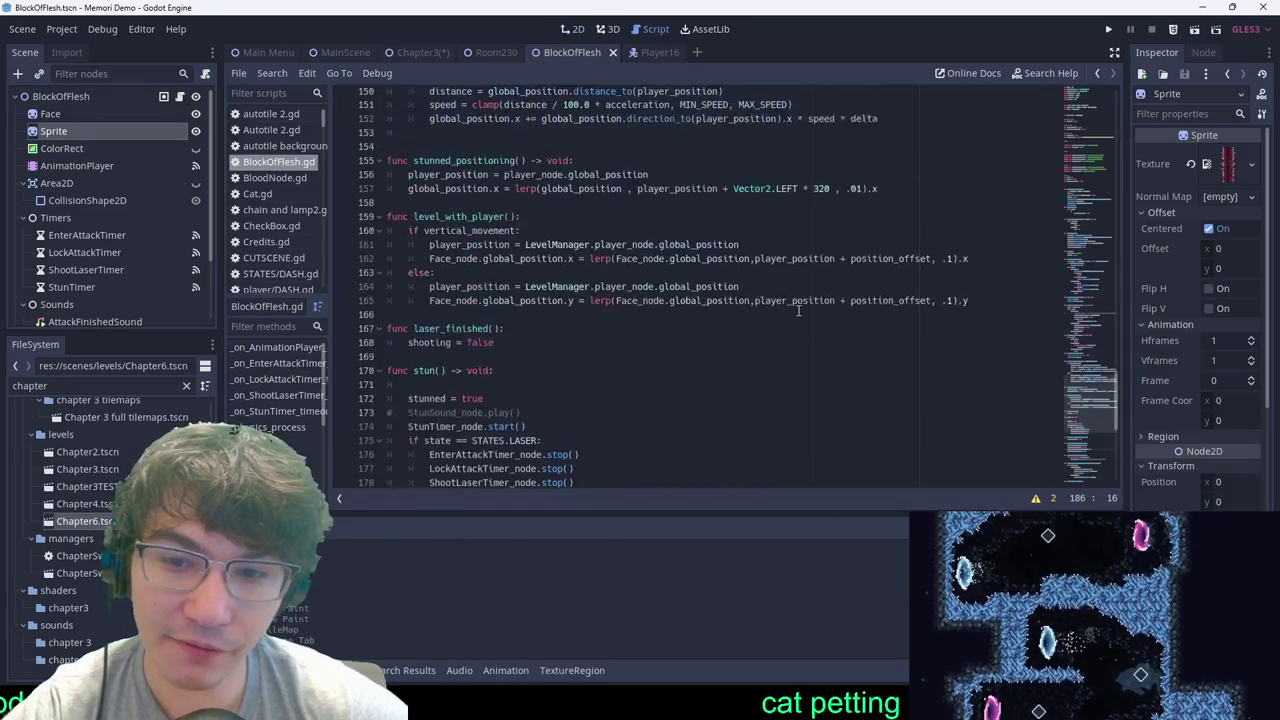
scroll(945, 171, up, 20)
click(600, 206)
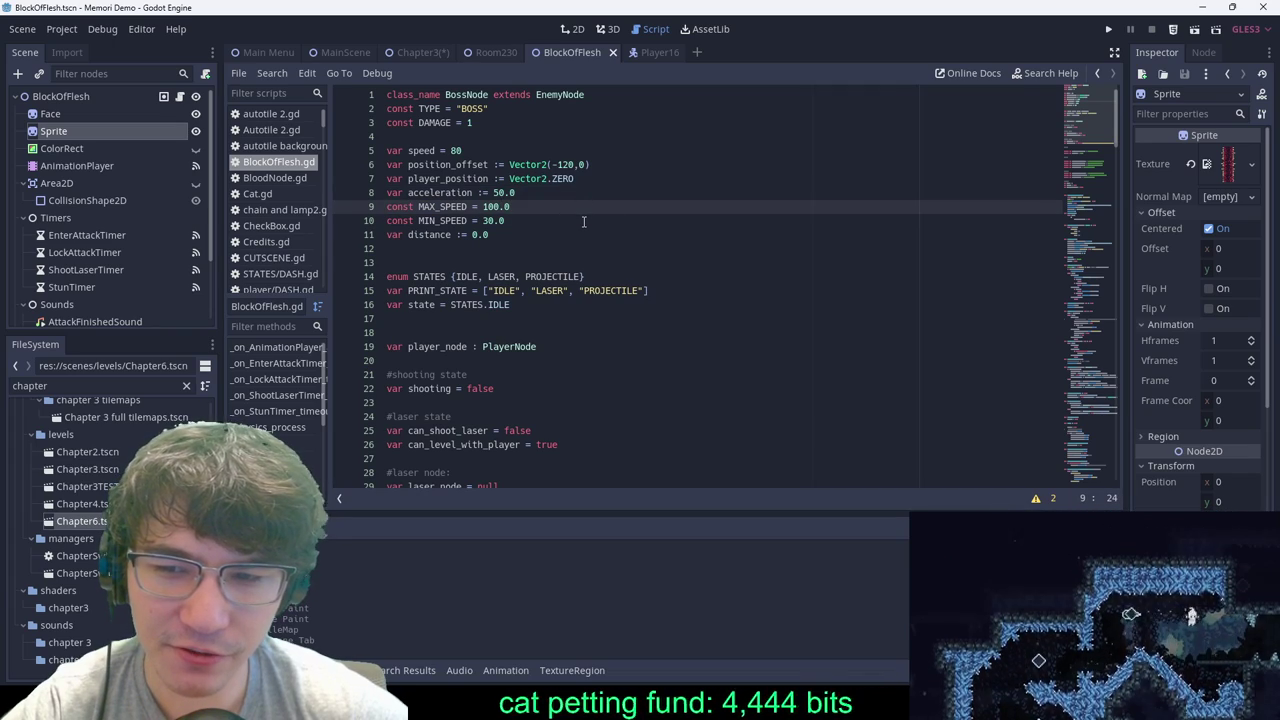
scroll(560, 212, down, 10)
scroll(528, 197, down, 16)
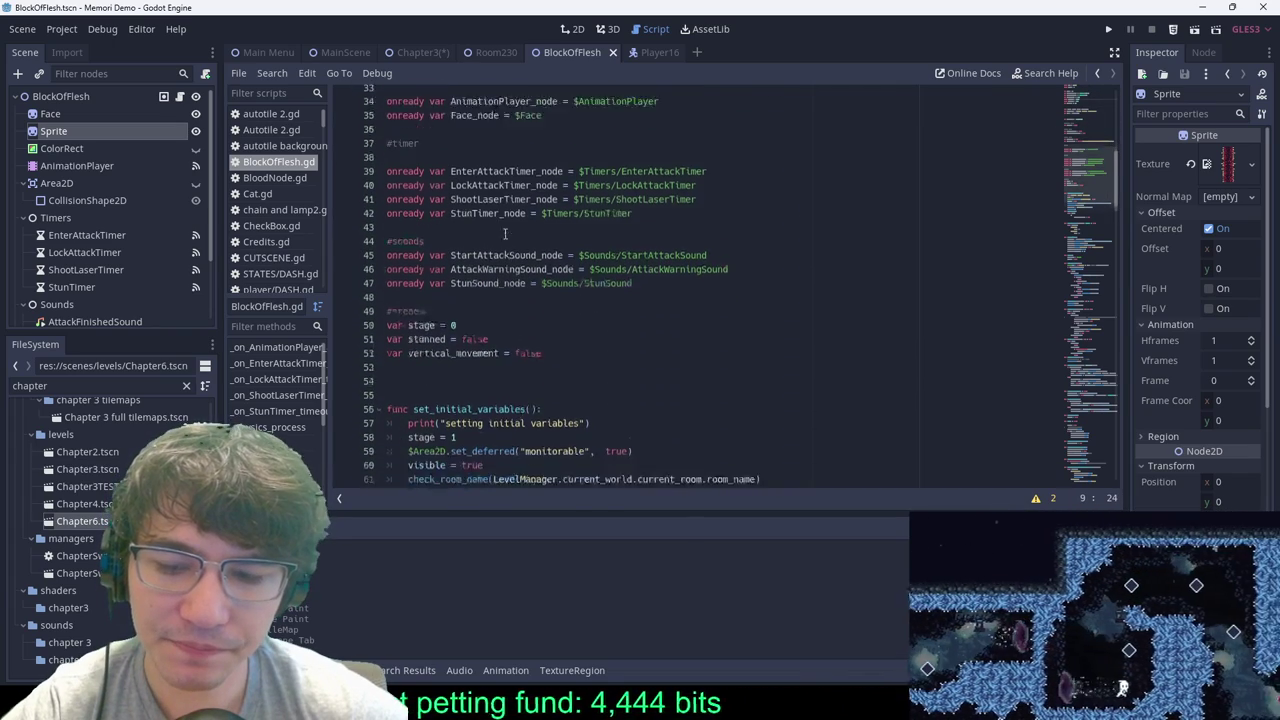
click(273, 327)
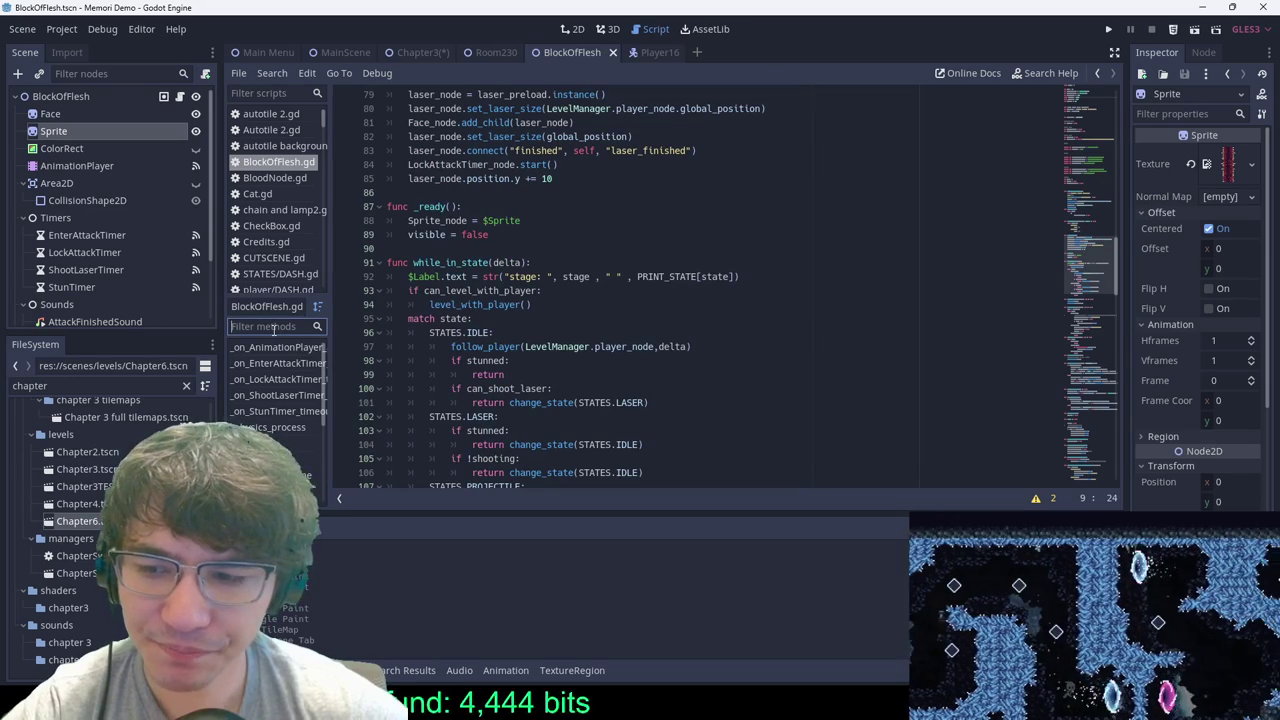
text(follow)
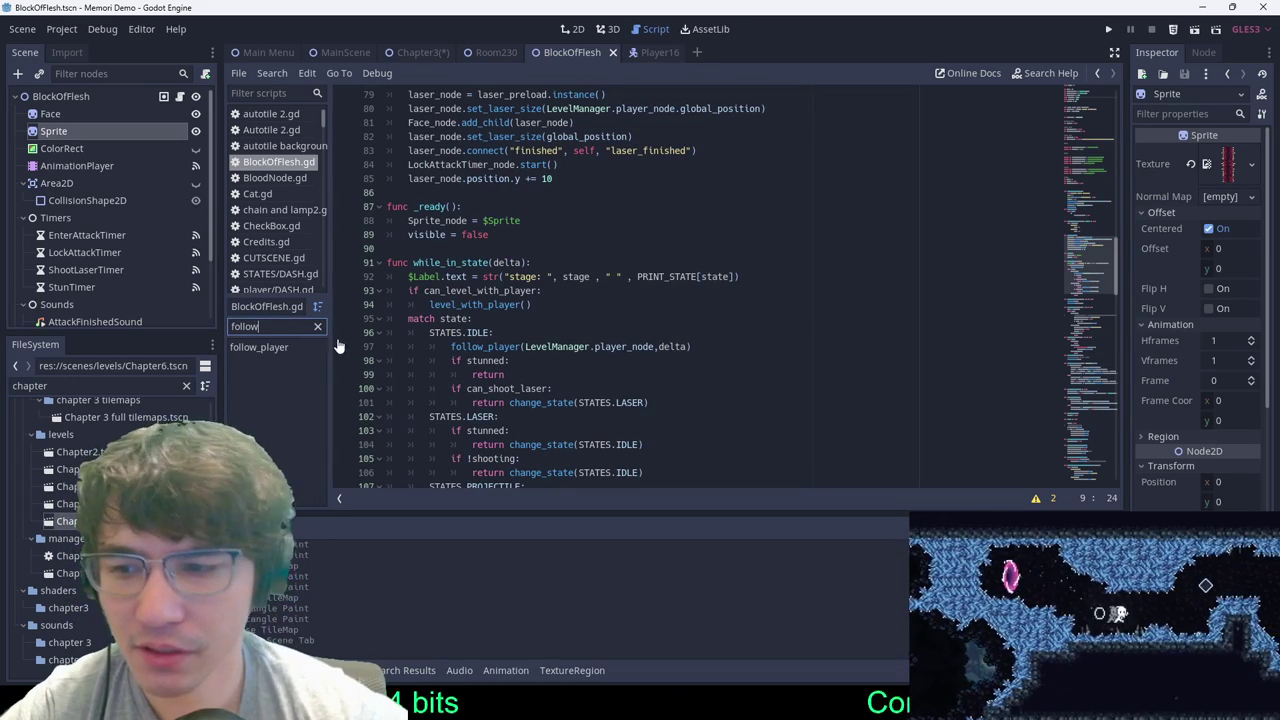
click(261, 349)
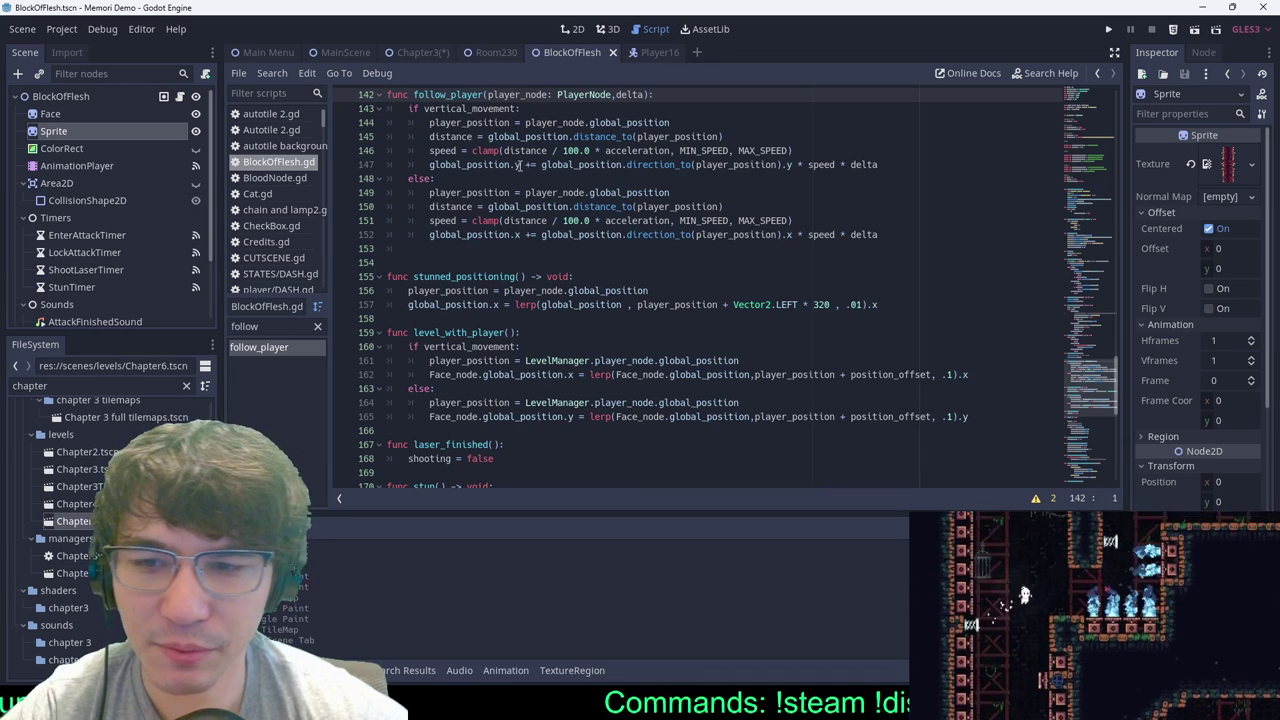
Step: Examine how follow_player clamps the boss's speed and moves it vertically toward the player
drag(541, 164, 638, 164)
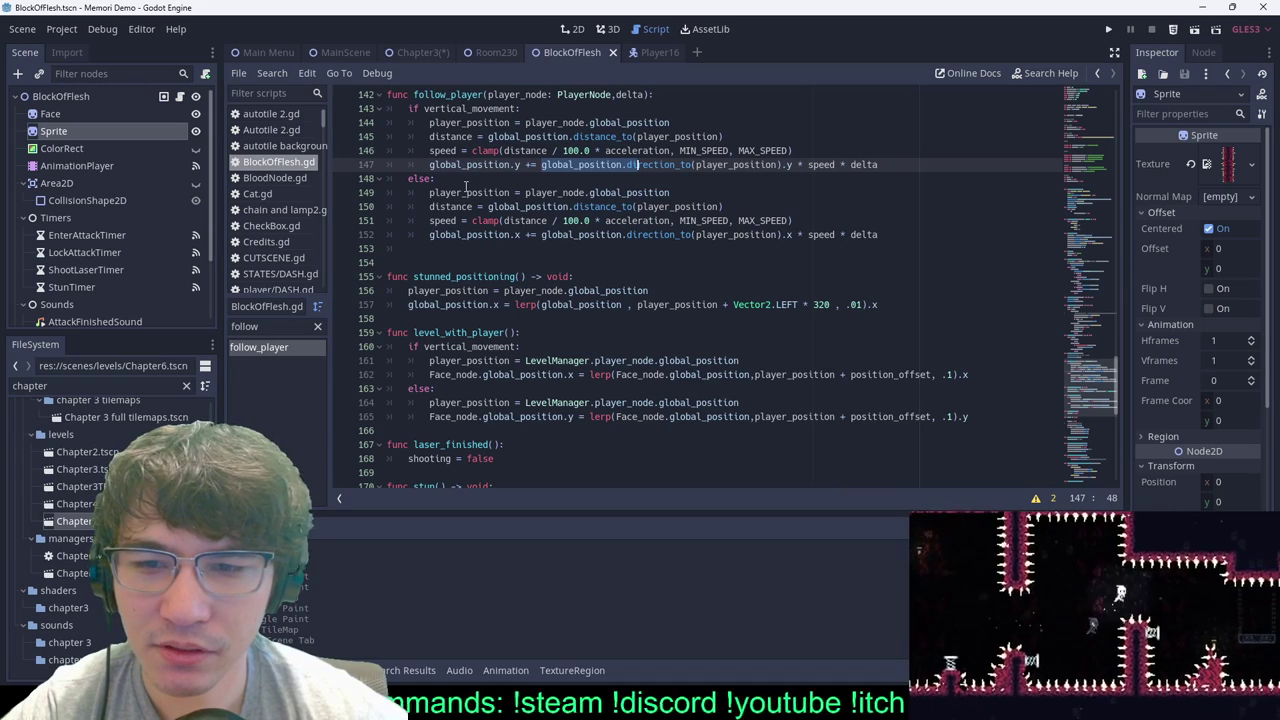
drag(664, 150, 737, 149)
click(771, 150)
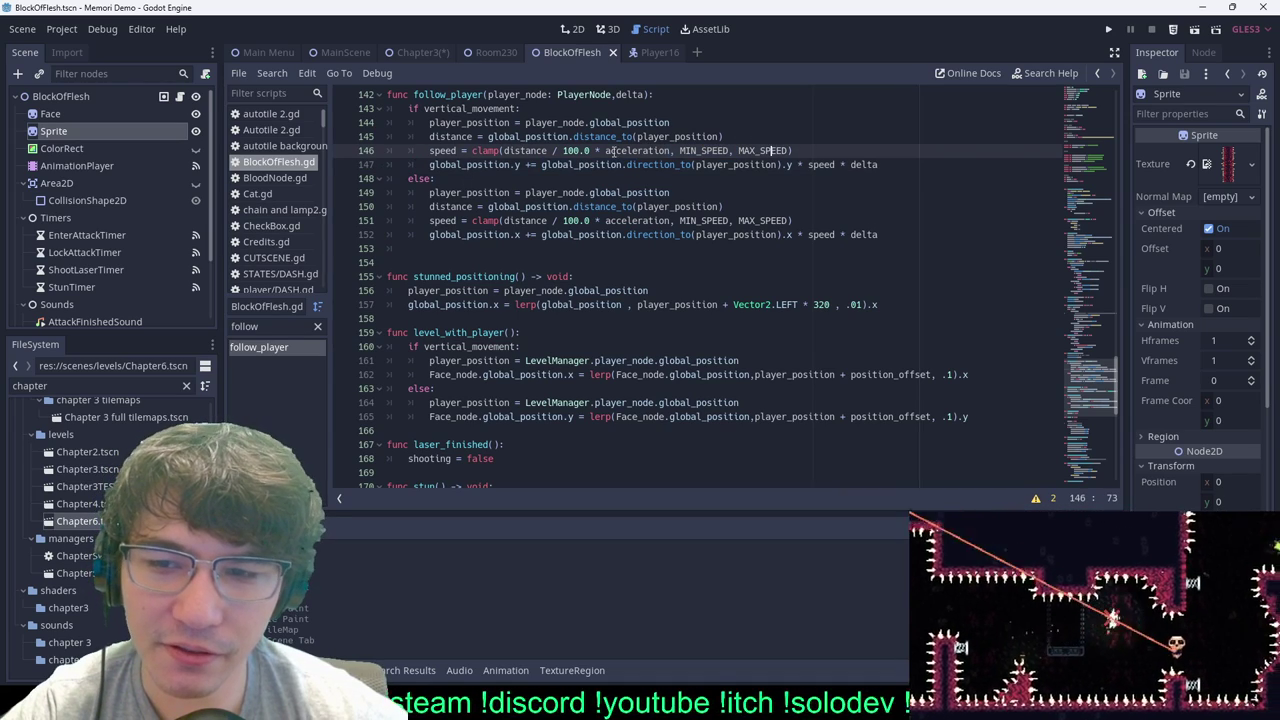
drag(561, 150, 601, 150)
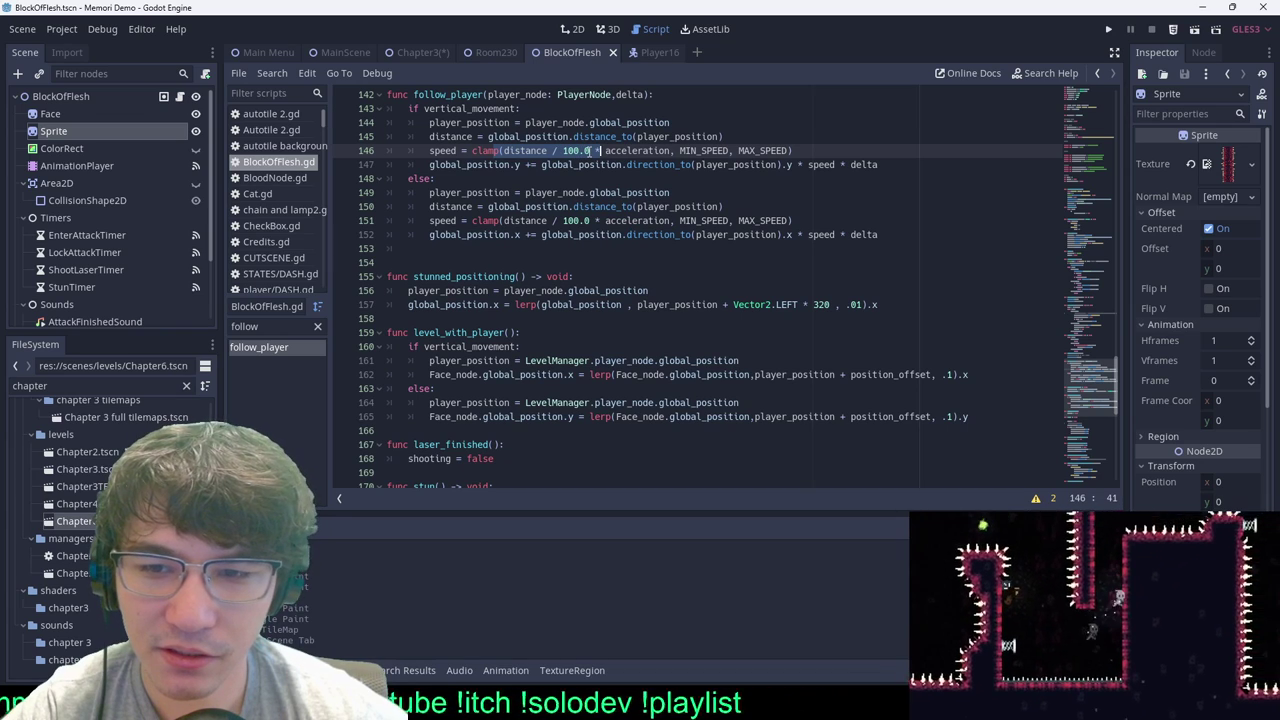
click(571, 150)
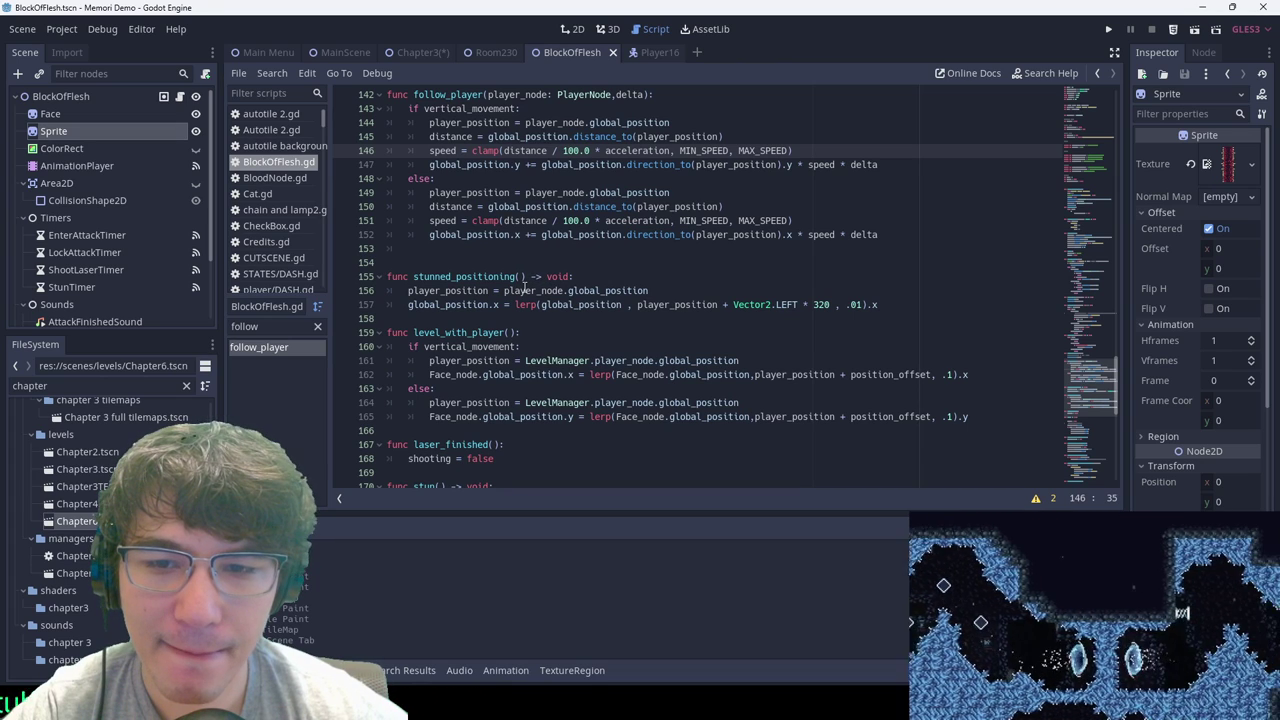
Step: Insert two blank lines between the MIN_SPEED constant and the distance variable among the script's opening declarations
scroll(689, 247, up, 3)
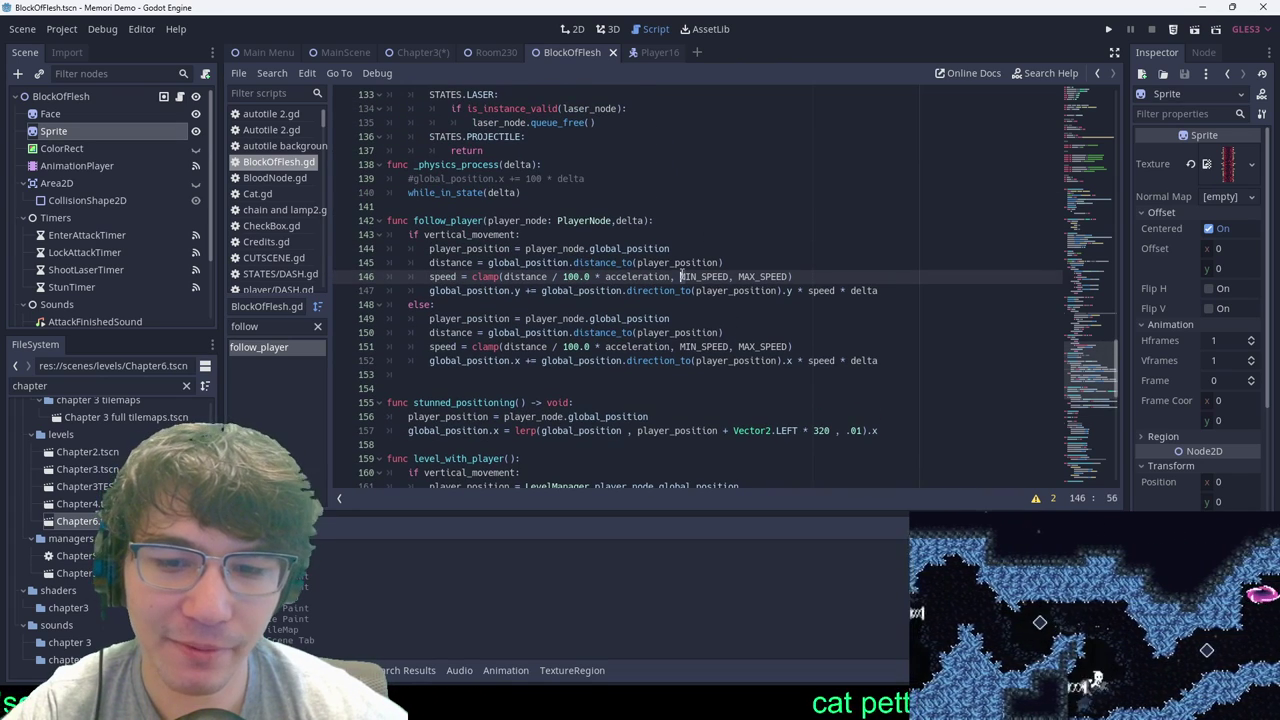
scroll(762, 276, up, 20)
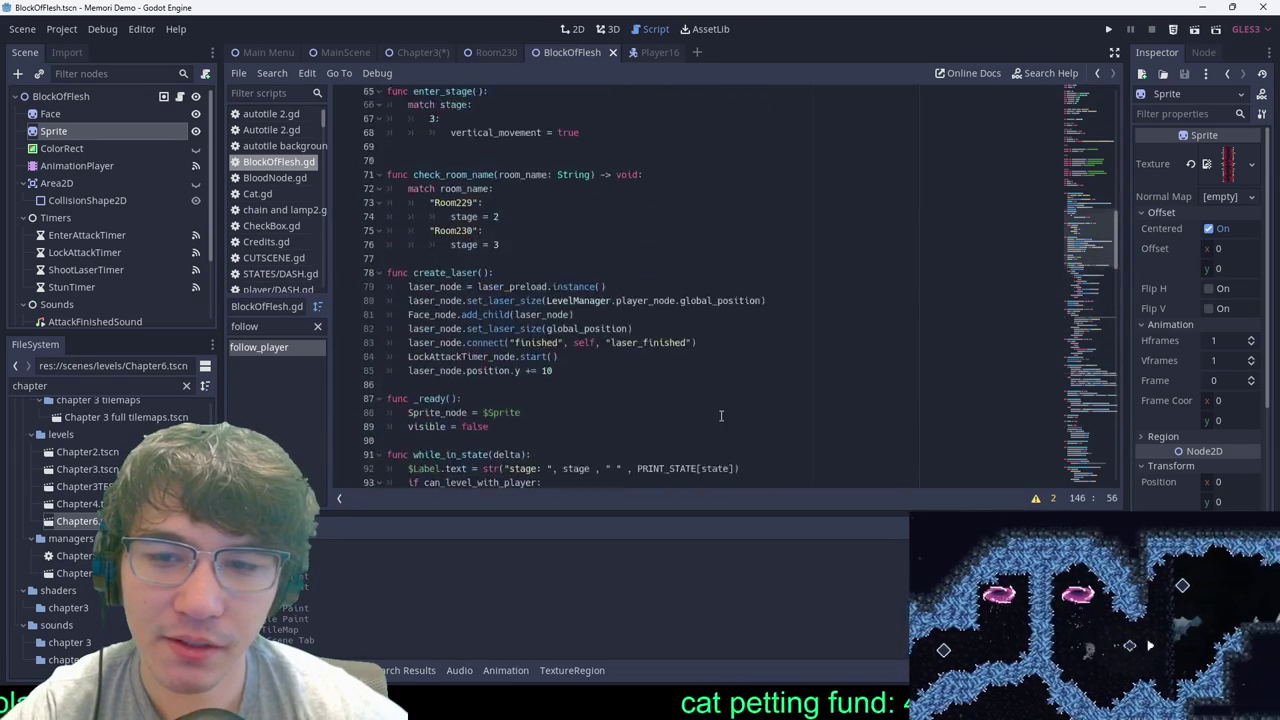
scroll(677, 381, up, 10)
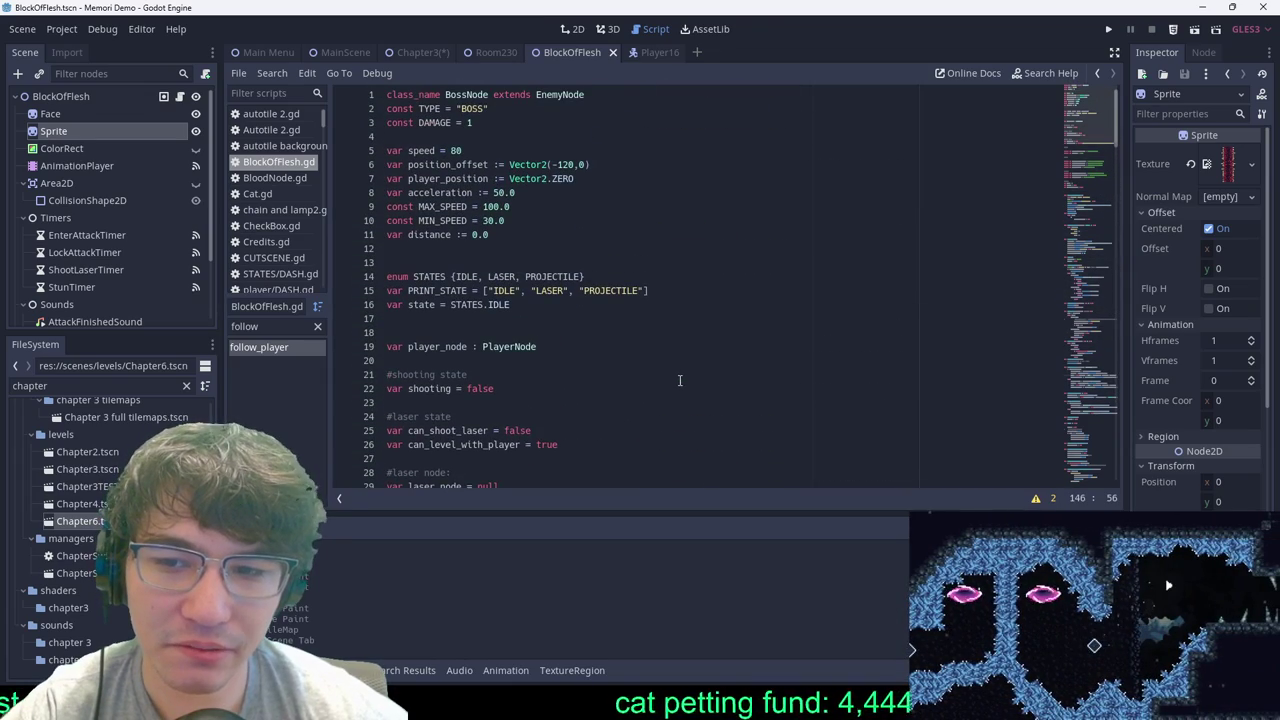
click(447, 206)
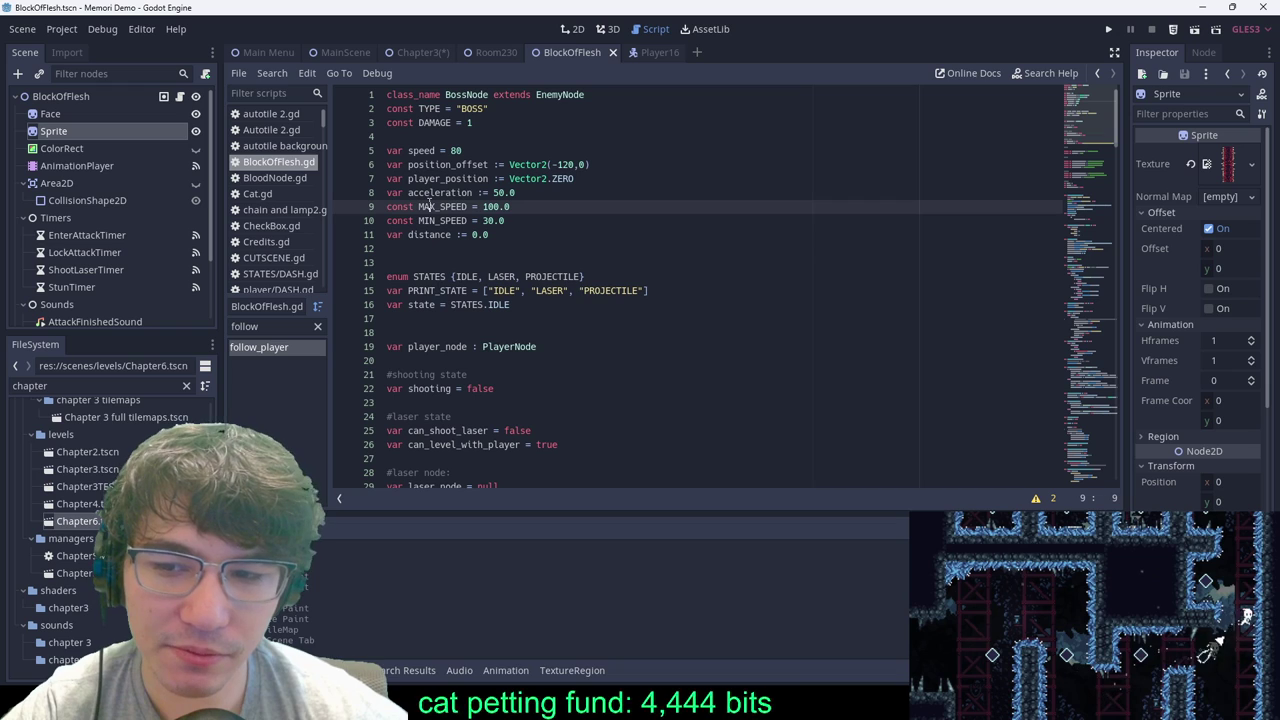
double_click(420, 206)
click(515, 219)
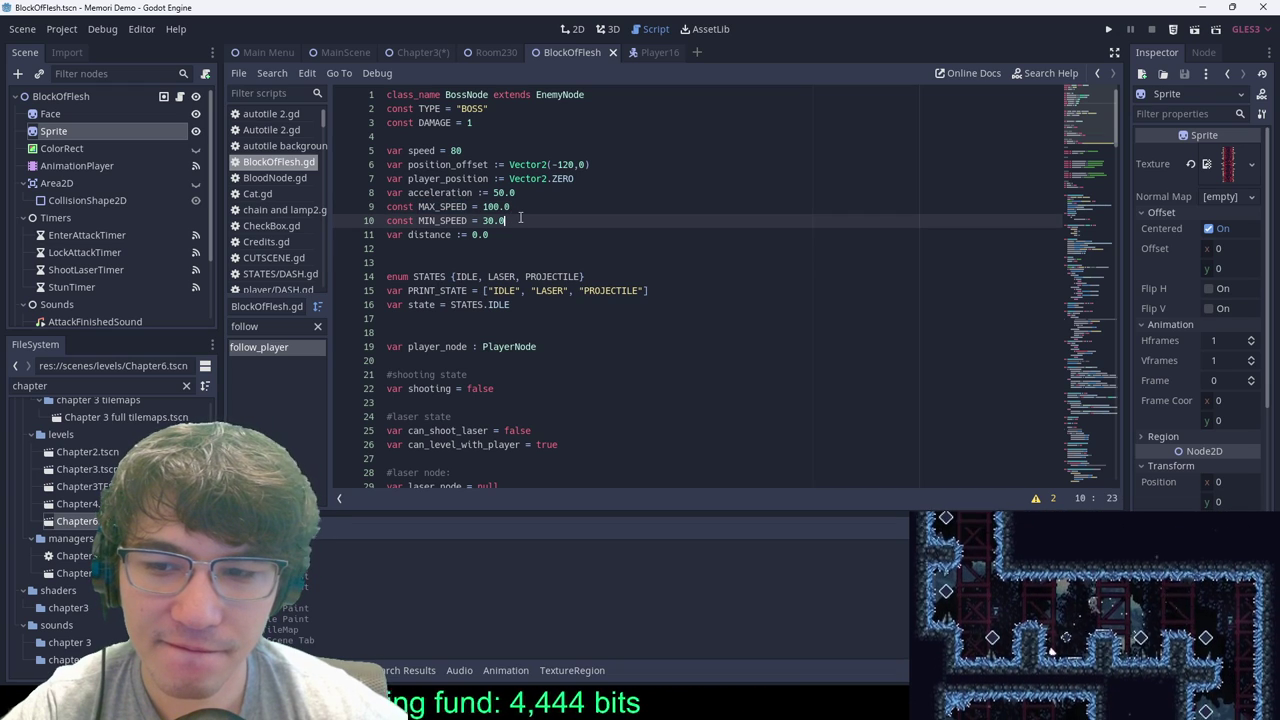
key(Return)
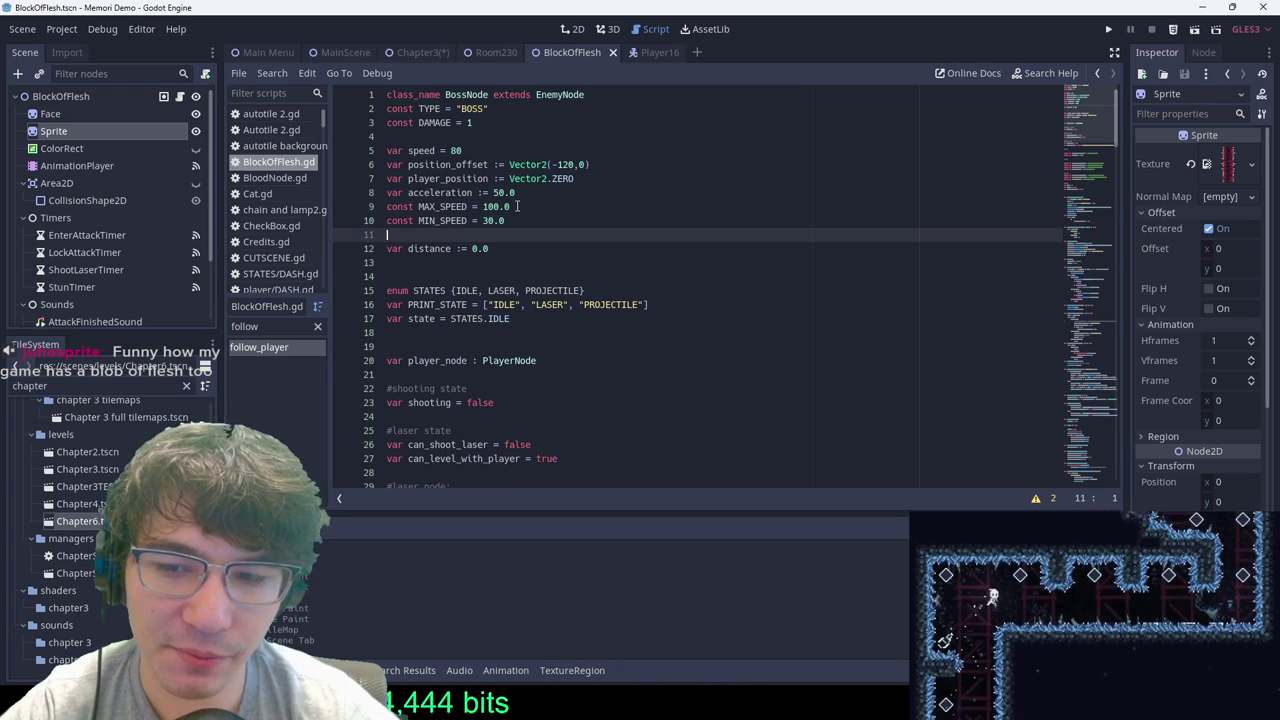
key(Return)
key(Return)
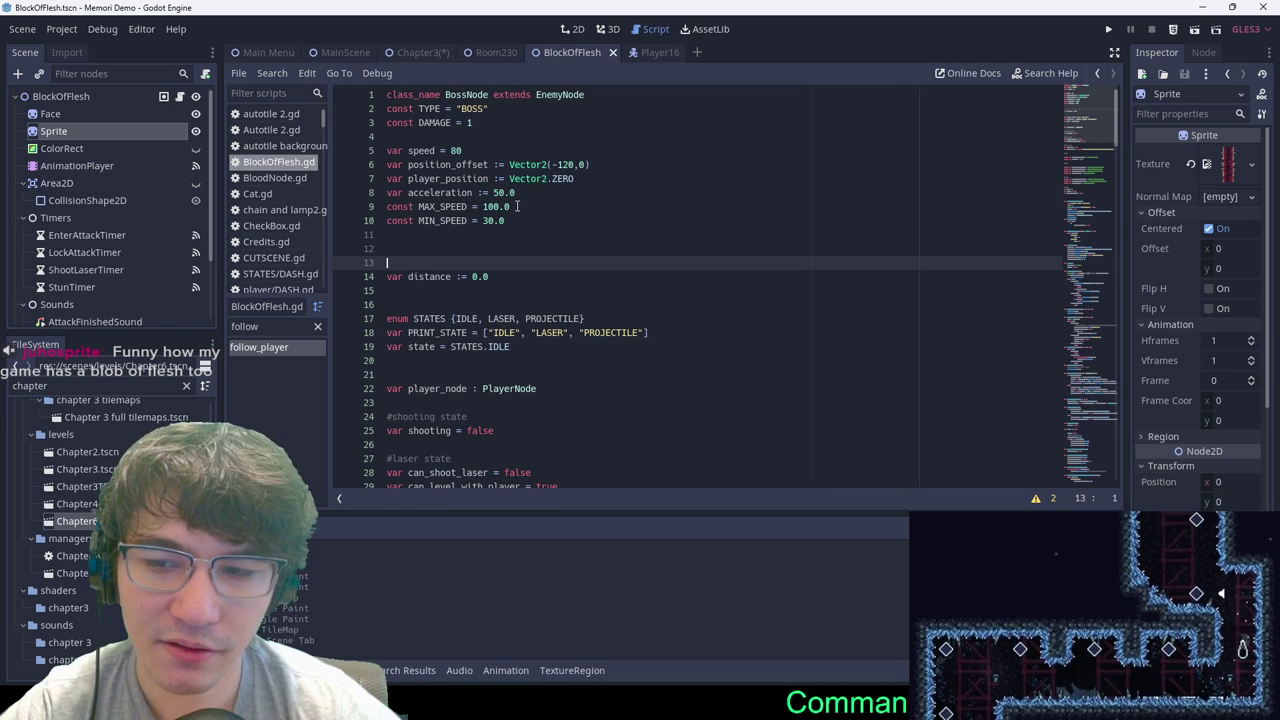
key(BackSpace)
key(BackSpace)
key(Return)
key(Return)
key(BackSpace)
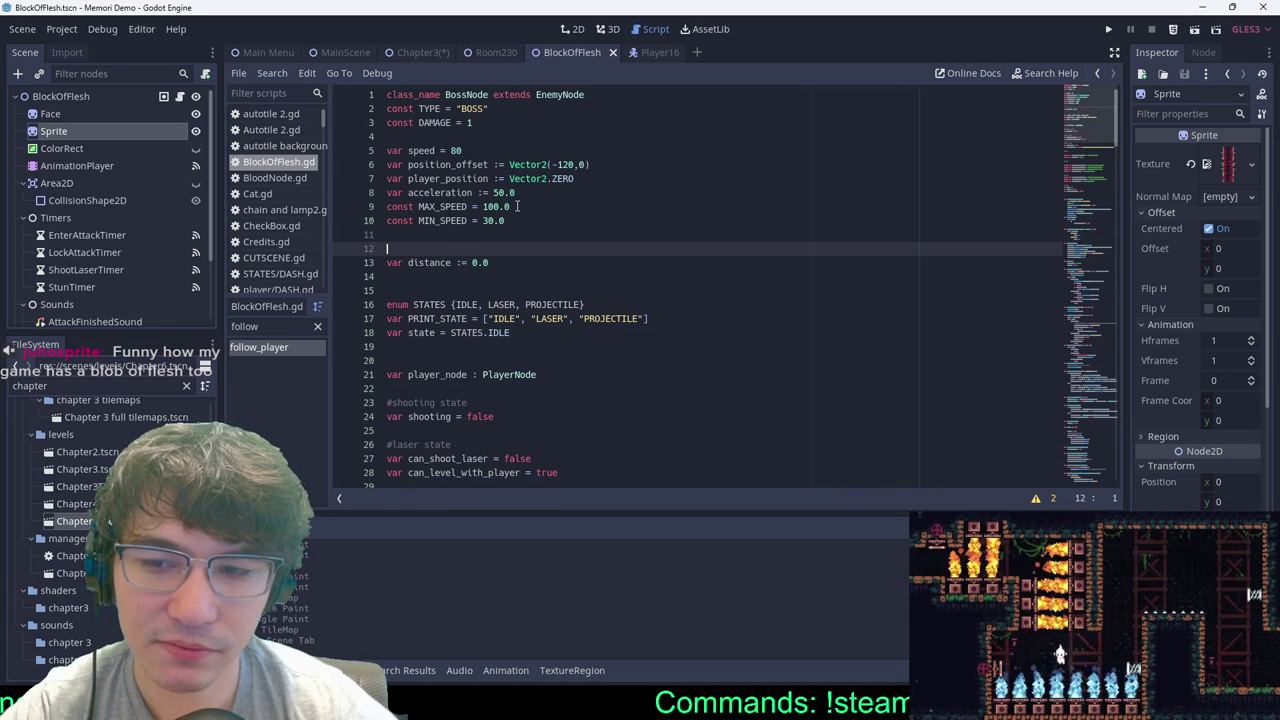
Step: Change the MAX_SPEED declaration from a constant to an export var
key(Up)
key(Up)
key(Up)
key(Up)
key(Down)
key(Down)
key(Up)
key(Up)
key(Right)
key(Right)
key(Right)
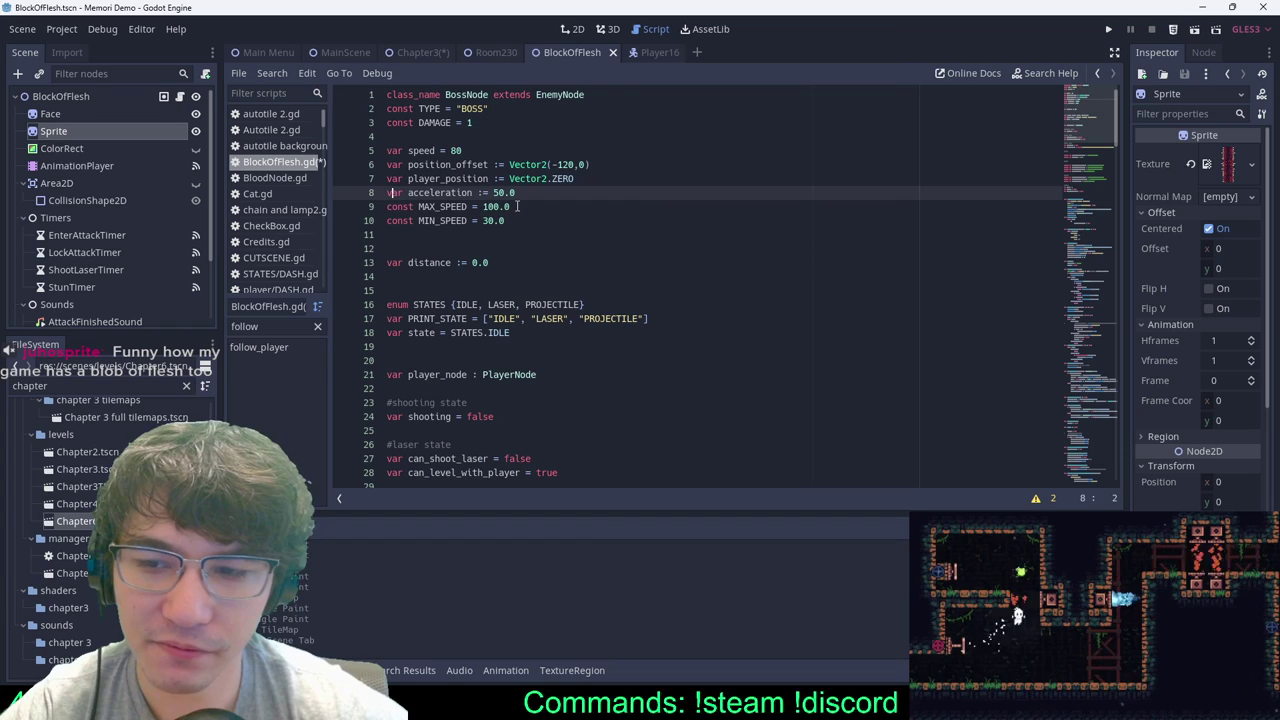
key(Down)
key(Down)
key(Up)
key(Right)
key(BackSpace)
key(BackSpace)
key(BackSpace)
key(BackSpace)
key(BackSpace)
text(export )
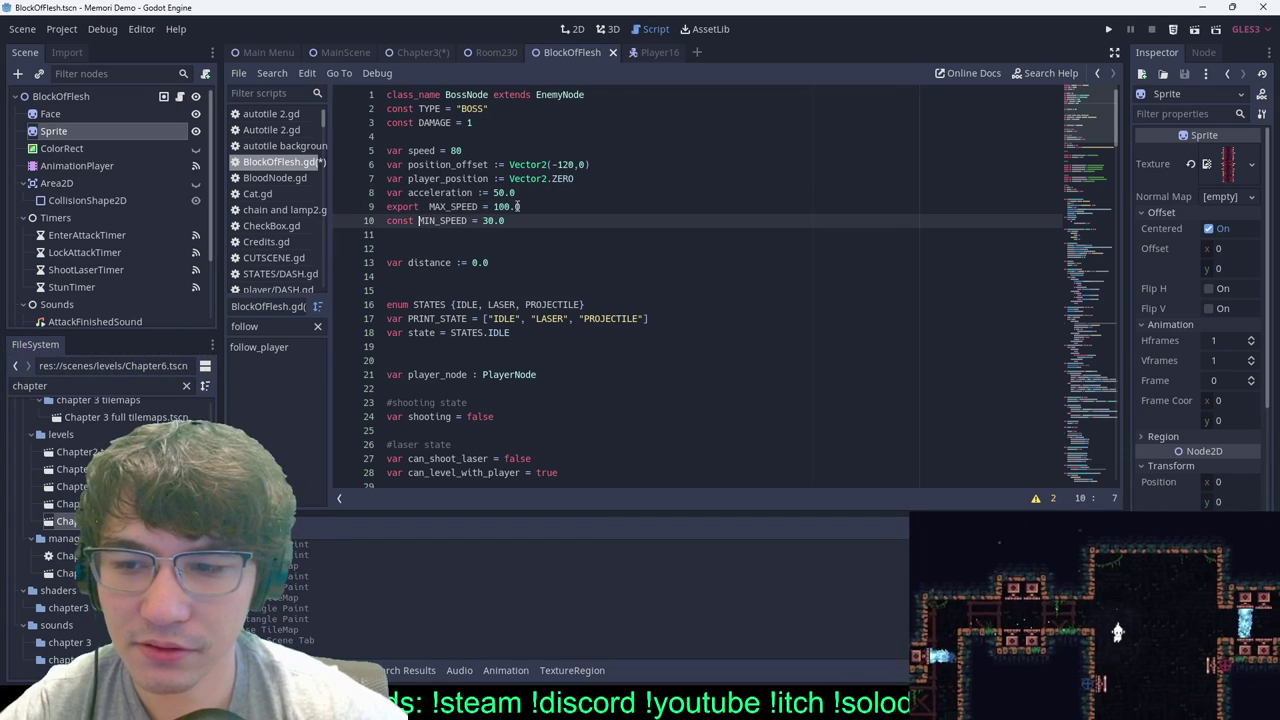
text(var)
key(Down)
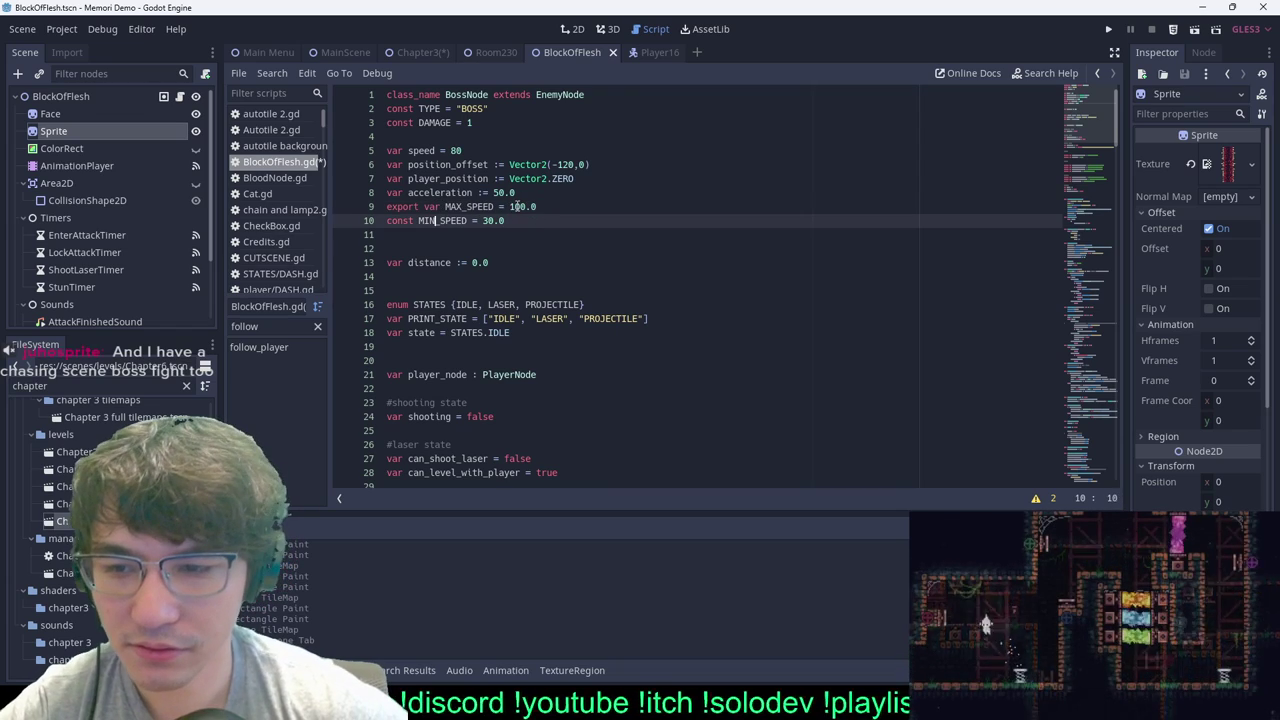
Step: Change the MIN_SPEED declaration from a constant to an export var
key(BackSpace)
key(BackSpace)
key(BackSpace)
key(BackSpace)
key(BackSpace)
text(export )
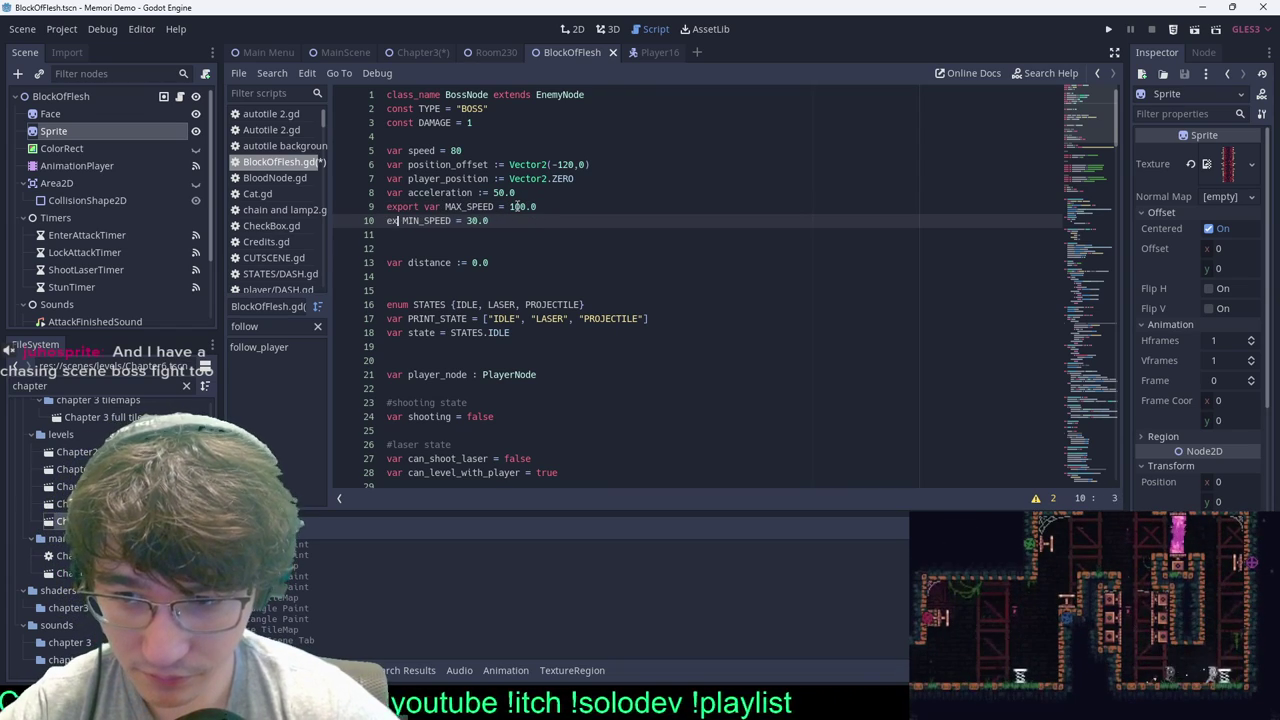
text(var)
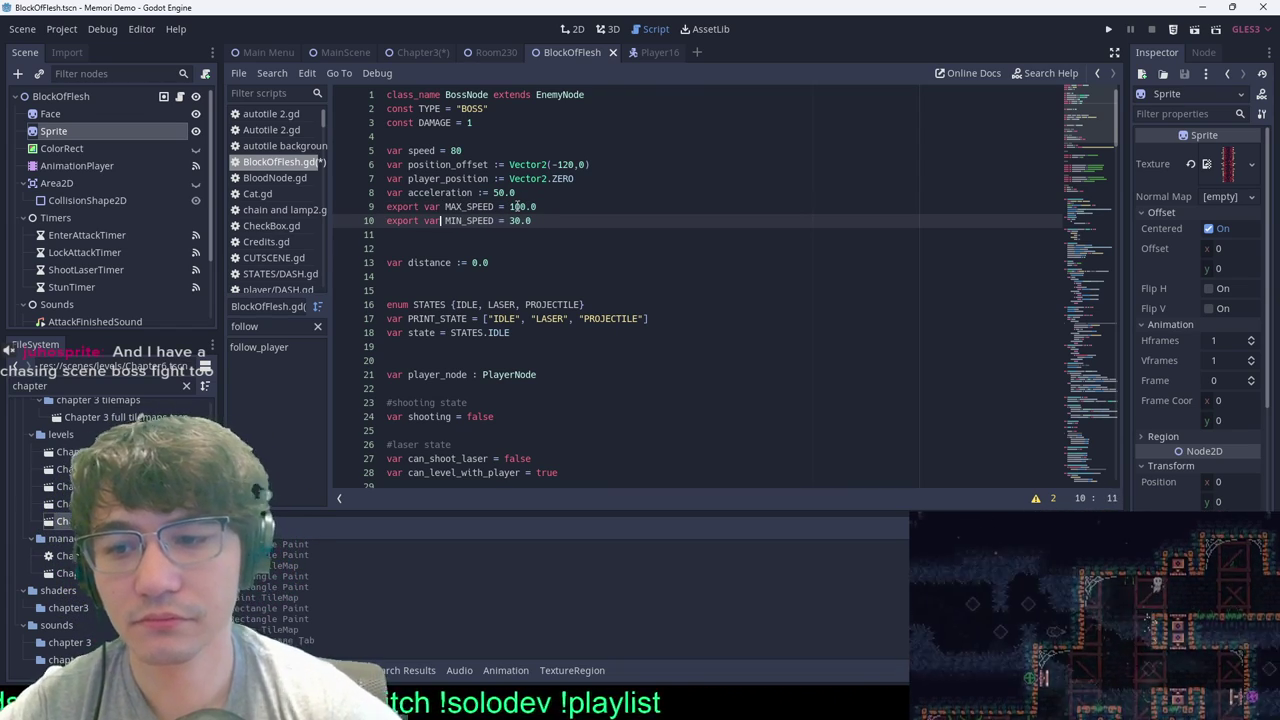
Step: Rename the exported MAX_SPEED variable to max_speed in its declaration
double_click(468, 206)
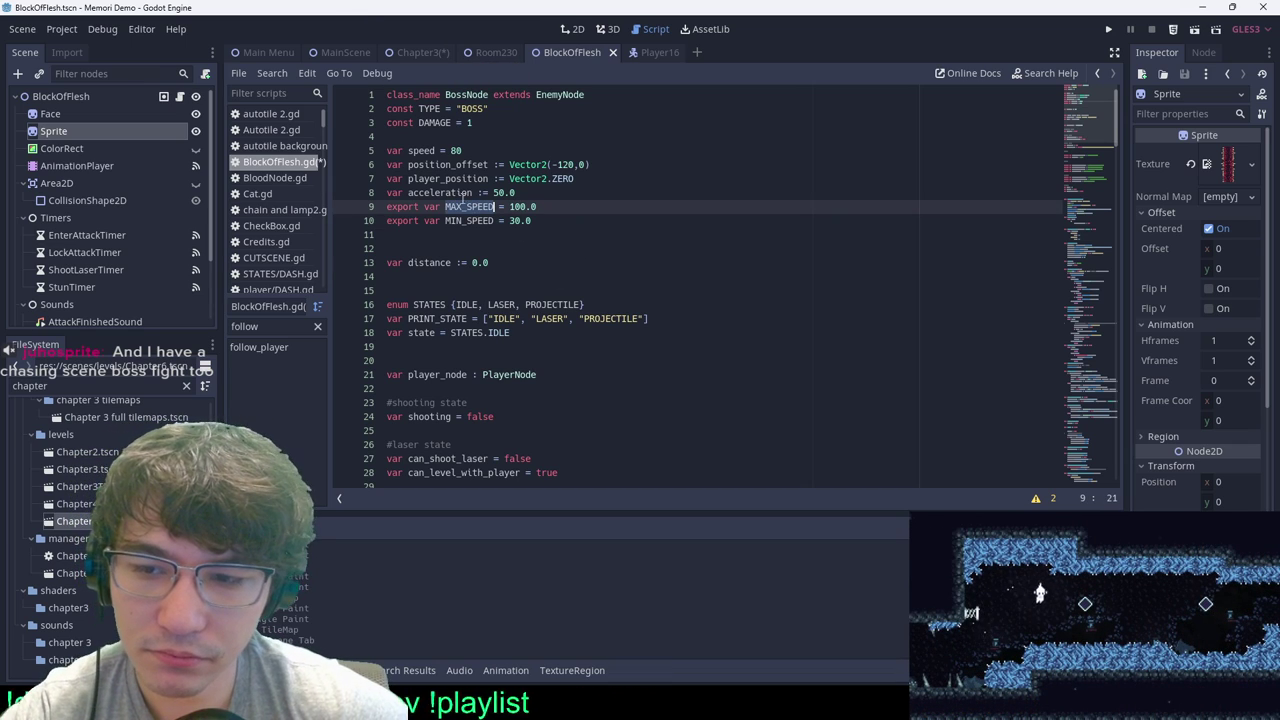
text(max)
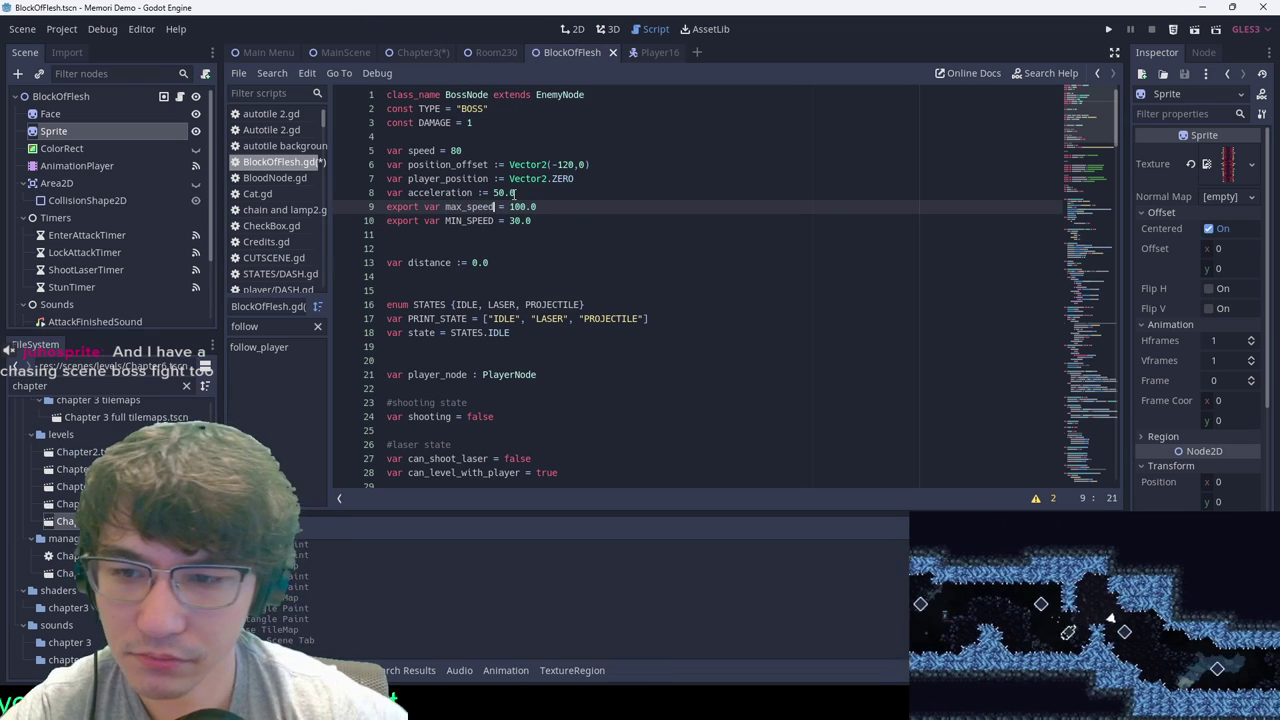
double_click(475, 208)
Step: Rename the exported MIN_SPEED variable to min_speed in its declaration
double_click(479, 219)
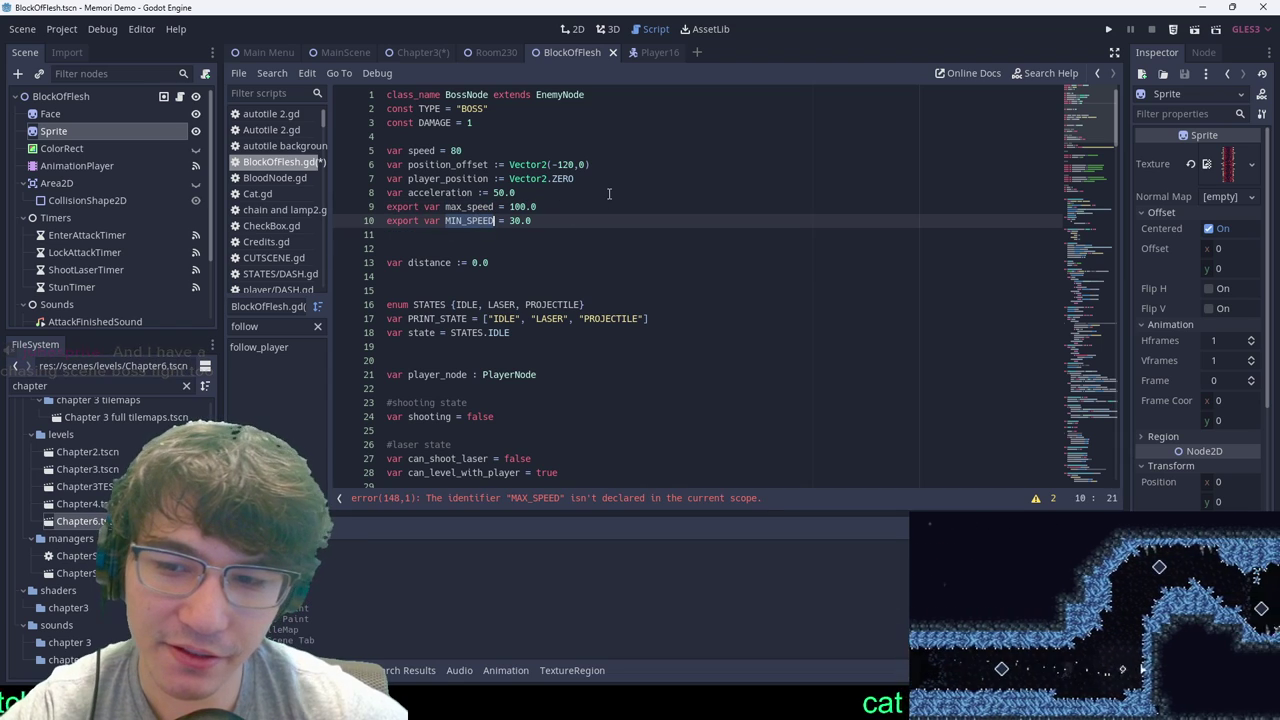
key(Right)
key(BackSpace)
key(BackSpace)
key(BackSpace)
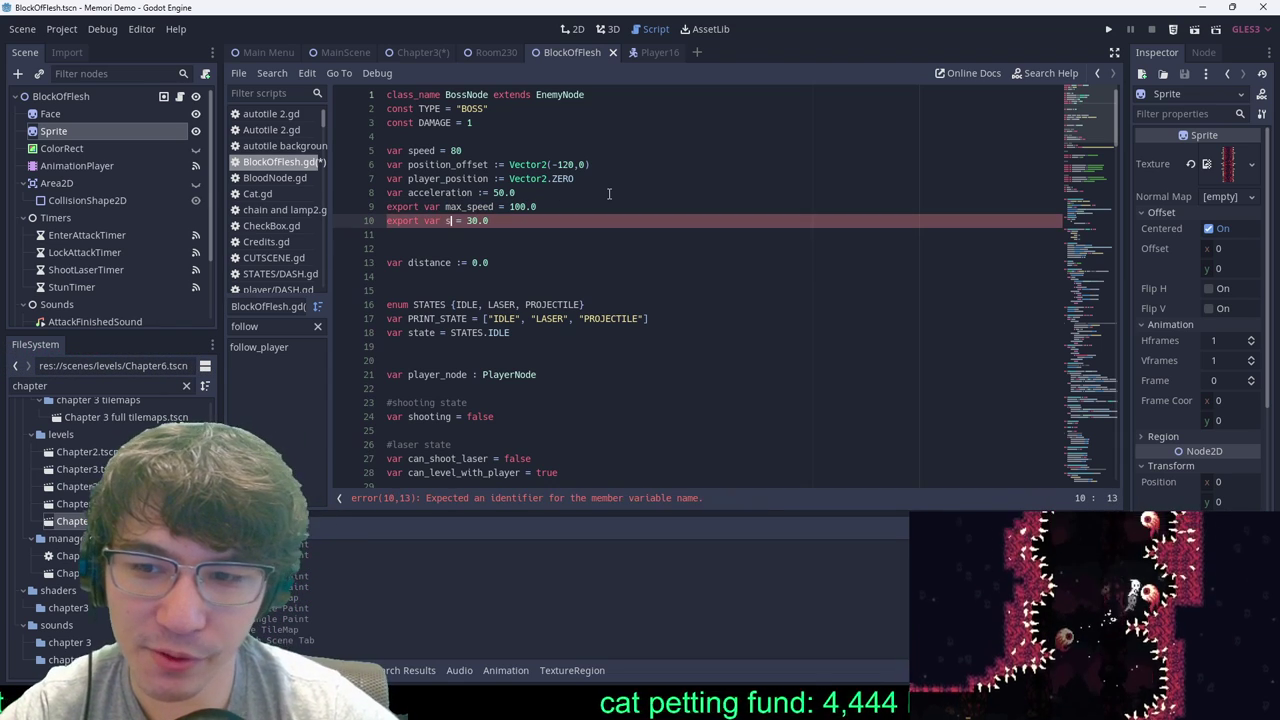
text(min_edit)
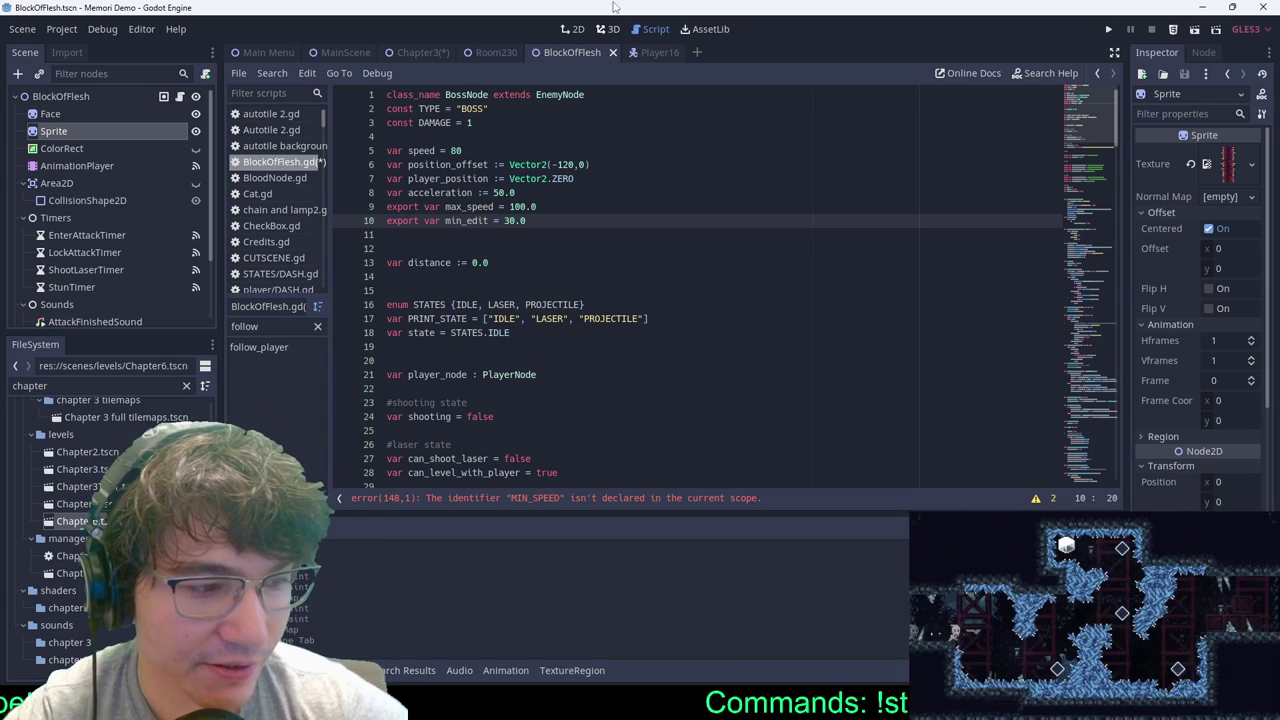
click(669, 209)
click(500, 230)
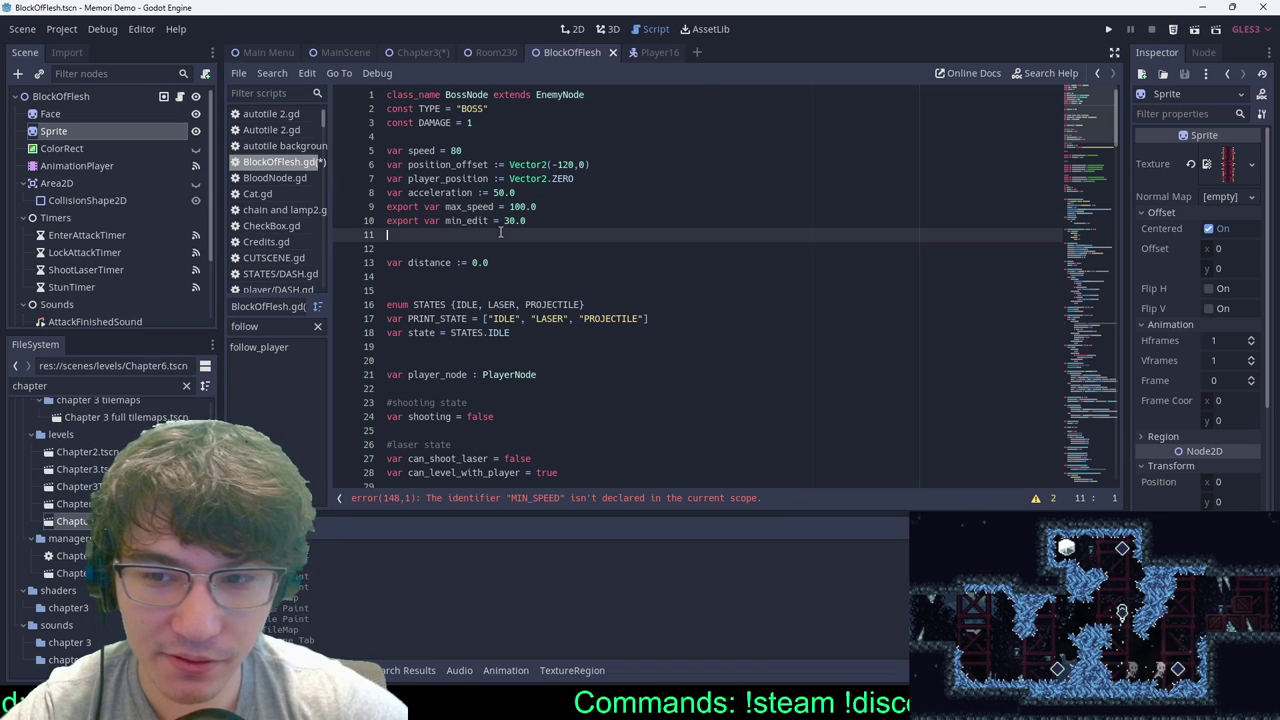
click(490, 220)
double_click(486, 220)
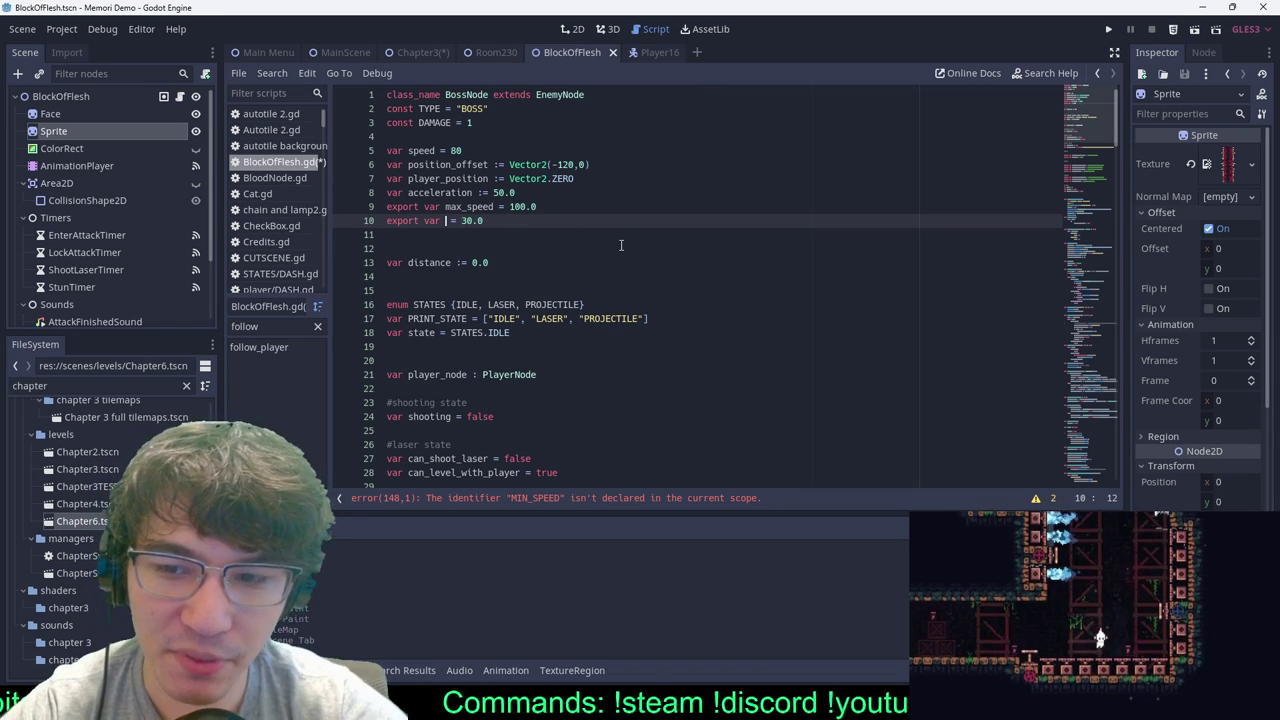
key(BackSpace)
key(BackSpace)
key(BackSpace)
key(BackSpace)
text(speed)
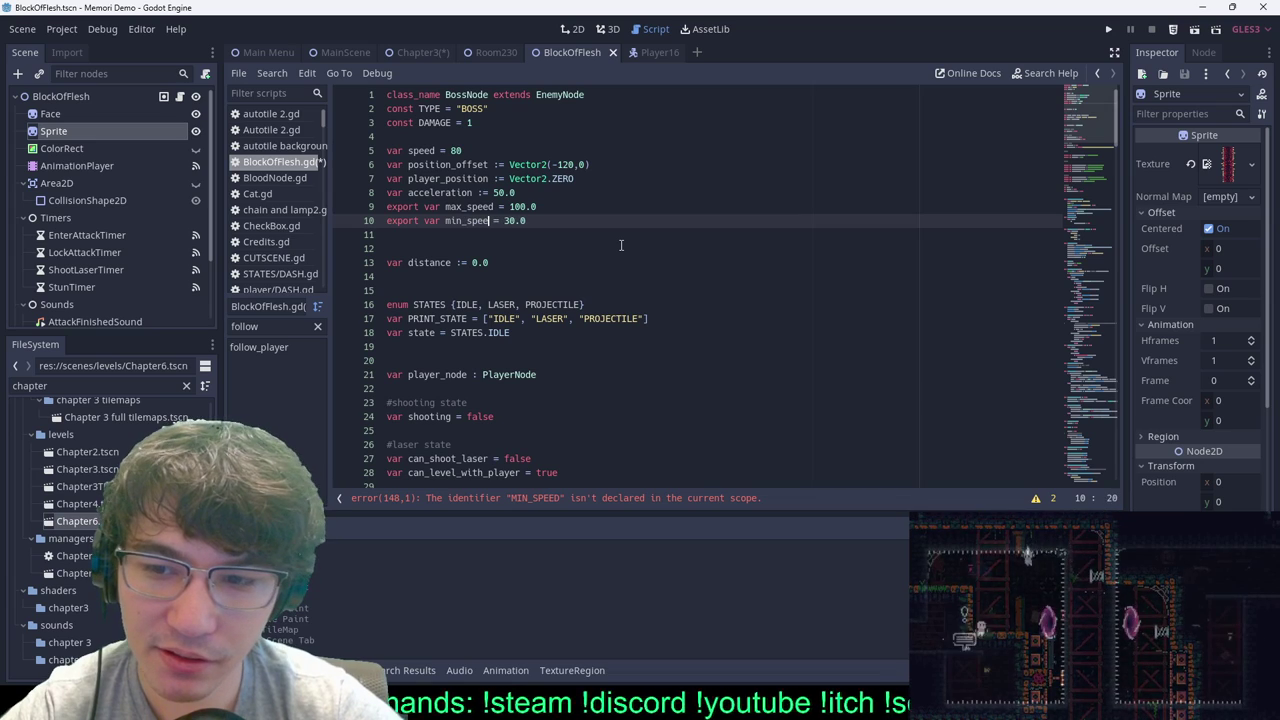
Step: Save the BlockOfFlesh script
key(ctrl+s)
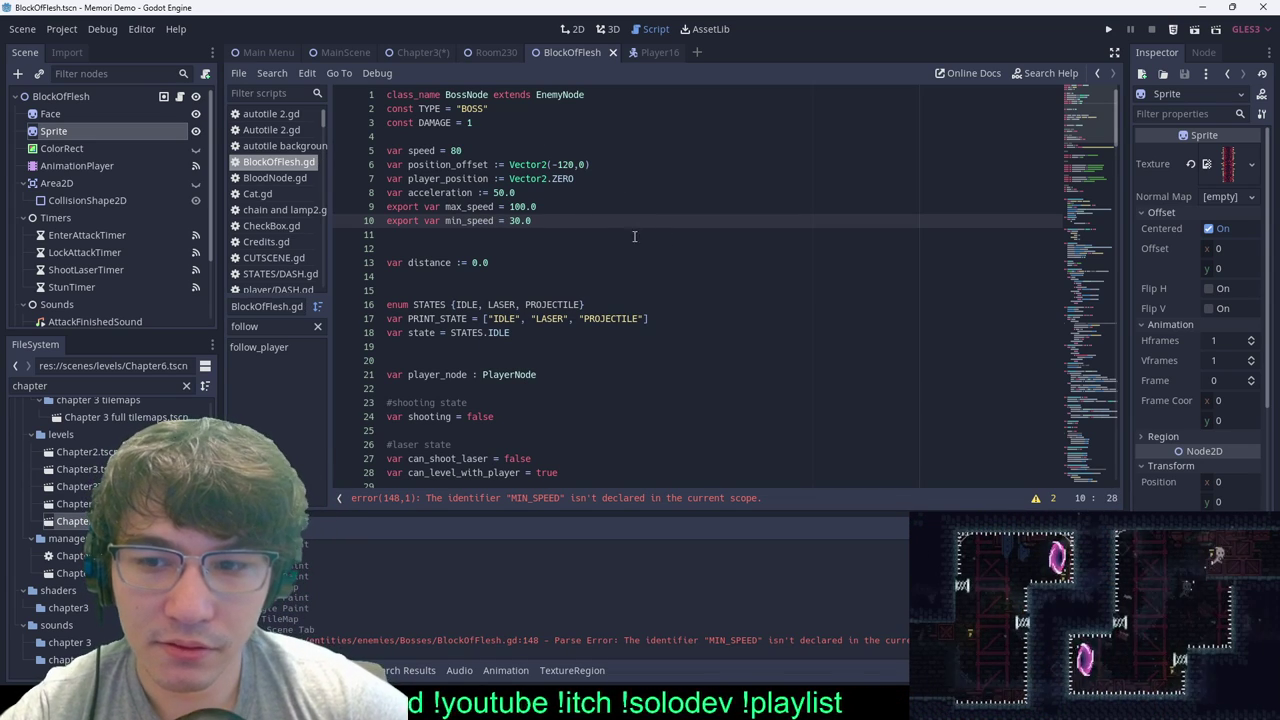
click(540, 206)
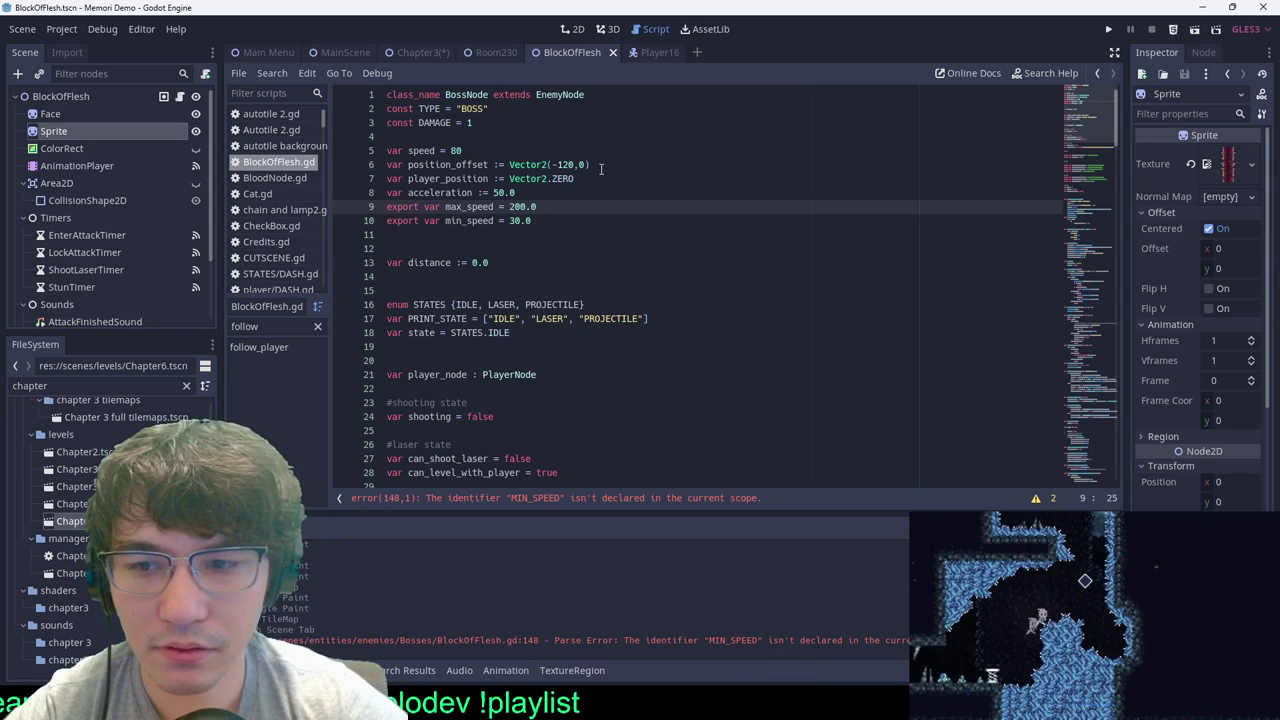
key(BackSpace)
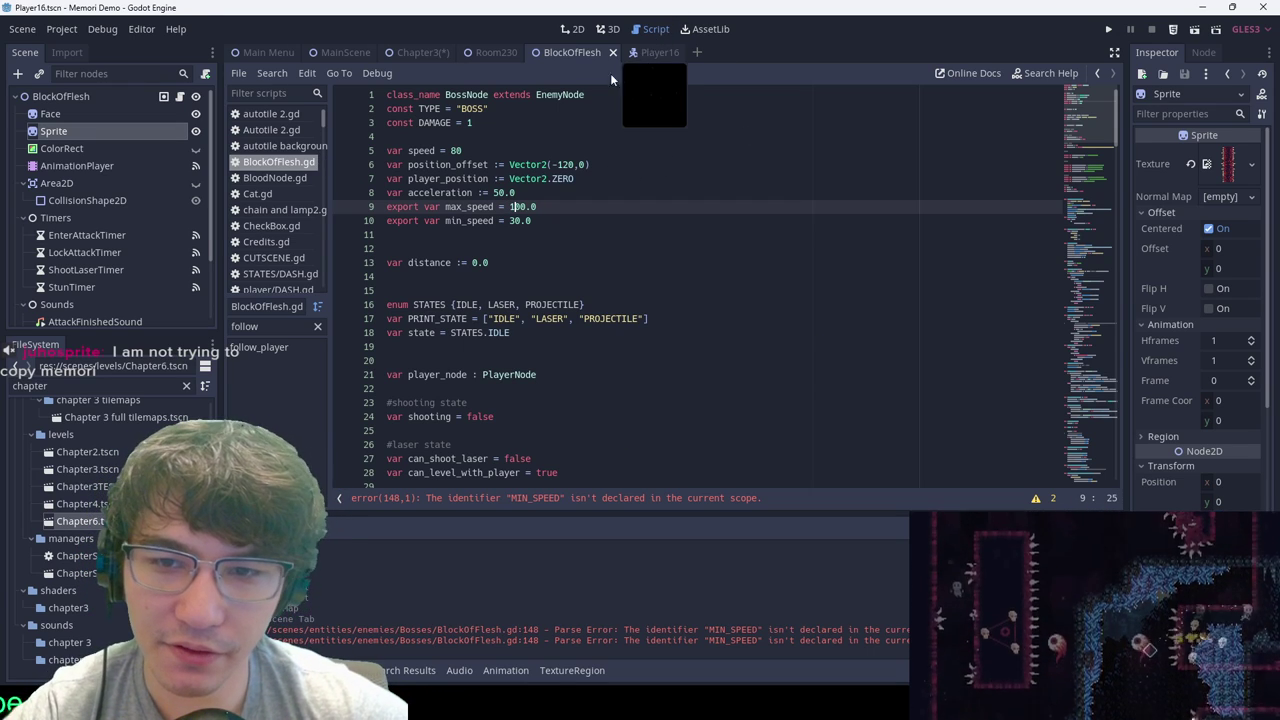
click(655, 52)
click(570, 52)
double_click(468, 206)
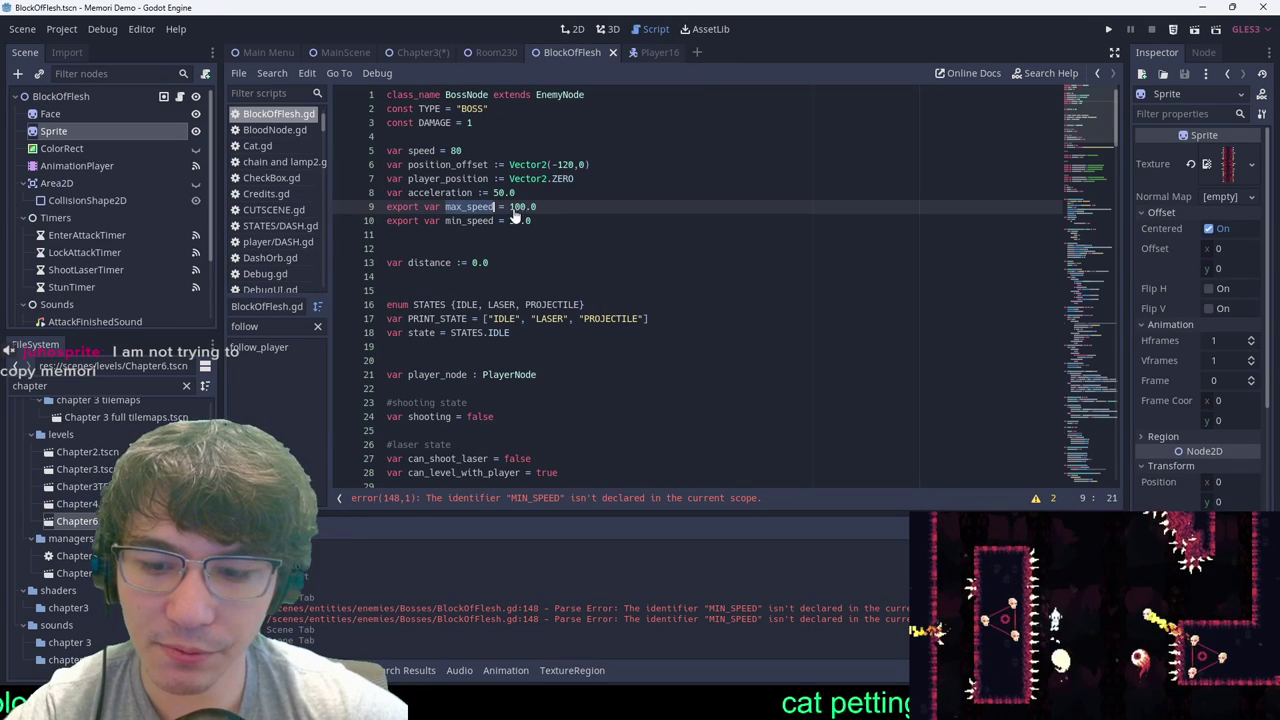
Step: Replace MIN_SPEED with min_speed in the clamp call of follow_player's vertical-movement branch on line 148
click(538, 504)
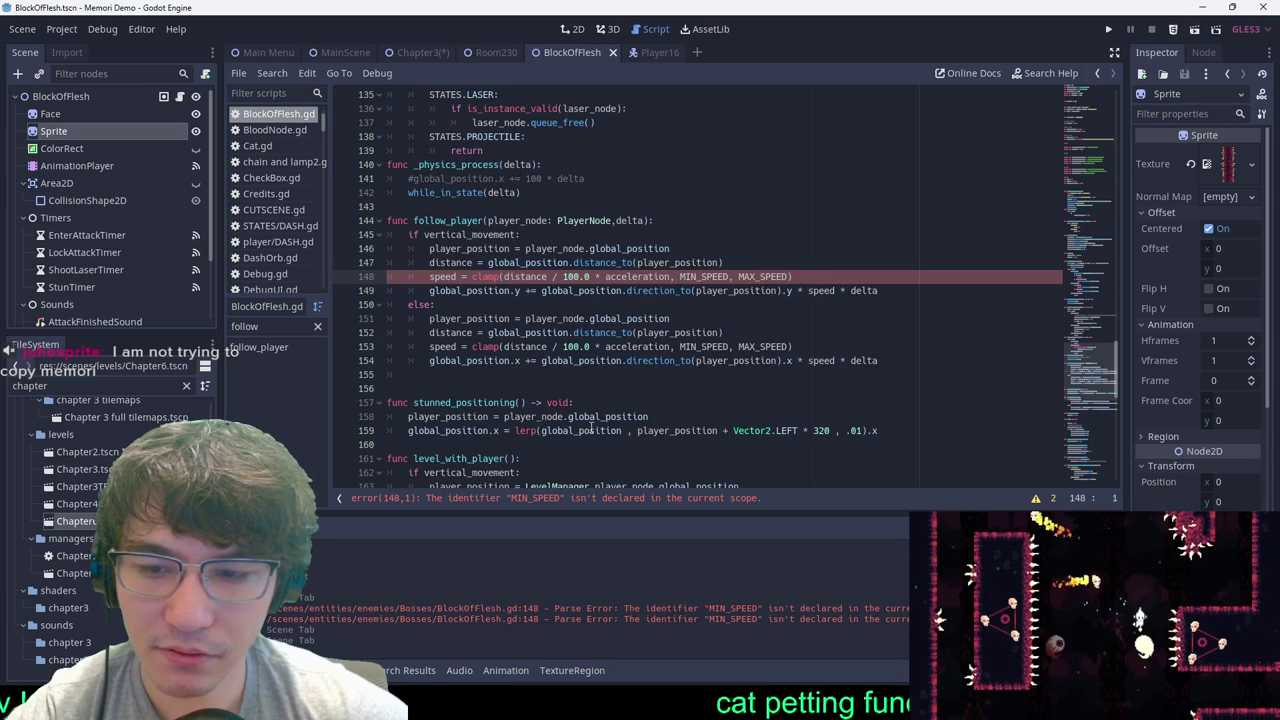
double_click(706, 277)
text(min_)
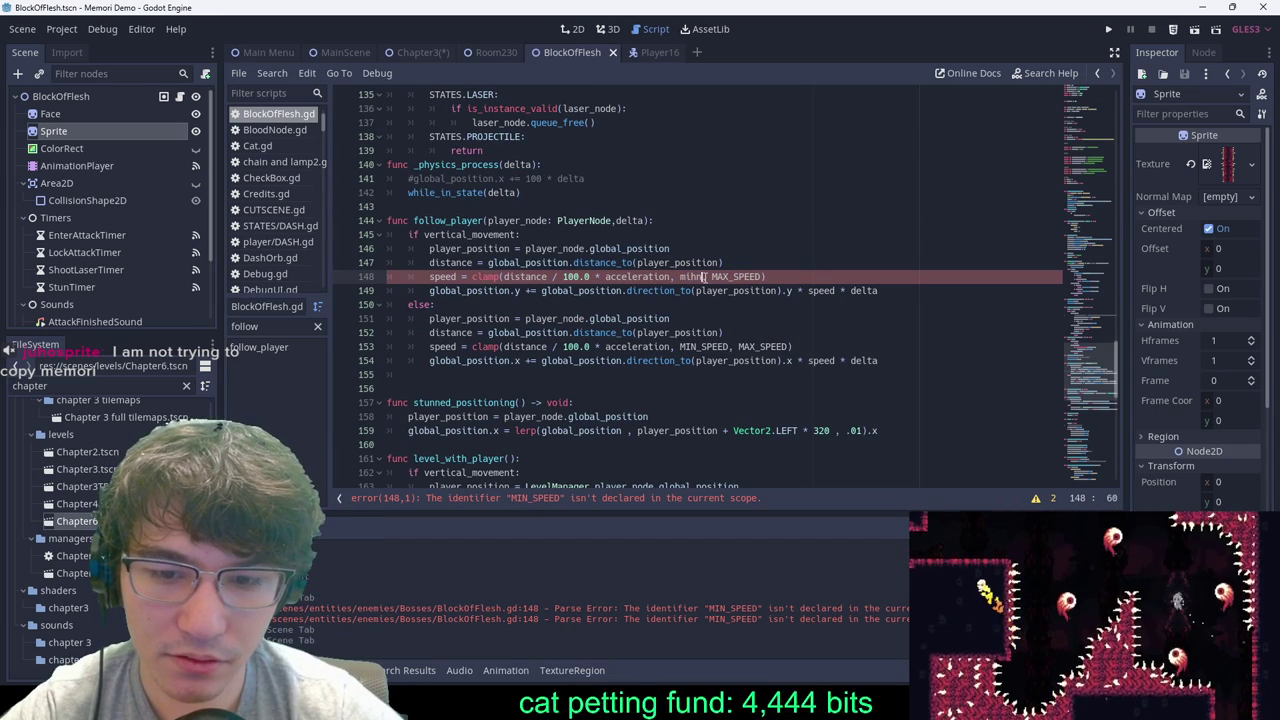
text(speed)
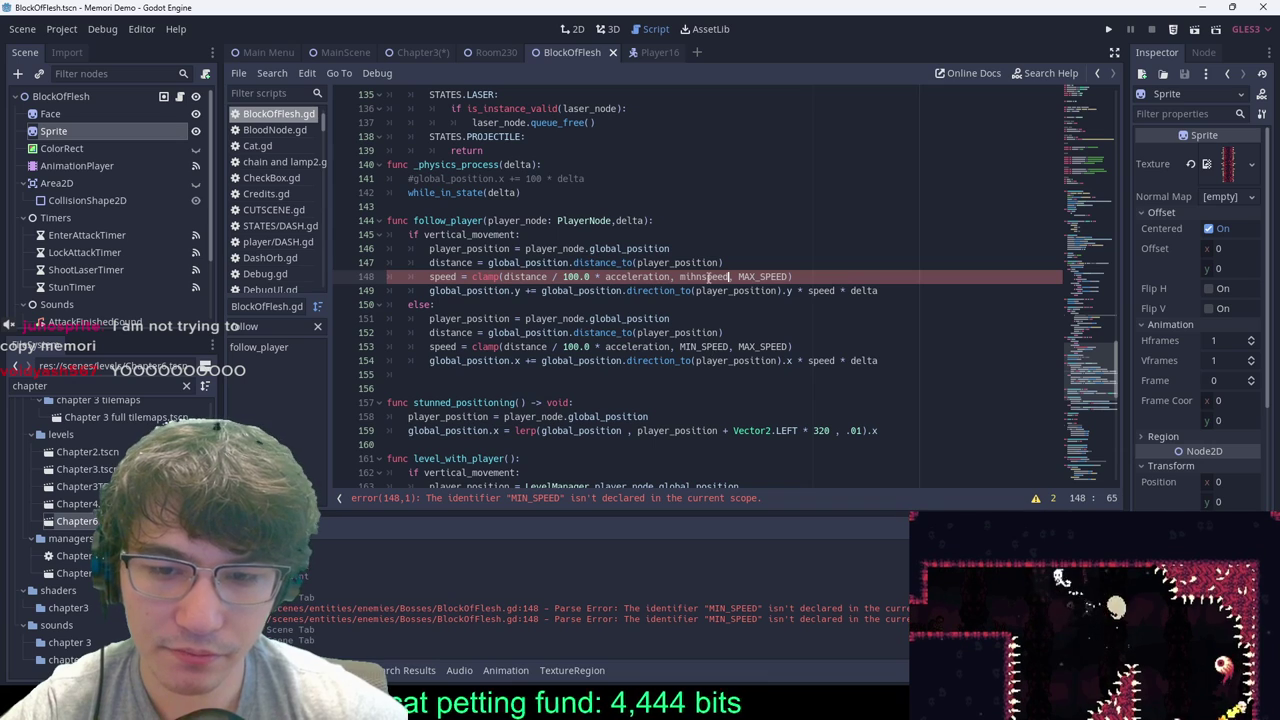
key(BackSpace)
key(BackSpace)
key(BackSpace)
key(BackSpace)
key(BackSpace)
key(BackSpace)
key(BackSpace)
key(BackSpace)
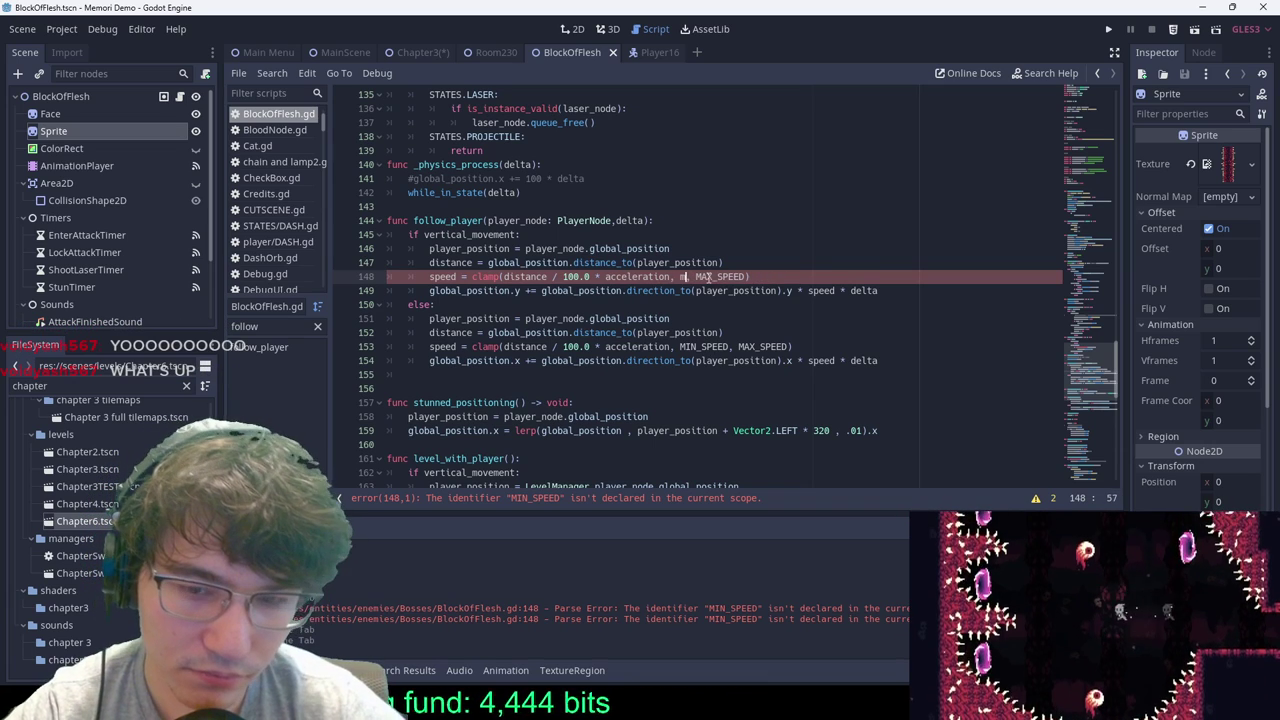
text(in_speed)
Step: Replace MAX_SPEED with max_speed in the same clamp call on line 148
click(778, 276)
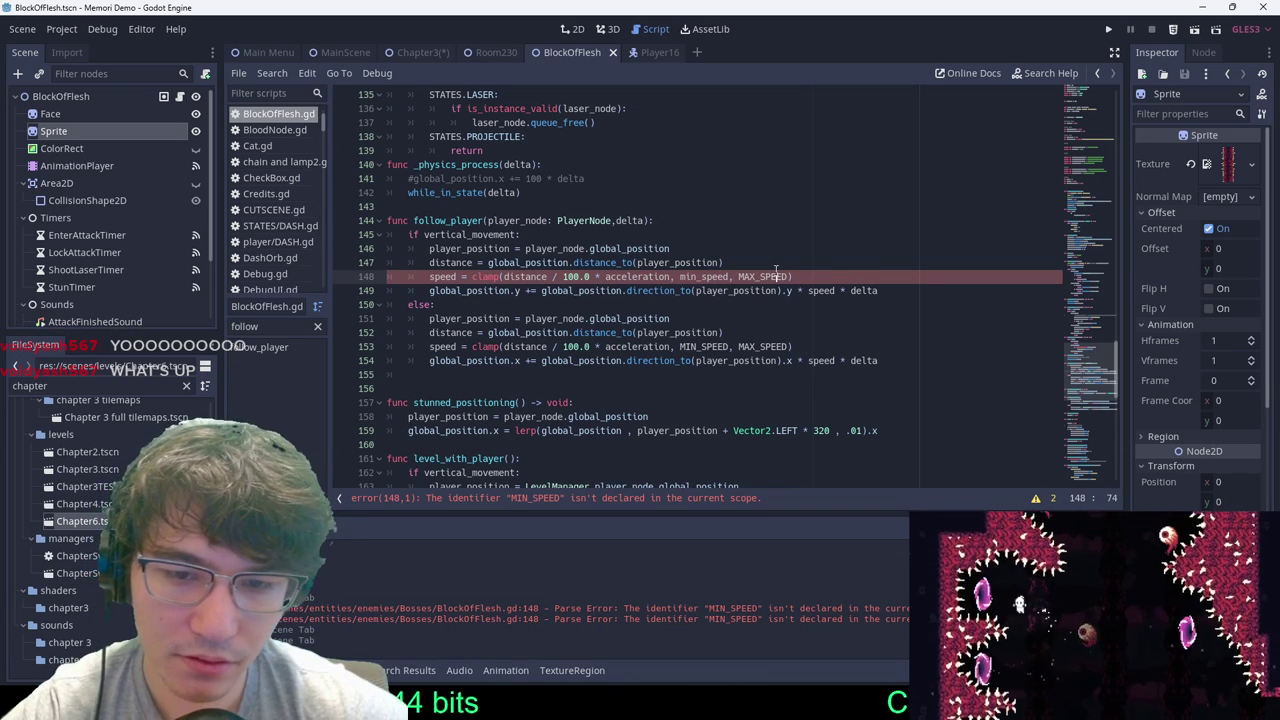
double_click(772, 276)
text(max)
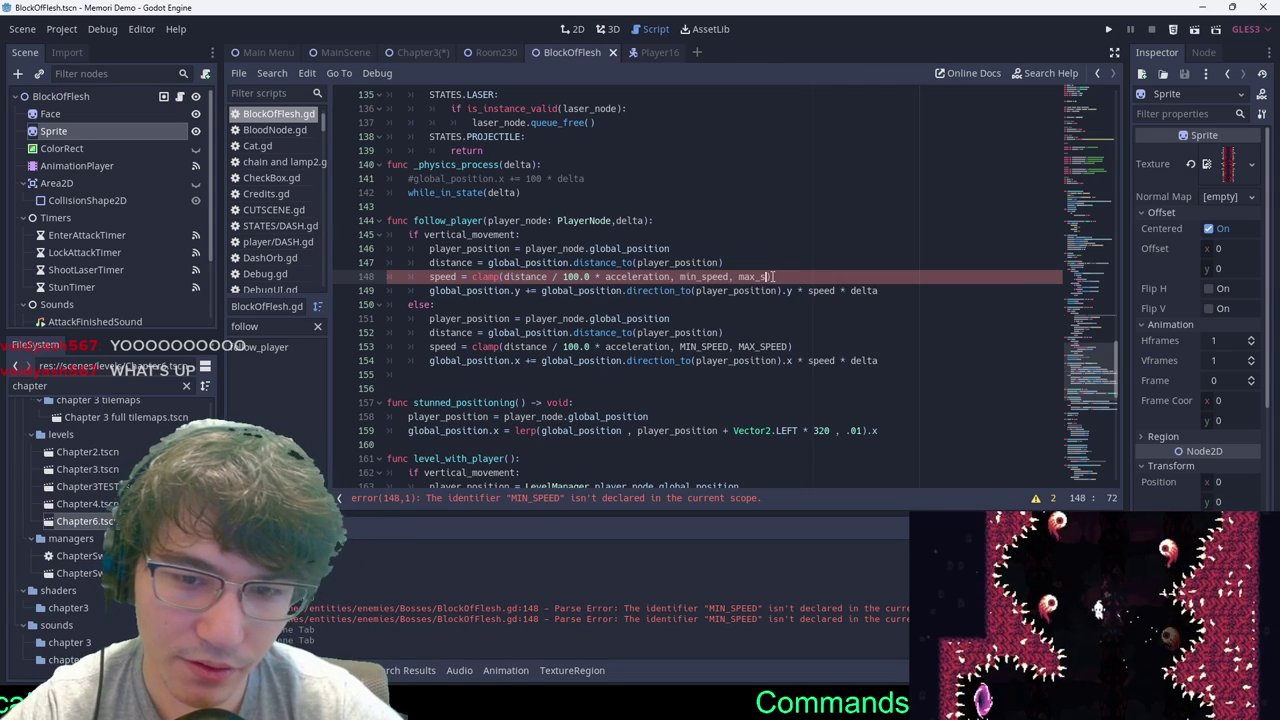
Step: Copy max_speed and min_speed over MAX_SPEED and MIN_SPEED in the clamp call of follow_player's else branch
double_click(772, 276)
key(ctrl+c)
double_click(760, 346)
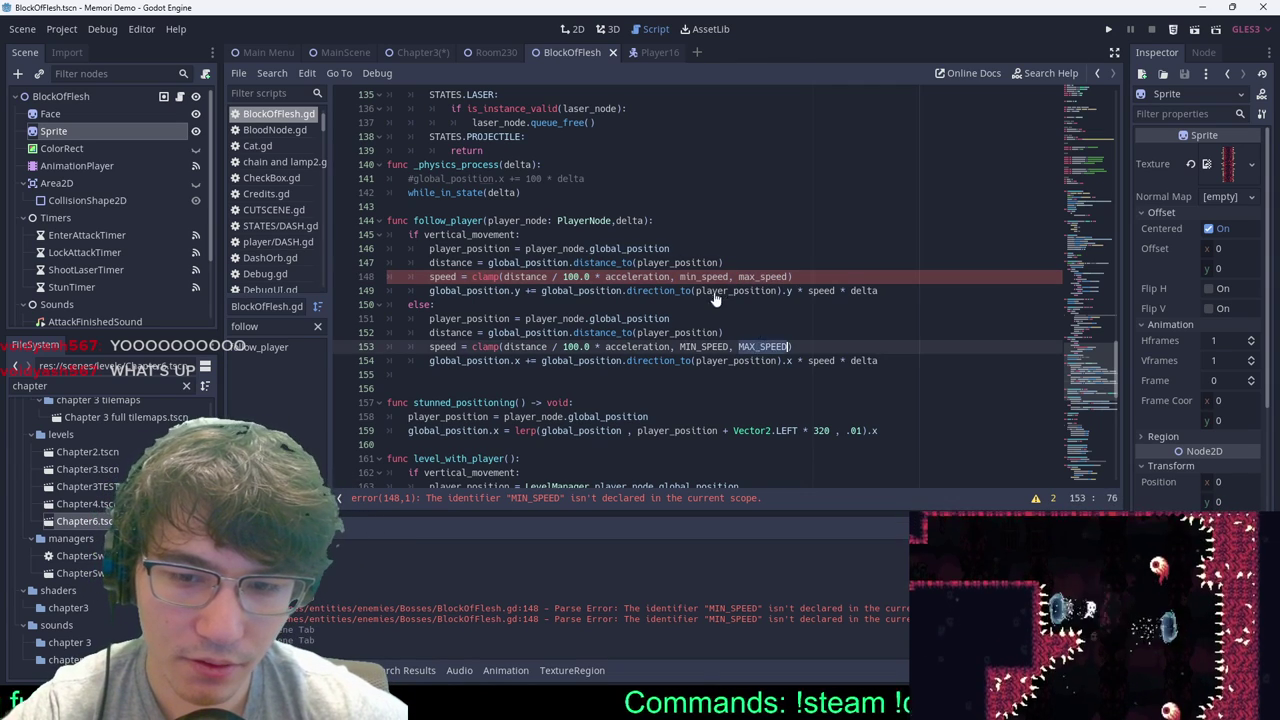
key(ctrl+v)
double_click(705, 276)
key(ctrl+c)
double_click(705, 346)
key(ctrl+v)
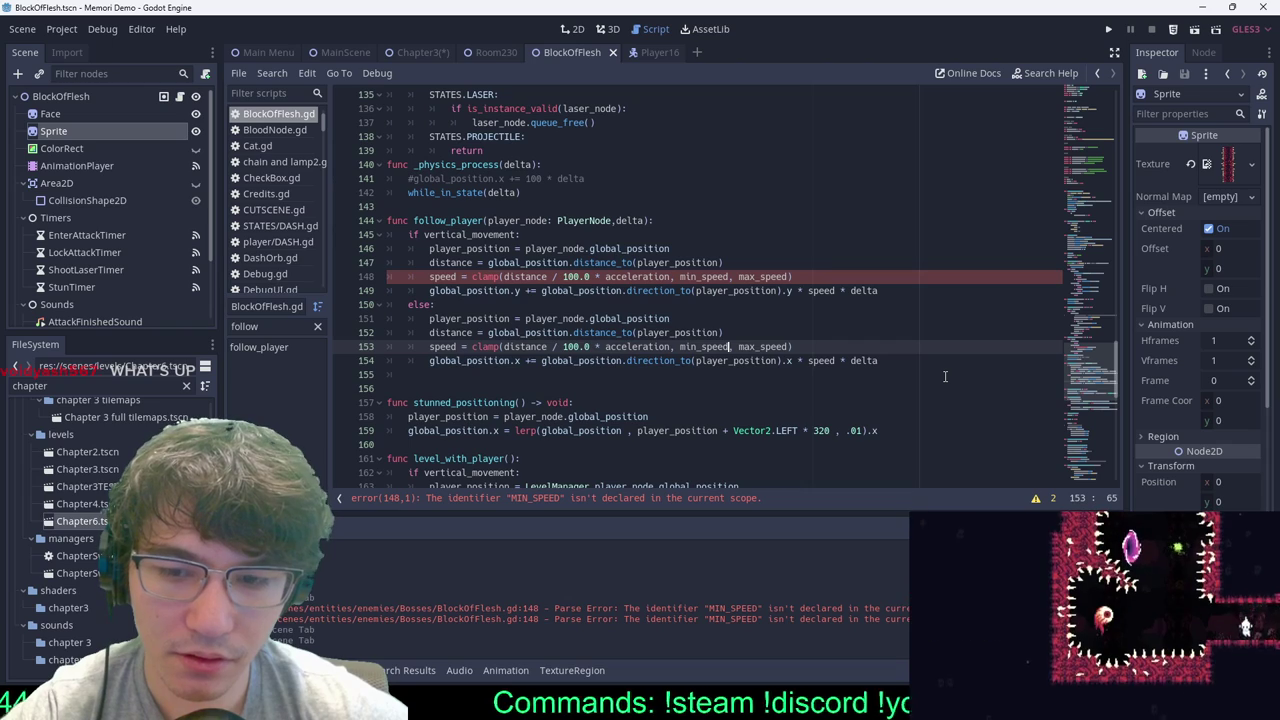
click(942, 374)
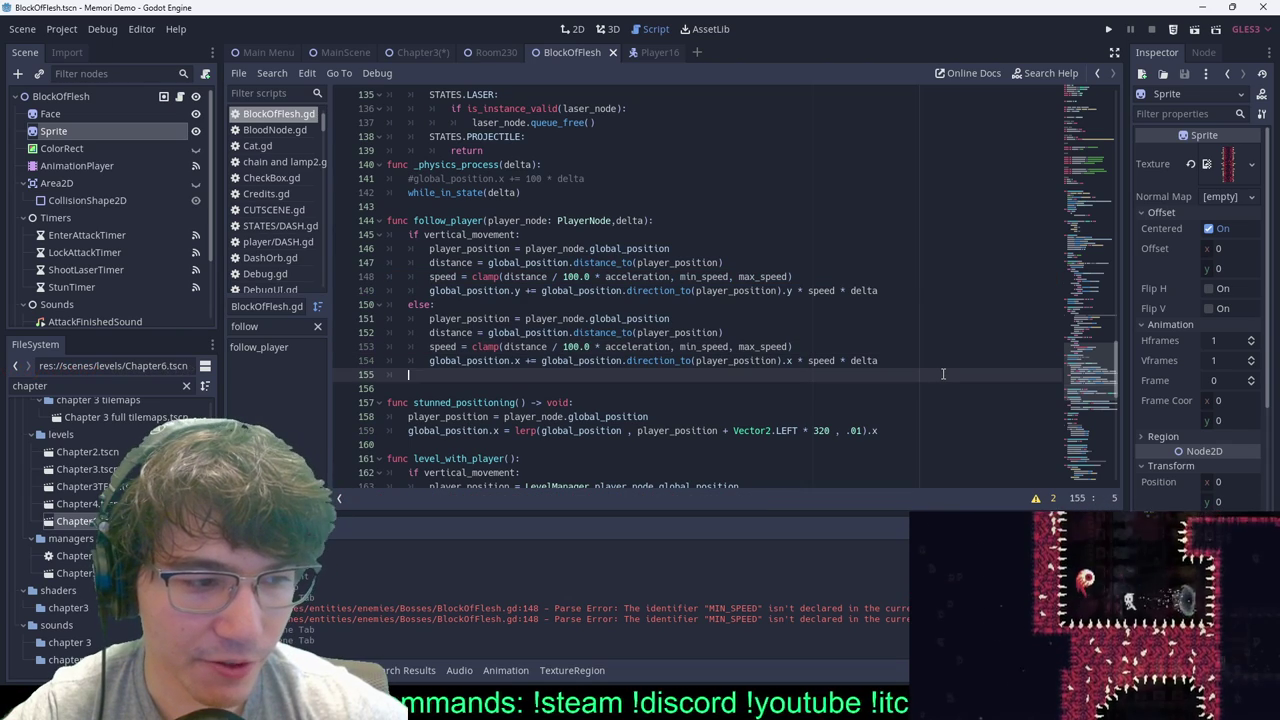
click(818, 257)
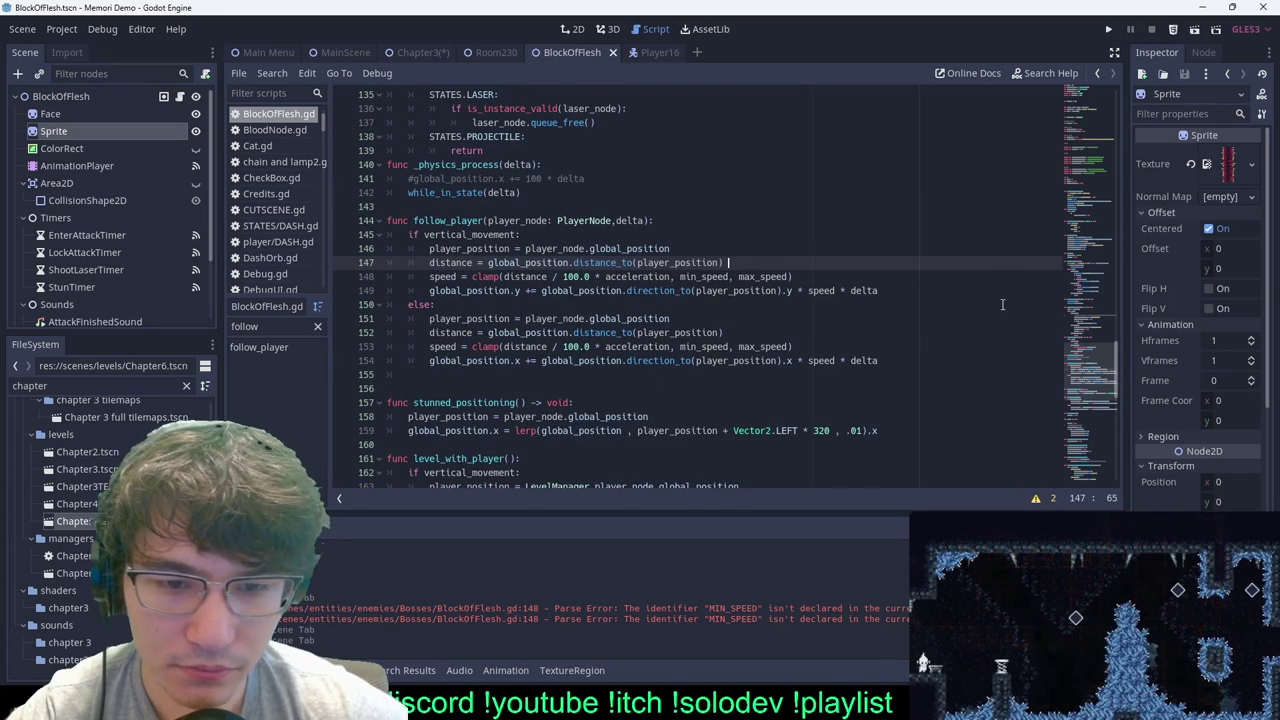
click(961, 292)
key(Up)
key(Up)
key(Up)
key(Up)
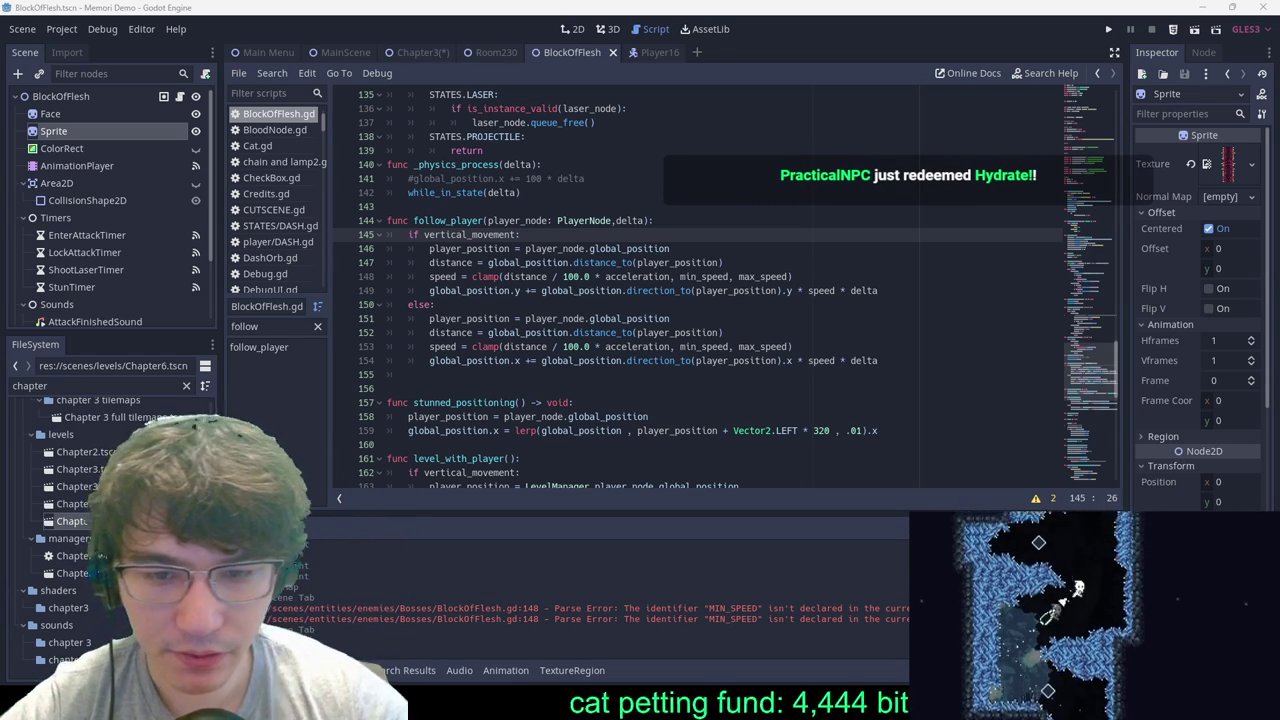
click(1000, 247)
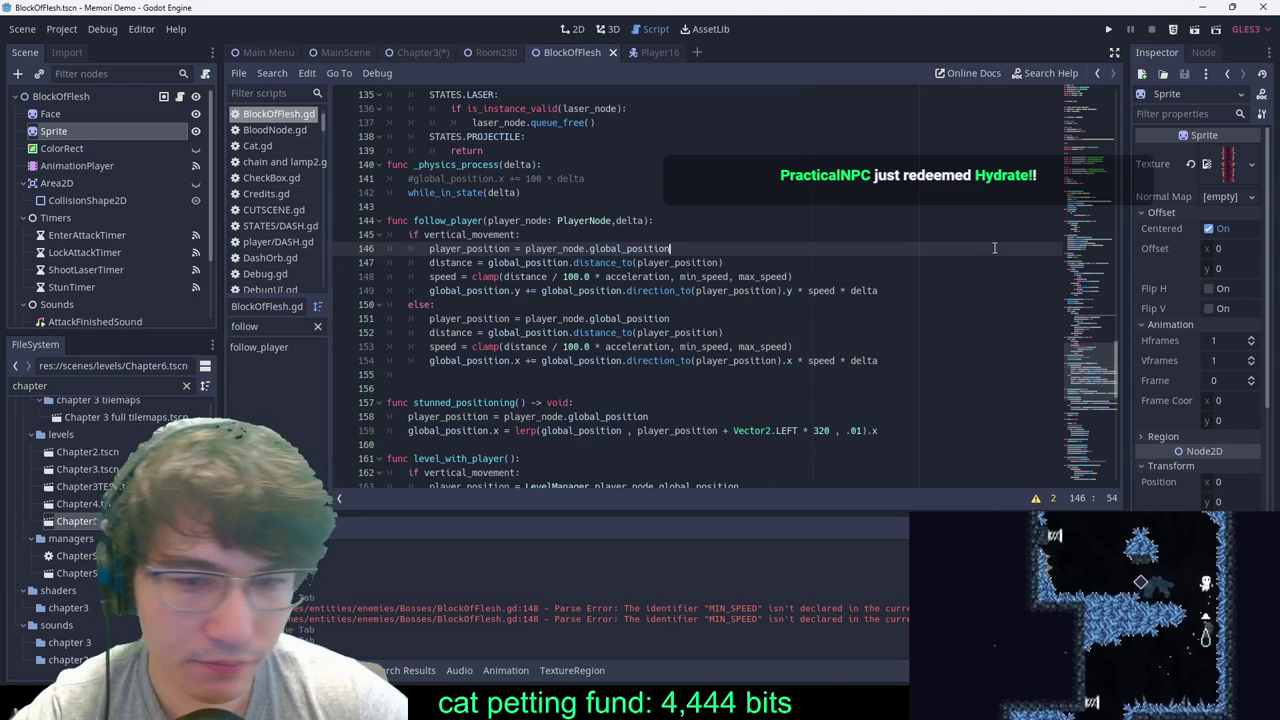
scroll(995, 247, up, 12)
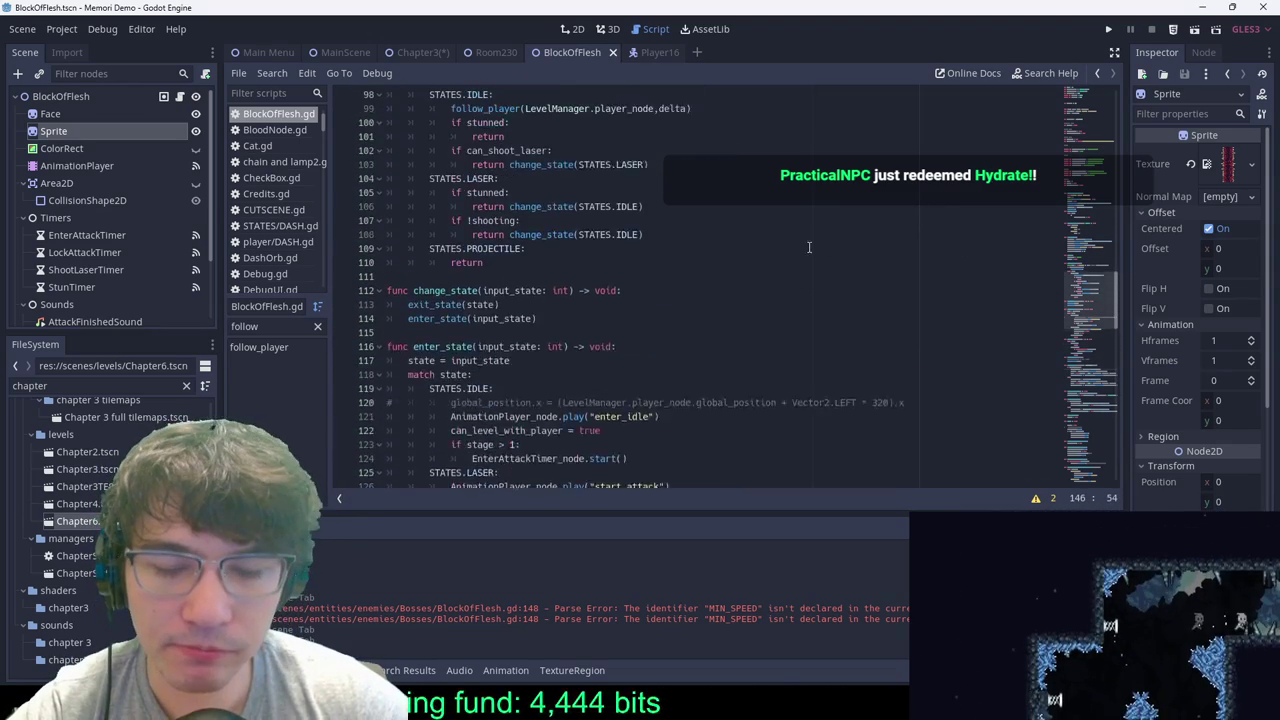
scroll(809, 247, up, 20)
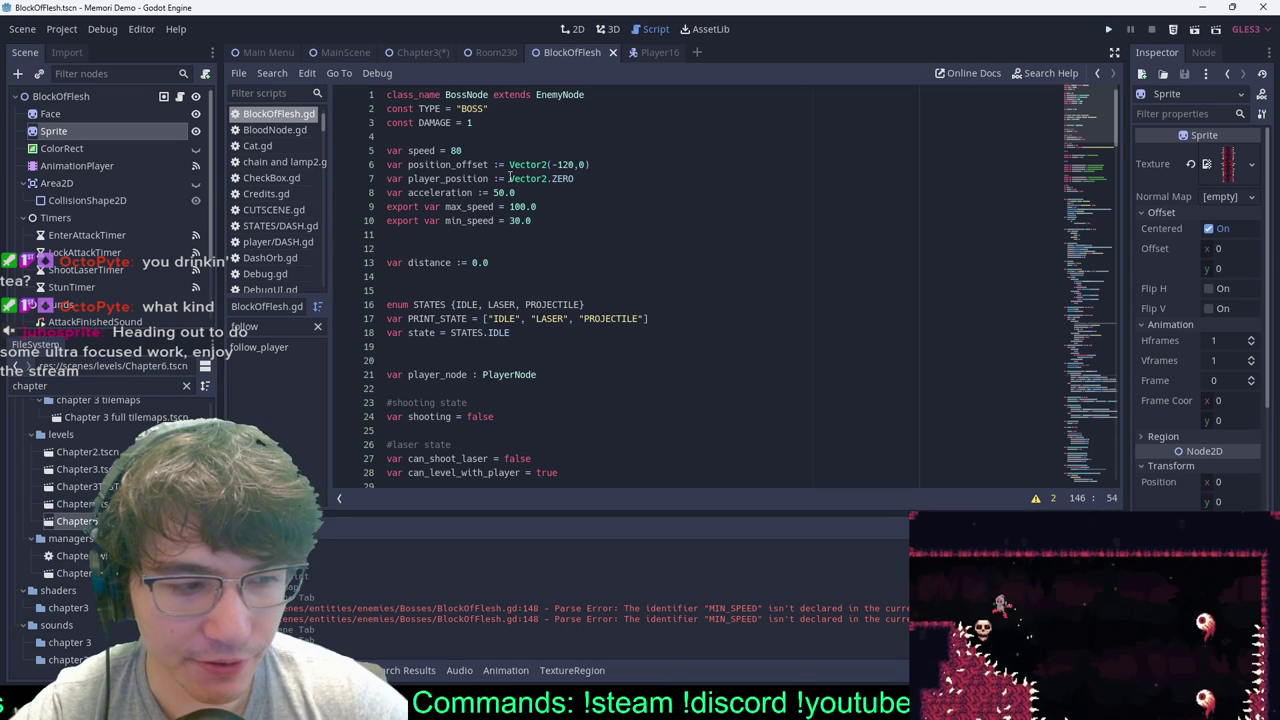
click(655, 52)
click(591, 56)
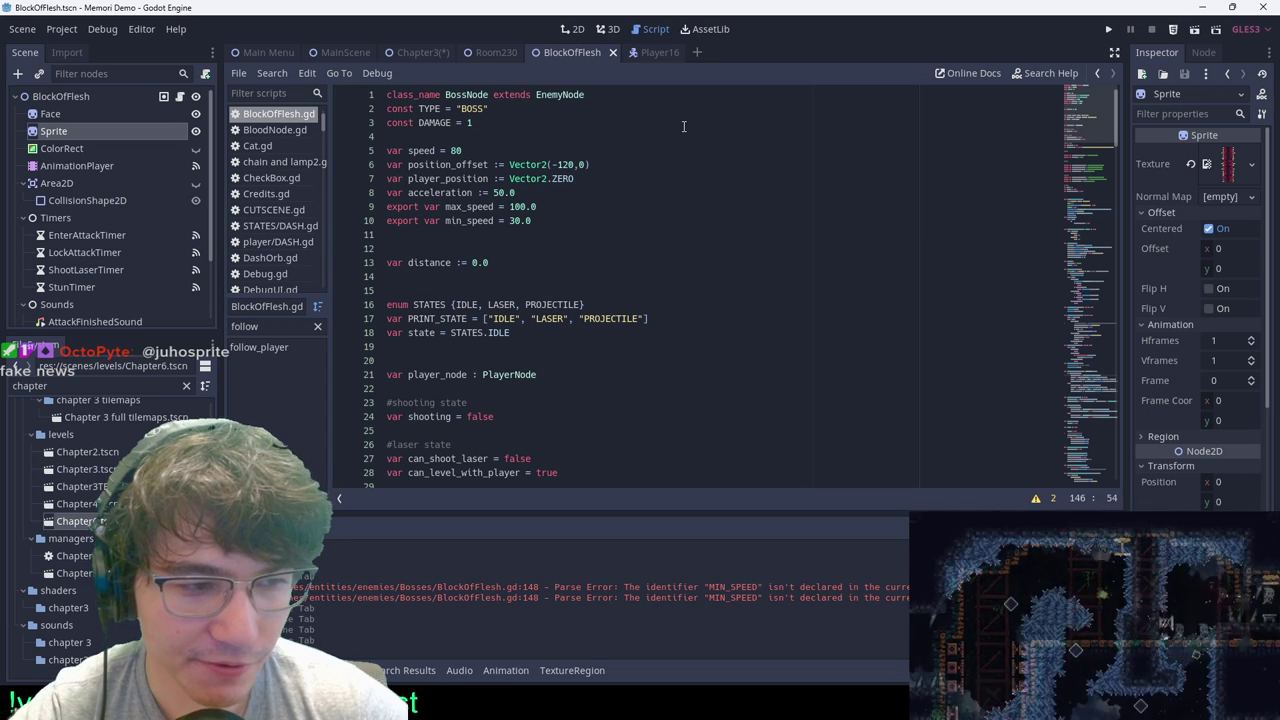
click(655, 53)
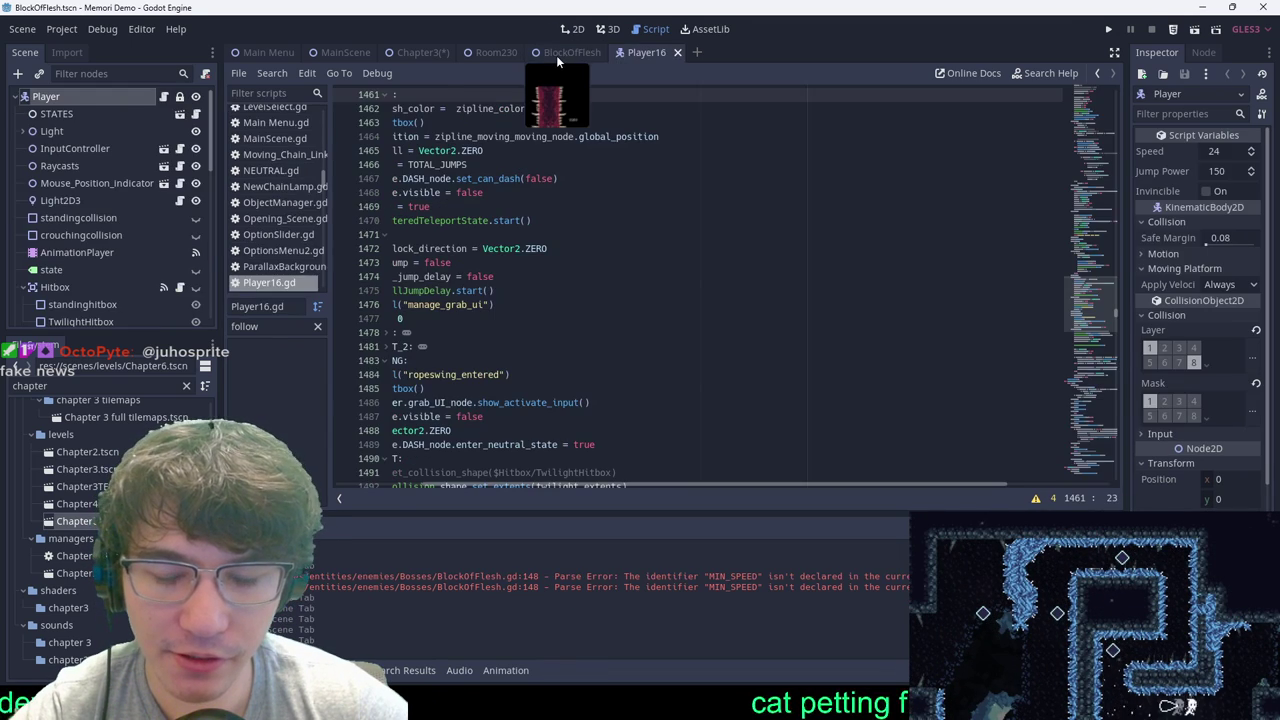
click(556, 54)
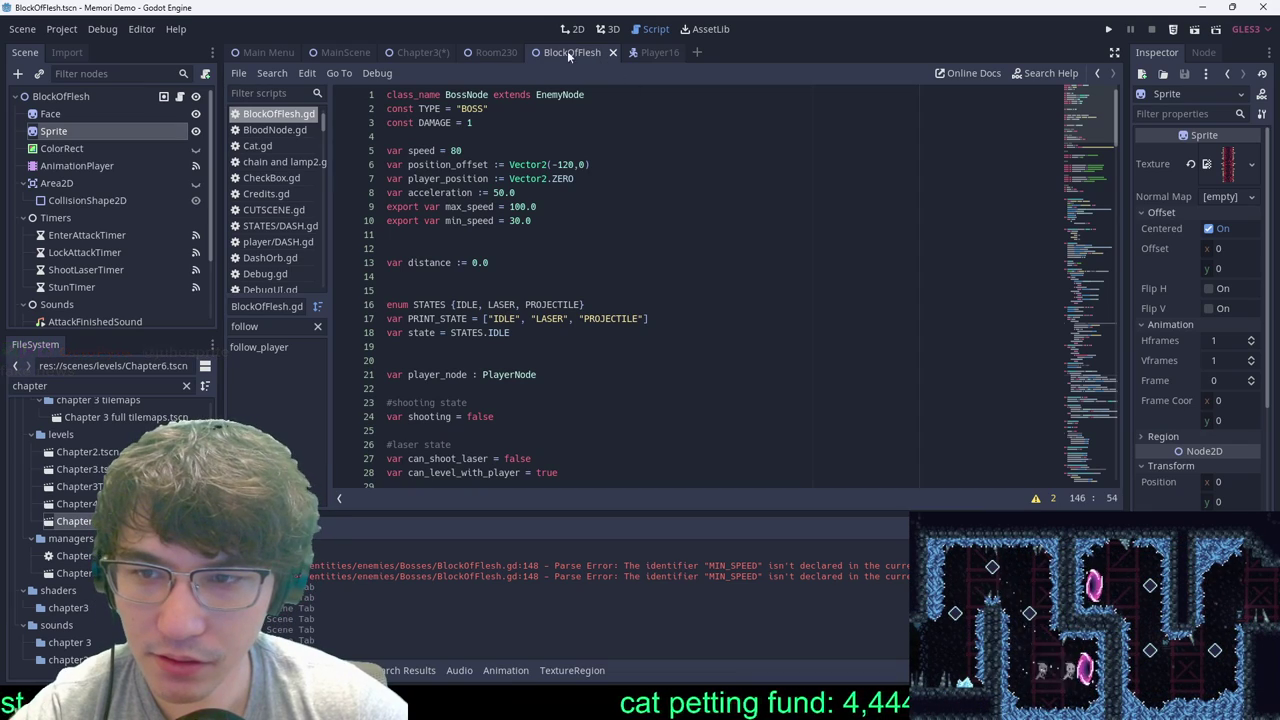
click(418, 52)
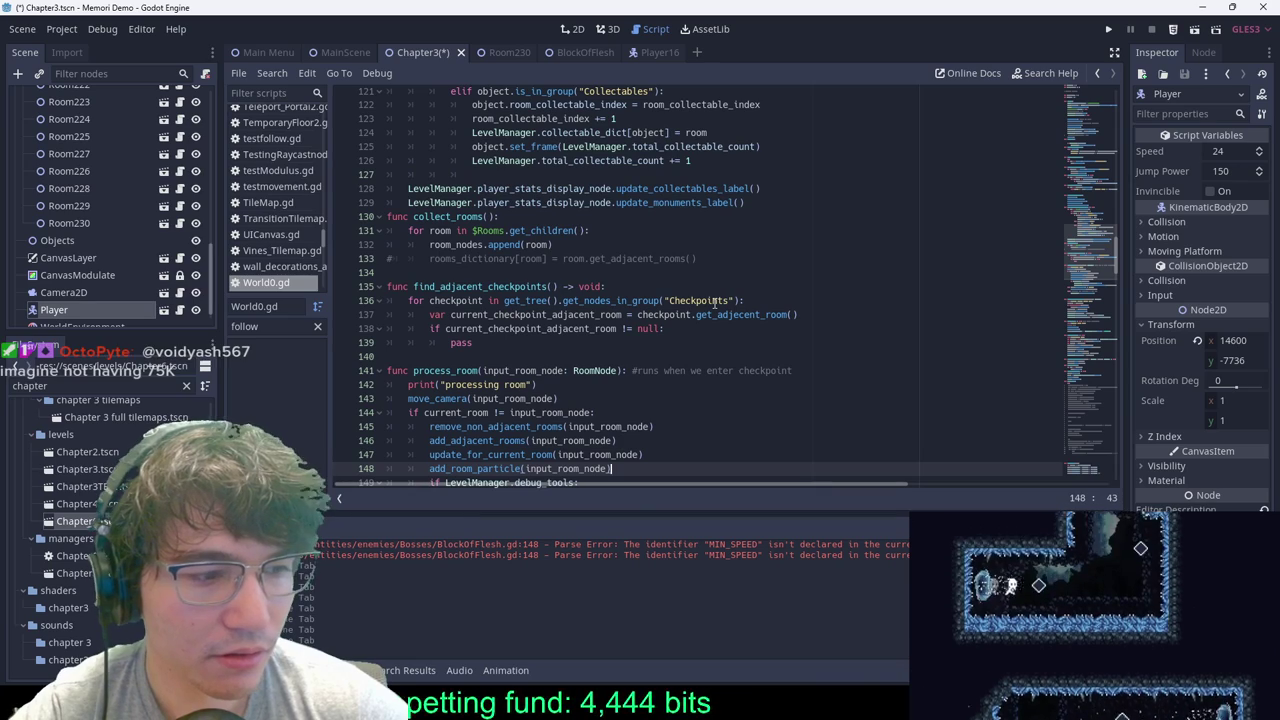
click(601, 52)
Step: Set the BlockOfFlesh instance's Max Speed to 200 and Min Speed to 80 in Room230's 2D view, and save the scene
click(580, 31)
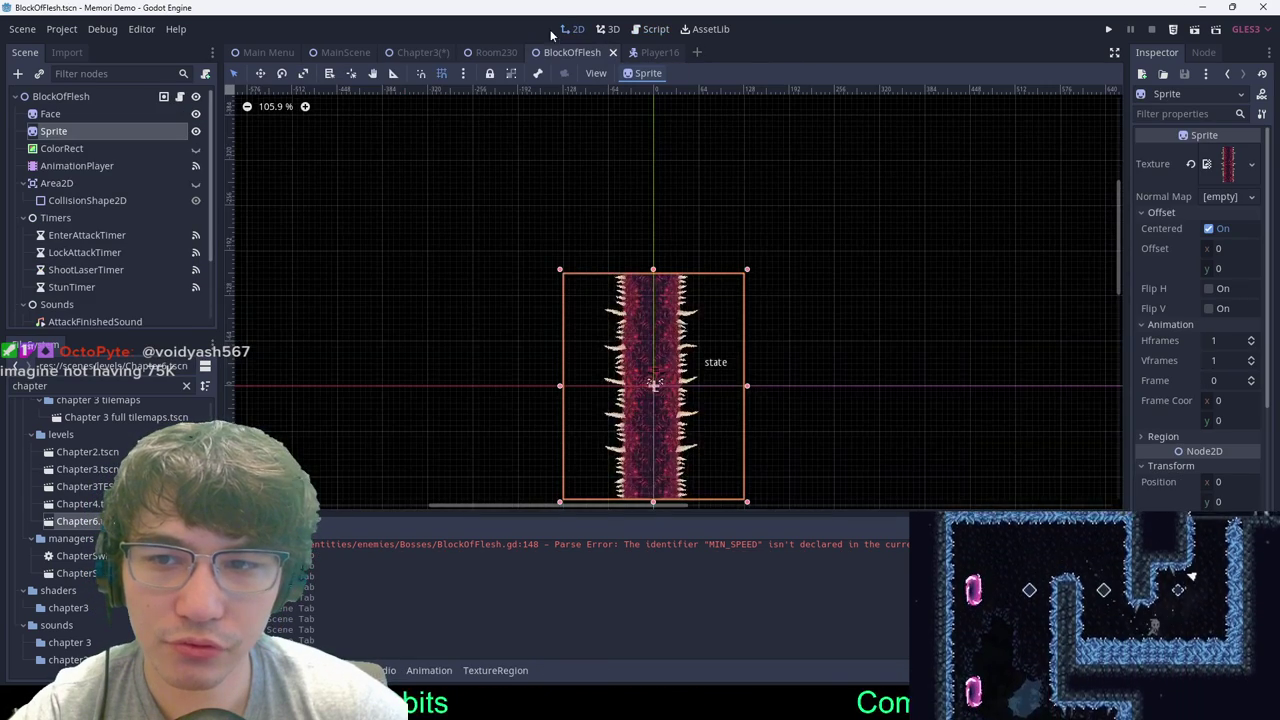
click(498, 52)
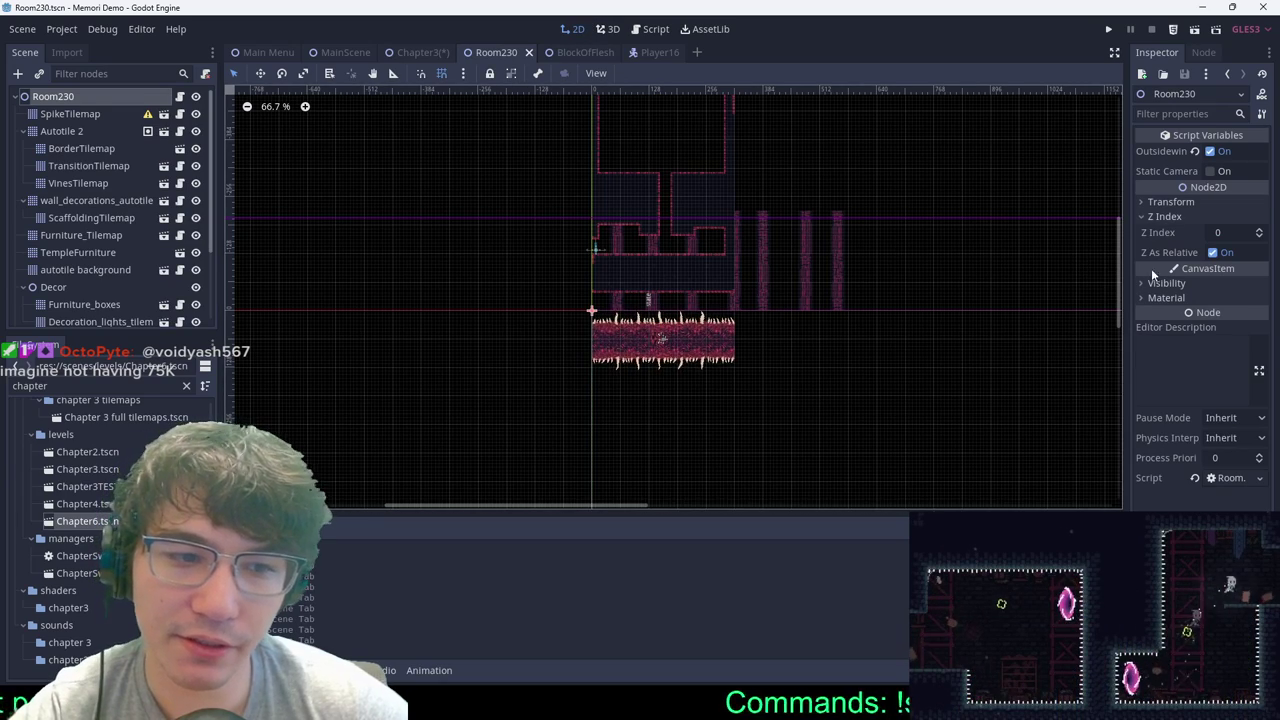
click(686, 370)
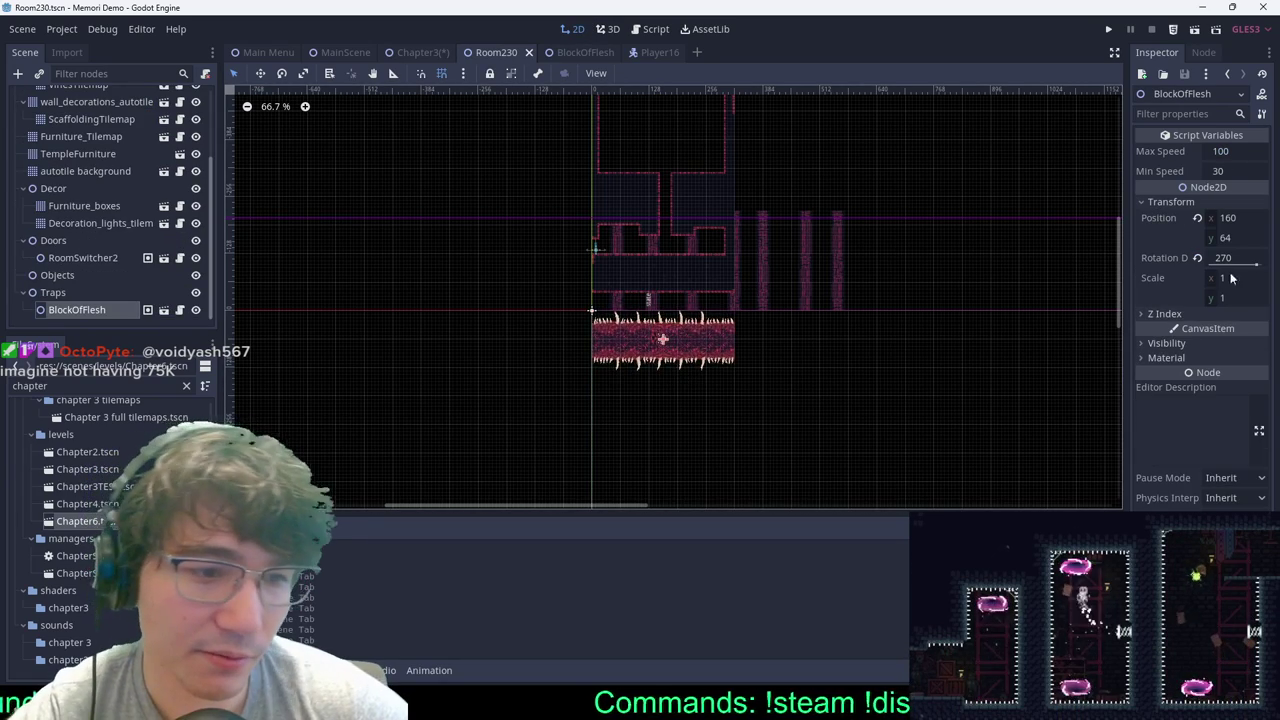
click(1232, 150)
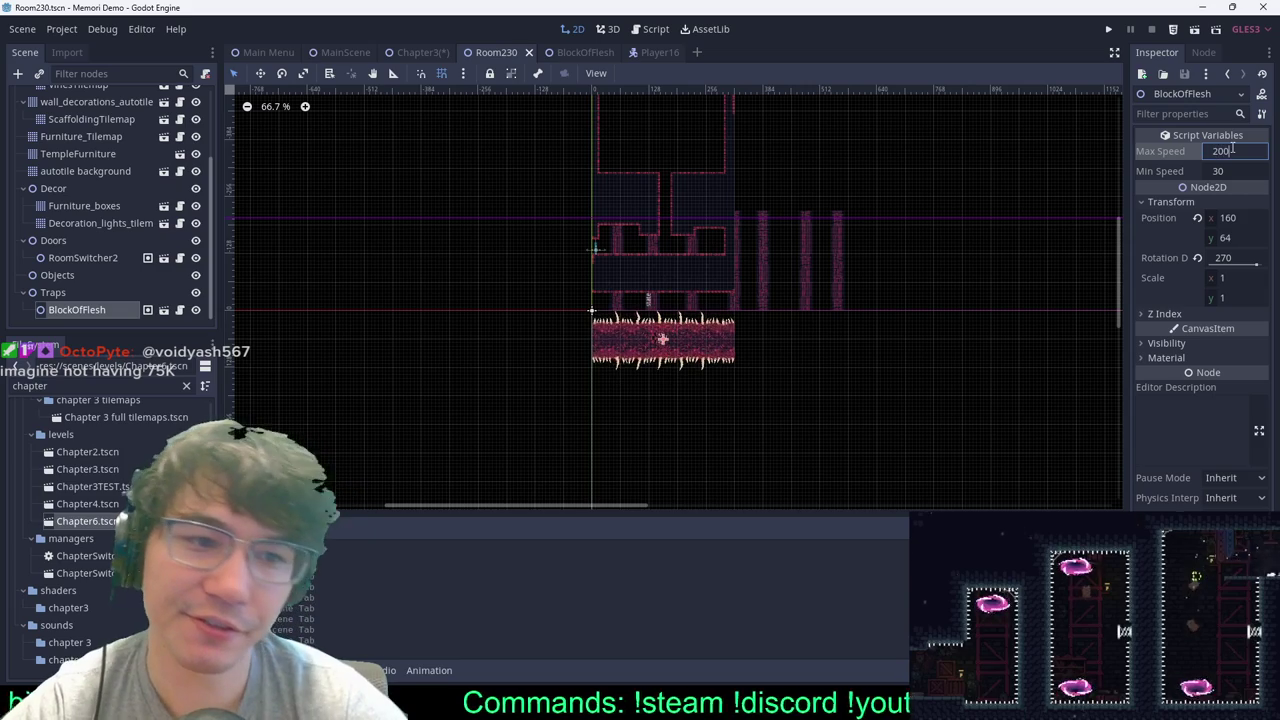
text(200)
key(Tab)
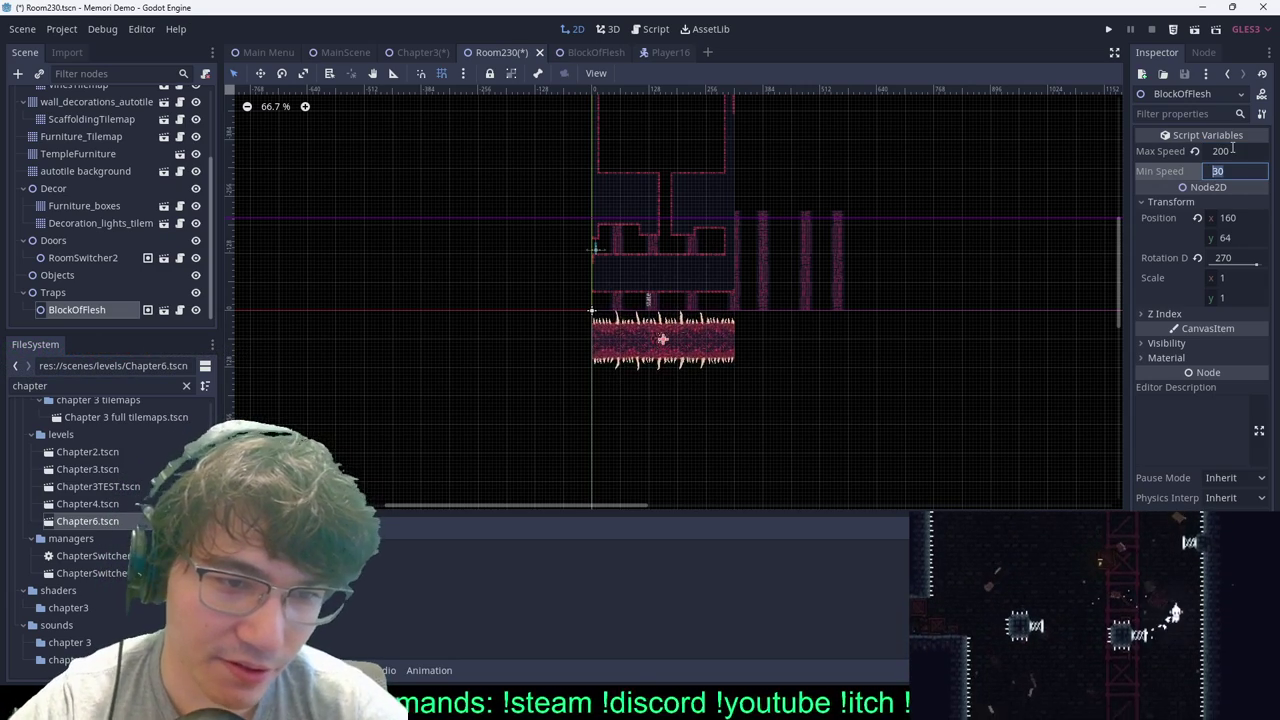
text(80)
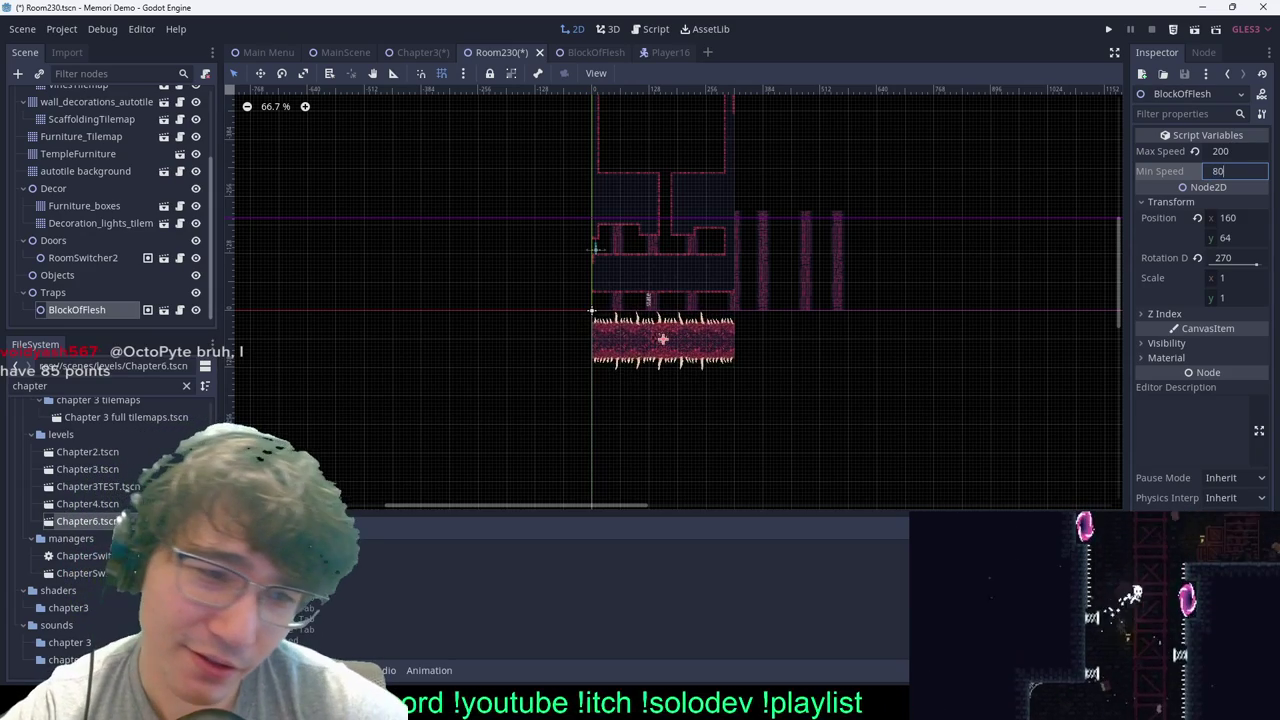
key(ctrl+s)
Step: Launch the game from MainScene and playtest Room230's lower corridor against the rising Block of Flesh
click(345, 52)
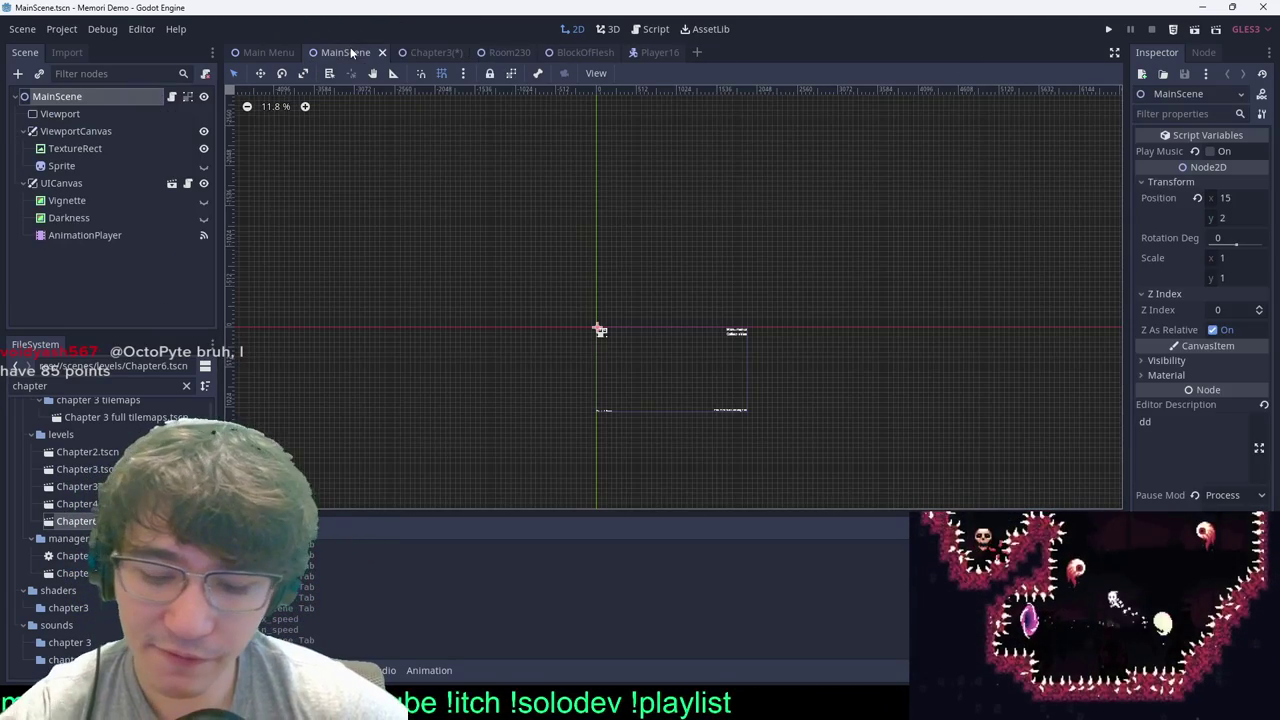
key(F5)
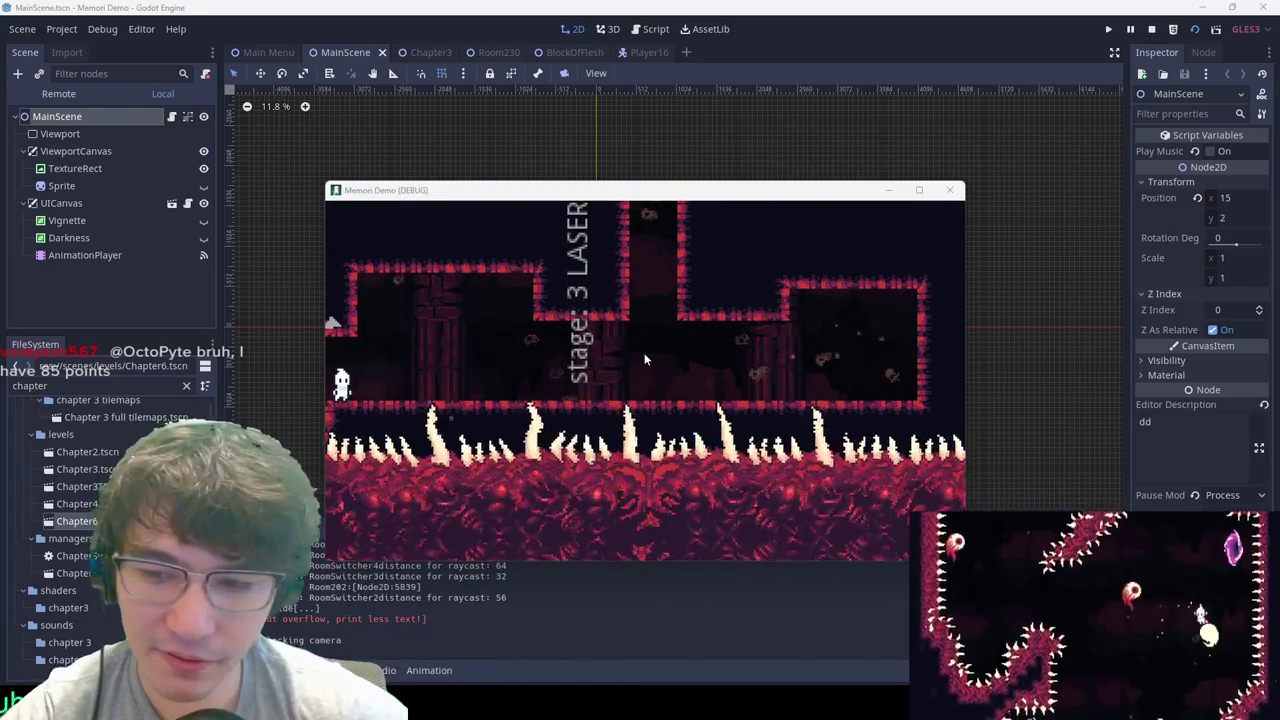
key(d)
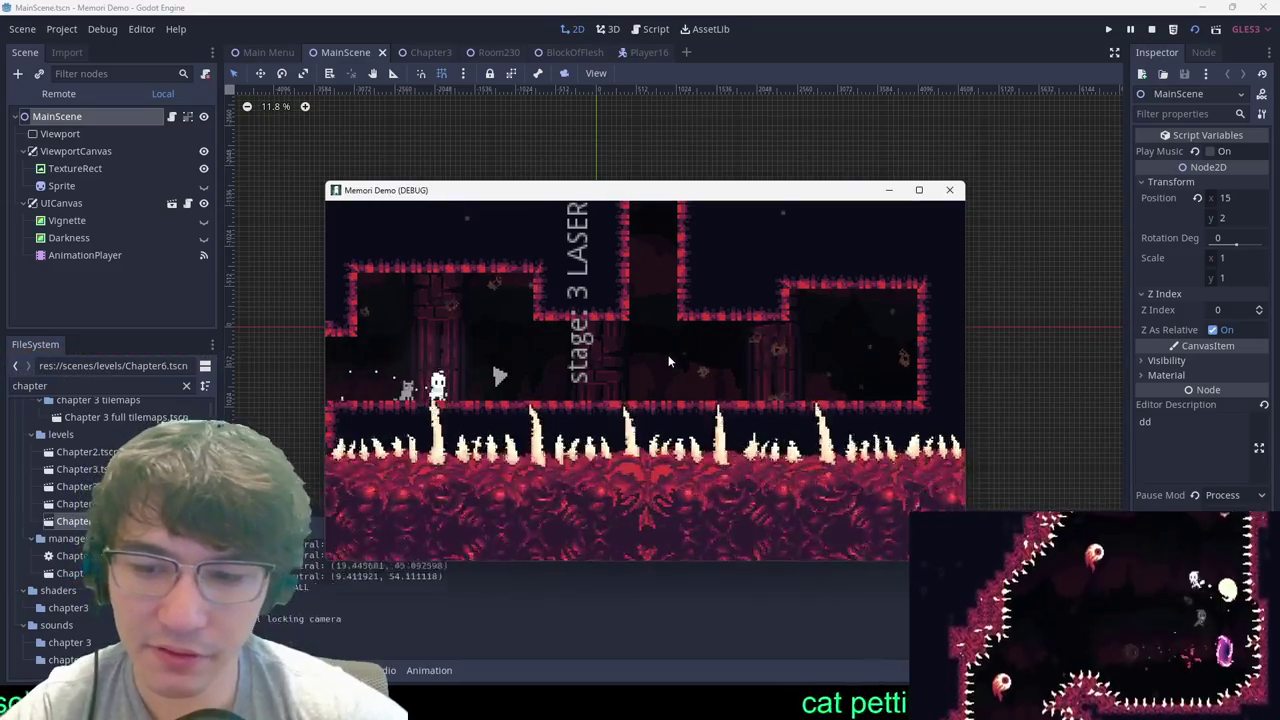
key(space)
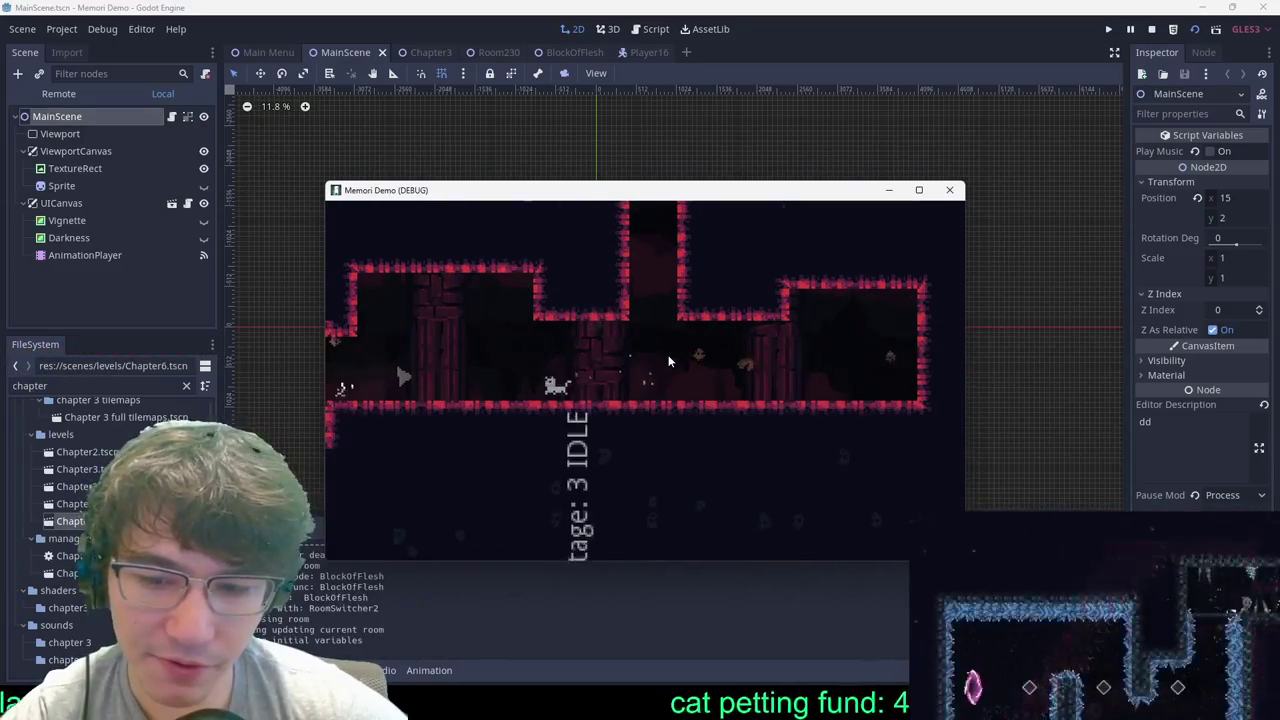
key(d)
key(space)
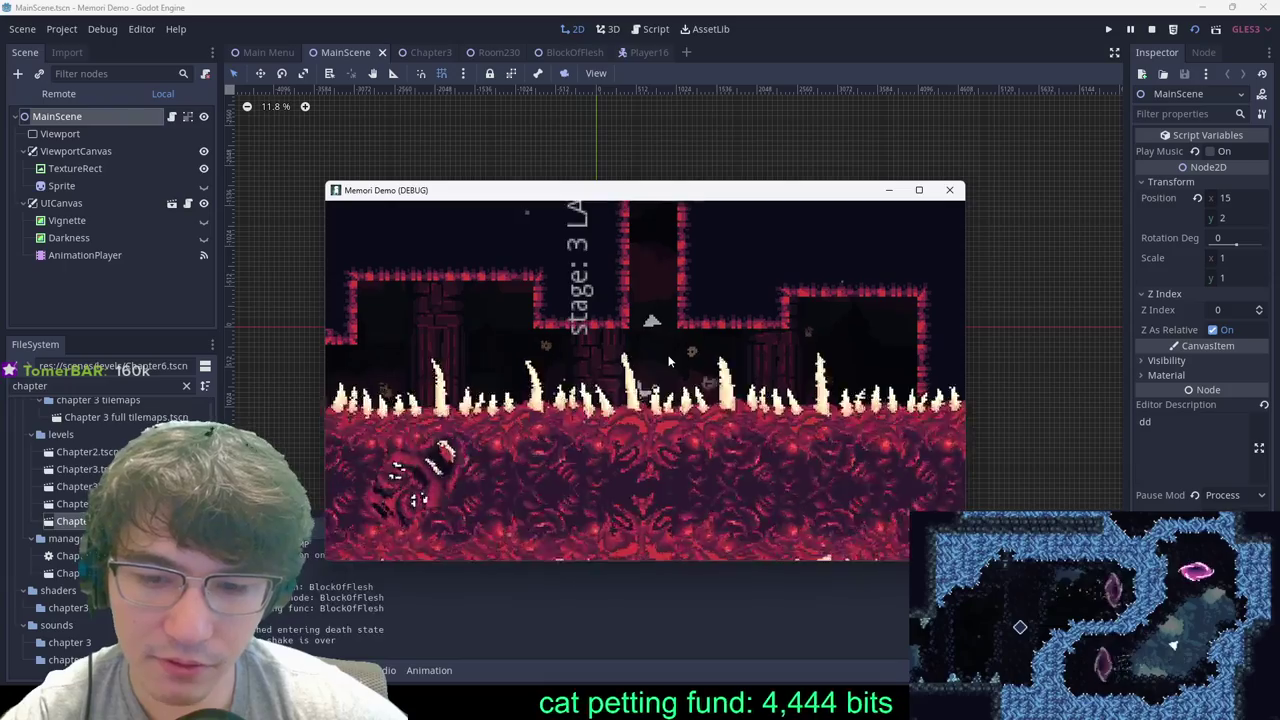
key(d)
key(space)
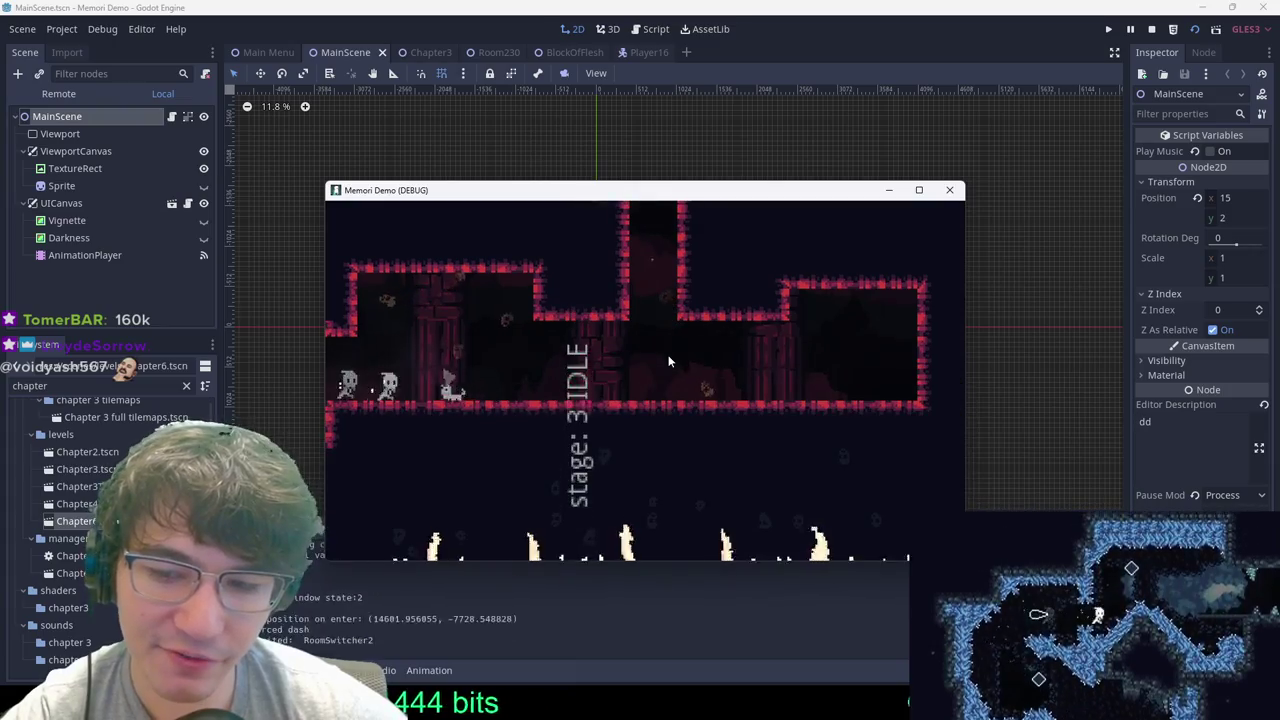
Step: Playtest the climb from the lower corridor through the narrow shaft into the upper chamber, ahead of the Block of Flesh
key(Right)
key(space)
key(space)
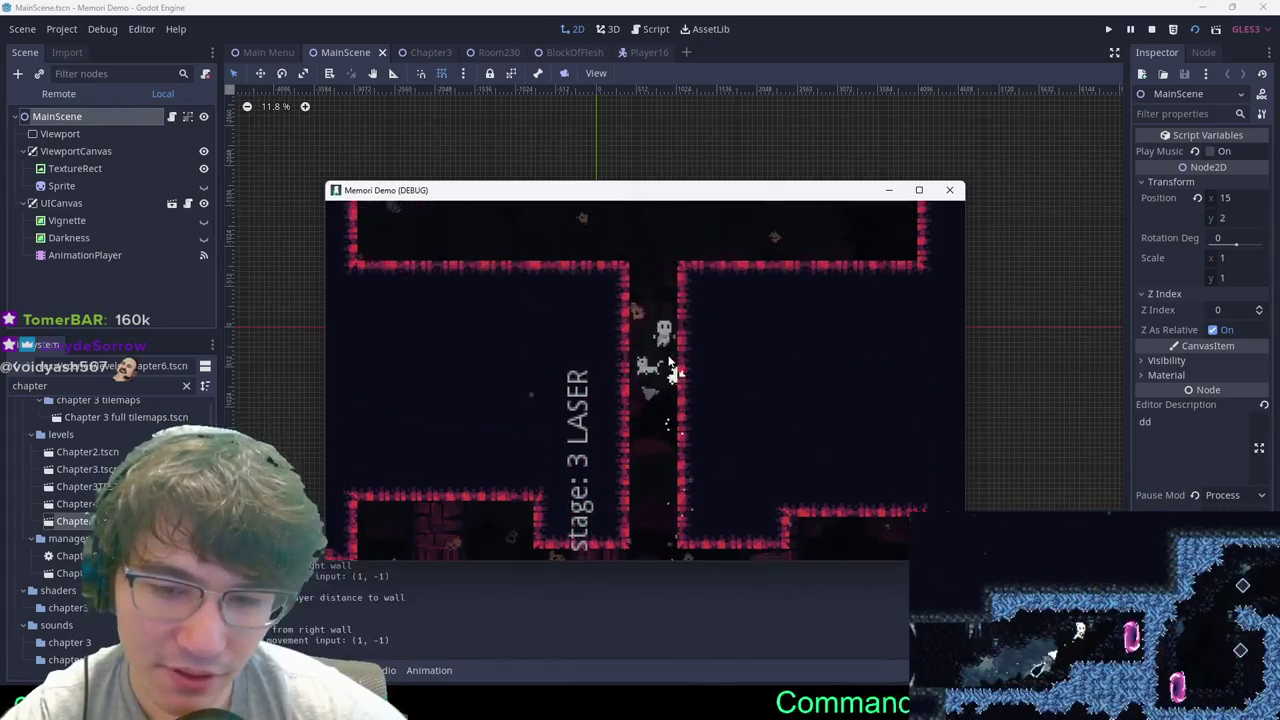
key(space)
key(Left)
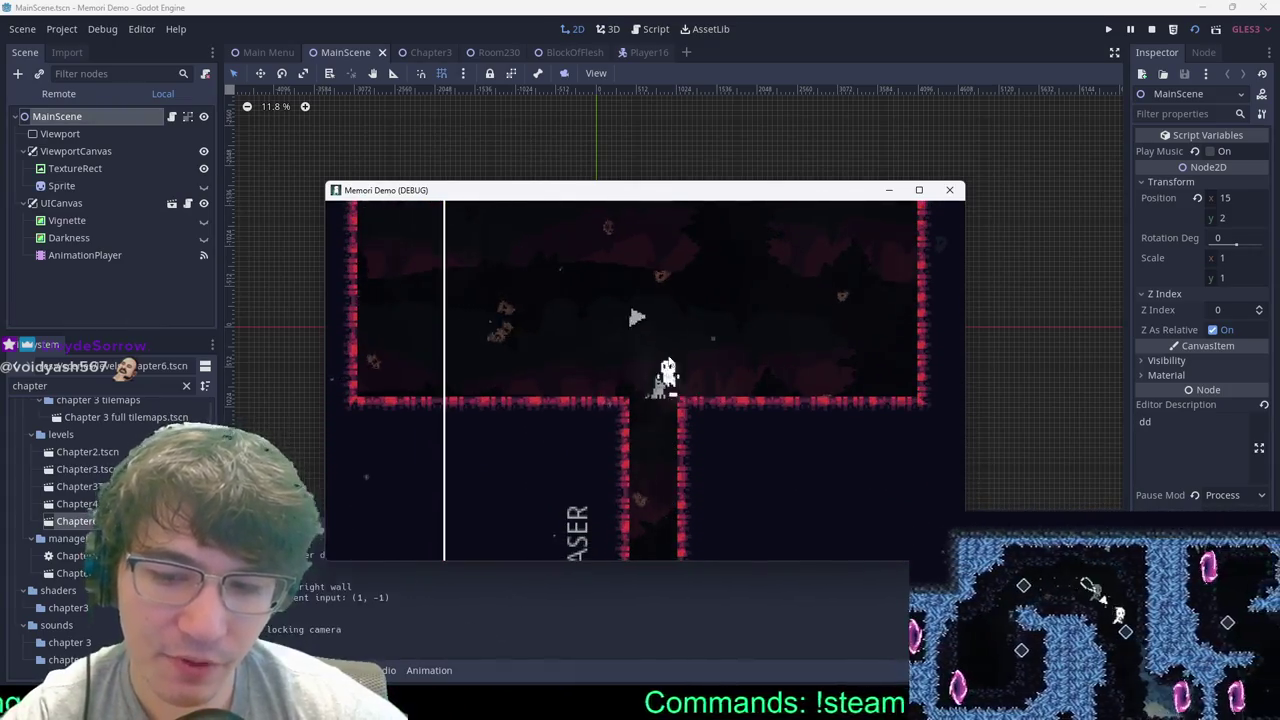
key(Left)
key(Right)
key(space)
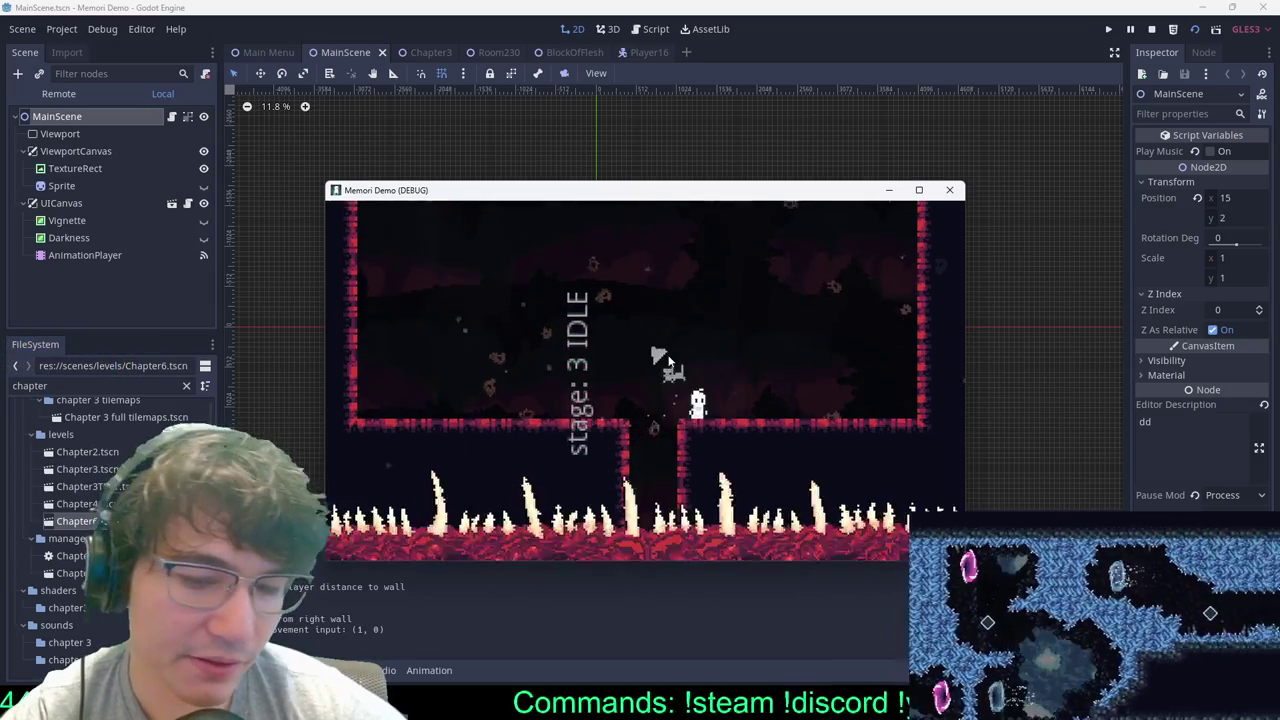
Step: Playtest clinging to the upper chamber's right wall as the Block of Flesh approaches, and close the game
key(Right)
key(space)
key(space)
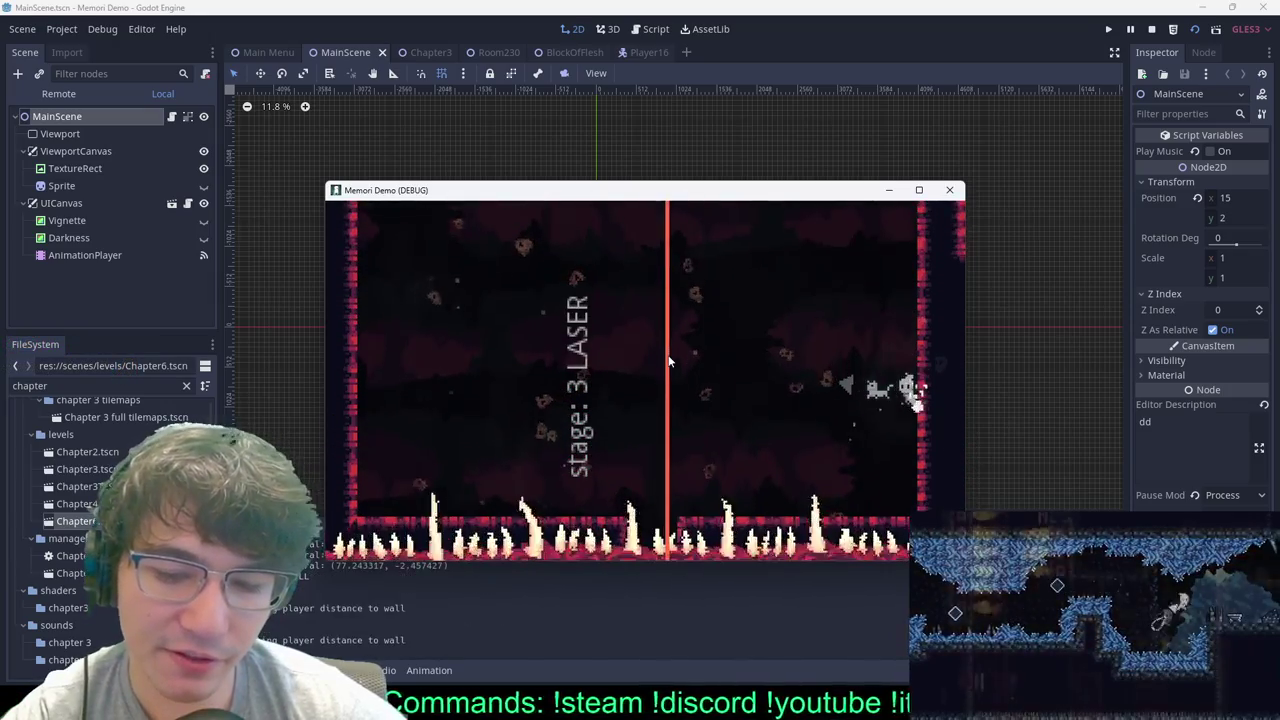
key(space)
key(space)
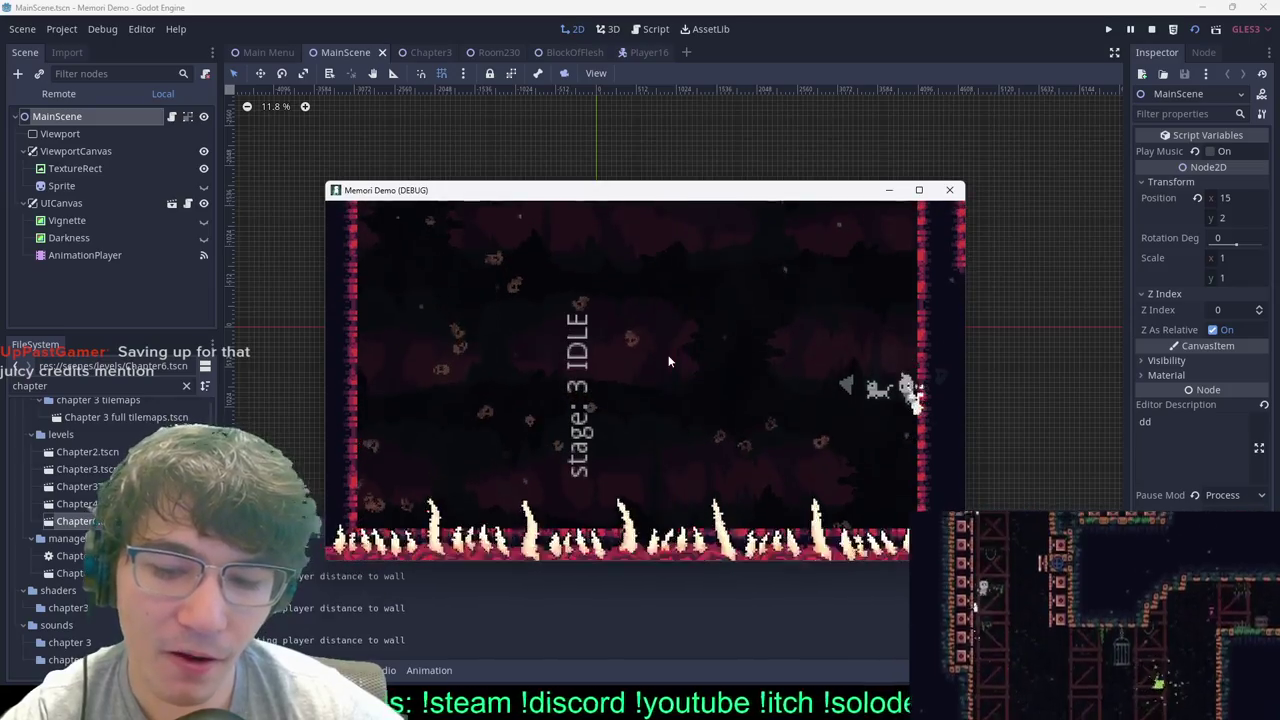
key(space)
key(space)
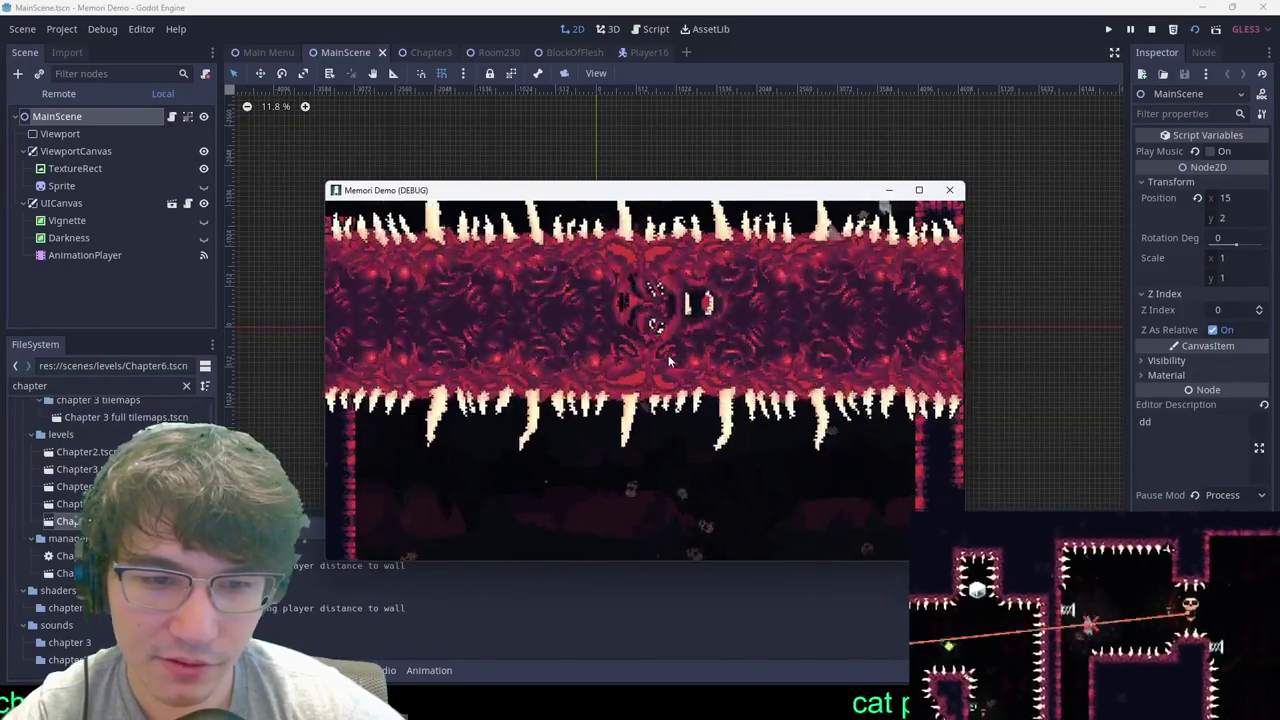
key(Escape)
key(Down)
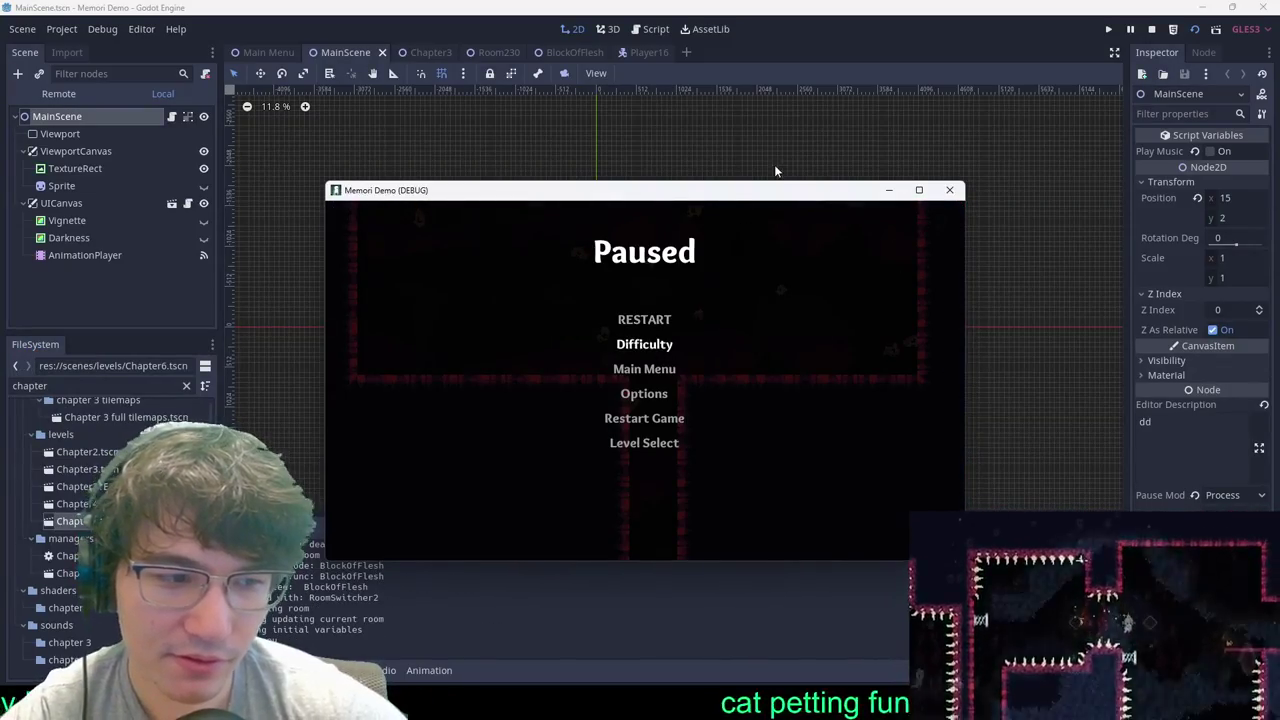
click(949, 190)
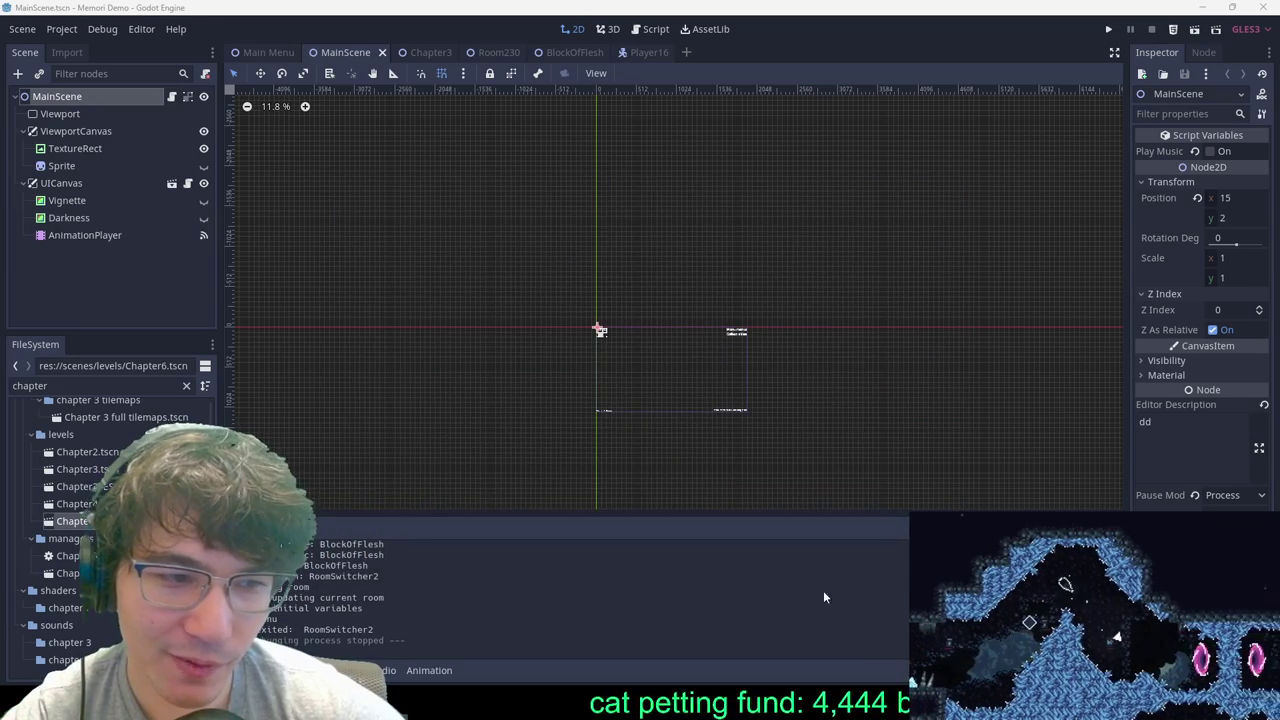
Step: Return to the Room230 scene and examine its layout from the Block of Flesh up to the upper chamber
click(568, 52)
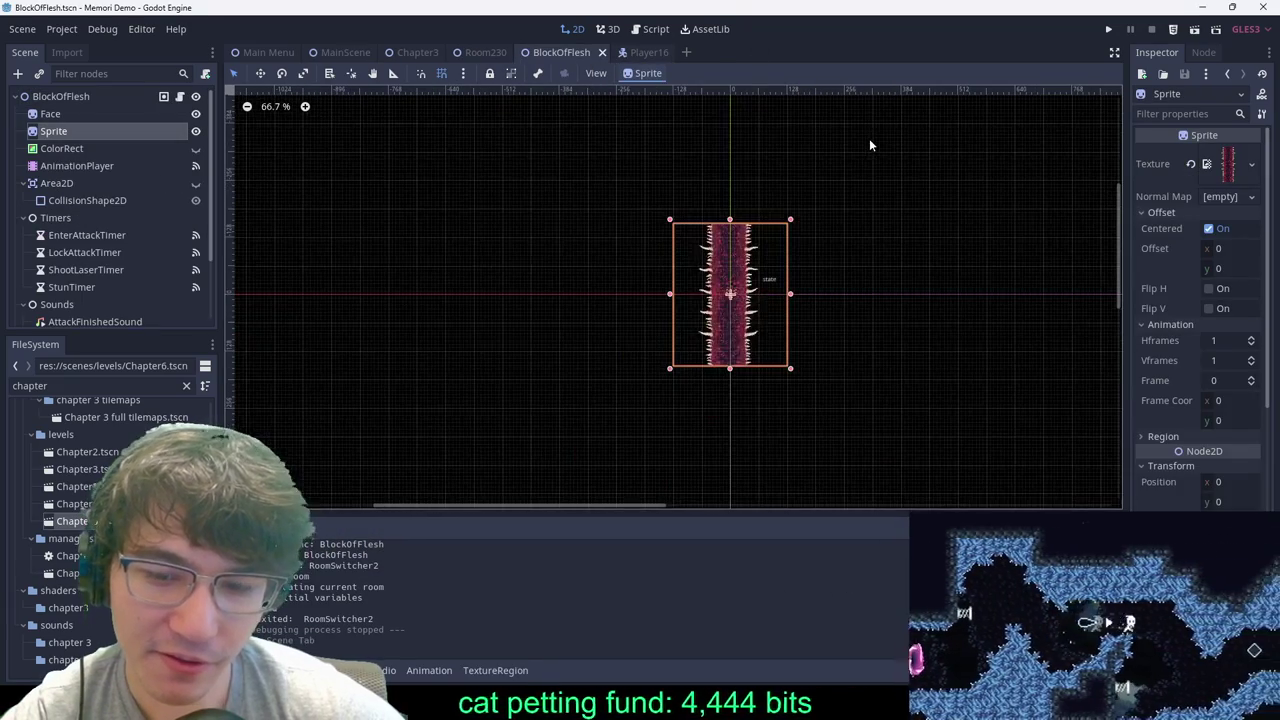
click(877, 162)
click(488, 53)
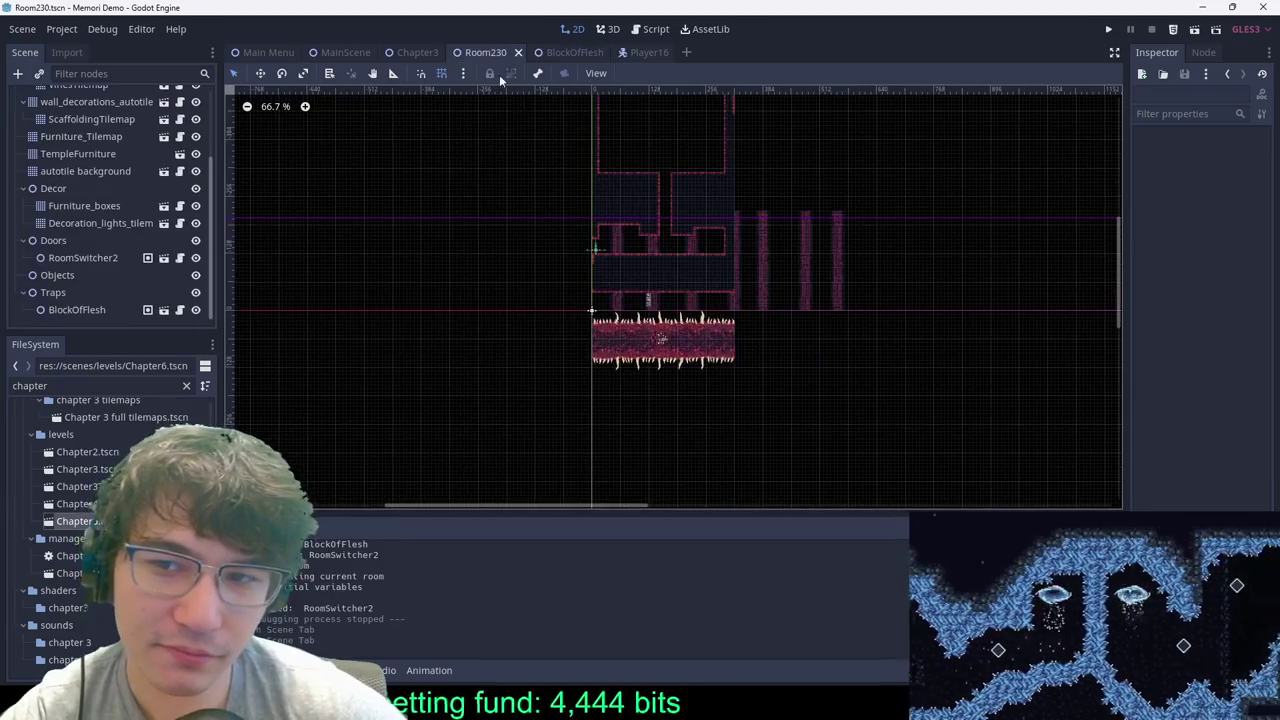
scroll(806, 241, down, 8)
middle_drag(941, 262, 836, 262)
scroll(836, 262, up, 9)
middle_drag(875, 211, 836, 226)
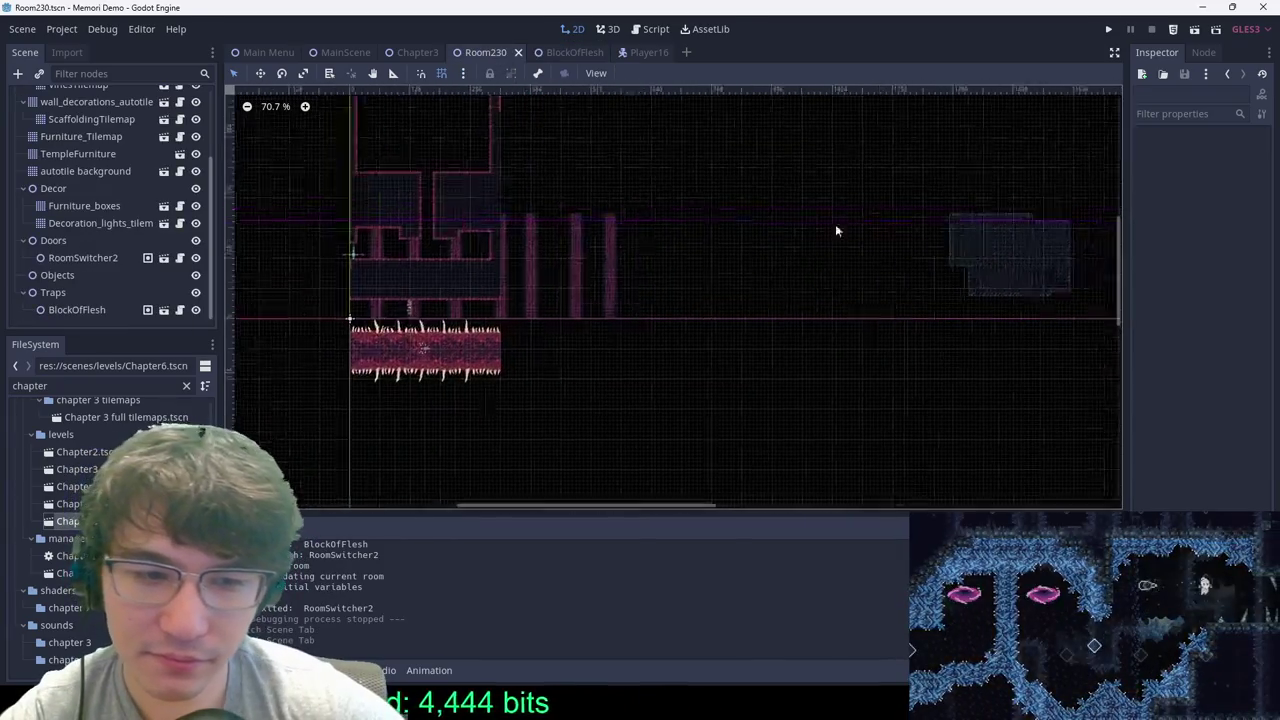
scroll(870, 250, up, 5)
scroll(877, 254, down, 7)
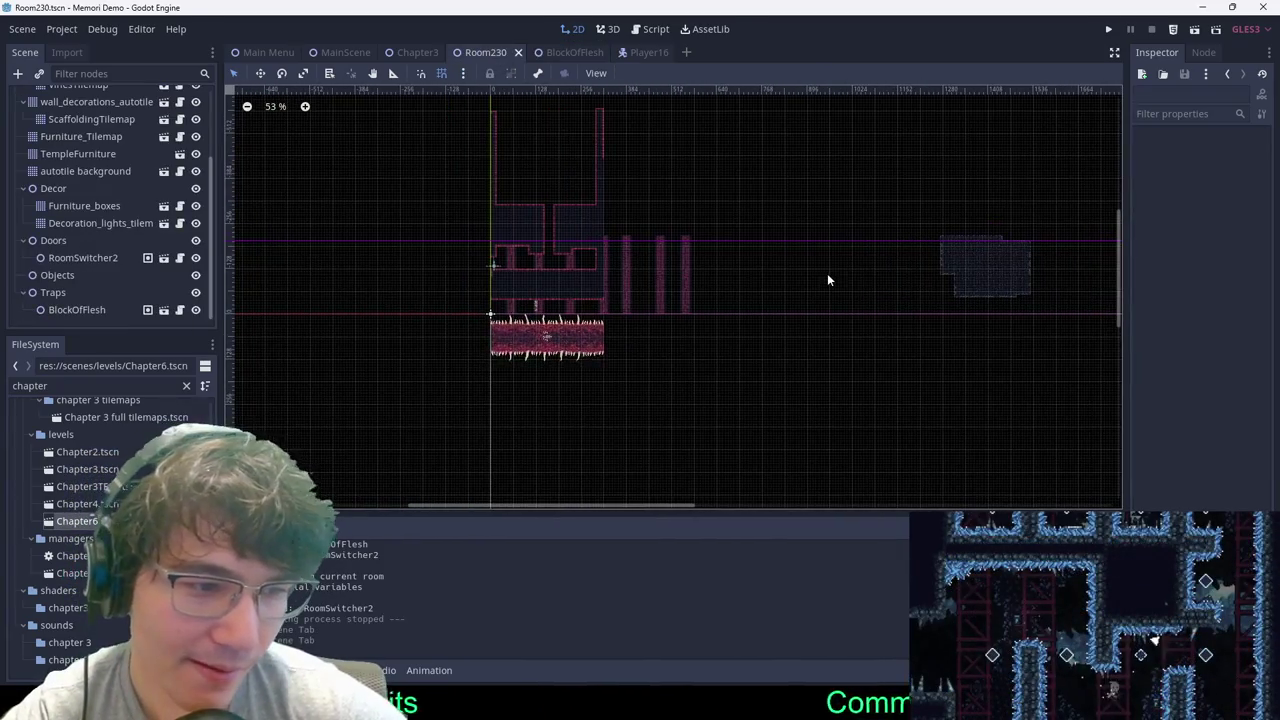
scroll(743, 251, up, 4)
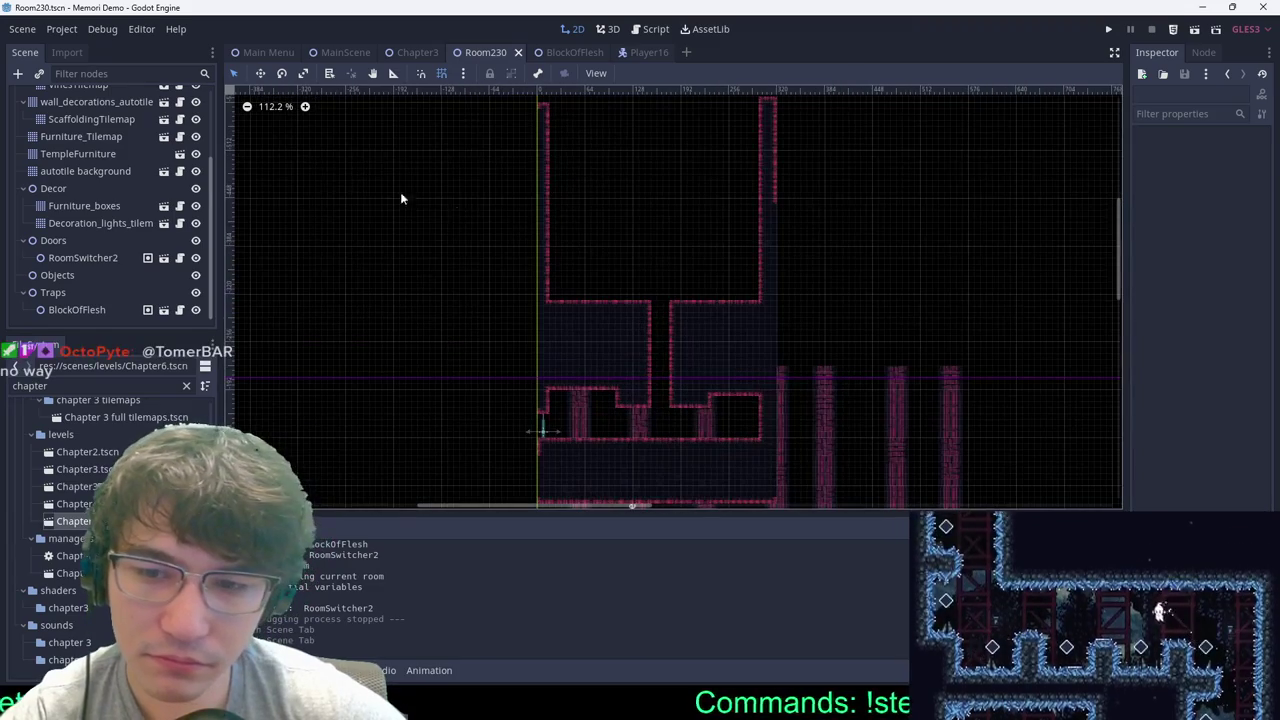
scroll(65, 143, up, 3)
Step: Thin the upper chamber's right wall on Autotile 2 by erasing its inner tile column, and regenerate the border tiles
click(62, 131)
scroll(709, 179, up, 3)
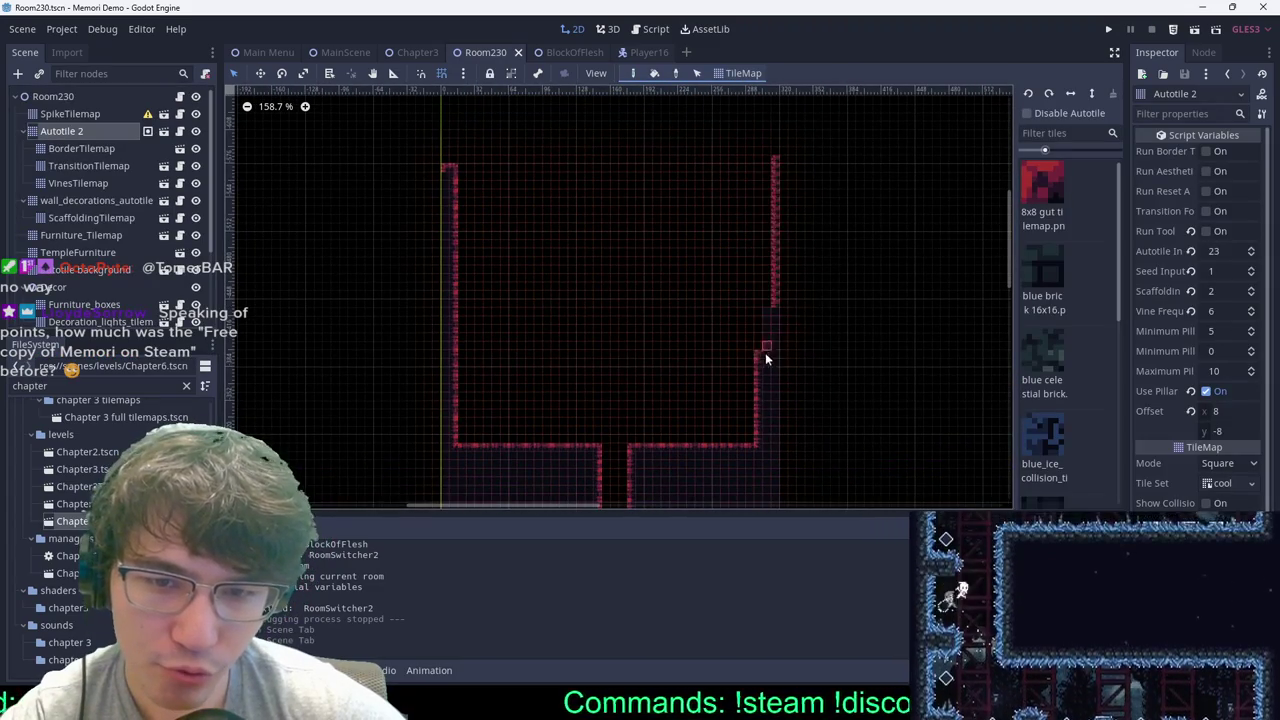
right_drag(757, 160, 756, 436)
click(1207, 151)
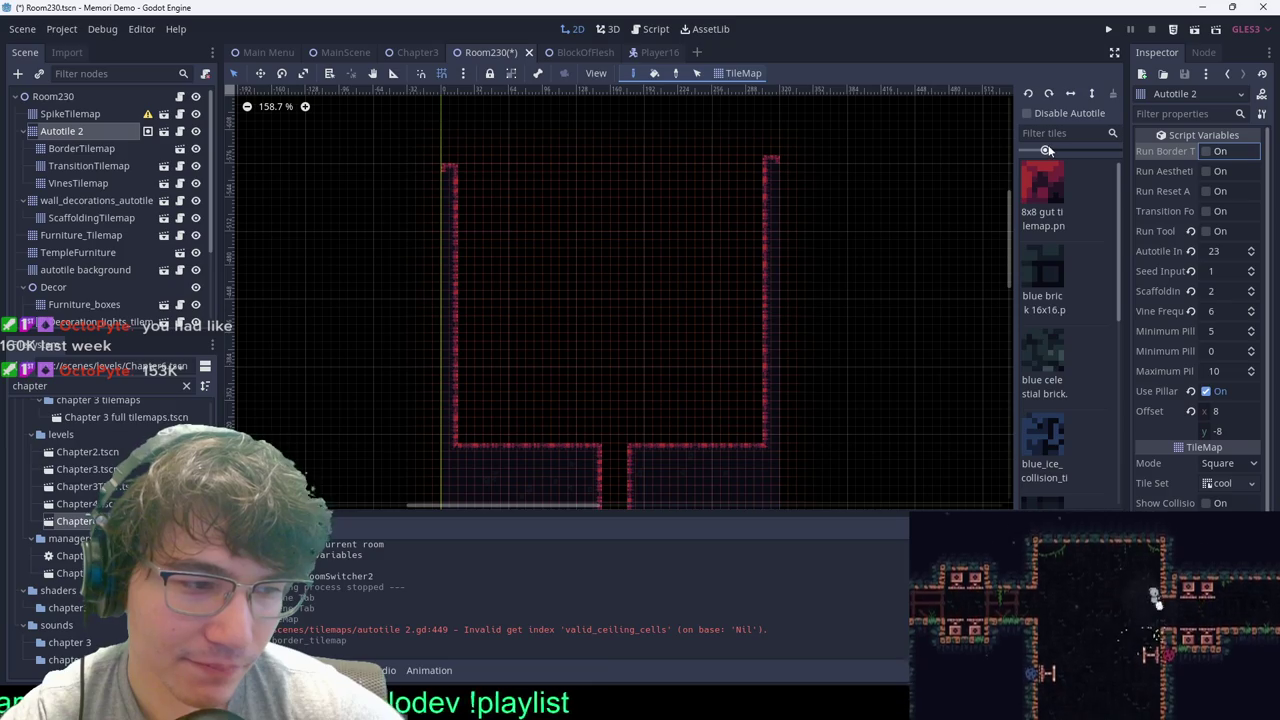
Step: Cut back the low ceiling sections beside the shaft in Room230's lower corridor, and regenerate the border tiles
scroll(790, 168, up, 5)
scroll(662, 345, down, 7)
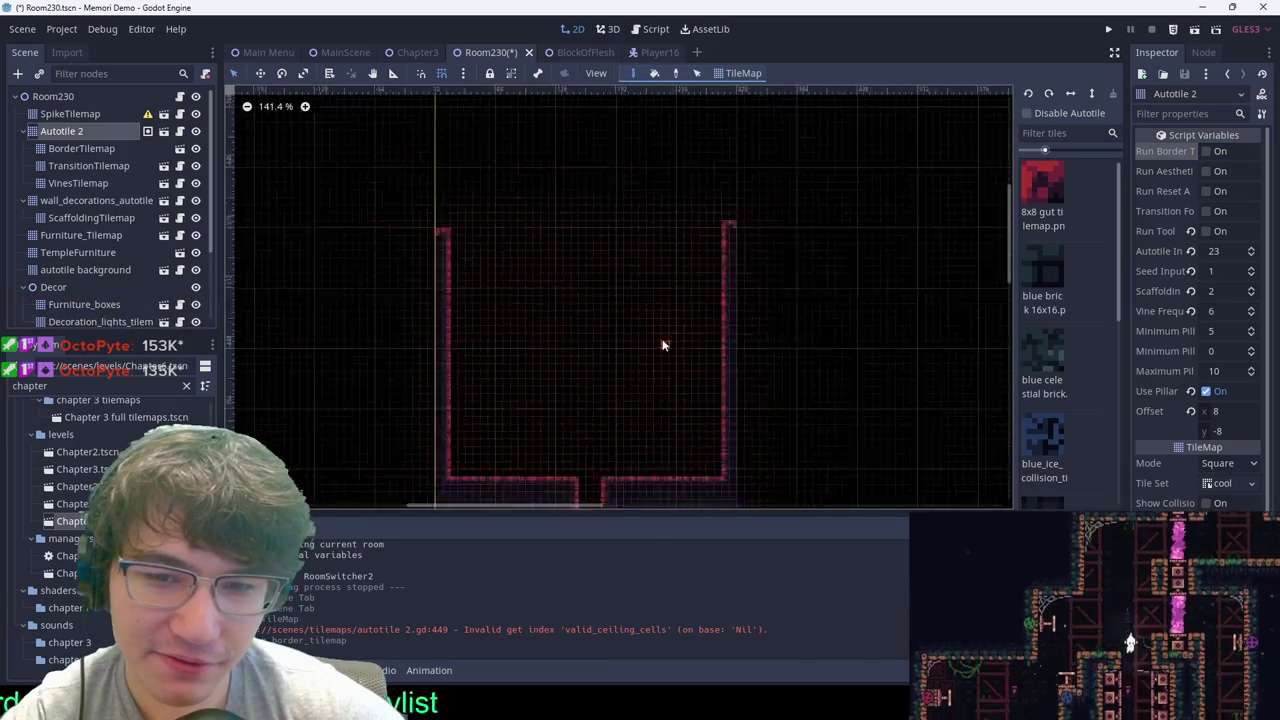
scroll(662, 345, down, 6)
middle_drag(719, 212, 828, 474)
scroll(740, 311, up, 5)
scroll(732, 315, down, 9)
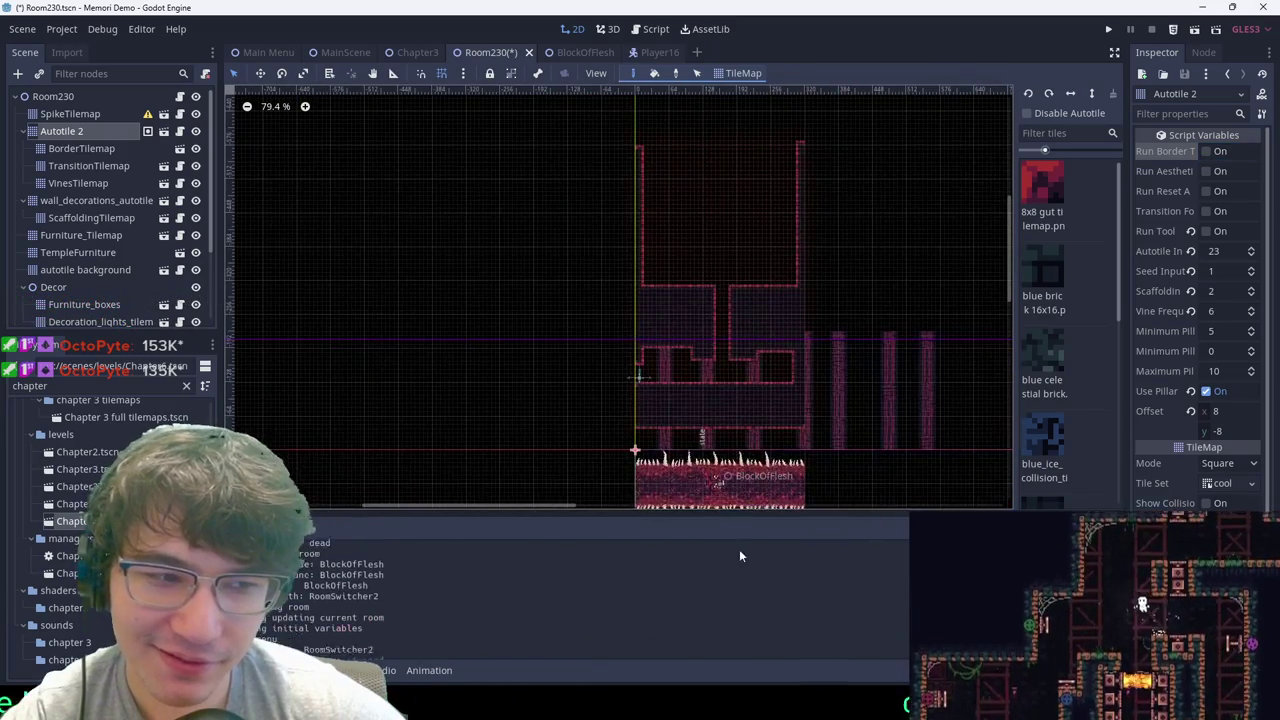
scroll(709, 266, up, 1)
scroll(645, 343, down, 4)
scroll(648, 345, up, 4)
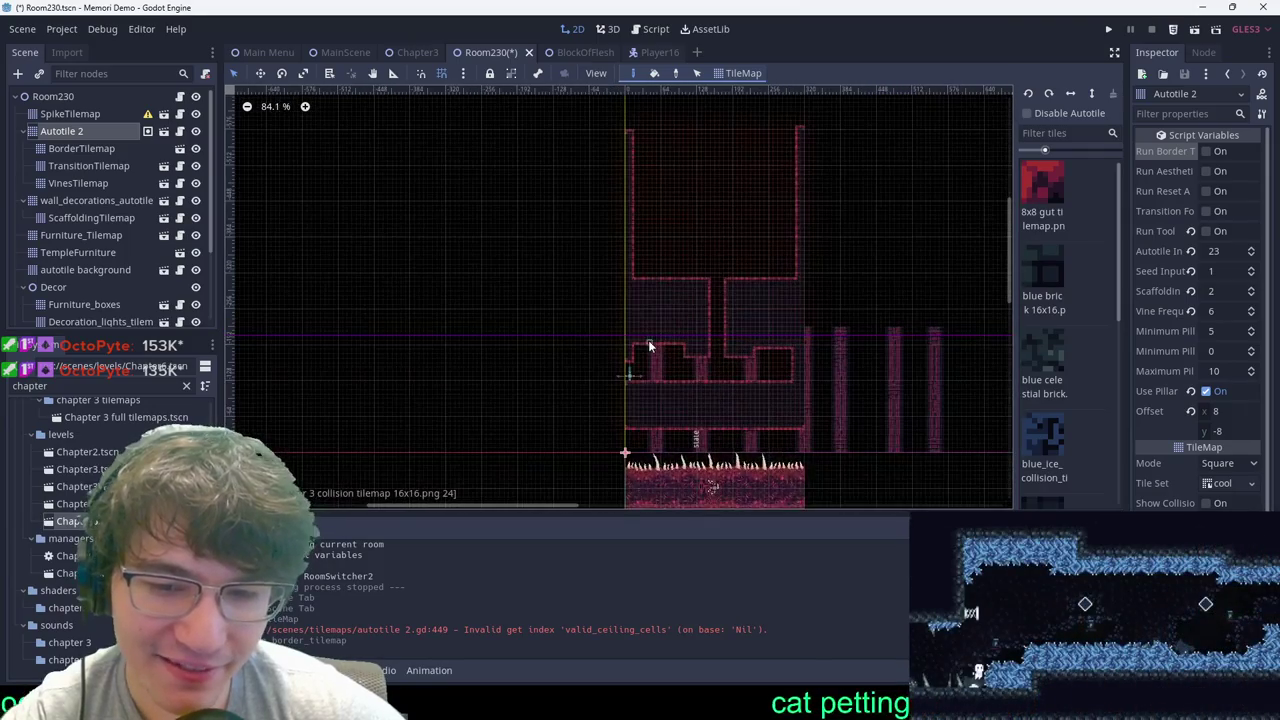
scroll(708, 362, up, 1)
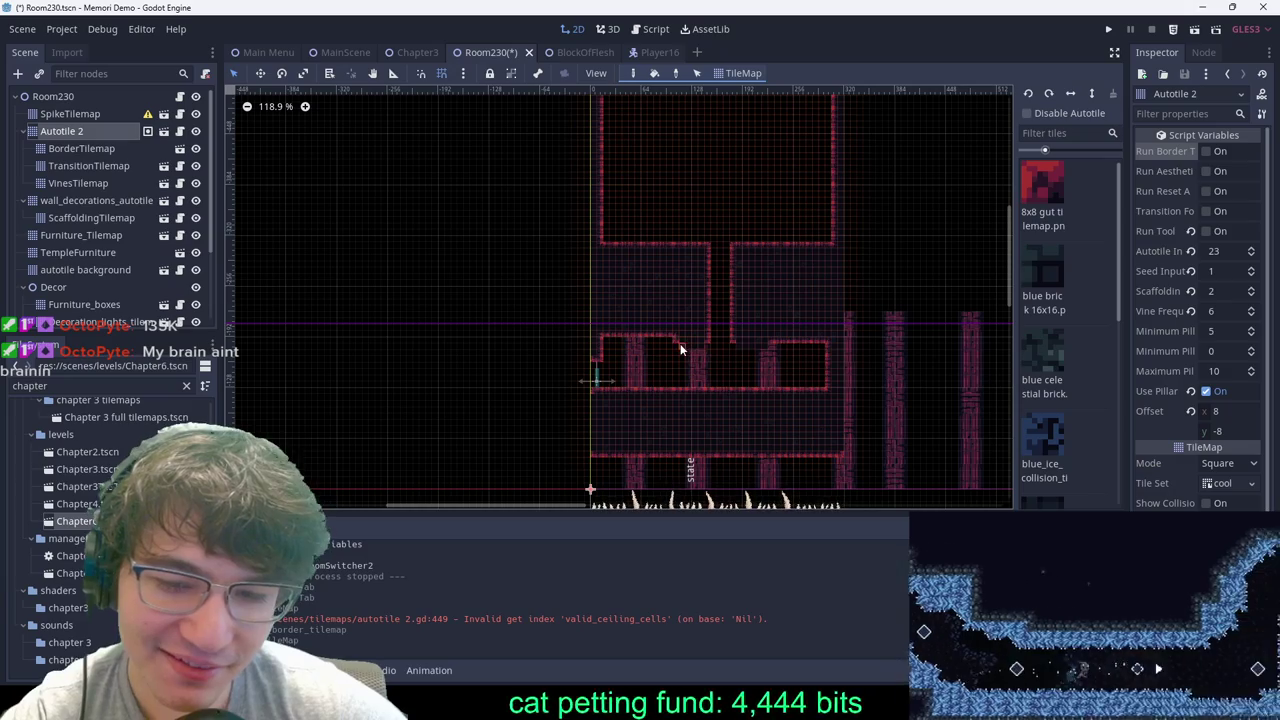
drag(665, 347, 691, 347)
scroll(694, 343, down, 8)
scroll(726, 170, up, 12)
click(1216, 153)
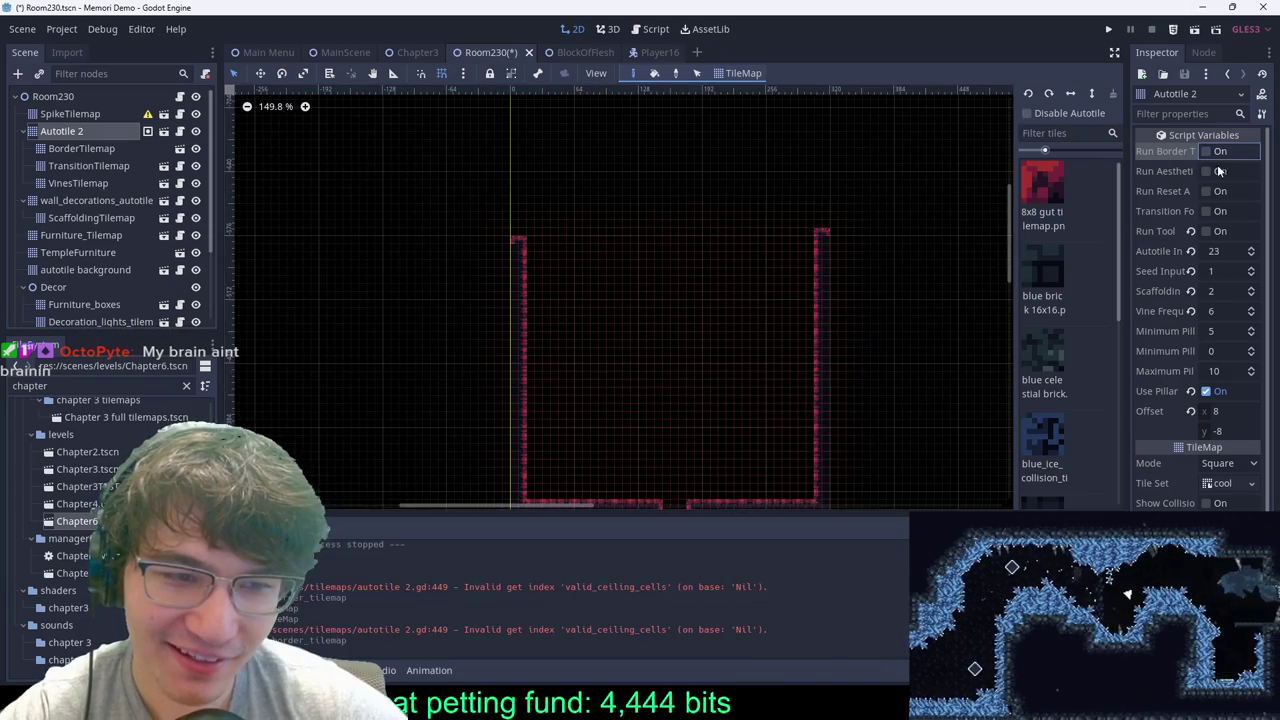
Step: Paint the lower corridor's ceiling down to one flat level on both sides of the shaft, and save the scene
scroll(740, 395, up, 3)
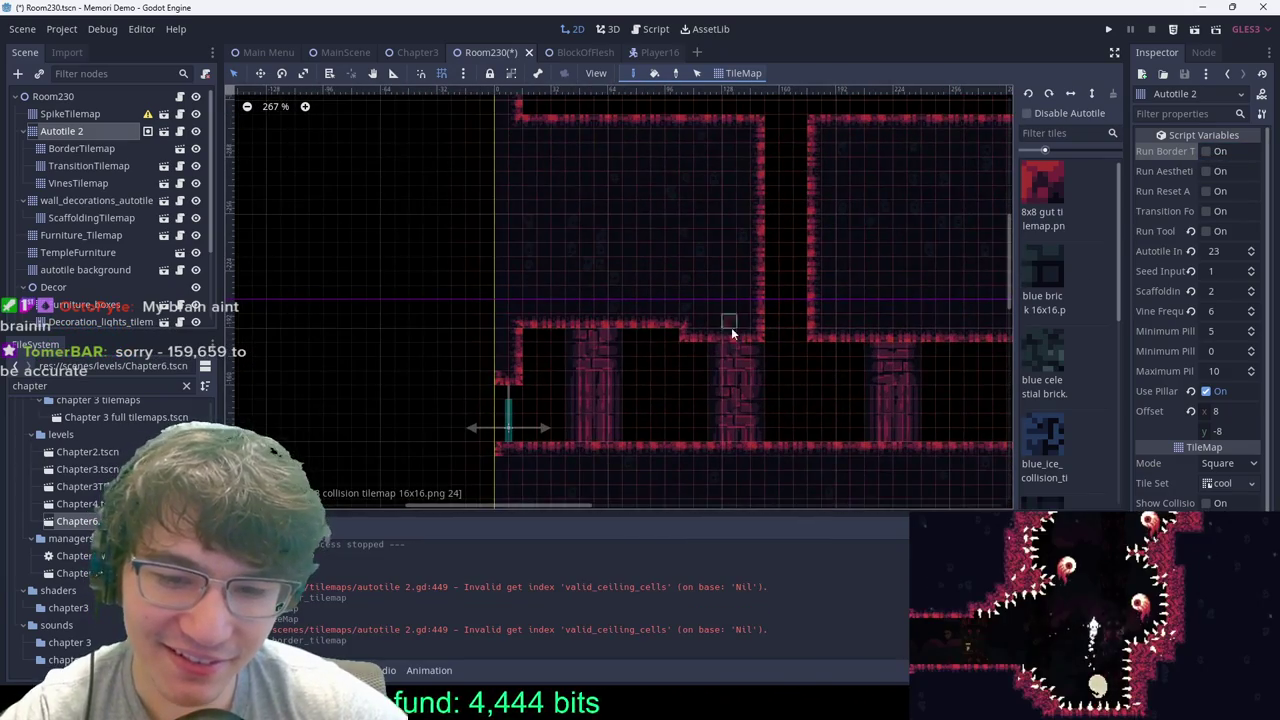
mouse_move(685, 335)
ctrl+shift+mouse_down()
mouse_move(526, 332)
mouse_move(523, 345)
ctrl+shift+mouse_up()
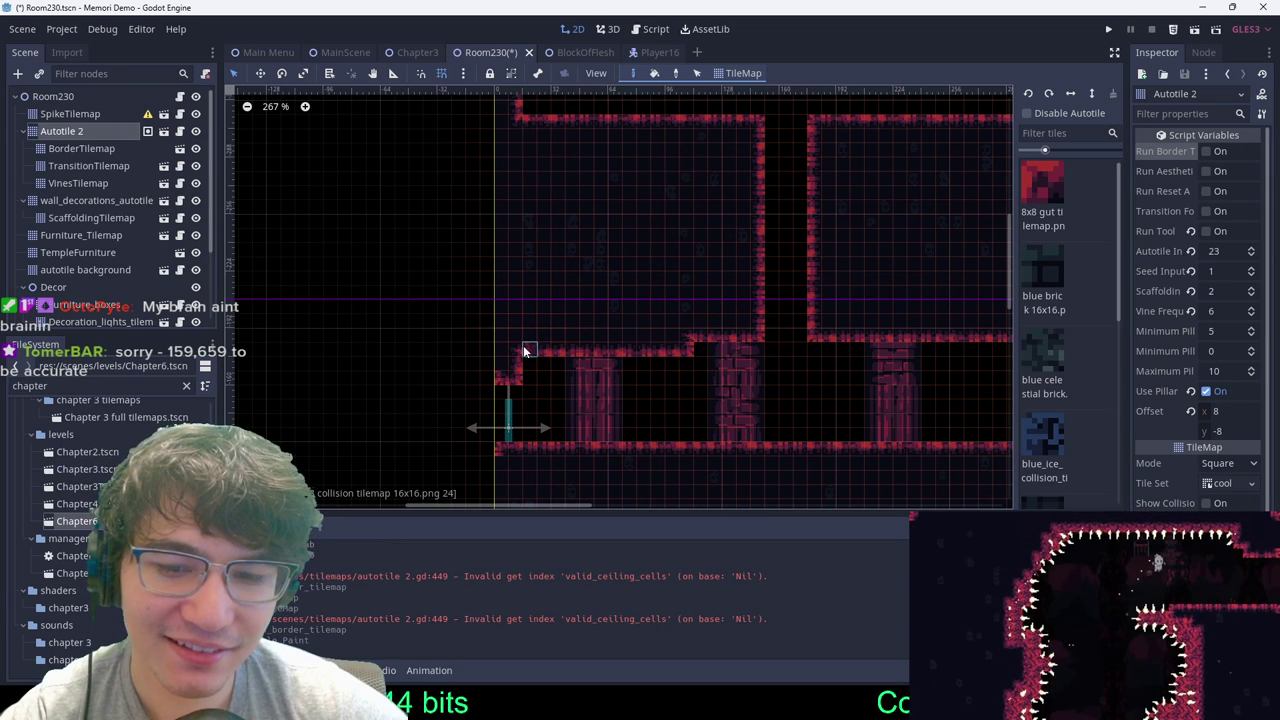
ctrl+shift+drag(757, 350, 759, 350)
middle_drag(817, 339, 669, 345)
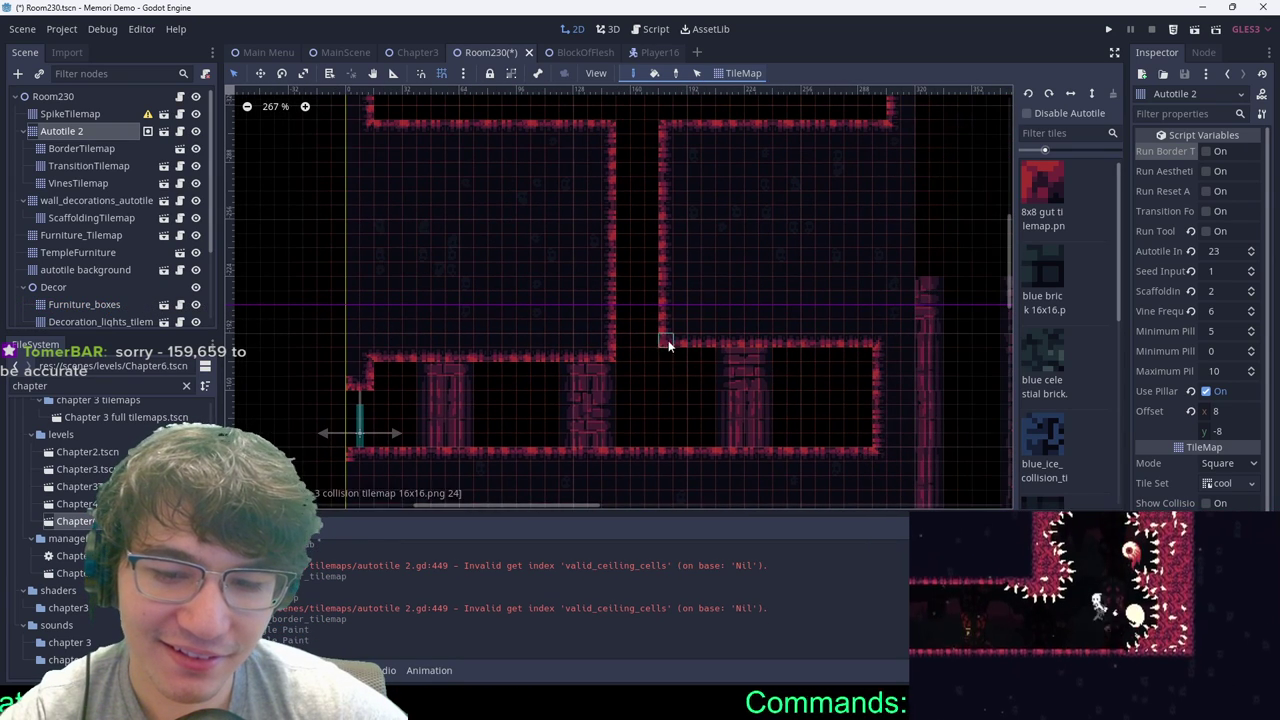
drag(667, 358, 877, 362)
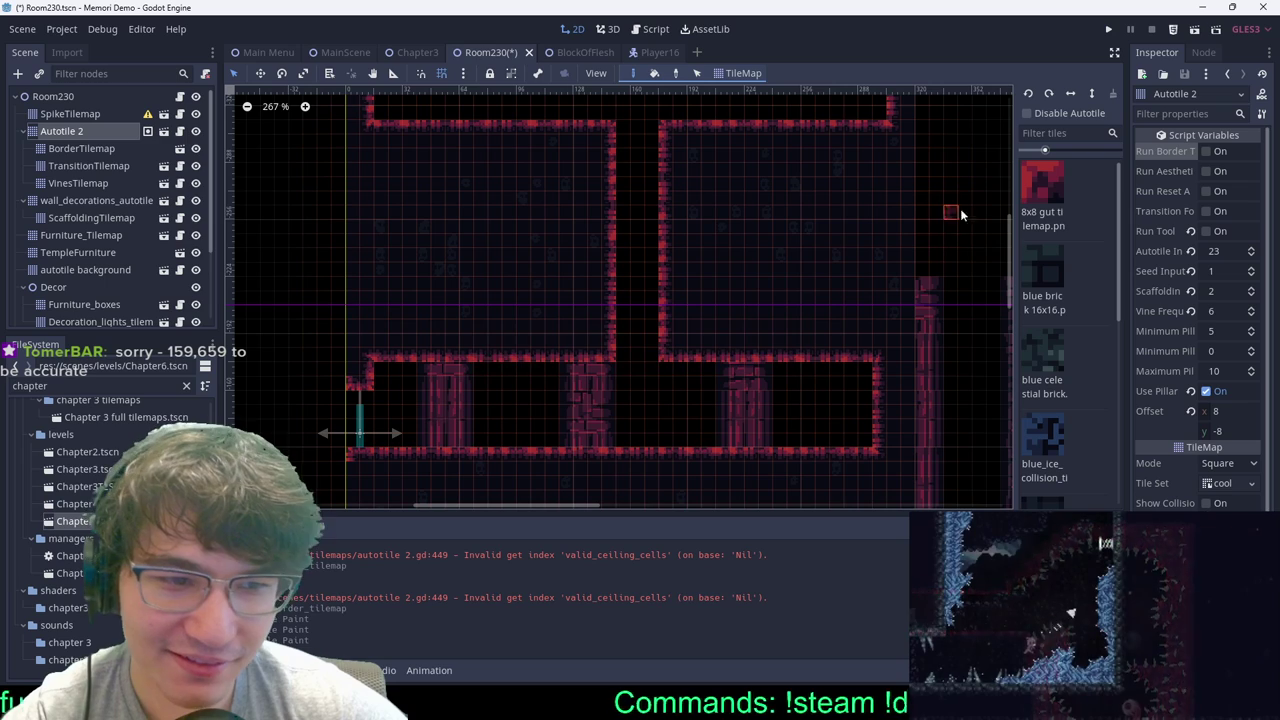
key(ctrl+s)
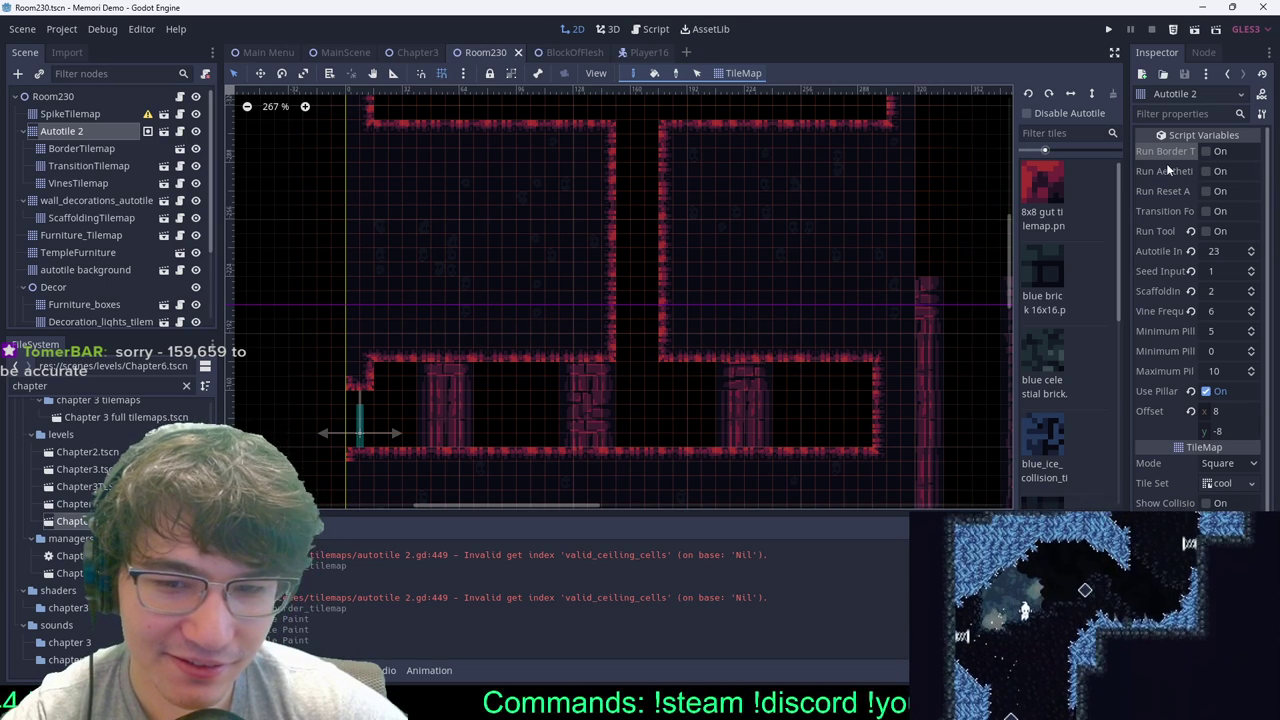
Step: Rerun Autotile 2's border generation and check the corridor, shaft and upper chamber walls
click(1206, 171)
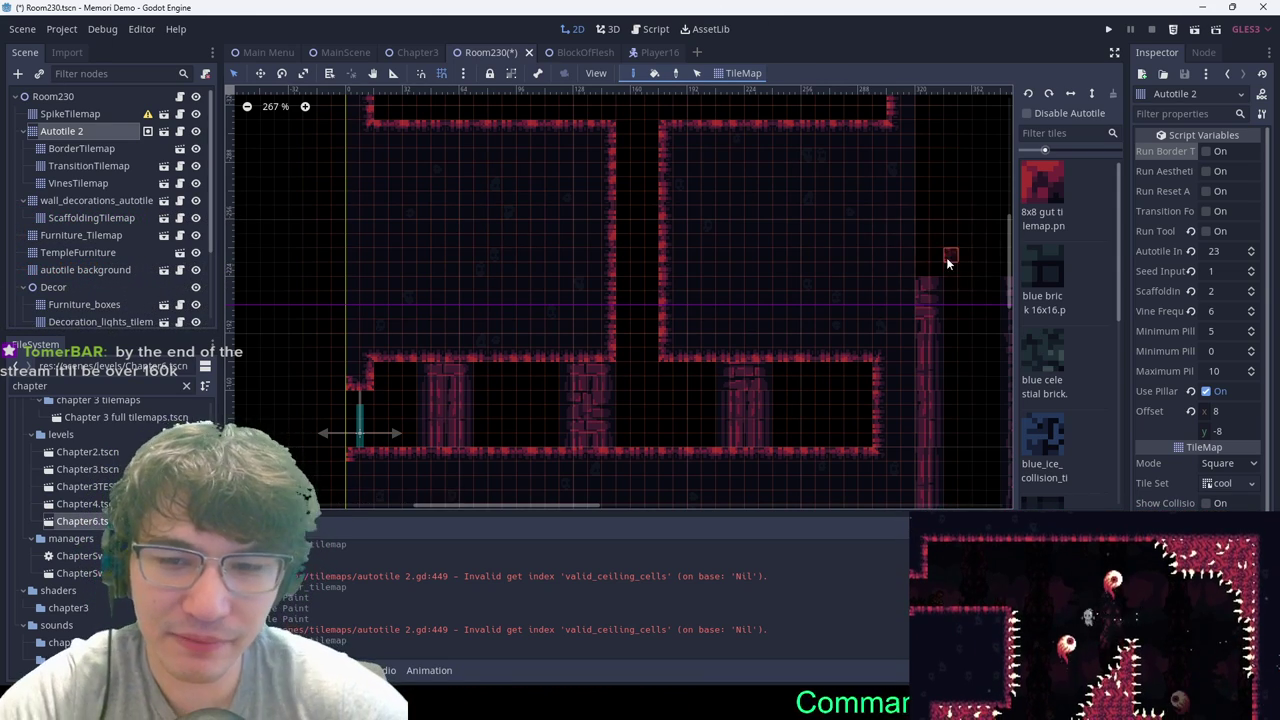
scroll(949, 262, down, 2)
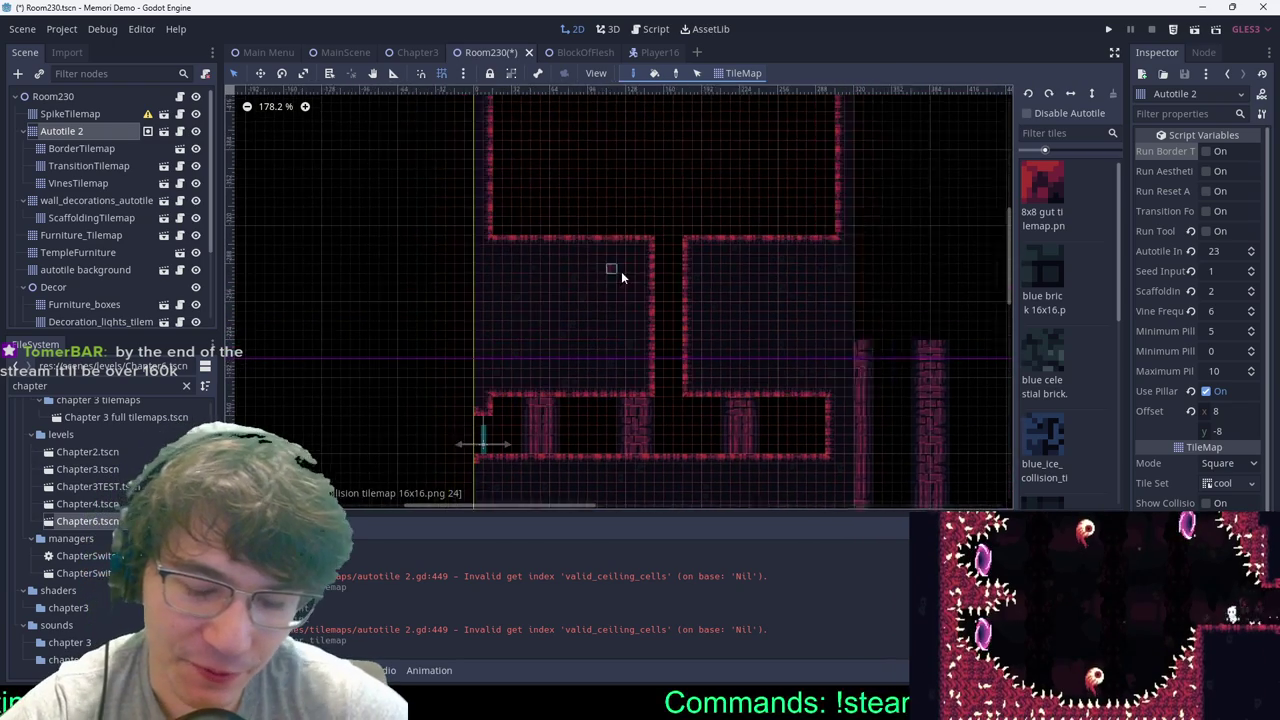
middle_drag(621, 273, 692, 278)
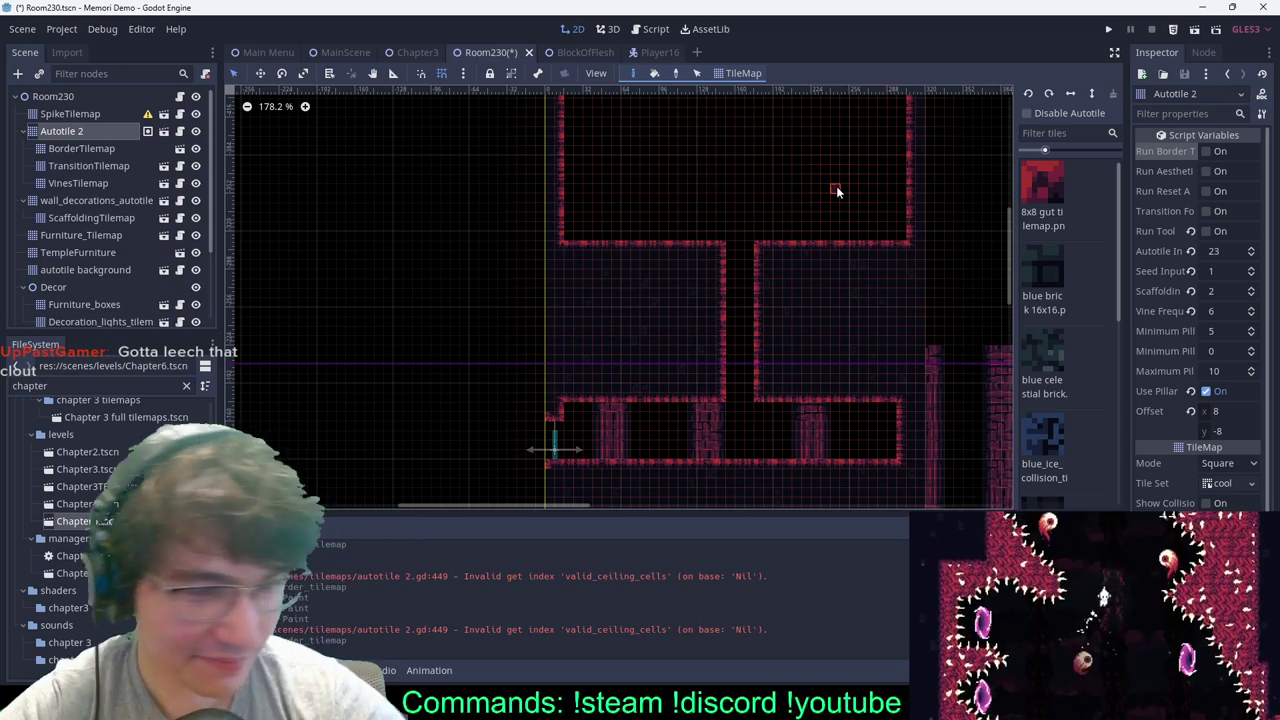
scroll(816, 236, up, 1)
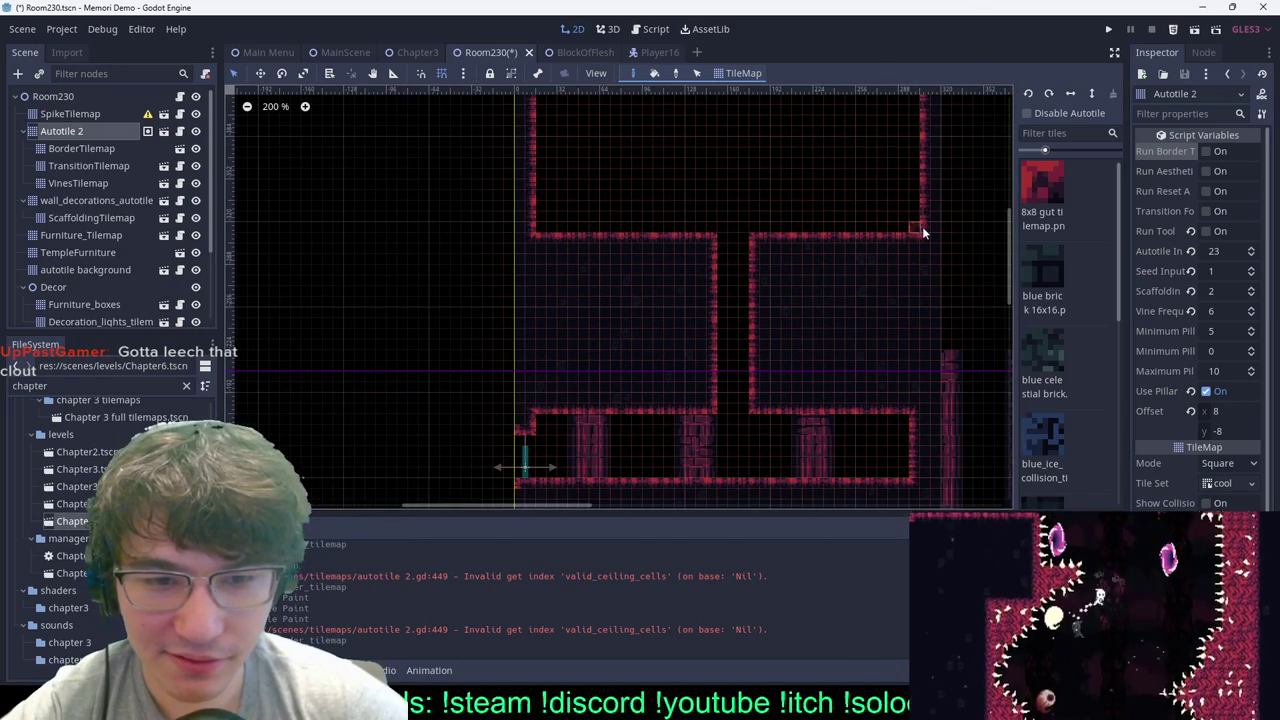
Step: Erase the top tile row of the upper chamber's floor on Autotile 2, and regenerate the border tiles
mouse_move(914, 234)
right_down()
mouse_move(589, 283)
mouse_move(541, 239)
right_up()
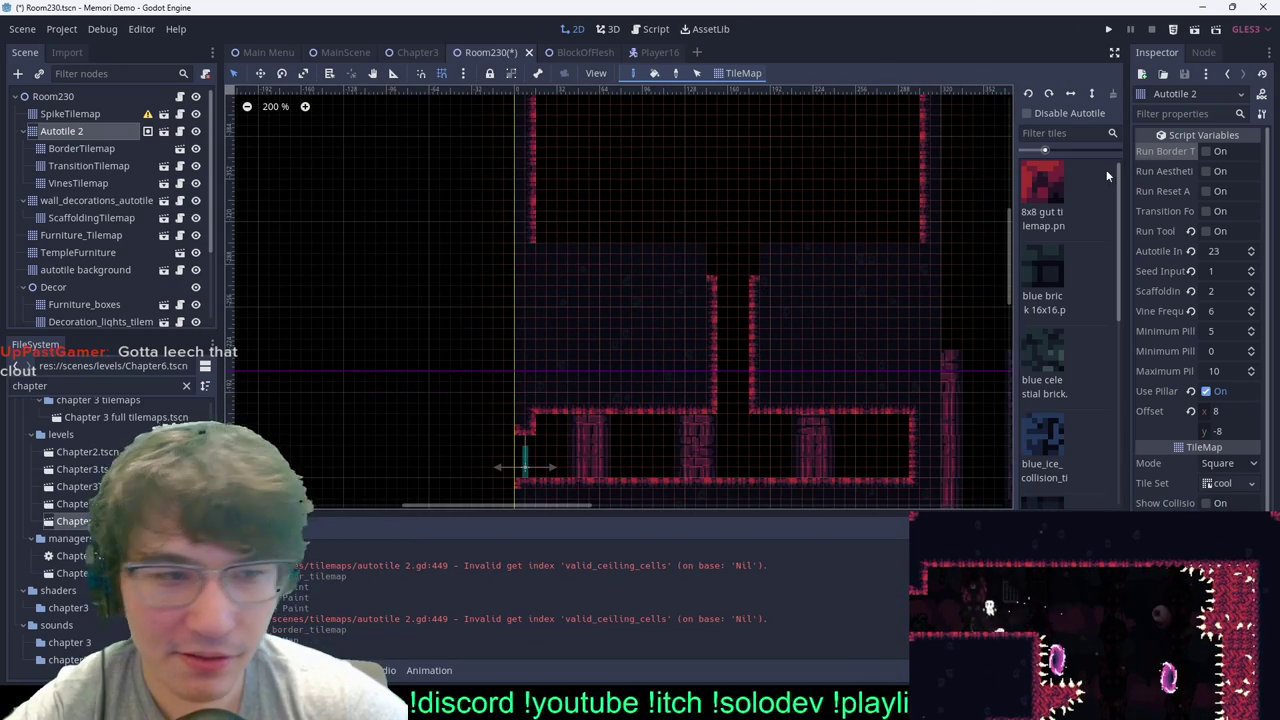
click(1198, 150)
Step: Raise the upper chamber's floor to one higher level on both sides of the shaft by filling rectangular wall blocks, keeping the shaft open
middle_drag(719, 284, 720, 338)
scroll(720, 338, up, 5)
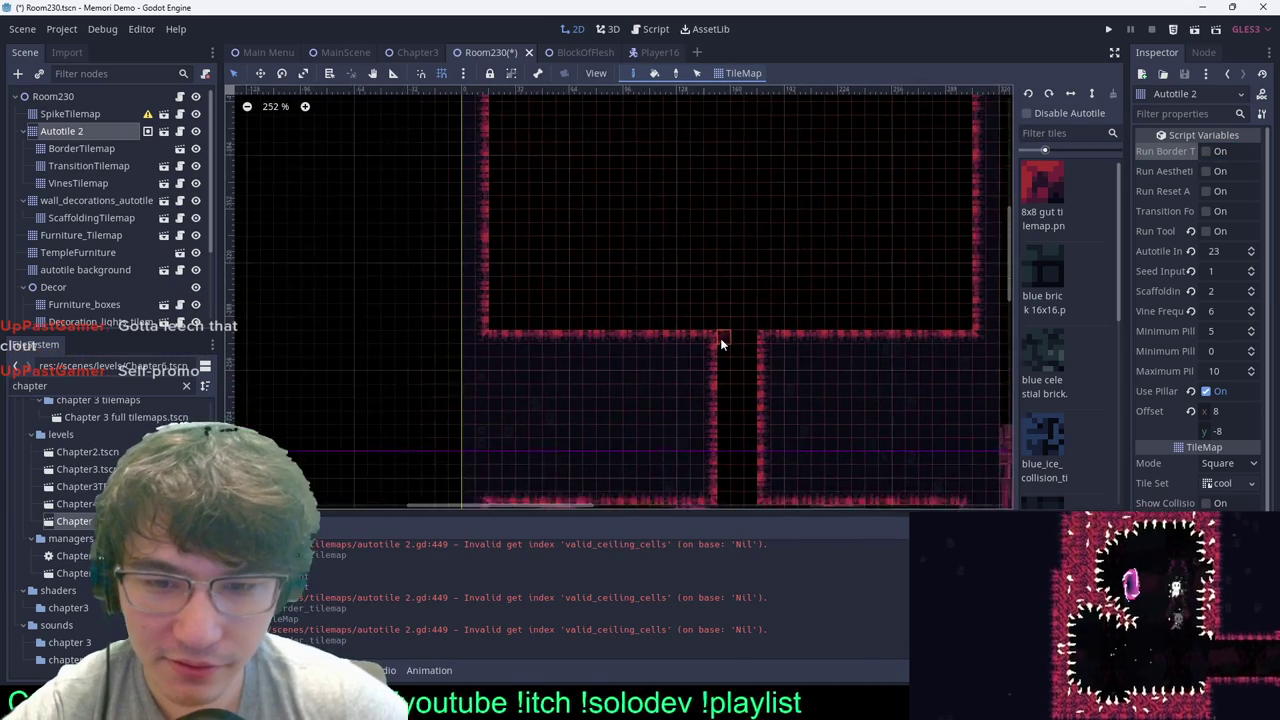
mouse_move(713, 338)
ctrl+shift+mouse_down()
mouse_move(609, 149)
mouse_move(488, 113)
ctrl+shift+mouse_up()
scroll(679, 237, down, 1)
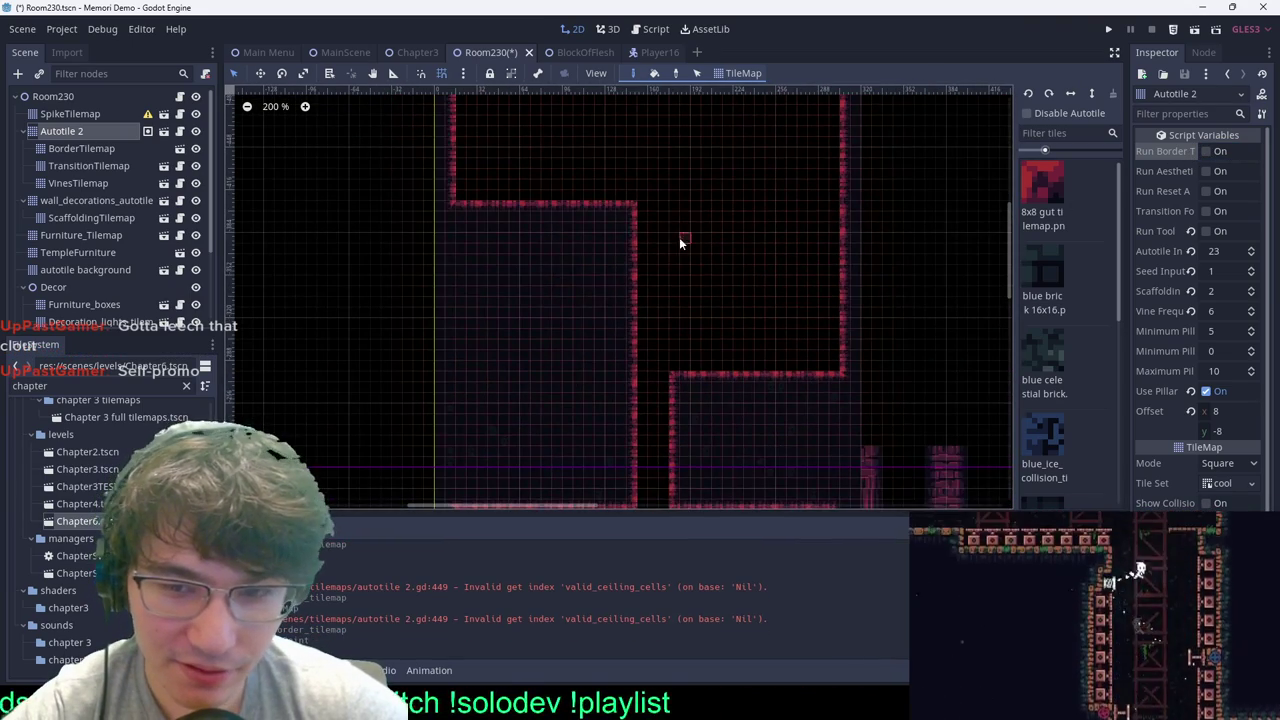
ctrl+shift+drag(660, 207, 816, 378)
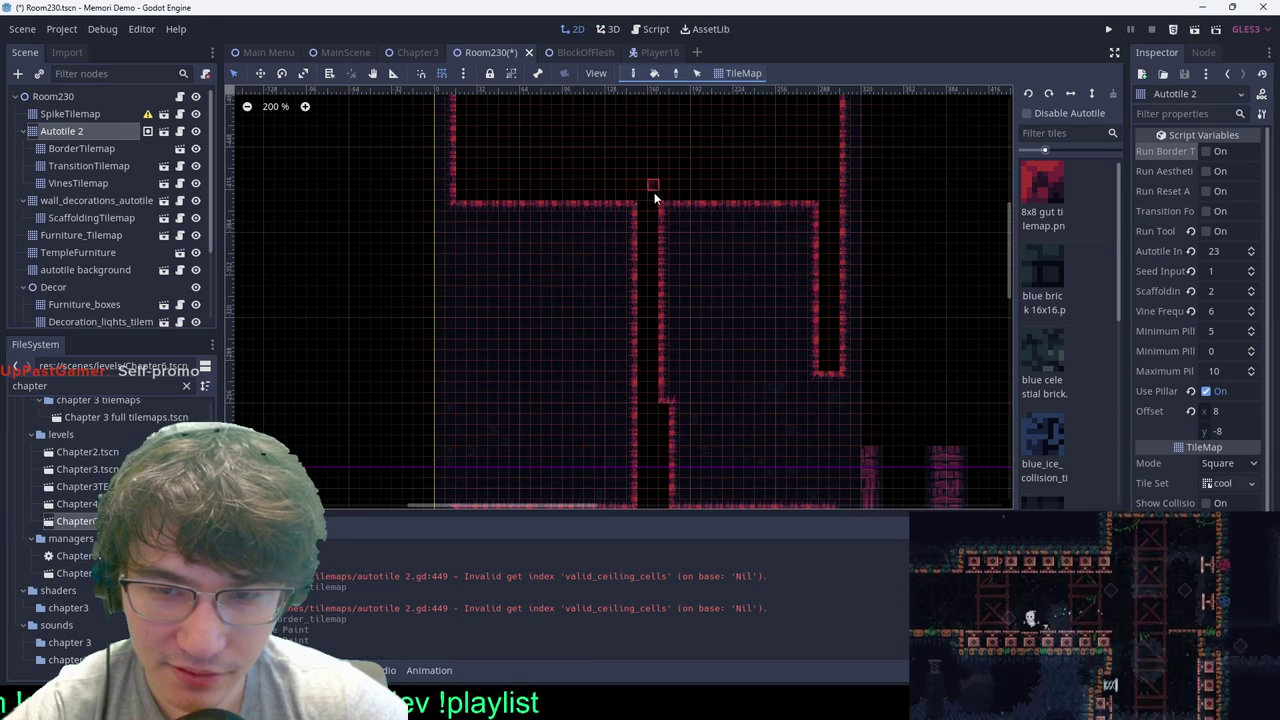
mouse_move(655, 199)
ctrl+shift+mouse_down()
mouse_move(673, 411)
mouse_move(717, 246)
mouse_move(677, 209)
ctrl+shift+mouse_up()
ctrl+shift+right_drag(842, 212, 757, 390)
scroll(690, 200, down, 2)
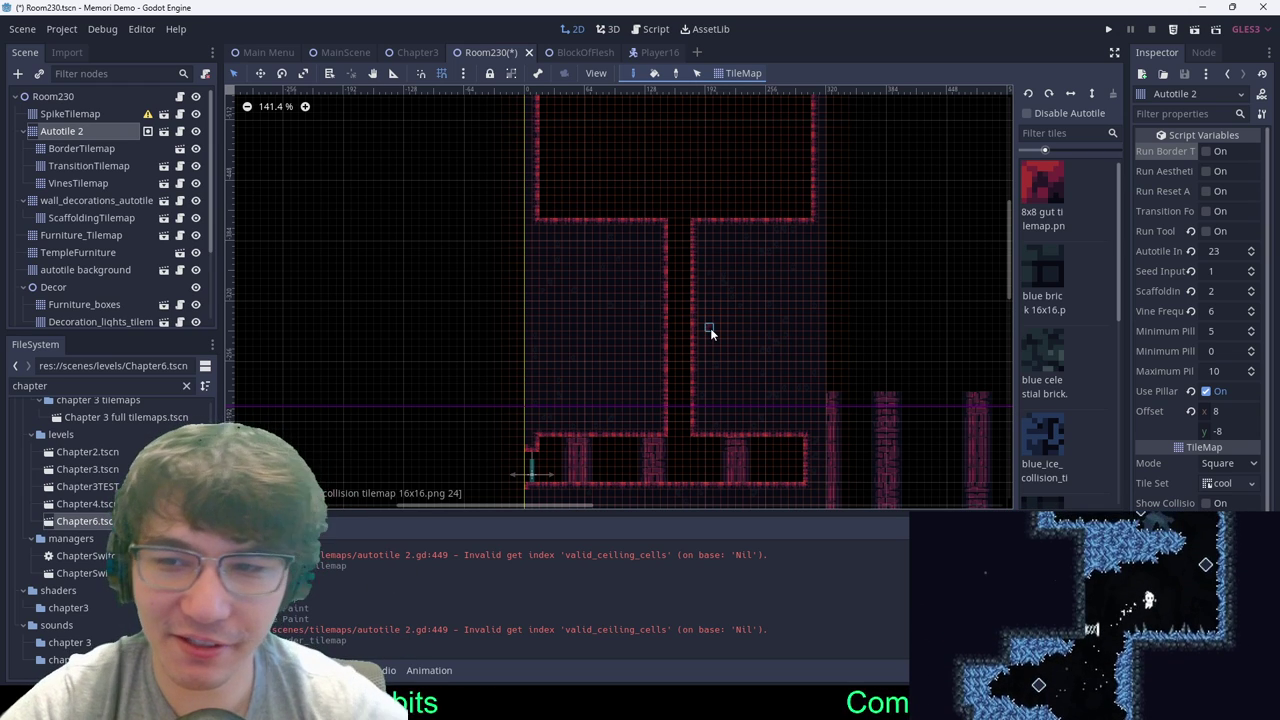
Step: Search the project files for "credit" and open the Credits.tscn scene
click(47, 380)
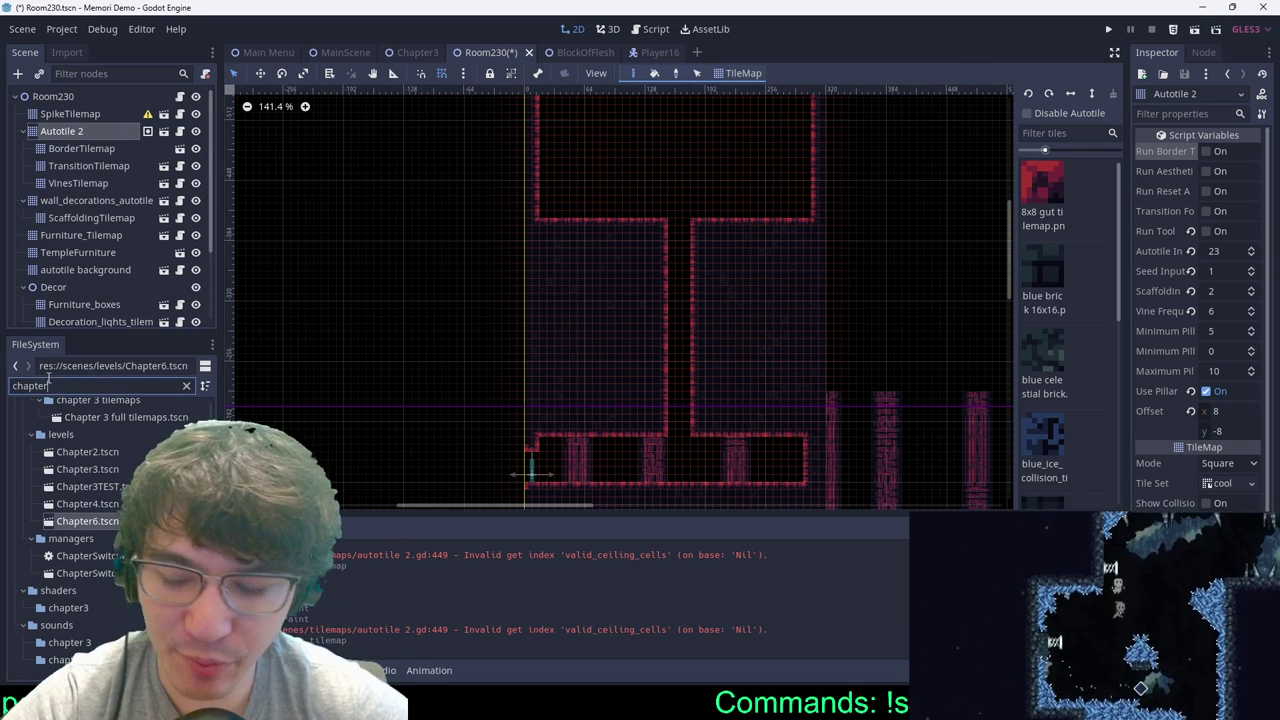
key(BackSpace)
key(BackSpace)
key(BackSpace)
key(BackSpace)
key(BackSpace)
key(BackSpace)
key(BackSpace)
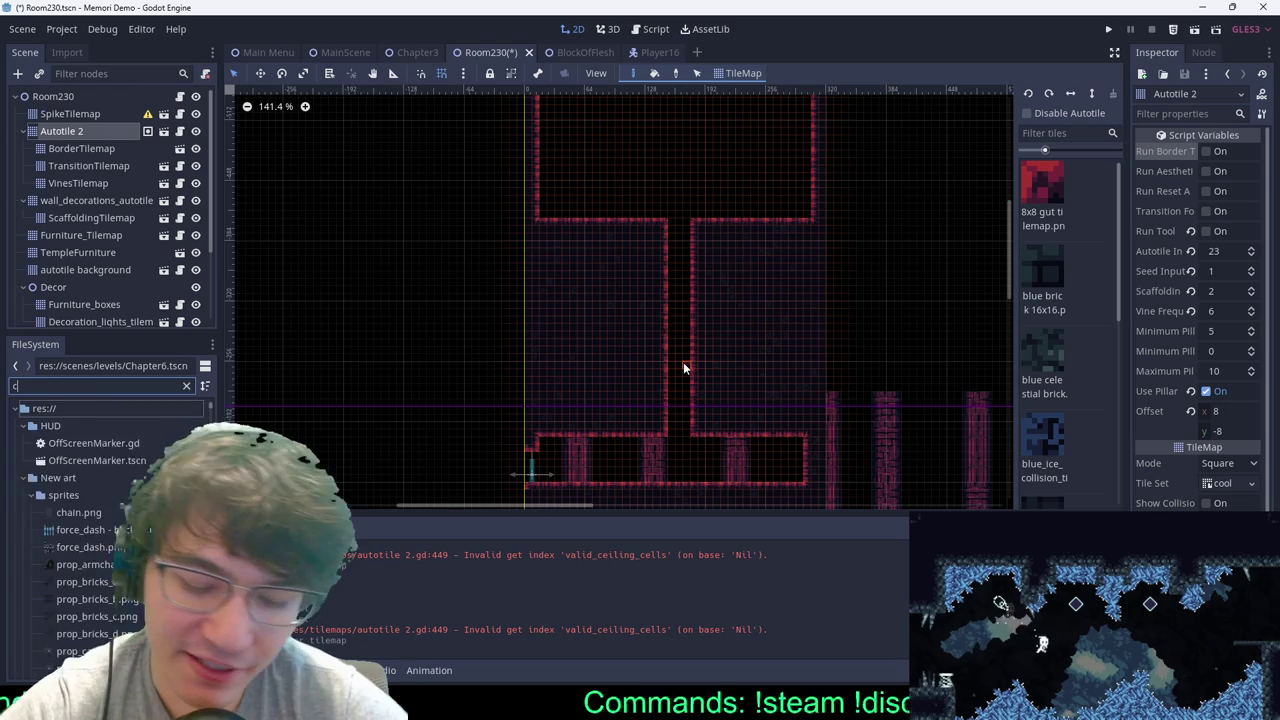
text(credit)
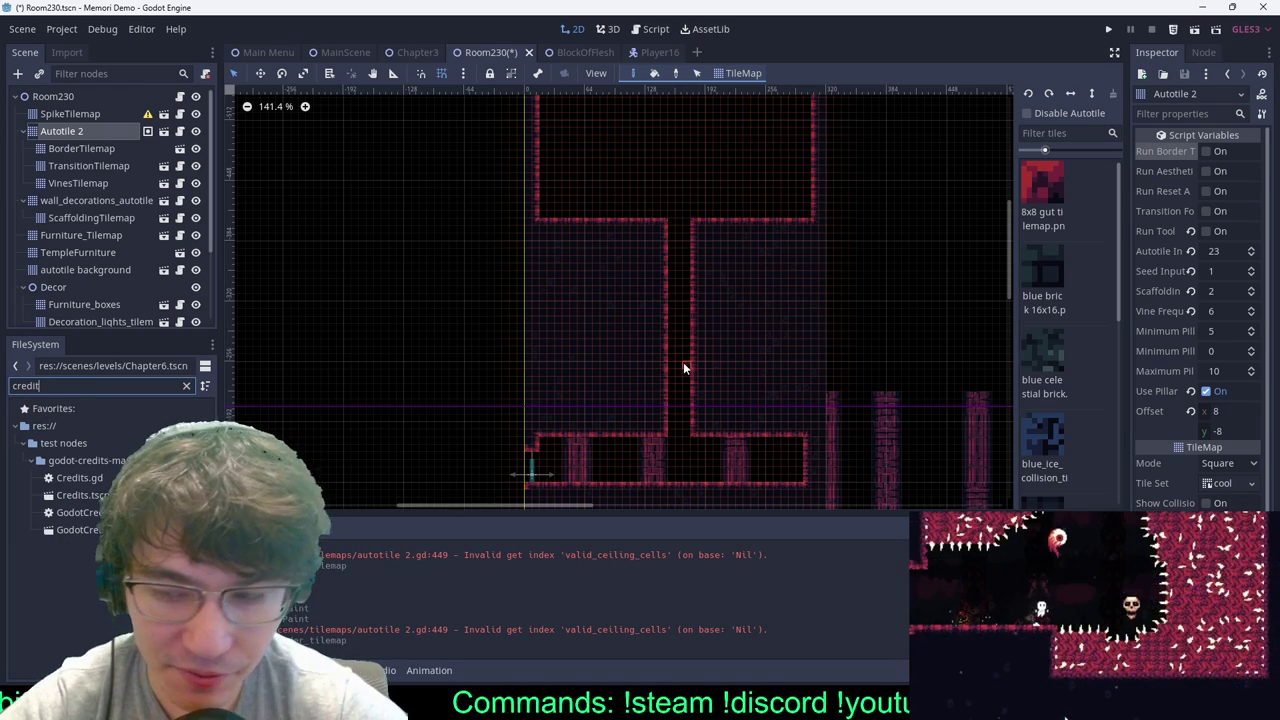
double_click(83, 495)
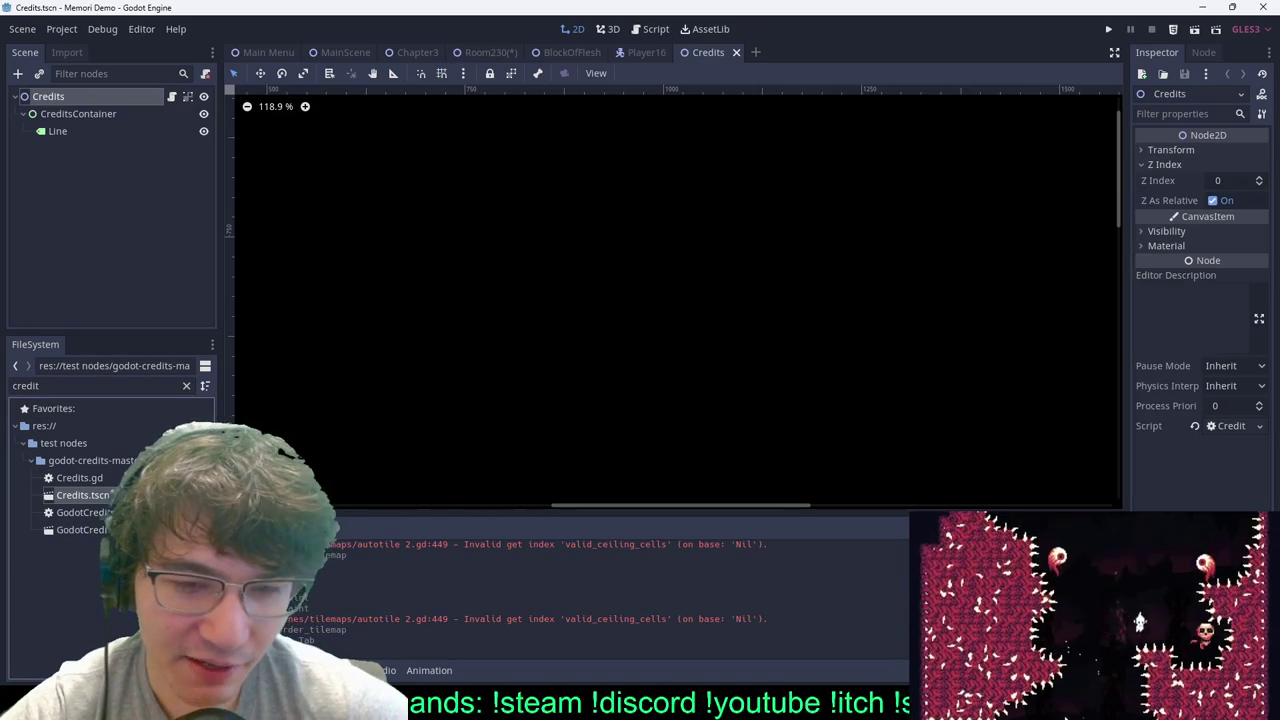
Step: Open the Credits.gd script and look through its list of credited names
click(656, 29)
scroll(948, 191, up, 5)
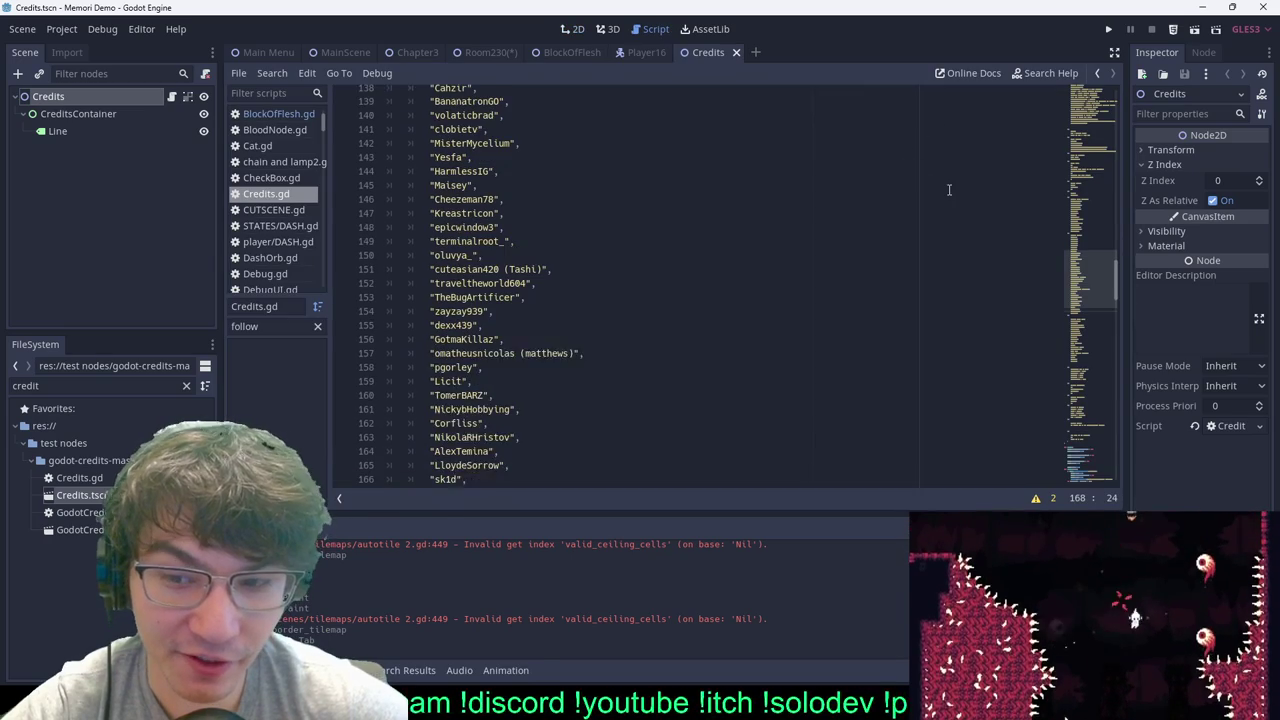
Step: Review the name lists and asset attributions in the Credits.gd script
scroll(765, 254, up, 5)
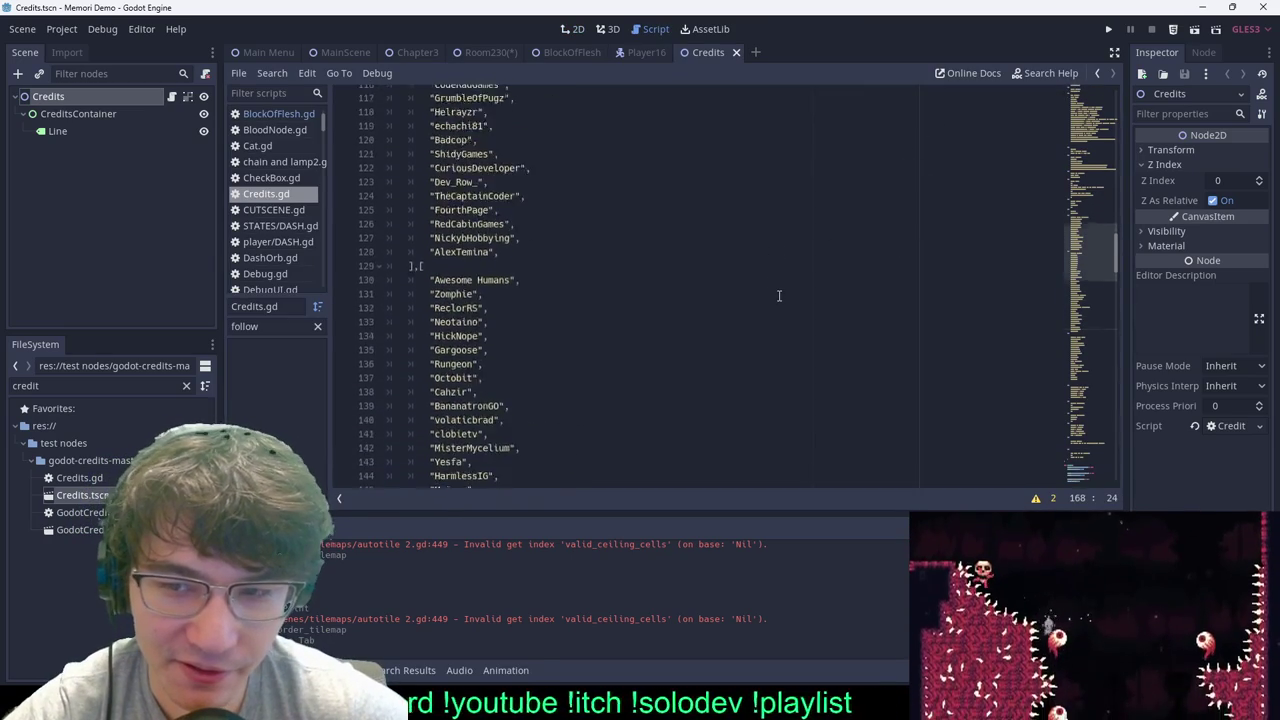
scroll(754, 314, up, 6)
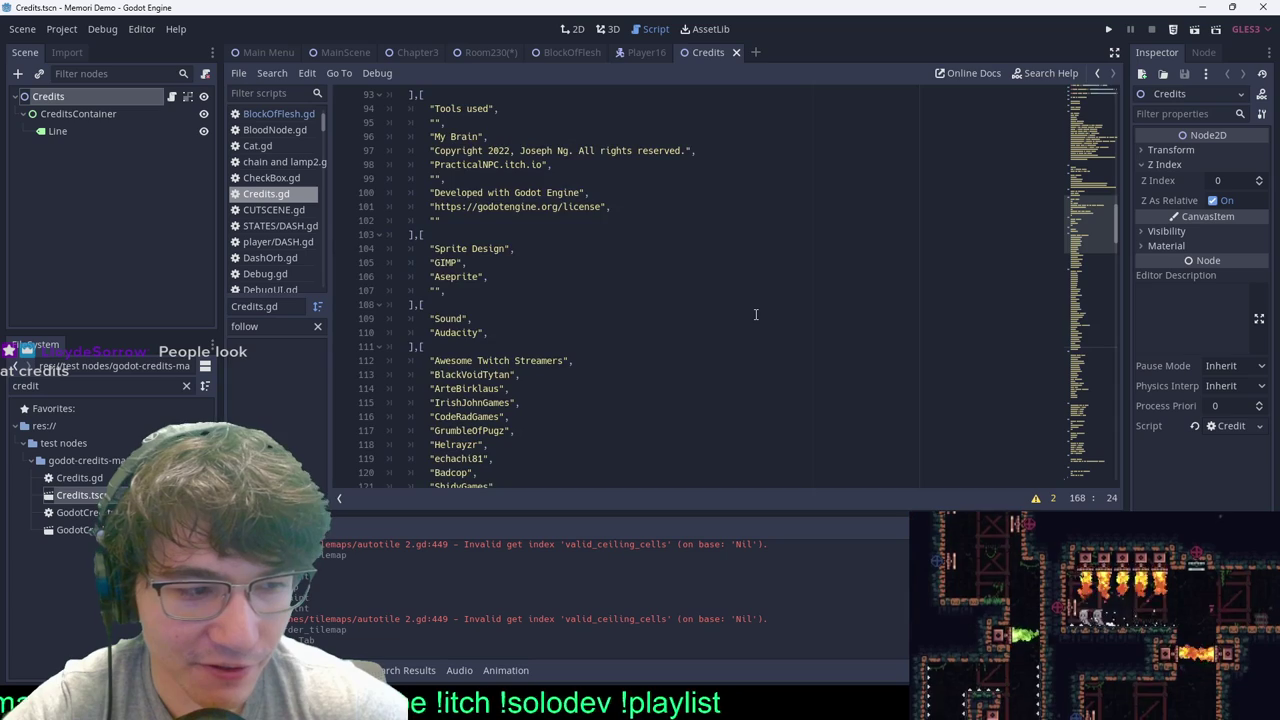
scroll(756, 314, down, 14)
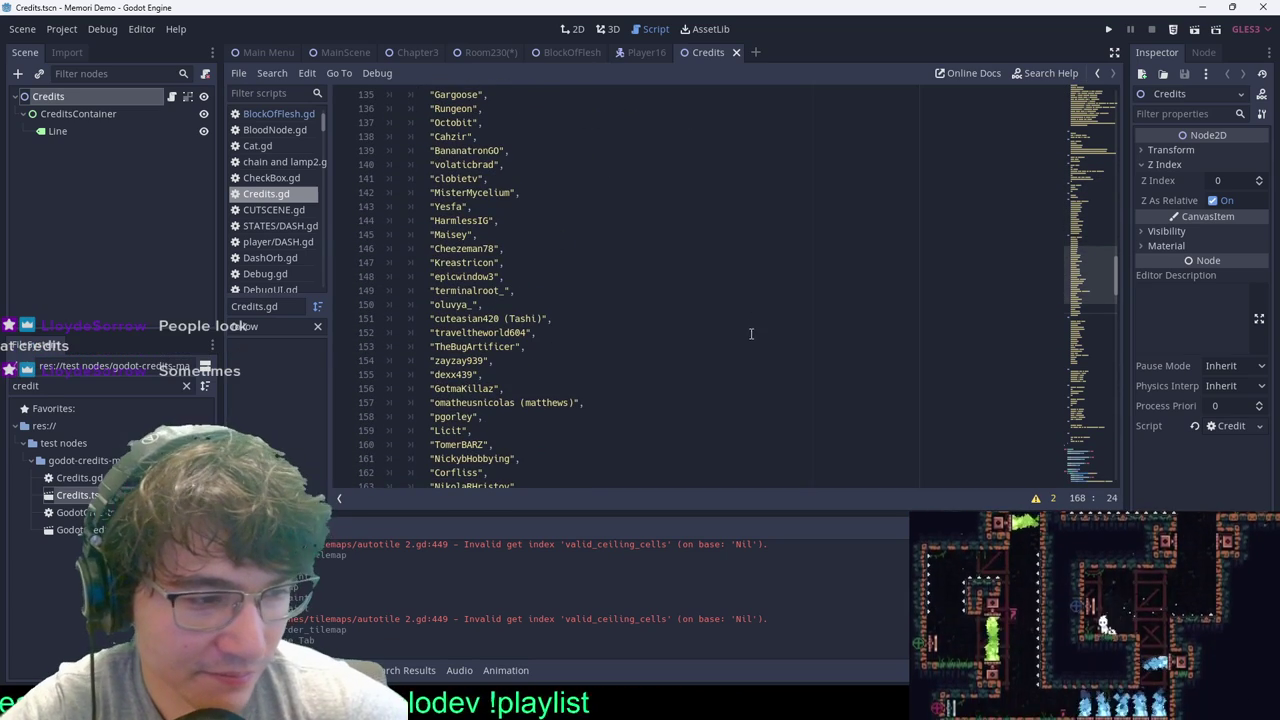
scroll(752, 330, down, 3)
scroll(747, 346, up, 5)
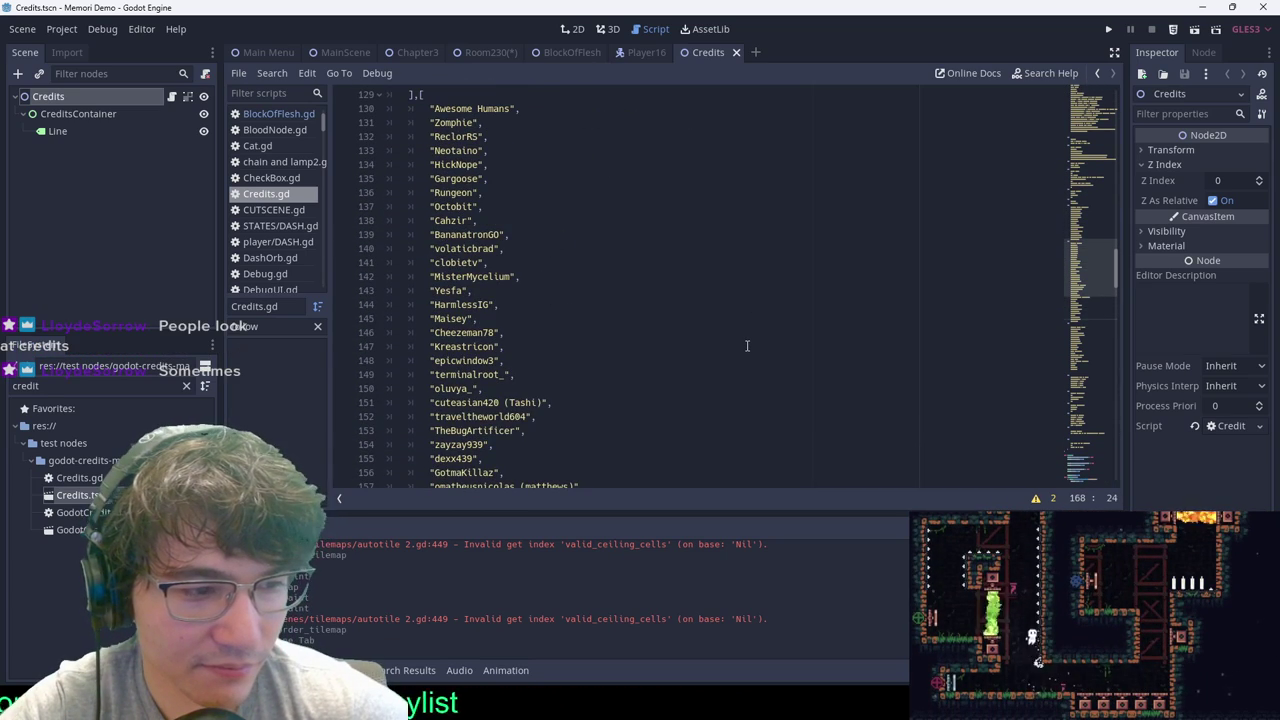
scroll(746, 348, down, 1)
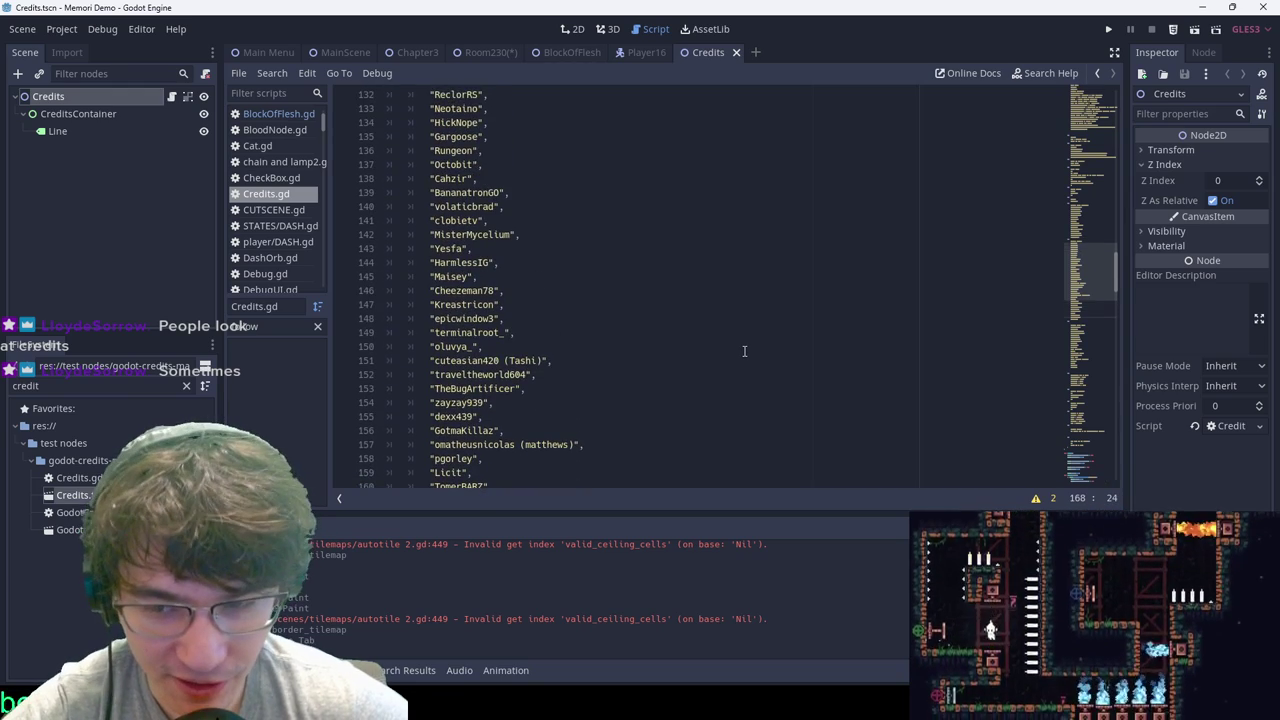
scroll(744, 351, down, 5)
scroll(742, 365, up, 8)
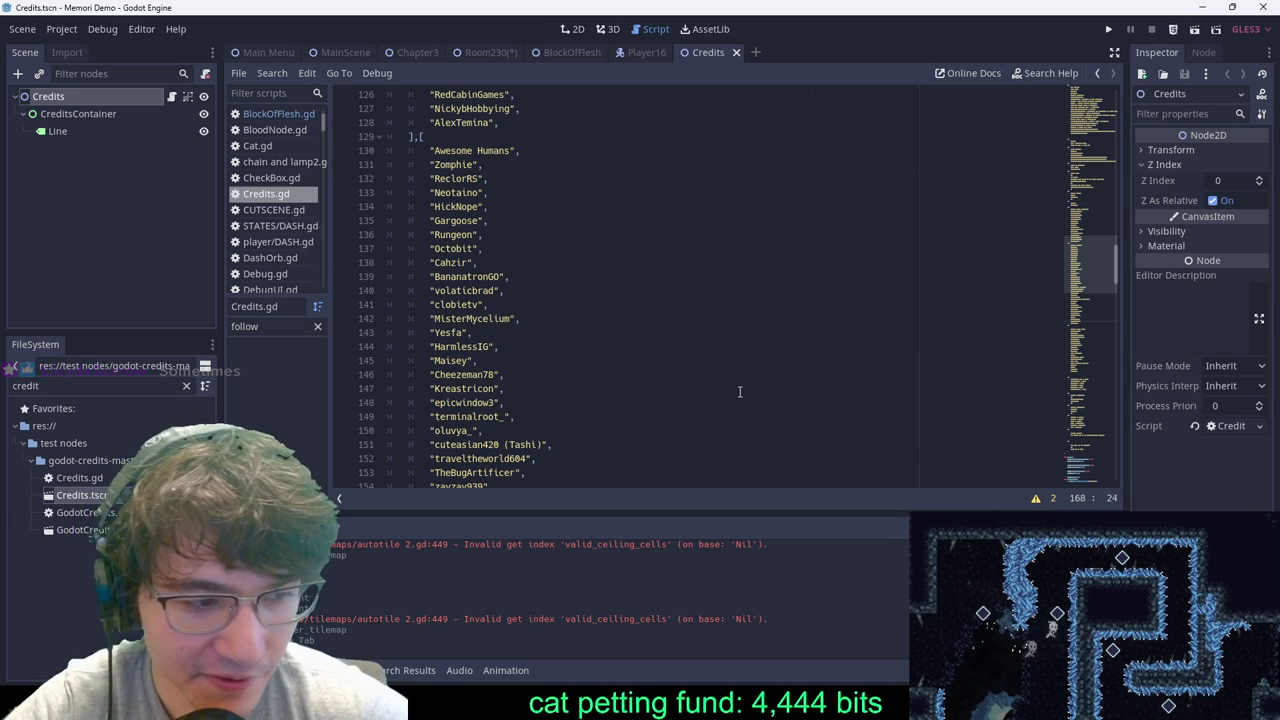
scroll(725, 400, down, 8)
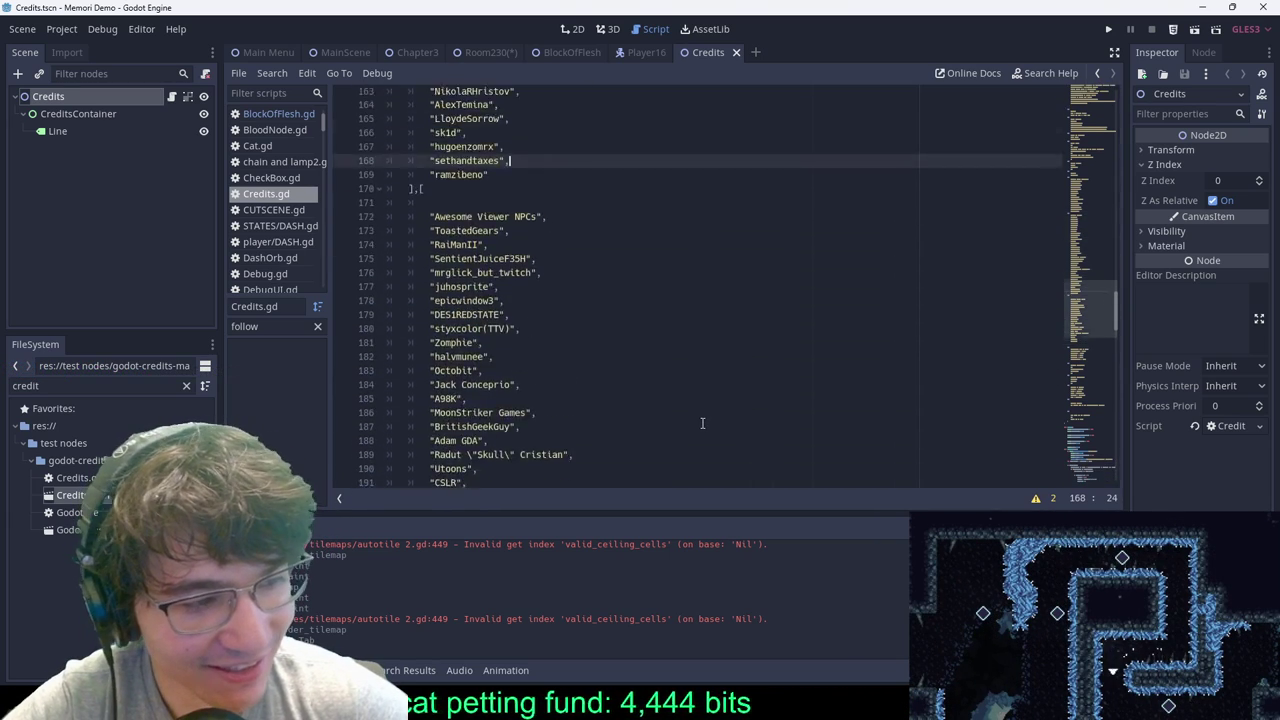
scroll(746, 457, up, 5)
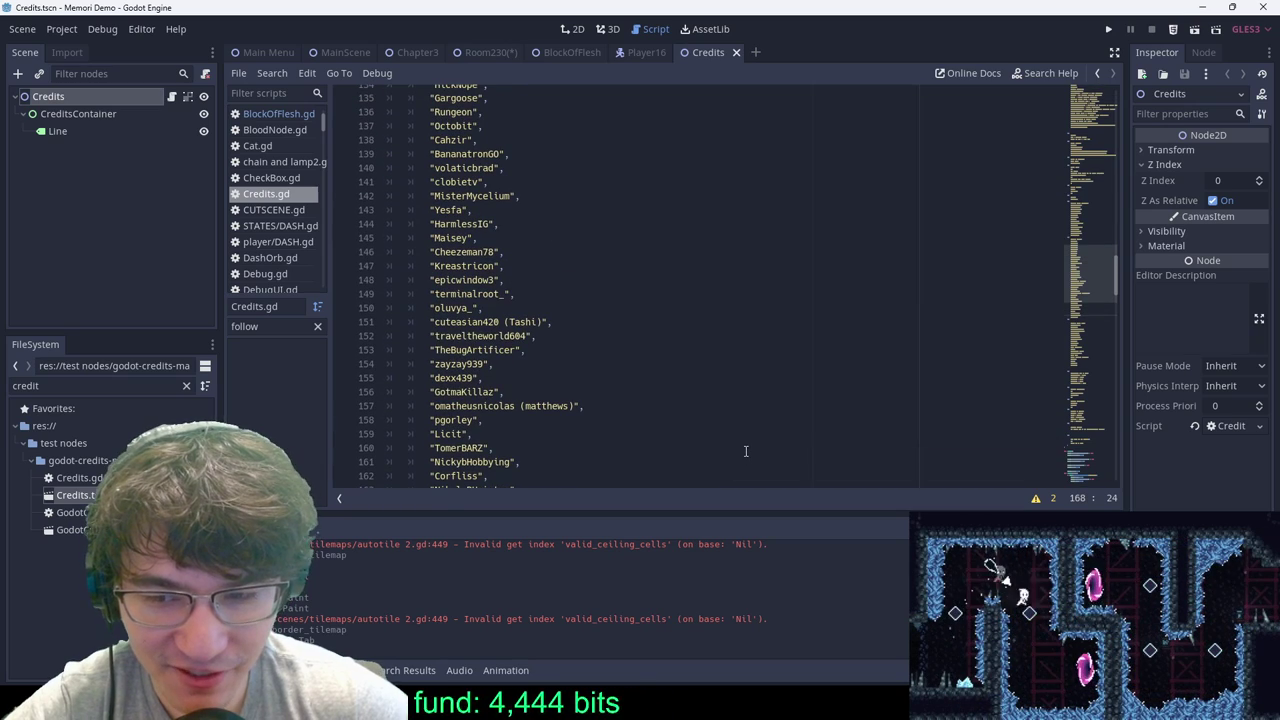
scroll(617, 386, up, 3)
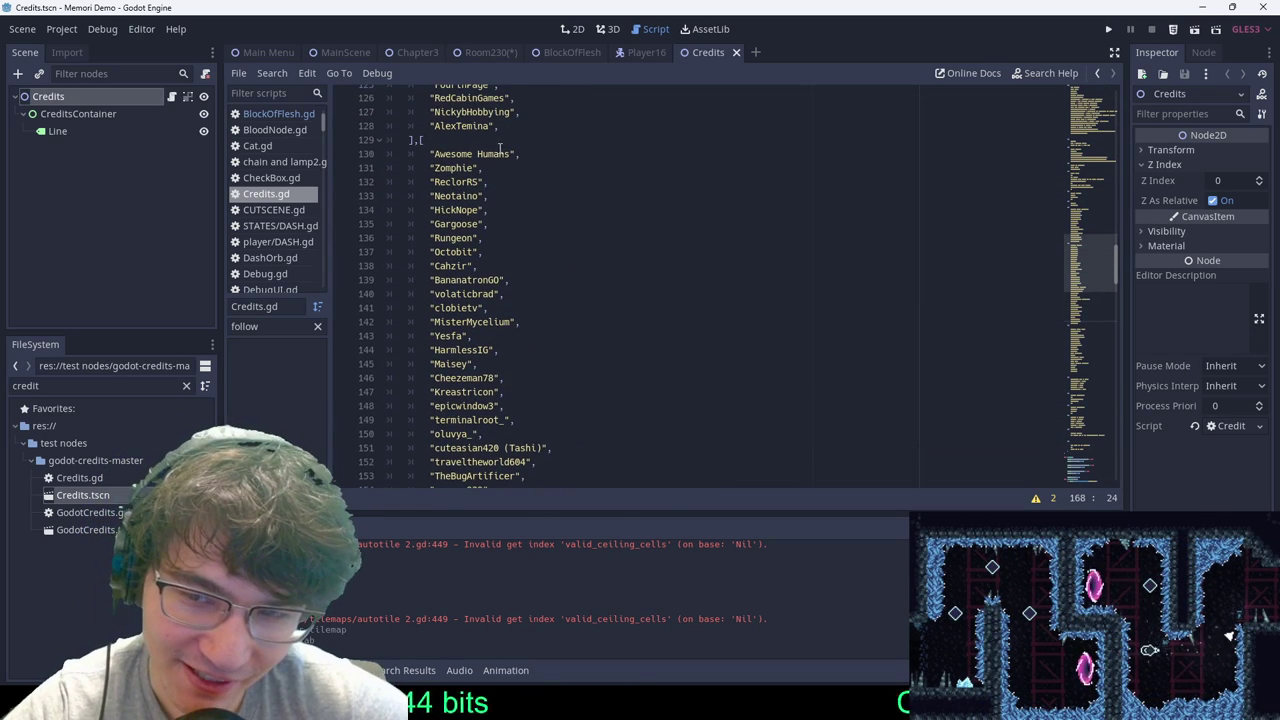
scroll(824, 351, up, 3)
scroll(824, 351, up, 4)
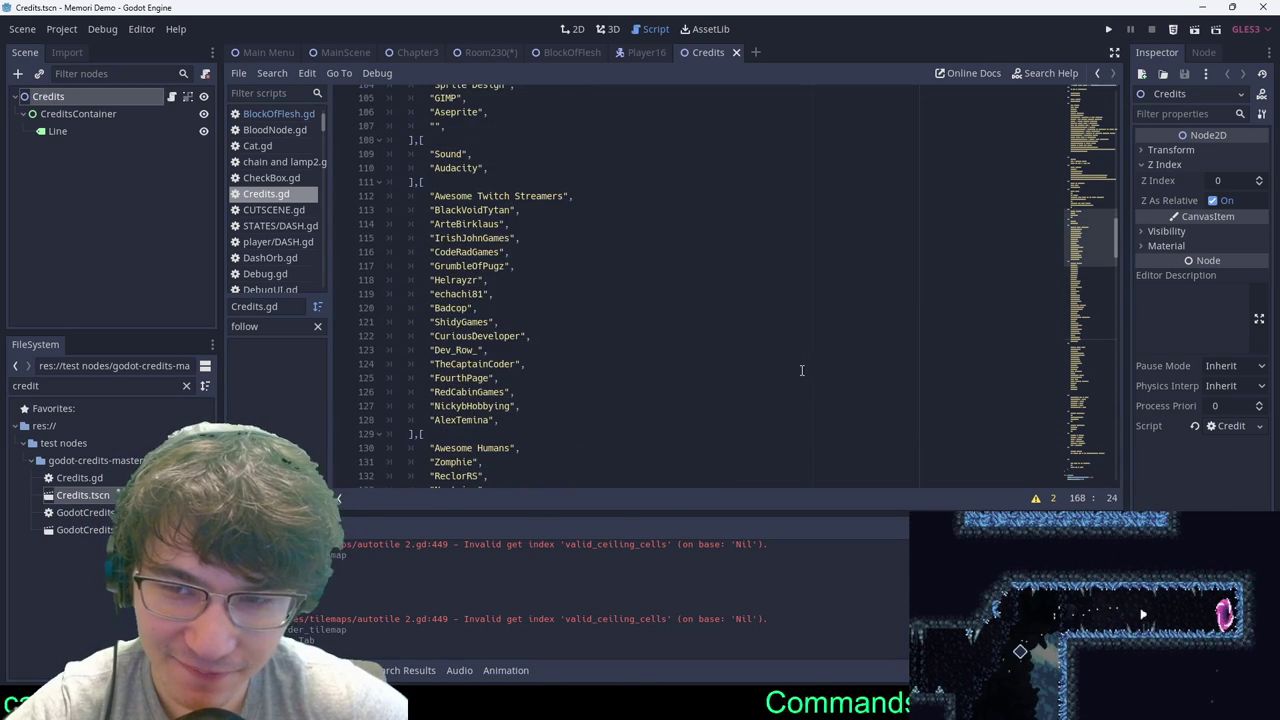
scroll(800, 403, down, 15)
scroll(826, 439, down, 20)
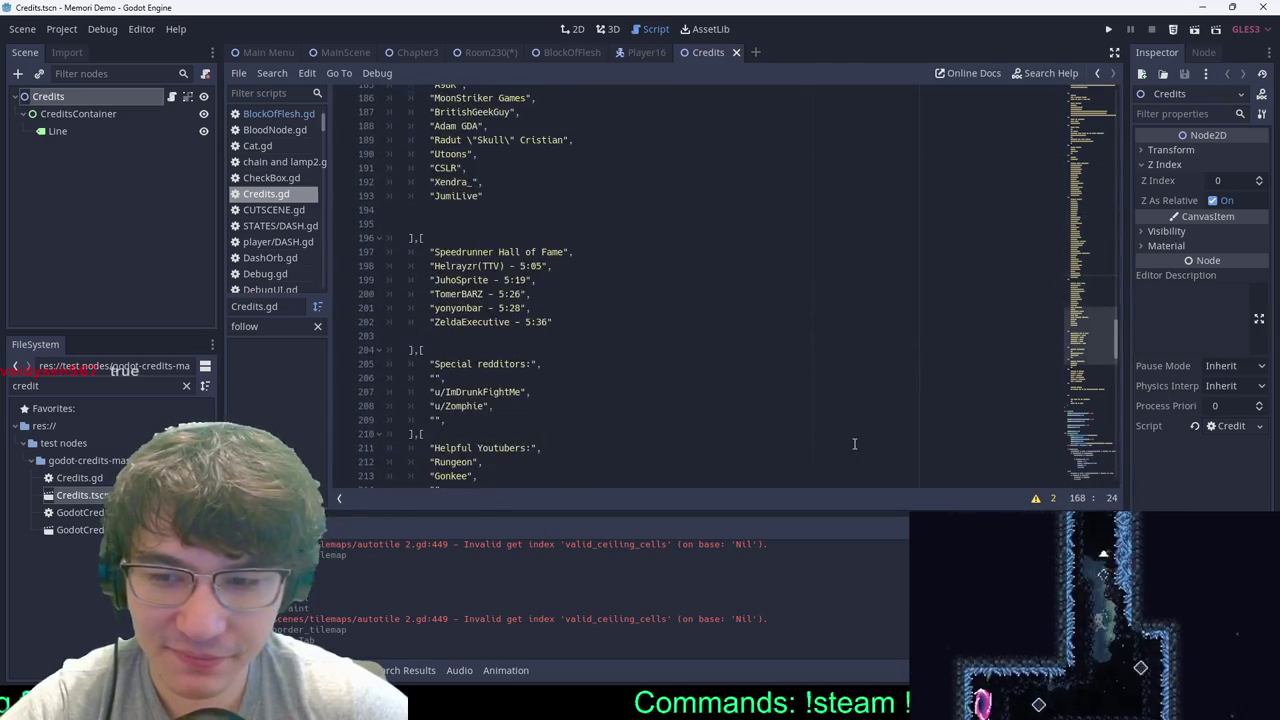
scroll(828, 441, up, 20)
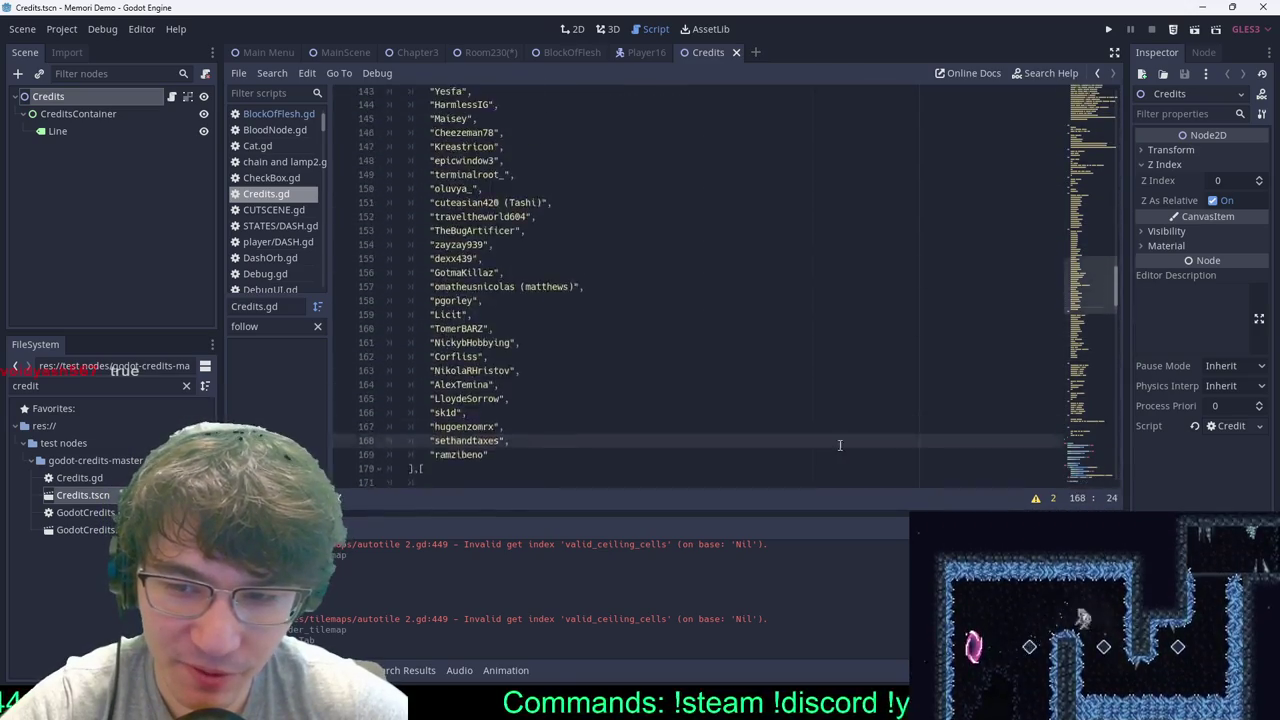
scroll(841, 440, up, 16)
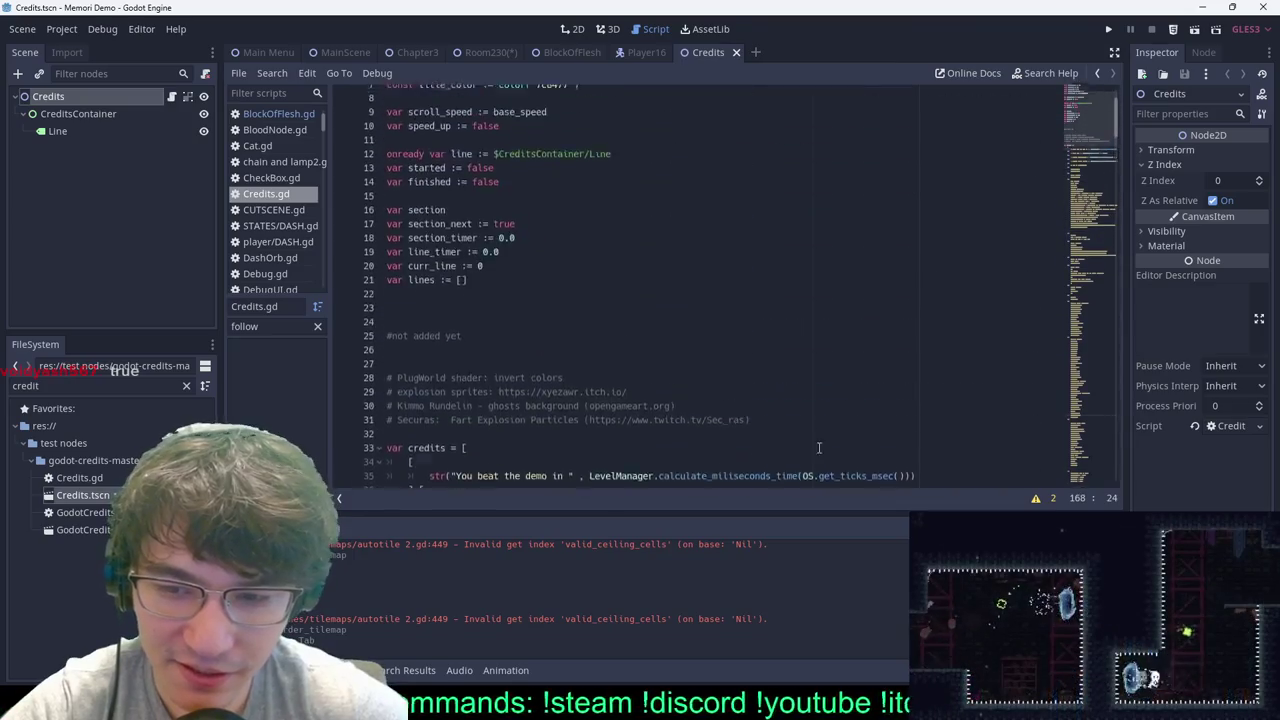
scroll(611, 244, down, 6)
scroll(611, 244, down, 6)
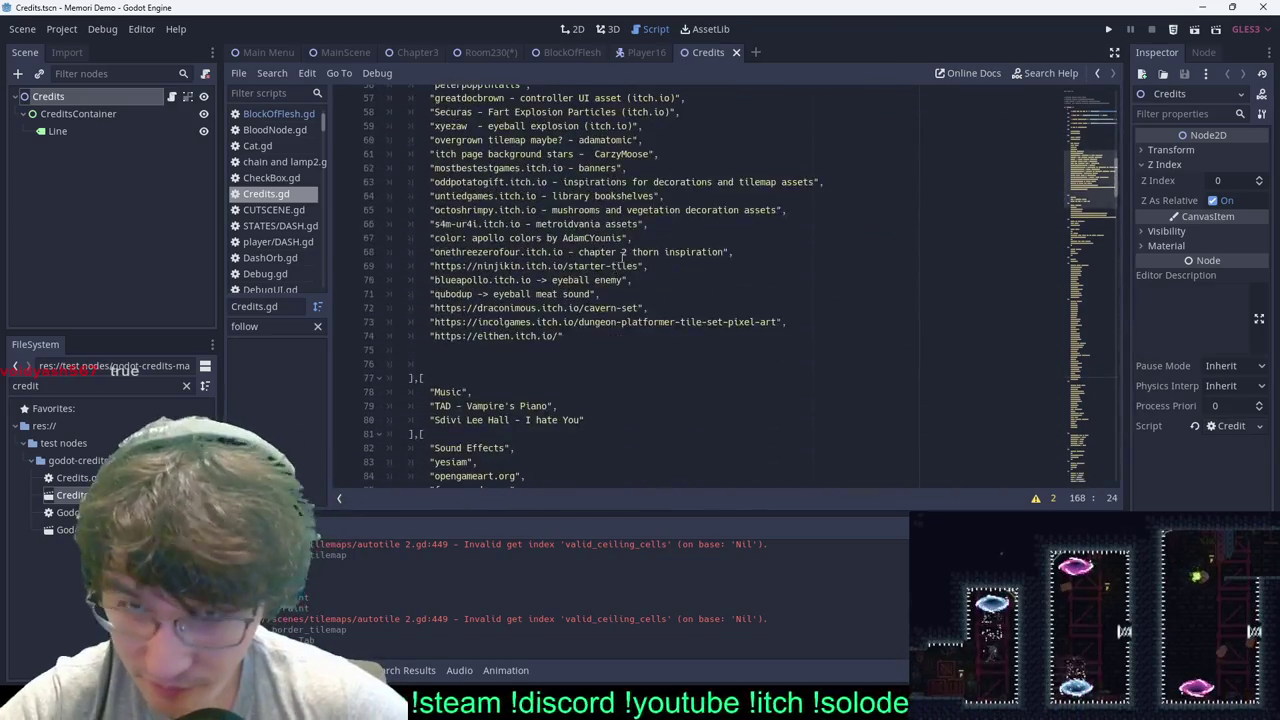
scroll(611, 244, up, 6)
Step: Open the Room230 scene in the 2D editor
click(654, 58)
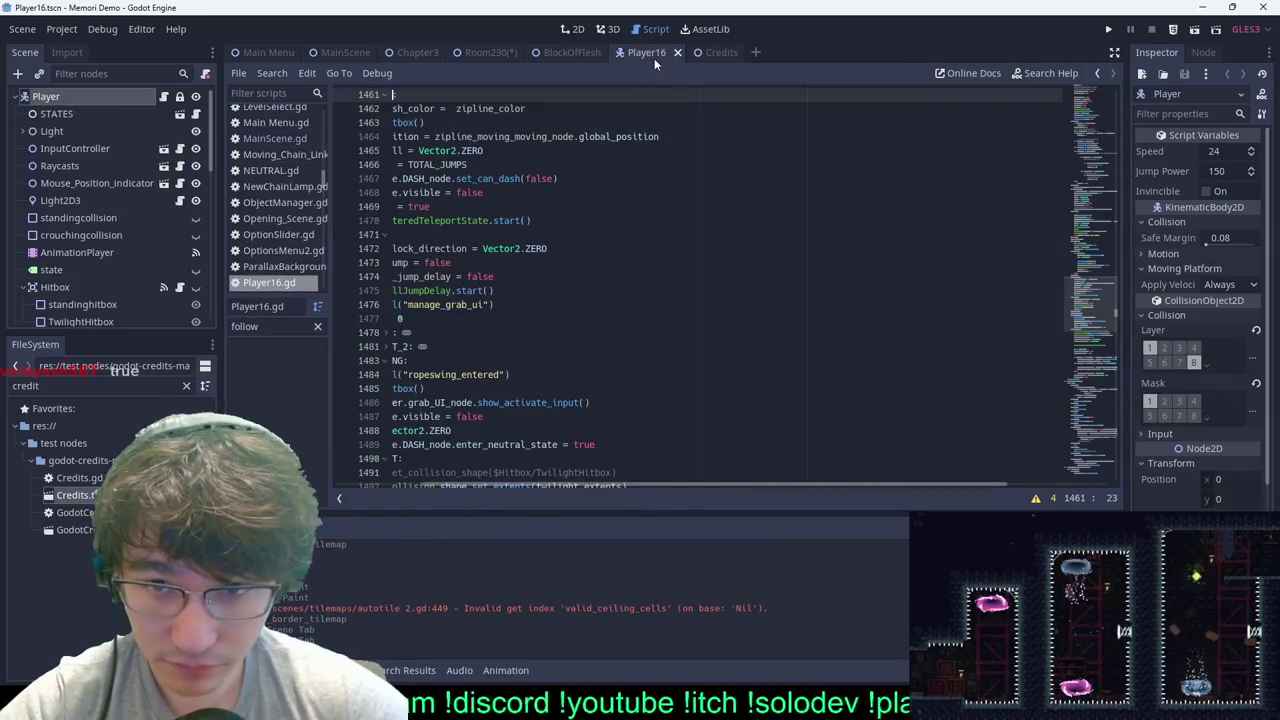
click(570, 53)
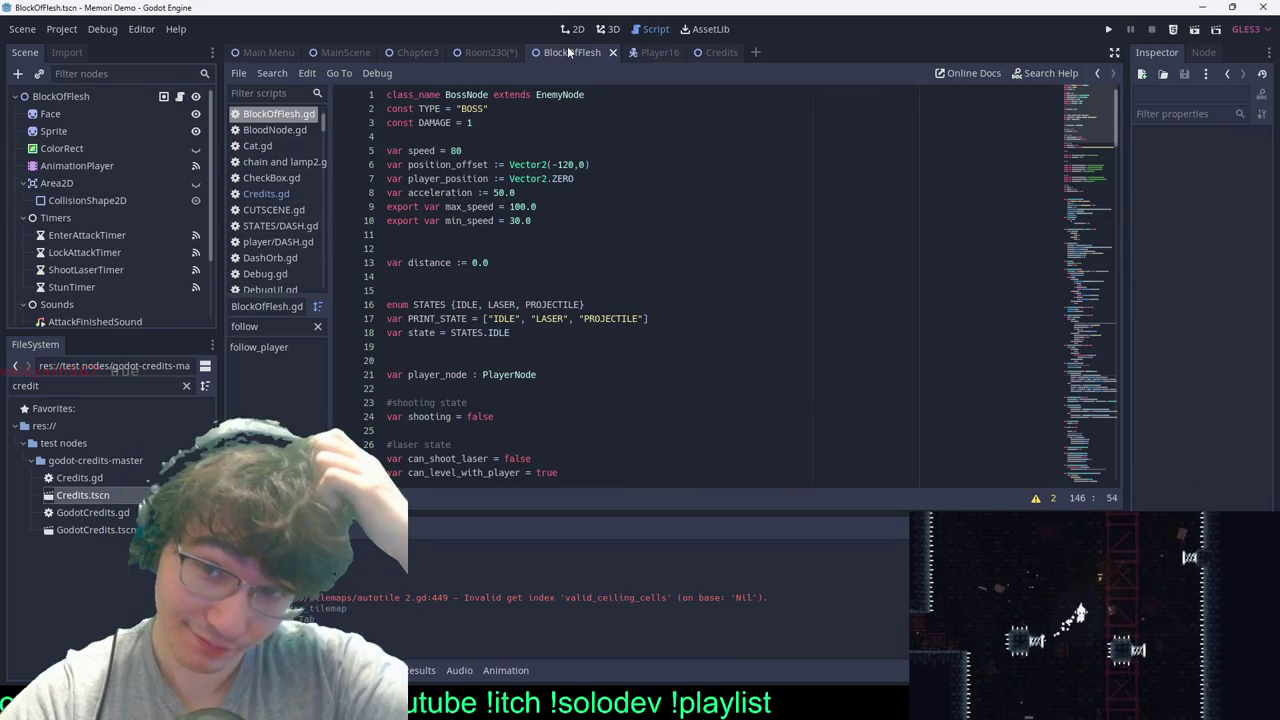
click(573, 29)
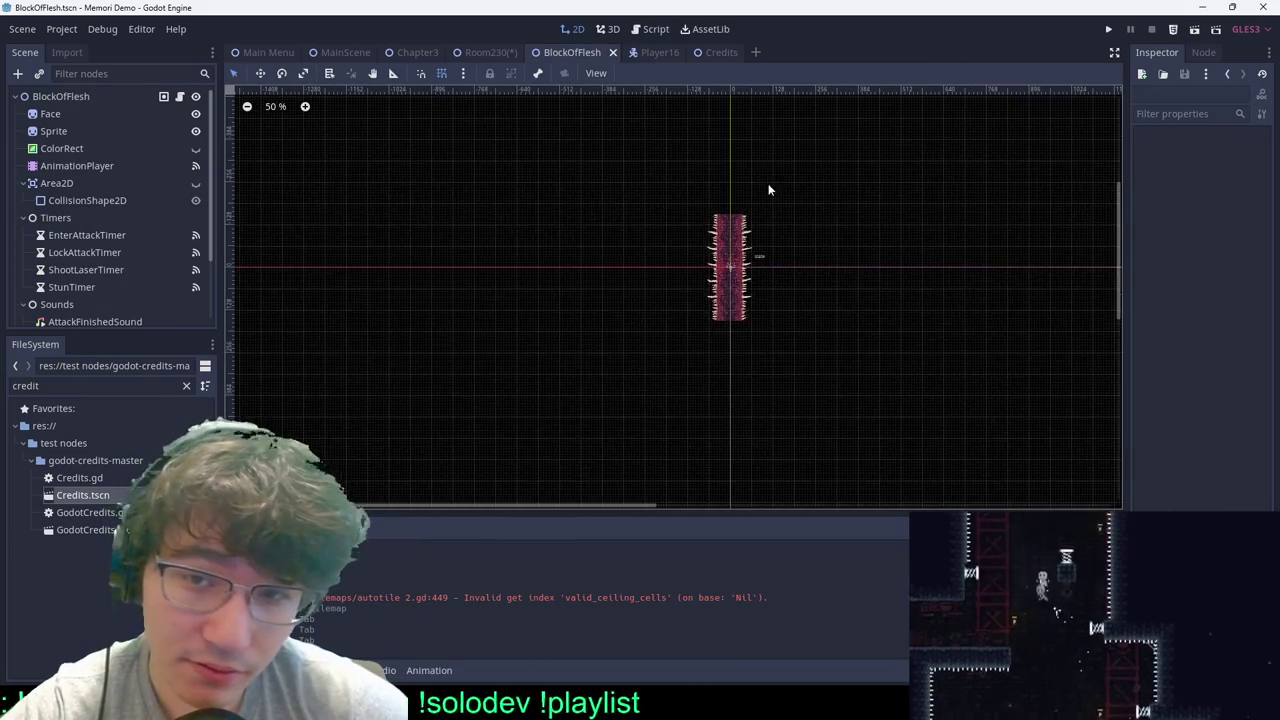
click(488, 52)
Step: Erase Autotile 2 tiles around the top of the vertical shaft and regenerate the border tiles
scroll(794, 230, down, 5)
scroll(722, 221, up, 8)
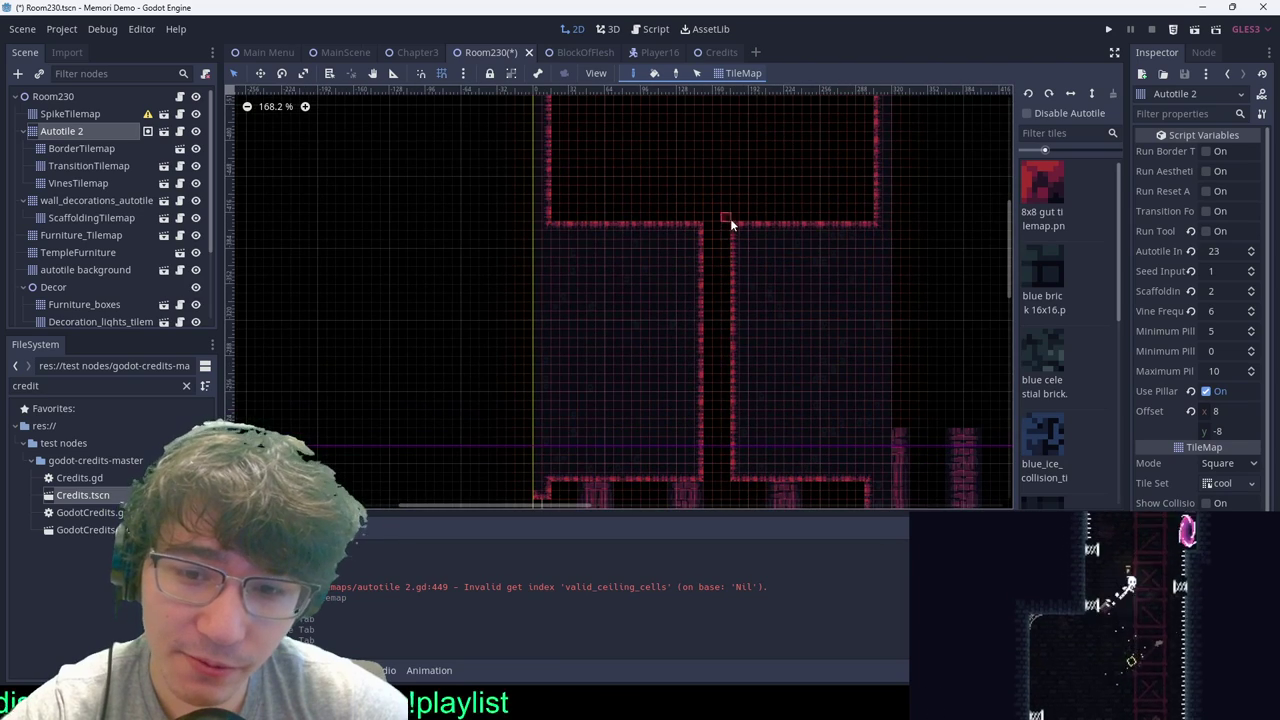
ctrl+shift+right_drag(564, 338, 557, 334)
ctrl+shift+right_drag(733, 225, 792, 321)
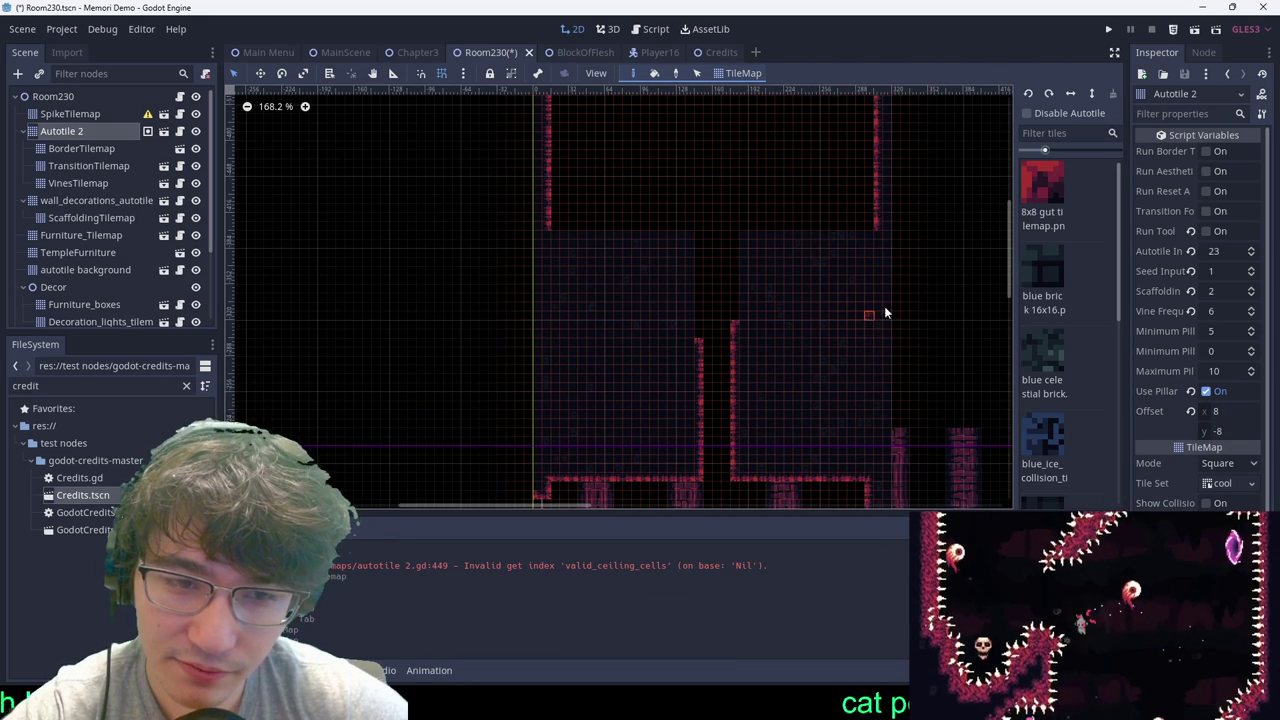
click(1224, 149)
scroll(840, 232, down, 6)
scroll(645, 275, up, 2)
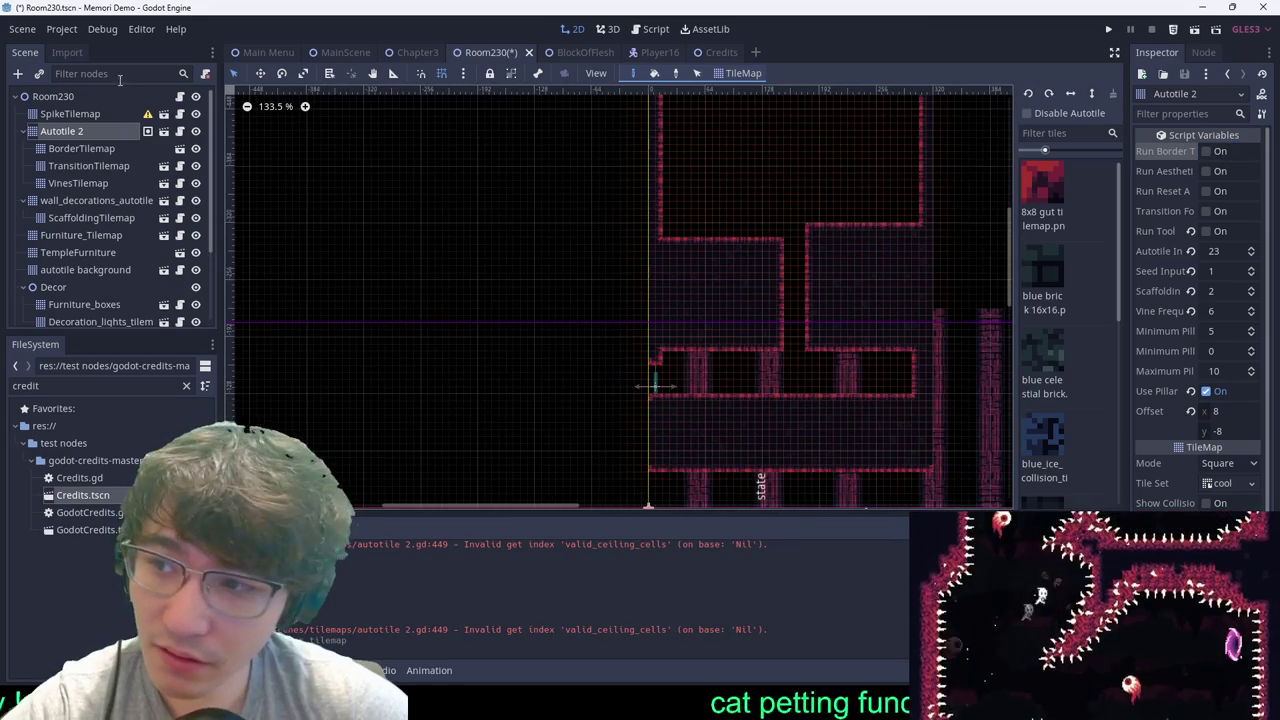
Step: Duplicate RoomSwitcher2 and place the copy beneath the vertical shaft at (160, -144)
click(61, 97)
click(655, 386)
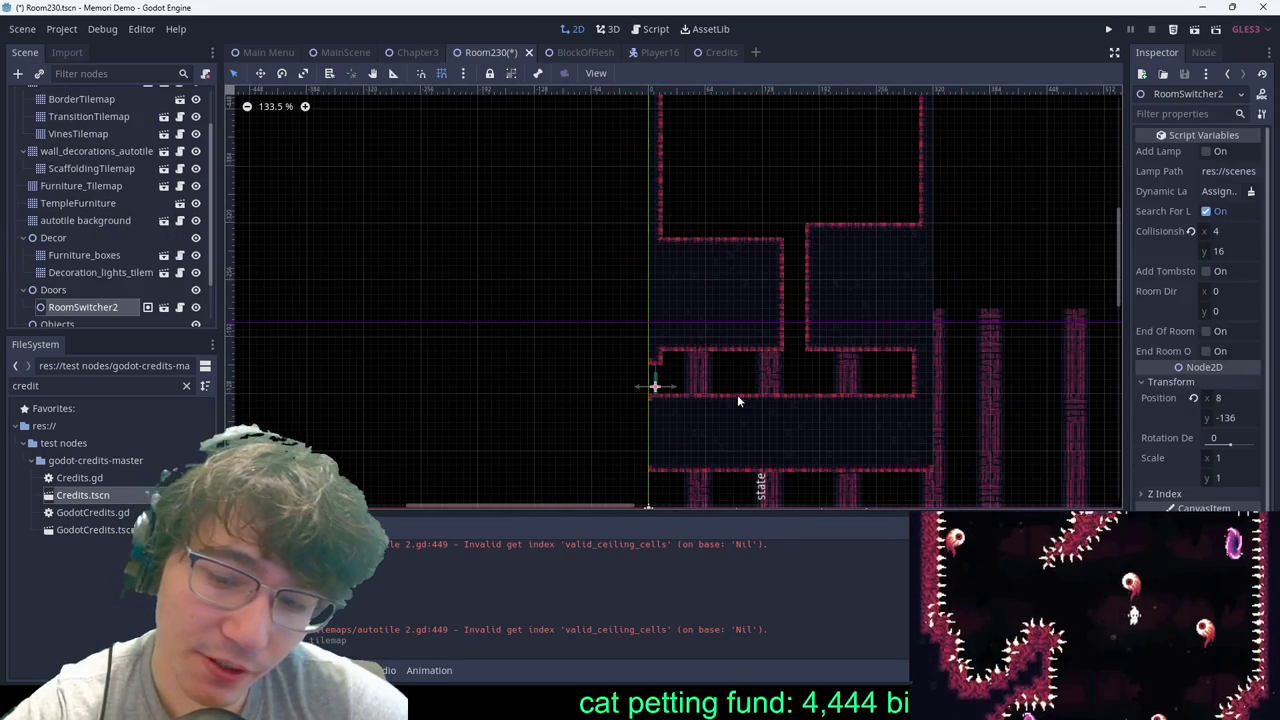
key(ctrl+d)
key(w)
drag(760, 382, 898, 366)
scroll(839, 357, up, 13)
mouse_move(642, 356)
mouse_down()
mouse_move(654, 357)
mouse_move(640, 369)
mouse_up()
scroll(682, 170, down, 12)
scroll(749, 188, up, 2)
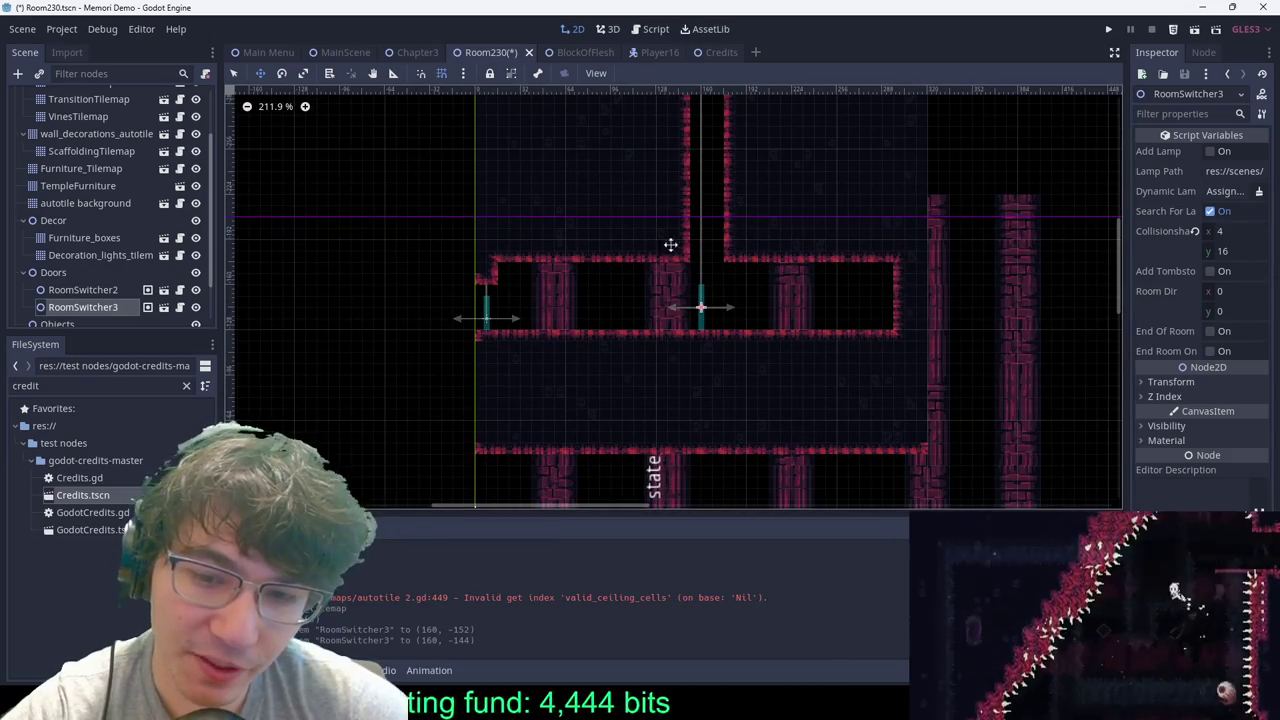
Step: Move the duplicated room switcher to (144, -144), beside the shaft's lower opening
middle_drag(706, 263, 838, 166)
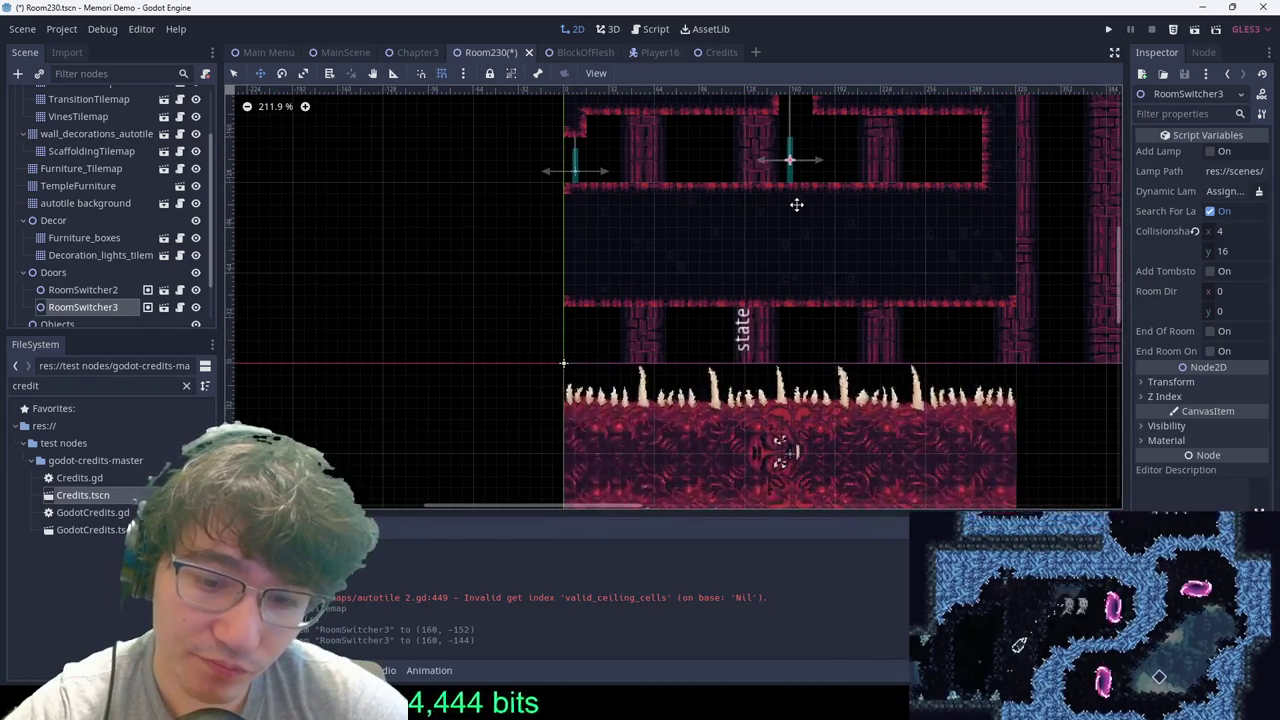
key(q)
drag(752, 127, 804, 191)
key(w)
drag(799, 191, 785, 188)
click(830, 197)
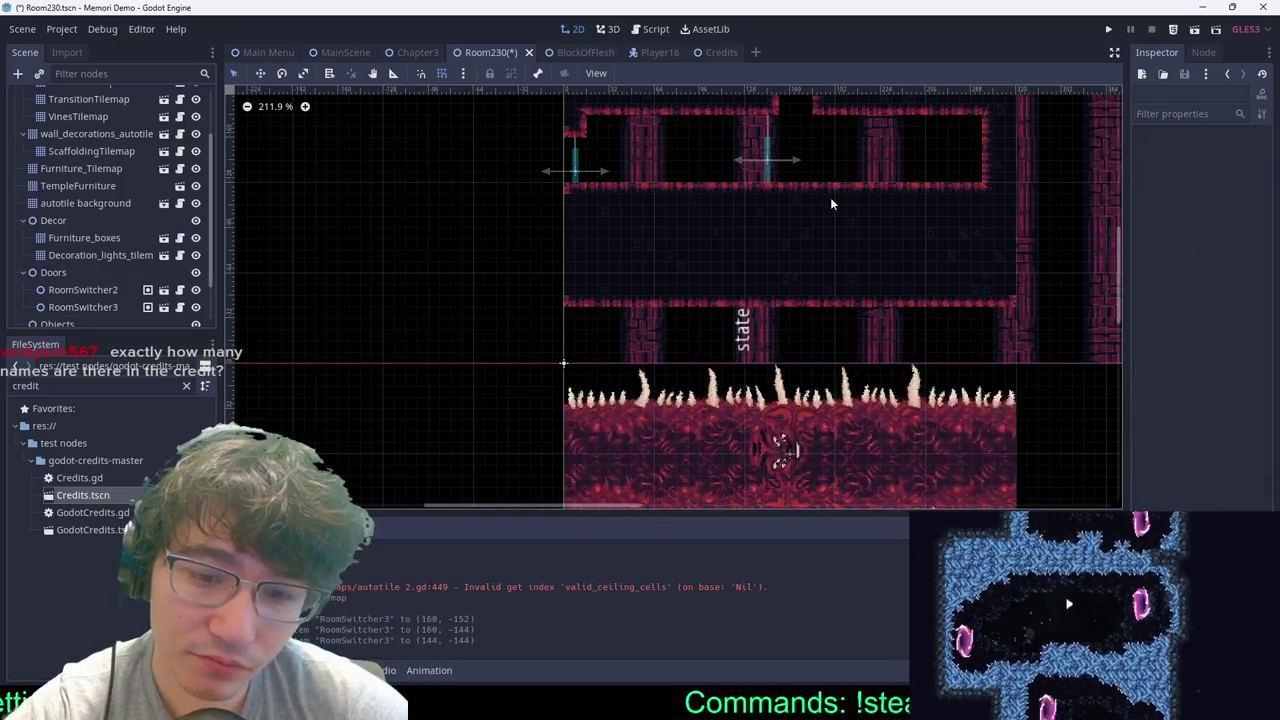
Step: Lower the Autotile 2 floor on the shaft's right side to match the left side and regenerate the border tiles
scroll(803, 146, up, 1)
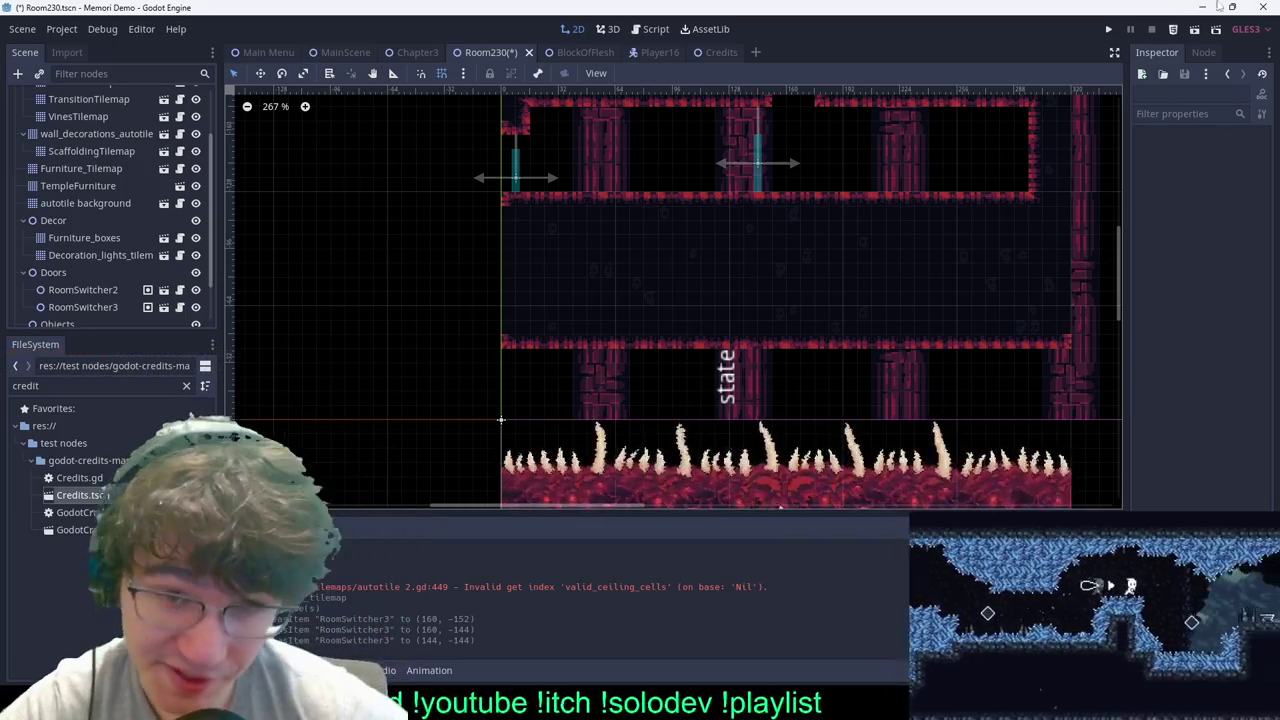
scroll(885, 140, down, 4)
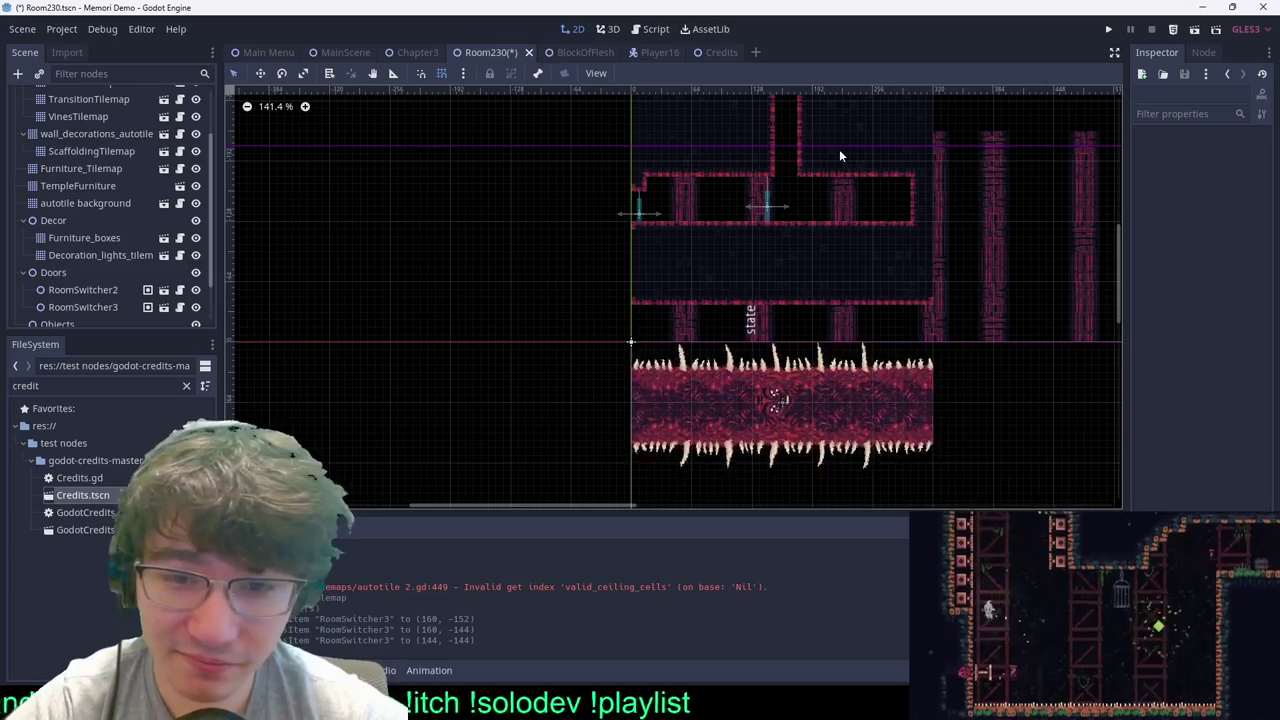
scroll(837, 157, down, 1)
scroll(17, 207, up, 2)
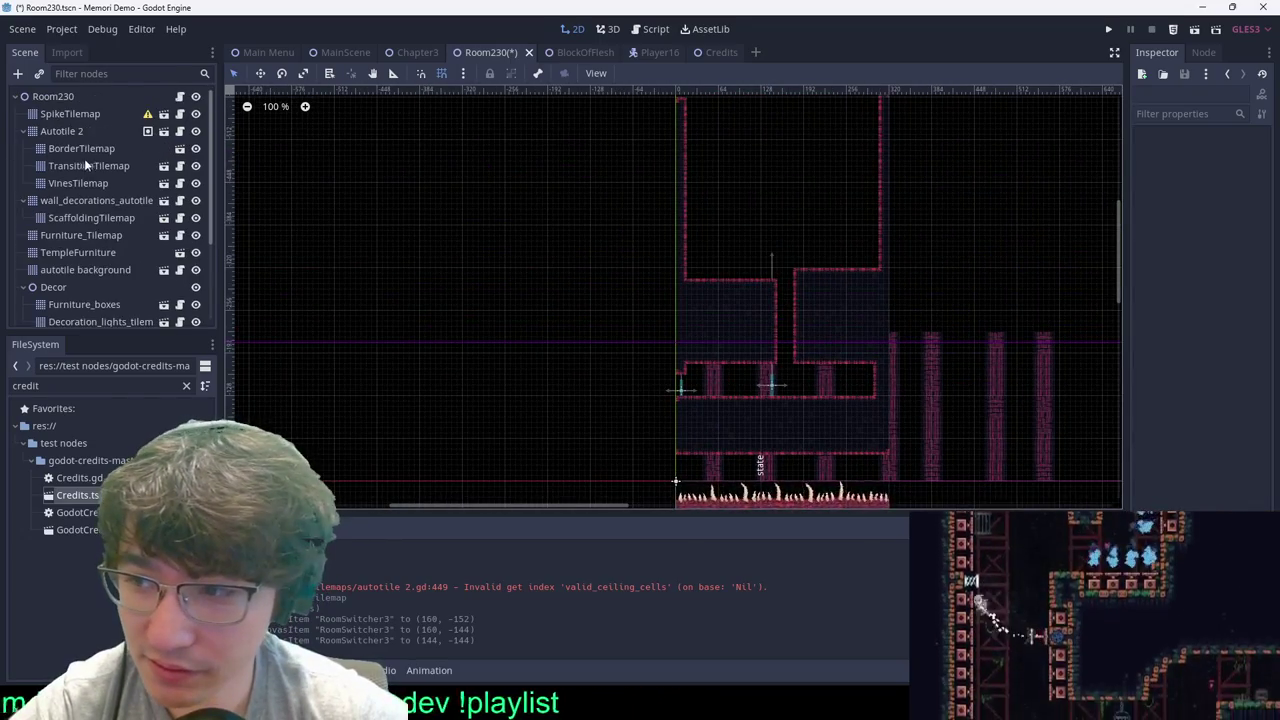
click(60, 131)
scroll(809, 286, up, 3)
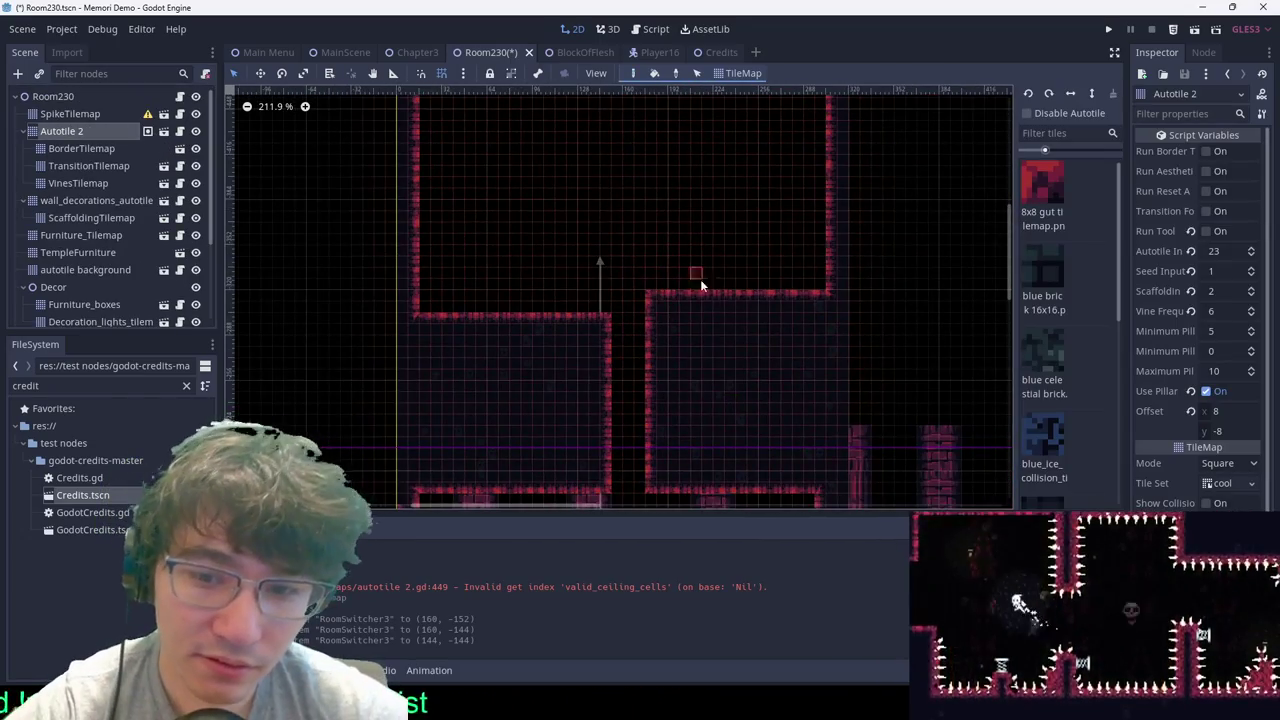
click(1207, 151)
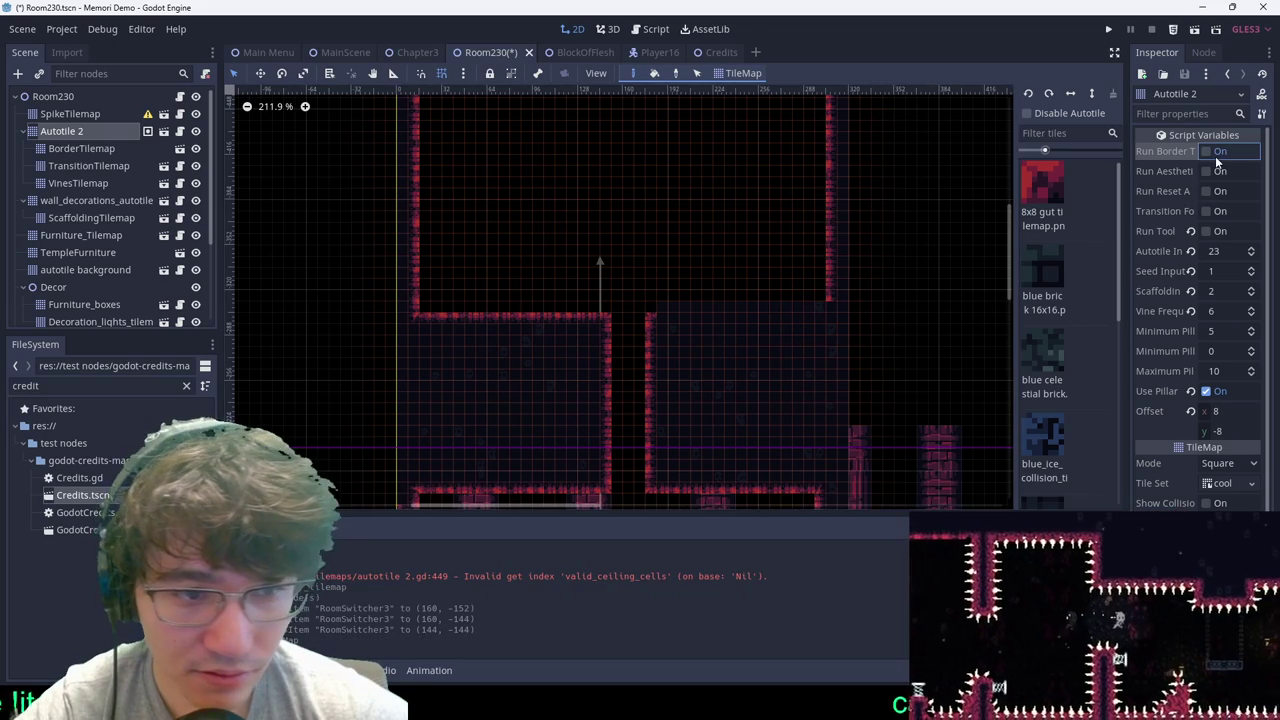
Step: Try a rectangular block of teeth spike 16x16 tiles in the SpikeTilemap right of the shaft, and erase it again
scroll(816, 246, down, 2)
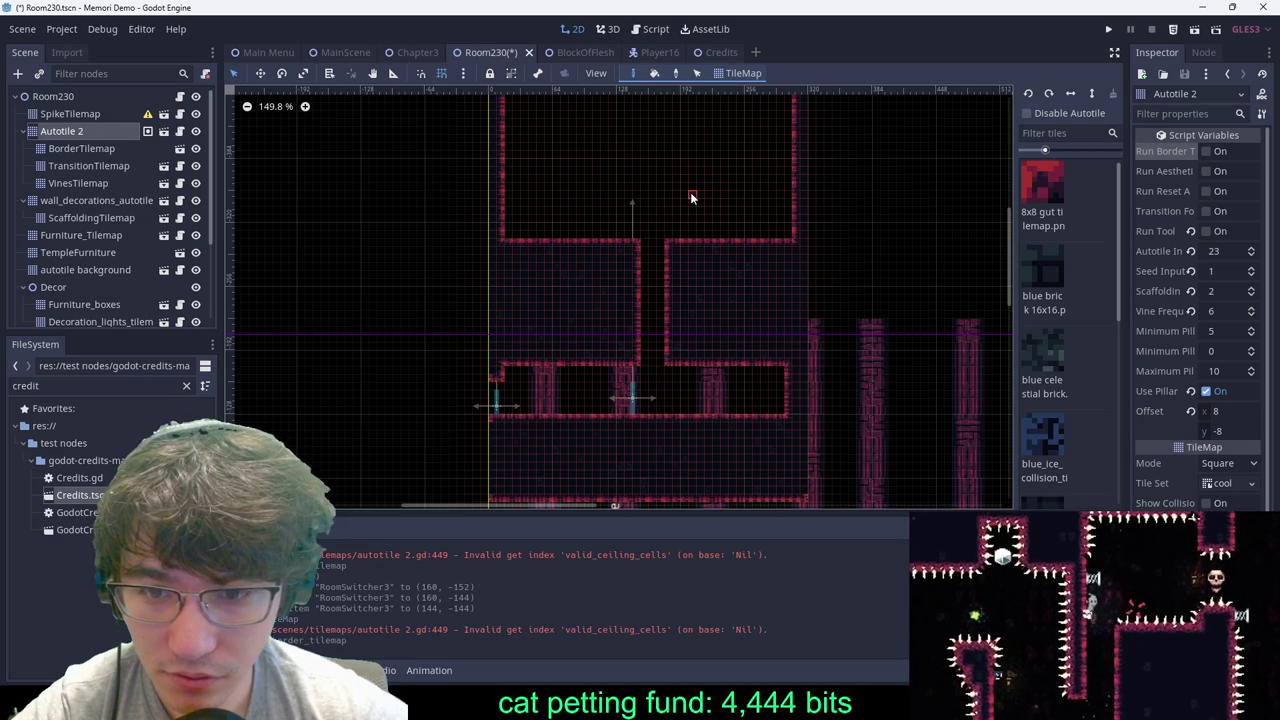
middle_drag(689, 195, 697, 276)
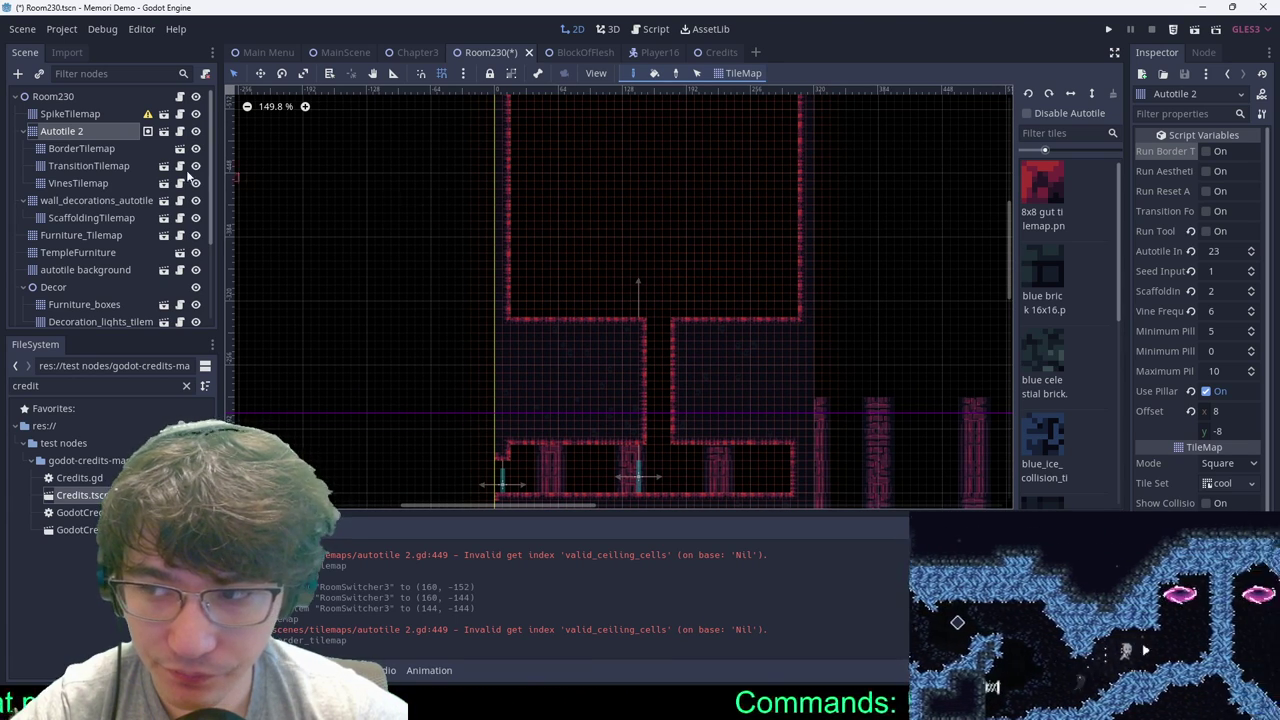
click(113, 110)
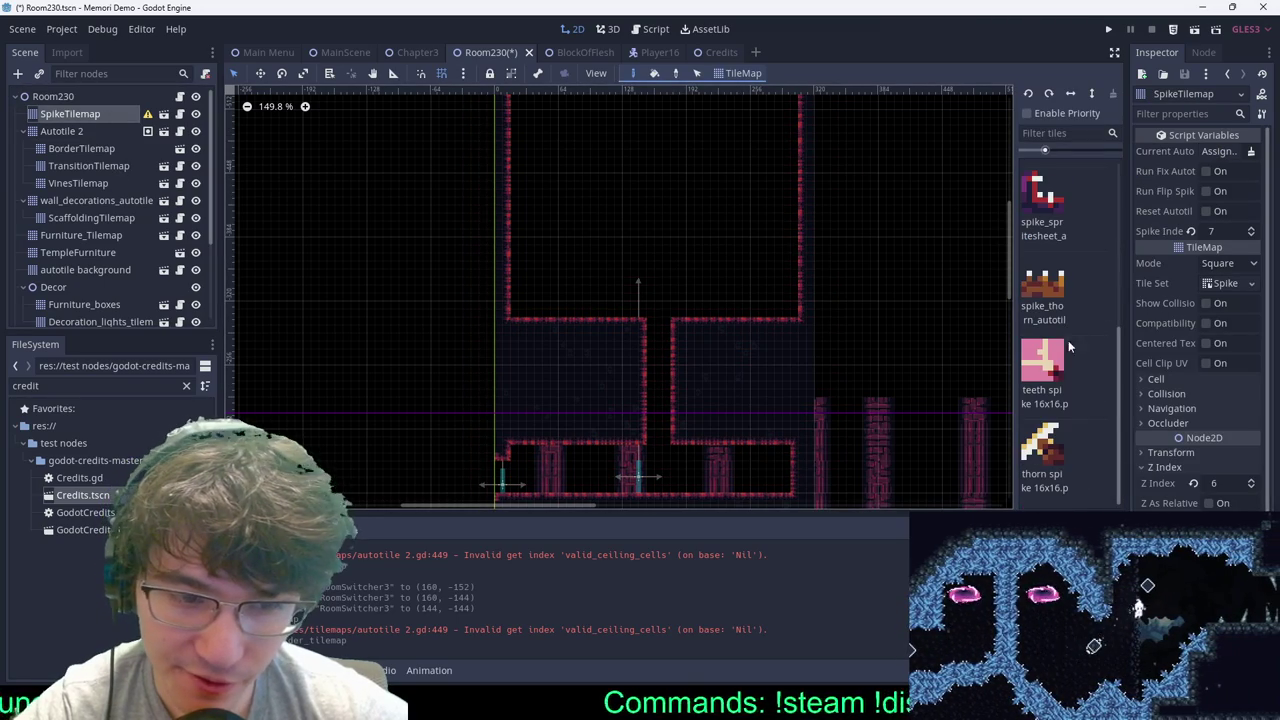
click(1066, 345)
scroll(686, 285, up, 7)
ctrl+shift+drag(681, 187, 843, 427)
scroll(832, 289, down, 9)
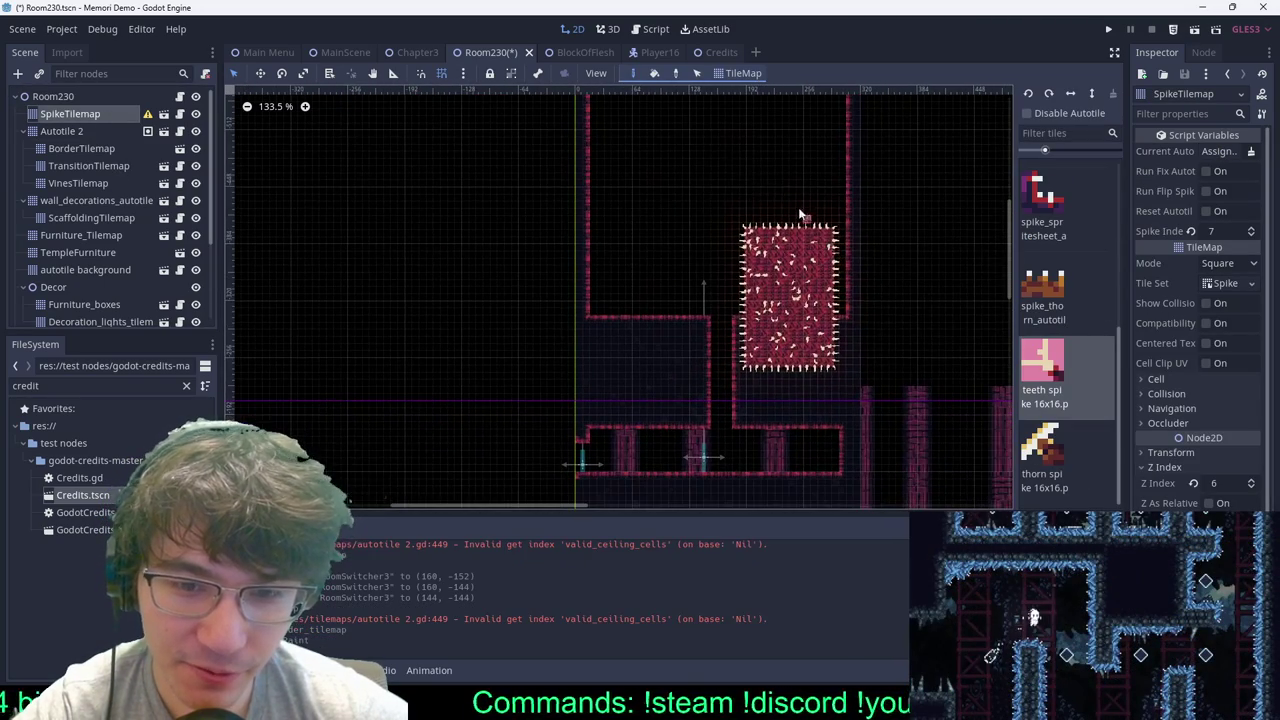
ctrl+shift+right_drag(736, 212, 917, 395)
Step: Save the Room230 scene
key(ctrl+s)
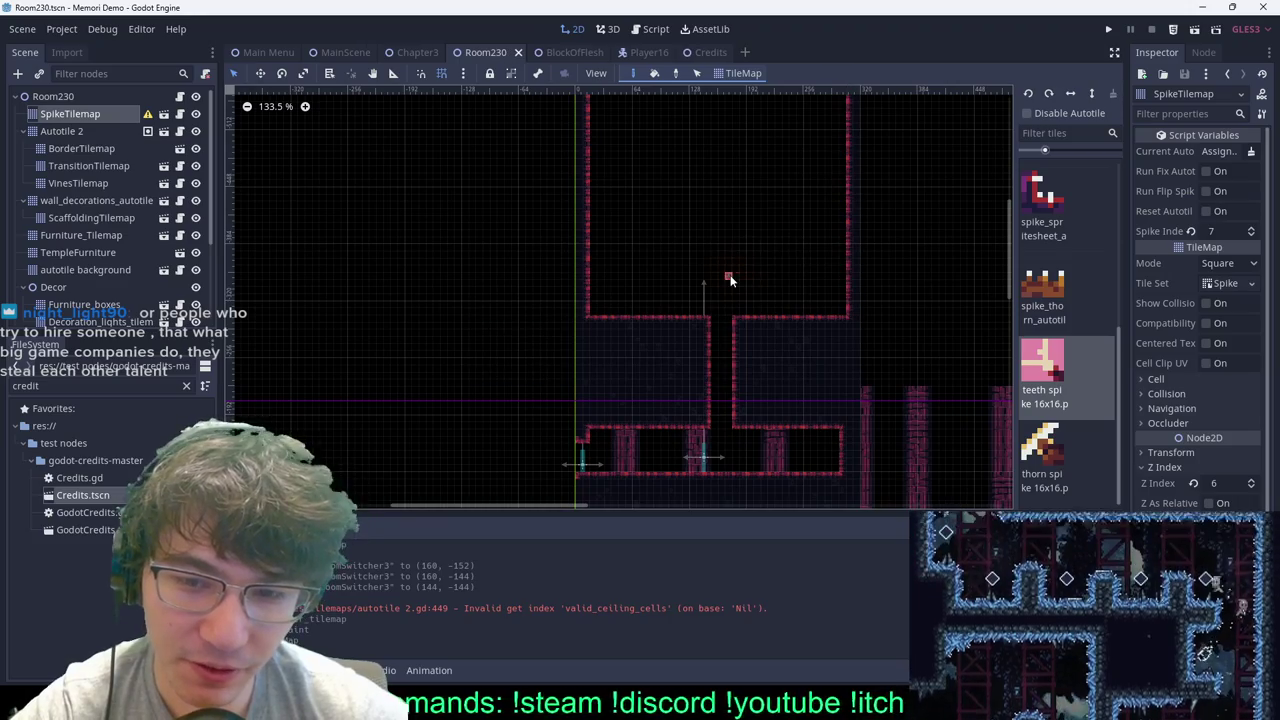
scroll(739, 271, up, 3)
scroll(670, 223, down, 5)
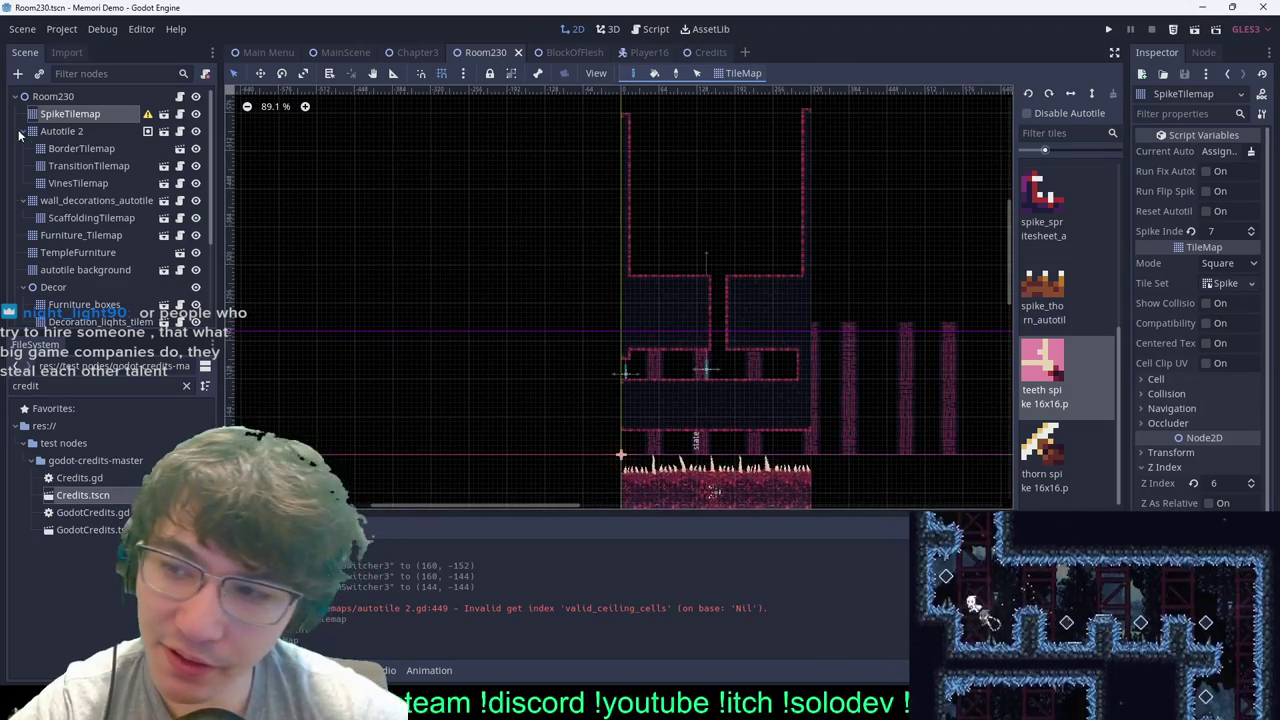
Step: Lower the upper chamber's floor in Autotile 2 on both sides of the shaft and regenerate the border tiles
click(61, 131)
scroll(749, 211, up, 7)
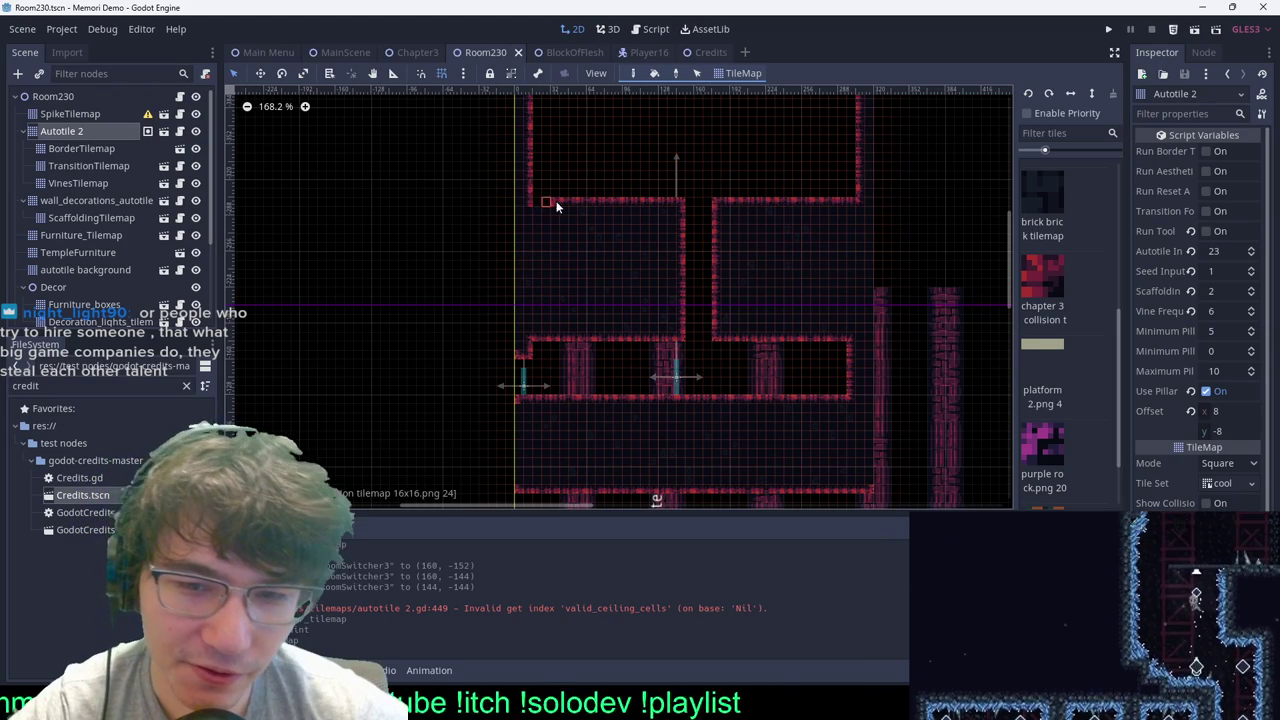
right_drag(557, 206, 854, 259)
click(1206, 151)
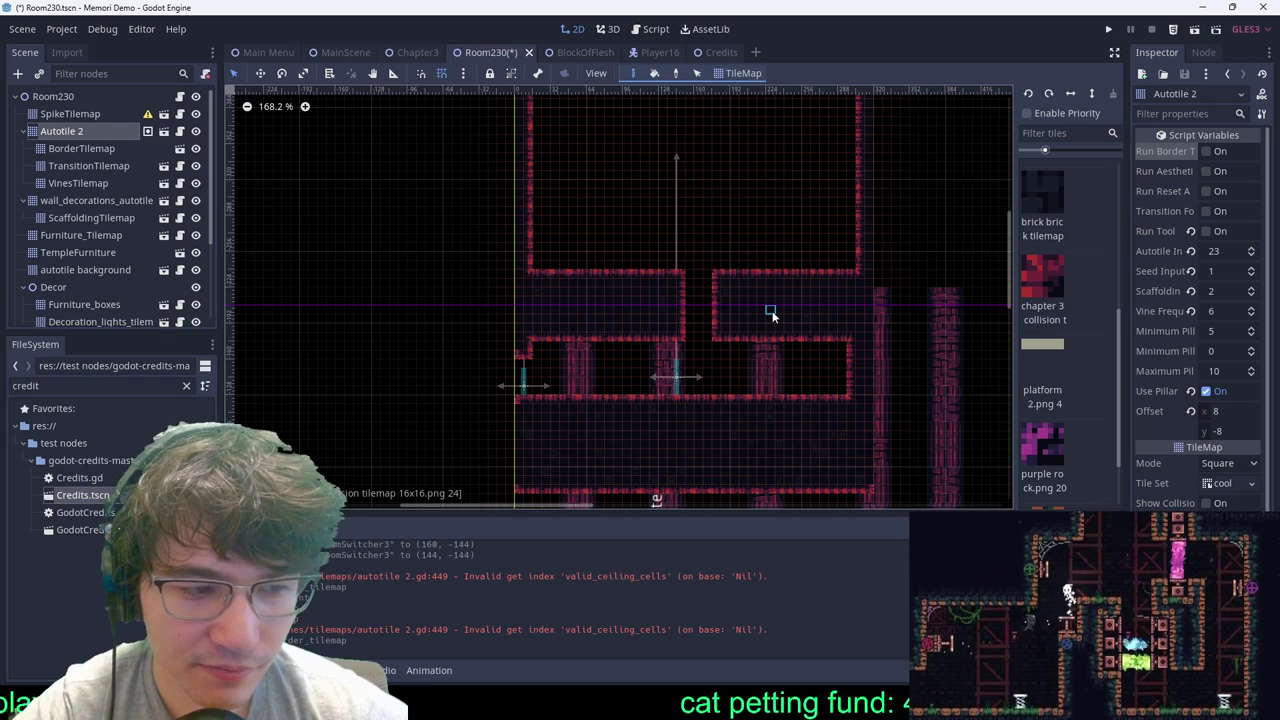
Step: Try a rectangular block of teeth spike 16x16 tiles in the SpikeTilemap over the chamber floor right of the shaft, and erase it again
click(98, 116)
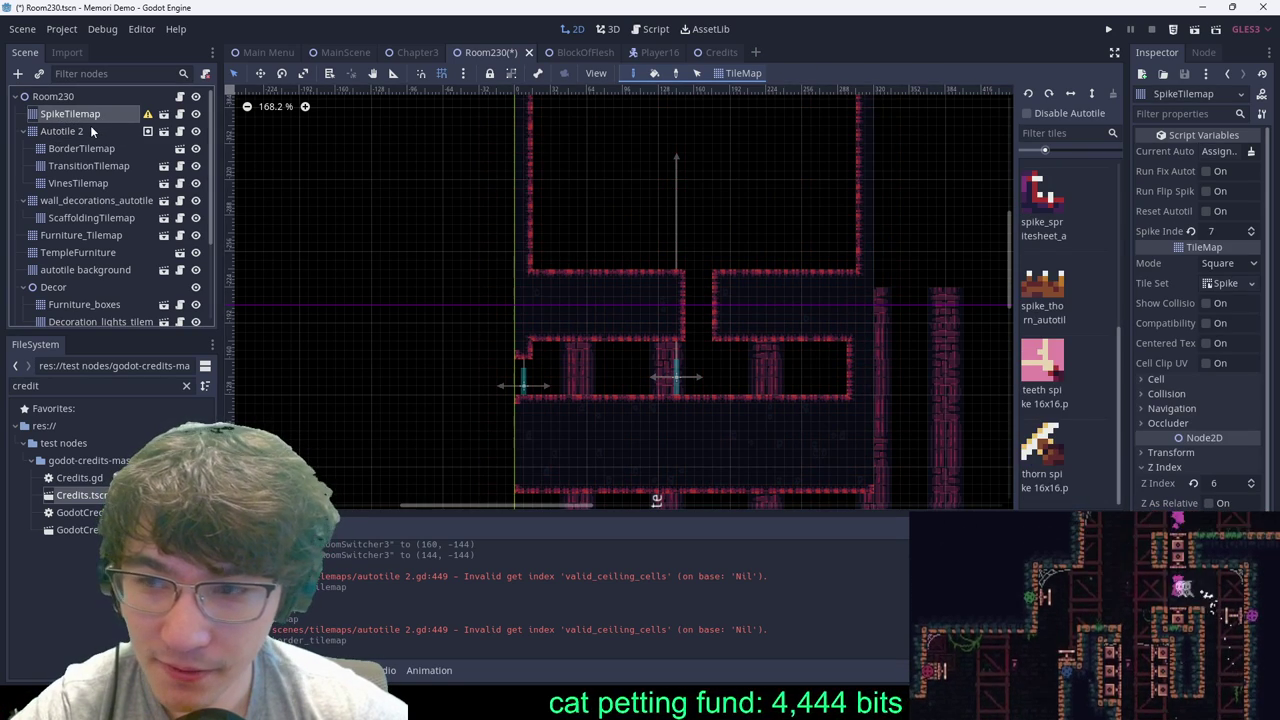
click(91, 129)
click(119, 114)
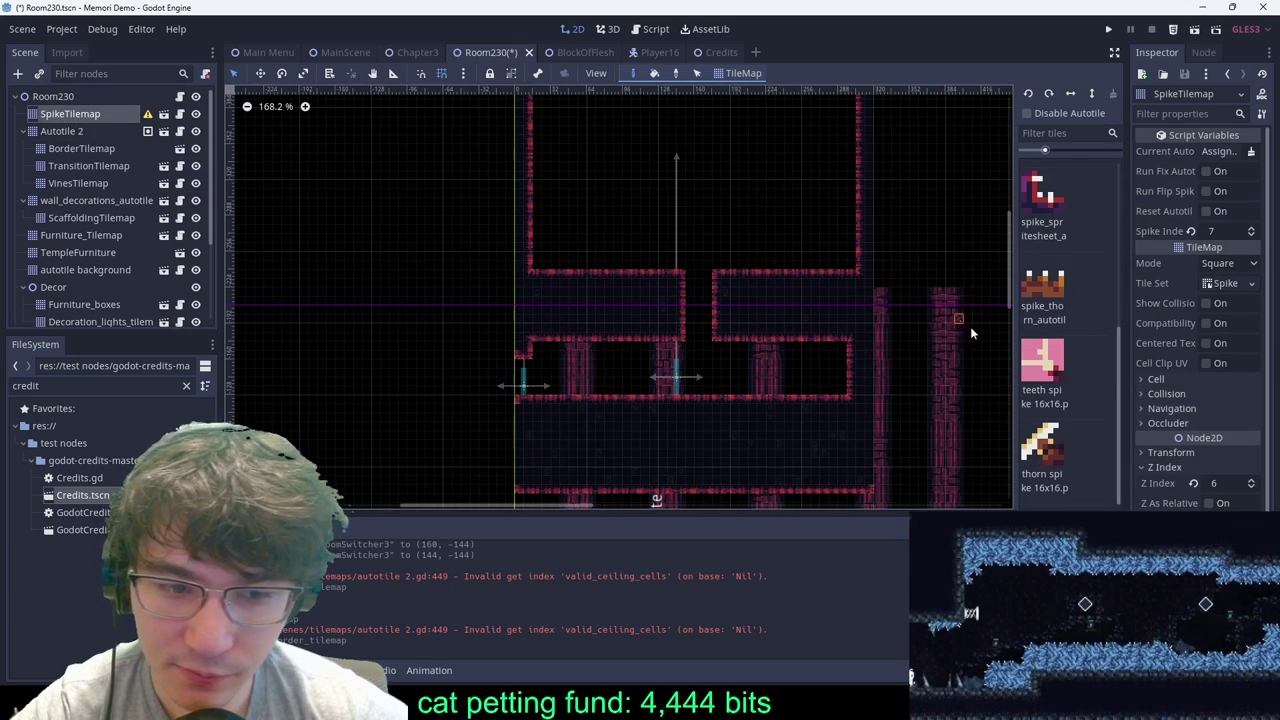
scroll(825, 170, up, 4)
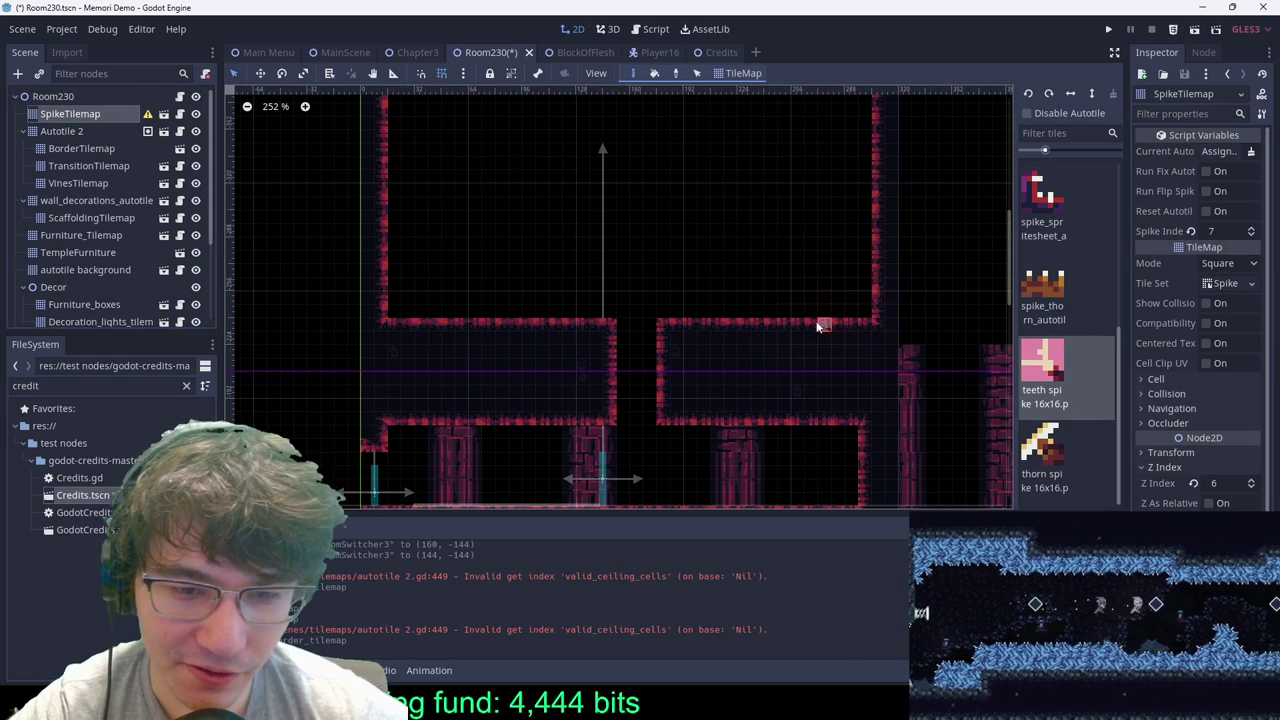
ctrl+shift+drag(865, 245, 663, 390)
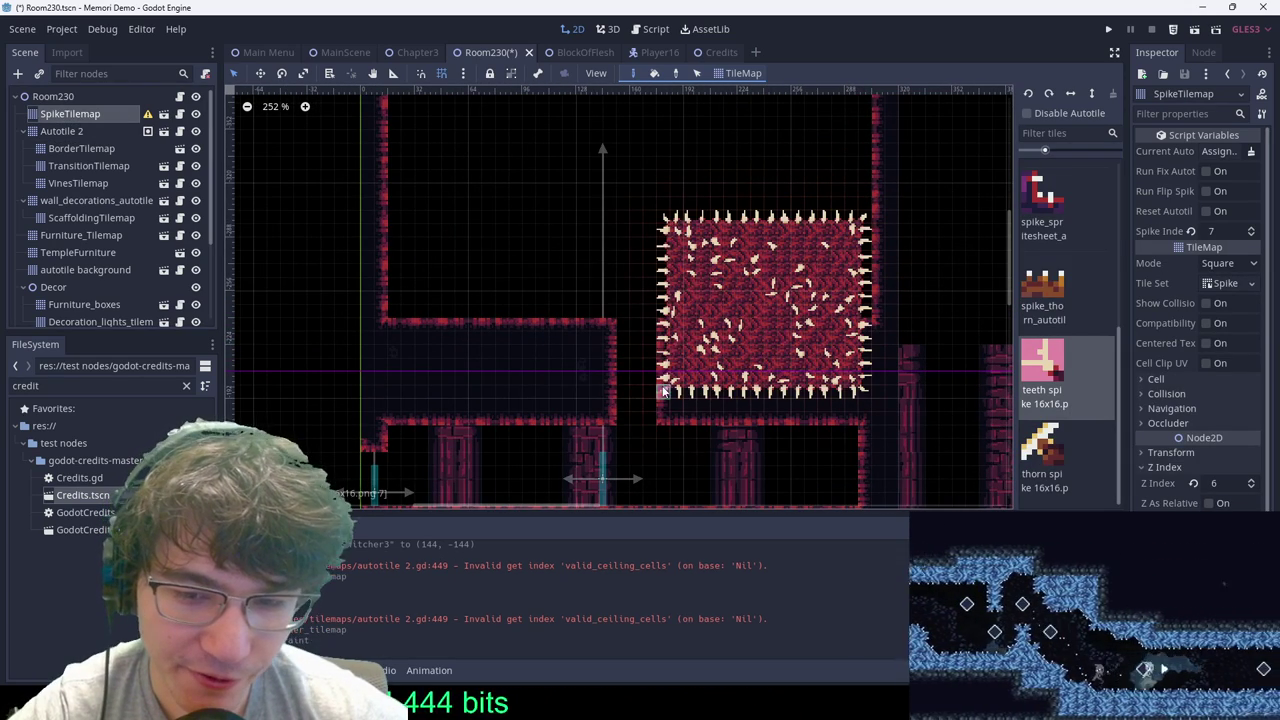
key(ctrl+s)
ctrl+shift+right_drag(661, 213, 885, 410)
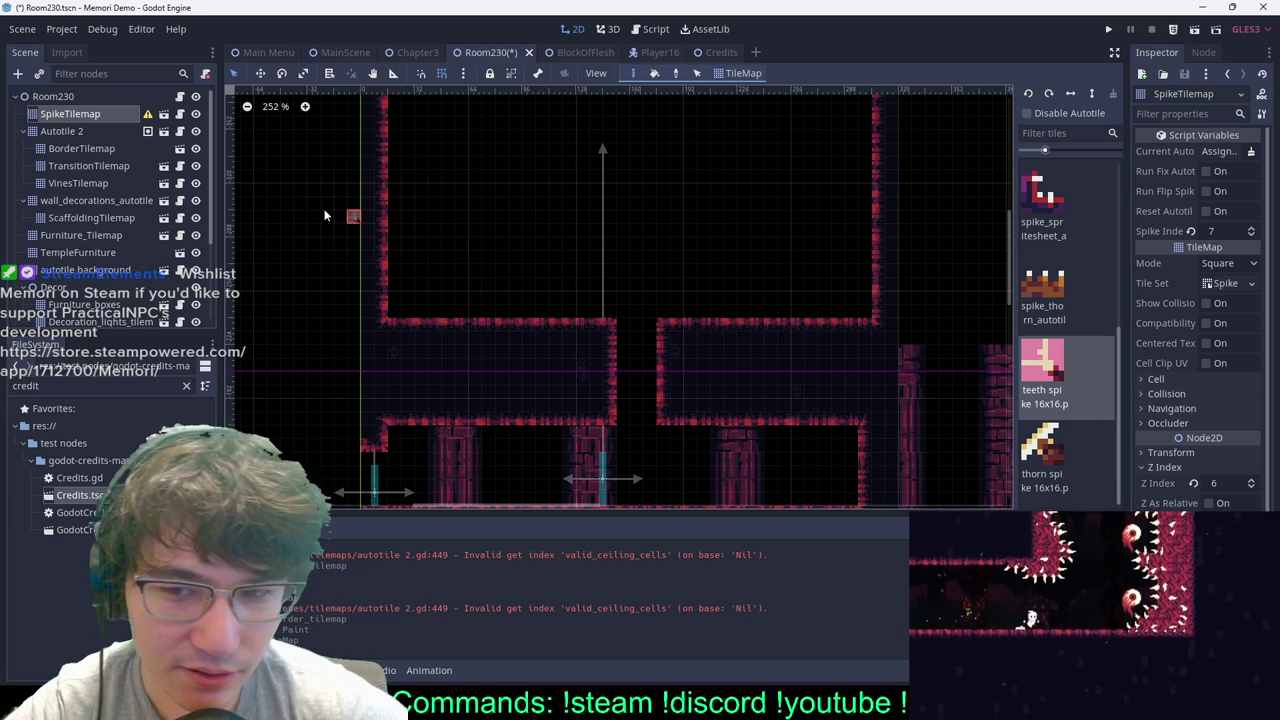
Step: Try a large block of teeth spike 16x16 tiles in the upper chamber's left corner, extend it one column, and erase it again
ctrl+shift+drag(388, 117, 594, 322)
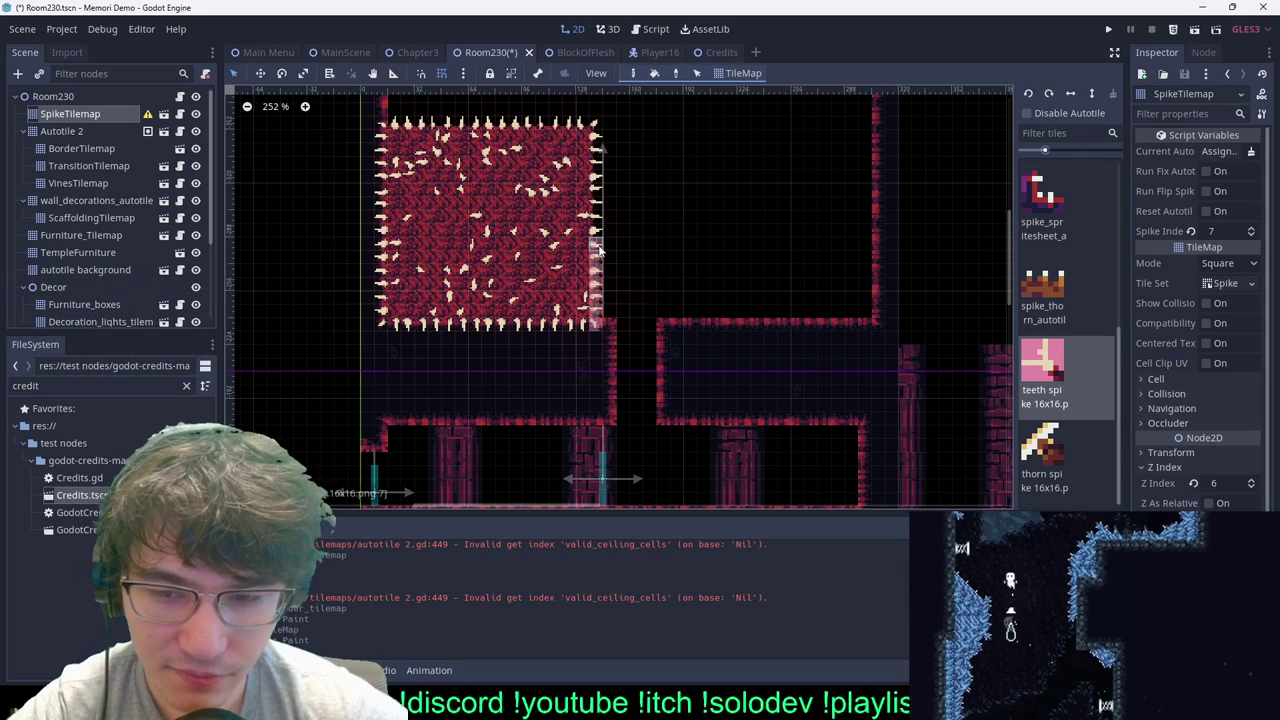
ctrl+shift+drag(600, 250, 601, 134)
ctrl+shift+right_drag(650, 118, 340, 411)
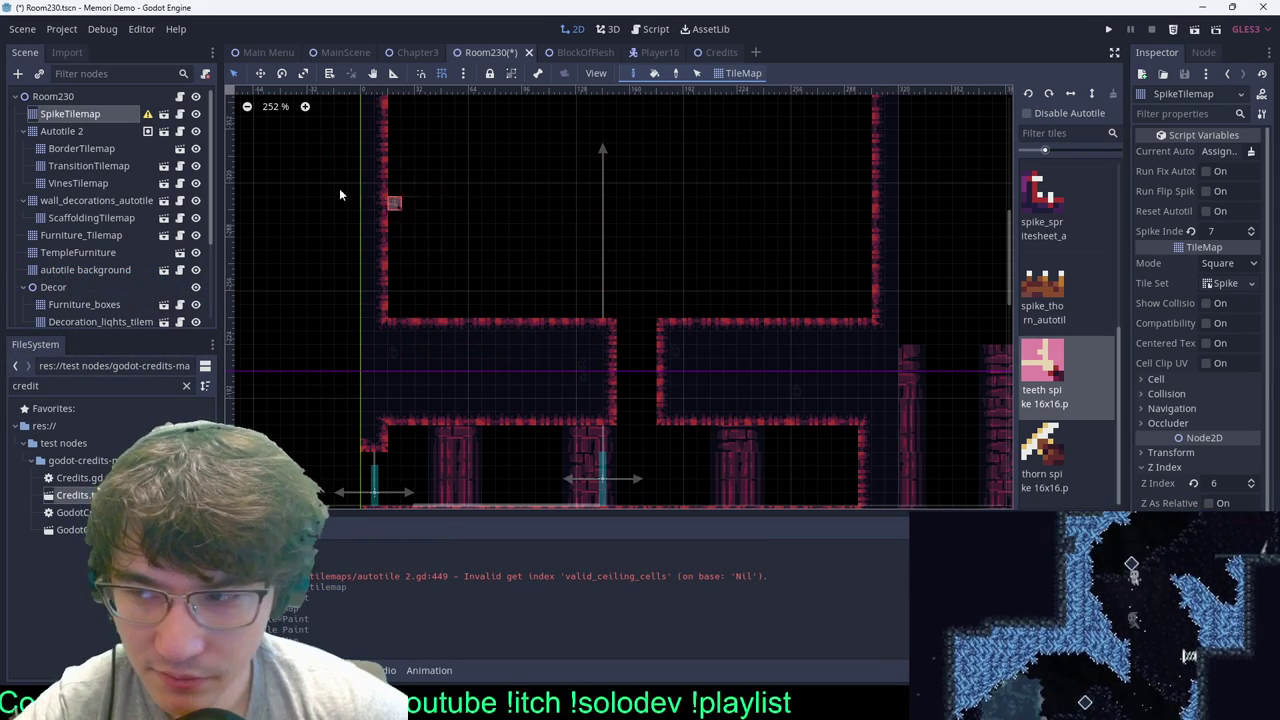
Step: Save the Room230 scene
key(ctrl+s)
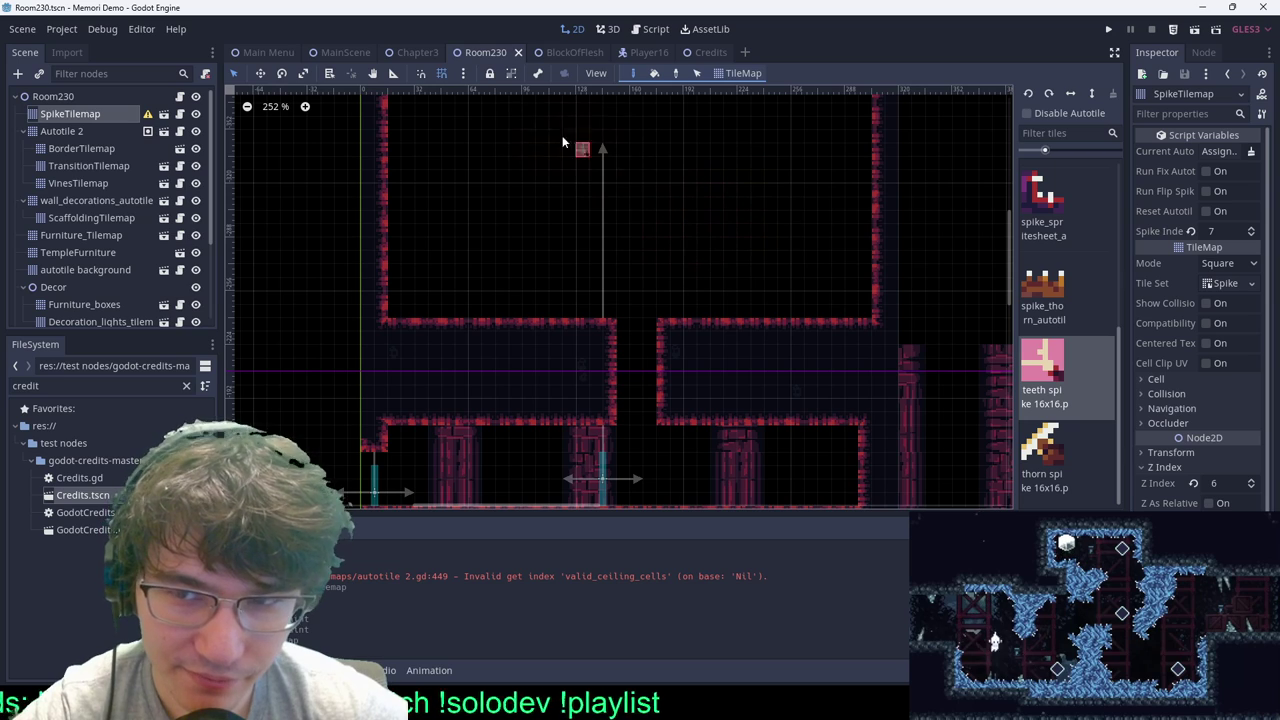
Step: Try a small block of chapter 3 collision tiles in Autotile 2 near the upper chamber's right wall, and undo it
click(79, 135)
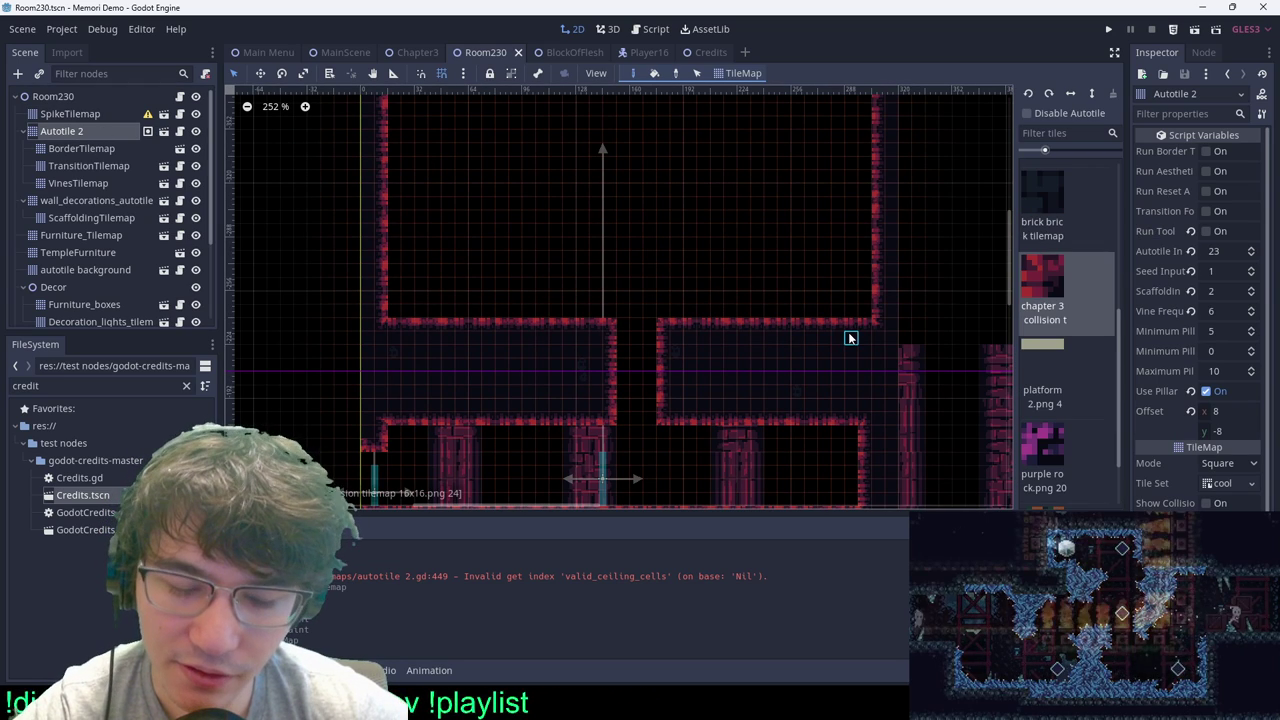
ctrl+shift+drag(853, 210, 825, 188)
key(ctrl+z)
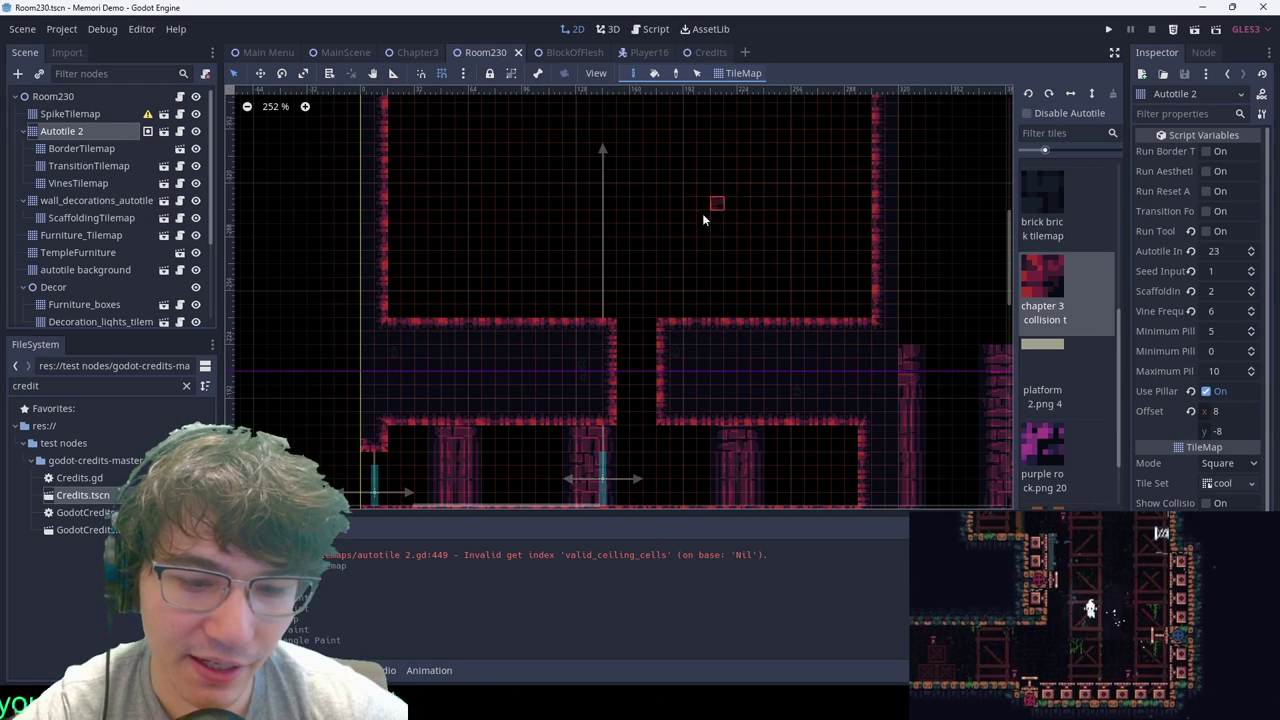
Step: Open the Credits scene's script and examine the credits array, including its level design and art assets entries
click(645, 52)
click(711, 52)
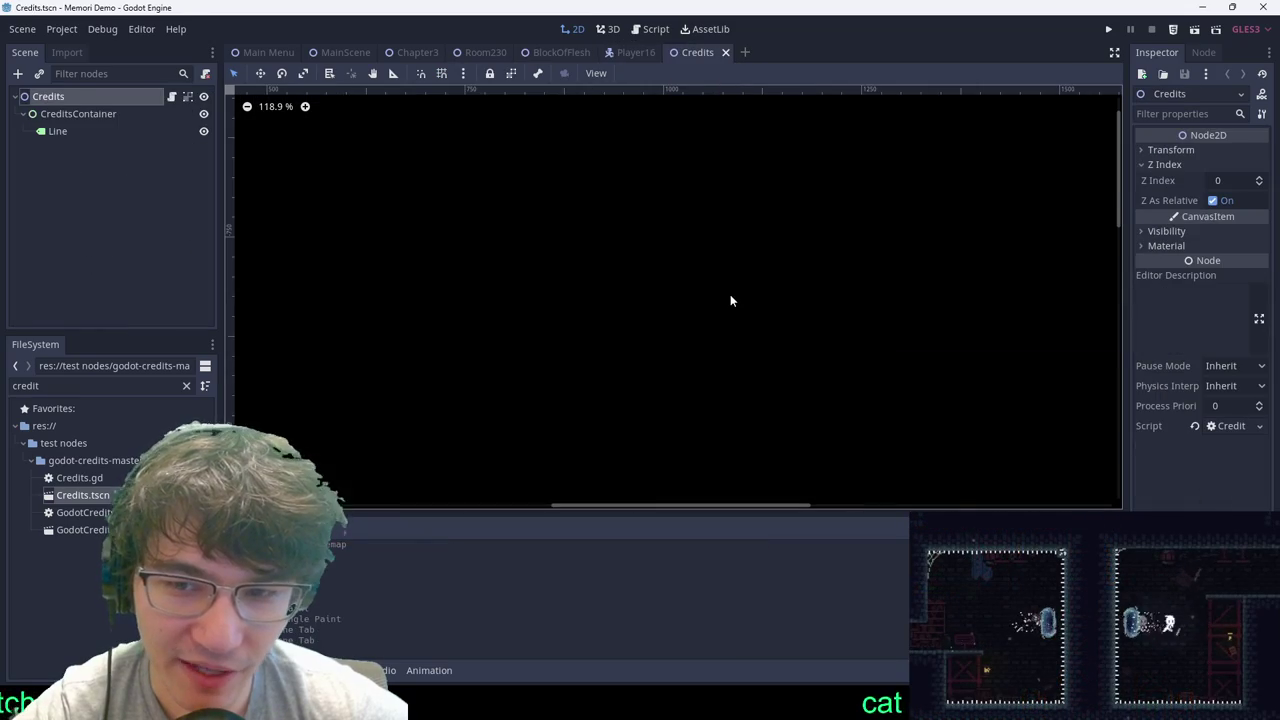
click(651, 30)
scroll(690, 222, up, 10)
scroll(694, 234, down, 16)
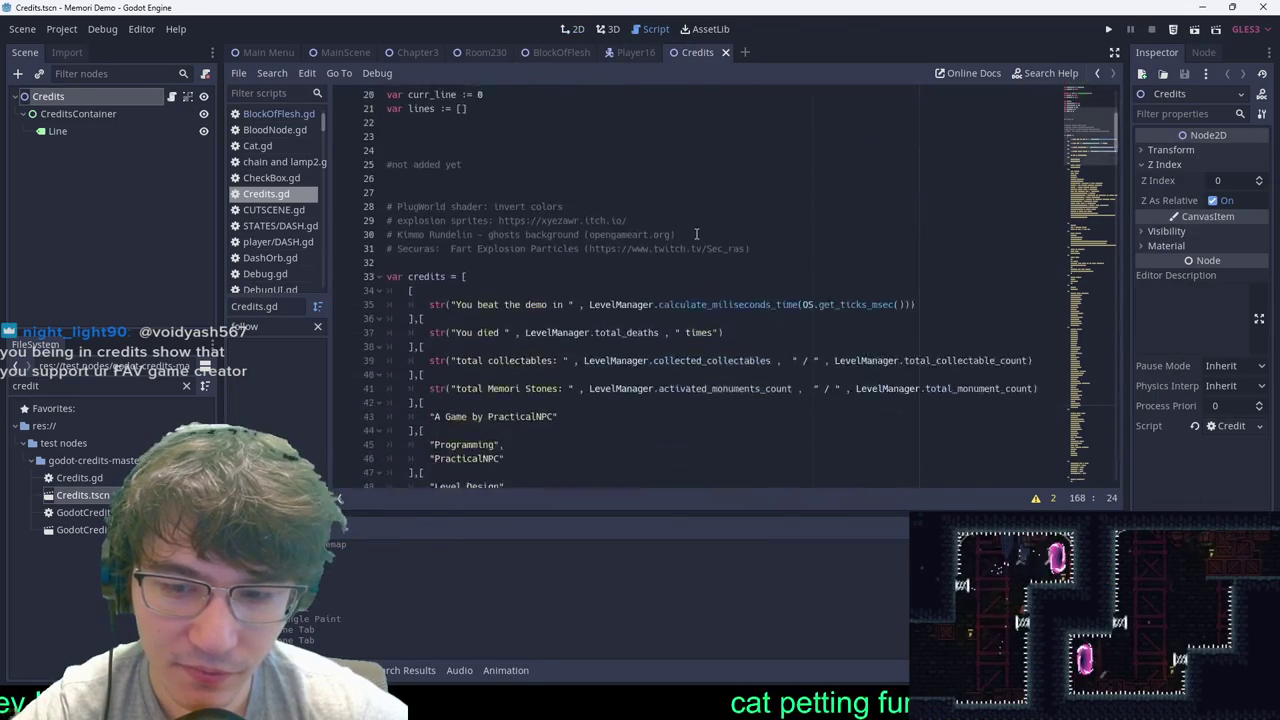
scroll(662, 210, down, 2)
scroll(655, 290, up, 2)
drag(734, 379, 573, 157)
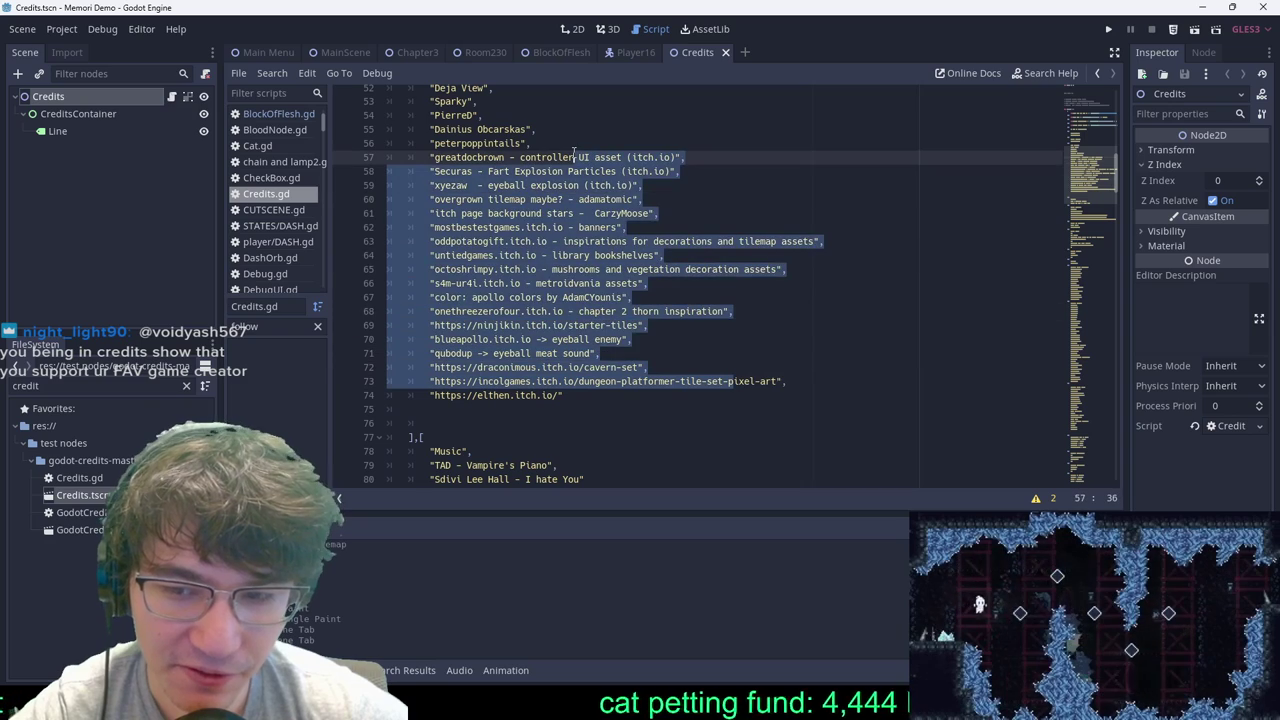
click(643, 269)
drag(680, 381, 506, 185)
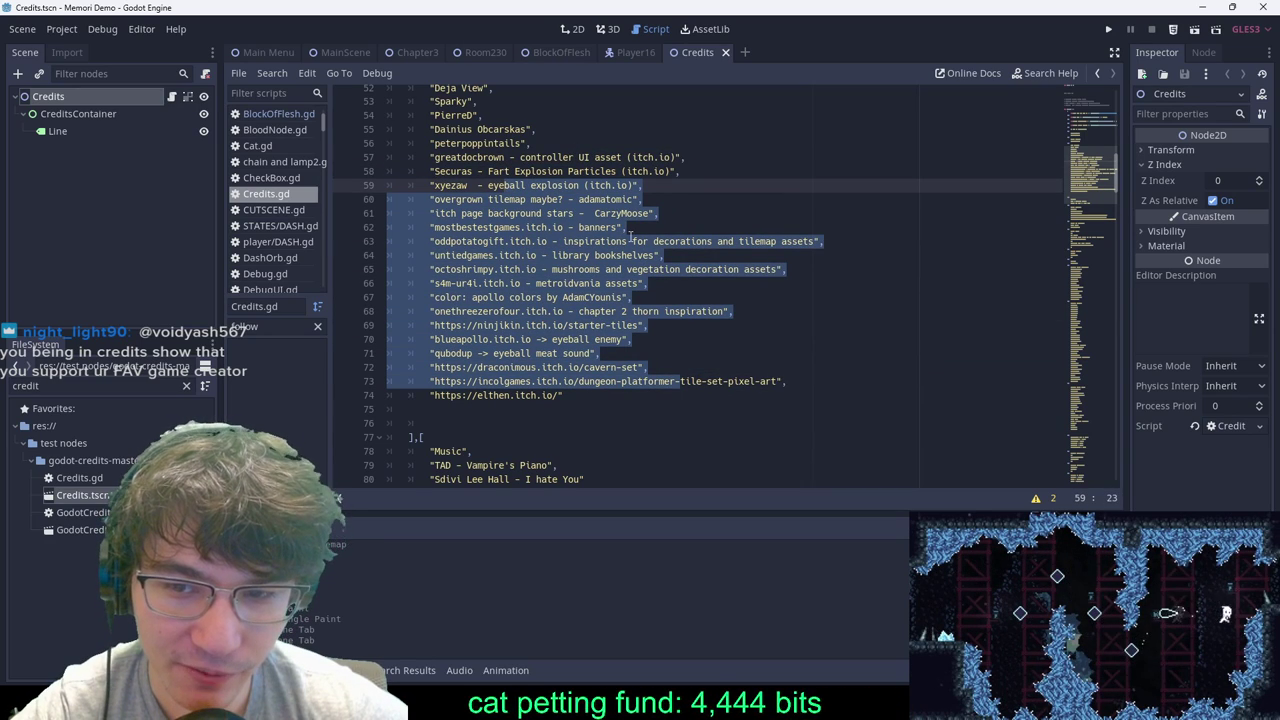
scroll(570, 116, up, 3)
scroll(593, 300, up, 6)
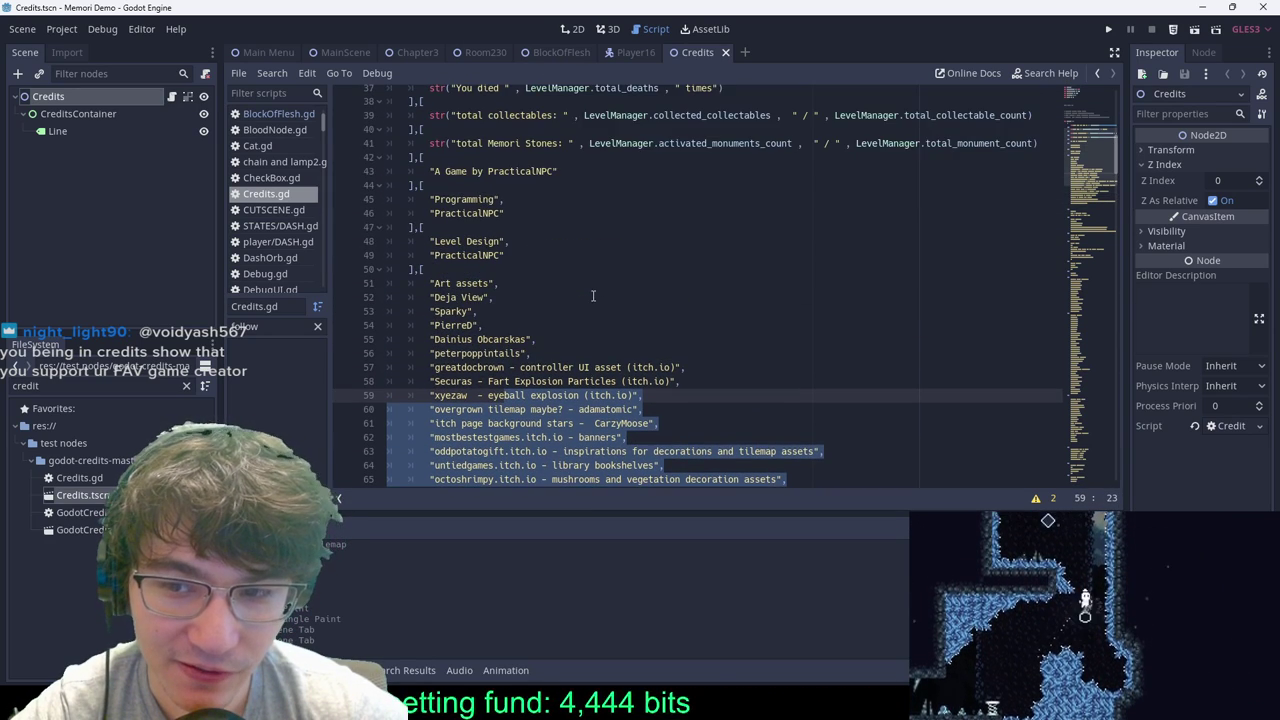
scroll(634, 210, down, 5)
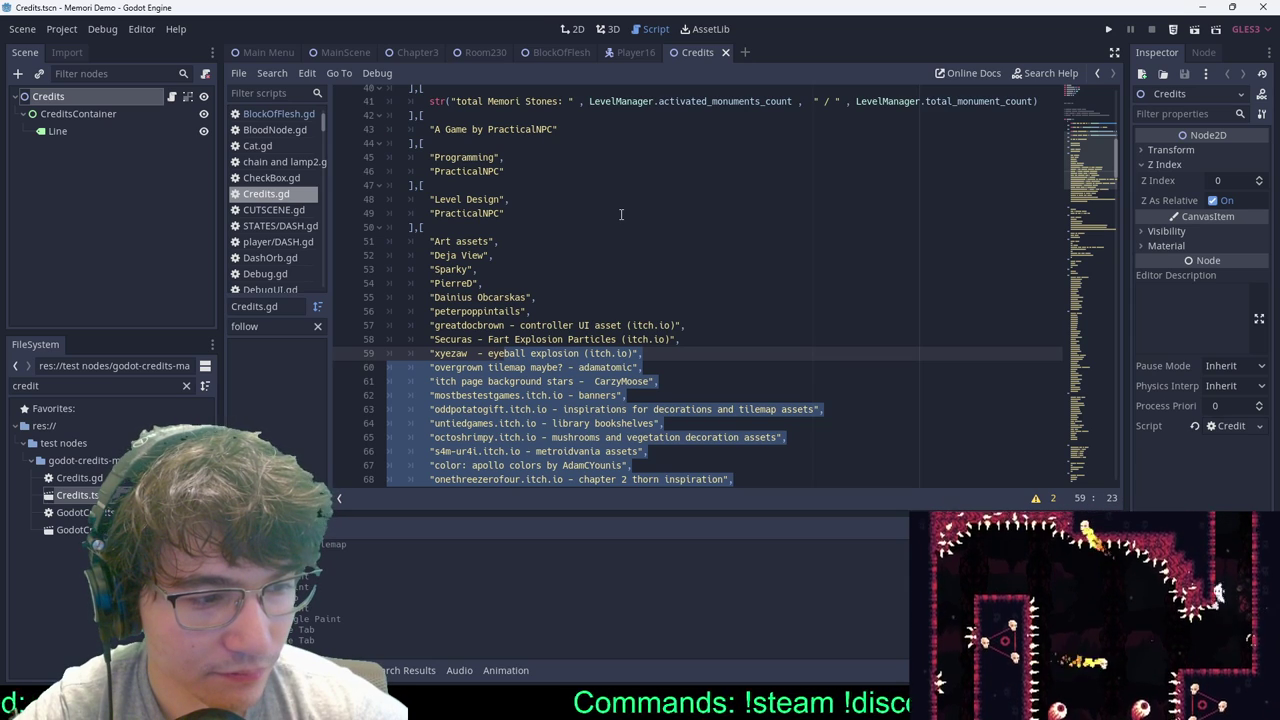
click(720, 211)
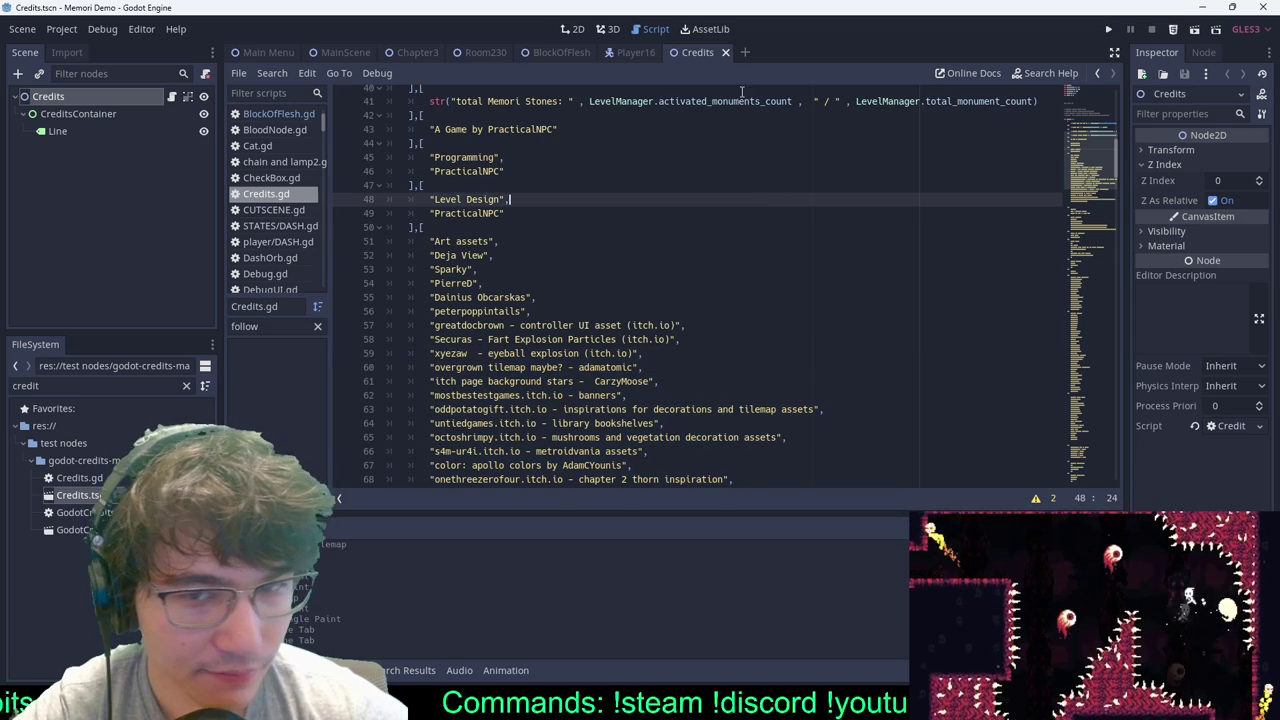
click(630, 52)
click(565, 52)
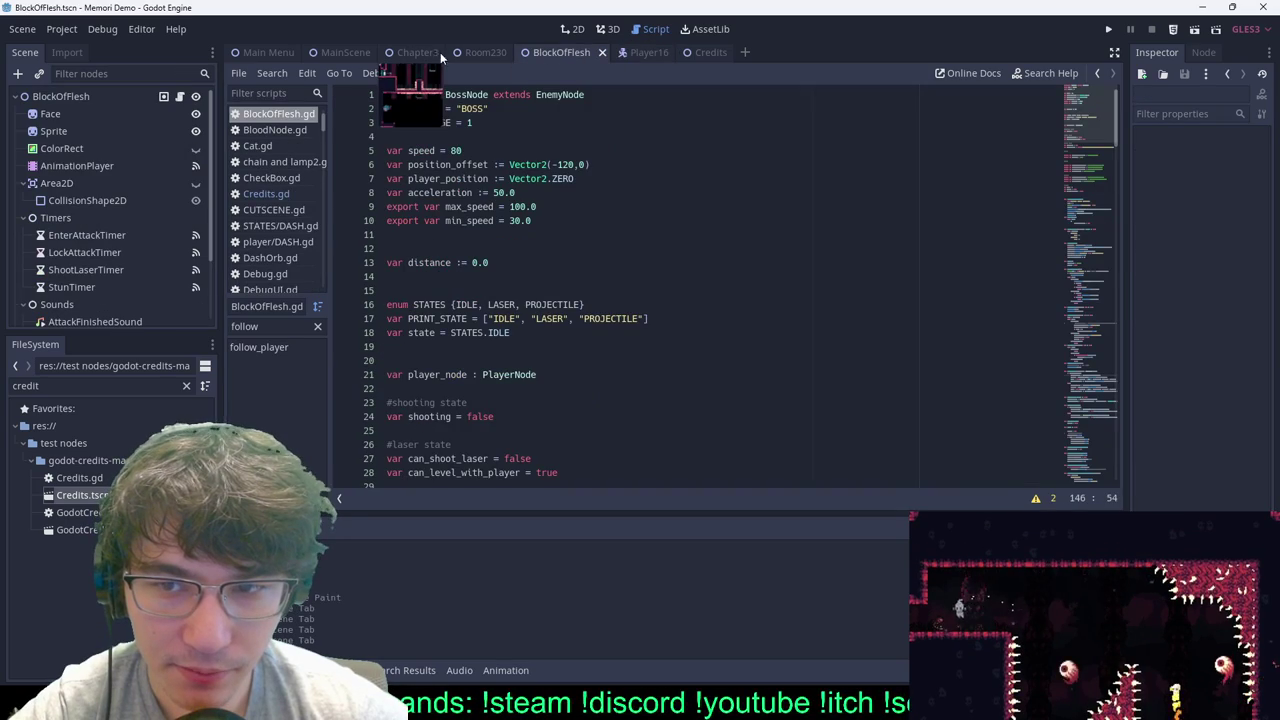
click(485, 52)
click(417, 52)
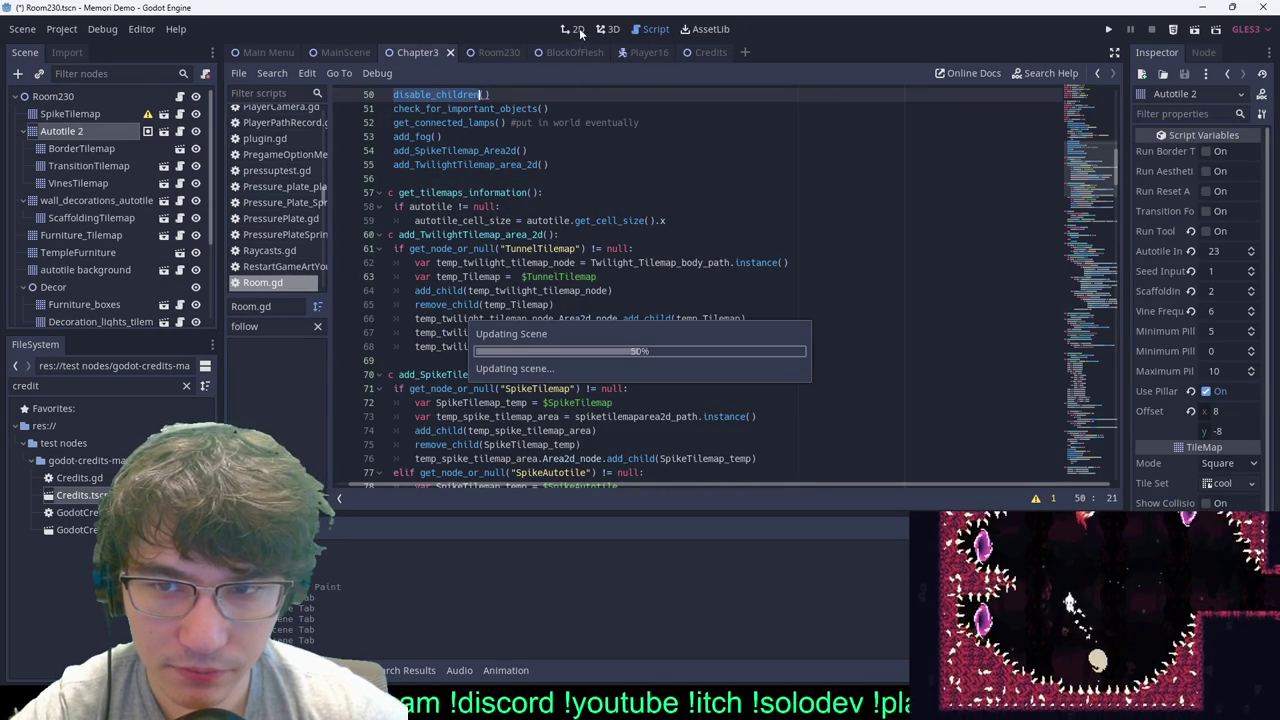
Step: In the Credits script's Awesome Humans list, insert "rr" before "GO" in the username on line 139
click(706, 52)
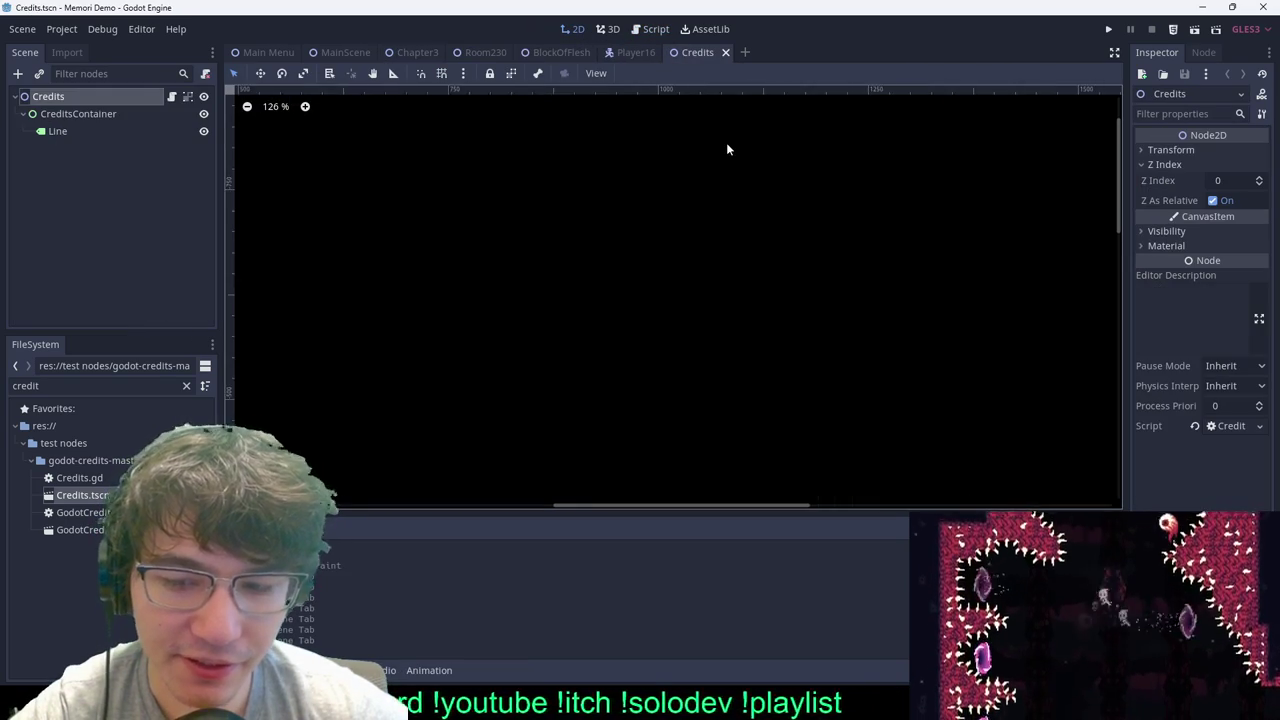
click(656, 29)
scroll(655, 178, down, 10)
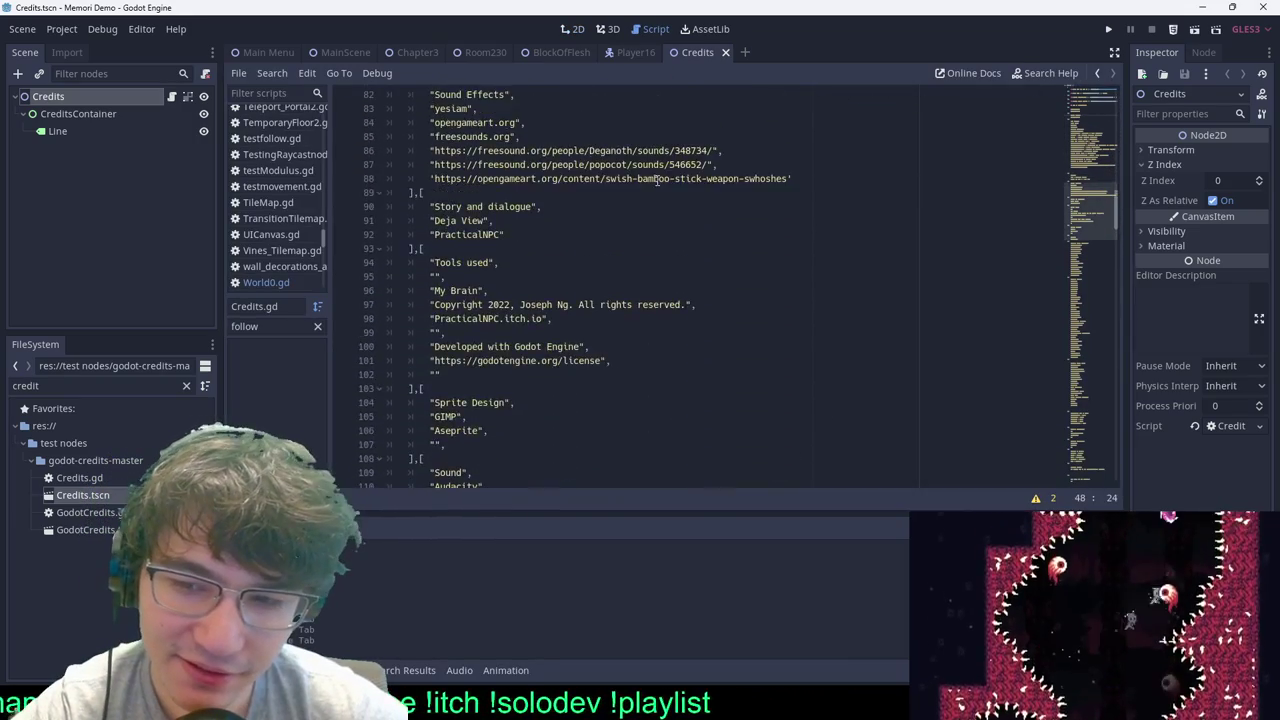
scroll(655, 178, down, 13)
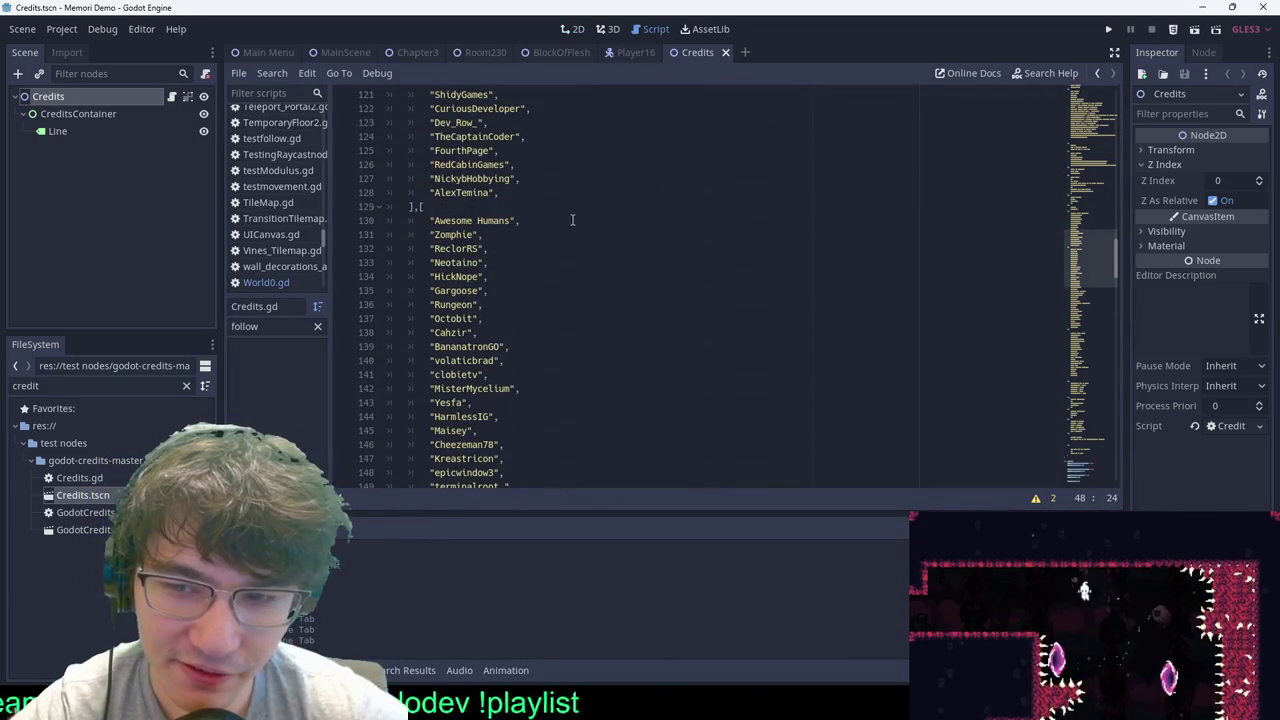
scroll(572, 219, down, 4)
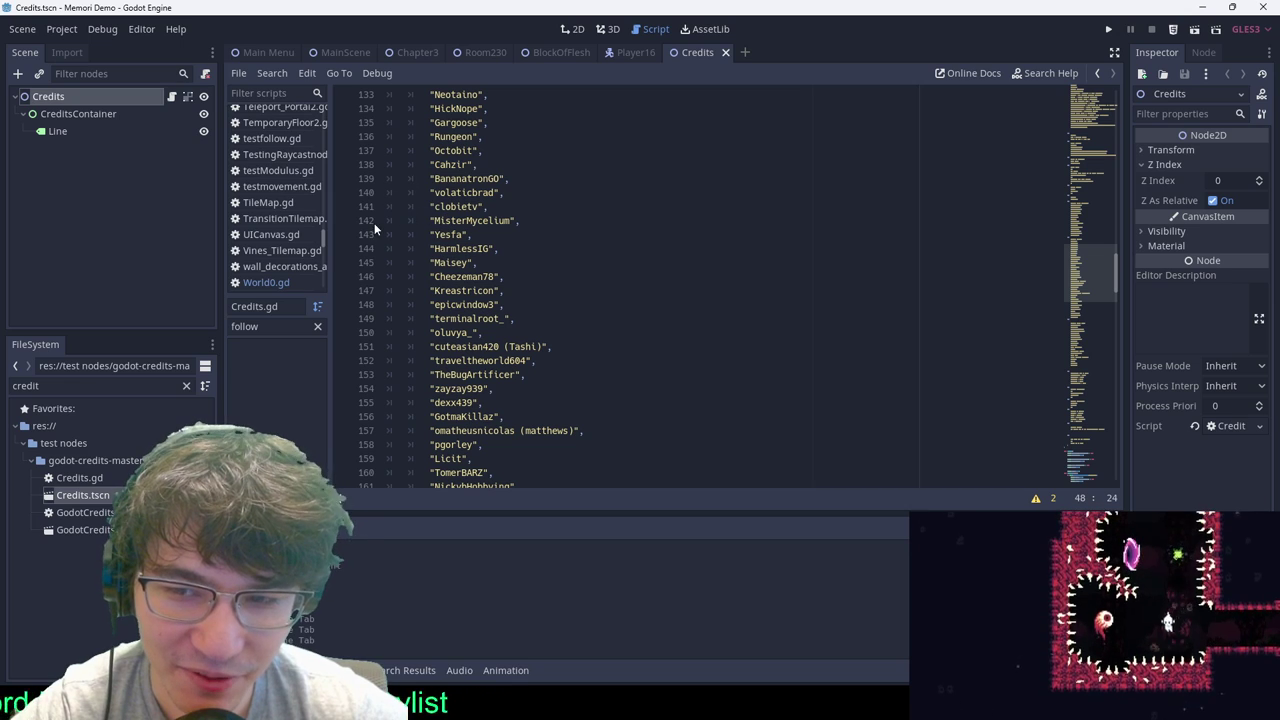
click(489, 178)
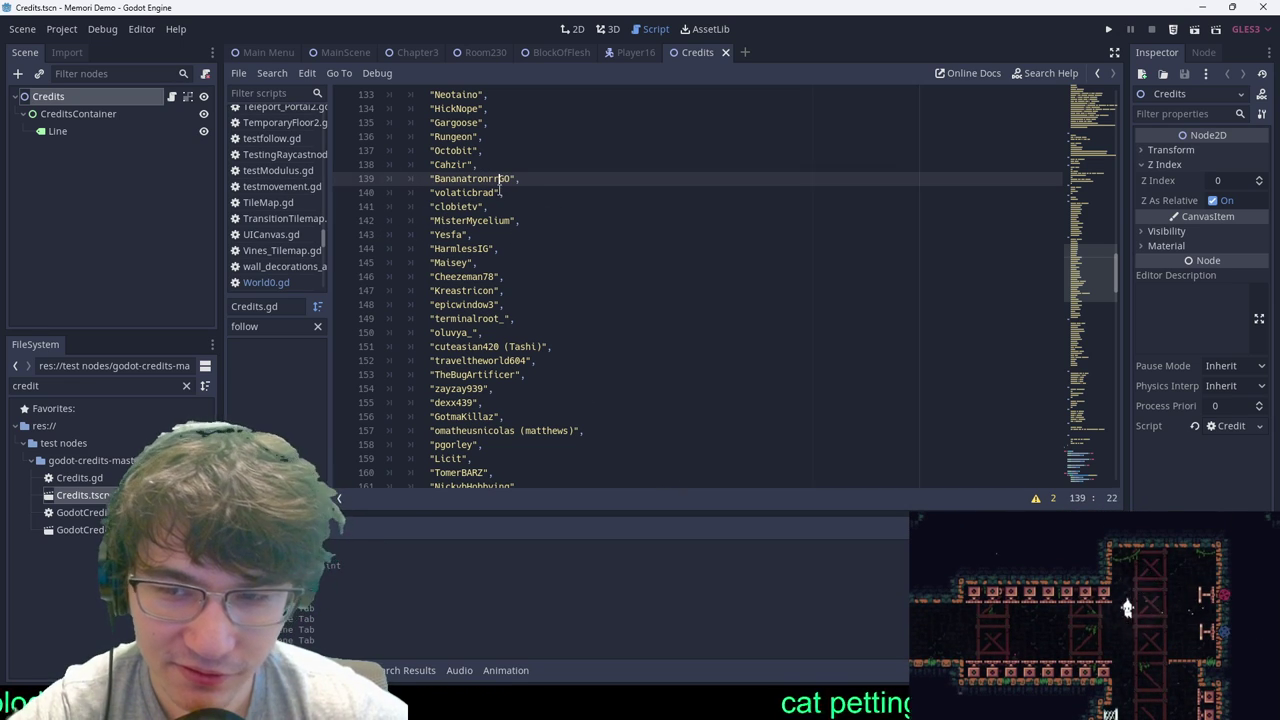
click(555, 192)
text(,)
scroll(456, 395, down, 6)
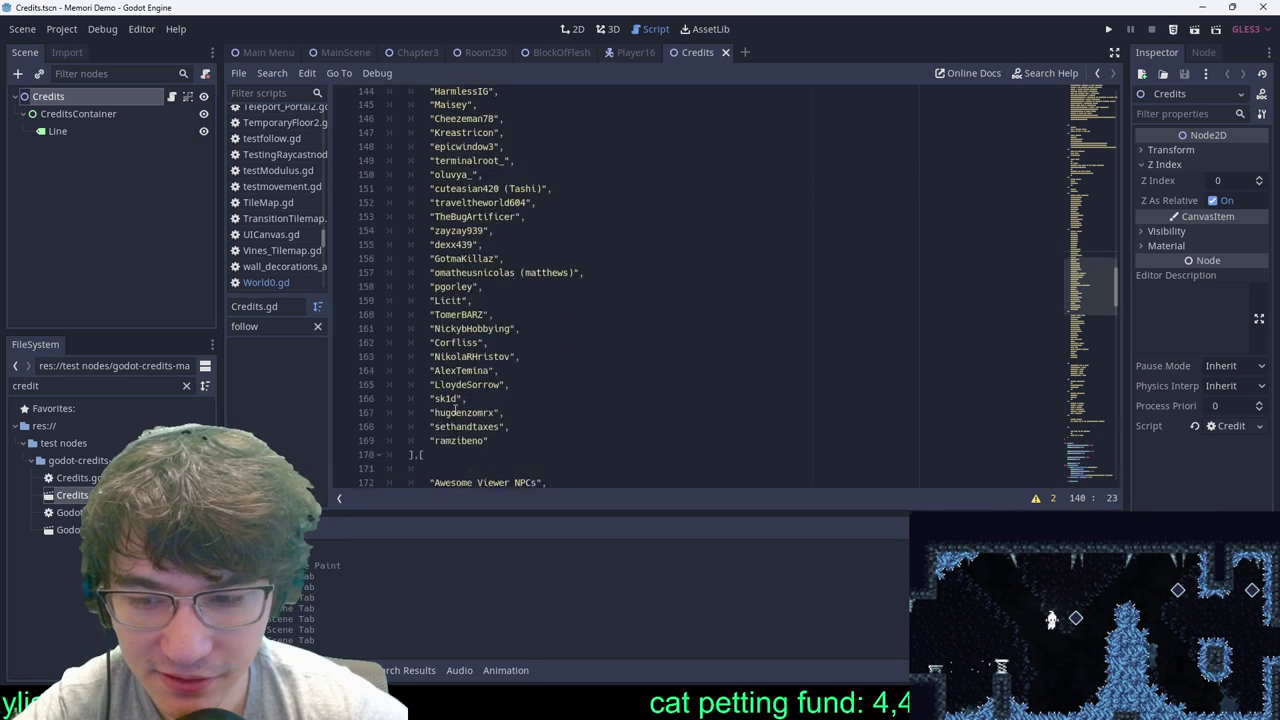
scroll(462, 395, up, 3)
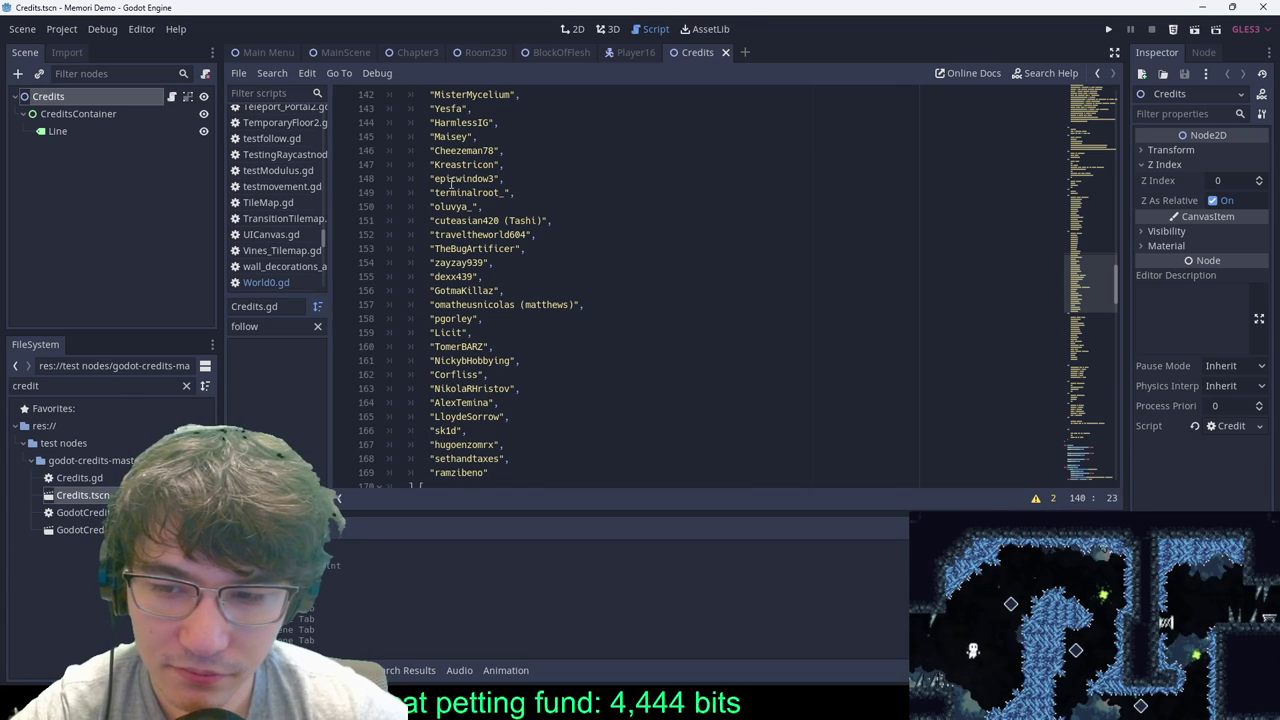
Step: Return to the Room230 scene in the 2D editor
click(638, 53)
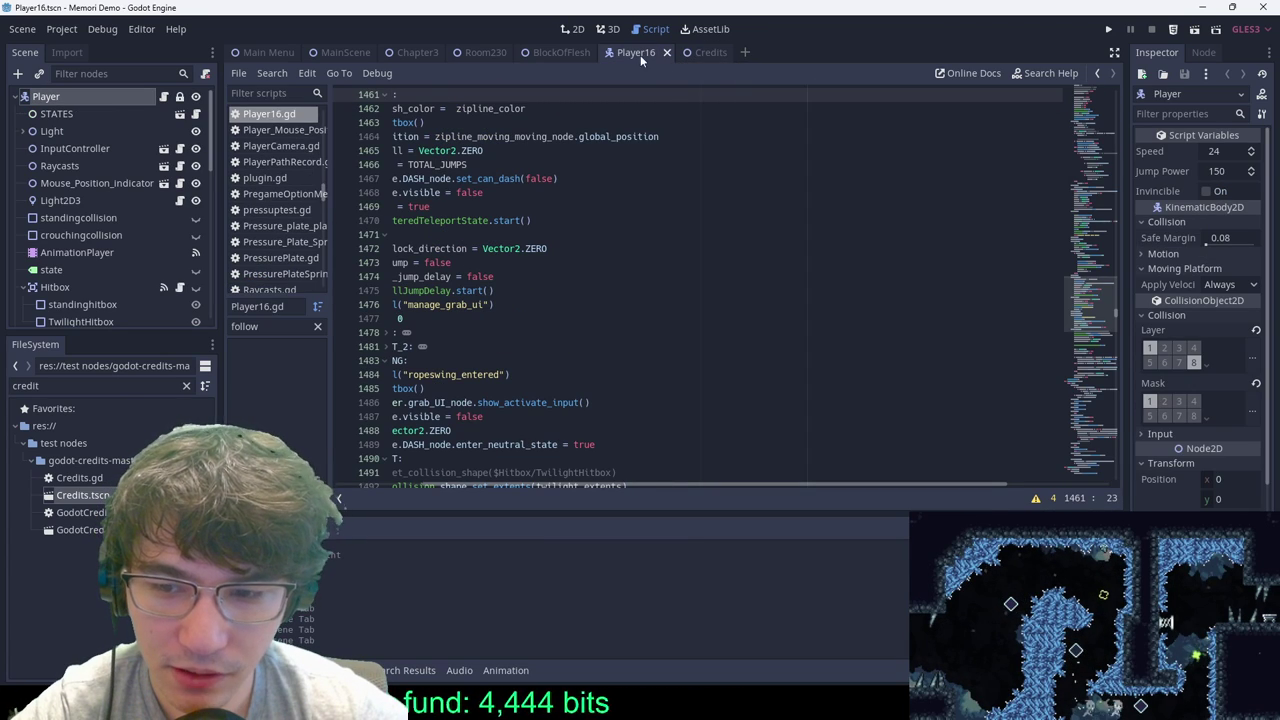
click(556, 52)
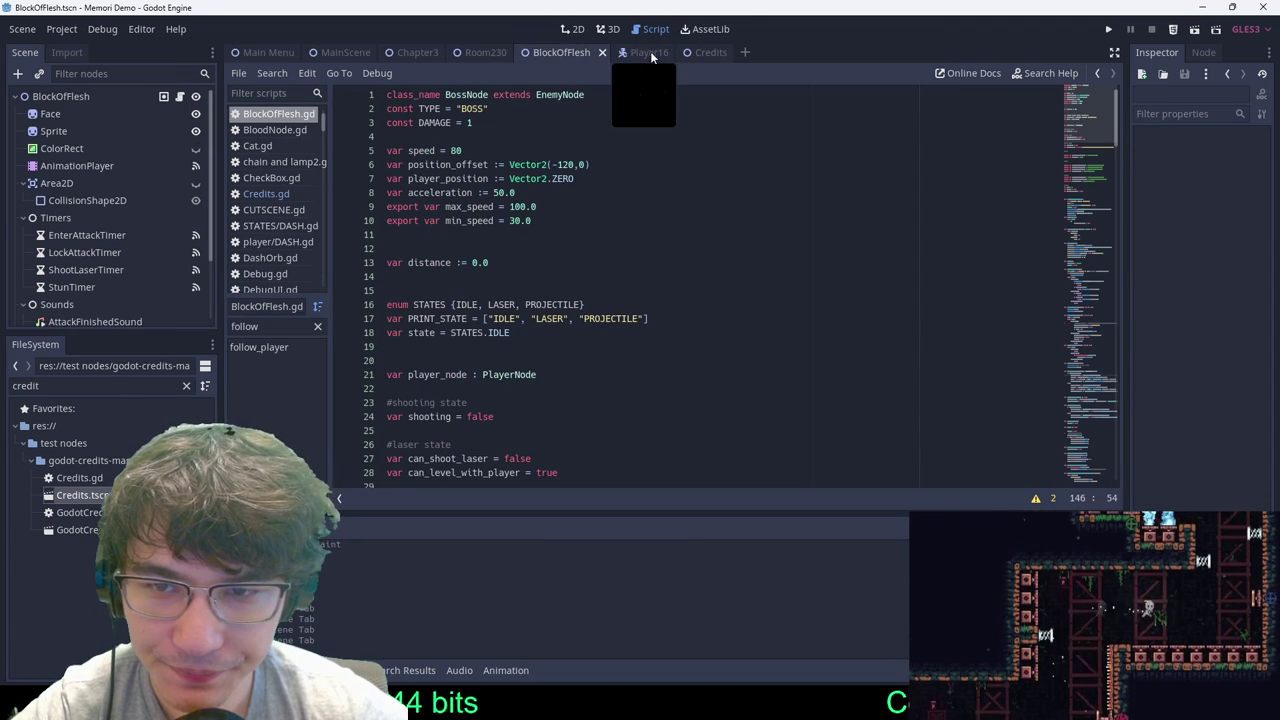
click(584, 30)
click(479, 53)
scroll(643, 159, down, 3)
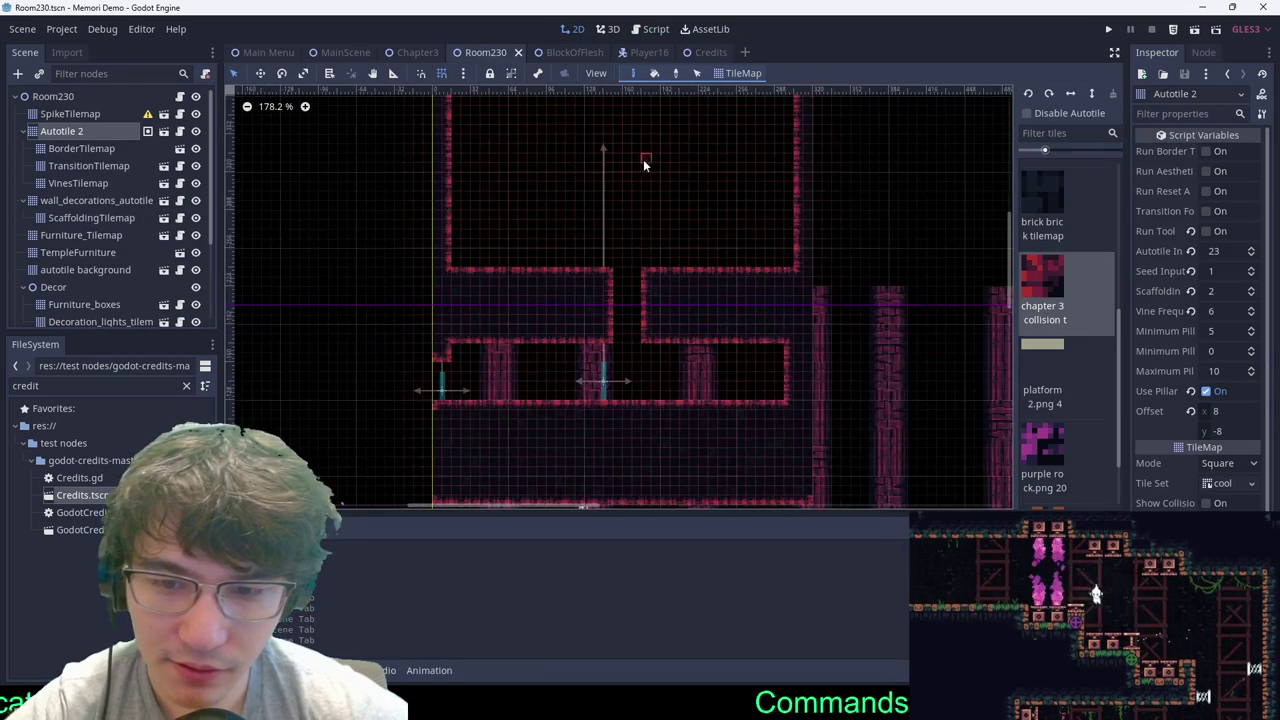
Step: Try a teeth spike 16x16 block in the SpikeTilemap over the chamber floor left of the shaft, and undo it
click(70, 113)
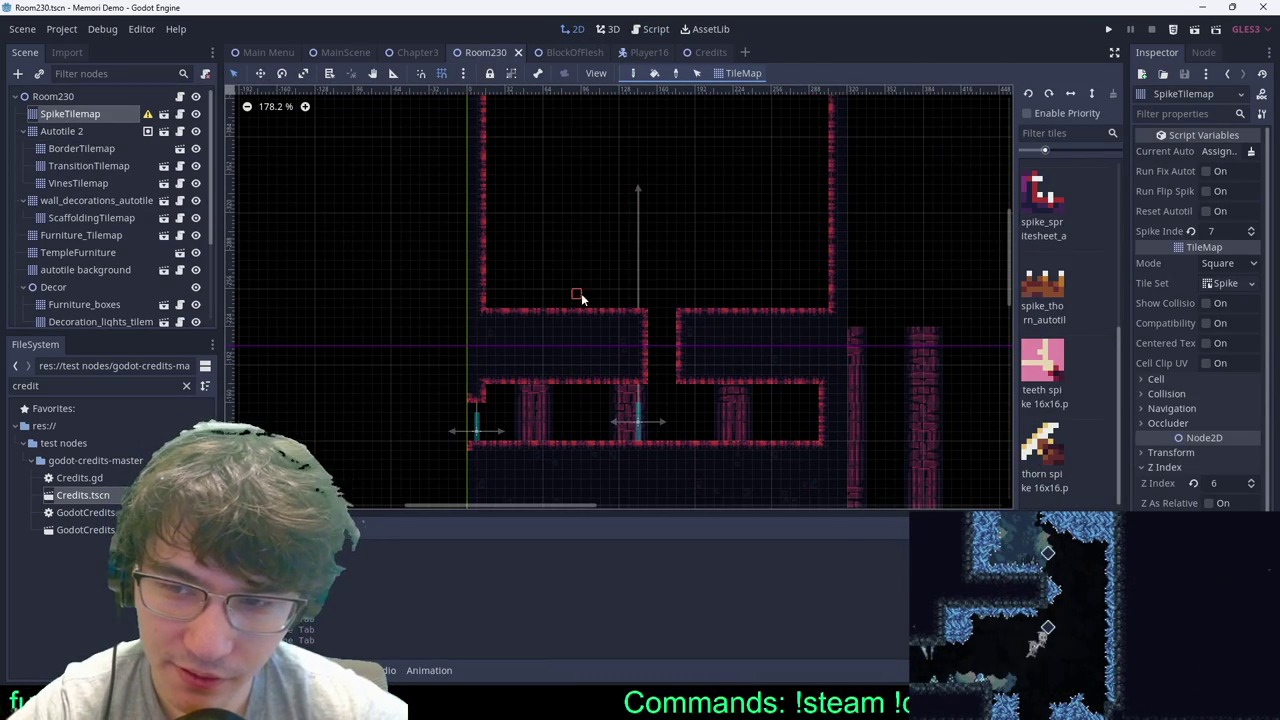
click(1043, 370)
ctrl+shift+drag(488, 150, 634, 322)
key(ctrl+z)
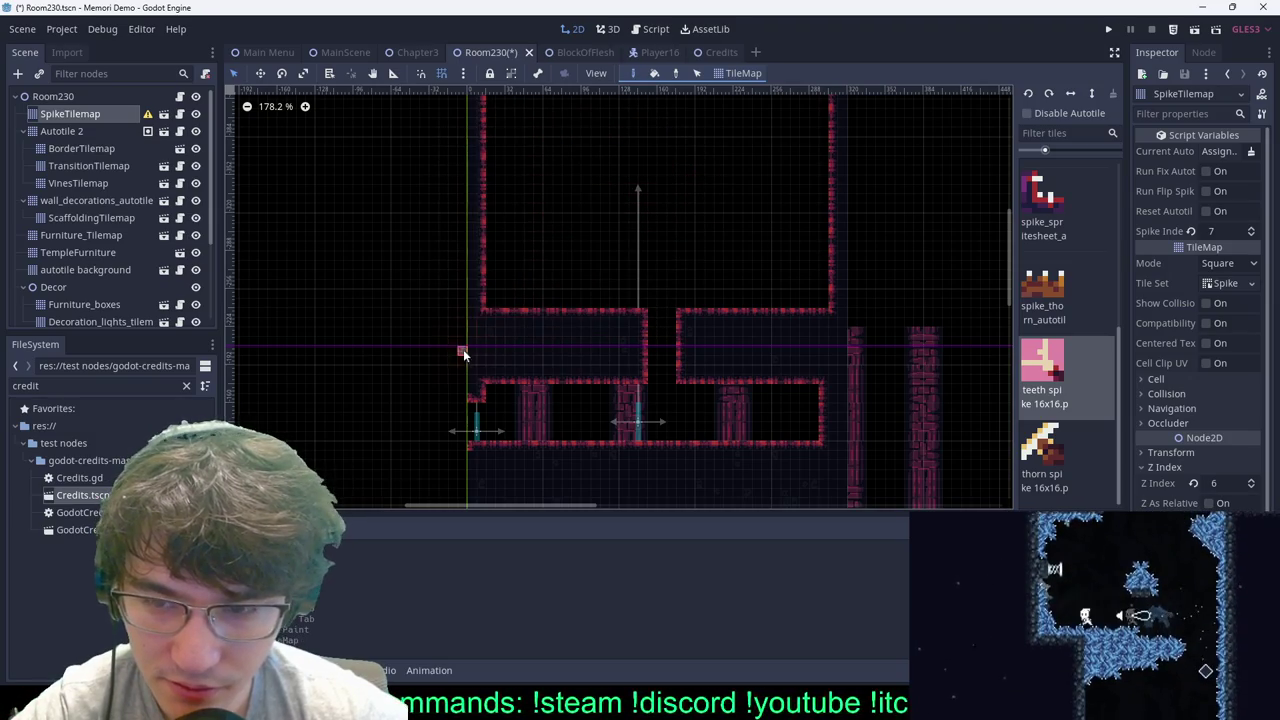
Step: Select the Room230 root node and filter the project files for "eye"
scroll(692, 202, down, 5)
scroll(626, 287, up, 2)
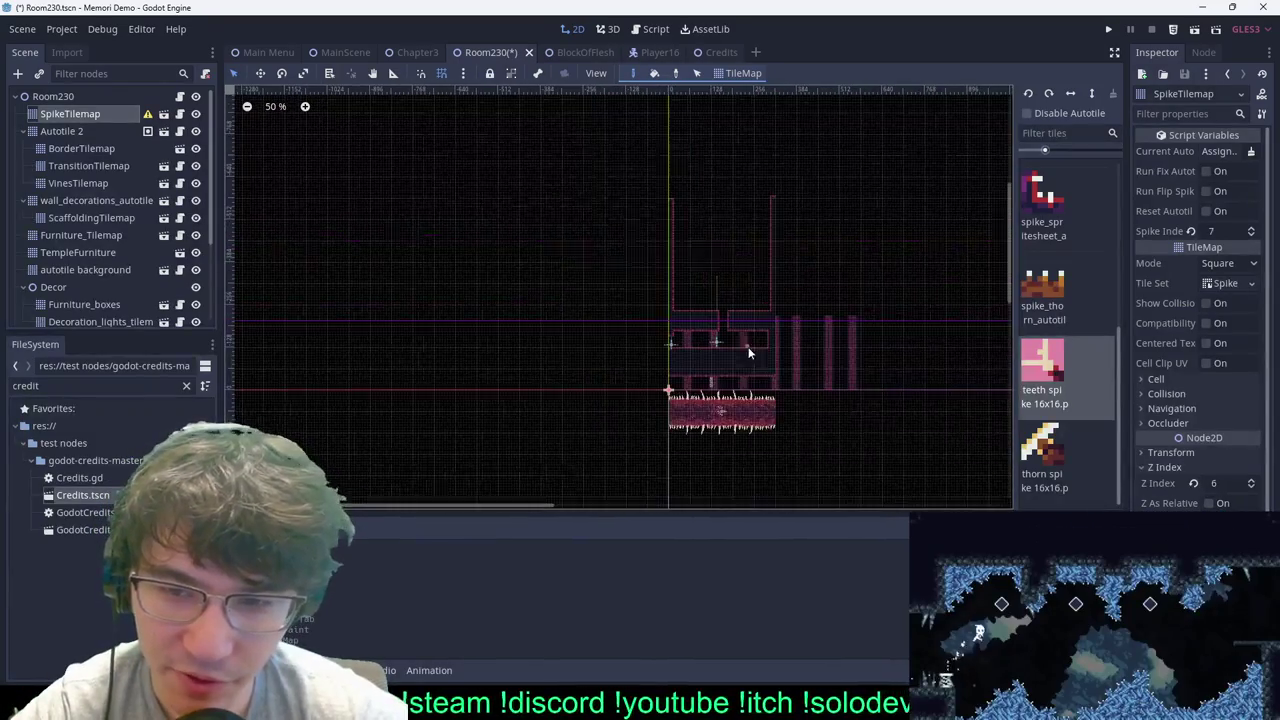
click(52, 96)
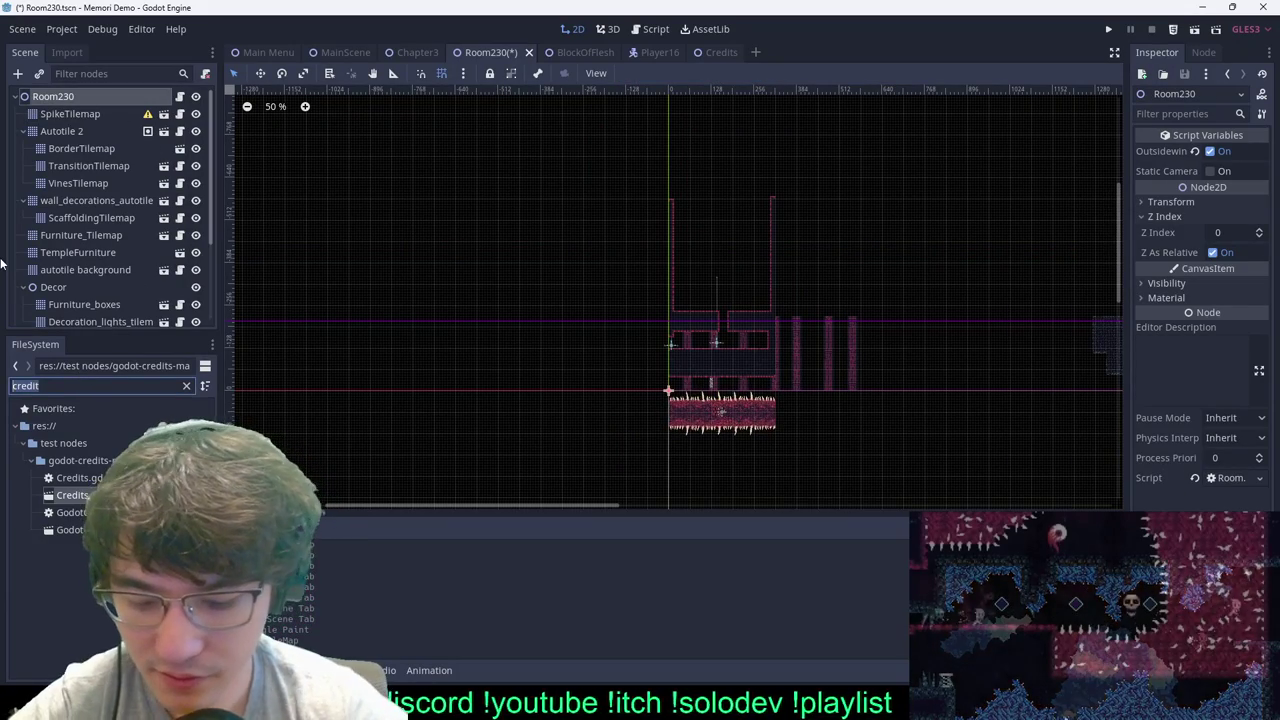
text(eyeen)
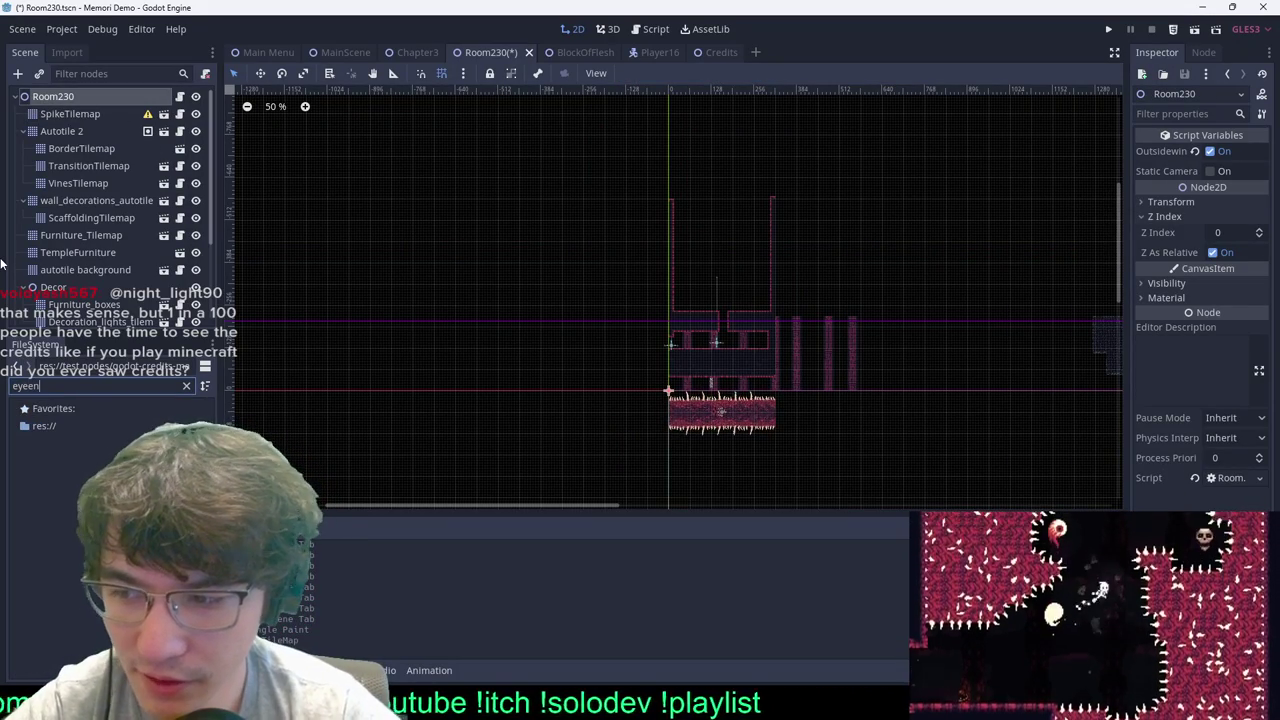
key(BackSpace)
key(BackSpace)
key(BackSpace)
key(BackSpace)
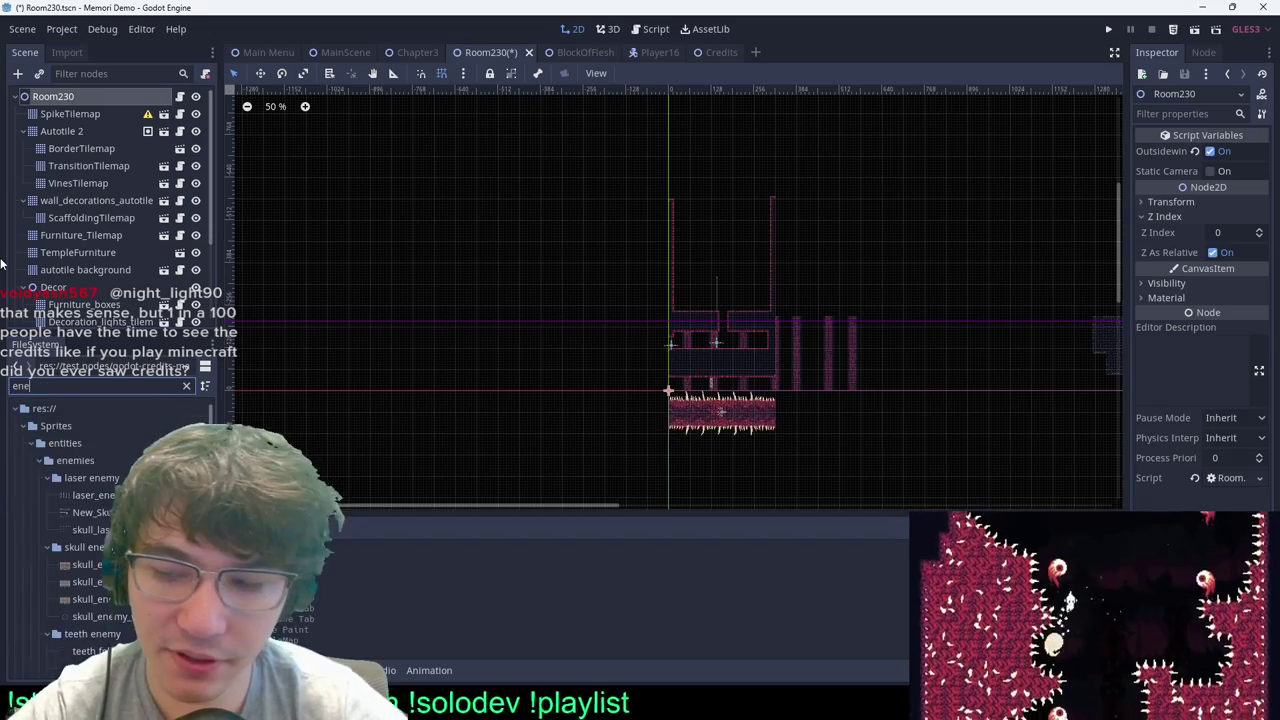
text(eye)
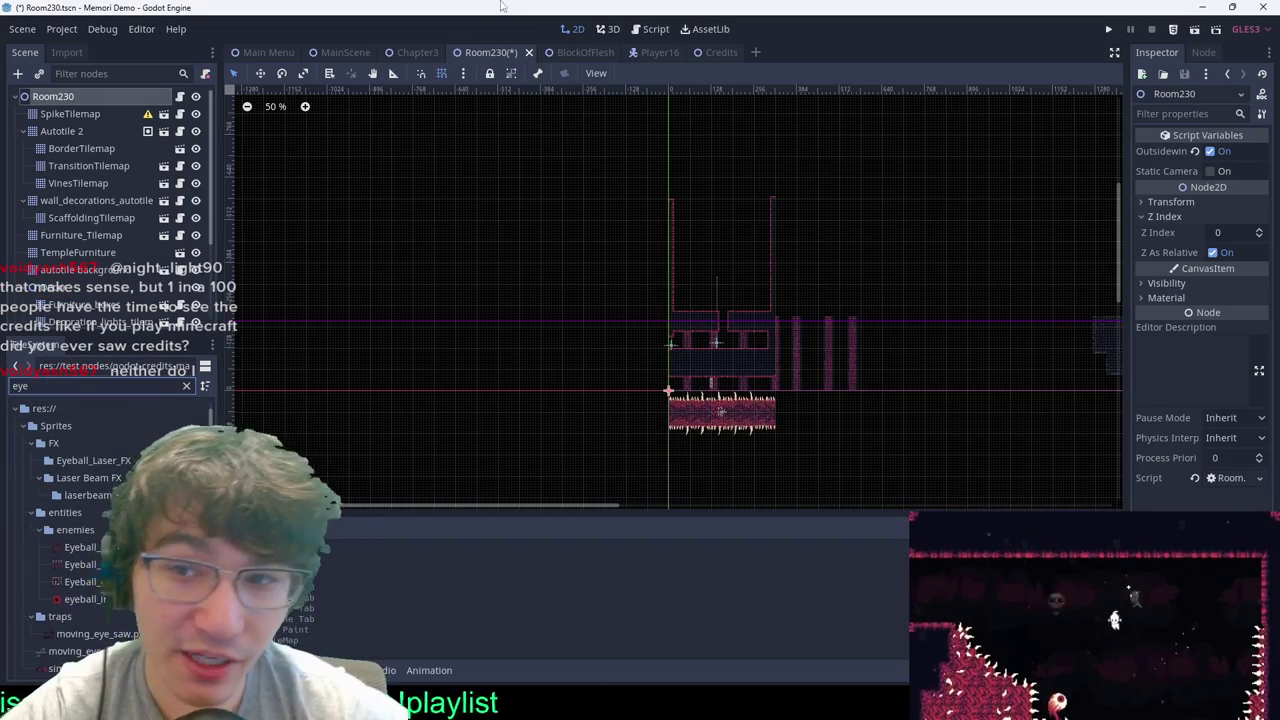
Step: Open the Chapter3 scene and examine how eyeball enemies and traps are laid out along its row of rooms
click(417, 52)
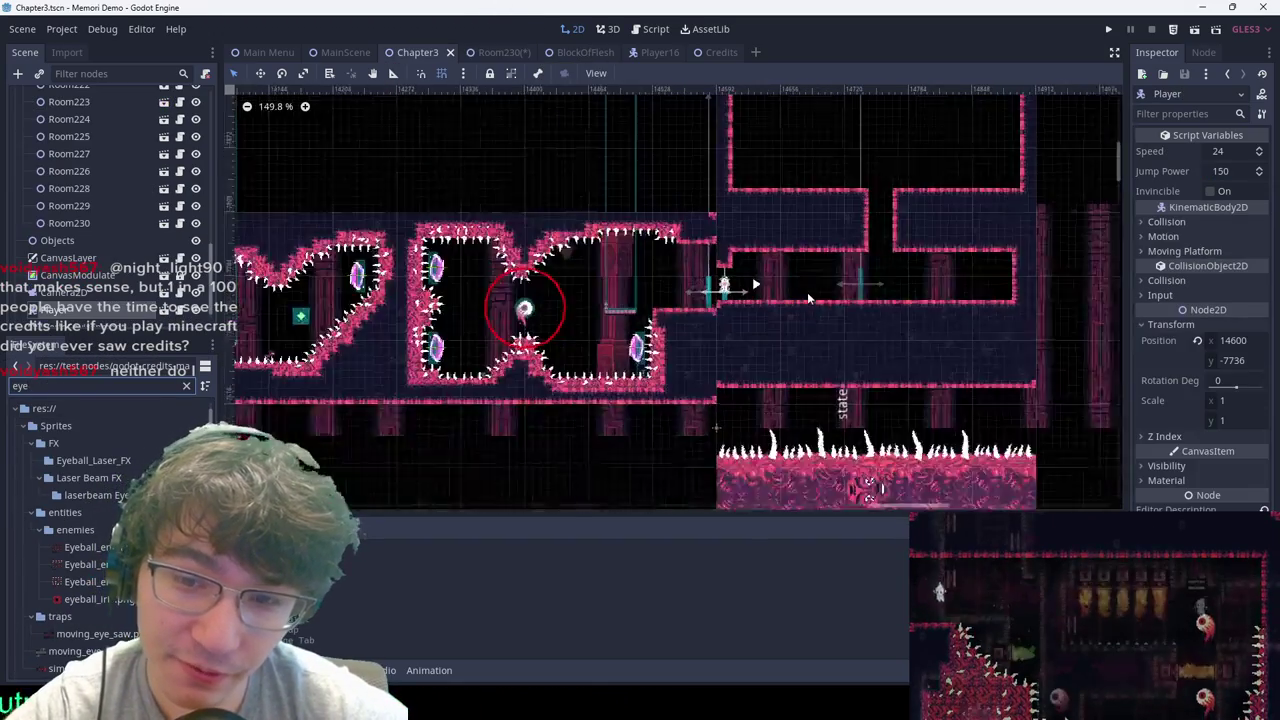
scroll(514, 263, down, 6)
scroll(705, 150, up, 6)
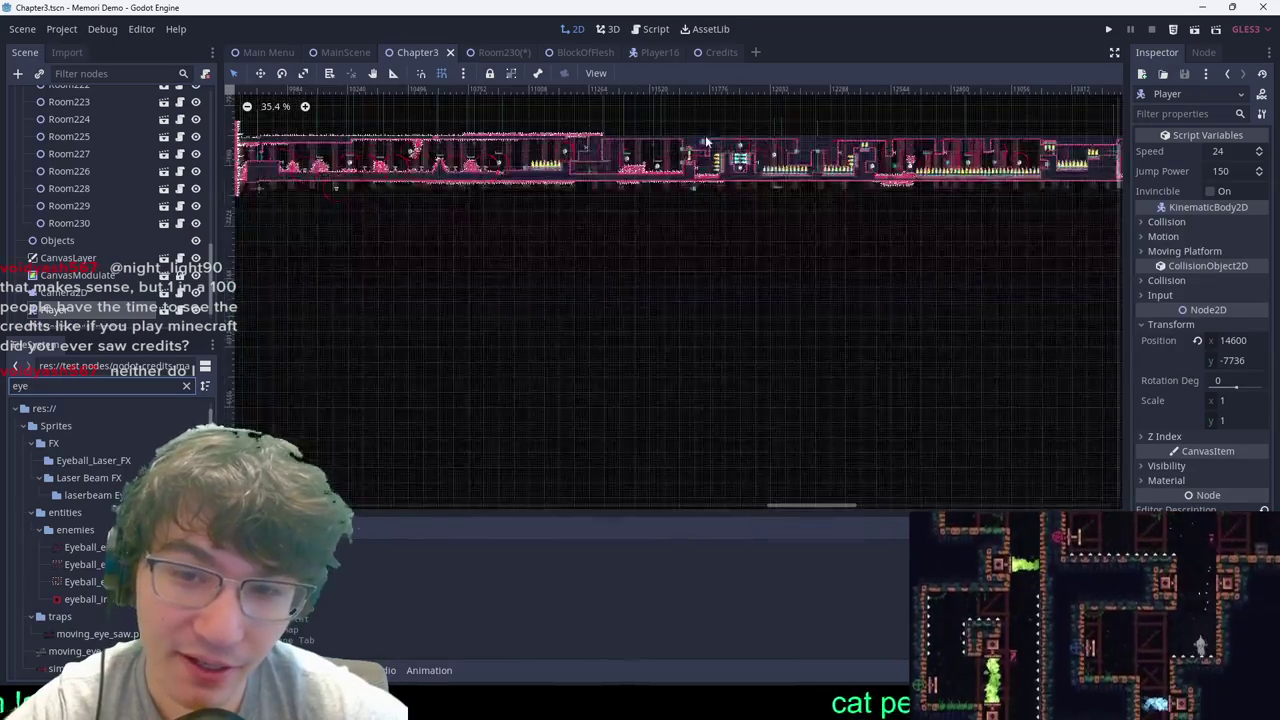
scroll(705, 185, down, 5)
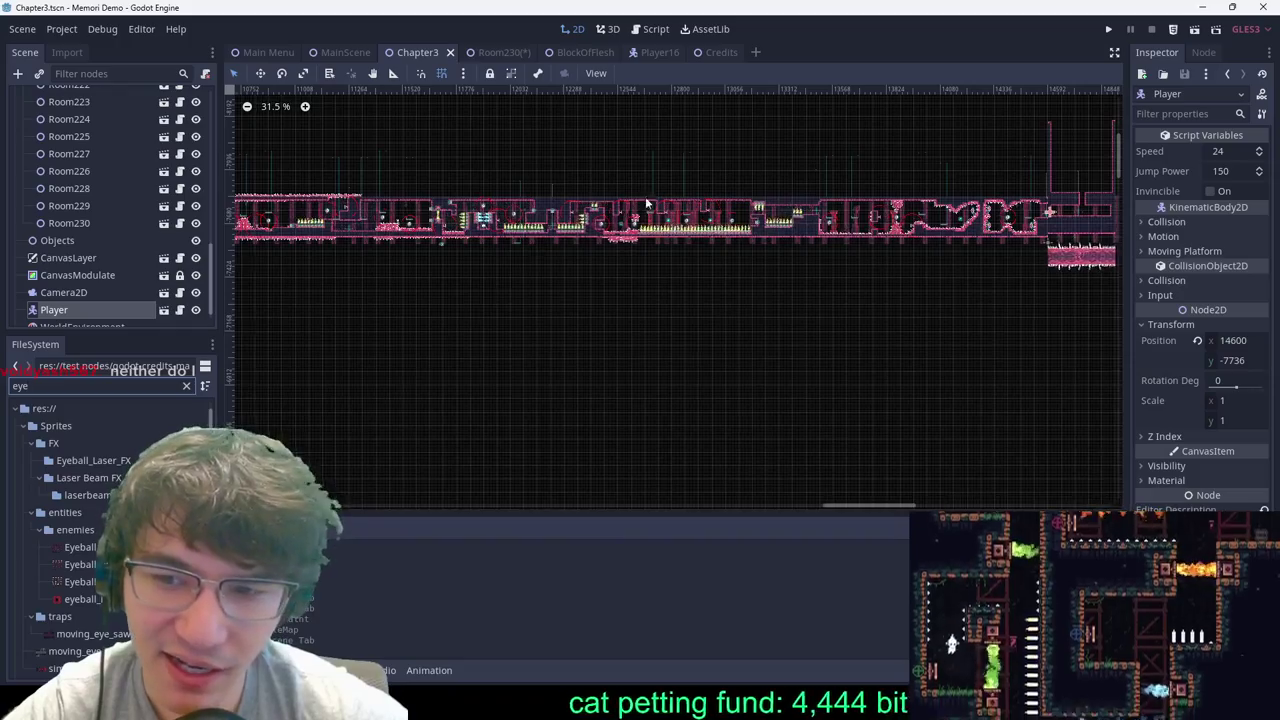
middle_drag(638, 197, 911, 226)
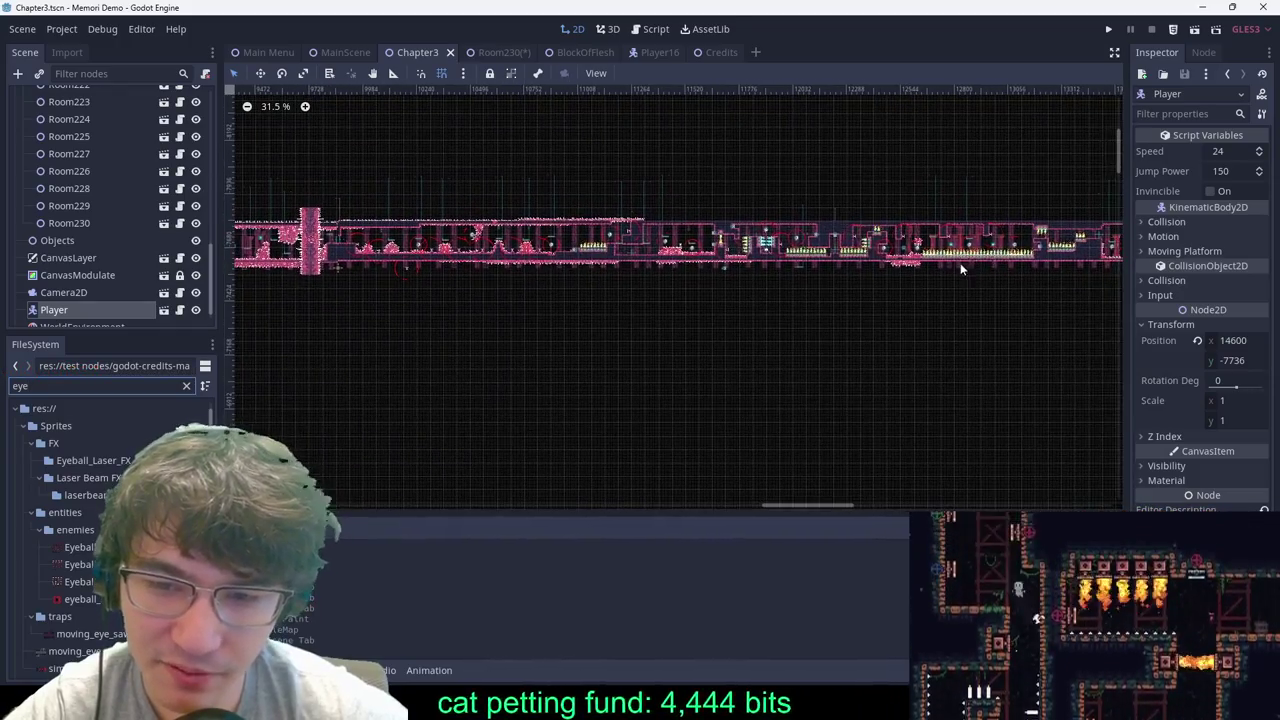
middle_drag(963, 266, 883, 262)
middle_drag(1014, 232, 690, 206)
scroll(690, 206, down, 1)
scroll(776, 185, up, 9)
middle_drag(907, 198, 960, 207)
scroll(397, 204, down, 11)
middle_drag(397, 204, 672, 225)
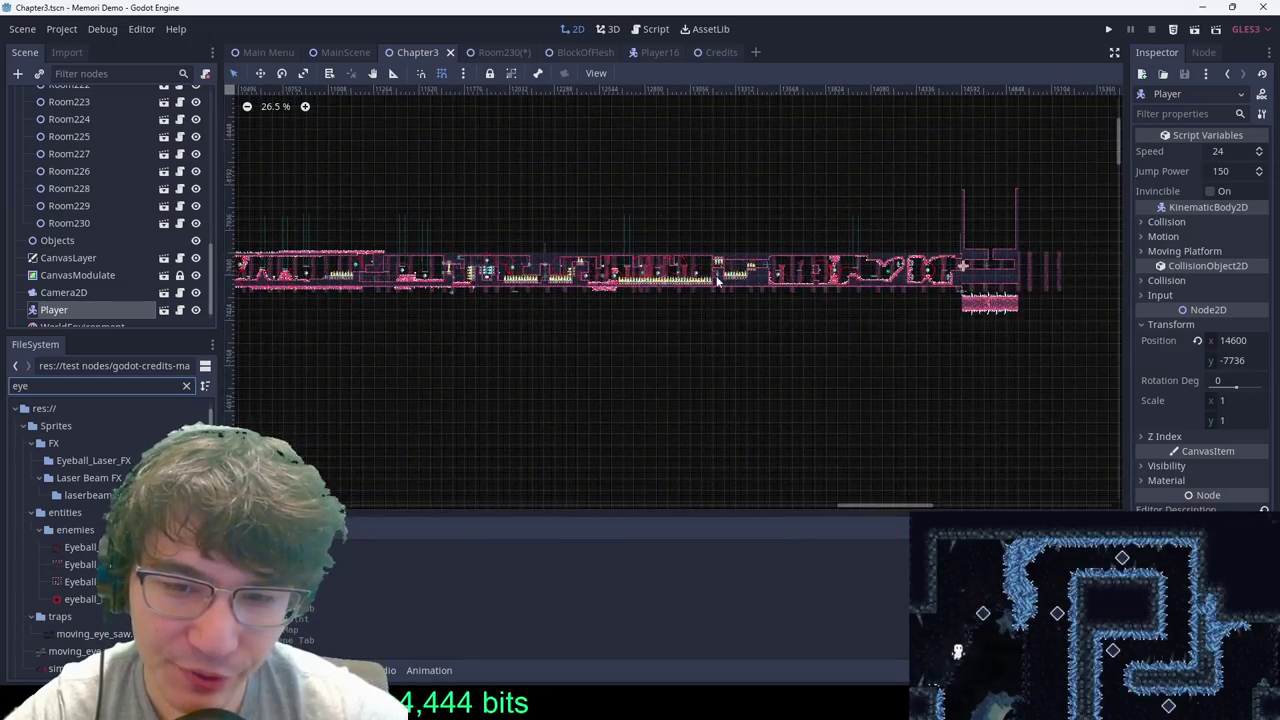
scroll(753, 271, up, 8)
scroll(753, 271, down, 15)
middle_drag(642, 428, 557, 314)
middle_drag(651, 243, 937, 337)
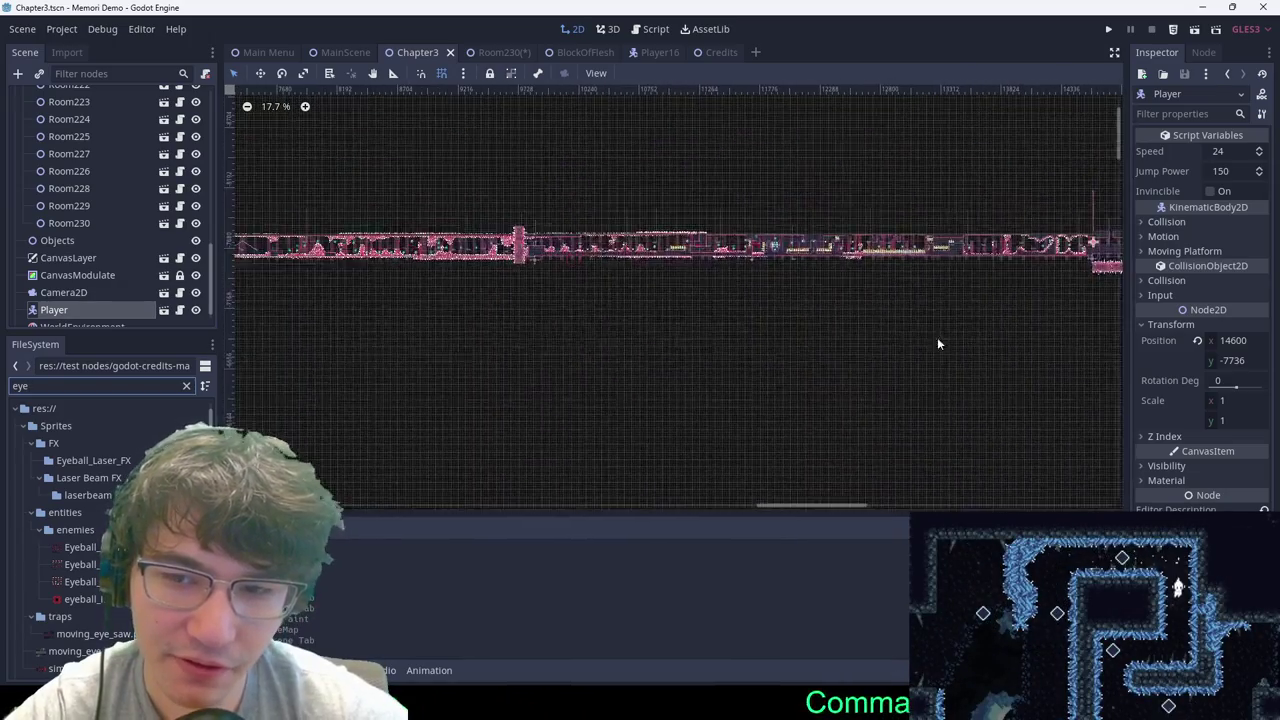
scroll(620, 206, up, 8)
scroll(737, 245, up, 6)
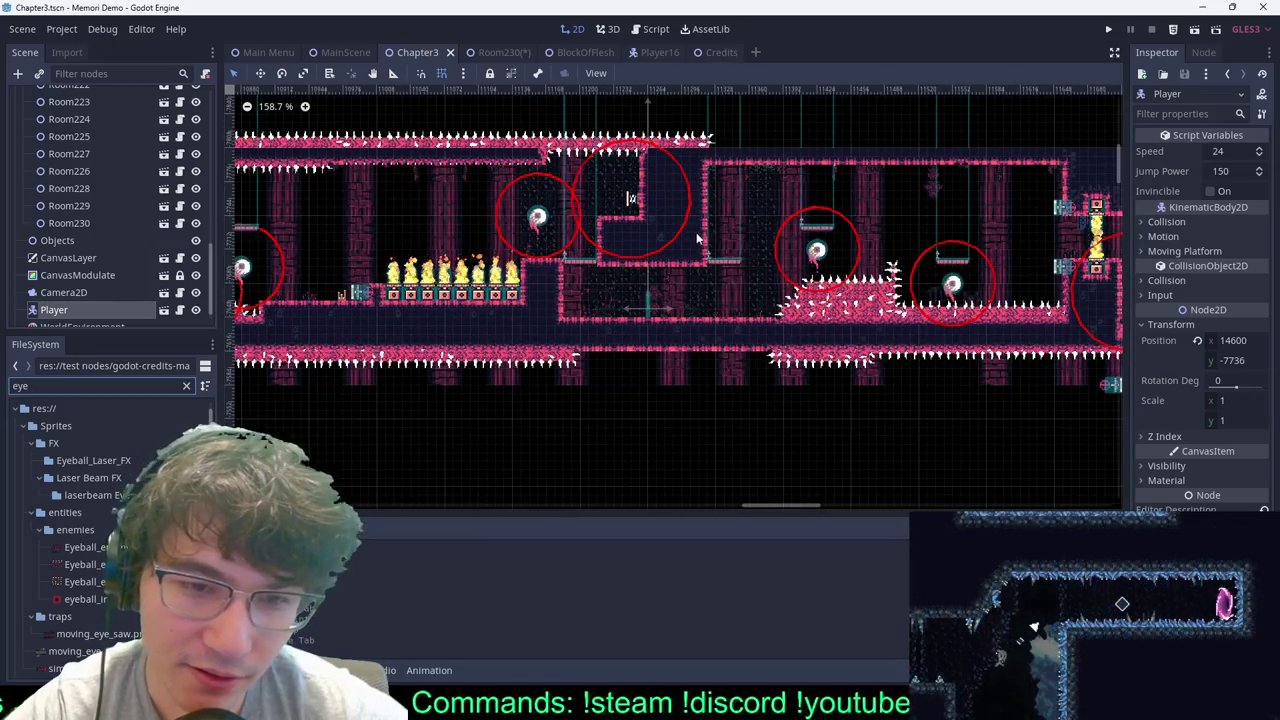
scroll(704, 206, up, 1)
scroll(711, 170, down, 1)
scroll(710, 170, down, 3)
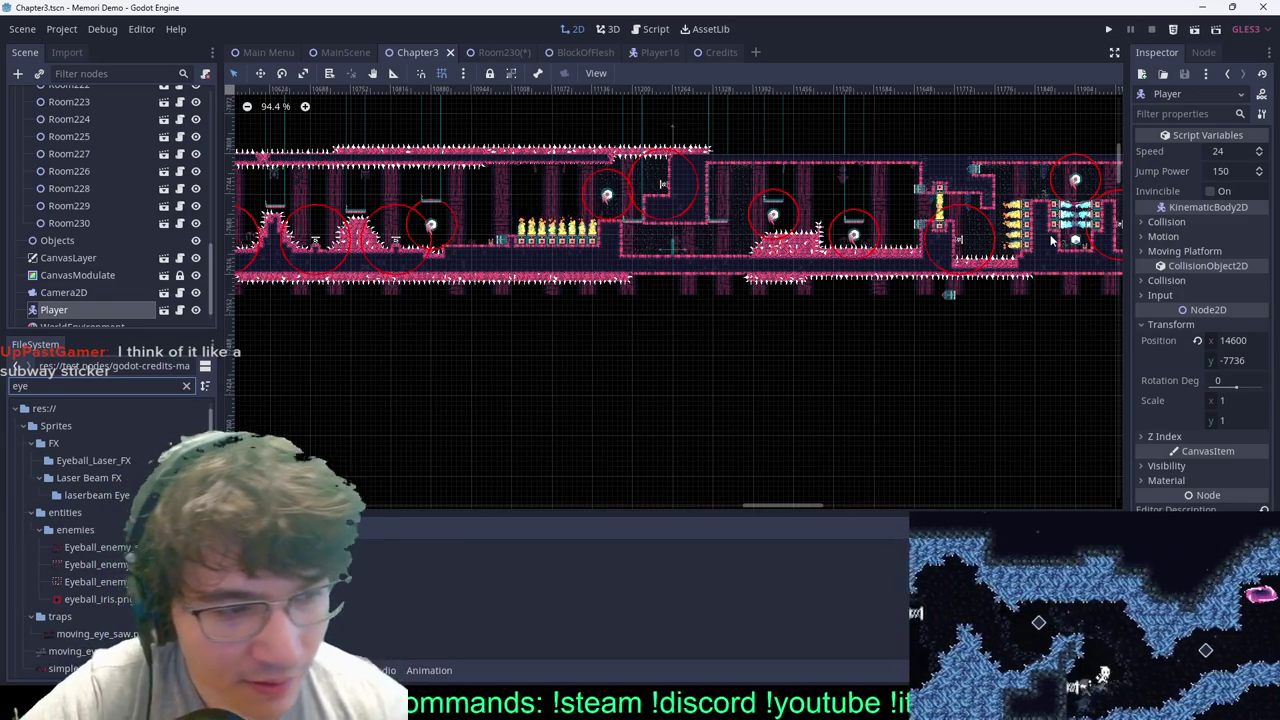
Step: Examine the later Chapter3 rooms up to the Room230 chamber at the end of the row
scroll(1050, 228, down, 5)
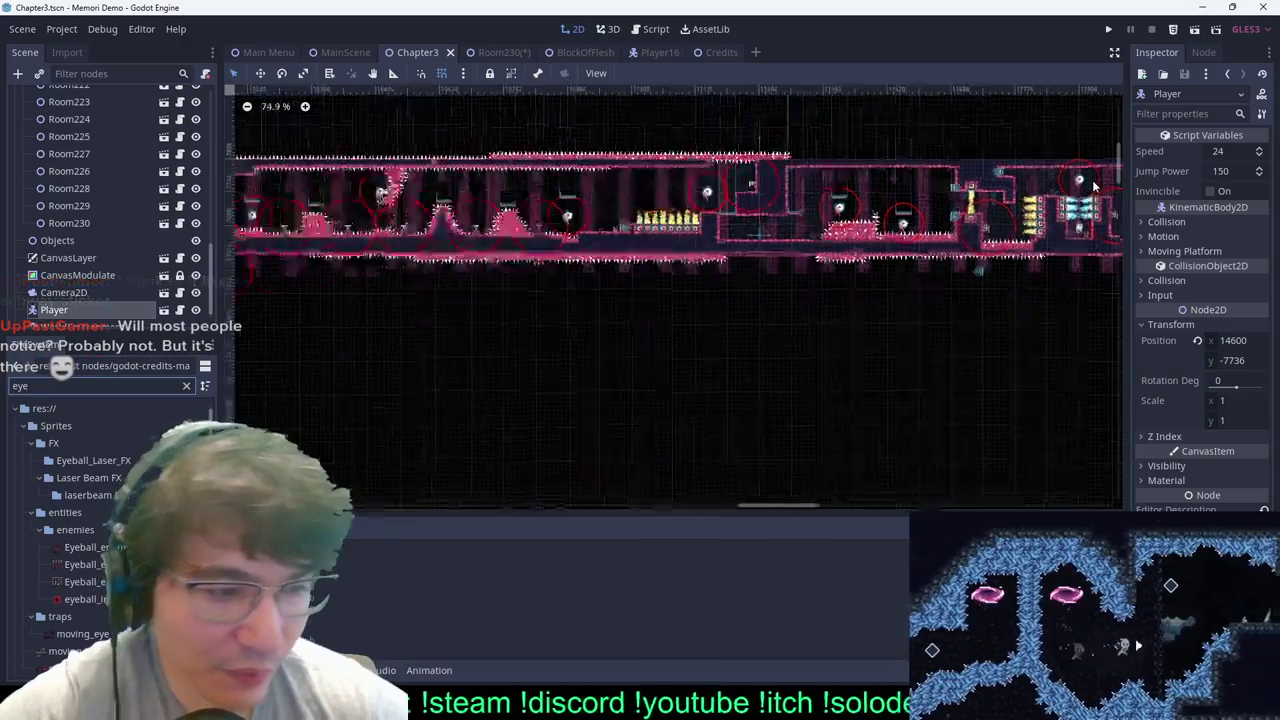
middle_drag(1048, 163, 549, 254)
scroll(554, 246, down, 5)
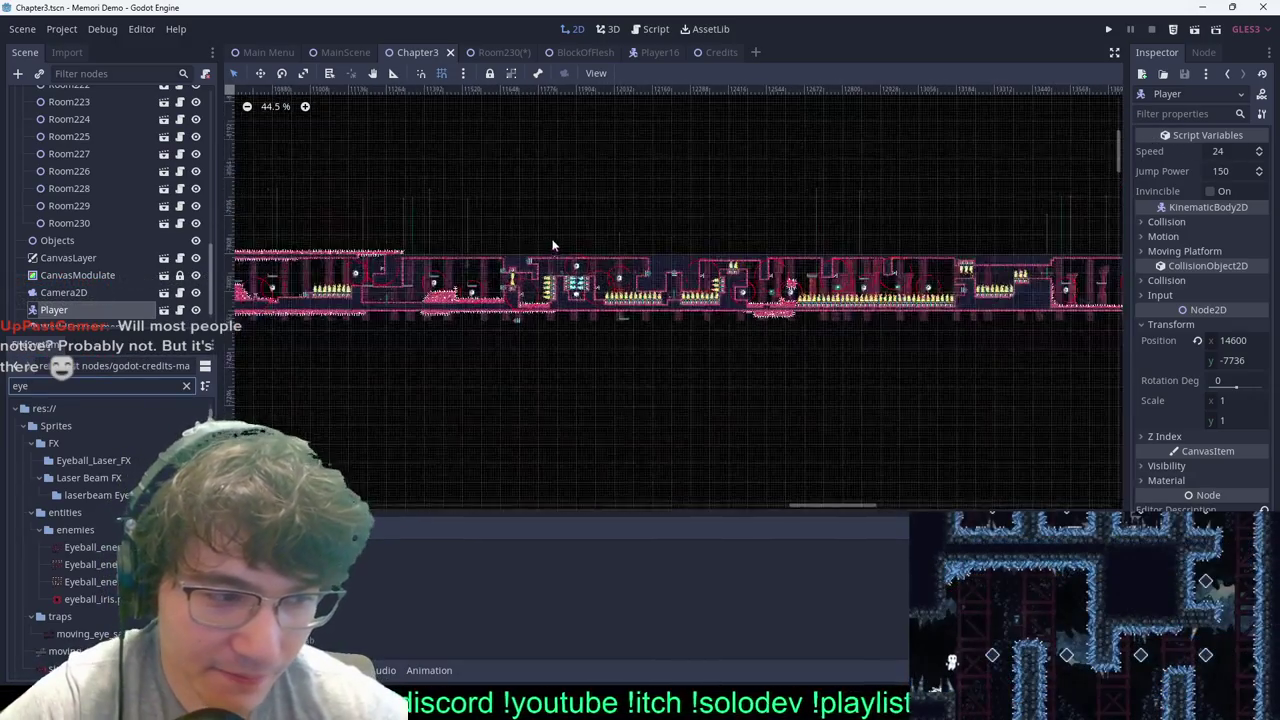
middle_drag(719, 255, 470, 322)
scroll(513, 278, down, 8)
scroll(468, 322, up, 10)
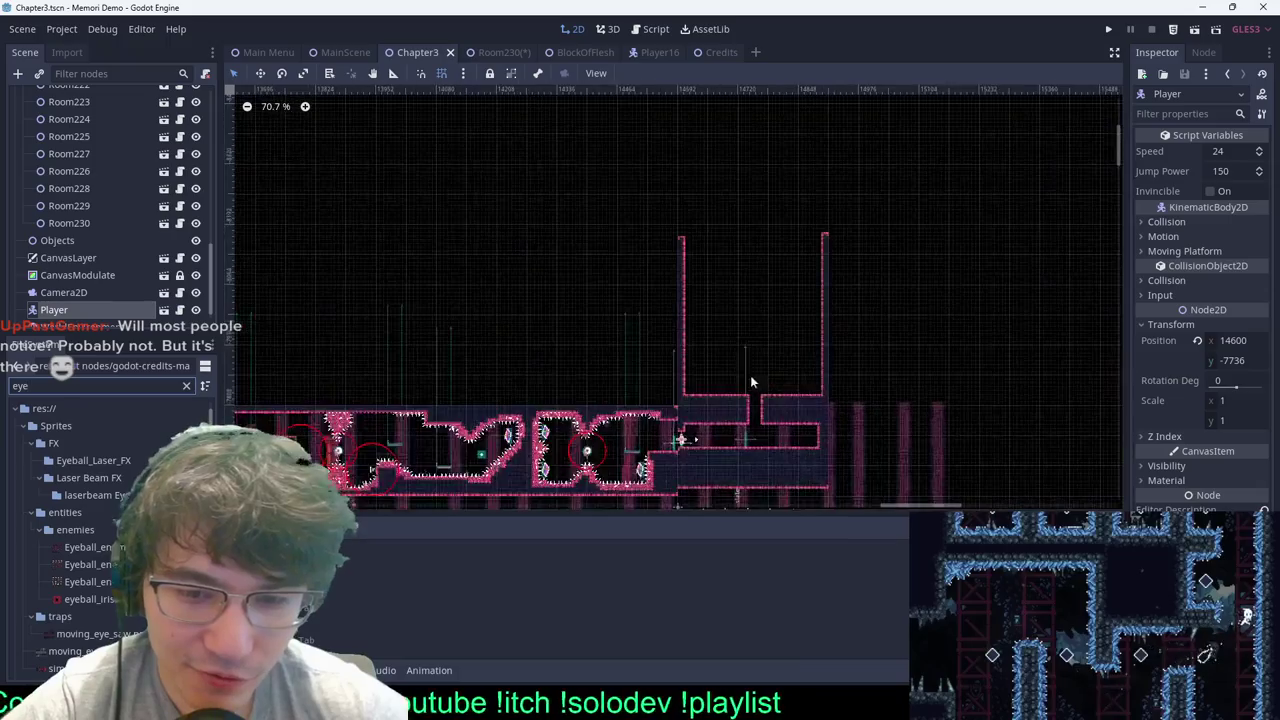
Step: Return to the Room230 scene and select its Traps node as the parent for new enemies
text(q)
click(365, 243)
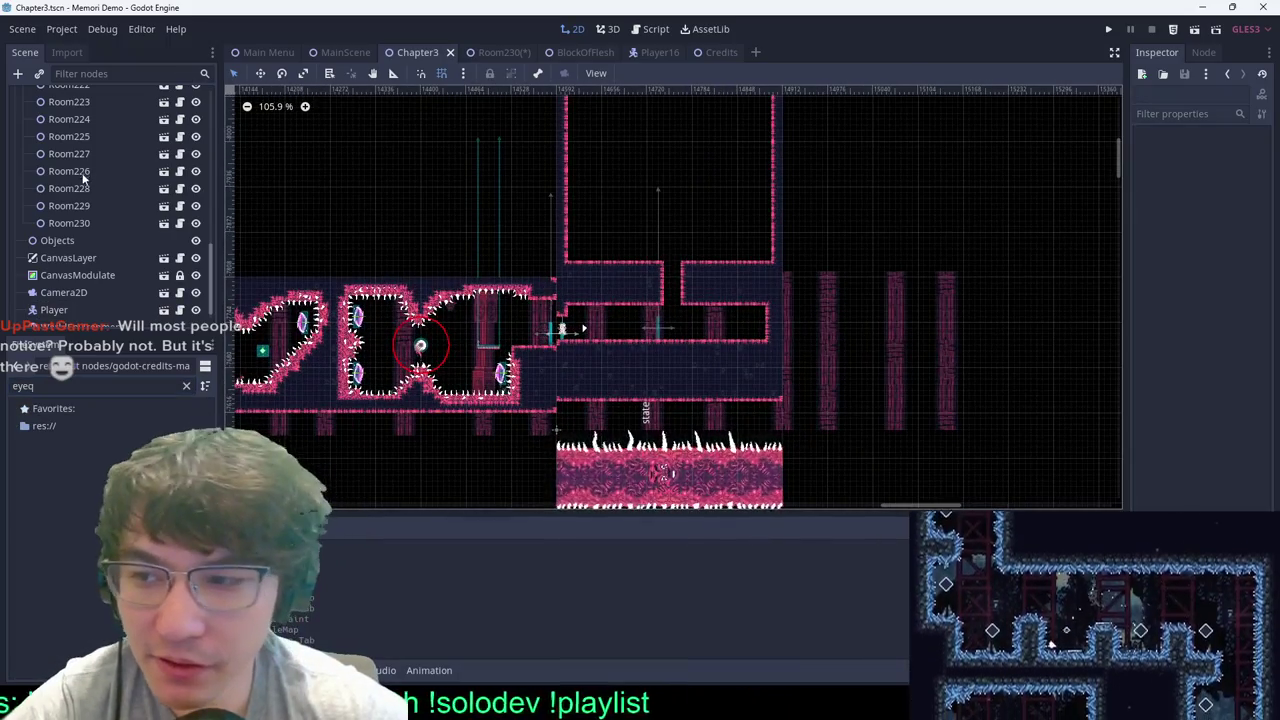
scroll(84, 177, up, 13)
double_click(687, 329)
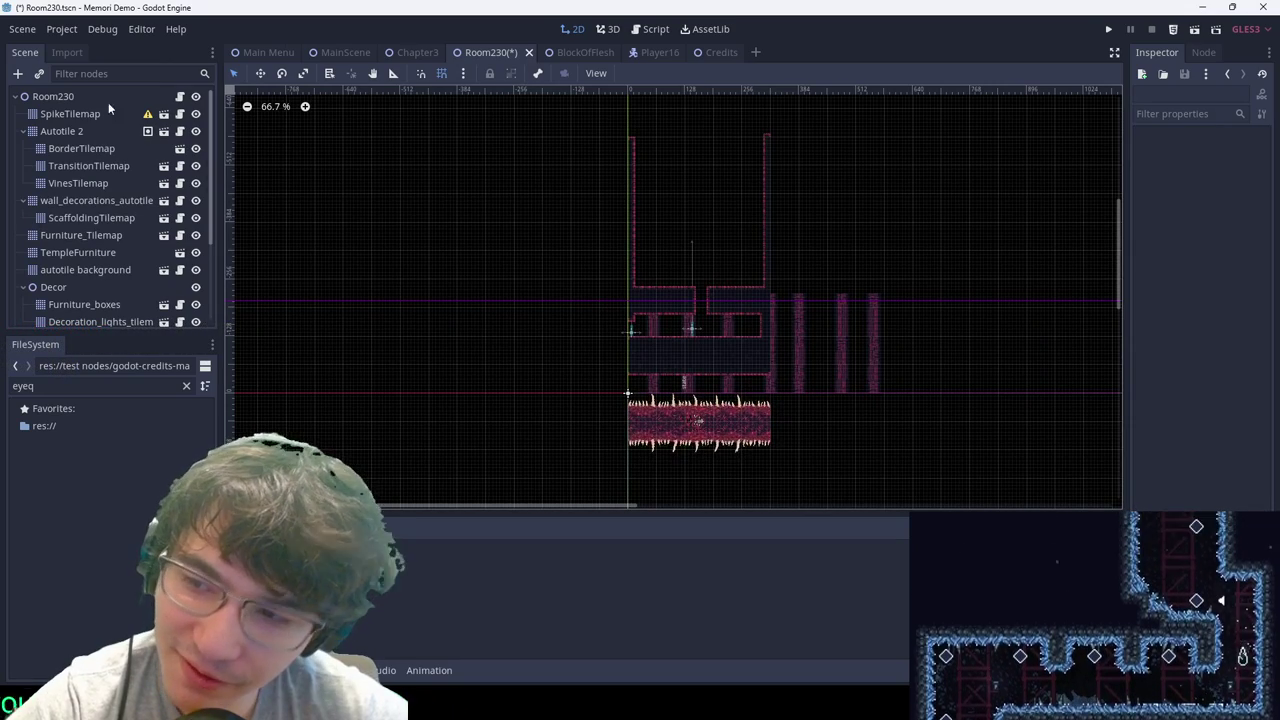
scroll(95, 285, down, 3)
click(62, 289)
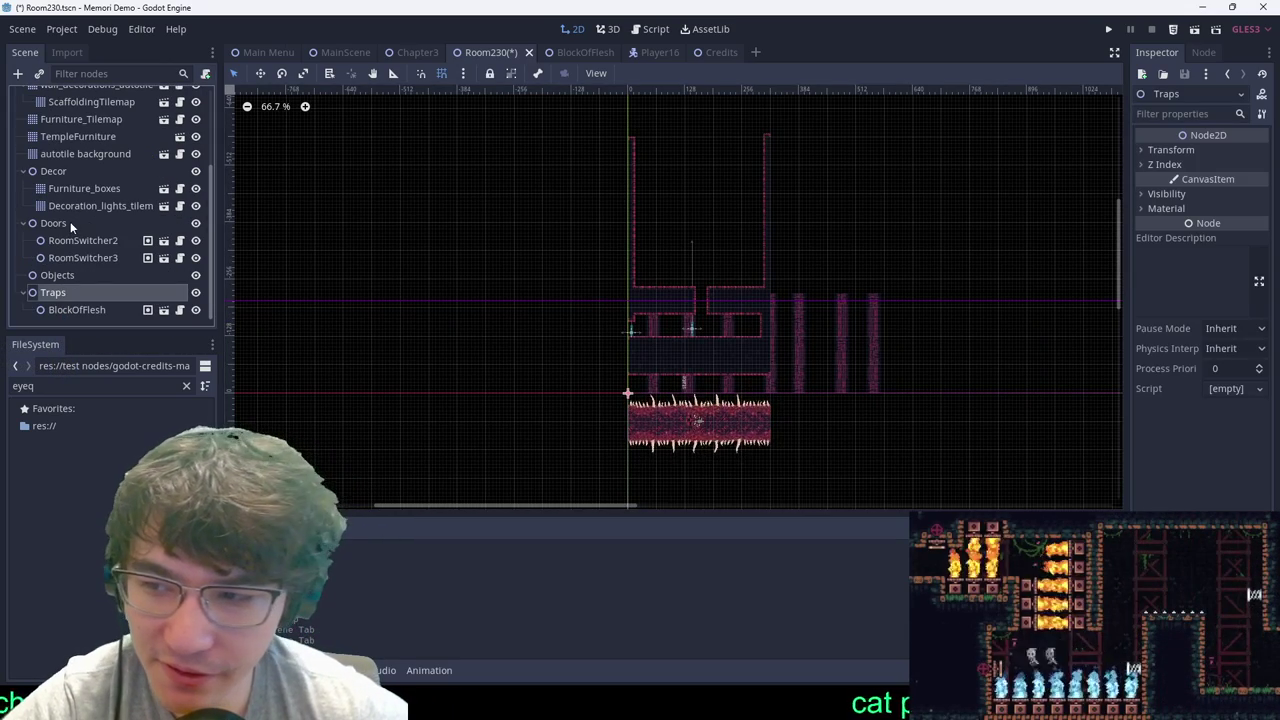
Step: Filter the project files for "eyeball" and add an EyeballEnemy.tscn instance under the Traps node
click(71, 383)
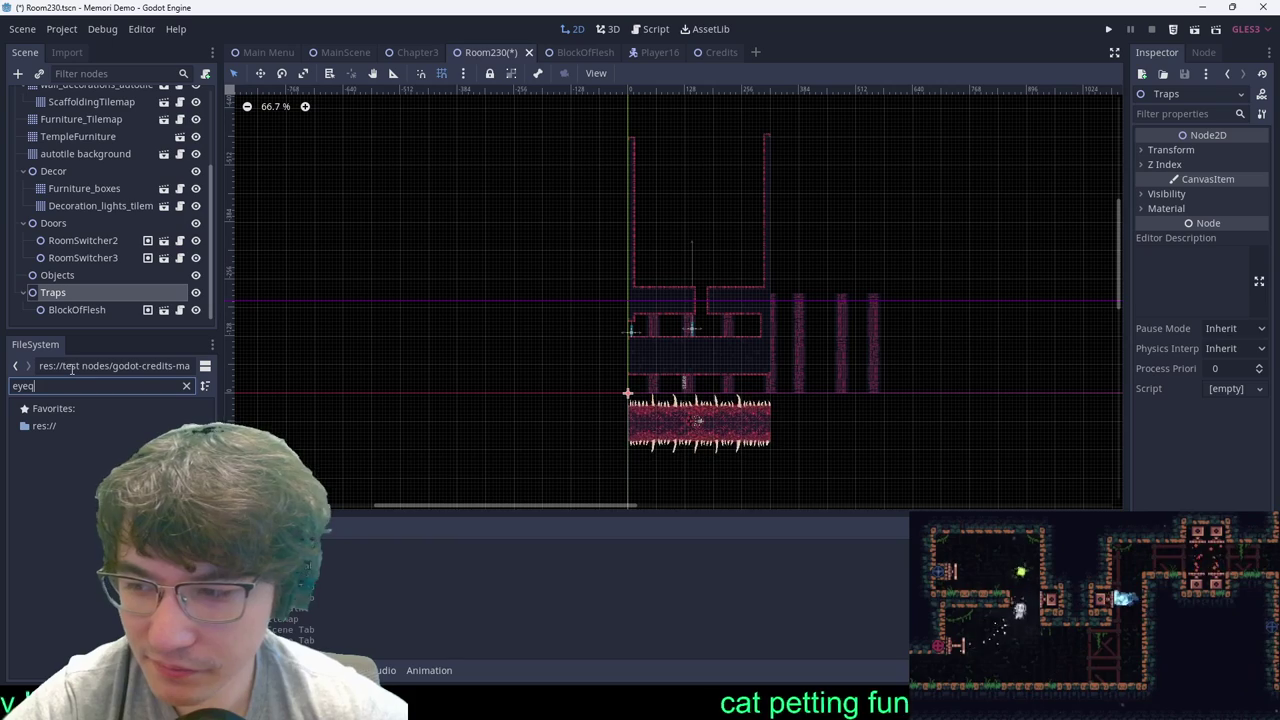
key(BackSpace)
text(ball)
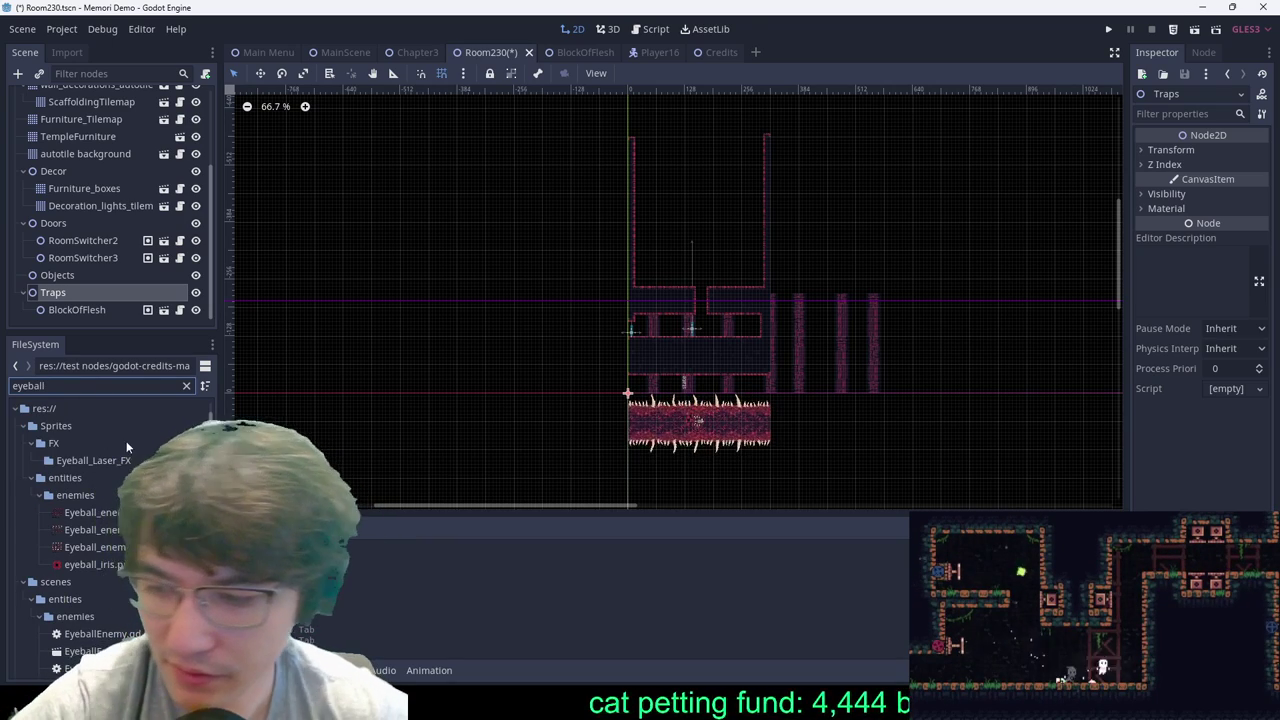
scroll(127, 447, down, 4)
drag(95, 480, 86, 294)
Step: Move the eyeball enemy into the chamber above the floor right of the shaft, to (280, -264)
key(w)
drag(714, 373, 813, 270)
scroll(736, 280, up, 13)
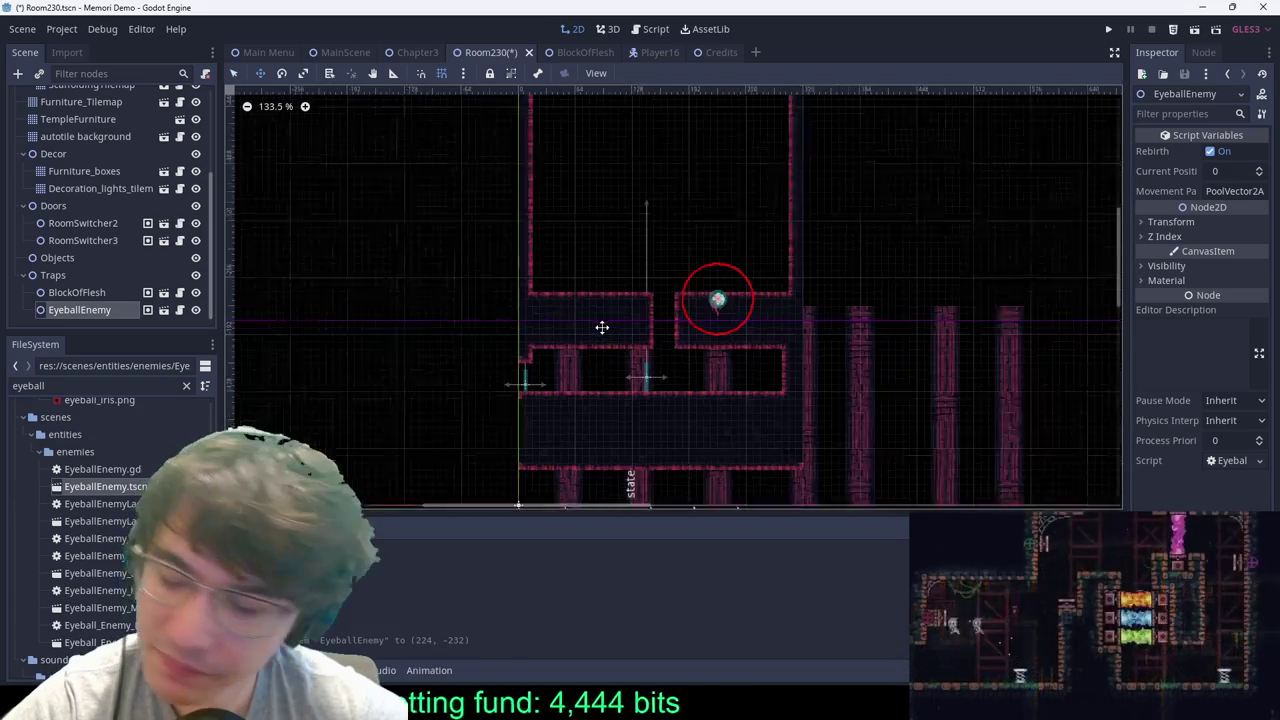
scroll(636, 291, up, 5)
drag(845, 221, 877, 190)
scroll(877, 190, up, 5)
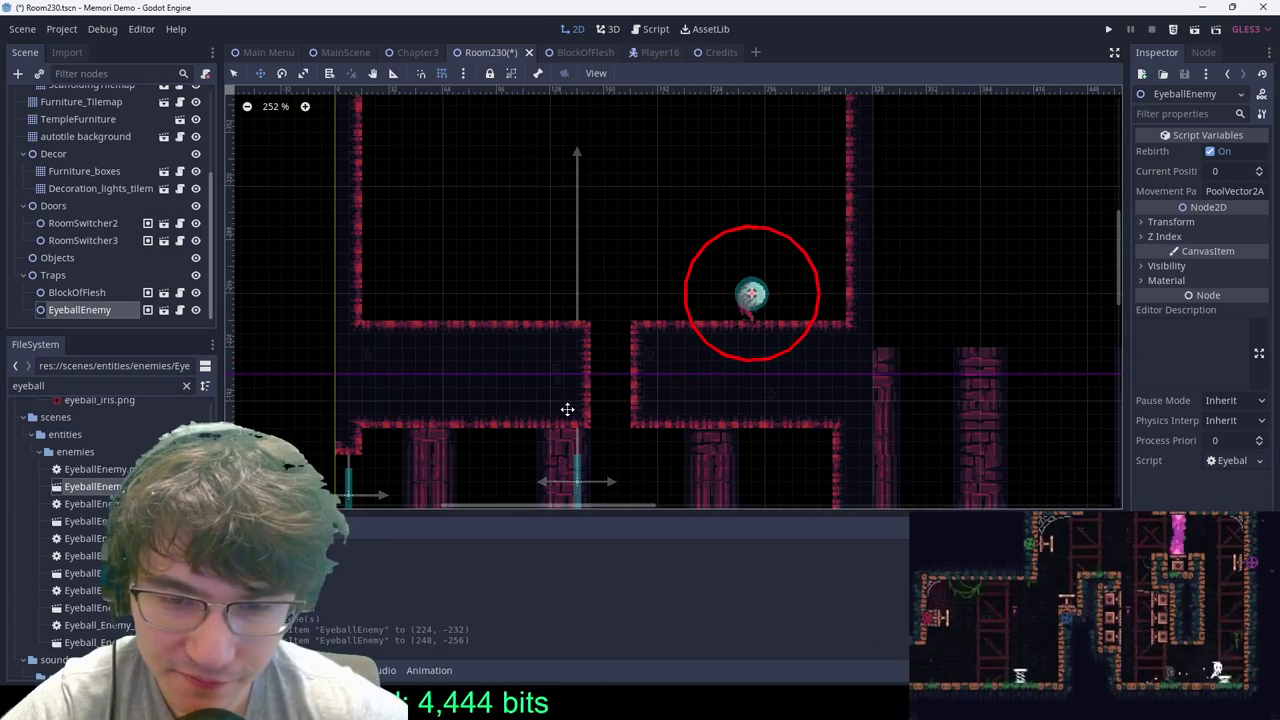
drag(643, 345, 698, 329)
Step: Duplicate the eyeball enemy, placing the copy at (192, -256) and the original higher up at (264, -320)
scroll(886, 246, up, 1)
key(ctrl+d)
drag(861, 252, 670, 268)
drag(837, 276, 791, 159)
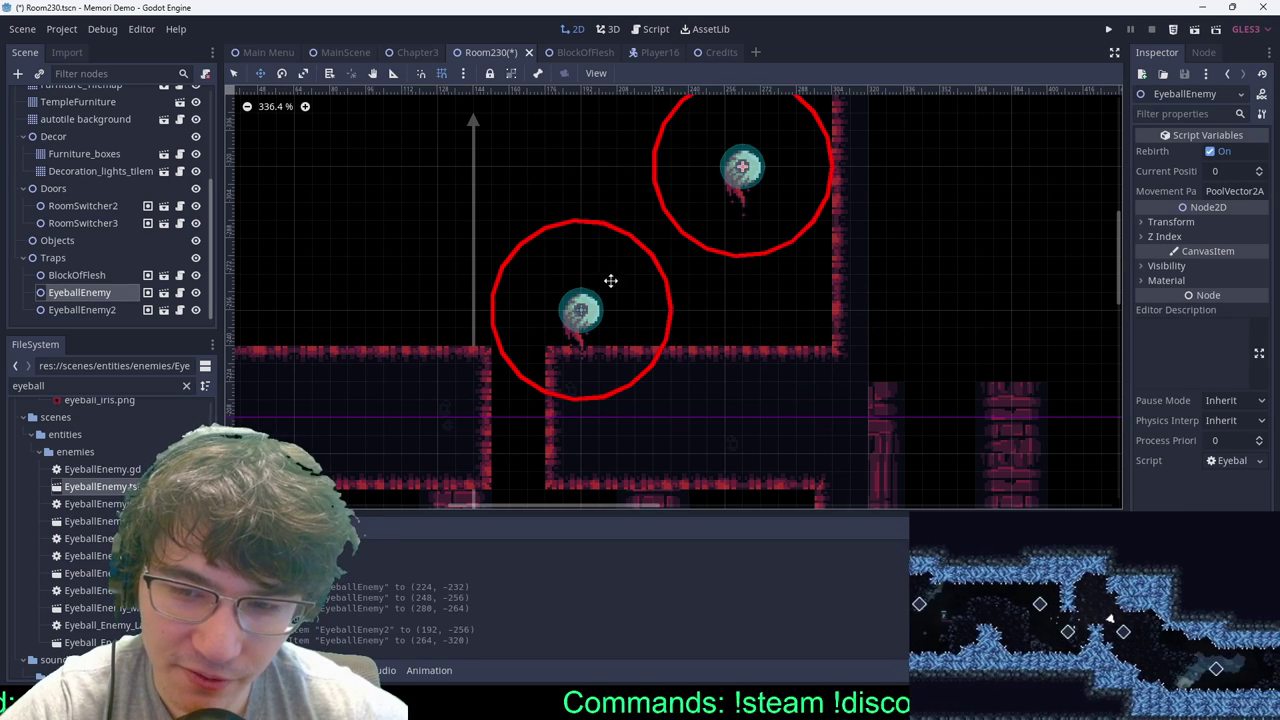
Step: Align both eyeball enemies vertically, moving EyeballEnemy2 to (256, -256) and EyeballEnemy to (256, -328)
drag(548, 278, 637, 366)
mouse_move(645, 294)
mouse_down()
mouse_move(661, 167)
mouse_move(644, 154)
mouse_move(647, 291)
mouse_up()
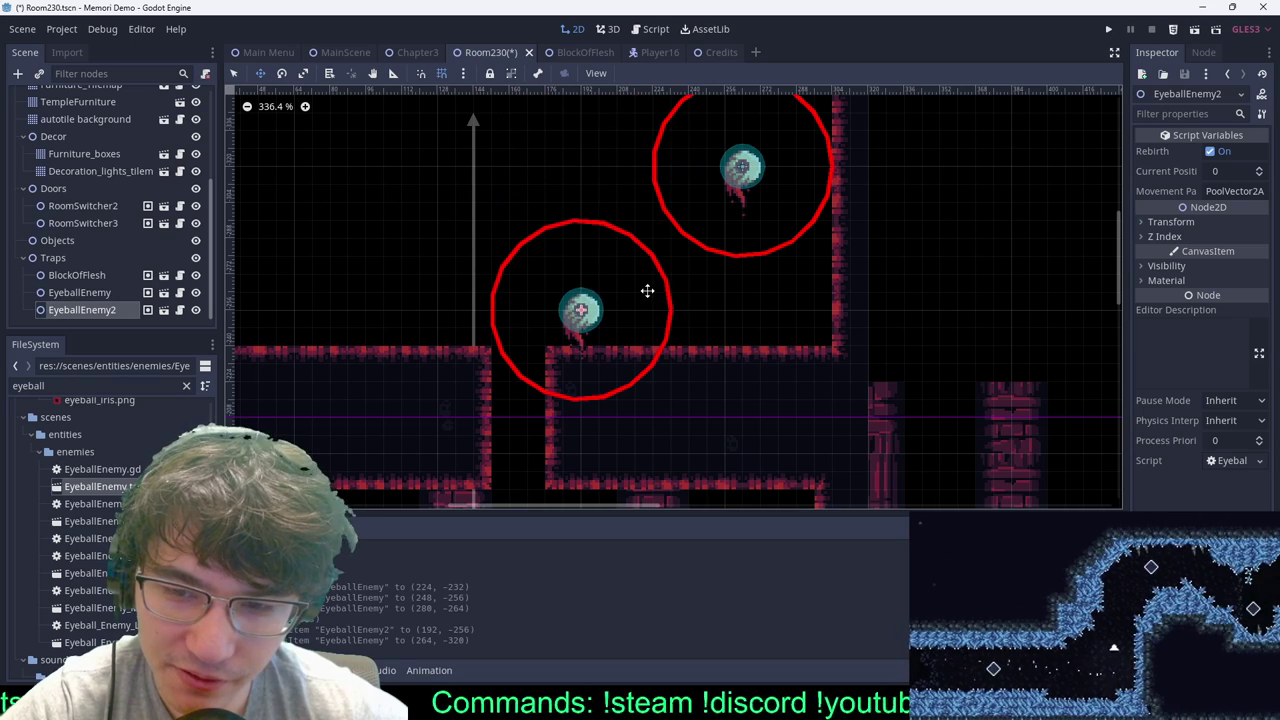
drag(716, 119, 844, 224)
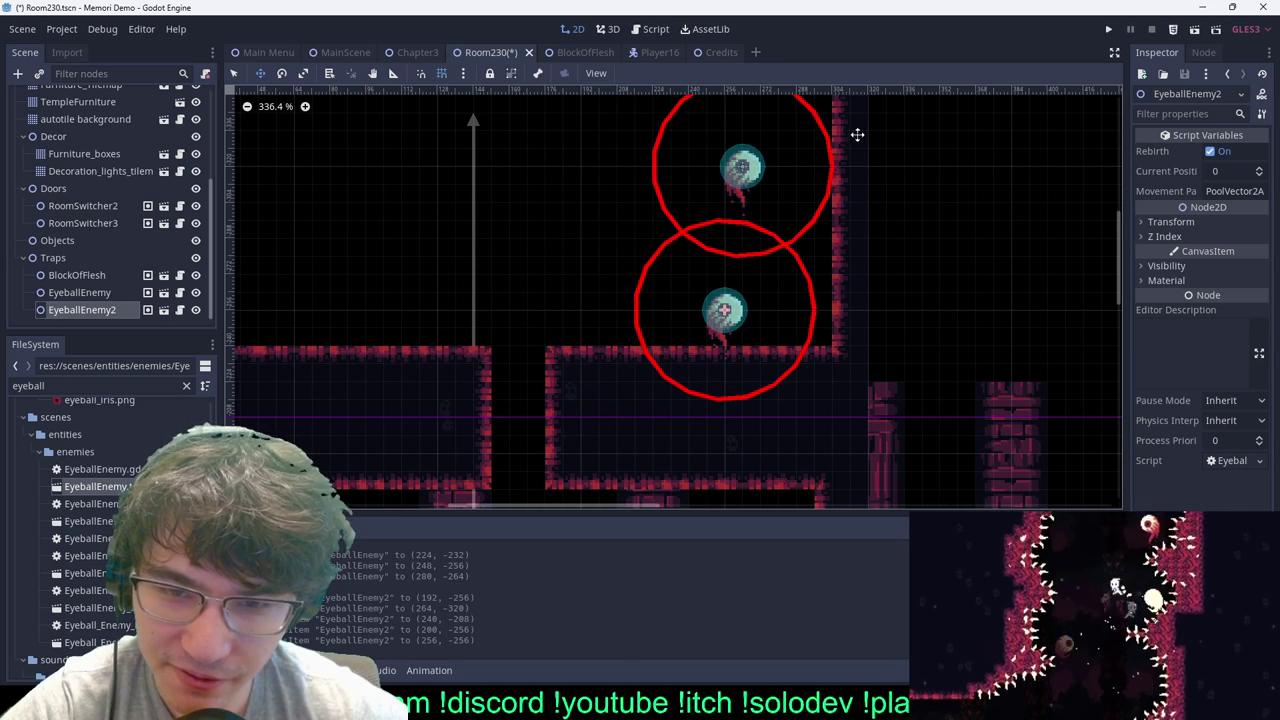
drag(698, 130, 800, 189)
middle_drag(817, 183, 836, 372)
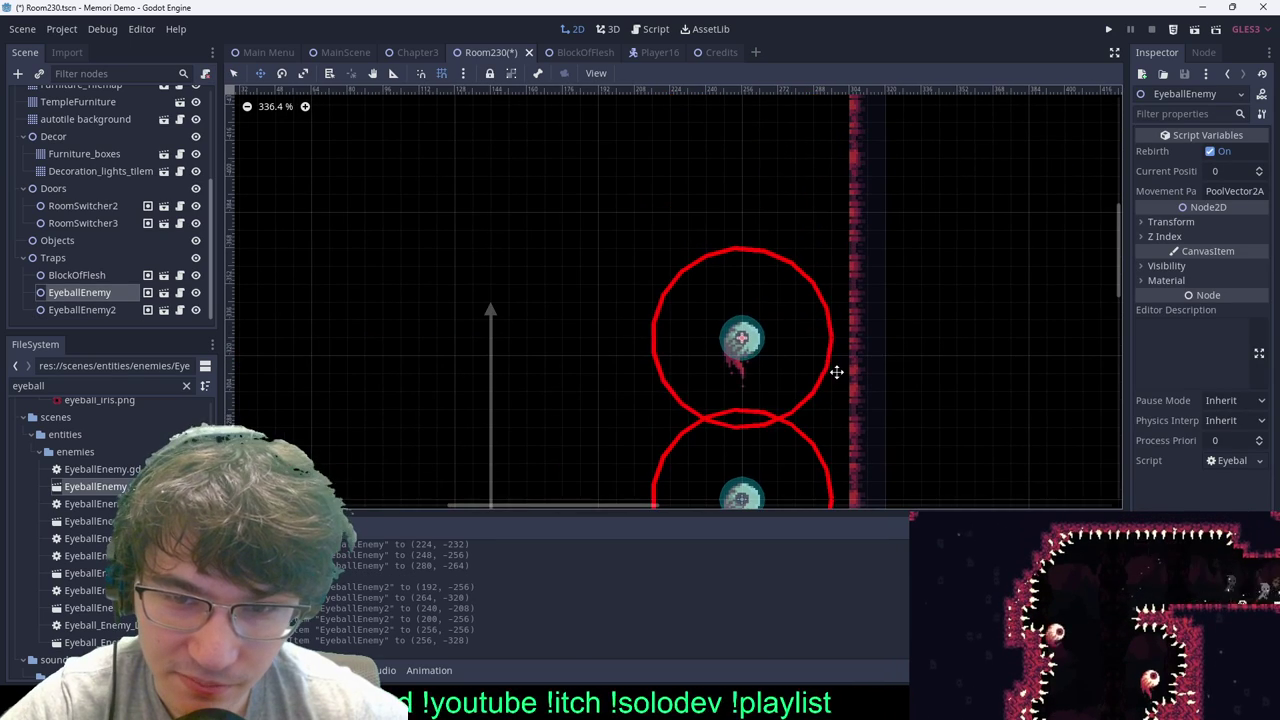
Step: Raise the upper eyeball enemy to (256, -384), straight above the lower one
drag(837, 371, 837, 234)
middle_drag(755, 385, 769, 326)
drag(769, 326, 967, 432)
key(q)
drag(864, 498, 720, 340)
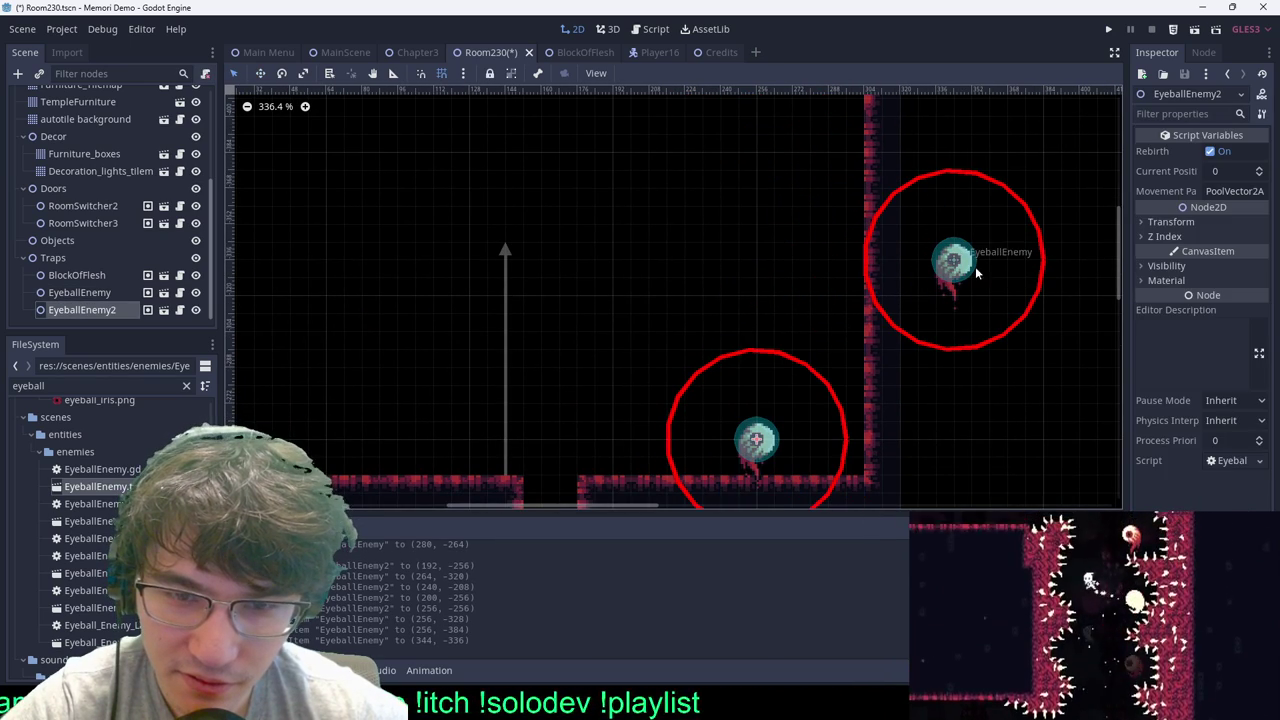
mouse_move(885, 151)
mouse_down()
mouse_move(1059, 377)
mouse_move(804, 217)
mouse_up()
key(w)
drag(1038, 316, 890, 197)
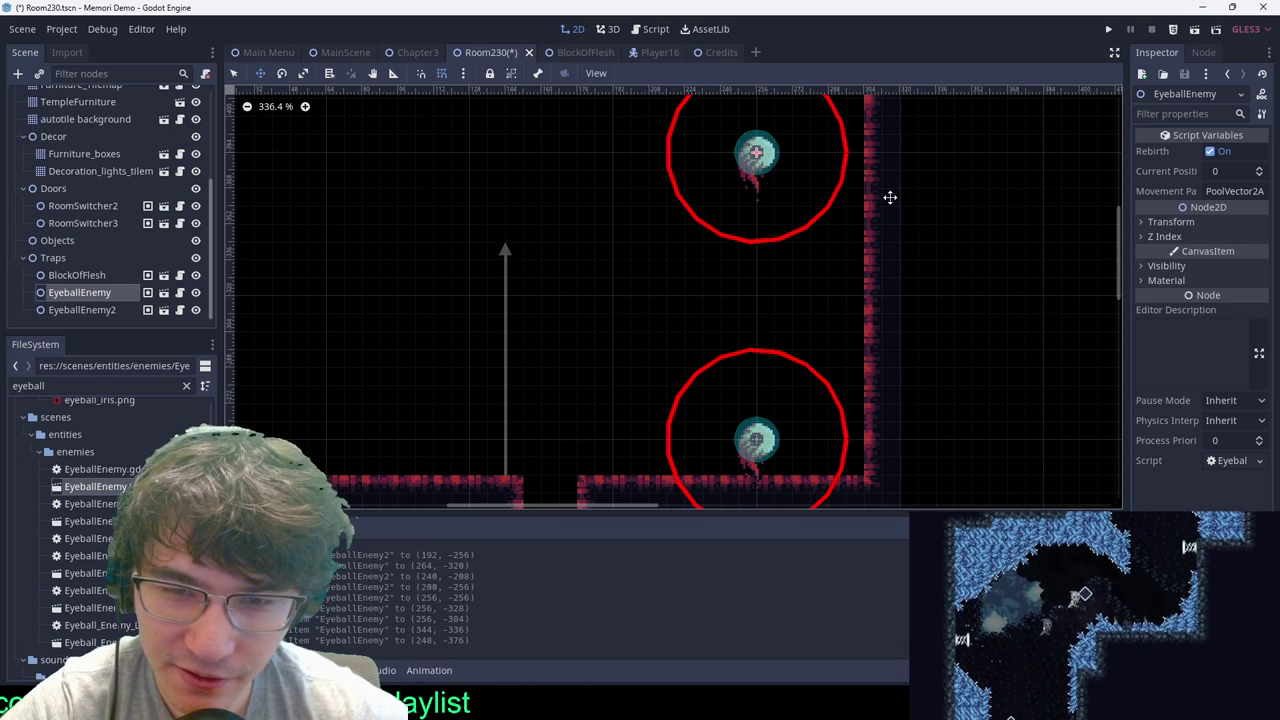
Step: Stack the eyeball enemies so their circles touch, setting EyeballEnemy2 to (256, -296) and EyeballEnemy to (256, -376)
click(812, 370)
key(w)
drag(940, 483, 945, 366)
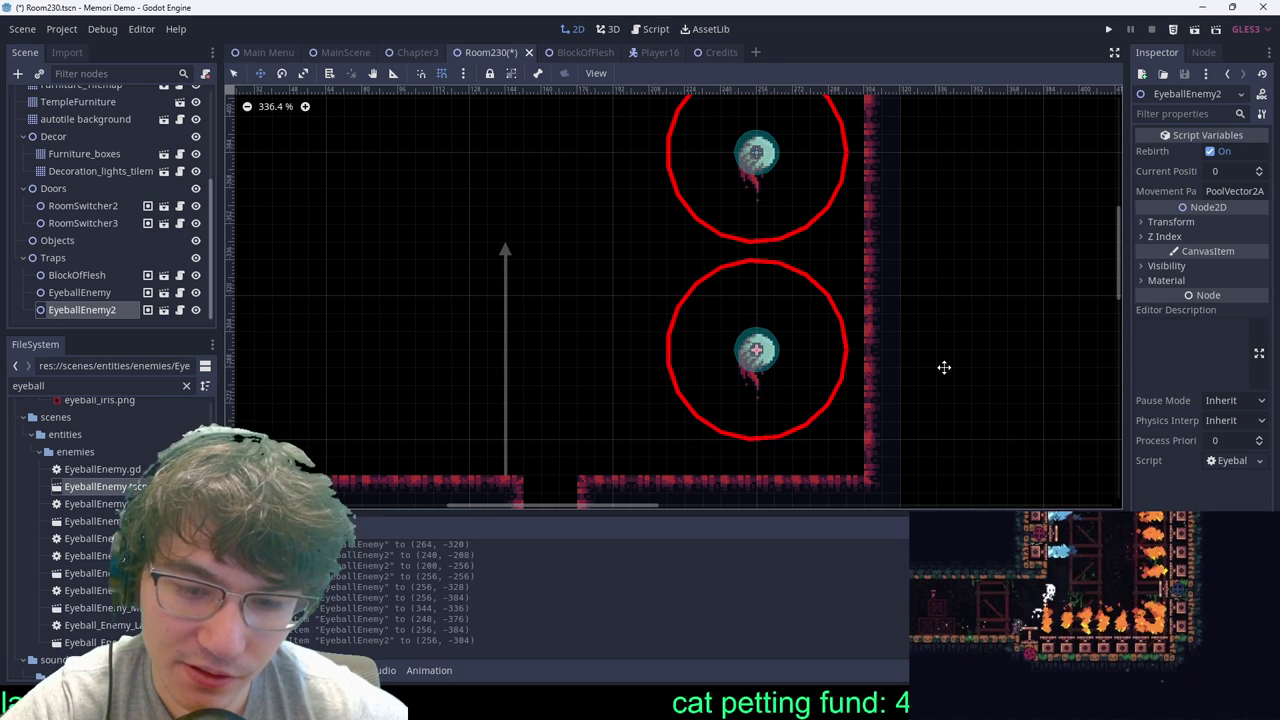
key(q)
click(997, 318)
click(726, 134)
key(w)
mouse_move(804, 172)
mouse_down()
mouse_move(822, 189)
mouse_move(806, 174)
mouse_up()
Step: Check the stacked eyeball enemies against the chamber walls and floor, and select both of them
click(977, 266)
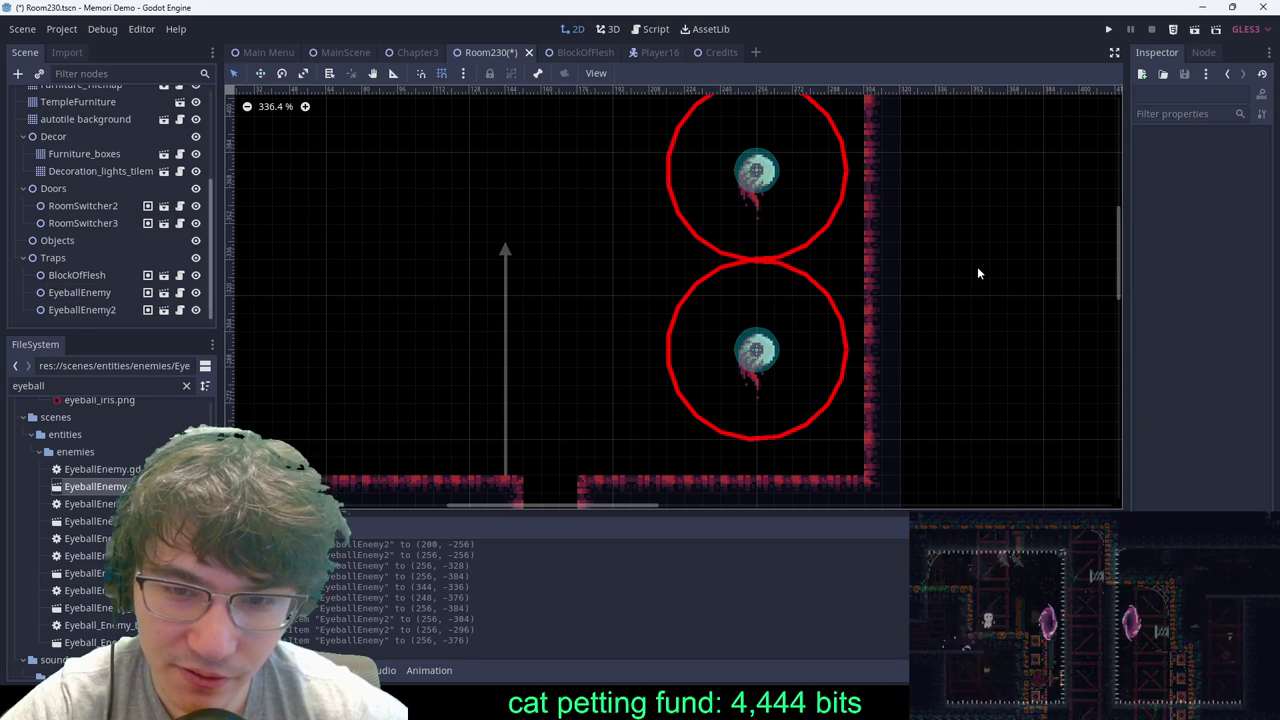
scroll(940, 265, down, 3)
scroll(846, 246, up, 6)
scroll(729, 349, down, 7)
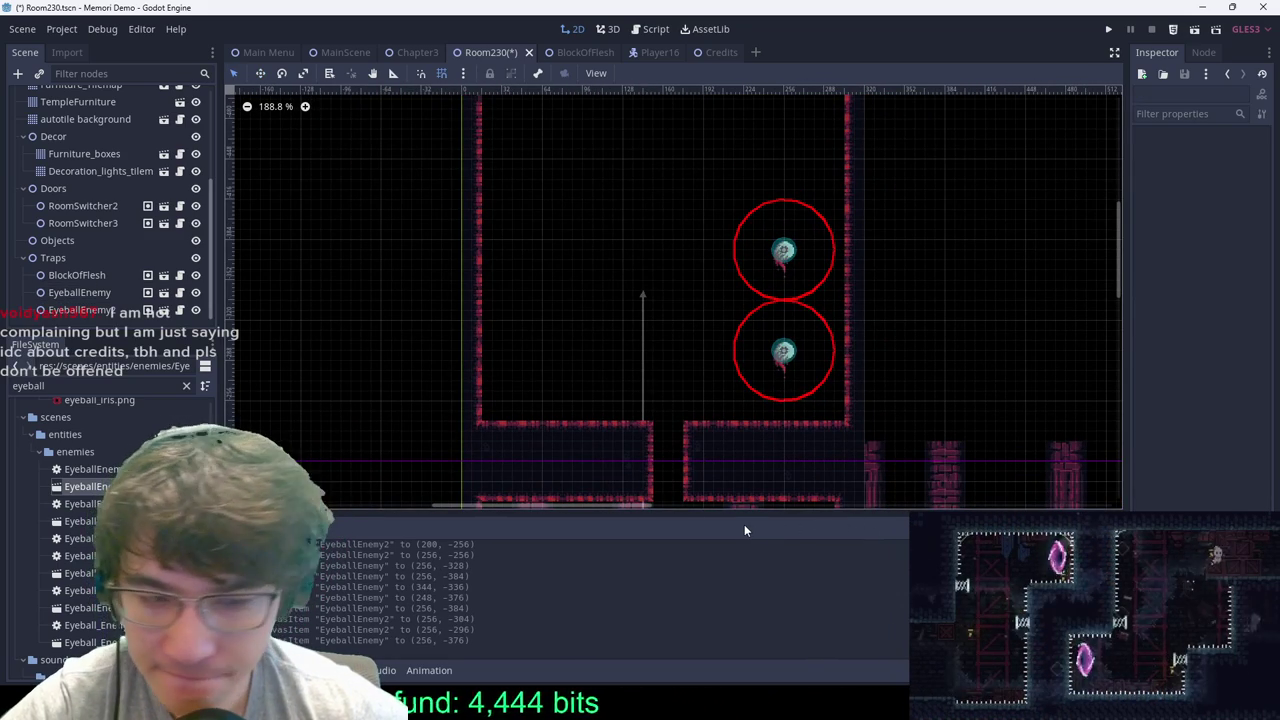
scroll(810, 322, down, 9)
middle_drag(803, 328, 765, 276)
scroll(814, 318, up, 5)
drag(708, 146, 837, 326)
middle_drag(939, 225, 953, 314)
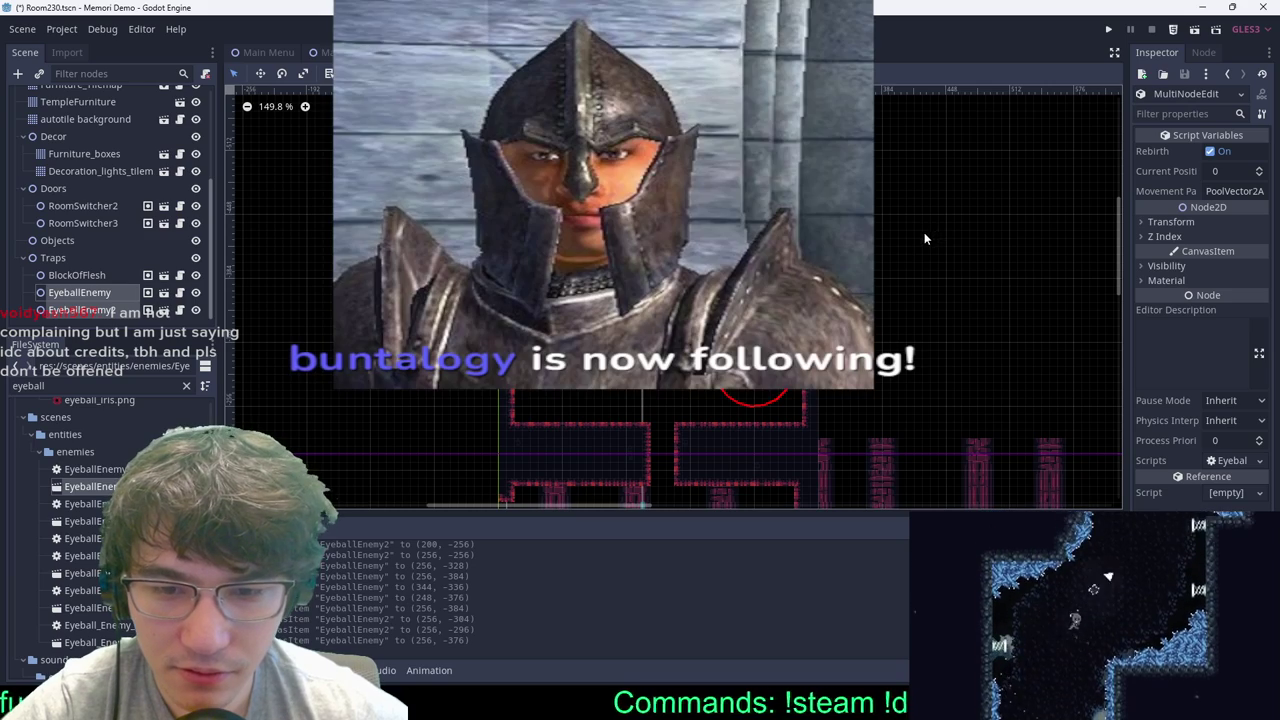
Step: On the Autotile 2 tilemap, fill the area above the left floor with chapter 3 collision tiles, making a tall block beside the eyeball enemies
scroll(161, 122, up, 5)
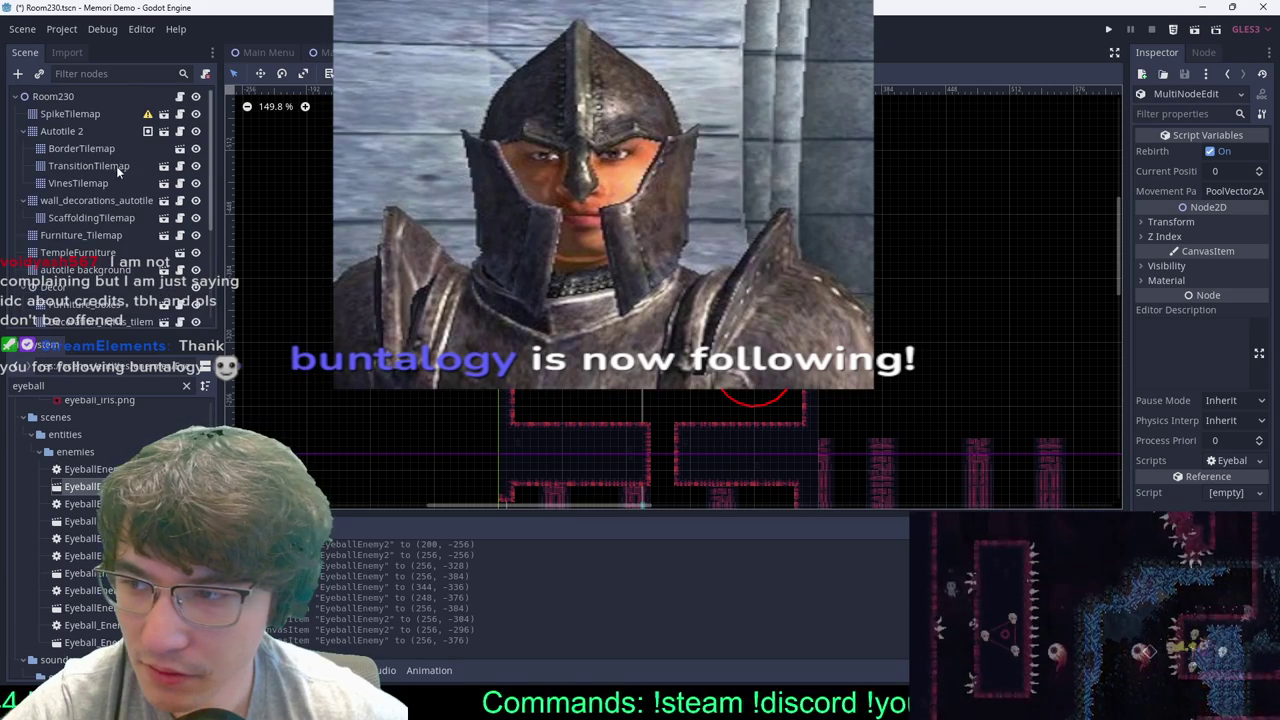
click(62, 131)
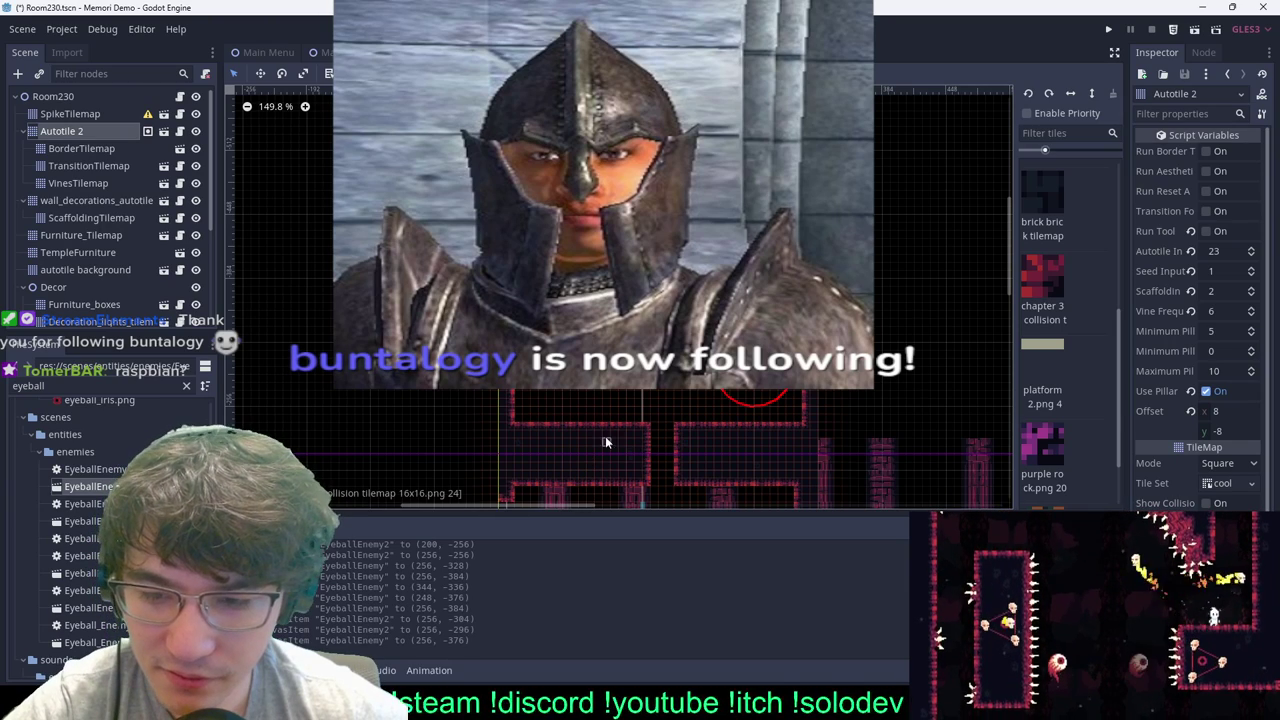
ctrl+click(637, 423)
mouse_move(644, 416)
ctrl+shift+mouse_down()
mouse_move(576, 372)
mouse_move(510, 366)
ctrl+shift+mouse_up()
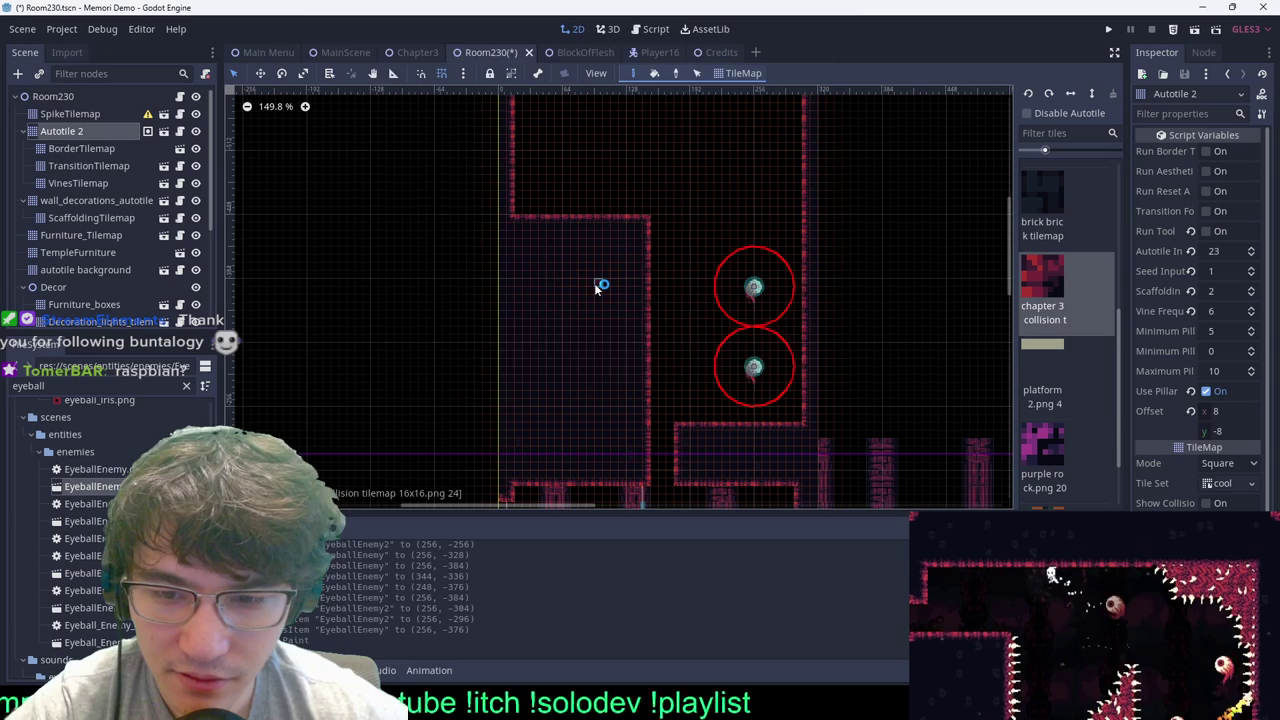
scroll(652, 271, up, 3)
mouse_move(645, 203)
ctrl+shift+mouse_down()
mouse_move(685, 374)
mouse_move(632, 290)
mouse_move(651, 284)
ctrl+shift+mouse_up()
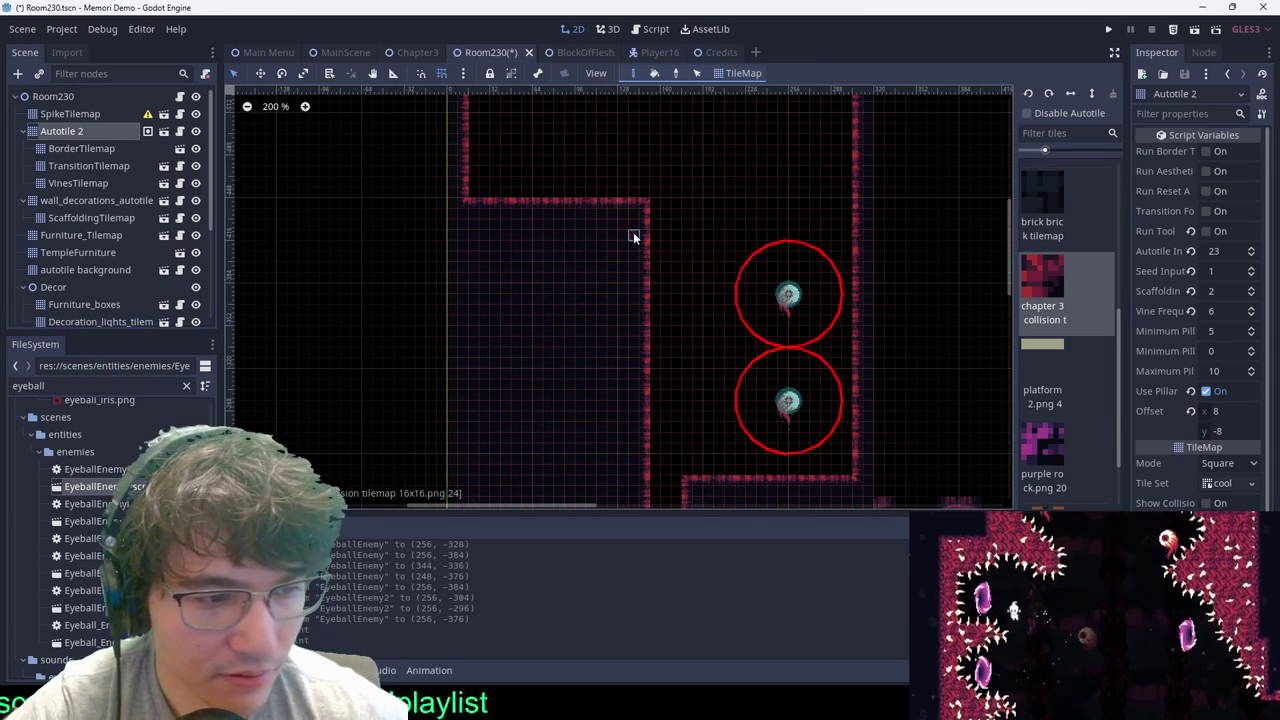
middle_drag(690, 222, 647, 209)
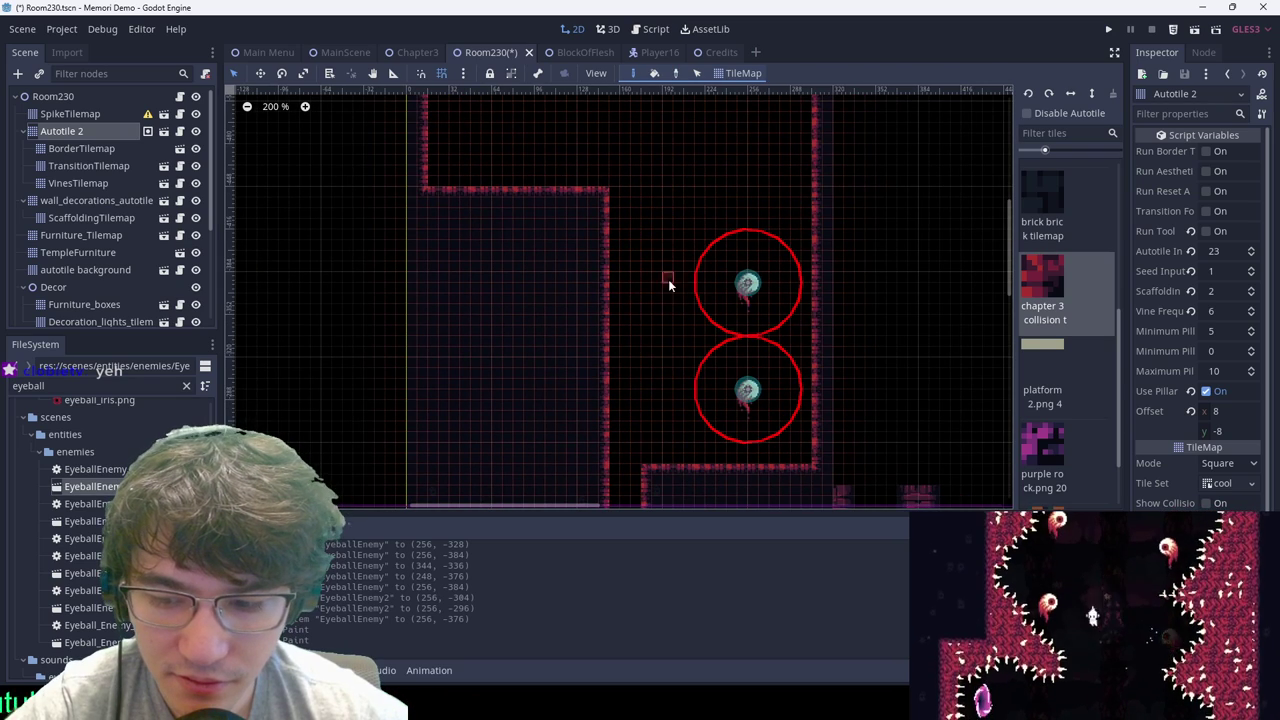
Step: Duplicate both eyeball enemies and stack the copies directly above the originals
click(47, 96)
drag(690, 195, 814, 482)
key(w)
drag(848, 403, 883, 177)
key(ctrl+d)
Step: Shift the column of four eyeball enemies left, clear of the right wall
scroll(768, 380, down, 3)
drag(722, 144, 822, 446)
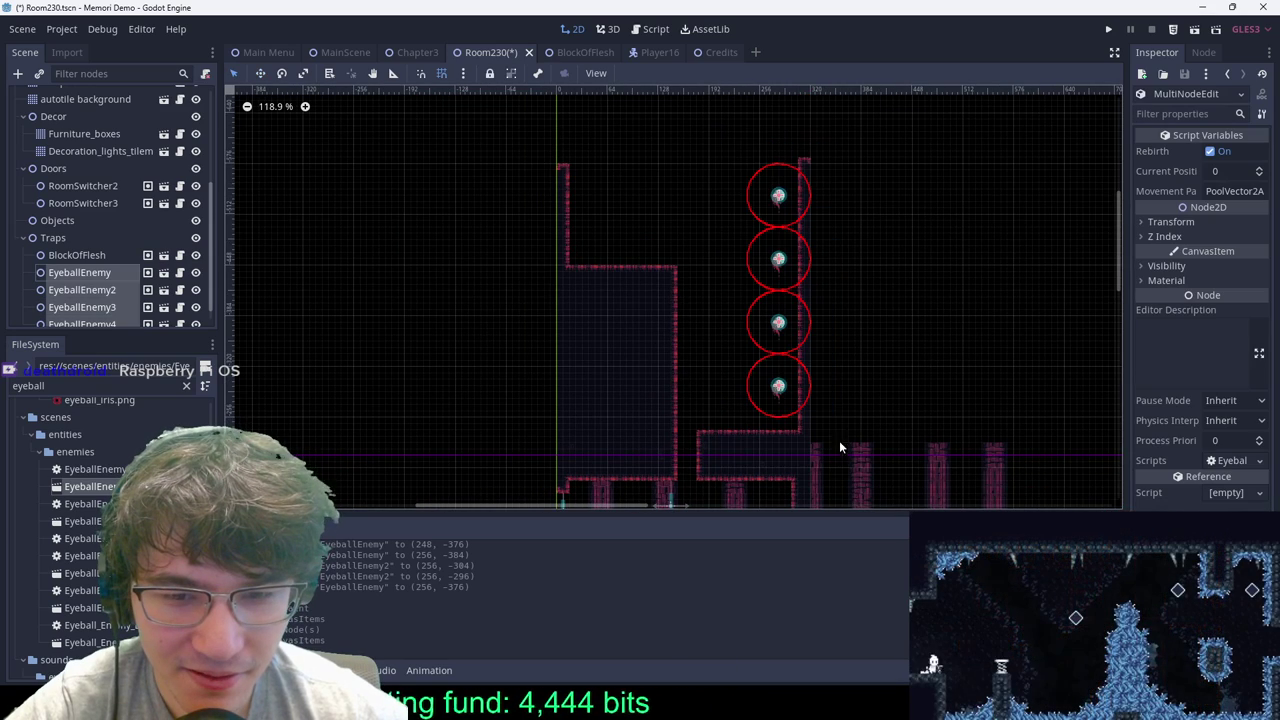
drag(805, 400, 785, 400)
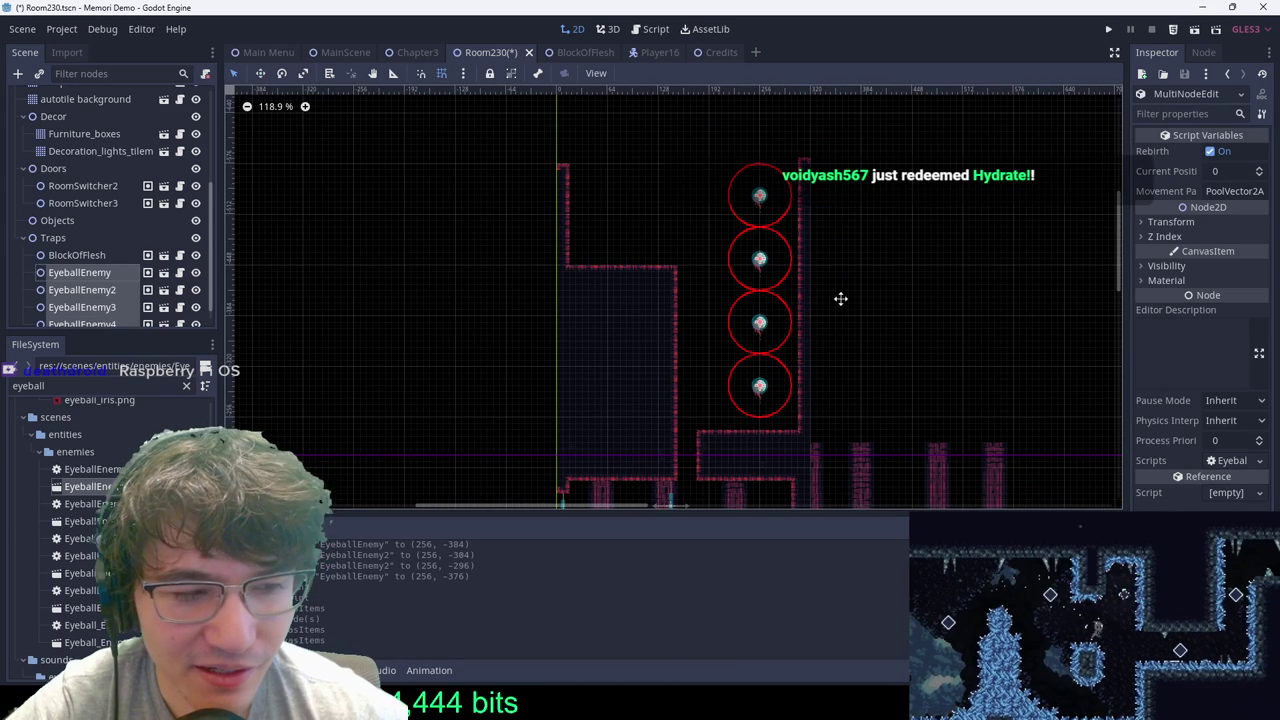
Step: Move the upper two eyeball enemies over to the ledge on top of the left block
drag(745, 153, 860, 280)
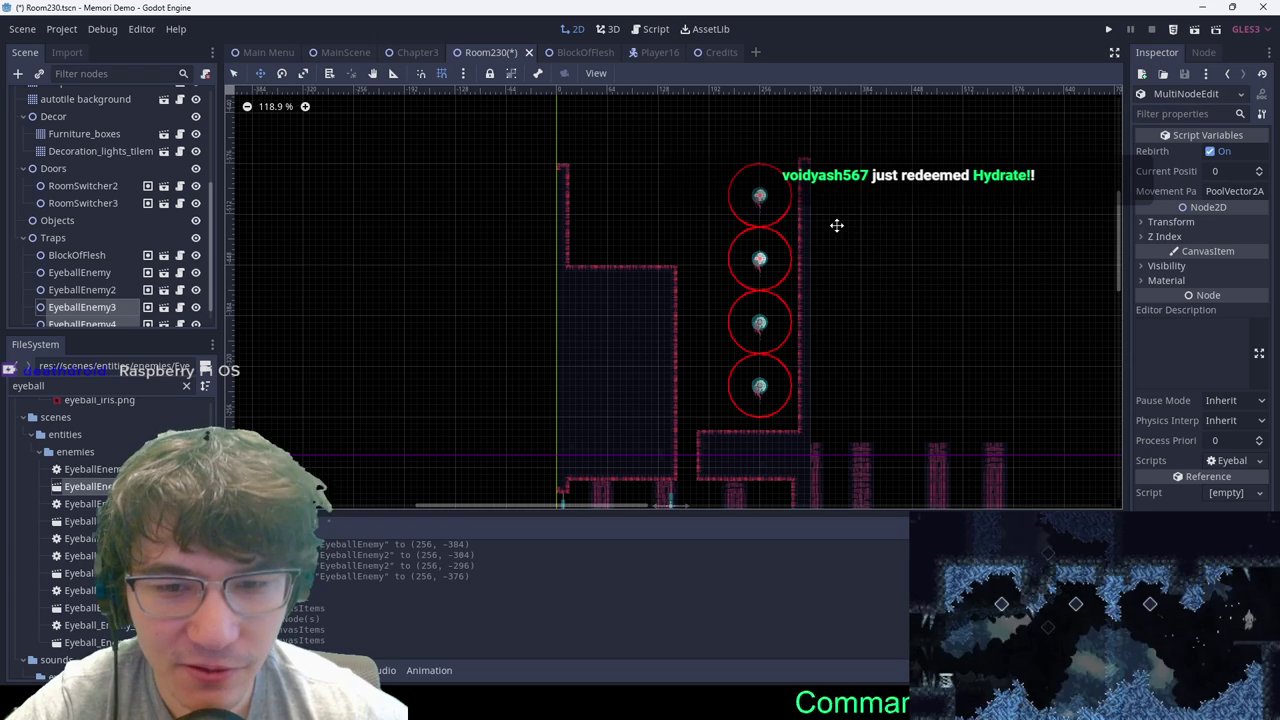
mouse_move(836, 225)
mouse_down()
mouse_move(843, 340)
mouse_move(791, 349)
mouse_move(848, 211)
mouse_move(838, 229)
mouse_up()
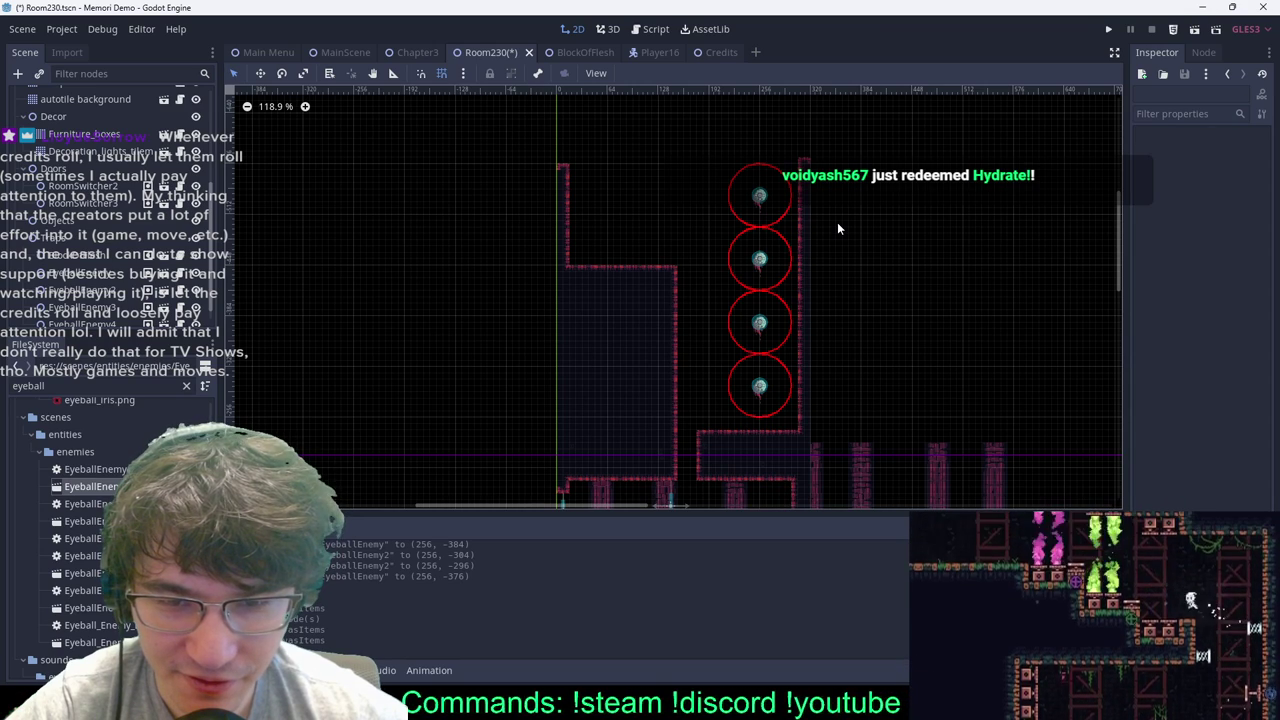
drag(726, 144, 616, 248)
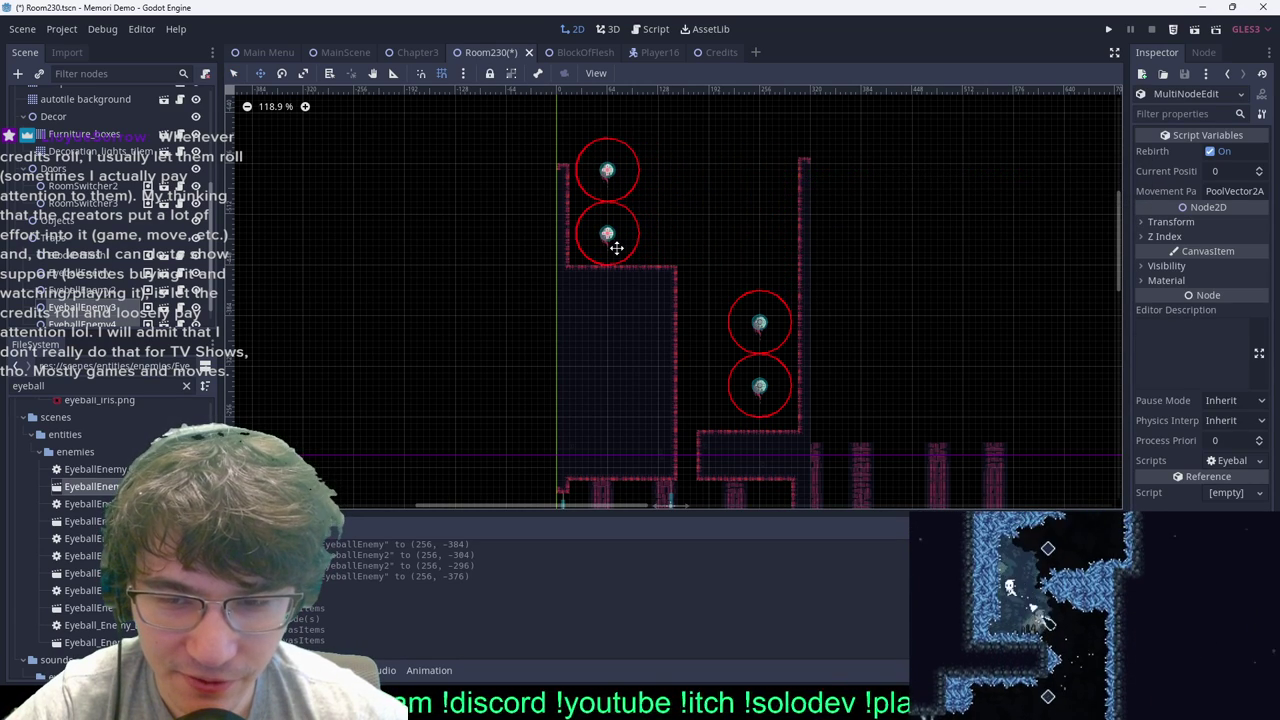
Step: Erase the upper rows of the left block in Autotile 2 to lower its ledge, and save the scene
click(714, 259)
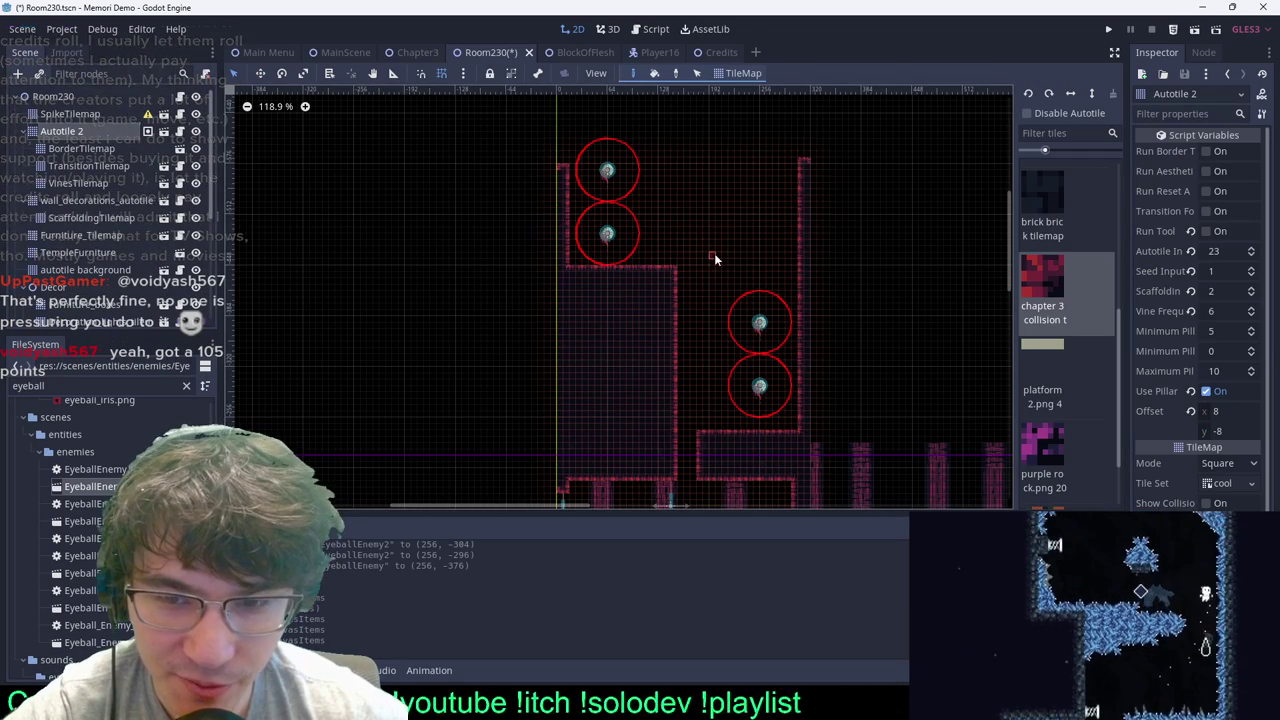
drag(594, 312, 572, 310)
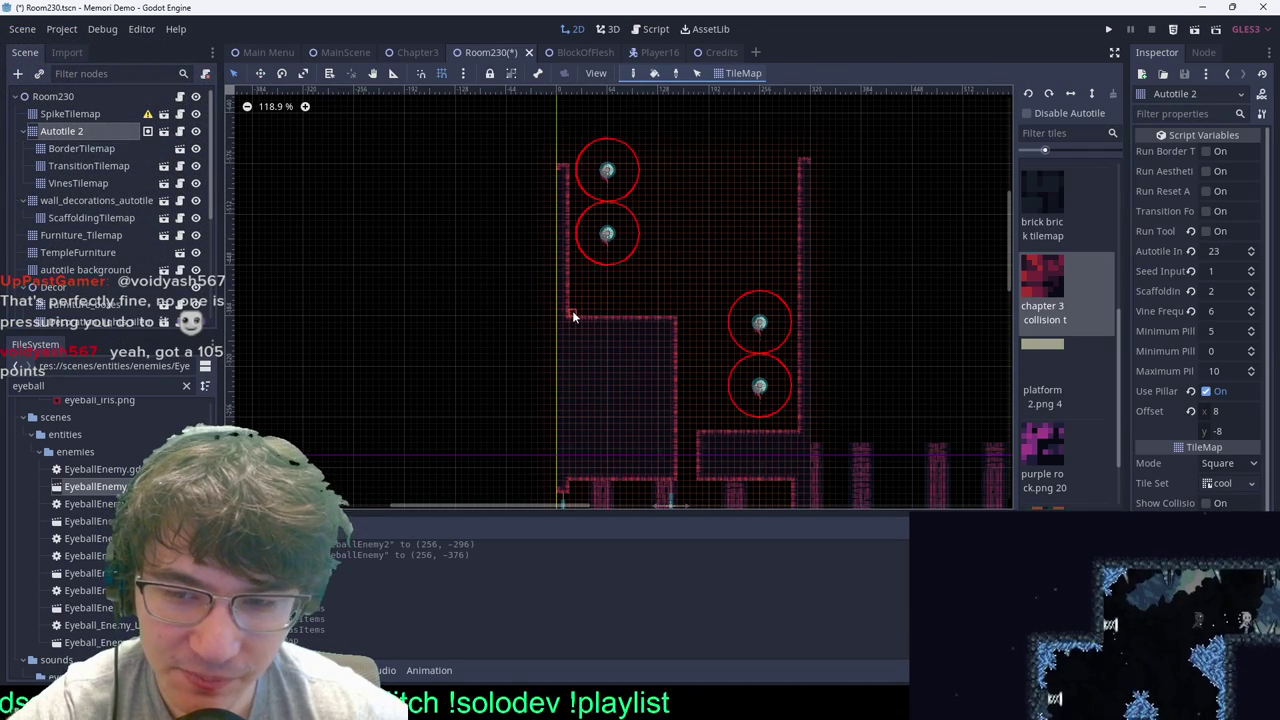
key(ctrl+s)
Step: Move the upper eyeball pair right and down so it sits just above the right edge of the left ledge
click(80, 92)
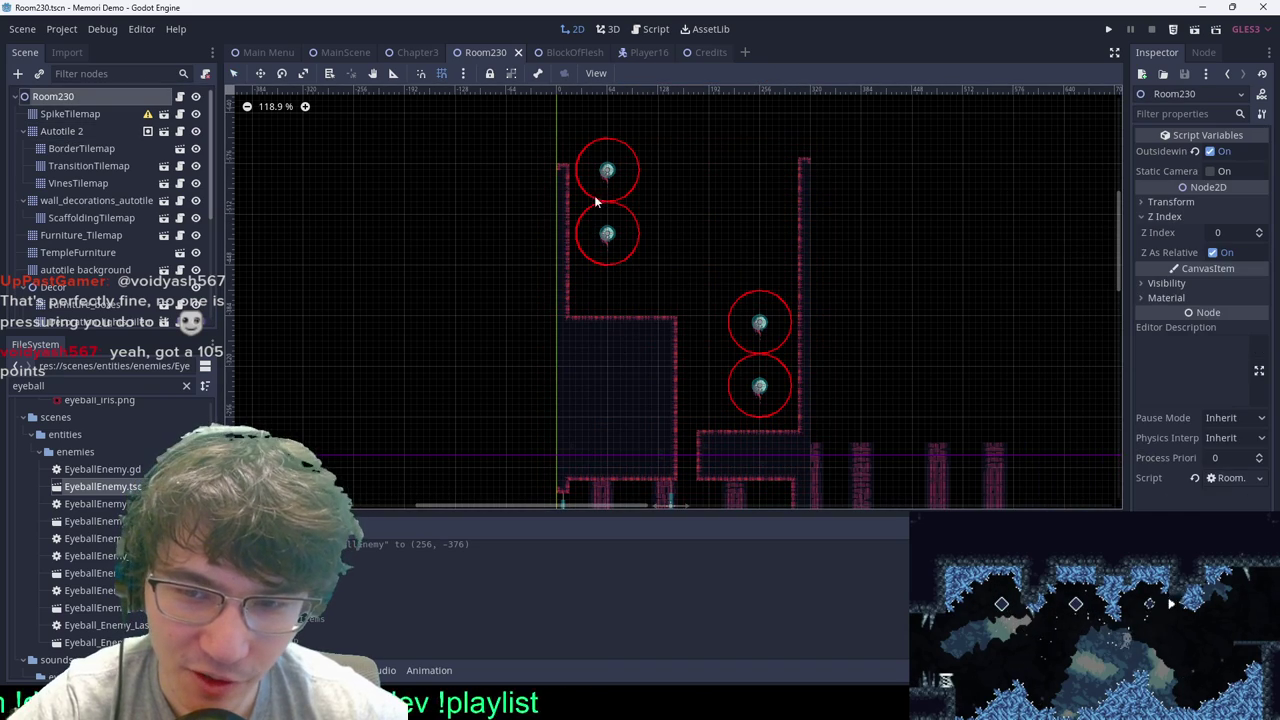
drag(555, 112, 705, 364)
key(w)
drag(682, 247, 681, 290)
drag(632, 184, 575, 325)
drag(690, 132, 619, 326)
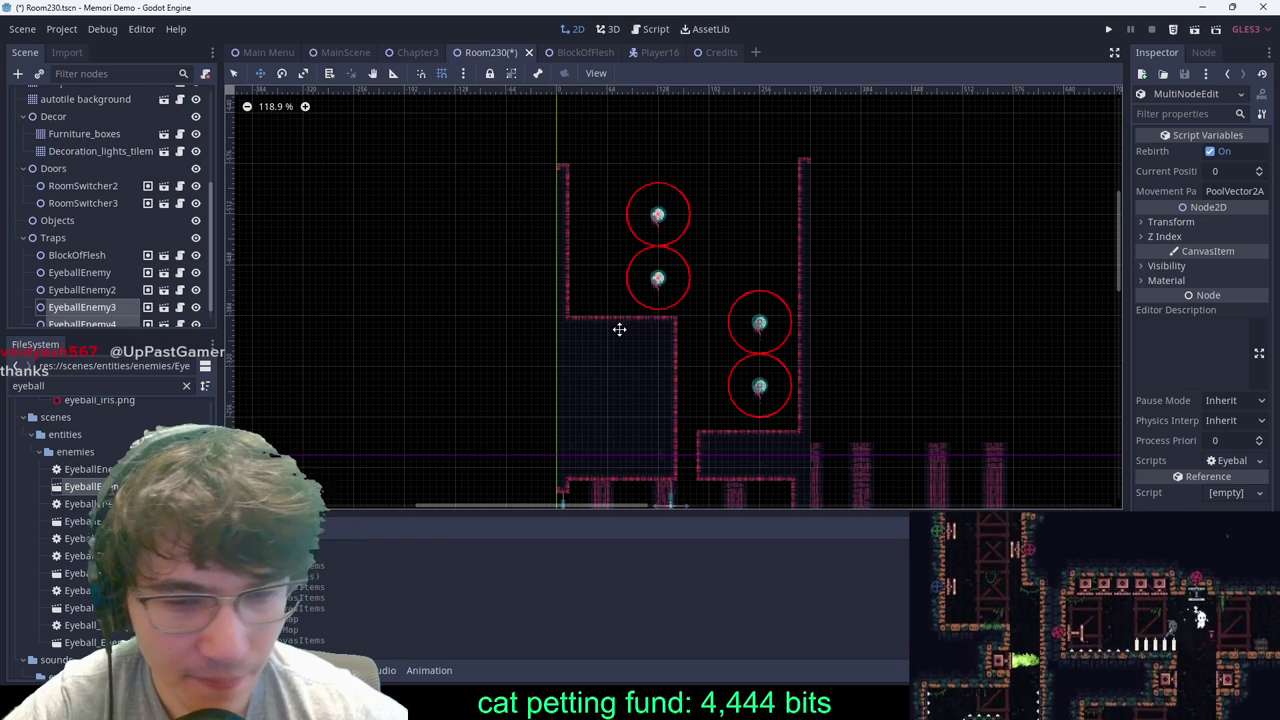
click(782, 238)
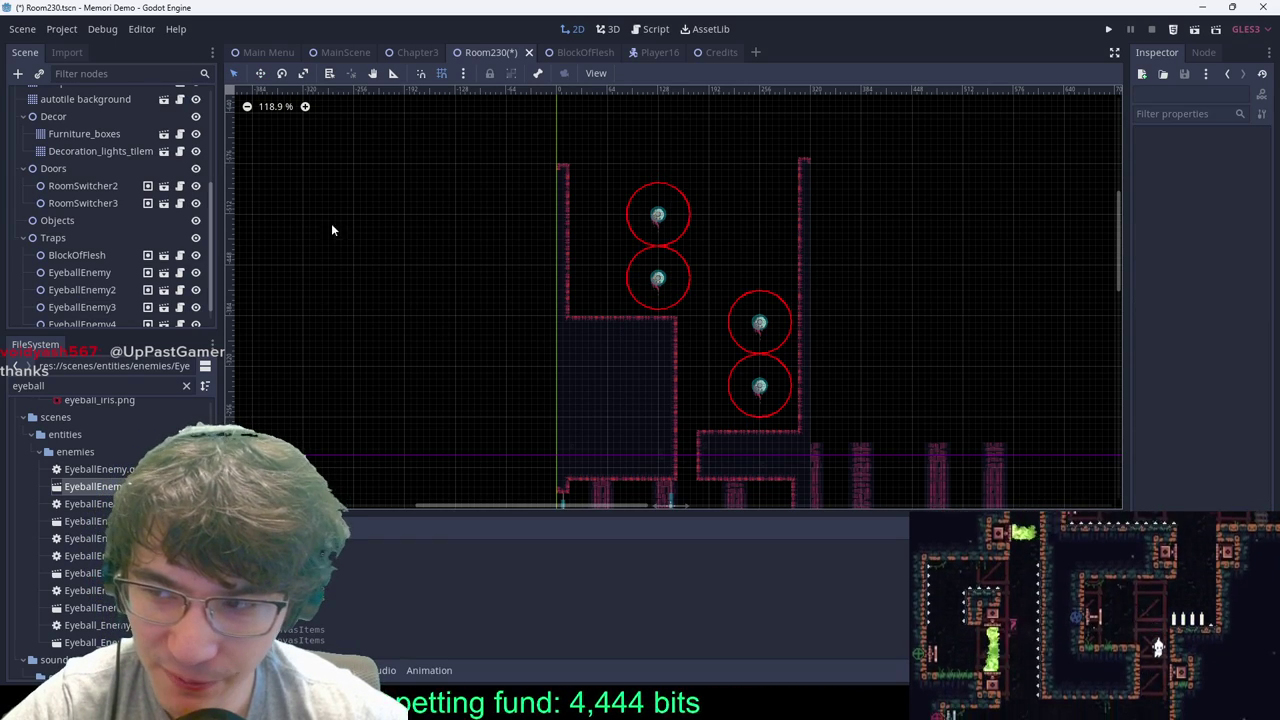
Step: Widen the shaft by erasing tile columns from the left block's right side, and extend the opposite ledge left by one tile
scroll(110, 150, up, 5)
click(90, 131)
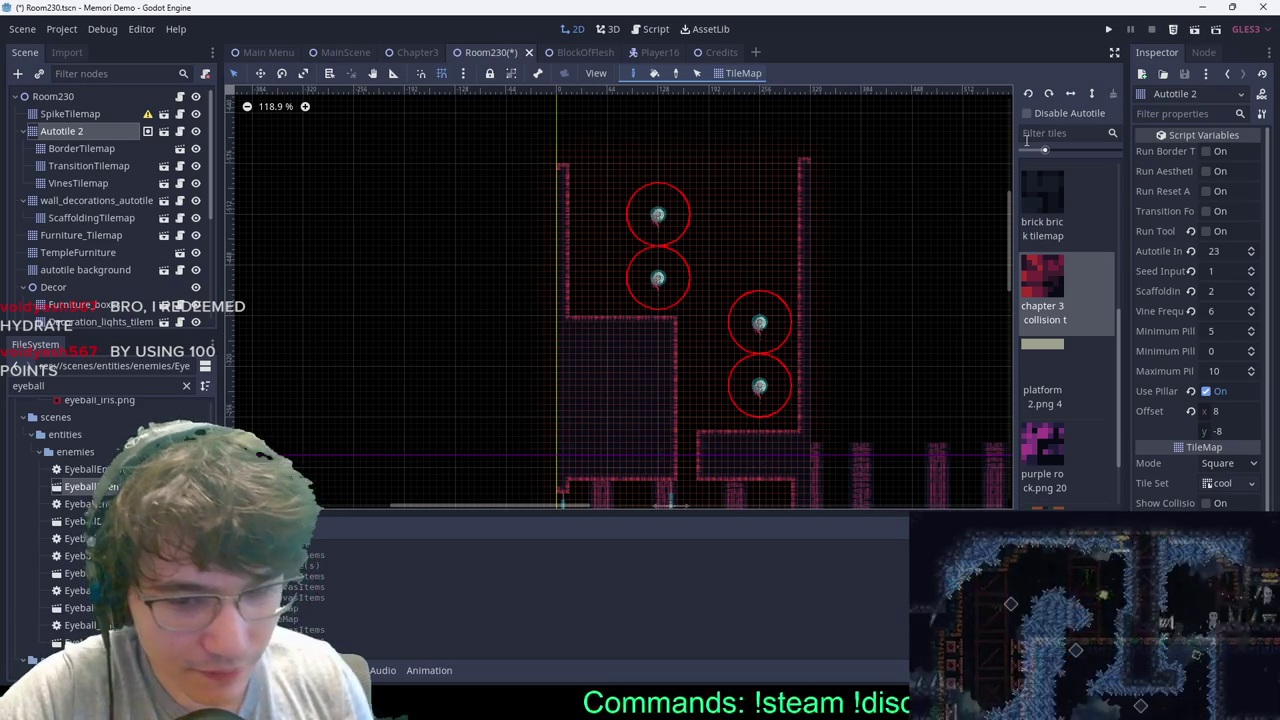
scroll(673, 272, up, 4)
scroll(704, 240, down, 5)
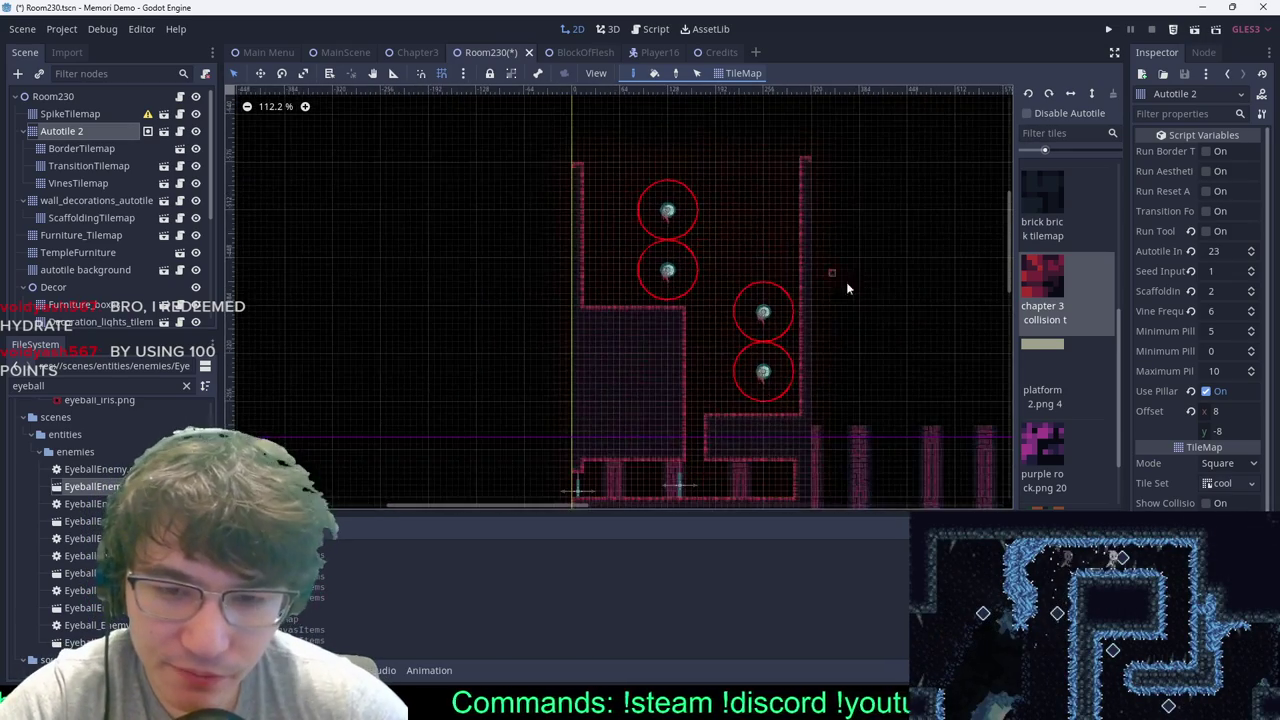
scroll(808, 462, up, 7)
mouse_move(623, 205)
ctrl+shift+right_down()
mouse_move(590, 439)
mouse_move(611, 463)
ctrl+shift+right_up()
key(ctrl+s)
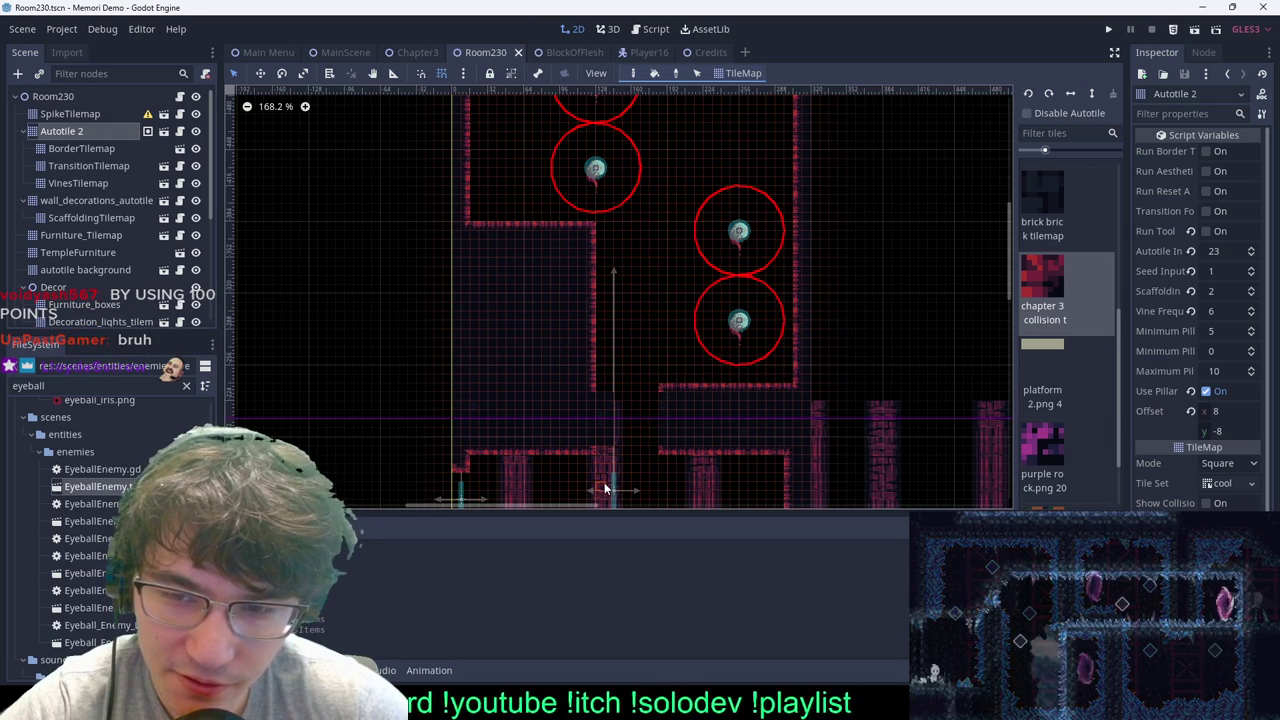
key(ctrl+s)
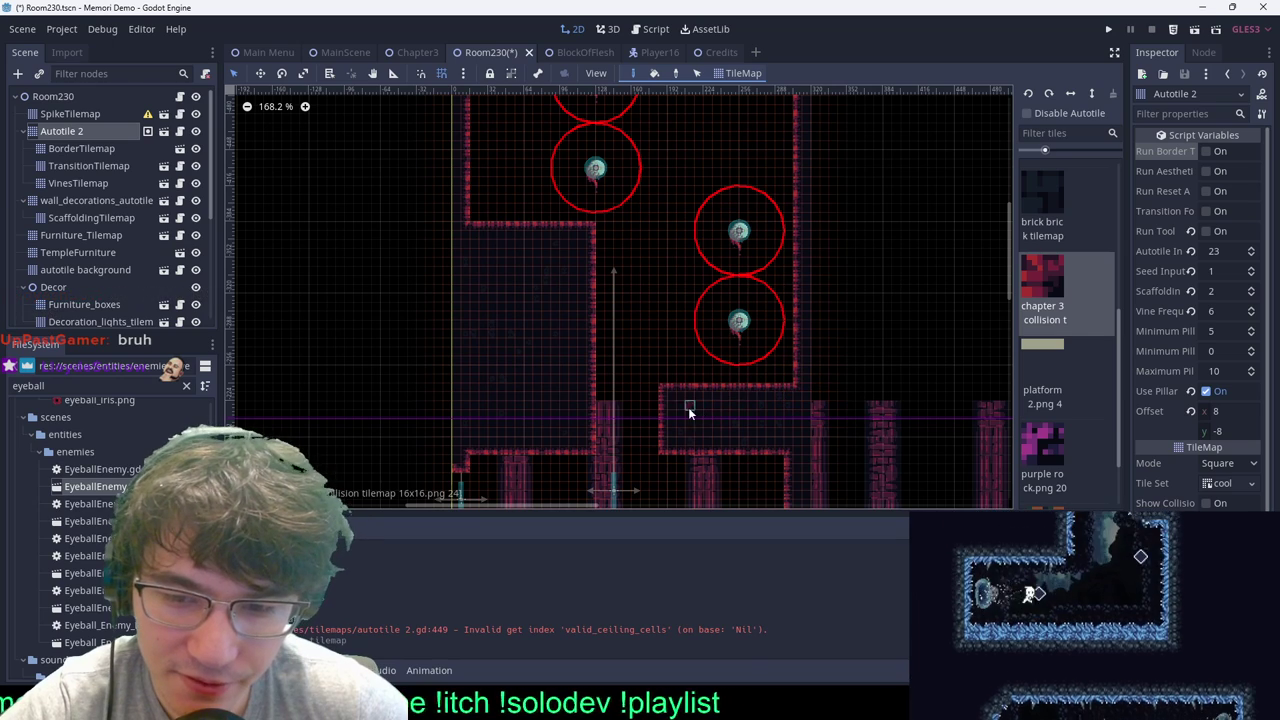
shift+drag(655, 449, 655, 449)
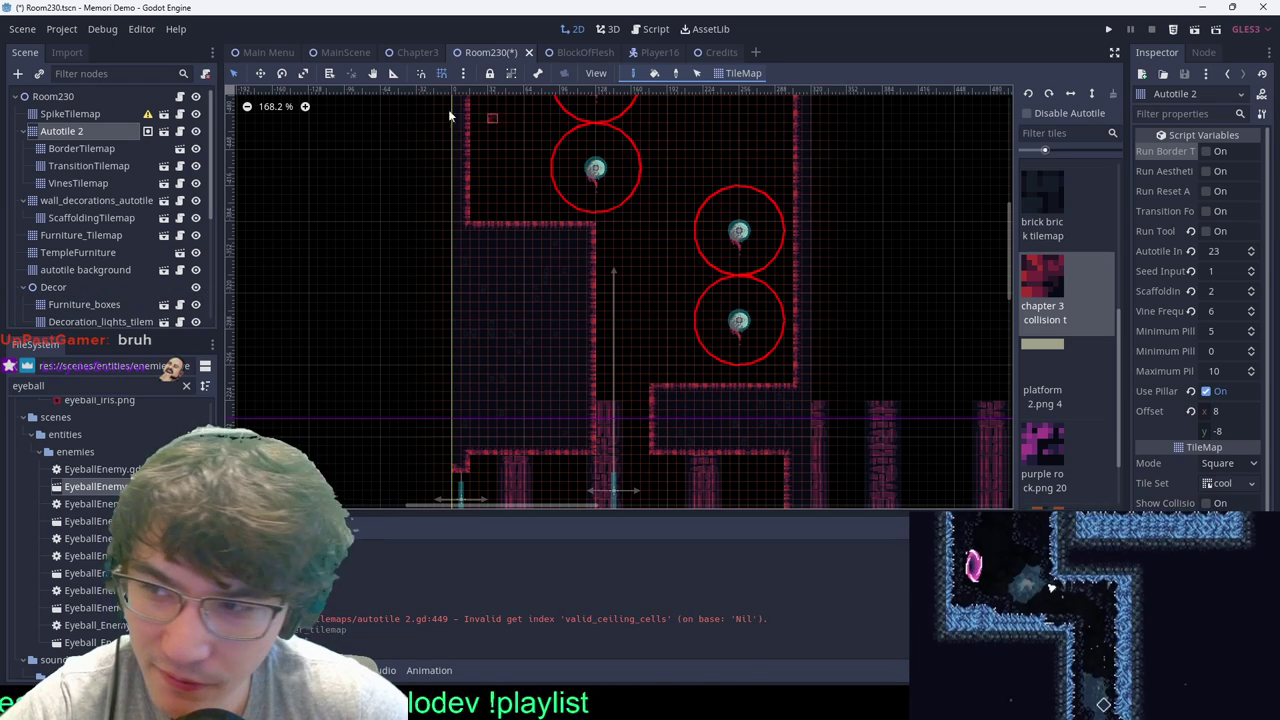
Step: Shift the lower pair of eyeball enemies slightly left, toward the middle of the shaft
click(110, 99)
mouse_move(731, 179)
mouse_down()
mouse_move(763, 340)
mouse_move(806, 386)
mouse_move(777, 366)
mouse_up()
key(w)
click(815, 396)
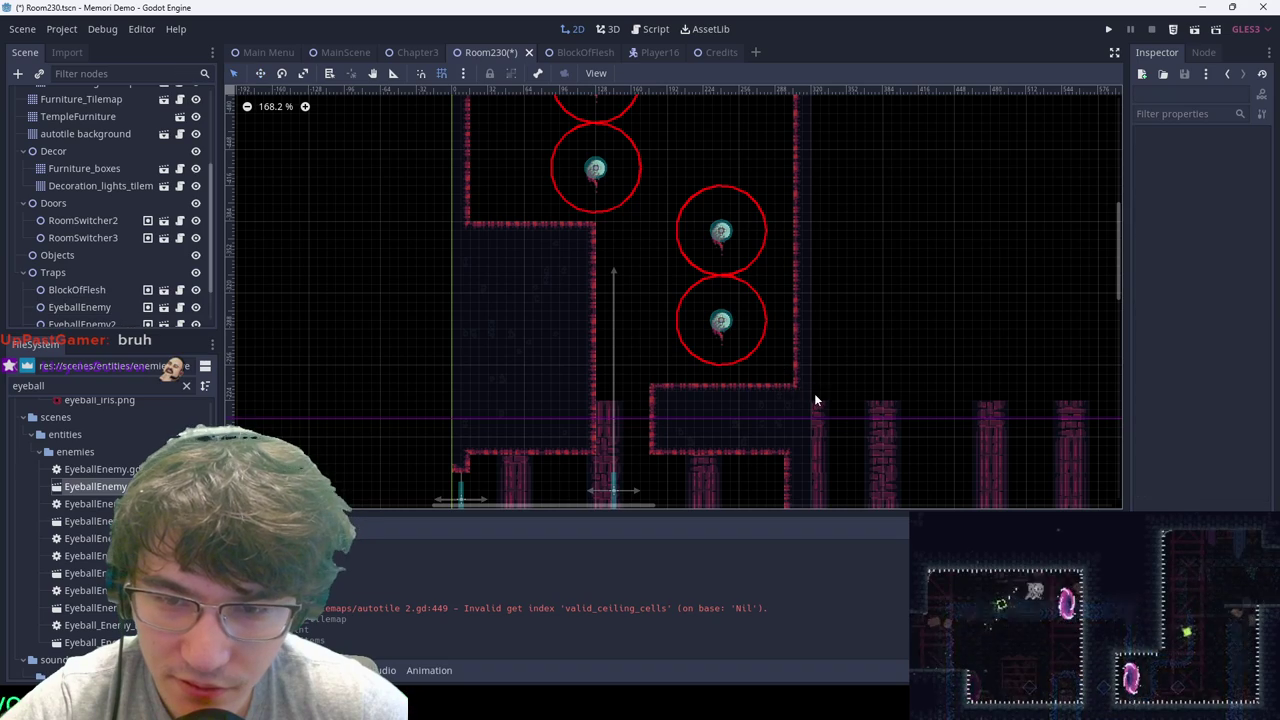
Step: Run the game from MainScene, playtest the jump up the shaft past the eyeball enemies, and close the game
scroll(766, 254, down, 5)
click(338, 51)
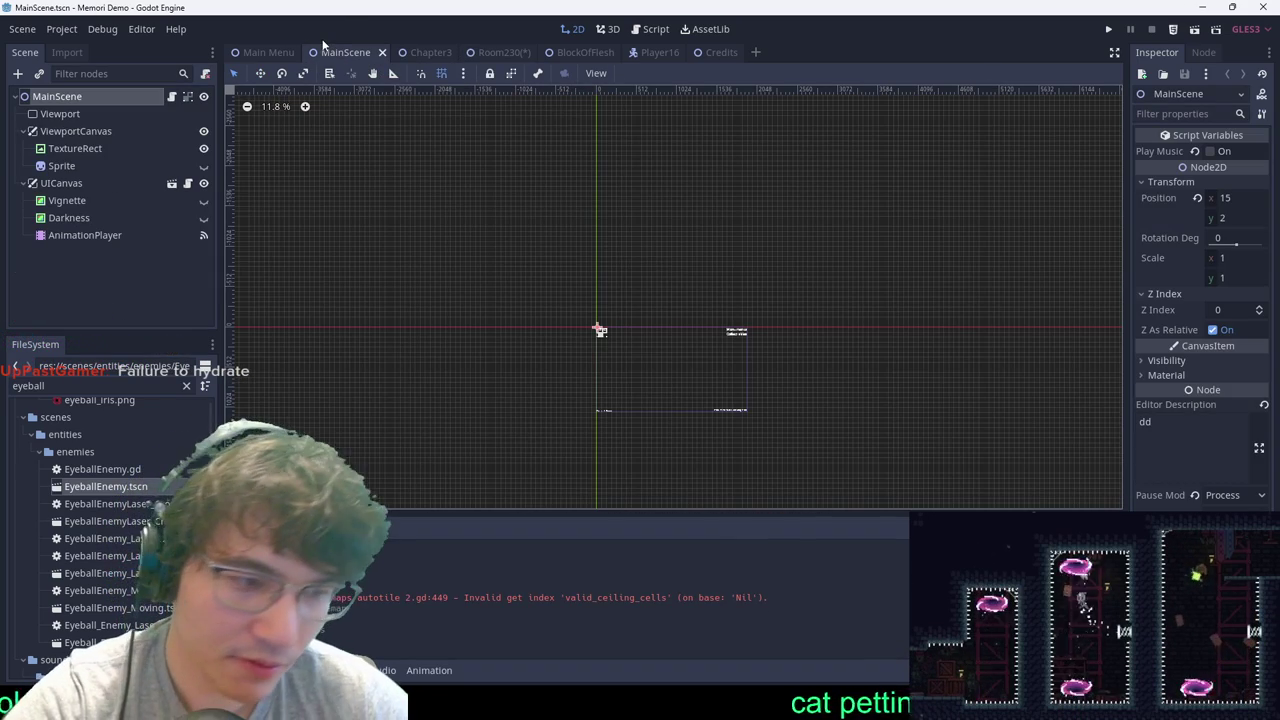
key(F5)
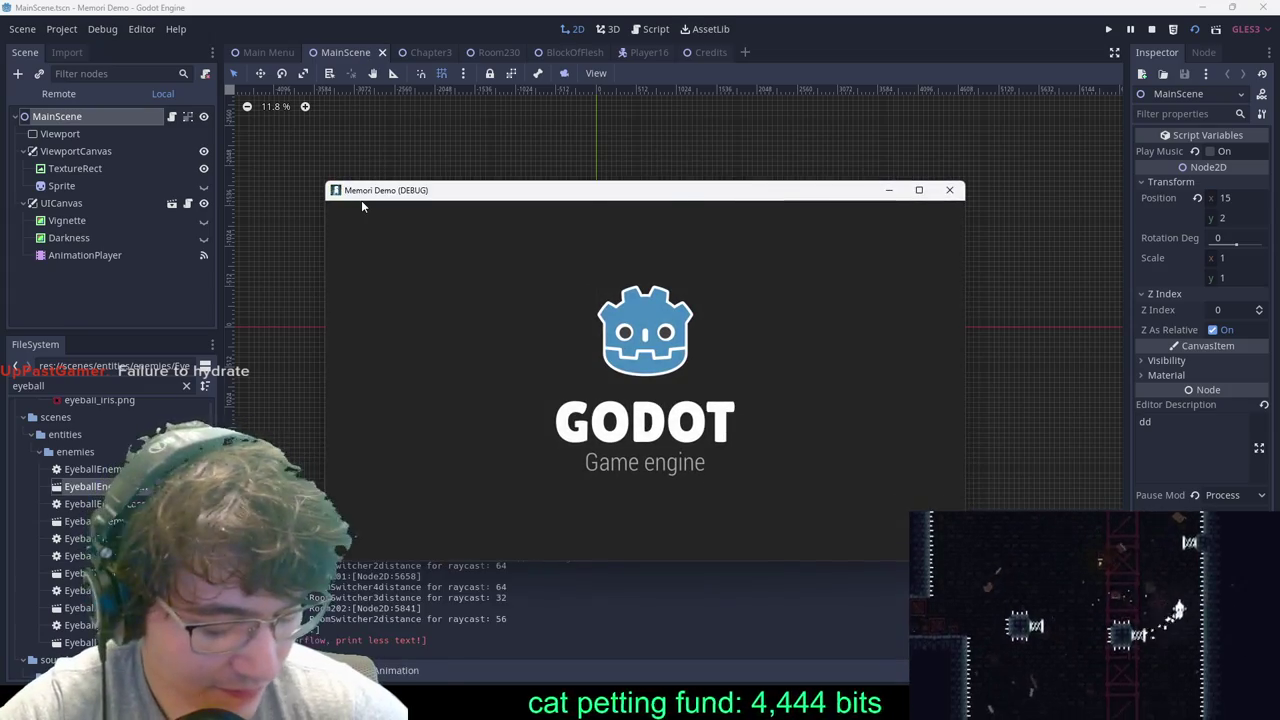
key(Right)
key(space)
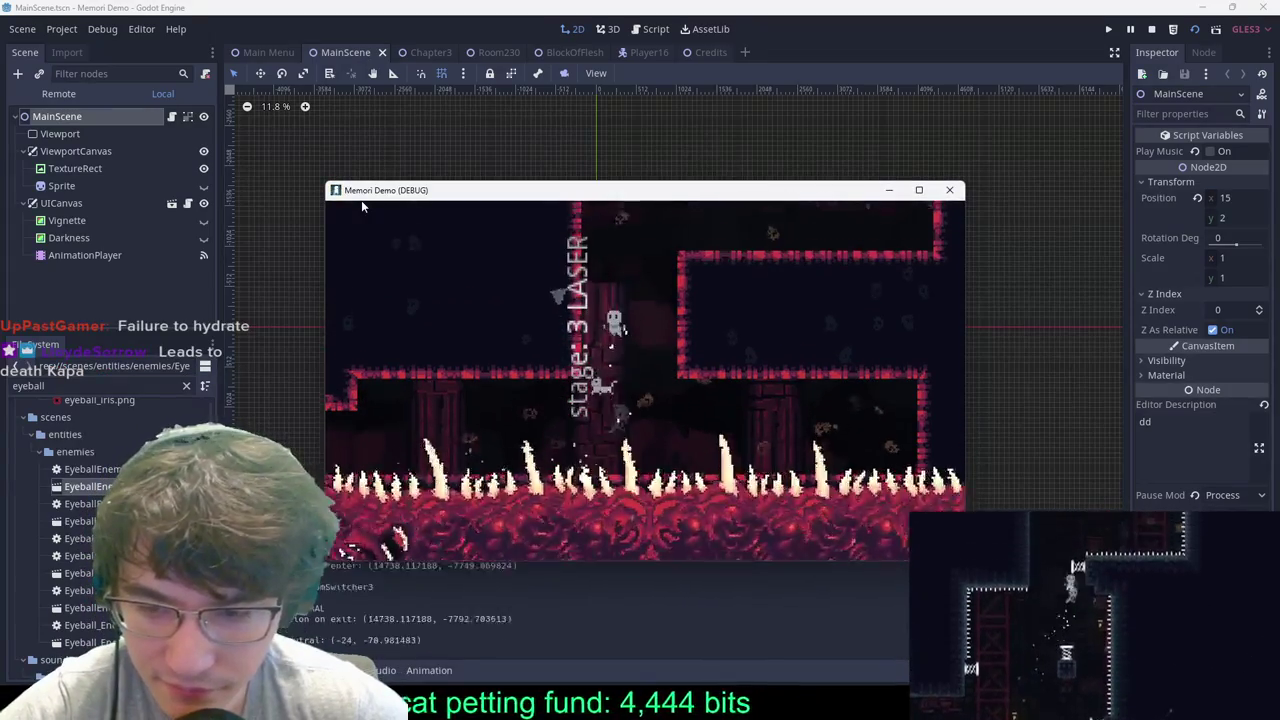
key(Right)
key(space)
key(space)
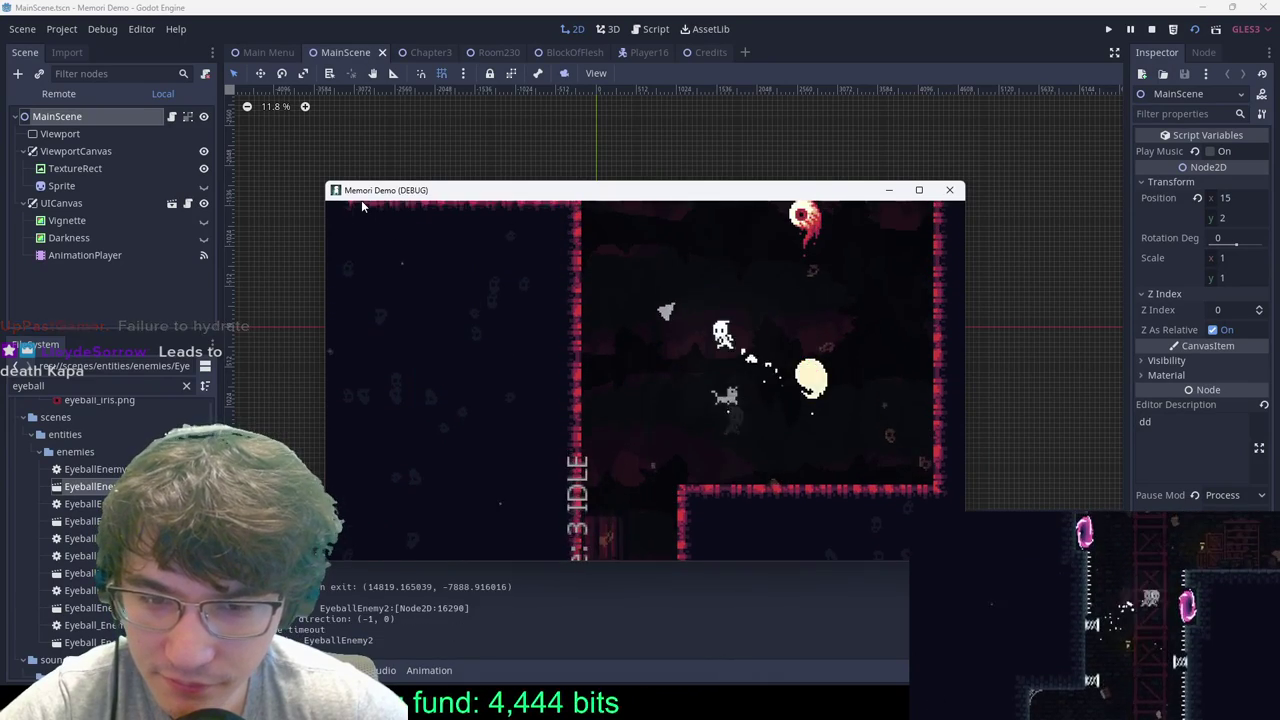
key(Escape)
click(949, 190)
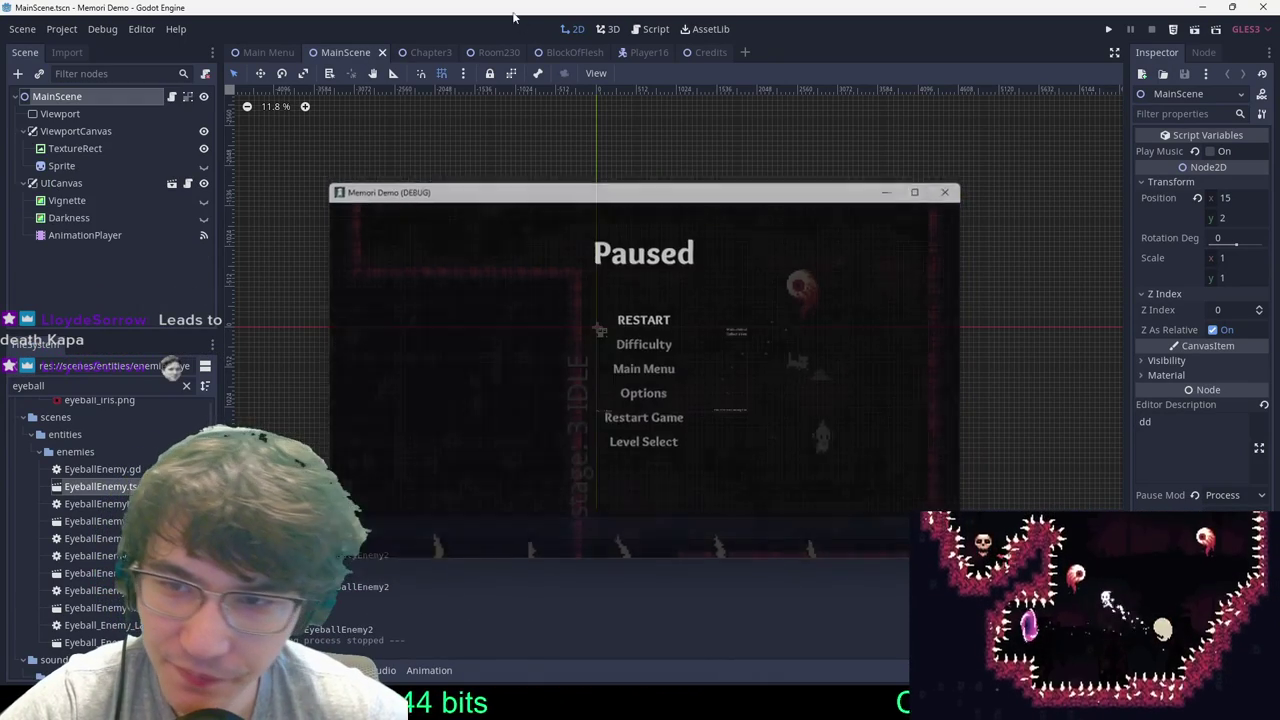
Step: Look over Room230's eyeball enemies in the Chapter3 scene and return to the Room230 scene
click(710, 52)
click(649, 52)
click(565, 52)
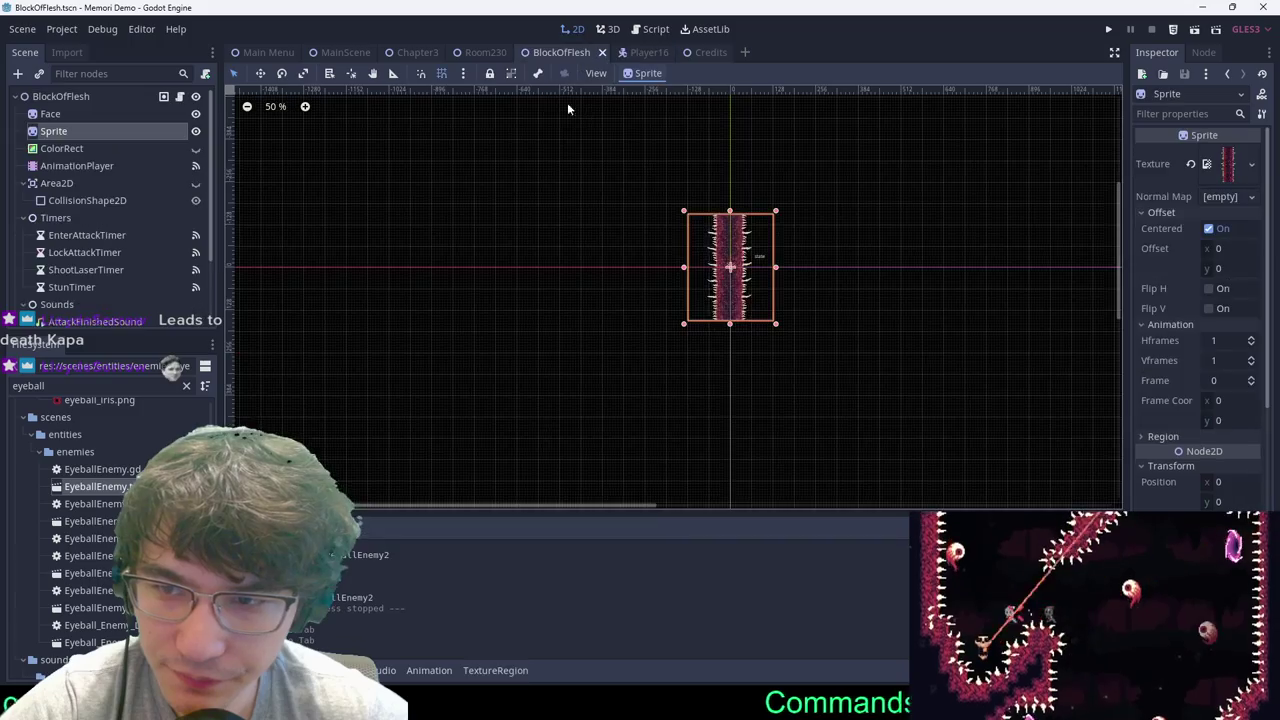
click(426, 52)
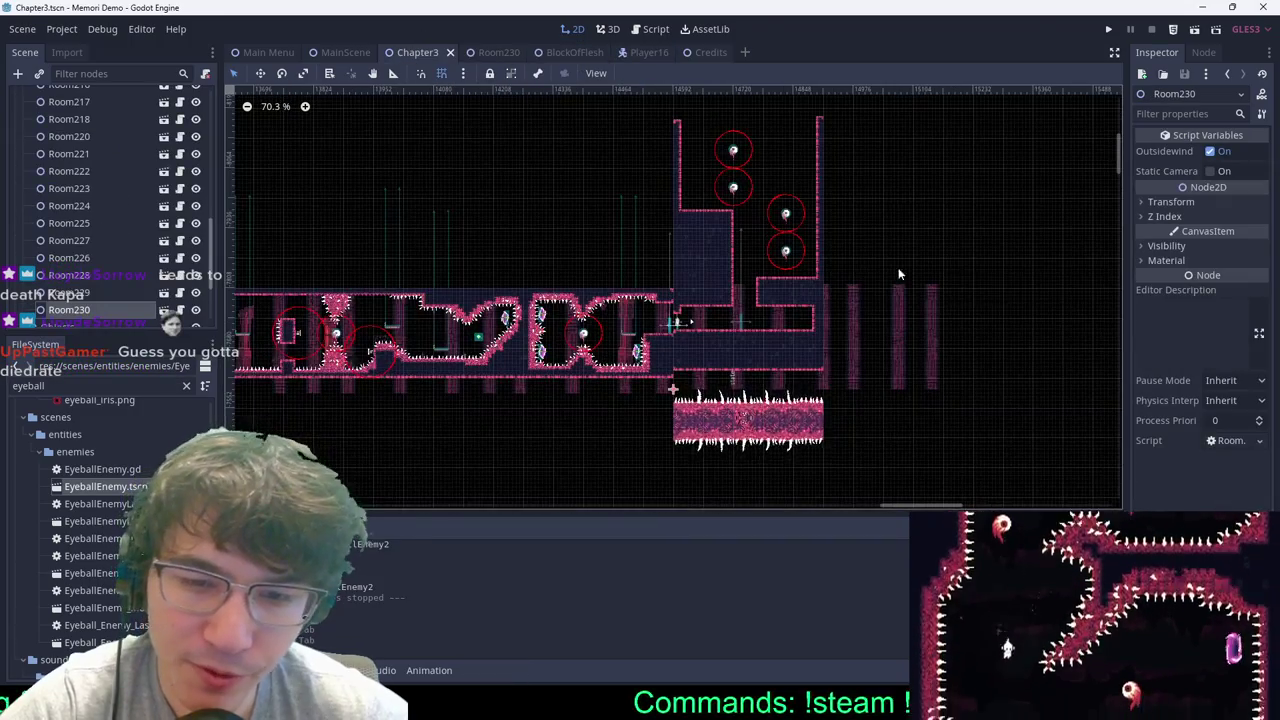
scroll(883, 400, up, 4)
scroll(883, 400, up, 3)
drag(738, 224, 896, 368)
key(w)
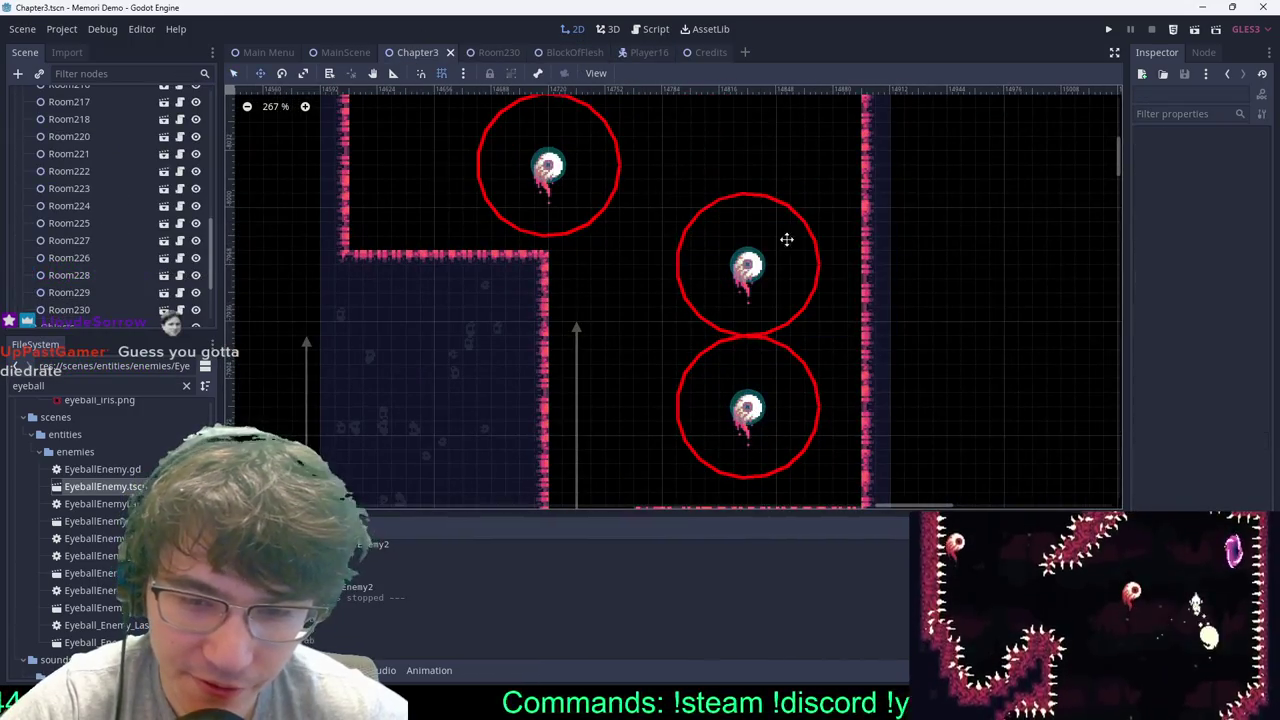
key(q)
drag(697, 188, 838, 368)
double_click(748, 265)
Step: Lower the bottom eyeball pair until its lower circle overlaps the right ledge, and move EyeballEnemy down to (240, -320)
scroll(812, 325, up, 12)
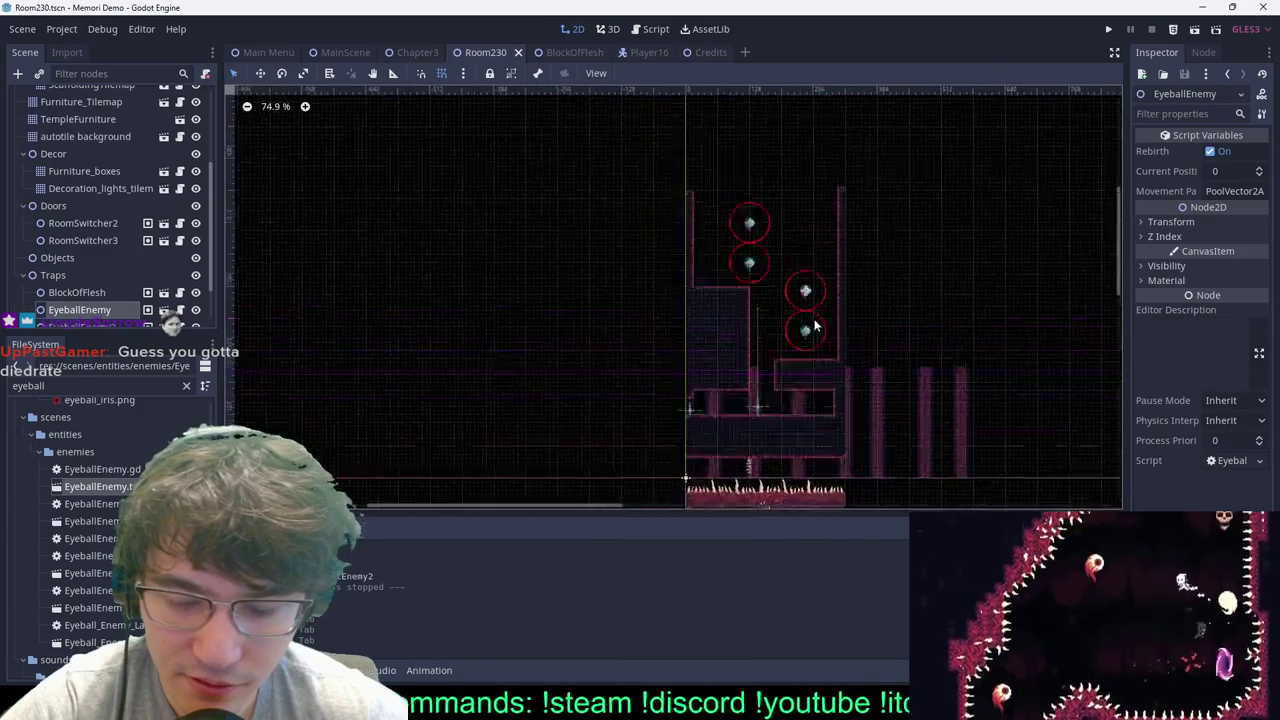
drag(831, 296, 824, 273)
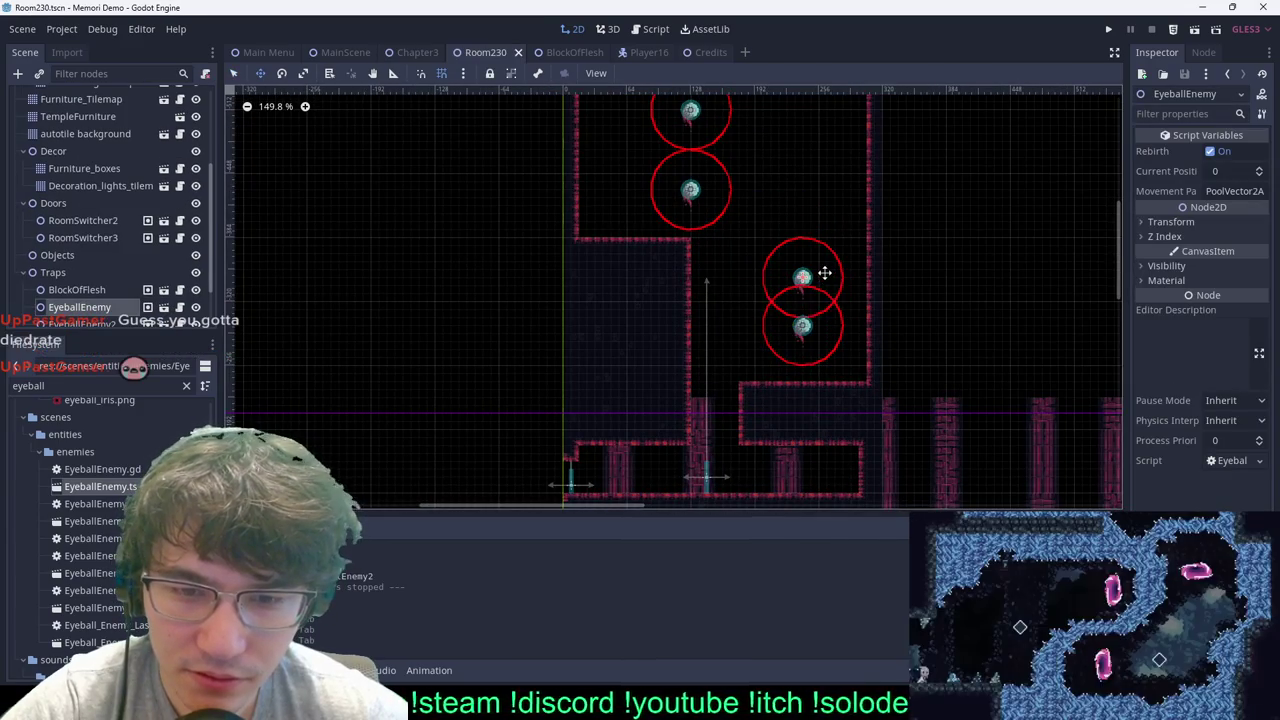
click(796, 321)
key(w)
key(q)
drag(768, 203, 870, 386)
key(w)
drag(853, 251, 852, 279)
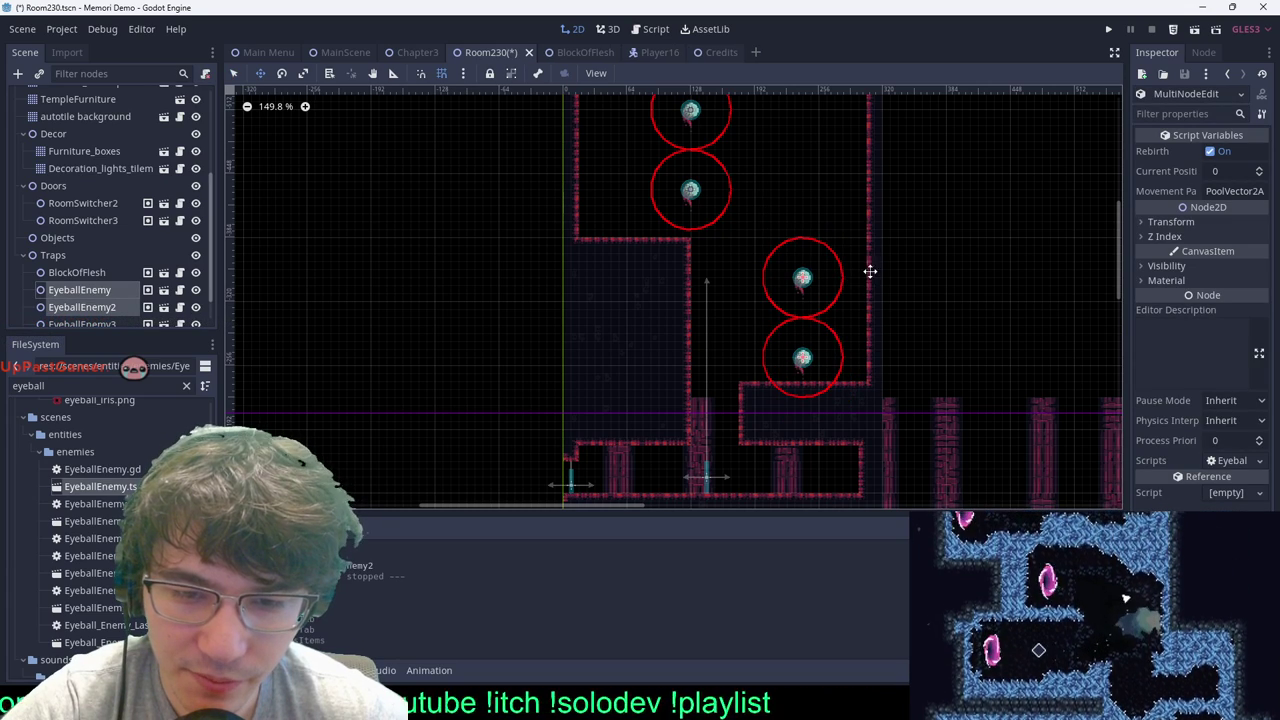
click(885, 332)
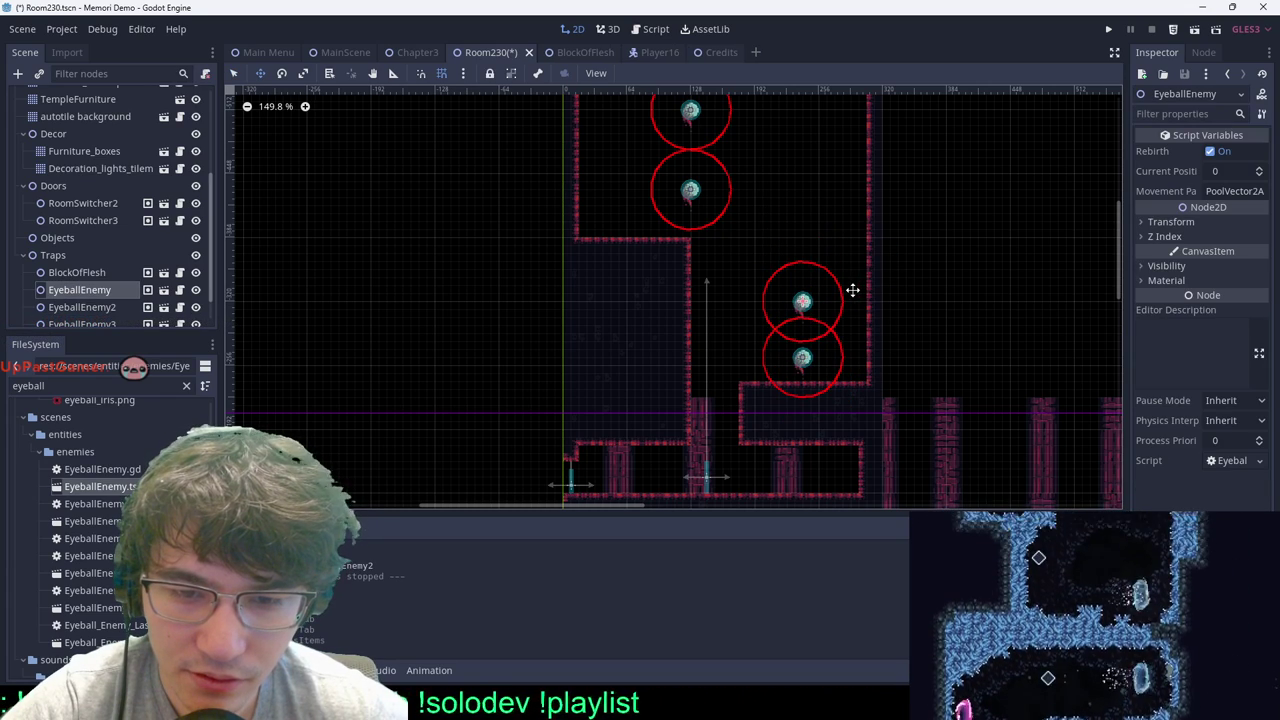
Step: Erase the upper part of the left ledge in Autotile 2 and run its border tool to rebuild the lowered edge
middle_drag(789, 205, 818, 286)
drag(653, 127, 788, 292)
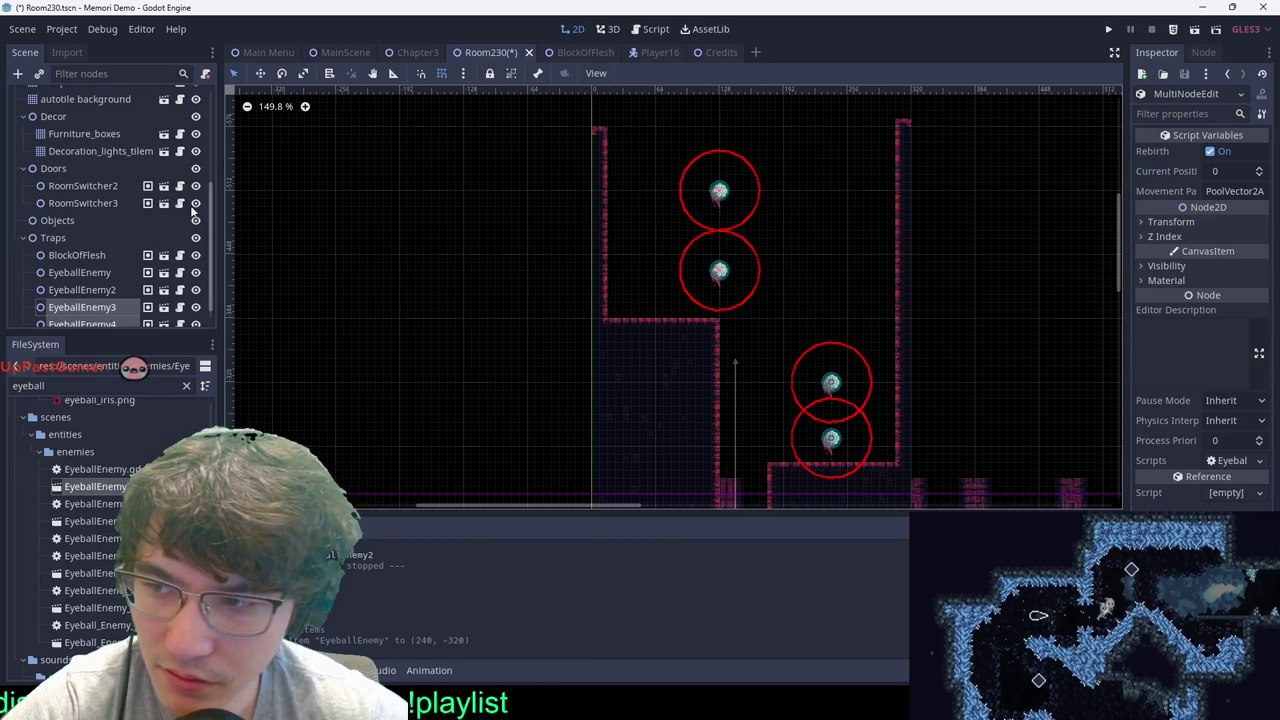
scroll(190, 210, up, 5)
click(70, 131)
scroll(766, 218, up, 2)
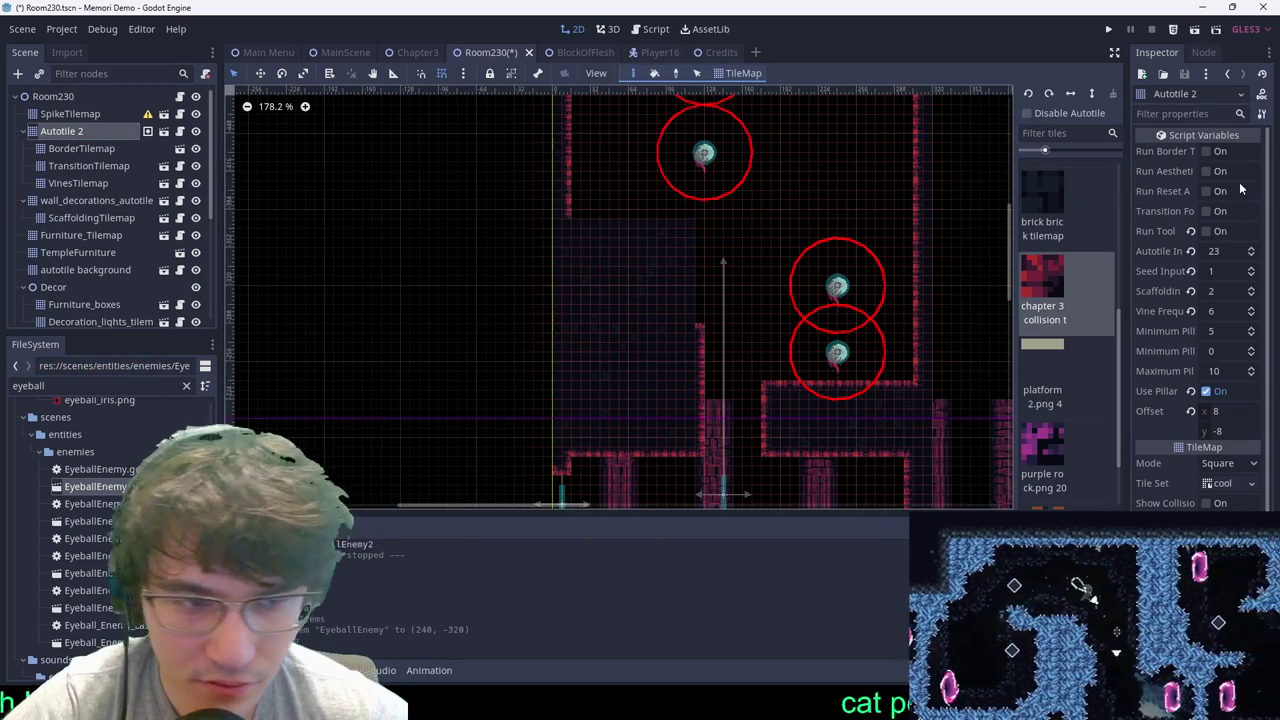
click(1230, 153)
click(53, 98)
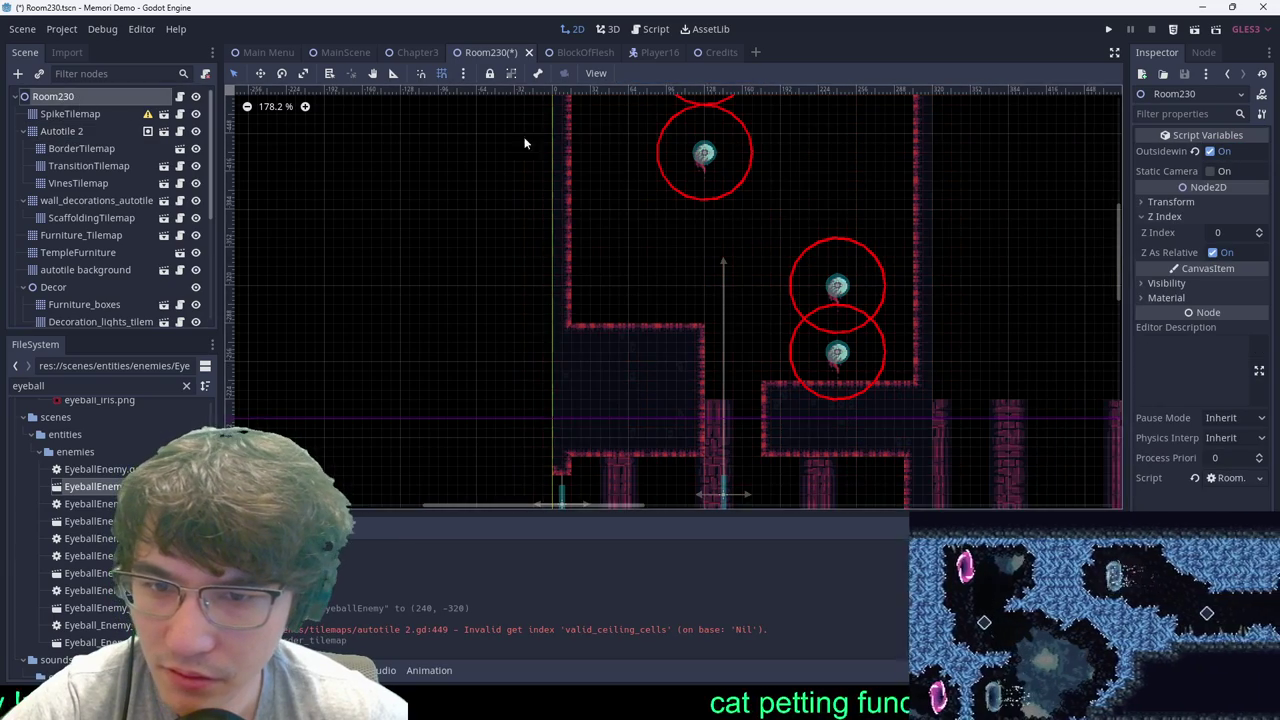
Step: Lower the upper pair of eyeball enemies until its lower circle overlaps the top of the left ledge
middle_drag(600, 165, 618, 266)
drag(654, 92, 868, 377)
drag(788, 324, 659, 152)
drag(722, 182, 722, 313)
click(856, 283)
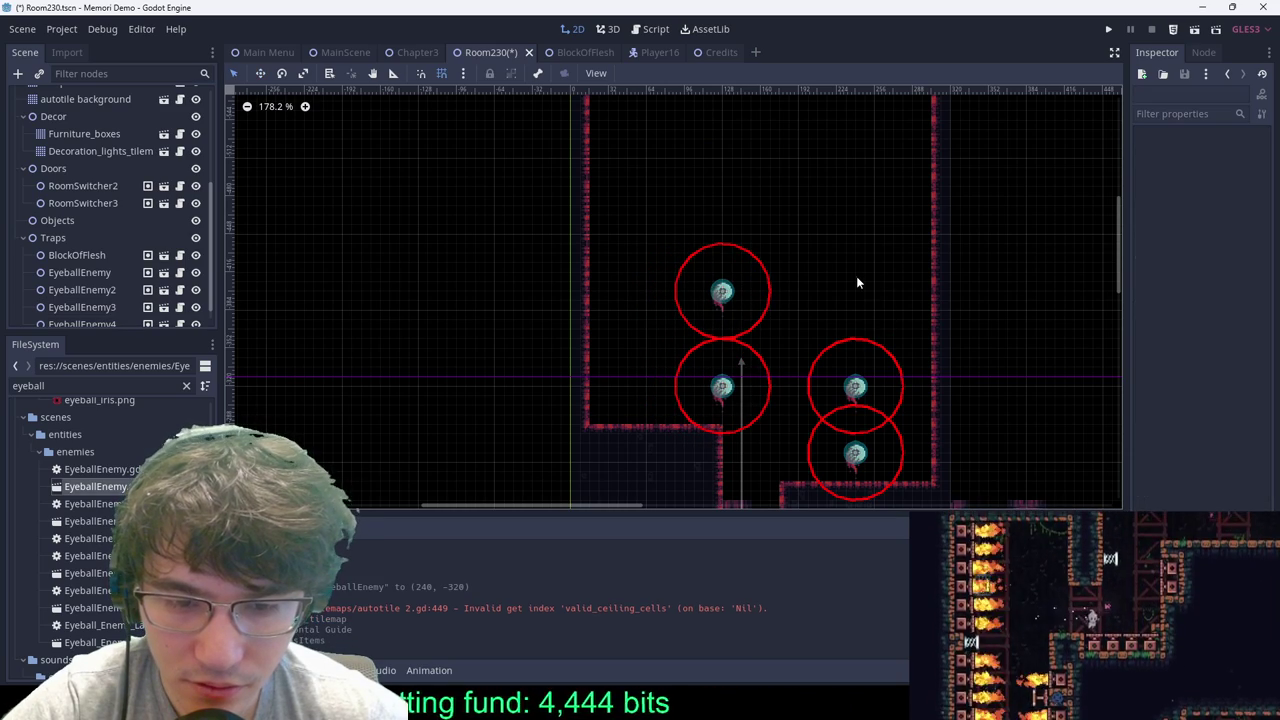
Step: Shift all four eyeball enemies slightly right so the outer pair's circles overlap the right wall of the shaft
scroll(856, 277, down, 7)
middle_drag(838, 272, 726, 248)
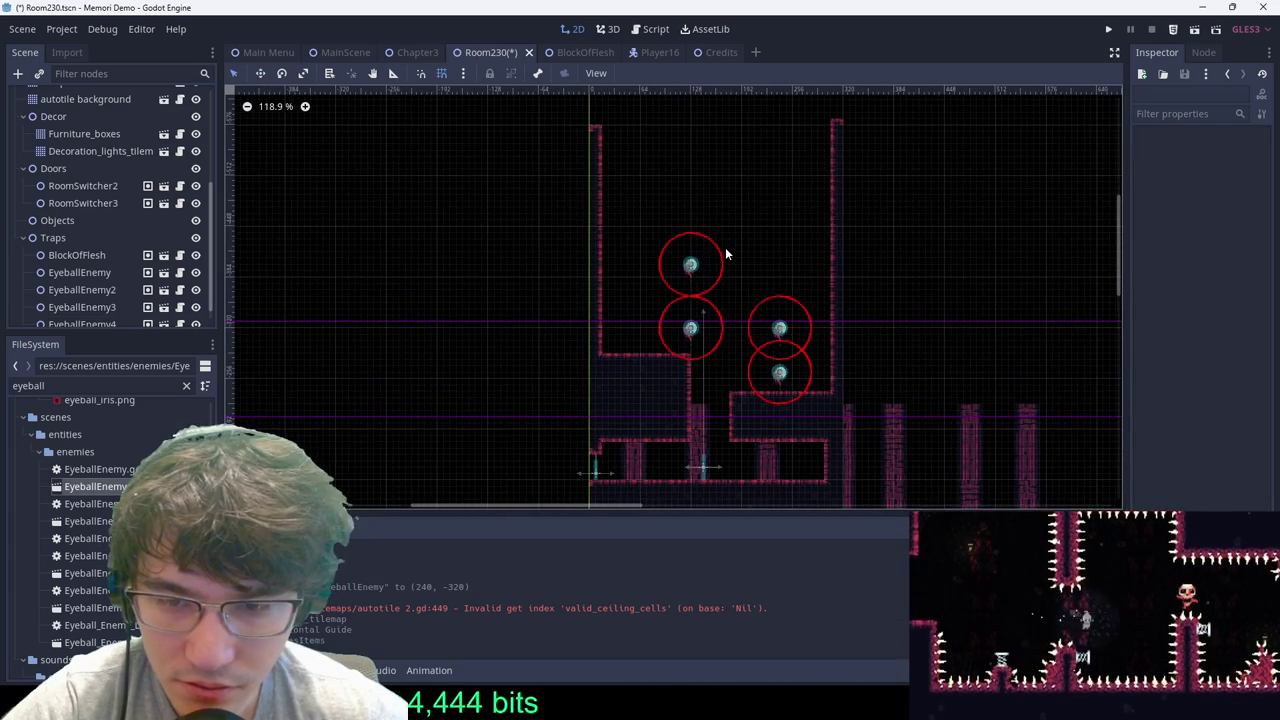
scroll(726, 254, up, 2)
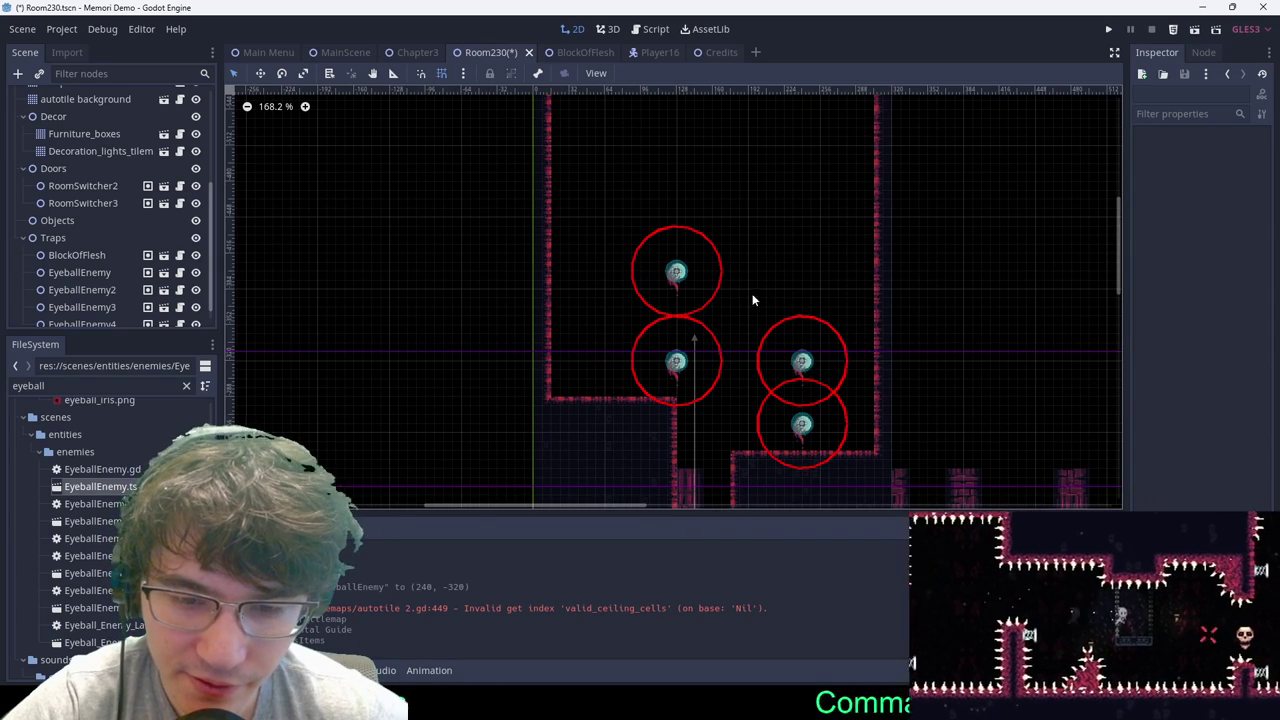
drag(550, 198, 896, 500)
key(w)
drag(900, 366, 945, 368)
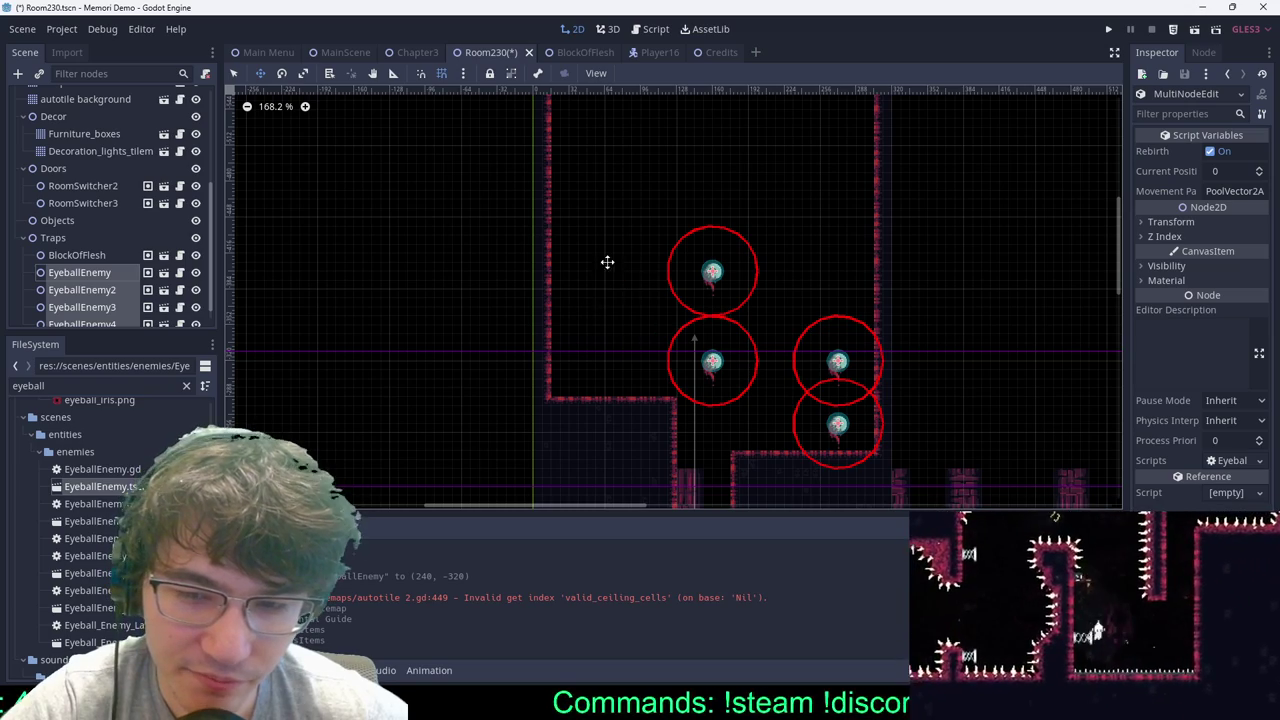
mouse_move(774, 283)
mouse_down()
mouse_move(787, 283)
mouse_move(773, 286)
mouse_up()
key(q)
click(968, 368)
Step: Paint a rectangular block of teeth spike tiles in SpikeTilemap across the inner corner of the left ledge
scroll(895, 300, down, 4)
middle_drag(895, 300, 908, 146)
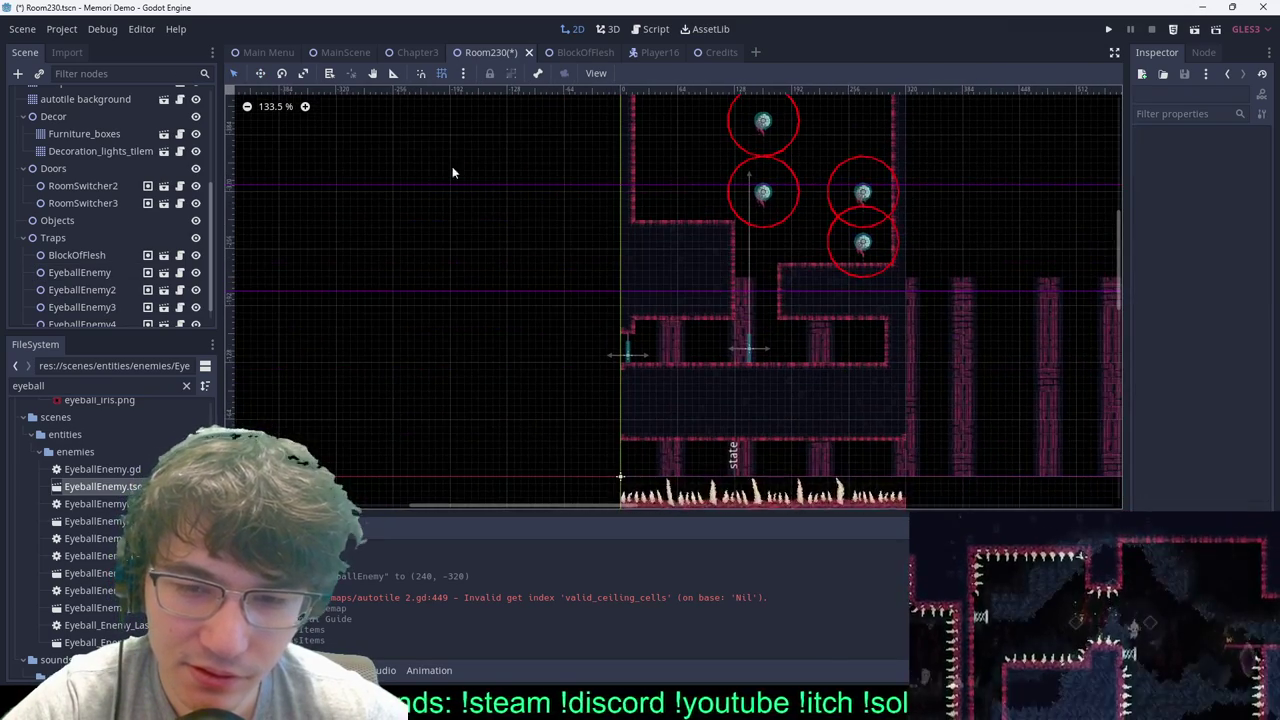
scroll(106, 130, up, 6)
click(90, 115)
scroll(975, 265, up, 1)
scroll(1090, 400, up, 3)
scroll(1060, 420, down, 3)
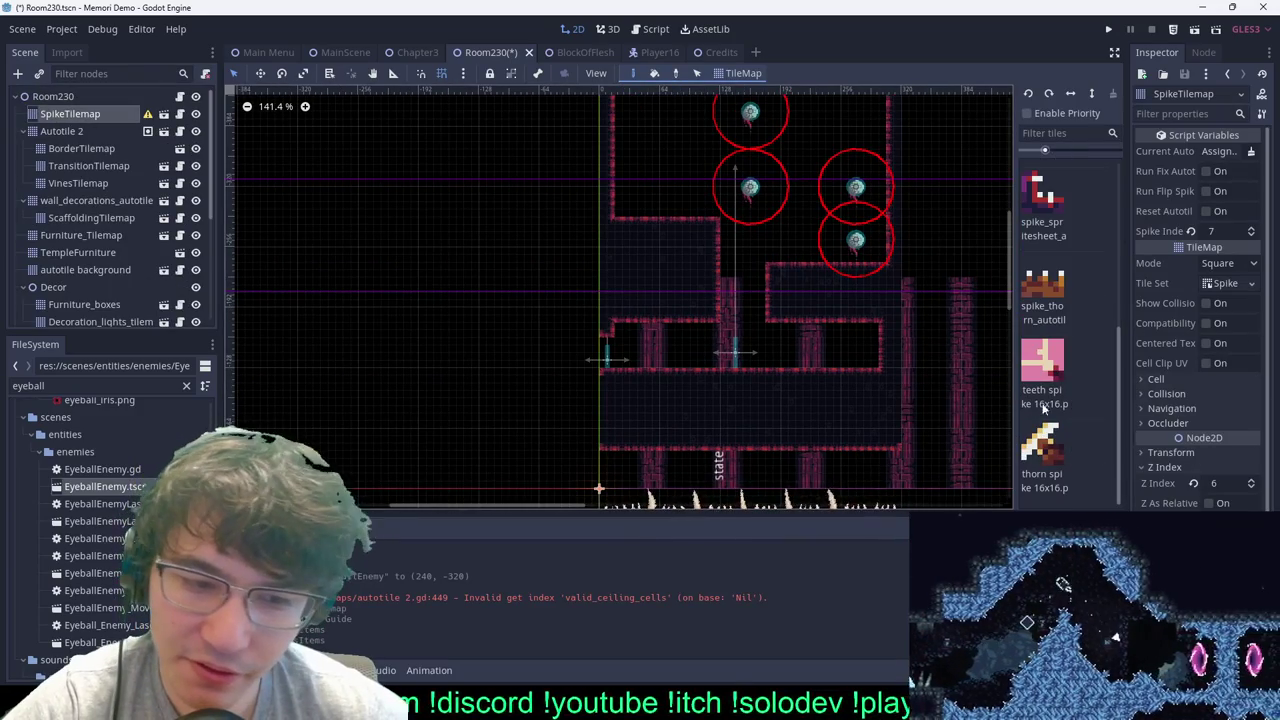
click(1043, 402)
scroll(758, 194, up, 11)
ctrl+shift+drag(782, 216, 642, 271)
middle_drag(780, 220, 758, 240)
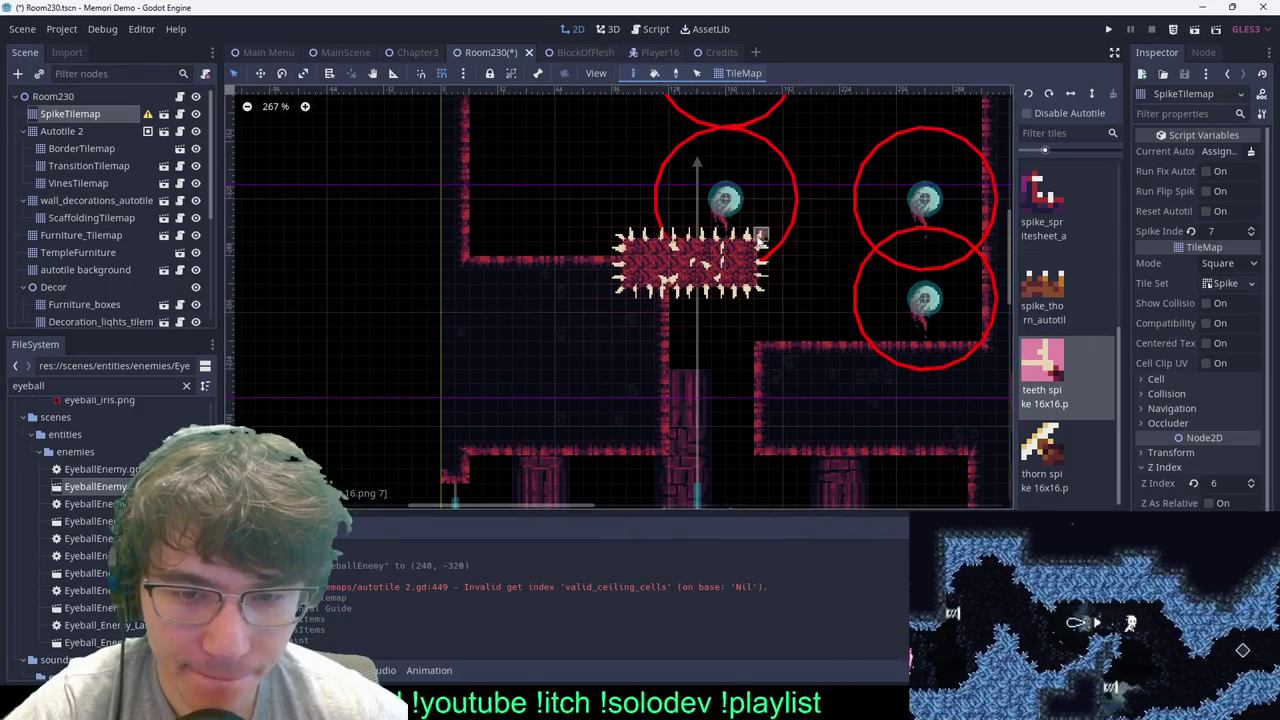
Step: Paint a curved spike strand rising from the block's right end and erase most of the block's lower row
drag(760, 240, 803, 152)
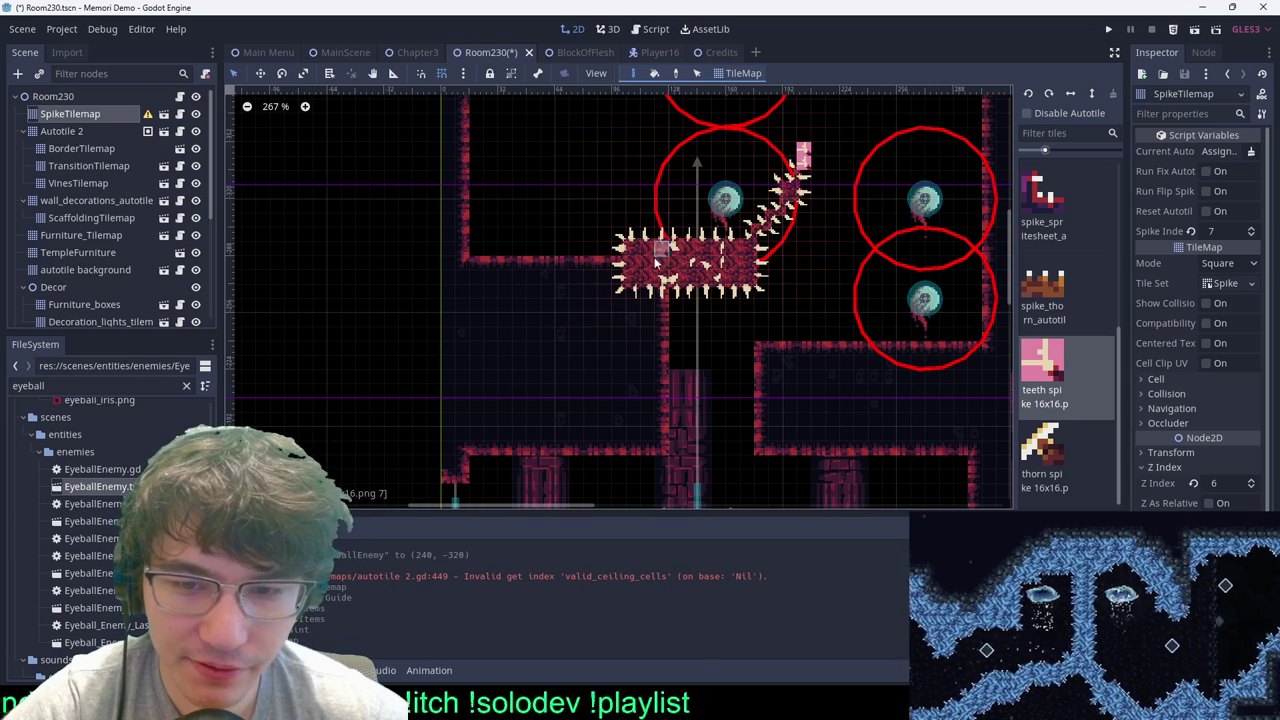
mouse_move(718, 278)
right_down()
mouse_move(697, 272)
mouse_move(766, 283)
right_up()
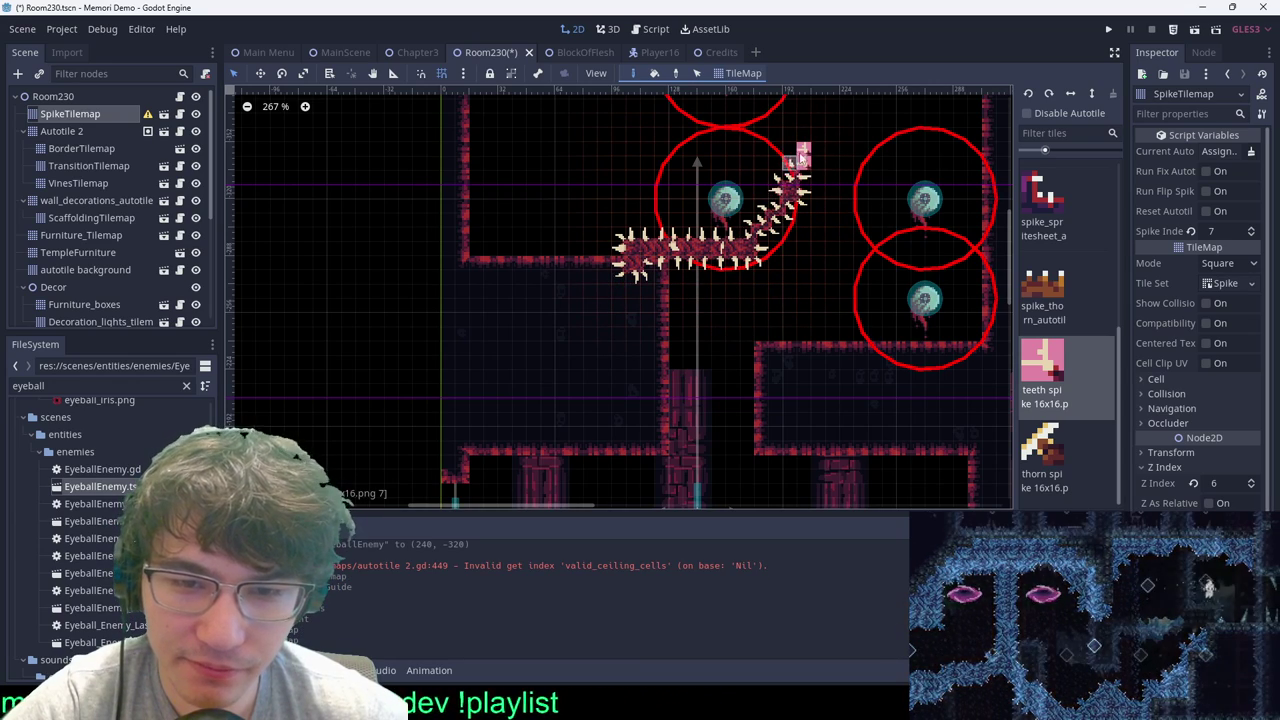
scroll(783, 197, down, 3)
middle_drag(793, 127, 814, 235)
key(e)
scroll(758, 182, up, 4)
middle_drag(906, 223, 747, 172)
middle_drag(686, 233, 700, 233)
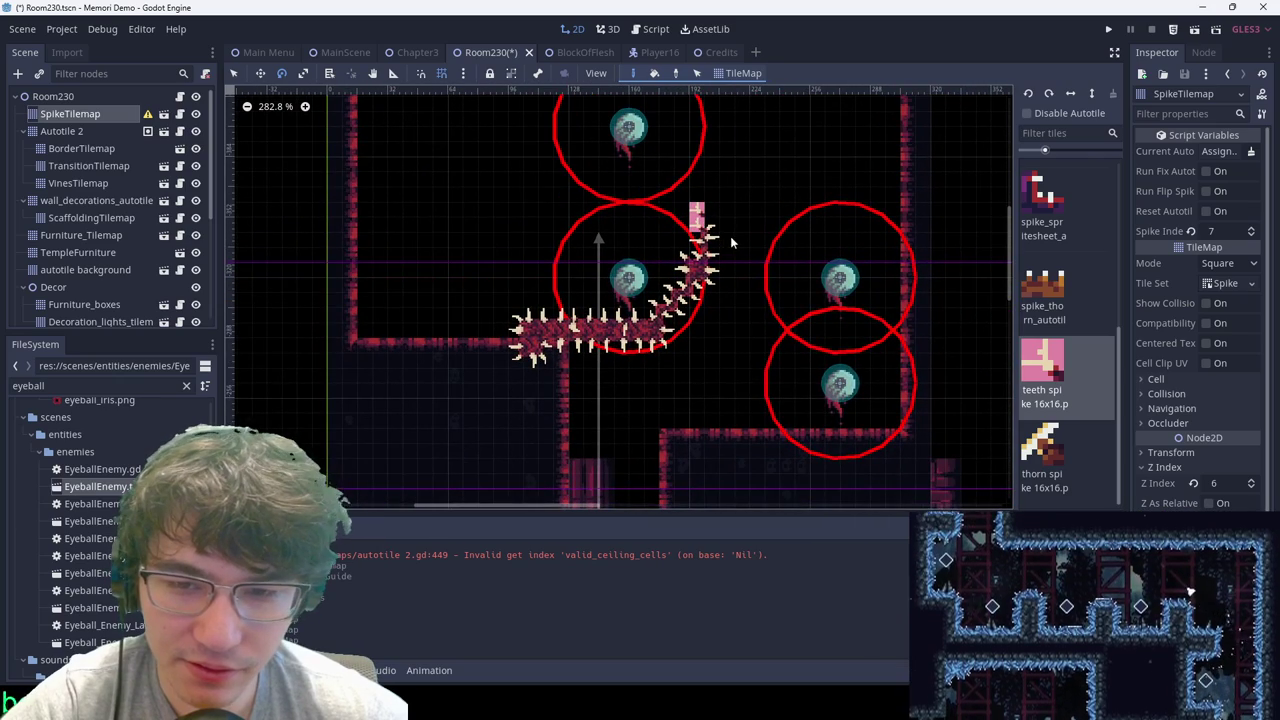
Step: Erase the curved spike strand in SpikeTilemap, leaving only the horizontal strip at the left ledge
click(57, 134)
click(65, 118)
key(q)
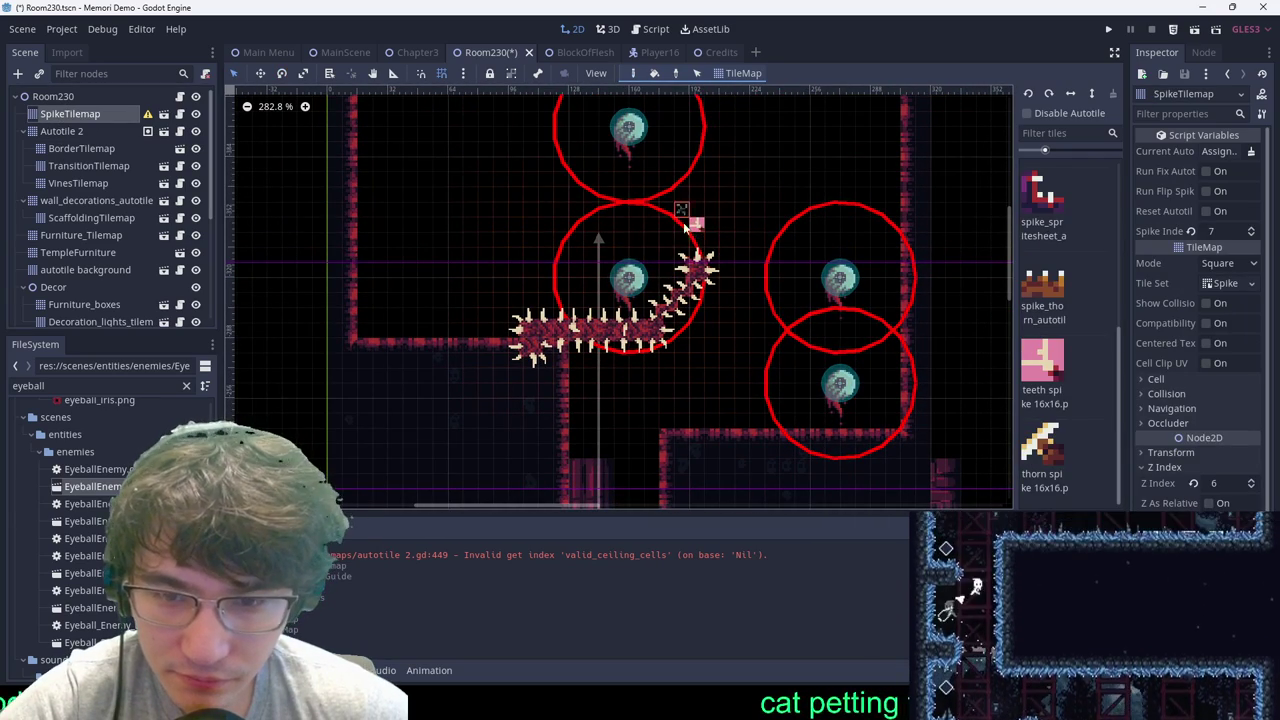
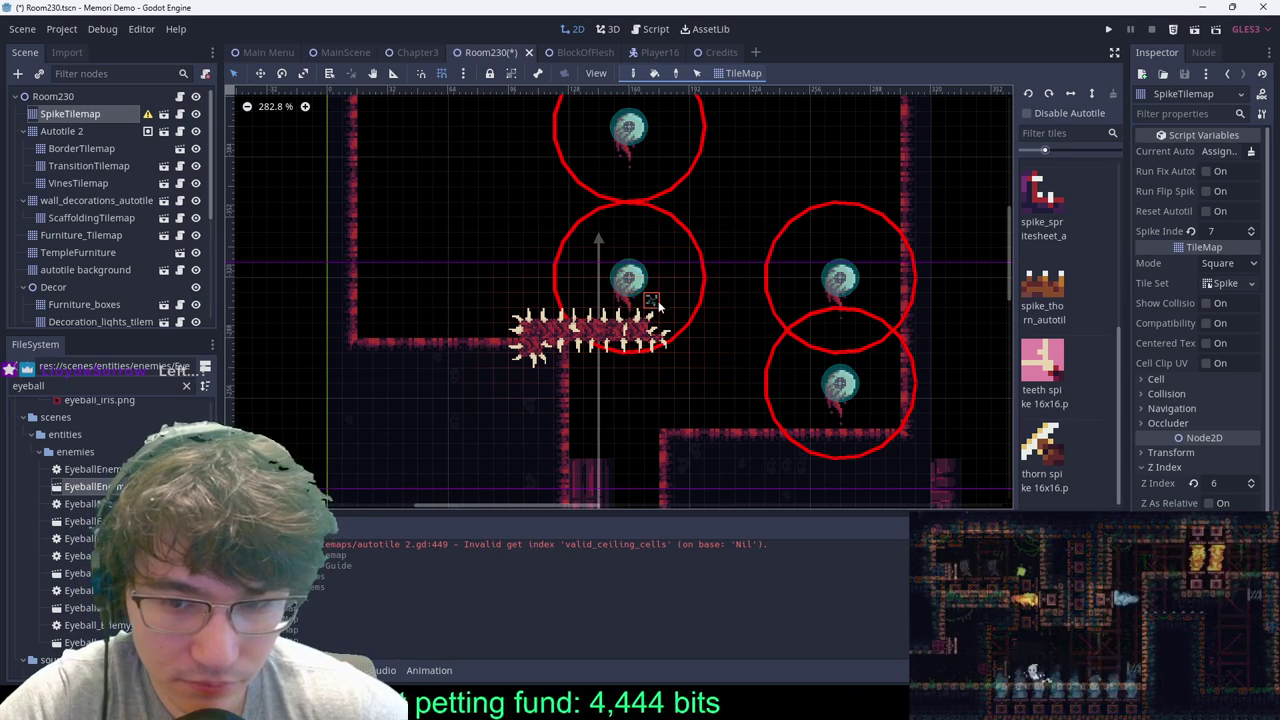
Step: Paint a short upturned tip of teeth spikes at the strip's right end, trim it, and save Room230
middle_drag(681, 285, 639, 299)
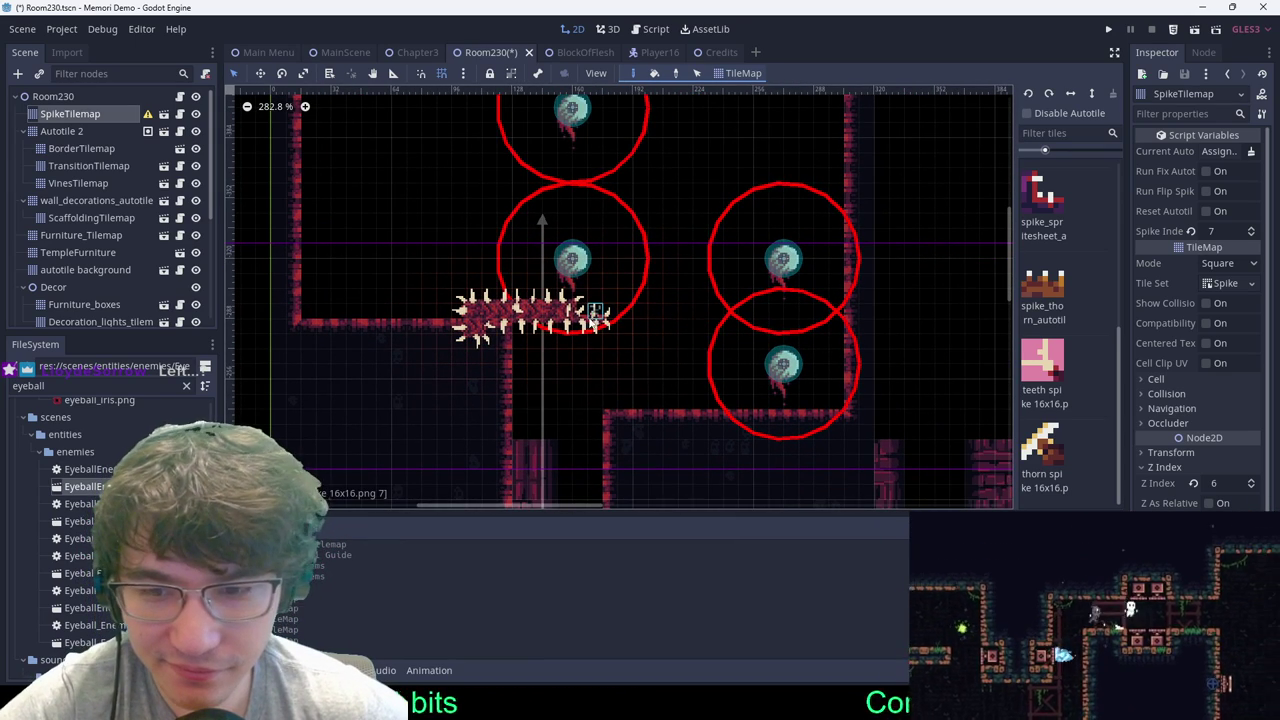
ctrl+click(553, 312)
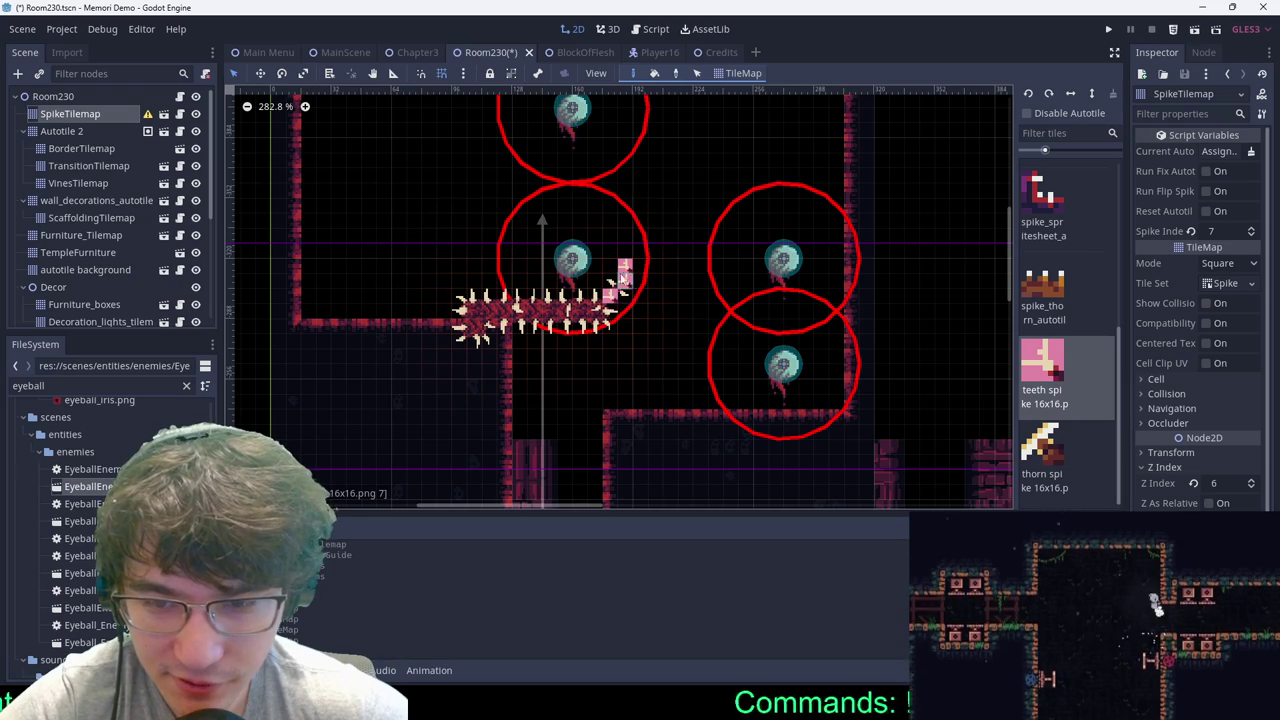
click(636, 273)
scroll(677, 277, down, 4)
middle_drag(676, 276, 727, 148)
key(ctrl+s)
scroll(724, 146, up, 3)
right_click(722, 154)
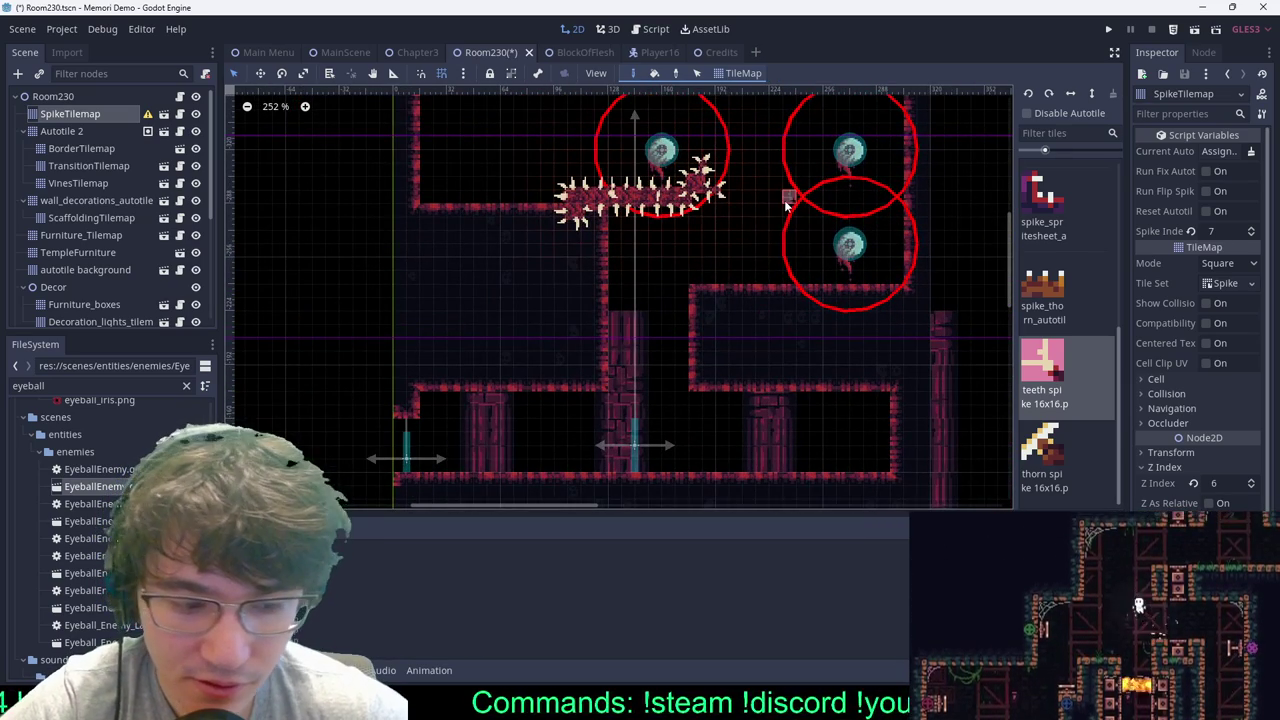
key(ctrl+s)
Step: Run the game from MainScene, playtest the climb past the spikes and eyeball enemies, and close the game
click(338, 52)
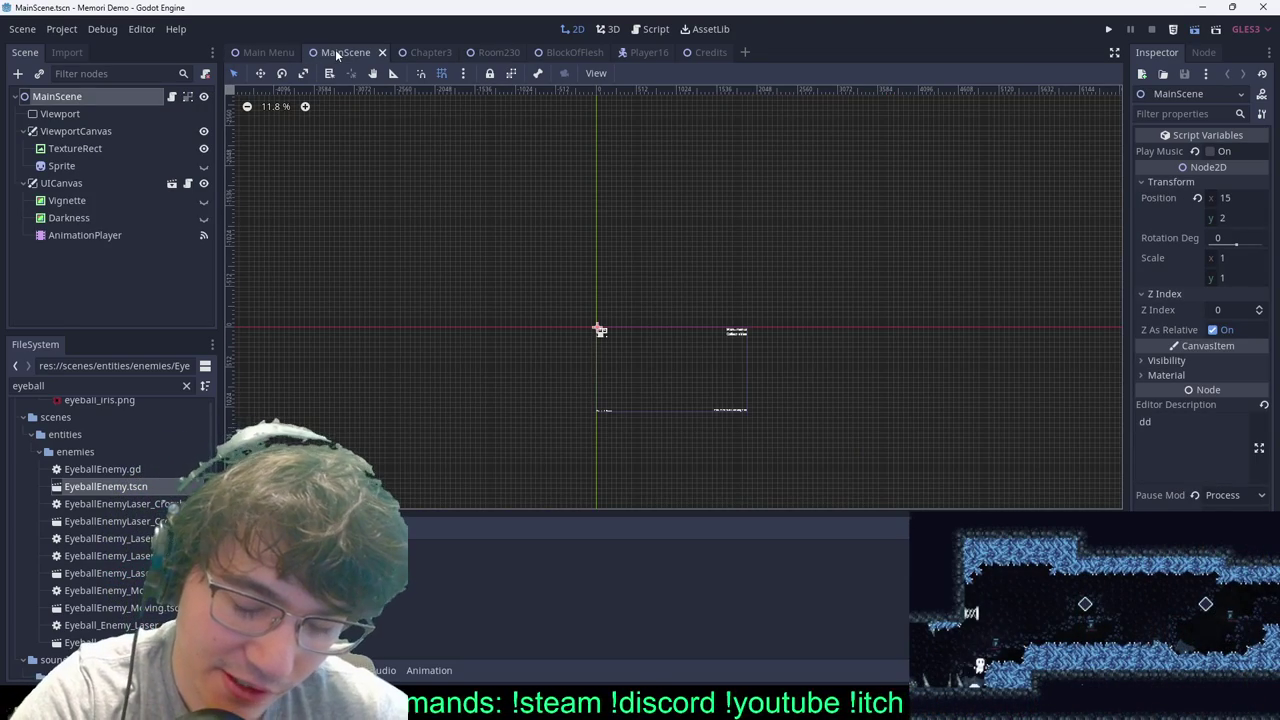
key(ctrl+s)
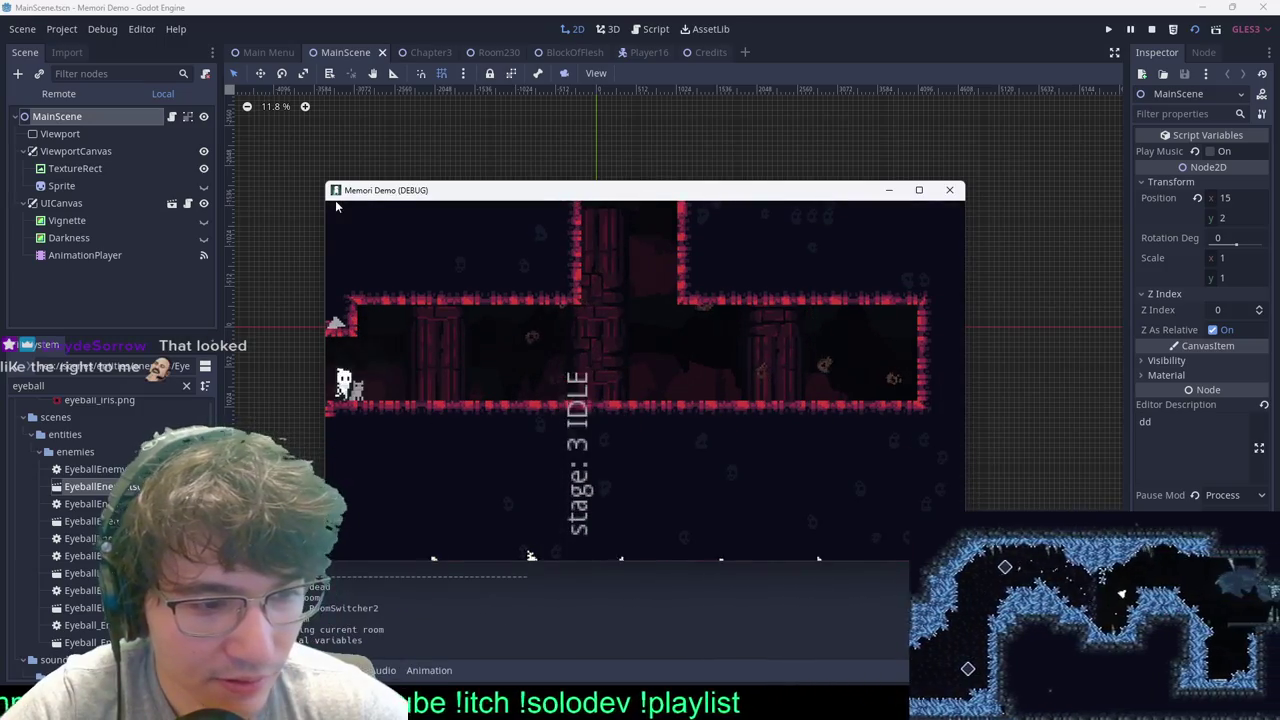
key(Right)
key(space)
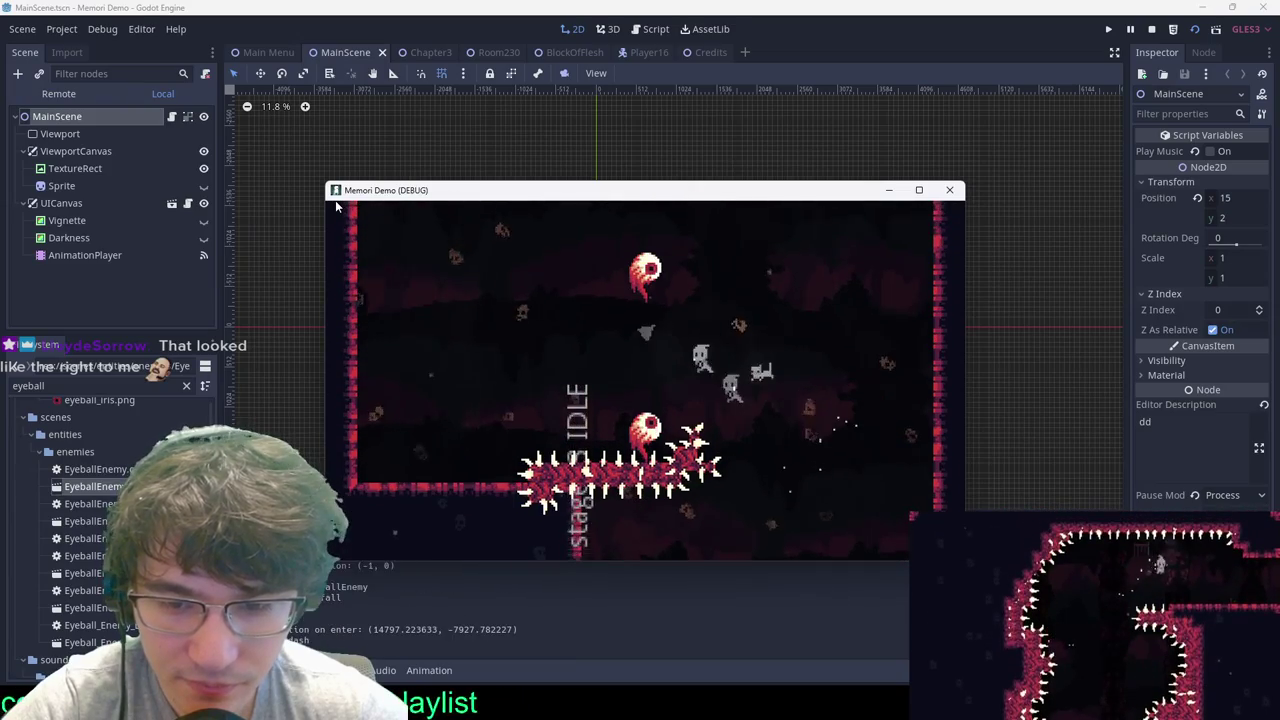
key(Escape)
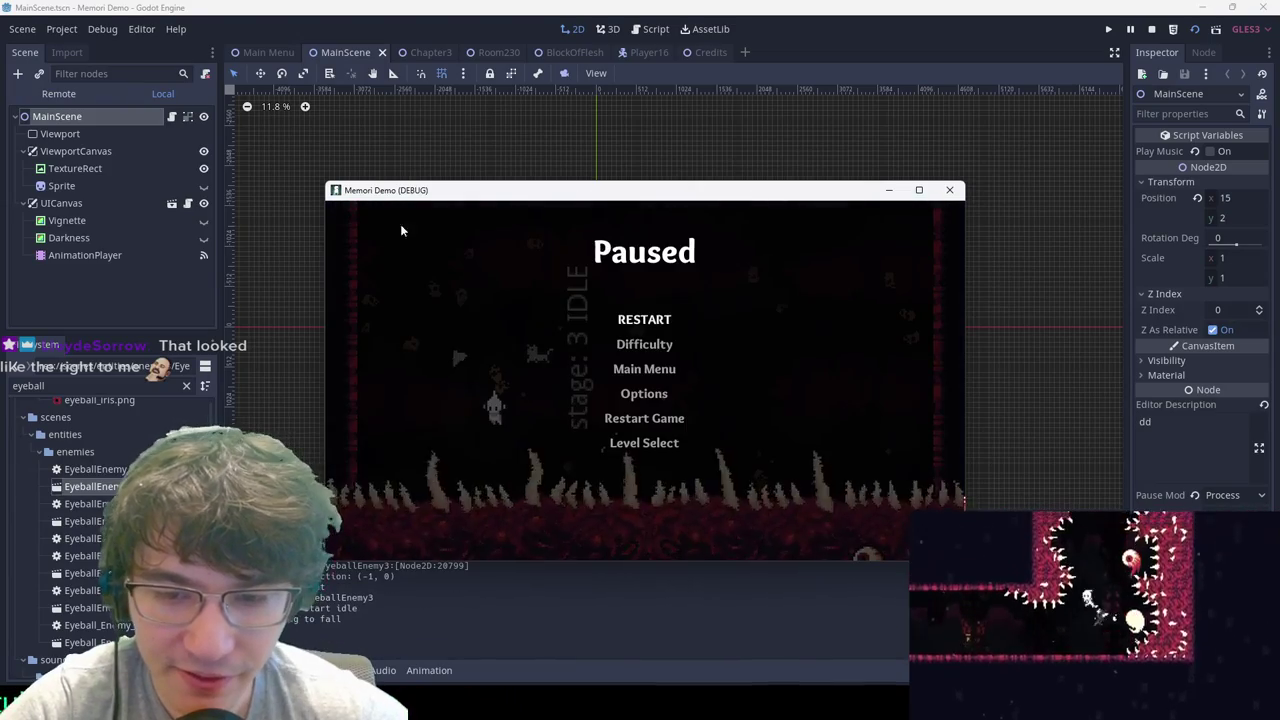
click(949, 189)
Step: Return to the Room230 scene for further editing
click(694, 54)
click(705, 52)
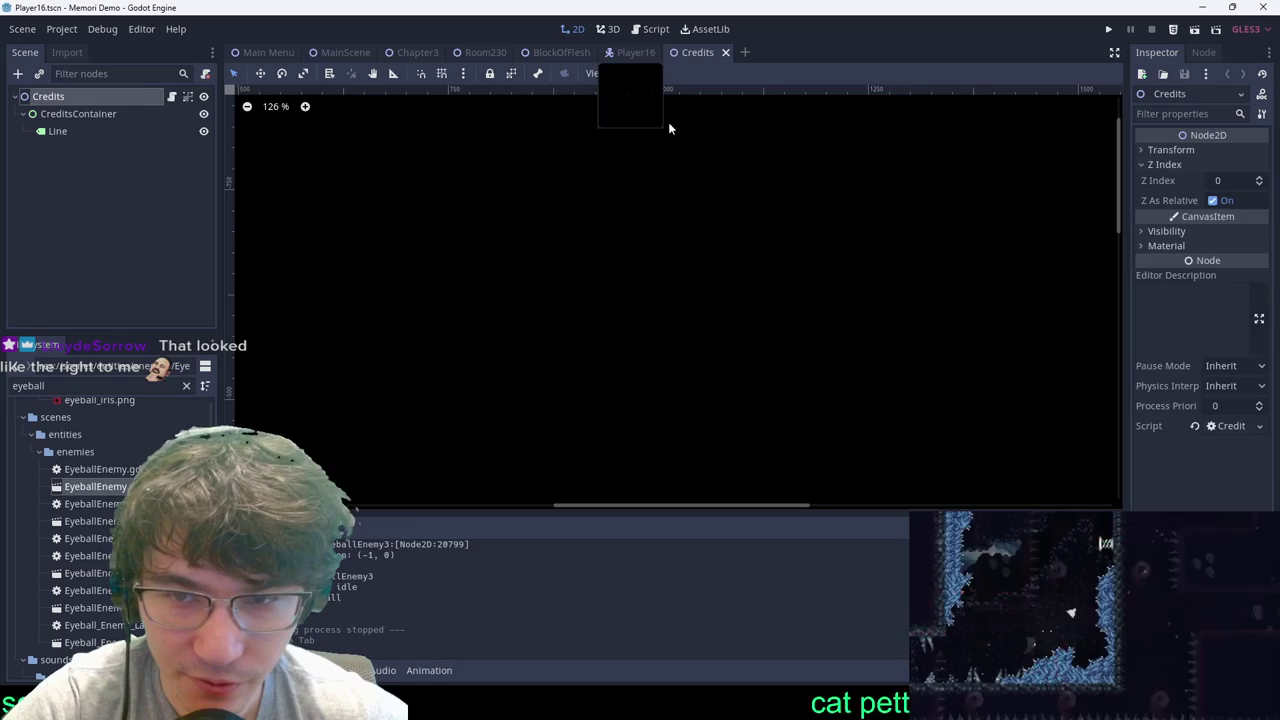
click(649, 52)
click(558, 52)
click(492, 55)
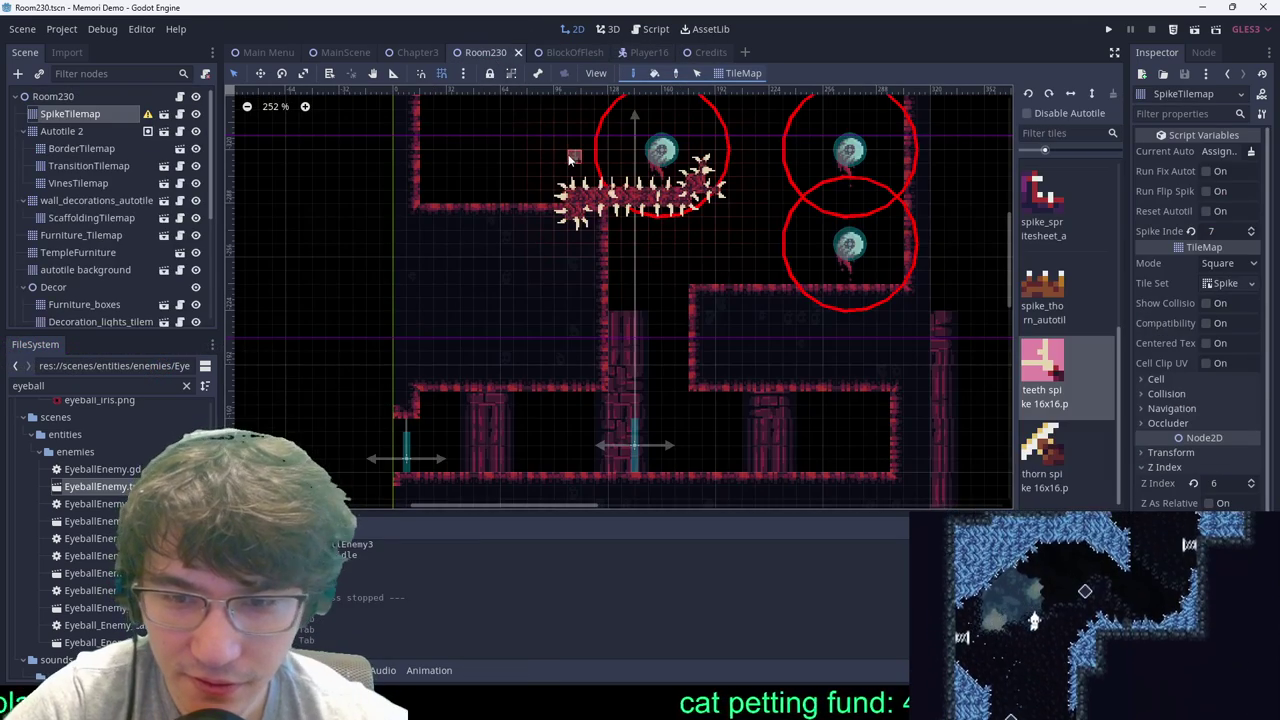
scroll(672, 103, down, 6)
middle_drag(670, 108, 707, 274)
mouse_move(583, 228)
mouse_down()
mouse_move(567, 273)
mouse_move(597, 190)
mouse_move(545, 262)
mouse_up()
key(ctrl+z)
scroll(822, 289, up, 5)
scroll(822, 288, down, 1)
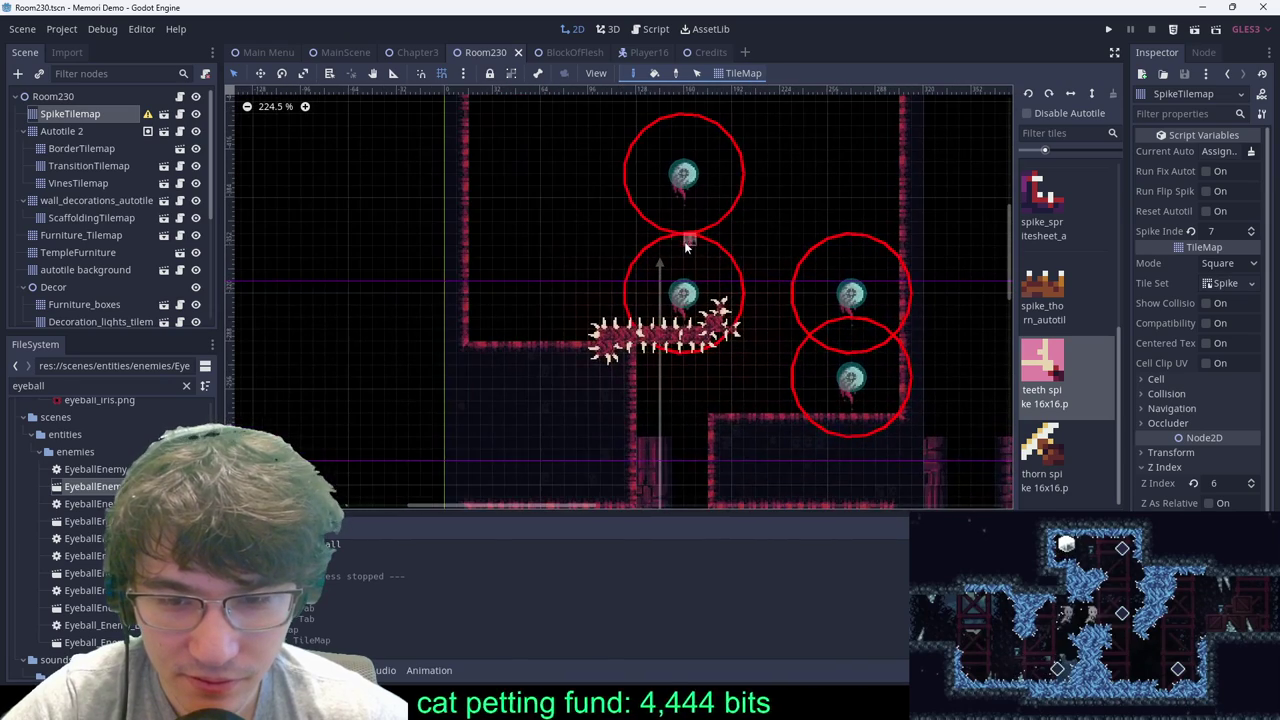
mouse_move(774, 280)
mouse_down()
mouse_move(776, 529)
mouse_move(930, 412)
mouse_up()
key(ctrl+z)
mouse_move(795, 240)
mouse_down()
mouse_move(917, 392)
mouse_move(790, 313)
mouse_up()
key(ctrl+z)
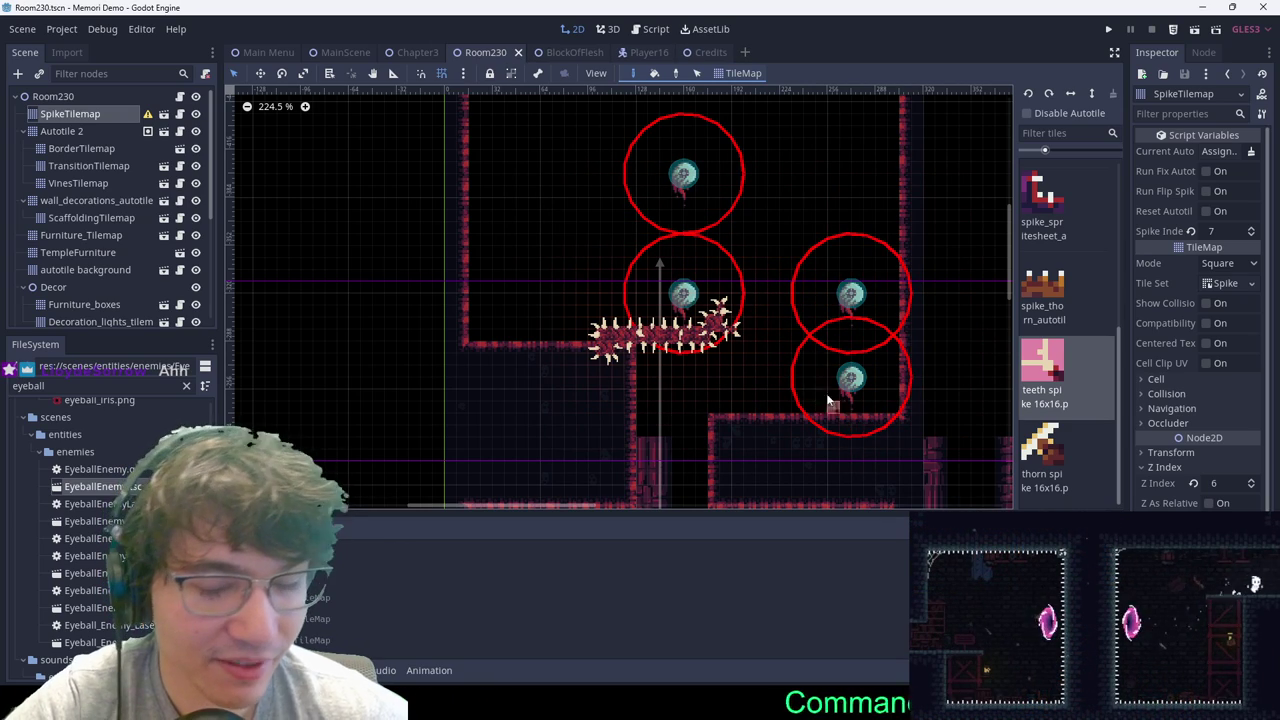
Step: Duplicate the upper eyeball enemy beside the right wall and place the copy at (64, -320) above the left ledge
scroll(720, 347, up, 7)
middle_drag(767, 288, 832, 355)
scroll(739, 261, down, 7)
middle_drag(831, 403, 756, 288)
scroll(786, 168, down, 4)
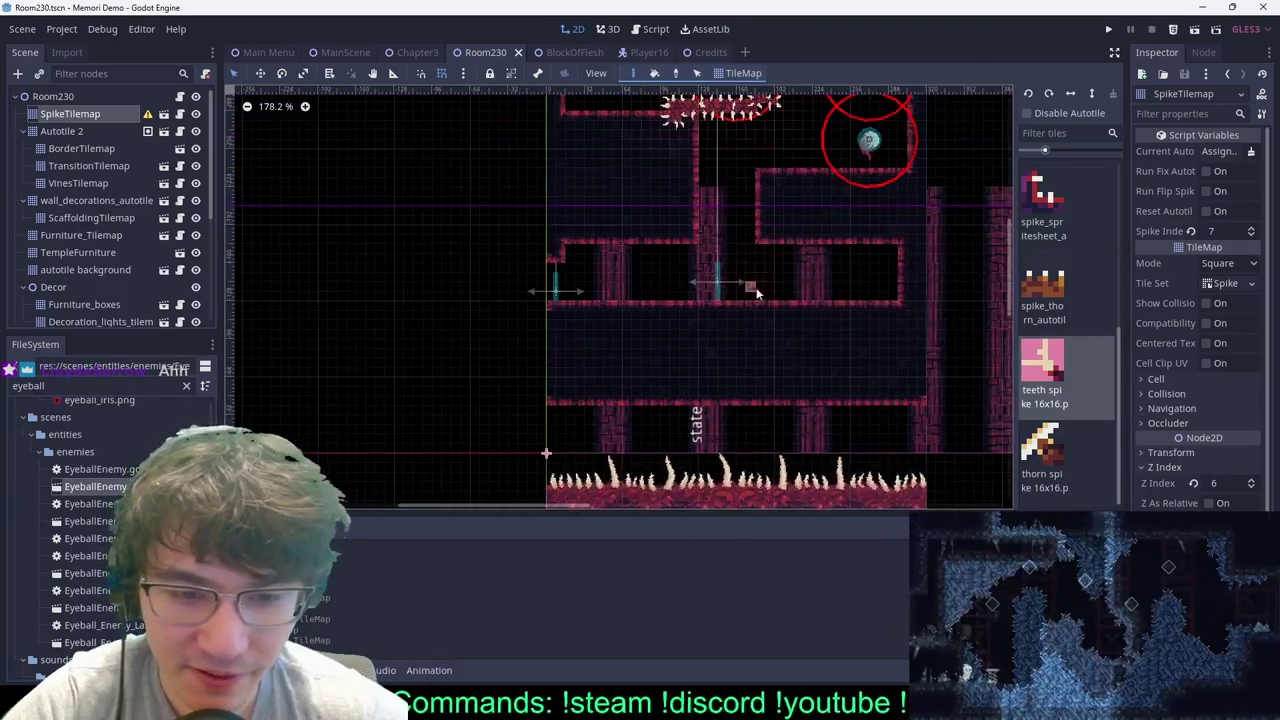
scroll(756, 287, up, 5)
click(55, 98)
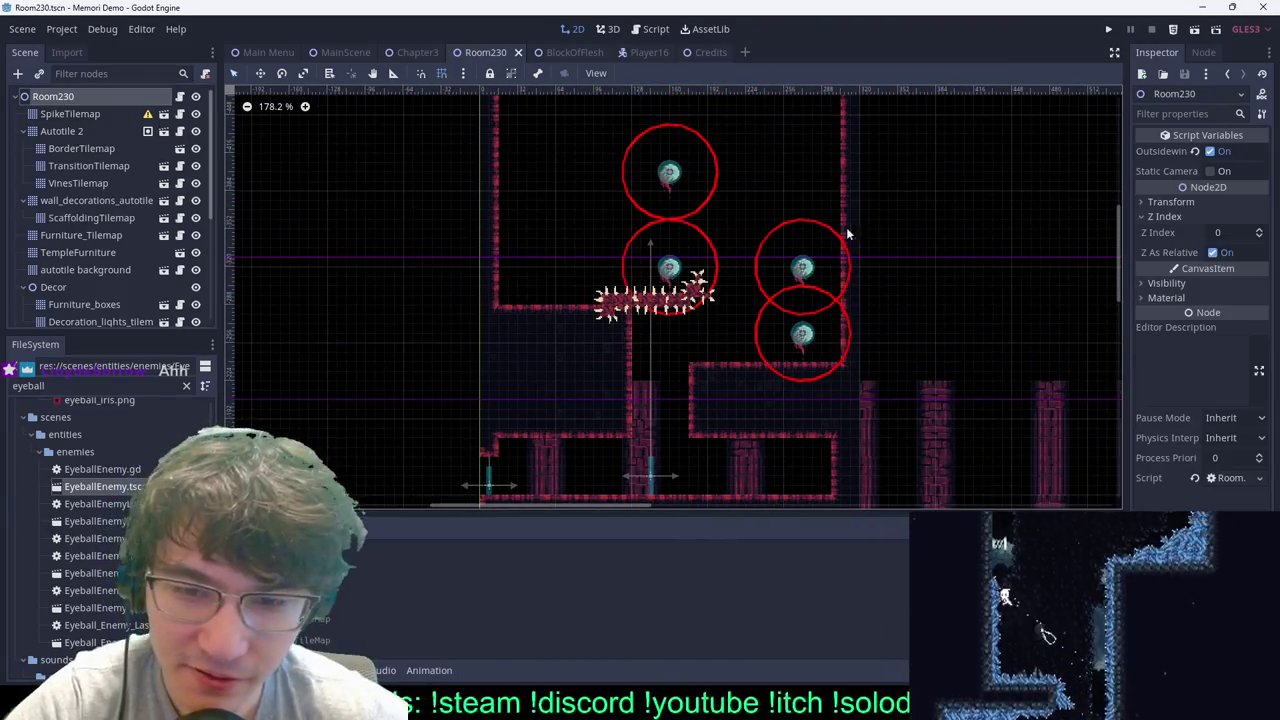
click(850, 298)
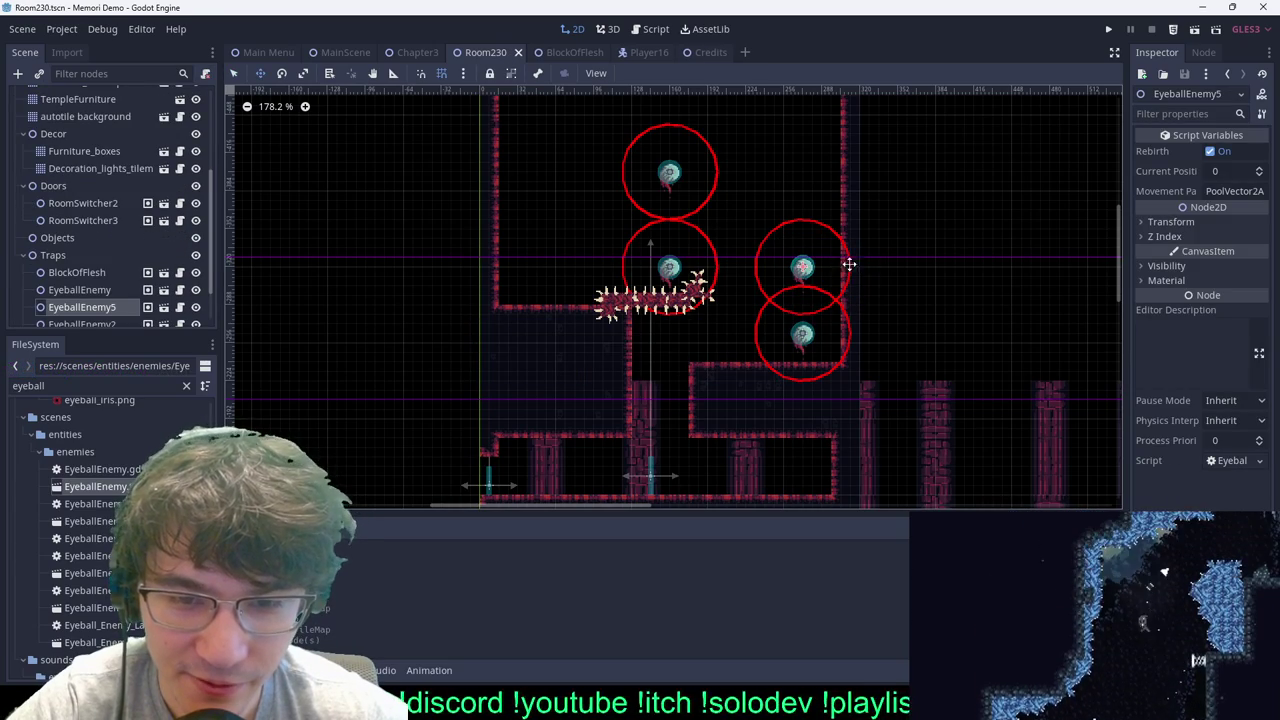
drag(849, 263, 607, 269)
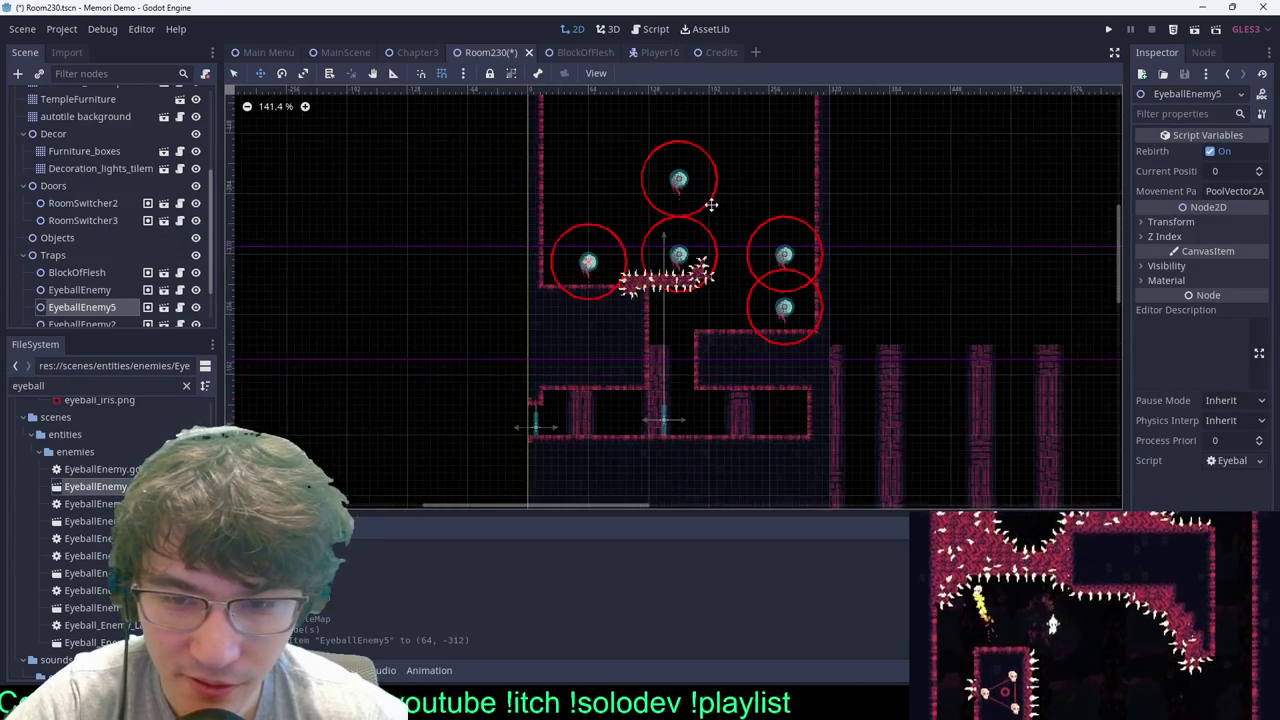
scroll(743, 263, up, 4)
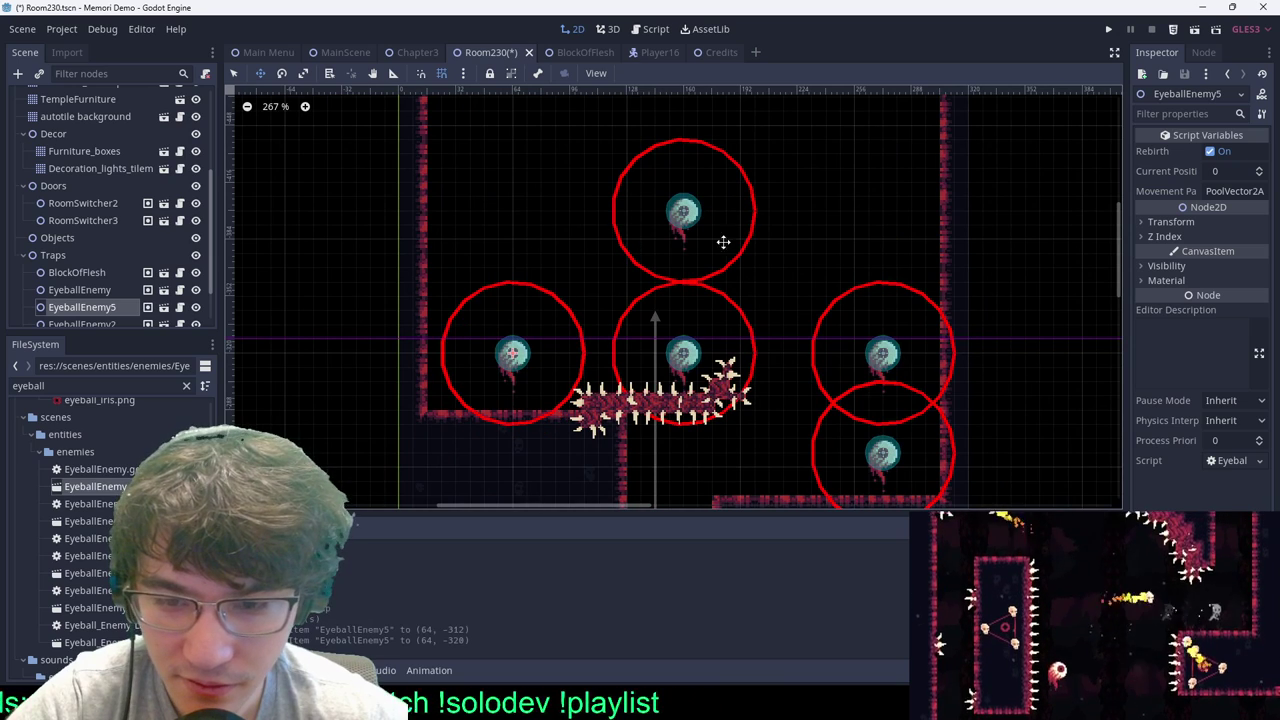
click(497, 257)
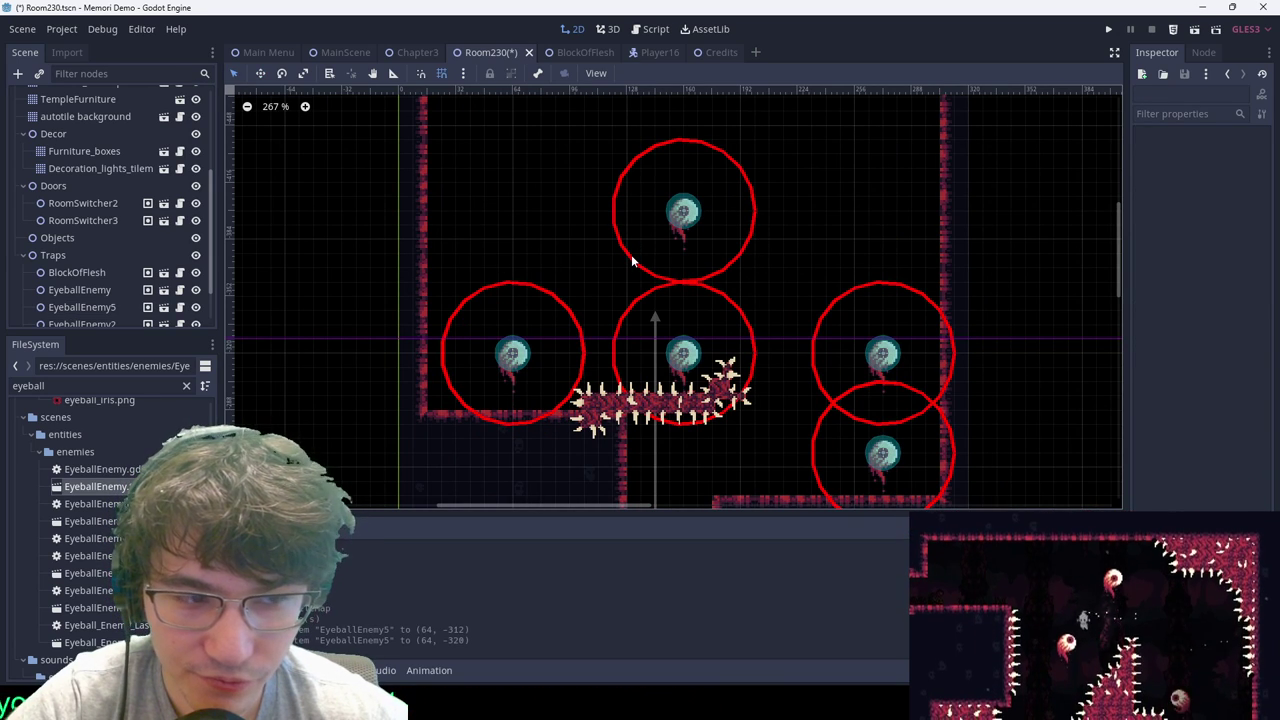
Step: Move EyeballEnemy3 from the middle of the shaft to (64, -384), directly above the left ledge's eyeball enemy
scroll(971, 310, down, 12)
middle_drag(861, 265, 796, 173)
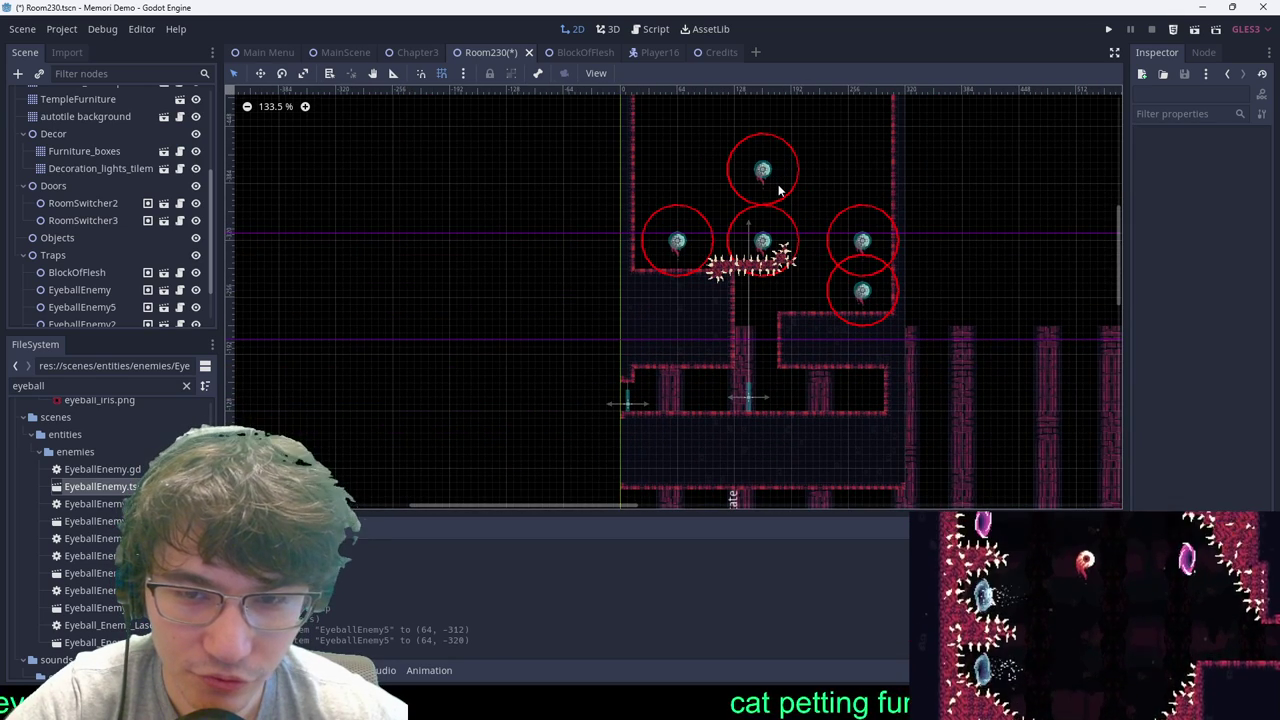
click(765, 172)
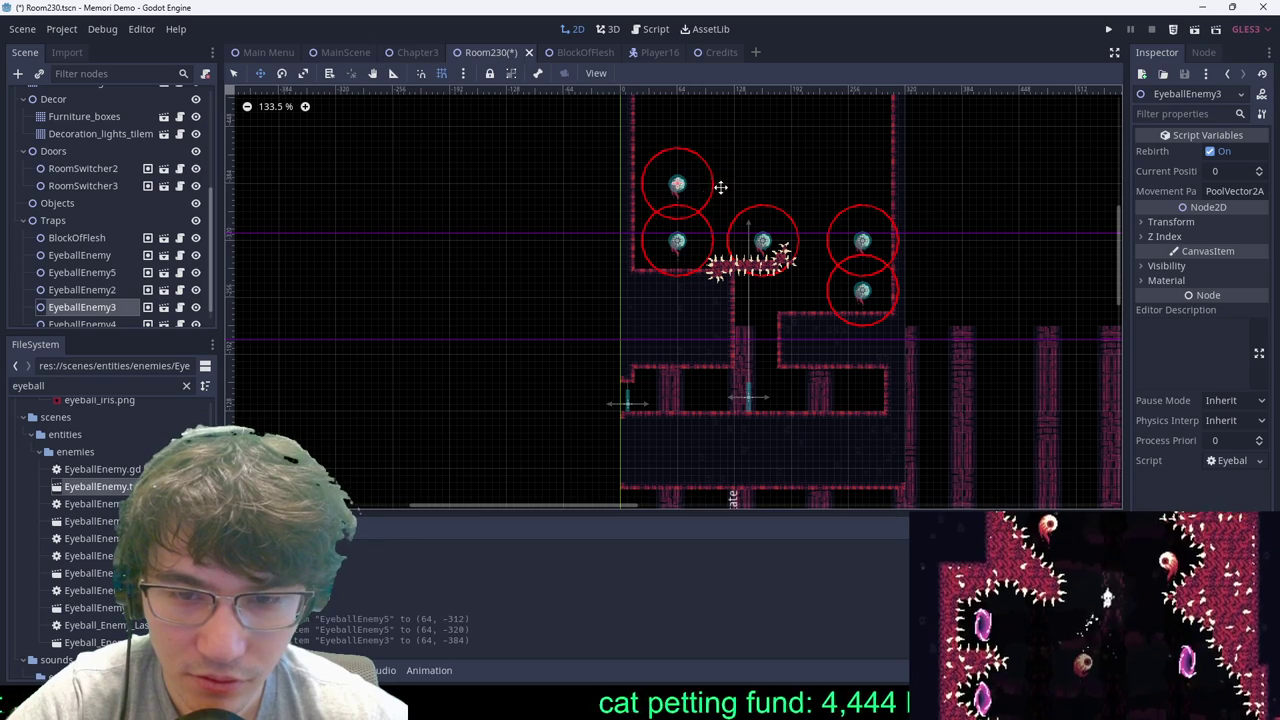
click(805, 162)
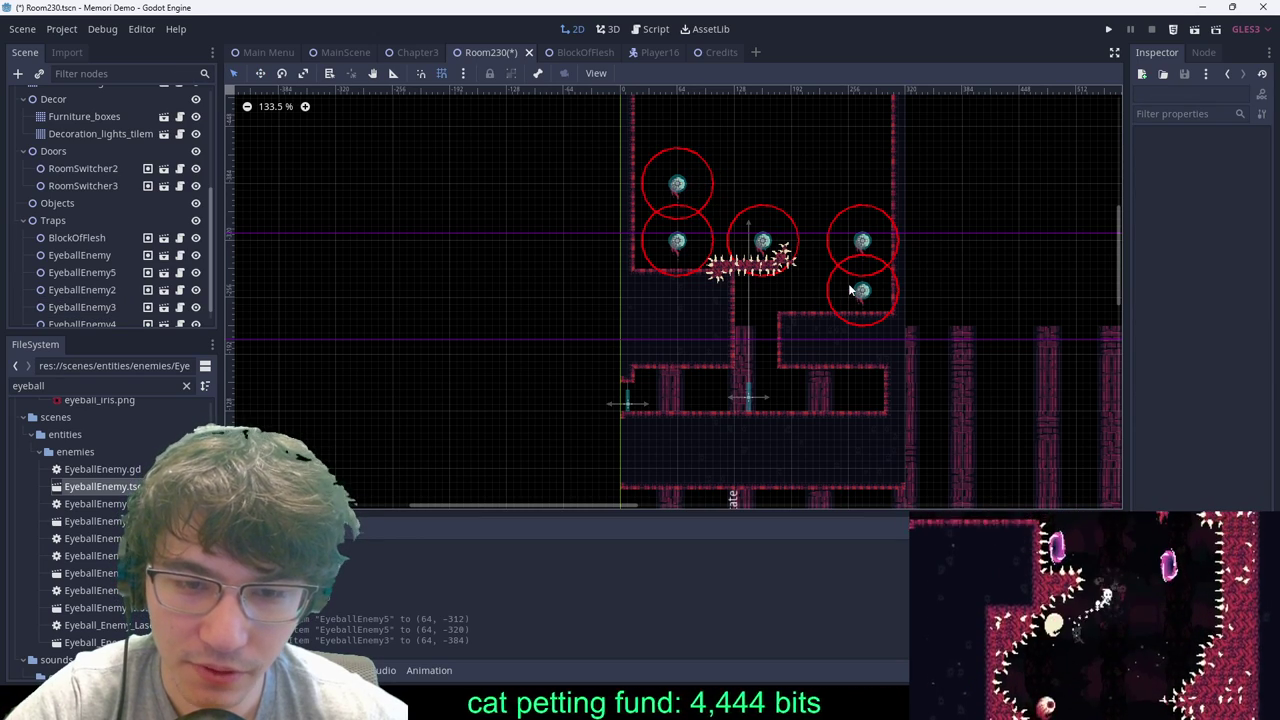
Step: Delete the eyeball enemy above the teeth spikes in the middle of the shaft
scroll(797, 241, up, 5)
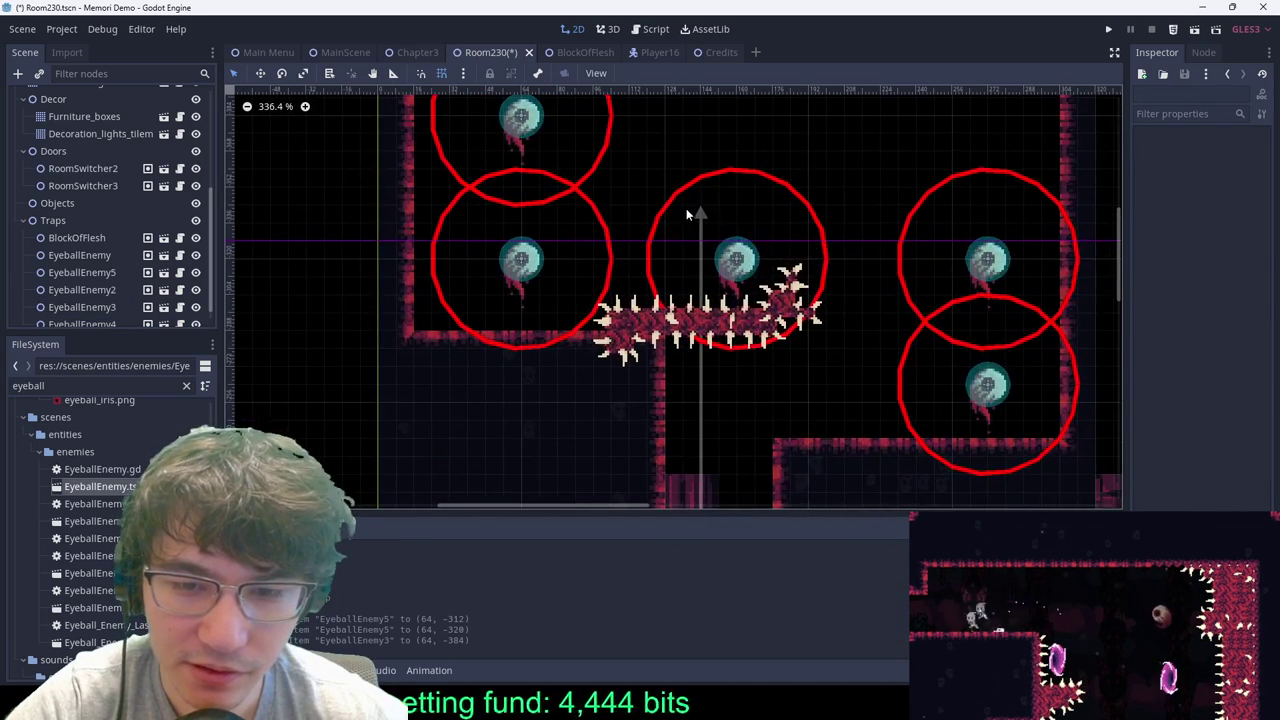
click(735, 255)
key(Delete)
click(606, 363)
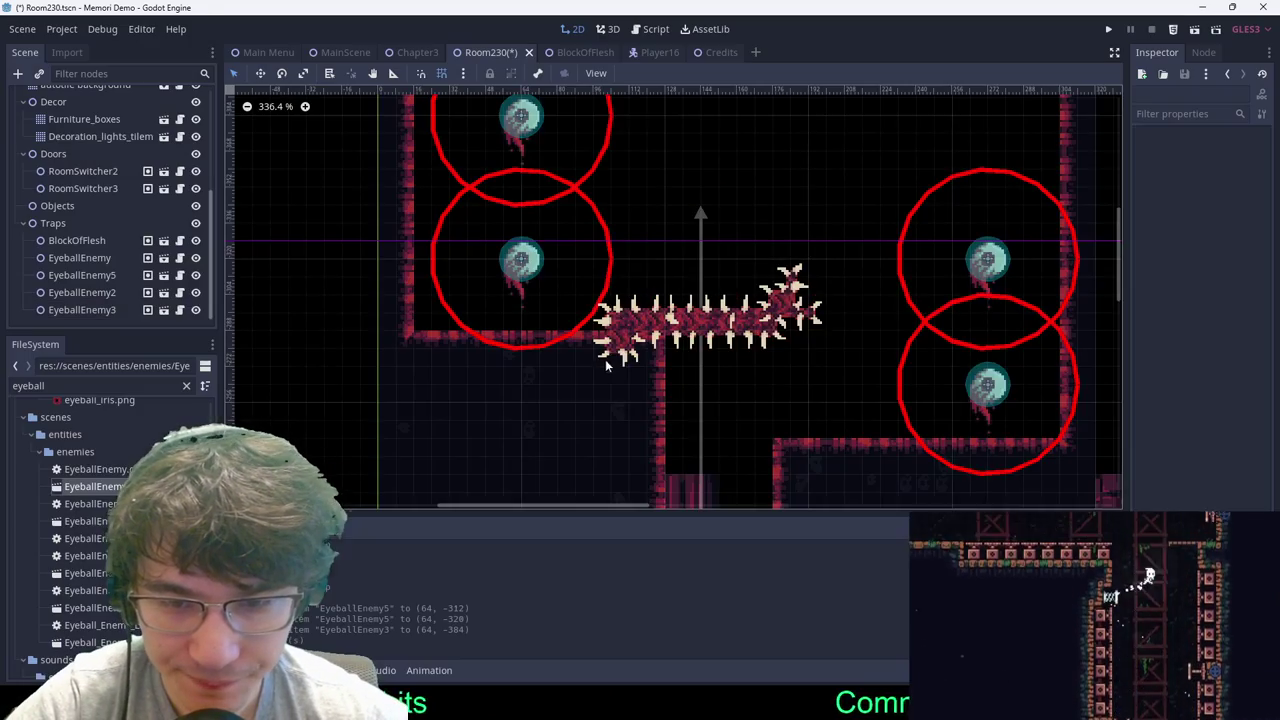
Step: Search the project files for spring2 and add an instance of Spring2.tscn under the Objects node
scroll(605, 359, down, 3)
scroll(623, 337, up, 2)
scroll(228, 187, down, 7)
scroll(114, 222, up, 6)
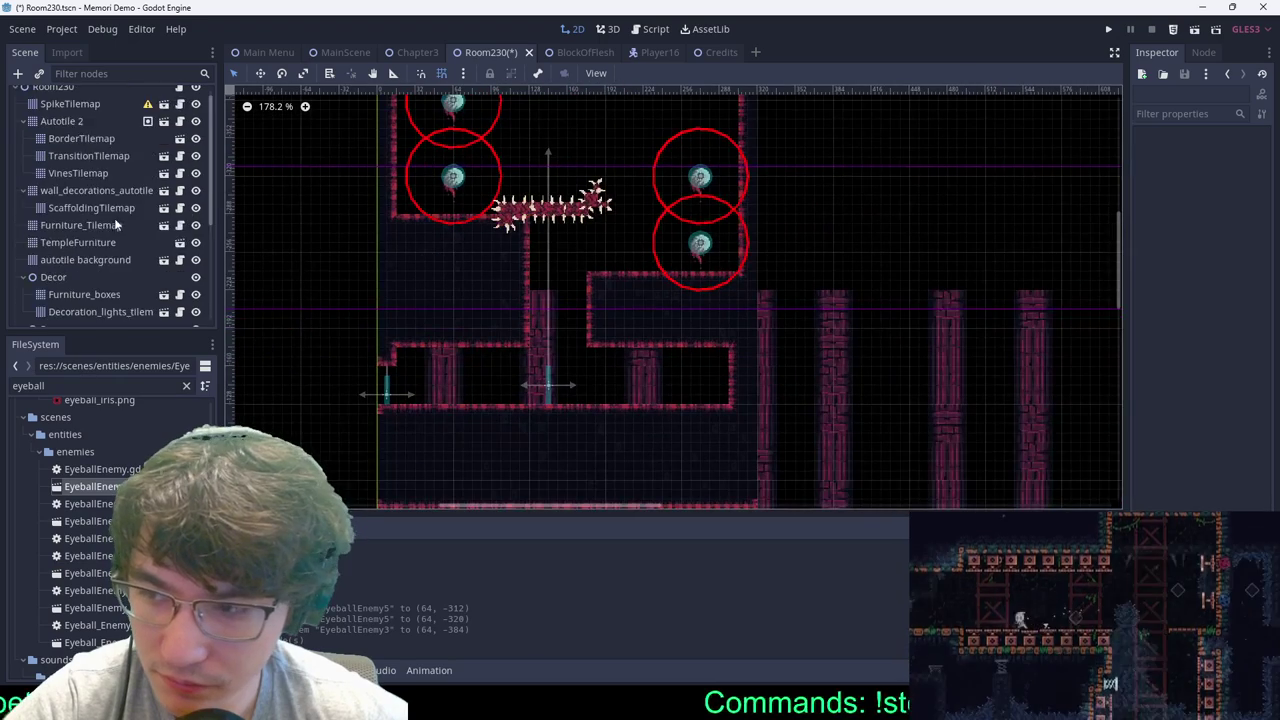
scroll(114, 222, down, 6)
click(68, 222)
drag(73, 386, 2, 307)
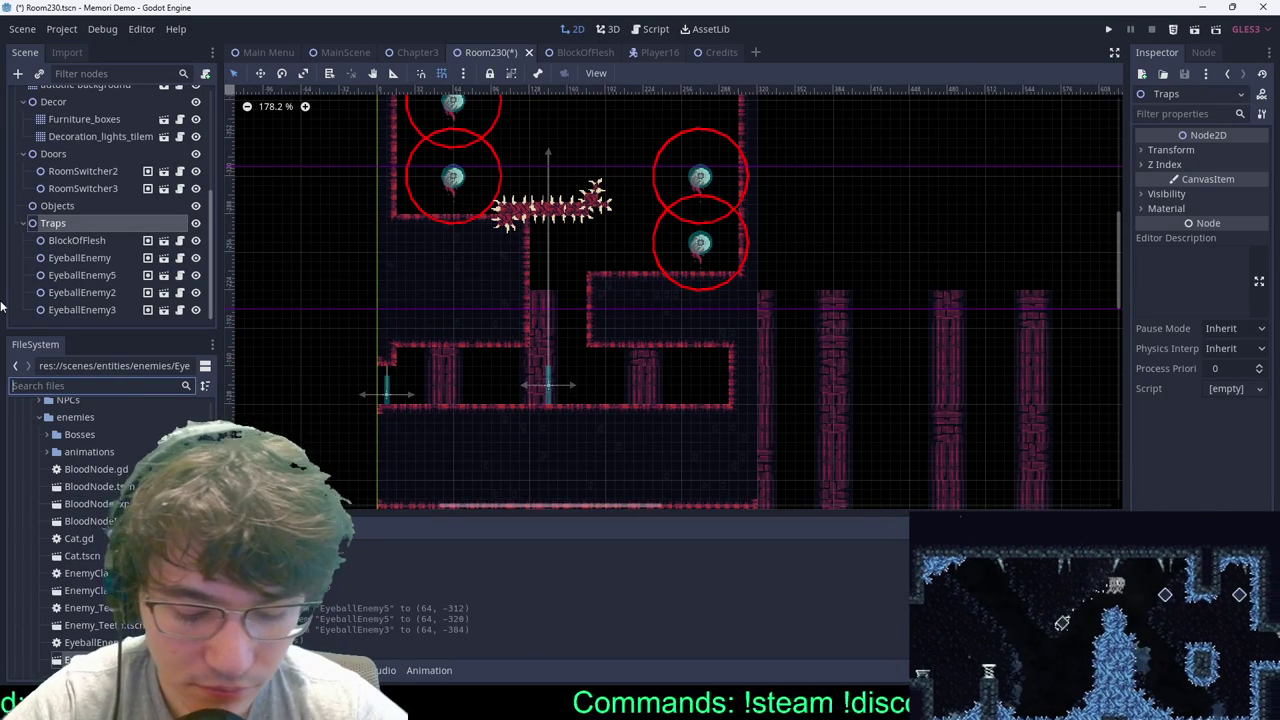
key(BackSpace)
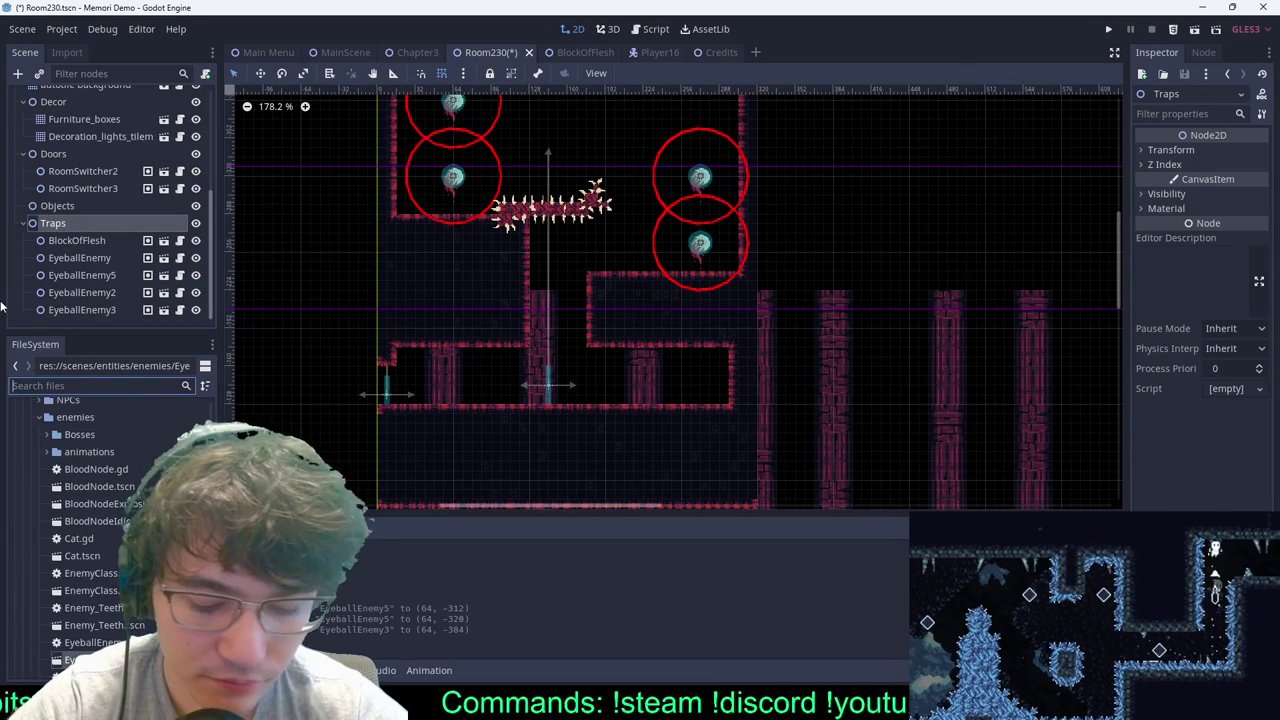
text(spring2)
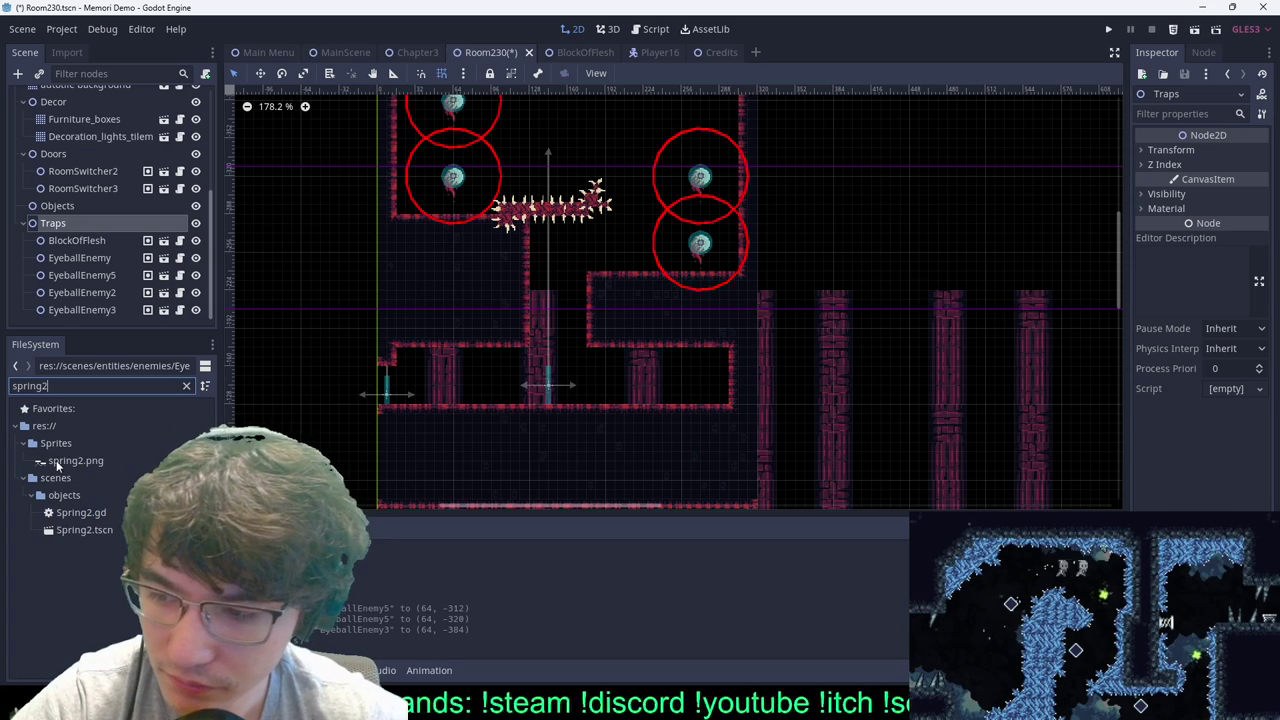
drag(97, 531, 68, 207)
Step: Place the spring at (152, -328), above the teeth spikes in the middle of the shaft
key(w)
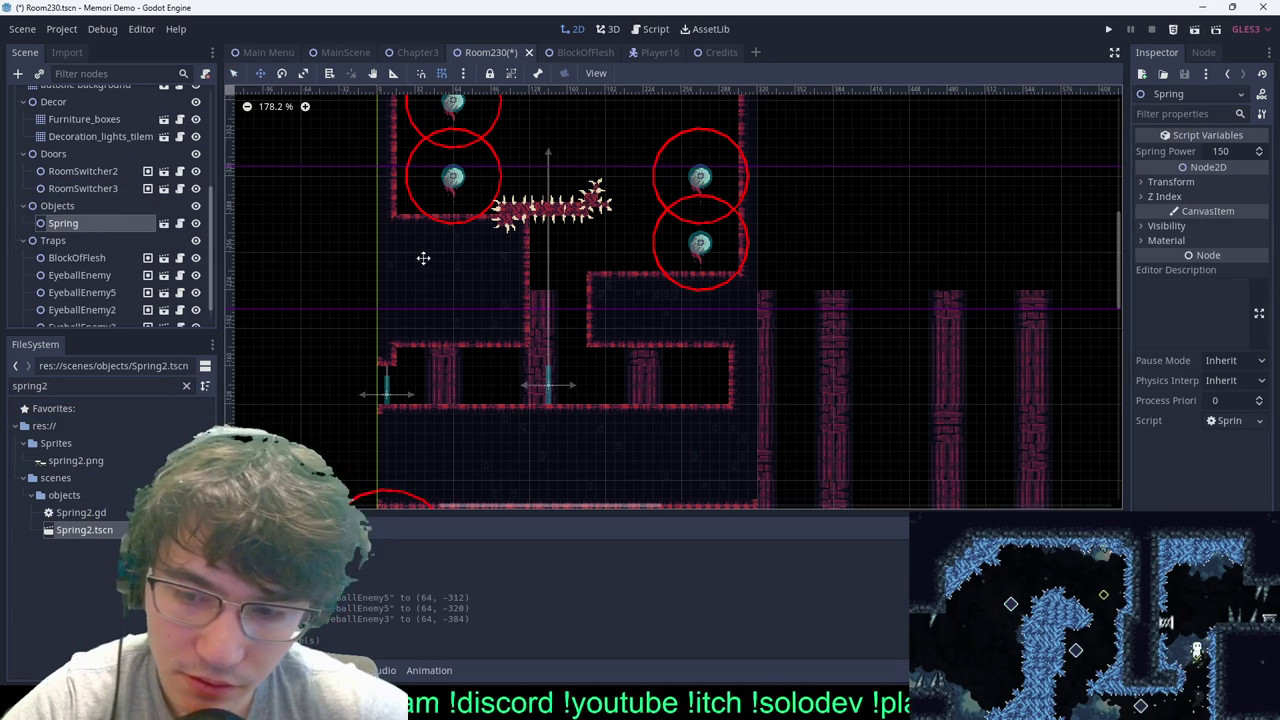
drag(423, 257, 566, 107)
drag(569, 308, 588, 91)
mouse_move(590, 138)
mouse_down()
mouse_move(620, 117)
mouse_move(609, 130)
mouse_up()
key(q)
click(677, 251)
middle_drag(577, 211, 646, 240)
scroll(644, 239, up, 7)
scroll(575, 178, up, 8)
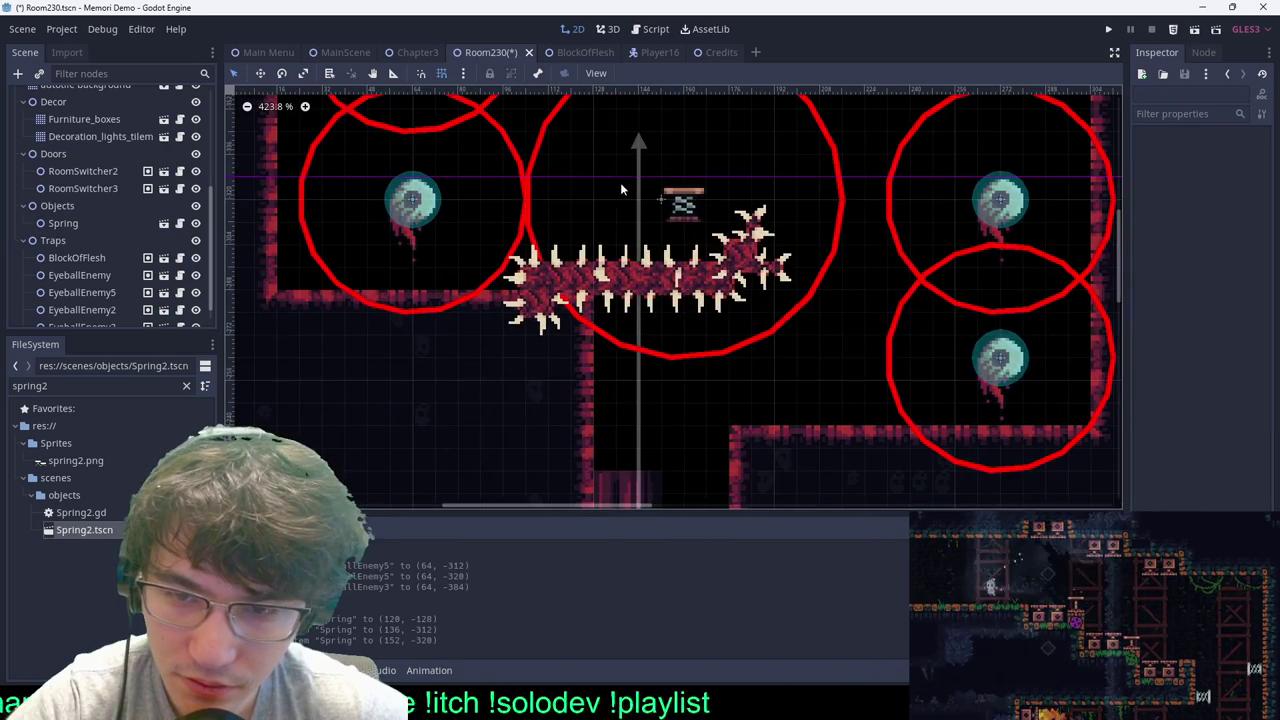
drag(713, 200, 713, 178)
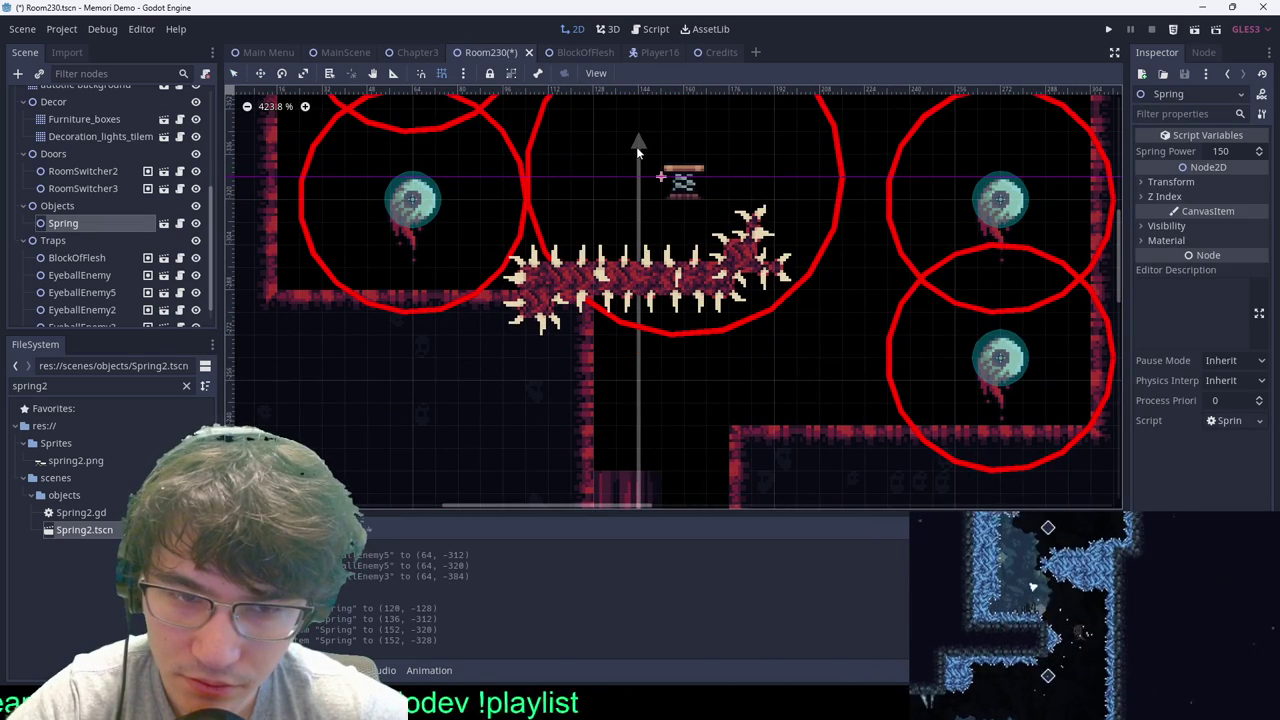
click(637, 148)
Step: Paint a narrow pillar of chapter 3 collision tiles on Autotile 2 between the spring and the spikes below it
scroll(127, 170, up, 5)
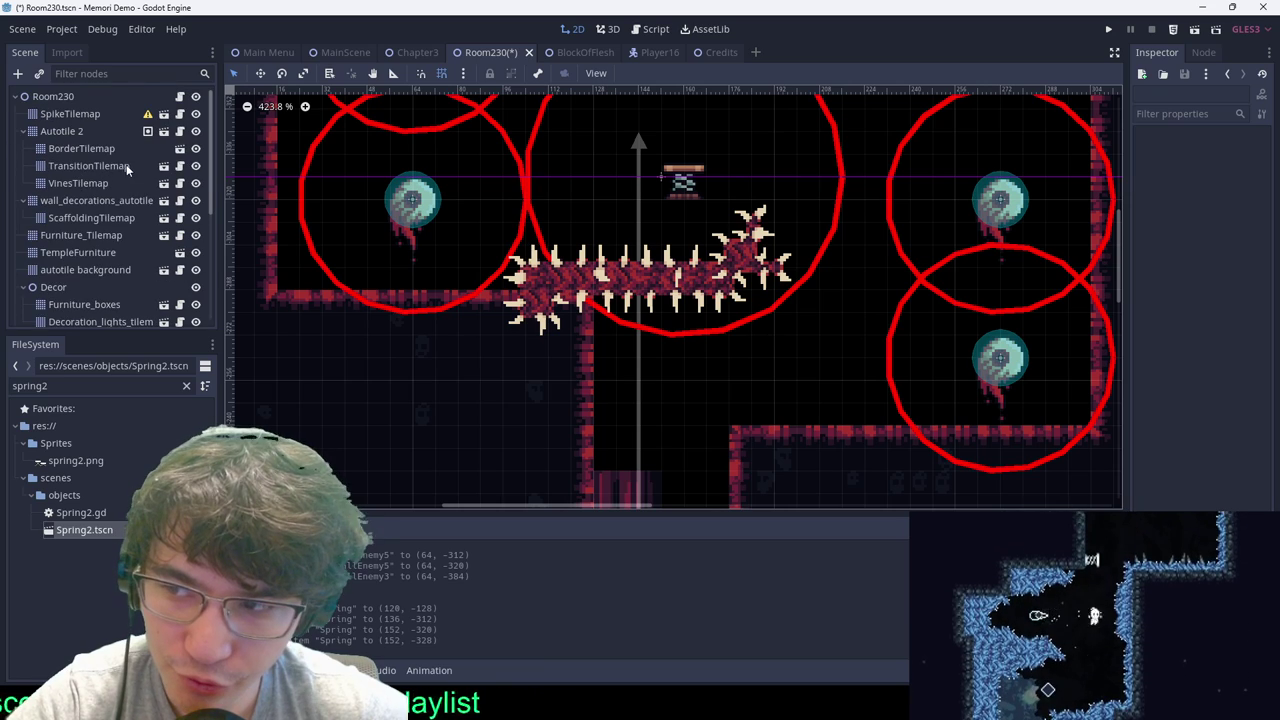
click(83, 130)
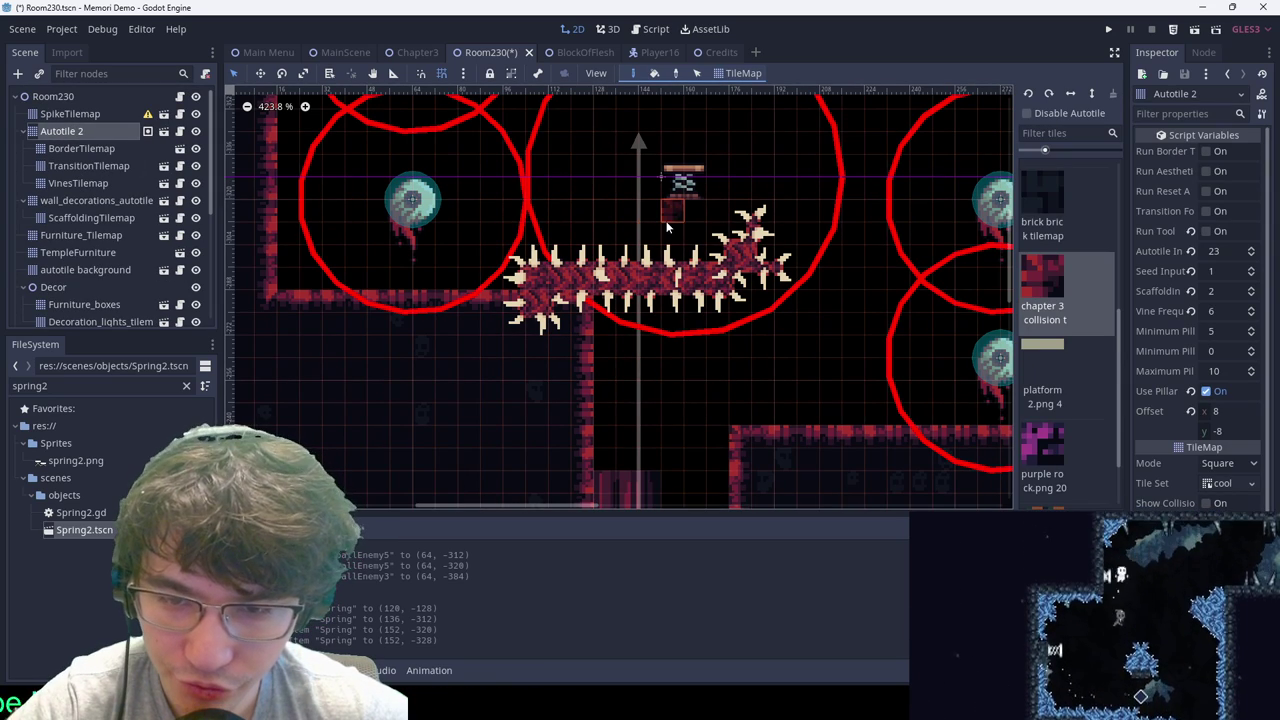
scroll(663, 227, down, 2)
scroll(660, 227, up, 3)
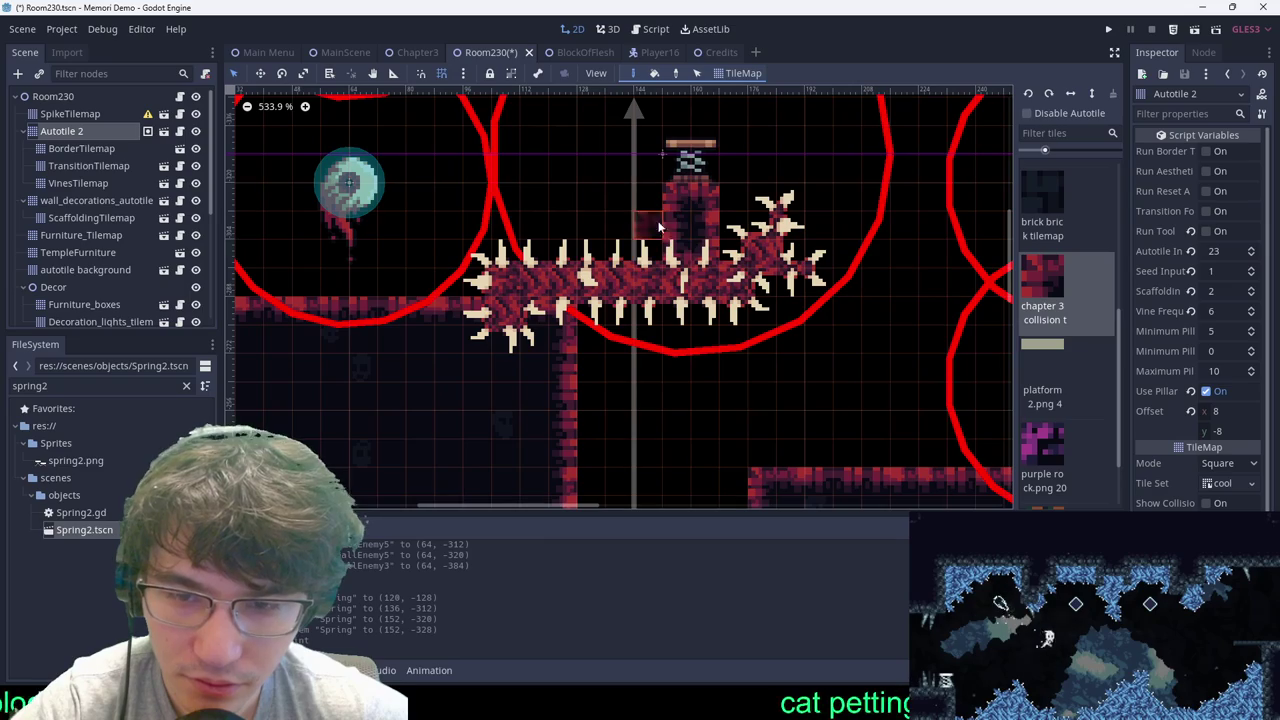
scroll(666, 256, down, 11)
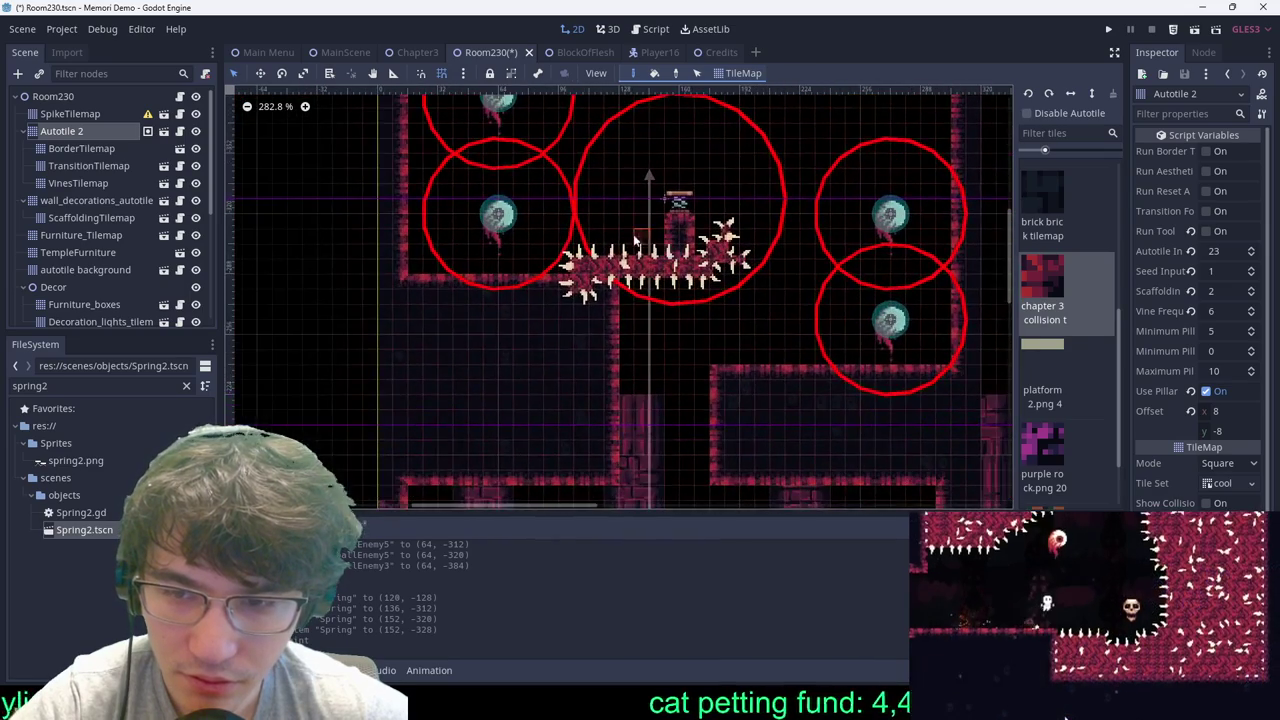
Step: Move the two eyeball enemies beside the left wall together about 64 pixels higher
middle_drag(621, 235, 646, 309)
click(36, 100)
drag(484, 122, 560, 183)
scroll(634, 220, down, 4)
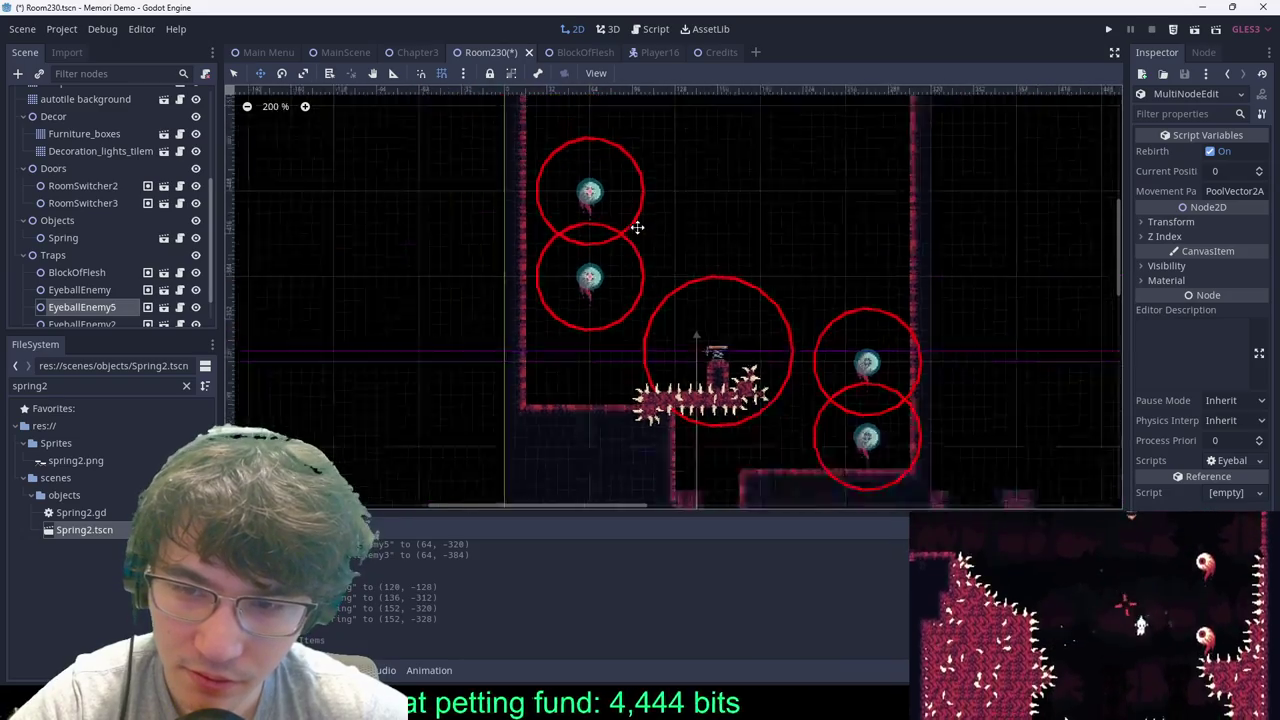
click(700, 206)
scroll(730, 247, down, 1)
middle_drag(726, 236, 800, 245)
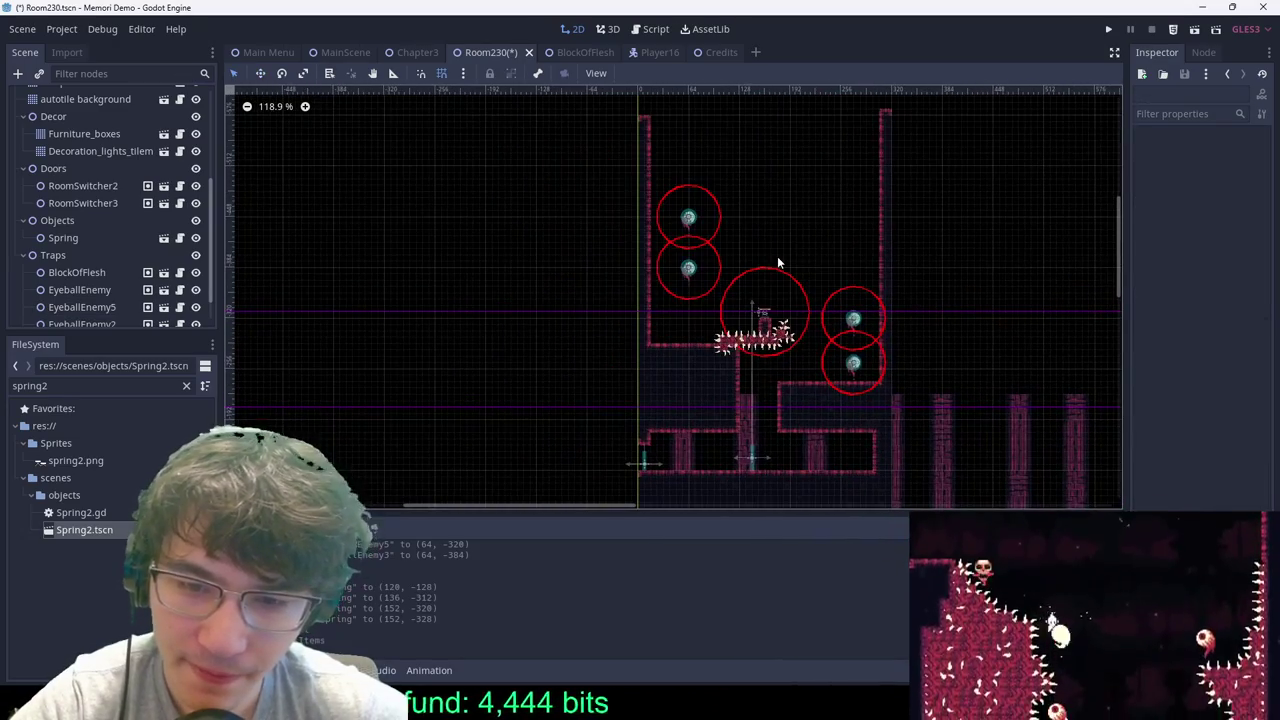
Step: Fill the space above the left ledge with teeth spikes on SpikeTilemap, stepping the block down toward the spring's spike row
scroll(77, 190, up, 4)
click(63, 118)
scroll(881, 333, up, 4)
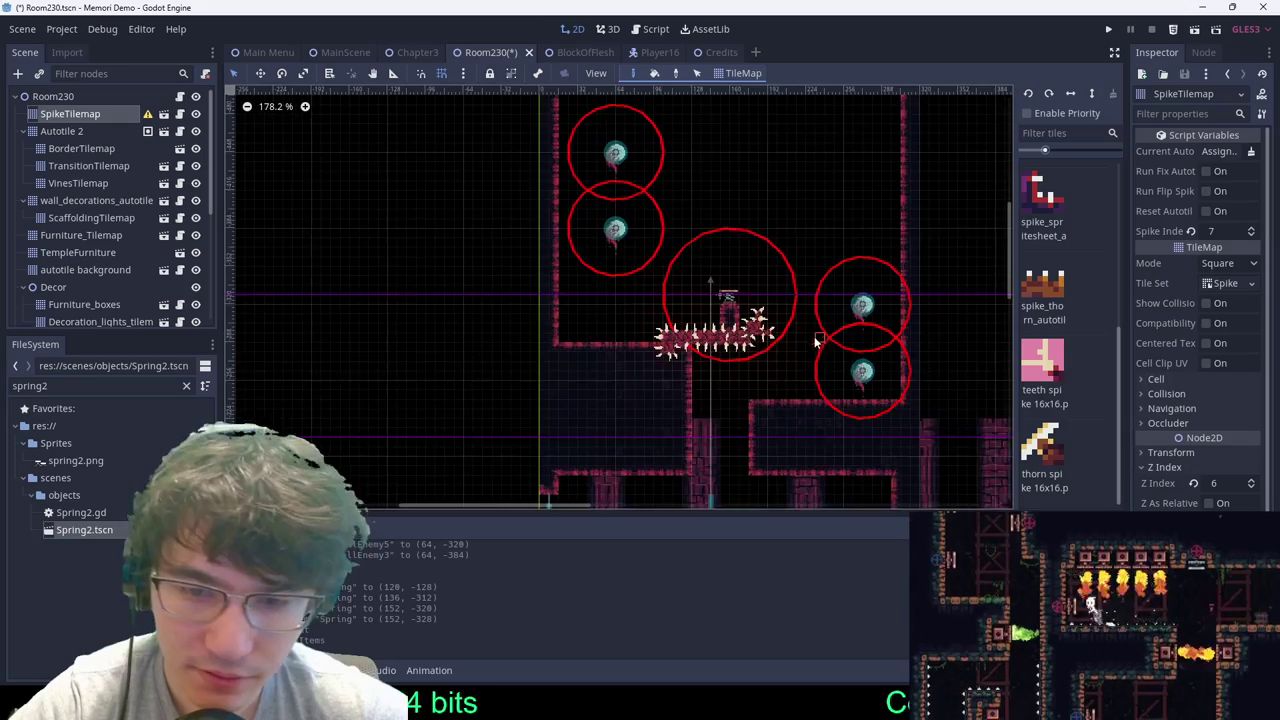
ctrl+click(720, 345)
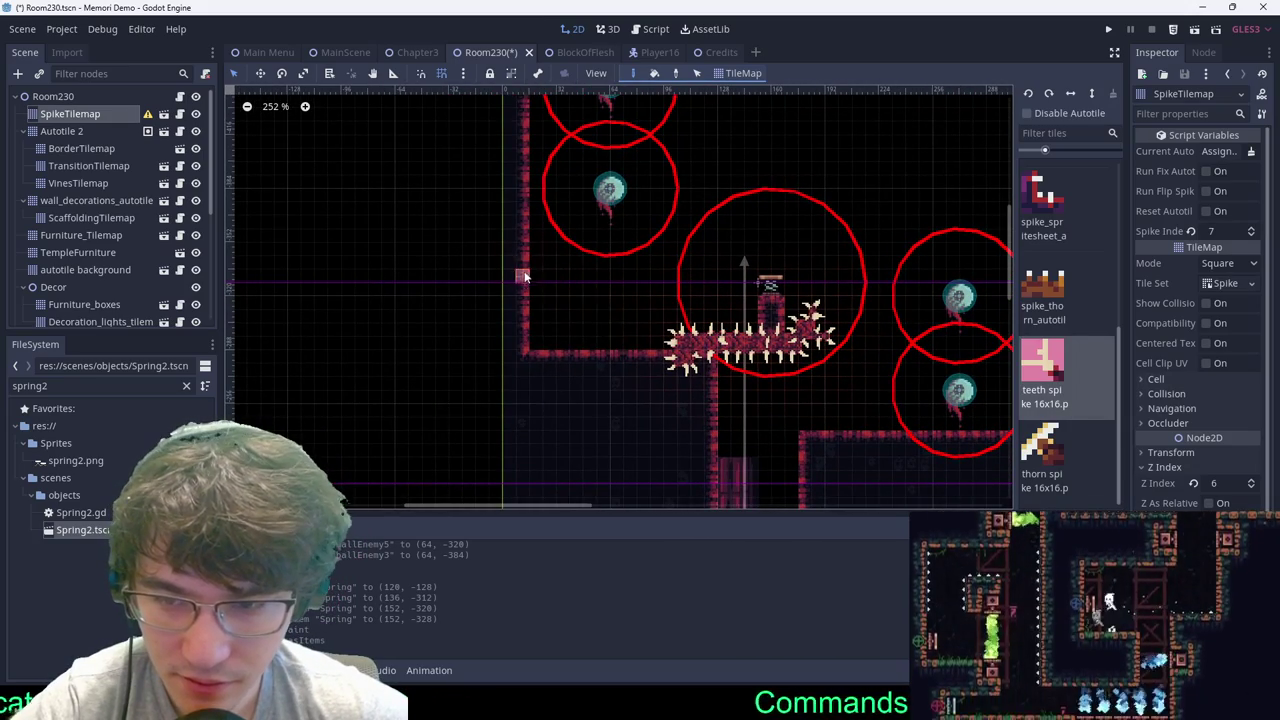
ctrl+shift+drag(524, 278, 662, 387)
scroll(730, 345, down, 7)
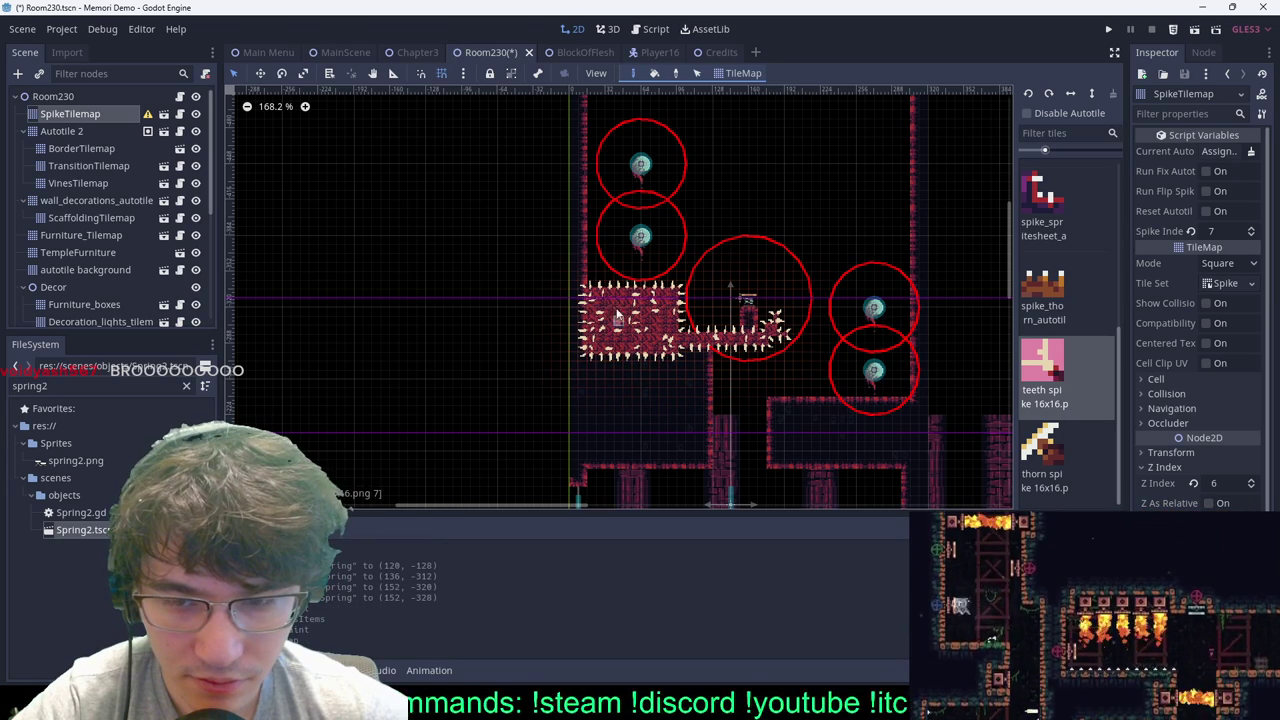
ctrl+shift+drag(589, 277, 682, 306)
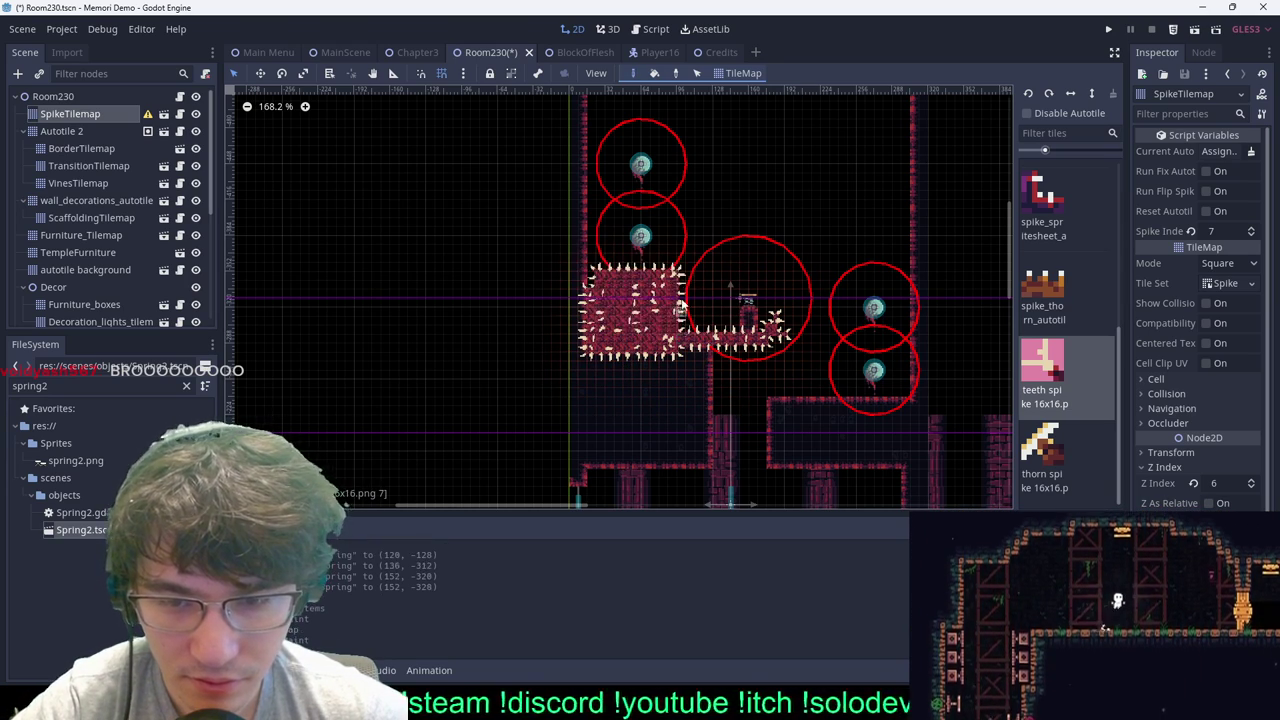
ctrl+shift+drag(676, 262, 716, 318)
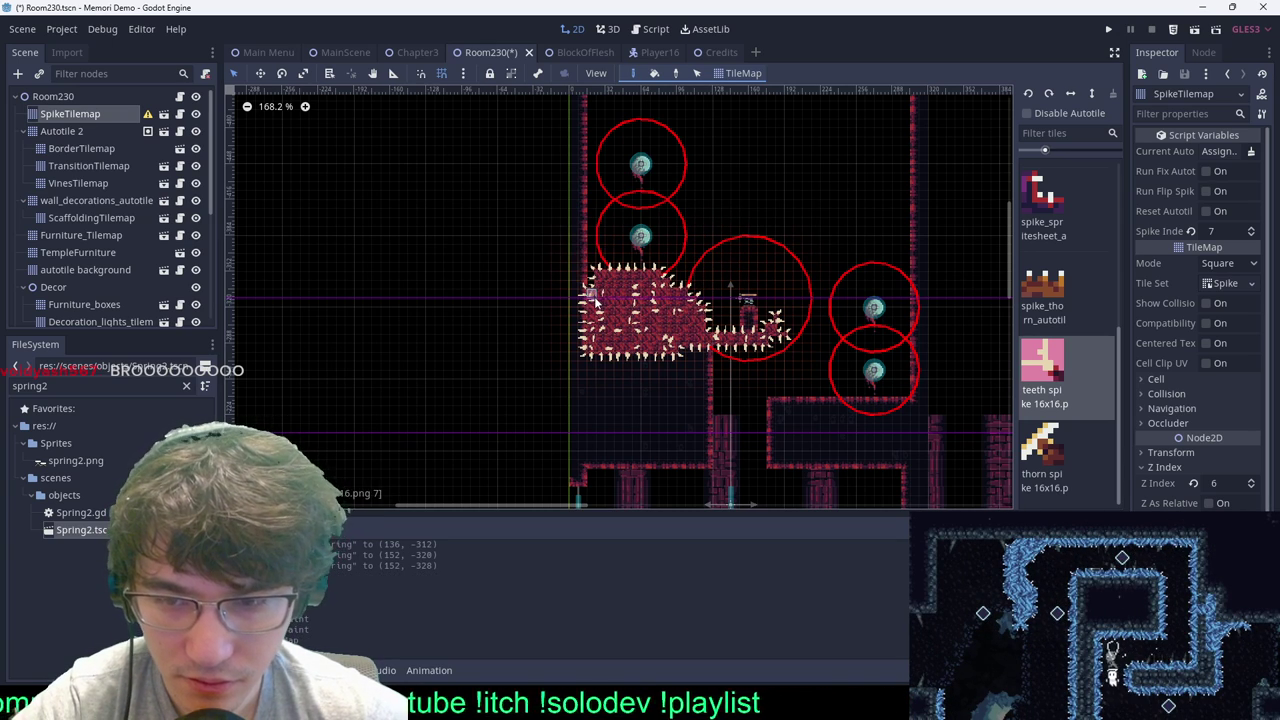
Step: Extend the teeth spikes up the left wall as a column tapering near its upper end, and save the scene
scroll(572, 215, up, 5)
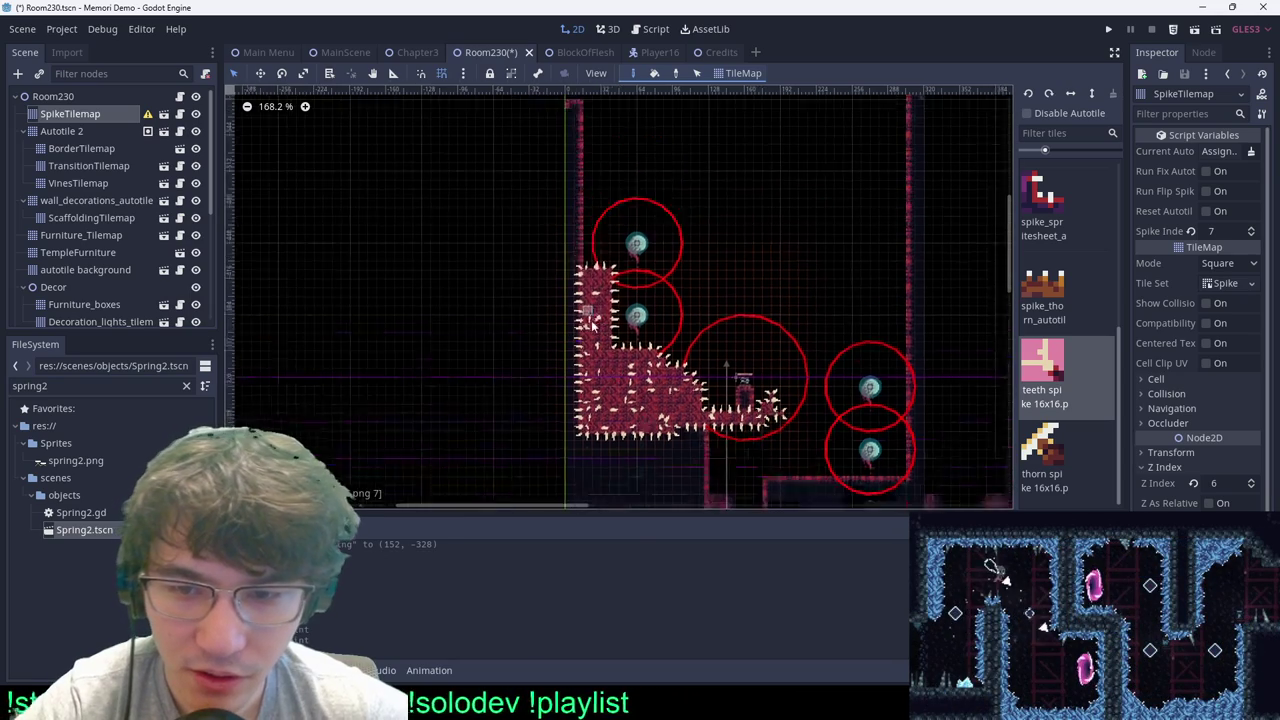
ctrl+shift+drag(560, 233, 610, 346)
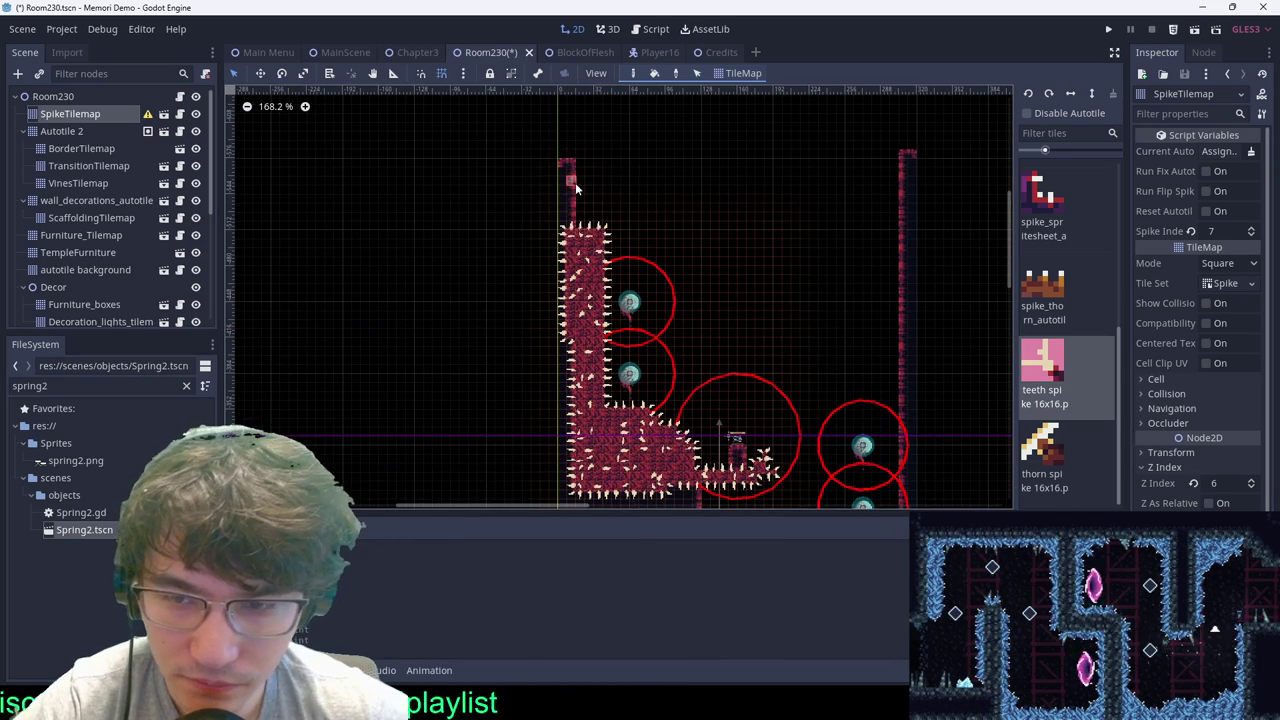
ctrl+shift+drag(575, 182, 598, 205)
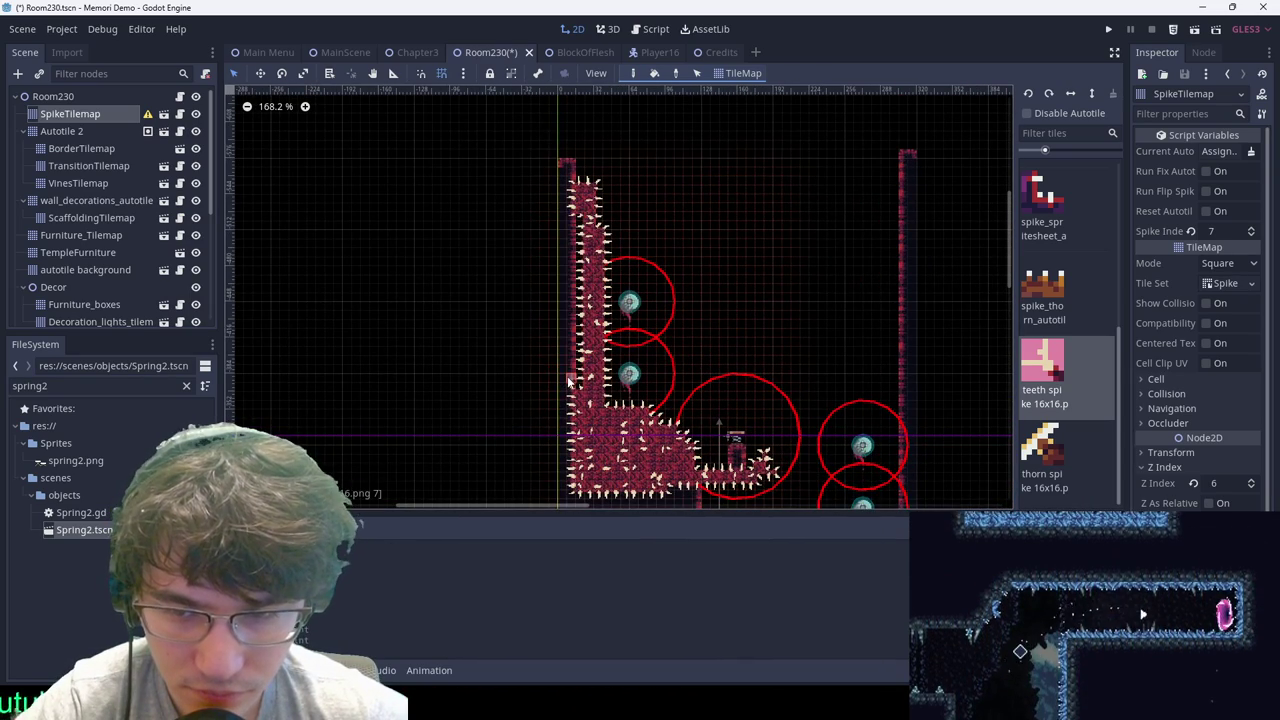
key(ctrl+s)
Step: Line the right shaft wall with teeth spikes beside the two eyeball enemies, wider above and narrower down to the ledge
scroll(740, 260, down, 2)
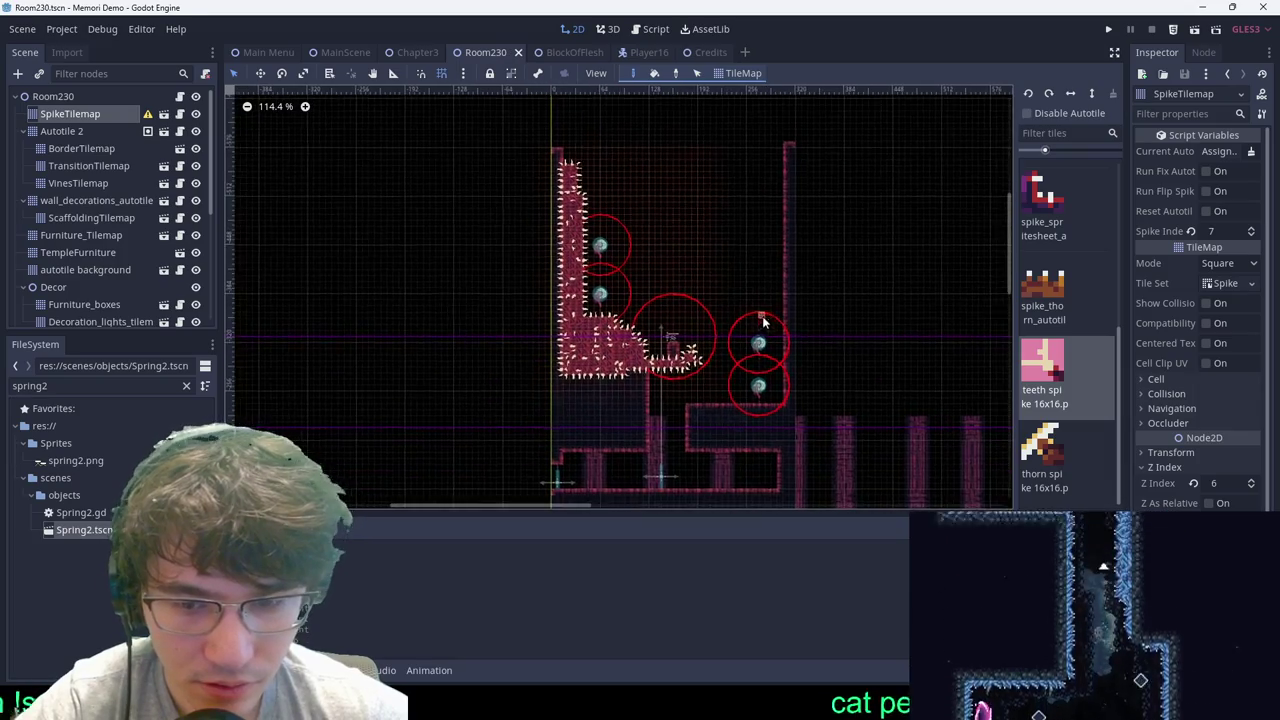
scroll(733, 316, up, 4)
ctrl+shift+drag(757, 314, 757, 316)
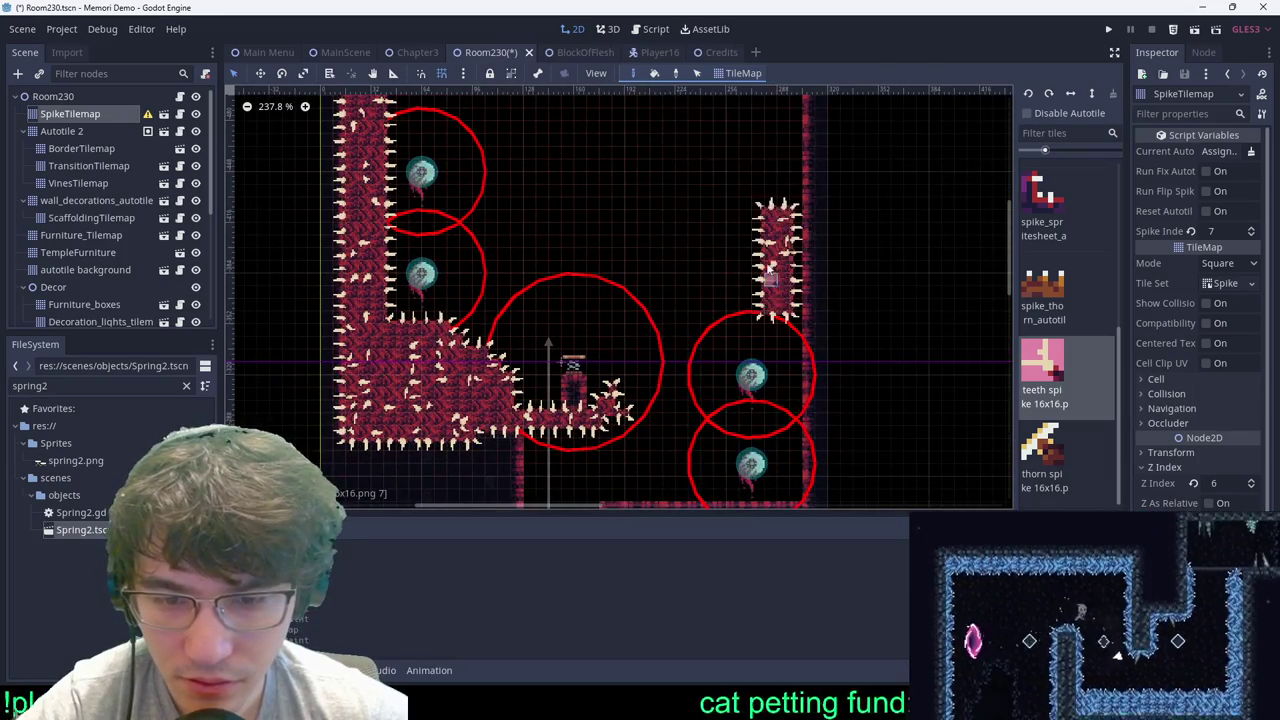
scroll(758, 250, down, 5)
scroll(770, 295, up, 9)
ctrl+shift+drag(765, 147, 832, 448)
scroll(836, 456, down, 8)
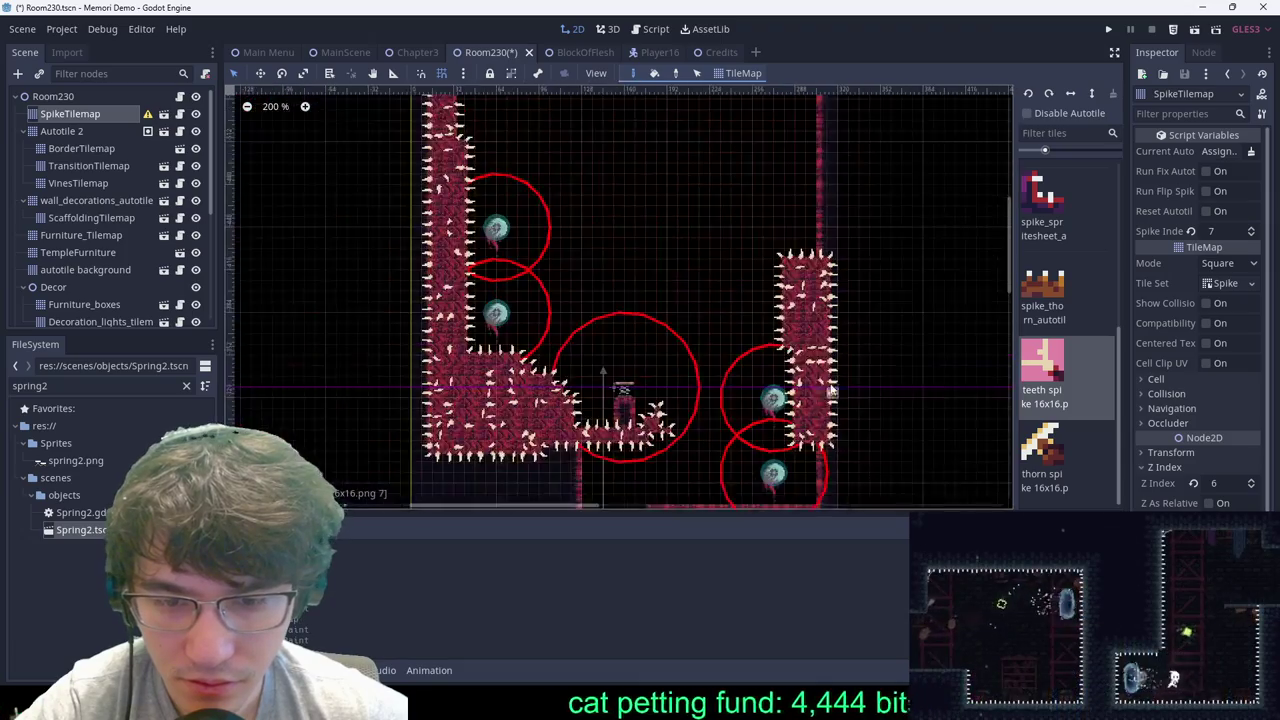
middle_drag(836, 456, 796, 366)
scroll(760, 396, up, 6)
ctrl+shift+drag(762, 333, 794, 486)
scroll(794, 486, down, 7)
Step: Cover the right ledge with a band of teeth spikes, tapering its inner end beside the shaft opening
middle_drag(730, 363, 684, 182)
scroll(686, 185, up, 2)
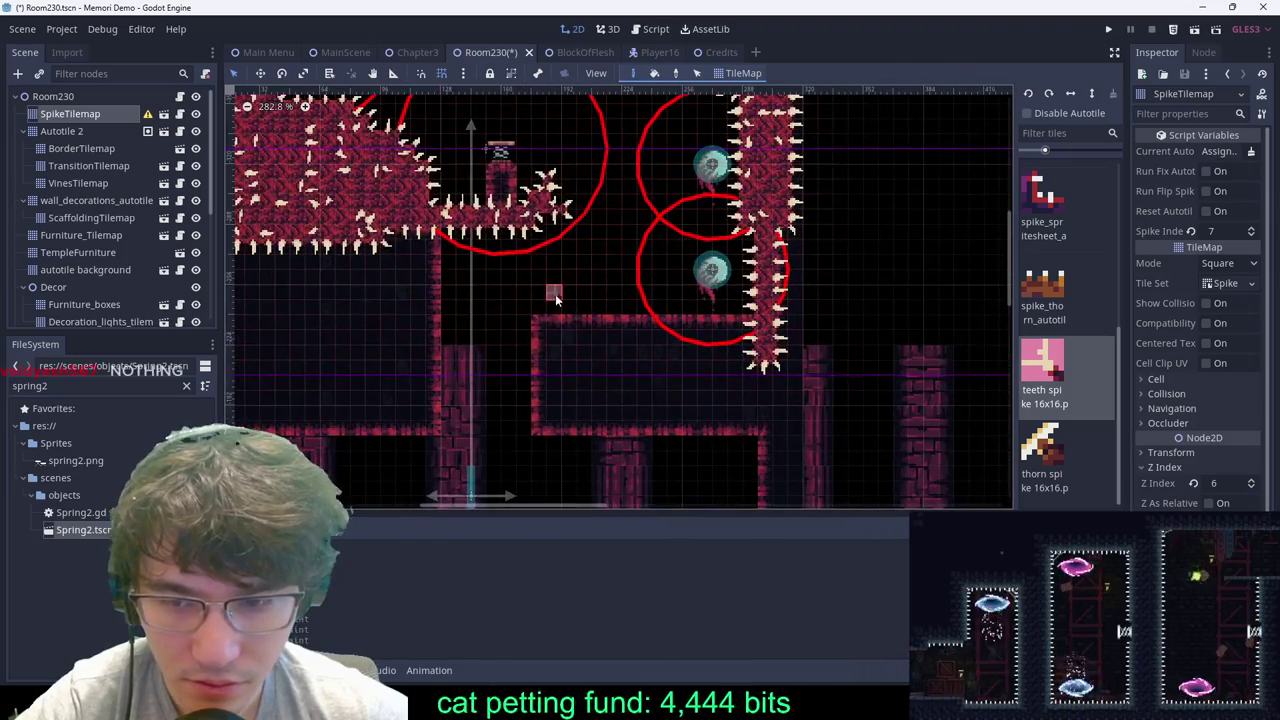
ctrl+shift+drag(555, 294, 770, 294)
right_drag(573, 280, 540, 306)
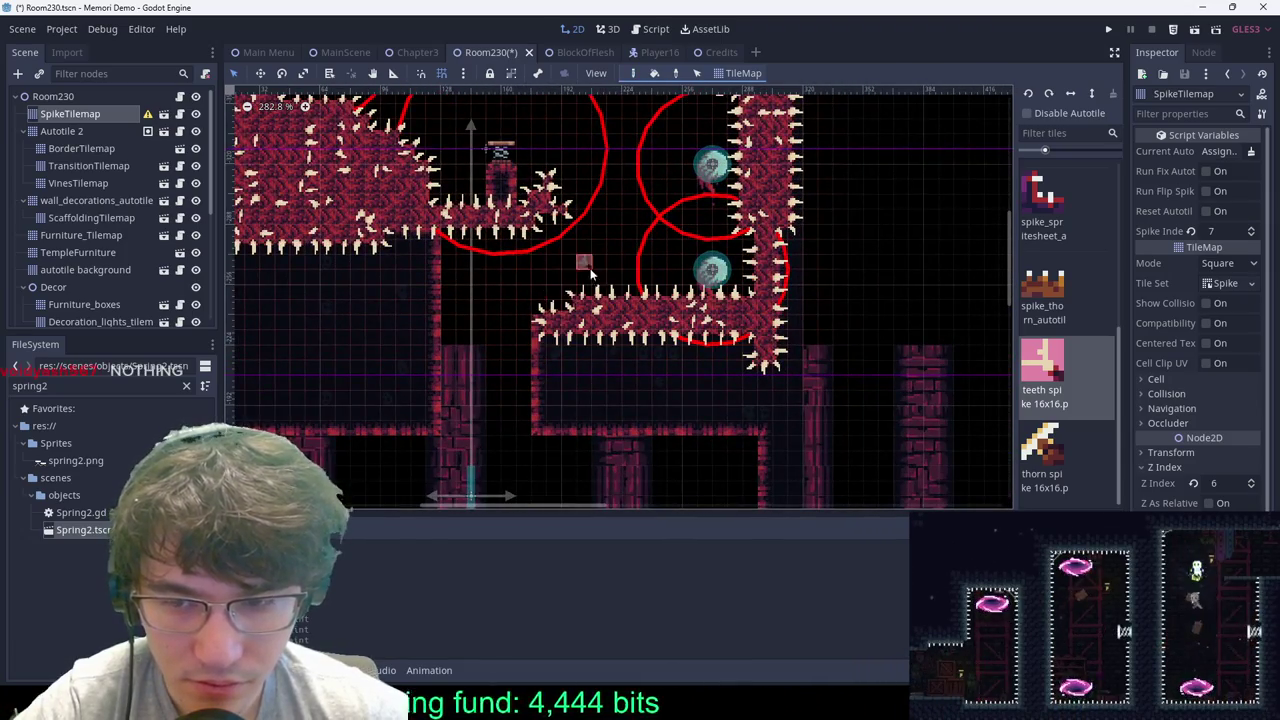
drag(570, 277, 479, 352)
key(ctrl+z)
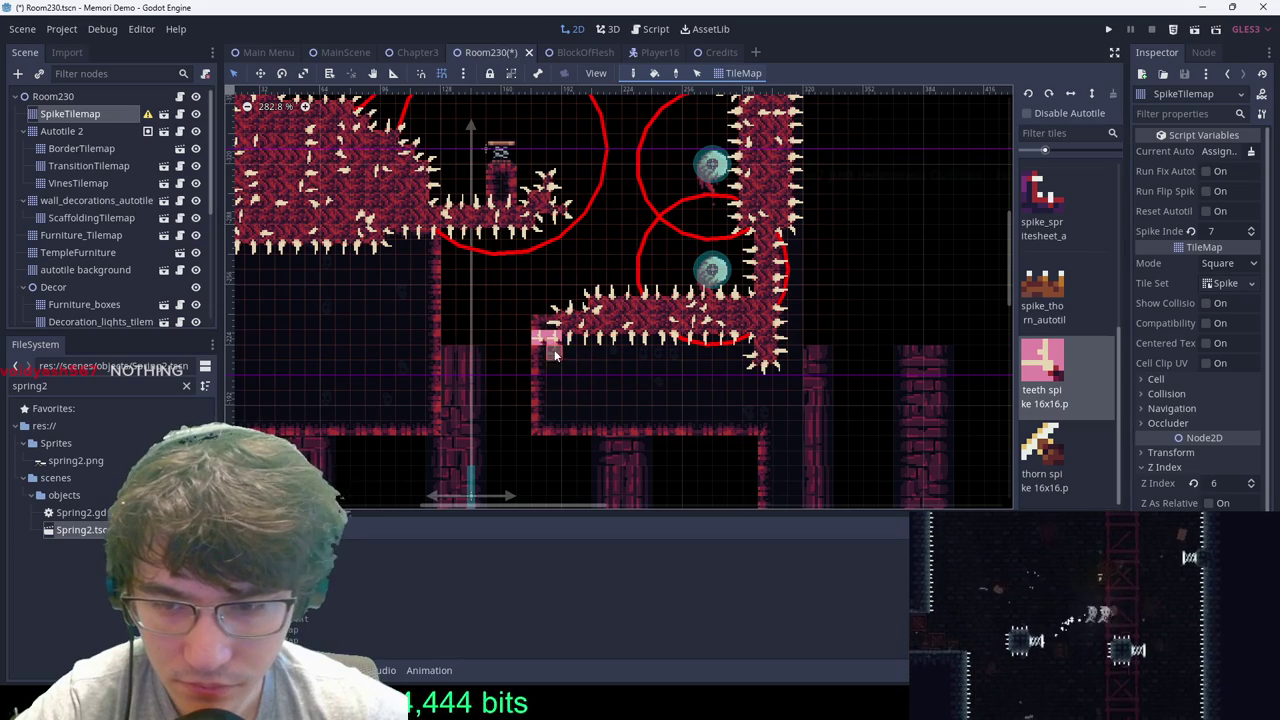
scroll(865, 255, up, 2)
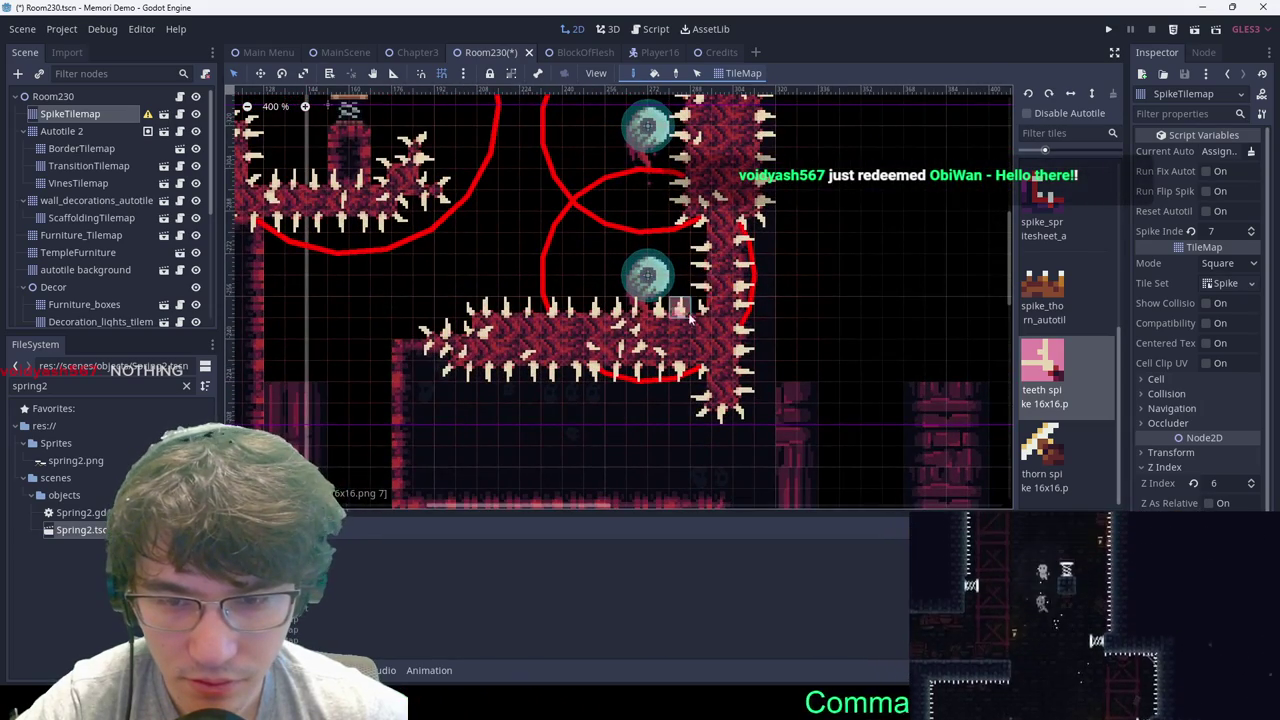
scroll(688, 316, down, 1)
Step: Move the two eyeball enemies beside the right wall up one grid step and save the scene
click(68, 96)
drag(615, 161, 702, 287)
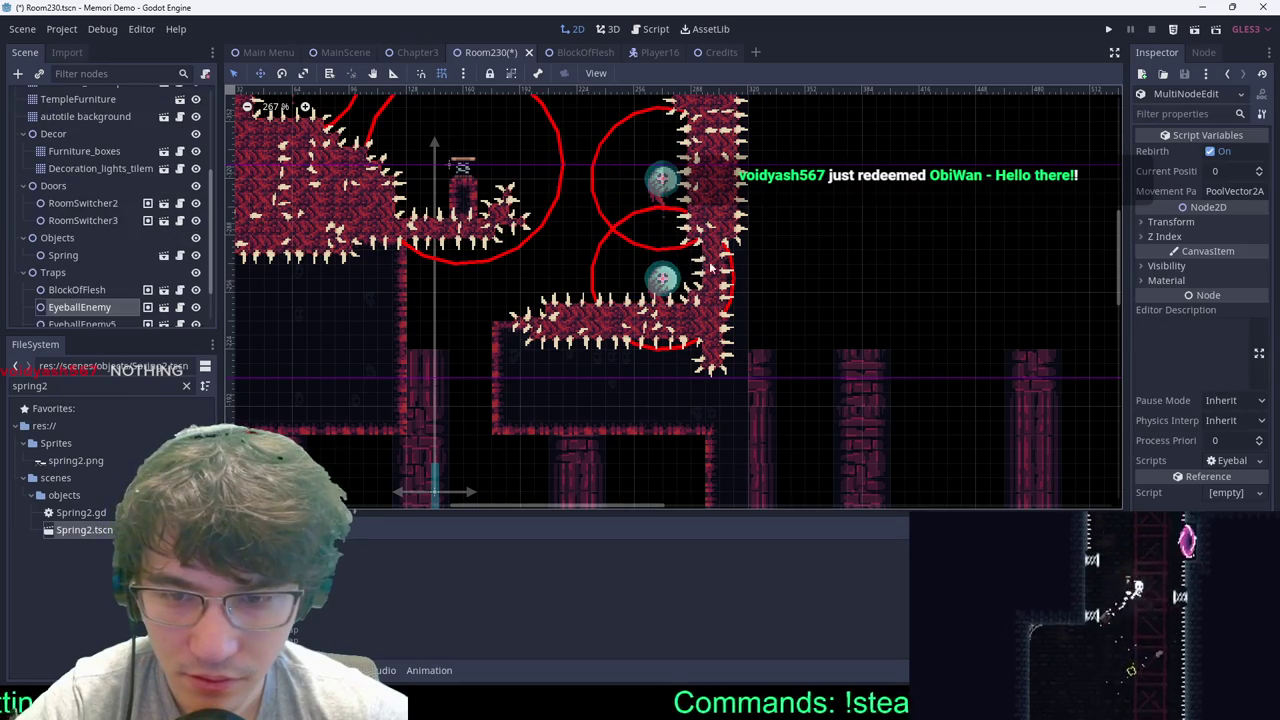
key(shift+Up)
click(746, 207)
scroll(745, 213, down, 3)
key(ctrl+s)
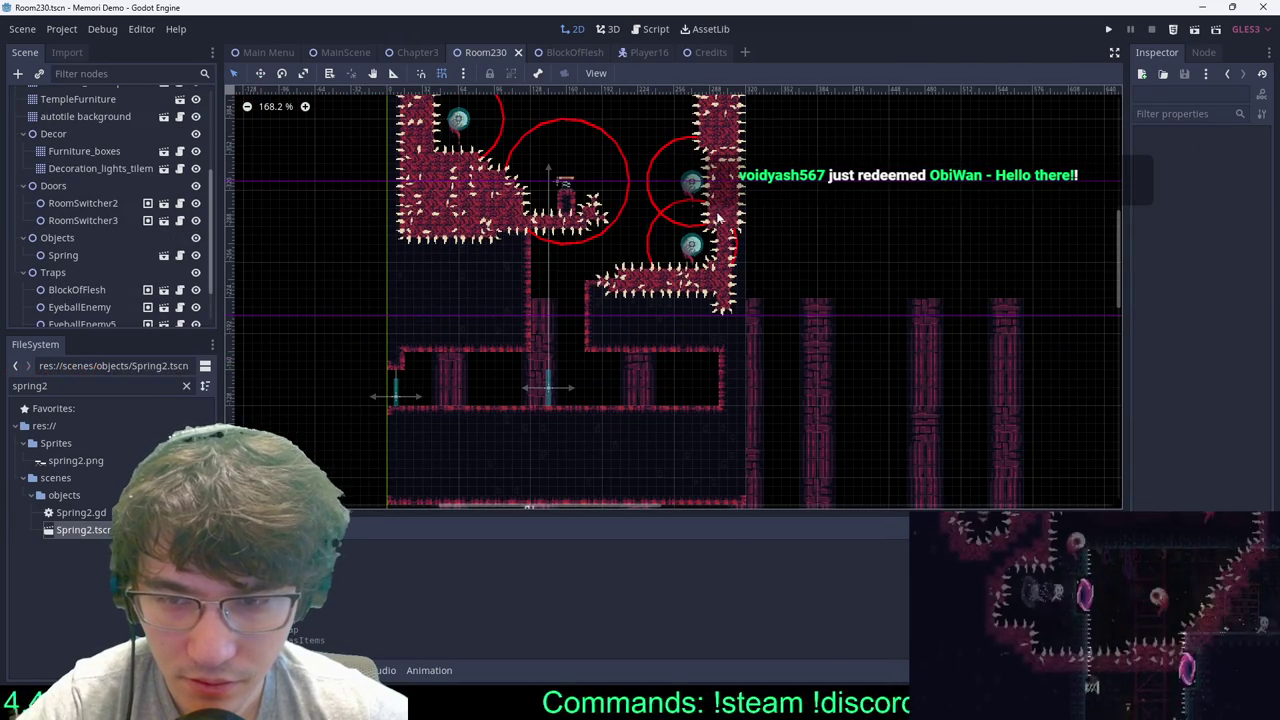
Step: Run the main scene, playtest the climb through the shaft past the spiked ledge, and close the game
click(315, 50)
key(F6)
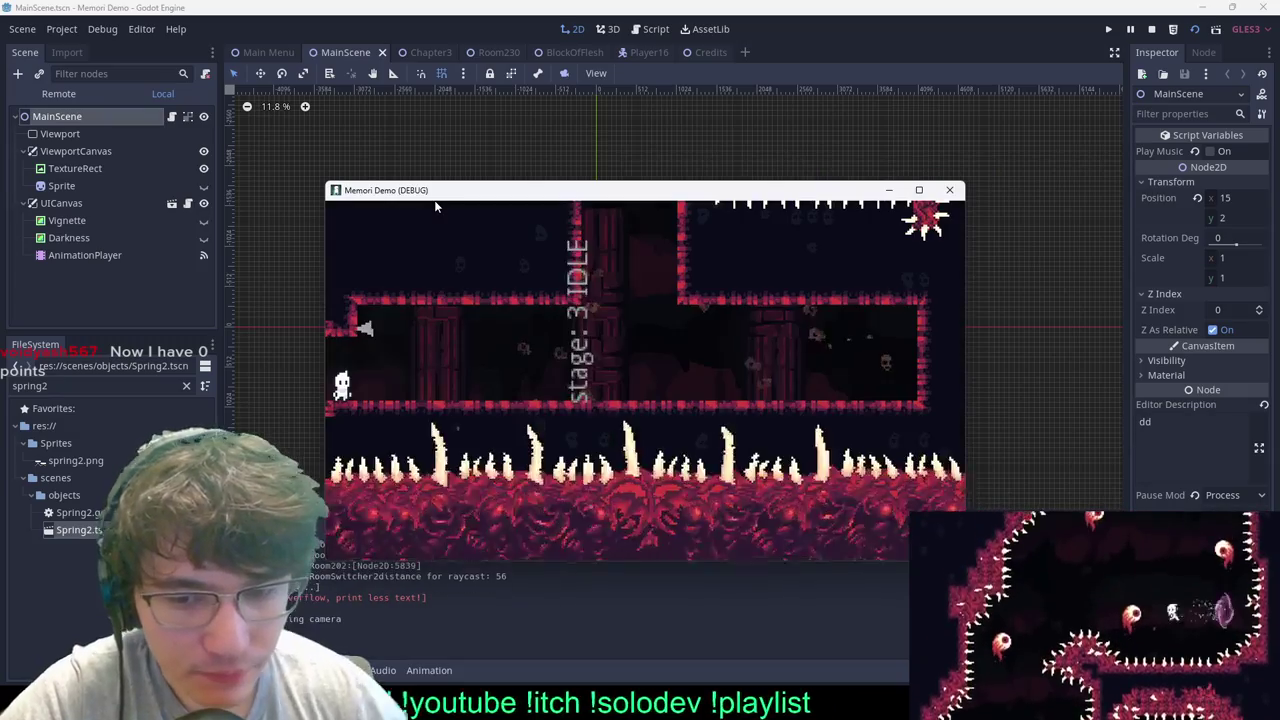
key(space)
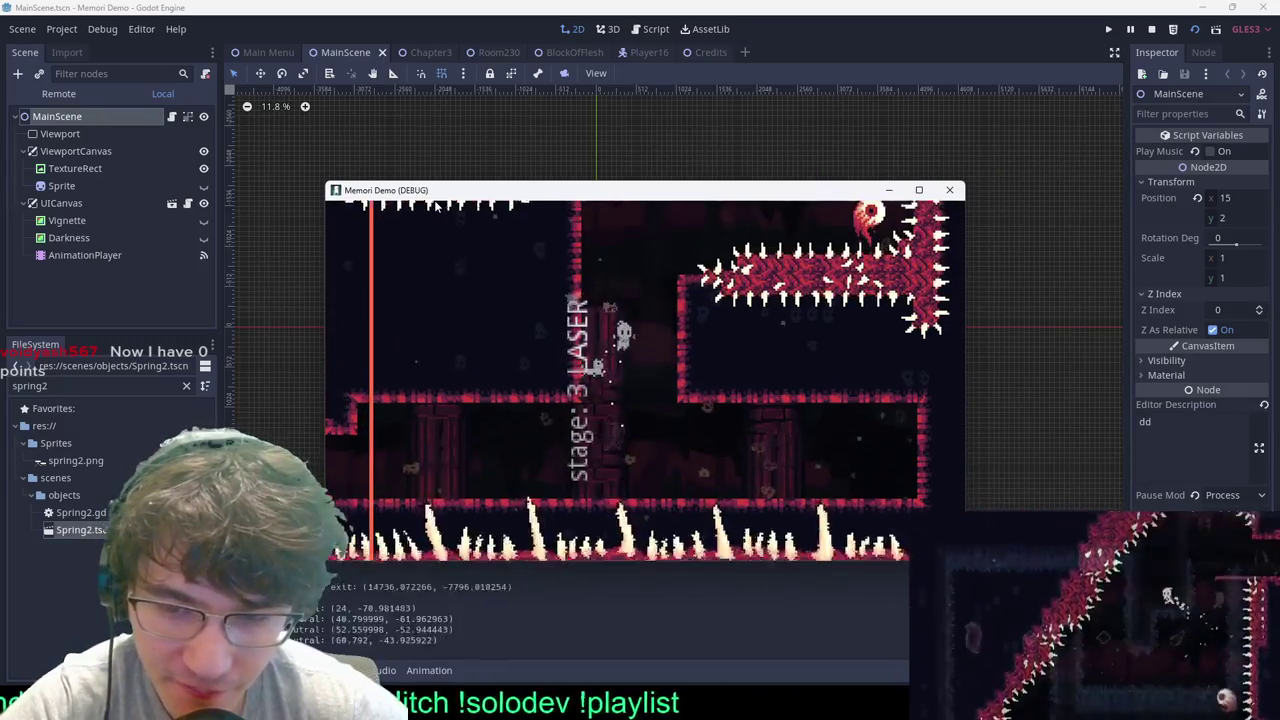
key(space)
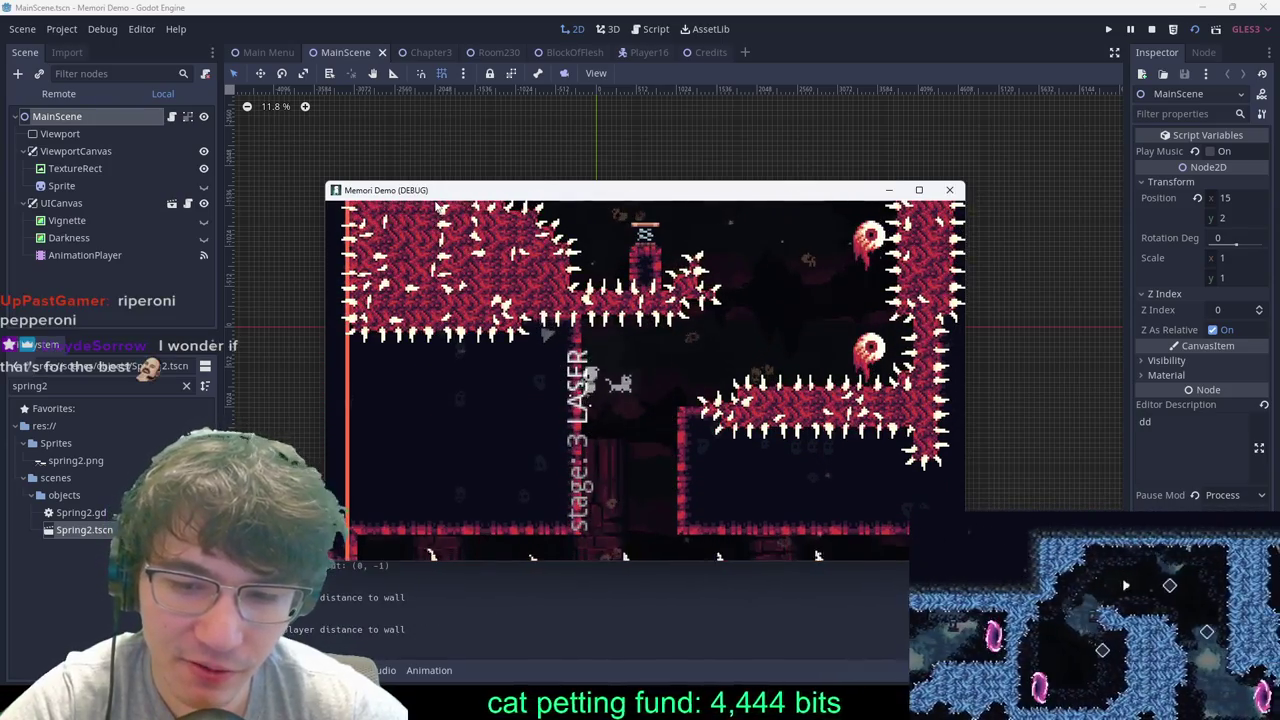
key(Escape)
click(947, 191)
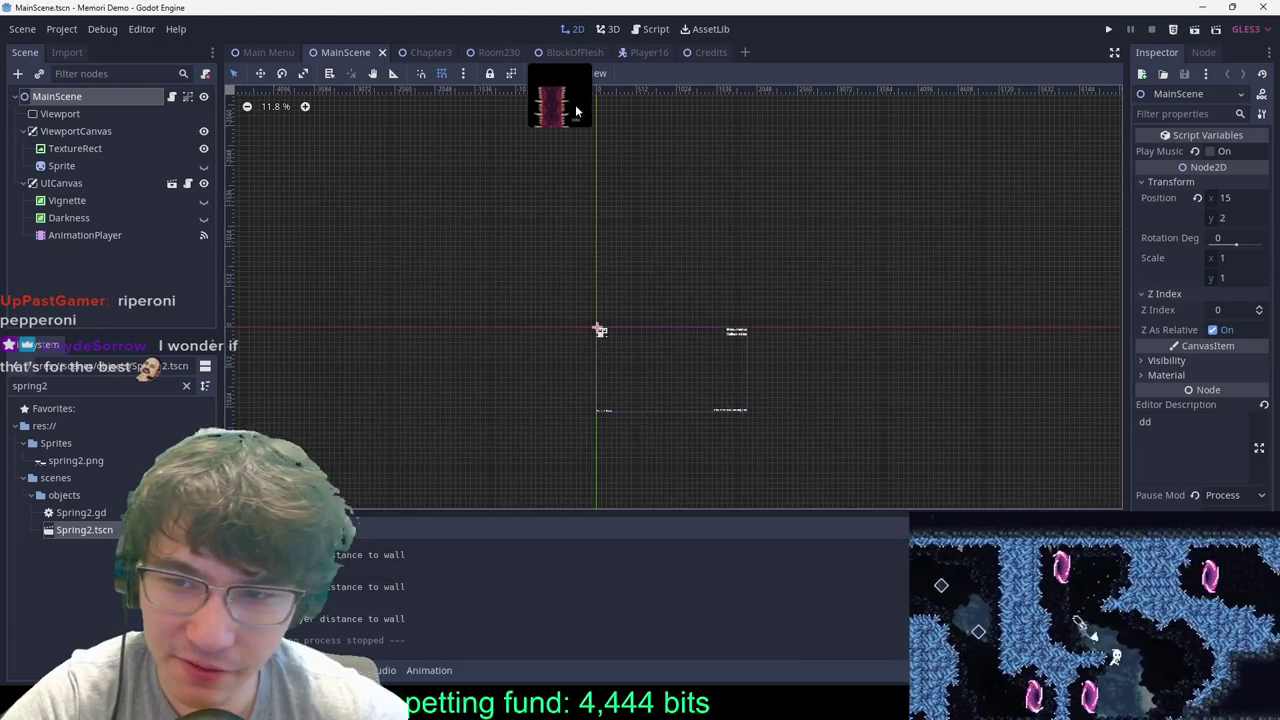
click(573, 55)
click(418, 52)
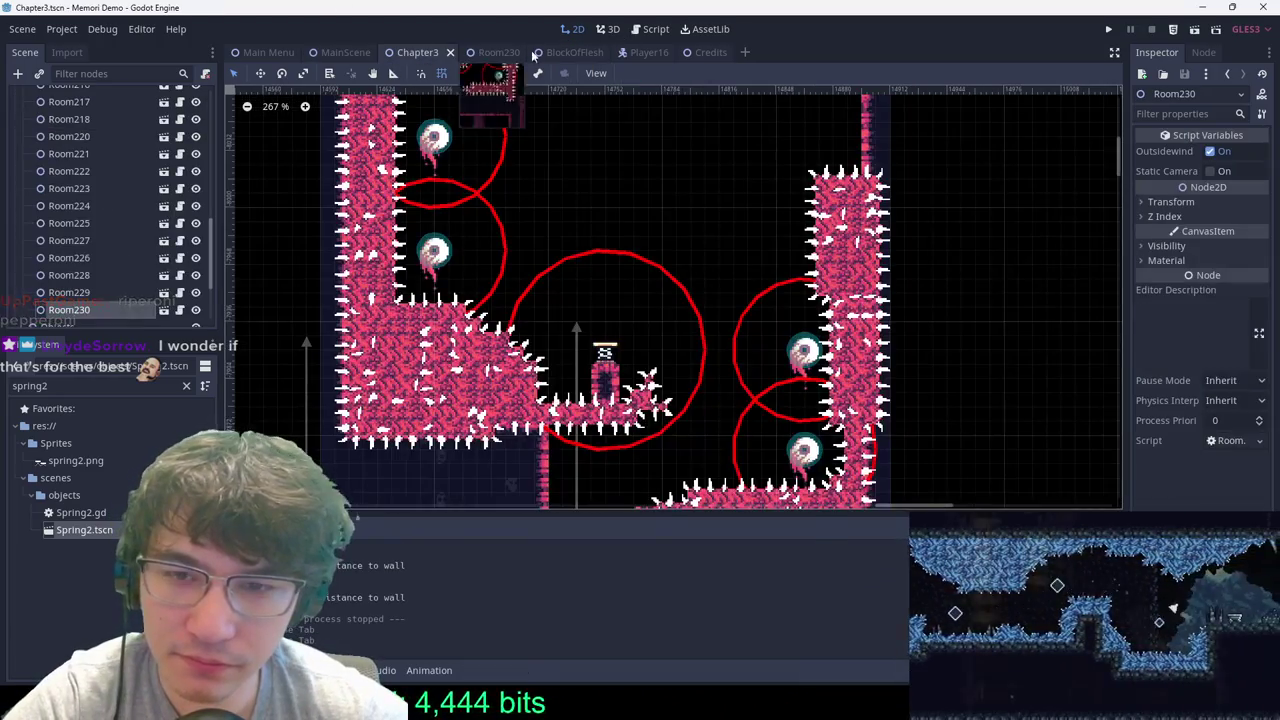
scroll(640, 306, down, 1)
middle_drag(636, 308, 662, 459)
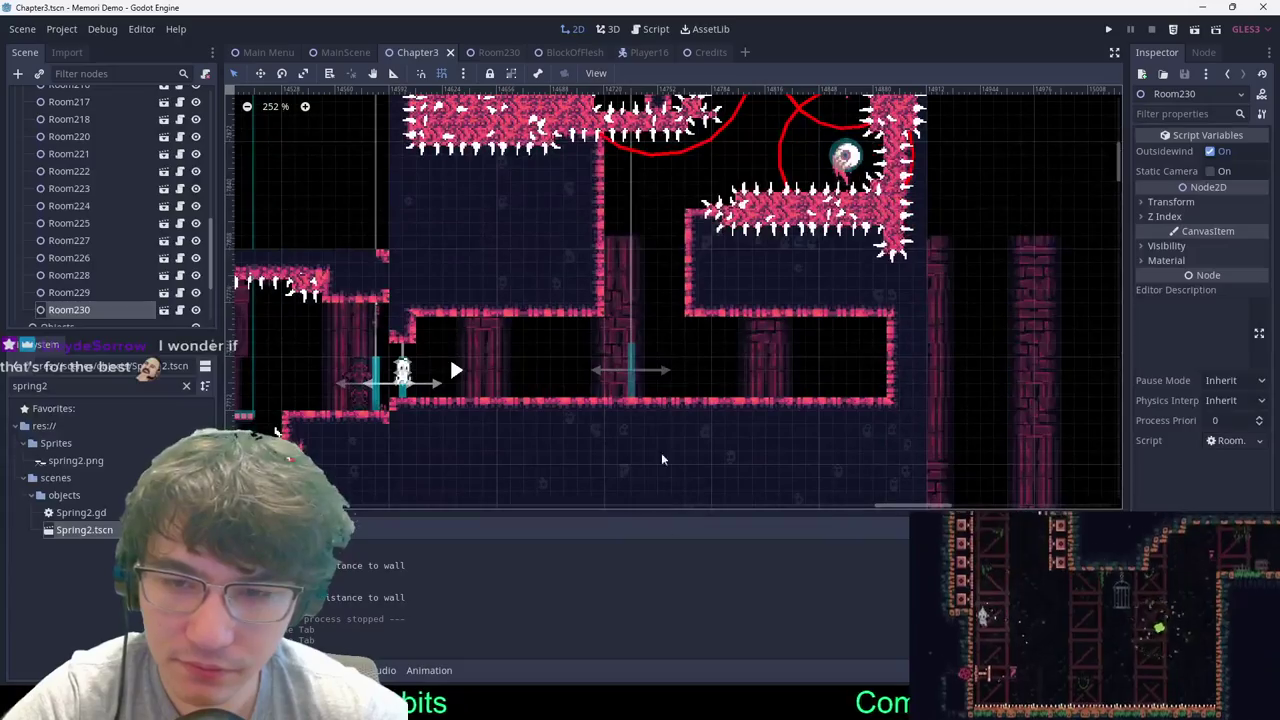
middle_drag(658, 177, 632, 308)
Step: Duplicate the spring in the Room230 scene and move the copy down into the shaft opening at (144, -232)
key(ctrl+Tab)
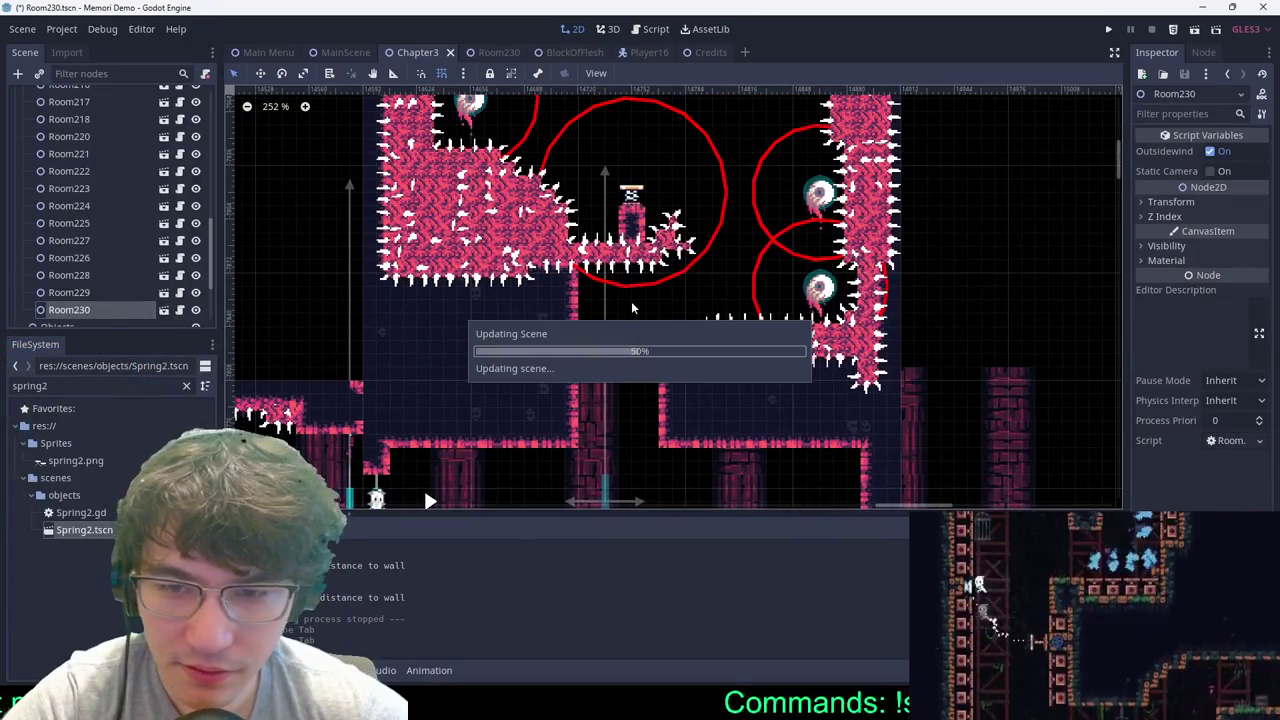
scroll(614, 185, up, 14)
middle_drag(611, 176, 681, 216)
click(656, 271)
middle_drag(780, 308, 834, 197)
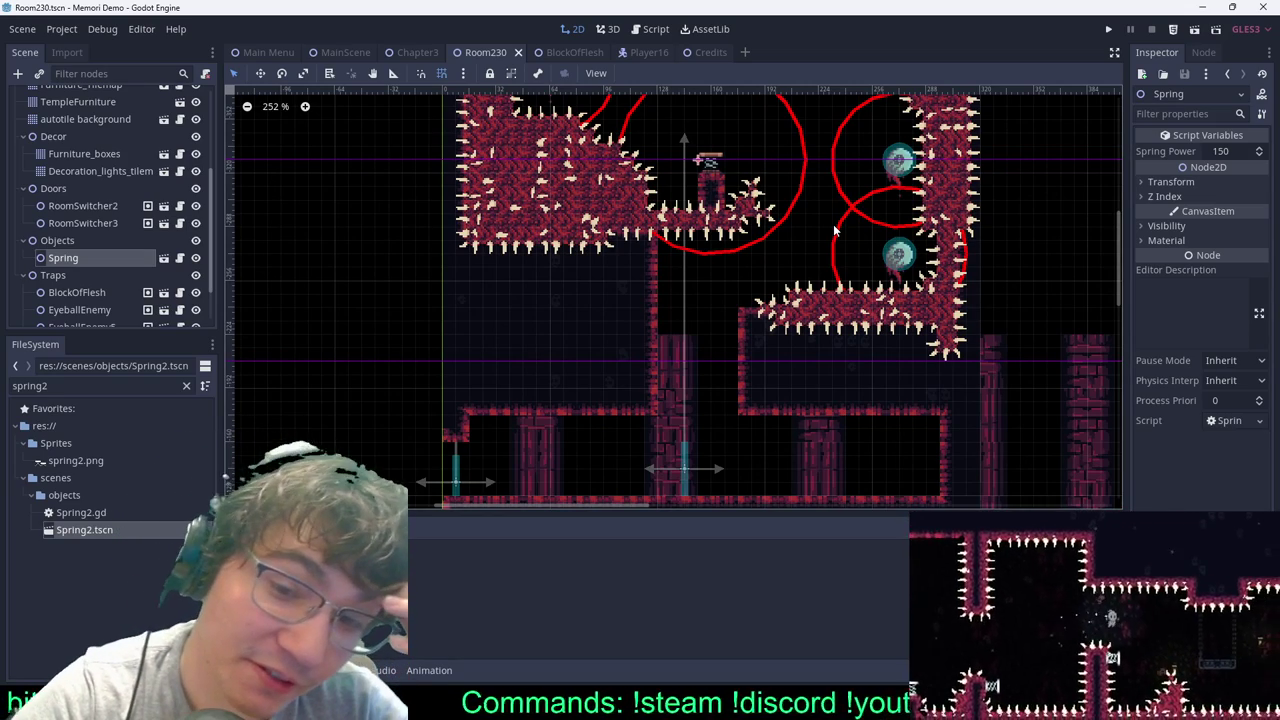
key(ctrl+d)
key(w)
drag(788, 206, 774, 312)
drag(790, 295, 853, 353)
Step: Rotate the duplicated spring 90 degrees, place it against the shaft opening's left wall at (136, -256), and save the scene
click(1189, 180)
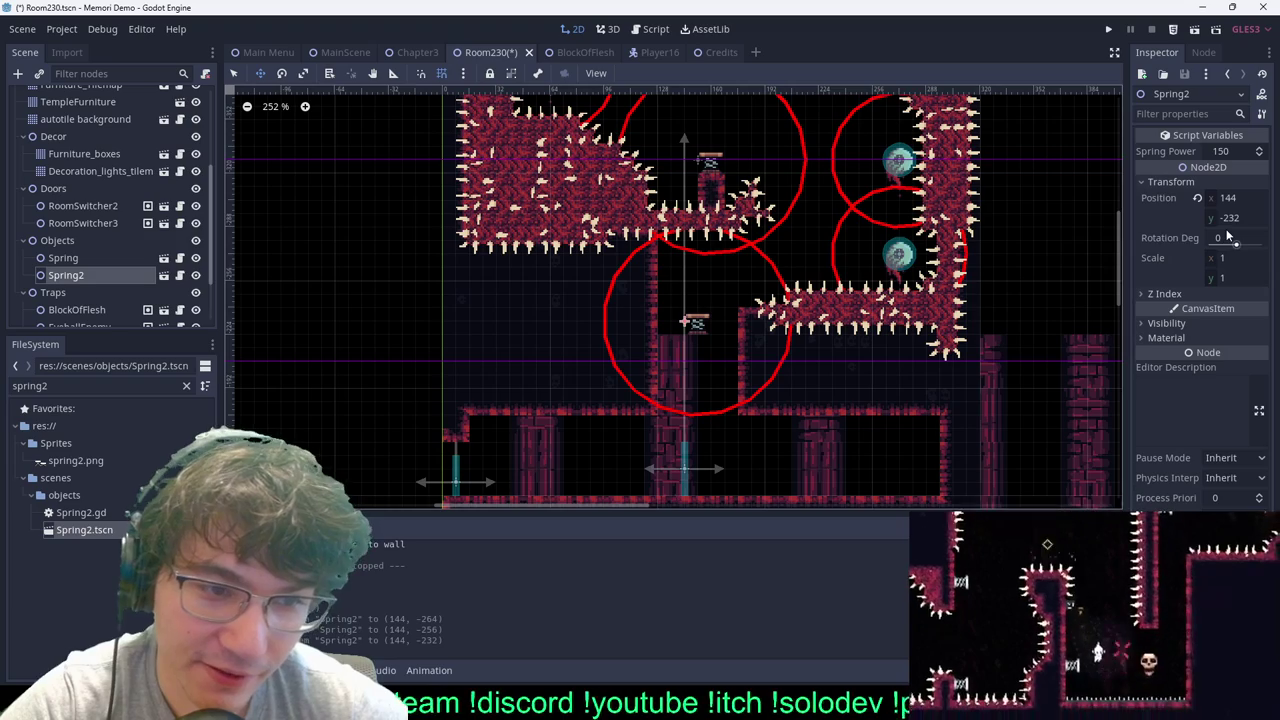
click(1227, 237)
text(90)
key(Return)
drag(862, 267, 848, 227)
key(q)
click(848, 227)
key(ctrl+s)
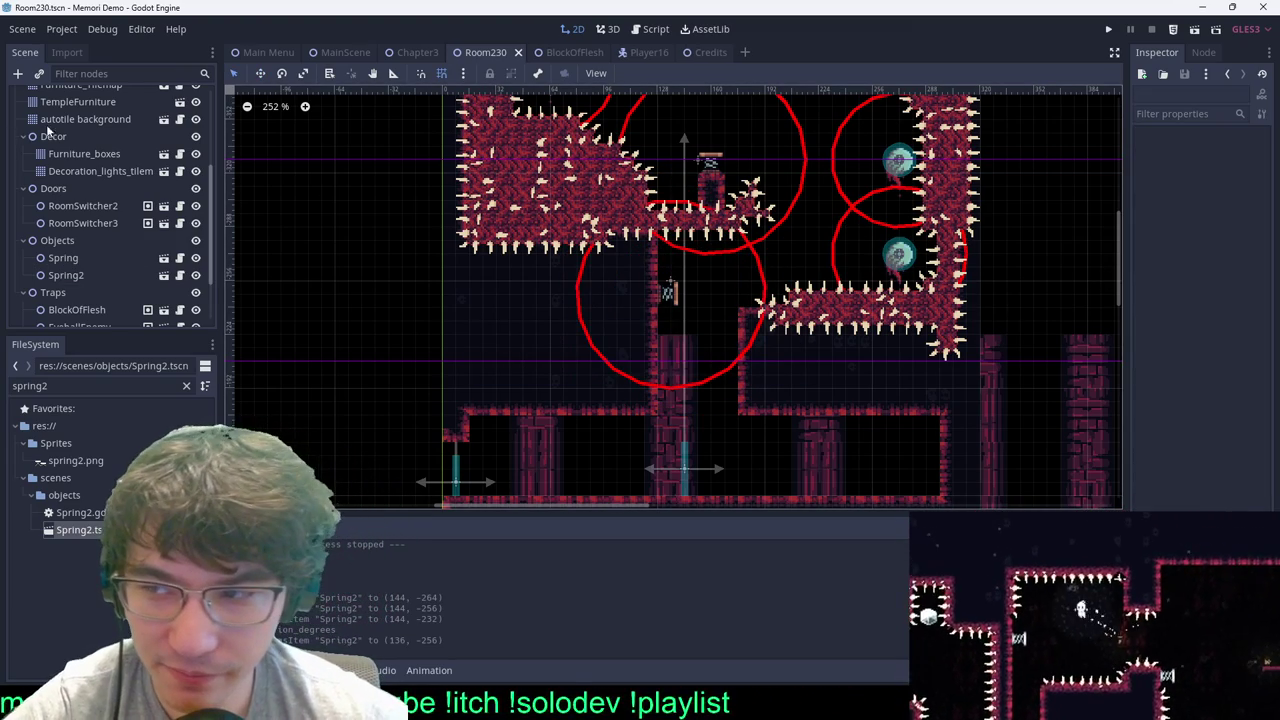
Step: Carve the terrain of Autotile 2 at the right ledge's inner corner into a lower step and regenerate its border tiles
scroll(47, 133, up, 3)
click(70, 130)
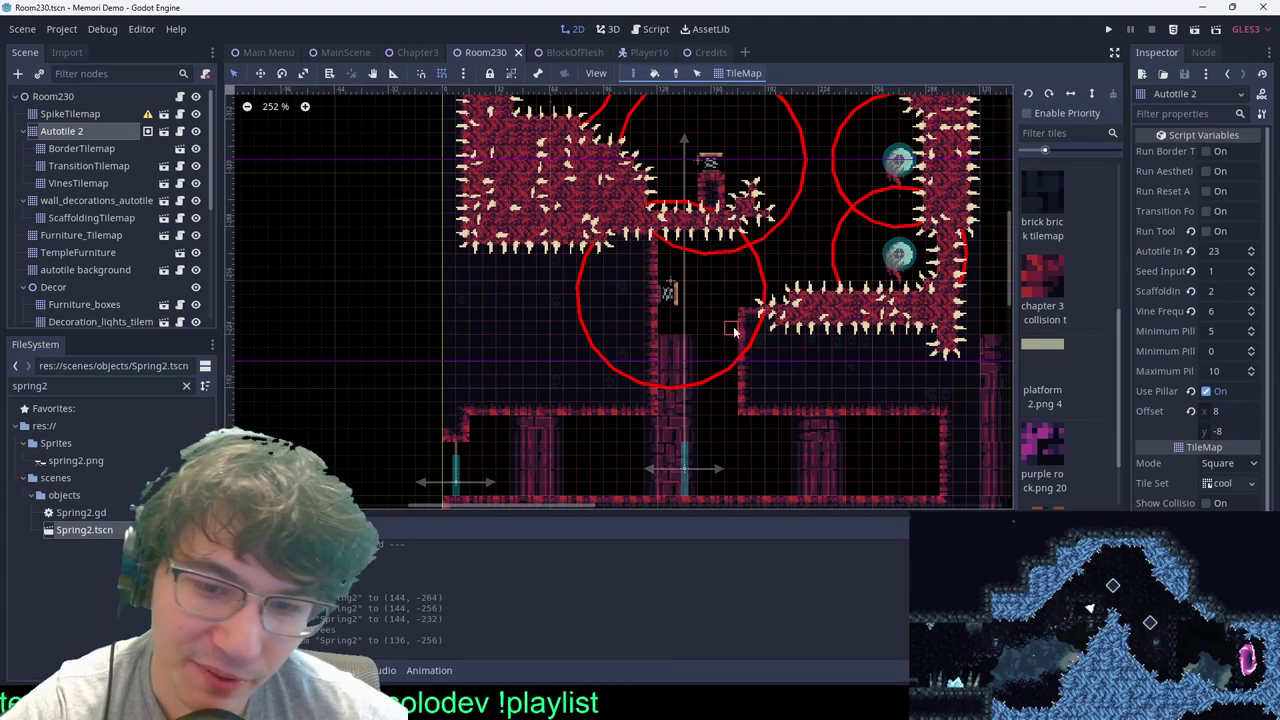
key(ctrl+s)
click(1230, 153)
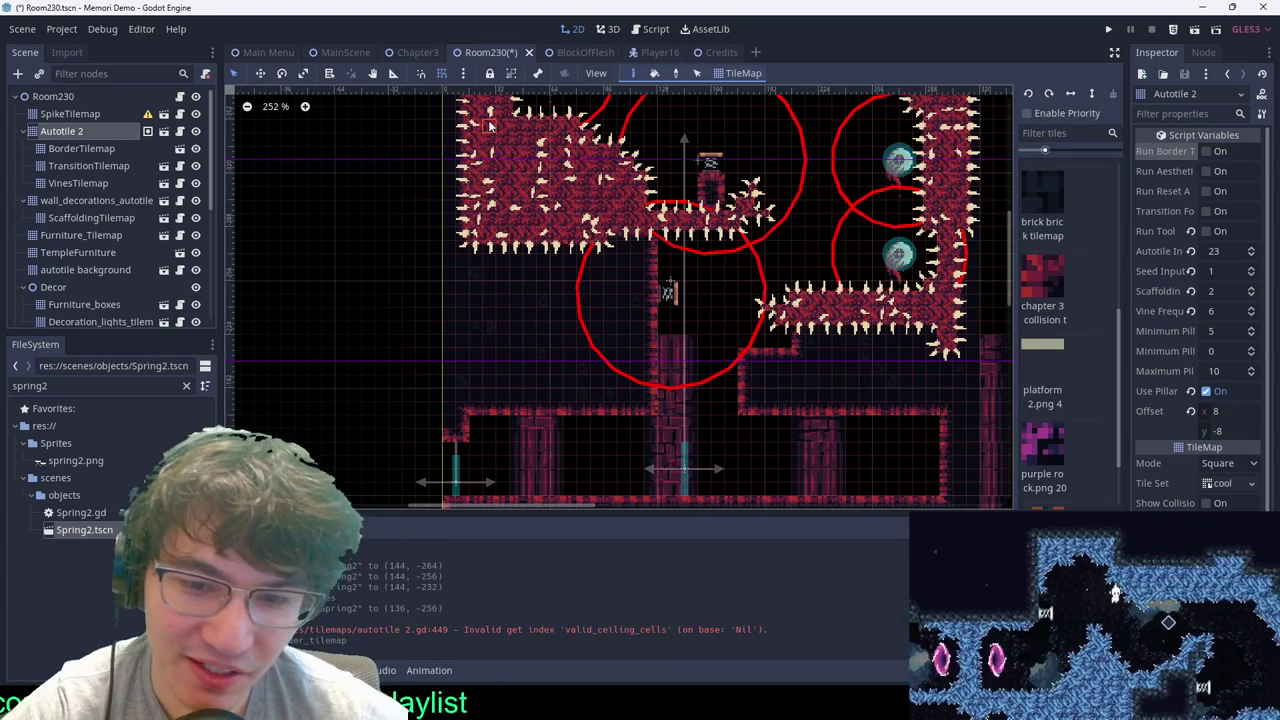
Step: Paint teeth spikes diagonally down the carved step from the right ledge to the shaft opening, and save the scene
click(70, 113)
scroll(735, 251, up, 3)
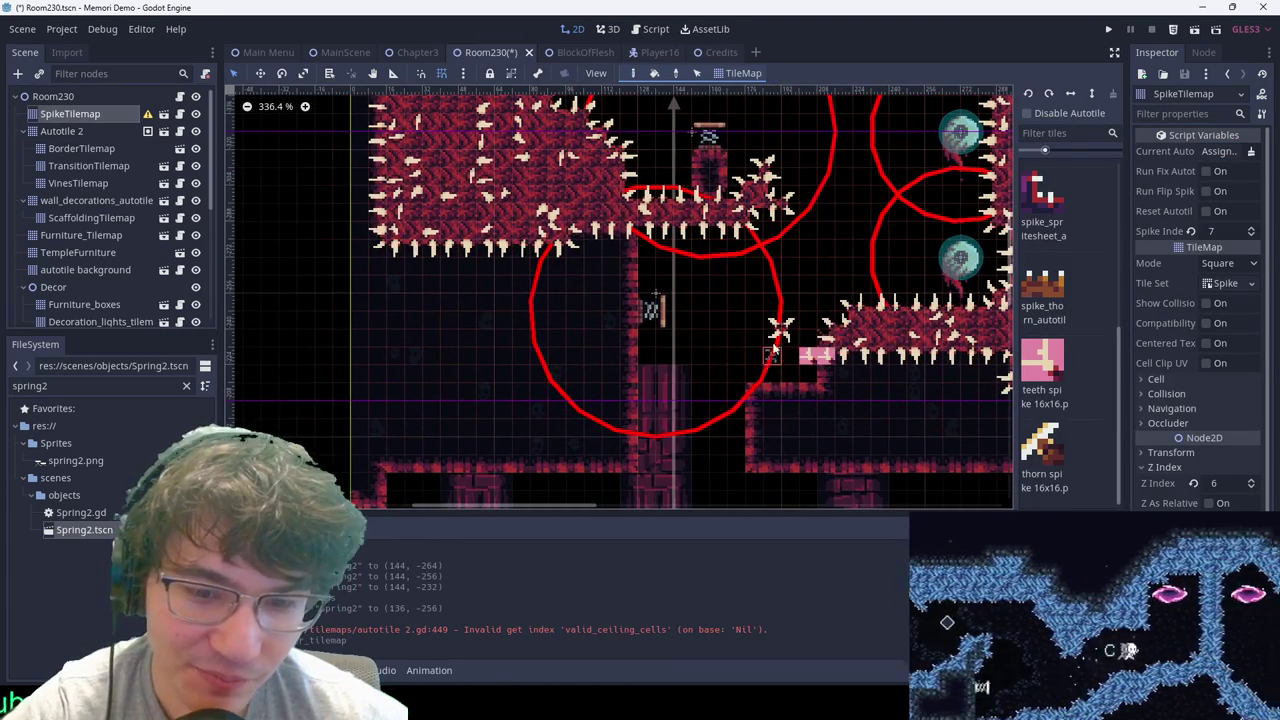
ctrl+click(877, 348)
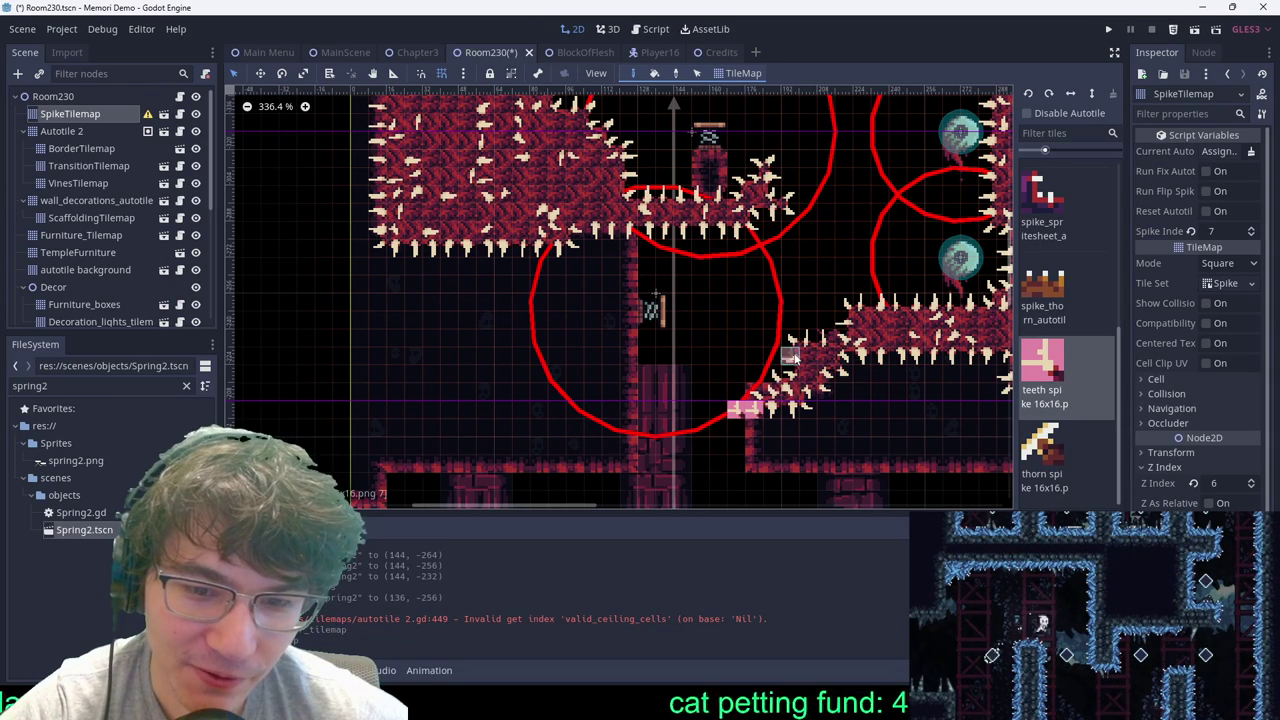
scroll(850, 203, down, 4)
key(ctrl+s)
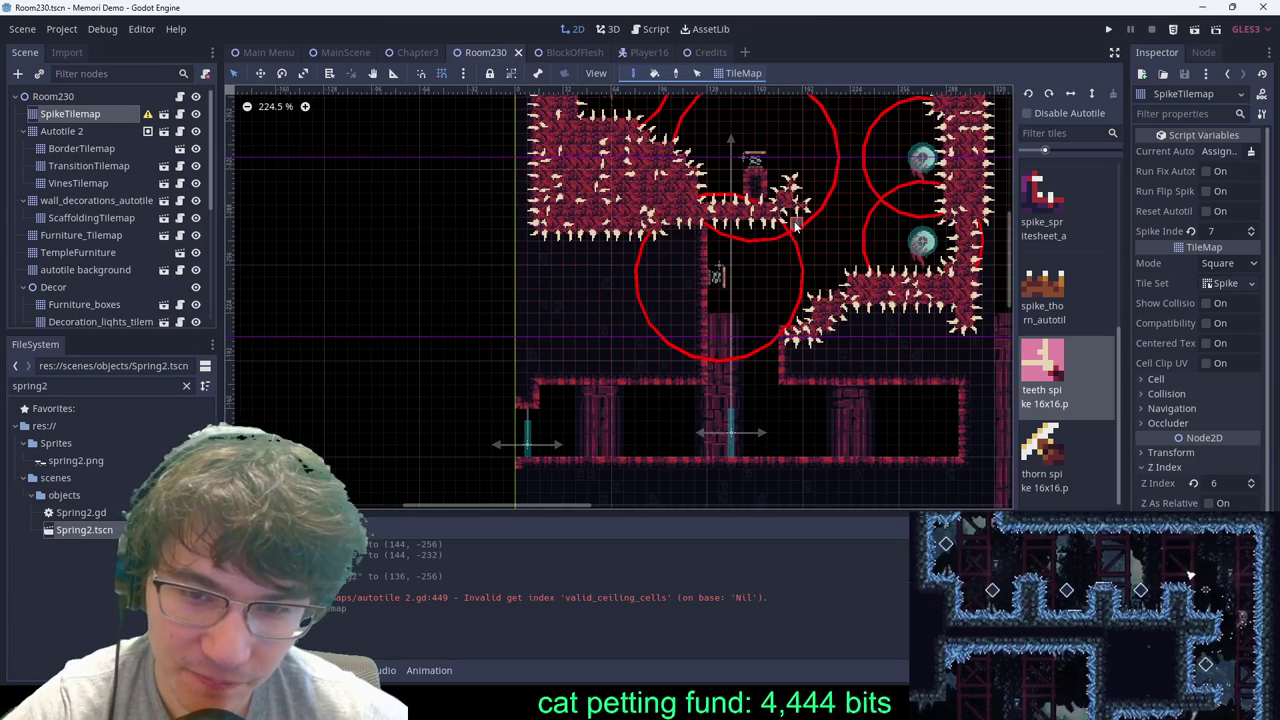
Step: Trim the teeth spikes at the lower outer end of the small ledge beside the upper spring
middle_drag(797, 208, 753, 285)
scroll(749, 296, up, 7)
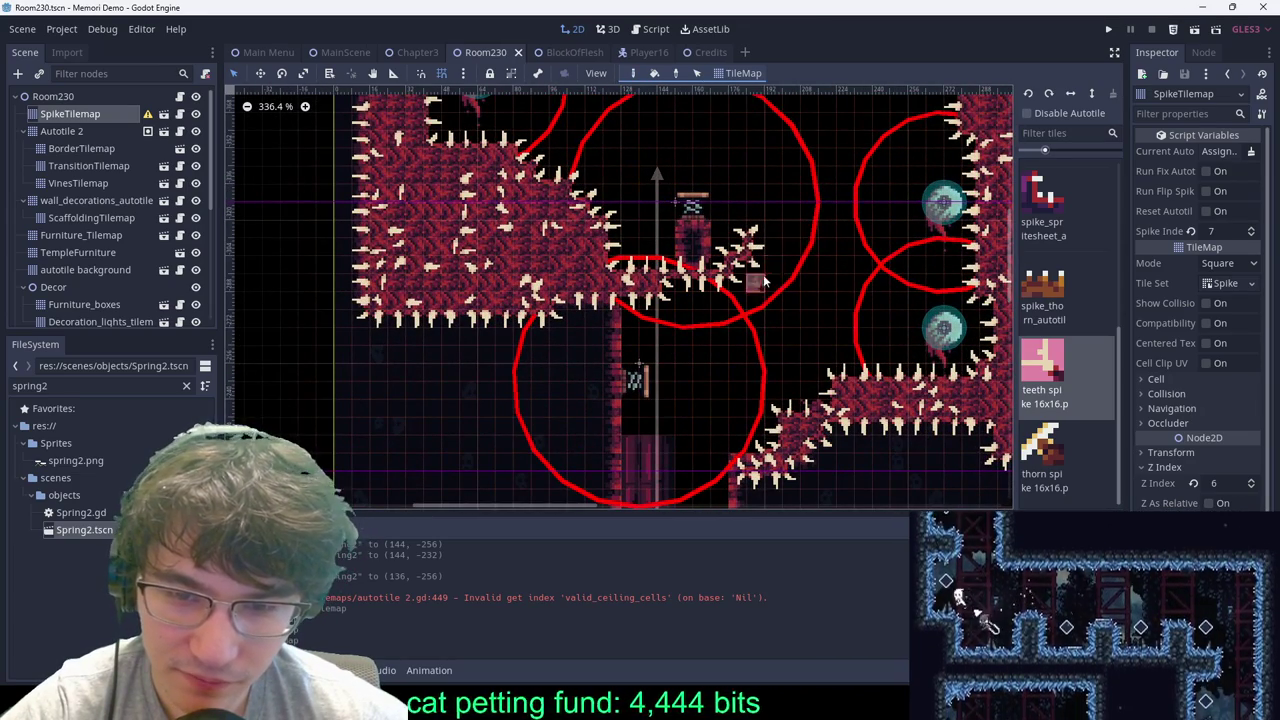
click(763, 283)
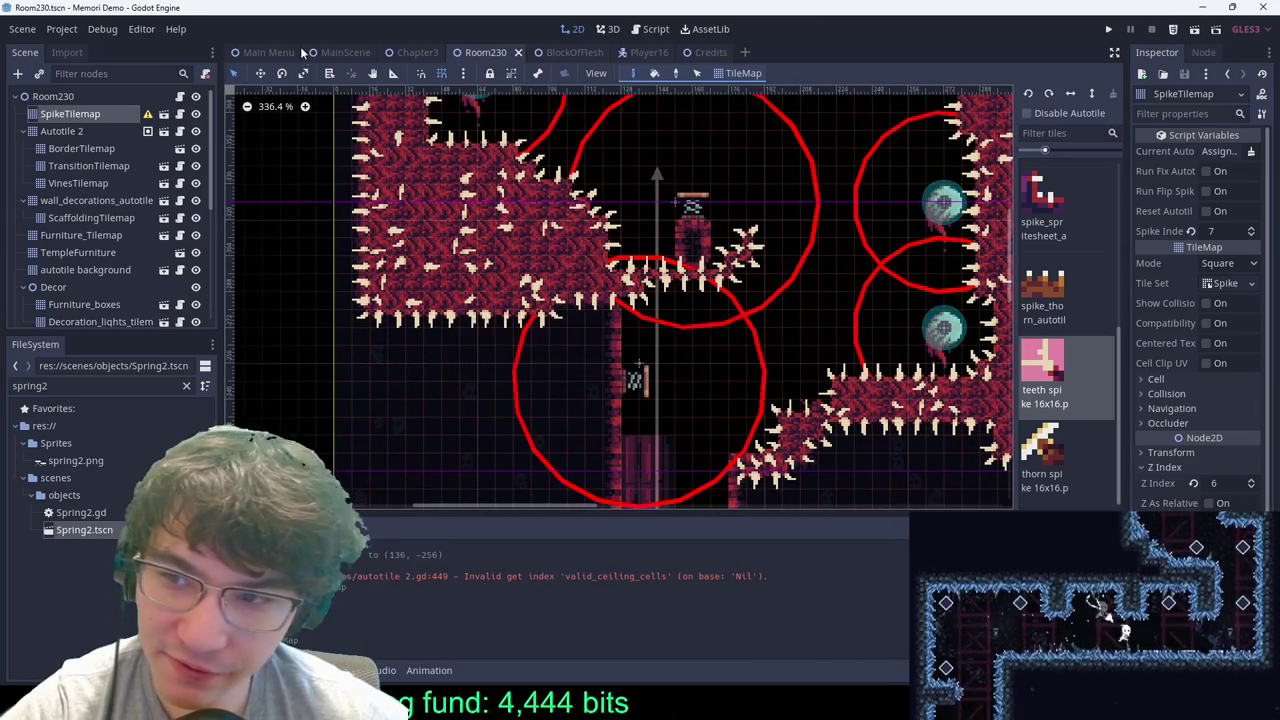
Step: Playtest the climb using the wall spring and the eyeball enemies on both sides, and stop the game
click(342, 52)
key(F5)
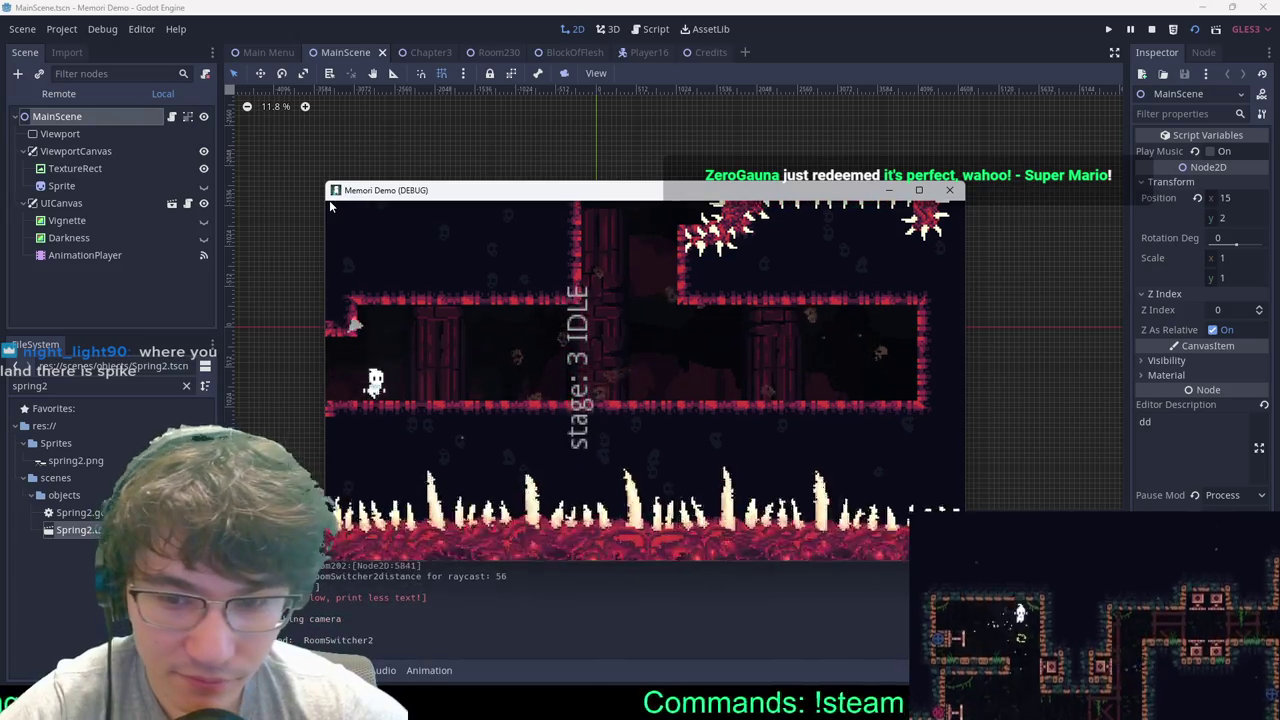
key(Right)
key(space)
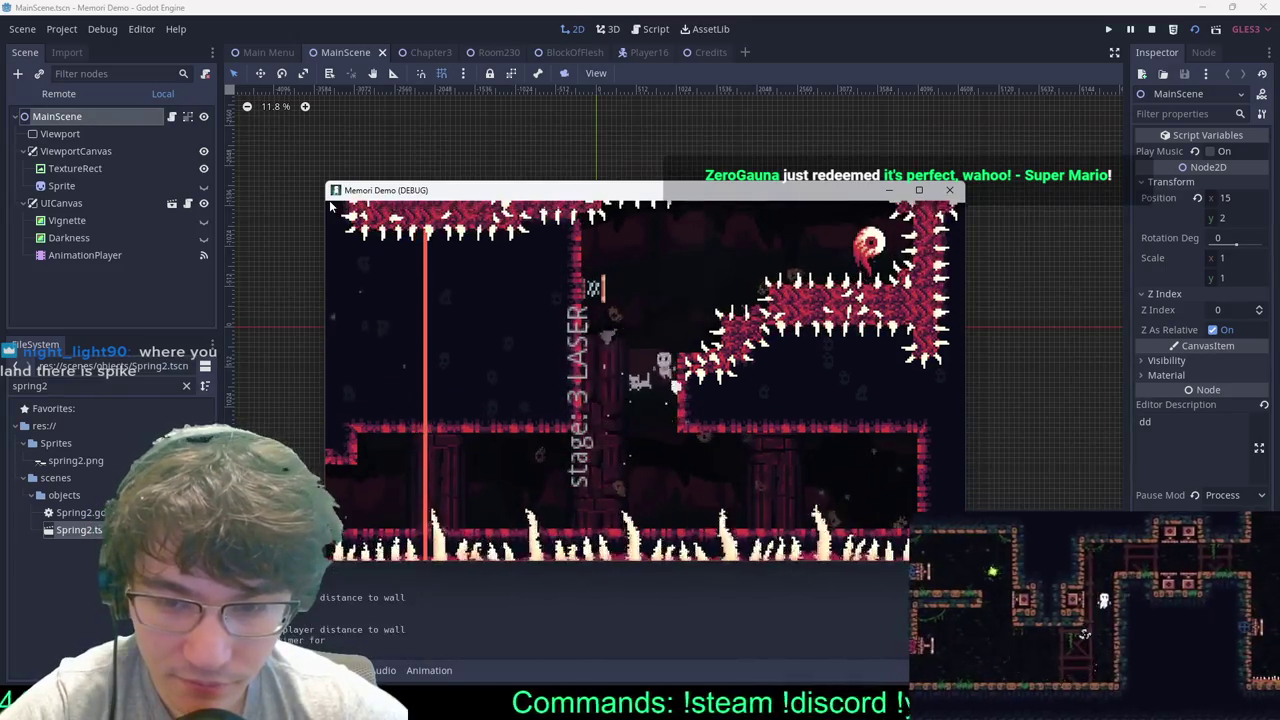
key(Right)
key(space)
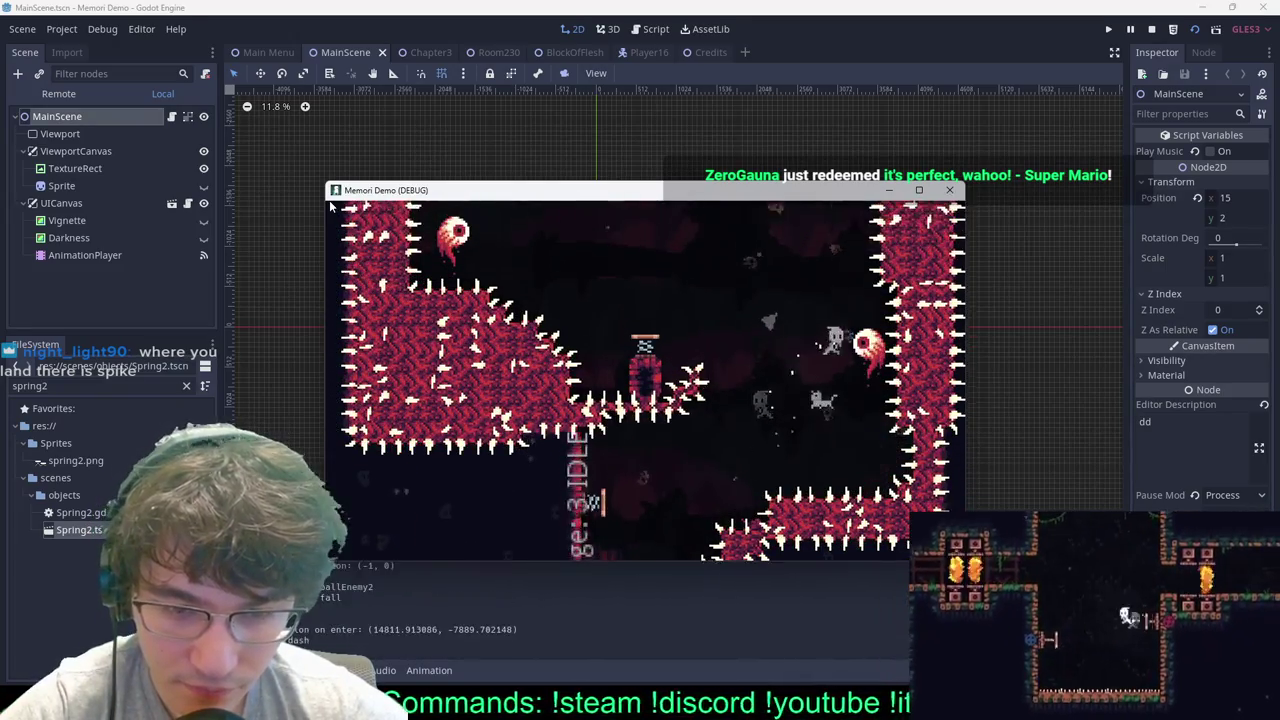
key(Left)
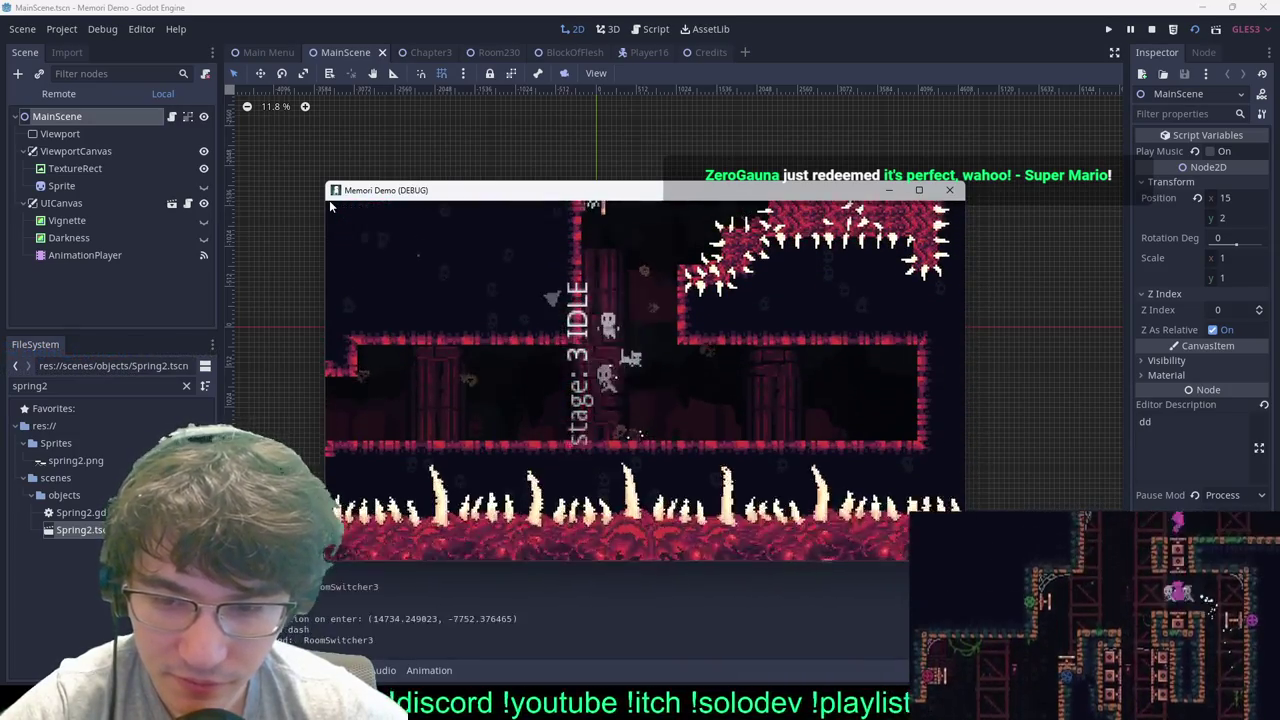
key(Right)
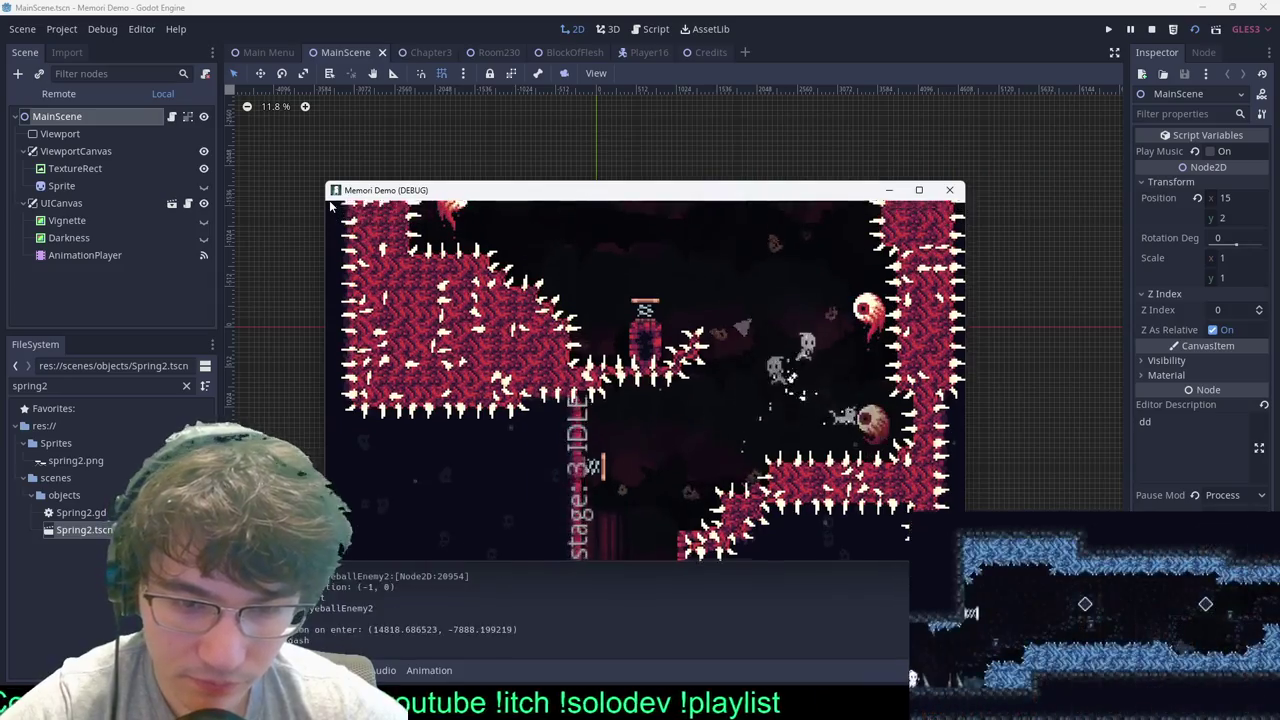
key(Left)
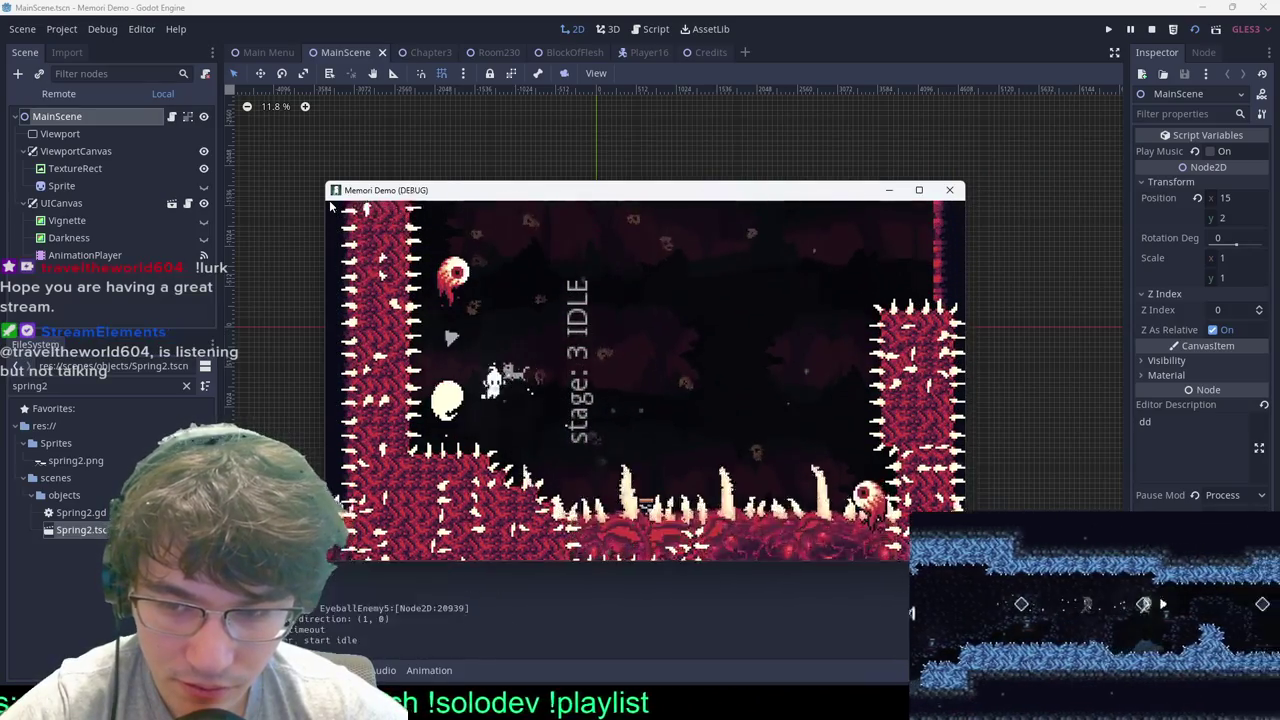
key(Escape)
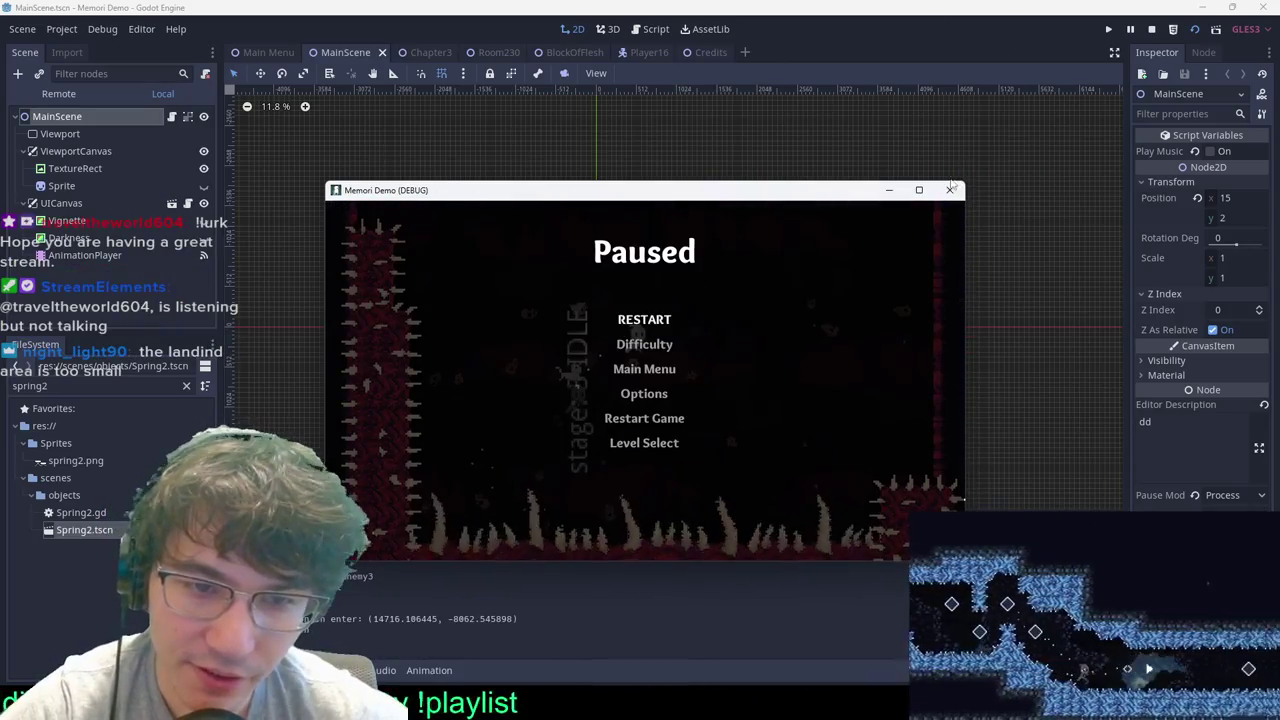
click(1152, 30)
Step: Move the two eyeball enemies beside the left wall in Room230 one grid step to the right
click(422, 54)
click(503, 53)
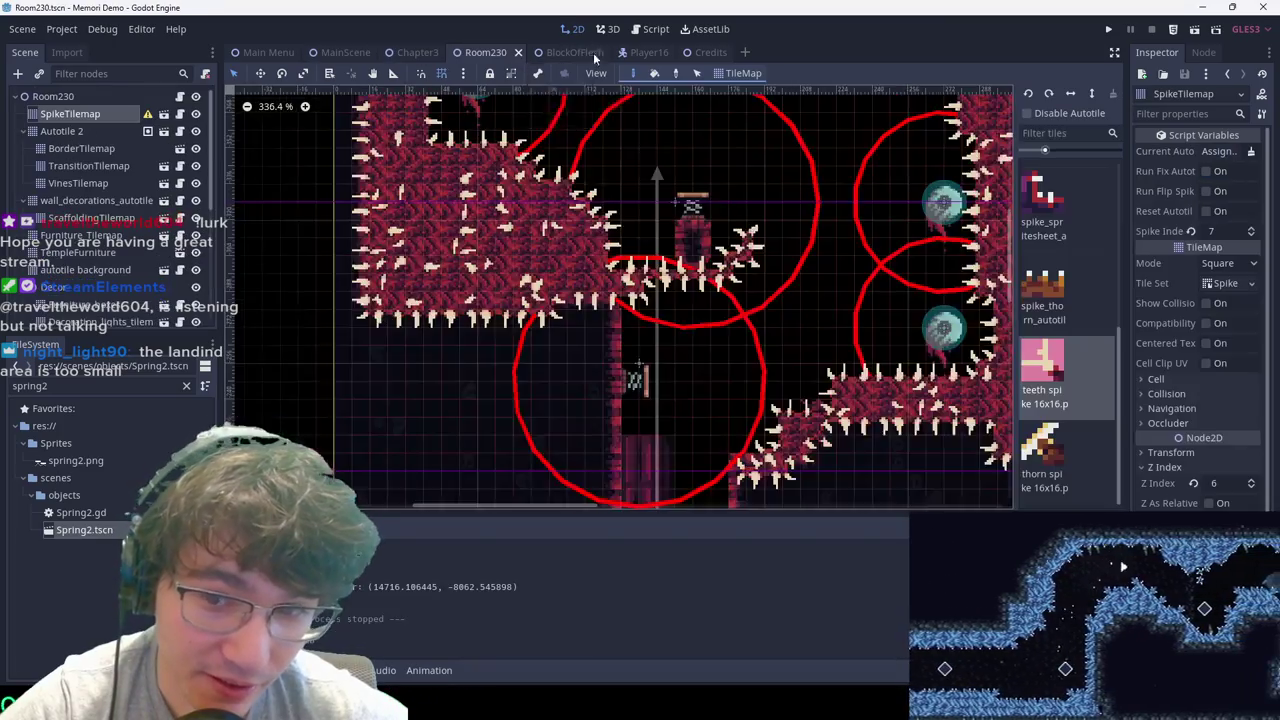
click(83, 96)
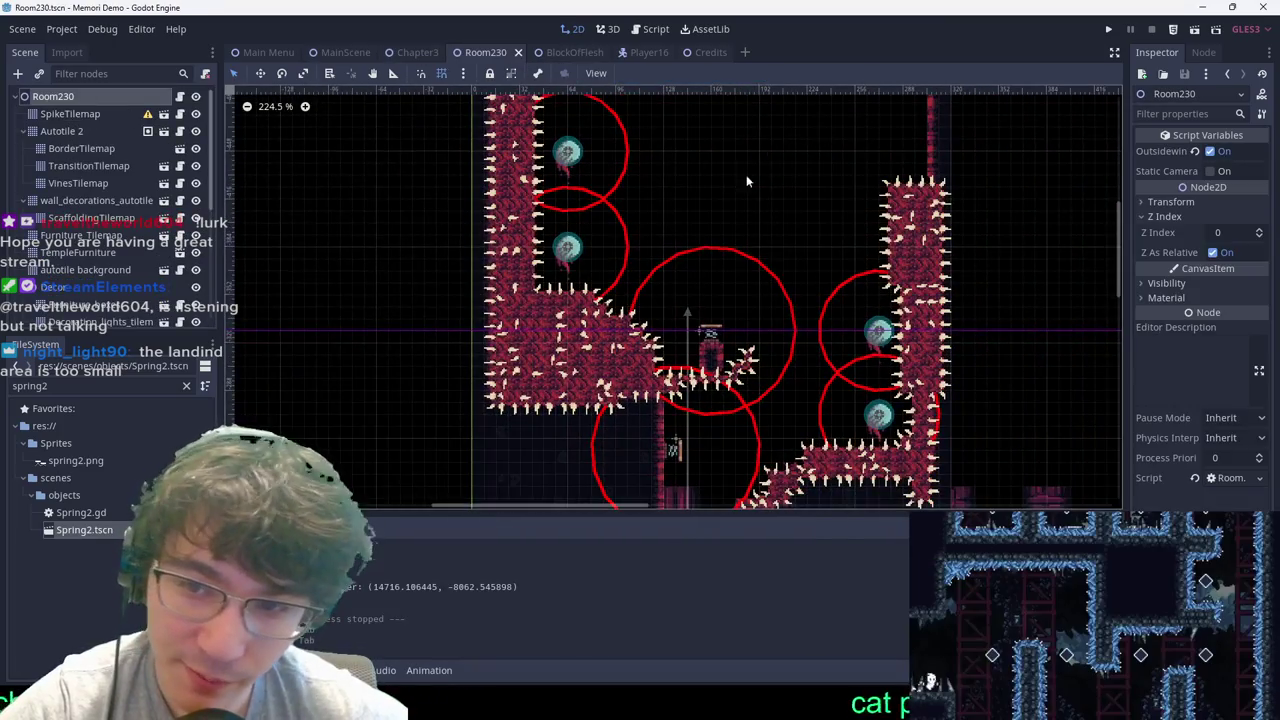
middle_drag(624, 118, 646, 144)
drag(667, 146, 519, 311)
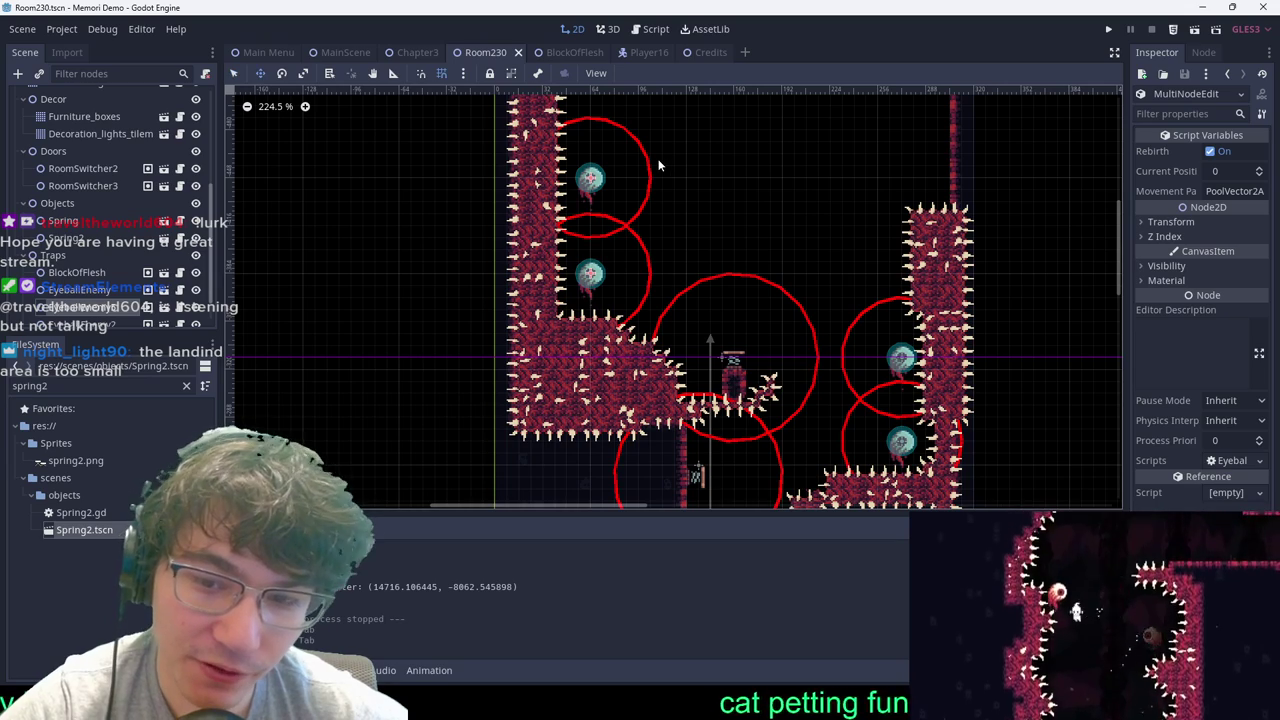
drag(665, 160, 689, 161)
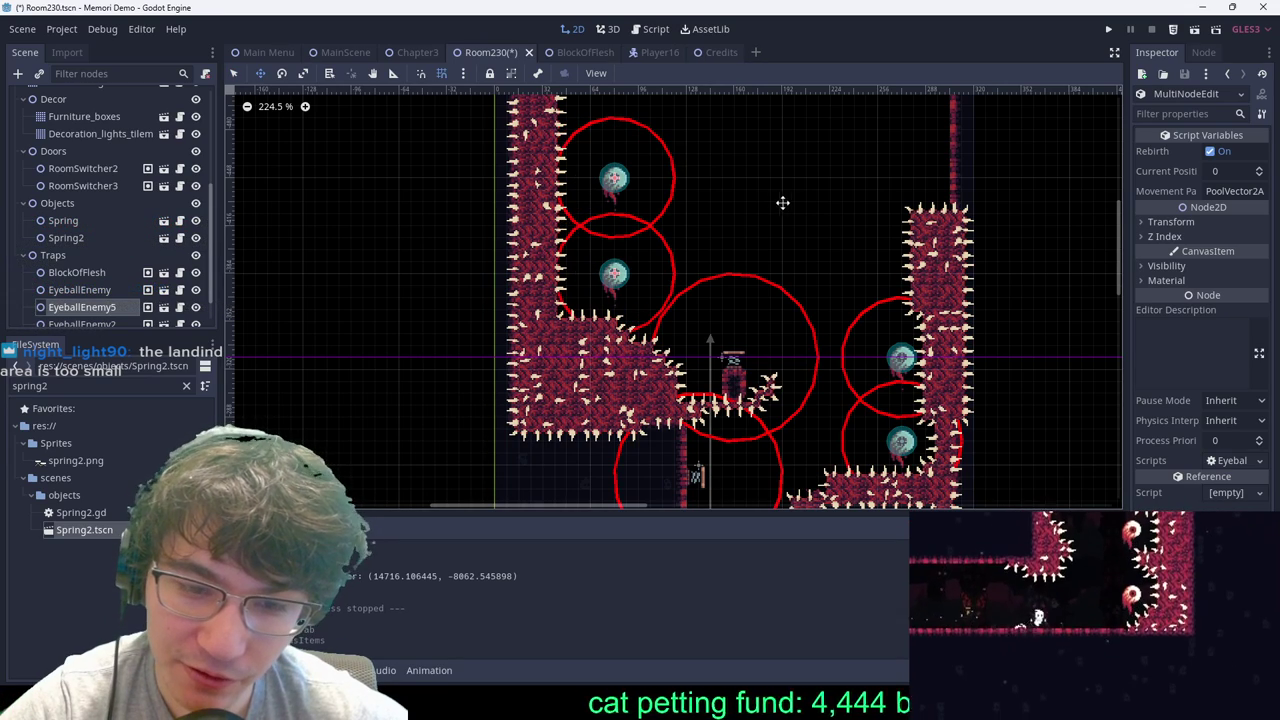
Step: Move the two eyeball enemies beside the right wall one grid step to the left
middle_drag(870, 312, 800, 237)
scroll(800, 237, up, 1)
key(q)
drag(799, 237, 909, 438)
key(w)
drag(949, 341, 923, 341)
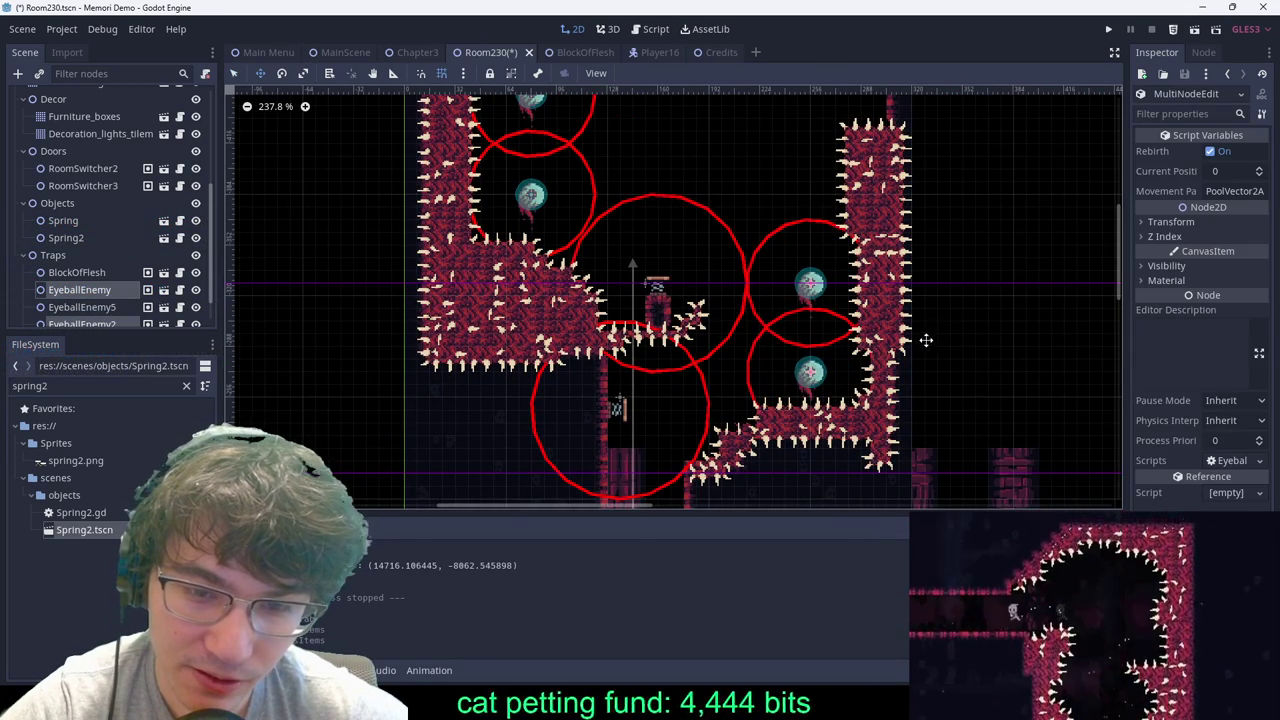
key(q)
click(921, 338)
Step: Shift the two left-side eyeball enemies another grid step toward the shaft's centre
scroll(605, 115, down, 4)
middle_drag(620, 136, 690, 228)
drag(555, 133, 690, 340)
key(w)
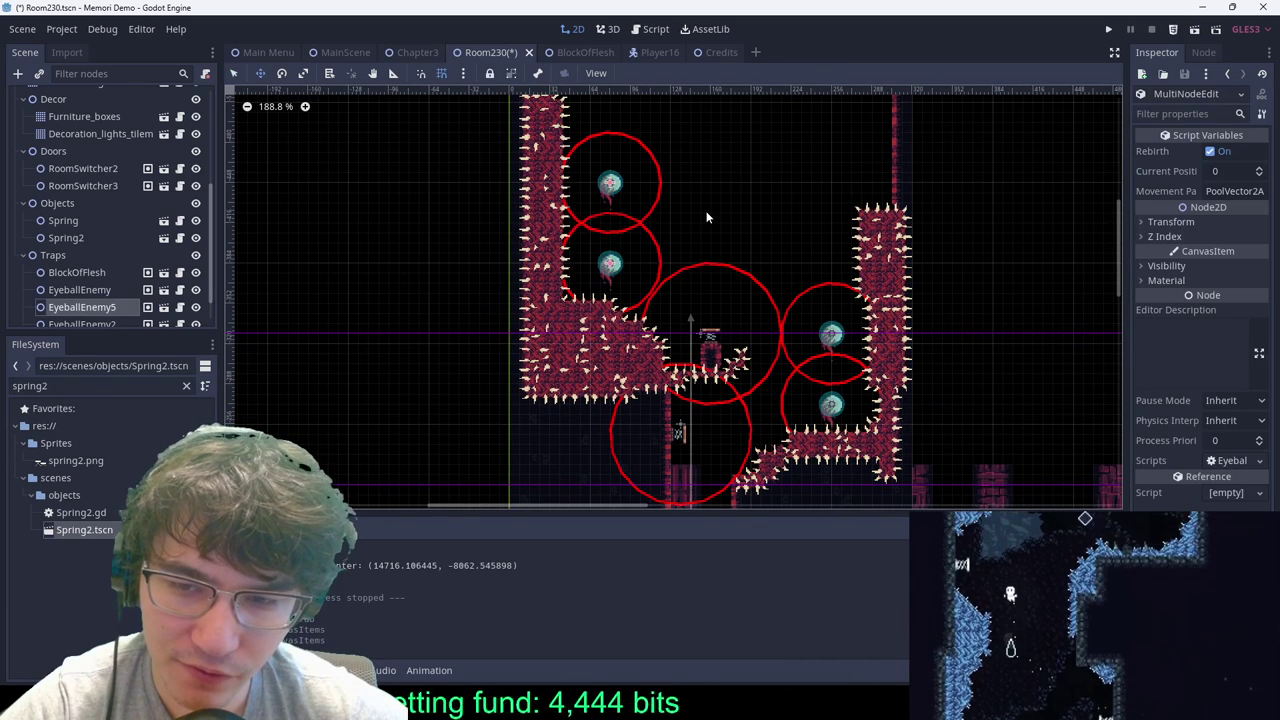
drag(706, 214, 770, 214)
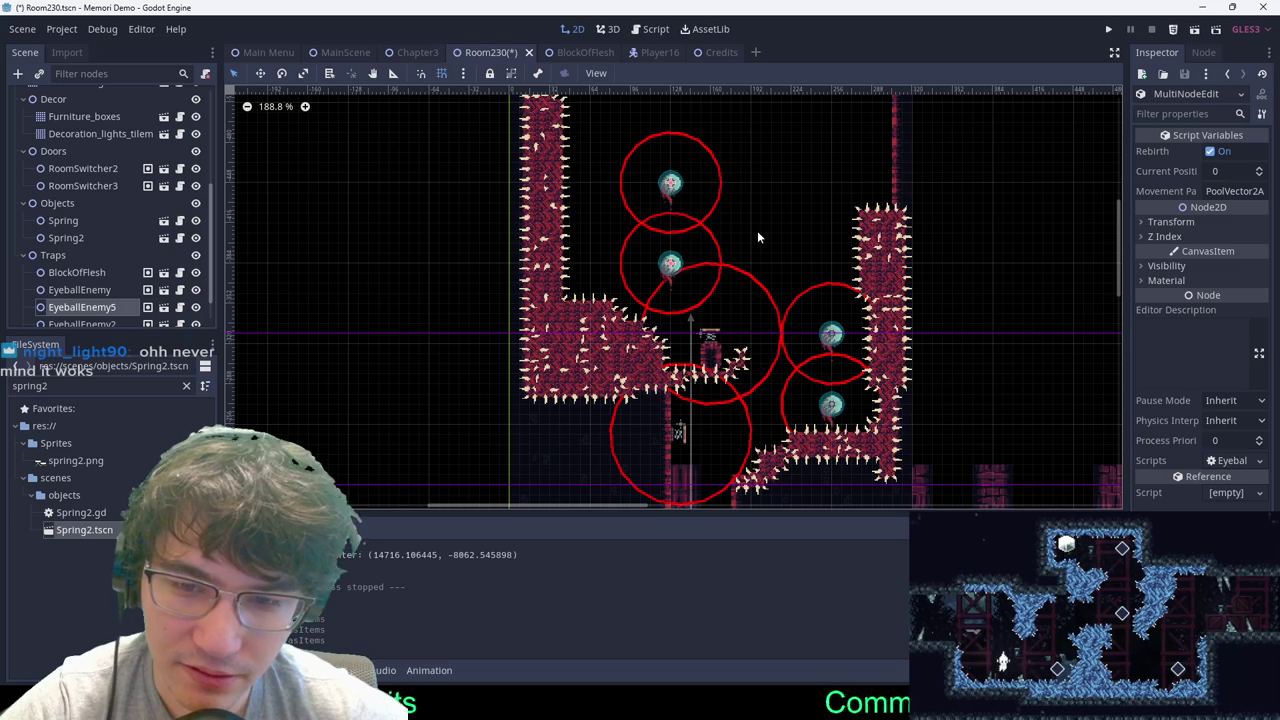
key(w)
drag(757, 237, 712, 228)
key(q)
click(774, 216)
Step: Playtest the climb with the repositioned eyeball enemies and pause the game above the upper spring
scroll(775, 220, down, 10)
scroll(716, 290, up, 11)
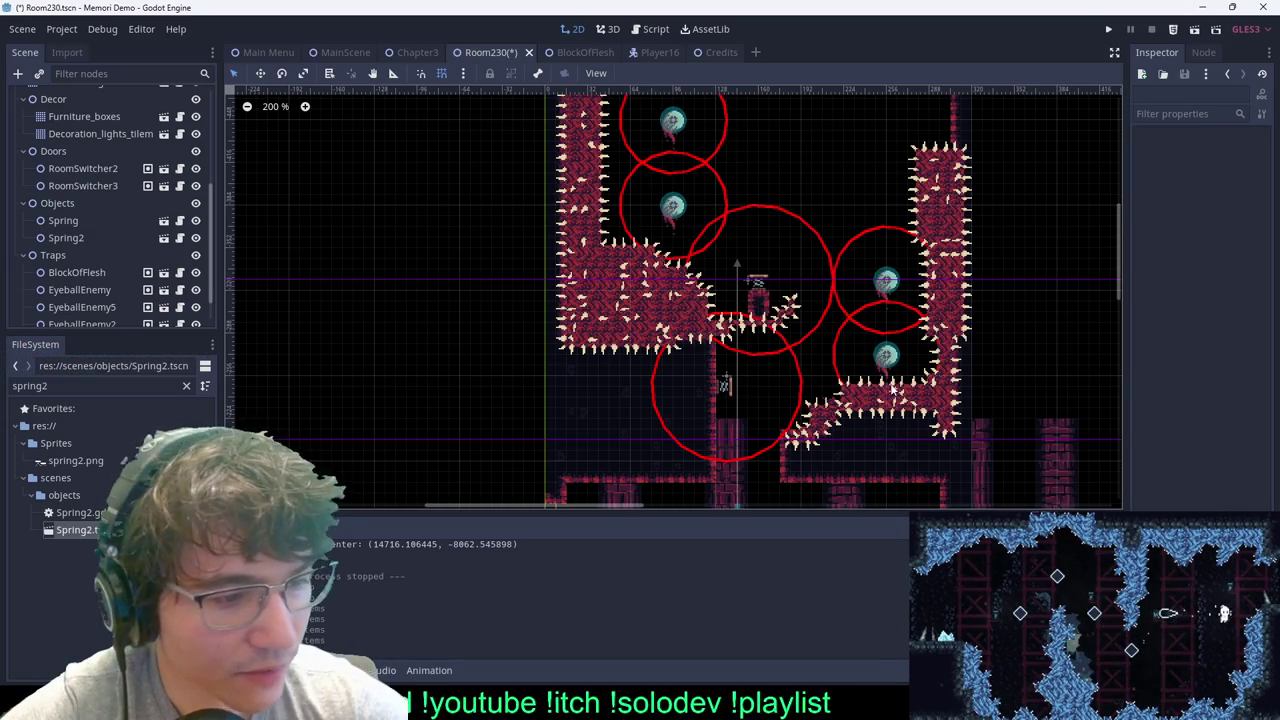
scroll(893, 386, up, 4)
scroll(697, 280, down, 5)
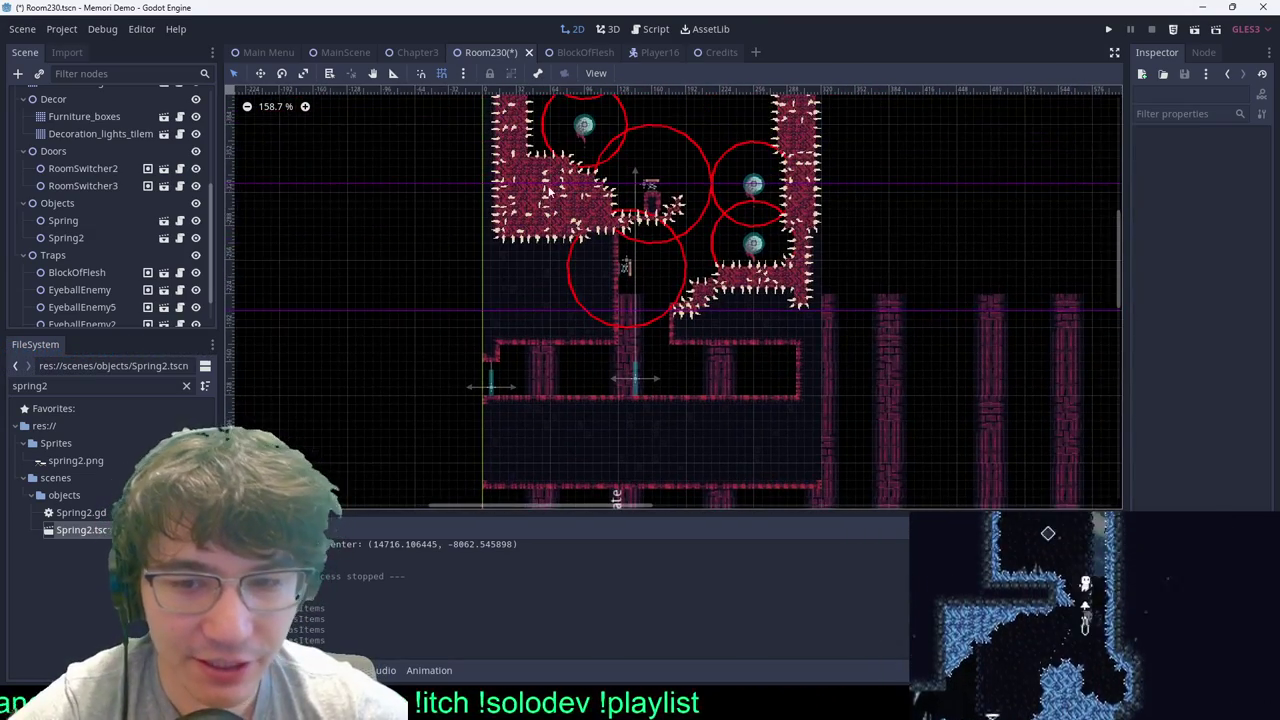
click(335, 52)
key(F5)
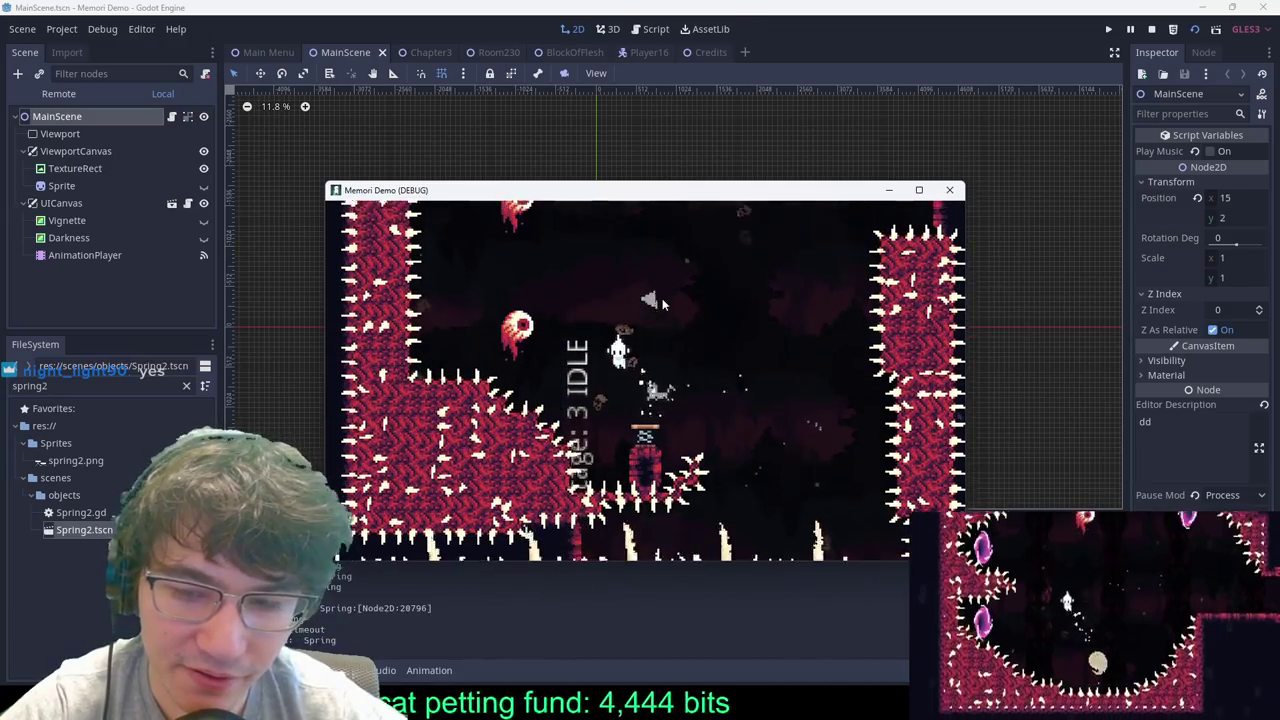
key(Escape)
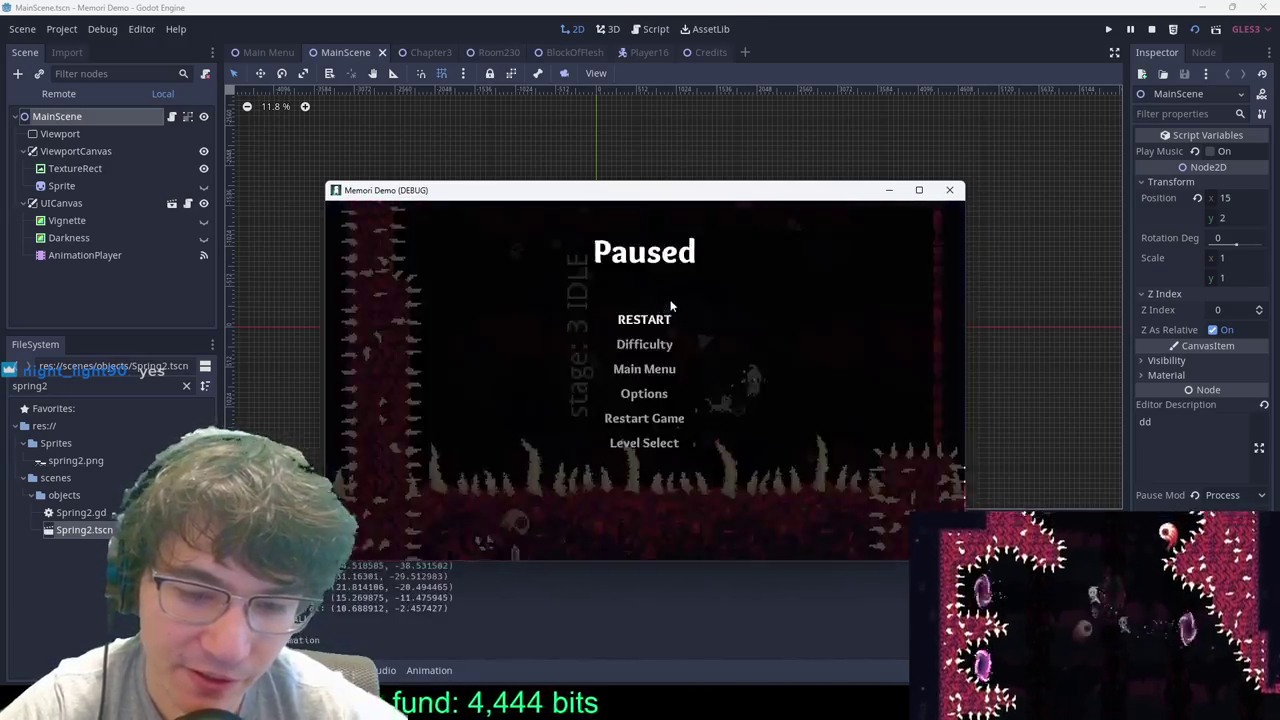
Step: Stop the playtest and return to the Room230 scene in the 2D view
click(952, 191)
click(573, 54)
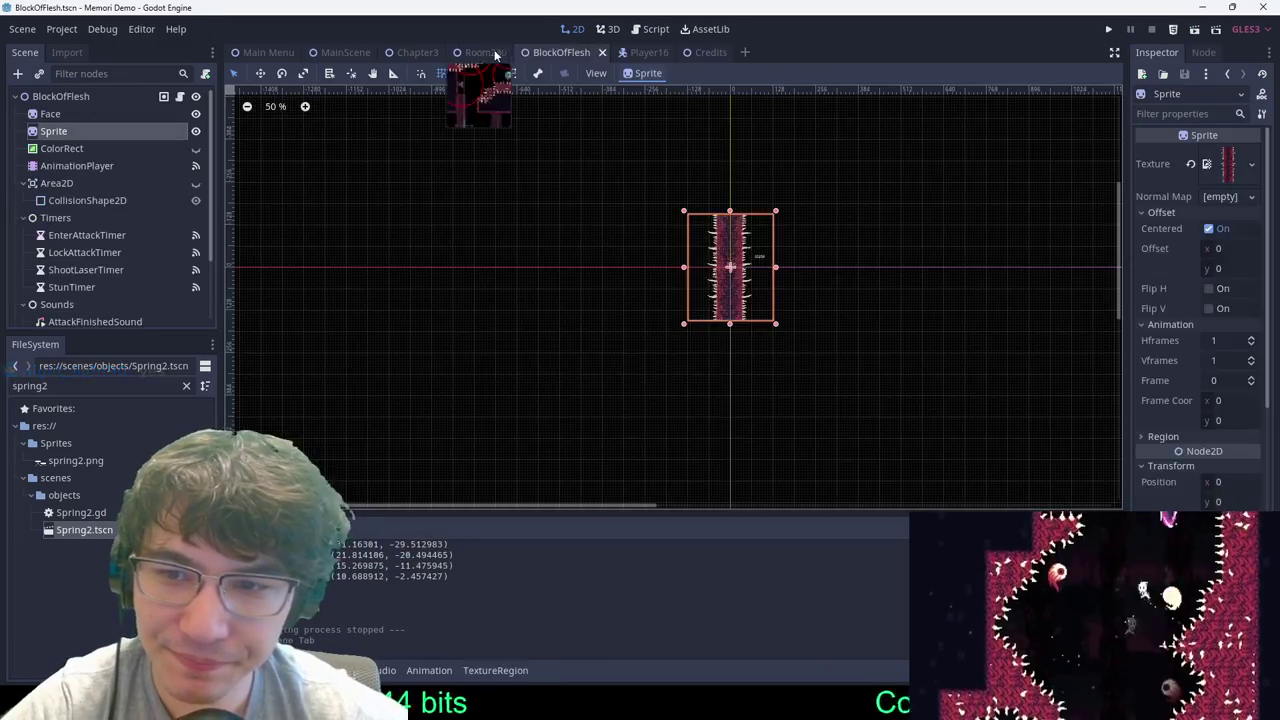
click(496, 54)
click(612, 30)
click(572, 29)
scroll(674, 210, down, 2)
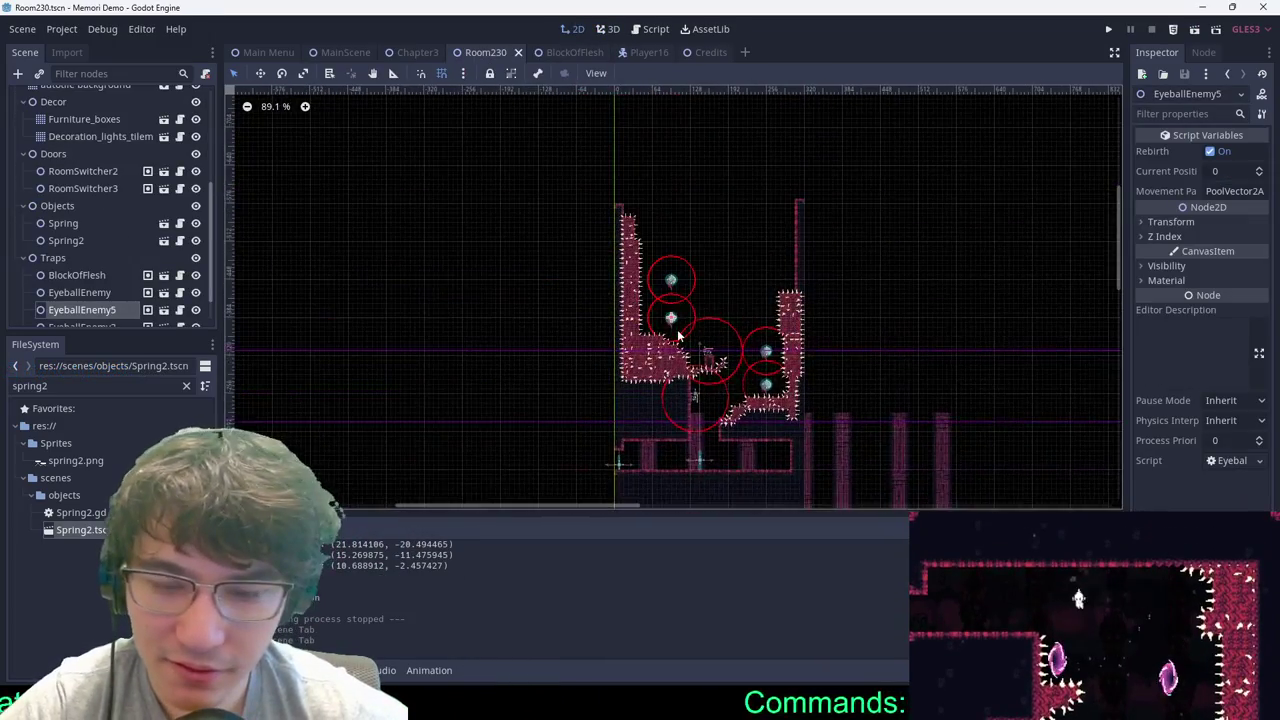
Step: Try to shift the upper eyeball enemy beside the left wall to (104, -448)
scroll(674, 210, up, 4)
scroll(674, 210, up, 2)
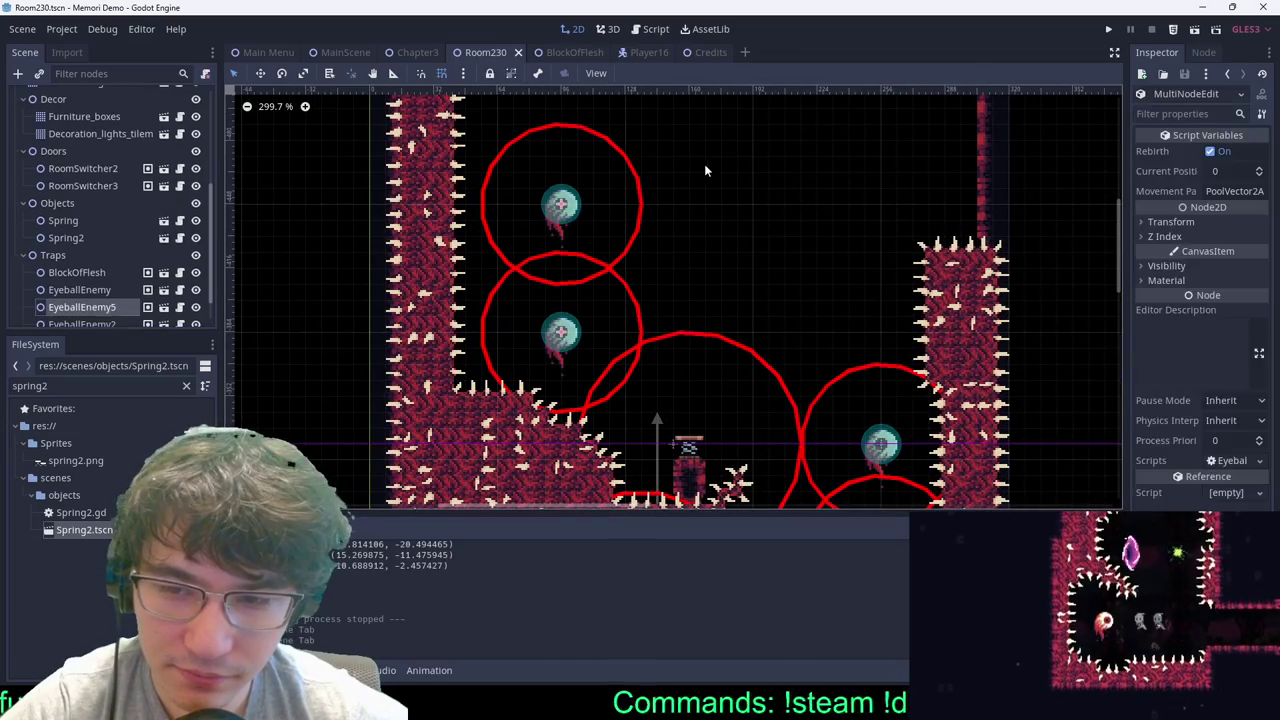
drag(534, 154, 709, 280)
mouse_move(669, 190)
mouse_down()
mouse_move(834, 186)
mouse_move(685, 195)
mouse_up()
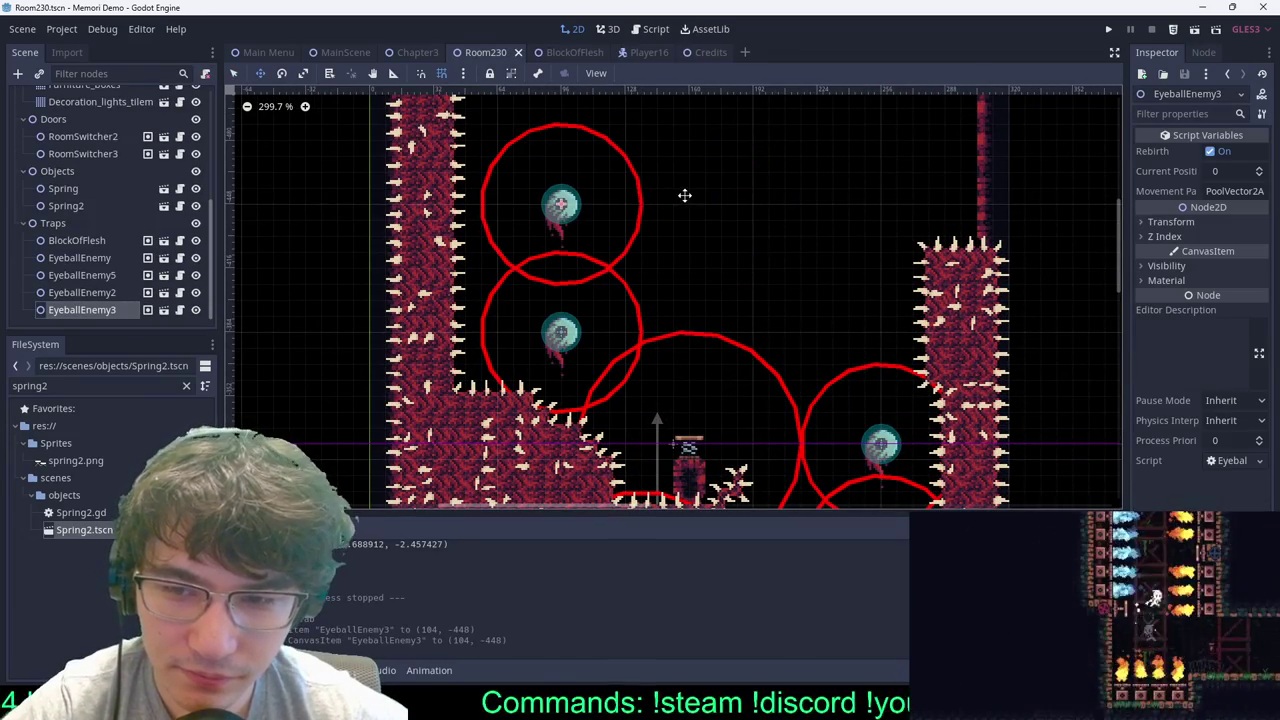
scroll(757, 204, down, 2)
scroll(756, 215, up, 2)
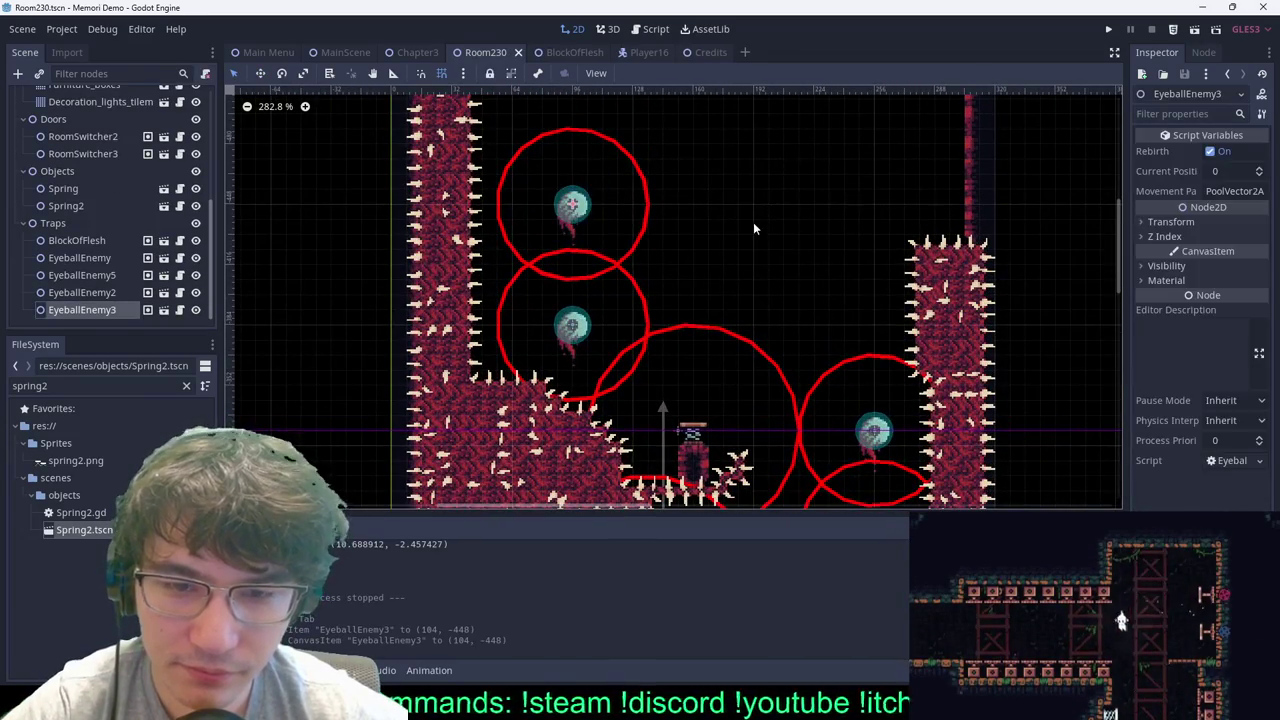
Step: Duplicate the upper eyeball enemy beside the left wall and place the copy near the shaft's centre at (192, -448)
key(ctrl+d)
key(w)
drag(677, 212, 963, 211)
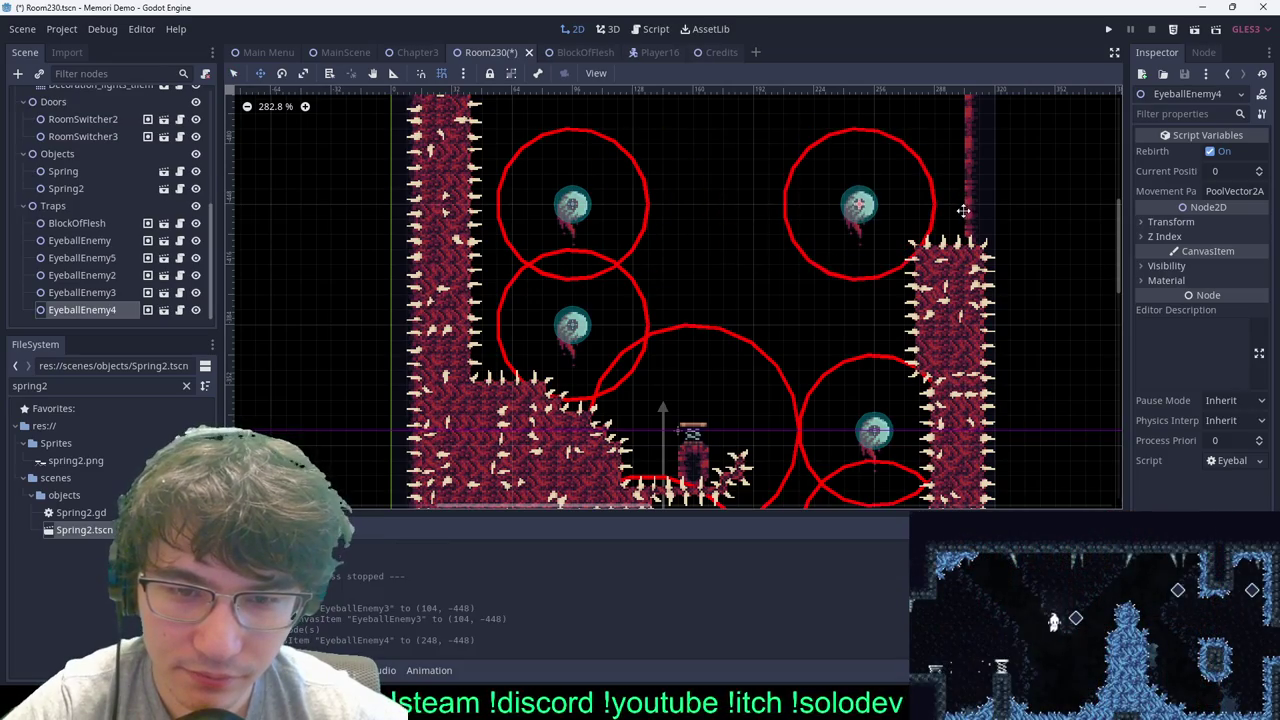
drag(859, 184, 763, 183)
scroll(780, 195, down, 12)
scroll(796, 198, up, 4)
key(q)
click(803, 203)
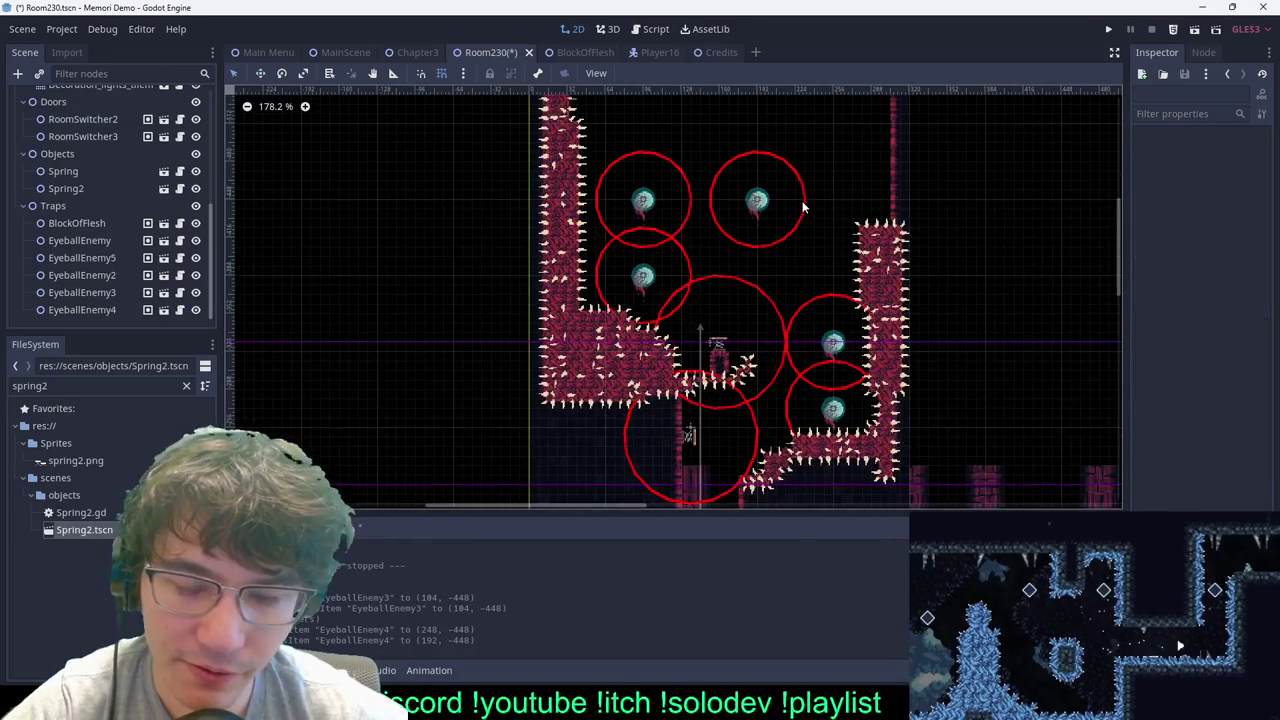
Step: Examine the Room230 layout from the eyeball enemies in the shaft down to the block of flesh below the floor
scroll(777, 180, down, 7)
scroll(872, 318, down, 5)
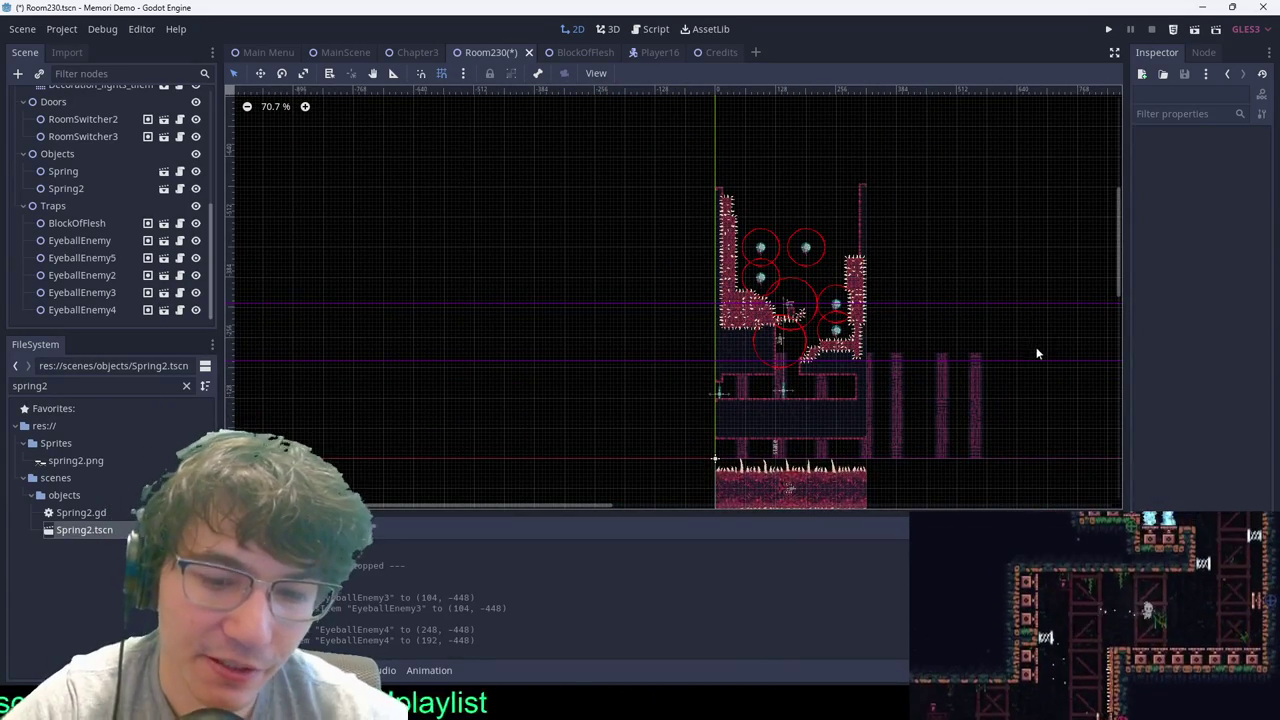
scroll(880, 420, up, 3)
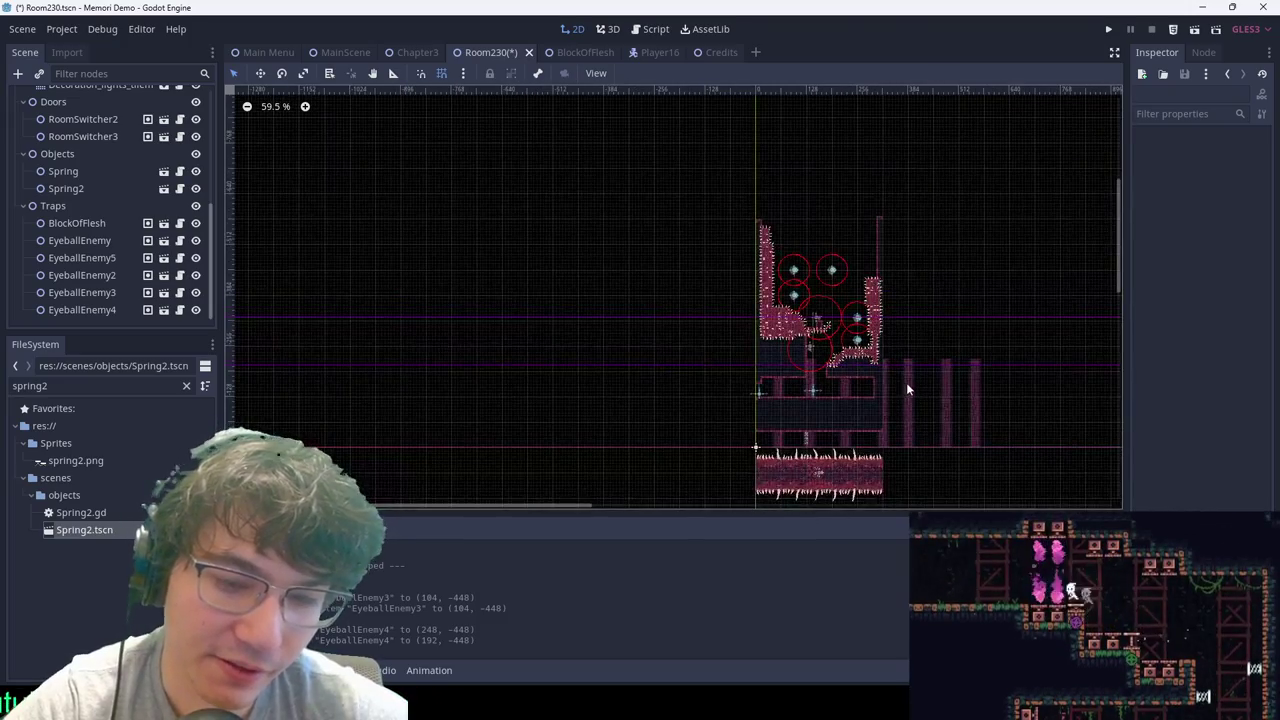
scroll(886, 240, up, 3)
scroll(868, 257, up, 6)
scroll(820, 286, down, 7)
middle_drag(811, 286, 676, 136)
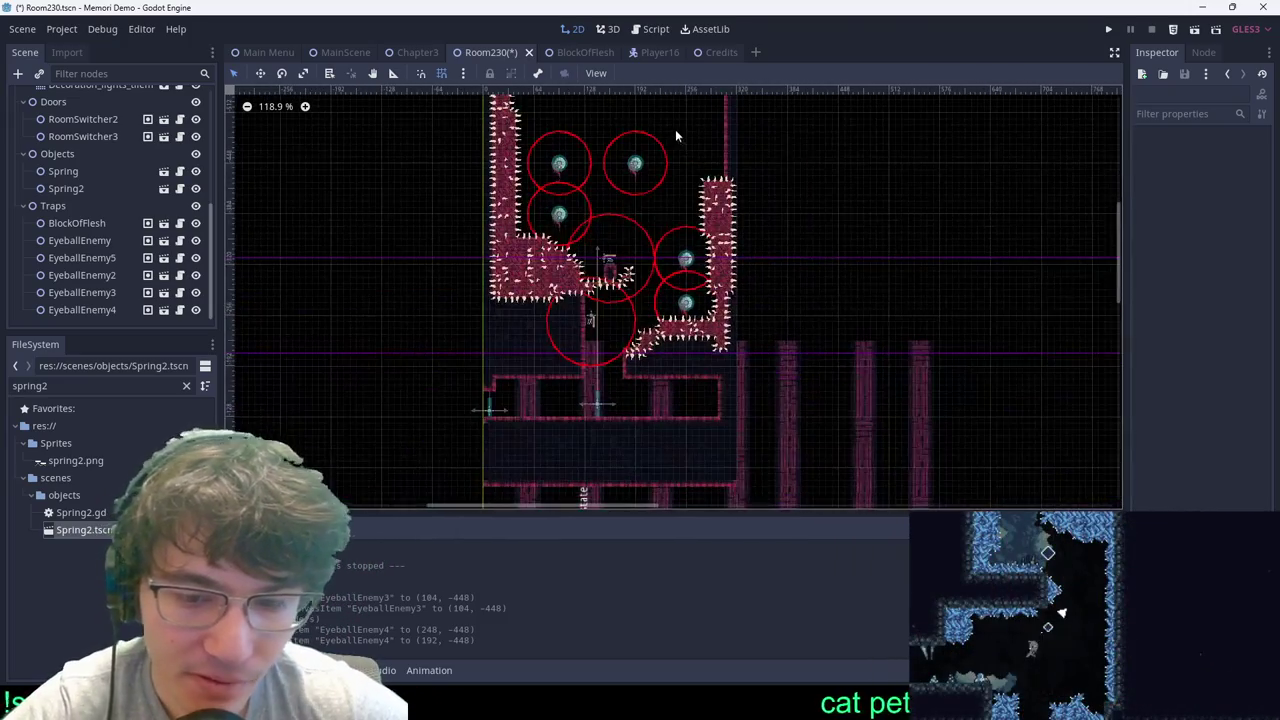
middle_drag(632, 410, 742, 225)
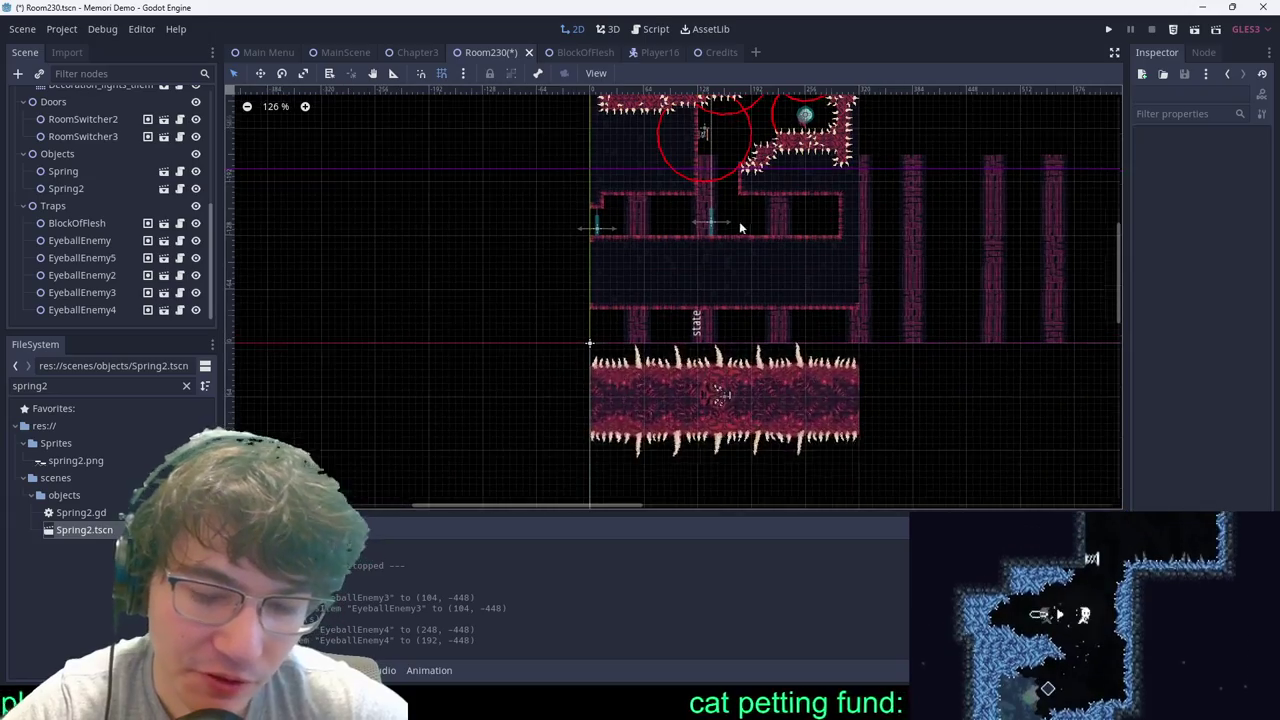
scroll(742, 225, up, 1)
scroll(836, 190, down, 5)
middle_drag(838, 192, 871, 226)
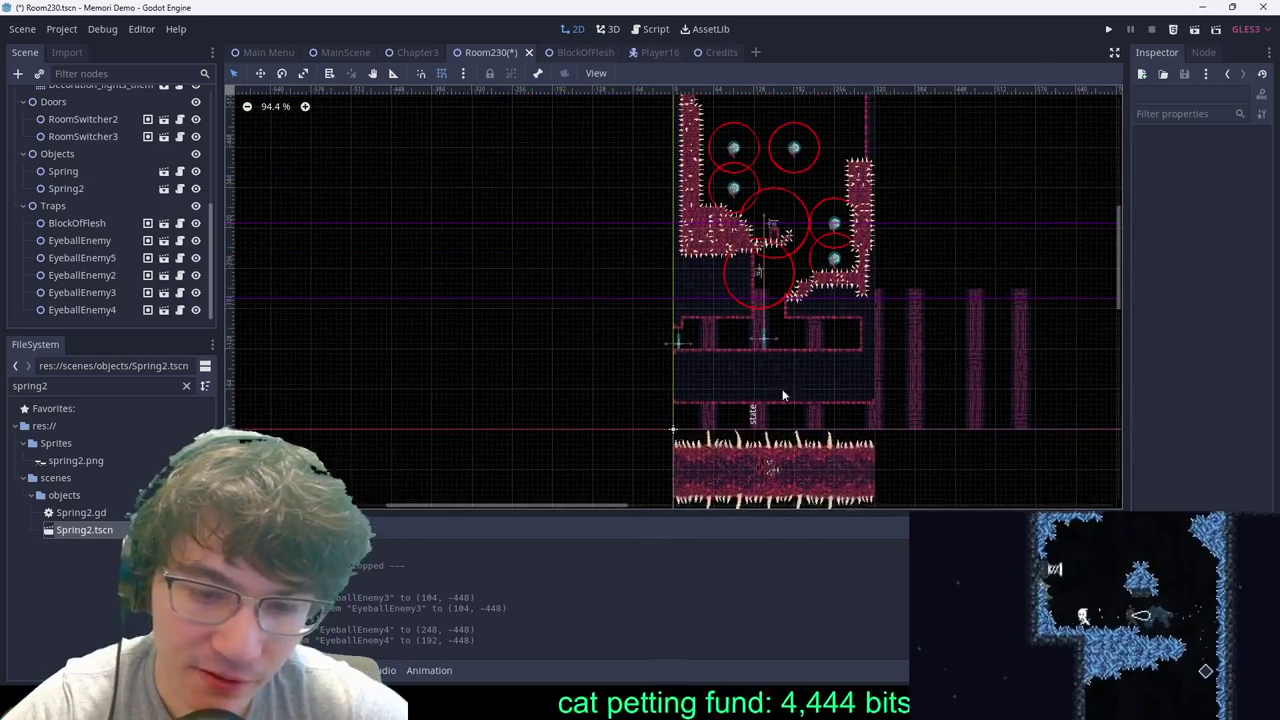
scroll(740, 410, up, 7)
middle_drag(739, 410, 641, 134)
scroll(715, 174, up, 11)
scroll(725, 242, down, 6)
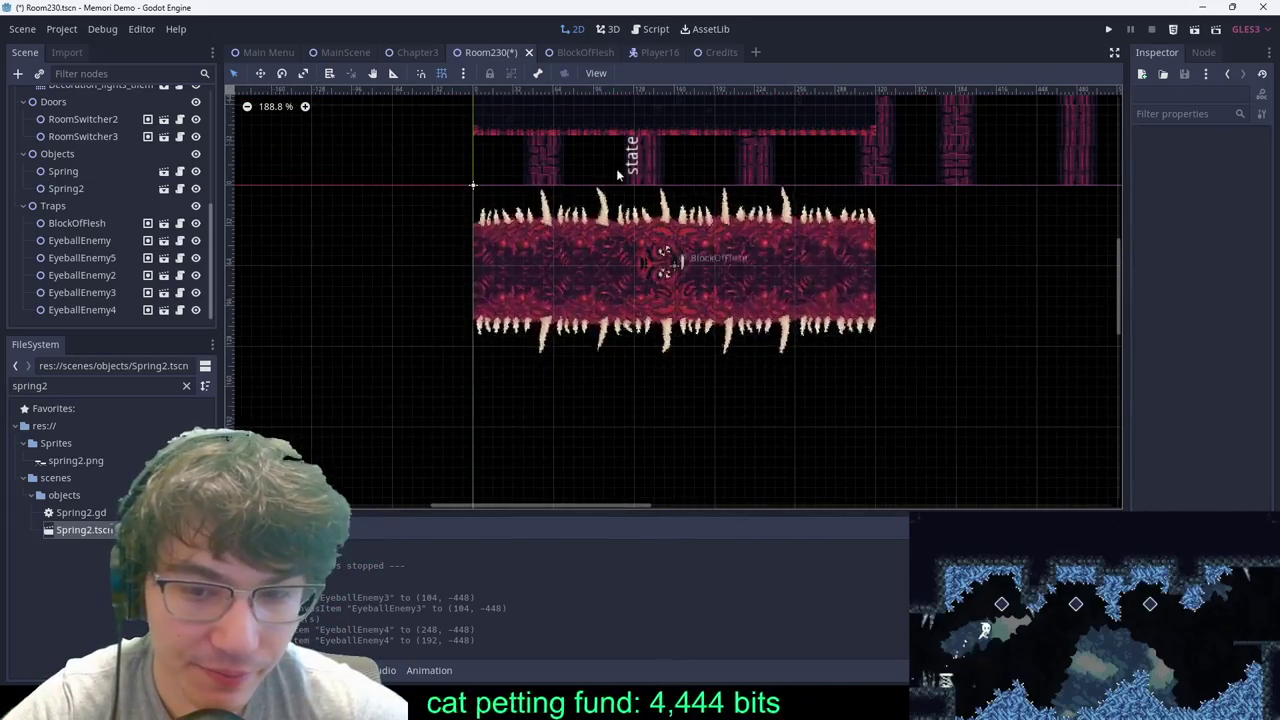
scroll(885, 188, down, 7)
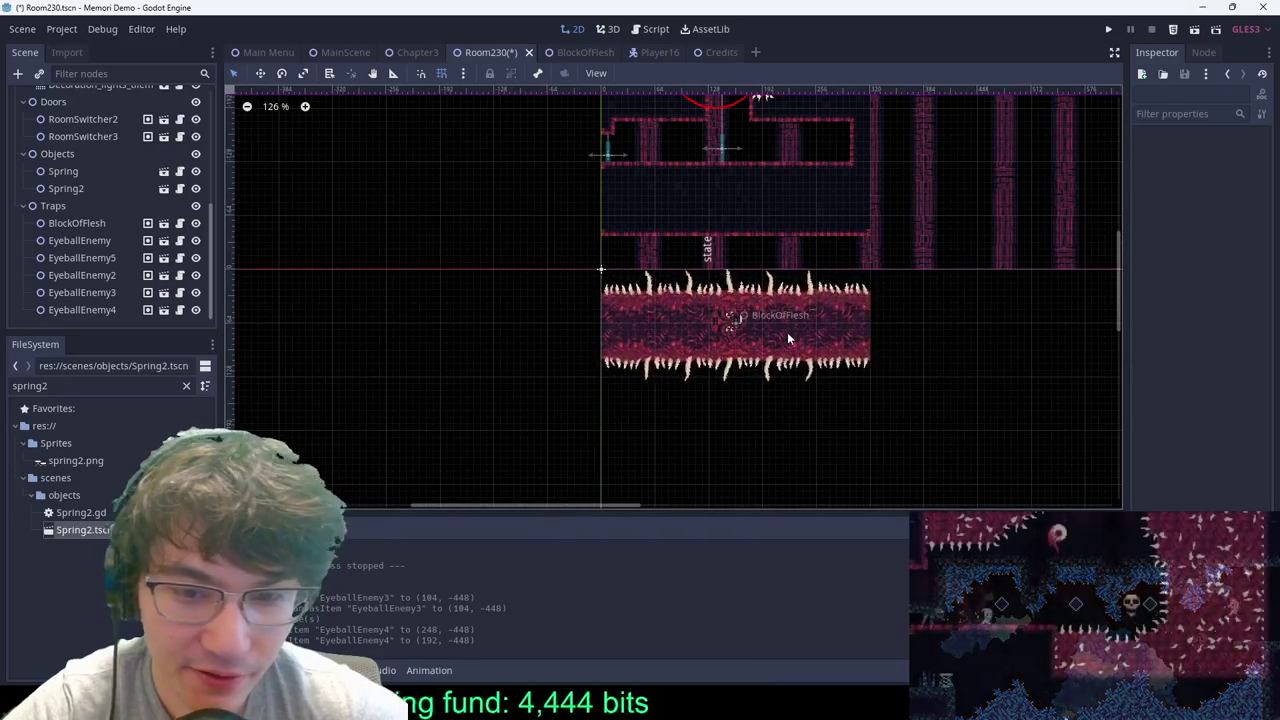
Step: Set the Min Speed of the BlockOfFlesh trap to 100
click(787, 338)
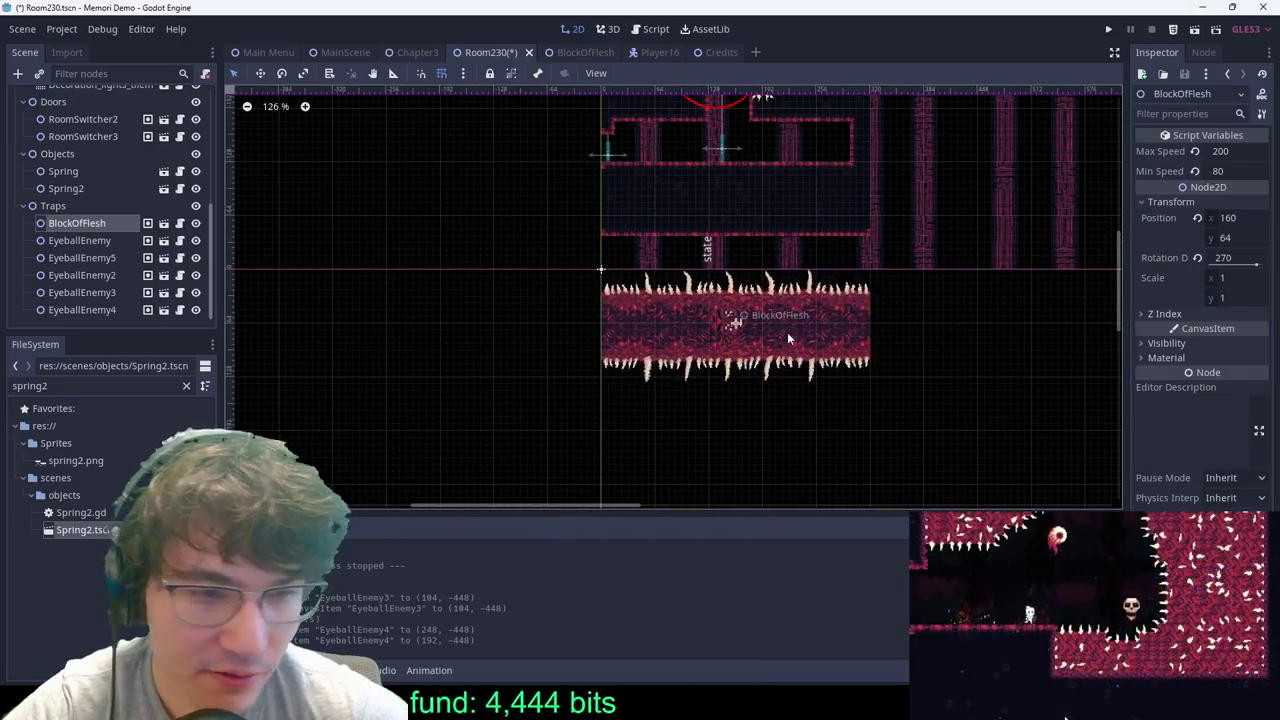
click(1227, 171)
text(100)
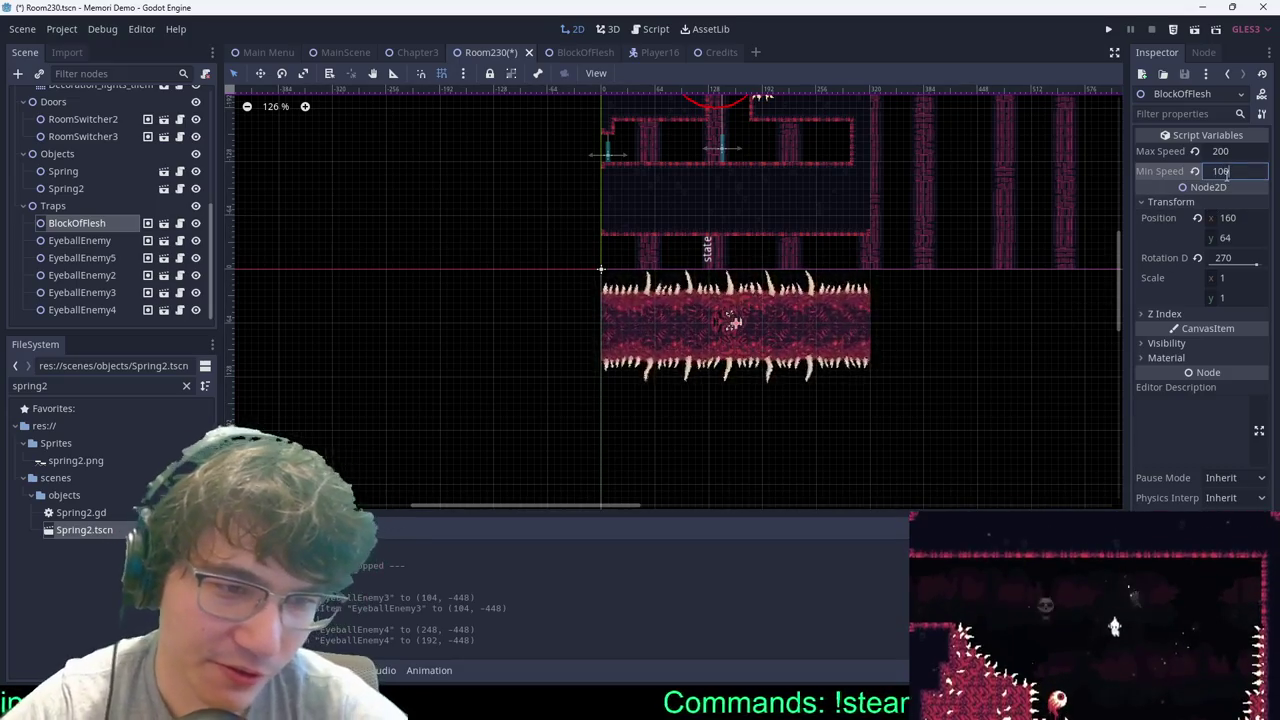
key(Return)
Step: Save the changes, playtest the climb from MainScene with the faster block of flesh, and pause the game
scroll(740, 335, down, 3)
middle_drag(740, 335, 735, 470)
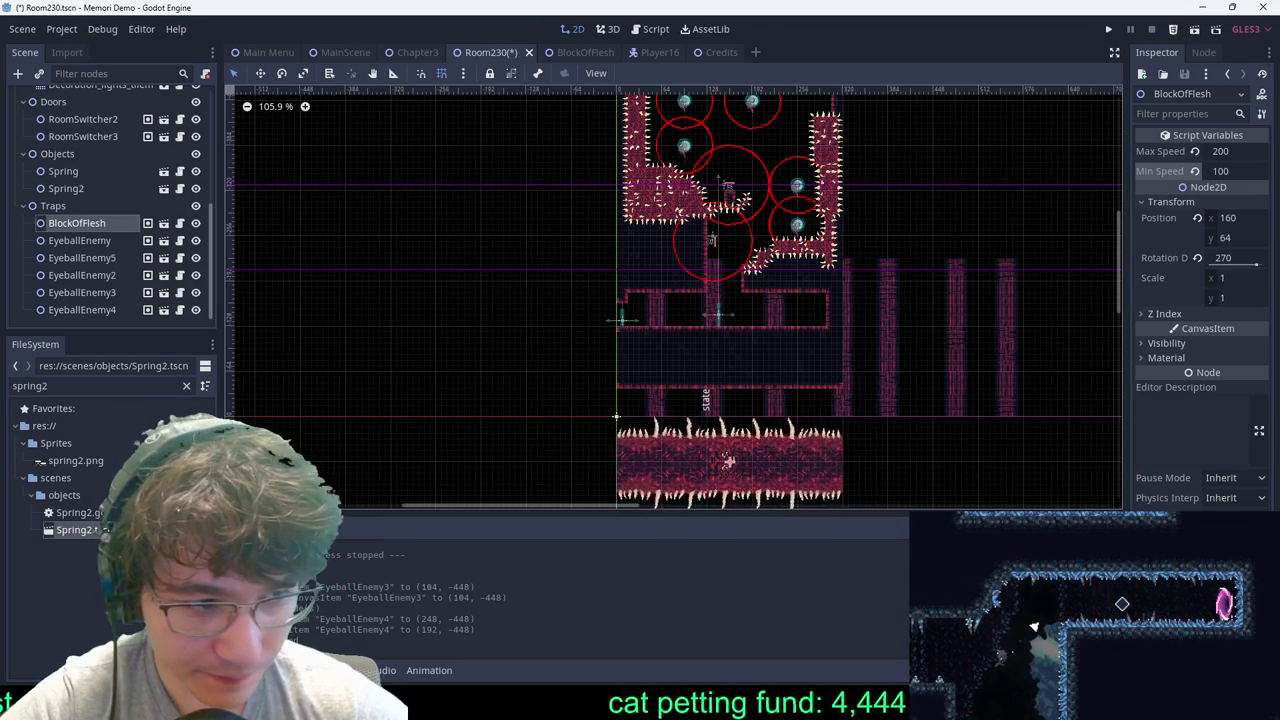
scroll(790, 160, up, 10)
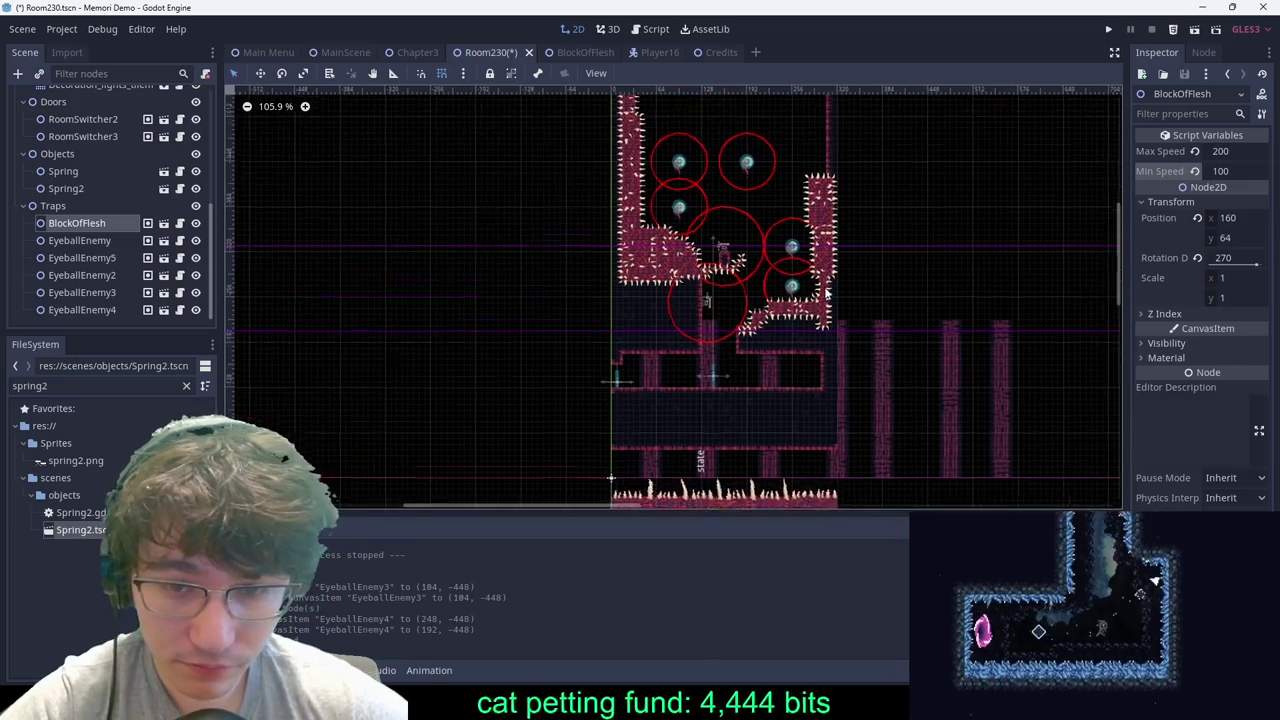
scroll(765, 215, down, 9)
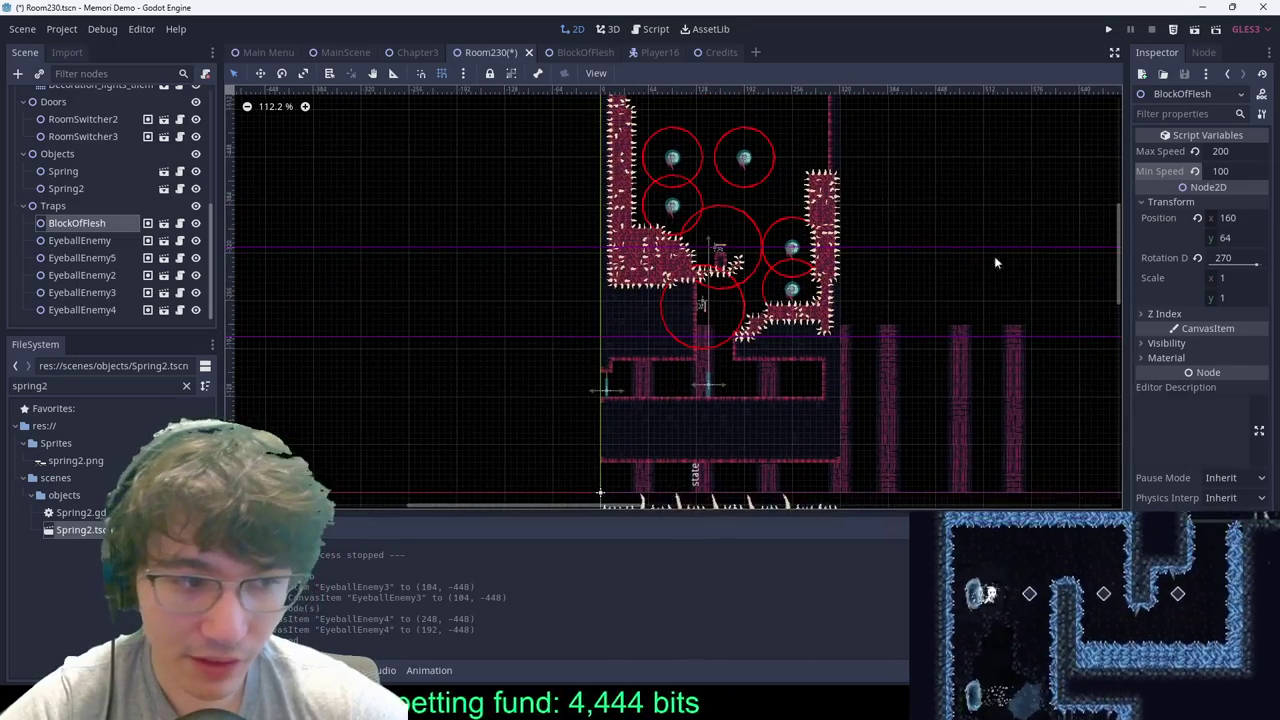
click(350, 54)
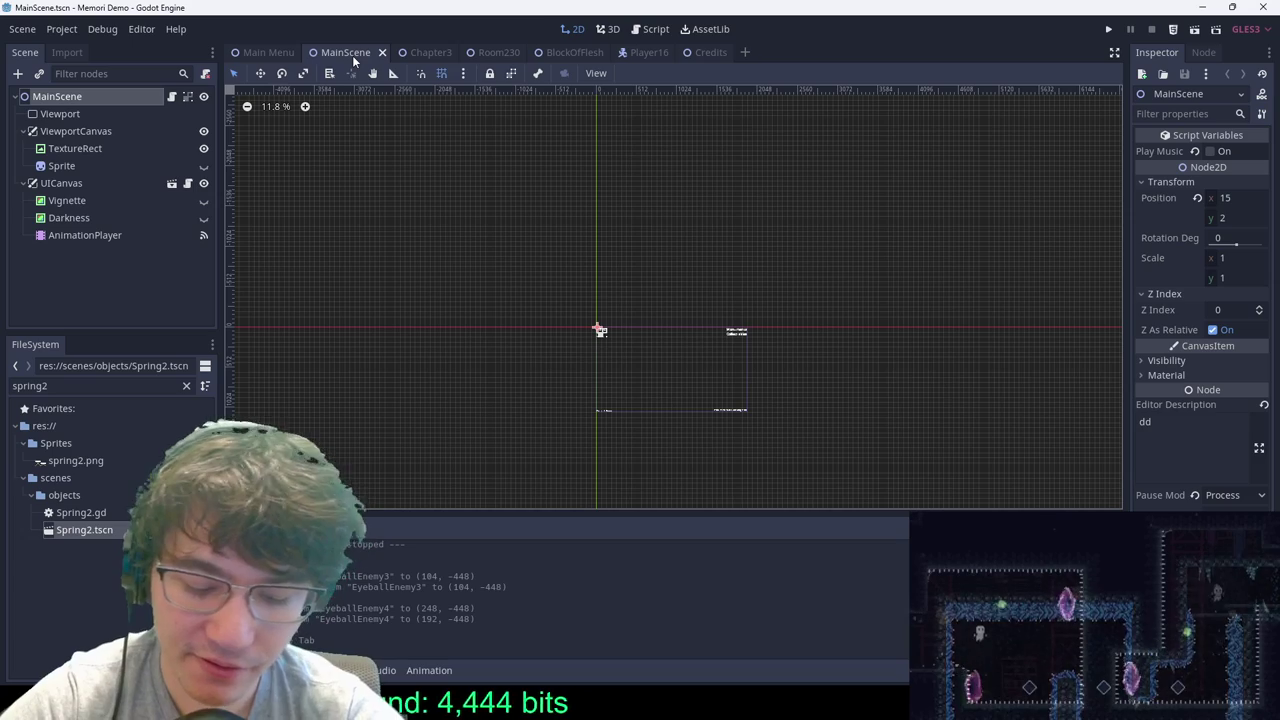
key(ctrl+s)
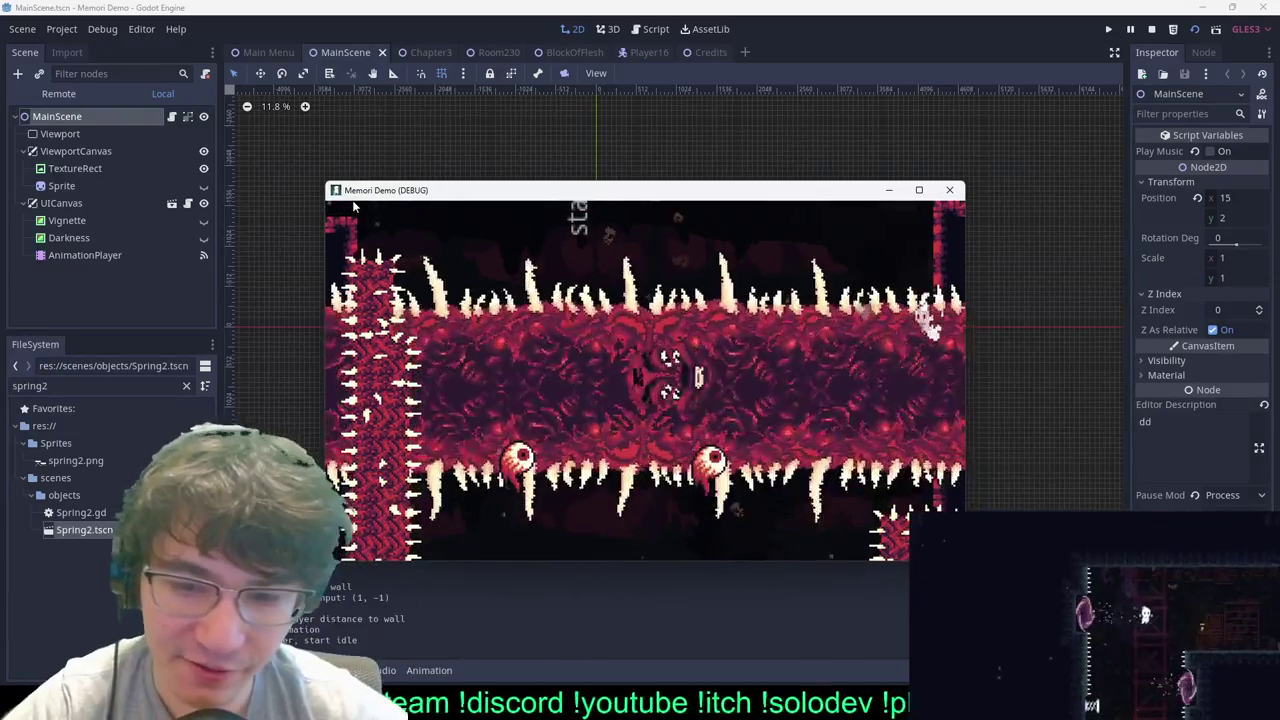
key(Escape)
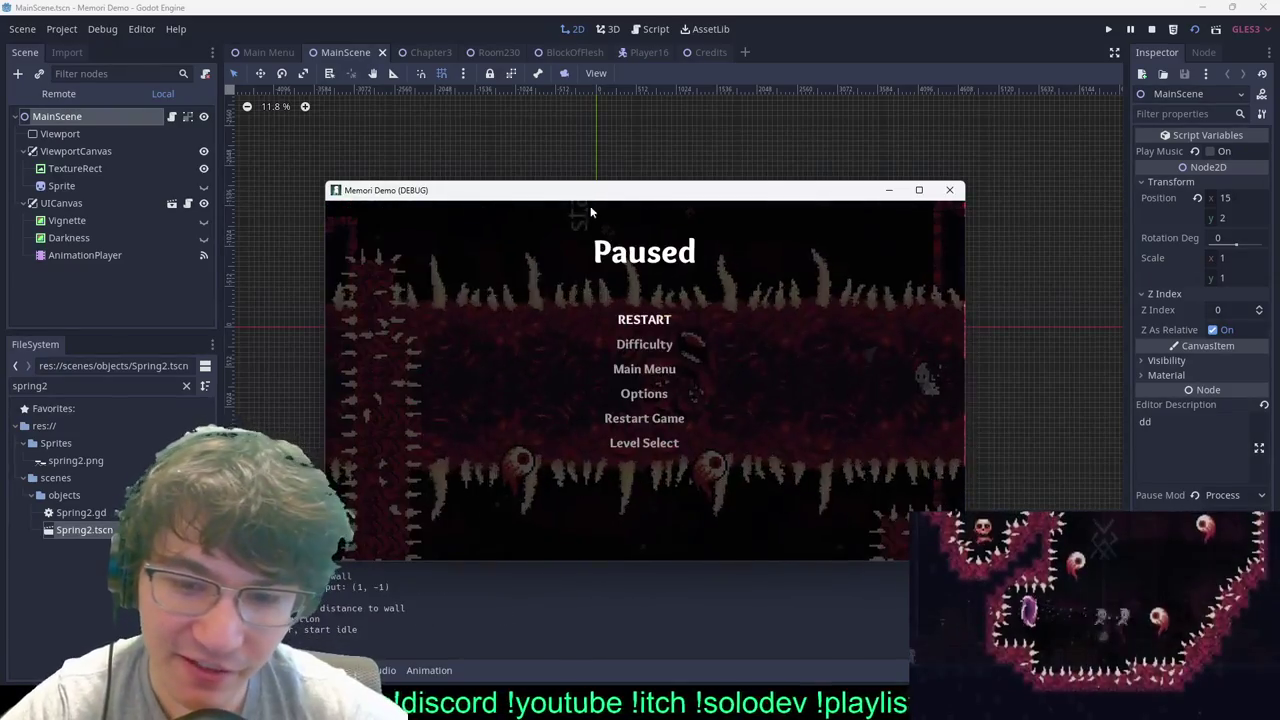
Step: Close the paused game and reopen the Room230 scene for editing
click(949, 190)
click(650, 52)
click(505, 52)
click(554, 49)
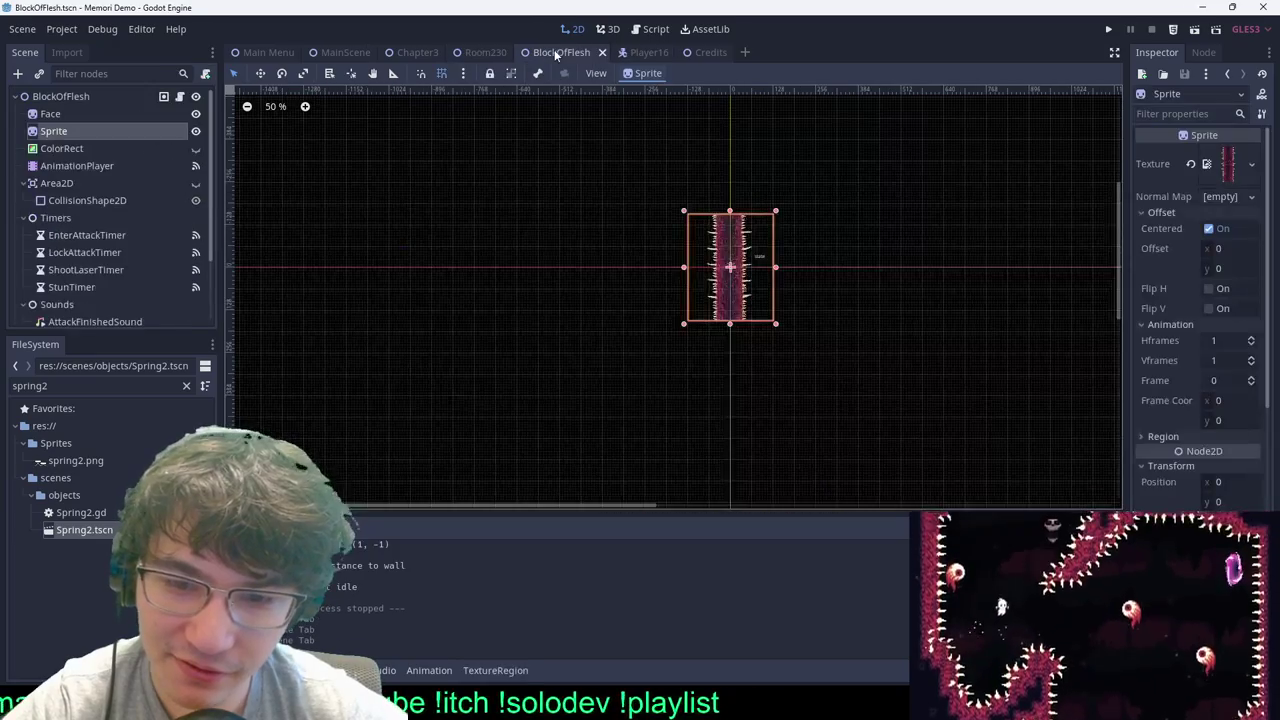
click(458, 46)
scroll(688, 210, down, 4)
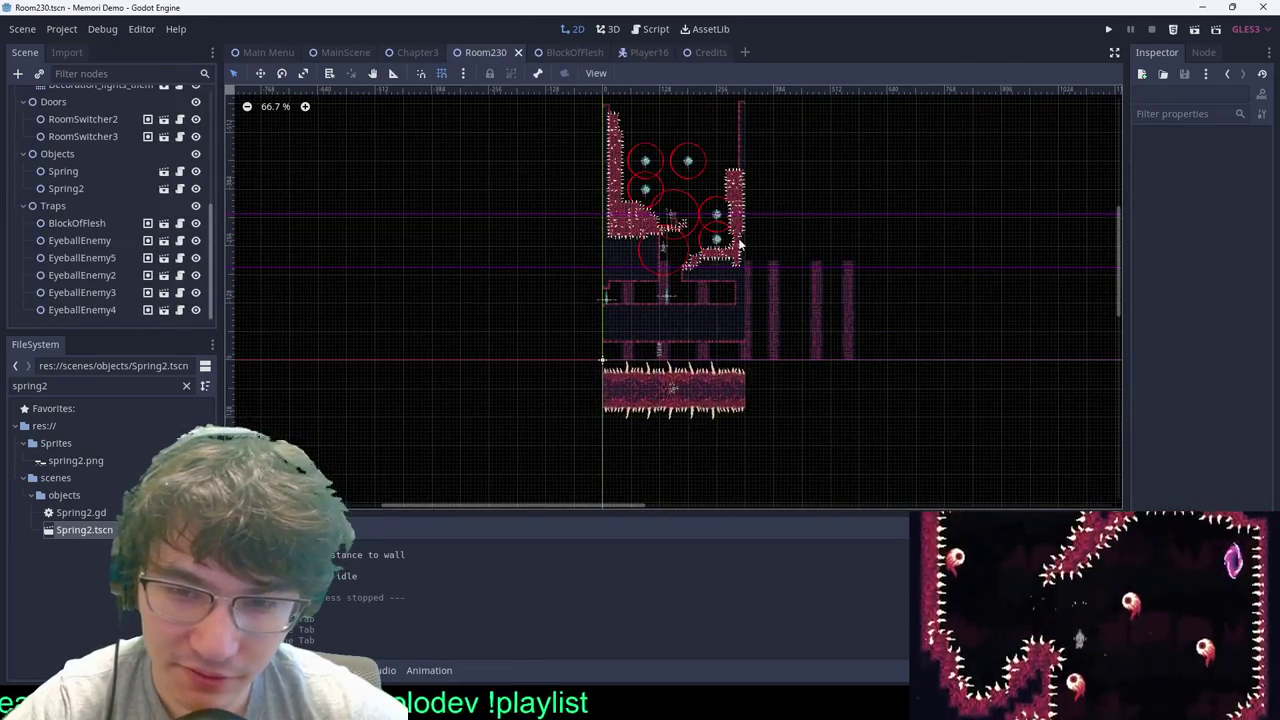
Step: Trim the teeth spikes on SpikeTilemap along the inner edge of the right wall's upper section, leaving an uneven profile
scroll(720, 186, up, 6)
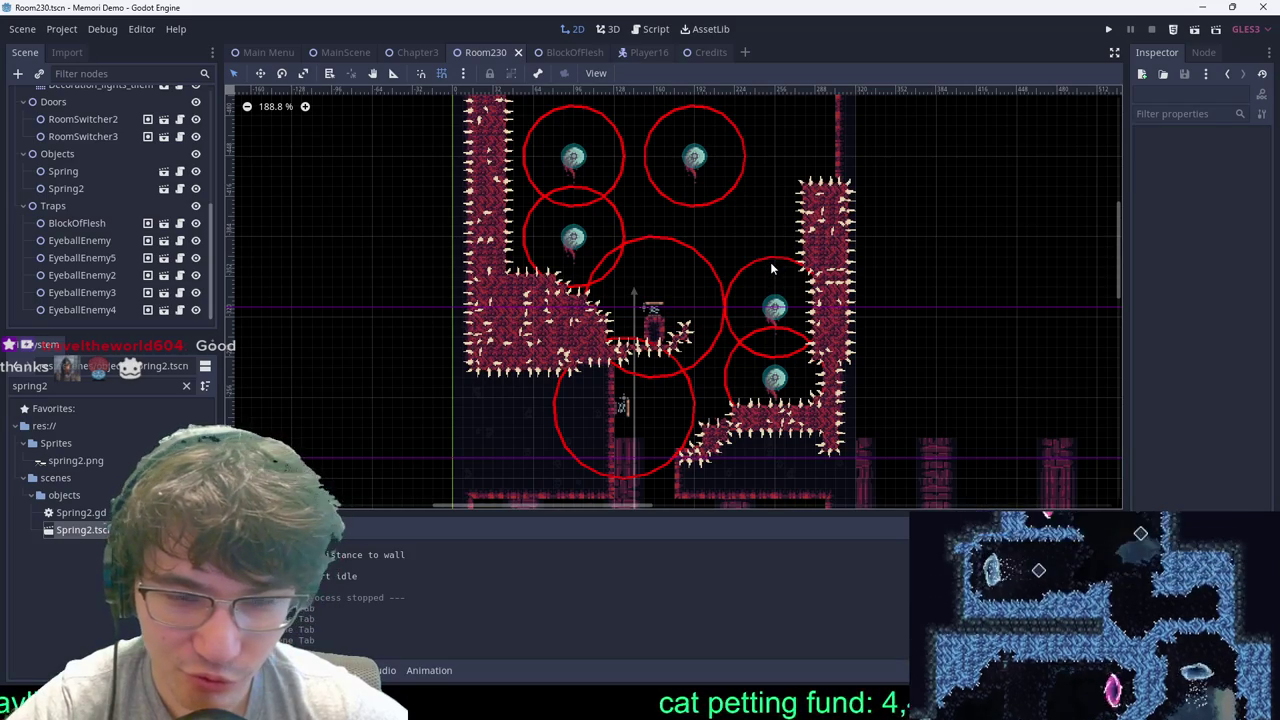
scroll(769, 270, down, 2)
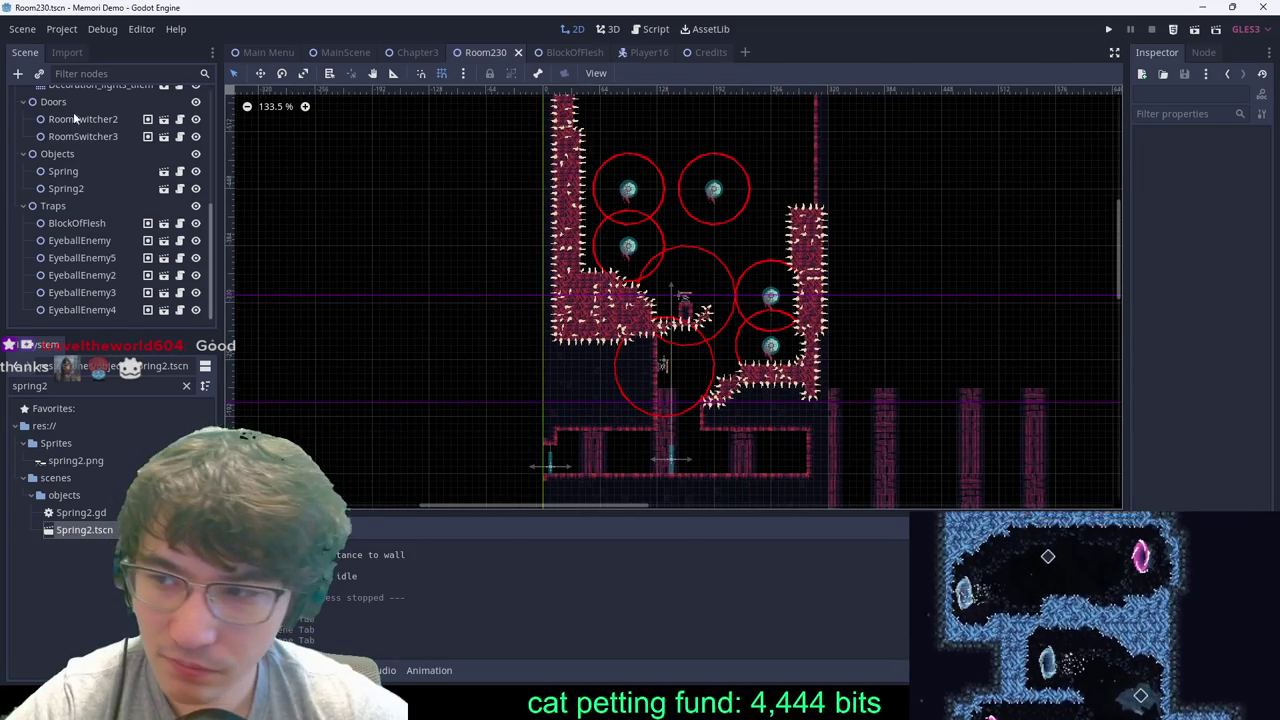
scroll(73, 112, up, 5)
click(70, 113)
scroll(786, 258, up, 2)
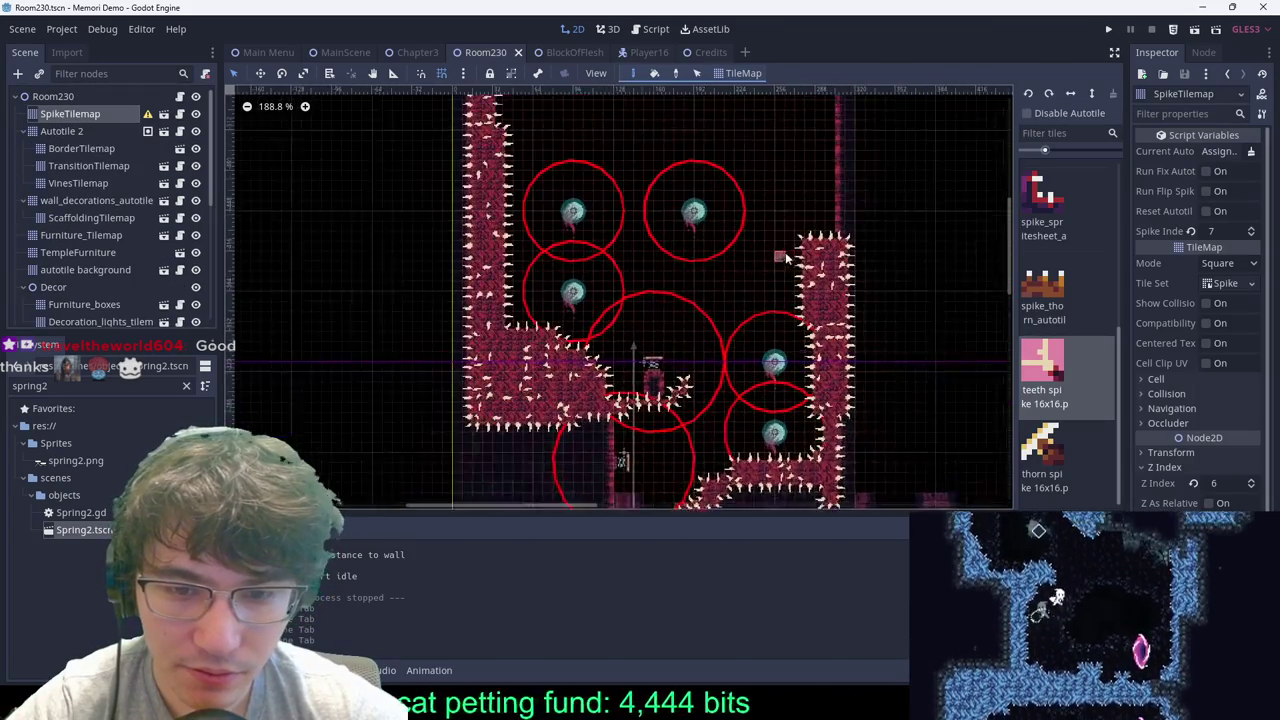
scroll(786, 258, up, 1)
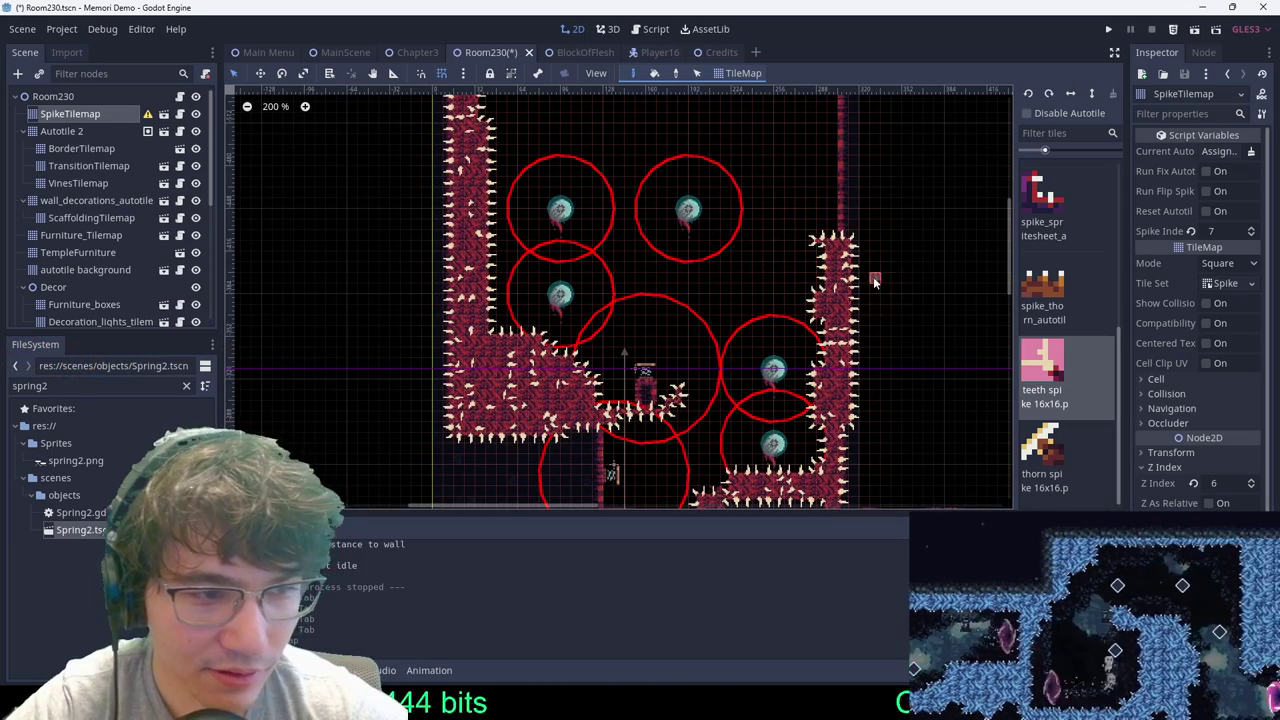
mouse_move(789, 207)
middle_down()
mouse_move(770, 189)
mouse_move(774, 276)
mouse_move(744, 298)
mouse_move(784, 190)
middle_up()
Step: Duplicate the upper middle eyeball enemy and place the copy higher beside the right wall at (256, -512)
click(48, 100)
drag(598, 173, 712, 267)
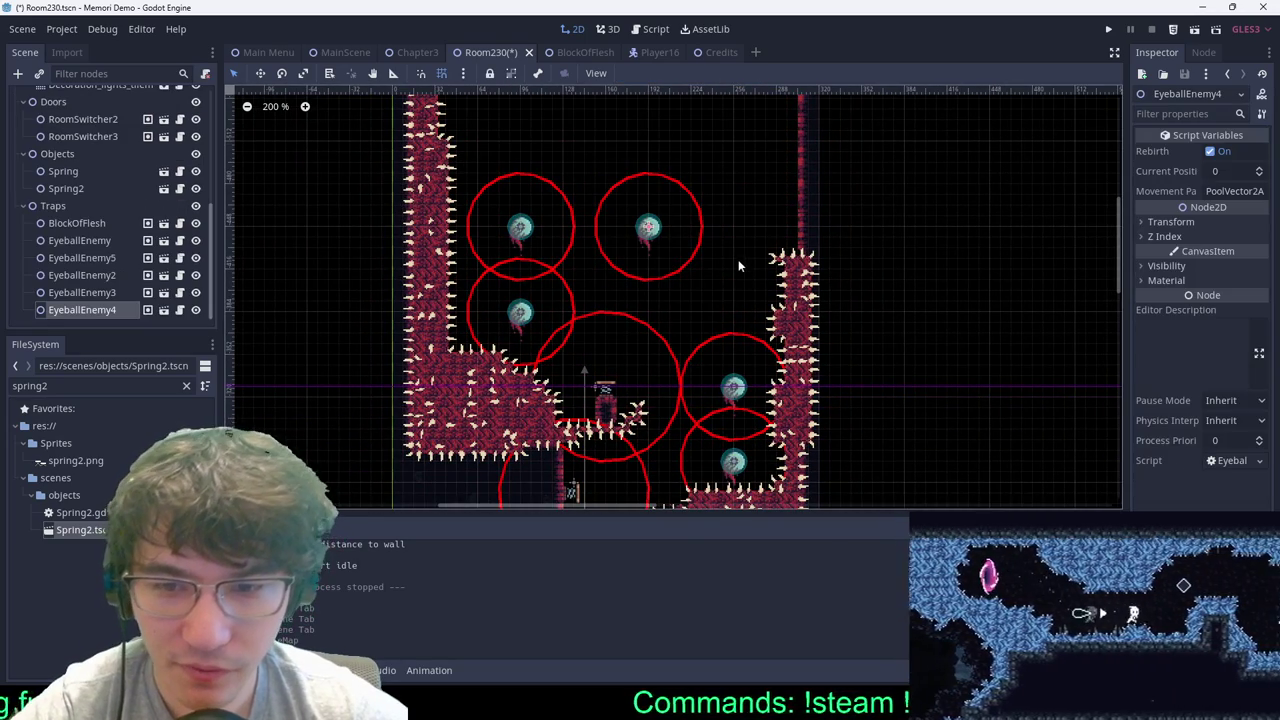
key(ctrl+d)
drag(650, 222, 748, 214)
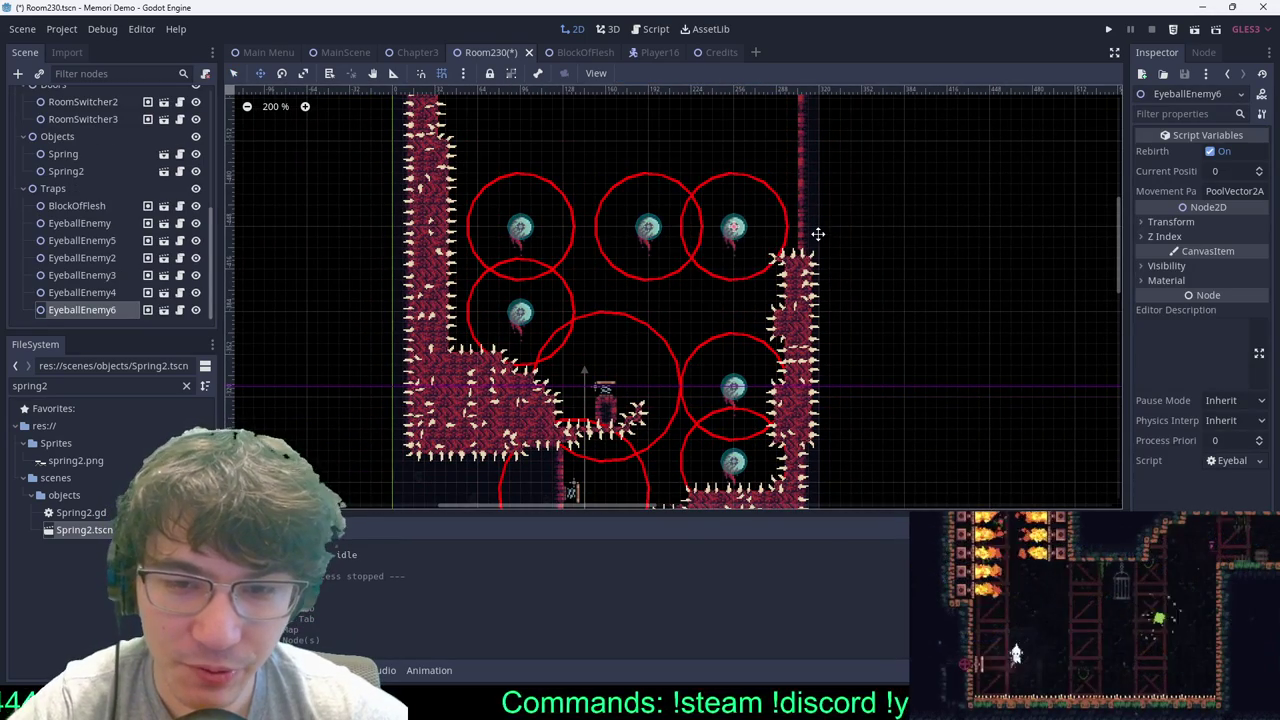
scroll(748, 214, down, 10)
scroll(748, 214, up, 13)
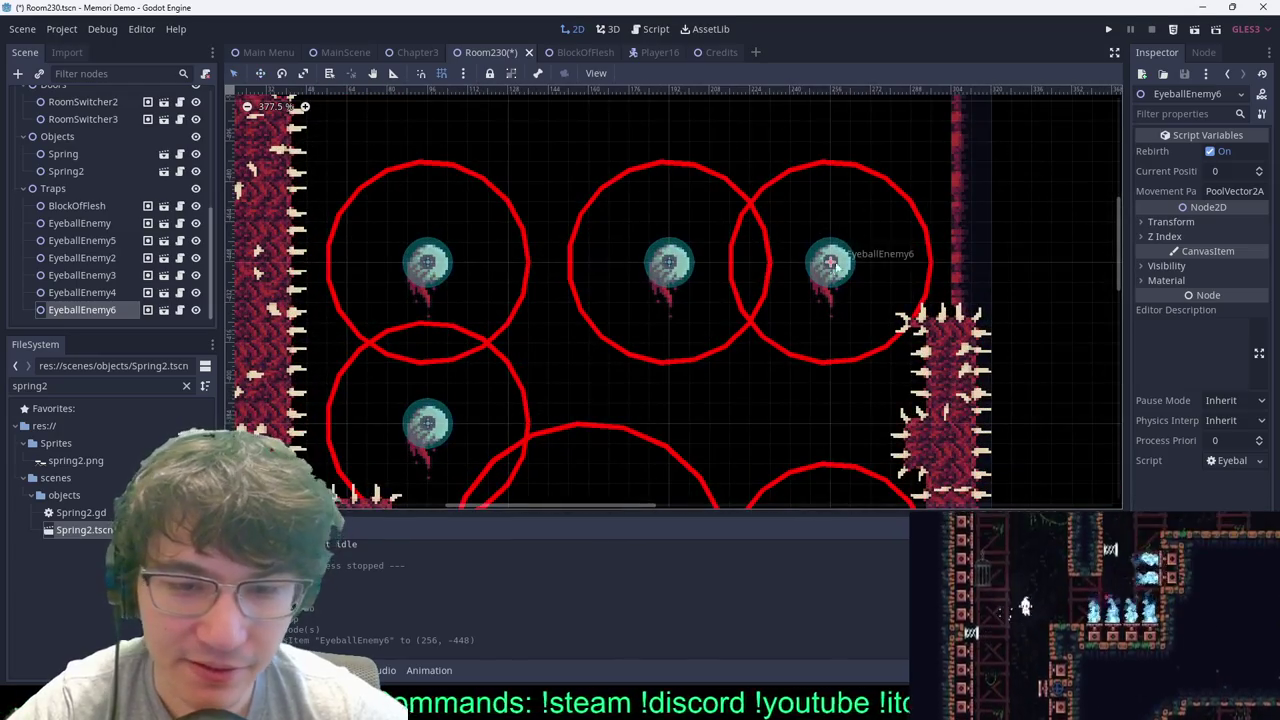
scroll(877, 260, down, 4)
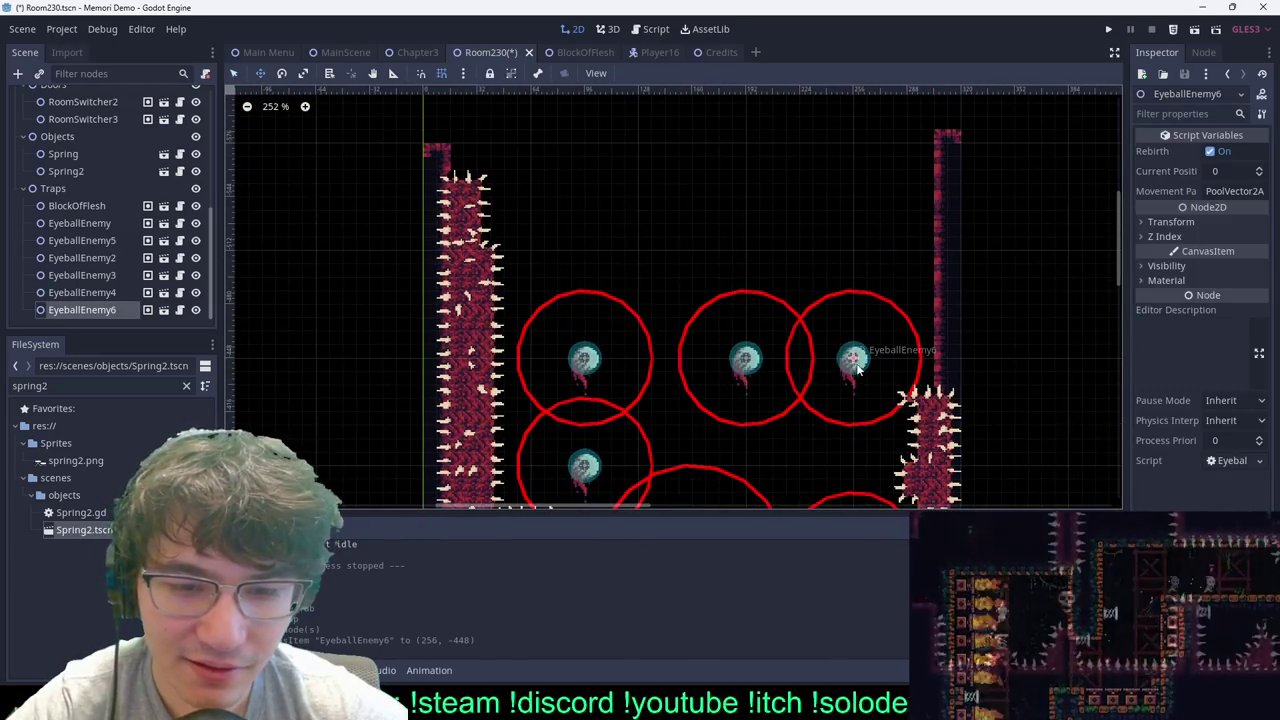
drag(857, 370, 860, 258)
scroll(886, 242, down, 4)
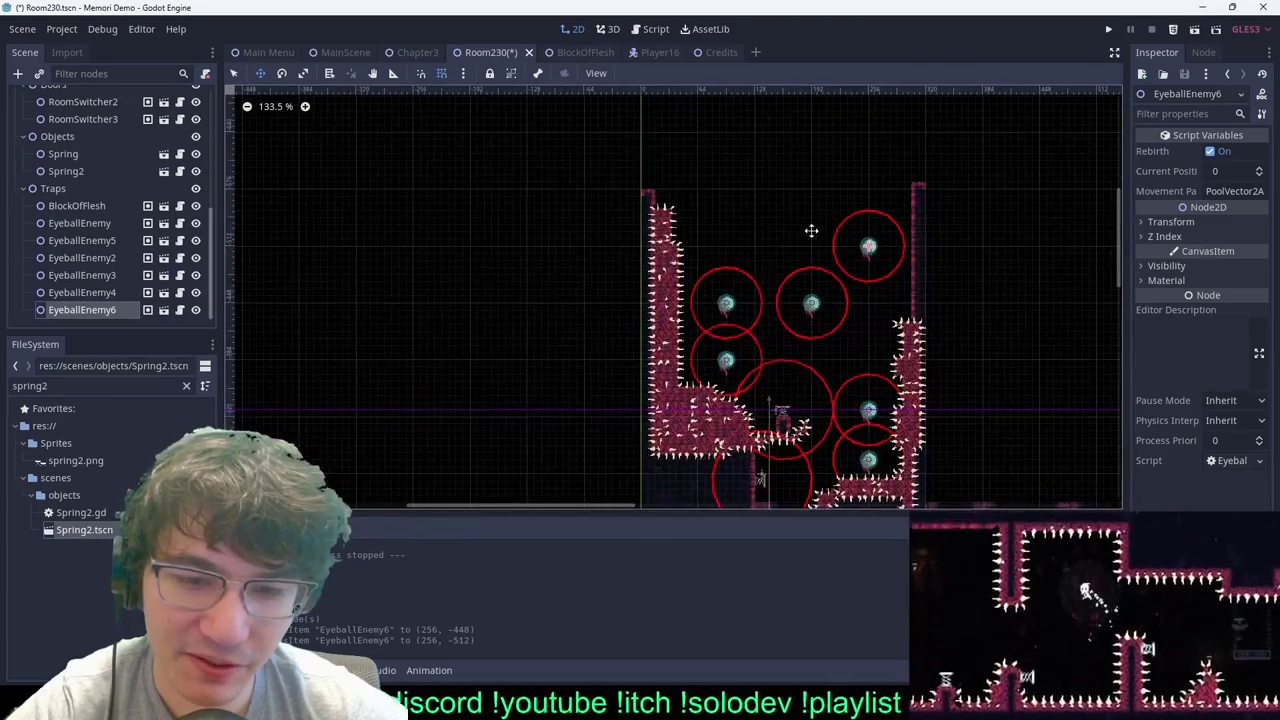
Step: Paint a wider block of teeth spikes on SpikeTilemap at the top of the right wall, below the highest eyeball enemy
scroll(37, 217, up, 10)
click(62, 114)
scroll(935, 347, up, 3)
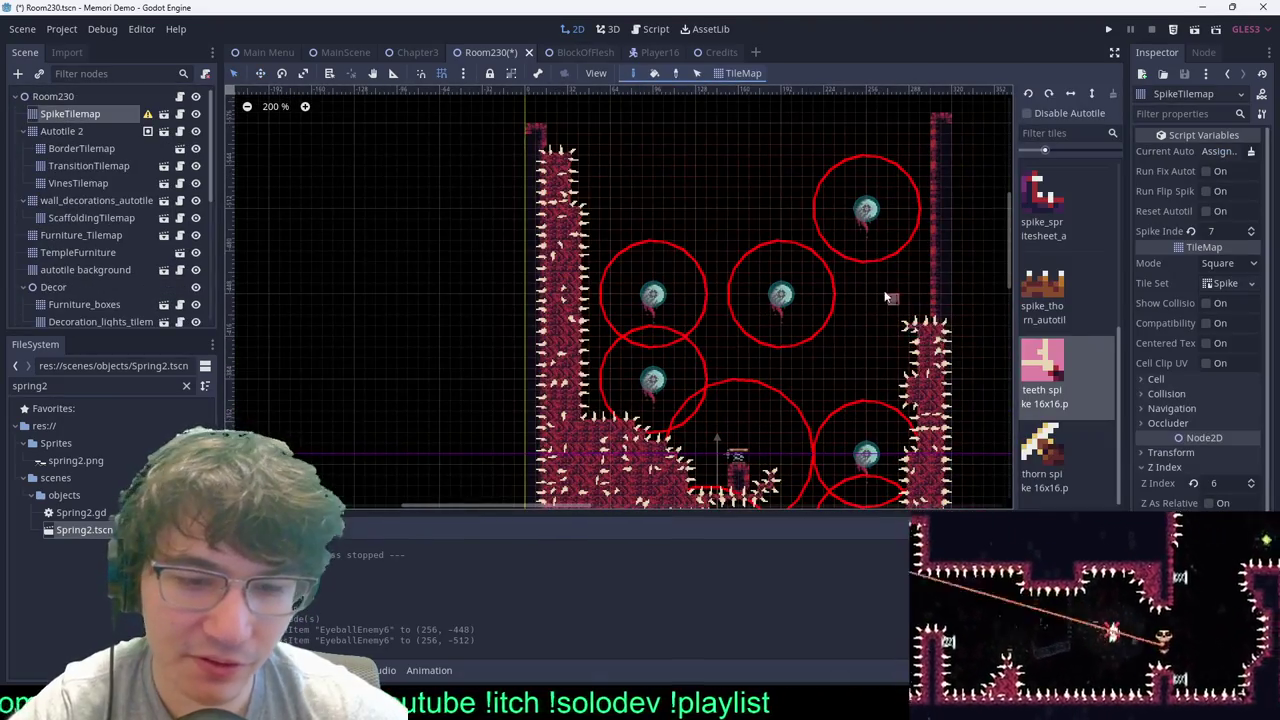
scroll(890, 283, down, 3)
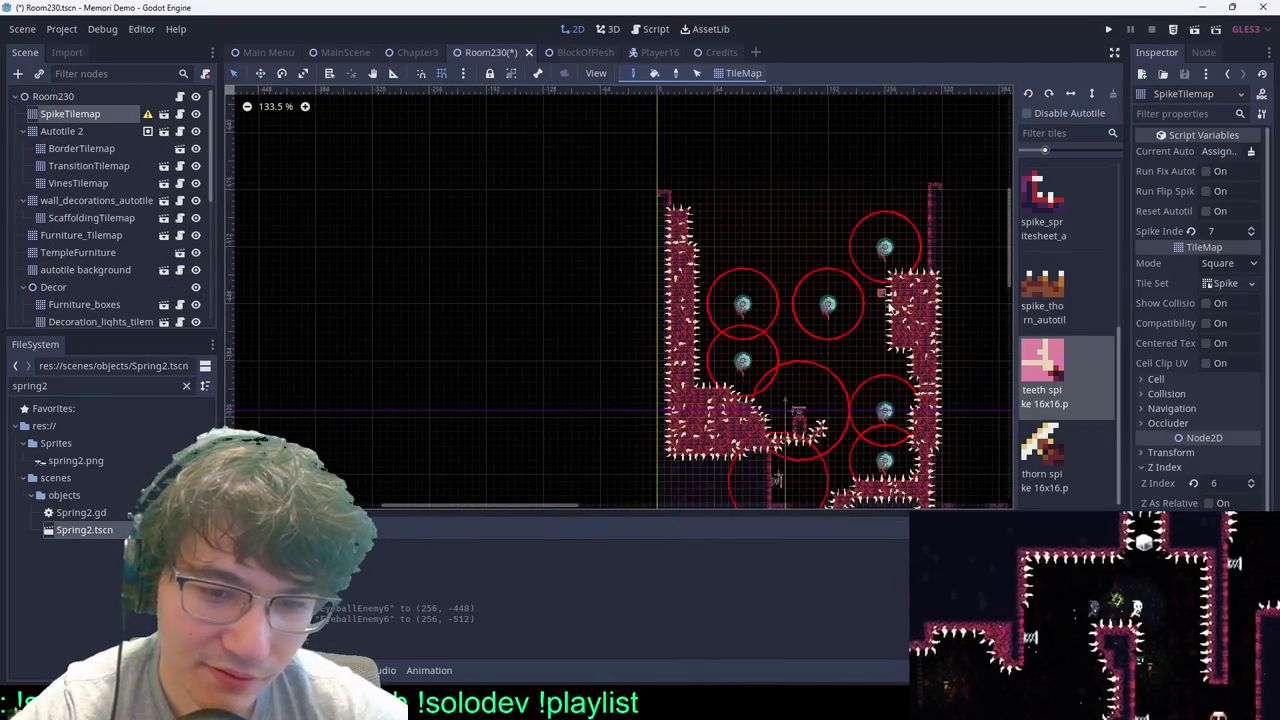
Step: Extend the teeth spike block at the top of the right wall inward on SpikeTilemap, giving it an uneven bulging edge
drag(868, 293, 935, 372)
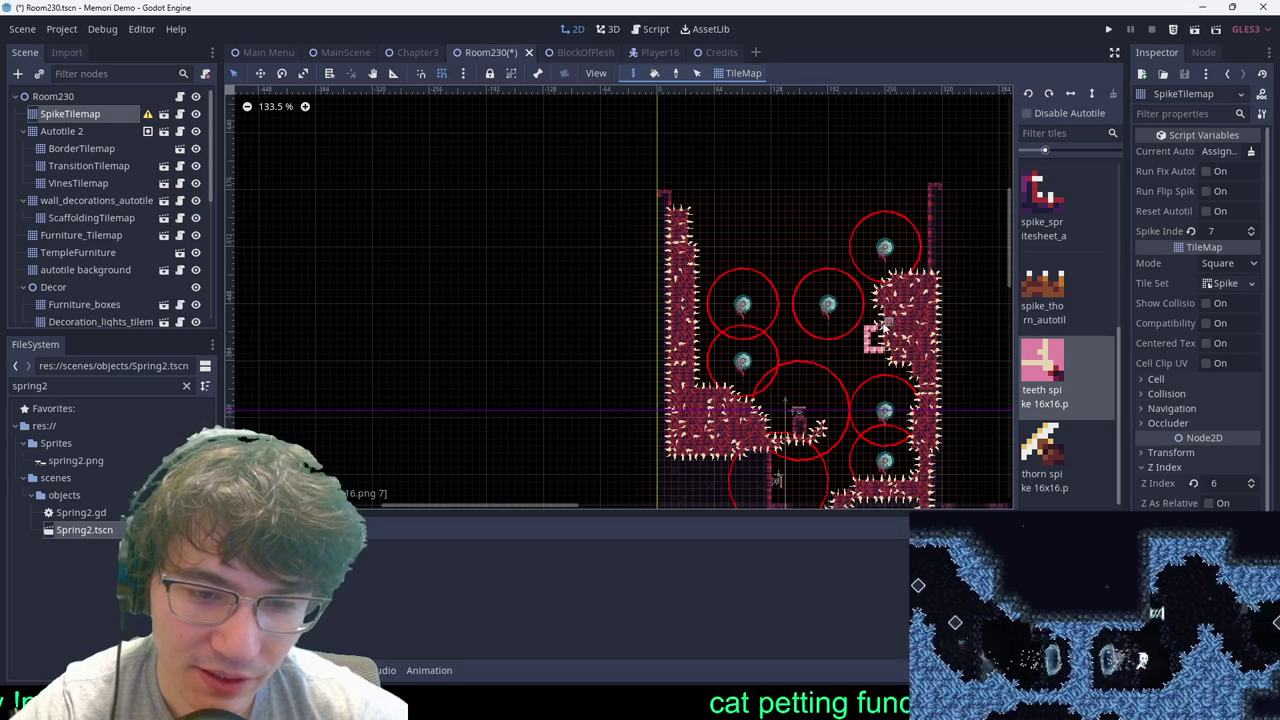
scroll(789, 240, up, 1)
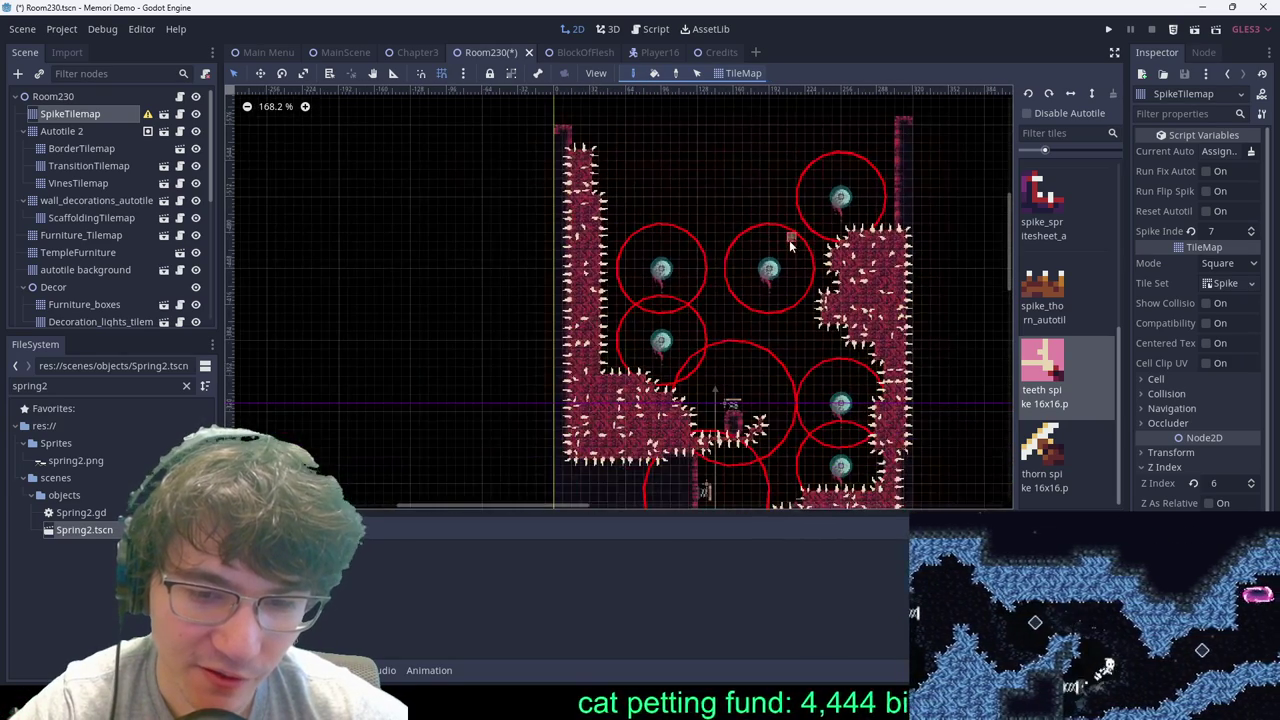
scroll(716, 270, up, 4)
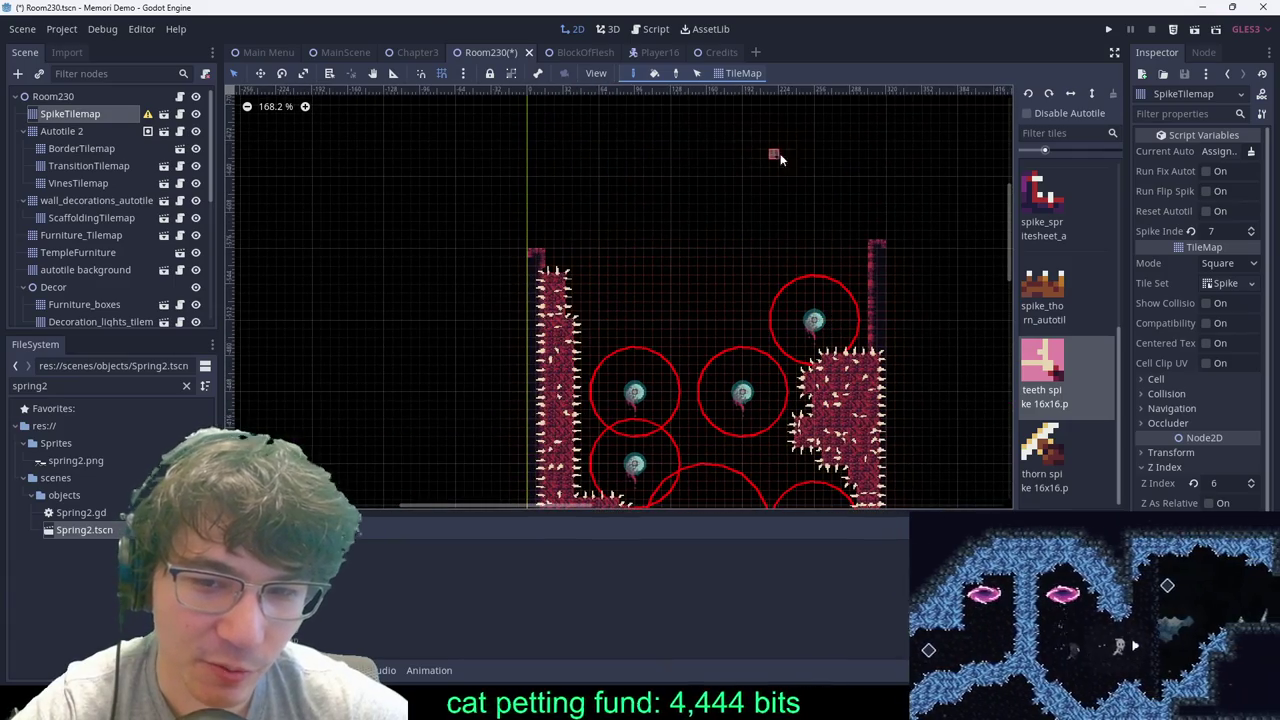
scroll(780, 158, down, 2)
scroll(733, 193, up, 1)
Step: Paint chapter 3 collision tiles on Autotile 2 across the top of the shaft, raising the walls and forming a thin ceiling
click(62, 131)
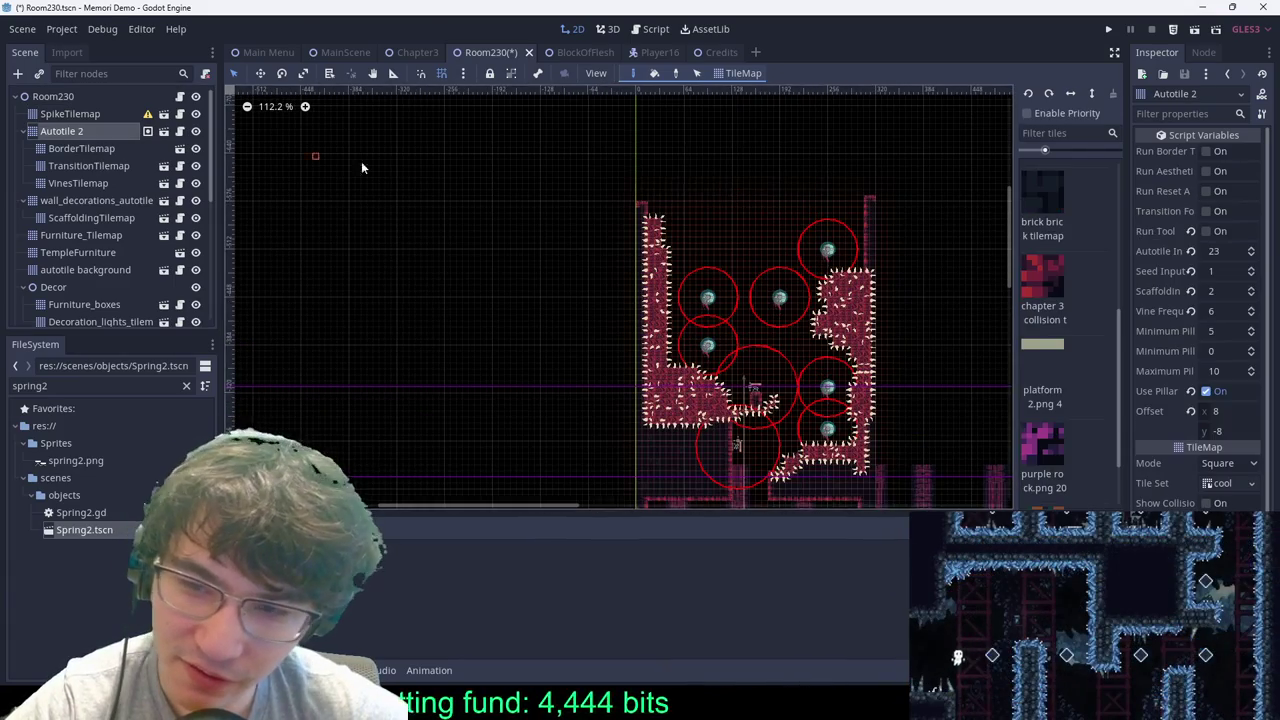
scroll(648, 203, up, 2)
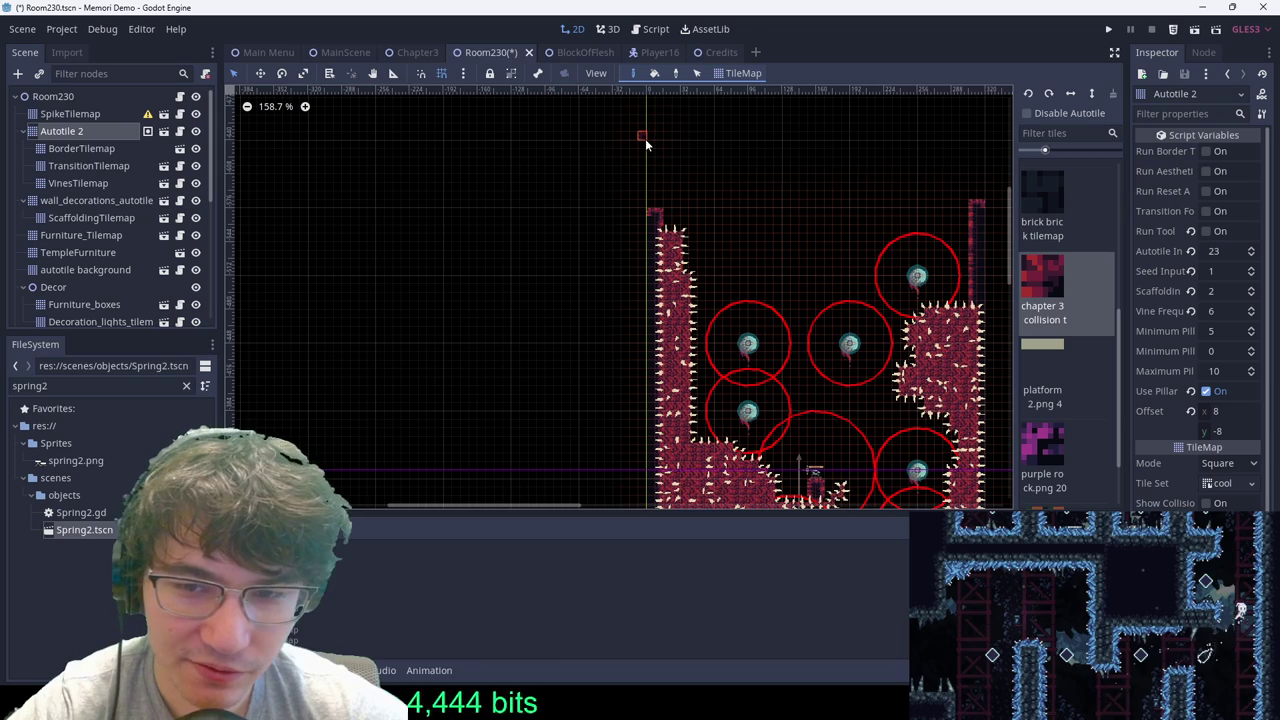
ctrl+shift+drag(645, 138, 984, 213)
scroll(923, 220, up, 2)
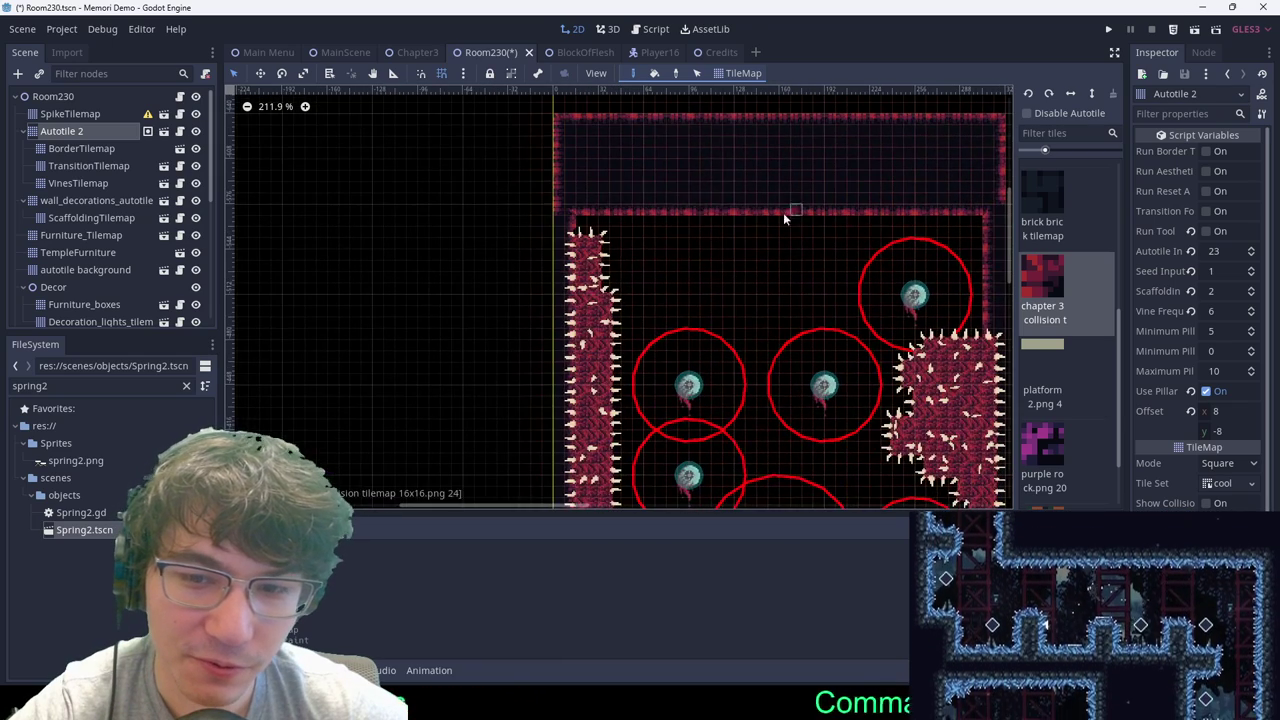
mouse_move(581, 149)
ctrl+shift+right_down()
mouse_move(991, 247)
mouse_move(963, 237)
mouse_move(976, 237)
ctrl+shift+right_up()
Step: Erase a narrow opening through the middle of the ceiling on Autotile 2
middle_drag(866, 125, 811, 262)
right_drag(684, 257, 697, 270)
scroll(705, 248, up, 4)
middle_drag(690, 195, 735, 355)
scroll(740, 351, down, 1)
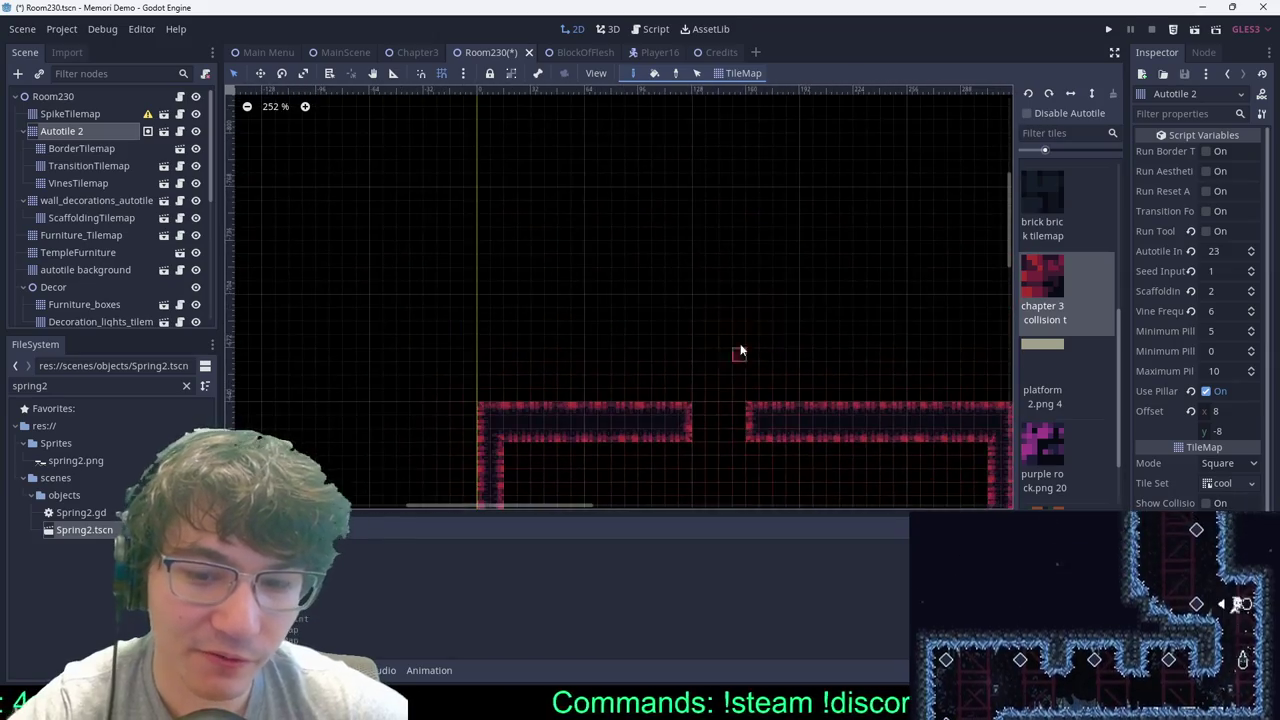
Step: Erase an opening in the upper right wall just below the ceiling on Autotile 2
middle_drag(965, 440, 765, 315)
scroll(942, 331, down, 2)
scroll(870, 348, up, 3)
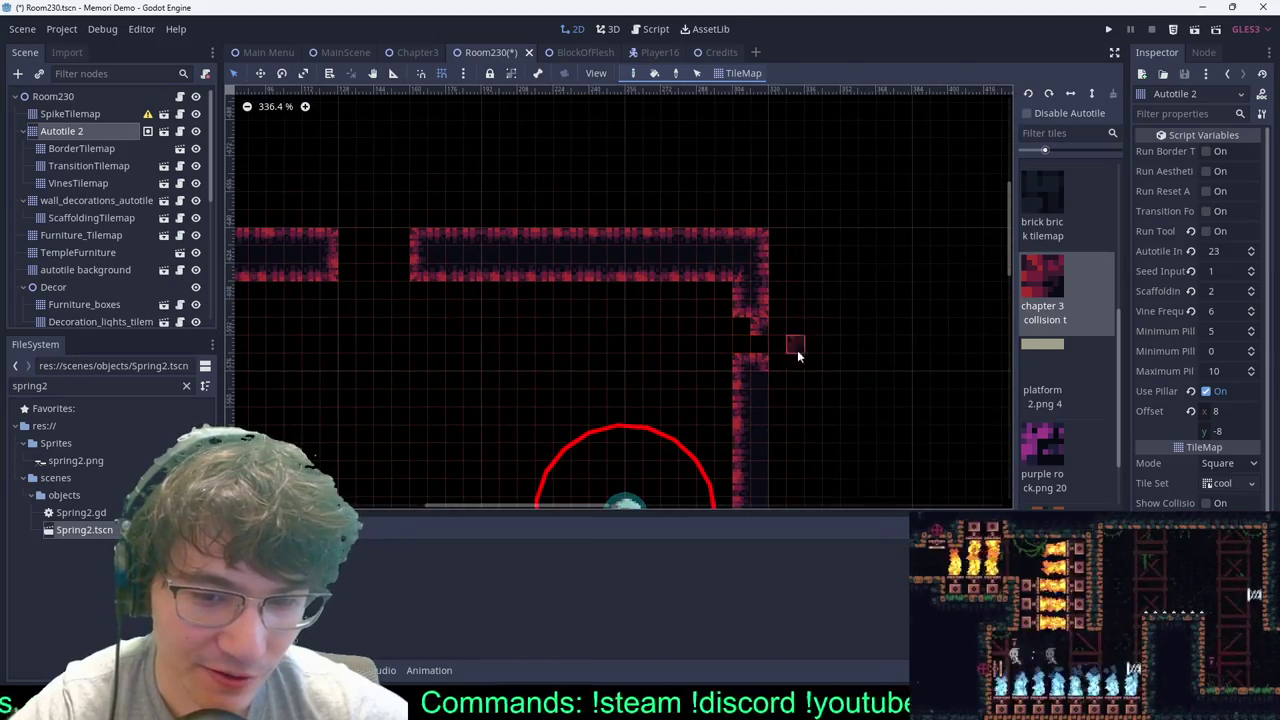
scroll(758, 320, down, 8)
scroll(763, 337, up, 10)
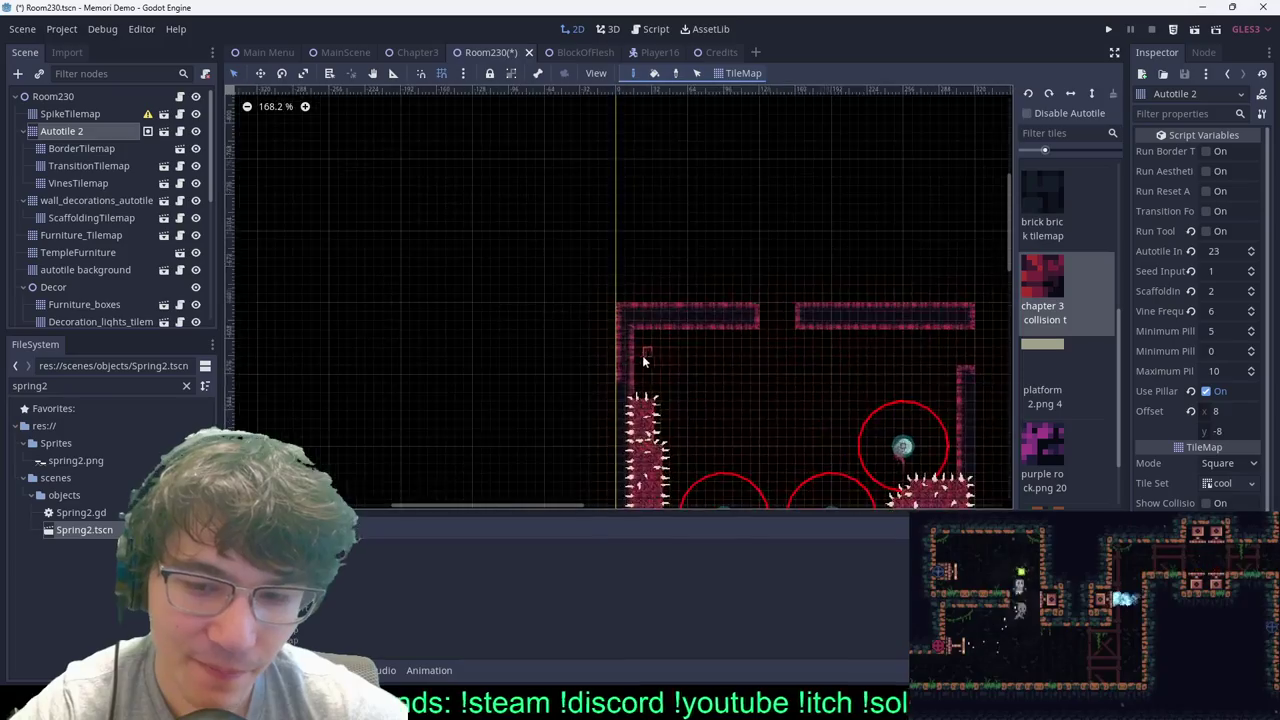
scroll(776, 327, down, 8)
middle_drag(906, 331, 706, 423)
middle_drag(734, 248, 700, 455)
scroll(697, 420, up, 1)
ctrl+scroll(690, 340, up, 5)
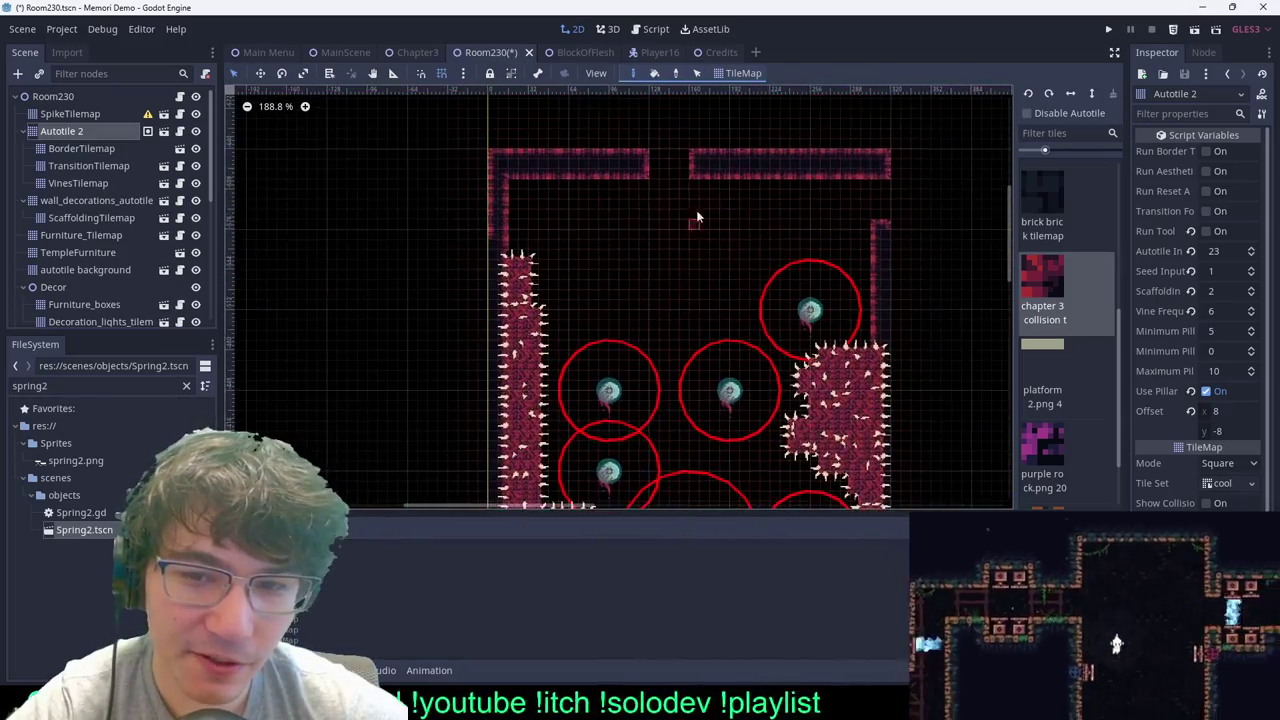
scroll(669, 116, up, 1)
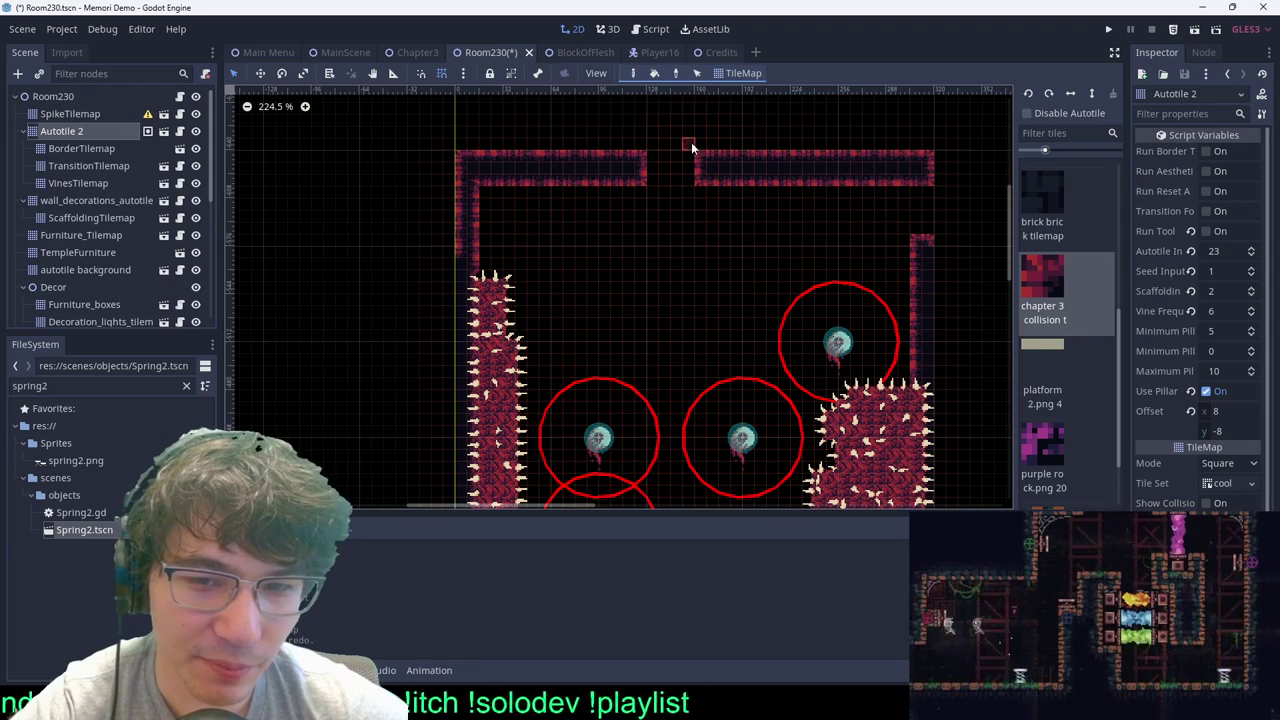
Step: Erase the ceiling tiles between the shaft's side walls on Autotile 2, leaving the top open
right_drag(689, 143, 743, 129)
ctrl+scroll(726, 180, up, 5)
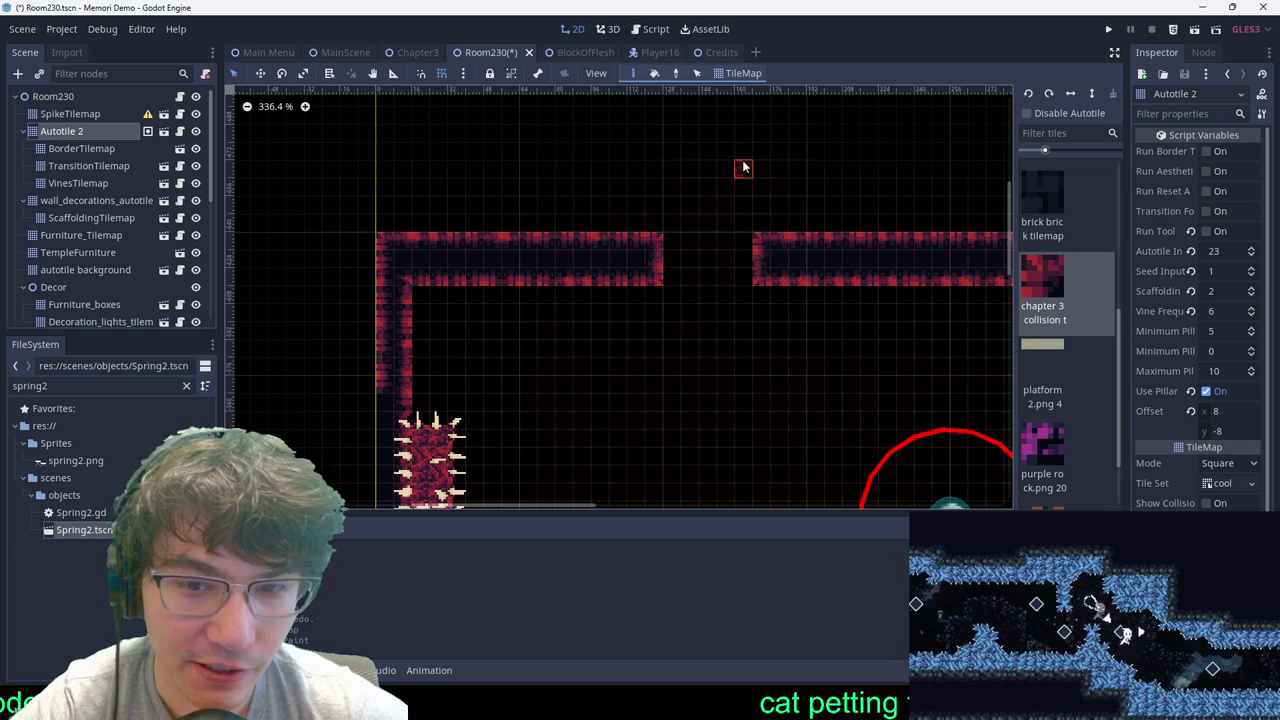
scroll(757, 193, down, 10)
scroll(774, 191, up, 5)
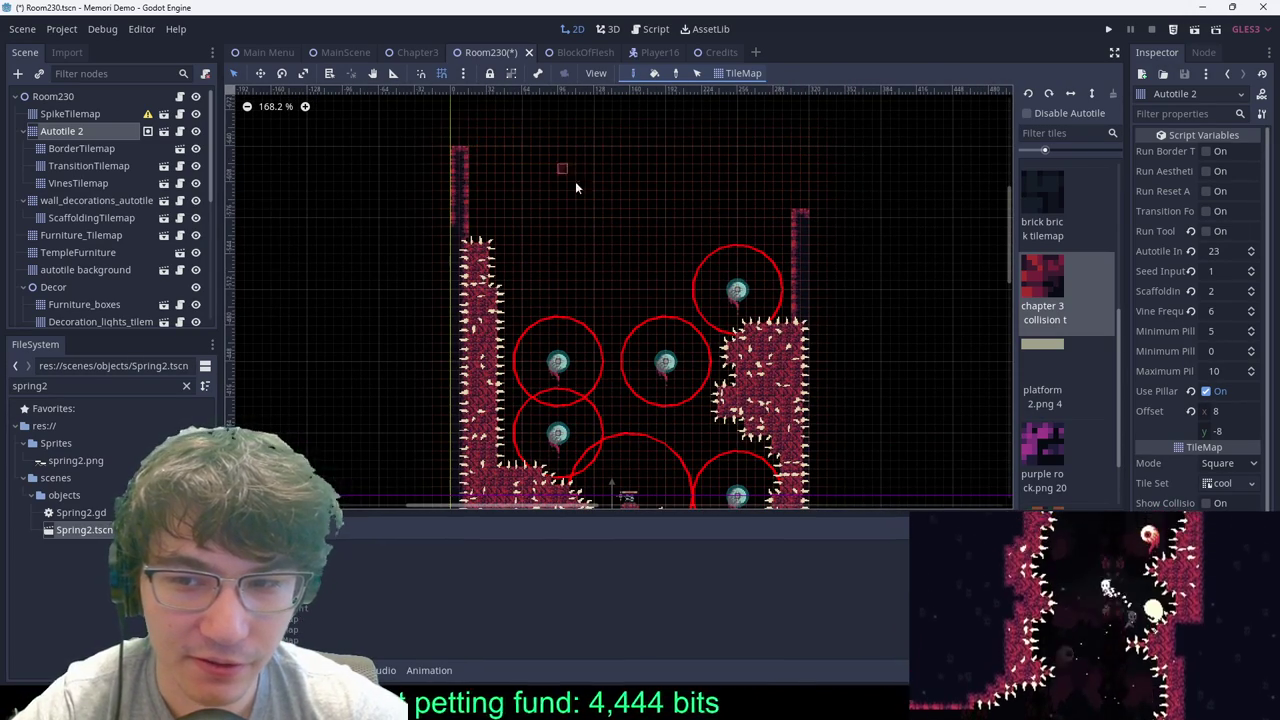
Step: Extend the right wall upward on Autotile 2 to the same height as the left wall and save the scene
scroll(857, 317, down, 3)
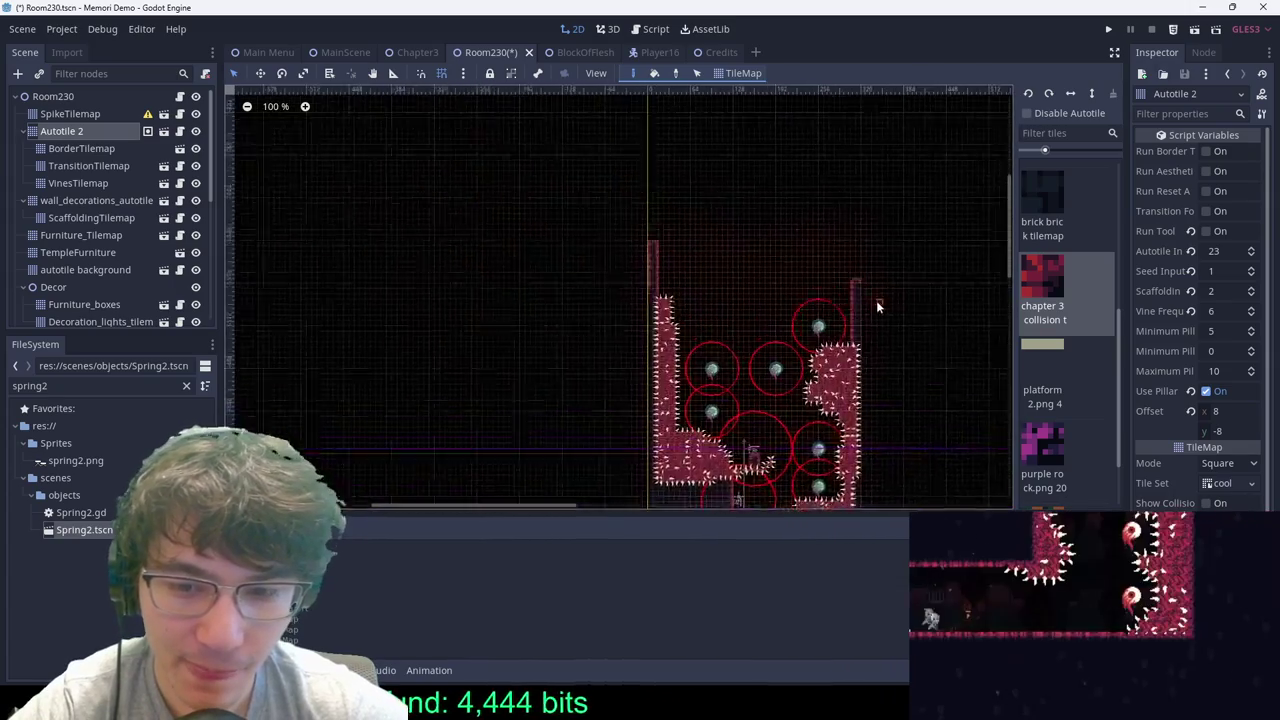
scroll(876, 300, up, 4)
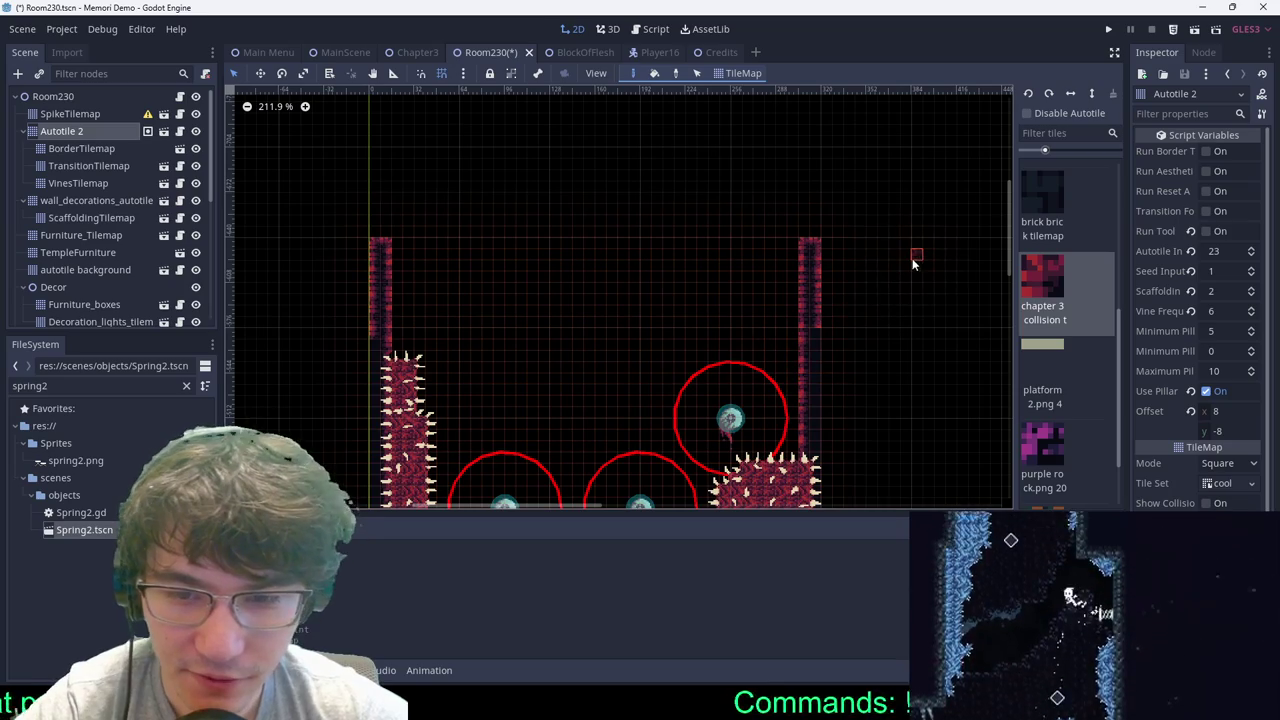
key(ctrl+s)
Step: Run the border tool for Autotile 2 to regenerate the wall borders
scroll(623, 266, down, 4)
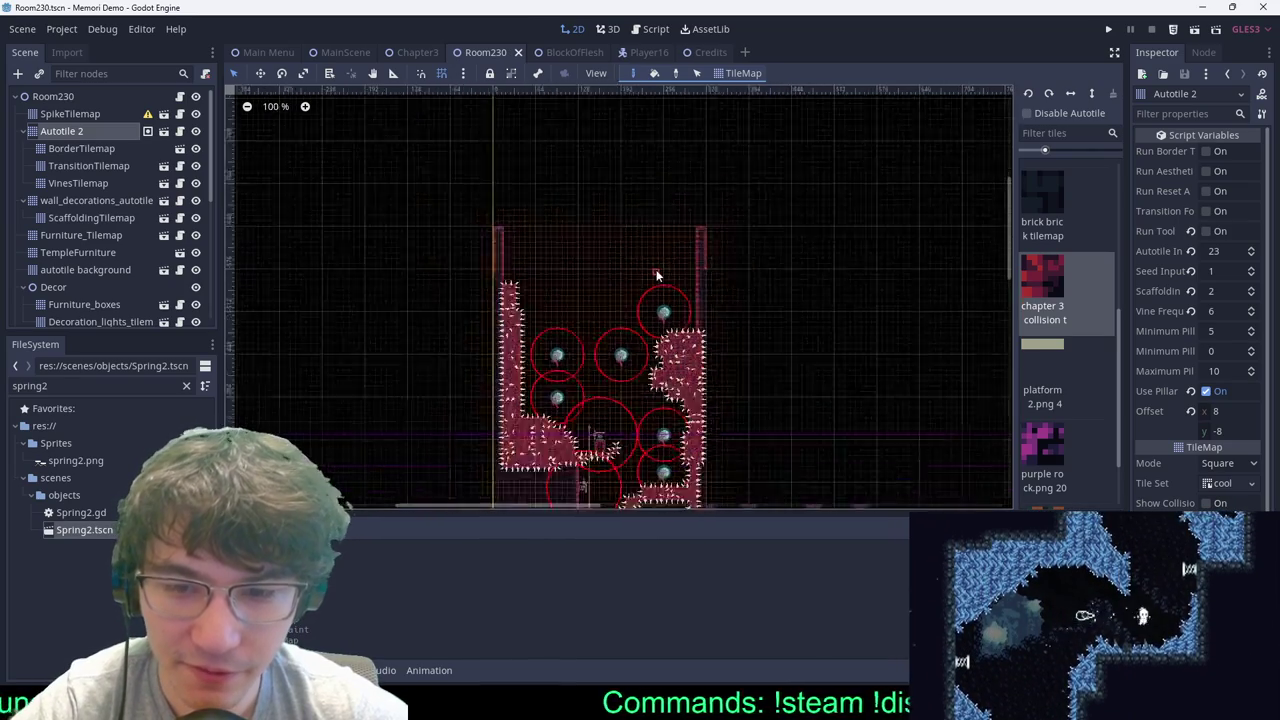
scroll(663, 263, up, 5)
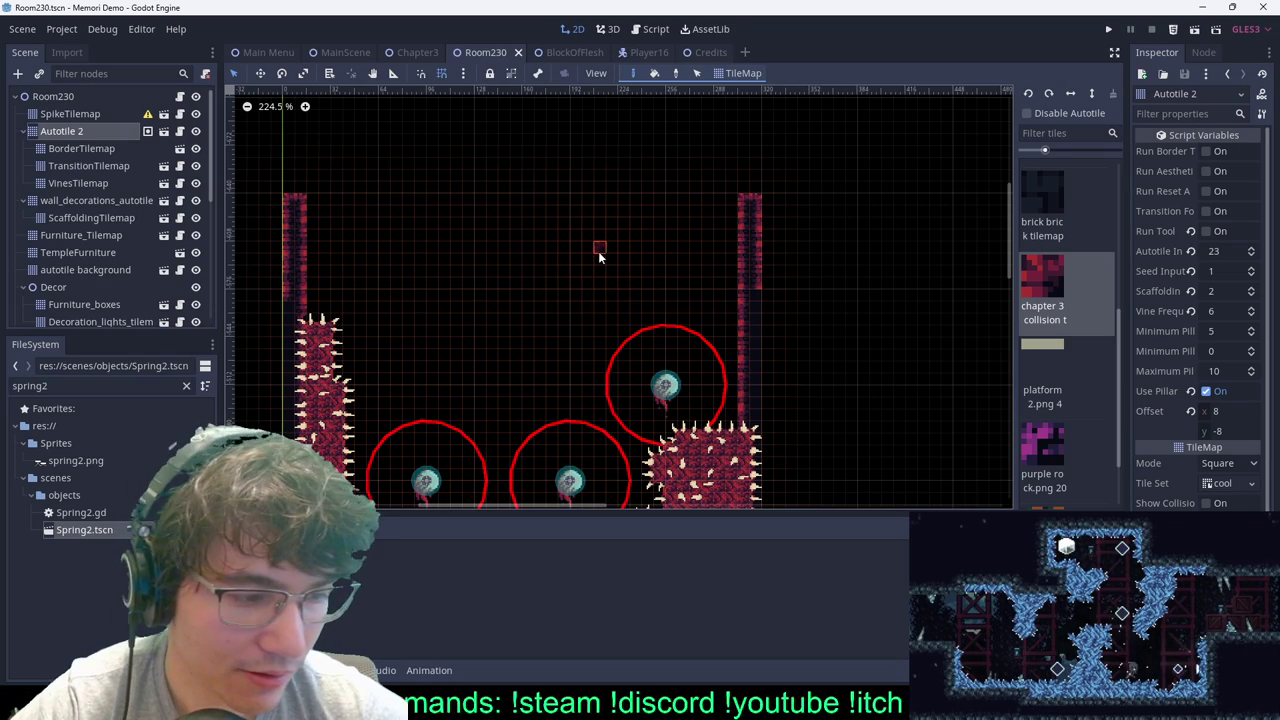
scroll(598, 251, down, 5)
scroll(578, 250, up, 2)
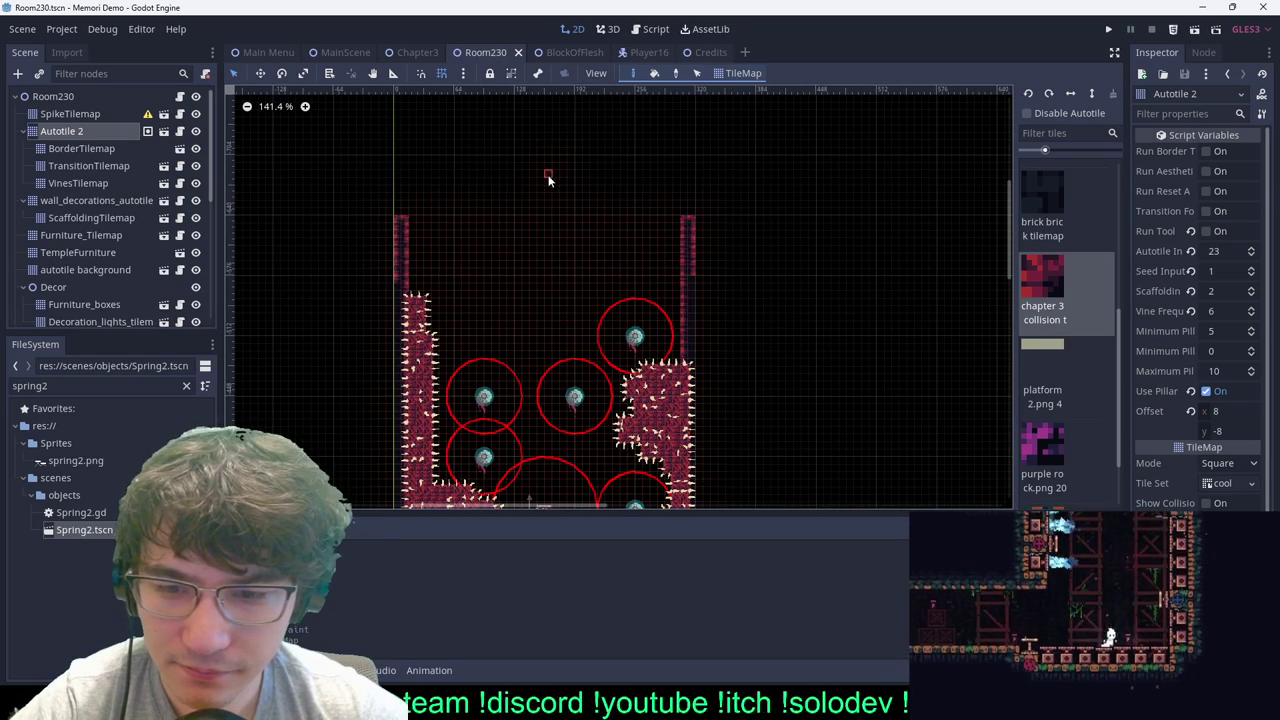
scroll(646, 188, up, 3)
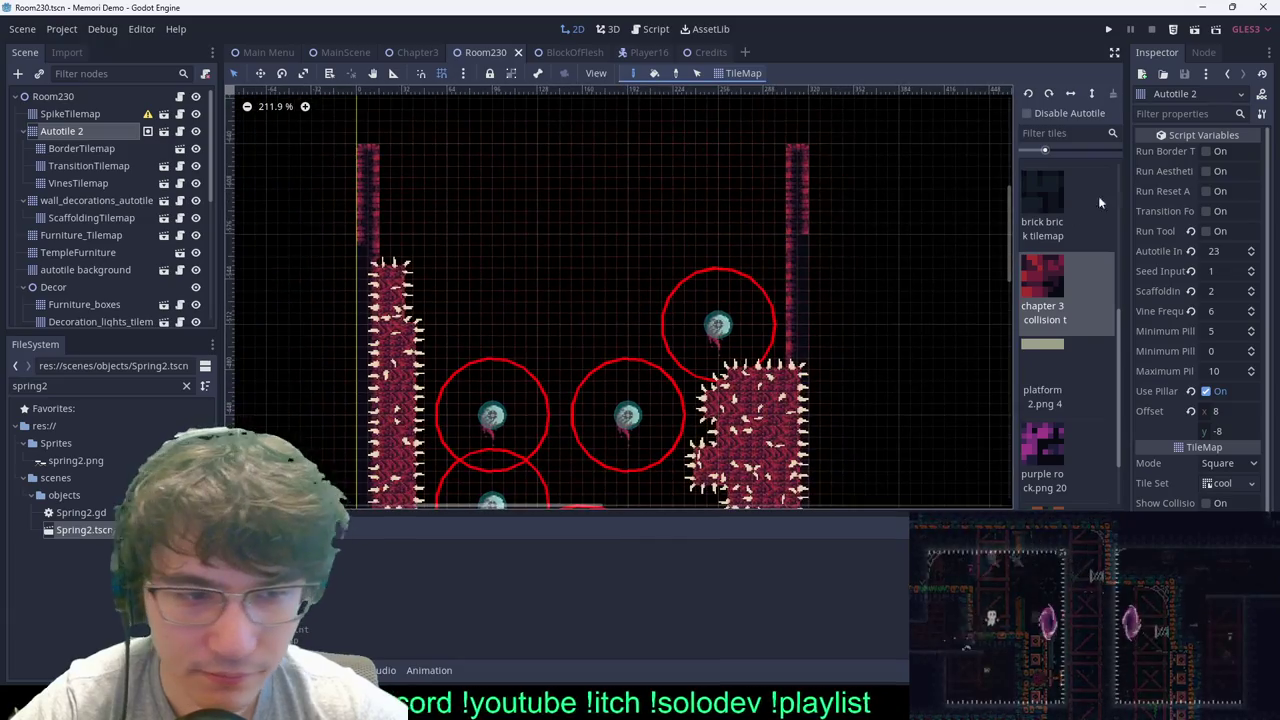
click(1208, 151)
Step: Examine the borders of both side walls along the top of the shaft
scroll(760, 176, down, 2)
middle_drag(739, 181, 750, 130)
scroll(688, 194, down, 11)
middle_drag(686, 194, 770, 299)
scroll(746, 221, up, 2)
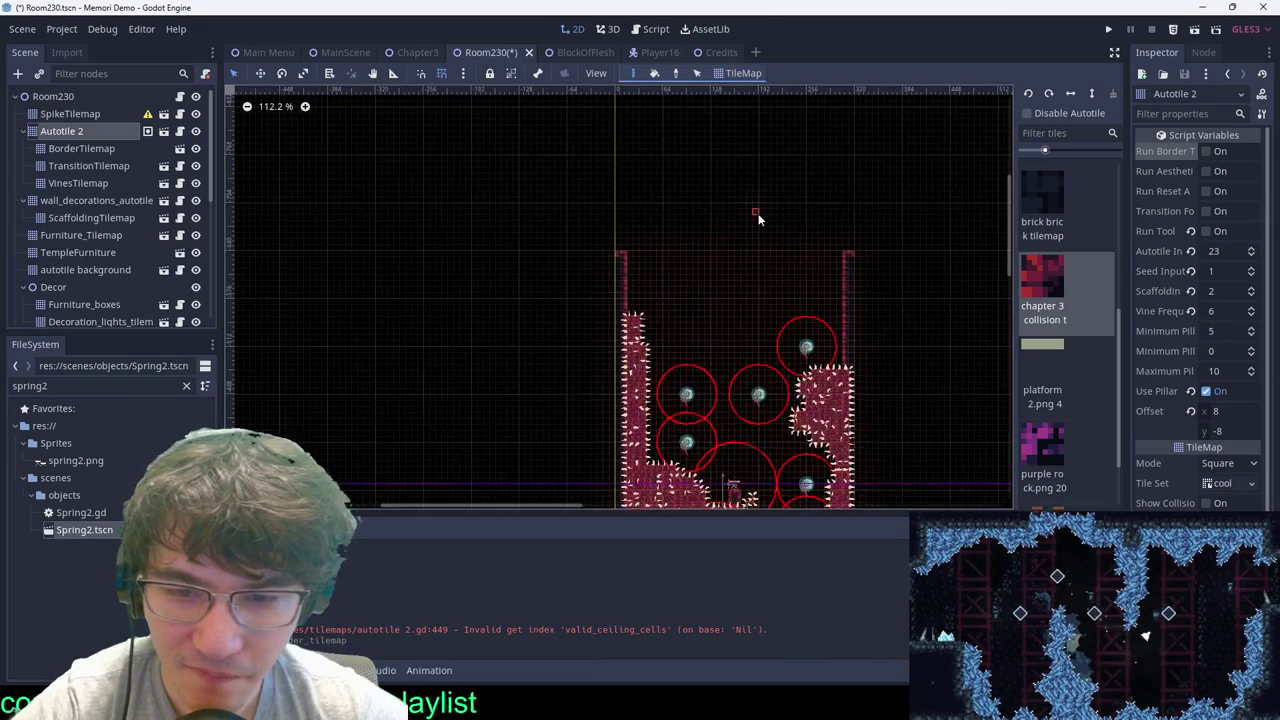
scroll(757, 218, up, 2)
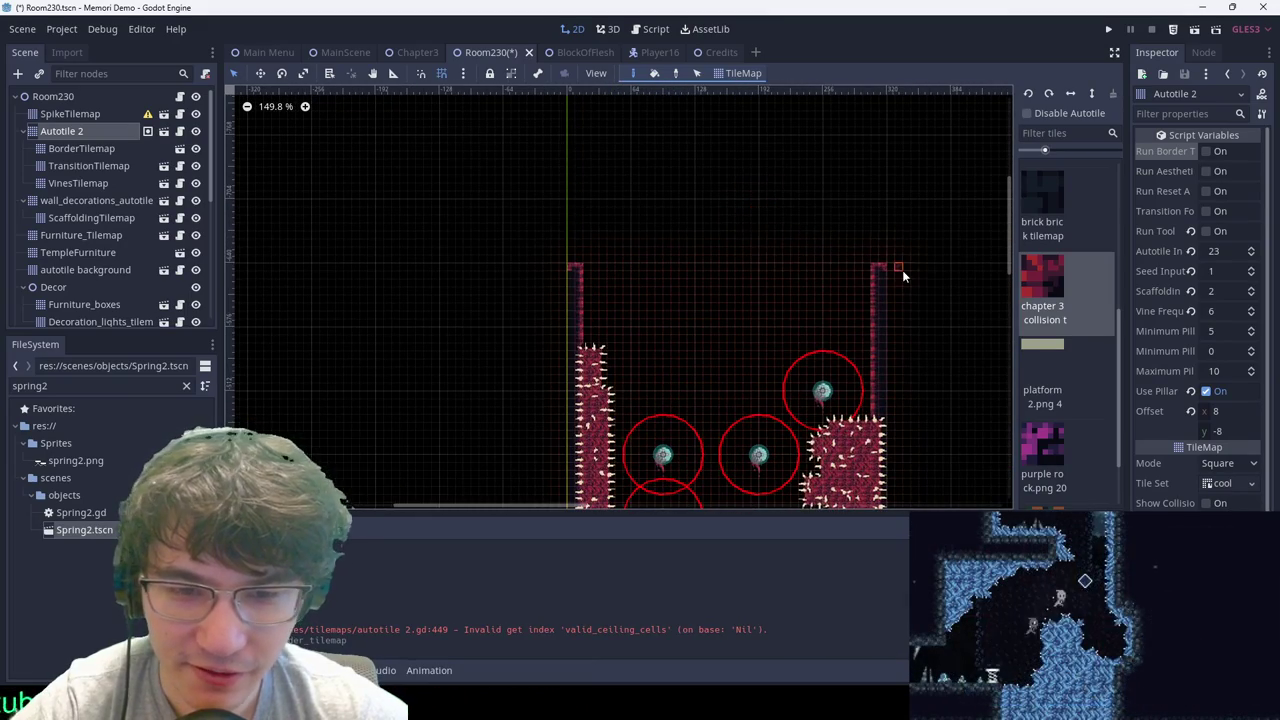
scroll(902, 270, up, 3)
scroll(535, 257, up, 1)
middle_drag(531, 257, 685, 240)
scroll(760, 286, down, 12)
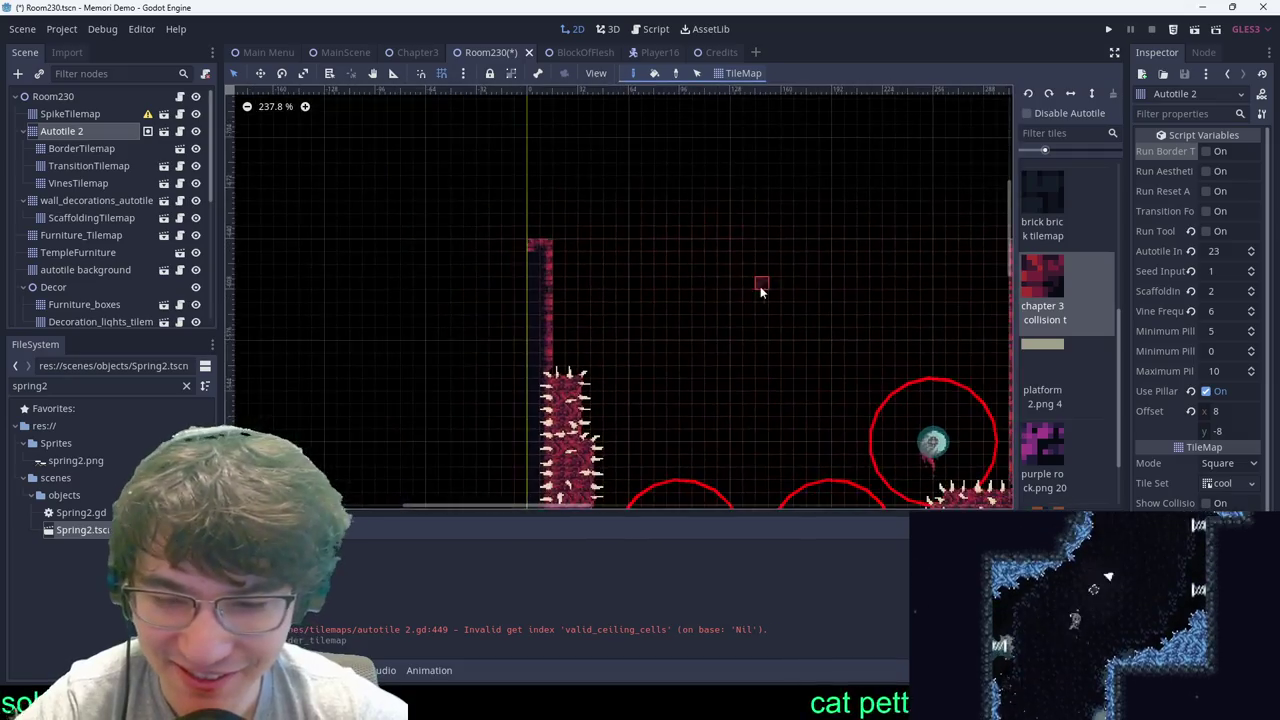
middle_drag(704, 340, 643, 392)
Step: Duplicate the highest eyeball enemy beside the right wall and place the copy directly above it at (256, -576)
click(63, 98)
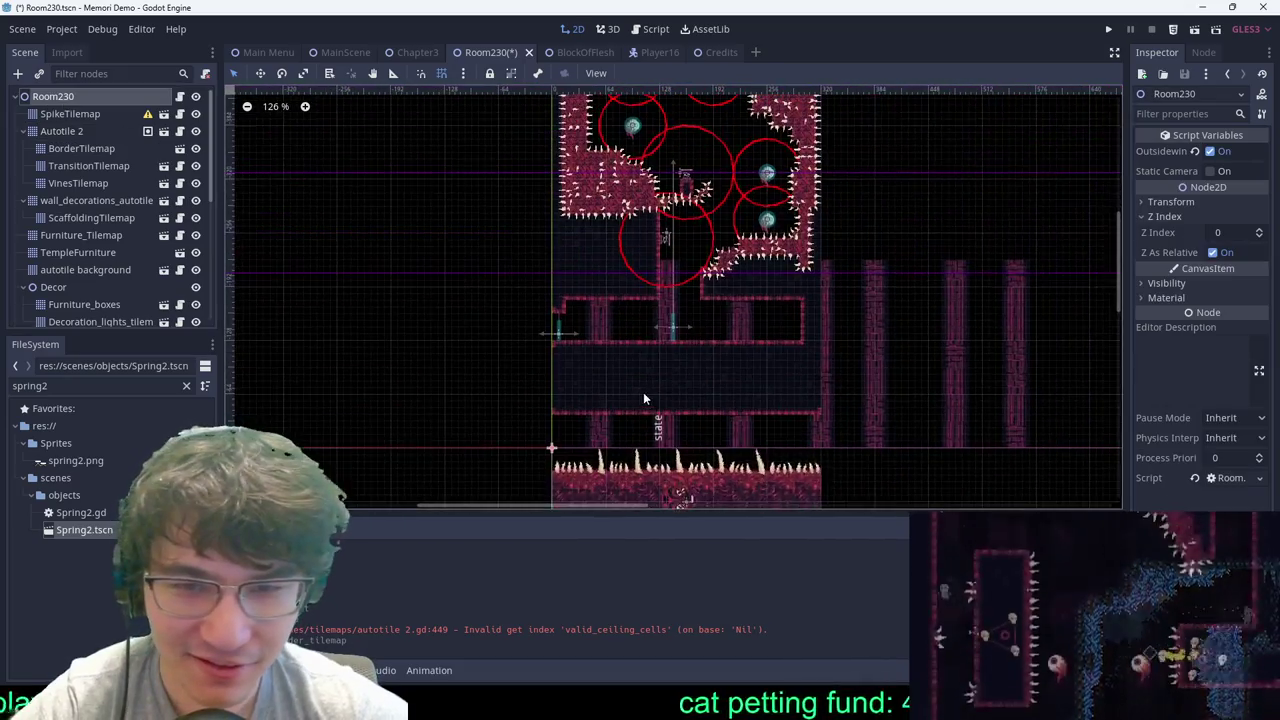
middle_drag(688, 319, 669, 476)
scroll(743, 236, up, 5)
middle_drag(742, 236, 720, 313)
drag(625, 175, 790, 330)
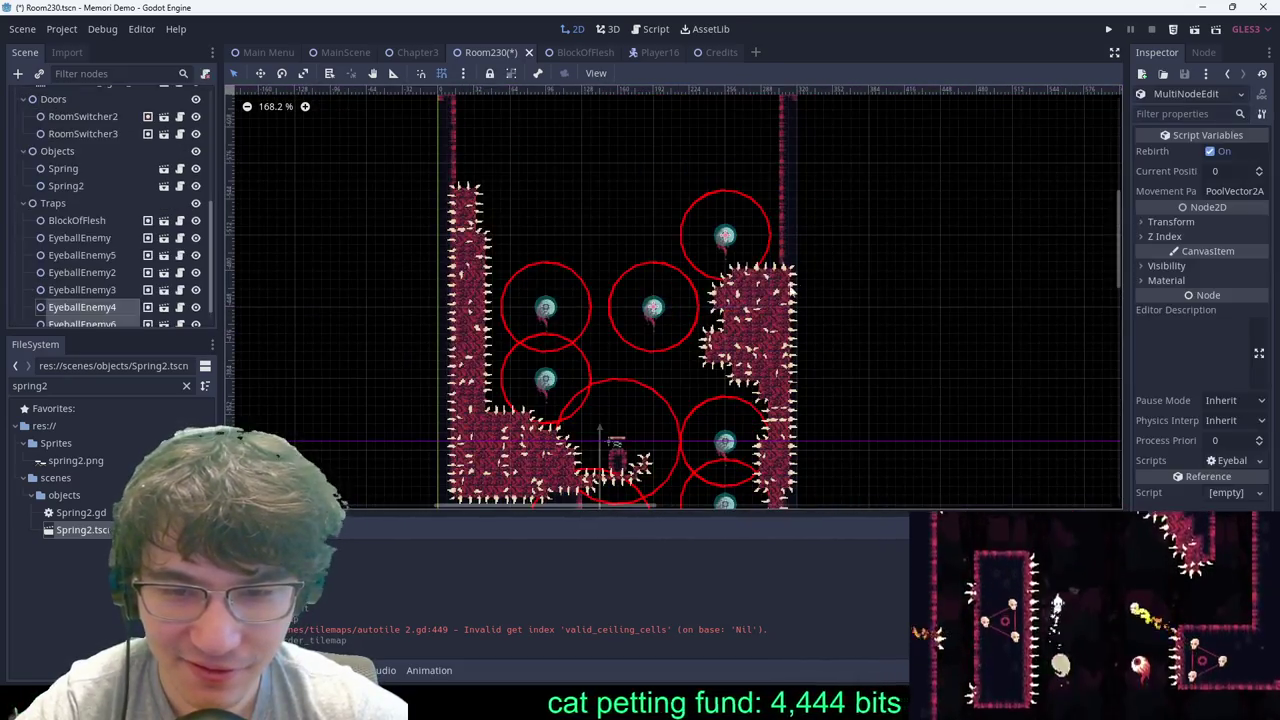
middle_drag(823, 257, 847, 339)
scroll(835, 325, up, 1)
click(760, 330)
key(ctrl+d)
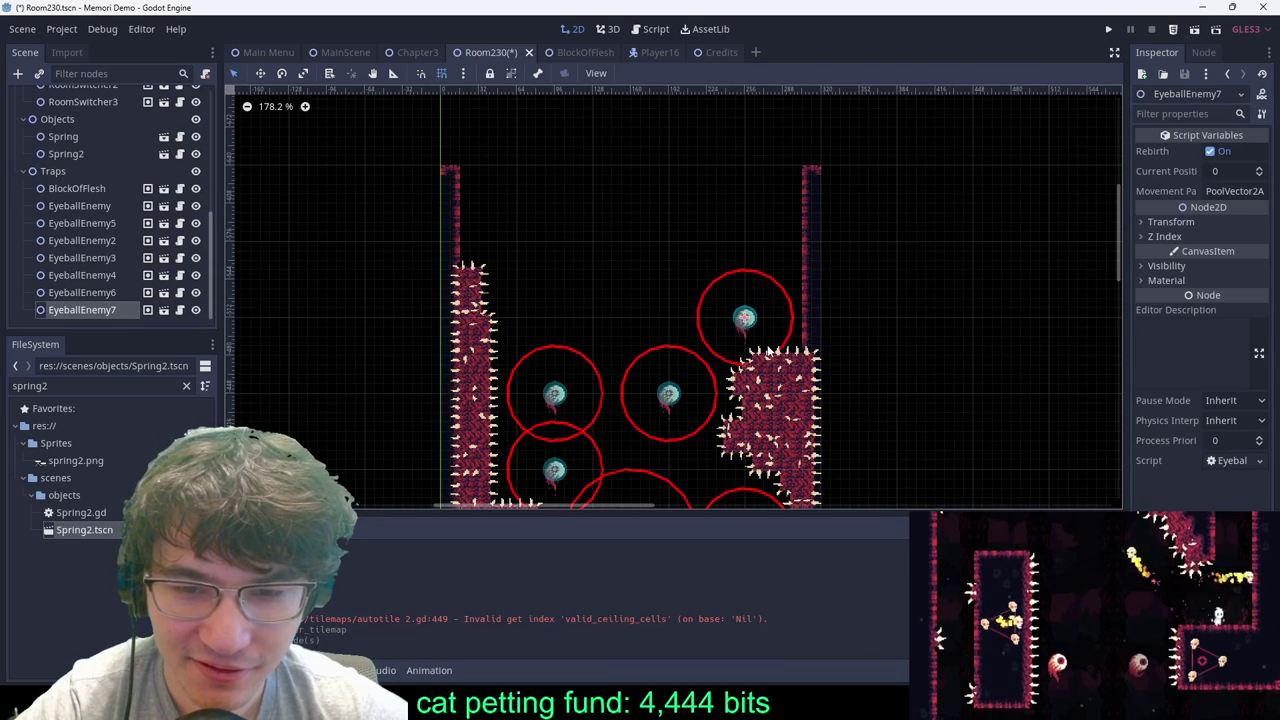
drag(772, 339, 763, 254)
click(853, 317)
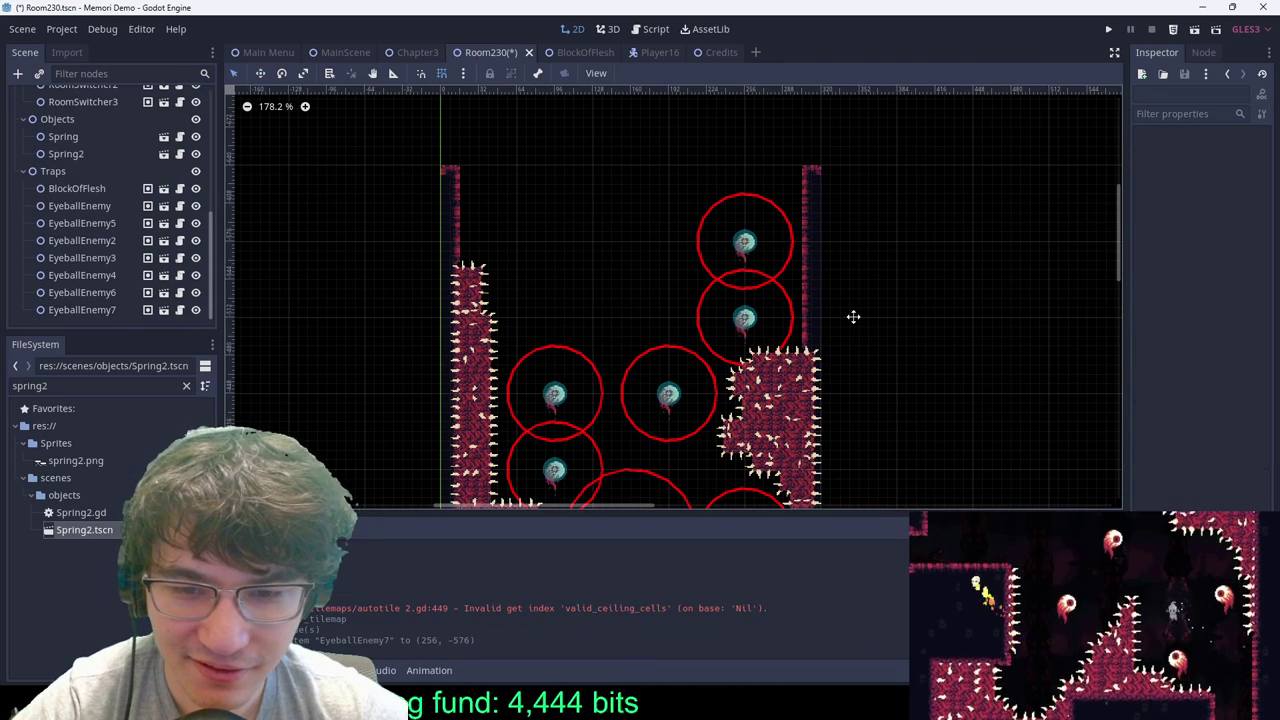
Step: Duplicate the topmost eyeball enemy again, place the copy above it at (256, -640), and save the scene
click(776, 281)
key(ctrl+d)
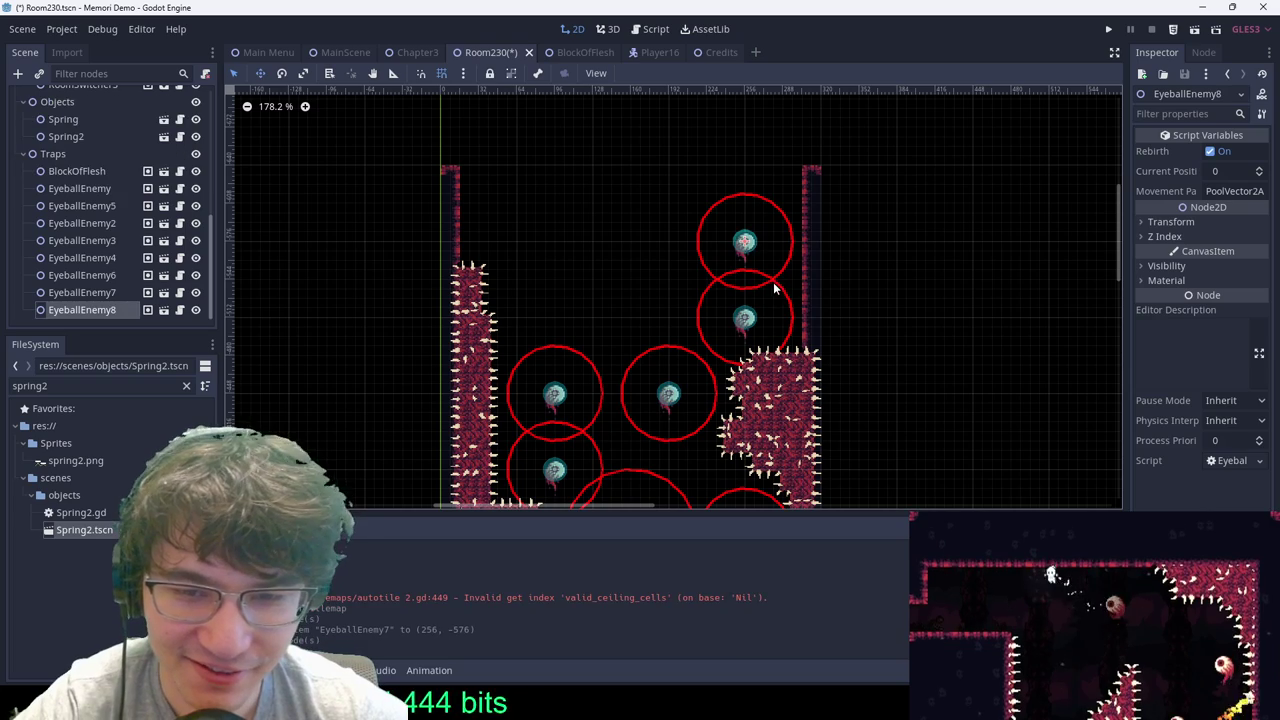
drag(776, 282, 775, 205)
click(874, 193)
key(ctrl+s)
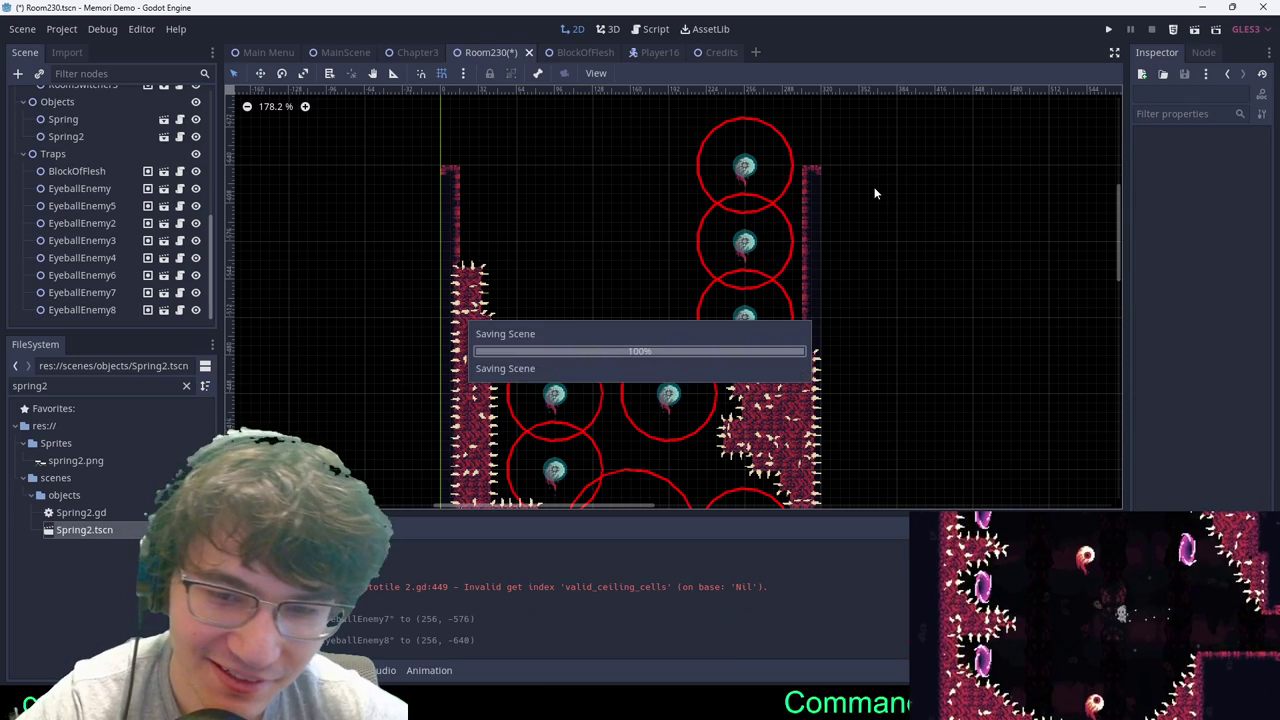
Step: Clear the spring2 search term from the project file search
scroll(874, 193, down, 3)
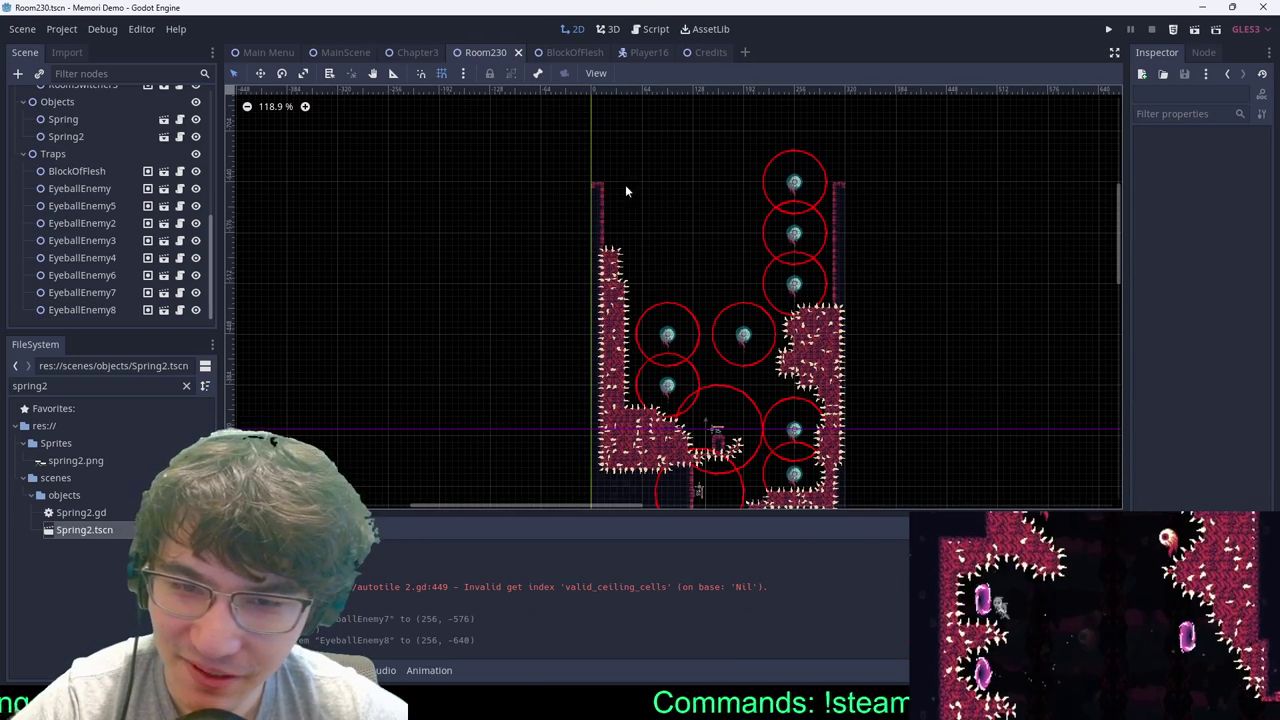
scroll(151, 146, up, 8)
scroll(130, 244, down, 8)
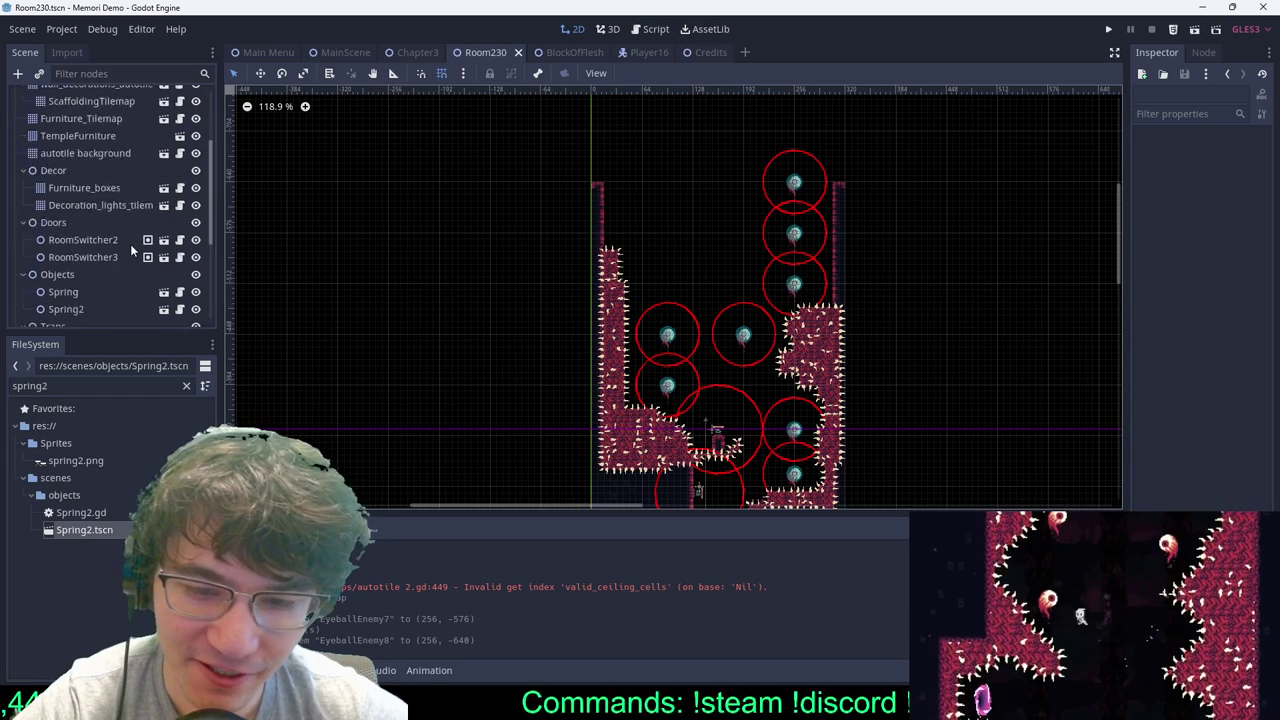
click(81, 386)
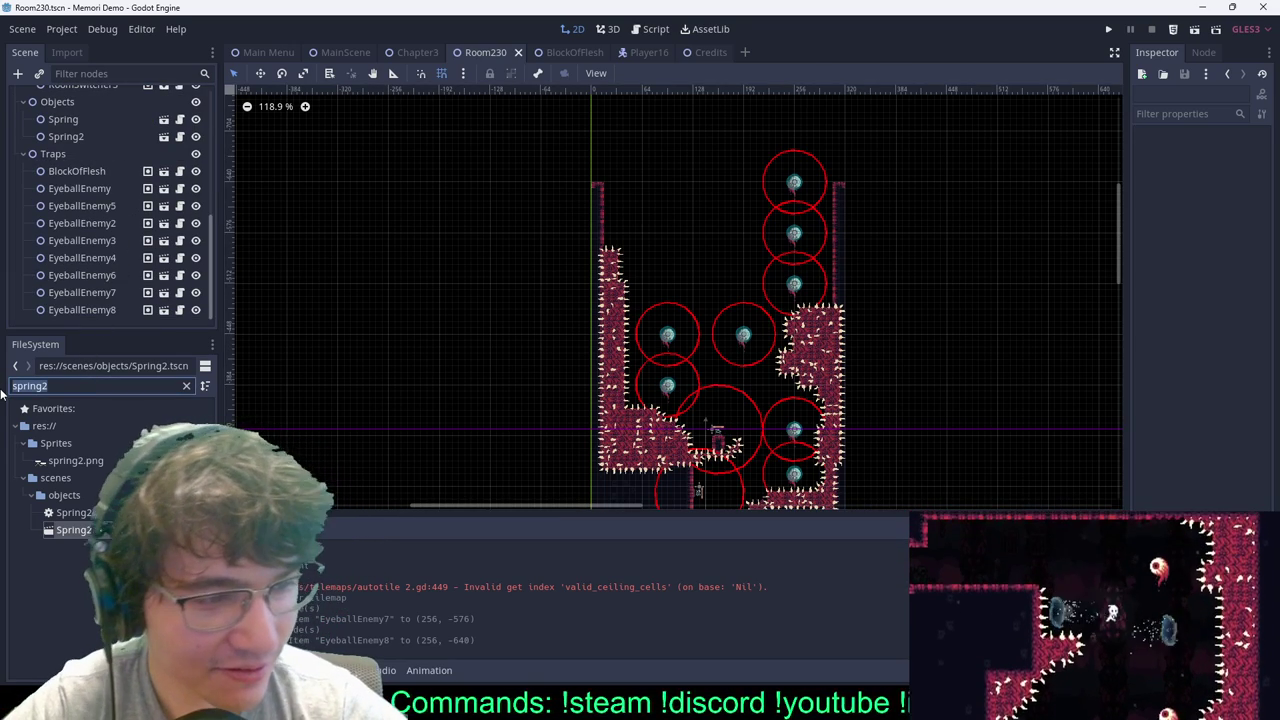
key(BackSpace)
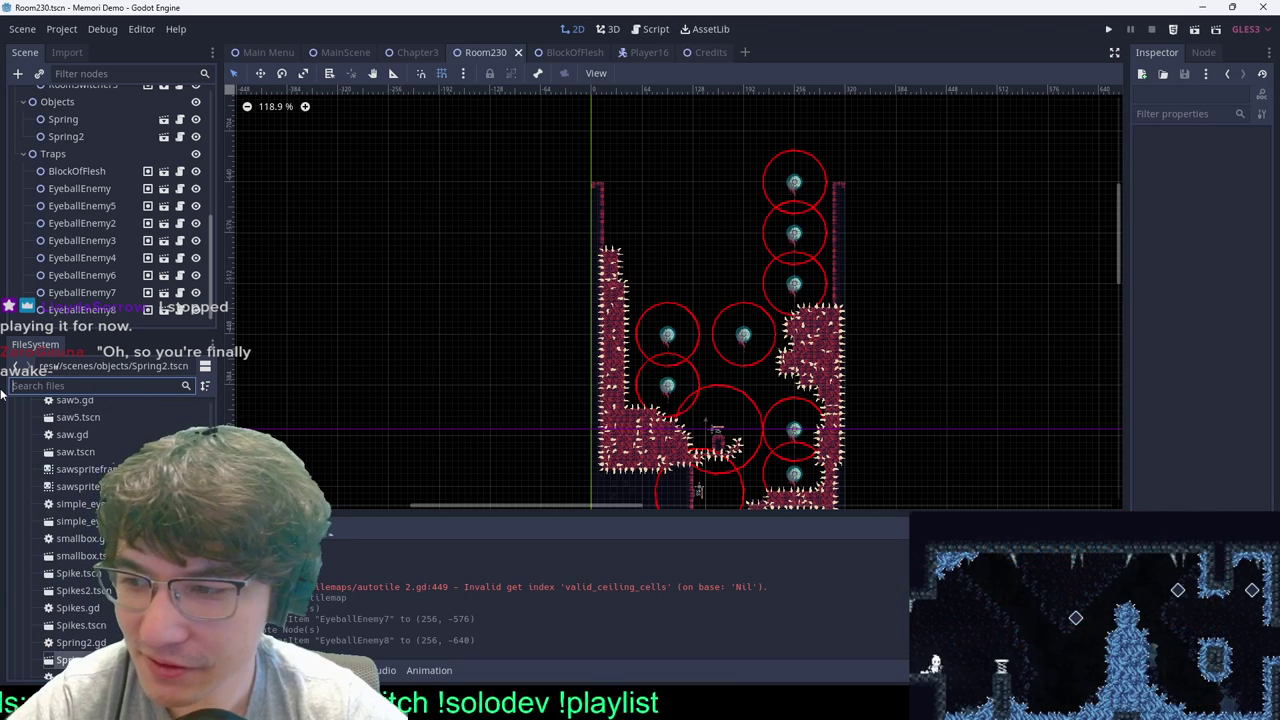
text(o)
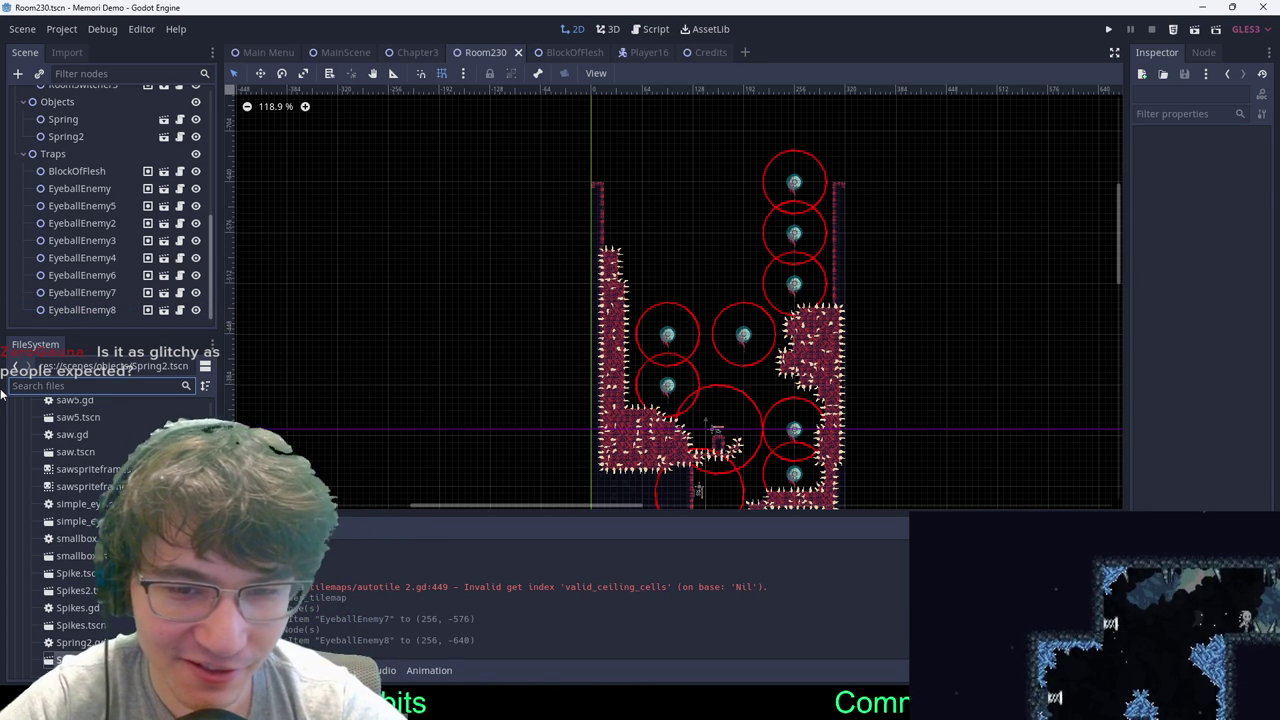
scroll(364, 410, down, 1)
scroll(450, 380, right, 3)
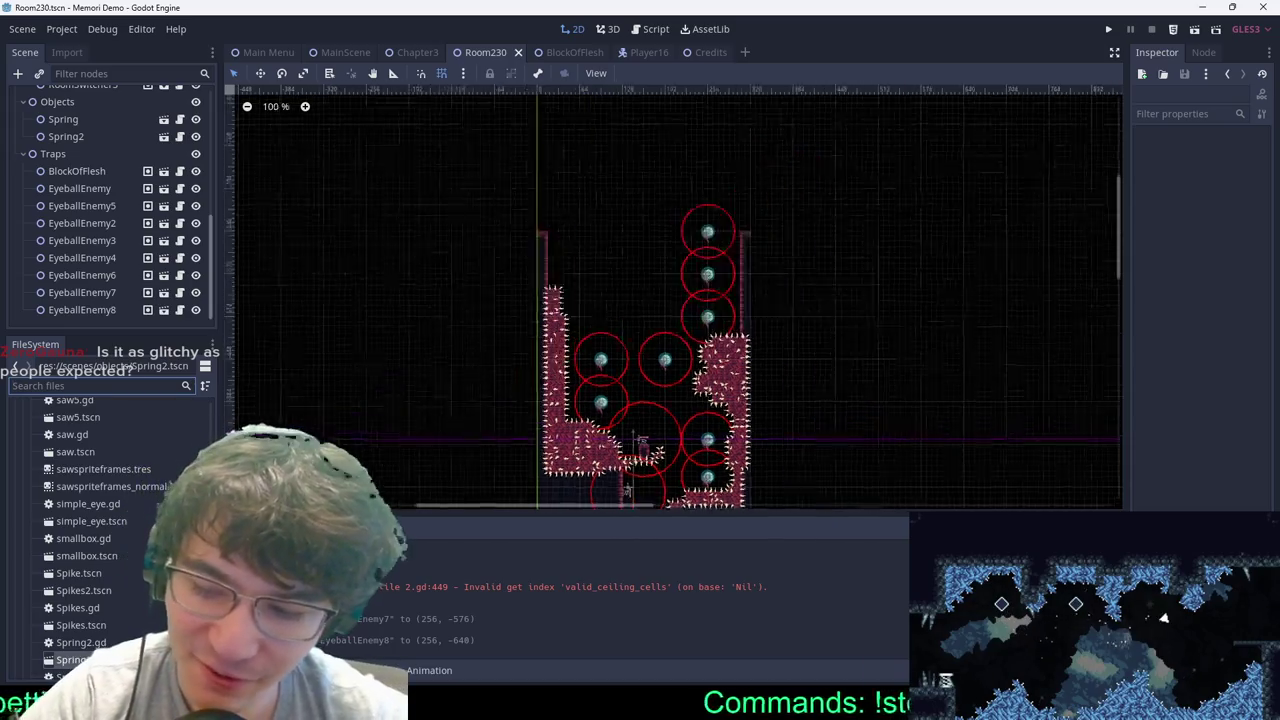
scroll(534, 336, up, 2)
scroll(684, 190, down, 5)
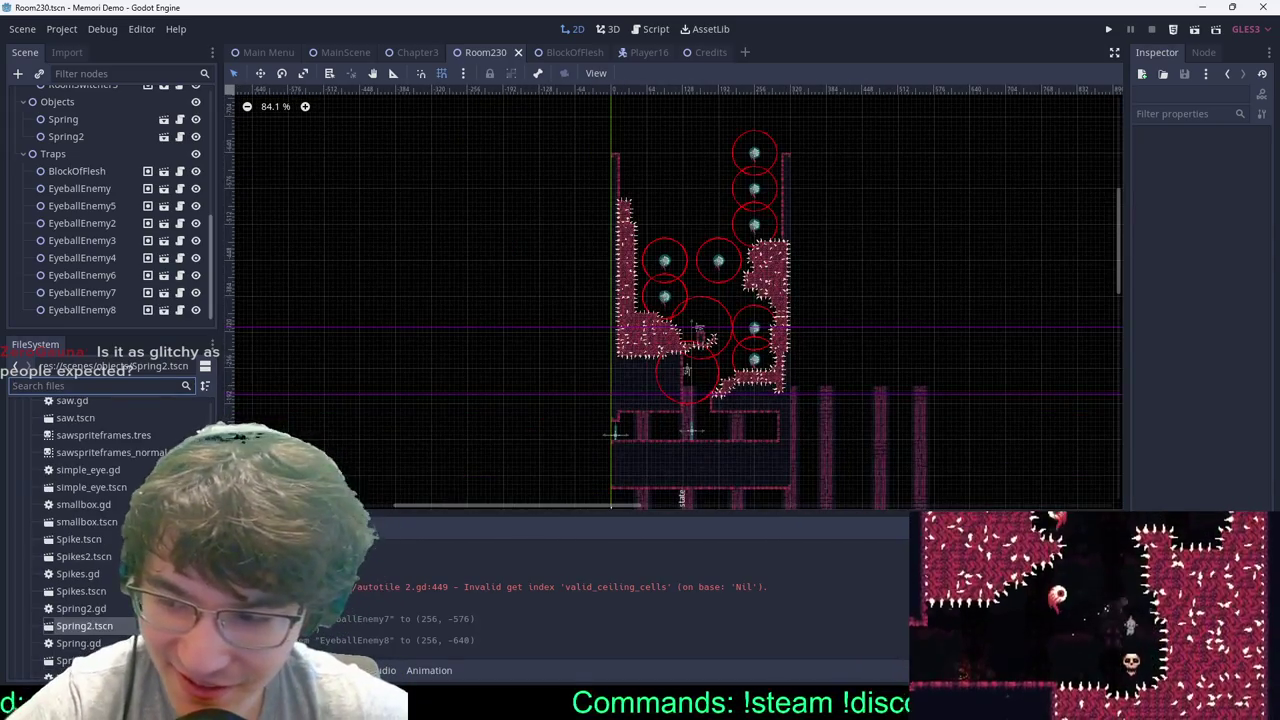
Step: Look through the project files and examine the eyeball stack near the top of the shaft
scroll(143, 485, up, 6)
scroll(143, 485, down, 20)
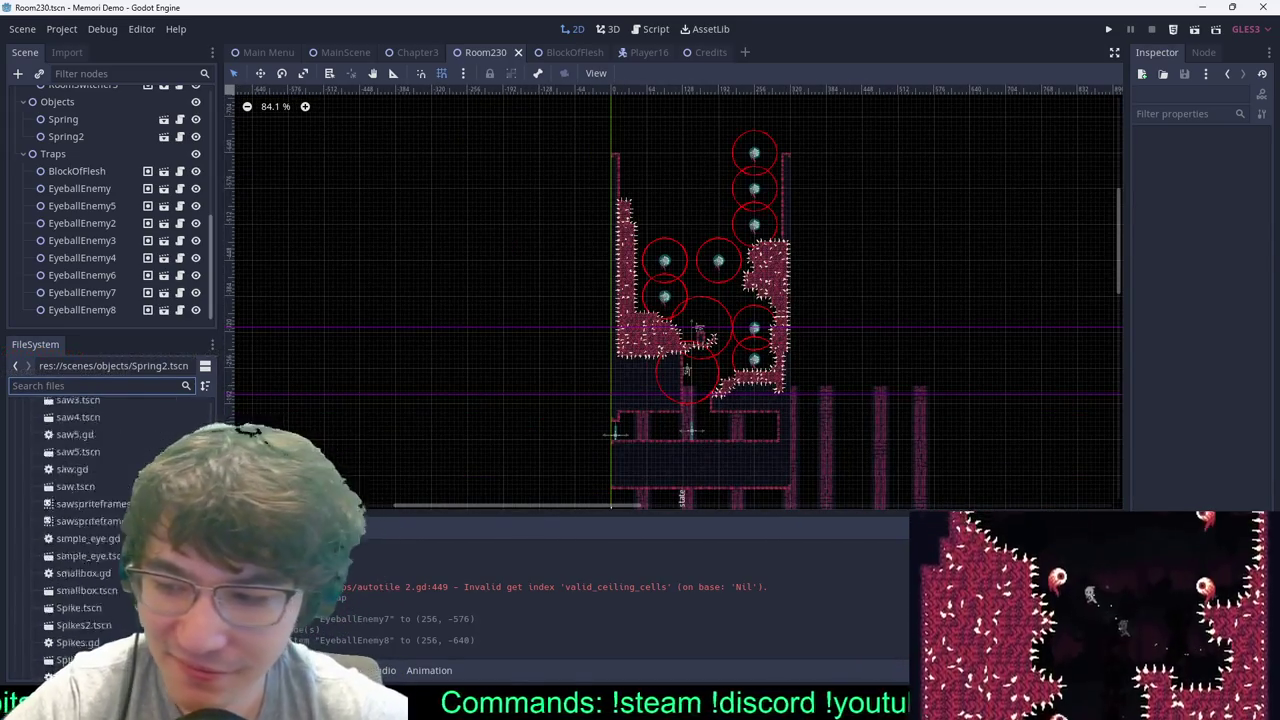
scroll(110, 530, down, 3)
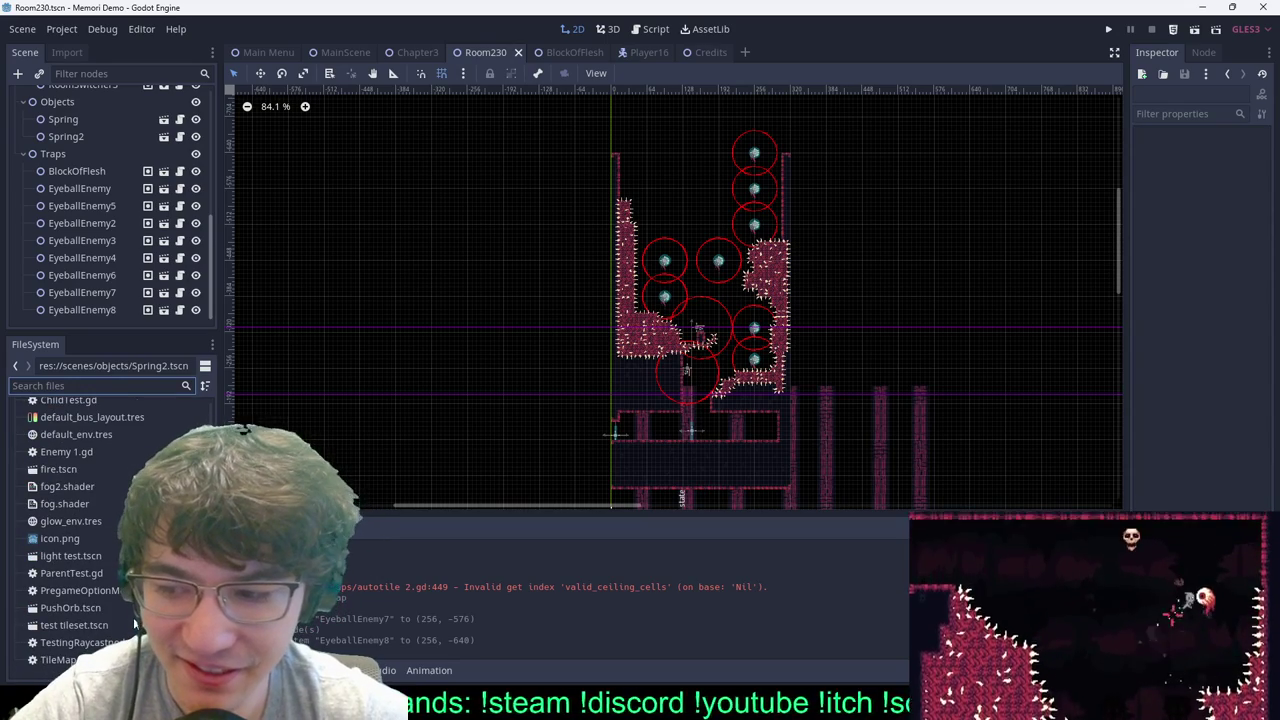
middle_drag(795, 351, 718, 444)
scroll(690, 414, down, 1)
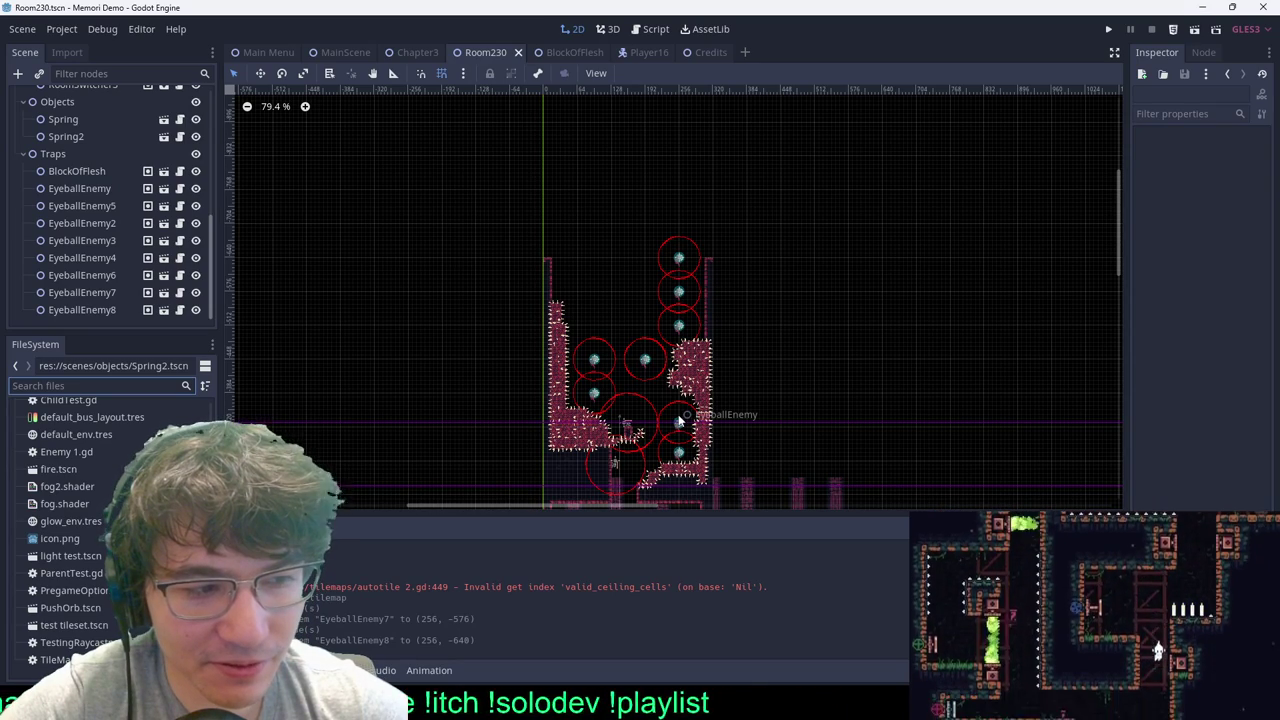
scroll(677, 421, up, 7)
middle_drag(759, 260, 776, 326)
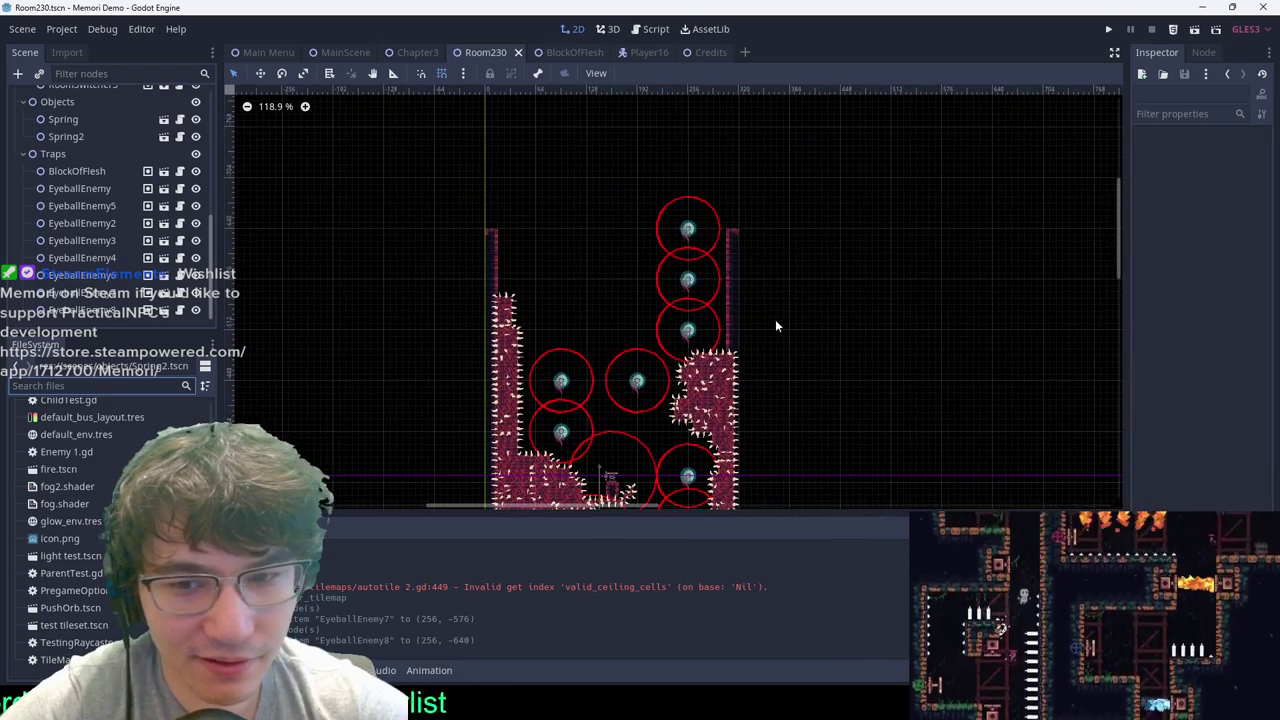
text(q)
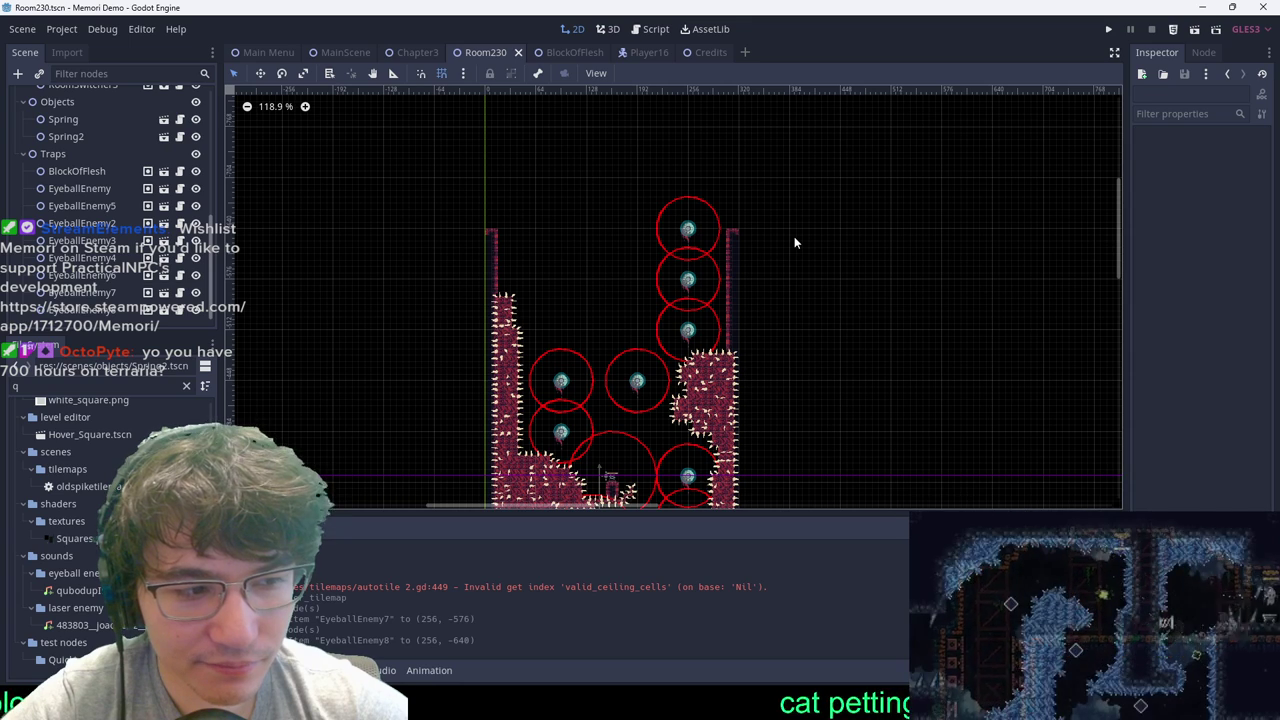
drag(688, 278, 675, 288)
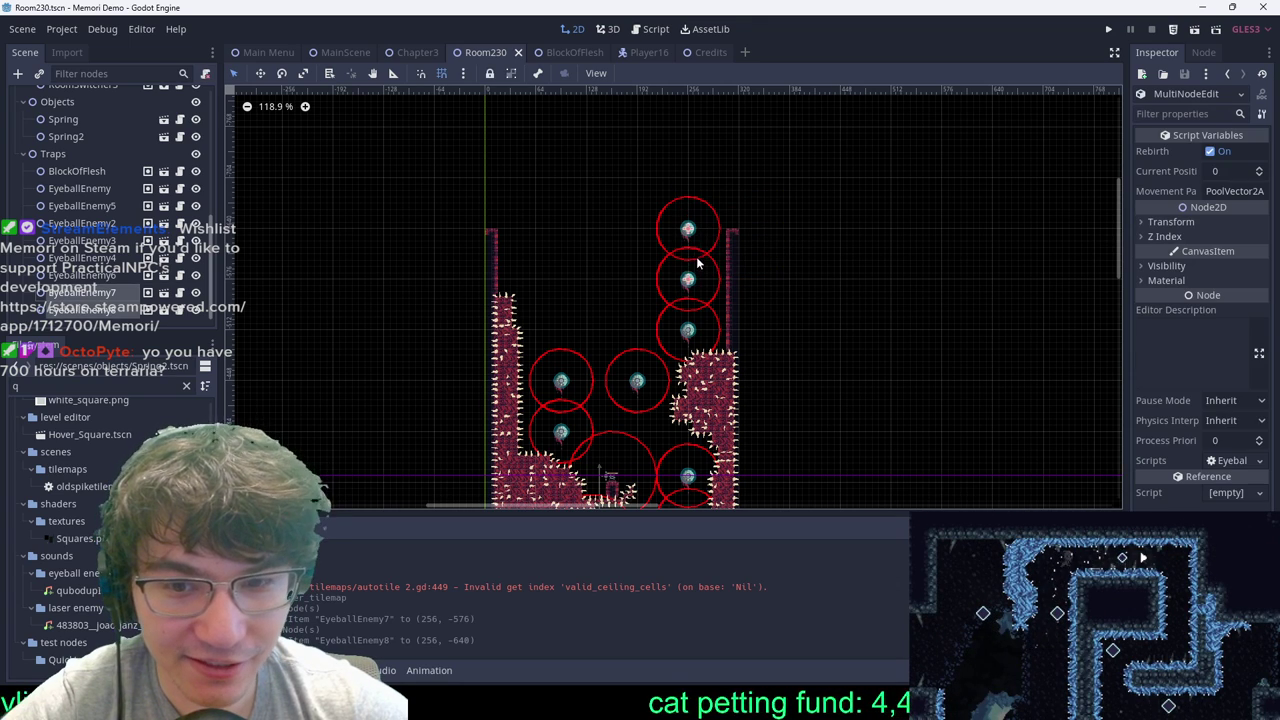
click(746, 184)
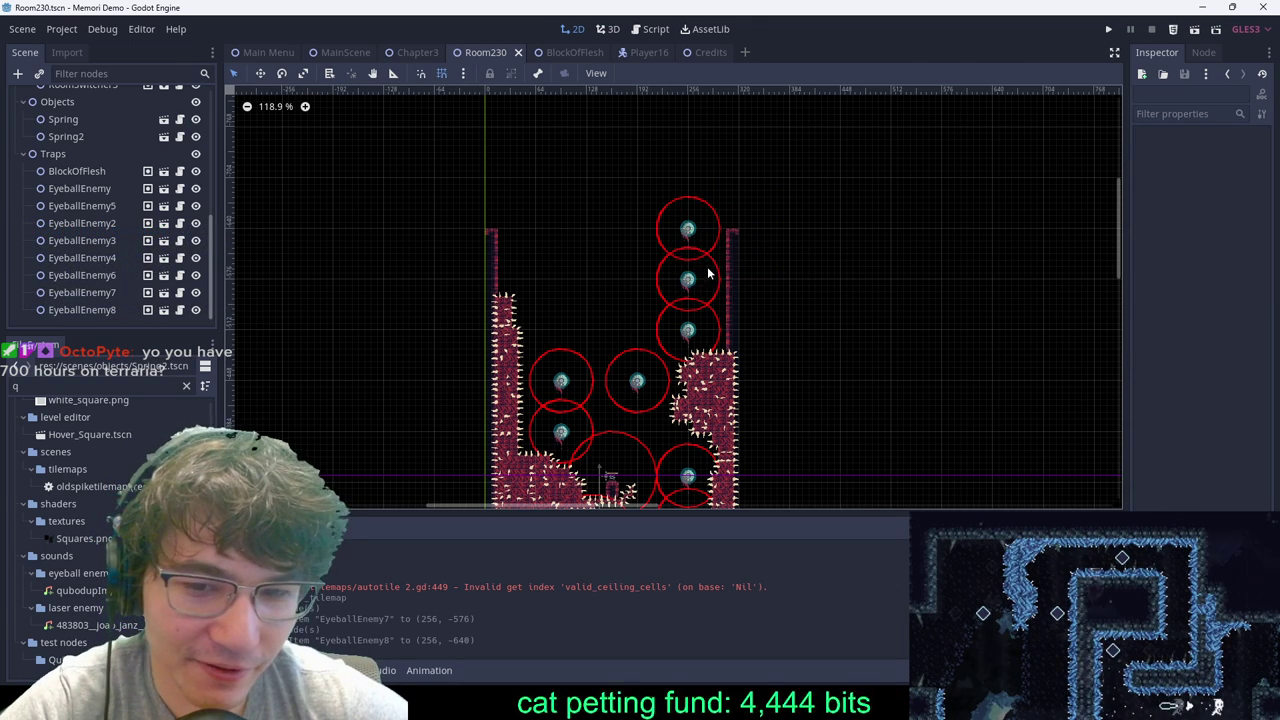
Step: Extend the shaft's right wall upward on the Autotile 2 tilemap with the chapter 3 collision tile and save the scene
scroll(715, 270, up, 2)
scroll(81, 137, up, 5)
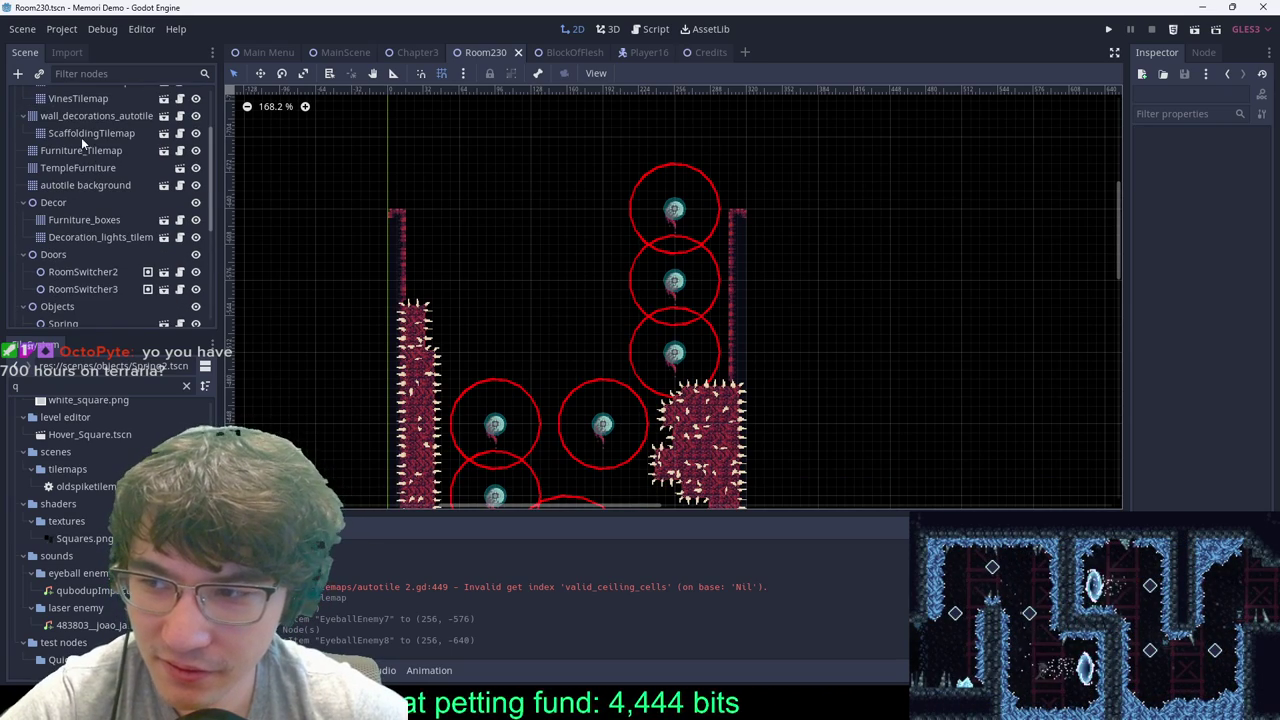
click(78, 130)
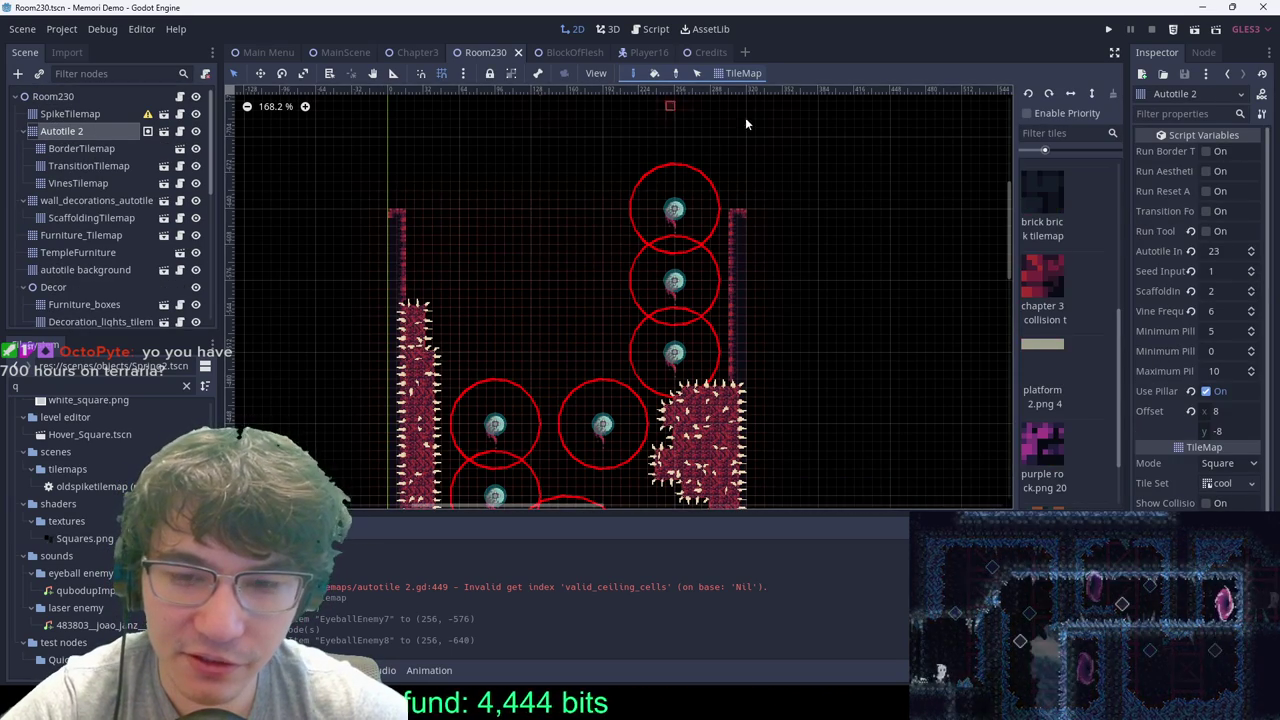
scroll(745, 117, up, 2)
scroll(783, 318, down, 2)
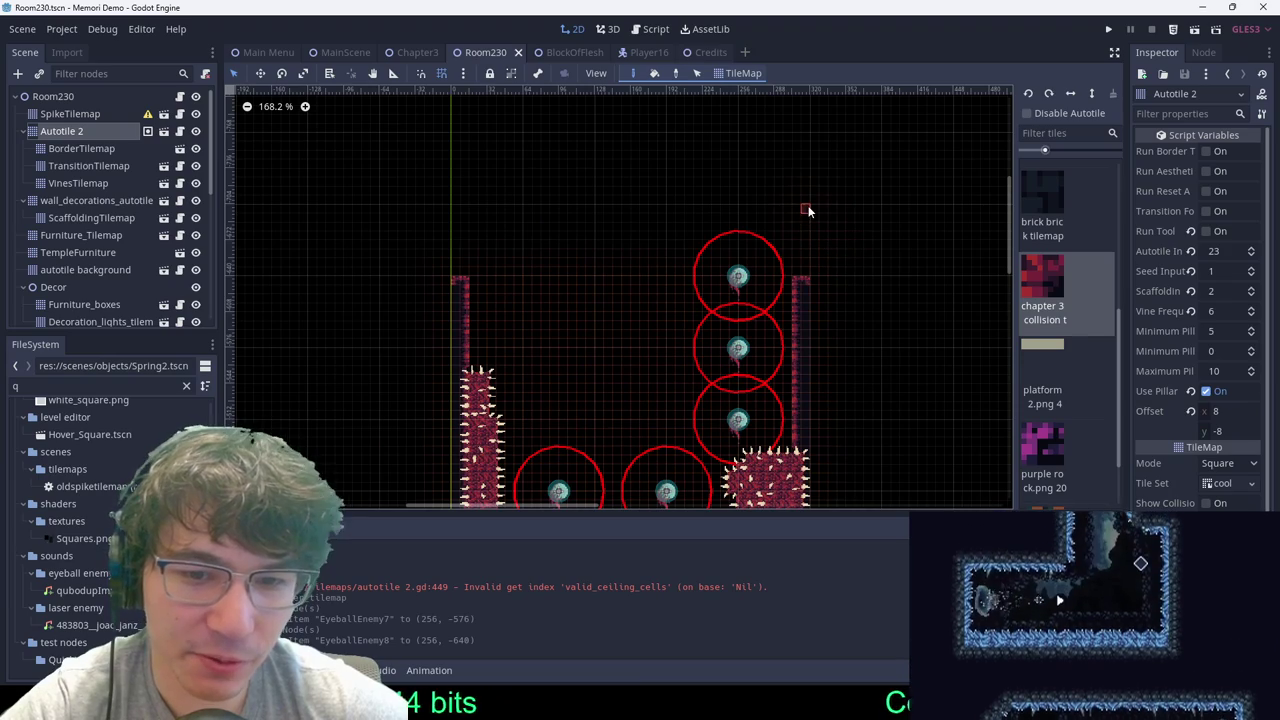
drag(806, 209, 797, 305)
scroll(797, 305, down, 2)
key(ctrl+s)
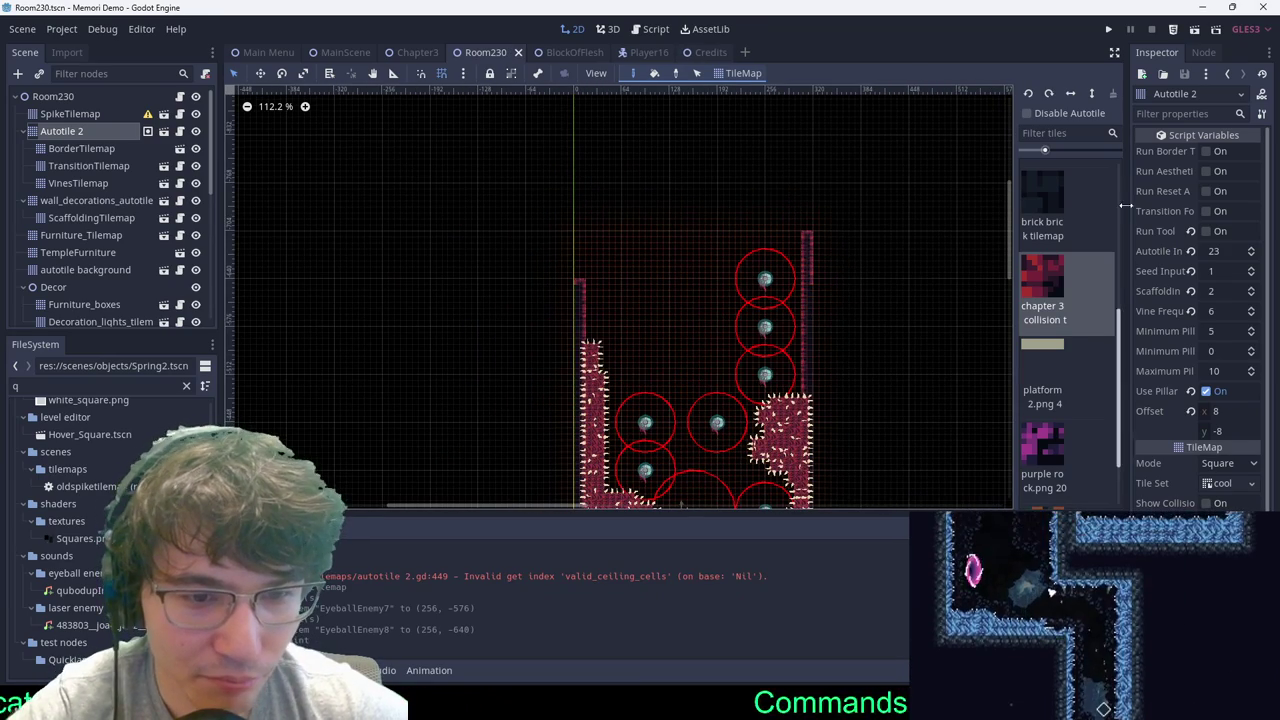
Step: Continue the right wall two tiles wide further up above the eyeball stack
scroll(811, 211, up, 3)
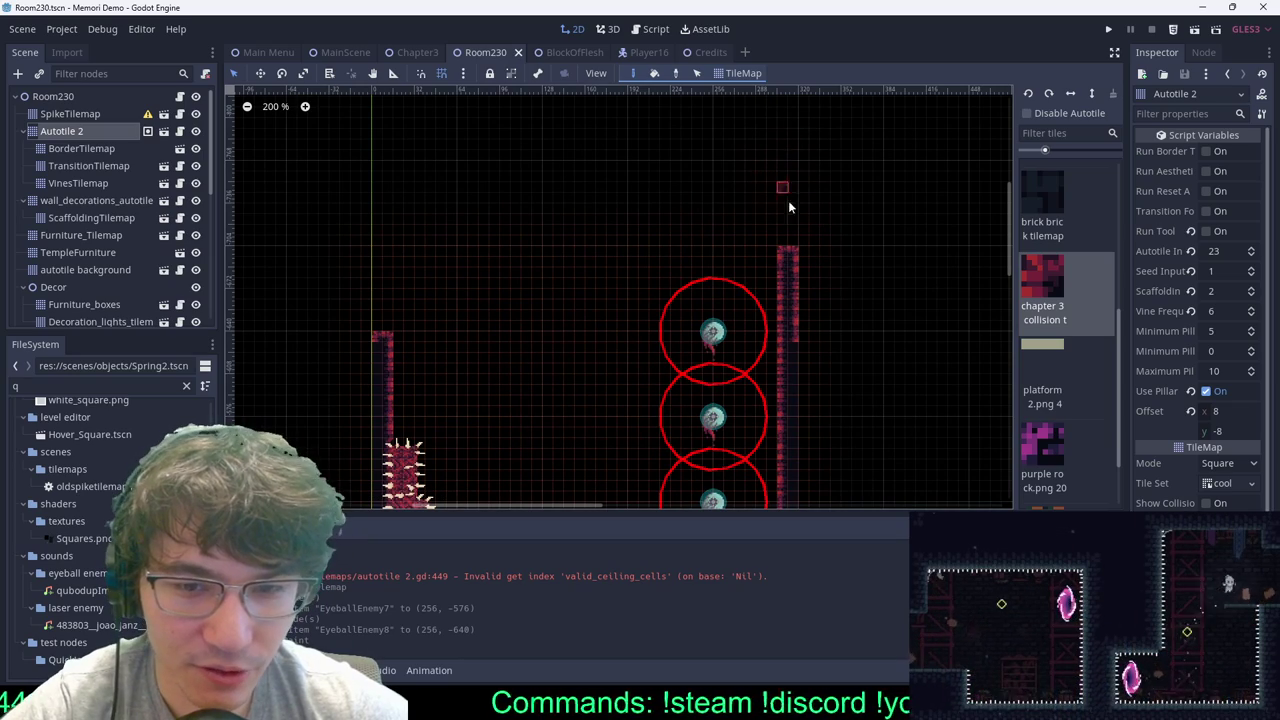
drag(787, 235, 784, 132)
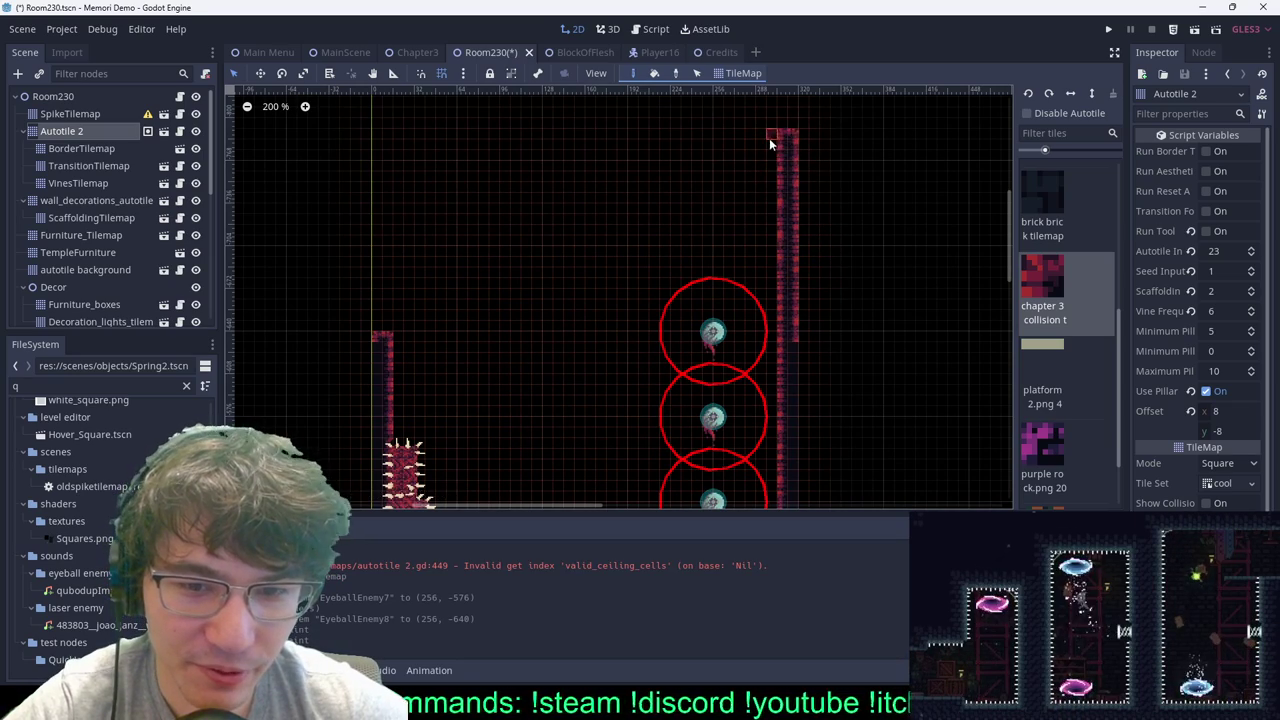
scroll(772, 160, down, 4)
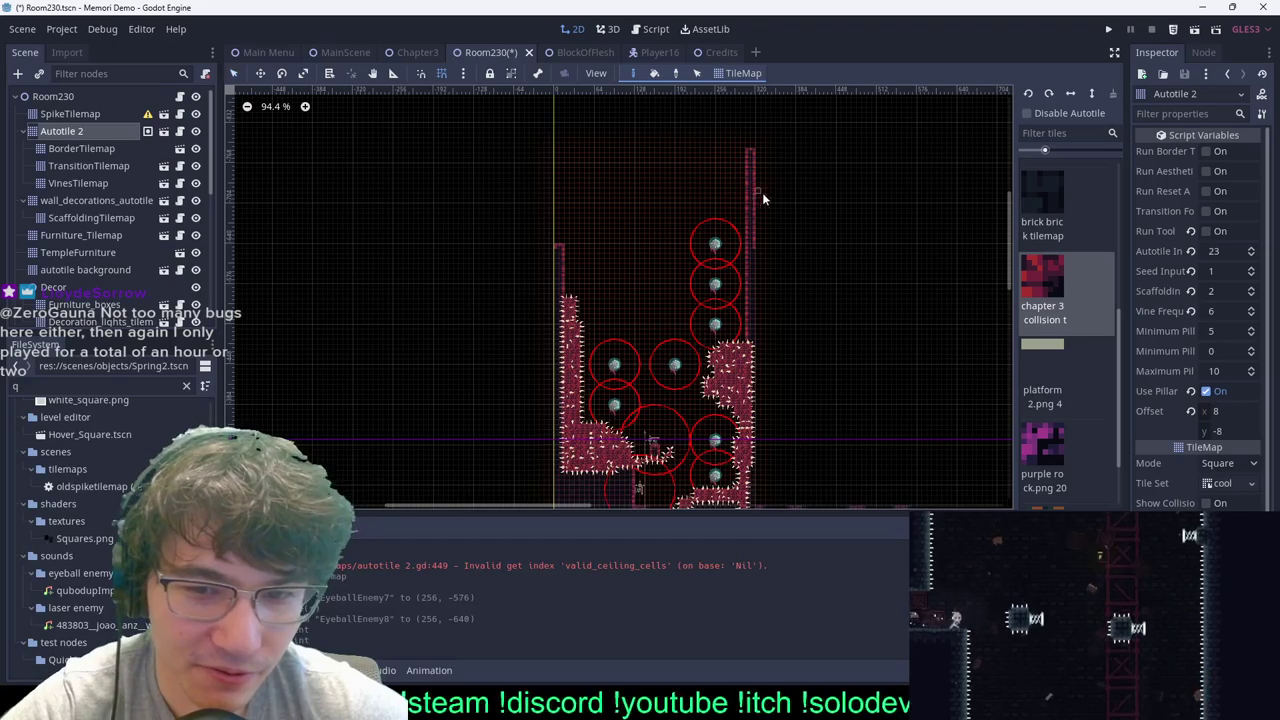
Step: Extend the shaft's left wall two tiles wide upward, slightly past the top of the right wall, on Autotile 2
scroll(490, 191, up, 2)
click(98, 98)
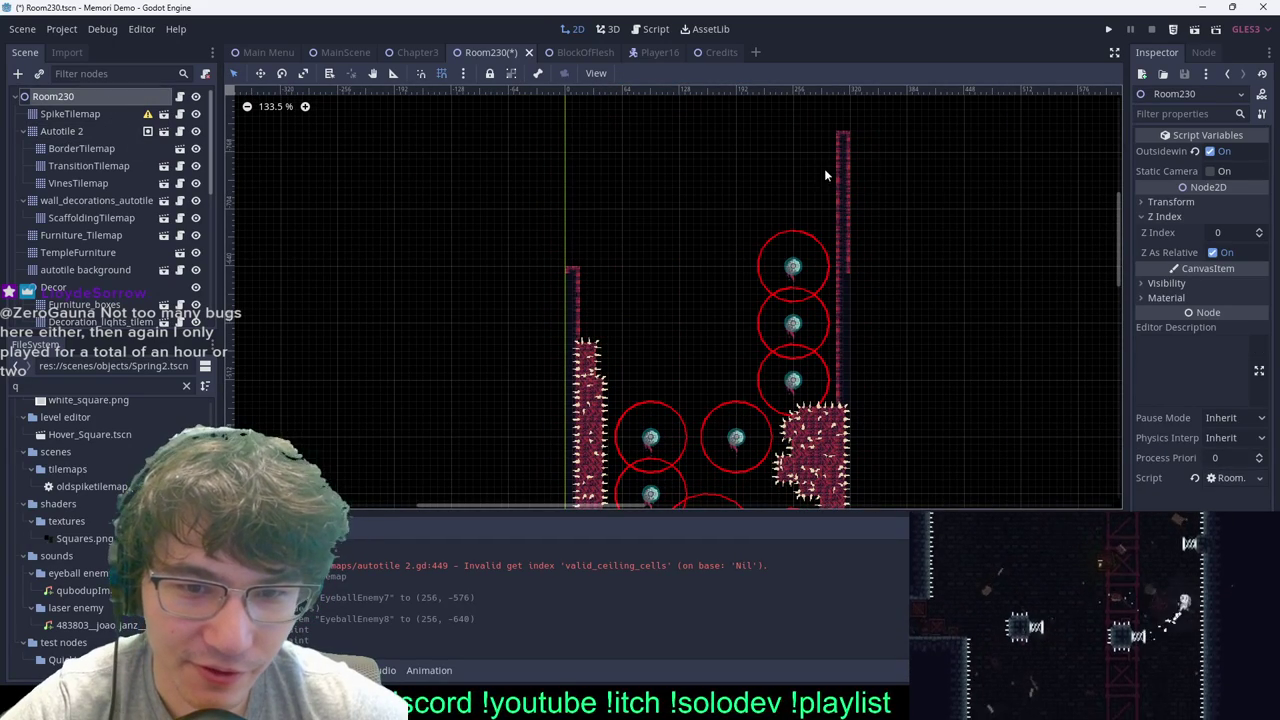
click(60, 133)
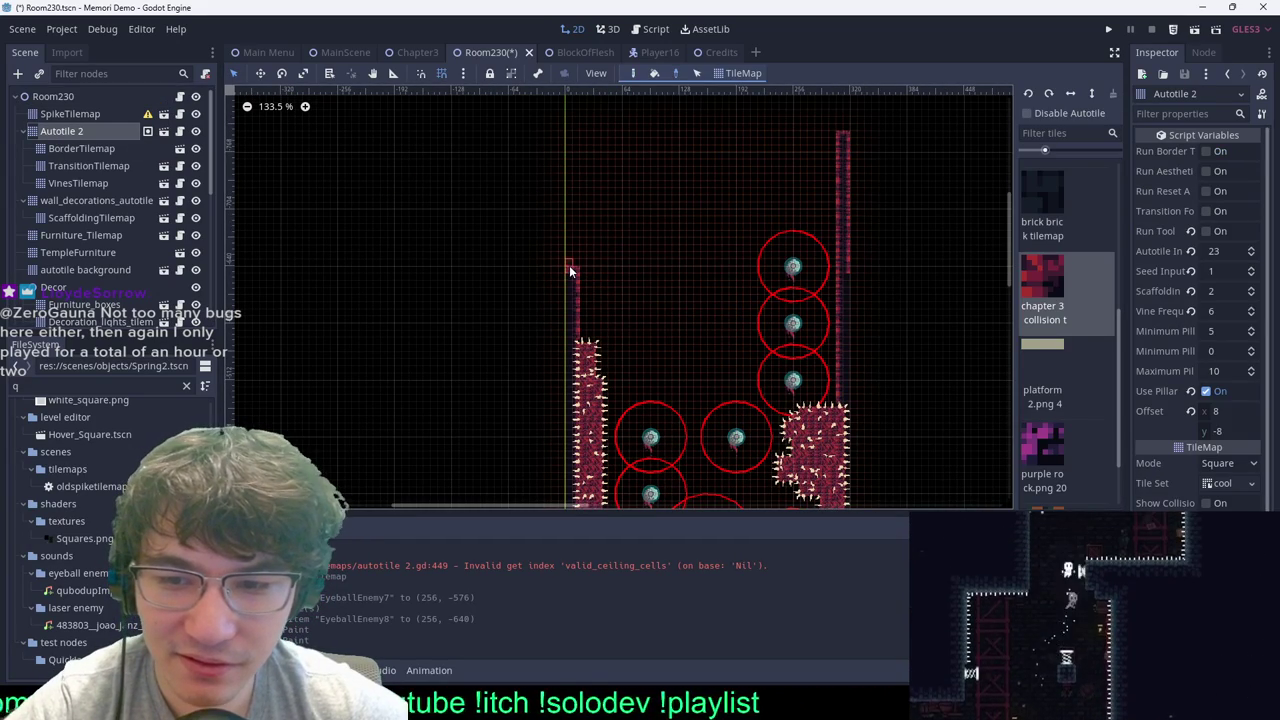
drag(570, 271, 578, 108)
ctrl+shift+drag(568, 103, 568, 104)
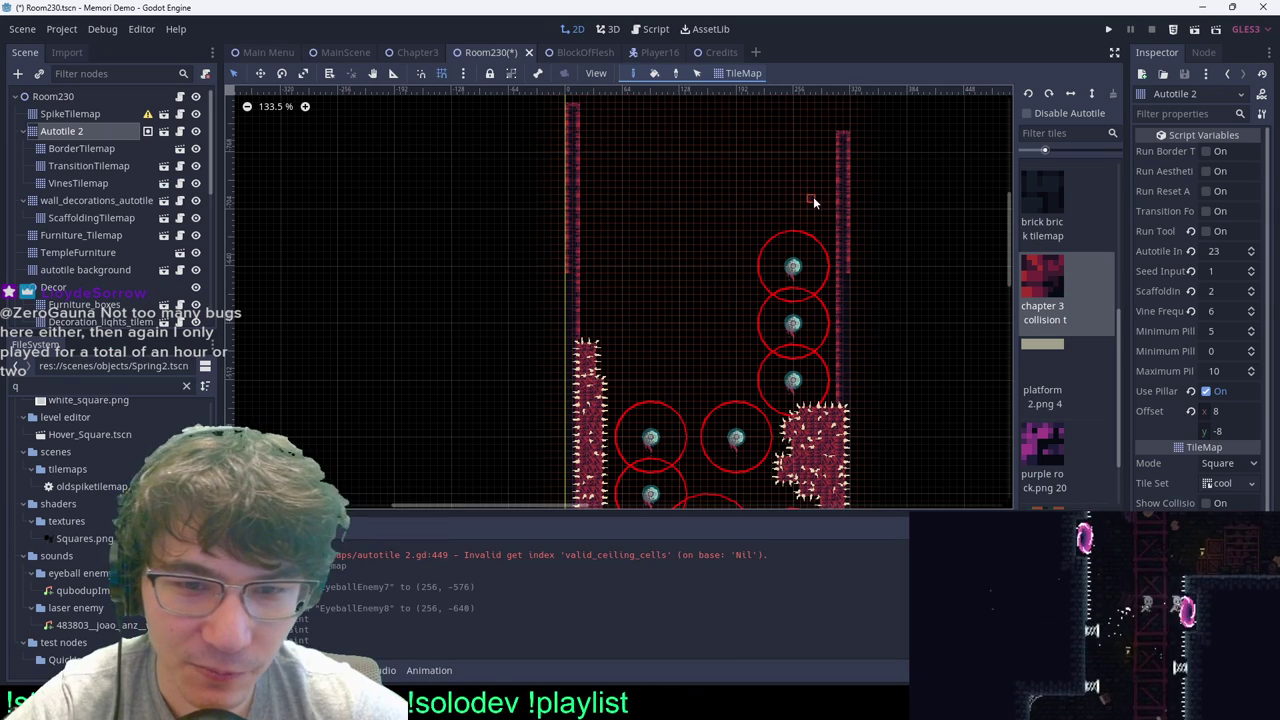
Step: Raise the right wall a few more tiles to just above the top of the left wall
middle_drag(817, 197, 731, 316)
ctrl+shift+drag(760, 244, 753, 222)
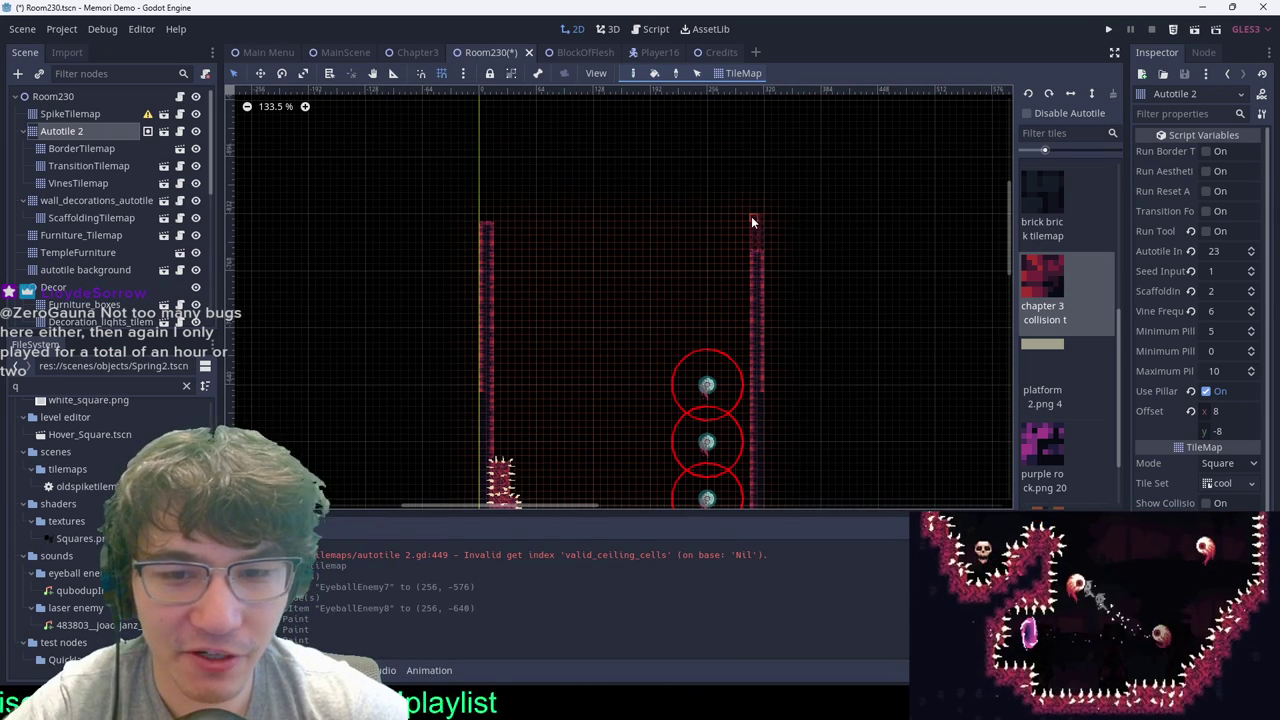
click(751, 216)
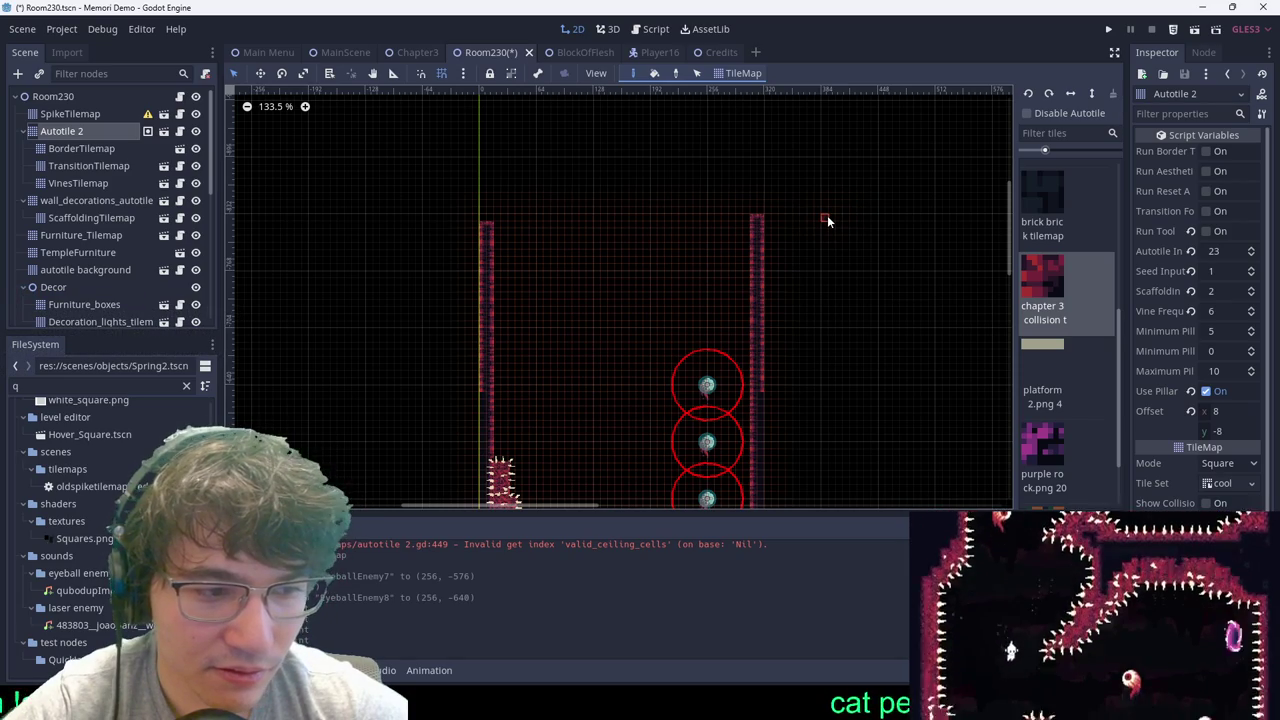
scroll(663, 272, down, 5)
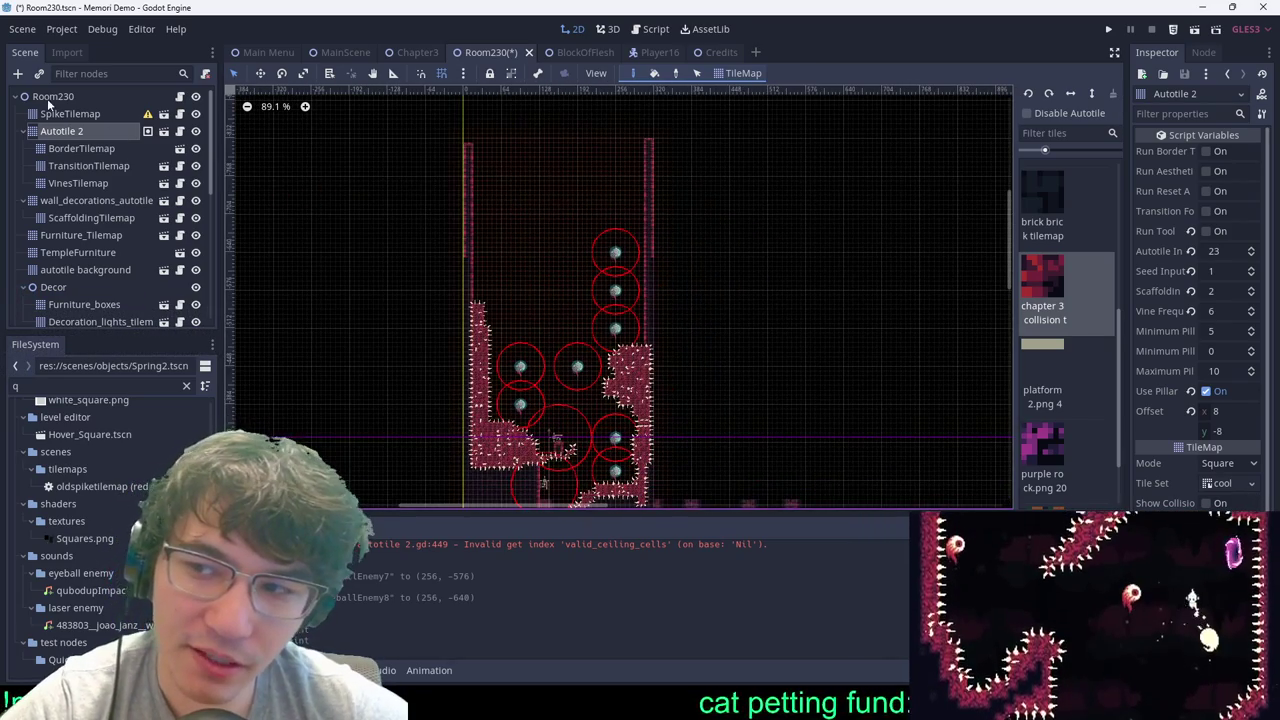
click(47, 97)
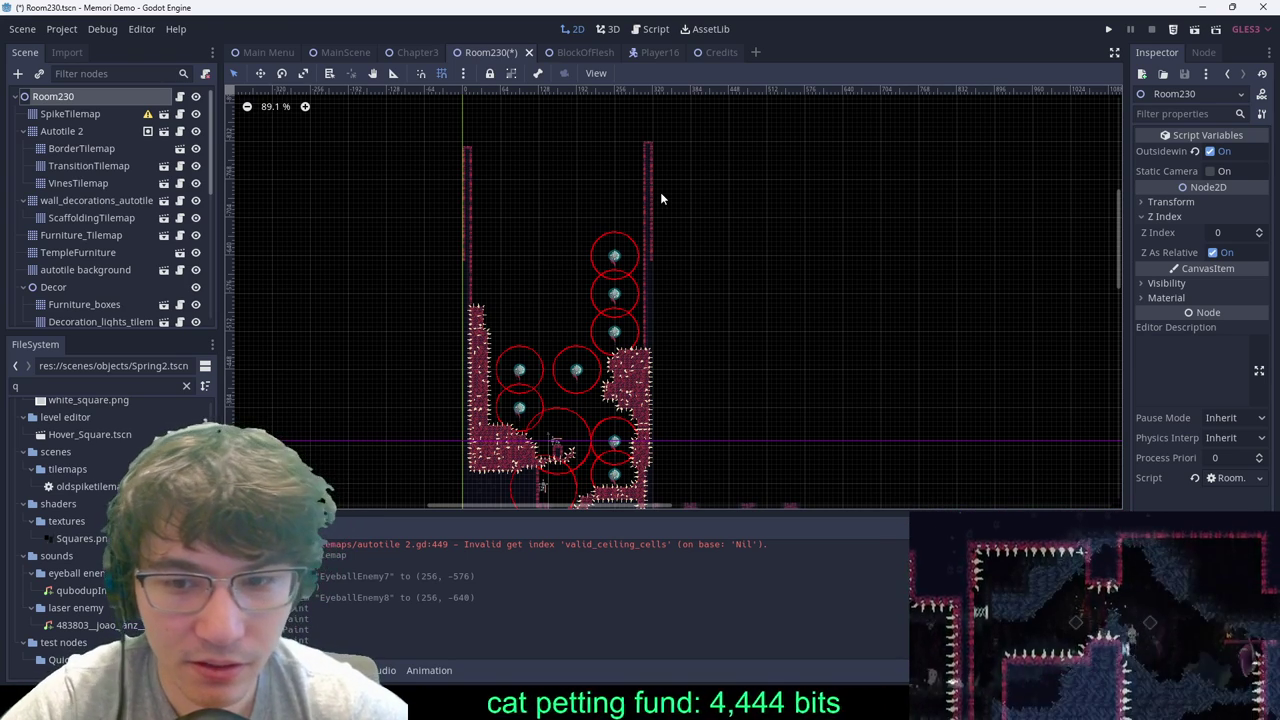
Step: Examine the extended shaft walls and the free space around the topmost eyeball enemy
scroll(689, 260, down, 3)
scroll(909, 307, up, 8)
middle_drag(712, 358, 914, 232)
scroll(913, 236, down, 4)
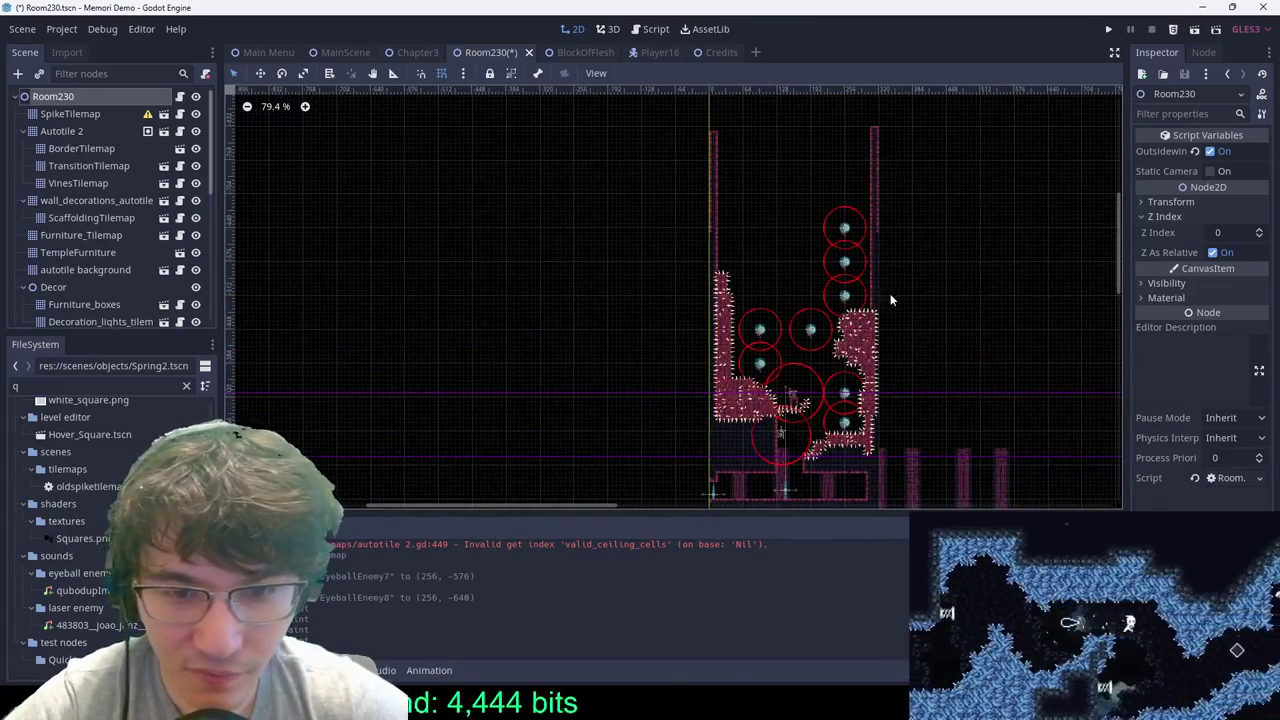
scroll(890, 298, up, 3)
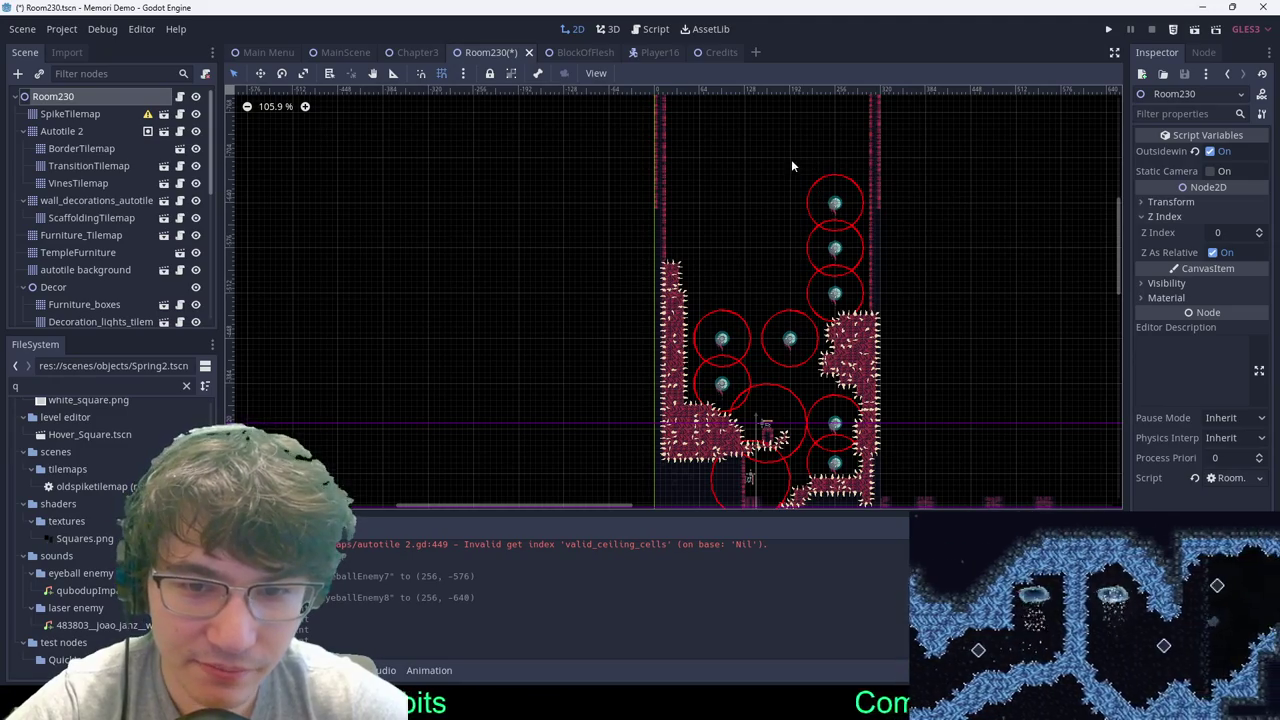
scroll(841, 195, up, 7)
click(853, 218)
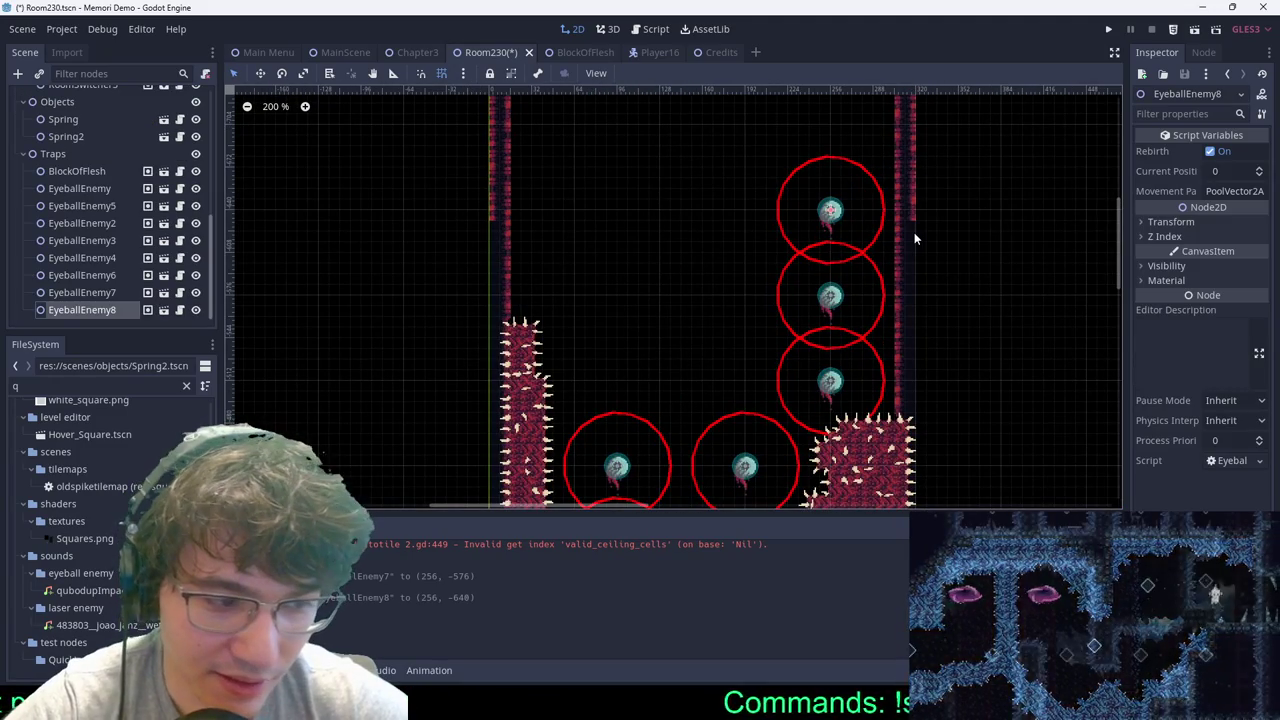
click(914, 237)
middle_drag(914, 237, 795, 283)
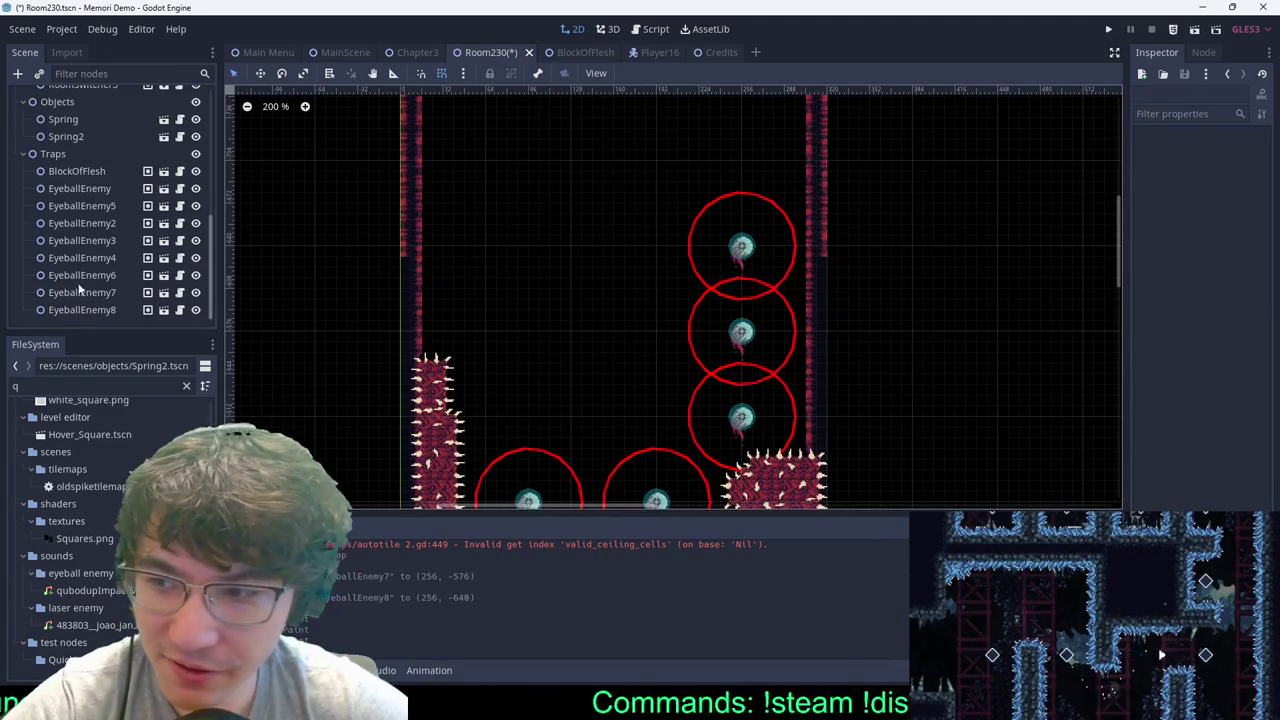
Step: Find the DashOrb scene, add an instance under the Objects node, and place it in the shaft at (128, -640)
scroll(80, 290, up, 3)
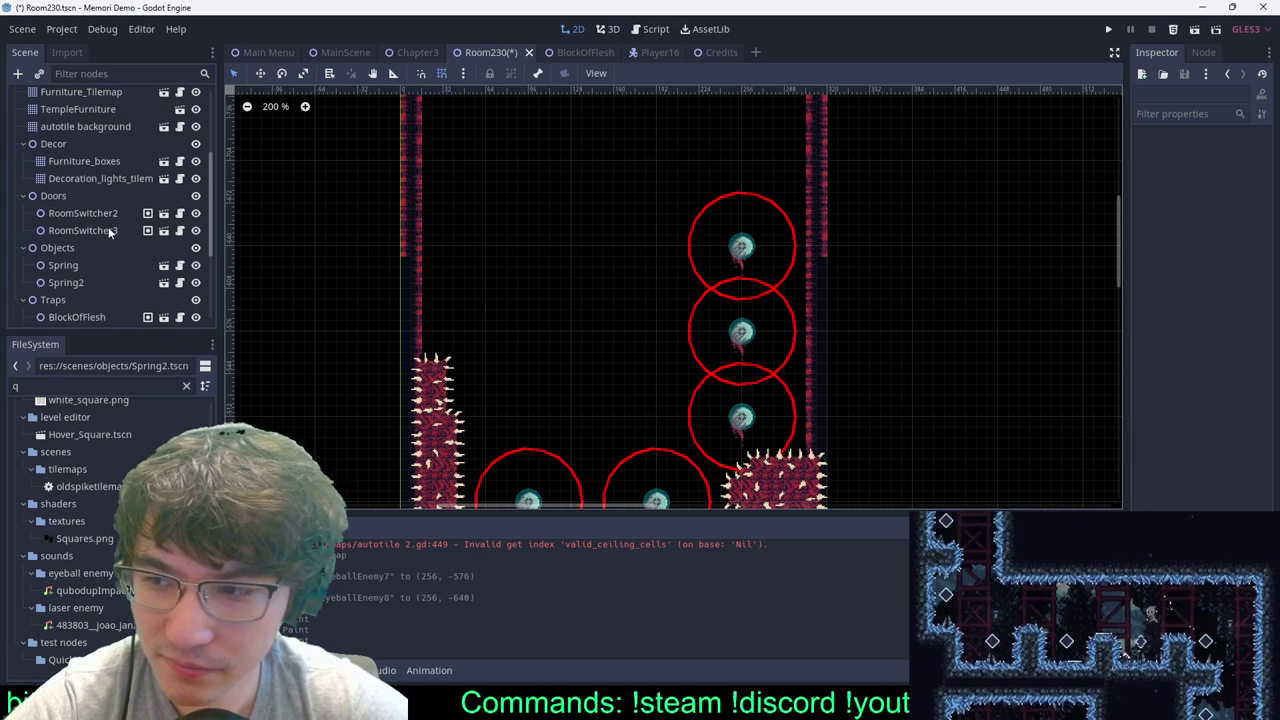
click(73, 247)
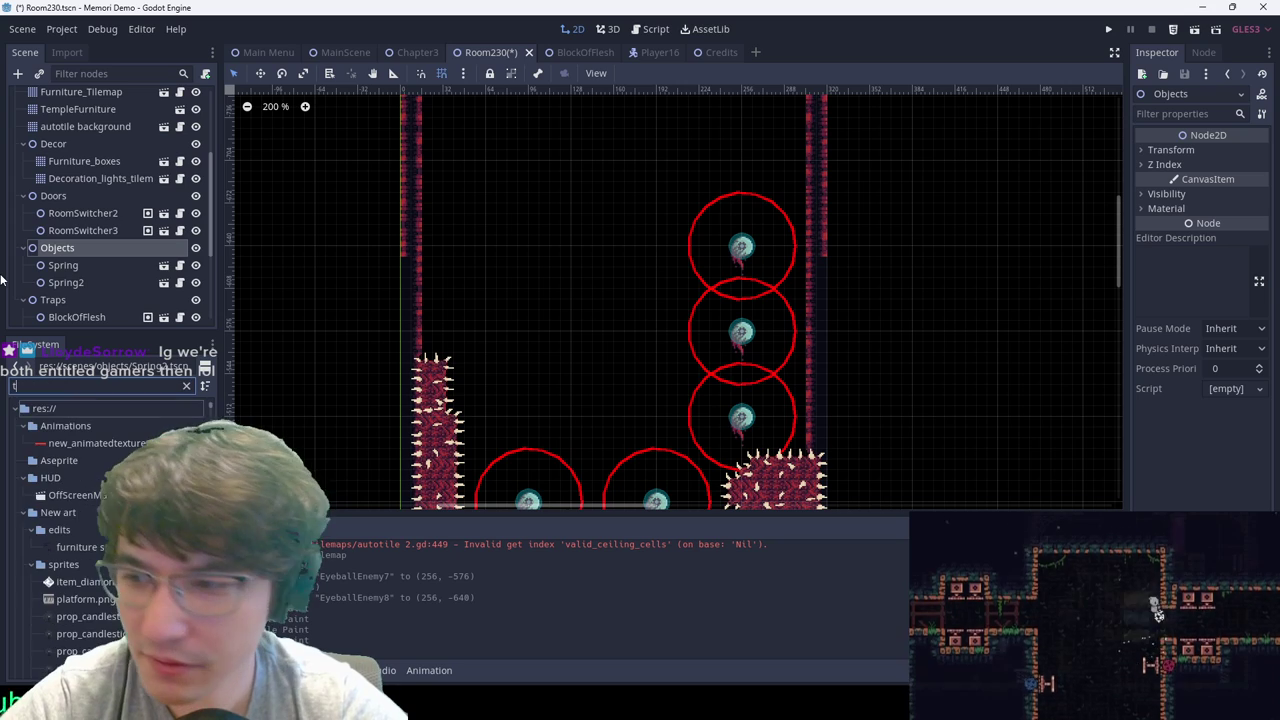
text(dashor)
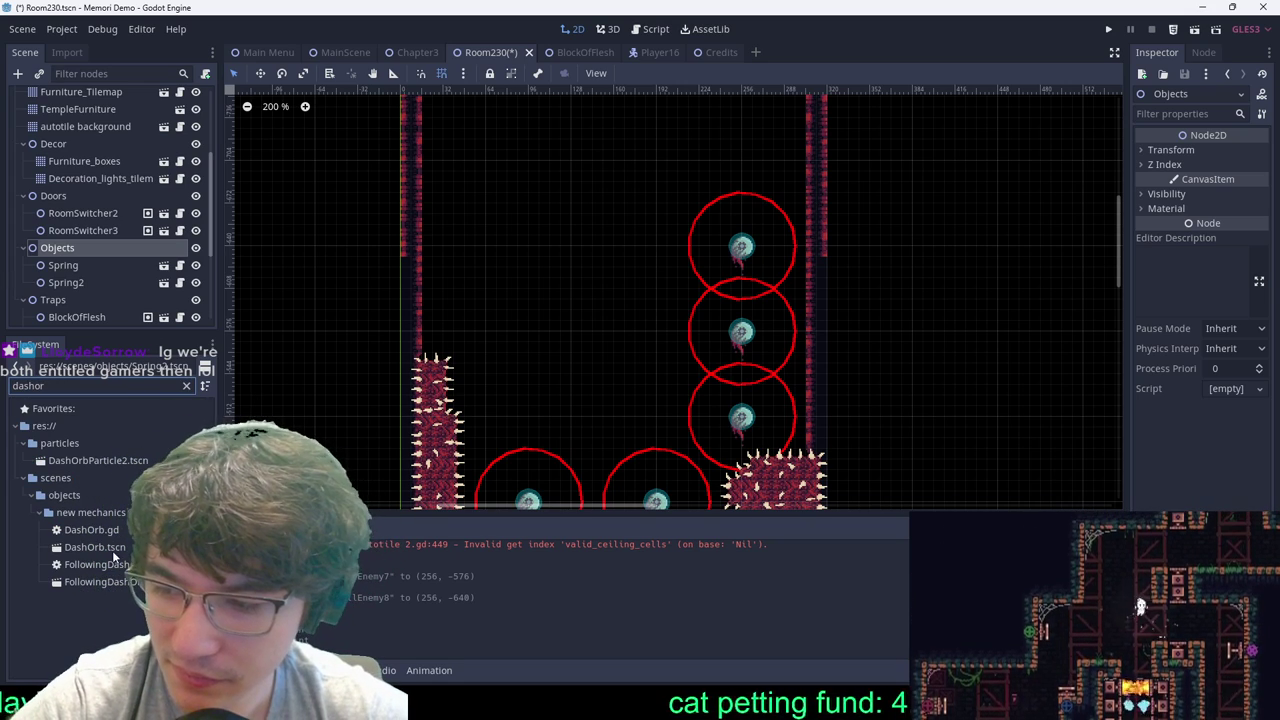
drag(95, 547, 696, 144)
scroll(682, 284, up, 2)
middle_drag(735, 157, 747, 197)
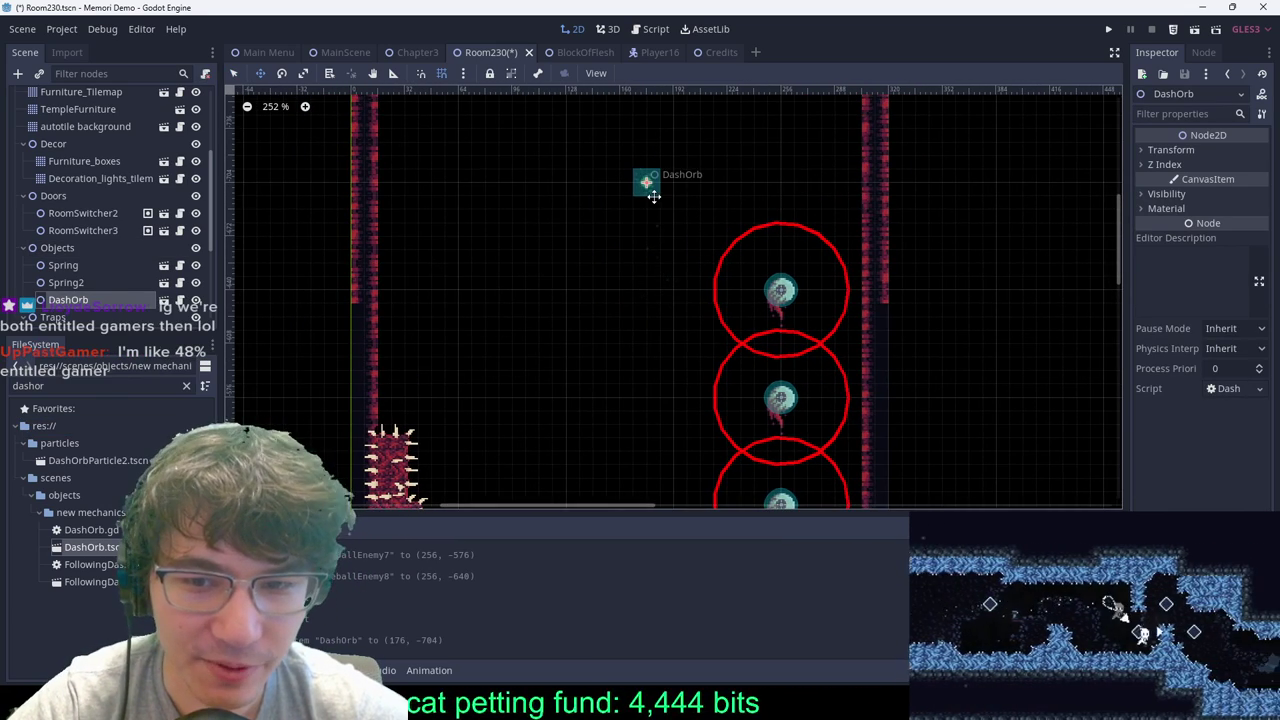
drag(652, 197, 684, 201)
drag(632, 152, 614, 342)
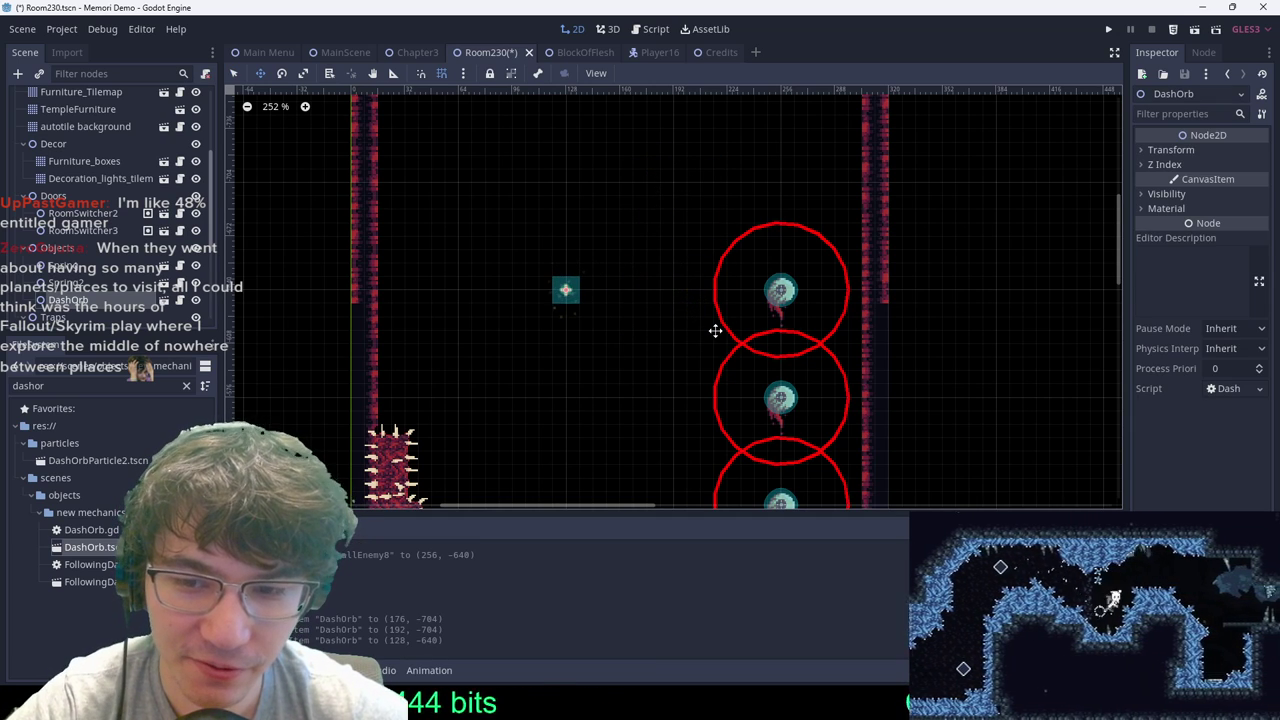
Step: Duplicate the dash orb and place the copy toward the left wall at (64, -640)
key(ctrl+d)
drag(715, 330, 597, 329)
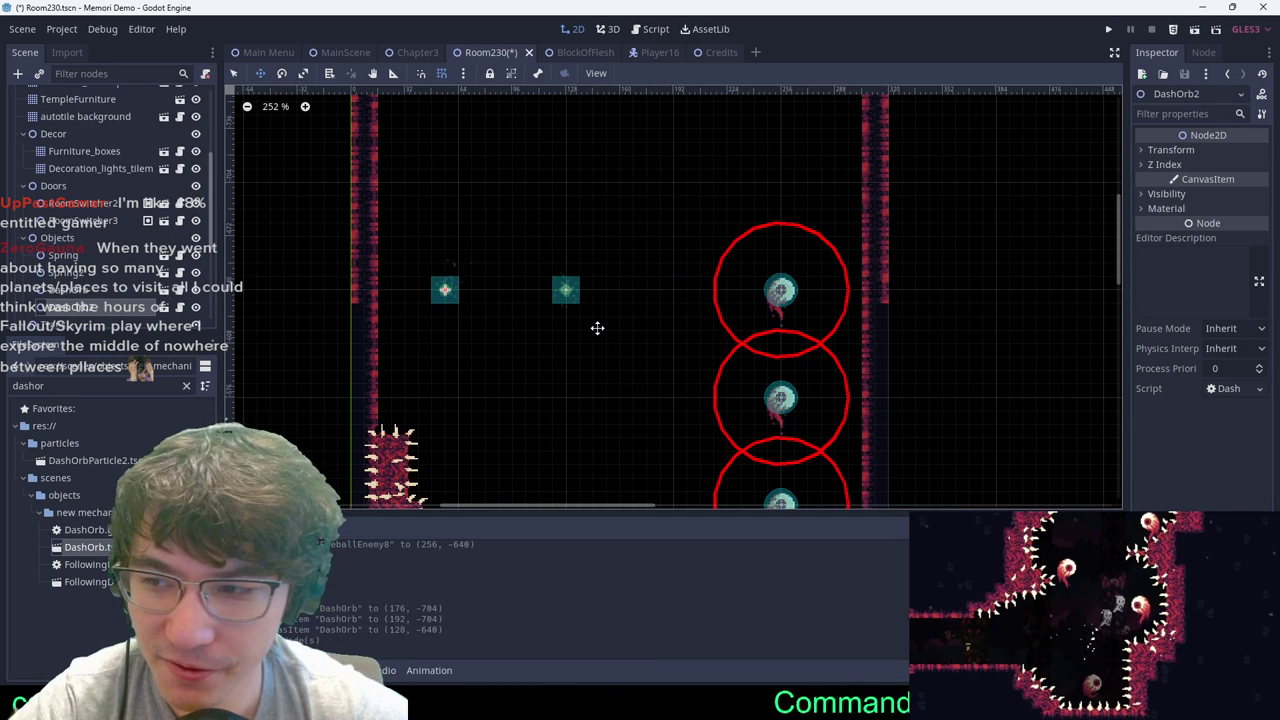
drag(482, 305, 497, 306)
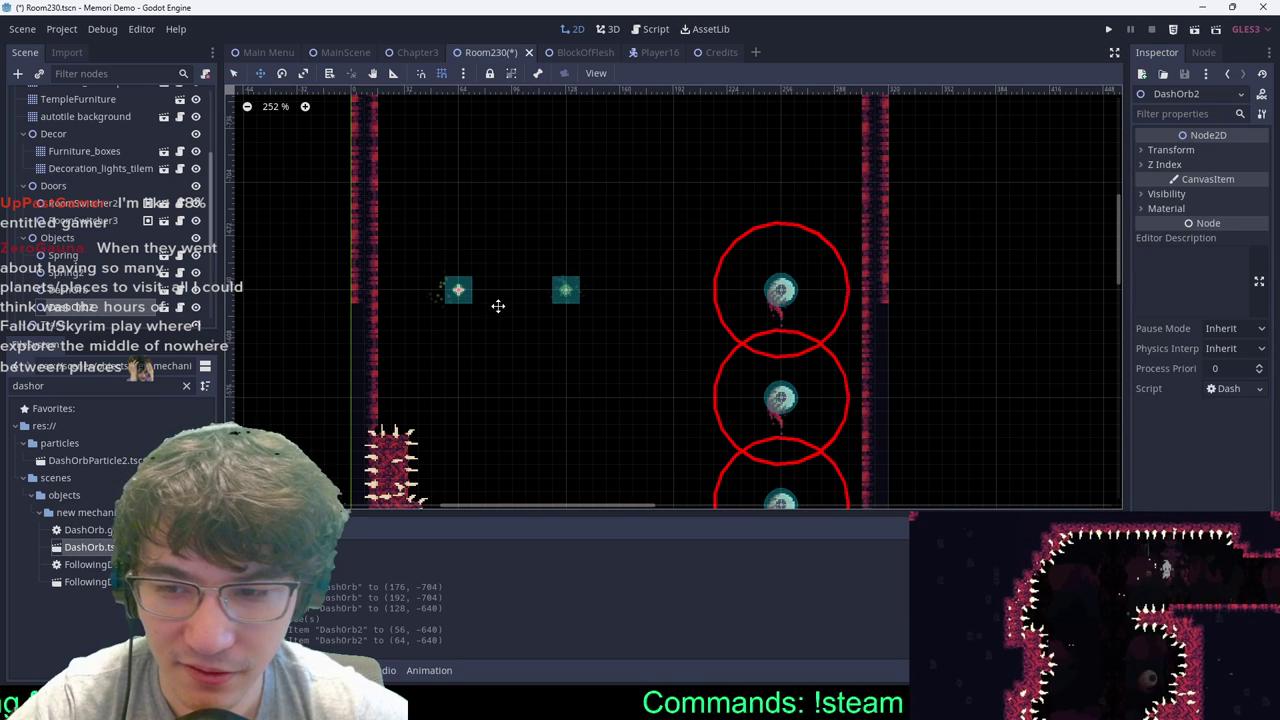
Step: Move both dash orbs together up and to the right, closer to the eyeball stack
click(726, 227)
drag(437, 238, 703, 286)
key(w)
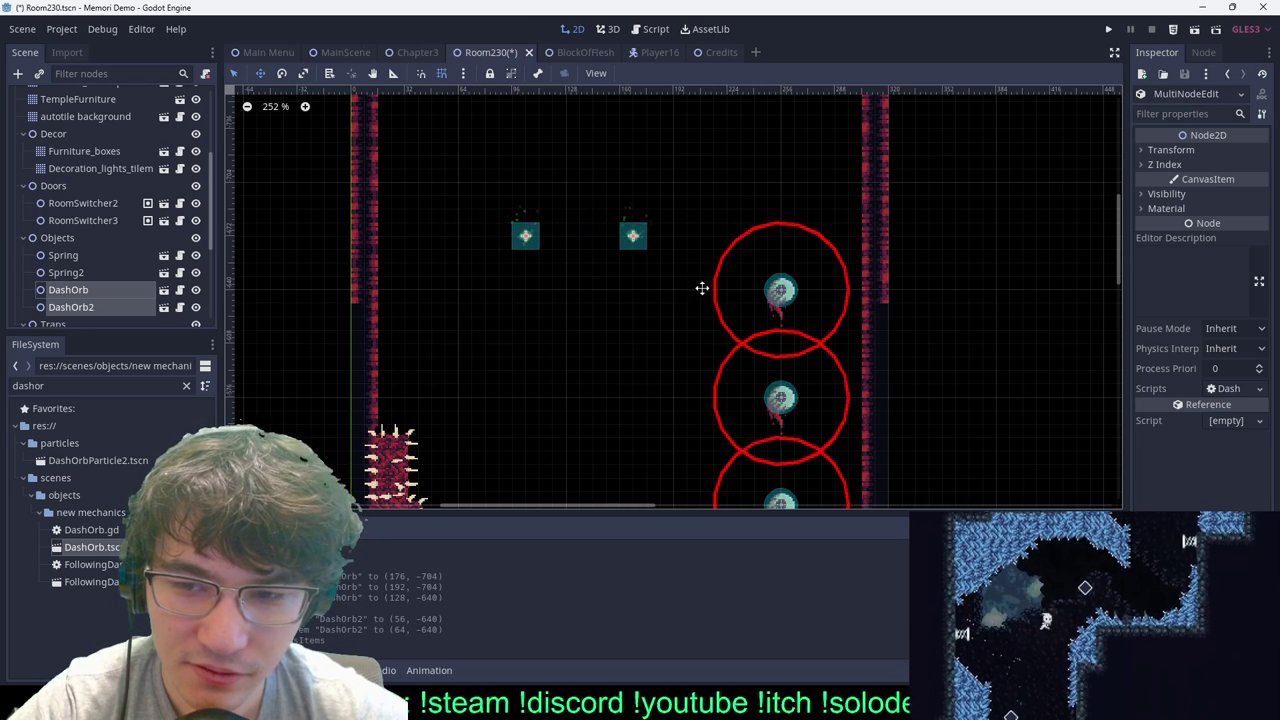
click(473, 220)
scroll(625, 305, down, 5)
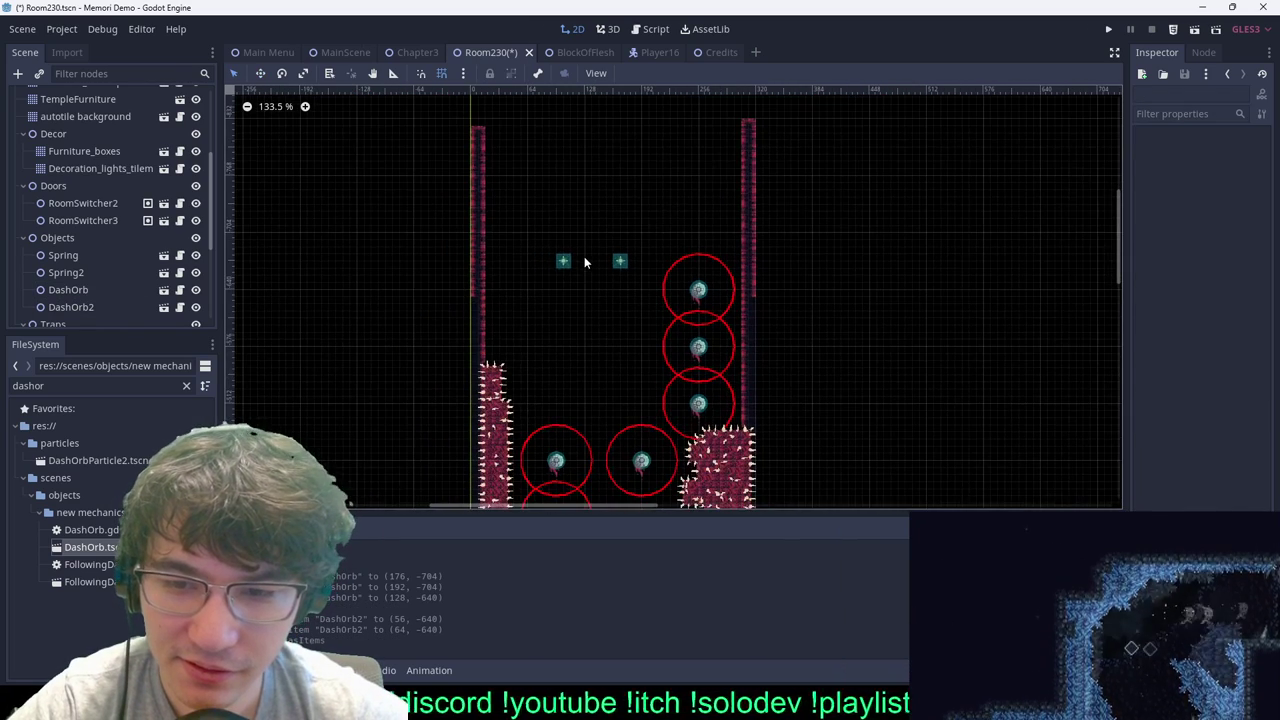
drag(508, 206, 722, 316)
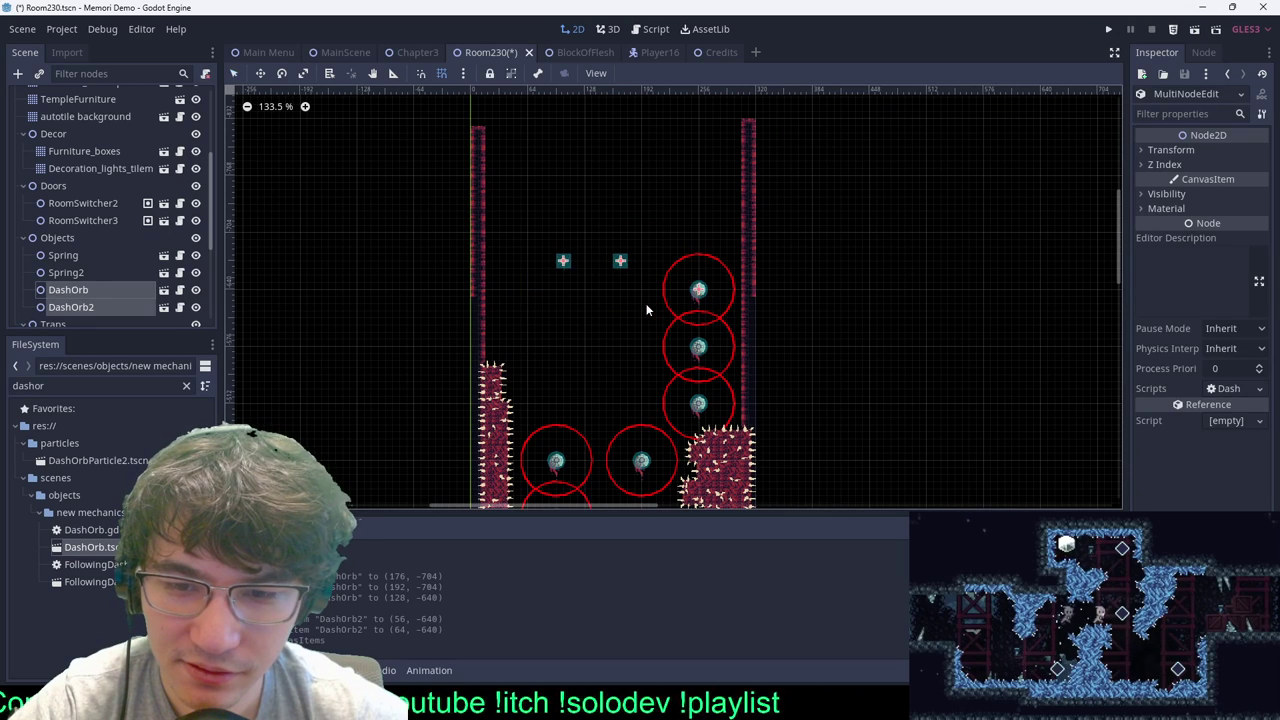
click(530, 212)
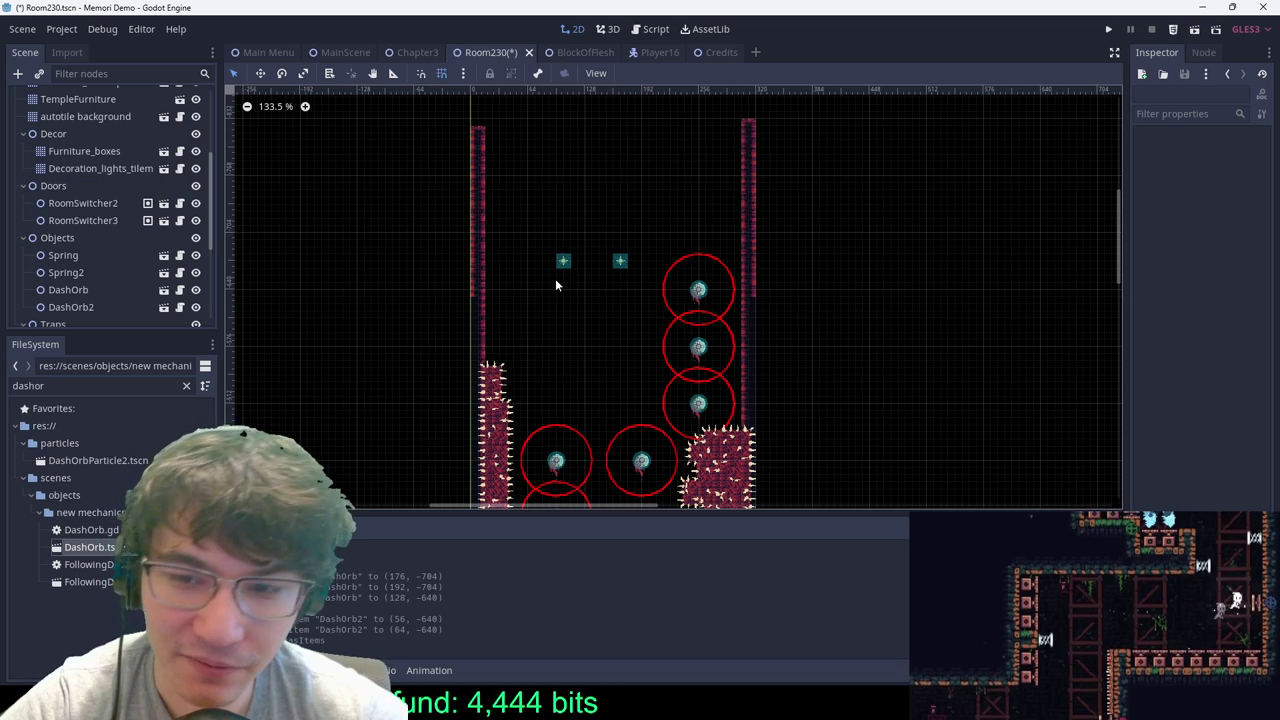
drag(624, 222, 533, 272)
drag(672, 238, 532, 291)
Step: Duplicate the topmost eyeball enemy and place the copy in the shaft at (128, -640), level with the original
key(w)
drag(557, 291, 725, 313)
key(q)
click(600, 290)
key(ctrl+d)
key(w)
drag(684, 266, 566, 262)
Step: Move the dash orbs near the left wall above the new eyeball, with DashOrb at (64, -704) and DashOrb2 directly above it
drag(526, 189, 540, 245)
drag(567, 148, 604, 184)
drag(621, 195, 537, 242)
drag(624, 142, 555, 201)
drag(611, 163, 560, 210)
drag(640, 201, 648, 199)
key(q)
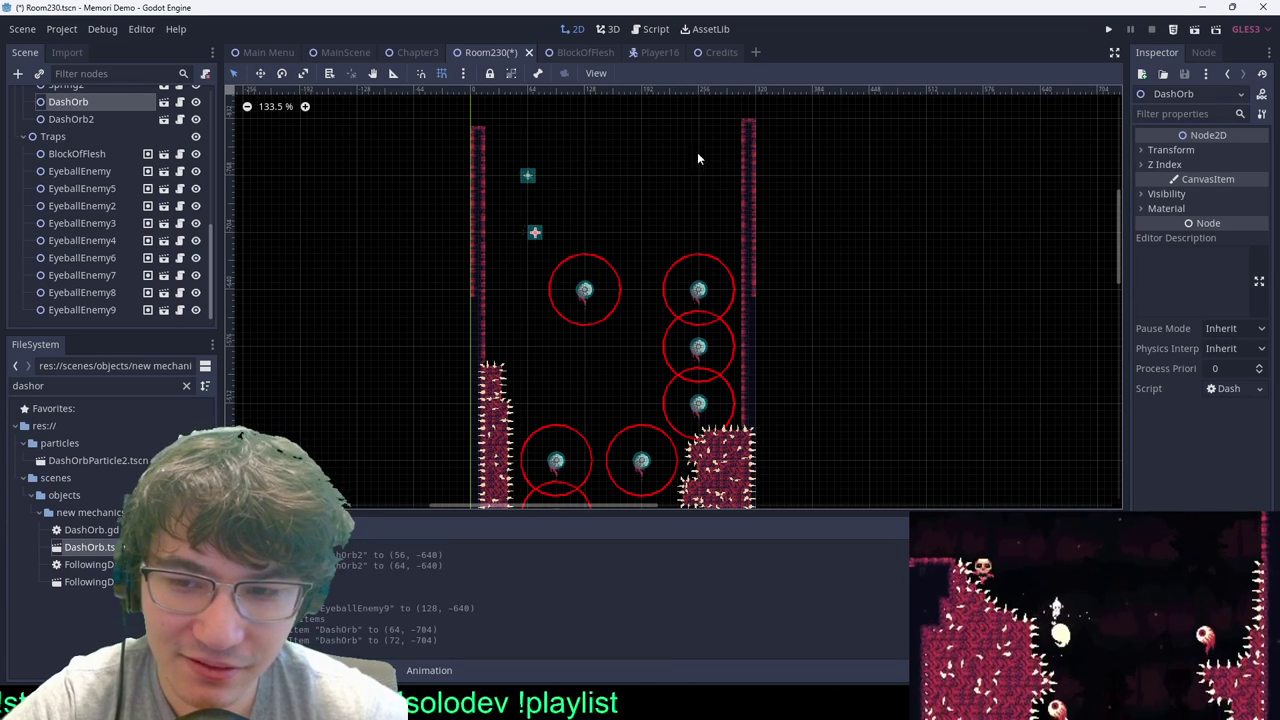
scroll(564, 203, up, 3)
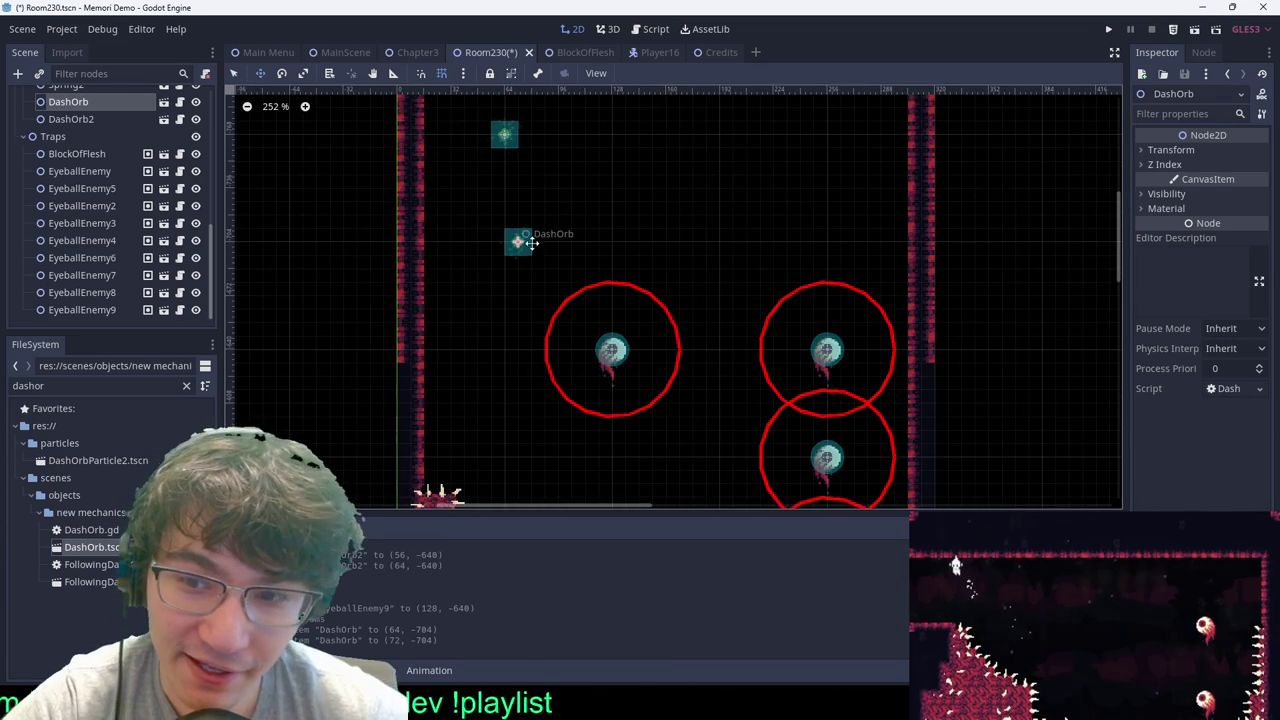
click(634, 284)
Step: Run the game from MainScene to playtest the new eyeball and dash orb layout, and close the game window
click(343, 52)
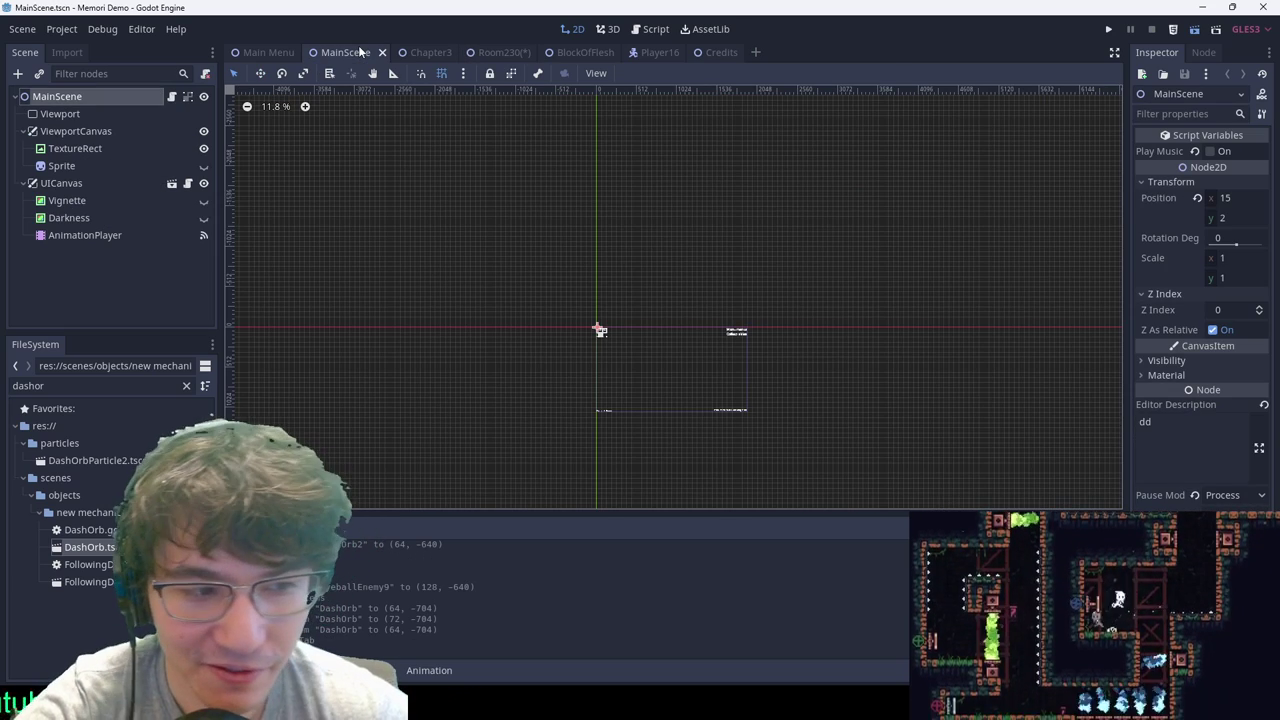
key(F5)
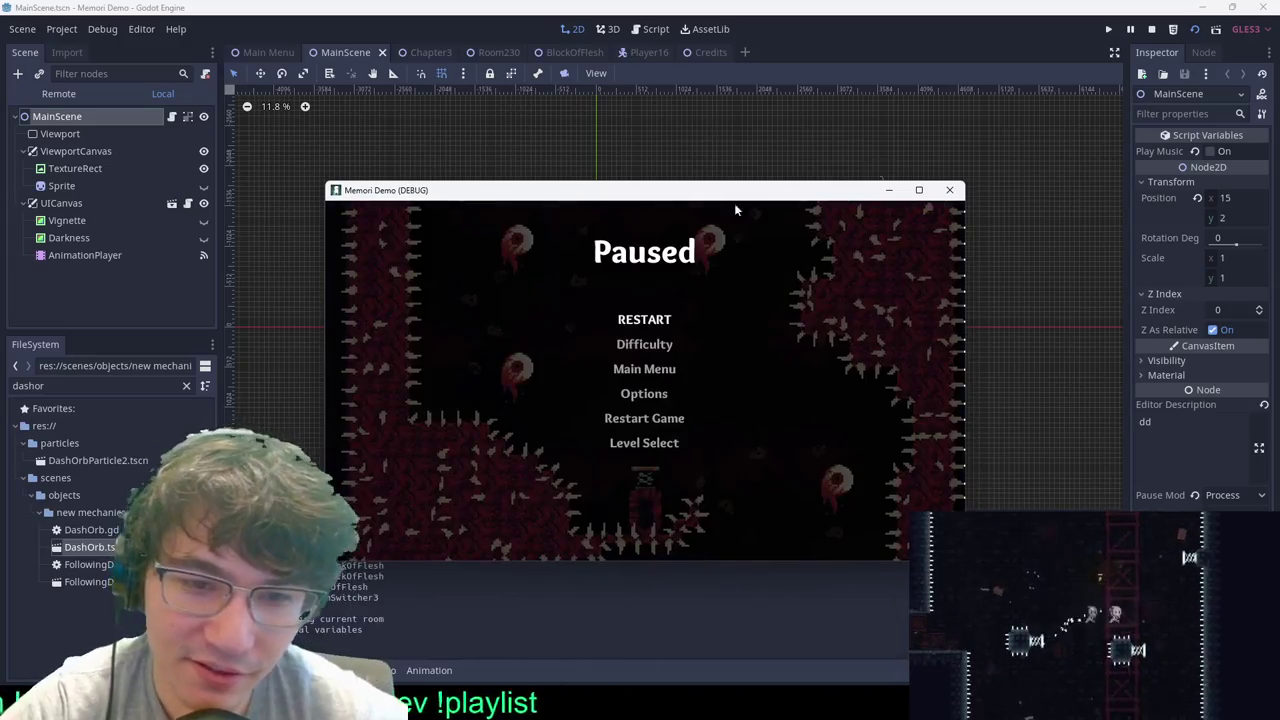
click(950, 190)
Step: Return to the Room230 scene and select the BlockOfFlesh beneath the room
click(562, 54)
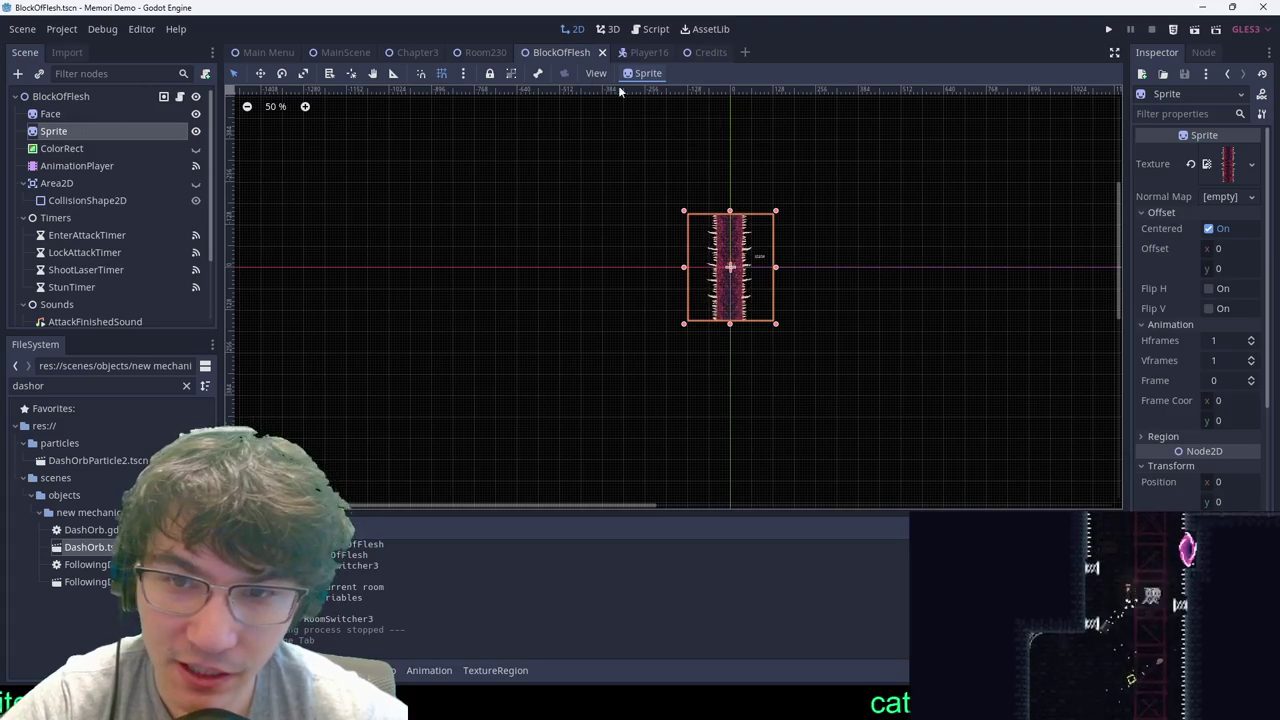
click(470, 53)
scroll(883, 258, down, 2)
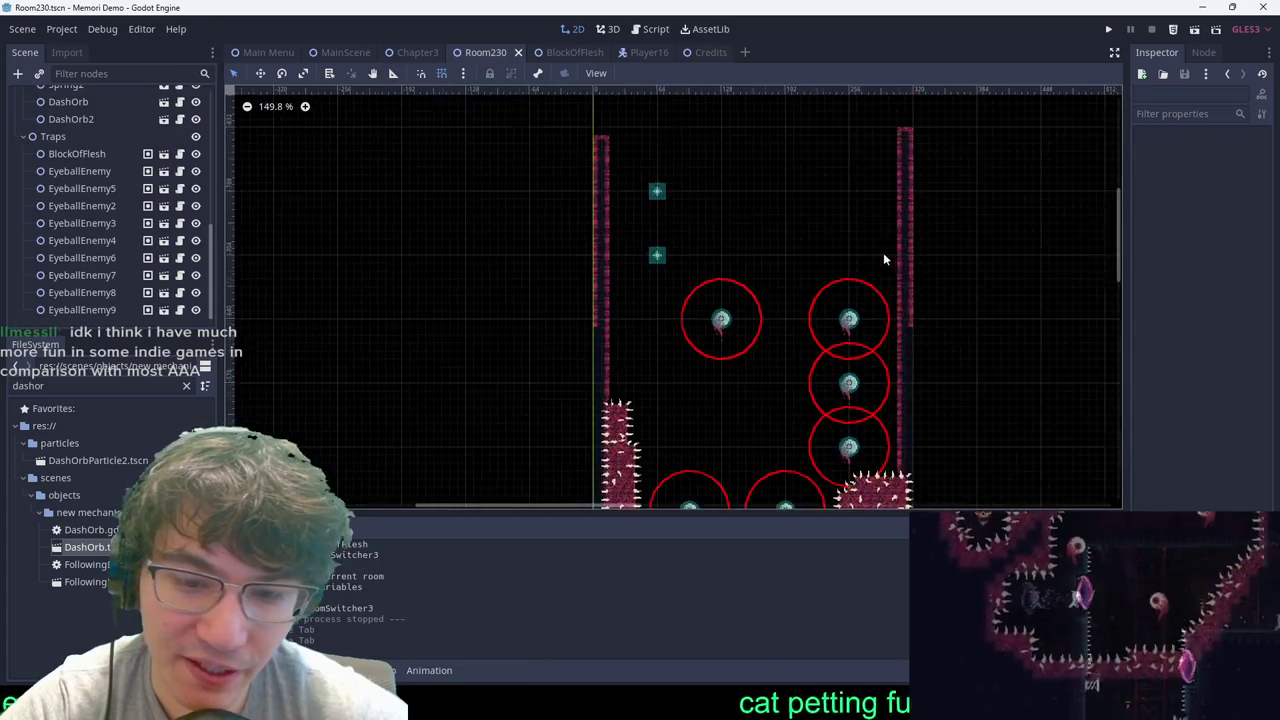
scroll(883, 258, down, 6)
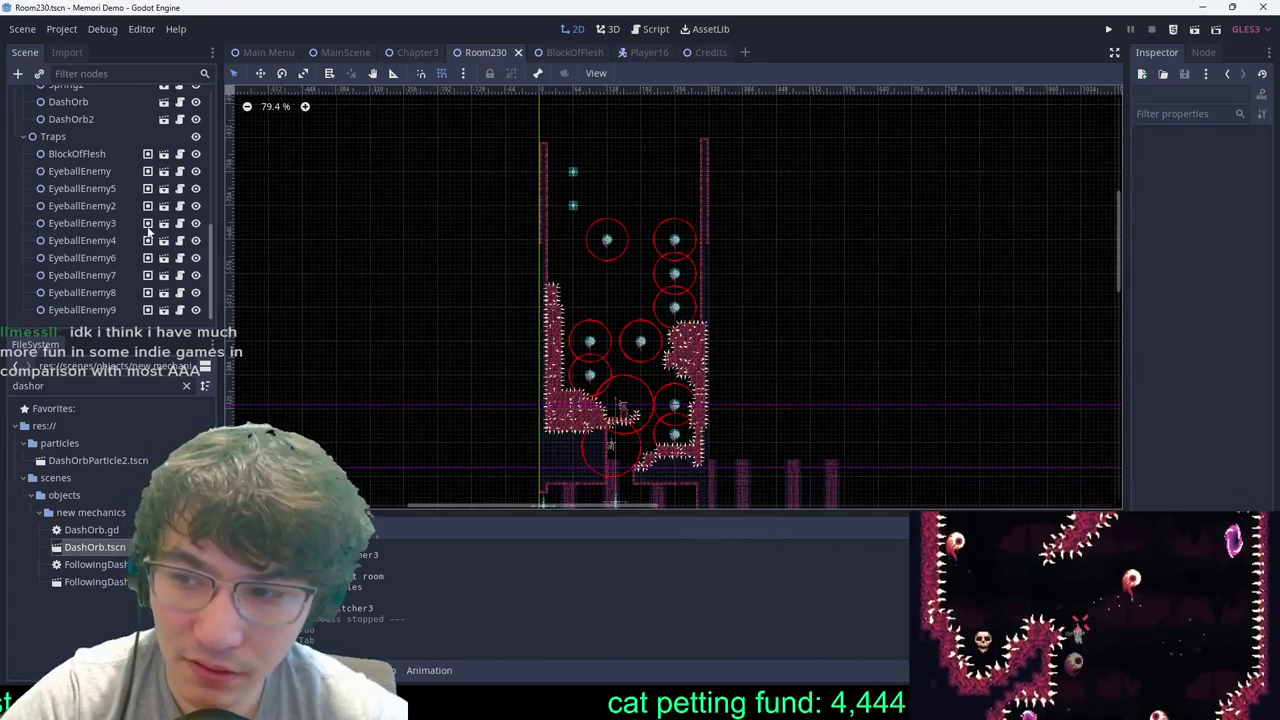
scroll(120, 239, up, 5)
scroll(800, 293, down, 5)
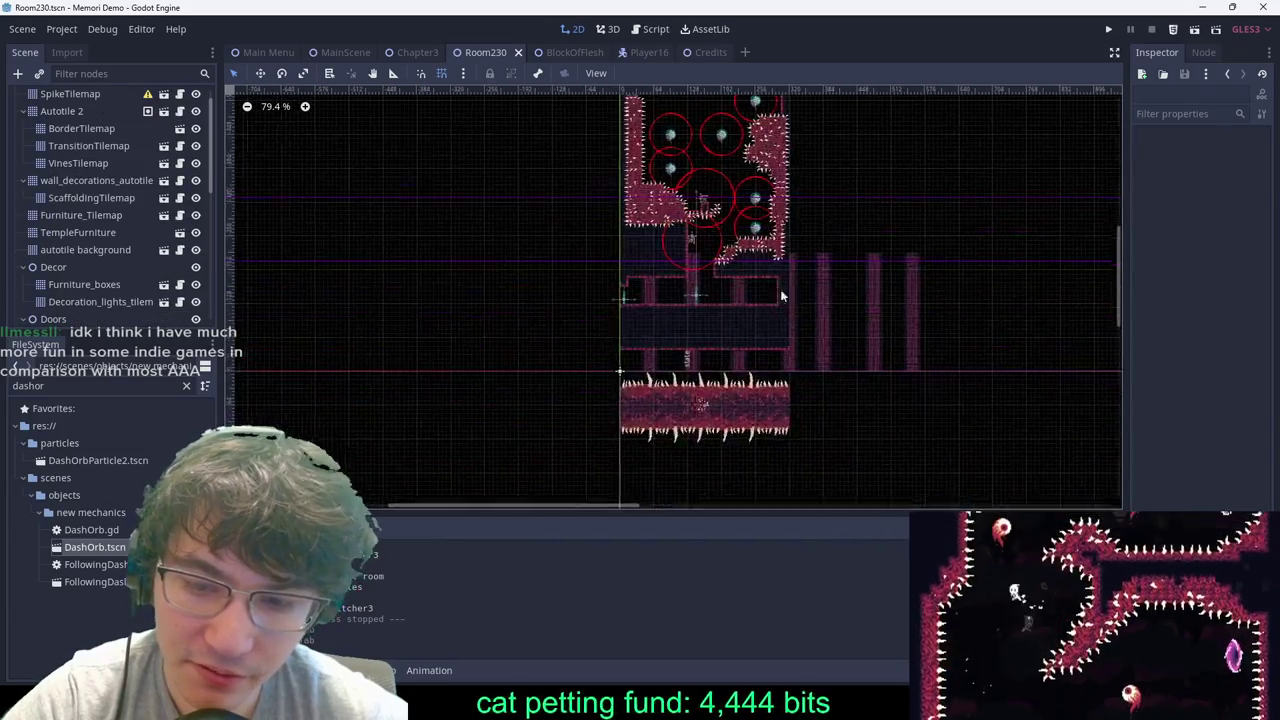
scroll(782, 296, down, 3)
click(698, 268)
Step: Set the BlockOfFlesh's Min Speed to 80 and save the scene
click(1245, 237)
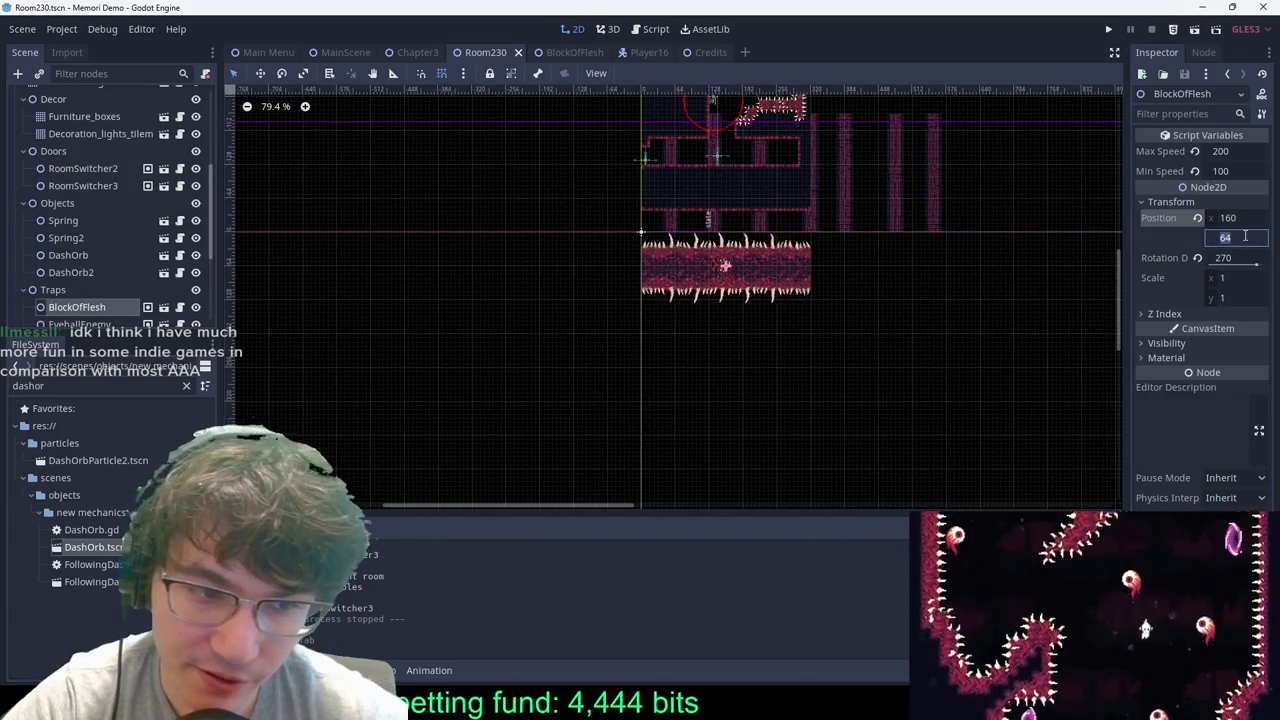
click(1236, 171)
text(90)
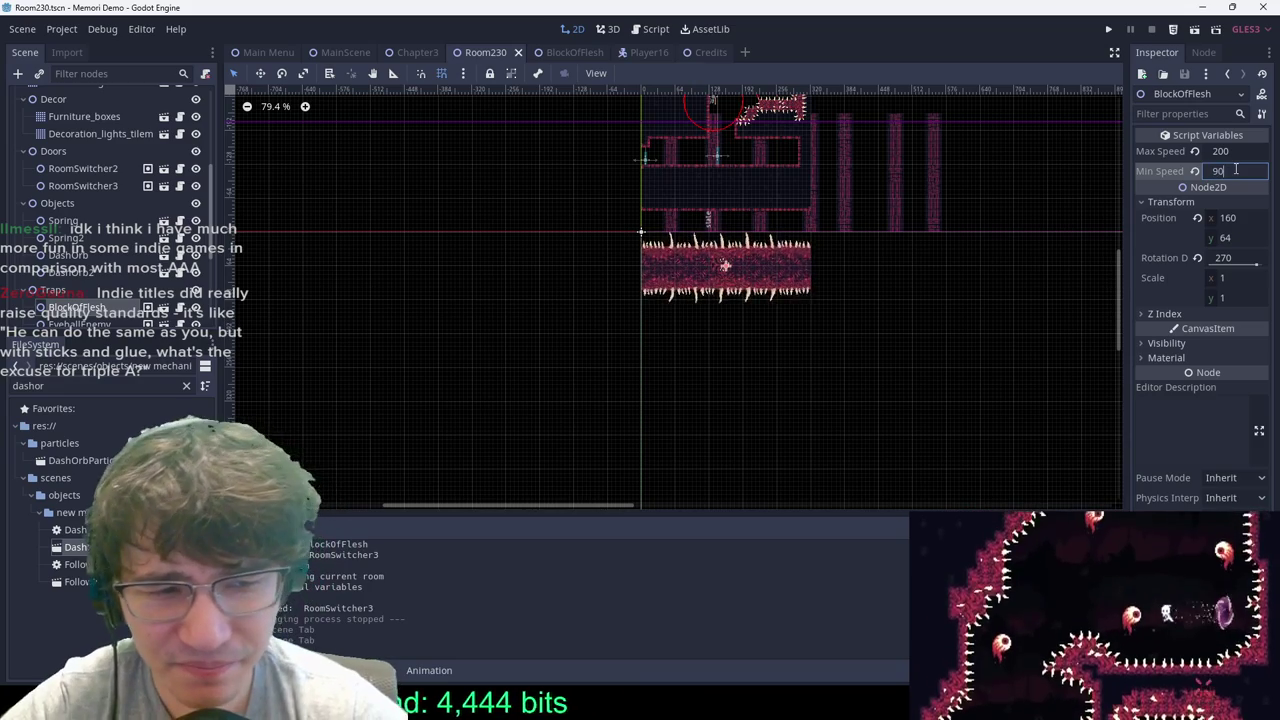
key(BackSpace)
key(BackSpace)
text(80)
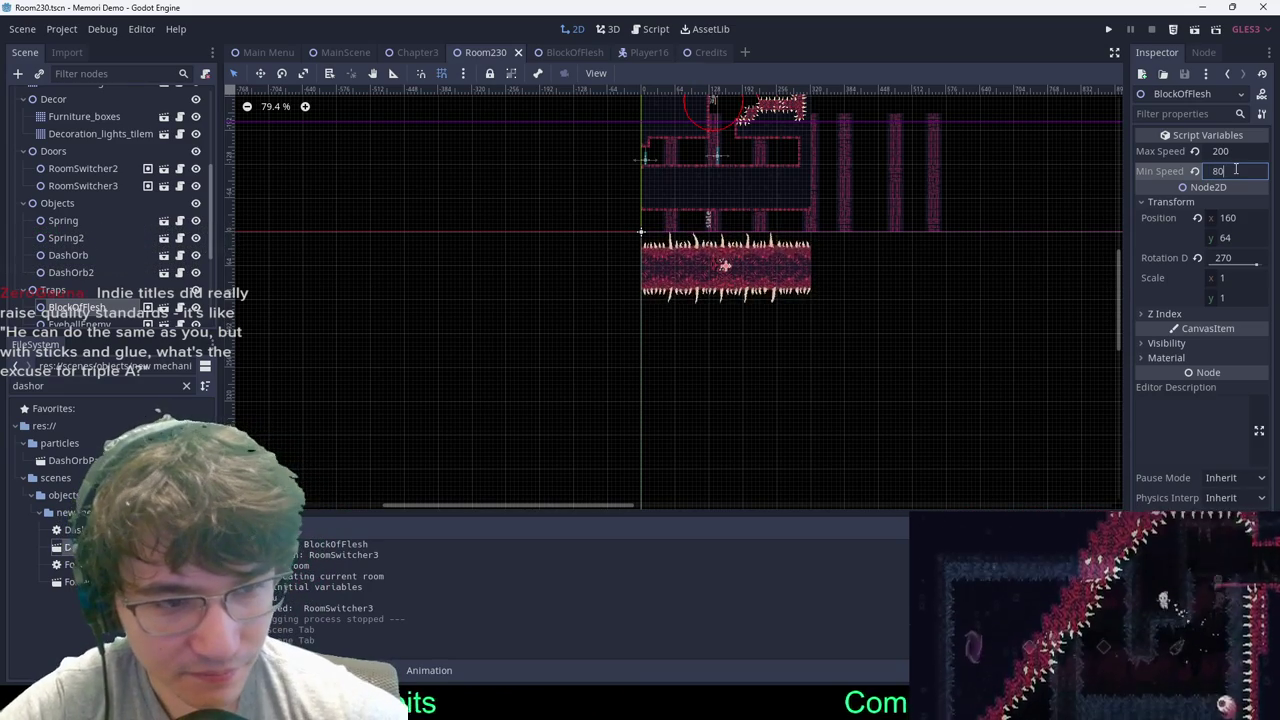
key(Return)
key(ctrl+s)
Step: Run the game from MainScene and playtest the lower part of the Room230 climb past the first eyeballs
click(351, 154)
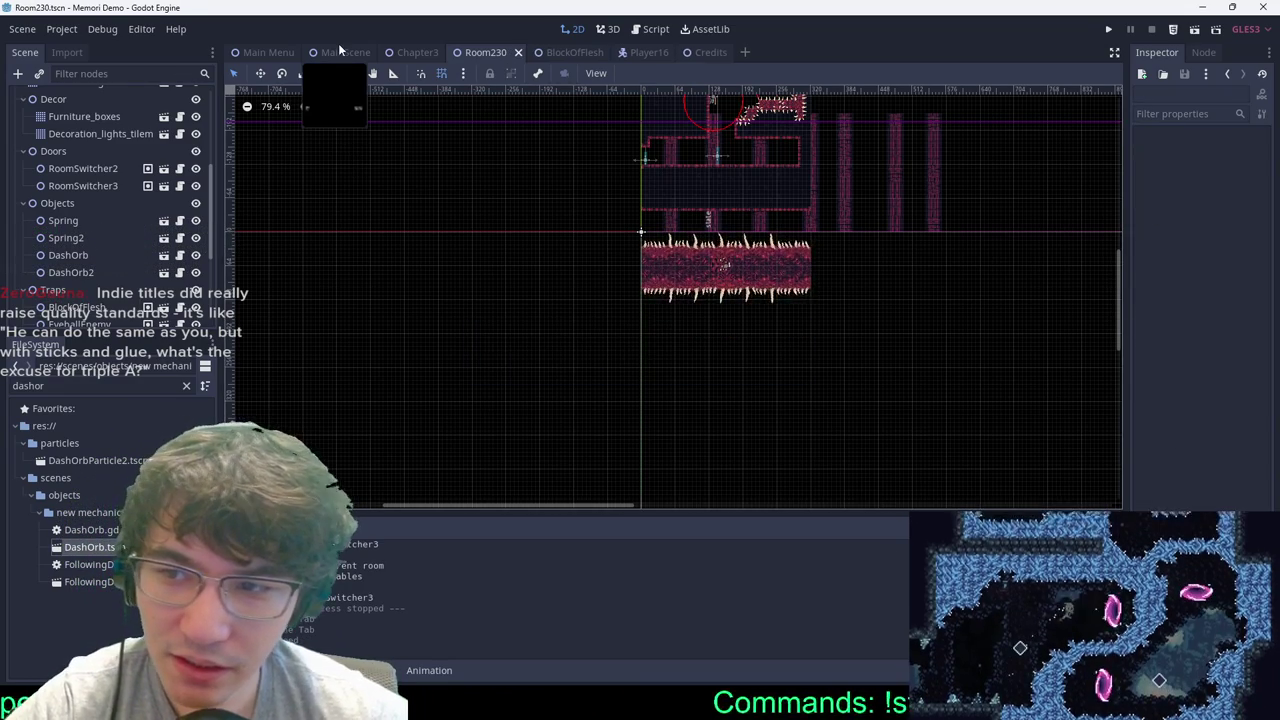
click(338, 51)
key(ctrl+s)
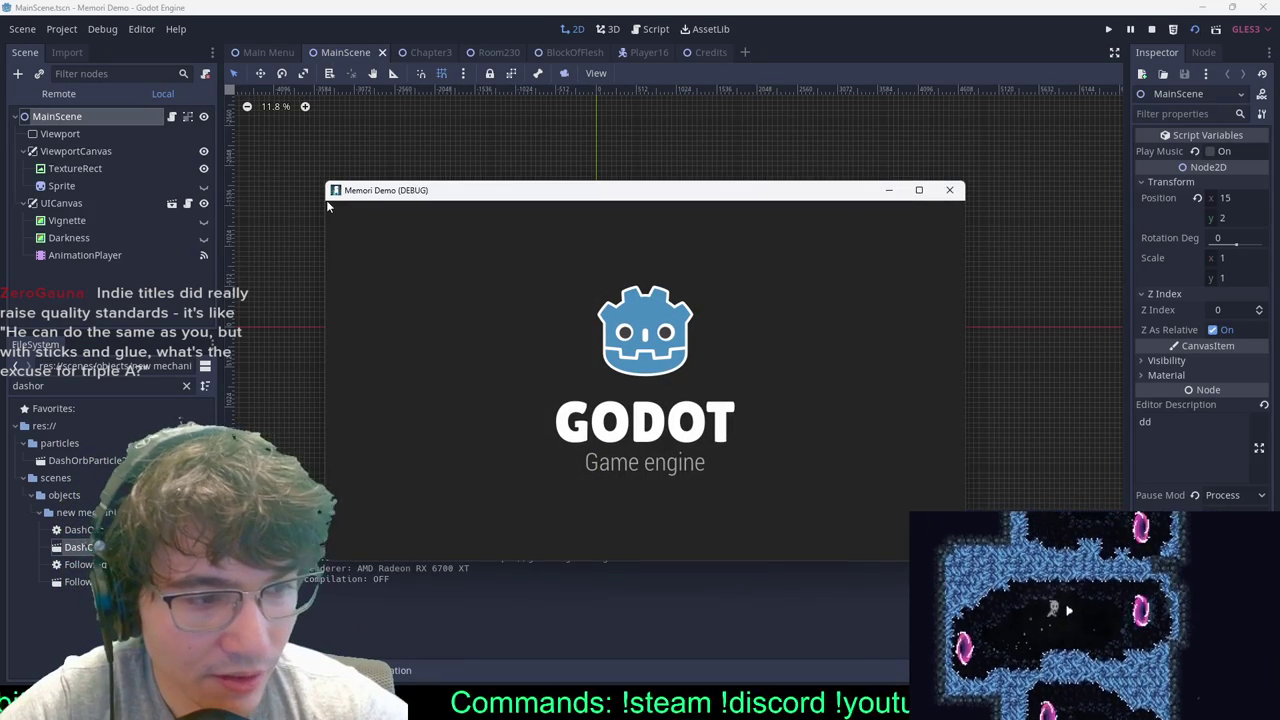
key(Escape)
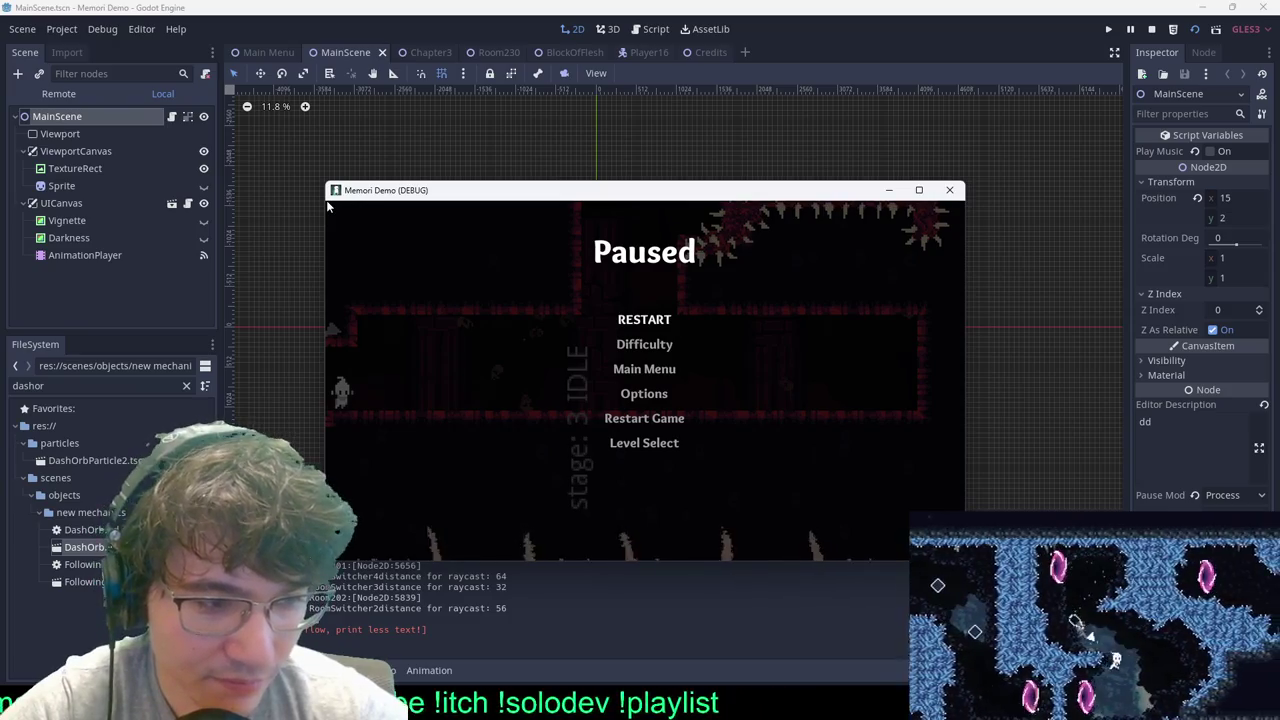
key(Escape)
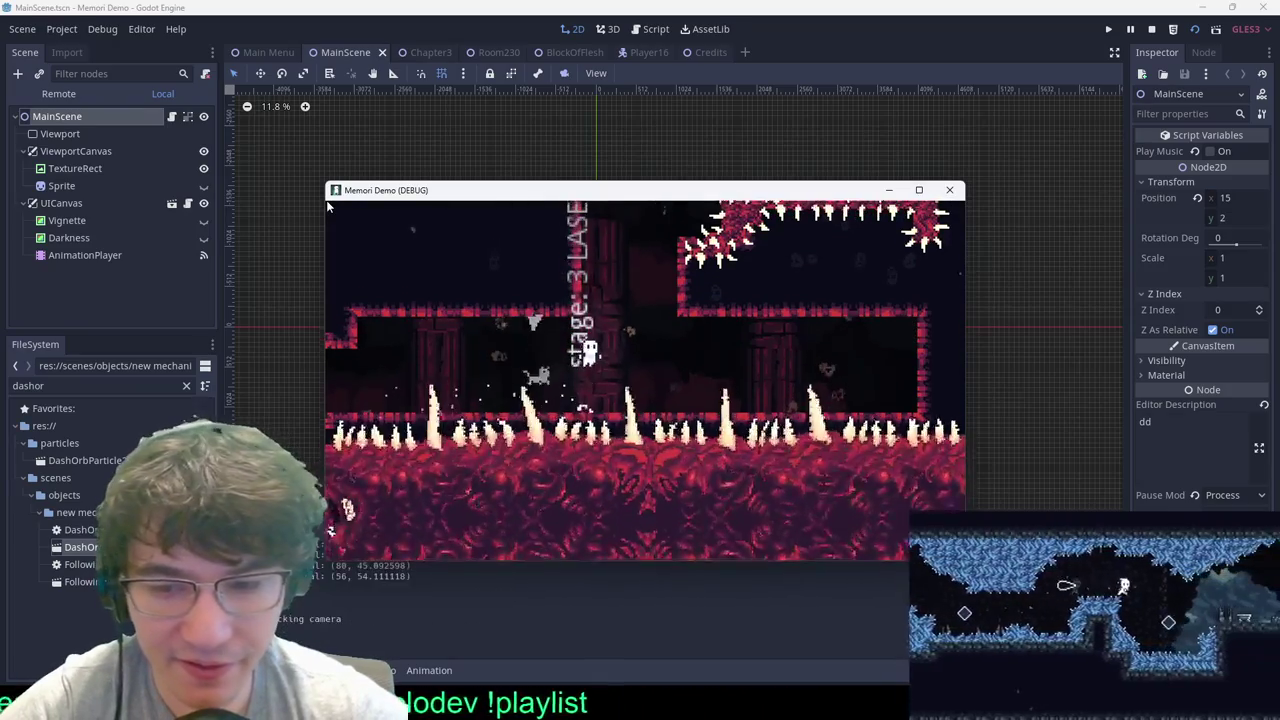
key(Right)
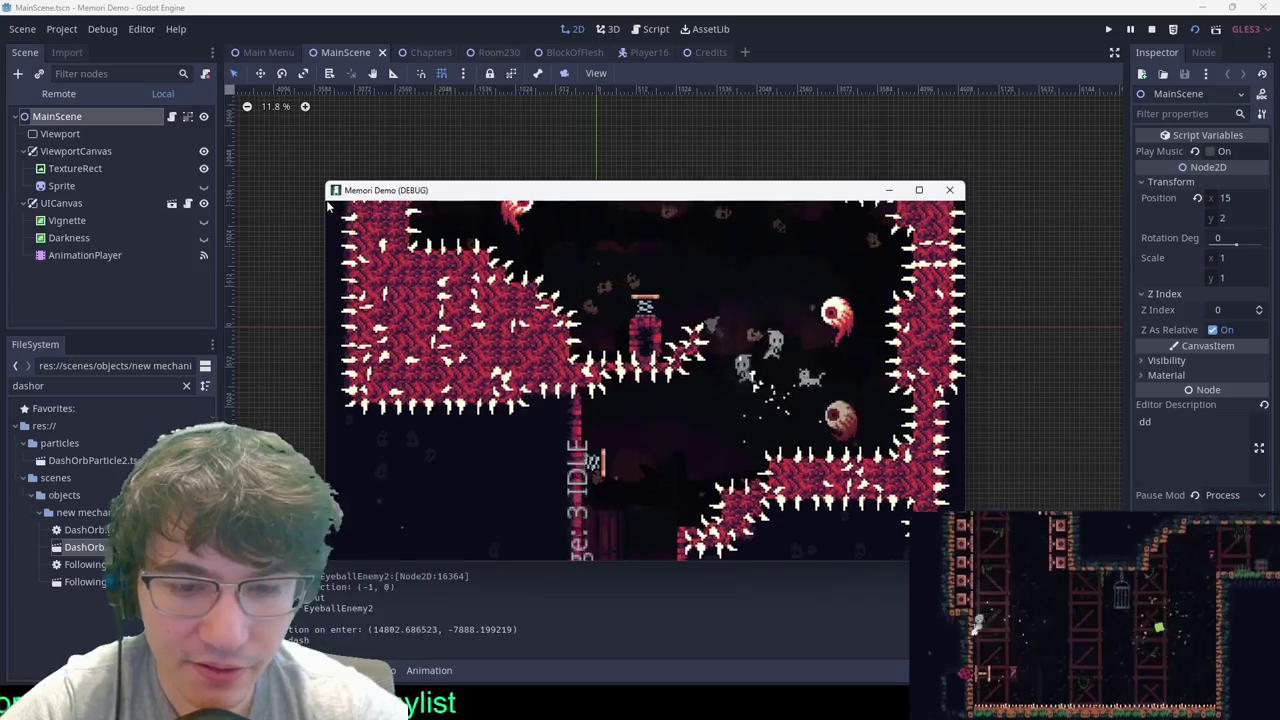
key(Left)
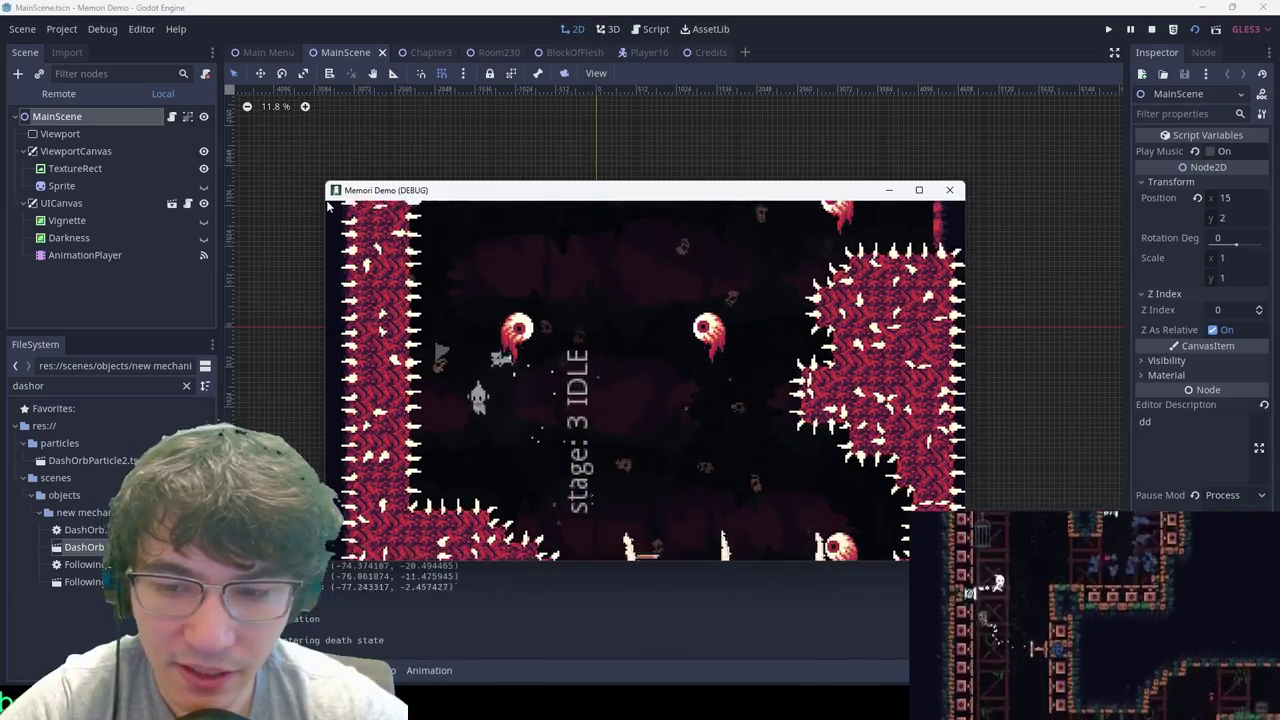
Step: Retry the climb from the room's start, dashing between eyeballs up toward the dash orbs at the left wall
key(Right)
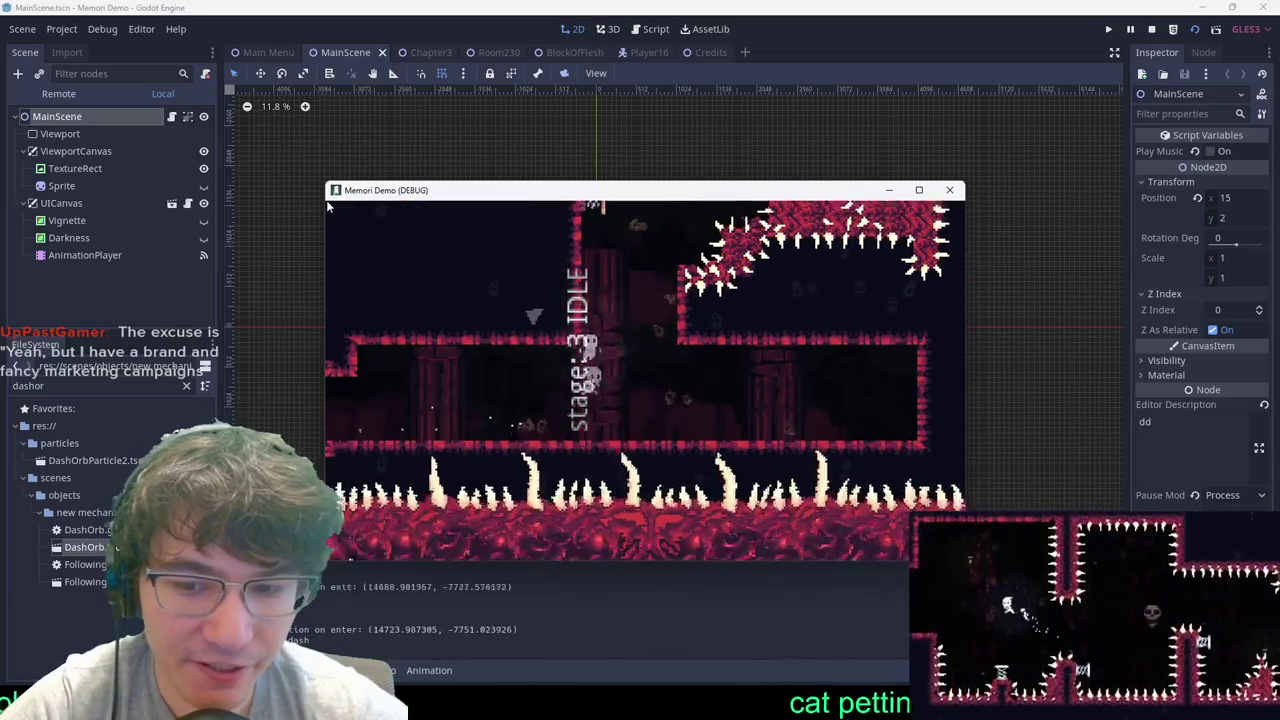
key(Left)
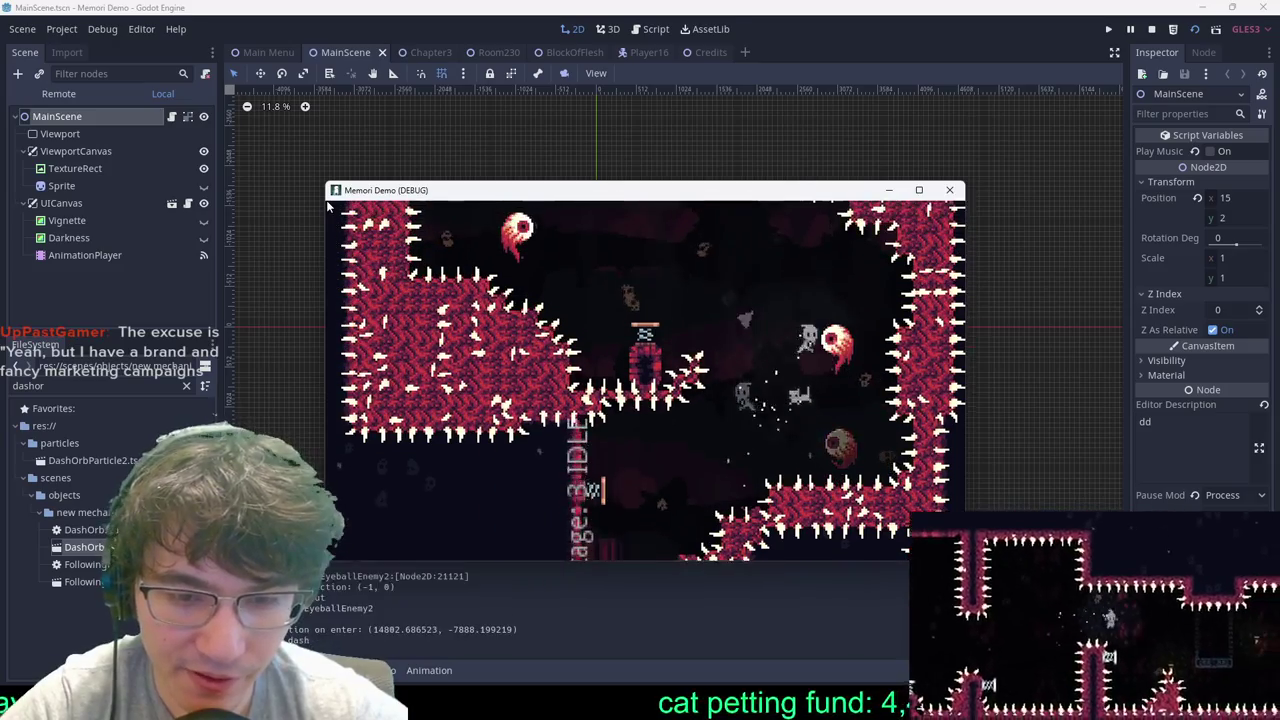
key(Right)
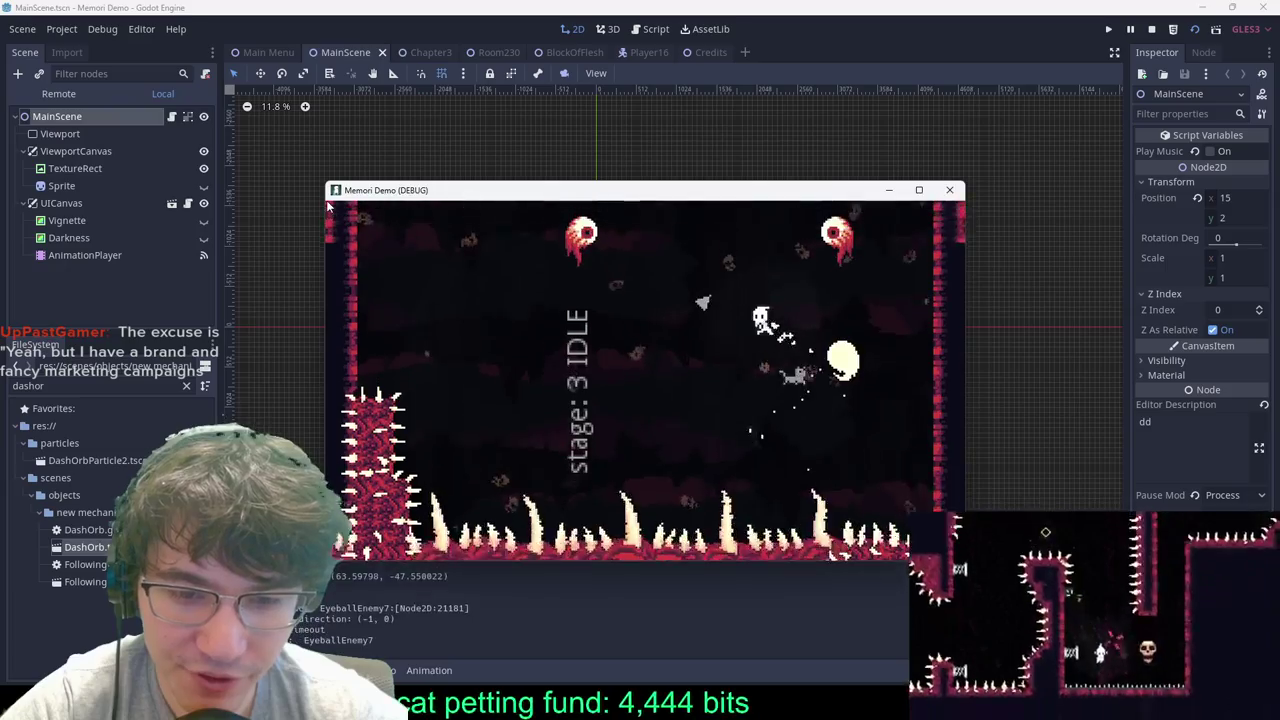
key(Left)
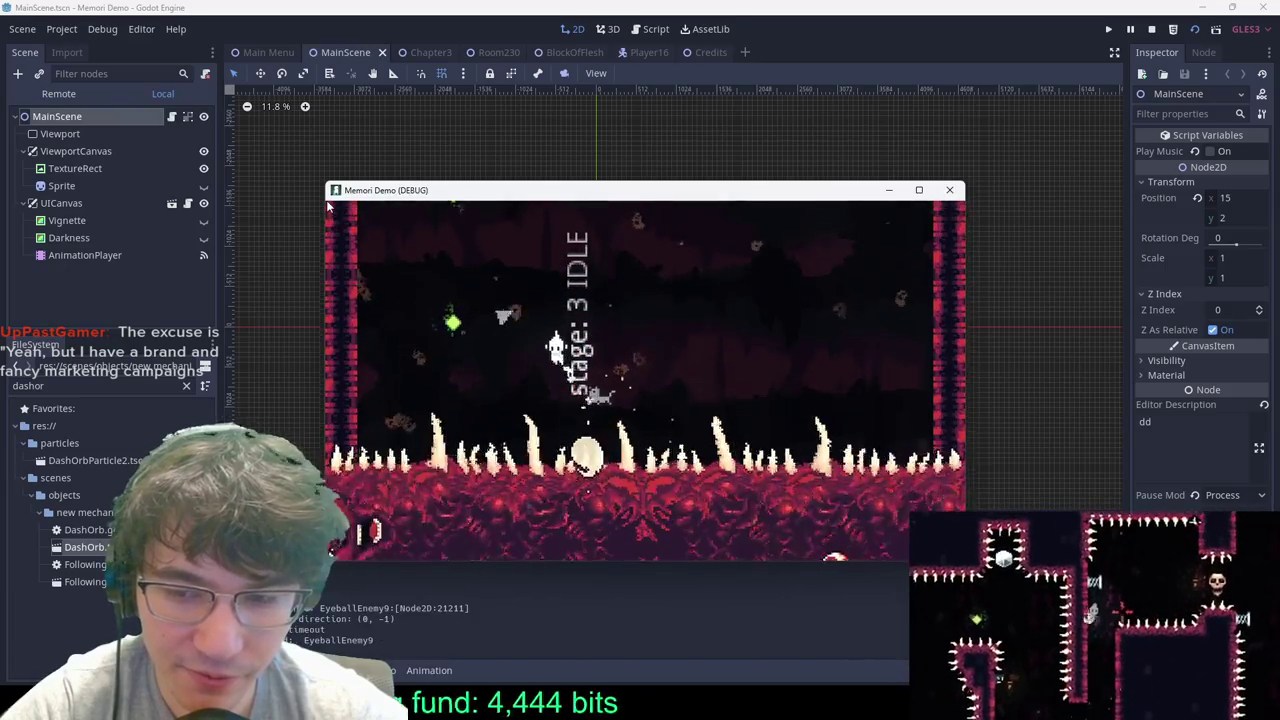
Step: Playtest the full climb again, using the new eyeball to reach both dash orbs above the rising flesh block
key(Right)
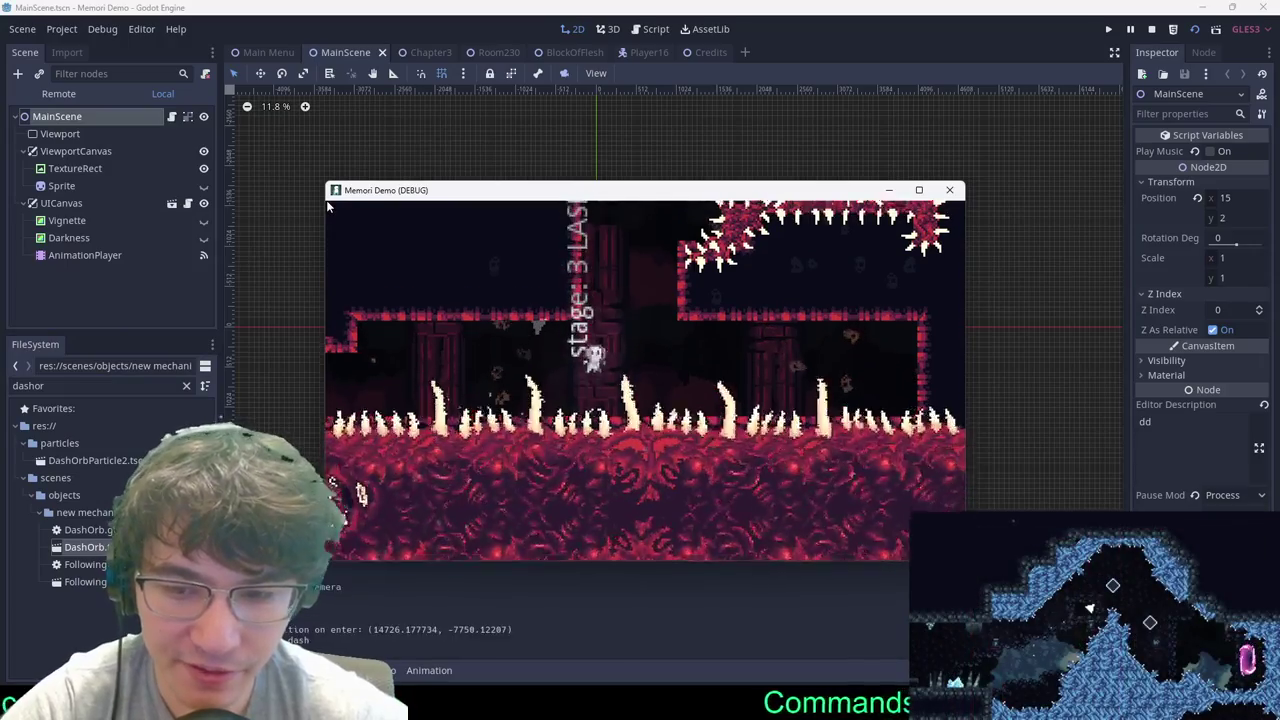
key(Right)
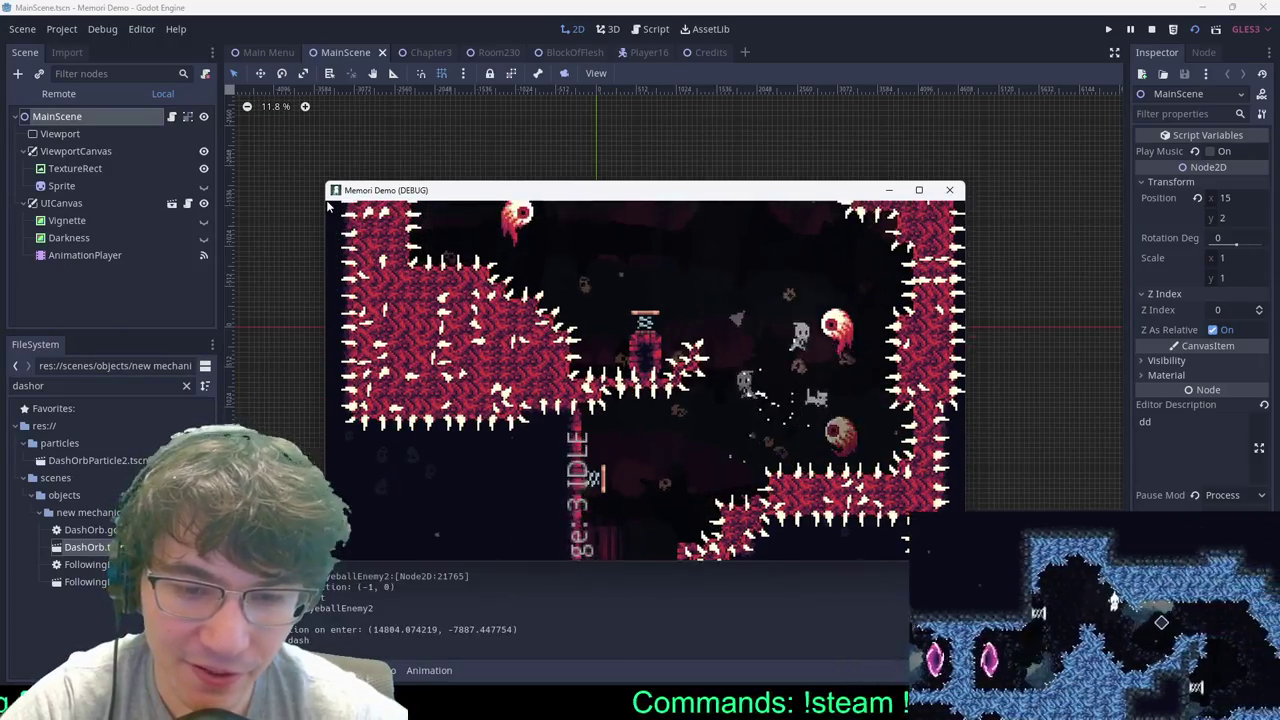
key(Left)
key(Right)
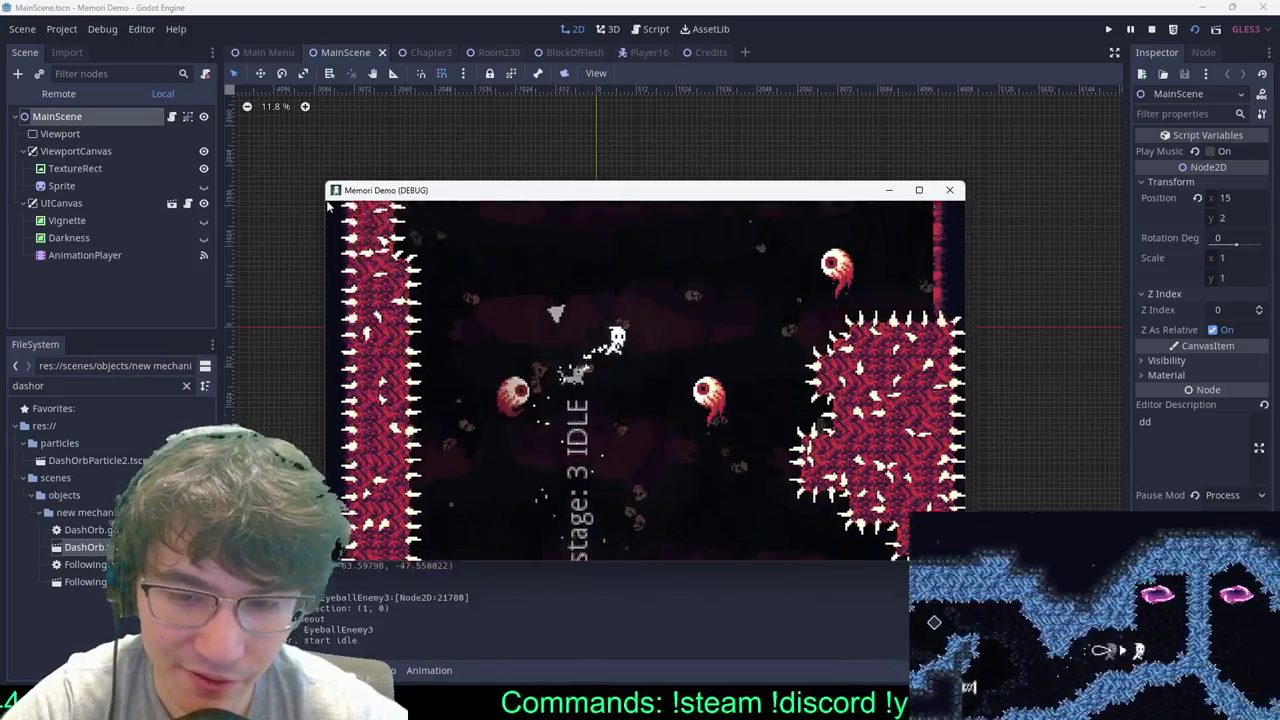
key(Right)
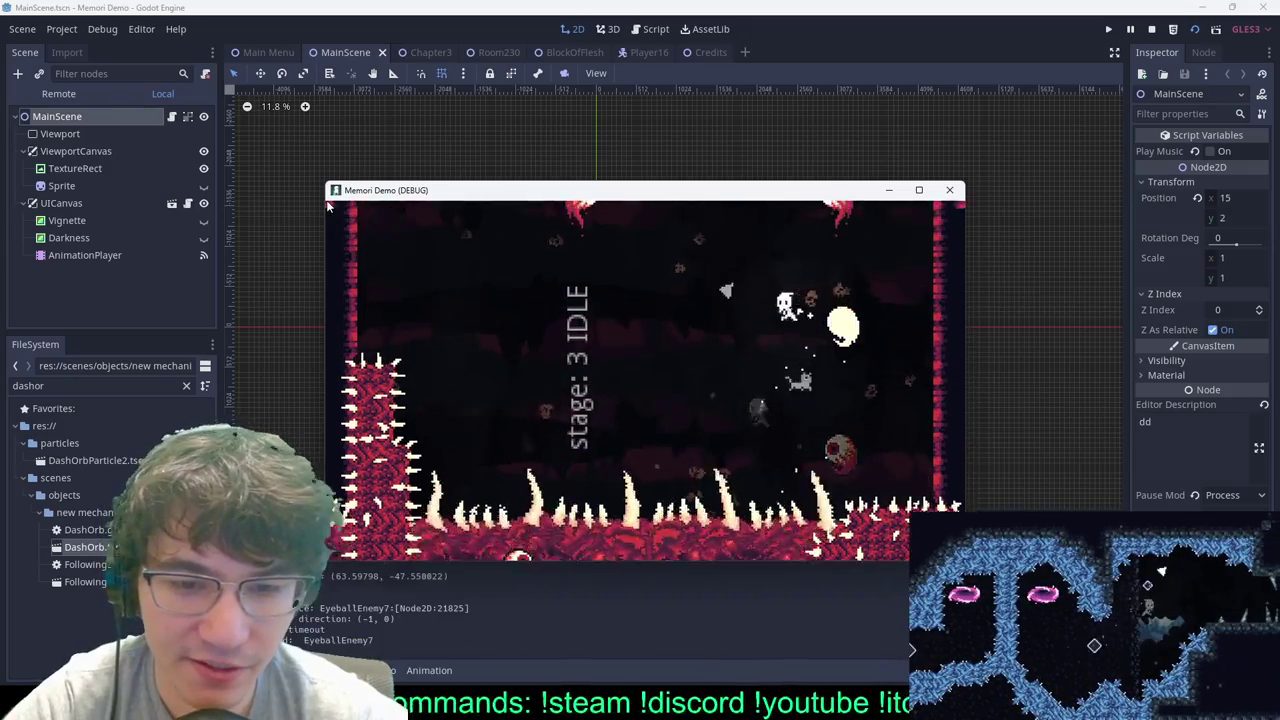
key(Left)
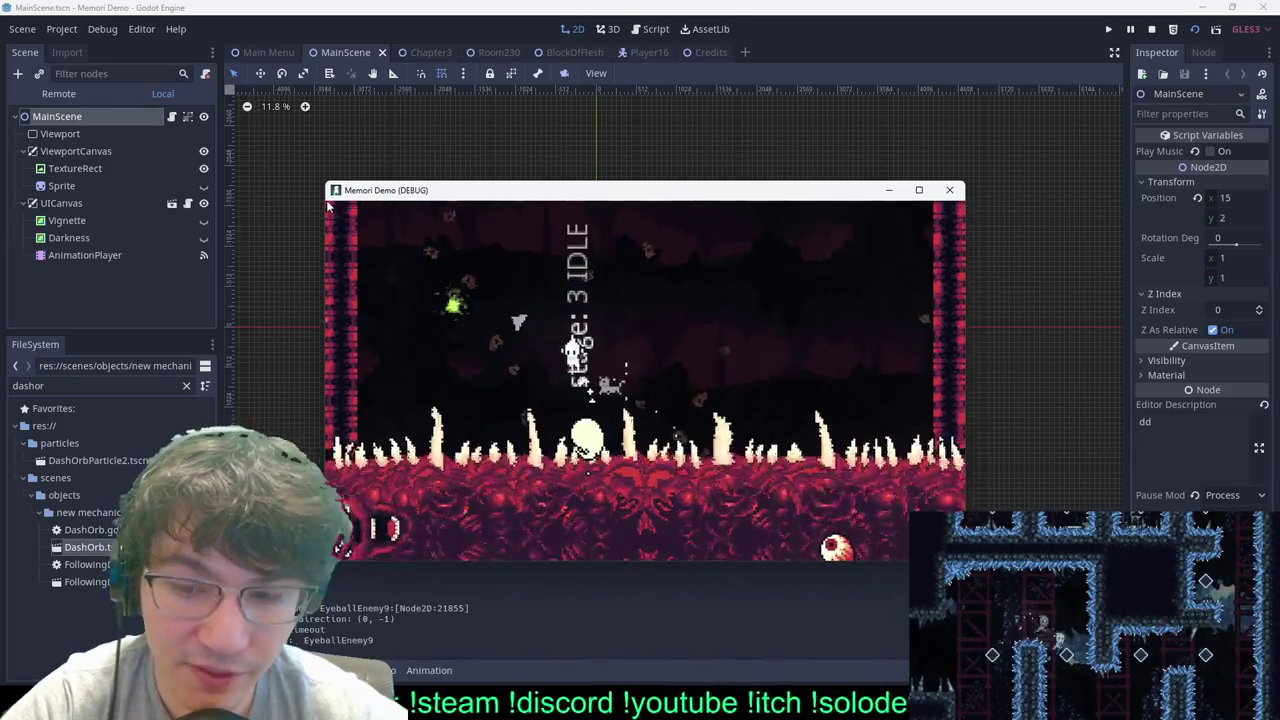
key(Up)
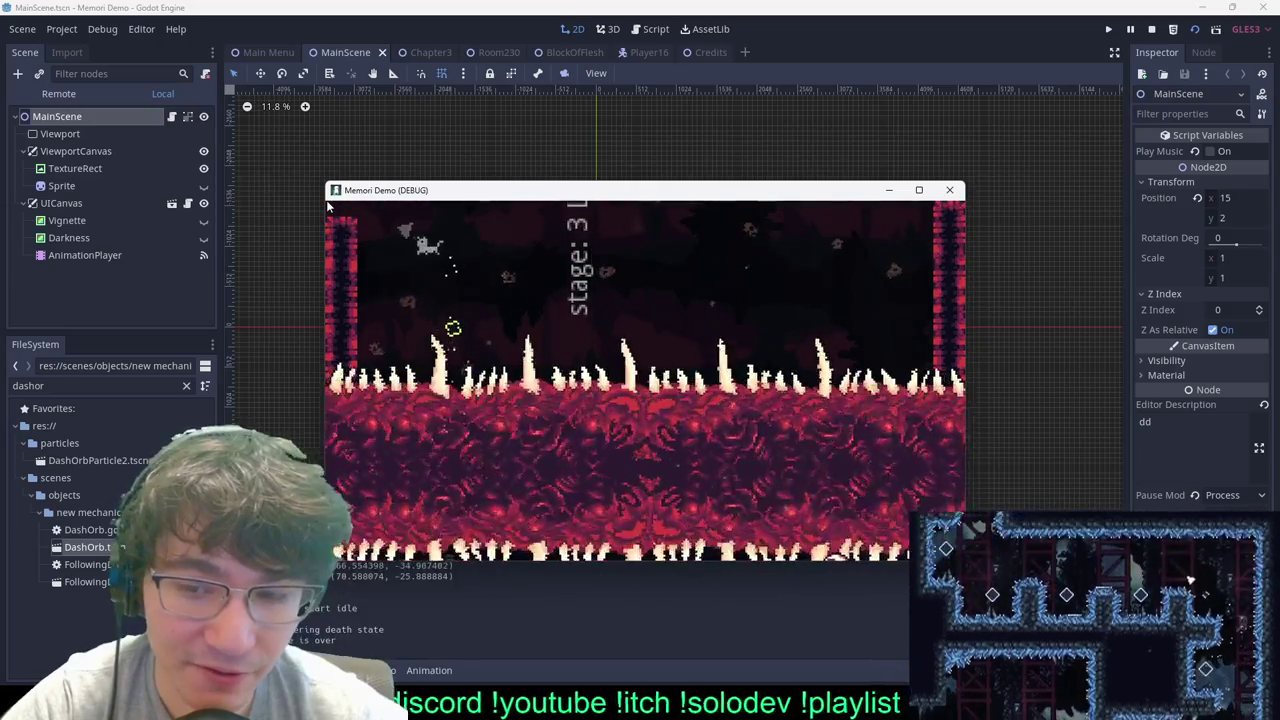
Step: Playtest the Room230 climb again from the entrance, dashing past the springs and eyeballs toward the dash orbs
key(Right)
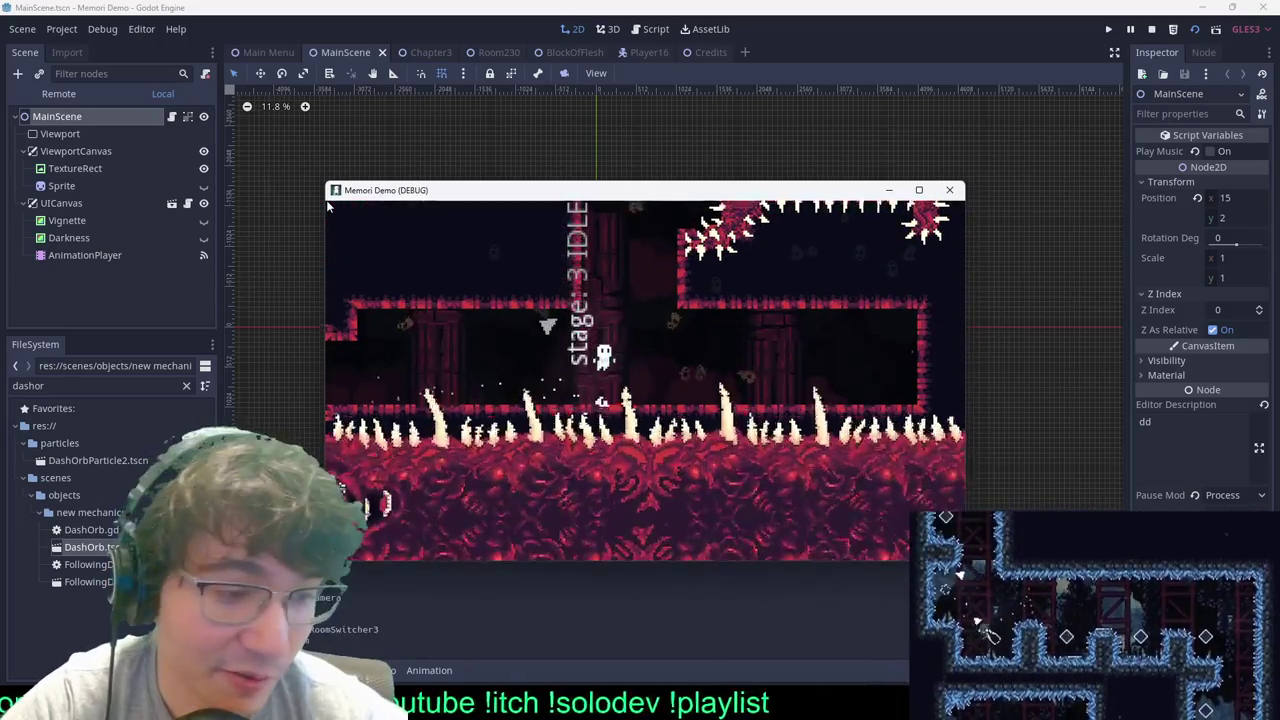
key(Up)
key(Right)
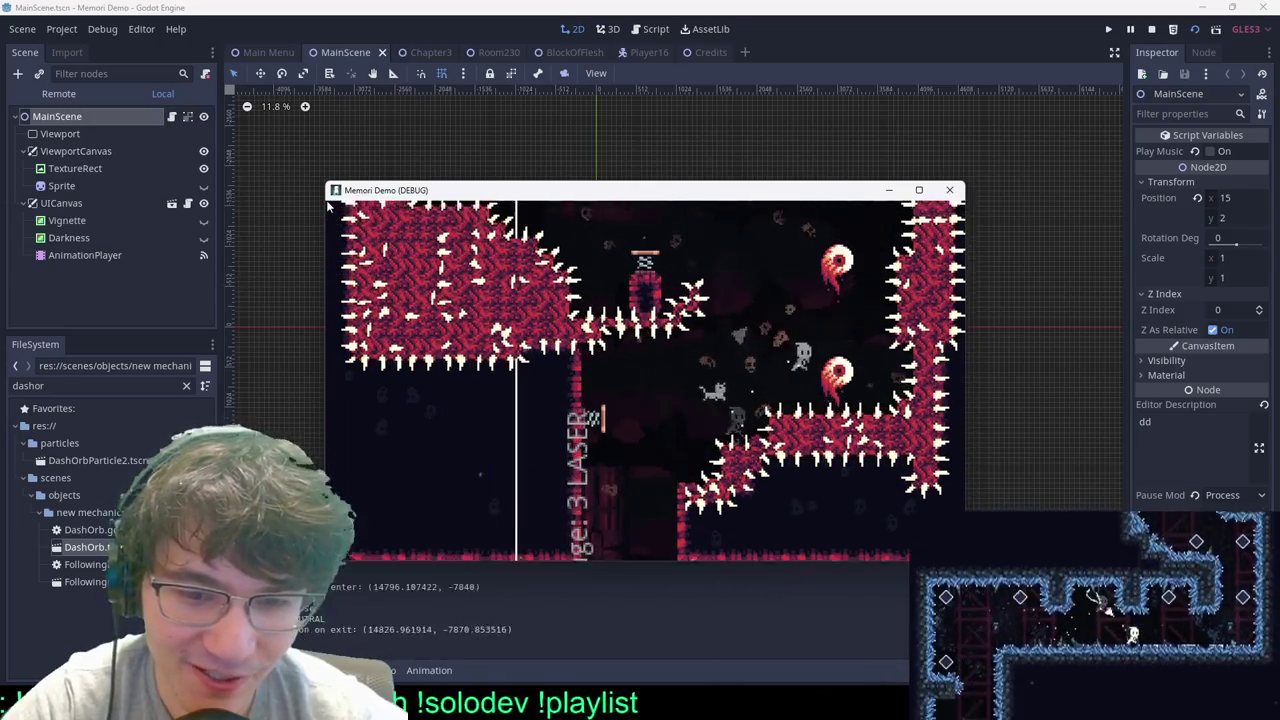
key(Up)
key(Left)
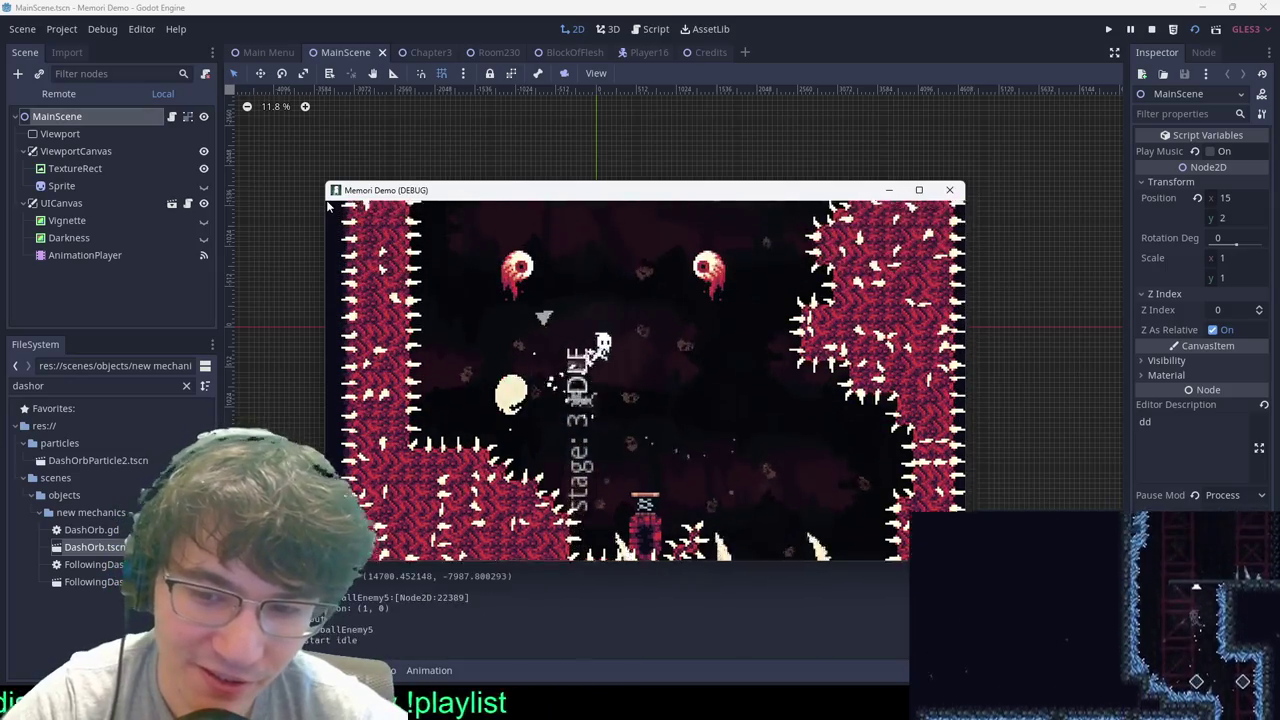
key(Up)
key(Right)
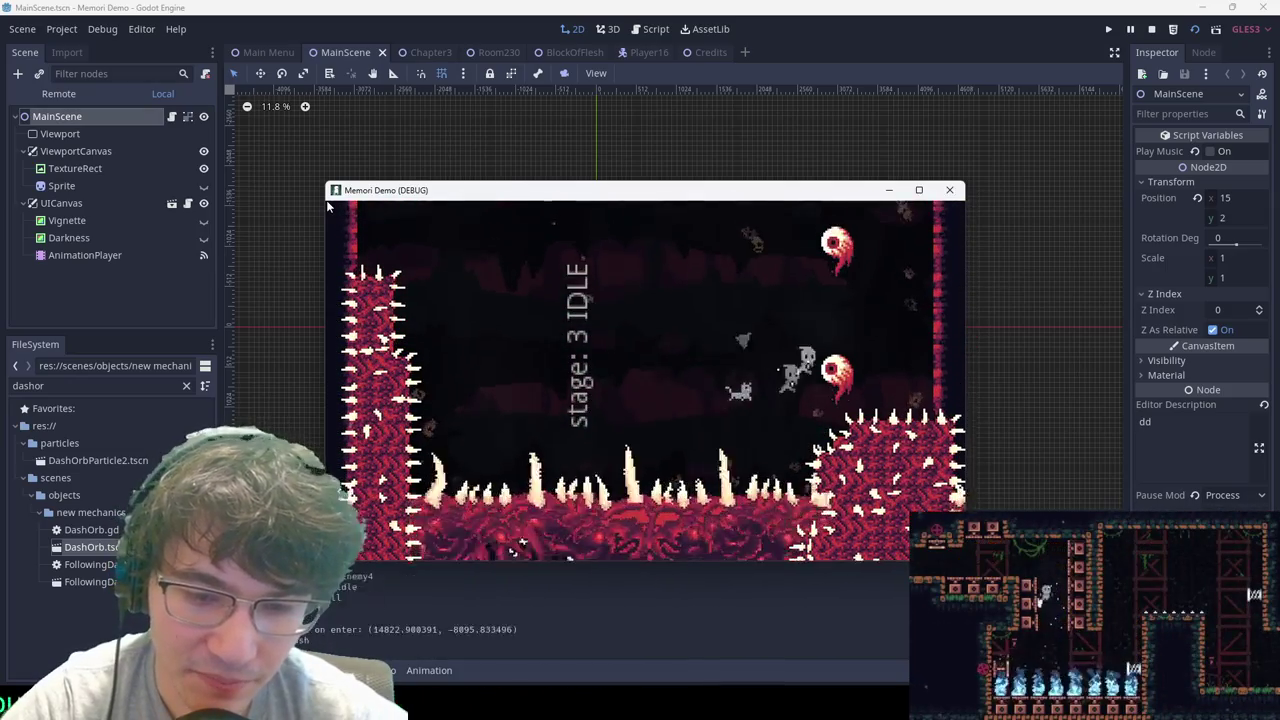
key(Up)
key(Left)
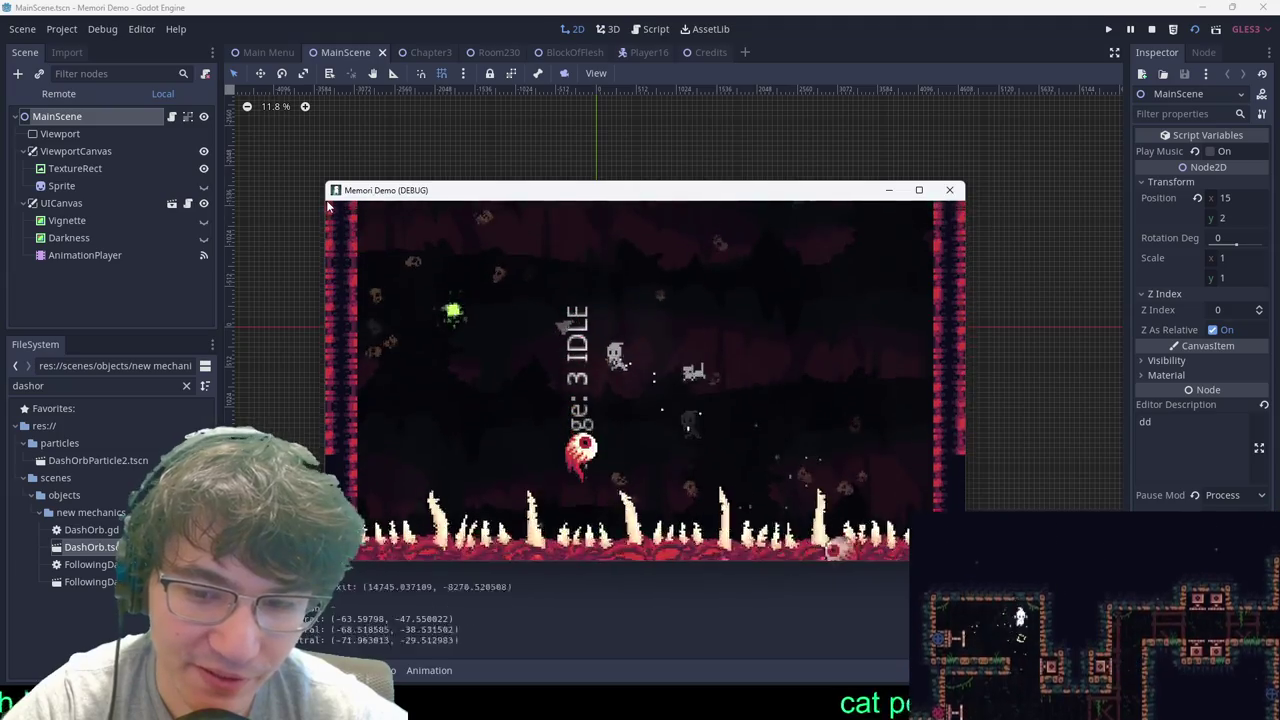
Step: Dash through both dash orbs near the shaft's left wall, pause the playtest and close the game
key(Left)
key(Up)
key(Right)
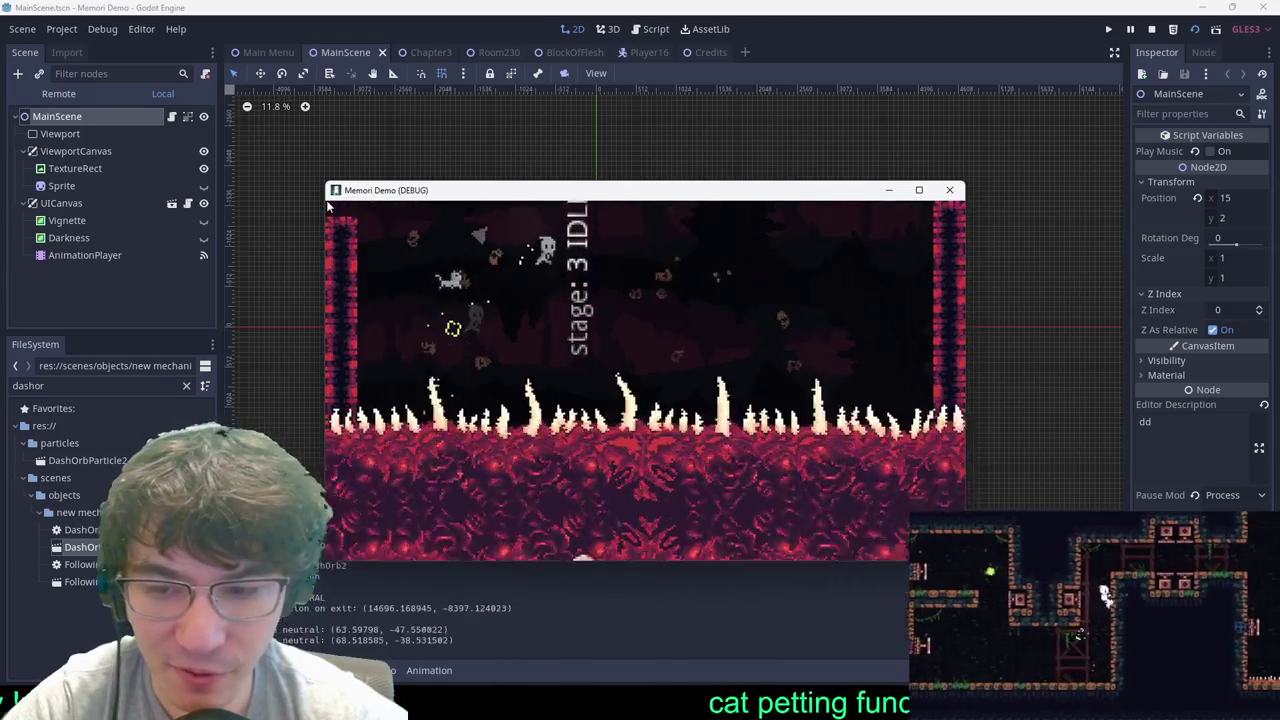
key(Escape)
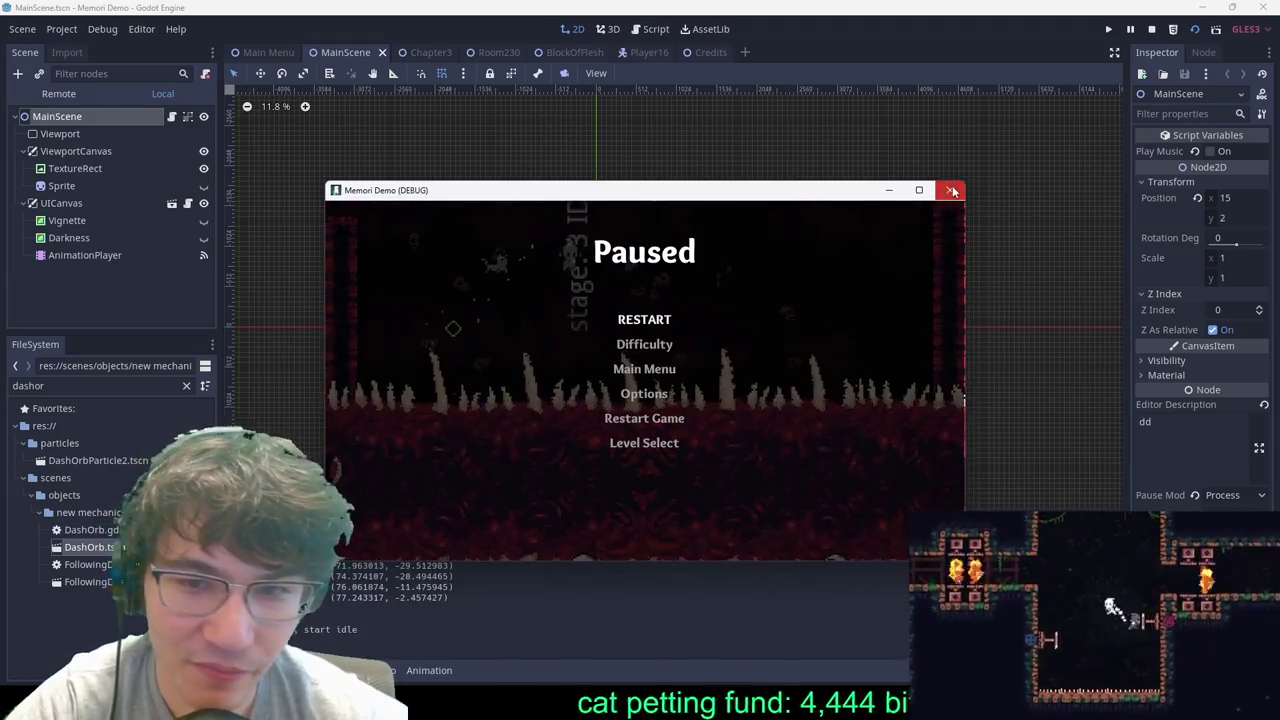
click(951, 190)
Step: Go to the Chapter3 scene and open Room230 from it for editing
click(436, 55)
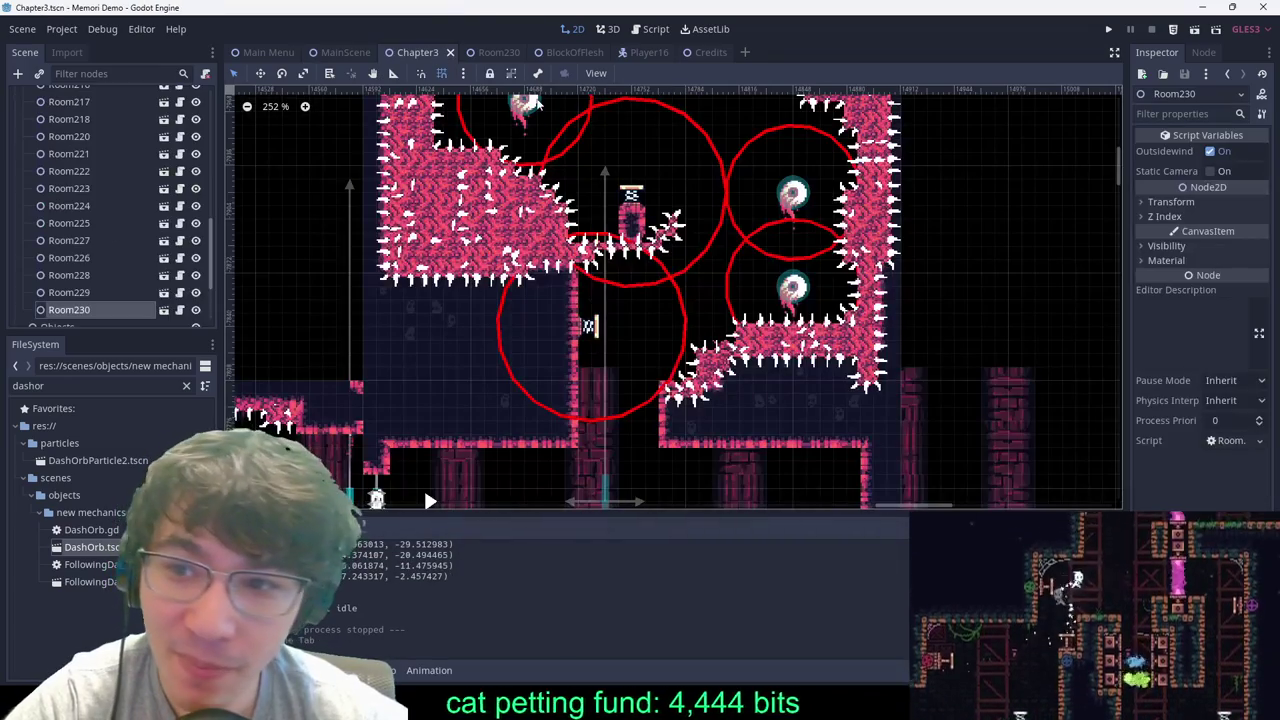
scroll(933, 388, down, 20)
middle_drag(775, 280, 755, 327)
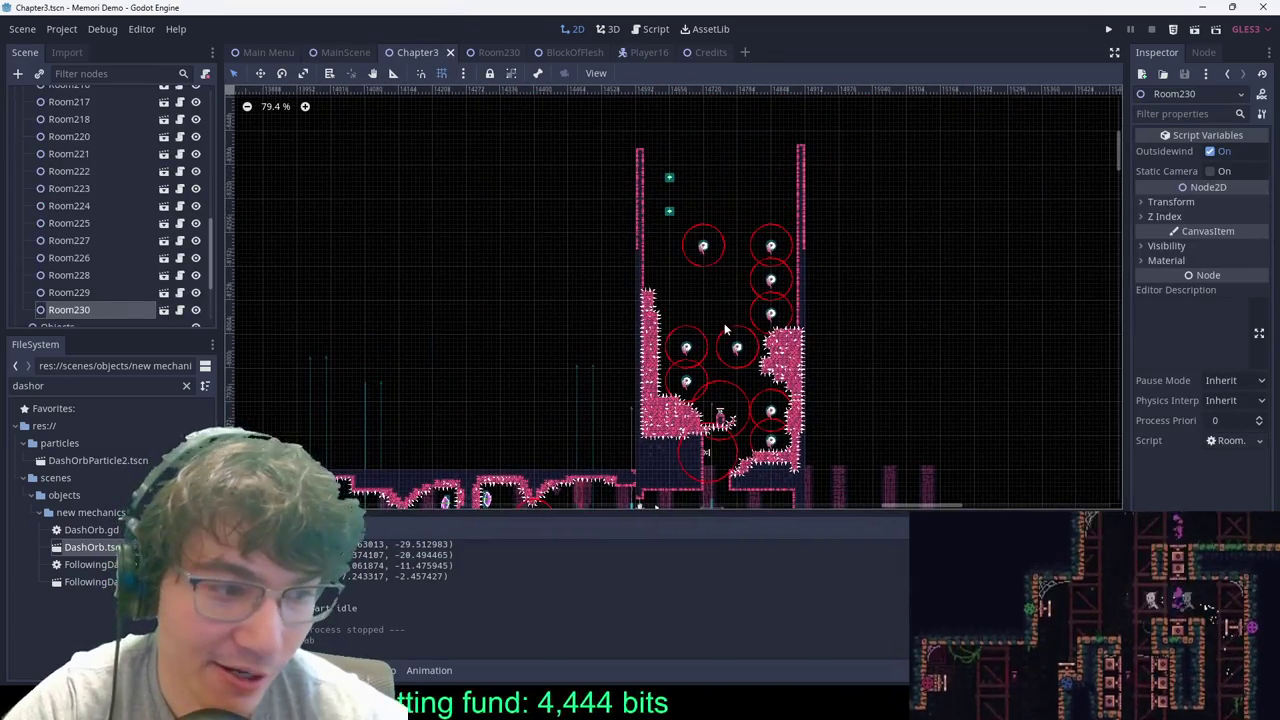
click(670, 176)
double_click(663, 185)
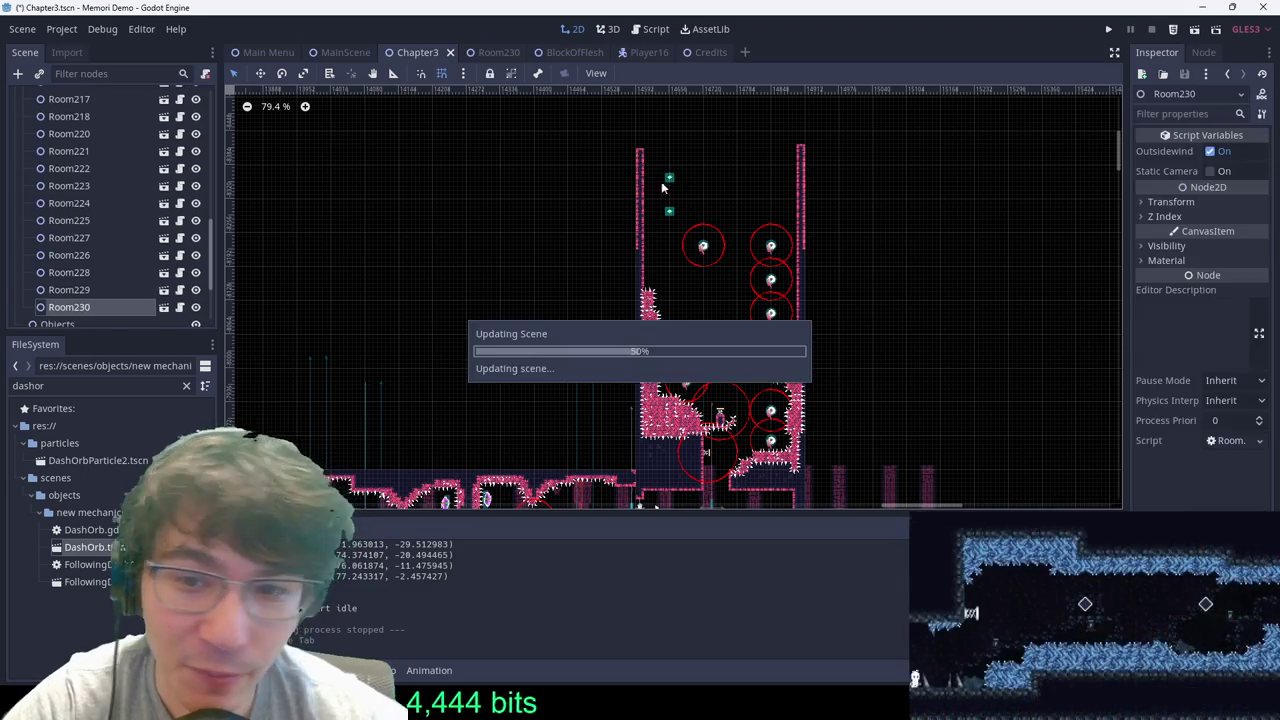
middle_drag(716, 226, 705, 506)
scroll(742, 627, down, 2)
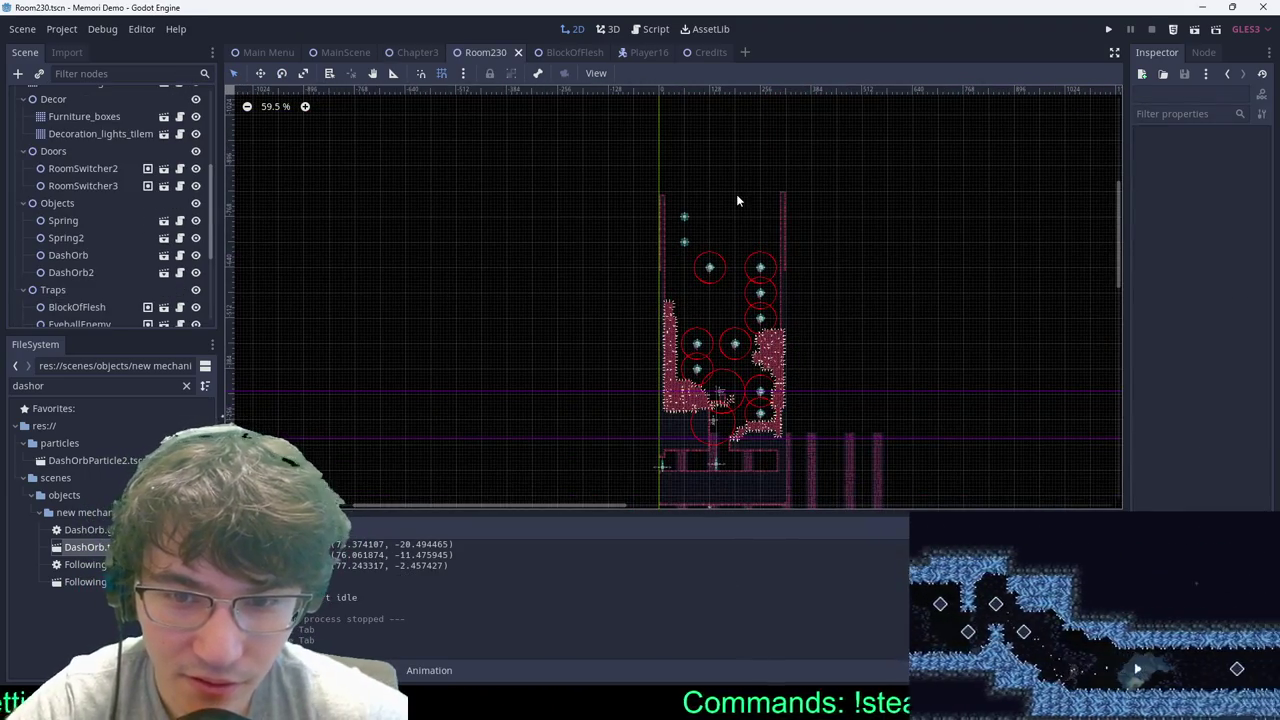
Step: Duplicate the upper dash orb and place the copy to its right at (128, -768)
scroll(748, 198, up, 3)
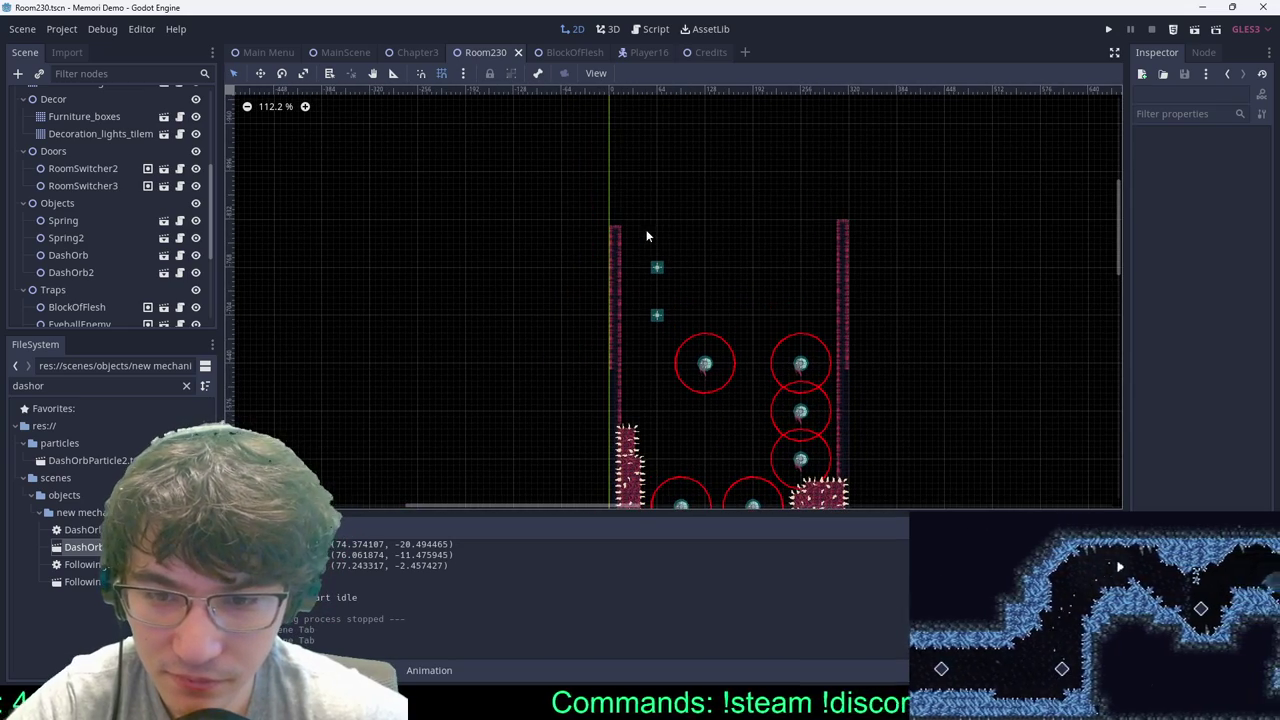
click(659, 270)
scroll(748, 282, up, 13)
key(ctrl+d)
key(w)
drag(680, 266, 778, 269)
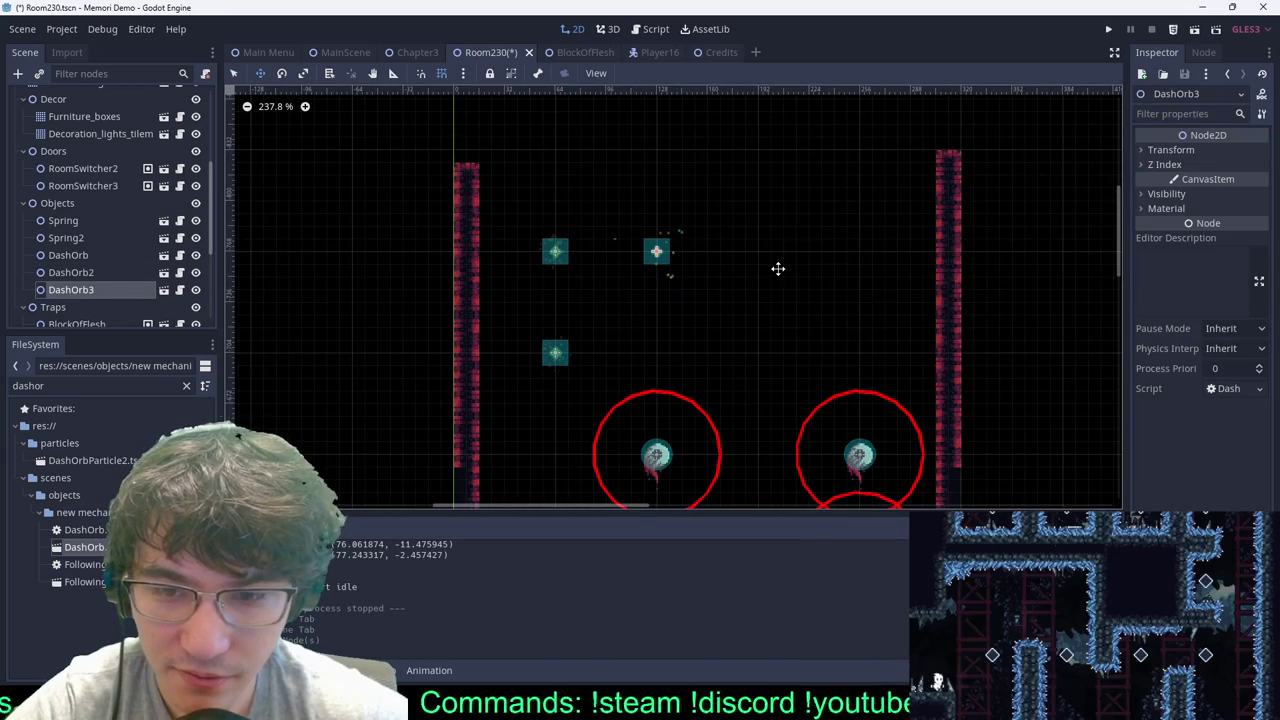
Step: Raise the new dash orb above the other two, settling it at (128, -800)
click(810, 268)
drag(622, 198, 723, 222)
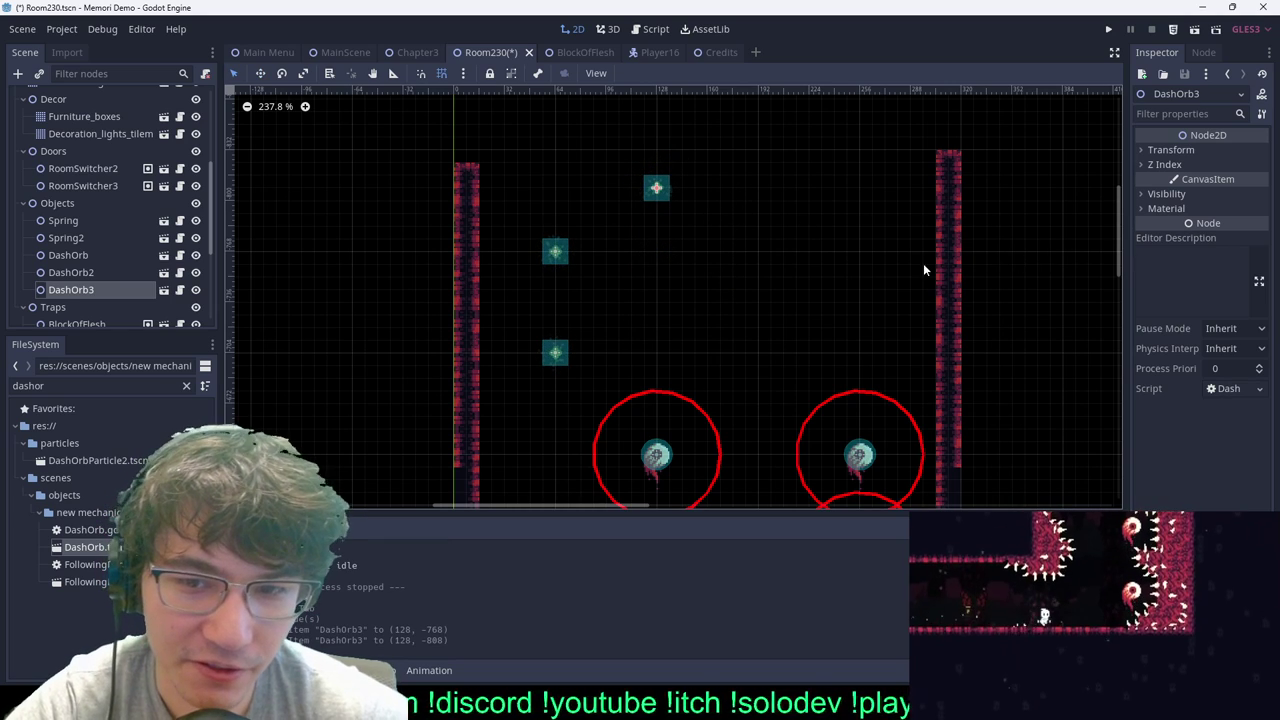
drag(706, 158, 645, 277)
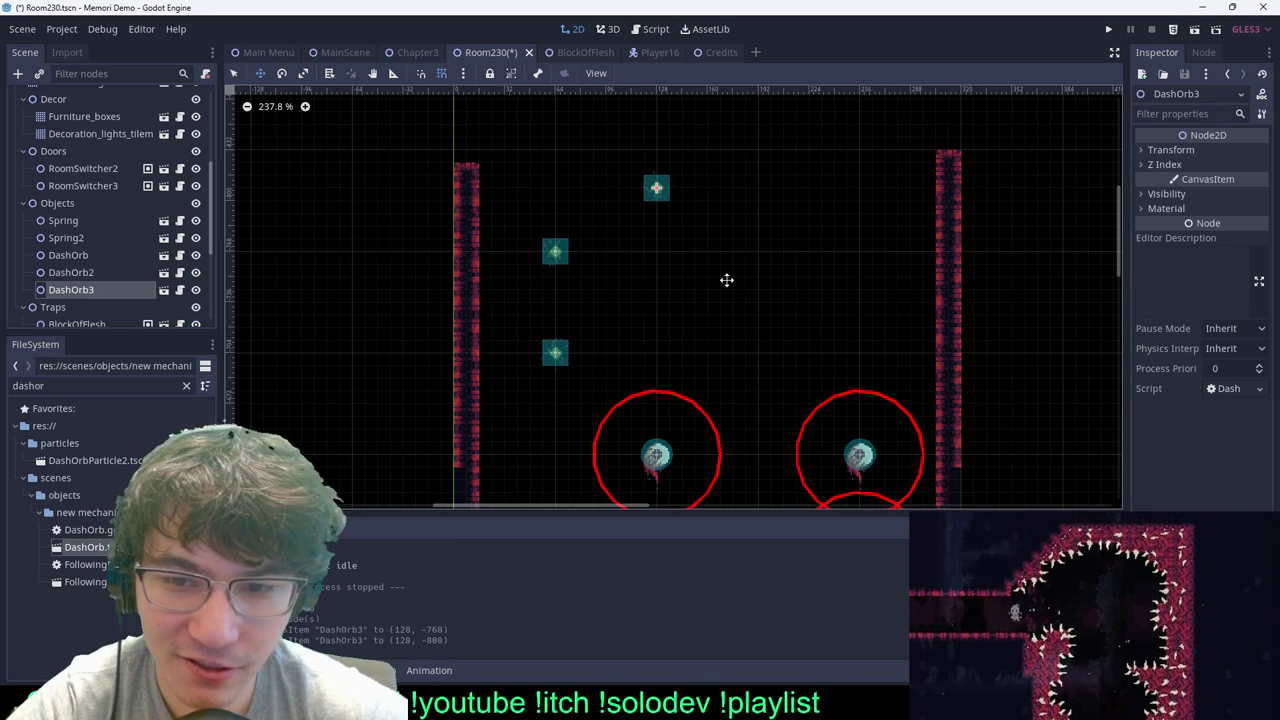
drag(726, 280, 726, 283)
click(727, 270)
drag(638, 151, 721, 266)
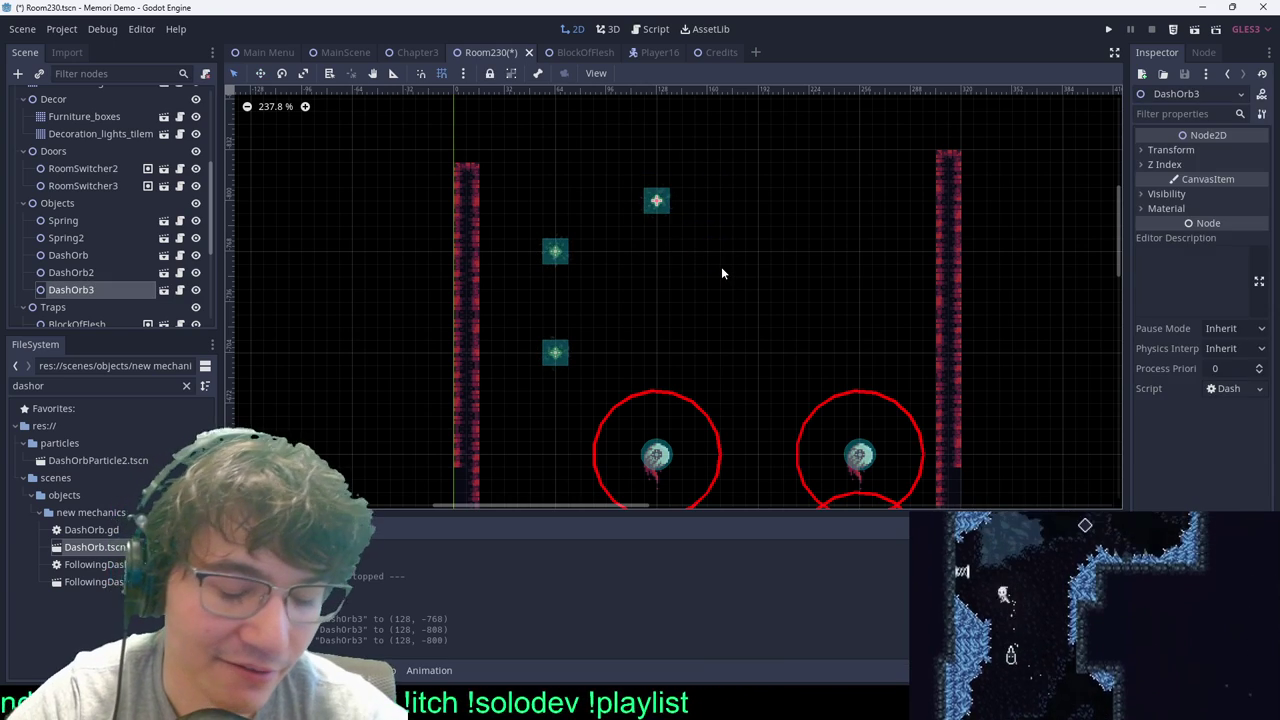
Step: Delete the DashOrb3 node from Room230
key(Delete)
click(609, 362)
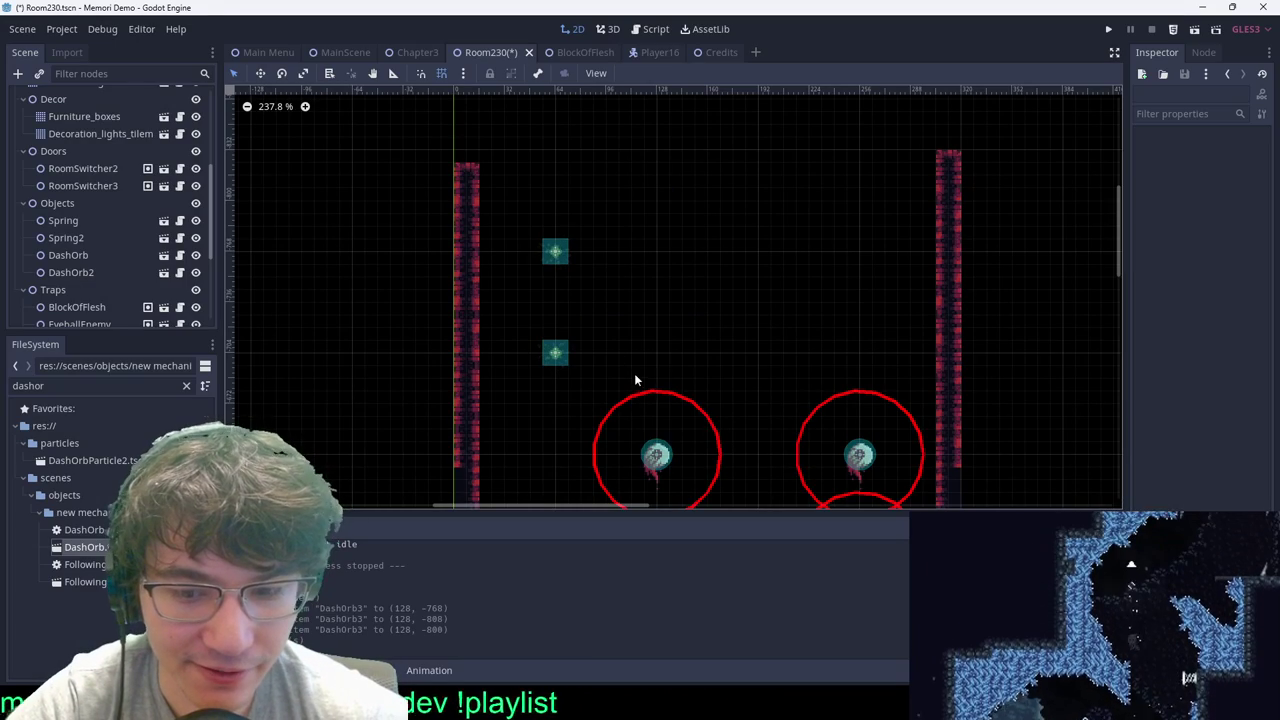
Step: Duplicate the eyeball enemy twice, placing the copies at (160, -768) and (256, -768) in the upper shaft
key(ctrl+d)
key(w)
drag(818, 313, 868, 106)
key(ctrl+d)
drag(846, 210, 942, 214)
click(840, 167)
scroll(855, 155, down, 1)
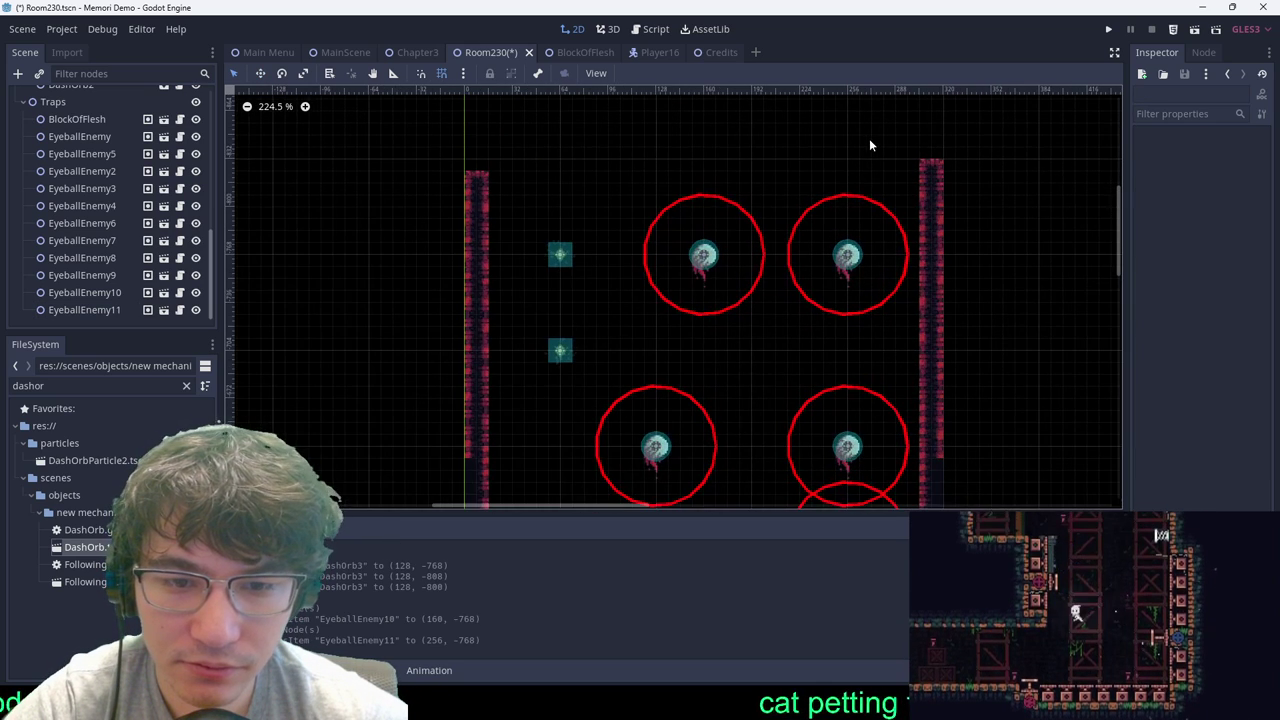
Step: Duplicate EyeballEnemy11 and place the copy directly above it at (256, -848)
drag(834, 206, 888, 310)
key(ctrl+d)
drag(959, 269, 955, 149)
scroll(956, 146, down, 6)
middle_drag(950, 167, 891, 274)
scroll(818, 239, up, 7)
key(q)
drag(783, 174, 897, 281)
click(882, 374)
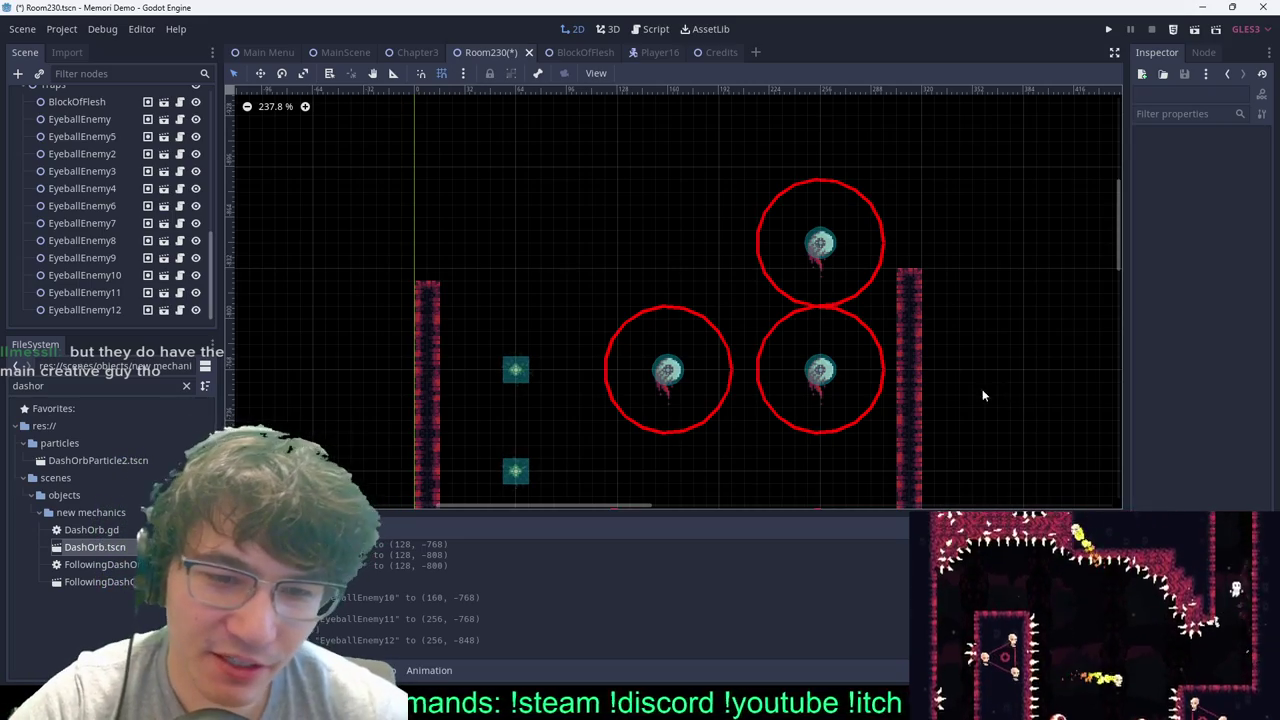
Step: Save the room, and delete the topmost eyeball enemy, EyeballEnemy12
scroll(978, 388, down, 5)
middle_drag(972, 370, 724, 215)
key(ctrl+s)
scroll(822, 202, up, 5)
drag(828, 131, 760, 194)
key(Delete)
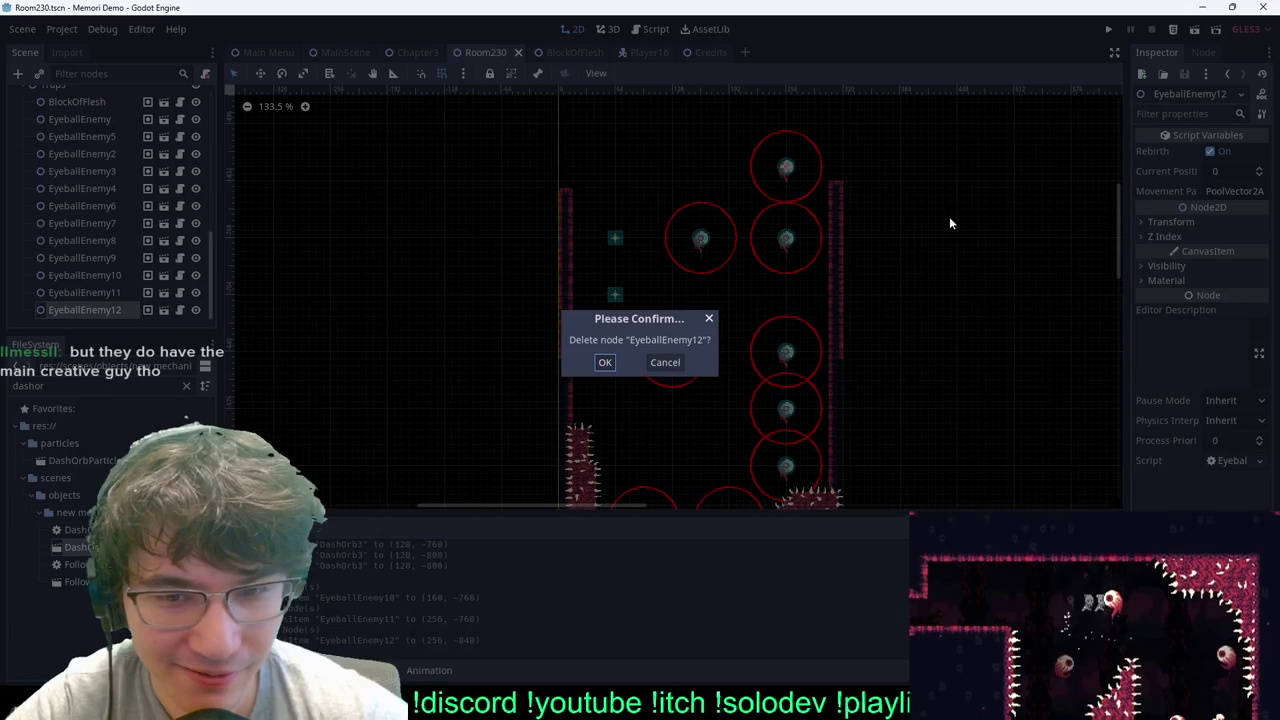
click(605, 362)
Step: Duplicate EyeballEnemy11 and place the copy above it near the right wall at (288, -832)
drag(759, 182, 839, 306)
scroll(863, 156, down, 2)
scroll(863, 160, up, 6)
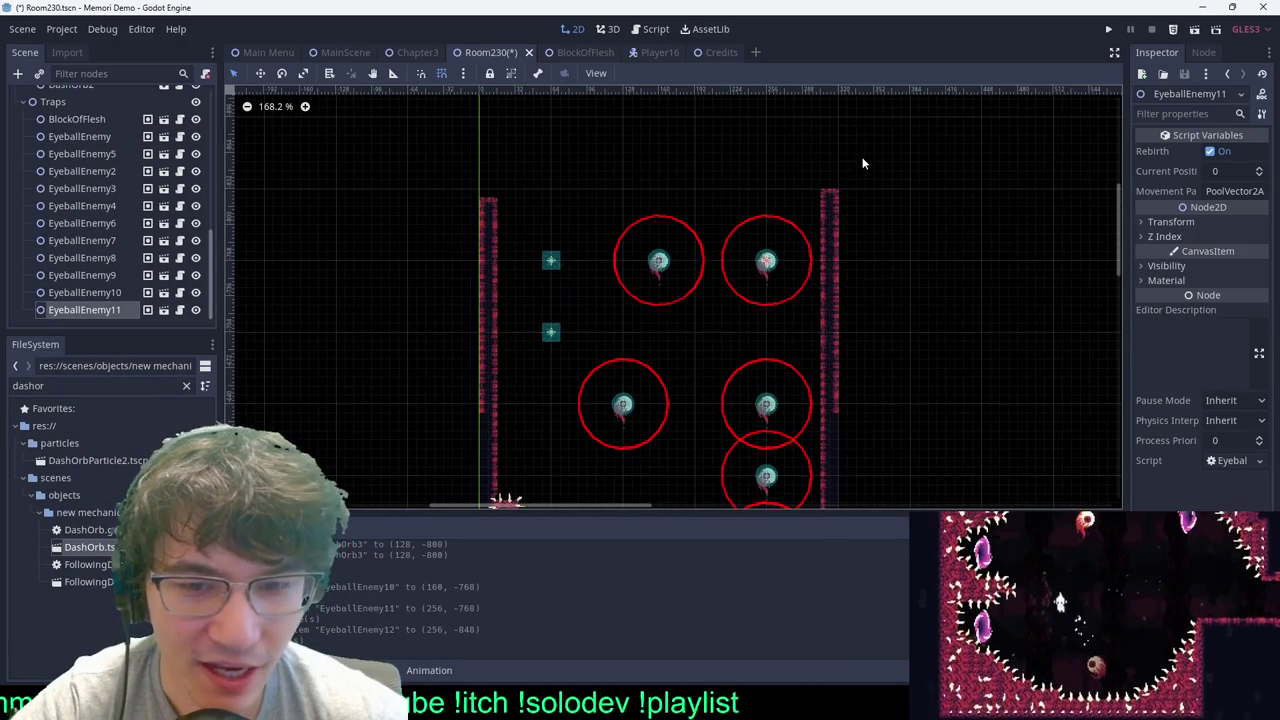
drag(828, 236, 755, 279)
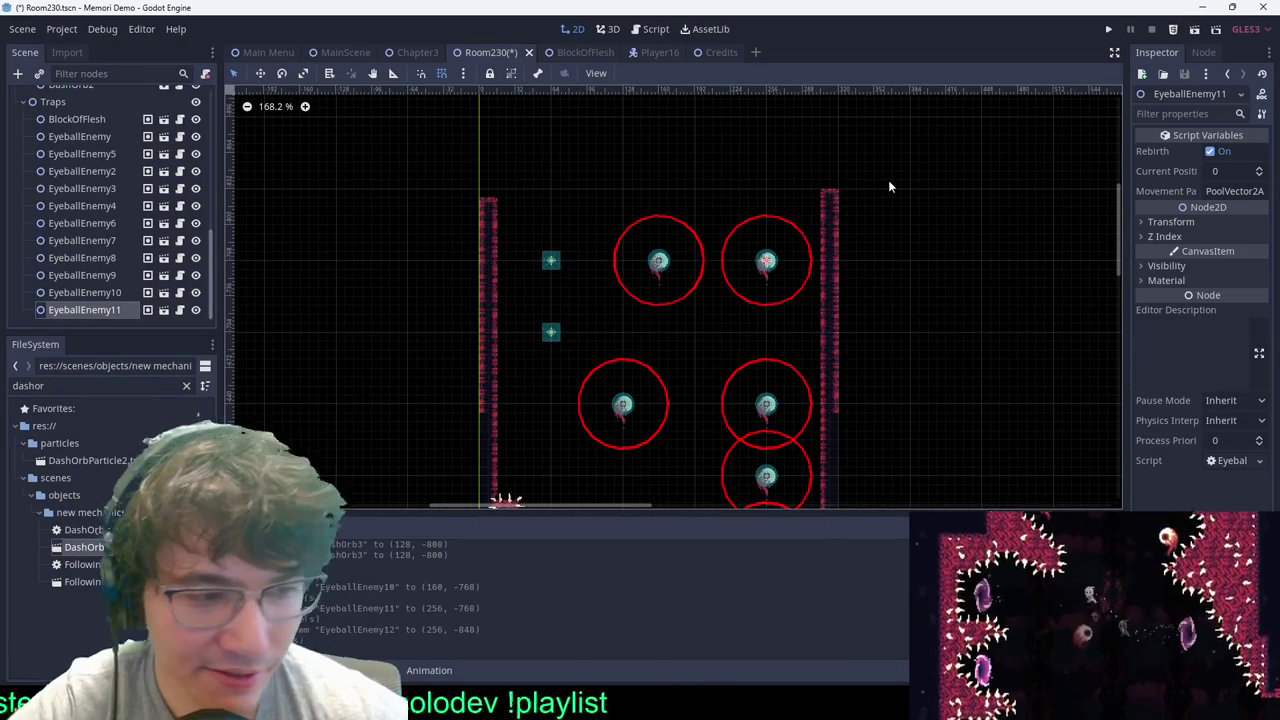
key(ctrl+d)
key(w)
drag(877, 186, 905, 119)
key(q)
click(851, 176)
Step: Extend the shaft's right wall upward on the Autotile 2 tilemap with chapter 3 collision tiles
scroll(112, 180, up, 15)
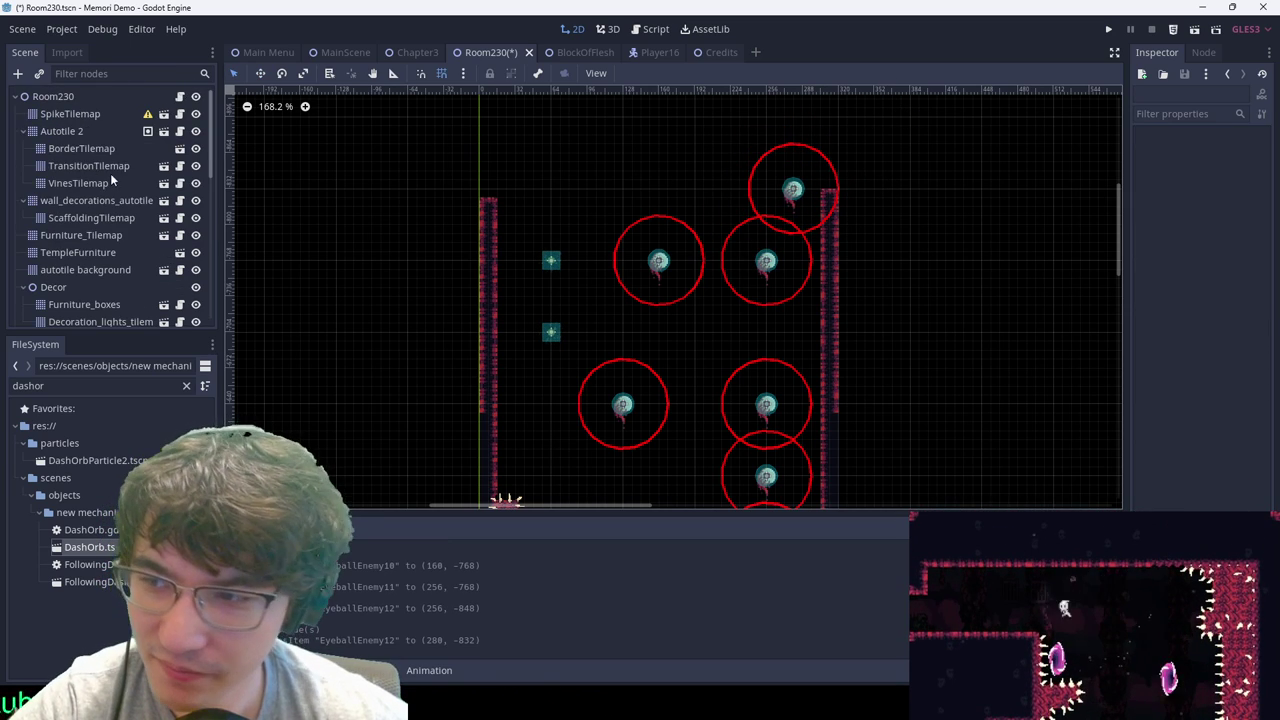
click(99, 127)
scroll(594, 231, up, 4)
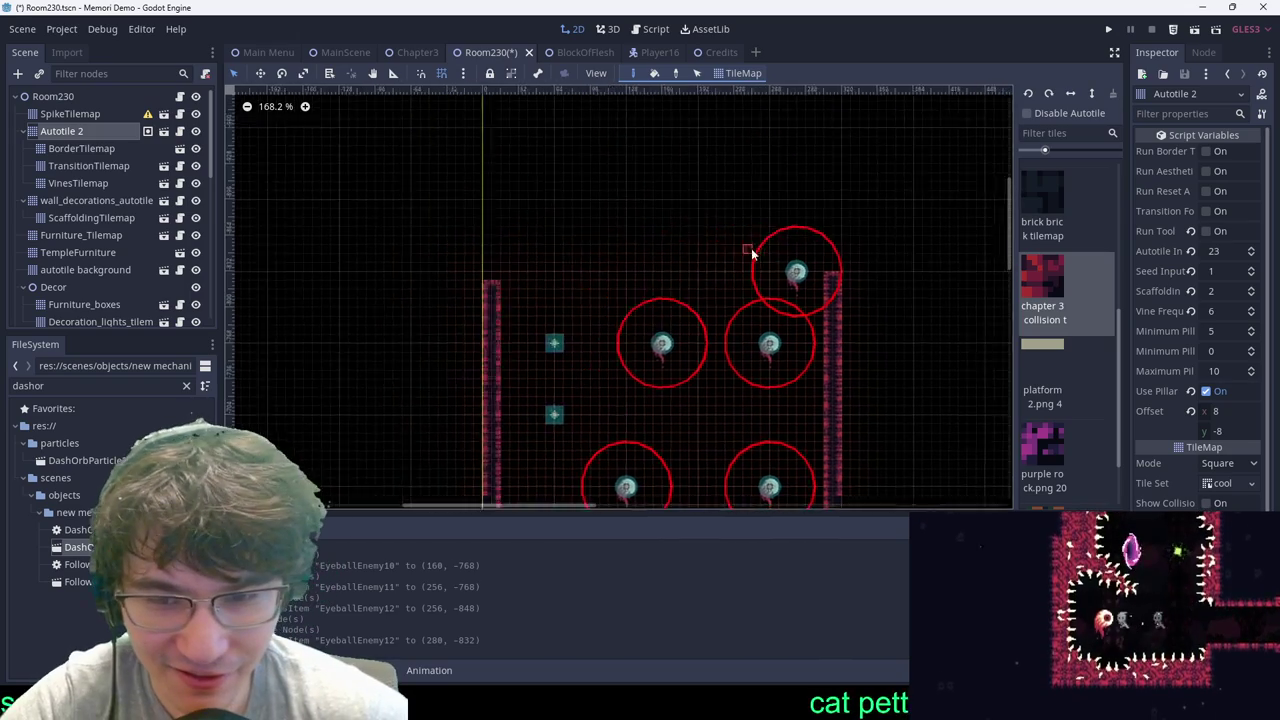
middle_drag(848, 267, 783, 335)
scroll(783, 335, up, 7)
ctrl+shift+drag(765, 348, 753, 152)
Step: Extend the shaft's left wall upward with the same collision tiles, slightly higher than the right wall, and save Room230
drag(338, 283, 516, 243)
middle_drag(634, 225, 739, 220)
key(ctrl+z)
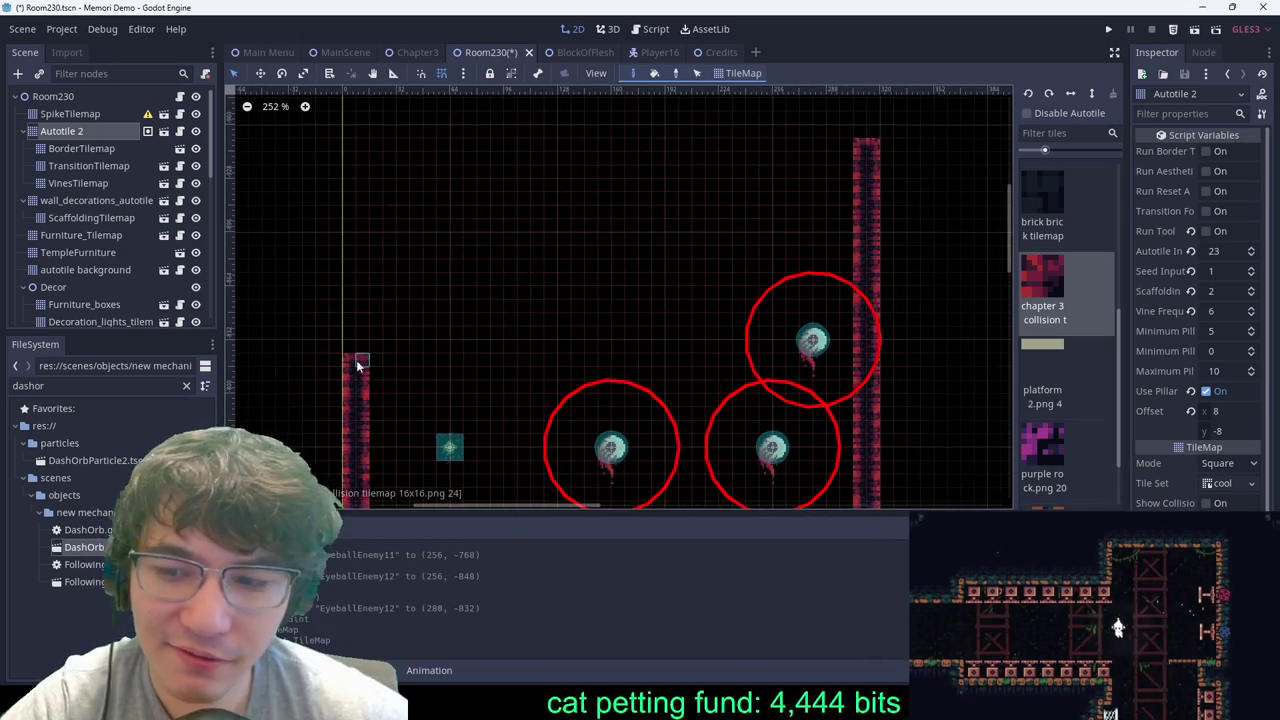
drag(356, 358, 348, 118)
key(ctrl+s)
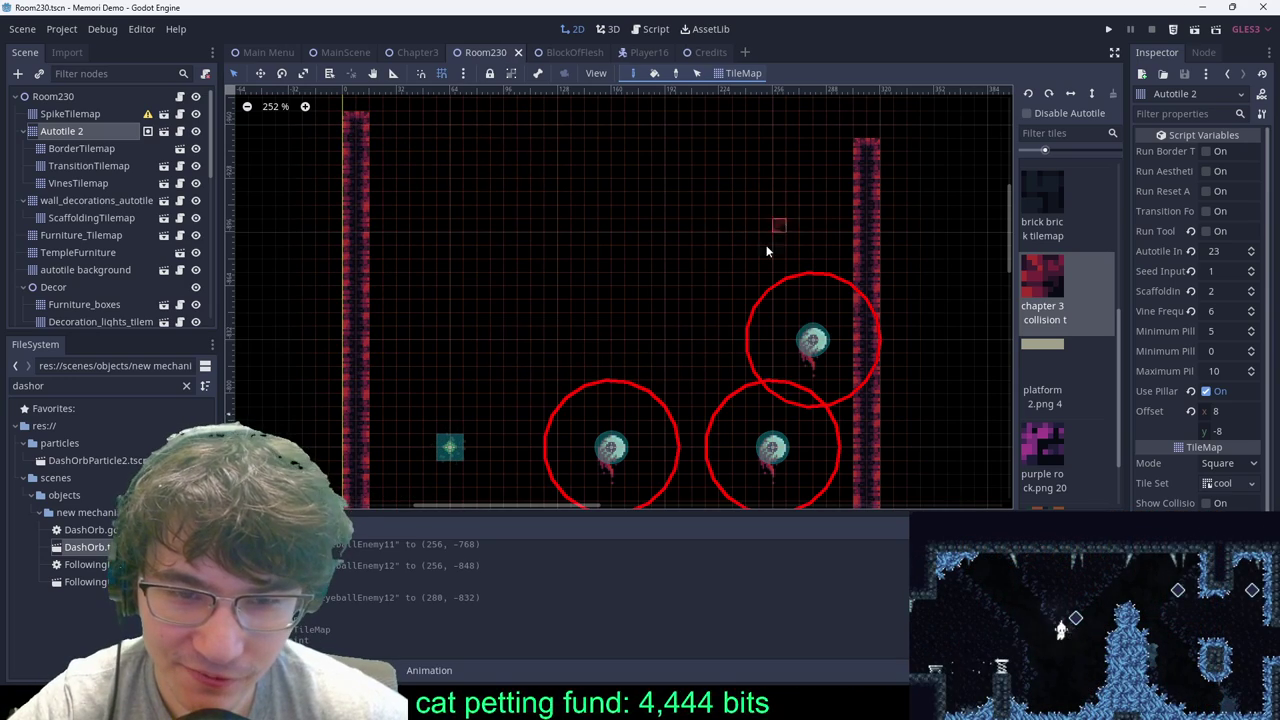
ctrl+scroll(871, 337, down, 7)
key(ctrl+s)
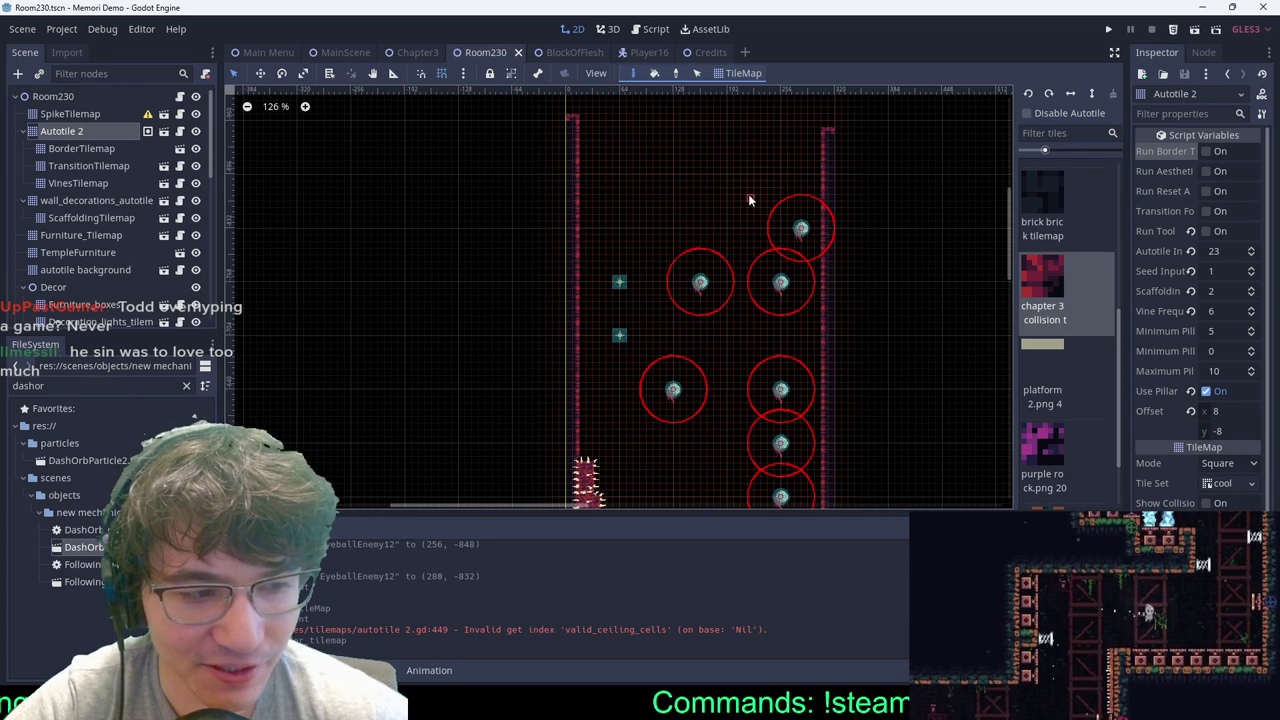
Step: Run the game from MainScene to playtest the new enemies in the upper shaft, and close it
click(345, 52)
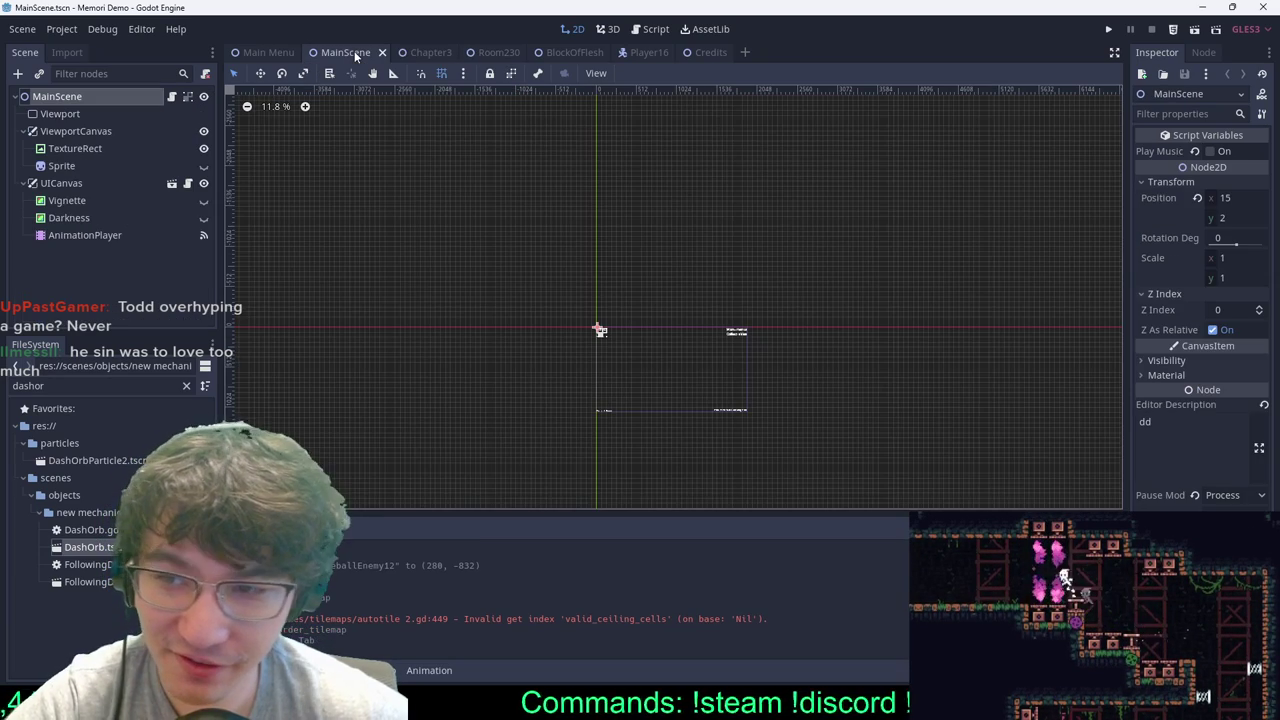
key(ctrl+s)
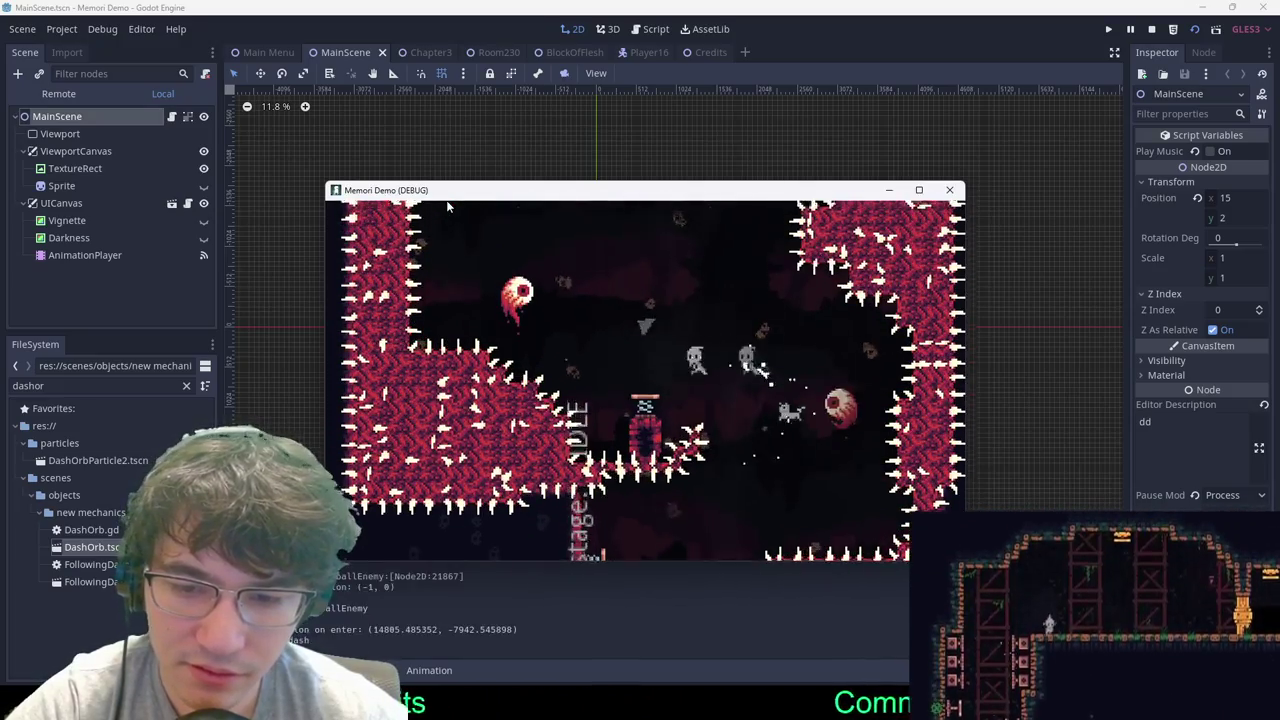
key(Right)
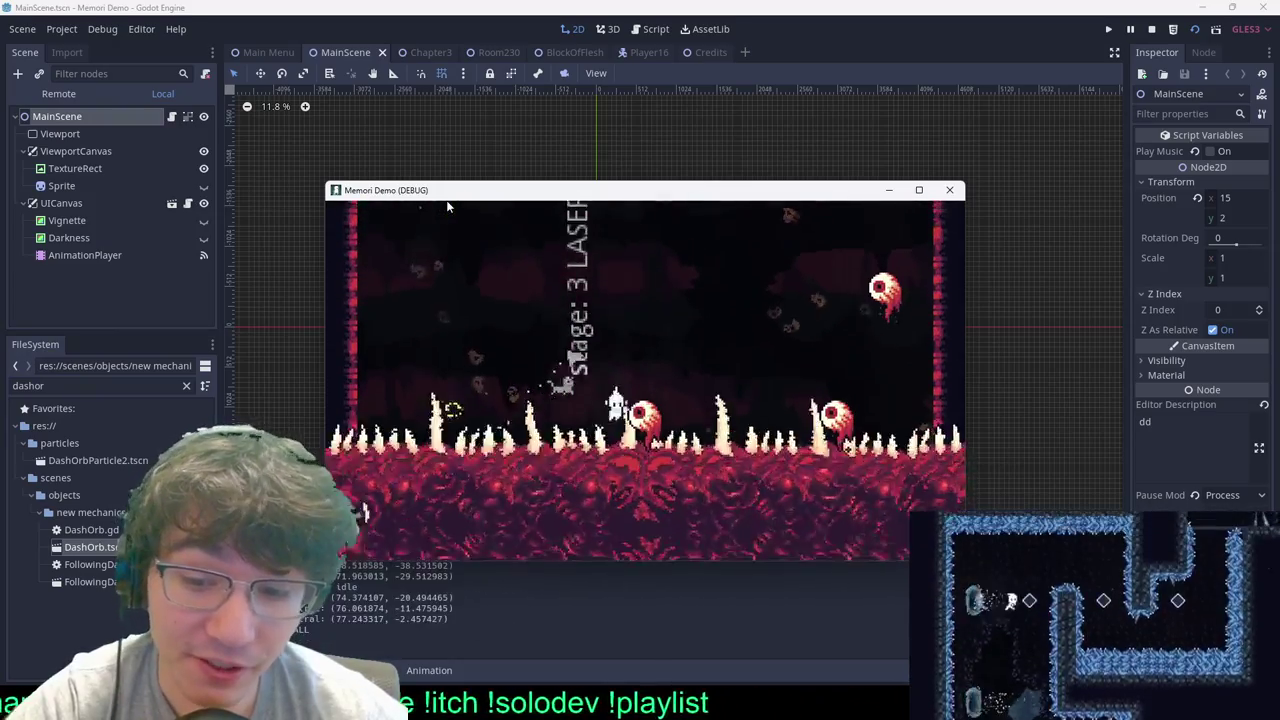
key(Escape)
click(952, 190)
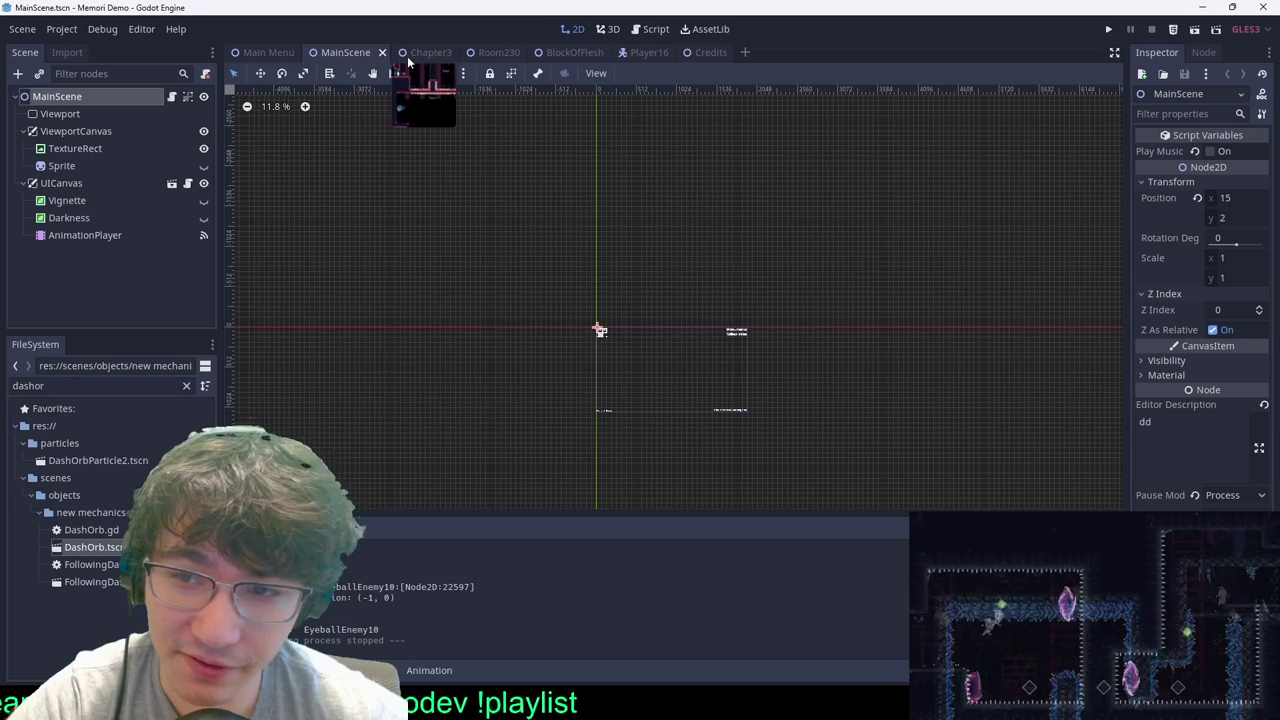
Step: Move the three uppermost eyeball enemies in Room230 slightly left and down, aligning the leftmost with the enemy below it
click(485, 52)
scroll(761, 187, up, 1)
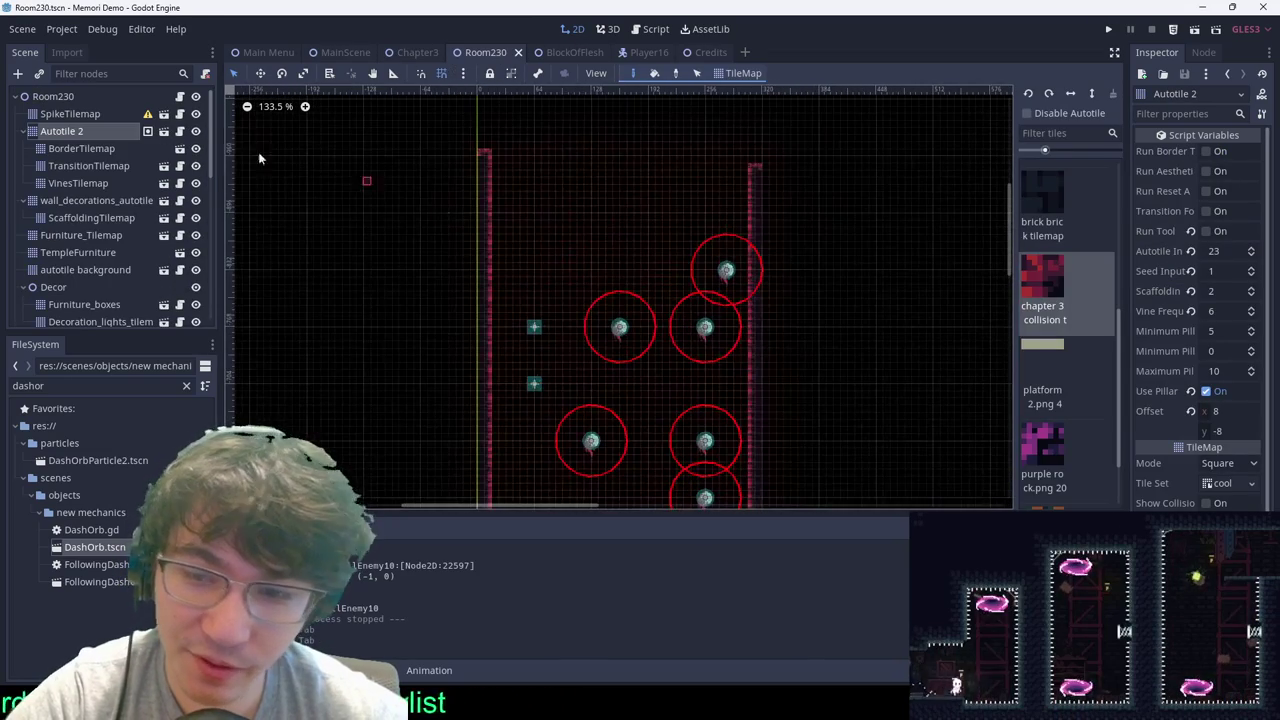
click(29, 97)
drag(616, 204, 859, 391)
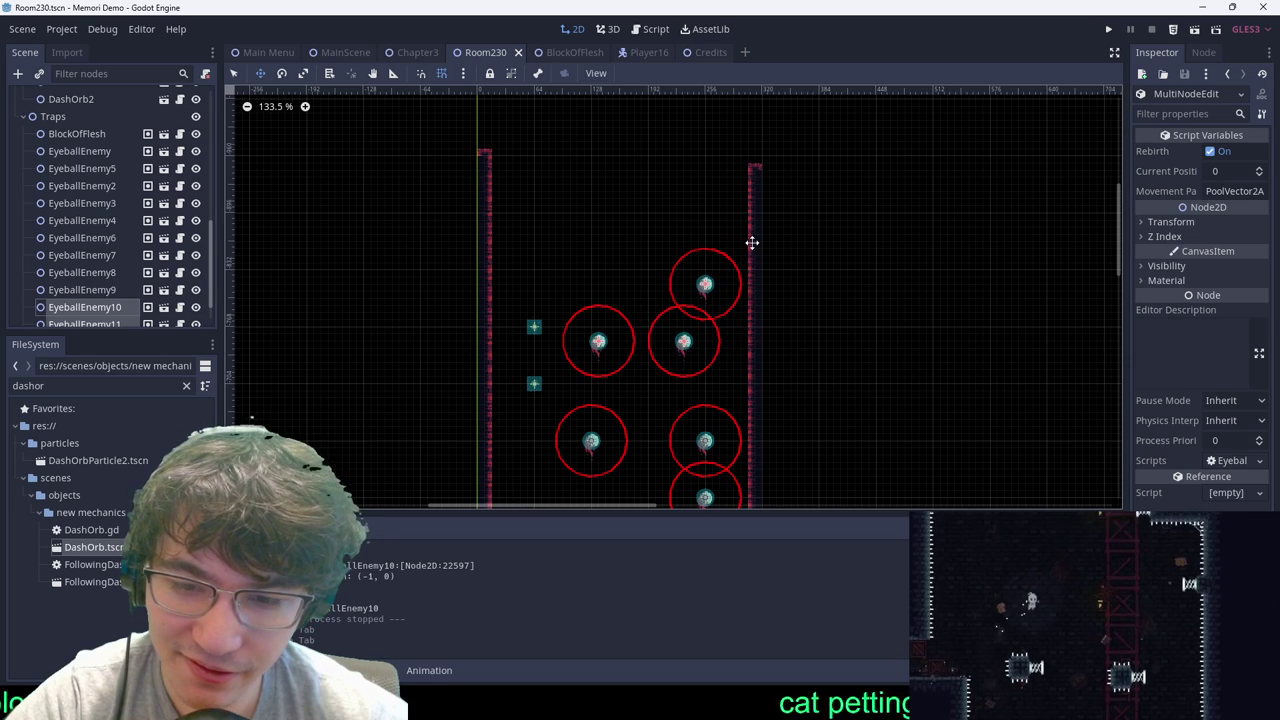
drag(754, 243, 749, 243)
key(q)
click(826, 246)
Step: Paint a horizontal ledge of teeth spike tiles on SpikeTilemap, running below the upper two side-by-side enemies to the right wall
scroll(73, 144, up, 12)
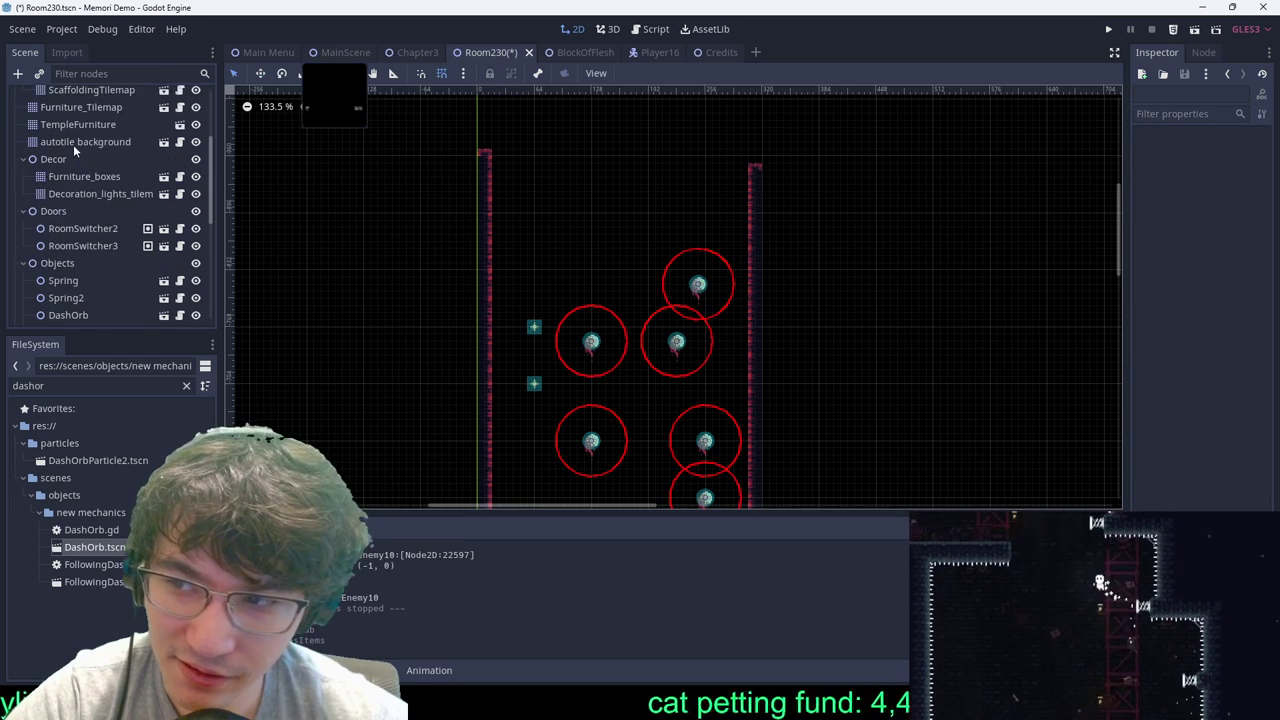
click(70, 114)
scroll(585, 213, up, 2)
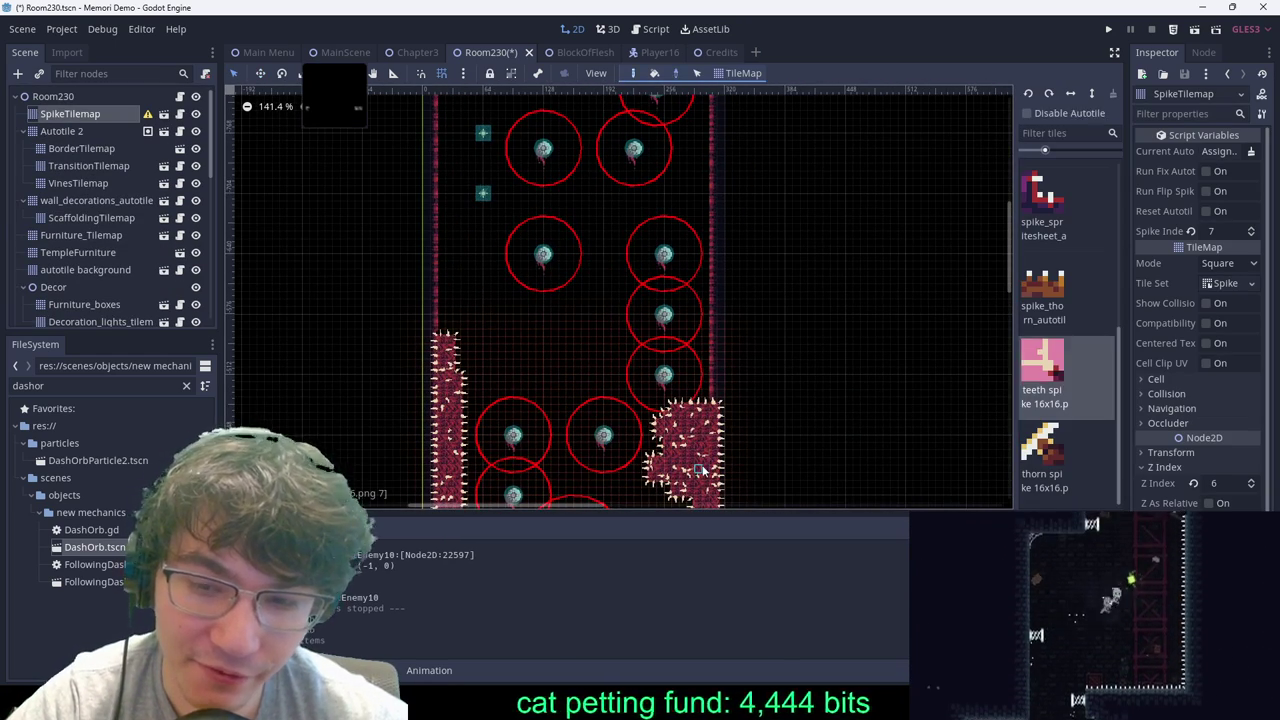
scroll(585, 213, up, 2)
drag(547, 292, 880, 302)
drag(587, 304, 905, 306)
mouse_move(552, 280)
right_down()
mouse_move(577, 270)
mouse_move(553, 292)
right_up()
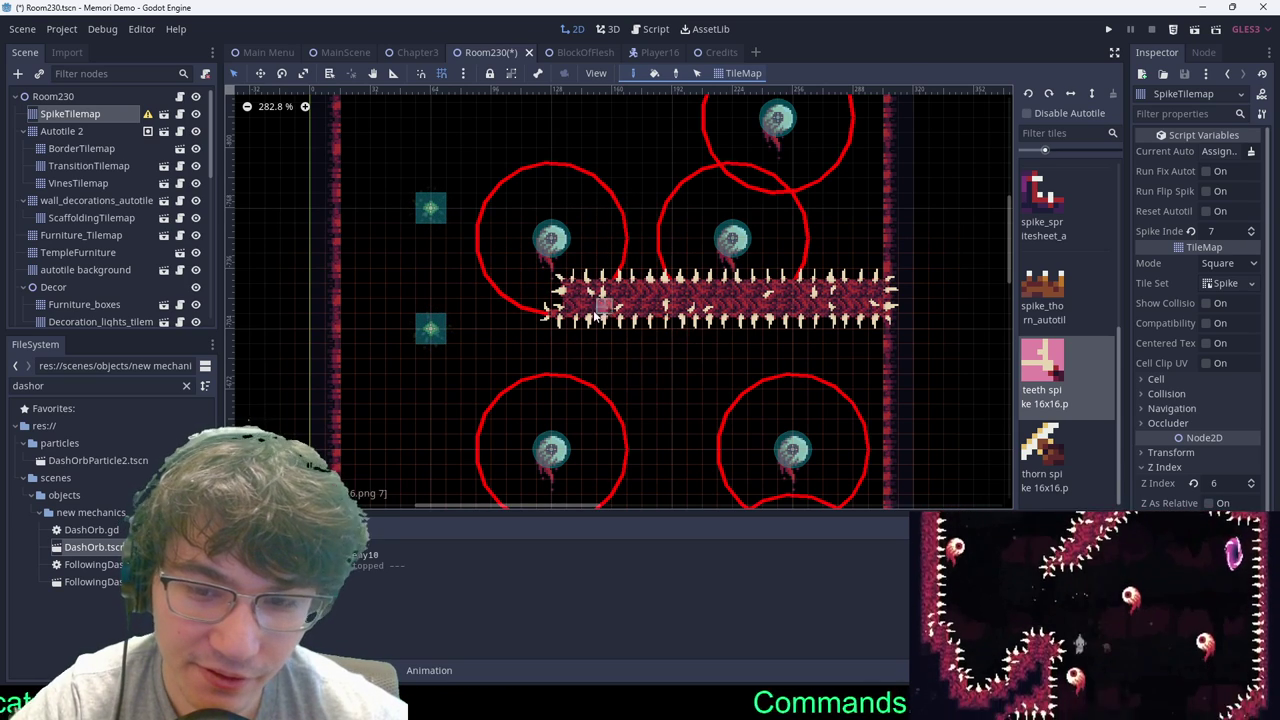
Step: Reshape the spike ledge's end at the right wall and thicken its underside with teeth spike tiles
drag(596, 316, 912, 318)
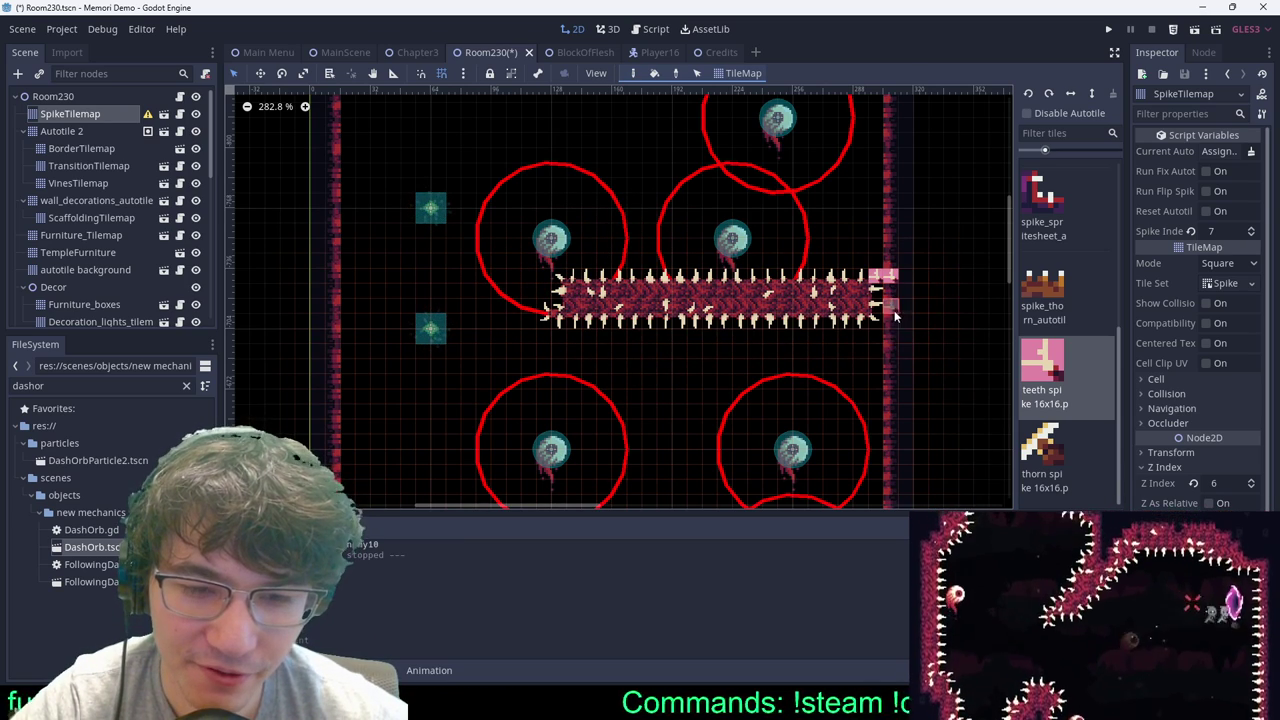
right_drag(899, 291, 882, 298)
mouse_move(884, 343)
mouse_down()
mouse_move(878, 282)
mouse_move(914, 304)
mouse_move(934, 262)
mouse_up()
right_drag(934, 276, 918, 270)
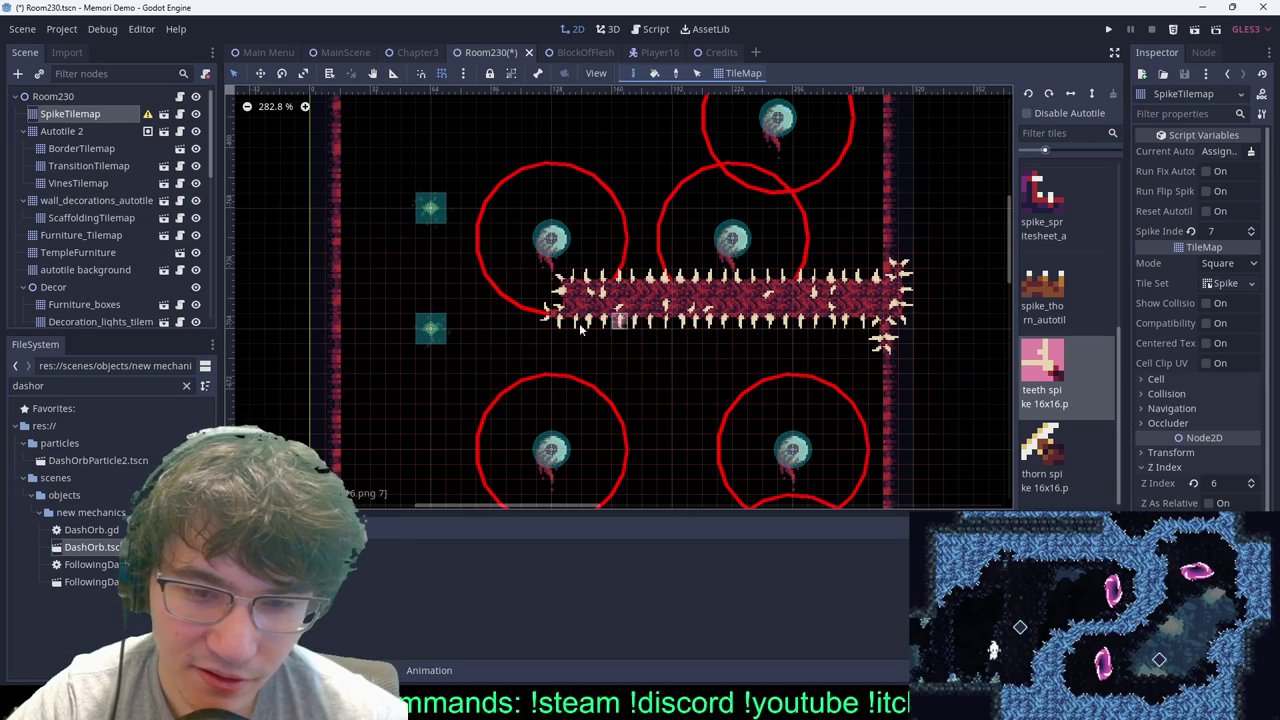
mouse_move(632, 328)
mouse_down()
mouse_move(640, 341)
mouse_move(855, 342)
mouse_up()
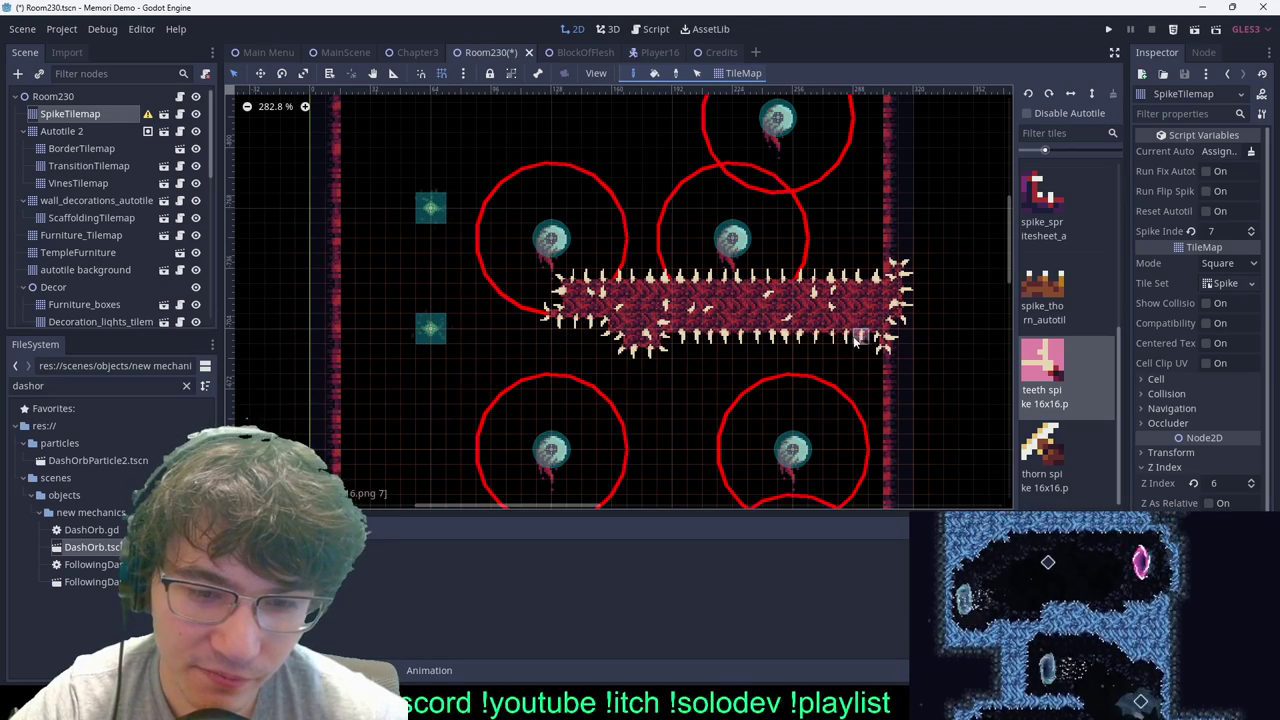
Step: Build a teeth spike slope and column up the right wall from the ledge to above the topmost enemy
scroll(865, 246, up, 5)
mouse_move(899, 252)
mouse_down()
mouse_move(881, 304)
mouse_move(826, 286)
mouse_move(841, 281)
mouse_move(855, 155)
mouse_move(785, 255)
mouse_move(840, 170)
mouse_move(718, 308)
mouse_move(758, 252)
mouse_move(799, 162)
mouse_move(790, 152)
mouse_up()
scroll(780, 148, down, 1)
middle_drag(758, 184, 572, 403)
ctrl+shift+drag(635, 314, 686, 440)
scroll(720, 420, down, 3)
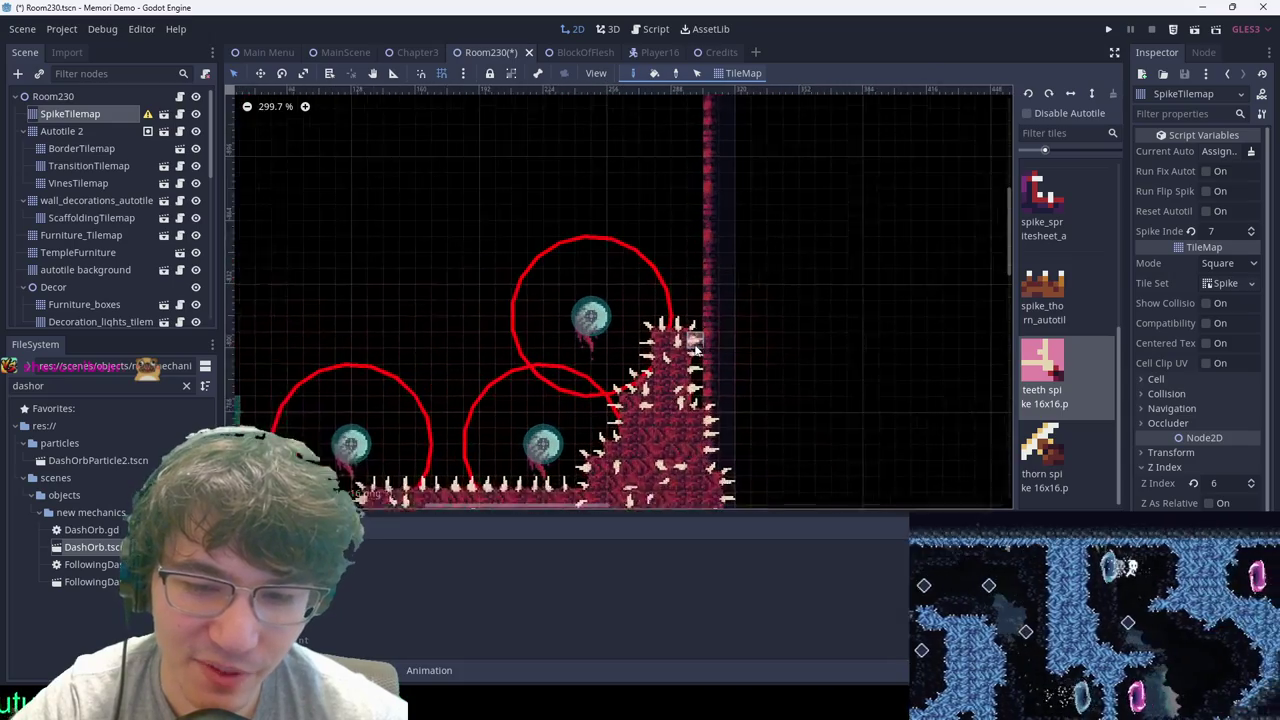
scroll(686, 362, up, 2)
mouse_move(658, 321)
ctrl+shift+mouse_down()
mouse_move(722, 437)
mouse_move(640, 194)
mouse_move(734, 362)
ctrl+shift+mouse_up()
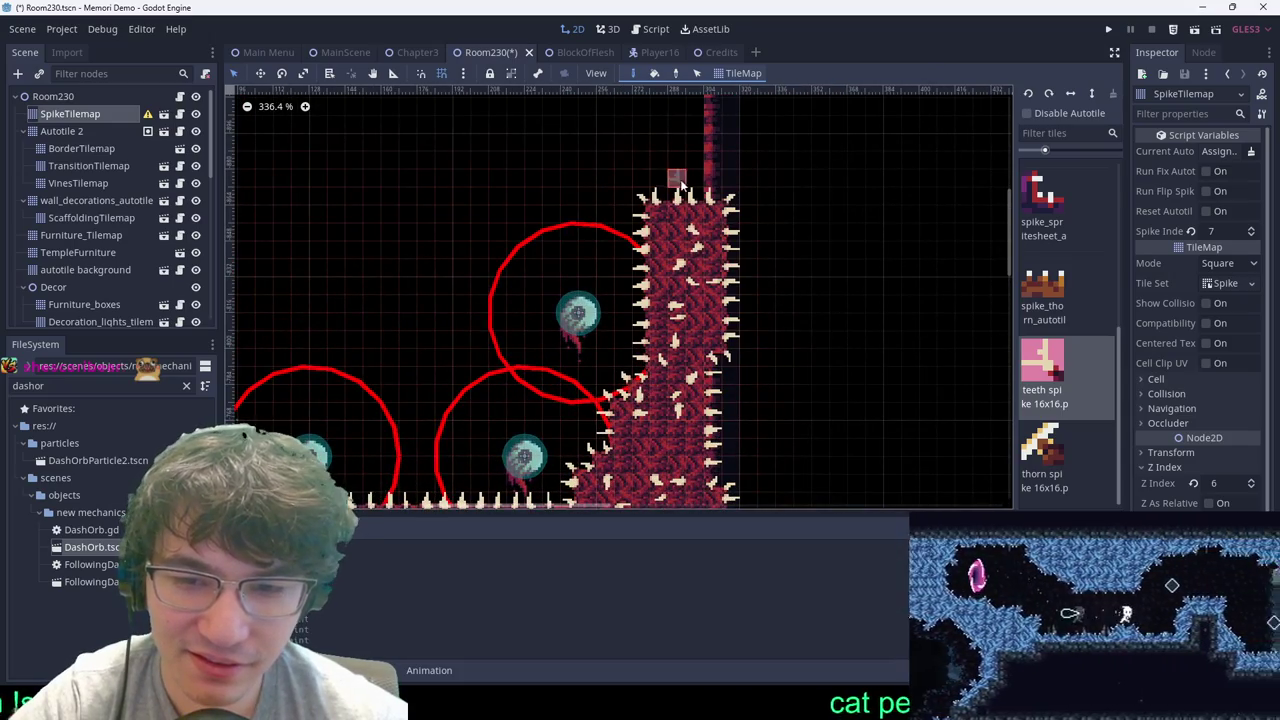
Step: Fill out the inner slope and even up the outer edge of the spike column with more teeth spike tiles
scroll(785, 257, down, 6)
scroll(783, 328, up, 3)
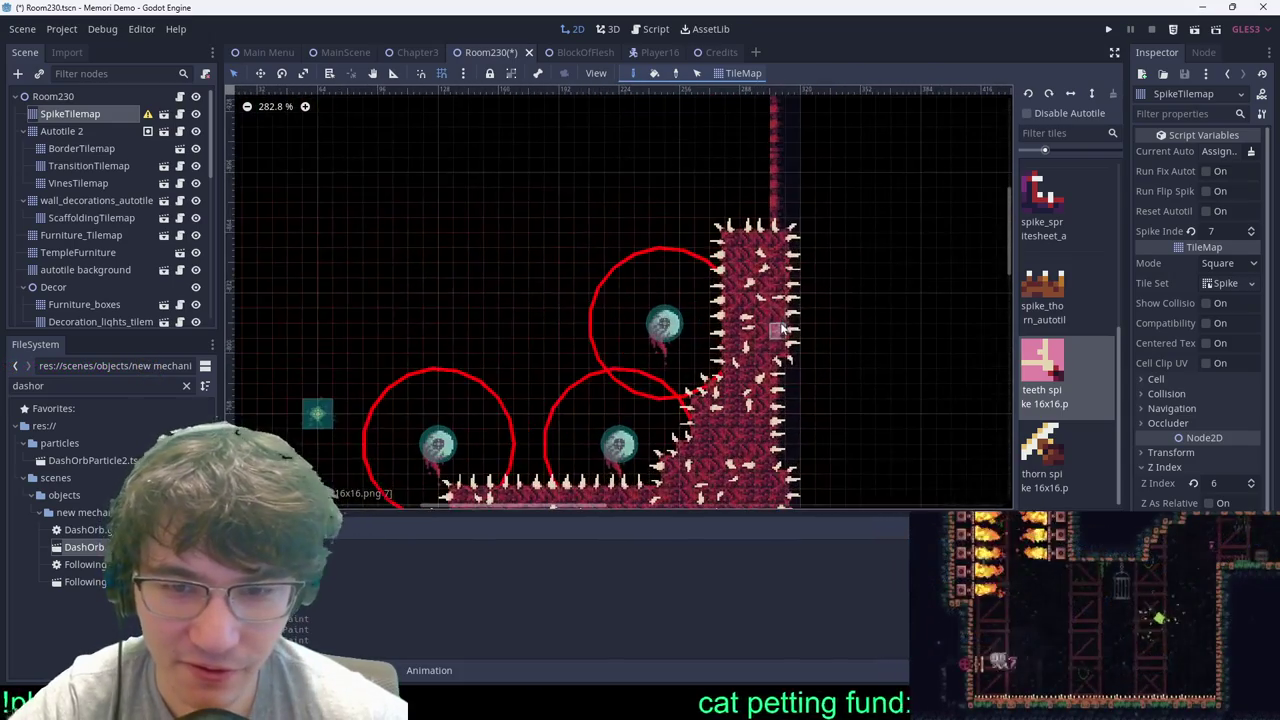
drag(703, 390, 707, 408)
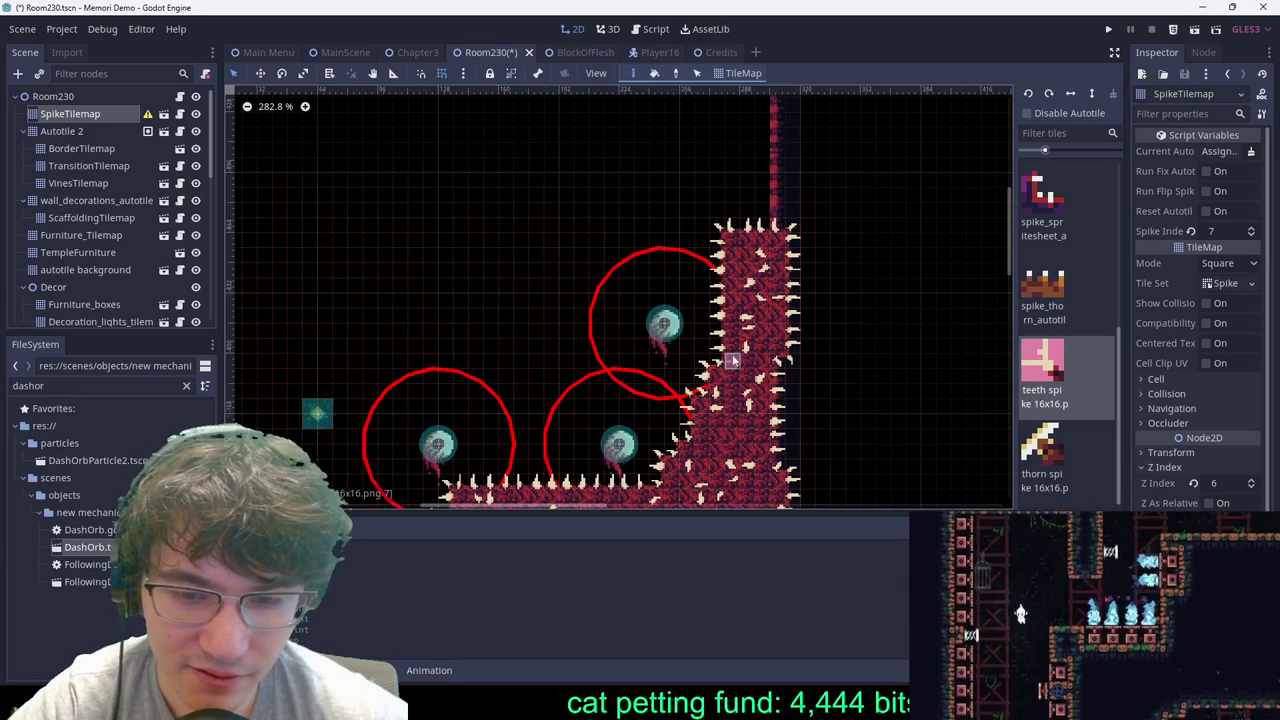
scroll(750, 133, down, 7)
scroll(762, 238, up, 7)
ctrl+shift+drag(755, 262, 790, 424)
scroll(801, 256, down, 7)
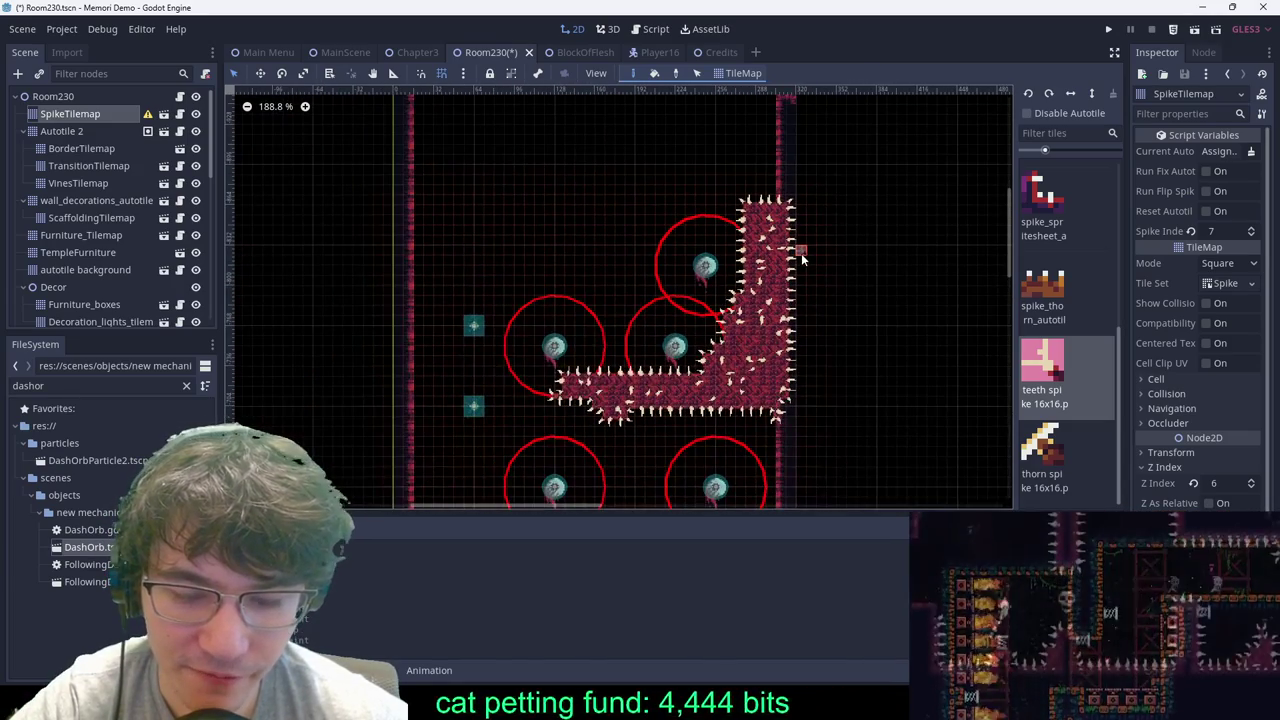
Step: Run the game from MainScene to playtest the shaft with the new spike ledge and column, and close it
scroll(600, 200, left, 2)
click(345, 52)
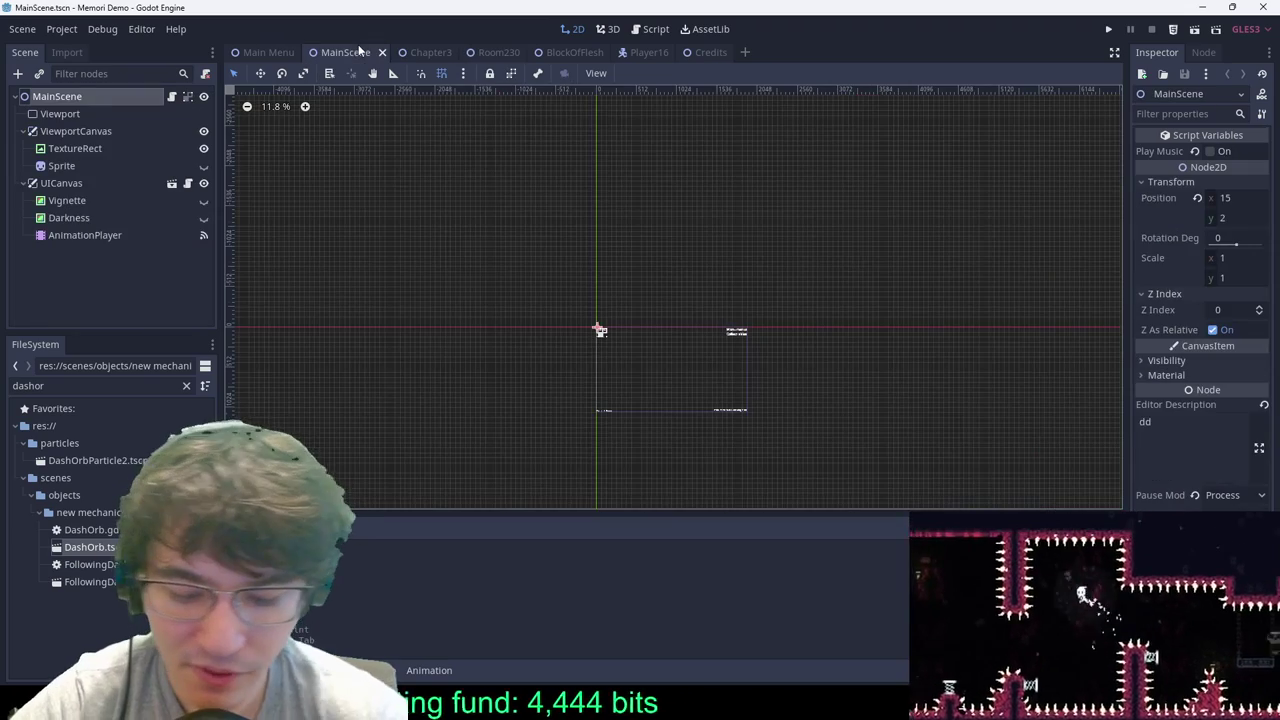
key(F5)
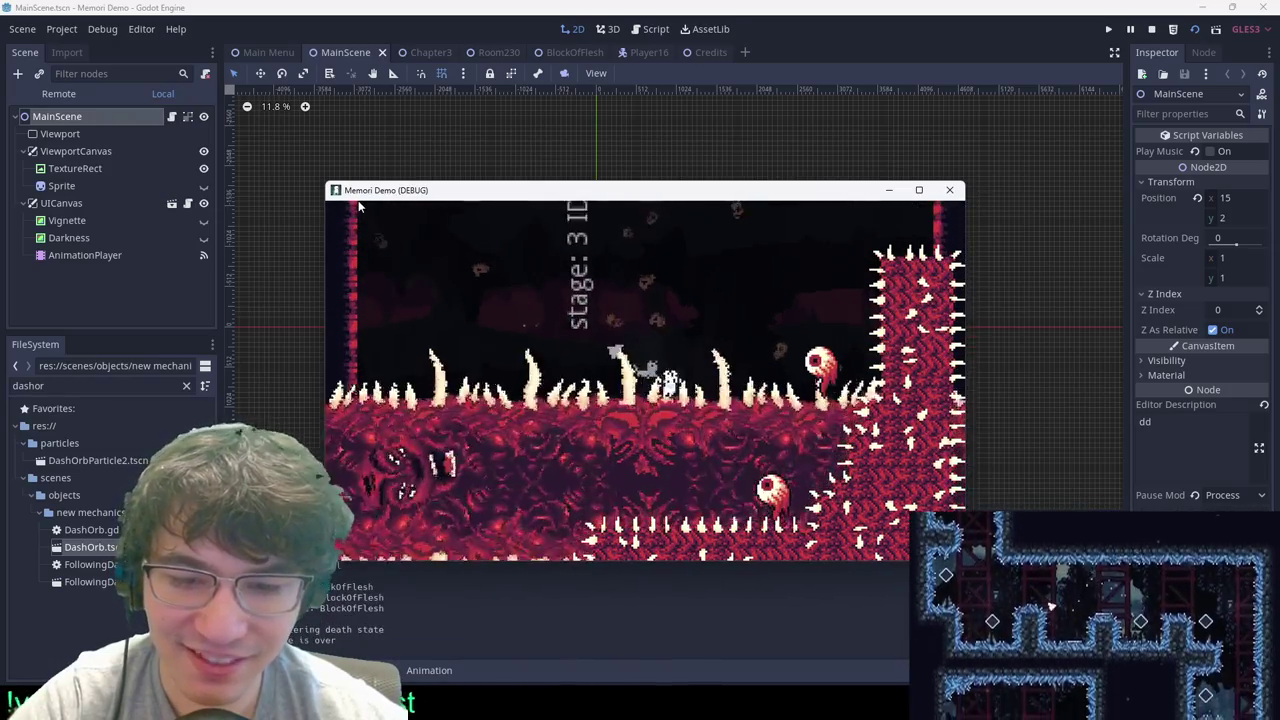
key(Escape)
click(949, 191)
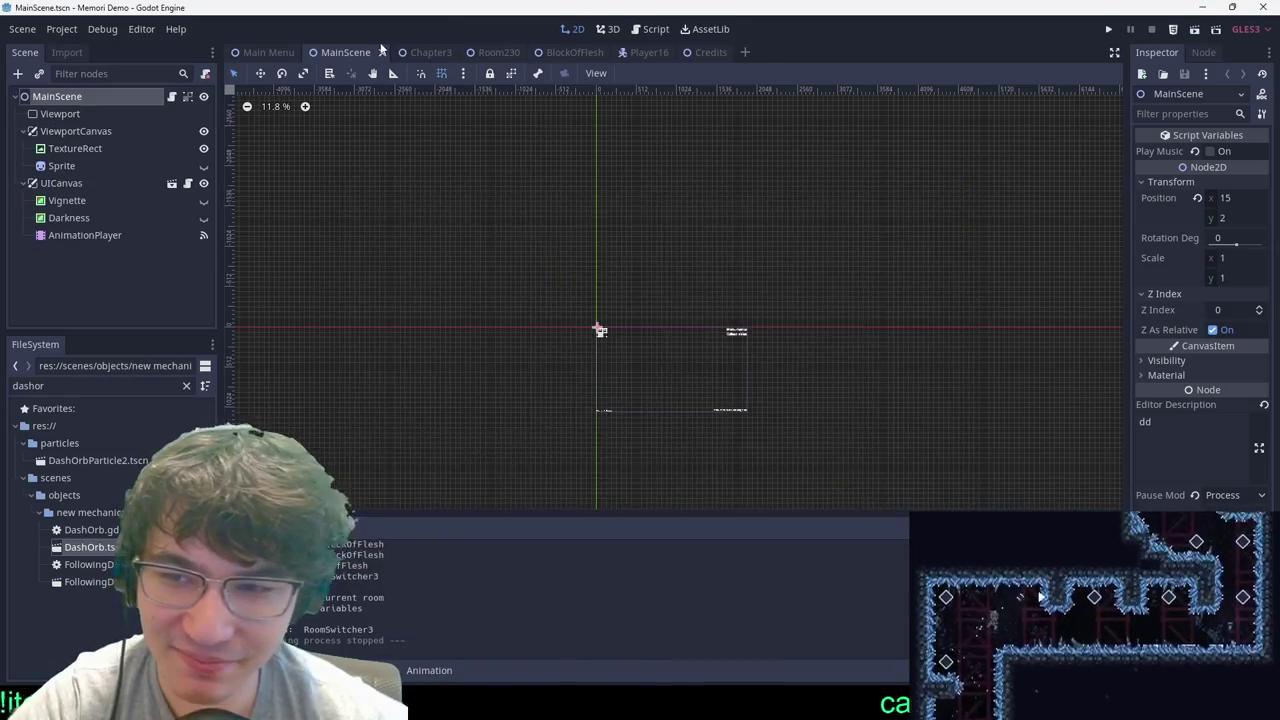
Step: Examine Room230 among its neighbouring rooms in the Chapter3 scene, and return to the Room230 scene
click(417, 52)
scroll(743, 202, down, 3)
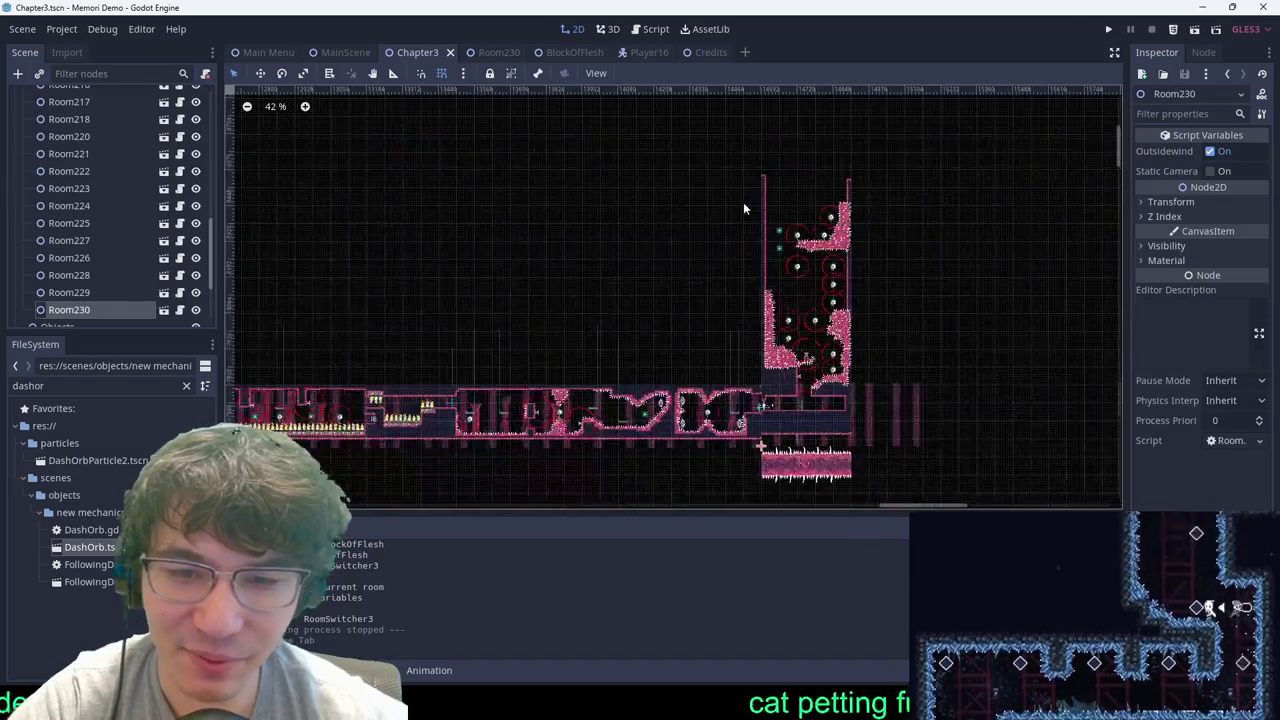
scroll(824, 218, up, 4)
double_click(670, 280)
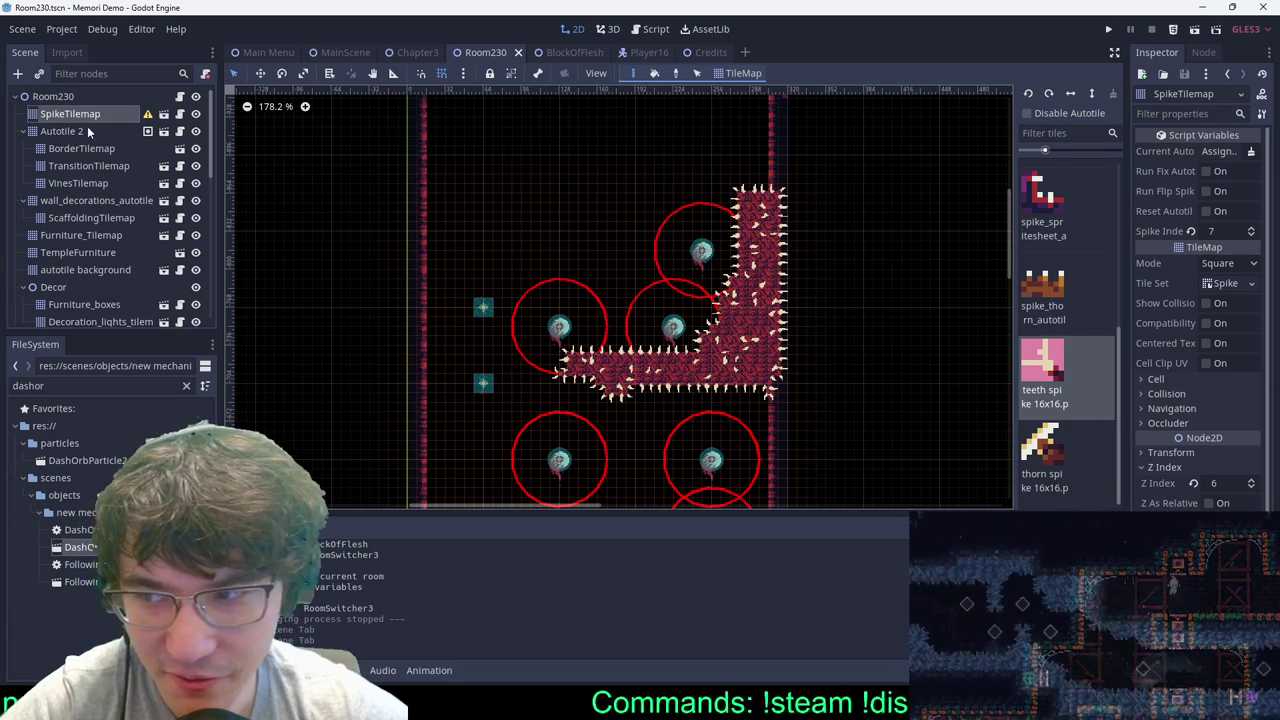
Step: Taper the teeth spike terrain diagonally down the right wall beneath the junction of the spike ledge and column
scroll(727, 347, up, 2)
scroll(787, 372, down, 2)
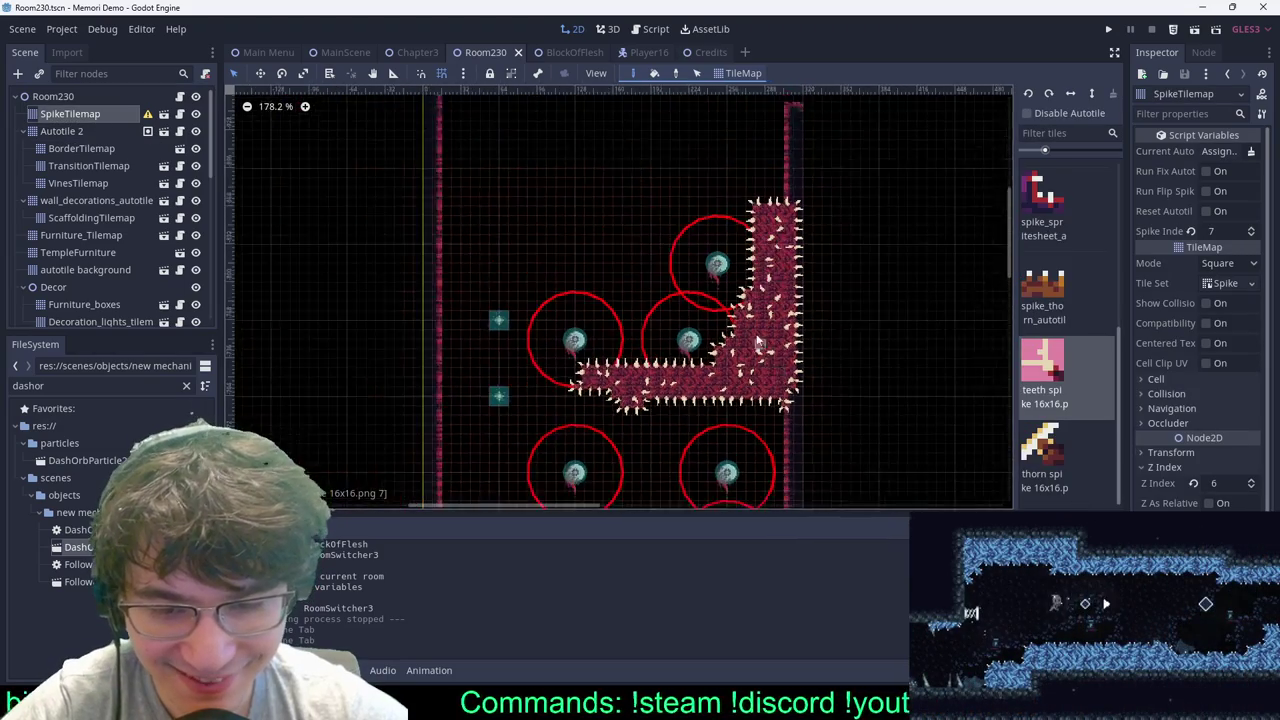
scroll(690, 305, up, 2)
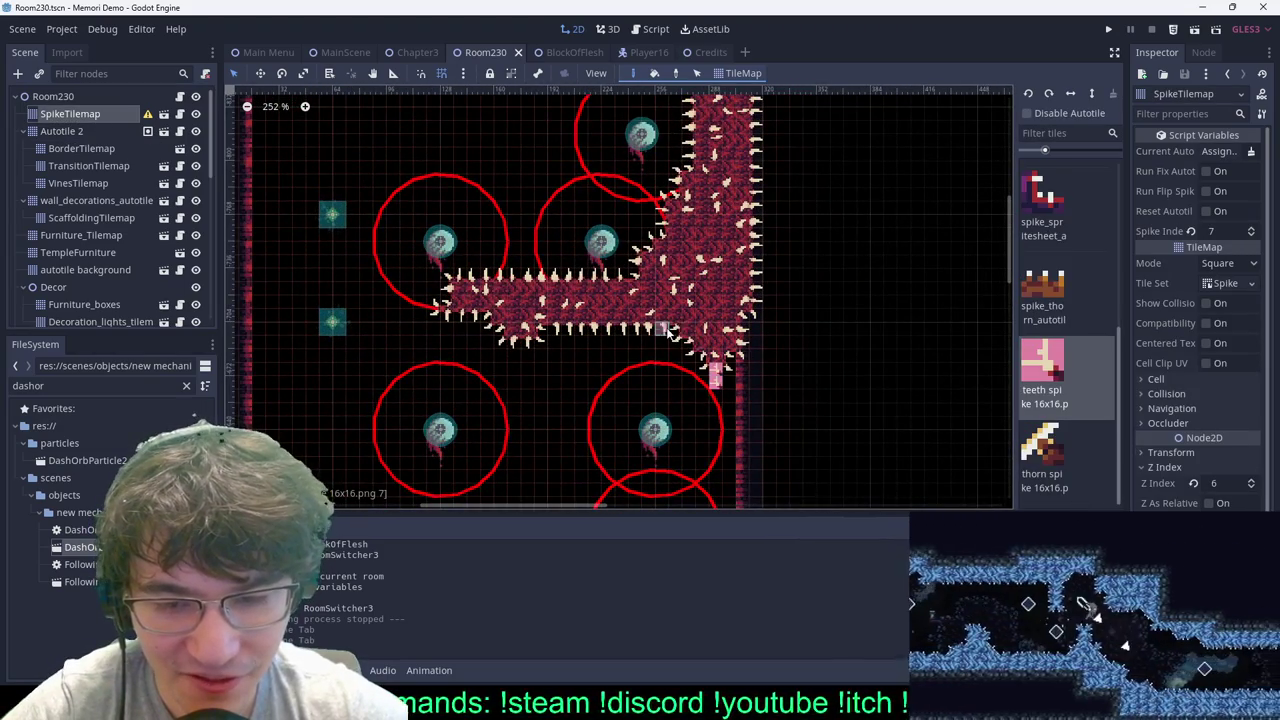
click(756, 400)
right_drag(756, 395, 743, 420)
click(742, 394)
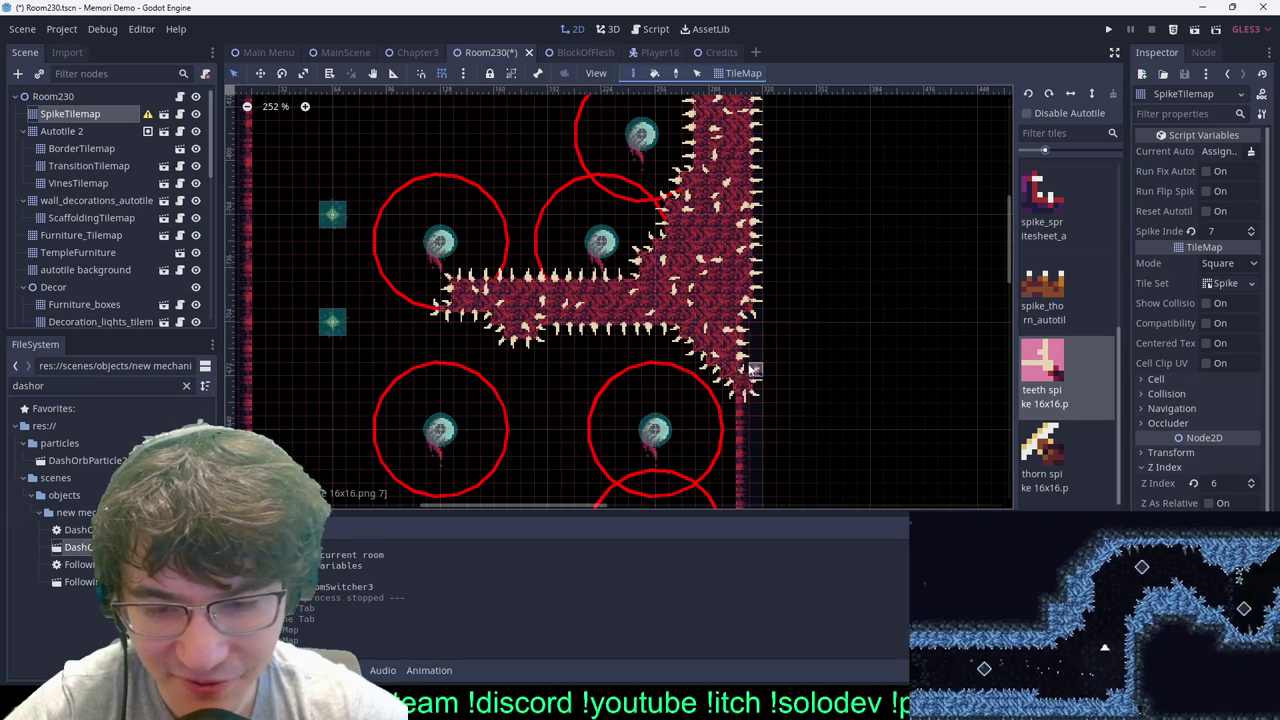
scroll(737, 316, down, 1)
scroll(760, 345, up, 2)
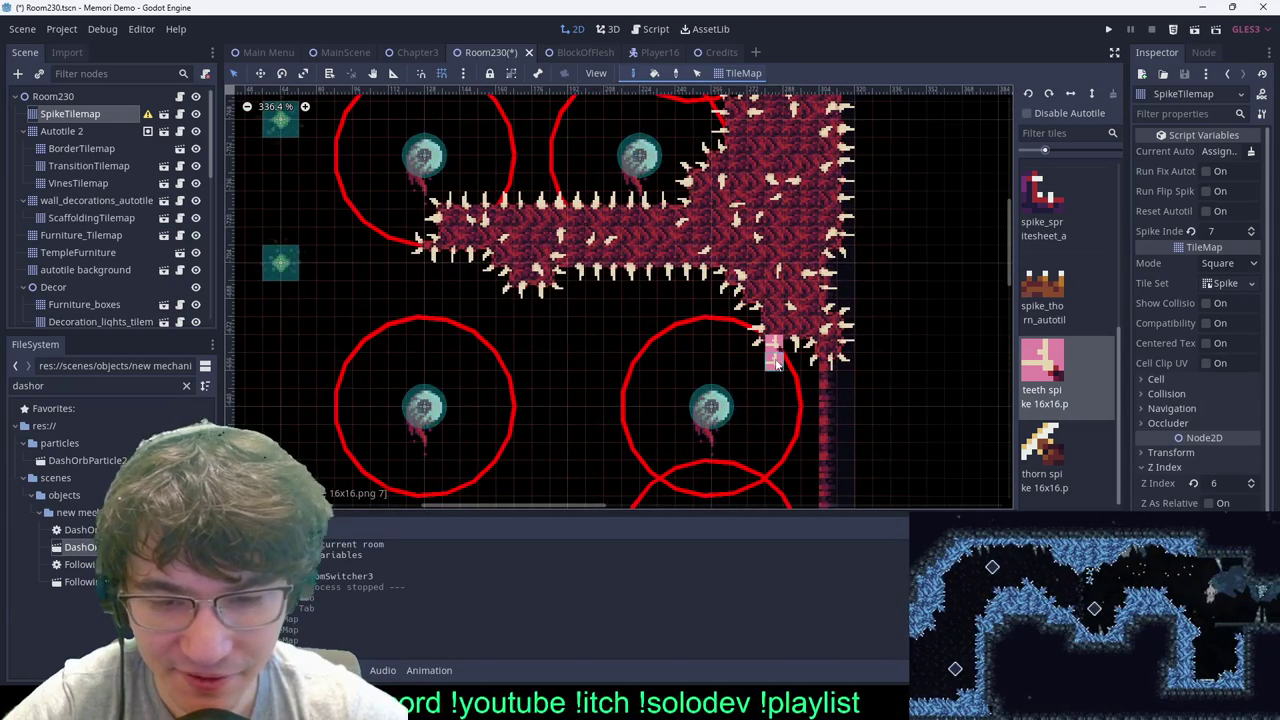
click(820, 364)
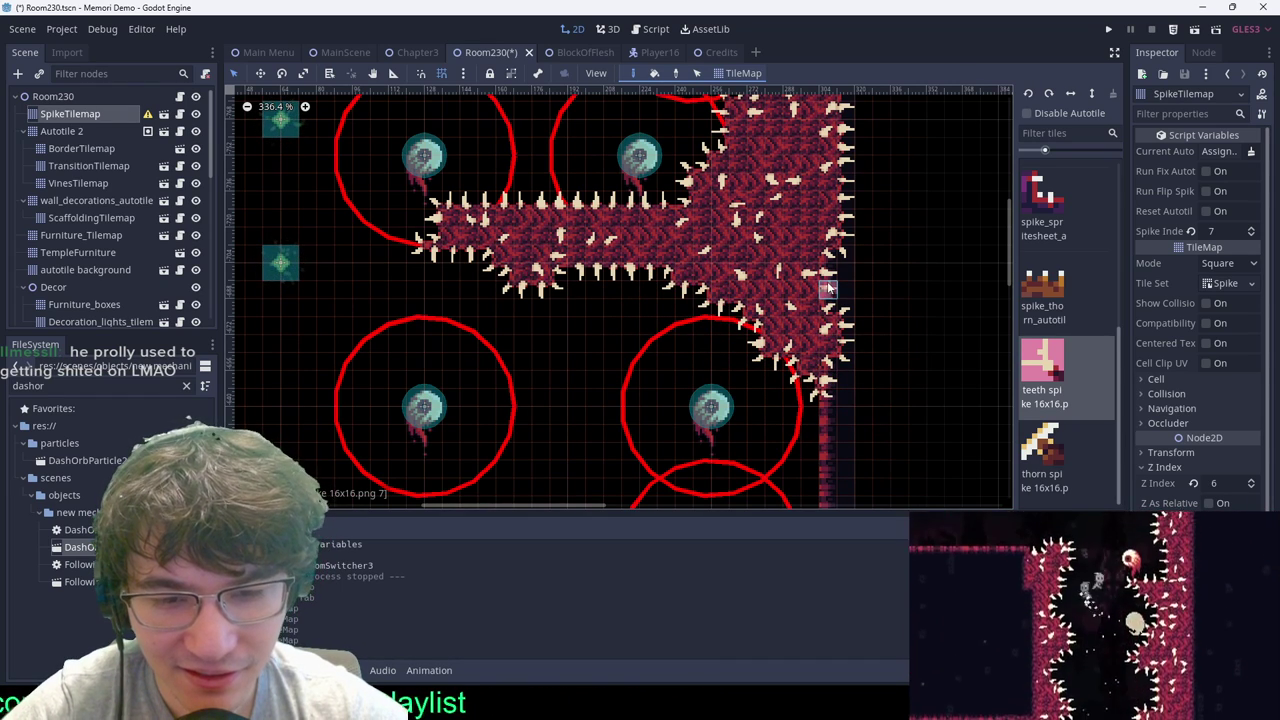
scroll(715, 293, down, 1)
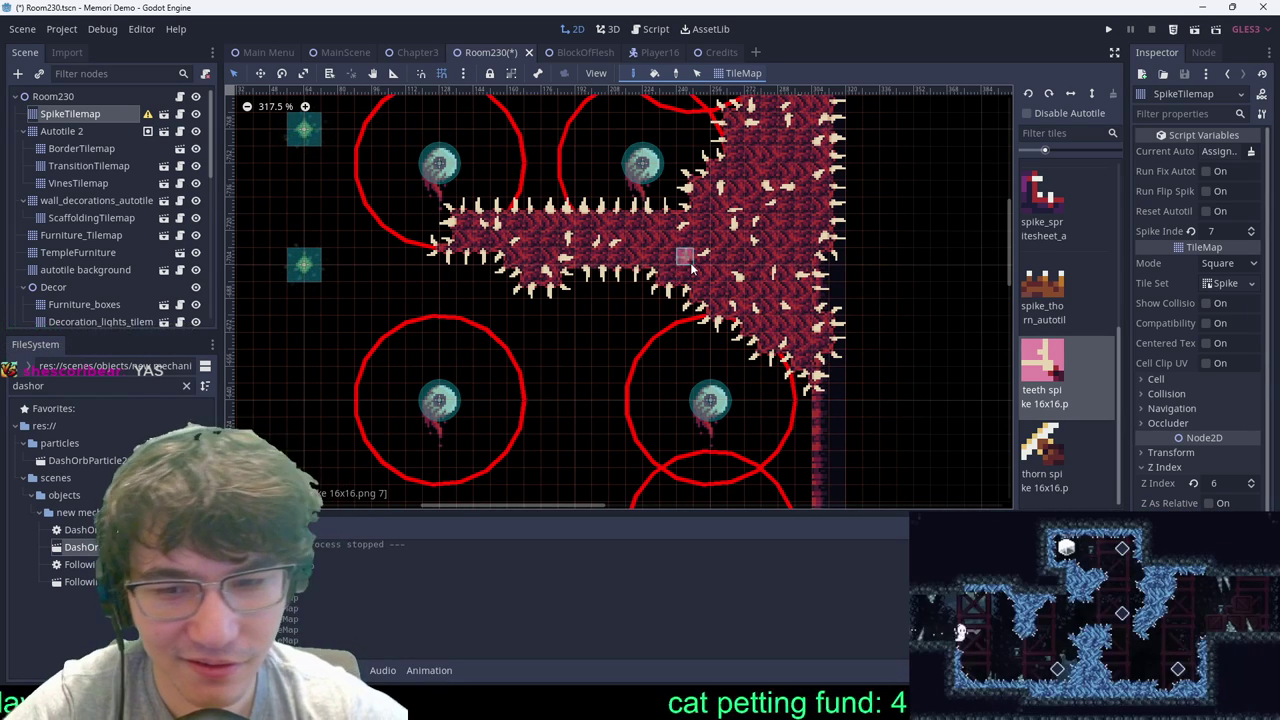
Step: Remove the bump under the spike ledge, fill its underside into a slope down to the right wall, and save the scene
drag(583, 289, 495, 279)
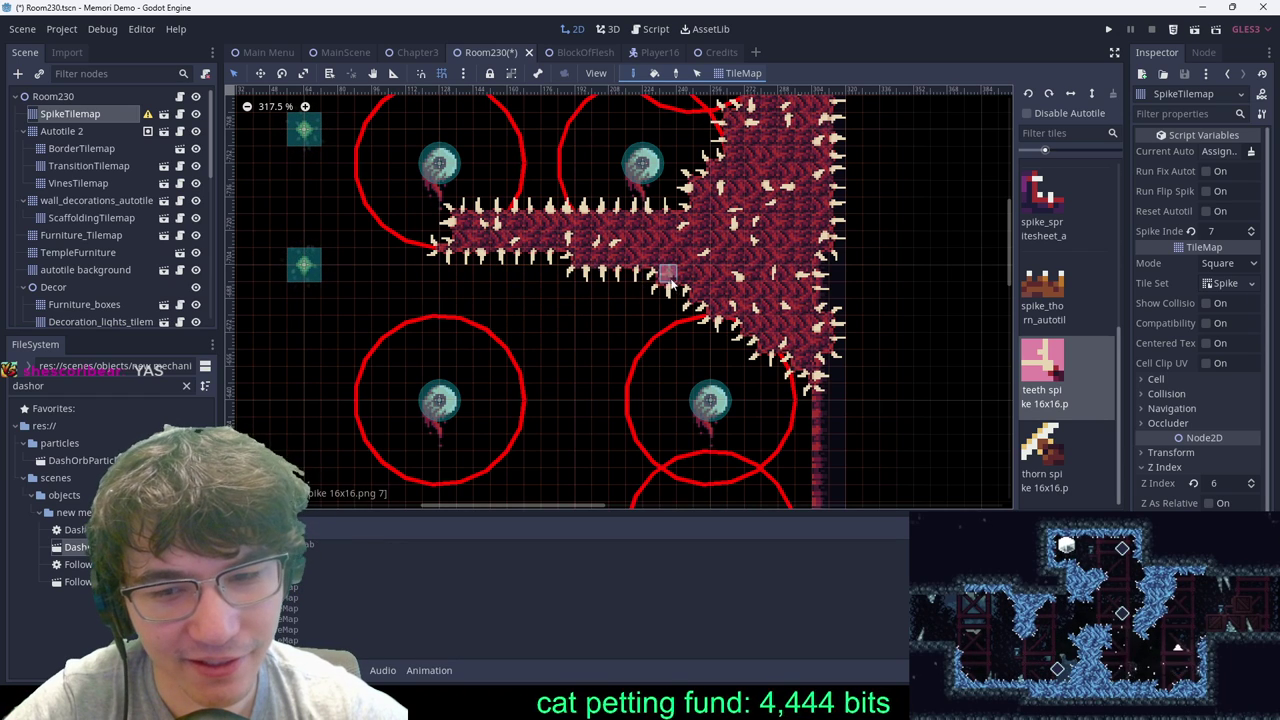
mouse_move(671, 284)
mouse_down()
mouse_move(600, 279)
mouse_move(720, 325)
mouse_up()
drag(503, 262, 584, 282)
mouse_move(585, 310)
mouse_down()
mouse_move(808, 391)
mouse_move(838, 385)
mouse_up()
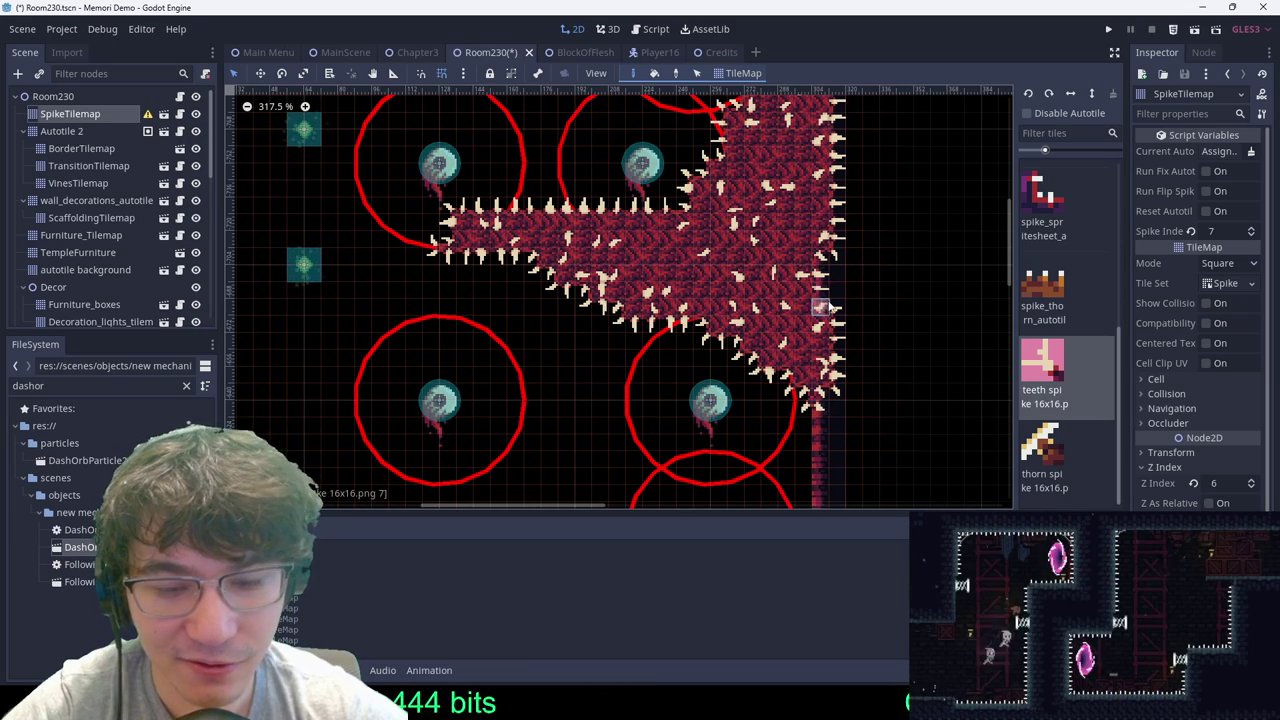
drag(836, 310, 836, 205)
key(ctrl+s)
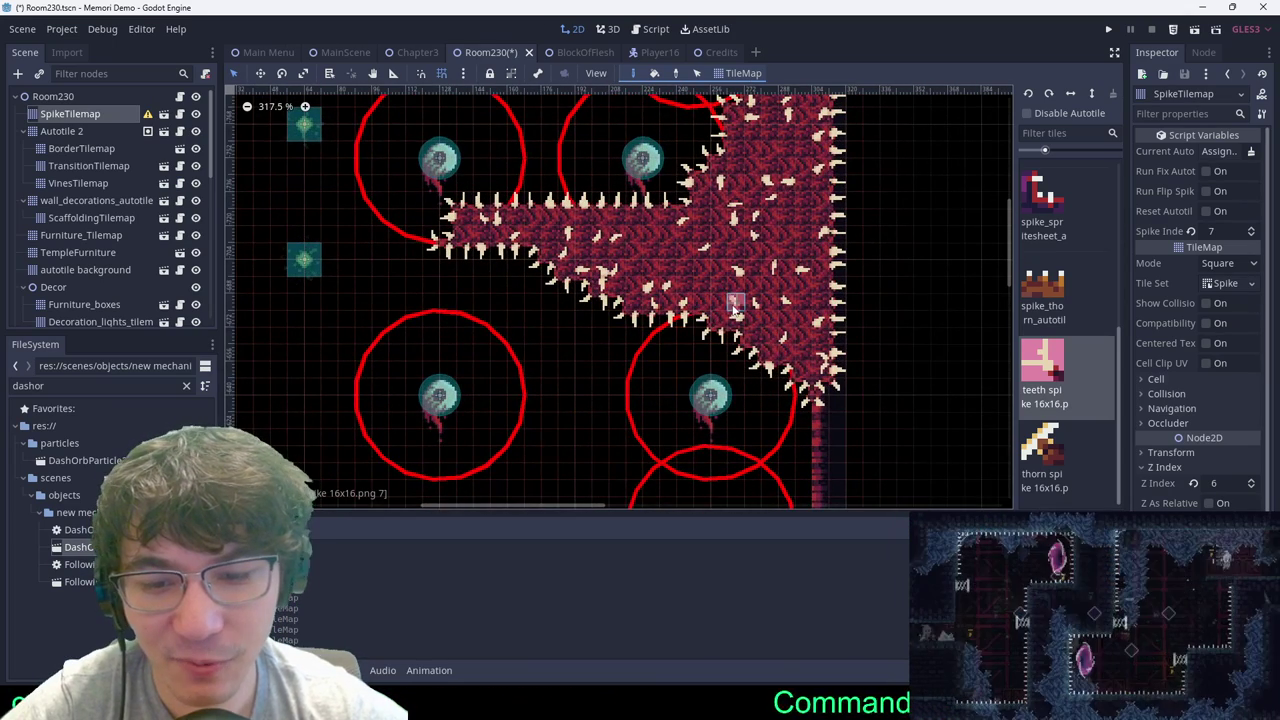
Step: Run the game from MainScene to playtest the shaft with the sloped spike ledge, and close it
click(382, 53)
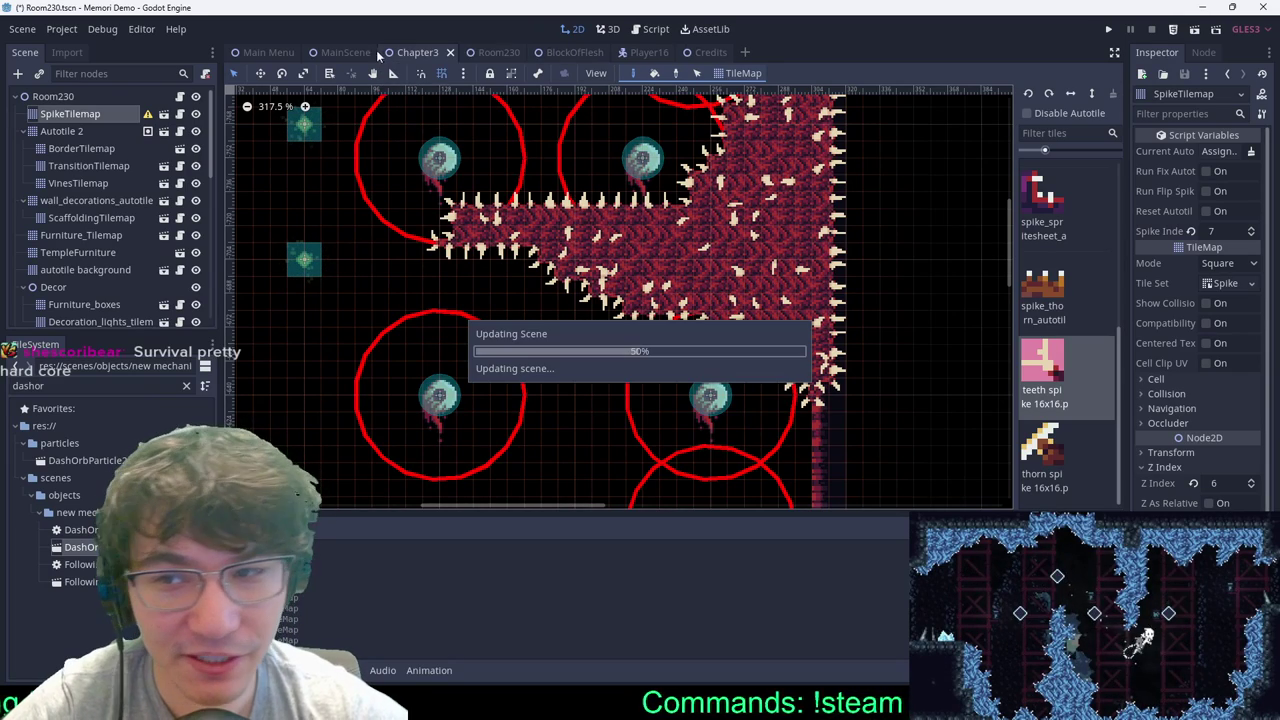
key(ctrl+shift+Tab)
key(F6)
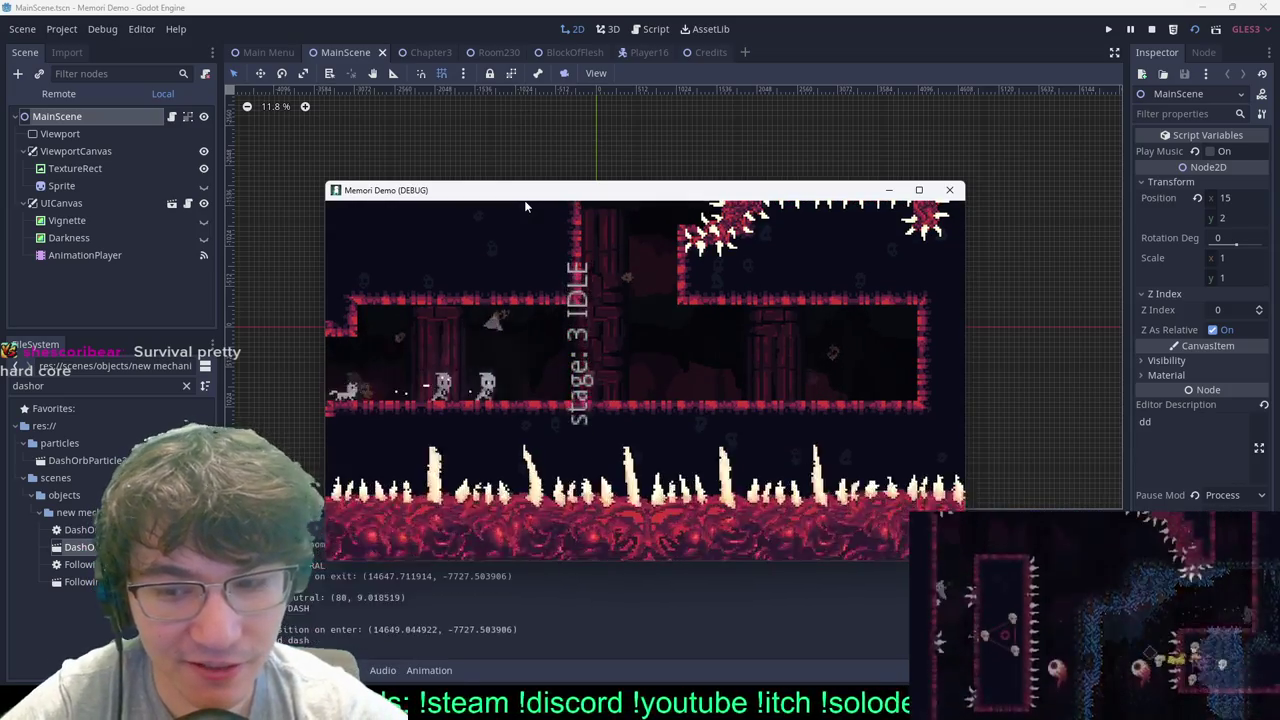
key(space)
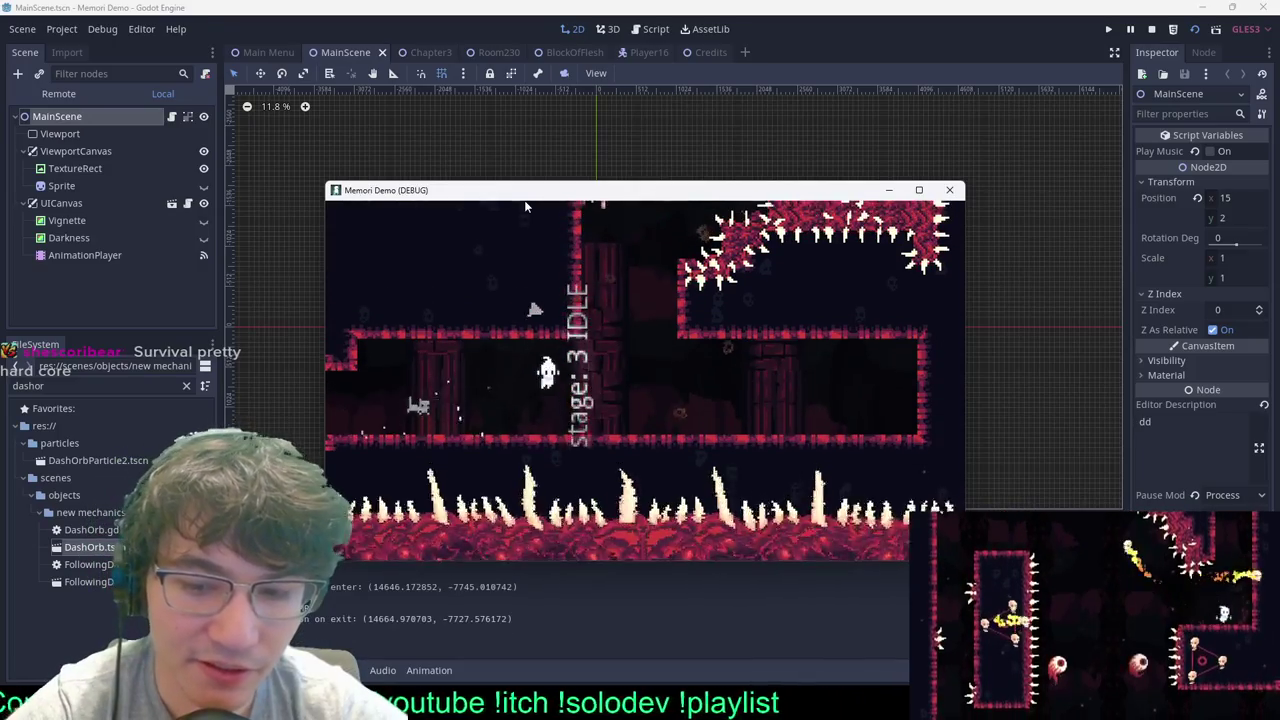
key(Right)
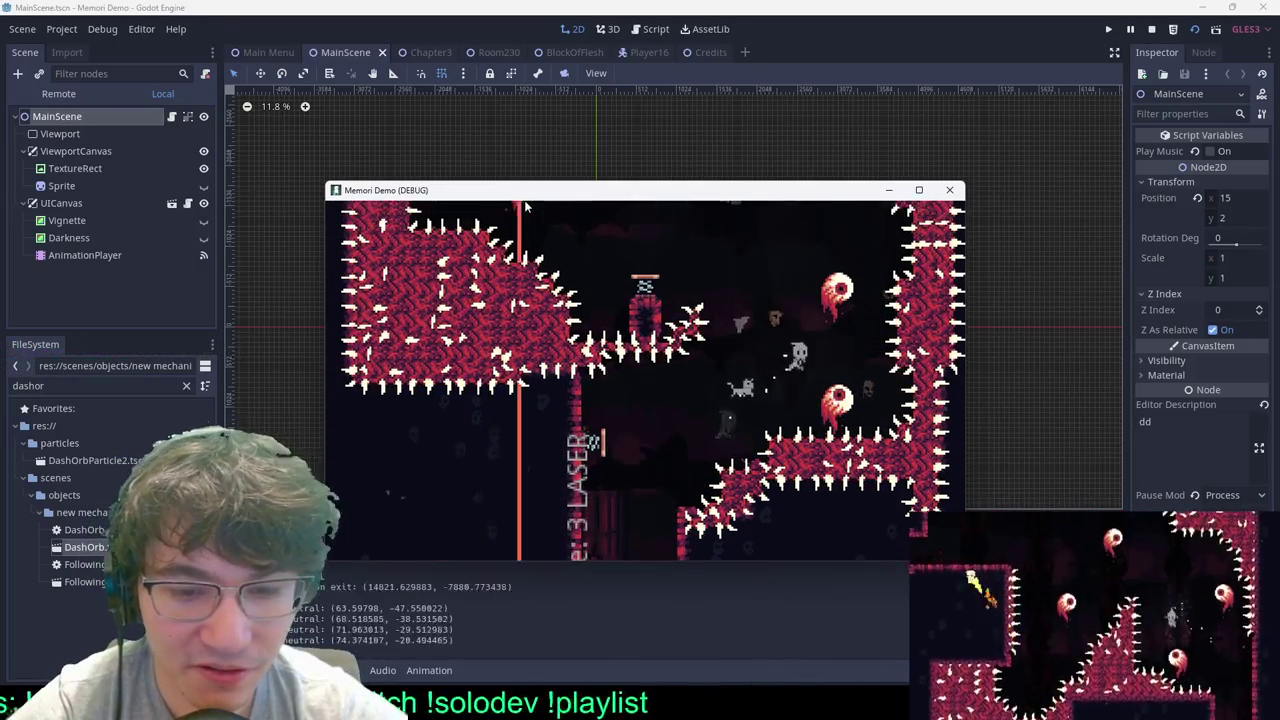
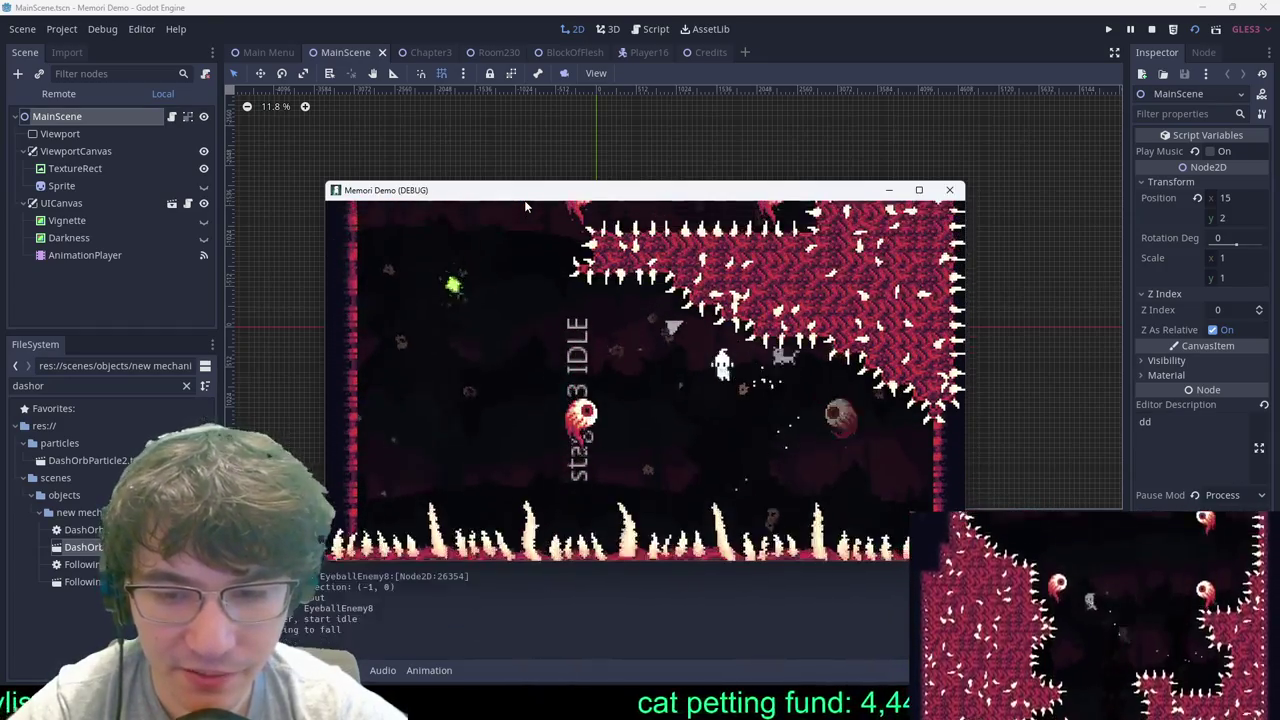
key(Escape)
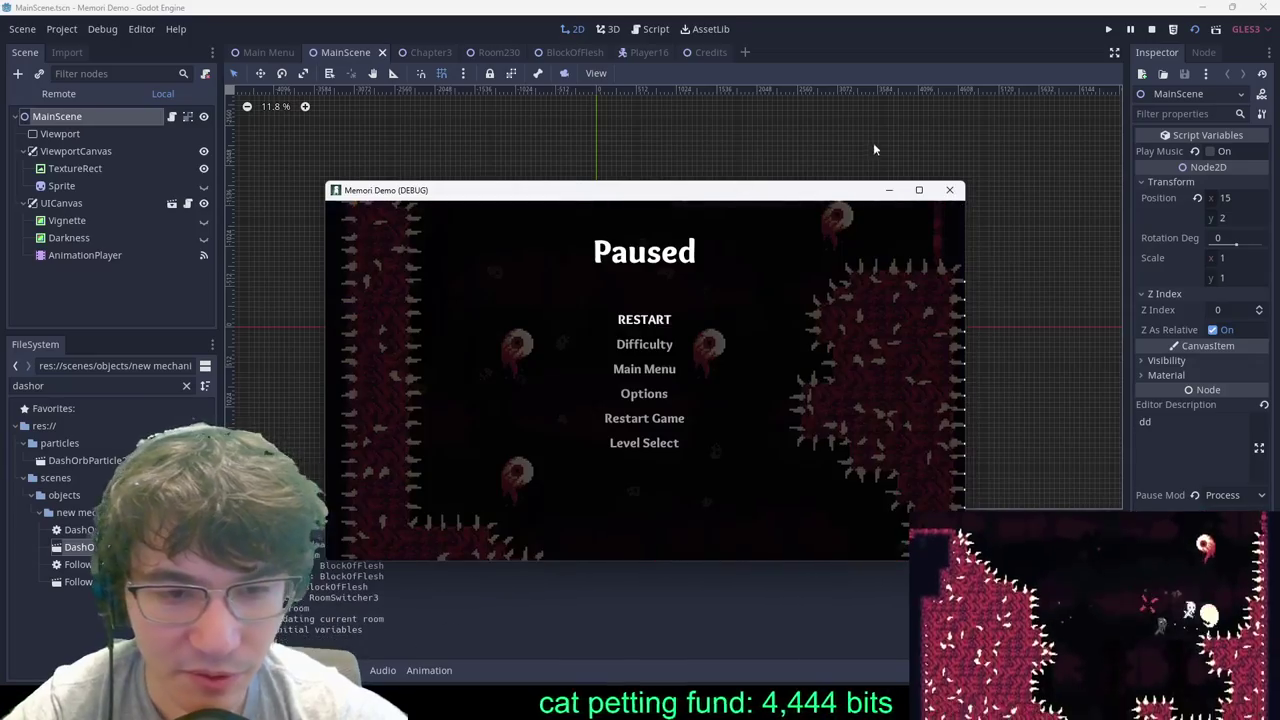
click(949, 189)
Step: Check the upper shaft of Room230 in the Chapter3 scene, and return to the Room230 scene
click(417, 52)
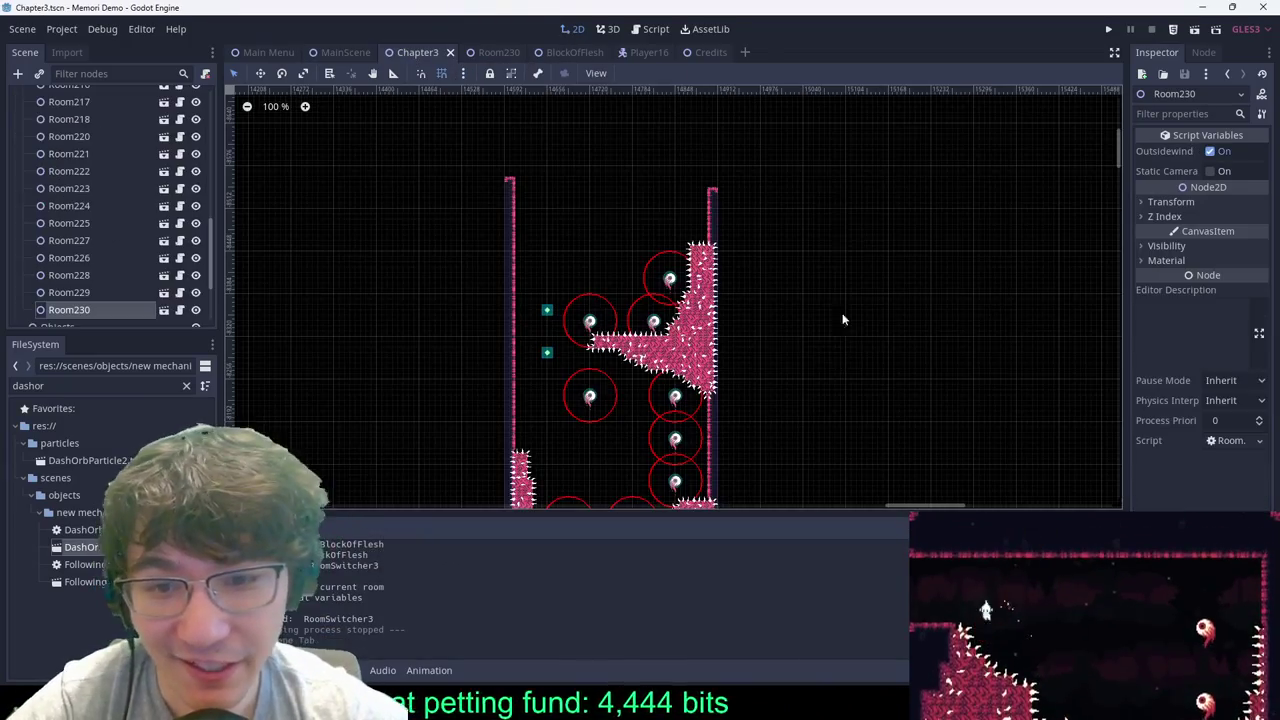
scroll(706, 186, up, 2)
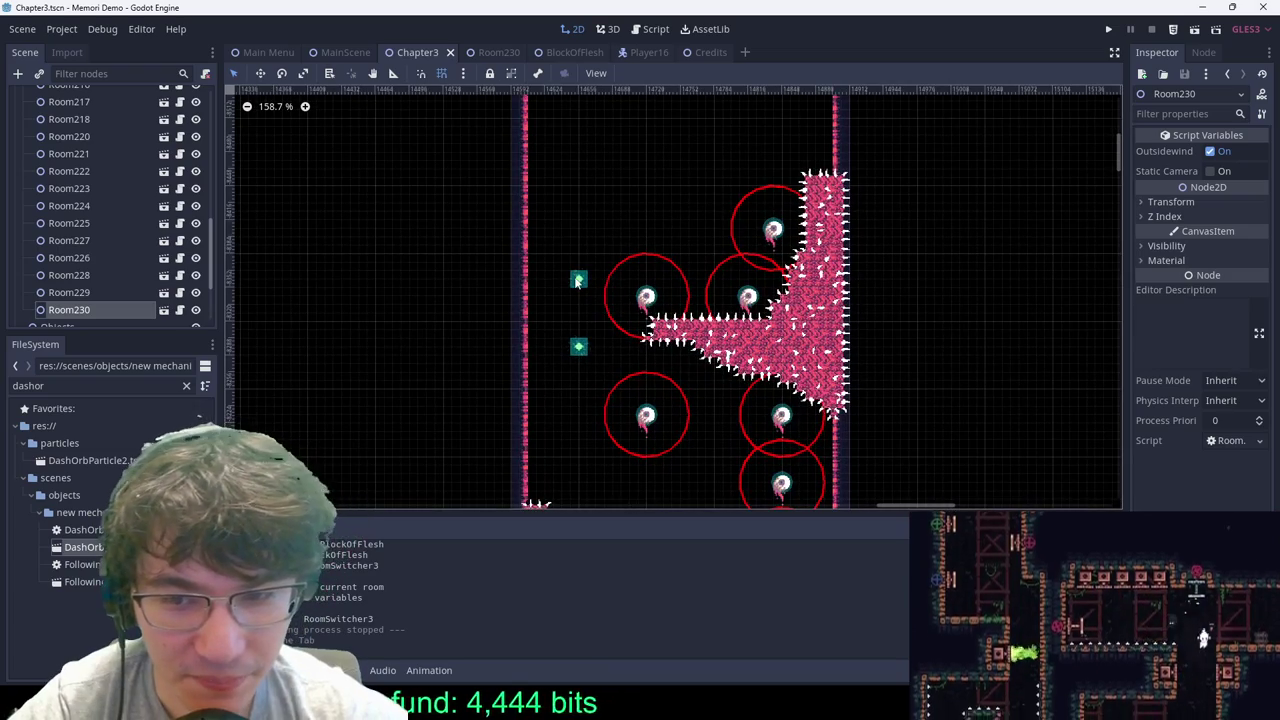
key(ctrl+Tab)
scroll(576, 283, down, 3)
middle_drag(576, 283, 754, 328)
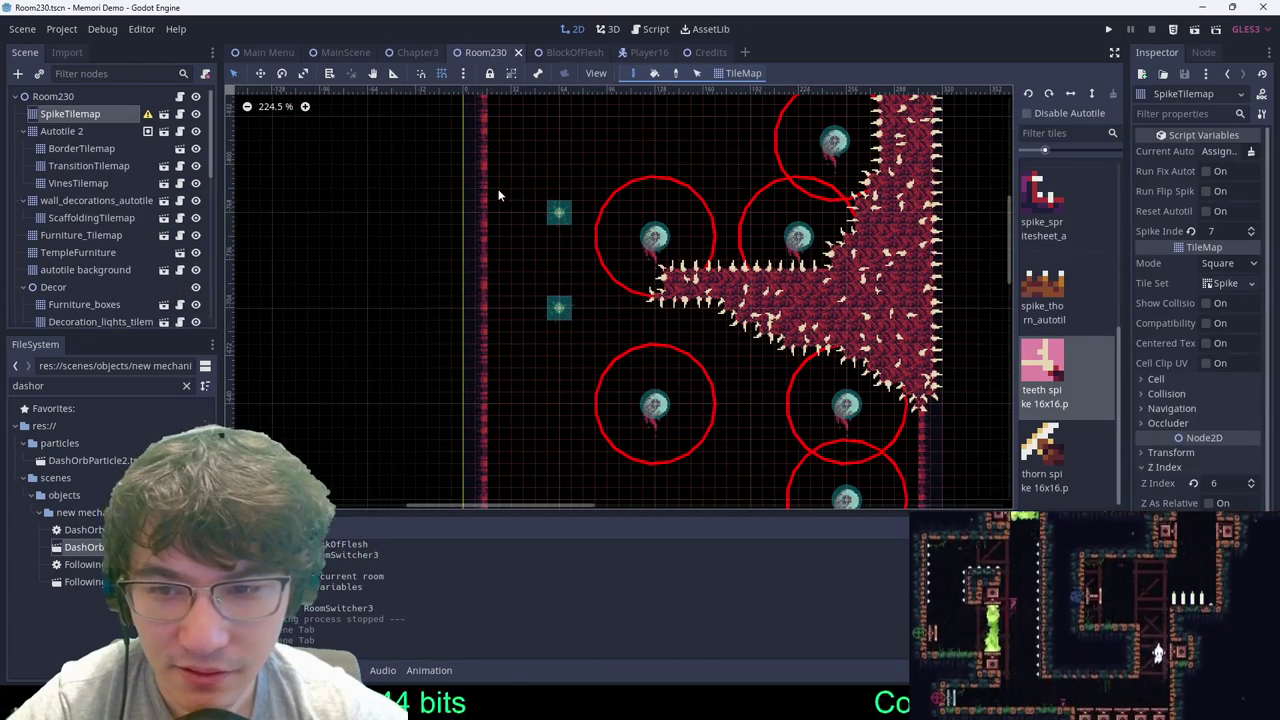
Step: Try to shift the two dash orbs and the eyeball enemy below them together
shift+drag(504, 194, 592, 361)
key(ctrl+z)
click(67, 97)
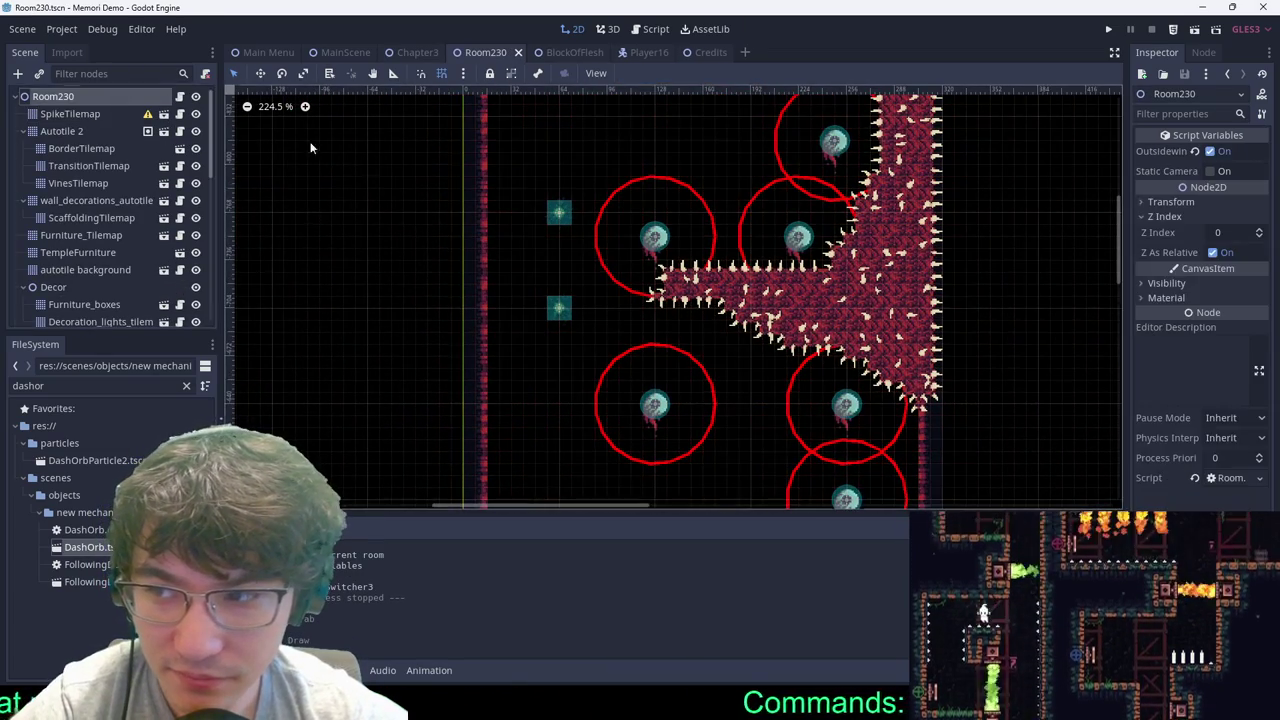
drag(521, 180, 592, 311)
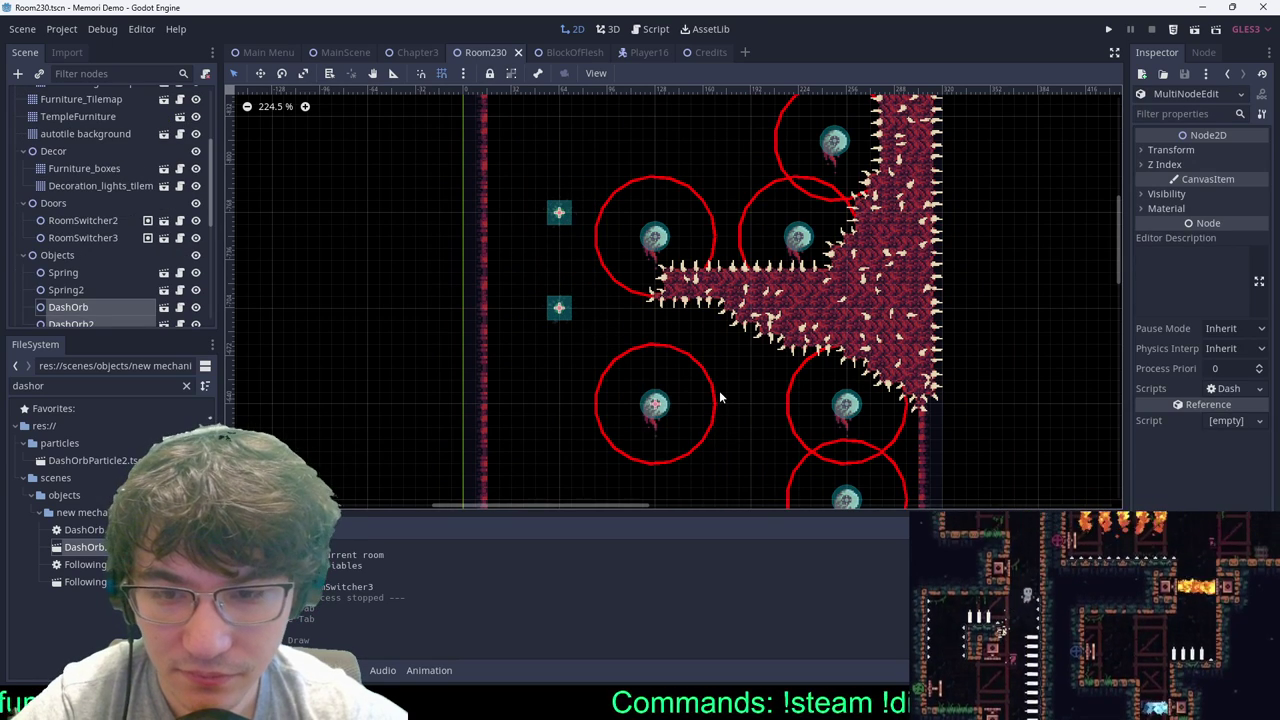
drag(722, 390, 738, 398)
scroll(740, 397, down, 3)
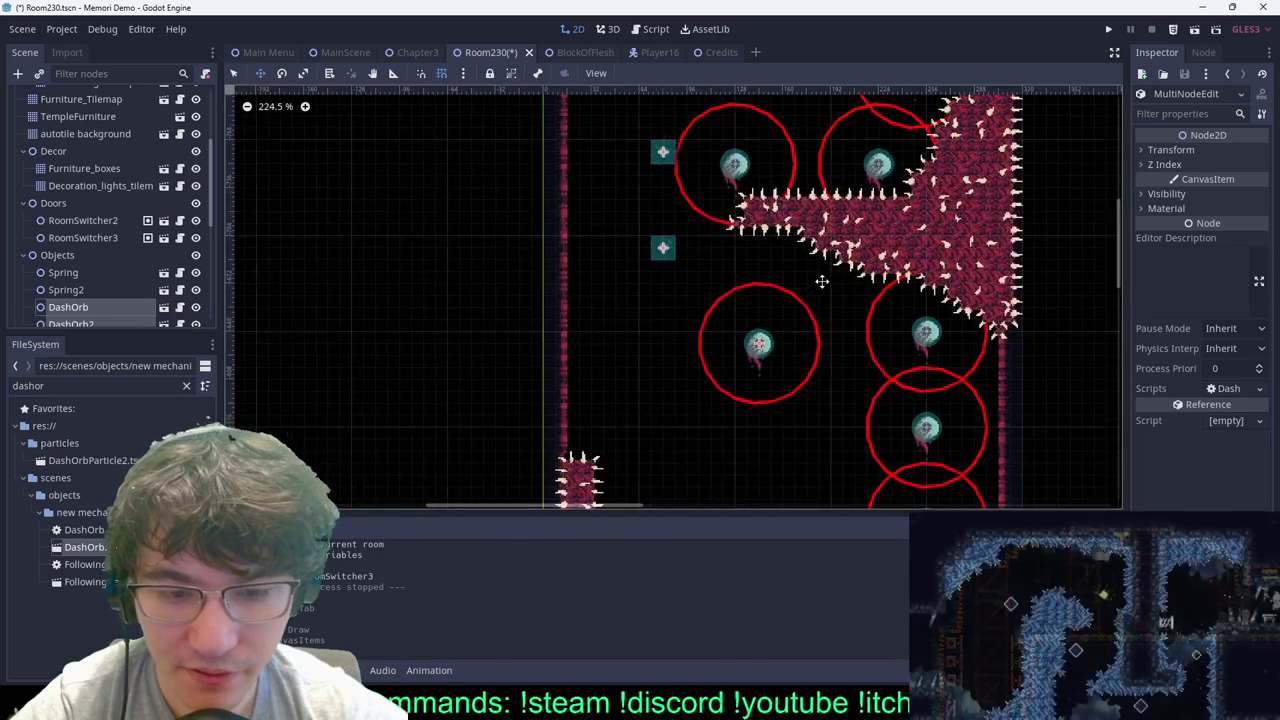
drag(729, 245, 703, 238)
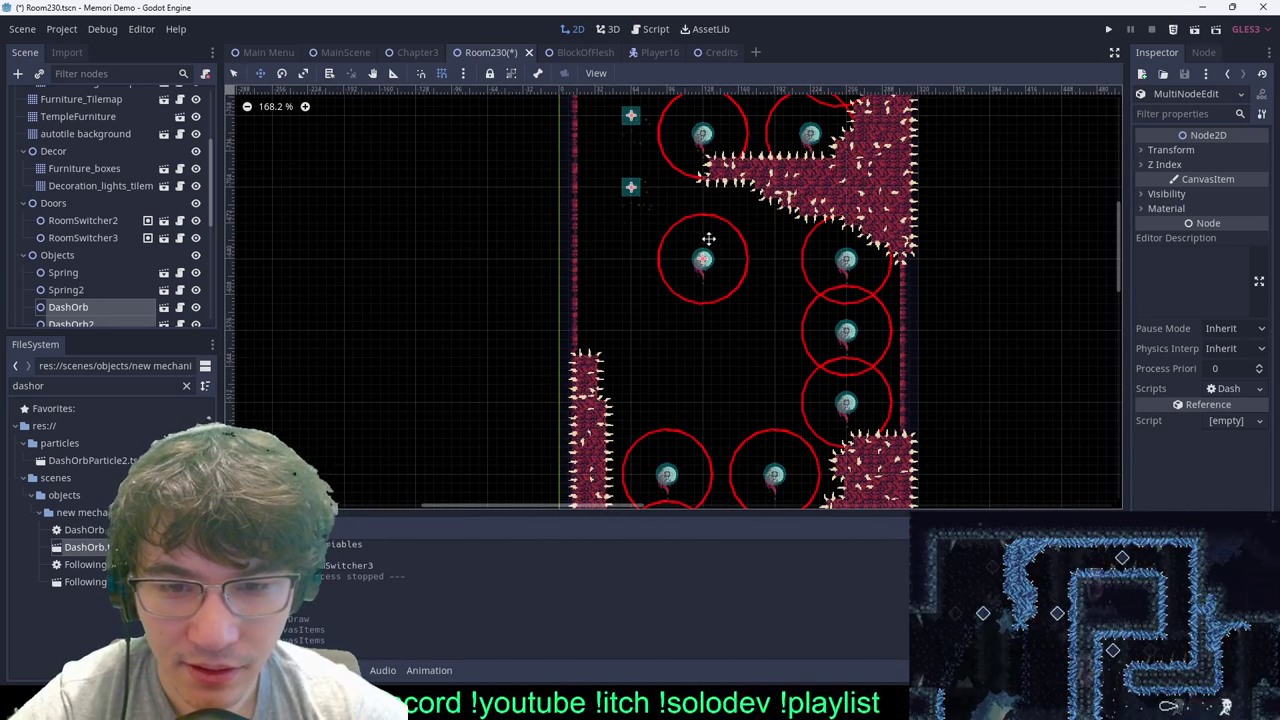
click(825, 263)
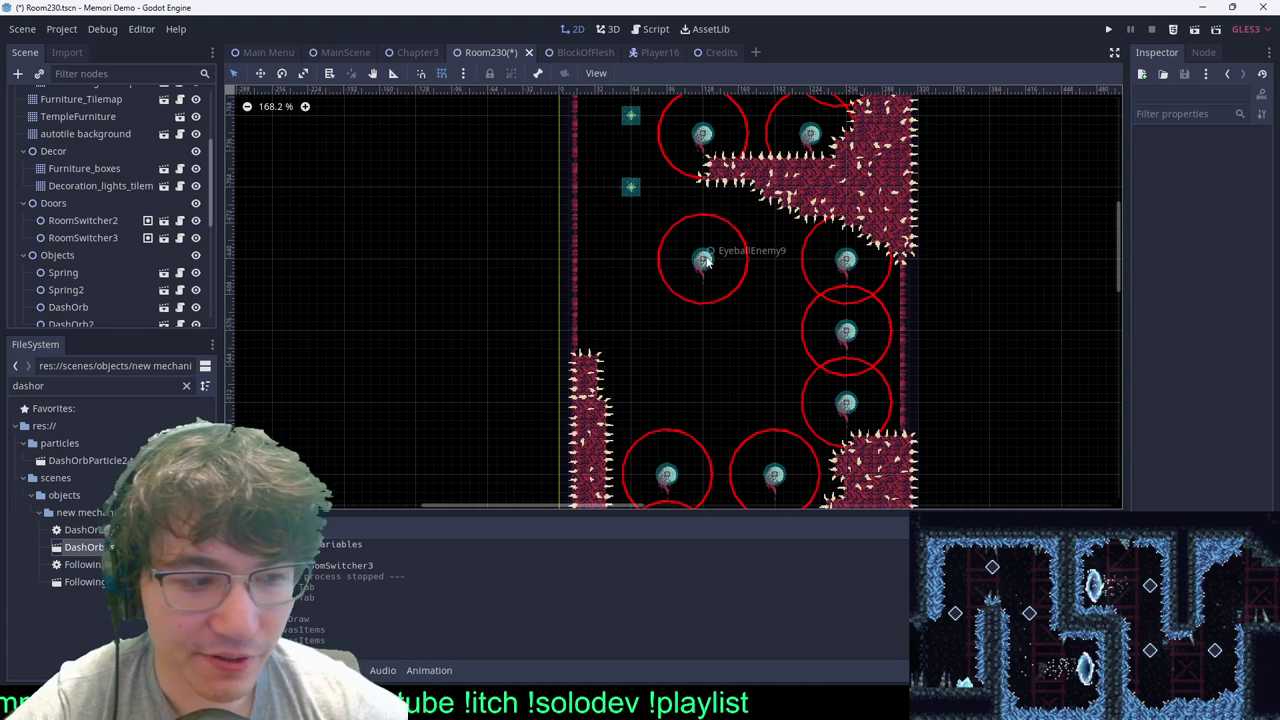
Step: Move the lone eyeball enemy below the spike ledge left to (64, -640), directly under the dash orbs
scroll(703, 261, down, 1)
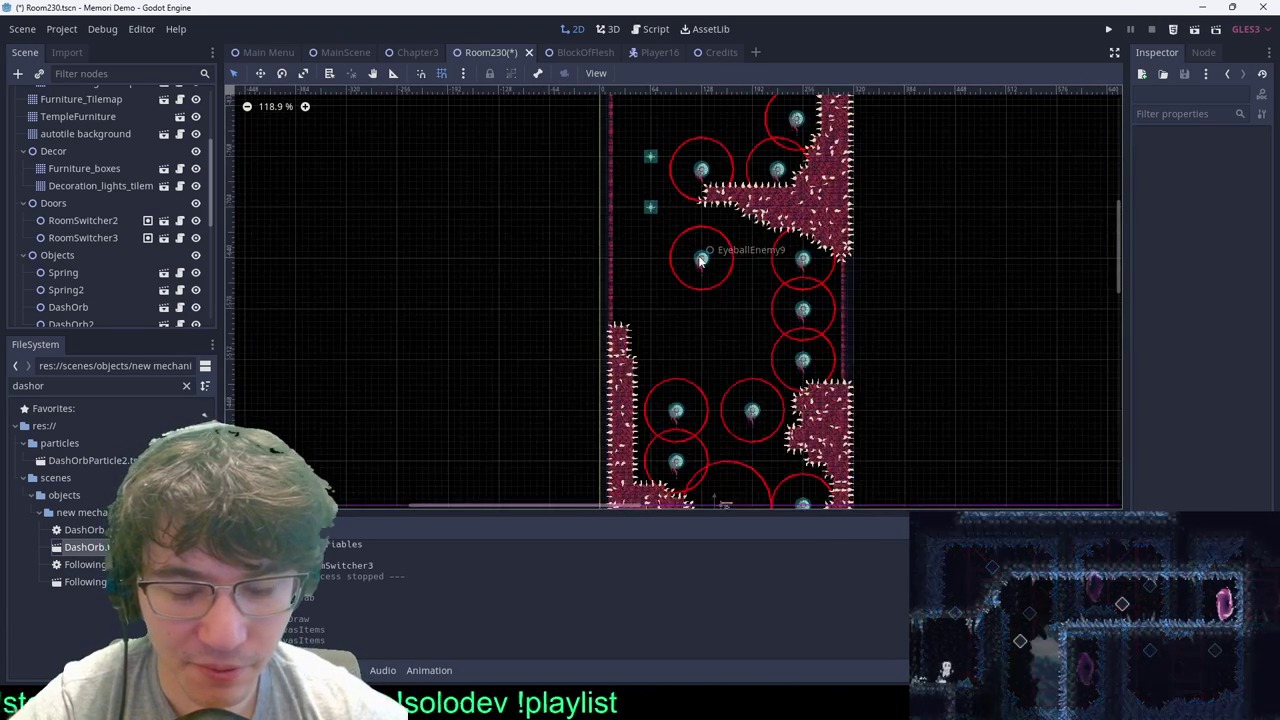
scroll(706, 262, up, 1)
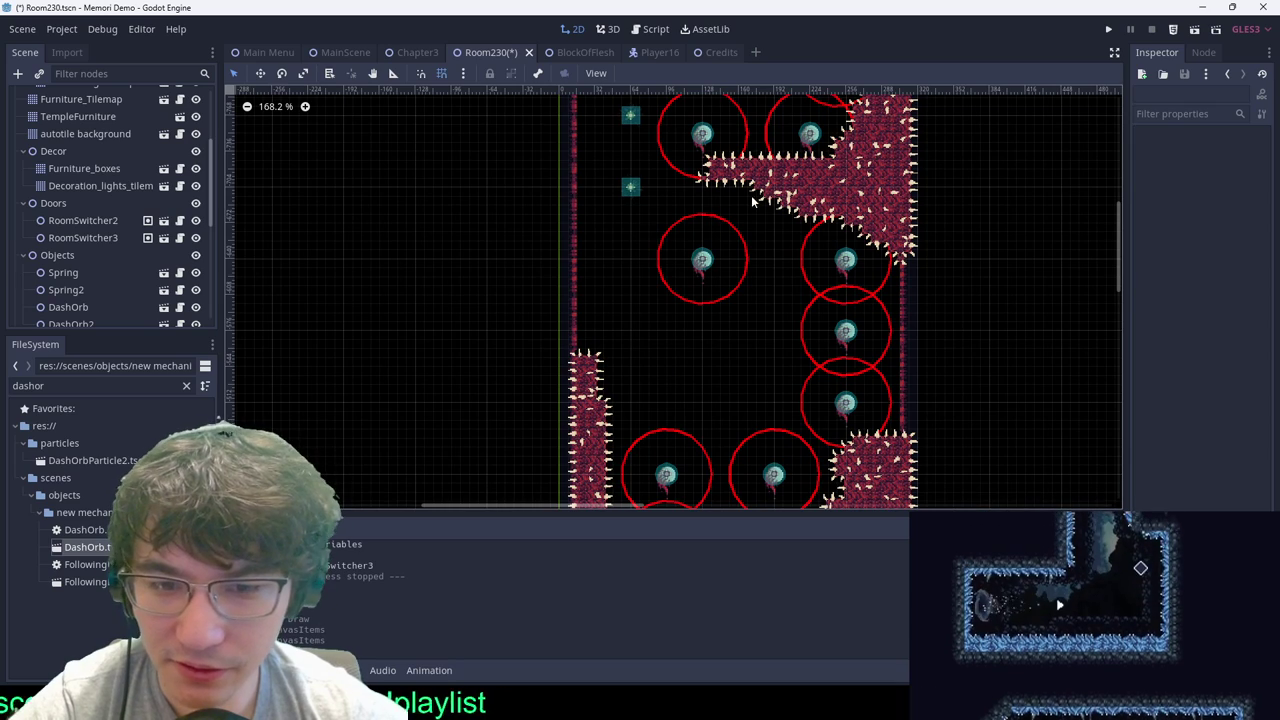
scroll(703, 190, down, 2)
middle_drag(703, 190, 725, 250)
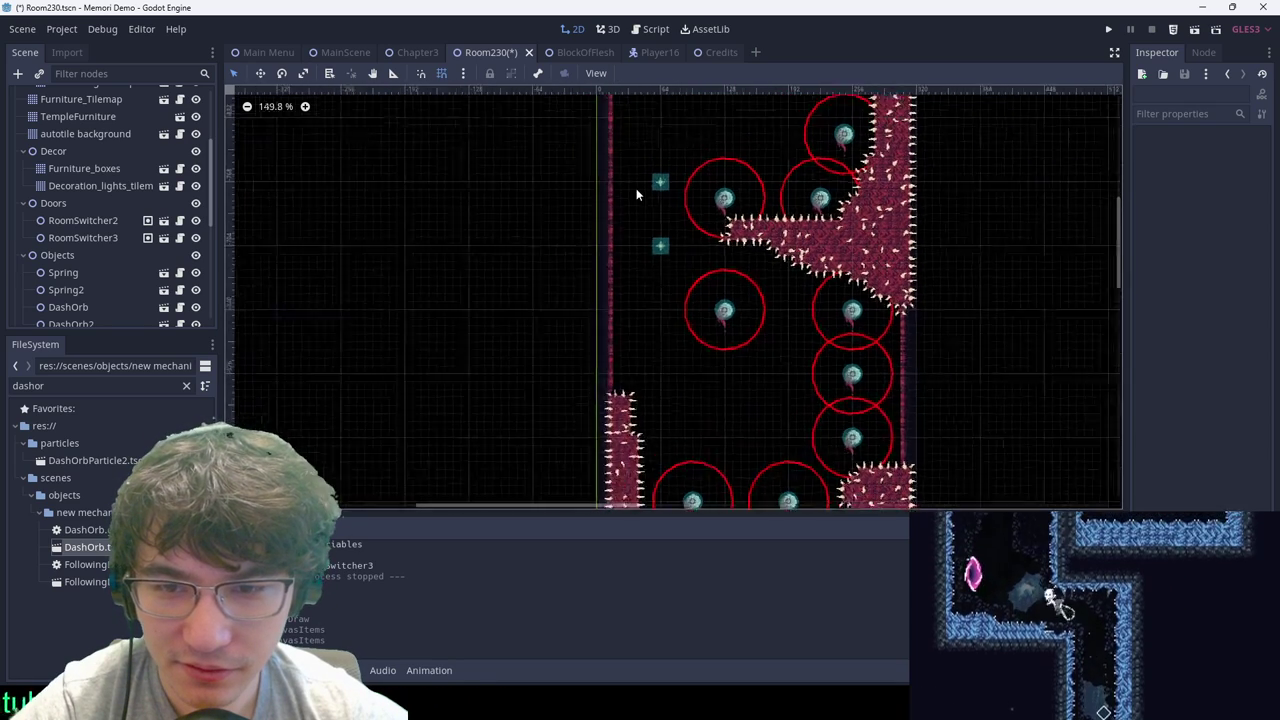
scroll(636, 190, up, 3)
drag(645, 155, 698, 349)
click(818, 349)
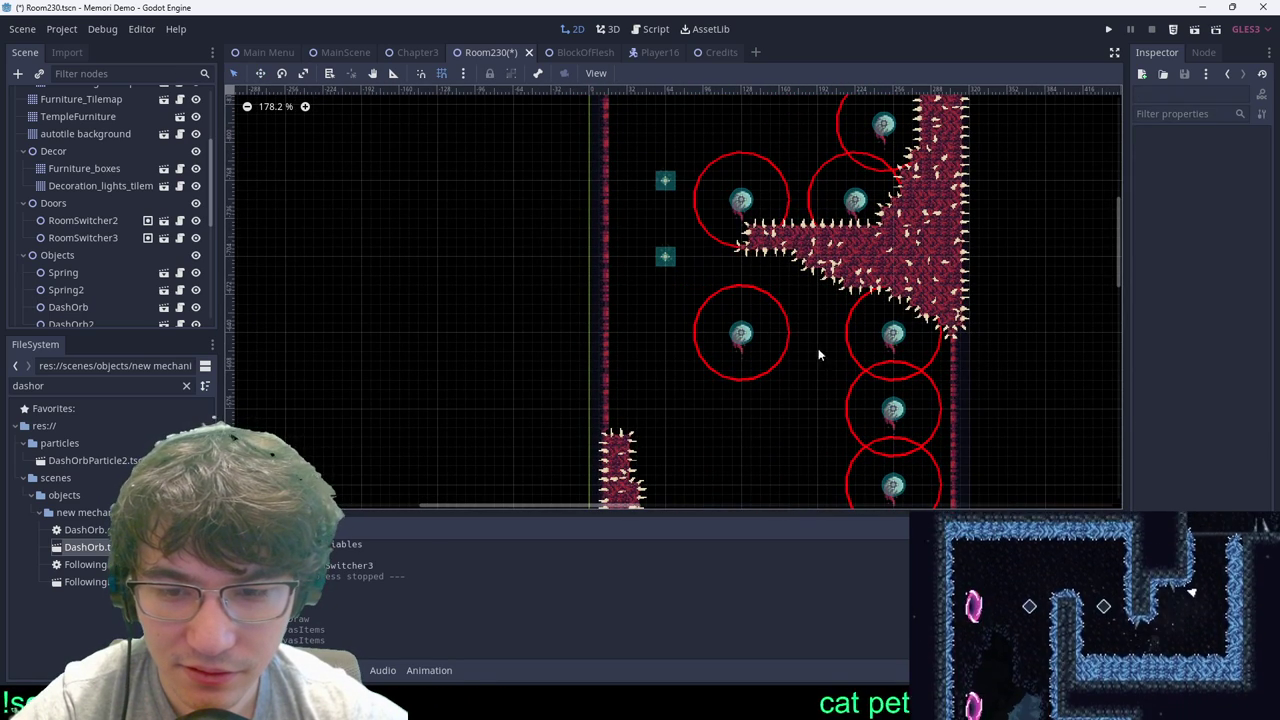
drag(693, 303, 768, 362)
drag(800, 318, 724, 318)
Step: Duplicate the lower dash orb and place the copy at (160, -640), between the left and right eyeball enemies
drag(631, 241, 684, 289)
key(ctrl+d)
key(w)
drag(722, 300, 836, 376)
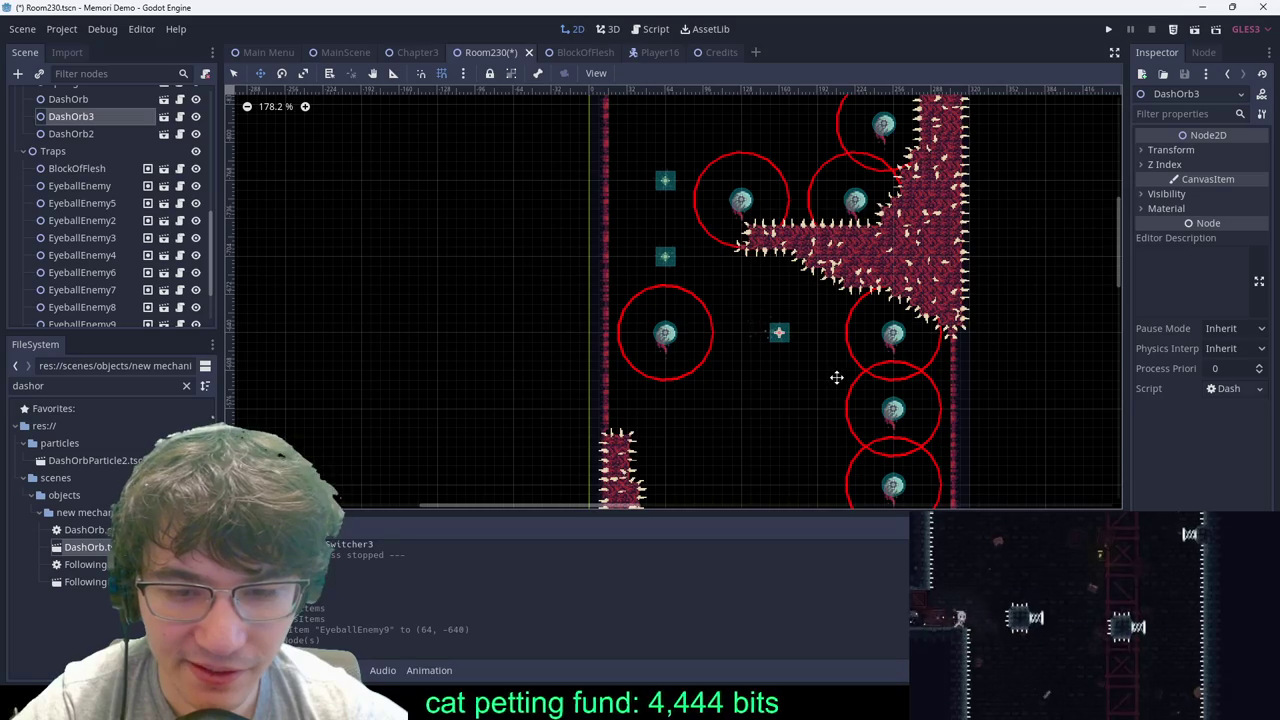
scroll(800, 330, down, 2)
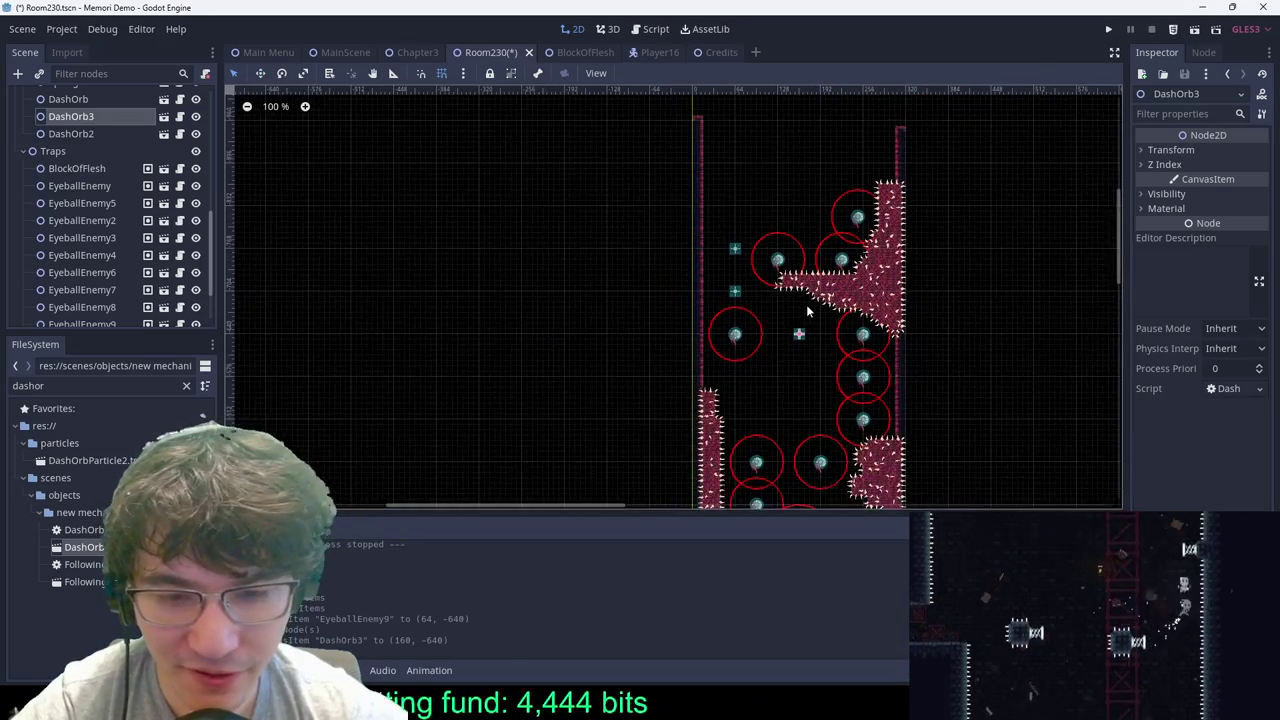
middle_drag(826, 319, 752, 323)
click(768, 273)
Step: Paint a teeth spike platform in SpikeTilemap from the left wall, beneath the moved eyeball enemy and the new dash orb
scroll(775, 241, down, 5)
scroll(752, 323, up, 6)
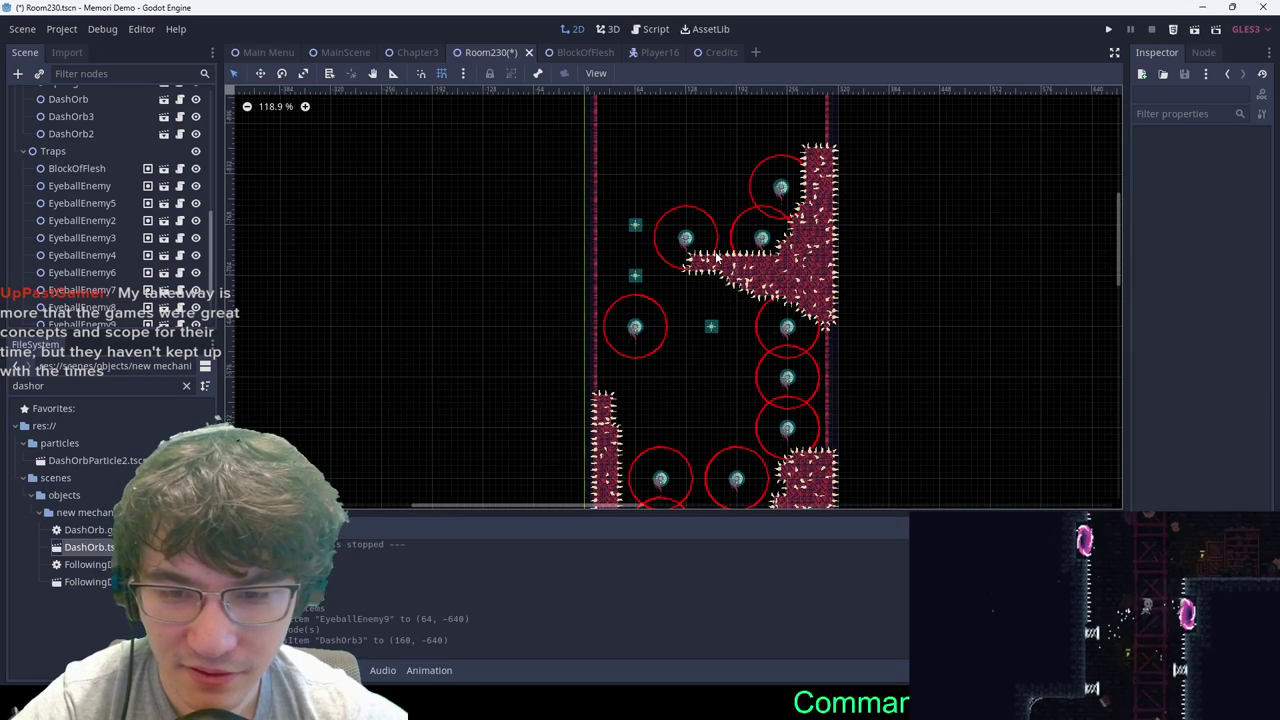
scroll(716, 258, up, 2)
scroll(52, 115, up, 6)
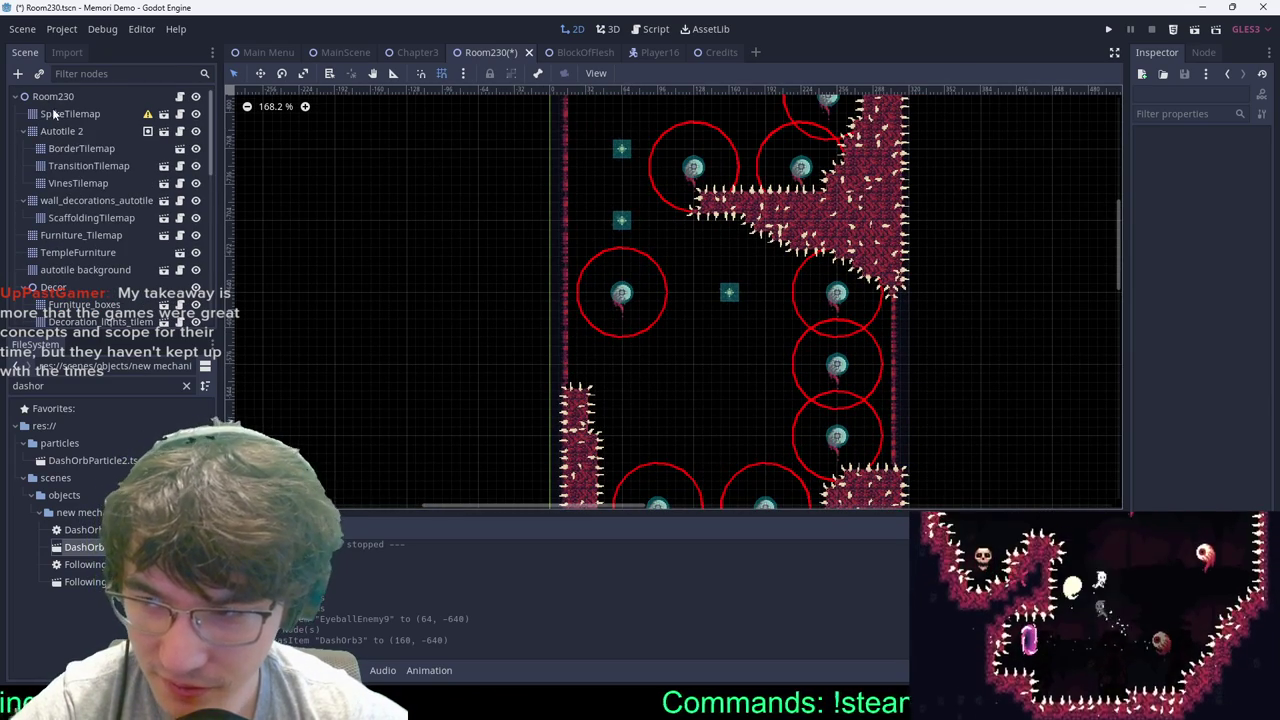
click(66, 114)
mouse_move(582, 332)
ctrl+shift+mouse_down()
mouse_move(717, 366)
mouse_move(734, 414)
mouse_move(698, 402)
ctrl+shift+mouse_up()
mouse_move(578, 355)
mouse_down()
mouse_move(551, 391)
mouse_move(708, 371)
mouse_move(717, 338)
mouse_up()
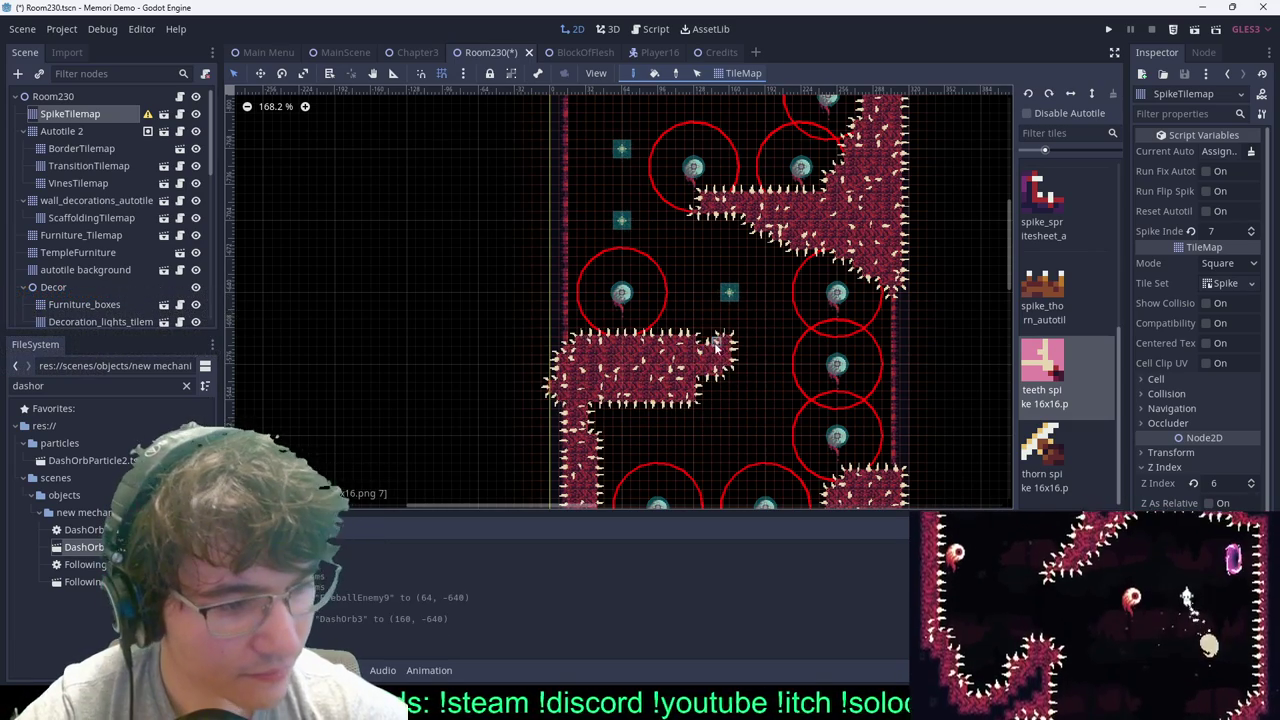
Step: Fill out the right end of the new spike platform with a flat top and a sloped underside
scroll(776, 356, up, 2)
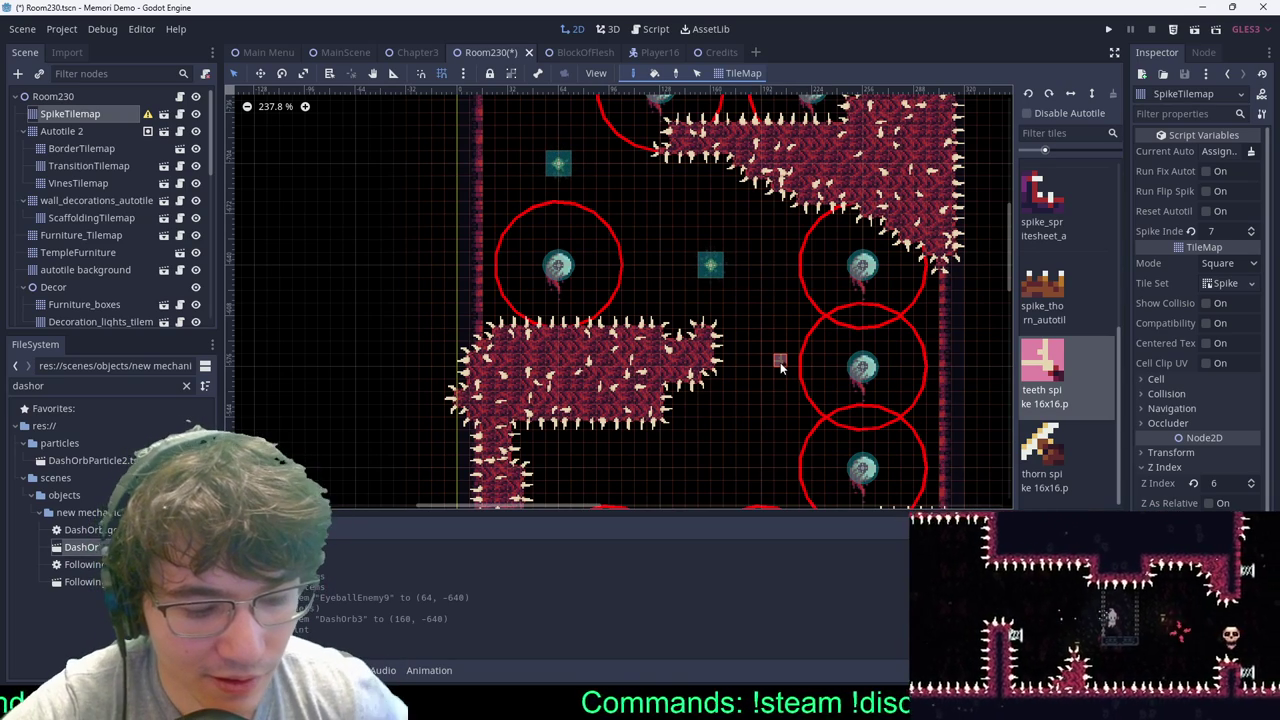
mouse_move(691, 311)
mouse_down()
mouse_move(692, 337)
mouse_move(680, 339)
mouse_move(738, 345)
mouse_move(725, 378)
mouse_move(703, 385)
mouse_move(718, 383)
mouse_up()
scroll(838, 357, down, 4)
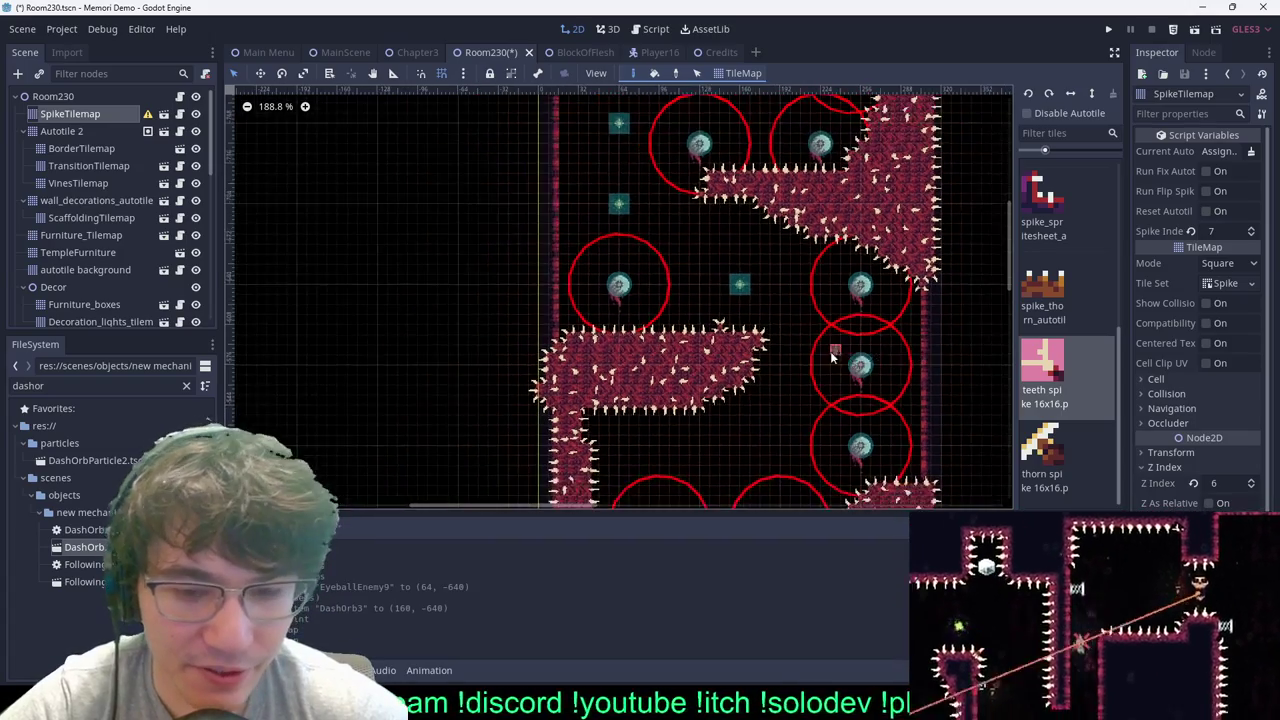
scroll(825, 345, up, 4)
middle_drag(753, 302, 705, 350)
scroll(707, 350, down, 2)
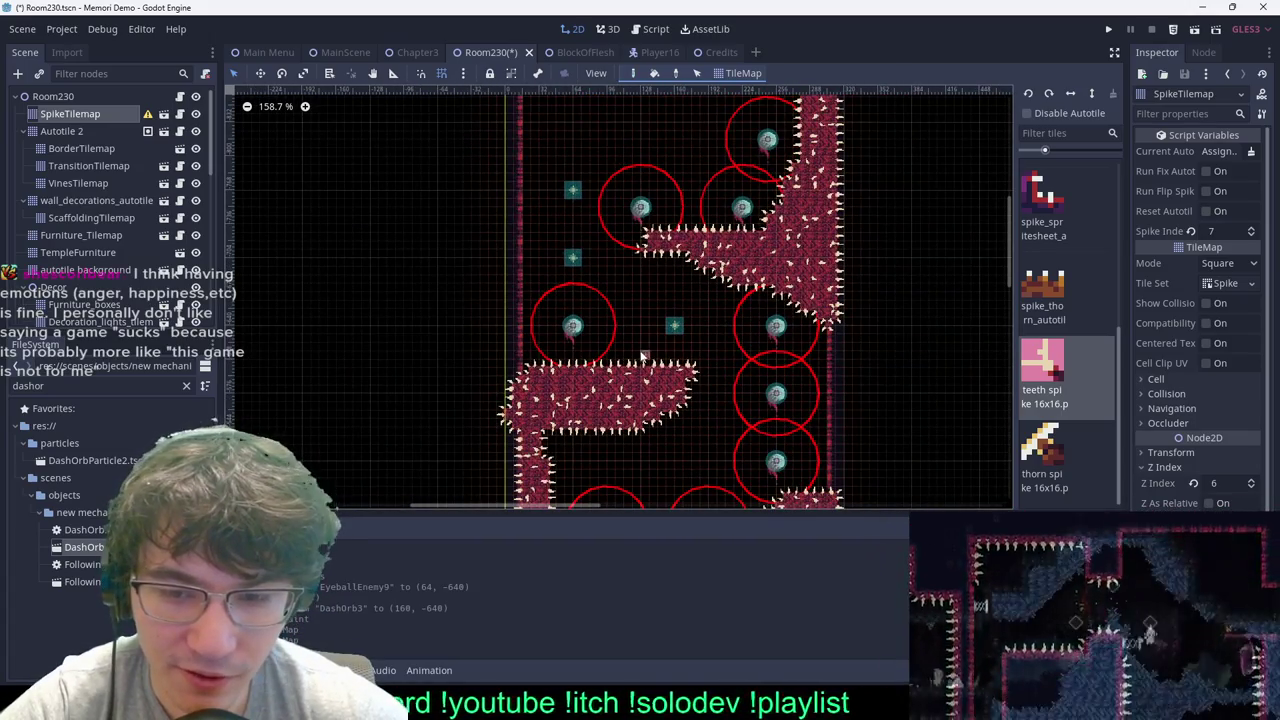
Step: Thicken the underside of the spike platform's right end in SpikeTilemap so its tapered tip becomes a blunt edge
scroll(643, 354, up, 4)
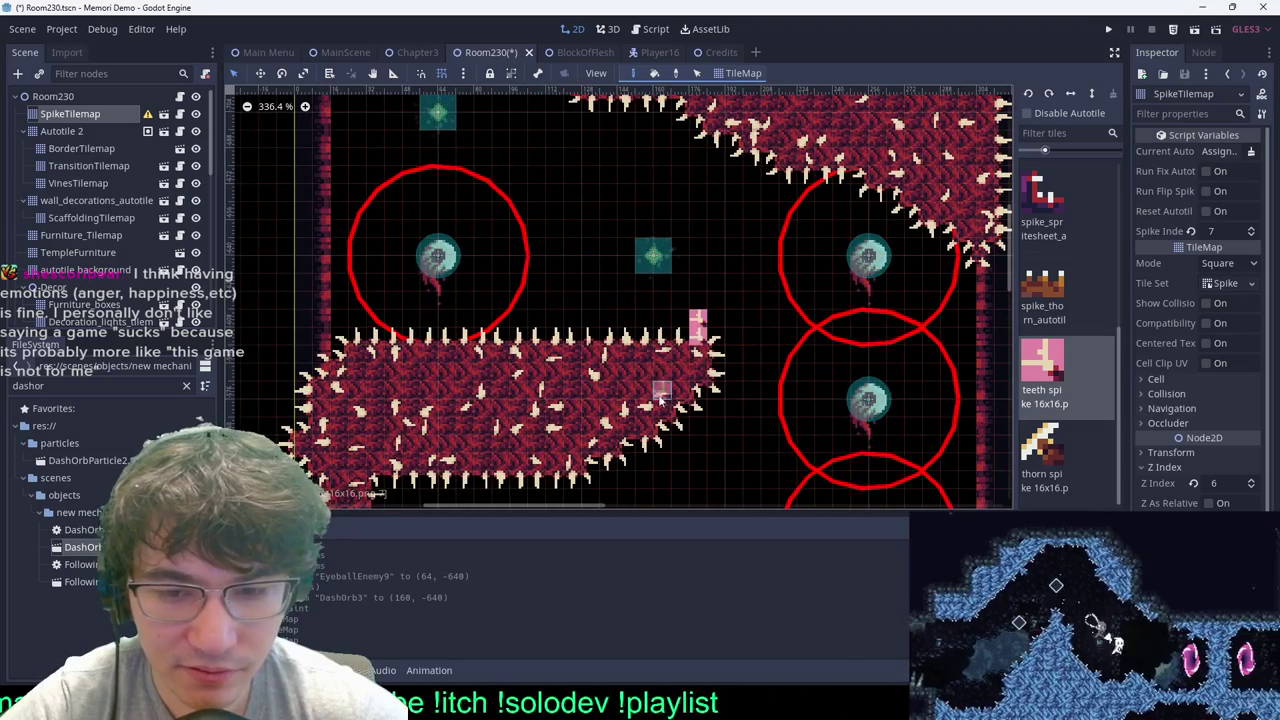
scroll(655, 395, down, 2)
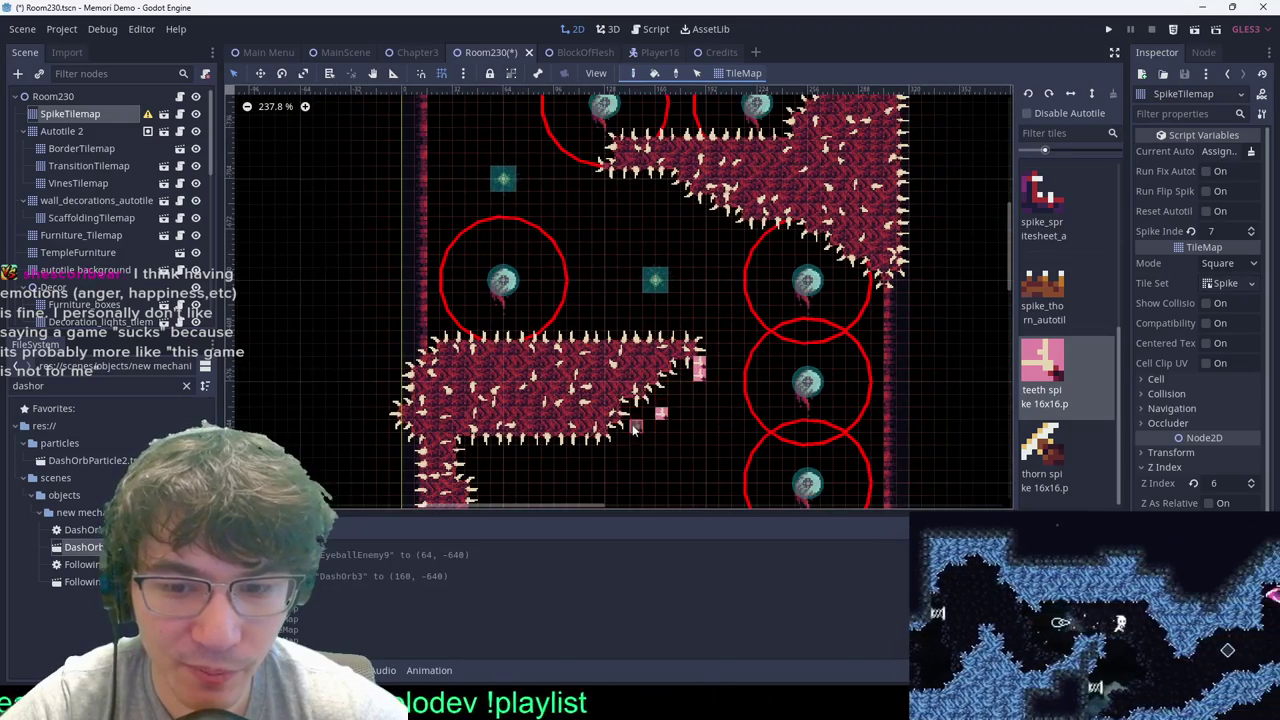
scroll(640, 380, up, 2)
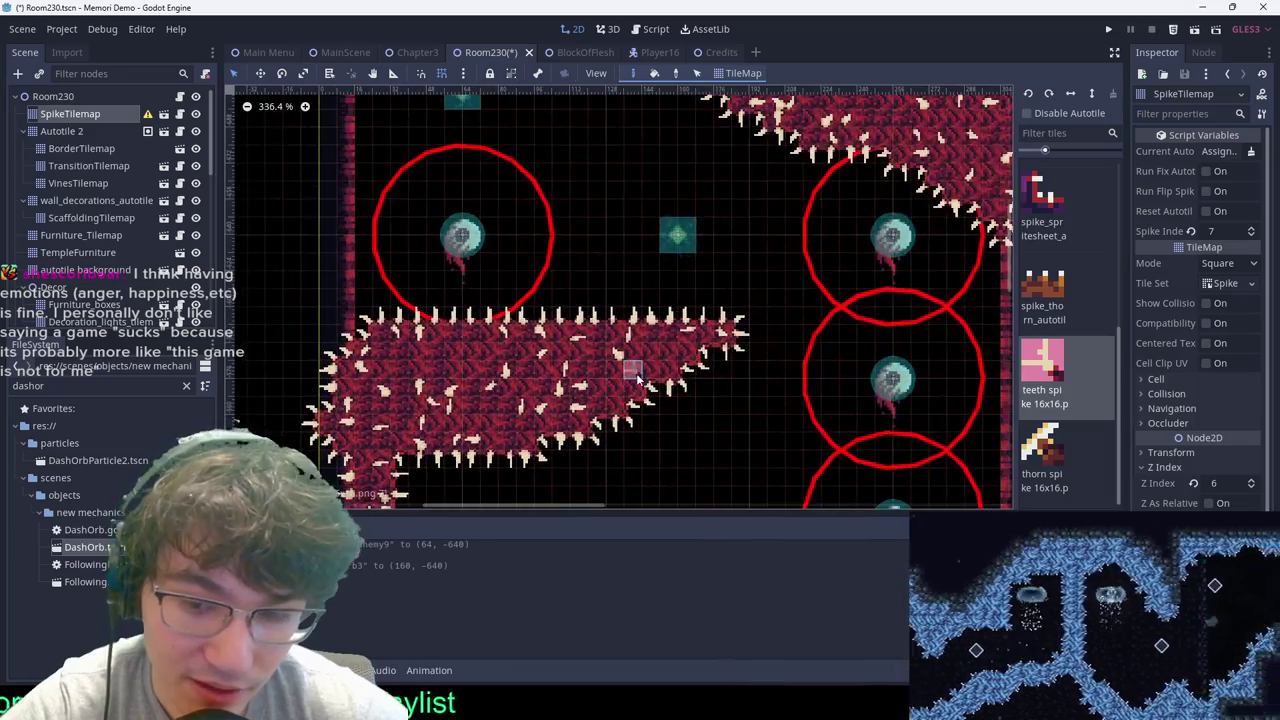
scroll(630, 370, down, 2)
scroll(612, 347, up, 2)
mouse_move(694, 412)
mouse_down()
mouse_move(712, 425)
mouse_move(778, 386)
mouse_up()
scroll(674, 372, down, 3)
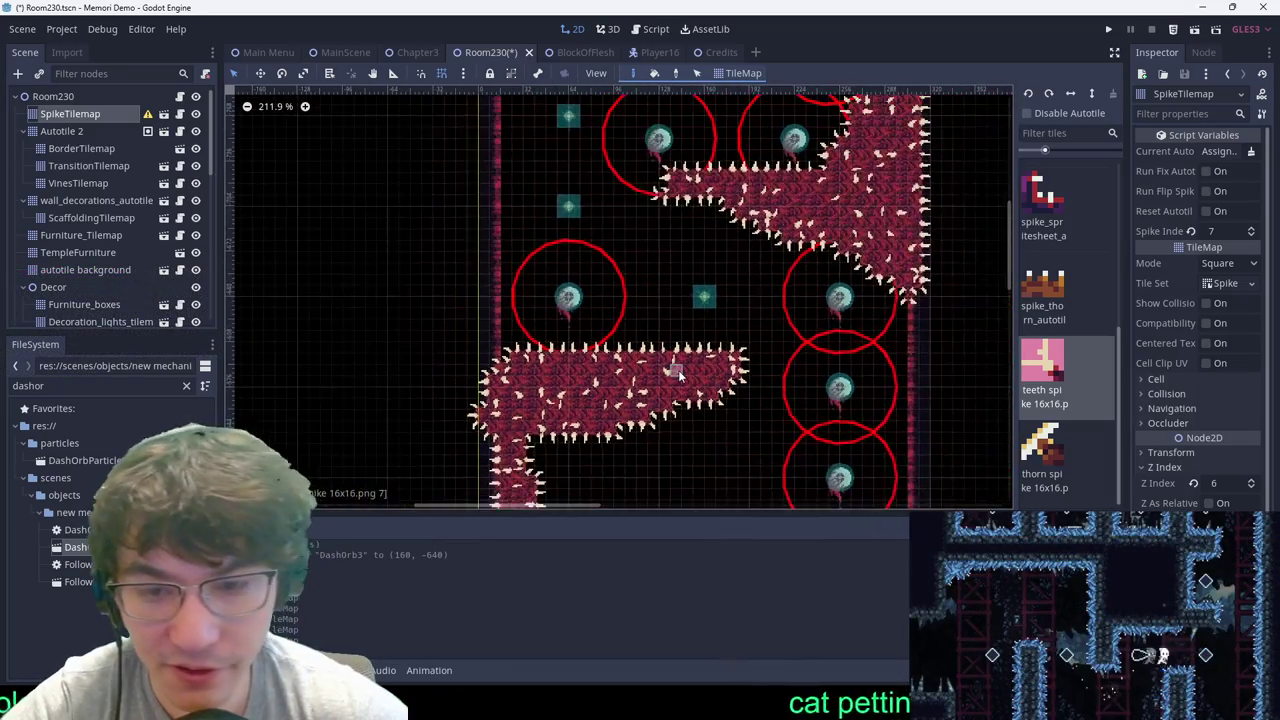
Step: Add a row of spike tiles on top of the platform's right end and erase tiles just left of it
scroll(704, 352, up, 2)
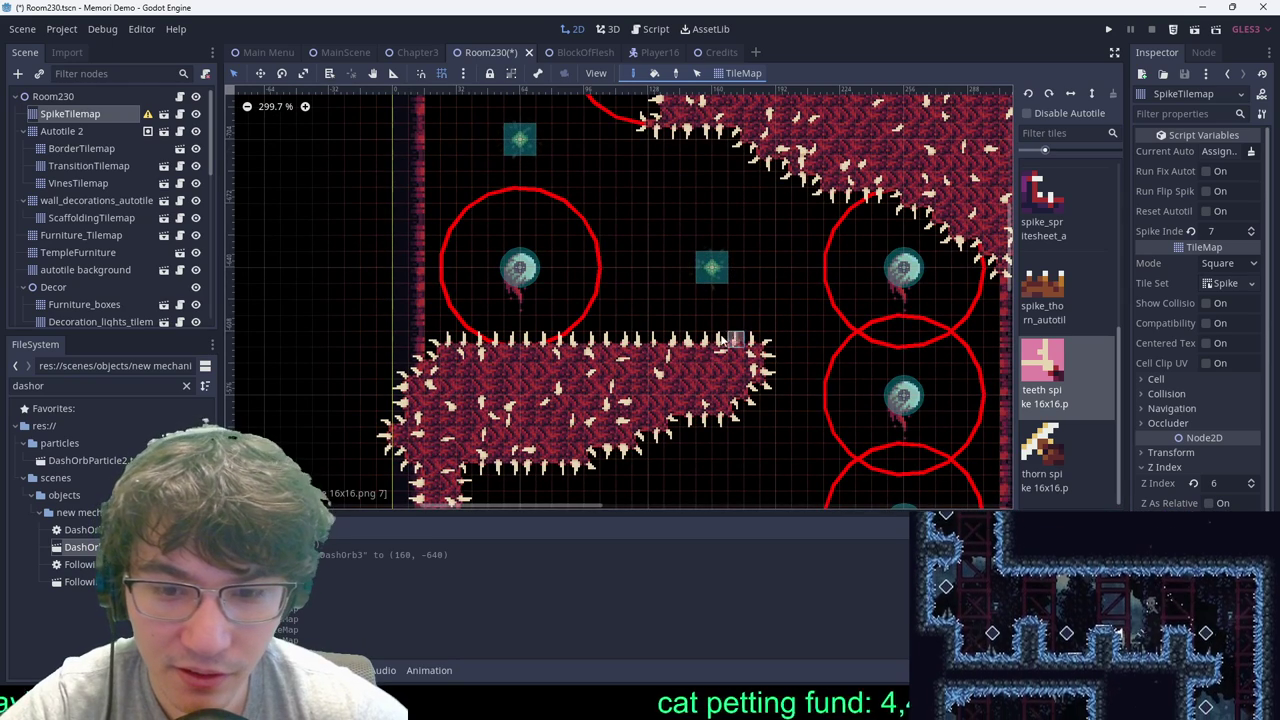
drag(724, 334, 708, 332)
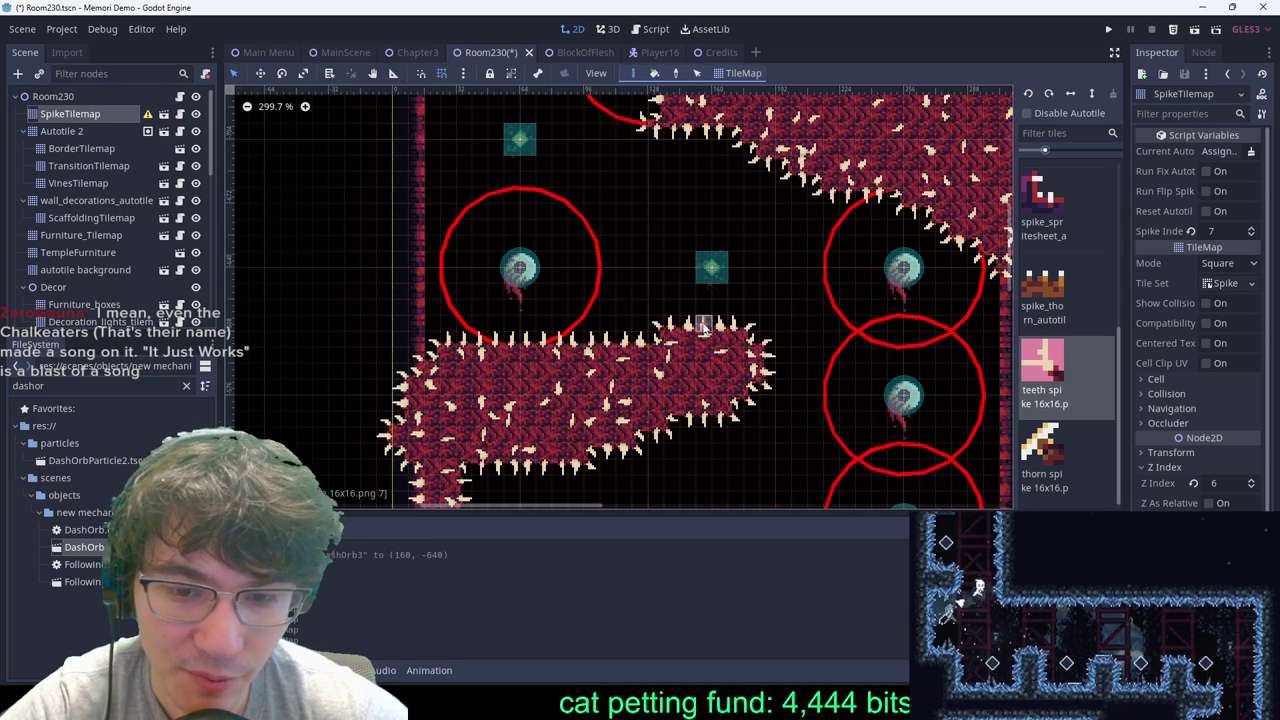
click(754, 342)
right_drag(659, 337, 645, 341)
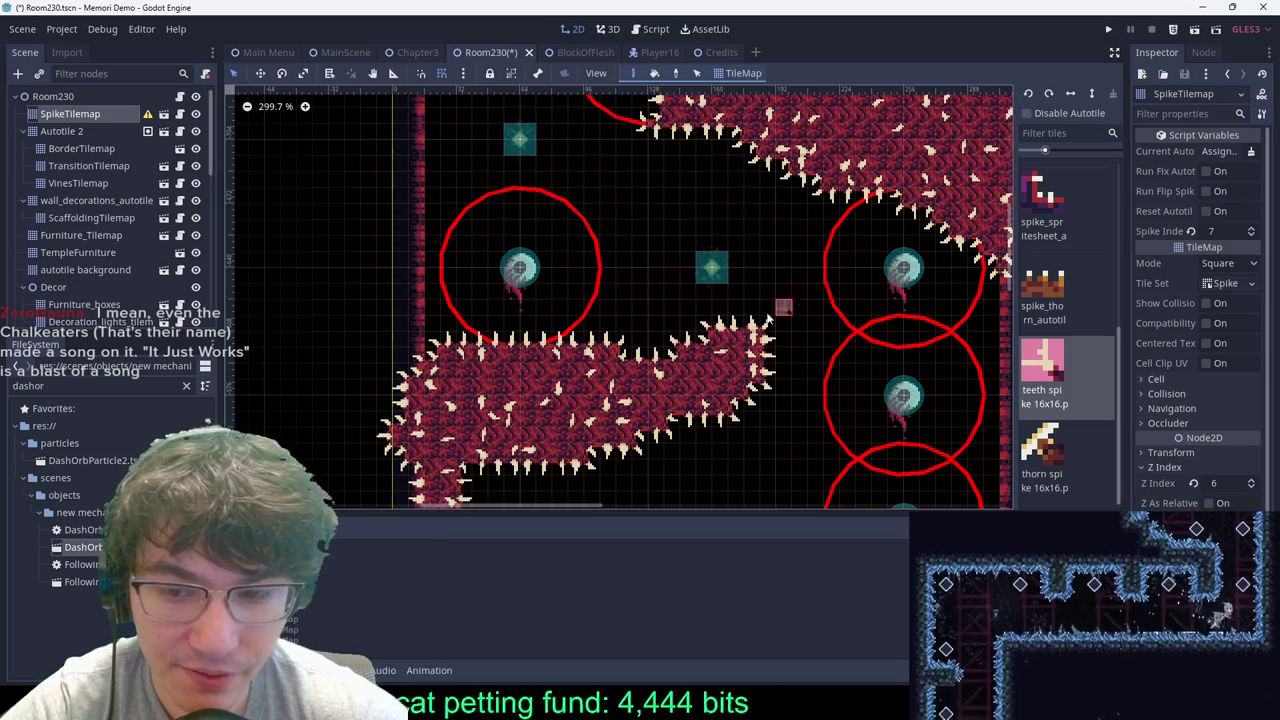
Step: Widen and smooth the dip in the middle of the spike platform's top, and save the scene
scroll(660, 335, up, 3)
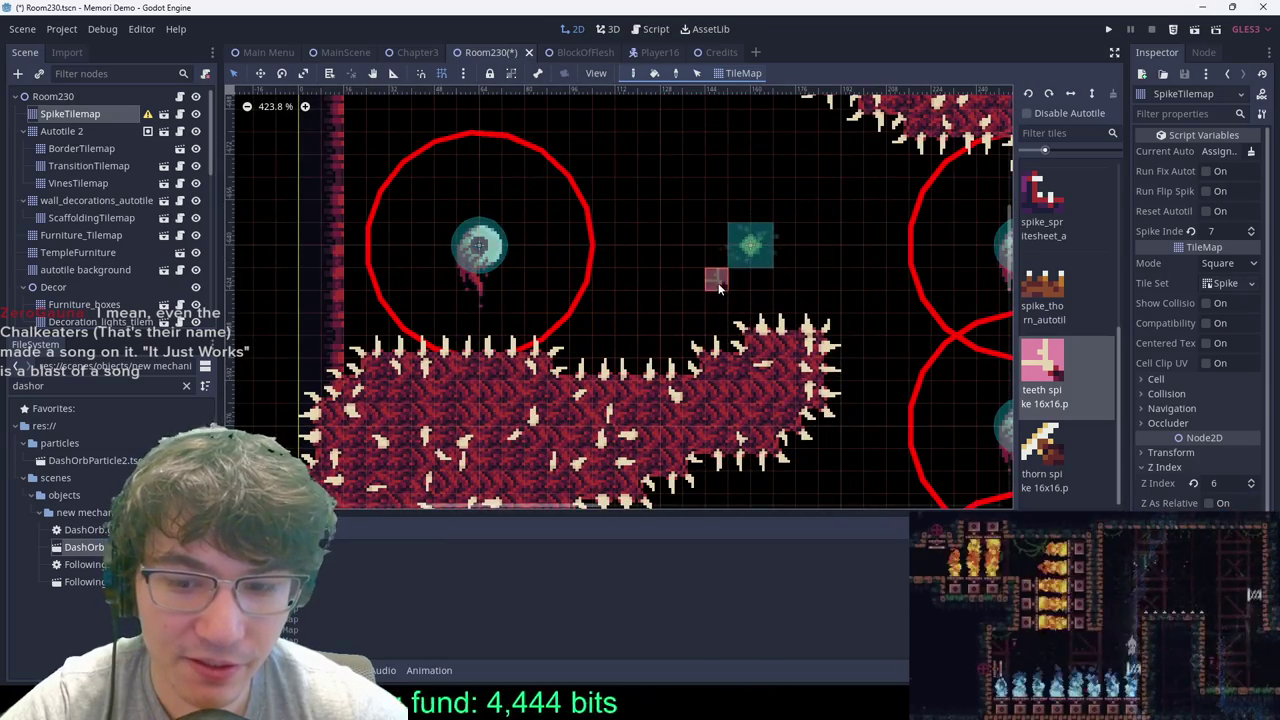
scroll(645, 330, down, 3)
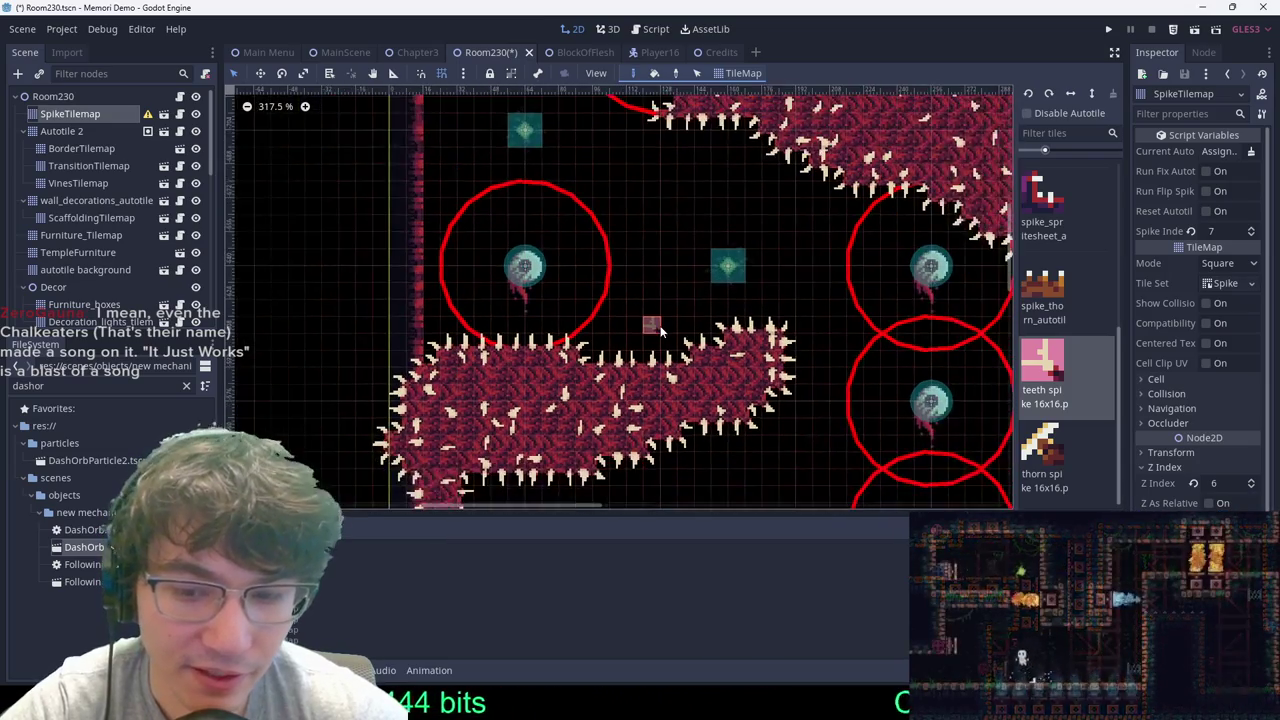
scroll(651, 362, up, 2)
drag(655, 374, 608, 366)
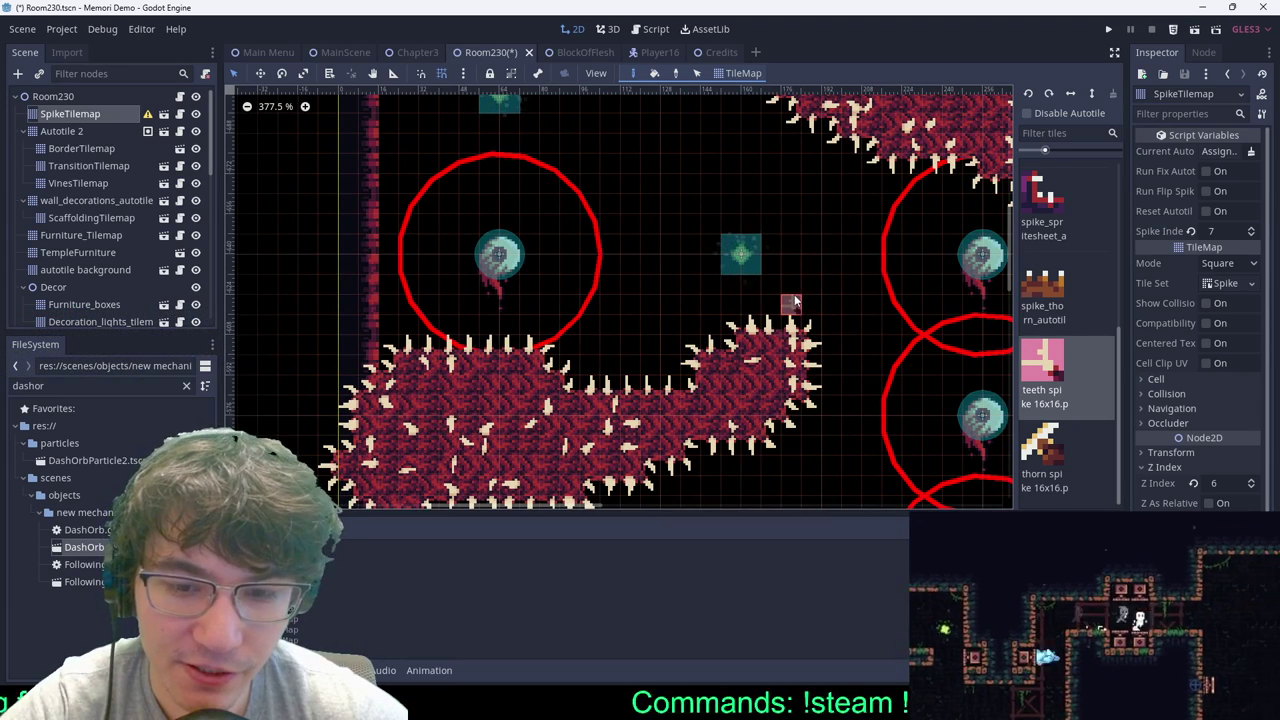
scroll(745, 245, down, 2)
key(ctrl+s)
Step: Switch to MainScene, save it, and run the game to test the reshaped spike platform
click(325, 52)
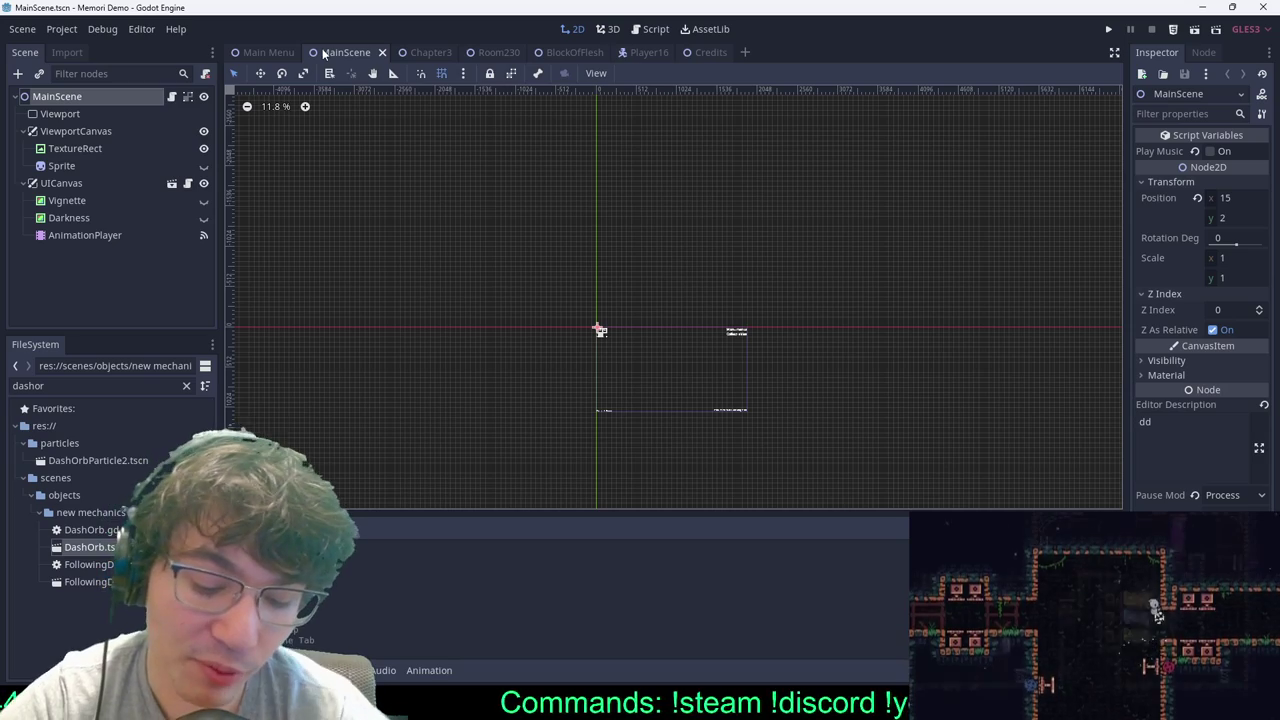
key(ctrl+s)
key(F5)
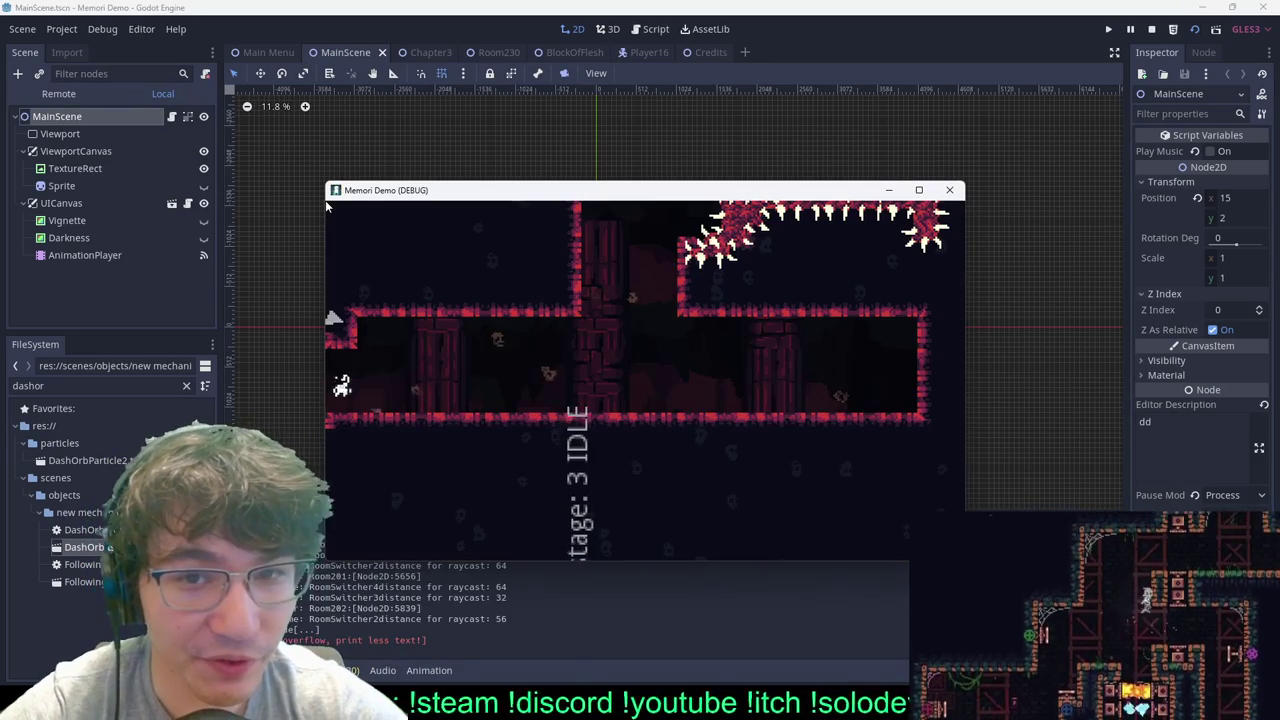
Step: Playtest the climb up the shaft past the eyeball enemies to the dash orb, and close the game window
key(space)
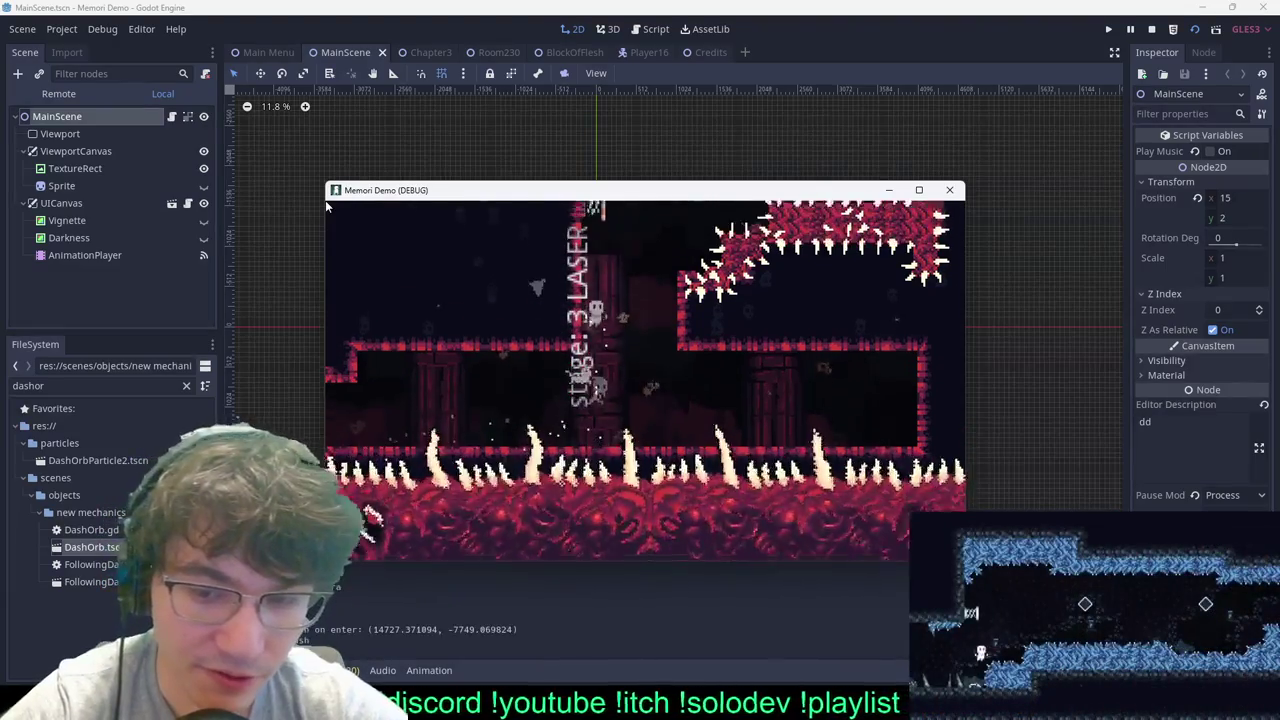
key(Right)
key(Left)
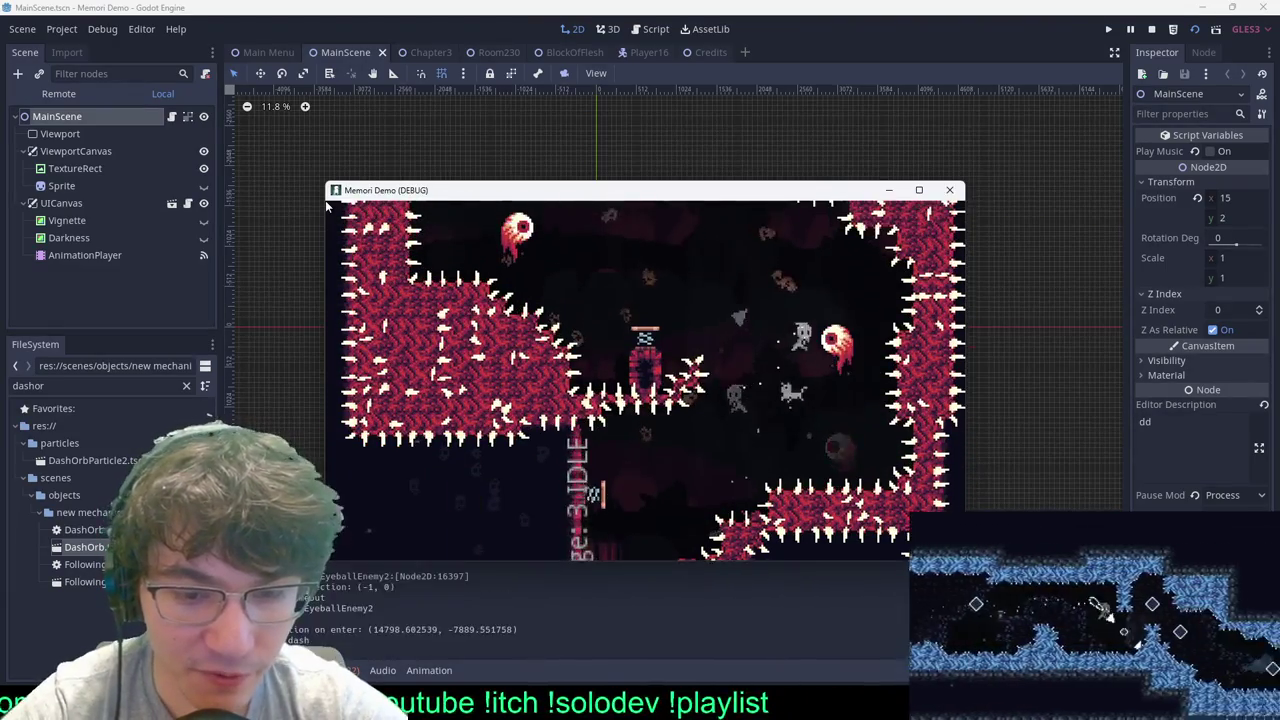
key(Left)
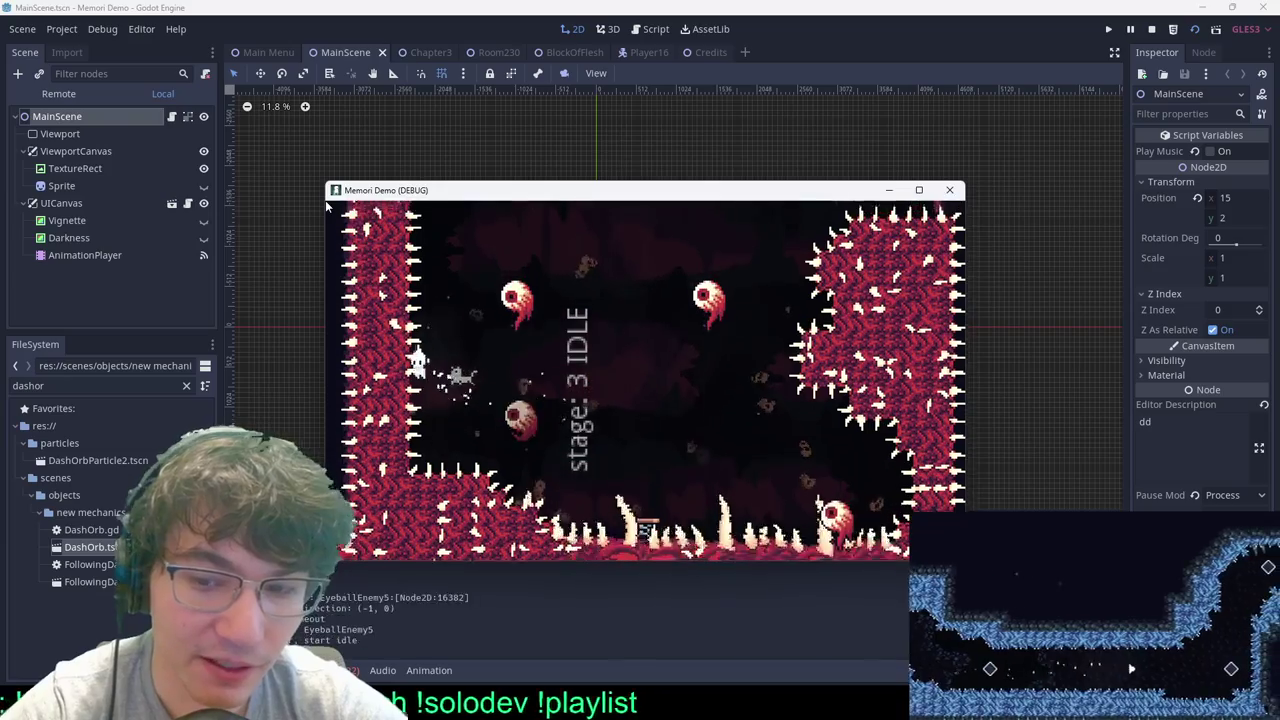
key(Right)
key(space)
key(Right)
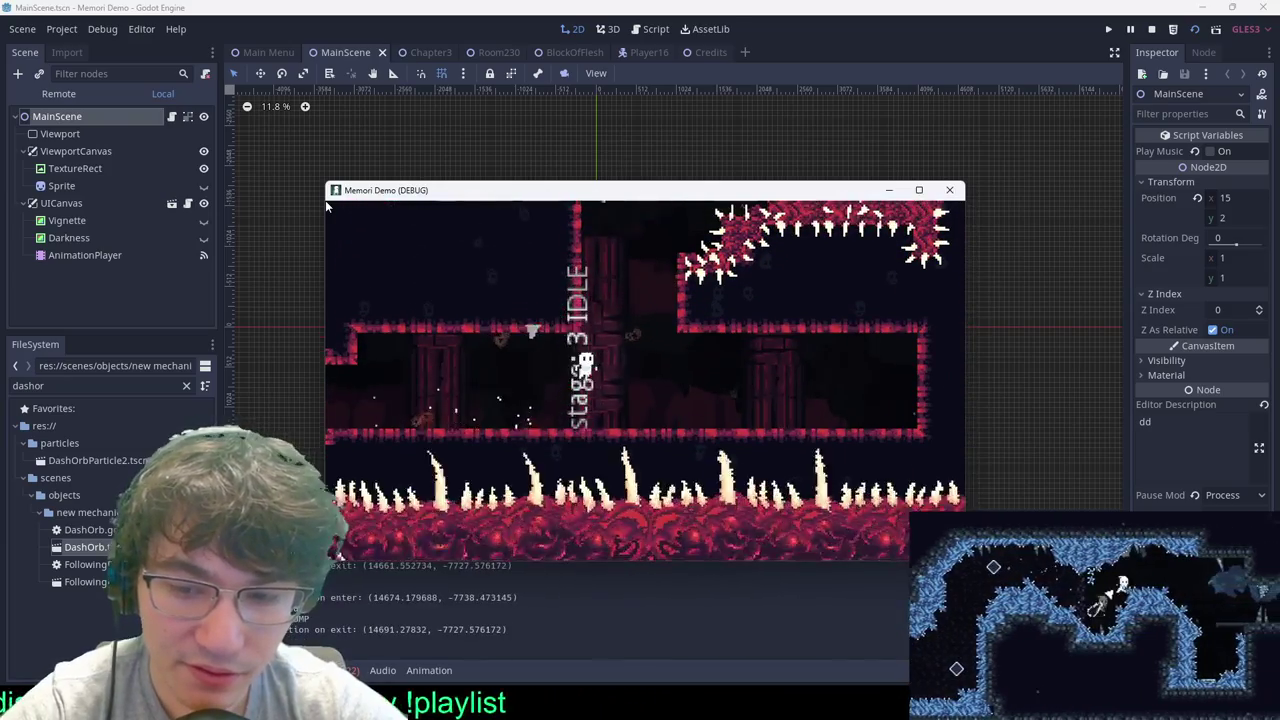
key(Right)
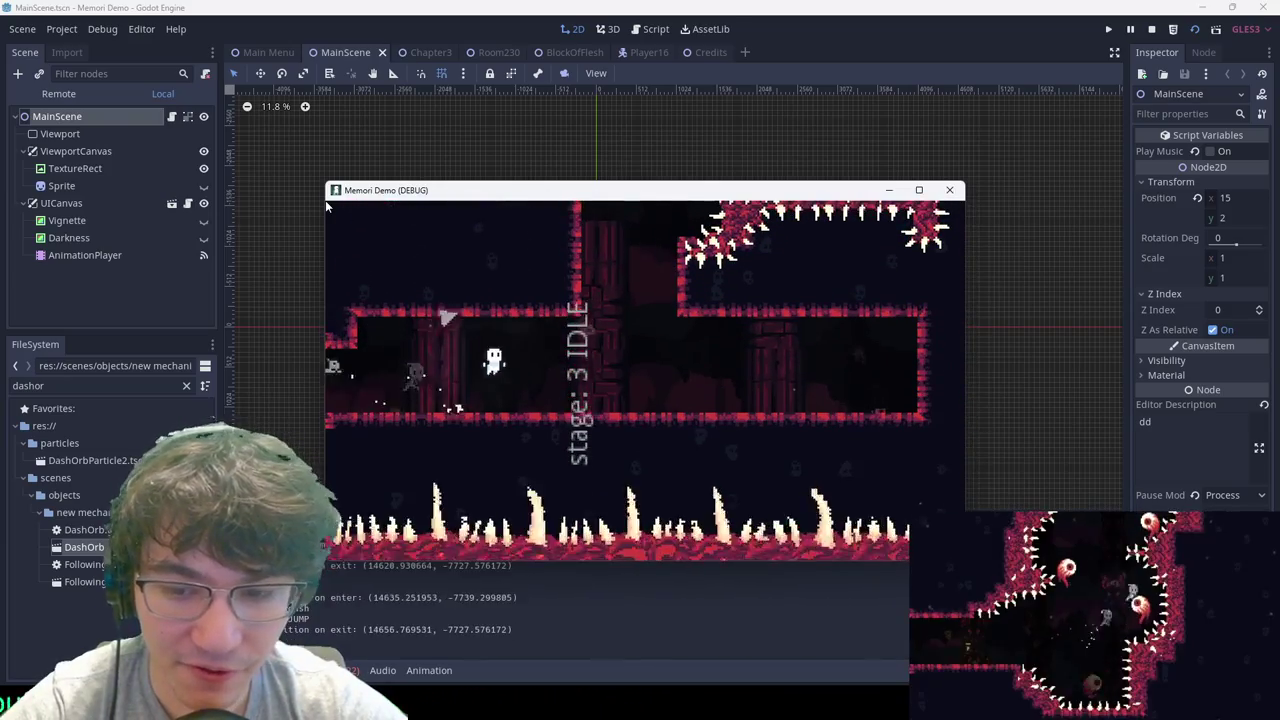
key(space)
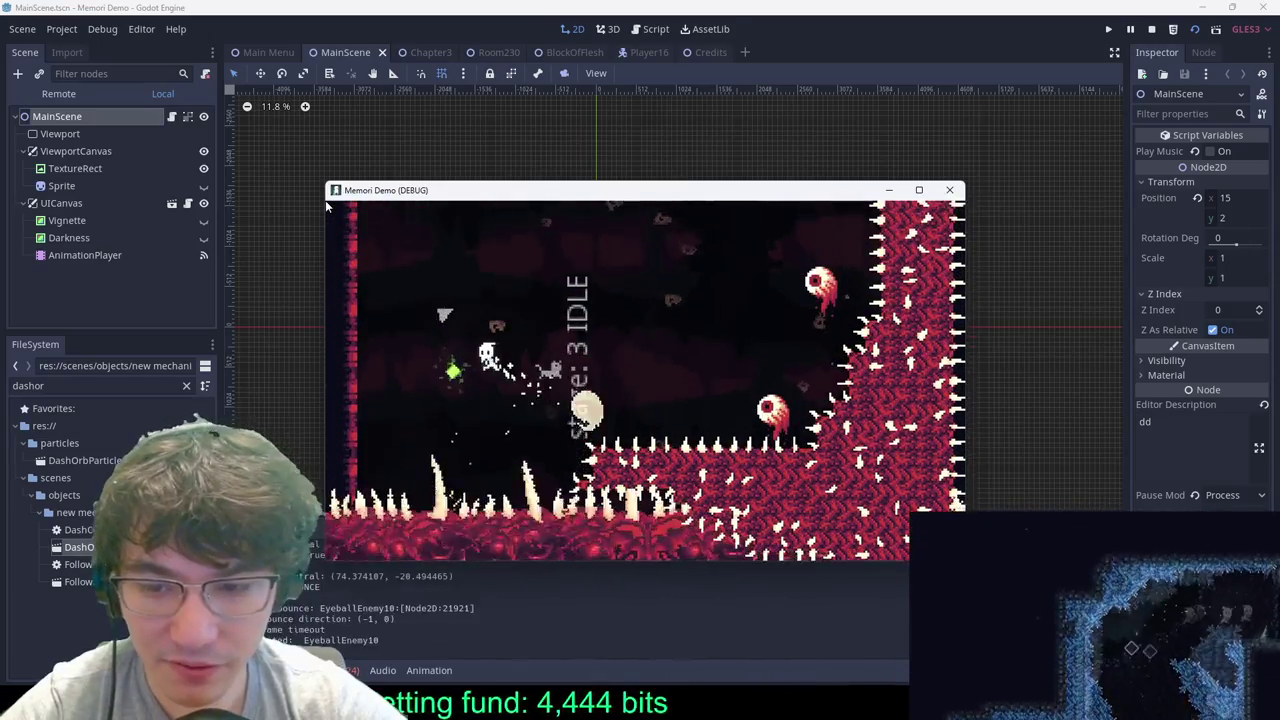
key(Escape)
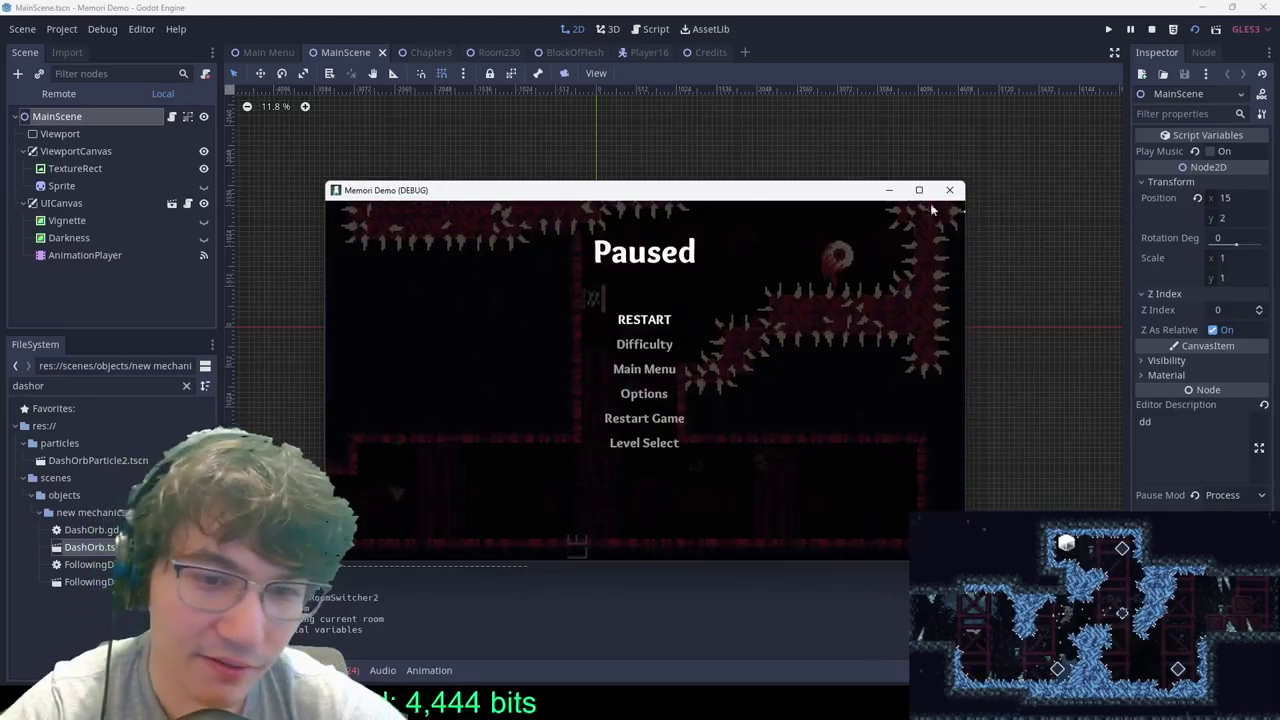
click(949, 190)
Step: Return to Room230 and move the topmost eyeball enemy left to (224, -816), directly above the right enemy on the spike ledge
click(714, 56)
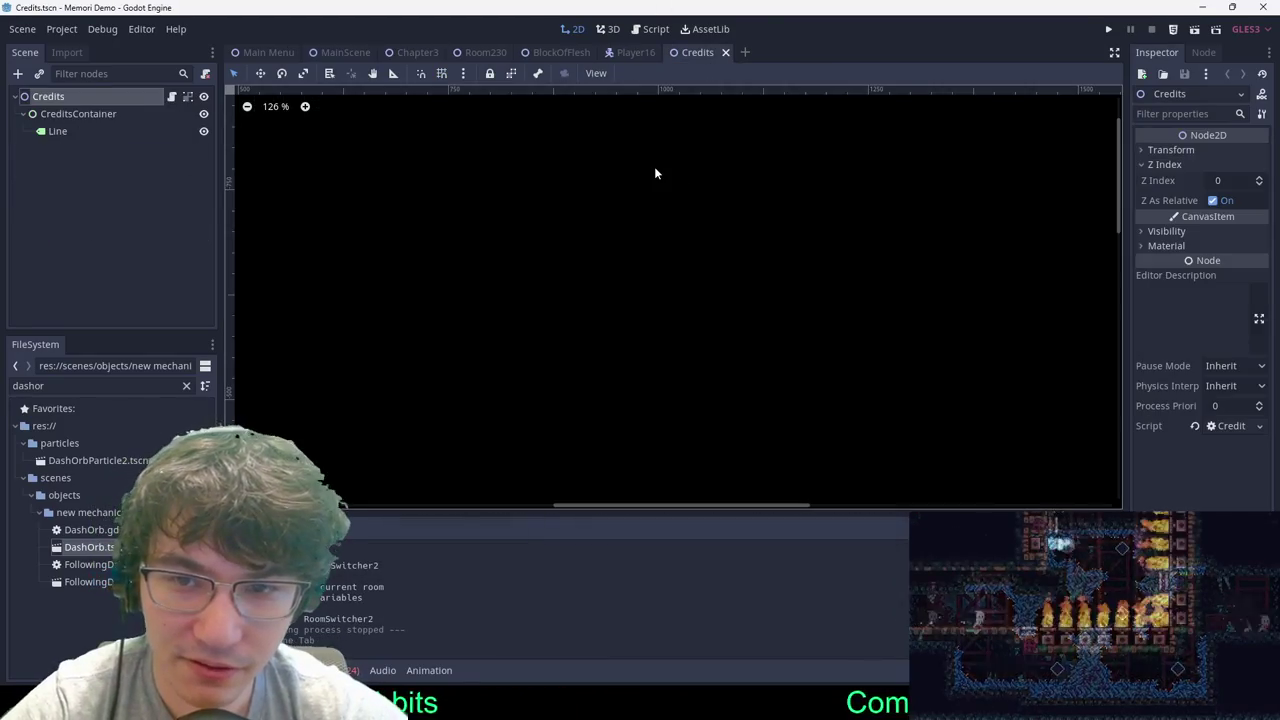
click(548, 52)
click(482, 52)
middle_drag(870, 175, 660, 458)
scroll(330, 270, down, 2)
scroll(266, 249, up, 1)
click(70, 96)
middle_drag(721, 298, 705, 162)
scroll(691, 181, up, 3)
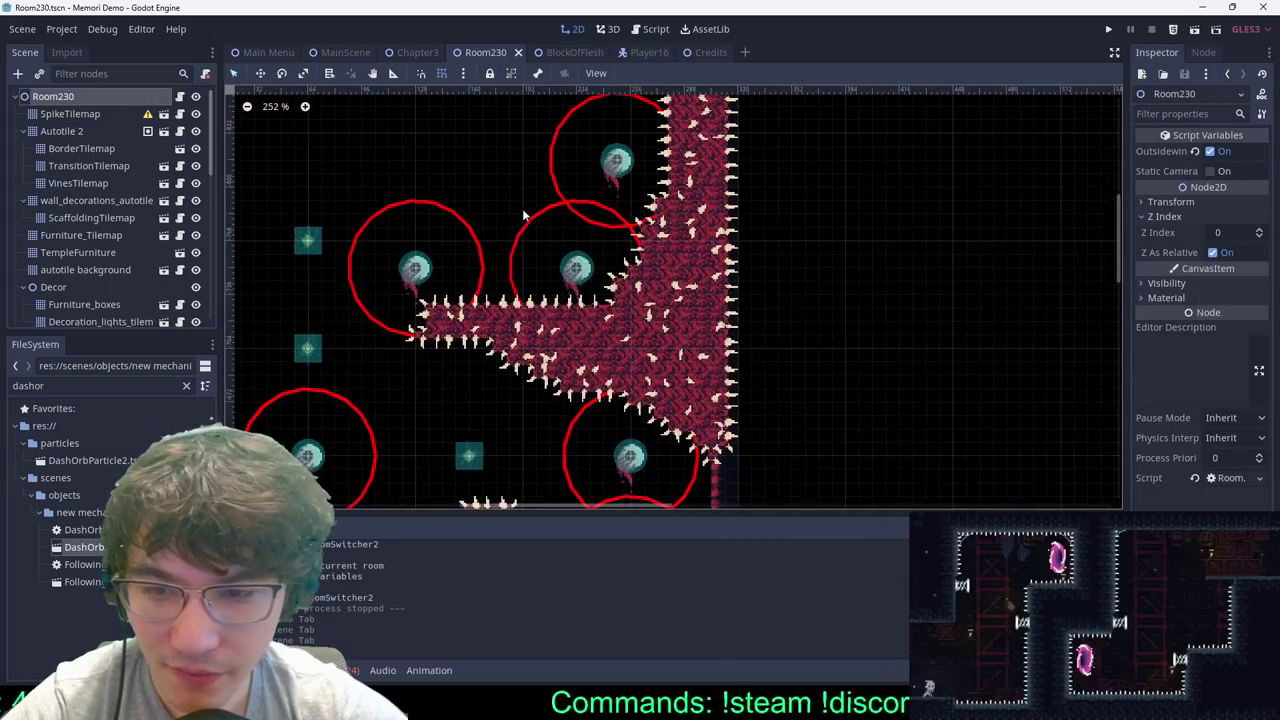
click(676, 298)
key(ctrl+d)
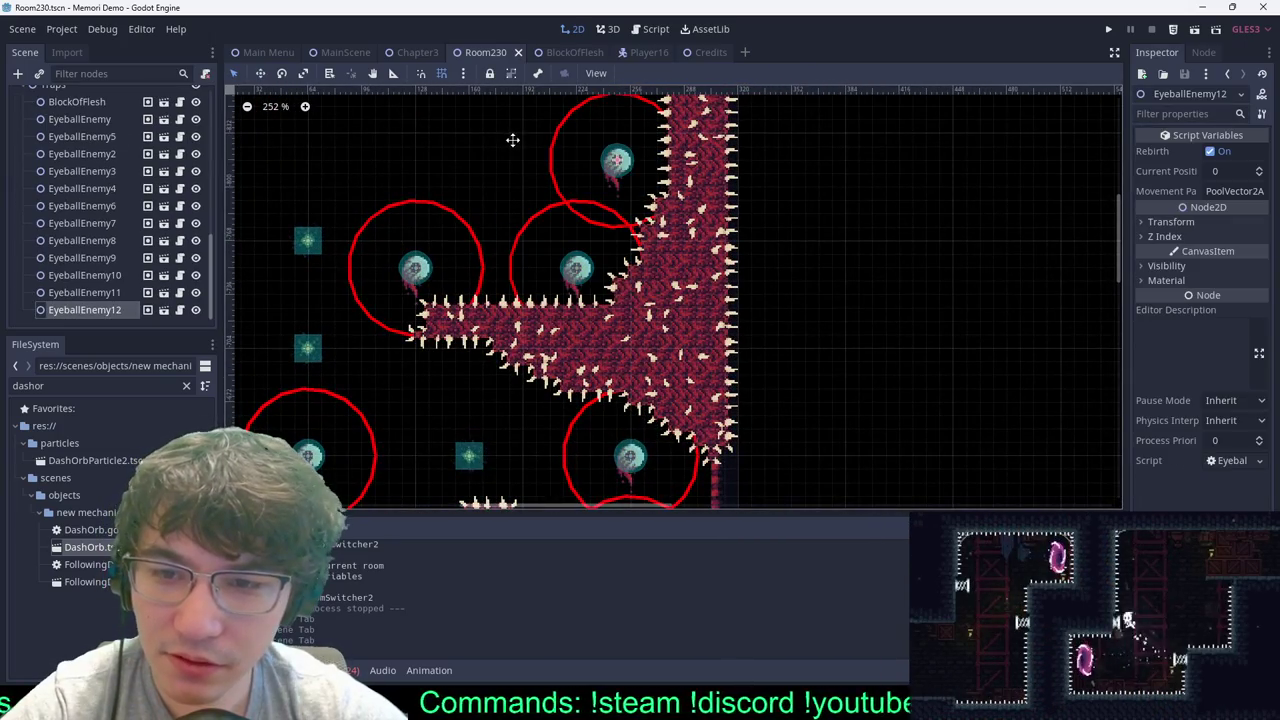
drag(492, 132, 698, 183)
click(697, 181)
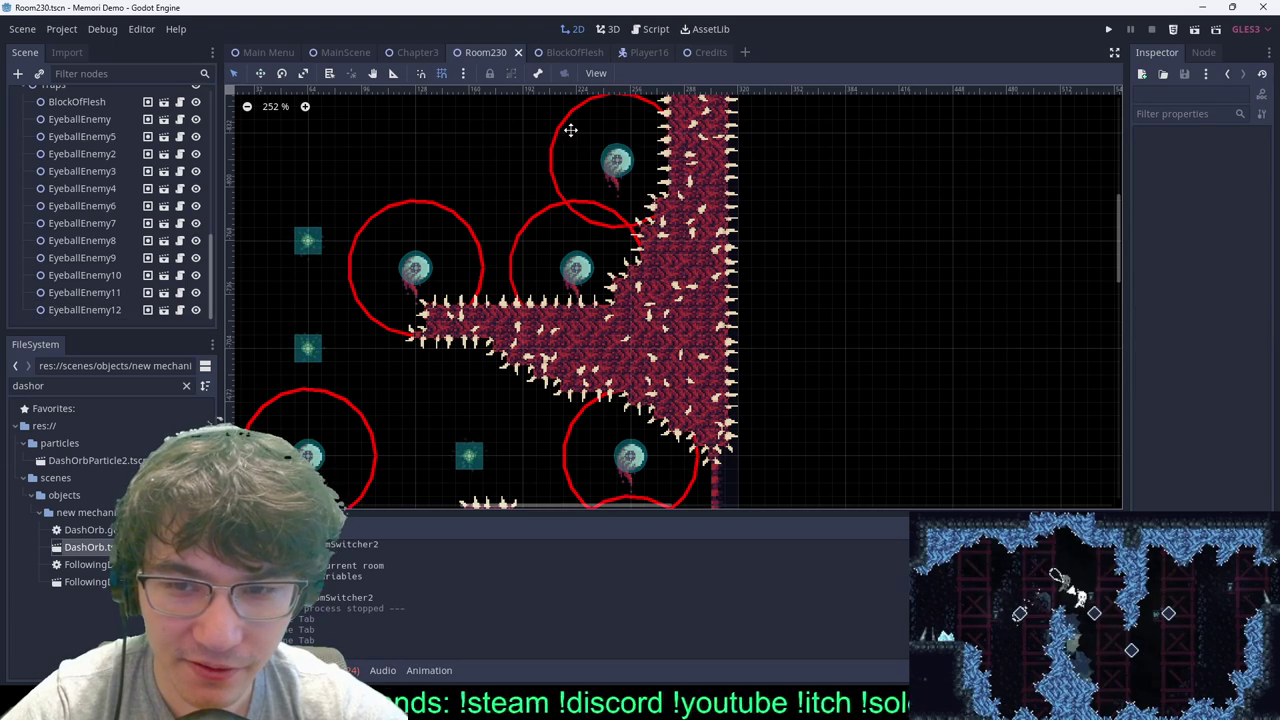
click(616, 160)
drag(616, 160, 665, 293)
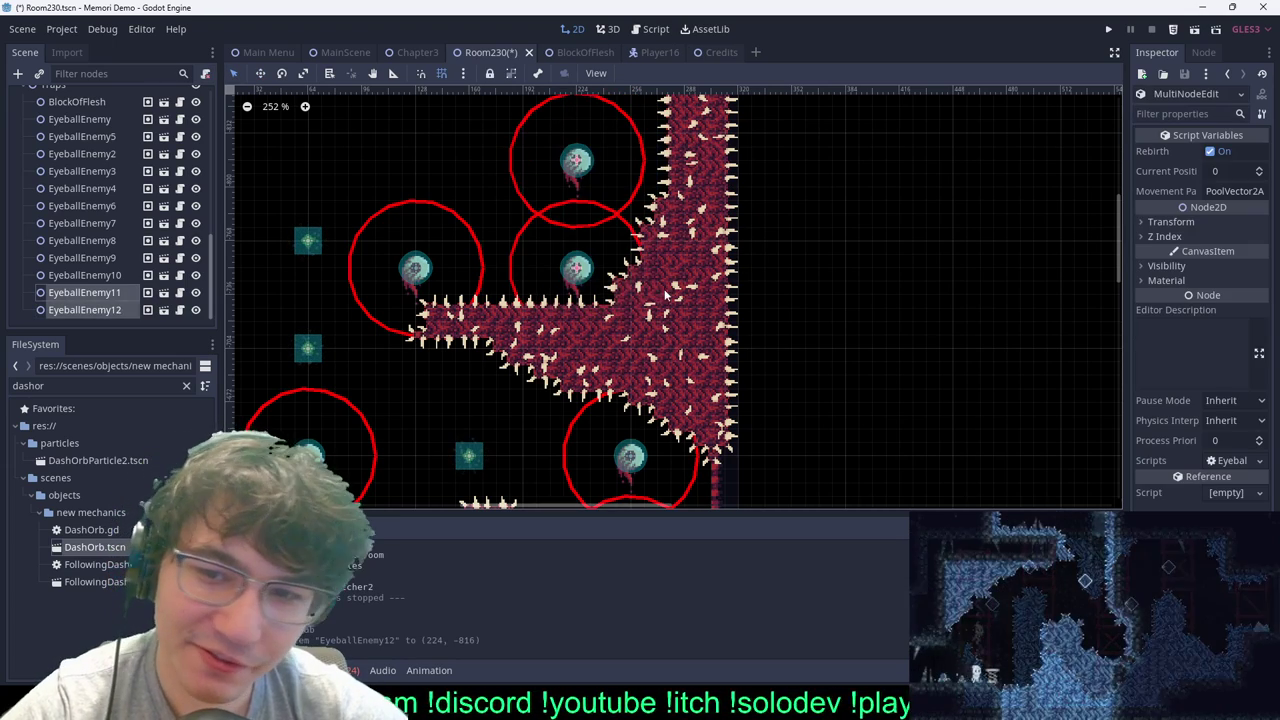
Step: Select the three eyeball enemies above the right spike ledge and move them up slightly as a group
middle_drag(562, 224, 794, 289)
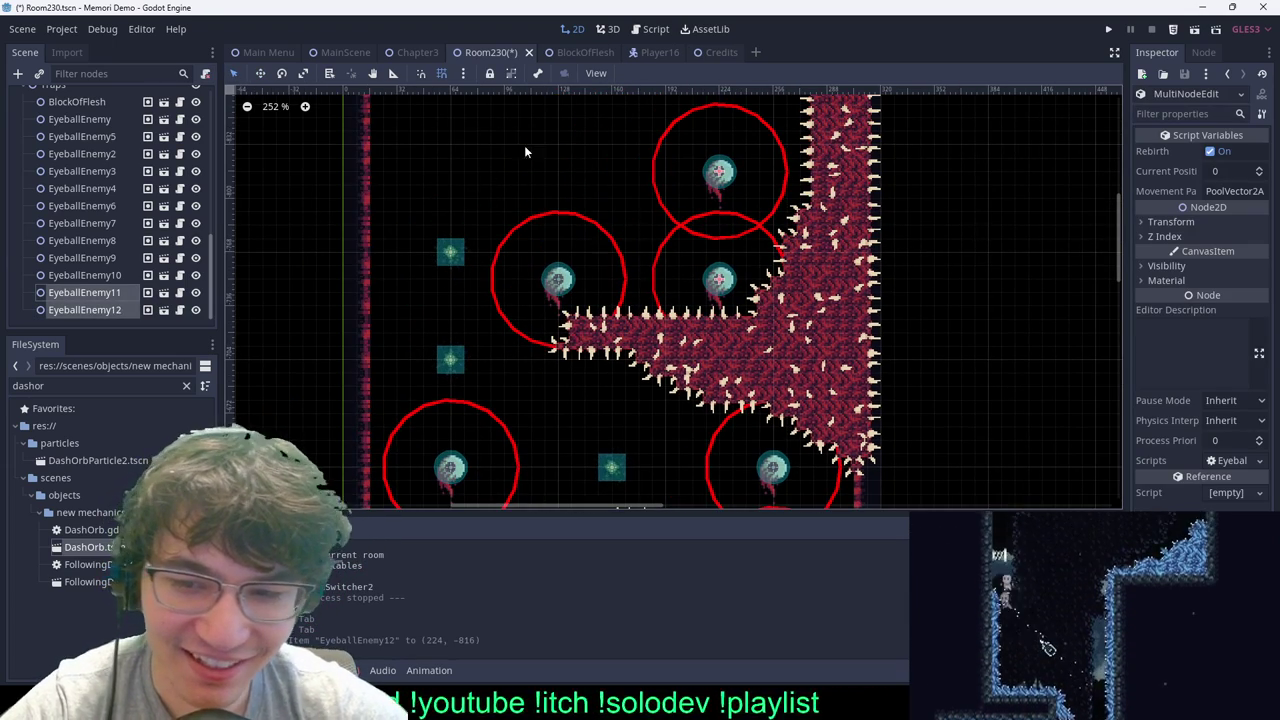
drag(488, 128, 837, 351)
drag(719, 279, 719, 252)
click(842, 266)
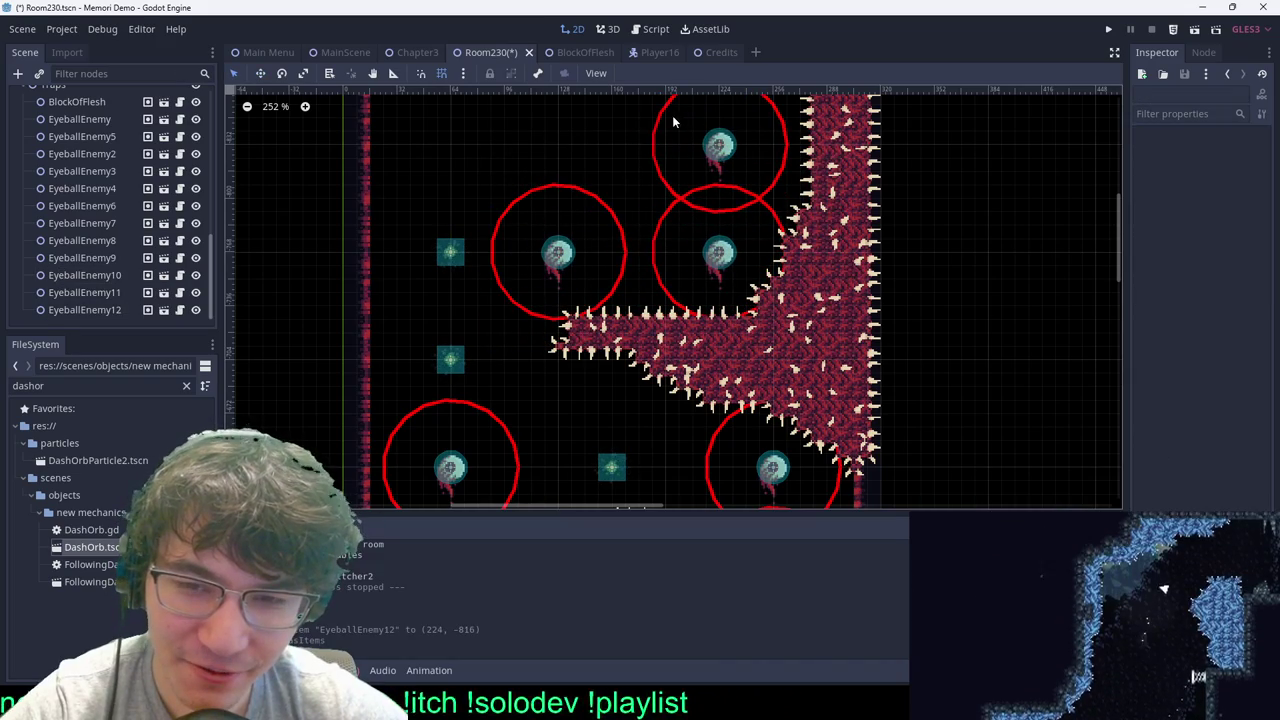
Step: Move the two stacked eyeball enemies on the right together up and left, higher above the spike ledge
drag(673, 116, 764, 307)
middle_drag(811, 286, 887, 312)
scroll(857, 309, down, 2)
key(w)
drag(887, 312, 834, 217)
Step: Move the upper dash orb left to (-40, -768), outside the shaft's left wall
scroll(852, 217, down, 1)
middle_drag(851, 232, 846, 346)
scroll(846, 346, up, 2)
scroll(822, 322, down, 6)
middle_drag(800, 296, 794, 169)
scroll(793, 108, up, 1)
click(636, 236)
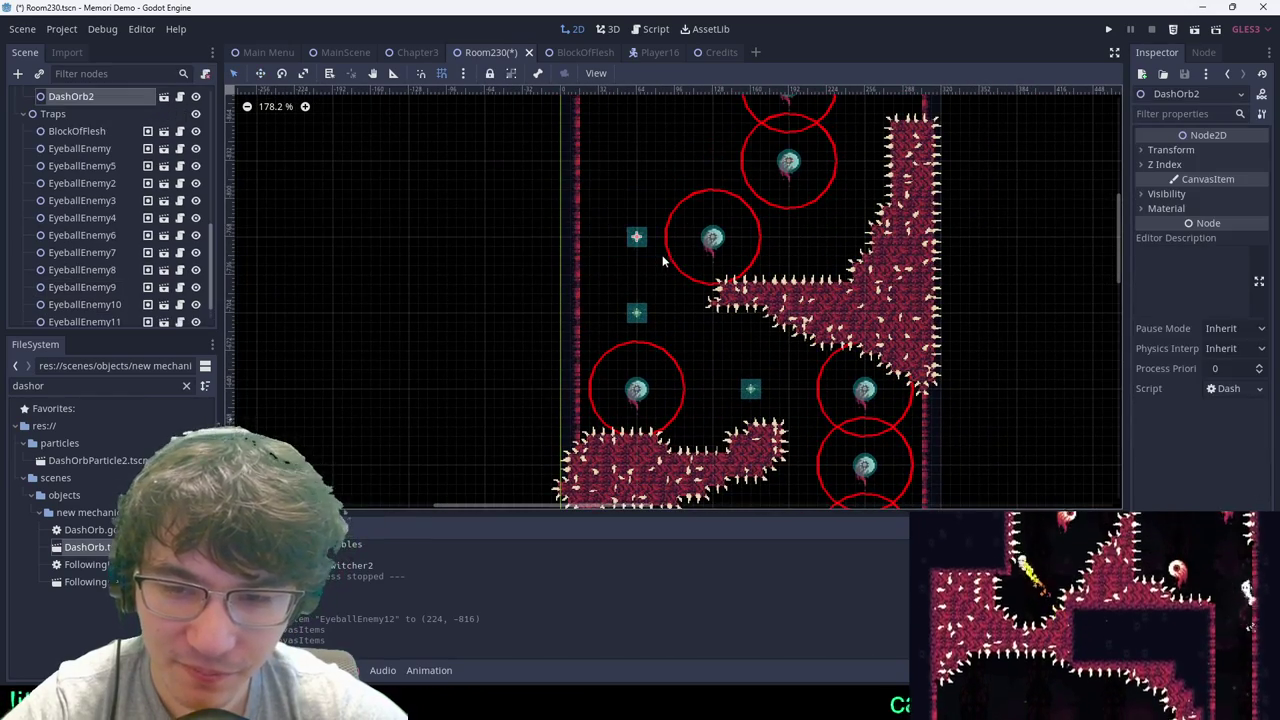
drag(720, 238, 600, 240)
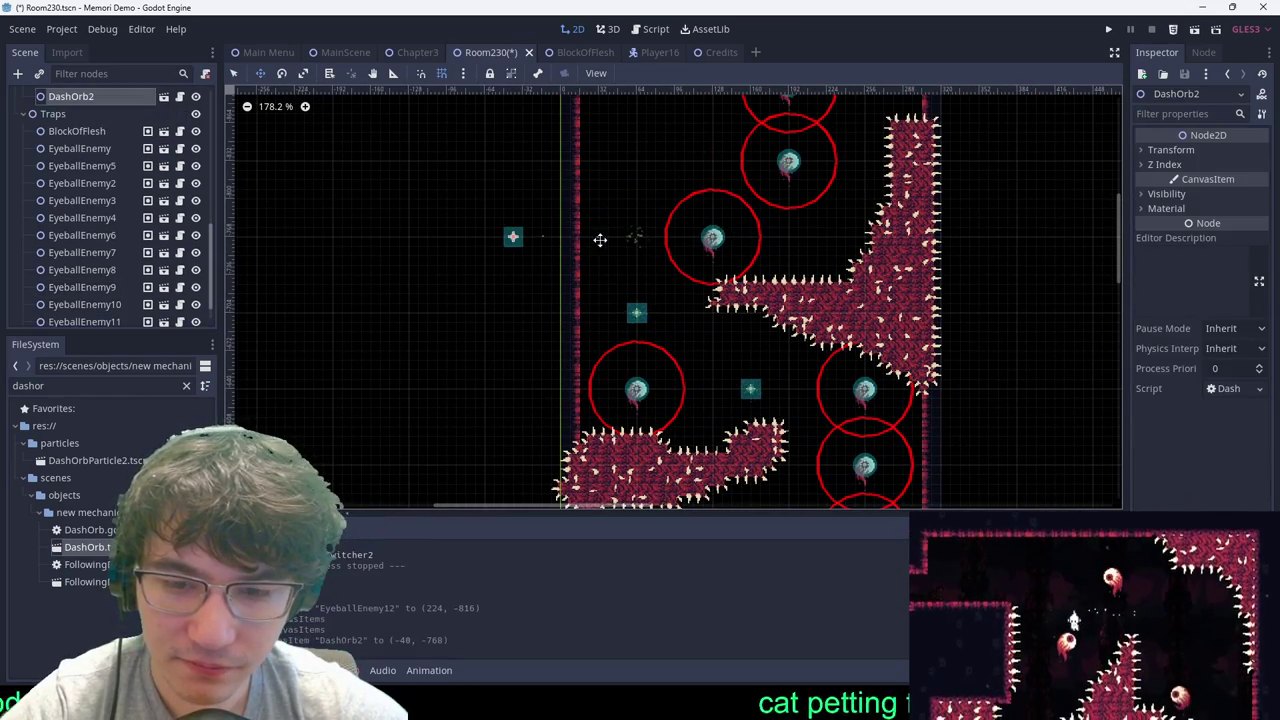
Step: Duplicate the lower spring mounted on the wall of the shaft's entrance
scroll(804, 288, down, 7)
middle_drag(758, 317, 762, 146)
middle_drag(860, 315, 797, 174)
scroll(738, 265, up, 6)
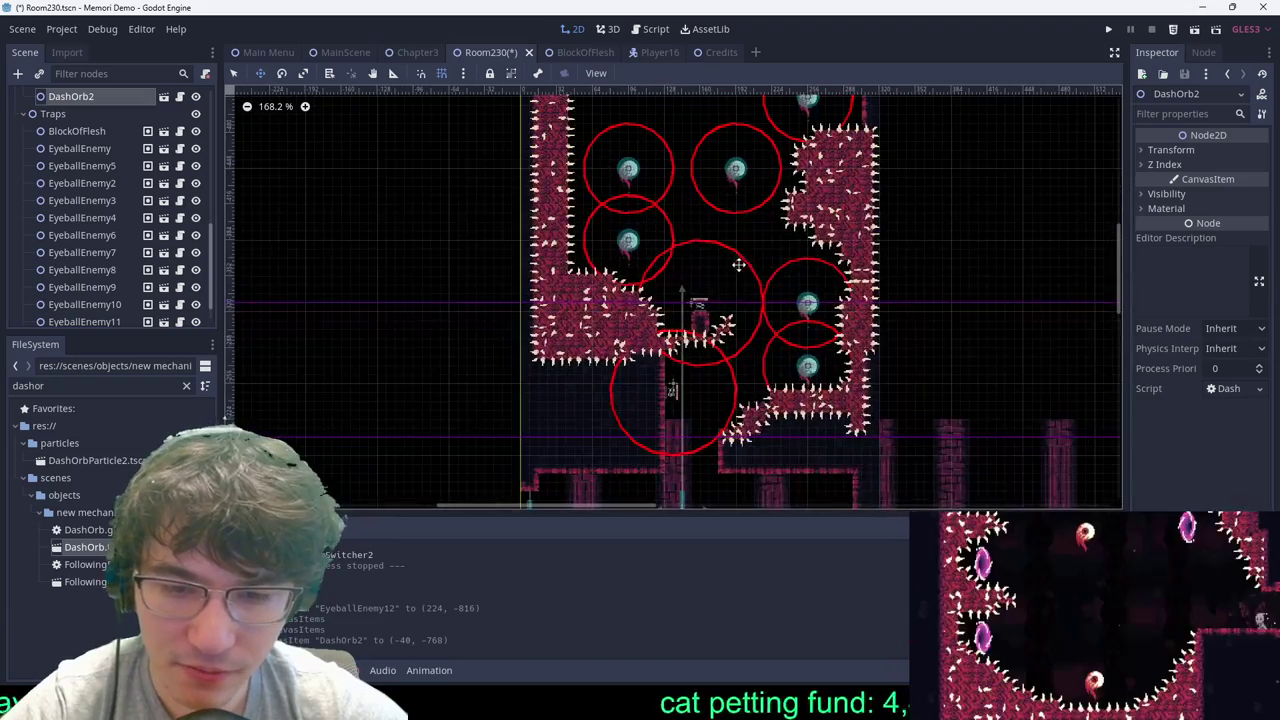
click(697, 308)
click(670, 402)
key(ctrl+d)
Step: Move the duplicated spring up the shaft to (24, -776), against the left wall opposite the eyeball enemy
key(w)
drag(780, 288, 761, 190)
middle_drag(757, 212, 754, 351)
drag(754, 350, 765, 219)
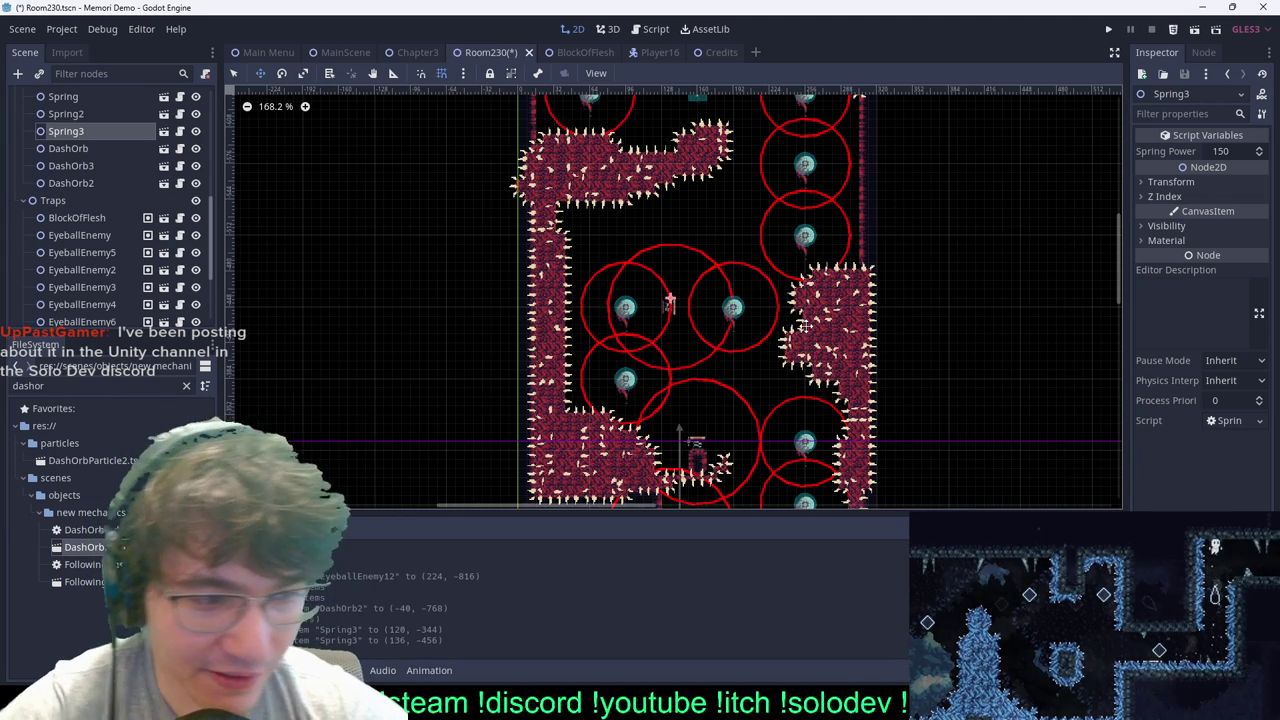
scroll(700, 170, up, 2)
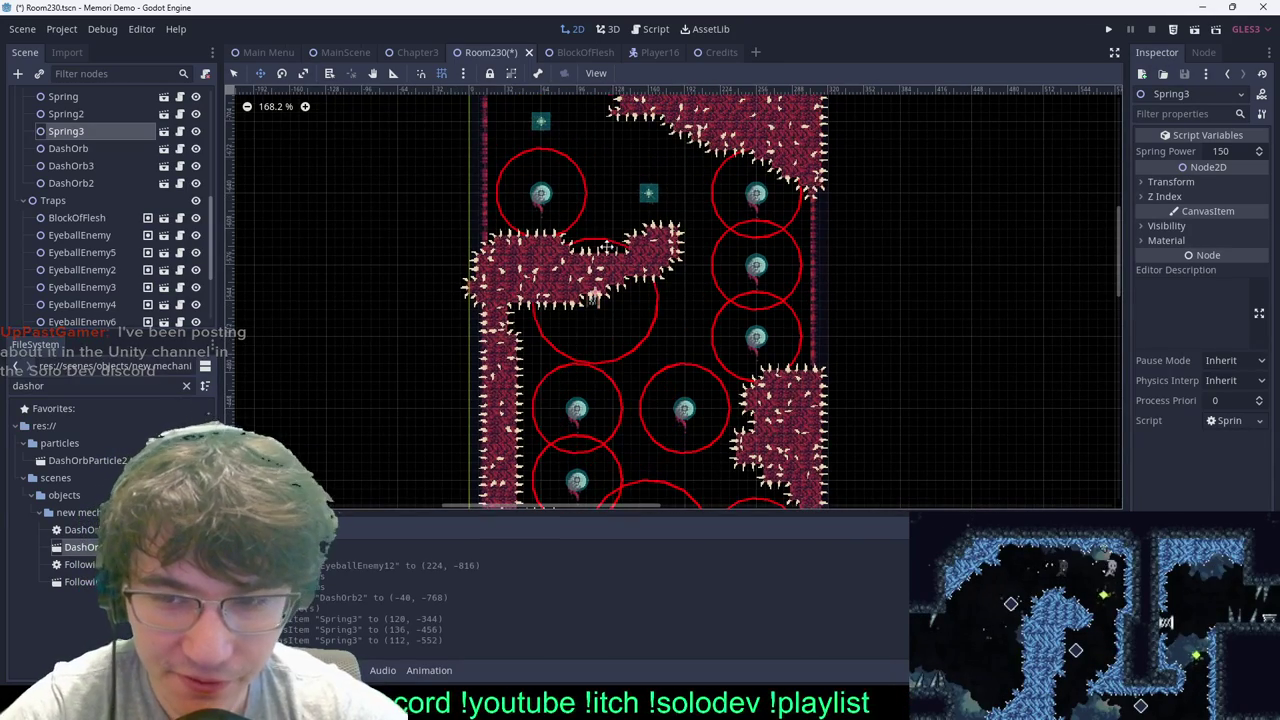
scroll(624, 148, up, 2)
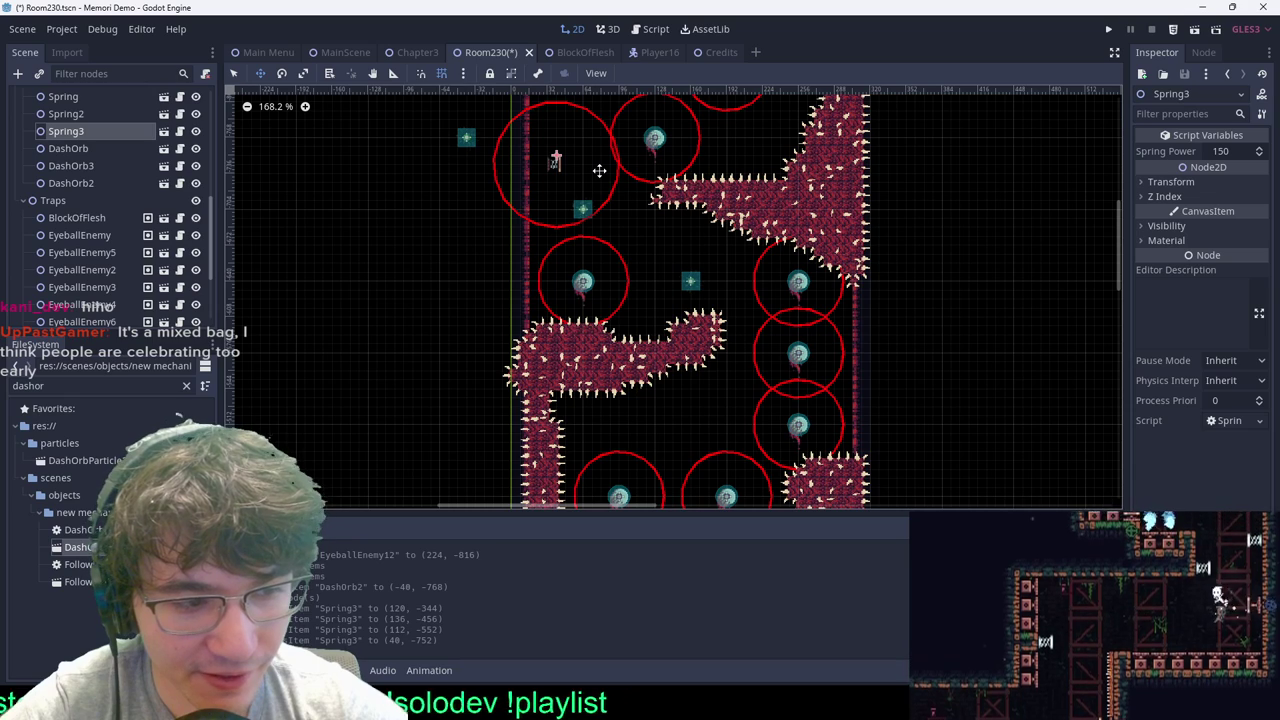
middle_drag(721, 113, 746, 257)
scroll(746, 257, down, 1)
drag(640, 249, 623, 220)
key(q)
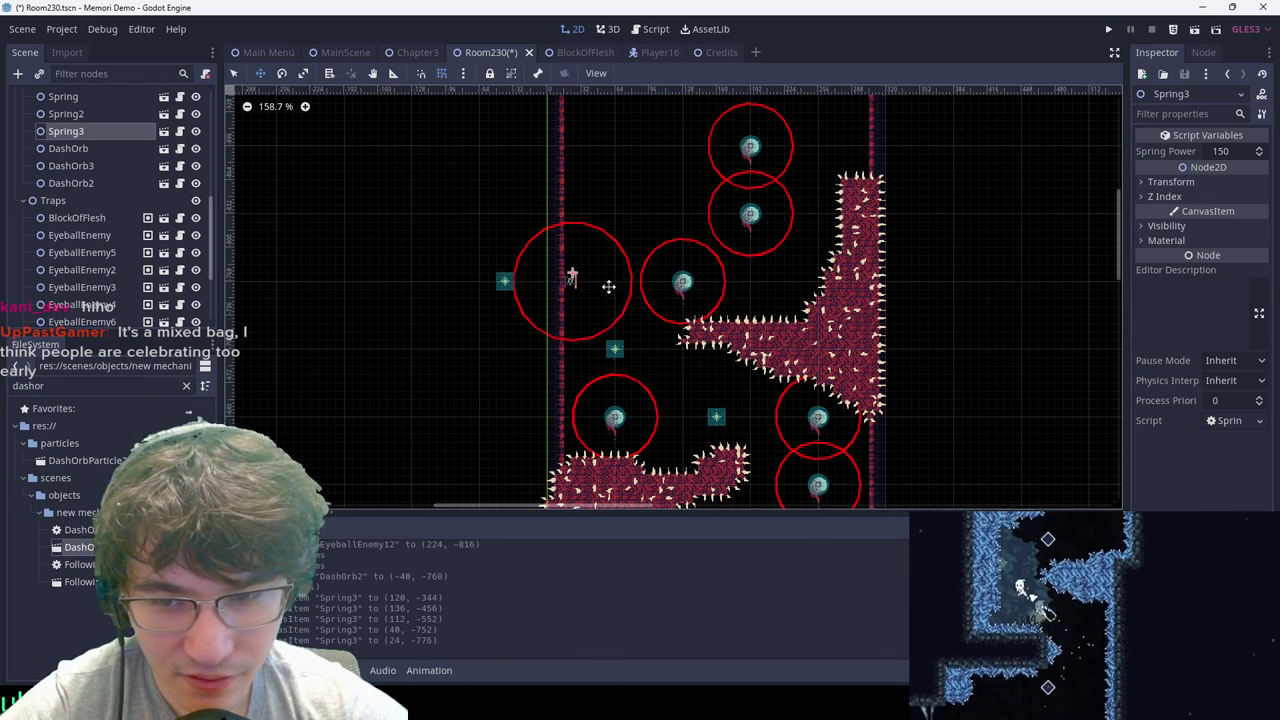
click(608, 308)
Step: Switch to MainScene, save, and run the game to test the new spring on the left wall
click(345, 52)
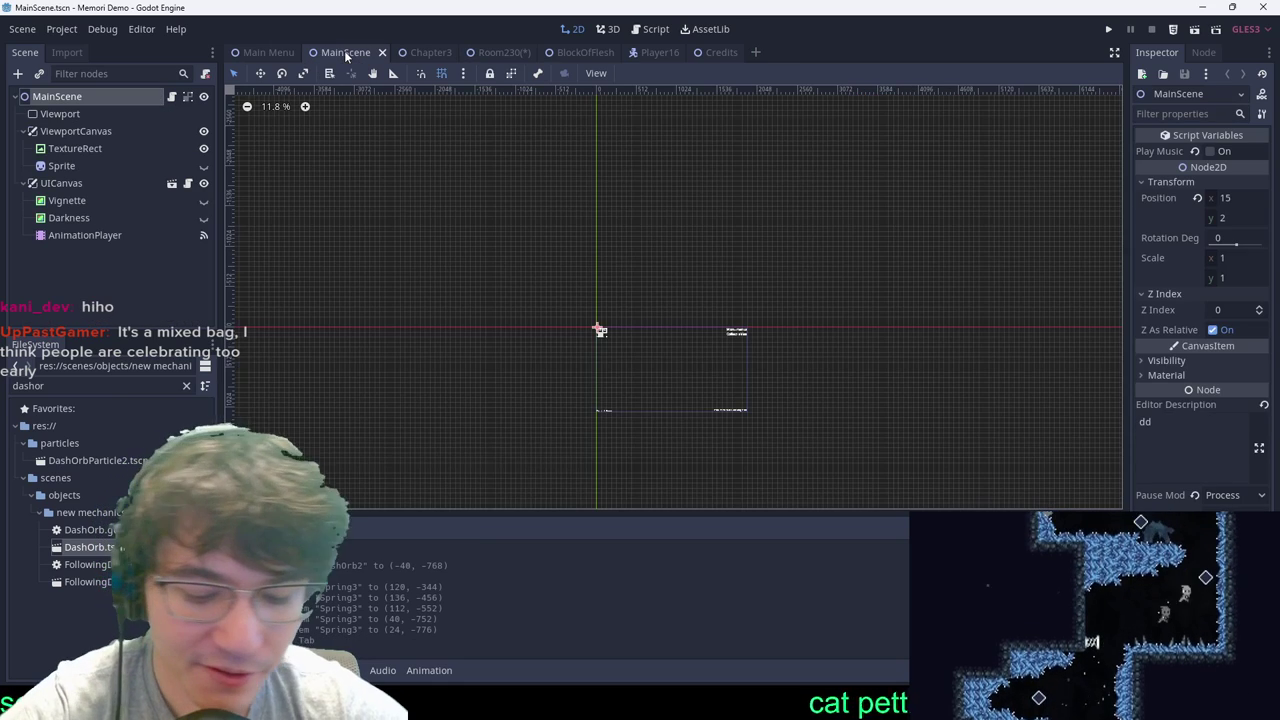
key(ctrl+s)
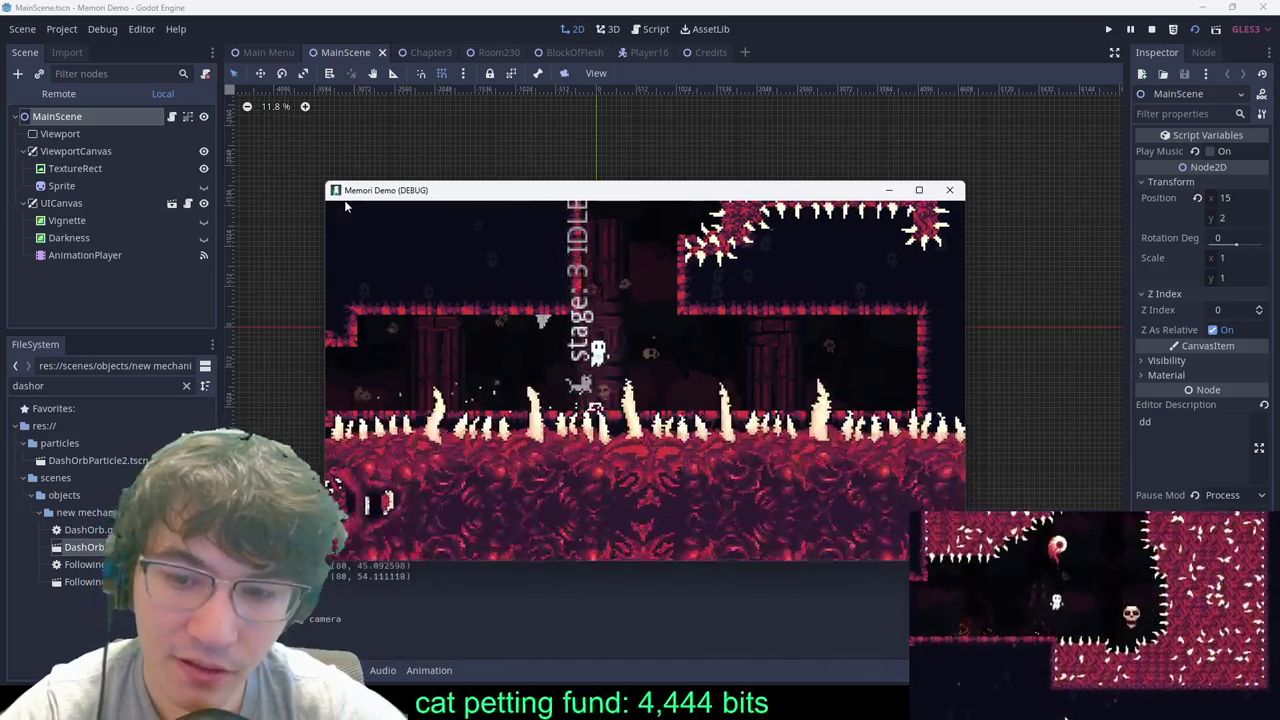
Step: Playtest the lower part of the shaft, jumping and dashing upward between its eyeball enemies
key(space)
key(Right)
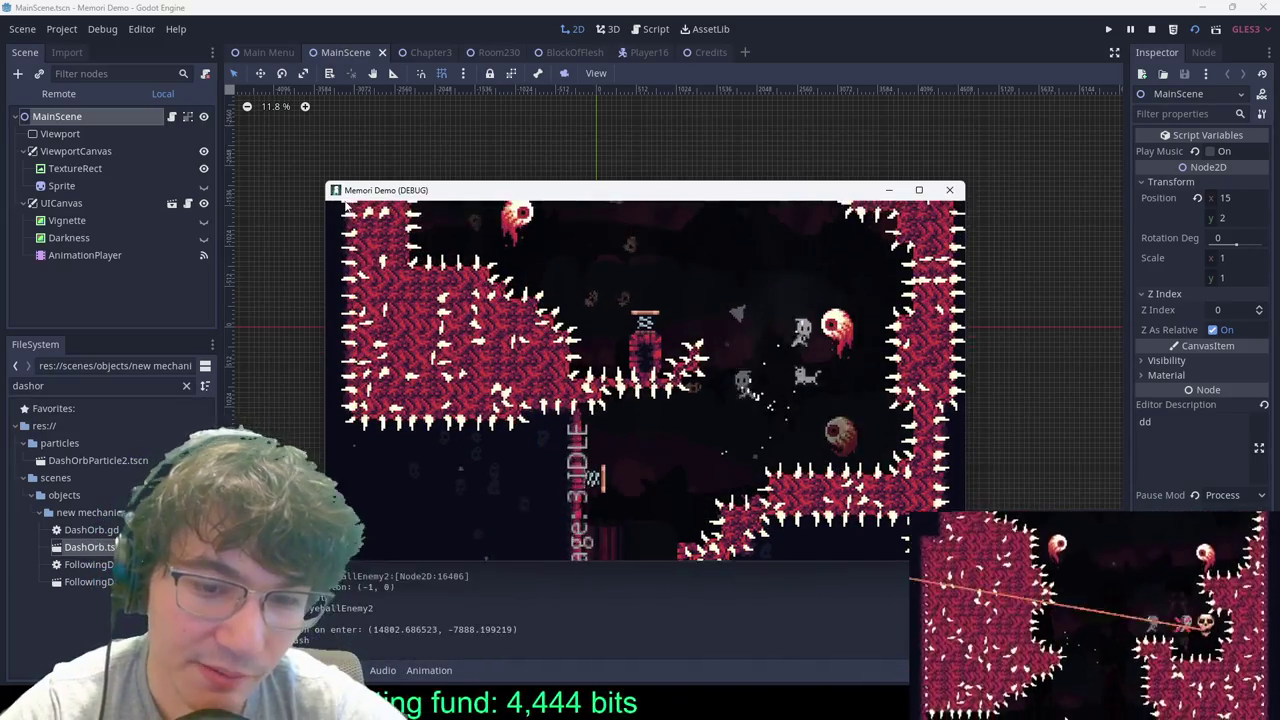
key(Left)
key(space)
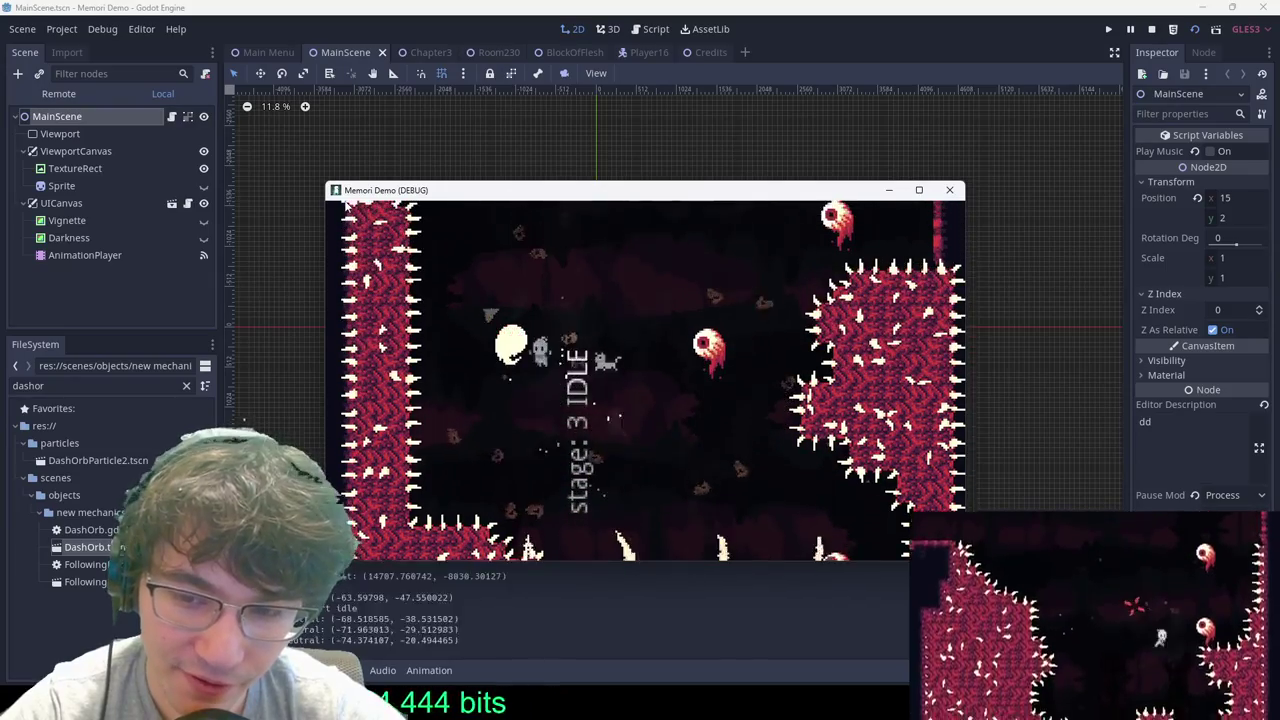
key(Right)
key(space)
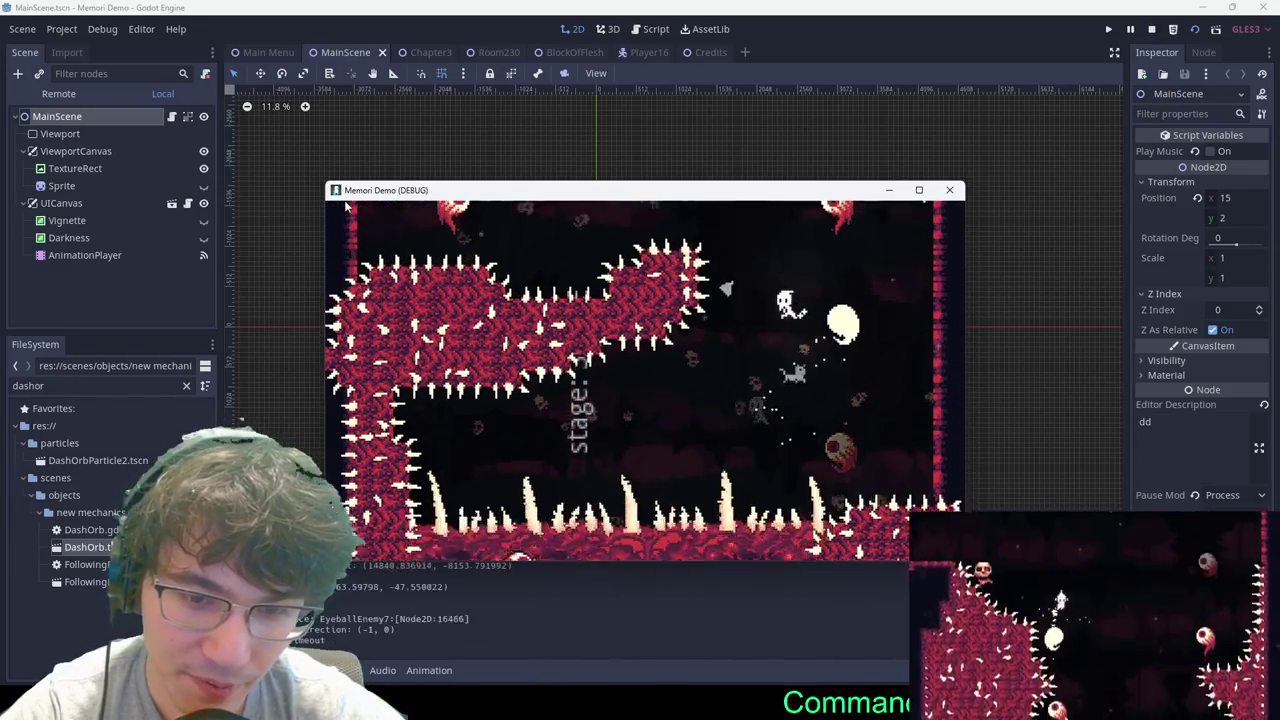
key(Left)
key(space)
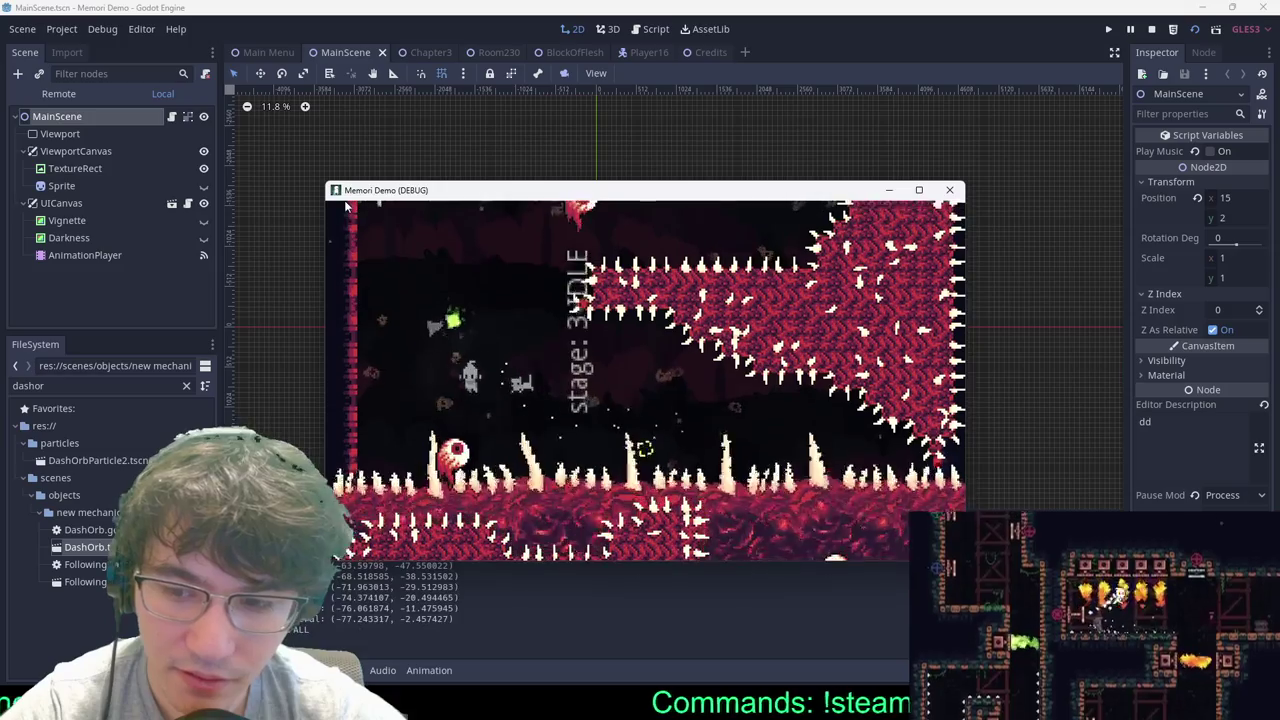
Step: Test the new left-wall spring, continue past the upper eyeball enemies, and stop the running game
key(Left)
key(space)
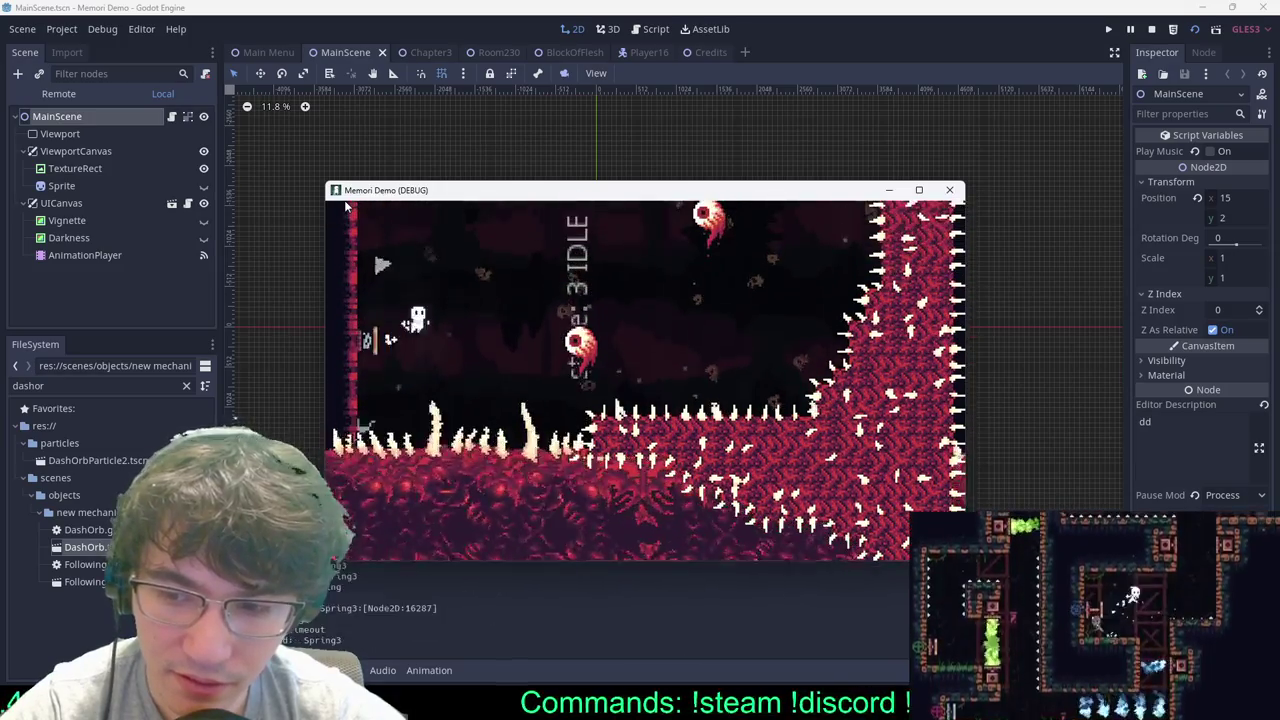
key(Right)
key(space)
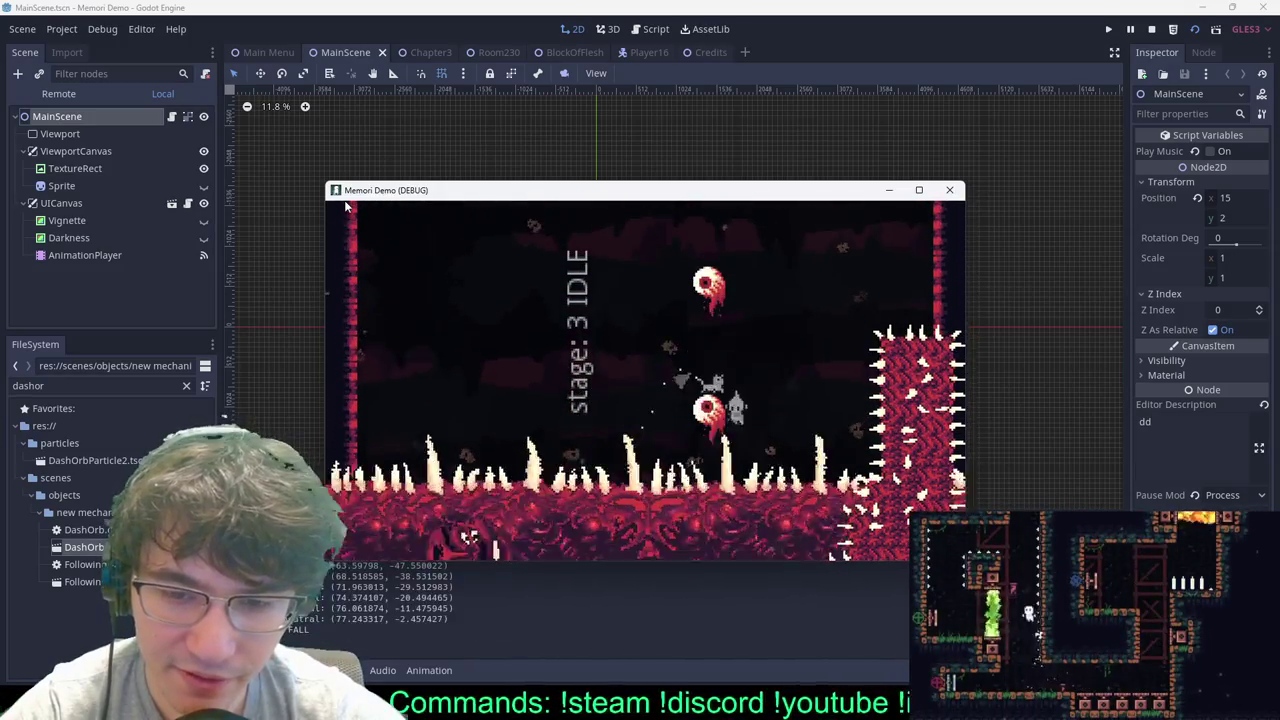
key(Right)
key(space)
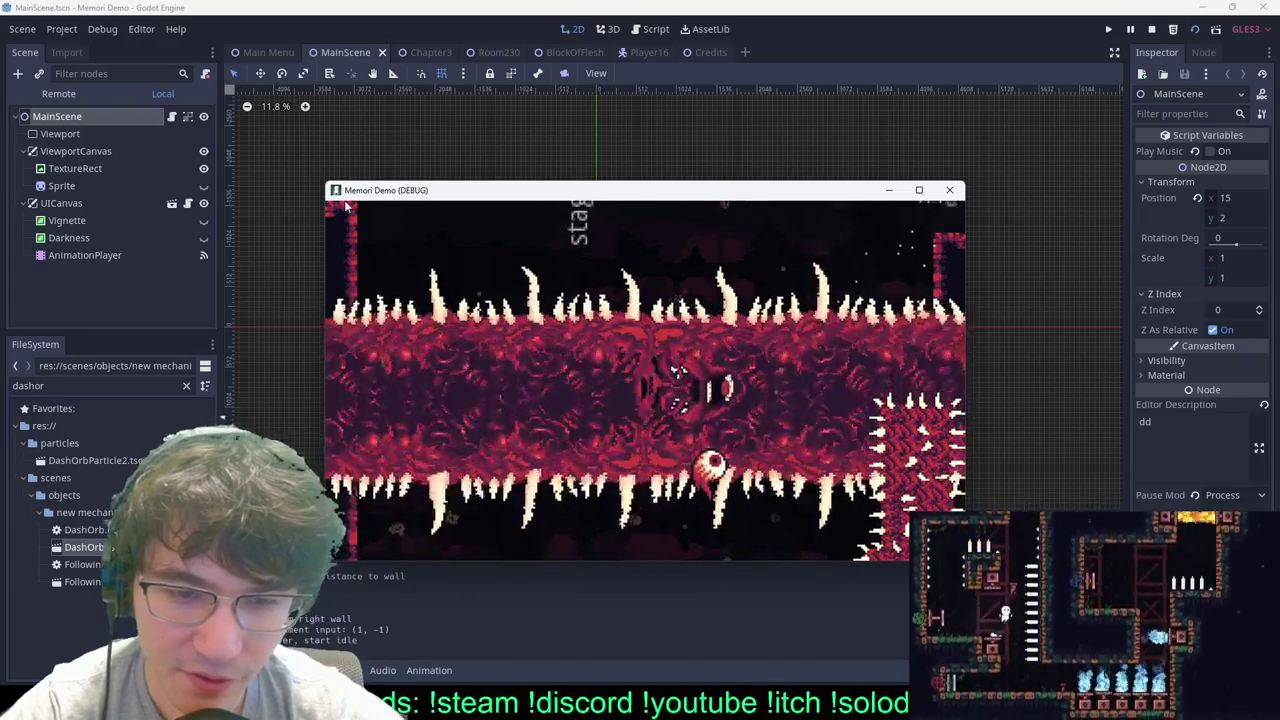
key(Escape)
key(F8)
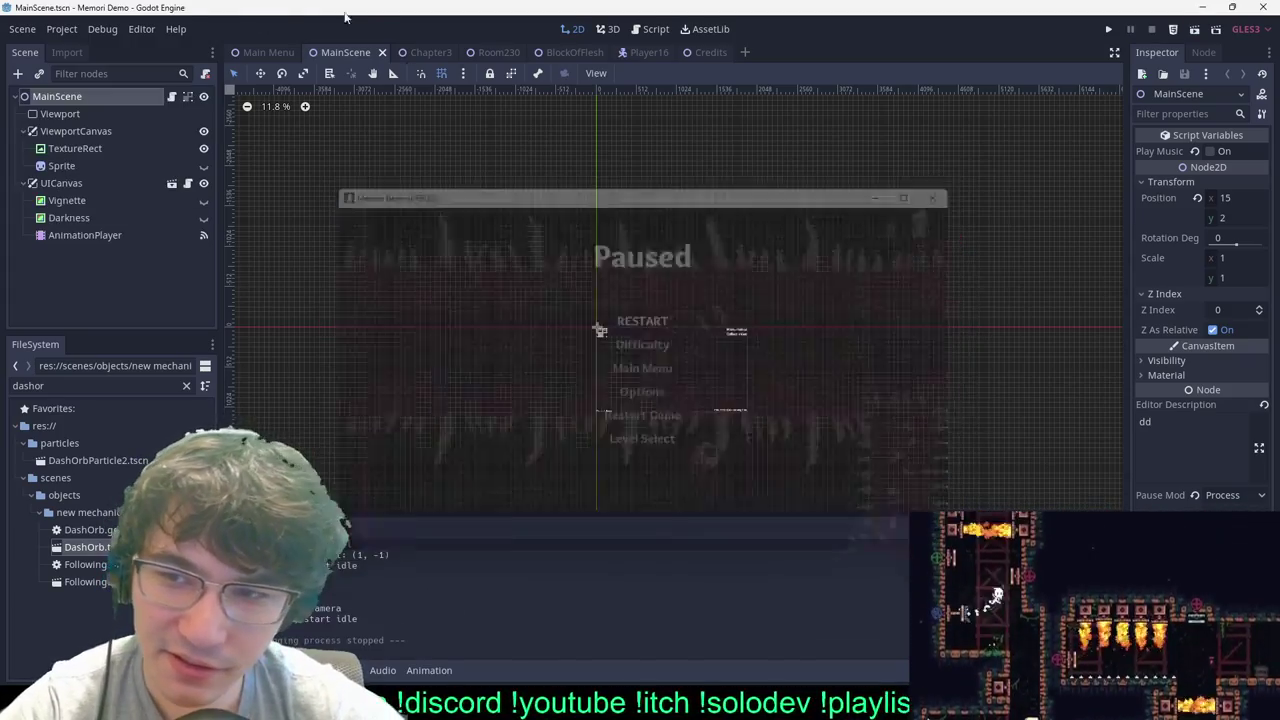
click(418, 52)
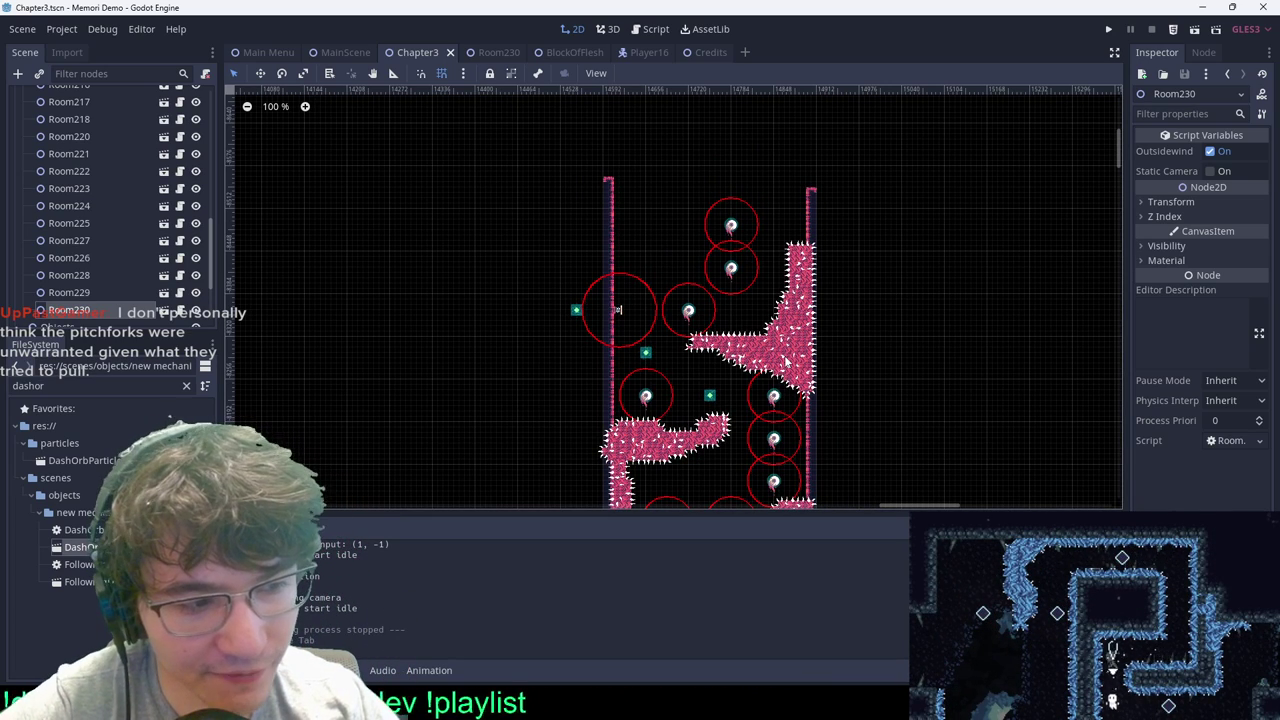
scroll(110, 165, up, 10)
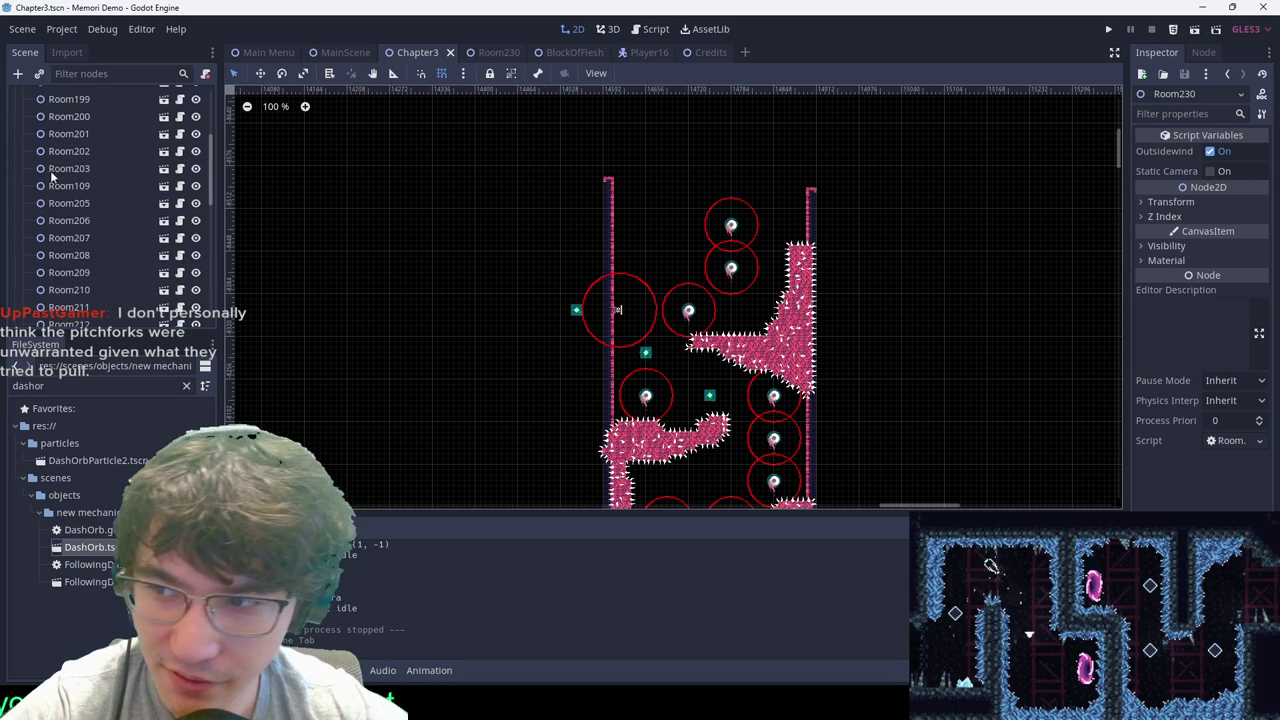
click(575, 52)
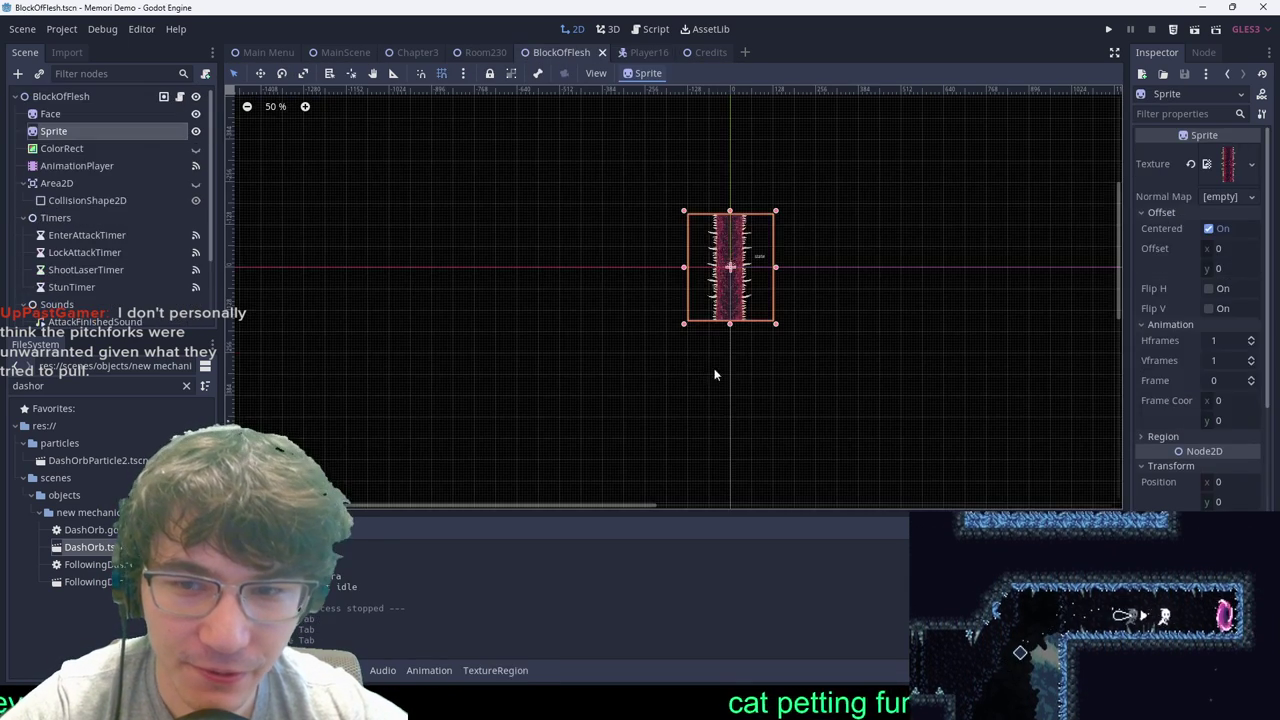
scroll(714, 186, up, 2)
Step: In Room230's SpikeTilemap, fill a tall rectangular block of teeth spikes left of the two topmost eyeball enemies
click(471, 55)
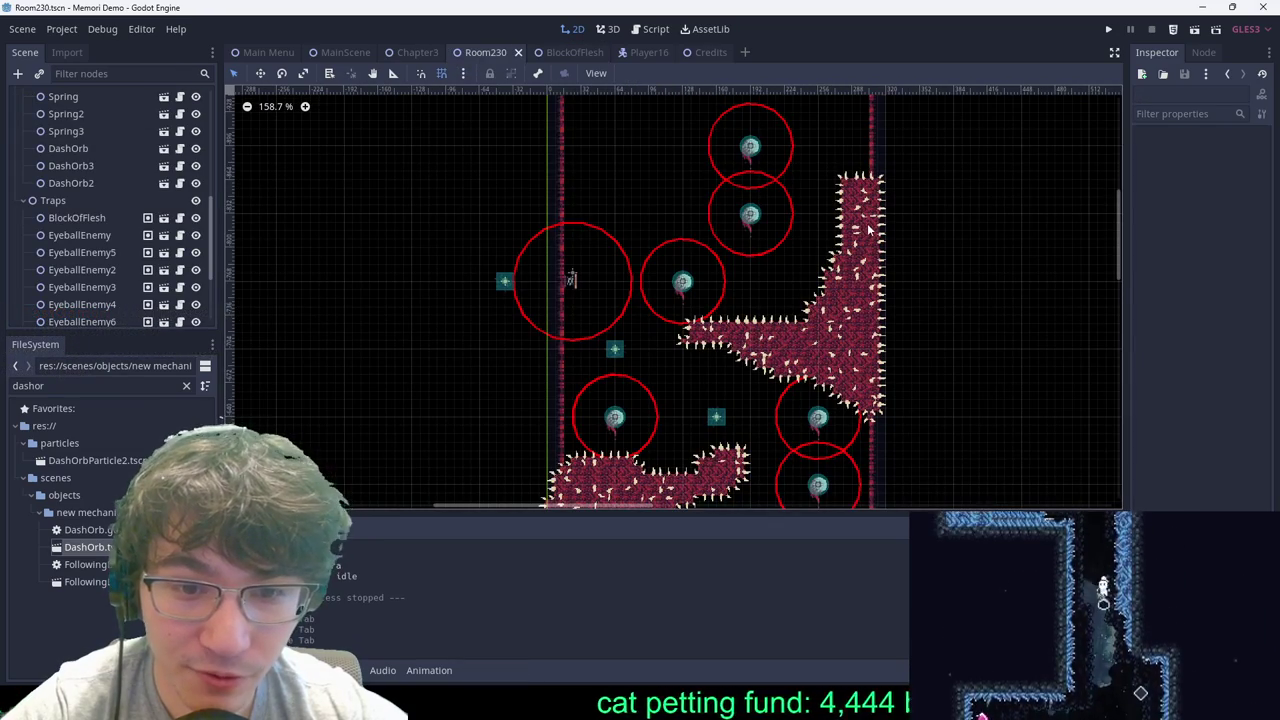
scroll(85, 130, up, 8)
click(68, 116)
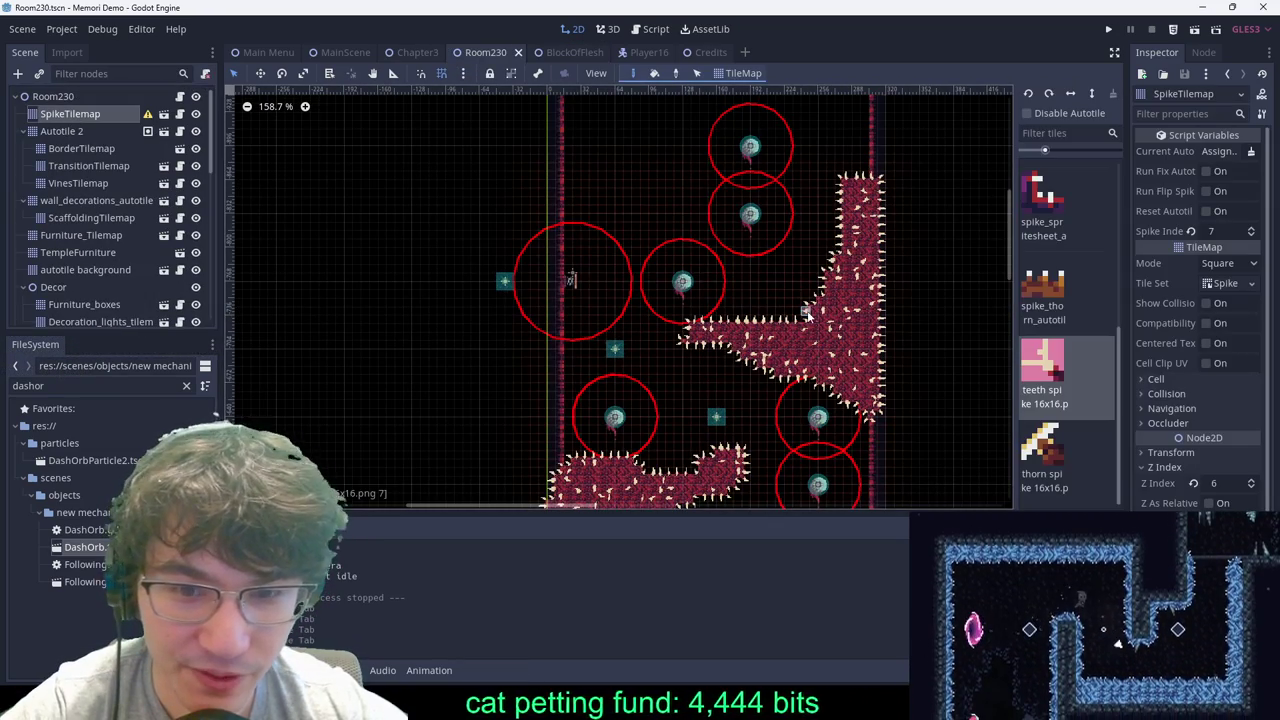
middle_drag(720, 155, 728, 243)
scroll(728, 243, down, 1)
ctrl+shift+drag(728, 310, 728, 310)
scroll(728, 310, up, 6)
scroll(664, 266, down, 6)
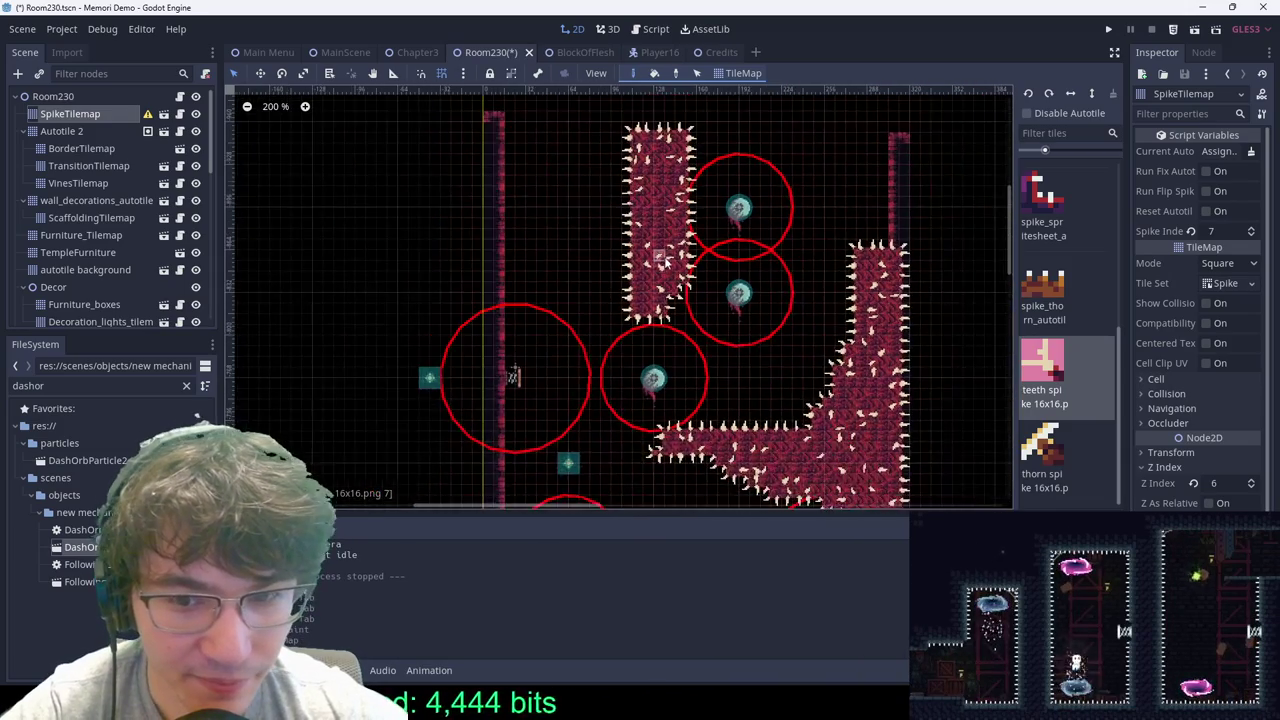
Step: Reshape the new spike block's upper end by erasing tiles and painting an irregular, rounded outline
scroll(716, 215, up, 7)
mouse_move(716, 215)
middle_down()
mouse_move(755, 282)
mouse_move(758, 344)
middle_up()
ctrl+shift+right_drag(738, 211, 706, 308)
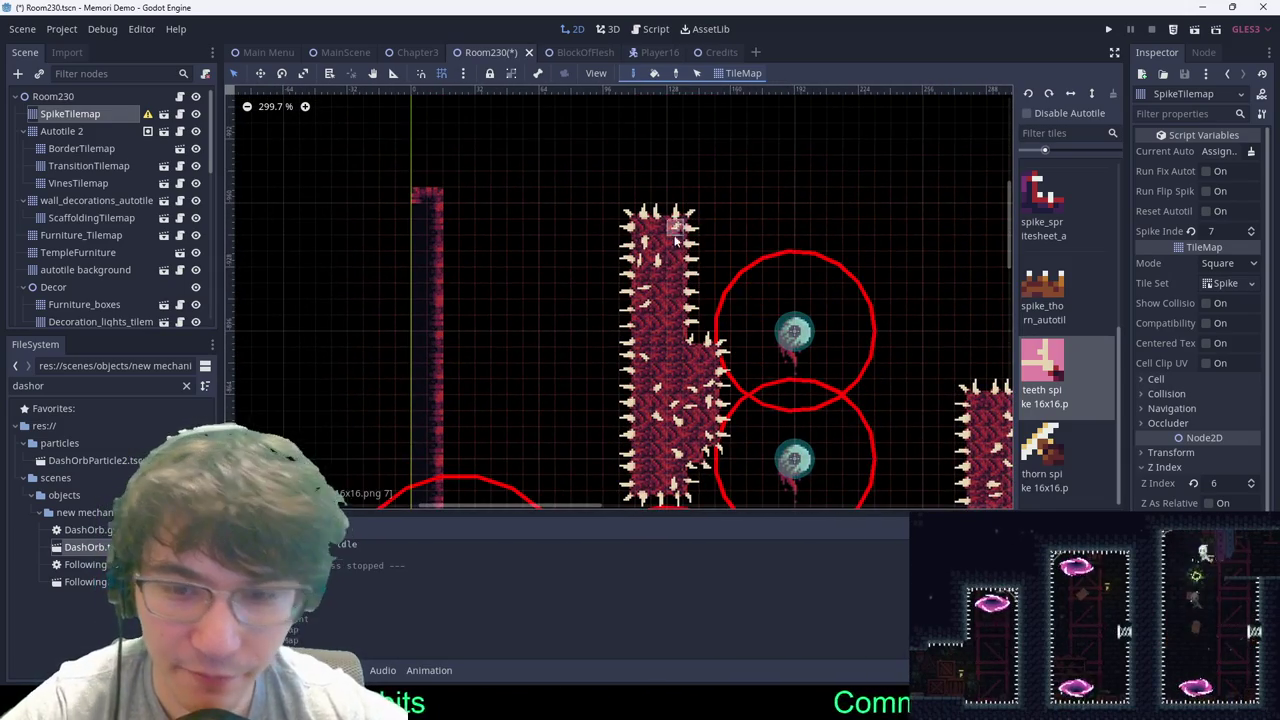
click(706, 276)
mouse_move(628, 275)
mouse_down()
mouse_move(674, 203)
mouse_move(660, 183)
mouse_move(706, 212)
mouse_move(665, 198)
mouse_move(712, 208)
mouse_up()
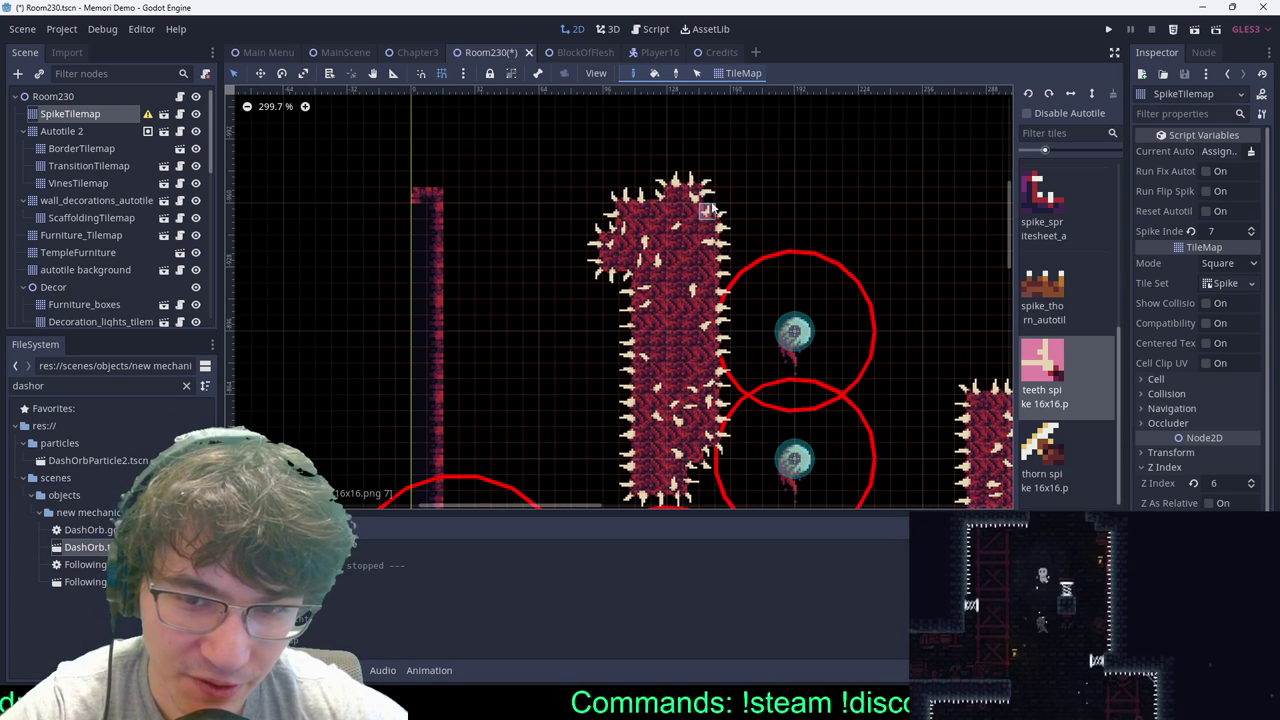
Step: Extend the spike block leftward to the shaft's left wall with rectangular fills of teeth spikes
ctrl+shift+drag(692, 163, 431, 359)
scroll(657, 219, down, 7)
scroll(718, 307, up, 6)
ctrl+shift+drag(720, 307, 498, 366)
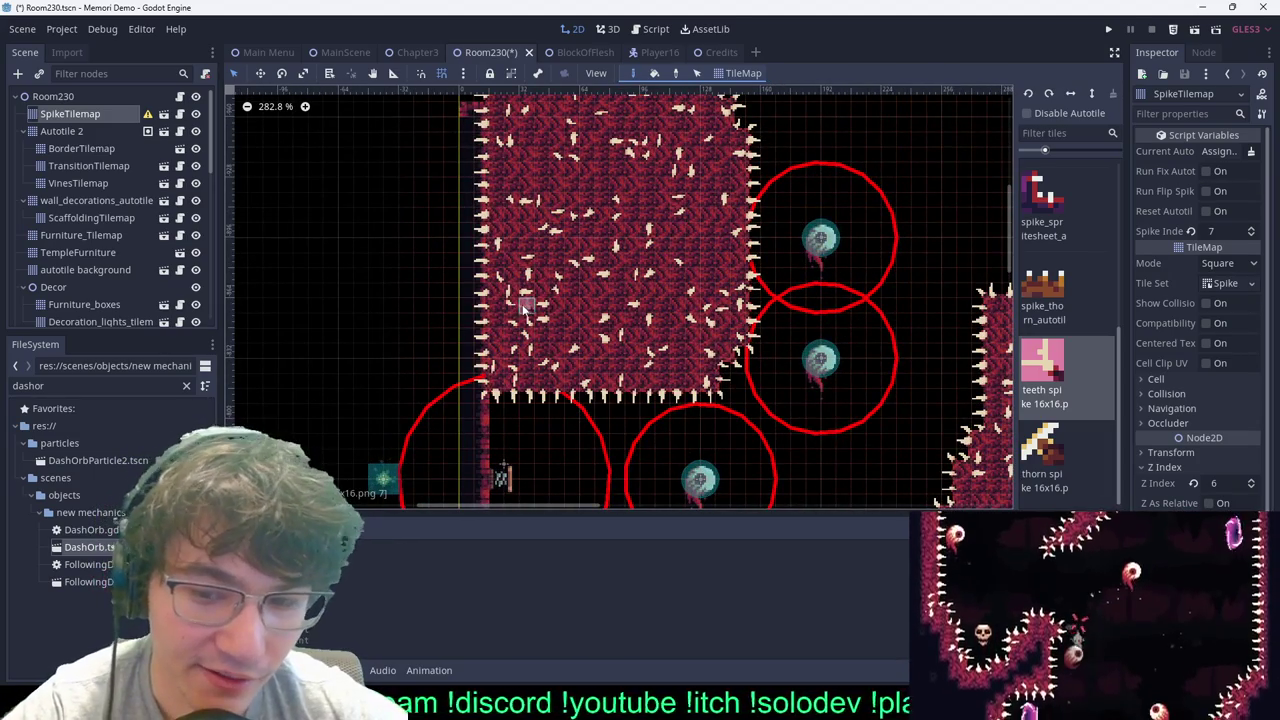
Step: Erase the lower rows of the spike block and trim its lower-right corner diagonally
mouse_move(784, 413)
ctrl+shift+right_down()
mouse_move(647, 333)
mouse_move(467, 277)
mouse_move(467, 323)
mouse_move(453, 322)
ctrl+shift+right_up()
right_click(757, 293)
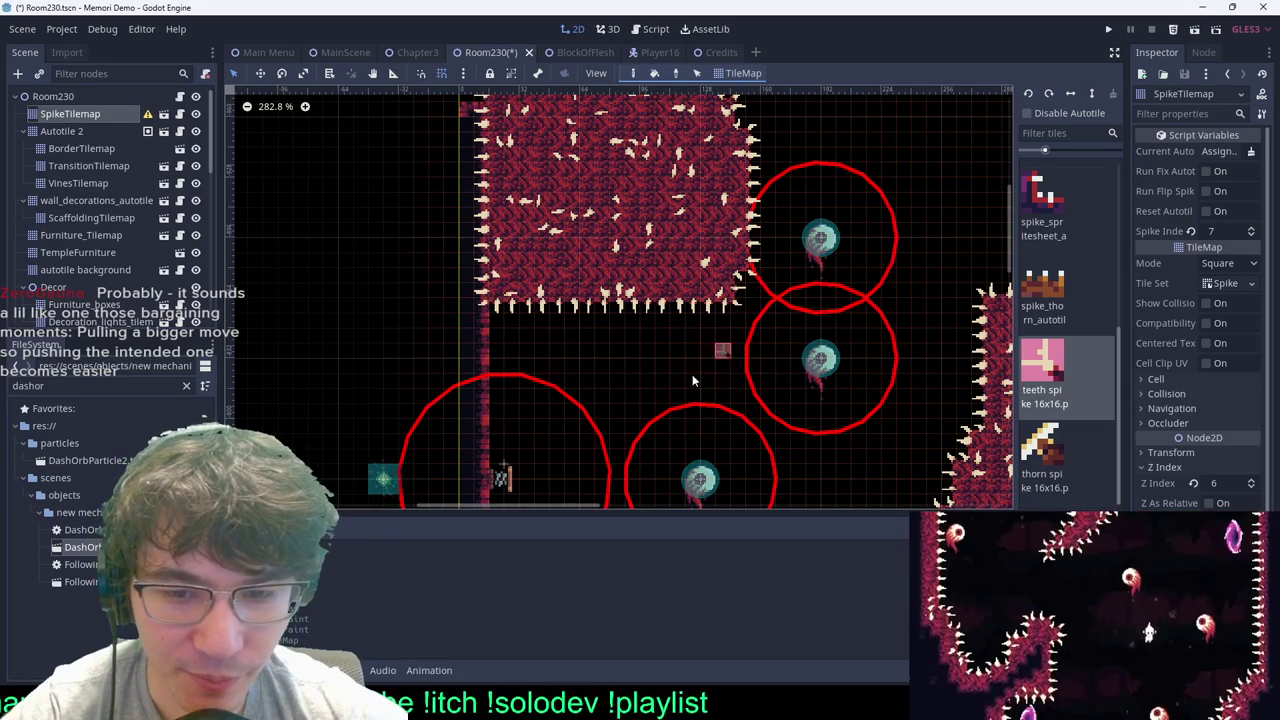
right_drag(715, 310, 770, 246)
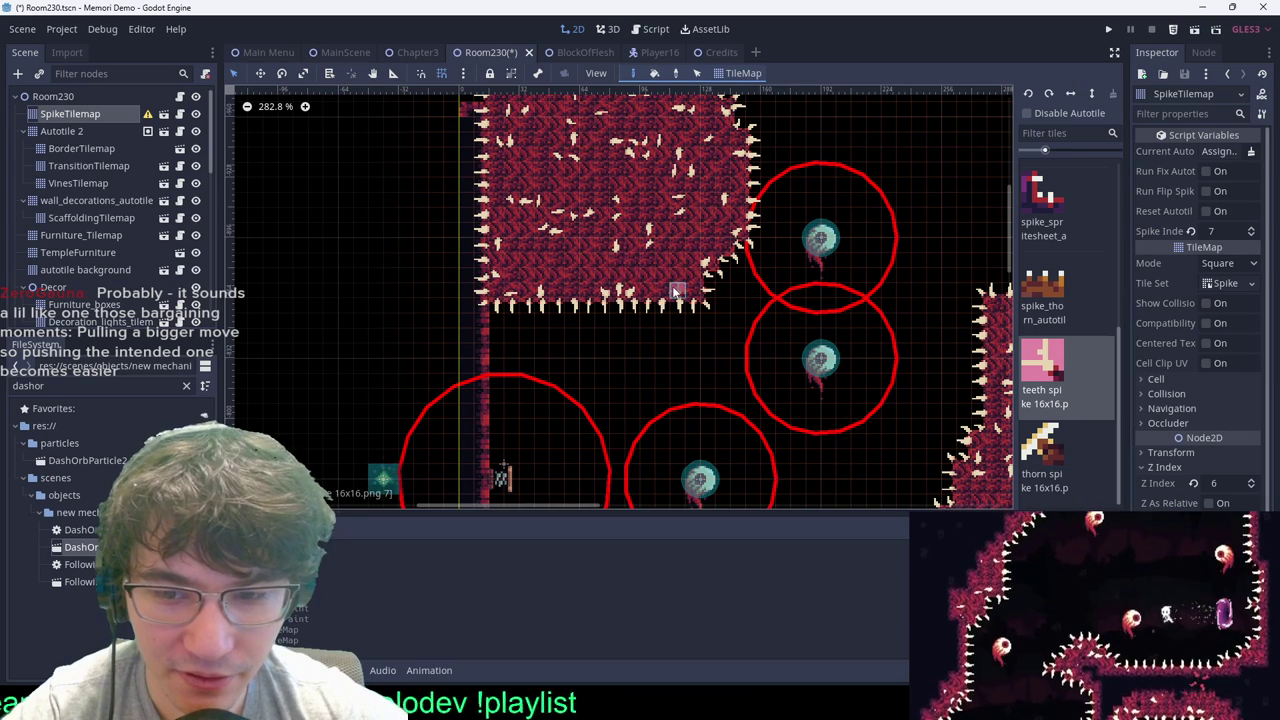
Step: Add a narrower spike section beneath the block and smooth its lower-right edge into a diagonal slope
ctrl+shift+drag(676, 291, 478, 372)
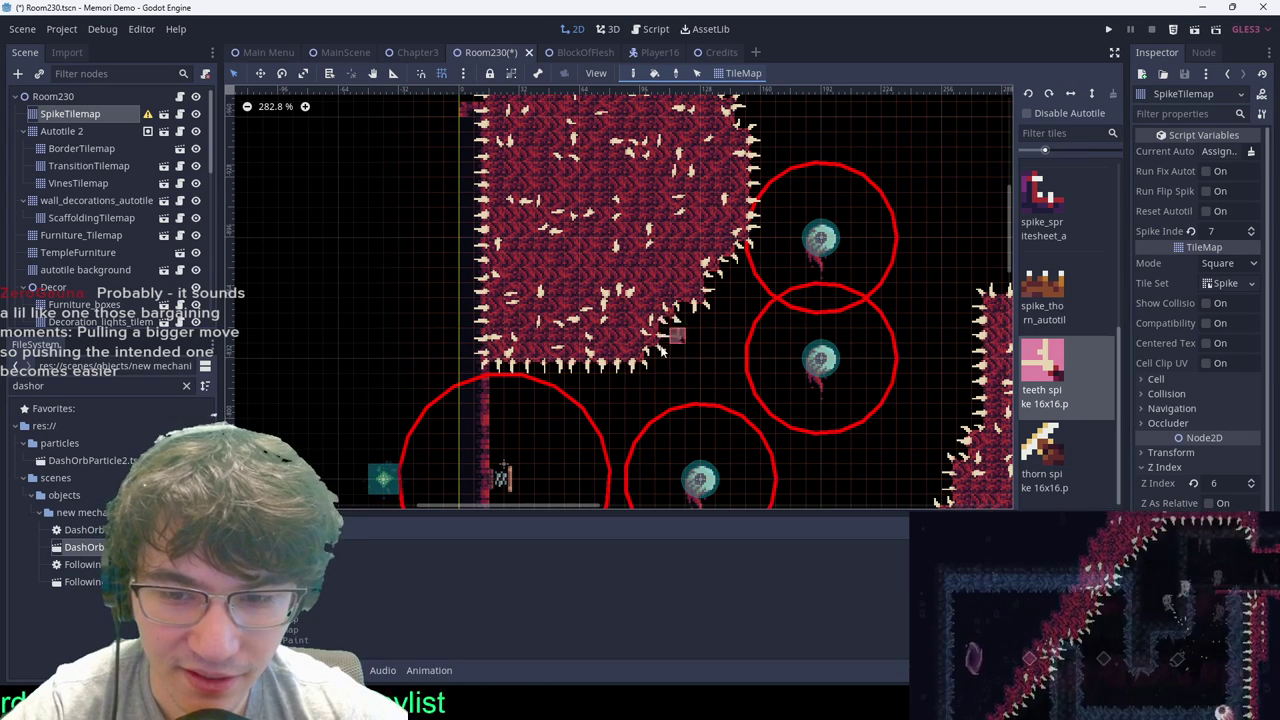
mouse_move(660, 350)
right_down()
mouse_move(672, 322)
mouse_move(728, 294)
right_up()
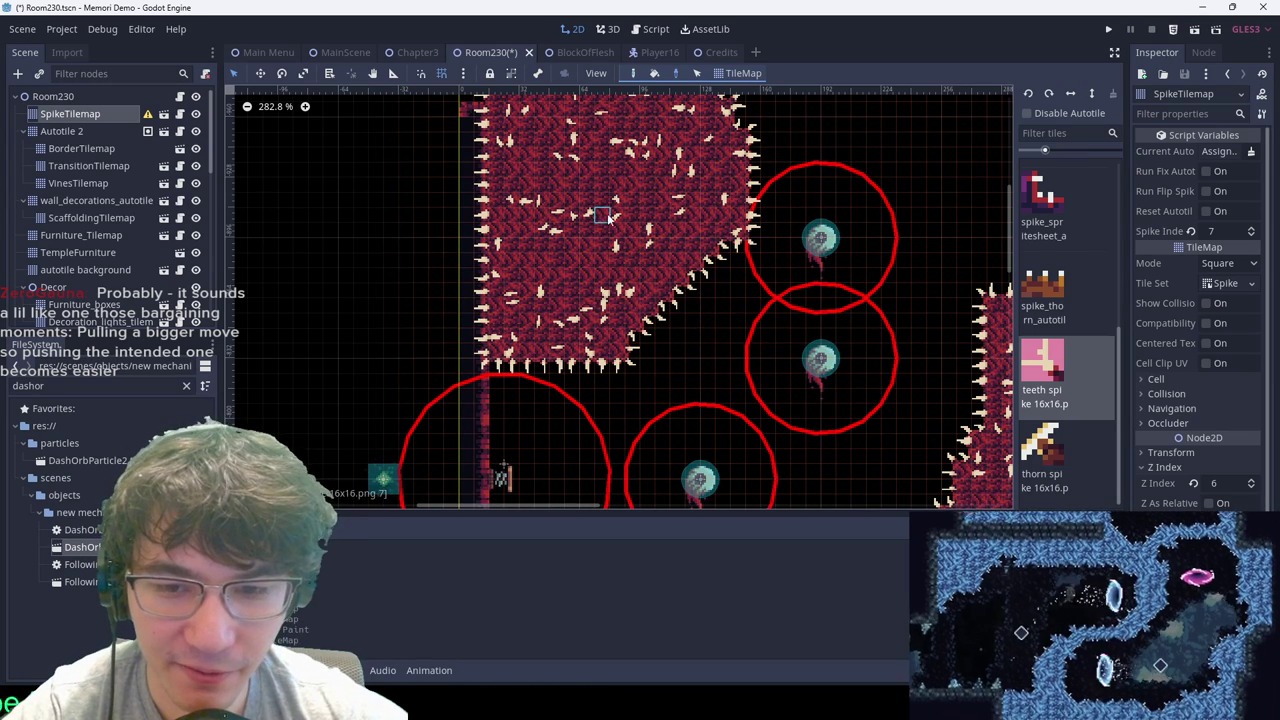
click(694, 288)
click(708, 275)
click(722, 257)
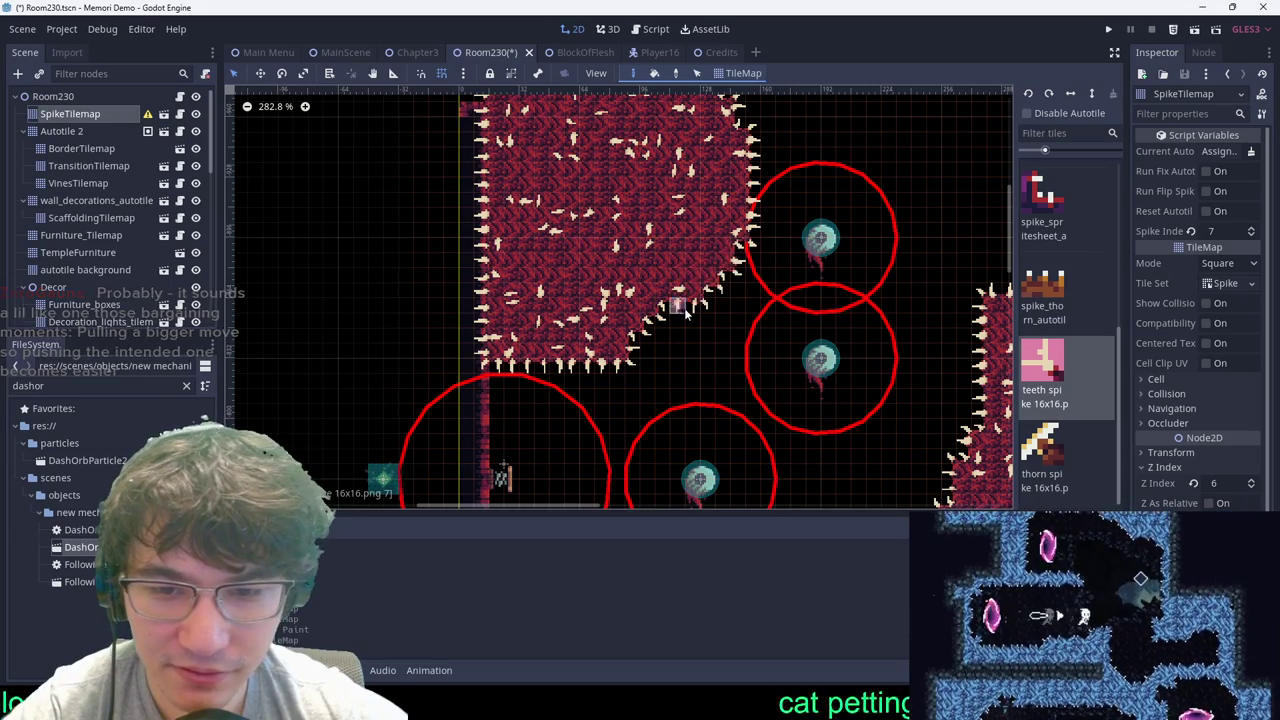
click(679, 304)
Step: Switch editing to the Autotile 2 tilemap and save Room230
scroll(789, 241, down, 10)
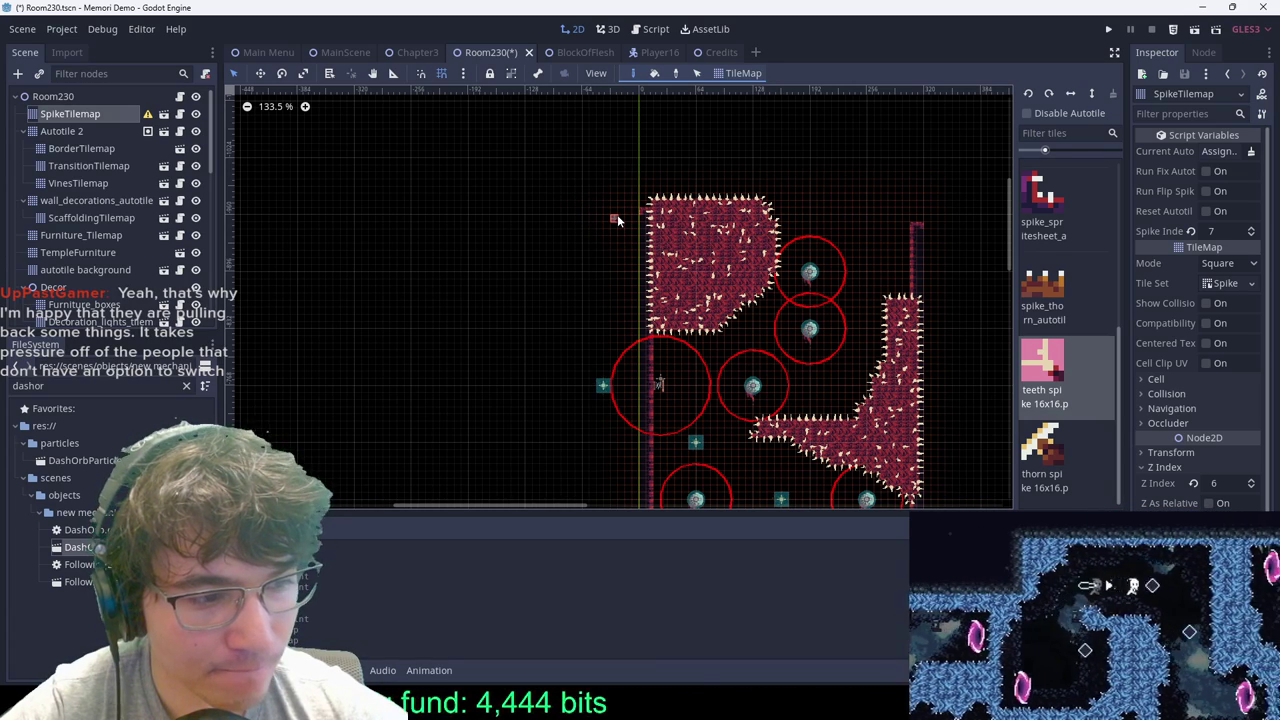
scroll(863, 329, up, 3)
click(138, 132)
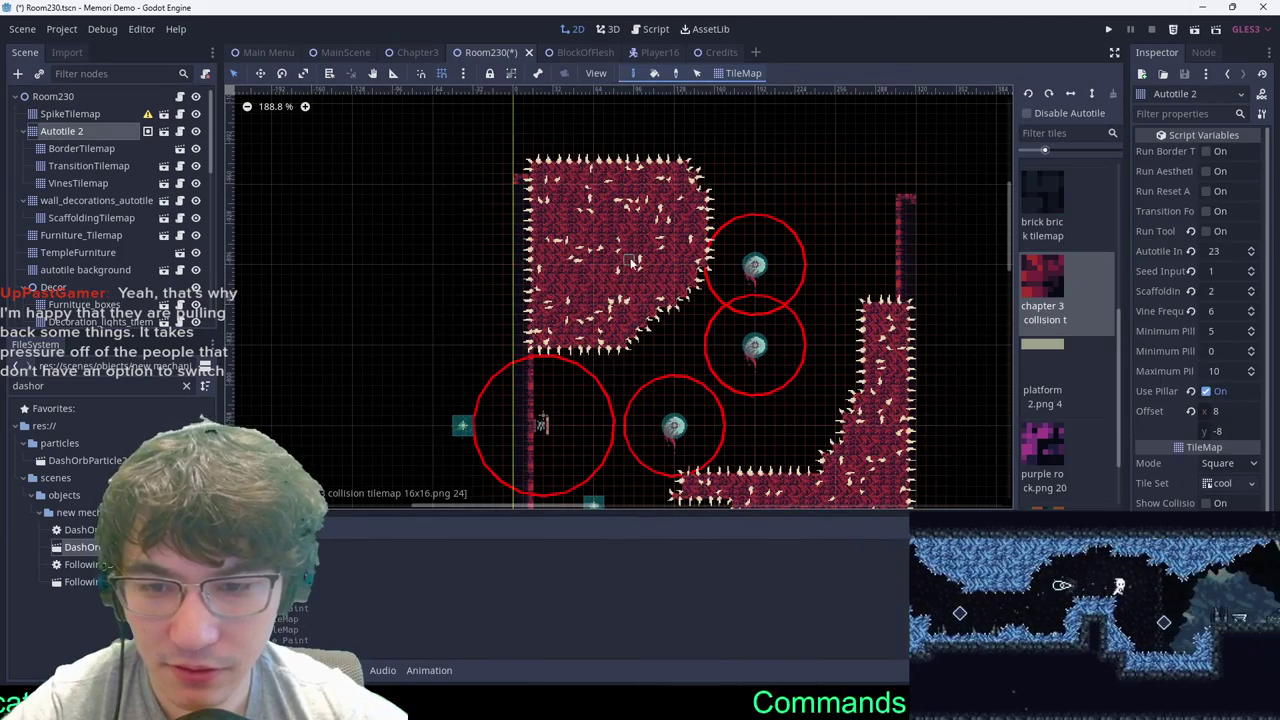
scroll(788, 96, down, 3)
key(ctrl+s)
Step: Paint solid Autotile 2 tiles inside the spike mass on the shaft's right wall
middle_drag(771, 480, 753, 235)
scroll(840, 252, up, 8)
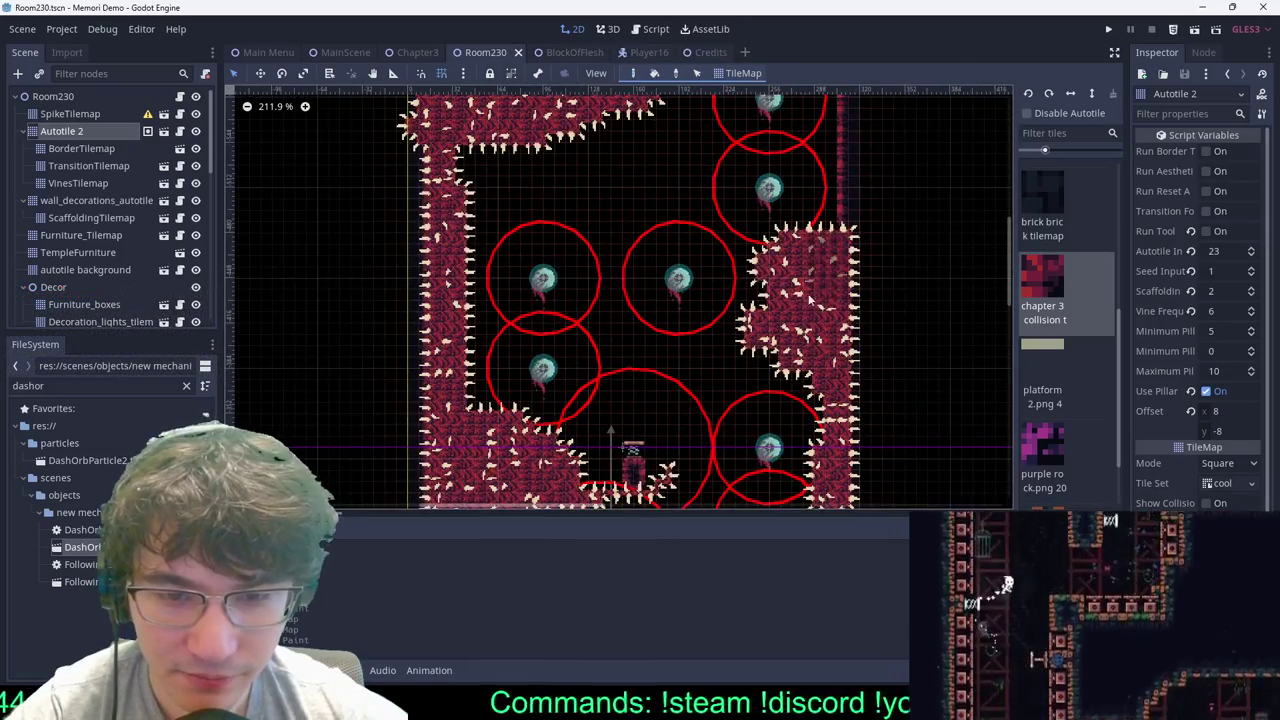
click(814, 284)
scroll(425, 220, down, 3)
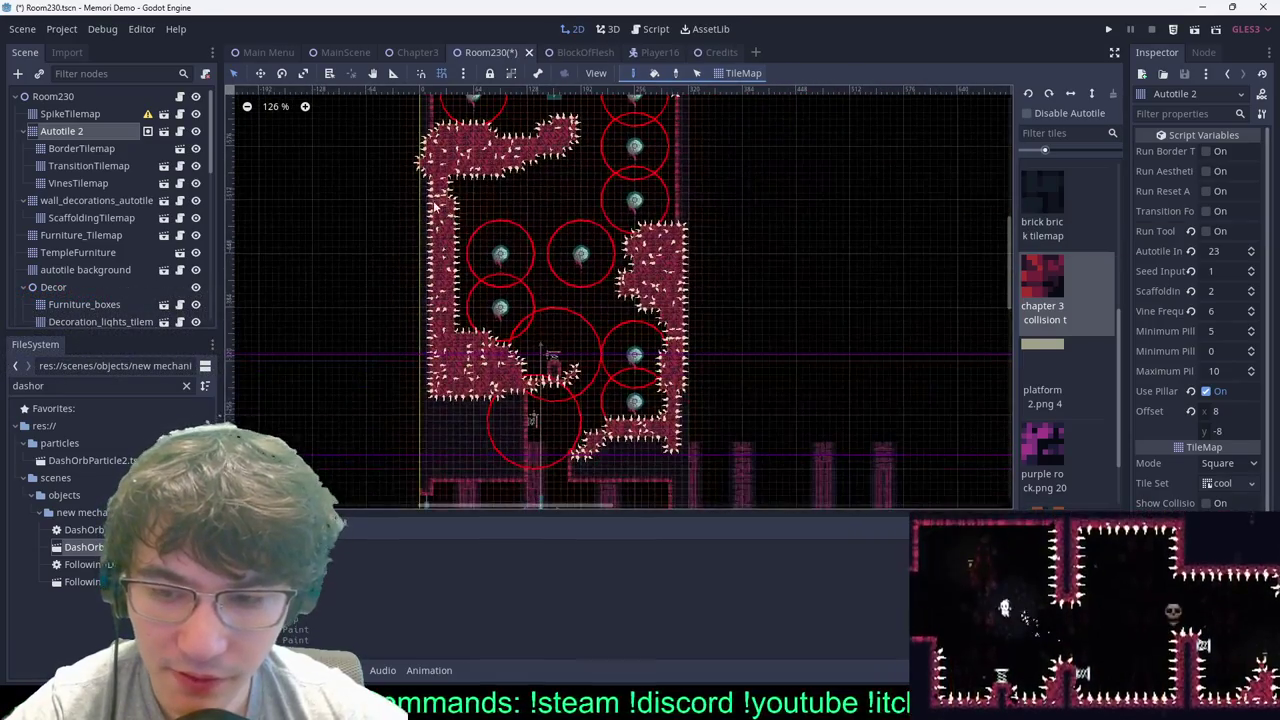
Step: Extend the solid platform beneath the upward-facing spring leftward to meet the spike mass, keeping Autotile 2 selected
scroll(728, 426, up, 4)
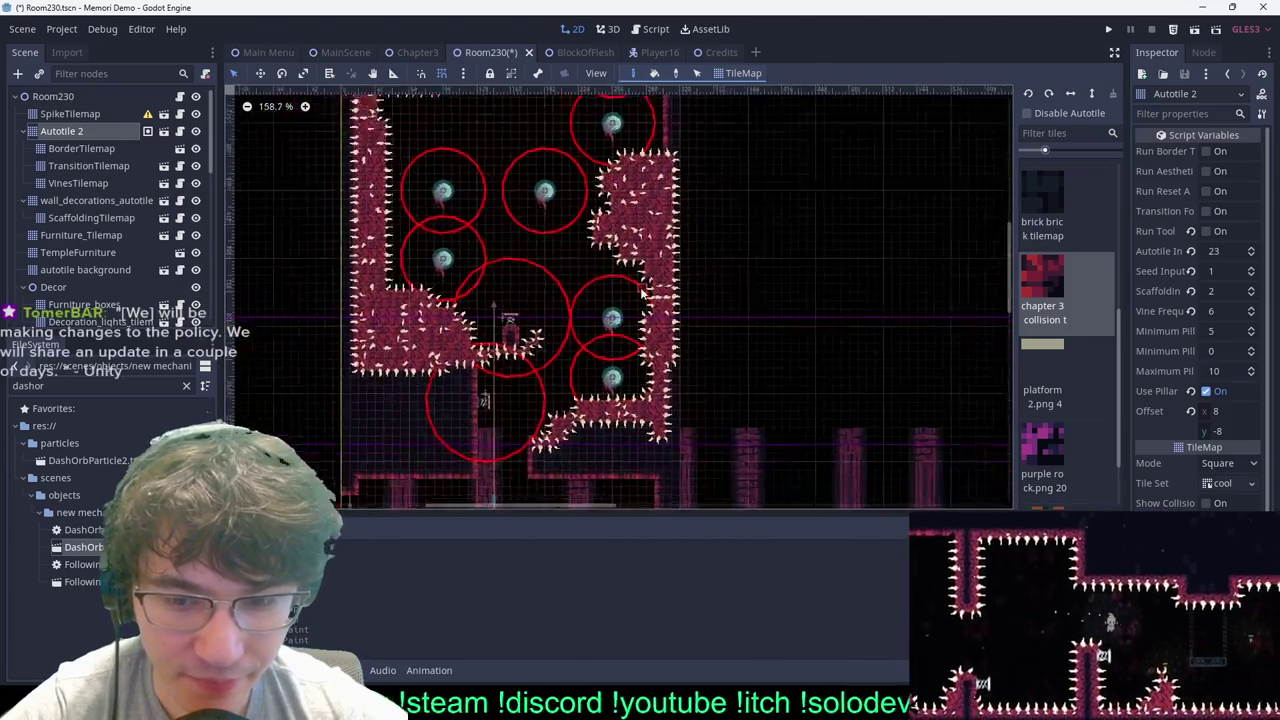
middle_drag(735, 332, 875, 276)
scroll(875, 276, down, 1)
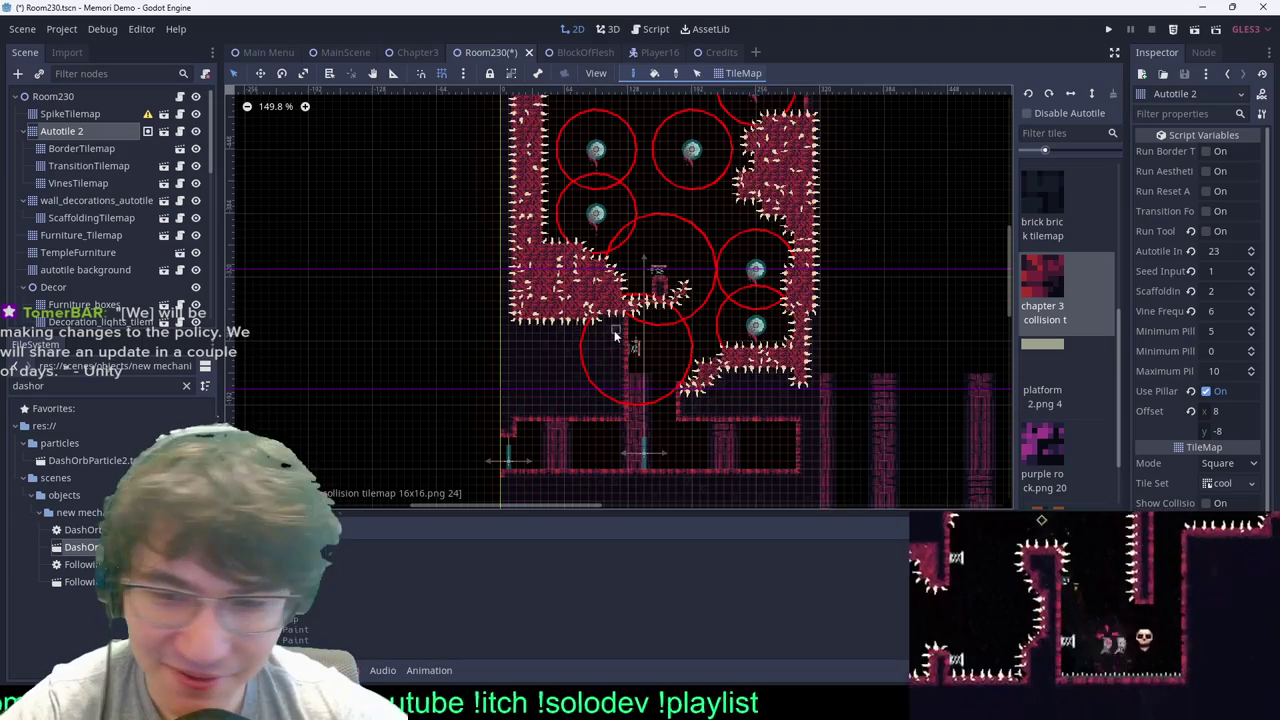
scroll(614, 330, up, 4)
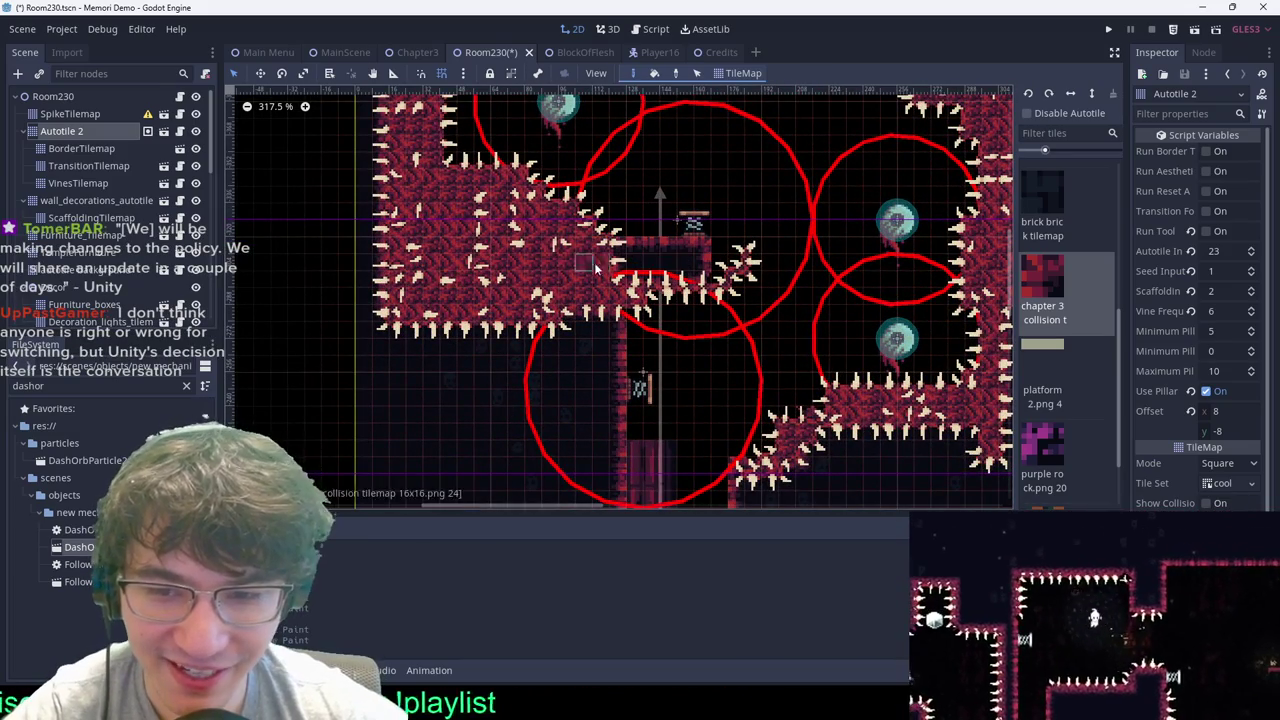
click(130, 149)
click(97, 130)
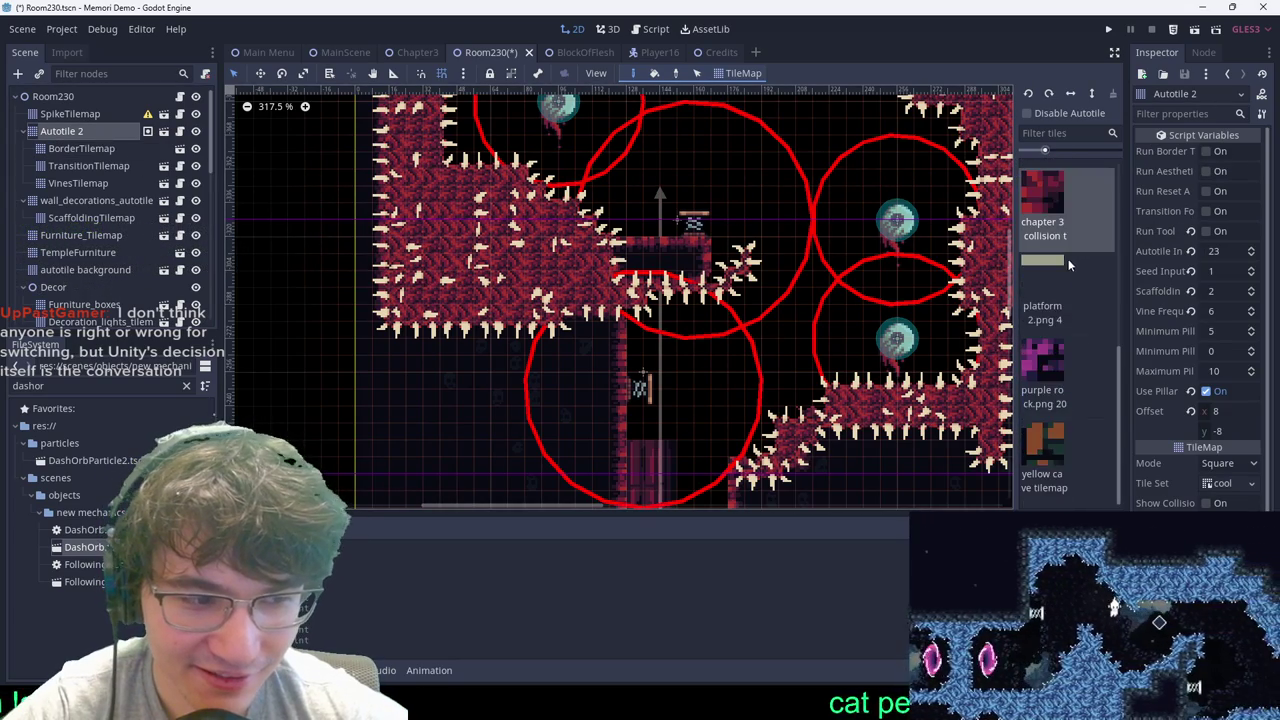
Step: Paint solid Autotile 2 tiles along the left spike wall of the lower shaft
scroll(380, 280, down, 1)
scroll(380, 280, down, 1)
mouse_move(380, 280)
middle_down()
mouse_move(340, 278)
mouse_move(438, 282)
middle_up()
drag(412, 213, 412, 320)
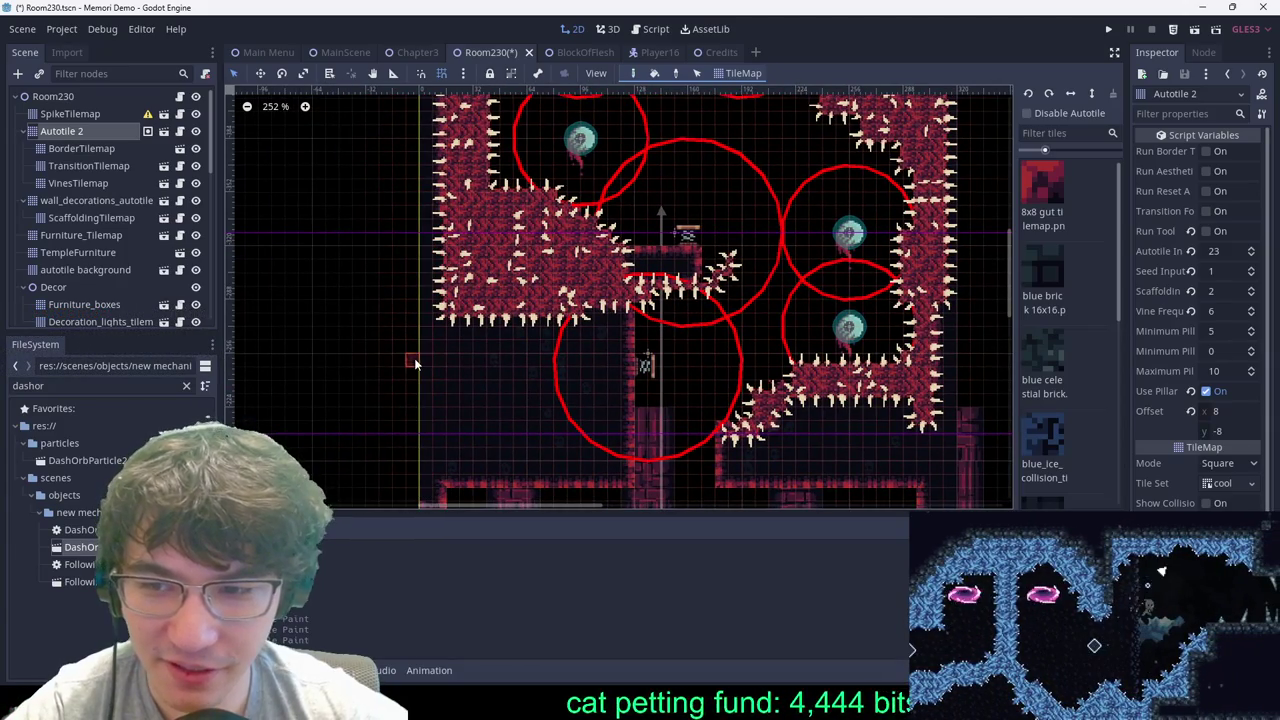
scroll(470, 300, down, 2)
scroll(533, 247, up, 2)
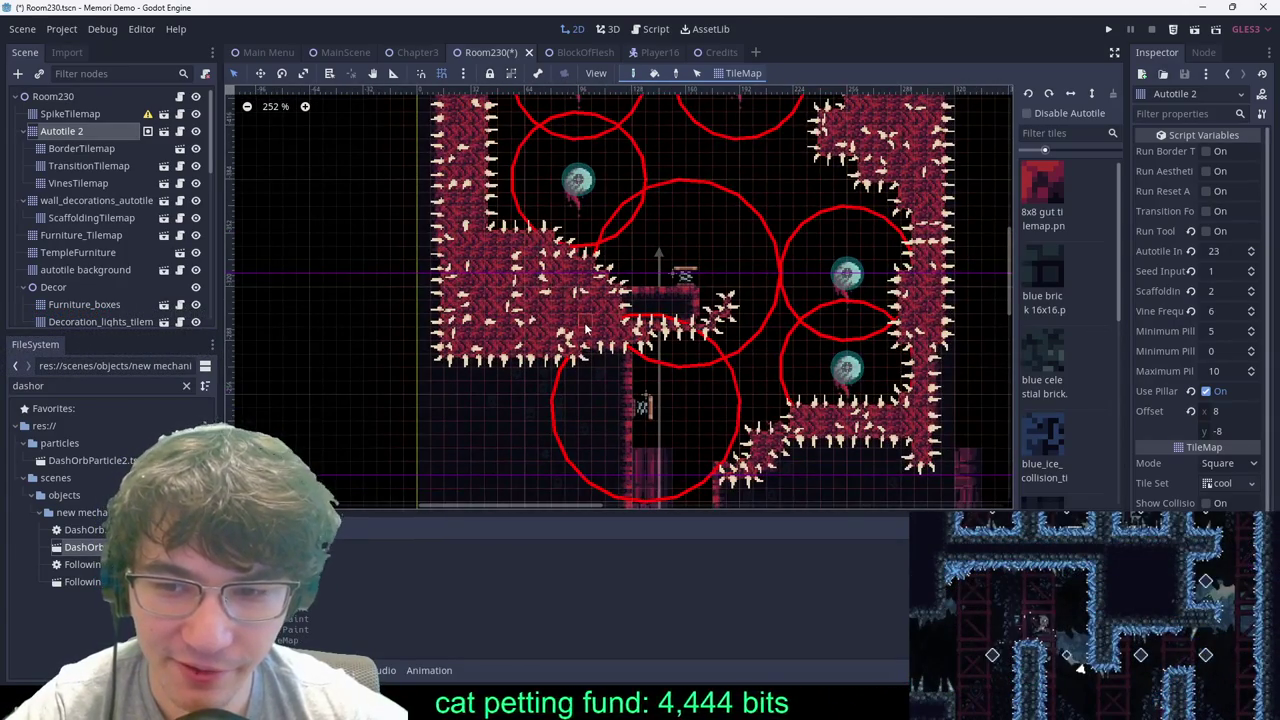
Step: Cover the solid platform beneath the upward-facing spring with SpikeTilemap tiles, joining it to the spike mass on the left
scroll(585, 300, down, 2)
scroll(580, 258, up, 2)
scroll(630, 252, down, 3)
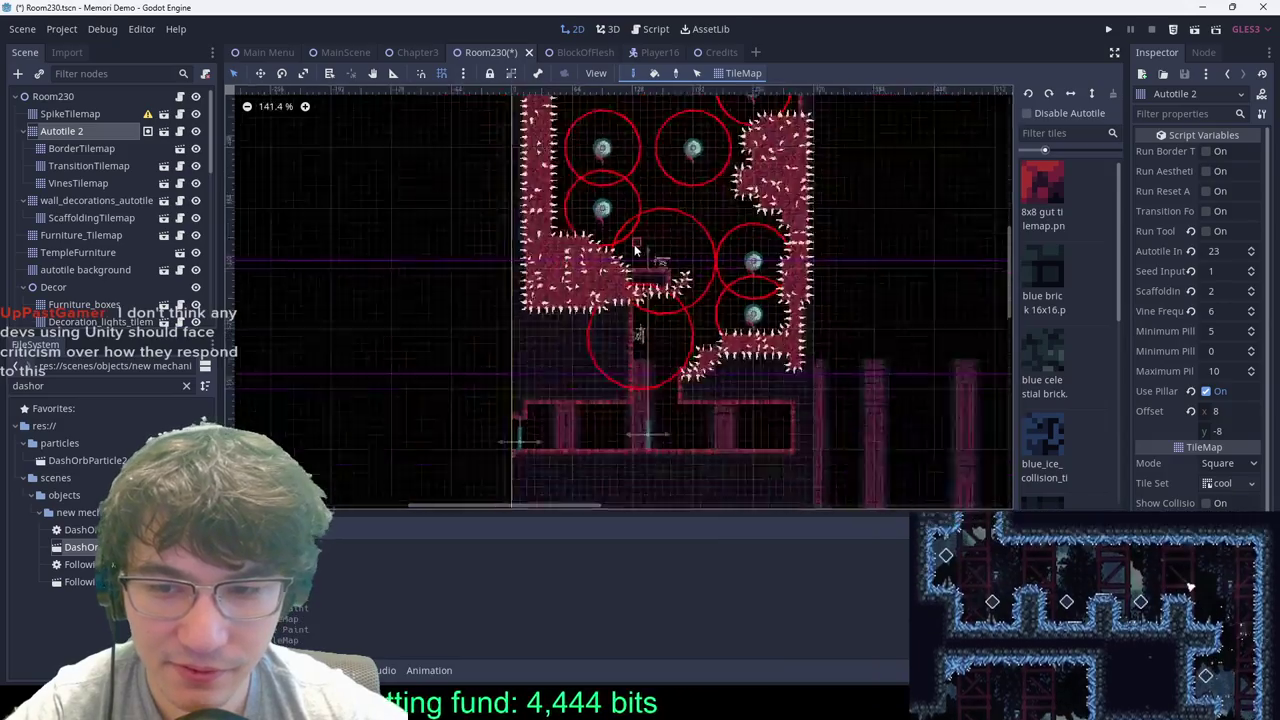
scroll(634, 250, up, 1)
scroll(615, 225, down, 2)
scroll(615, 225, up, 2)
middle_drag(840, 92, 809, 219)
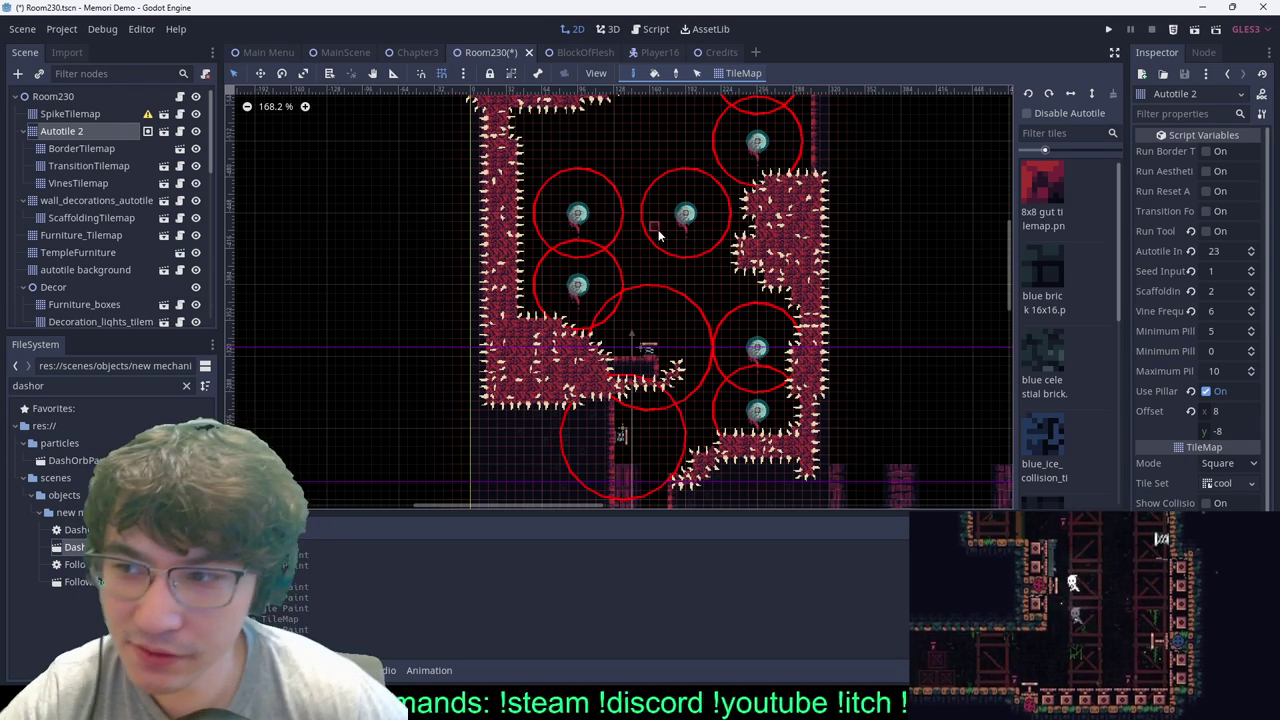
click(90, 114)
scroll(640, 429, up, 6)
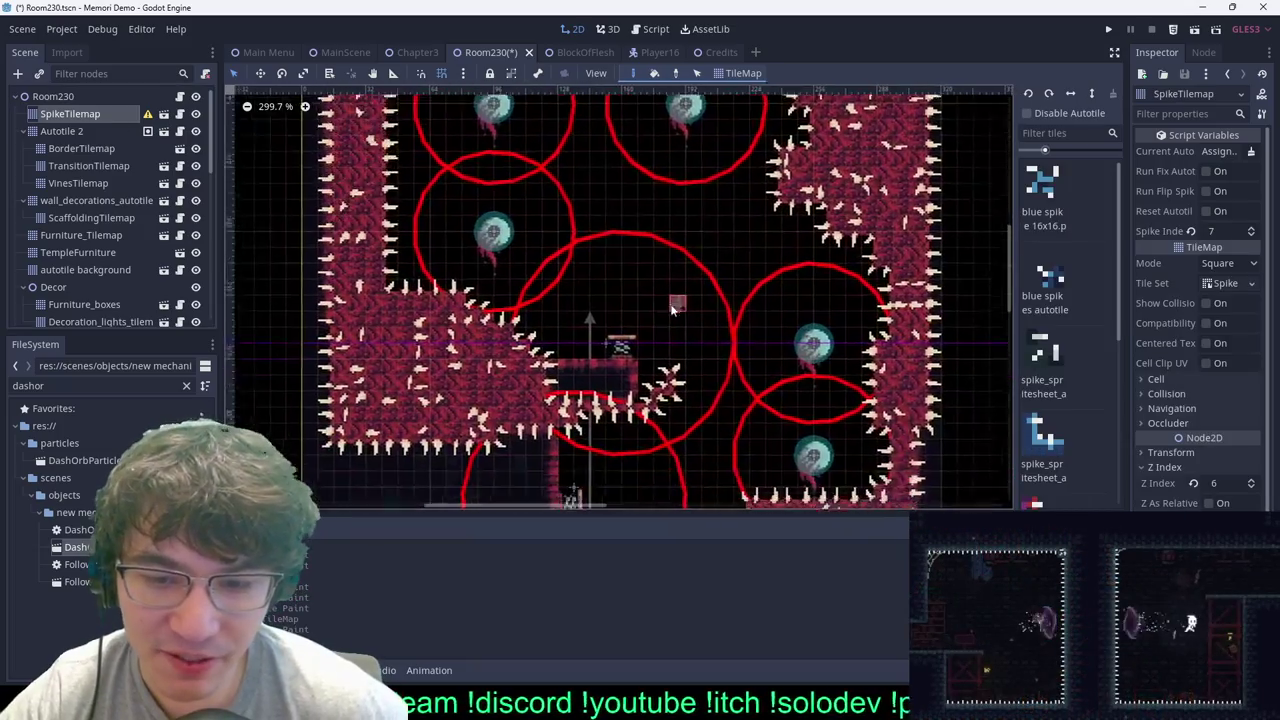
scroll(606, 251, up, 2)
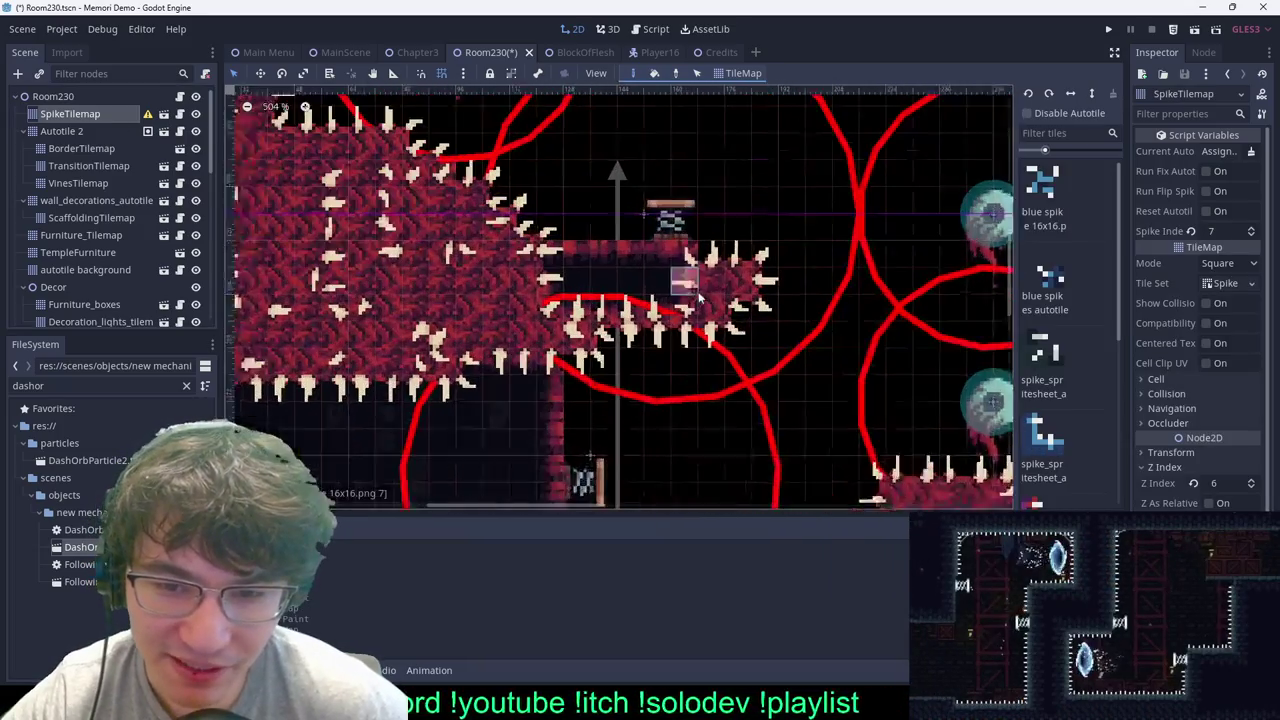
ctrl+shift+drag(548, 207, 628, 282)
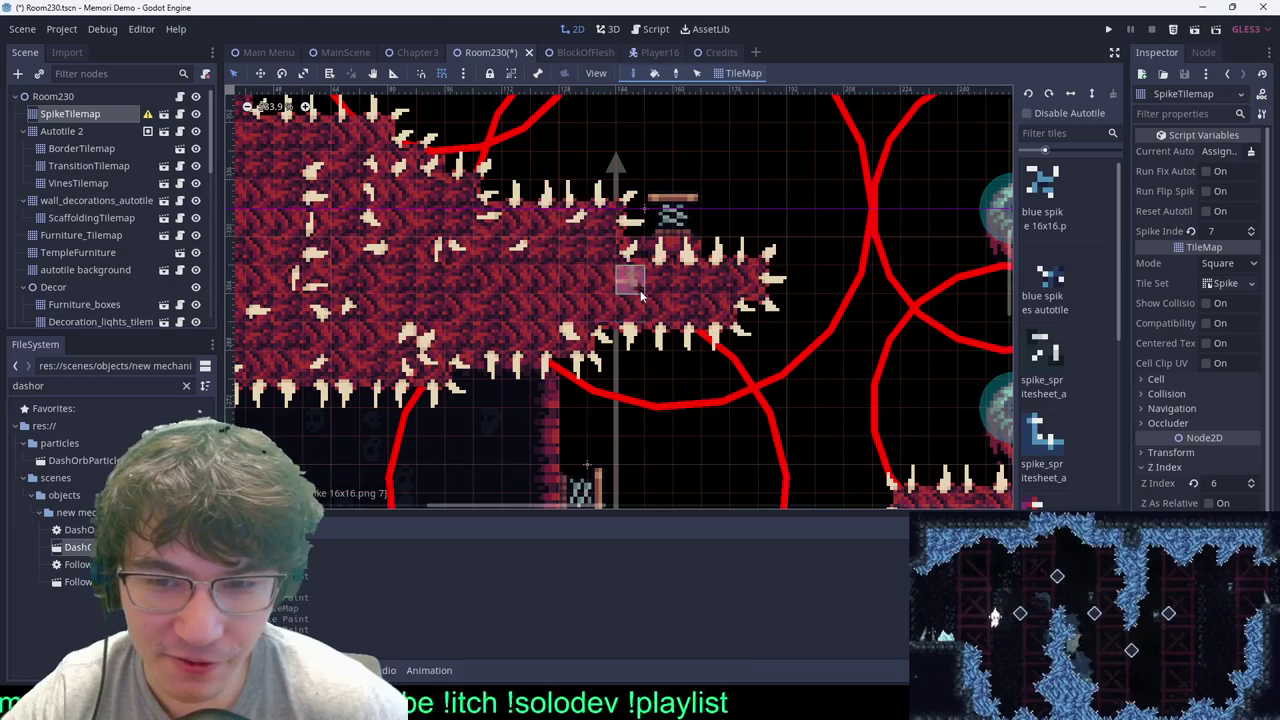
Step: Erase the raised spike row left of the upward-facing spring, enlarge the spike platform's right tip, and save Room230
middle_drag(631, 199, 620, 220)
right_drag(620, 220, 560, 219)
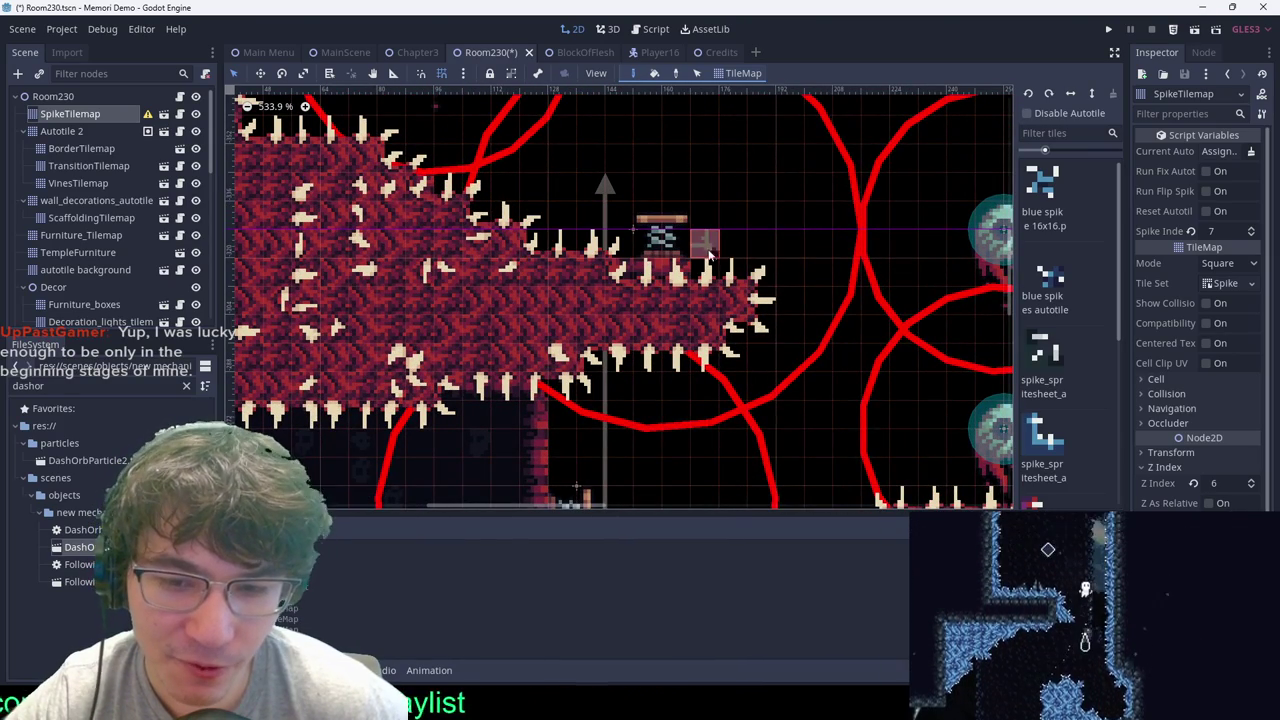
mouse_move(698, 250)
ctrl+shift+mouse_down()
mouse_move(737, 268)
mouse_move(762, 243)
mouse_move(789, 297)
ctrl+shift+mouse_up()
scroll(770, 250, down, 2)
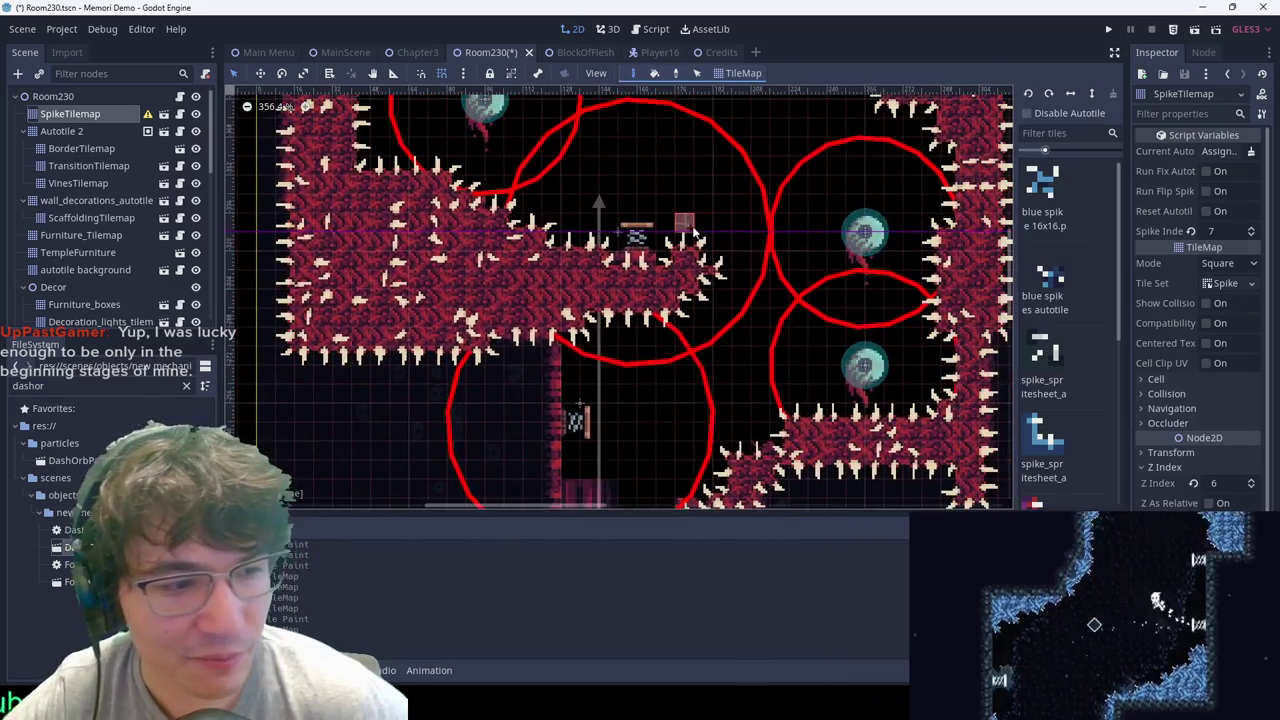
key(ctrl+s)
Step: Erase the raised spike tiles from the top of the spring platform's right tip
scroll(752, 252, down, 2)
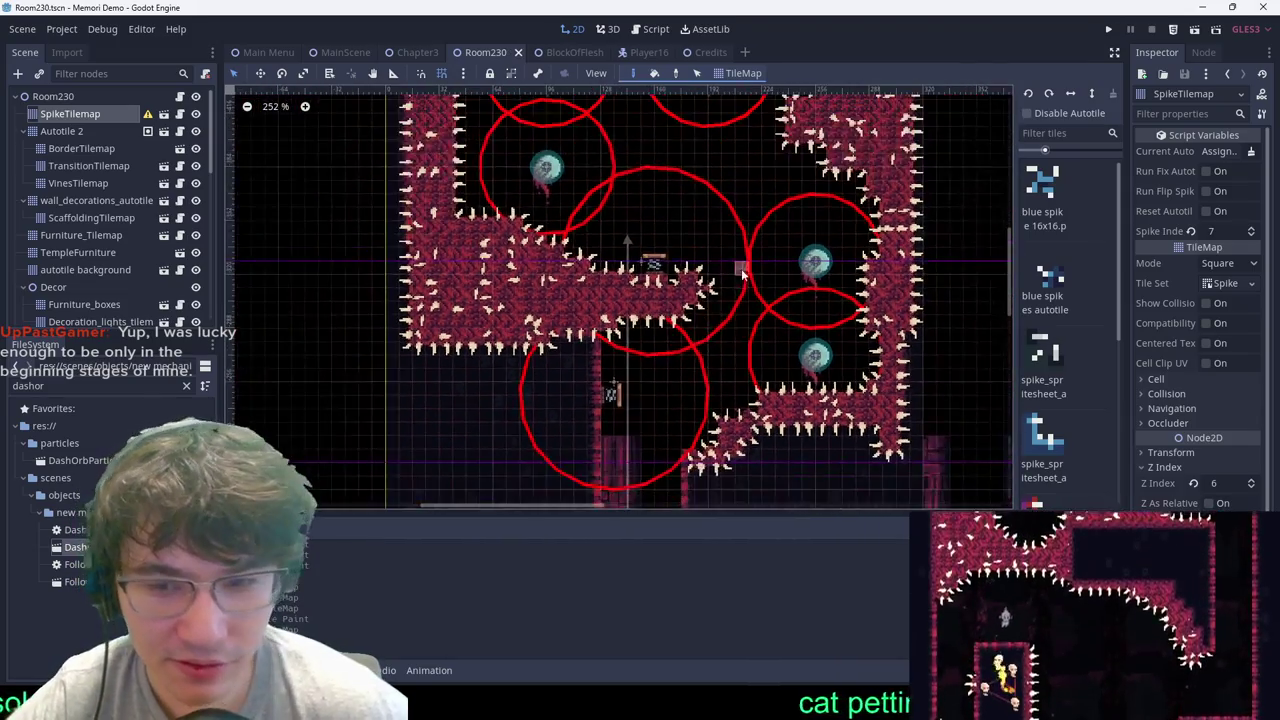
scroll(652, 210, up, 3)
right_click(652, 228)
right_click(608, 228)
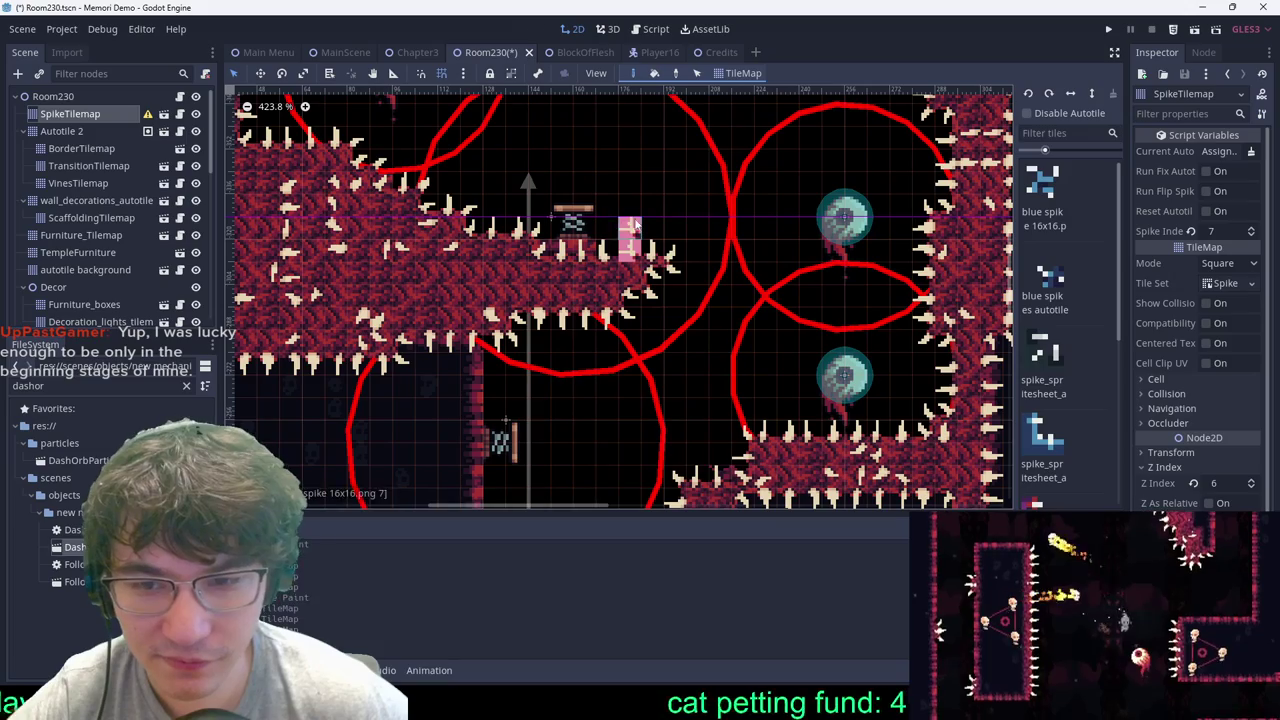
right_click(630, 229)
scroll(463, 365, down, 2)
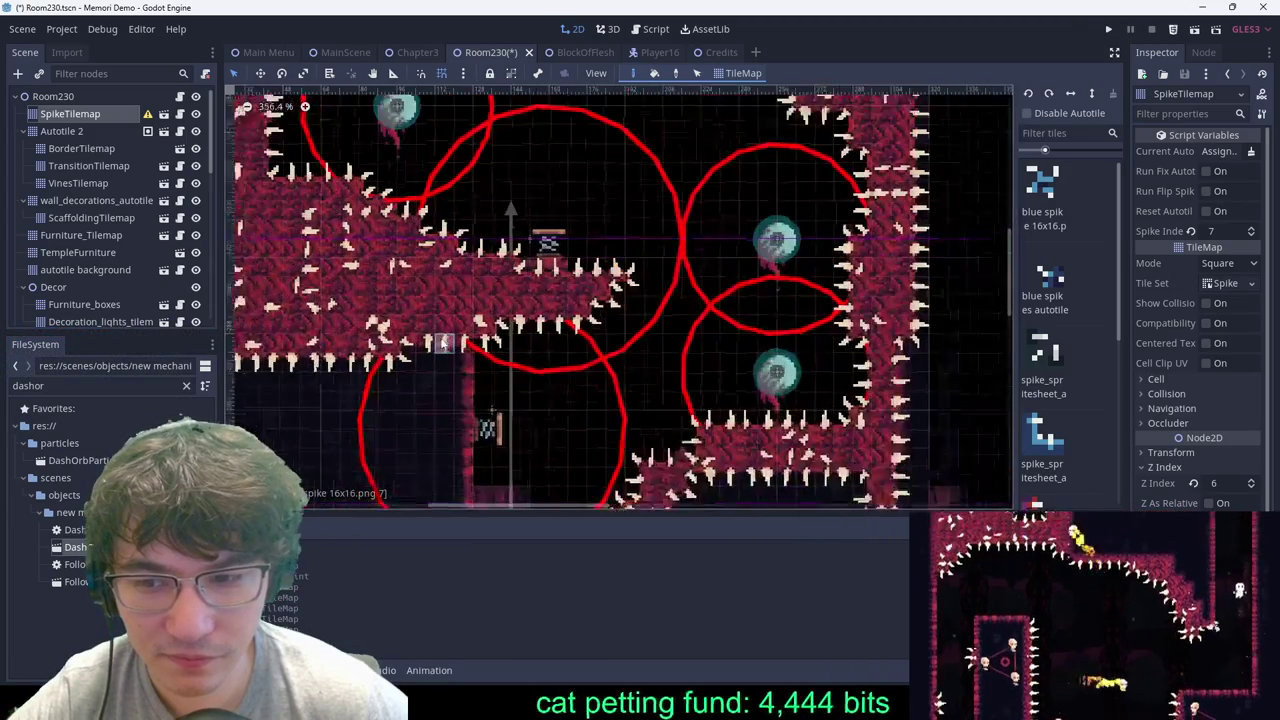
Step: Paint a spike bulge beneath the left mass beside the sideways spring, taper its lower right corner, and save Room230
middle_drag(538, 286, 676, 198)
scroll(676, 198, up, 1)
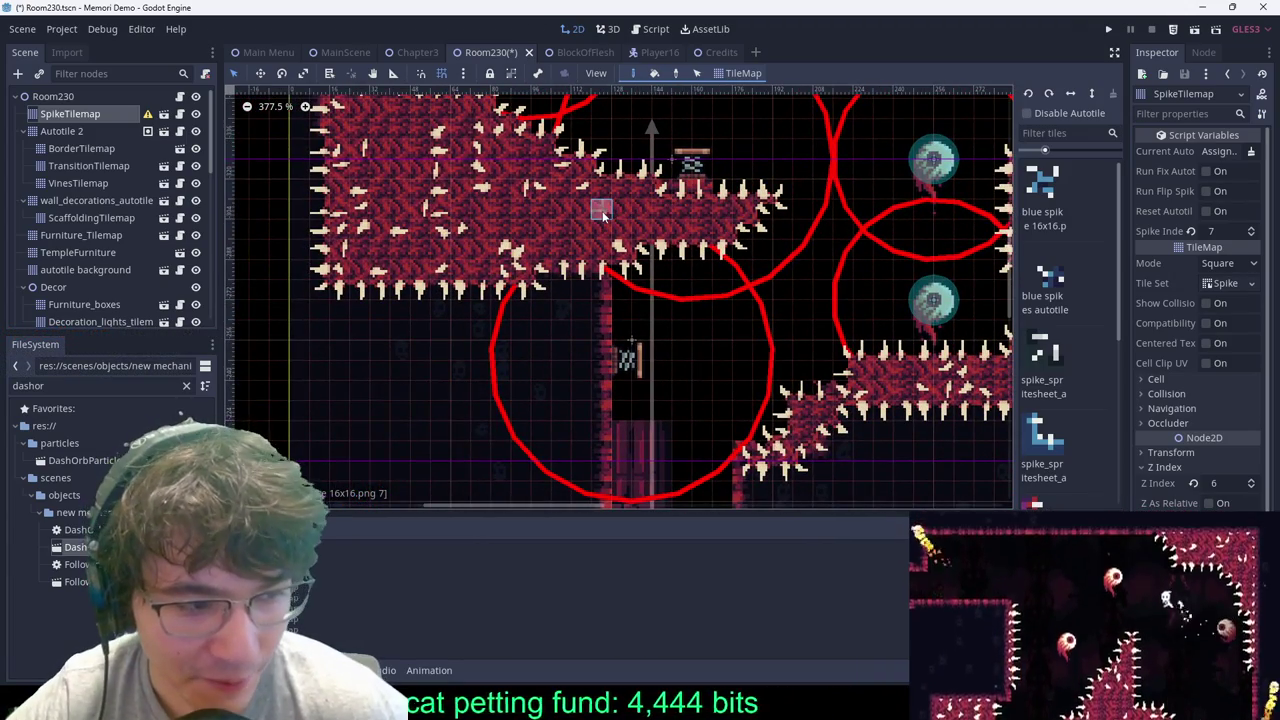
mouse_move(583, 254)
ctrl+shift+mouse_down()
mouse_move(496, 394)
mouse_move(654, 252)
mouse_move(655, 271)
ctrl+shift+mouse_up()
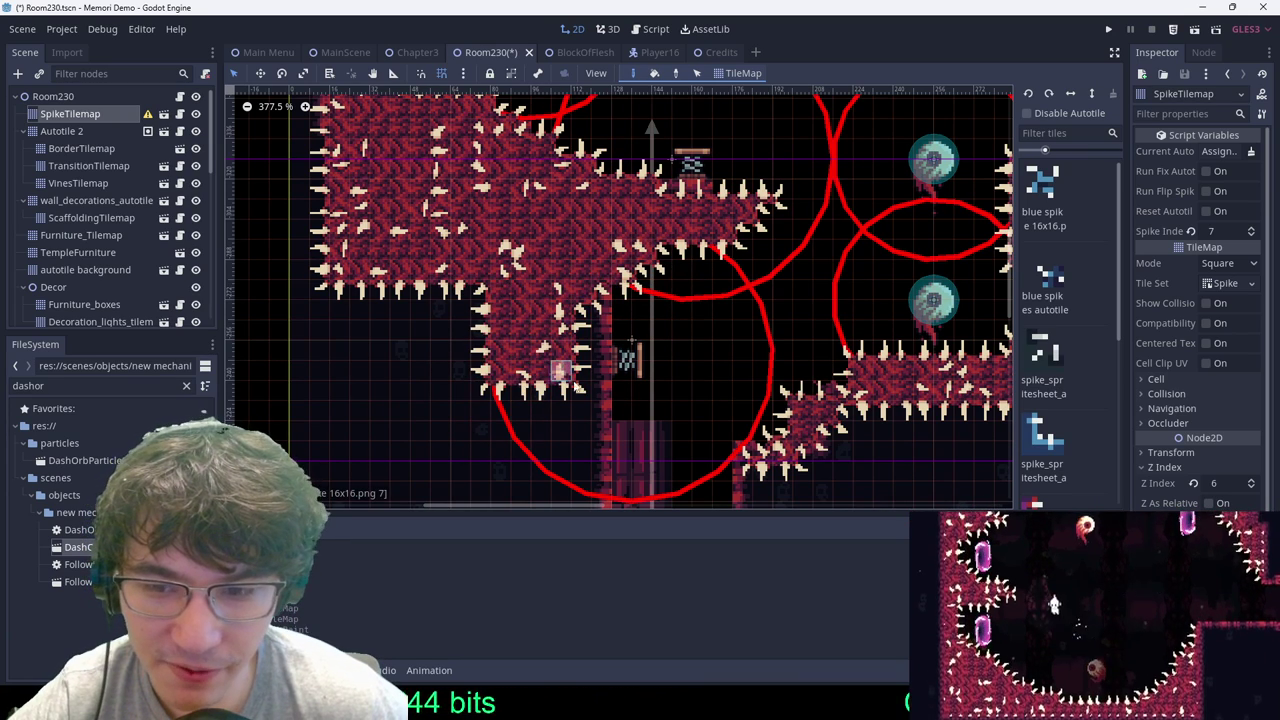
mouse_move(563, 372)
right_down()
mouse_move(425, 400)
mouse_move(595, 348)
right_up()
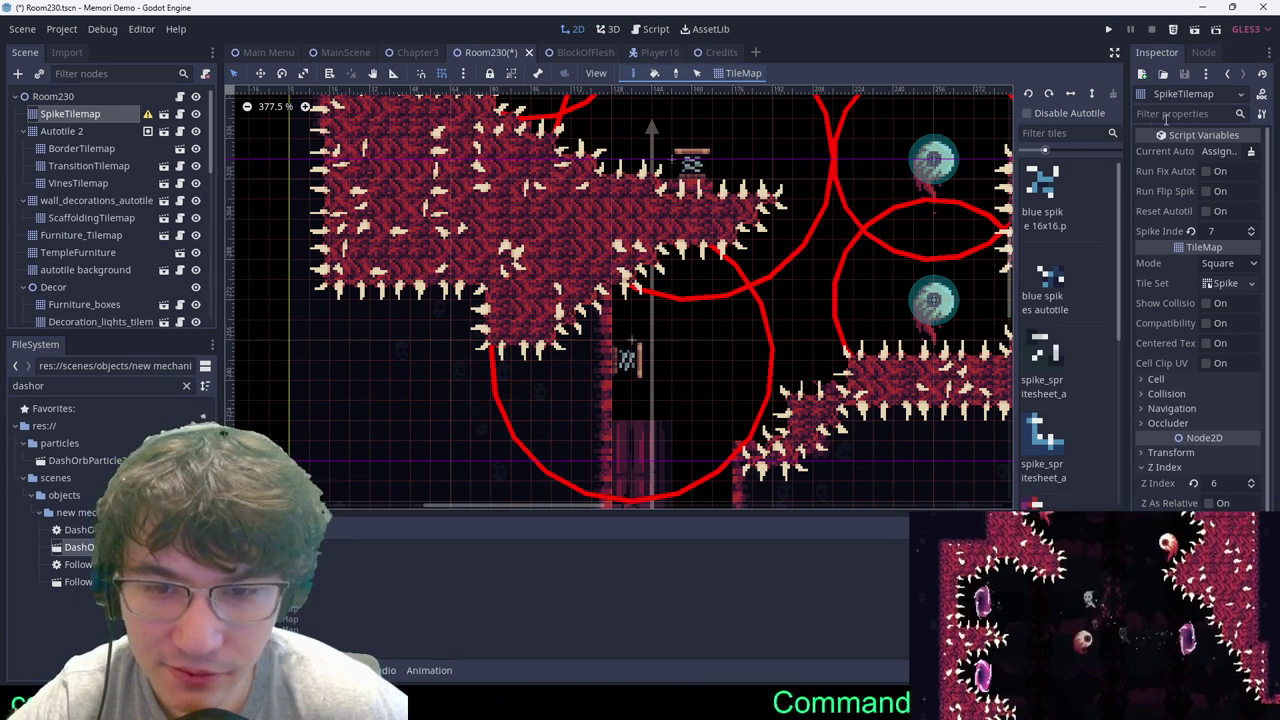
scroll(421, 226, down, 2)
key(ctrl+s)
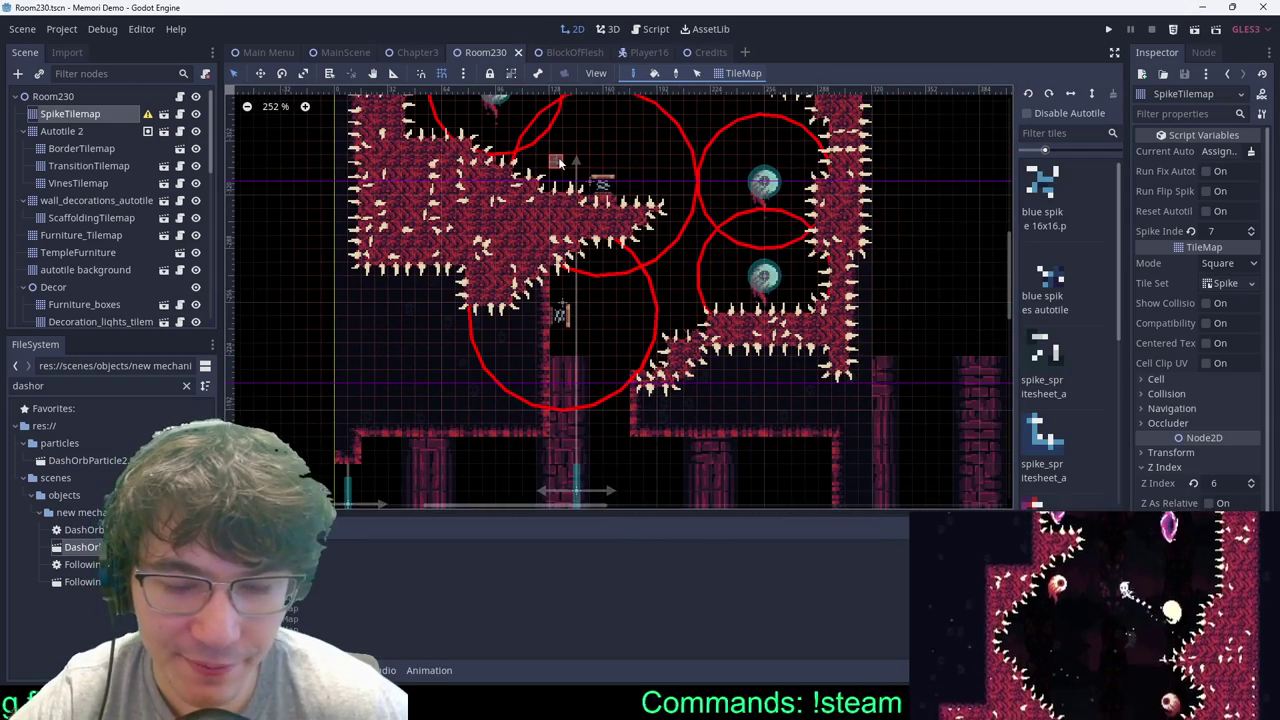
scroll(724, 184, down, 2)
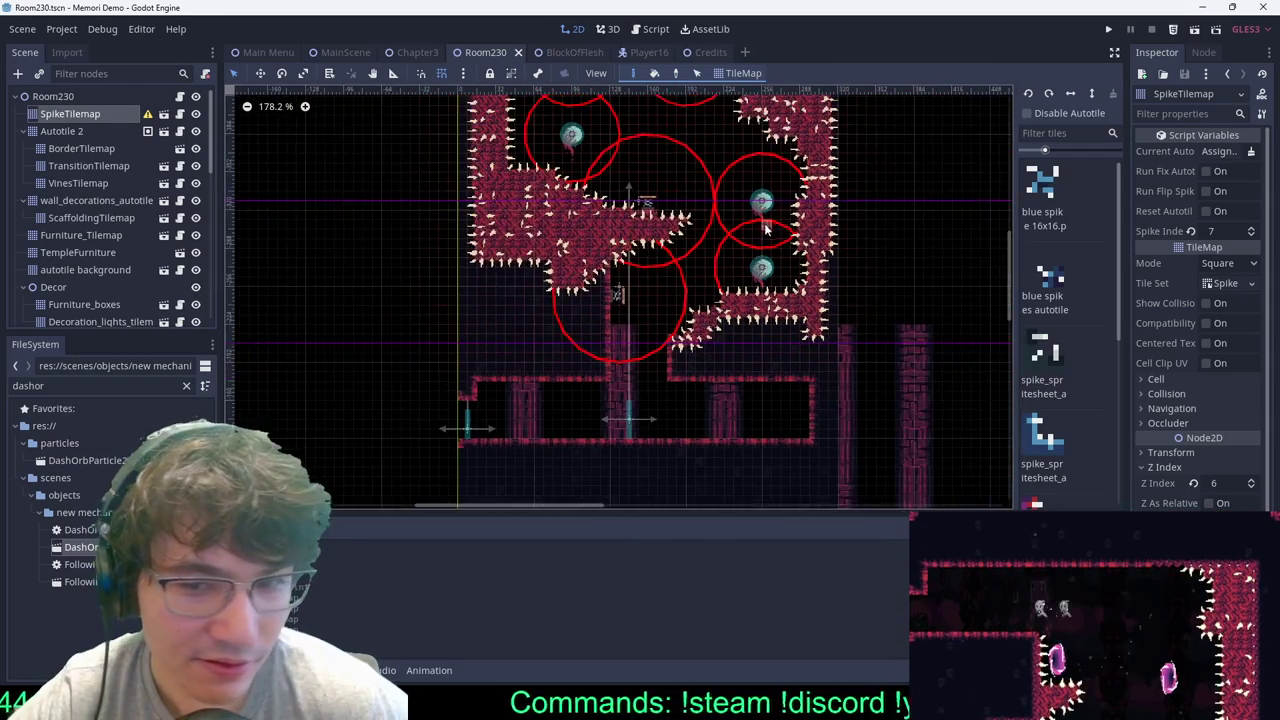
key(ctrl+s)
Step: Run the game from MainScene, playtest climbing Room230's shaft past the springs and eyeball enemies, and close the game
click(340, 52)
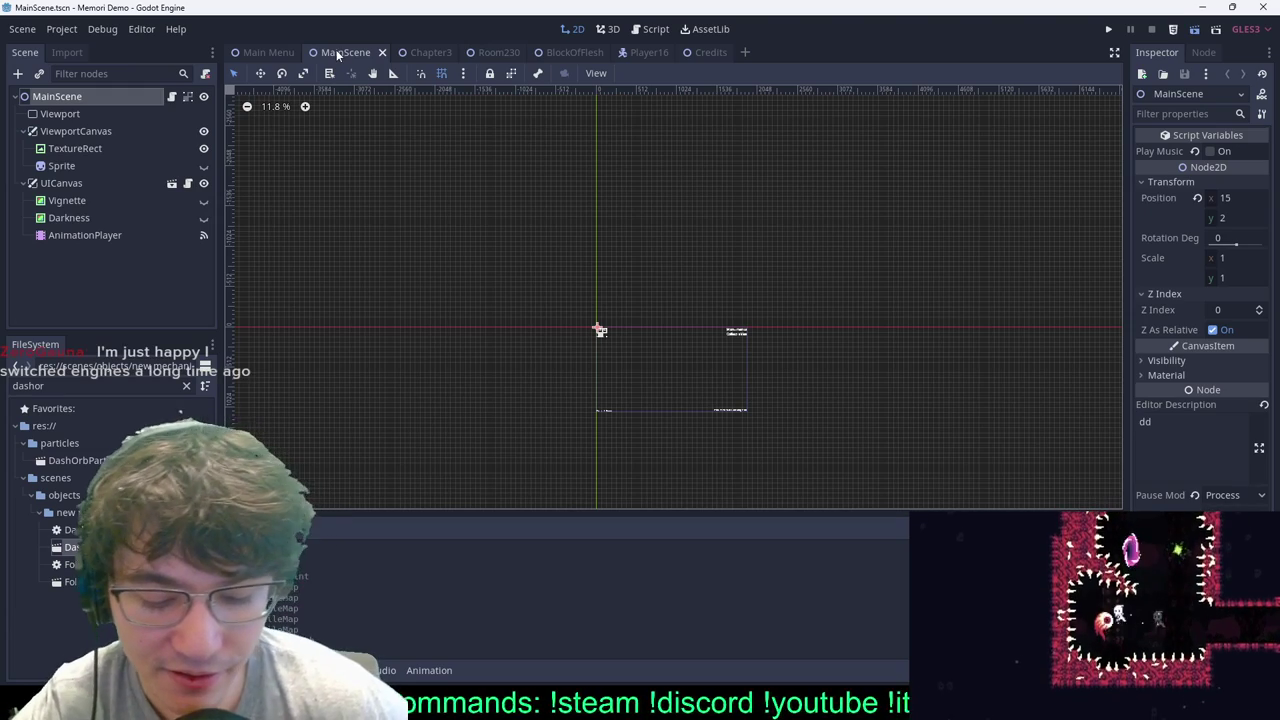
key(F5)
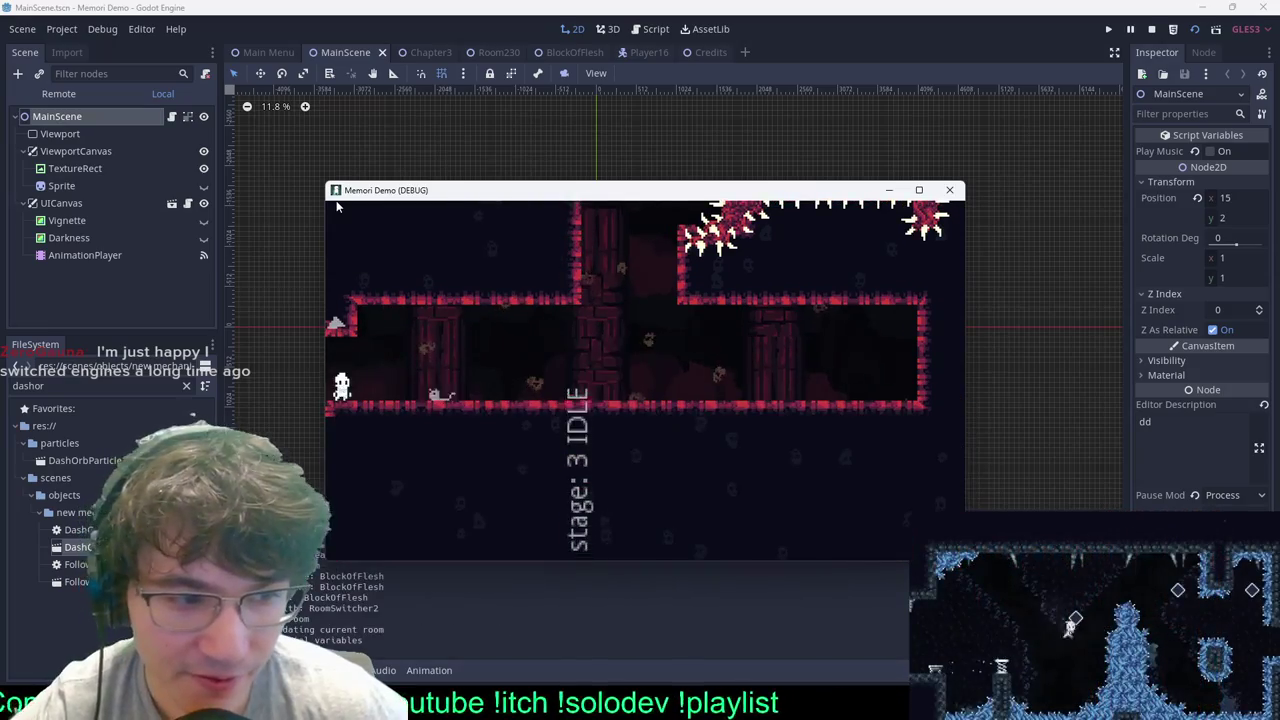
key(Right)
key(space)
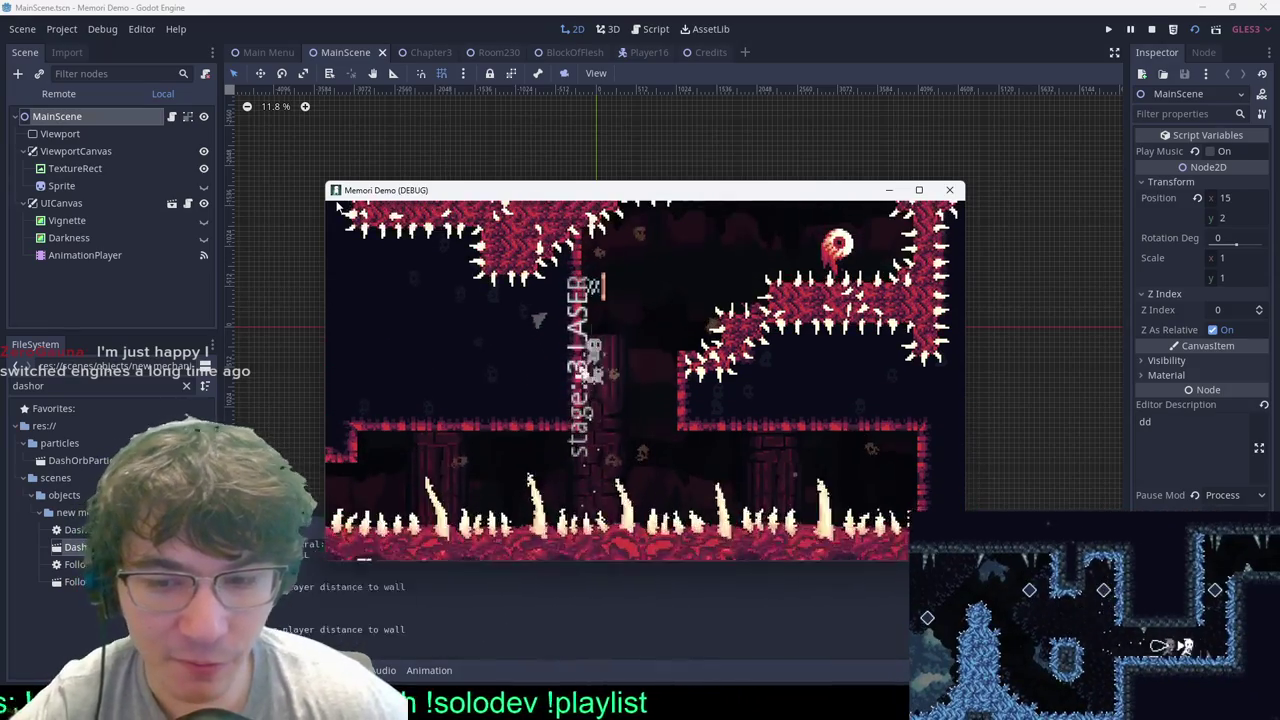
key(Right)
key(Left)
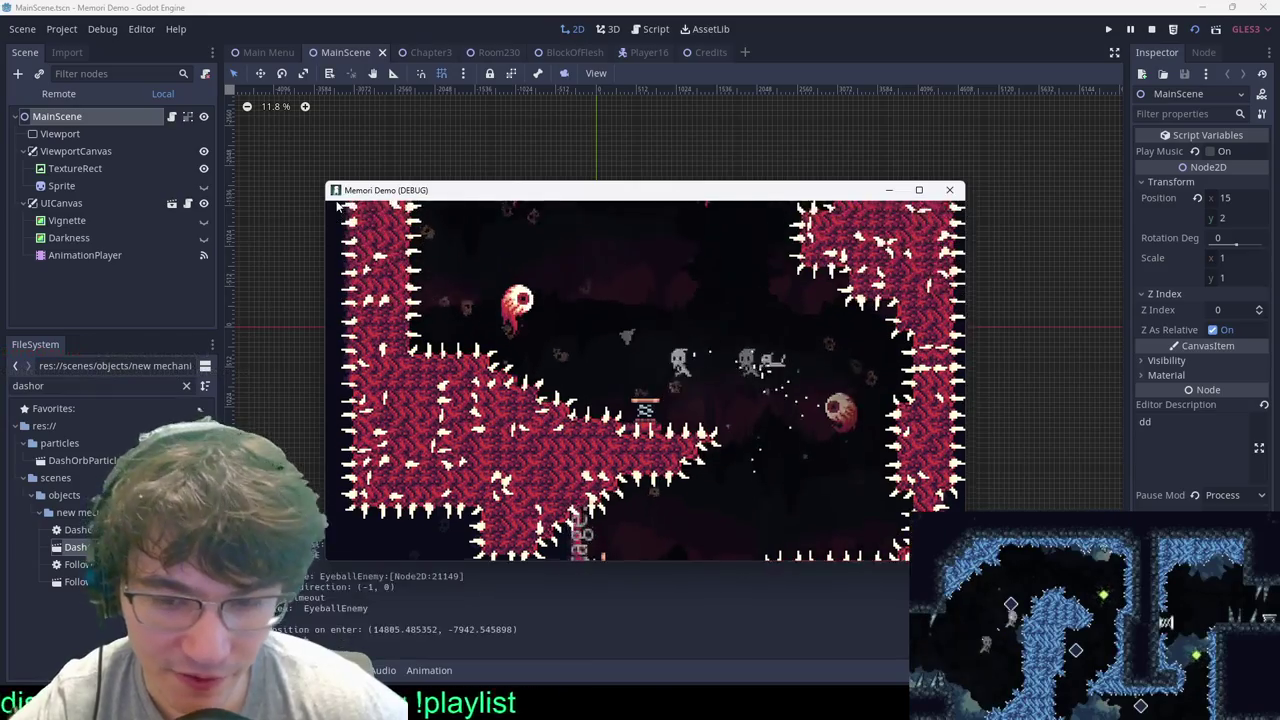
key(Right)
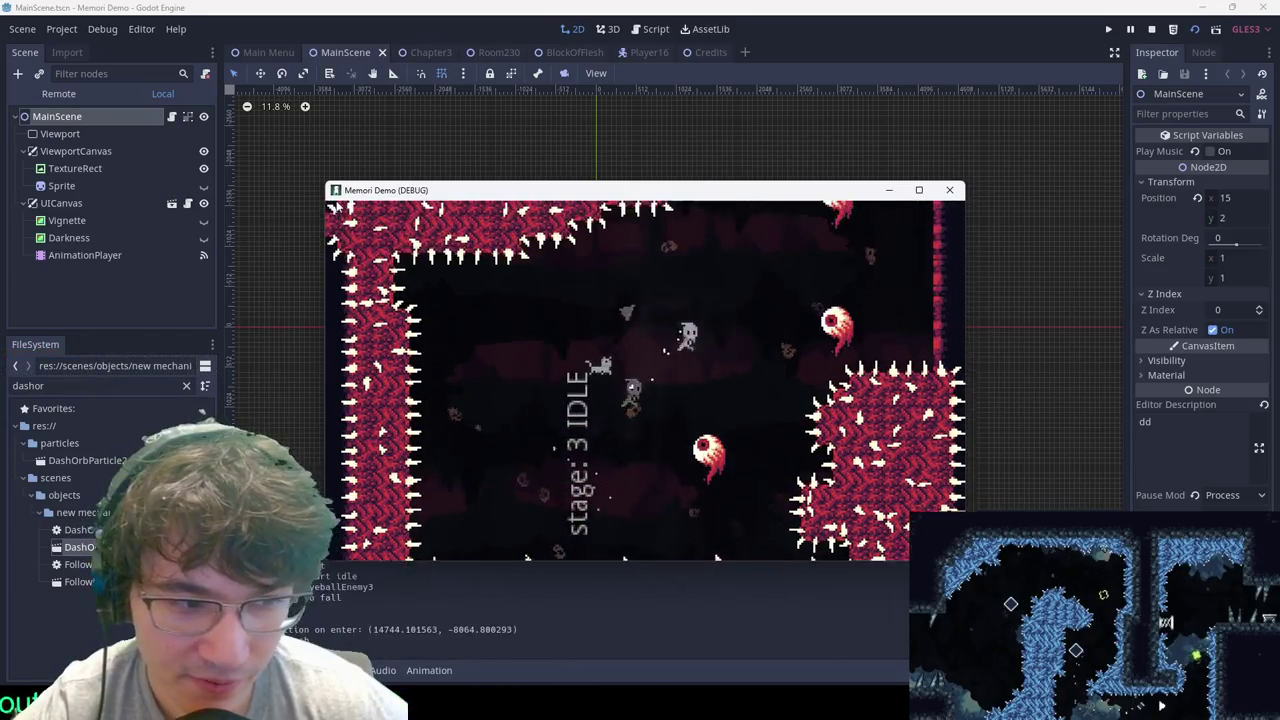
key(space)
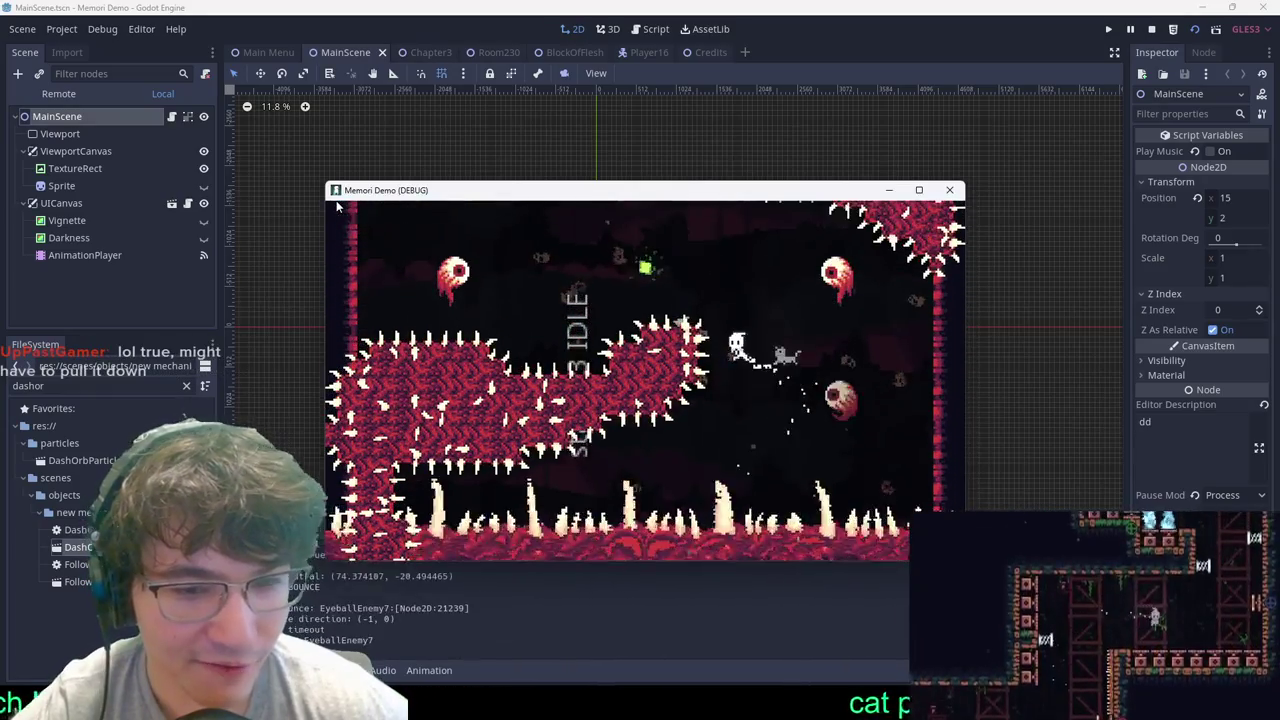
key(Right)
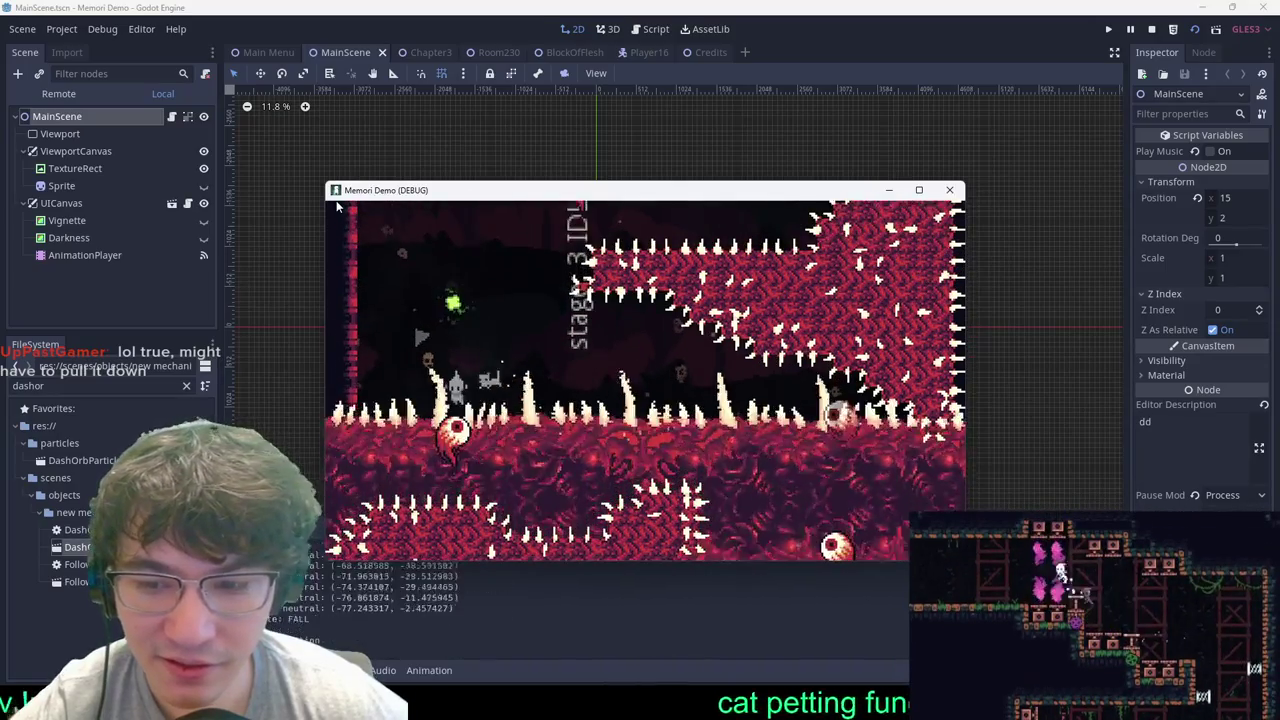
key(Escape)
click(950, 190)
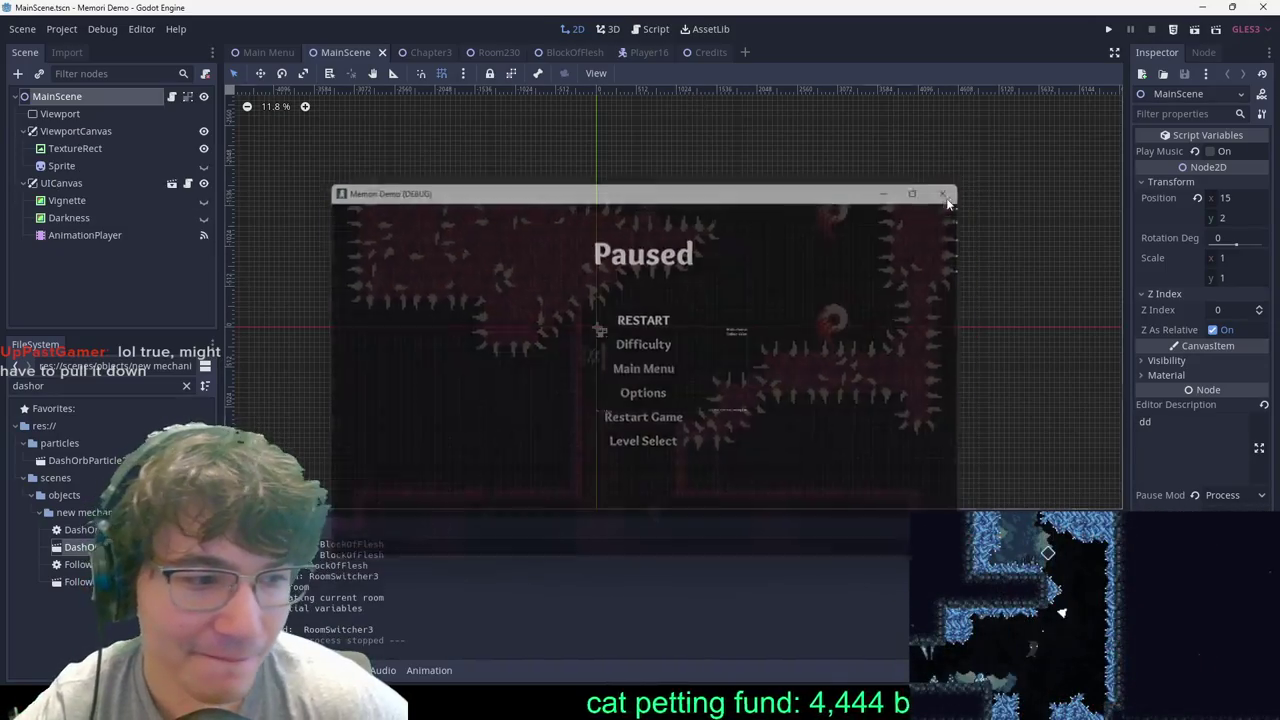
Step: Examine the full shaft layout of Room230 in the Chapter3 scene and in the Room230 scene
click(417, 52)
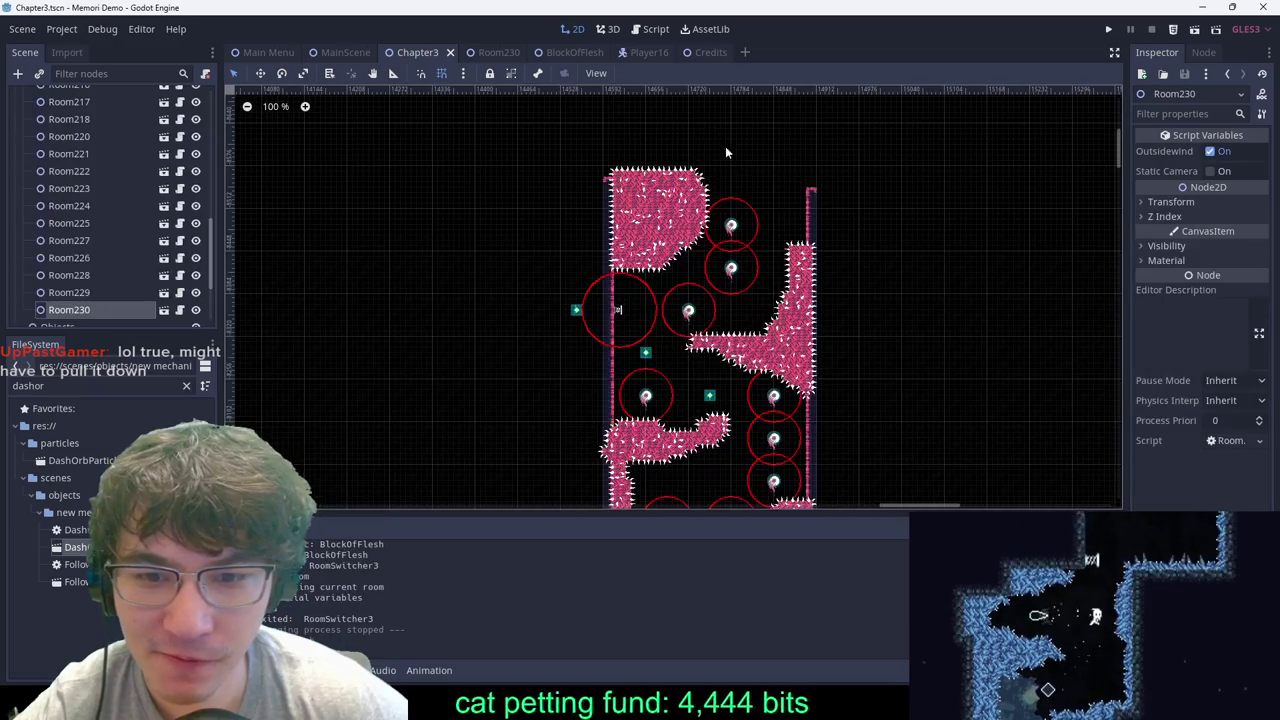
scroll(834, 205, down, 5)
scroll(766, 270, up, 6)
scroll(46, 140, up, 7)
scroll(46, 140, up, 5)
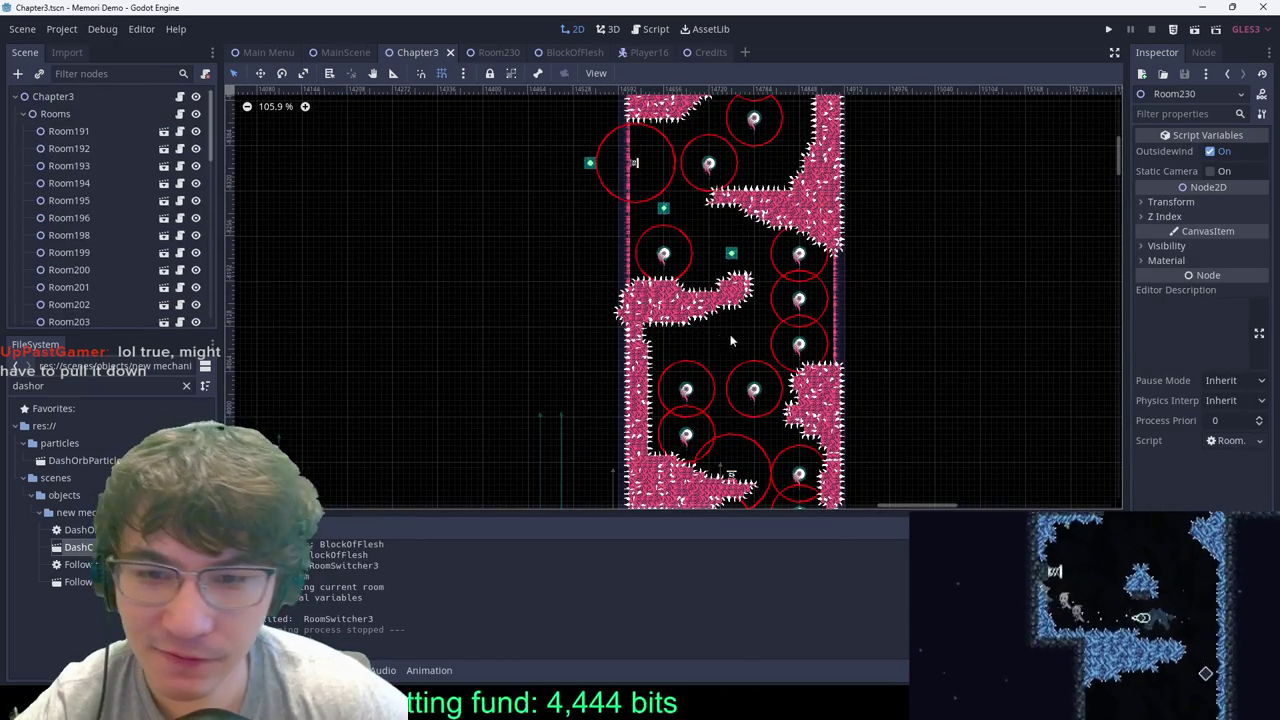
double_click(732, 257)
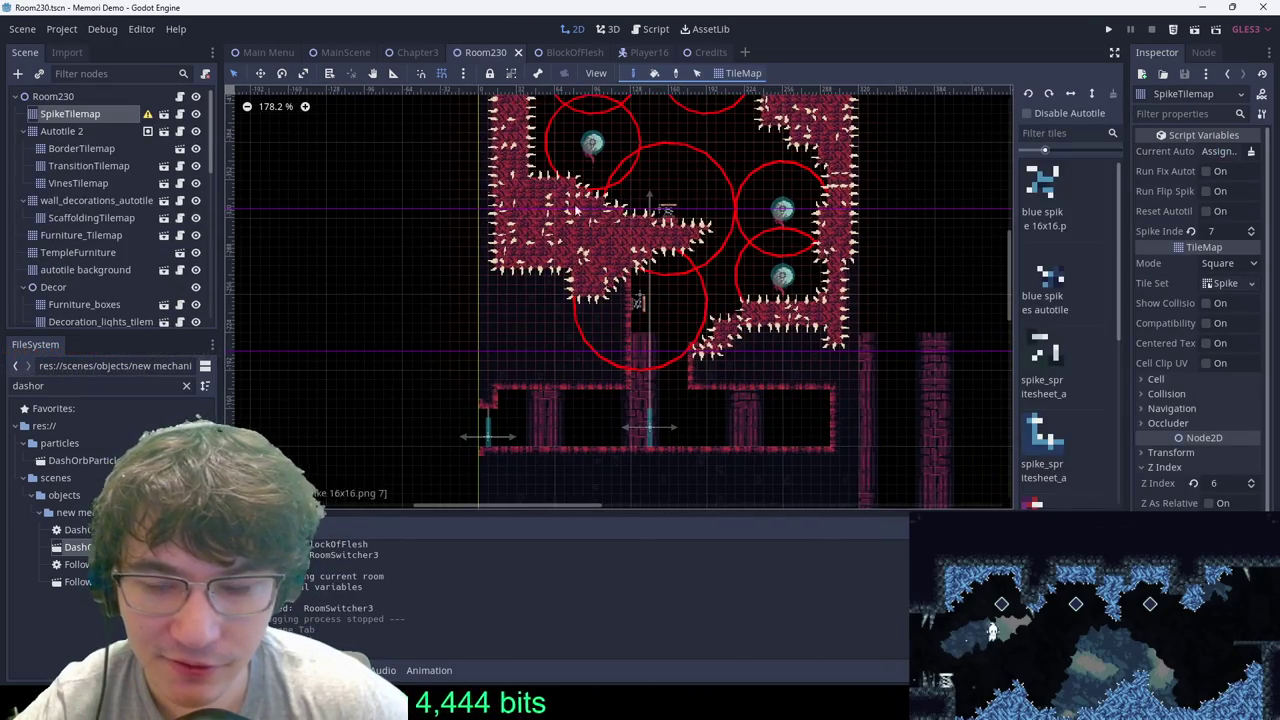
scroll(660, 358, down, 8)
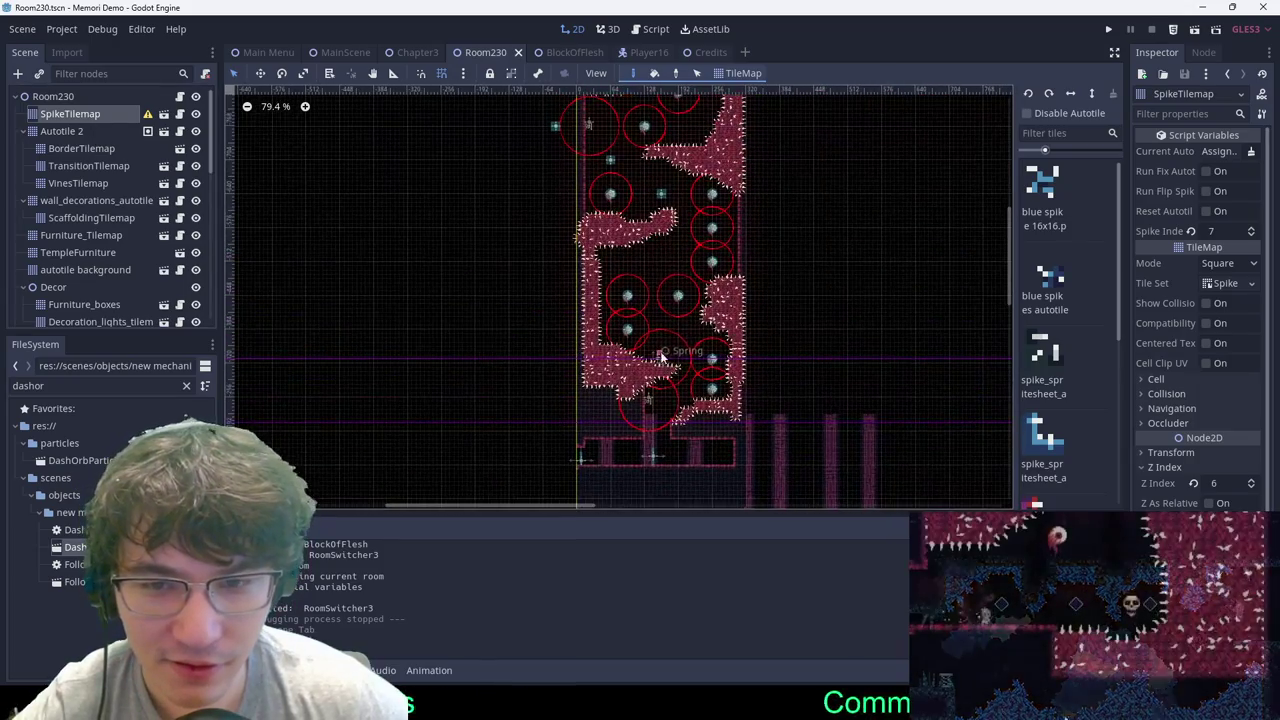
scroll(615, 230, up, 7)
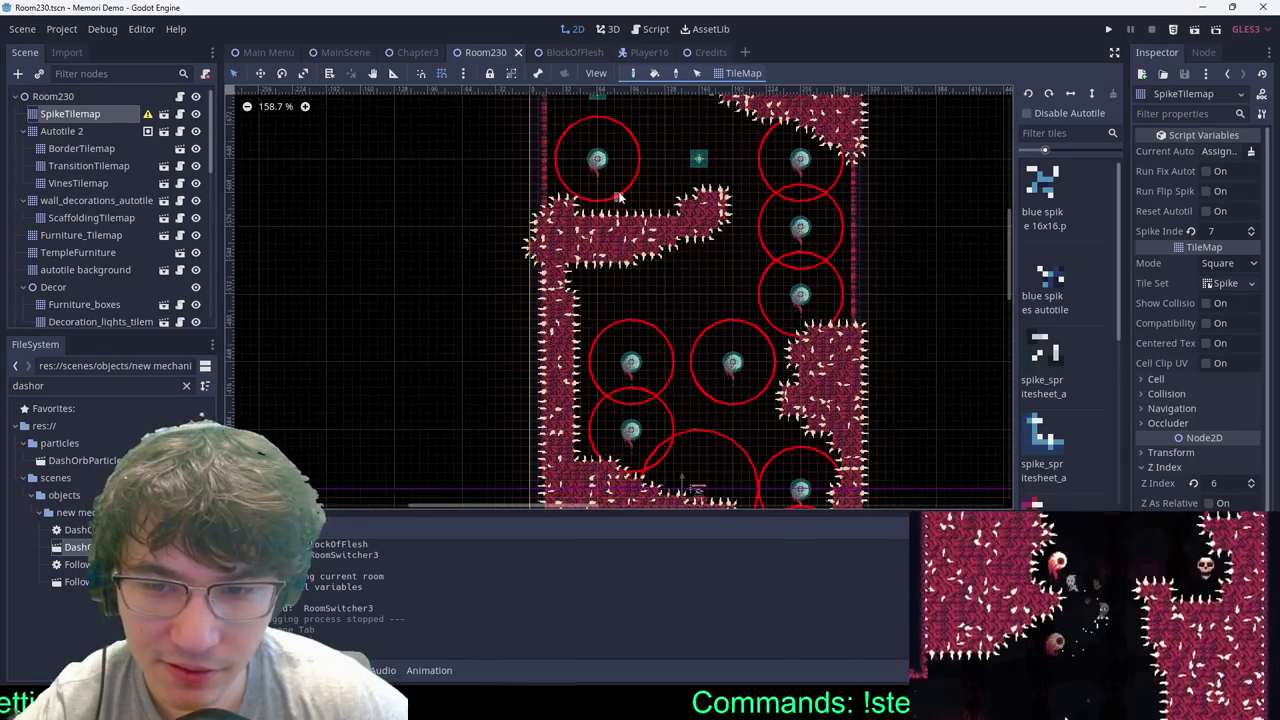
Step: Erase spike tiles along the top of the curved left-wall ledge beneath the eyeball enemy, and save Room230
right_click(590, 200)
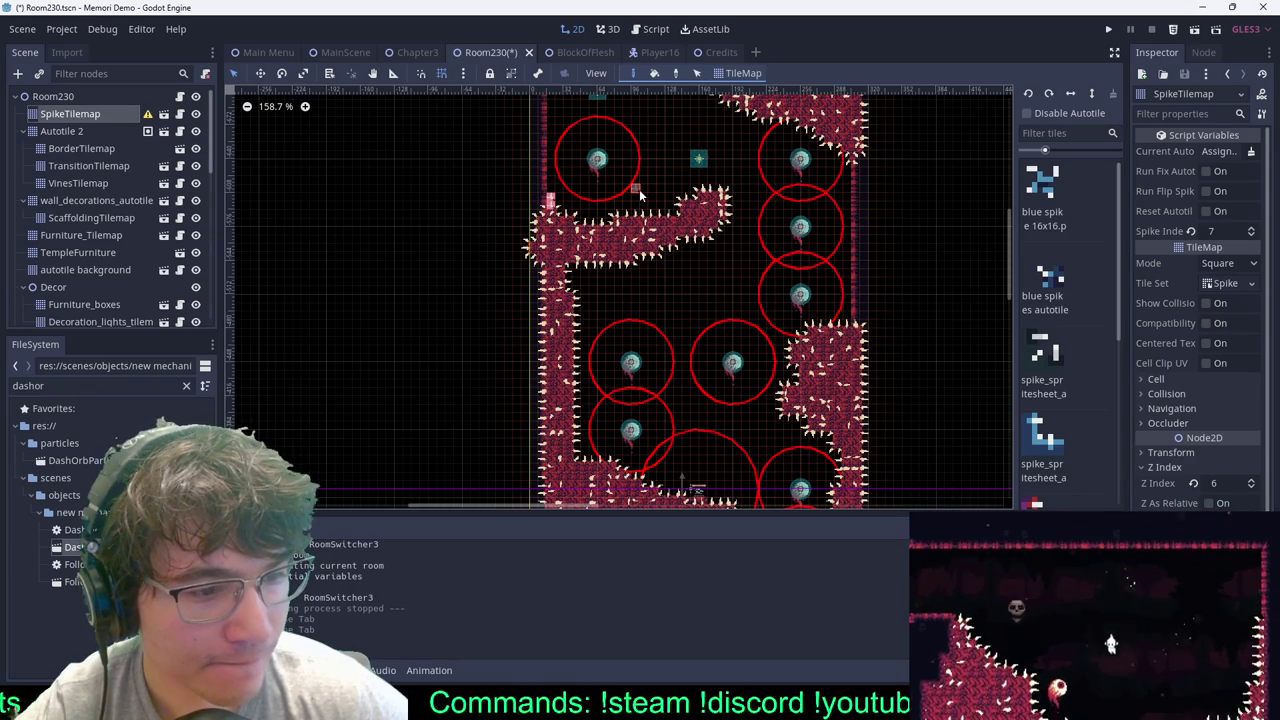
scroll(640, 195, up, 7)
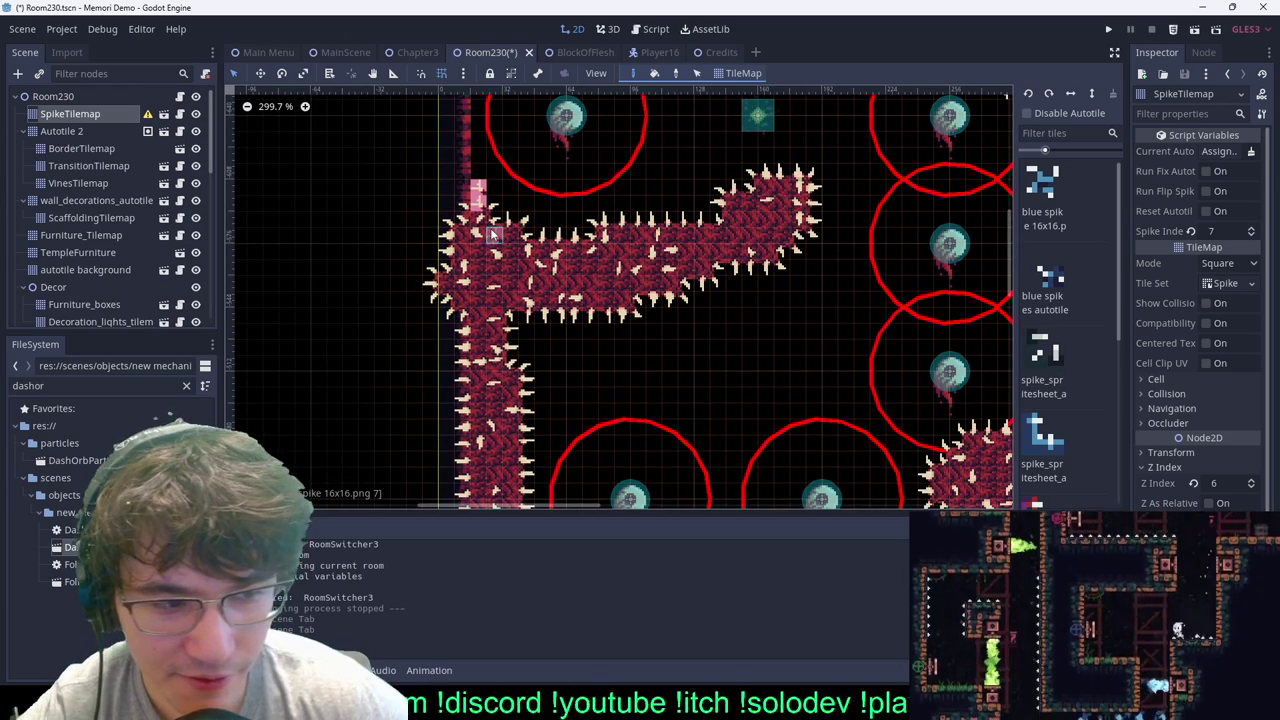
middle_drag(492, 233, 560, 287)
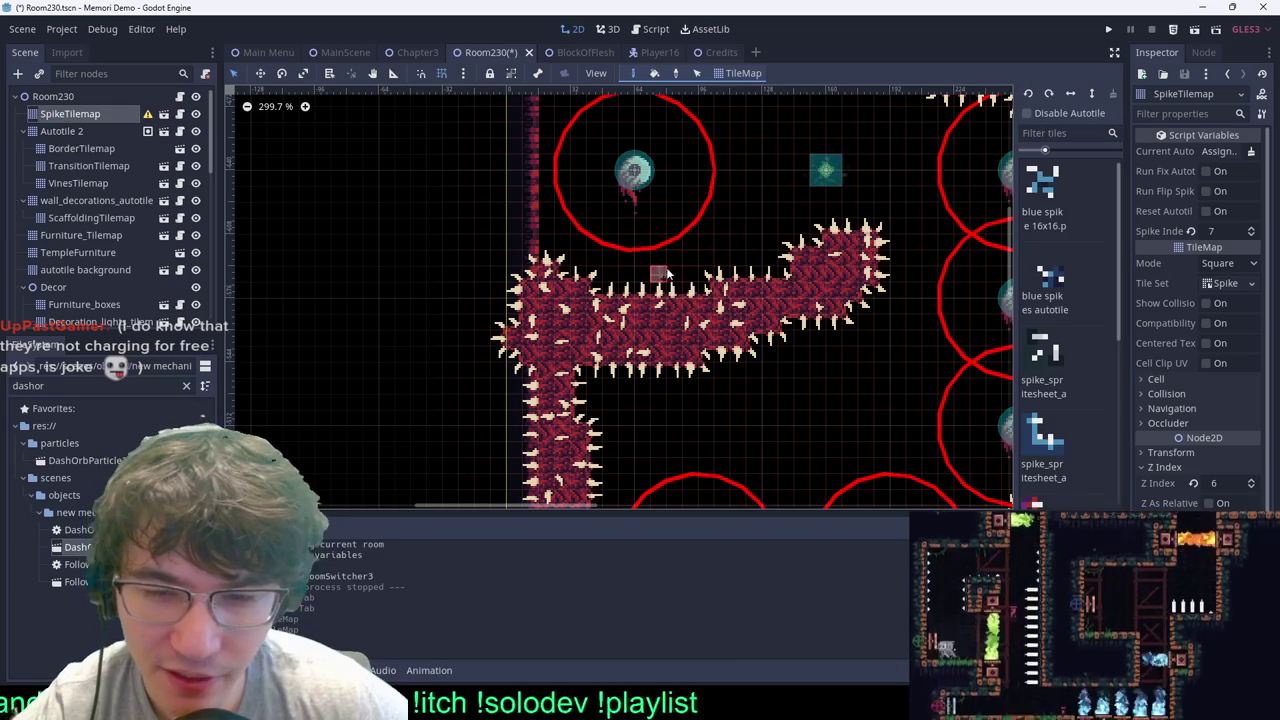
scroll(773, 229, down, 6)
key(ctrl+s)
Step: Run the game from MainScene and playtest the entry corridor and lower shaft of Room230
click(340, 52)
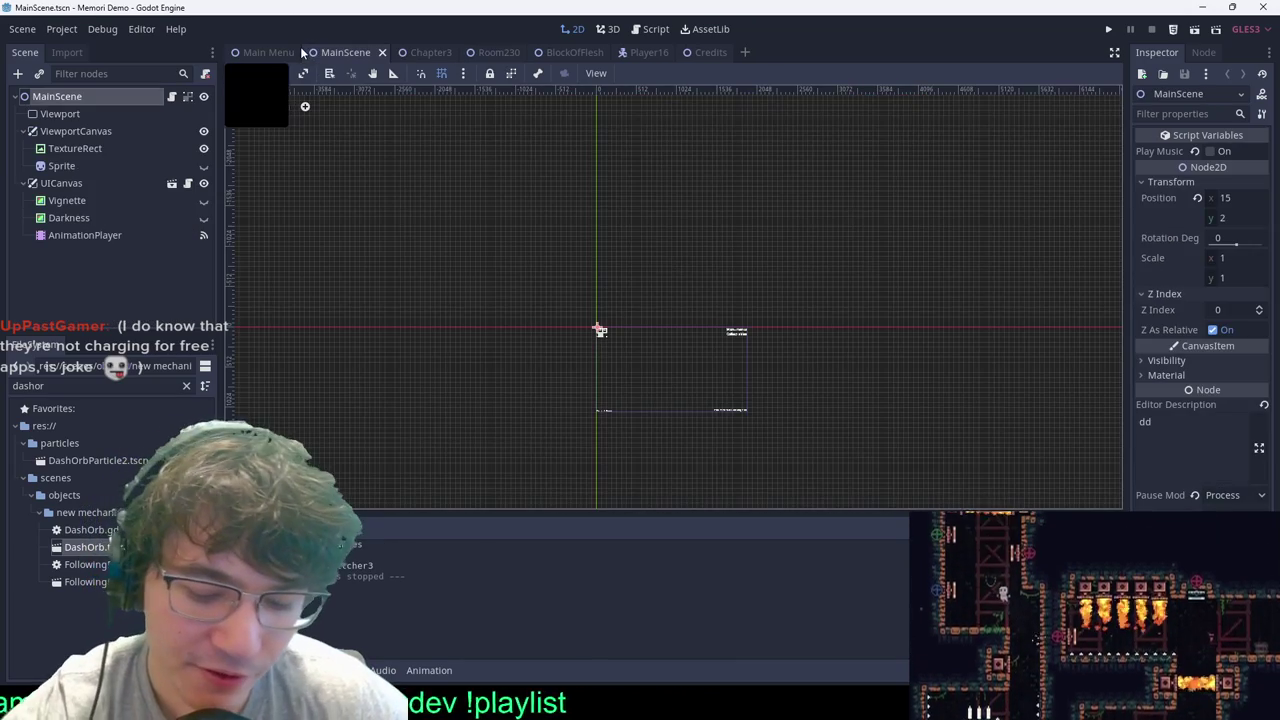
key(ctrl+s)
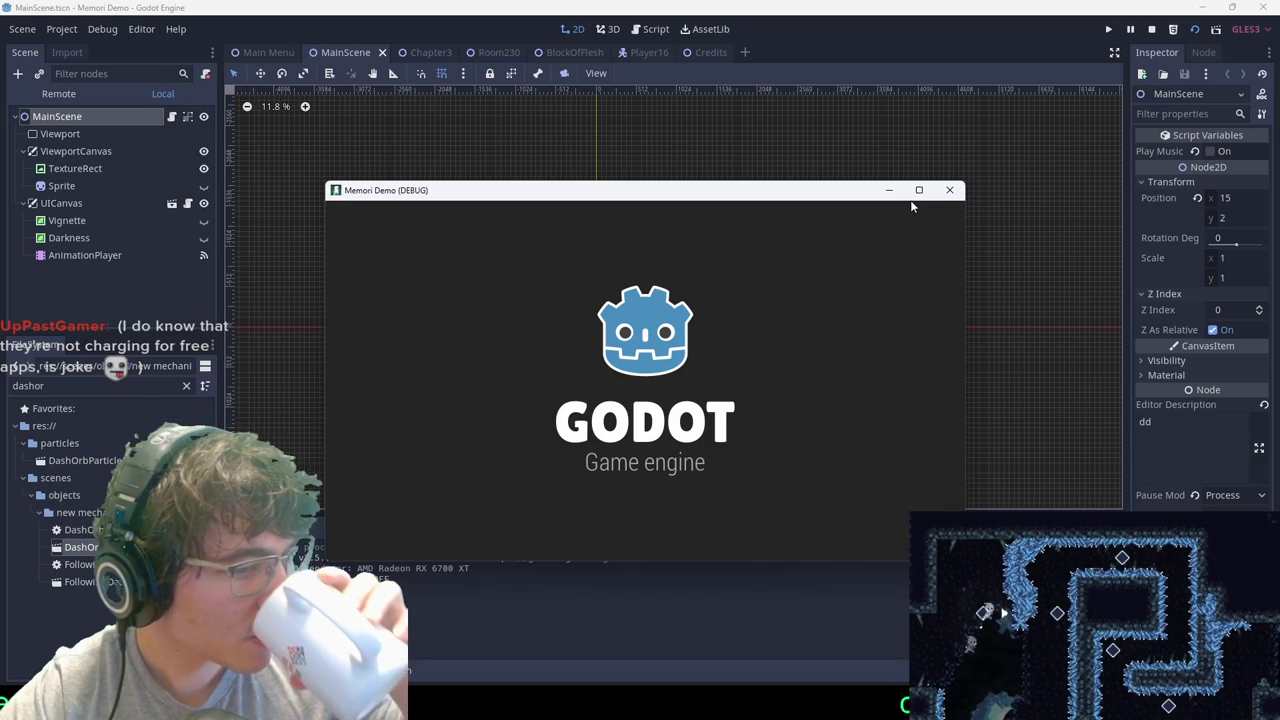
key(Escape)
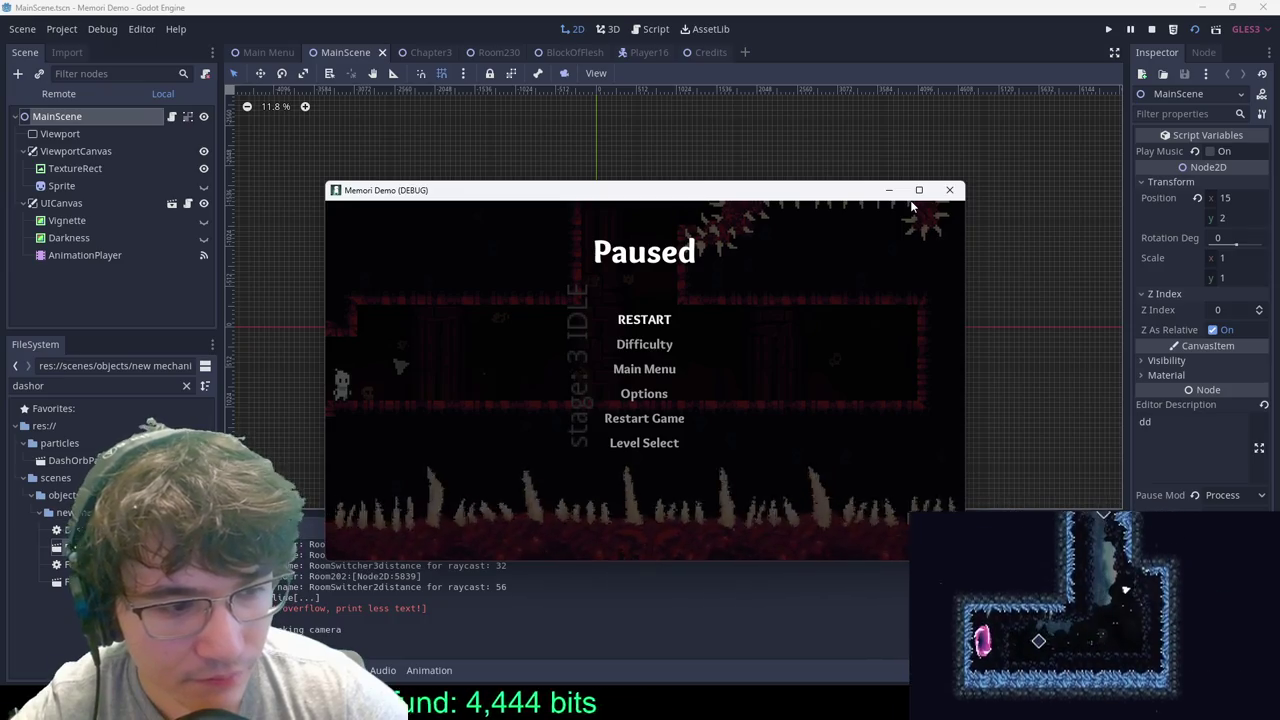
key(Escape)
key(d)
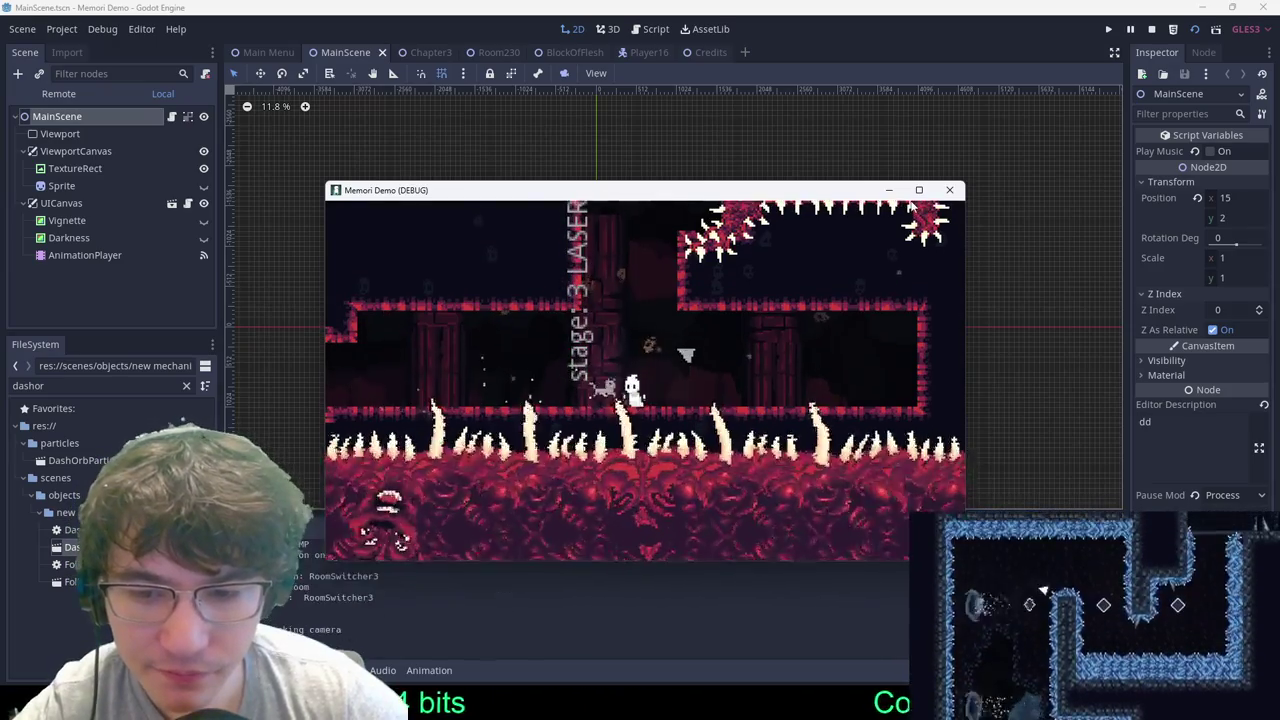
key(space)
key(d)
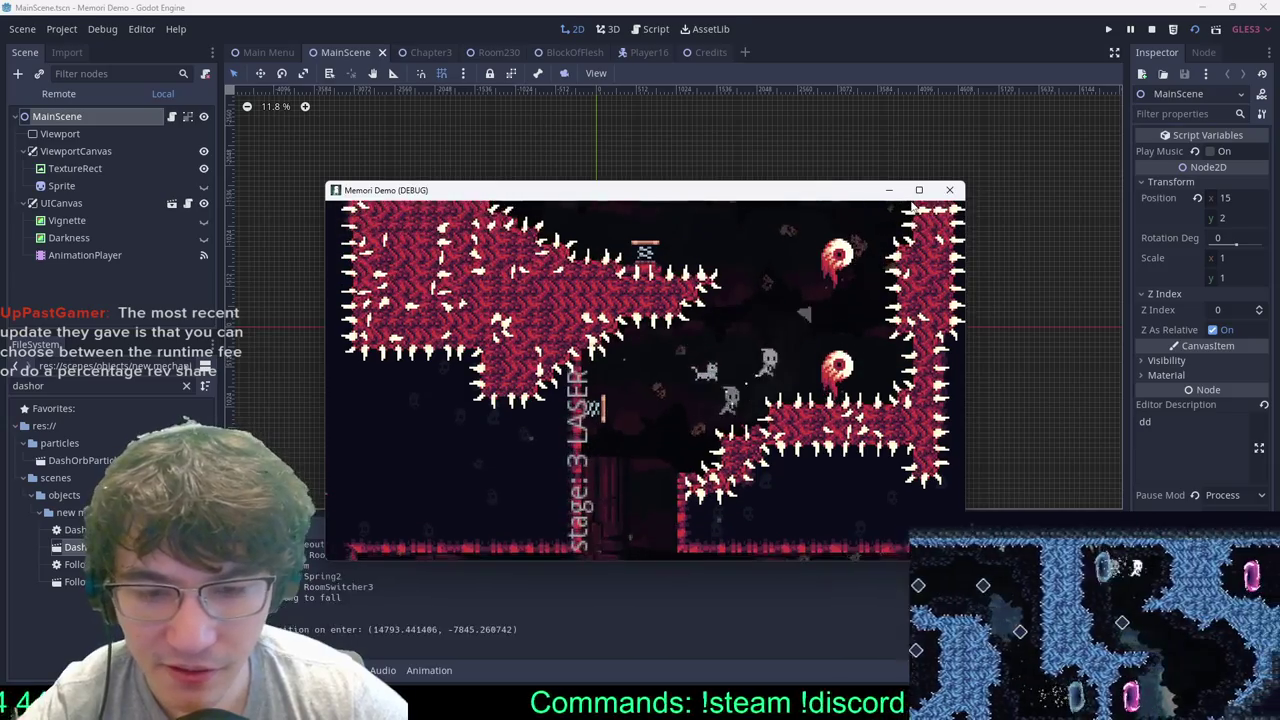
Step: Playtest climbing Room230's shaft past the dash orbs, eyeball enemies and rising flesh block, and close the game
key(Left)
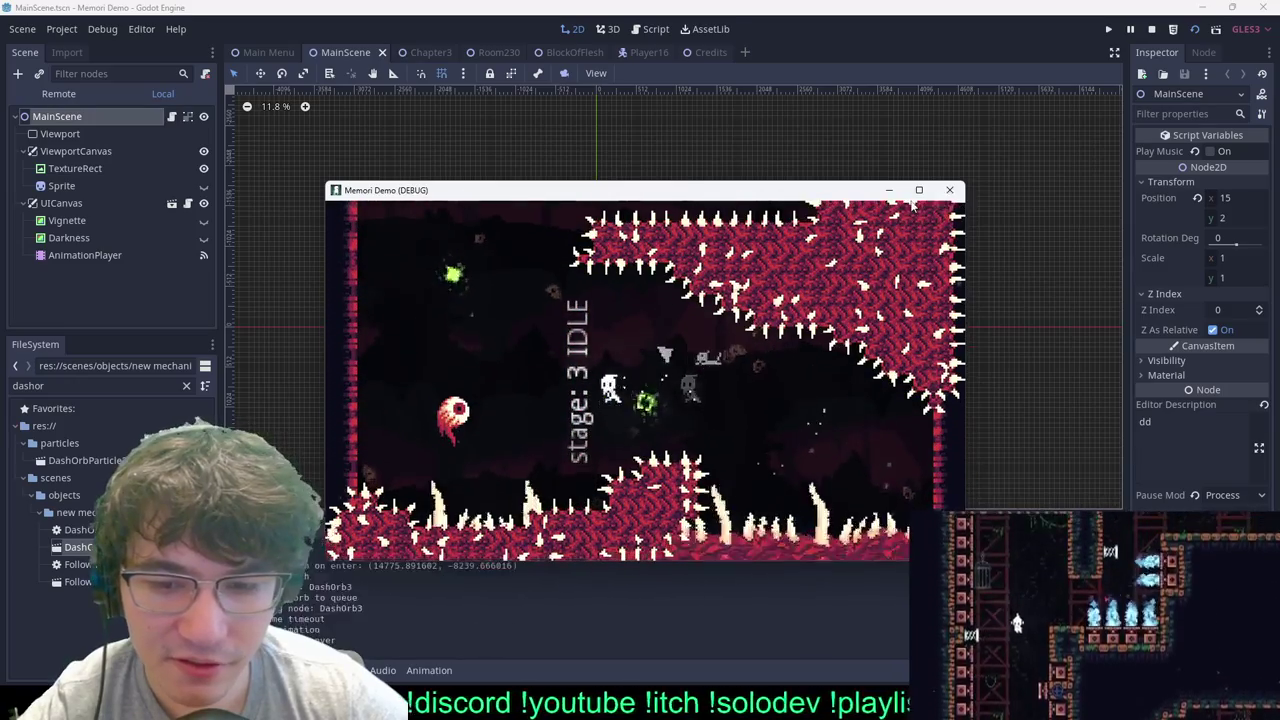
key(Right)
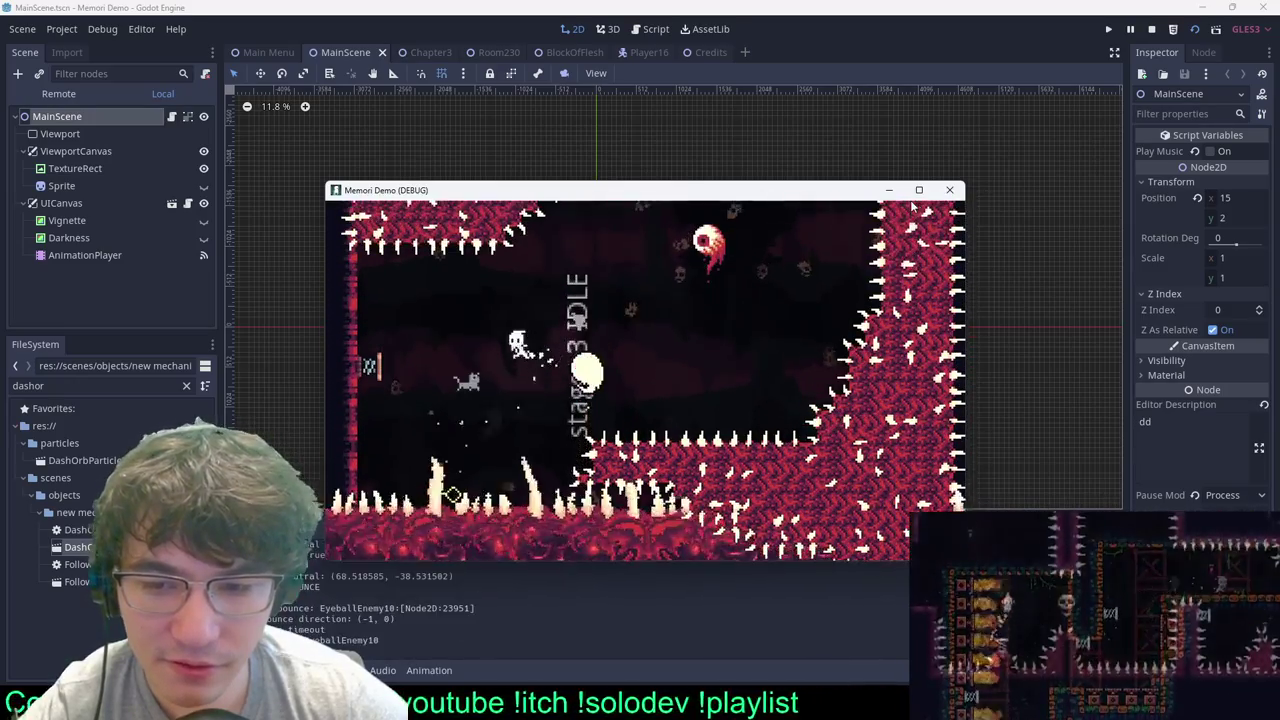
key(Left)
key(Right)
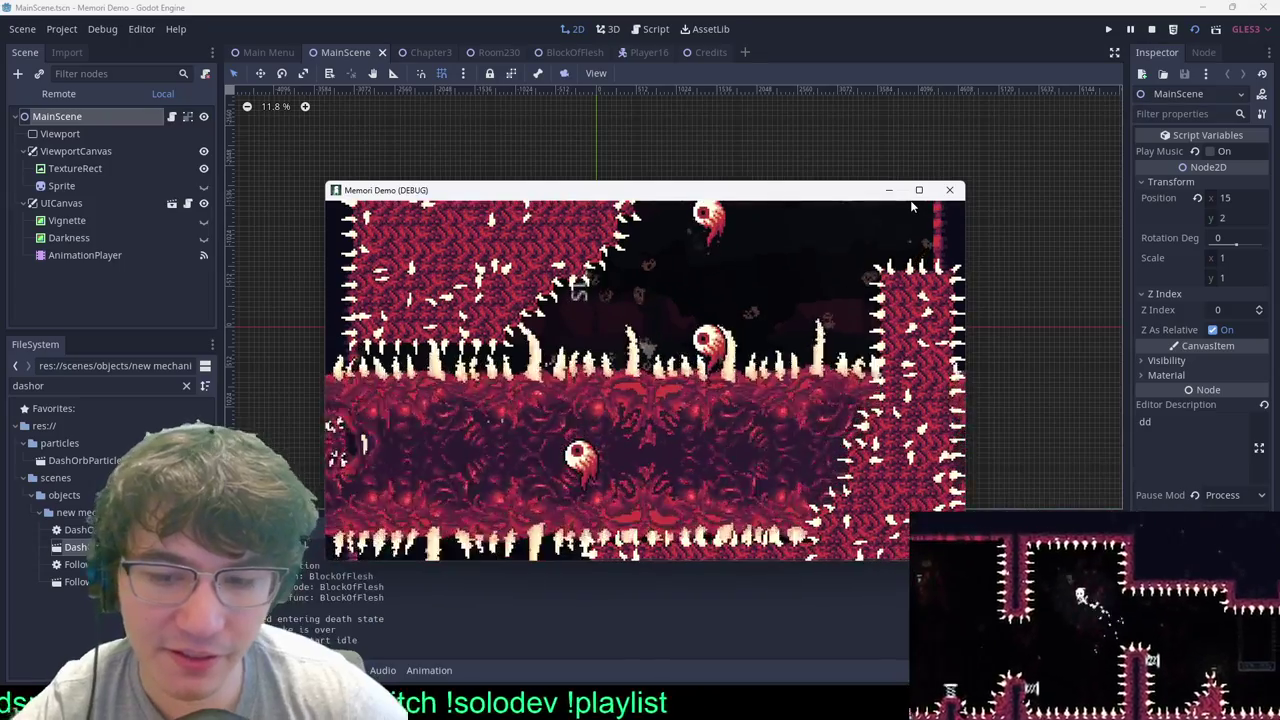
key(space)
key(Right)
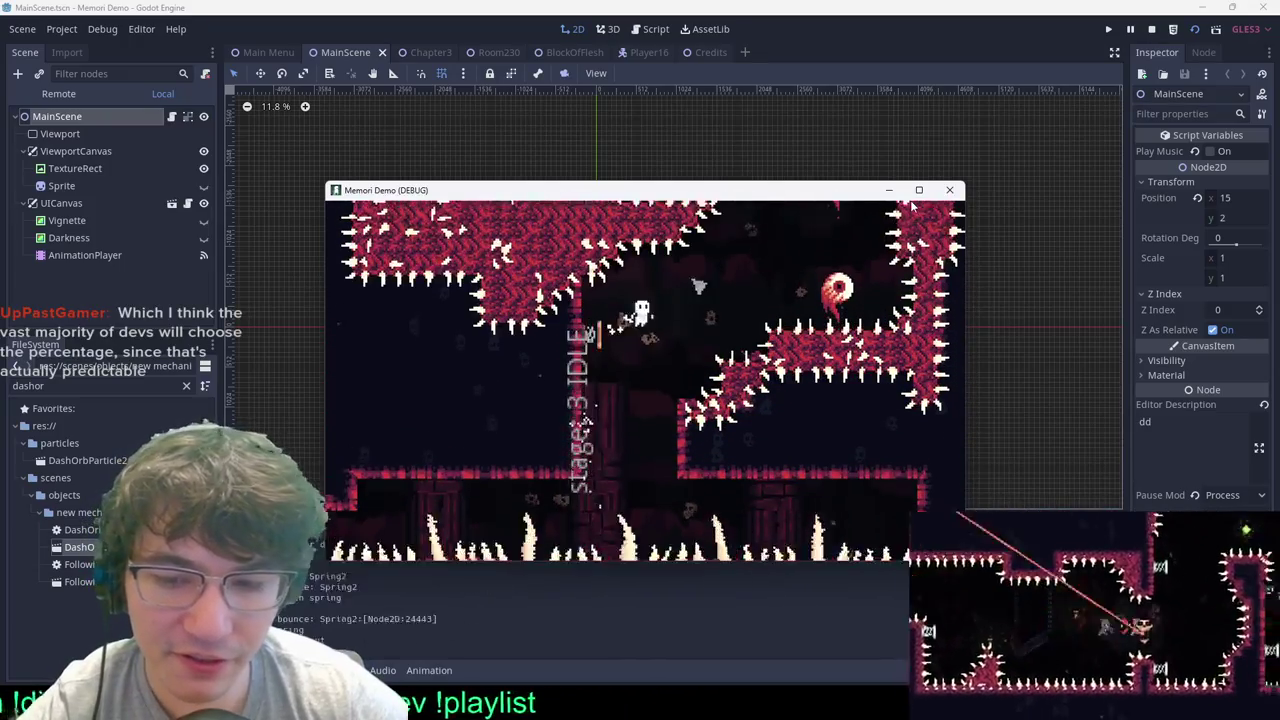
key(Left)
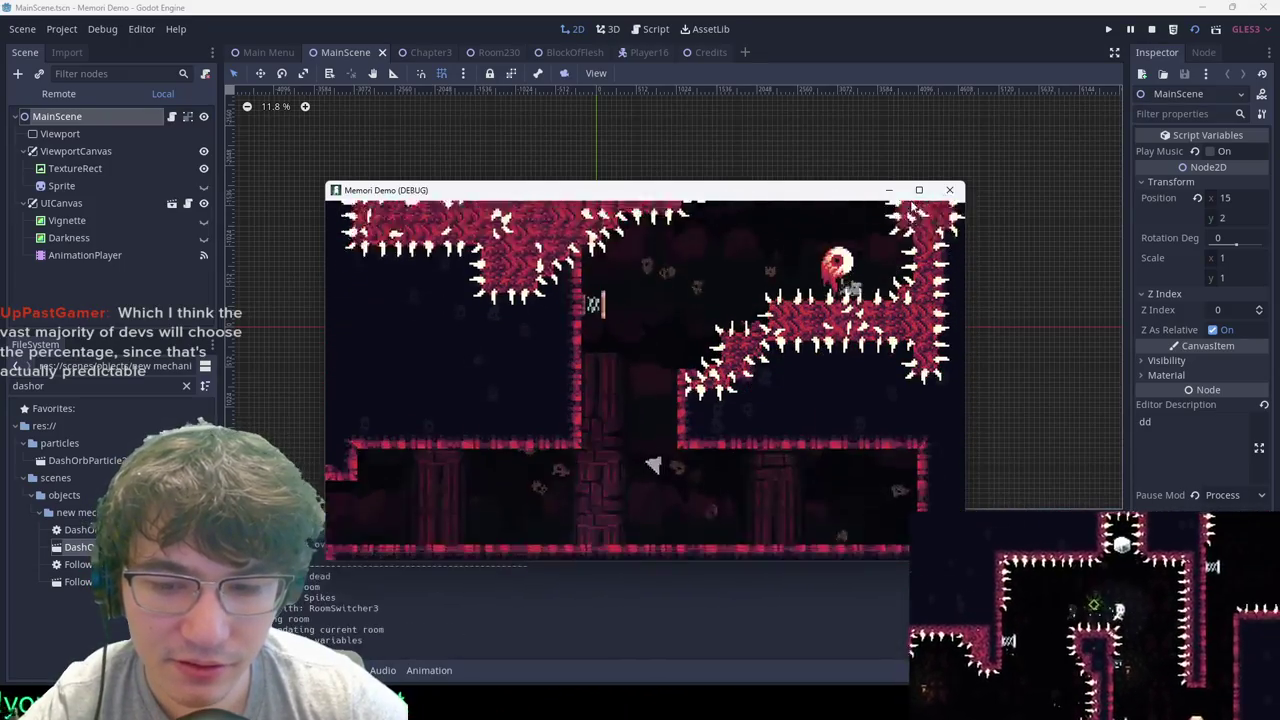
key(Escape)
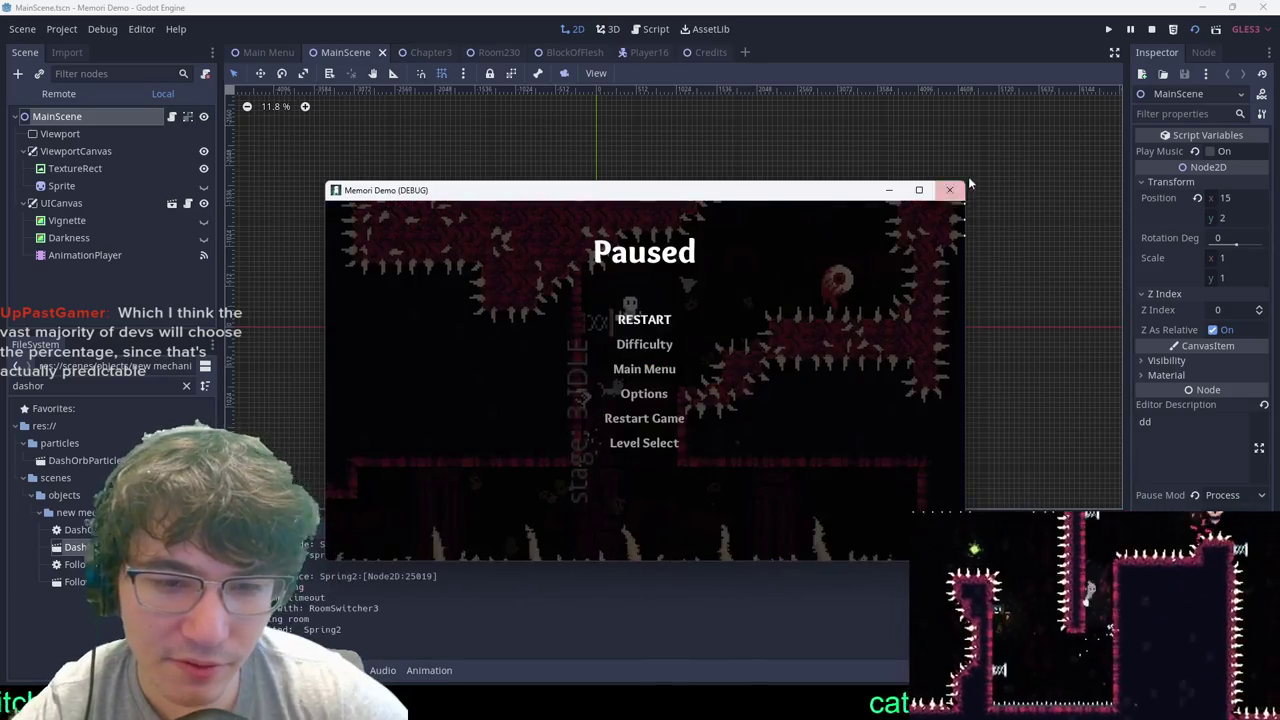
click(951, 192)
Step: Set the Min Speed of Room230's BlockOfFlesh trap to 70 and save the scene
click(510, 53)
click(557, 52)
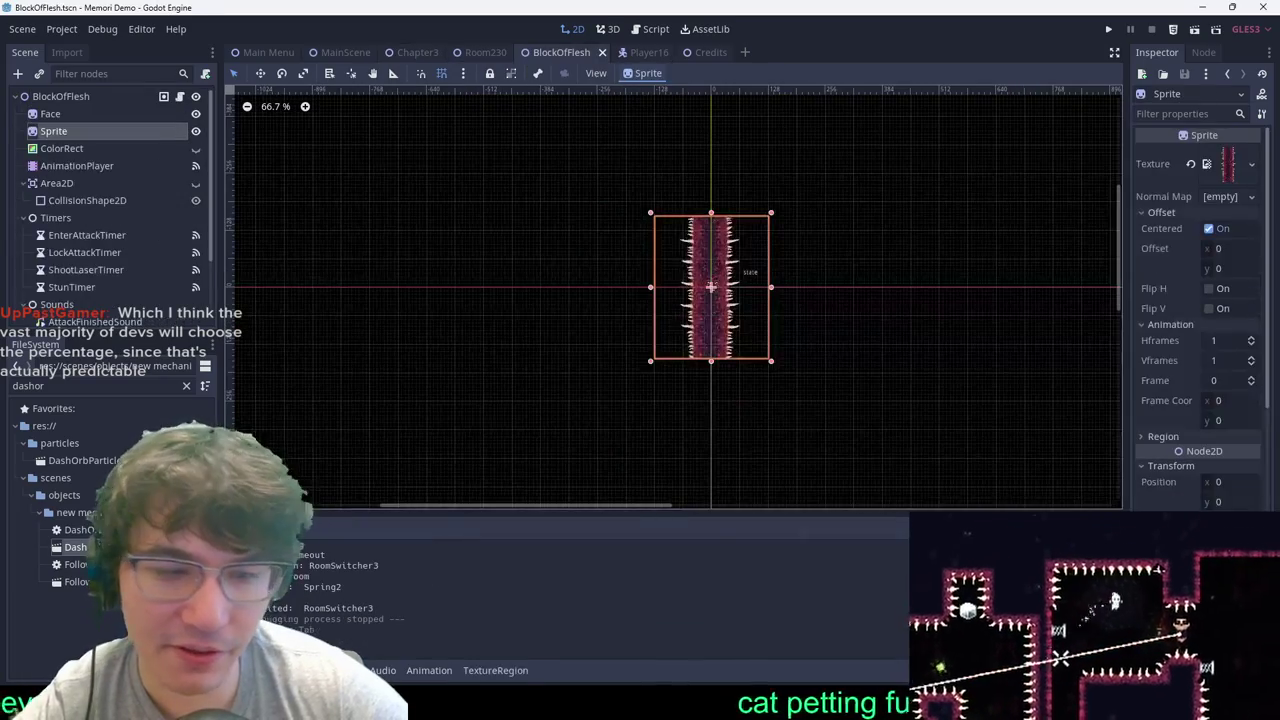
click(485, 52)
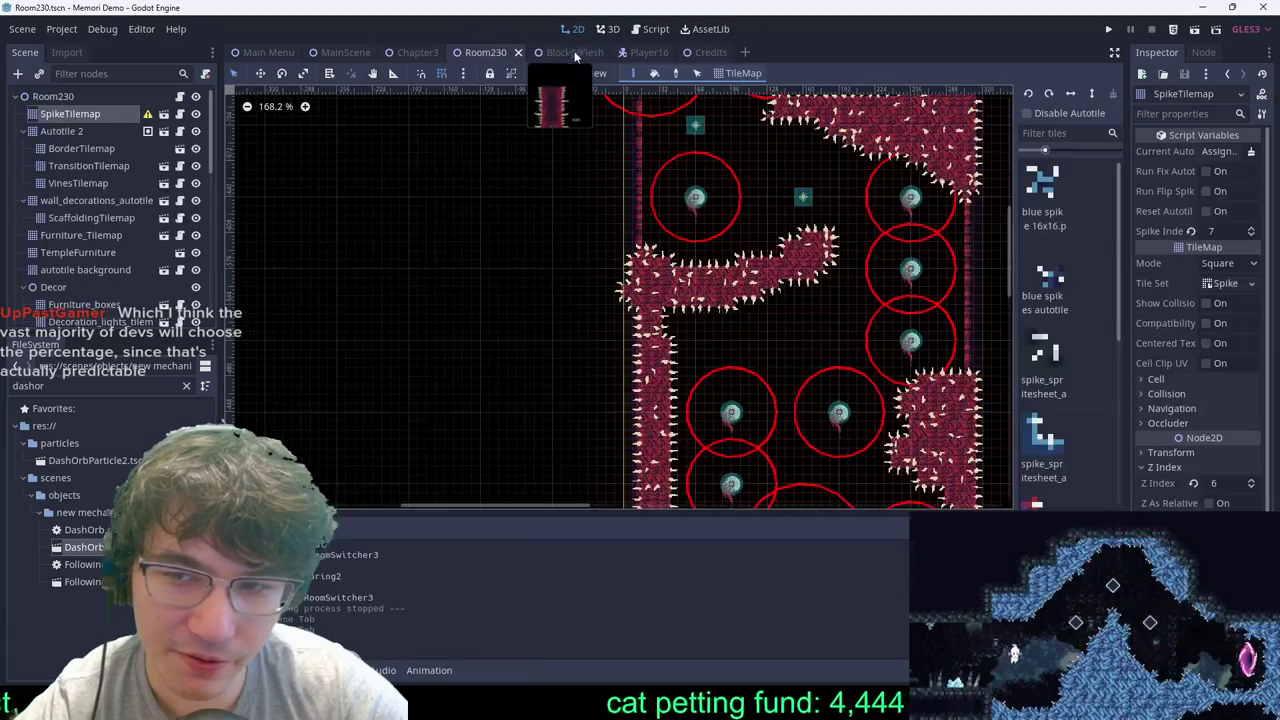
scroll(690, 230, down, 2)
scroll(700, 265, up, 1)
click(53, 97)
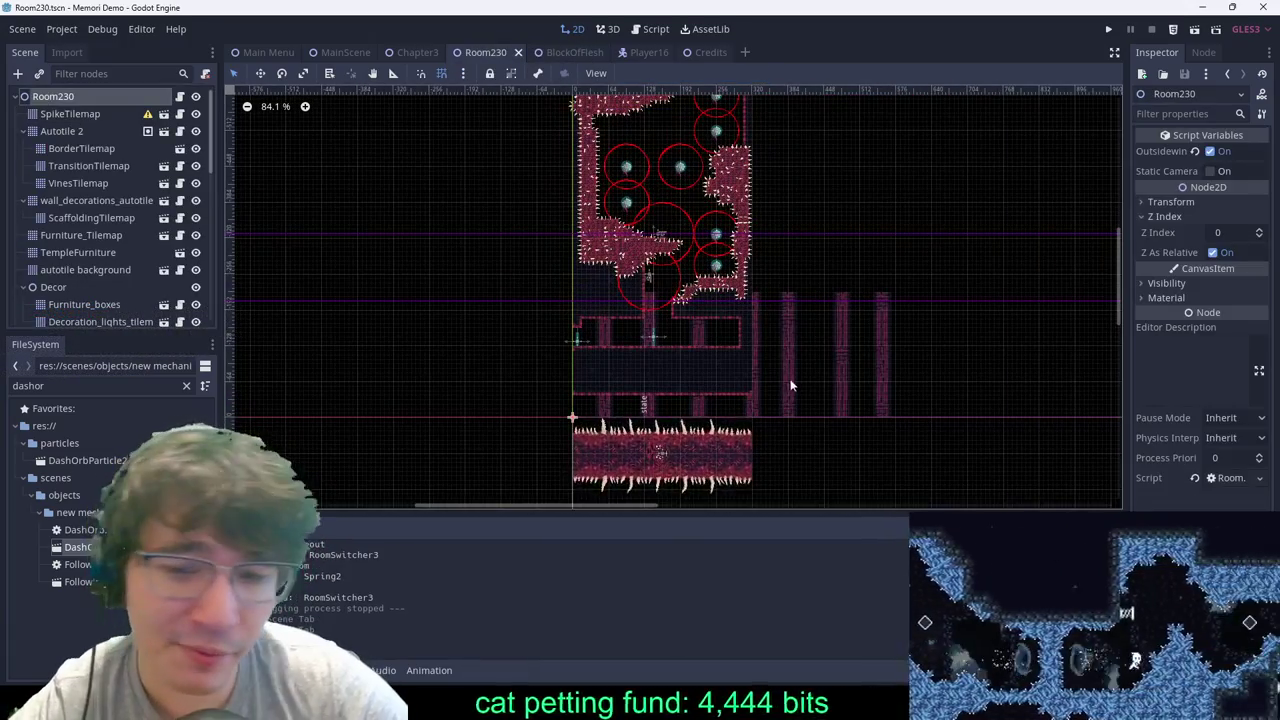
drag(692, 456, 710, 461)
key(ctrl+z)
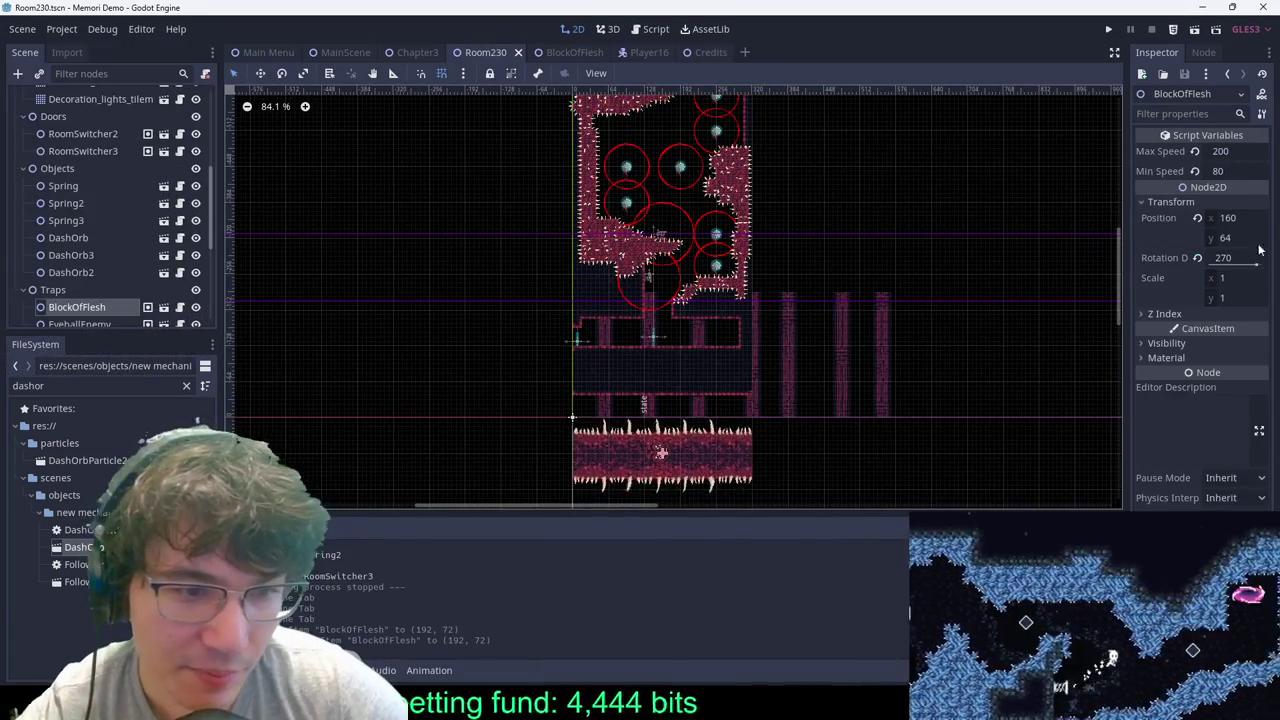
click(1228, 171)
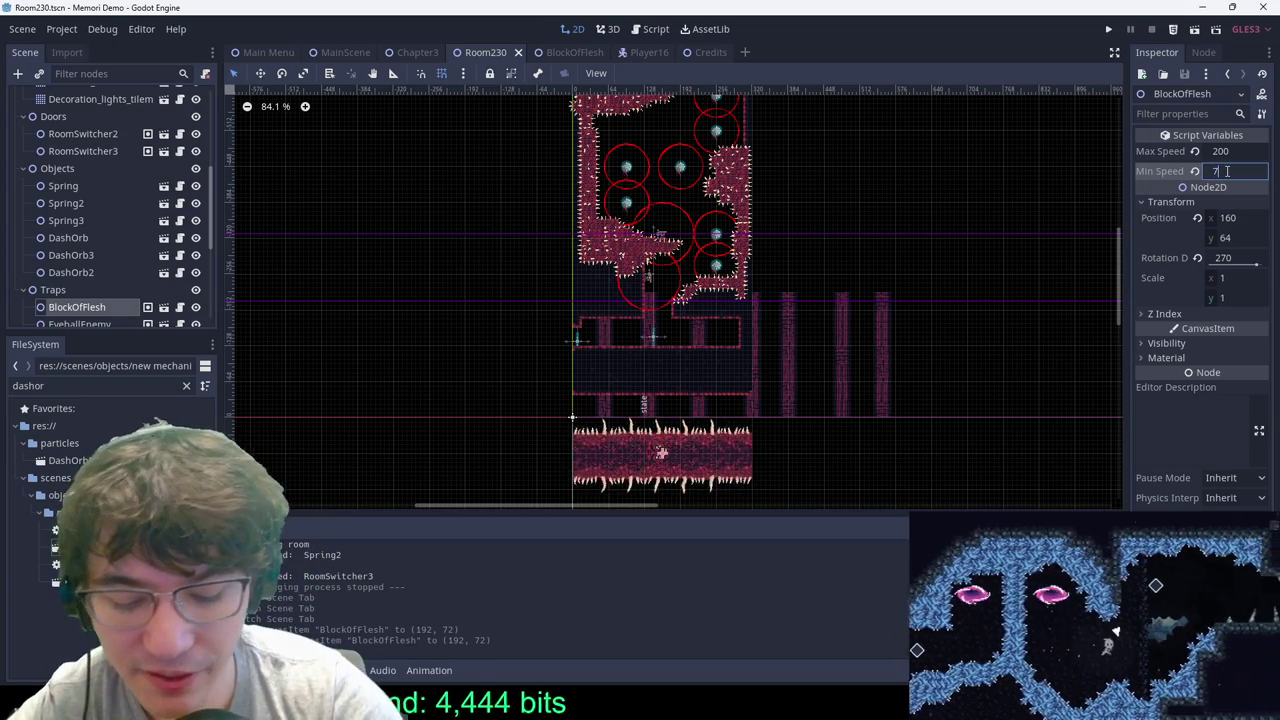
text(70)
key(Return)
key(ctrl+s)
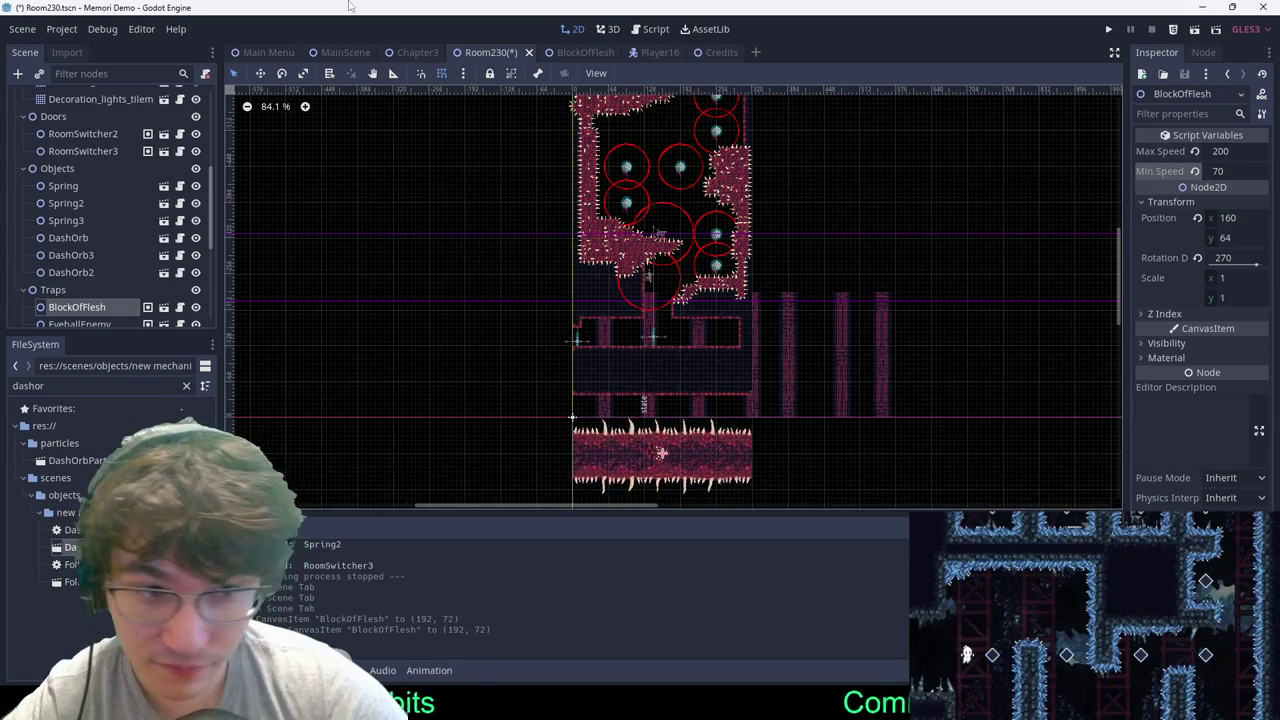
Step: Run the game again from MainScene, playtest Room230's climb against the slower flesh block, and close the game
click(336, 52)
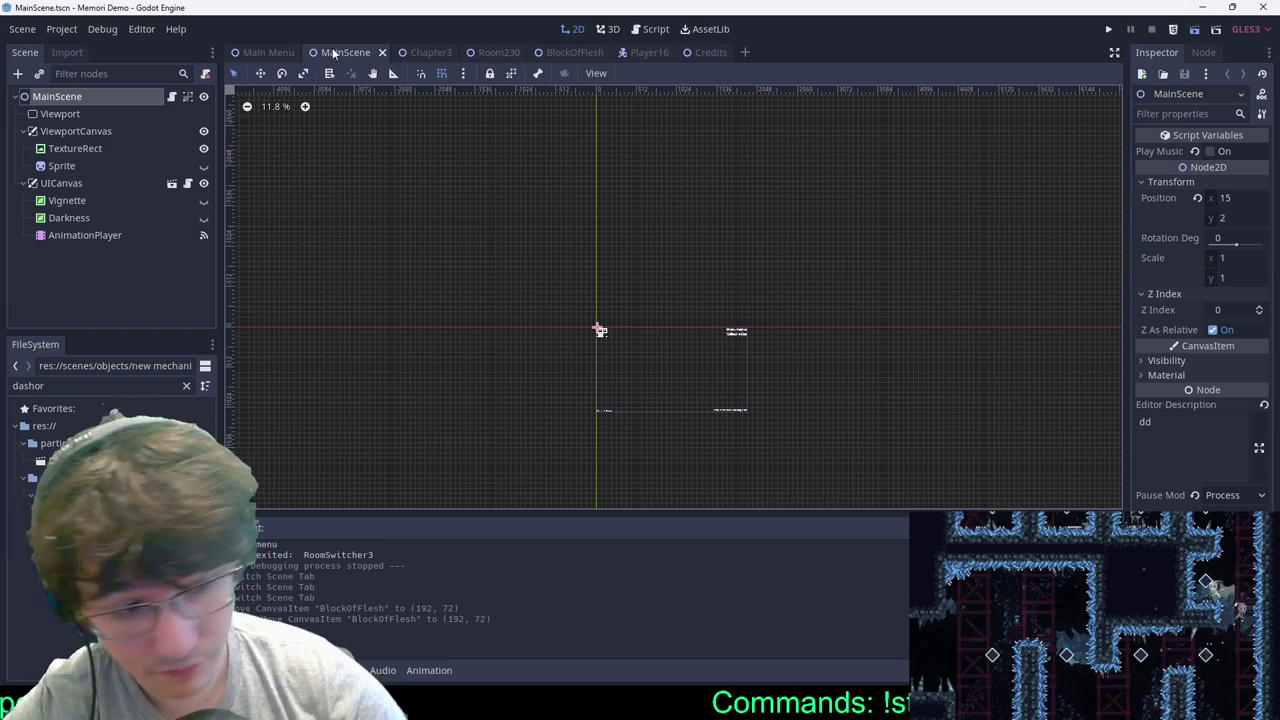
key(F5)
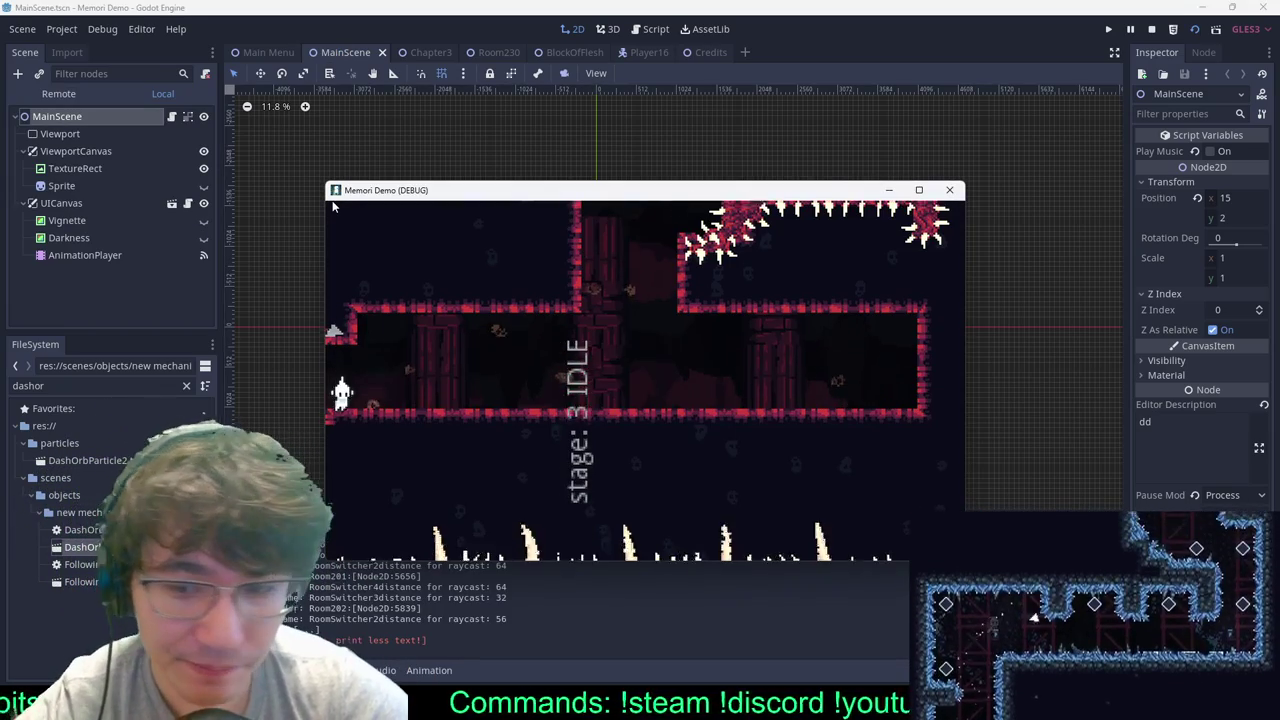
key(space)
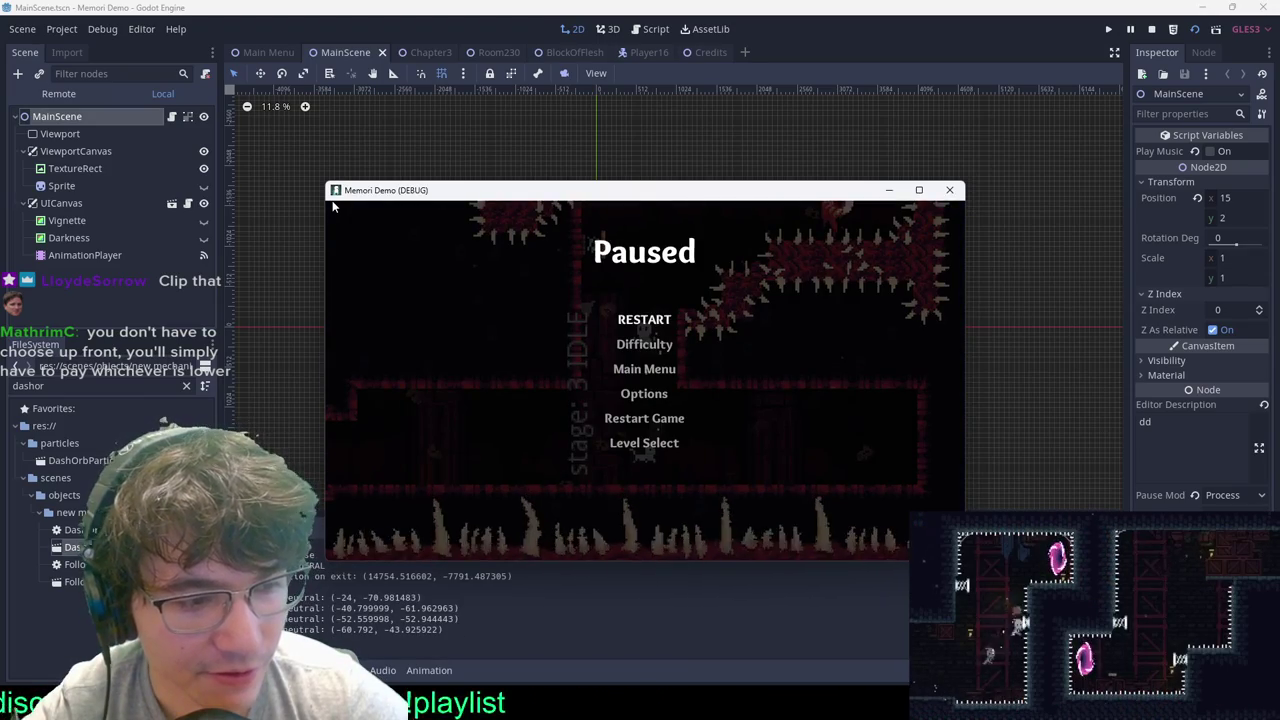
key(Return)
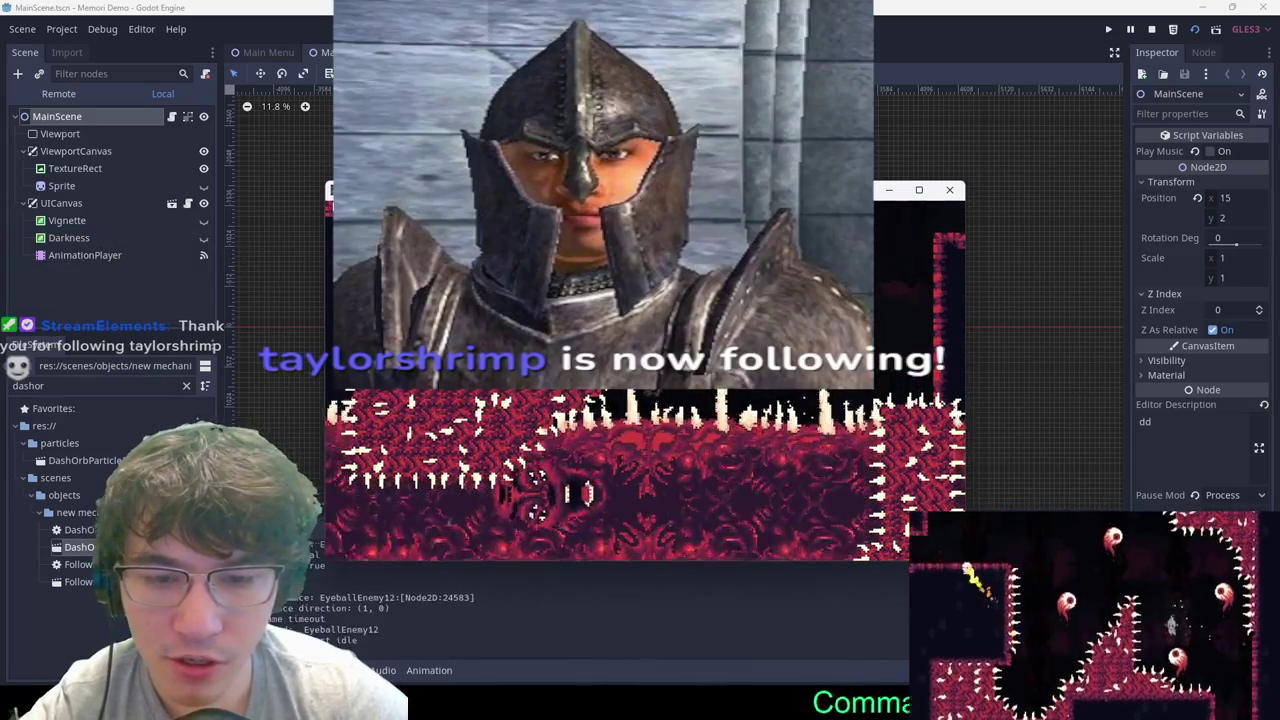
key(Escape)
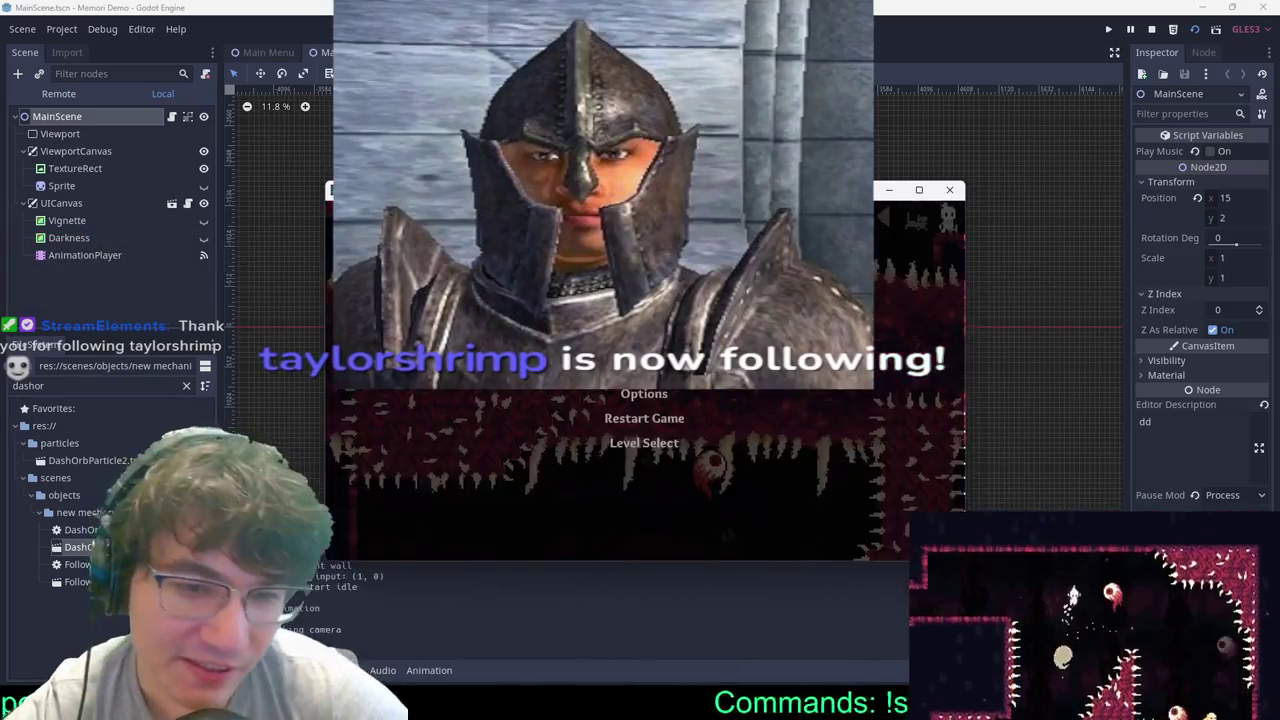
click(949, 189)
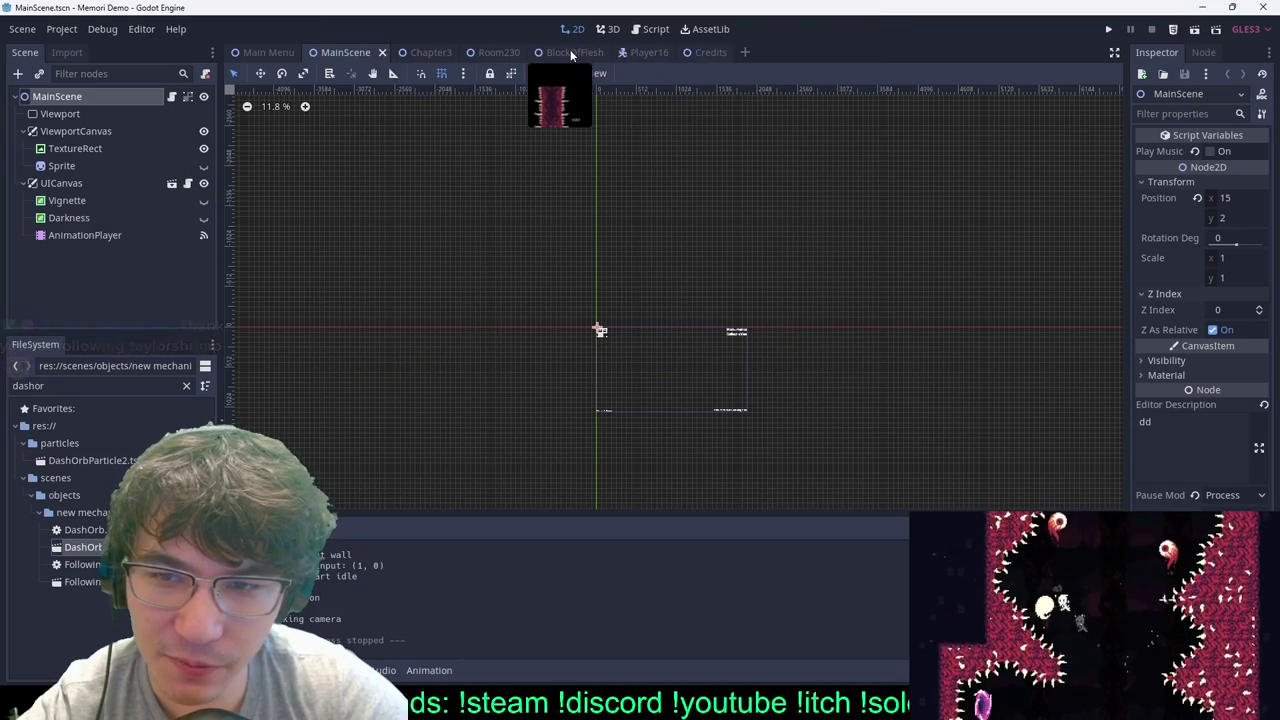
Step: Examine Room230's shaft layout from the flesh block up to the eyeball enemies beside the top spike mass
click(490, 53)
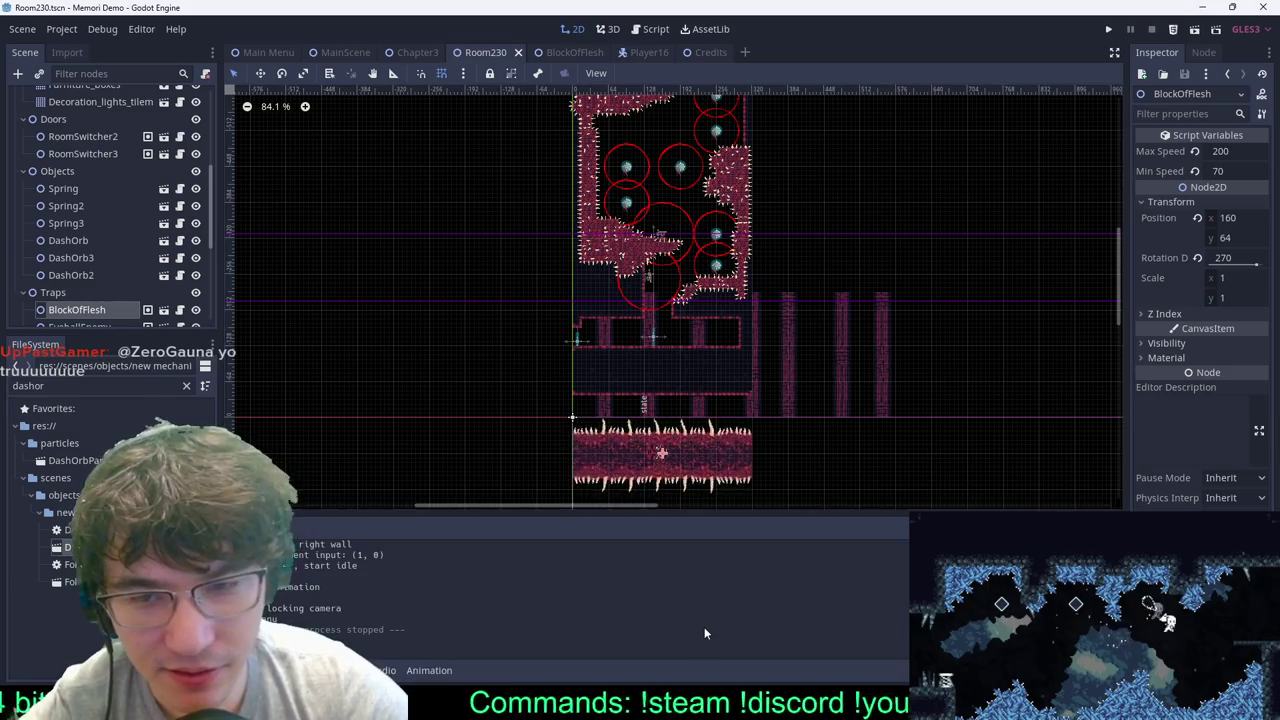
middle_drag(641, 372, 652, 440)
middle_drag(717, 227, 723, 247)
scroll(724, 254, up, 2)
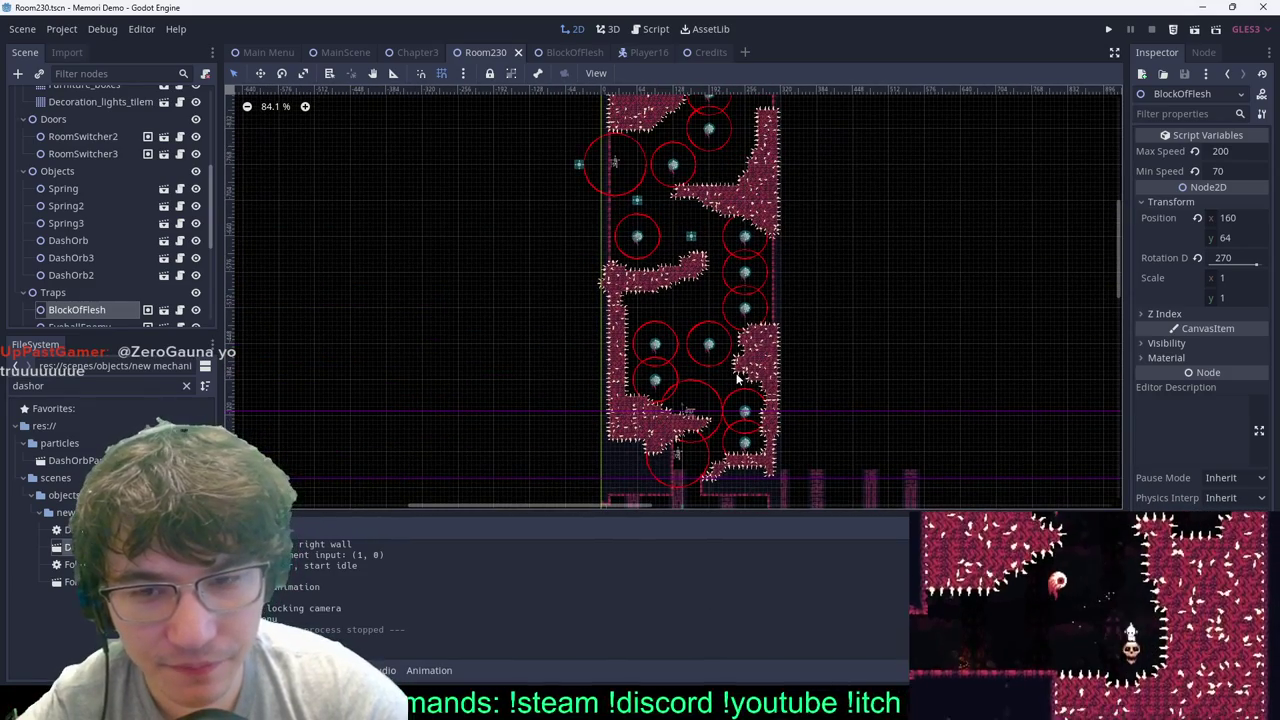
ctrl+scroll(673, 290, down, 5)
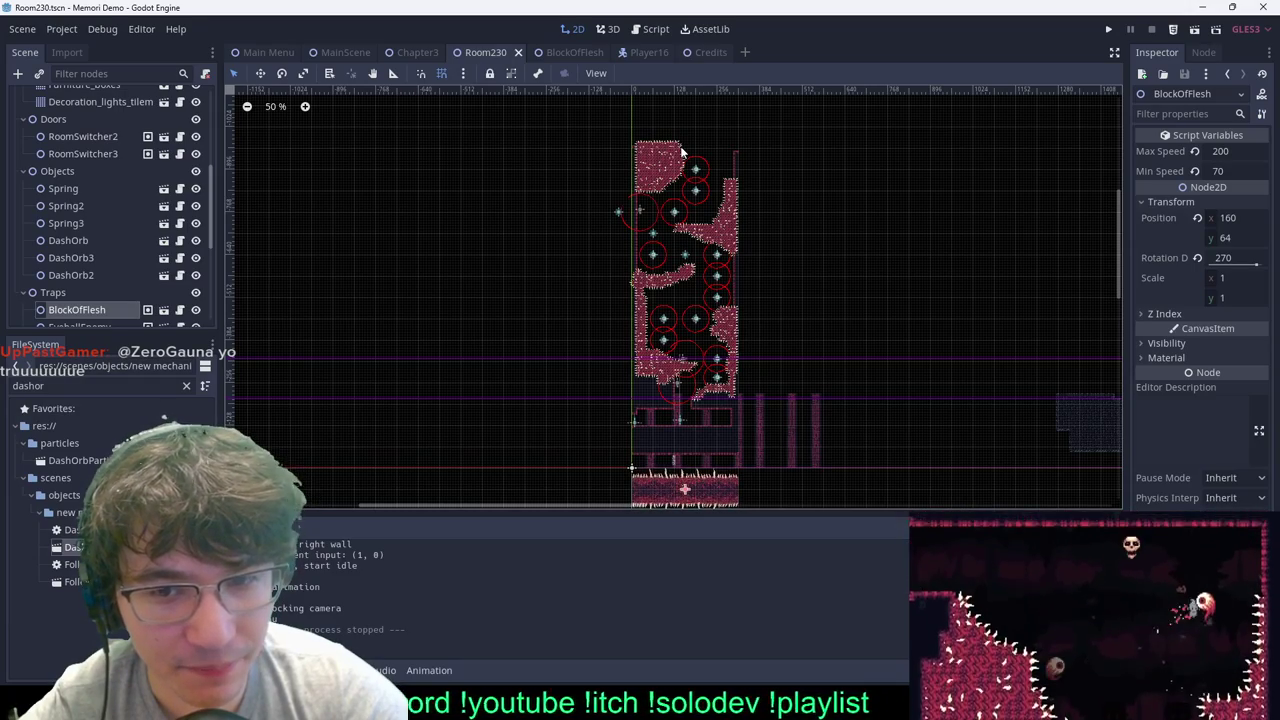
ctrl+scroll(686, 165, up, 6)
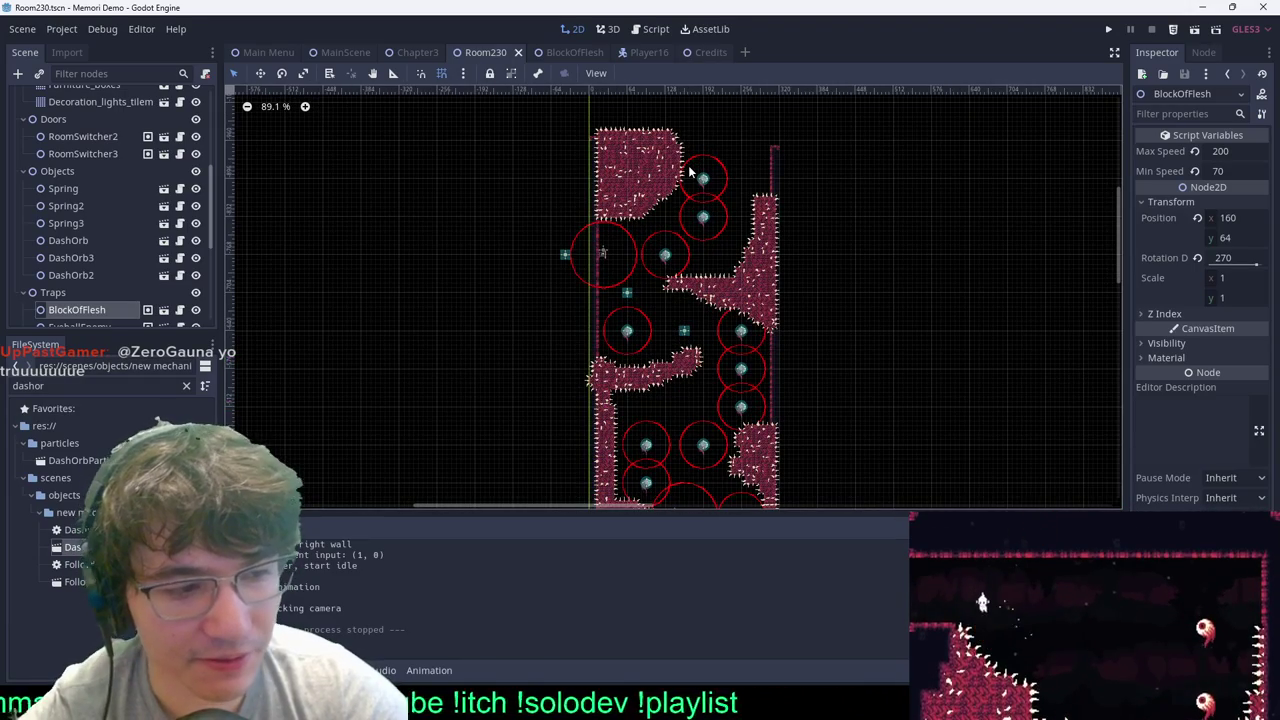
ctrl+scroll(688, 165, up, 3)
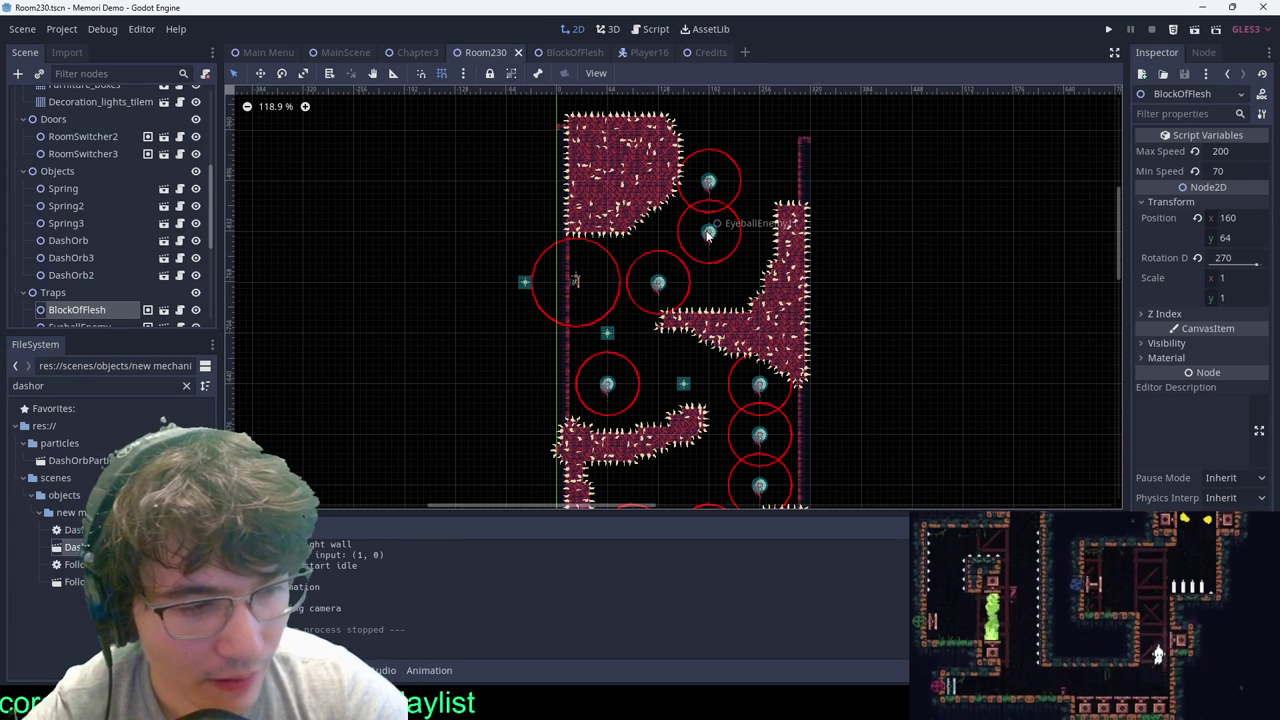
ctrl+scroll(707, 233, down, 1)
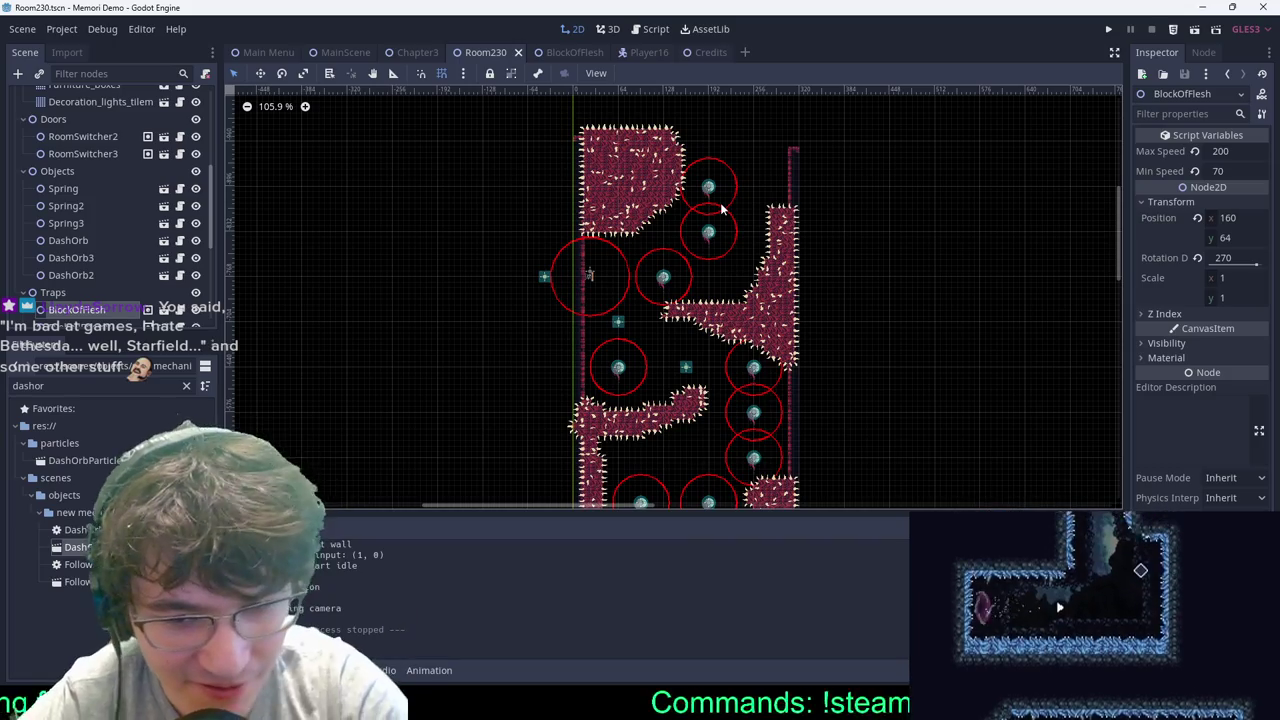
Step: Delete the DashOrb2 object lying outside the left wall of Room230's shaft
click(547, 276)
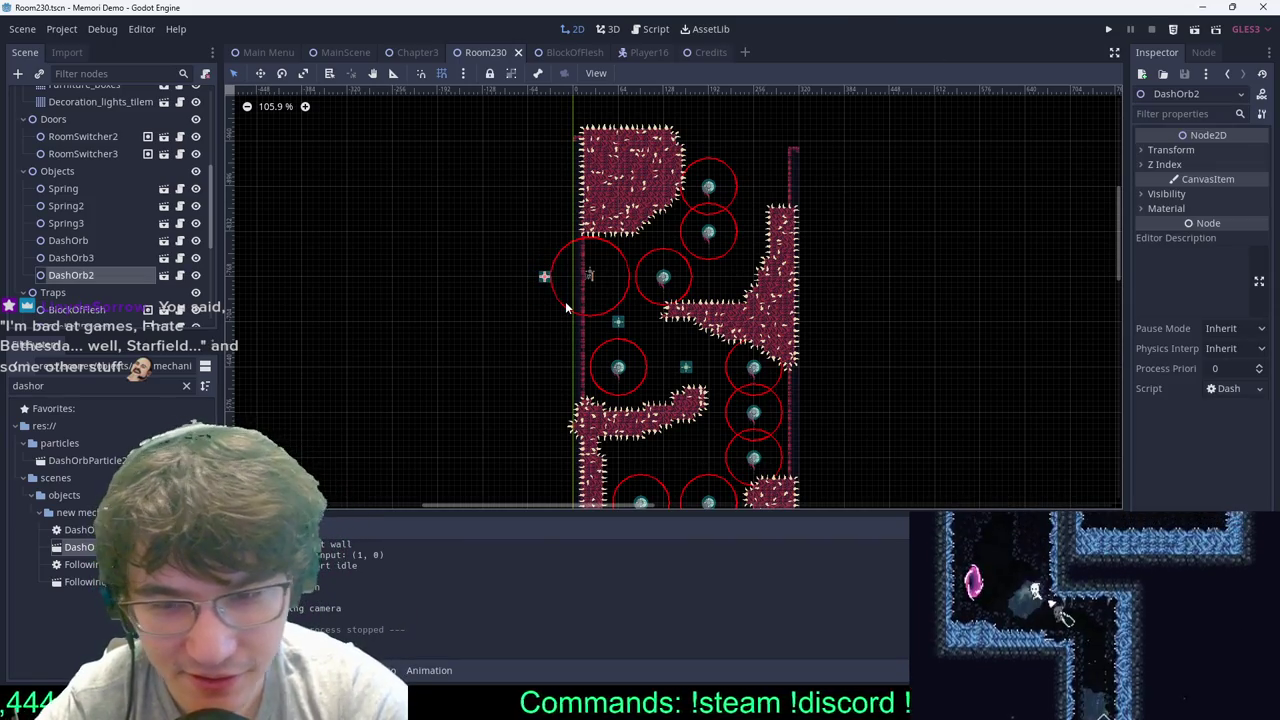
key(Delete)
click(609, 362)
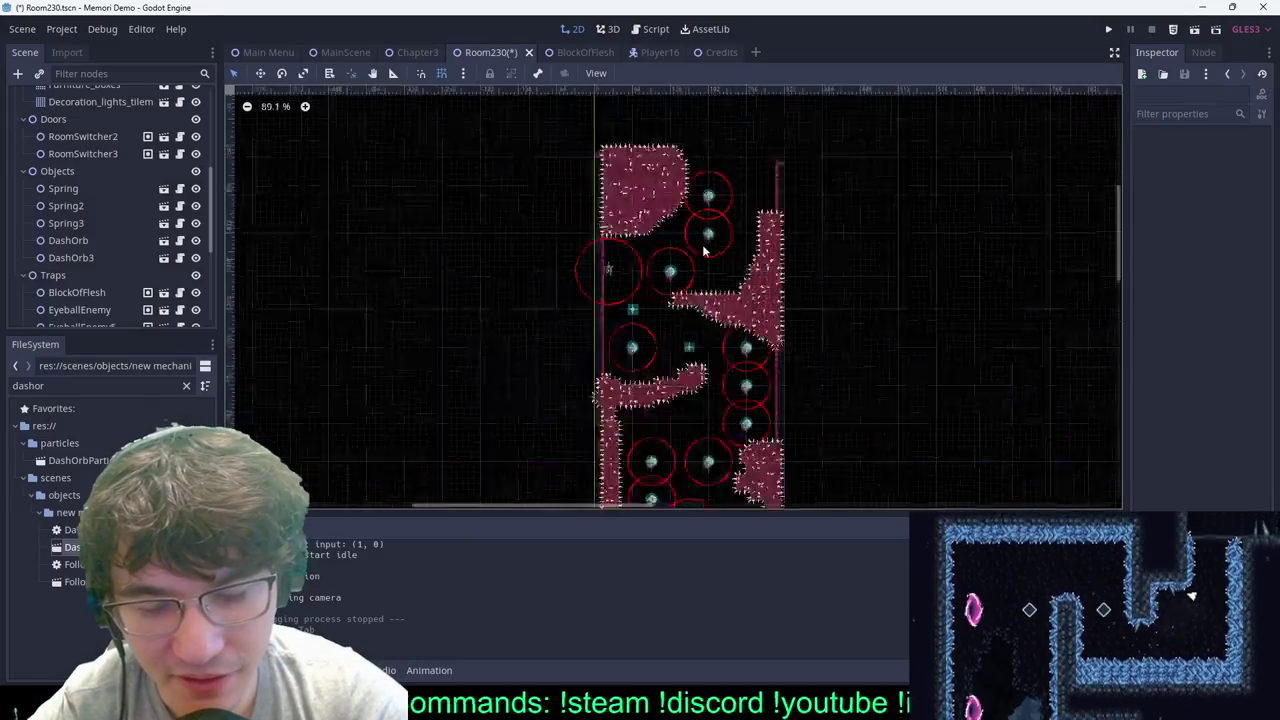
Step: Extend the top spike mass of Room230's SpikeTilemap toward the right above the two upper eyeball enemies, and save the scene
scroll(702, 244, down, 1)
scroll(62, 112, up, 5)
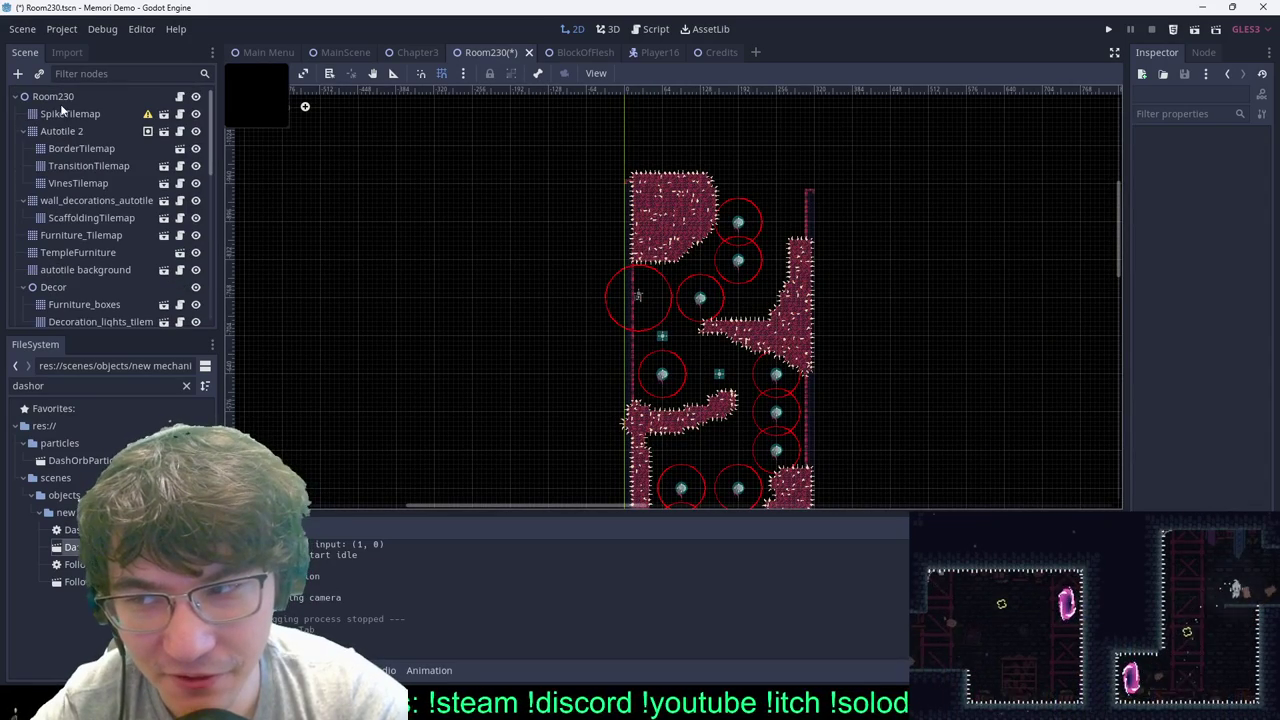
click(86, 115)
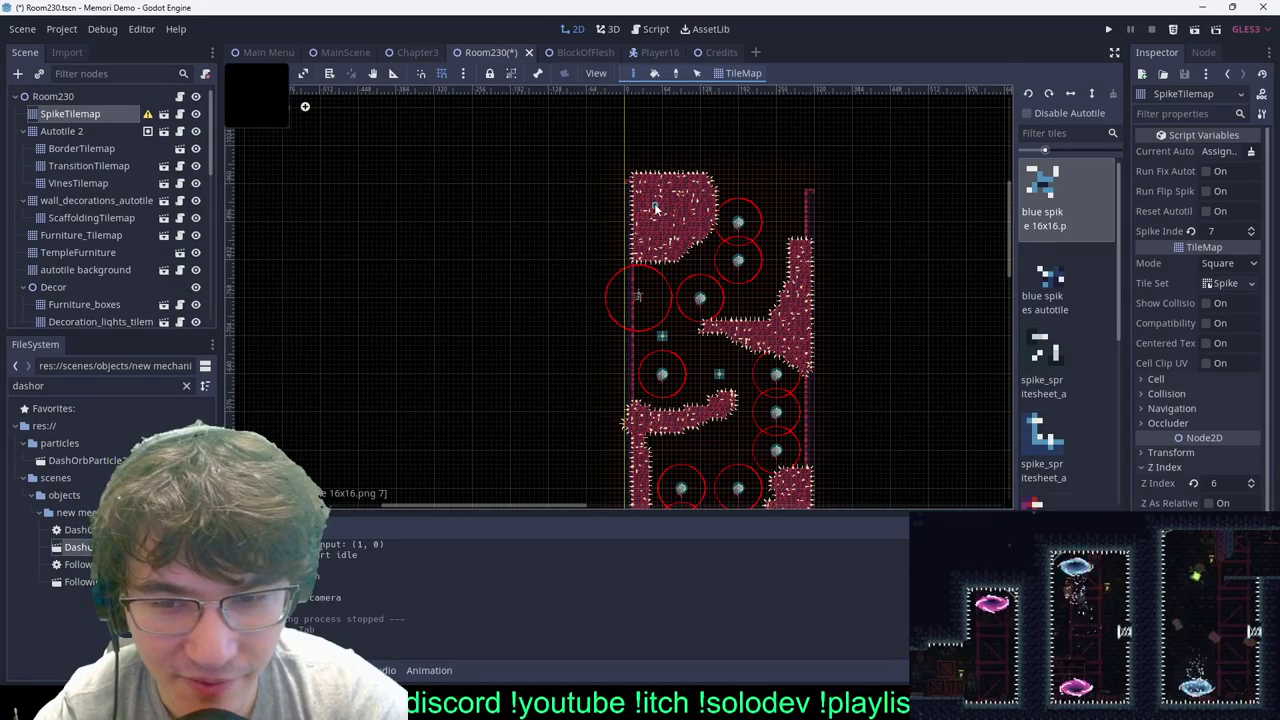
scroll(700, 195, up, 4)
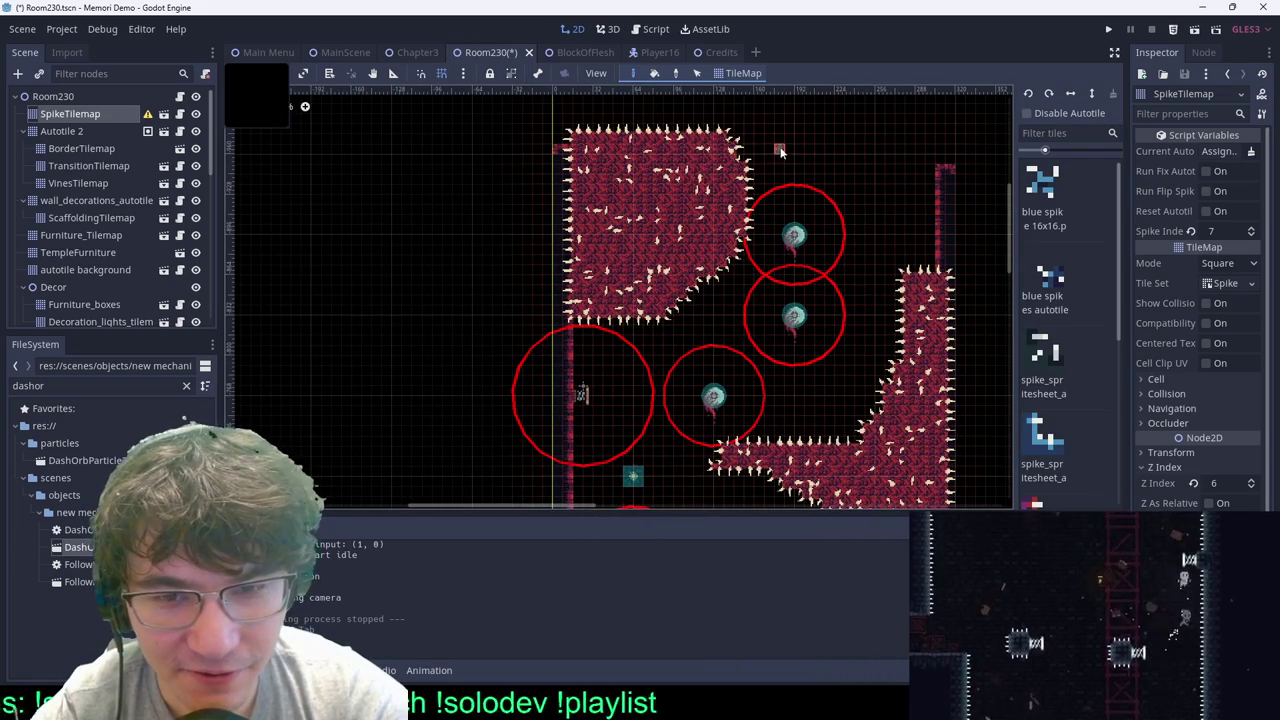
mouse_move(738, 172)
mouse_down()
mouse_move(812, 134)
mouse_move(729, 150)
mouse_move(790, 130)
mouse_move(759, 122)
mouse_up()
scroll(760, 126, down, 7)
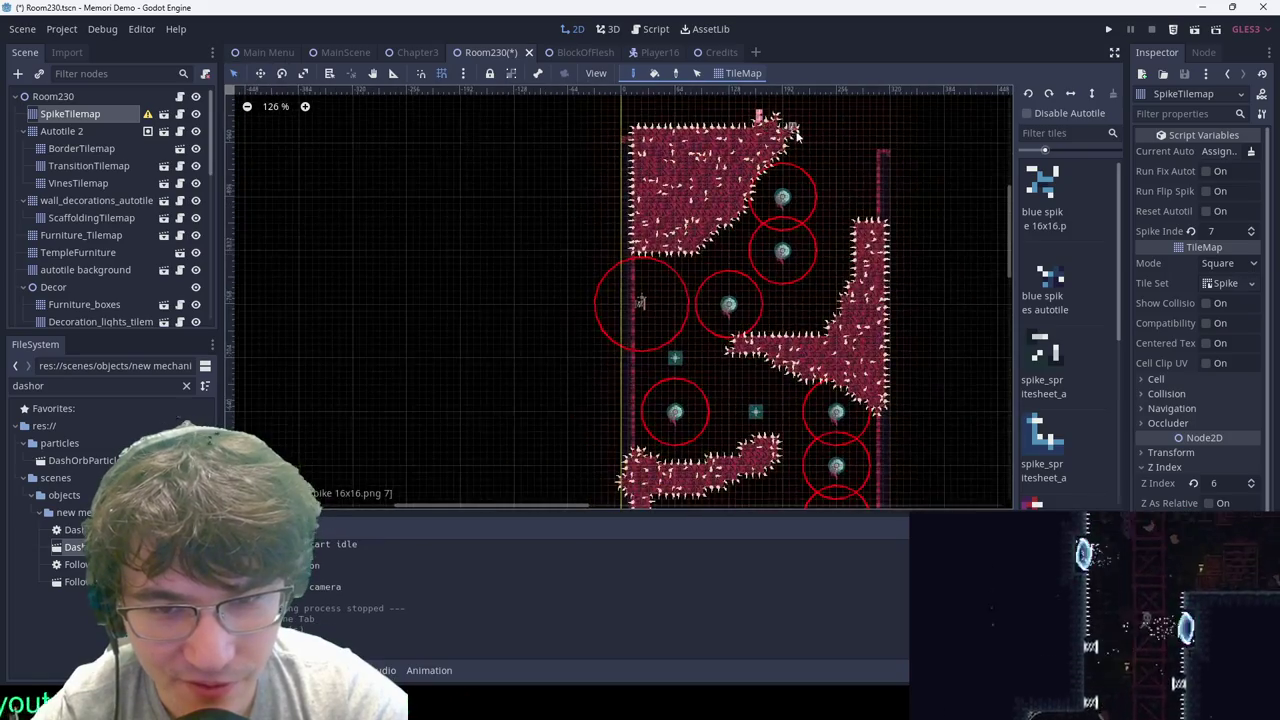
middle_drag(724, 115, 682, 209)
scroll(682, 209, up, 7)
scroll(800, 212, down, 7)
key(ctrl+s)
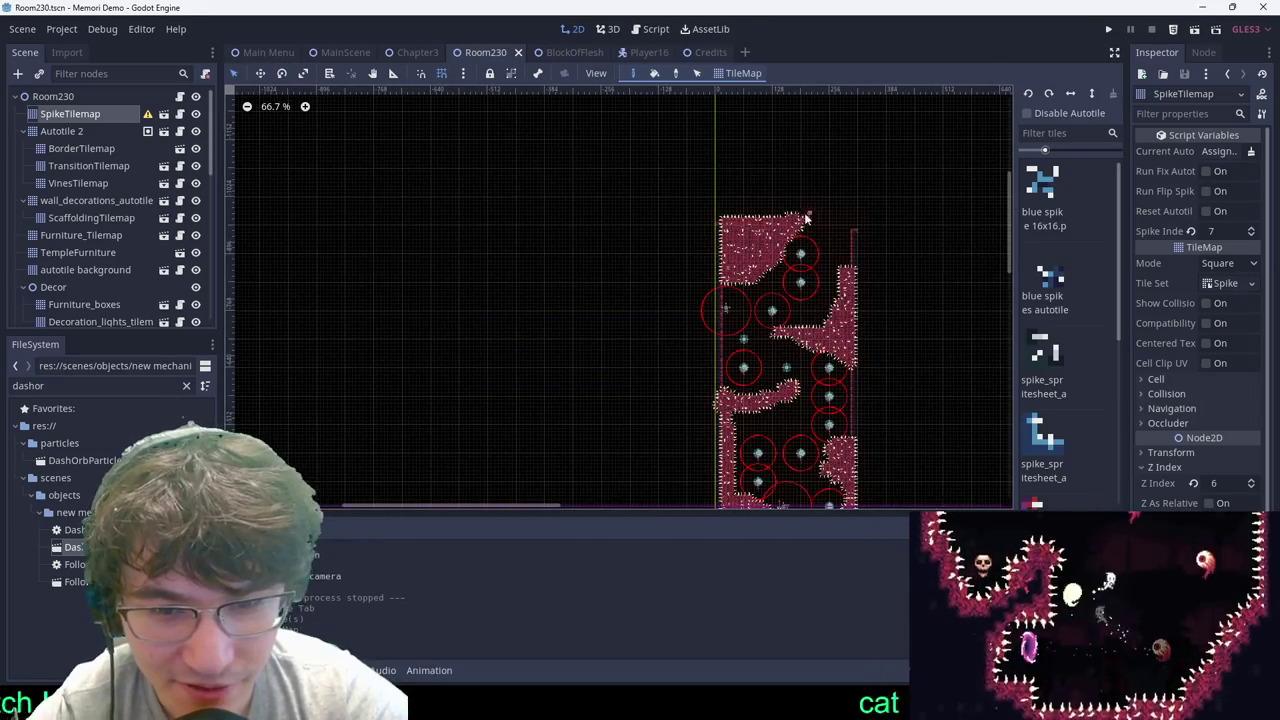
Step: Fill the corner beneath the spike ledge on the shaft's left wall with spike tiles, forming a diagonal underside
scroll(791, 288, up, 3)
middle_drag(792, 294, 832, 219)
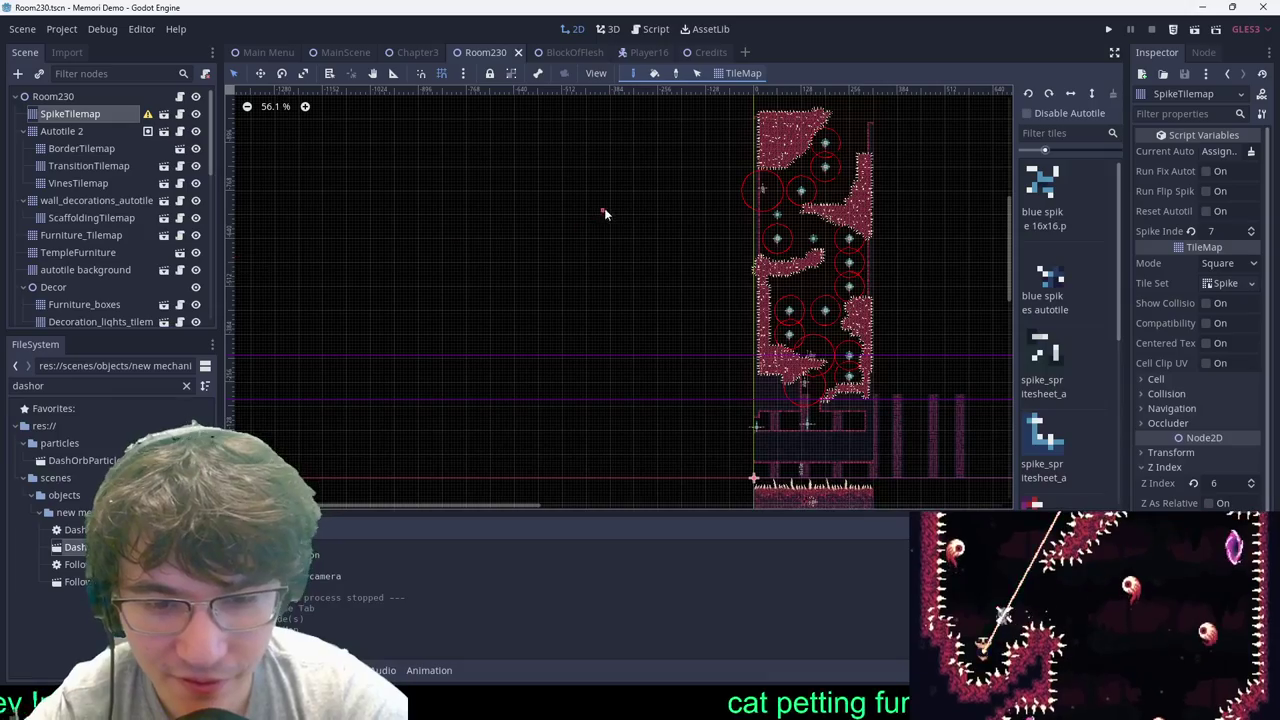
scroll(639, 258, up, 7)
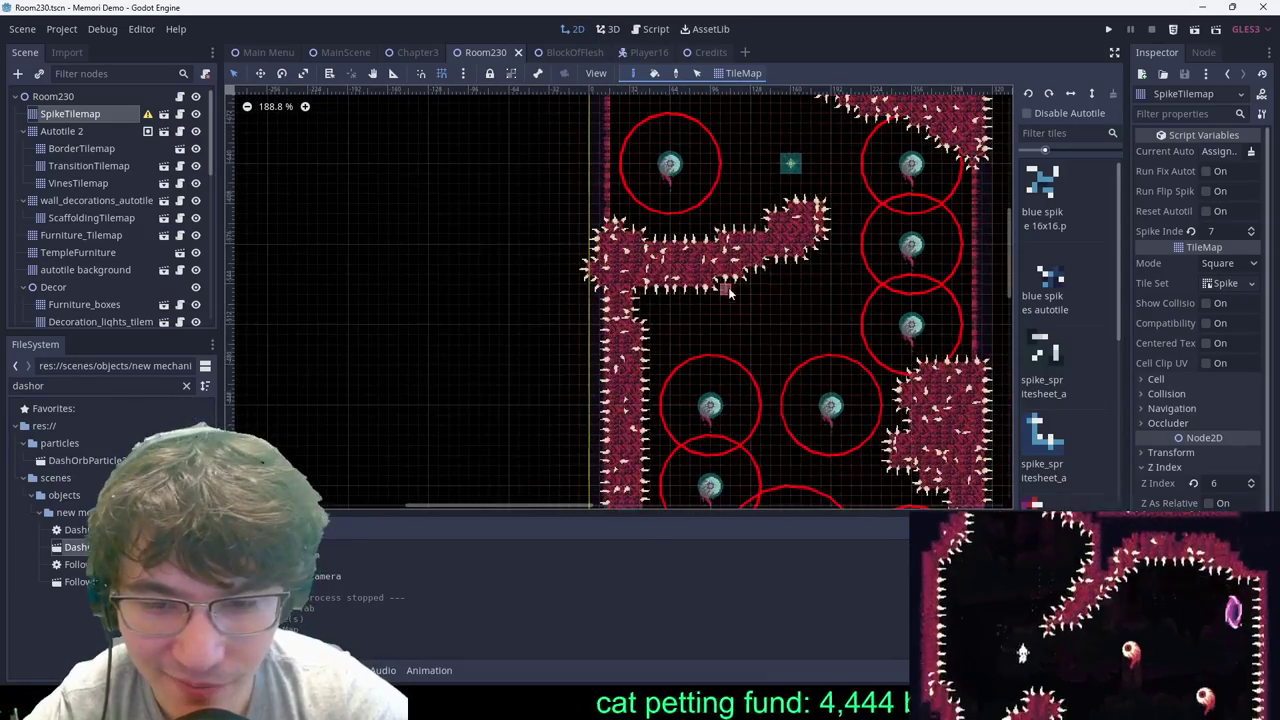
mouse_move(657, 300)
mouse_down()
mouse_move(664, 320)
mouse_move(667, 301)
mouse_move(702, 284)
mouse_move(684, 309)
mouse_move(700, 330)
mouse_move(655, 360)
mouse_move(675, 335)
mouse_move(640, 372)
mouse_move(665, 372)
mouse_move(630, 397)
mouse_move(660, 372)
mouse_up()
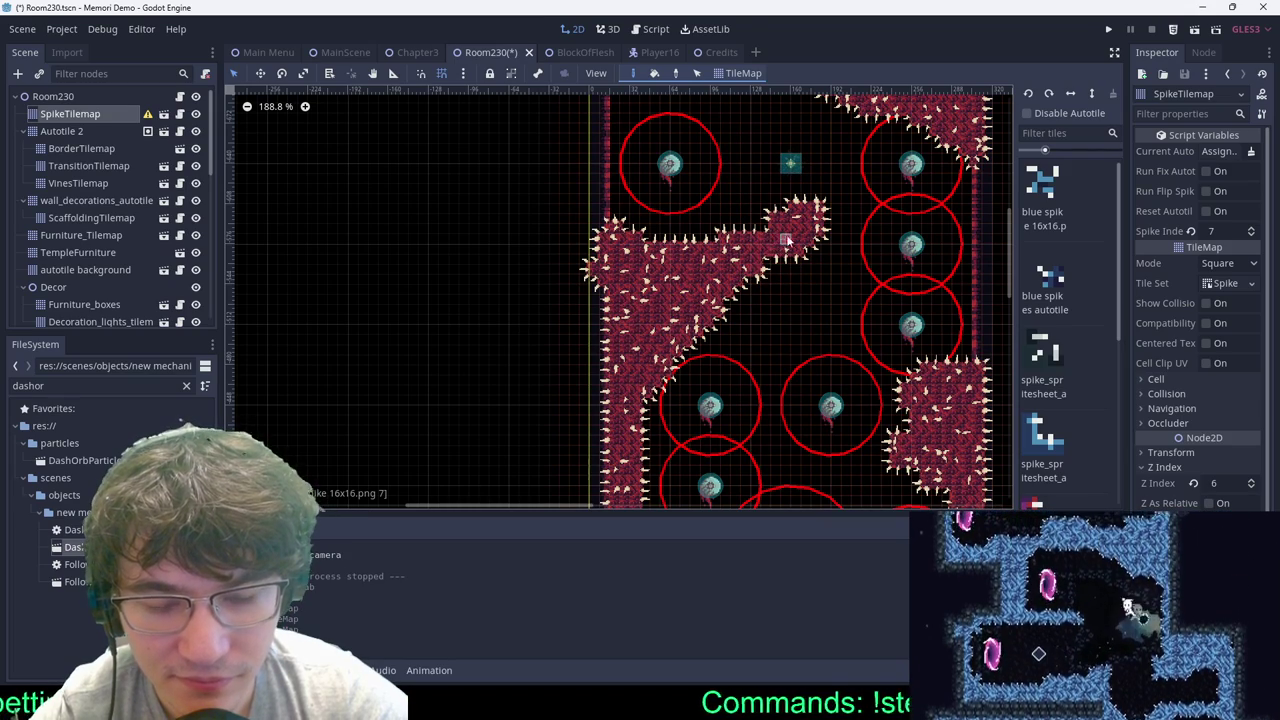
Step: Paint a narrow spike prong hanging diagonally from the underside of the left ledge's tip
scroll(808, 250, up, 6)
mouse_move(777, 251)
mouse_down()
mouse_move(805, 250)
mouse_move(789, 325)
mouse_up()
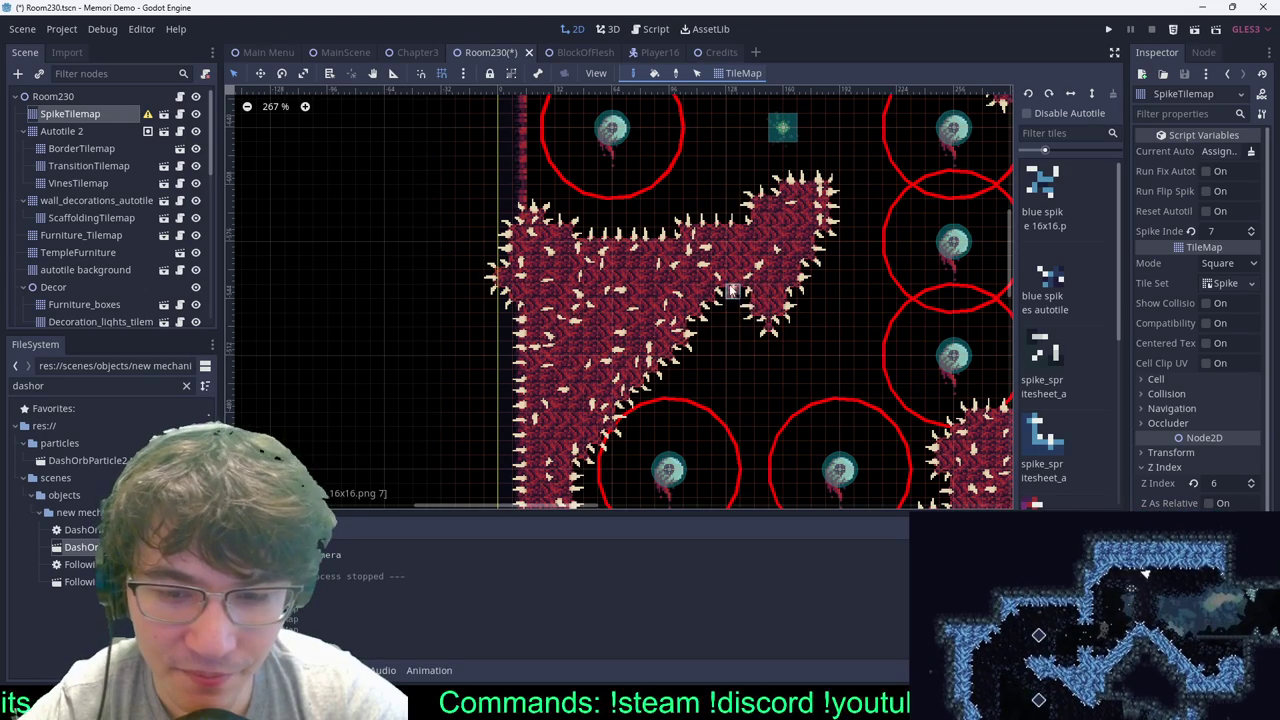
mouse_move(721, 303)
mouse_down()
mouse_move(748, 306)
mouse_move(776, 349)
mouse_up()
mouse_move(803, 302)
mouse_down()
mouse_move(823, 354)
mouse_move(800, 308)
mouse_up()
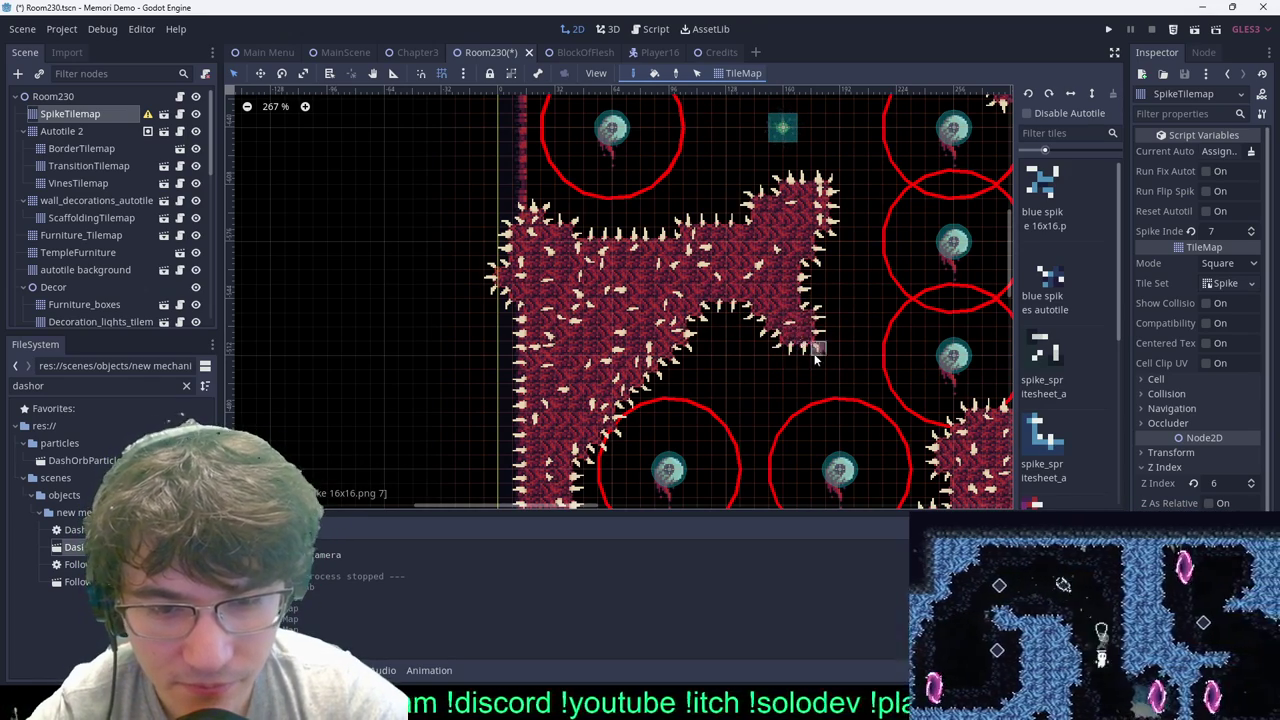
click(815, 350)
scroll(808, 318, down, 3)
scroll(788, 282, up, 2)
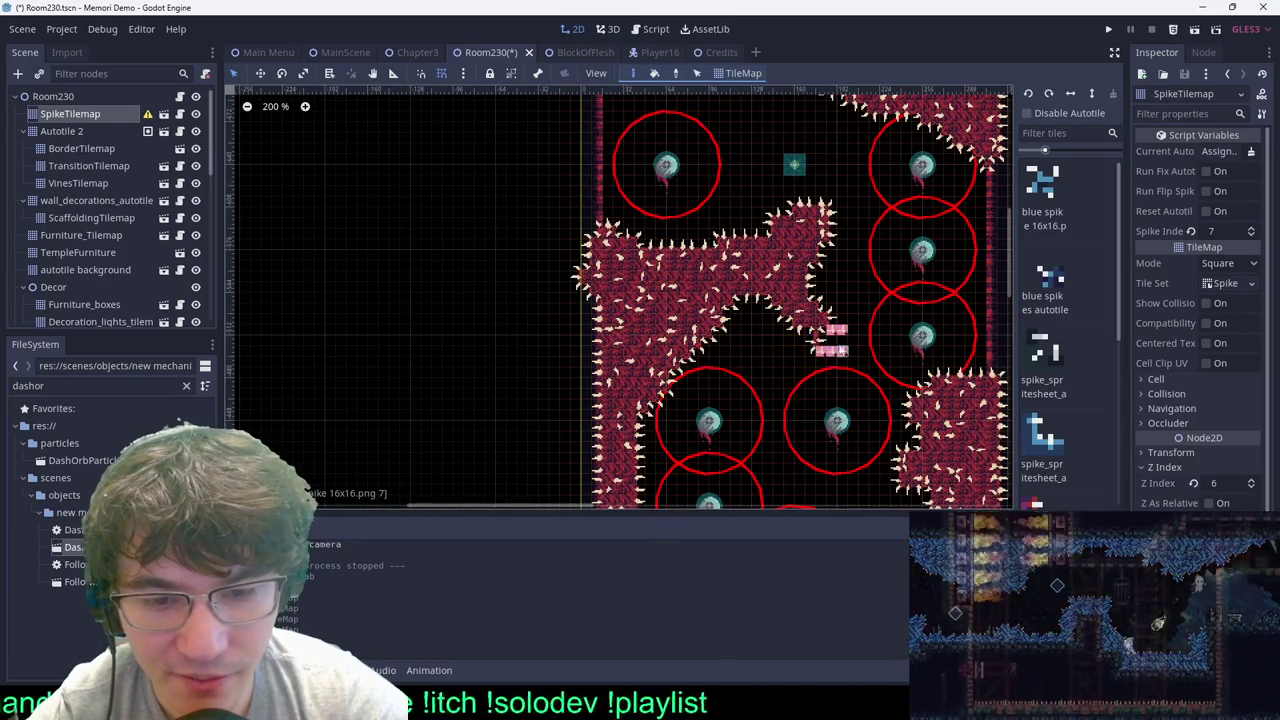
click(828, 340)
scroll(727, 211, down, 6)
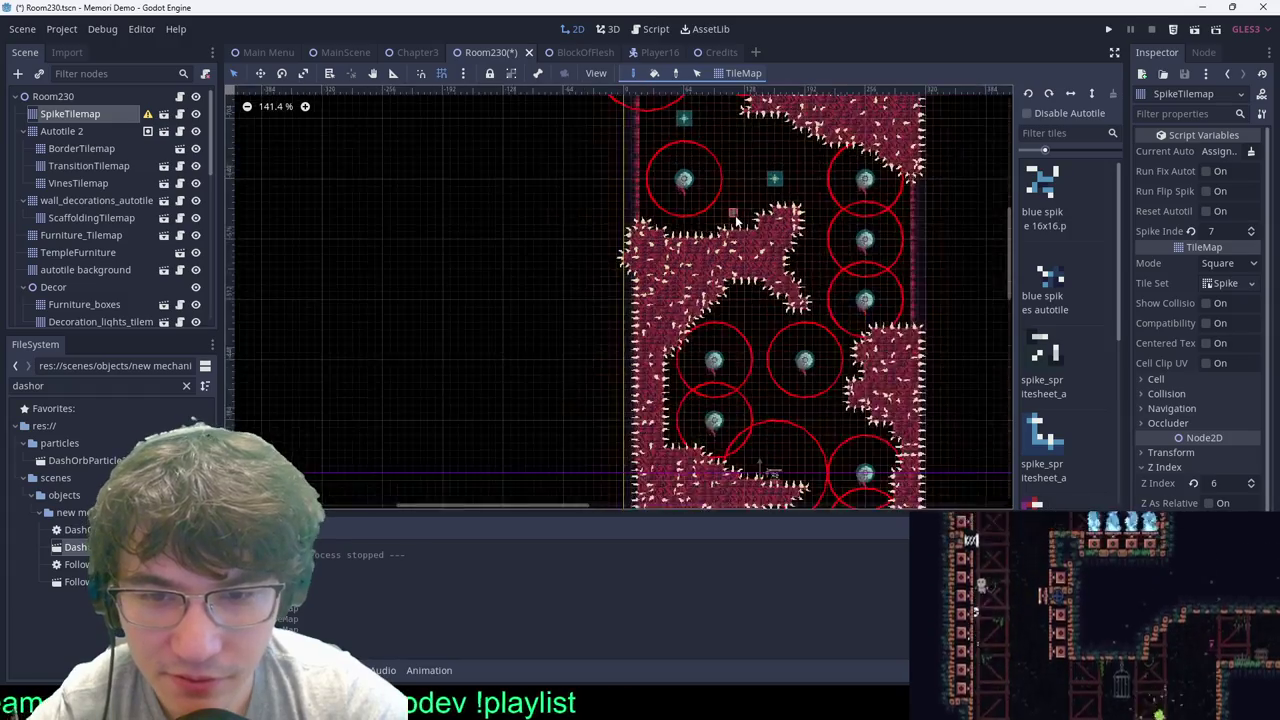
Step: Paint a pointed spike outcrop from the lower right wall mass toward the shaft's middle, above the eyeball enemy, and save the scene
middle_drag(807, 163, 707, 293)
scroll(784, 299, down, 3)
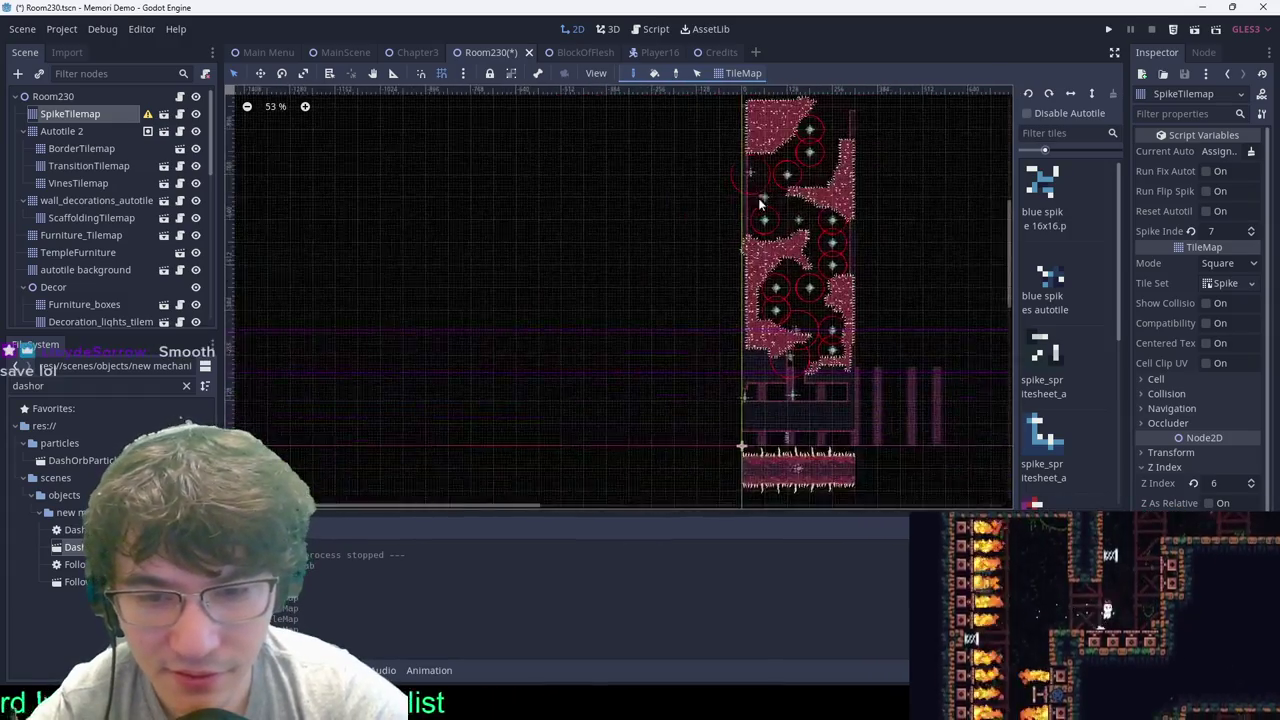
scroll(808, 305, up, 4)
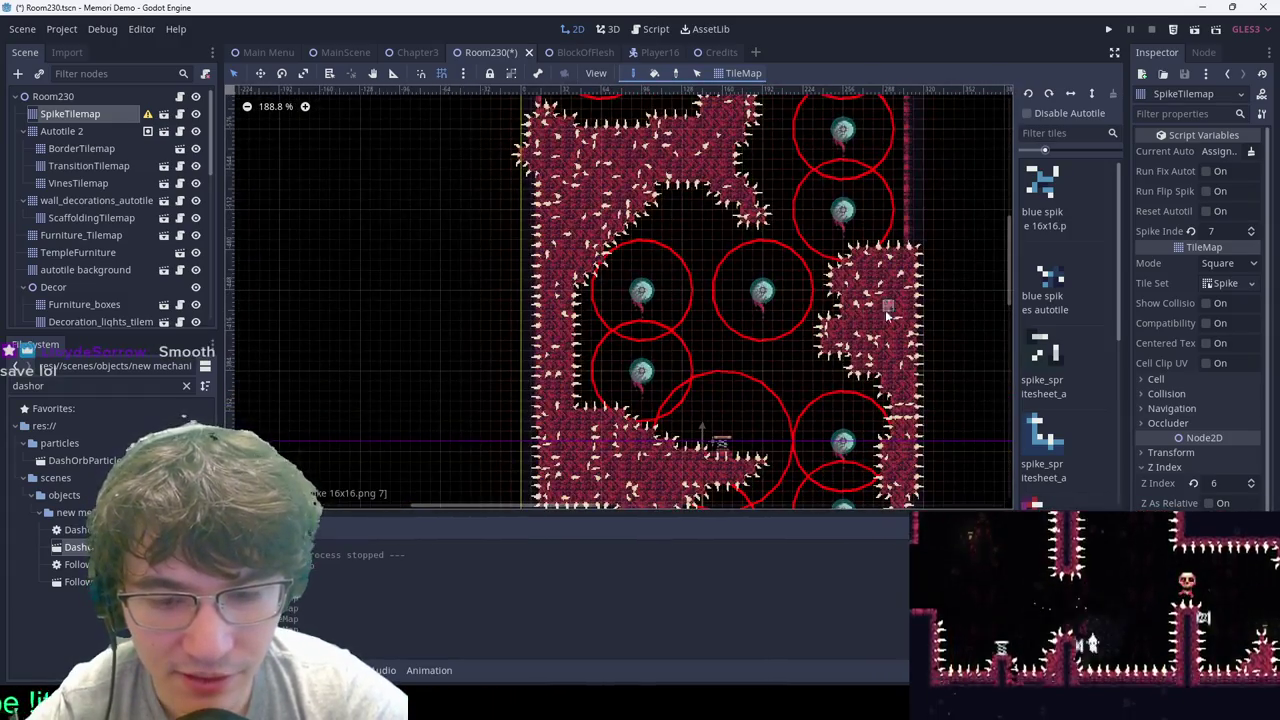
scroll(886, 316, up, 1)
middle_drag(848, 292, 799, 217)
mouse_move(748, 308)
mouse_down()
mouse_move(782, 287)
mouse_move(741, 272)
mouse_up()
click(769, 273)
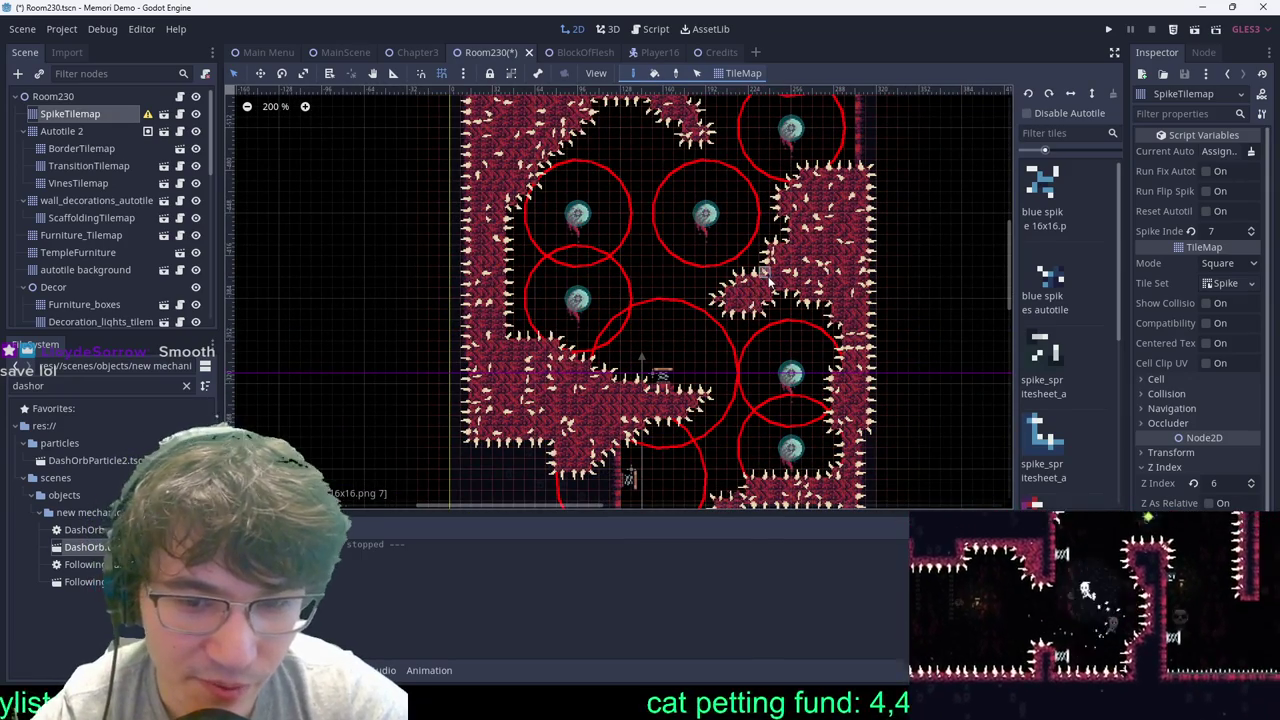
key(ctrl+s)
Step: Run the game from MainScene, playtest Room230's lower climb past the new spike outcrop, and close the game
click(345, 52)
key(ctrl+s)
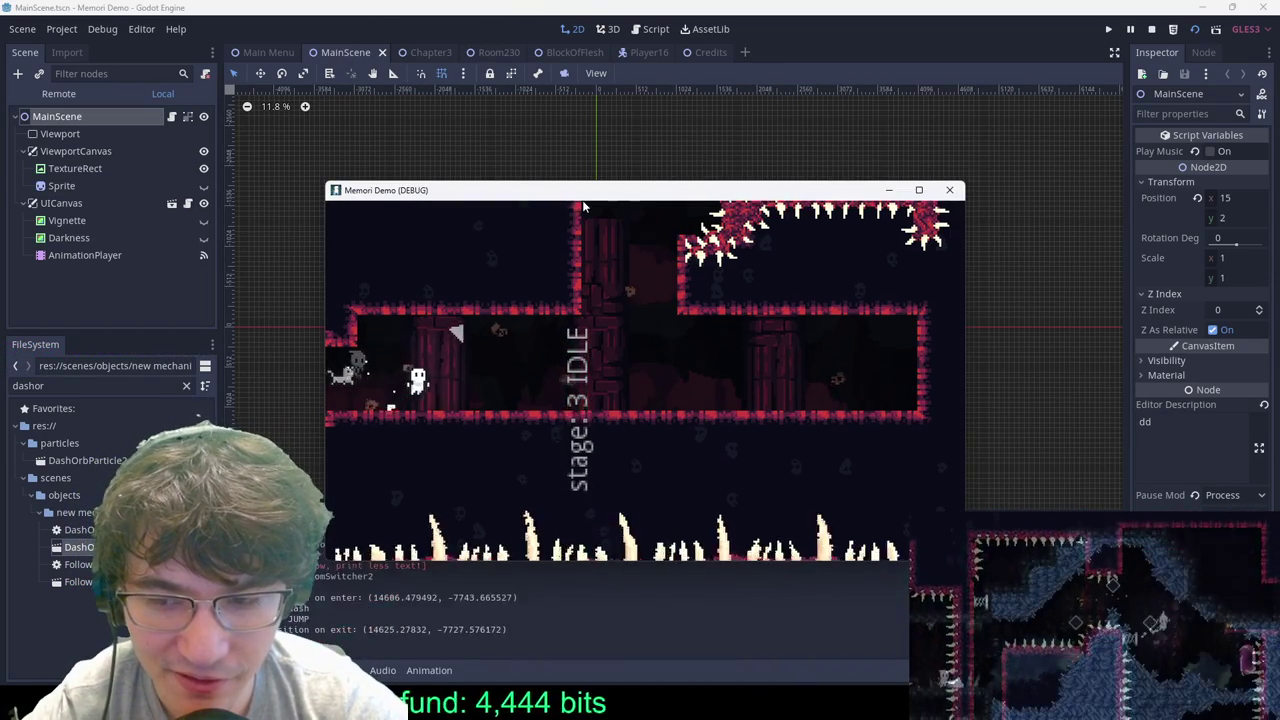
key(space)
key(Right)
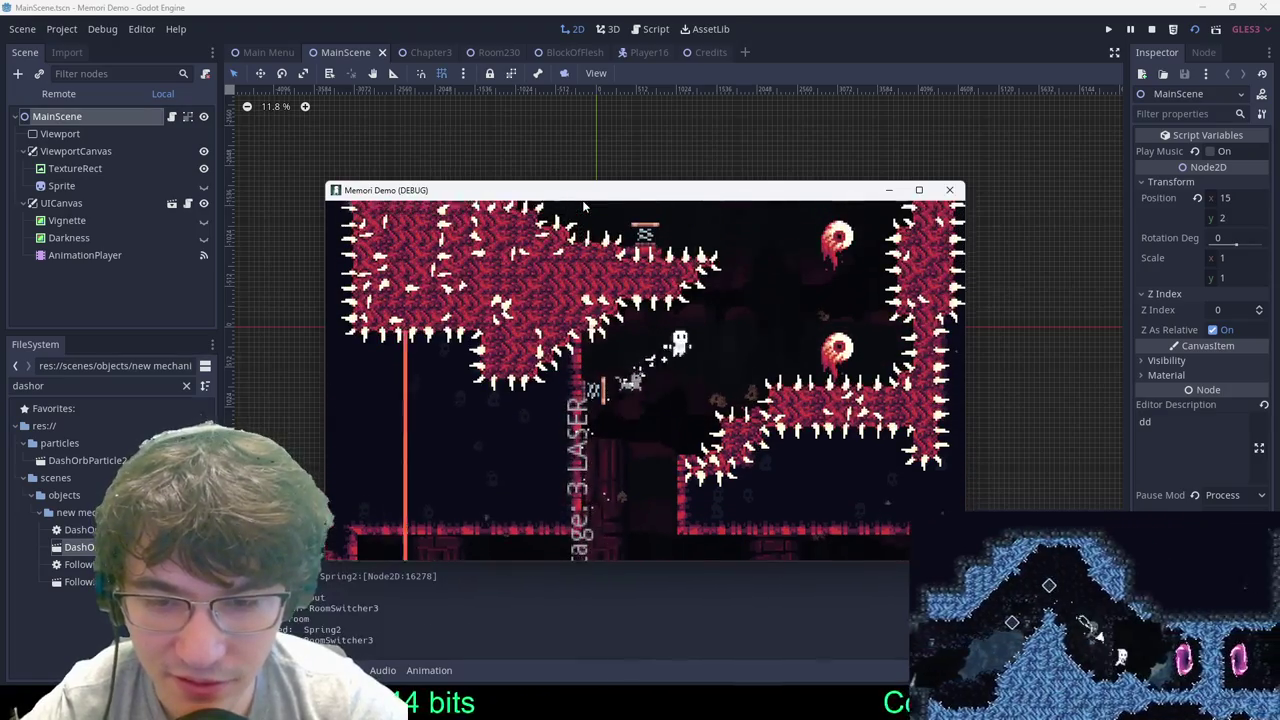
key(Left)
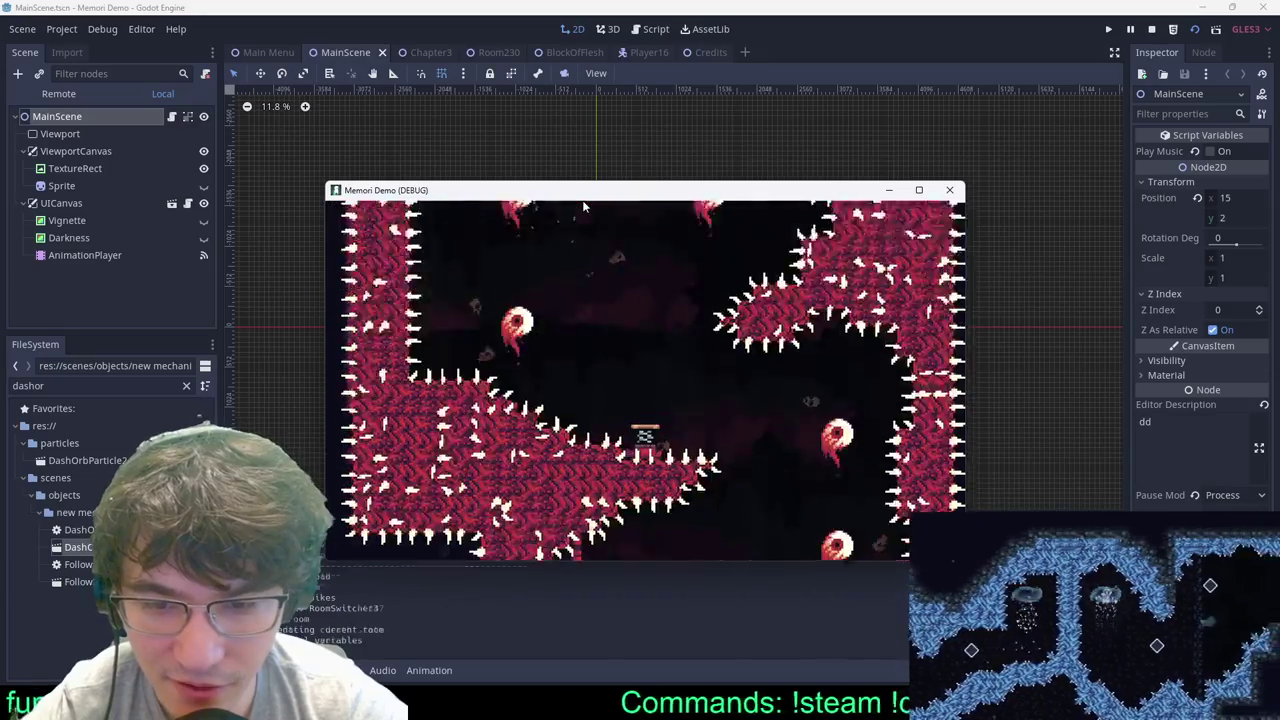
key(Escape)
click(951, 199)
Step: Erase the hanging spike prong beneath the left ledge's tip in Room230's SpikeTilemap
click(430, 54)
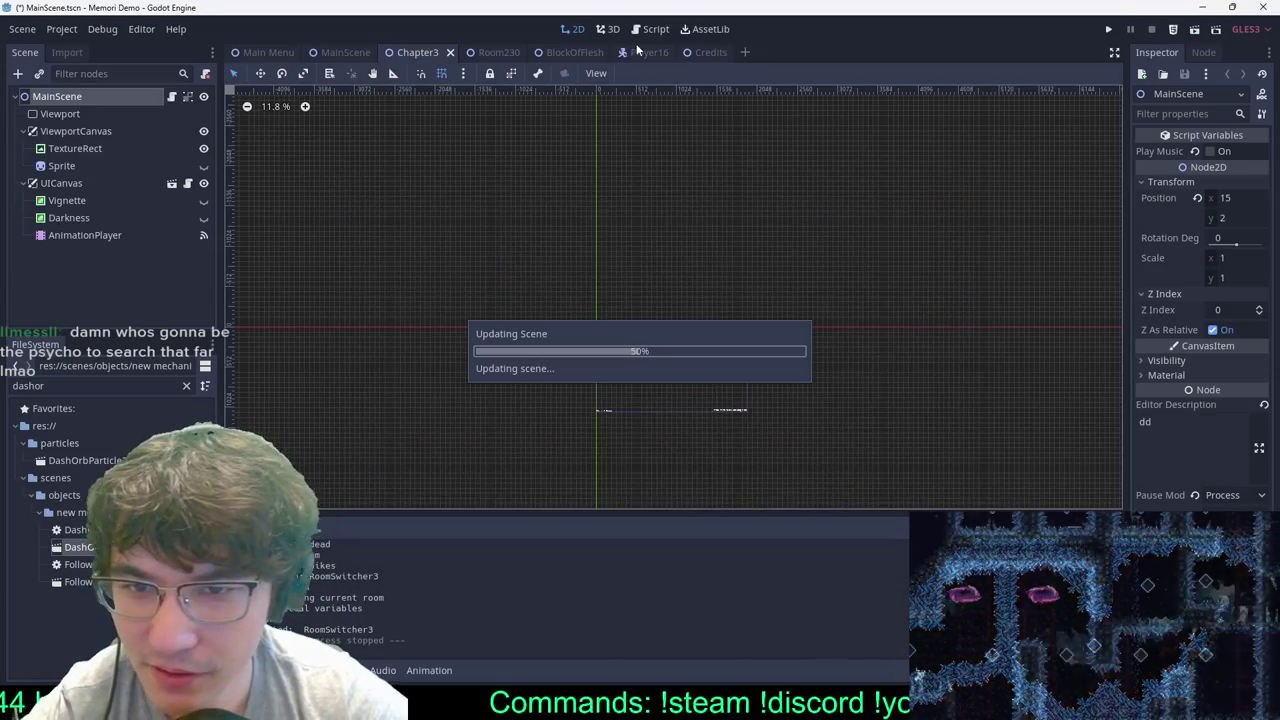
click(503, 54)
middle_drag(750, 230, 721, 348)
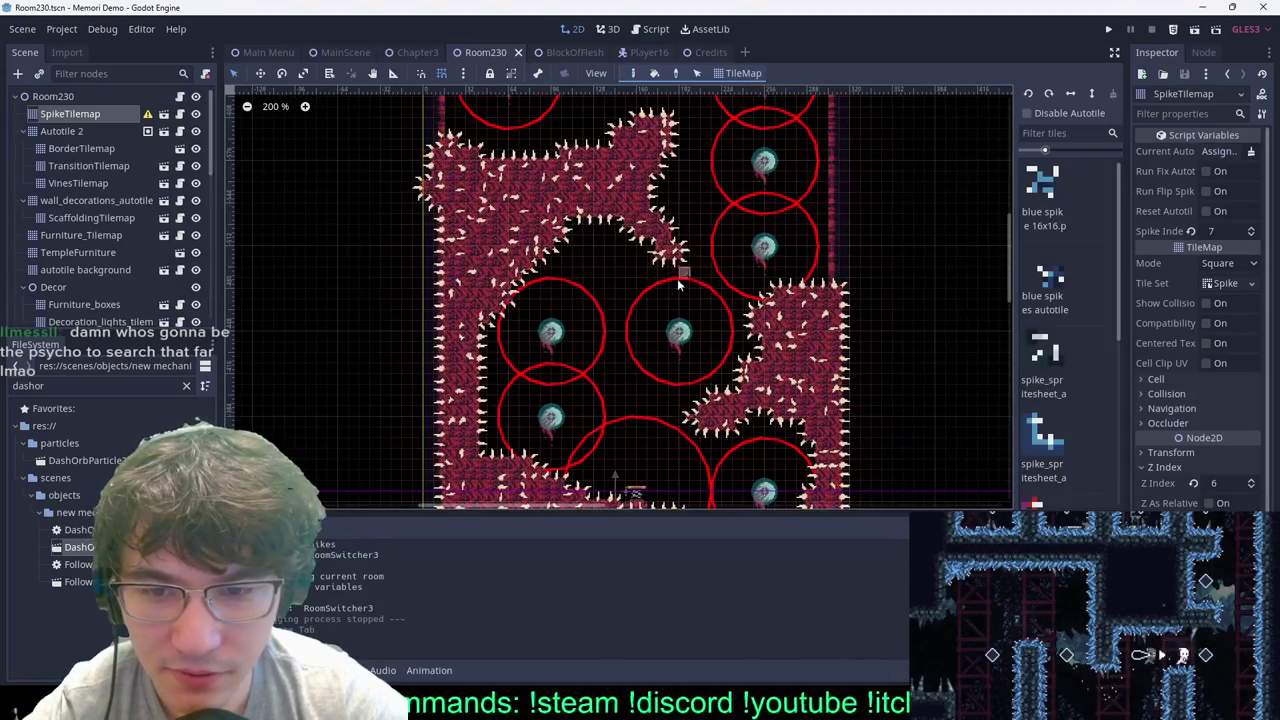
mouse_move(682, 274)
right_down()
mouse_move(656, 242)
mouse_move(701, 190)
mouse_move(666, 212)
mouse_move(668, 201)
right_up()
scroll(656, 242, up, 7)
Step: Run the game again from MainScene, playtest Room230's climb with the prong removed, and close the game
click(336, 53)
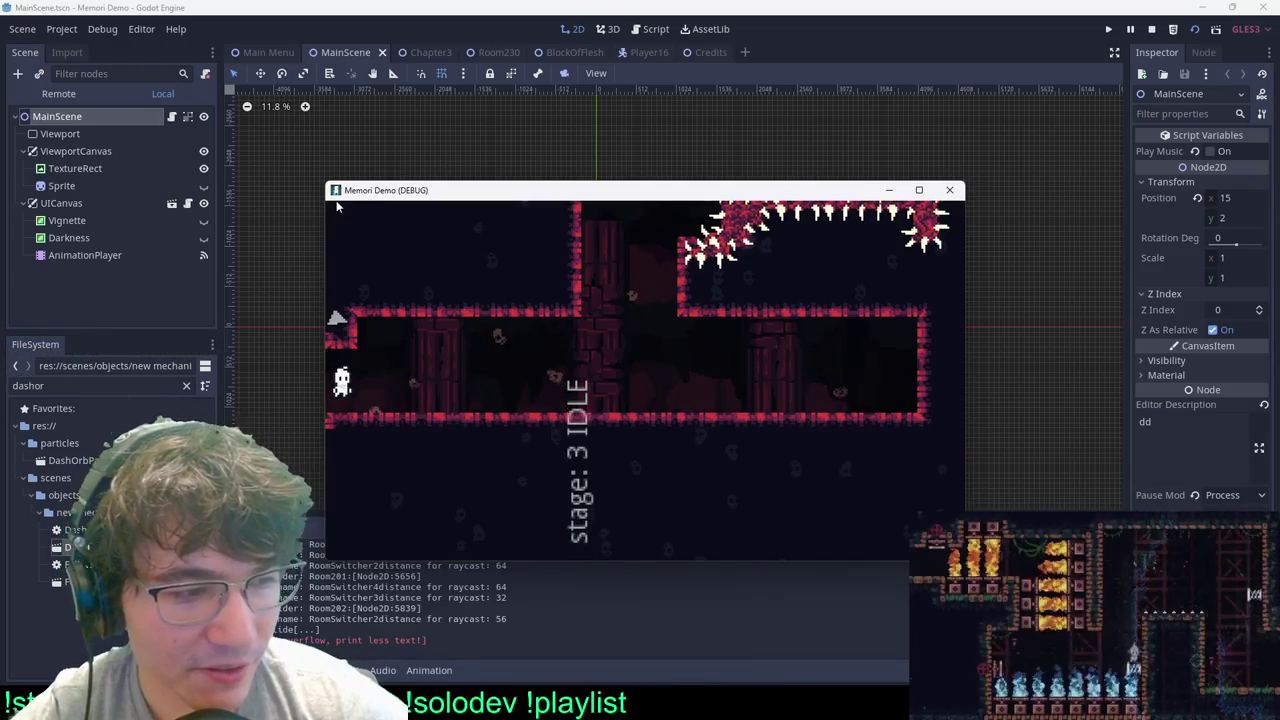
key(Left)
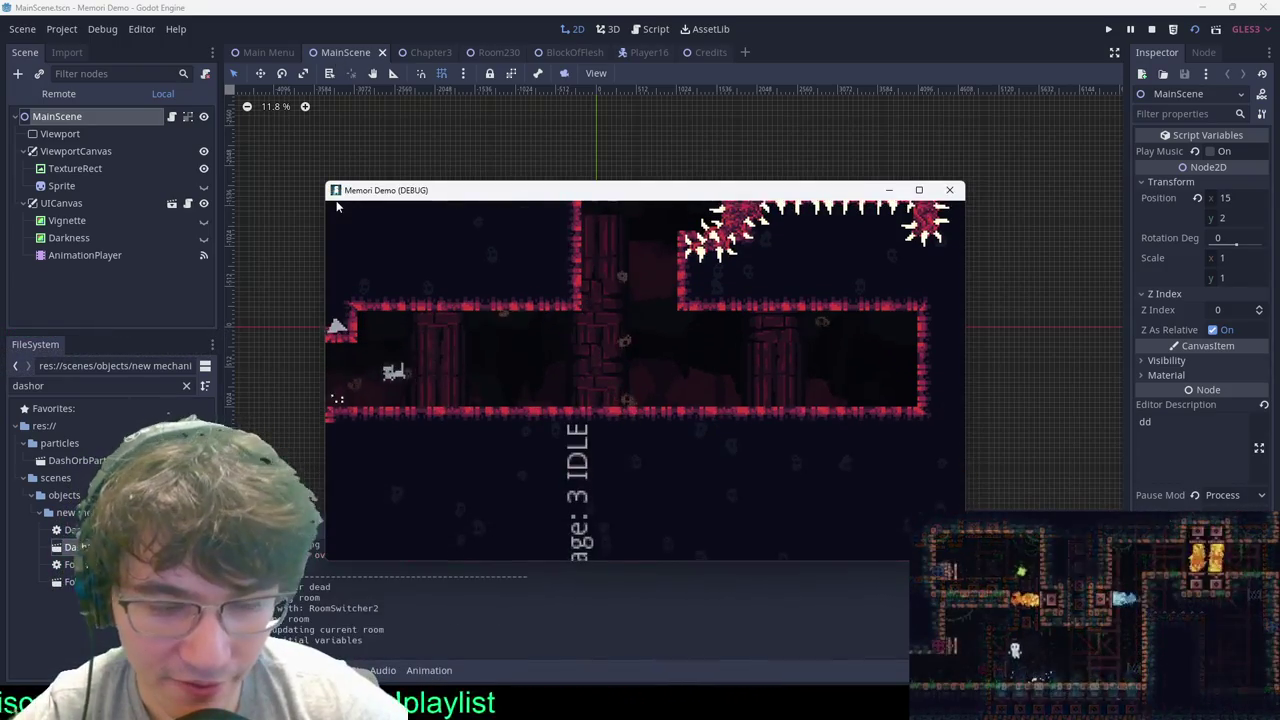
key(Right)
key(Right)
key(space)
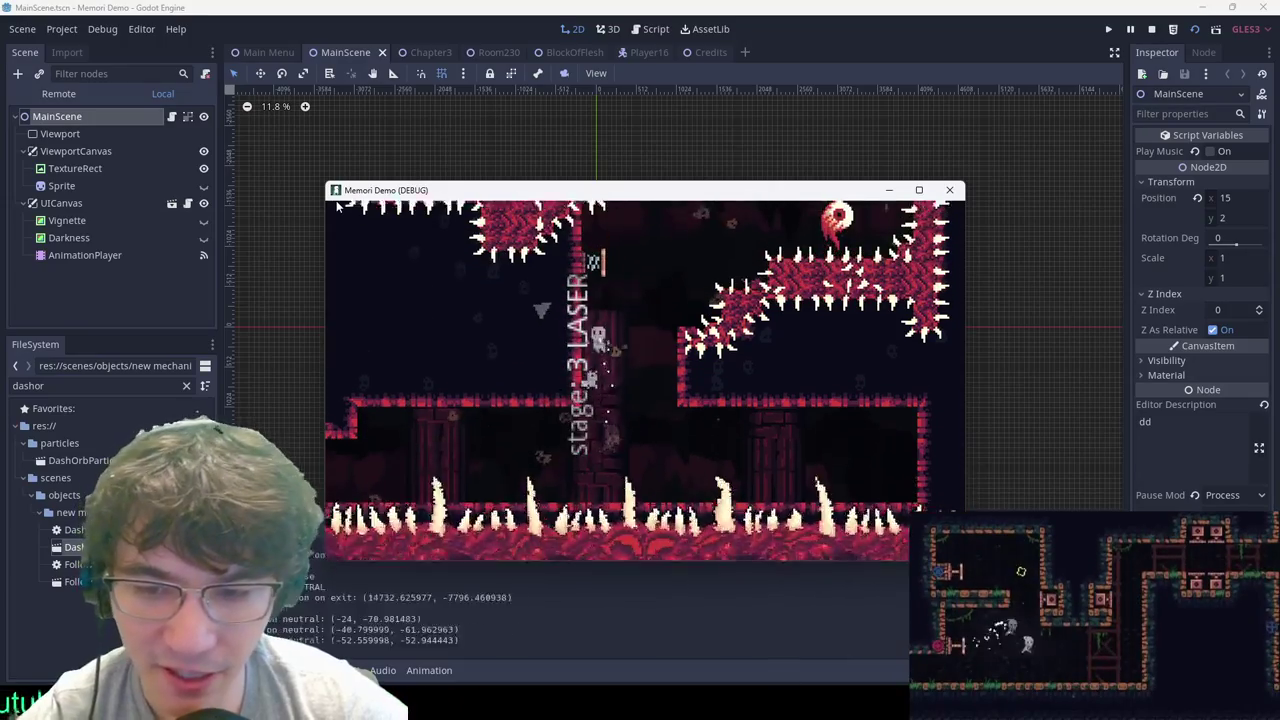
key(space)
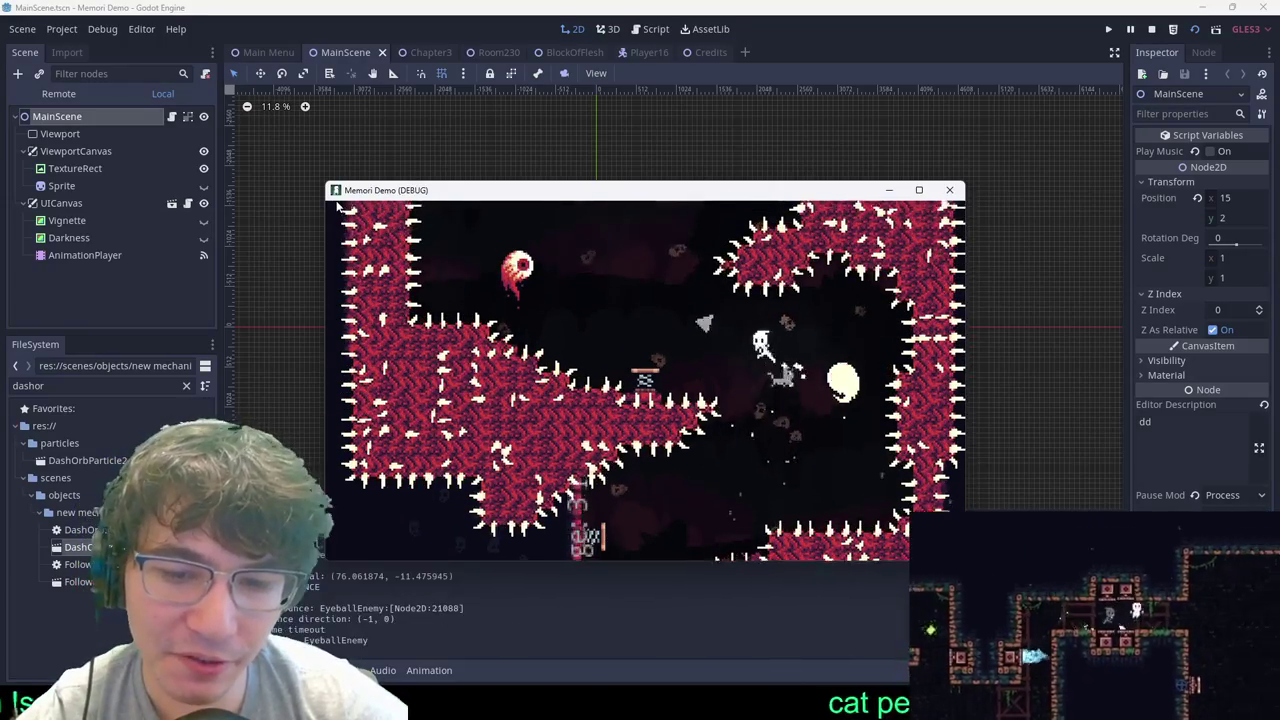
key(Left)
key(space)
key(Right)
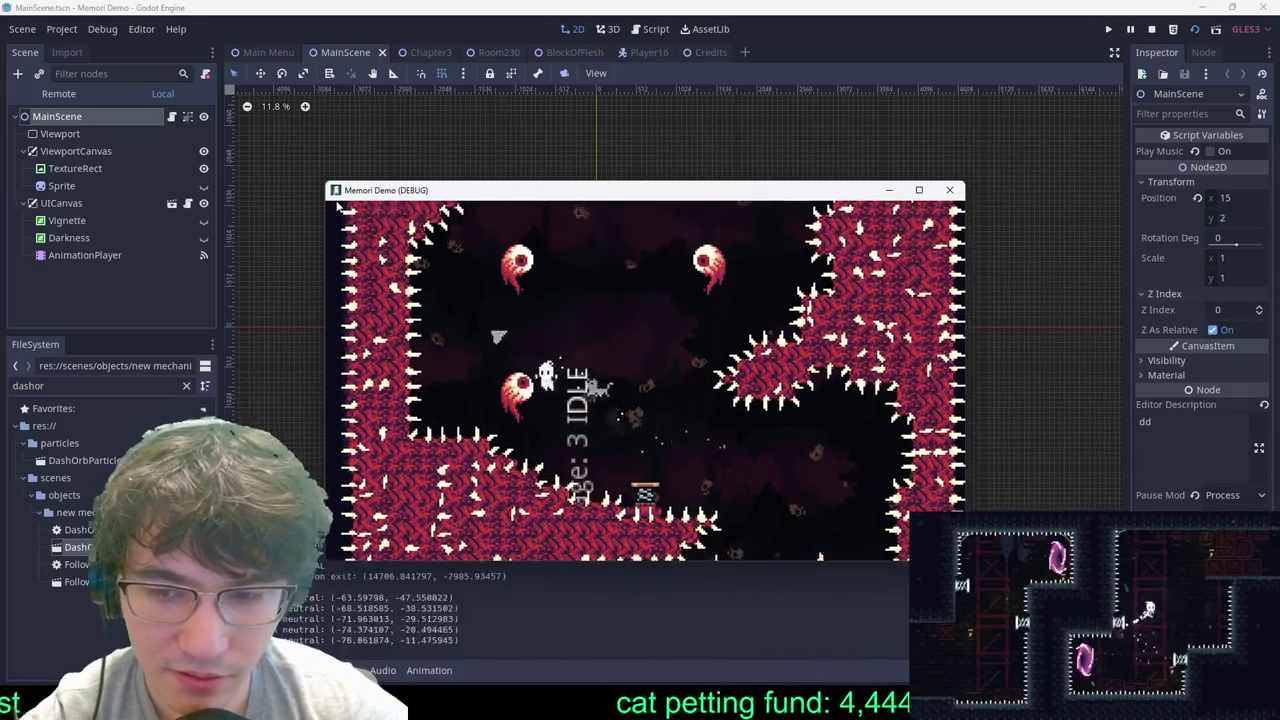
key(Escape)
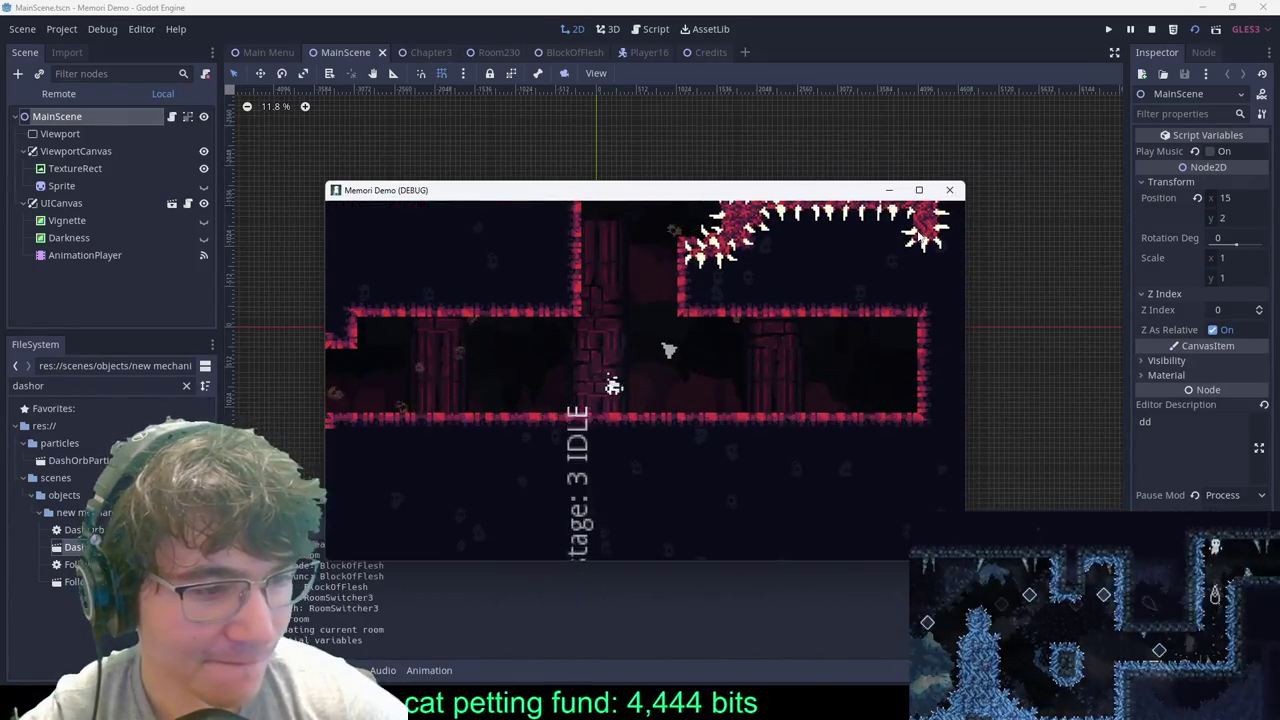
key(Escape)
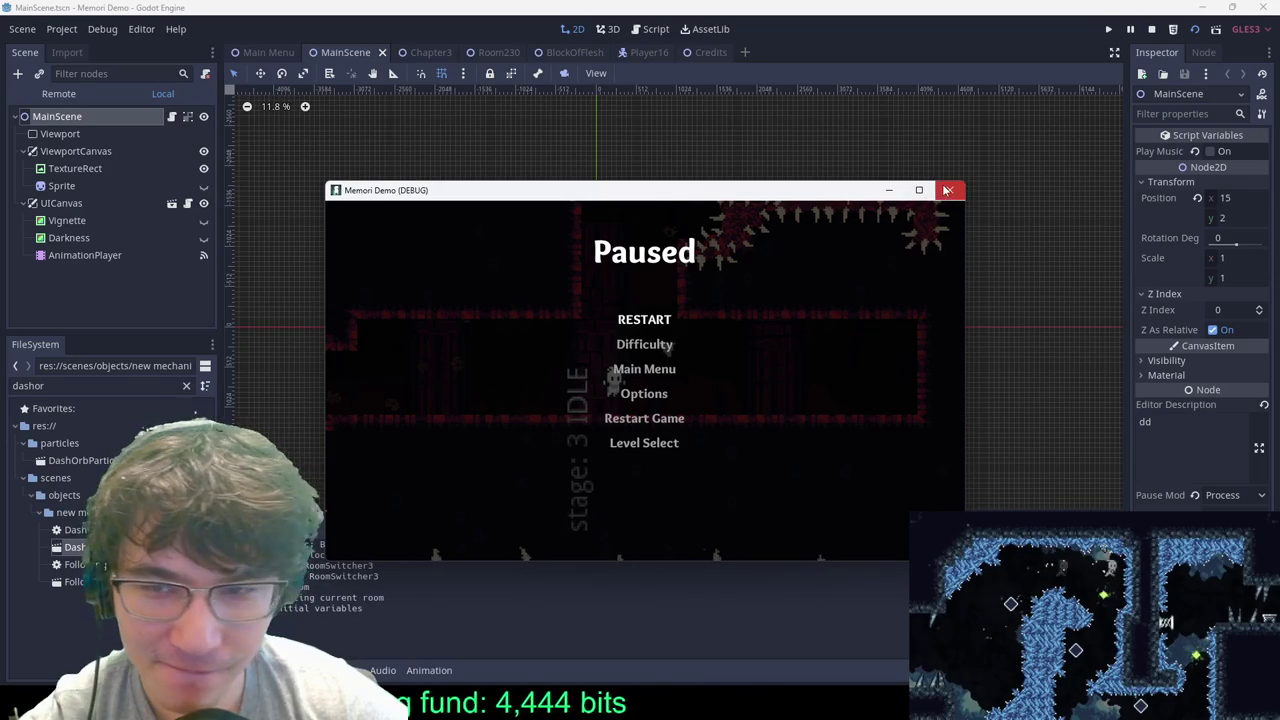
click(947, 190)
Step: Examine Room230 within Chapter3, then reopen its scene and inspect the eyeball enemies and spikes in the upper shaft
click(425, 52)
scroll(675, 265, down, 15)
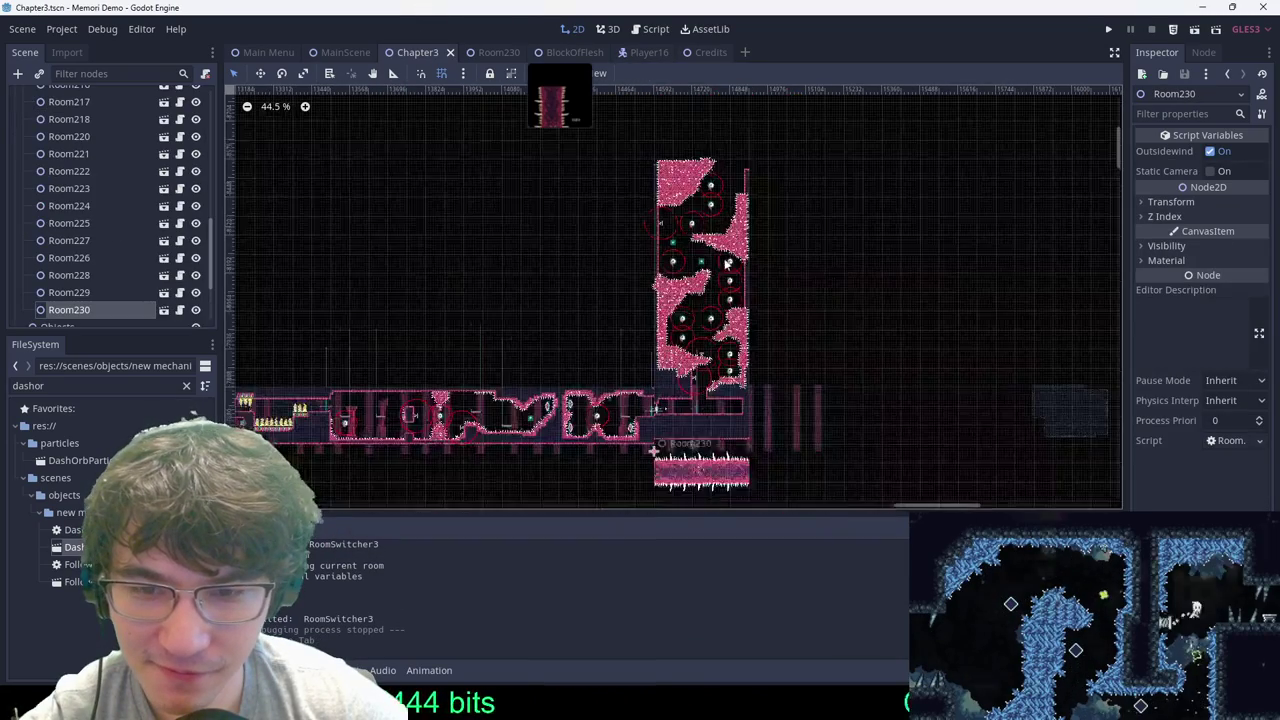
scroll(702, 160, up, 4)
scroll(126, 120, up, 14)
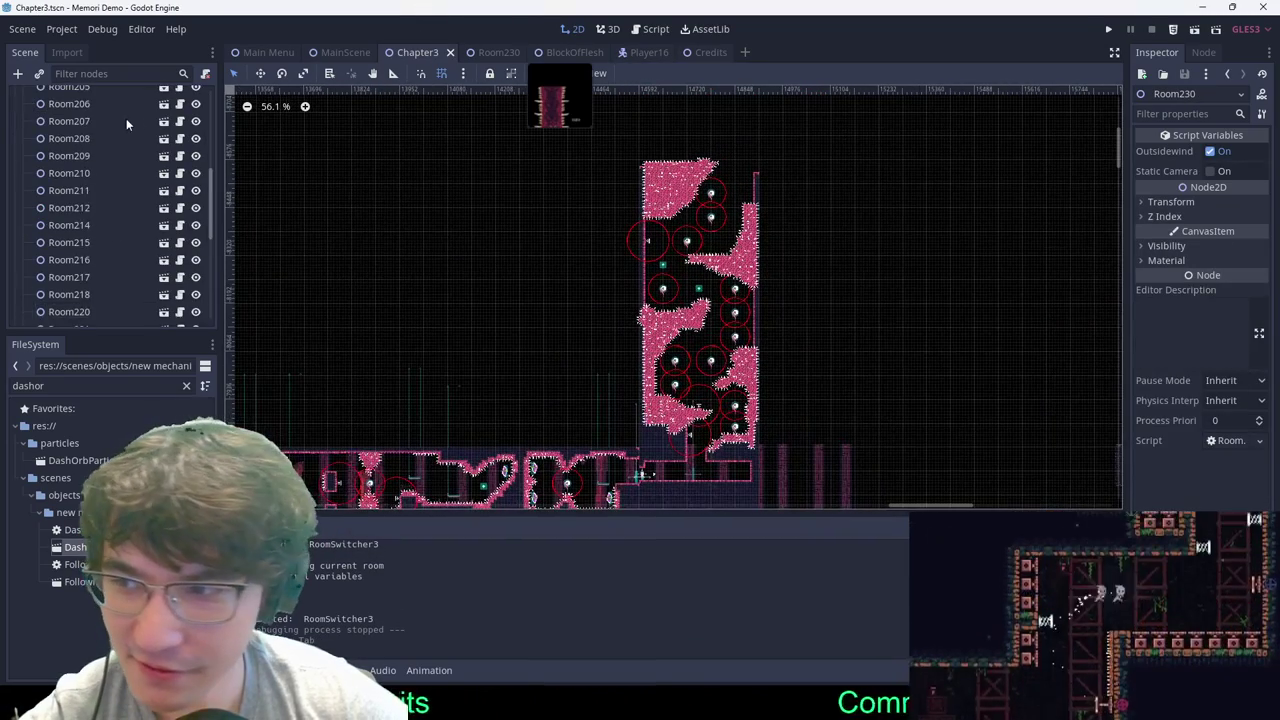
double_click(712, 194)
scroll(715, 194, down, 6)
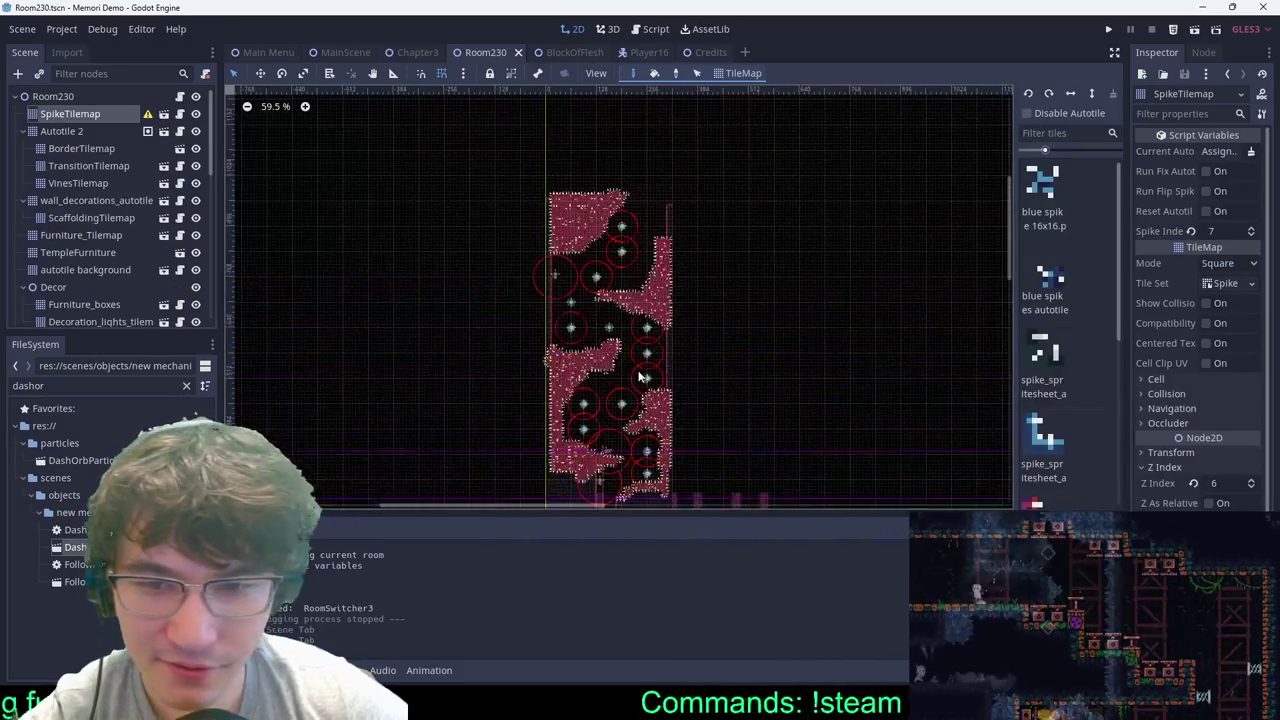
scroll(612, 291, up, 8)
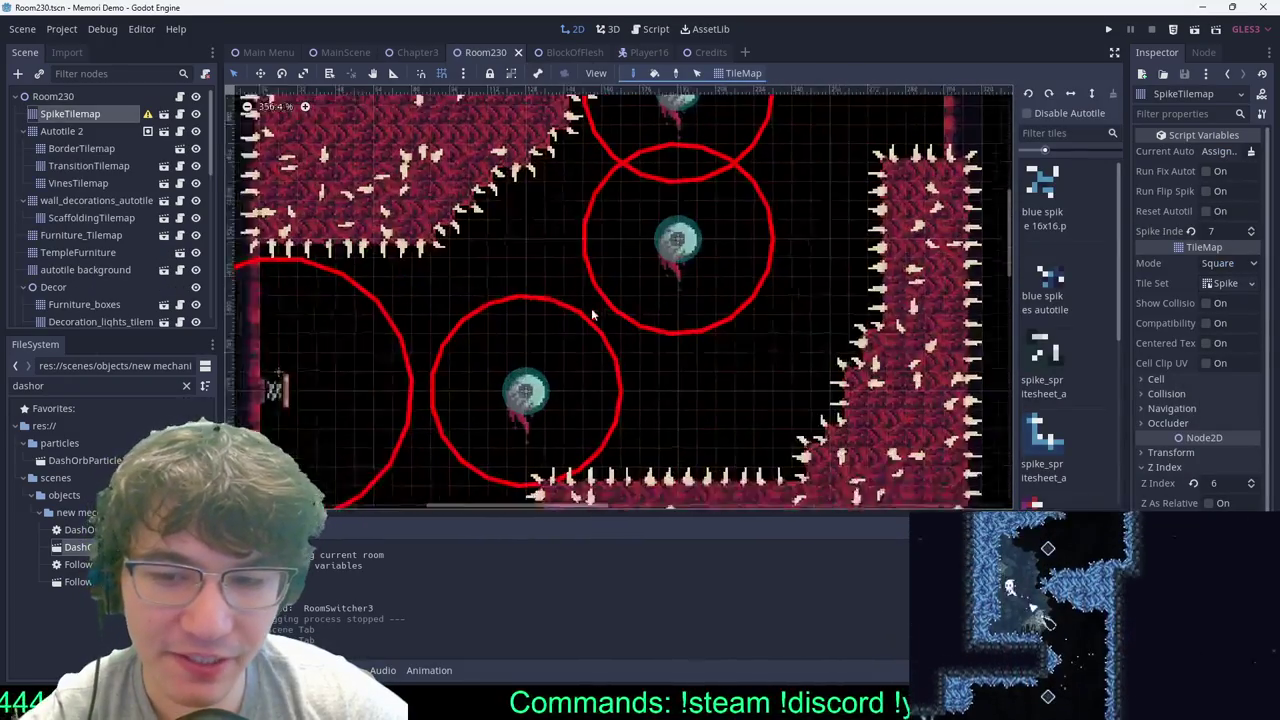
scroll(640, 296, down, 4)
scroll(660, 213, up, 2)
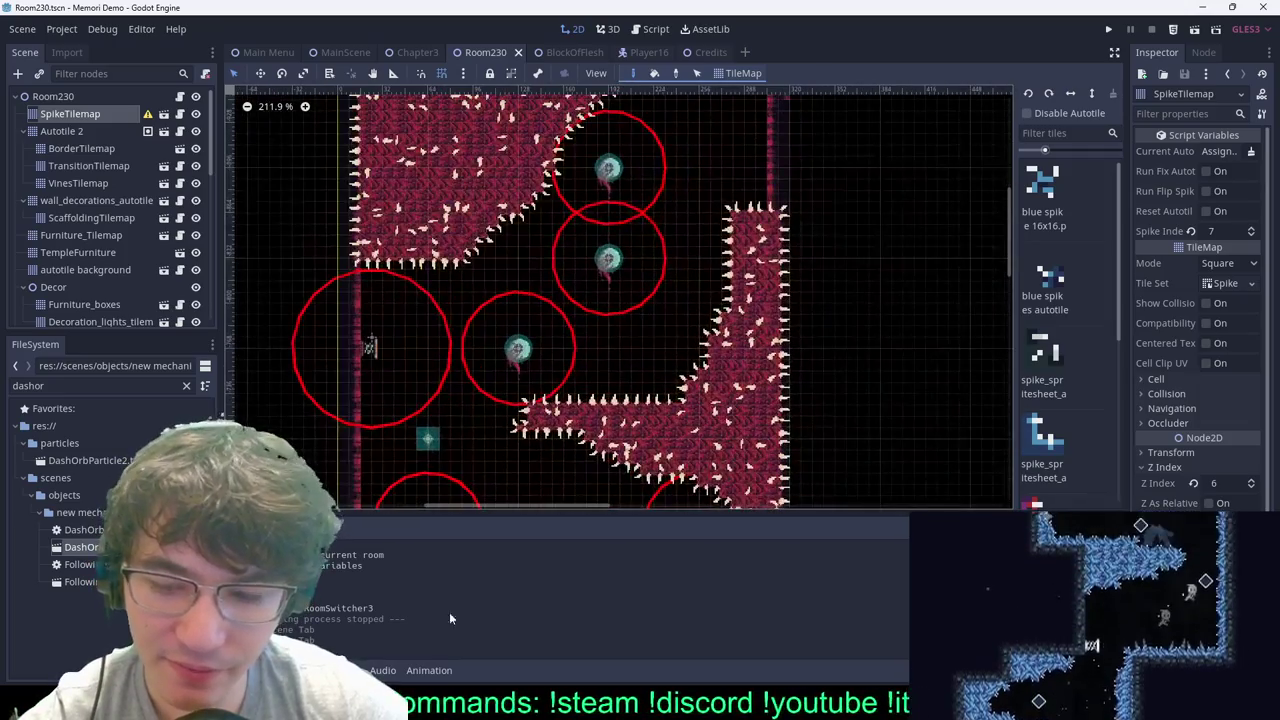
middle_drag(660, 213, 802, 228)
scroll(760, 300, up, 3)
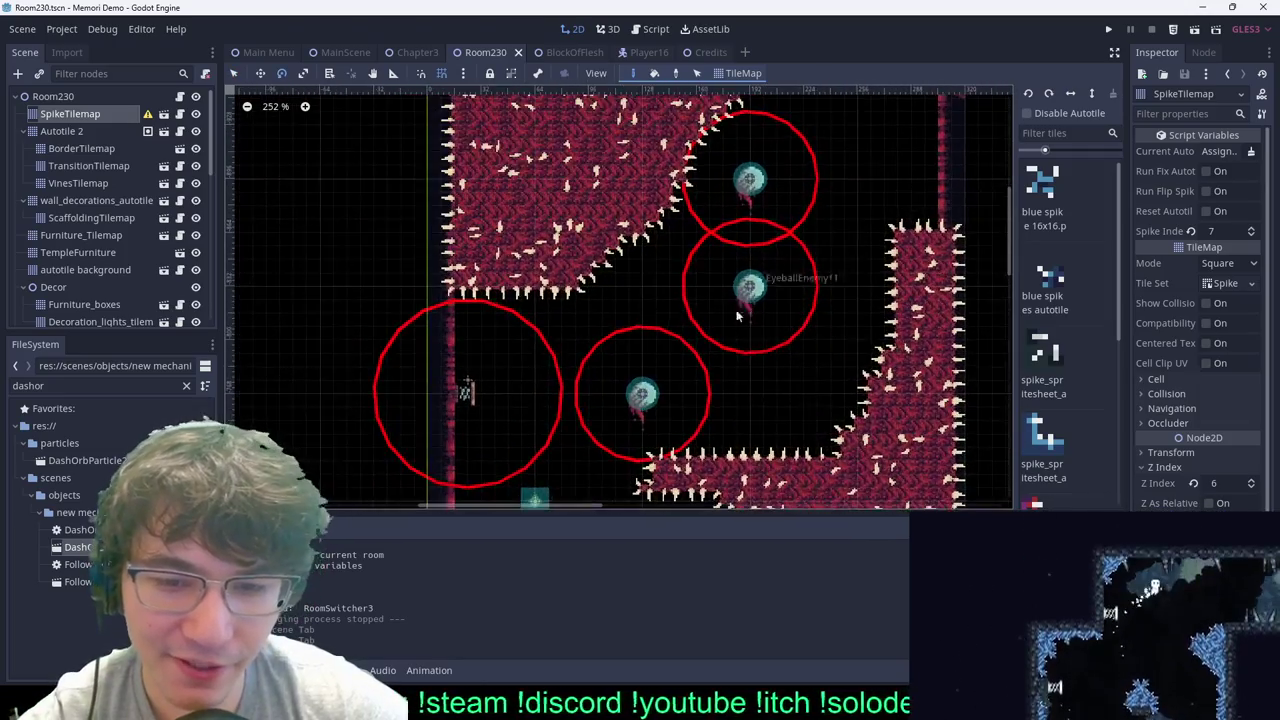
drag(634, 386, 798, 172)
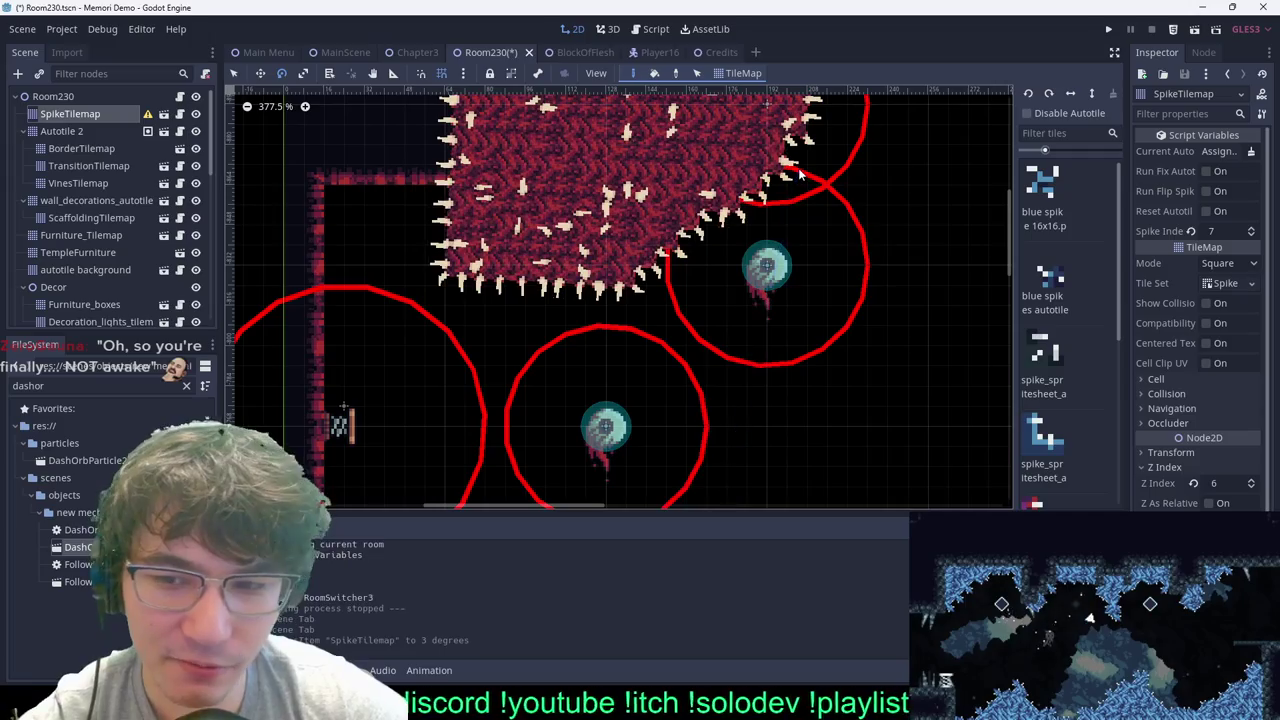
scroll(796, 268, down, 8)
scroll(795, 277, down, 9)
key(ctrl+z)
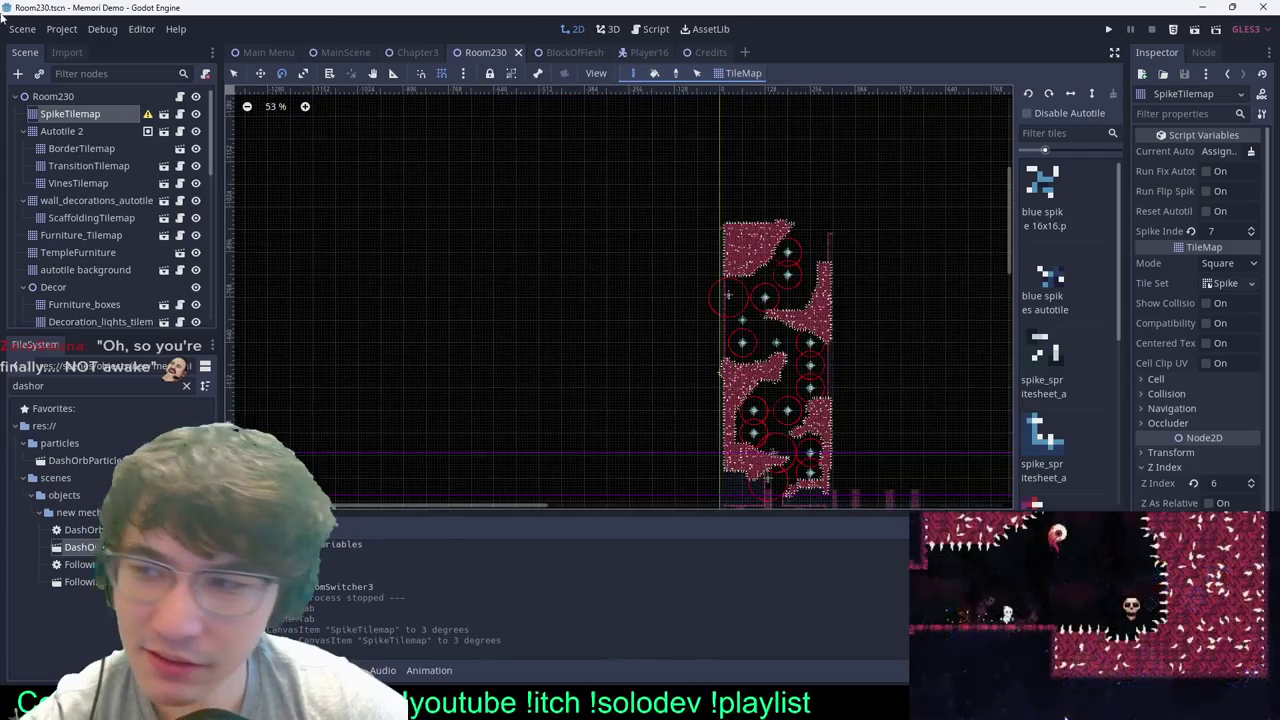
Step: Examine the eyeball enemies and spike terrain in Room230's upper shaft
click(75, 97)
scroll(748, 330, up, 3)
scroll(758, 327, up, 6)
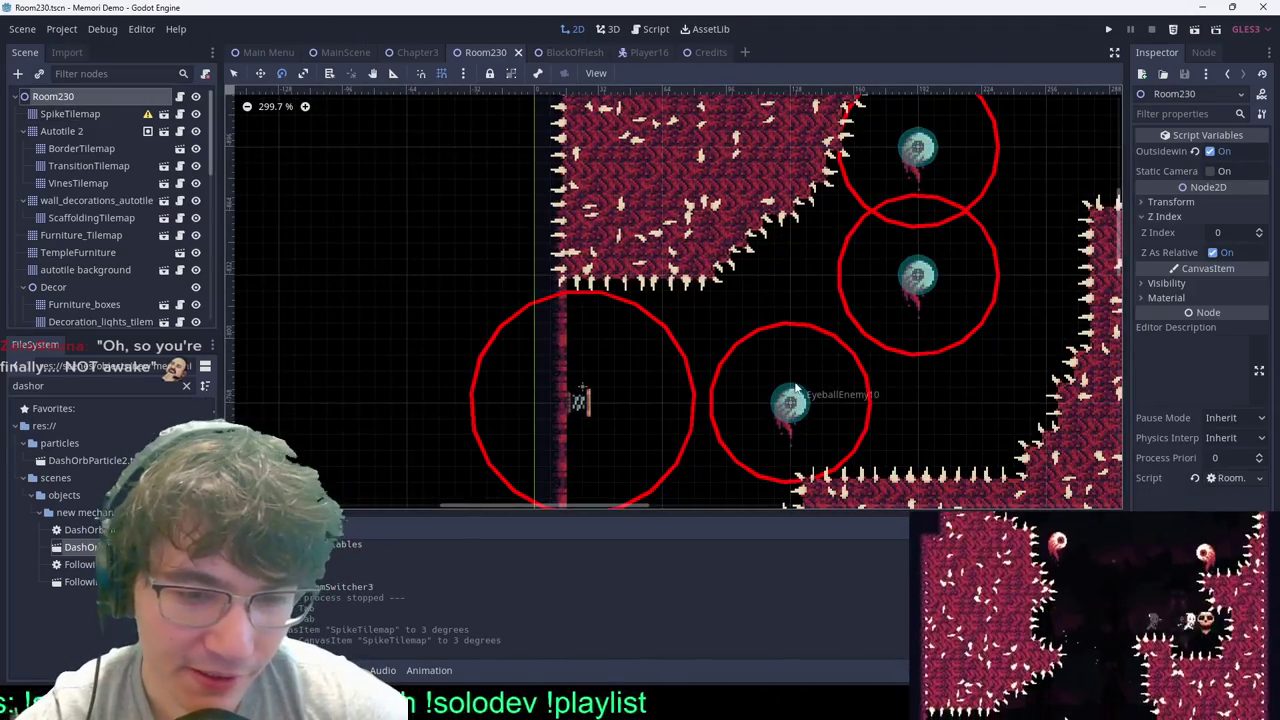
middle_drag(948, 268, 671, 408)
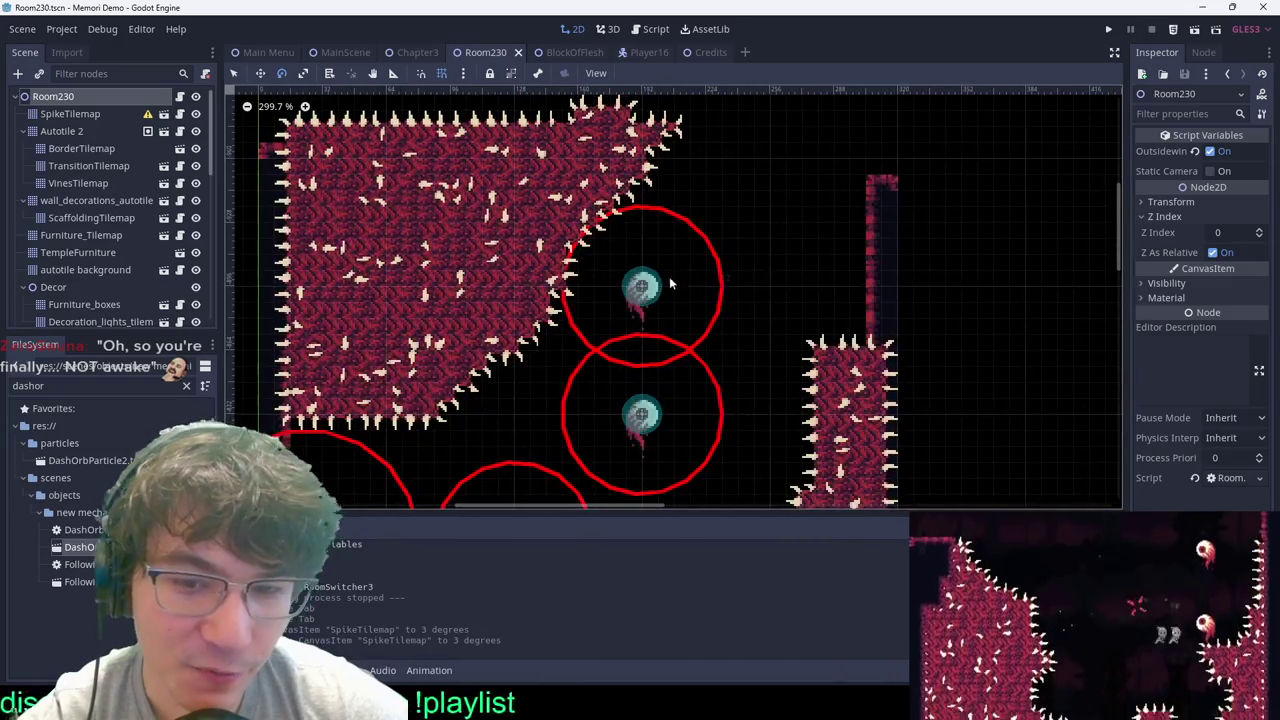
scroll(695, 433, down, 4)
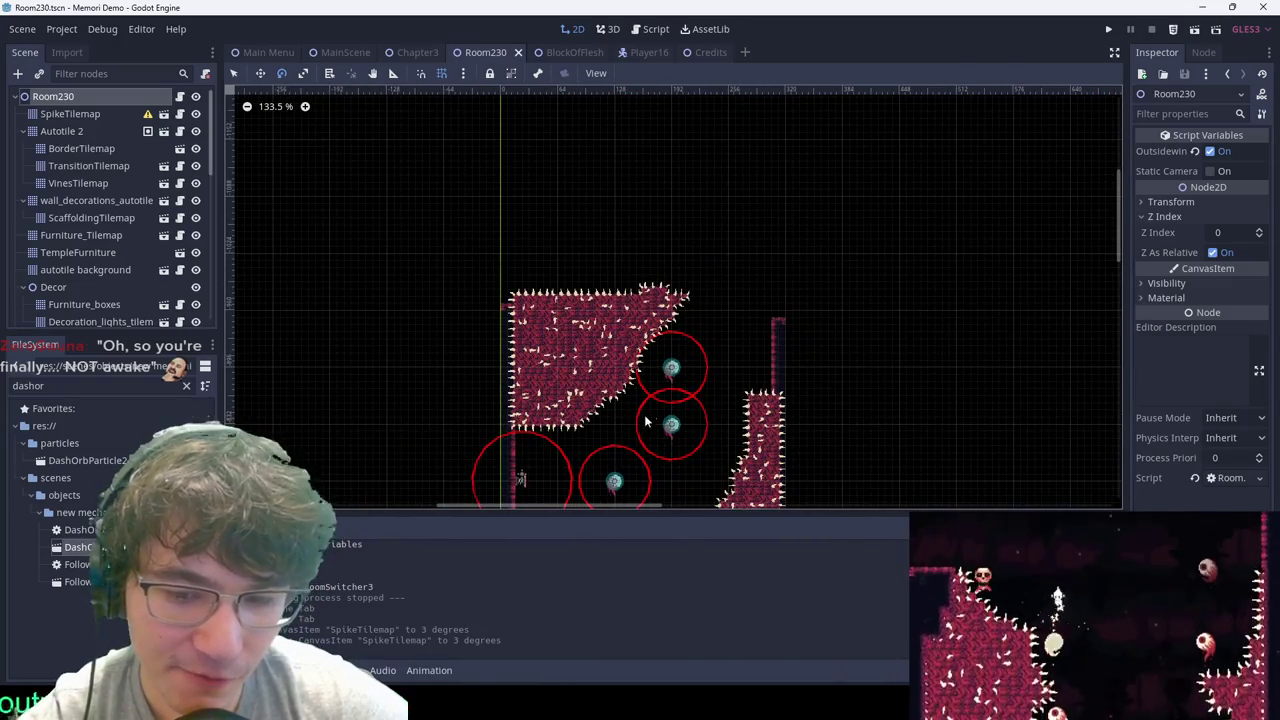
scroll(838, 290, down, 18)
middle_drag(991, 332, 796, 314)
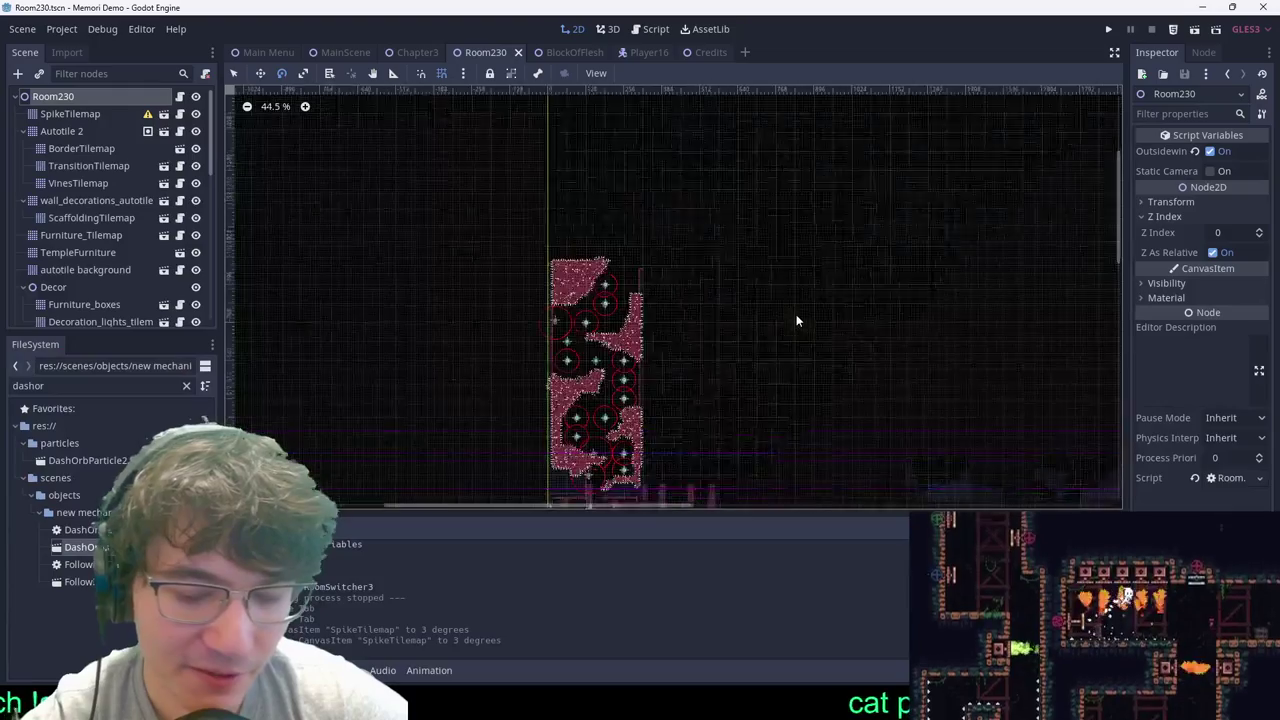
scroll(655, 345, up, 8)
scroll(534, 316, up, 4)
Step: Move EyeballEnemy12 to (120, -896), onto the slope of the upper spike block
click(660, 178)
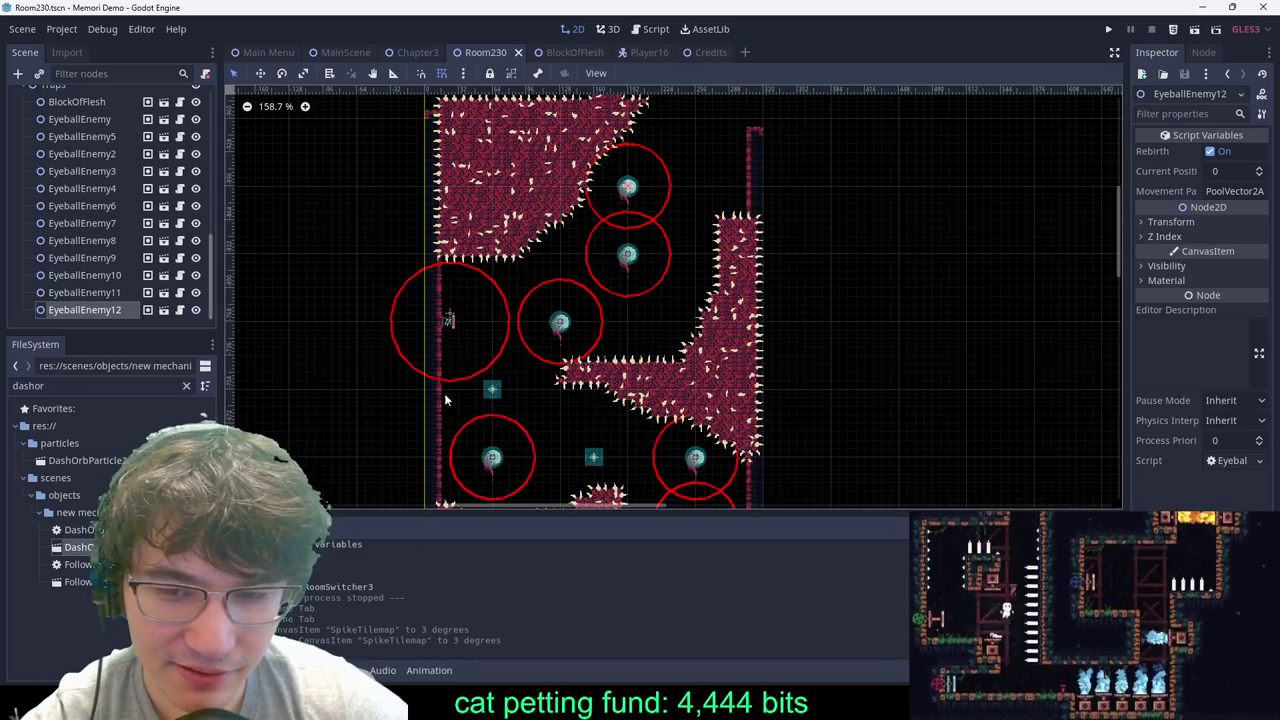
scroll(649, 174, up, 2)
scroll(649, 200, up, 2)
scroll(600, 220, down, 3)
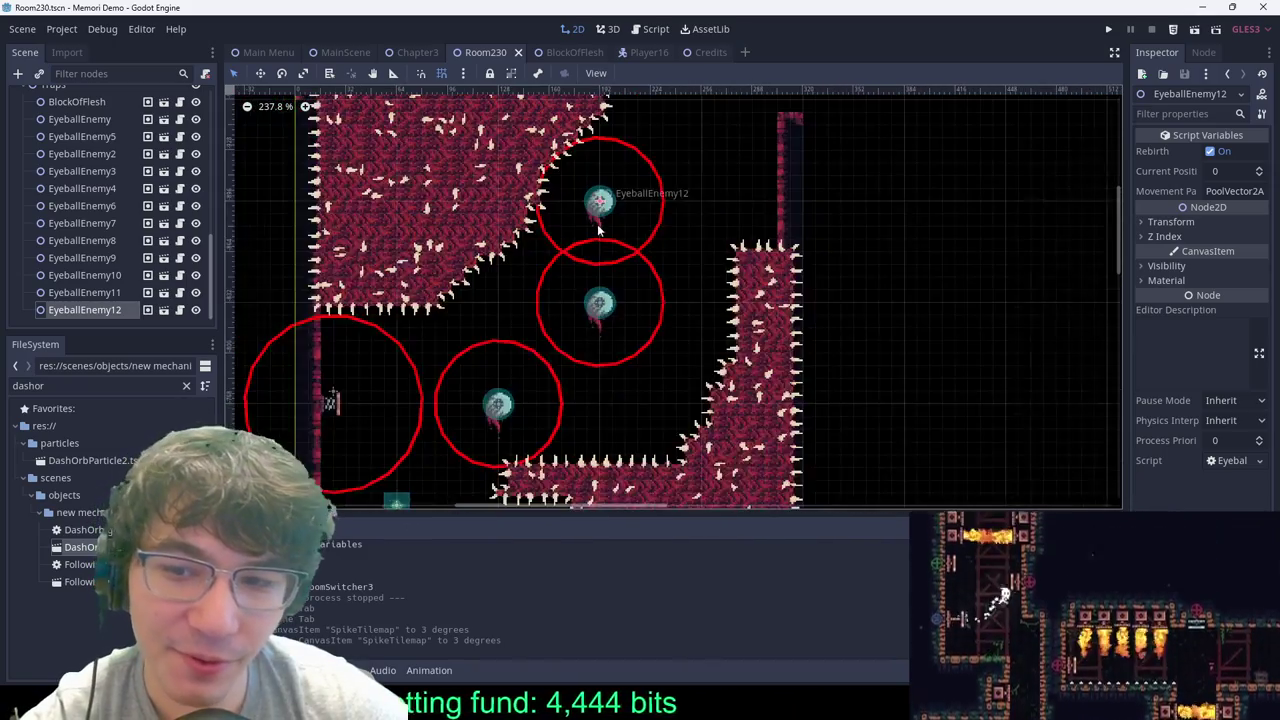
scroll(597, 224, up, 3)
scroll(602, 226, down, 3)
scroll(600, 230, down, 4)
scroll(650, 200, up, 6)
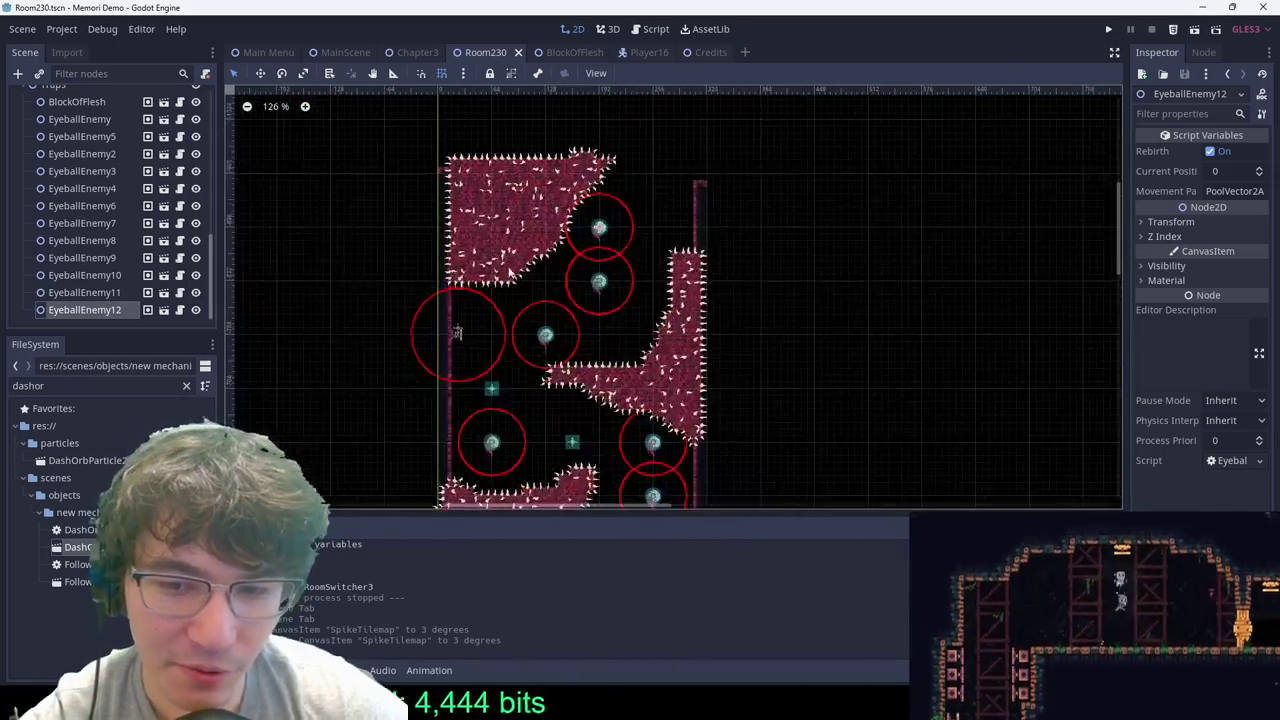
drag(705, 218, 645, 215)
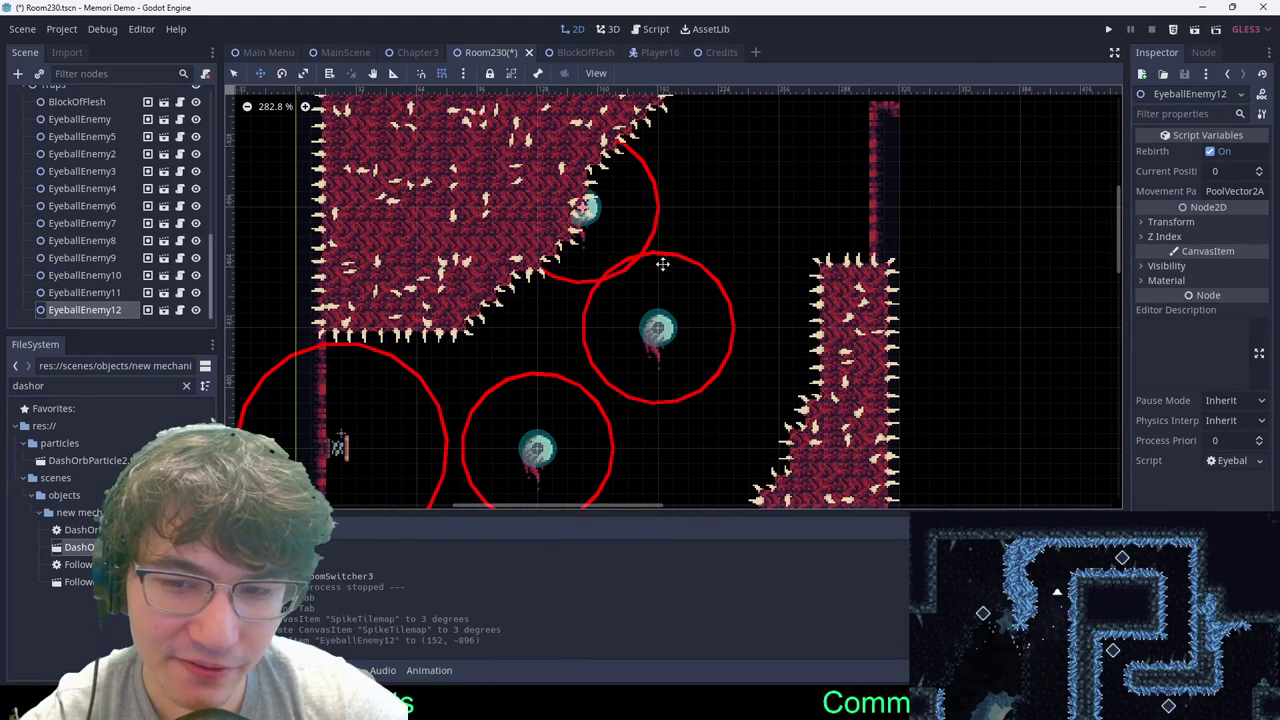
drag(705, 398, 645, 398)
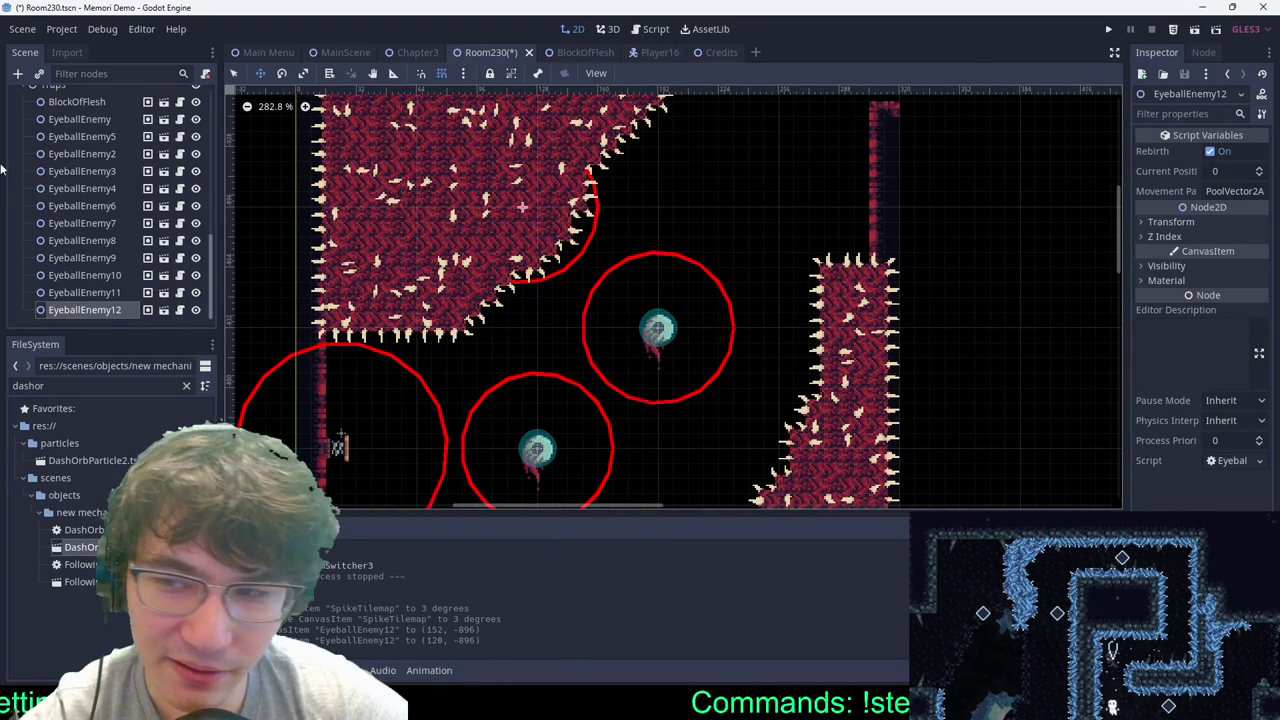
Step: Erase a rectangular notch in SpikeTilemap around EyeballEnemy12 and trim the spikes along the notch's inner edge
scroll(124, 183, up, 5)
click(76, 114)
ctrl+shift+right_drag(662, 272, 512, 166)
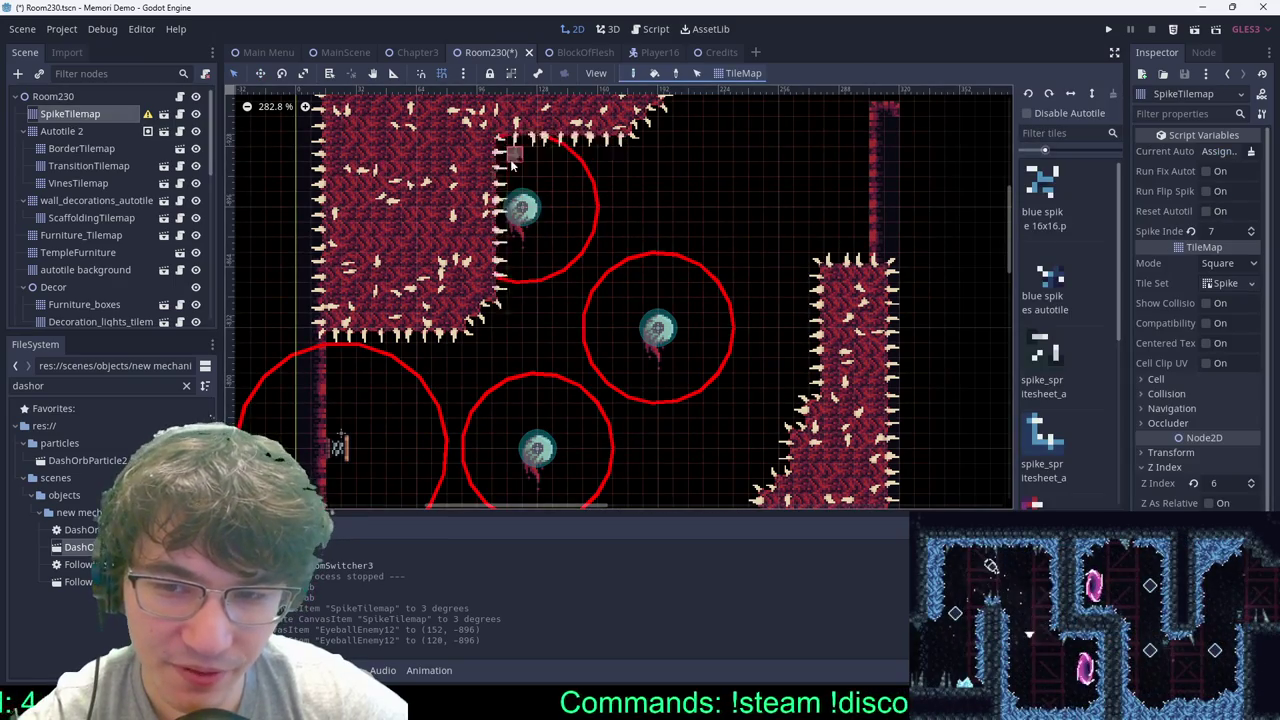
scroll(575, 225, down, 3)
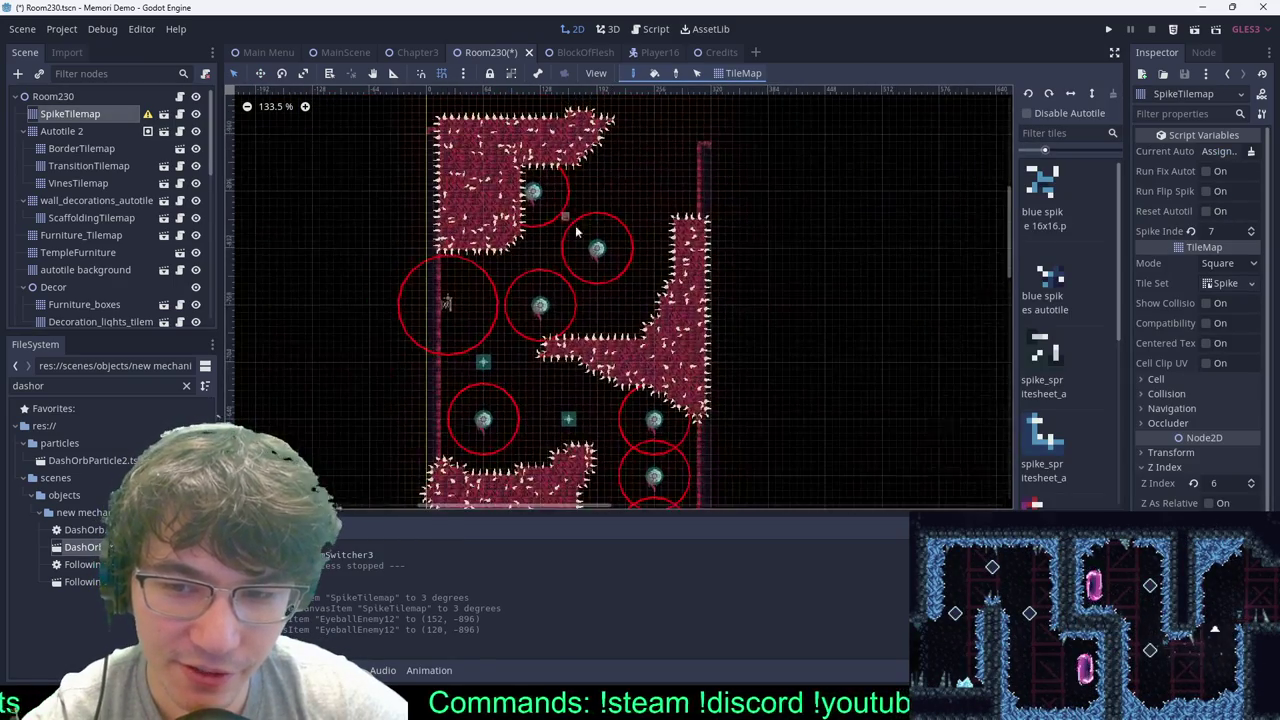
scroll(605, 146, up, 2)
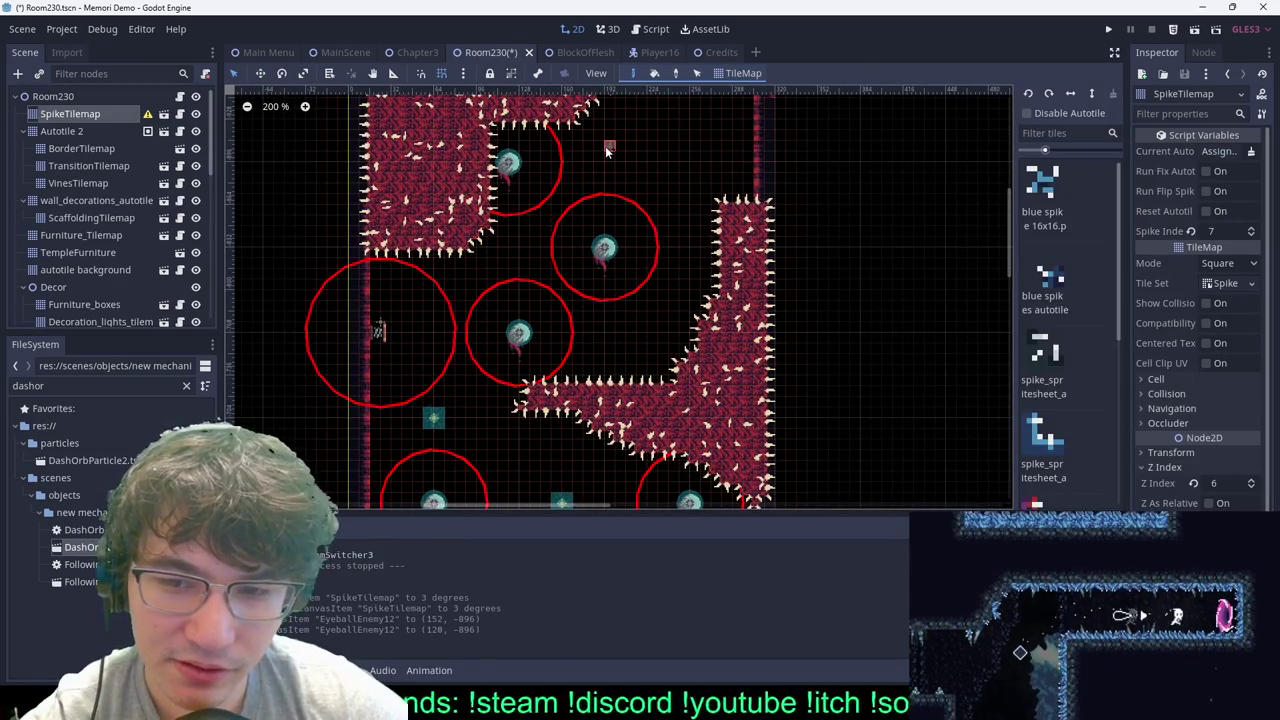
mouse_move(503, 234)
right_down()
mouse_move(464, 259)
mouse_move(492, 217)
right_up()
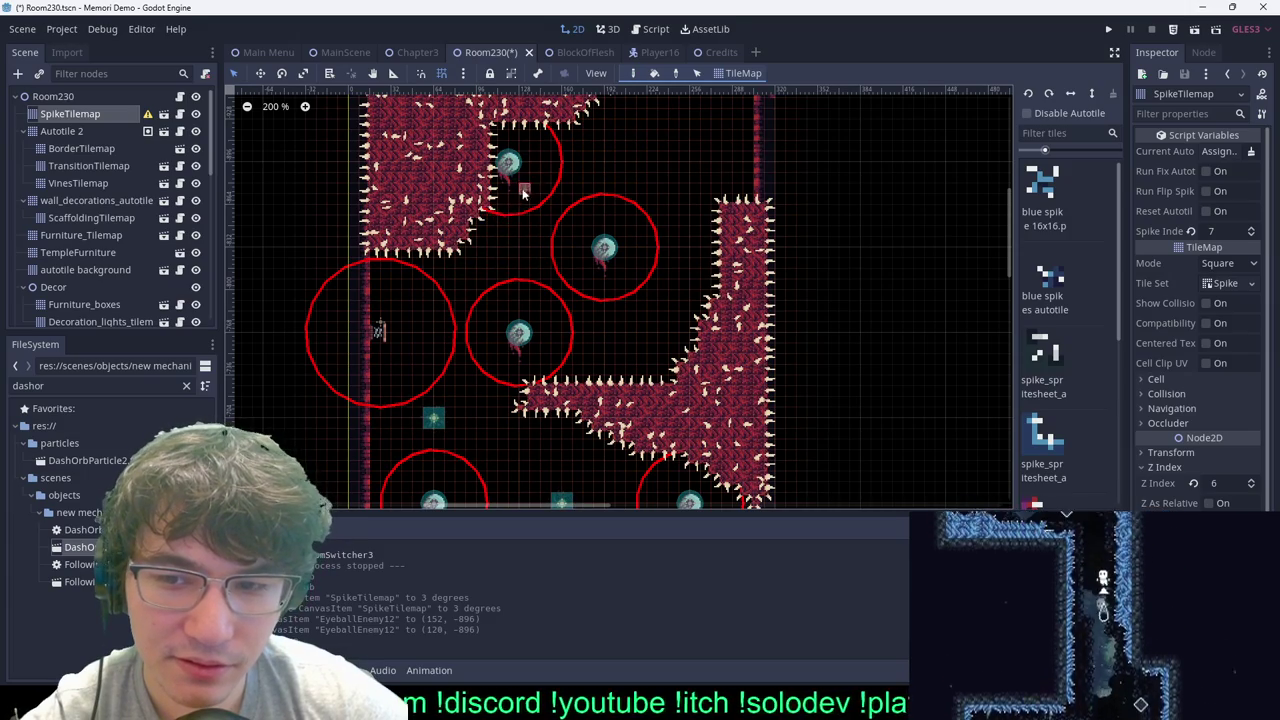
scroll(655, 260, down, 1)
scroll(505, 291, up, 3)
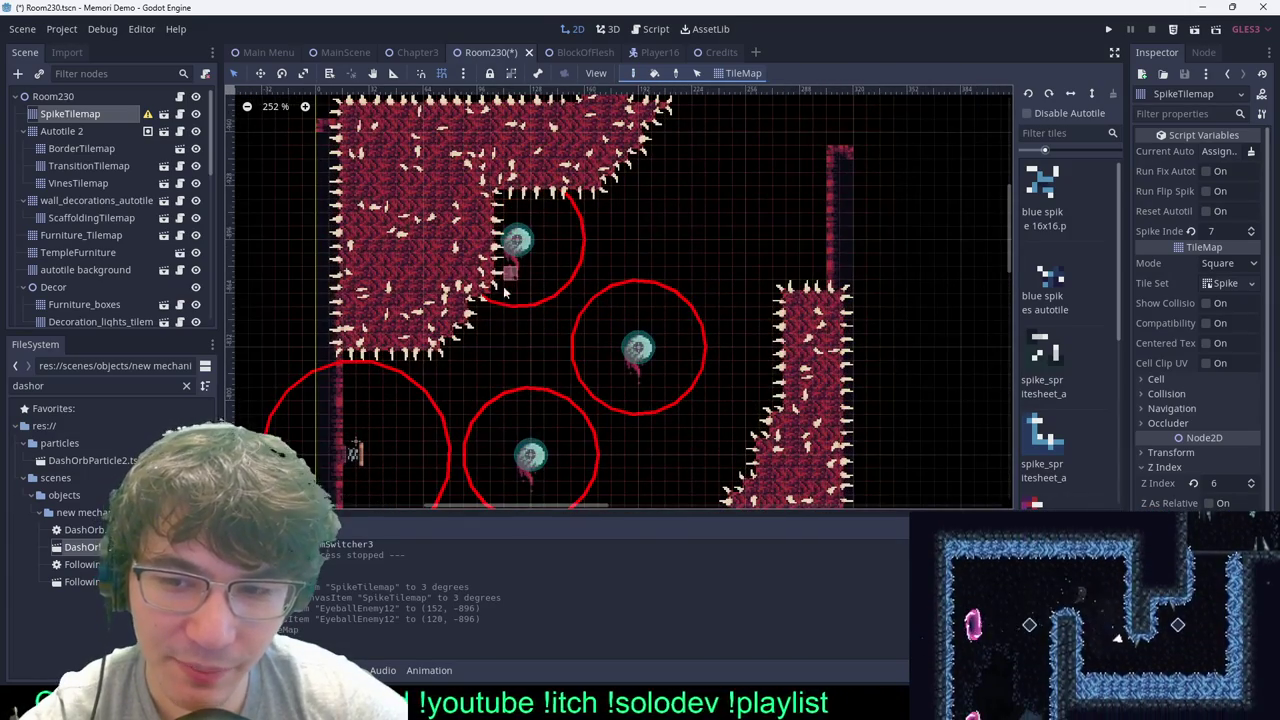
right_drag(497, 281, 502, 241)
Step: Erase the Autotile 2 cells along the notch's vertical edge, save the scene, and run the border autotile
click(96, 136)
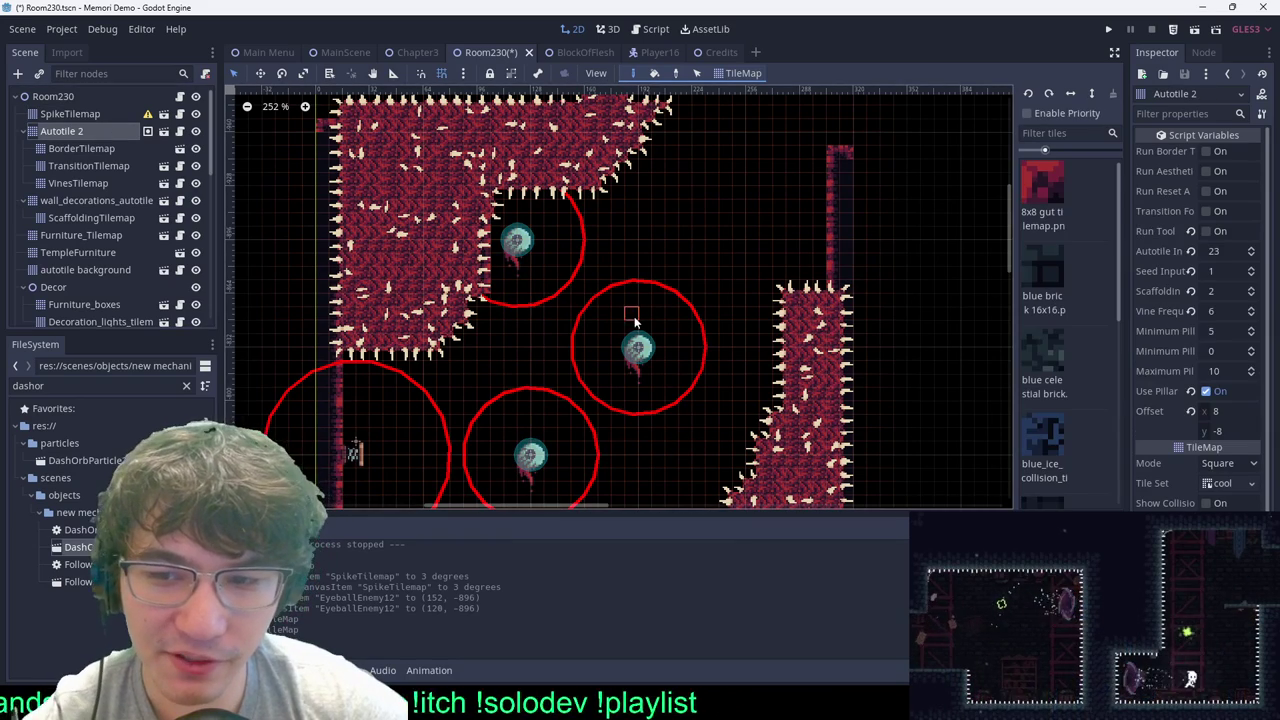
right_drag(486, 289, 485, 245)
key(ctrl+s)
click(1234, 154)
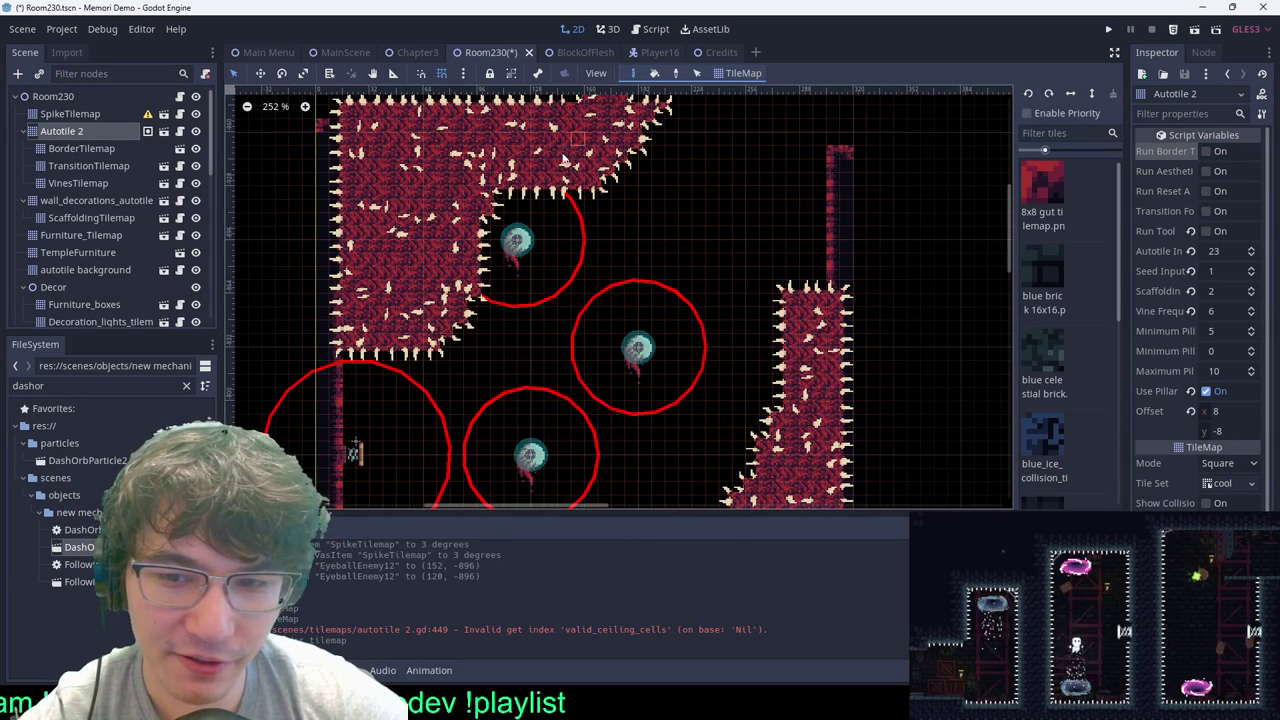
Step: Carve the underside of the upper block in SpikeTilemap into a diagonal slope running down to the shaft wall
click(62, 115)
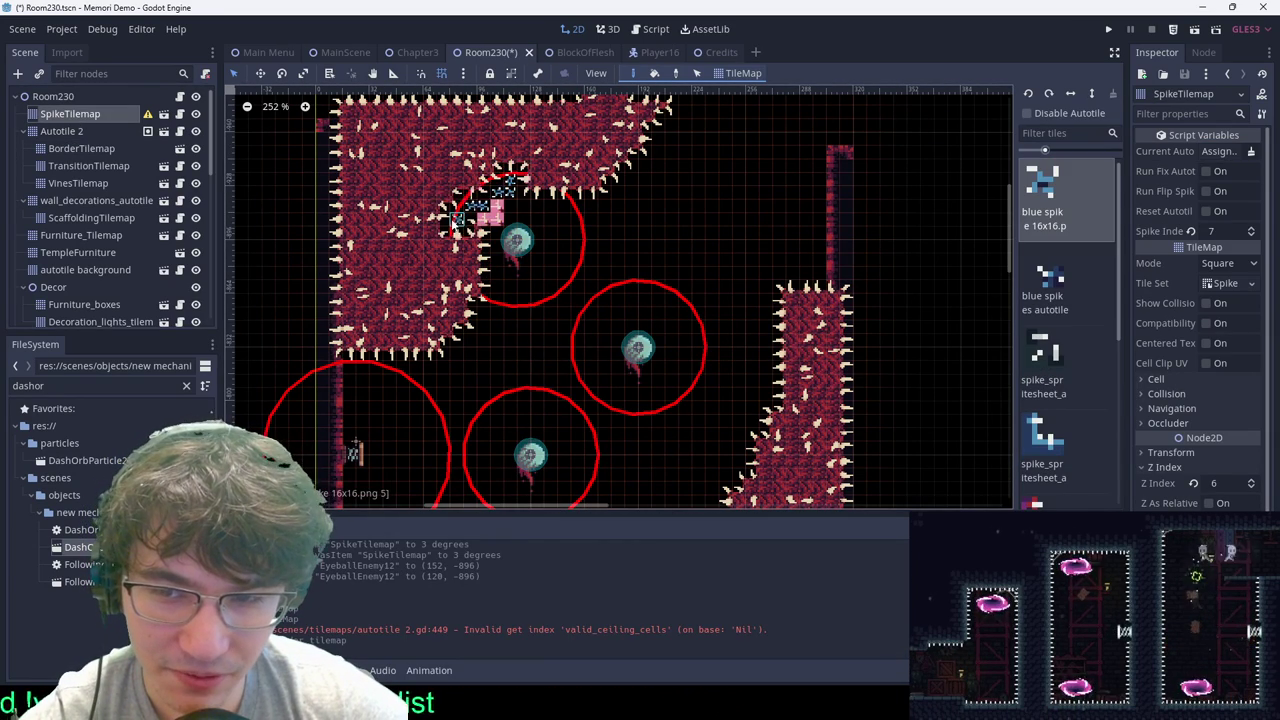
drag(452, 220, 541, 178)
key(ctrl+z)
ctrl+click(539, 155)
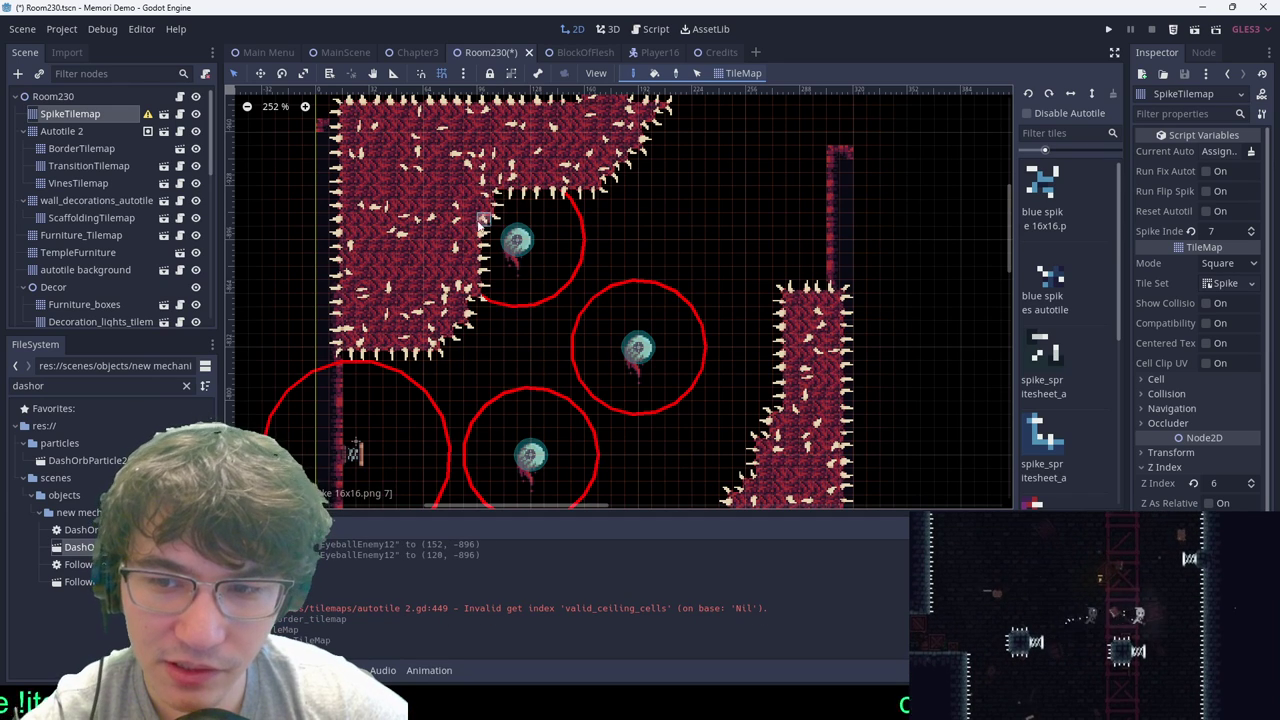
mouse_move(487, 220)
right_down()
mouse_move(484, 288)
mouse_move(496, 236)
mouse_move(433, 333)
right_up()
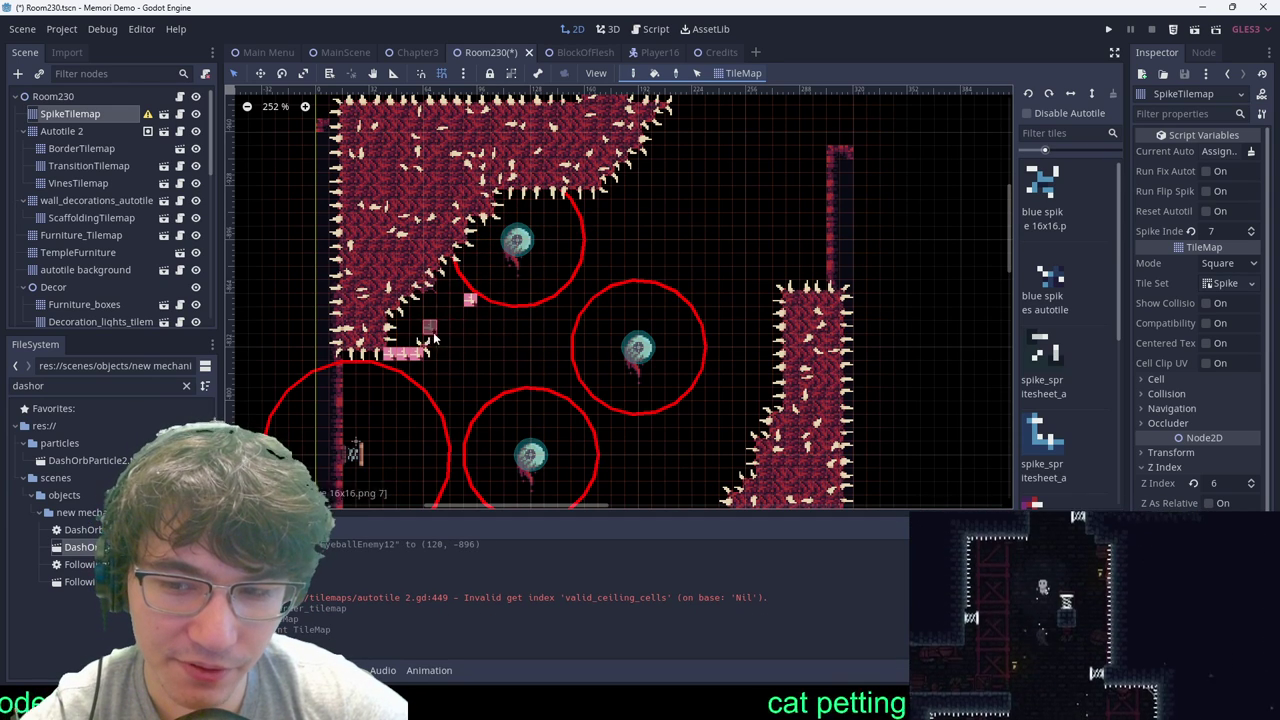
scroll(660, 196, down, 3)
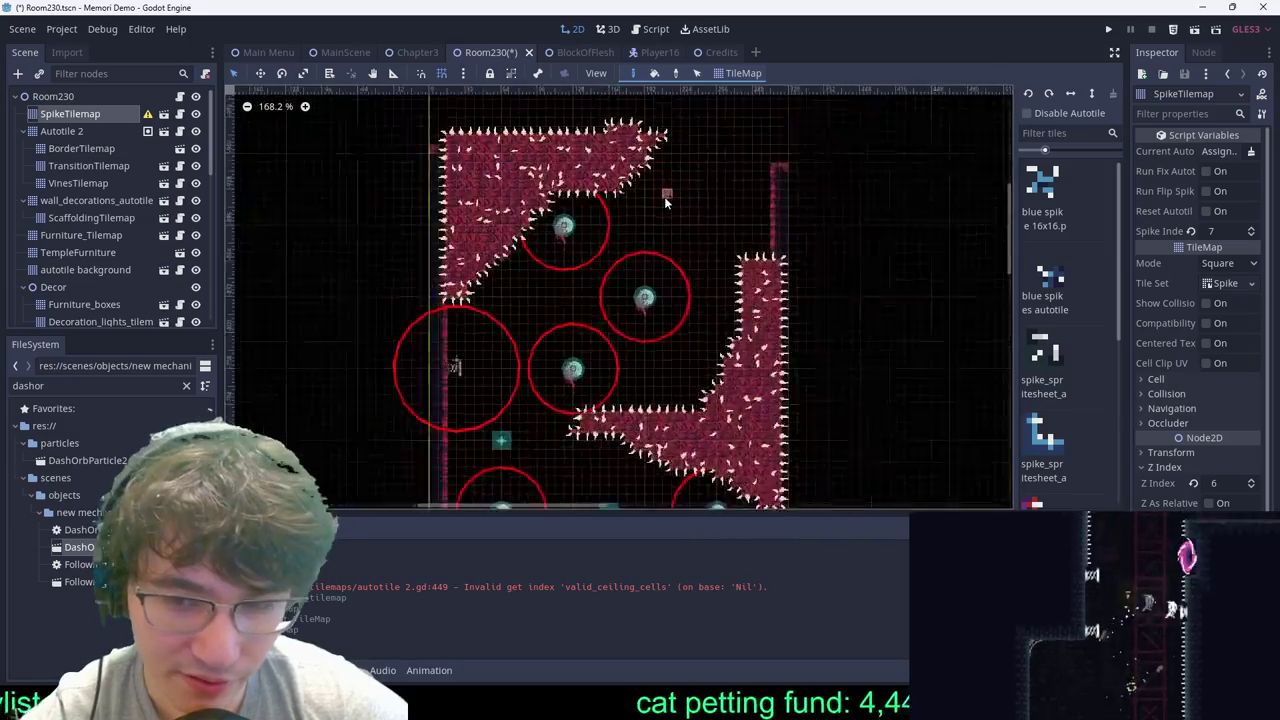
Step: Erase the Autotile 2 wall cells at the upper end of the shaft's right-hand wall
scroll(664, 196, up, 2)
click(61, 131)
scroll(790, 204, up, 2)
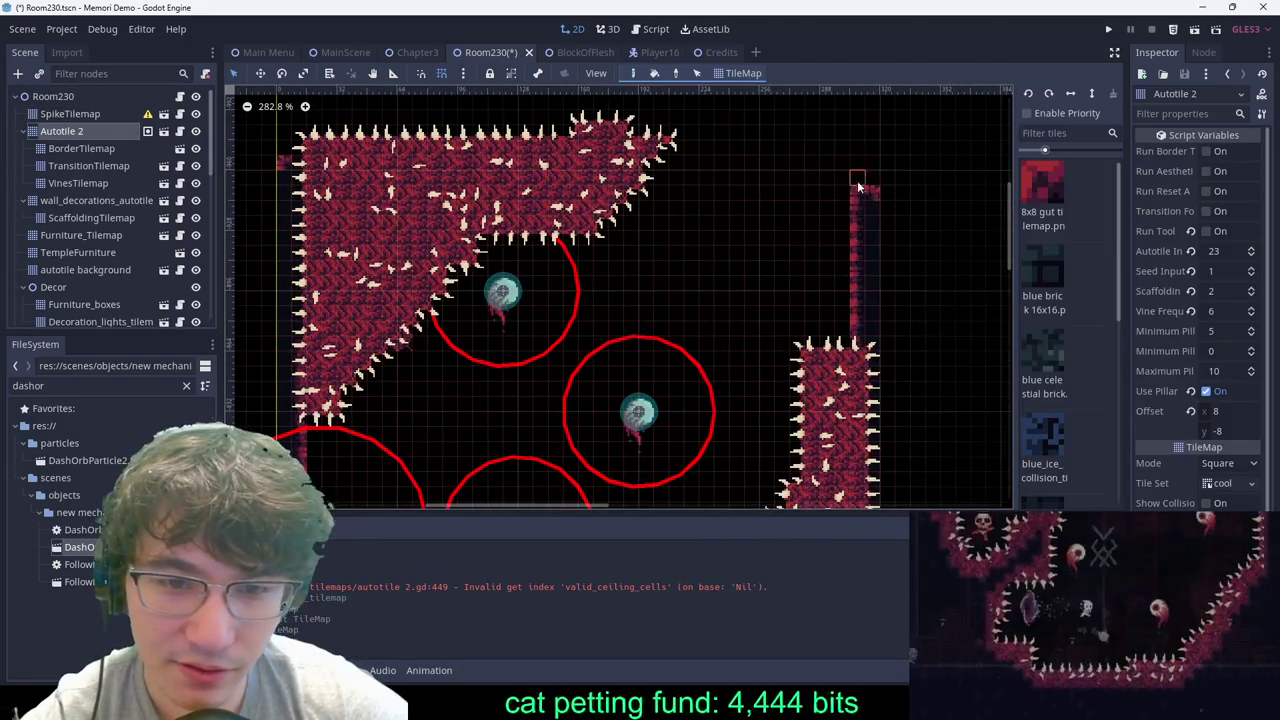
right_drag(857, 182, 866, 222)
scroll(857, 153, down, 2)
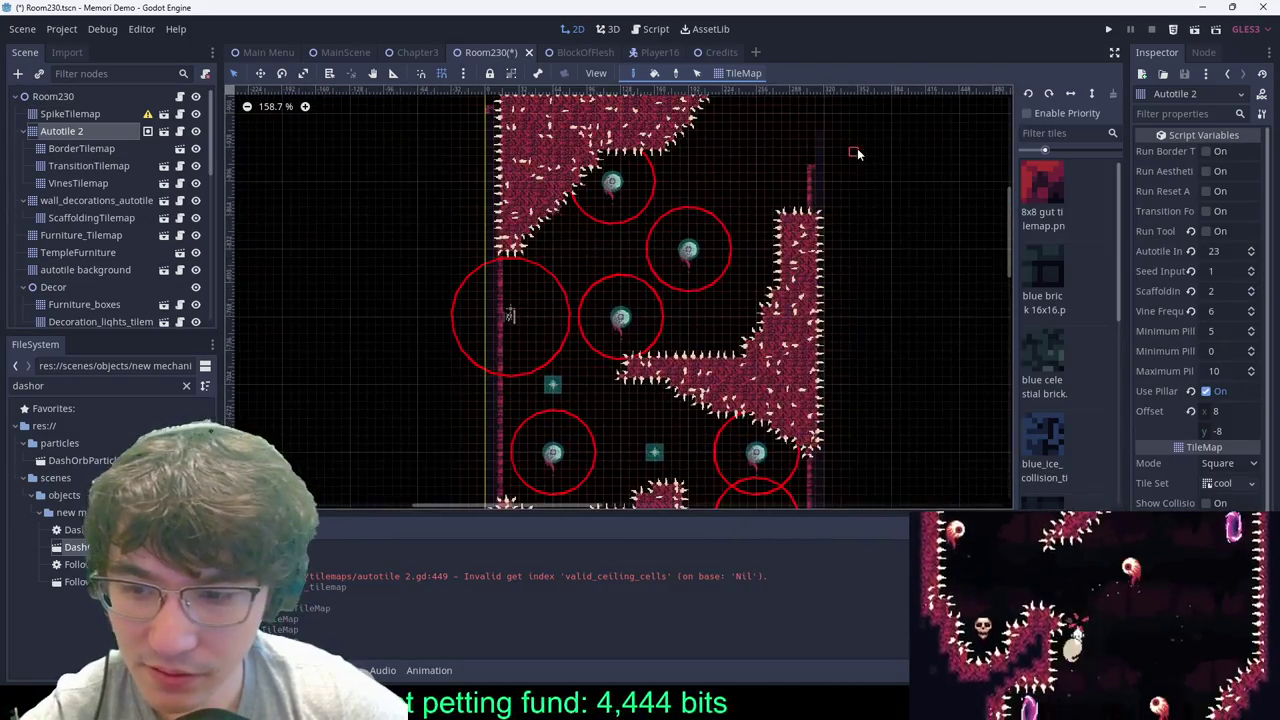
scroll(867, 166, down, 1)
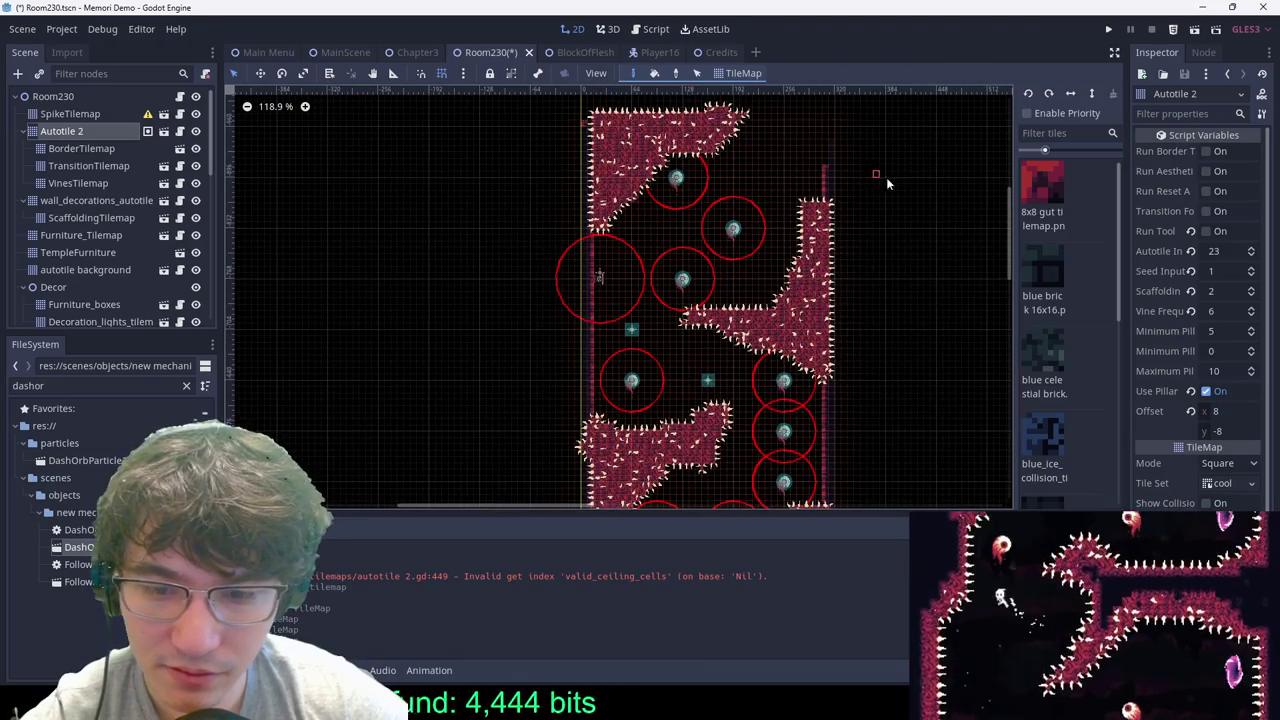
Step: Duplicate the dash orb near the flesh ledge and place the copy at (240, -944) above the upper eyeball enemies
scroll(886, 177, down, 8)
scroll(765, 225, up, 17)
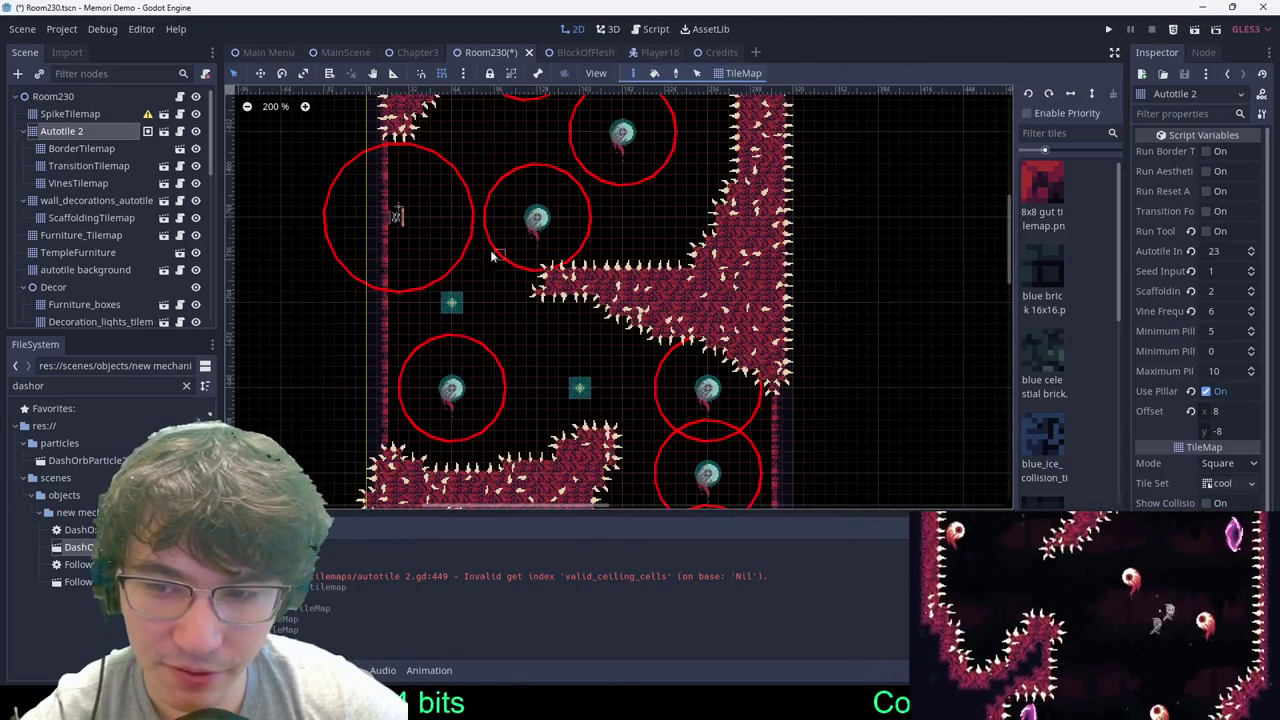
click(447, 301)
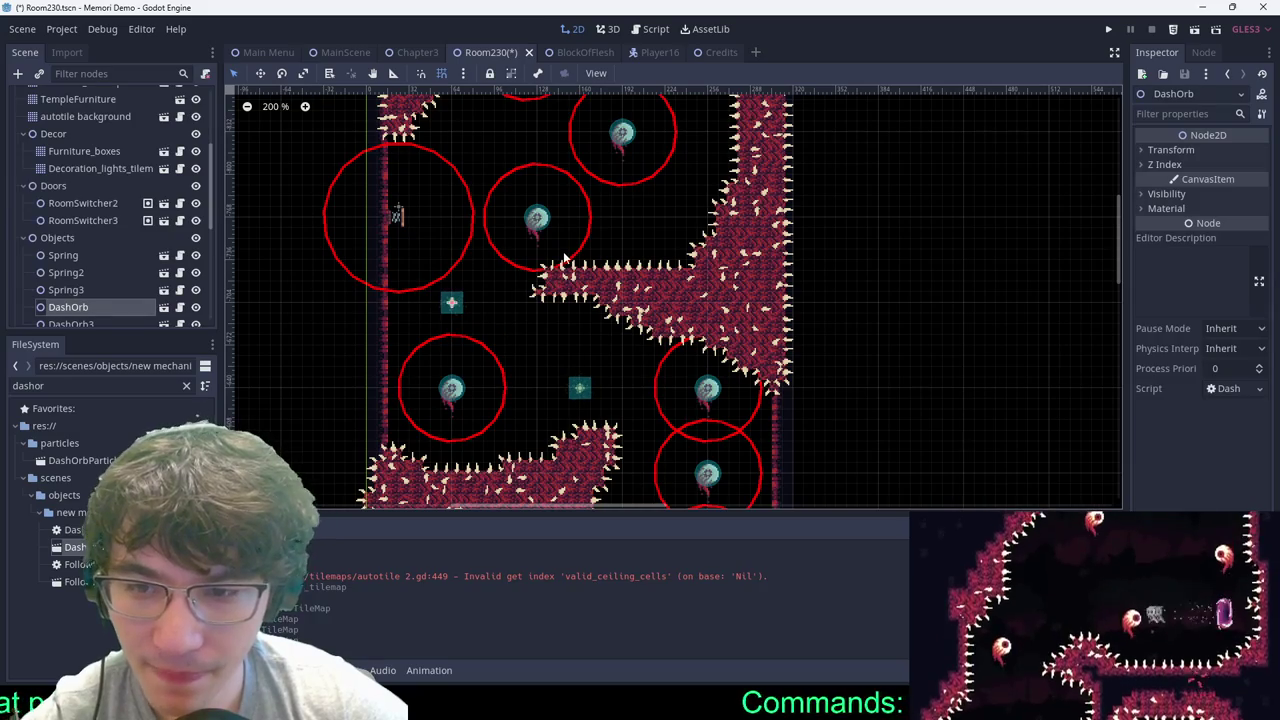
key(ctrl+d)
key(w)
middle_drag(620, 246, 594, 337)
drag(594, 335, 773, 128)
middle_drag(637, 240, 700, 363)
scroll(700, 363, up, 1)
scroll(660, 255, down, 1)
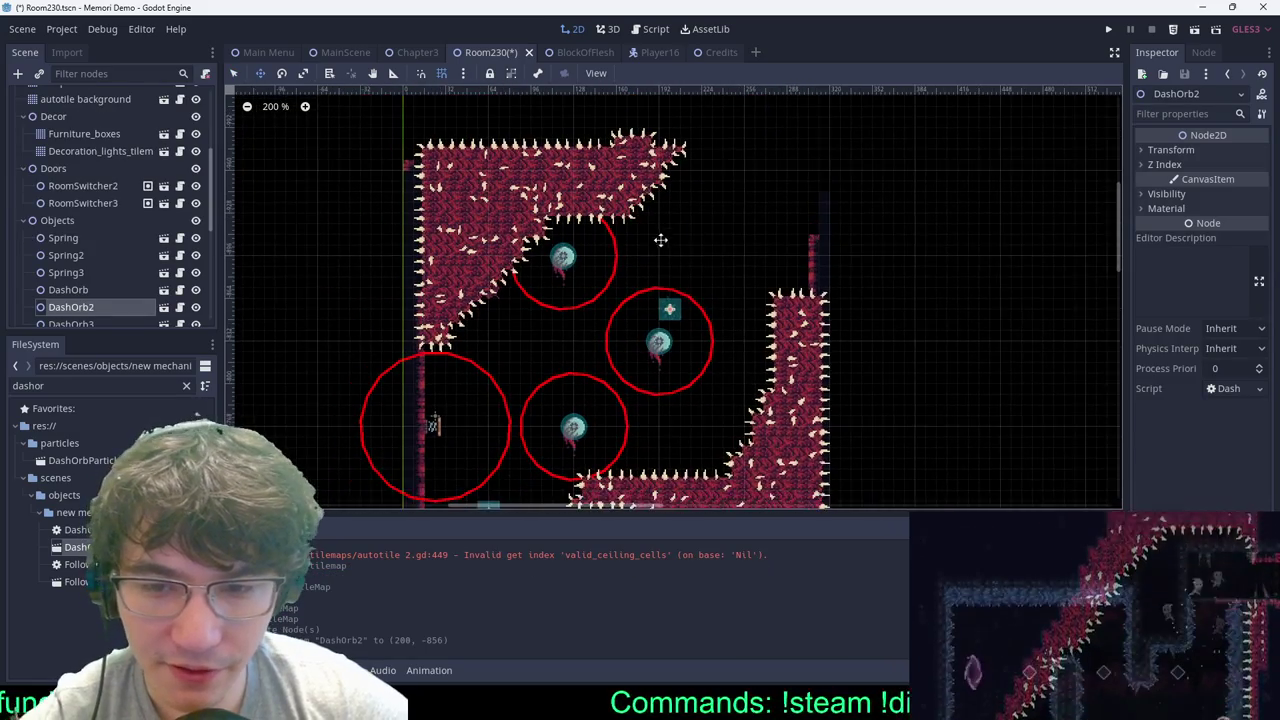
scroll(662, 246, up, 1)
mouse_move(669, 309)
mouse_down()
mouse_move(747, 192)
mouse_move(747, 270)
mouse_move(704, 249)
mouse_move(714, 212)
mouse_move(774, 240)
mouse_move(826, 231)
mouse_move(777, 177)
mouse_move(764, 186)
mouse_move(811, 243)
mouse_move(794, 198)
mouse_up()
scroll(720, 192, up, 7)
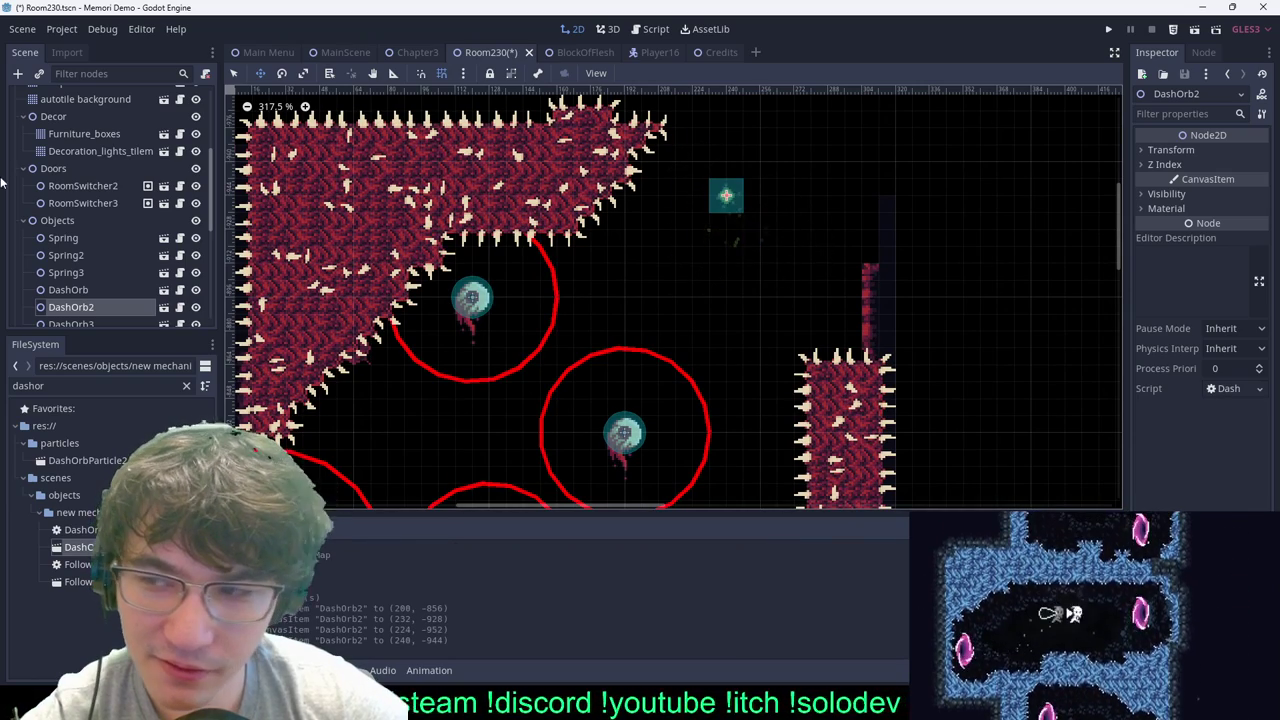
Step: Erase the upper block's overhanging tip in SpikeTilemap and finish its cut side with a straight vertical edge
scroll(91, 197, up, 5)
click(84, 118)
middle_drag(499, 222, 590, 346)
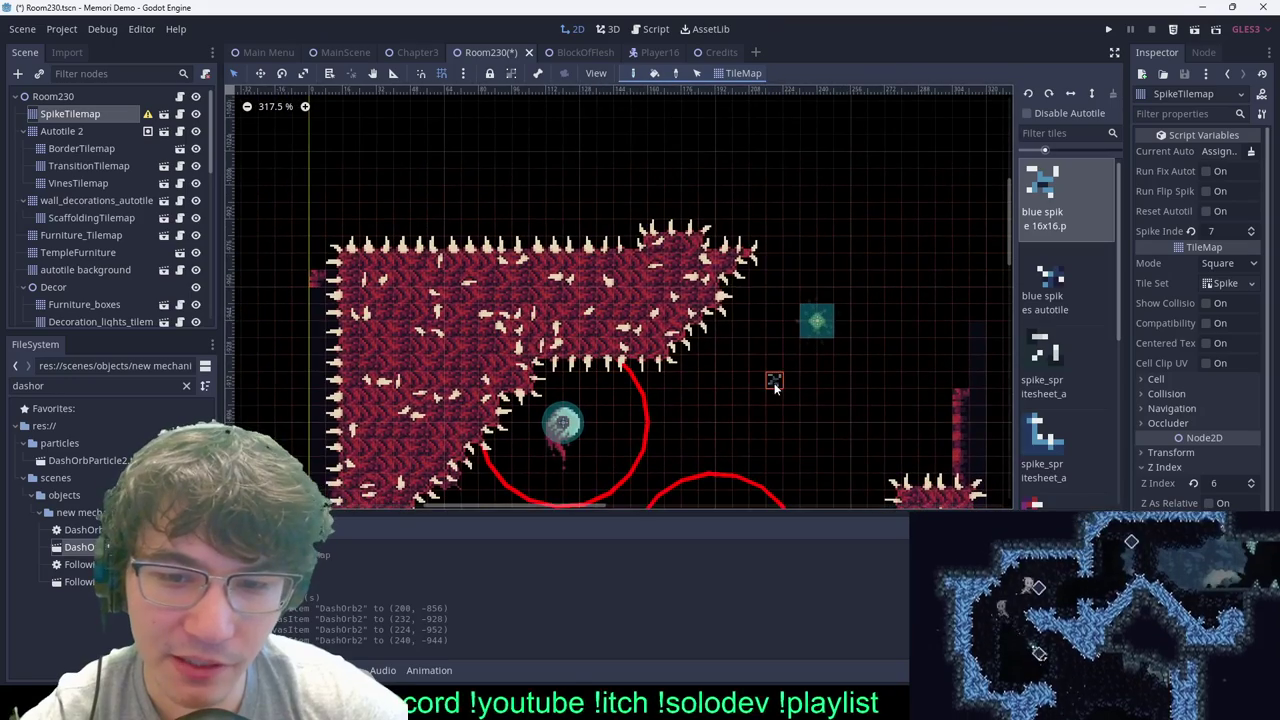
mouse_move(774, 380)
ctrl+shift+right_down()
mouse_move(534, 243)
mouse_move(563, 171)
ctrl+shift+right_up()
drag(555, 243, 555, 365)
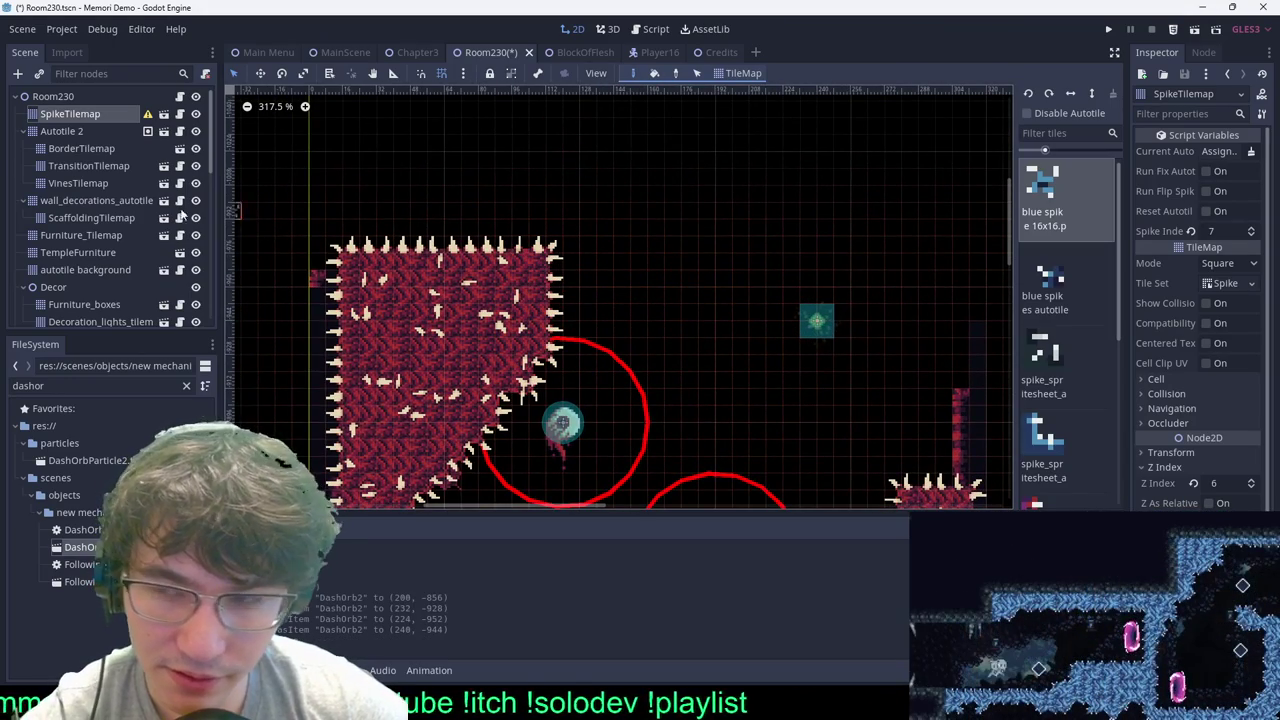
Step: Move DashOrb2 to (192, -960), in the open space beside the shortened spike block
click(53, 96)
drag(743, 293, 866, 354)
alt+drag(868, 354, 770, 322)
click(783, 362)
scroll(766, 342, down, 13)
scroll(715, 428, up, 3)
drag(728, 174, 806, 319)
click(808, 320)
Step: Run the game from MainScene, playtest Room230's climb with the reshaped upper shaft, and close the game to return to the room's scene
click(348, 53)
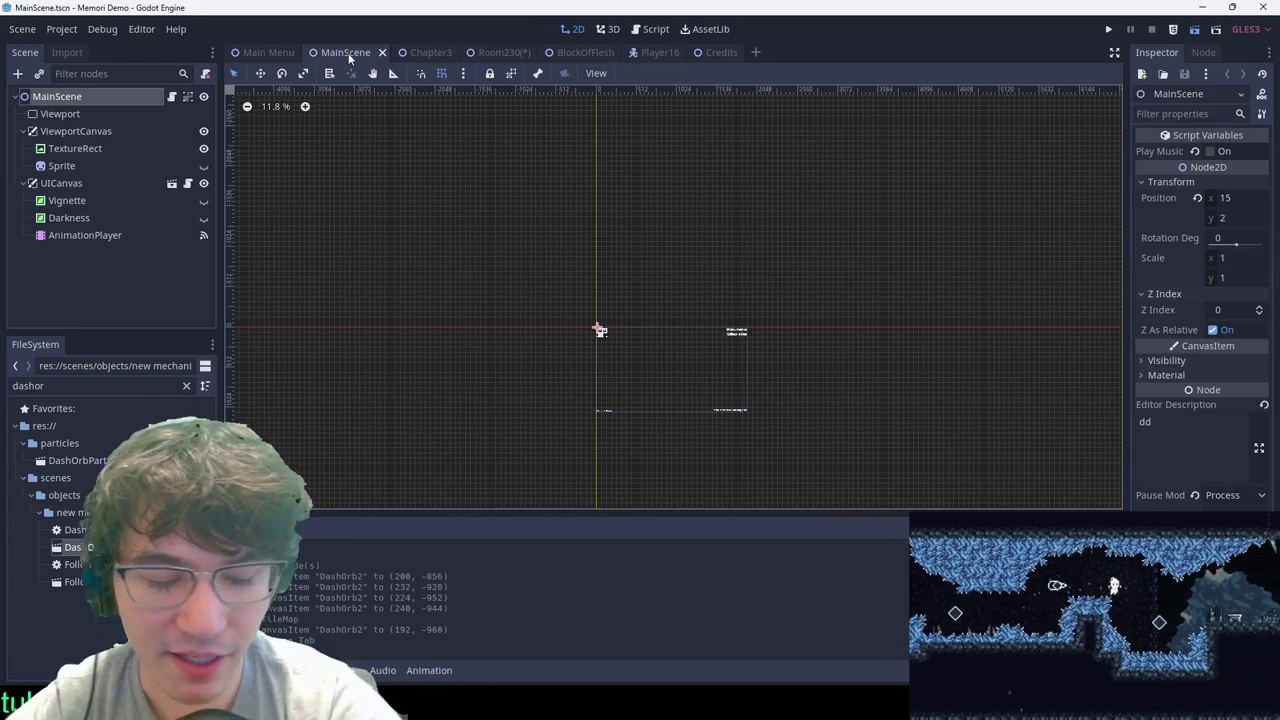
key(F5)
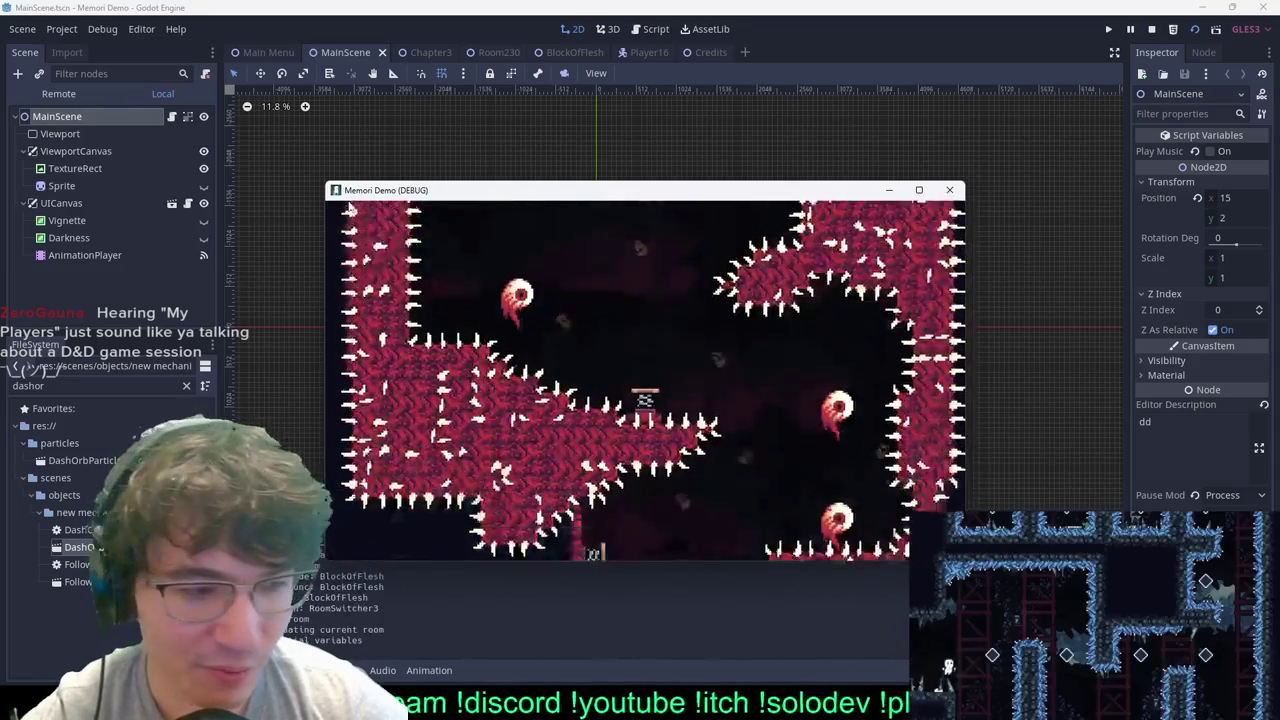
key(space)
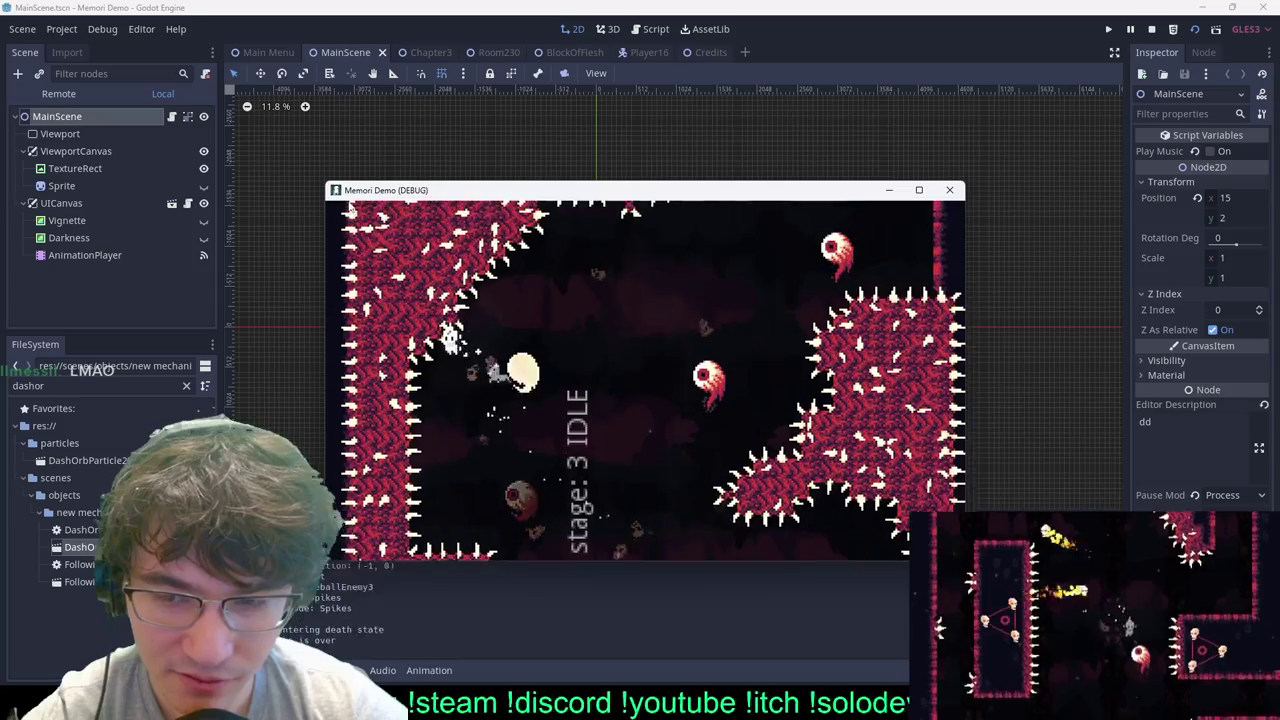
key(Right)
key(space)
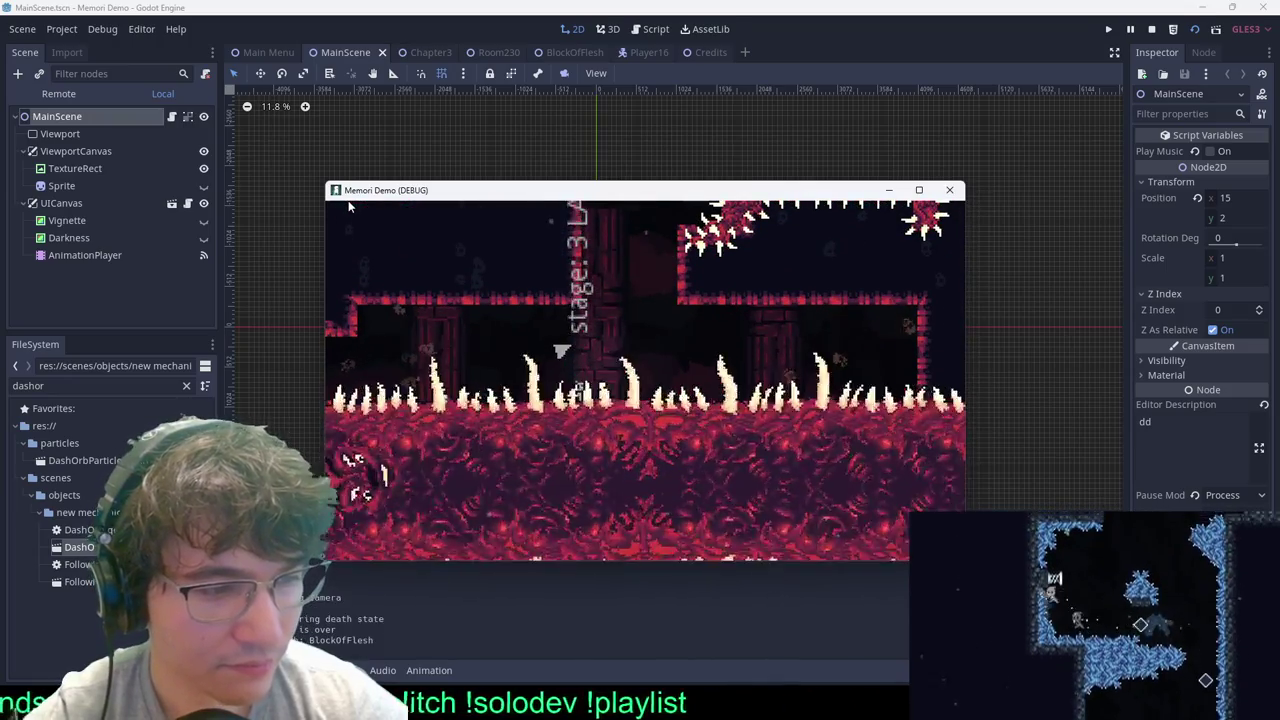
key(Escape)
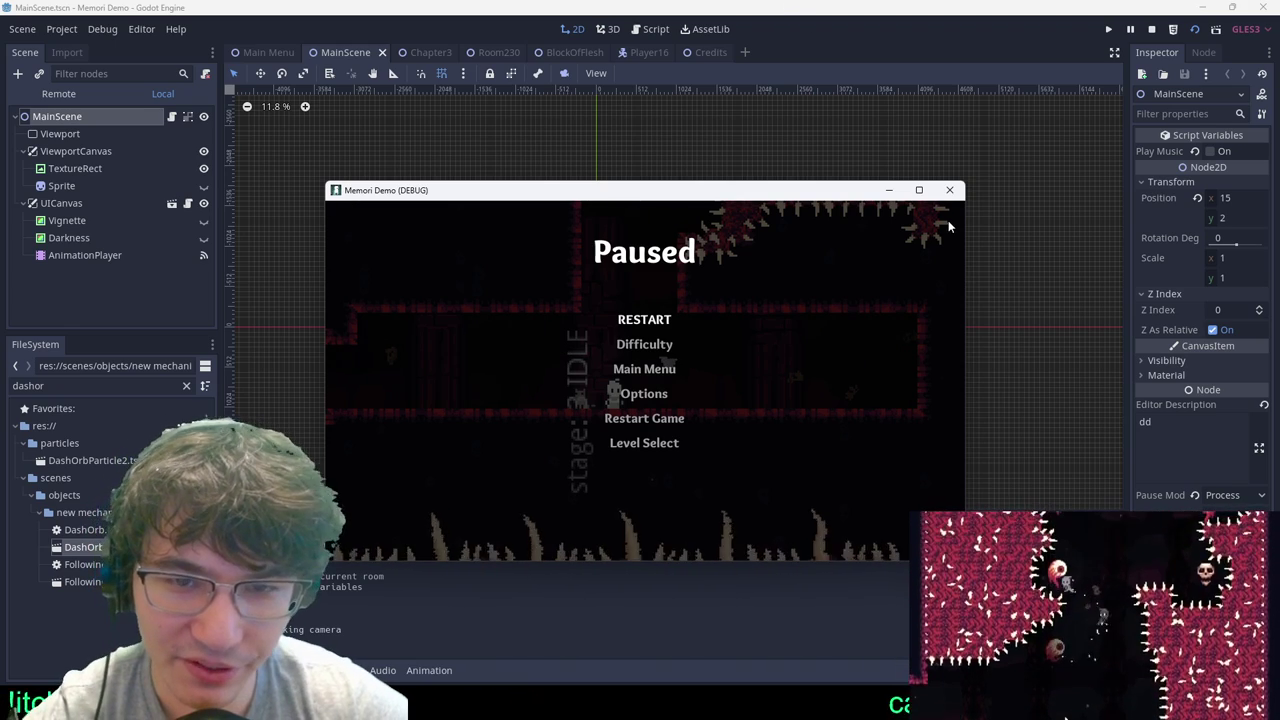
click(949, 190)
click(486, 52)
scroll(522, 432, down, 3)
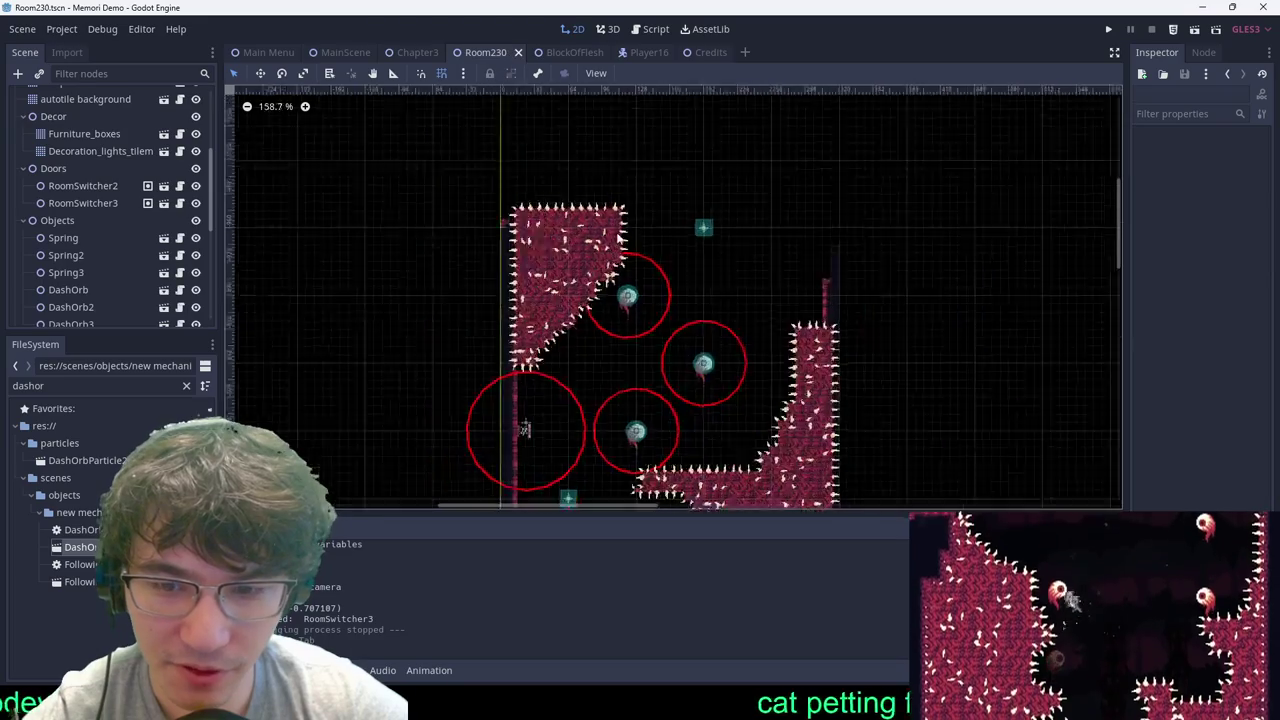
Step: Examine the upper shaft's spring, eyeball enemies and dash orb around the shortened spike block
middle_drag(522, 437, 559, 318)
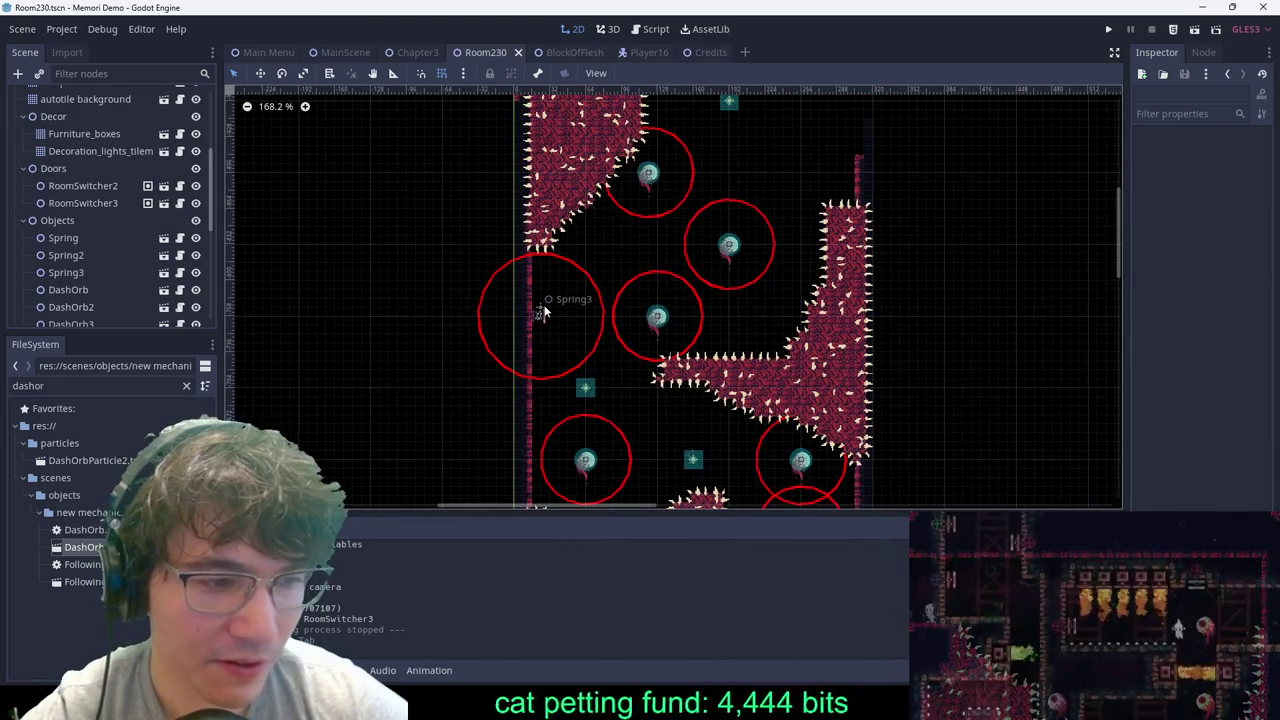
scroll(580, 284, up, 2)
scroll(602, 277, down, 12)
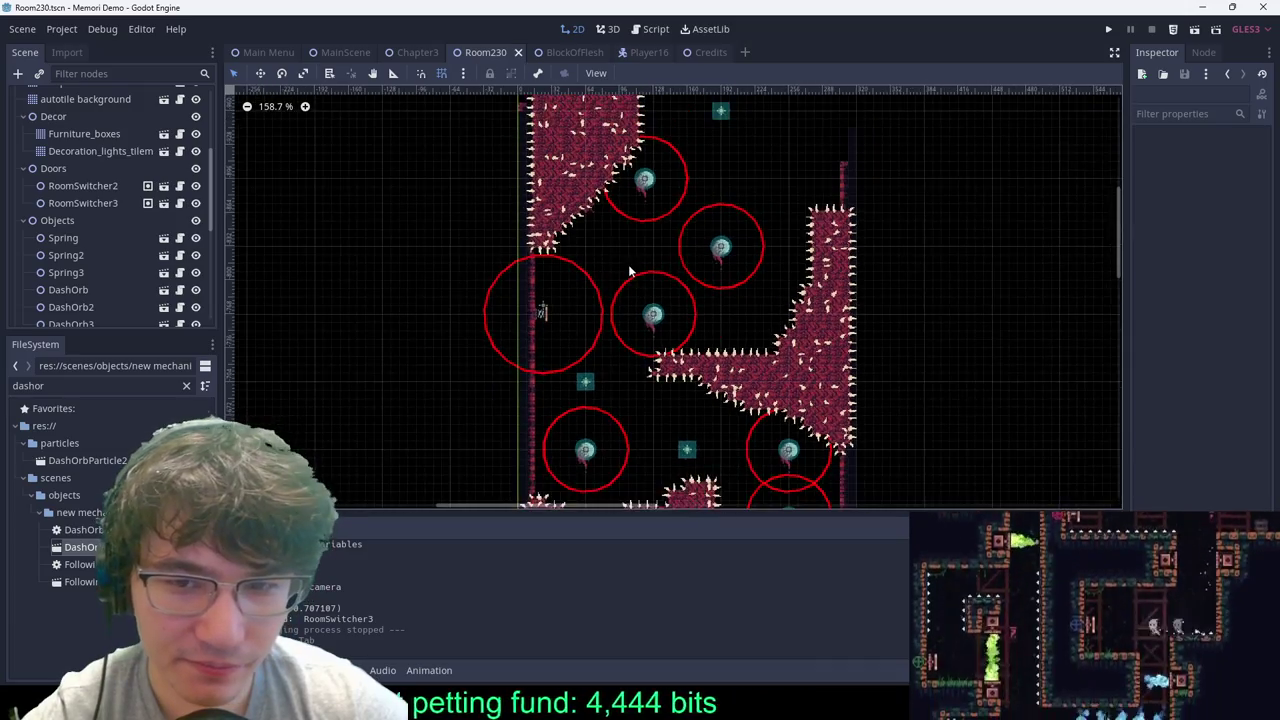
scroll(659, 218, up, 13)
drag(605, 180, 669, 262)
middle_drag(713, 312, 818, 264)
scroll(789, 232, up, 5)
middle_drag(812, 146, 802, 220)
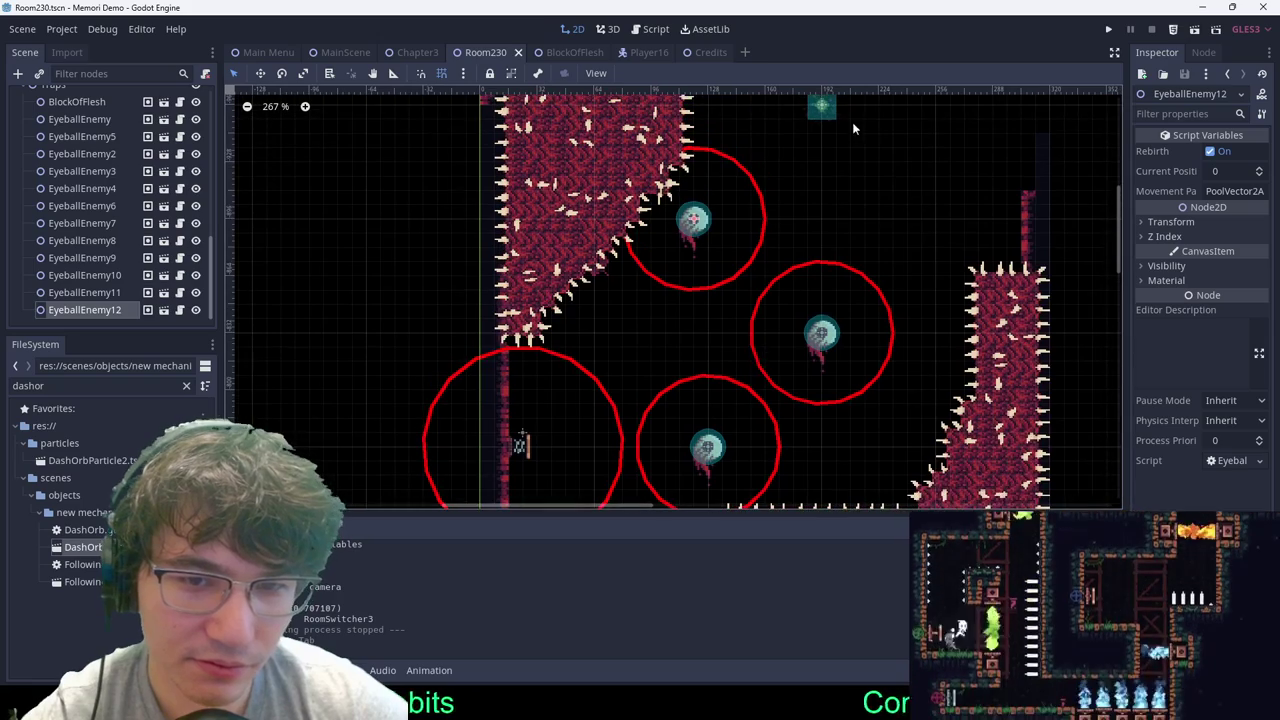
middle_drag(852, 122, 812, 222)
middle_drag(742, 249, 752, 240)
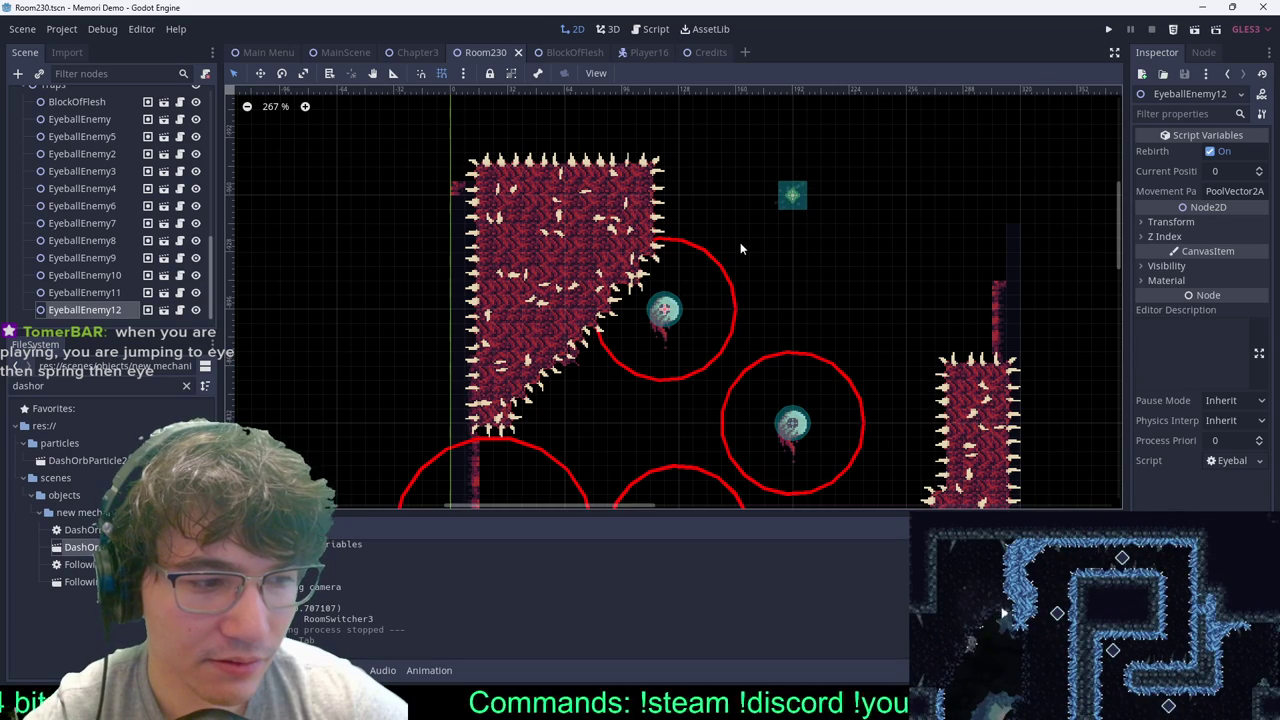
scroll(740, 242, down, 1)
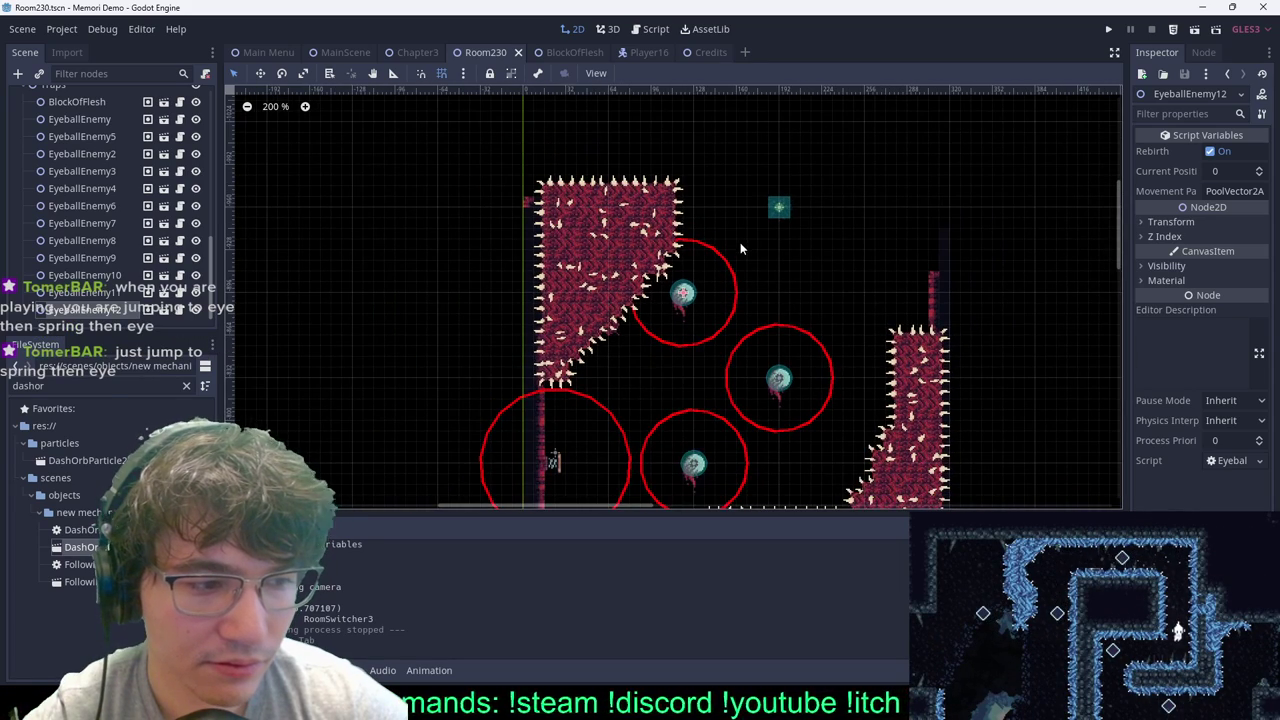
middle_drag(850, 351, 864, 235)
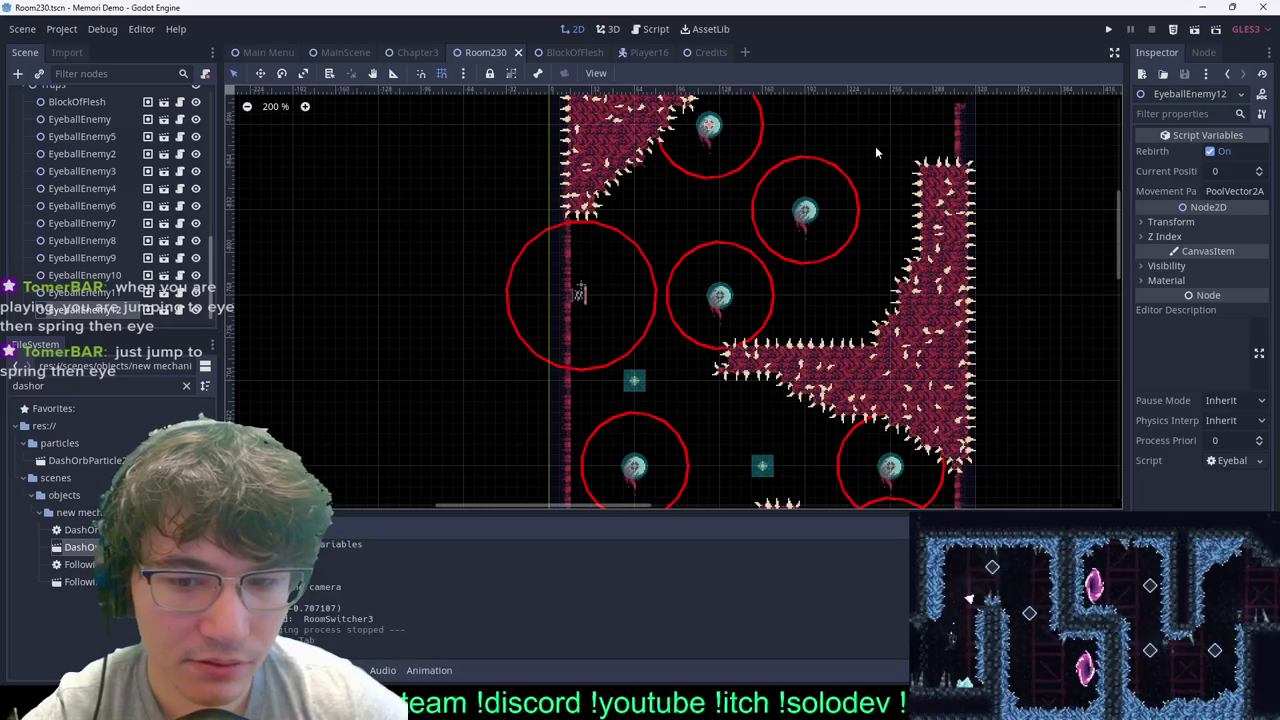
Step: Examine the lower shaft's enemy and spring layout, and follow the climb back up to Spring3
scroll(811, 476, down, 3)
scroll(726, 419, down, 5)
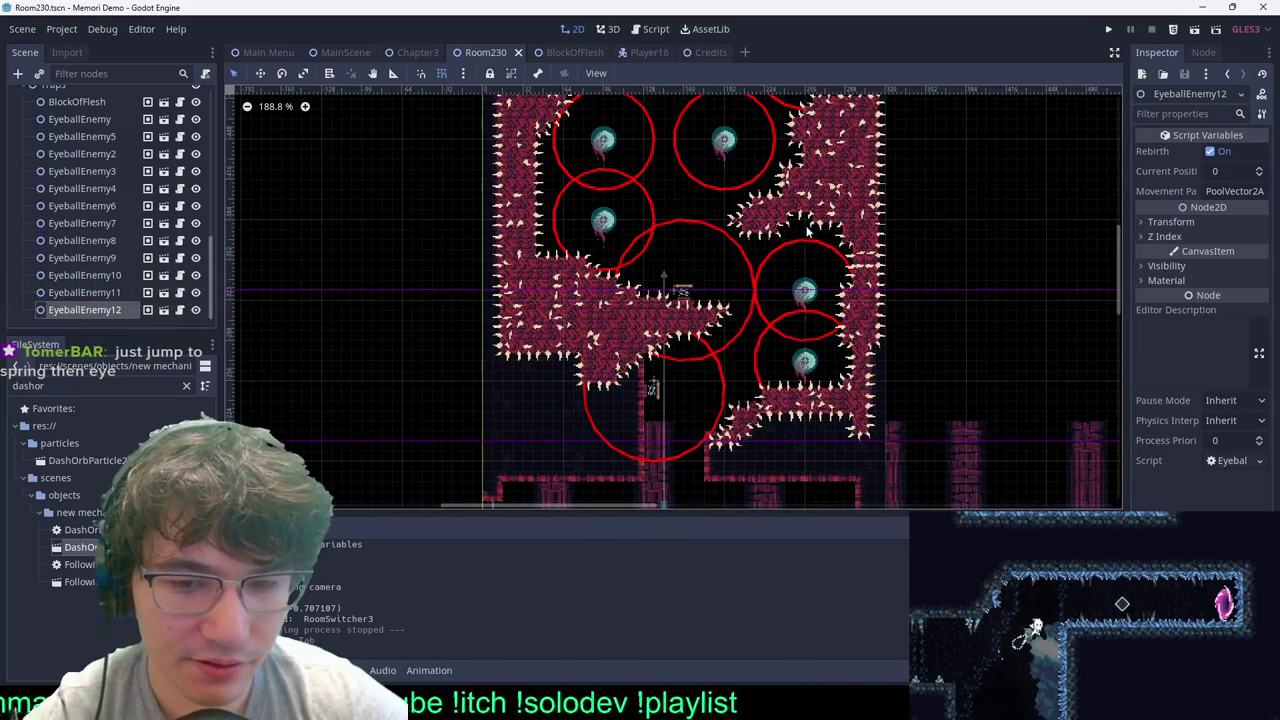
middle_drag(747, 215, 821, 372)
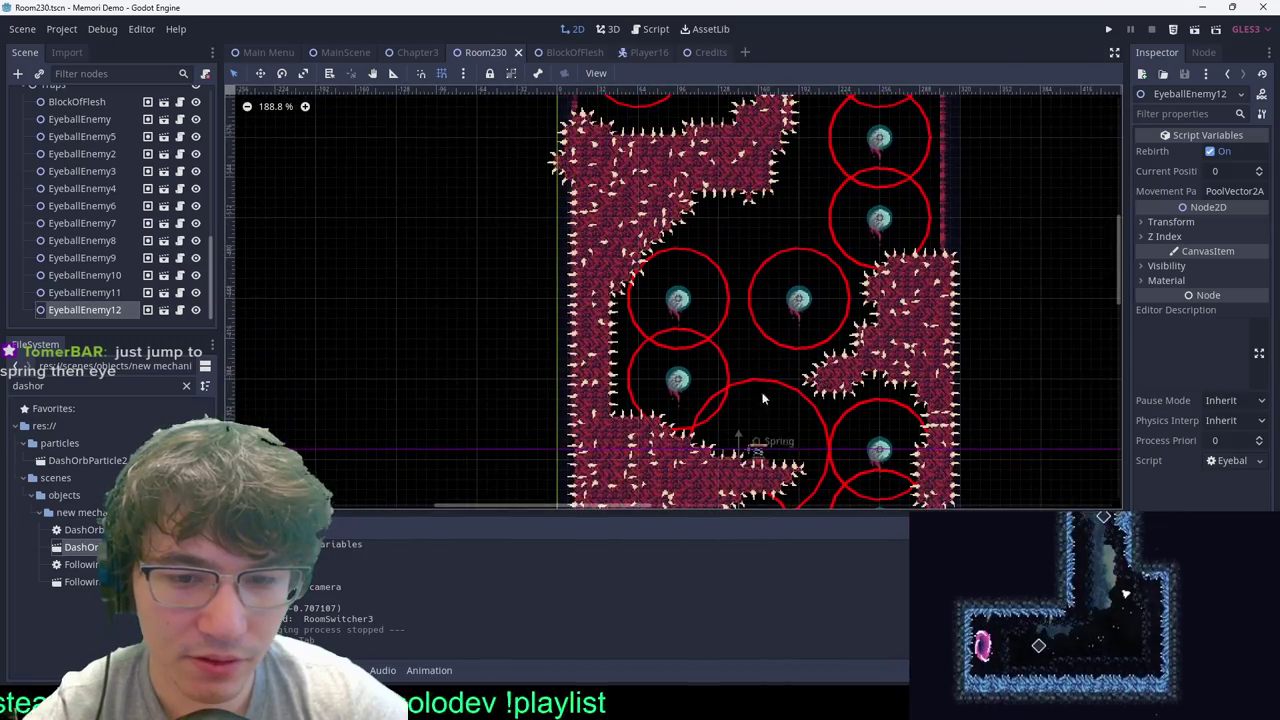
scroll(780, 320, up, 9)
scroll(798, 230, down, 8)
scroll(788, 250, up, 5)
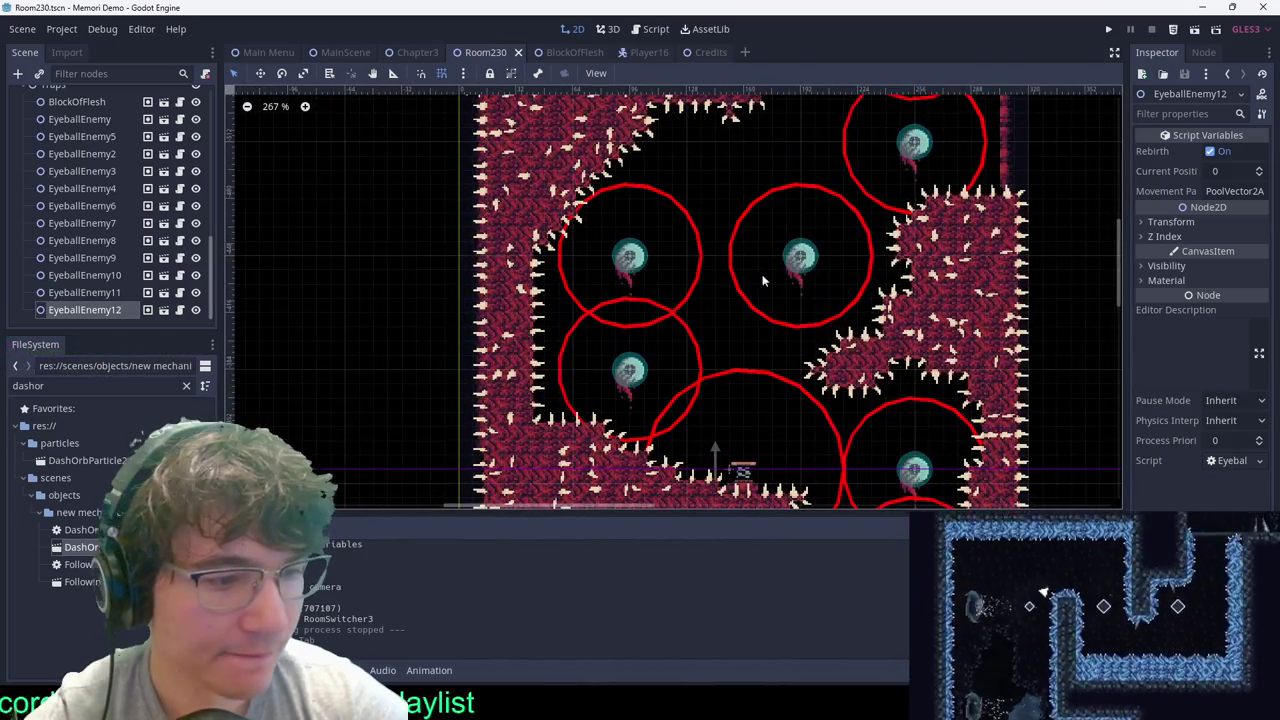
scroll(762, 280, down, 3)
scroll(662, 372, up, 1)
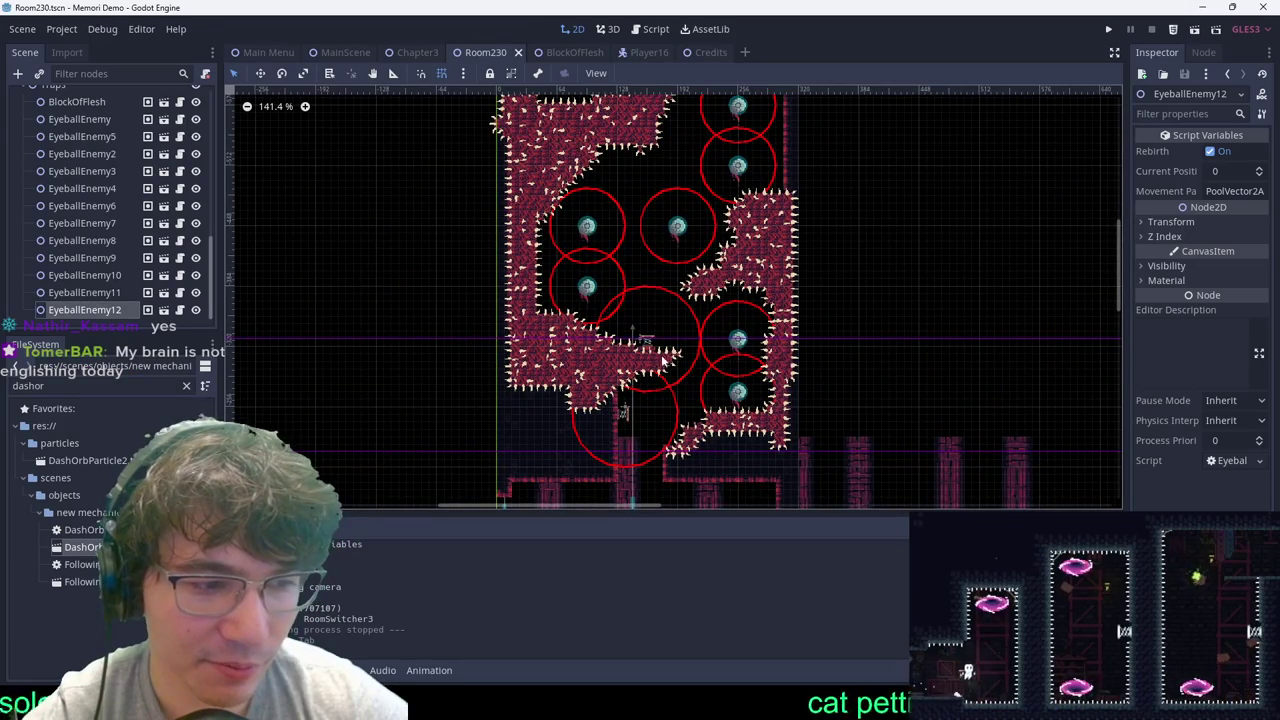
middle_drag(677, 238, 715, 102)
ctrl+scroll(600, 250, up, 3)
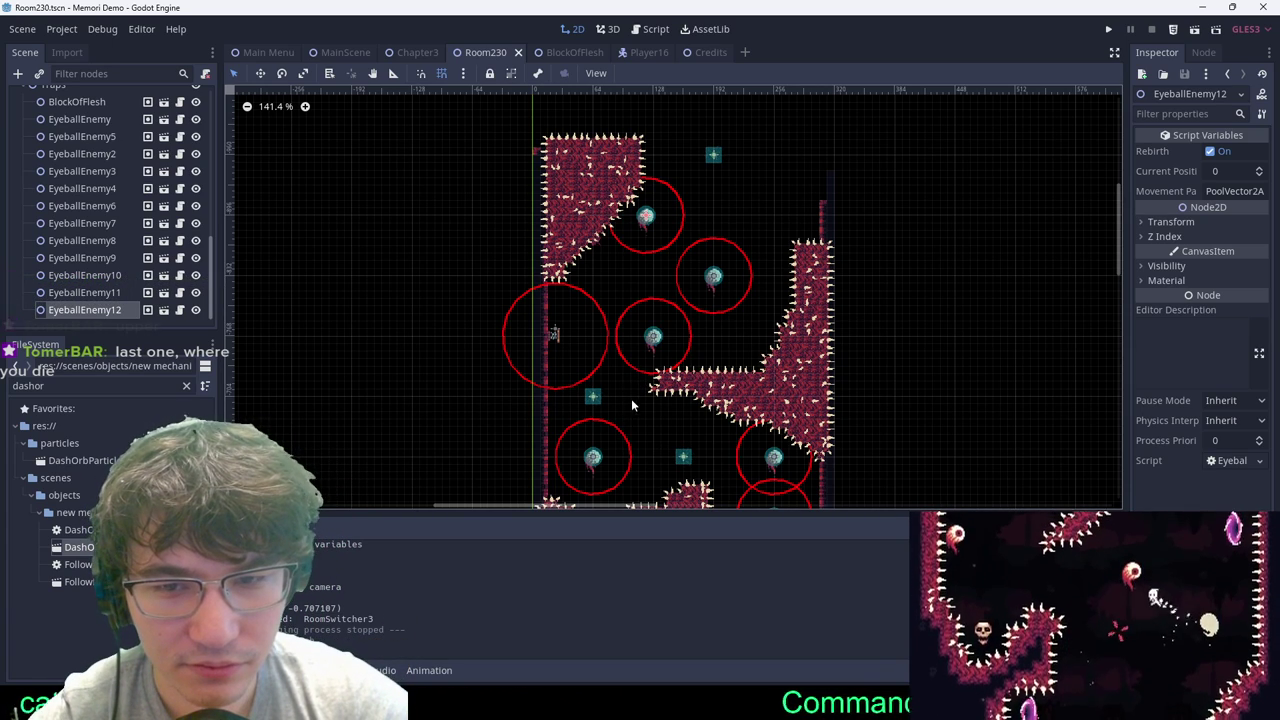
scroll(657, 289, up, 1)
scroll(657, 289, up, 4)
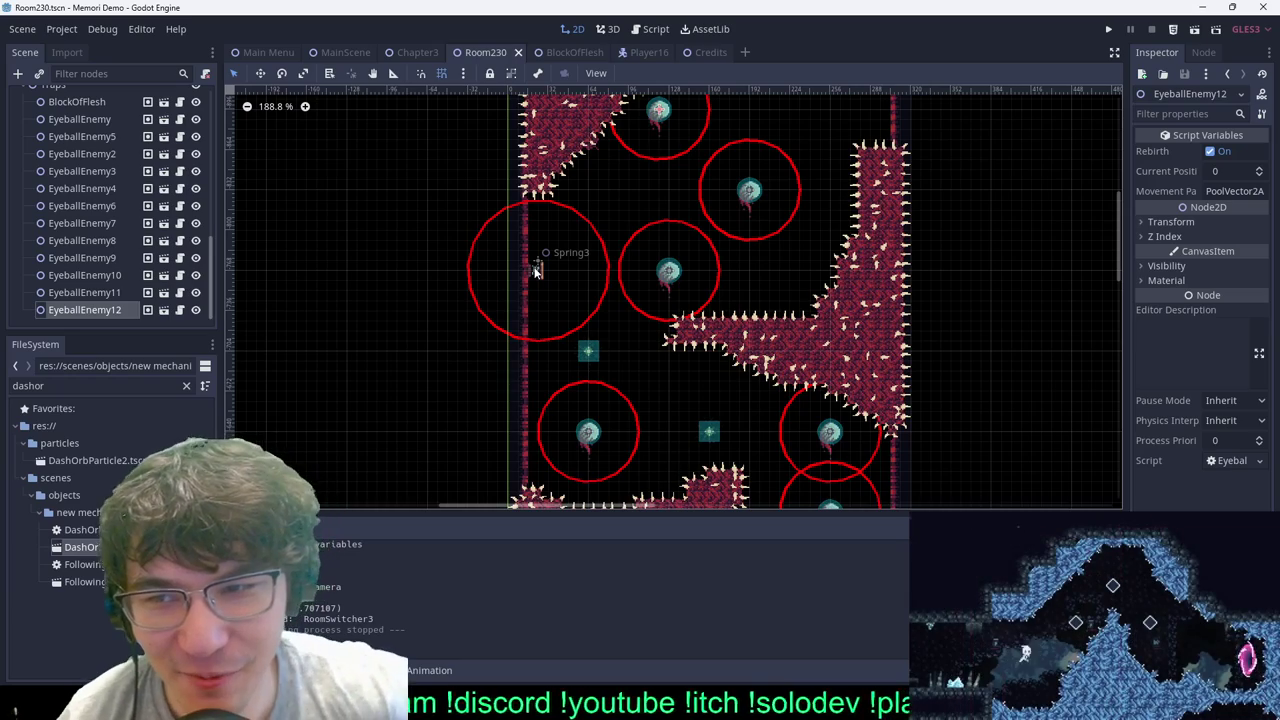
Step: Run the game from MainScene, playtest the climb through Room230, and close the game window
click(341, 53)
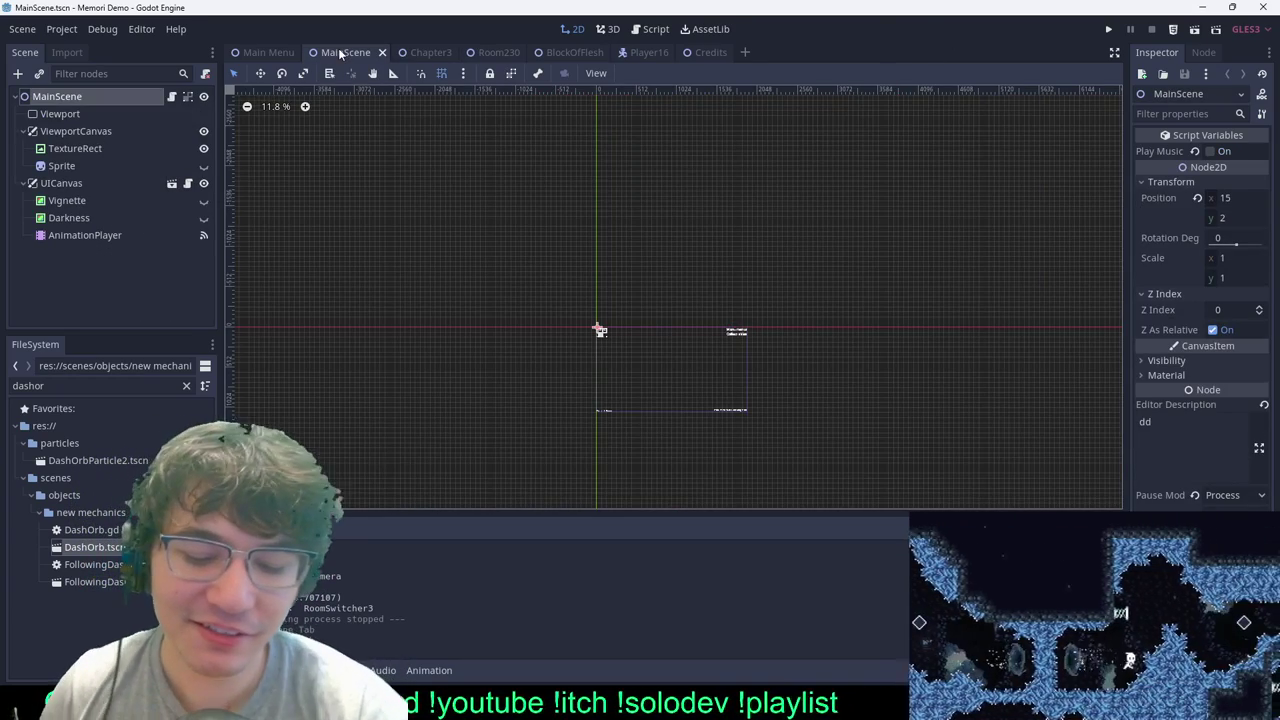
key(F5)
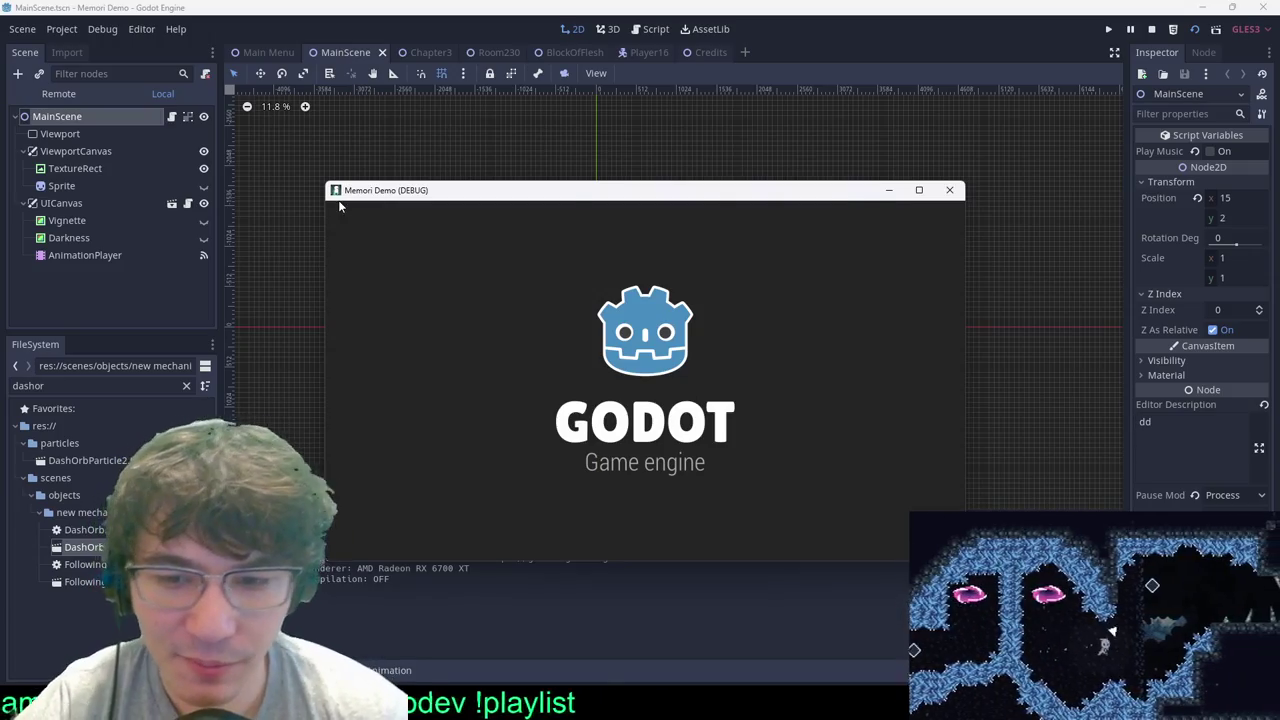
key(space)
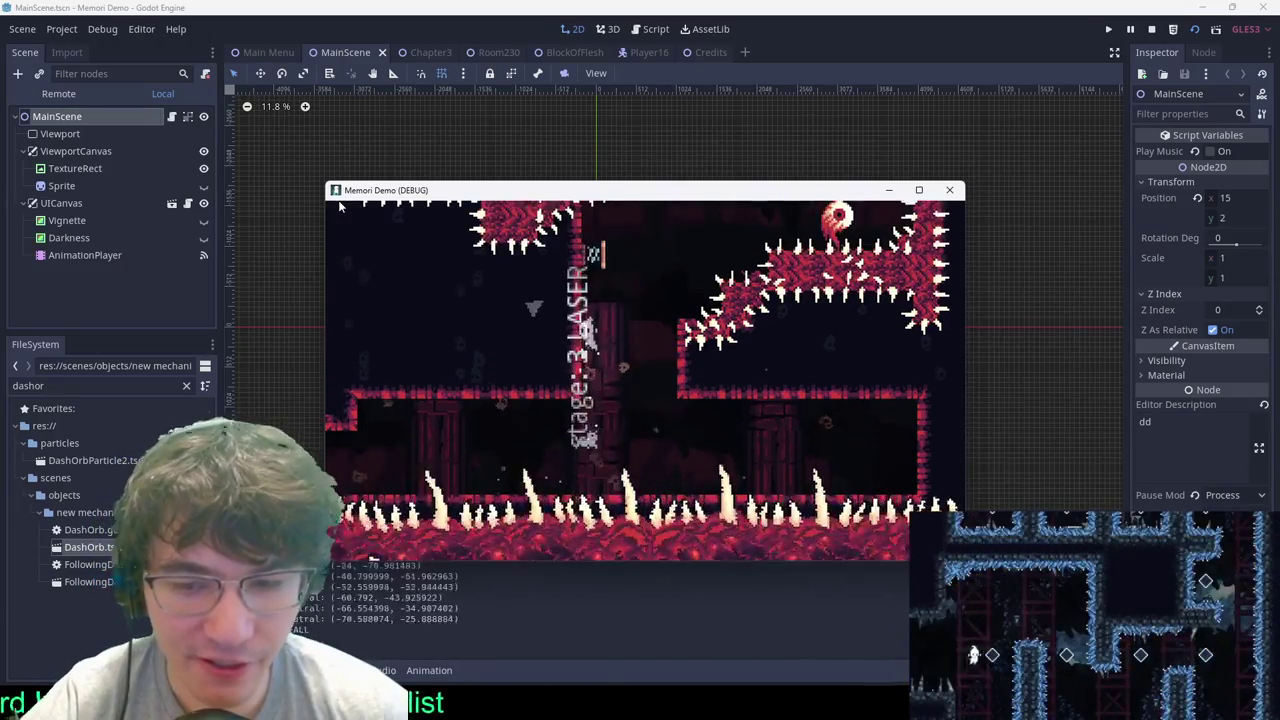
key(Right)
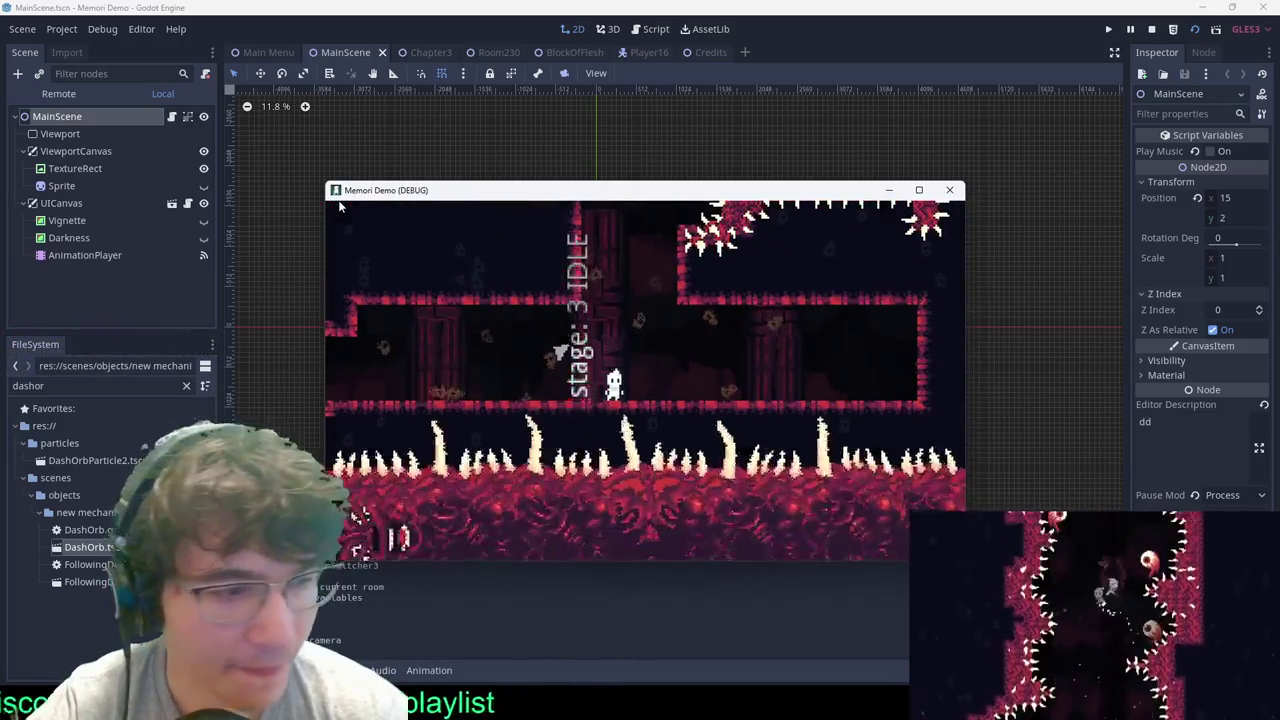
key(Escape)
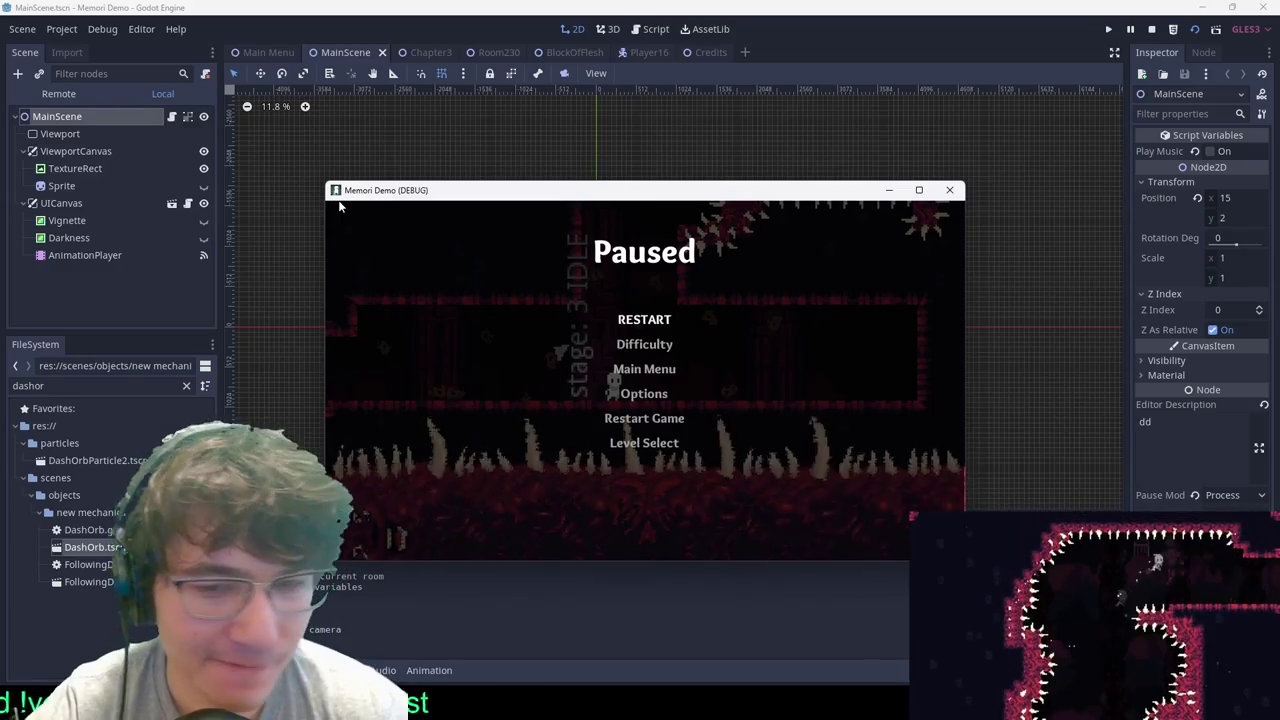
click(950, 190)
Step: Inspect how Room230's shaft sits in the Chapter3 scene, and return to Room230 to view its full height
click(424, 55)
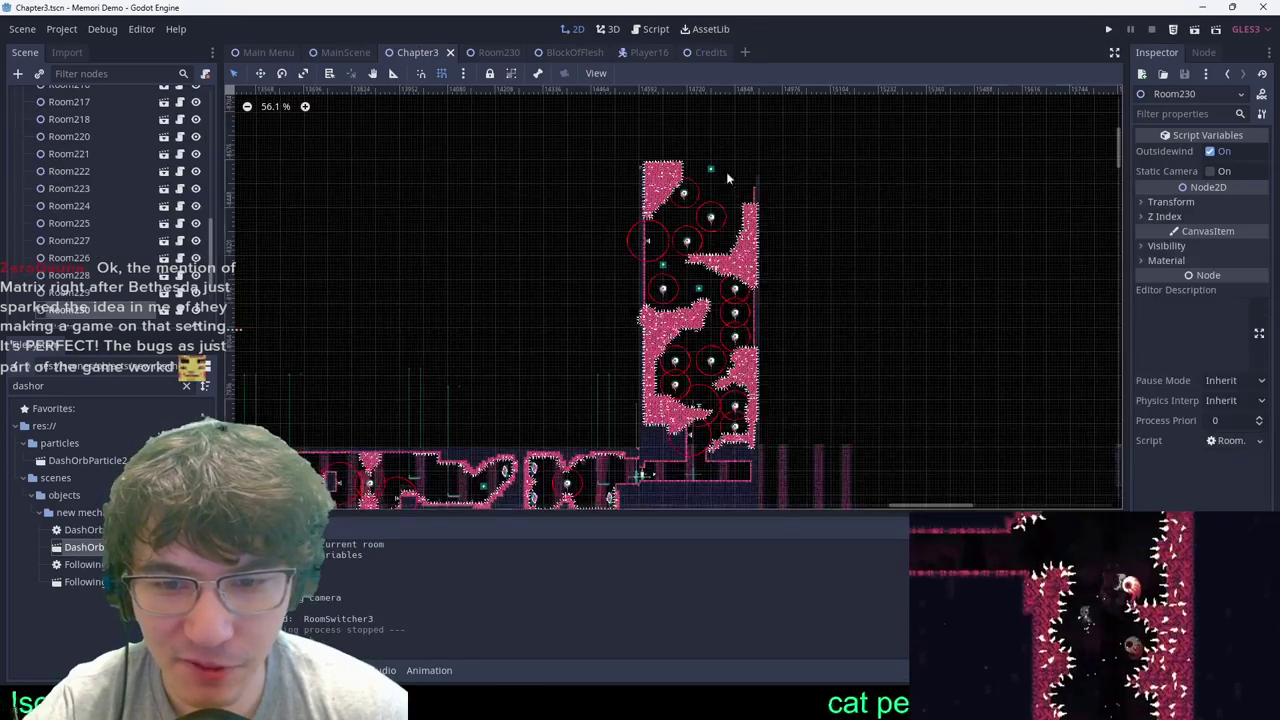
middle_drag(735, 276, 769, 479)
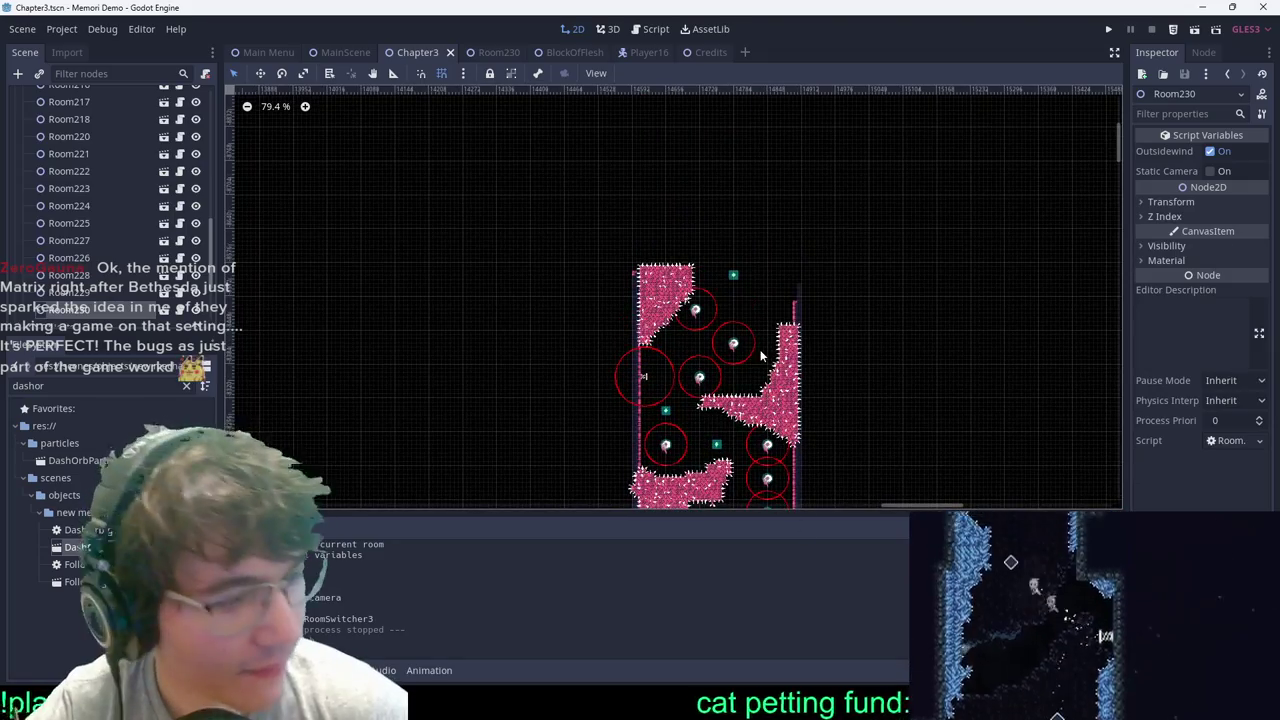
scroll(81, 172, up, 7)
scroll(81, 172, up, 8)
scroll(292, 215, up, 1)
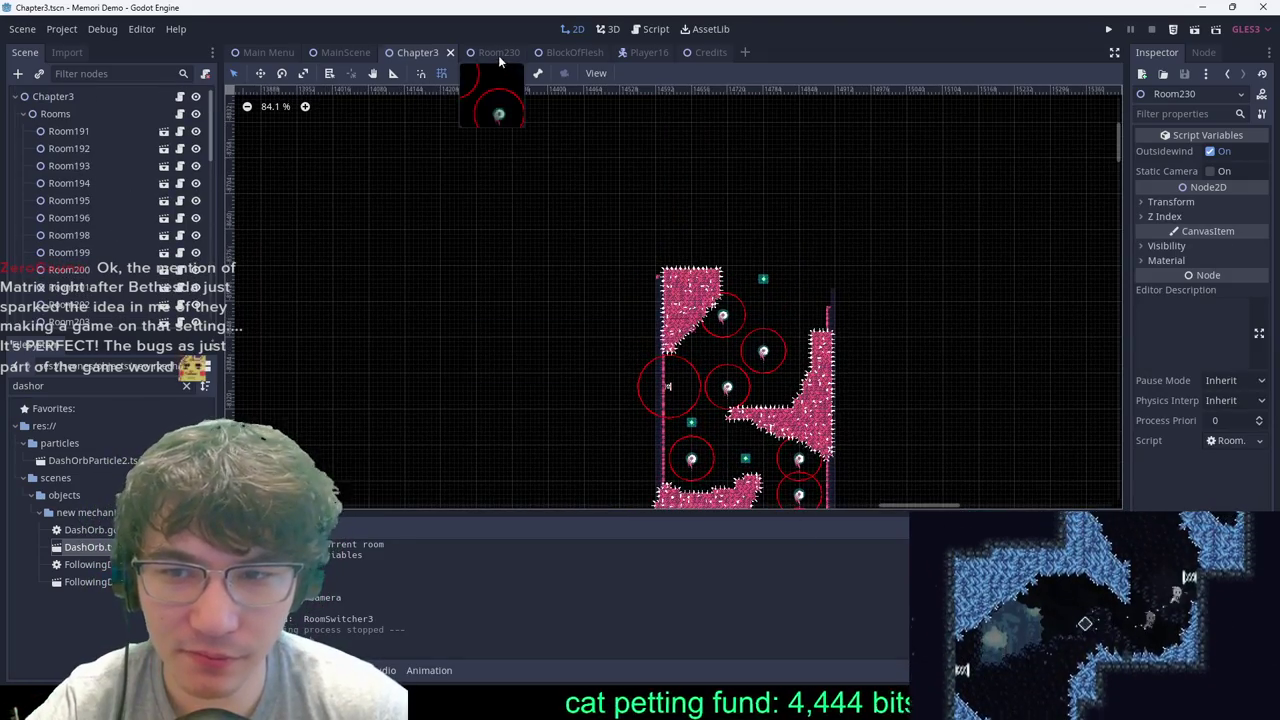
click(500, 56)
scroll(775, 245, up, 2)
scroll(645, 205, down, 18)
middle_drag(643, 200, 692, 206)
scroll(699, 187, up, 9)
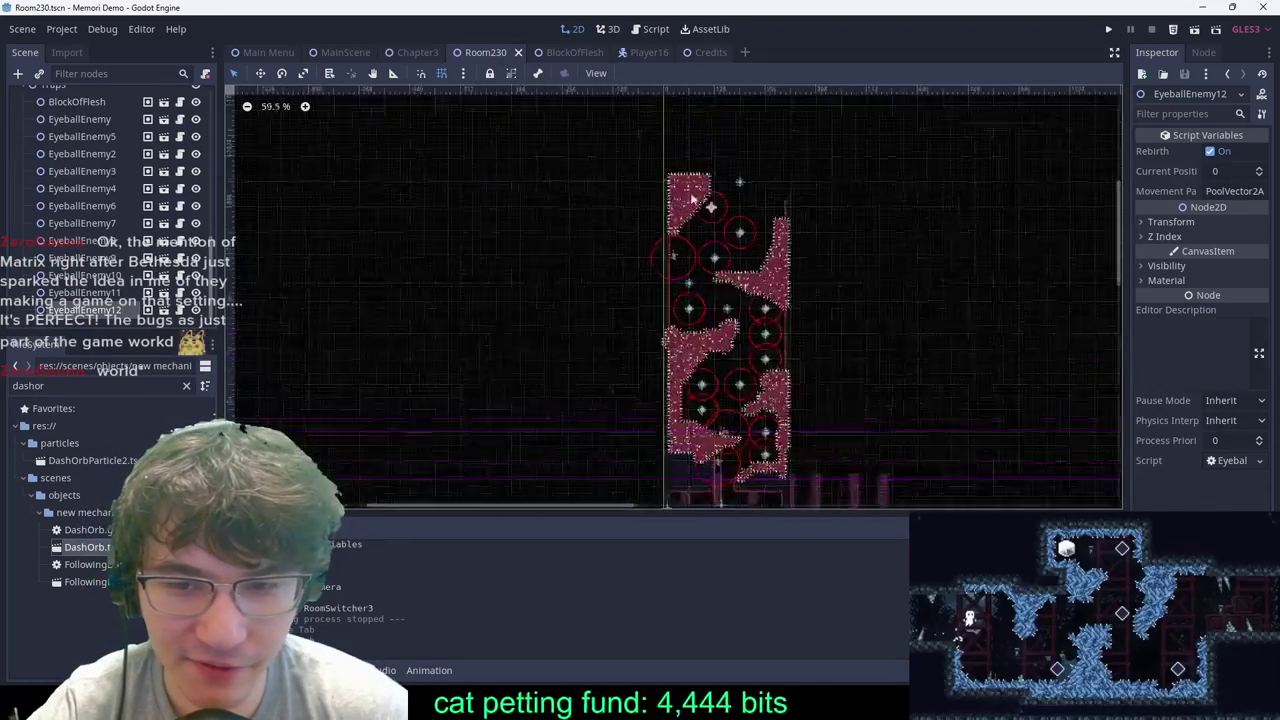
Step: Erase the Autotile 2 tile at the upper end of the right wall and save the scene
click(812, 216)
scroll(85, 118, up, 5)
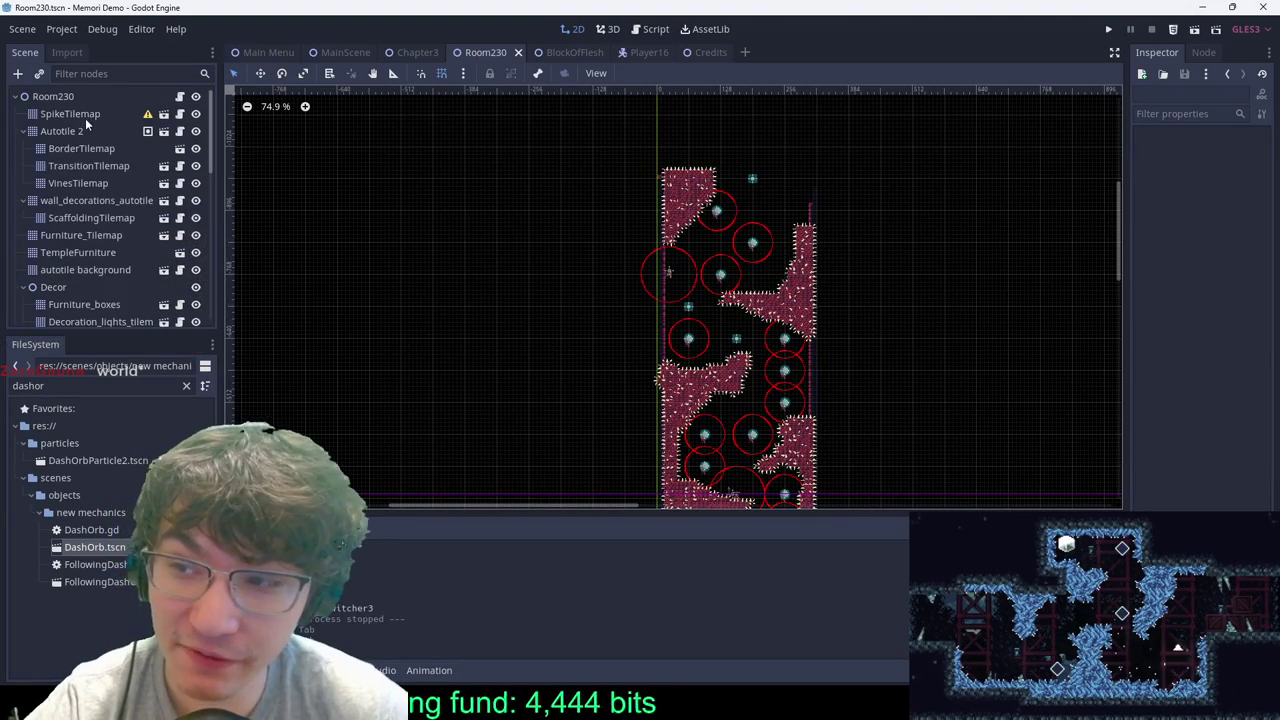
click(77, 131)
scroll(792, 123, up, 4)
scroll(720, 288, up, 5)
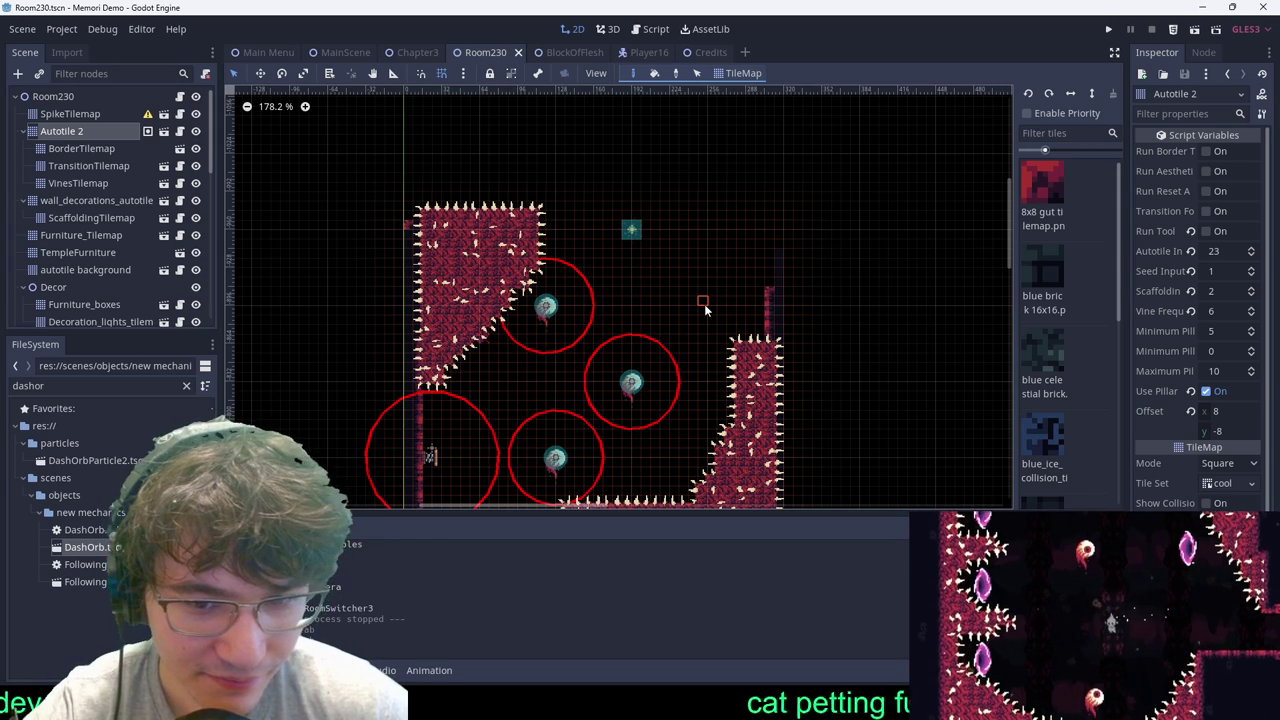
right_click(780, 273)
key(ctrl+s)
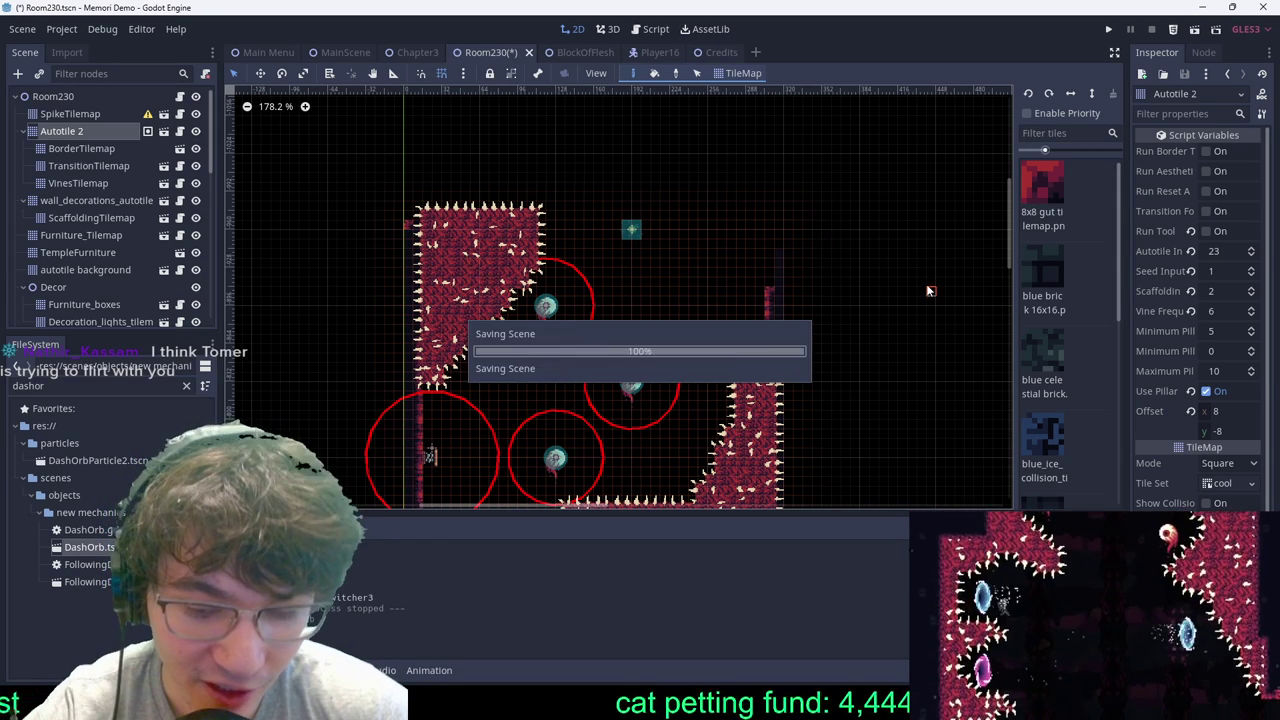
Step: Paint a small Autotile 2 ledge on top of the right wall, trim its upper rows and inner end, and save
scroll(809, 295, up, 3)
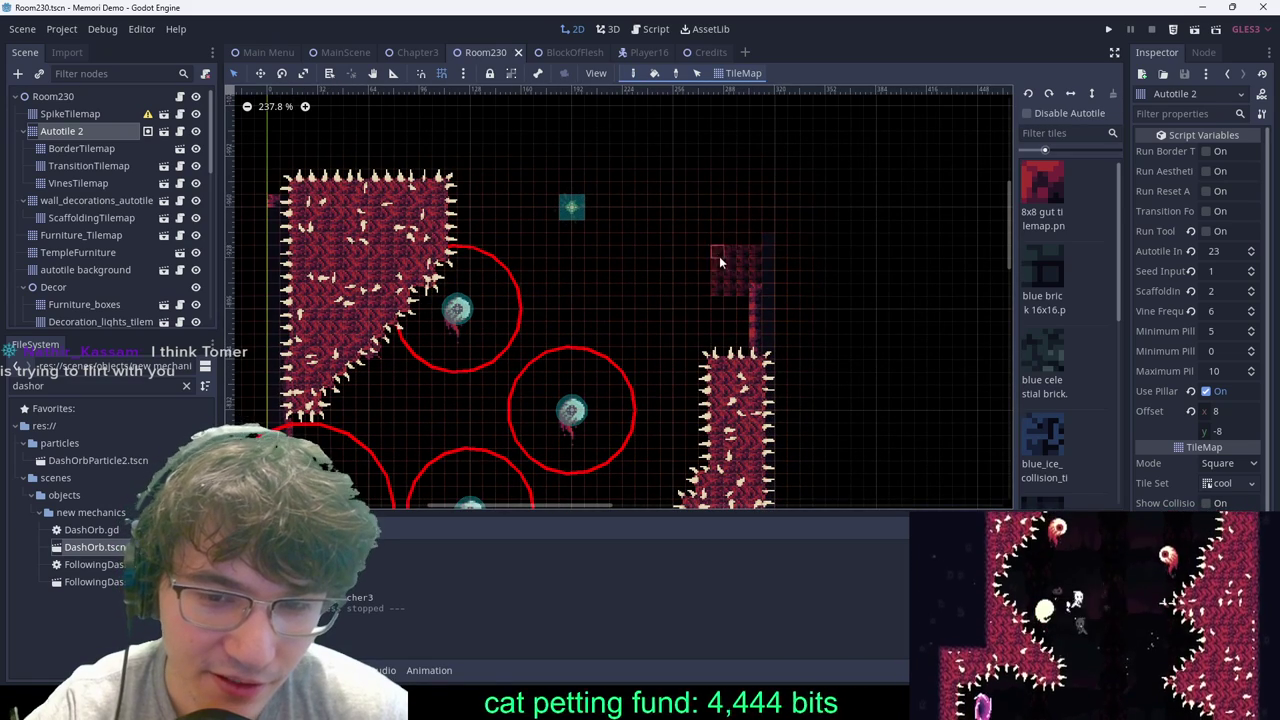
ctrl+shift+drag(719, 256, 672, 228)
mouse_move(672, 228)
ctrl+shift+right_down()
mouse_move(722, 228)
mouse_move(755, 252)
ctrl+shift+right_up()
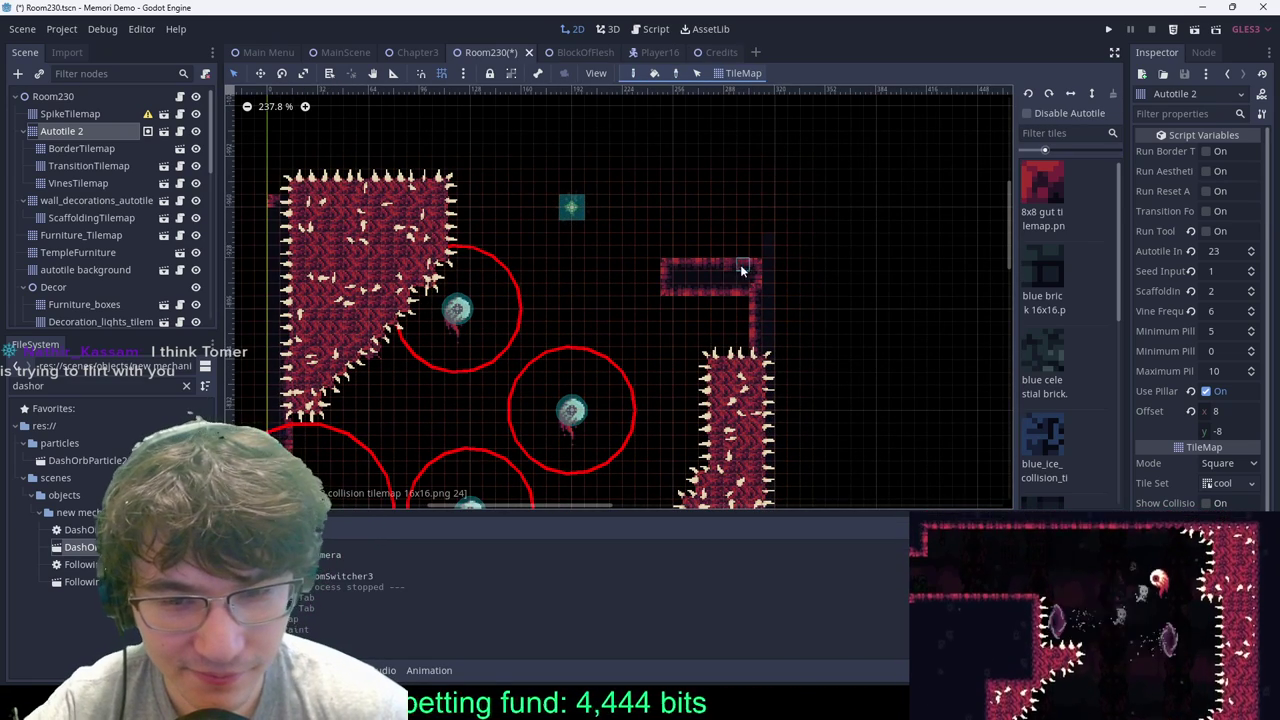
key(ctrl+s)
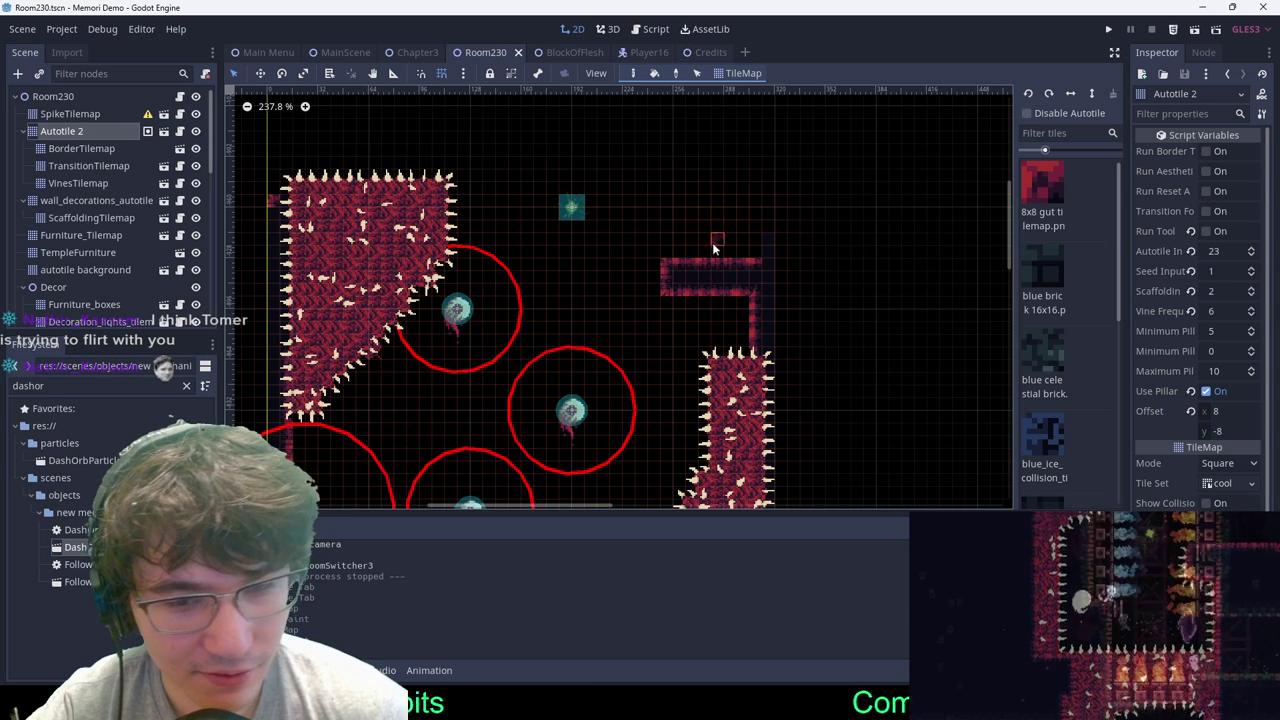
mouse_move(706, 264)
right_down()
mouse_move(684, 296)
mouse_move(708, 276)
right_up()
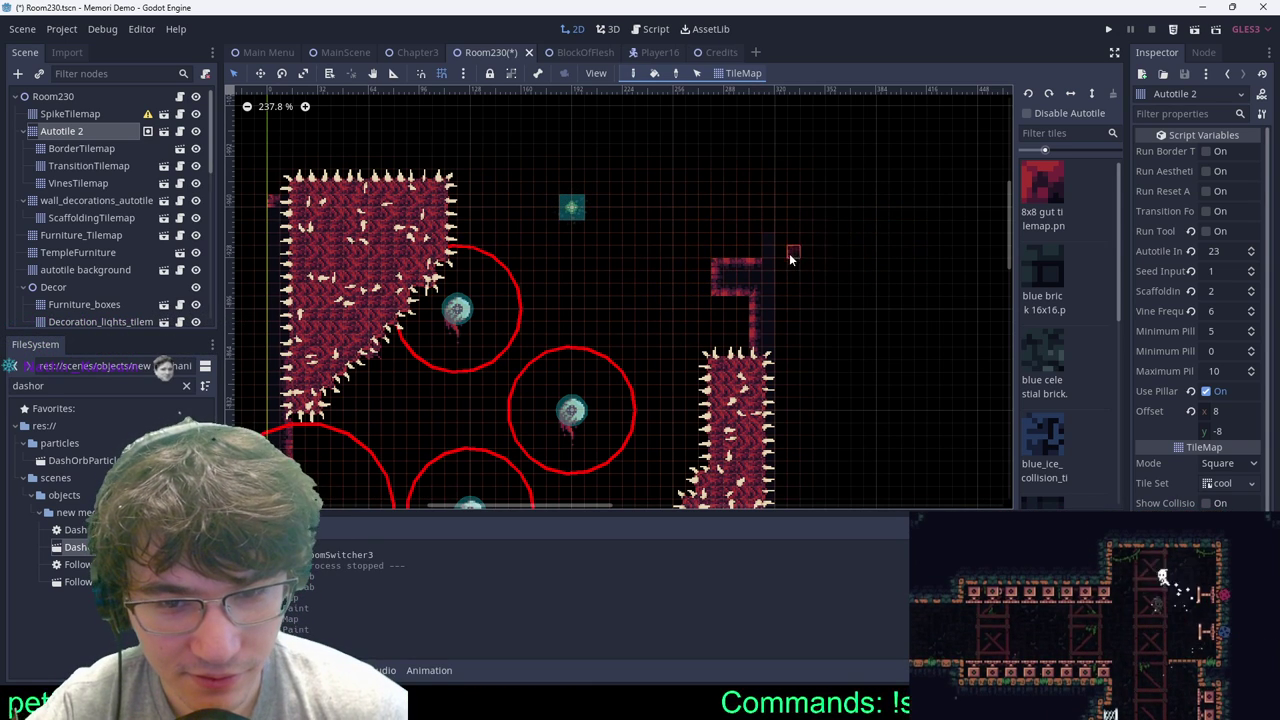
key(ctrl+s)
Step: Paint a thick Autotile 2 ceiling above the dash orb, joined to the left wall and spanning the shaft
scroll(534, 224, down, 4)
scroll(482, 250, up, 3)
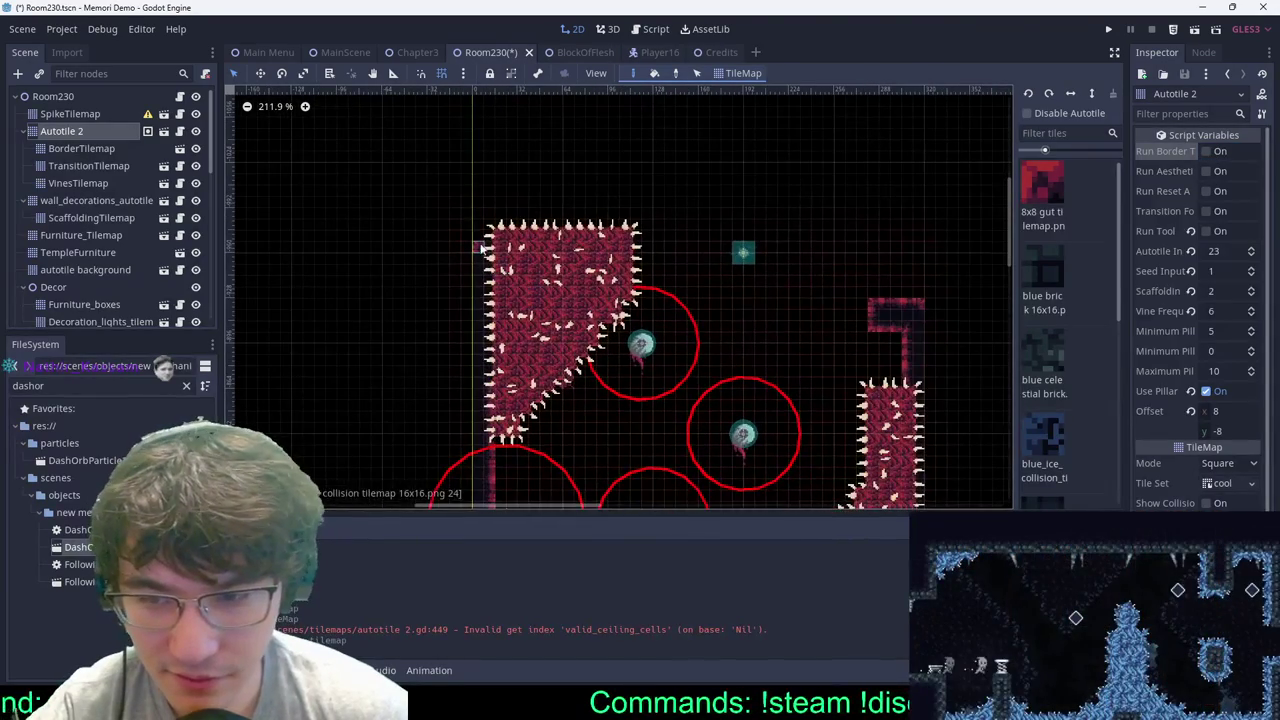
mouse_move(478, 250)
mouse_down()
mouse_move(501, 118)
mouse_move(904, 197)
mouse_up()
scroll(904, 197, up, 1)
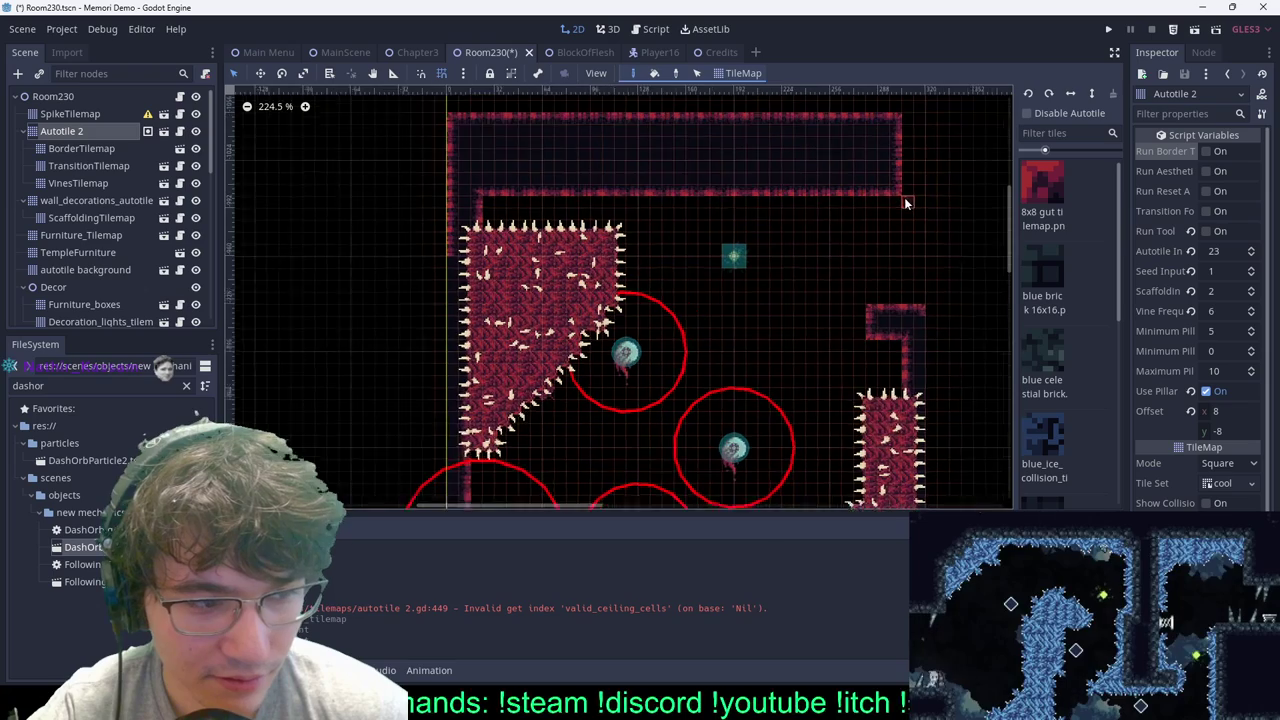
Step: Extend the ceiling's right end by two tile columns to line up with the ledge's outer edge
scroll(905, 200, up, 5)
middle_drag(950, 156, 867, 225)
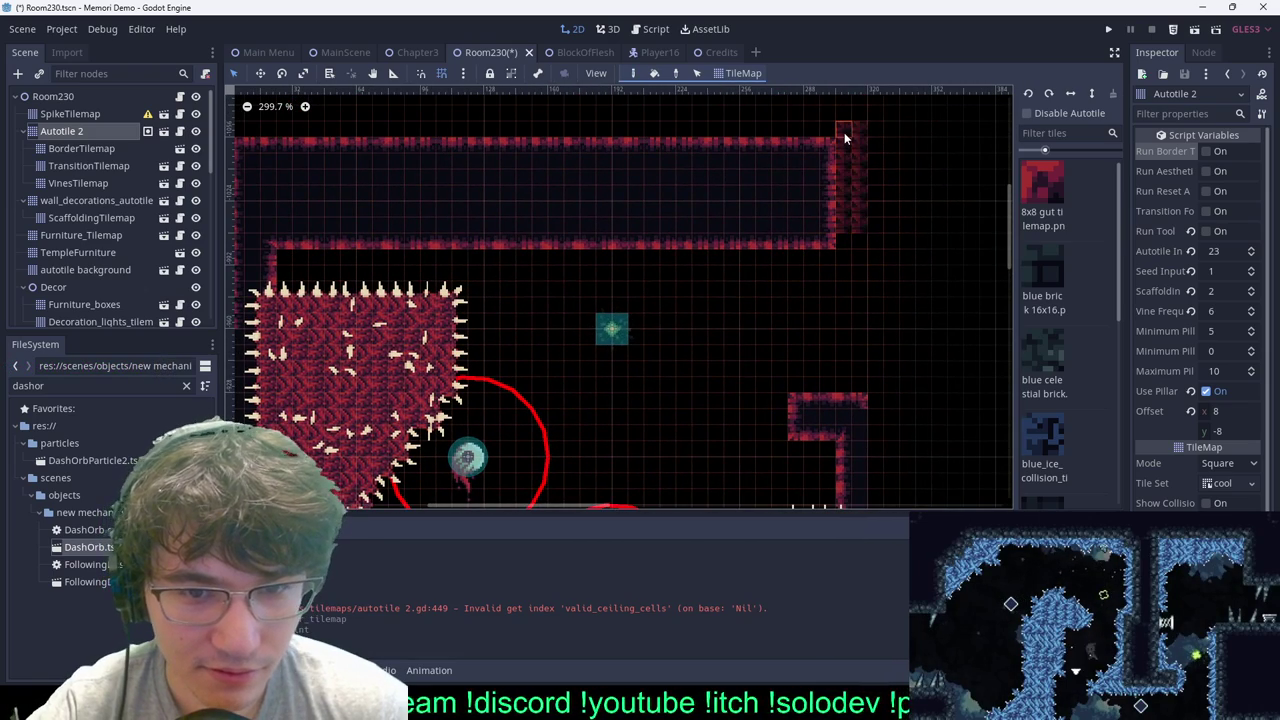
ctrl+shift+drag(844, 132, 843, 135)
right_drag(837, 134, 880, 128)
right_drag(829, 191, 842, 216)
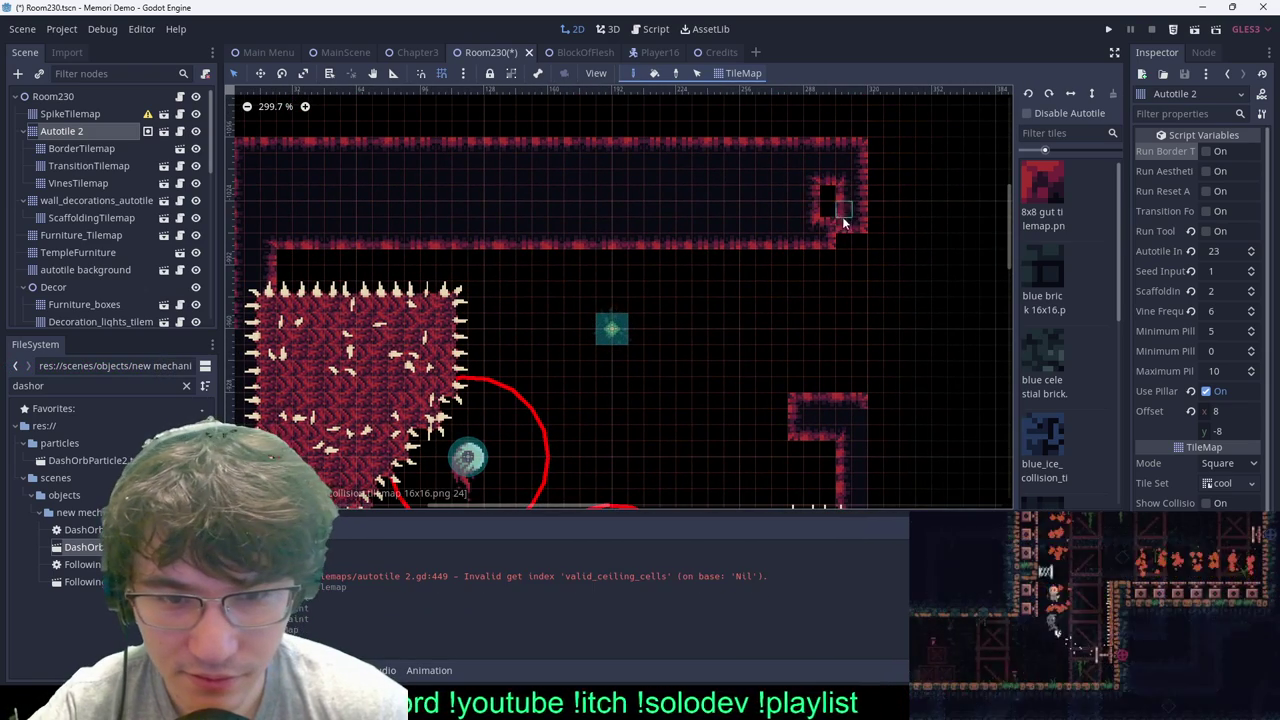
Step: Paint a wall section hanging from the ceiling's right end, trim its outer column, save, and widen it inwards to the ledge's width
ctrl+shift+drag(842, 216, 869, 309)
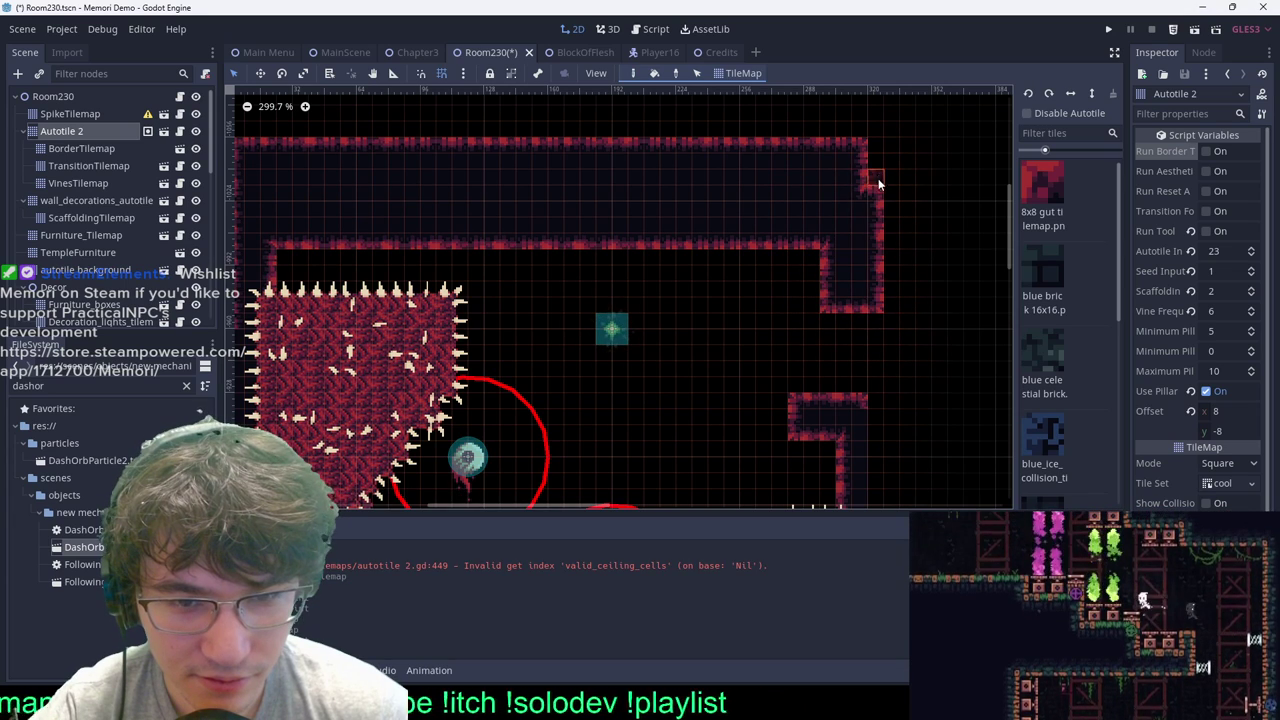
right_drag(878, 183, 876, 310)
key(ctrl+s)
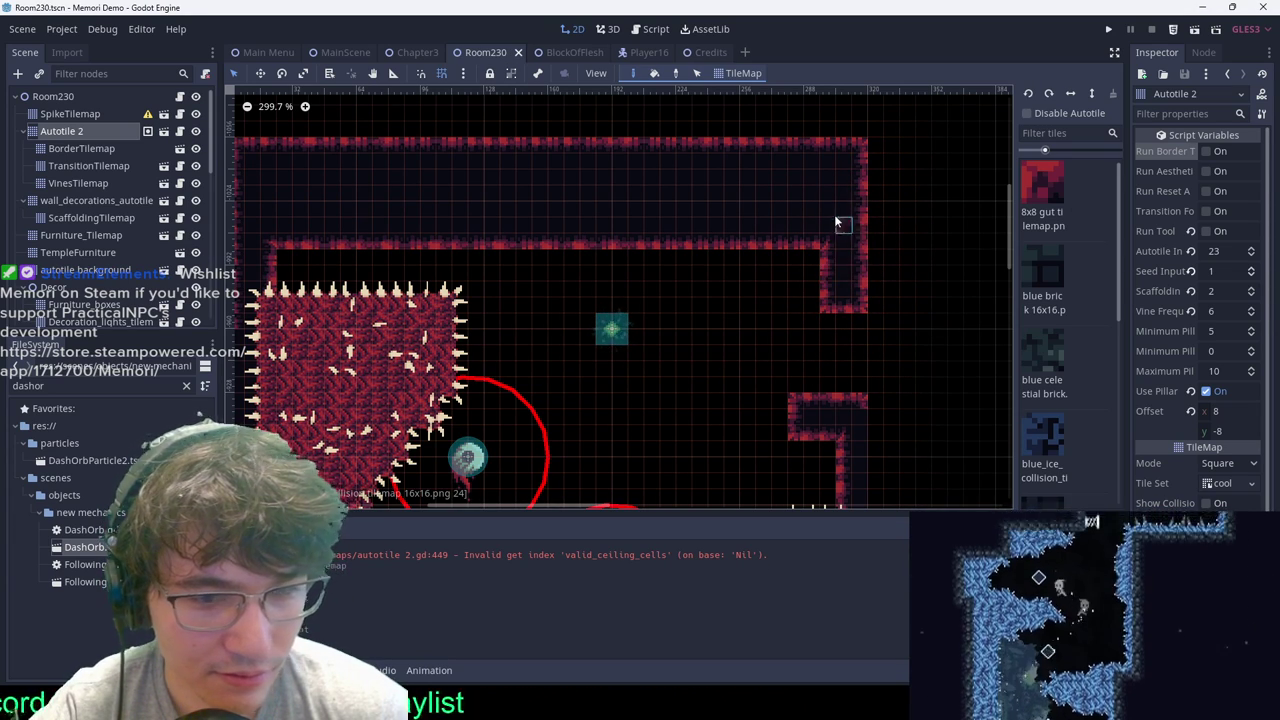
ctrl+shift+drag(834, 214, 789, 306)
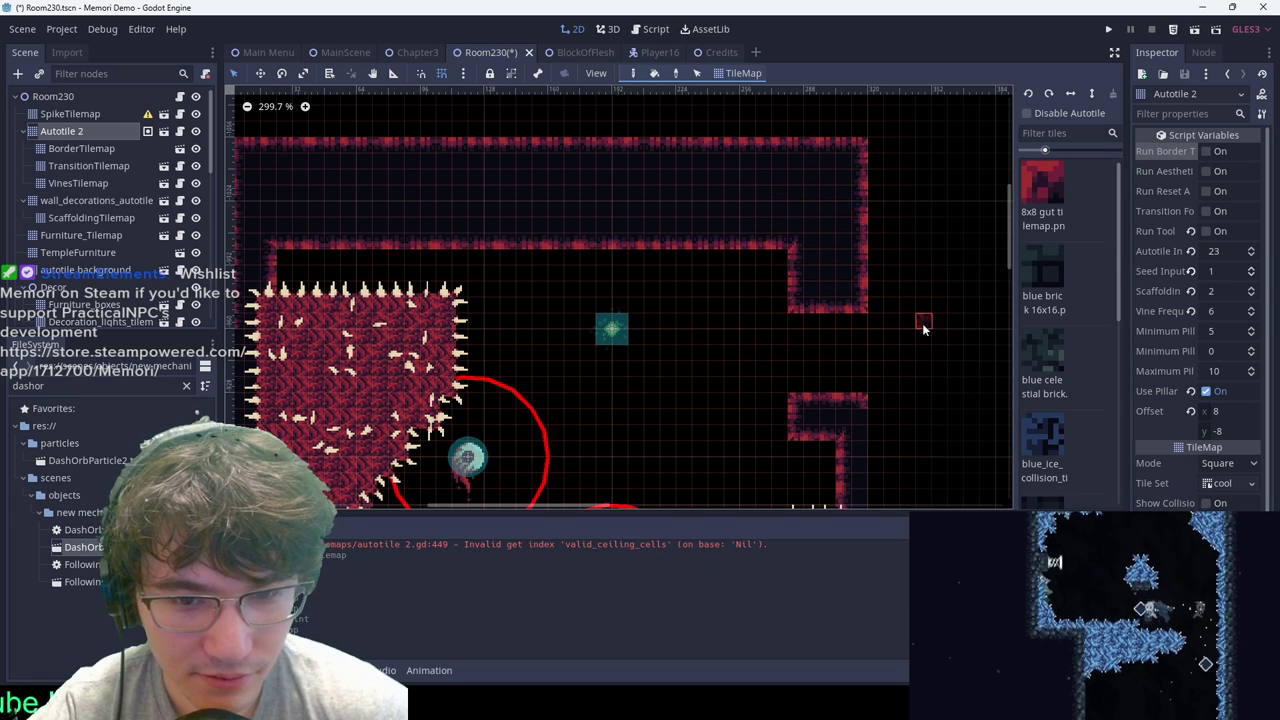
Step: Trim the hanging wall's inner columns and bottom row plus the ledge's inner end, add a tile atop the ledge's outer end, and save
mouse_move(860, 304)
right_down()
mouse_move(780, 268)
mouse_move(813, 299)
mouse_move(810, 277)
mouse_move(823, 310)
right_up()
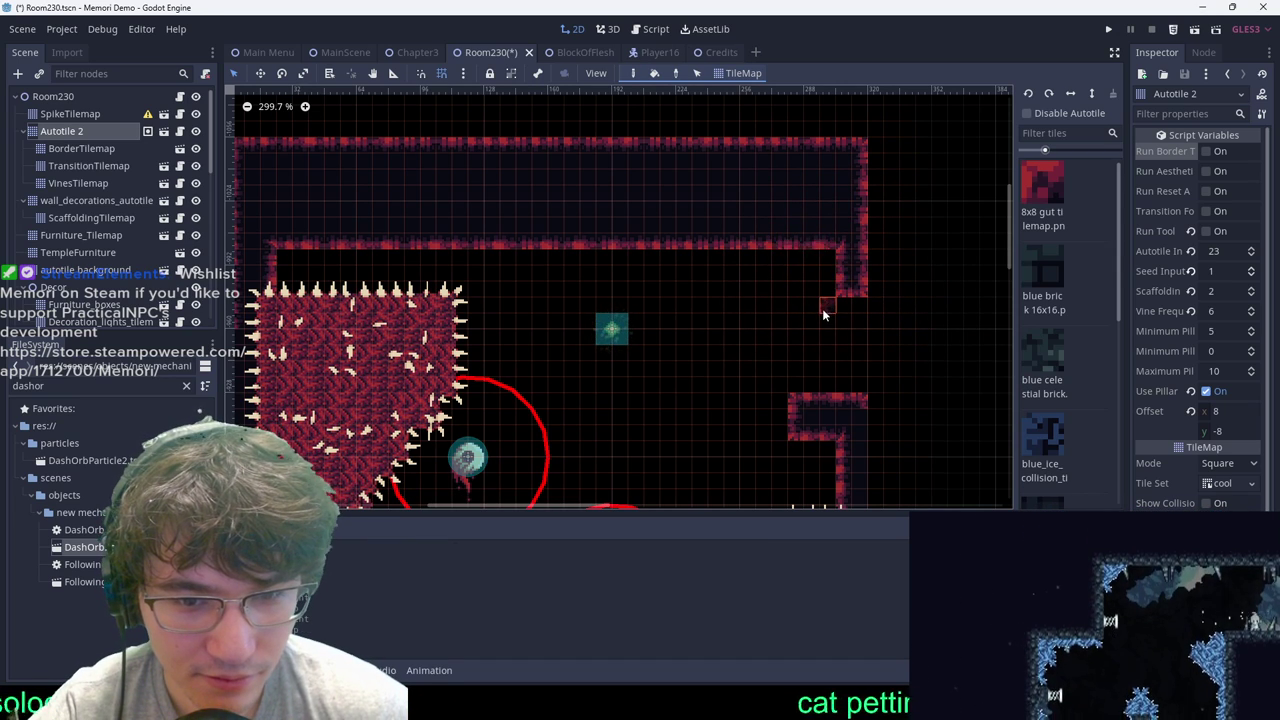
right_drag(795, 402, 811, 464)
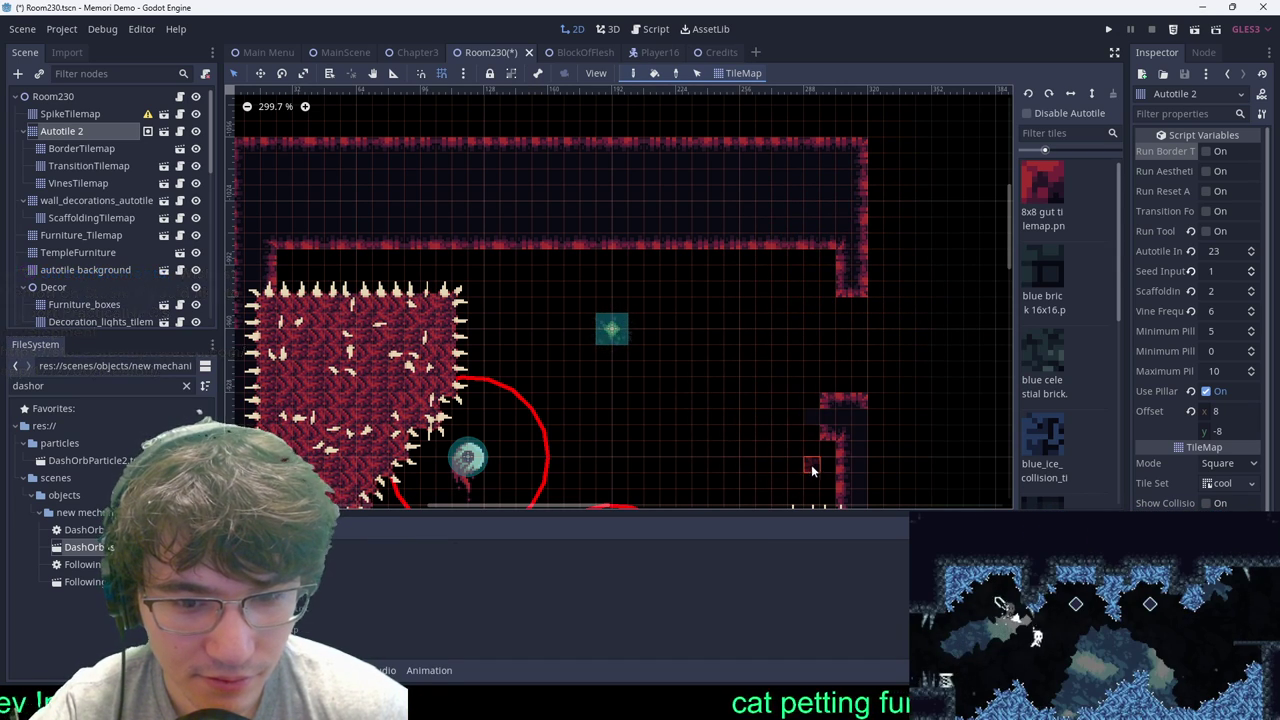
click(855, 380)
scroll(856, 381, down, 2)
scroll(890, 305, up, 7)
middle_drag(872, 364, 863, 288)
key(ctrl+s)
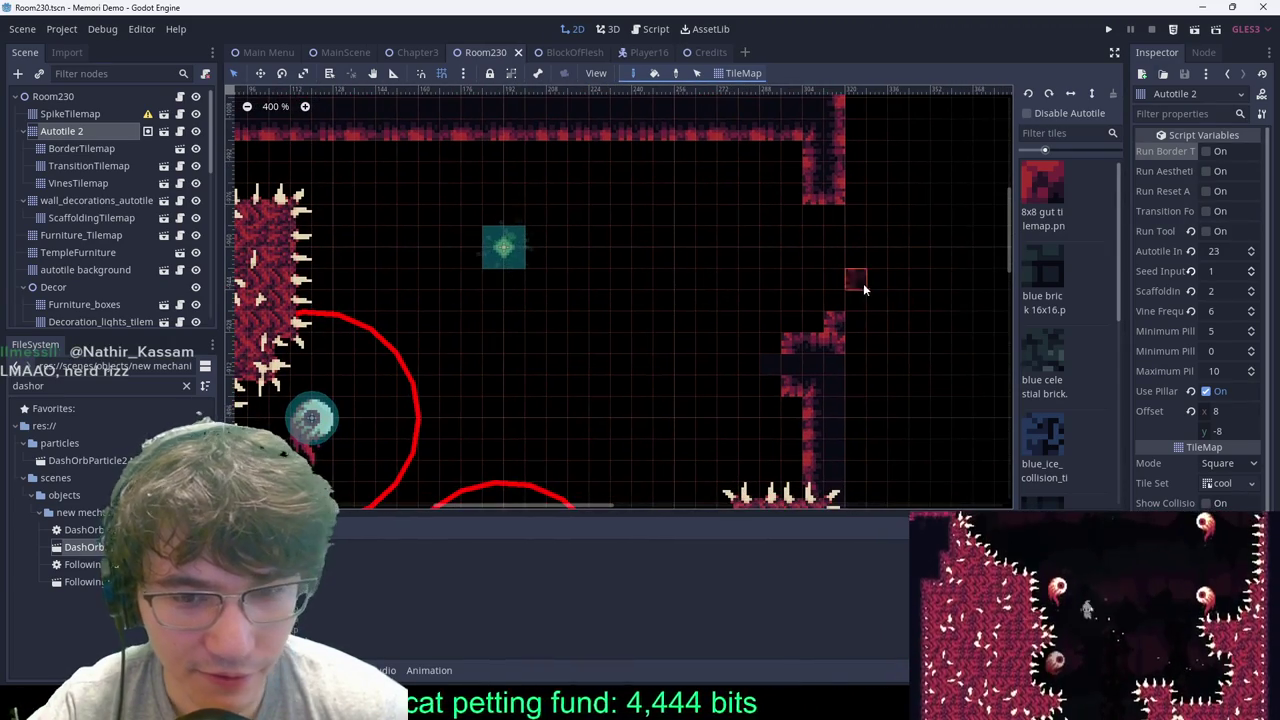
Step: Rebuild the ledge higher and further inwards with Autotile 2, trim its outer column and underside, rerun the border tiling, and save
ctrl+shift+drag(809, 279, 855, 343)
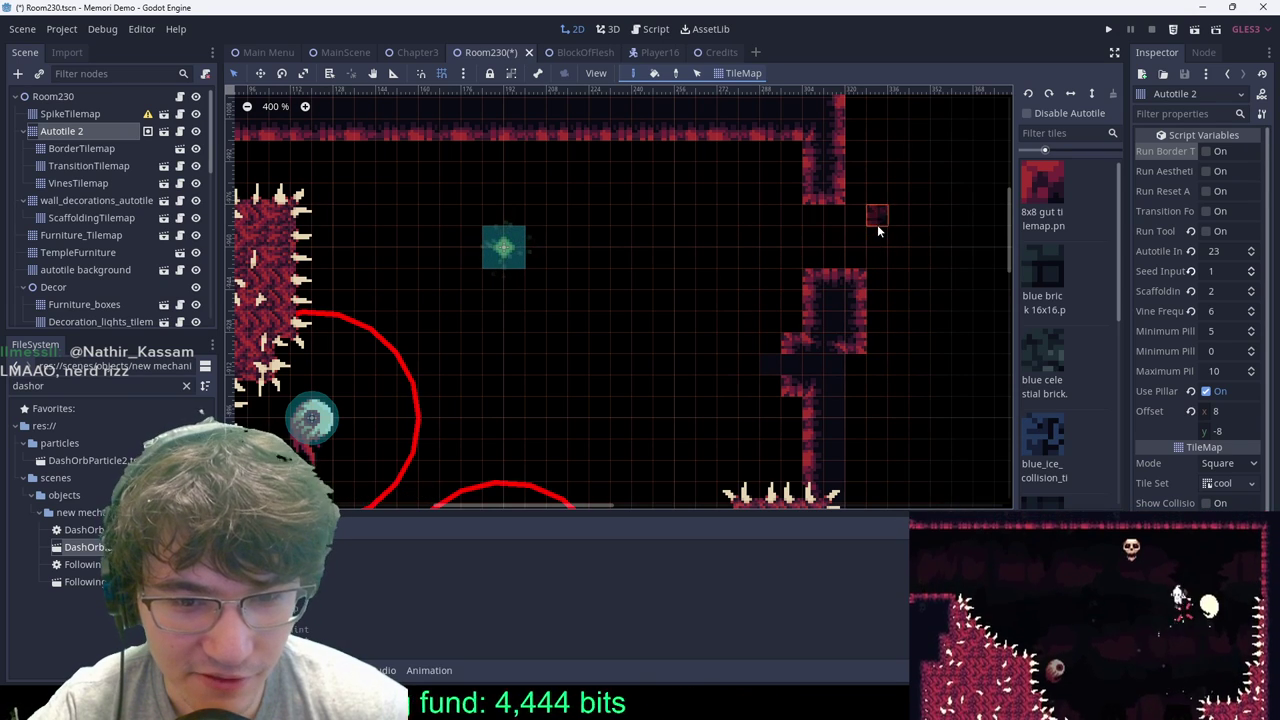
right_click(862, 350)
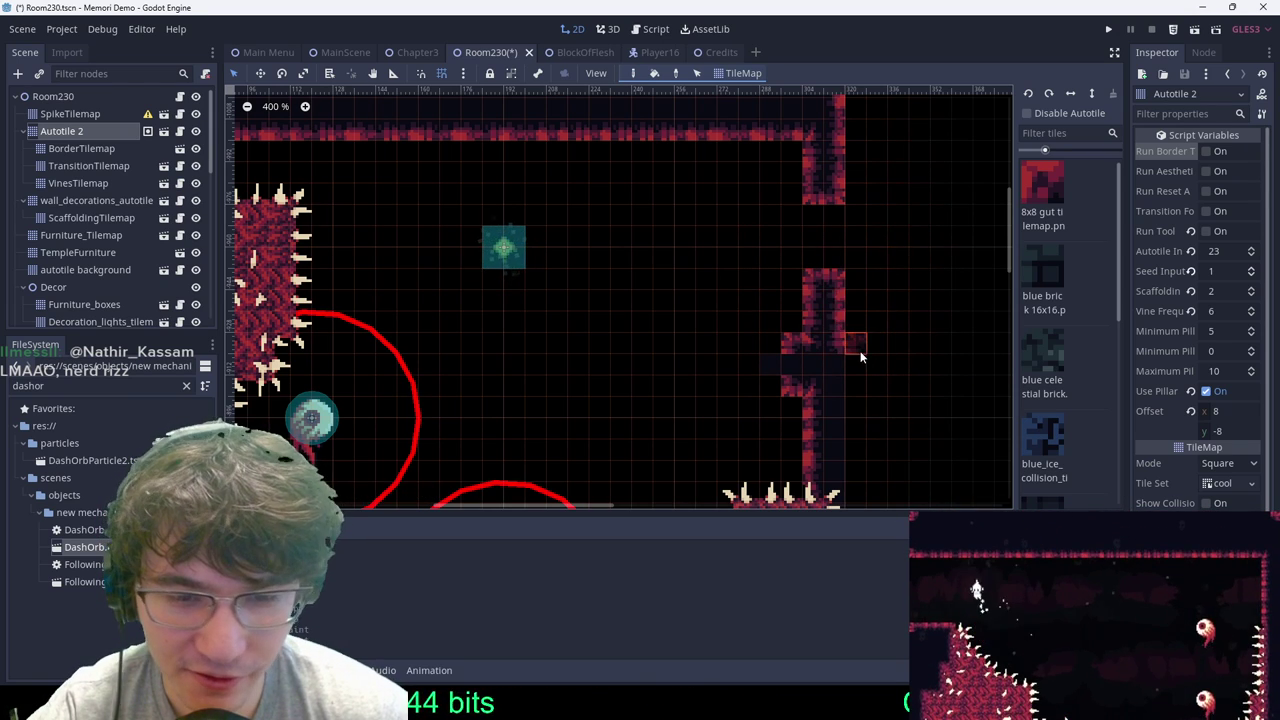
ctrl+shift+drag(790, 286, 754, 383)
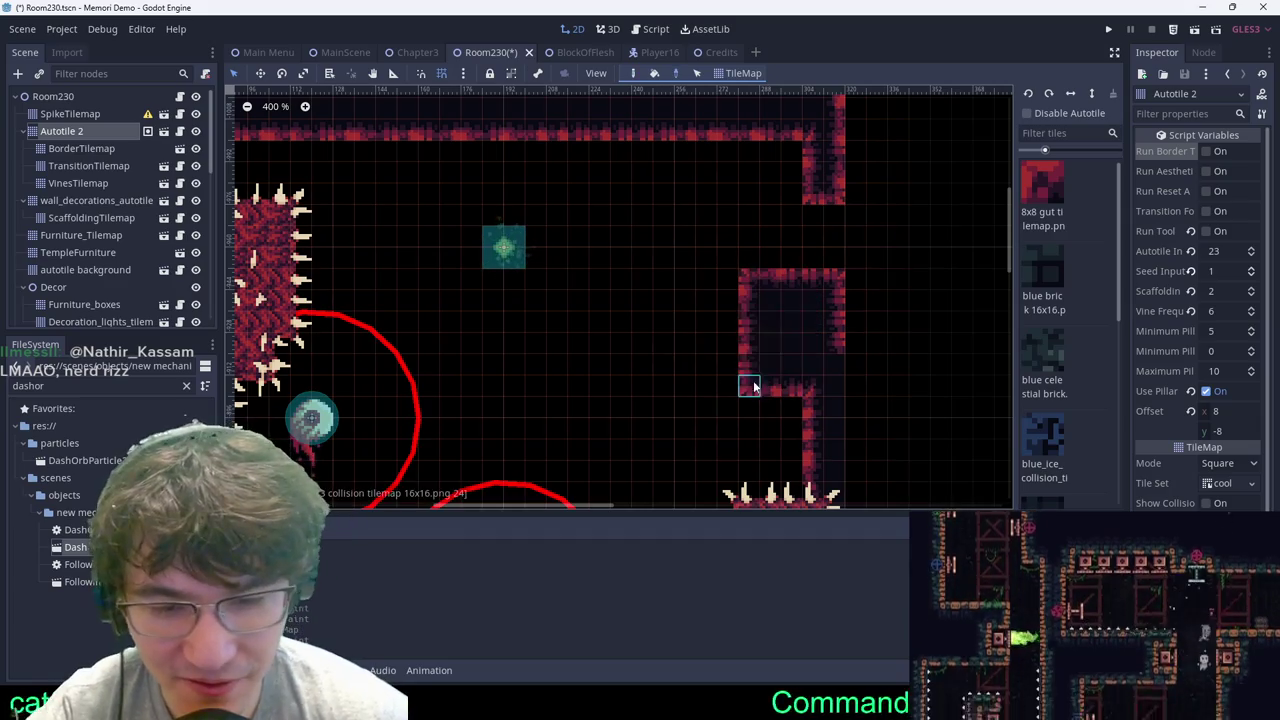
ctrl+shift+right_drag(728, 342, 791, 386)
key(ctrl+s)
click(1222, 151)
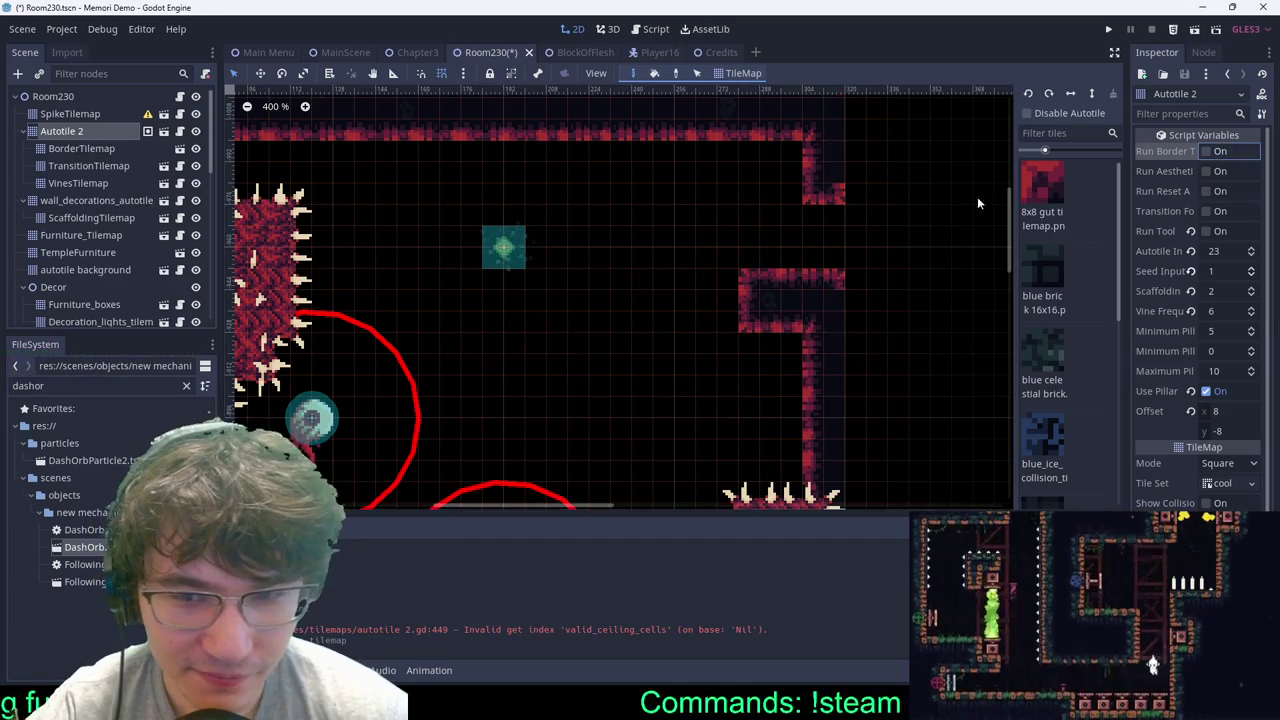
scroll(678, 233, down, 15)
key(ctrl+s)
Step: Fill the wall beneath the ledge with Autotile 2 at full ledge width down to the spiked mass, and save
middle_drag(666, 280, 774, 190)
scroll(786, 209, down, 4)
scroll(792, 216, up, 4)
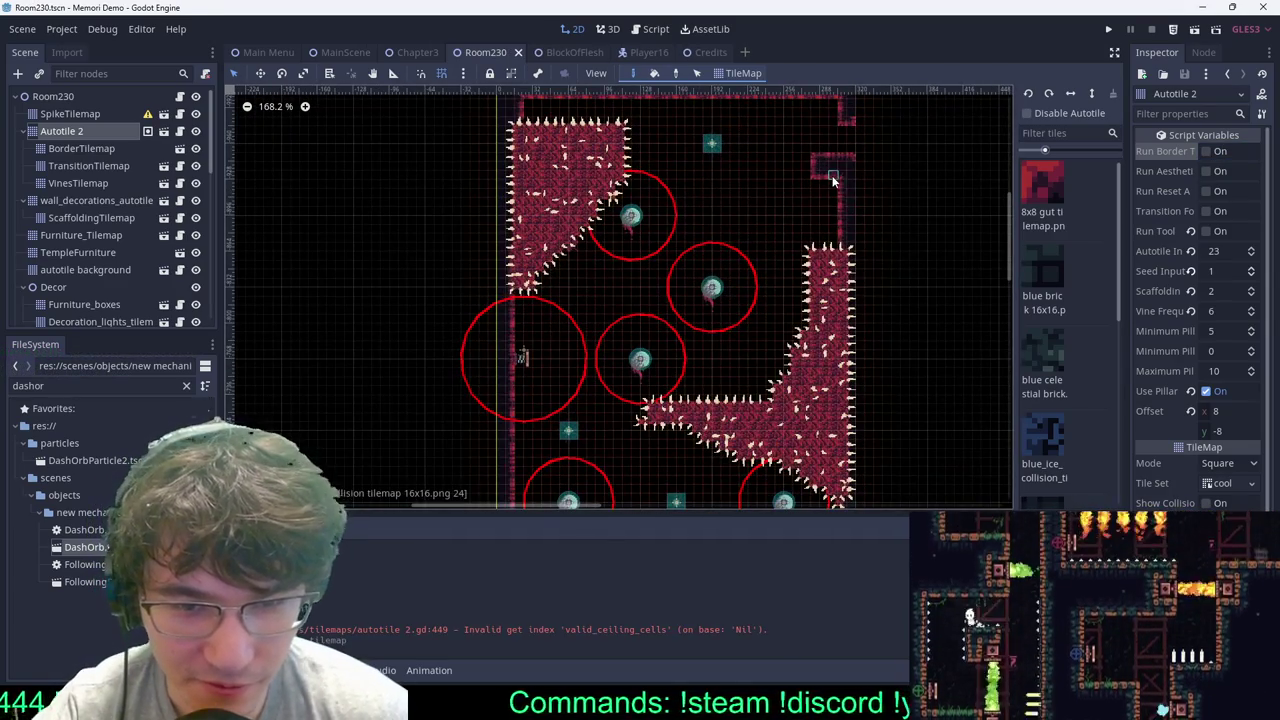
mouse_move(825, 177)
ctrl+shift+mouse_down()
mouse_move(836, 230)
mouse_move(823, 296)
mouse_move(855, 292)
ctrl+shift+mouse_up()
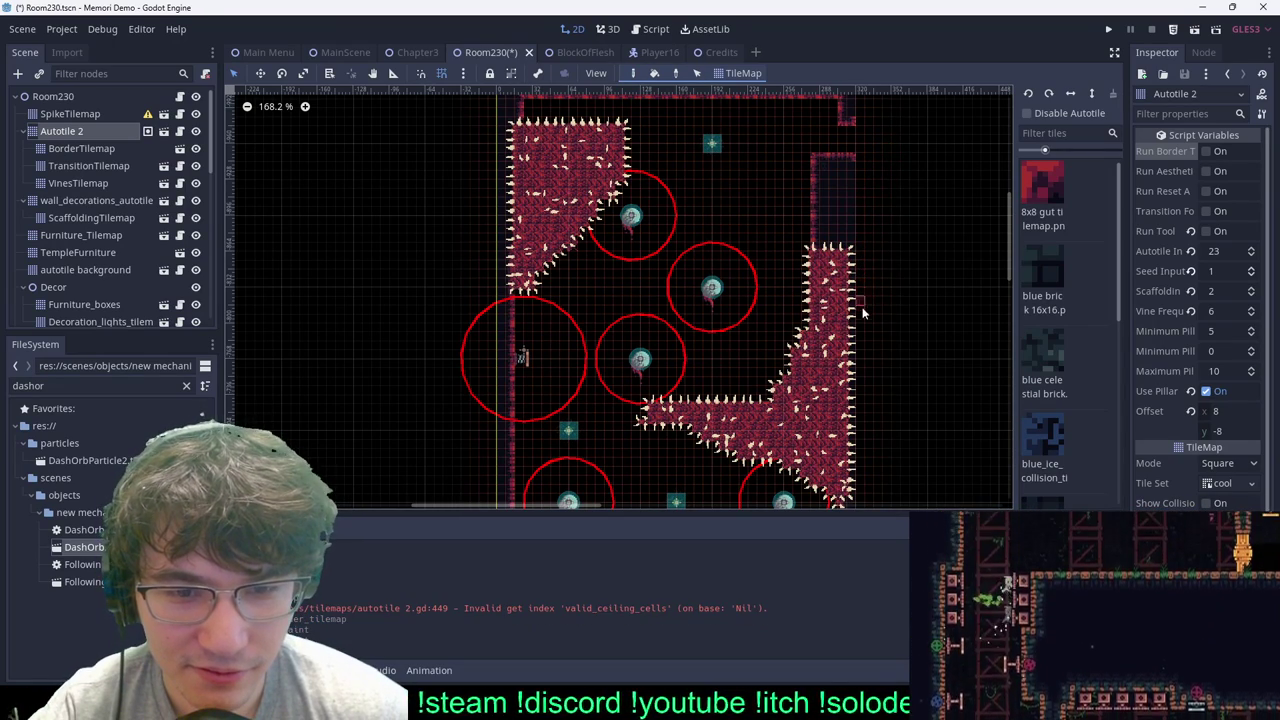
key(ctrl+s)
scroll(761, 257, up, 1)
Step: Paint SpikeTilemap flesh spikes along the inner face below the ledge and fill out the right mass's diagonal slope
click(52, 97)
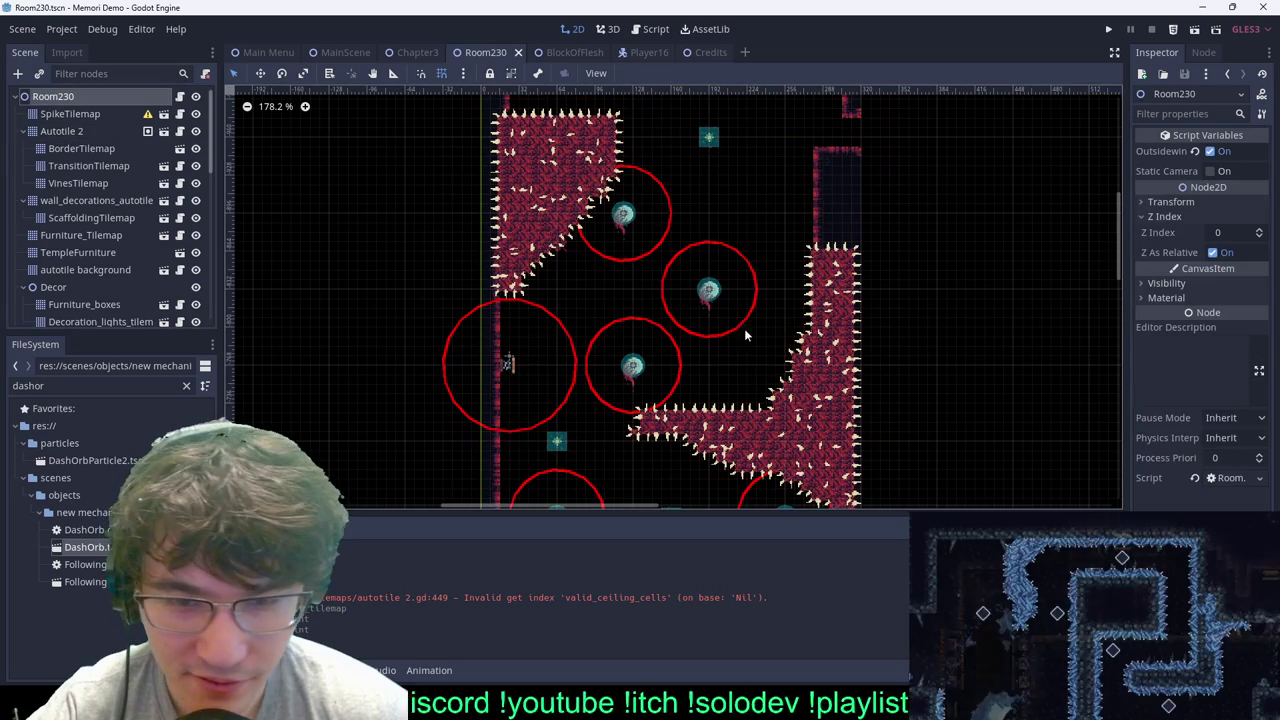
click(60, 114)
ctrl+click(815, 388)
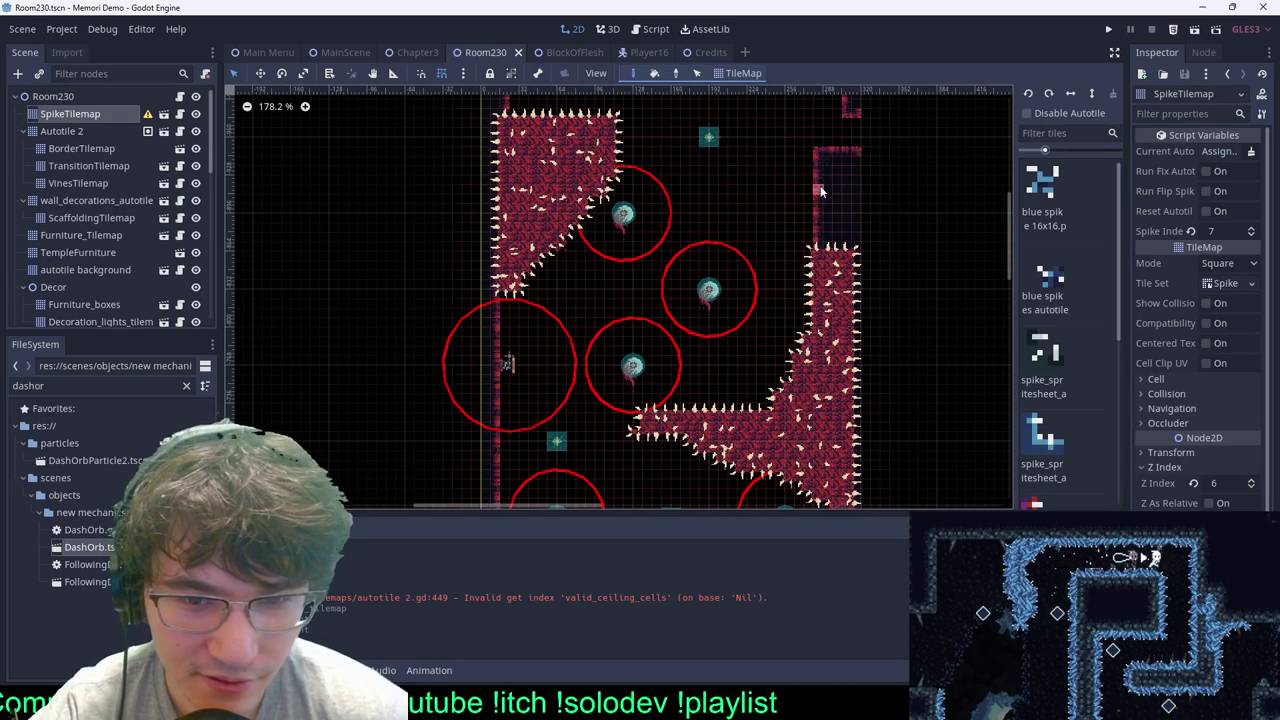
ctrl+shift+drag(797, 160, 830, 402)
scroll(802, 313, down, 2)
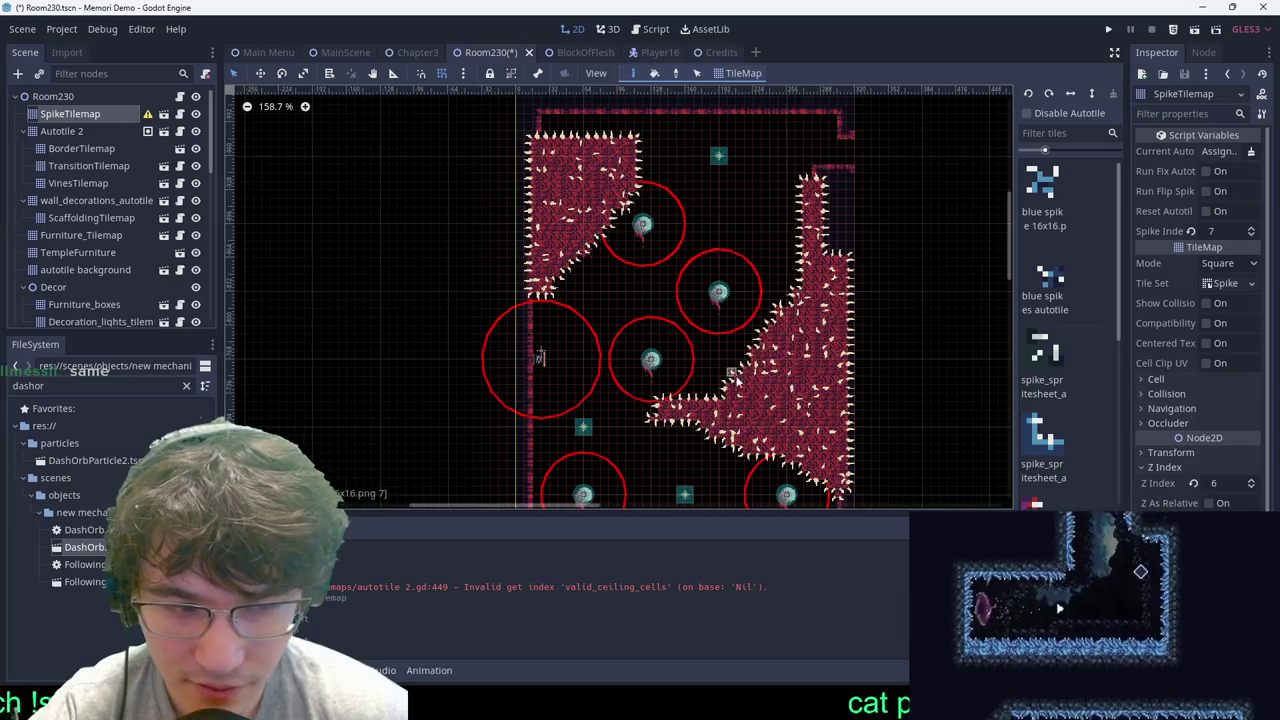
Step: Extend the upper-left flesh spike block upwards into the thick ceiling
scroll(765, 288, down, 7)
middle_drag(765, 290, 762, 238)
scroll(762, 238, up, 2)
middle_drag(780, 125, 662, 335)
scroll(667, 281, up, 7)
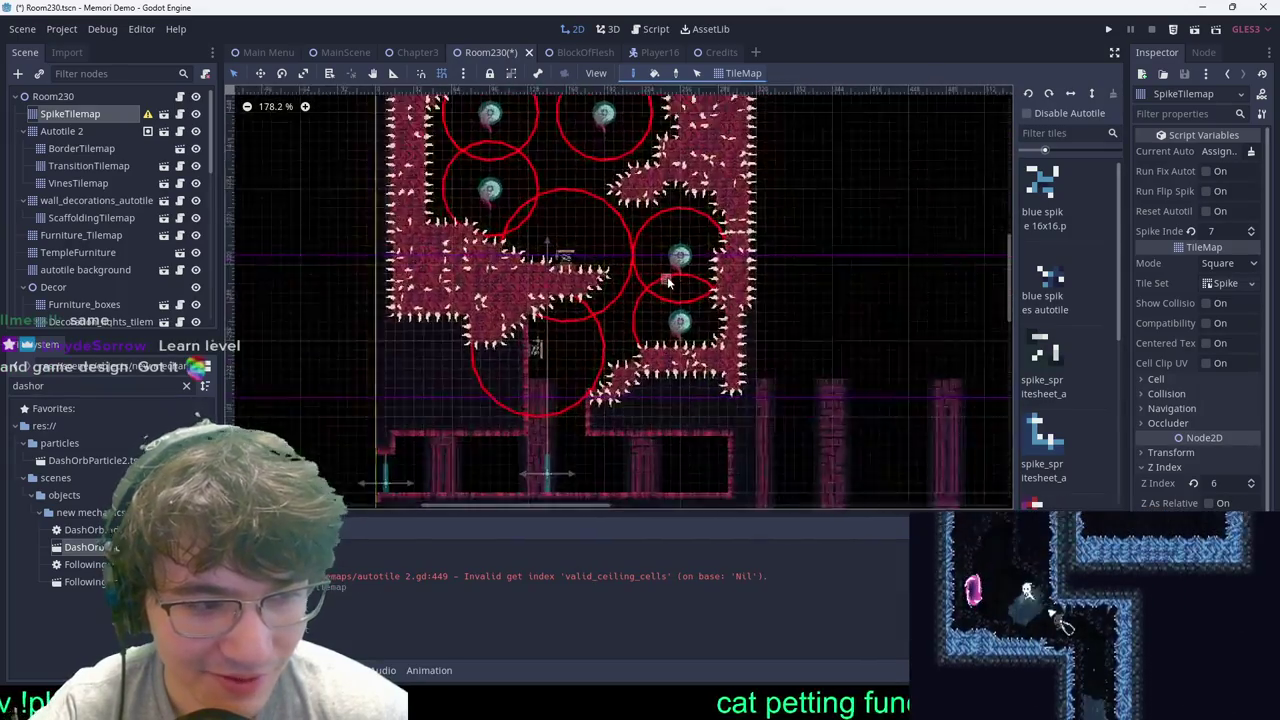
scroll(668, 281, down, 9)
middle_drag(643, 223, 634, 334)
scroll(616, 258, up, 7)
scroll(638, 184, down, 4)
middle_drag(626, 125, 577, 360)
ctrl+shift+drag(516, 100, 605, 171)
scroll(606, 157, down, 7)
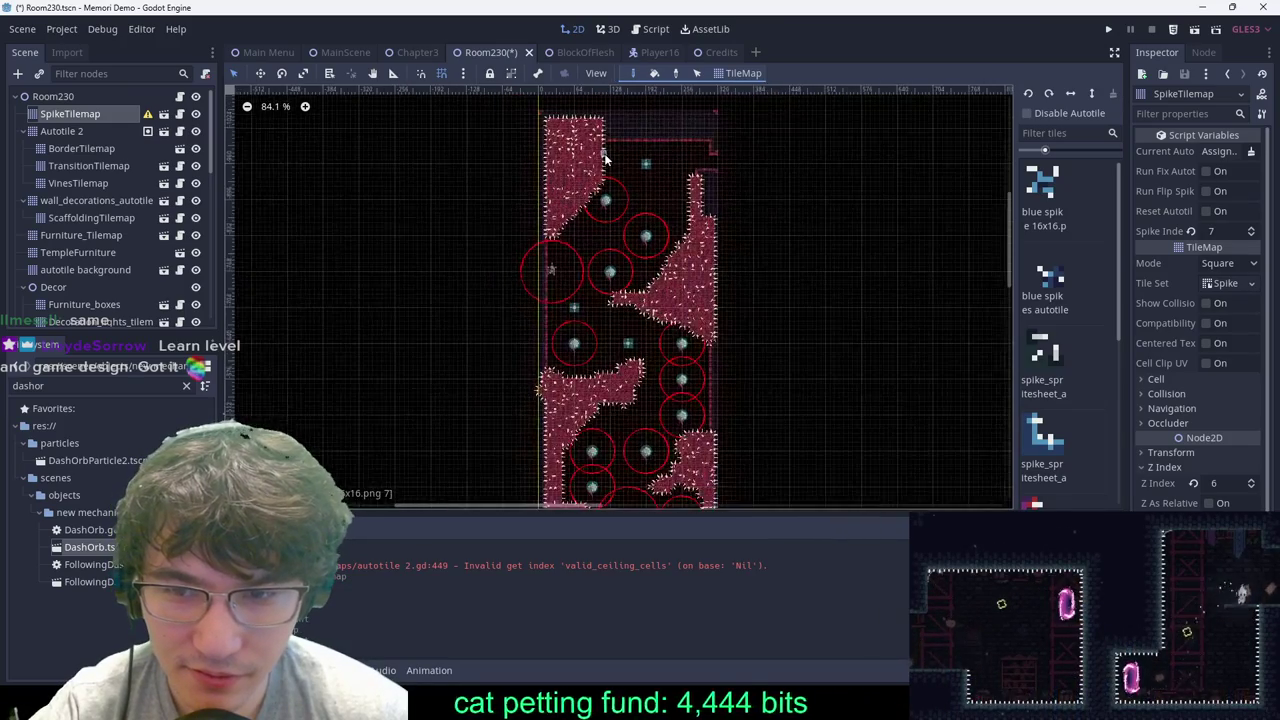
Step: Paint a thick band of flesh spikes across the ceiling from the left block to the exit wall, and save
middle_drag(606, 157, 622, 195)
scroll(622, 195, up, 7)
ctrl+shift+drag(606, 138, 776, 172)
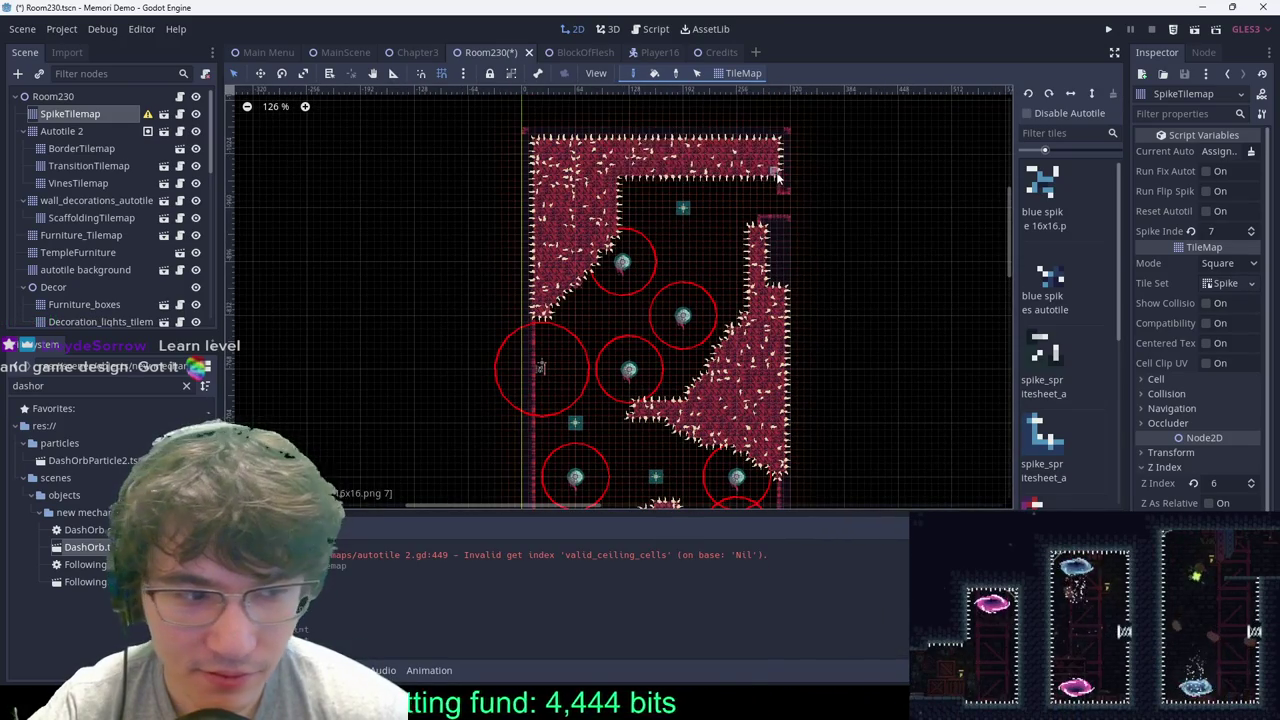
scroll(776, 172, down, 1)
key(ctrl+s)
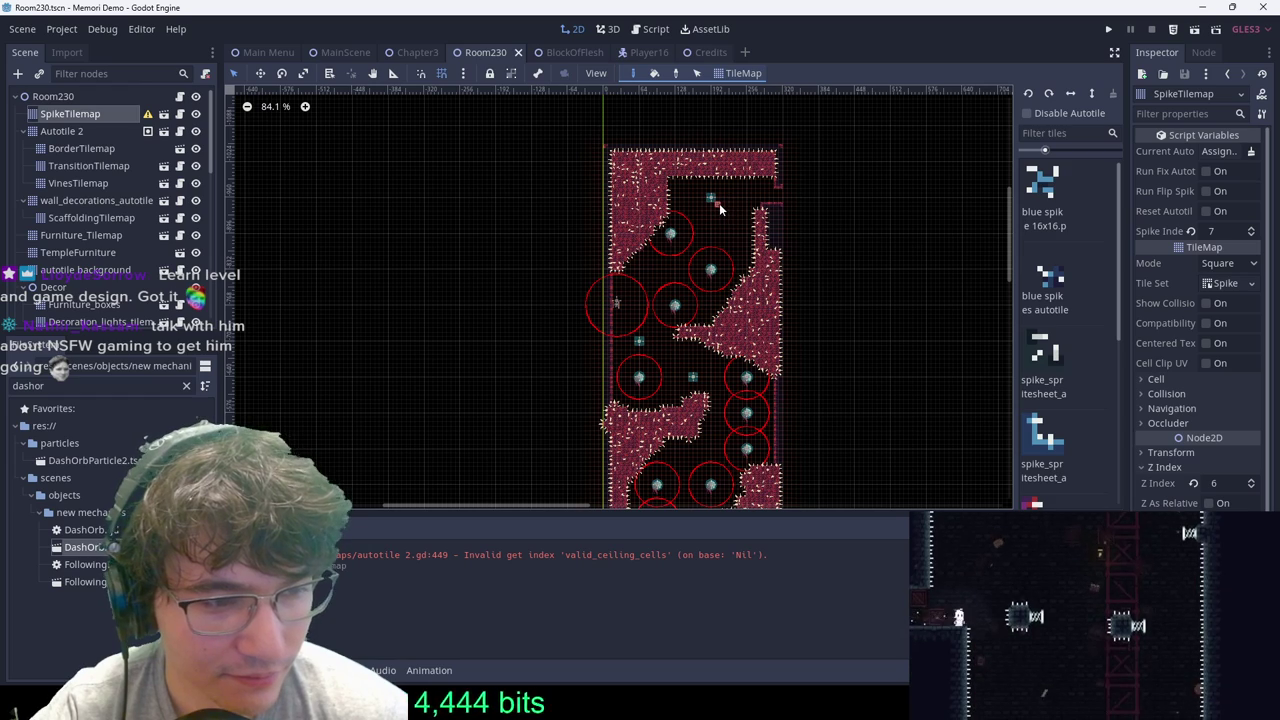
Step: Run MainScene, playtest the climb through Room230's shaft, and close the game
click(338, 52)
key(ctrl+s)
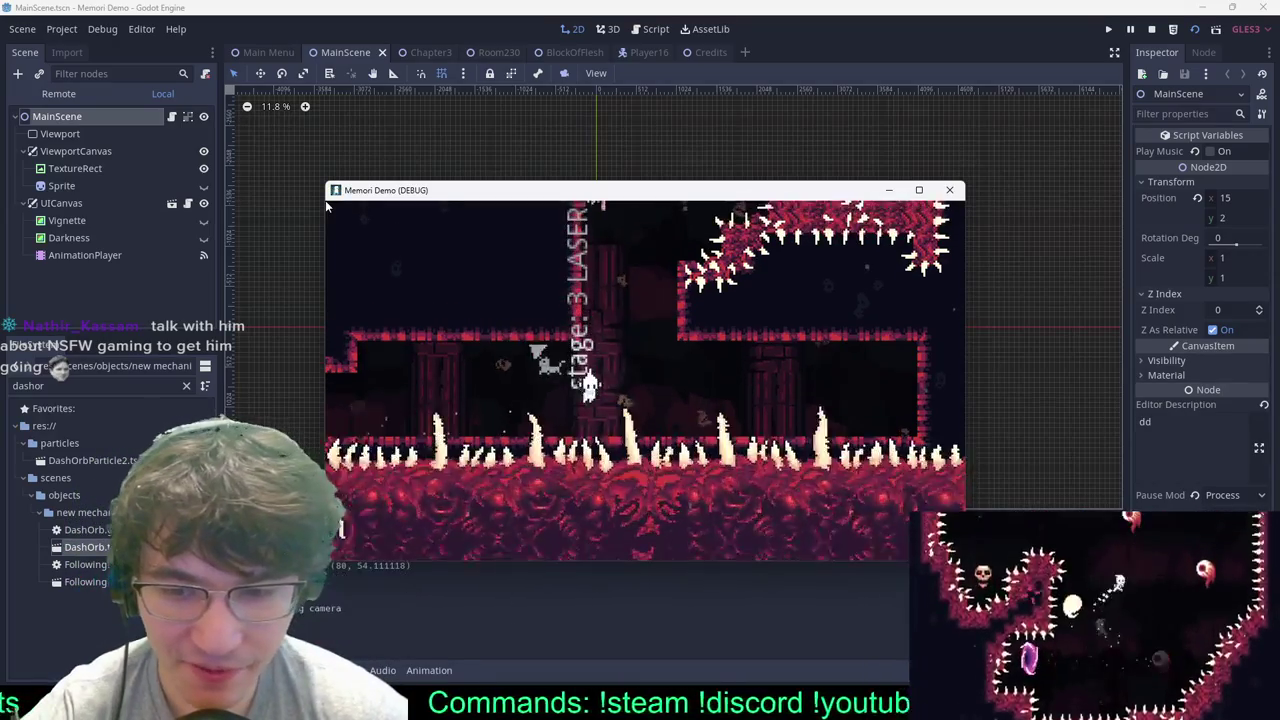
key(Right)
key(space)
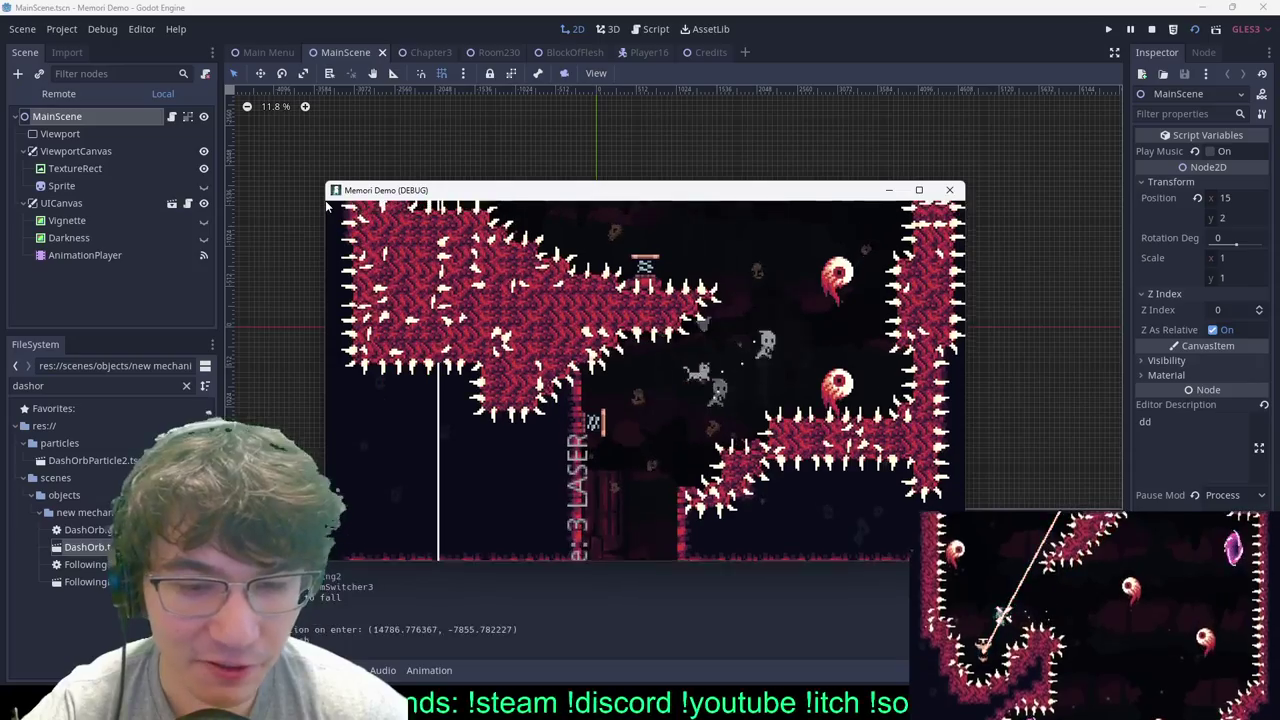
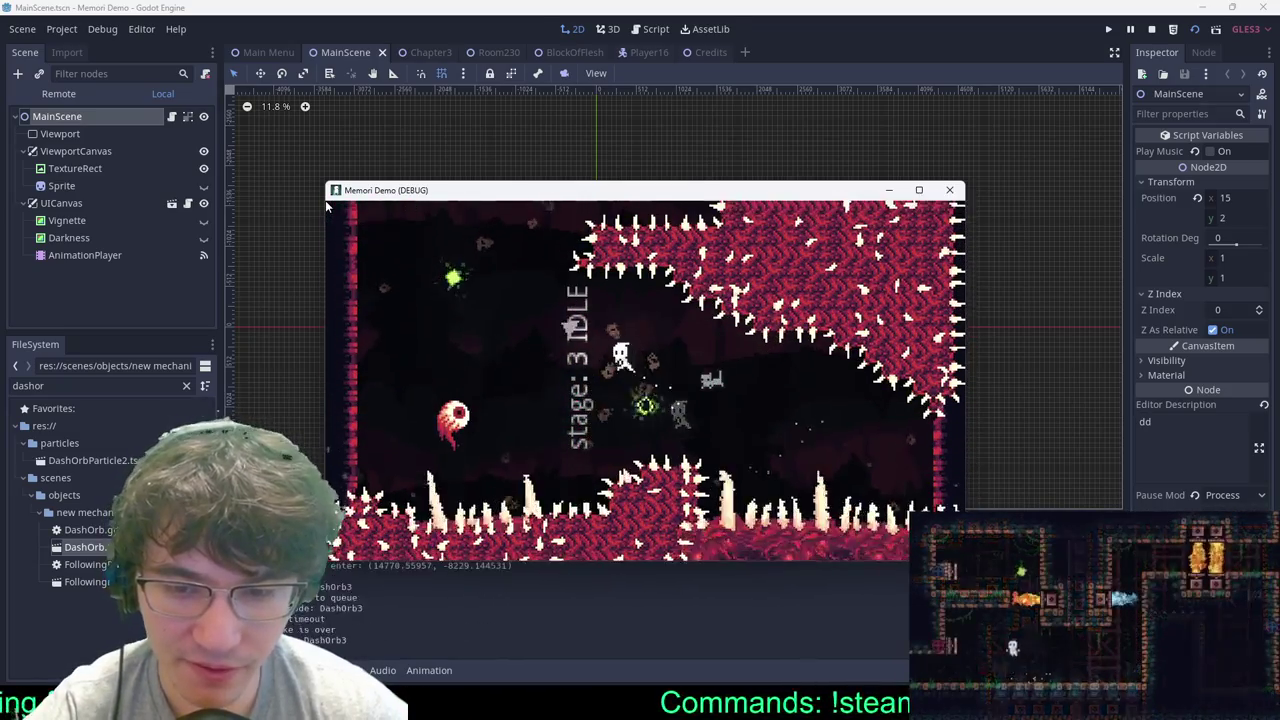
key(Escape)
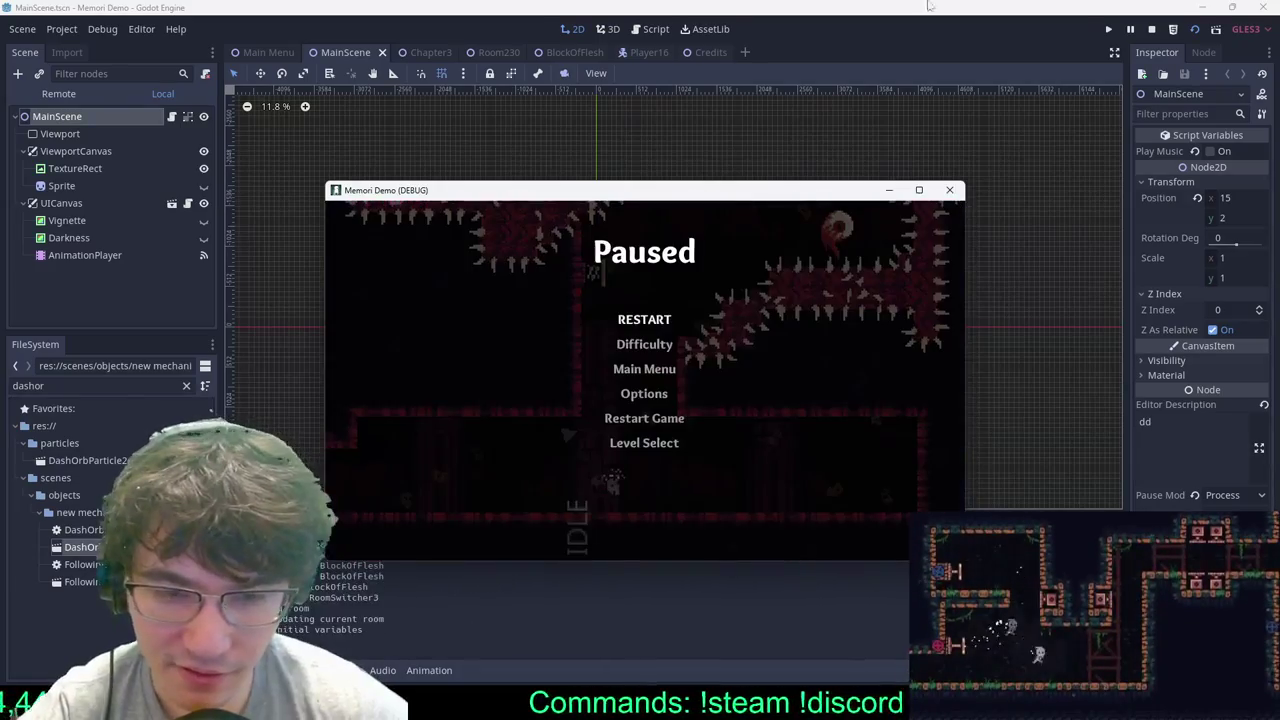
click(950, 190)
Step: Examine Room230's shaft and the BlockOfFlesh below it in the Chapter3 scene, and return to the Room230 scene
click(508, 54)
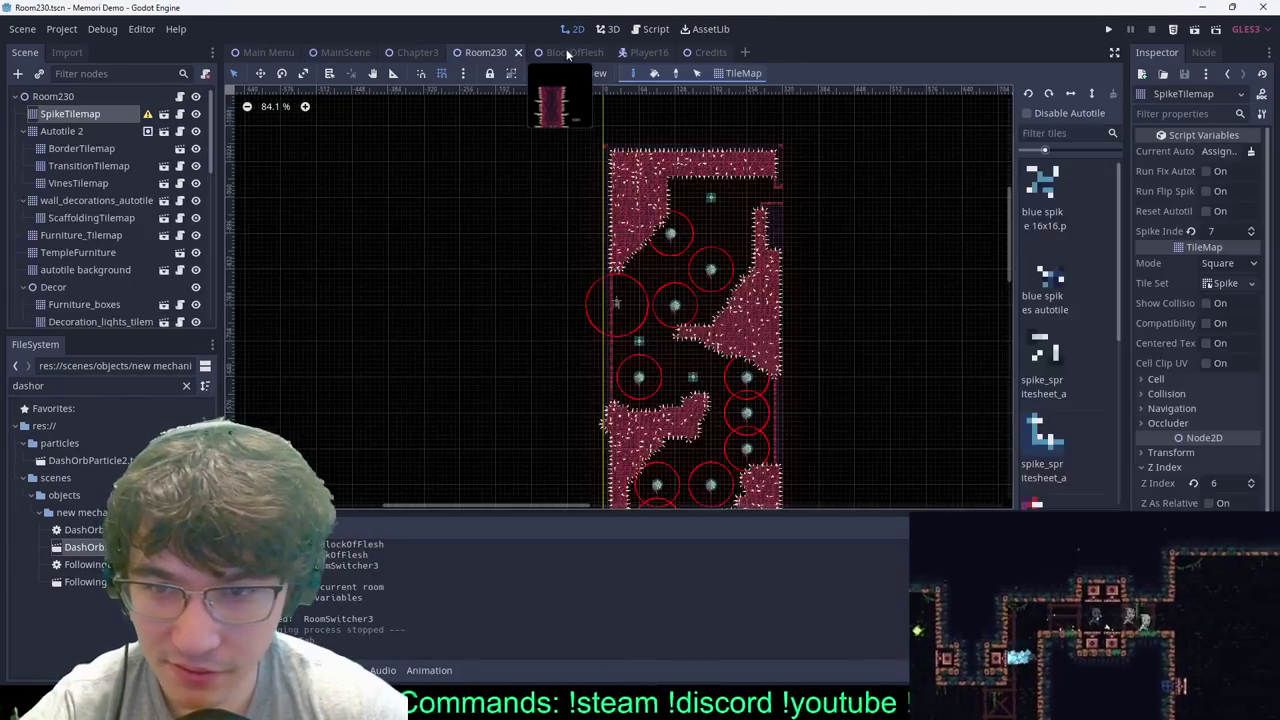
click(569, 52)
click(438, 56)
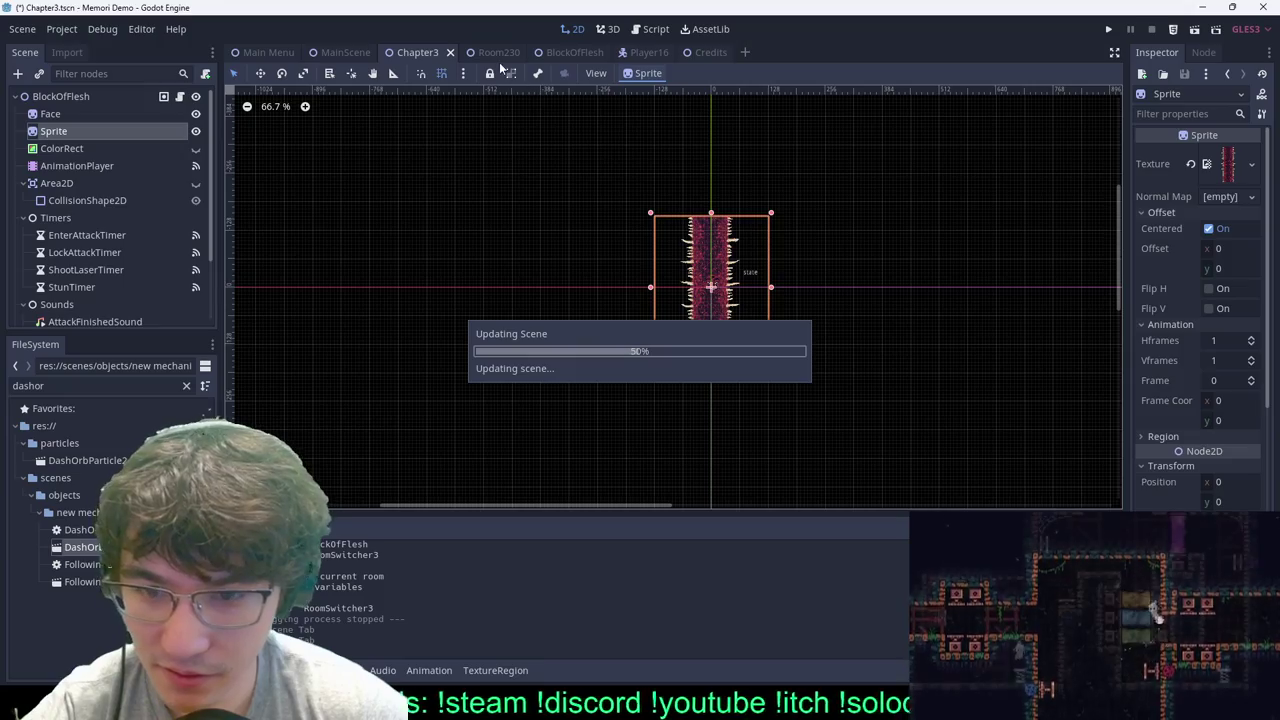
scroll(702, 155, down, 7)
scroll(712, 195, up, 5)
middle_drag(712, 300, 745, 126)
scroll(745, 126, up, 6)
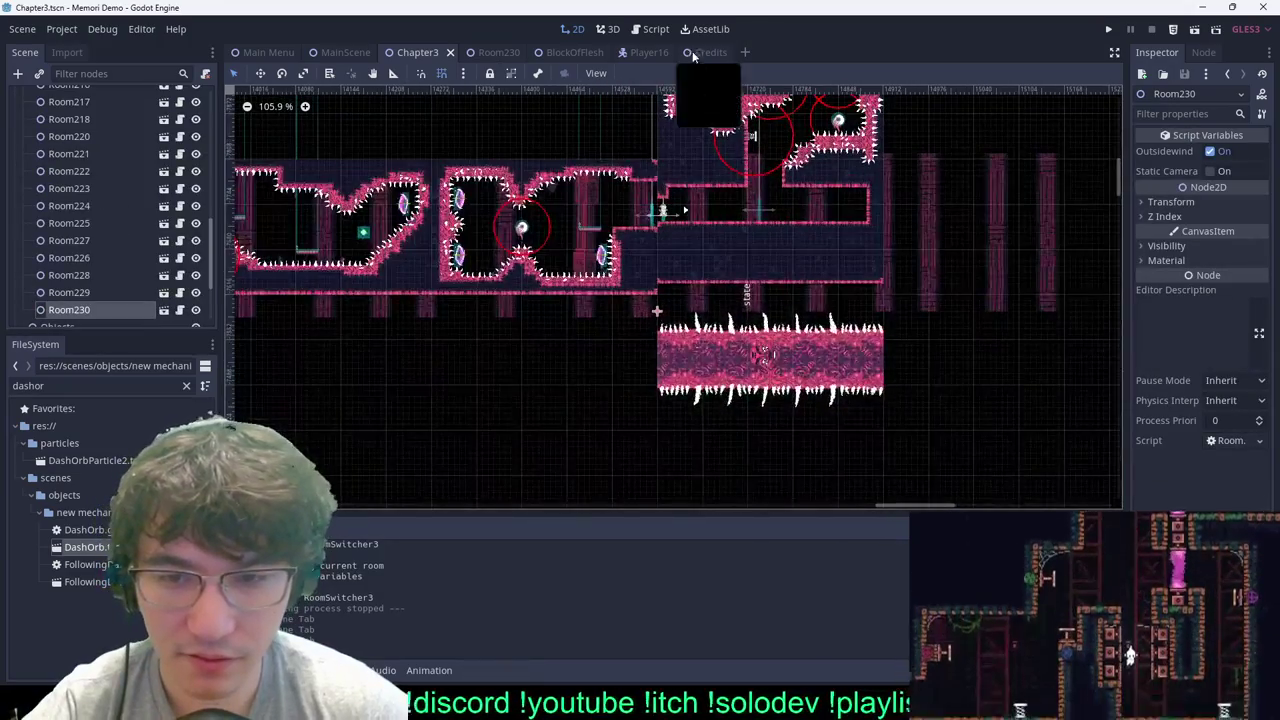
scroll(710, 338, up, 5)
middle_drag(757, 247, 628, 497)
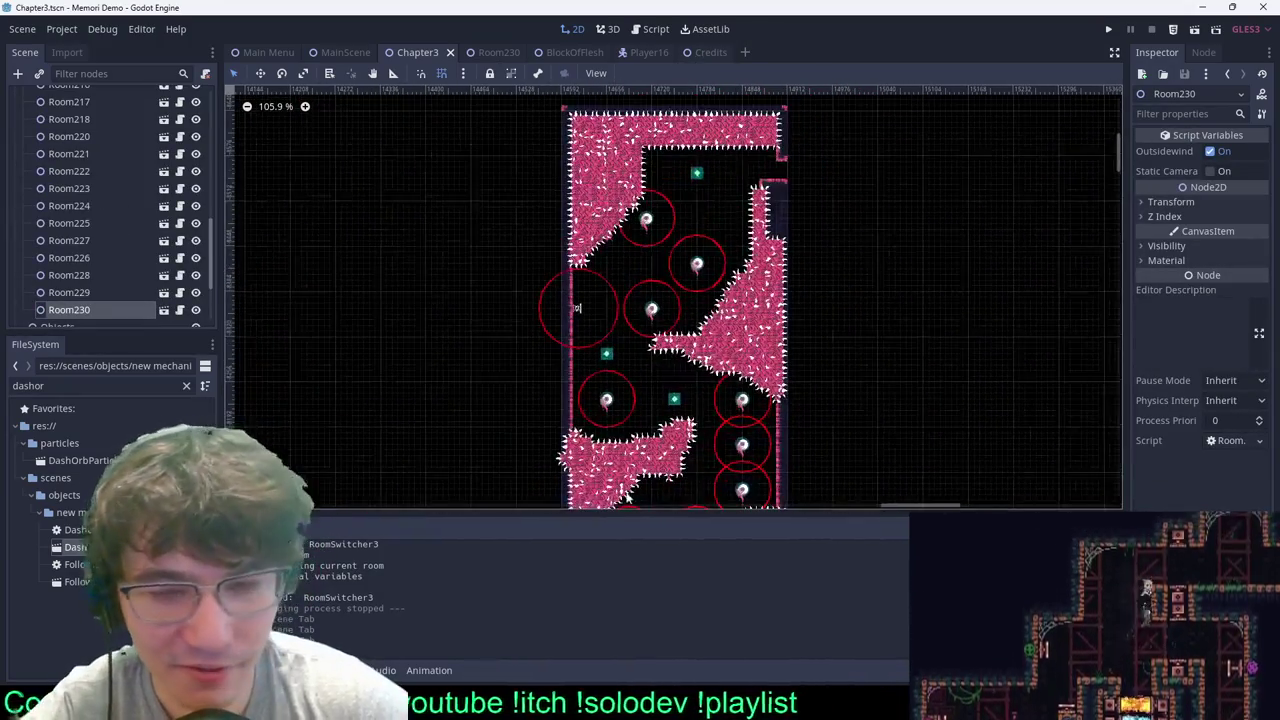
double_click(584, 302)
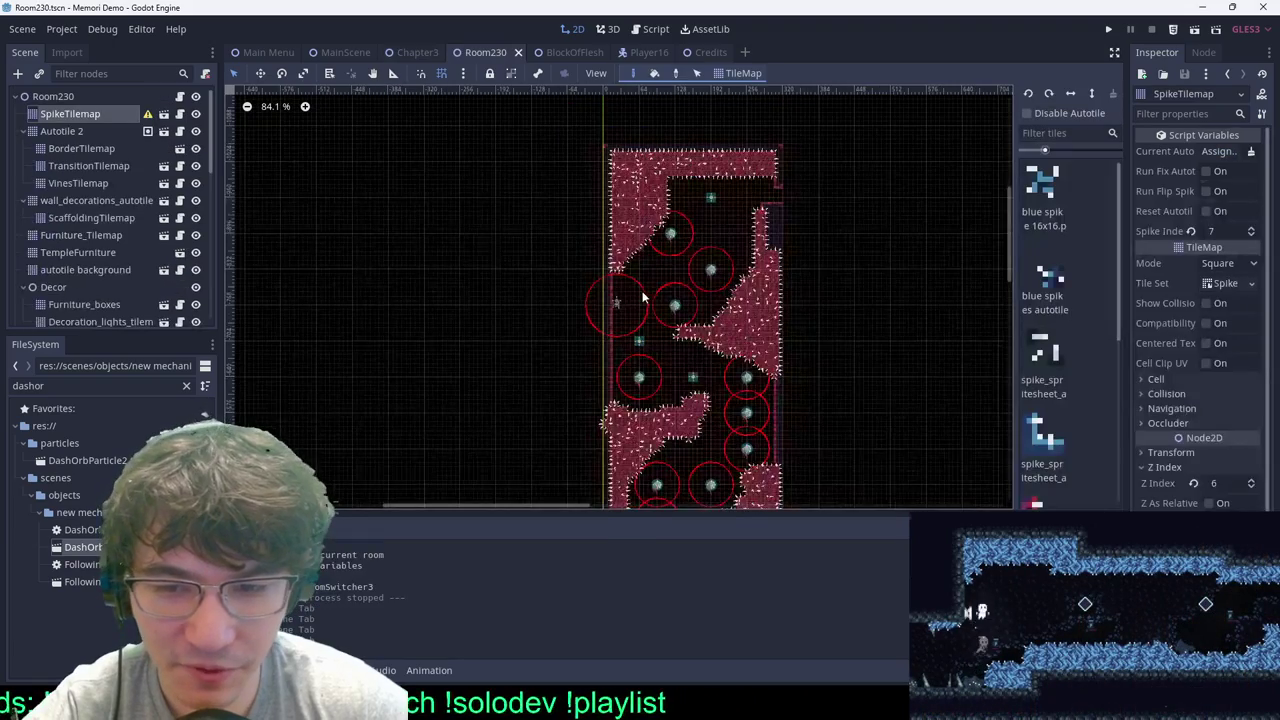
scroll(600, 270, up, 3)
drag(644, 228, 576, 308)
key(ctrl+z)
Step: Move Spring3 up the shaft's left wall to (24, -800) and save Room230
click(38, 98)
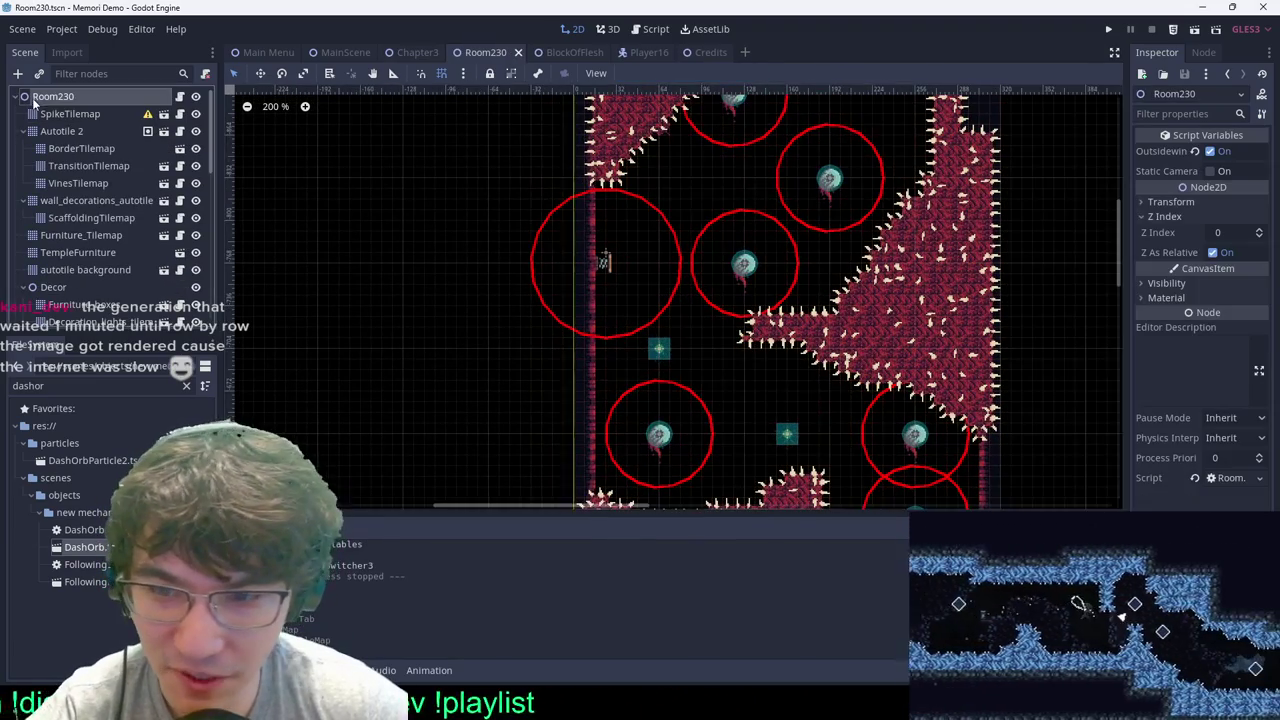
mouse_move(619, 207)
mouse_down()
mouse_move(576, 291)
mouse_move(603, 262)
mouse_up()
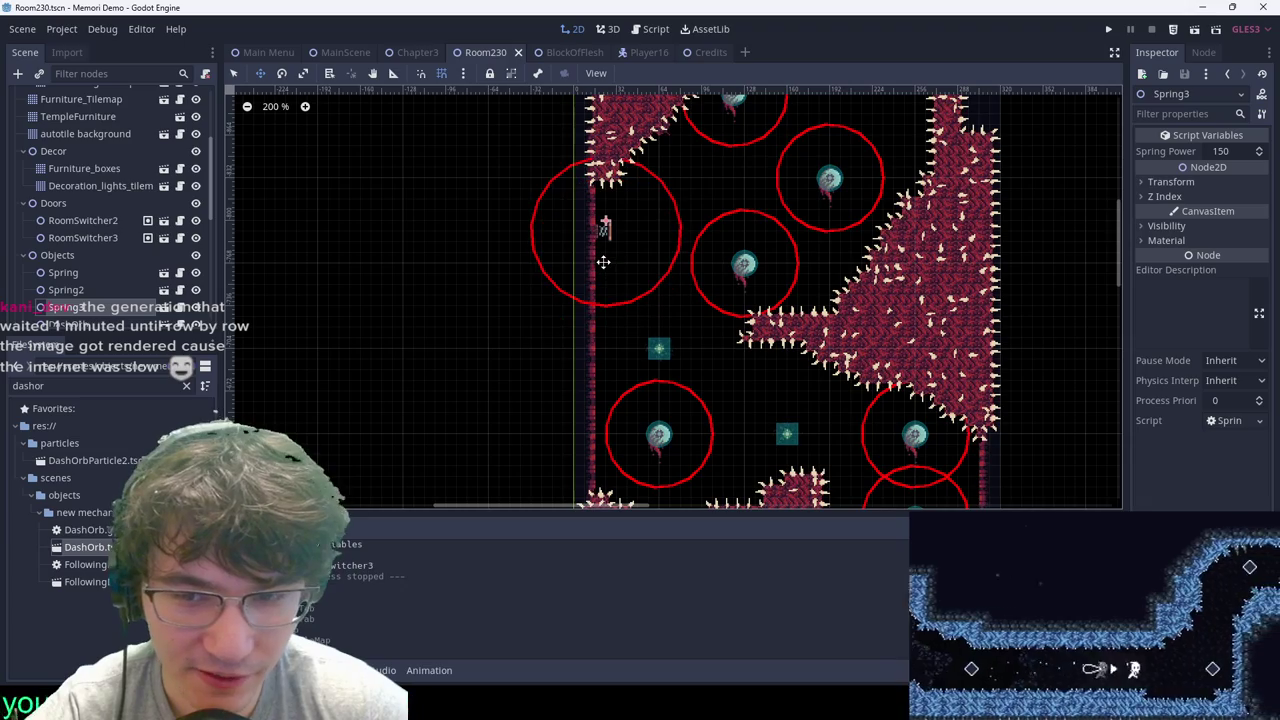
scroll(608, 250, down, 3)
scroll(662, 270, up, 2)
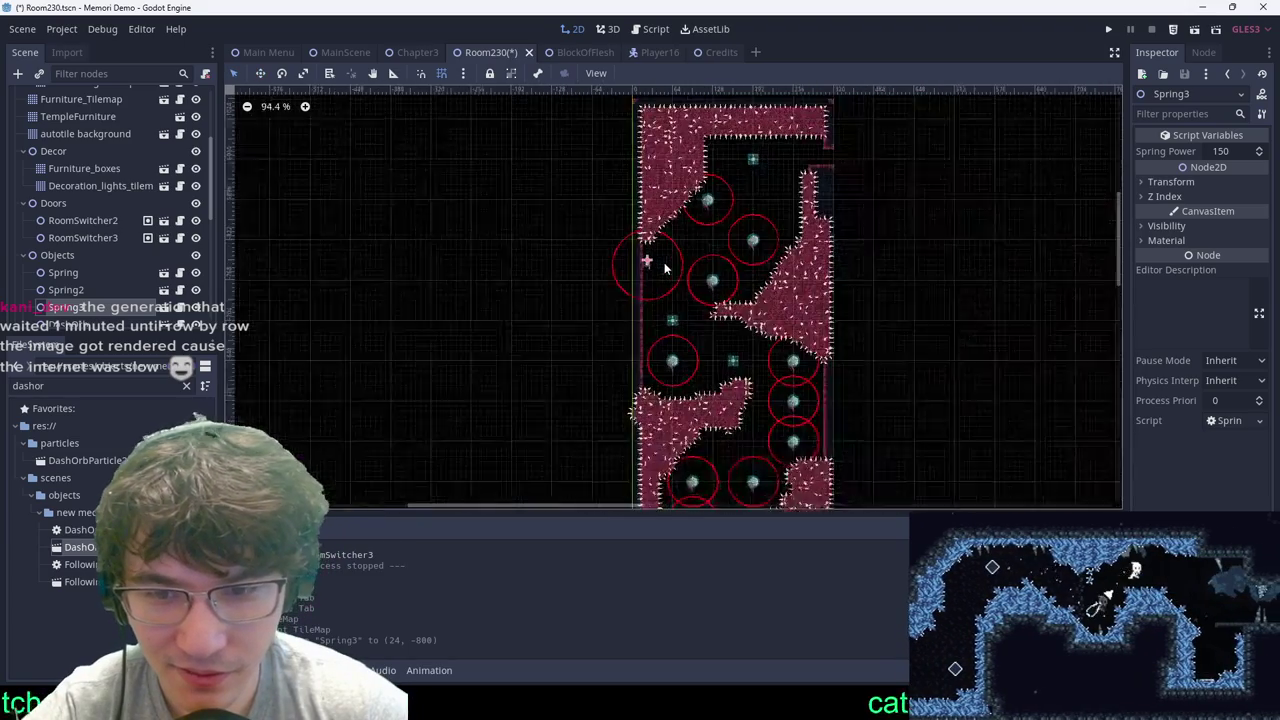
drag(622, 228, 677, 279)
key(w)
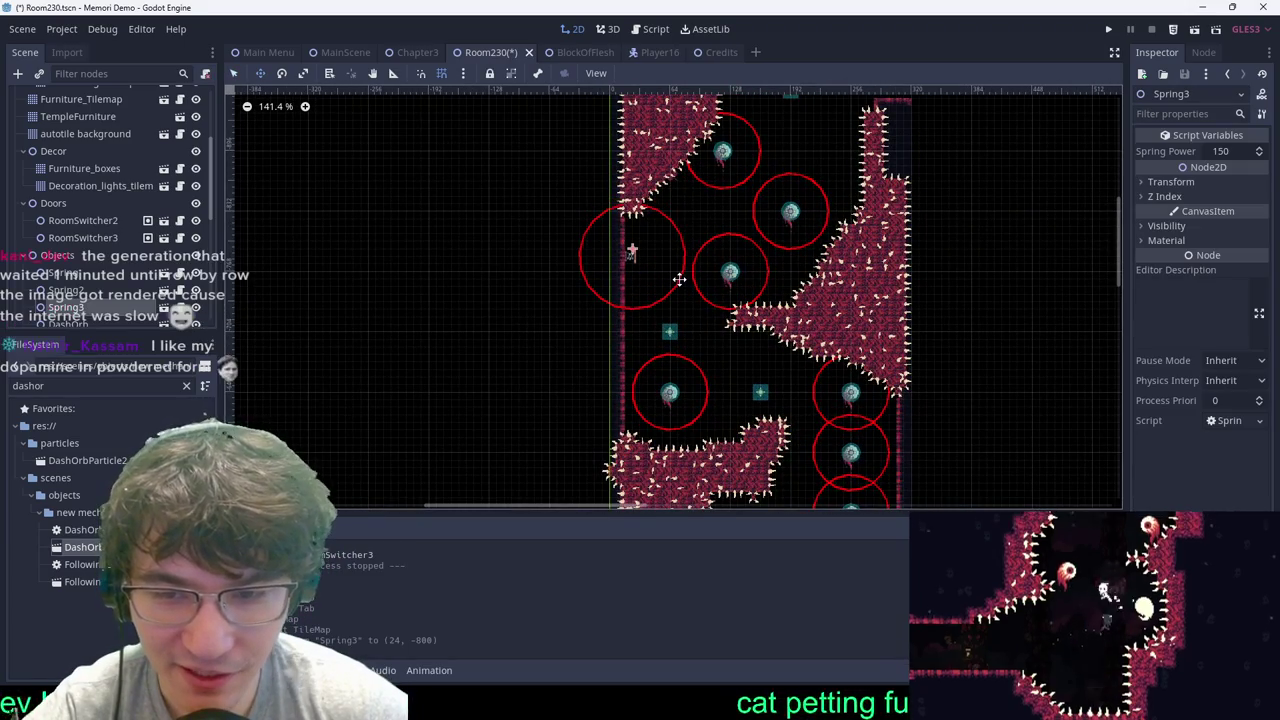
key(q)
click(674, 270)
key(ctrl+s)
Step: Run MainScene and playtest the lower part of Room230's shaft, from the entrance corridor up to the paired eyeball enemies
click(342, 56)
key(F6)
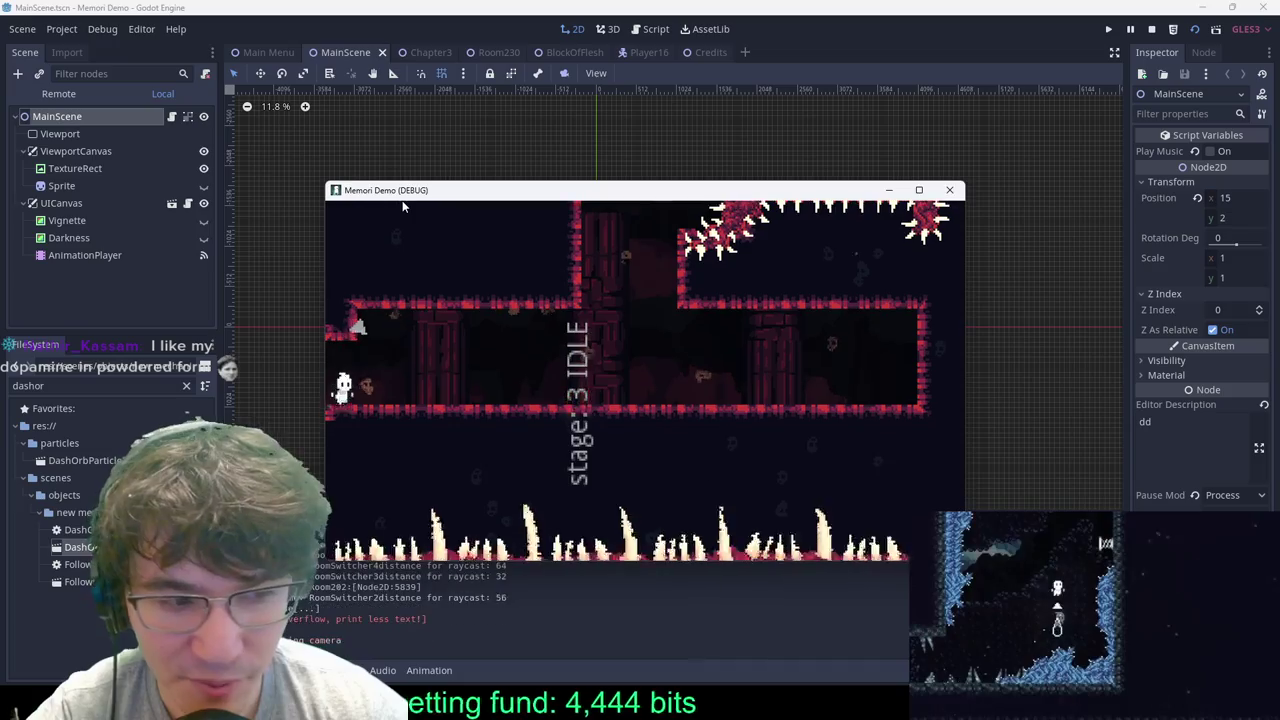
key(Right)
key(space)
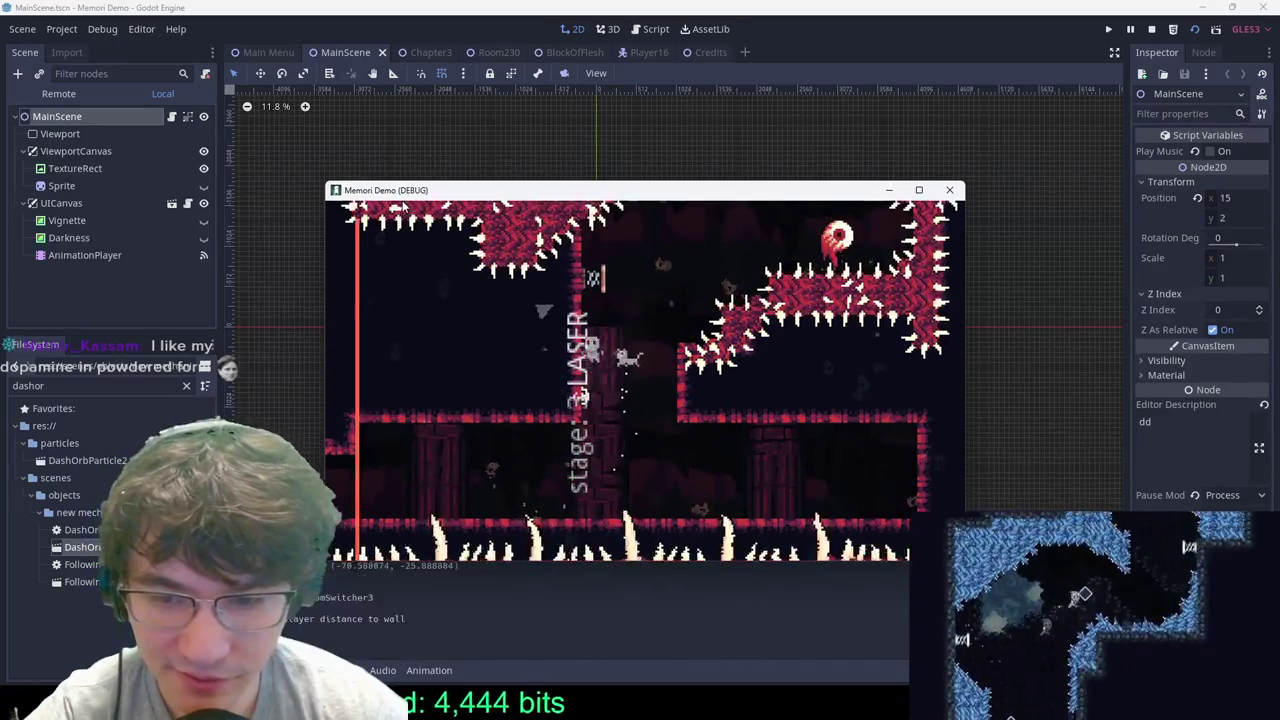
key(Left)
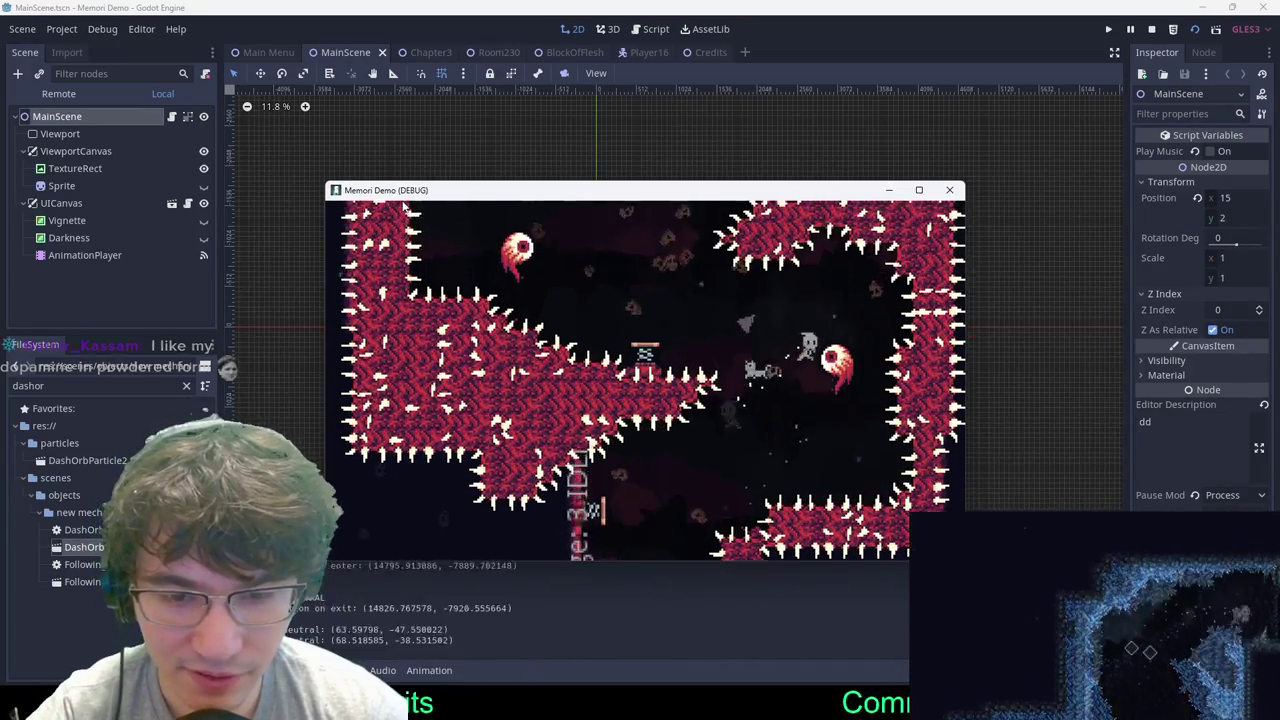
key(Left)
key(Right)
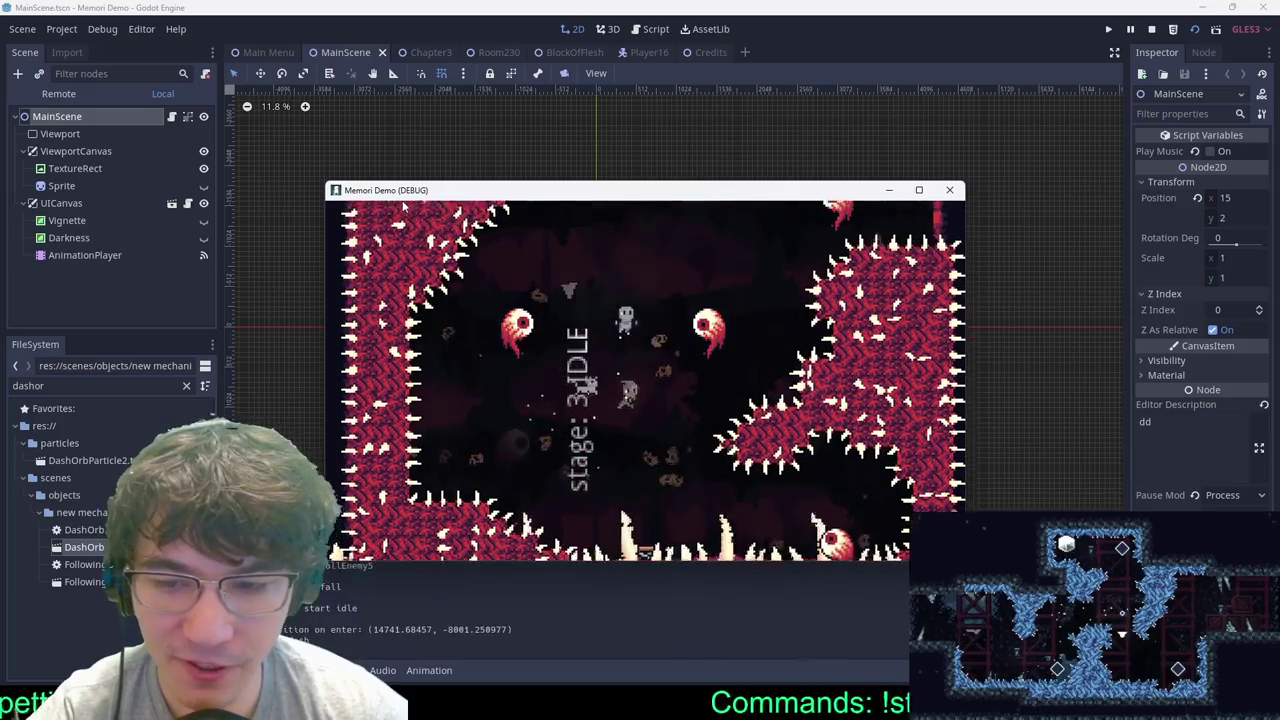
key(space)
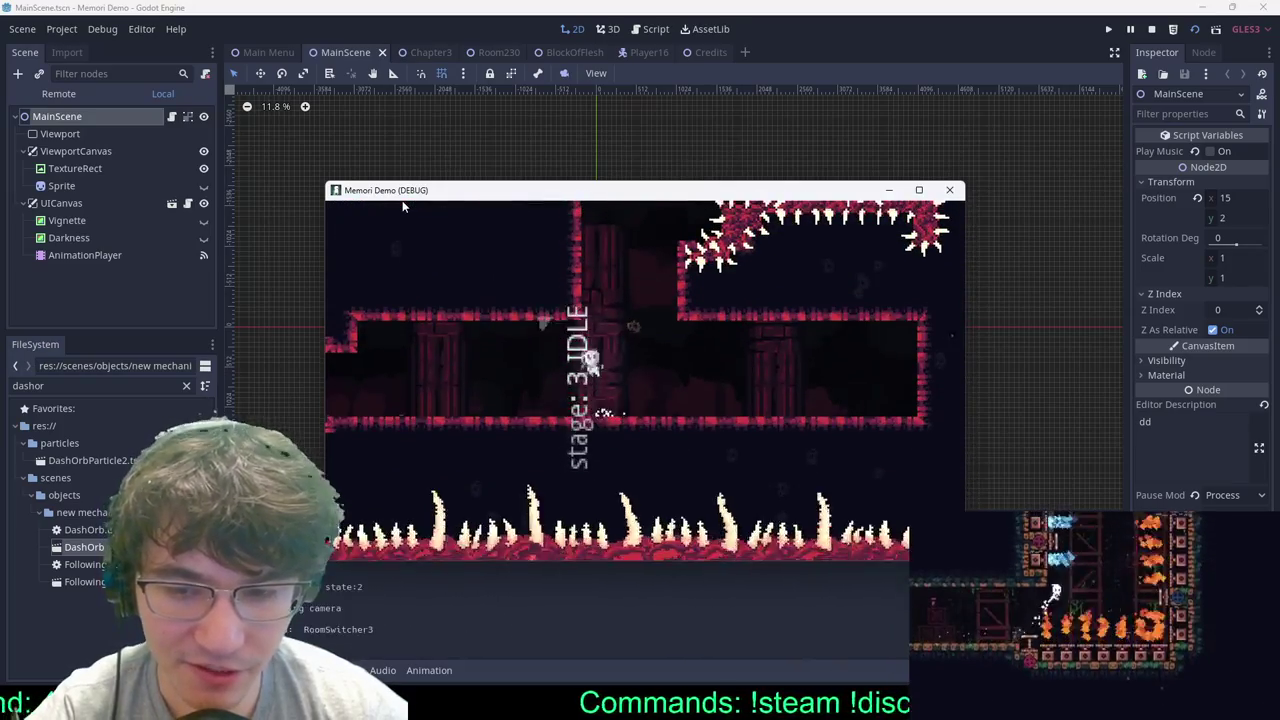
Step: Retry the climb from the entrance corridor to the passage beside the left flesh block, pausing and resuming the game on the way
key(Right)
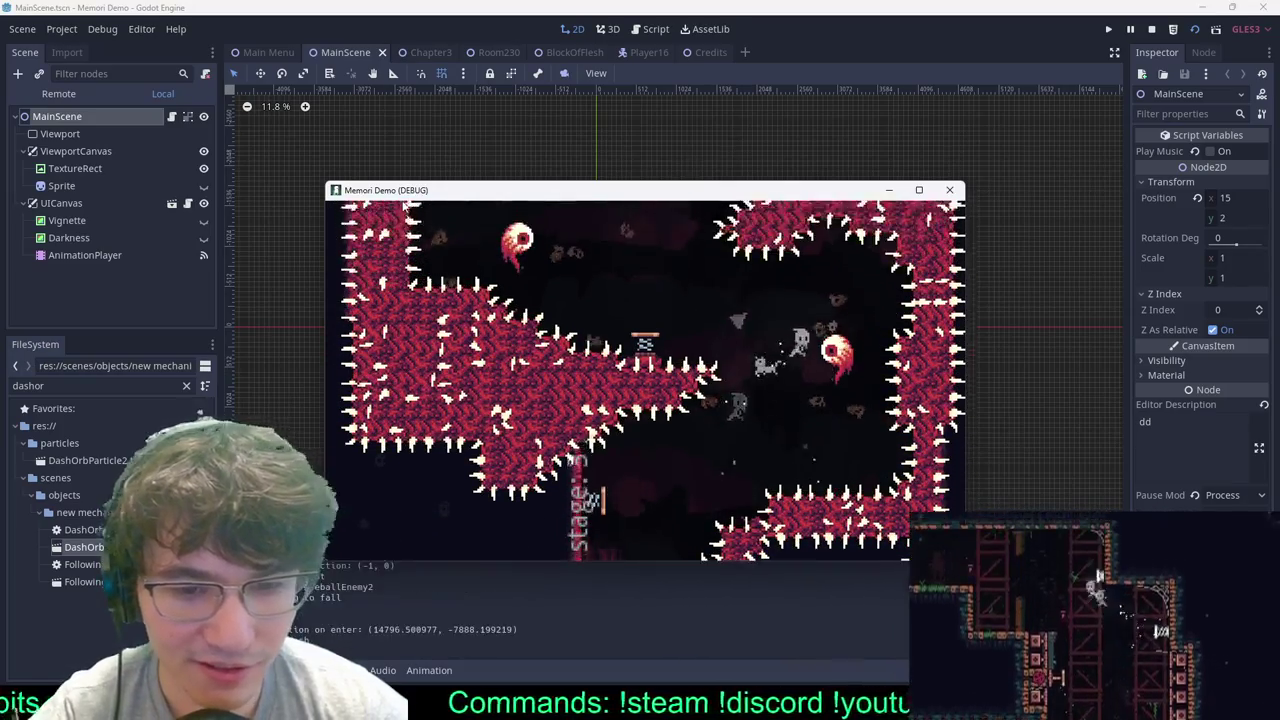
key(Left)
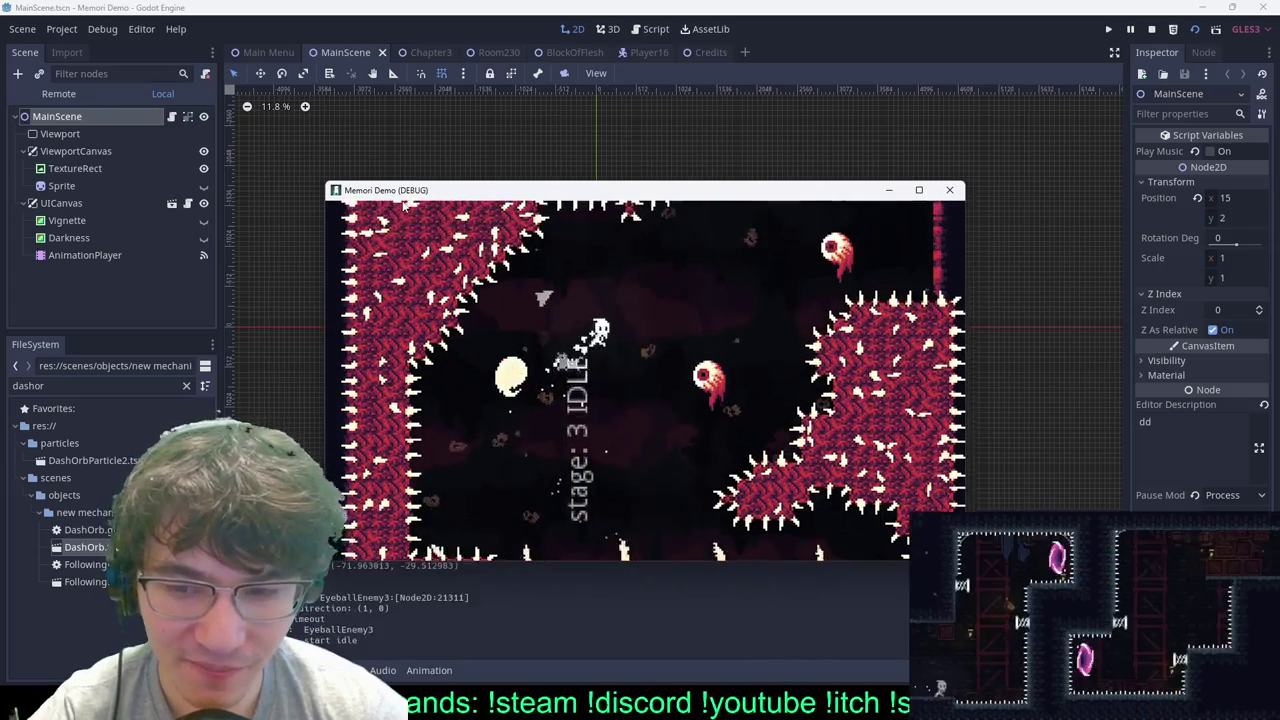
key(Escape)
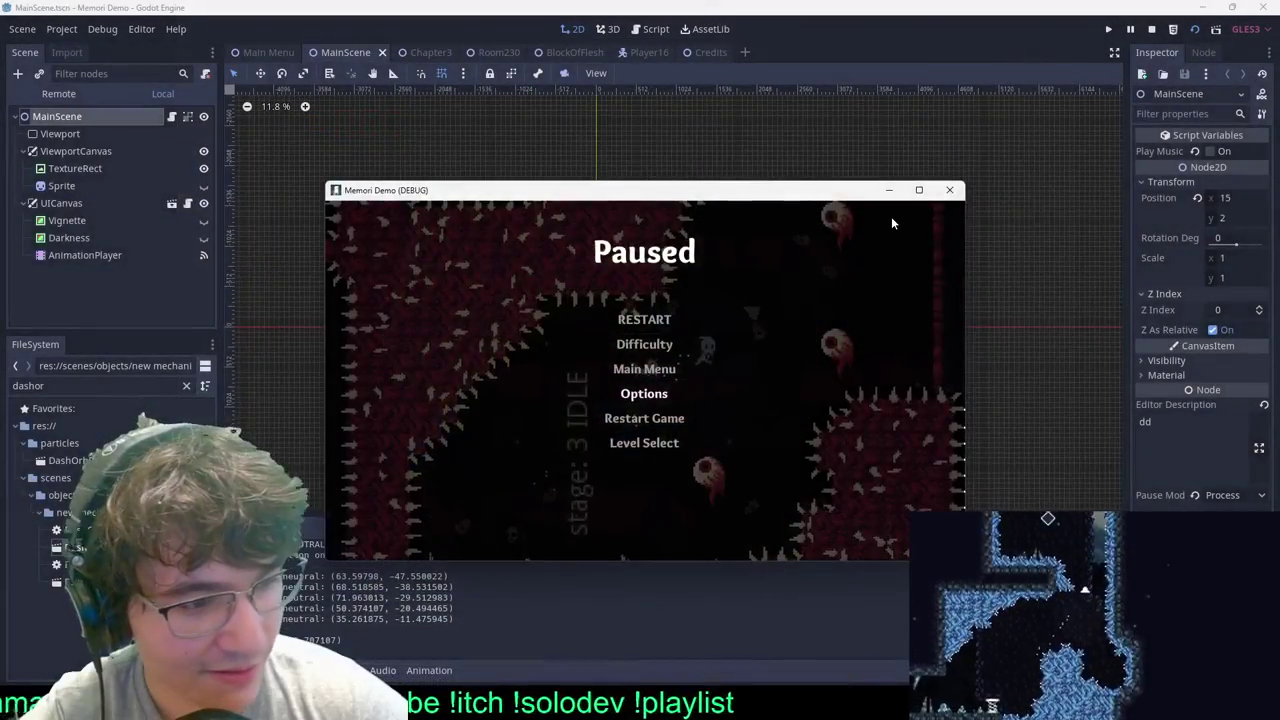
key(Escape)
key(Left)
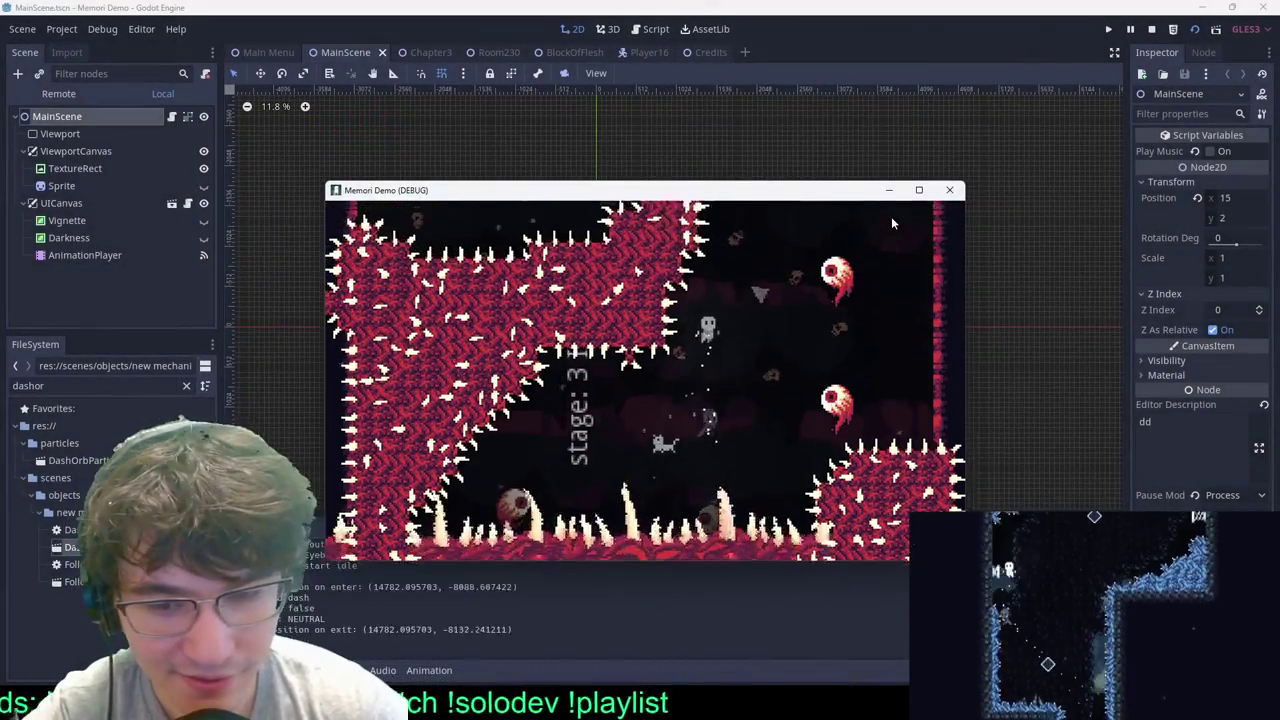
key(Left)
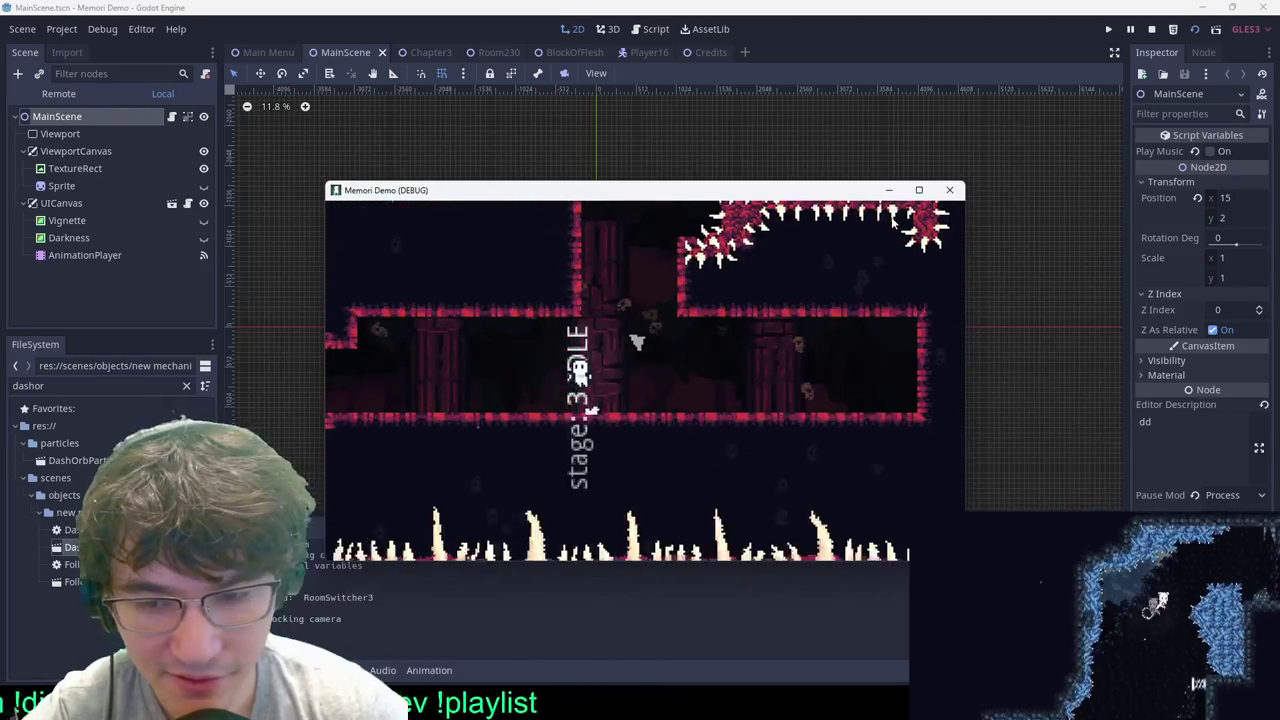
Step: Playtest the climb again, past the stacked eyeball enemies and dash orbs, into the upper chamber above the left-wall spring
key(space)
key(Right)
key(space)
key(space)
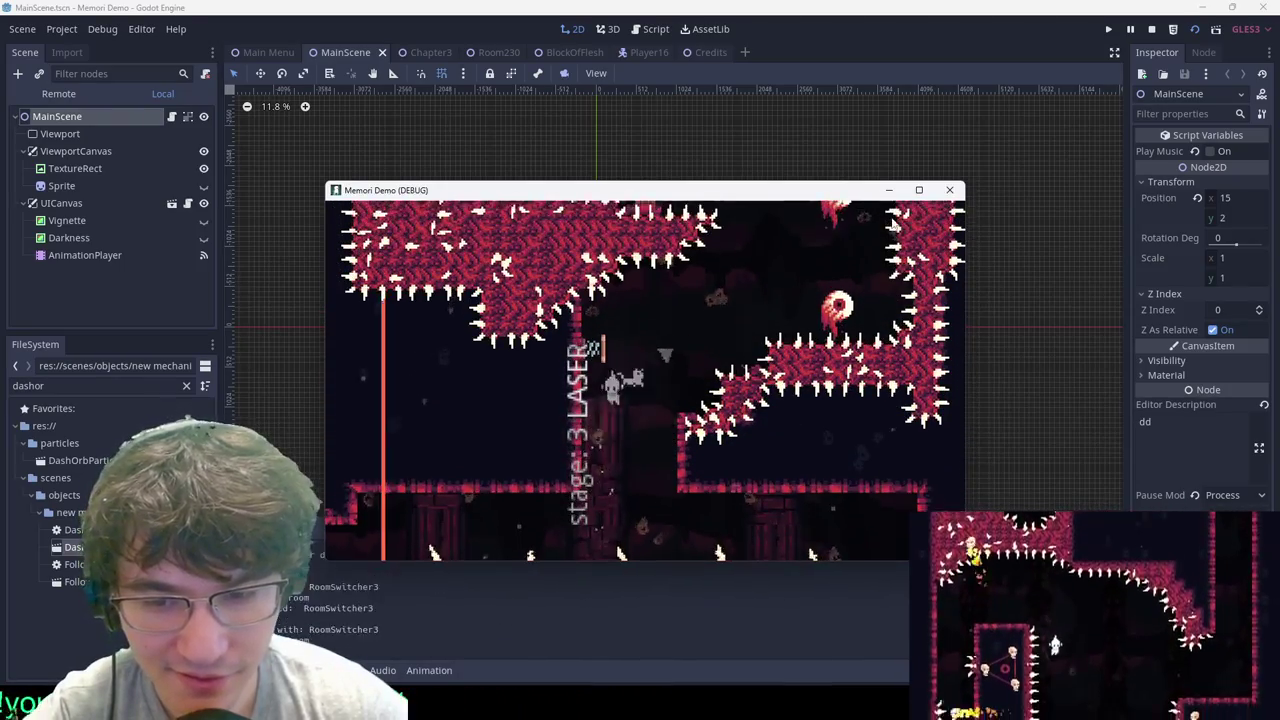
key(Right)
key(space)
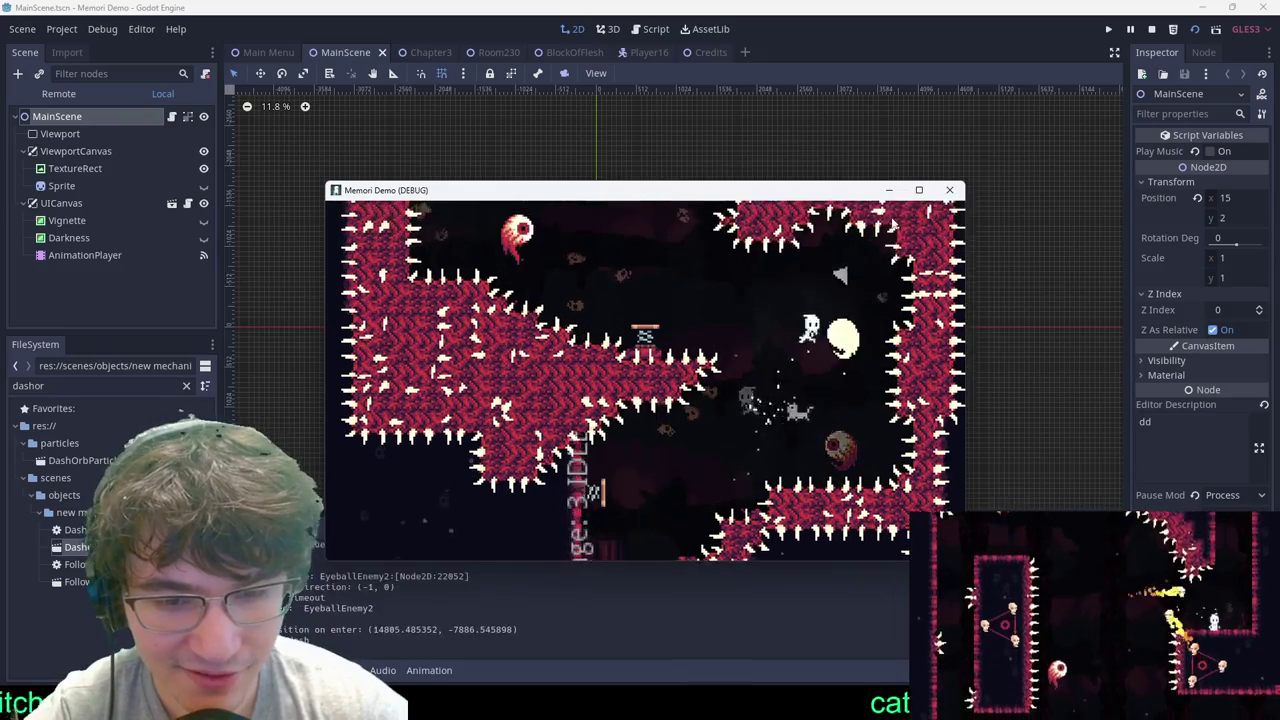
key(Left)
key(Right)
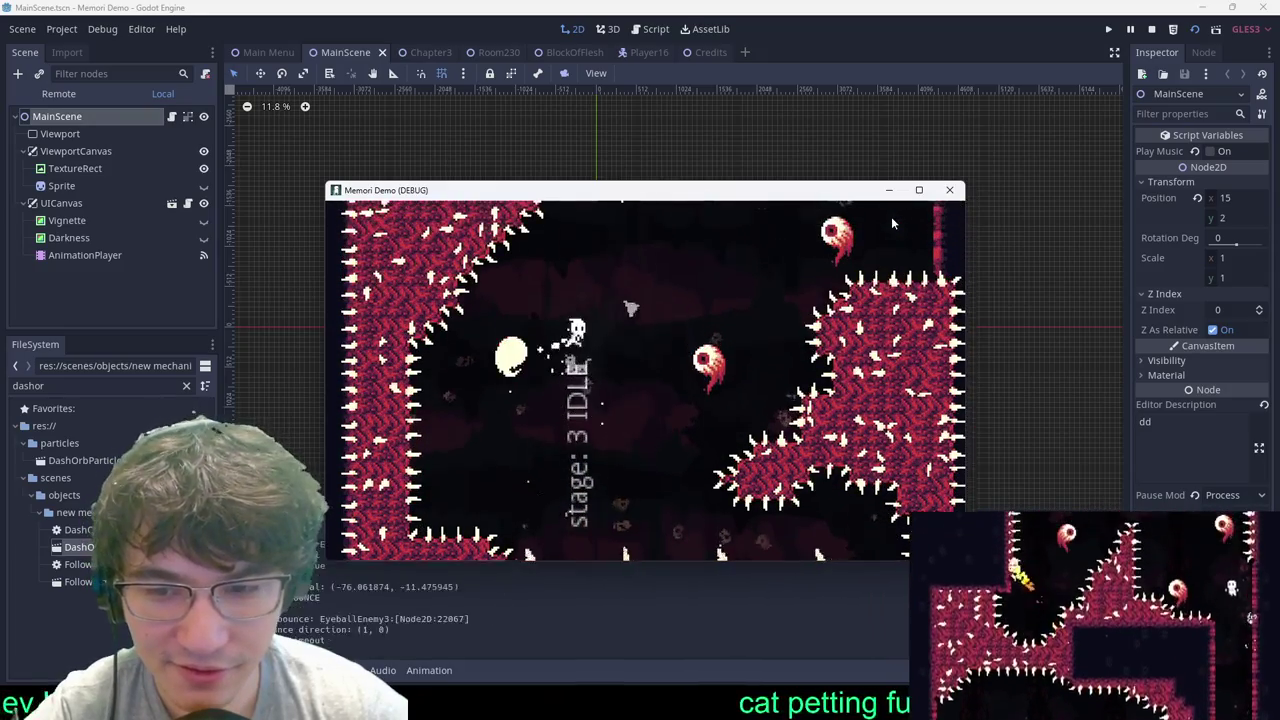
key(space)
key(space)
key(space)
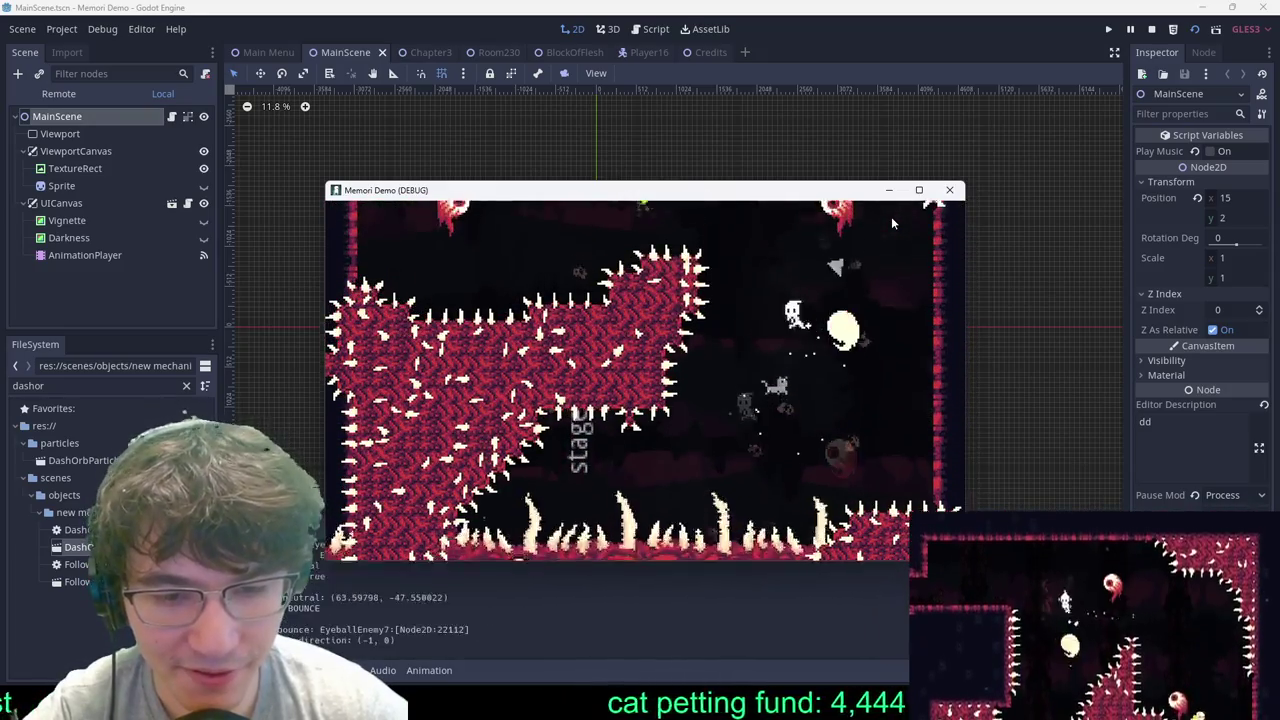
key(Left)
key(space)
key(Left)
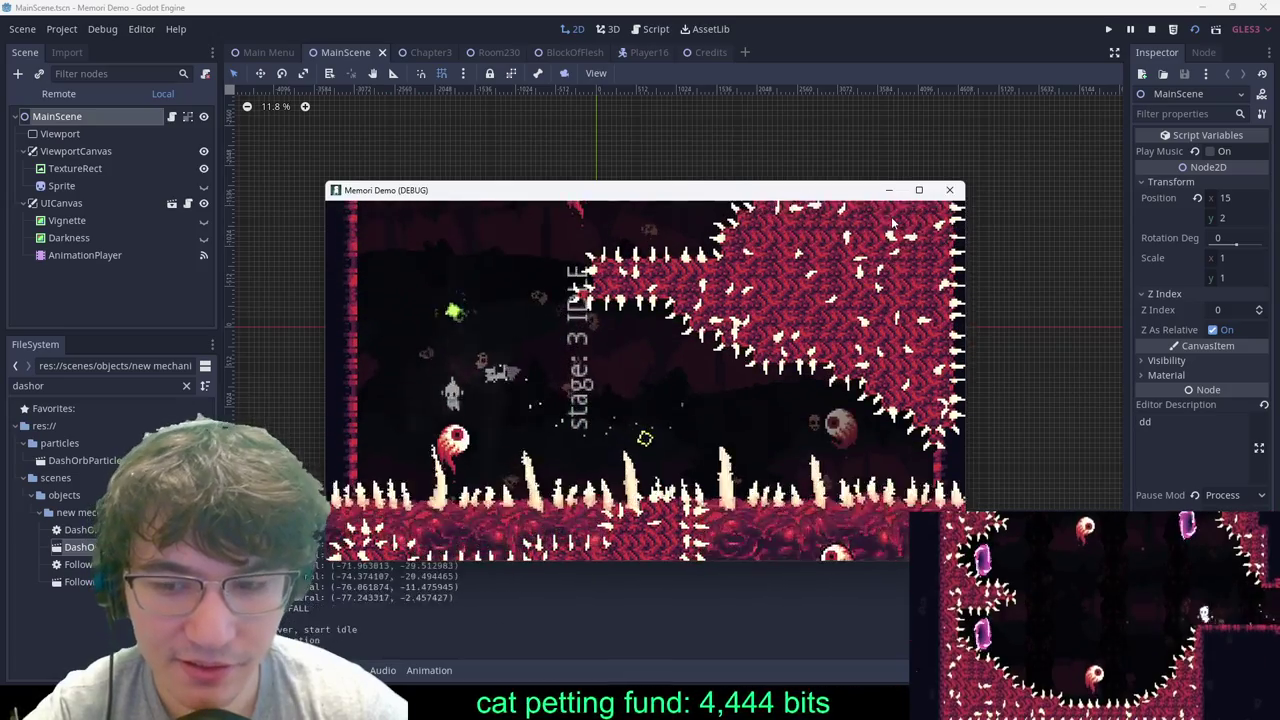
key(space)
key(Left)
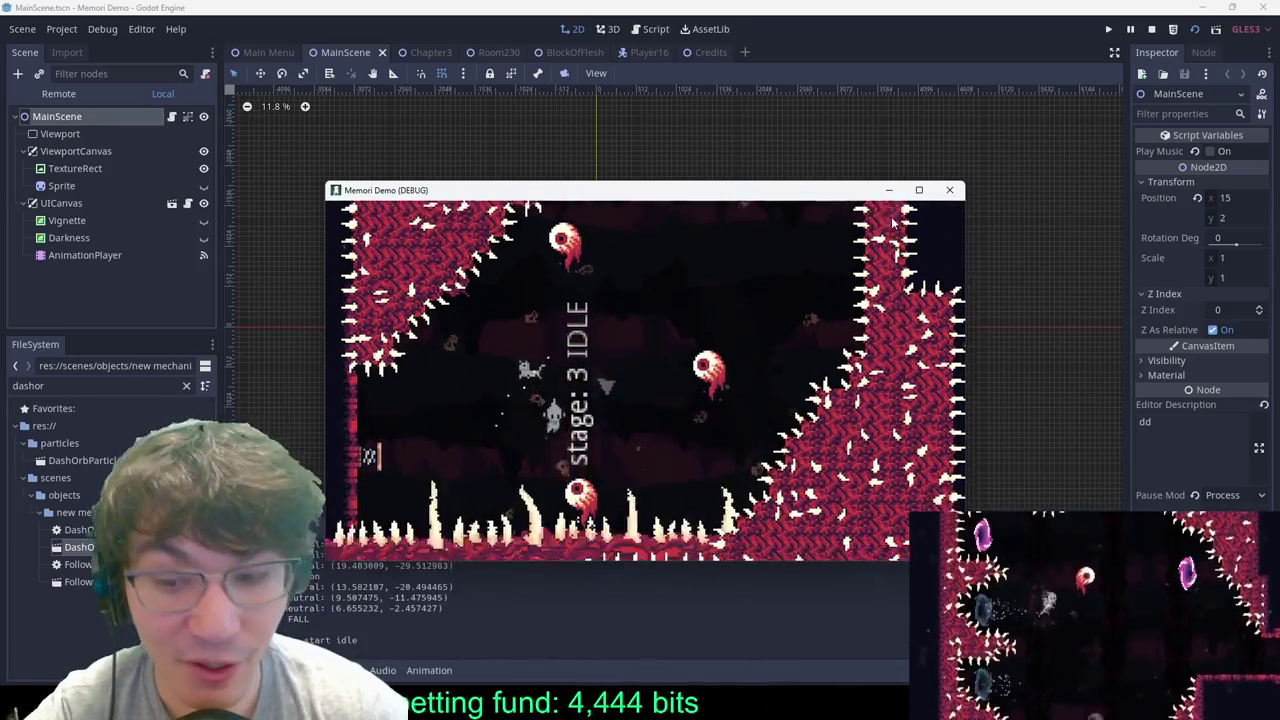
key(Right)
key(space)
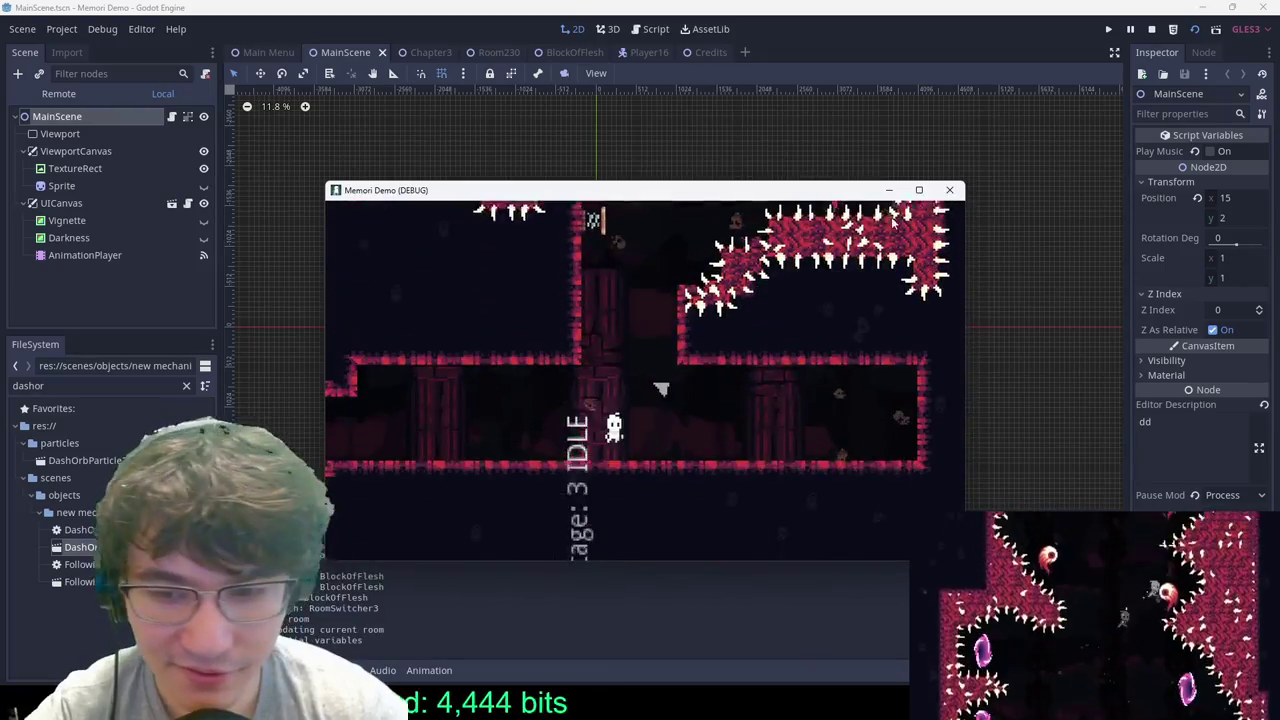
Step: Playtest the full climb through Room230 to the top dash orb under the spiked ceiling, and close the game
key(space)
key(Left)
key(space)
key(Right)
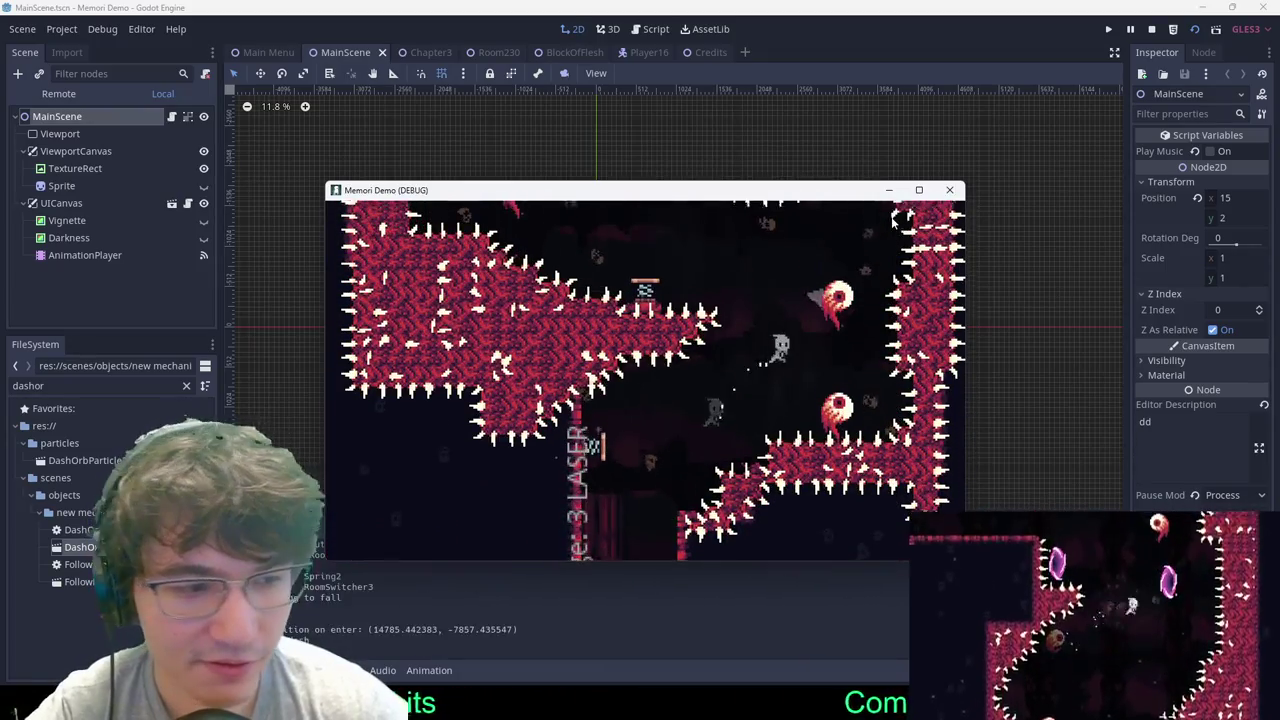
key(space)
key(Left)
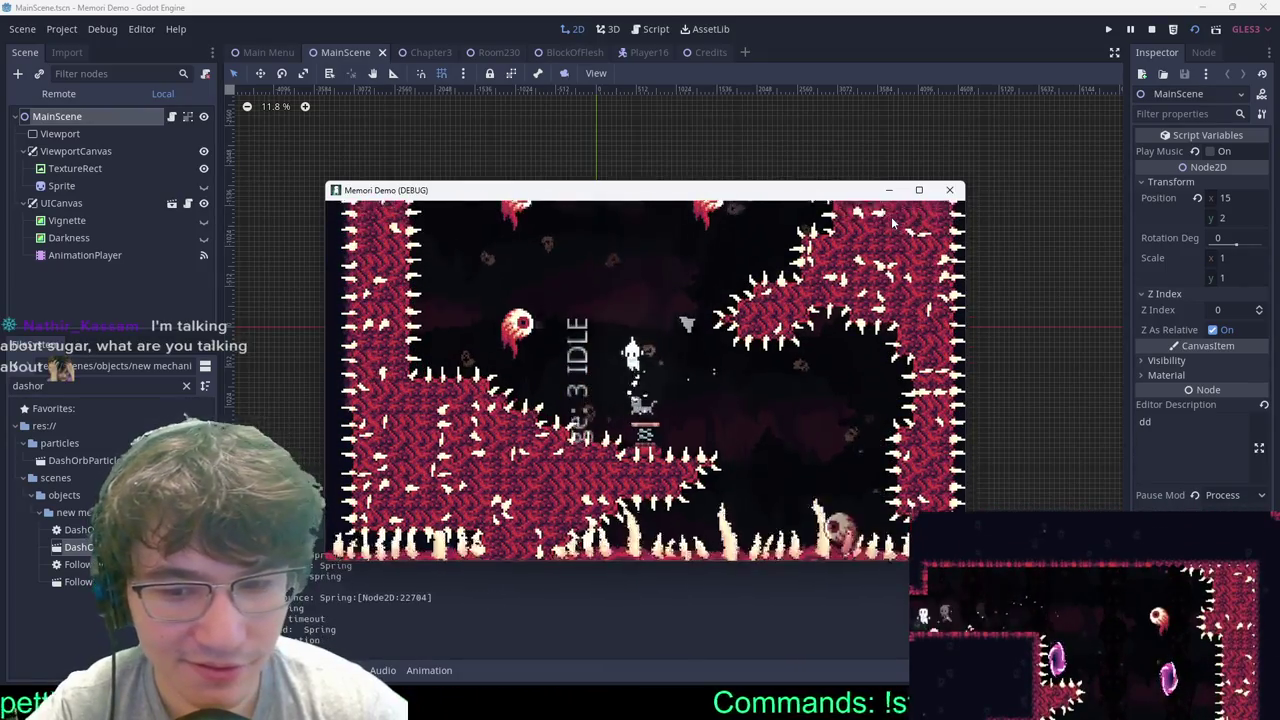
key(Left)
key(Right)
key(space)
key(space)
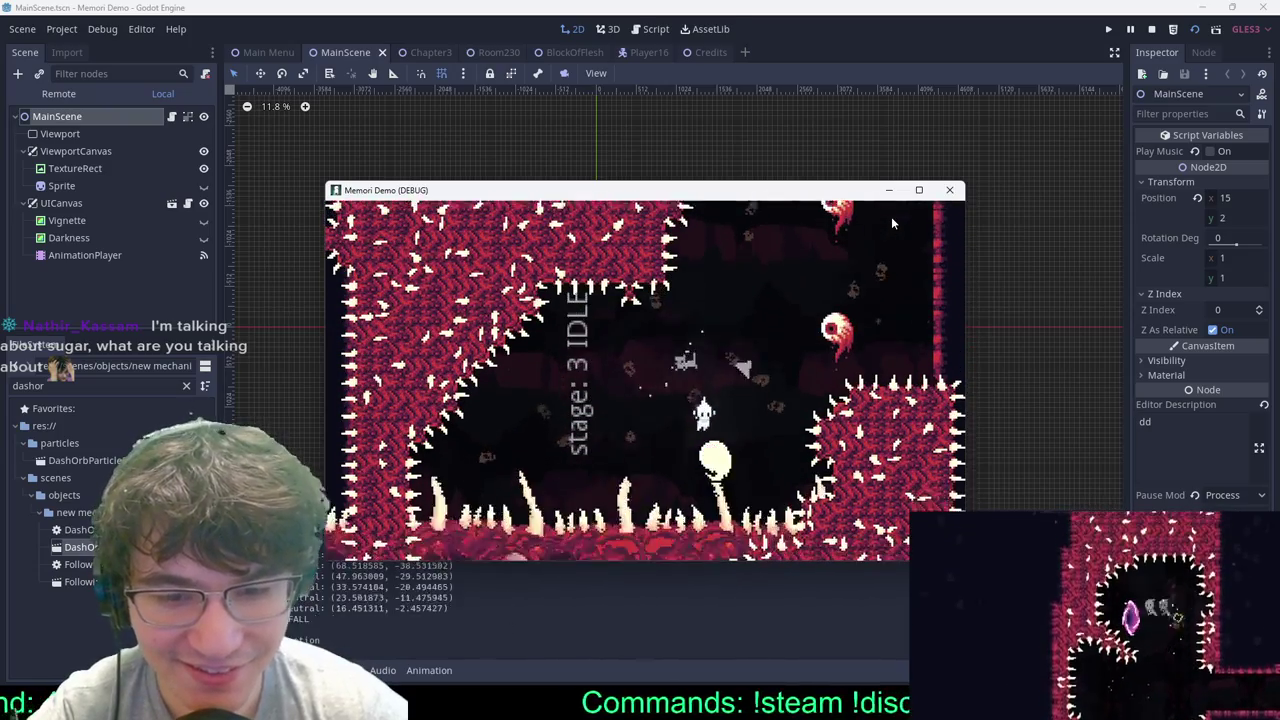
key(Right)
key(space)
key(Left)
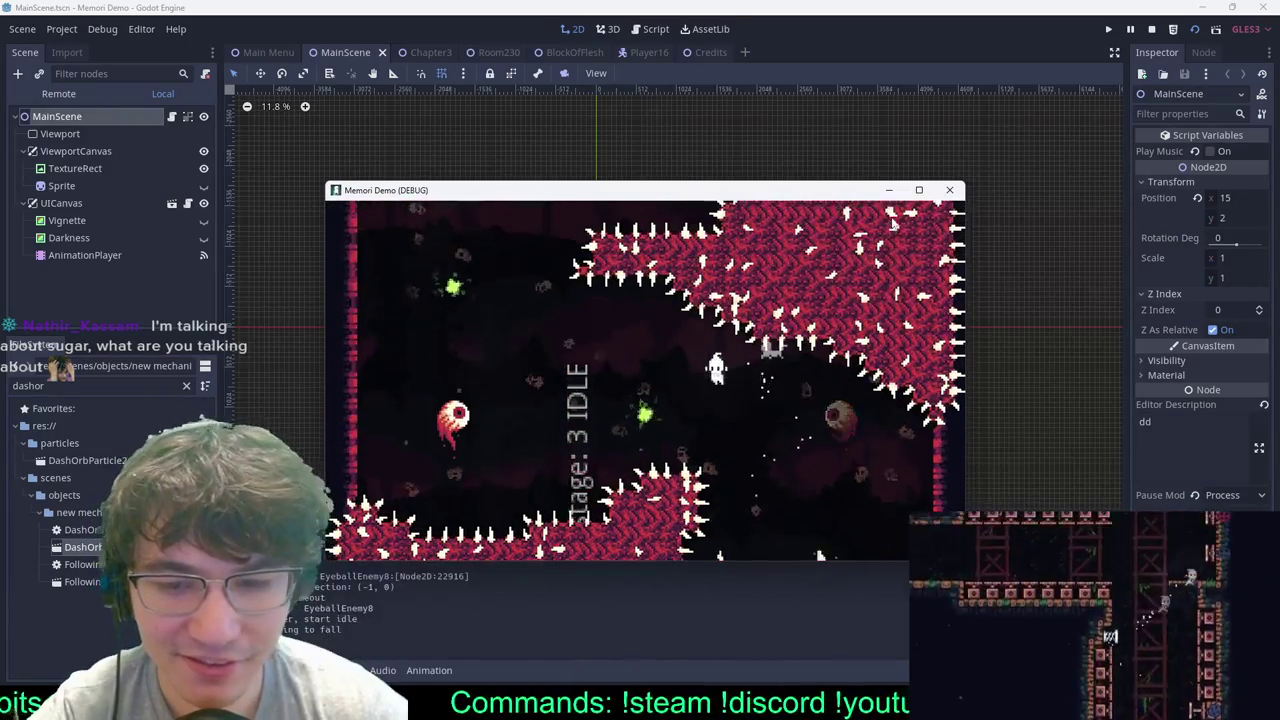
key(space)
key(space)
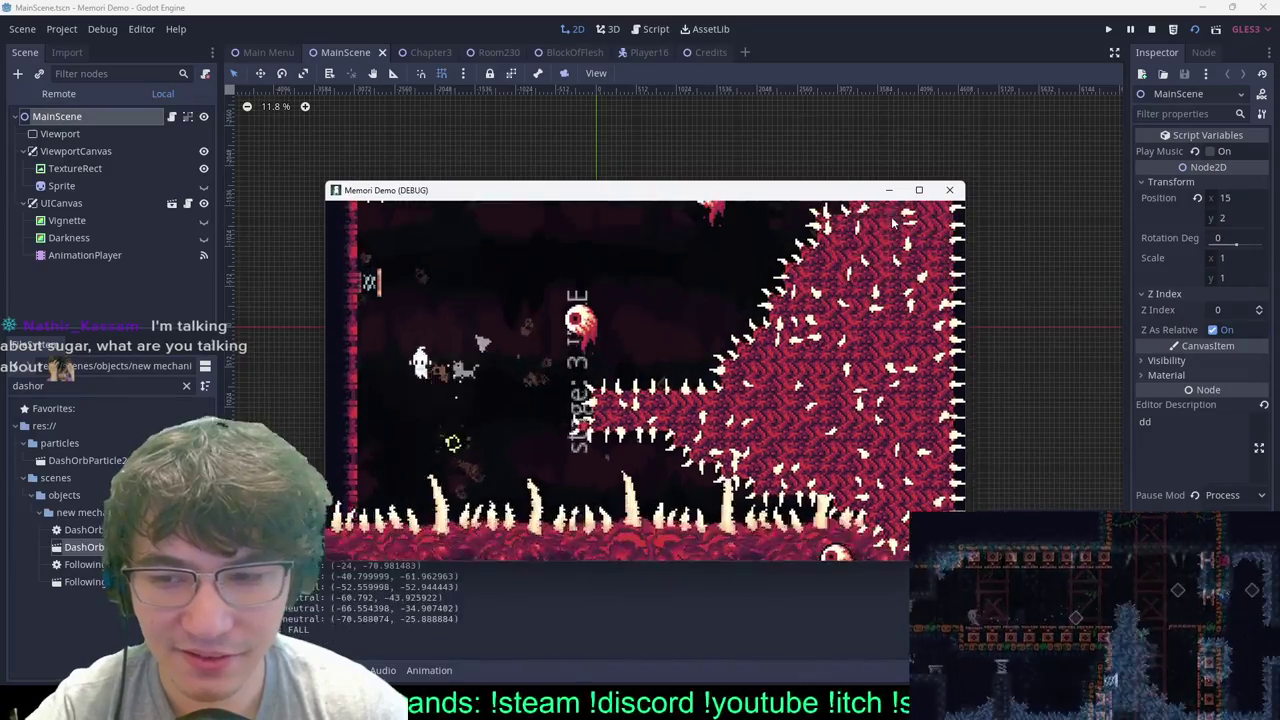
key(Right)
key(Right)
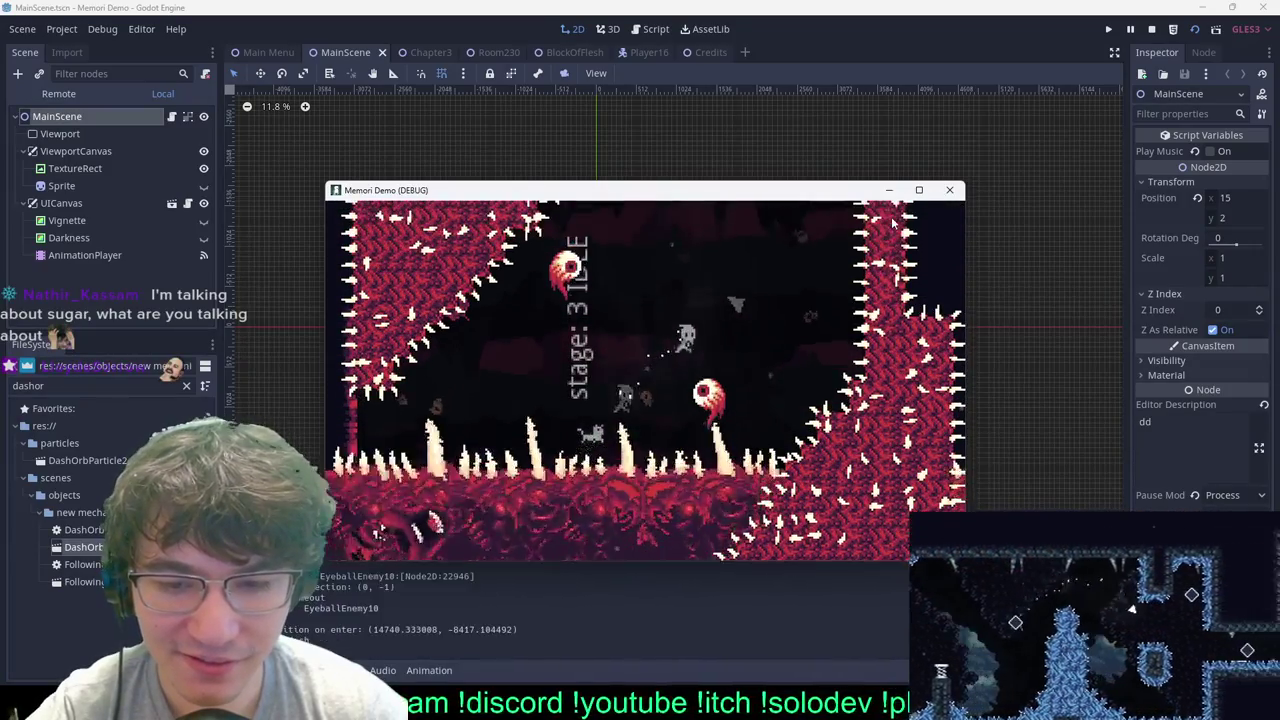
key(space)
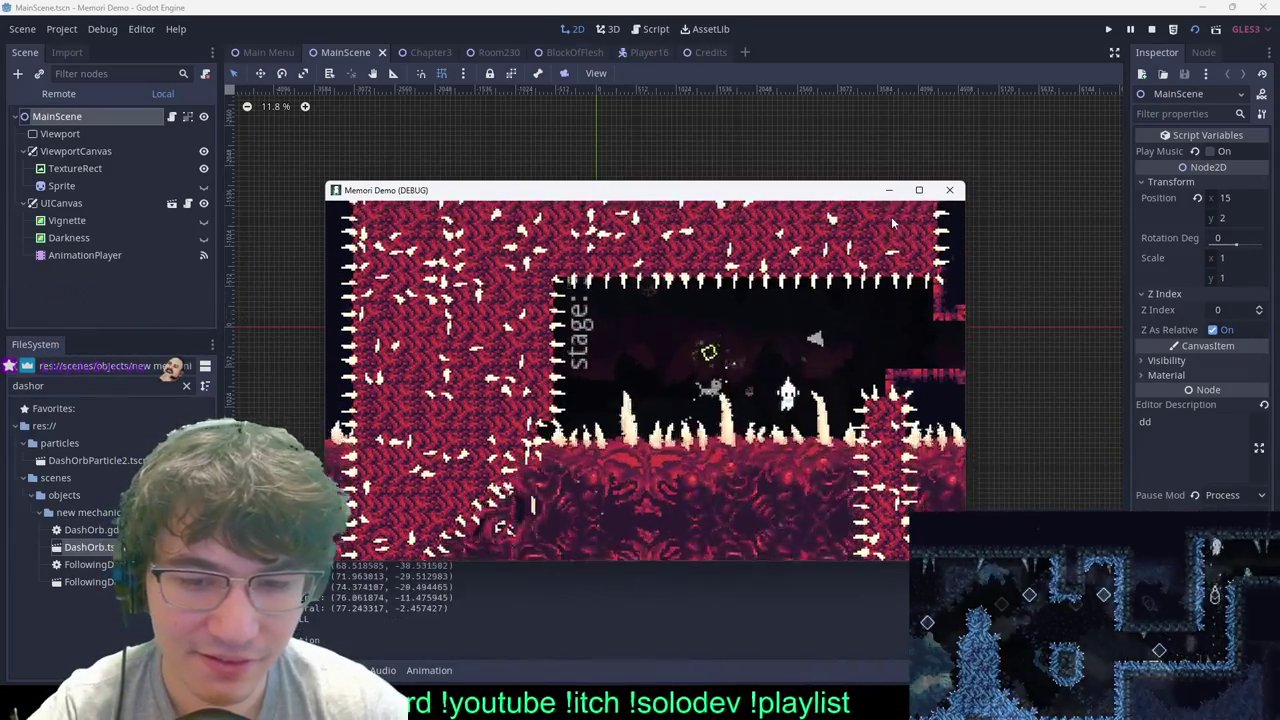
key(Escape)
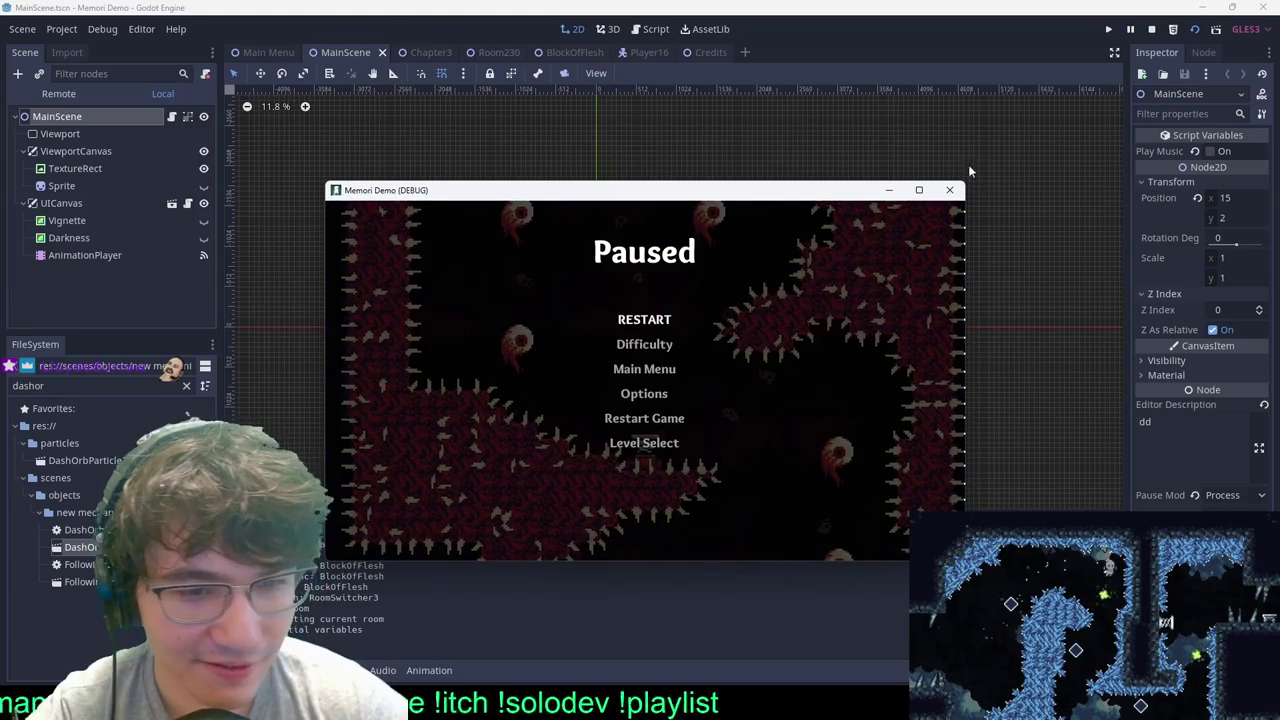
click(946, 191)
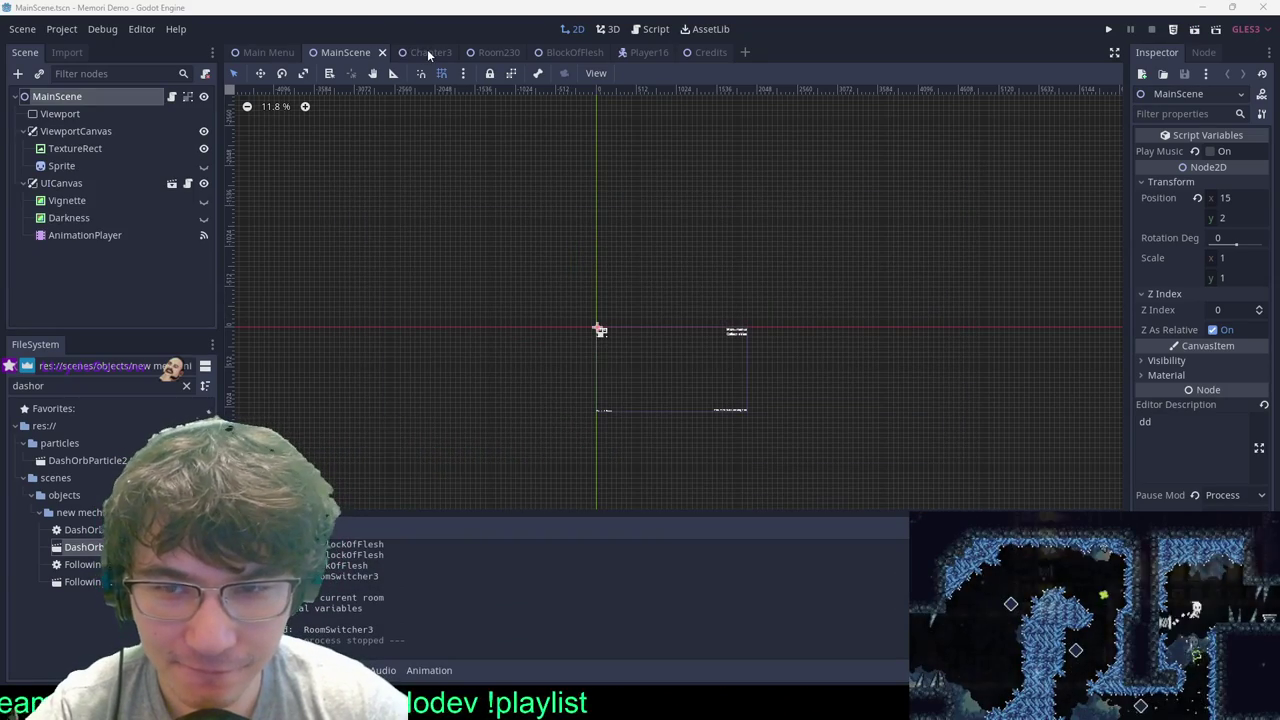
Step: Erase the SpikeTilemap flesh spikes from the section of Room230's ceiling directly above the top dash orb
click(574, 52)
click(485, 52)
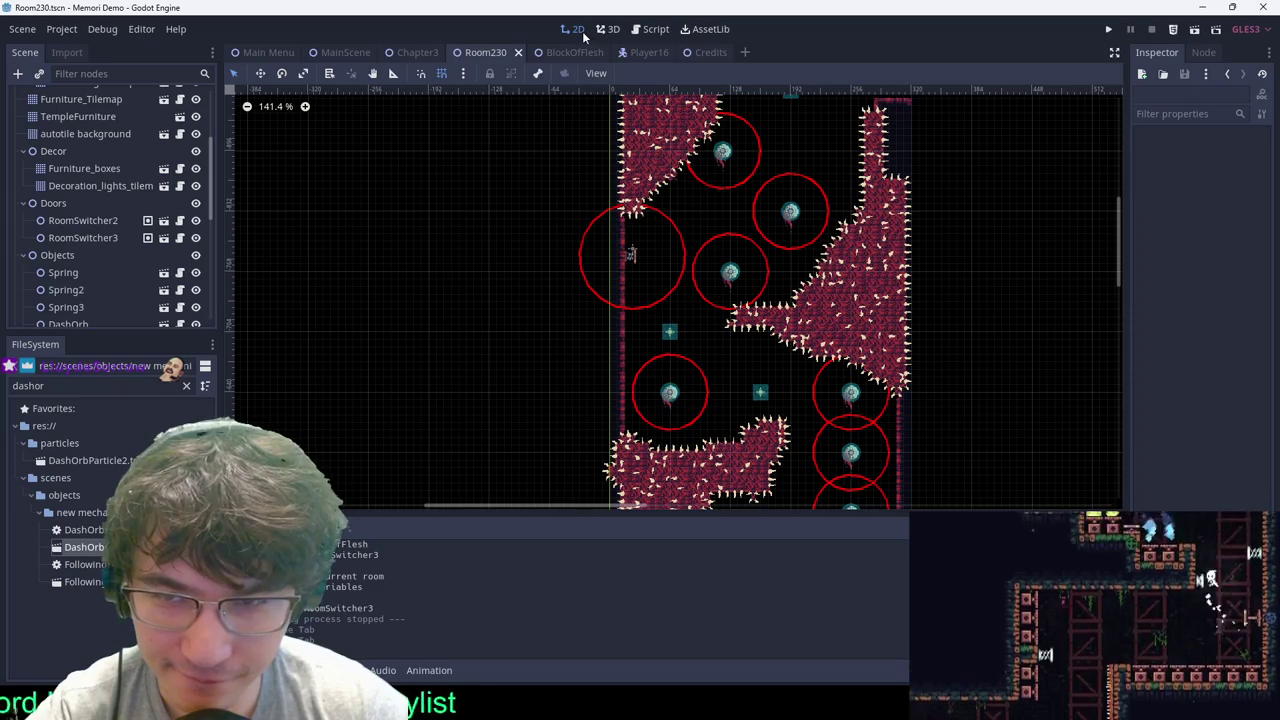
scroll(753, 280, down, 9)
middle_drag(757, 280, 675, 311)
scroll(113, 188, up, 5)
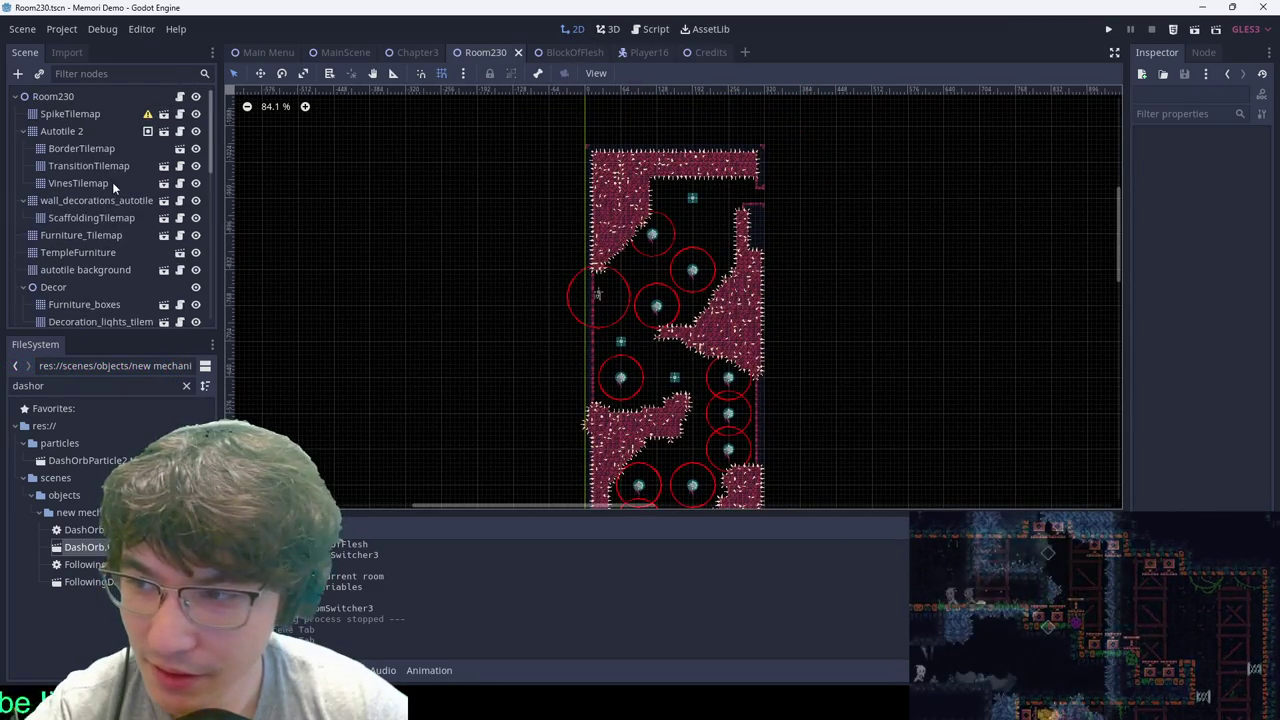
click(70, 114)
scroll(676, 210, up, 3)
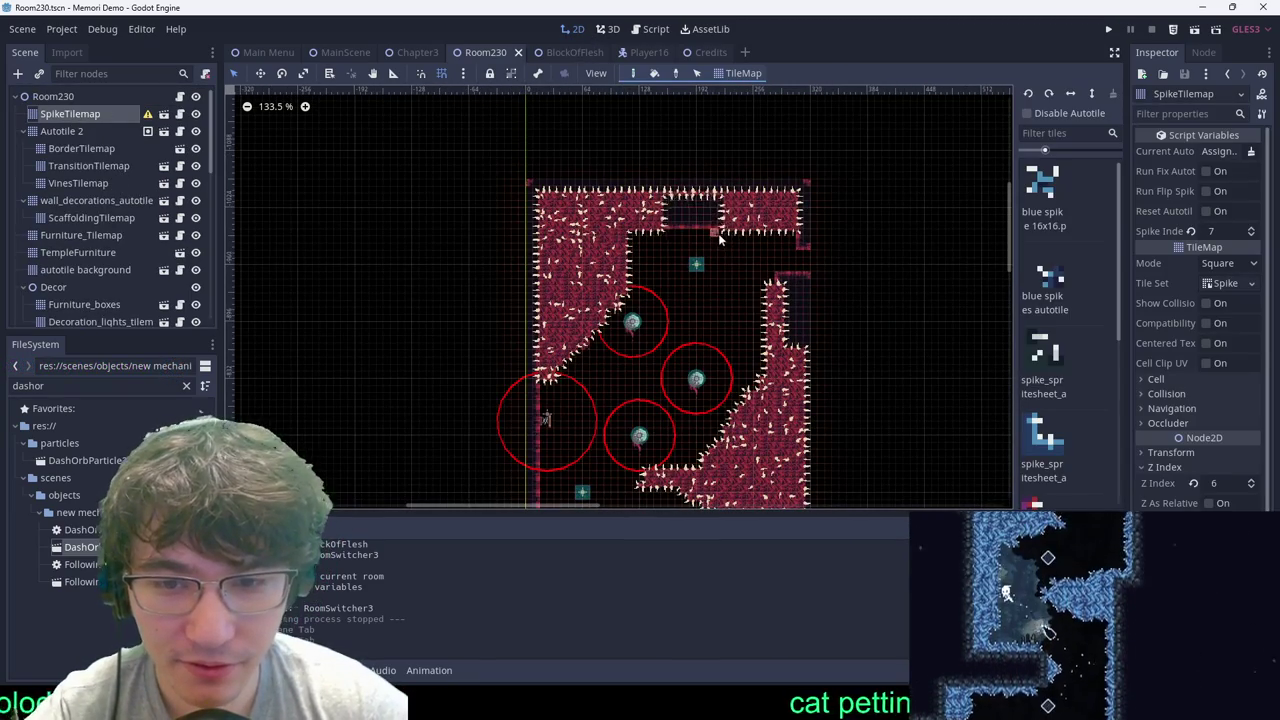
right_drag(719, 234, 713, 199)
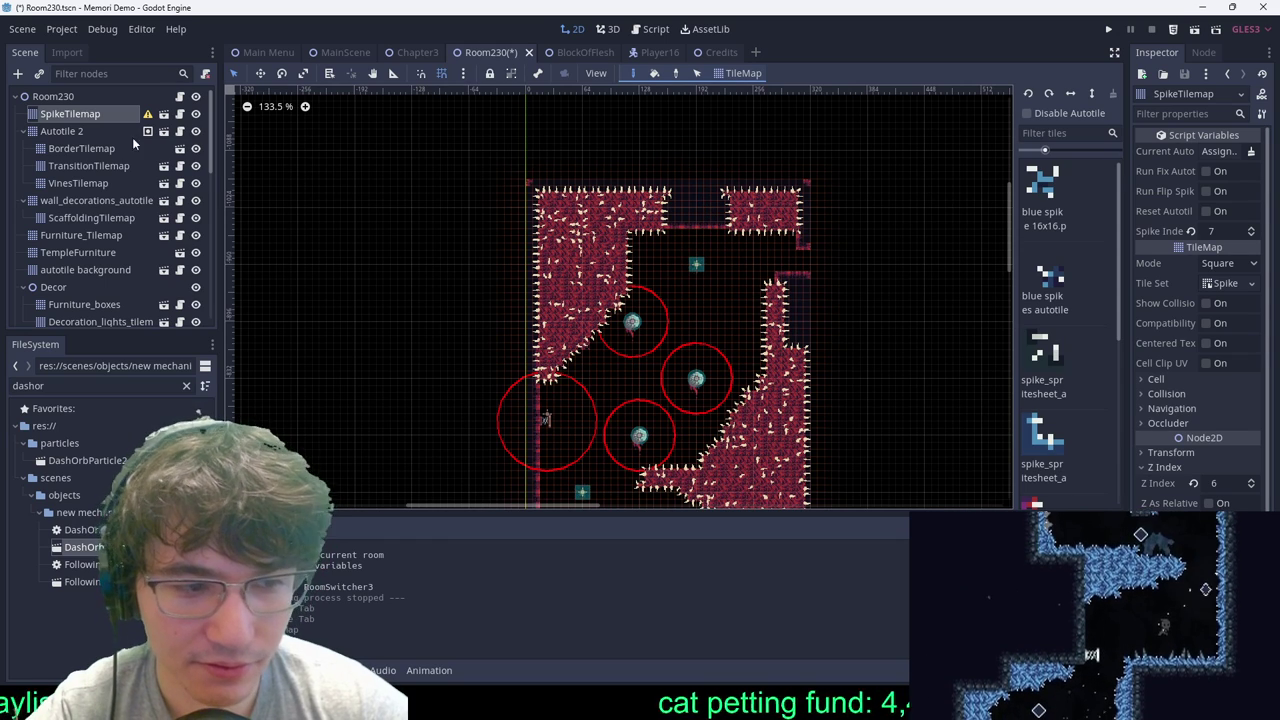
Step: Cut a vertical opening through the Autotile 2 ceiling above the top dash orb, and regenerate the border tiles along both sides
click(60, 133)
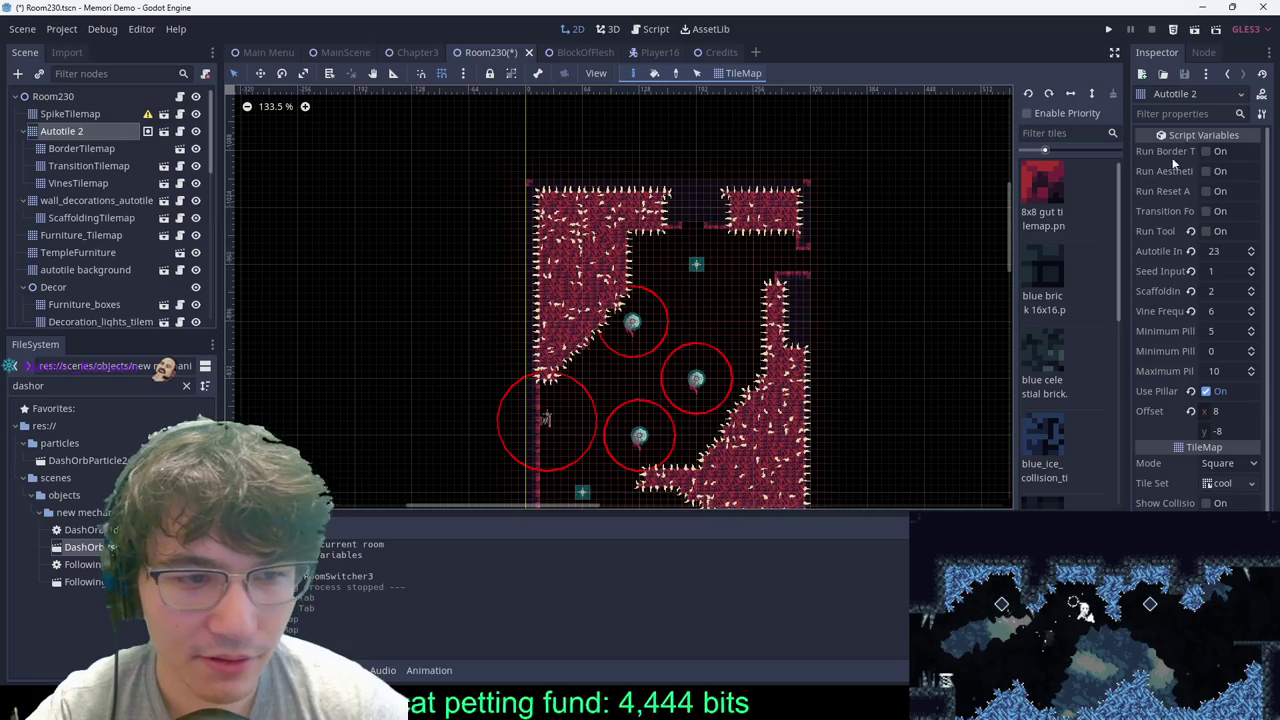
click(1205, 151)
scroll(703, 150, up, 6)
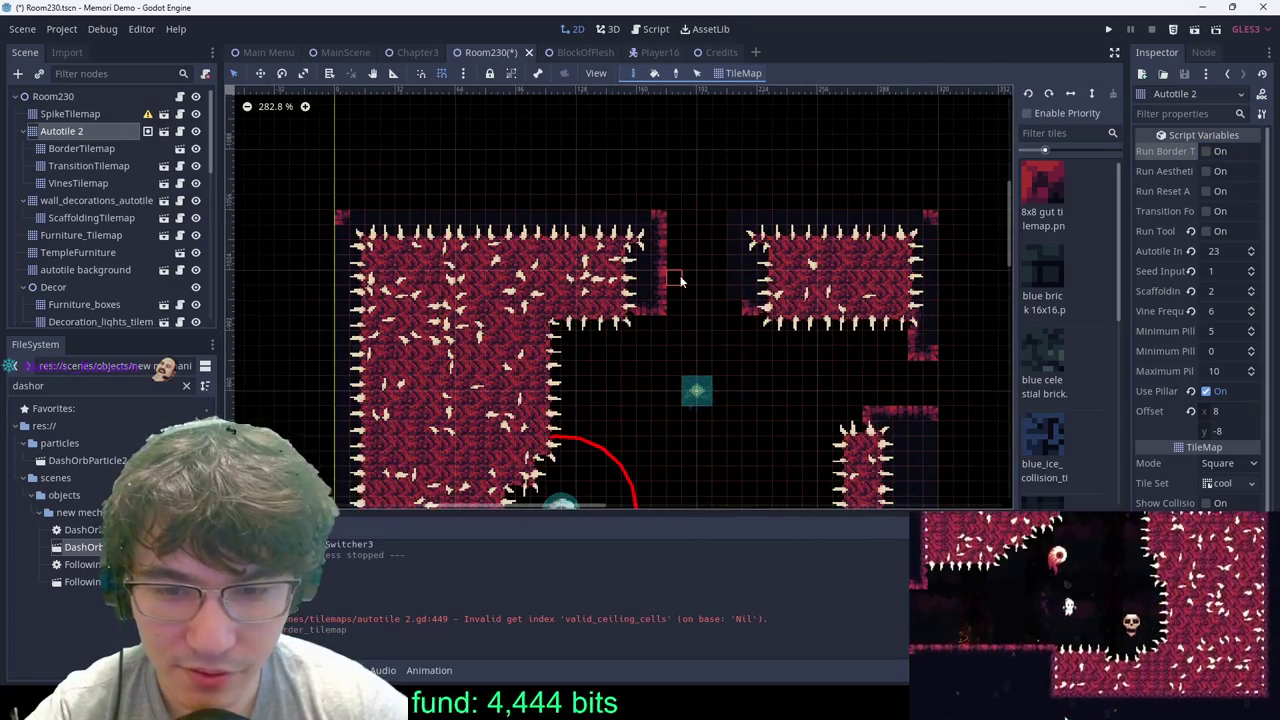
scroll(694, 103, down, 14)
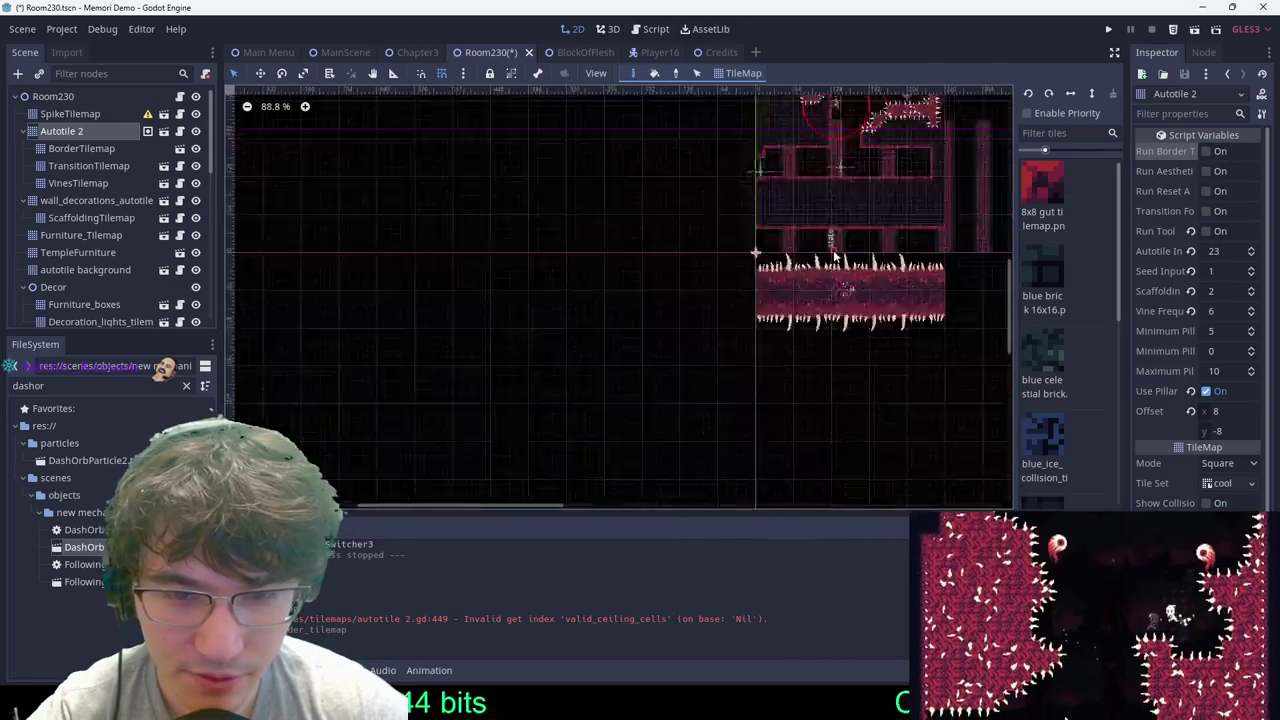
scroll(782, 170, up, 6)
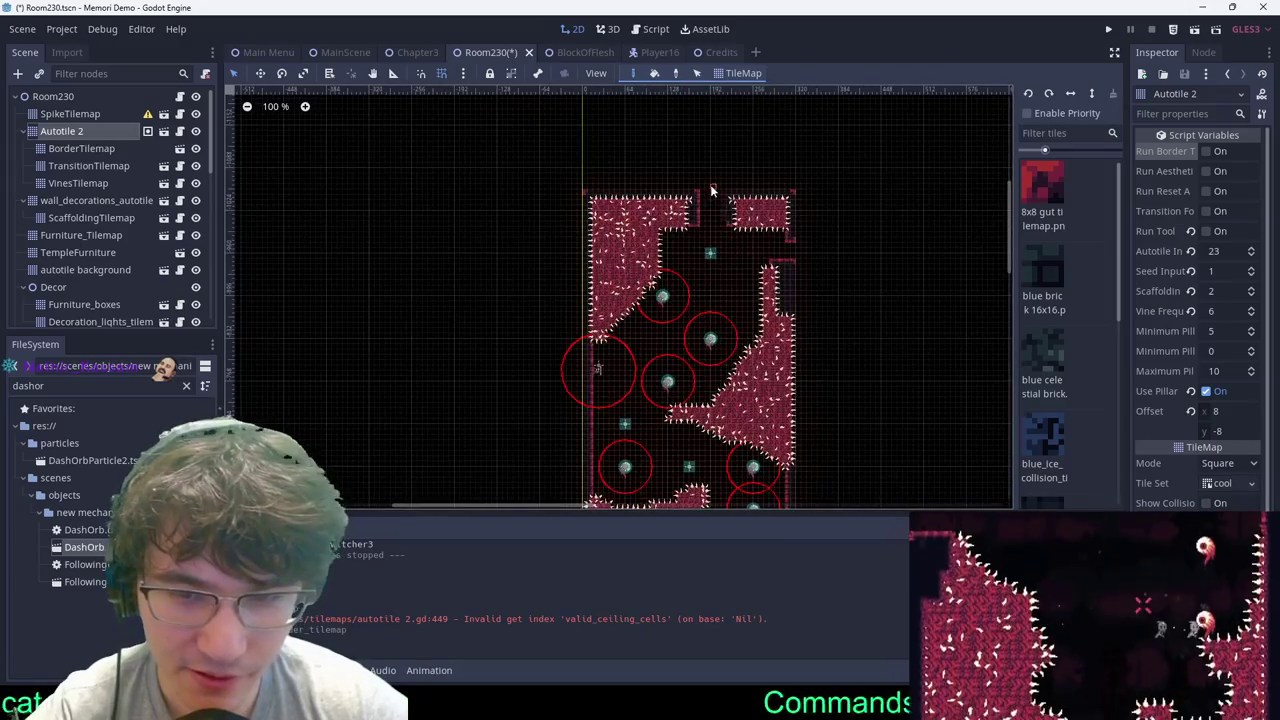
click(1206, 151)
scroll(600, 247, up, 6)
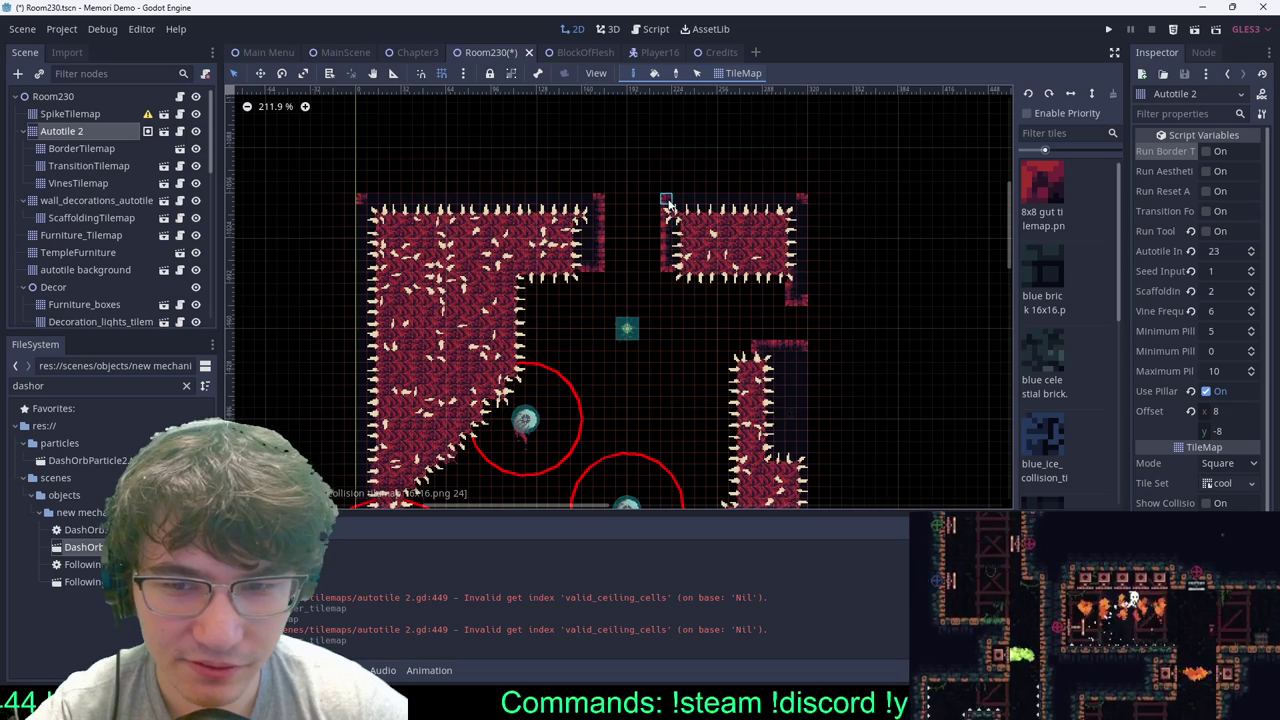
Step: Fill the gap beneath the ceiling block right of the opening with Autotile 2 tiles, joining it to the right wall, and save Room230
click(64, 115)
click(83, 132)
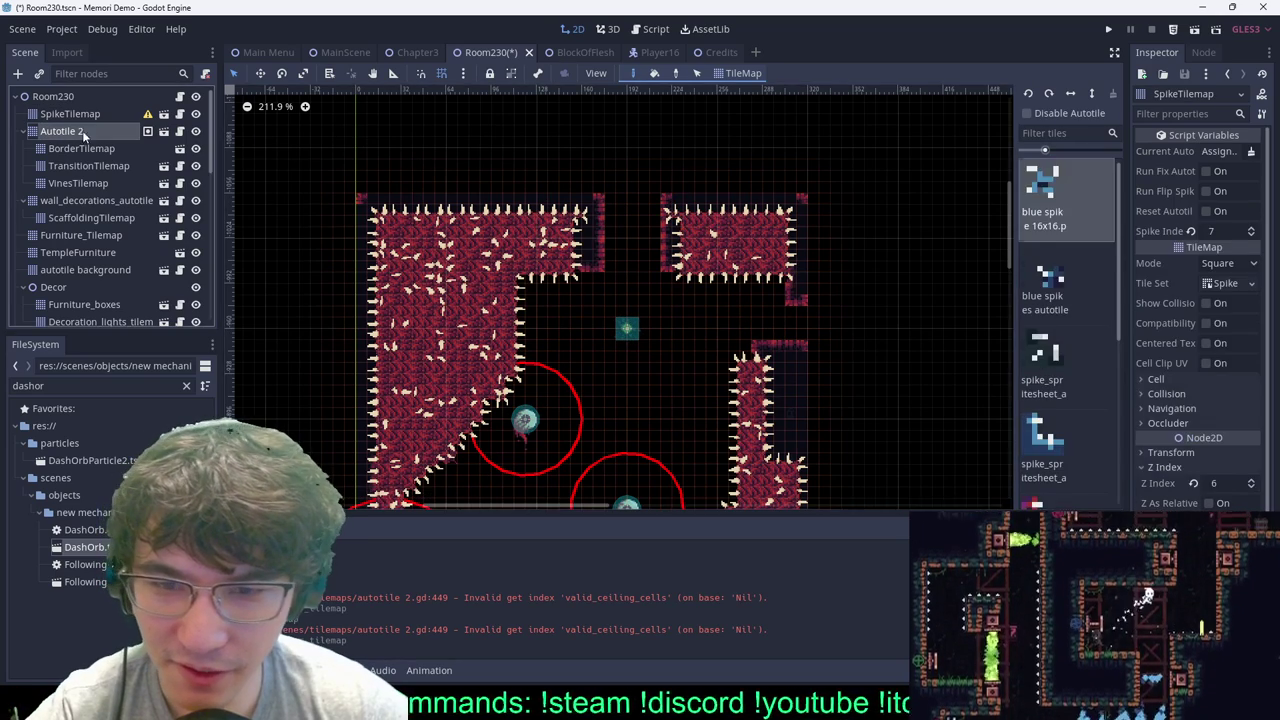
mouse_move(668, 203)
ctrl+shift+mouse_down()
mouse_move(771, 350)
mouse_move(802, 344)
ctrl+shift+mouse_up()
key(ctrl+s)
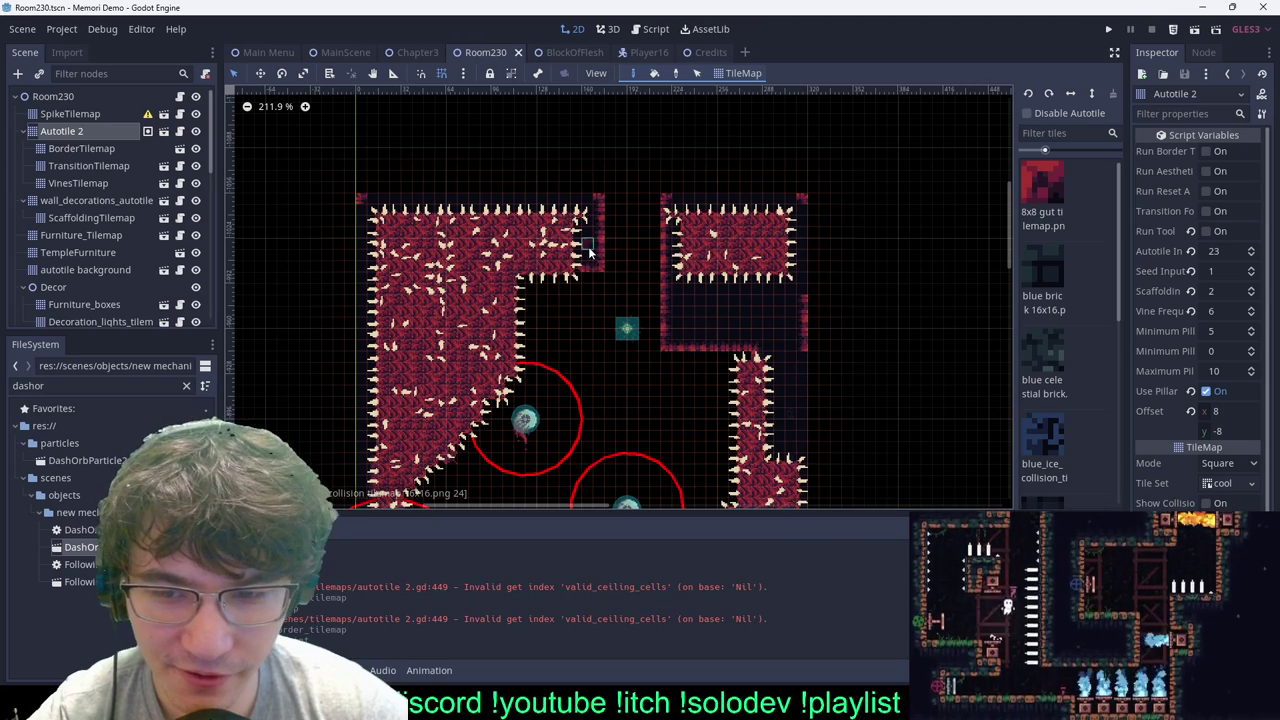
Step: Extend the Autotile 2 wall left of the opening down beside the top dash orb, fill the space behind it, and save the scene
mouse_move(598, 261)
mouse_down()
mouse_move(520, 335)
mouse_move(605, 336)
mouse_up()
mouse_move(573, 310)
mouse_down()
mouse_move(588, 309)
mouse_move(593, 339)
mouse_up()
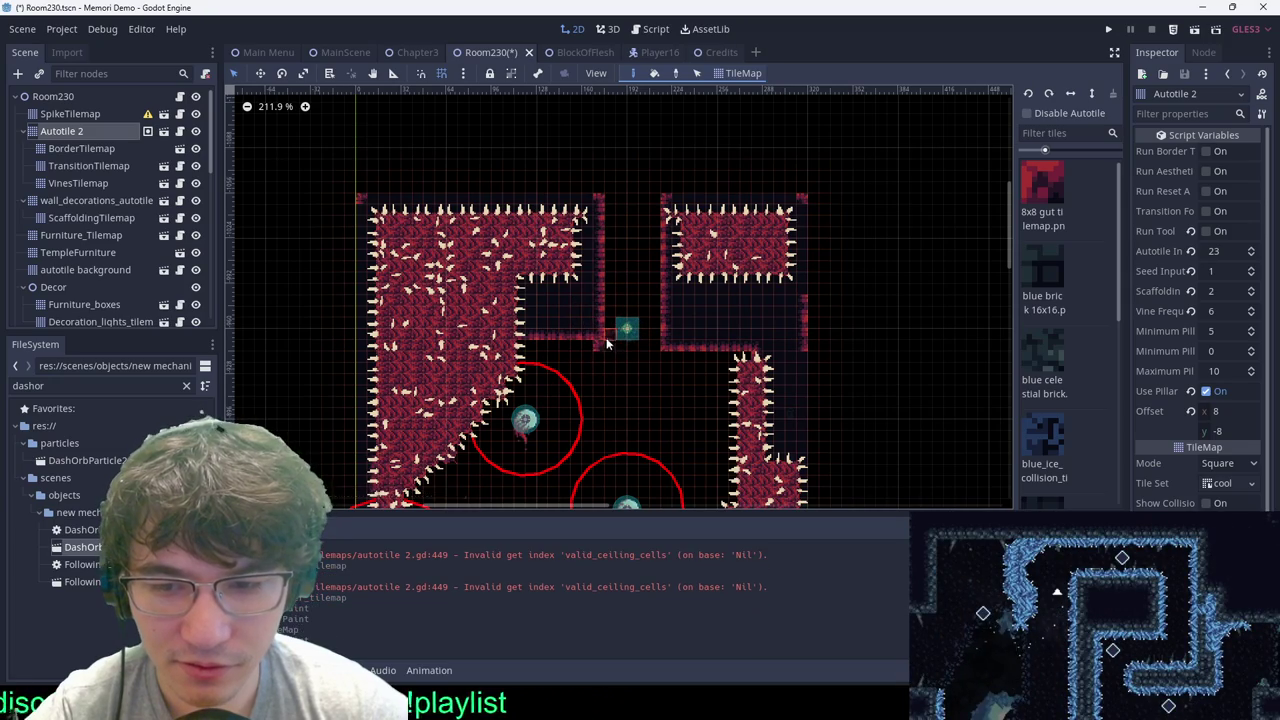
scroll(606, 337, up, 2)
scroll(650, 320, down, 6)
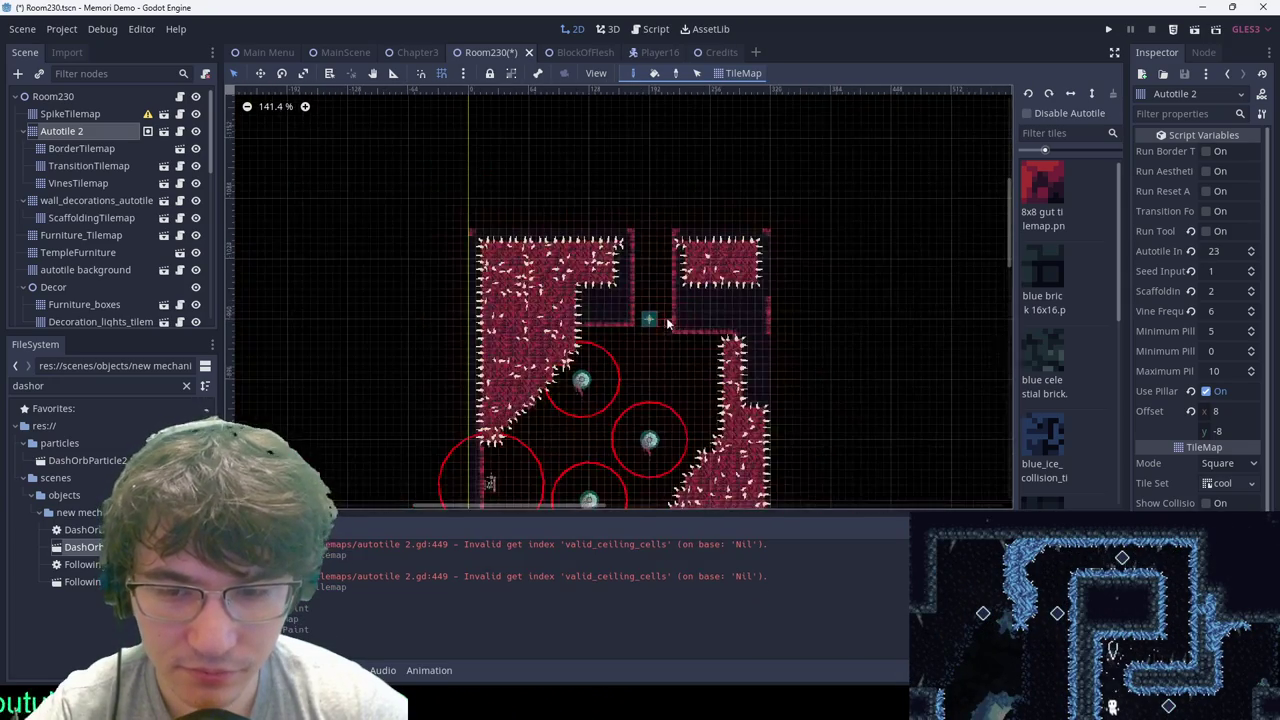
key(ctrl+s)
Step: Erase the rectangle of SpikeTilemap flesh spikes covering the block to the right of the ceiling opening
scroll(700, 218, up, 6)
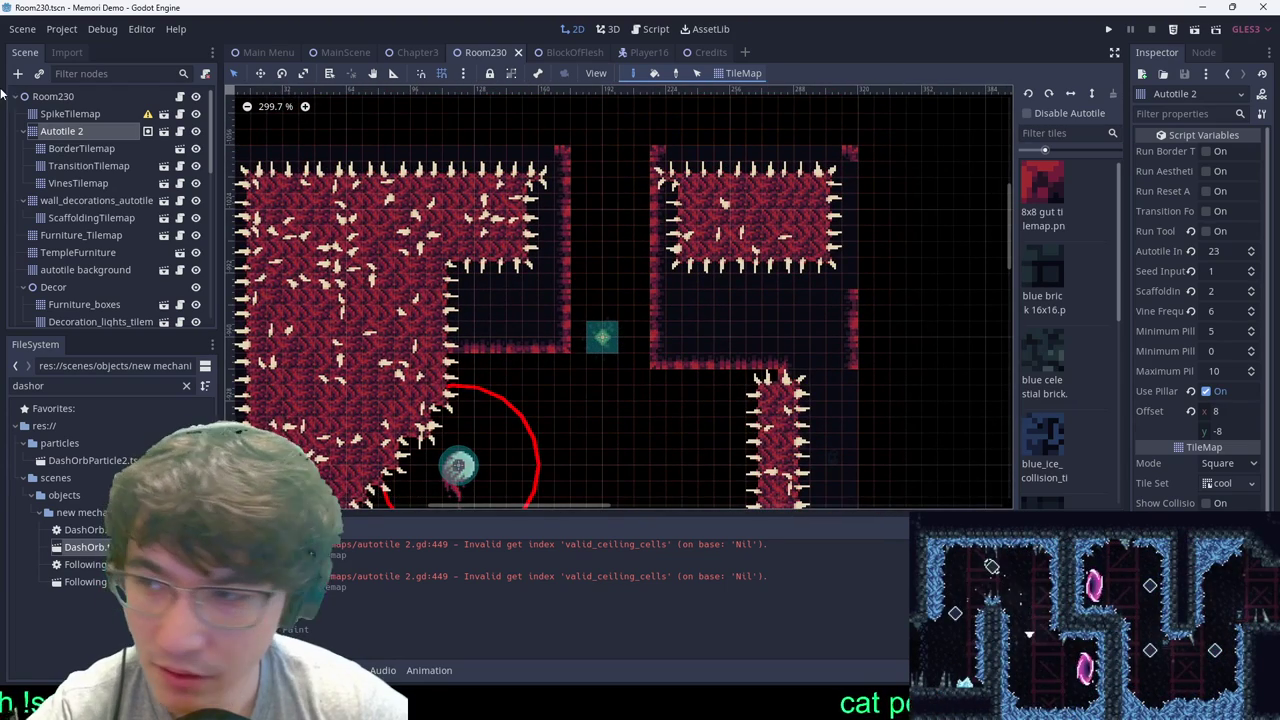
click(64, 114)
ctrl+shift+right_drag(722, 192, 882, 267)
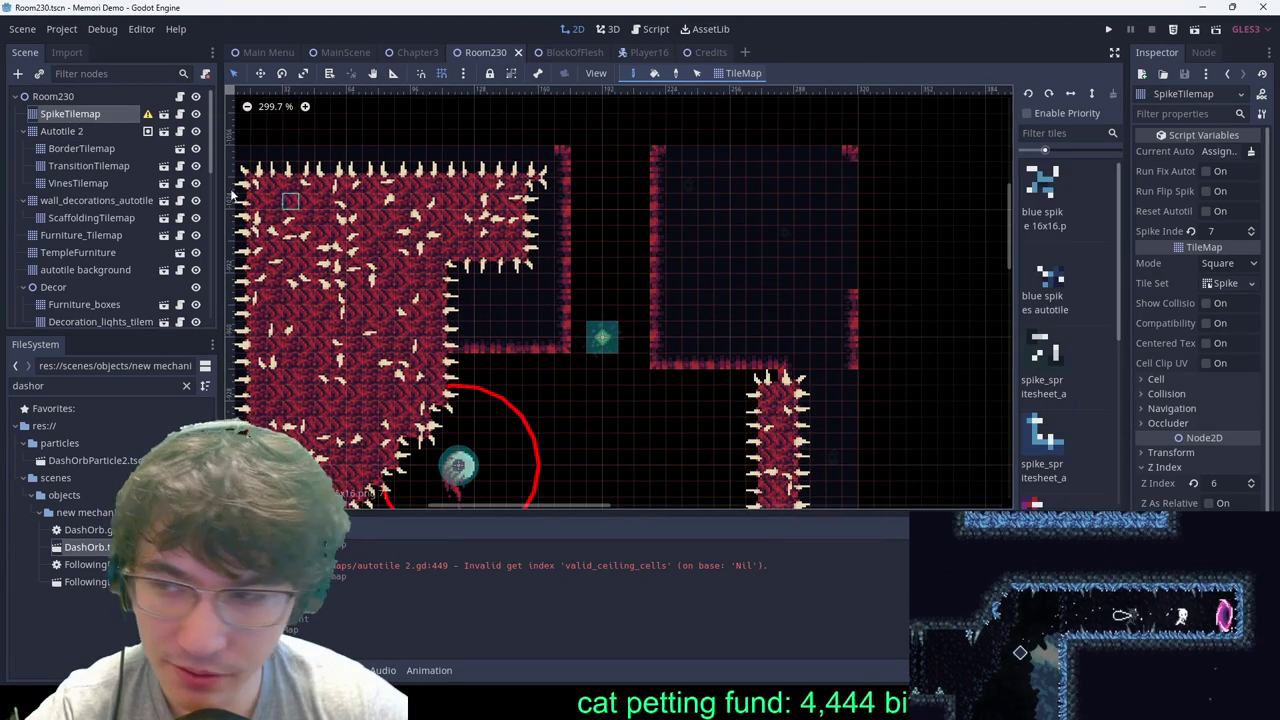
Step: Widen the opening by trimming the outermost Autotile 2 column from its left wall, save, and regenerate the border tiles
click(62, 132)
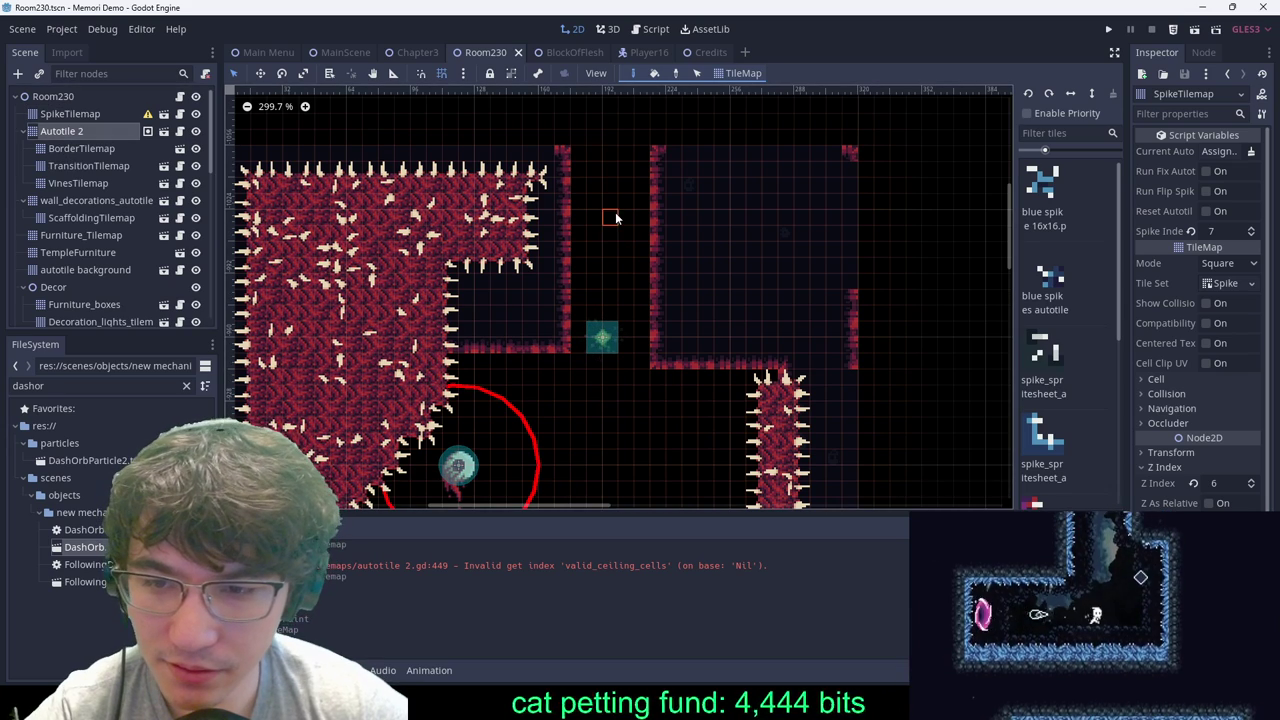
click(561, 374)
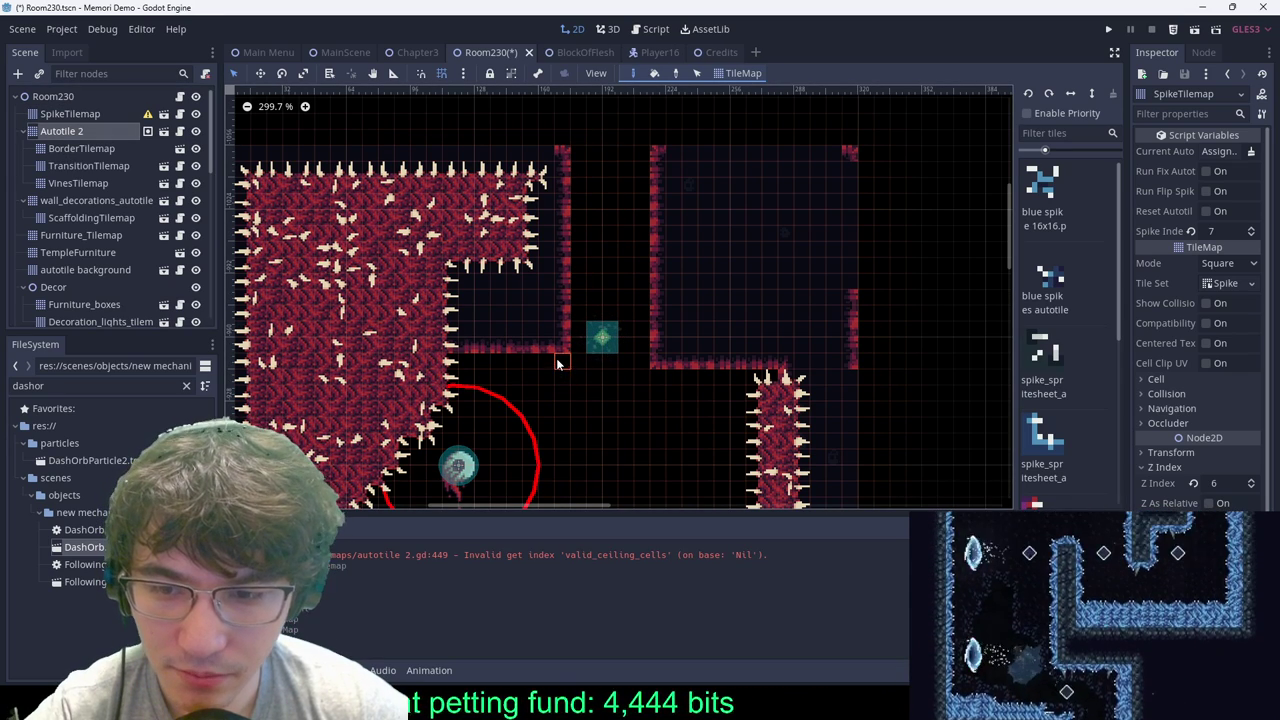
double_click(74, 131)
click(70, 114)
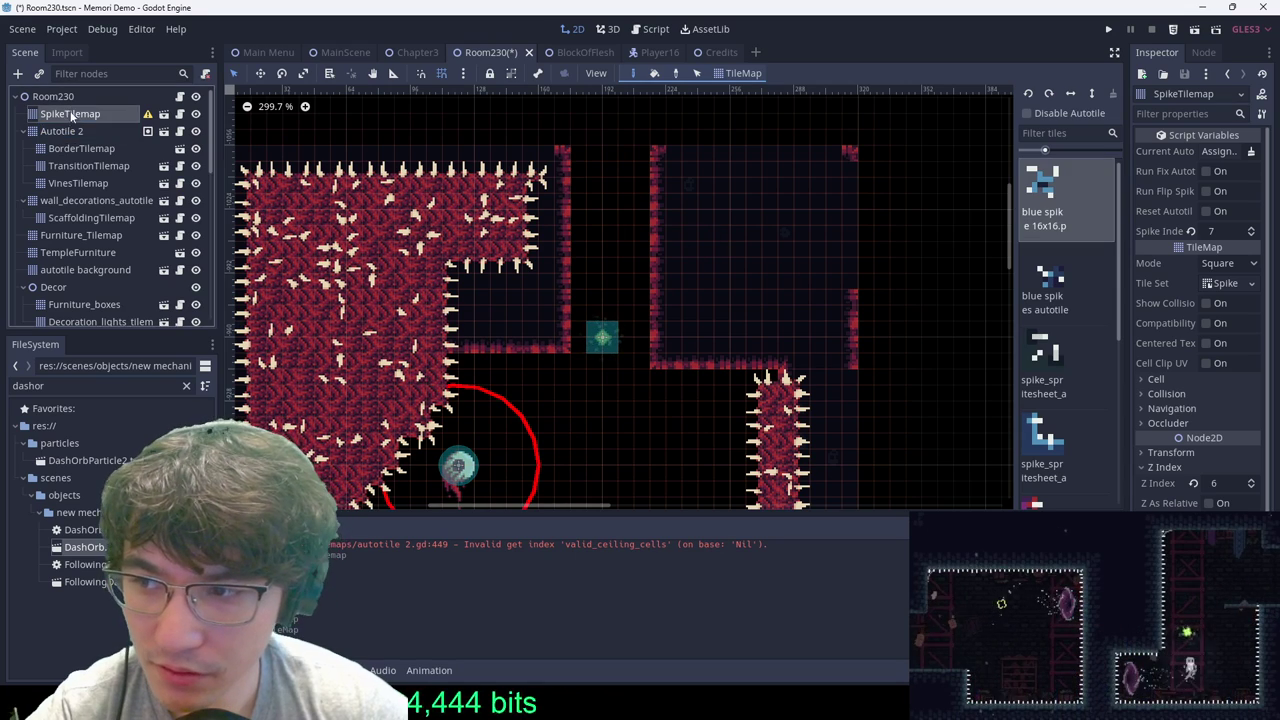
click(56, 132)
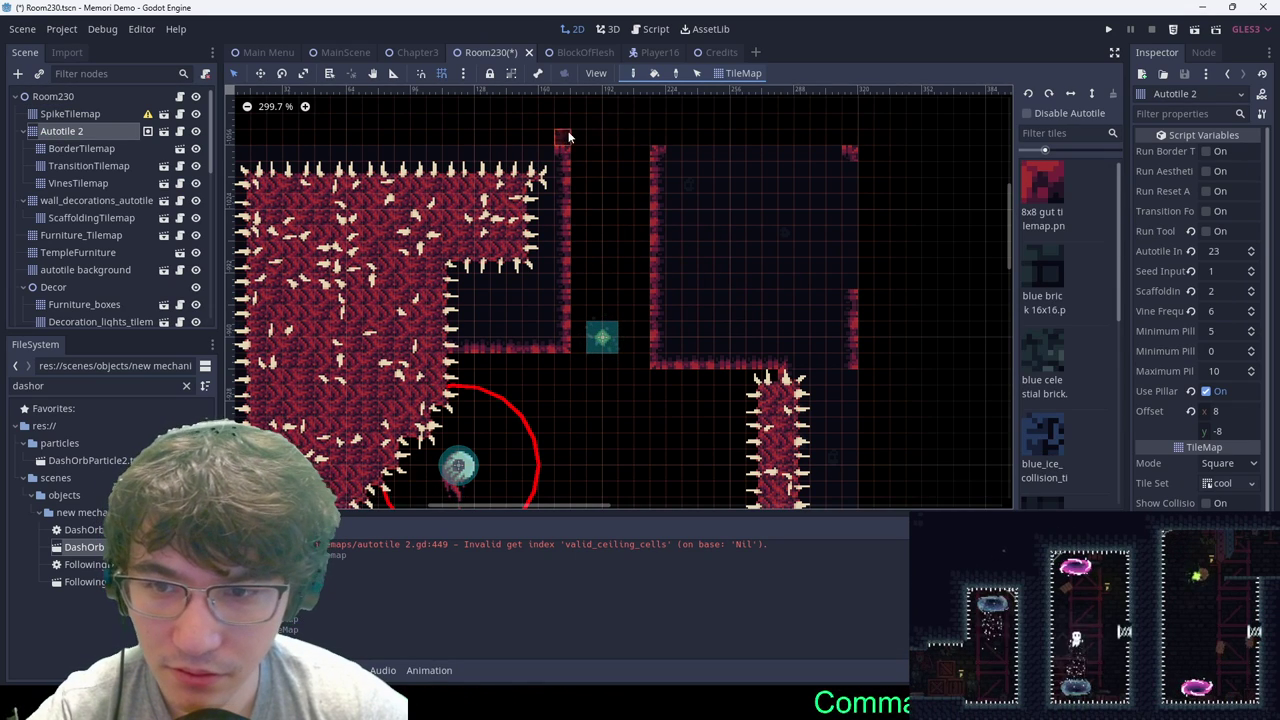
key(ctrl+s)
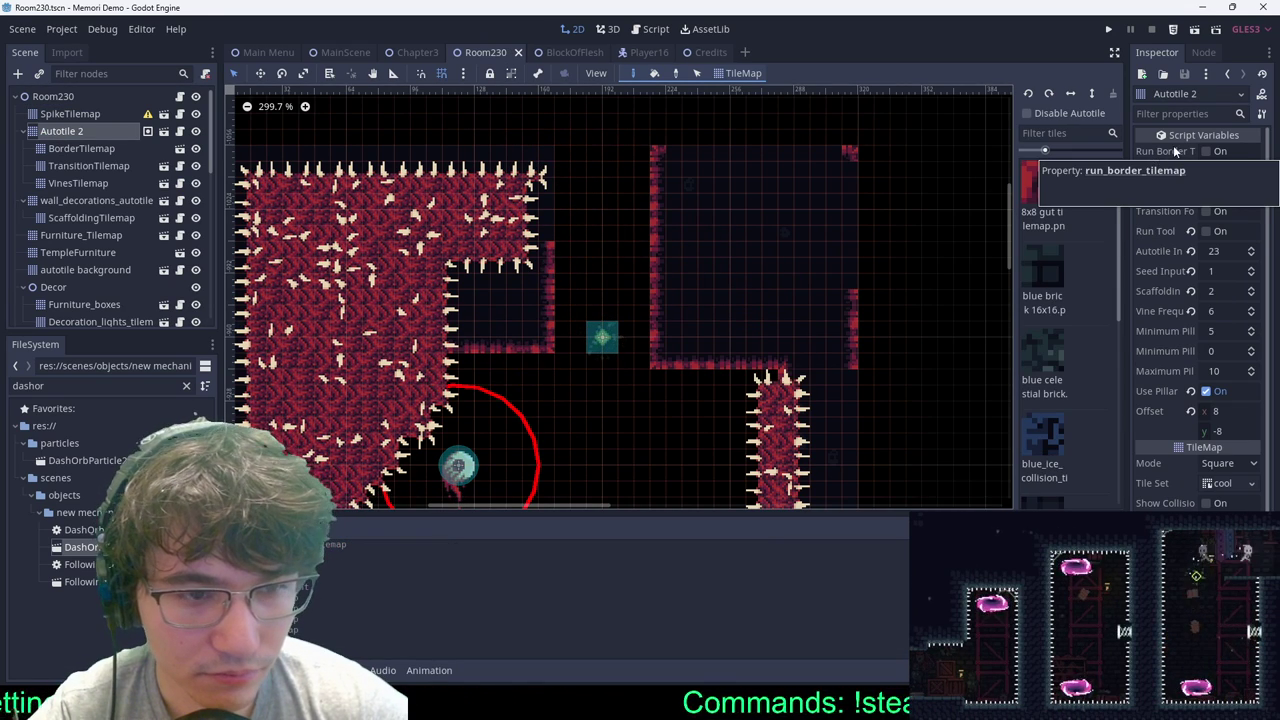
click(1224, 155)
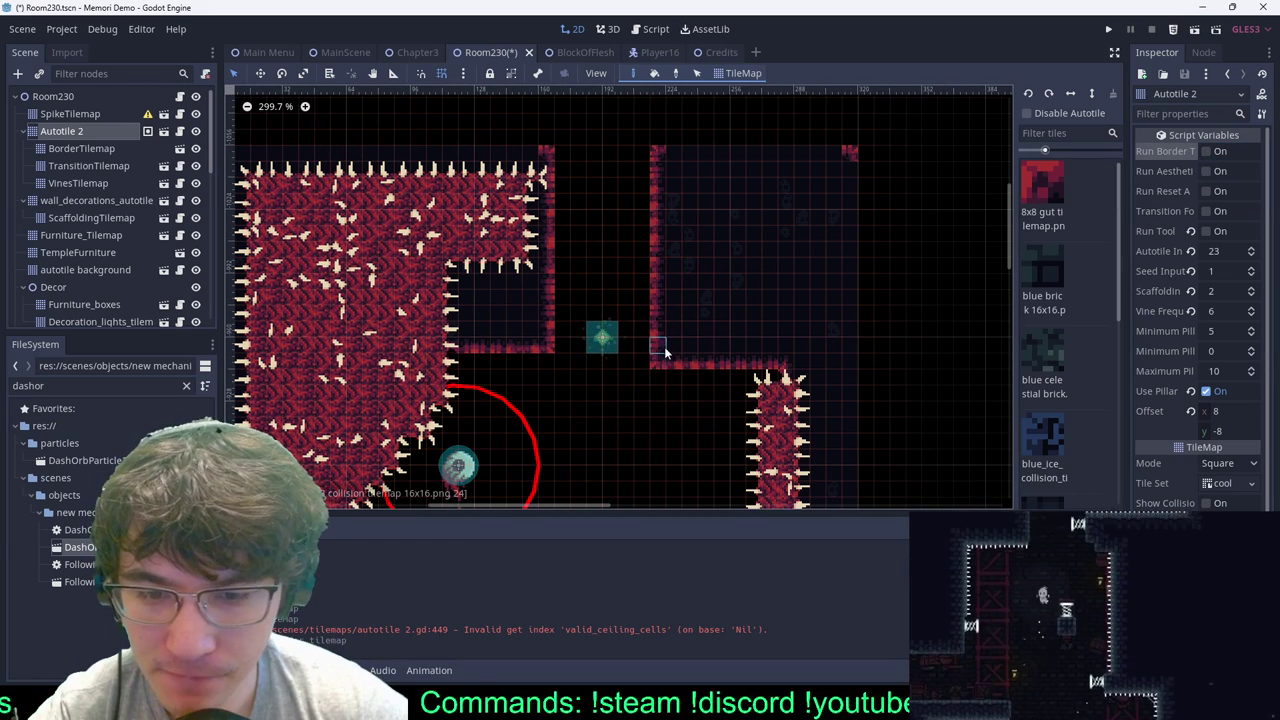
Step: Erase the bottom row of Autotile 2 tiles under the right block, save the scene, and regenerate the border tiles
right_drag(660, 350, 727, 368)
key(ctrl+s)
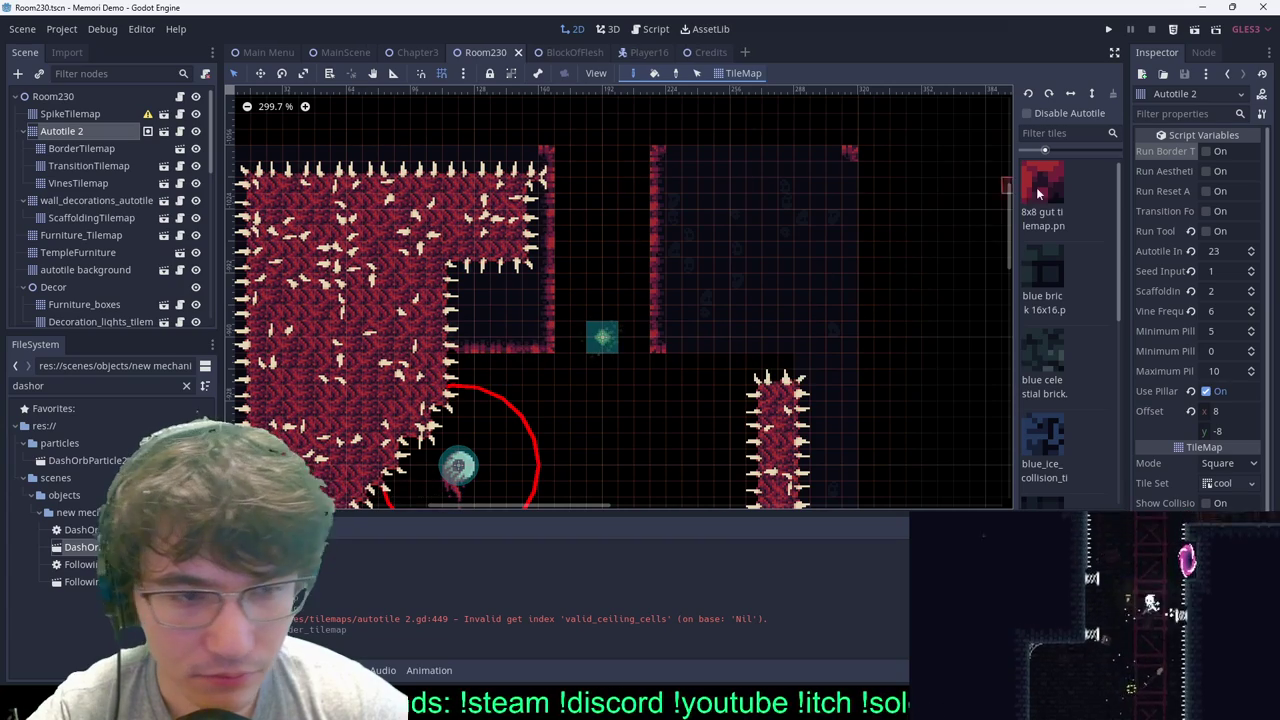
click(1220, 153)
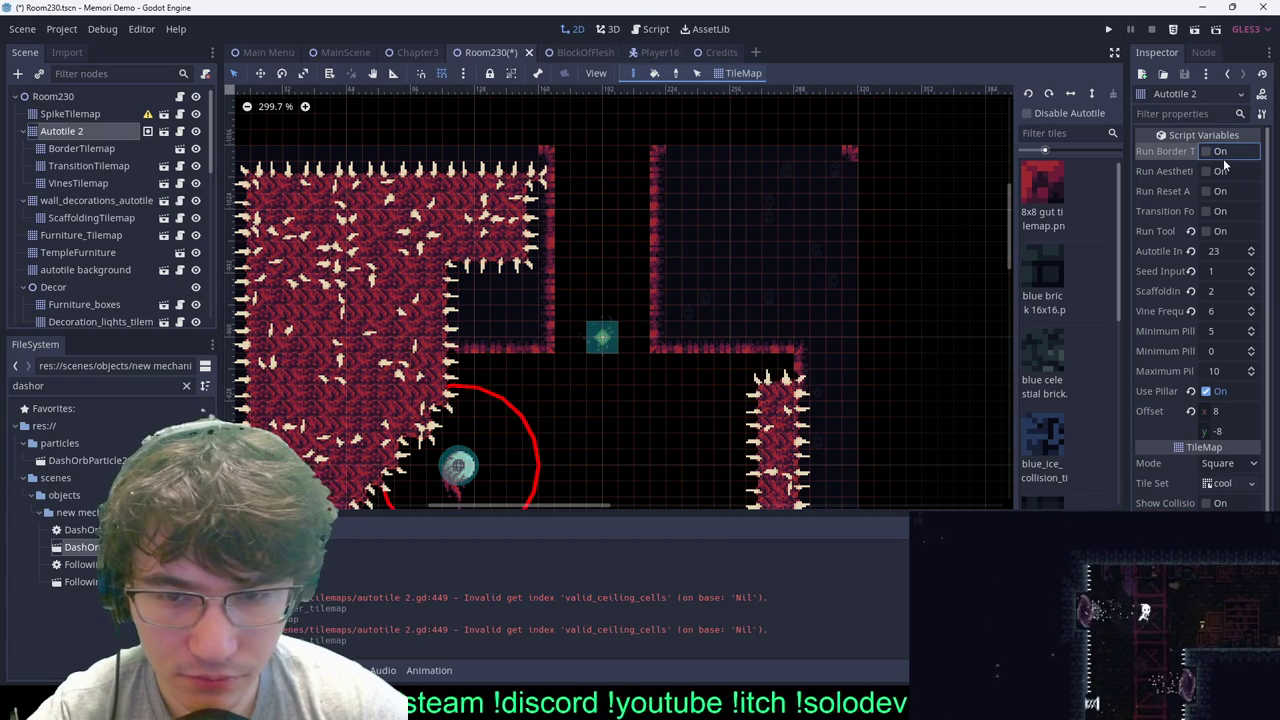
Step: Extend the SpikeTilemap flesh spikes on the right wall upward into the right block's lower corner, and save the scene
click(66, 114)
ctrl+shift+drag(808, 316, 804, 294)
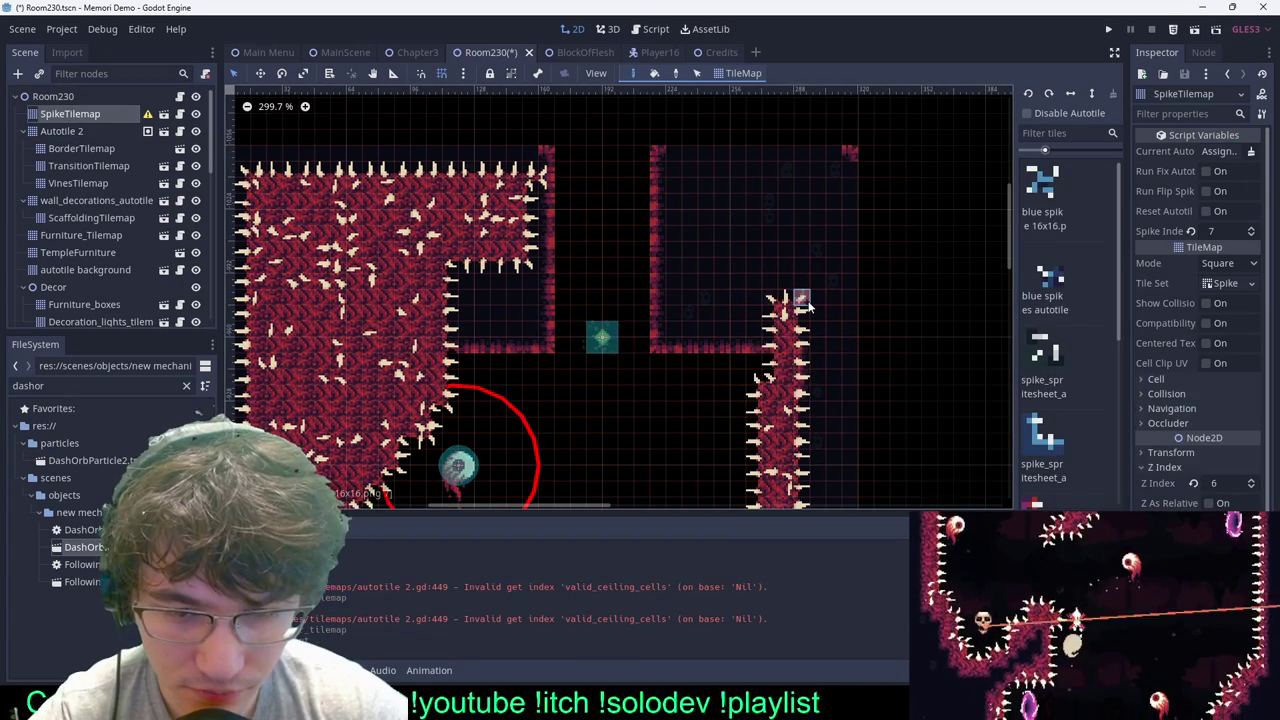
scroll(712, 287, down, 1)
key(ctrl+s)
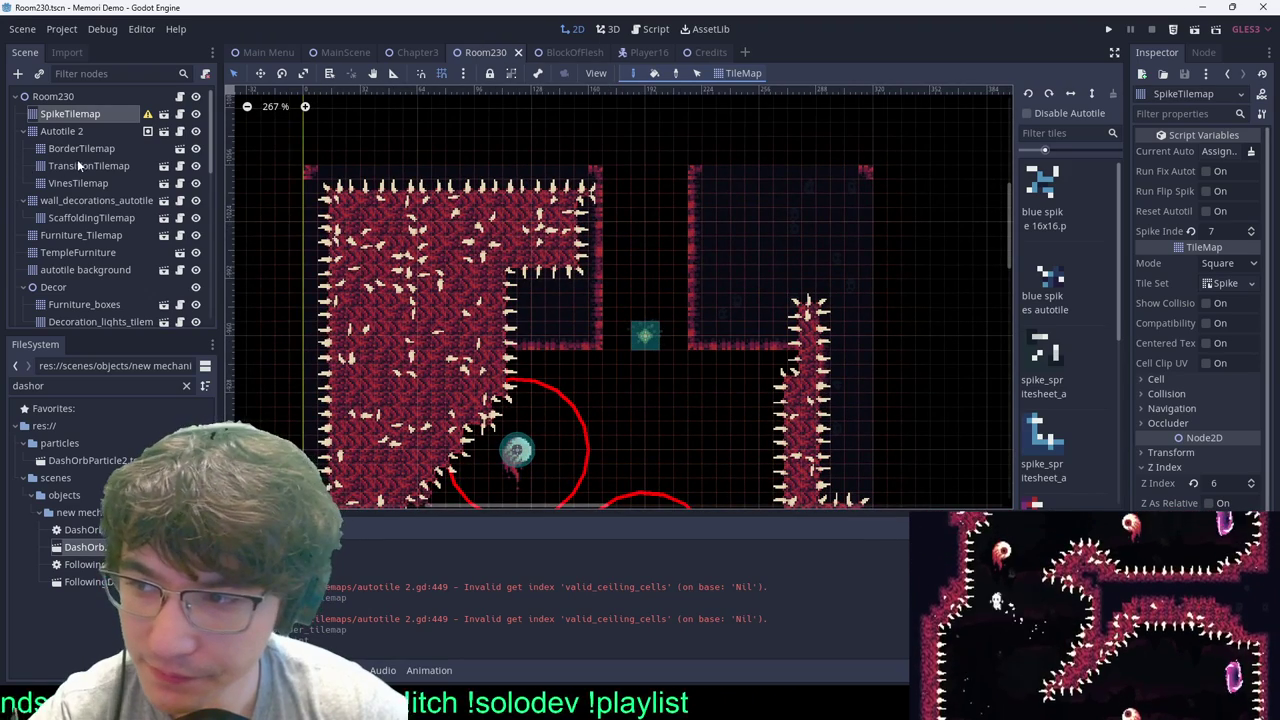
Step: Cut a horizontal corridor through the right Autotile 2 block, regenerate its borders, and cap the vertical opening with a ceiling band across the room
click(62, 131)
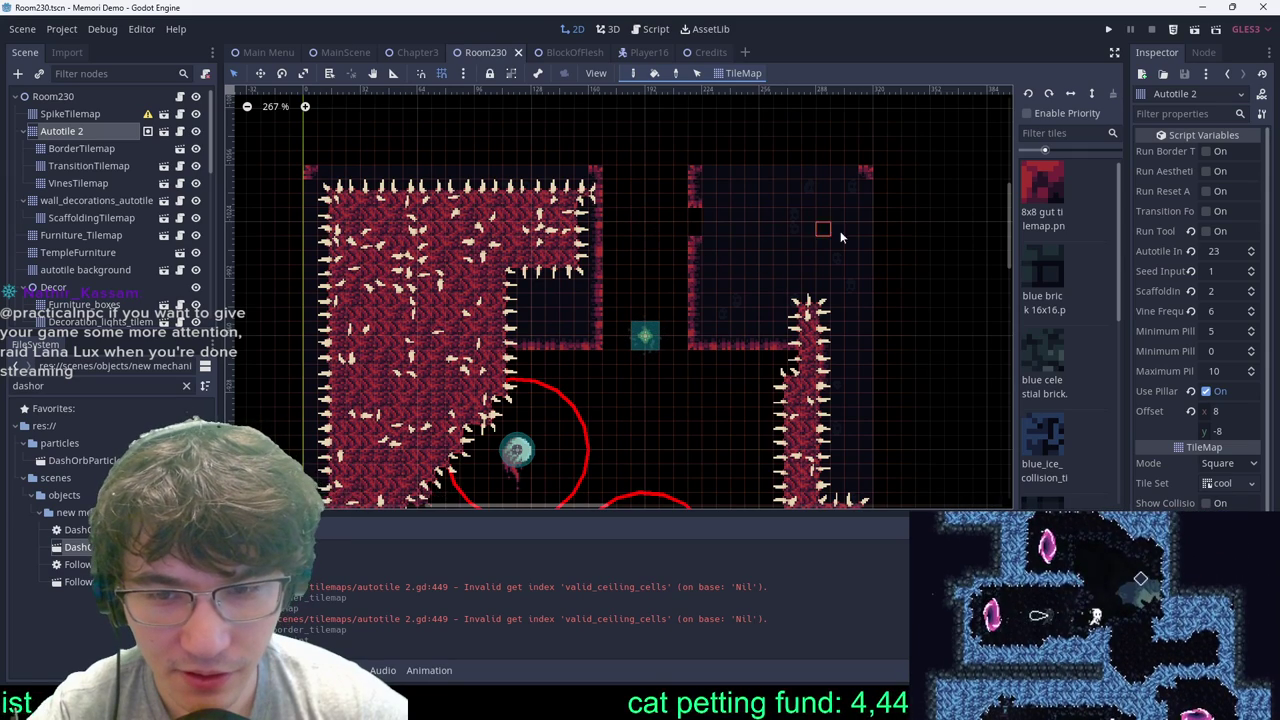
click(1214, 154)
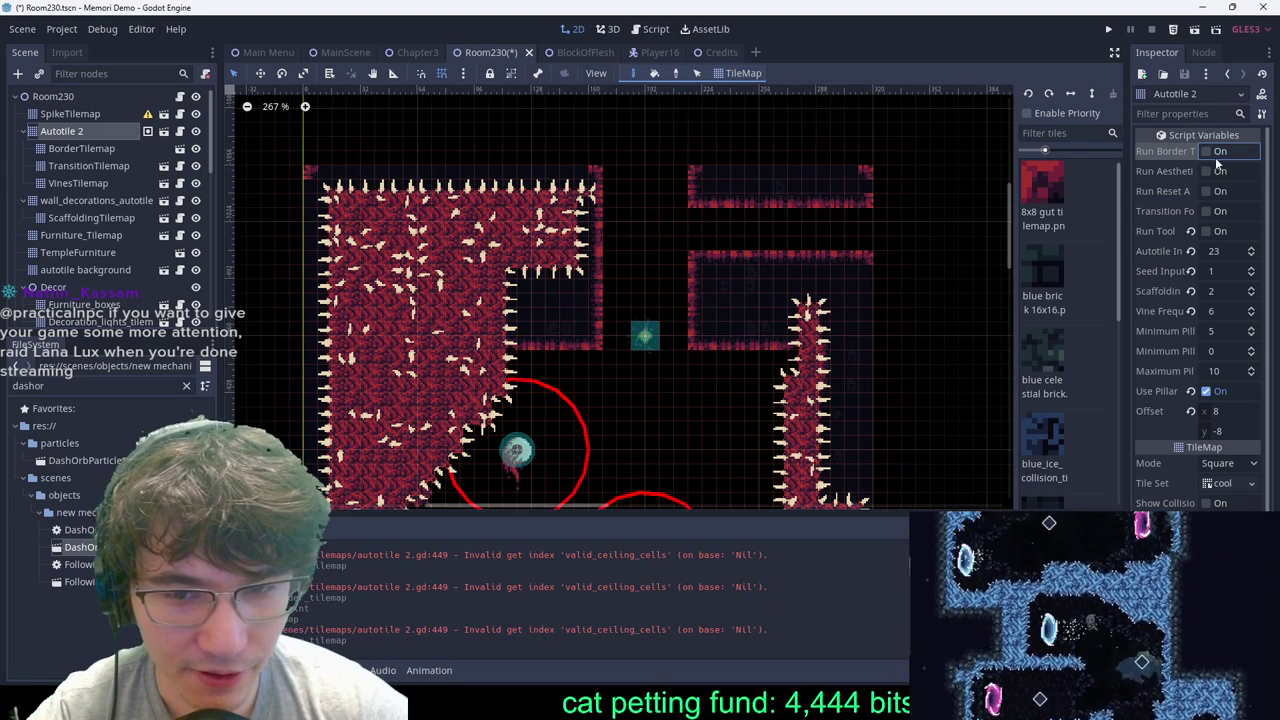
ctrl+click(704, 196)
mouse_move(864, 199)
ctrl+shift+mouse_down()
mouse_move(656, 158)
mouse_move(304, 118)
ctrl+shift+mouse_up()
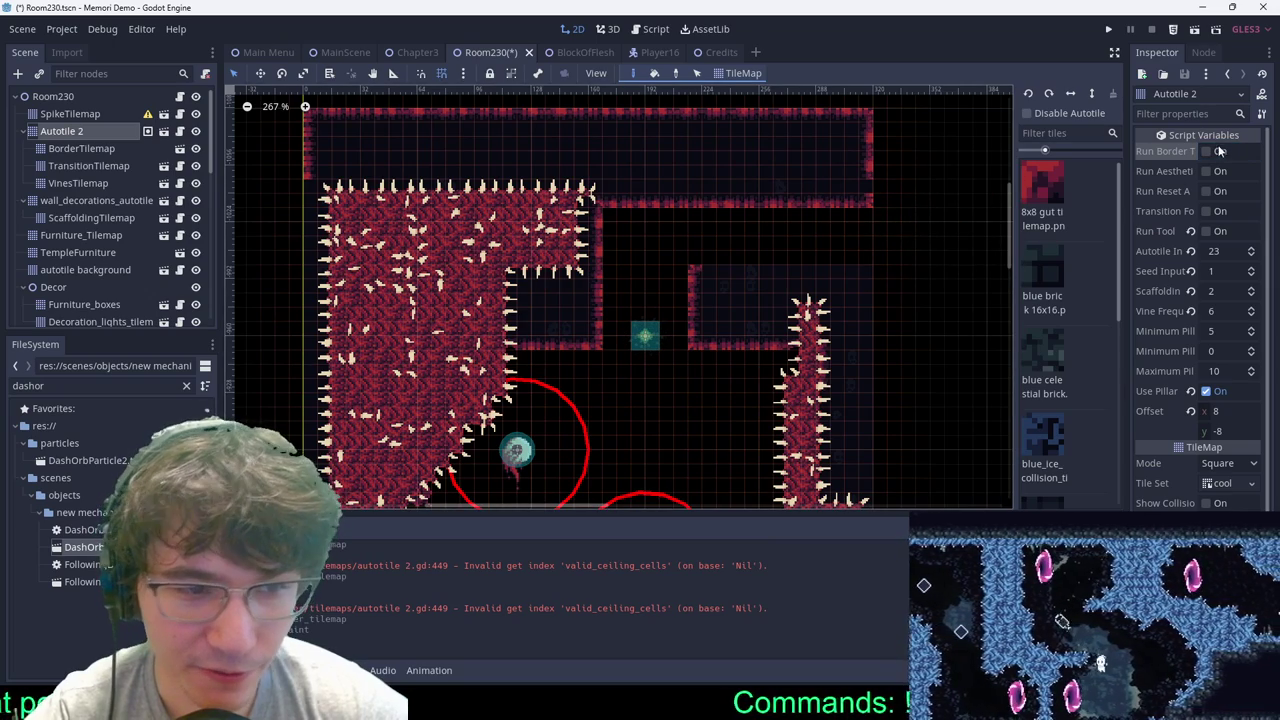
Step: Rerun the border tiling on the Autotile 2 tilemap and save the Room230 scene
click(1219, 151)
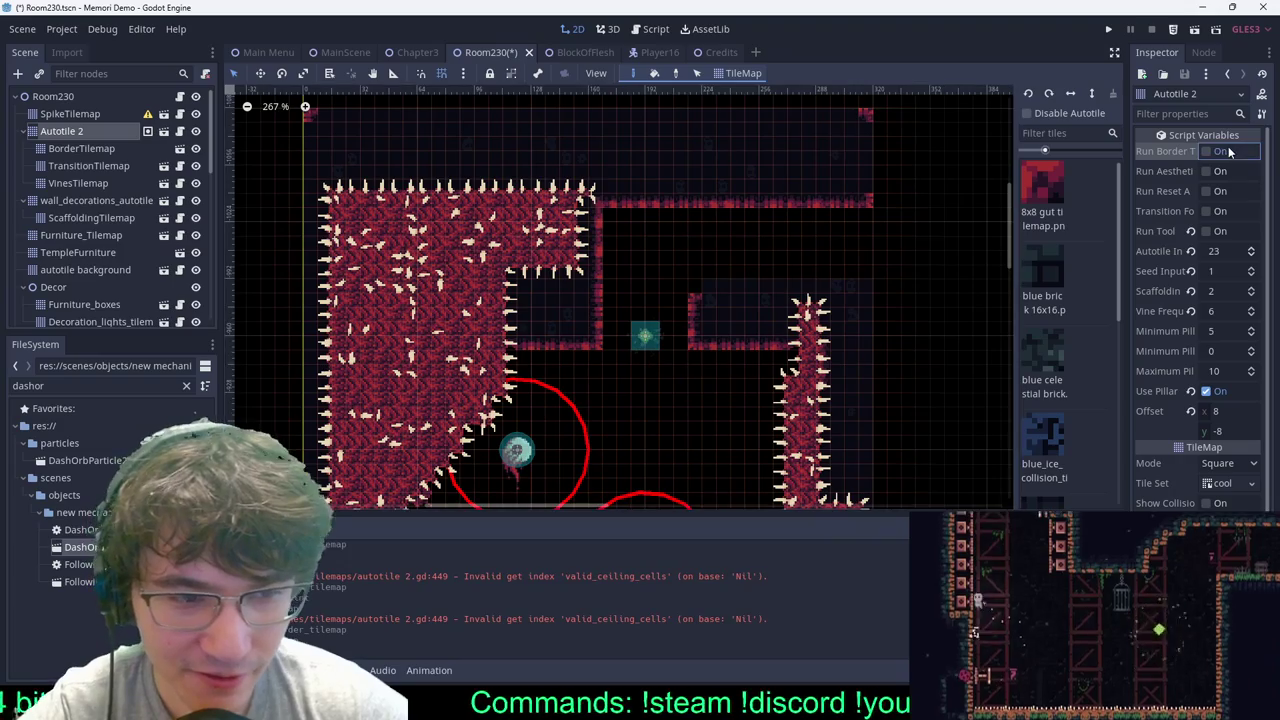
scroll(732, 222, down, 2)
key(ctrl+s)
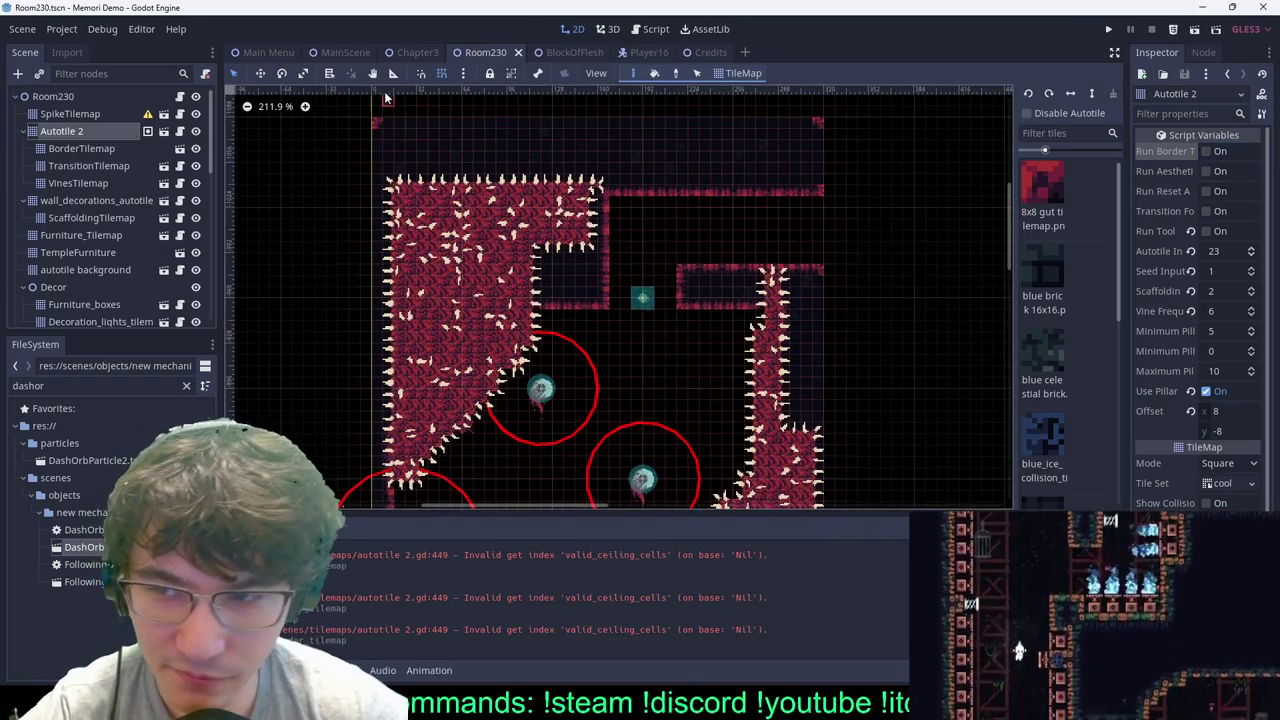
Step: Run the project from the MainScene and playtest the flesh rooms in the debug build
click(344, 52)
key(F5)
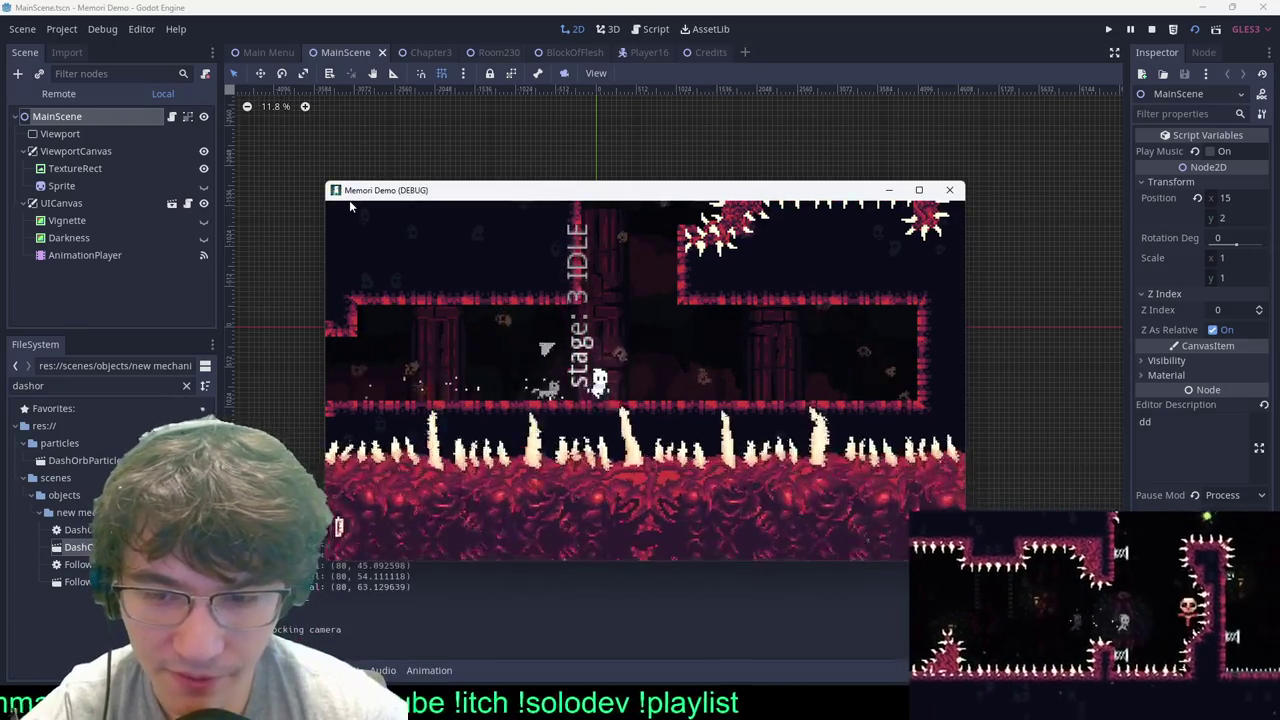
key(space)
key(Right)
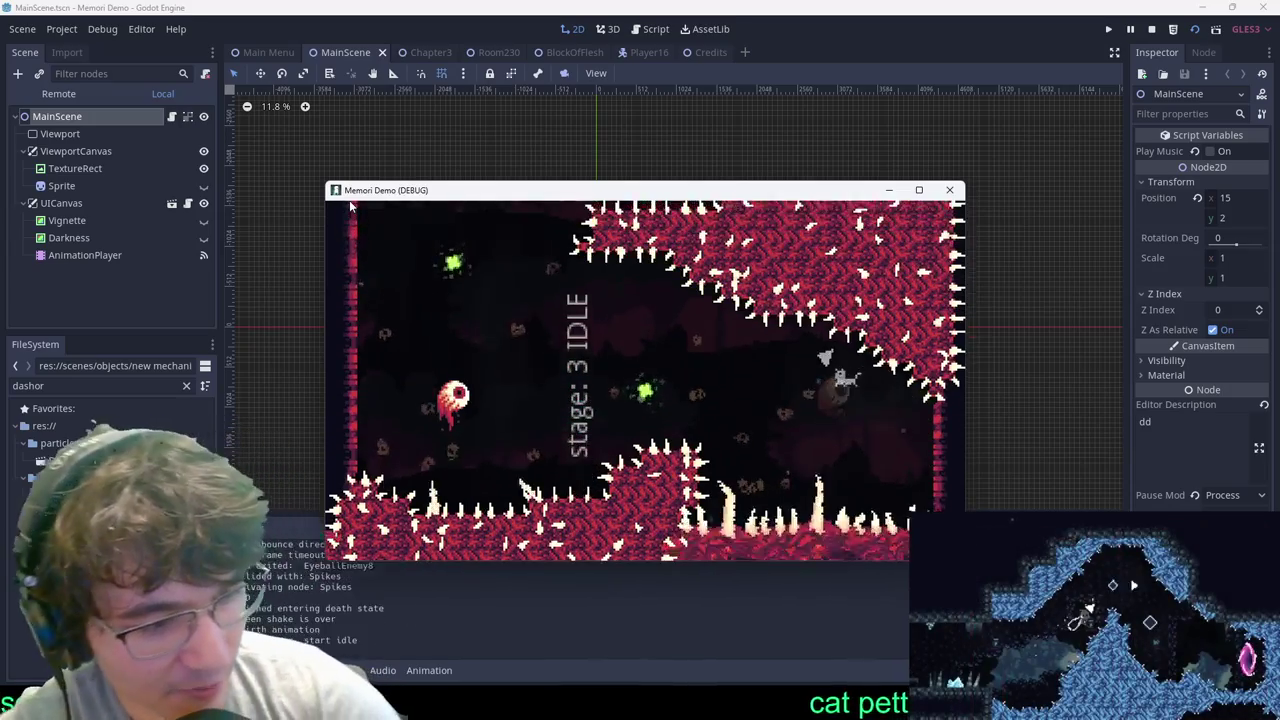
Step: Restart the level from the pause screen, play up to Room230's upper passage, and pause the game
key(Escape)
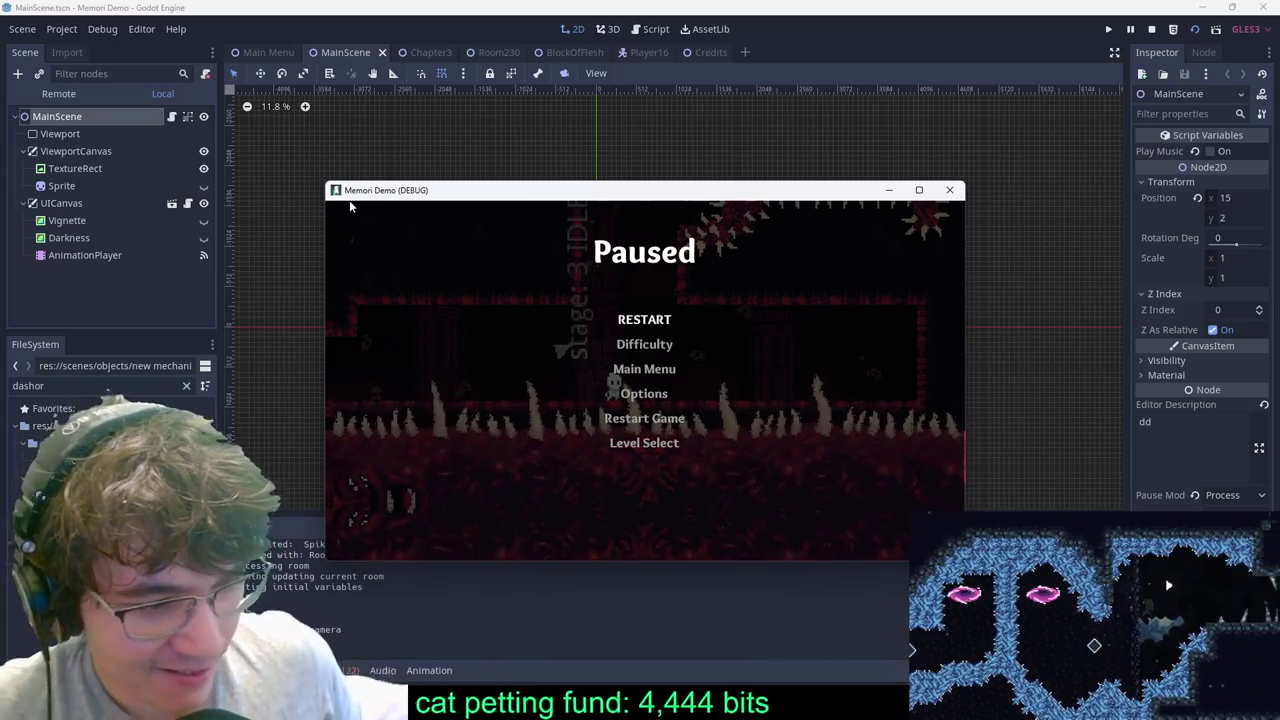
key(Return)
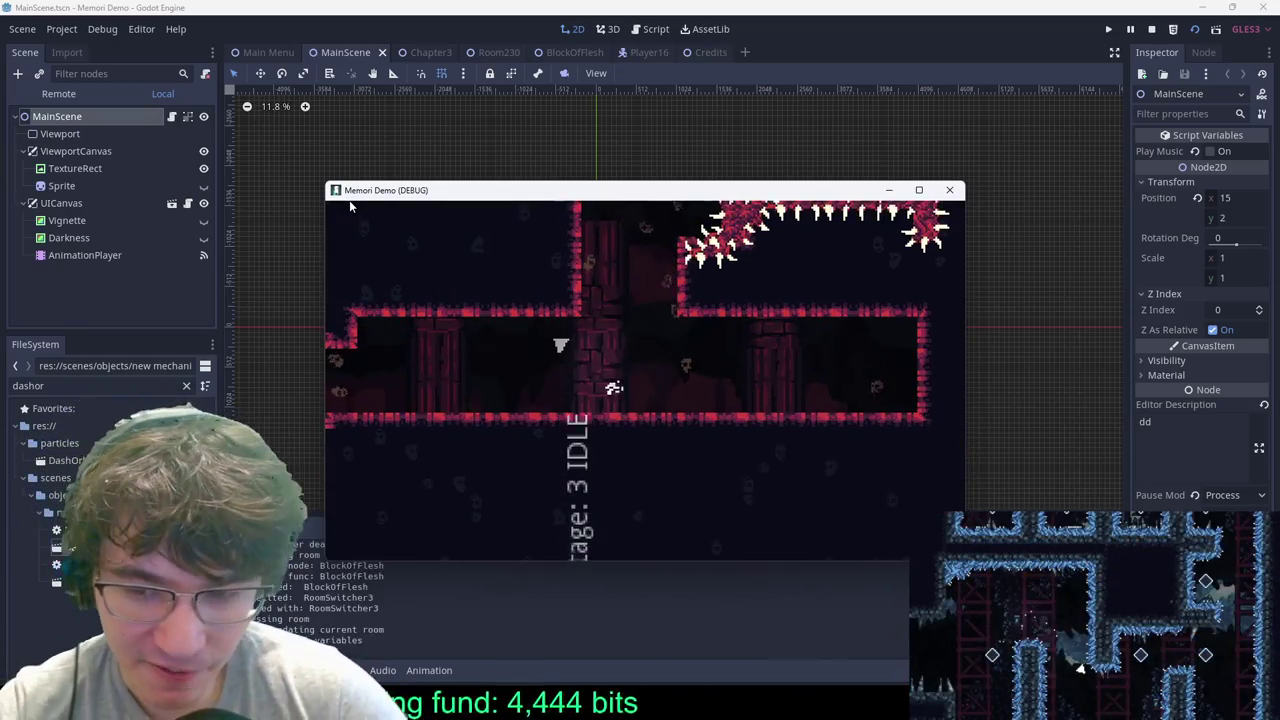
key(space)
key(Right)
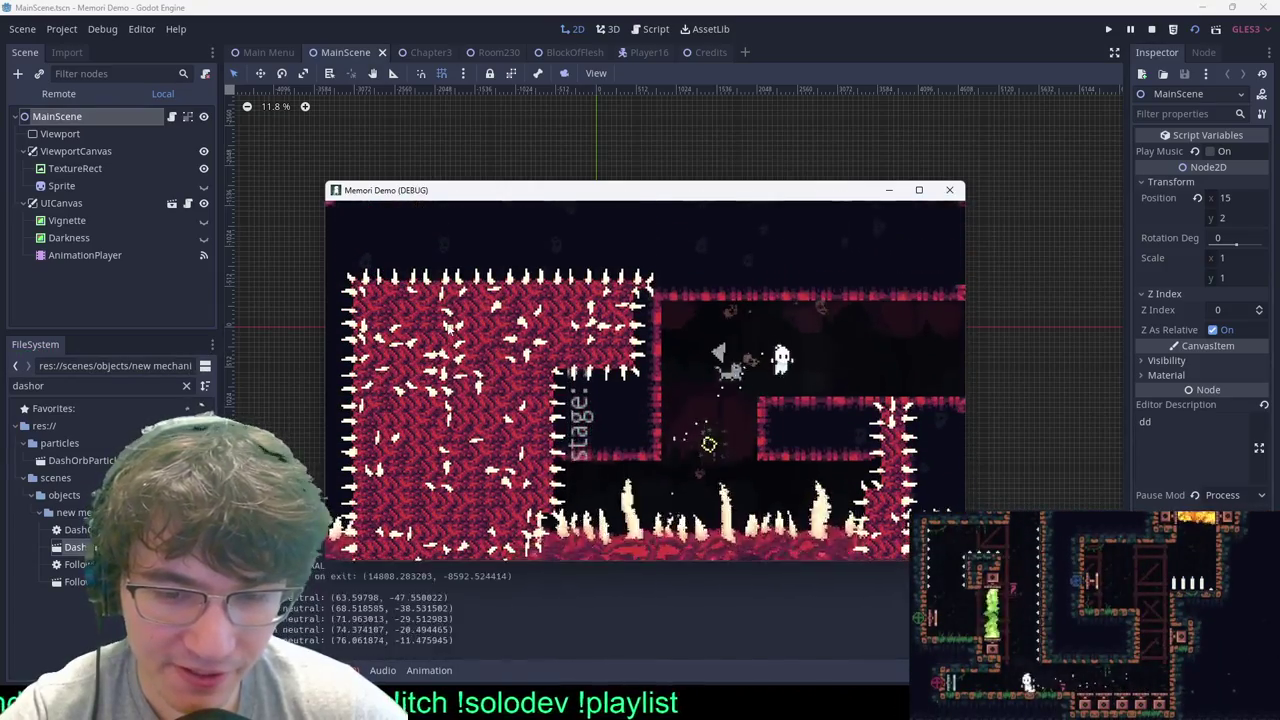
key(Escape)
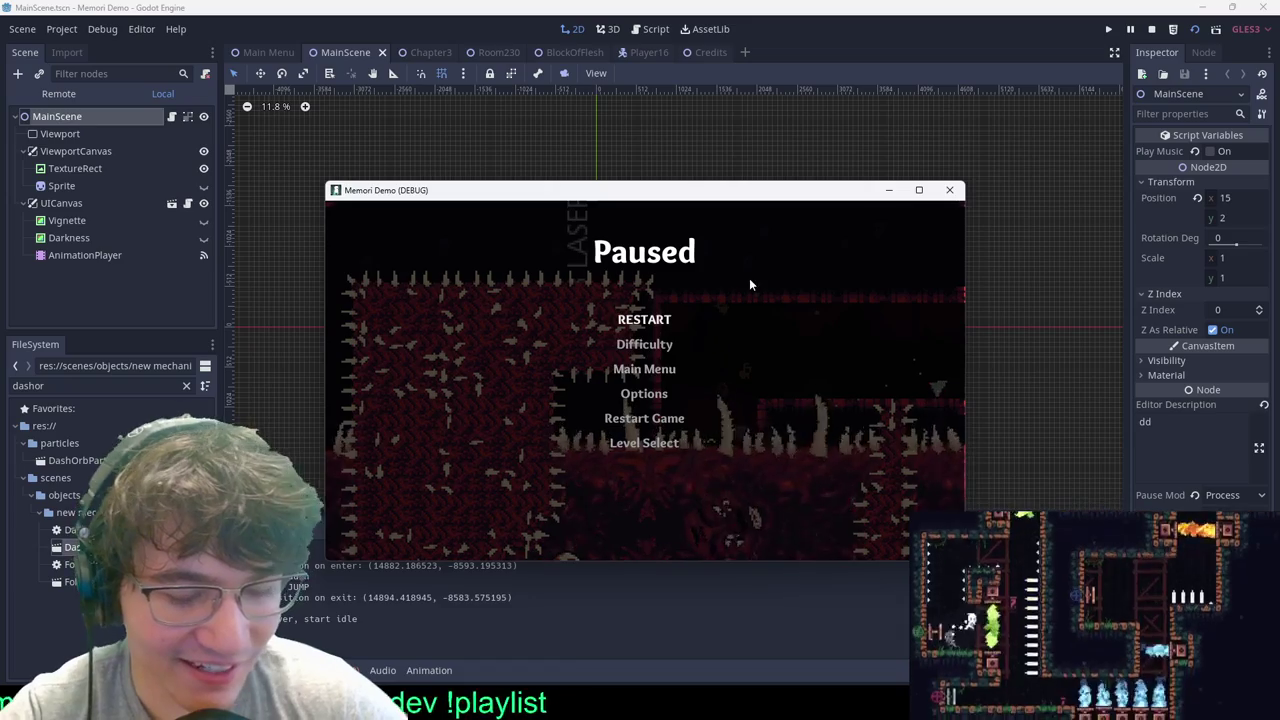
Step: Stop the test run and examine the overall layout of Room230 and the BlockOfFlesh scene
click(424, 54)
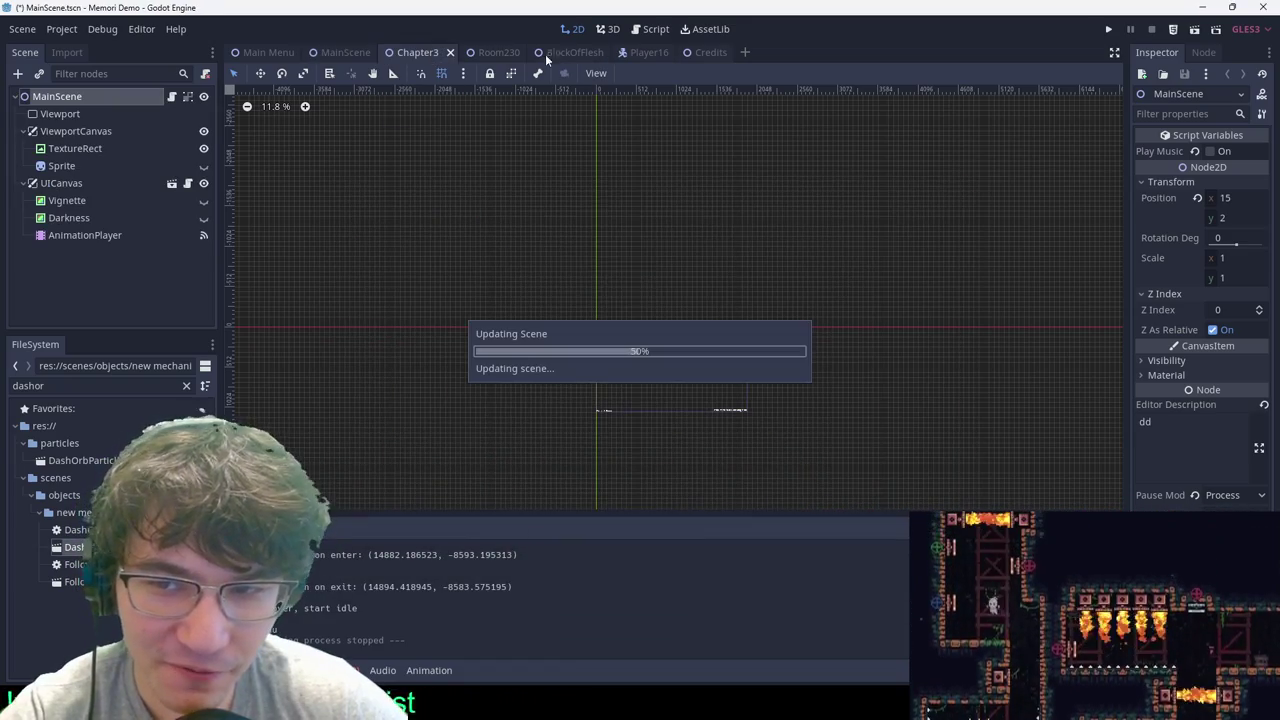
click(512, 54)
scroll(843, 305, down, 10)
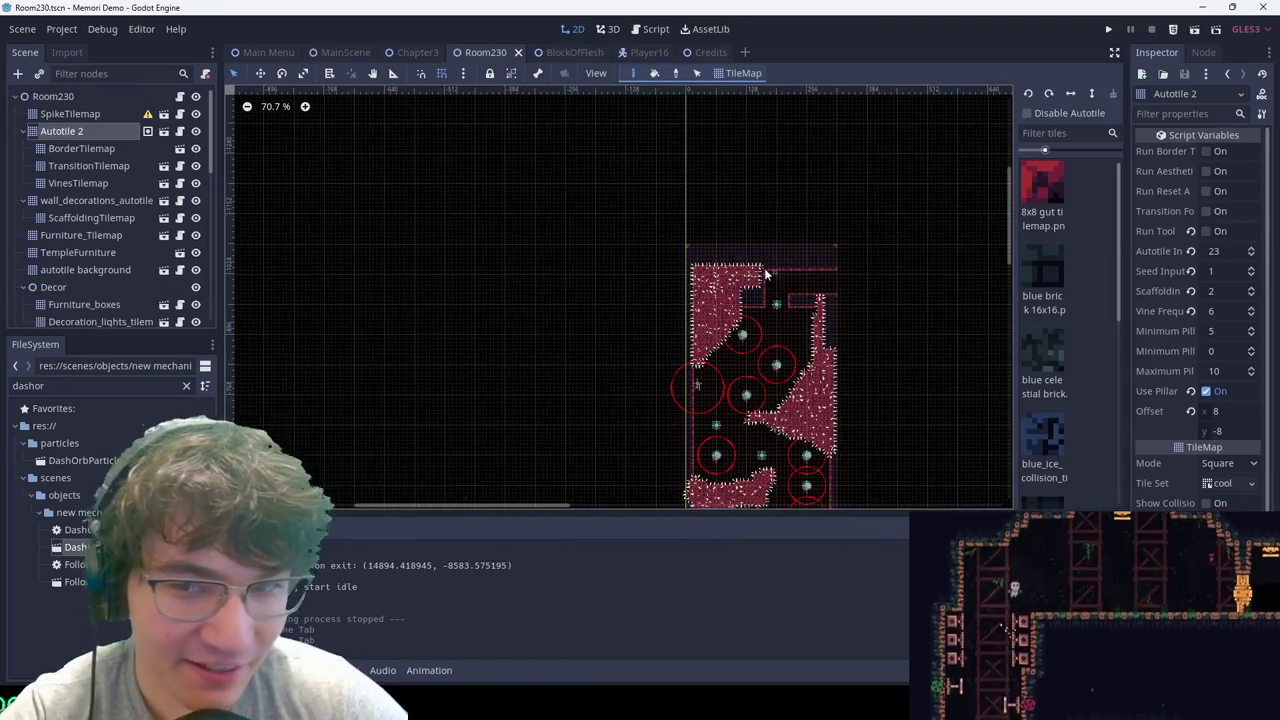
click(577, 53)
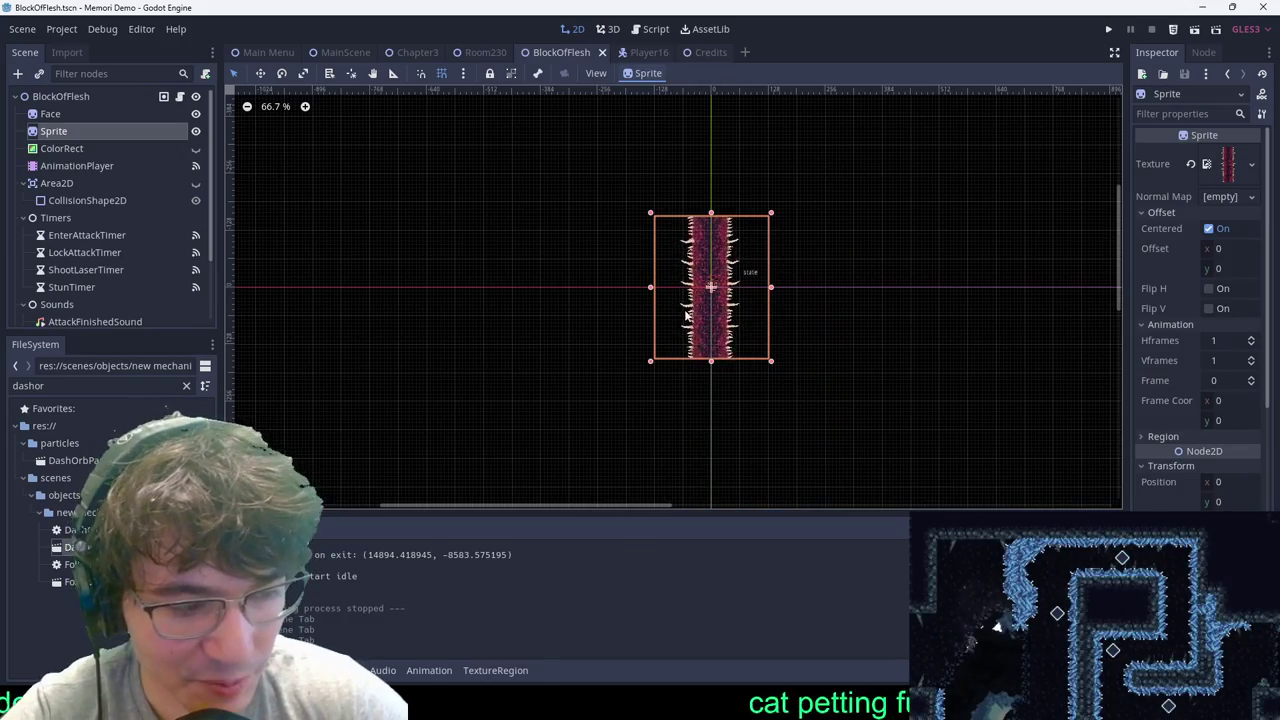
click(486, 56)
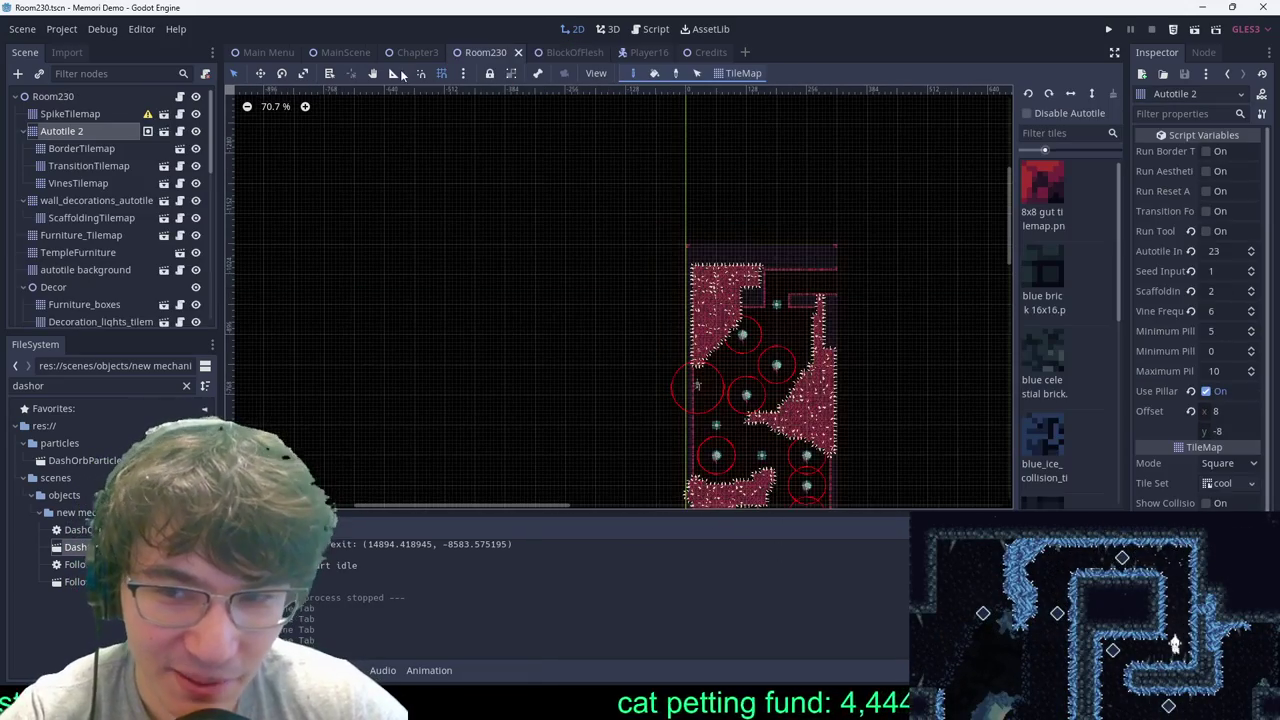
scroll(870, 361, down, 12)
middle_drag(872, 385, 706, 286)
scroll(740, 312, up, 8)
scroll(740, 315, down, 3)
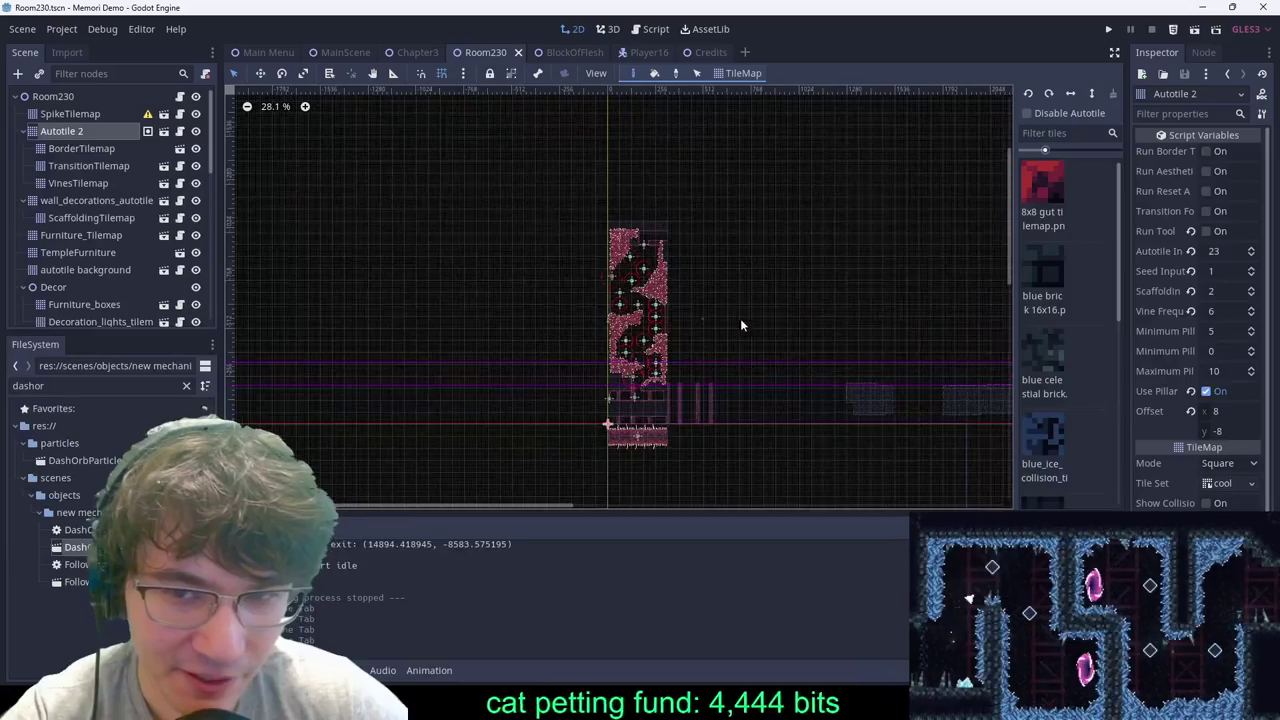
Step: Examine how Room230 sits inside the Chapter3 scene and return to the Room230 scene
click(415, 53)
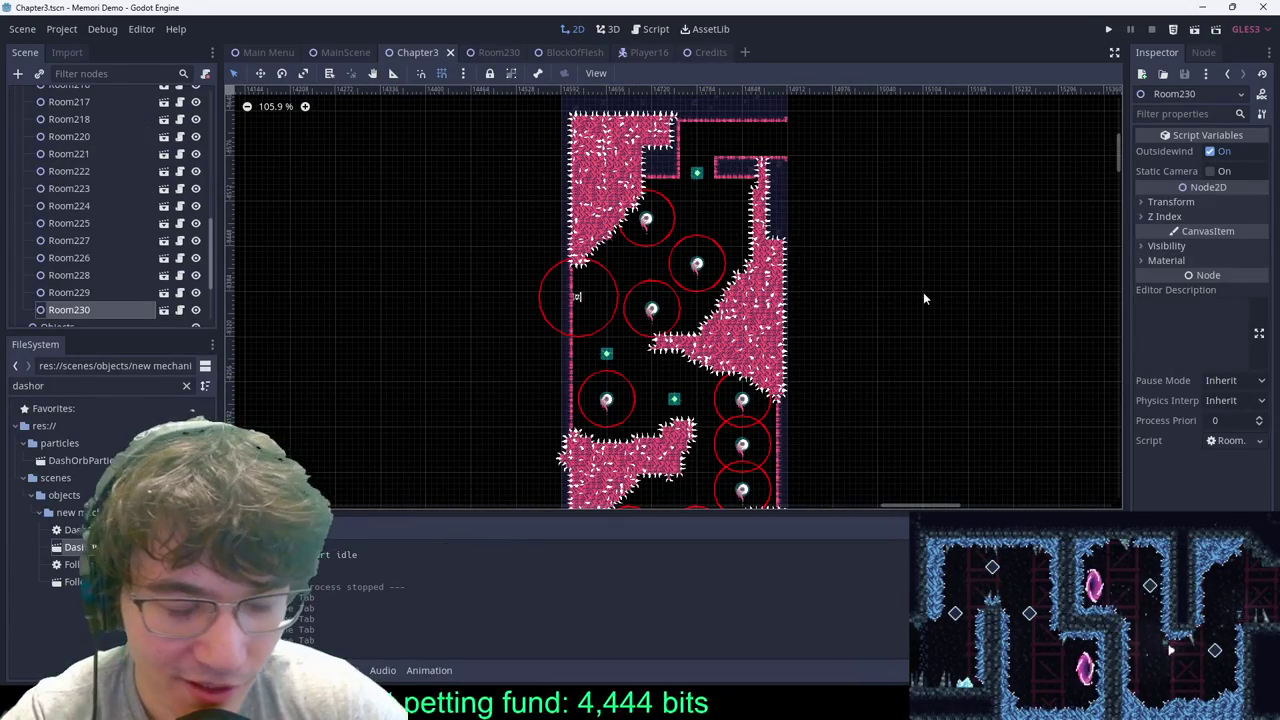
scroll(777, 135, up, 3)
scroll(41, 118, up, 3)
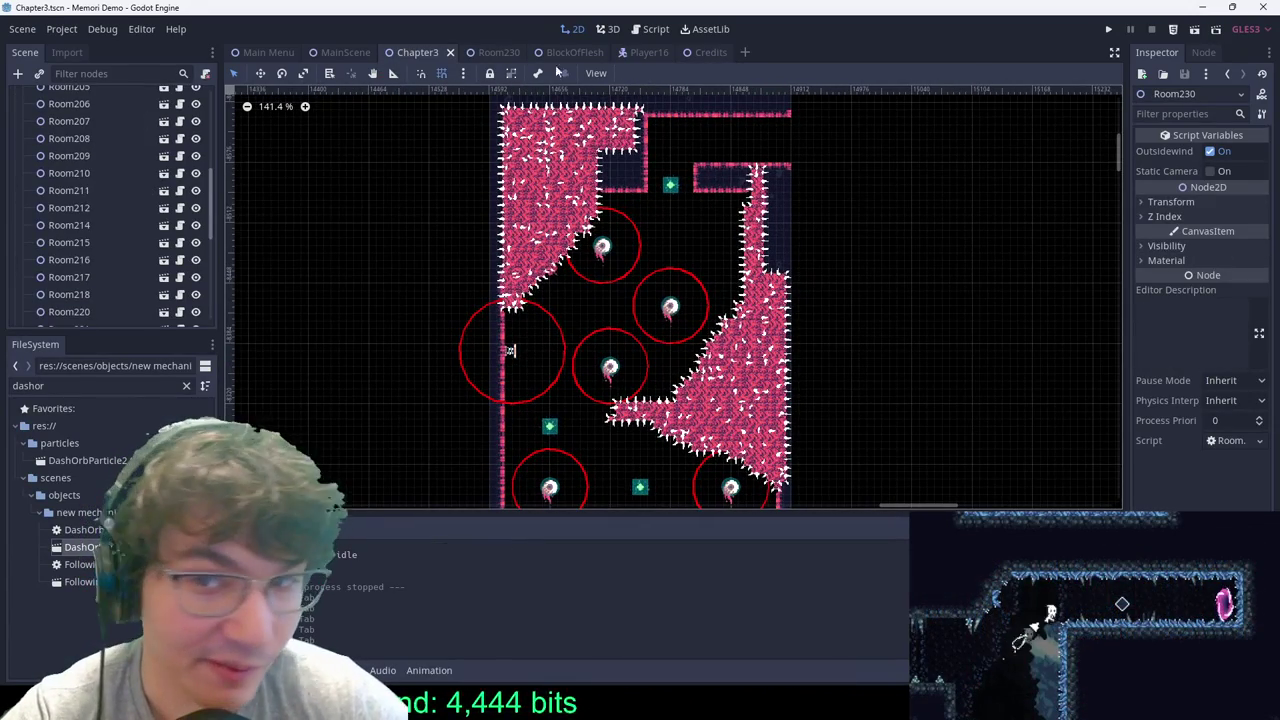
click(492, 53)
scroll(689, 204, up, 3)
scroll(689, 204, up, 14)
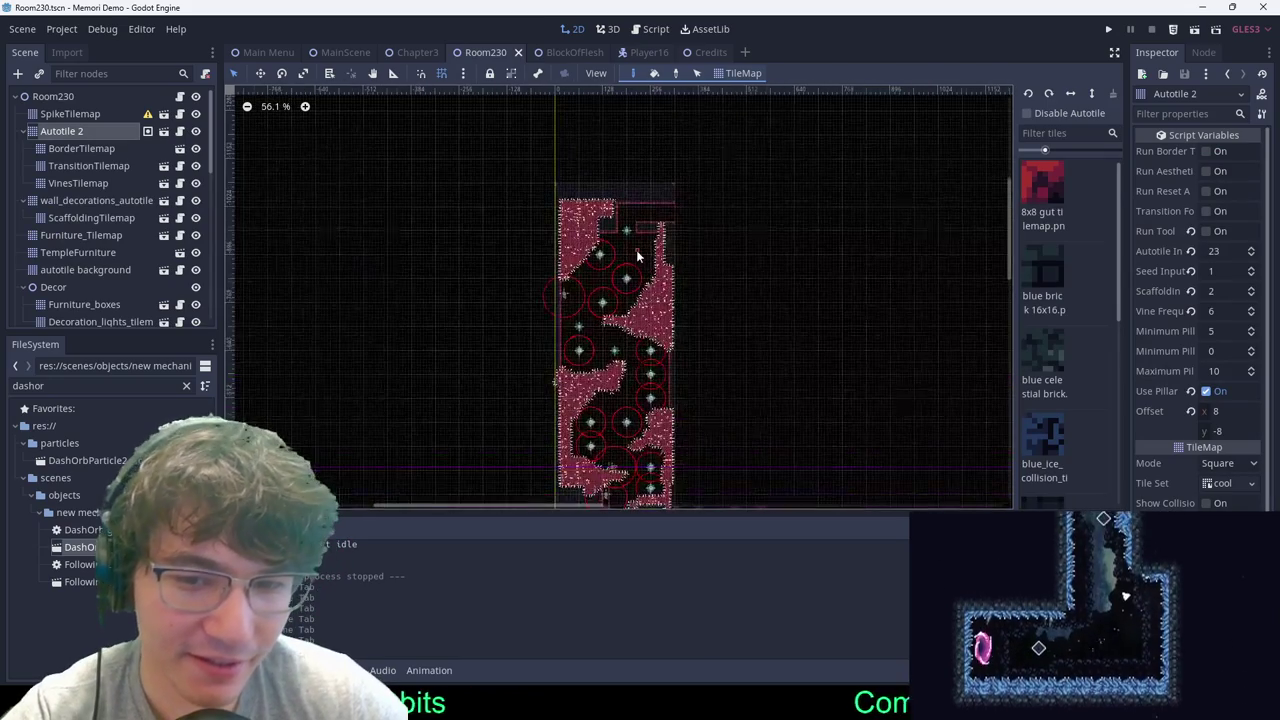
Step: Set the Z Index of Room230's SpikeTilemap to 4 and check the room's flesh walls
click(50, 116)
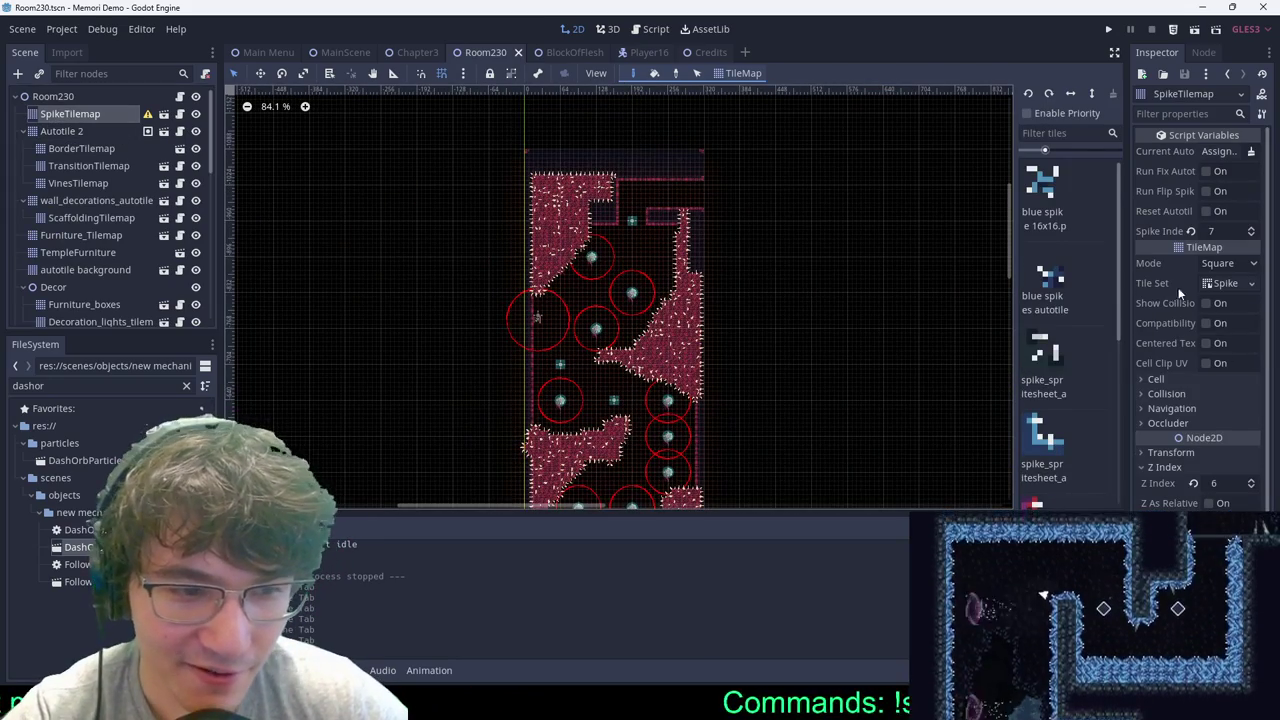
drag(1199, 485, 1196, 482)
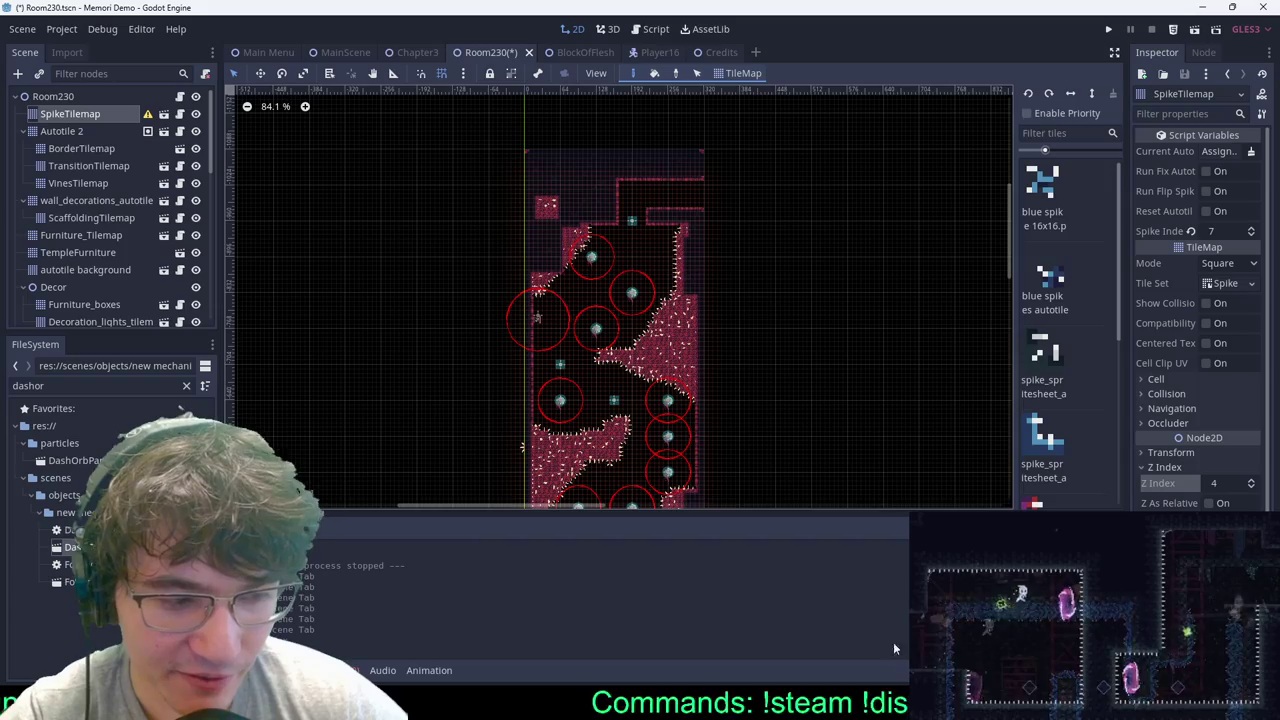
scroll(793, 470, down, 5)
scroll(339, 299, up, 1)
middle_drag(380, 334, 496, 412)
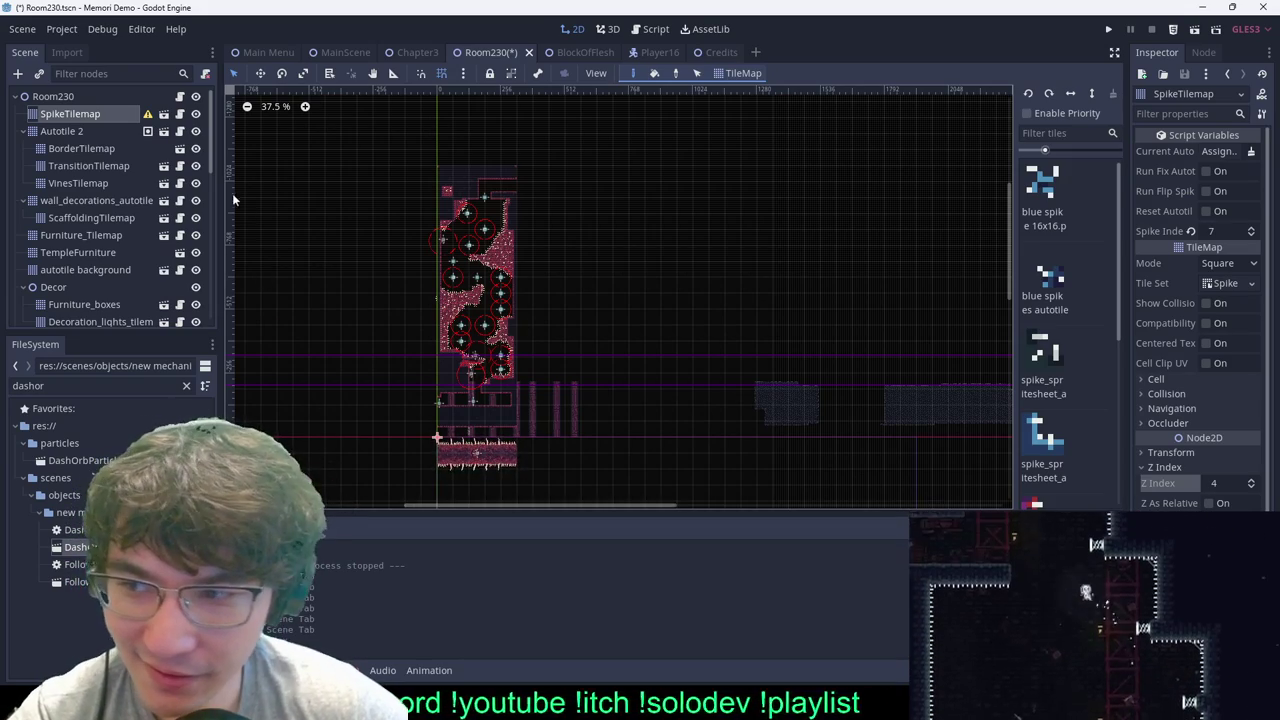
scroll(544, 226, up, 5)
middle_drag(510, 250, 619, 314)
scroll(620, 315, up, 7)
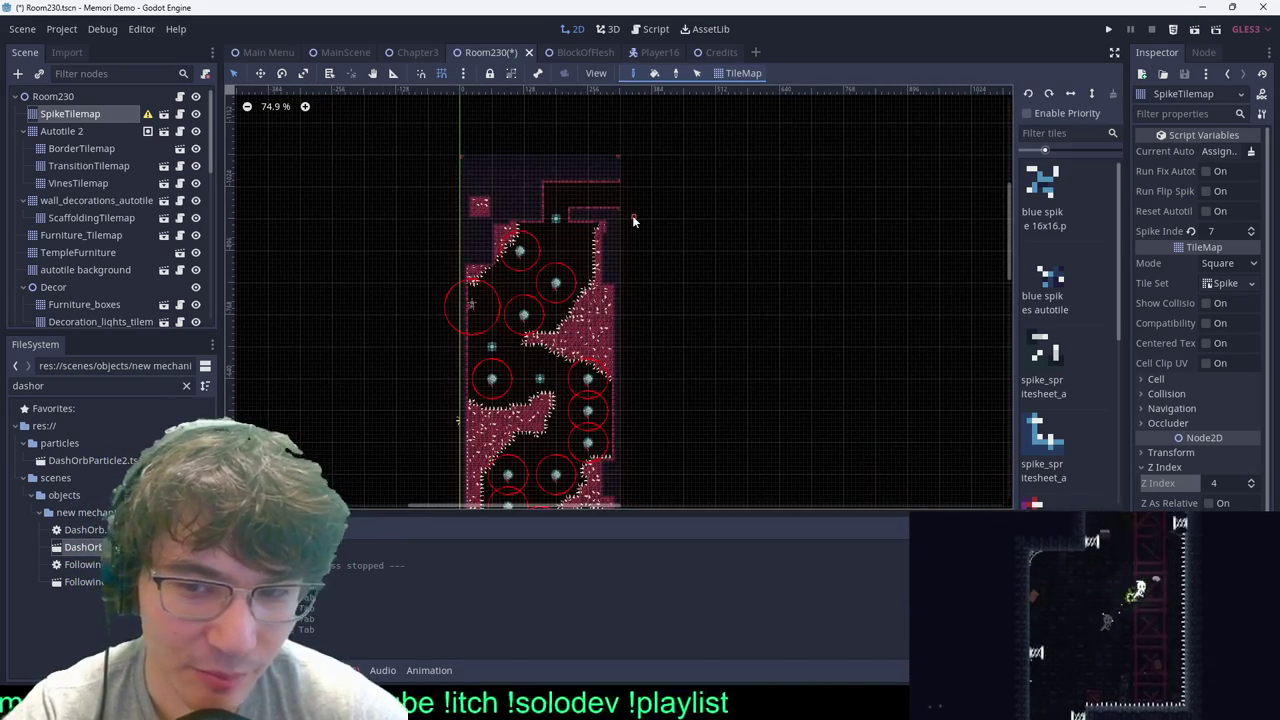
scroll(439, 226, up, 4)
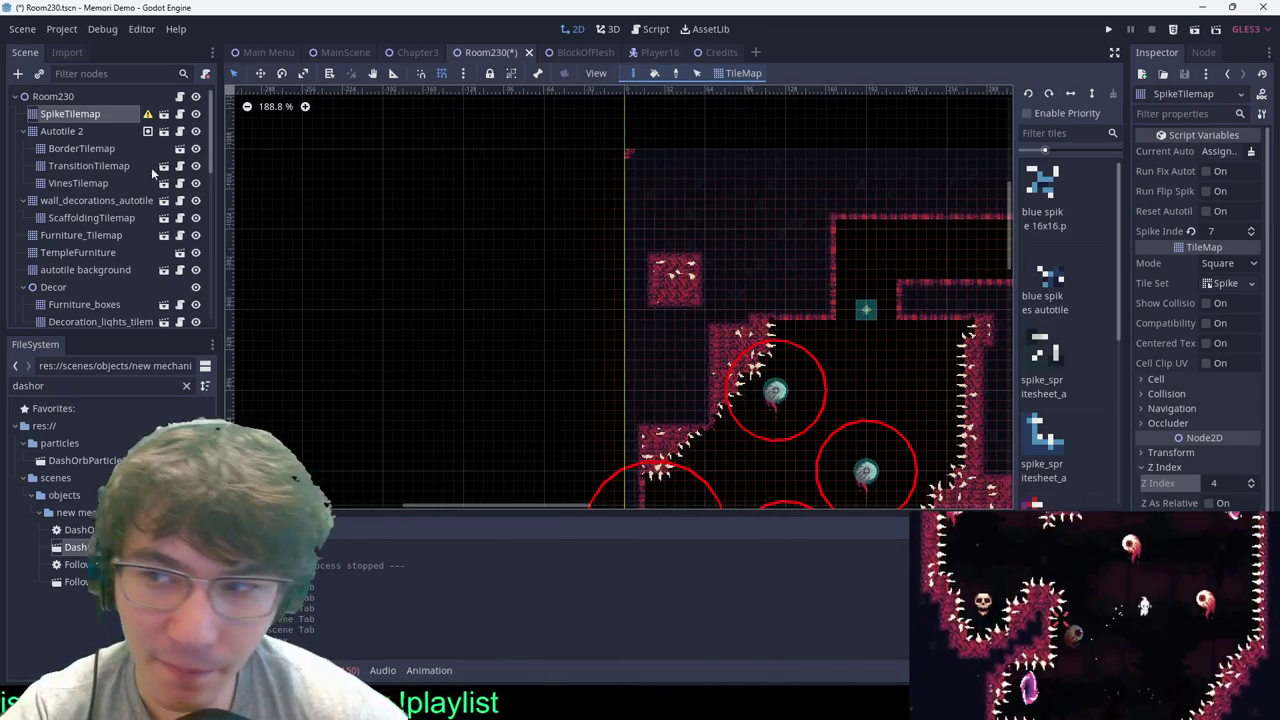
Step: Cover the isolated flesh patch near the room's upper-left corner on Autotile 2 and save the scene
click(100, 130)
key(ctrl+s)
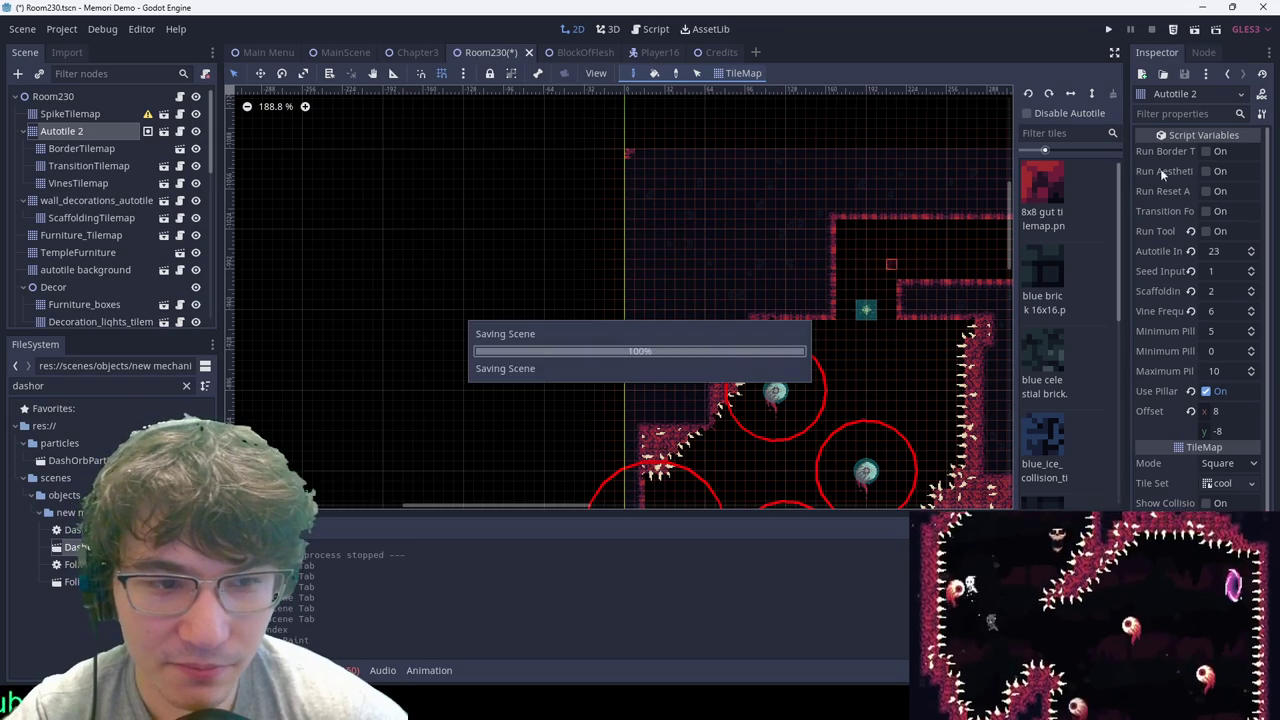
Step: Extend the visible flesh along the upper-left diagonal wall on Autotile 2 and rerun its border tiling
click(84, 117)
scroll(662, 398, up, 7)
scroll(744, 391, down, 6)
middle_drag(672, 341, 657, 244)
scroll(657, 244, up, 1)
click(110, 131)
scroll(650, 301, up, 6)
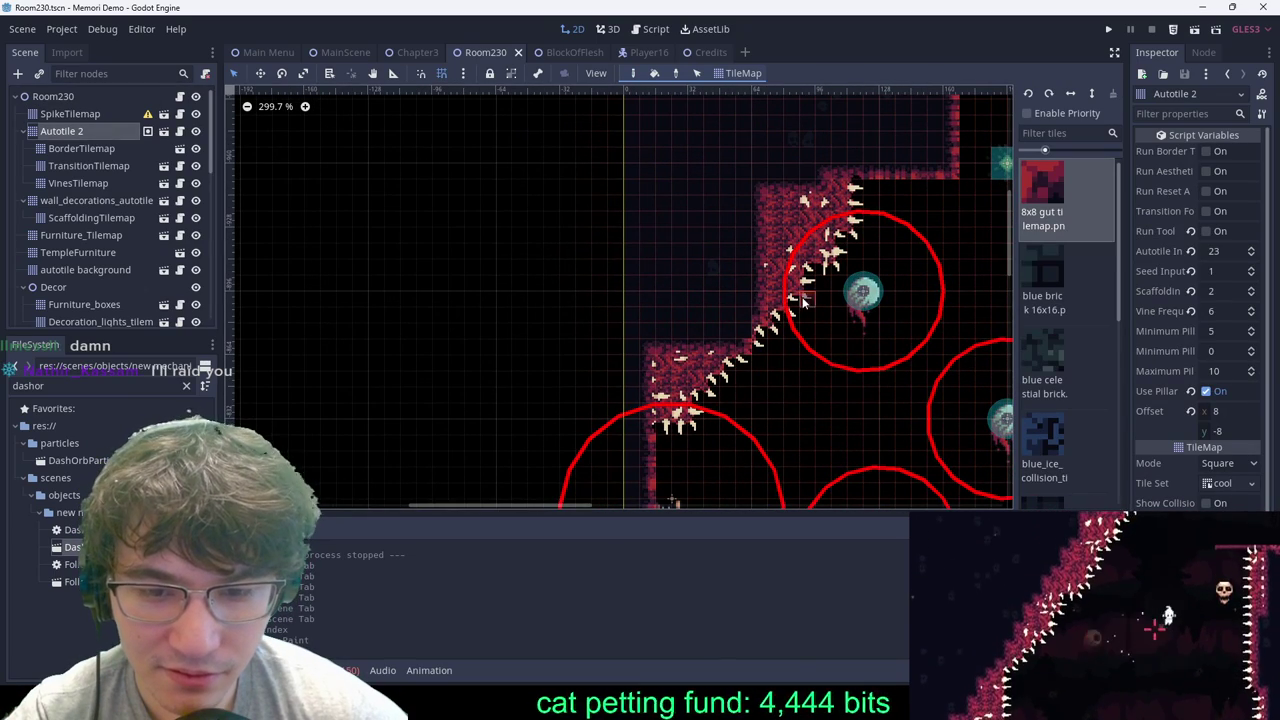
click(1210, 151)
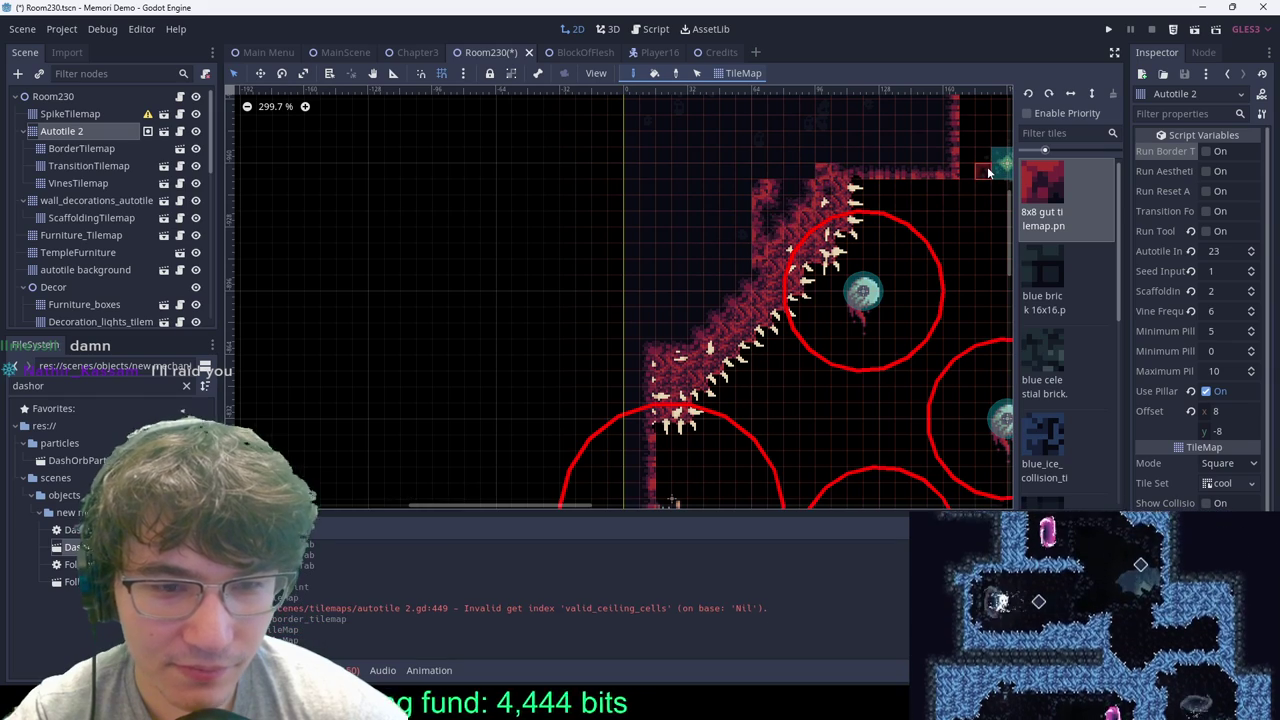
Step: Reshape the back edge of the diagonal flesh wall into even steps on Autotile 2, using the chapter 3 collision tile
scroll(1044, 312, down, 5)
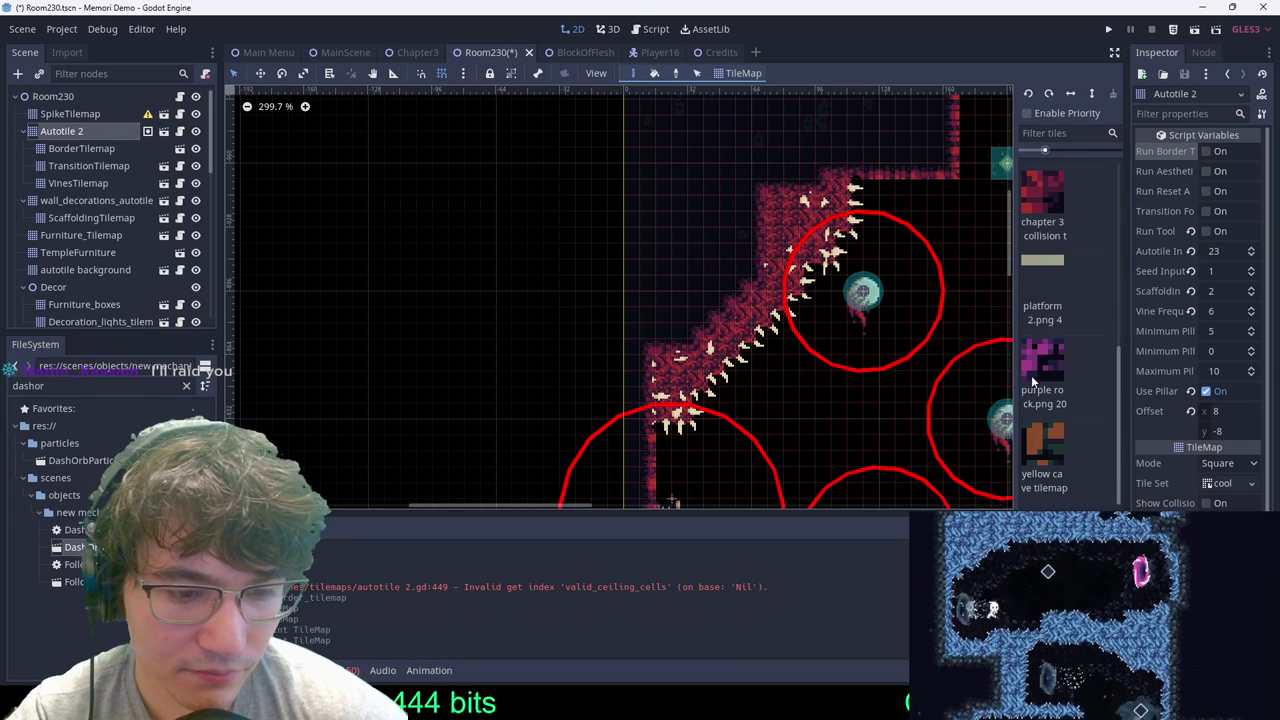
click(1030, 282)
scroll(749, 250, up, 3)
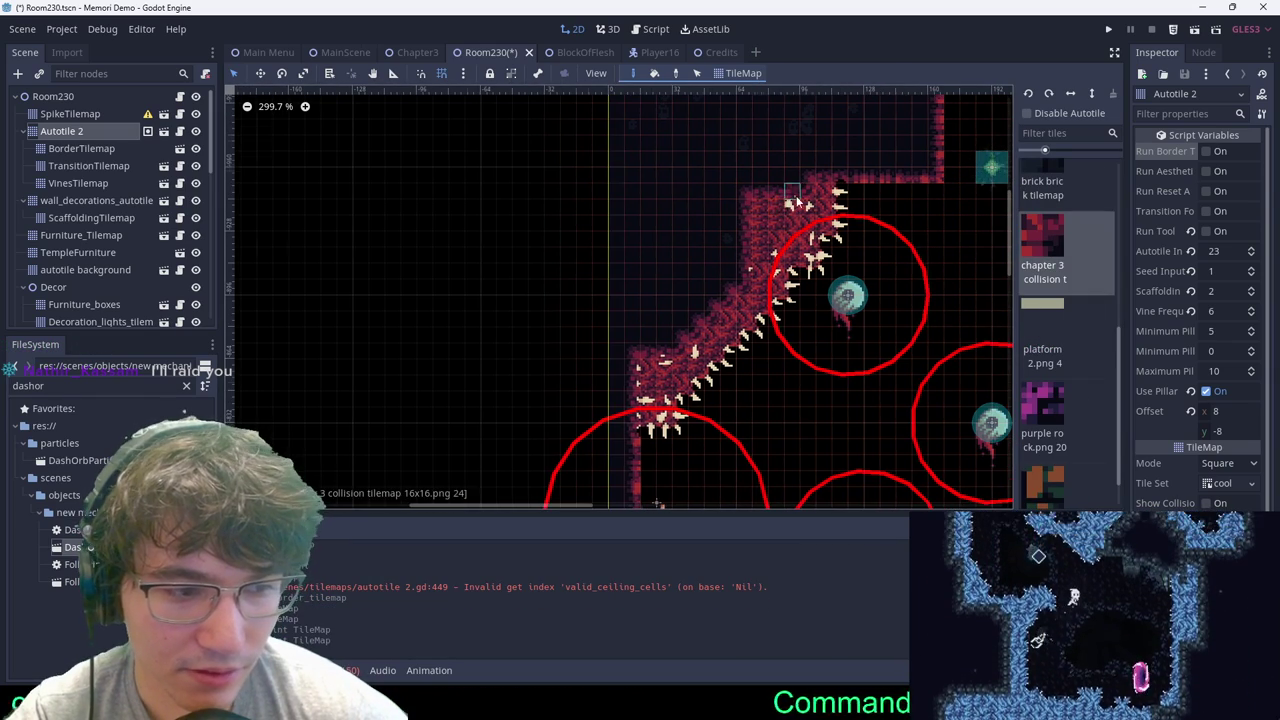
right_drag(750, 267, 712, 312)
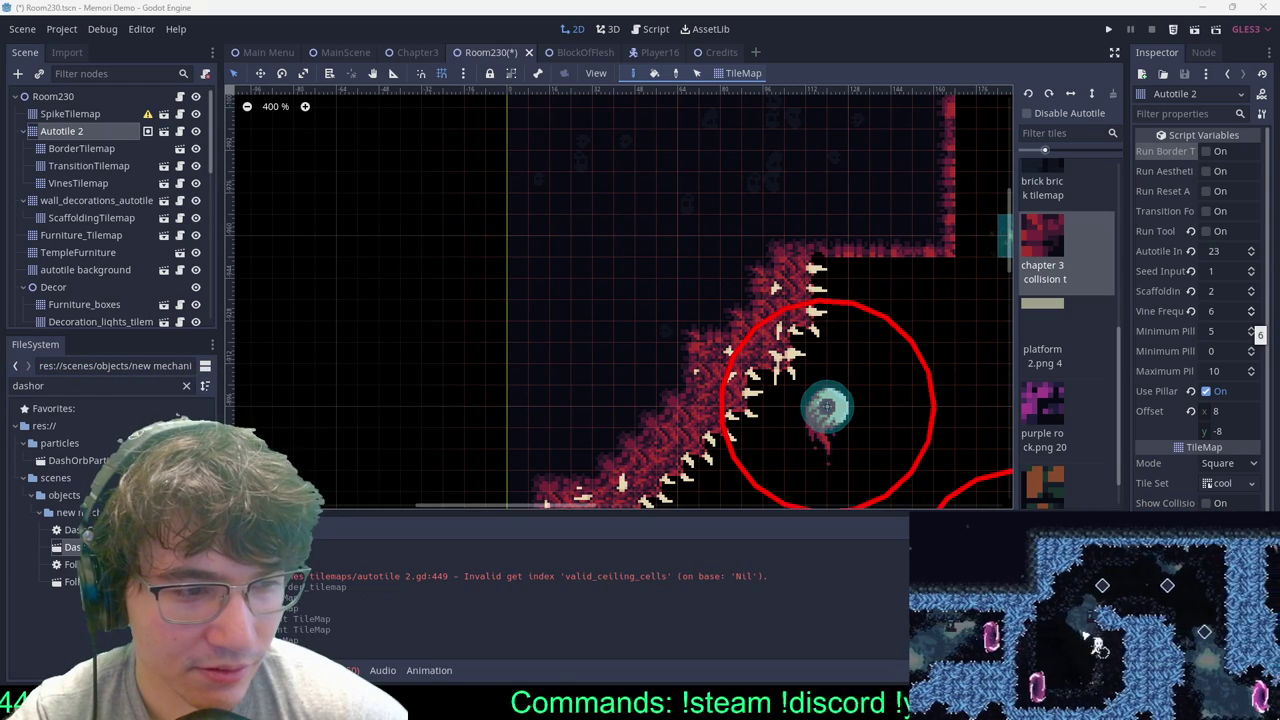
Step: Switch to Twitch in the browser, open the suggested live channel and follow it
key(alt+Tab)
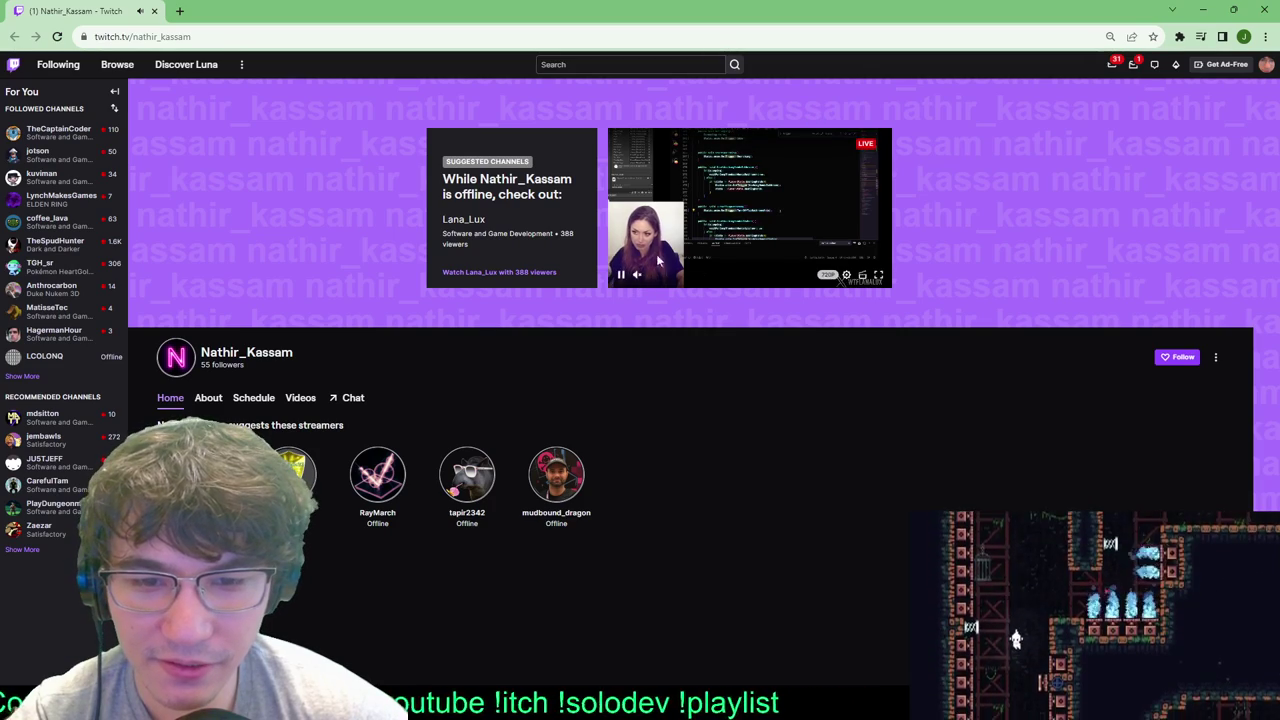
click(499, 272)
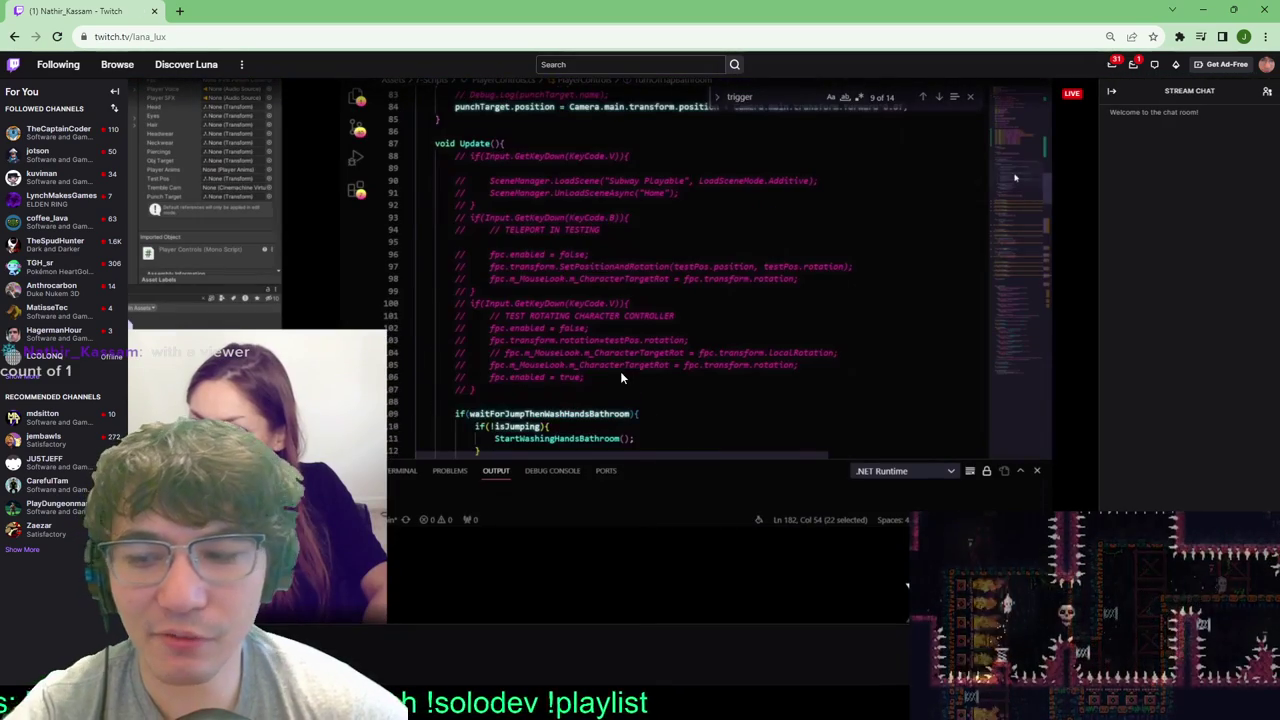
scroll(566, 412, down, 3)
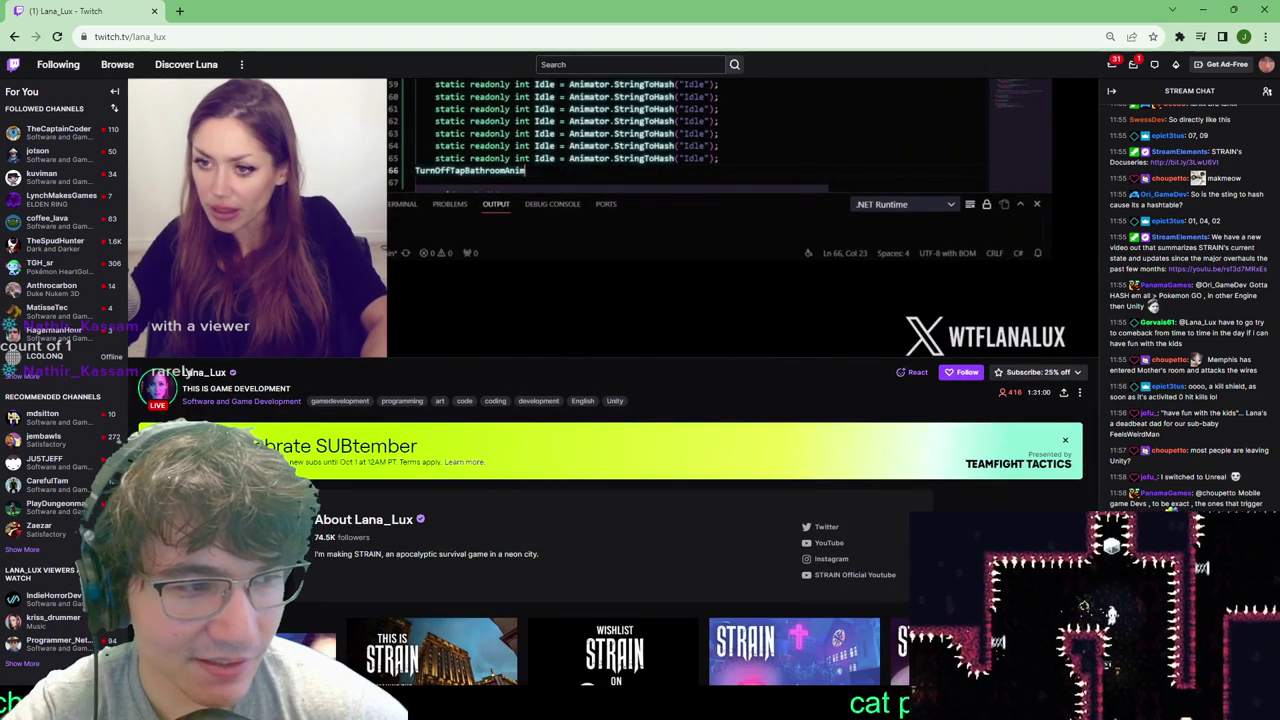
click(979, 375)
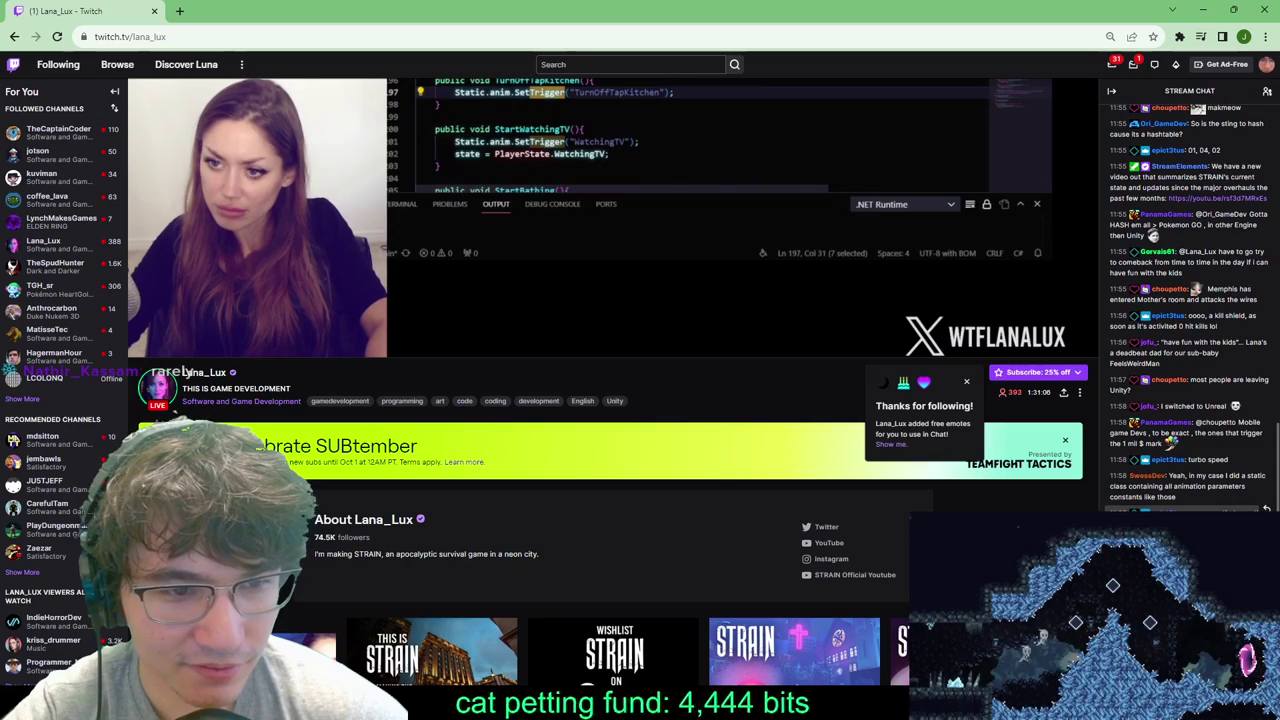
Step: Read back through the channel's older chat messages and return to the newest ones
scroll(1190, 514, up, 3)
scroll(1188, 300, up, 8)
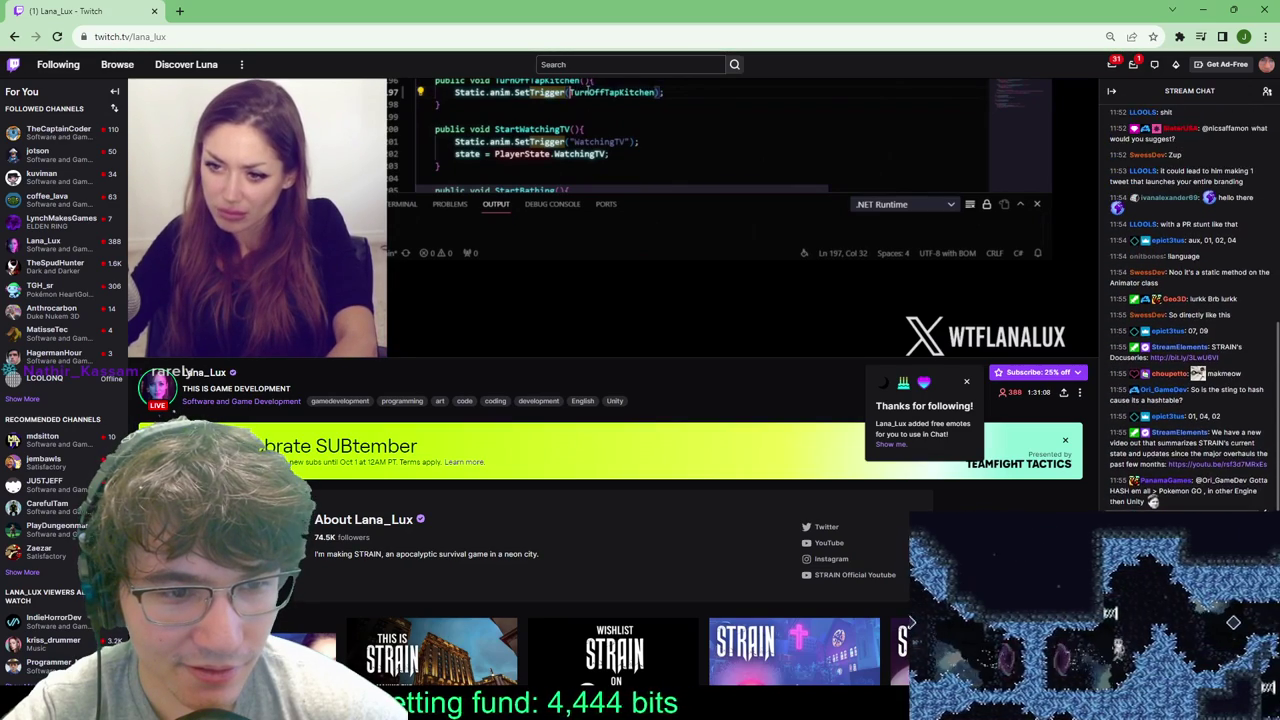
scroll(1188, 300, up, 6)
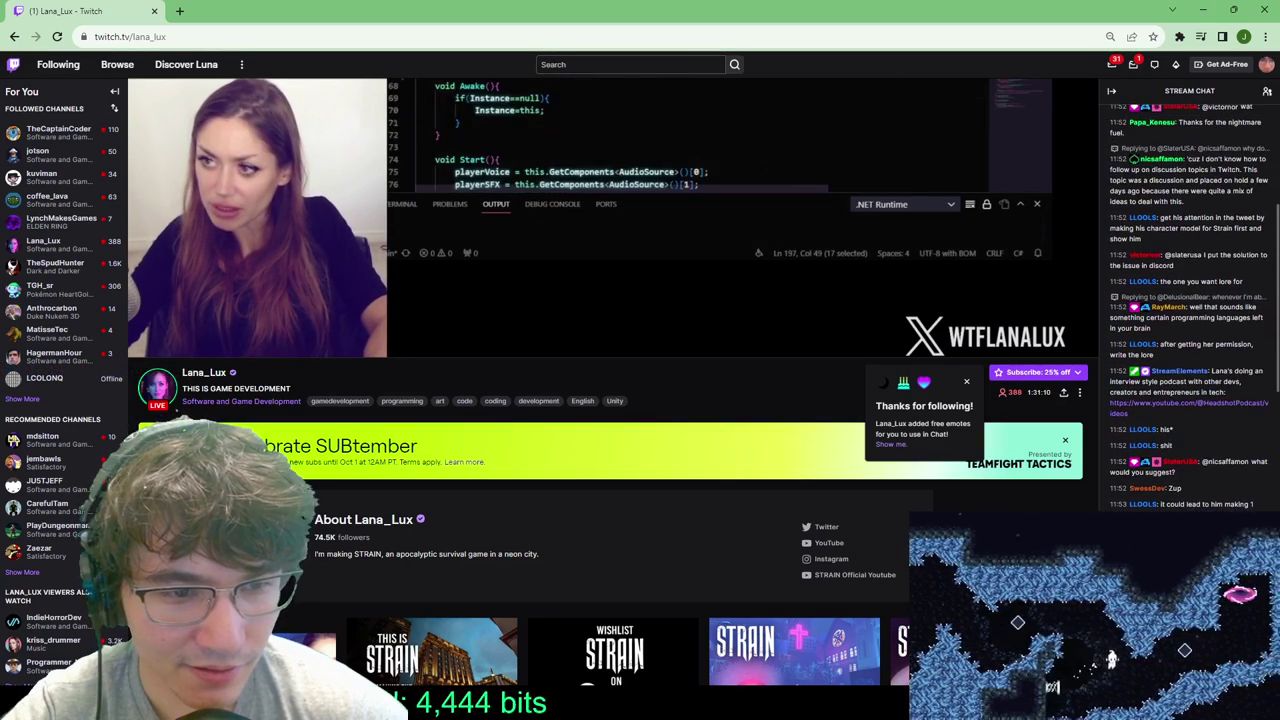
scroll(1188, 495, up, 2)
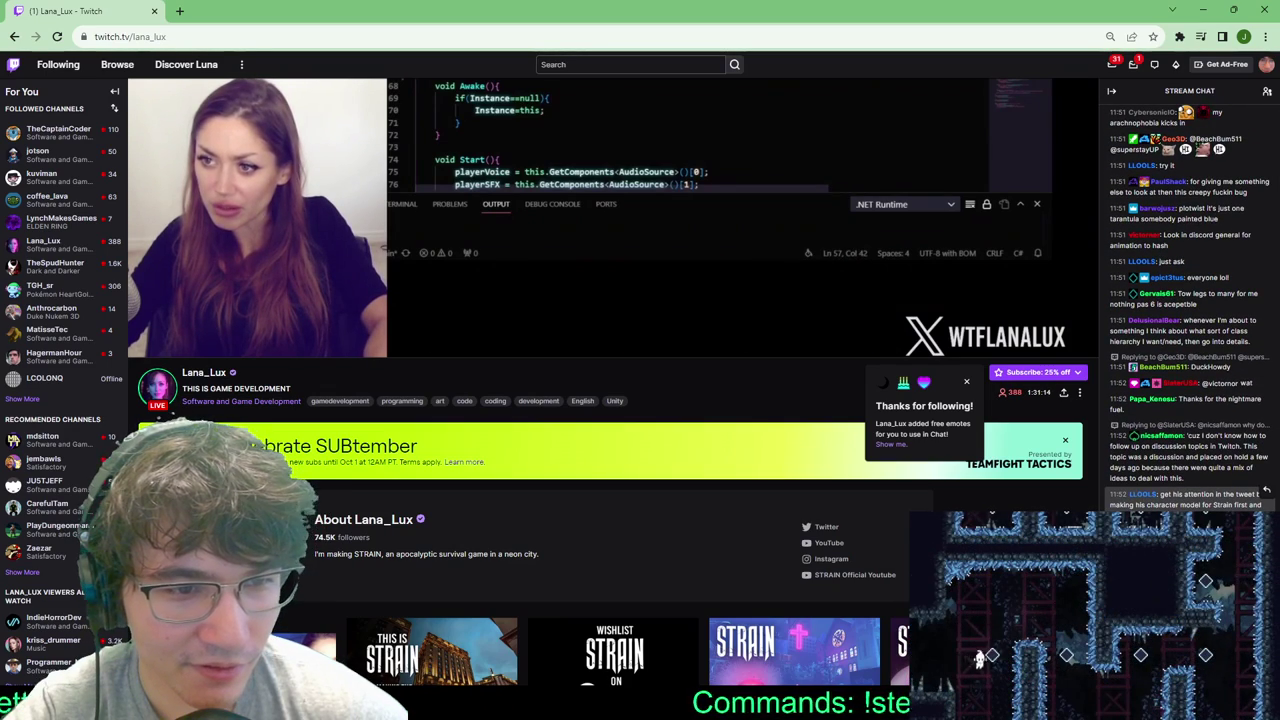
scroll(1230, 400, down, 10)
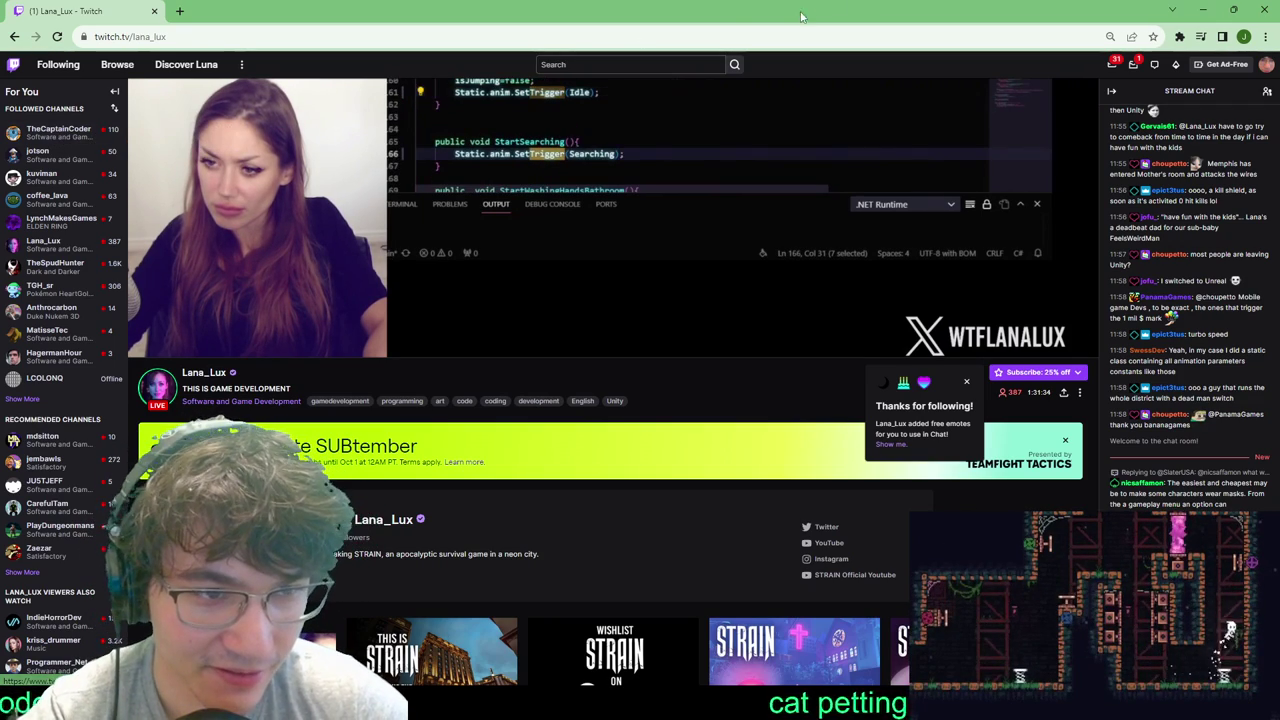
Step: Skim the live channel's page and its older chat messages while the stream plays
scroll(885, 292, up, 3)
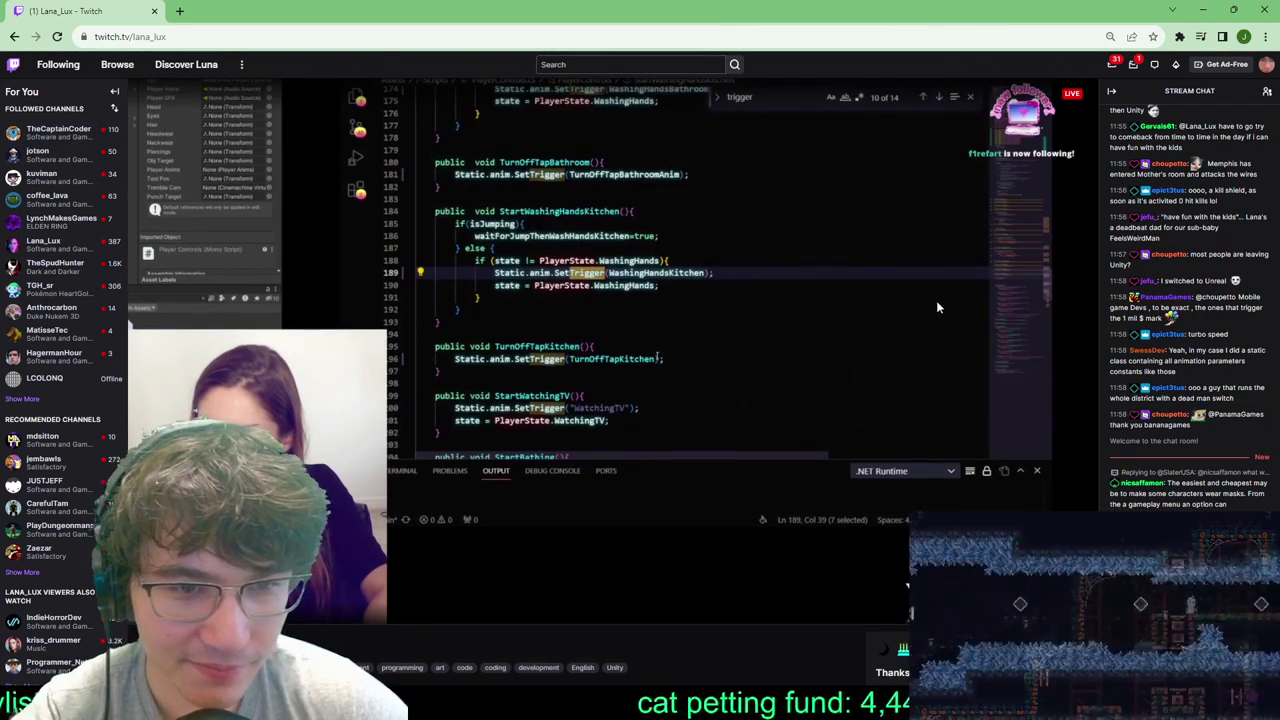
scroll(857, 334, down, 5)
scroll(898, 426, up, 5)
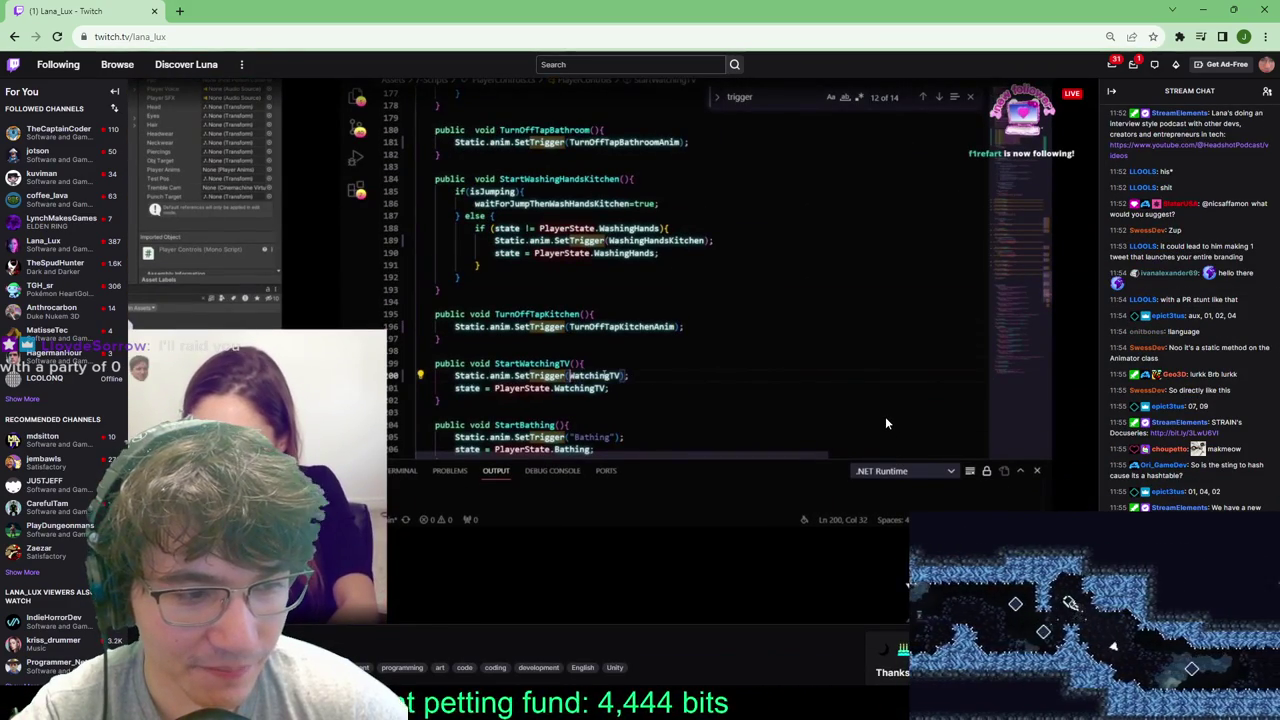
scroll(1149, 264, down, 2)
scroll(1162, 165, up, 6)
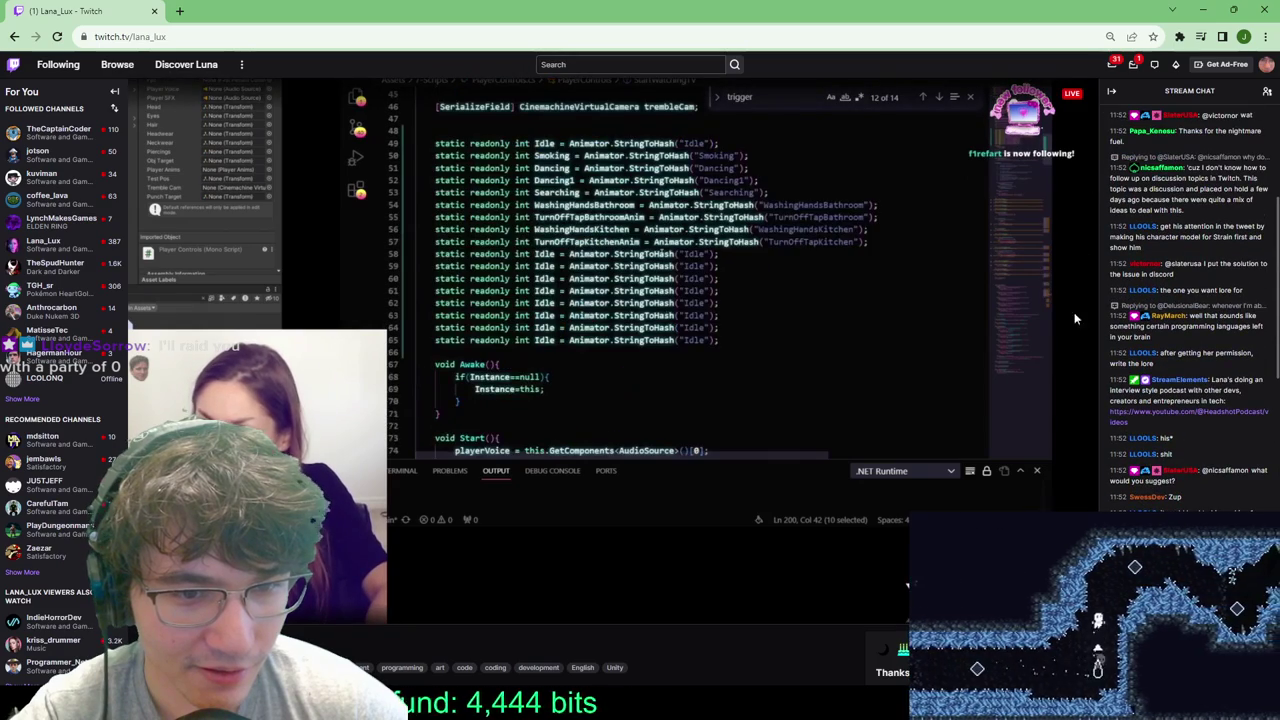
Step: Close the Twitch page, switch back to Godot and save the Room230 scene
drag(922, 10, 885, 49)
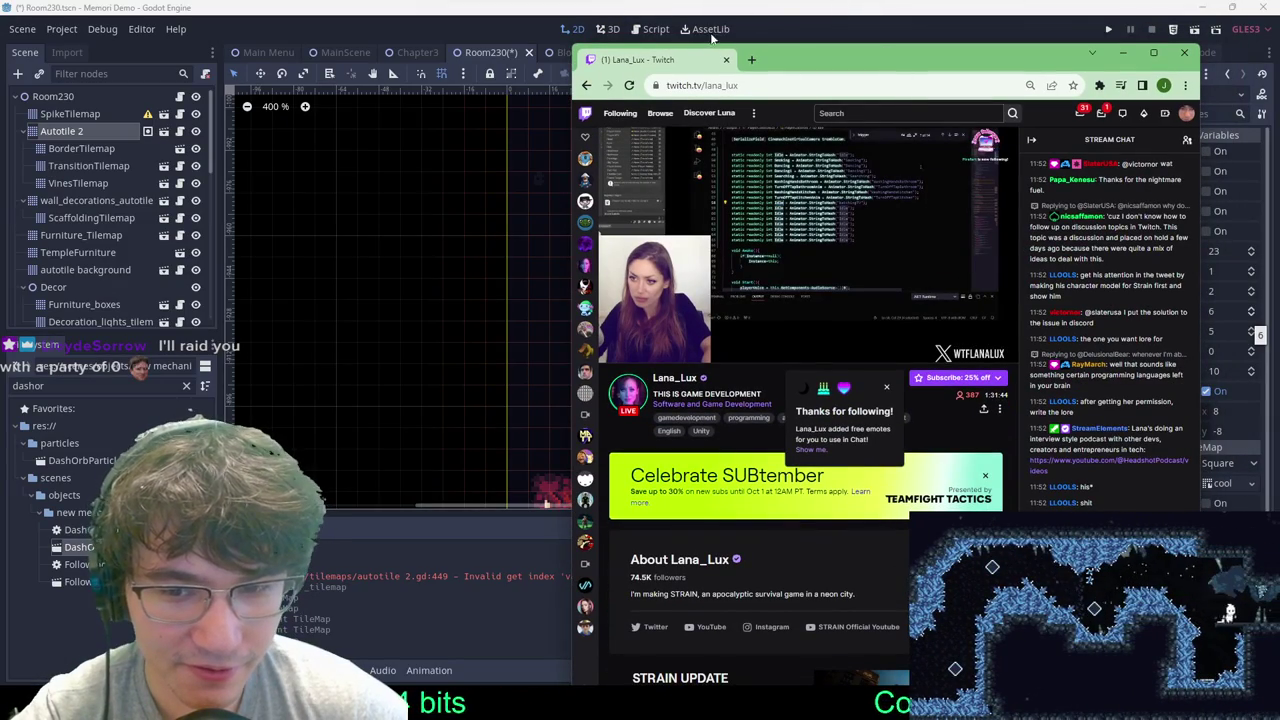
middle_click(664, 65)
key(ctrl+s)
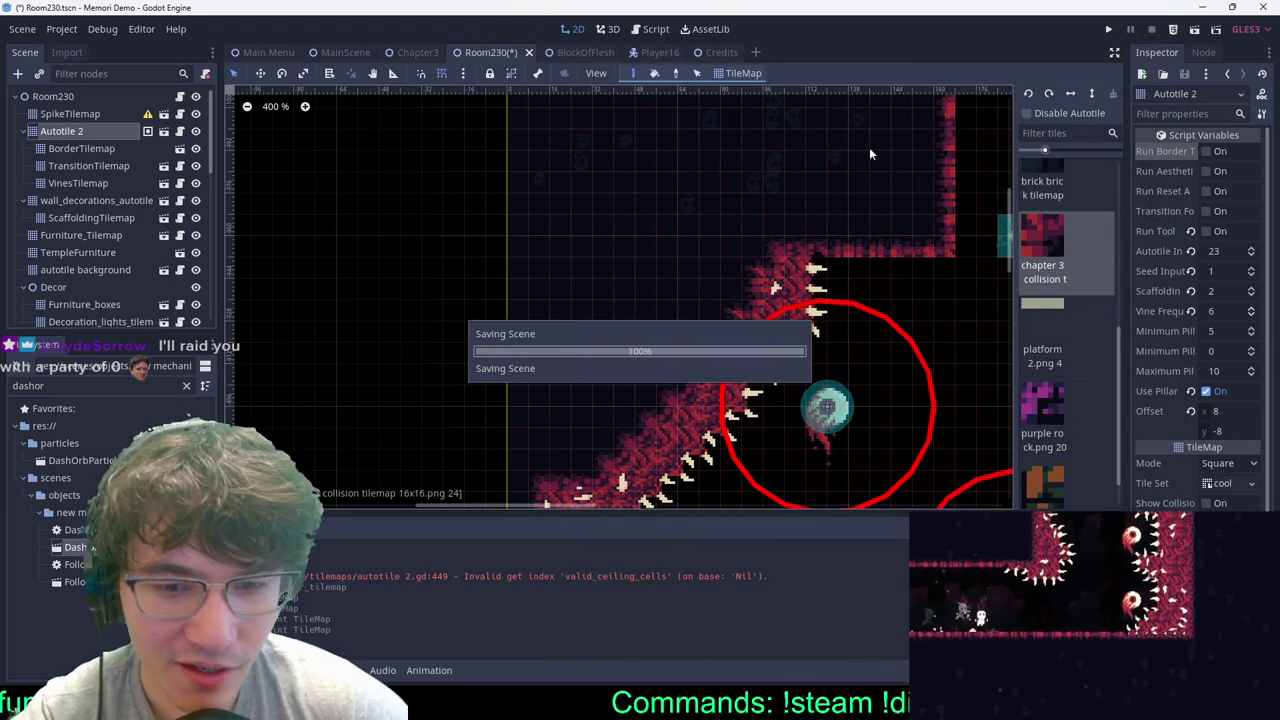
Step: Paint teeth spikes on SpikeTilemap along the ceiling ledge joining the upper-left diagonal wall to the vertical passage, and save the scene
scroll(799, 354, up, 9)
scroll(677, 374, down, 15)
click(88, 114)
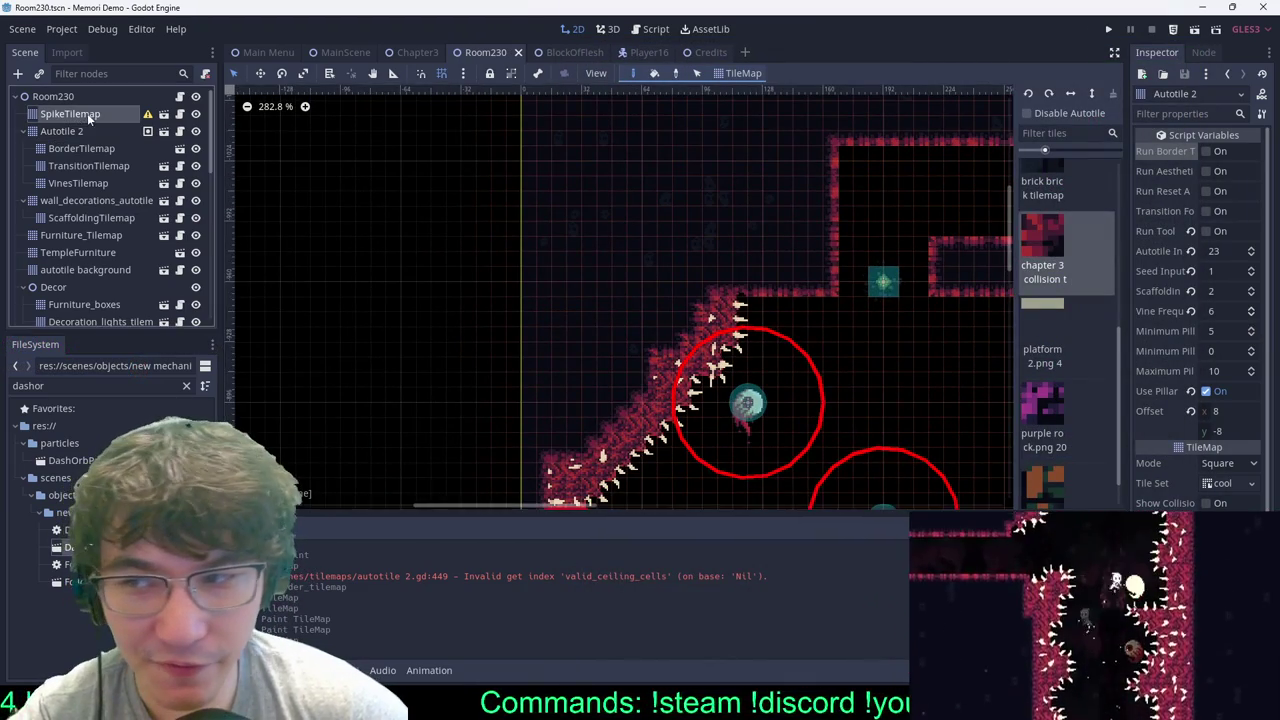
click(87, 113)
ctrl+shift+drag(726, 318, 807, 208)
scroll(885, 178, down, 1)
scroll(806, 240, up, 7)
middle_drag(806, 244, 638, 252)
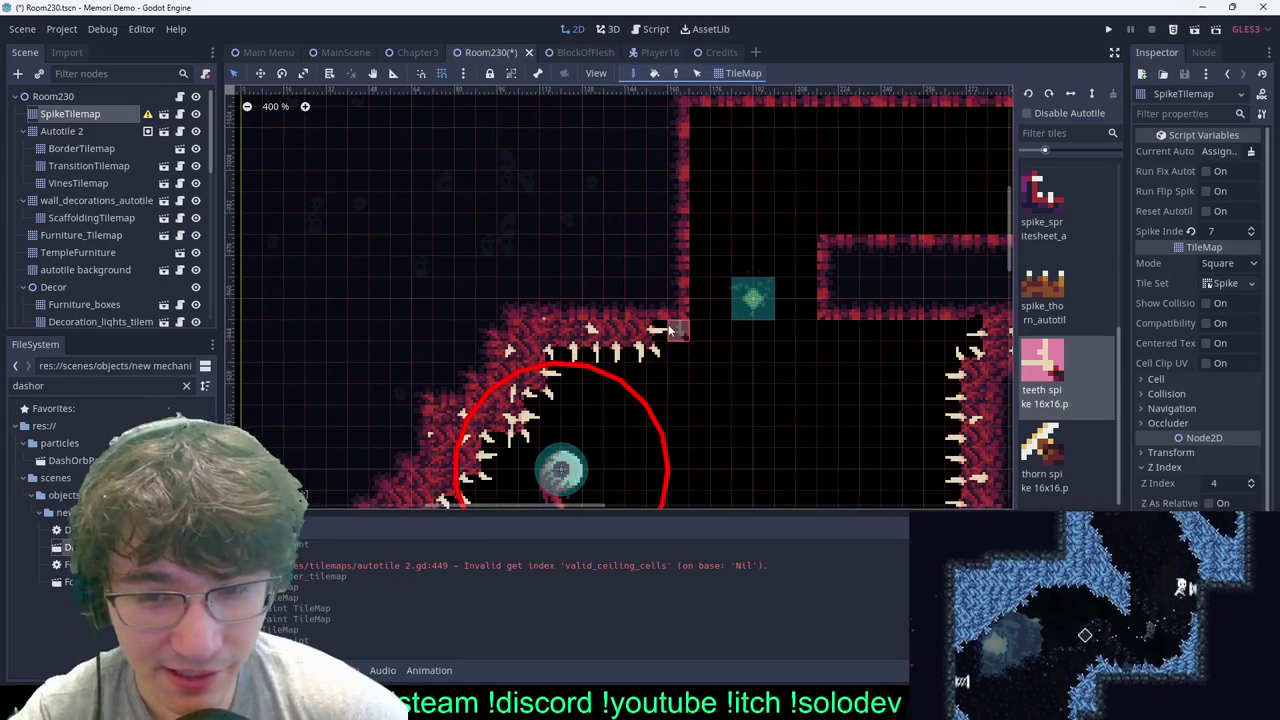
ctrl+shift+drag(674, 338, 622, 241)
key(ctrl+s)
Step: Paint teeth spikes along the upper right-hand wall, curving them around the corner beneath the exit passage
scroll(737, 275, down, 20)
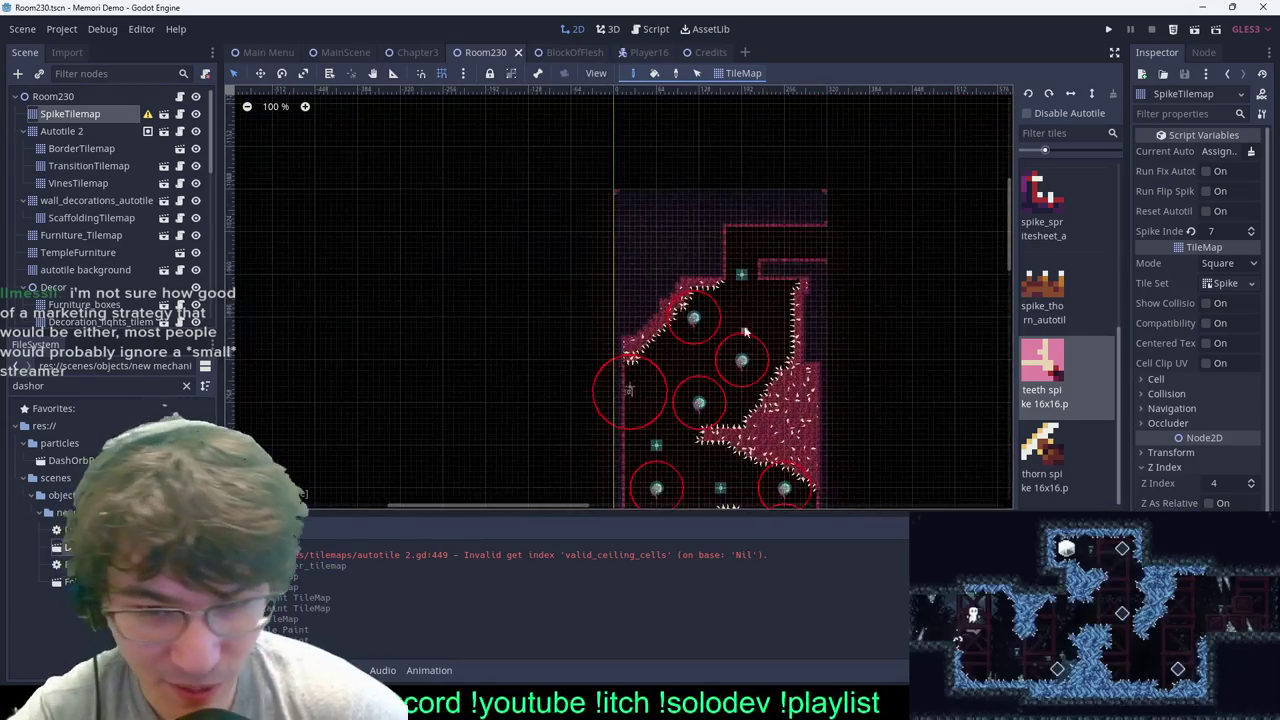
scroll(744, 332, up, 2)
key(ctrl+s)
ctrl+shift+drag(820, 288, 817, 470)
scroll(832, 258, down, 2)
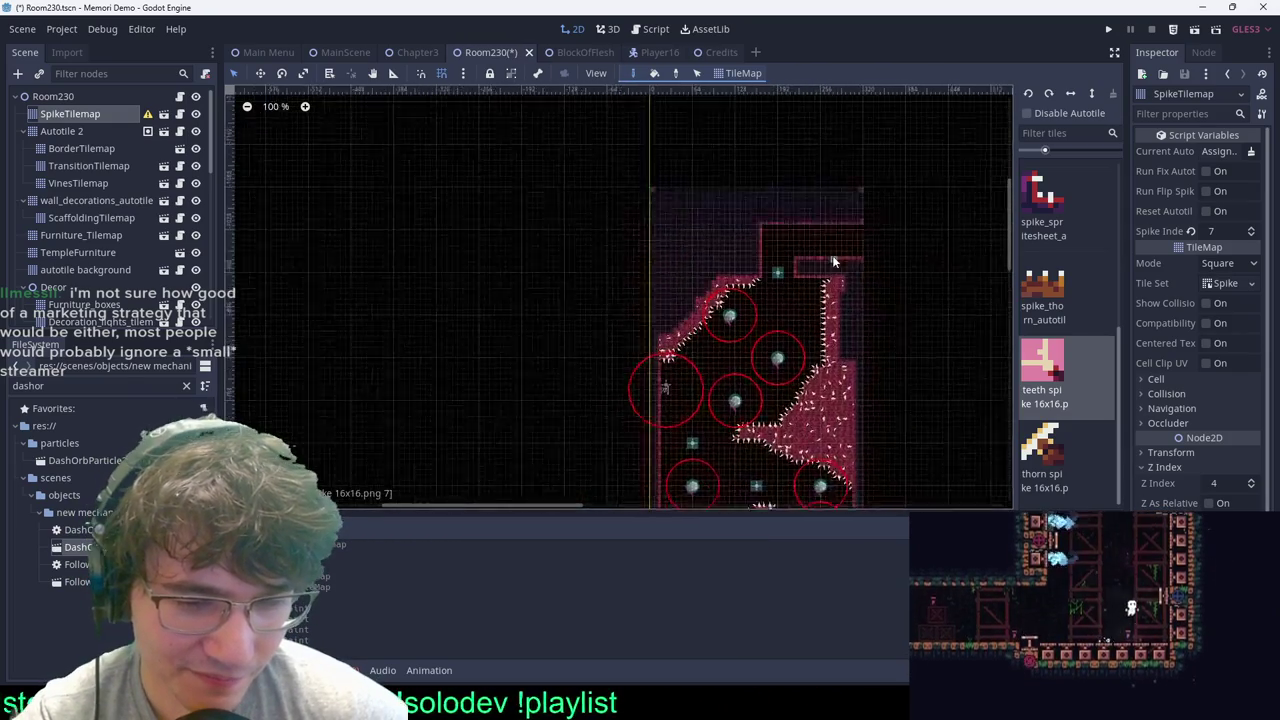
scroll(832, 258, up, 3)
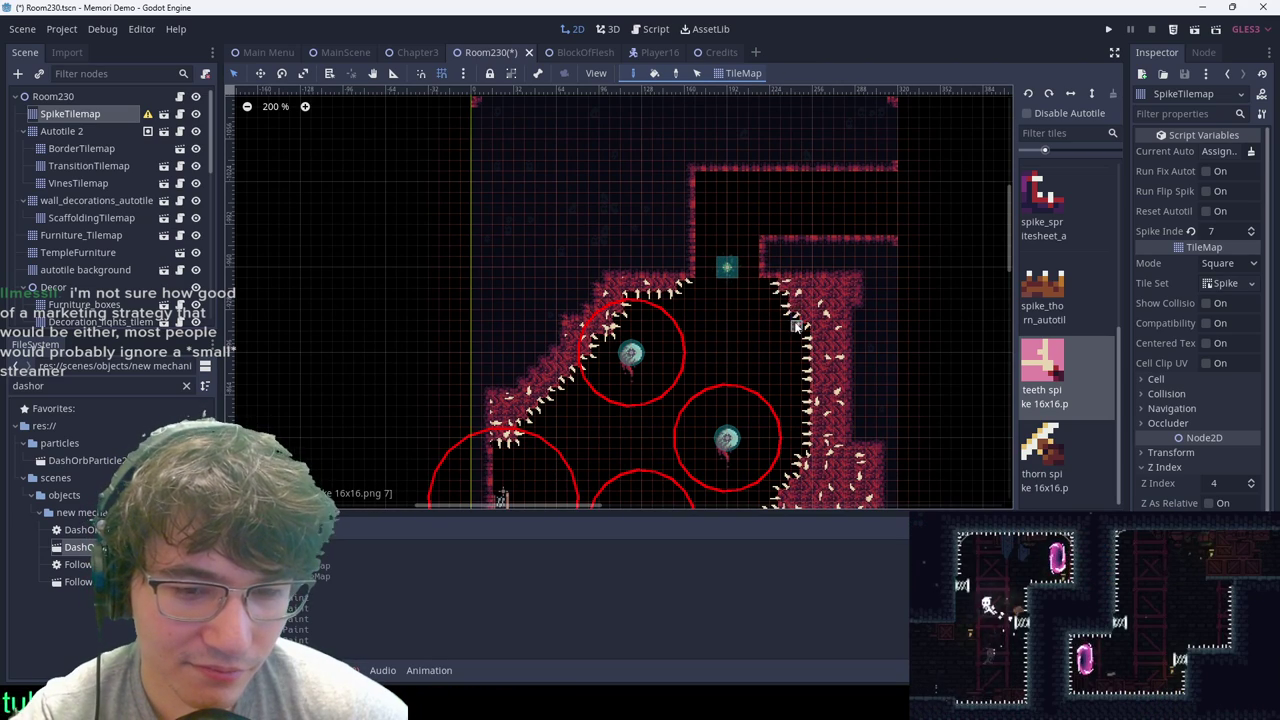
scroll(798, 330, down, 1)
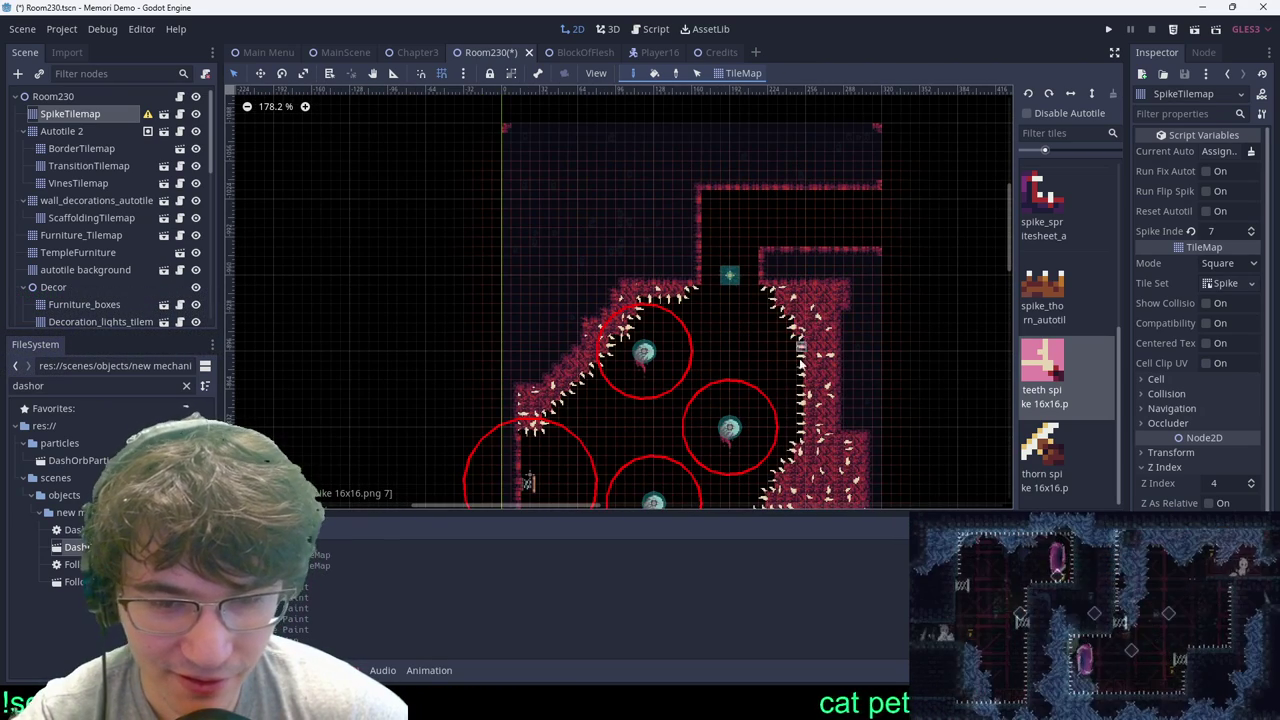
Step: Paint teeth spikes down the right-hand wall beside the three vertically stacked eyeball enemies, closing the gap between the flesh masses
scroll(828, 390, down, 6)
middle_drag(828, 390, 891, 251)
scroll(893, 242, up, 5)
scroll(882, 264, down, 7)
scroll(893, 250, up, 8)
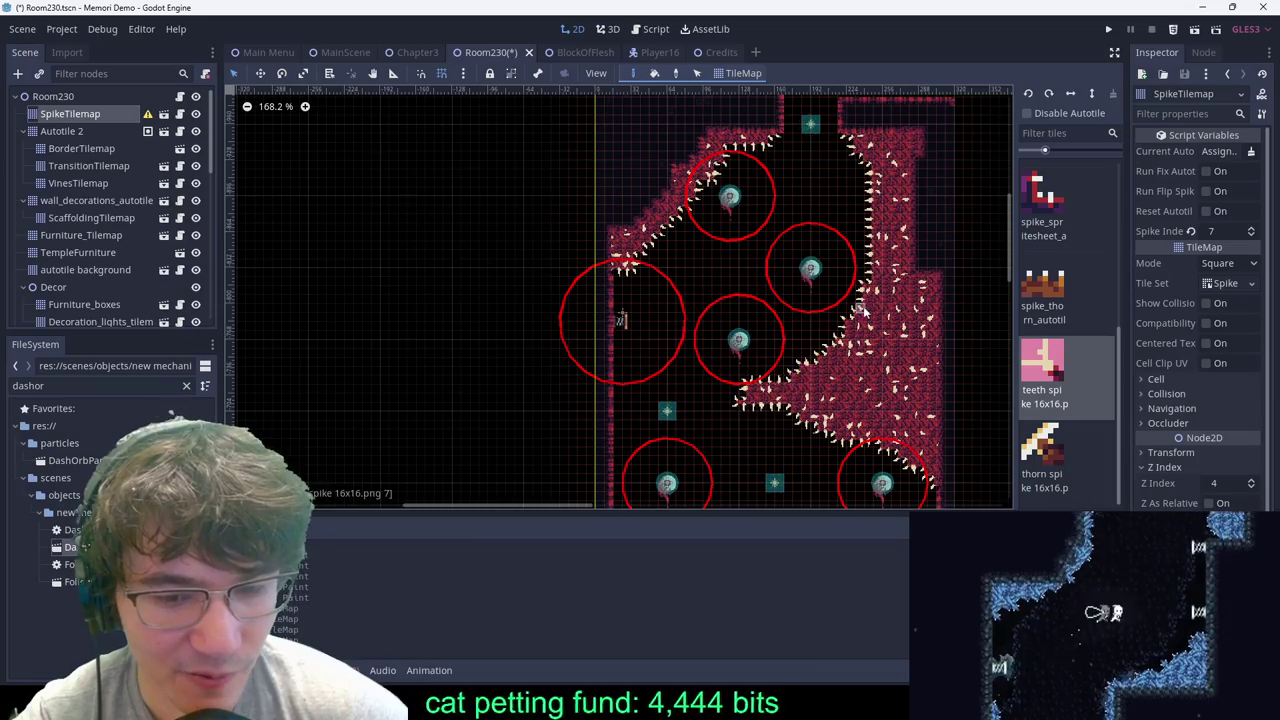
scroll(864, 310, down, 6)
middle_drag(864, 310, 817, 165)
scroll(817, 165, up, 5)
scroll(803, 205, down, 8)
scroll(802, 216, up, 8)
middle_drag(881, 295, 703, 177)
scroll(703, 177, up, 6)
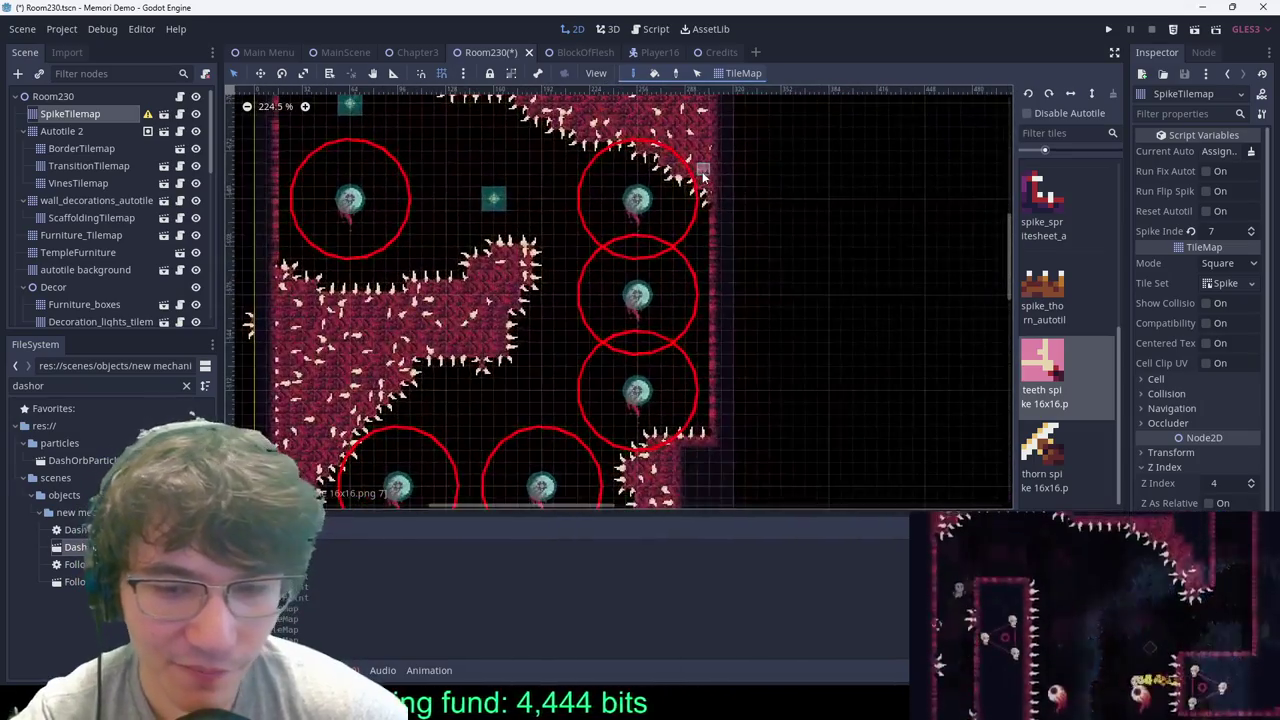
drag(699, 190, 711, 476)
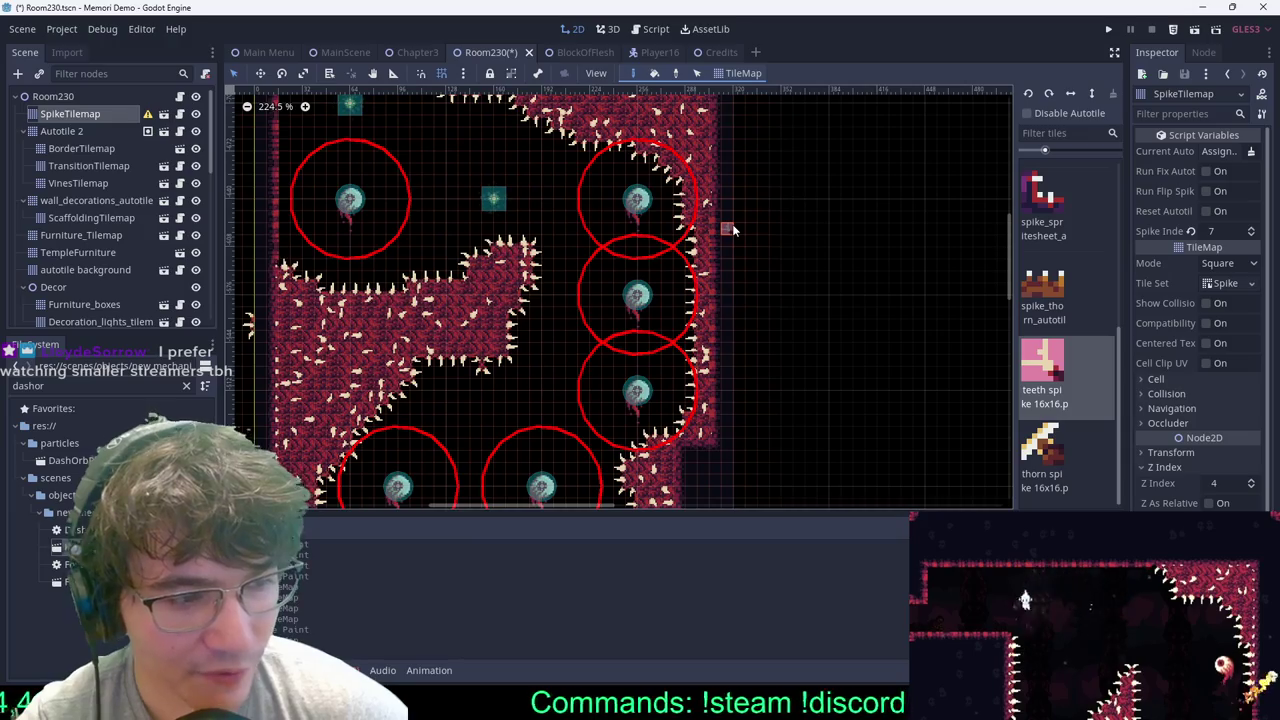
scroll(733, 229, down, 2)
scroll(675, 233, up, 3)
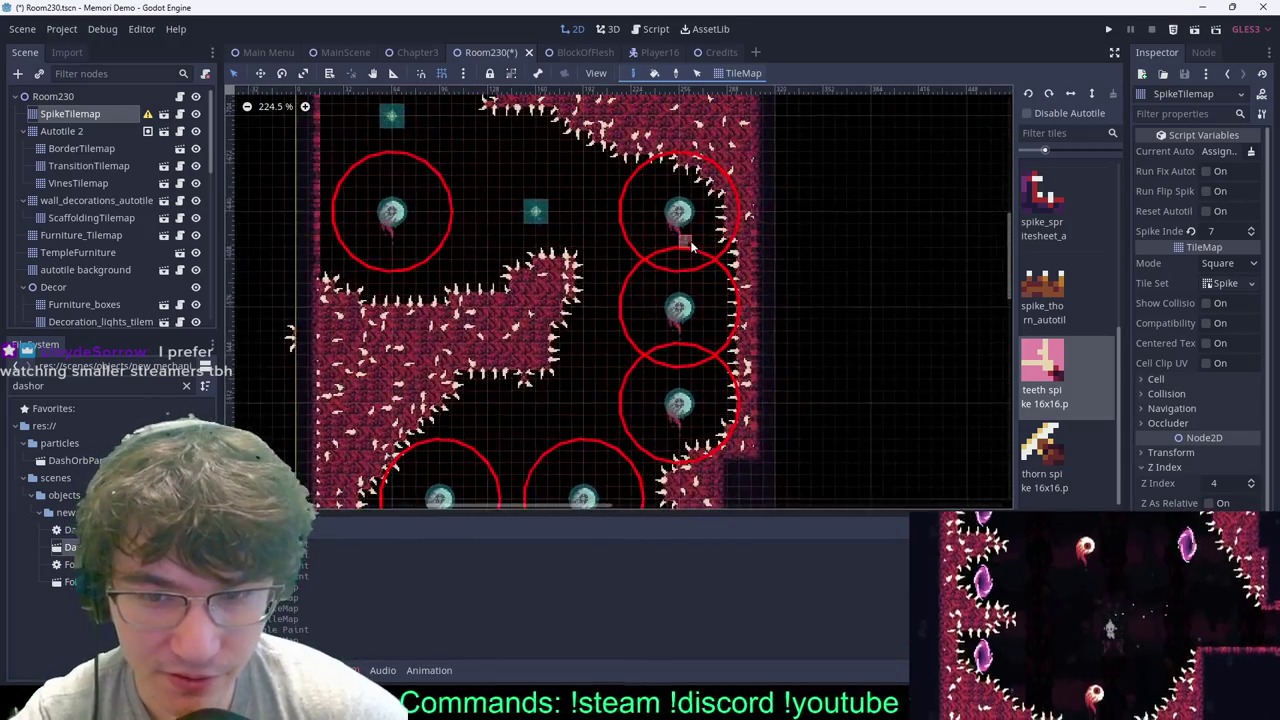
Step: Extend the teeth spikes up the left-hand wall beside the lone eyeball enemy and save Room230
scroll(688, 250, down, 3)
scroll(605, 245, up, 2)
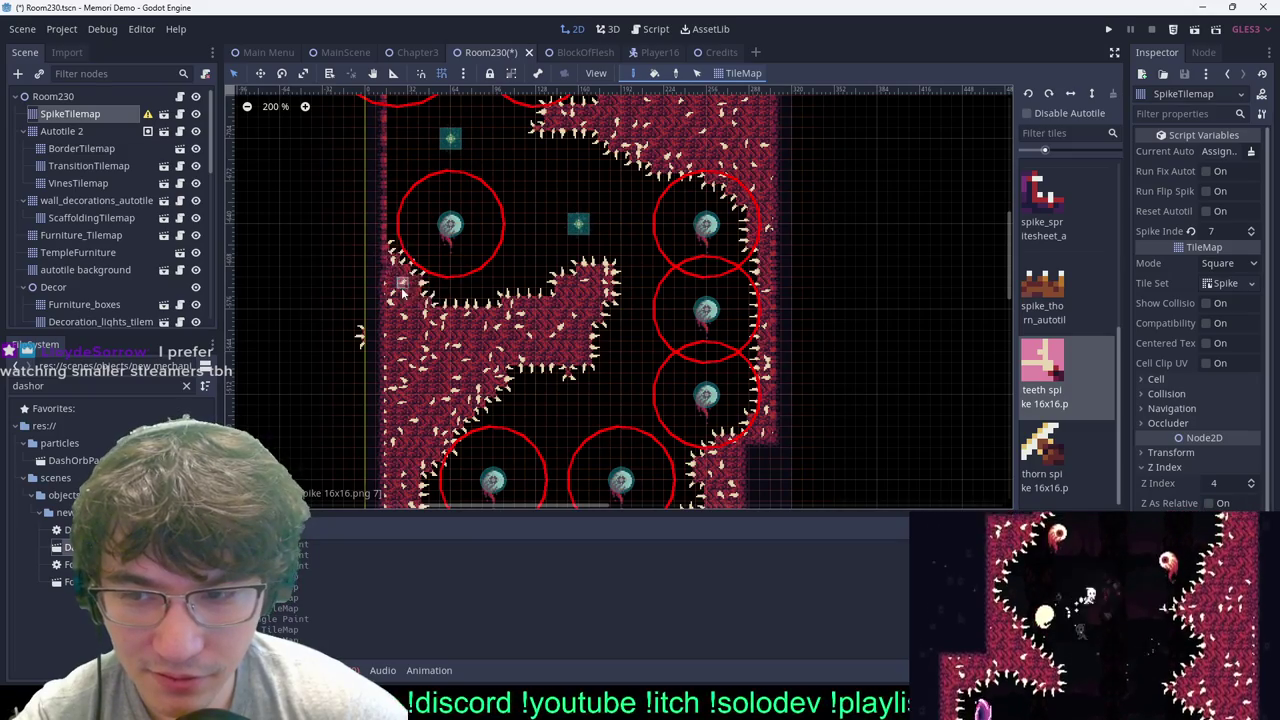
scroll(377, 195, down, 3)
key(ctrl+s)
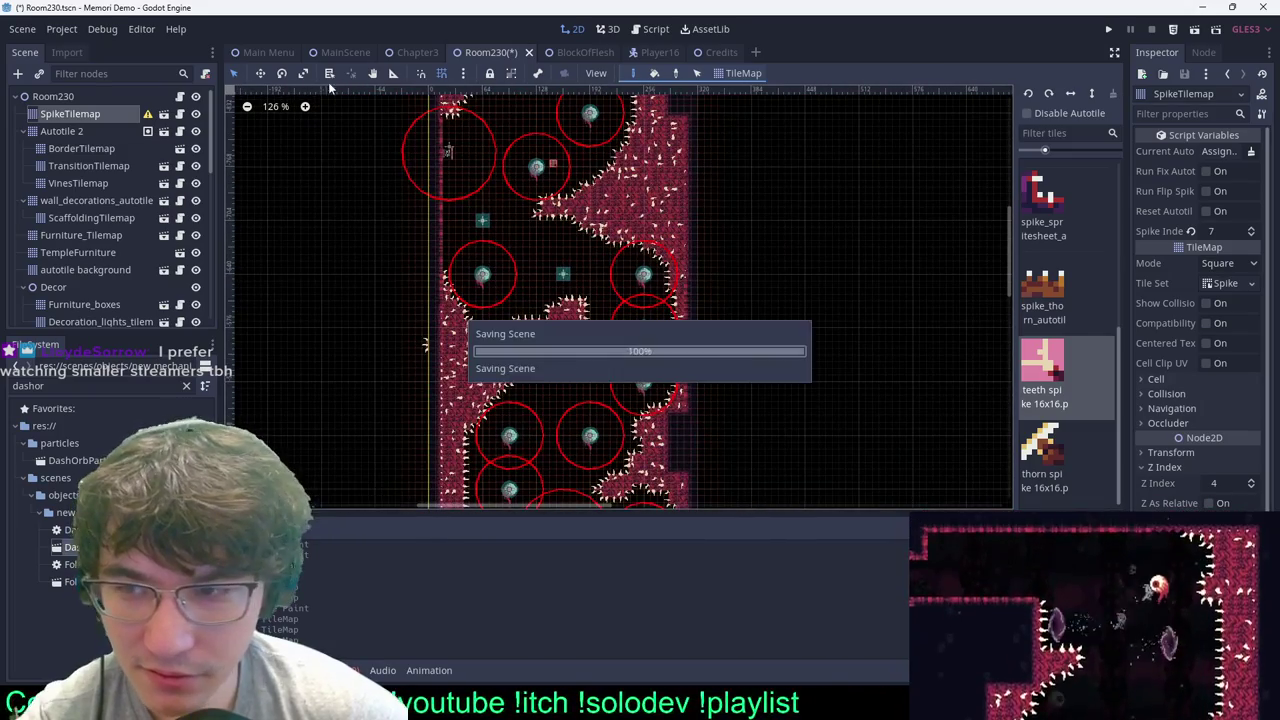
Step: Run the game from MainScene, playtest the climb through the spiked flesh room up to its exit passage, and close the game
click(318, 51)
key(ctrl+s)
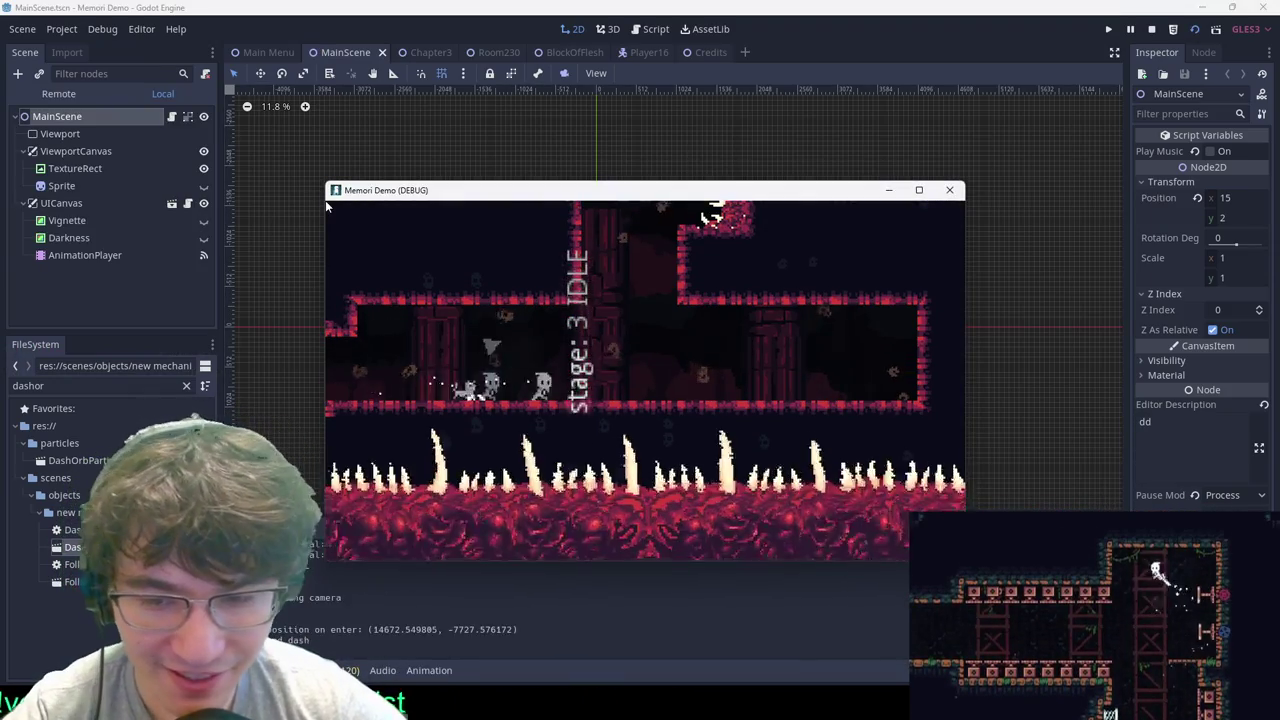
key(Right)
key(space)
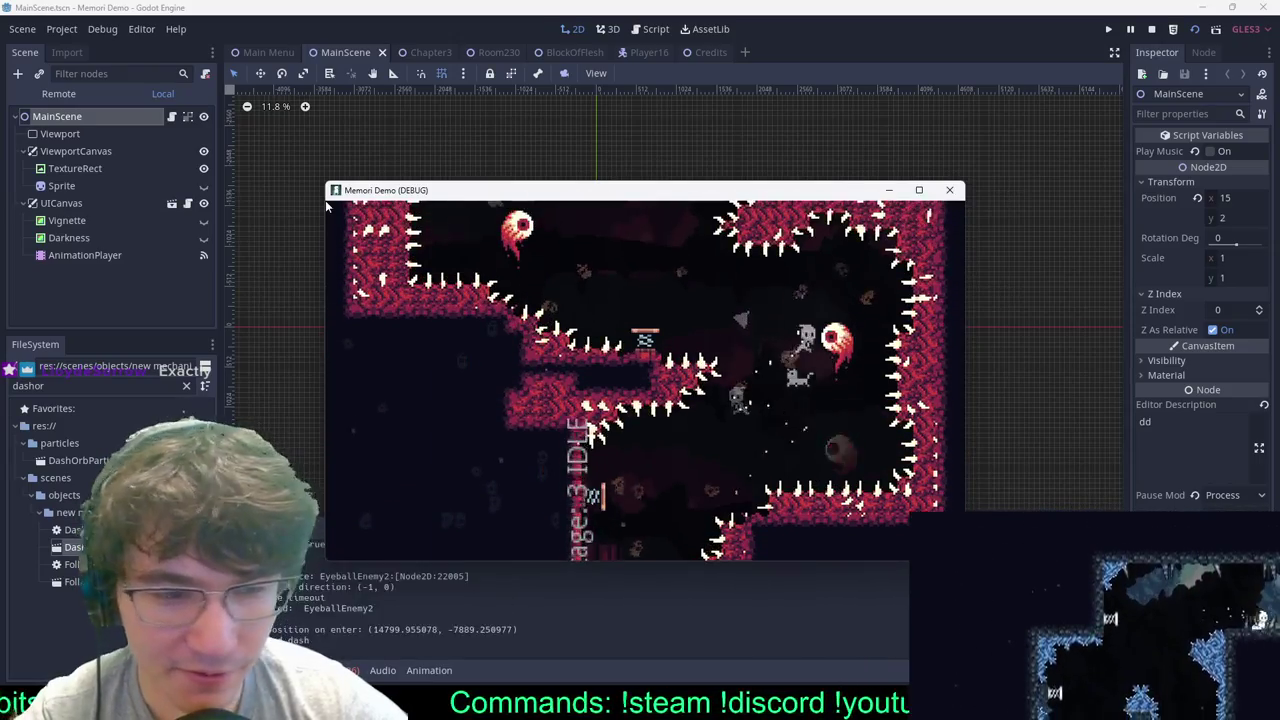
key(Escape)
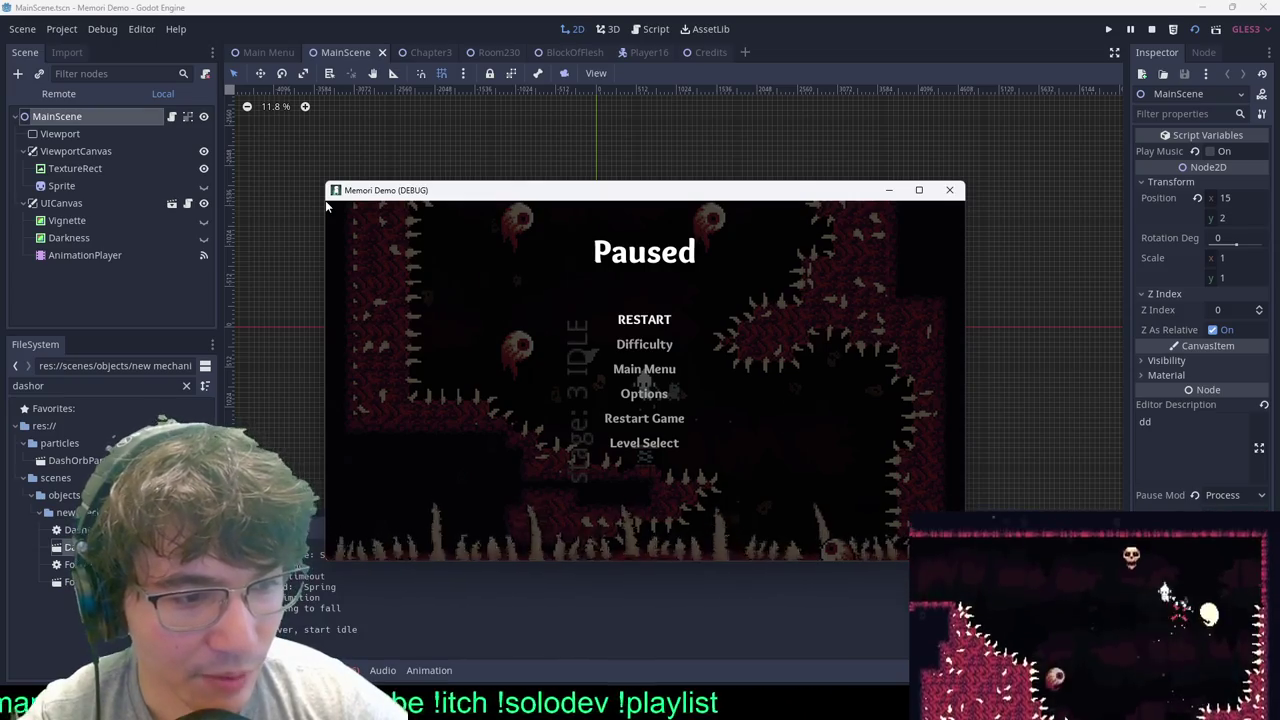
key(Escape)
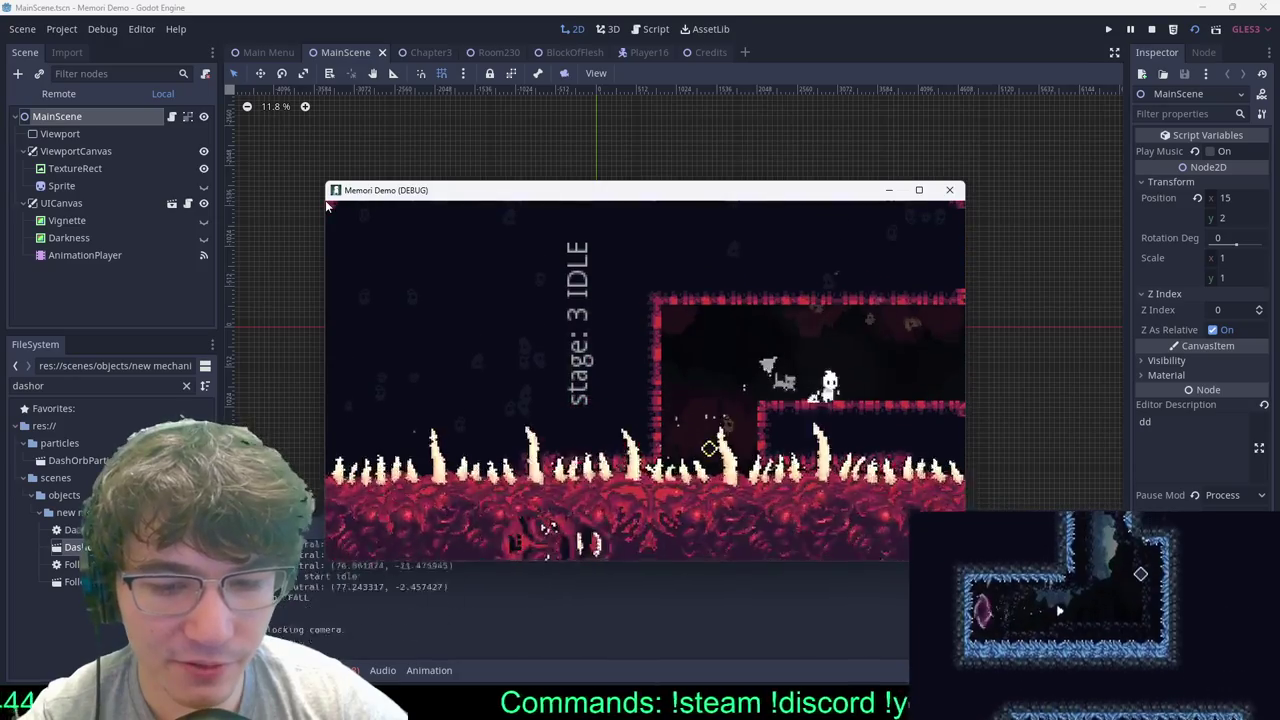
key(Escape)
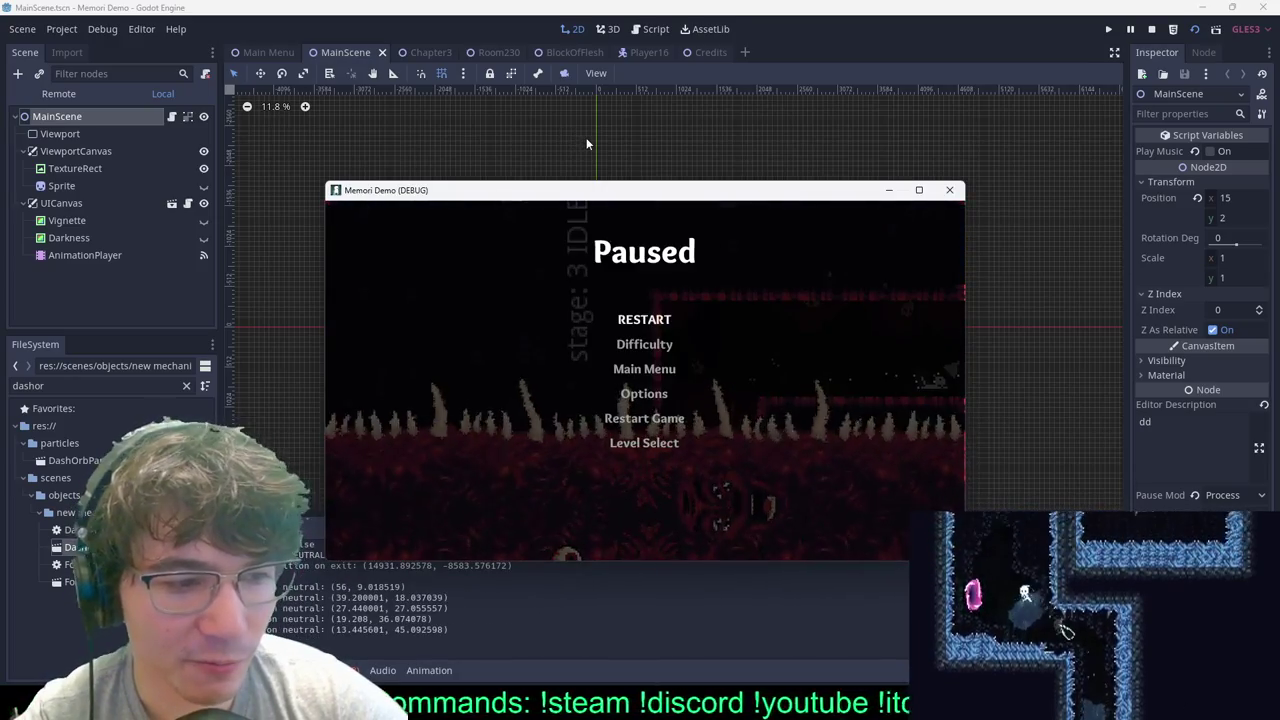
click(949, 190)
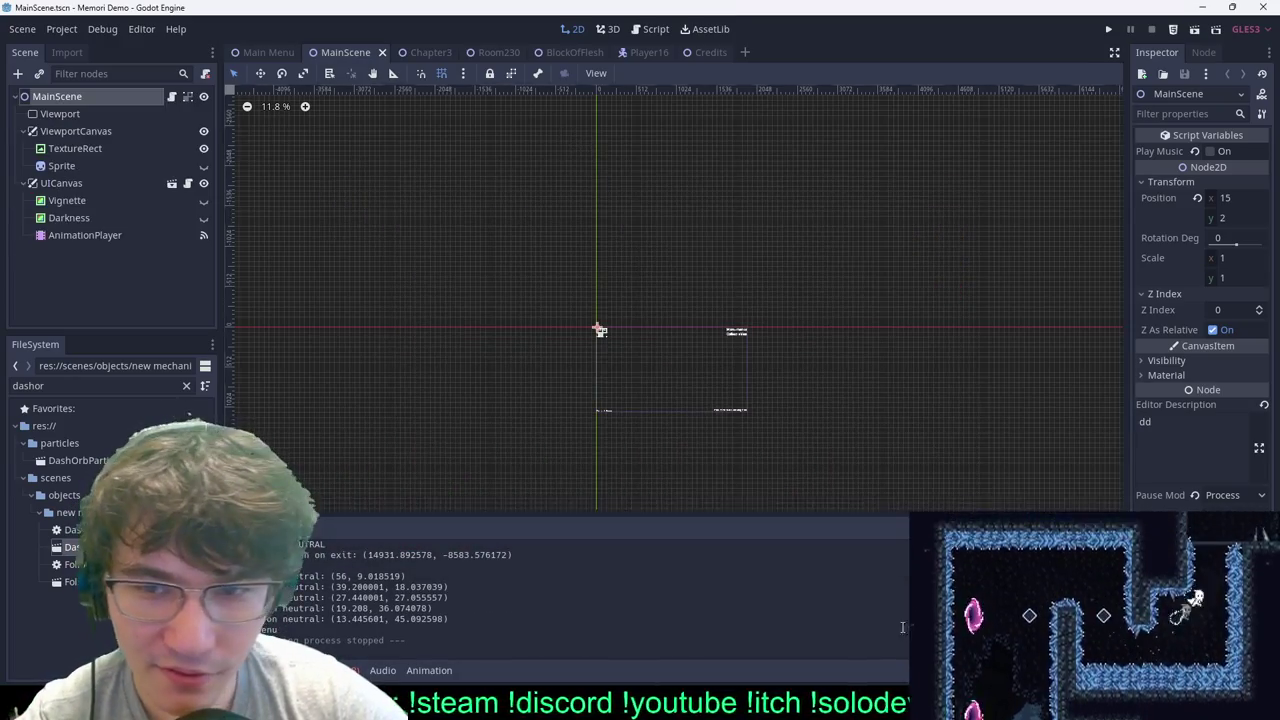
Step: Examine Room230's upper section and exit passage as placed in the Chapter3 scene
click(137, 307)
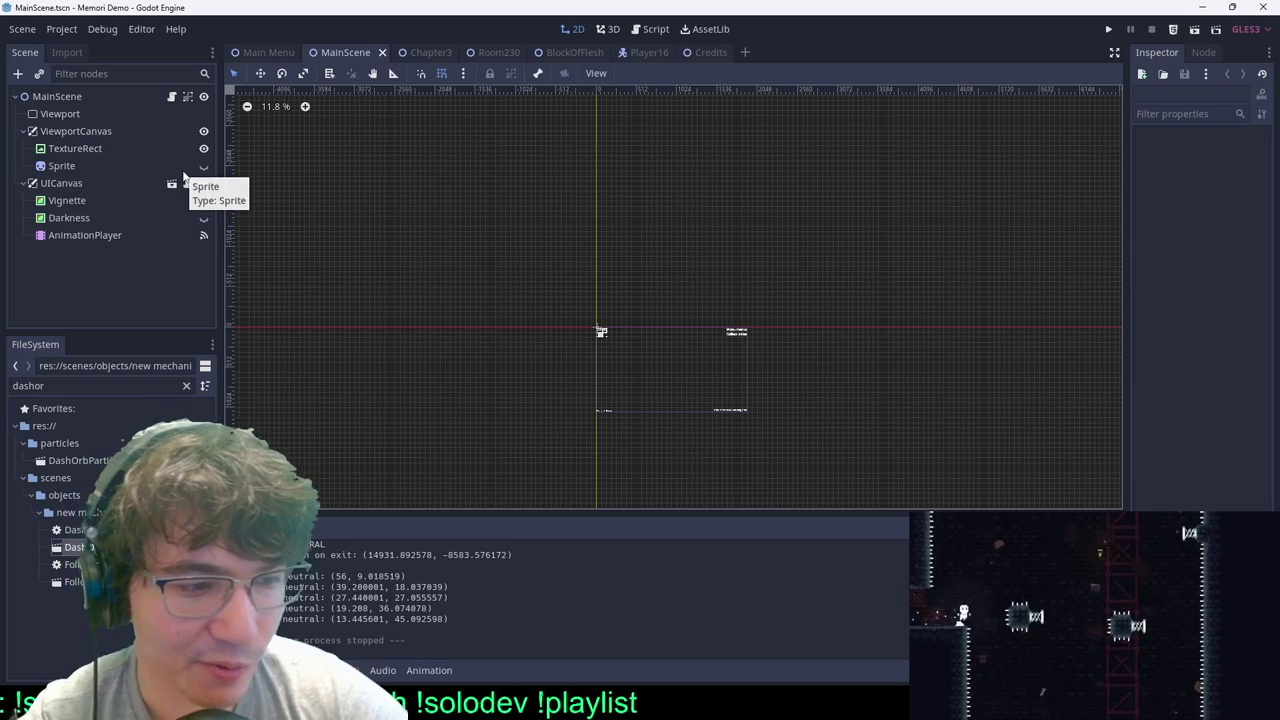
click(430, 52)
scroll(951, 330, down, 4)
scroll(951, 330, up, 4)
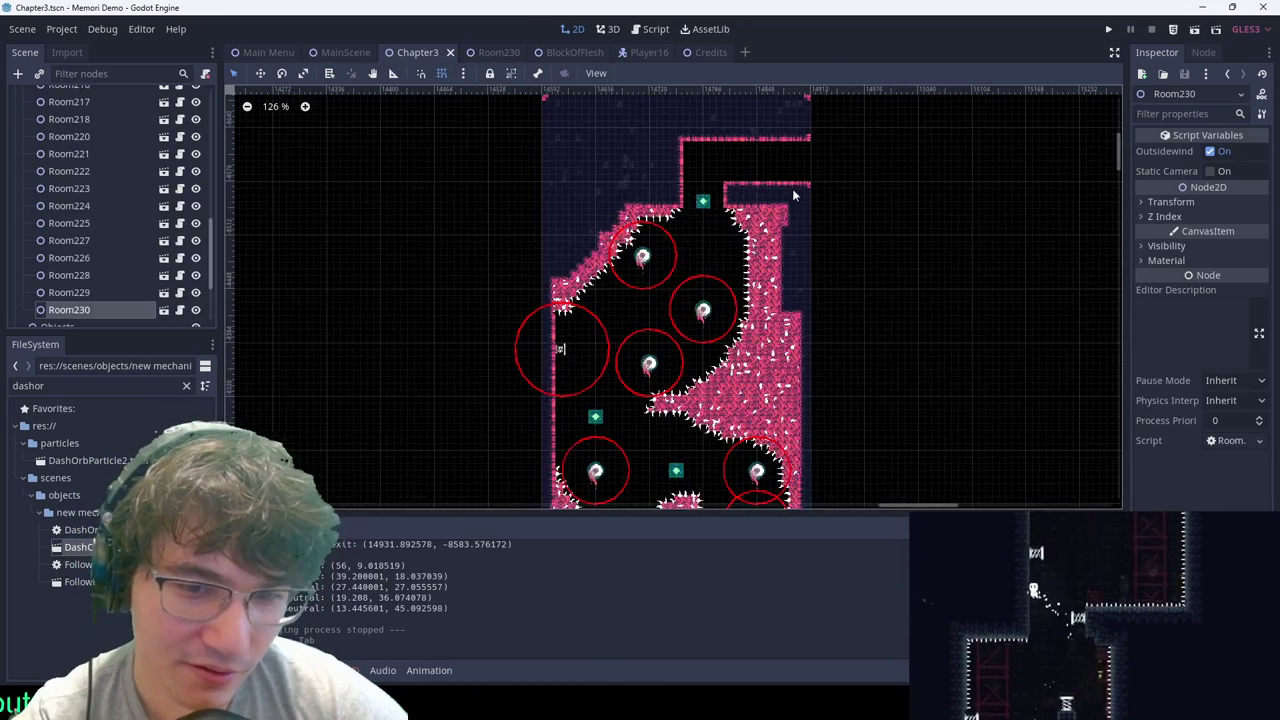
scroll(743, 157, up, 3)
scroll(45, 145, up, 8)
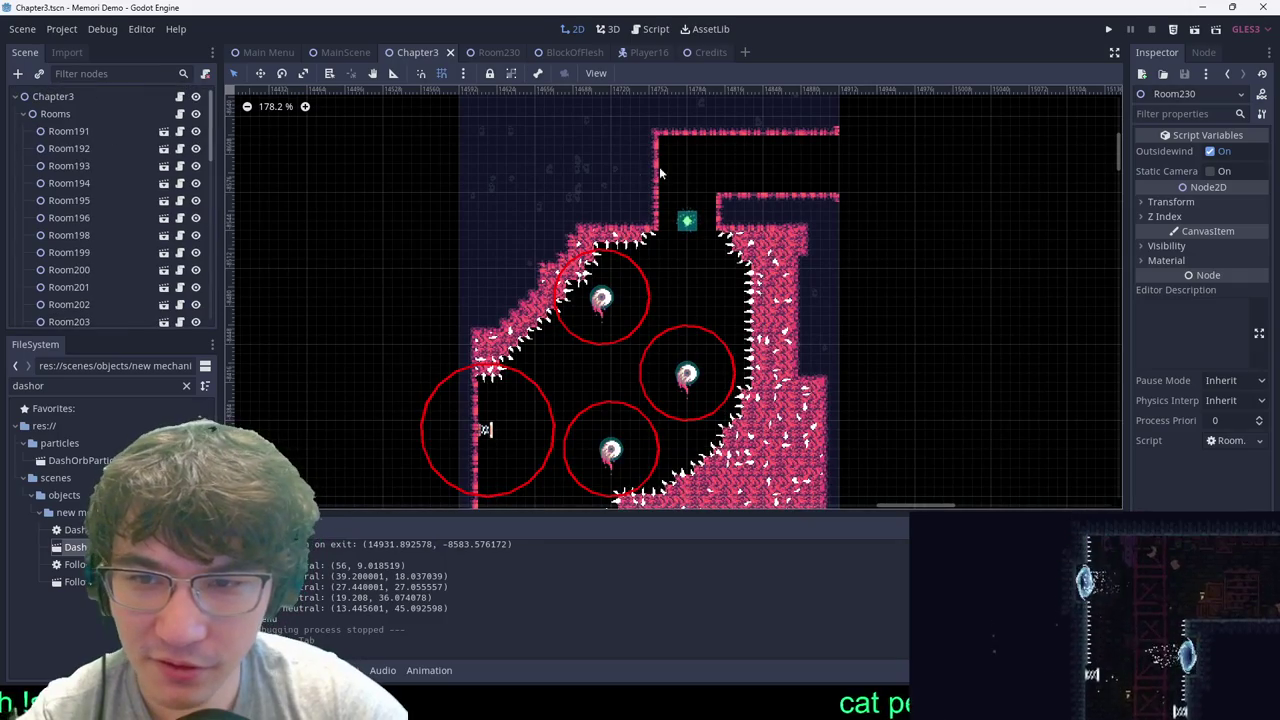
Step: Paint teeth spikes in Room230 diagonally across the inner upper-left corner of the exit passage
click(490, 52)
scroll(605, 271, down, 3)
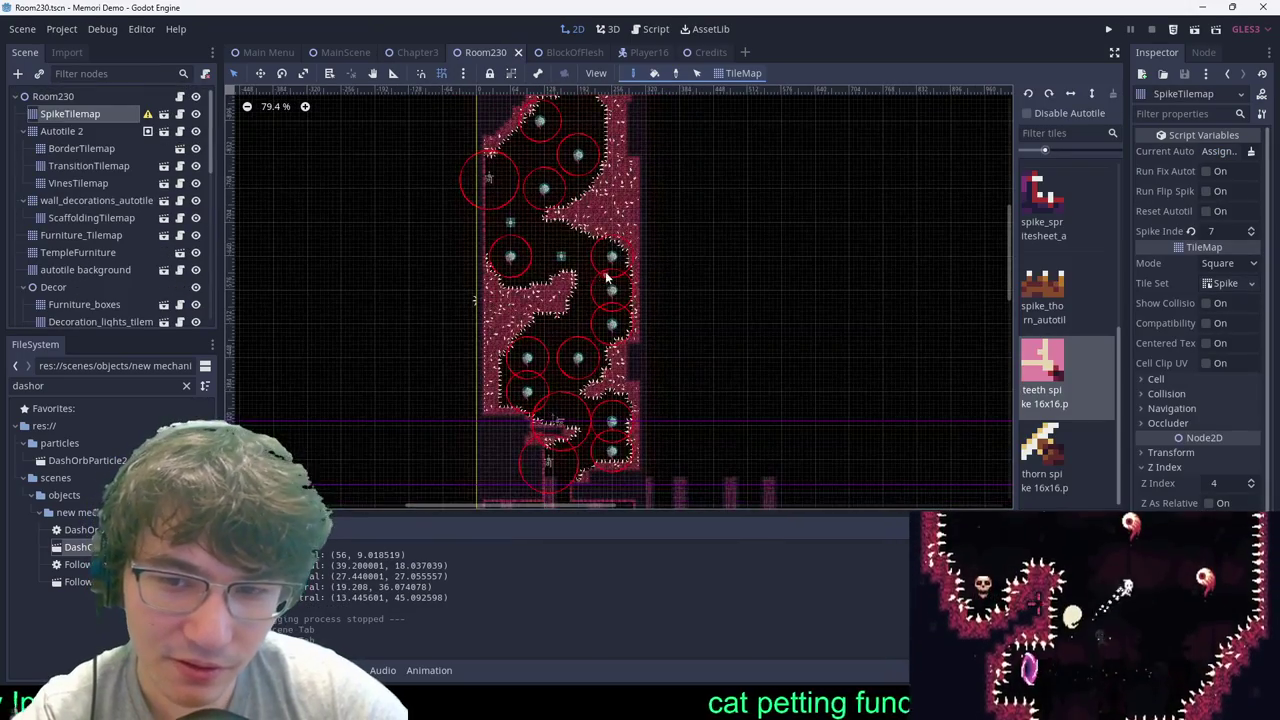
scroll(610, 275, up, 7)
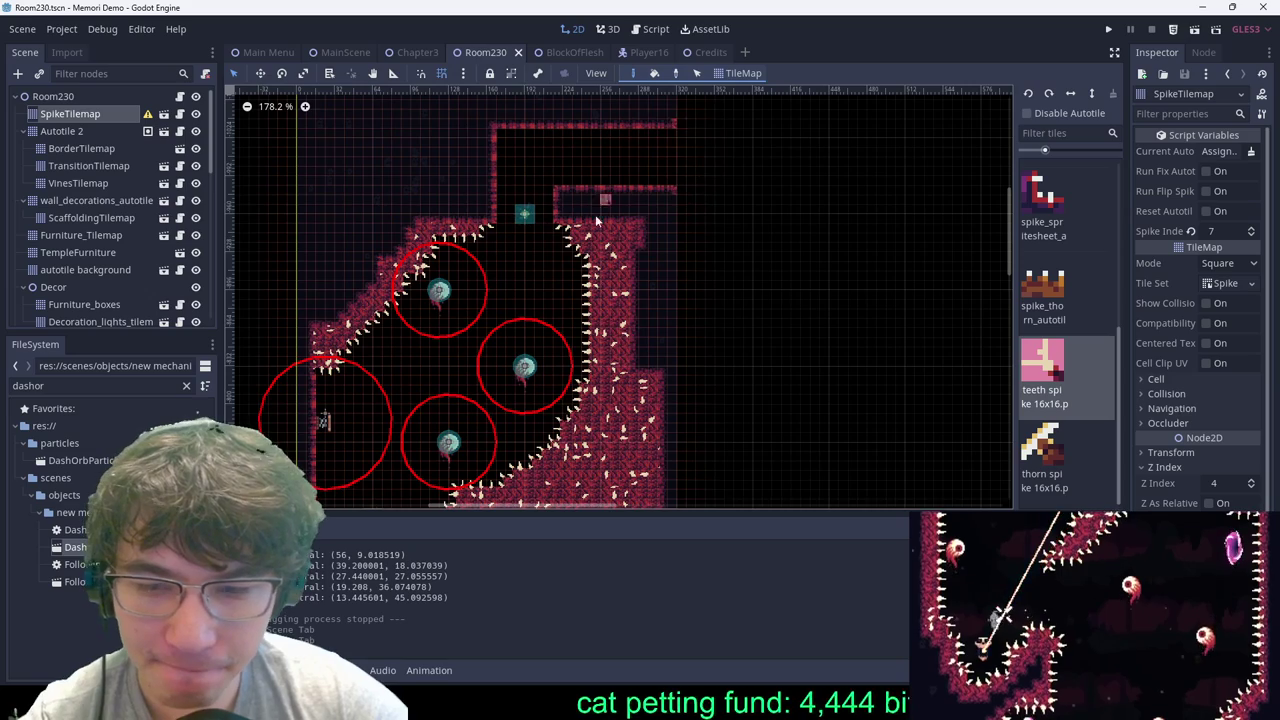
scroll(597, 220, up, 4)
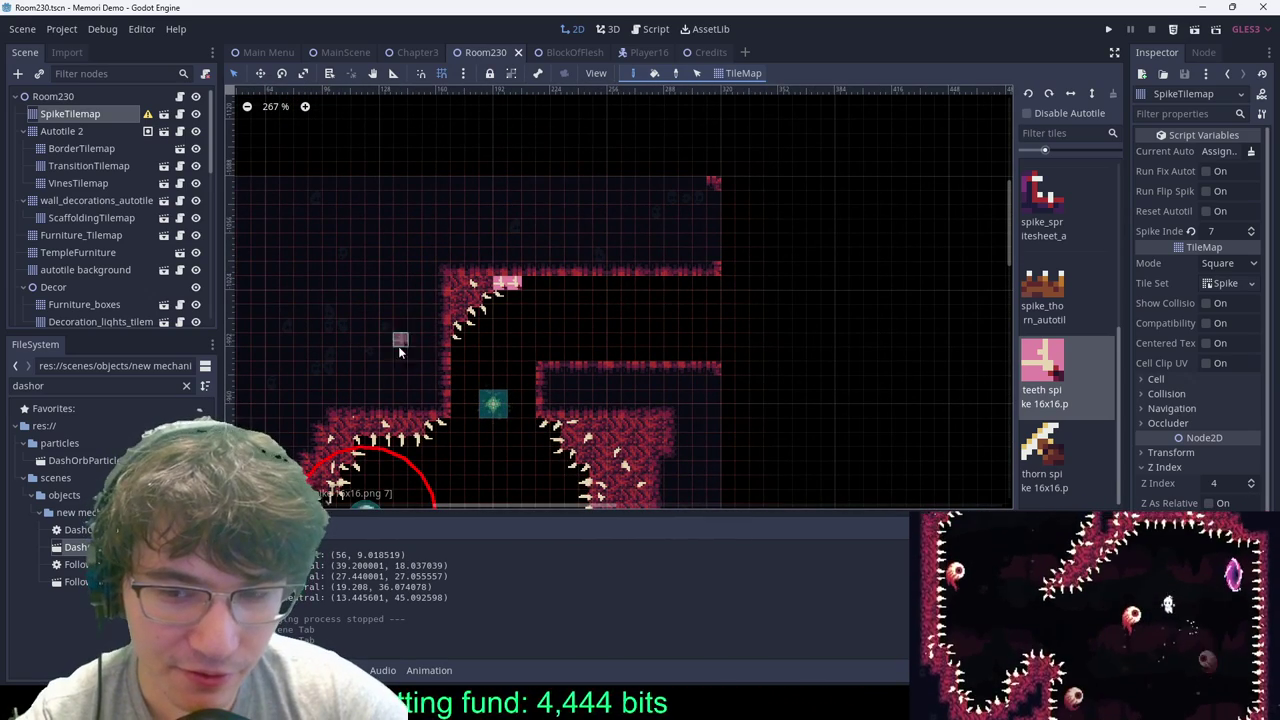
click(474, 310)
scroll(568, 292, up, 6)
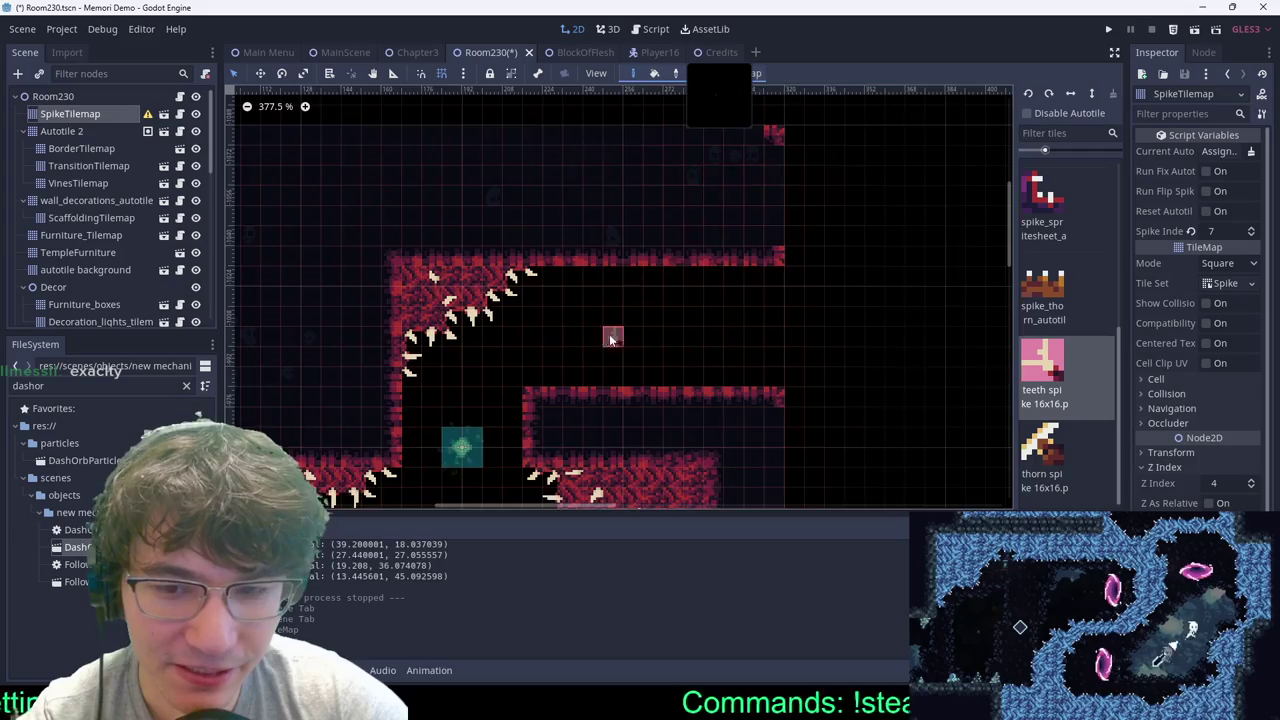
Step: Continue the teeth spikes down the exit passage's vertical wall to the ledge below
scroll(611, 339, up, 1)
mouse_move(566, 292)
mouse_down()
mouse_move(529, 378)
mouse_move(518, 464)
mouse_up()
scroll(509, 340, down, 11)
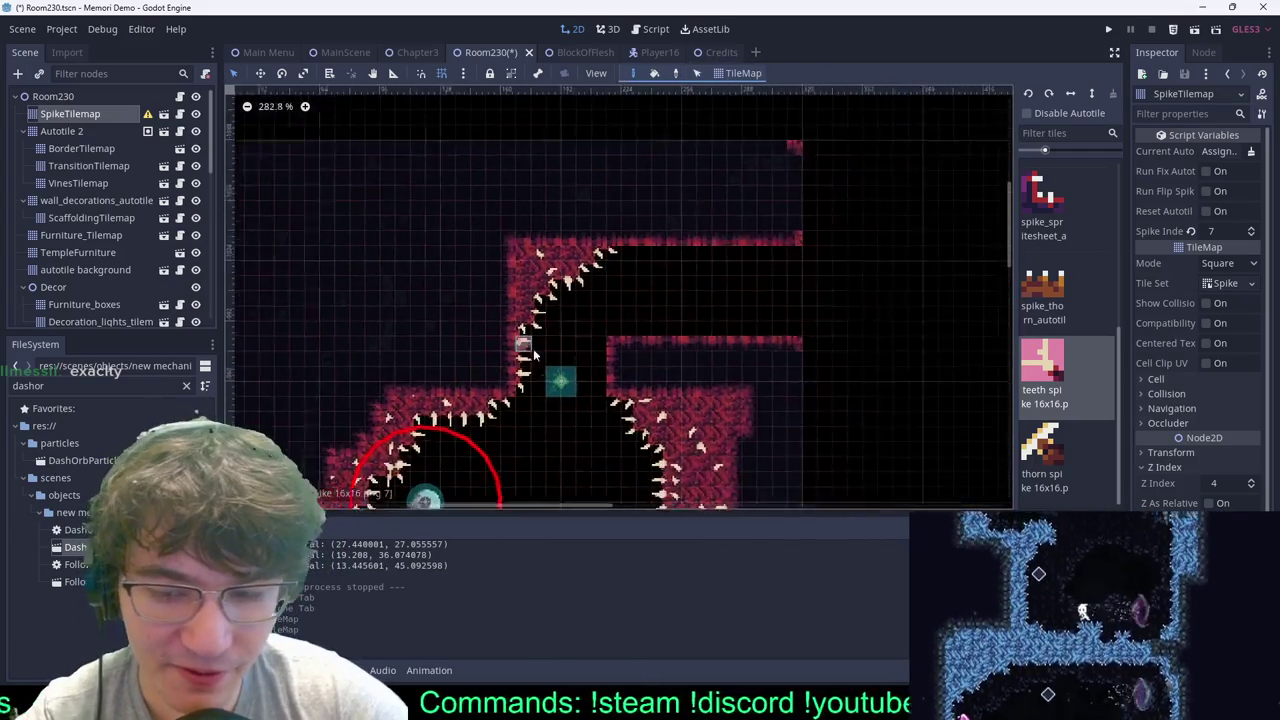
Step: Erase the left end of the block beneath the exit passage on Autotile 2, save the scene and rerun the border tiling
scroll(560, 355, up, 7)
scroll(652, 383, up, 6)
scroll(653, 378, down, 8)
scroll(700, 375, up, 7)
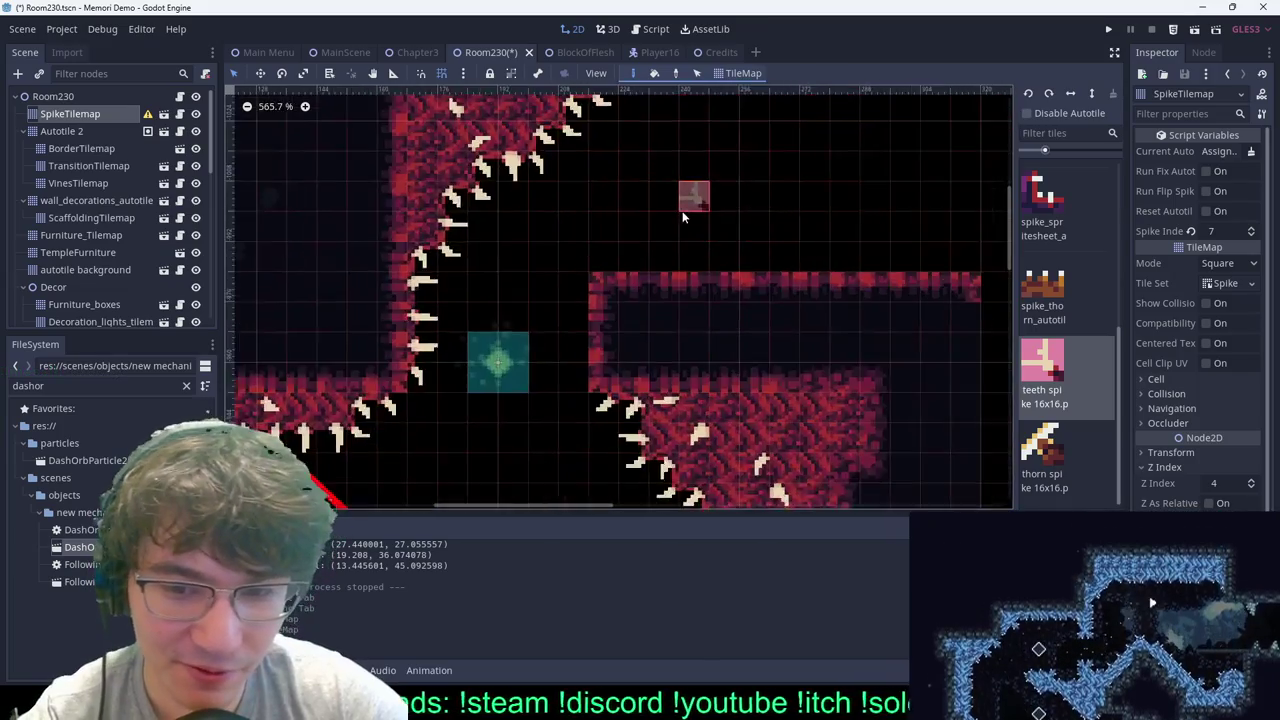
scroll(665, 205, down, 7)
scroll(630, 209, up, 6)
click(66, 136)
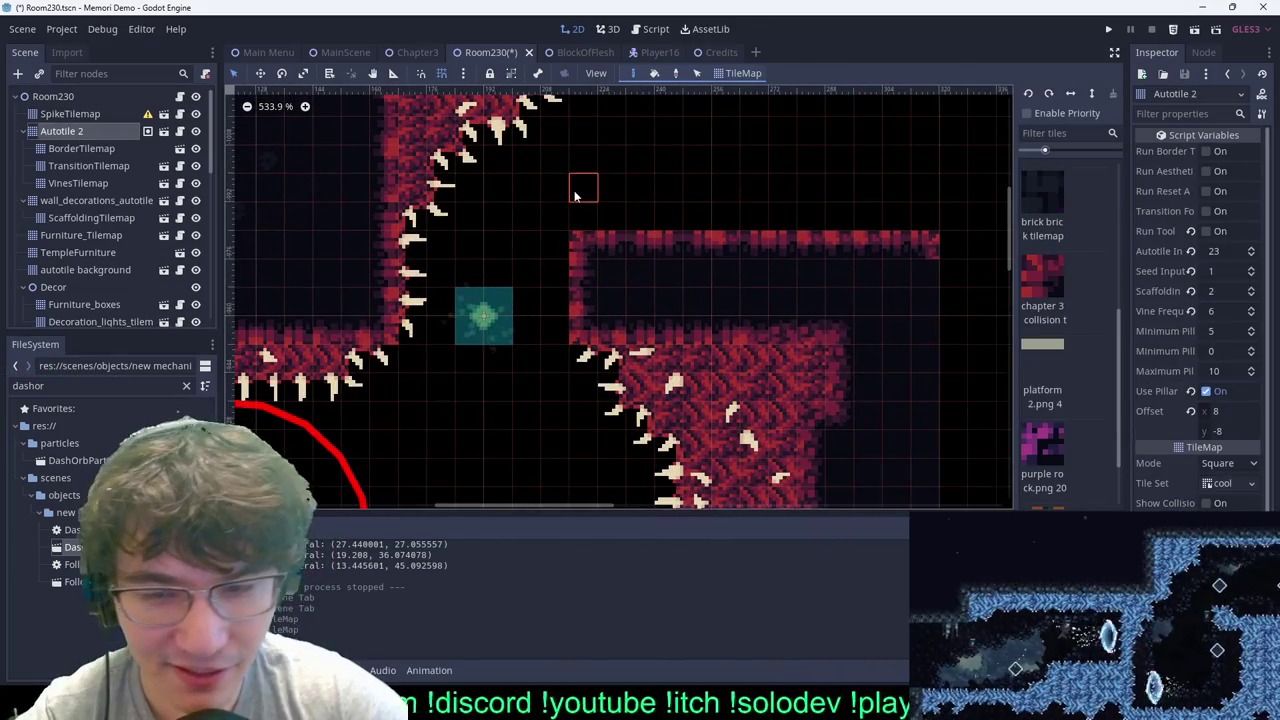
ctrl+shift+right_drag(557, 219, 641, 335)
key(ctrl+s)
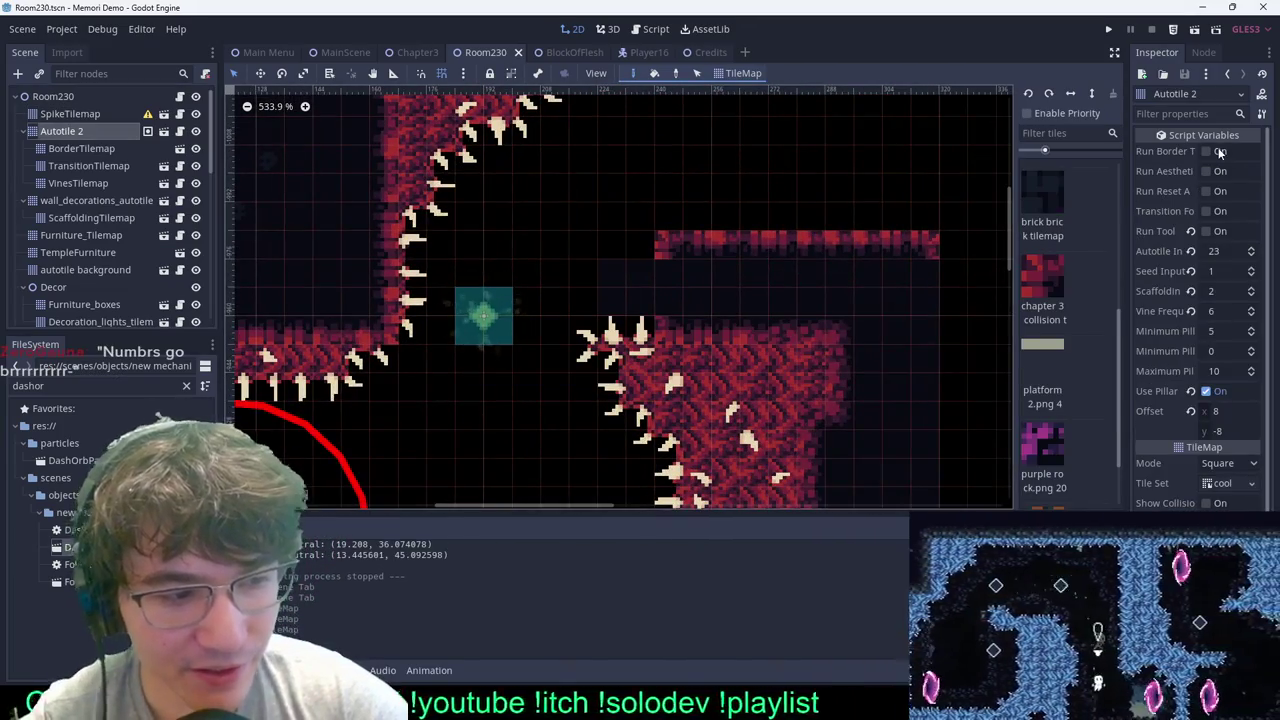
click(1219, 151)
scroll(696, 271, up, 2)
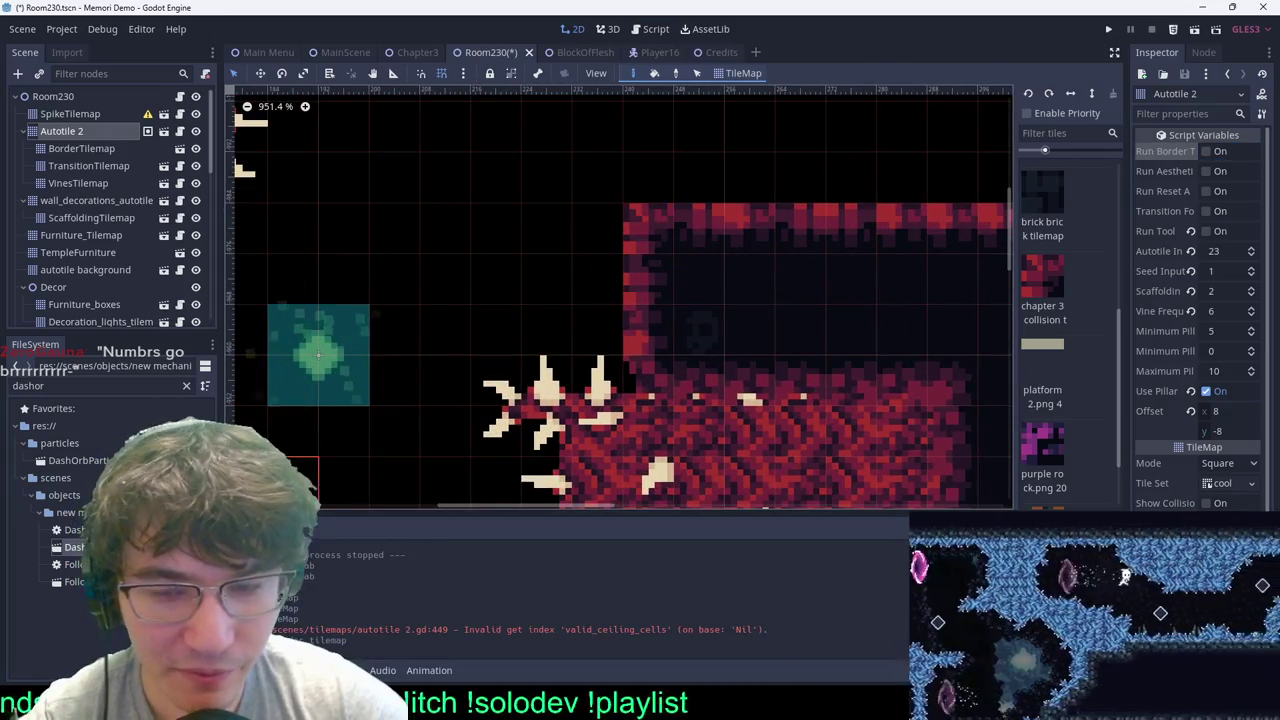
Step: Remove the teeth-covered overhang jutting out beneath Room230's exit passage so the spiked wall runs straight, and save the scene
click(70, 113)
scroll(757, 415, down, 2)
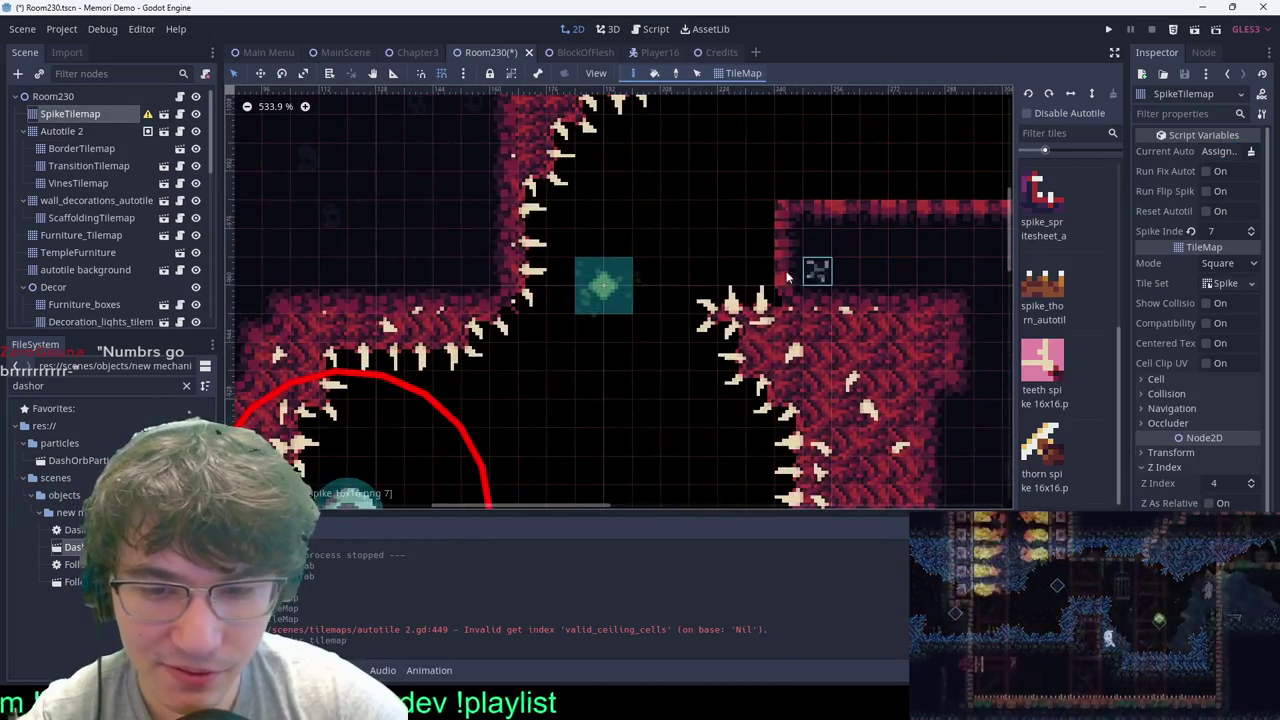
scroll(757, 415, down, 5)
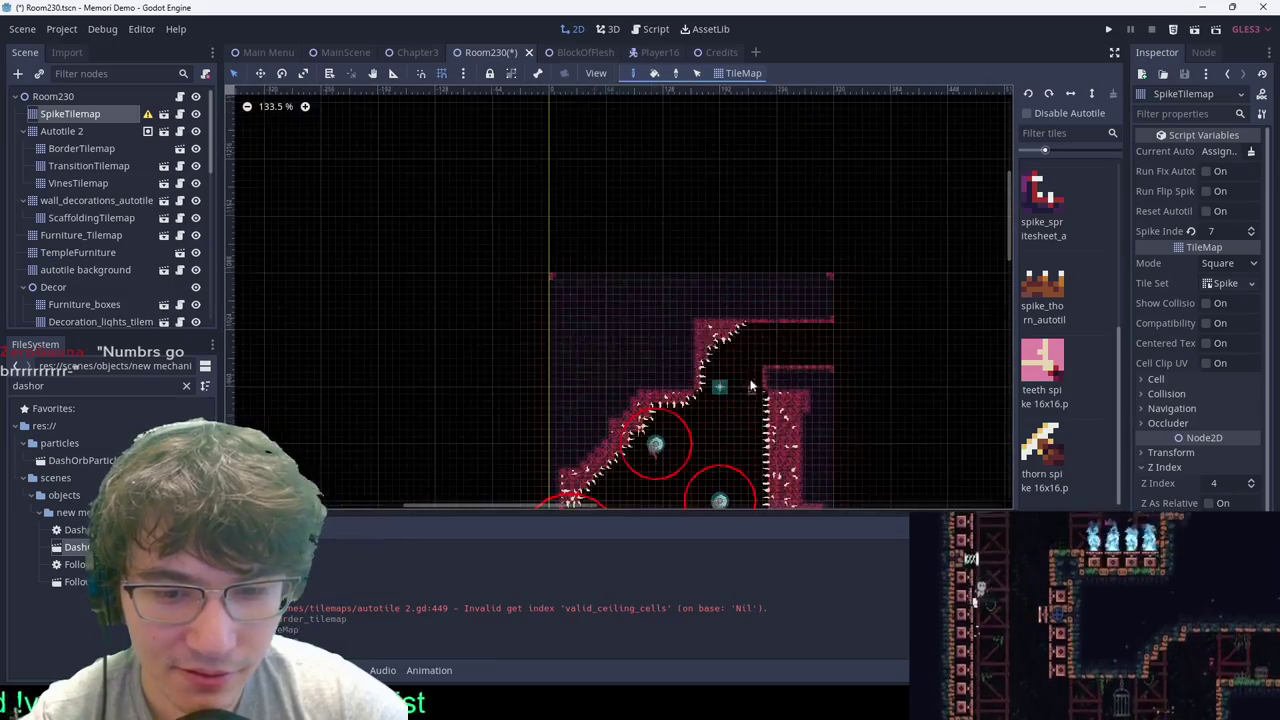
key(ctrl+s)
scroll(735, 318, up, 4)
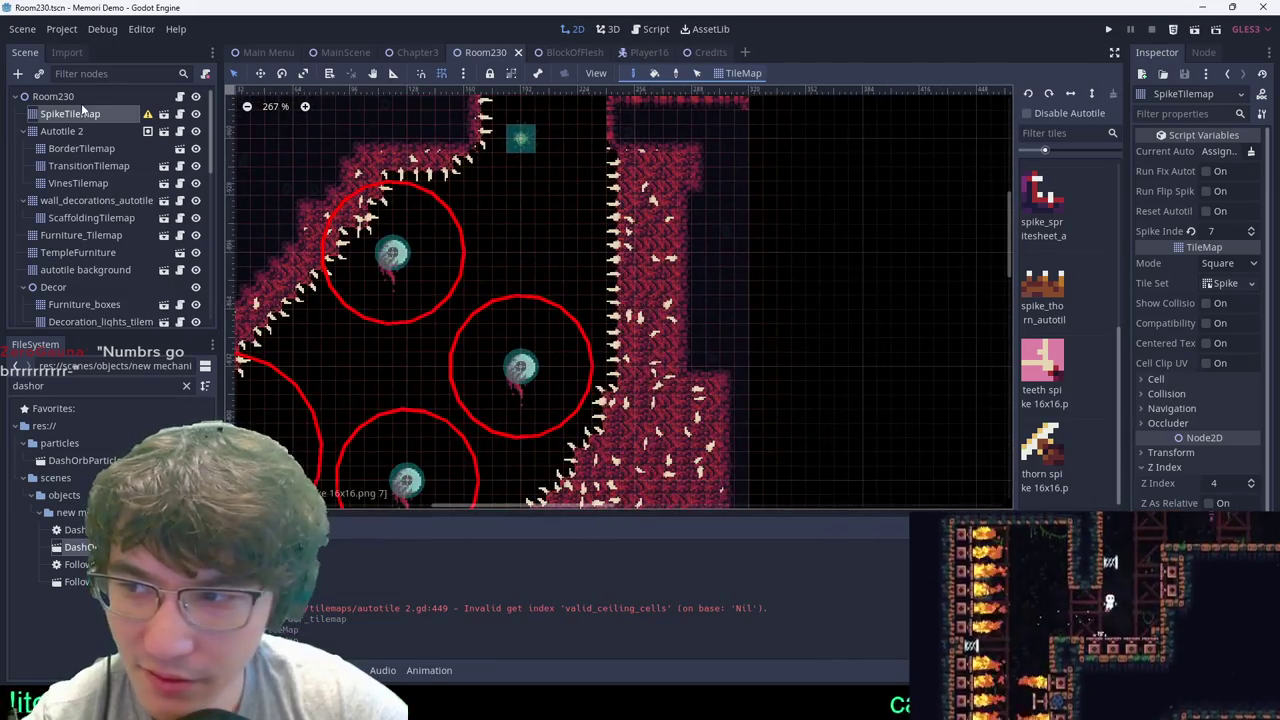
Step: Try to extend the teeth spikes on the SpikeTilemap up the vertical wall at the exit passage's lower corner
click(81, 102)
click(98, 116)
scroll(657, 195, down, 3)
middle_drag(656, 222, 655, 294)
scroll(650, 300, up, 1)
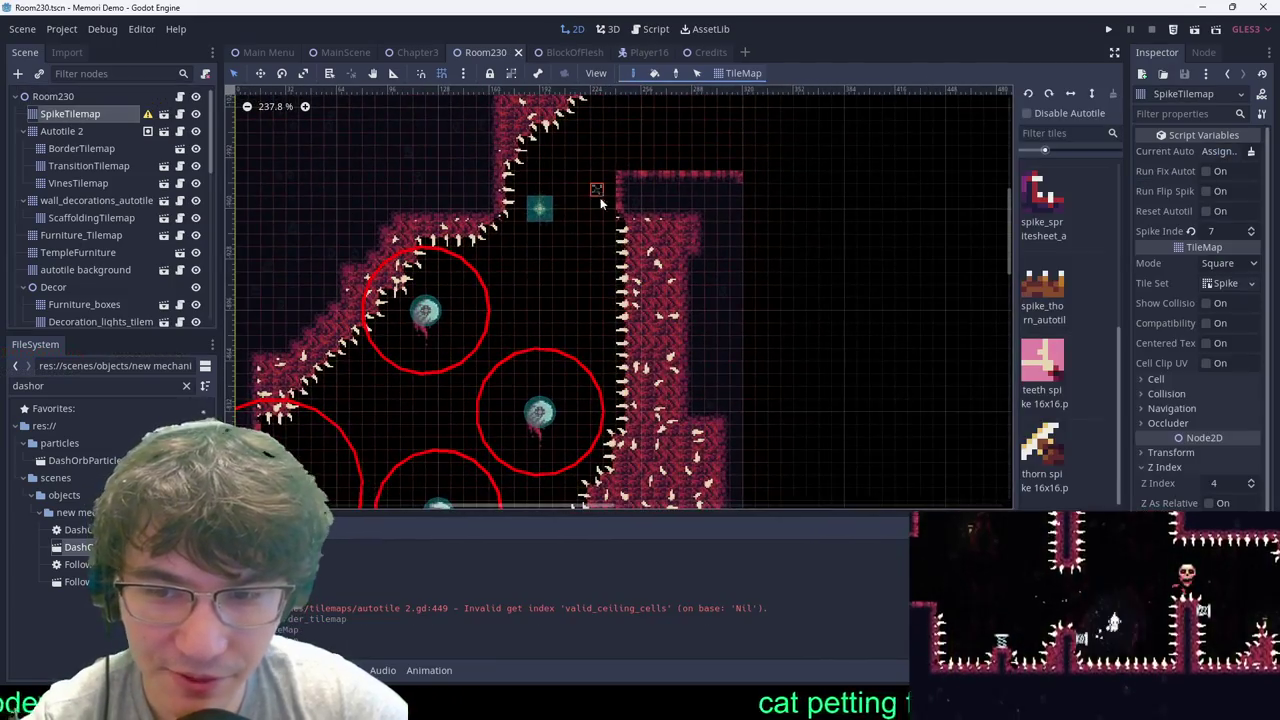
scroll(600, 200, down, 1)
middle_drag(600, 212, 608, 234)
ctrl+click(652, 292)
ctrl+shift+drag(633, 273, 632, 281)
scroll(660, 292, down, 7)
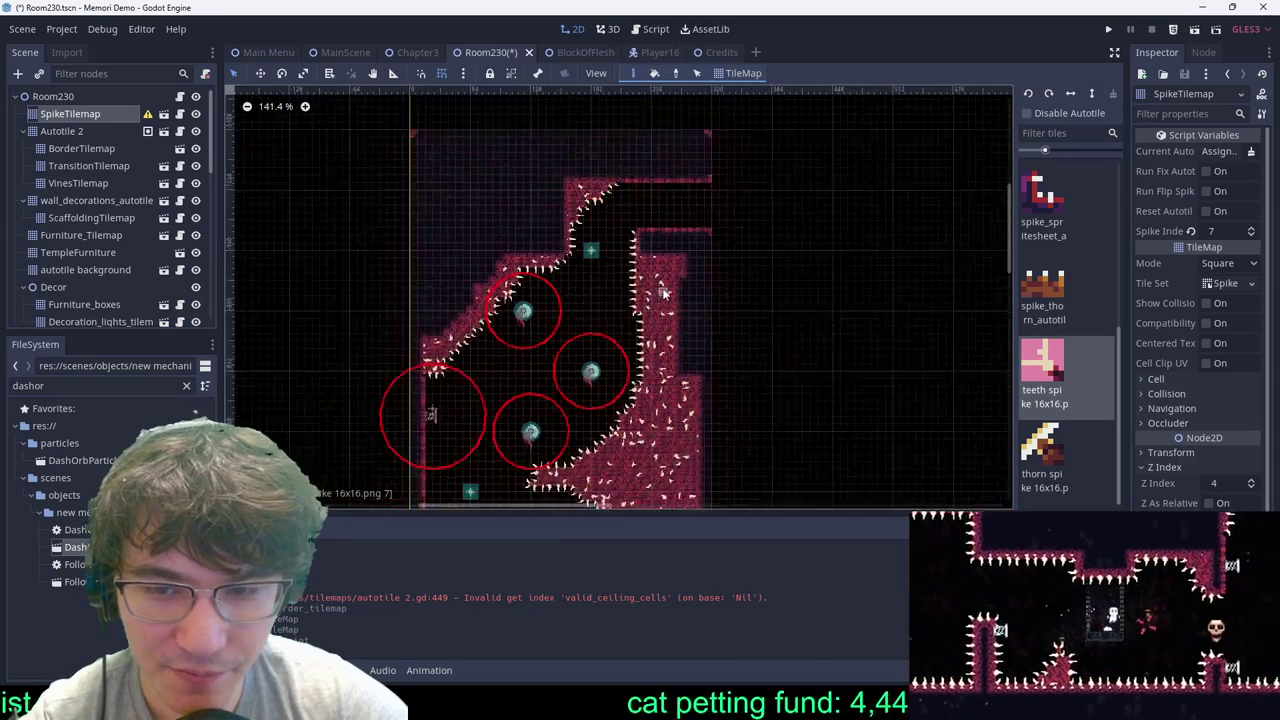
Step: Recess the spiked flesh wall below the exit passage, clear the teeth beside the passage's lower corner and save the scene
scroll(658, 290, up, 8)
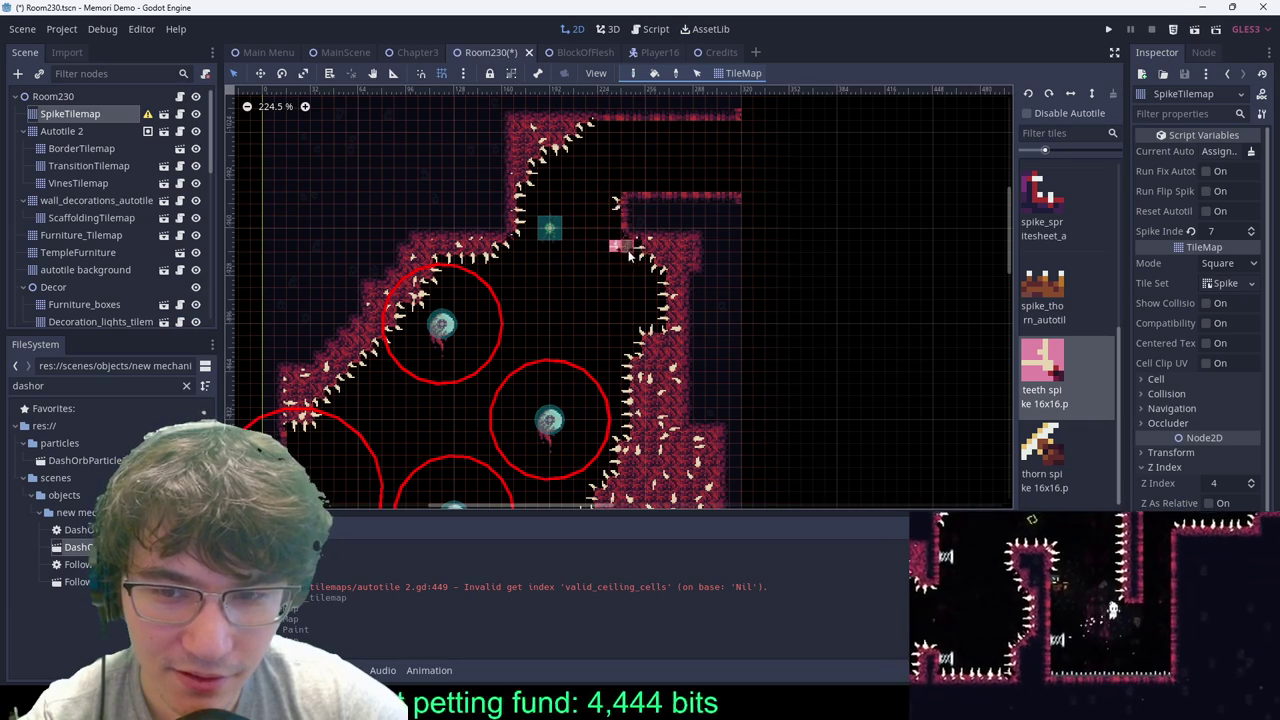
key(ctrl+s)
click(86, 96)
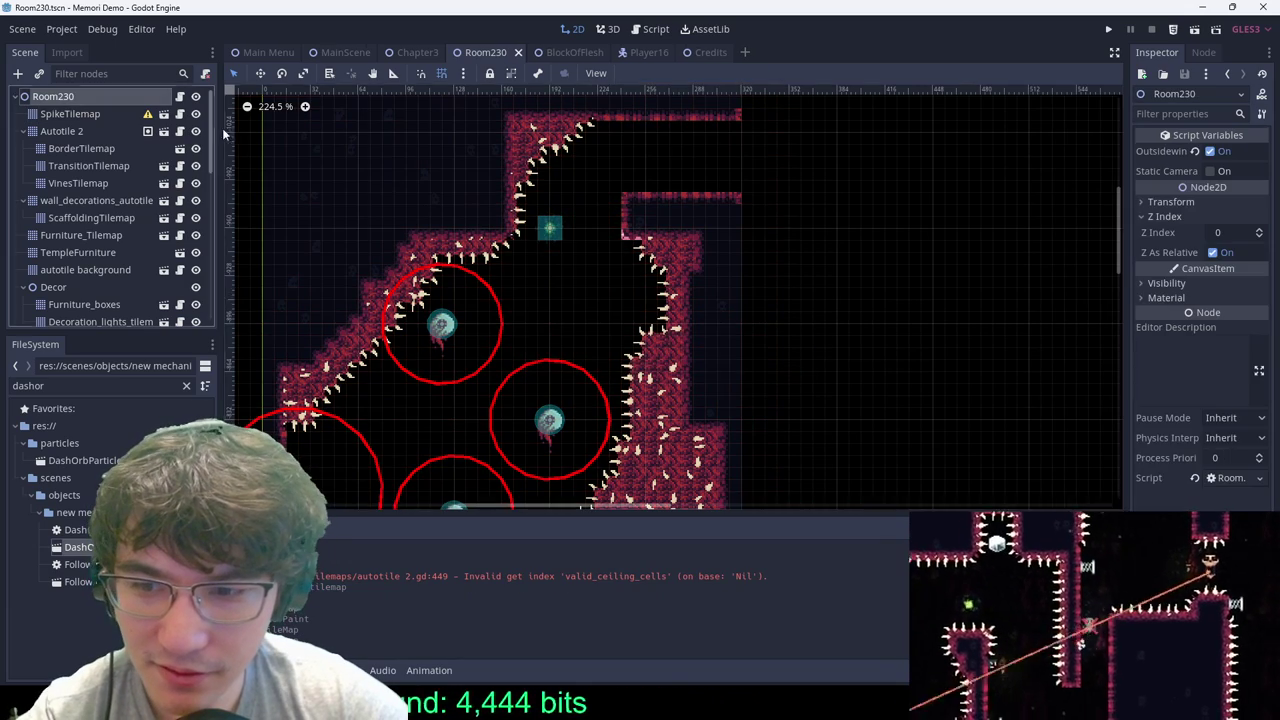
click(569, 195)
Step: Run the project from MainScene and move the character through the starting corridor up into Room230's shaft
click(333, 54)
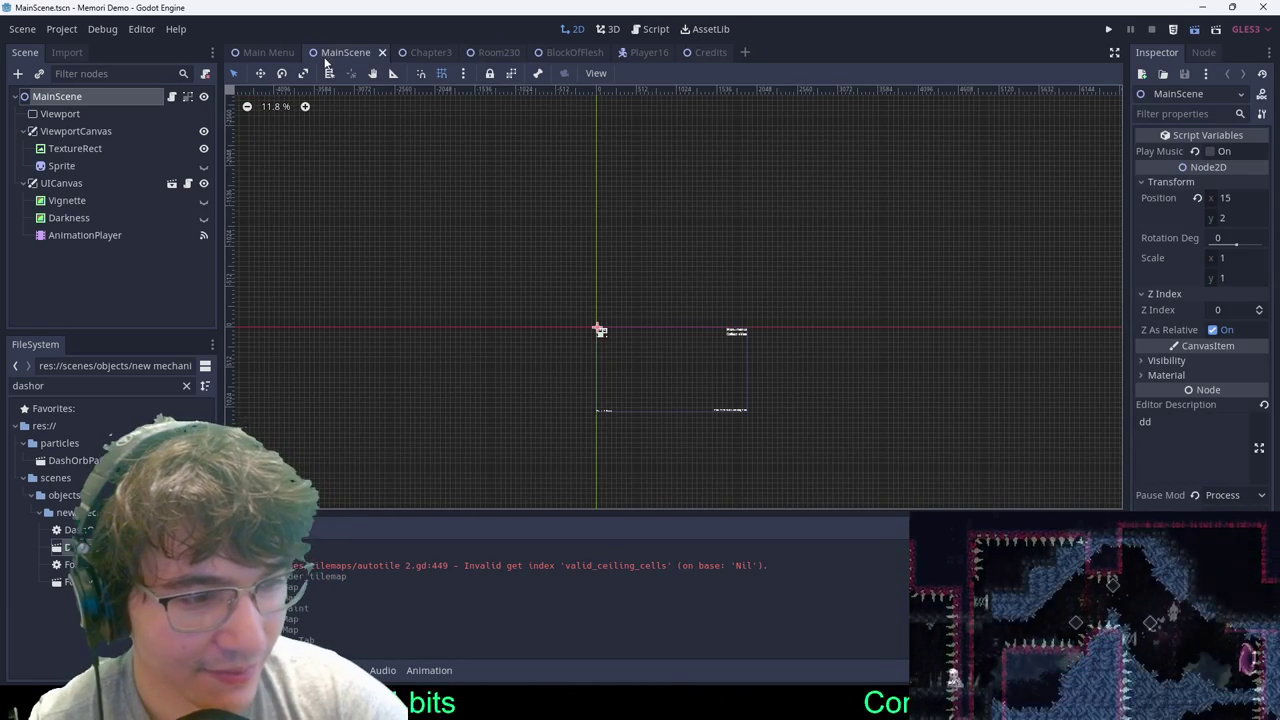
key(F5)
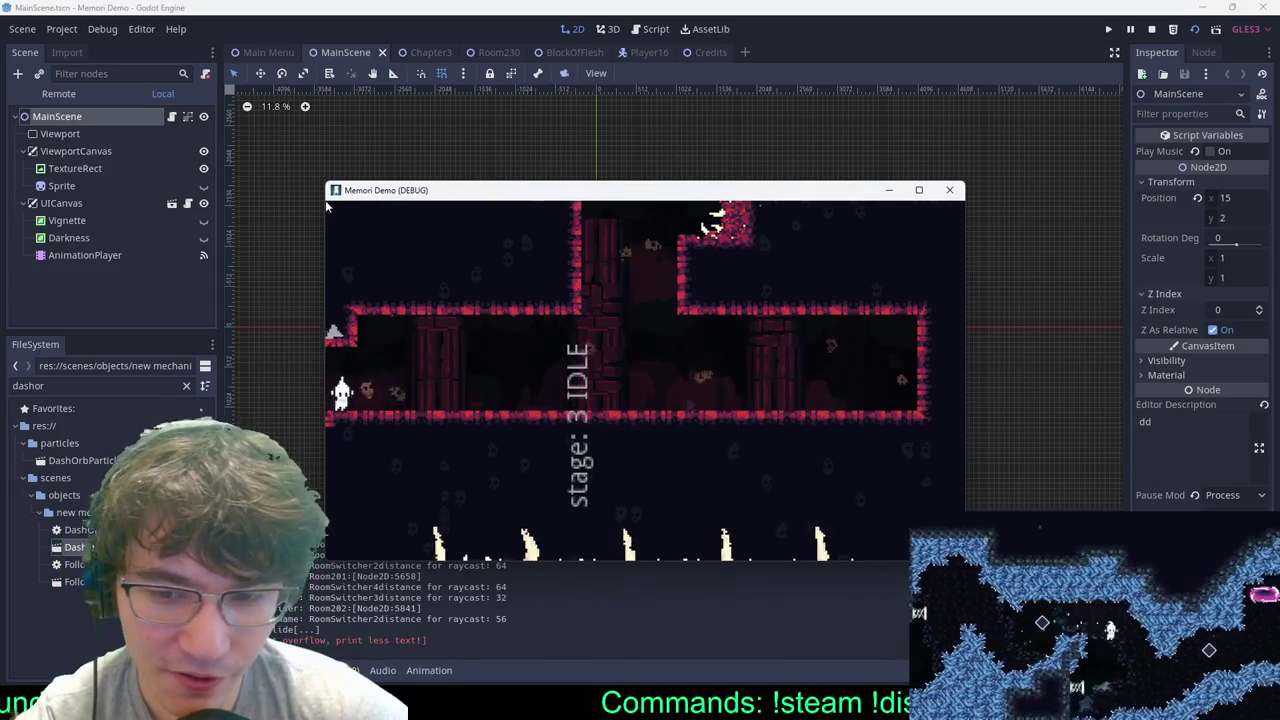
key(Right)
key(space)
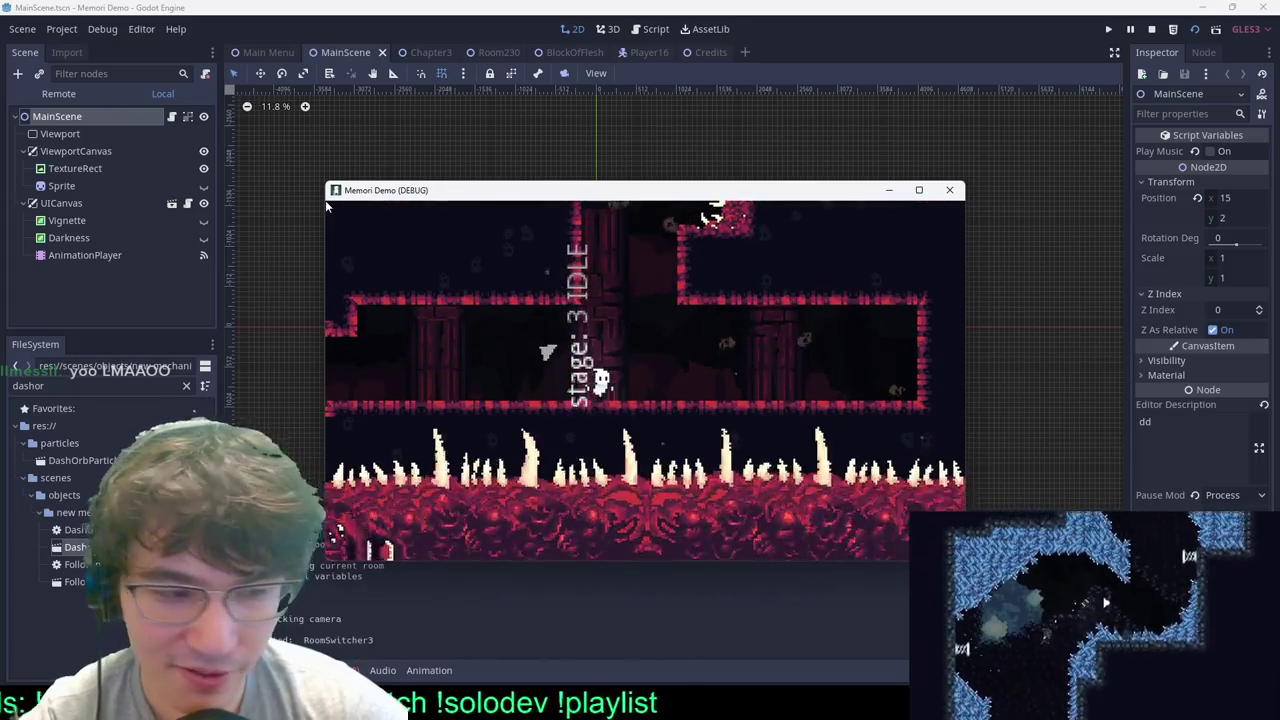
key(space)
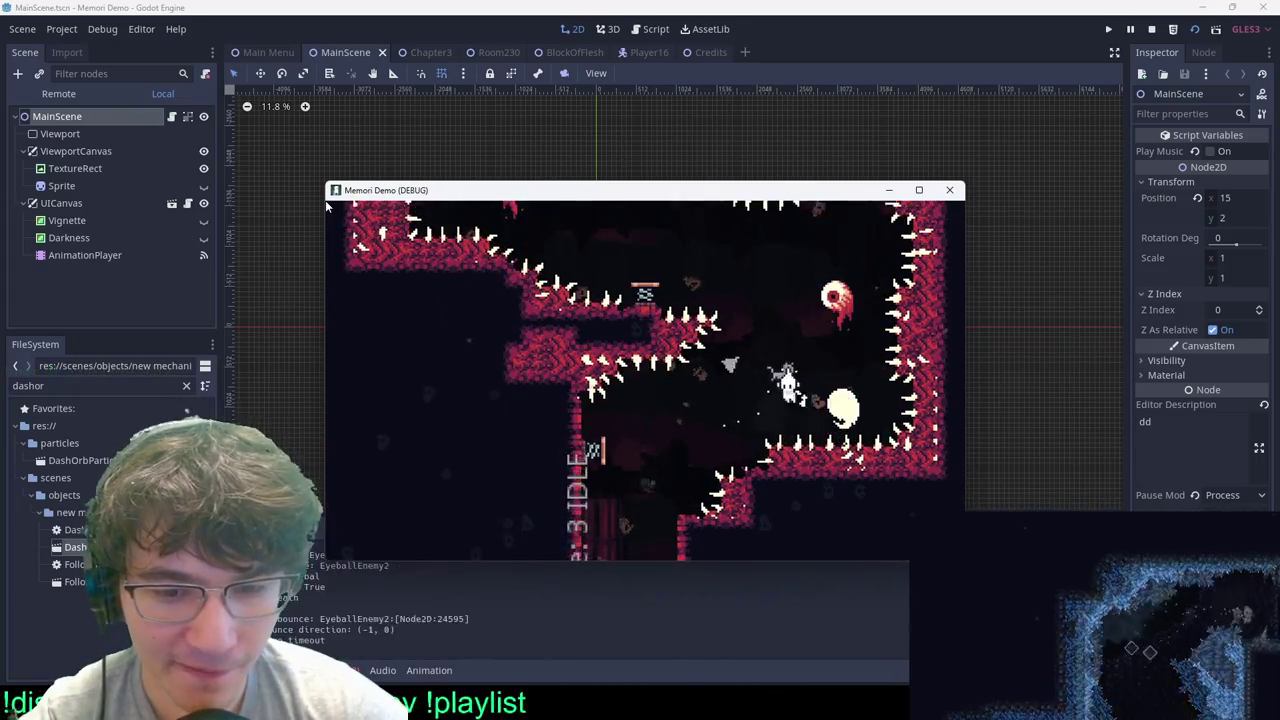
Step: Playtest the climb through Room230 past the eyeball enemies and the wall spring, and close the game
key(Left)
key(Left)
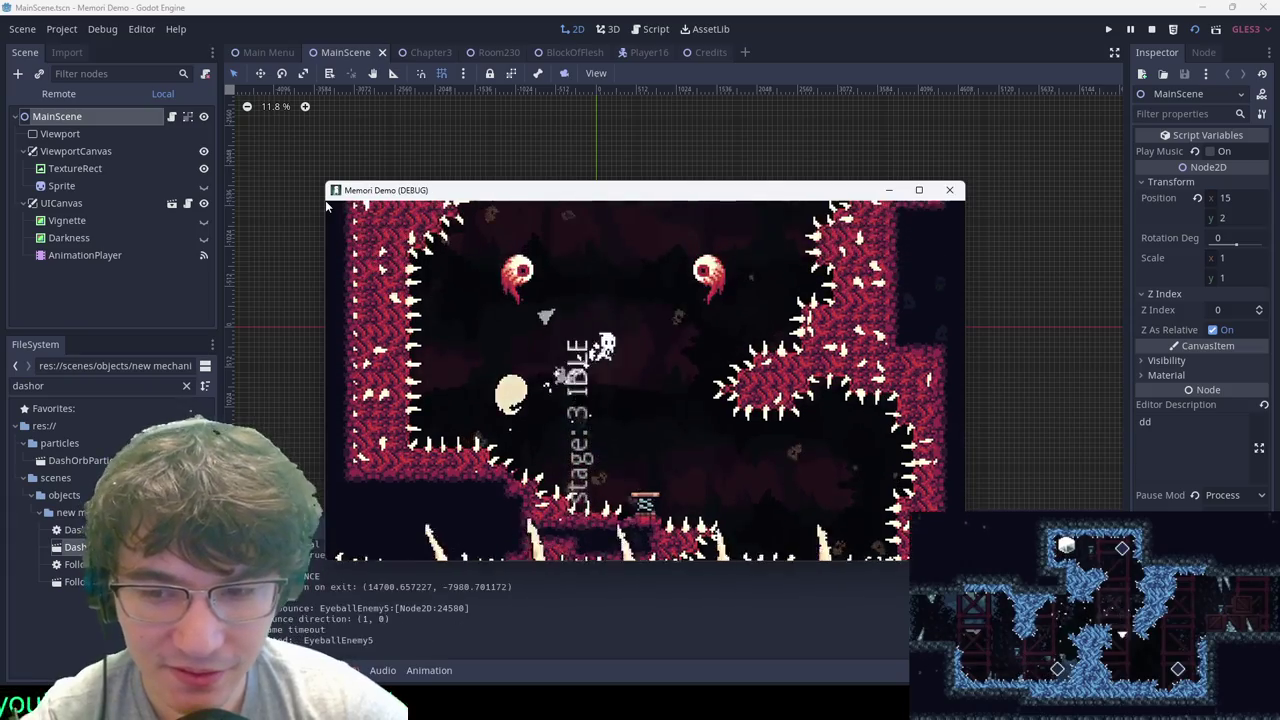
key(Right)
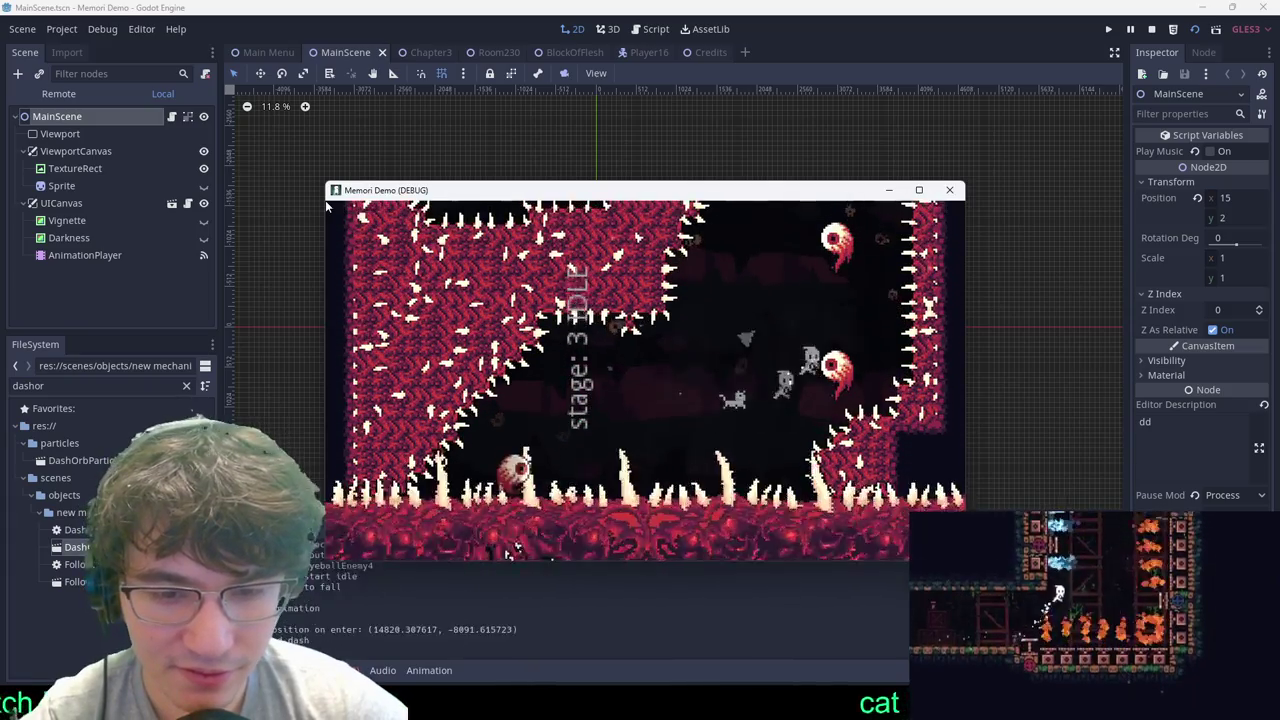
key(Left)
key(Left)
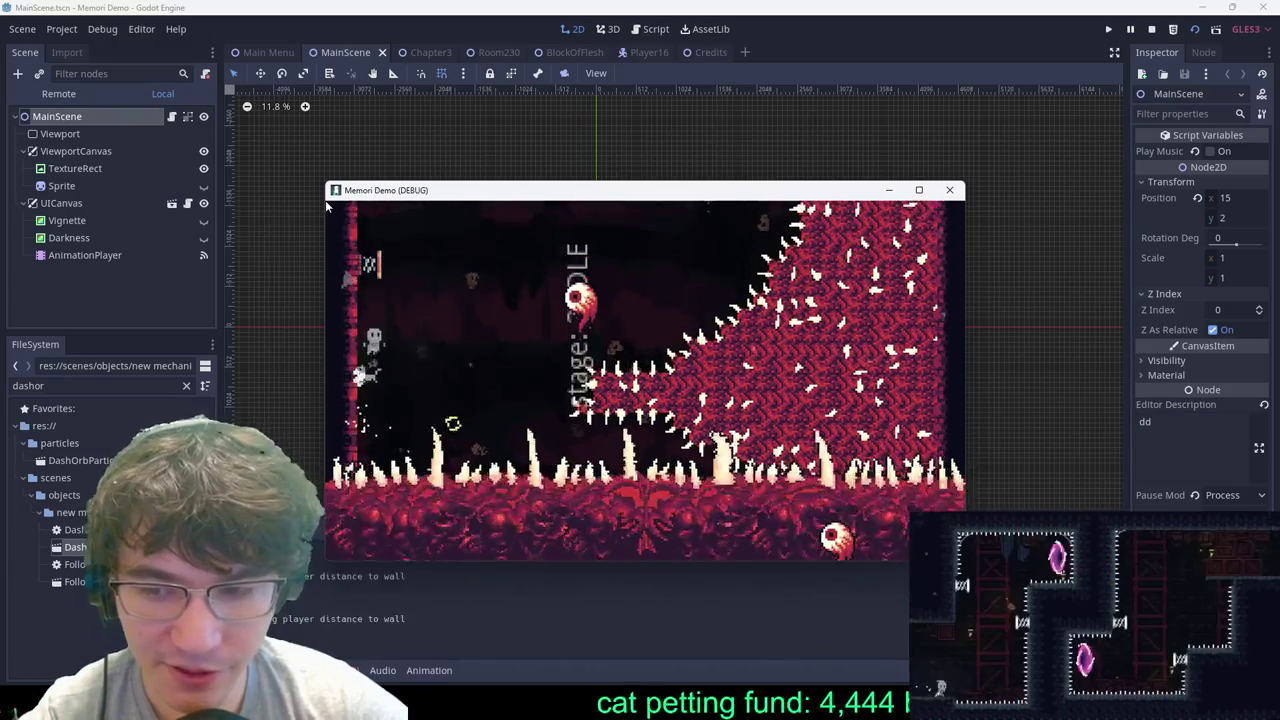
key(Right)
key(Escape)
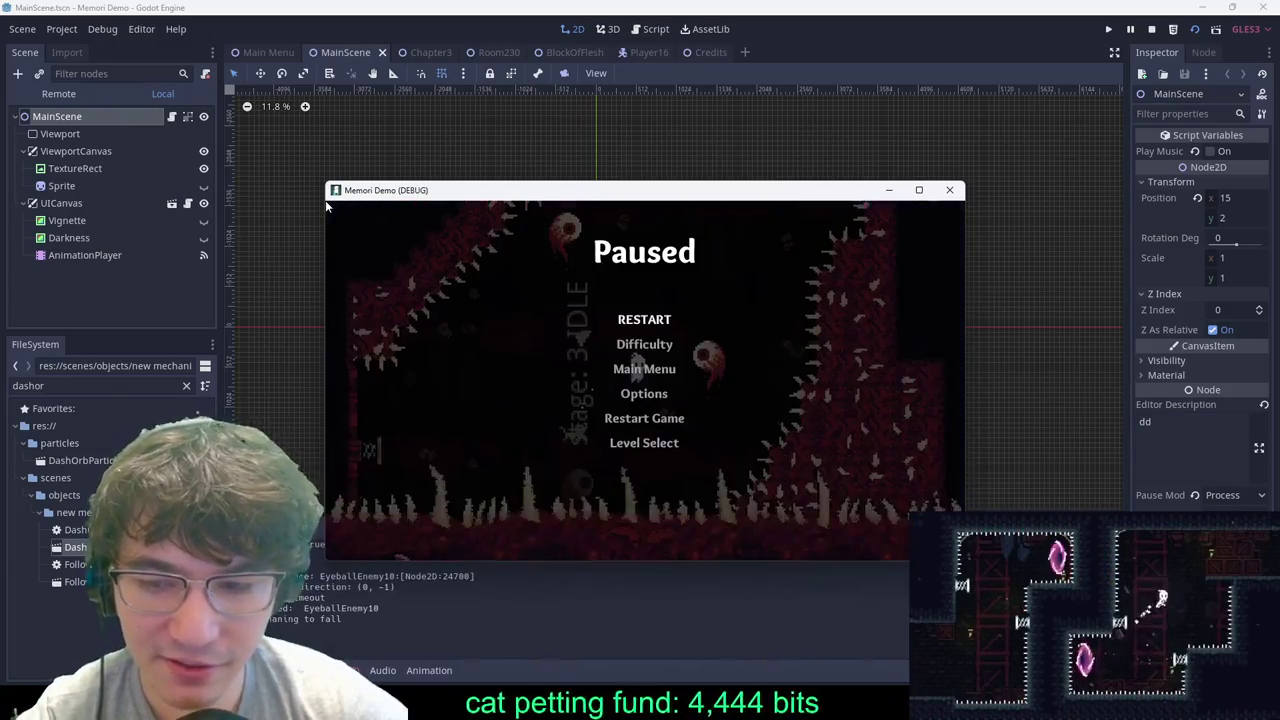
click(952, 190)
Step: Duplicate the upper wall spring in Room230, place the copy below it at (24, -728) and save the scene
click(425, 52)
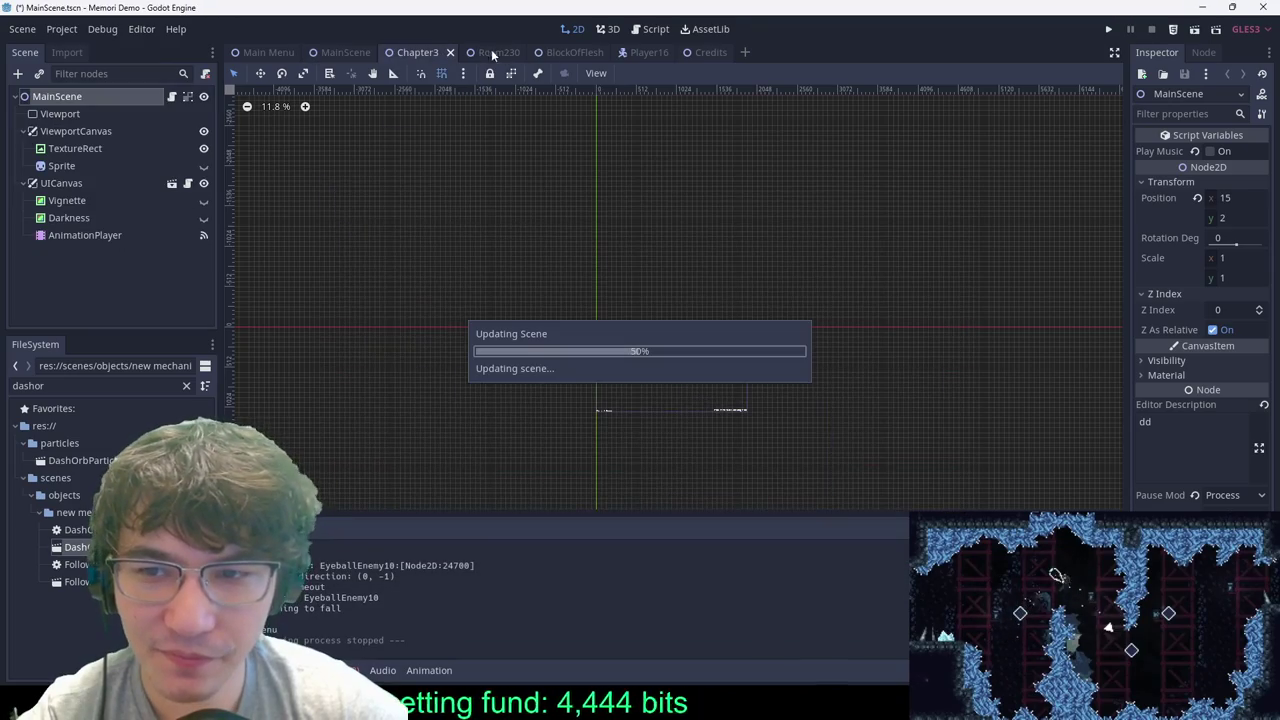
click(486, 52)
scroll(480, 296, up, 13)
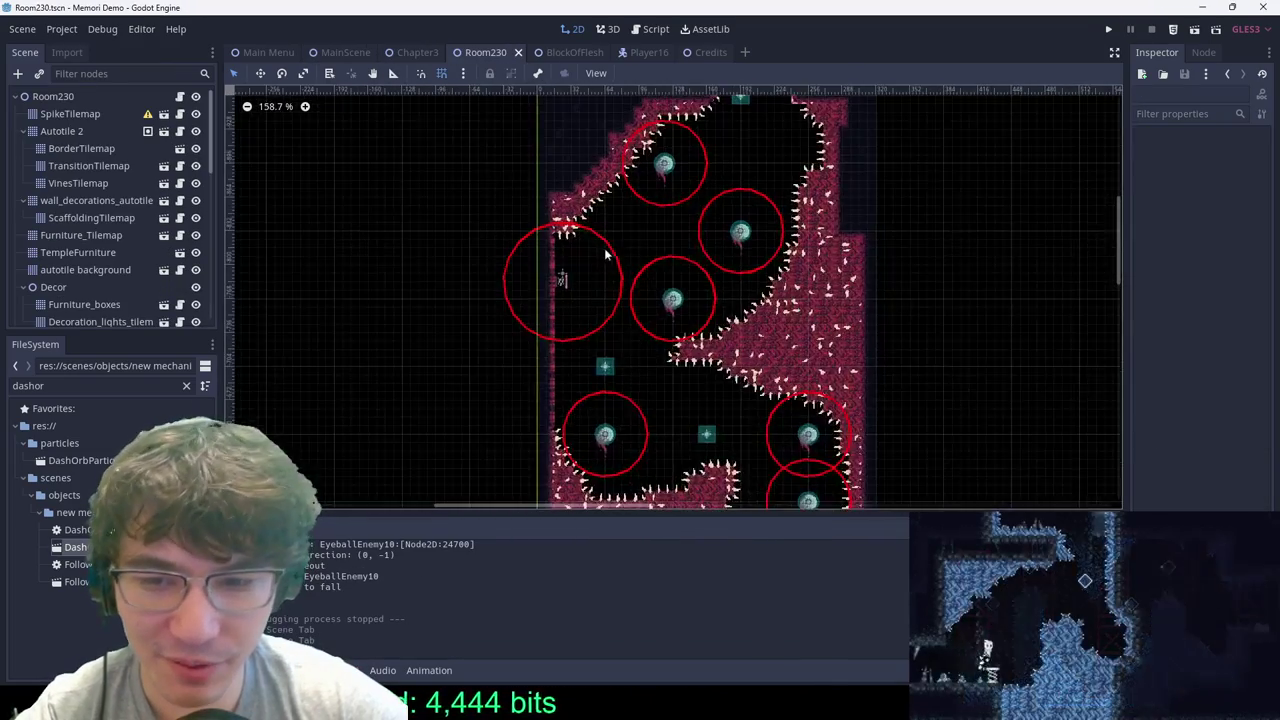
drag(600, 242, 541, 313)
drag(615, 353, 615, 328)
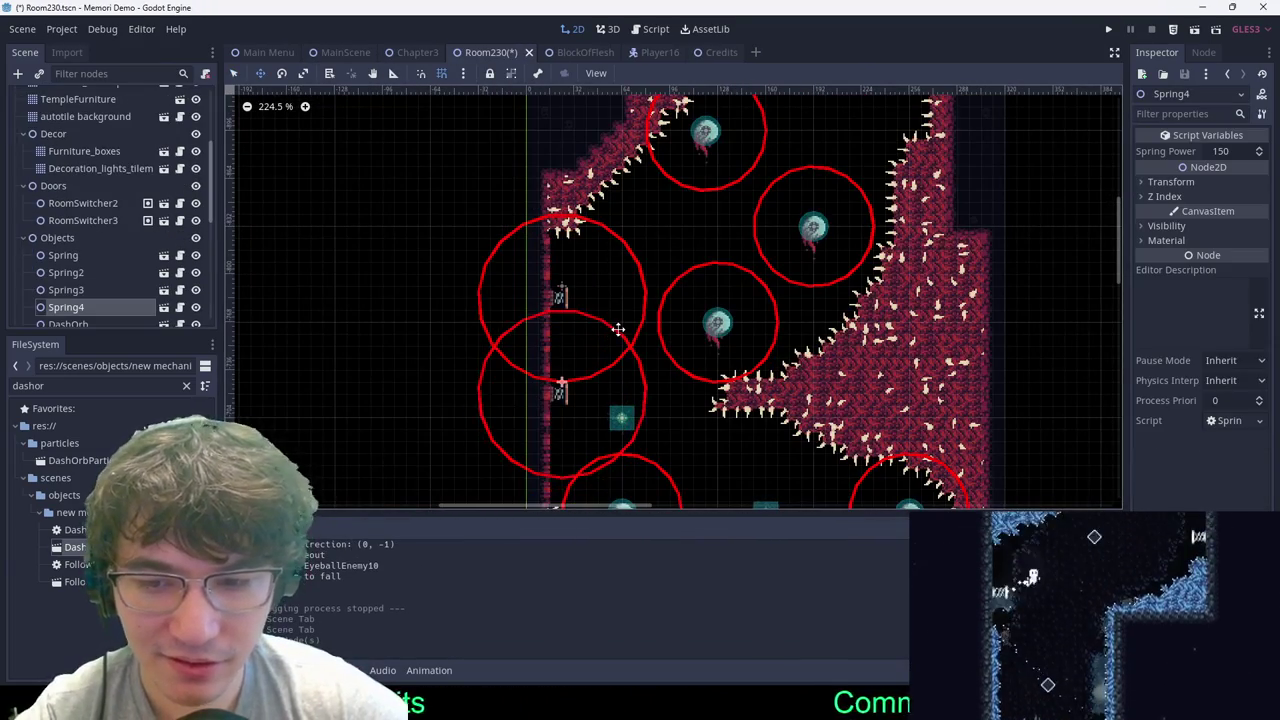
click(630, 298)
drag(528, 258, 586, 438)
click(666, 257)
scroll(662, 298, down, 2)
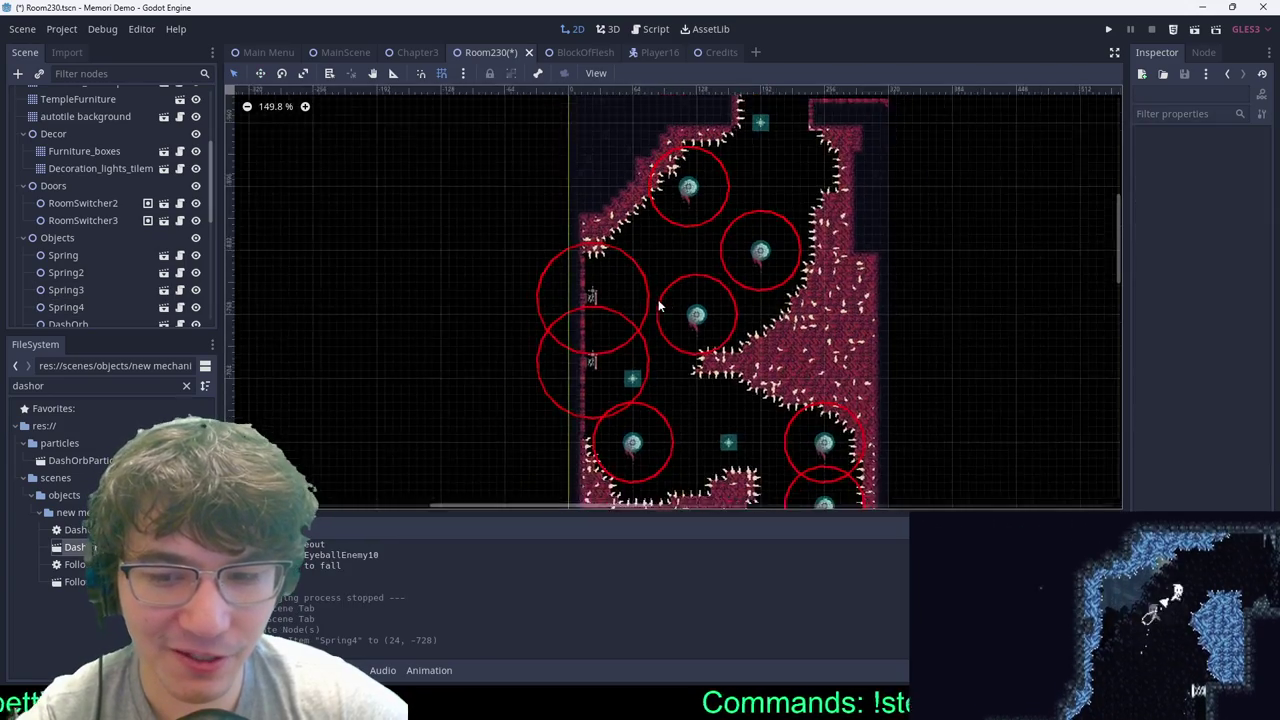
scroll(726, 286, up, 3)
key(ctrl+s)
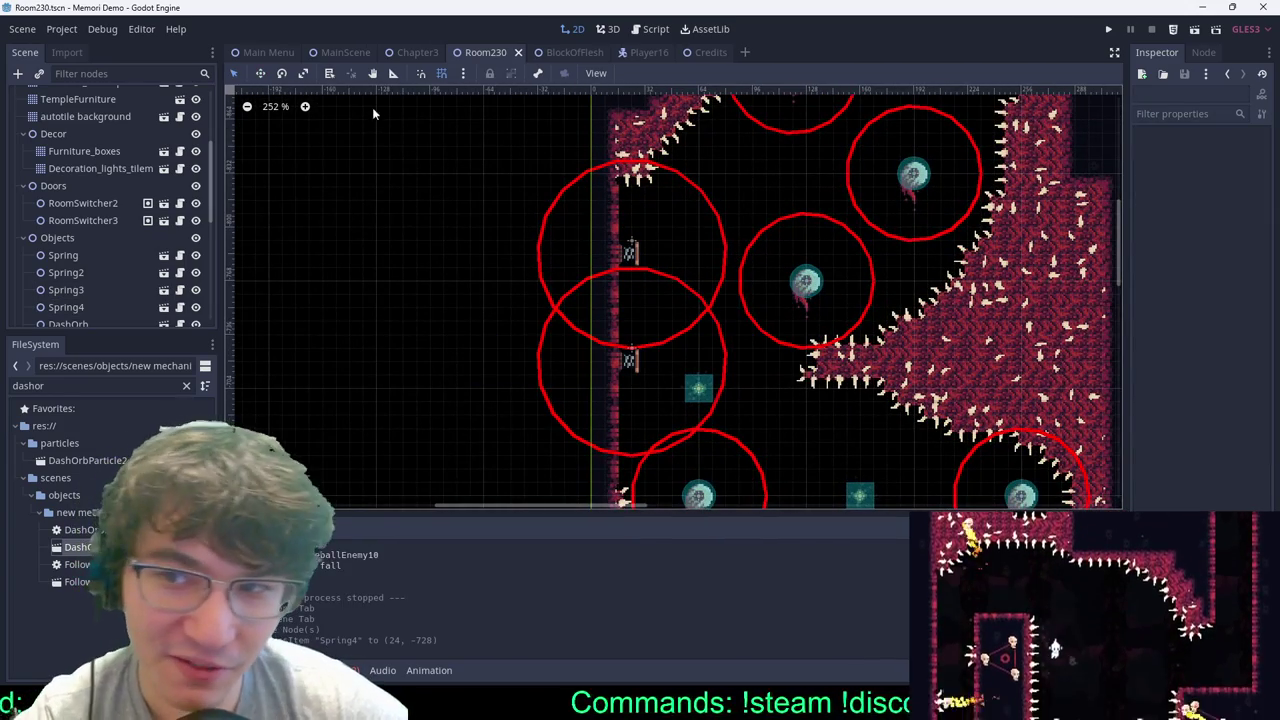
Step: Run the game from MainScene, playtest Room230's upper section around the wall springs, and close the game
click(355, 55)
key(ctrl+s)
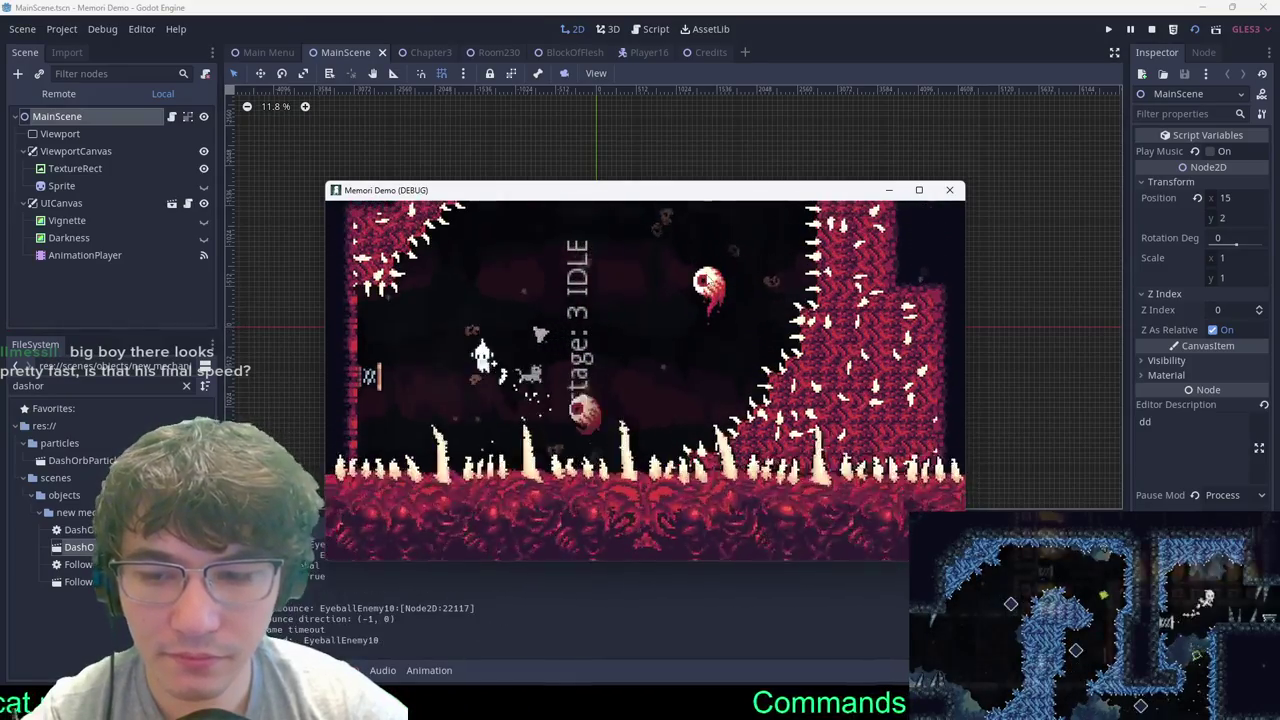
key(Escape)
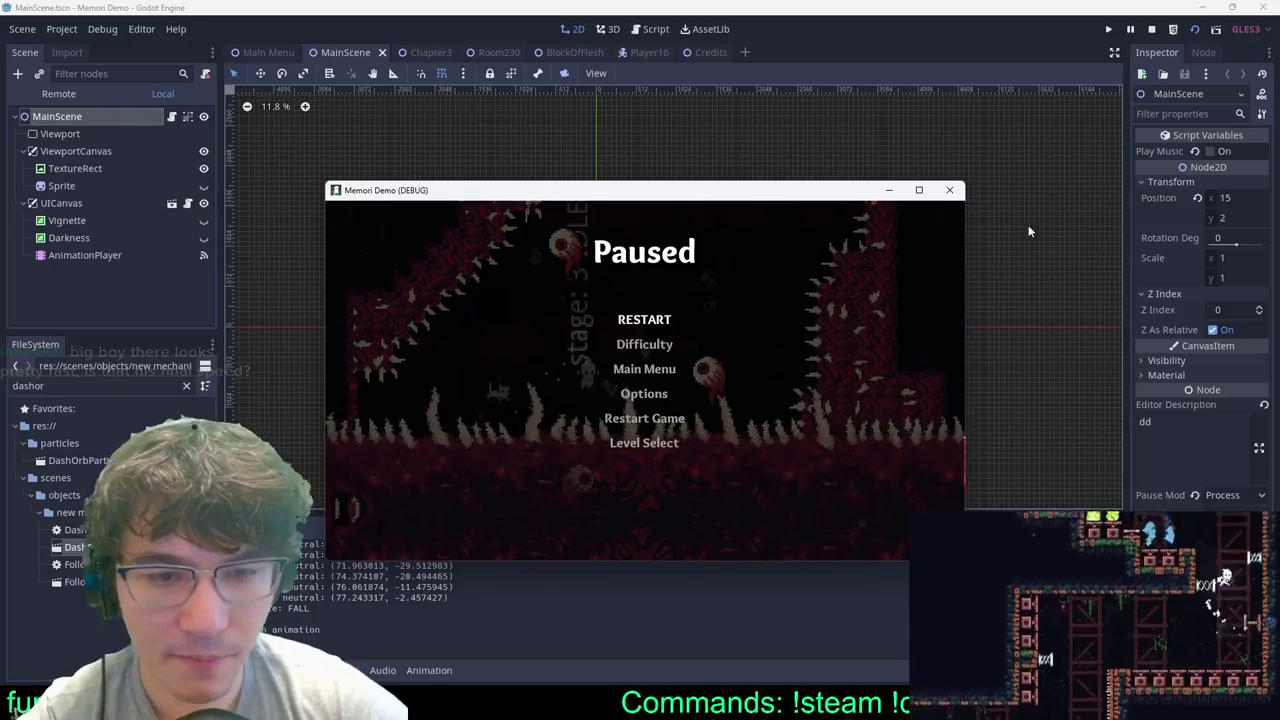
click(953, 191)
Step: Look over the Chapter3 and BlockOfFlesh scenes and examine Room230's middle section around the springs, orbs and eyeball enemies
click(434, 54)
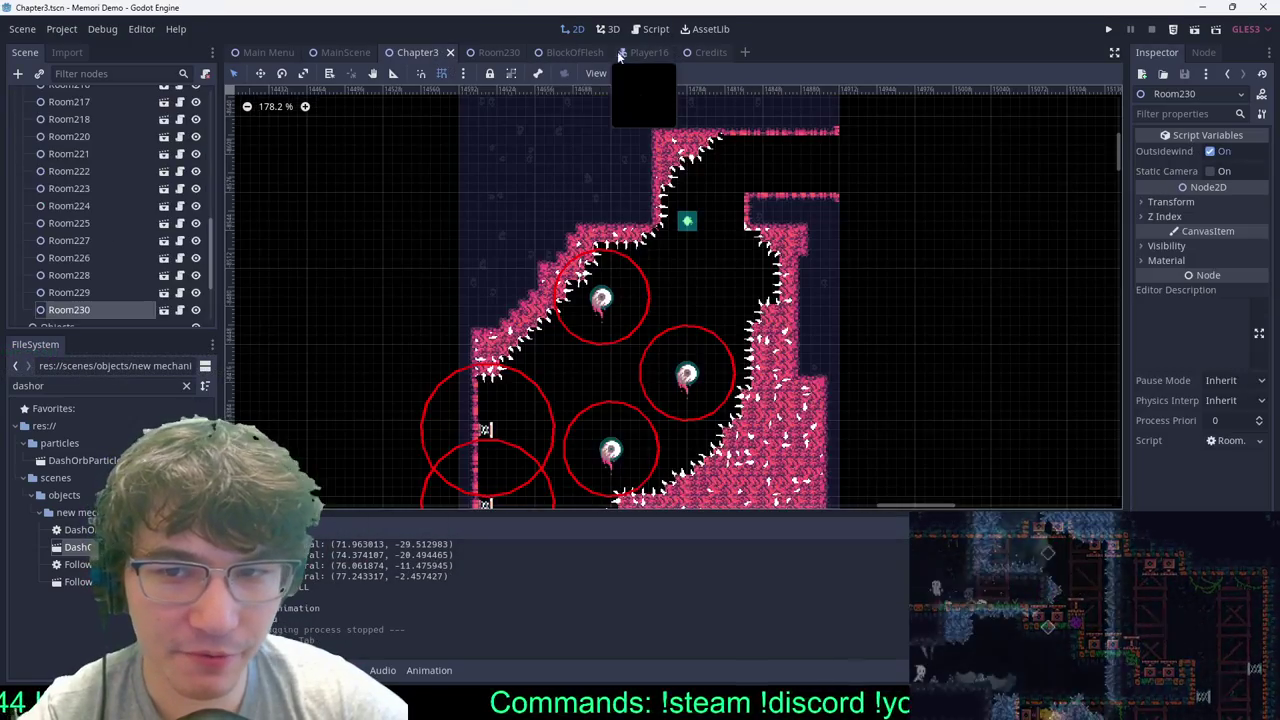
click(585, 54)
scroll(661, 272, down, 10)
scroll(662, 270, up, 8)
click(488, 54)
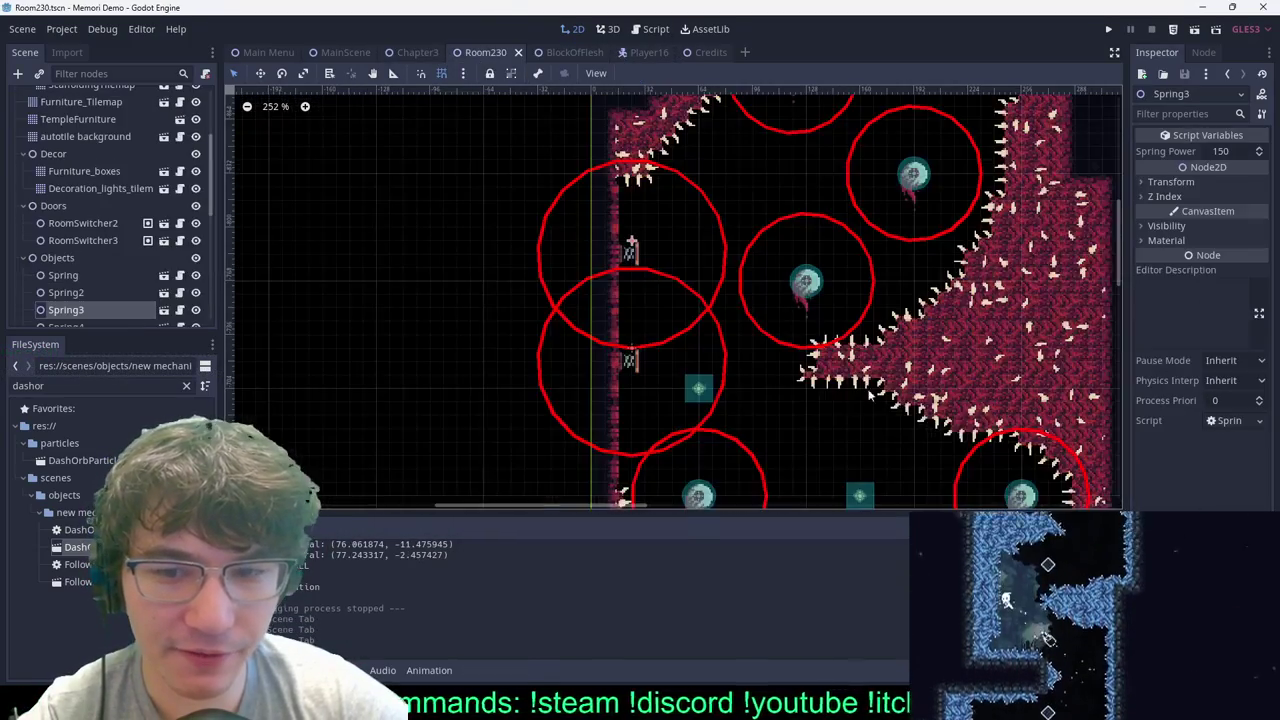
scroll(869, 400, down, 1)
scroll(746, 424, down, 6)
scroll(800, 450, up, 1)
middle_drag(814, 457, 689, 353)
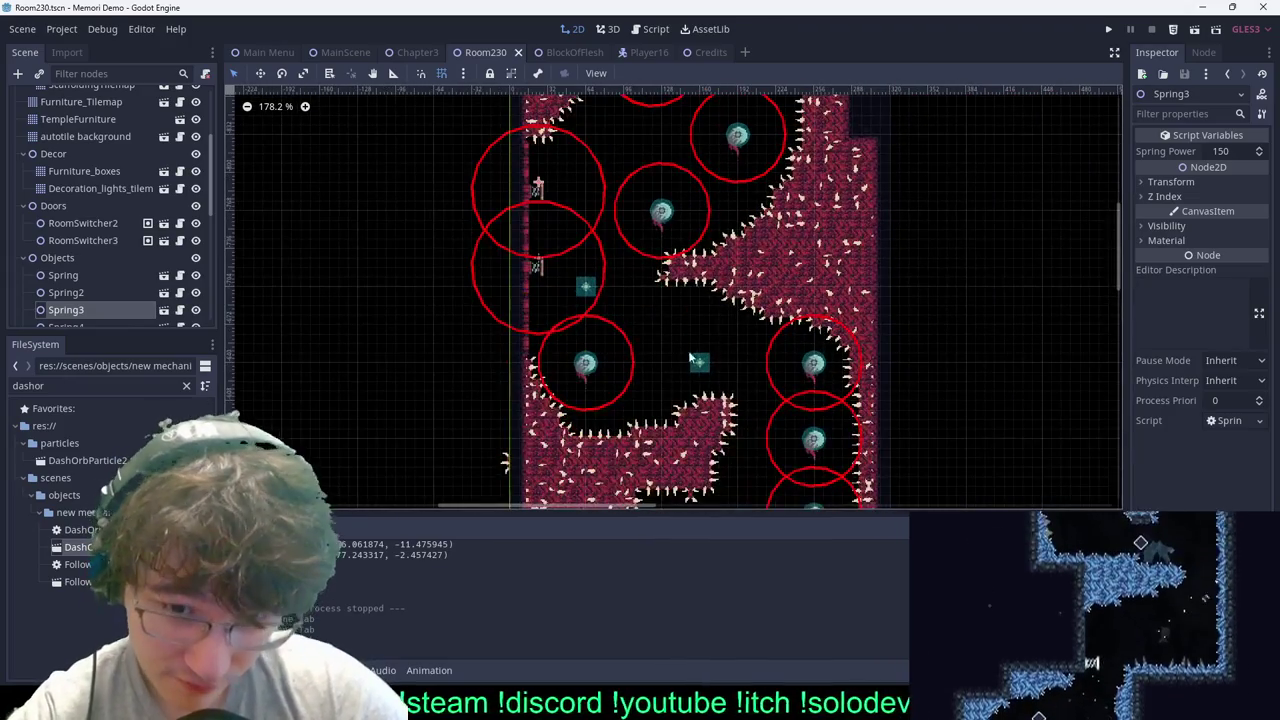
scroll(688, 355, down, 3)
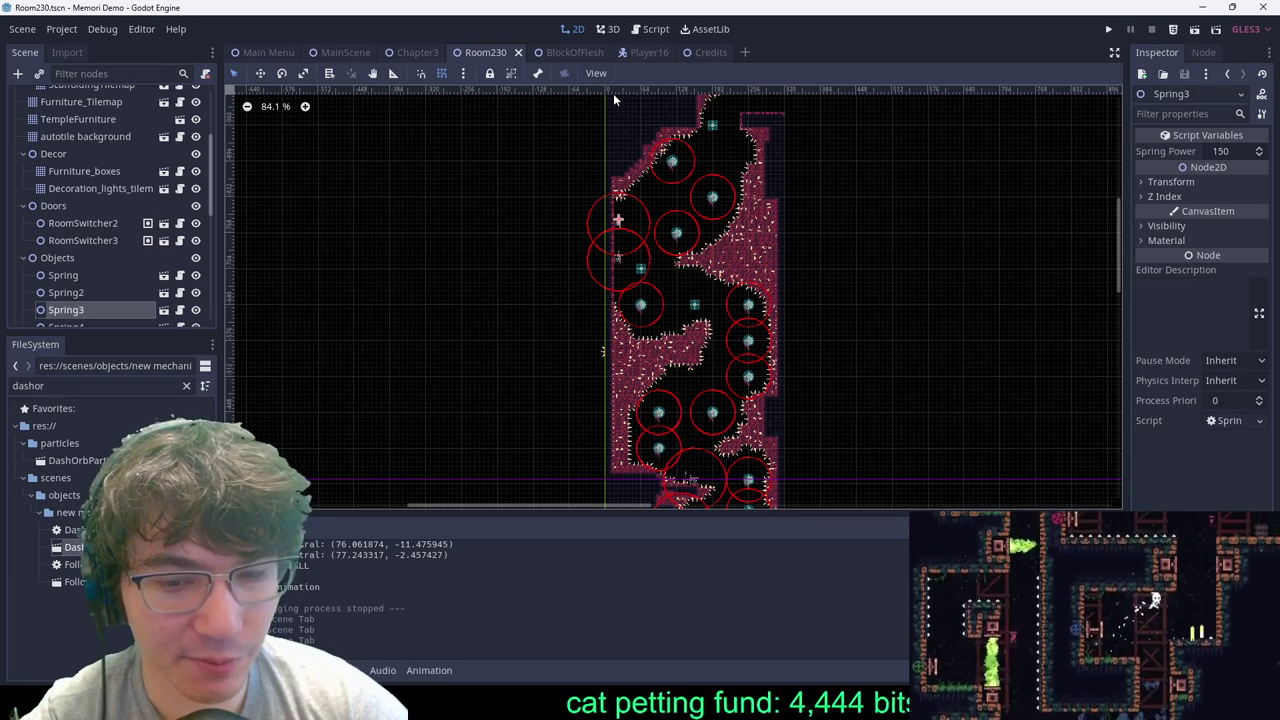
Step: Review Room230's whole layout, from the block of flesh beneath the room up to the exit passage
scroll(610, 320, down, 10)
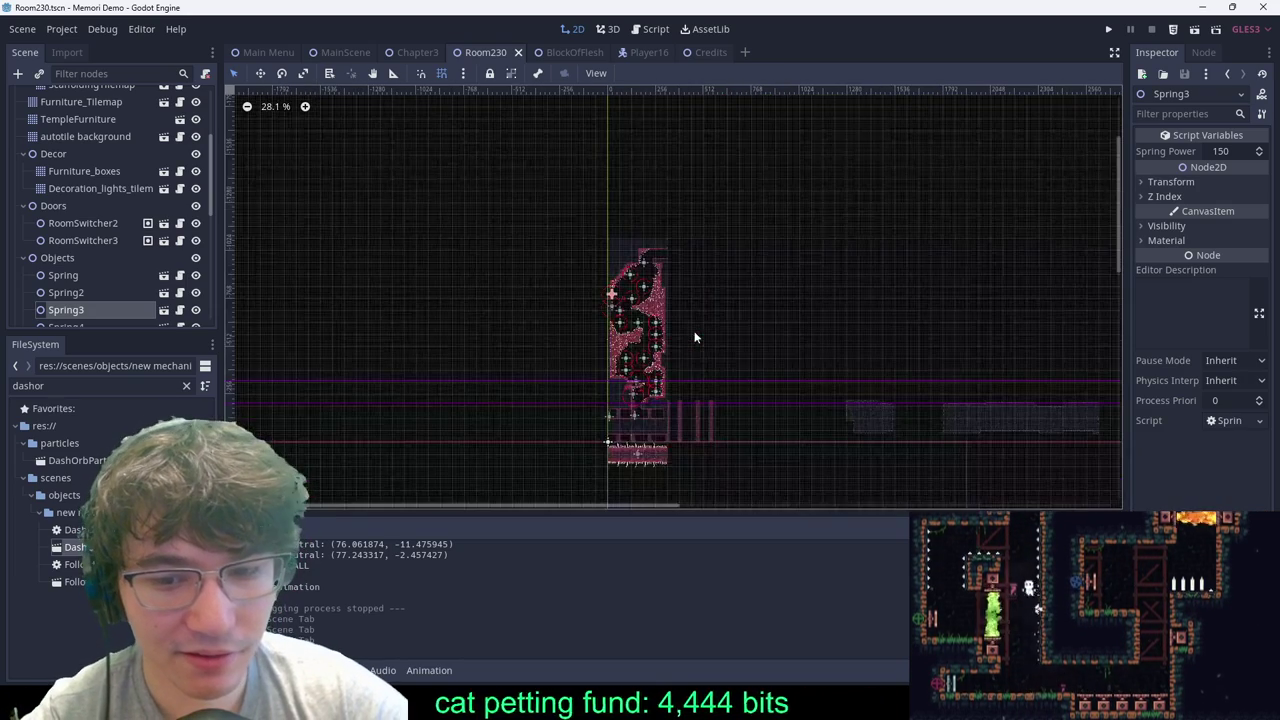
scroll(624, 446, up, 5)
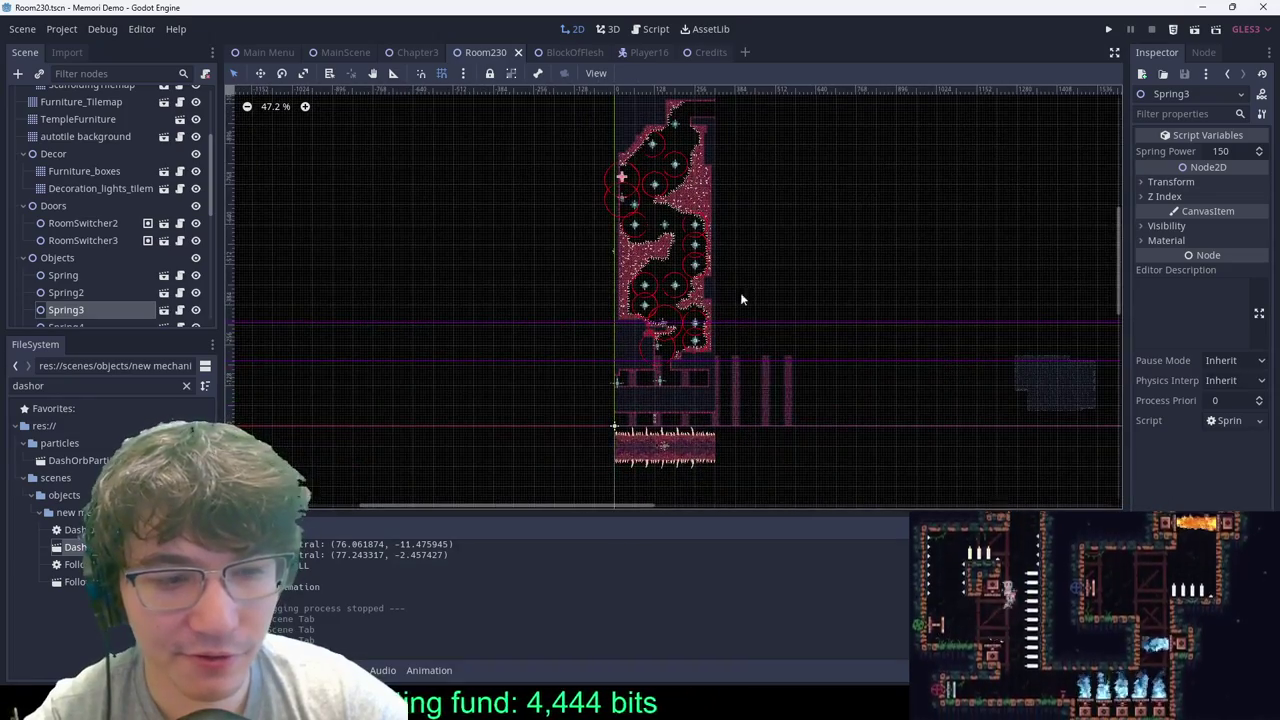
click(755, 294)
scroll(765, 315, down, 3)
middle_drag(760, 347, 697, 306)
scroll(637, 378, up, 6)
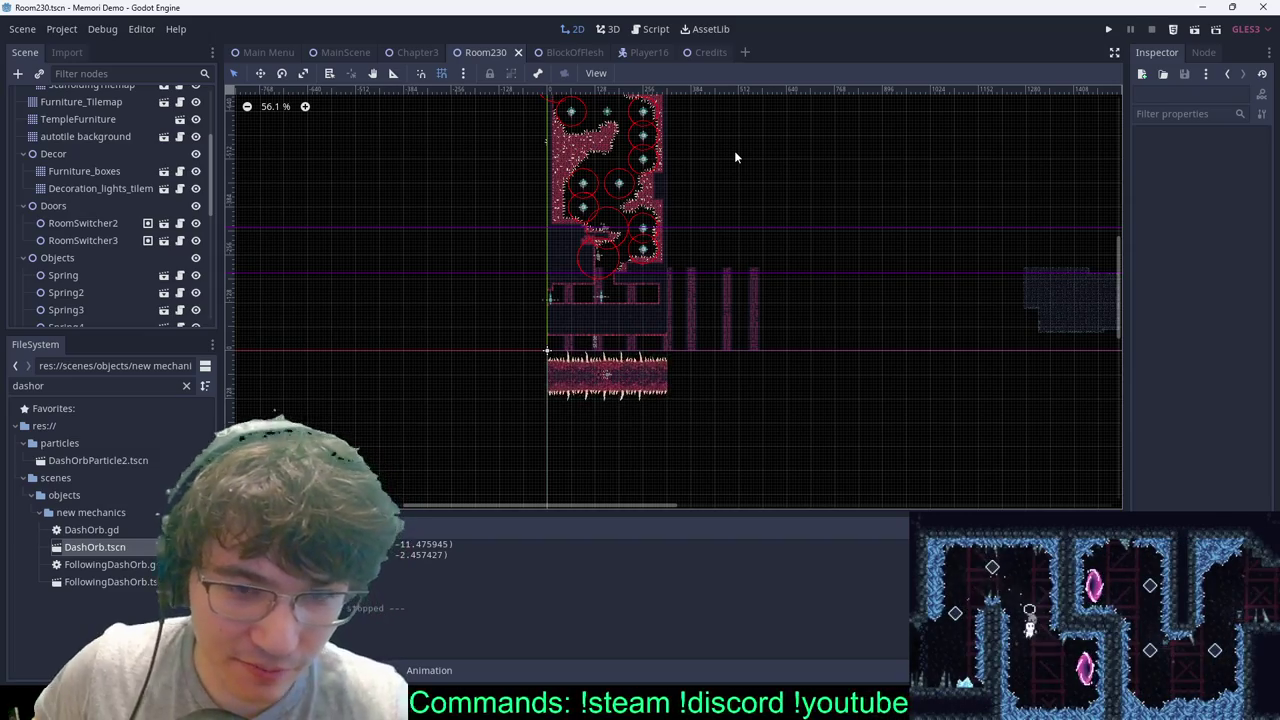
scroll(713, 188, down, 2)
scroll(742, 173, up, 3)
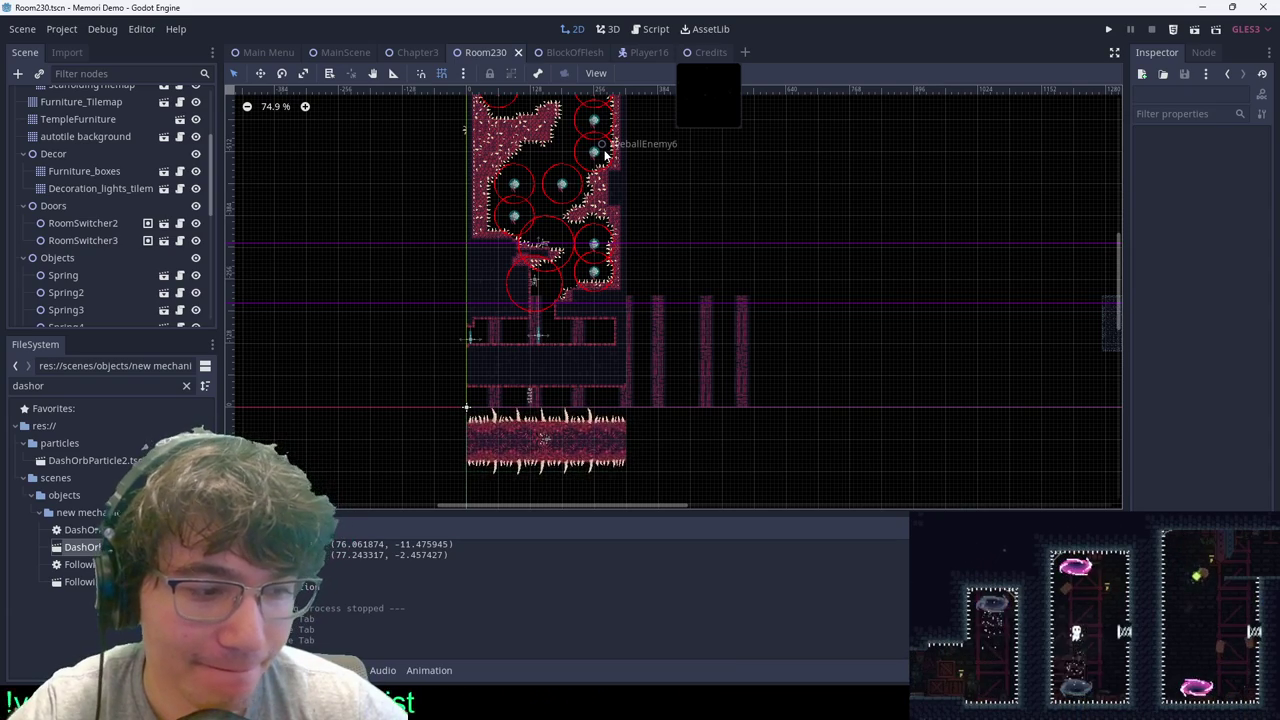
scroll(604, 160, down, 9)
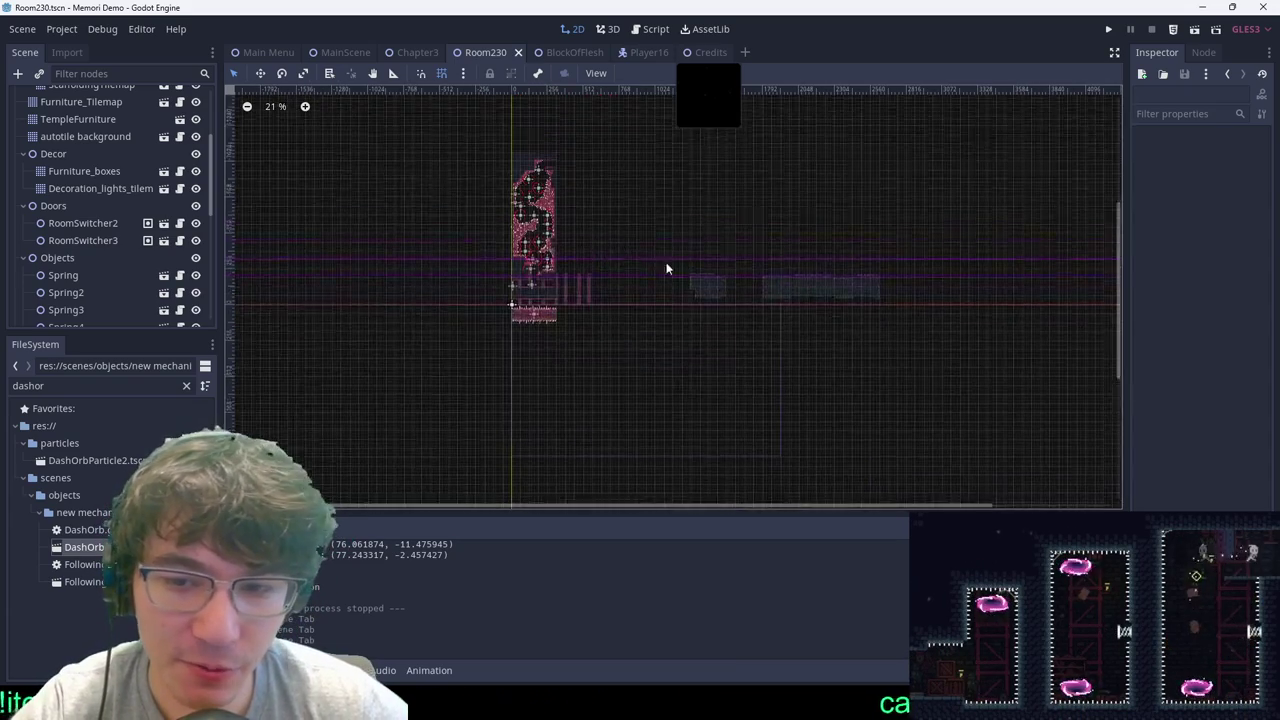
scroll(520, 205, up, 9)
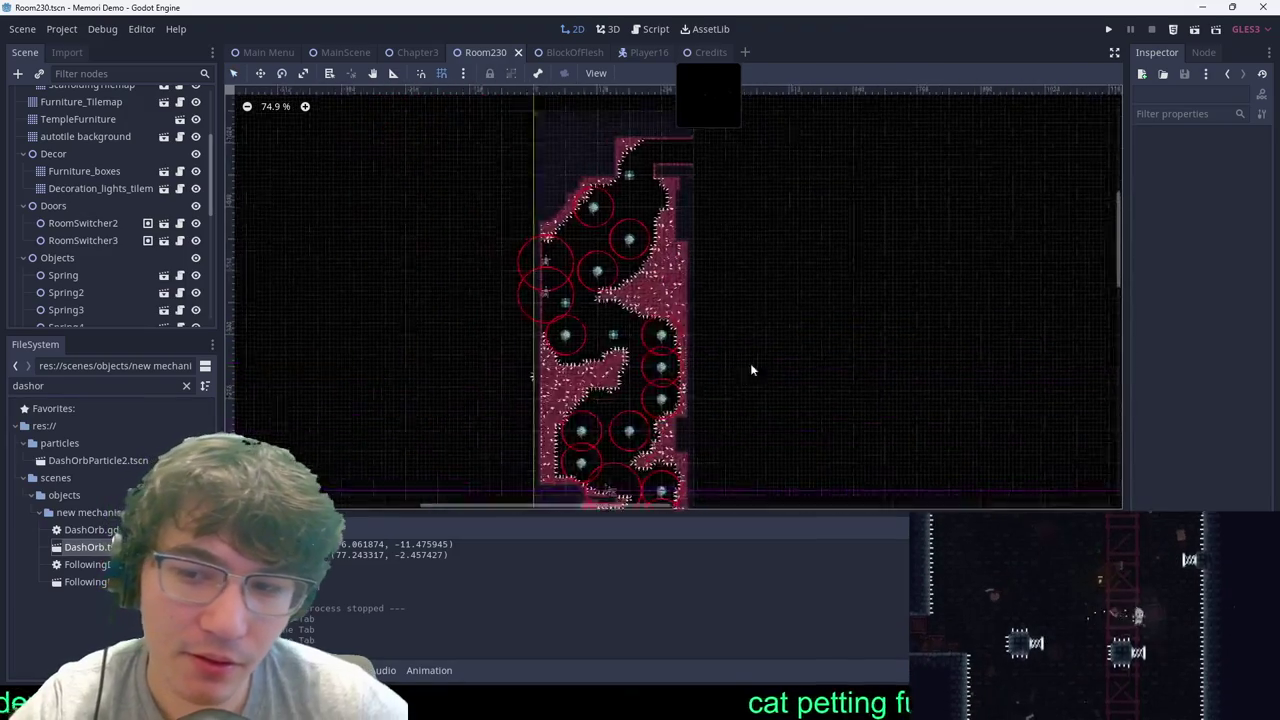
scroll(600, 205, up, 3)
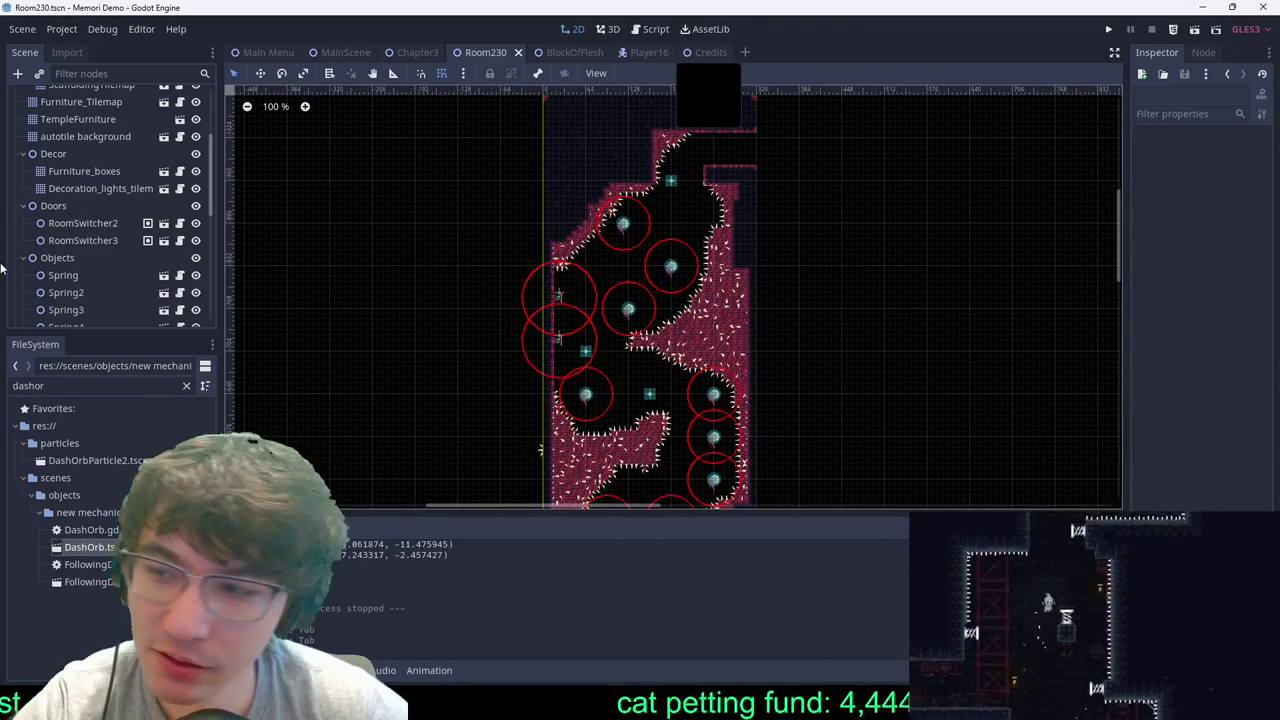
Step: Select the Autotile 2 tilemap and touch up the flesh tiles on the upper-left wall below the exit passage
scroll(52, 154, up, 4)
click(62, 131)
scroll(709, 289, up, 8)
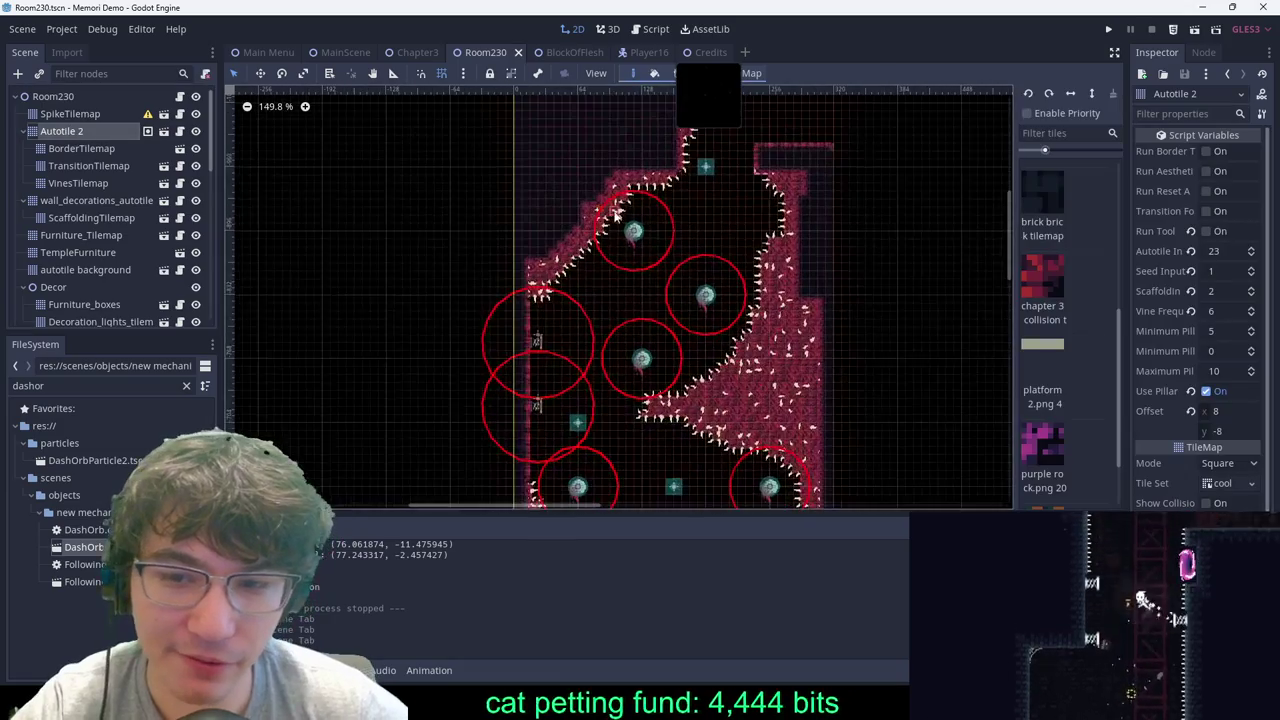
mouse_move(718, 252)
right_down()
mouse_move(716, 300)
mouse_move(698, 306)
right_up()
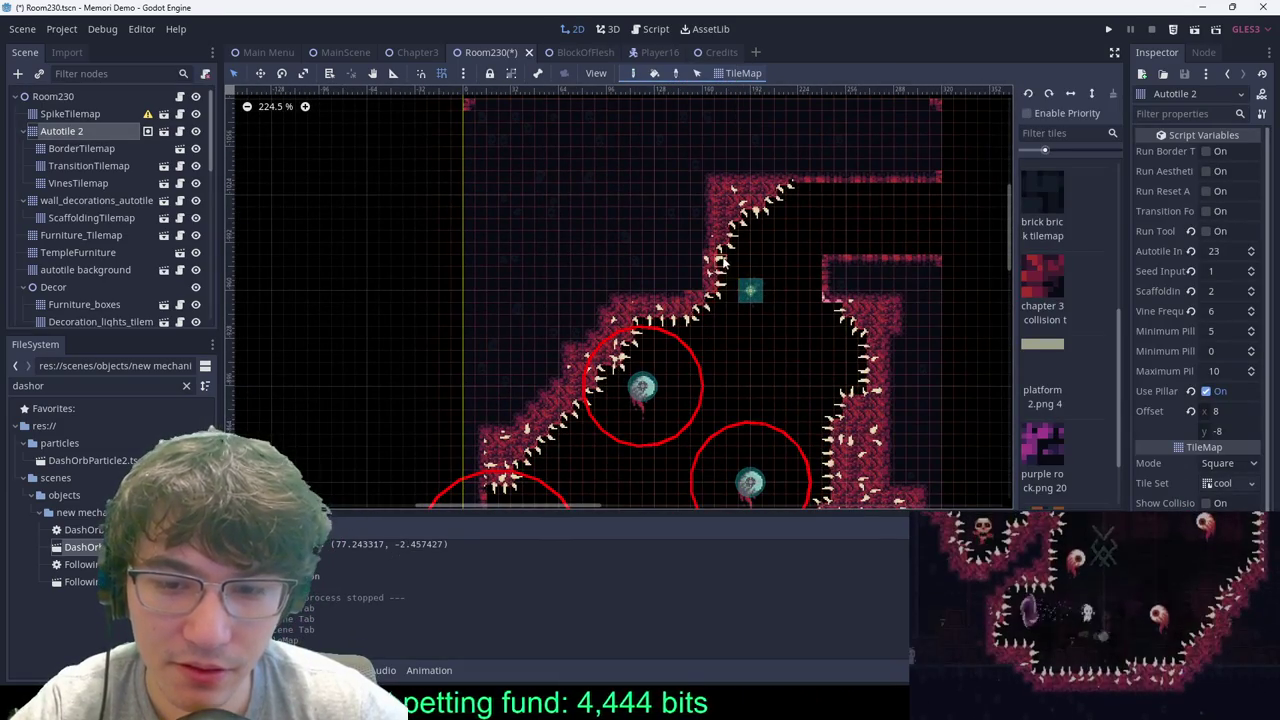
right_click(717, 257)
Step: Try running the border tilemap tool on Autotile 2, then undo the run
click(1230, 156)
middle_drag(772, 272, 606, 195)
scroll(606, 192, up, 4)
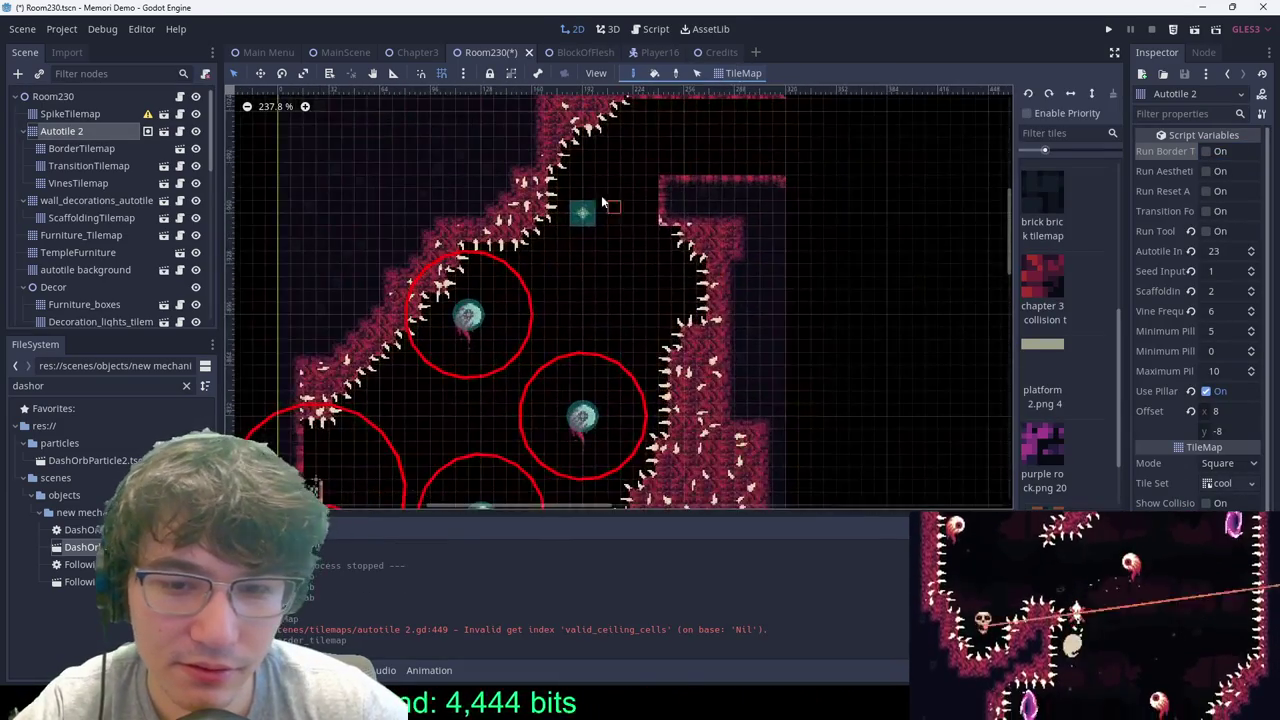
key(ctrl+z)
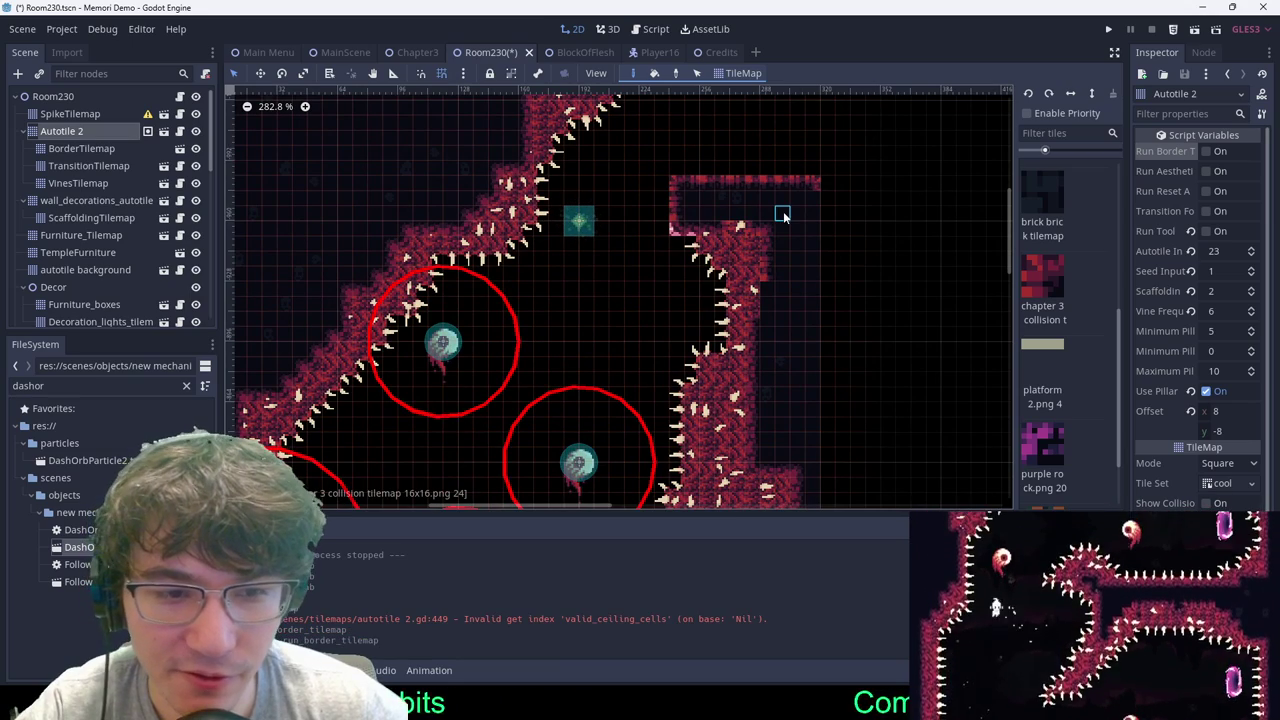
Step: Sample the chapter 3 collision tile and thin the right wall's outer flesh from the exit passage down to the large triangular outcrop
ctrl+click(767, 220)
mouse_move(767, 220)
mouse_down()
mouse_move(747, 278)
mouse_move(754, 308)
mouse_up()
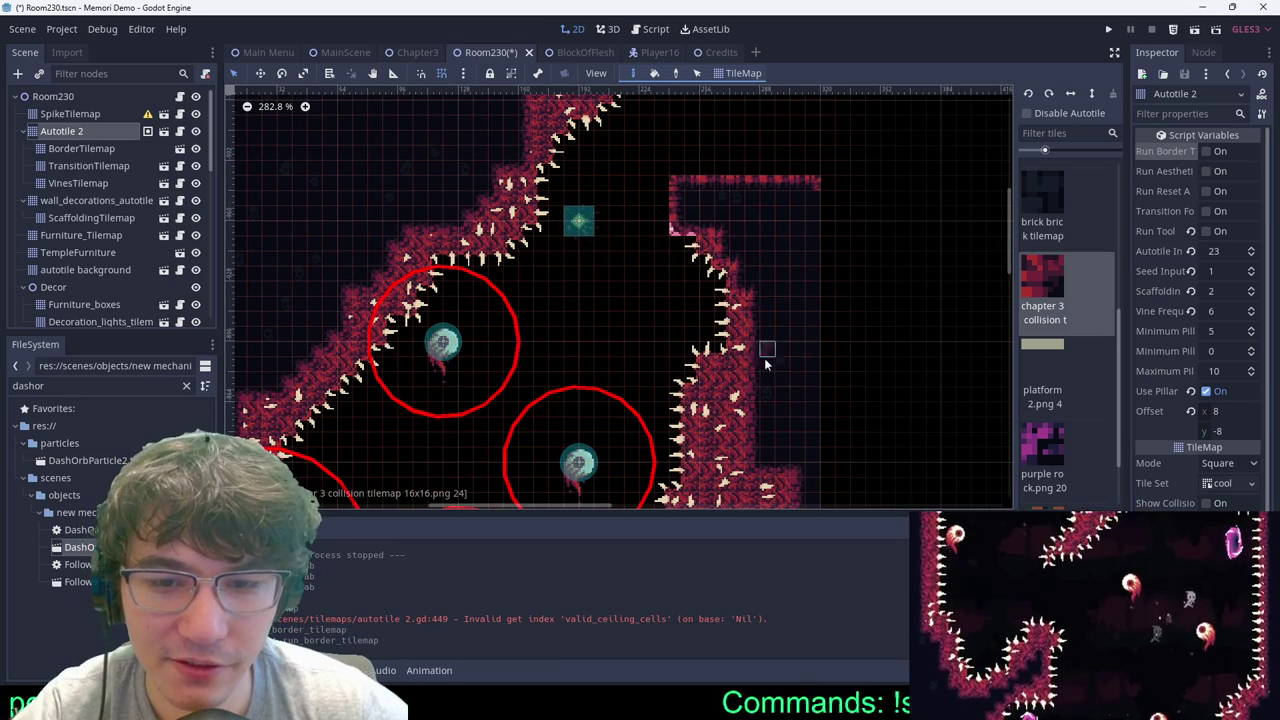
scroll(778, 315, down, 11)
scroll(770, 330, up, 3)
middle_drag(718, 350, 752, 256)
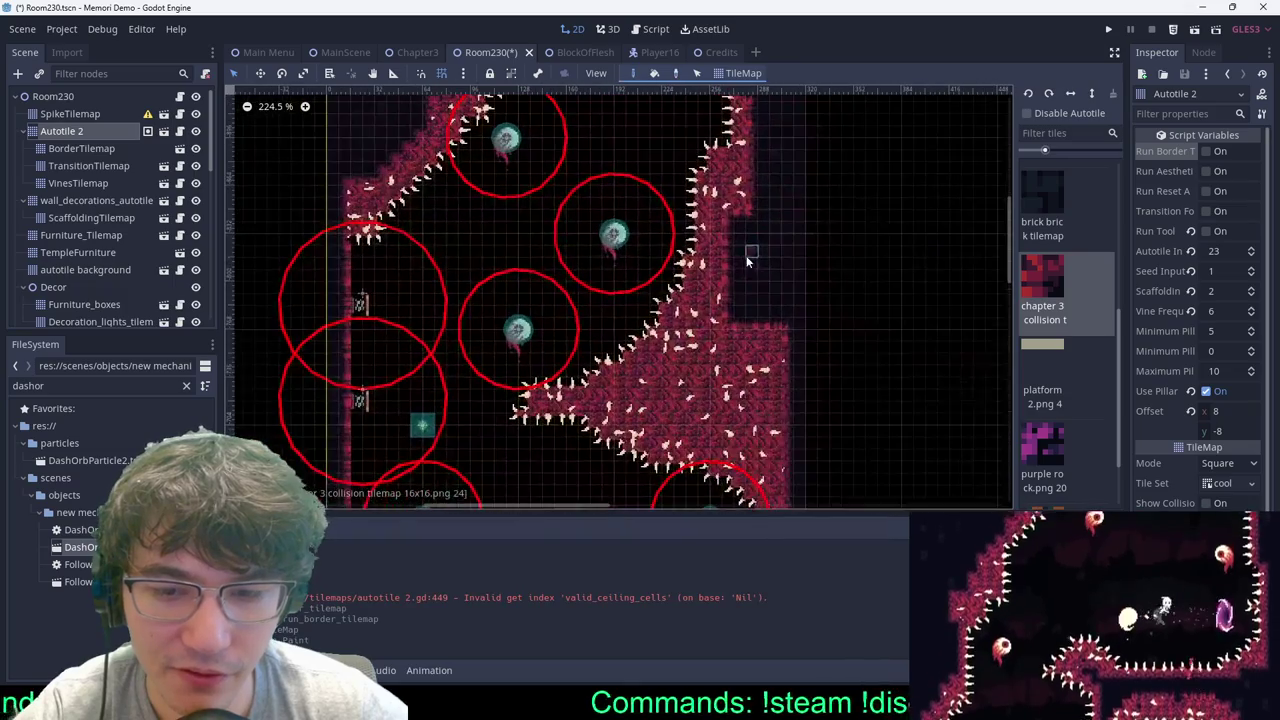
click(766, 297)
mouse_move(765, 301)
ctrl+shift+mouse_down()
mouse_move(774, 386)
mouse_move(721, 429)
ctrl+shift+mouse_up()
ctrl+shift+drag(777, 277, 751, 431)
scroll(728, 280, up, 1)
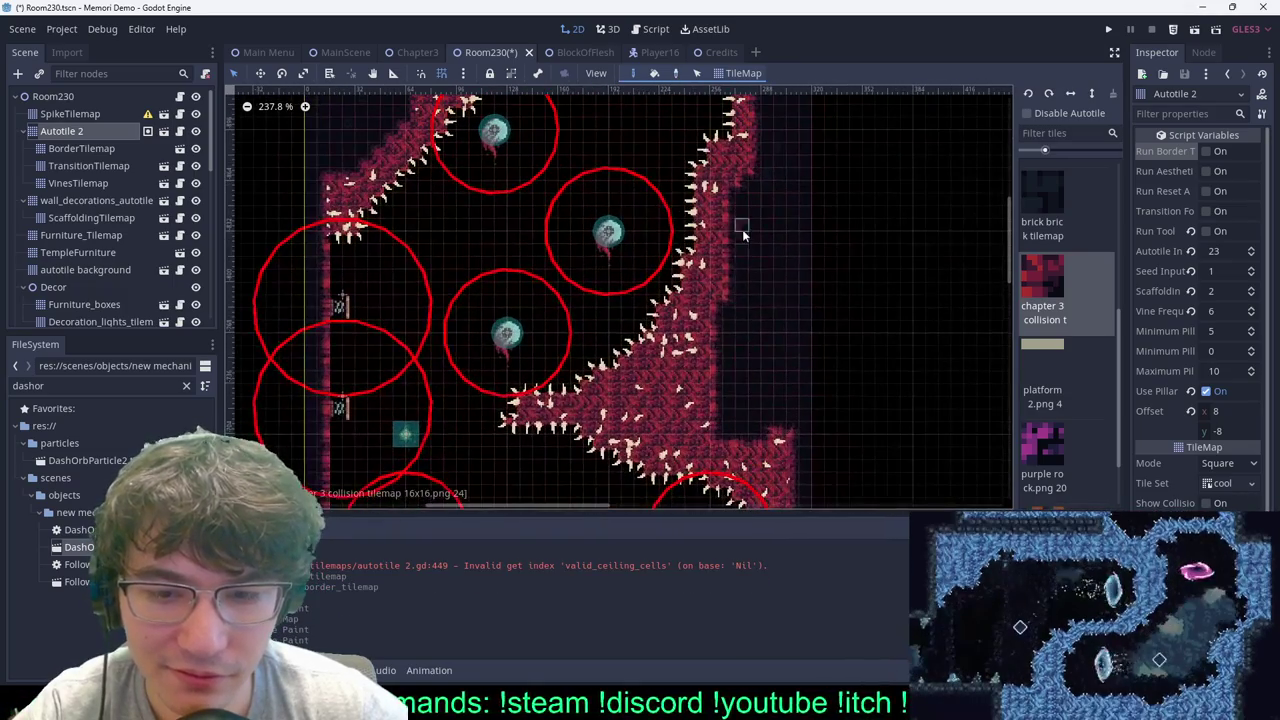
Step: Replace the surplus flesh inside the triangular outcrop and along its underside with dark wall interior, leaving an even flesh rim
mouse_move(683, 376)
right_down()
mouse_move(690, 410)
mouse_move(700, 360)
mouse_move(725, 371)
right_up()
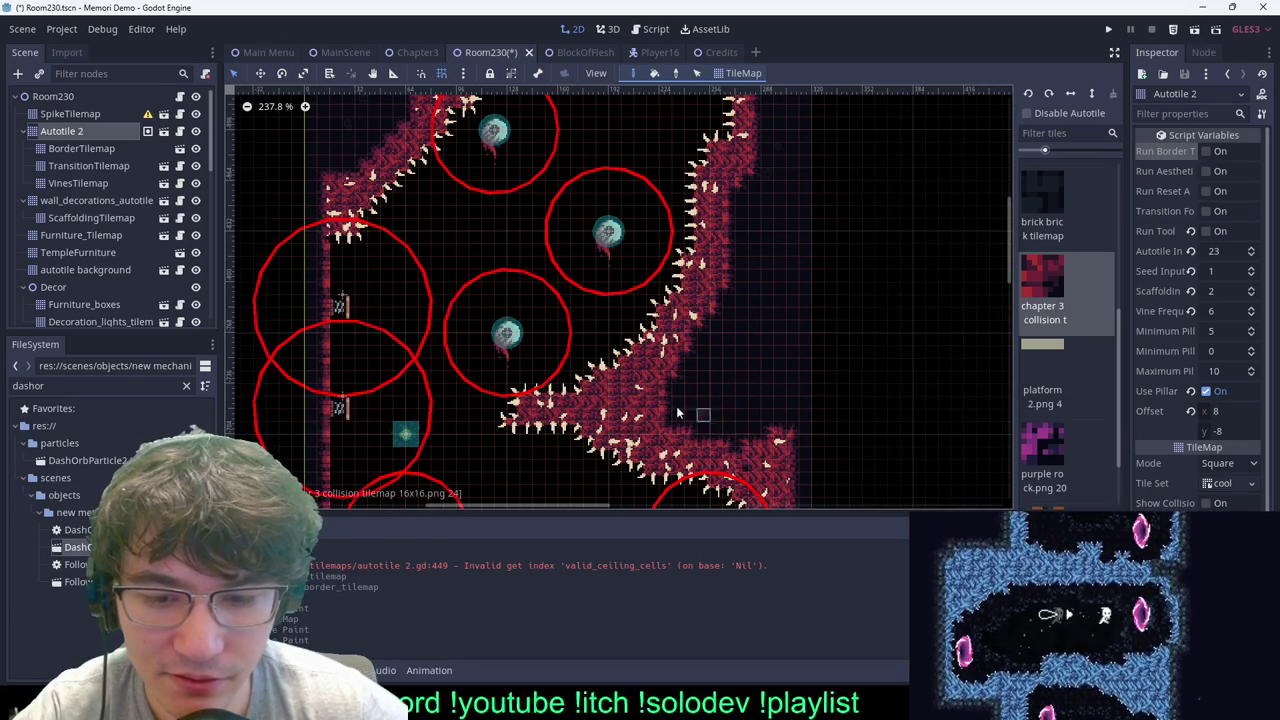
scroll(676, 406, down, 7)
scroll(715, 353, up, 8)
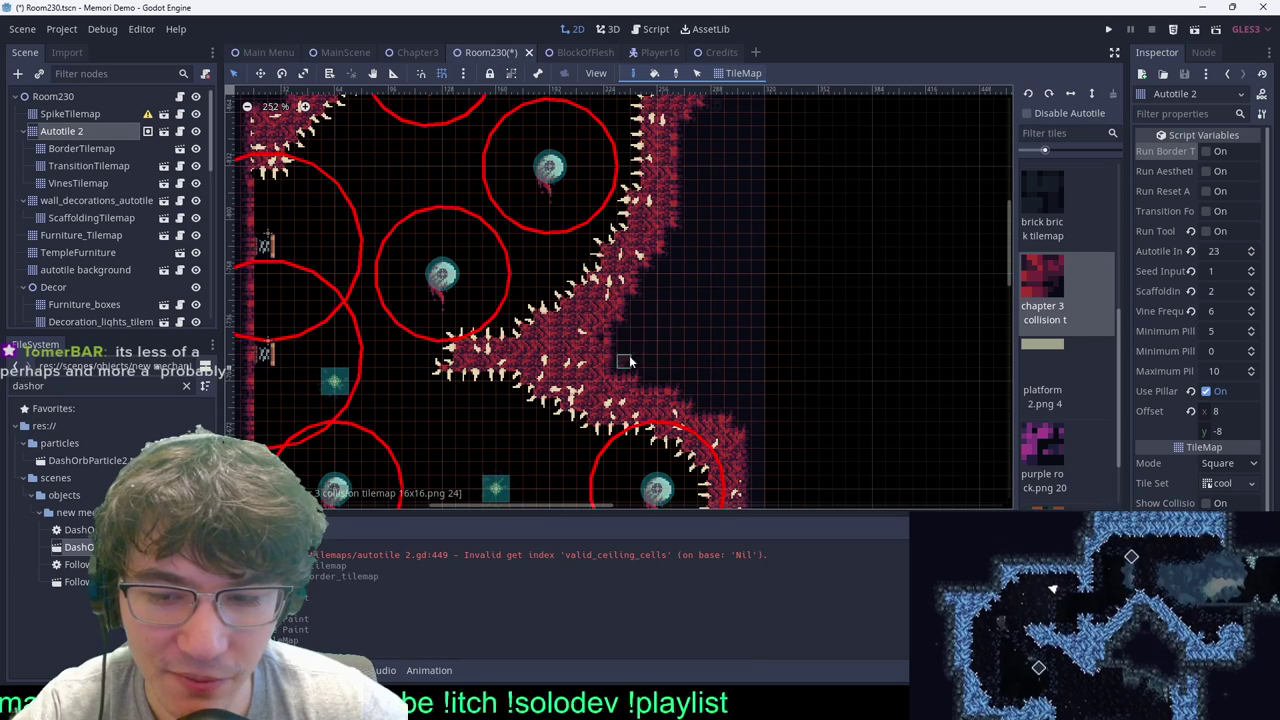
mouse_move(629, 355)
right_down()
mouse_move(570, 312)
mouse_move(608, 282)
right_up()
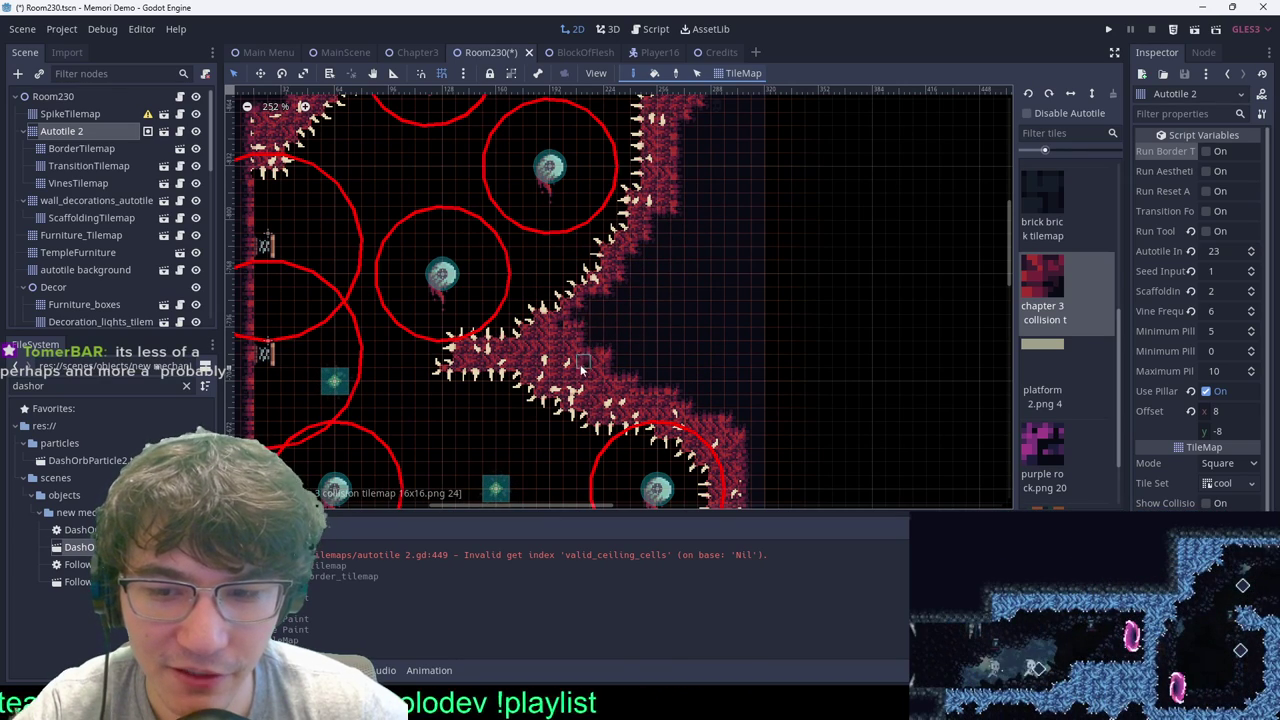
mouse_move(573, 373)
right_down()
mouse_move(556, 346)
mouse_move(541, 348)
mouse_move(600, 392)
mouse_move(658, 383)
right_up()
scroll(760, 330, down, 2)
scroll(799, 278, up, 1)
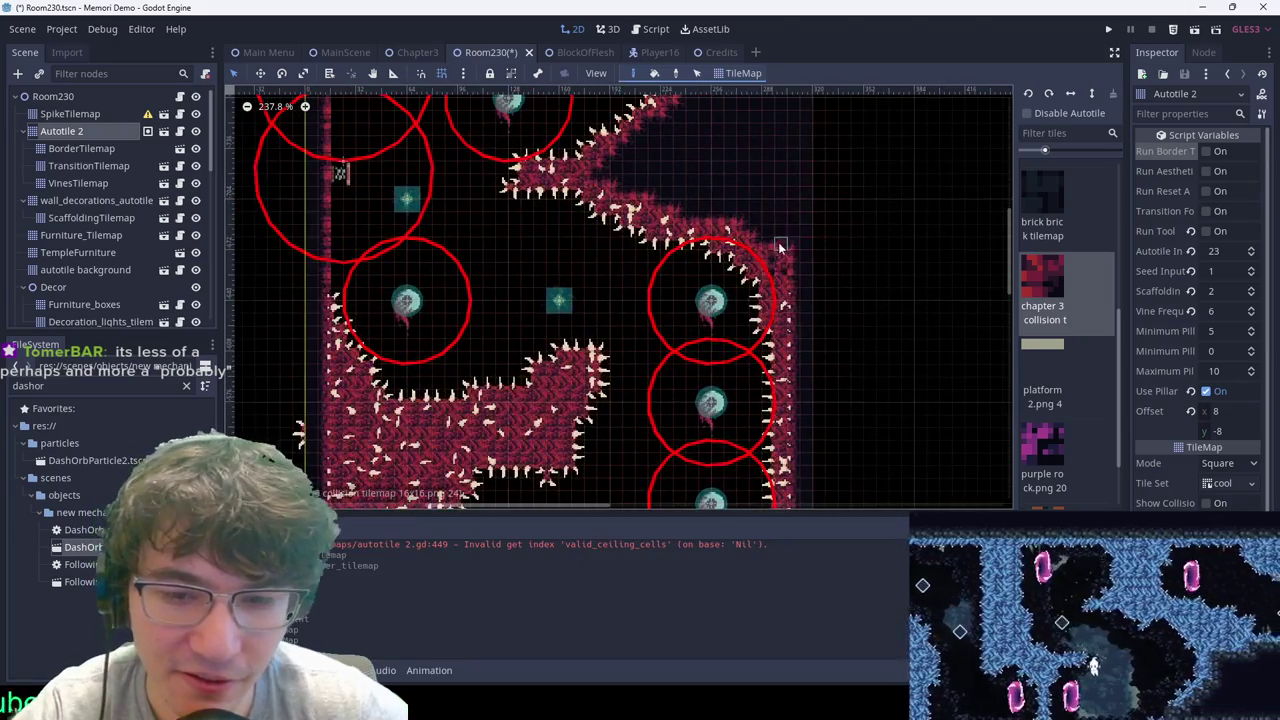
scroll(770, 230, down, 1)
scroll(770, 246, up, 1)
Step: Hollow out the thick ledge on the left wall with dark interior, keeping a flesh rim along its spiked edges
middle_drag(585, 359, 703, 259)
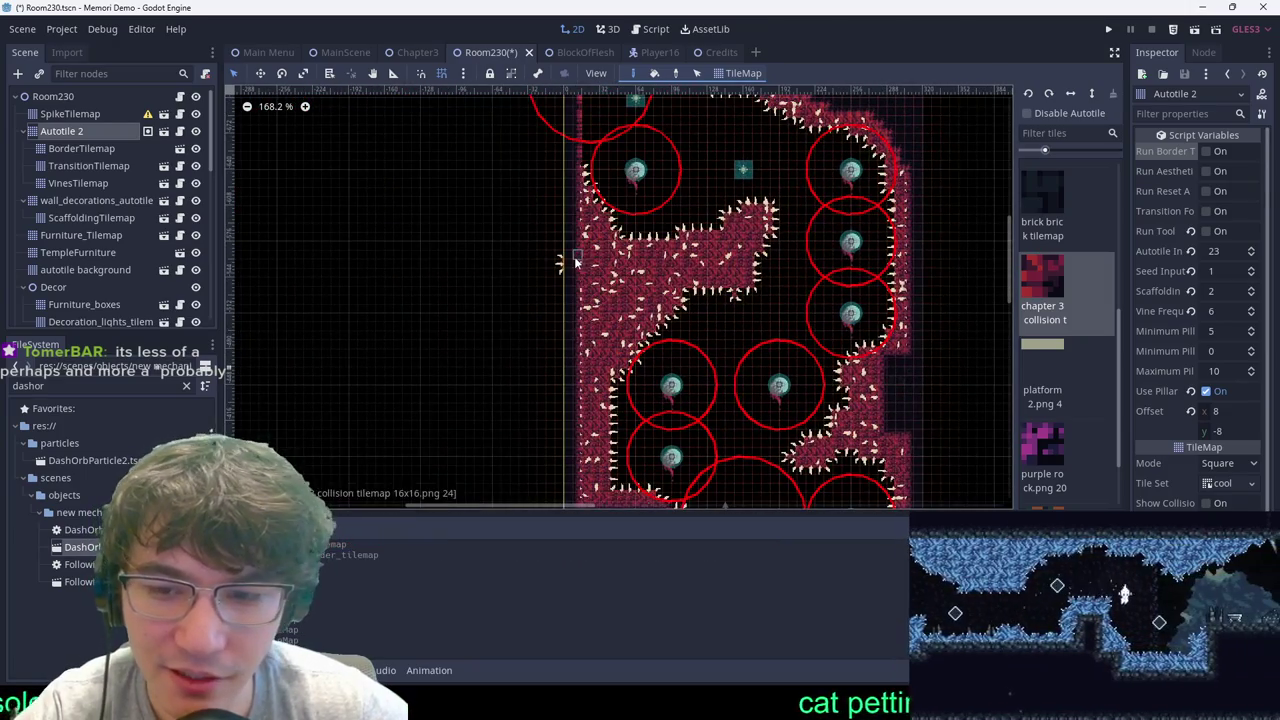
ctrl+shift+right_drag(576, 255, 648, 299)
mouse_move(680, 248)
right_down()
mouse_move(652, 276)
mouse_move(672, 250)
mouse_move(679, 272)
mouse_move(718, 255)
right_up()
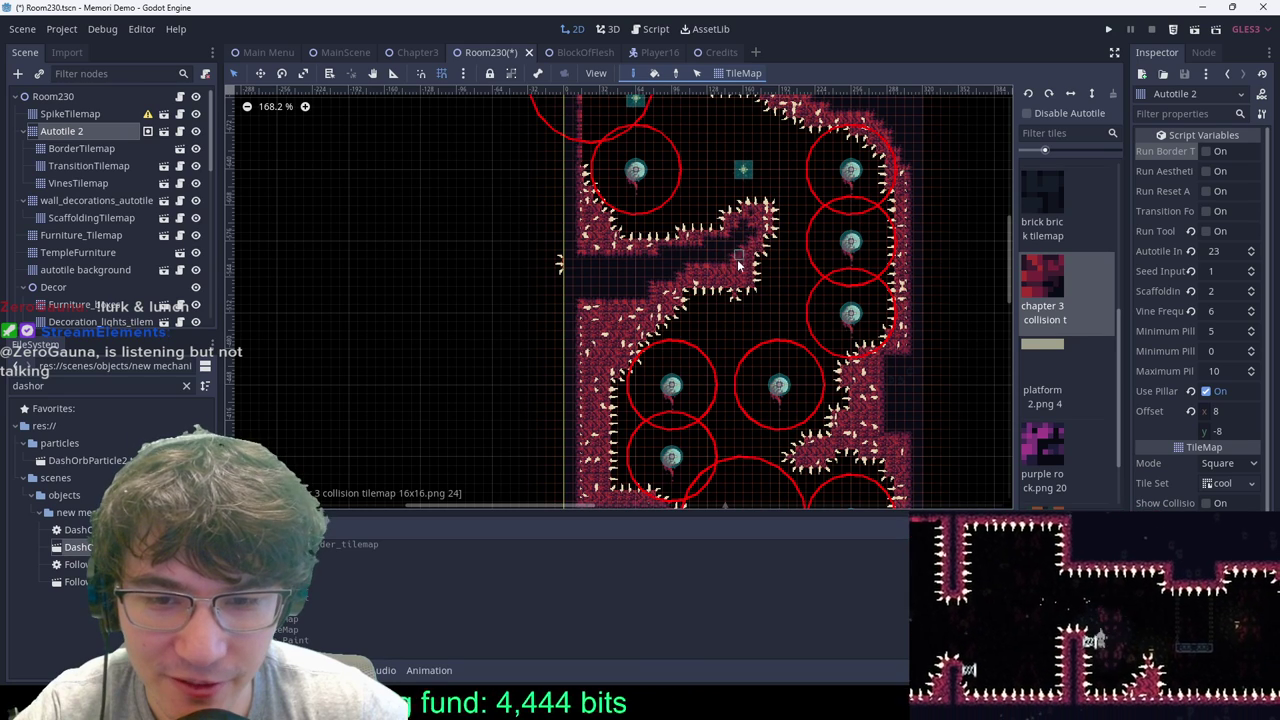
right_drag(681, 266, 601, 324)
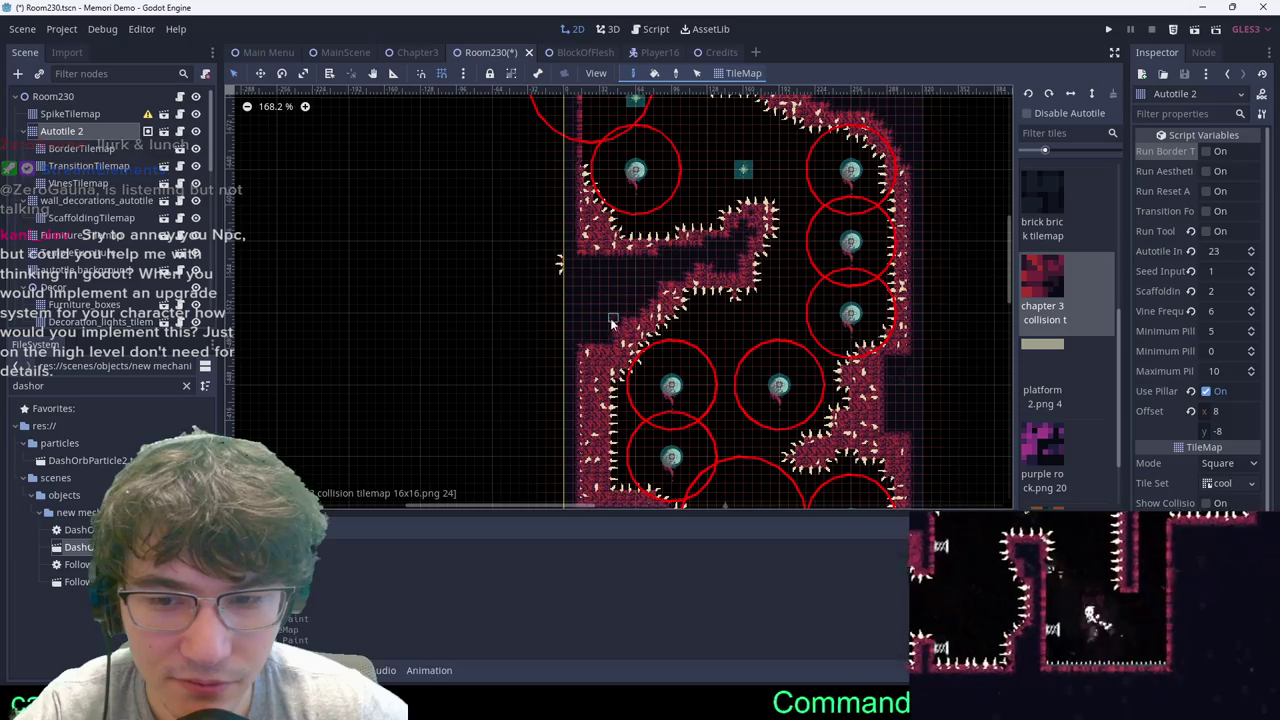
Step: Trim the outer flesh of the left wall above and below the hollowed ledge, and save the scene
scroll(650, 284, up, 2)
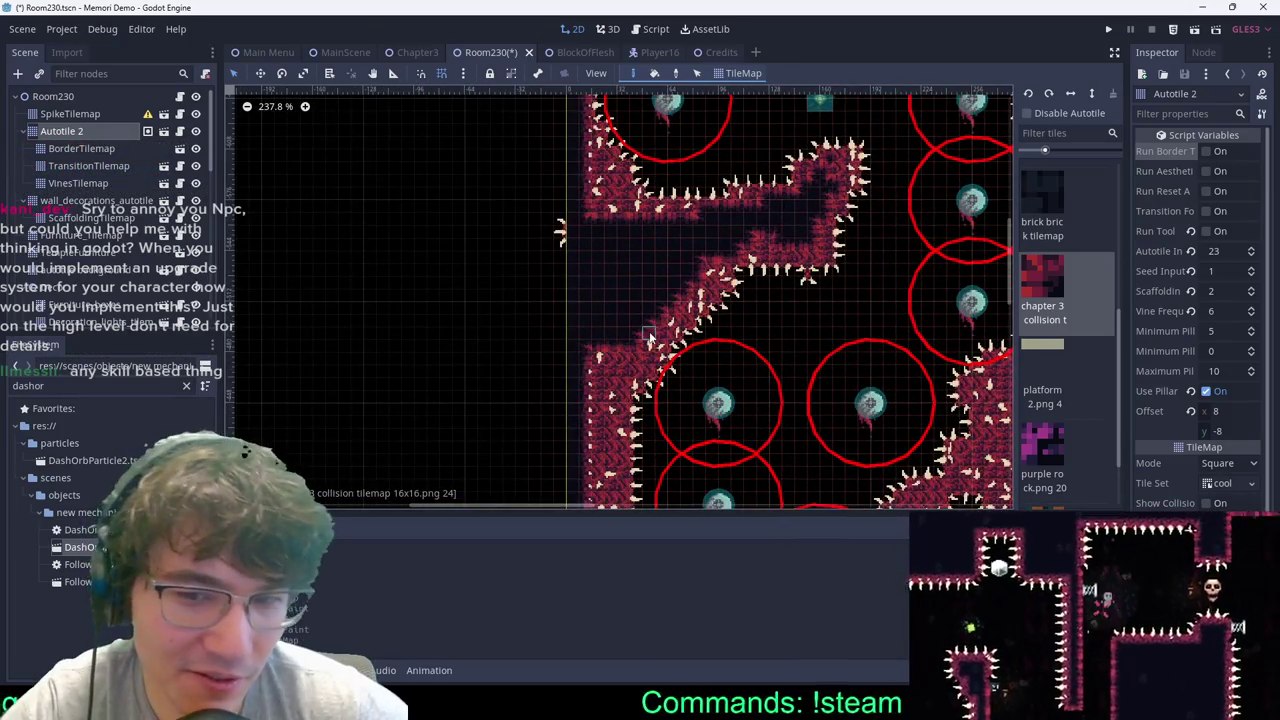
scroll(600, 341, down, 5)
middle_drag(600, 341, 643, 274)
mouse_move(638, 326)
right_down()
mouse_move(632, 392)
mouse_move(649, 300)
right_up()
scroll(672, 338, down, 7)
scroll(708, 209, up, 3)
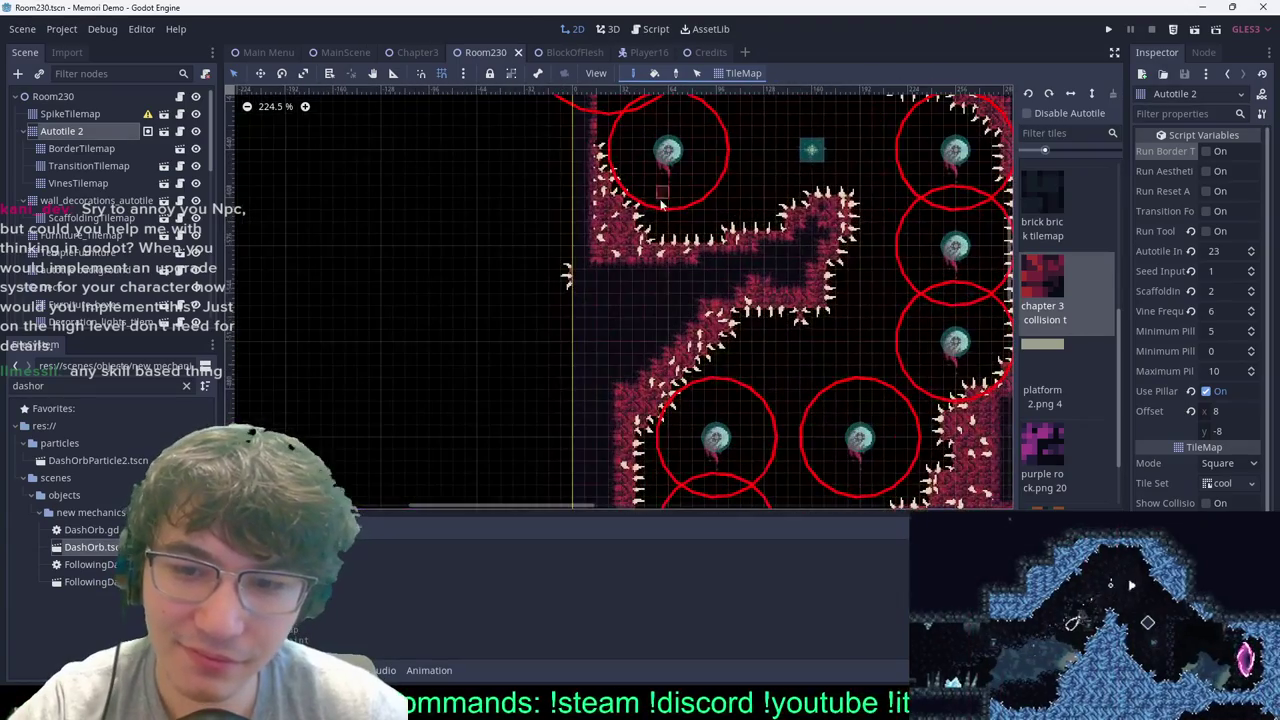
key(ctrl+s)
right_drag(613, 235, 603, 245)
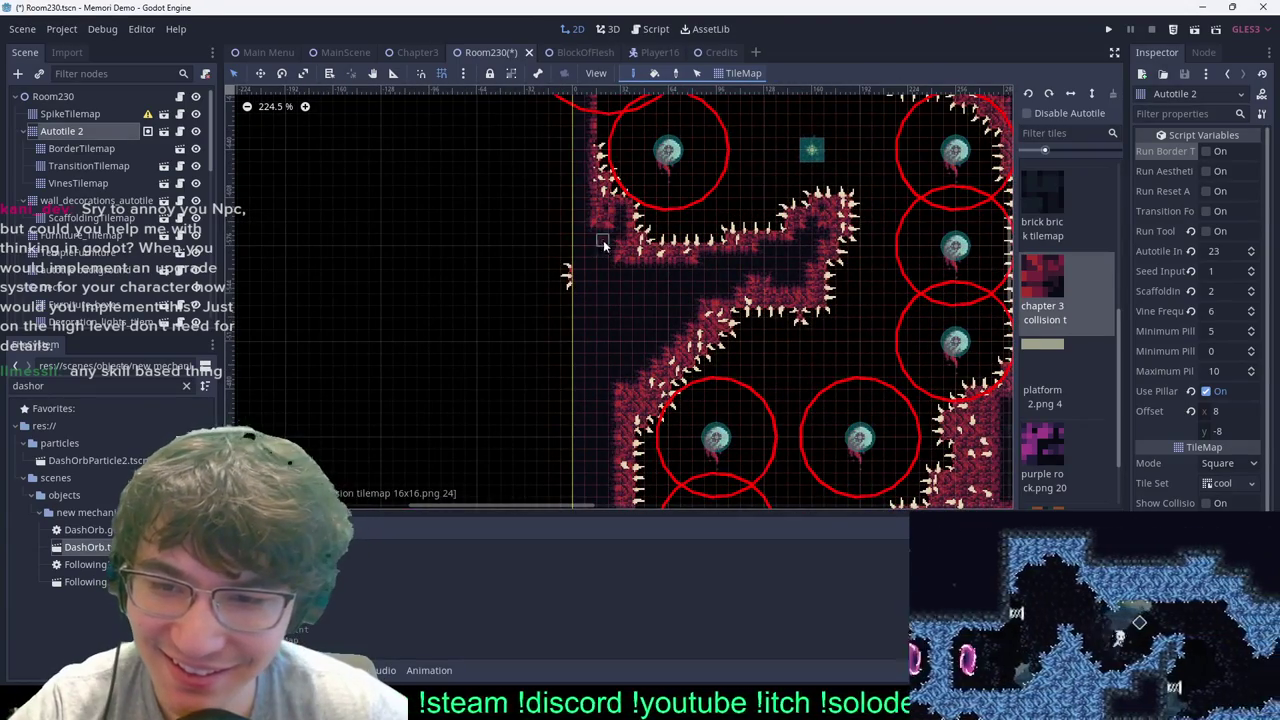
scroll(818, 222, up, 2)
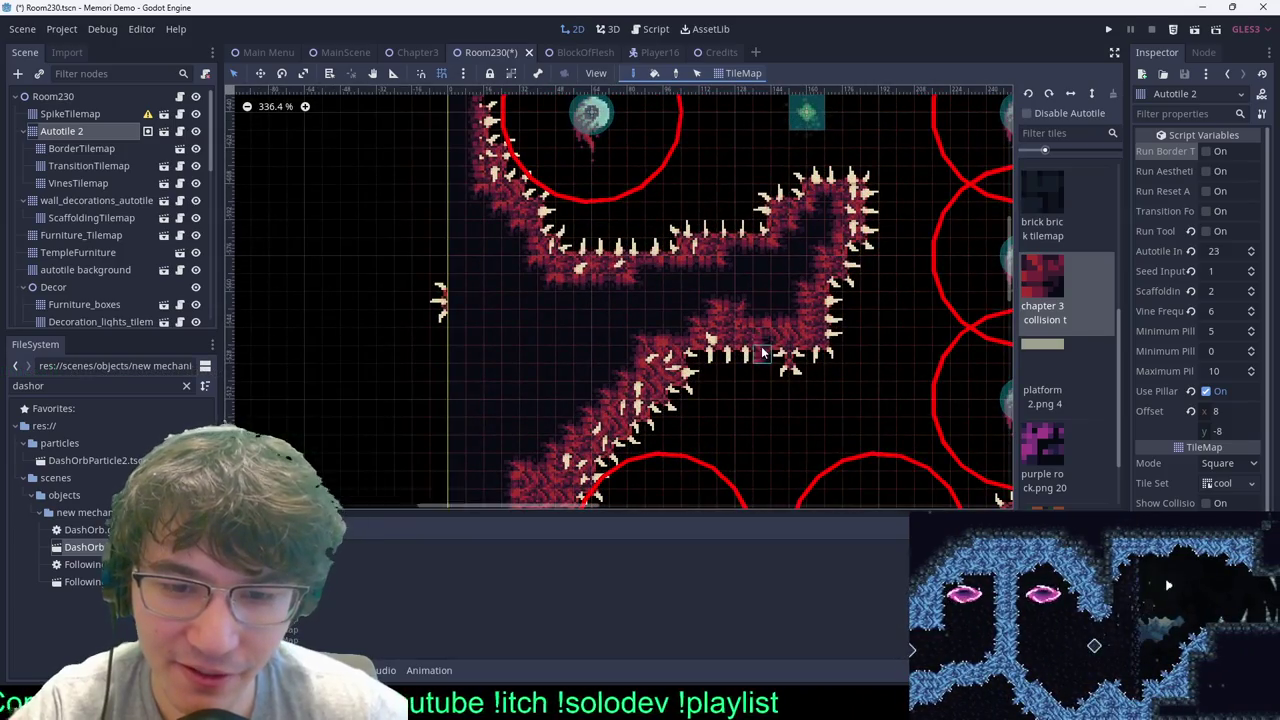
Step: Thin the outer flesh of the right wall between the three-orb column and the lower outcrop
scroll(835, 272, down, 9)
scroll(755, 220, up, 5)
middle_drag(832, 292, 487, 96)
scroll(710, 262, up, 7)
mouse_move(696, 271)
mouse_down()
mouse_move(694, 248)
mouse_move(674, 283)
mouse_up()
mouse_move(679, 308)
right_down()
mouse_move(686, 348)
mouse_move(708, 352)
mouse_move(739, 419)
right_up()
scroll(700, 362, down, 1)
middle_drag(700, 362, 716, 262)
scroll(716, 258, up, 5)
right_drag(687, 302, 656, 264)
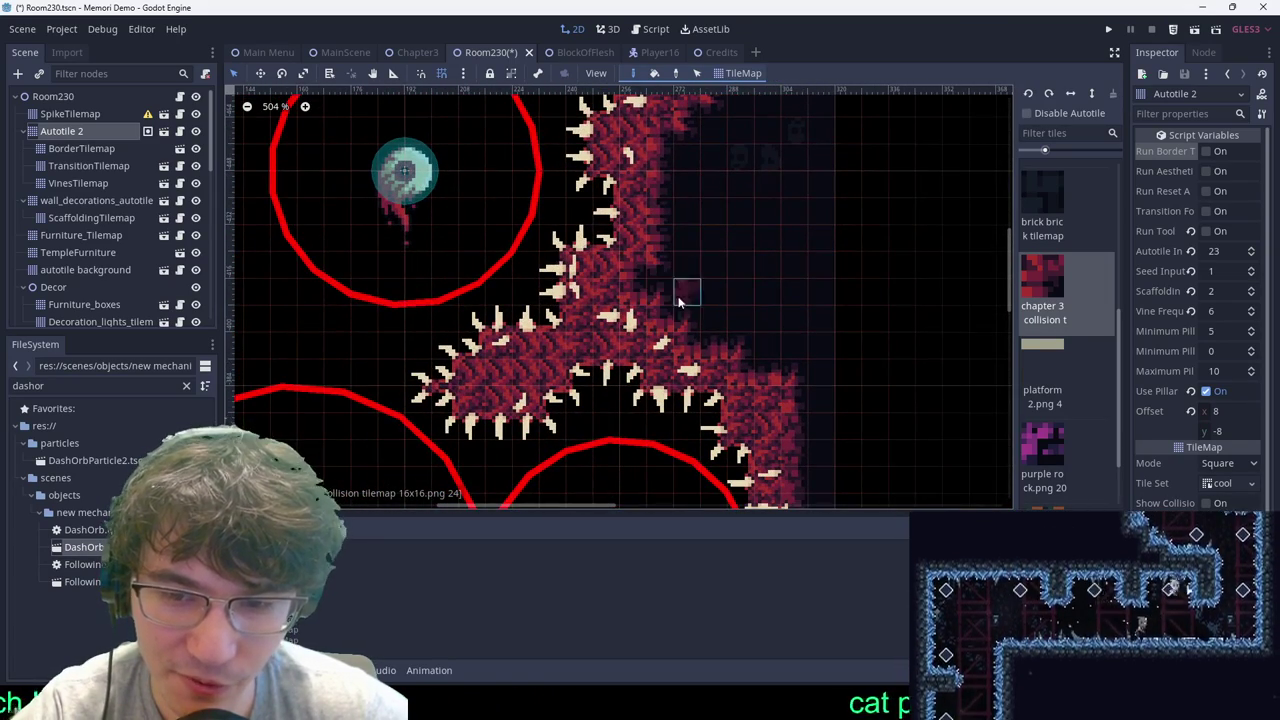
Step: Trim the outer flesh where the wall runs from the lower outcrop down beside the two stacked orbs
scroll(715, 303, down, 6)
mouse_move(718, 304)
middle_down()
mouse_move(606, 187)
mouse_move(617, 250)
mouse_move(632, 261)
middle_up()
scroll(608, 190, up, 6)
mouse_move(583, 232)
right_down()
mouse_move(572, 192)
mouse_move(708, 388)
mouse_move(708, 428)
right_up()
scroll(665, 370, down, 6)
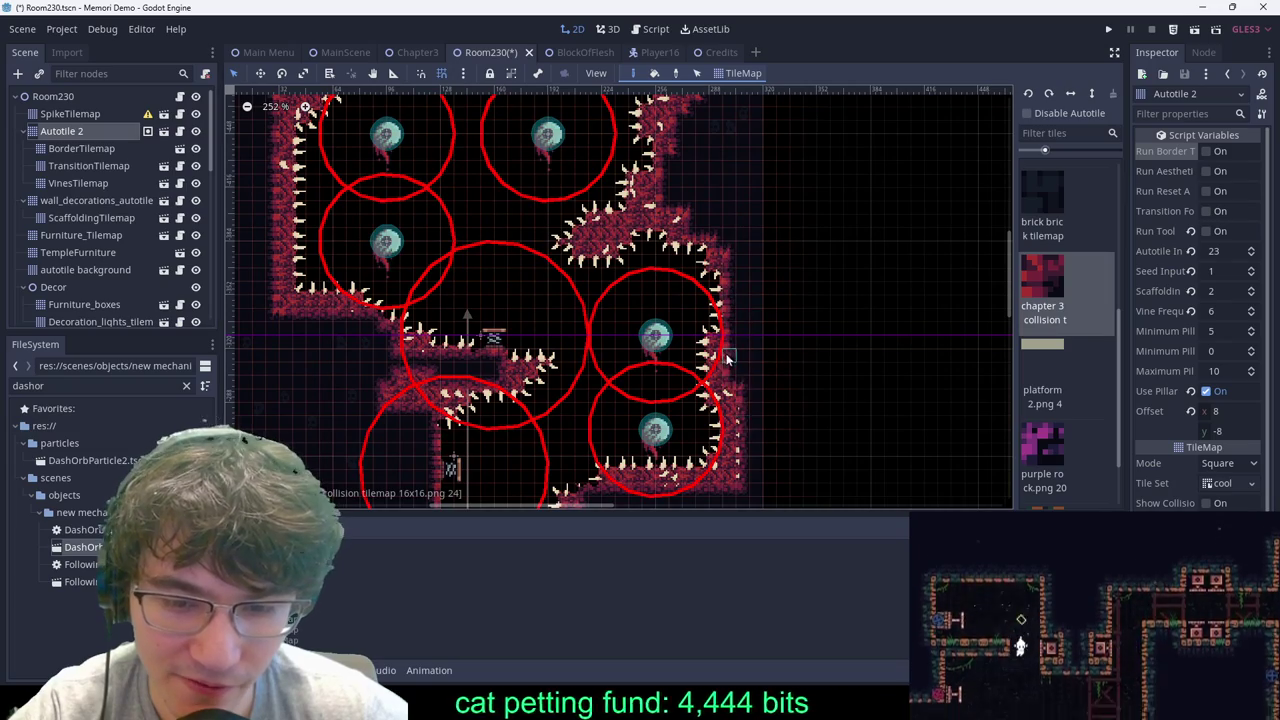
Step: Thin the flesh under the spiked floor beneath the two stacked orbs in the lower-right pit
scroll(726, 481, down, 3)
scroll(708, 228, up, 6)
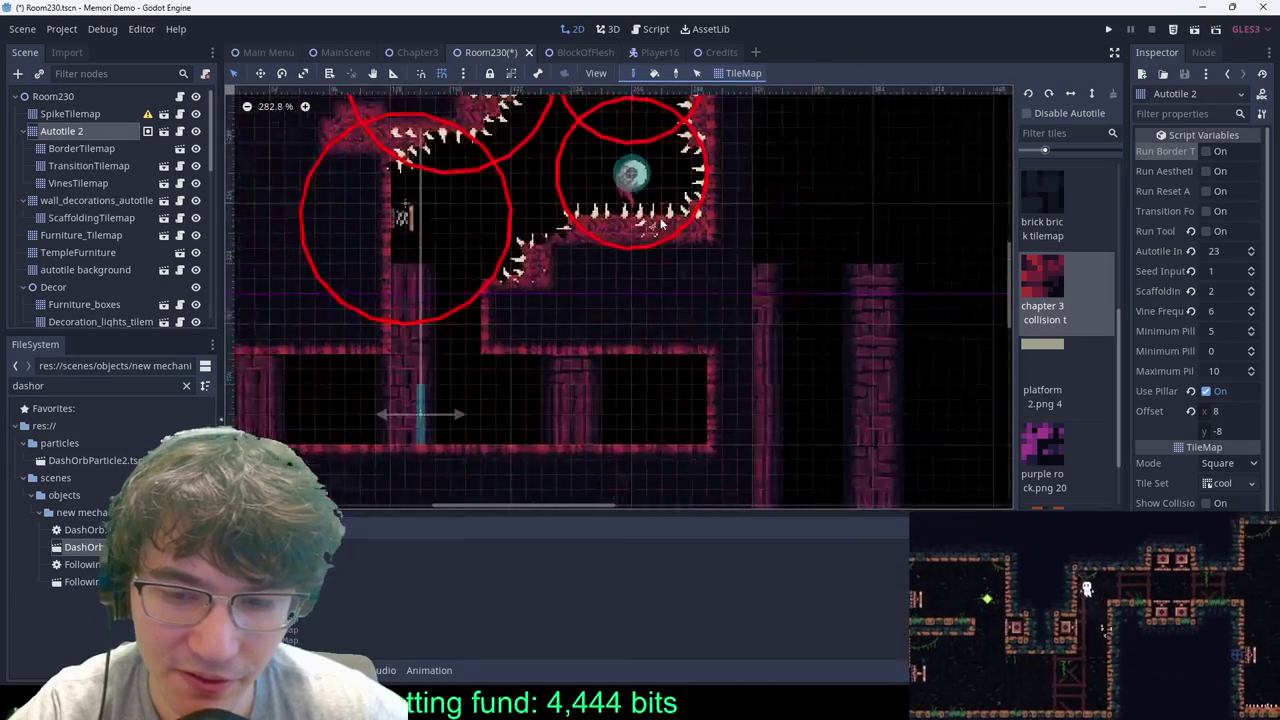
scroll(708, 228, down, 3)
scroll(752, 196, up, 3)
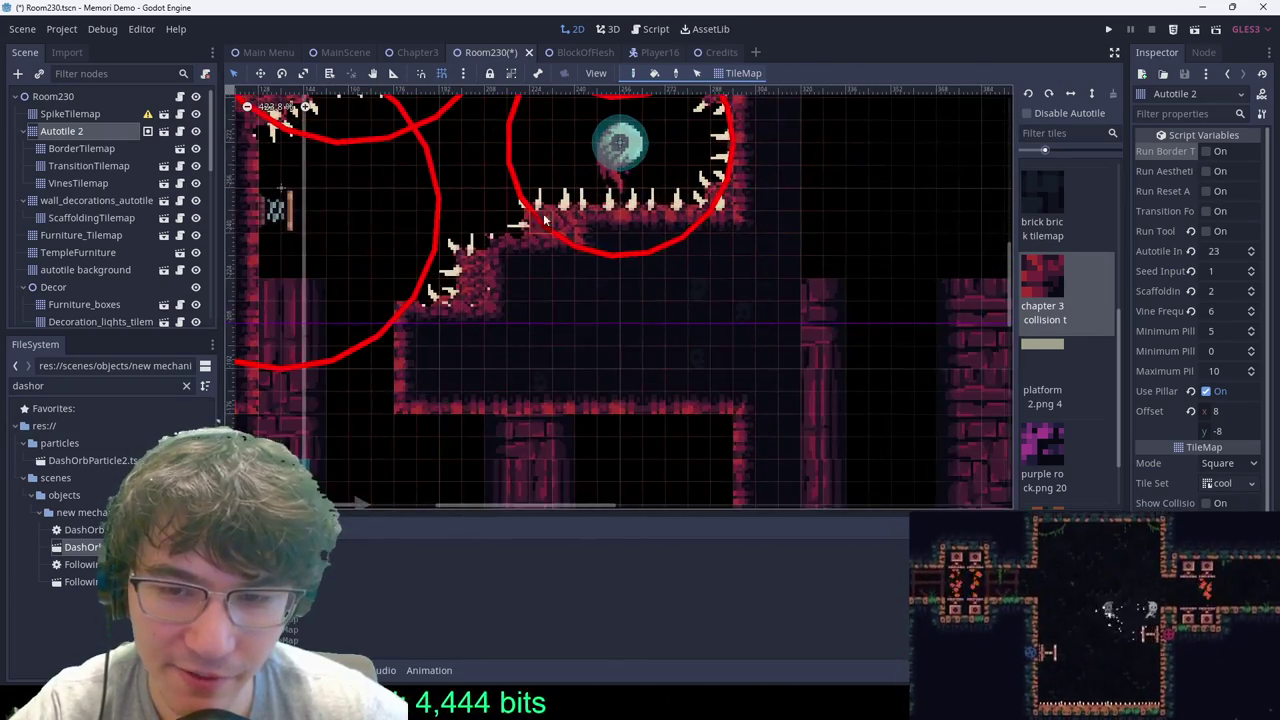
scroll(704, 211, down, 2)
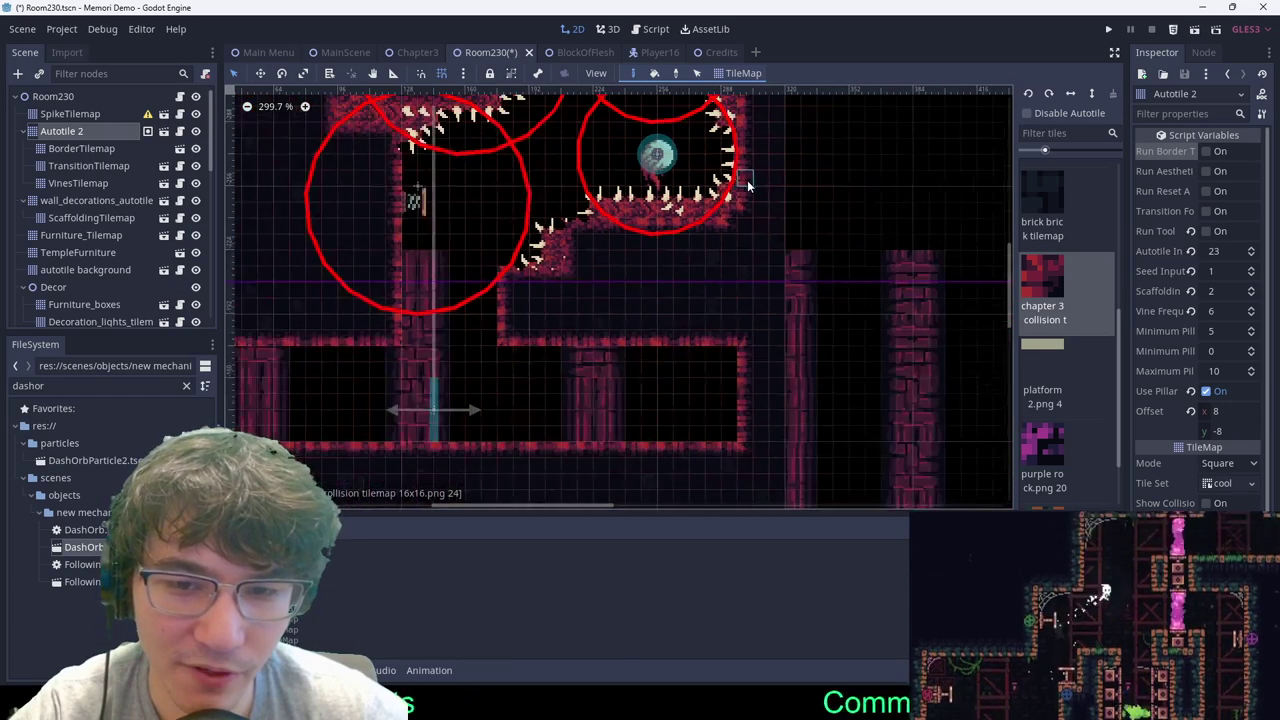
scroll(740, 202, down, 2)
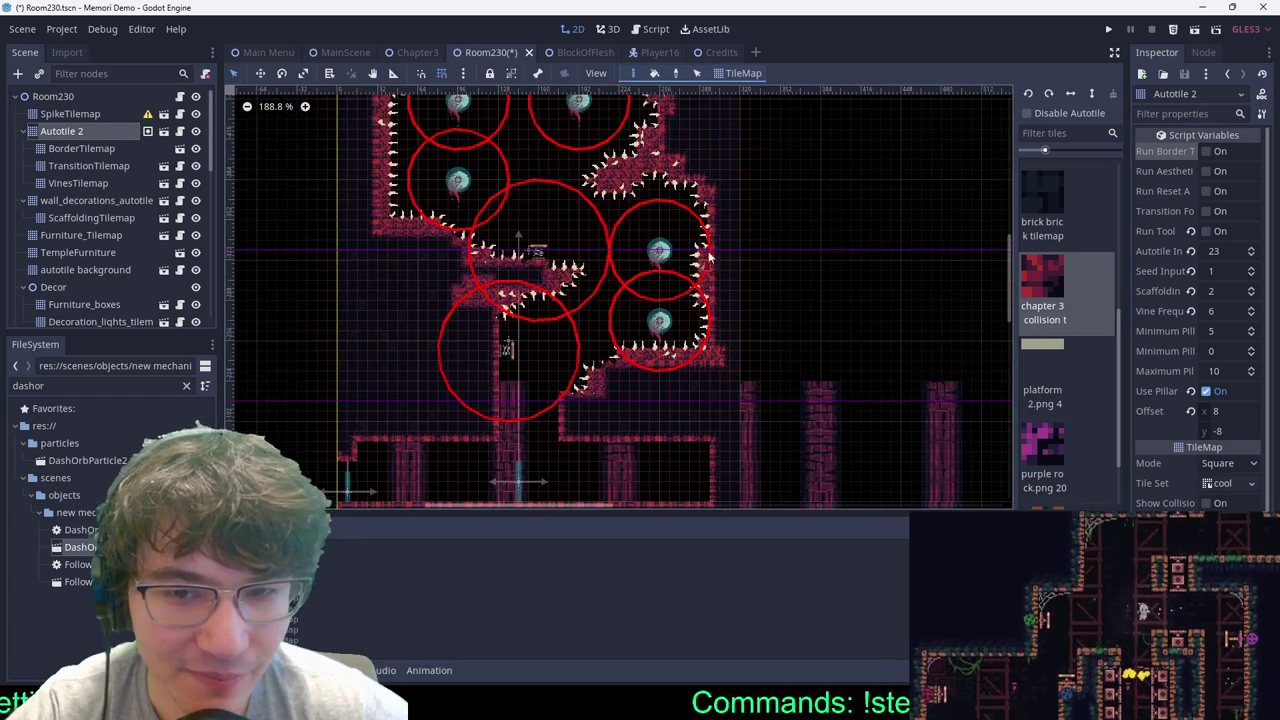
Step: Extend the flesh on the outer side of the lower-right pit's wall to match the thickness below it
drag(722, 253, 720, 348)
middle_drag(715, 176, 703, 440)
scroll(703, 440, up, 1)
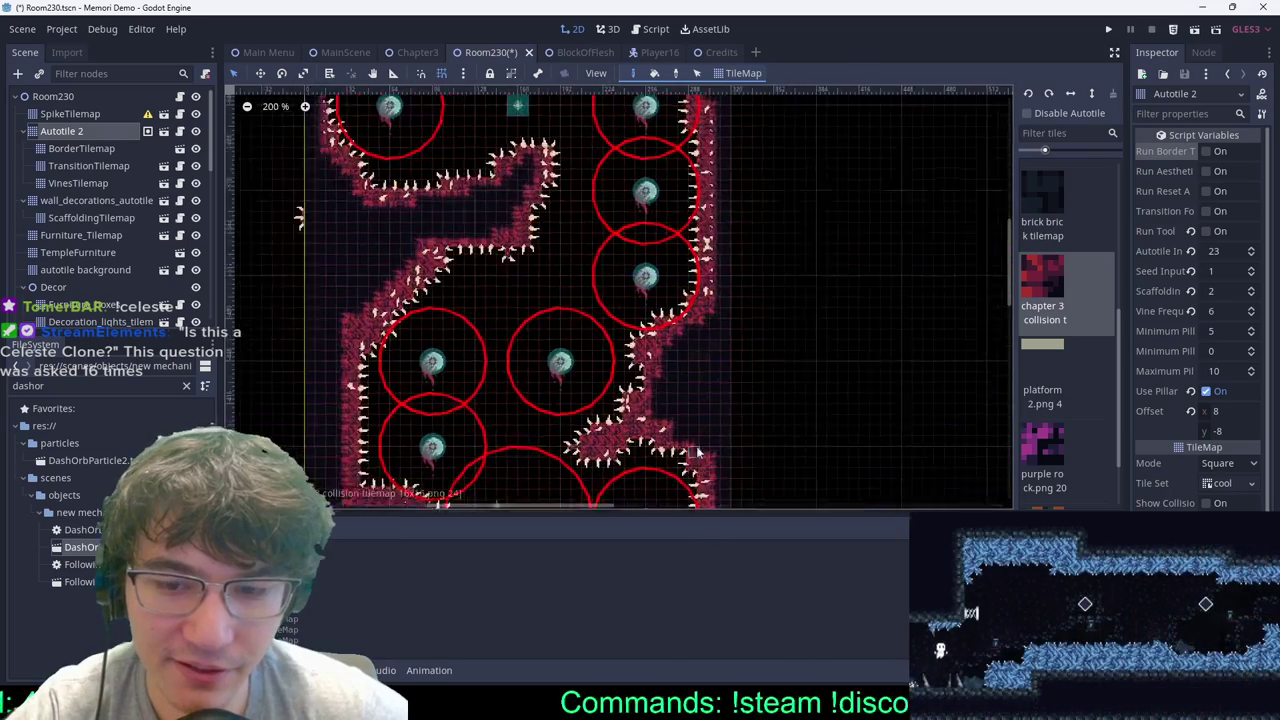
middle_drag(691, 330, 722, 215)
scroll(722, 215, down, 2)
scroll(722, 213, up, 2)
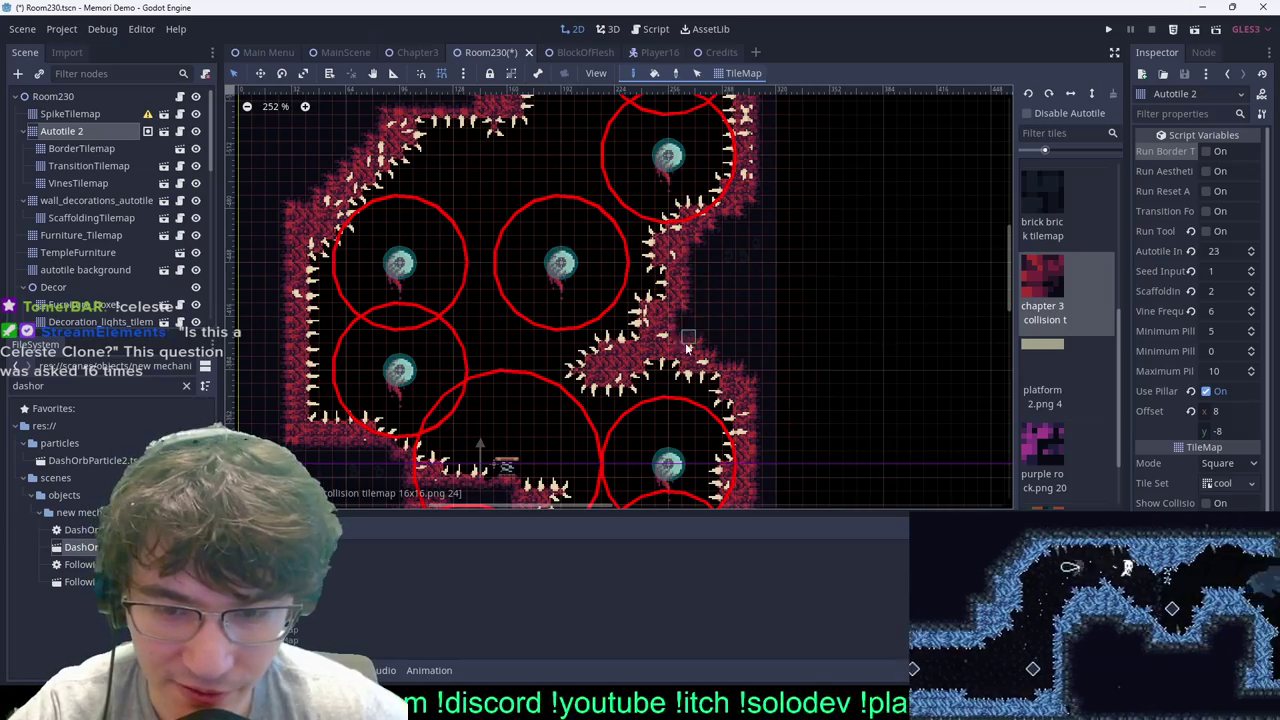
Step: Clear the surplus flesh behind the small ledge between the two lower springs and save the scene
scroll(717, 300, down, 5)
scroll(716, 300, up, 4)
middle_drag(640, 430, 818, 272)
scroll(800, 266, down, 4)
scroll(720, 290, up, 3)
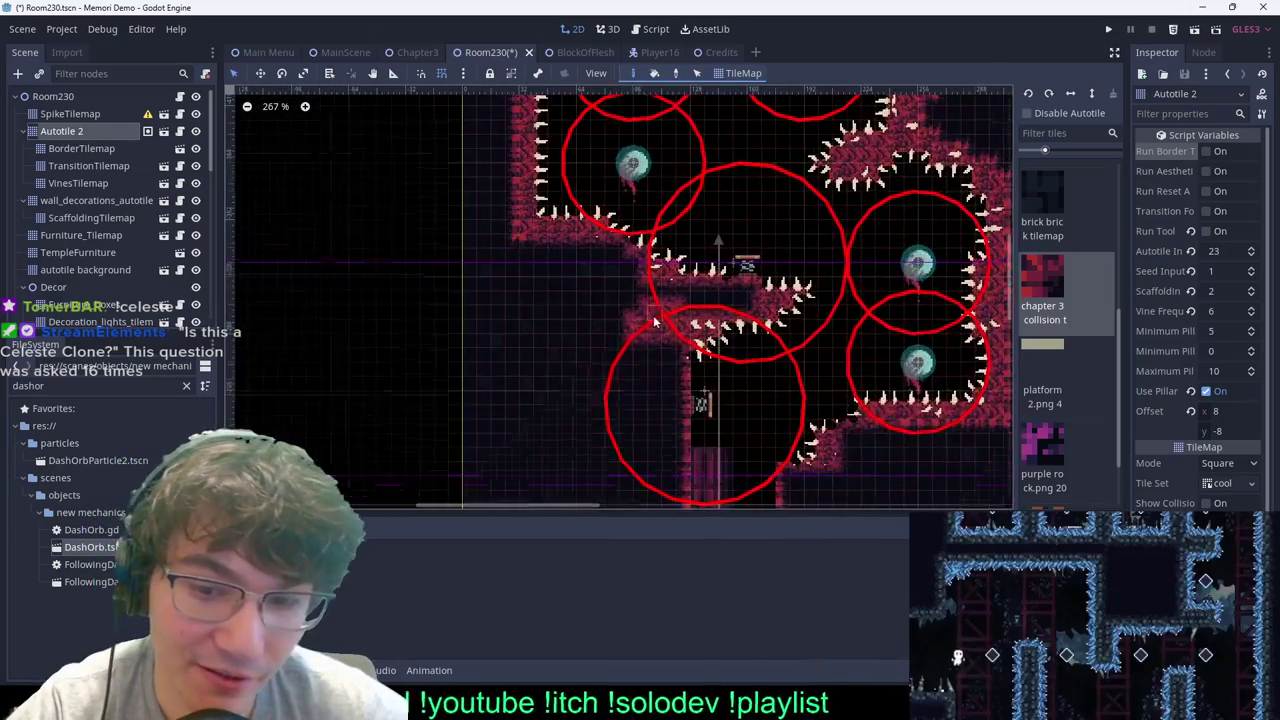
scroll(690, 345, down, 4)
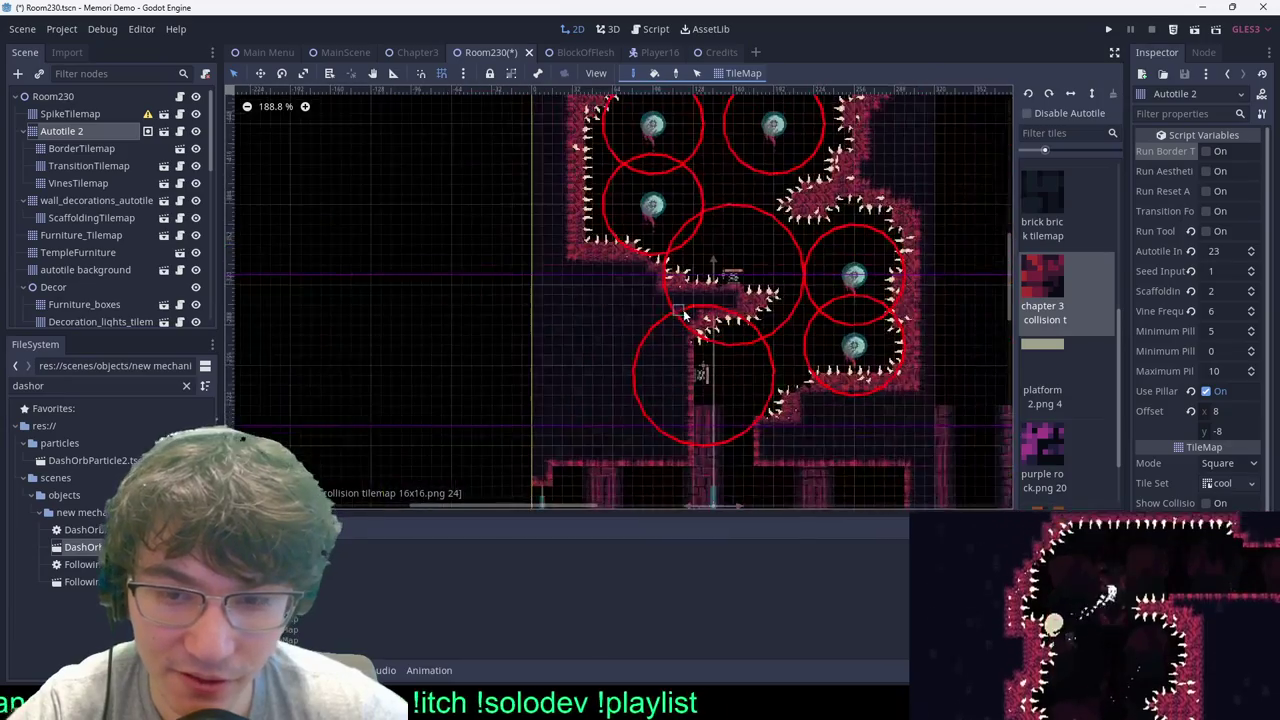
scroll(560, 310, up, 3)
key(ctrl+s)
scroll(537, 305, down, 2)
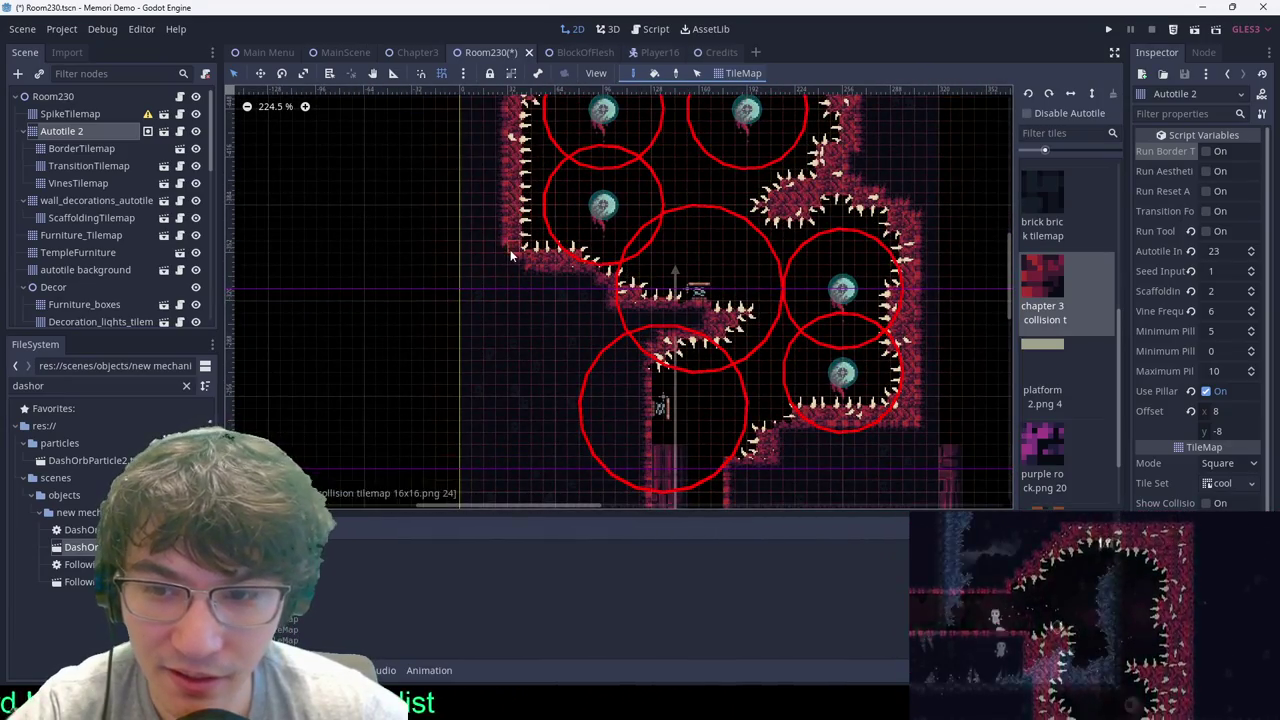
Step: Touch up the outer flesh at the lower-left corner and up along the sloped left wall, and save the scene
scroll(496, 176, down, 1)
middle_drag(496, 176, 476, 400)
scroll(494, 300, up, 7)
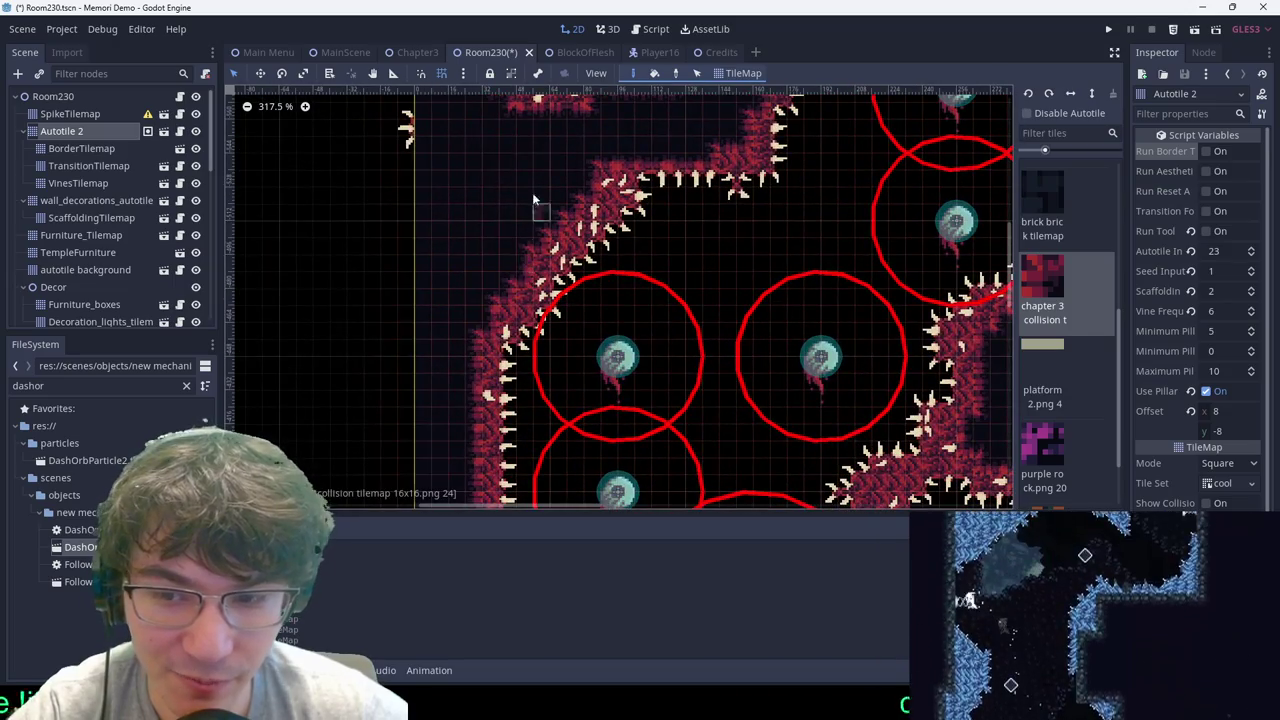
scroll(532, 192, down, 3)
key(ctrl+s)
Step: Smooth the outer flesh tiles at the neck of the lower-right outcrop and at the wall corner beneath it
scroll(735, 268, up, 1)
scroll(735, 268, up, 1)
middle_drag(735, 268, 616, 244)
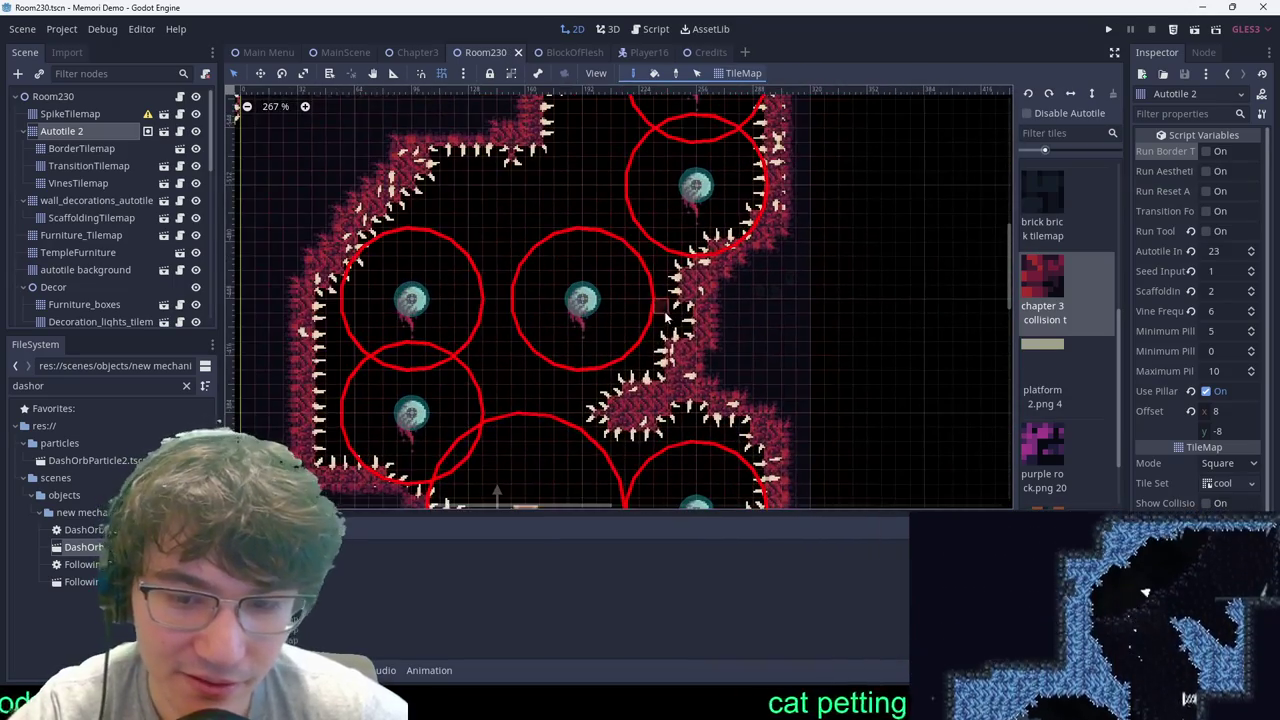
key(ctrl+s)
middle_drag(631, 307, 574, 246)
scroll(574, 246, up, 6)
right_click(659, 308)
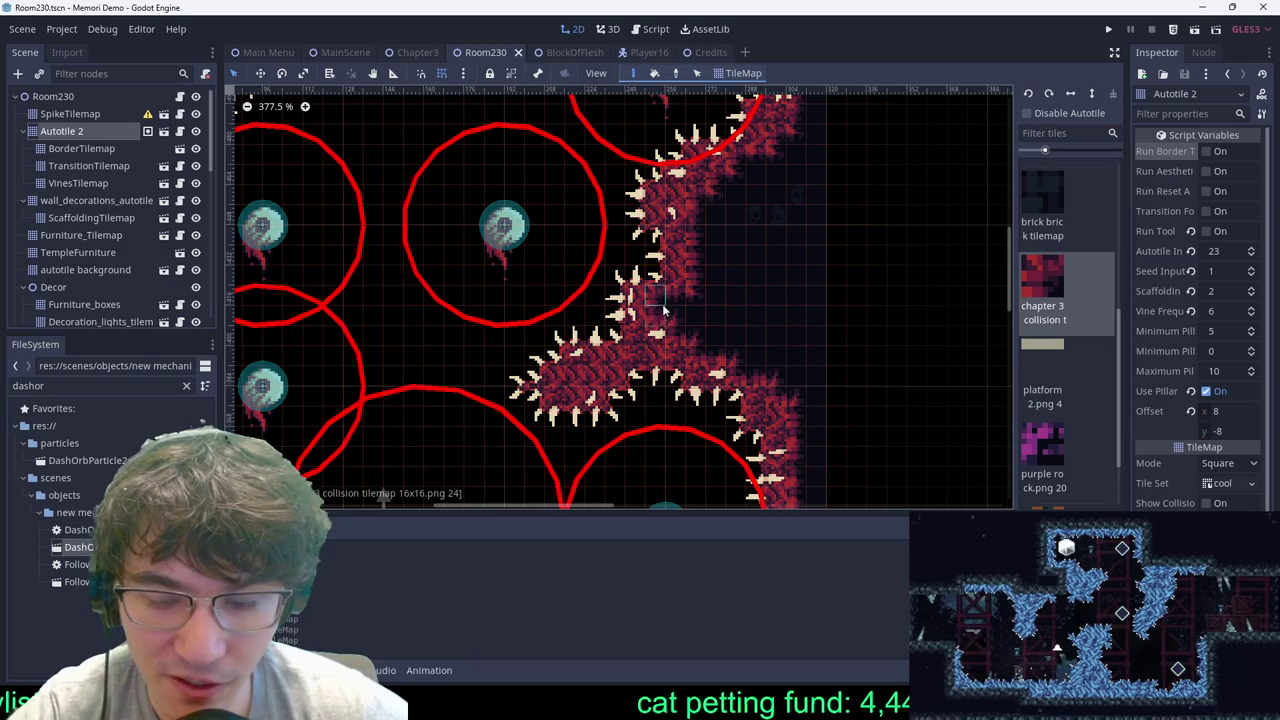
scroll(758, 322, down, 5)
middle_drag(758, 322, 680, 229)
scroll(680, 228, up, 6)
click(704, 336)
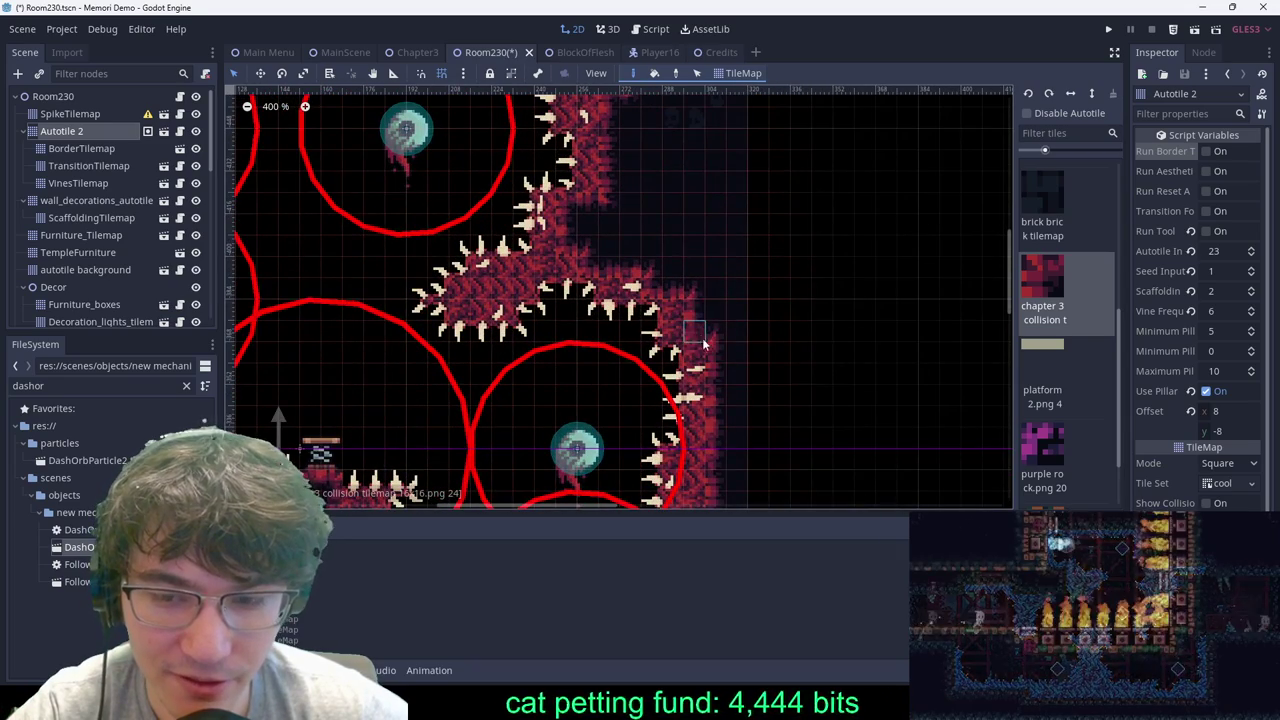
Step: Hollow out the center of the lower-right outcrop's tip and save the scene
scroll(696, 334, down, 5)
scroll(698, 334, up, 5)
click(504, 288)
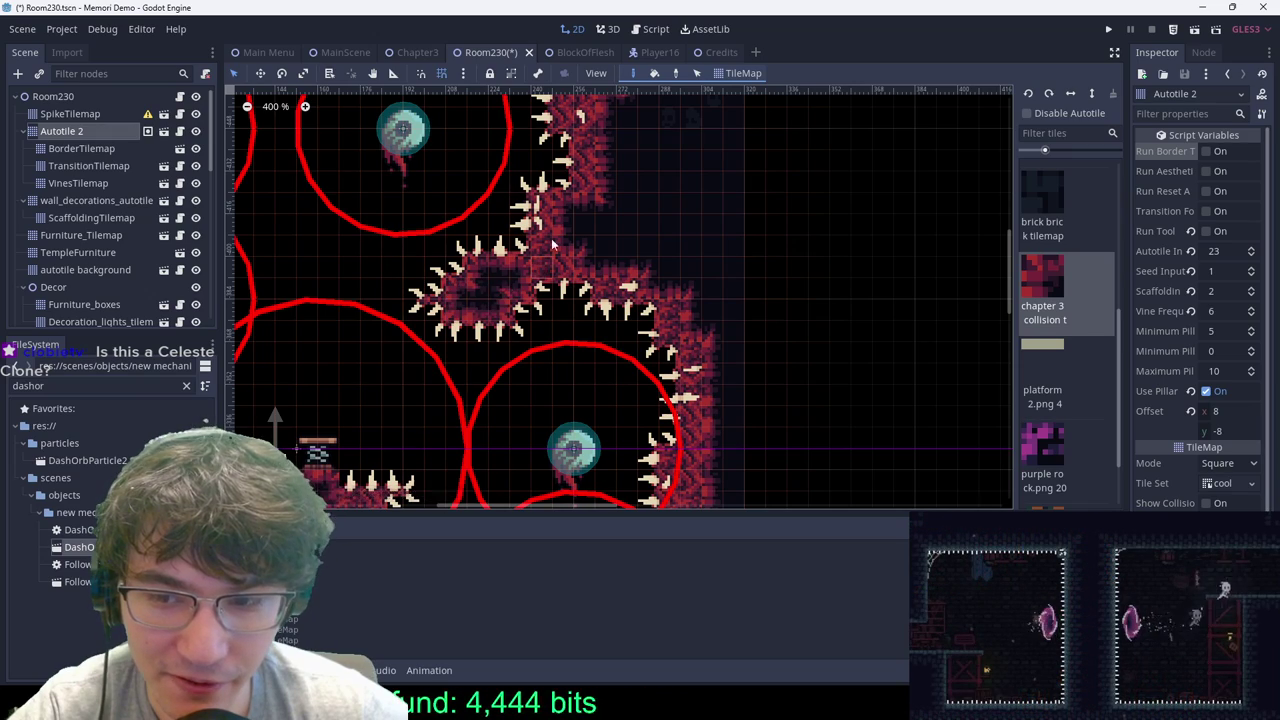
scroll(530, 278, down, 2)
key(ctrl+s)
scroll(660, 210, up, 1)
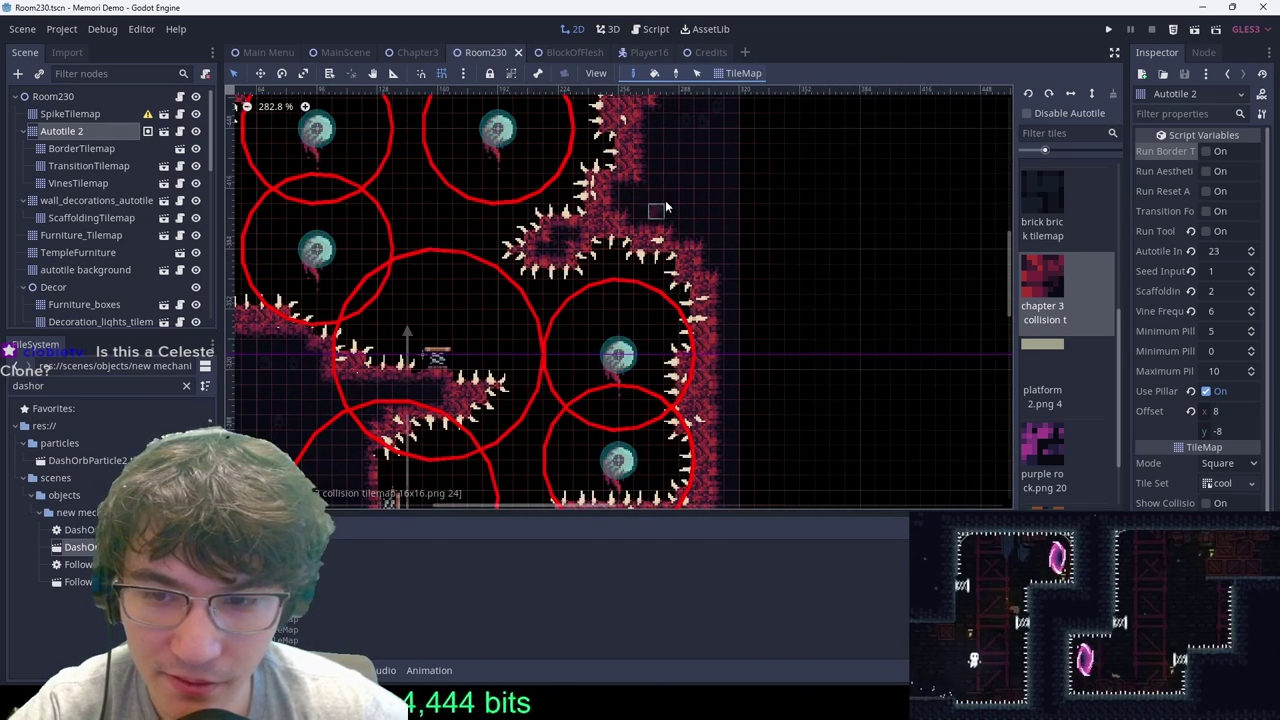
Step: Save MainScene, playtest the game from it, pause the run and close the game window
click(345, 52)
key(ctrl+s)
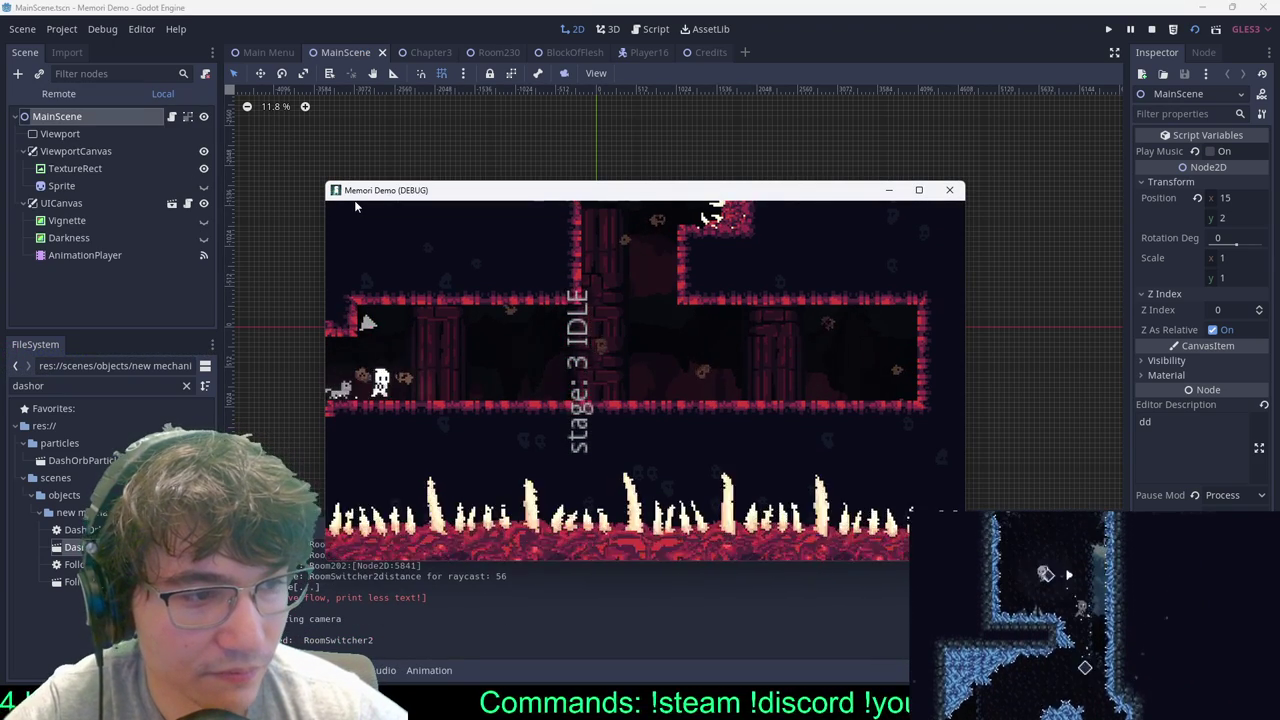
key(Escape)
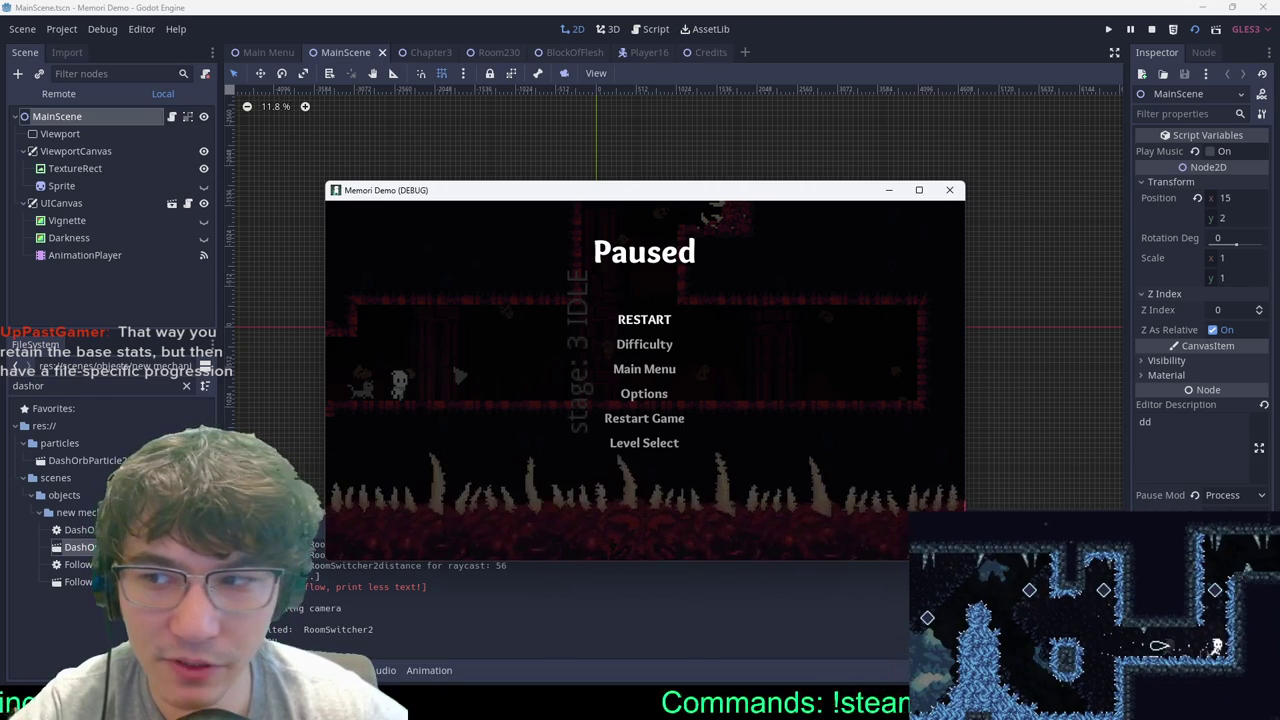
click(950, 190)
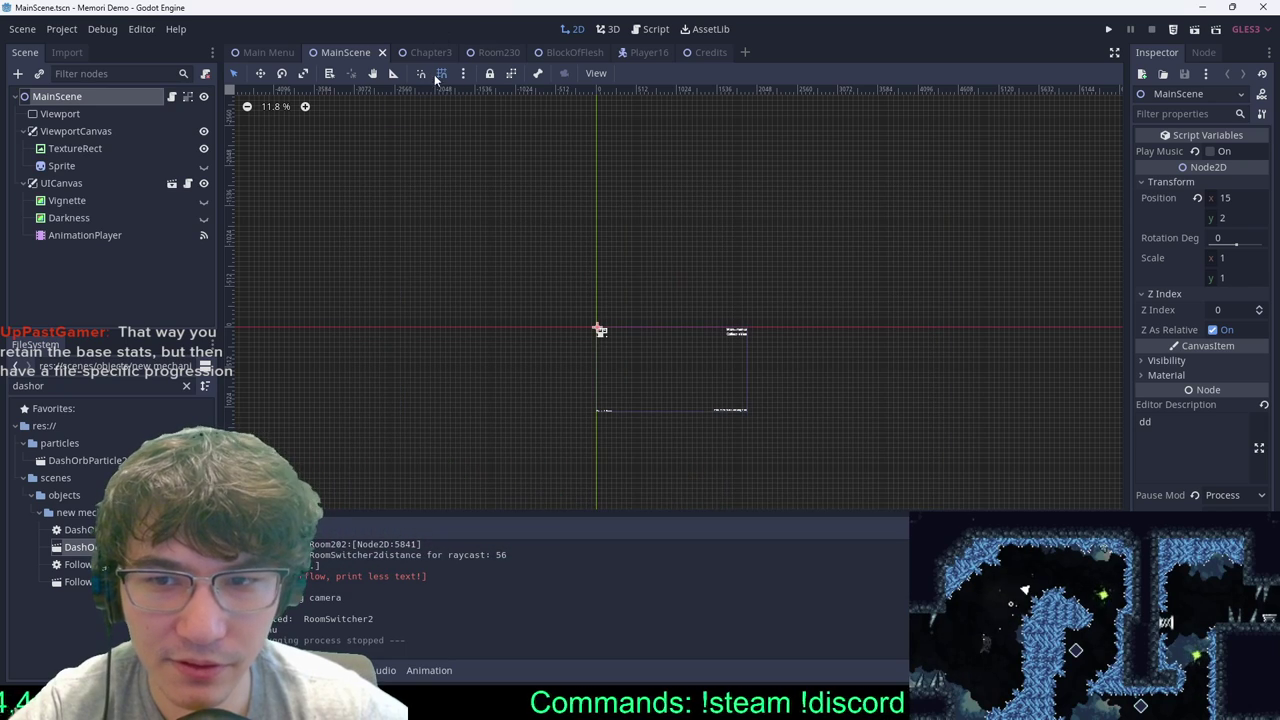
Step: Switch to the Player16 scene and select the player's STATES node
click(649, 52)
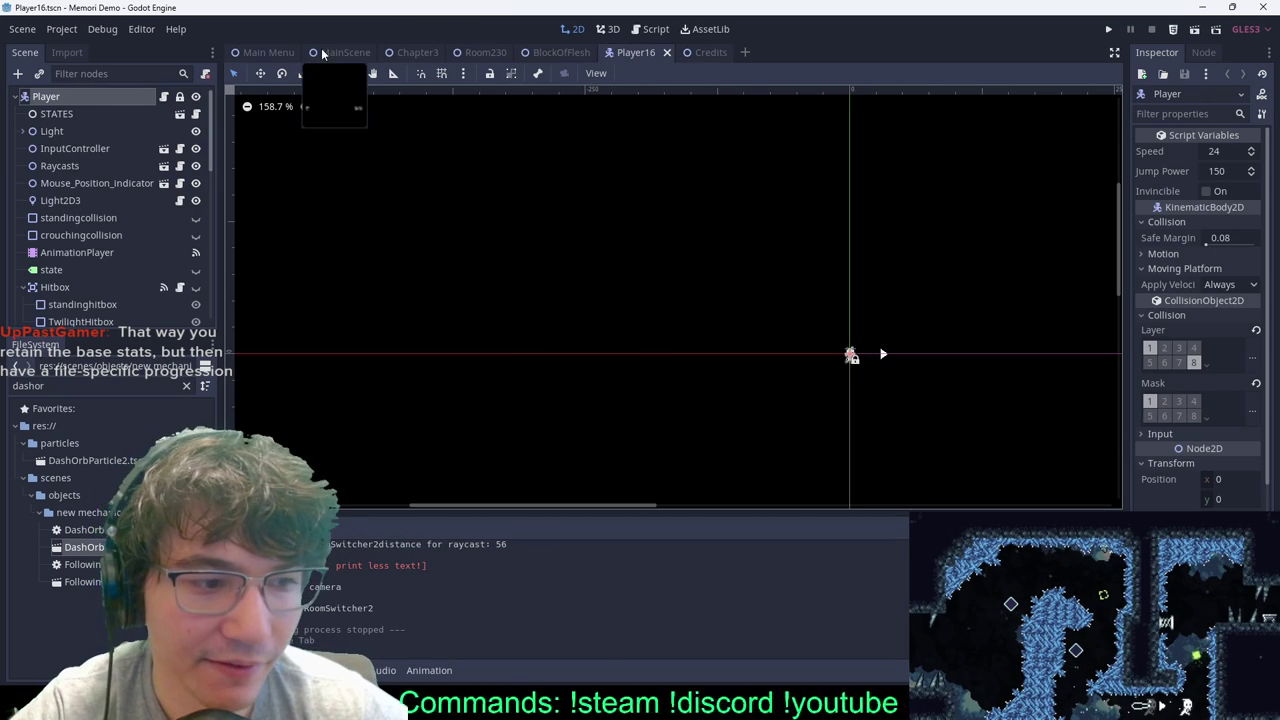
click(60, 131)
click(70, 113)
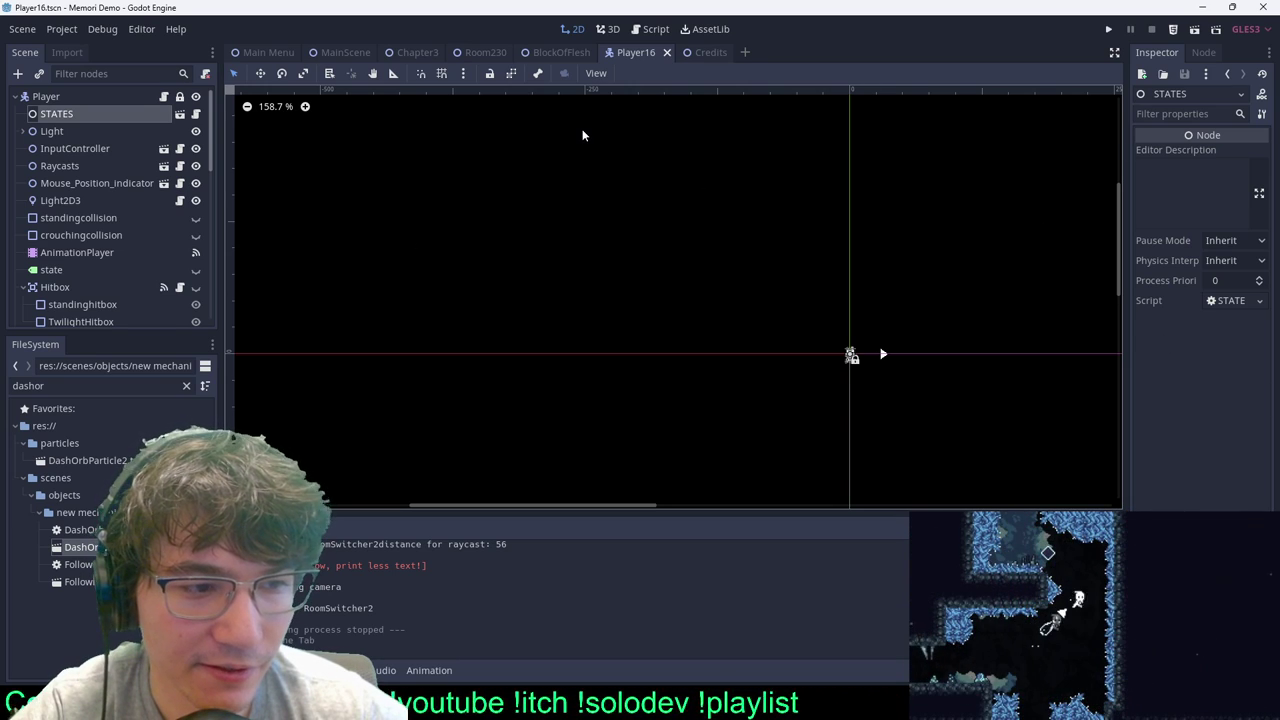
click(58, 131)
click(74, 118)
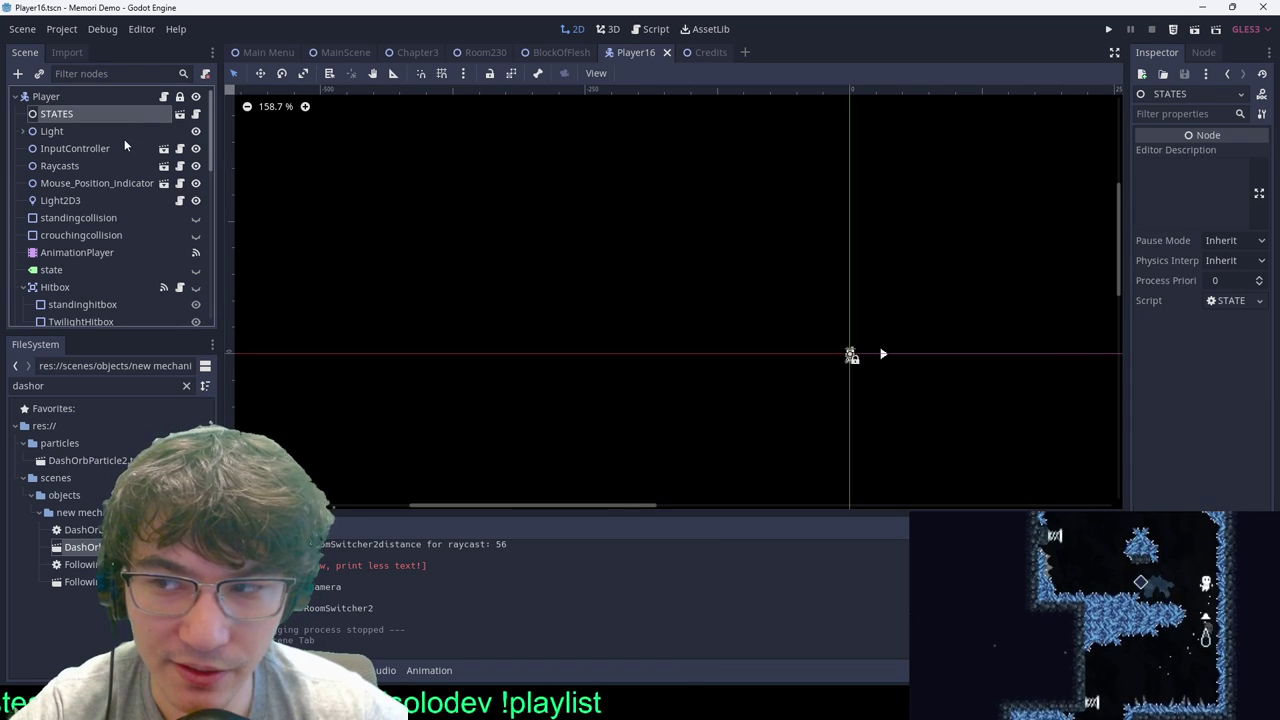
click(60, 96)
click(60, 114)
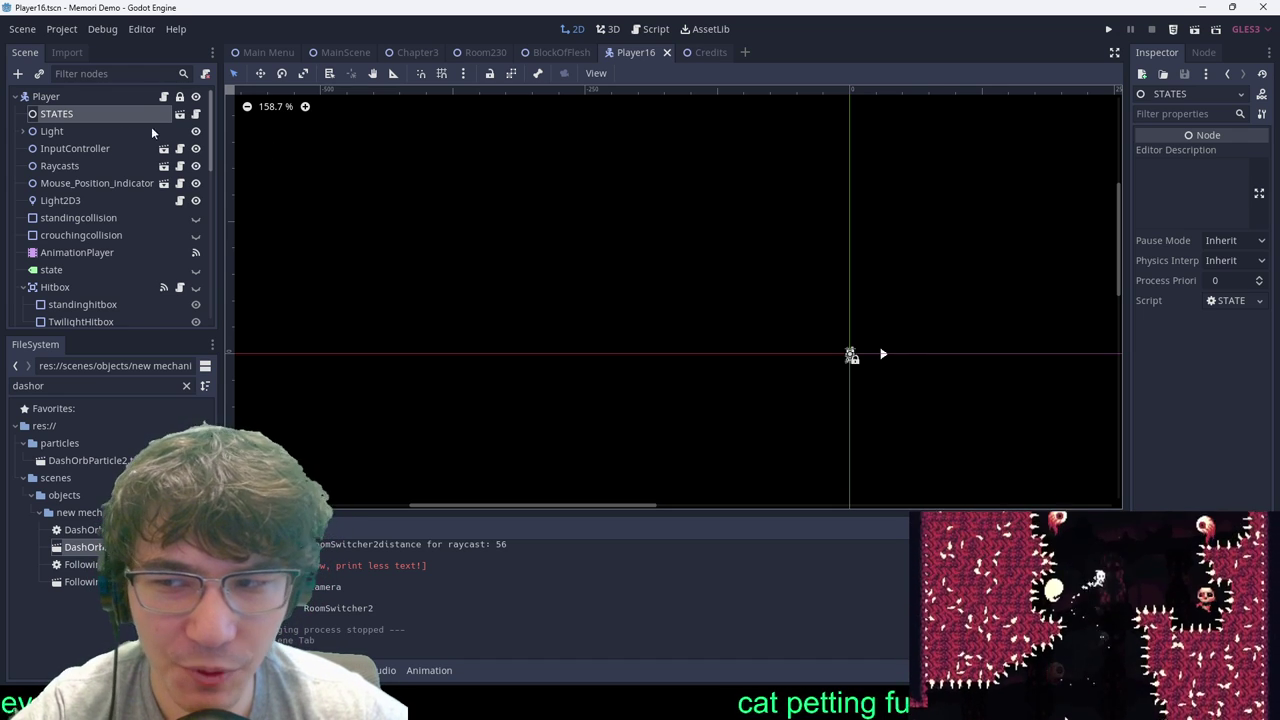
click(60, 131)
click(60, 114)
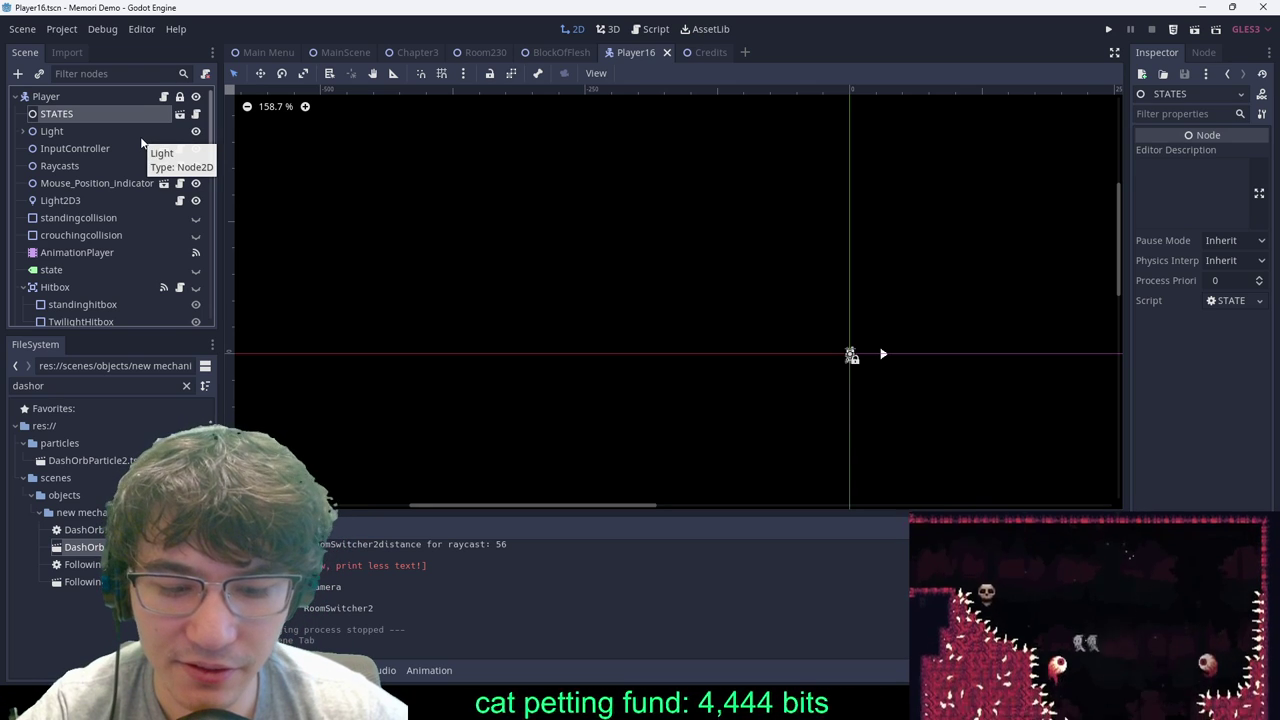
click(80, 100)
click(71, 115)
click(88, 97)
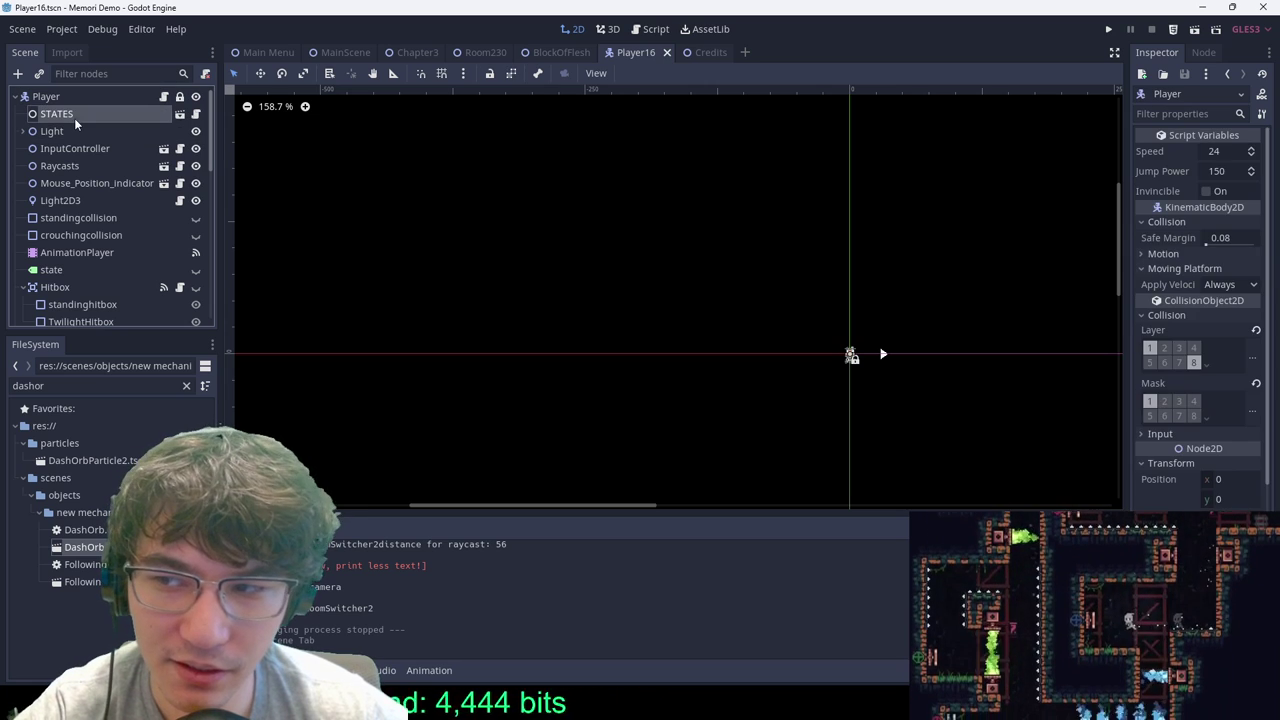
Step: Open the STATES node's own scene and inspect its DASH and NEUTRAL child nodes
click(40, 117)
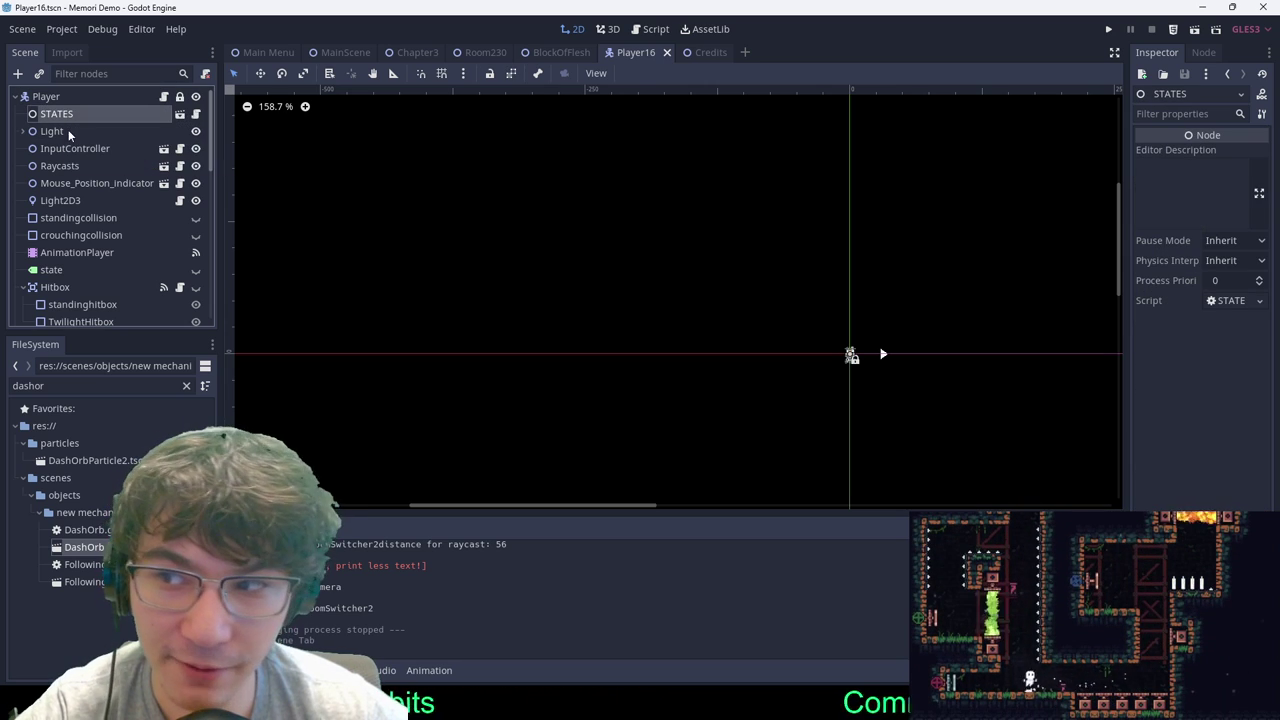
click(180, 117)
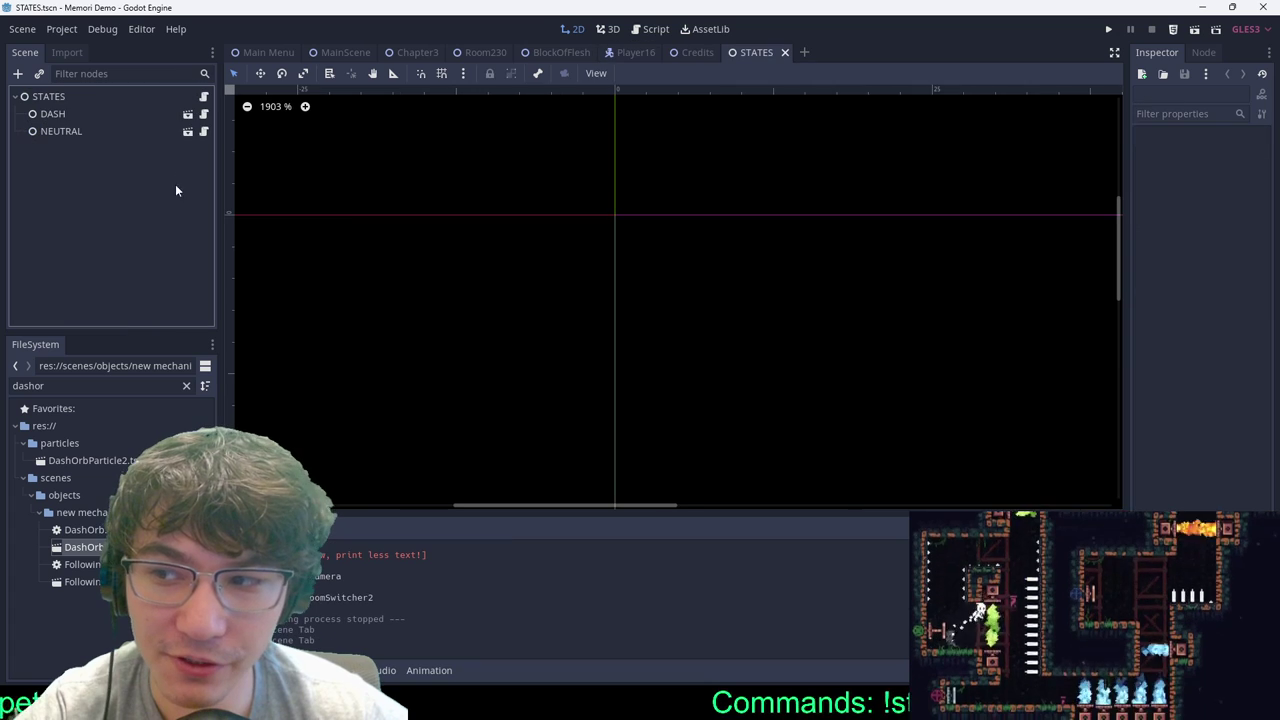
click(70, 113)
click(69, 134)
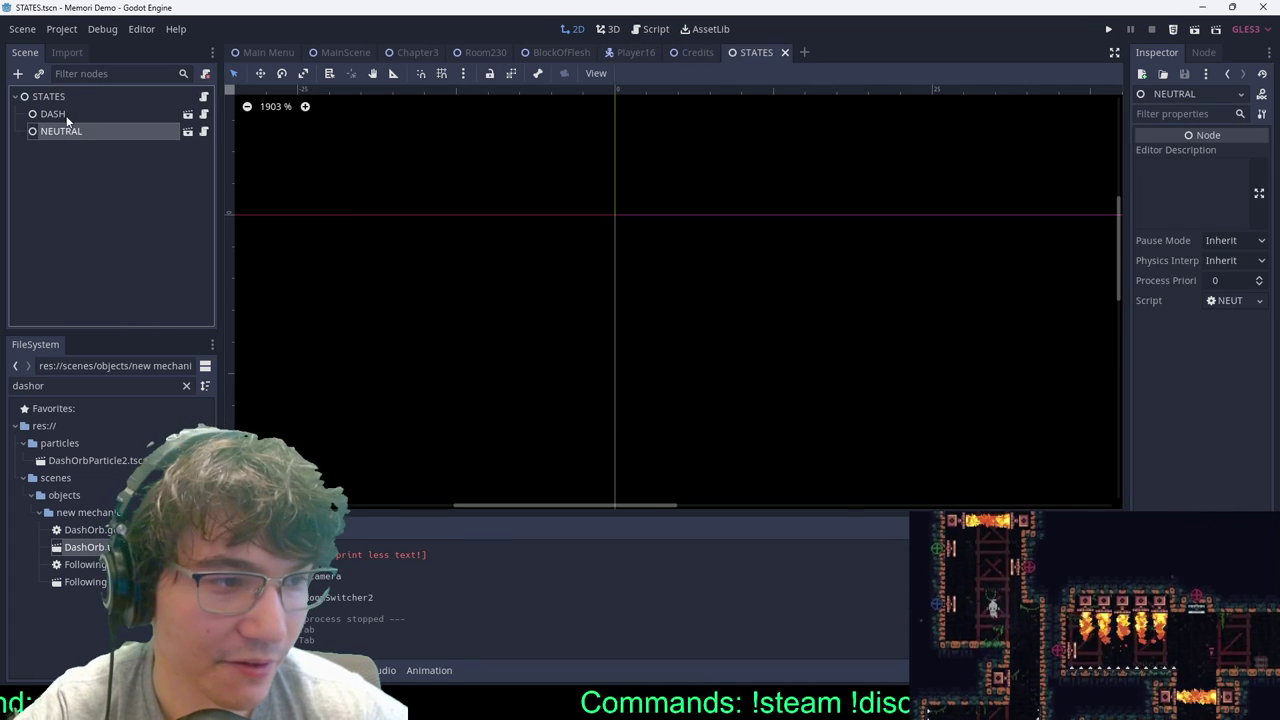
click(66, 116)
click(74, 136)
click(78, 117)
click(83, 137)
click(85, 116)
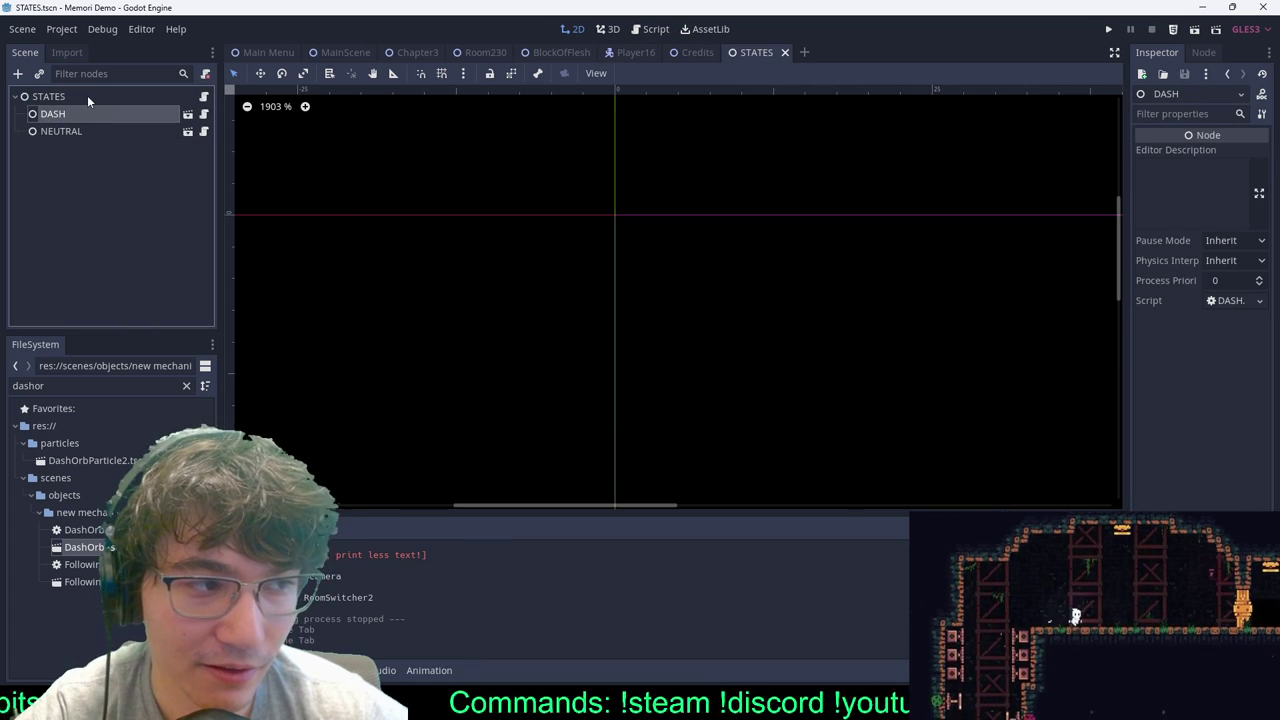
click(87, 96)
click(86, 113)
click(88, 130)
click(90, 114)
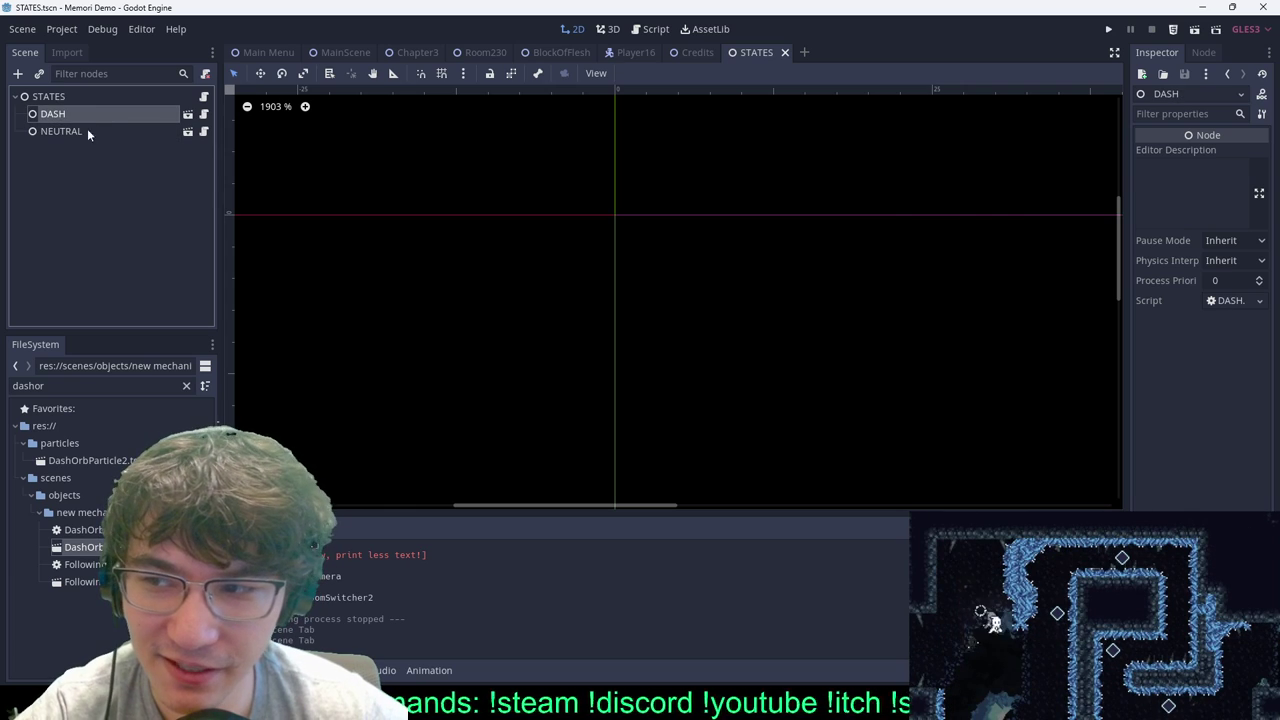
click(80, 131)
click(86, 116)
click(98, 134)
click(106, 114)
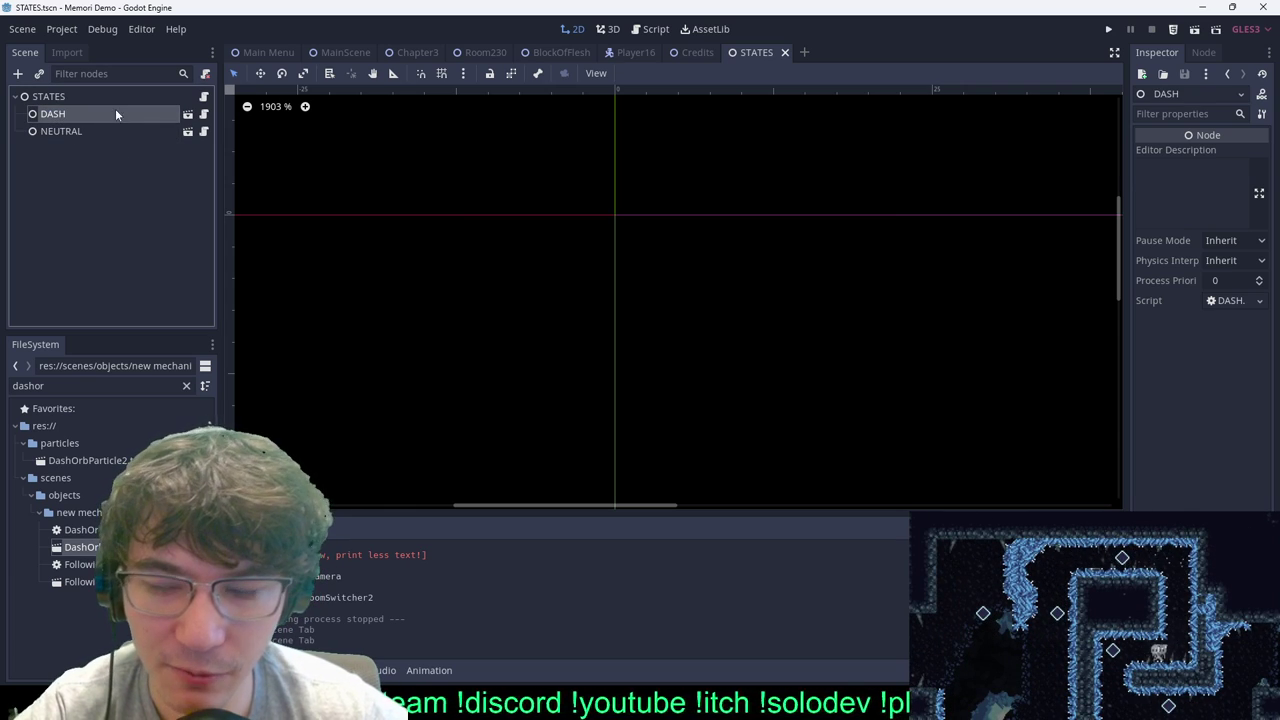
click(102, 112)
click(86, 130)
click(90, 116)
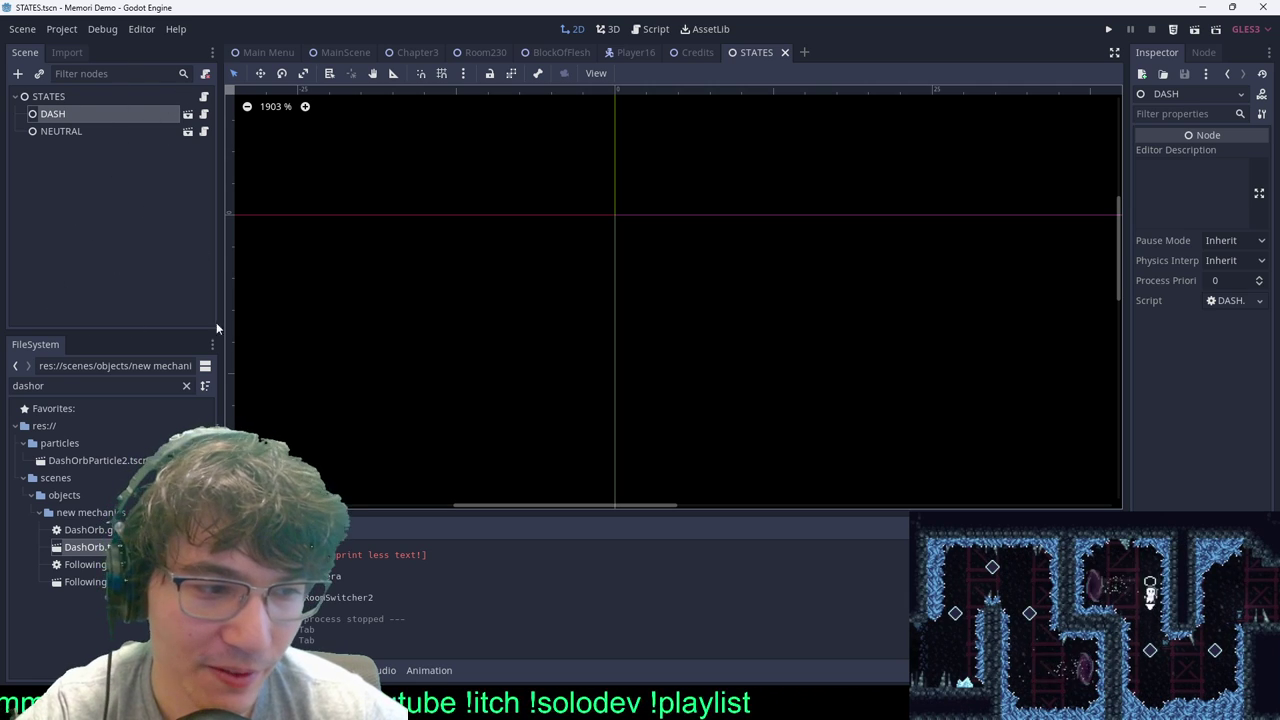
click(104, 174)
click(74, 113)
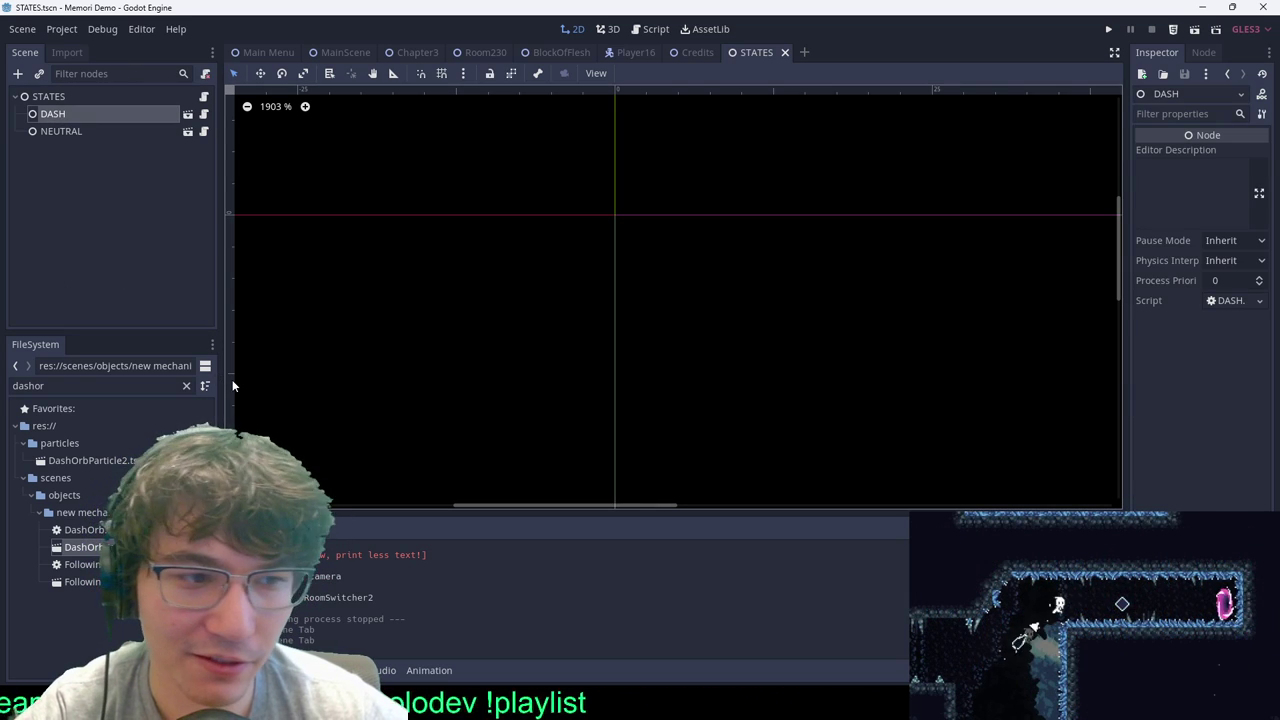
Step: Open the DASH state's scene and its attached script, and read back through the dash code
click(80, 134)
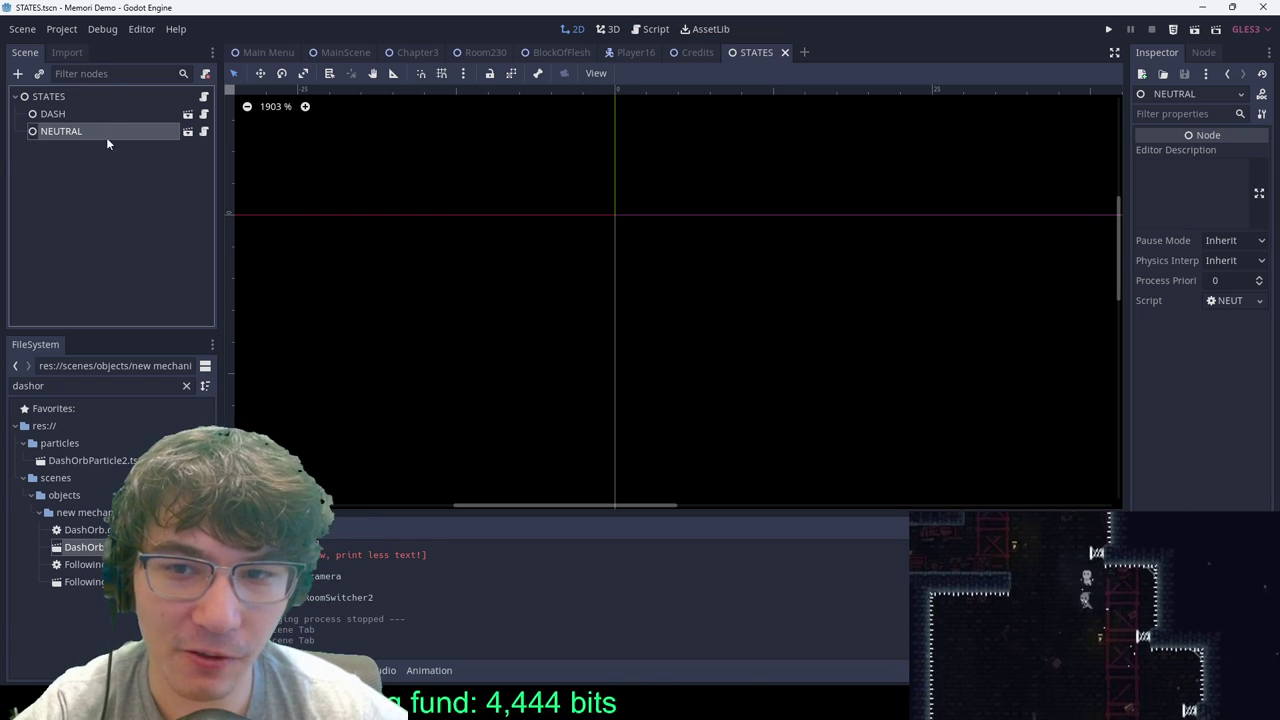
click(143, 113)
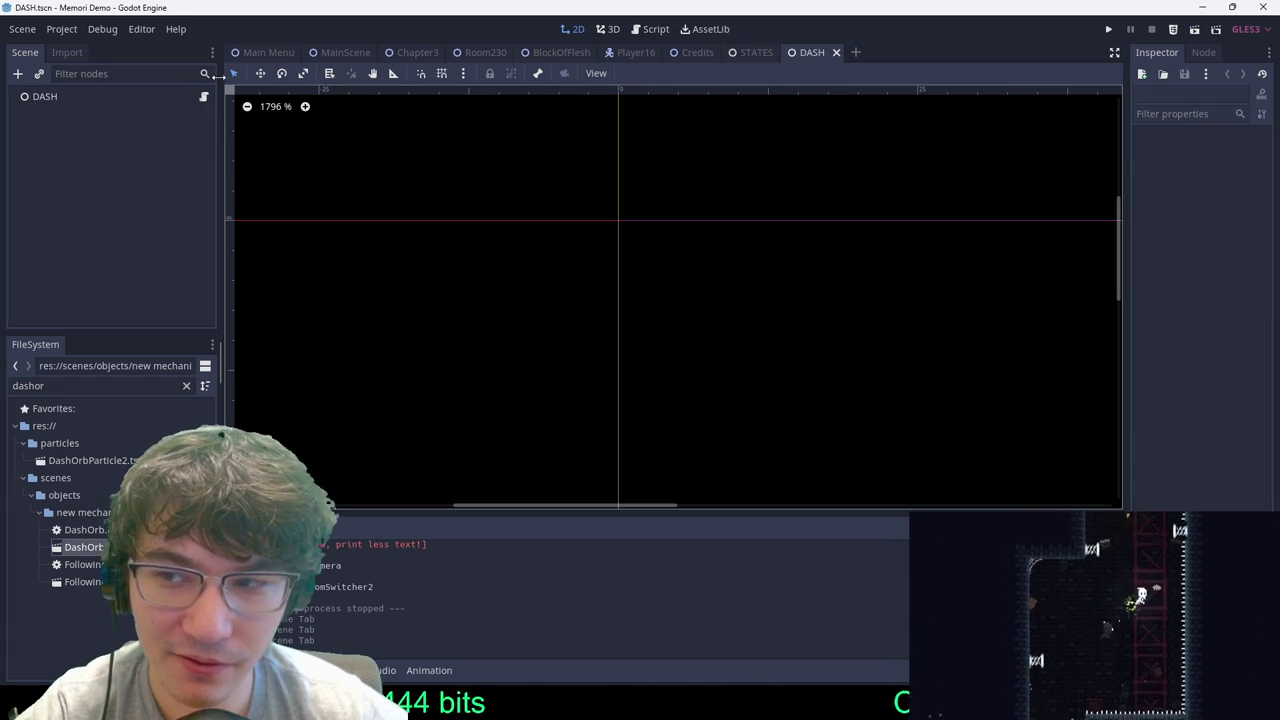
click(206, 98)
scroll(694, 317, down, 3)
scroll(690, 325, up, 4)
drag(510, 485, 390, 485)
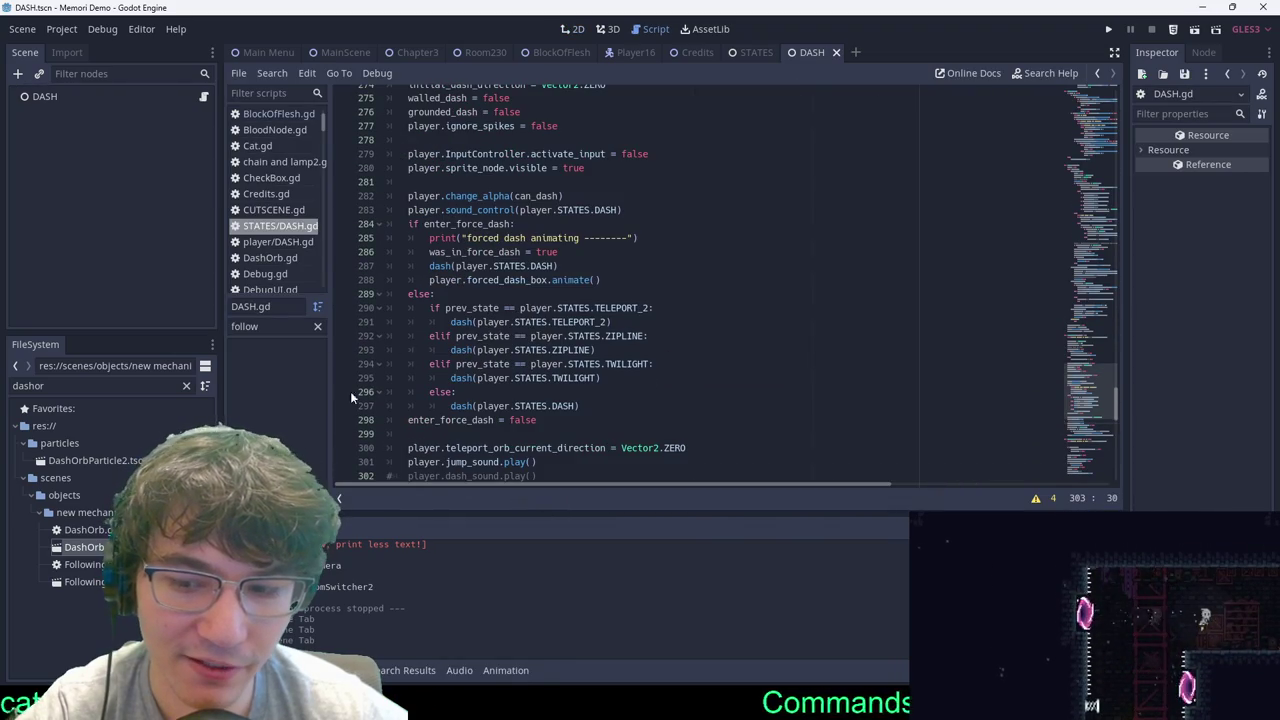
scroll(786, 332, up, 15)
scroll(750, 365, up, 15)
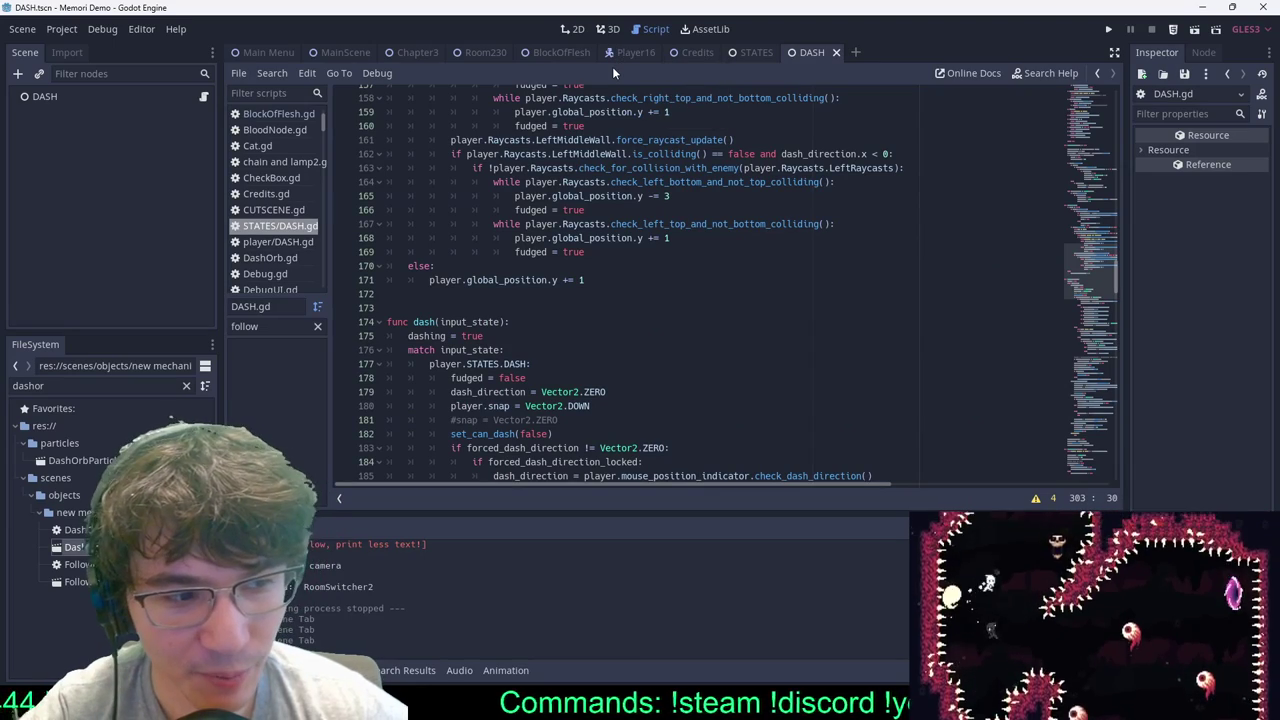
Step: Return to the Player16 scene and examine the ZIPLINE and CLIMB state code in Player16.gd
click(757, 55)
click(697, 54)
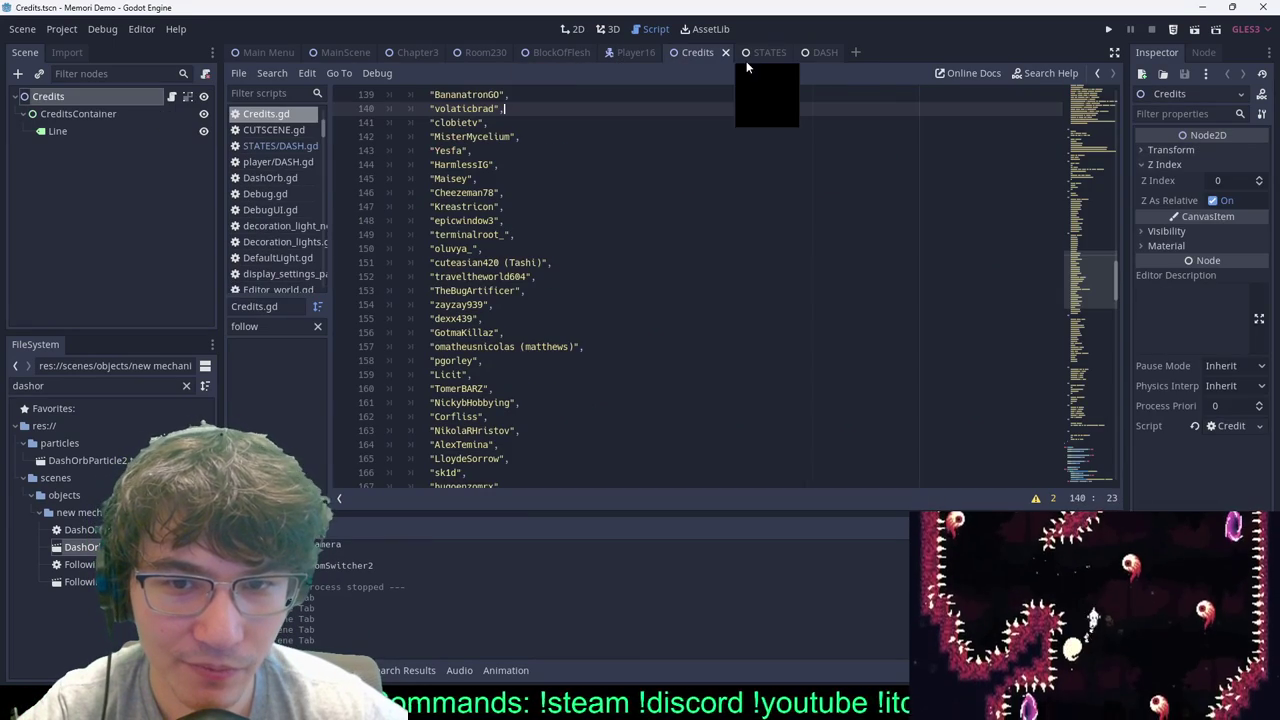
click(558, 53)
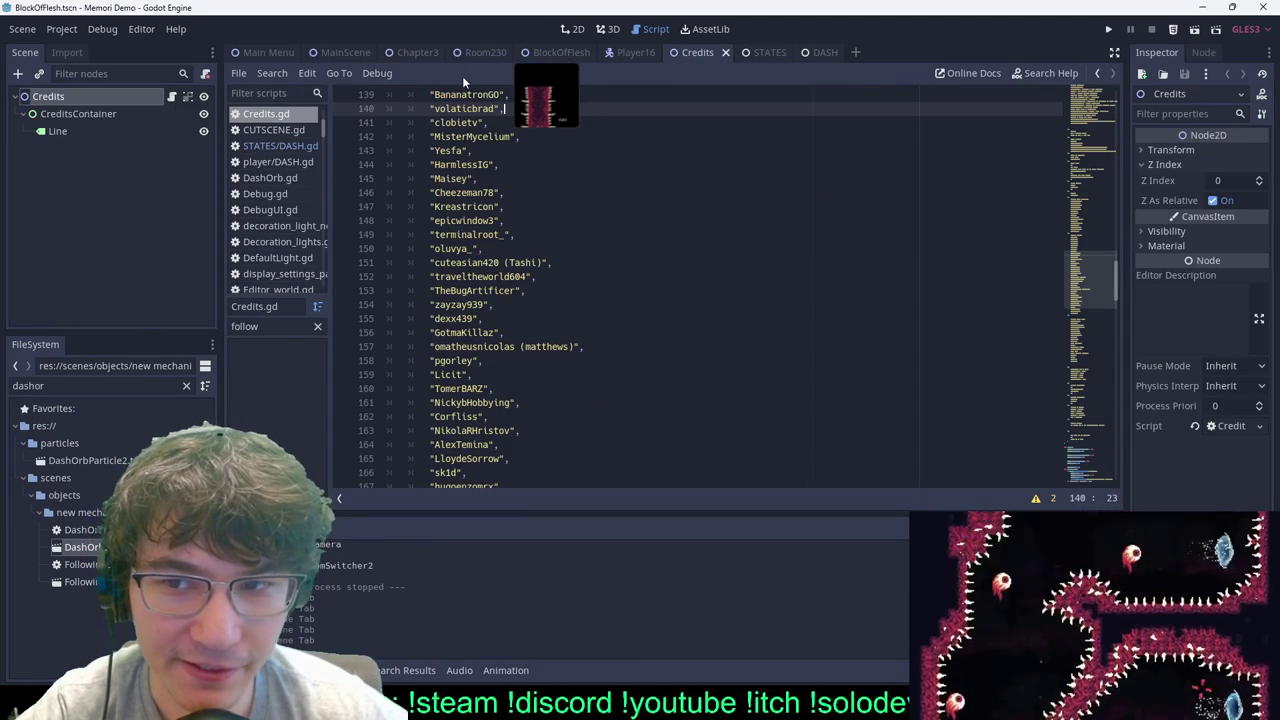
click(636, 54)
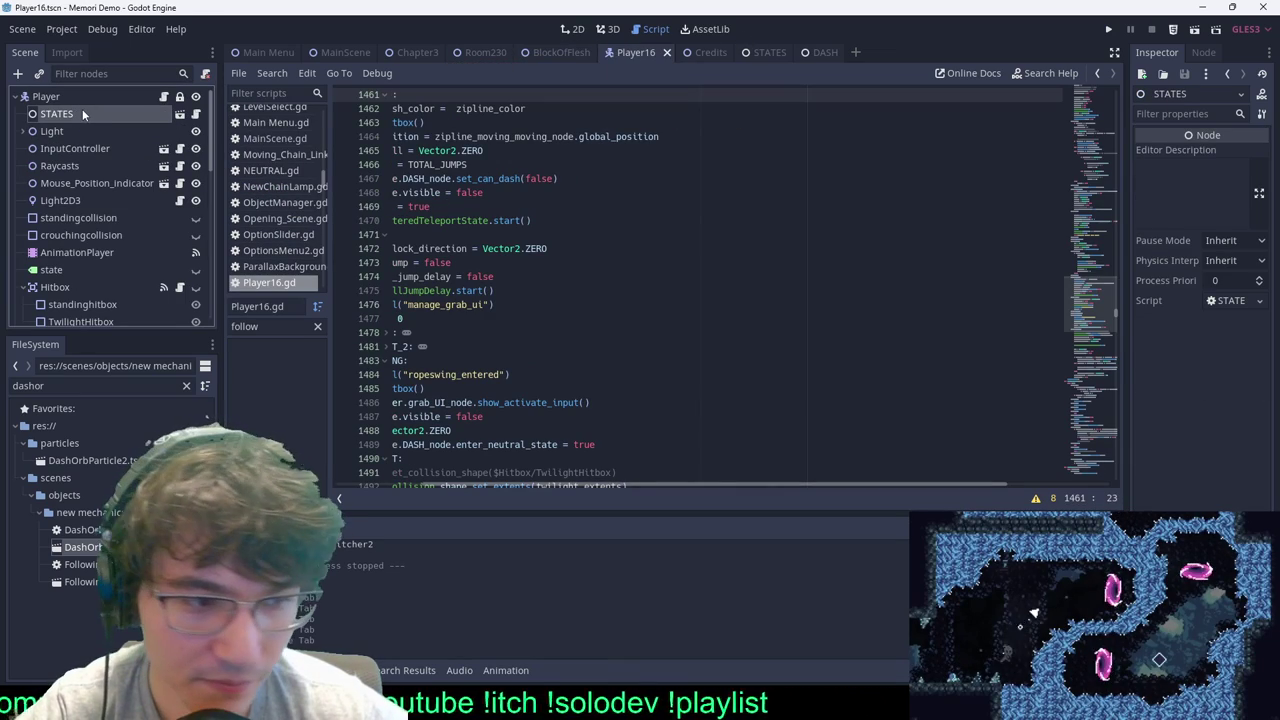
click(114, 124)
click(114, 111)
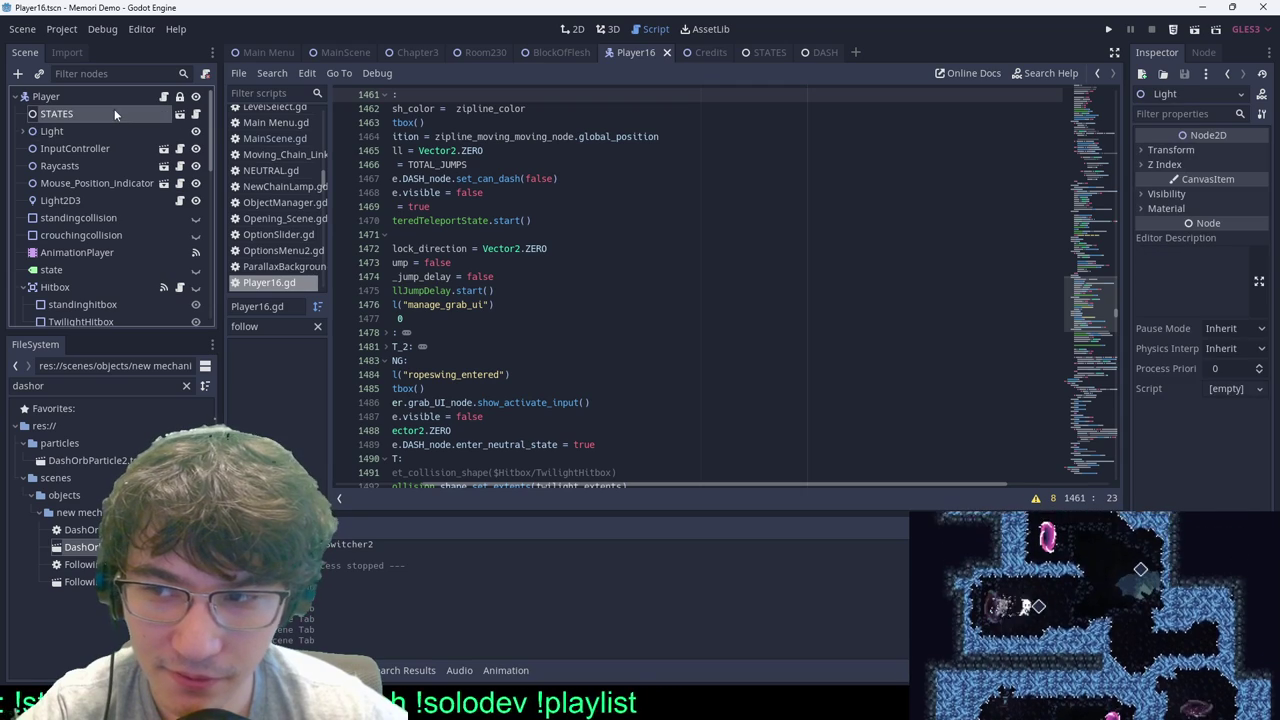
drag(610, 291, 456, 109)
scroll(660, 318, up, 2)
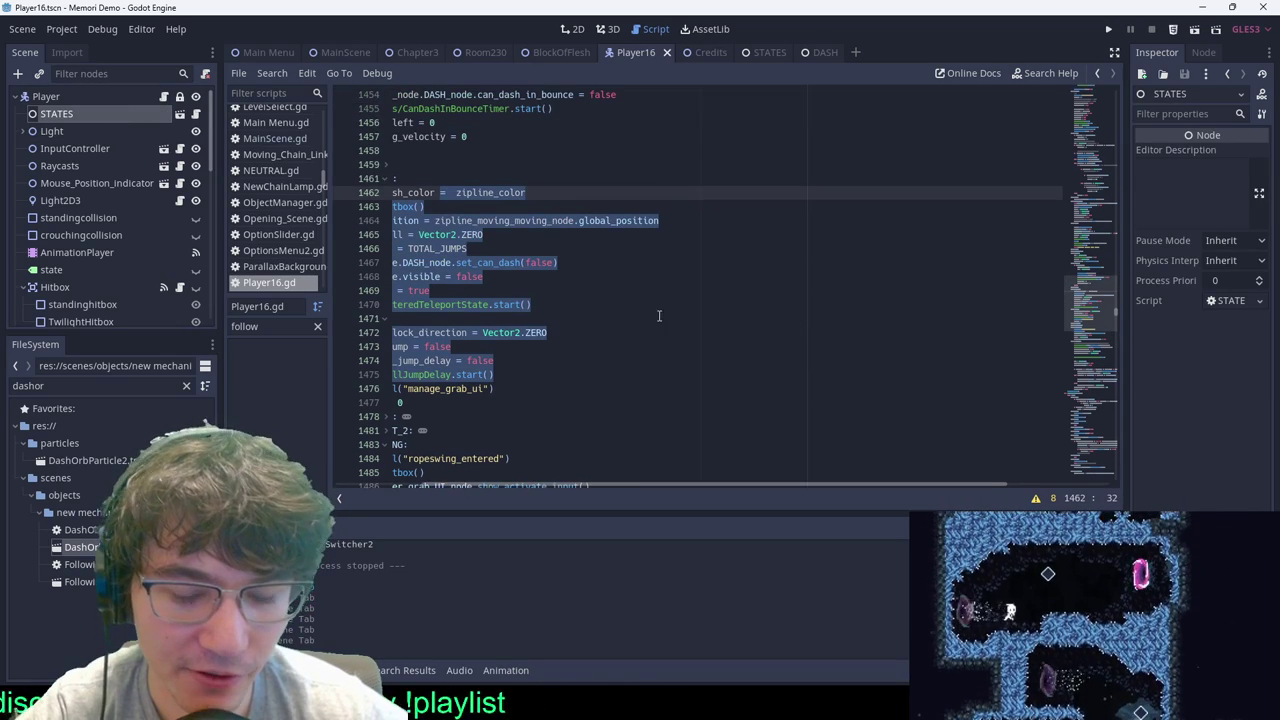
drag(522, 485, 463, 485)
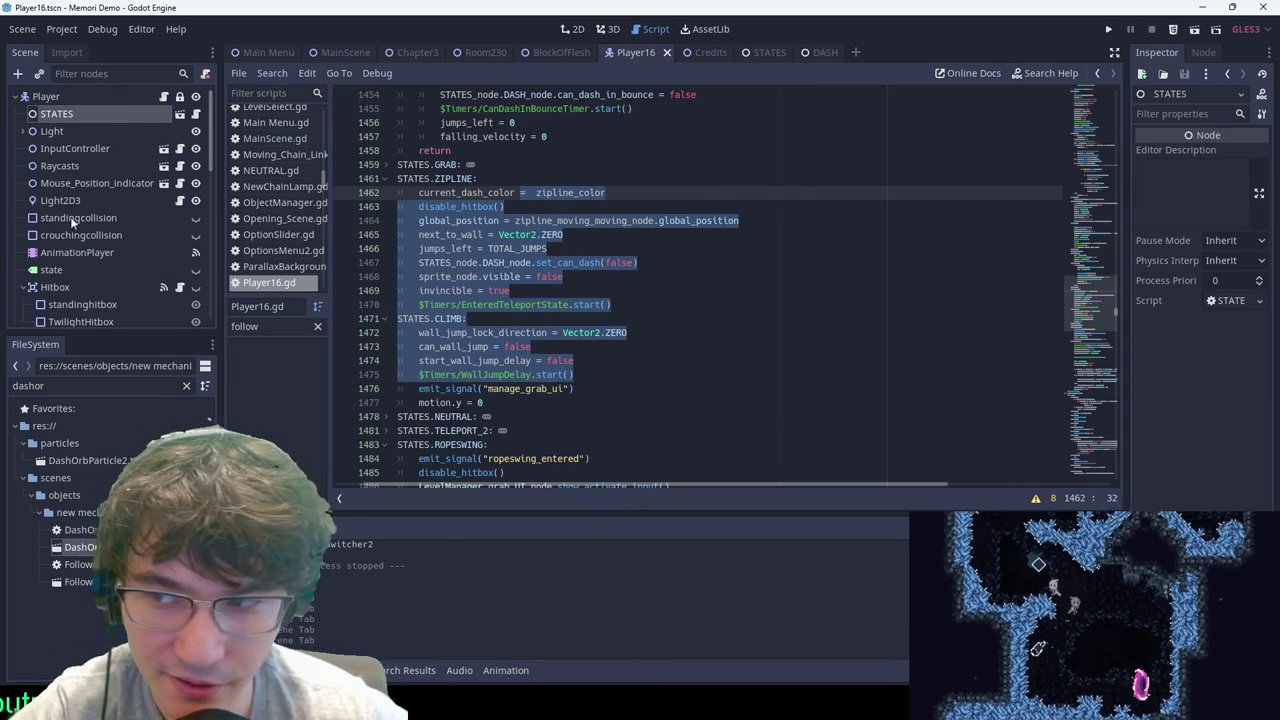
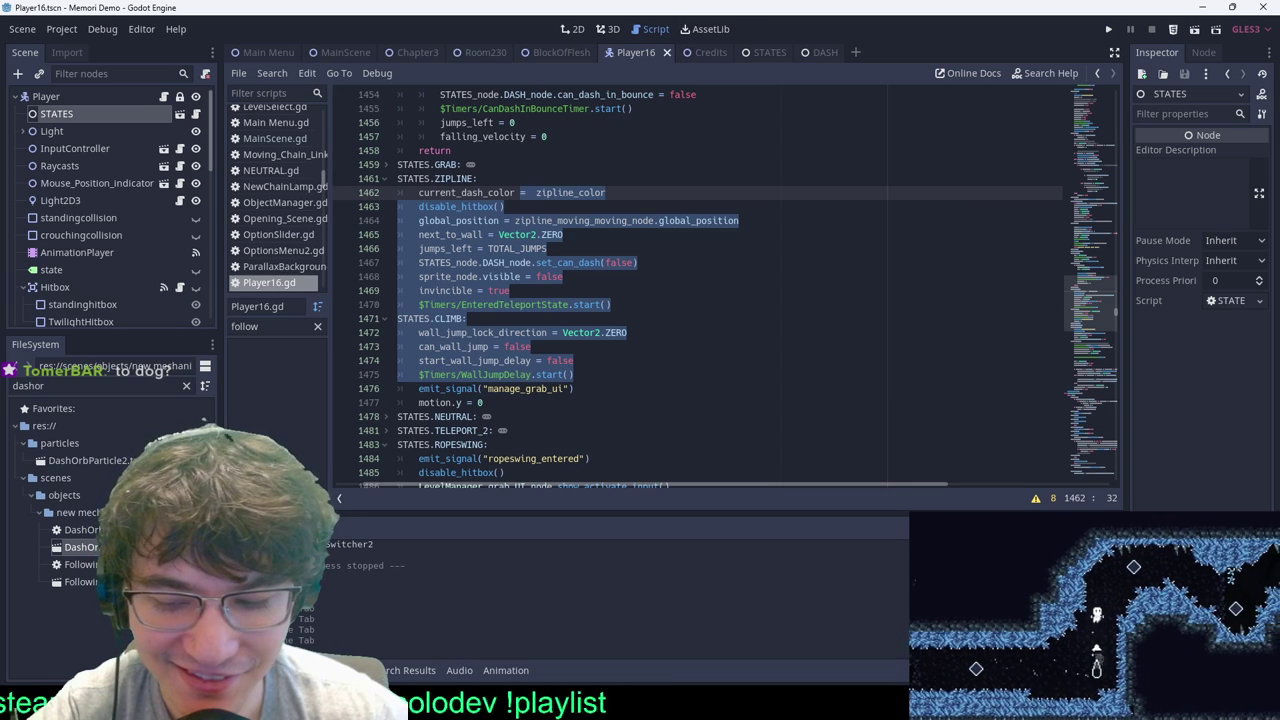
Step: Open a new Chrome browser window and search Google for GODOGE
key(ctrl+n)
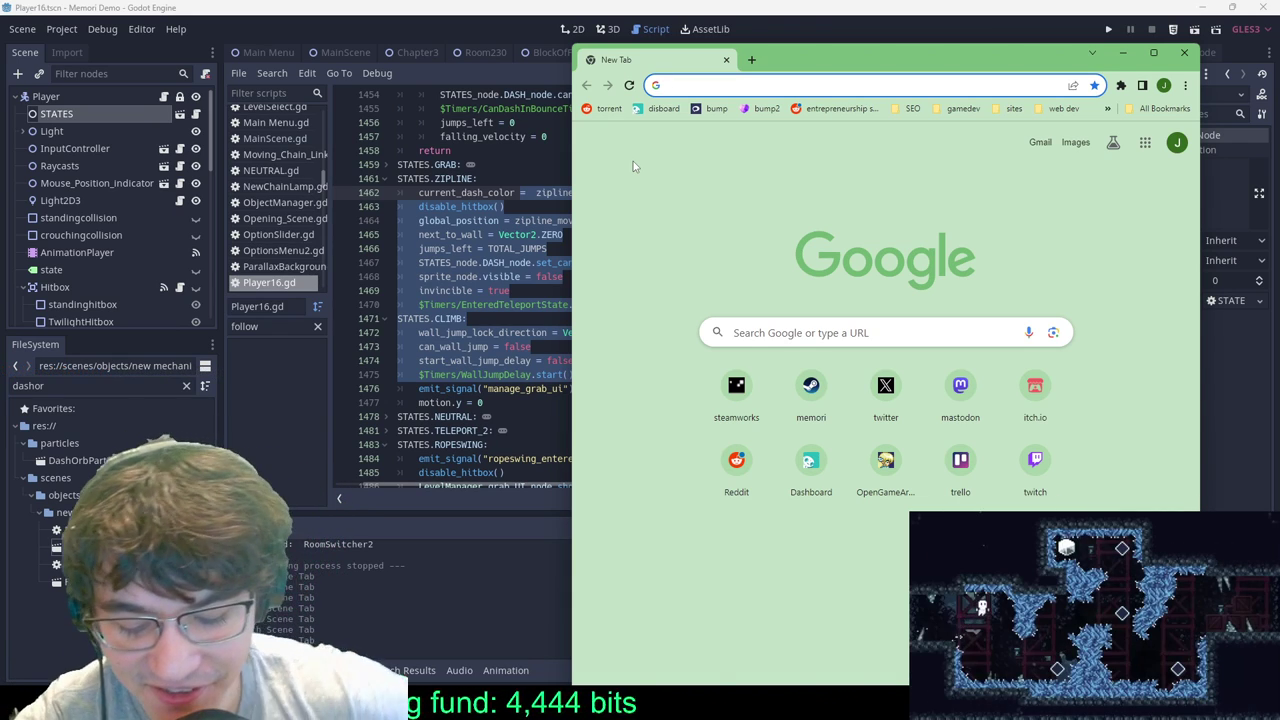
text(GOD)
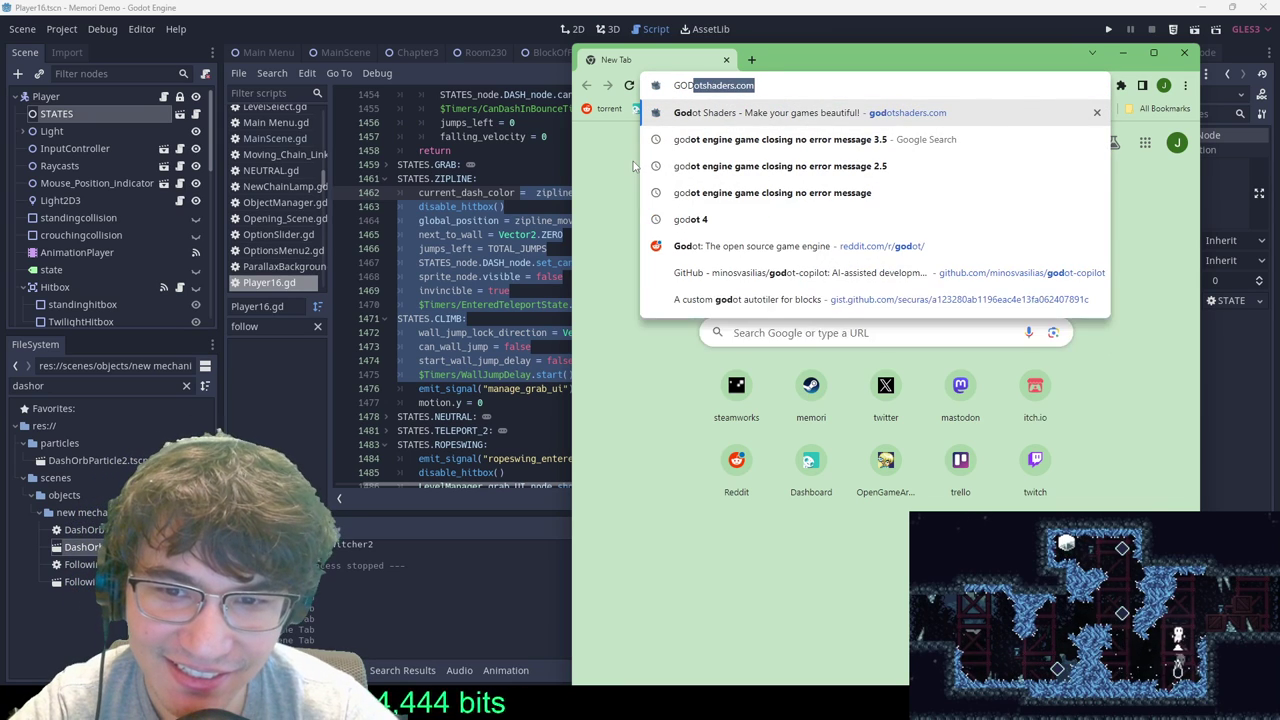
text(OGE)
key(Return)
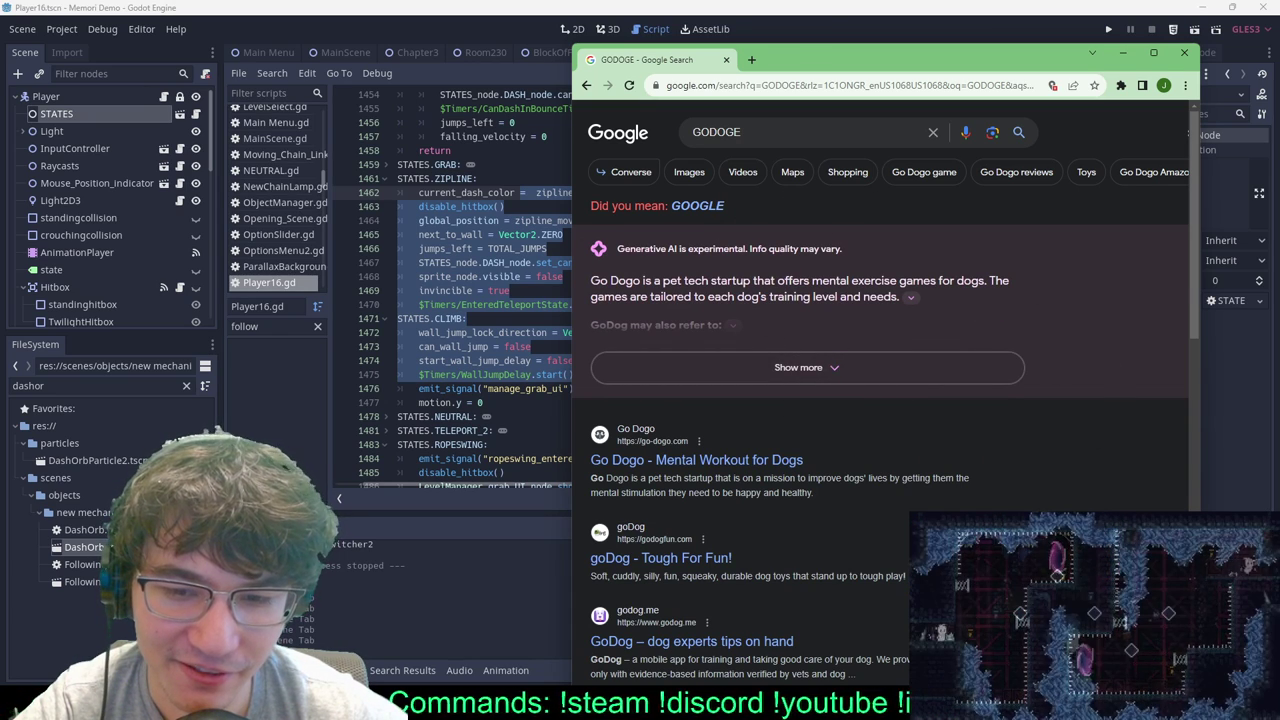
Step: Browse the image results for GODOGE and open the search query for editing
click(689, 172)
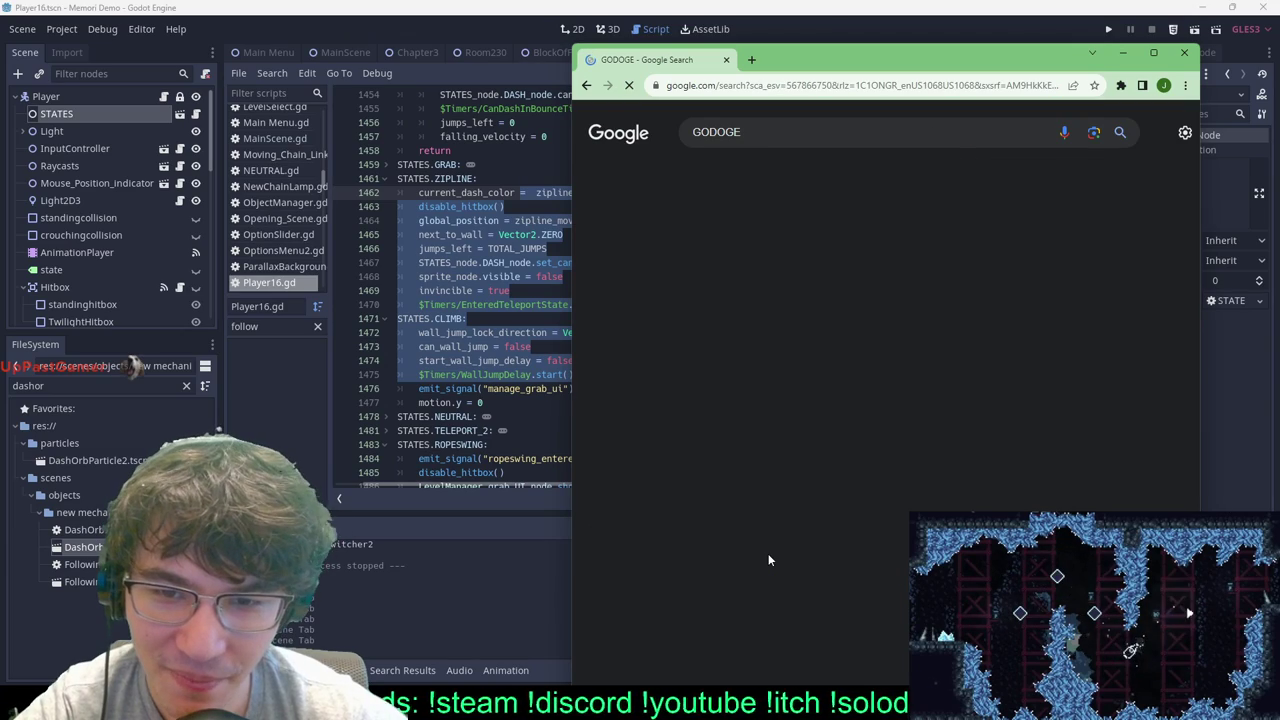
scroll(770, 560, down, 3)
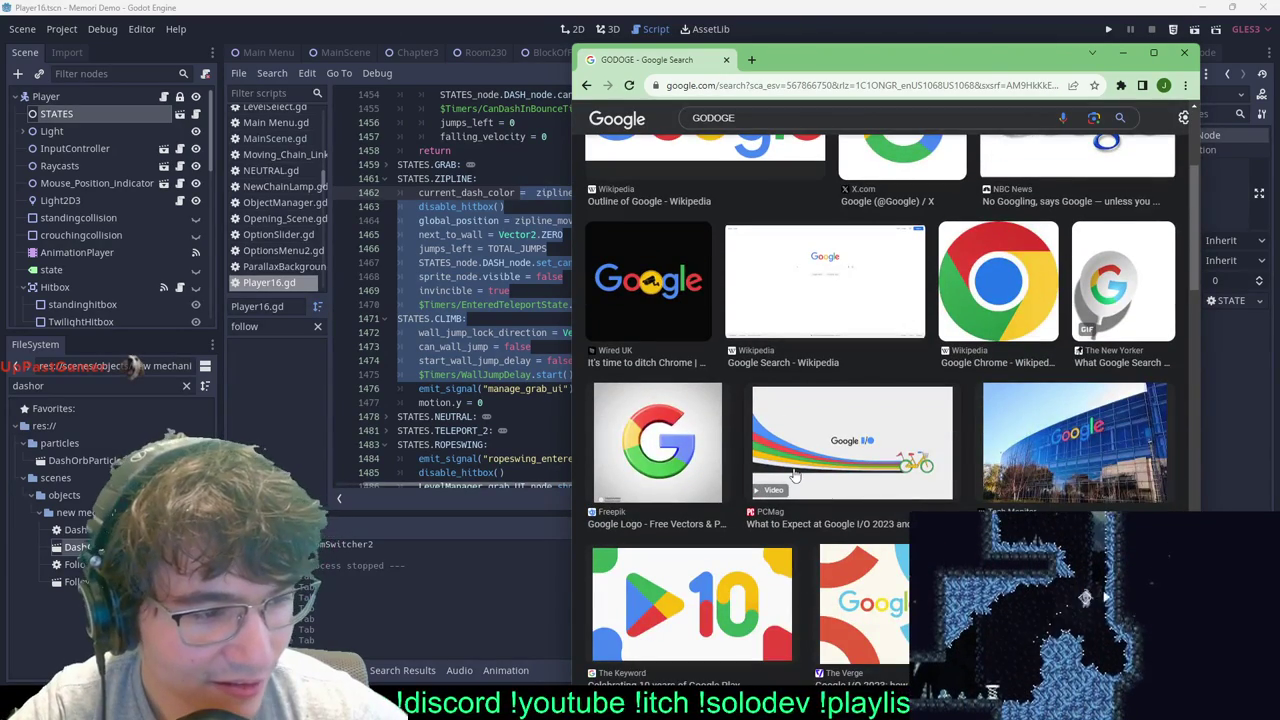
scroll(795, 477, down, 2)
scroll(795, 477, up, 5)
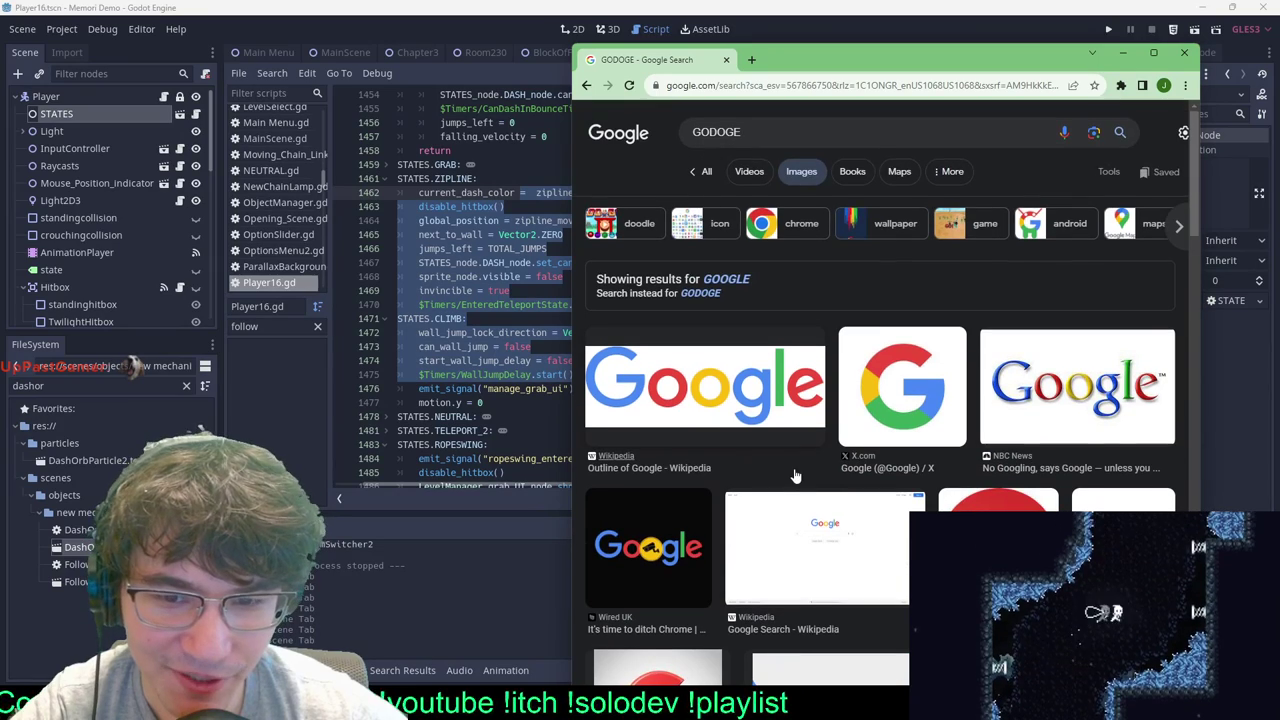
click(857, 125)
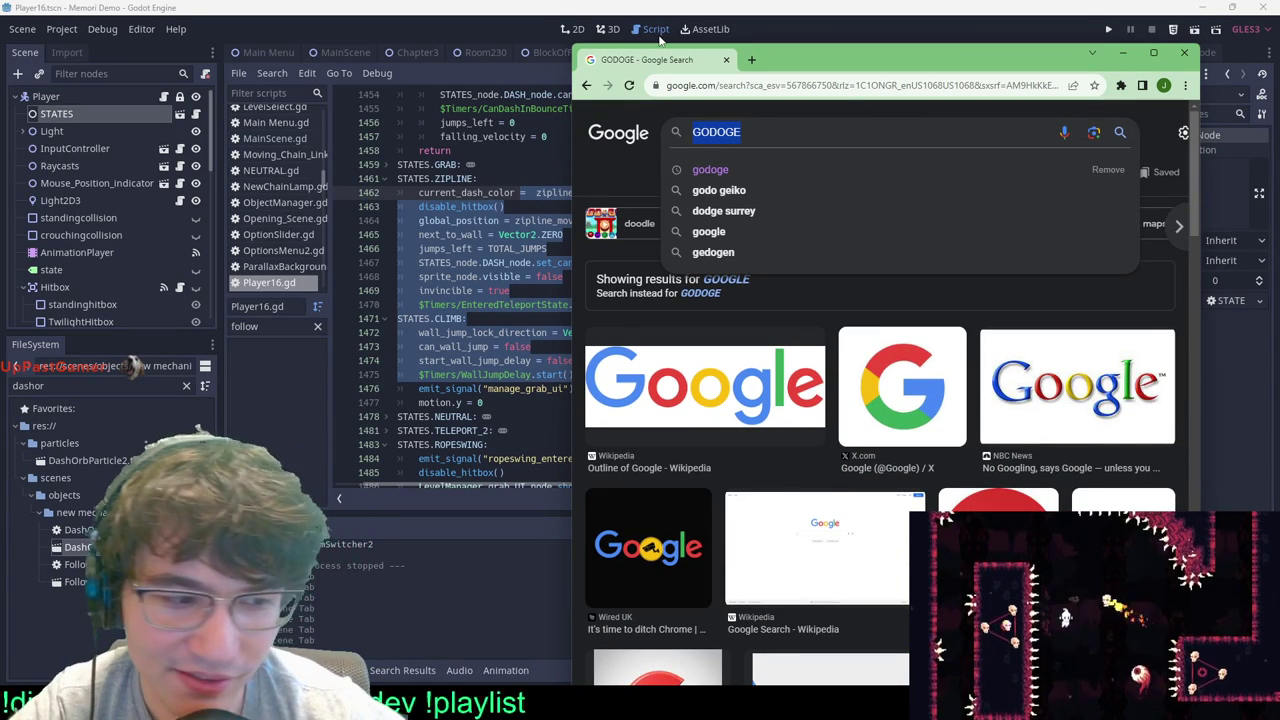
Step: Search Google Images for GODOT and refine the query to GODOT ICON
click(466, 484)
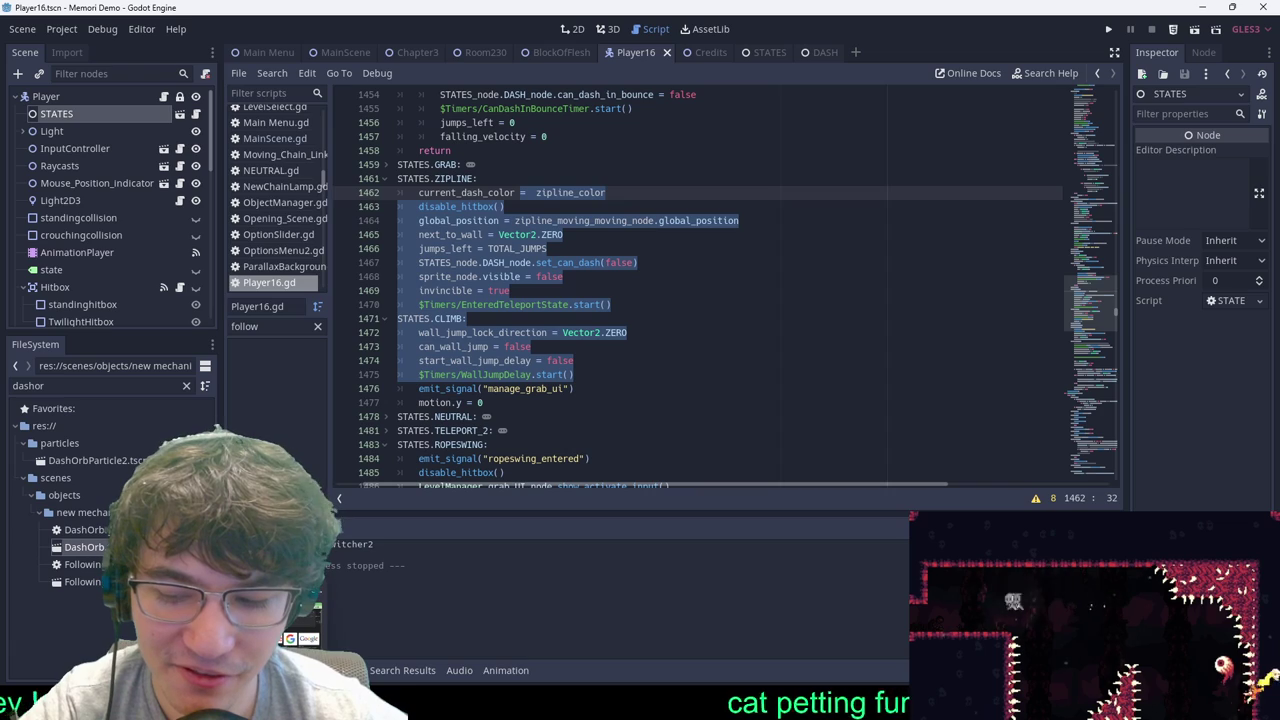
key(alt+Tab)
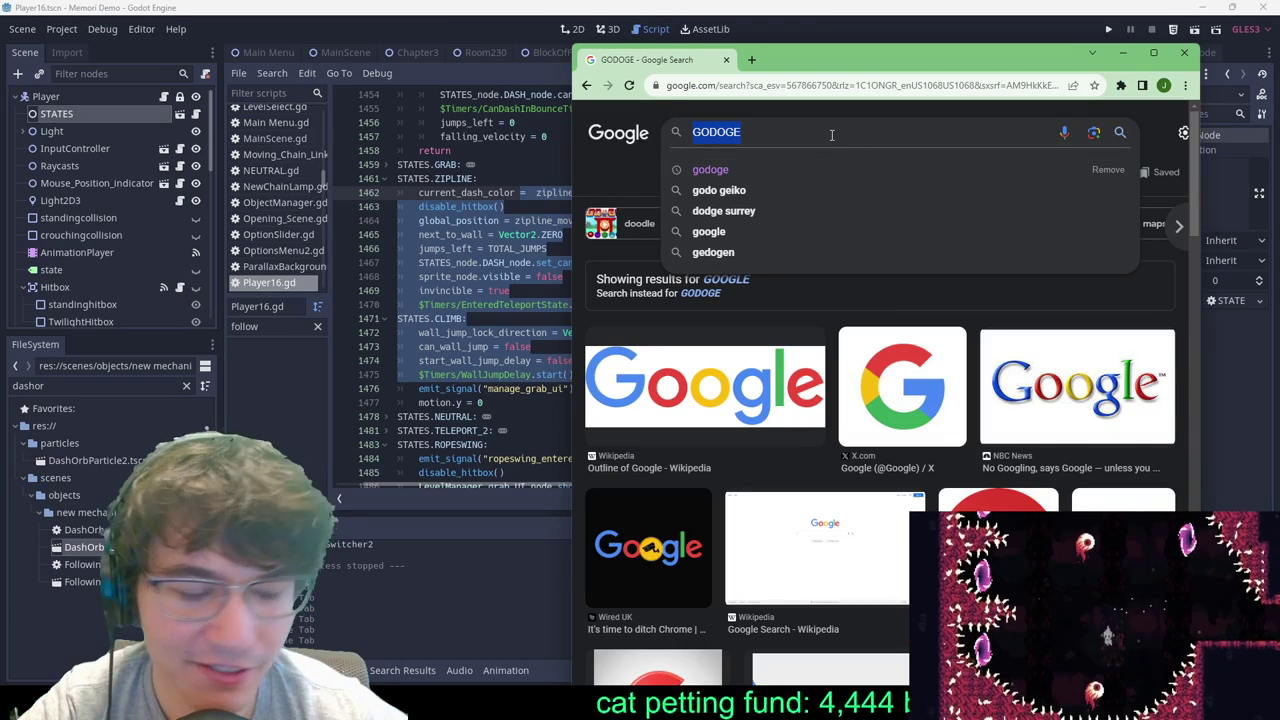
text(GODOT)
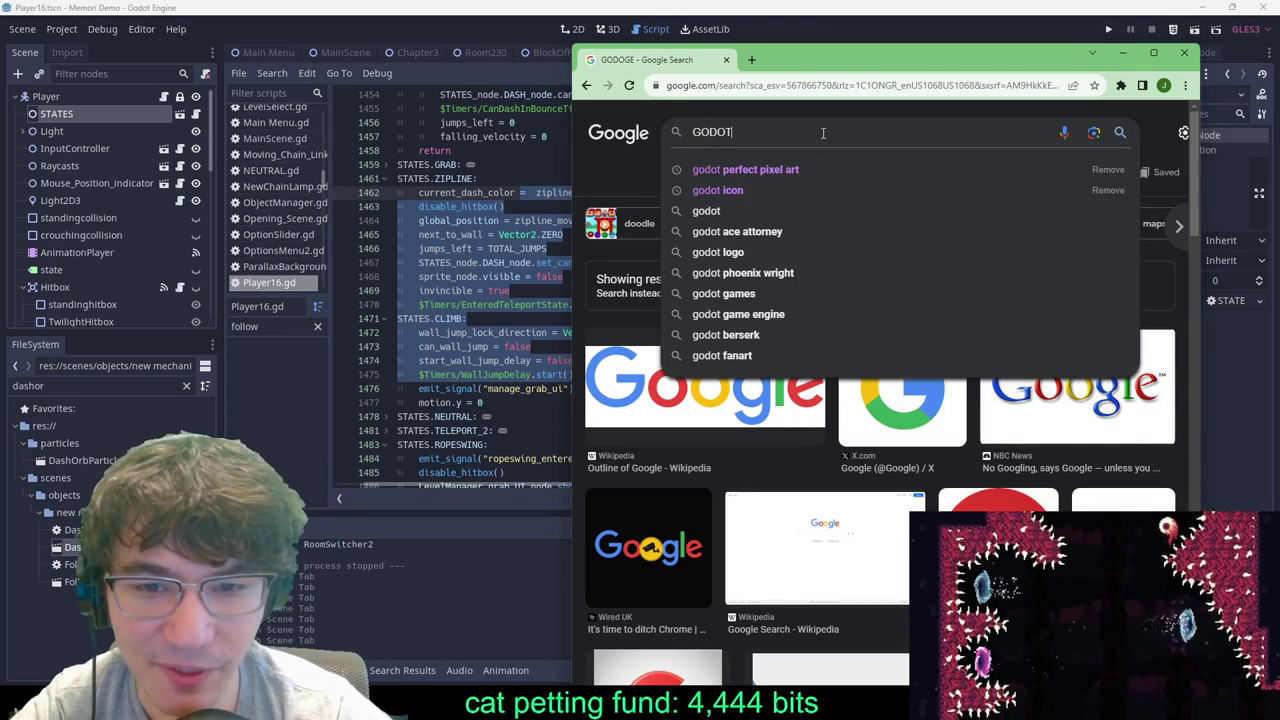
key(Return)
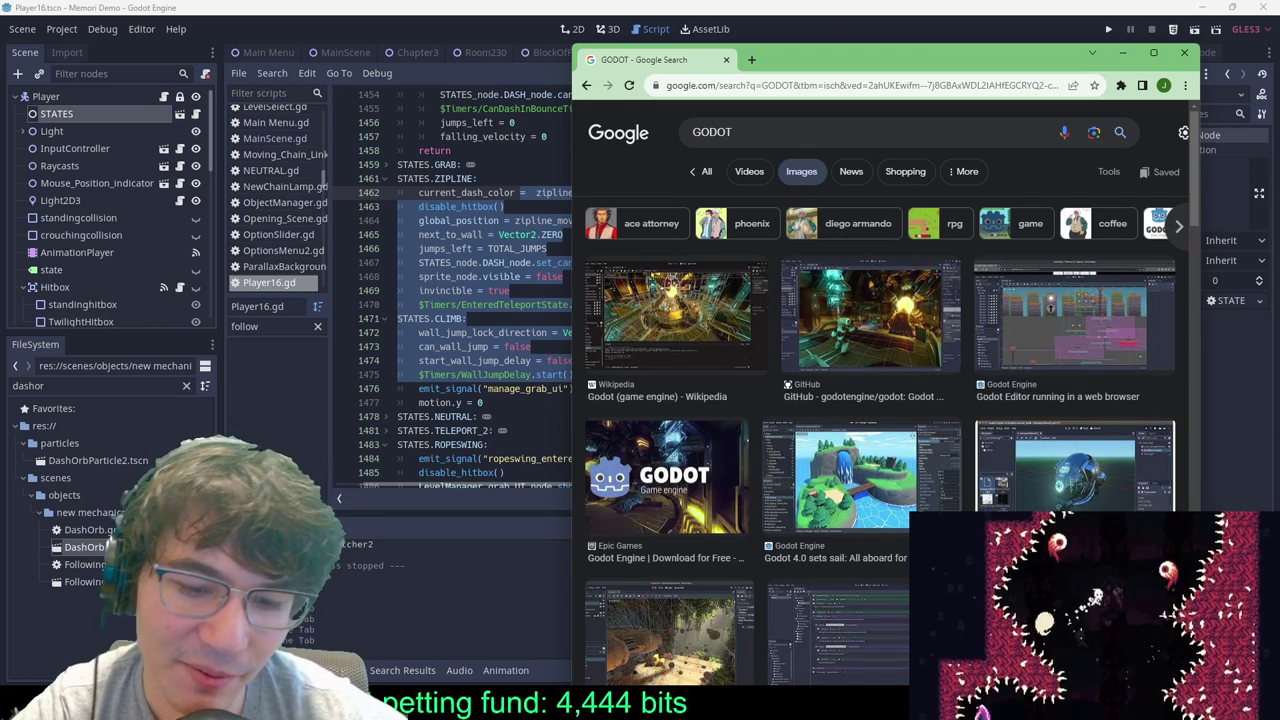
click(771, 134)
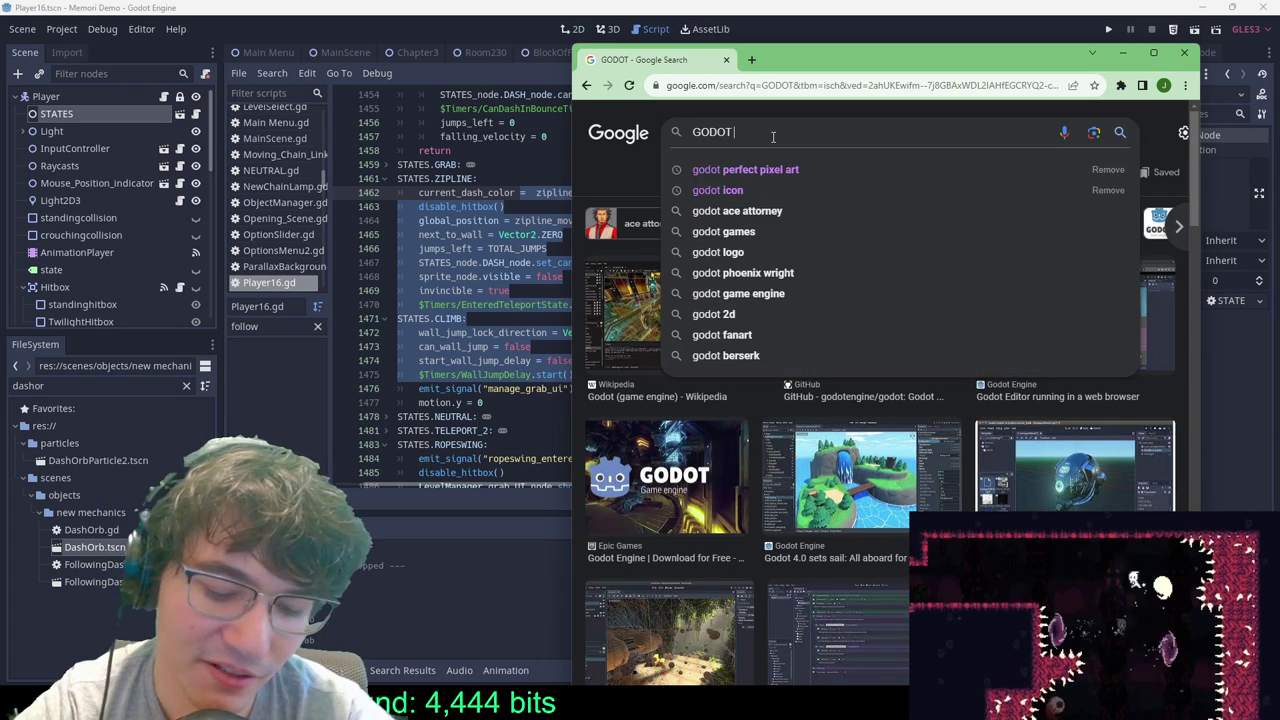
text(ICON)
key(Return)
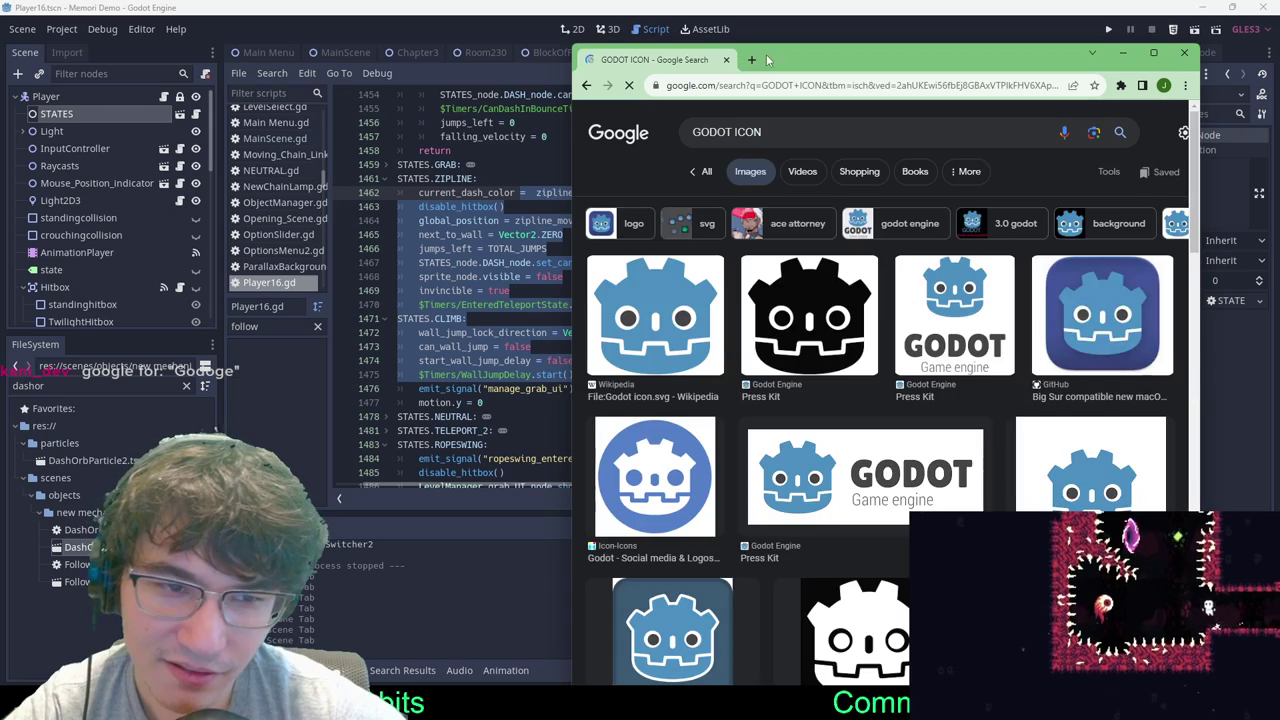
key(alt+Tab)
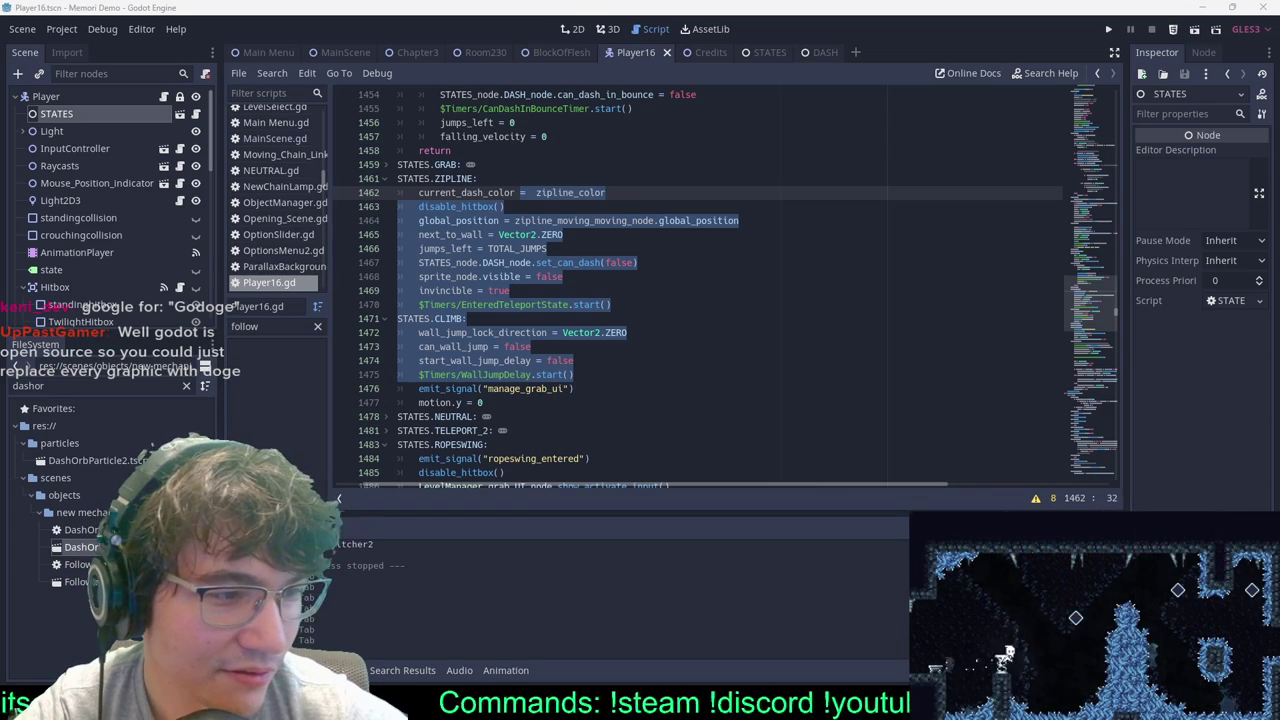
Step: Bring back the browser's DOGE image results, preview The Conversation's doge painting and show the options for that image
key(alt+Tab)
drag(1279, 123, 826, 8)
click(793, 356)
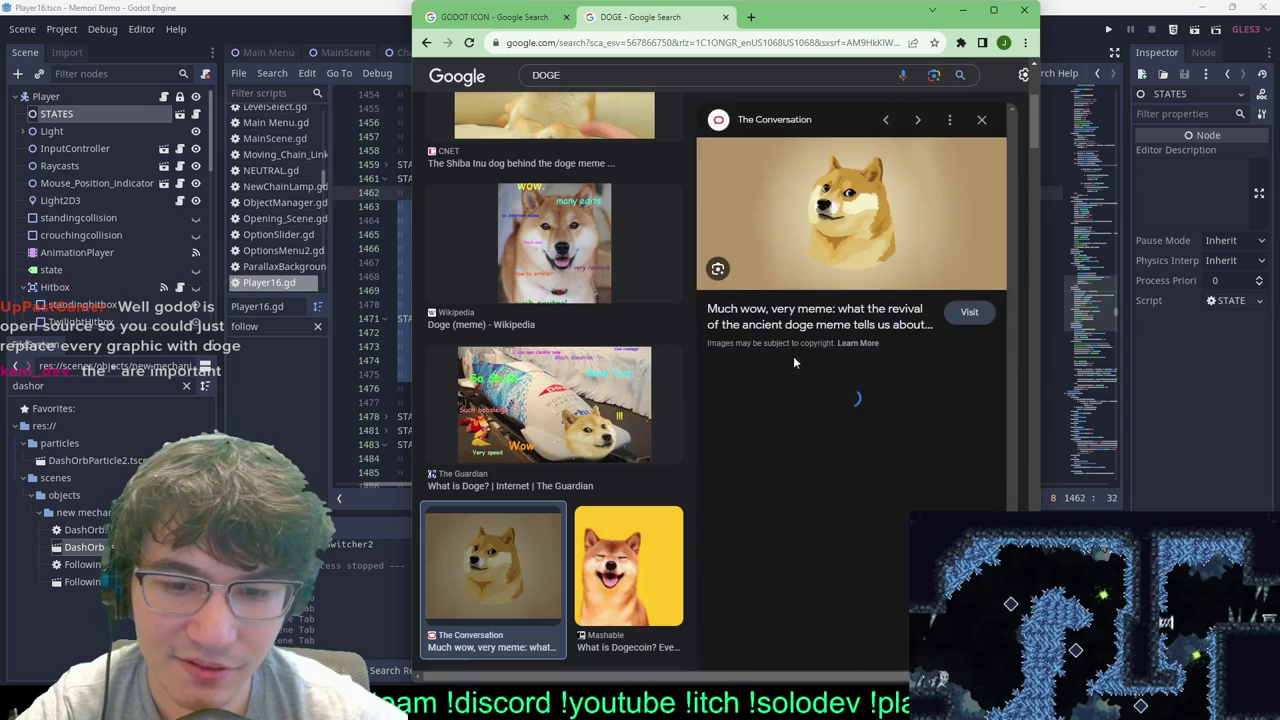
right_click(844, 204)
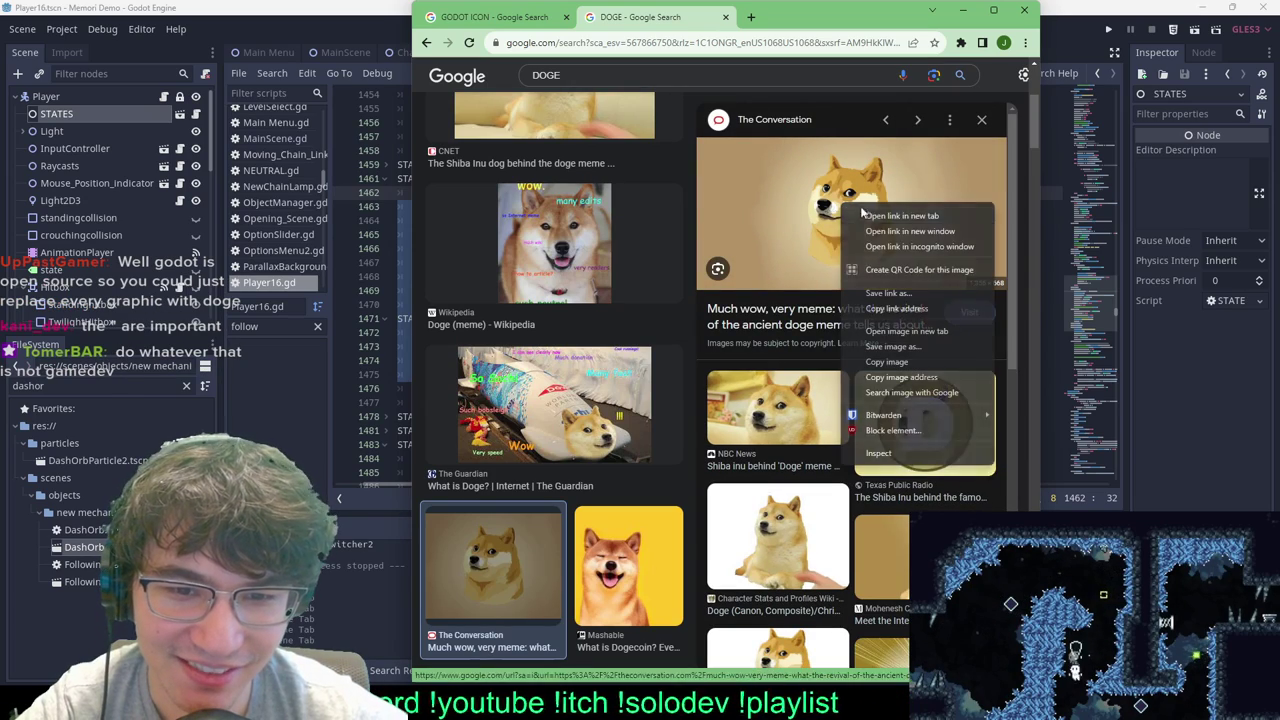
Step: Search the Windows apps for GIMP and launch GIMP 2.10.32
key(alt+Tab)
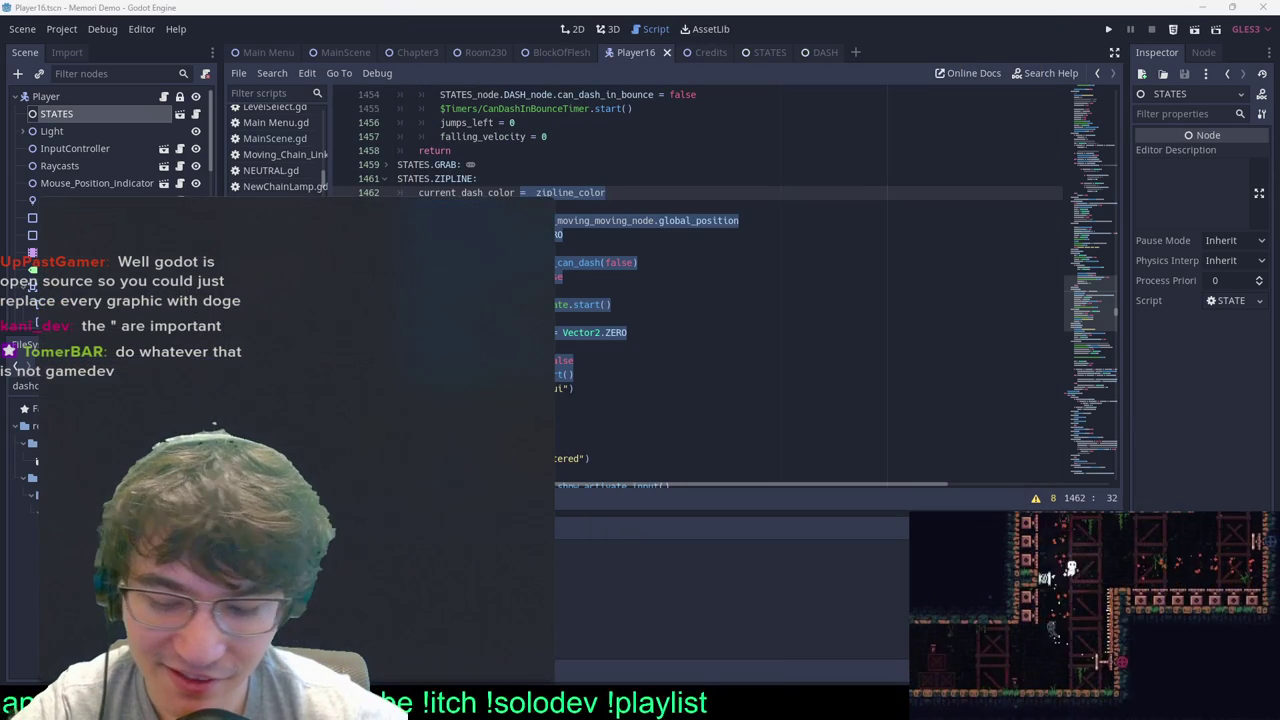
key(super)
text(gi)
key(BackSpace)
key(BackSpace)
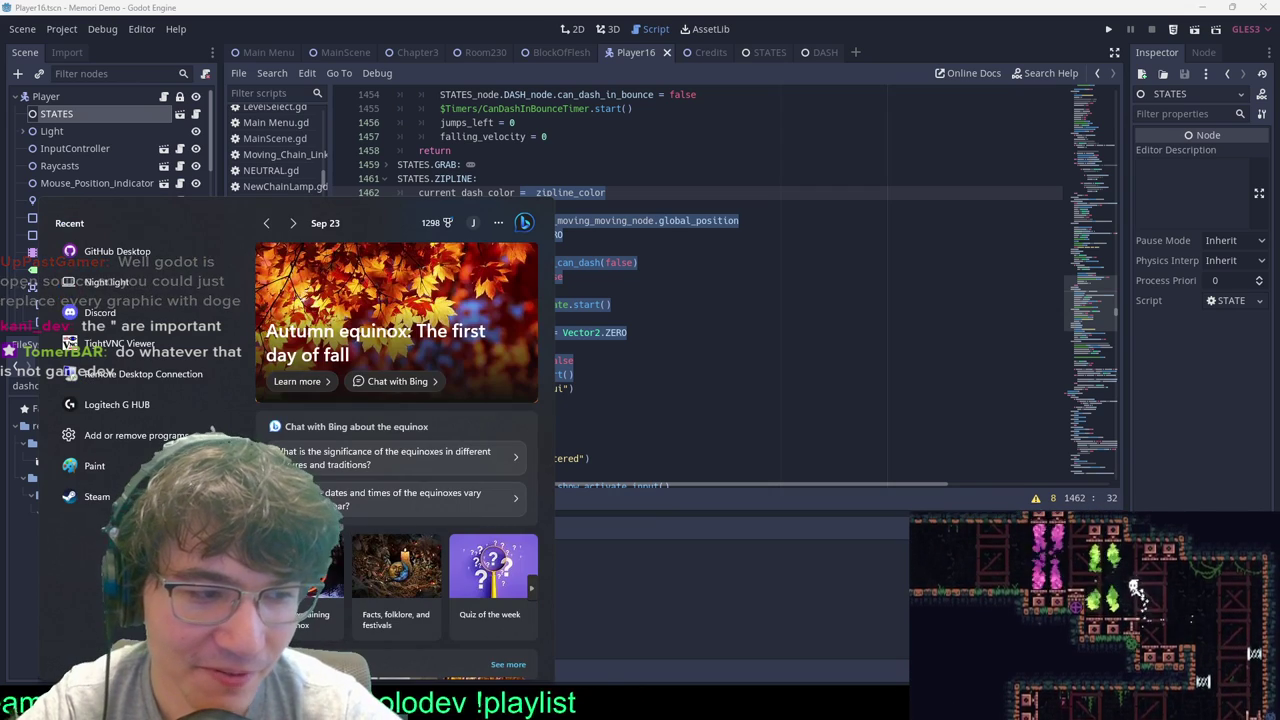
text(GIM)
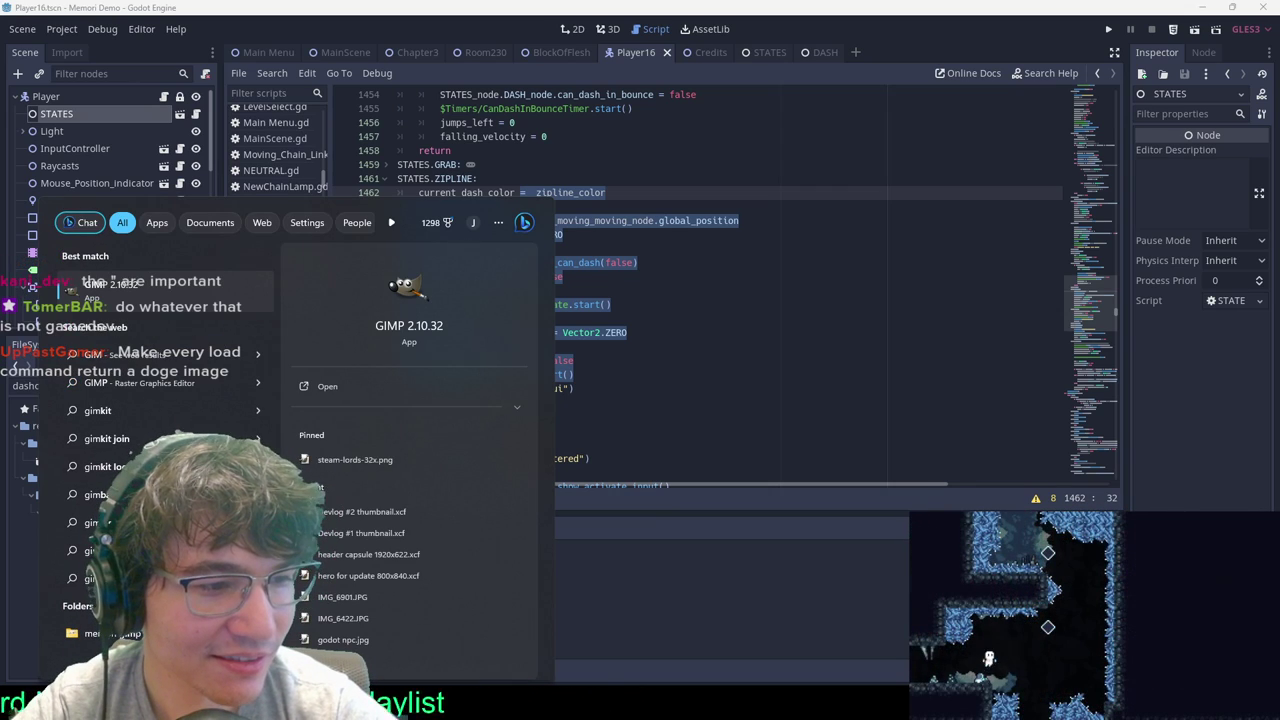
key(Escape)
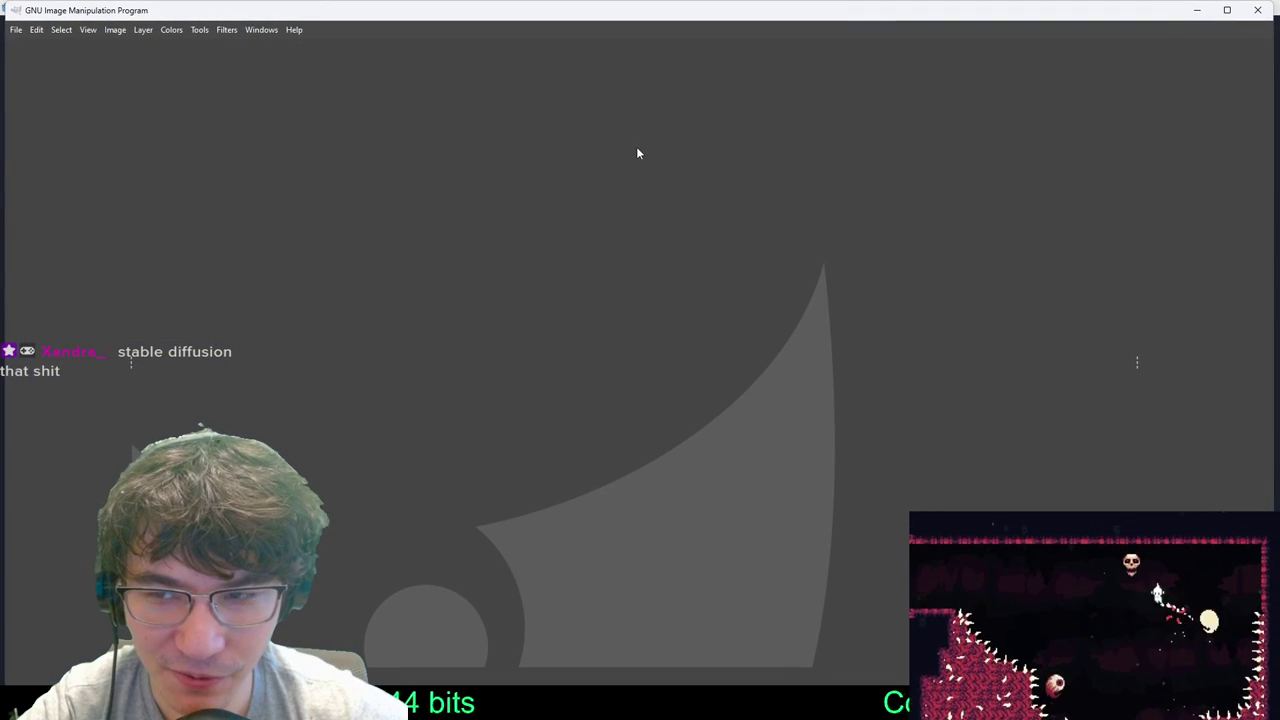
Step: Switch to Chrome, search for stable diffusion in a new tab and open the Stable Diffusion Online site
key(alt+Tab)
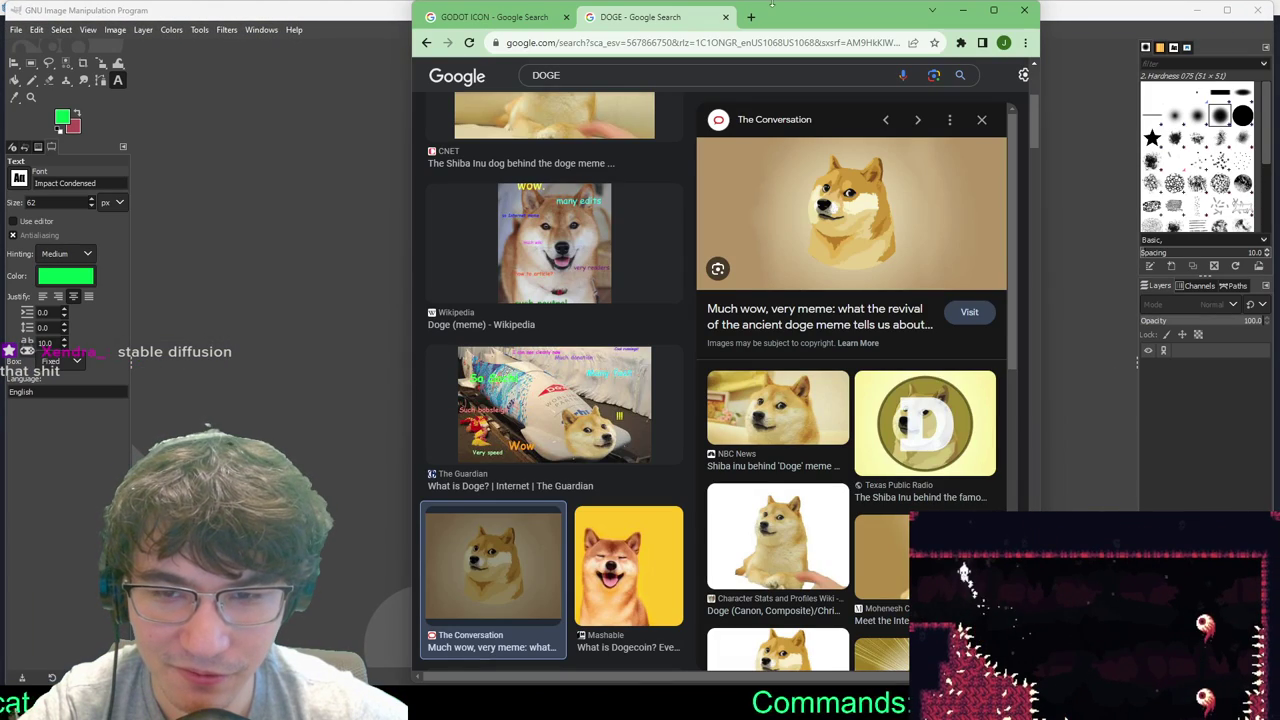
click(751, 18)
text(S)
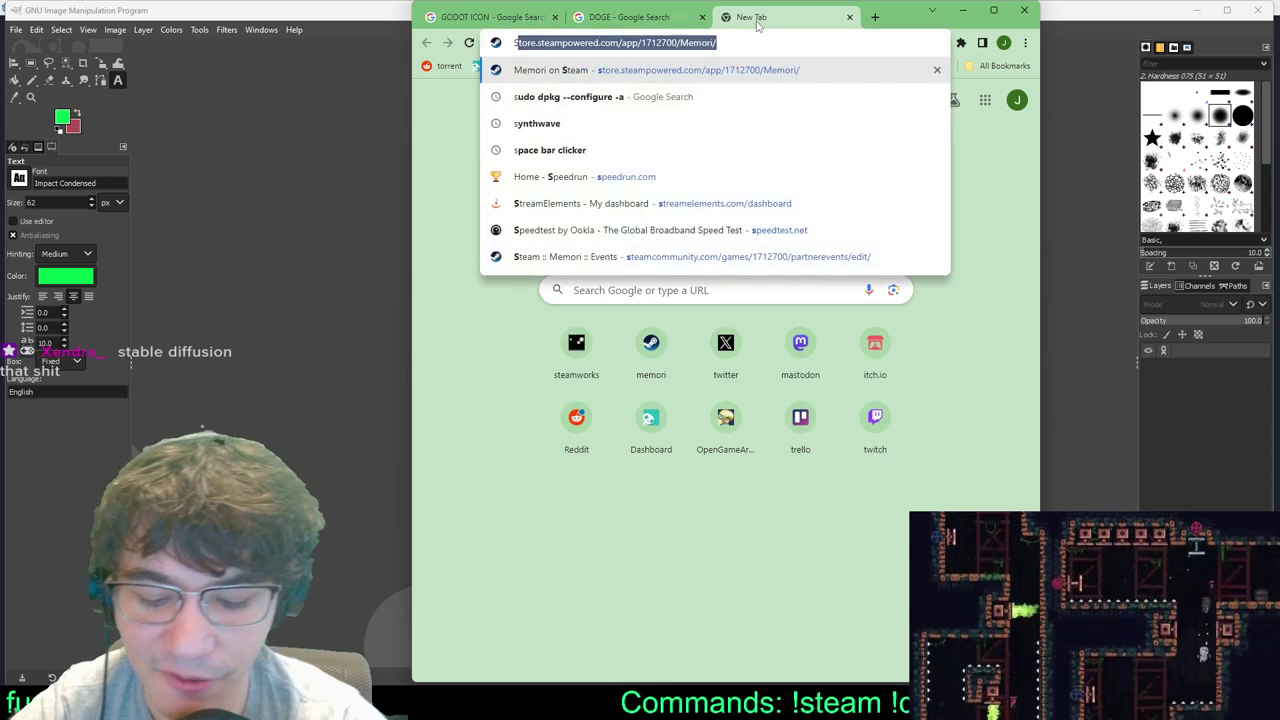
text(TABLE)
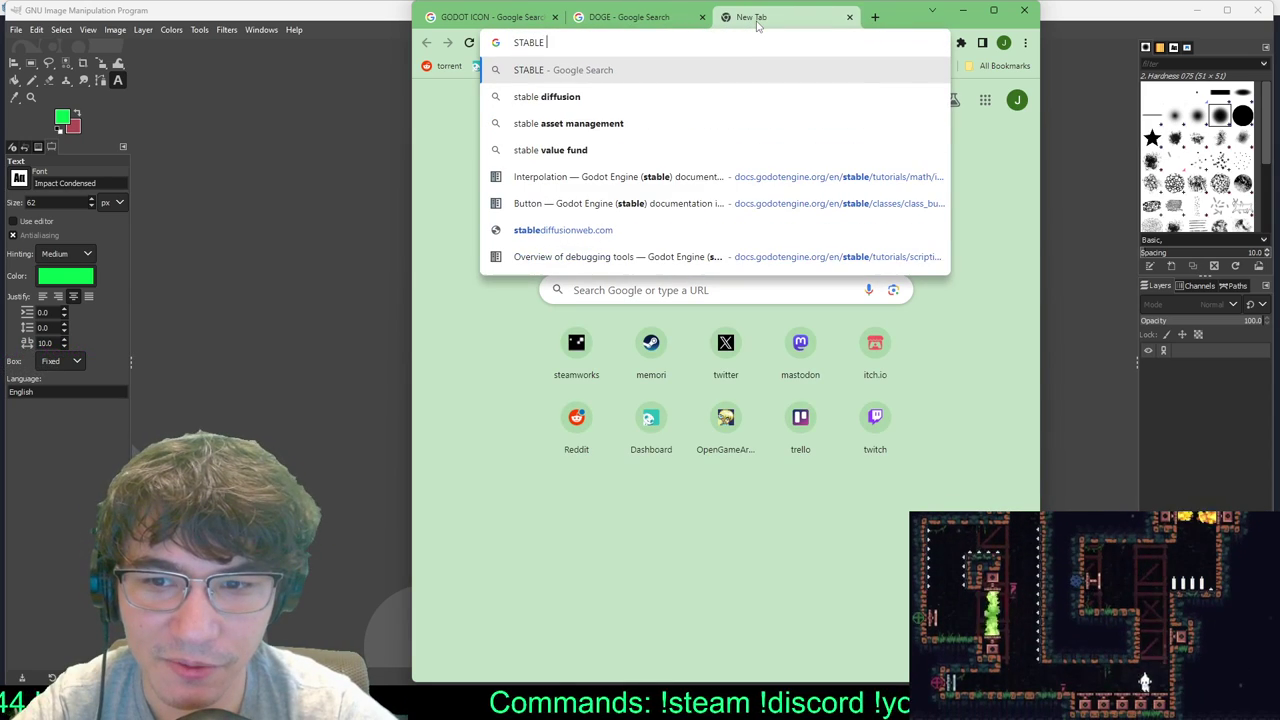
key(Down)
key(Return)
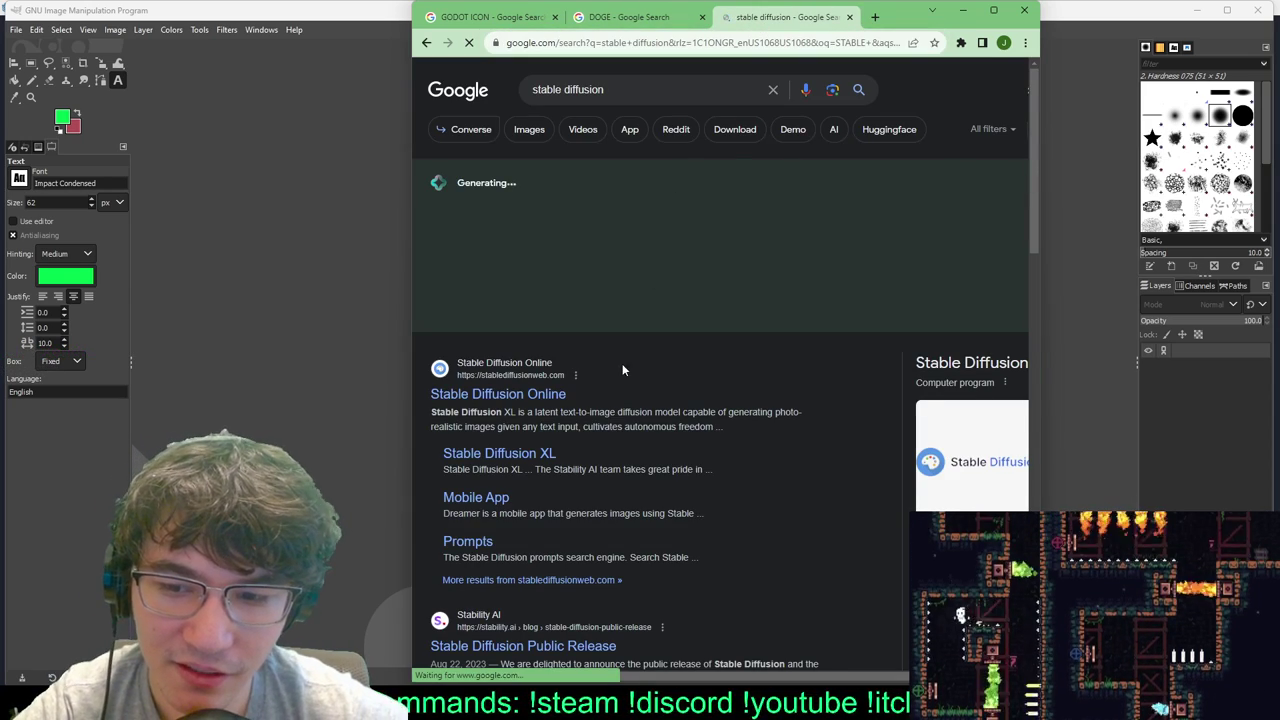
click(513, 395)
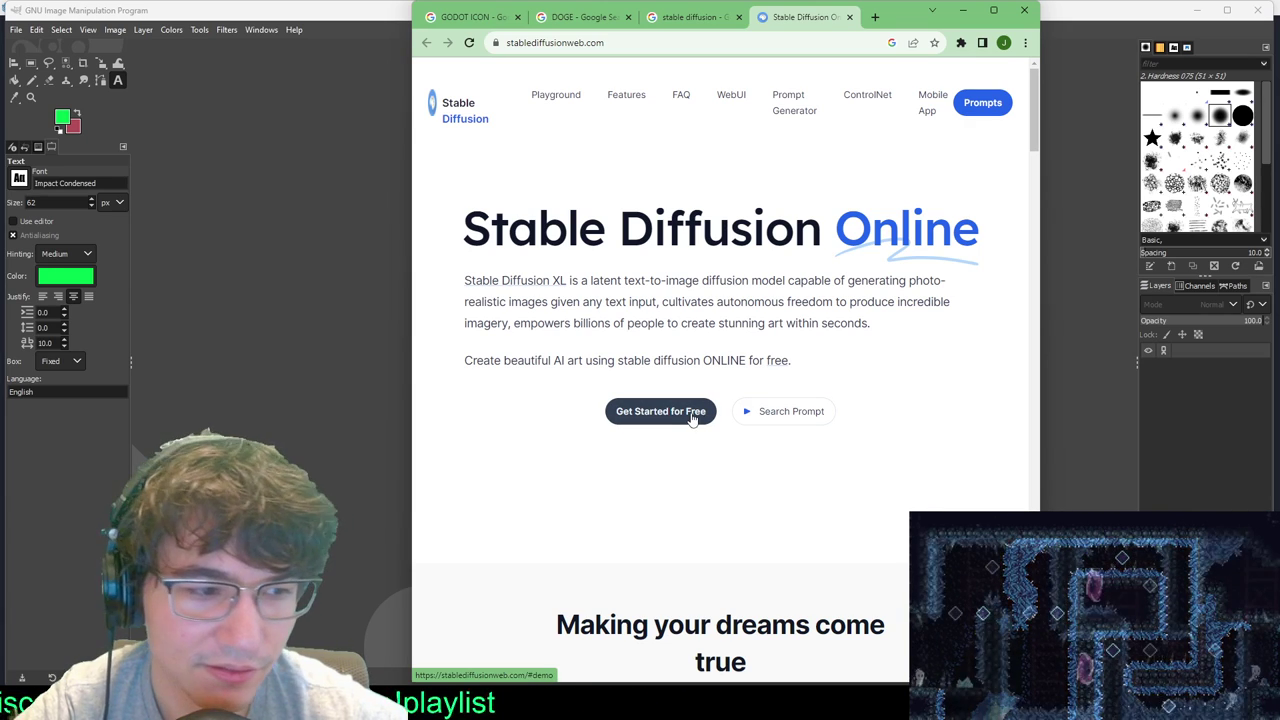
Step: Open creator.nightcafe.studio in a new tab and try to create an image from its home page
click(690, 18)
scroll(690, 300, down, 3)
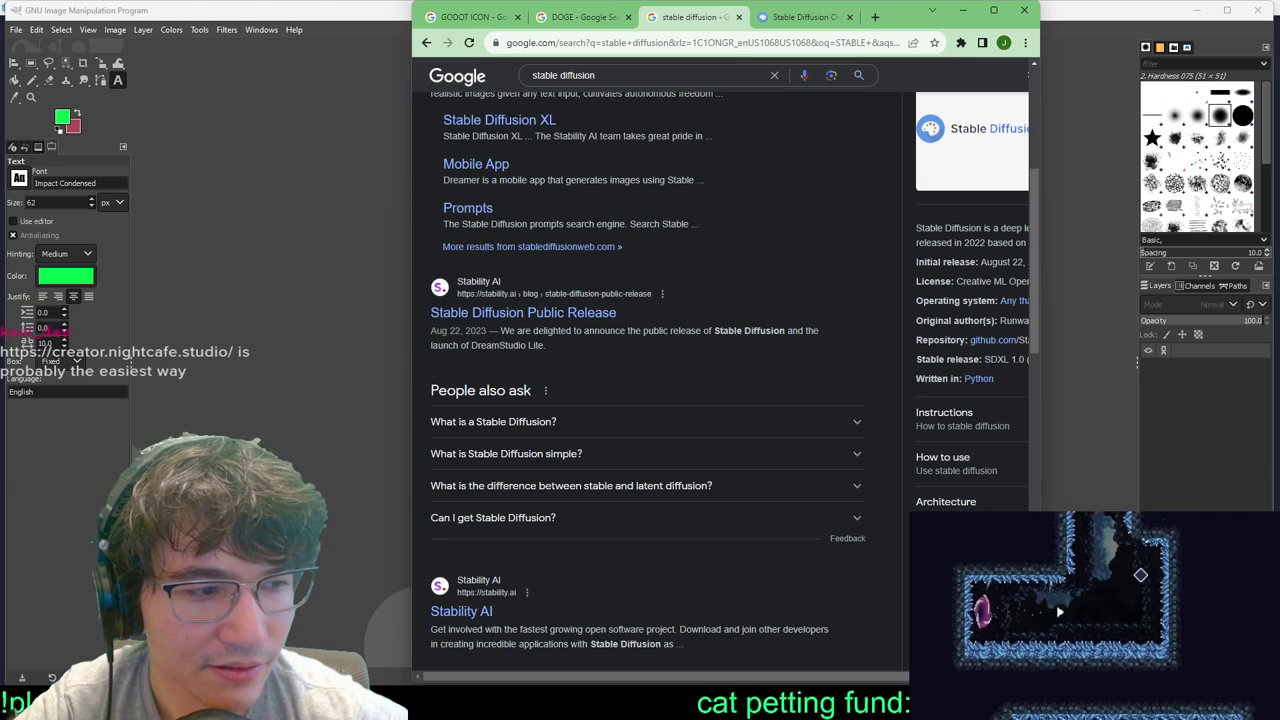
key(ctrl+t)
text(creator.nightcafe.studio)
key(Return)
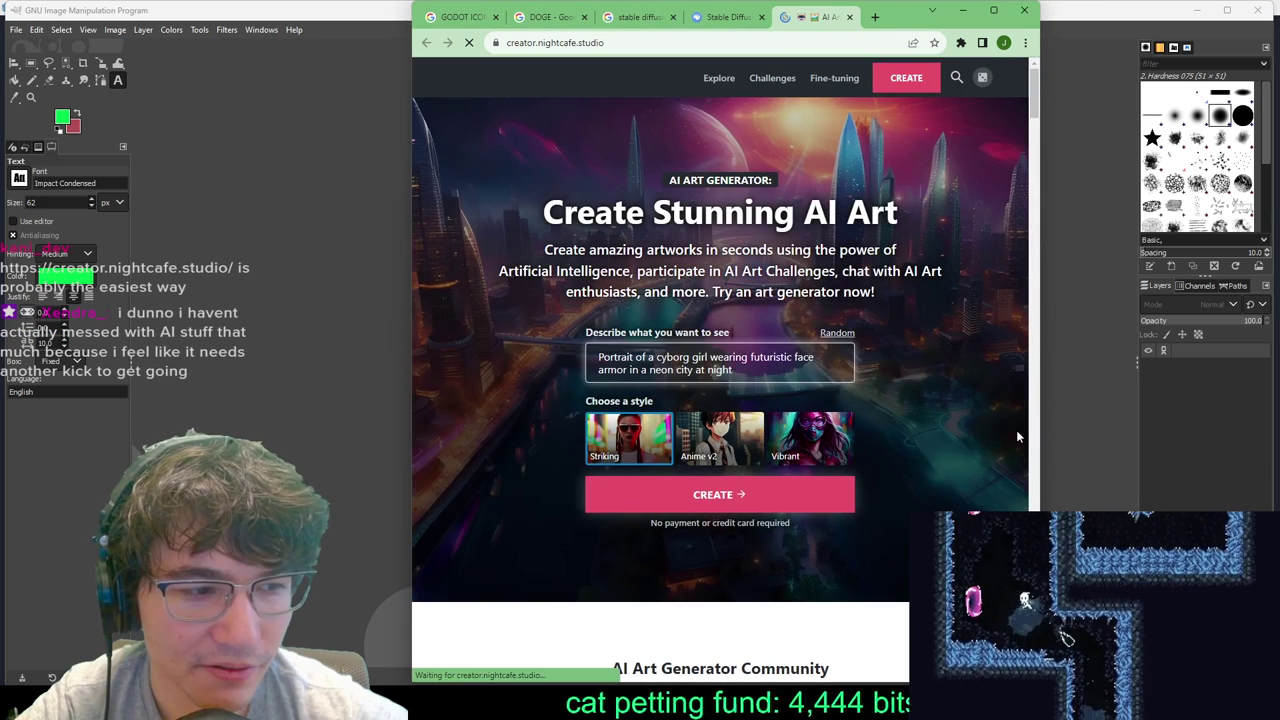
click(727, 497)
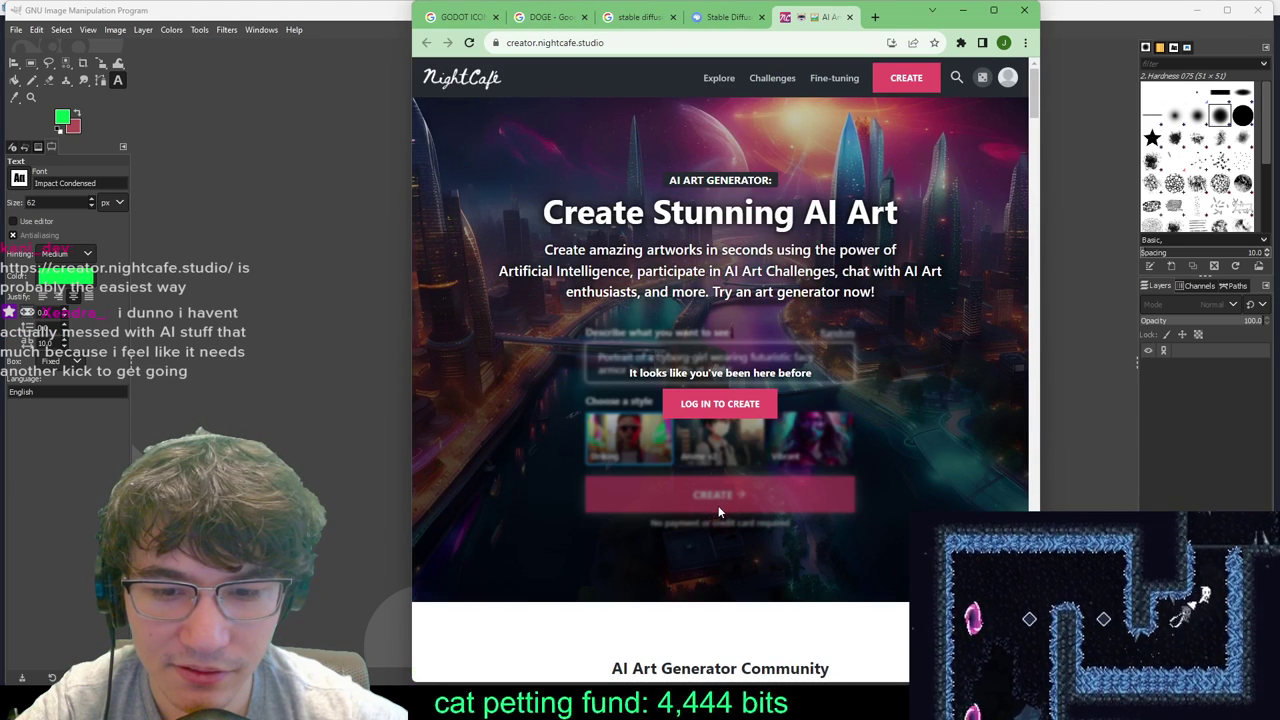
Step: Move the browser off this display to log in to NightCafe, bring it back maximized and activate the text prompt
drag(911, 17, 1279, 145)
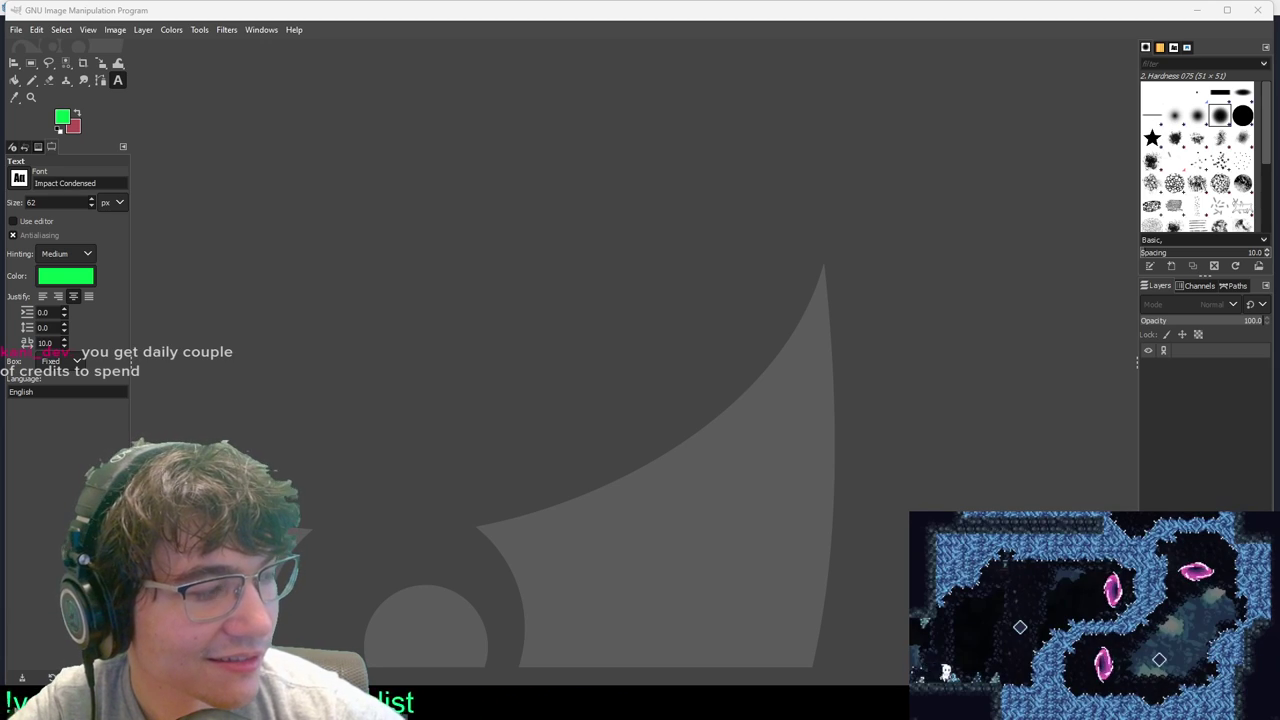
drag(1279, 358, 962, 357)
double_click(962, 357)
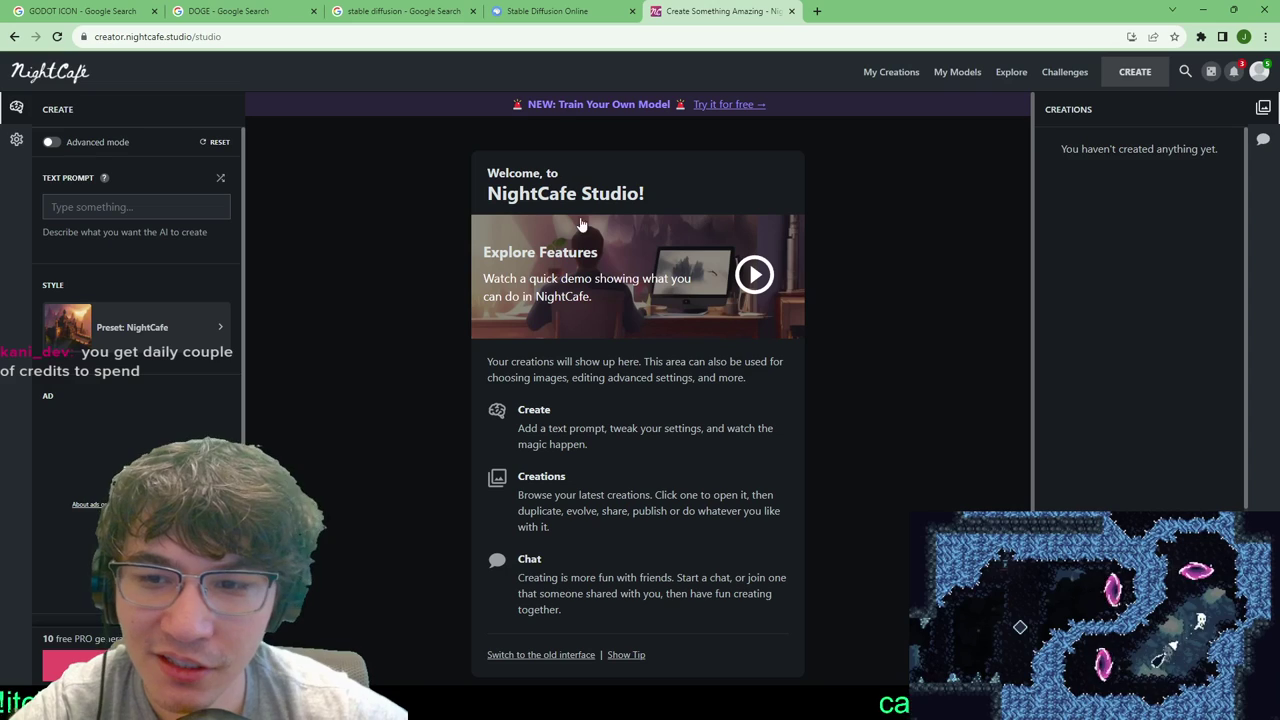
click(119, 207)
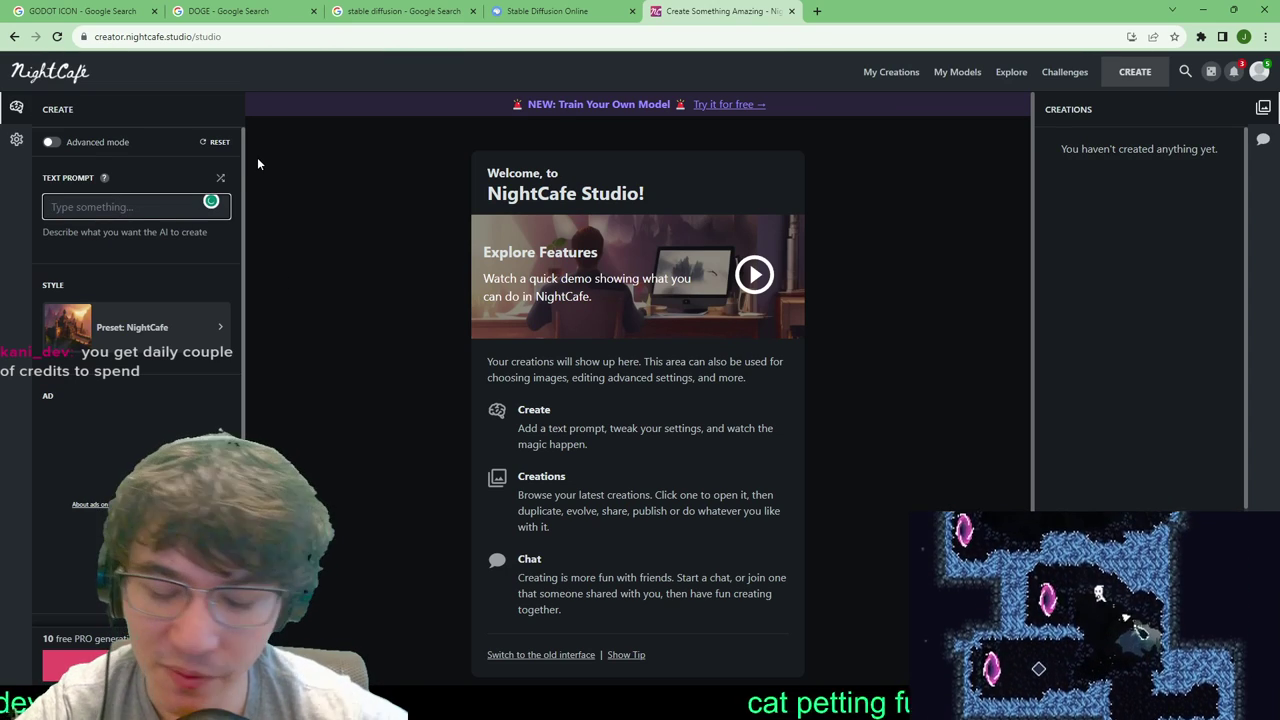
text(CAN YO)
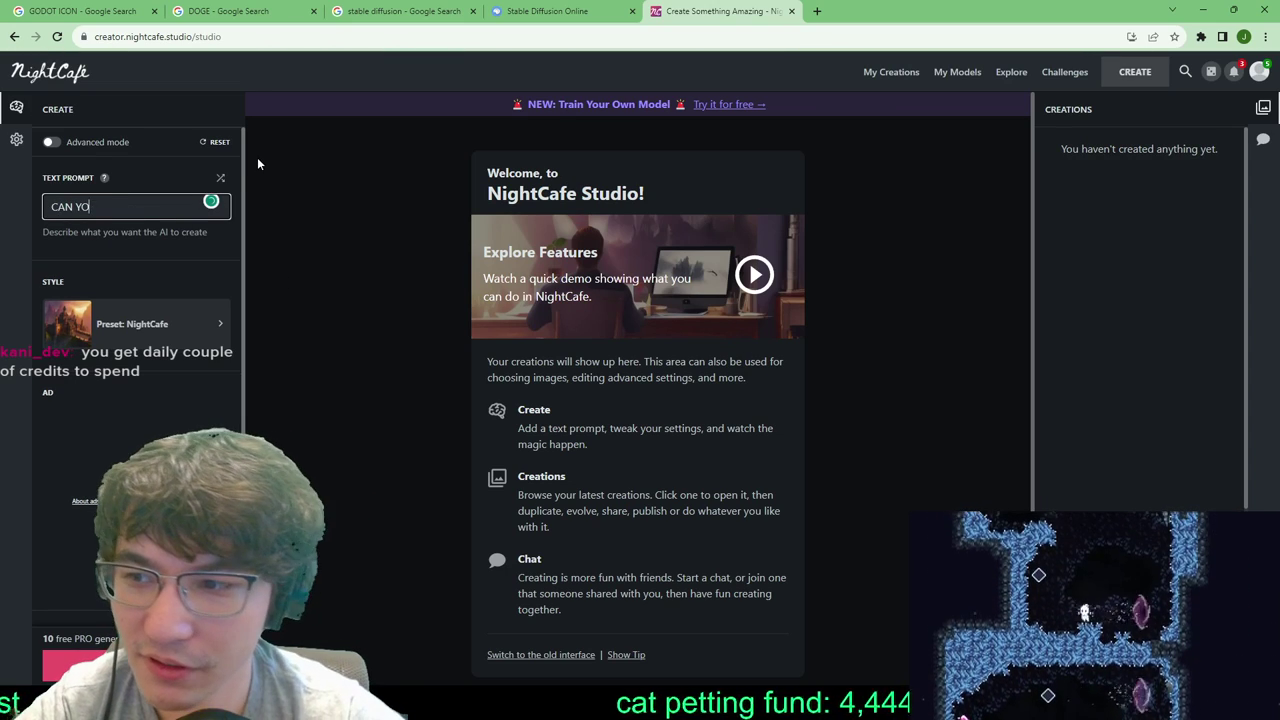
key(BackSpace)
key(BackSpace)
key(BackSpace)
key(BackSpace)
key(BackSpace)
key(BackSpace)
Step: Generate an image from the prompt "combine the godot icon with the doge dog meme" with the NightCafe style preset
text(com)
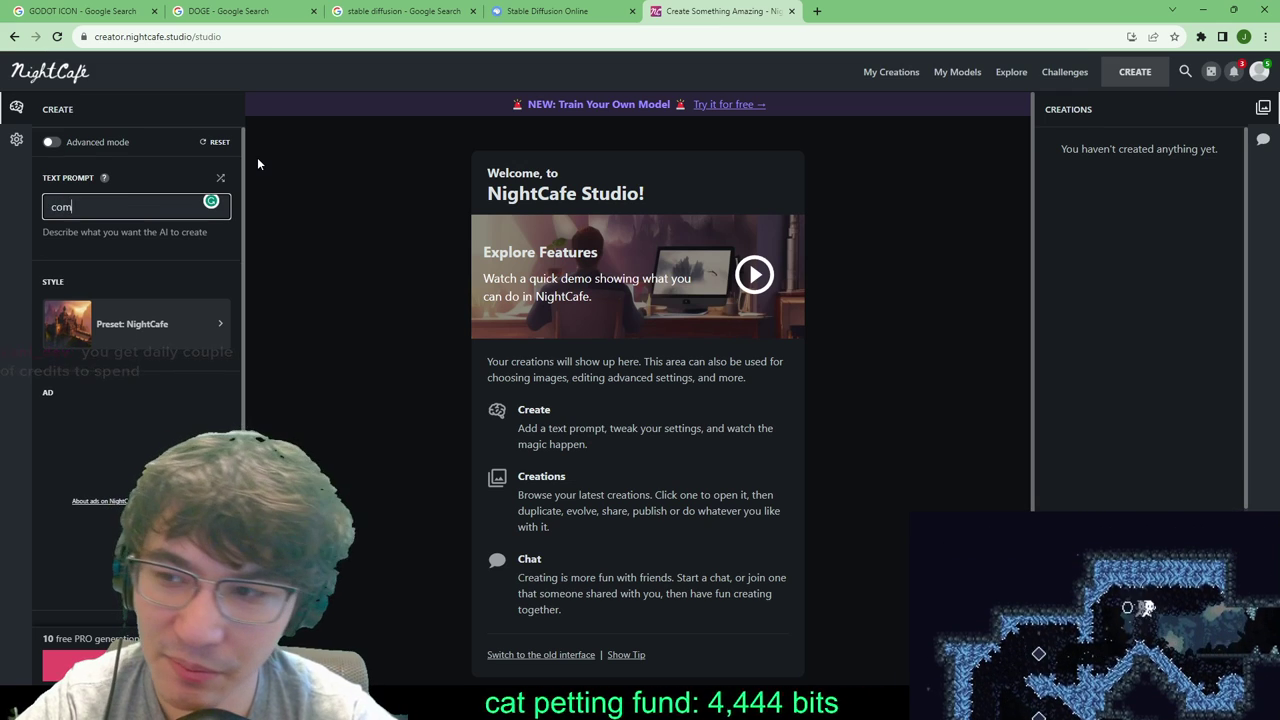
text(bine d)
key(BackSpace)
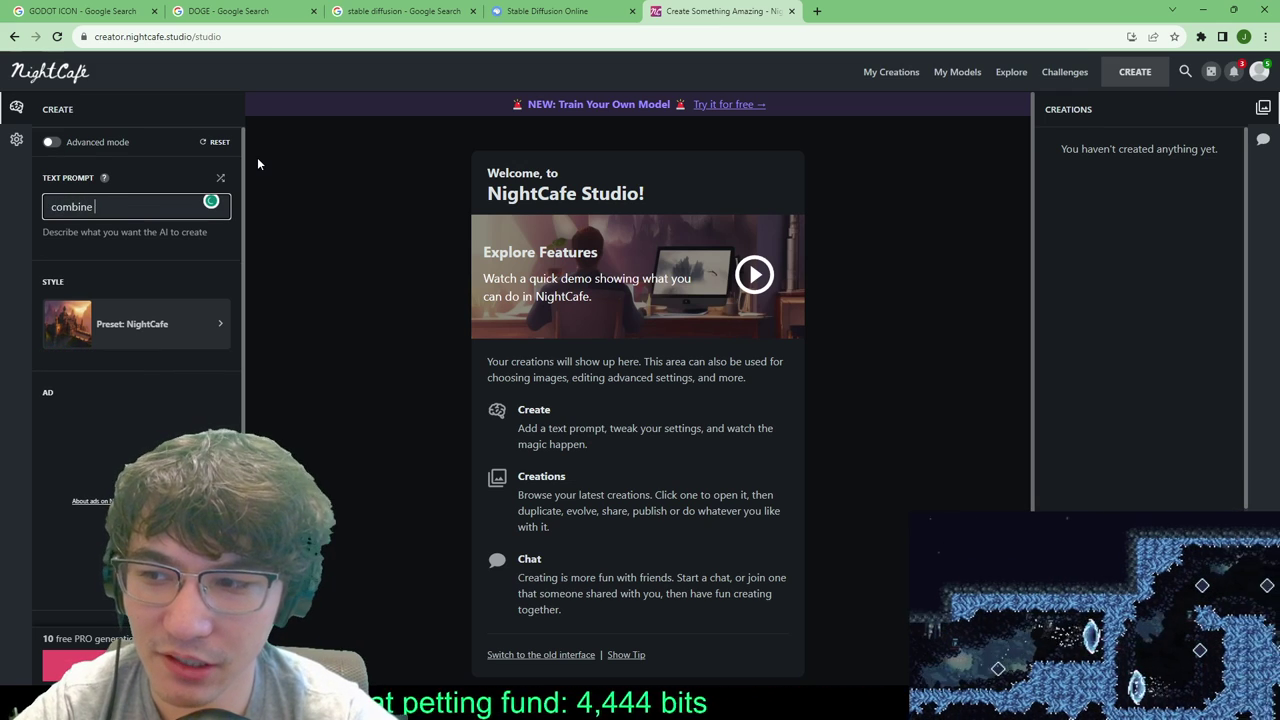
text(the godot i)
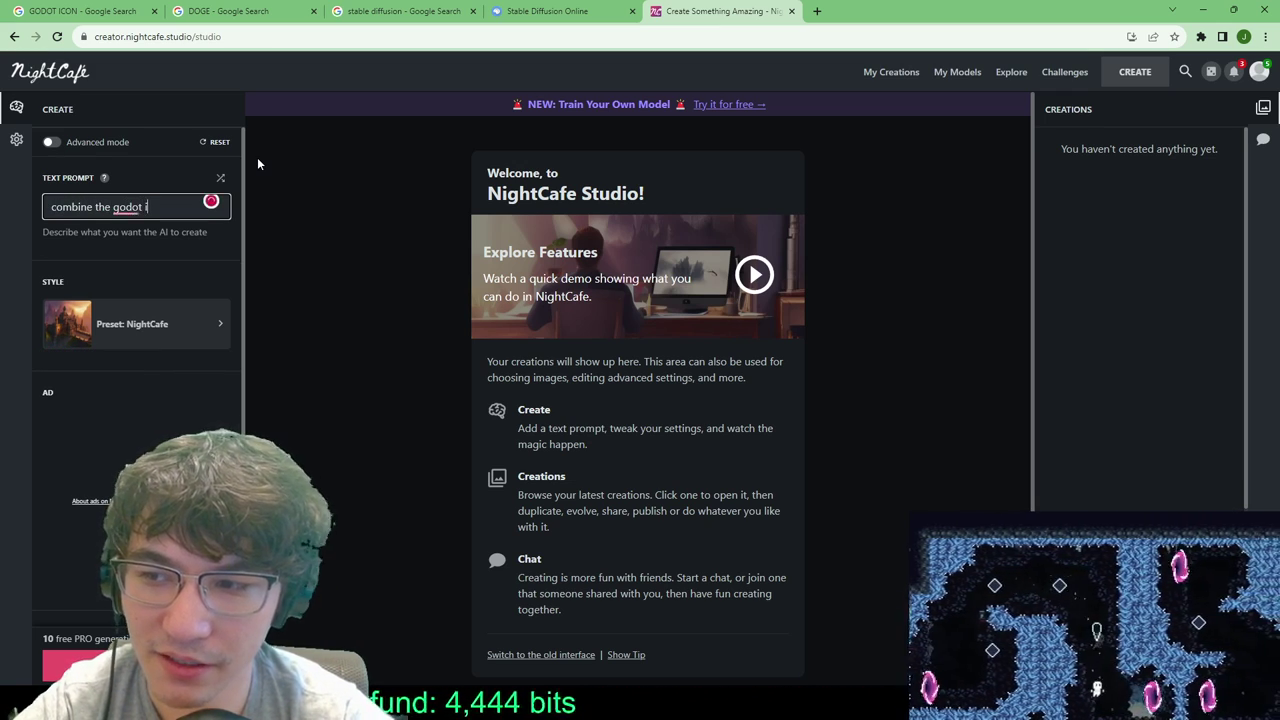
text(con with the d)
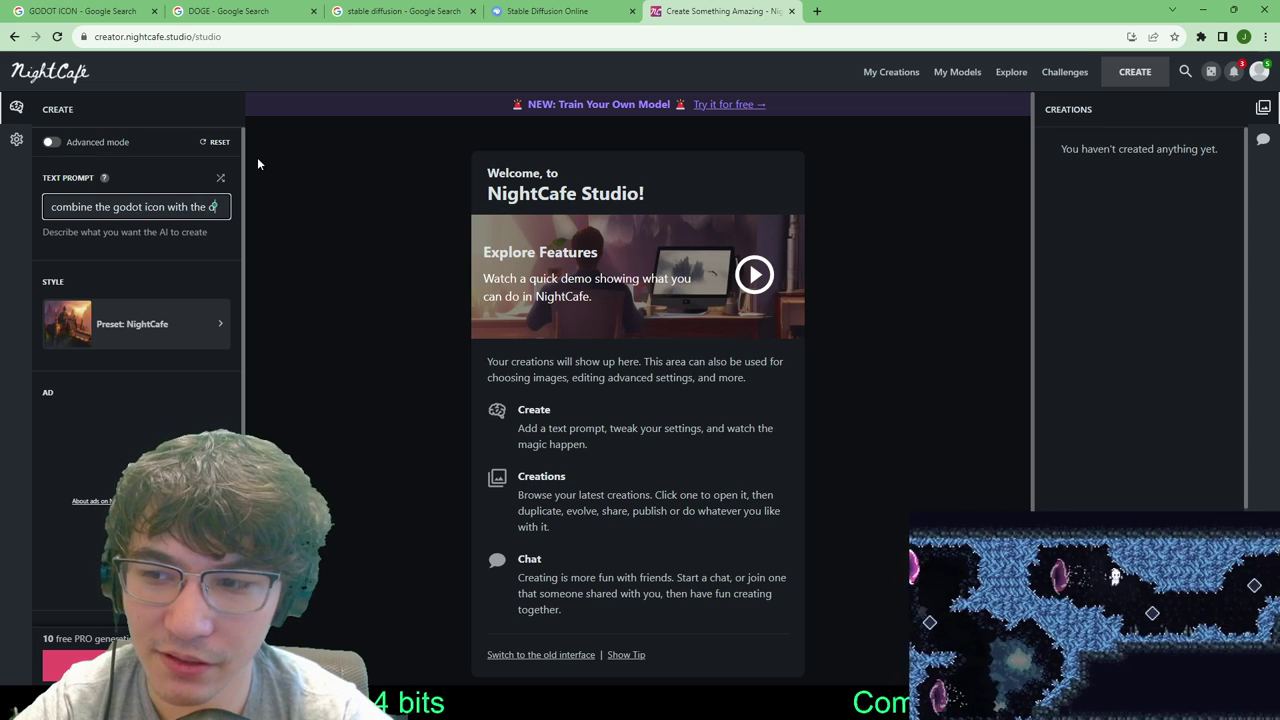
text(oge meme do)
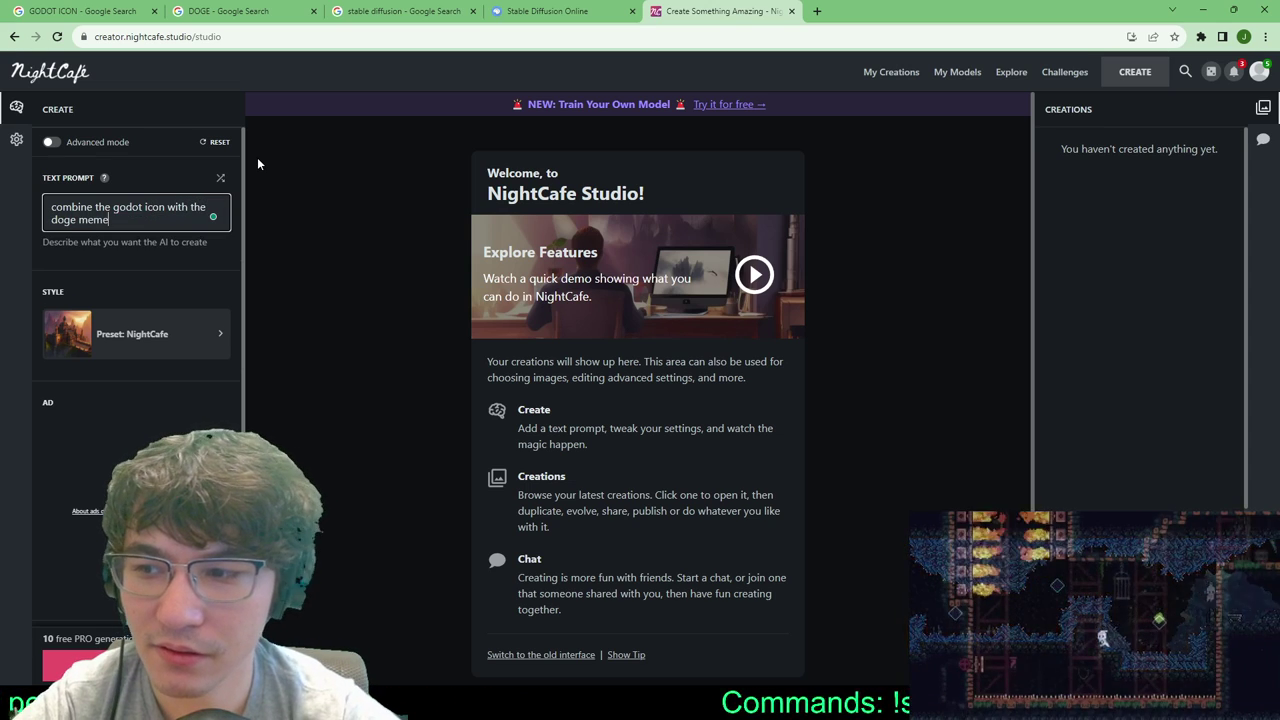
key(BackSpace)
key(BackSpace)
key(BackSpace)
key(BackSpace)
key(BackSpace)
key(BackSpace)
key(BackSpace)
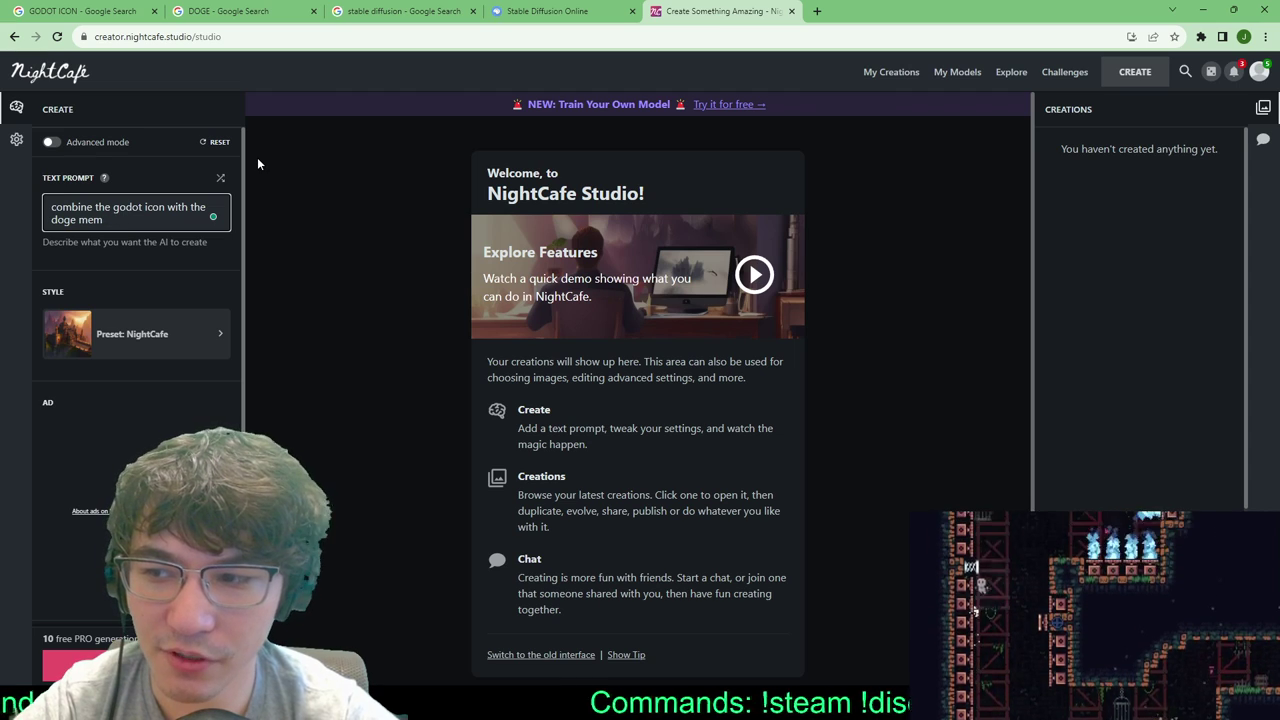
text(dog meme)
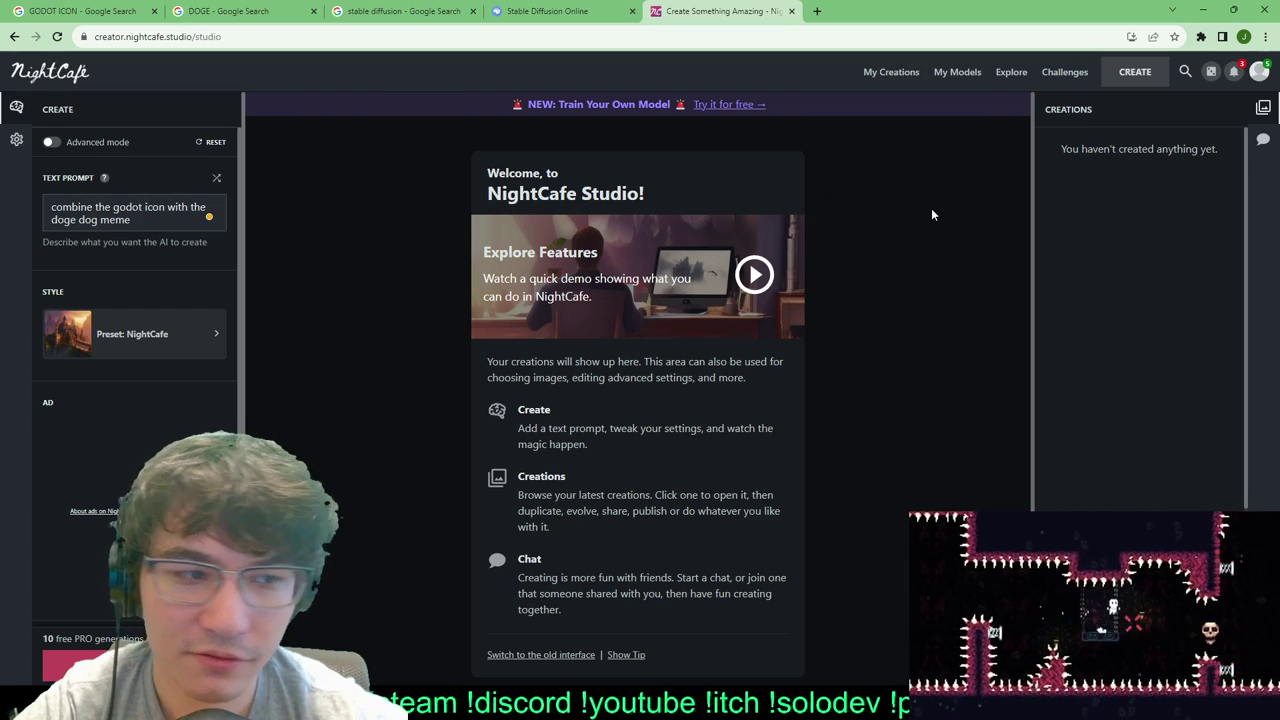
key(Return)
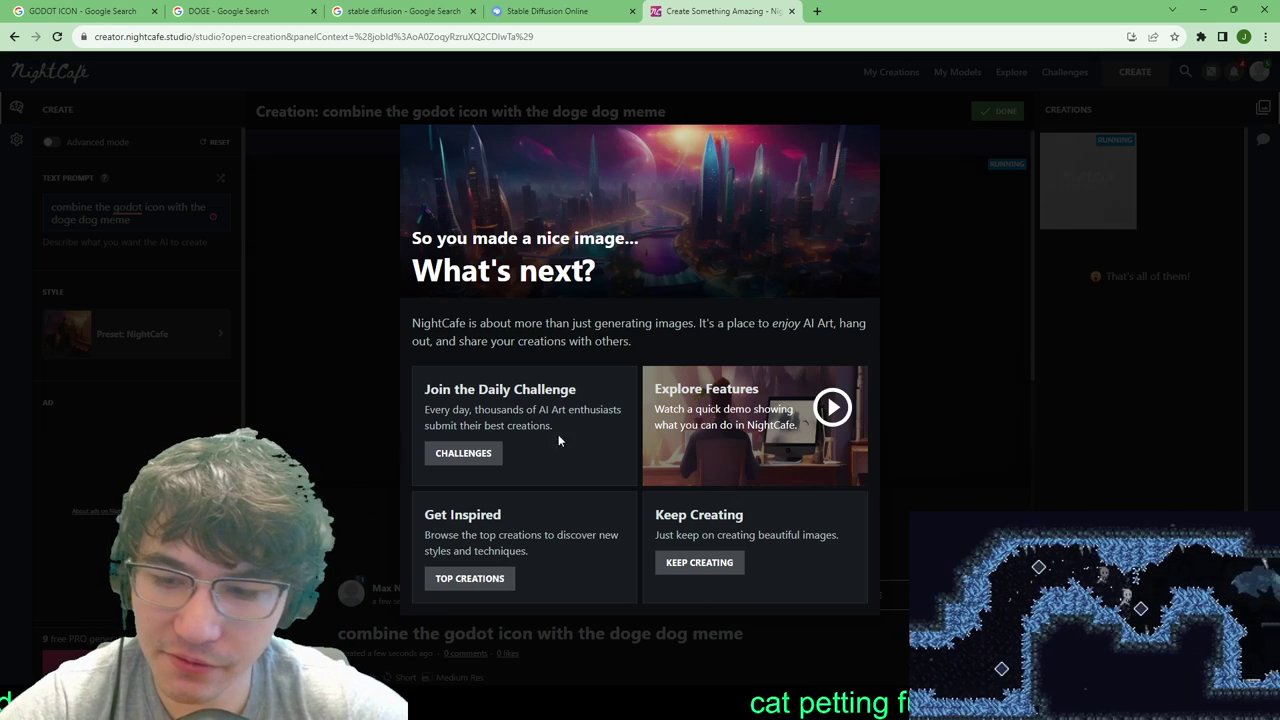
Step: Dismiss the What's next dialog by choosing to keep creating, and examine the rendering creation's details and settings
click(728, 563)
scroll(813, 353, down, 5)
scroll(763, 560, up, 5)
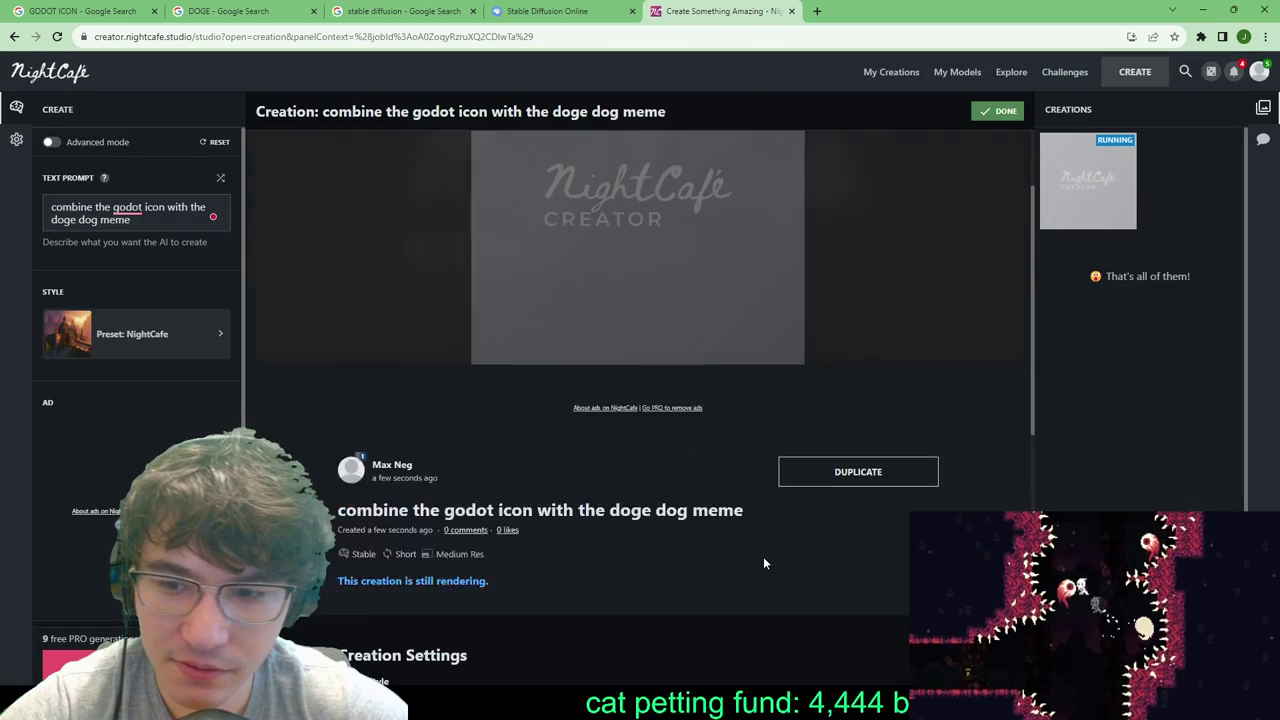
scroll(760, 546, down, 5)
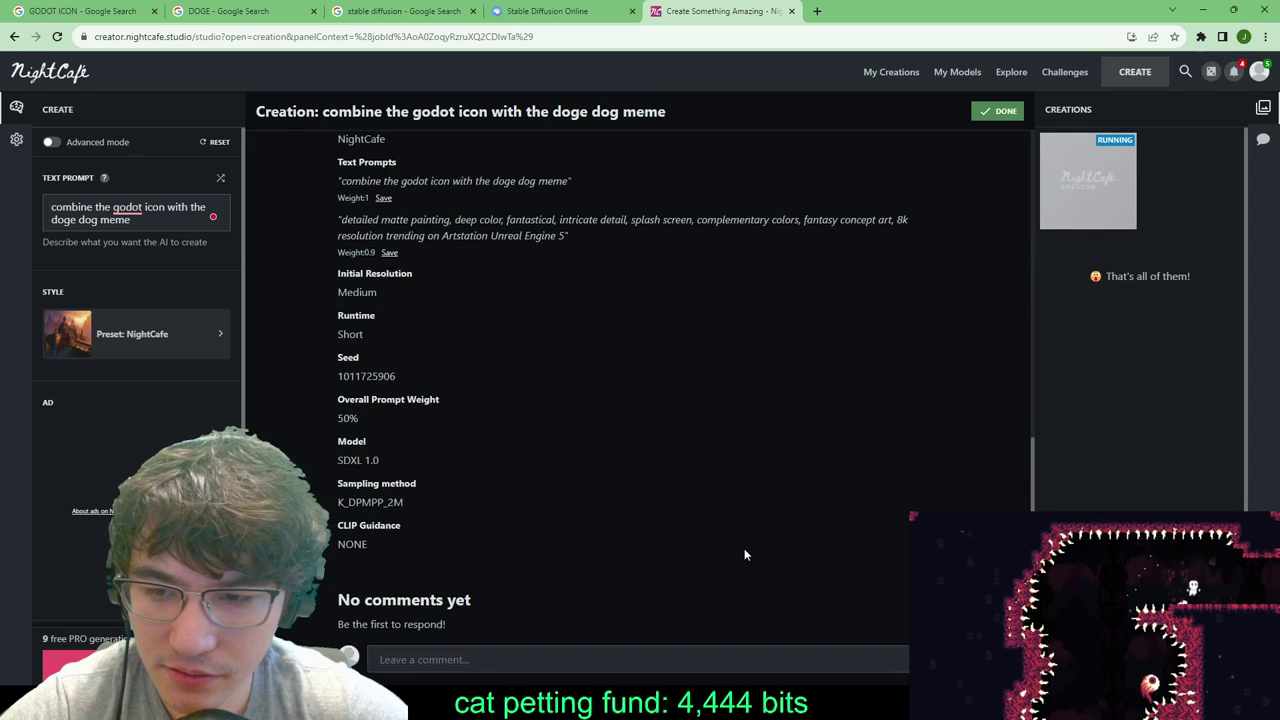
Step: Check the rendering status and the settings of the doge creation until it finishes
scroll(744, 554, up, 5)
scroll(744, 554, down, 5)
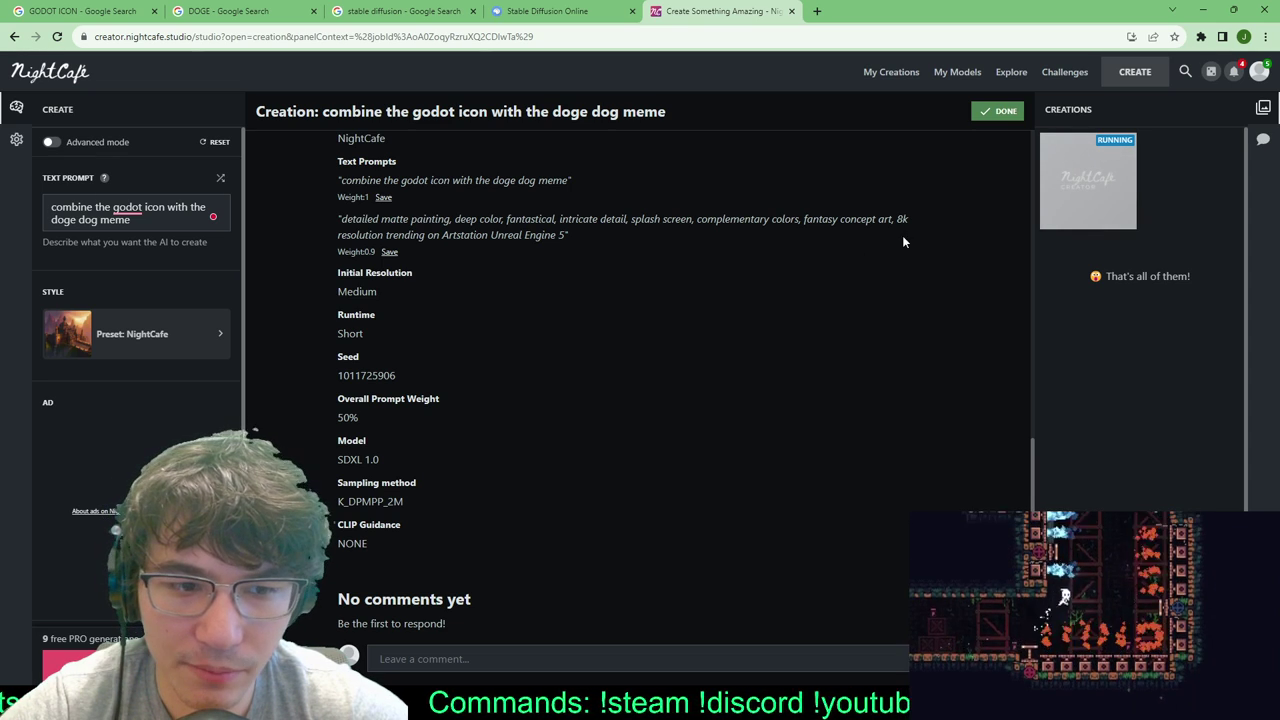
scroll(807, 451, up, 3)
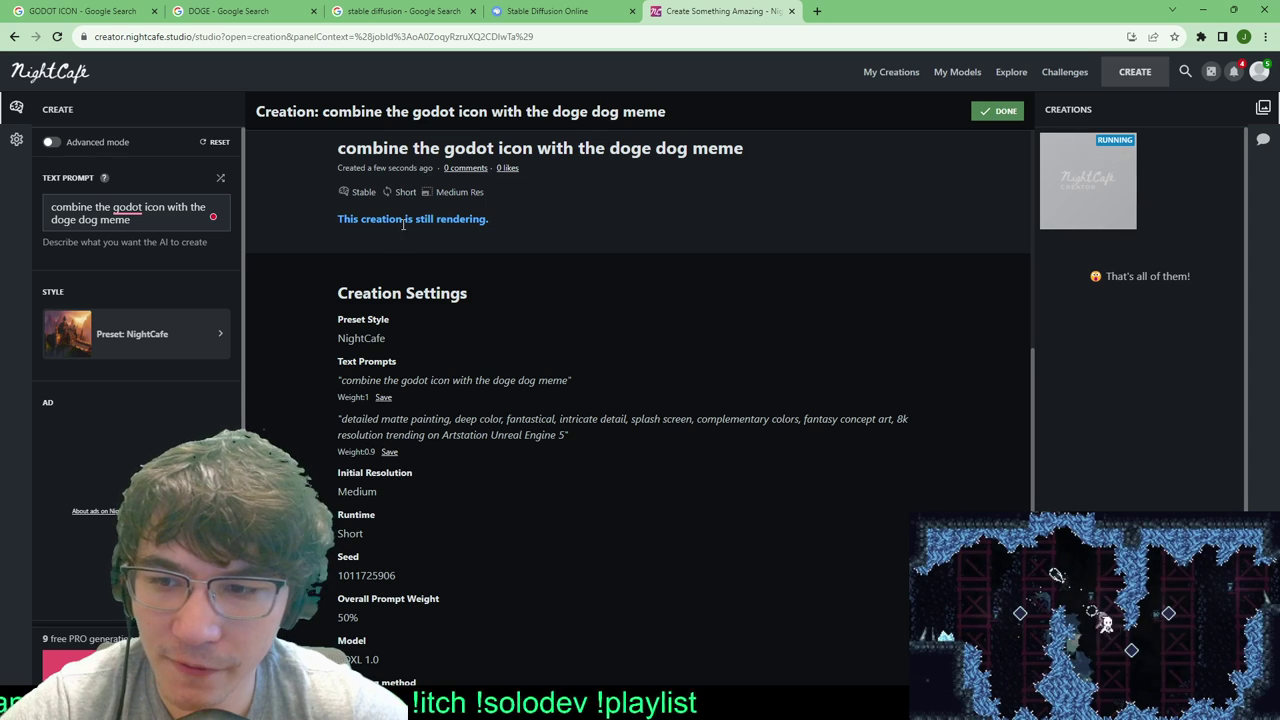
drag(403, 224, 592, 235)
click(613, 282)
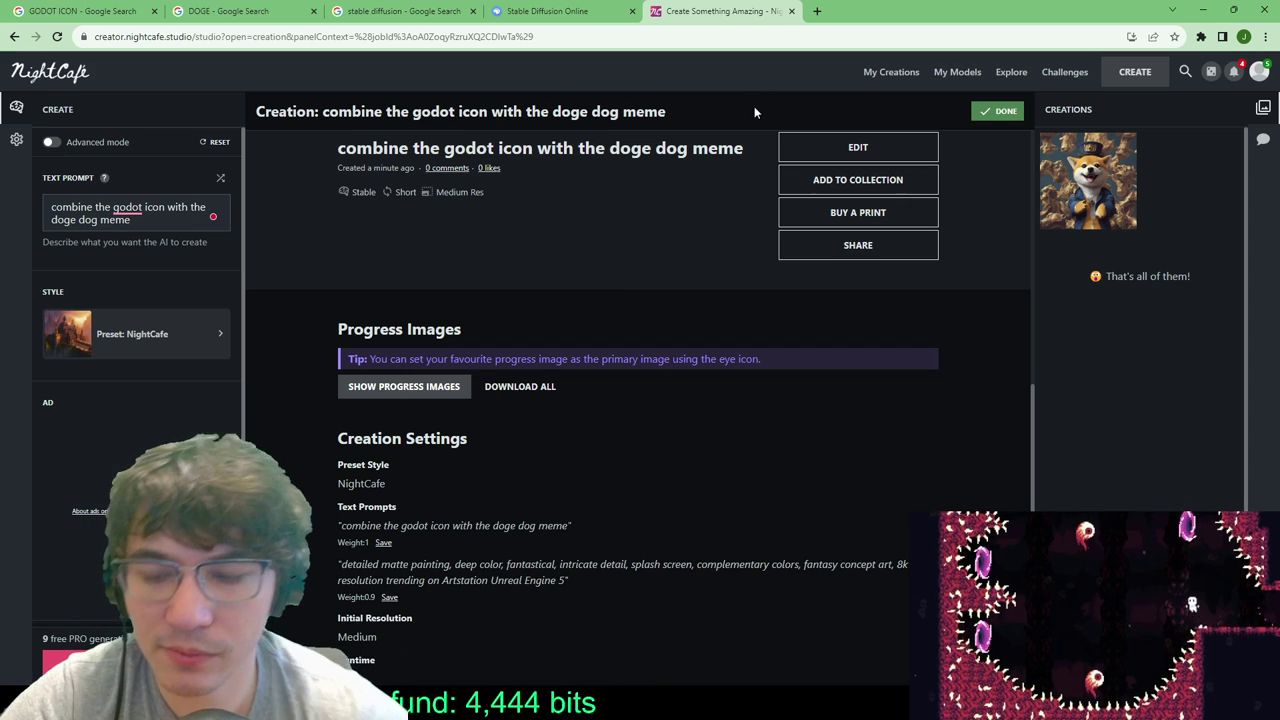
Step: Show the finished creation's progress images and inspect the generated dog picture up close
click(404, 386)
scroll(750, 260, down, 1)
scroll(750, 260, down, 1)
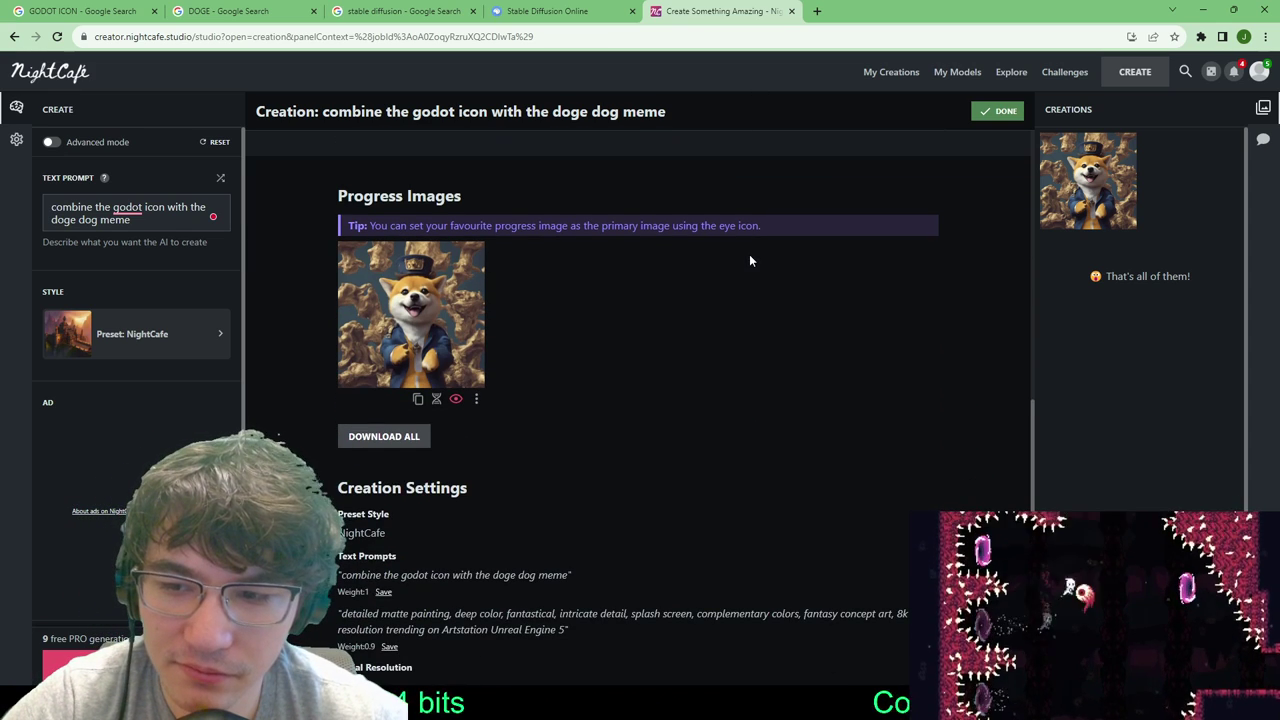
scroll(720, 275, down, 1)
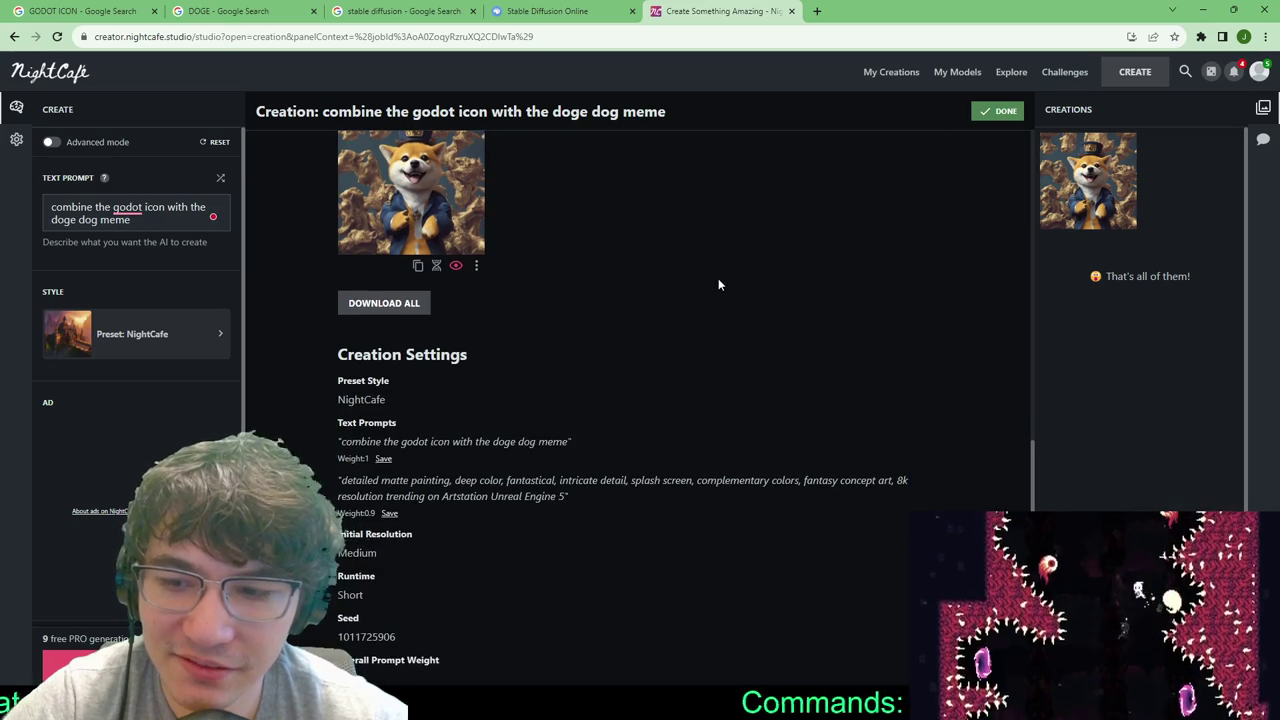
scroll(710, 280, up, 2)
scroll(674, 402, down, 1)
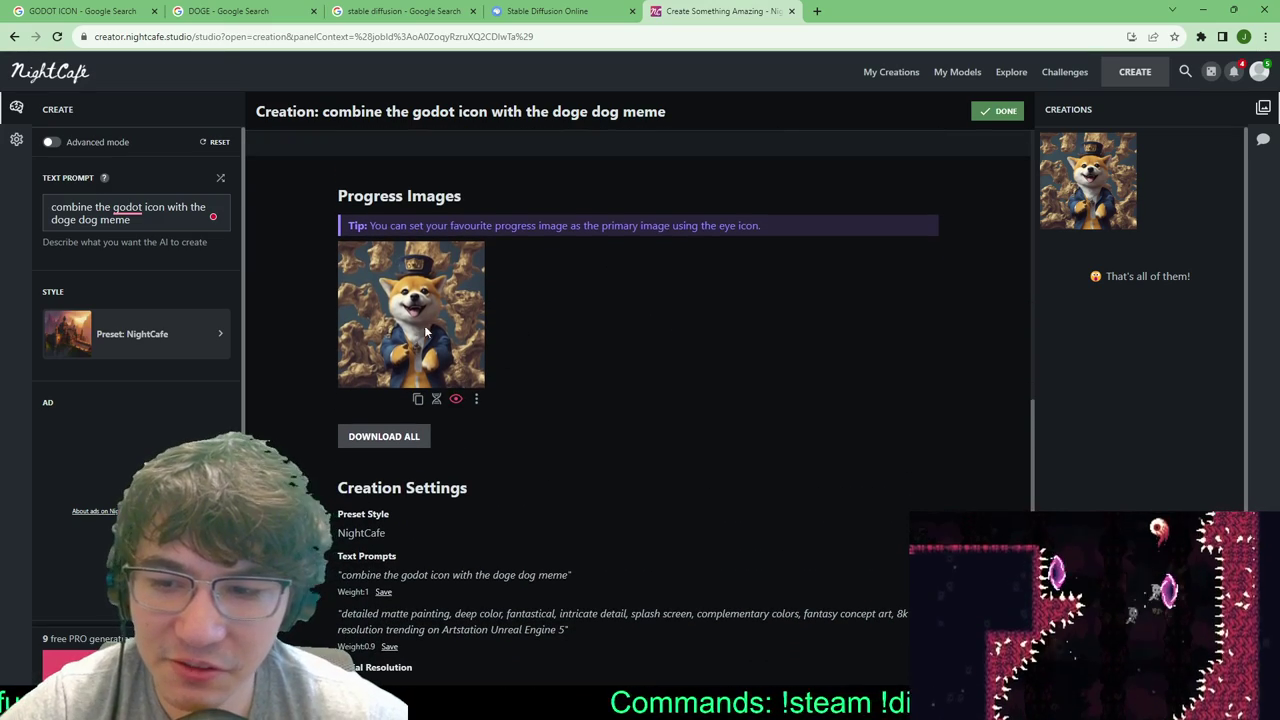
ctrl+scroll(460, 313, up, 6)
ctrl+scroll(511, 327, down, 5)
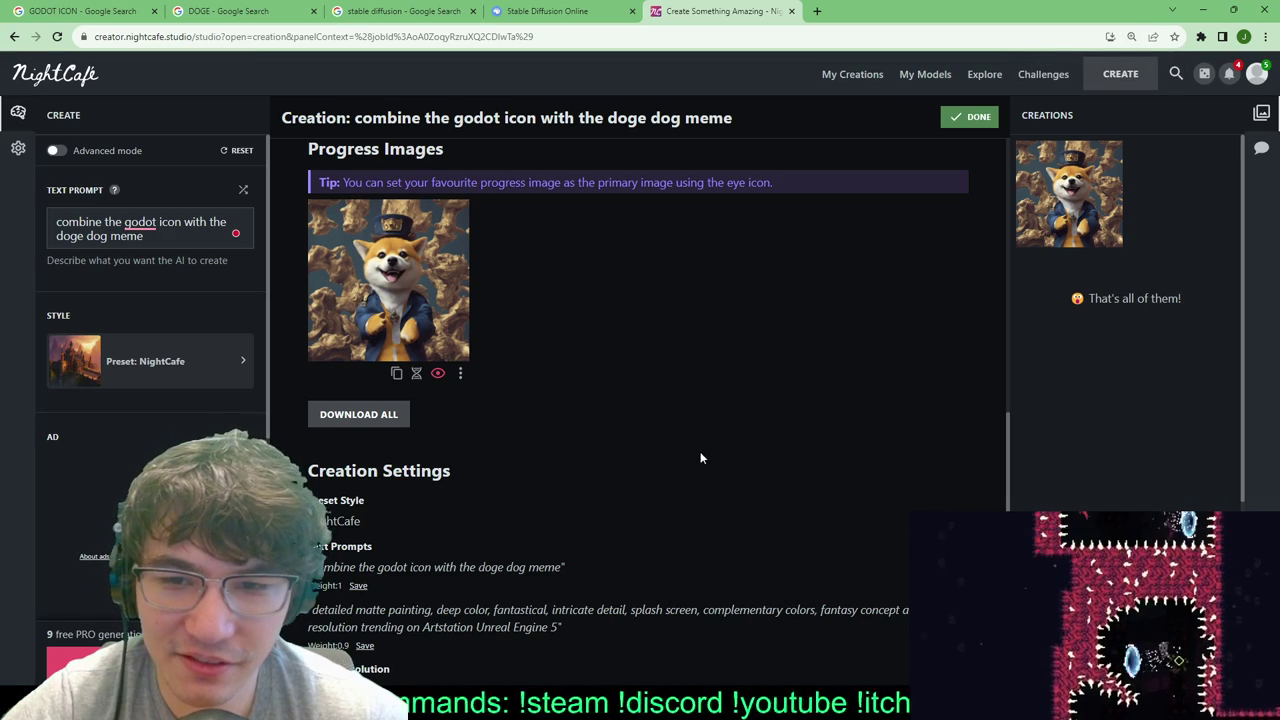
ctrl+scroll(700, 451, down, 3)
scroll(515, 341, down, 1)
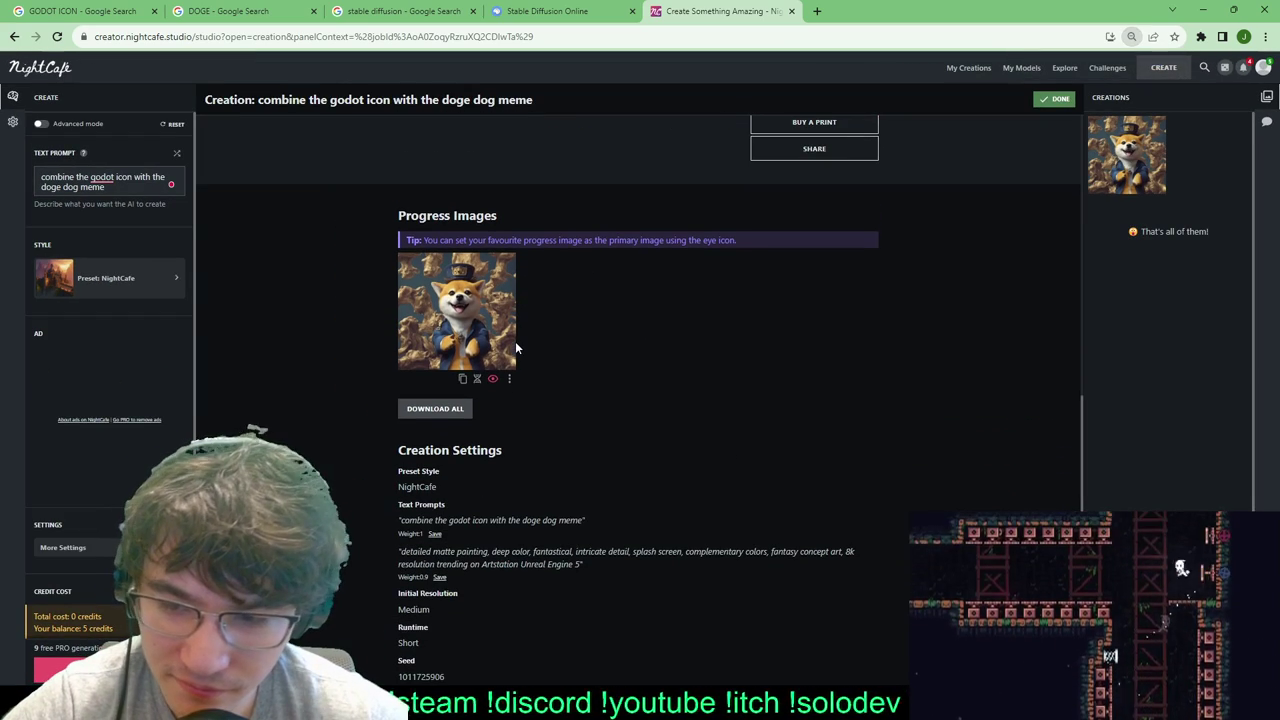
Step: Review the creation settings below the progress images, then view the generated image at full size
scroll(505, 352, down, 4)
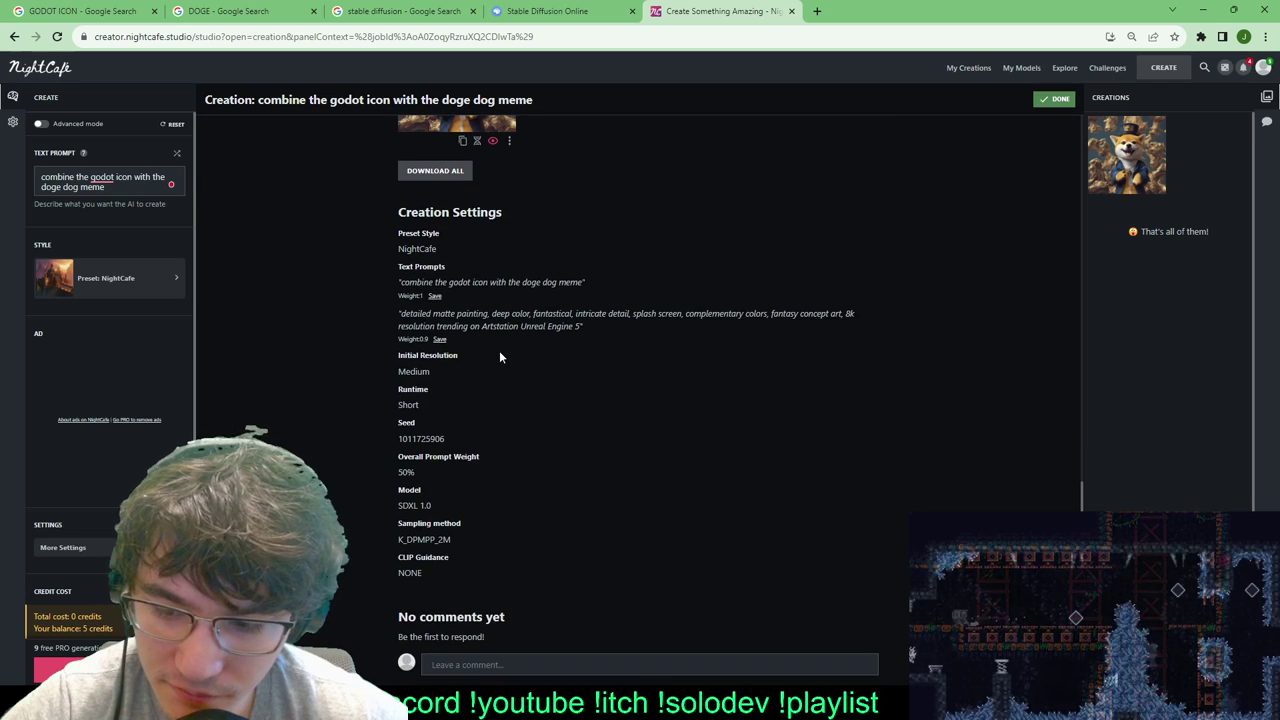
scroll(494, 357, up, 3)
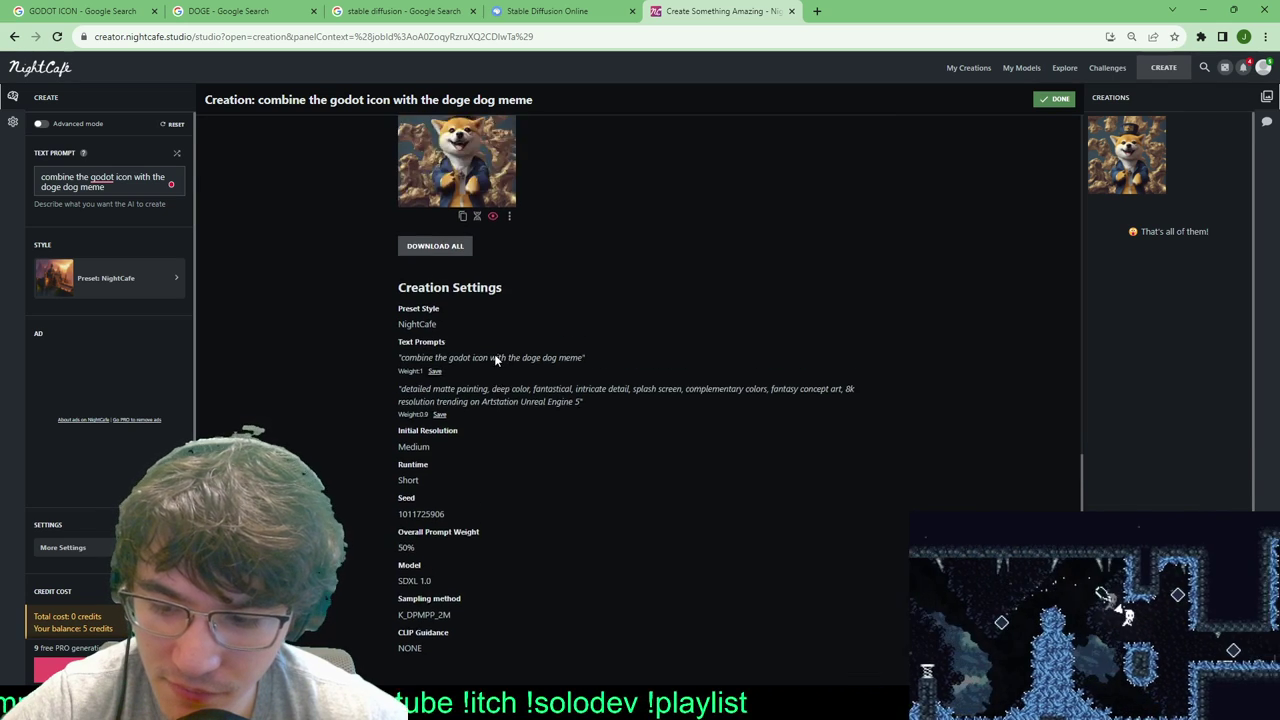
scroll(494, 357, down, 3)
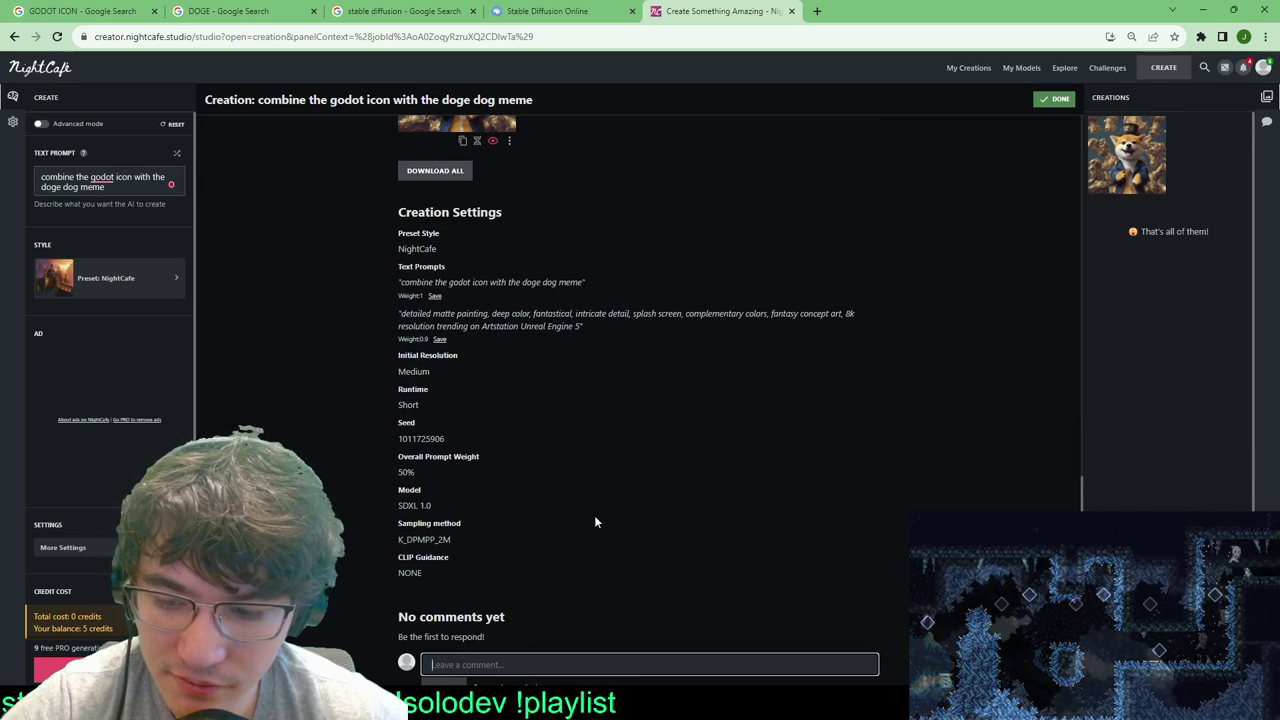
scroll(578, 465, up, 7)
scroll(571, 452, down, 2)
scroll(560, 472, up, 7)
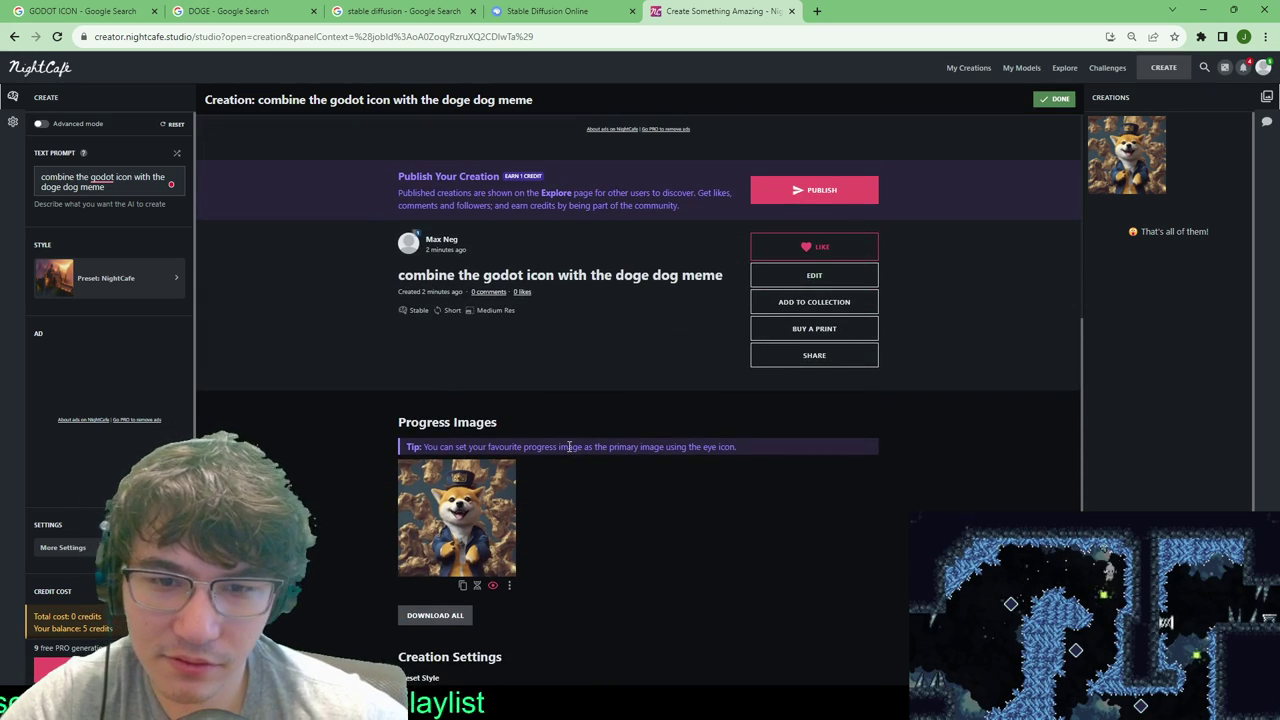
scroll(560, 472, up, 2)
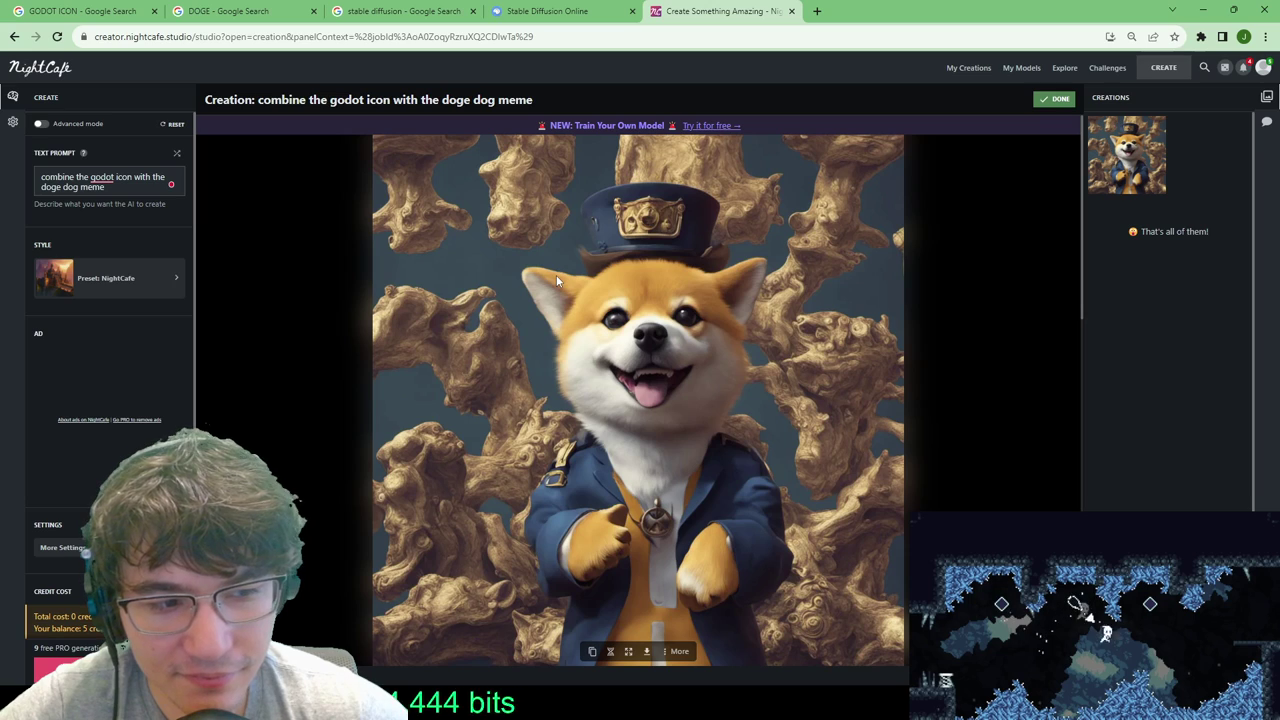
Step: Browse the preset styles and change the style to Pop Art
click(161, 294)
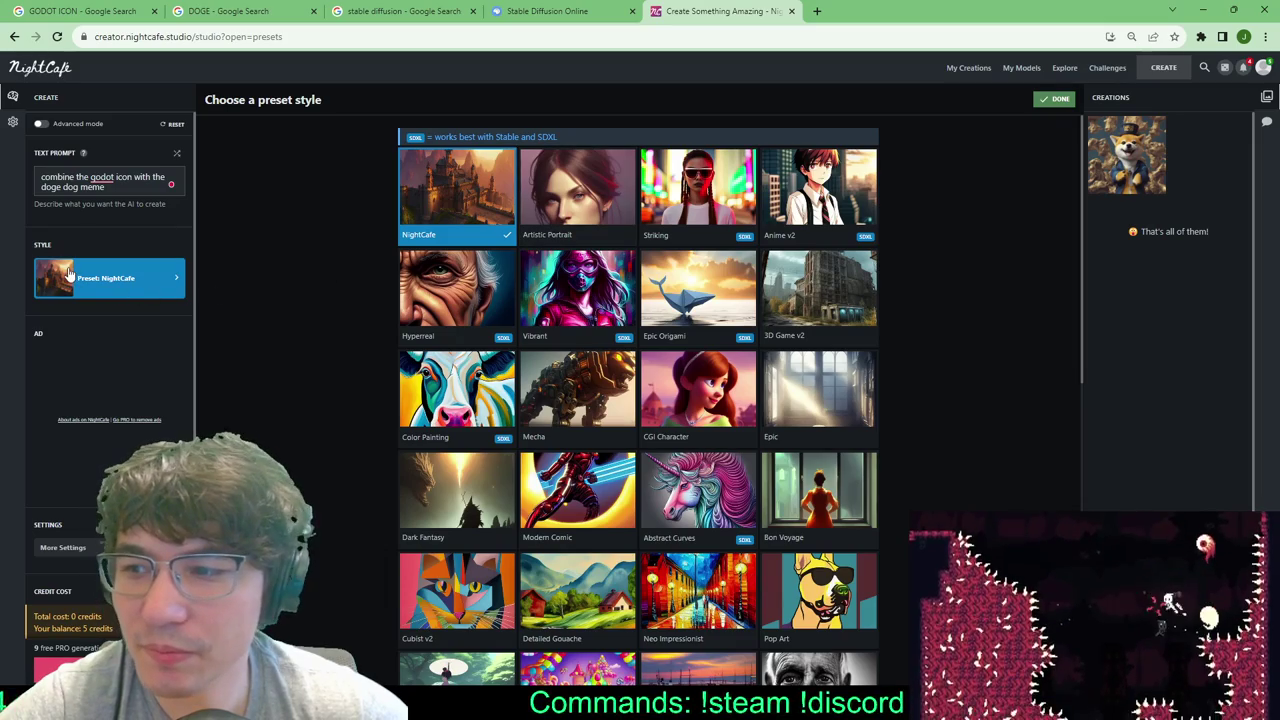
scroll(760, 268, down, 1)
scroll(760, 268, down, 2)
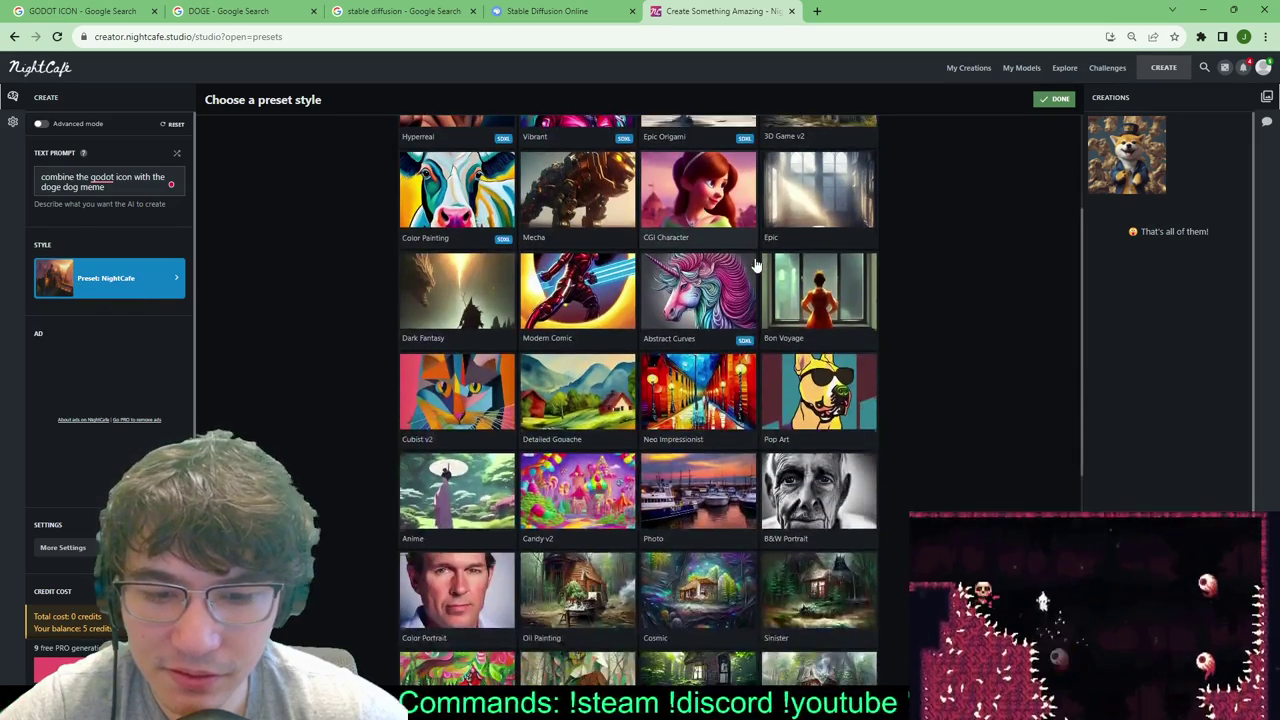
scroll(822, 390, down, 1)
scroll(822, 390, down, 3)
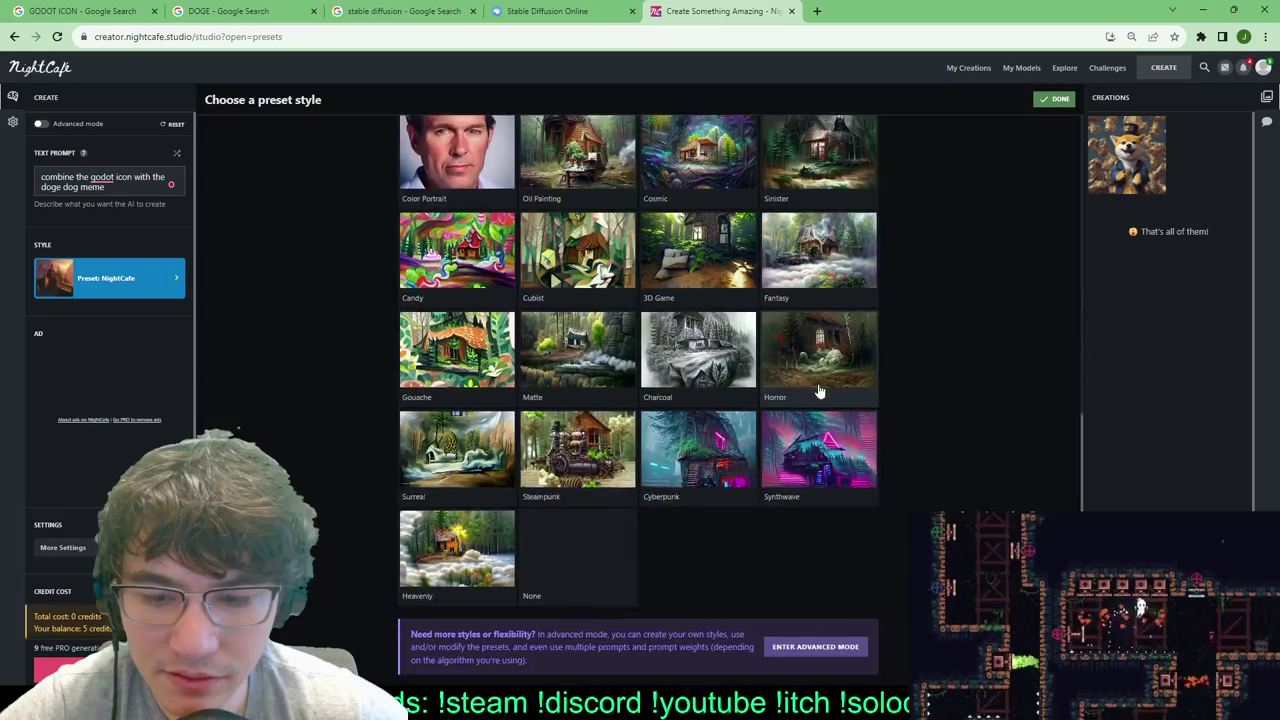
scroll(820, 392, up, 3)
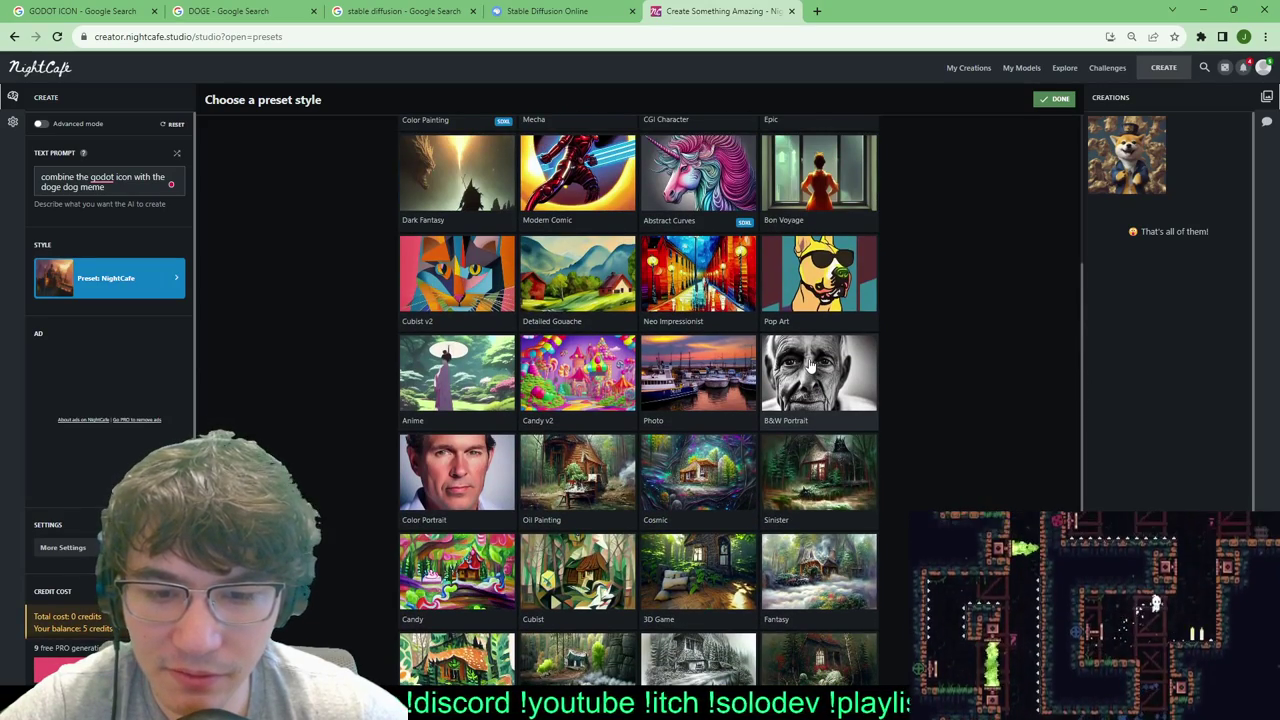
scroll(815, 370, up, 1)
click(838, 385)
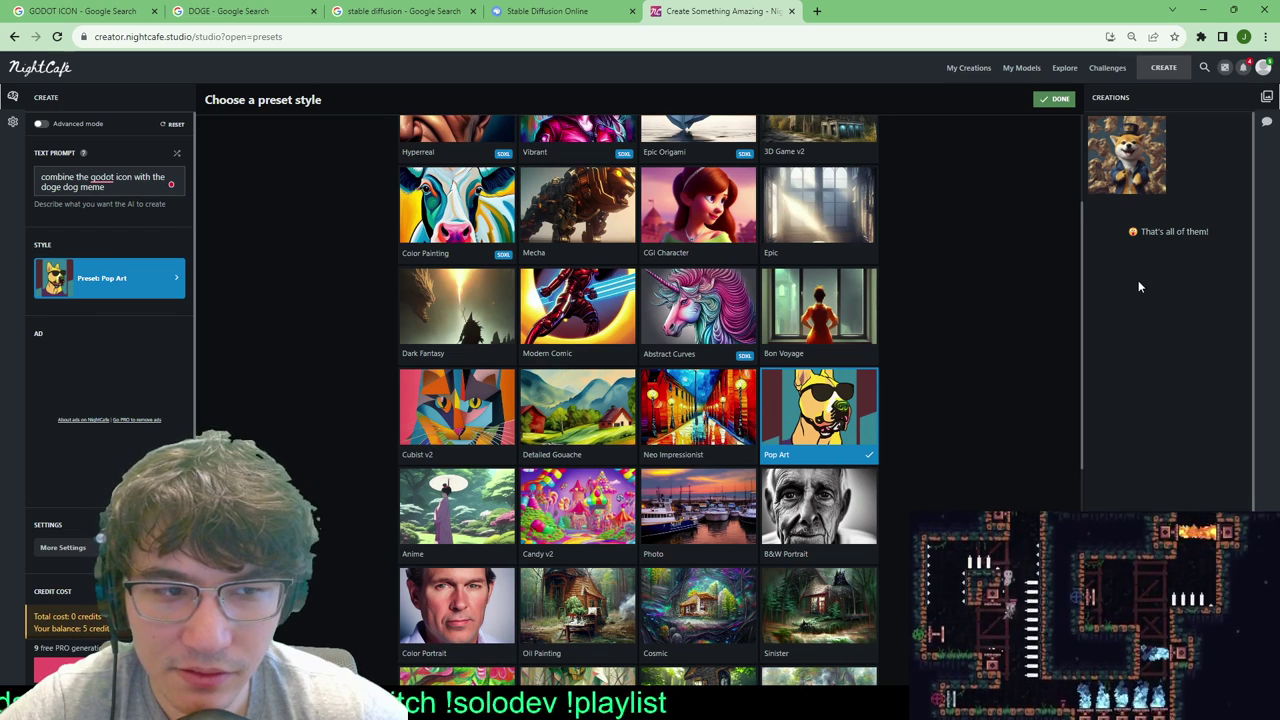
click(1058, 99)
Step: Add the line "- make sure it's just their face" below the existing text prompt, separated by a blank line
click(147, 172)
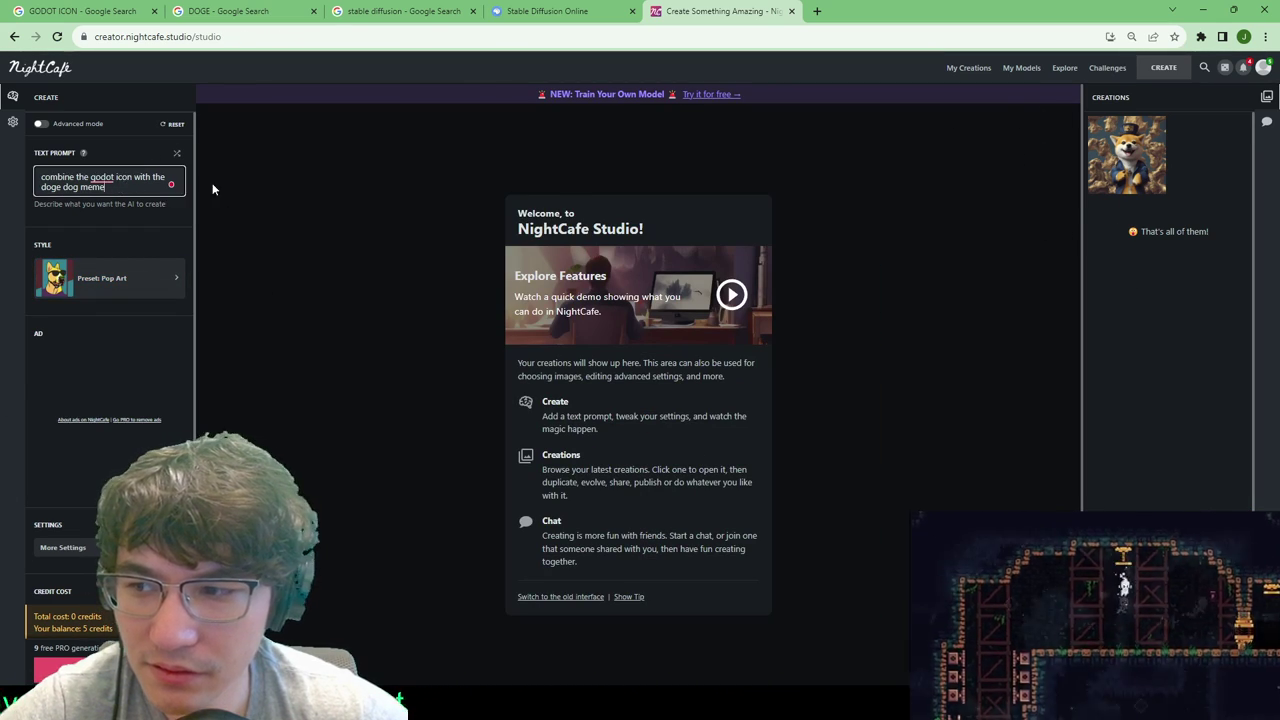
key(Return)
key(Return)
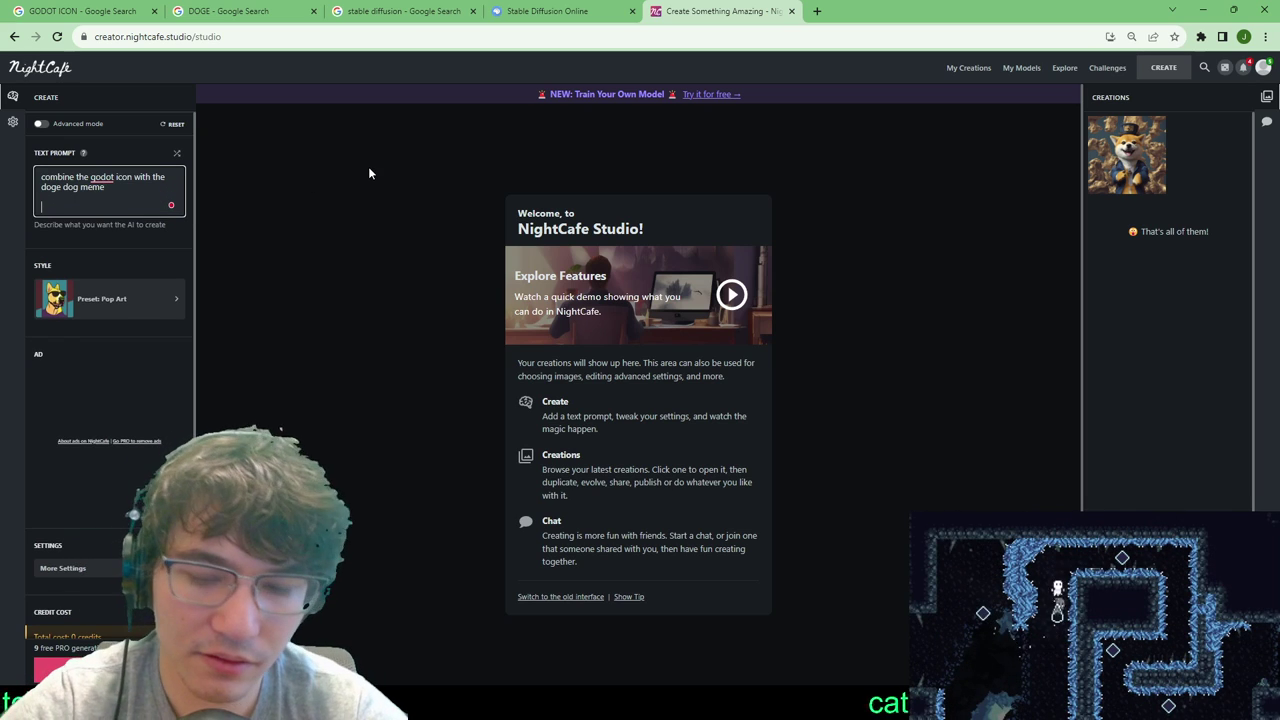
text(- make )
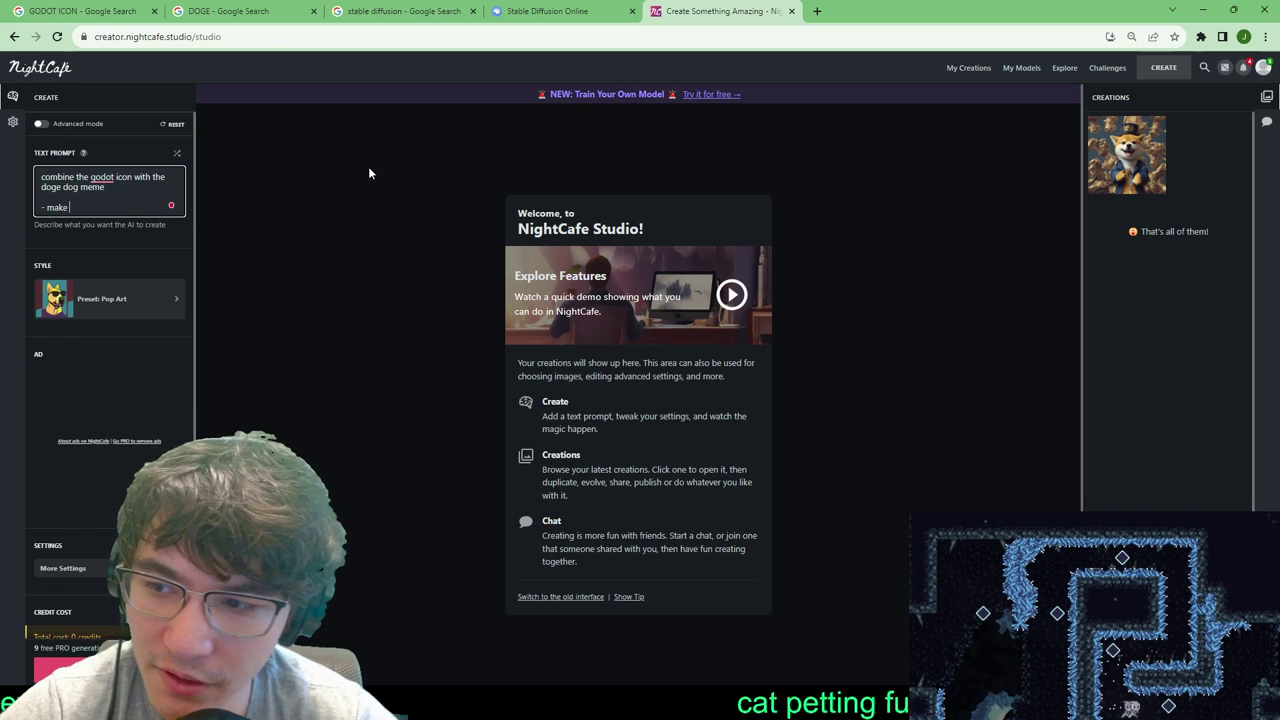
text(sure it's j)
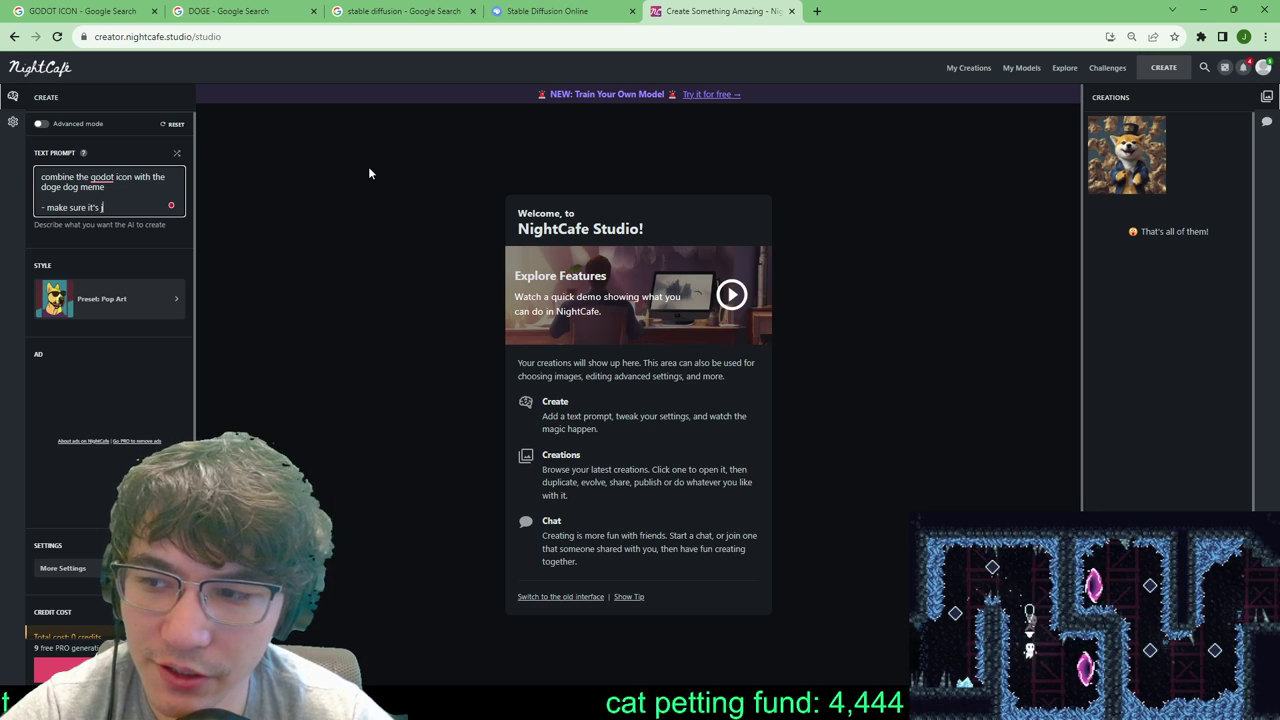
text(ust their face)
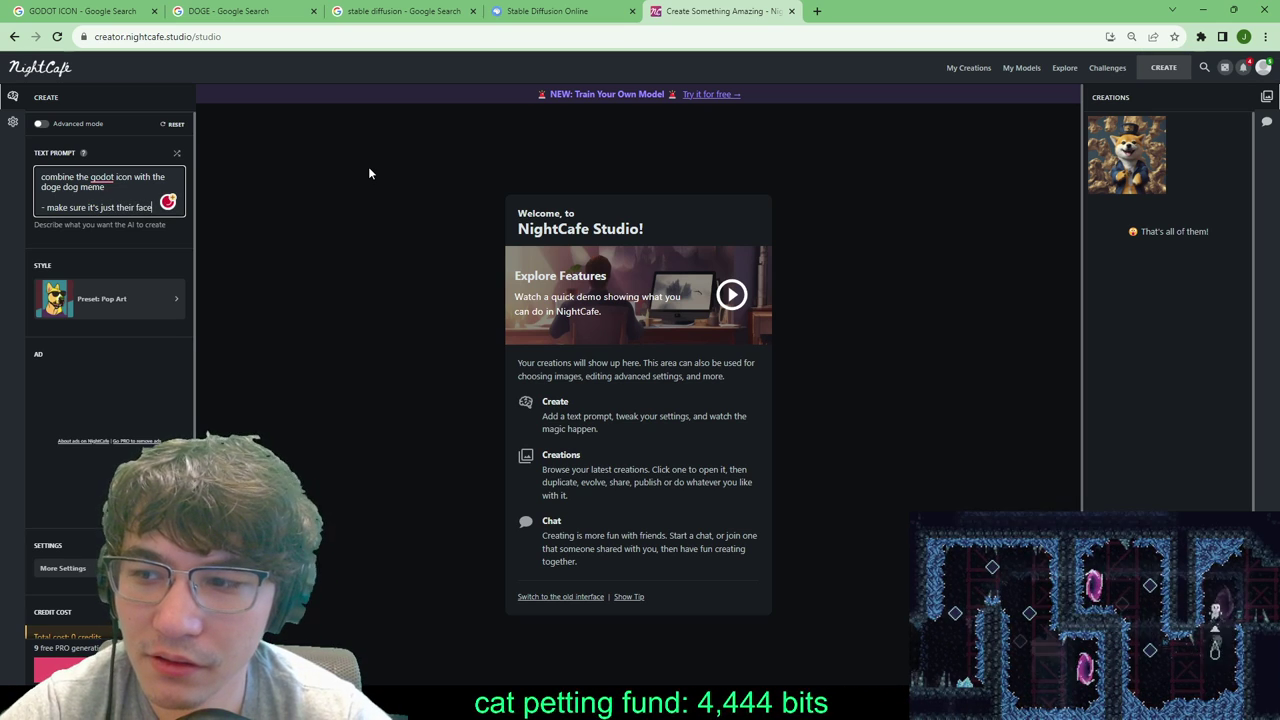
key(Return)
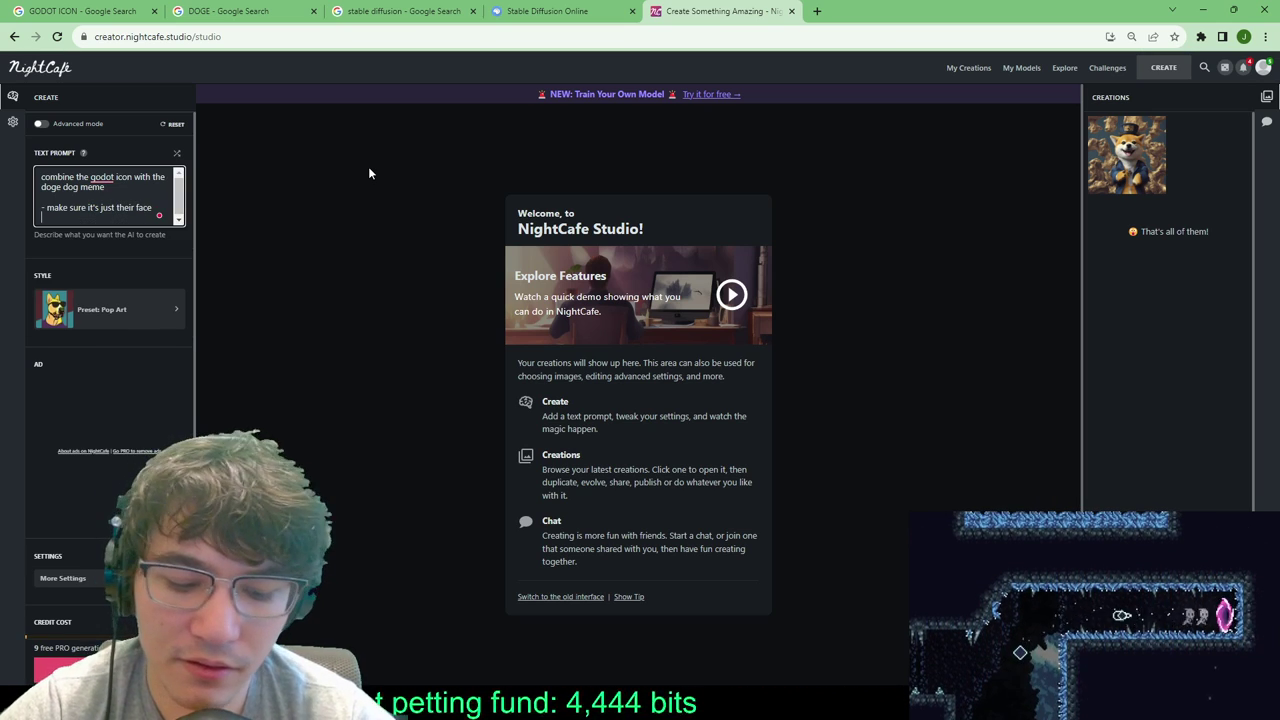
Step: Add the line "- make sure the godot icon is still recognizable" to the text prompt
text(- make sure the)
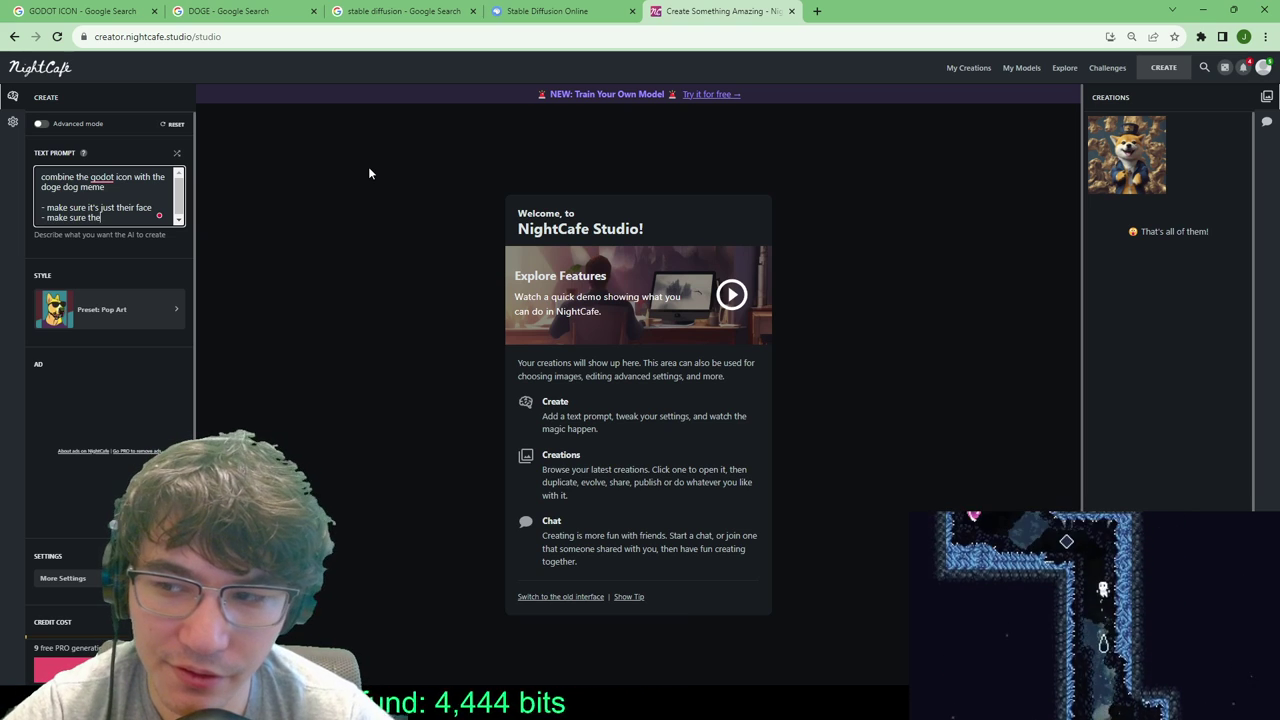
text( godot icon is stgil)
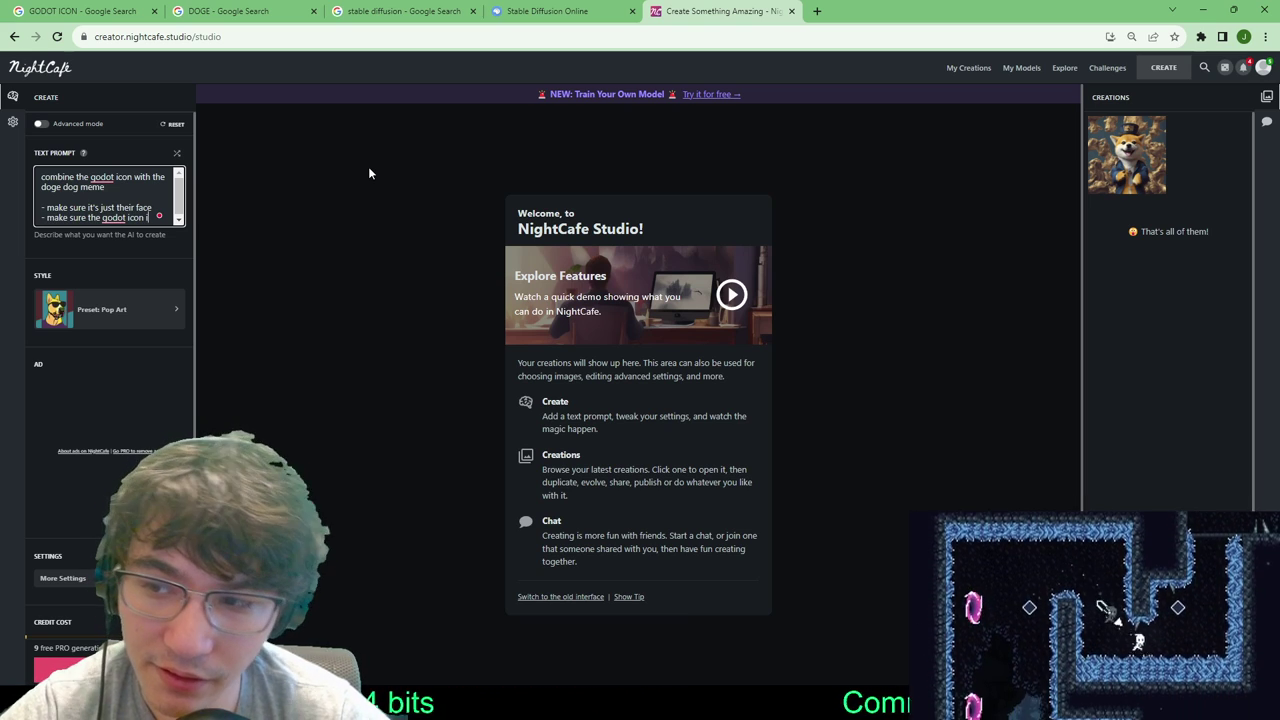
key(BackSpace)
key(BackSpace)
key(BackSpace)
key(BackSpace)
key(BackSpace)
key(BackSpace)
key(BackSpace)
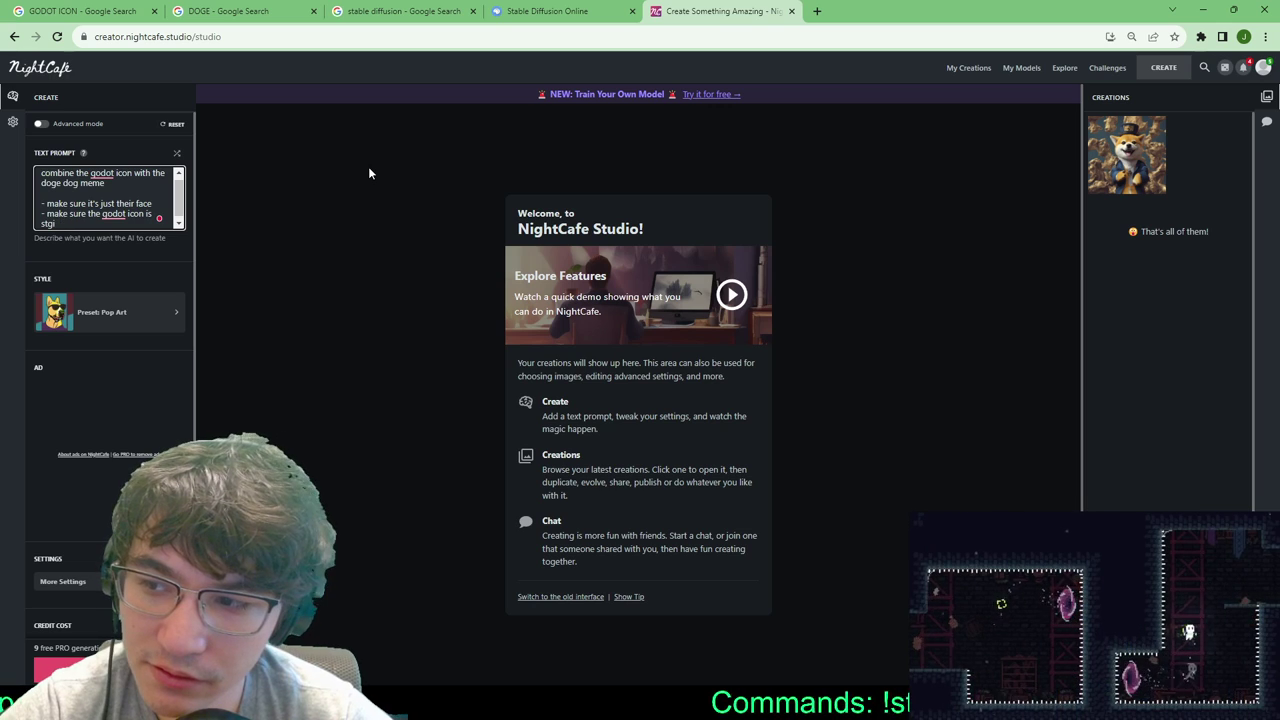
text(till re)
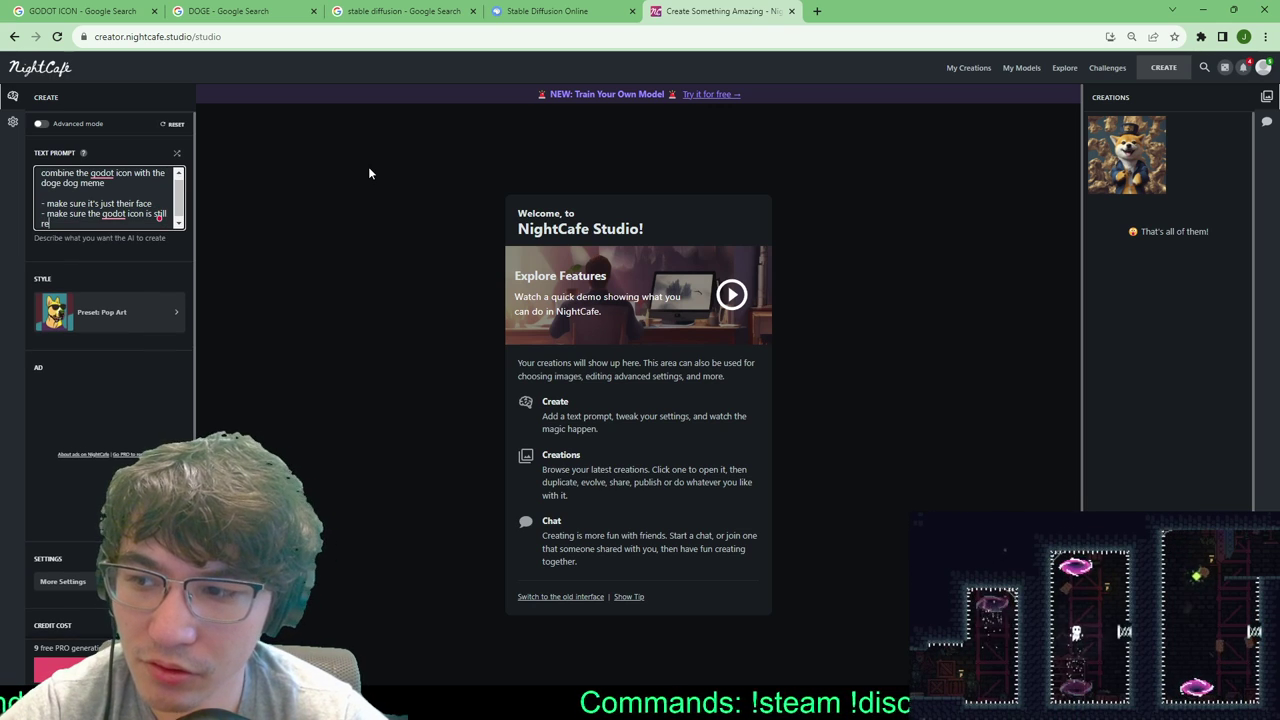
text(cognizable)
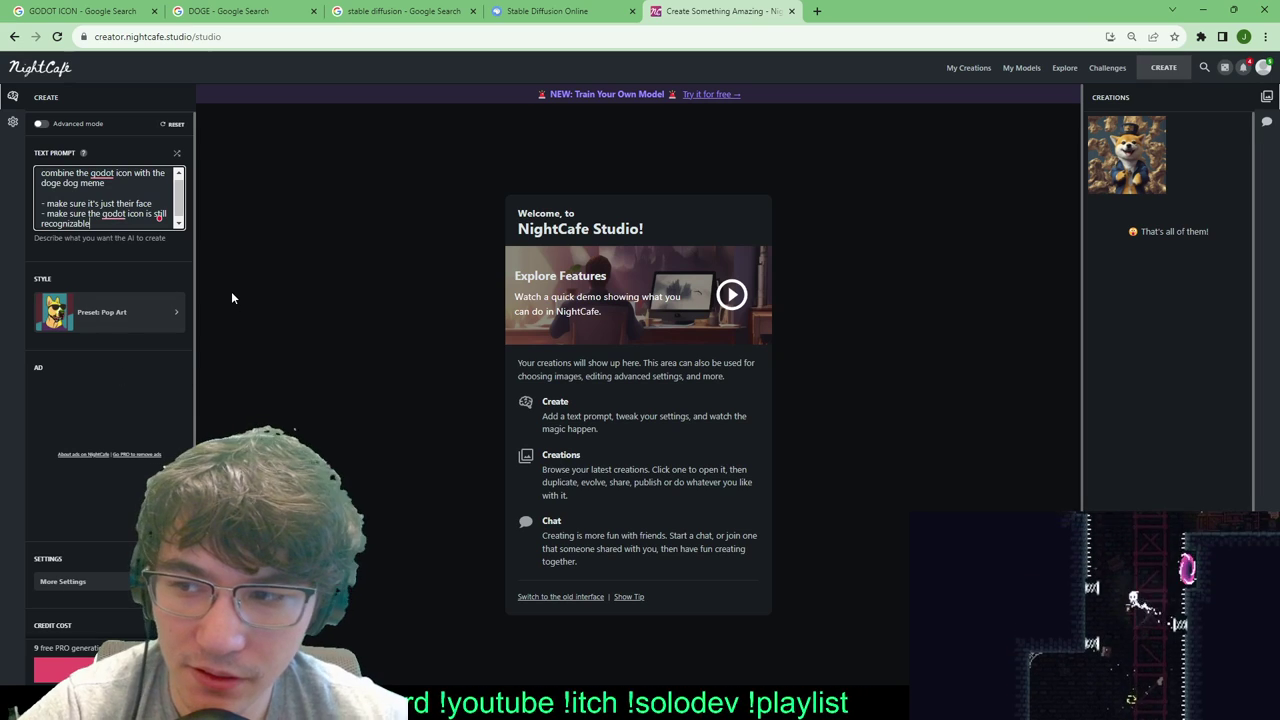
Step: Add a final line "- keep it simple" to the text prompt and generate the new image
key(Return)
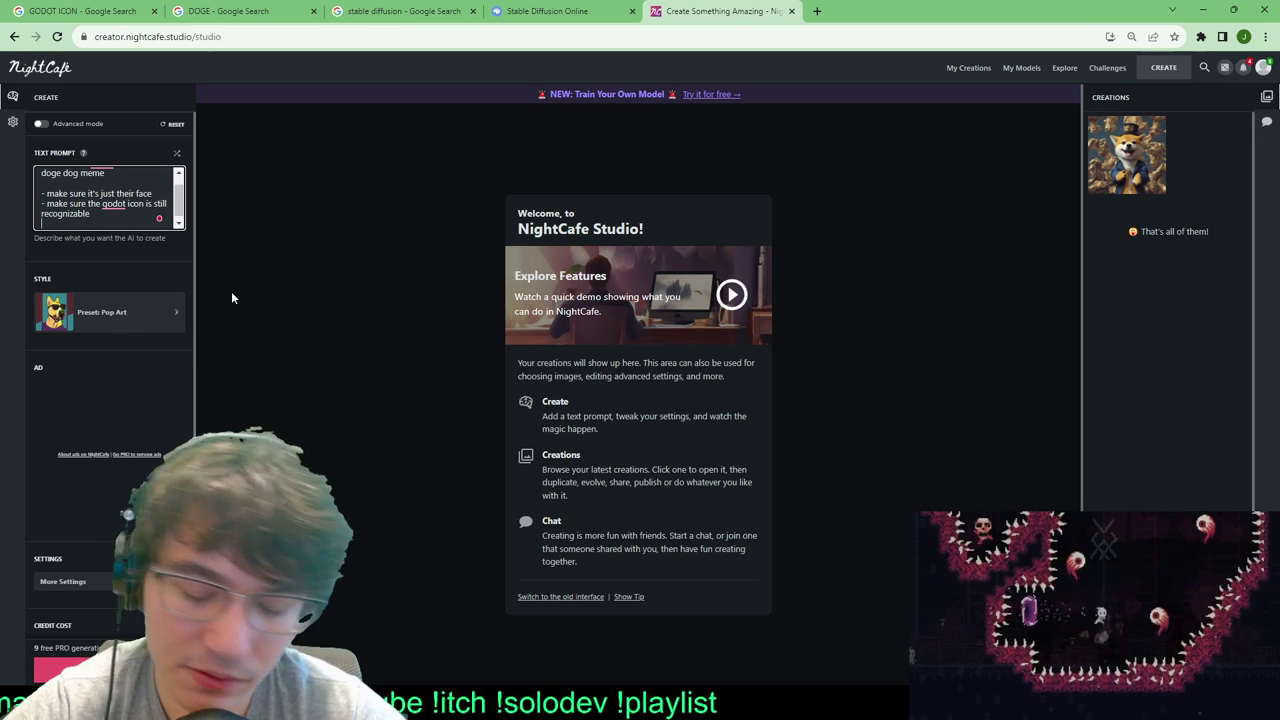
text(-)
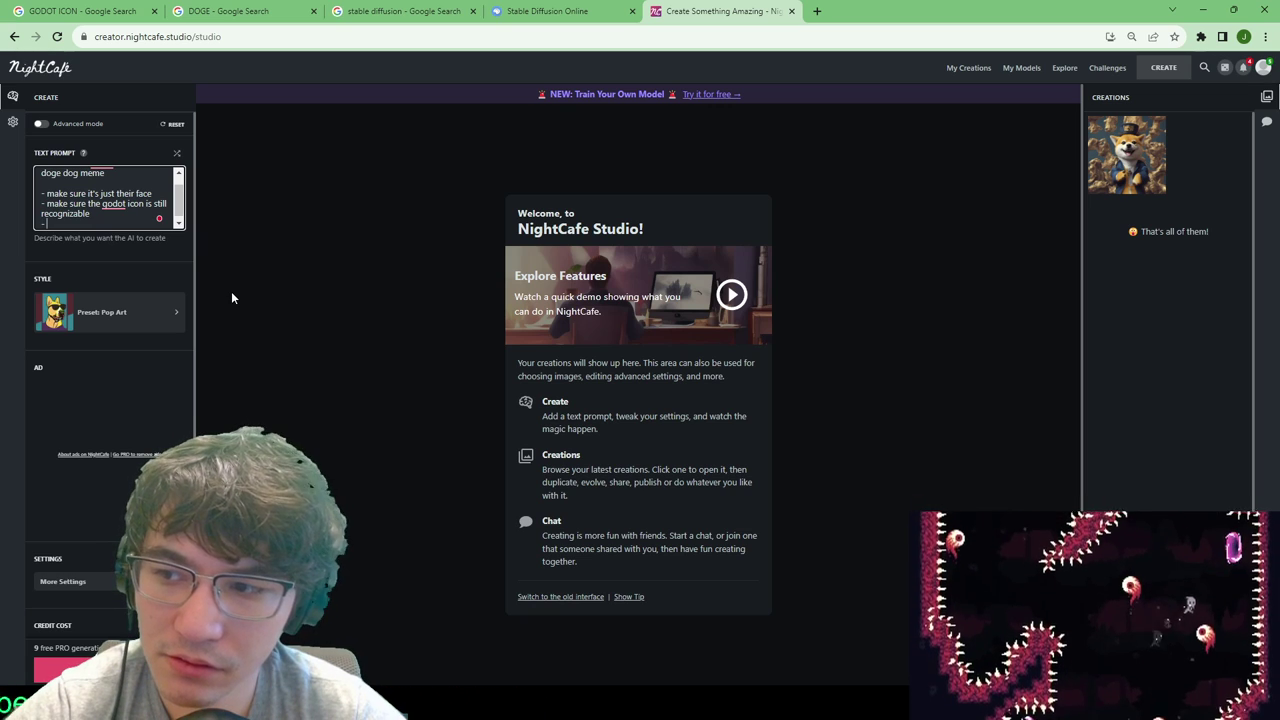
text(keep it simple)
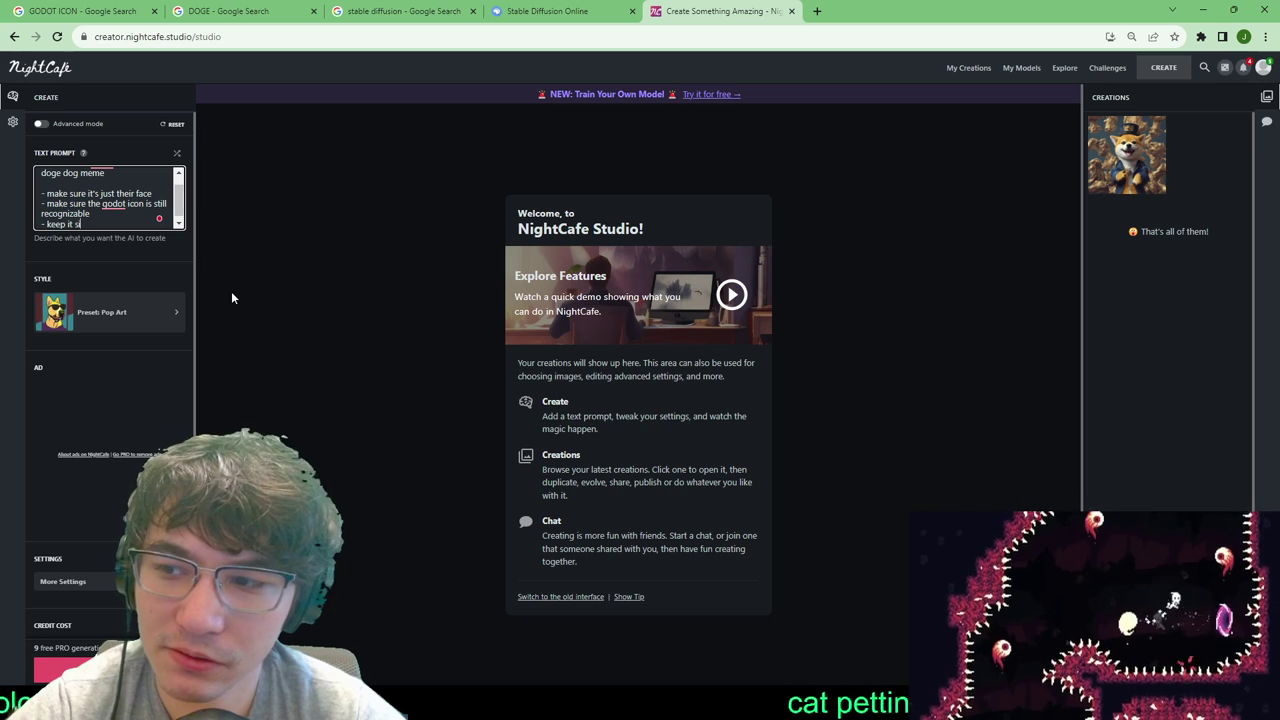
click(53, 672)
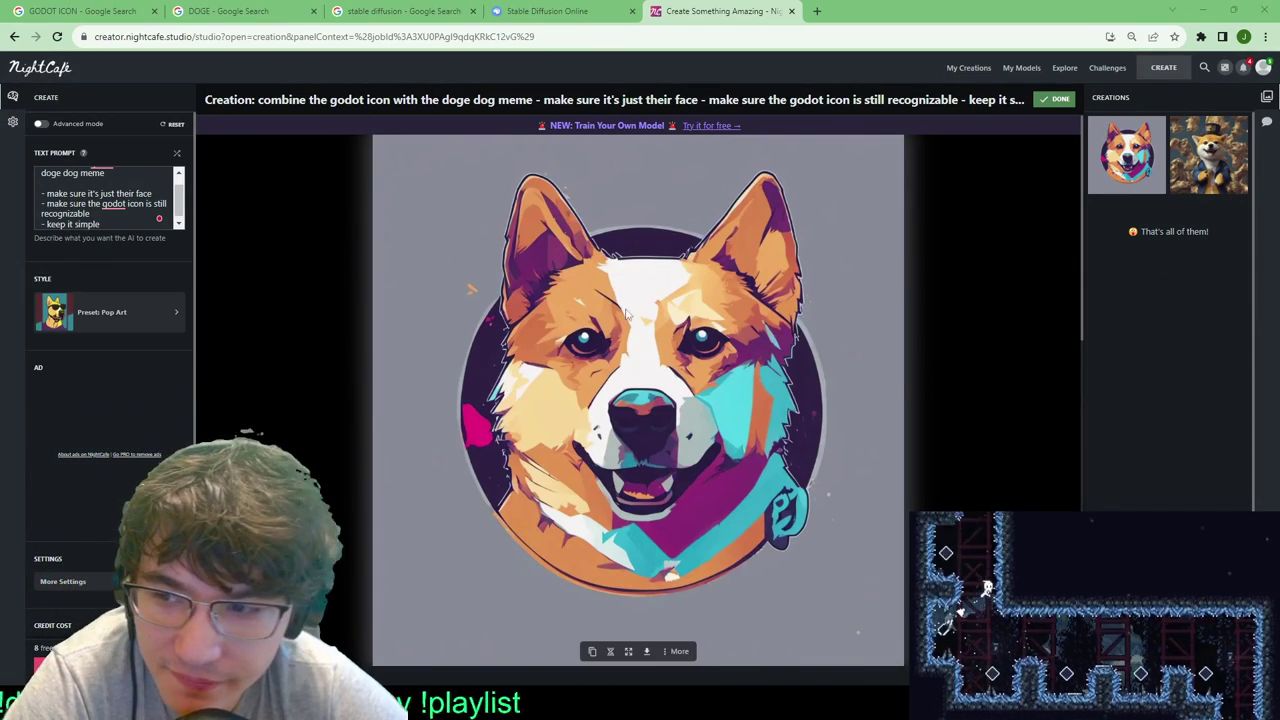
Step: Examine the new Pop Art image and the creation details below it
scroll(575, 388, down, 3)
scroll(575, 388, up, 3)
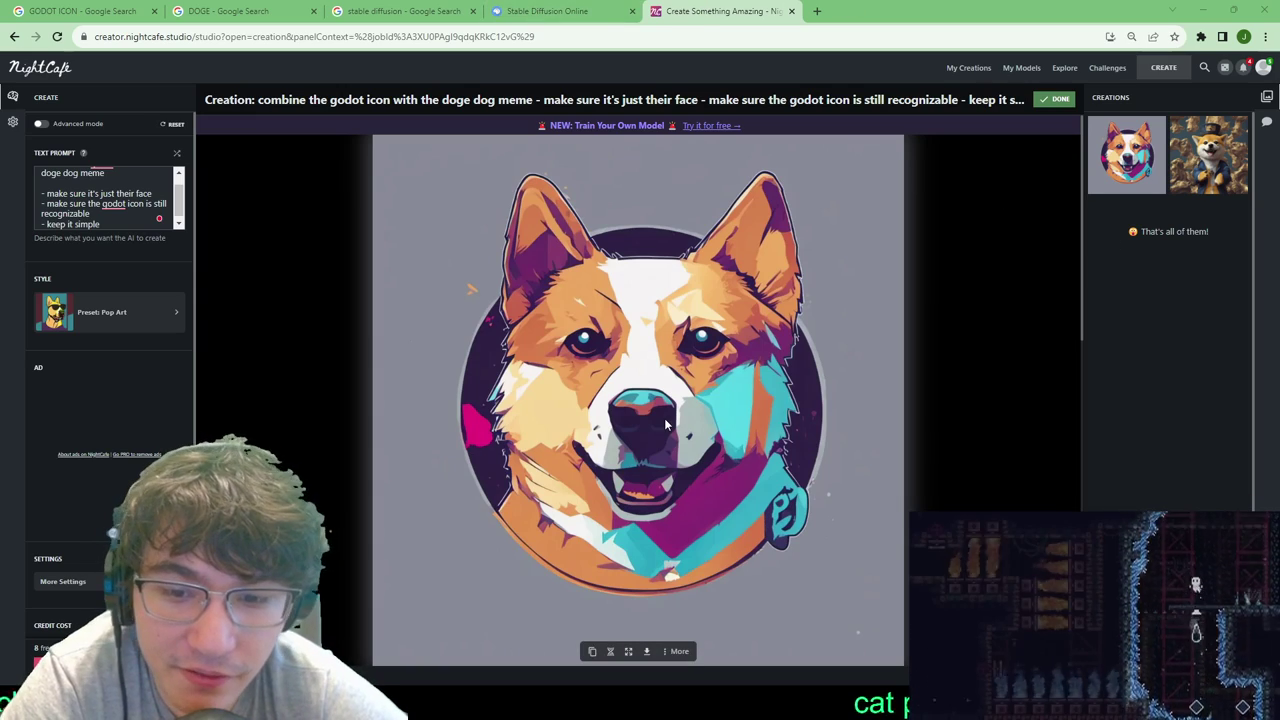
scroll(824, 181, down, 4)
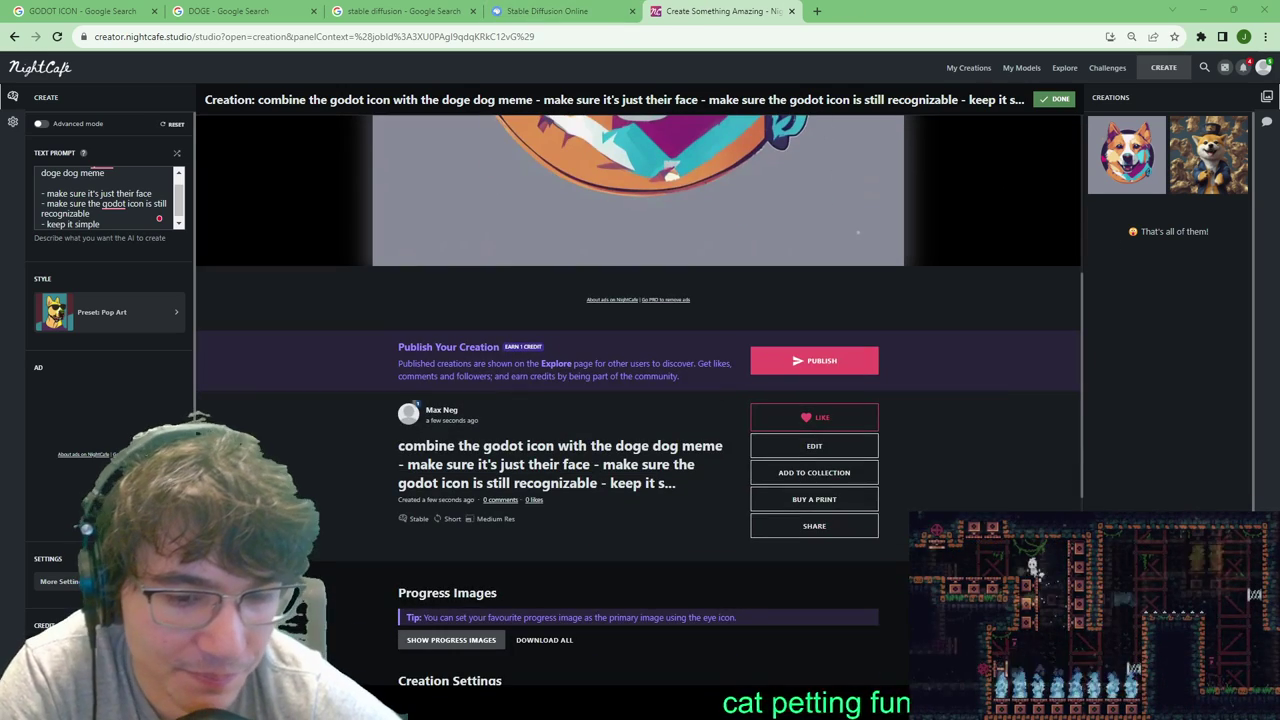
Step: Close the NightCafe, Stable Diffusion and image search pages and put the browser away
scroll(736, 534, up, 4)
middle_click(731, 10)
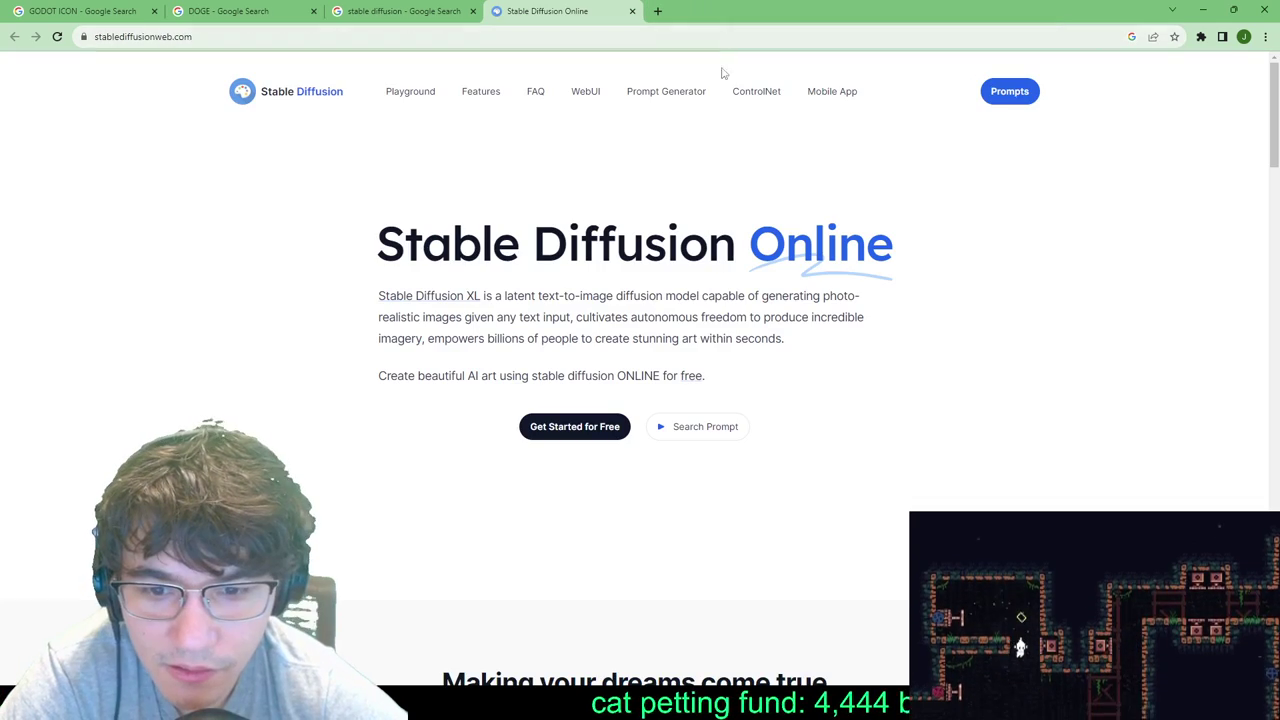
middle_click(495, 12)
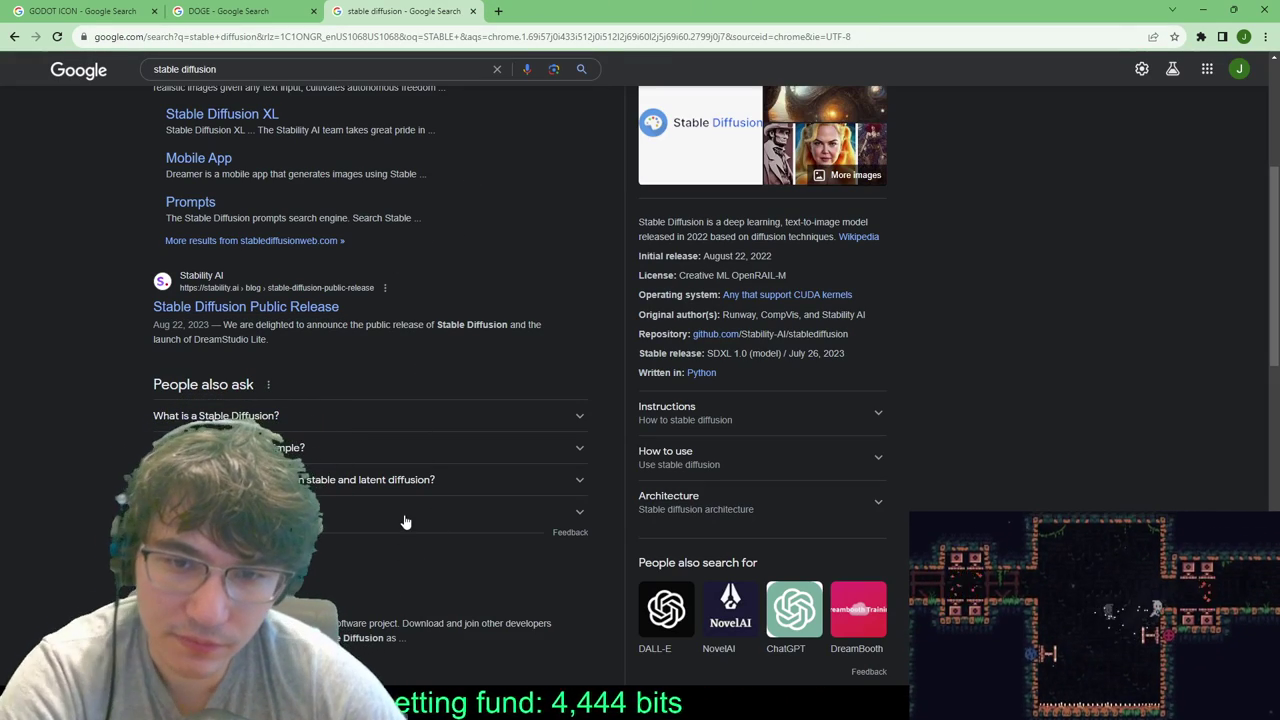
middle_click(453, 10)
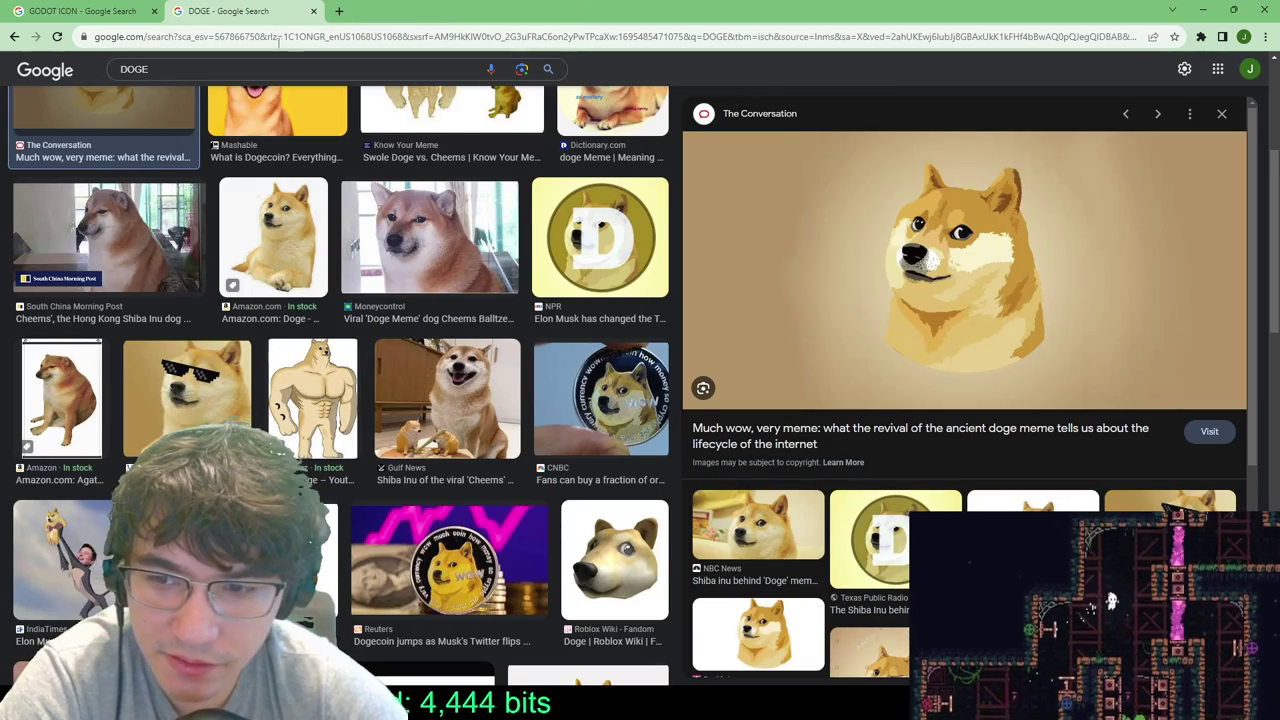
key(ctrl+w)
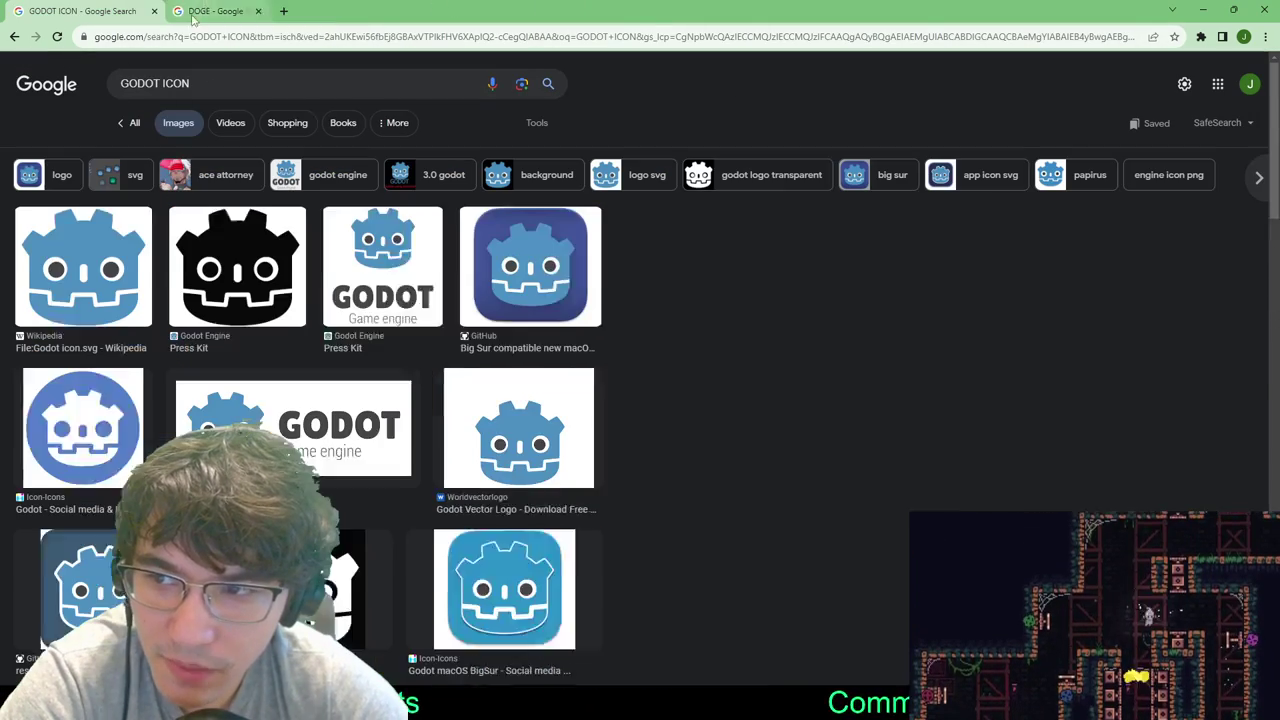
middle_click(119, 9)
click(1197, 10)
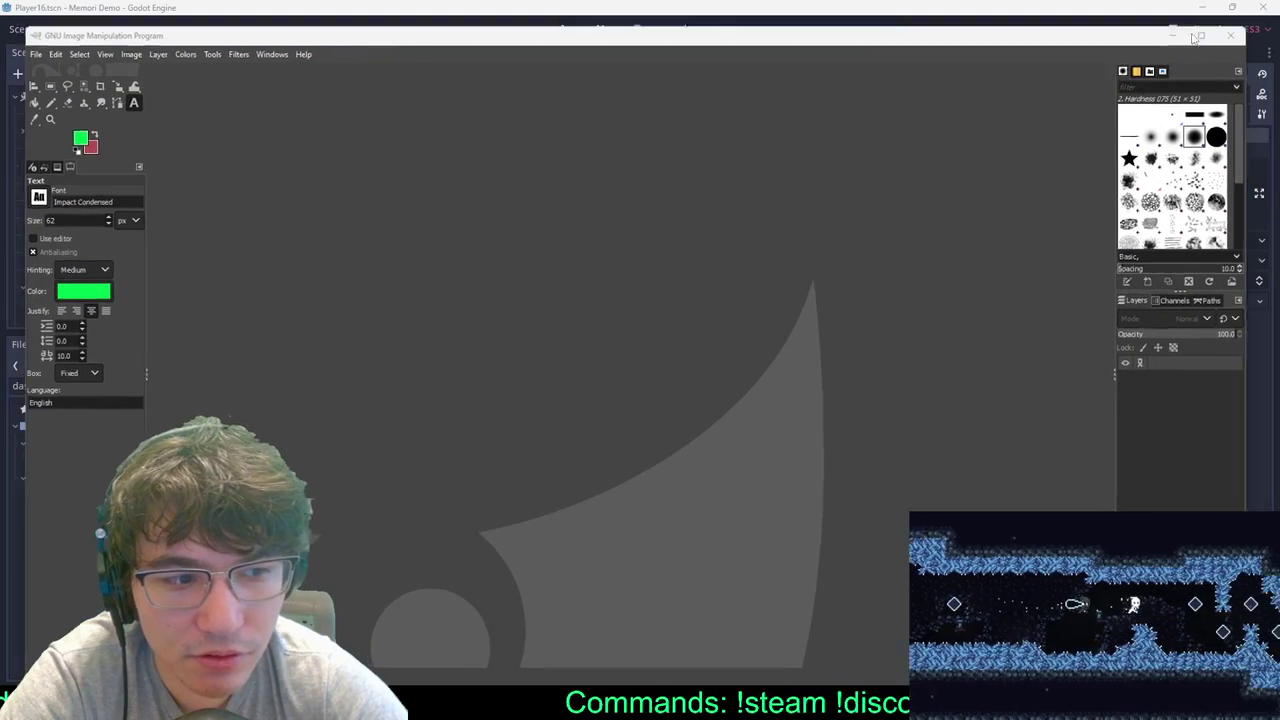
Step: Return to the Godot editor and bring up the Chapter3 scene in the 2D workspace
click(645, 334)
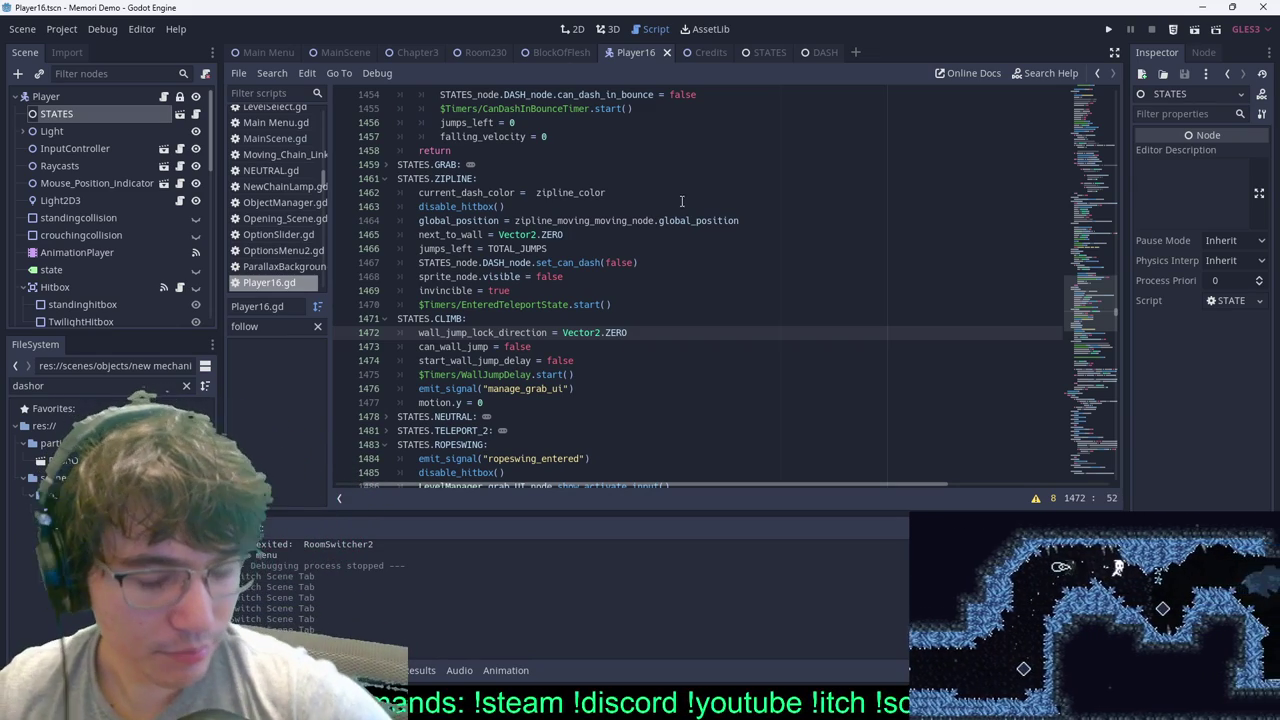
click(670, 236)
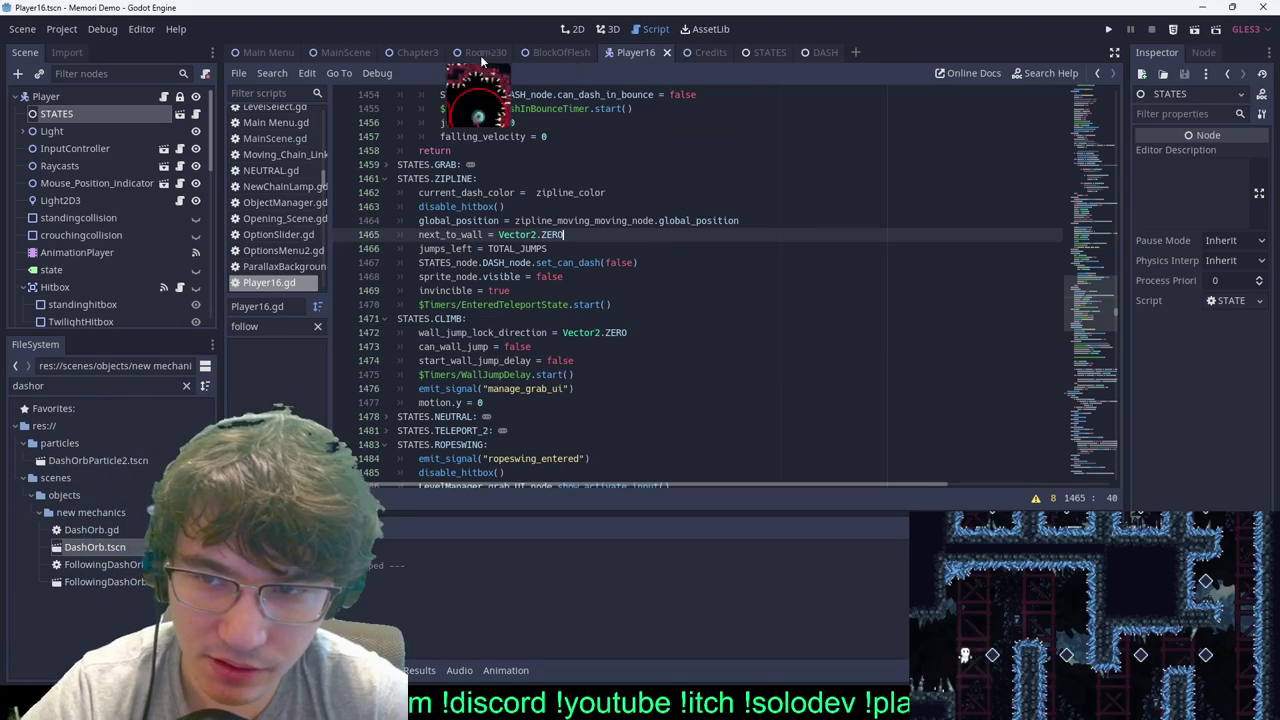
click(482, 60)
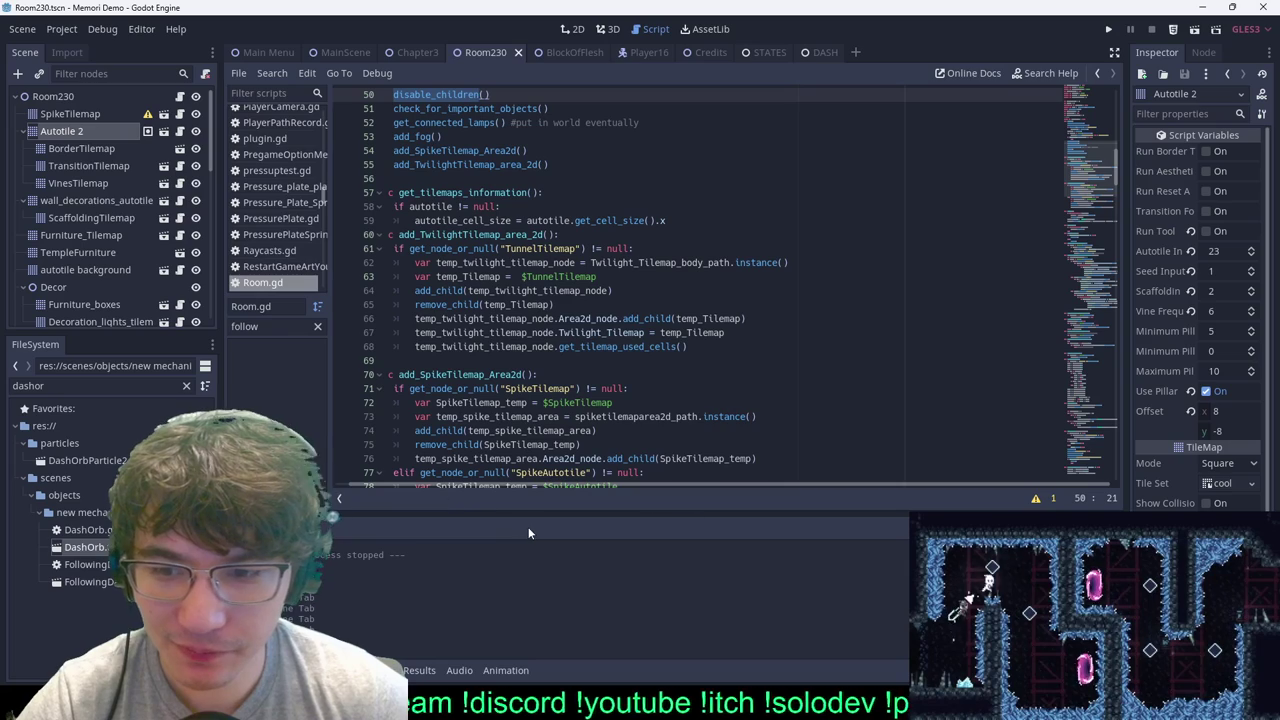
click(562, 52)
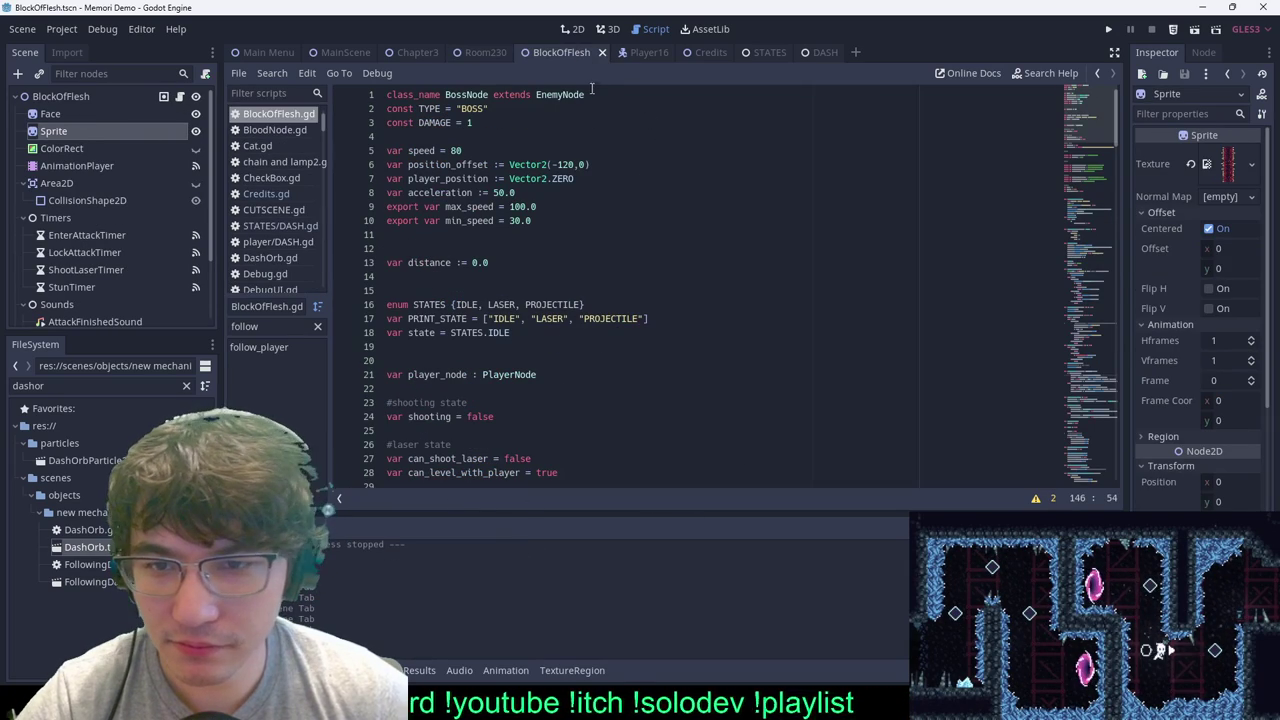
click(822, 52)
click(748, 52)
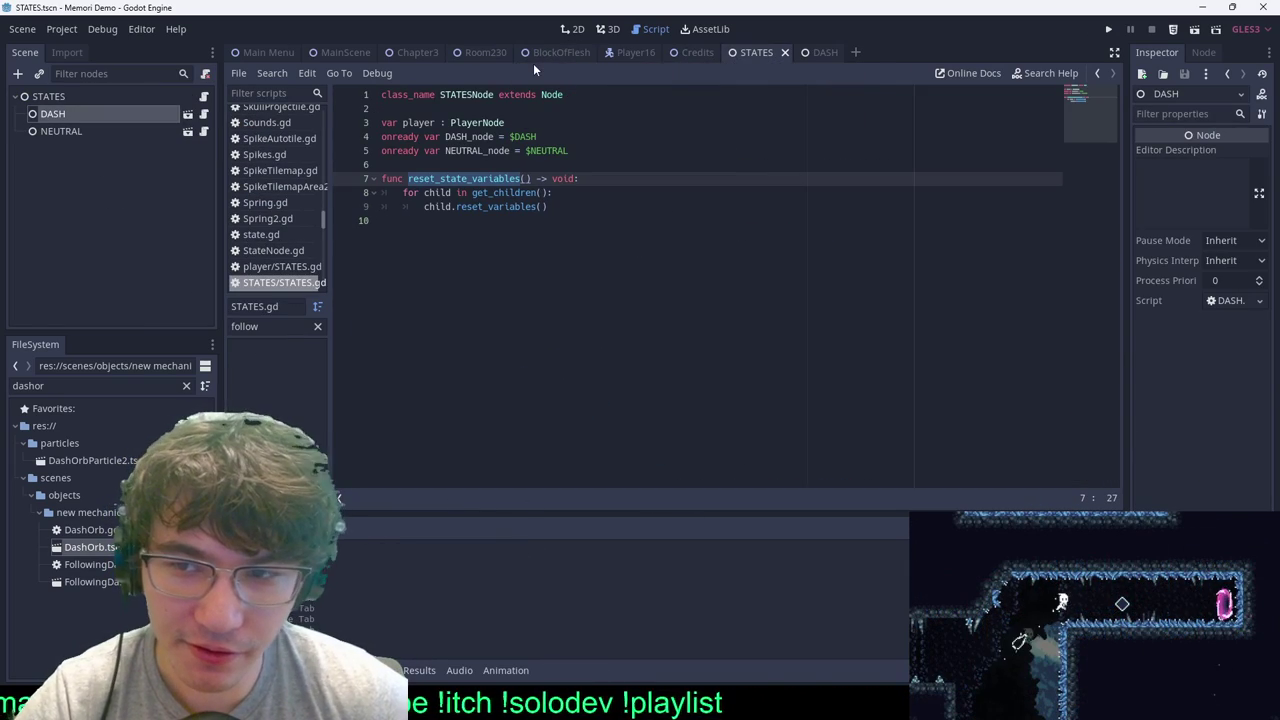
click(470, 52)
click(420, 52)
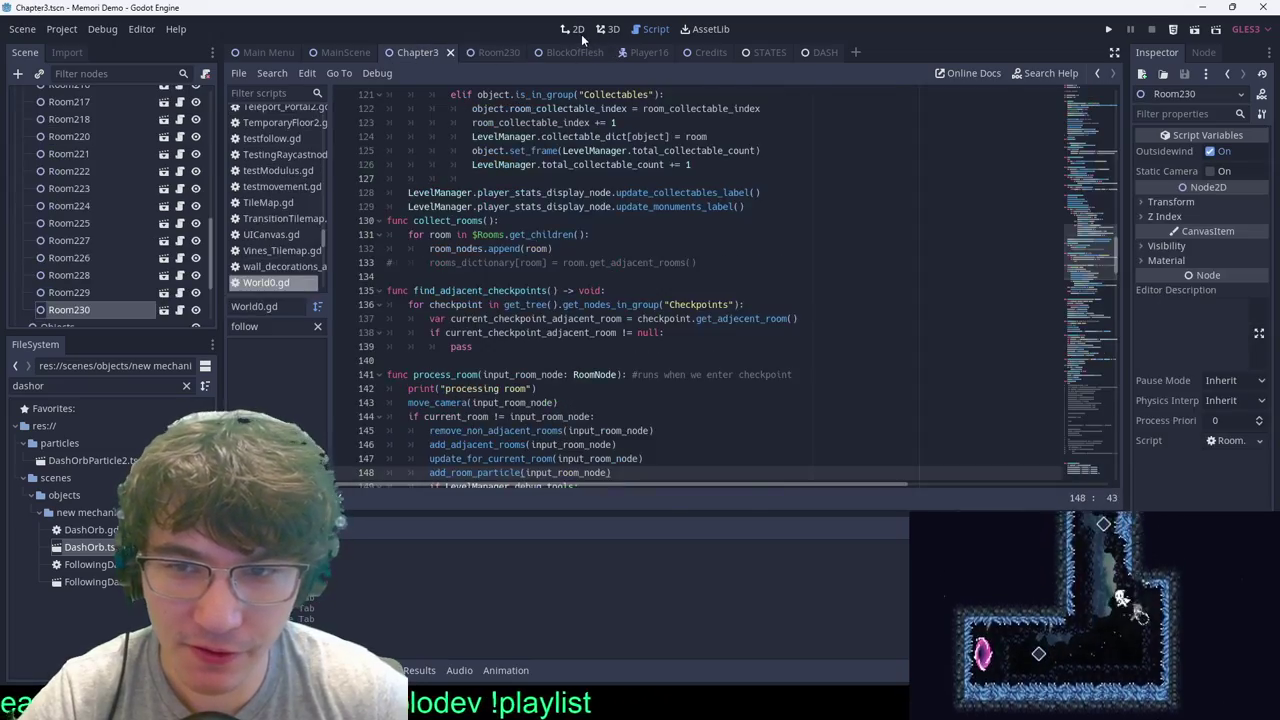
click(574, 29)
Step: Deselect Room230 and examine the layout of the tall spiked room, its eye objects and the corridor below it
scroll(905, 310, down, 10)
scroll(670, 329, up, 8)
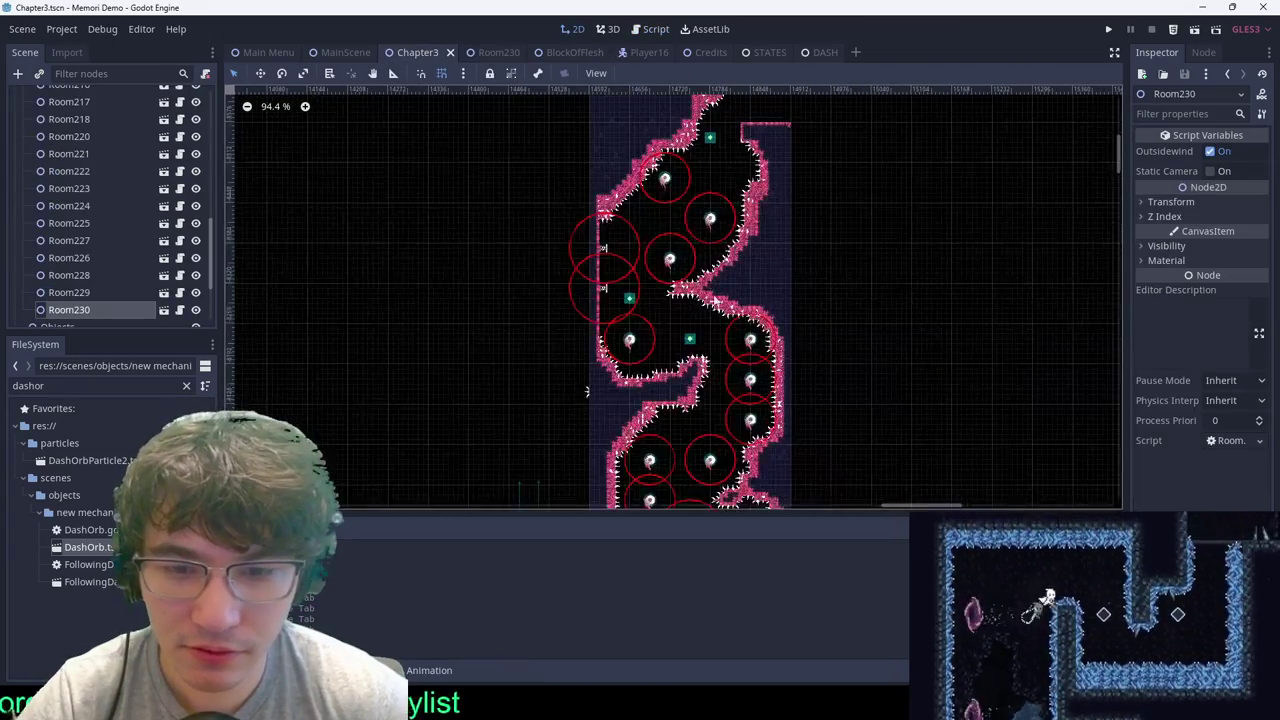
scroll(670, 329, up, 3)
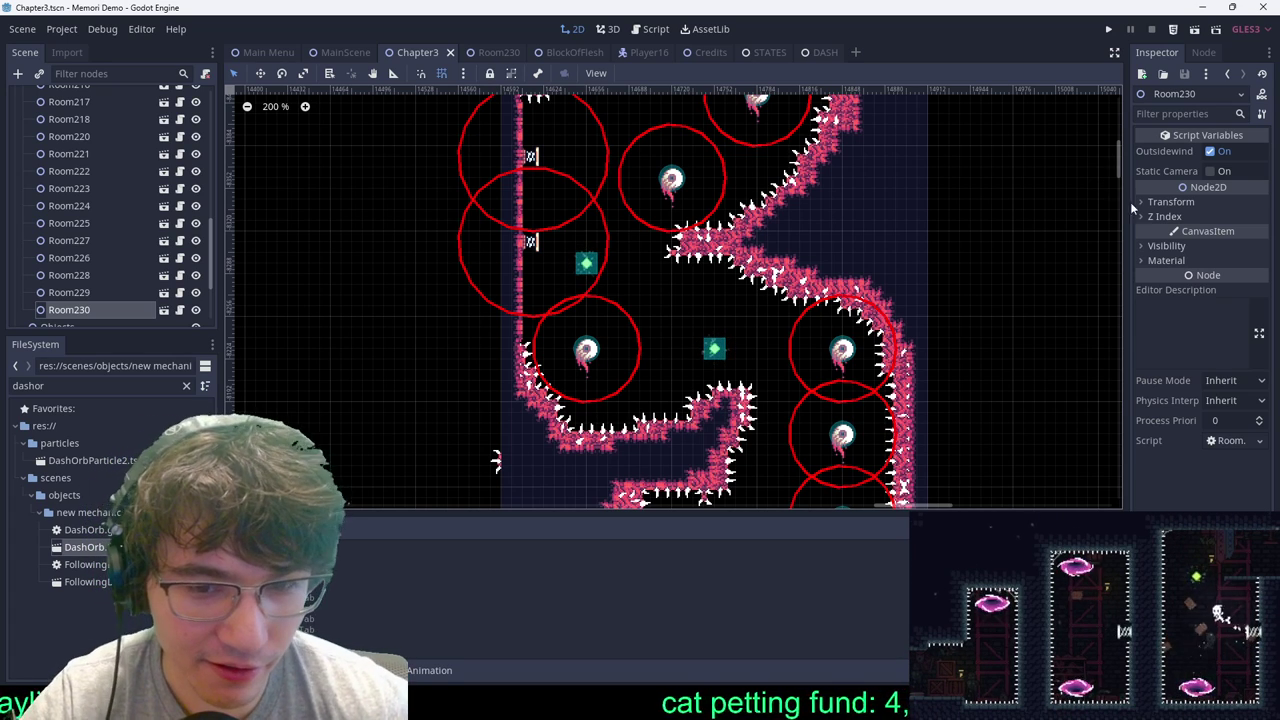
click(929, 319)
scroll(929, 319, down, 5)
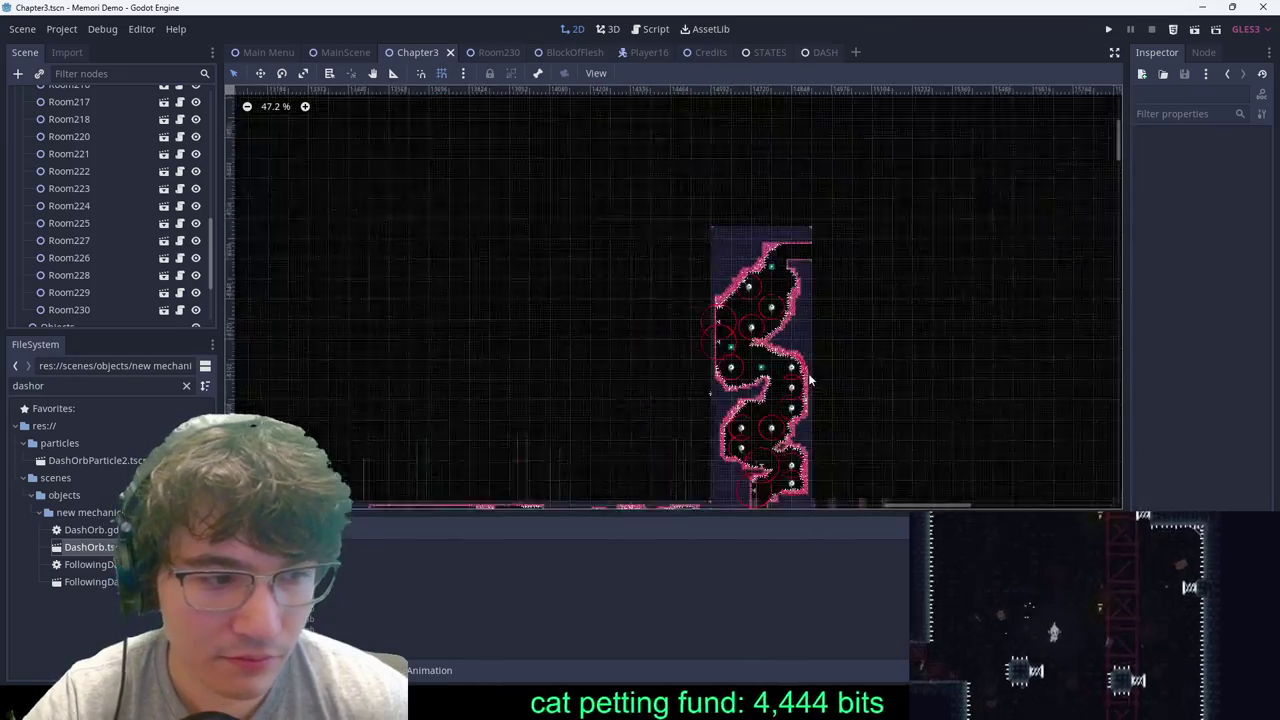
scroll(861, 278, up, 2)
scroll(860, 278, up, 3)
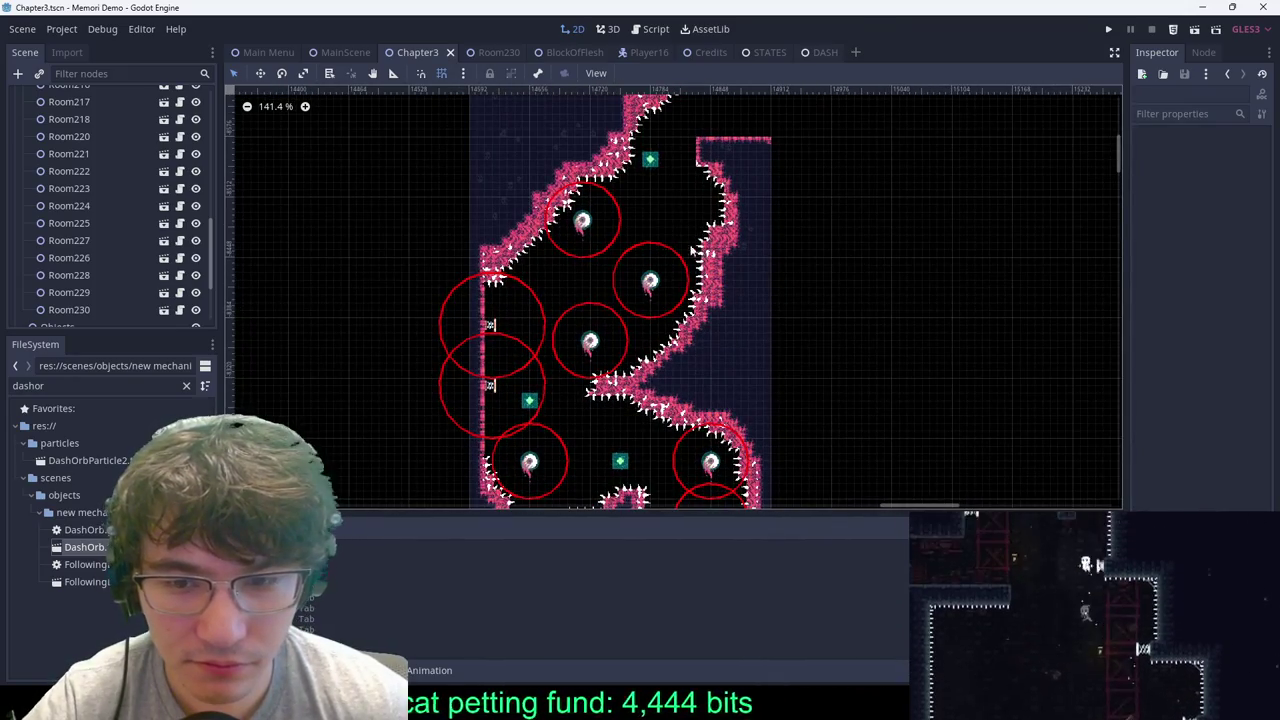
scroll(640, 244, down, 2)
middle_drag(678, 194, 692, 176)
middle_drag(630, 296, 716, 176)
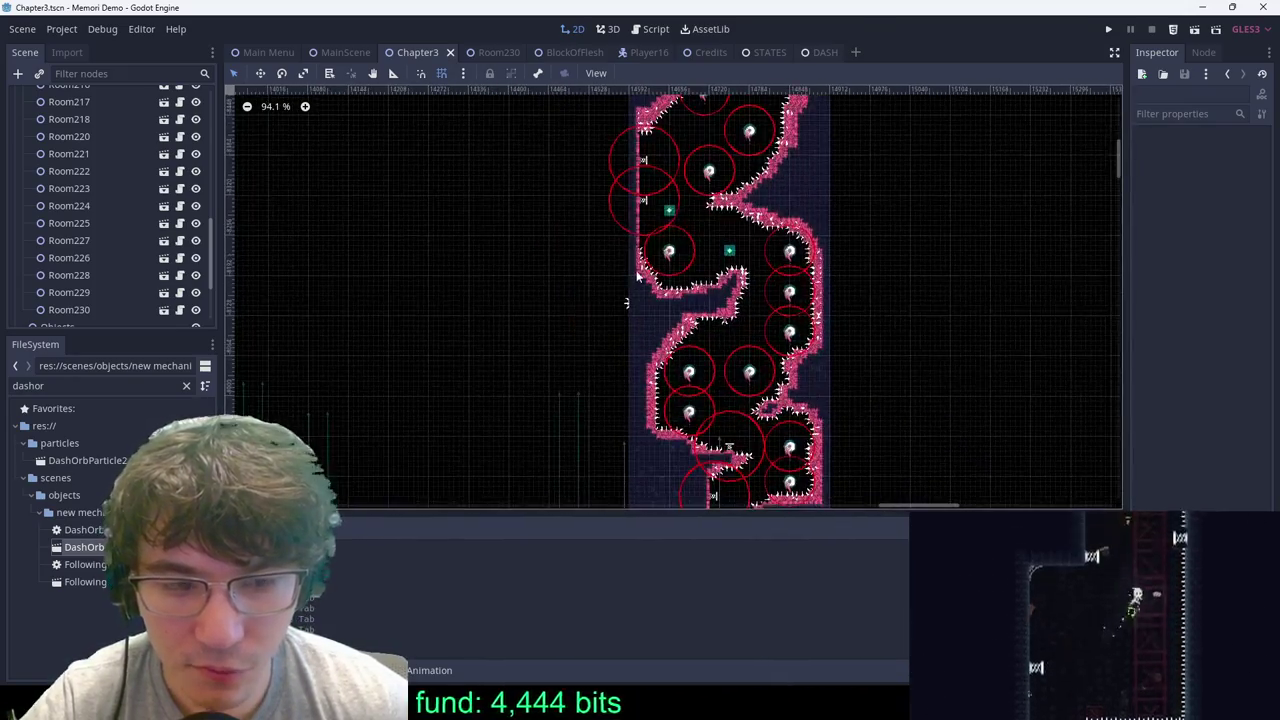
scroll(959, 350, down, 13)
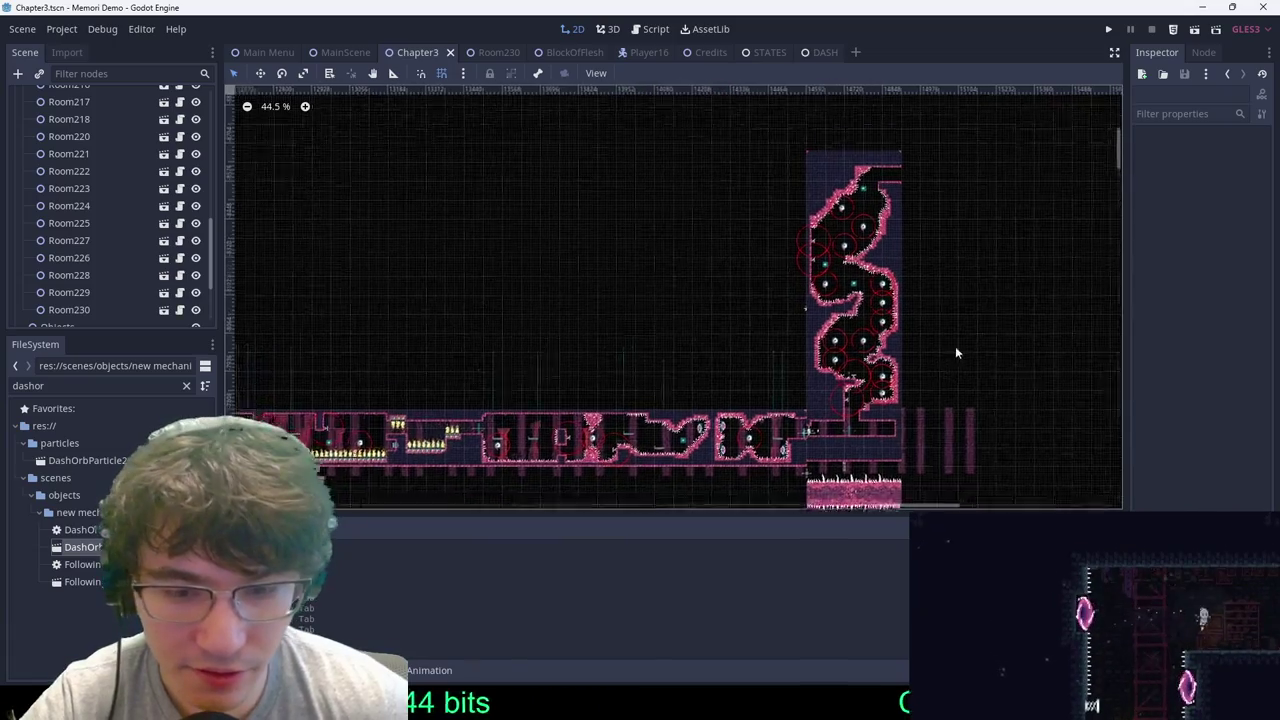
scroll(985, 370, up, 8)
middle_drag(922, 232, 922, 139)
scroll(826, 300, up, 15)
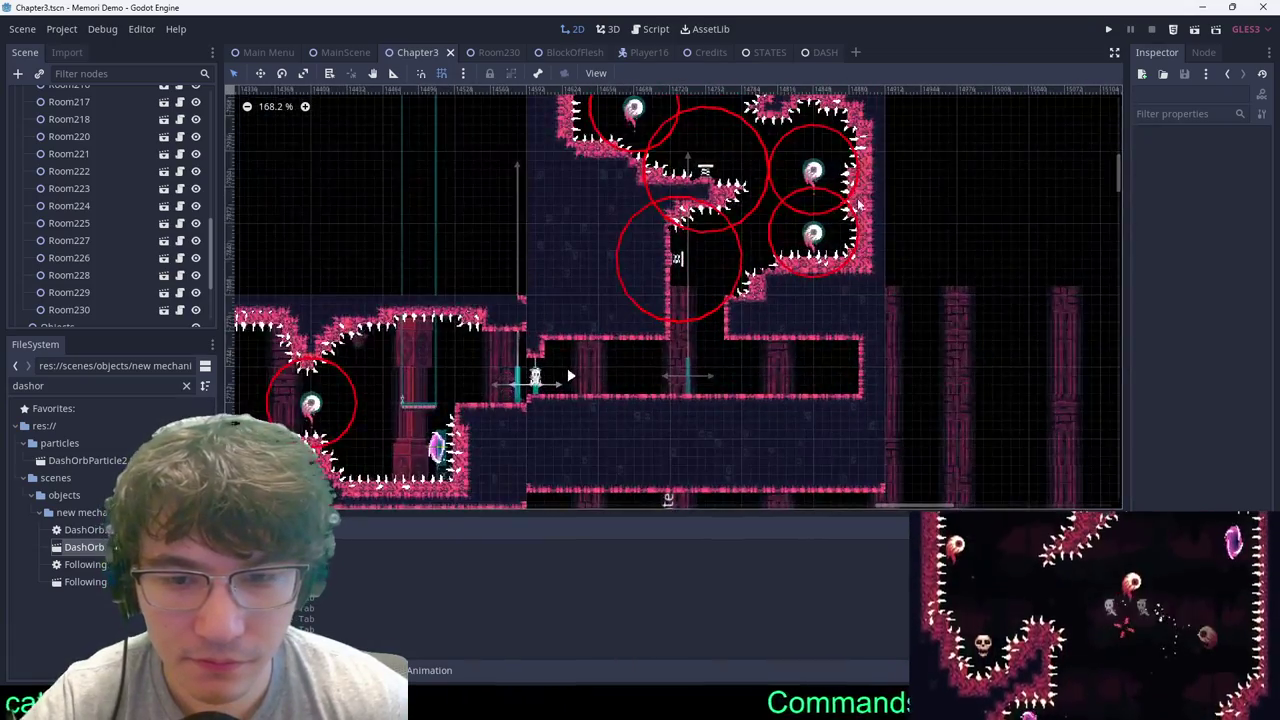
scroll(806, 388, down, 13)
middle_drag(820, 288, 752, 450)
scroll(756, 326, down, 13)
middle_drag(772, 343, 789, 457)
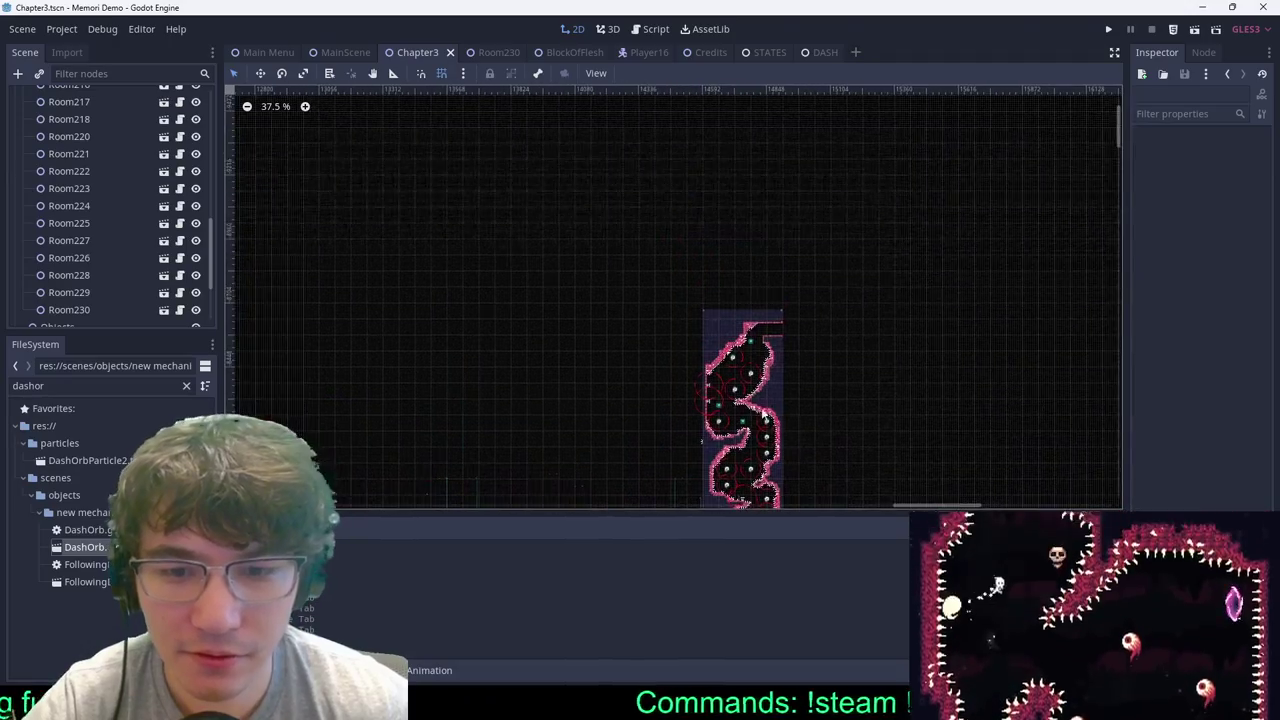
scroll(762, 381, up, 14)
scroll(765, 352, down, 16)
middle_drag(766, 357, 778, 230)
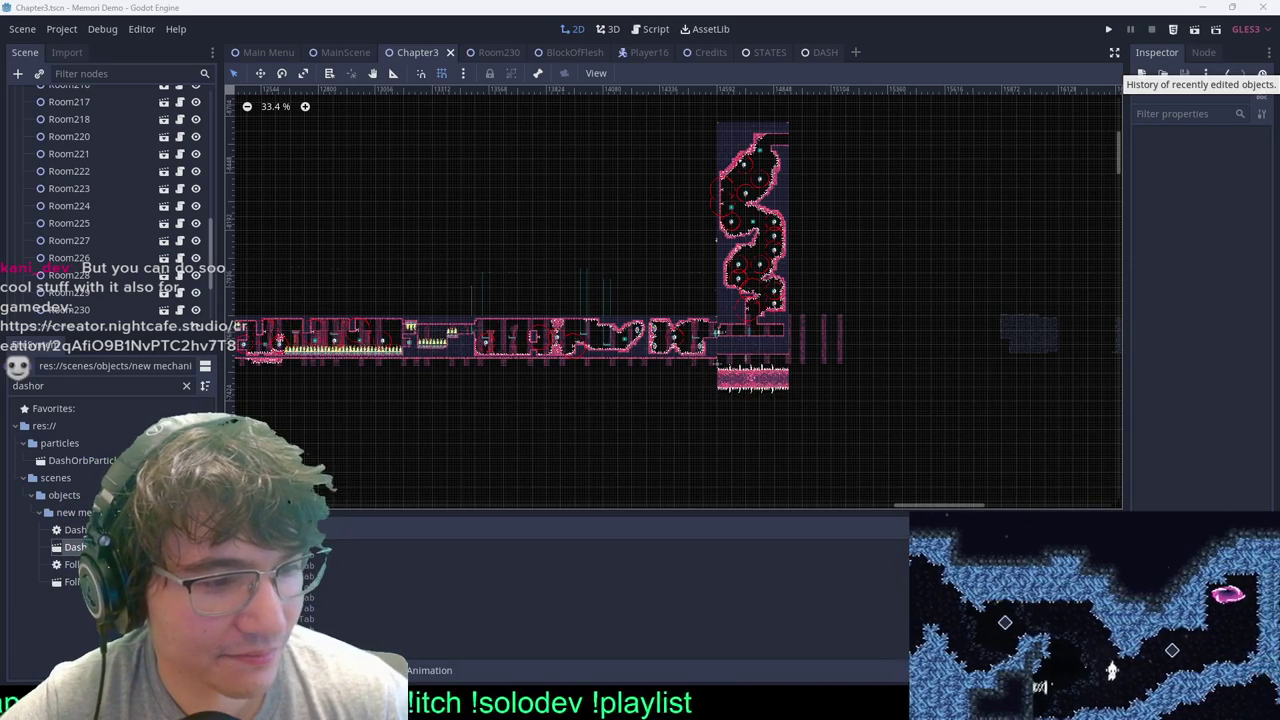
Step: Switch to the browser to examine the NightCafe "Solarpunk versatile modular clipart" creation, and move its window off the Godot editor
key(alt+Tab)
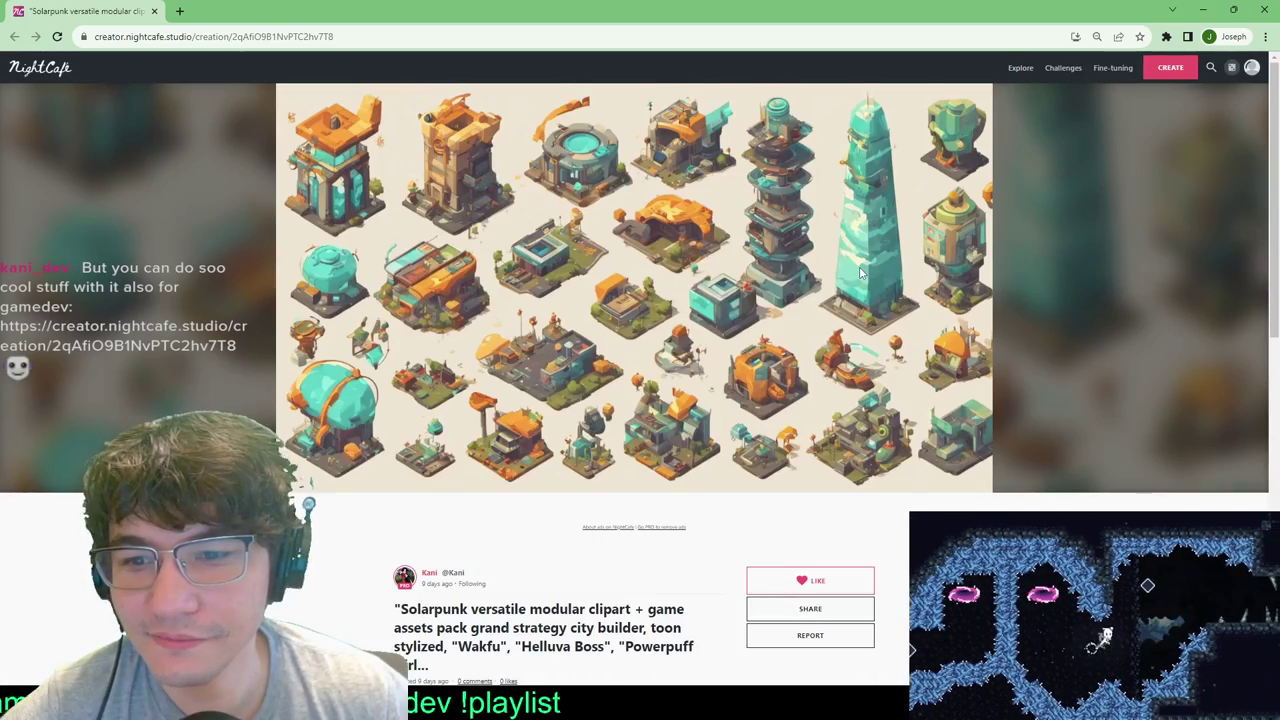
scroll(804, 266, down, 3)
scroll(804, 266, up, 3)
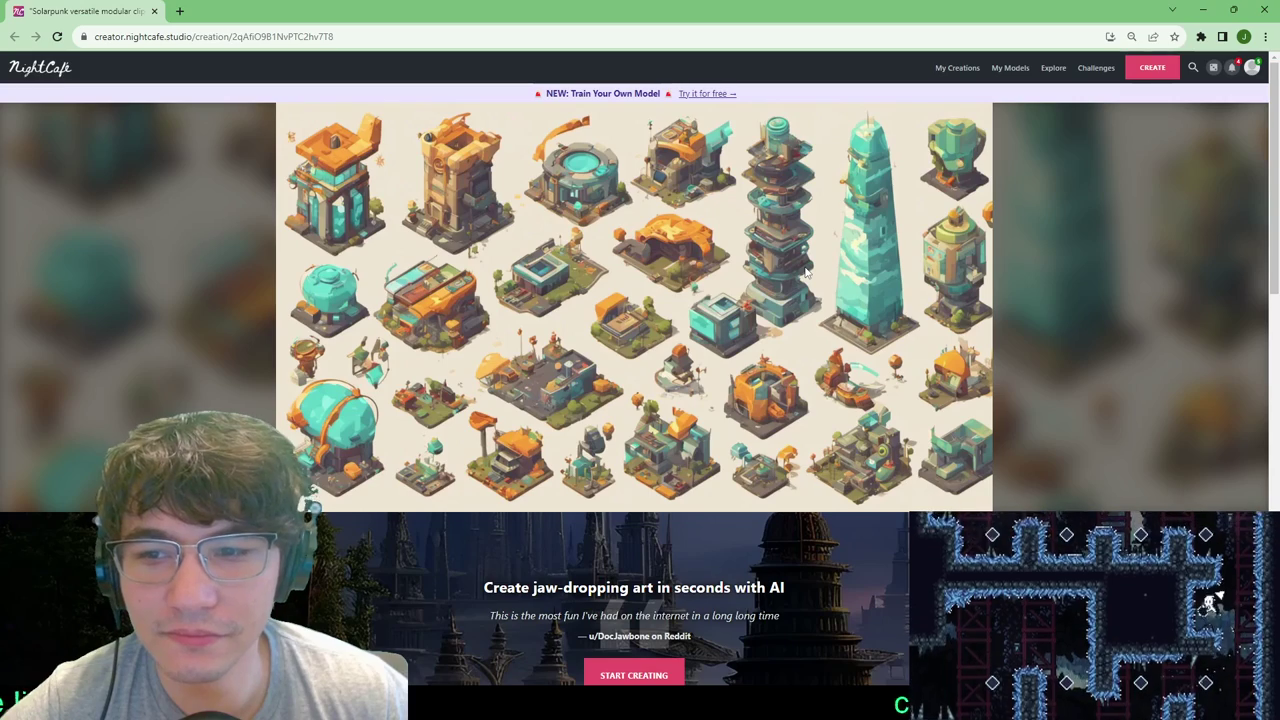
scroll(804, 272, down, 4)
scroll(798, 272, up, 4)
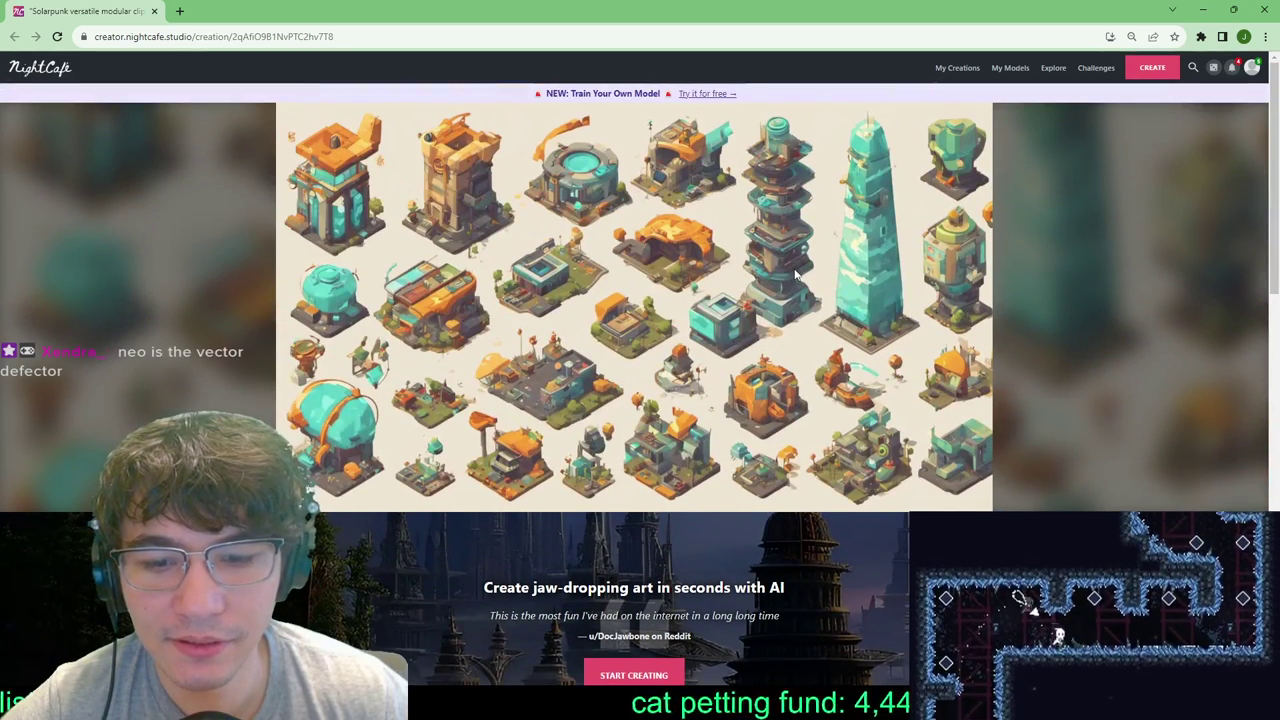
double_click(433, 28)
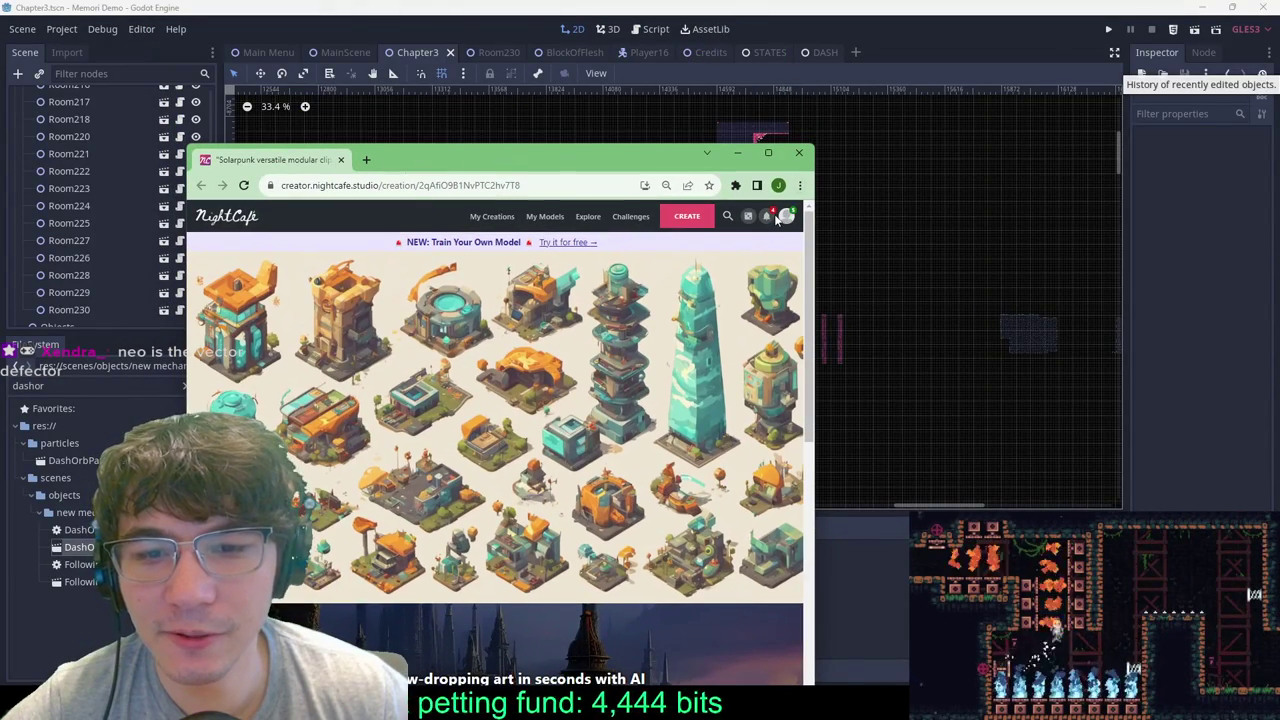
drag(450, 151, 1279, 264)
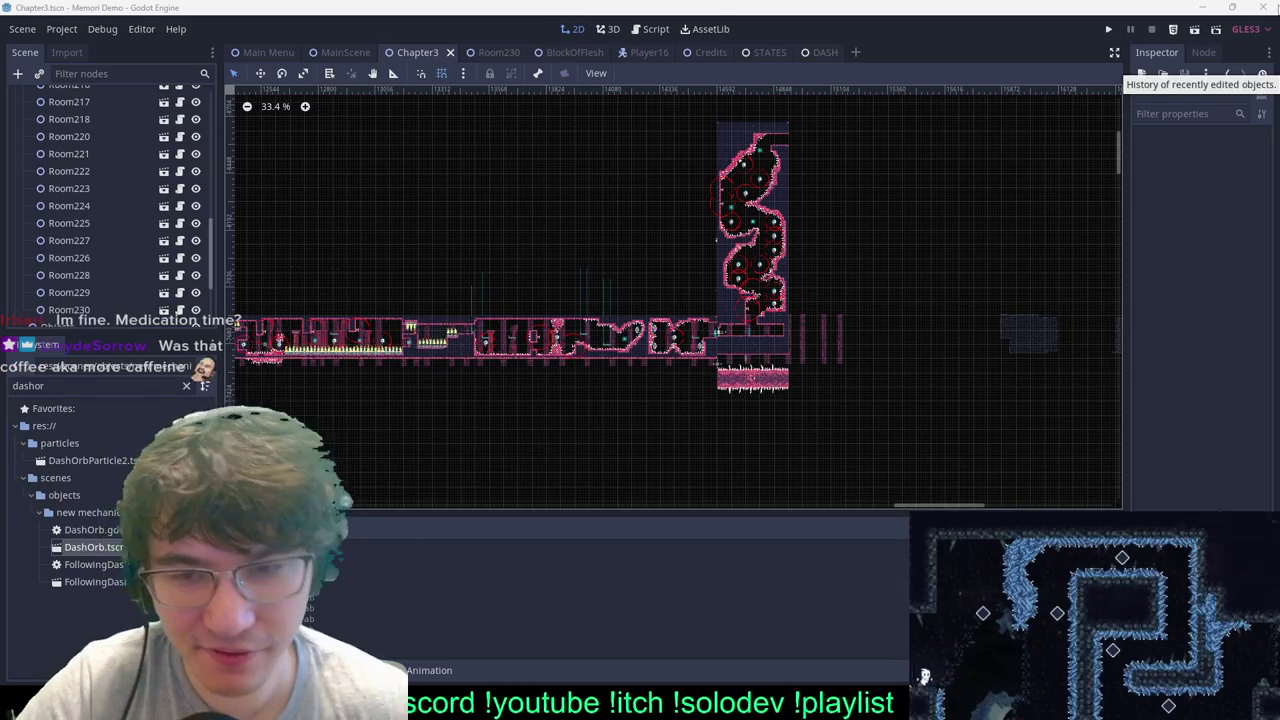
Step: Bring up the MainScene scene, save it and run the game
scroll(840, 263, up, 1)
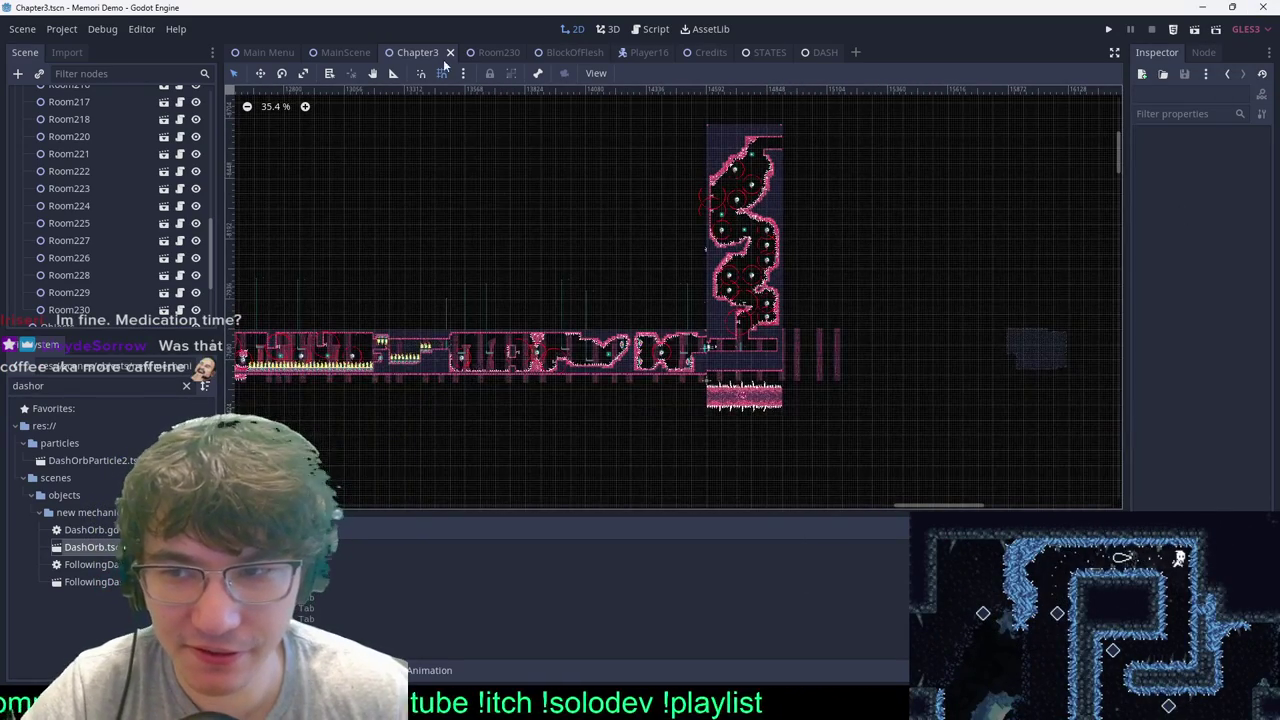
click(345, 53)
key(ctrl+s)
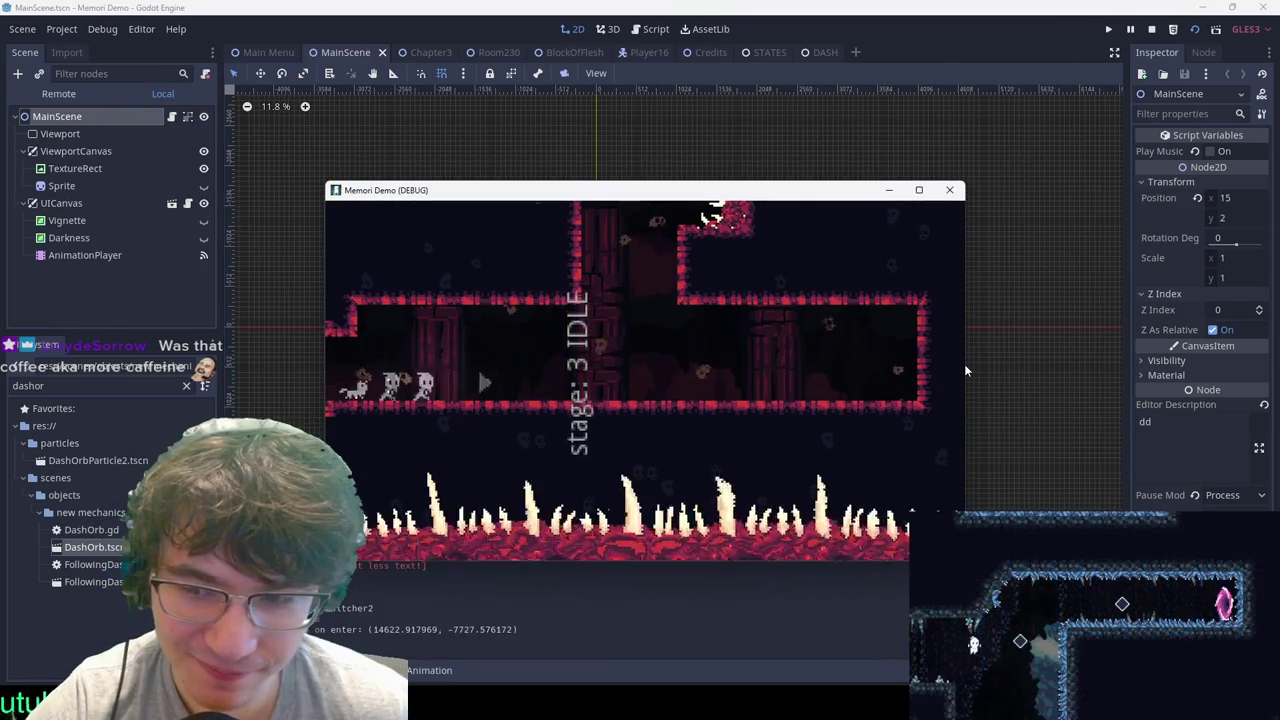
Step: Playtest the entry corridor and lower shaft of the BlockOfFlesh chase room, pausing and resuming the game between attempts
key(Right)
key(space)
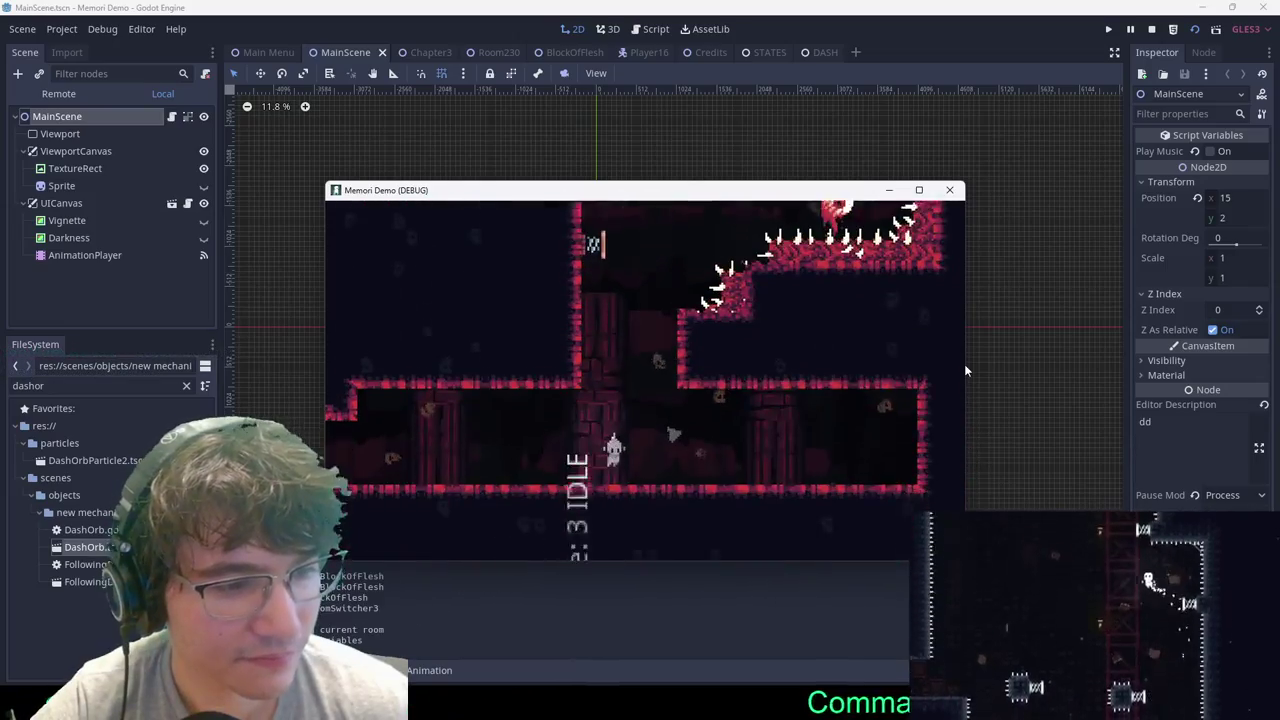
key(Escape)
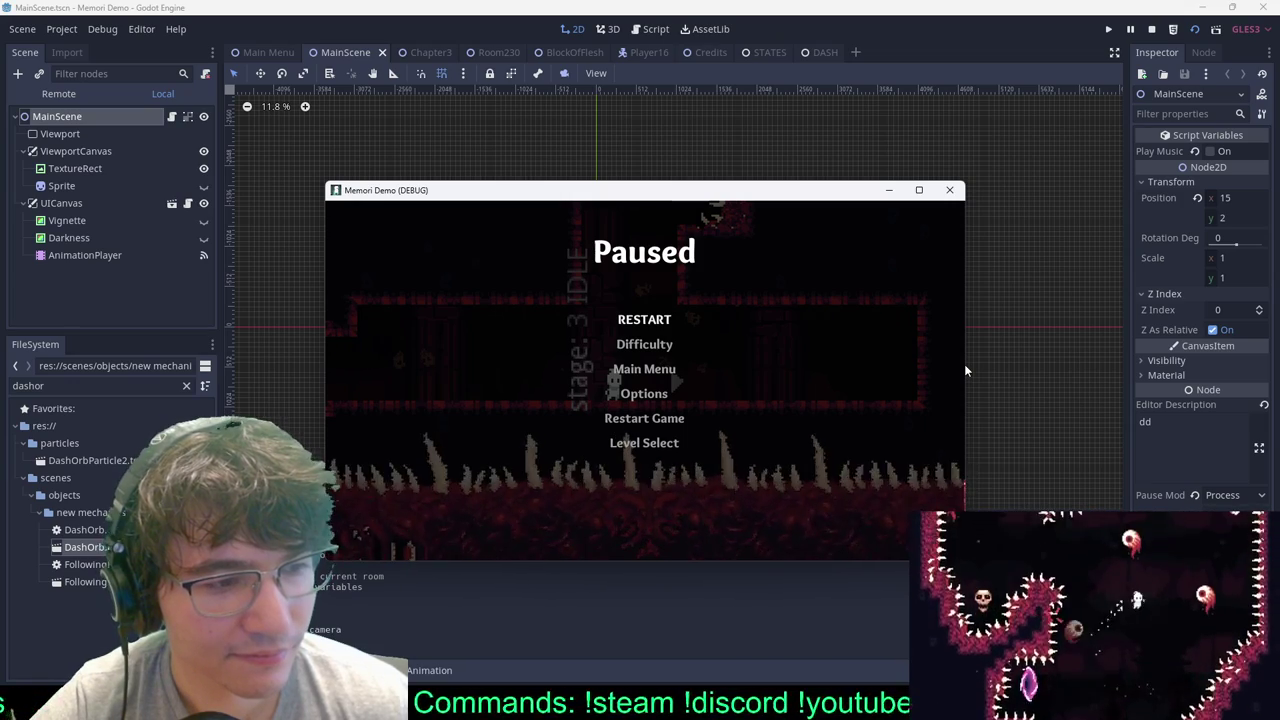
key(Escape)
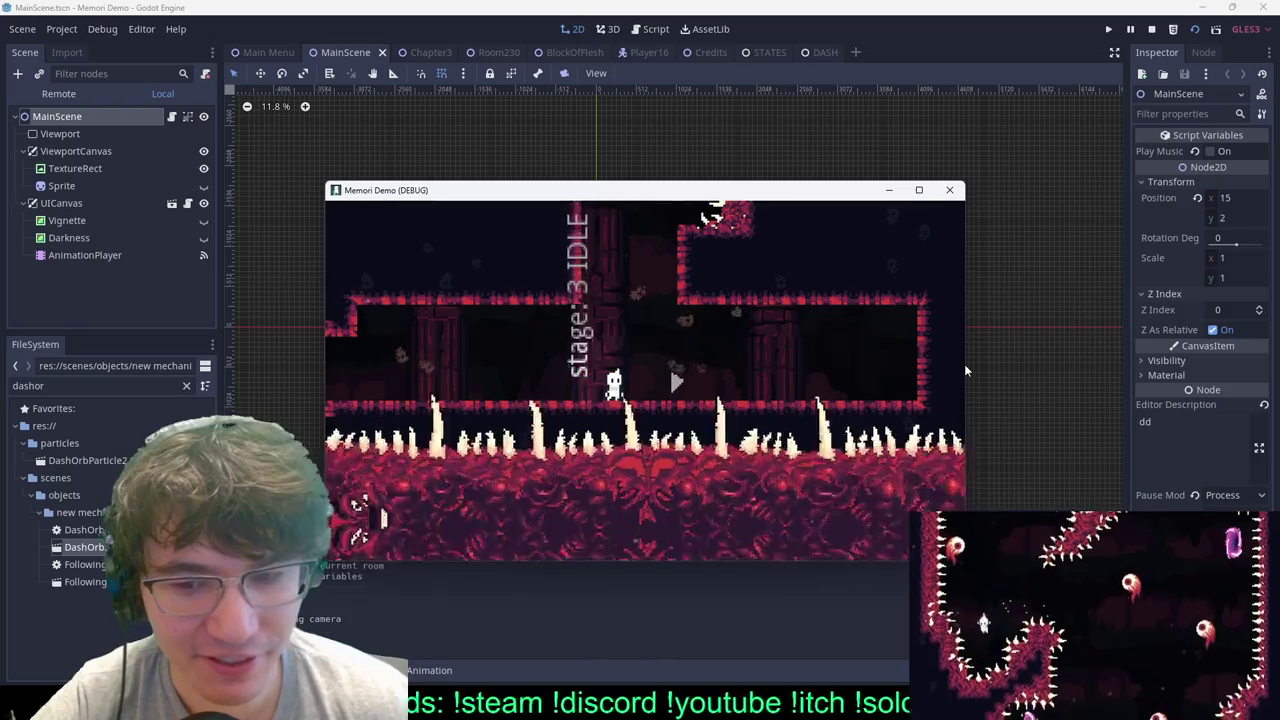
key(Right)
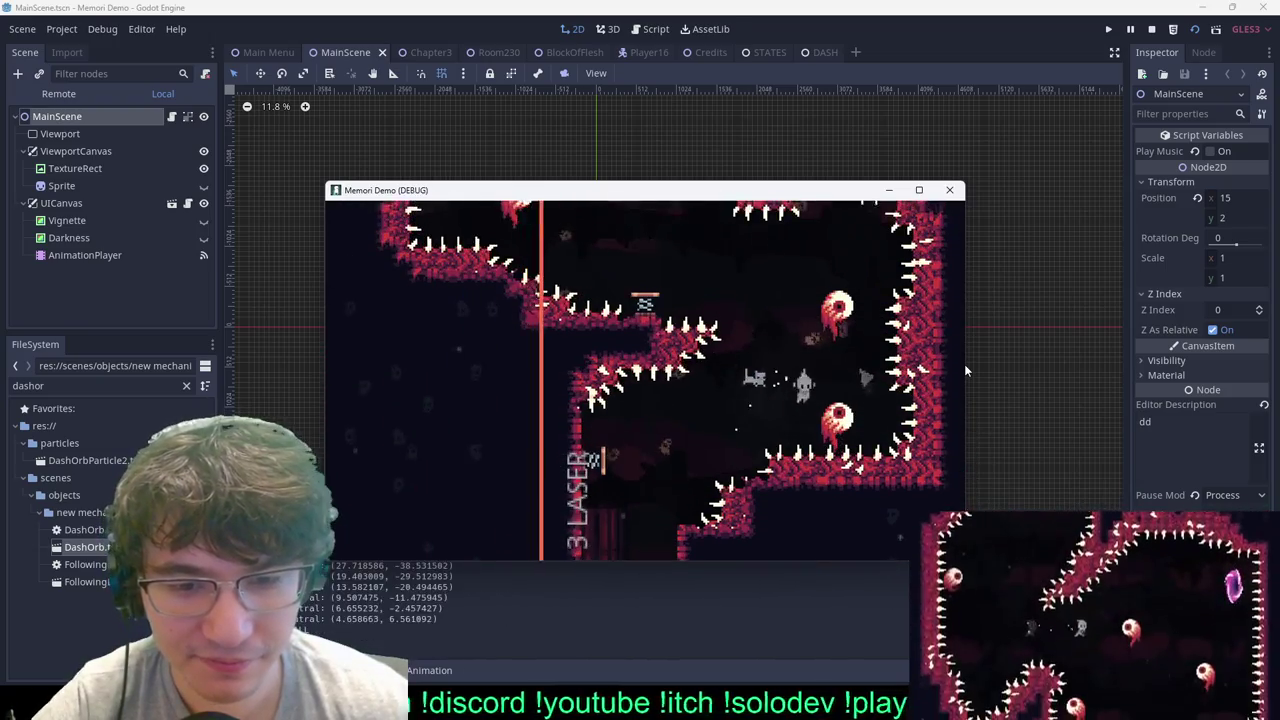
key(Left)
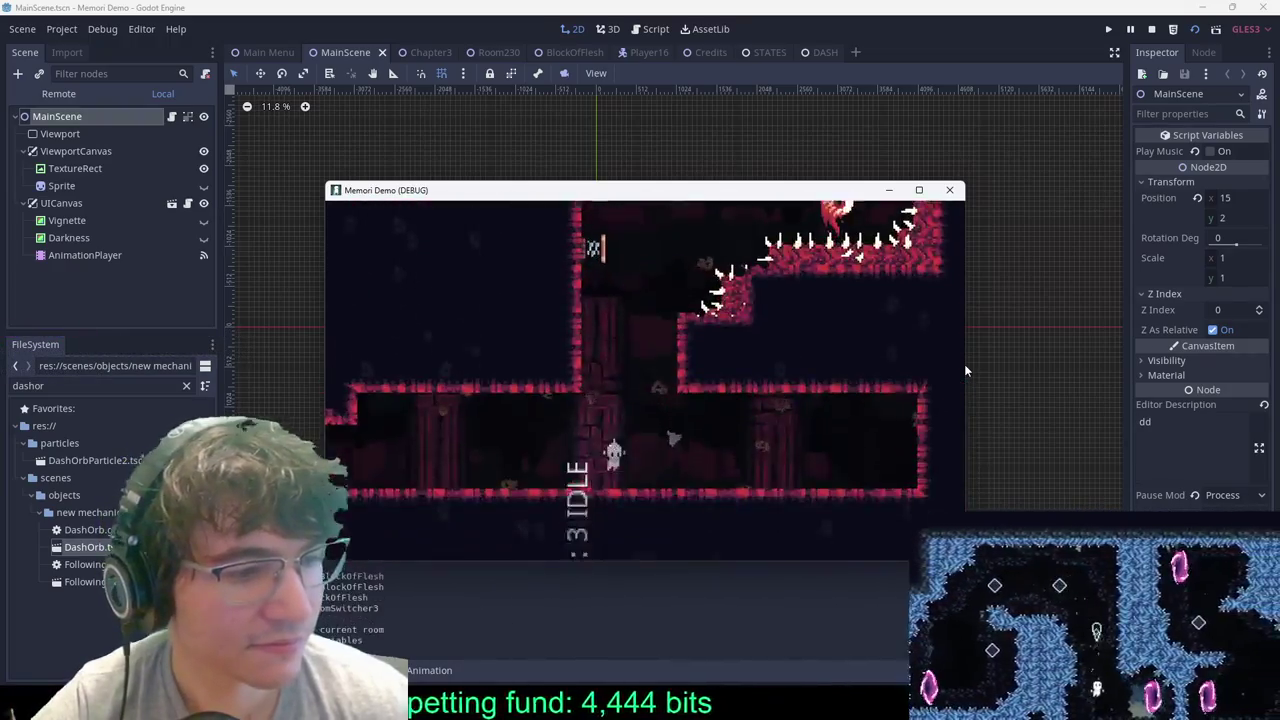
key(Escape)
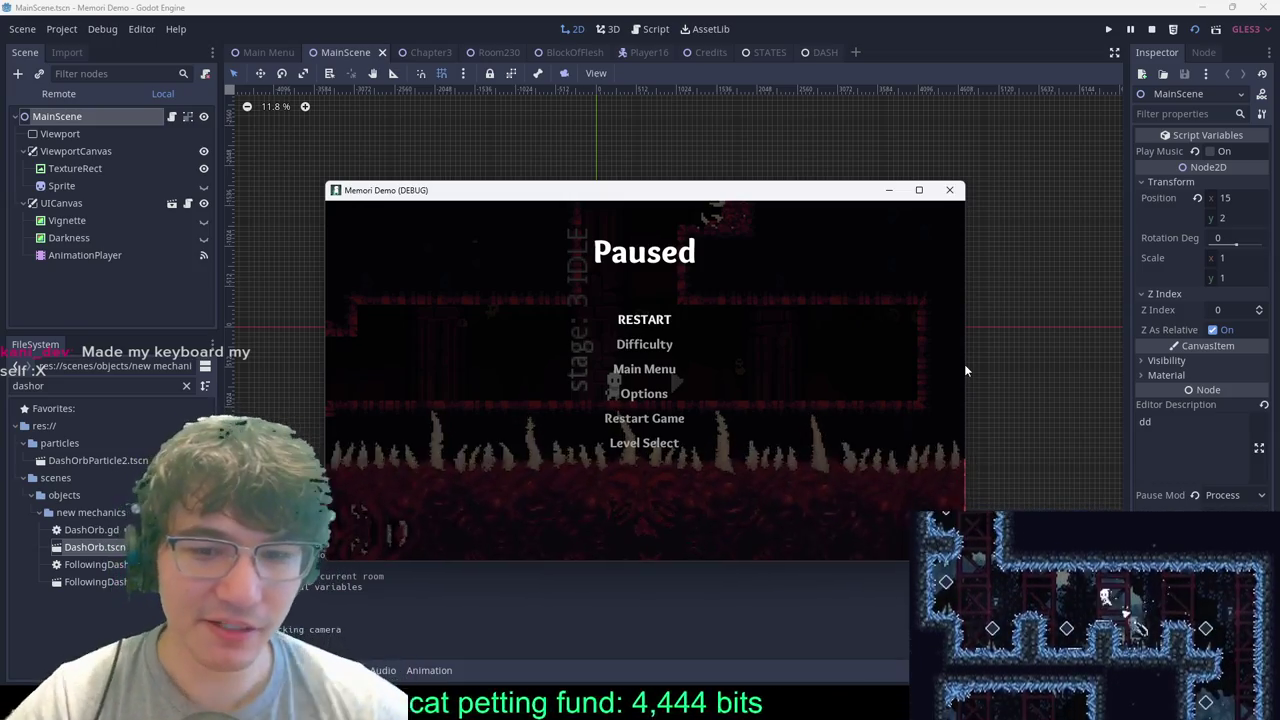
key(Escape)
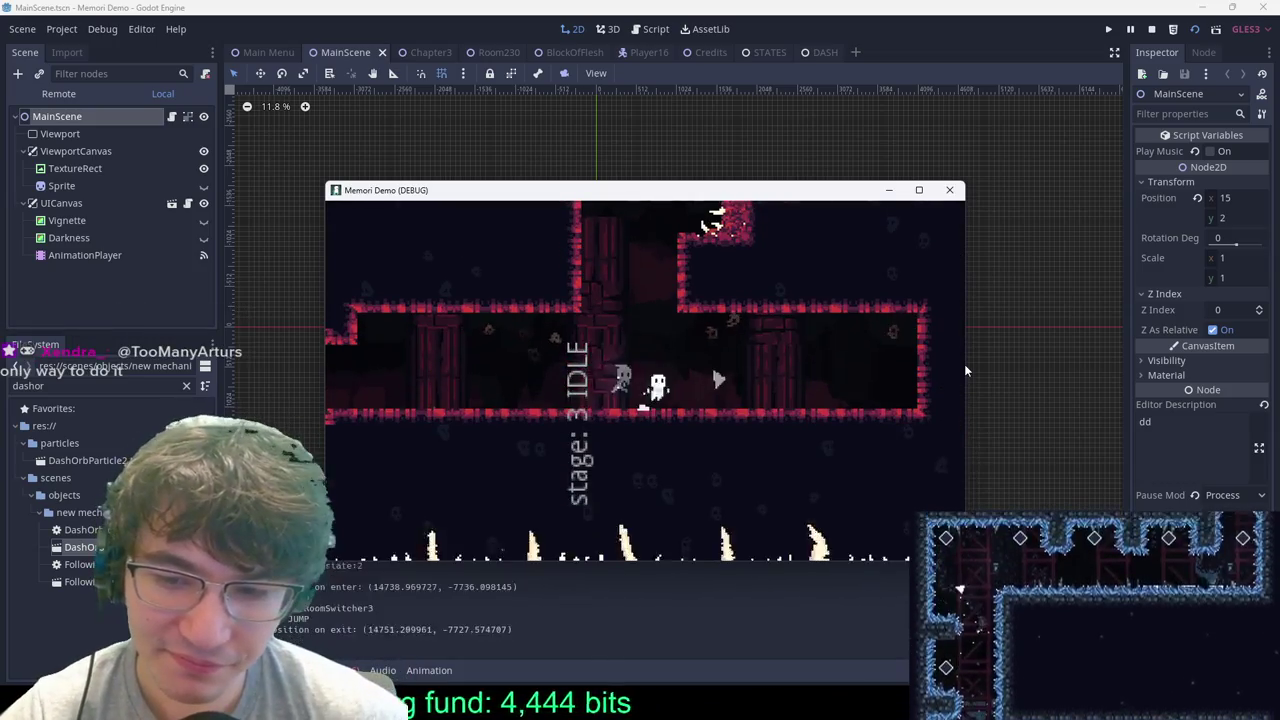
Step: Playtest the climb from the corridor past the eyeball enemies and dash orbs to the wall springs above the rising flesh
key(Right)
key(space)
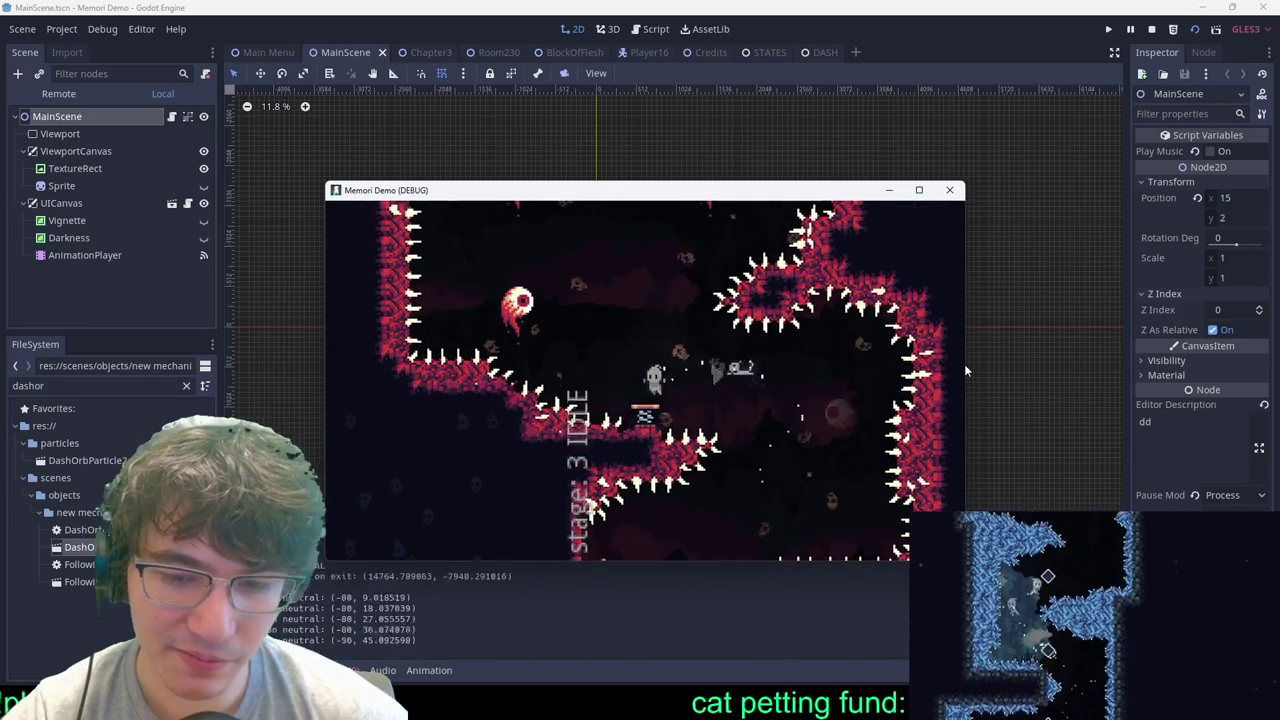
key(Right)
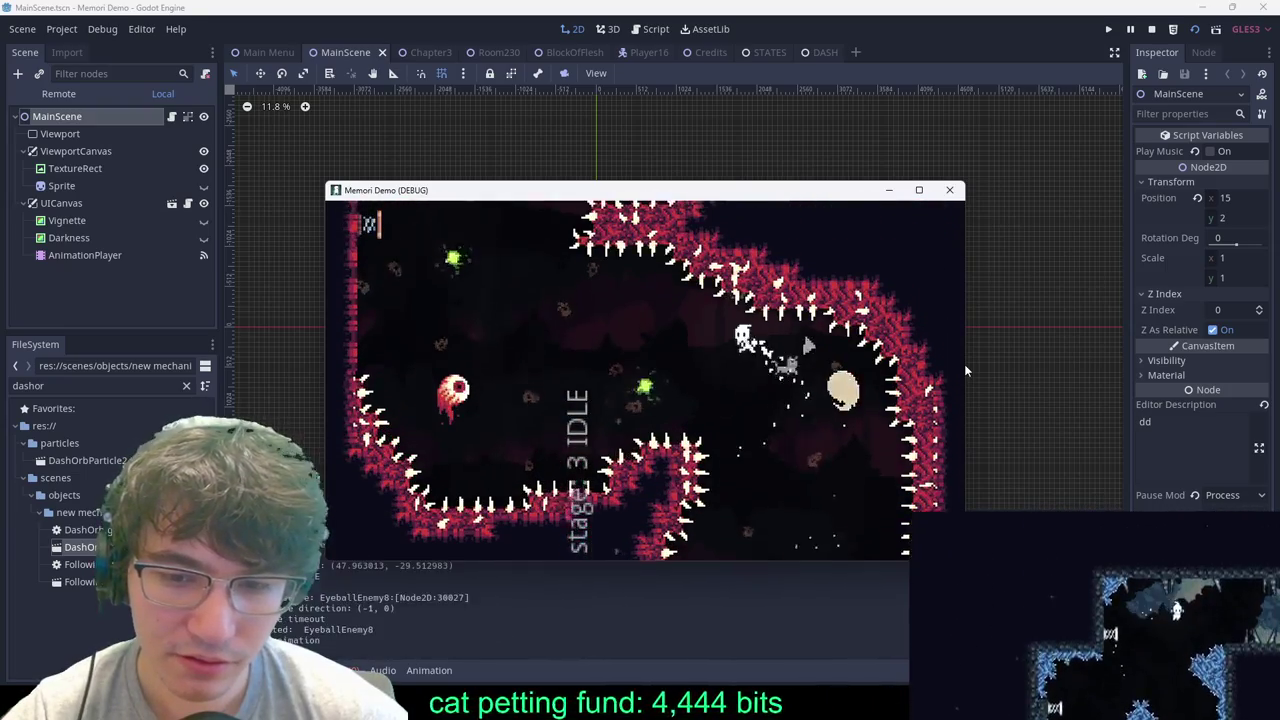
key(Left)
key(Right)
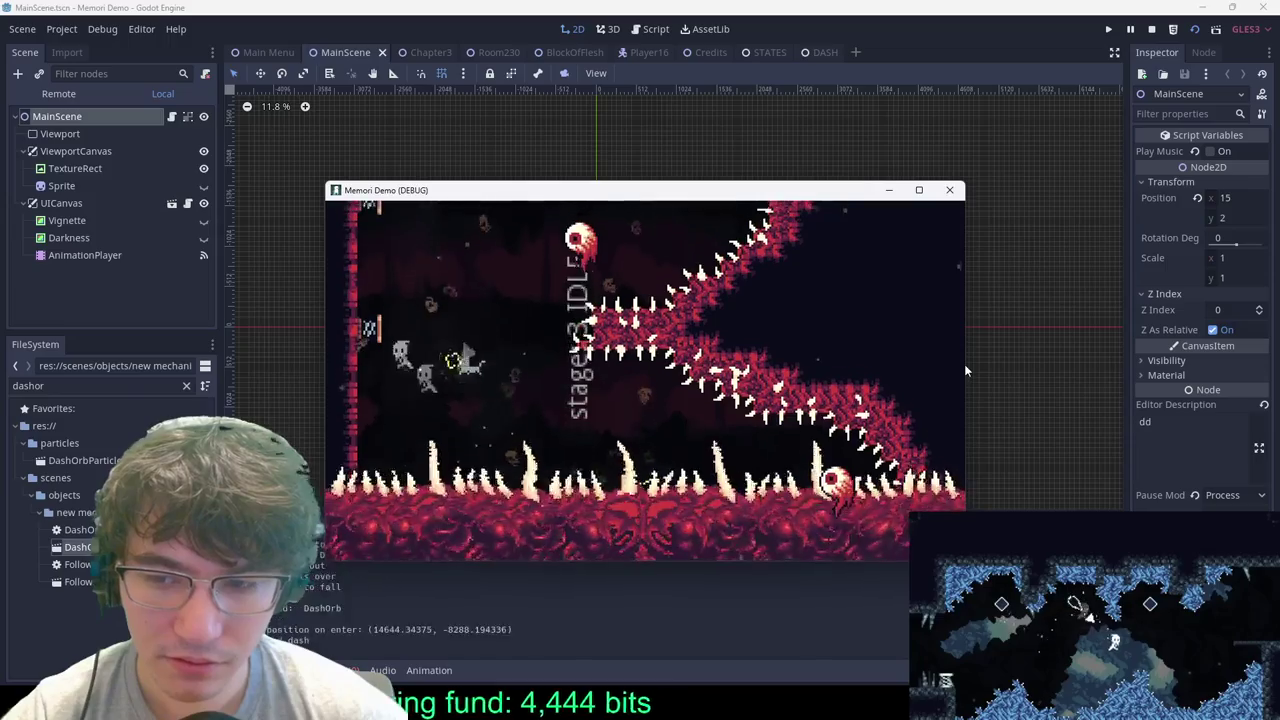
key(Left)
key(Right)
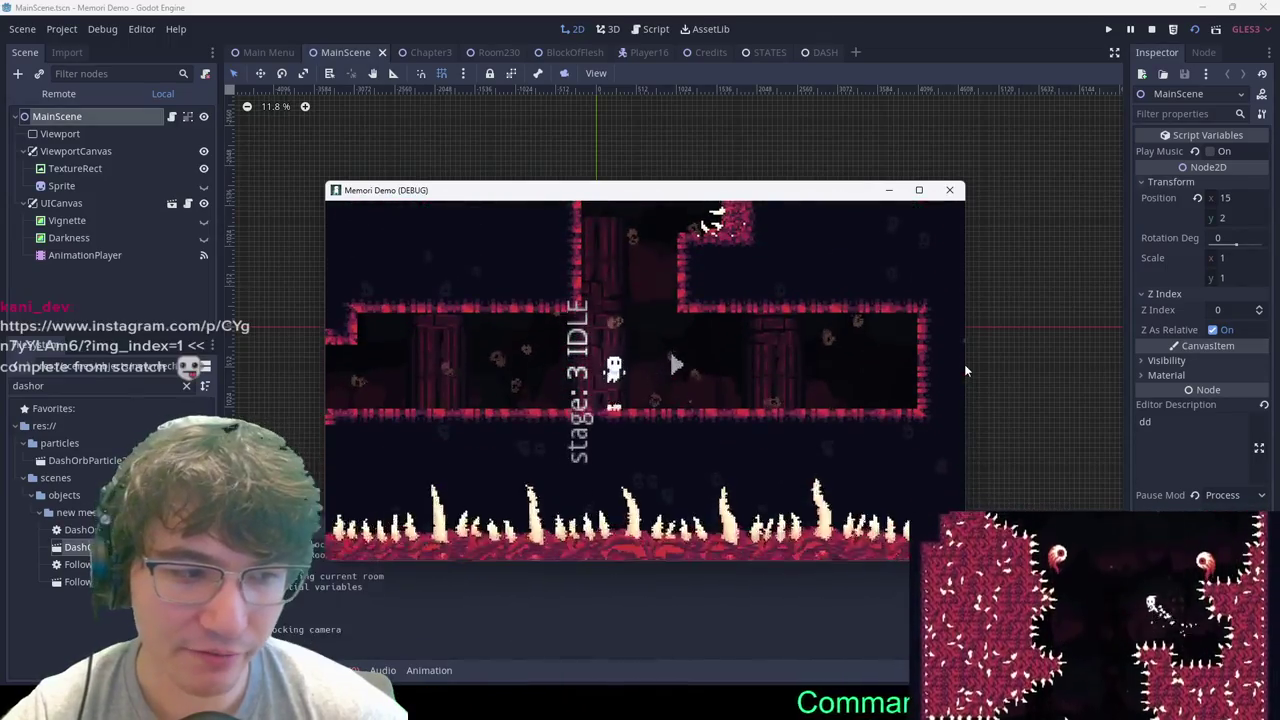
Step: Retry the chase from the bottom corridor toward the first eyeballs, pausing and resuming the game between tries
key(space)
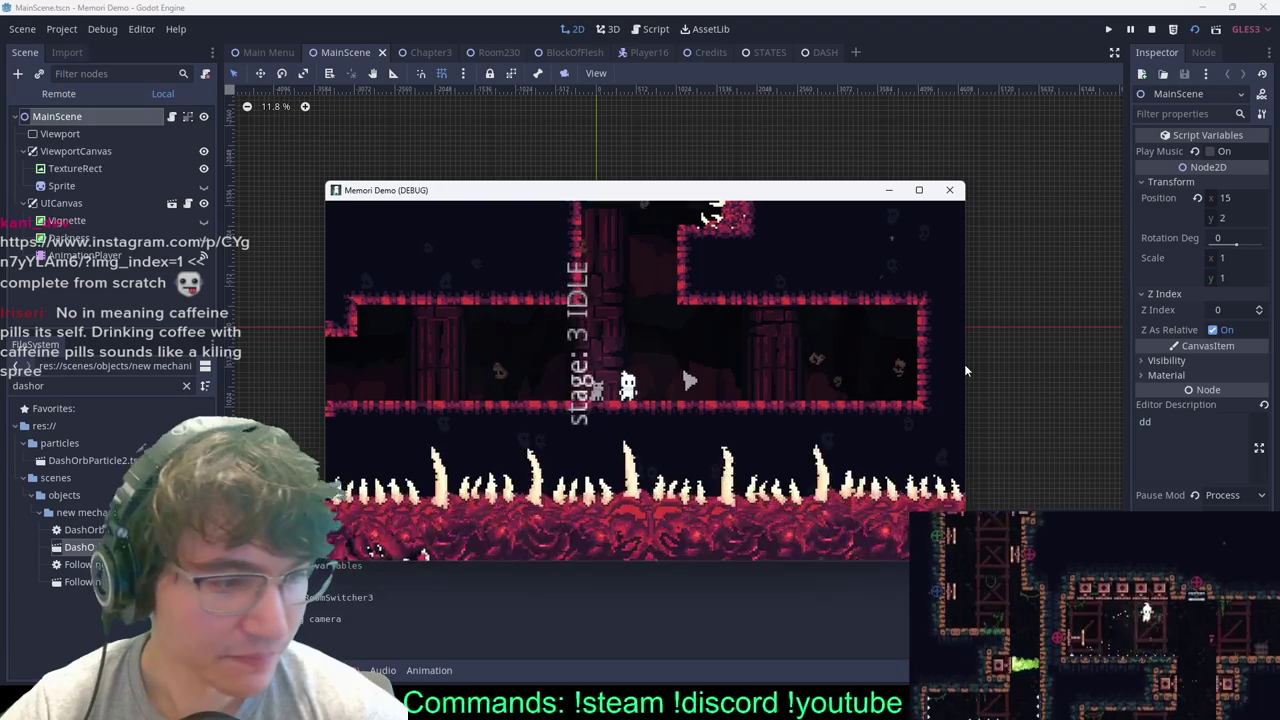
key(Escape)
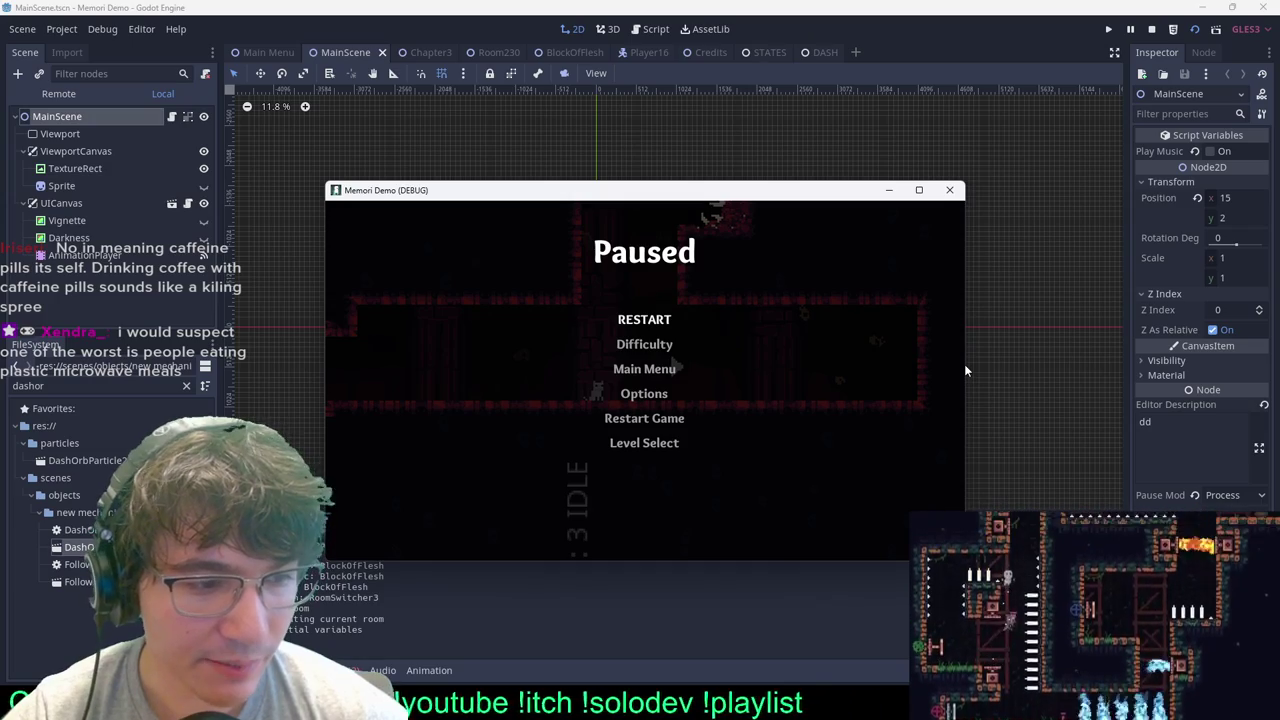
key(Escape)
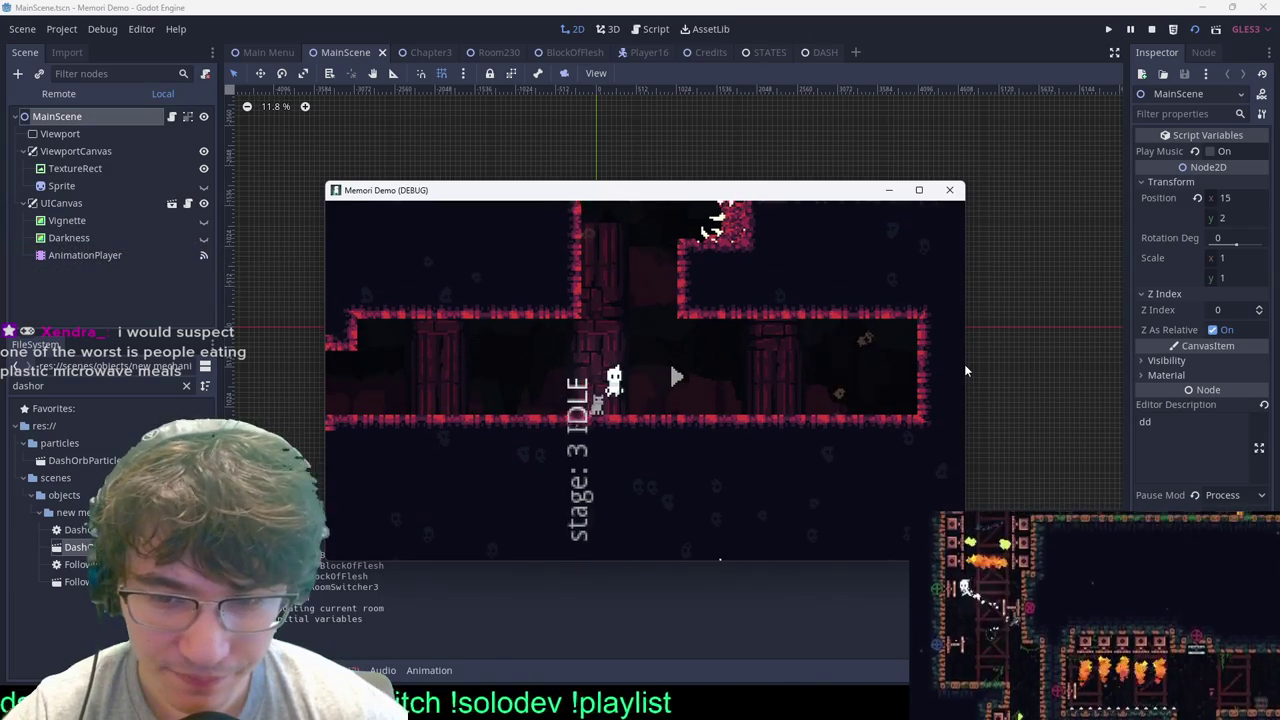
key(space)
key(Right)
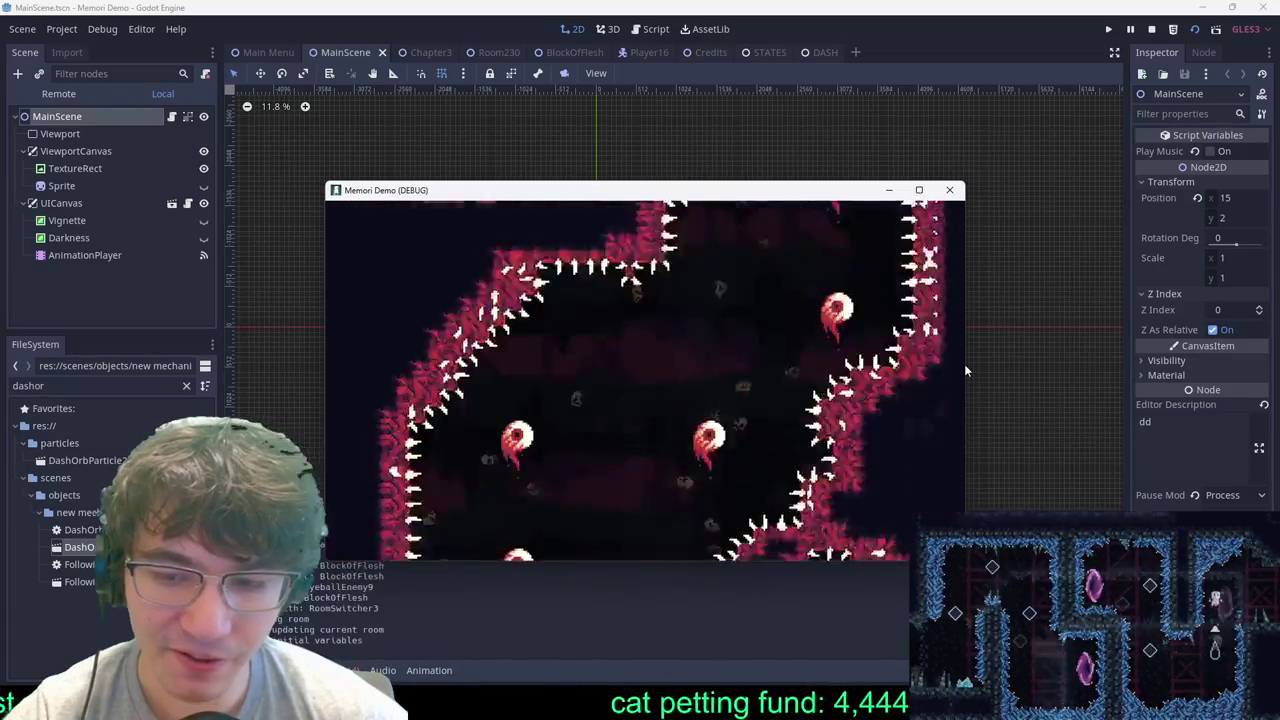
key(Escape)
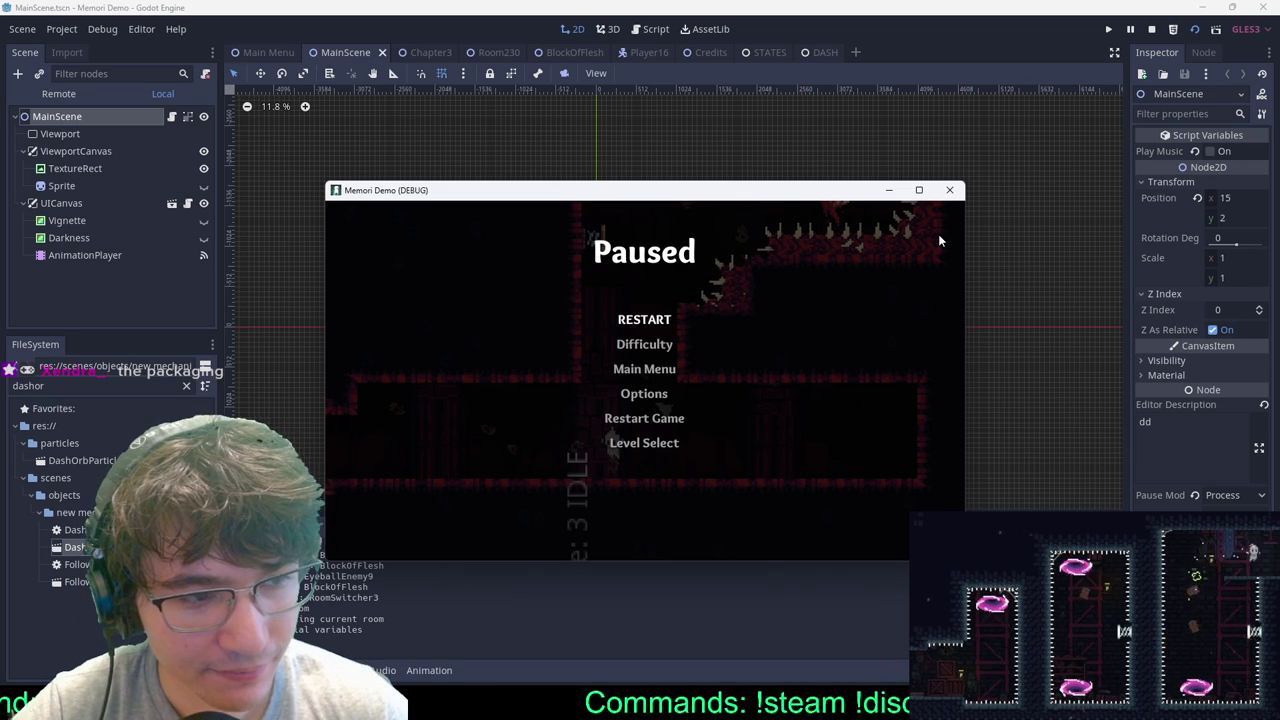
key(Escape)
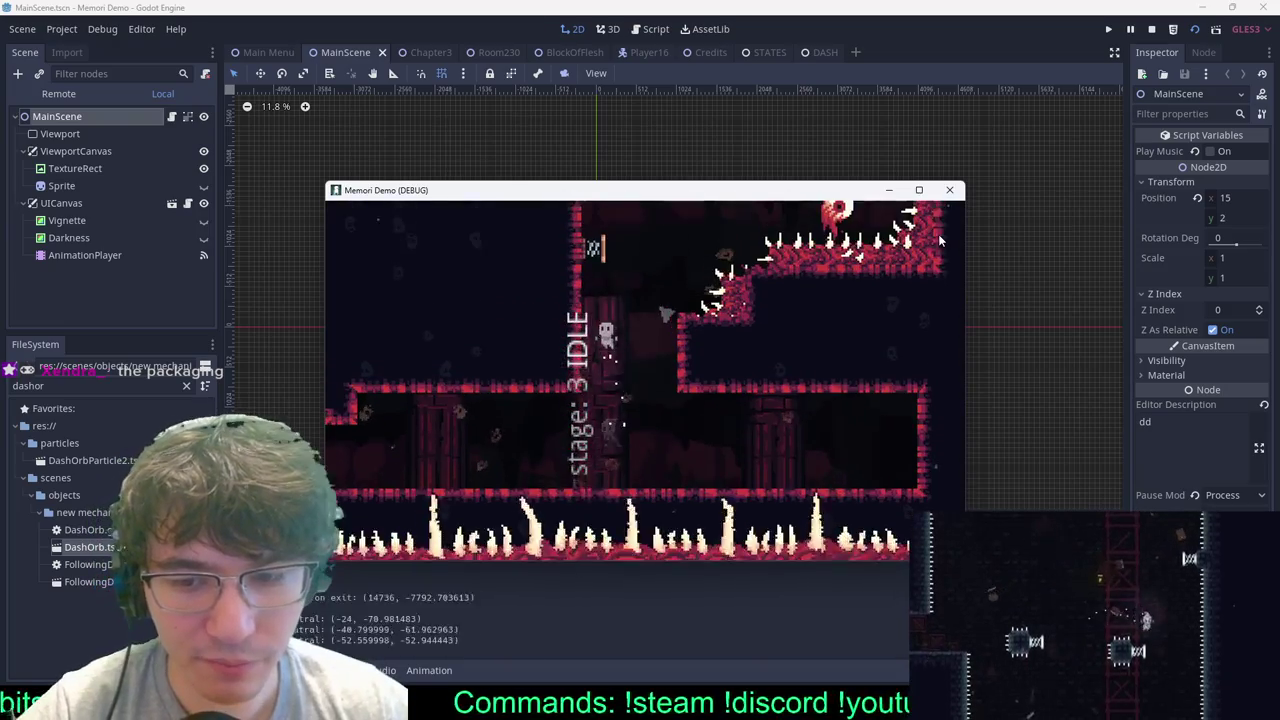
Step: Climb the shaft by bouncing off the eyeball enemies up to the bend below the first dash orb
key(Right)
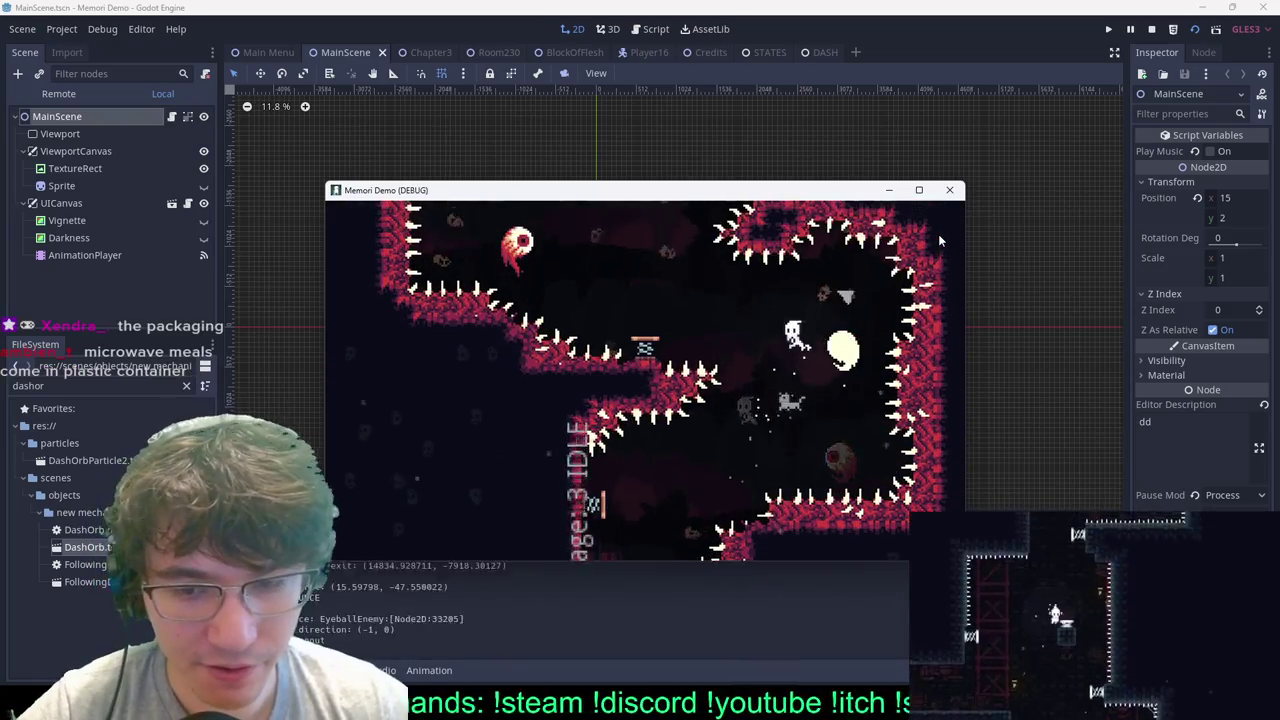
key(Left)
key(Left)
key(Up)
key(Right)
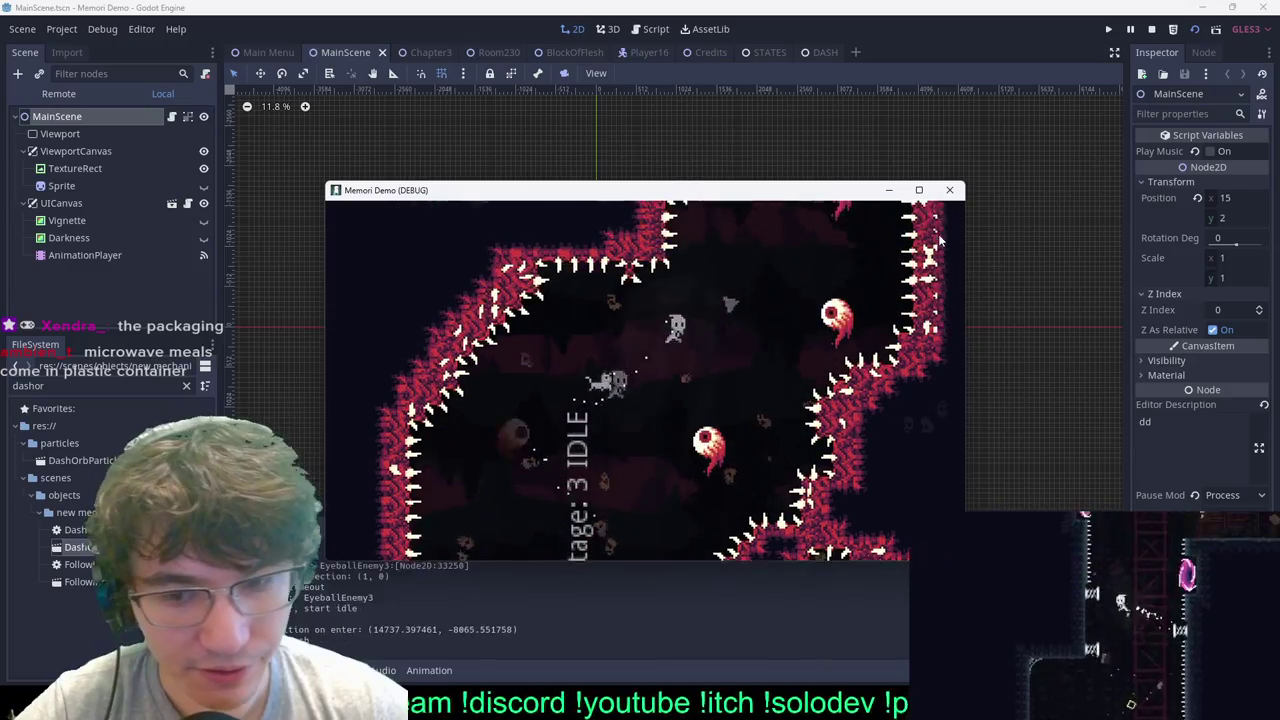
key(Right)
key(Up)
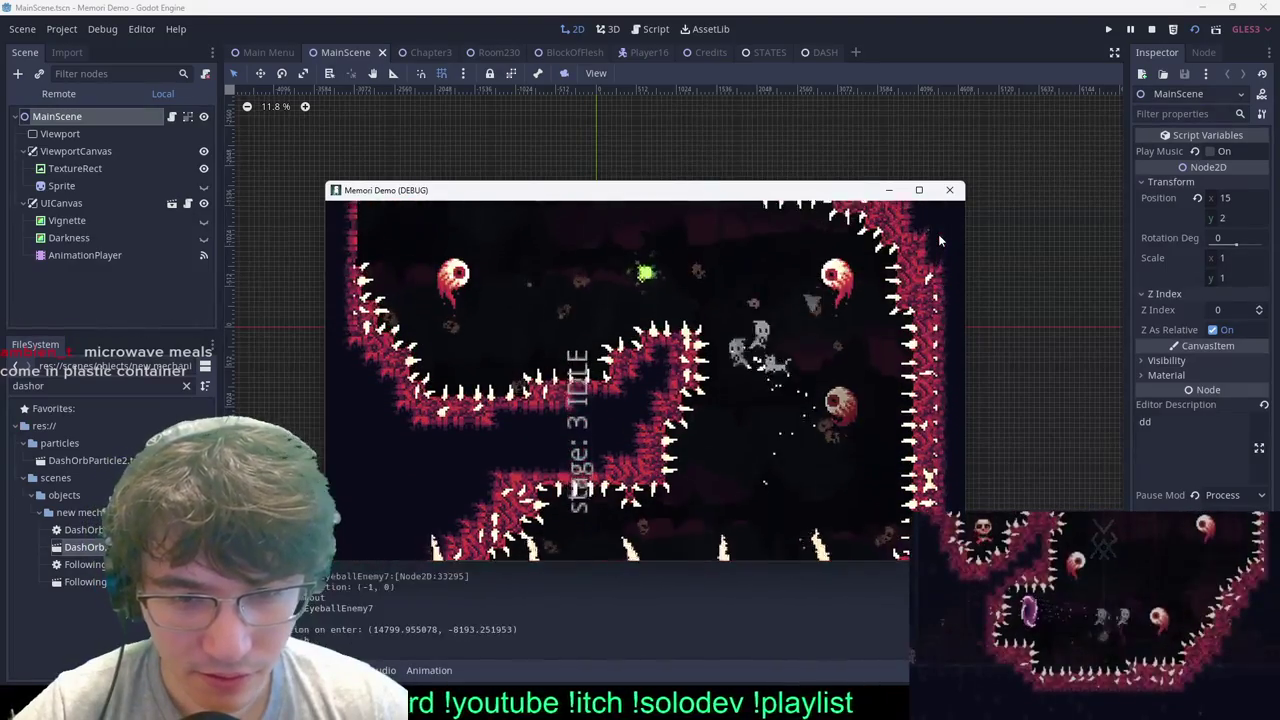
Step: Cross the bend through both dash orbs and test the wall springs ahead of the rising BlockOfFlesh
key(Left)
key(Left)
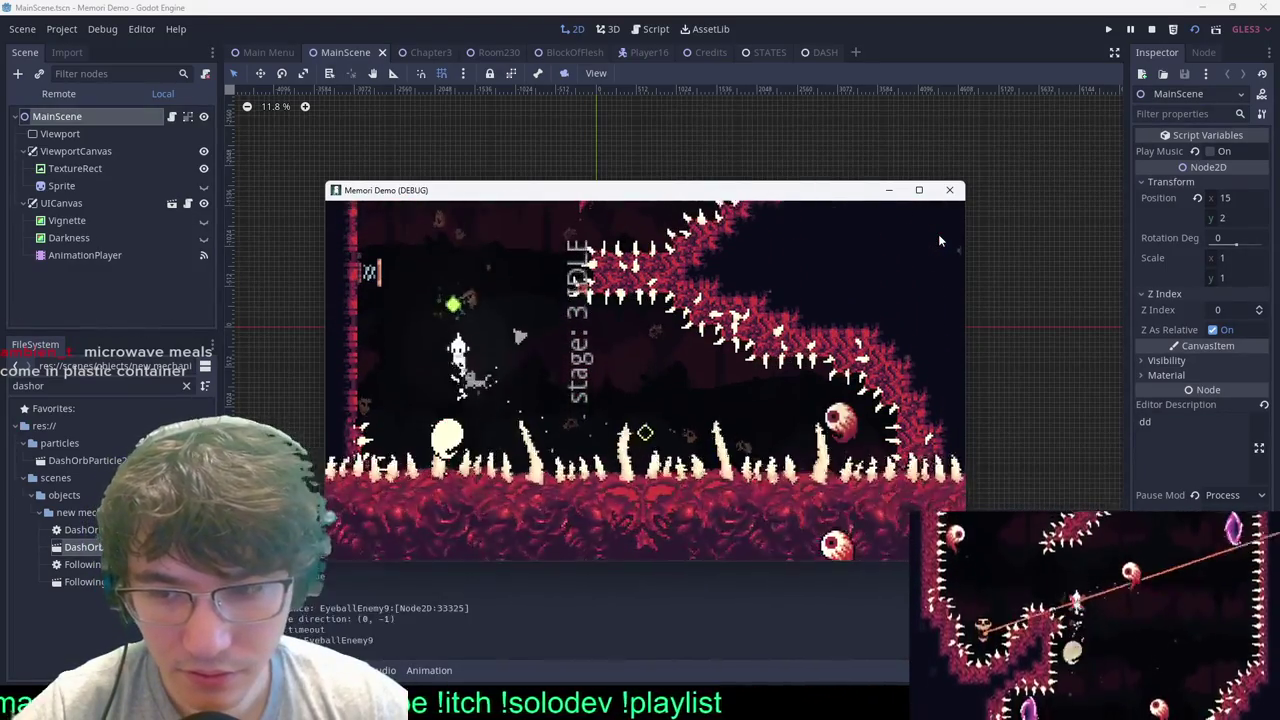
key(Up)
key(Right)
key(Left)
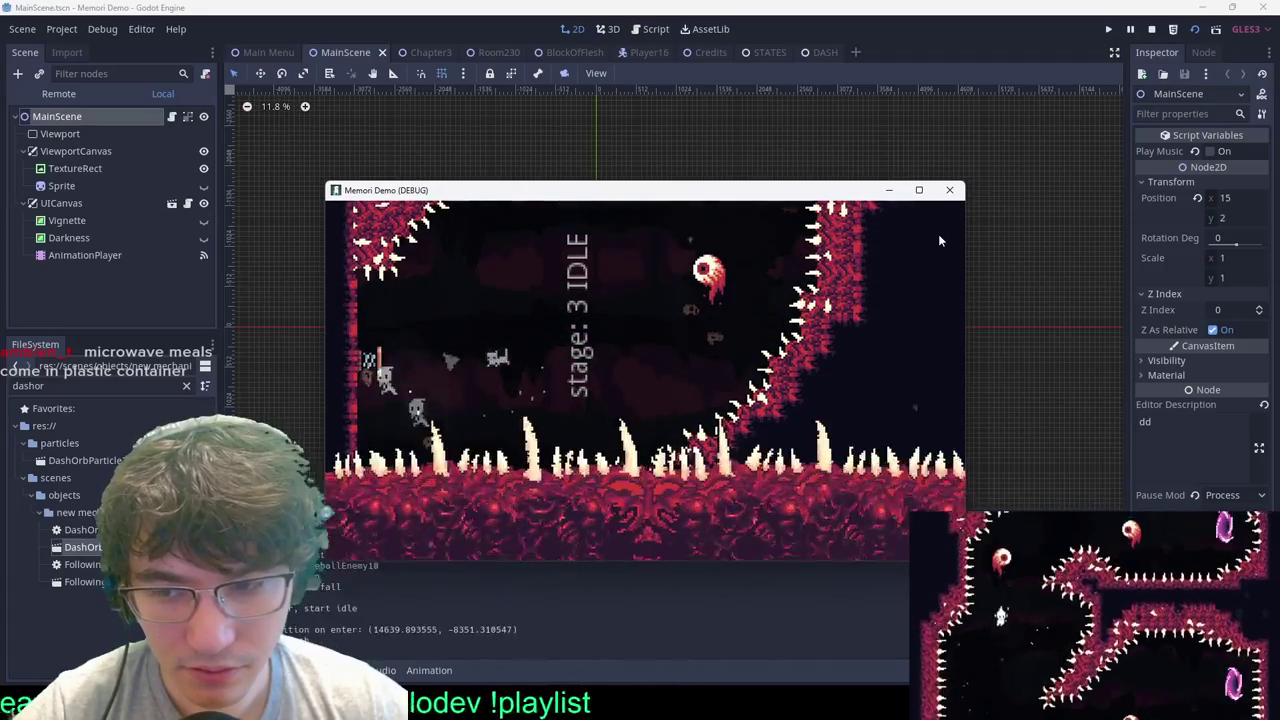
key(Right)
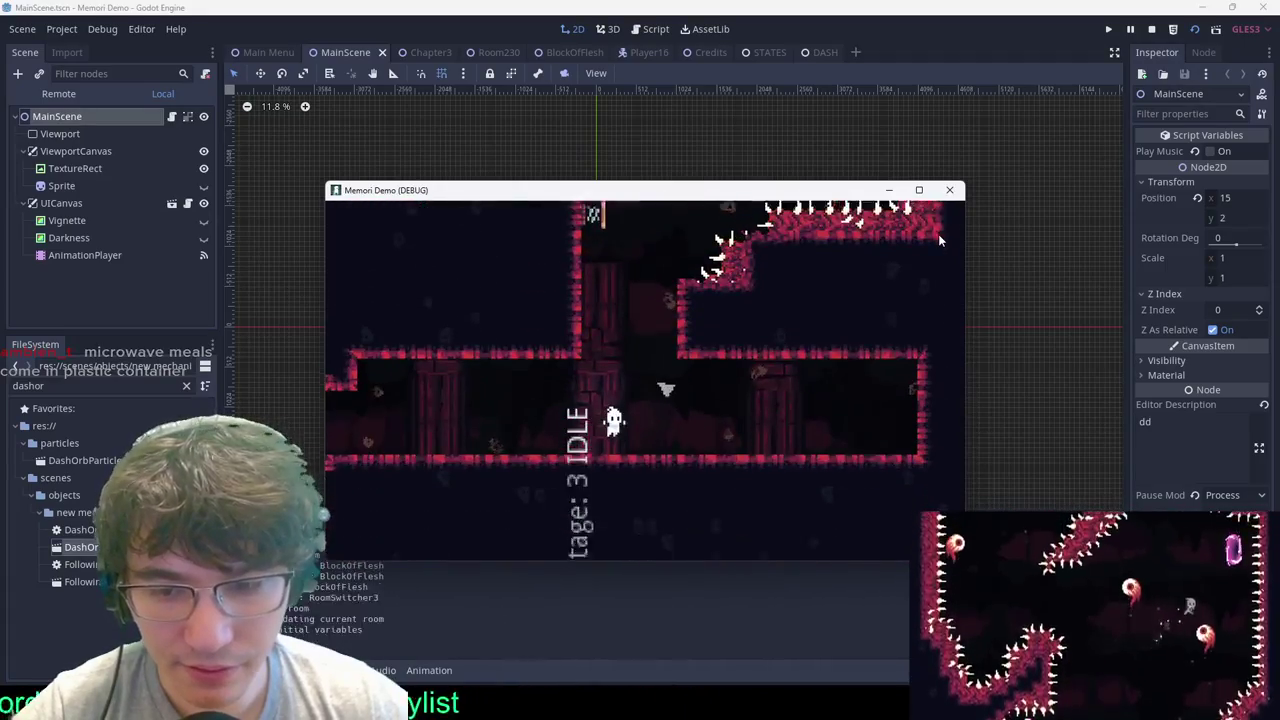
Step: Make another full attempt at the climb, from the corridor to the eyeballs in the spring chamber
key(Up)
key(Right)
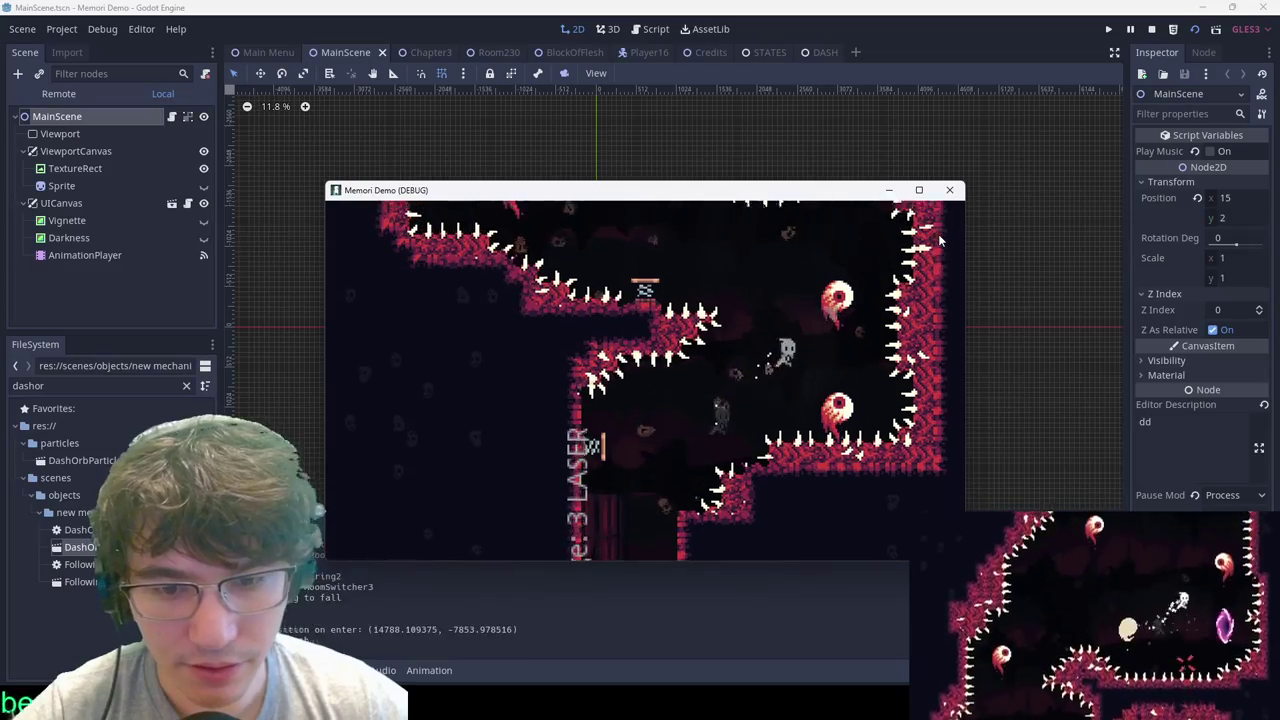
key(Left)
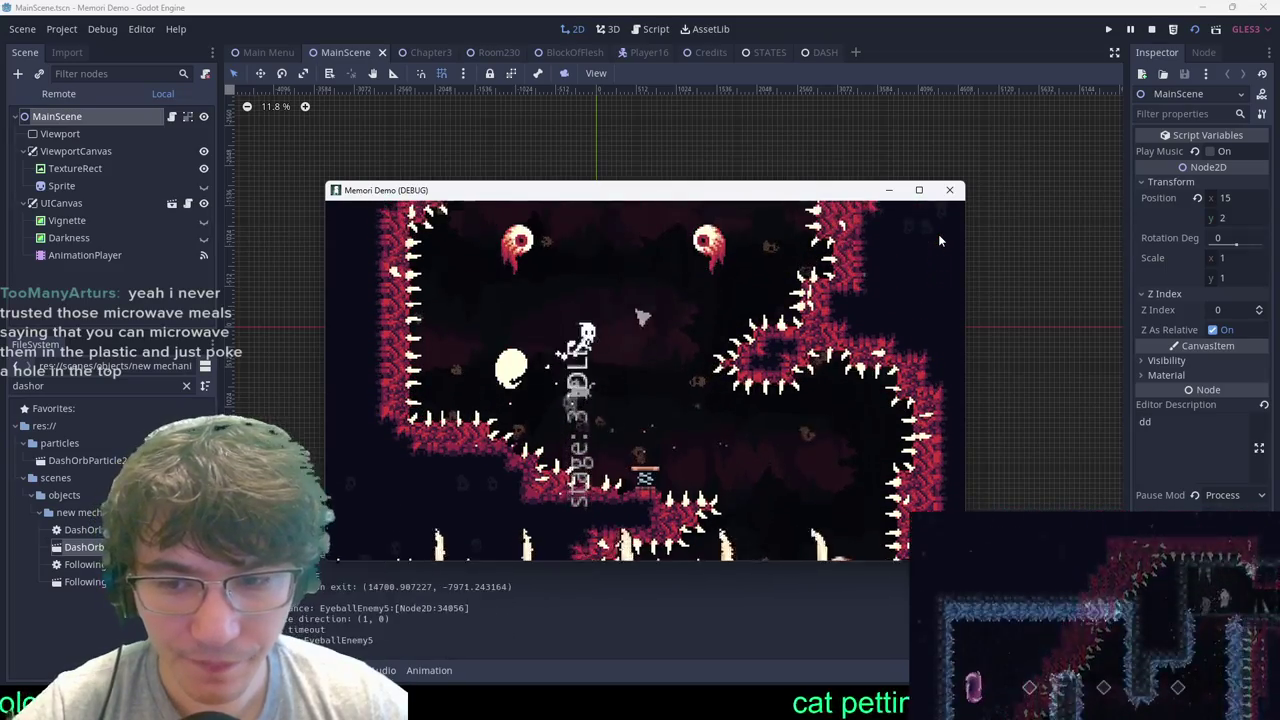
key(Right)
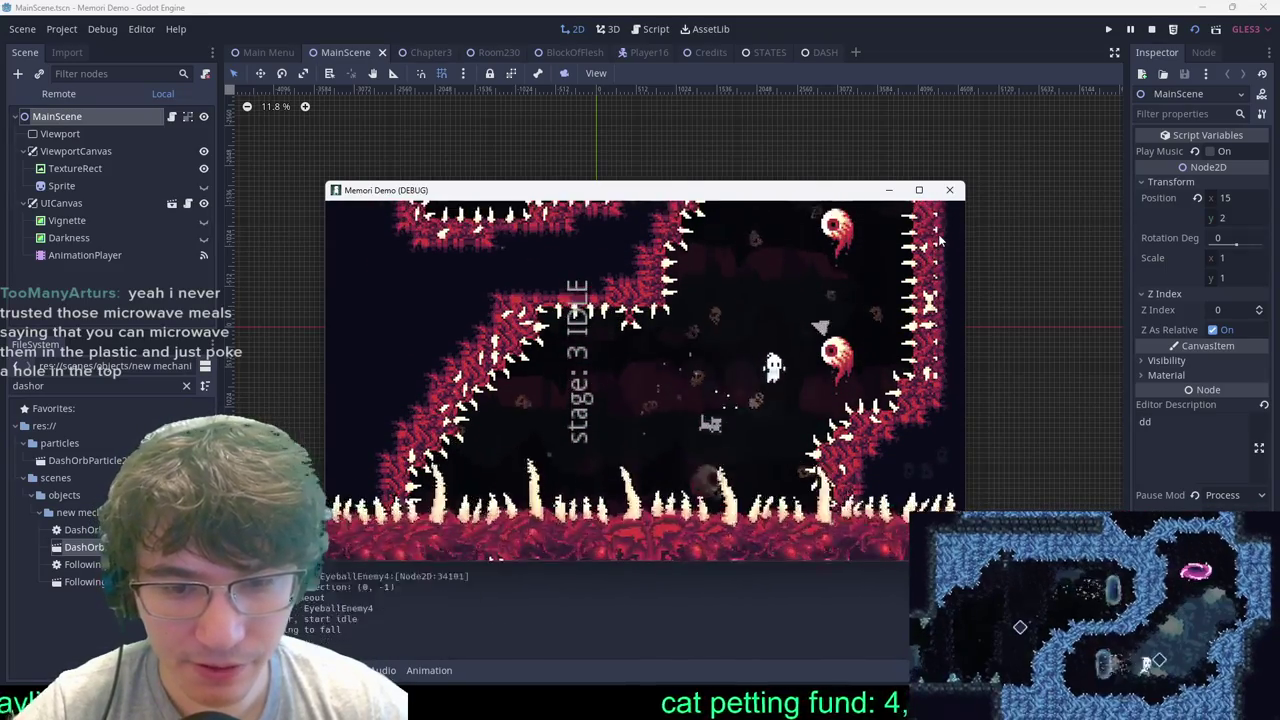
key(Left)
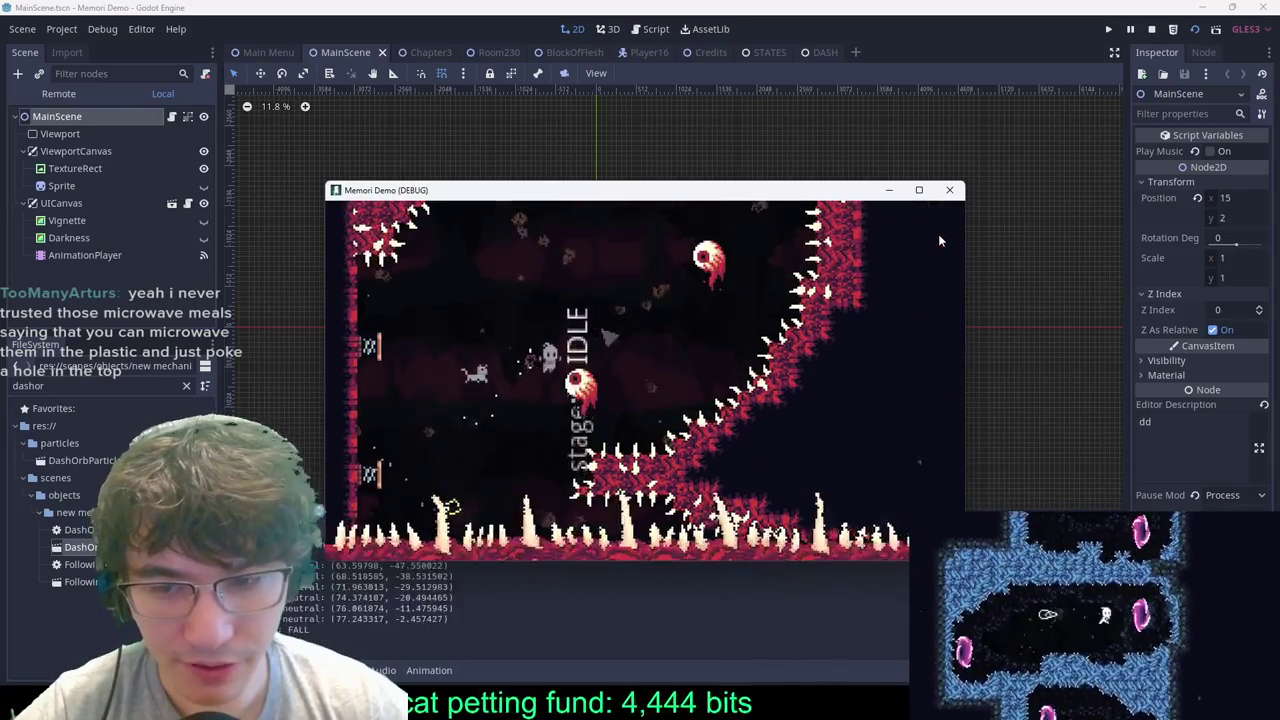
key(Left)
key(Right)
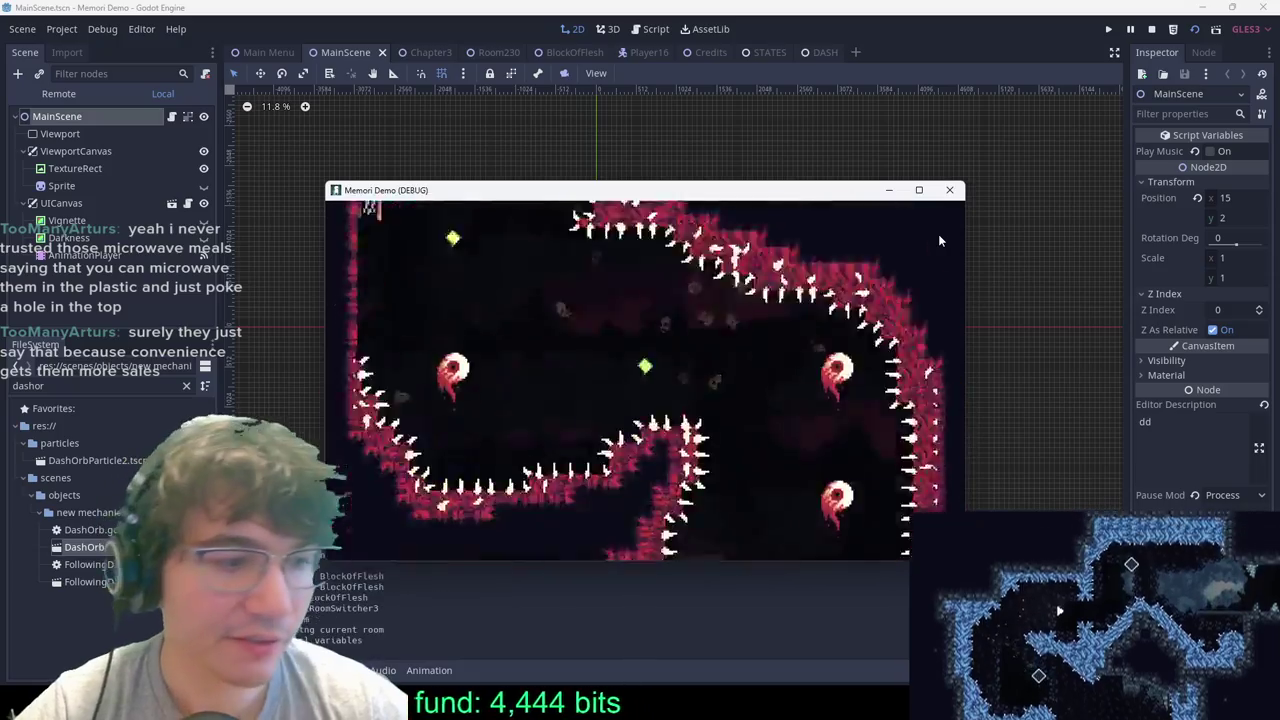
Step: Replay the lower climb using the corridor's wall spring and the eyeball bounces up to the dash orb bend
key(space)
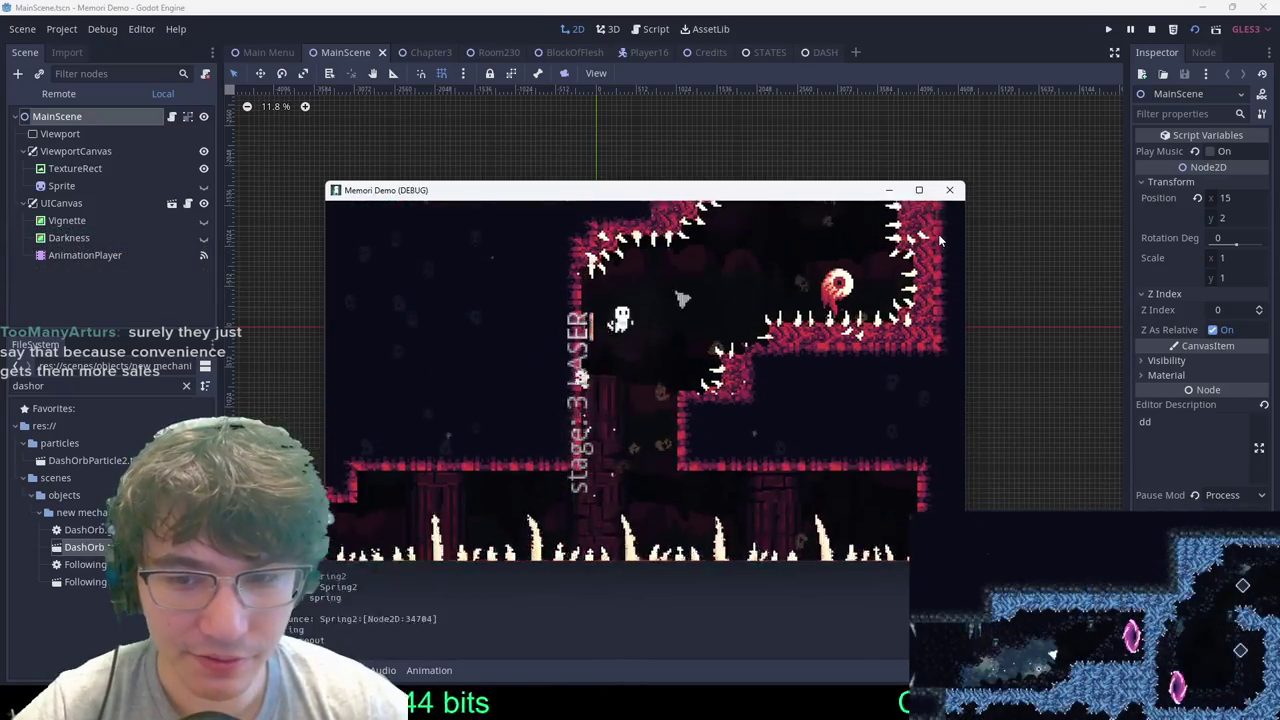
key(Right)
key(space)
key(Left)
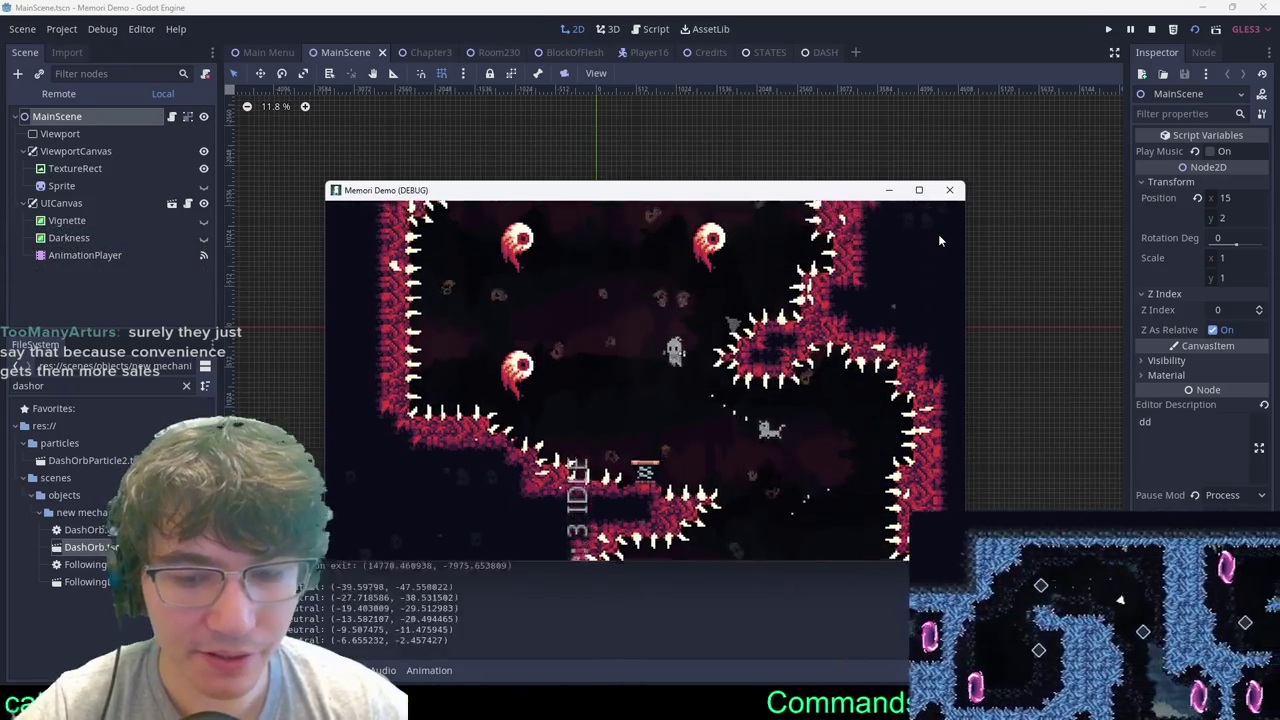
key(Left)
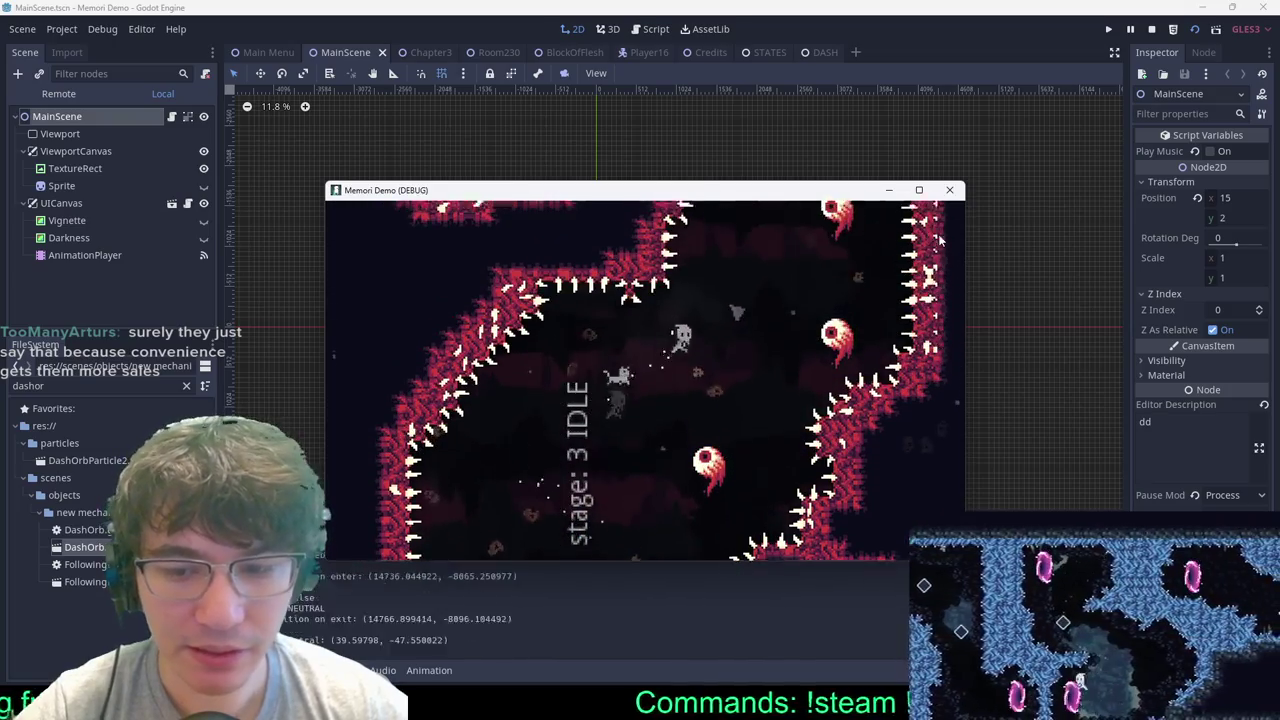
key(Right)
key(space)
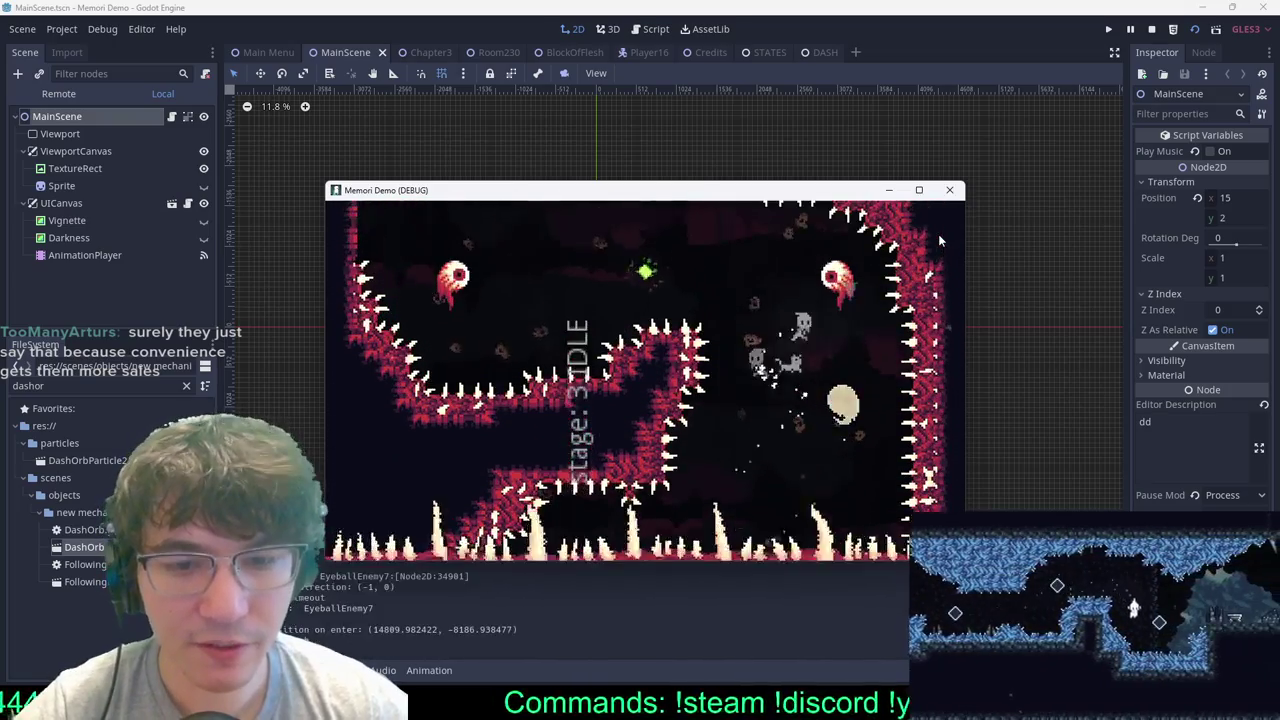
Step: Playtest the dash orb crossing and wall spring bounces into the upper chamber, and pause the game there
key(Left)
key(Left)
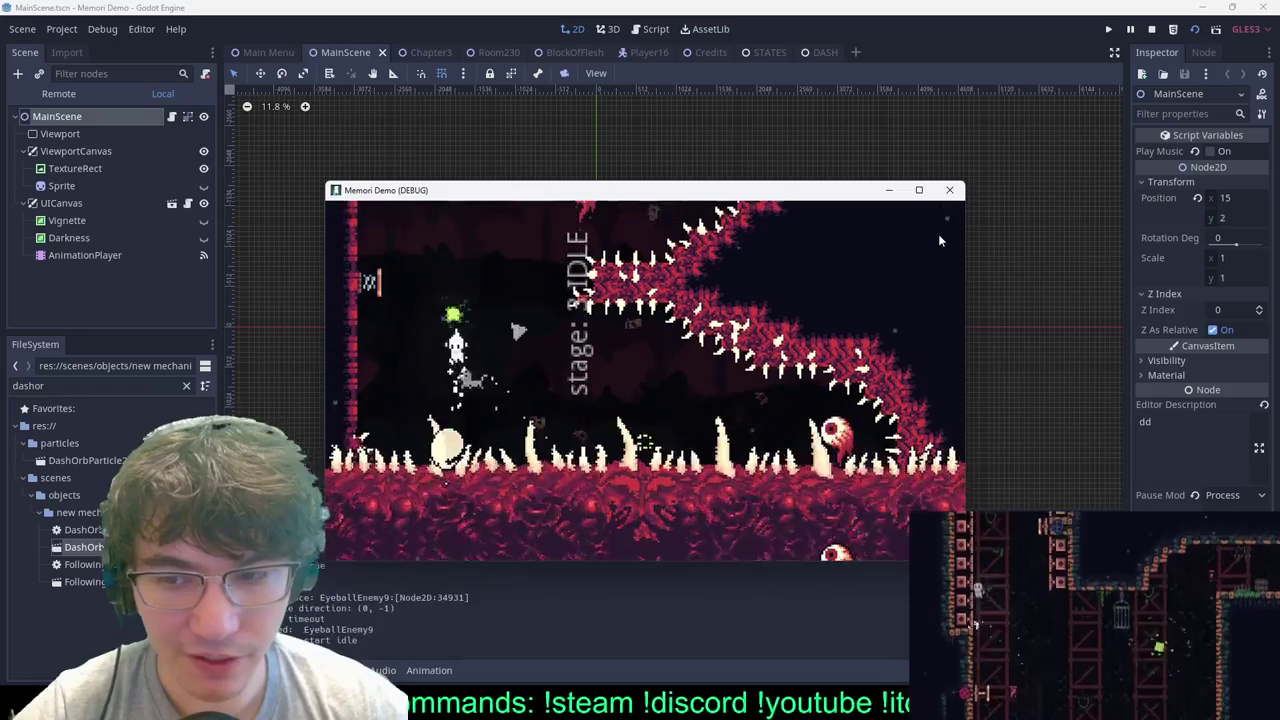
key(Right)
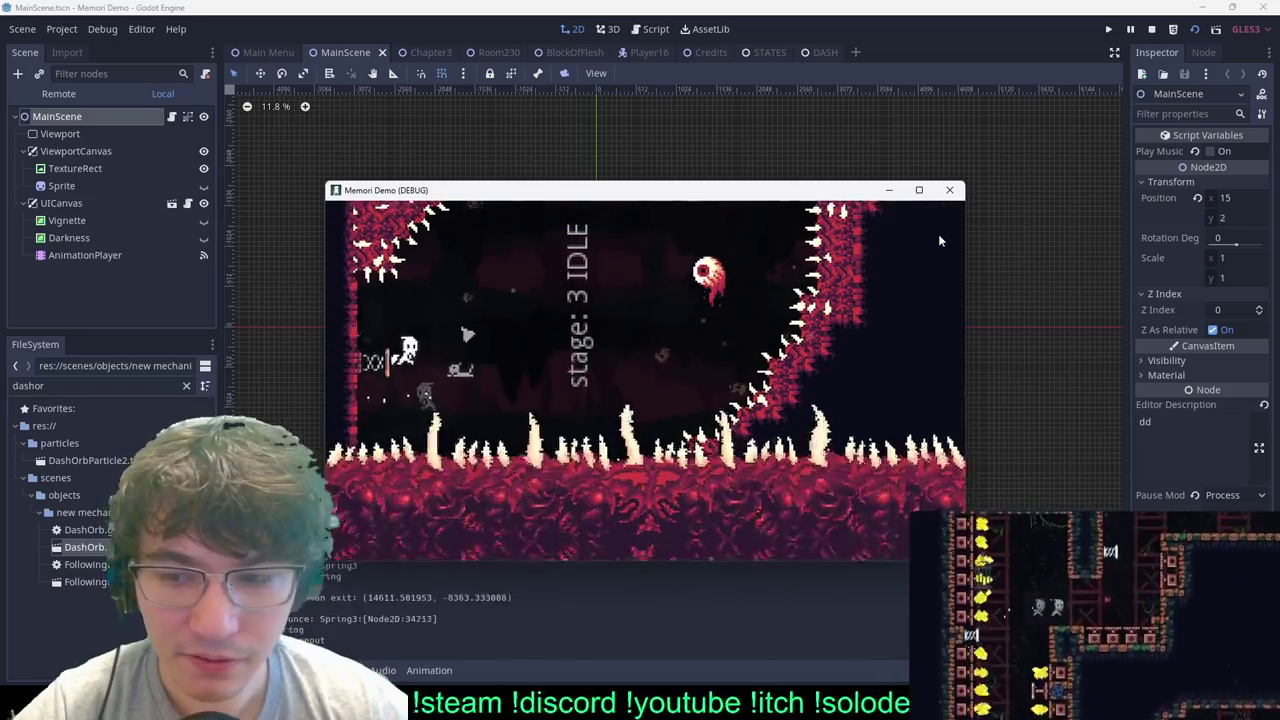
key(Escape)
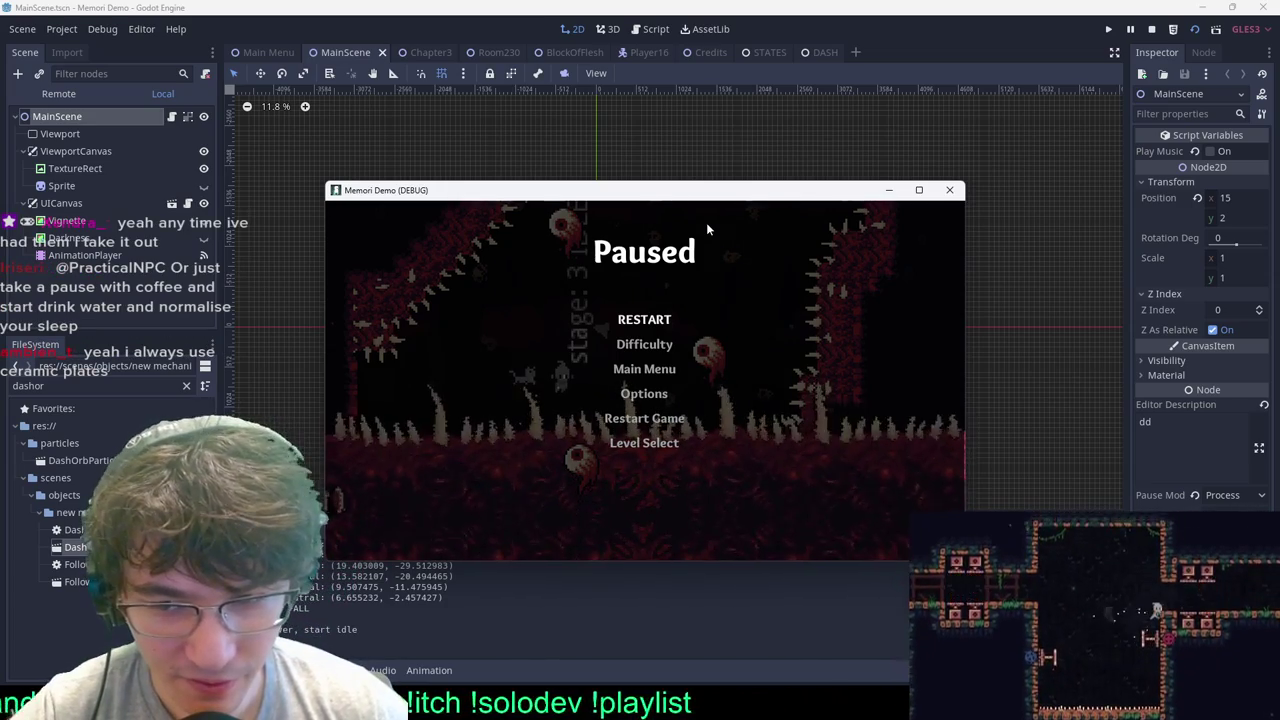
Step: Resume the playtest and replay the climb from the corridor shaft to the first eyeball bounces above the wall spring
key(Escape)
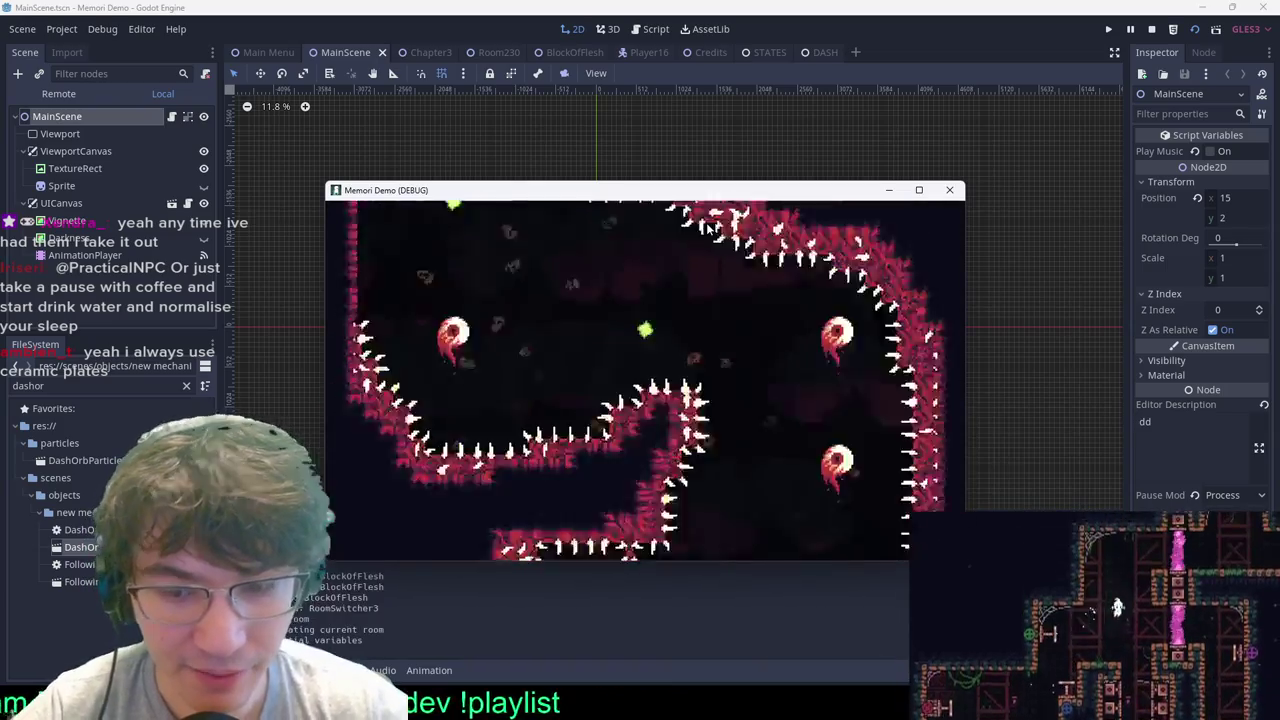
key(space)
key(space)
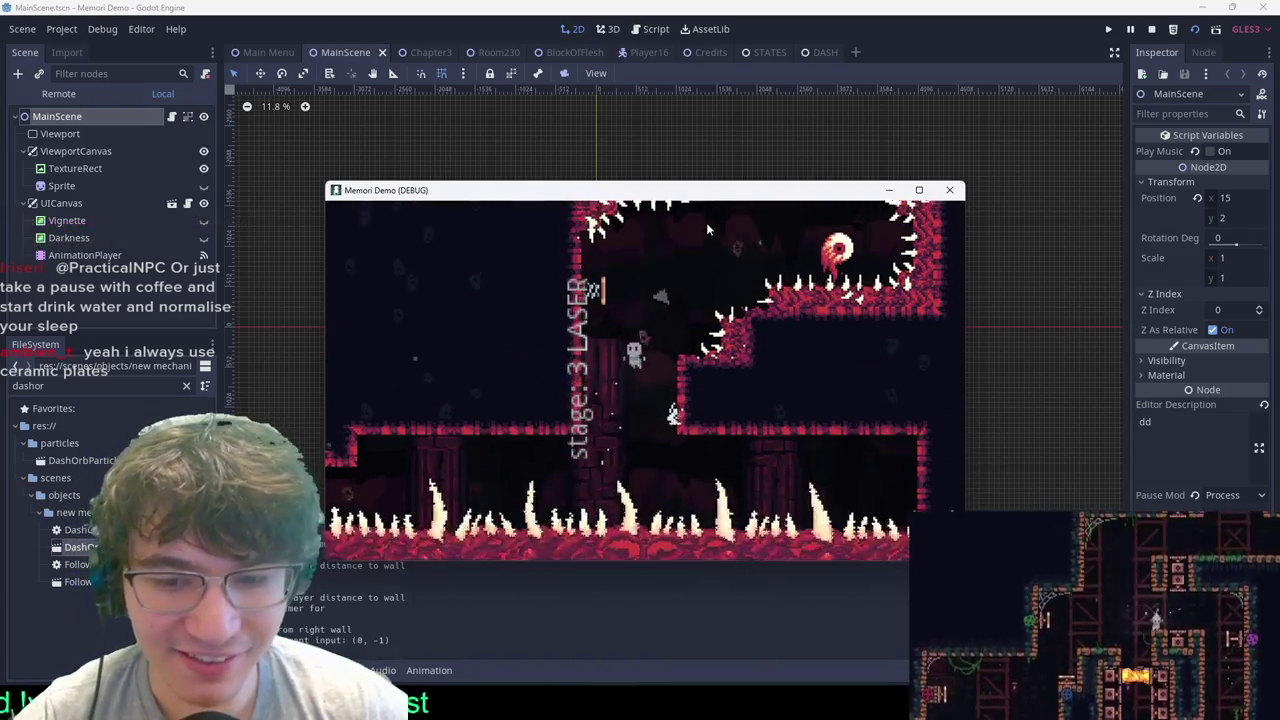
key(Right)
key(x)
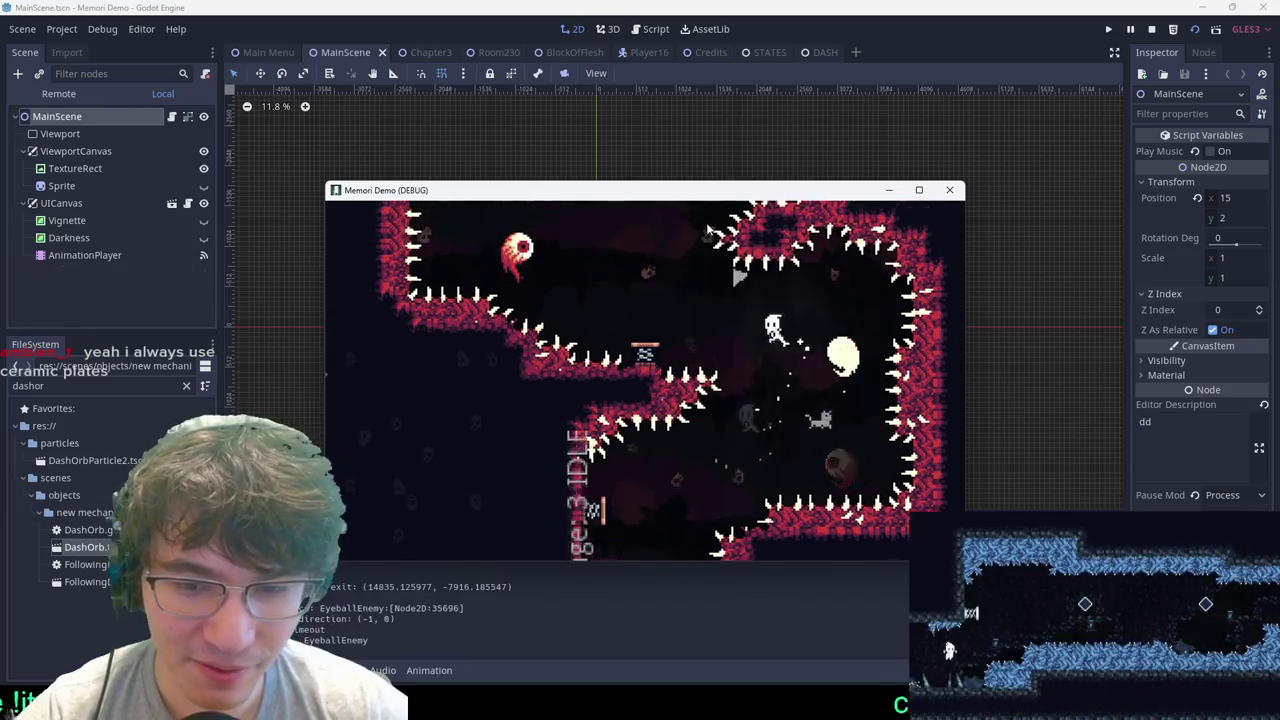
key(Left)
key(x)
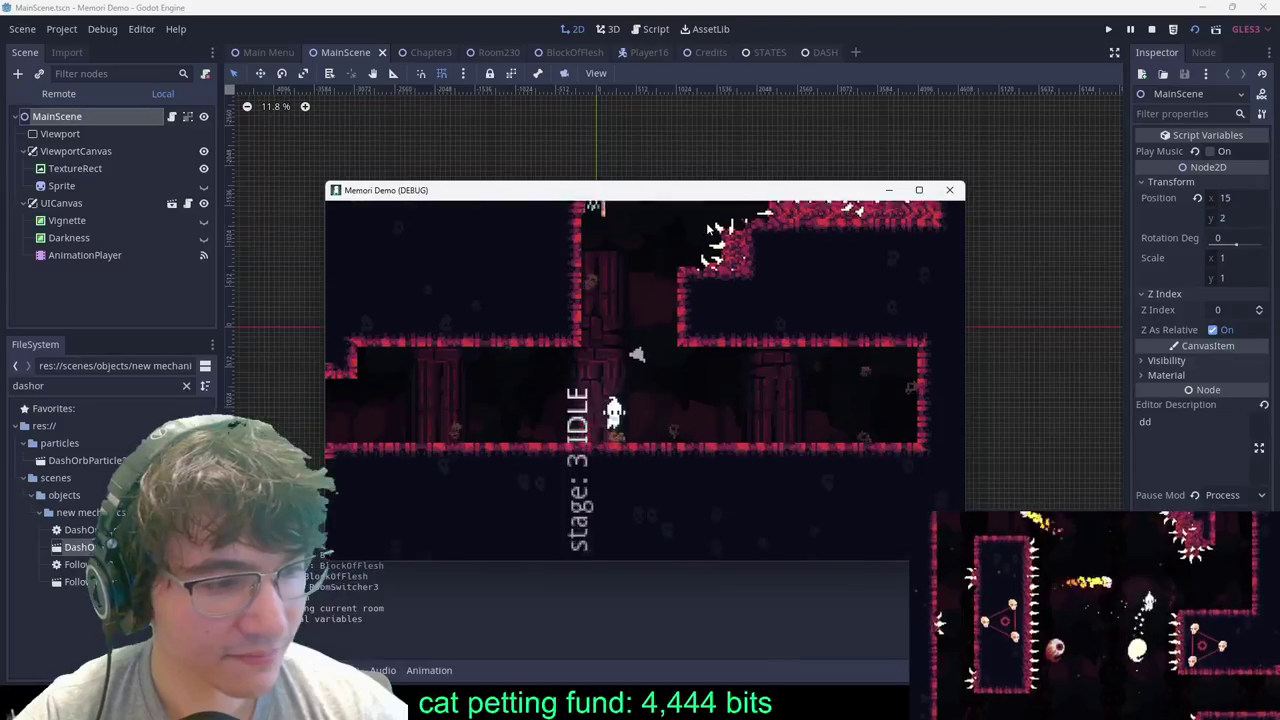
Step: Close the running game and relaunch the project, pausing it in the corridor above the BlockOfFlesh
key(Escape)
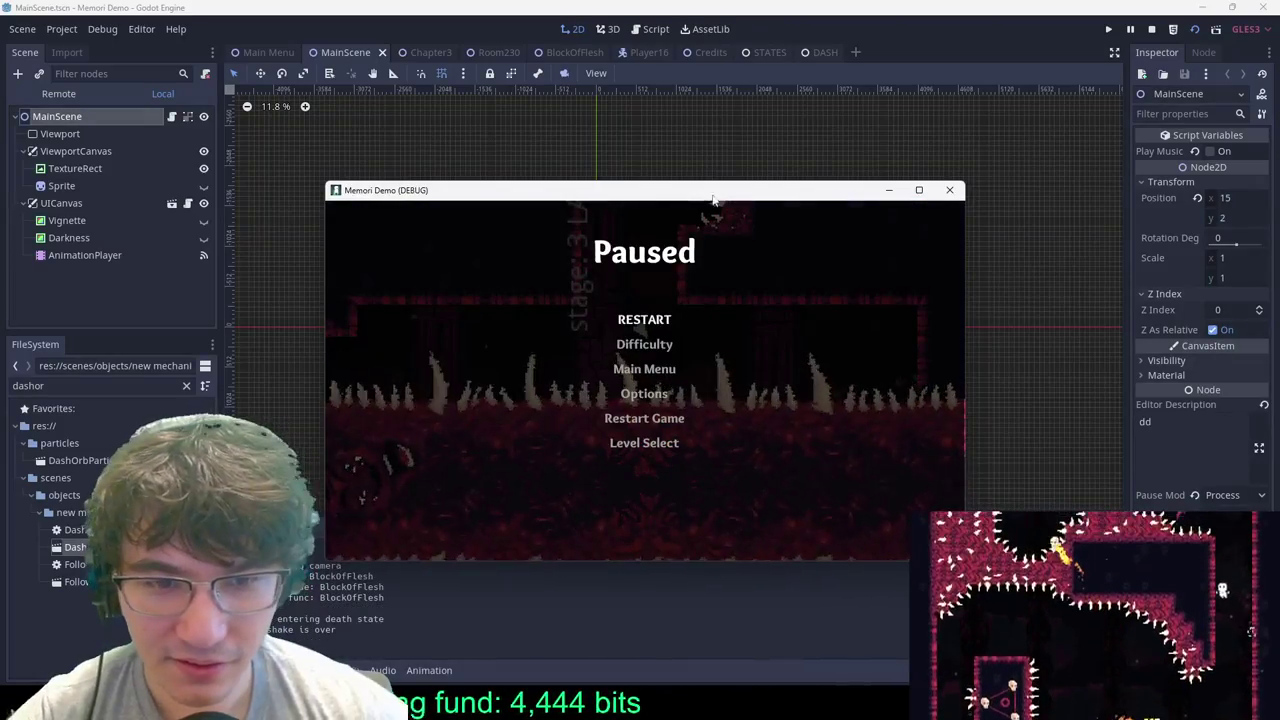
click(952, 191)
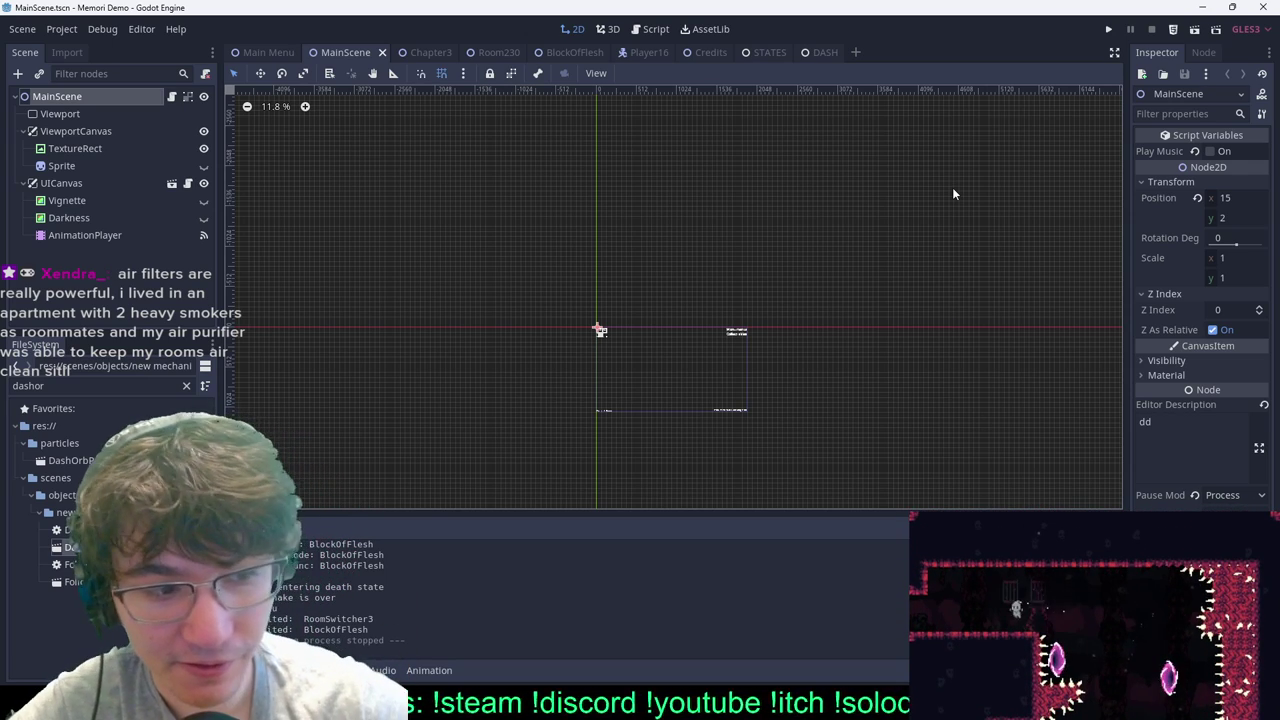
key(F5)
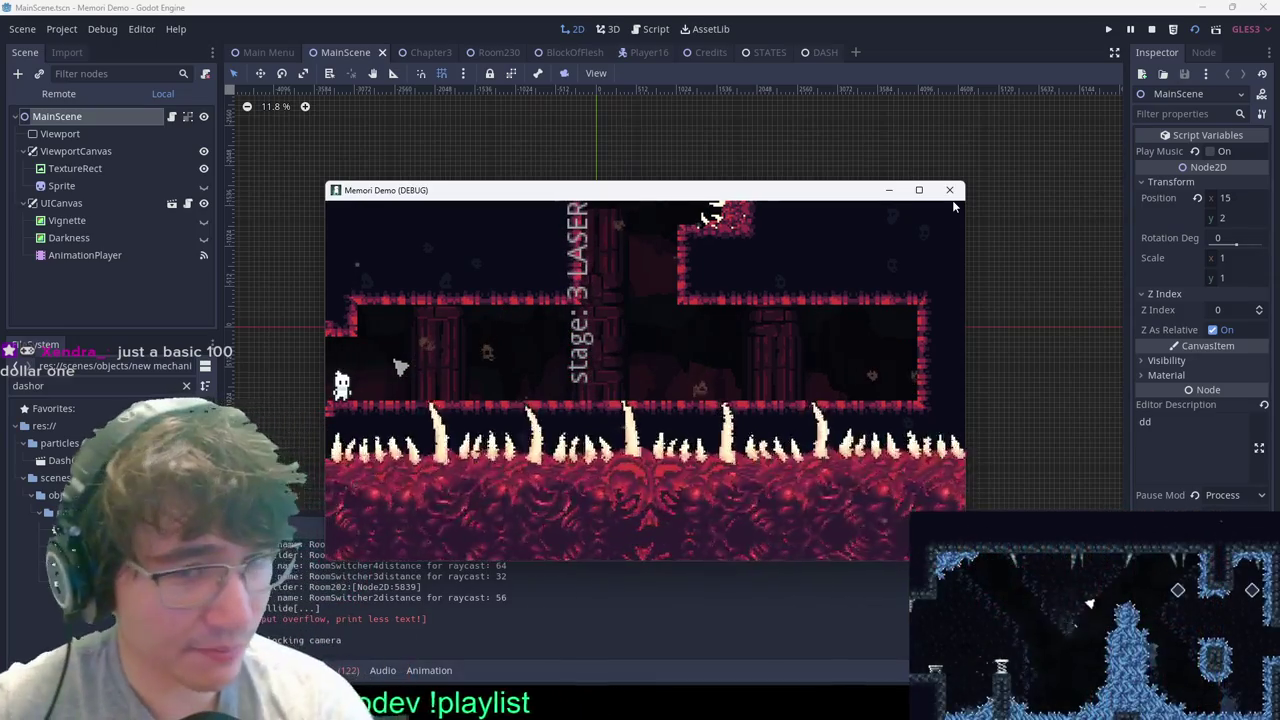
key(Escape)
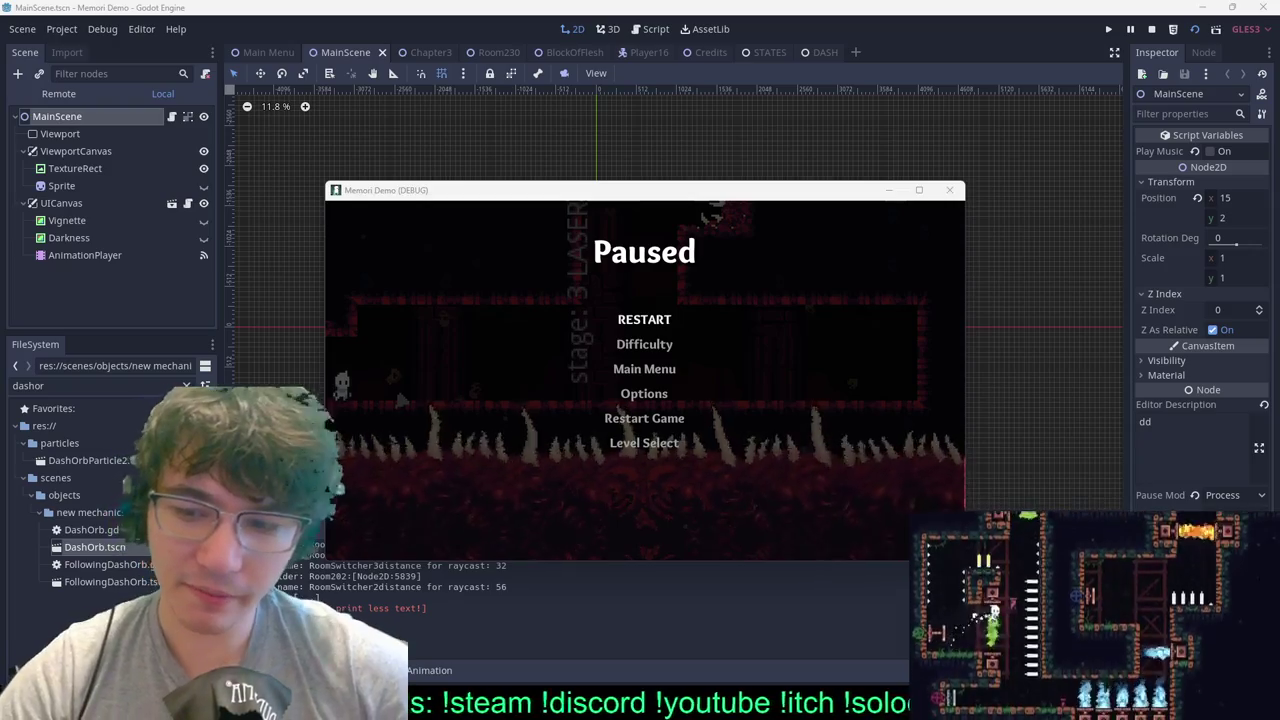
Step: Resume the game and test the chase start, from the corridor up into the vertical shaft
click(921, 215)
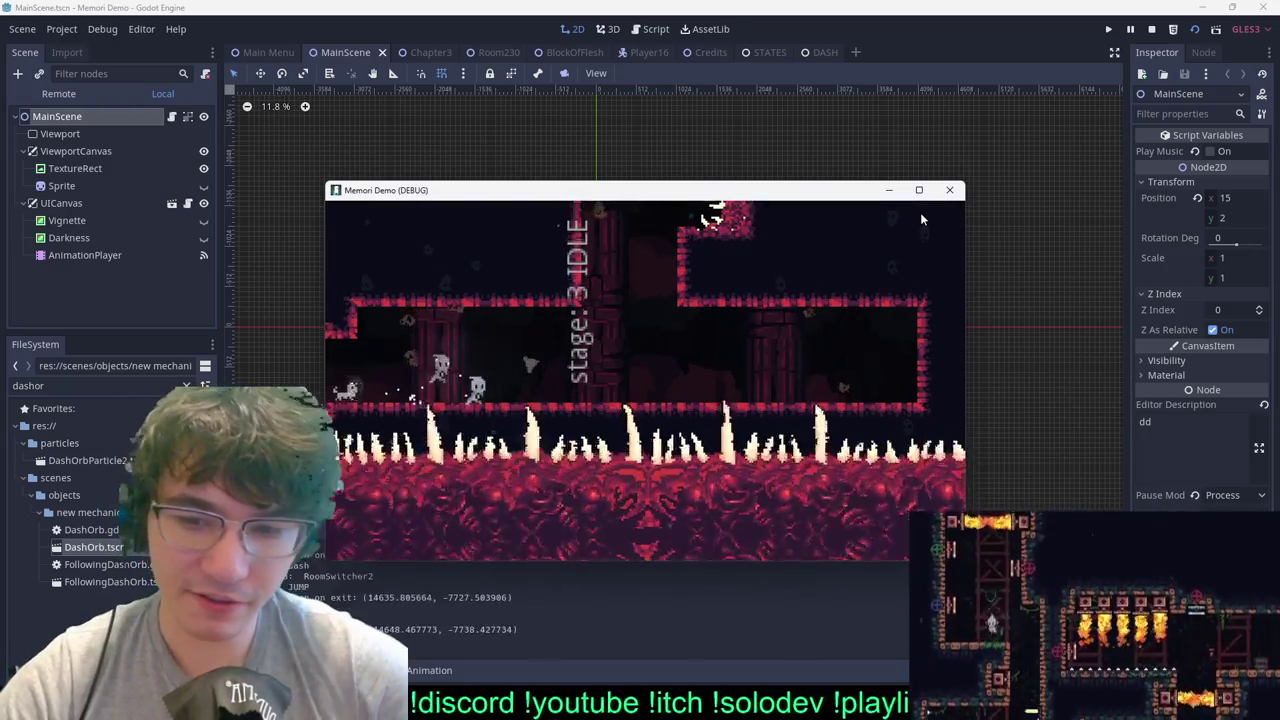
key(Right)
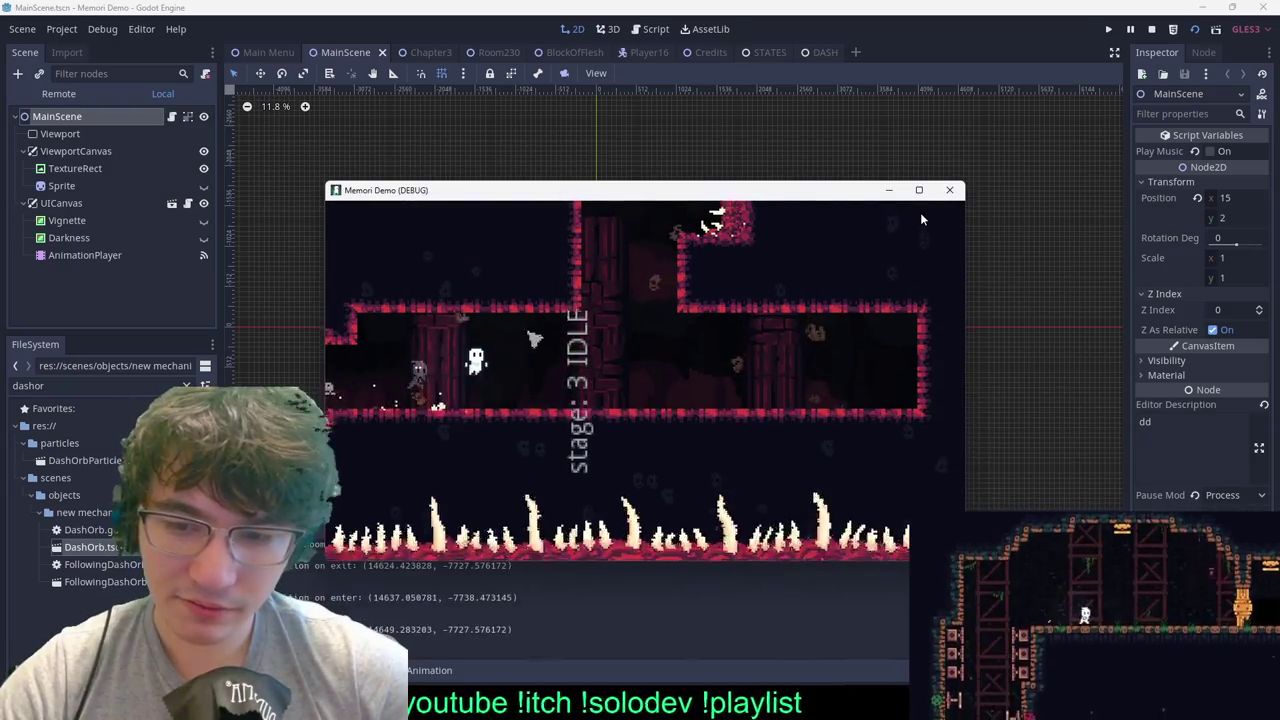
key(space)
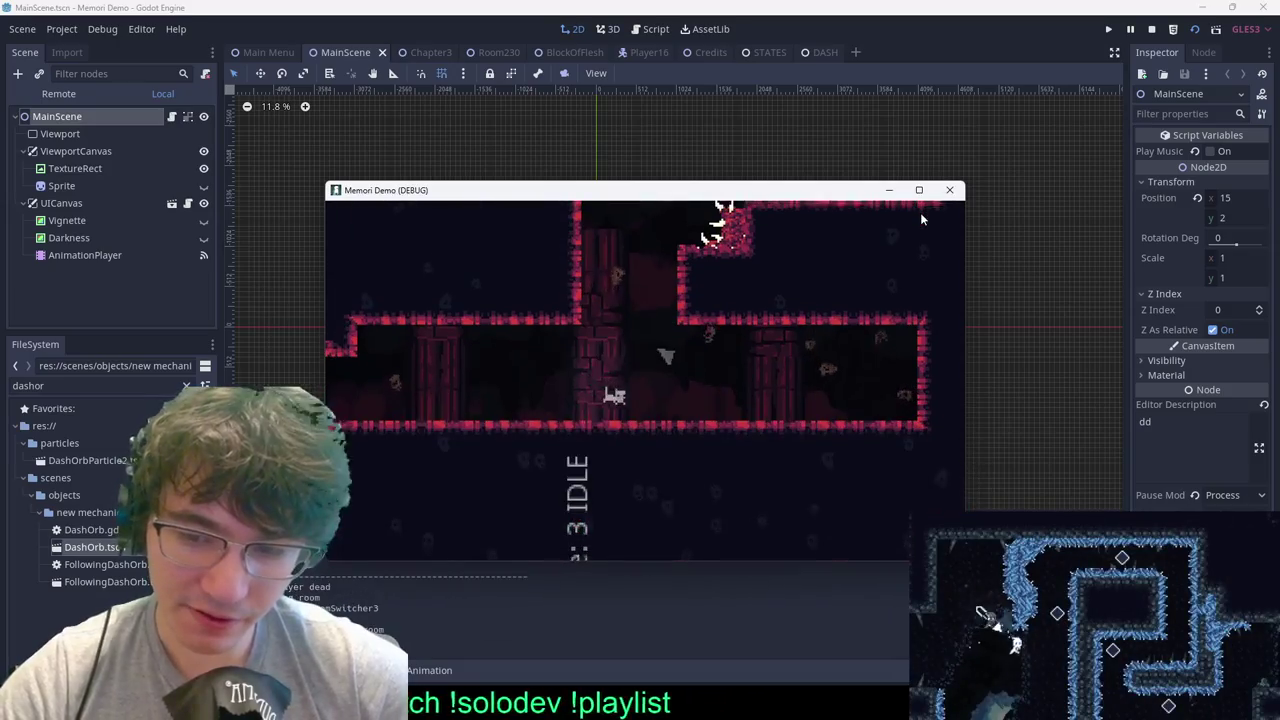
key(Right)
key(Left)
key(space)
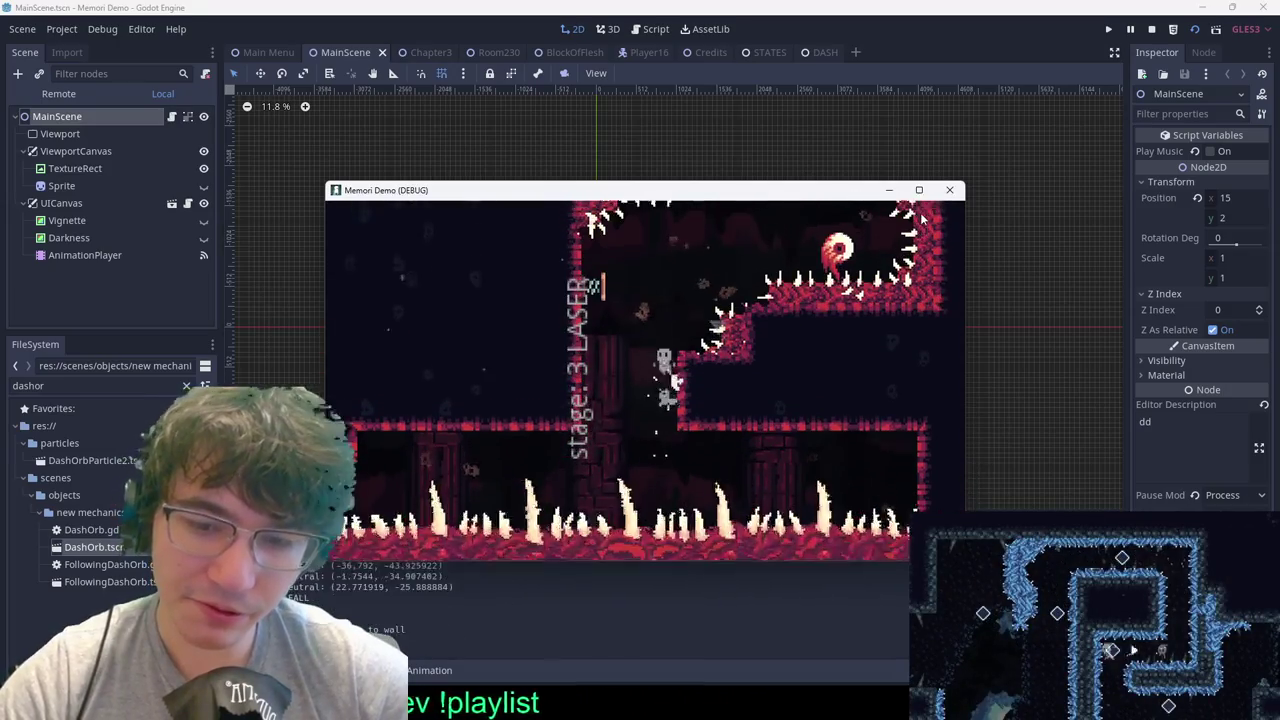
Step: Playtest the wall spring launch and the eyeball bounces through the lower chamber
key(Right)
key(space)
key(Left)
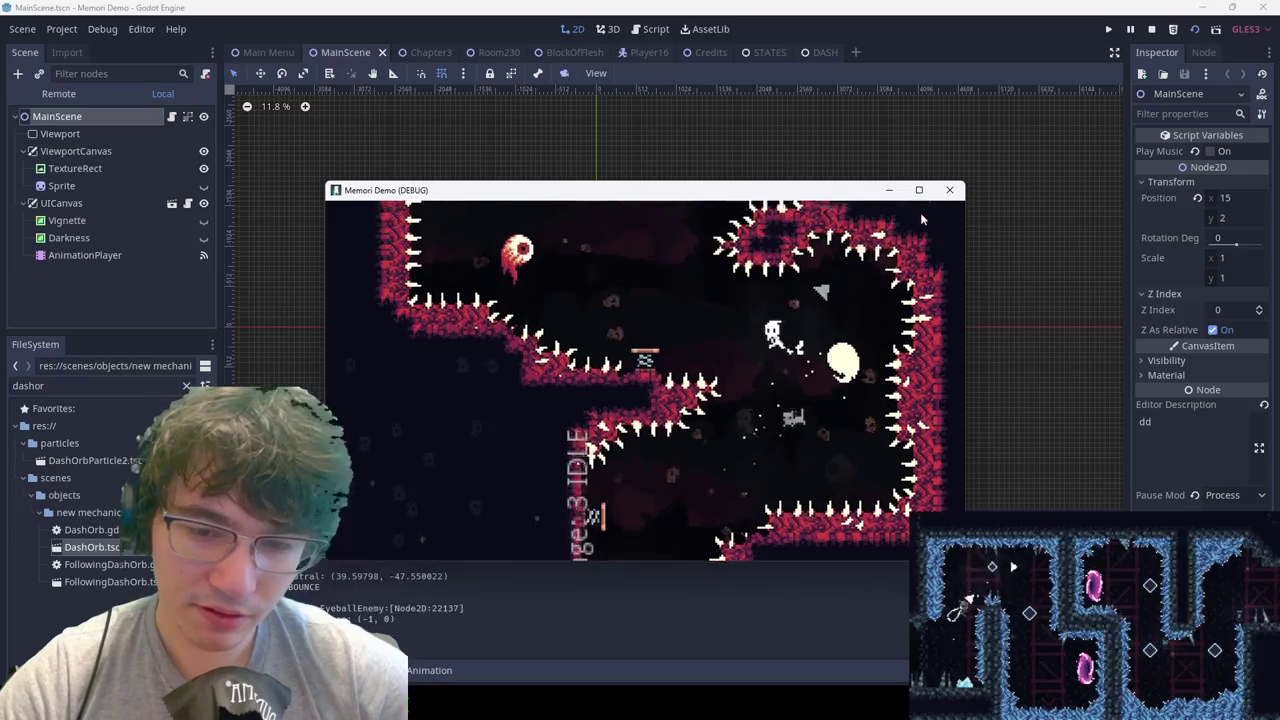
key(Right)
key(space)
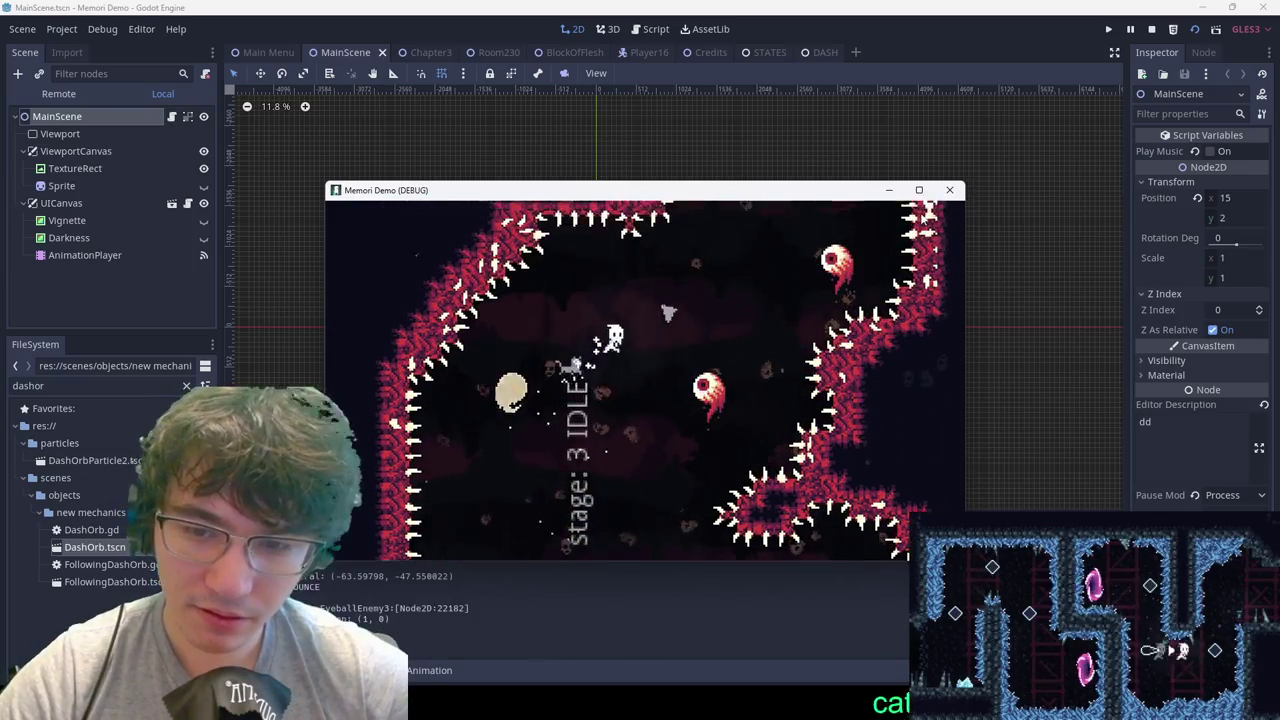
Step: Continue the climb across the dash orb bend to the upper chamber's wall spring and eyeballs, and restart the room
key(space)
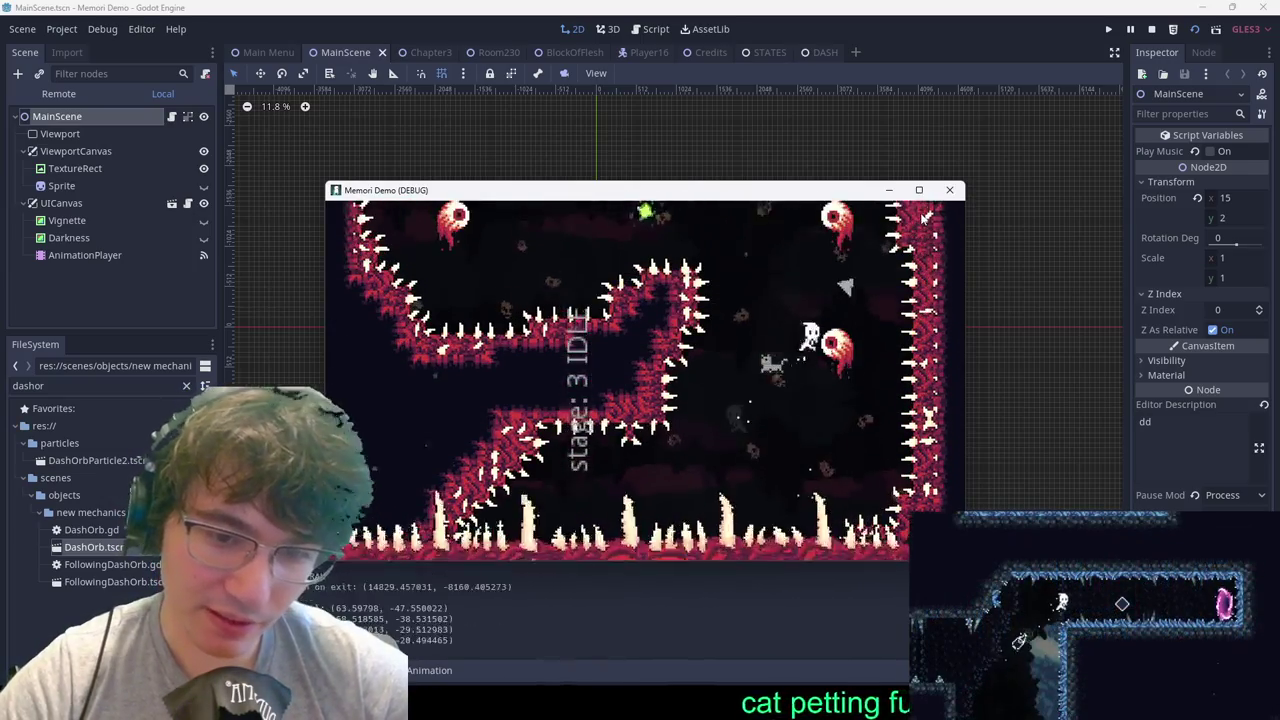
key(Left)
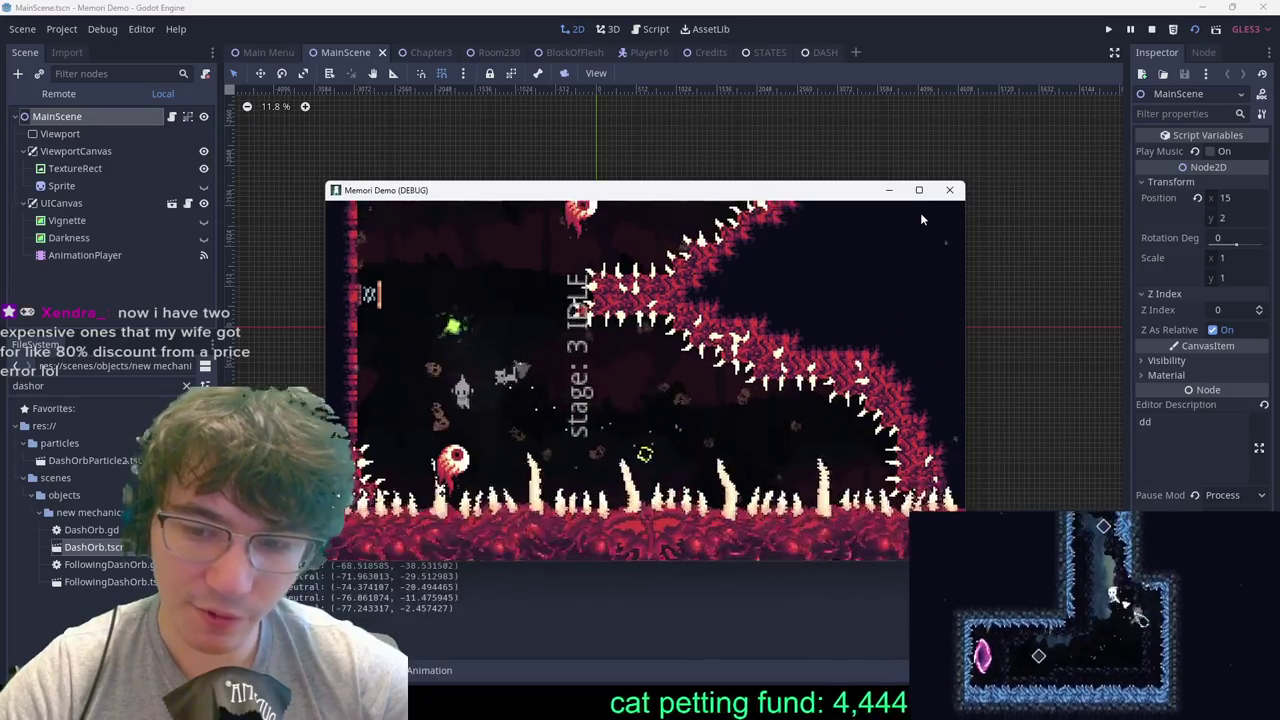
key(space)
key(Right)
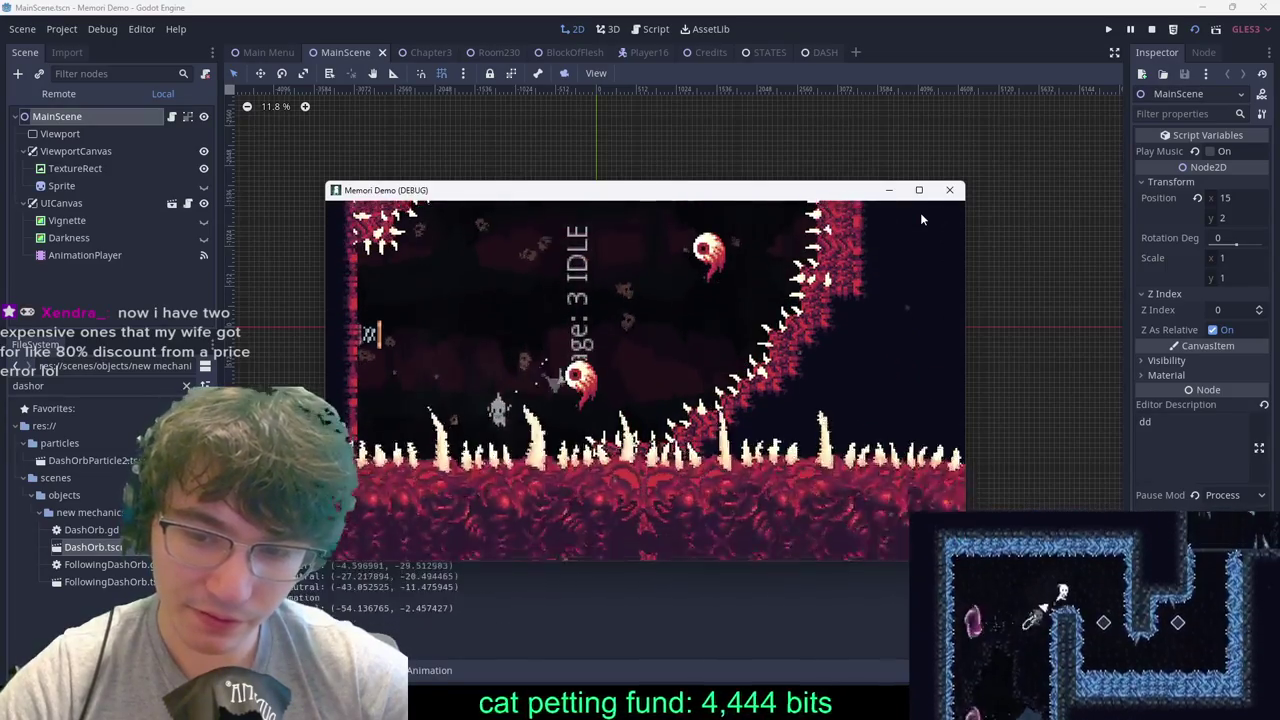
key(Escape)
key(Return)
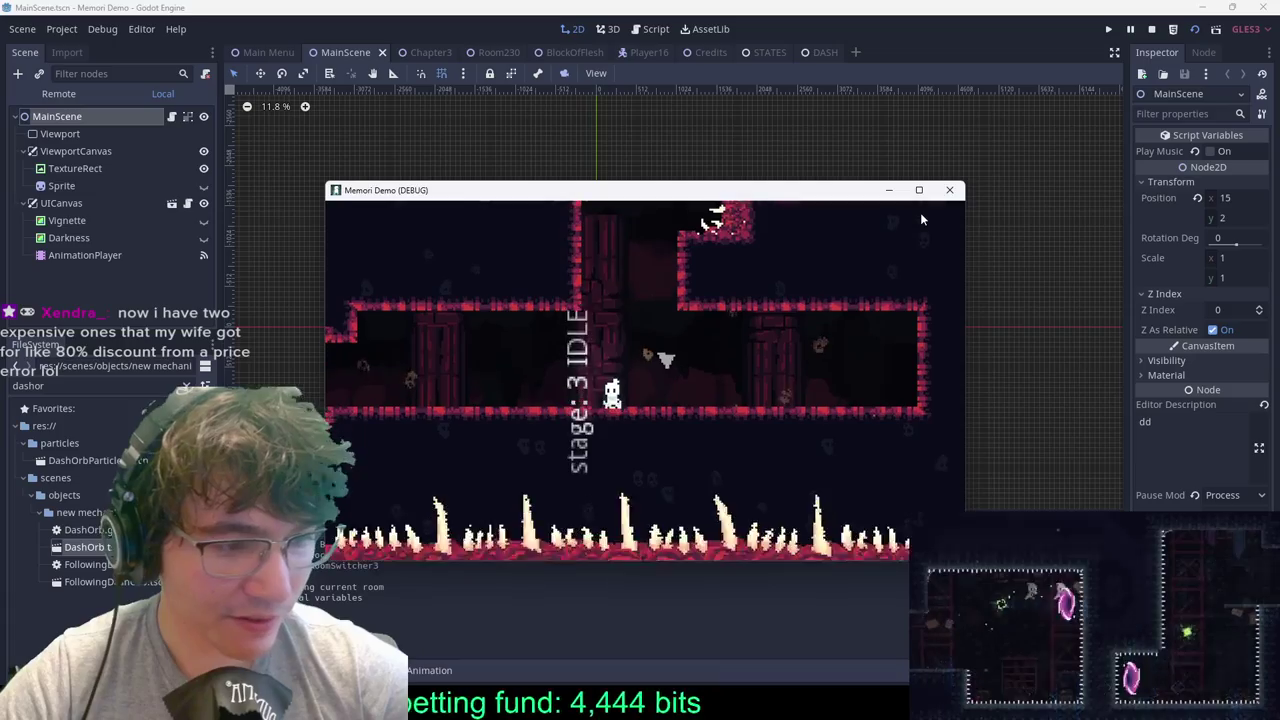
Step: Replay the climb once more up to the eyeballs beside the dash orb bend and close the running game
key(Escape)
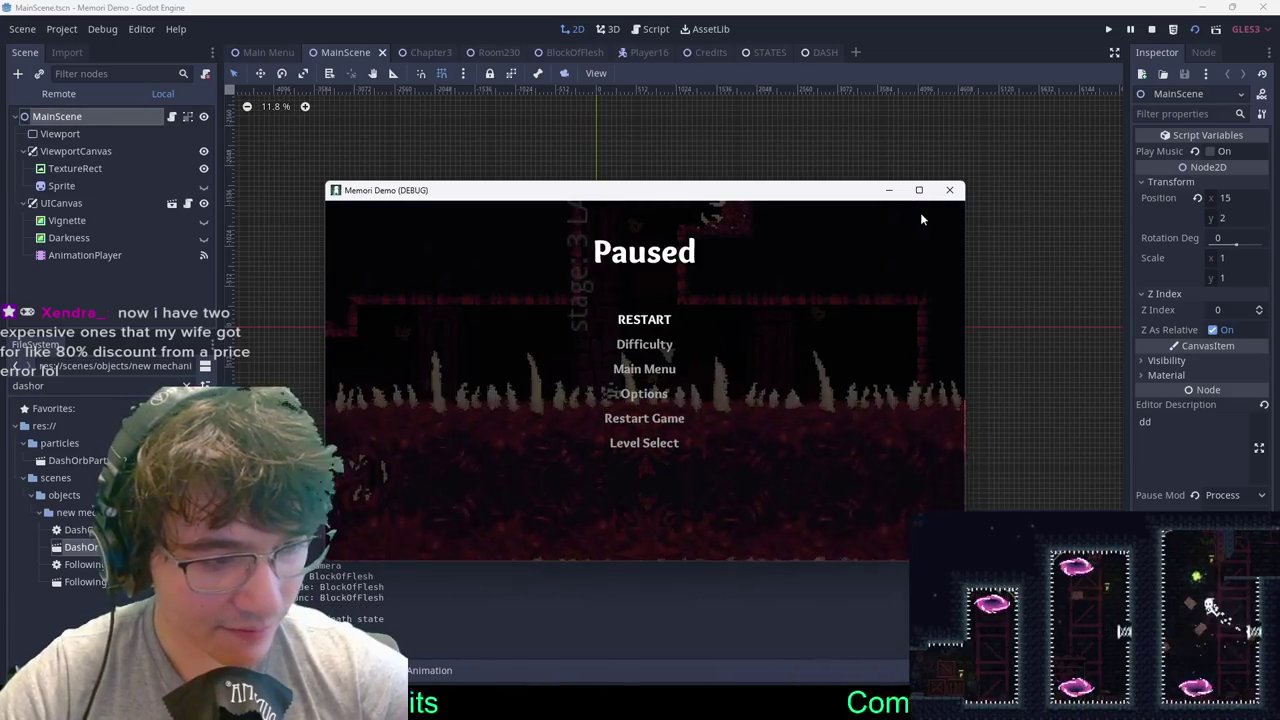
key(Escape)
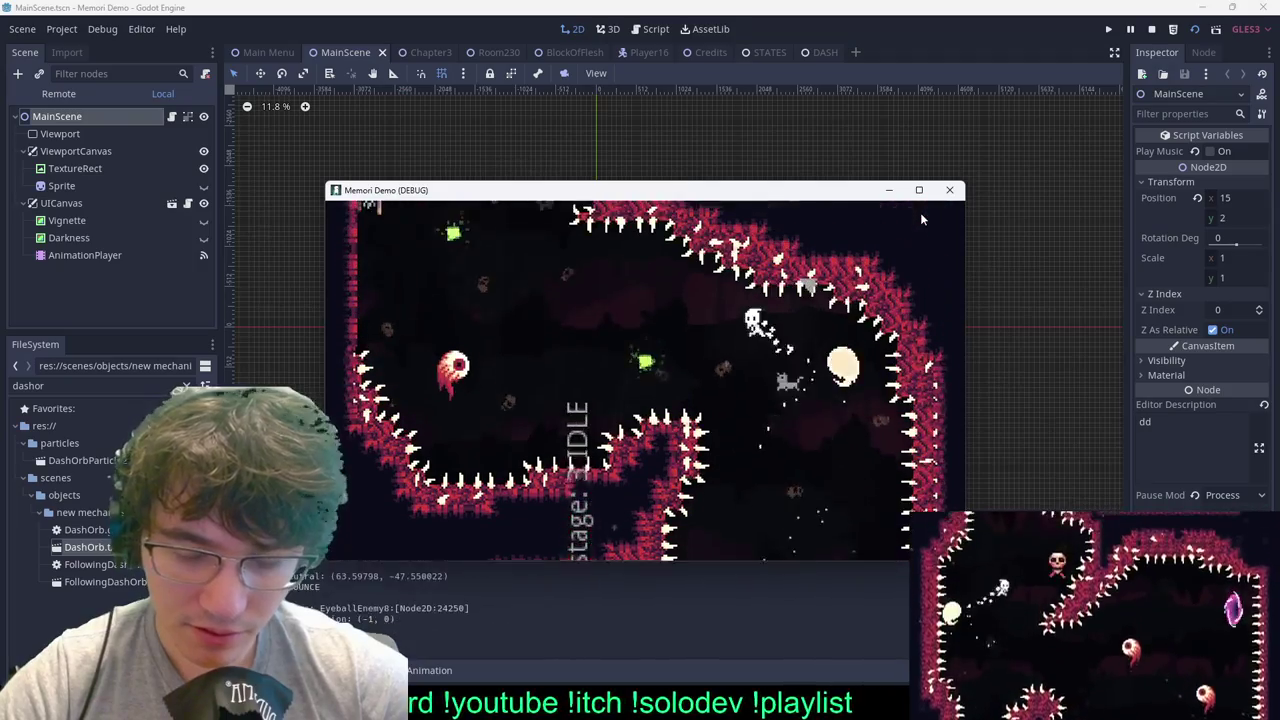
key(Escape)
click(940, 188)
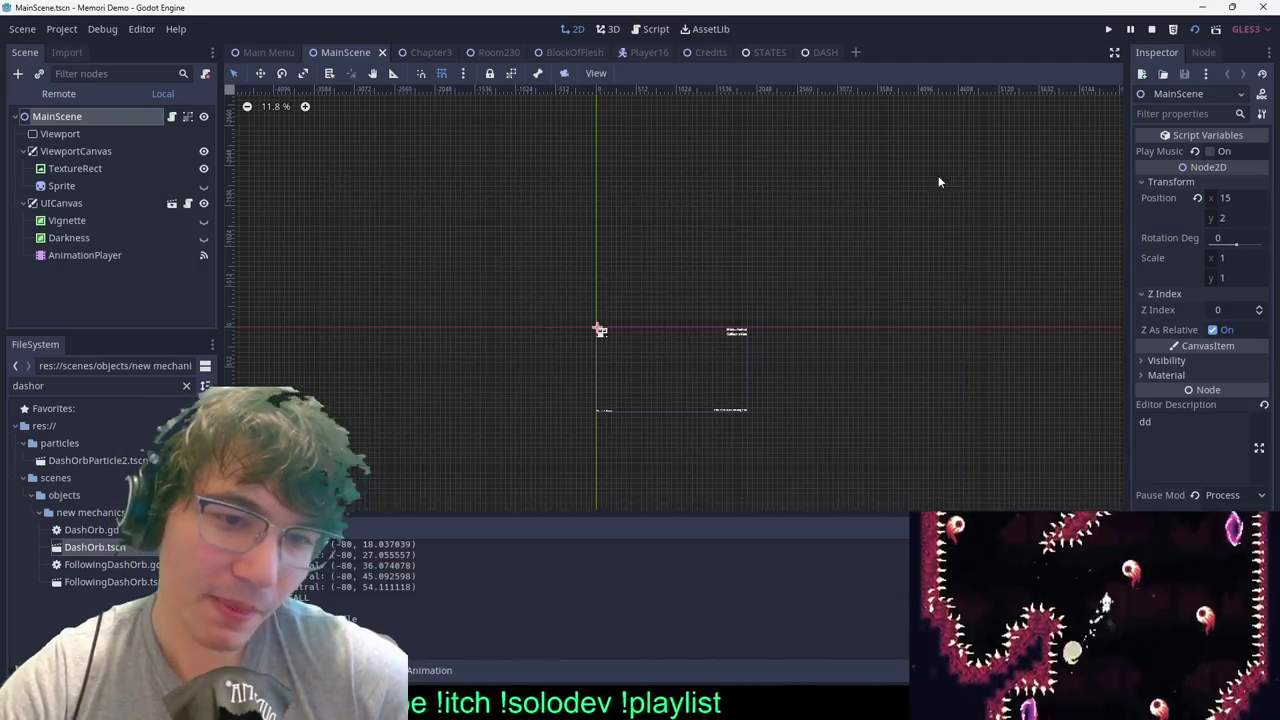
Step: Open the Chapter3 scene and examine the tall spiked room and the stray tile blocks beyond it
click(417, 52)
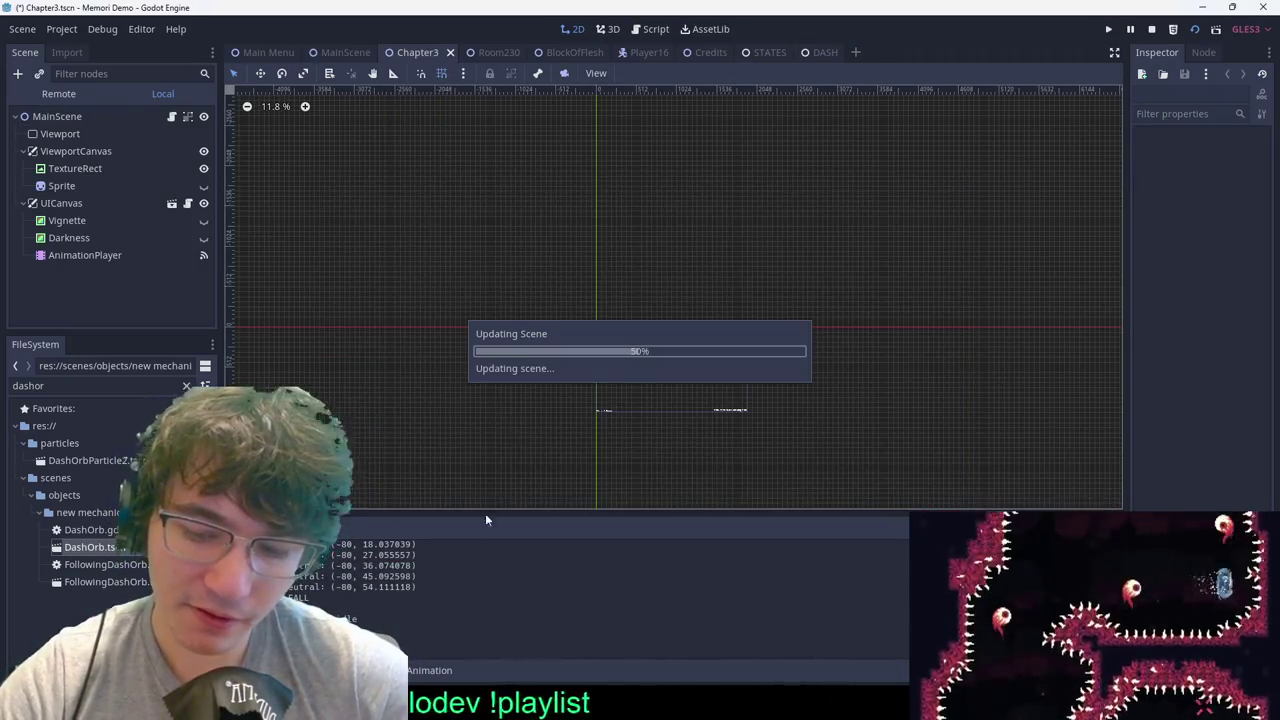
scroll(798, 195, down, 18)
scroll(835, 158, up, 9)
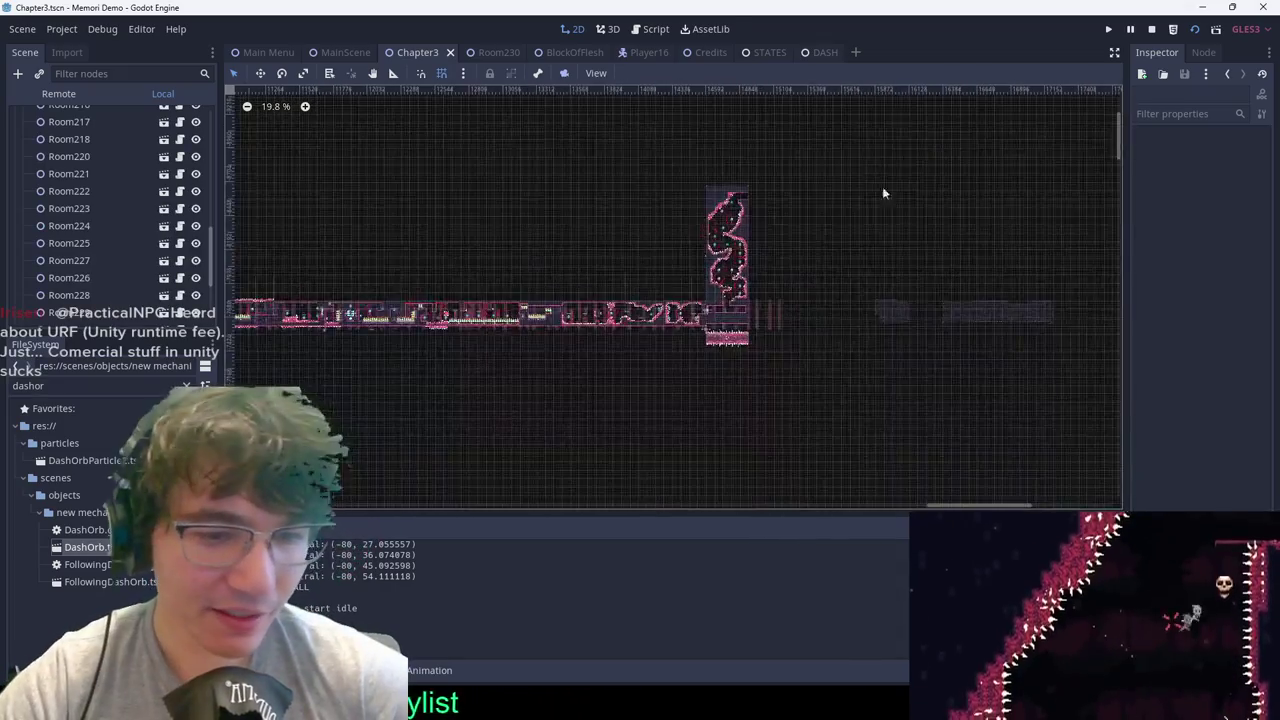
scroll(662, 346, up, 5)
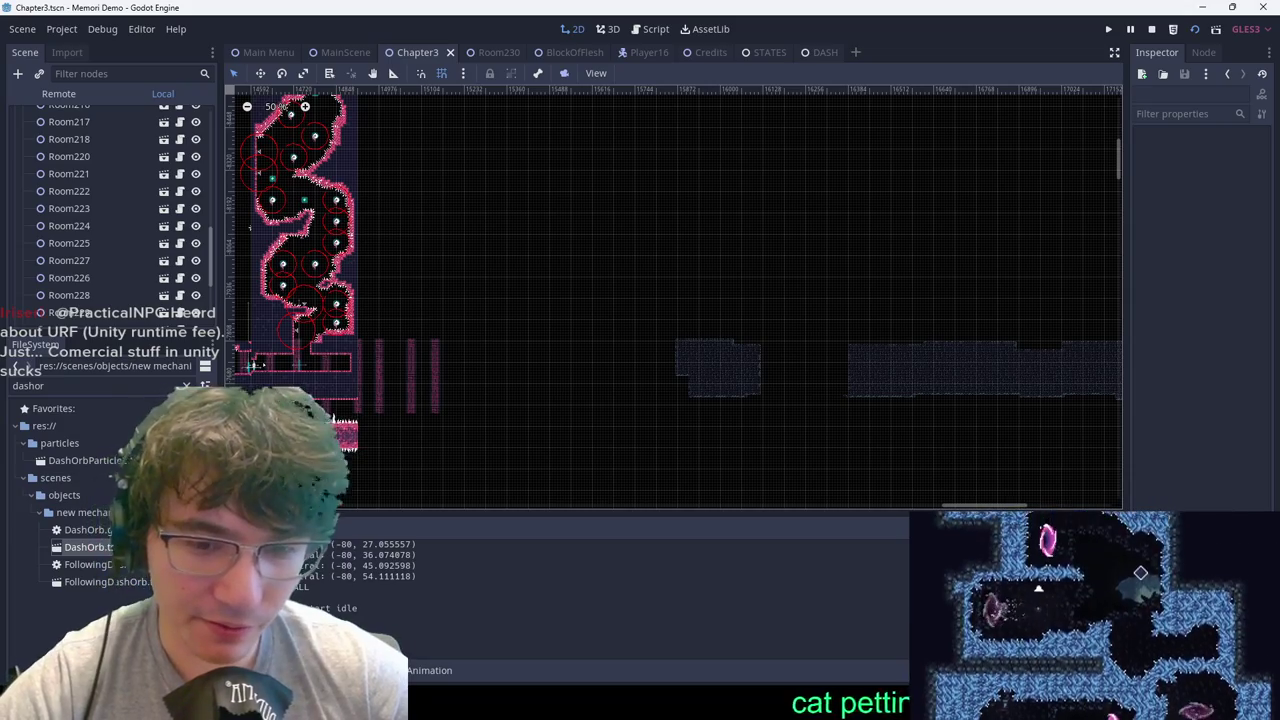
scroll(922, 372, down, 4)
key(super+n)
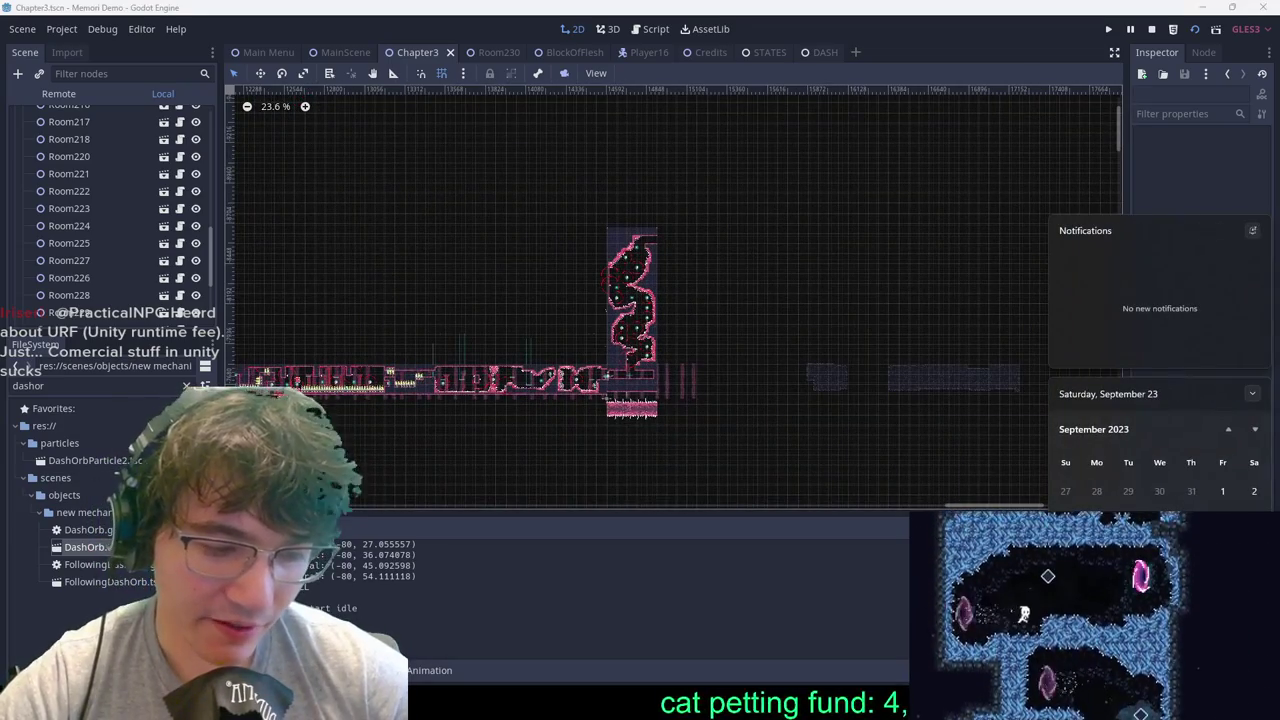
click(531, 271)
middle_drag(746, 416, 495, 346)
scroll(451, 321, up, 4)
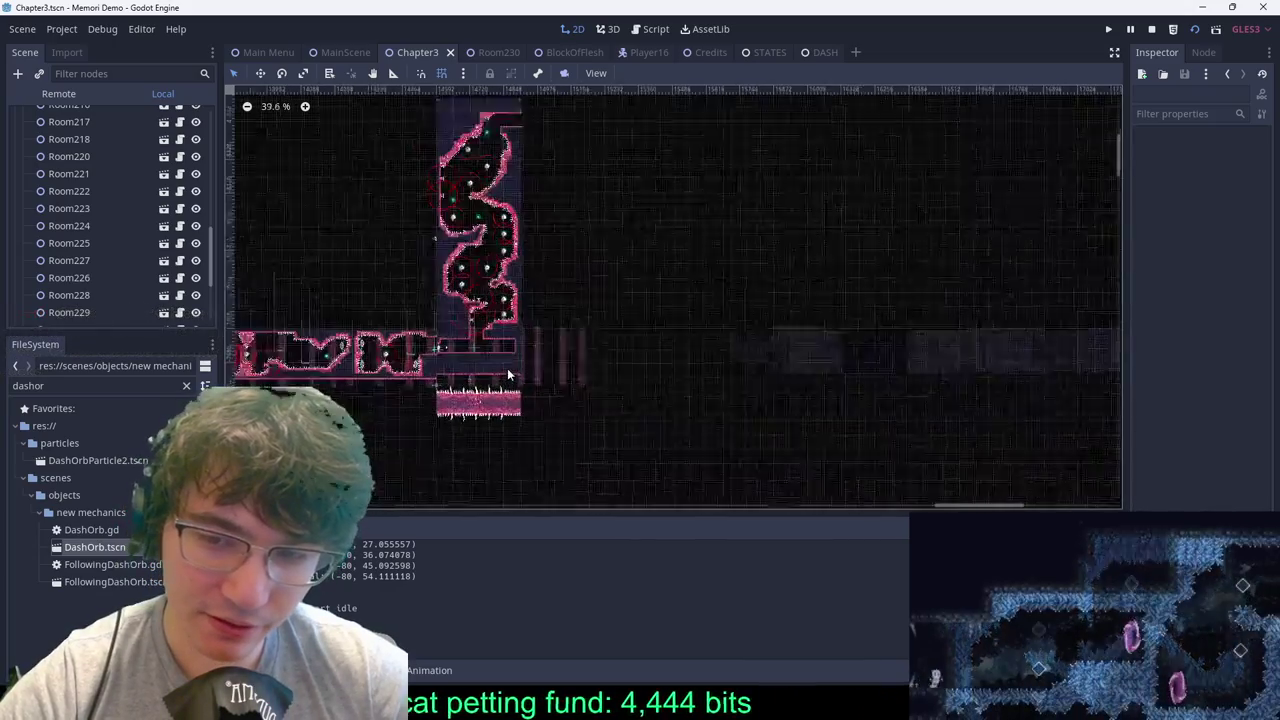
Step: Switch to the Room230 scene and inspect the leftover pillars and background tiles outside the room
click(505, 287)
key(ctrl+Tab)
scroll(868, 334, down, 10)
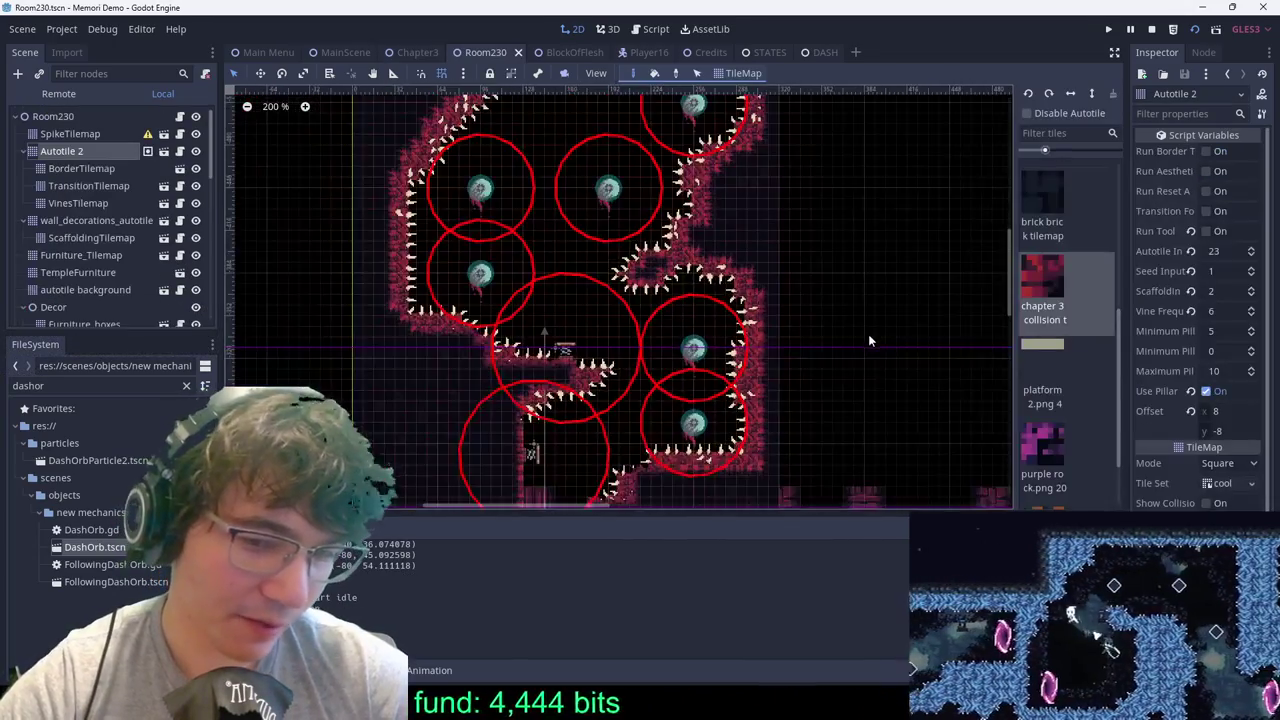
middle_drag(930, 390, 634, 360)
middle_drag(832, 390, 647, 320)
scroll(646, 325, down, 4)
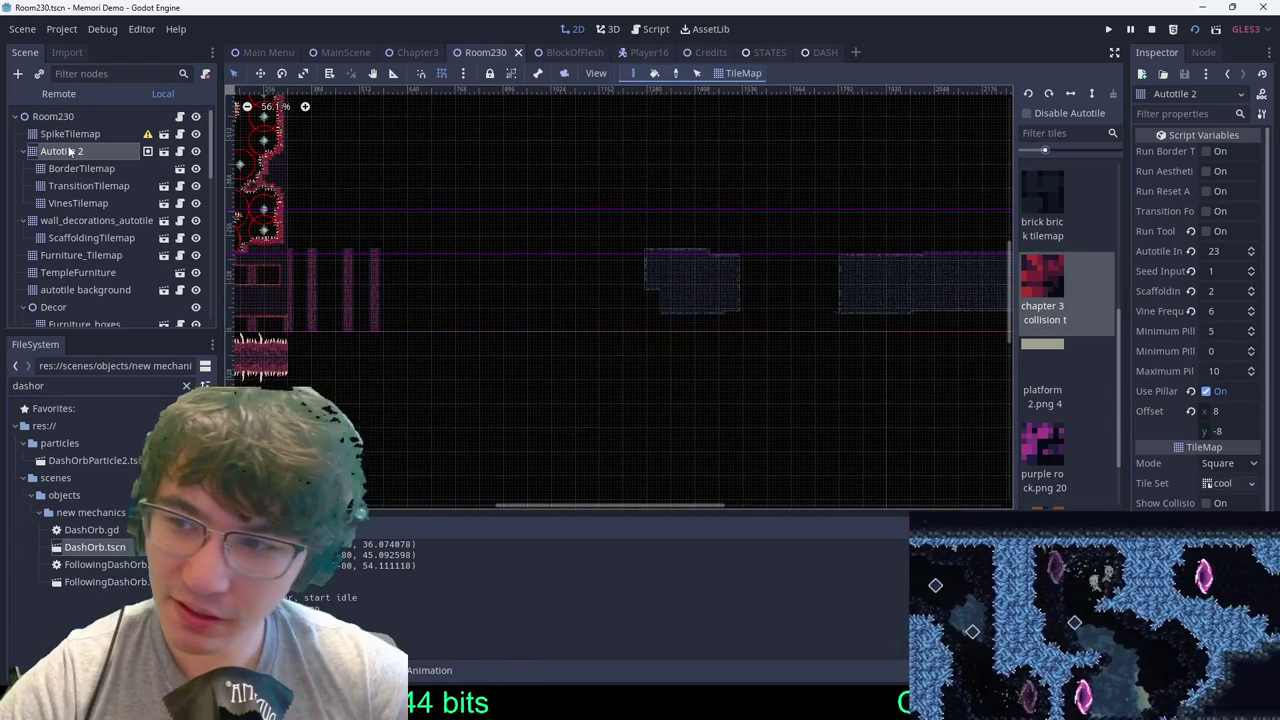
Step: Filter Room230's nodes by "wa" and select the wall_decorations_autotile tilemap
click(81, 122)
click(77, 152)
click(128, 73)
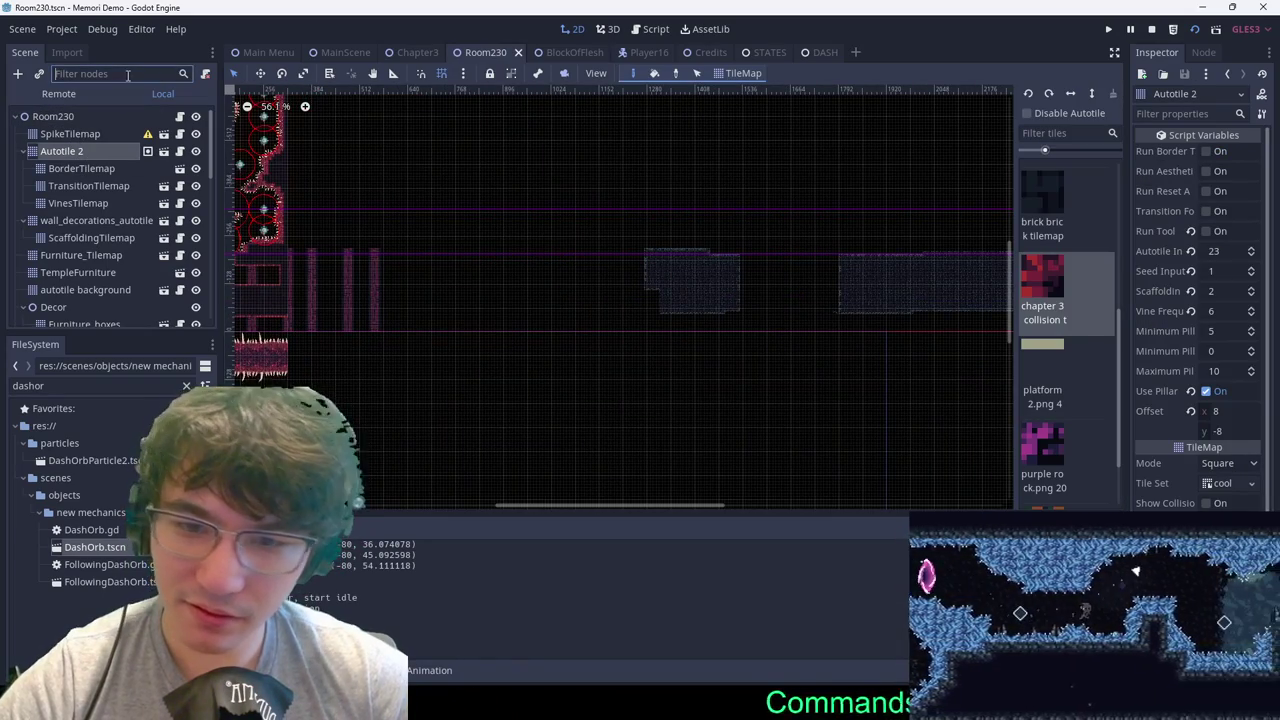
text(wa)
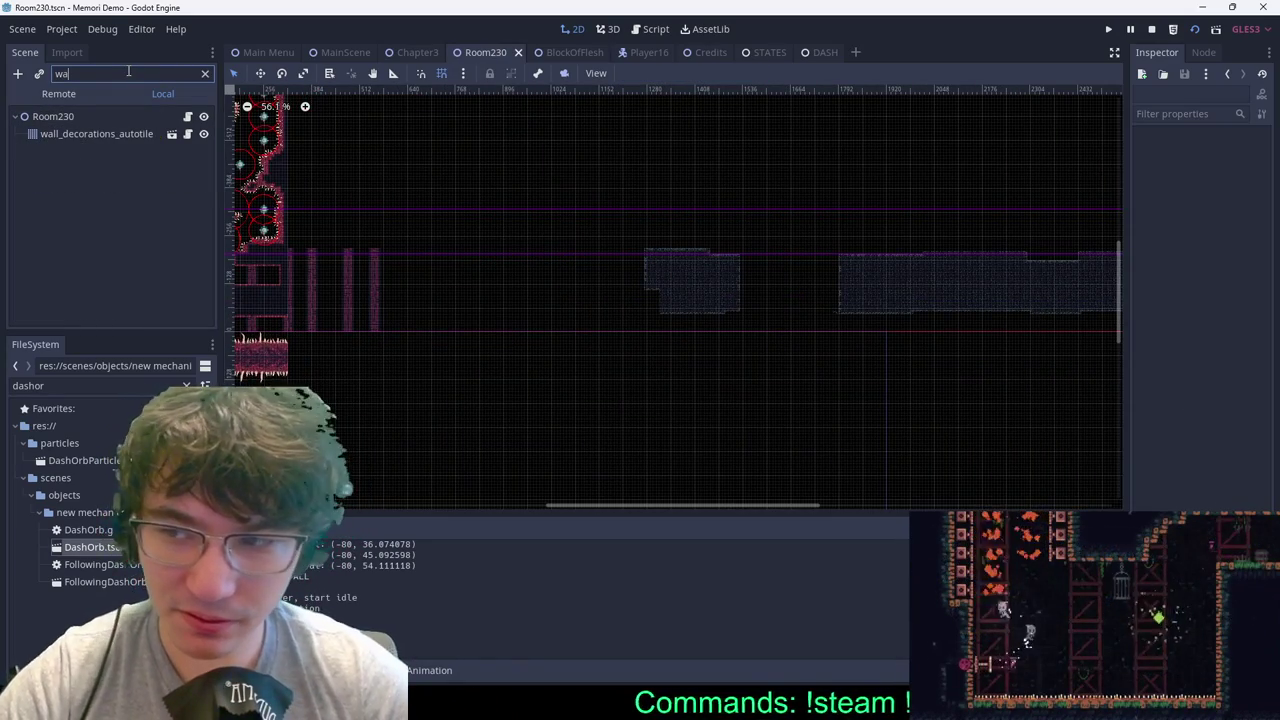
click(108, 134)
scroll(779, 290, down, 4)
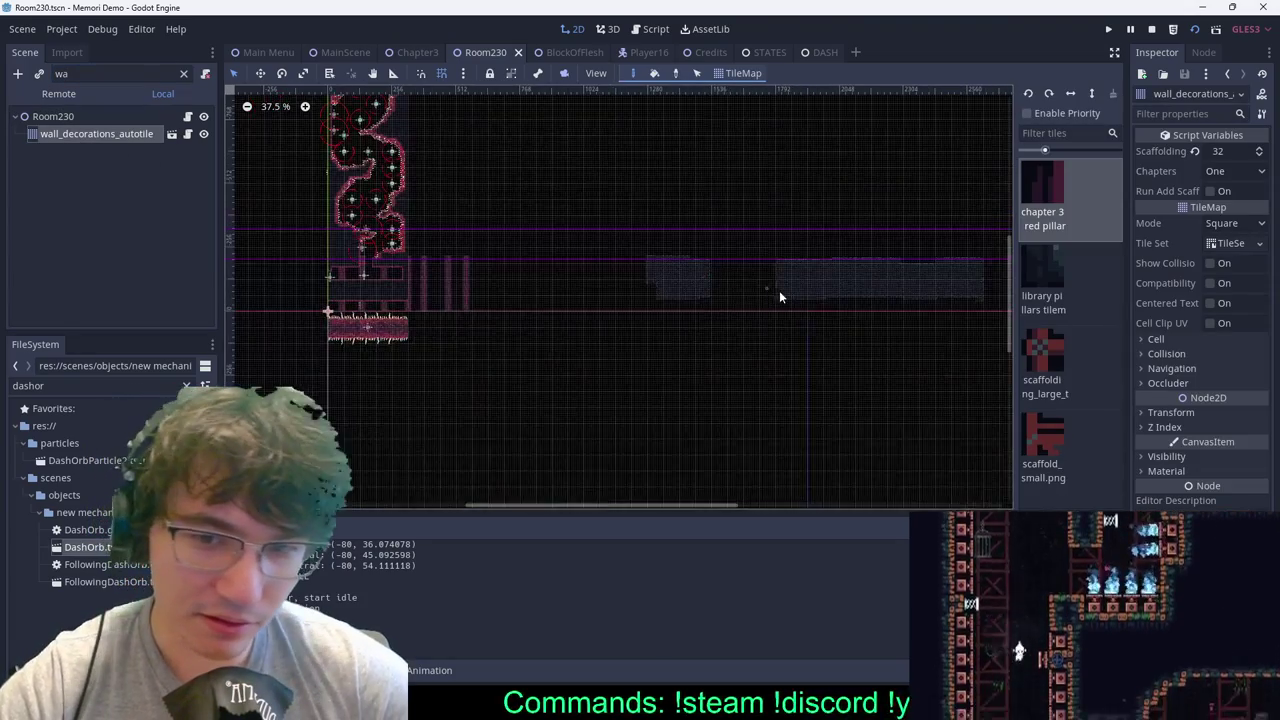
Step: Replace the node filter with "back" and select the autotile background tilemap
click(96, 78)
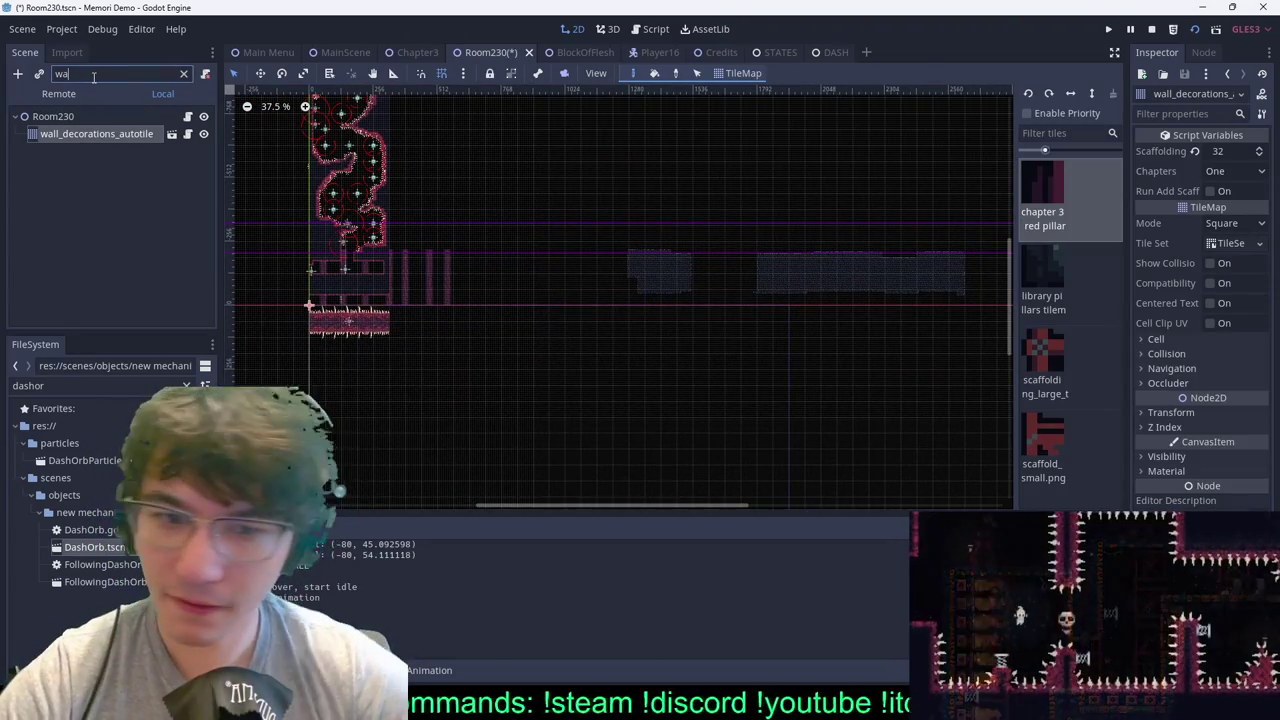
key(BackSpace)
key(BackSpace)
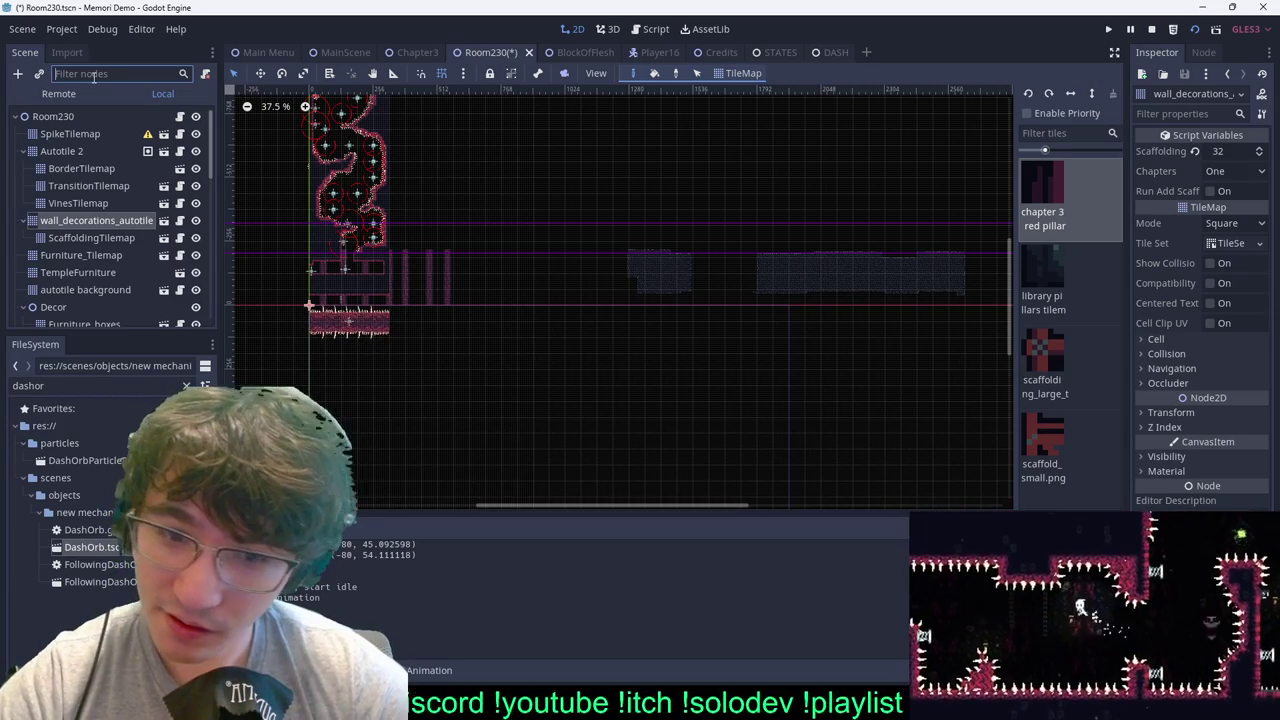
text(wal)
key(BackSpace)
key(BackSpace)
key(BackSpace)
text(back)
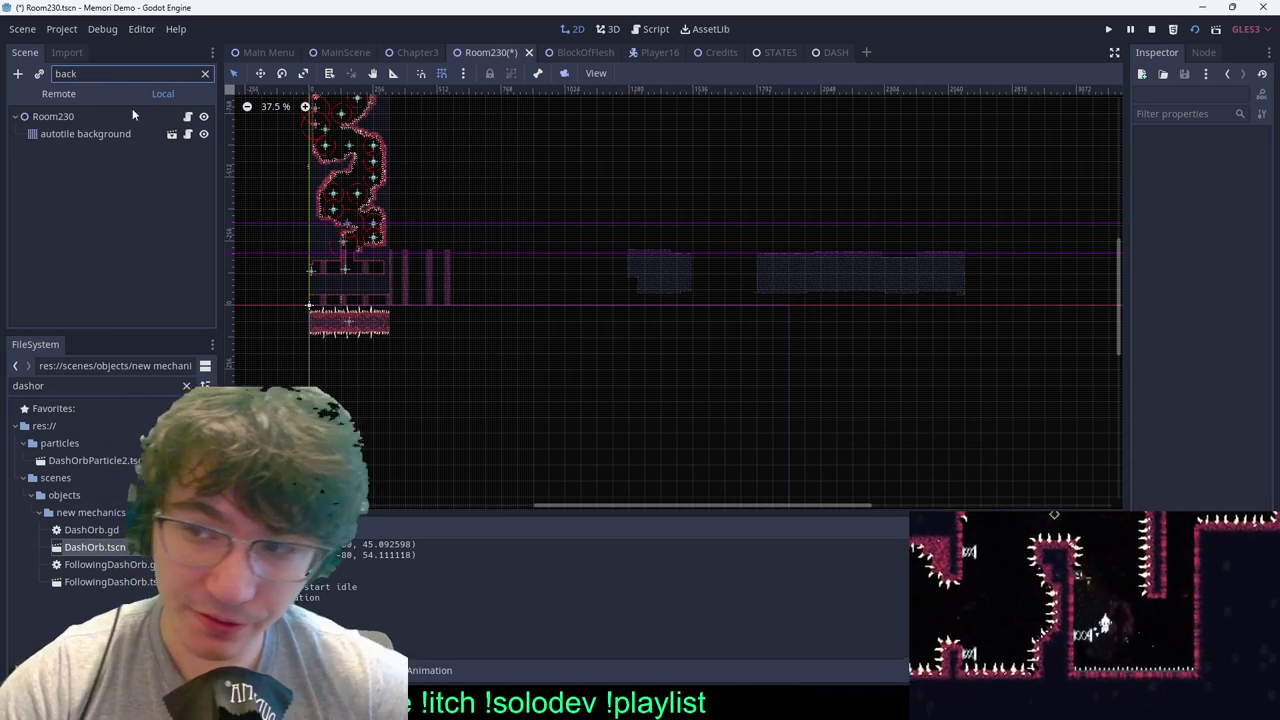
click(131, 133)
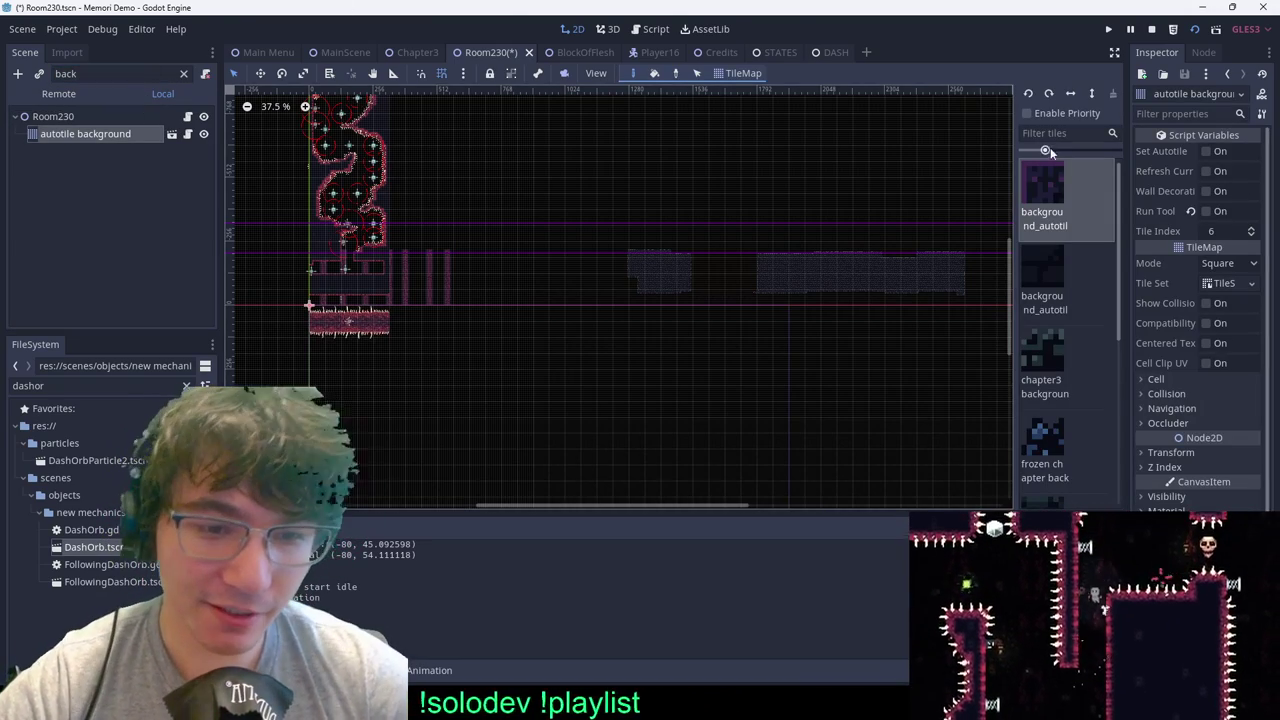
Step: Erase the stray background tile blocks far outside Room230 and save the scene
mouse_move(978, 240)
ctrl+shift+right_down()
mouse_move(634, 368)
mouse_move(509, 388)
ctrl+shift+right_up()
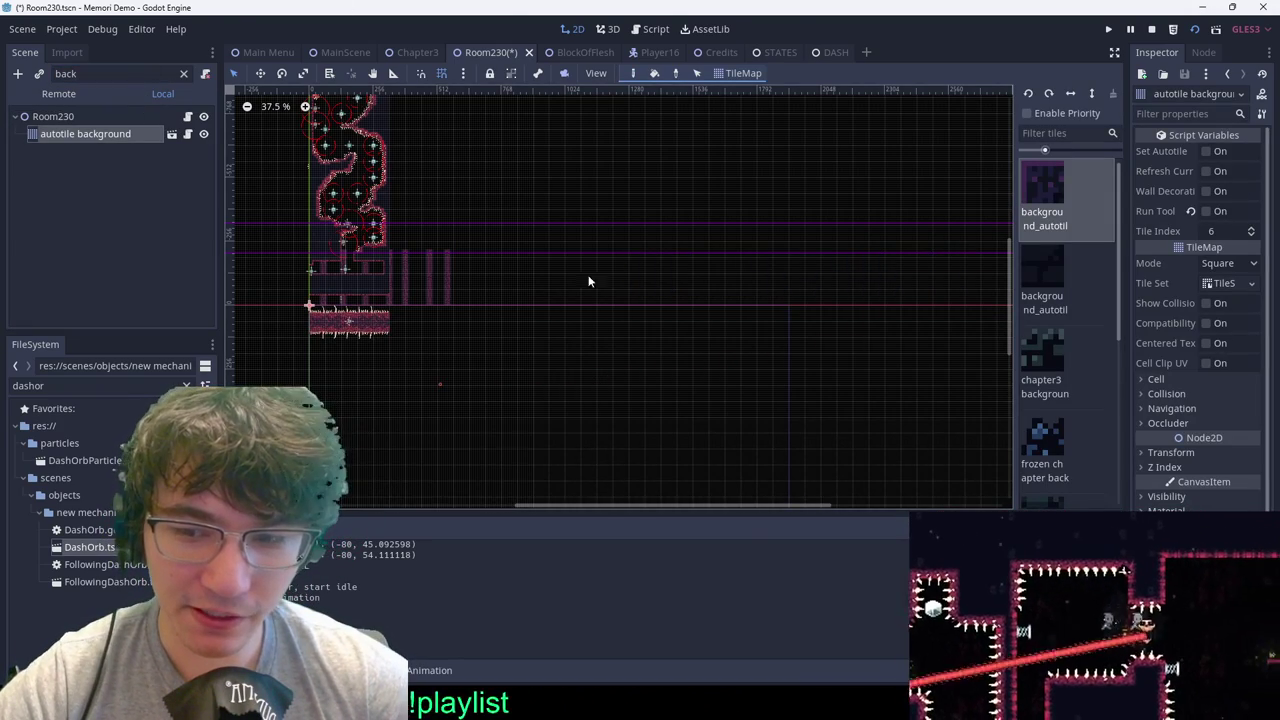
key(ctrl+s)
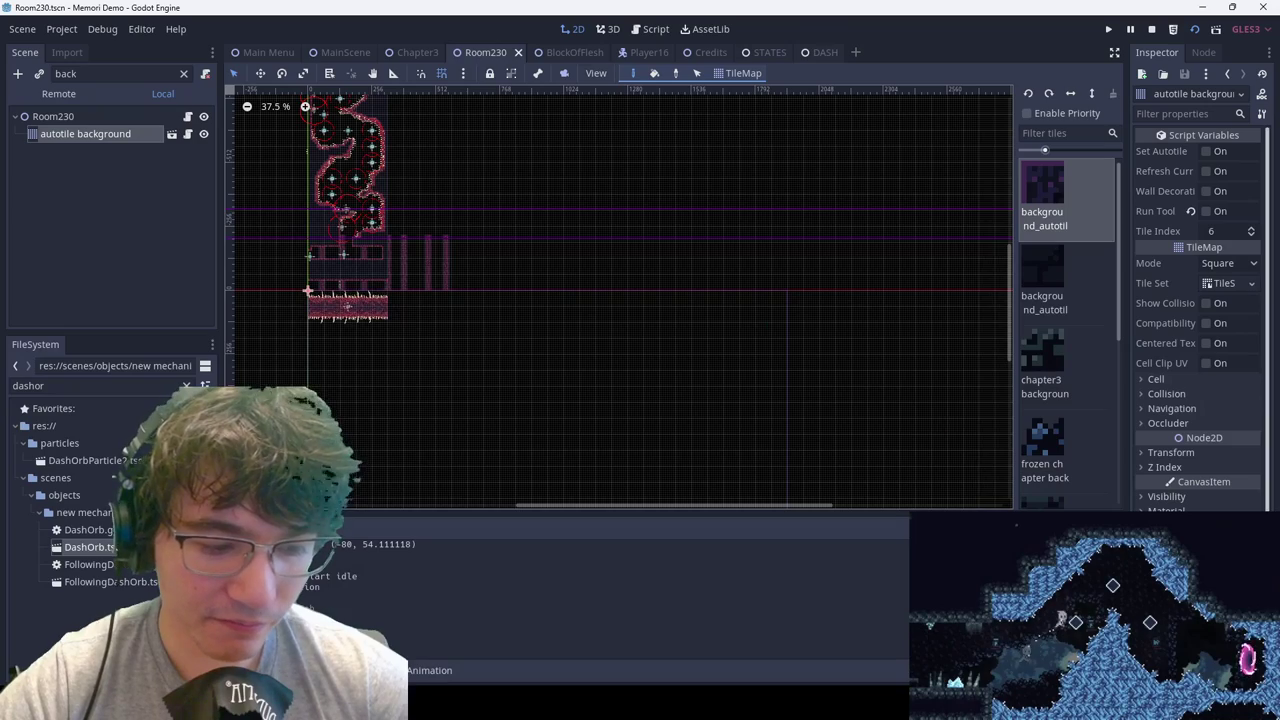
scroll(606, 337, down, 4)
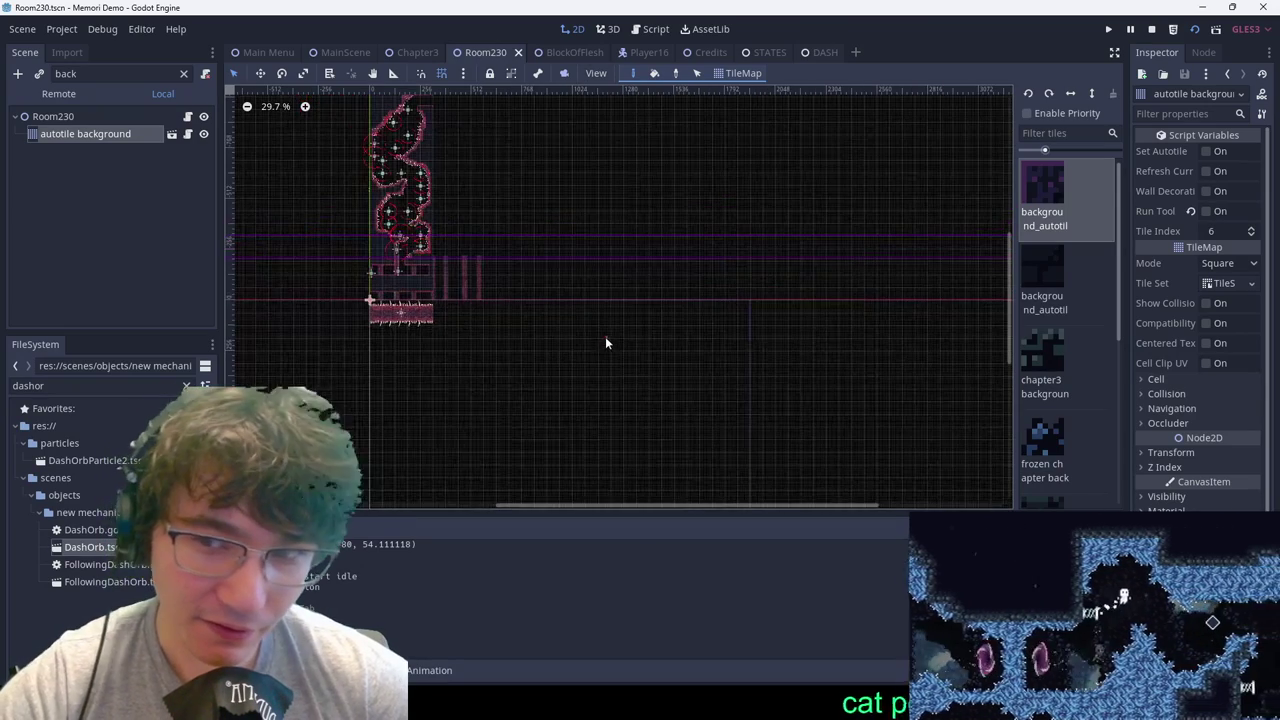
middle_drag(535, 298, 588, 341)
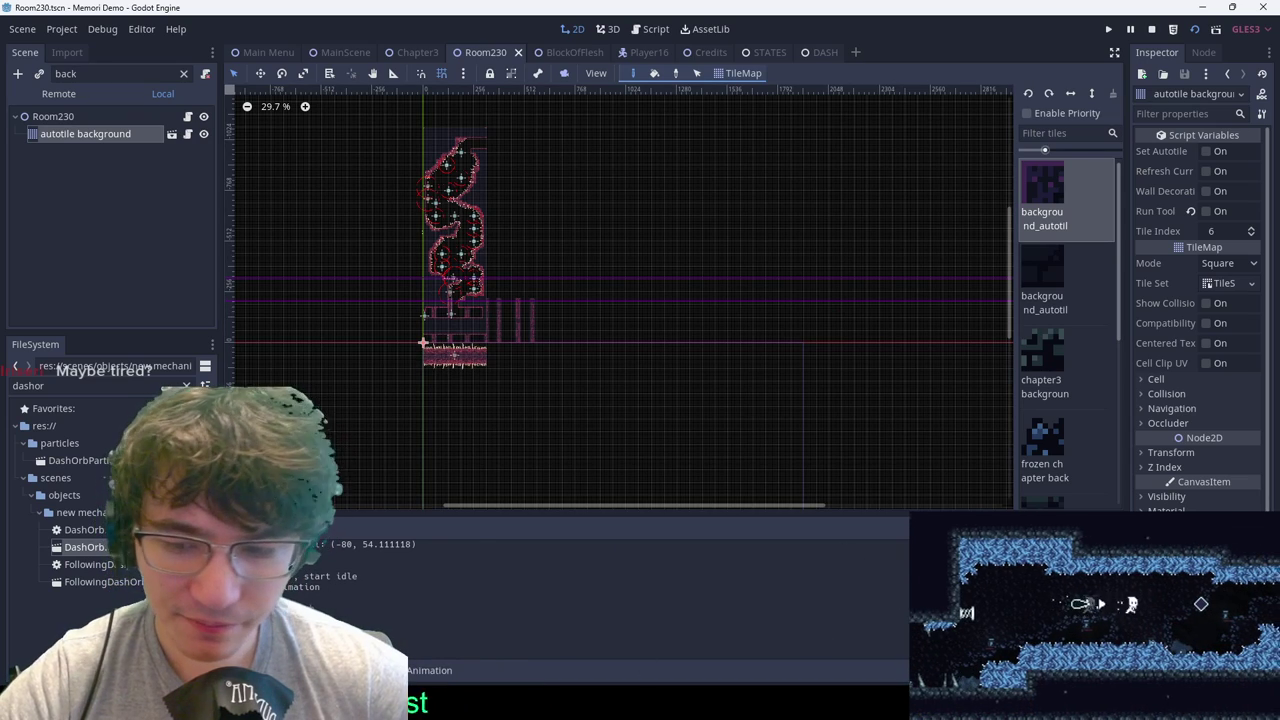
Step: Switch to Discord, check the off-topic channel of the Practical Development server, and return to Godot
key(alt+Tab)
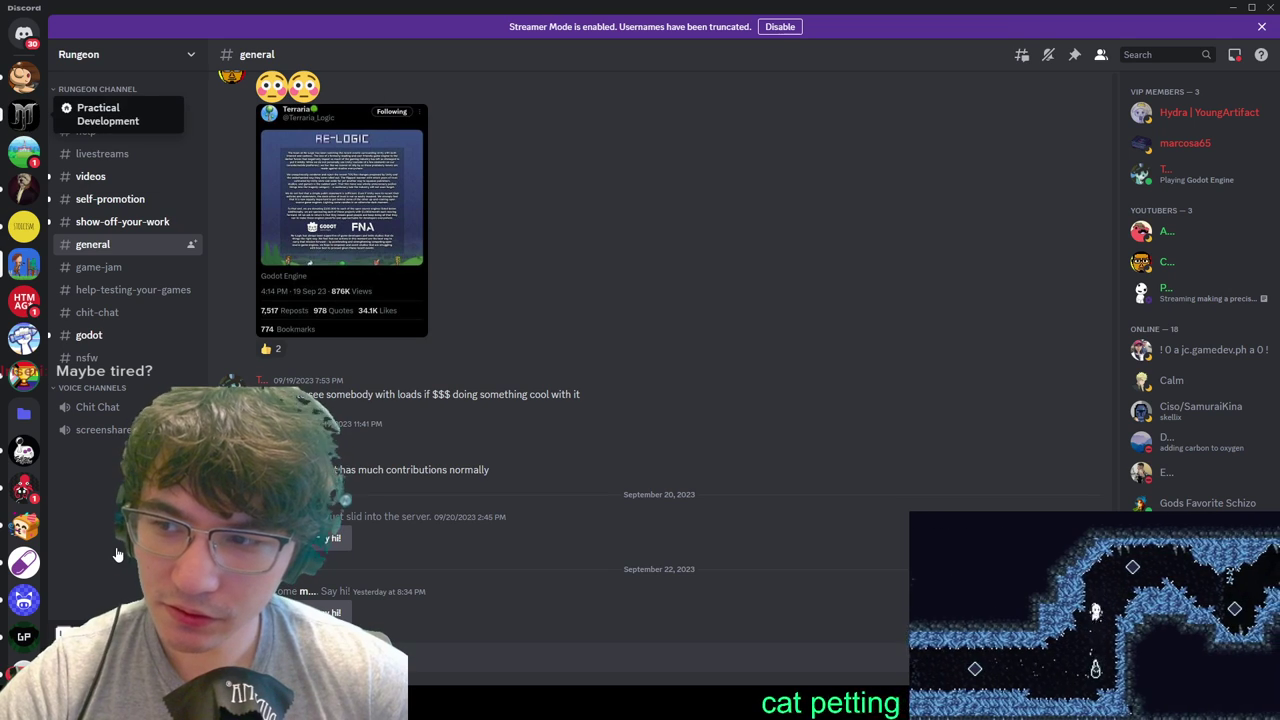
click(24, 115)
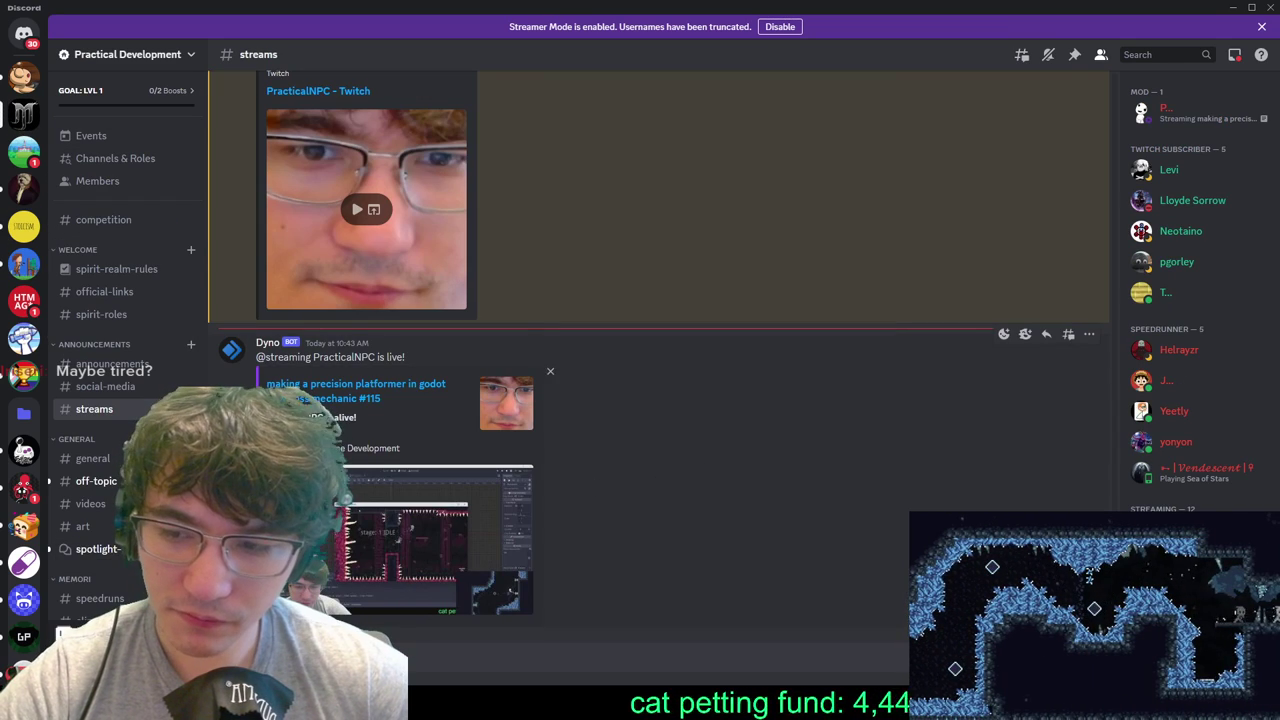
click(96, 481)
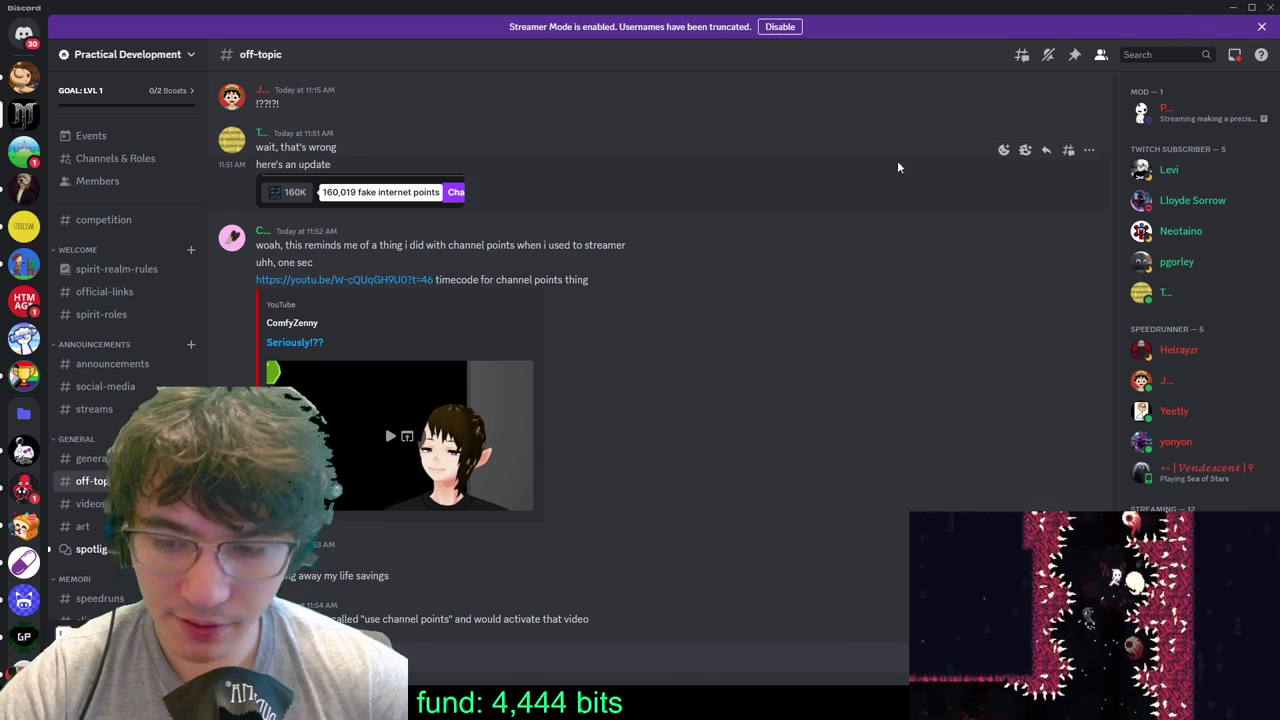
click(1233, 7)
Step: Examine Room230's climb and the empty area around it for leftover tiles
scroll(775, 455, down, 2)
middle_drag(835, 498, 783, 378)
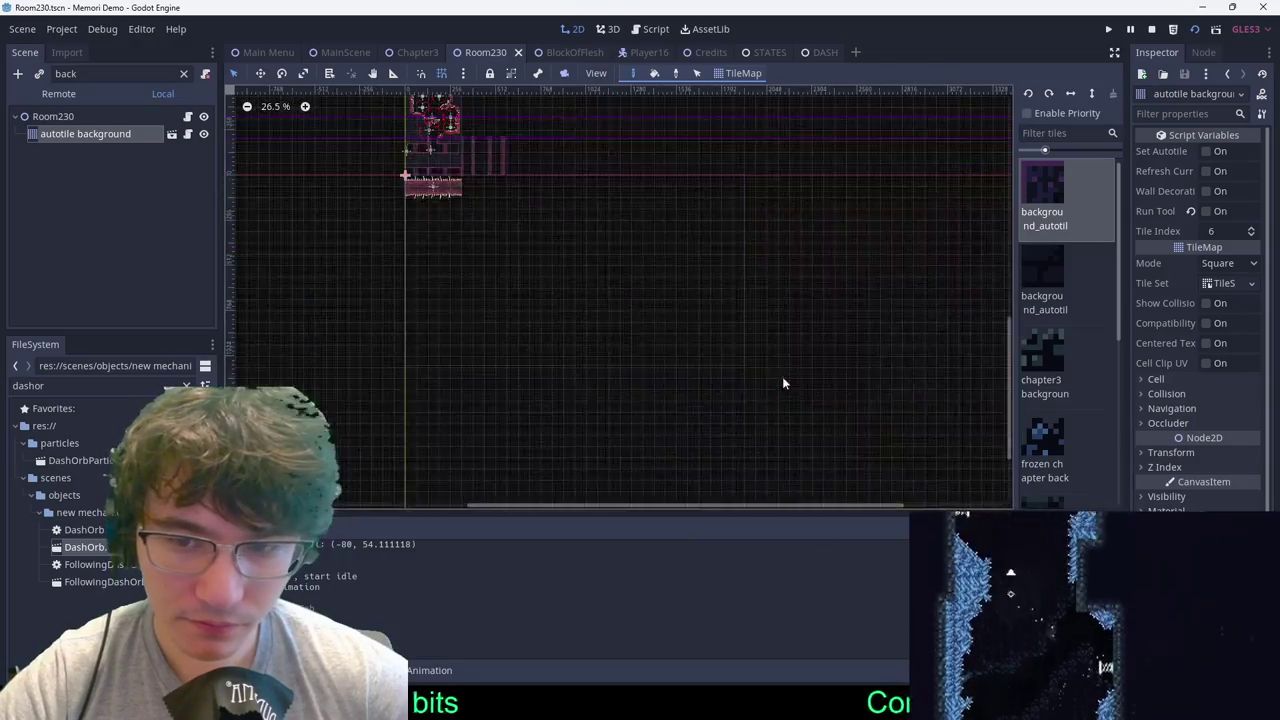
middle_drag(990, 352, 831, 298)
middle_drag(404, 92, 580, 234)
scroll(580, 234, up, 6)
middle_drag(345, 137, 460, 291)
scroll(460, 291, up, 5)
scroll(495, 315, up, 4)
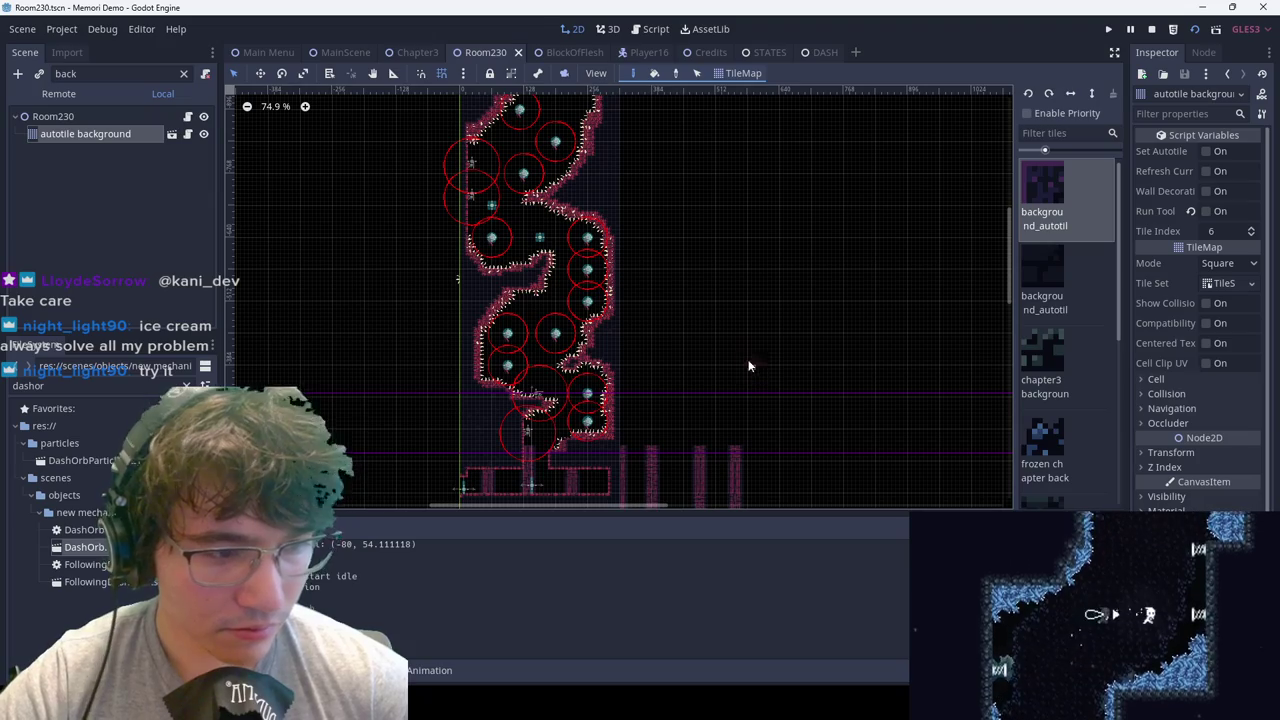
scroll(723, 351, down, 1)
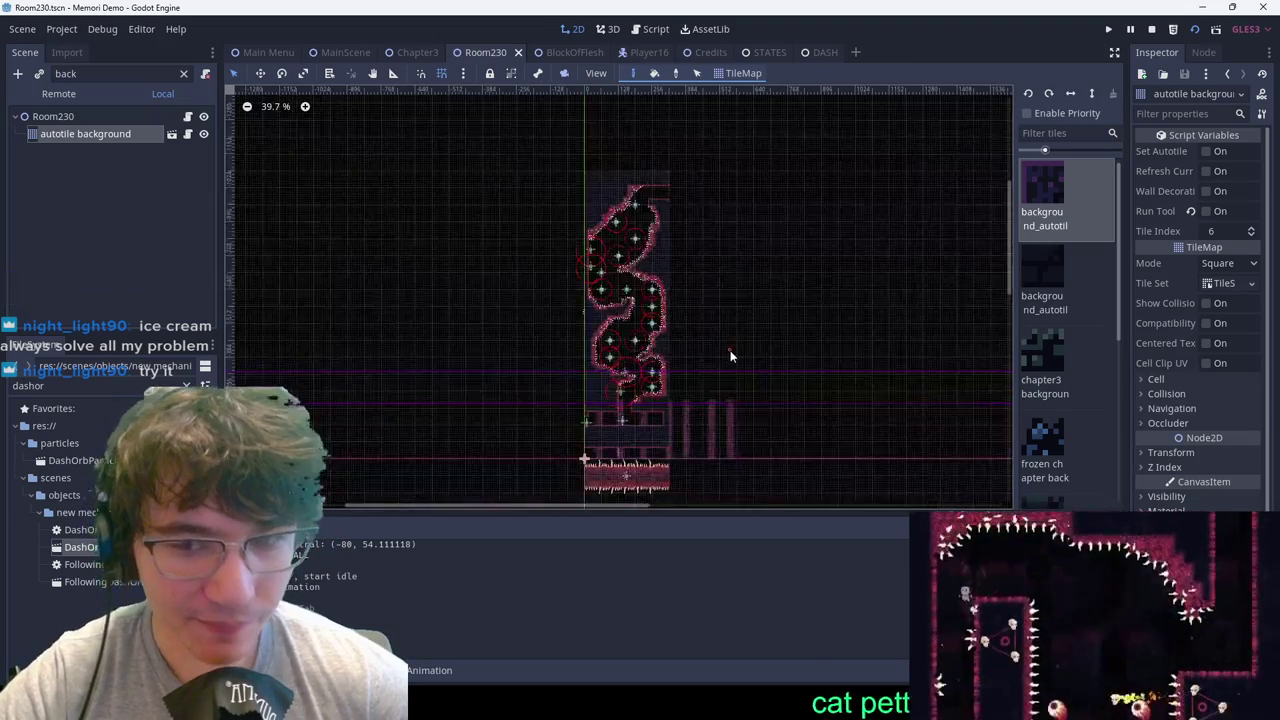
scroll(730, 352, down, 4)
scroll(754, 356, up, 4)
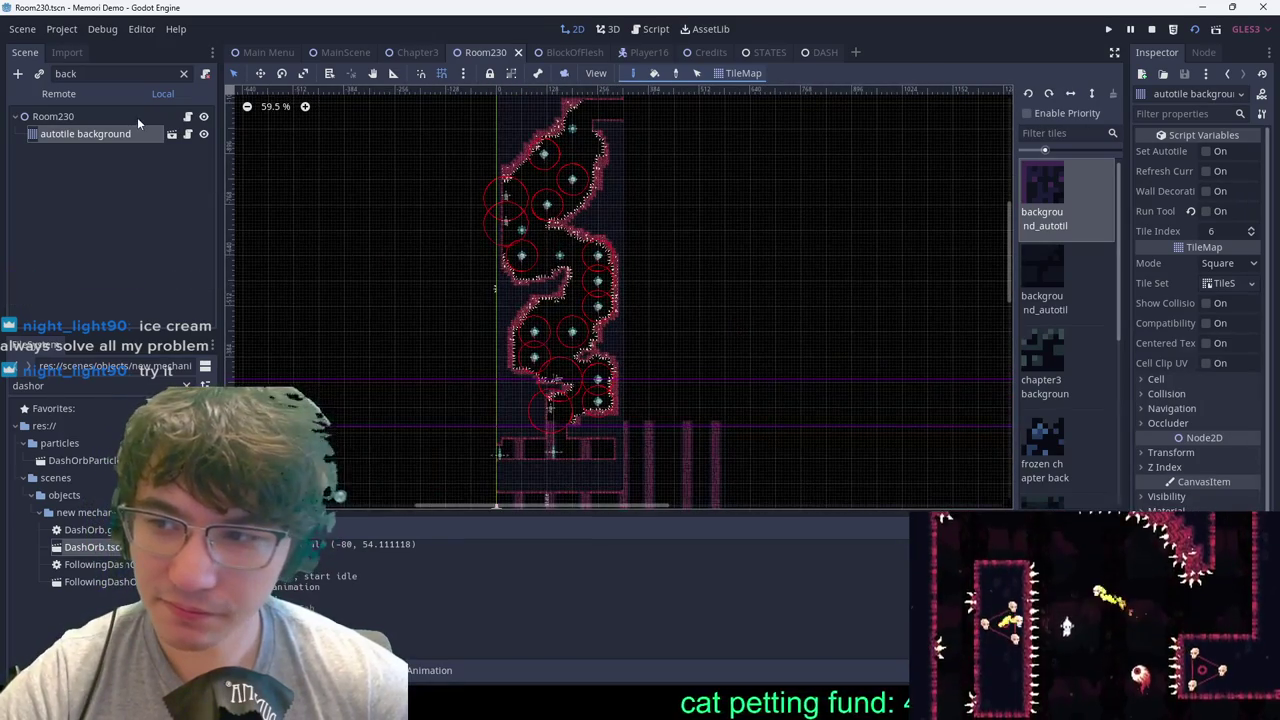
scroll(559, 282, down, 1)
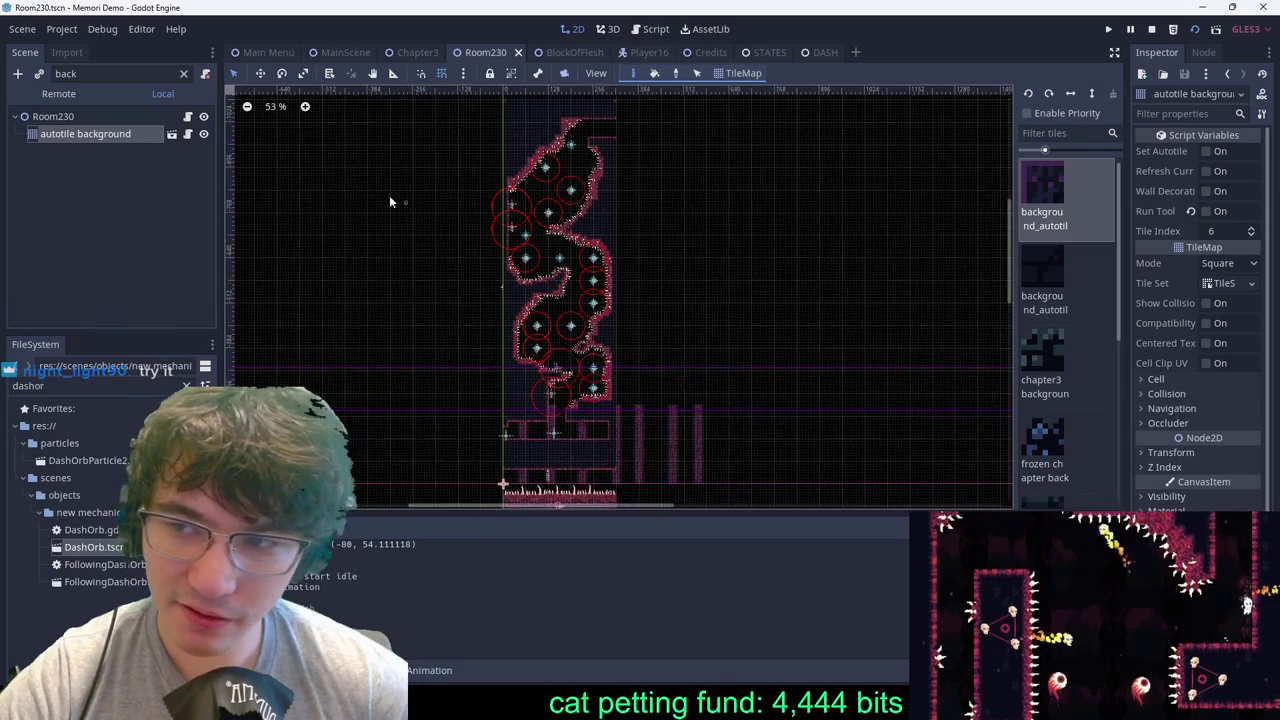
Step: Clear the node filter, select the Autotile 2 tilemap, enable Run Tool and run its border generation
click(183, 74)
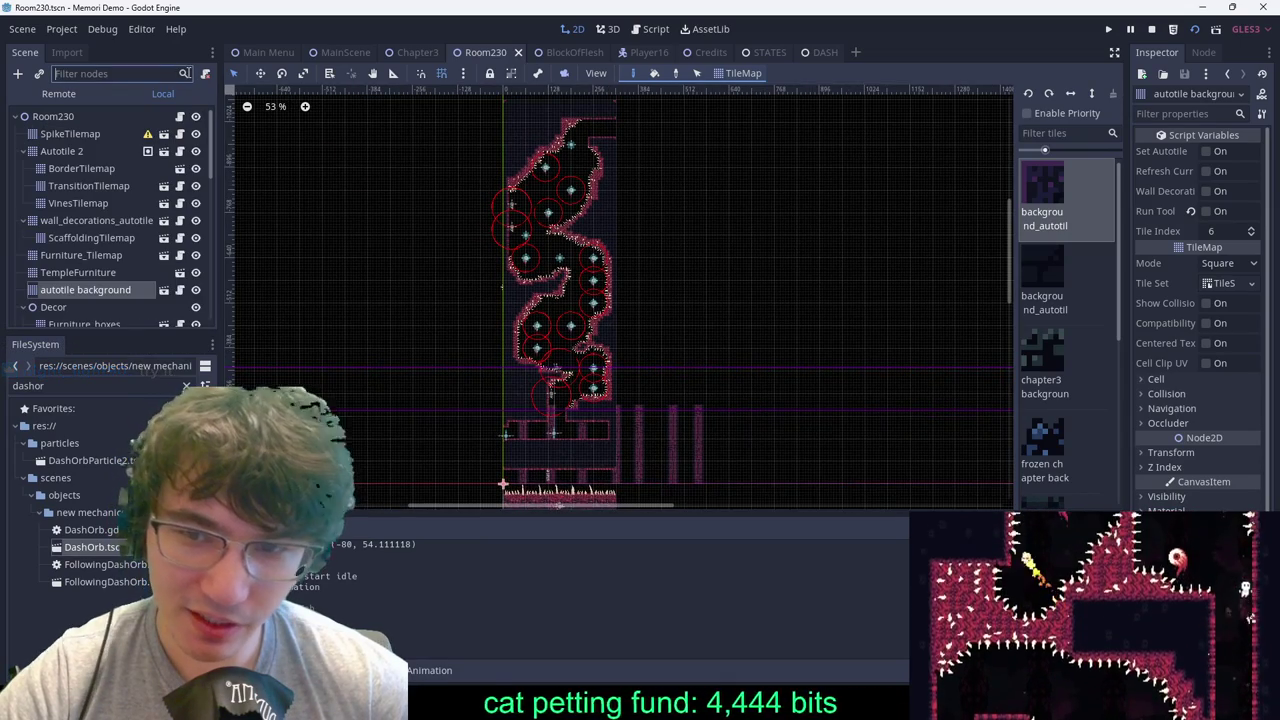
click(80, 149)
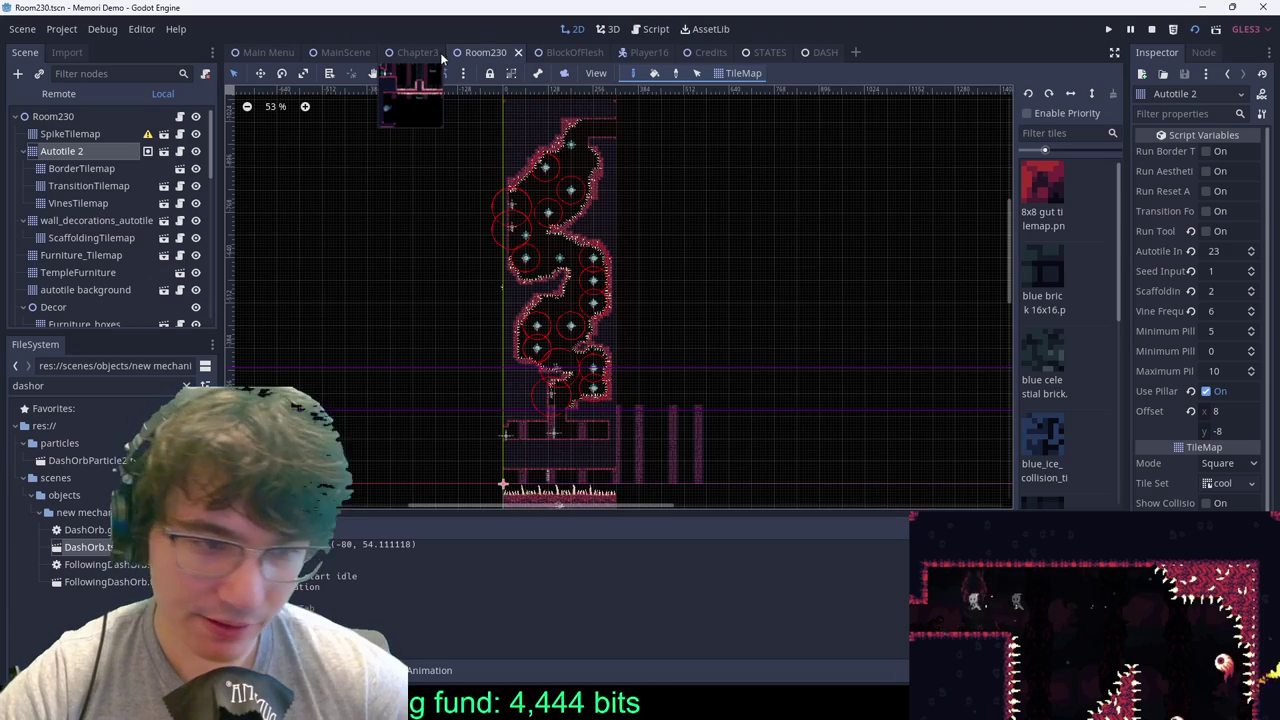
click(1246, 233)
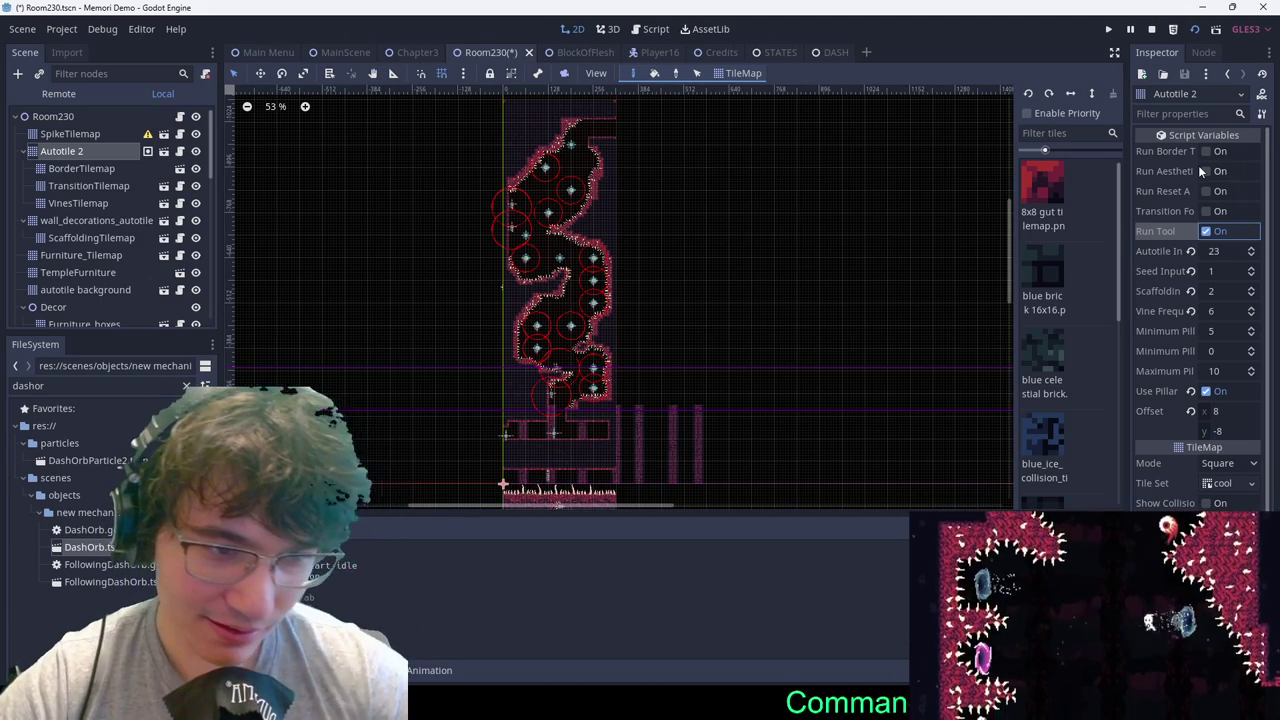
click(1188, 163)
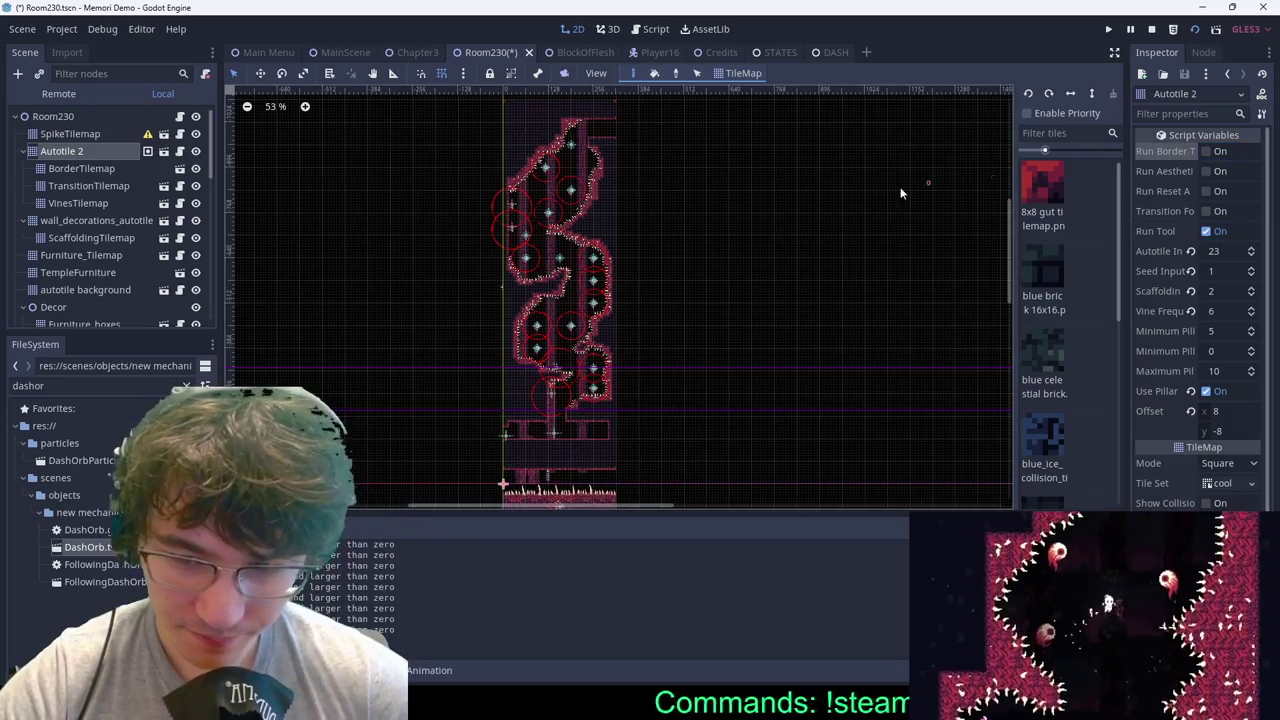
Step: Inspect the regenerated borders and pillars along Room230's climb and in its lower corridor
scroll(722, 257, down, 2)
scroll(665, 369, up, 3)
scroll(665, 369, up, 2)
scroll(791, 264, down, 2)
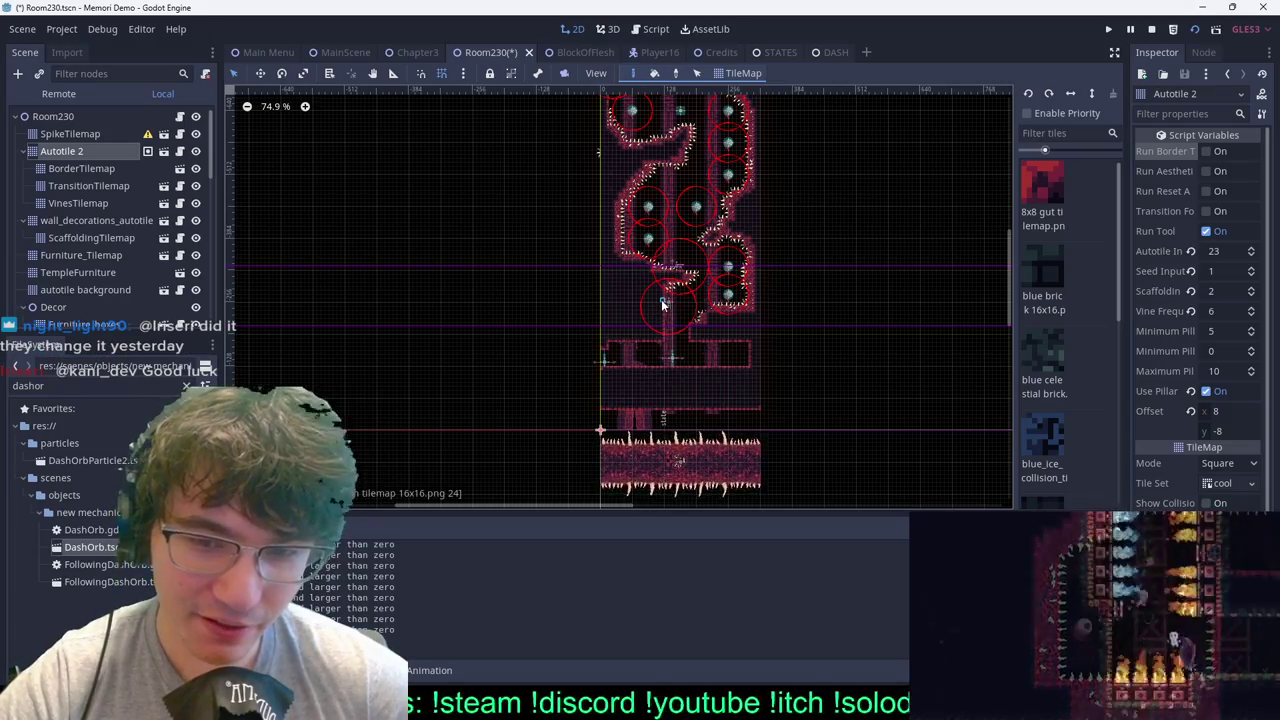
scroll(657, 305, up, 2)
scroll(650, 305, down, 7)
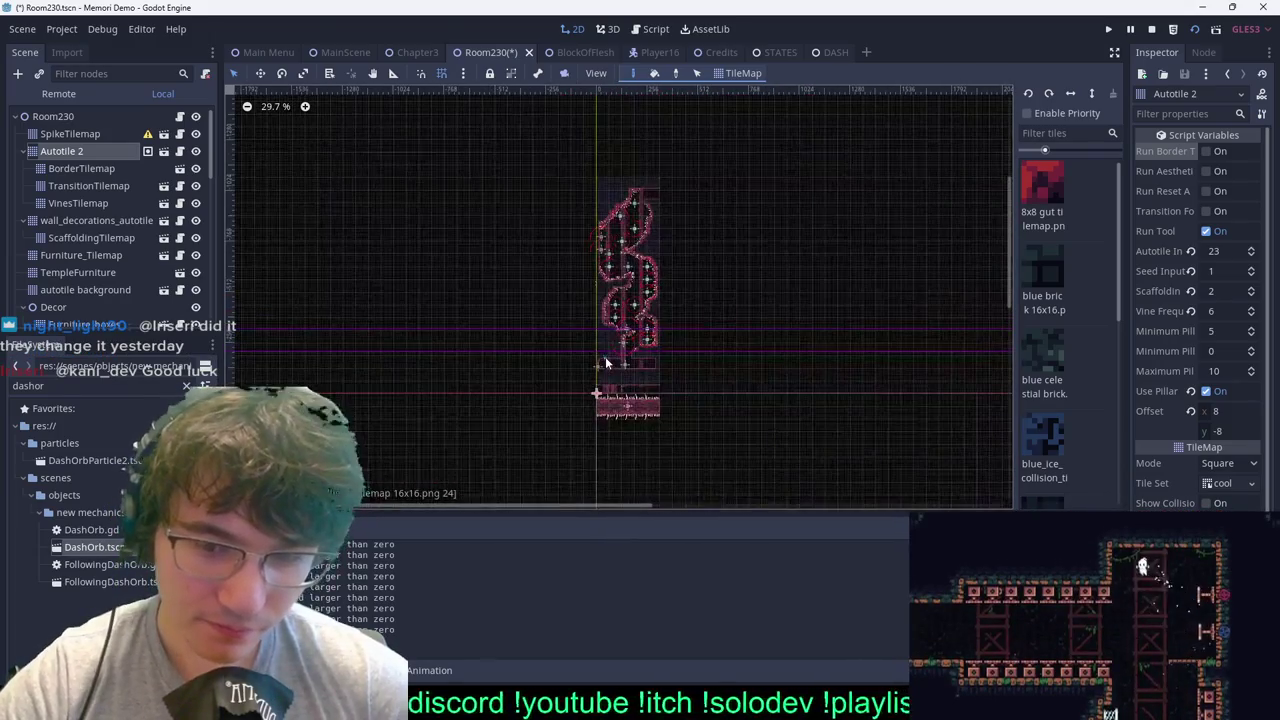
scroll(600, 356, up, 8)
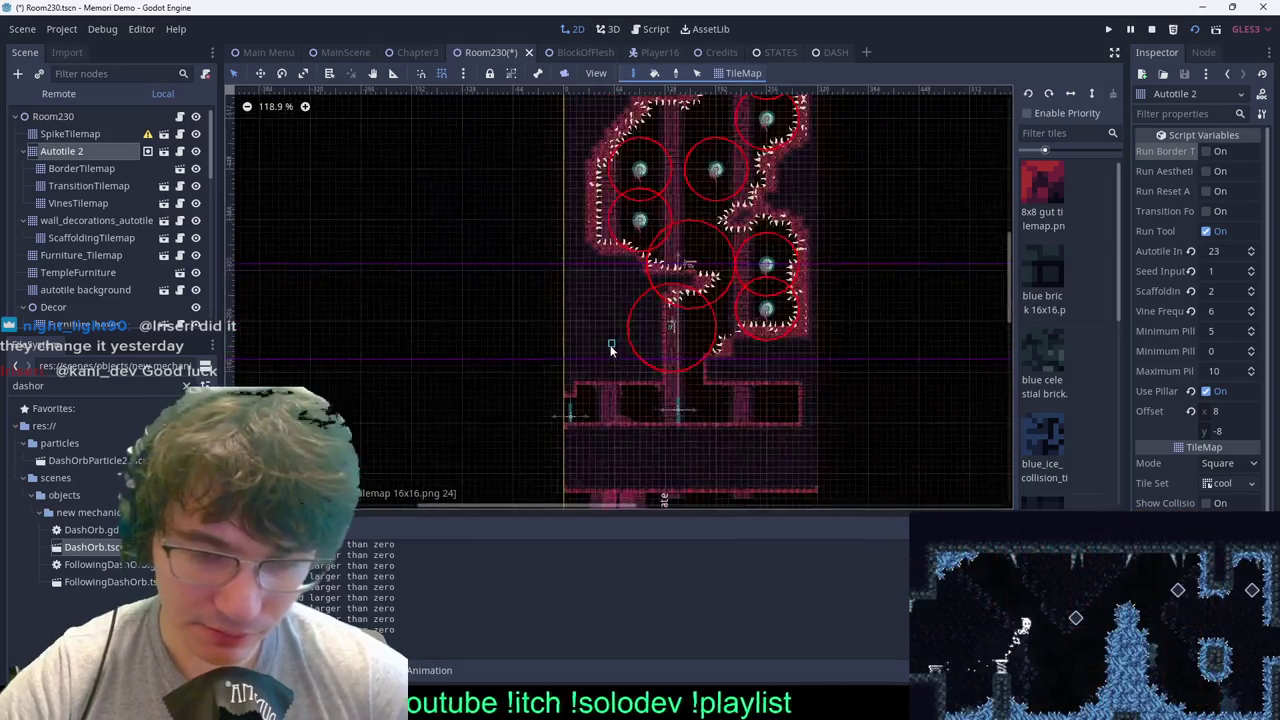
scroll(597, 351, down, 5)
scroll(597, 351, up, 1)
scroll(594, 348, down, 2)
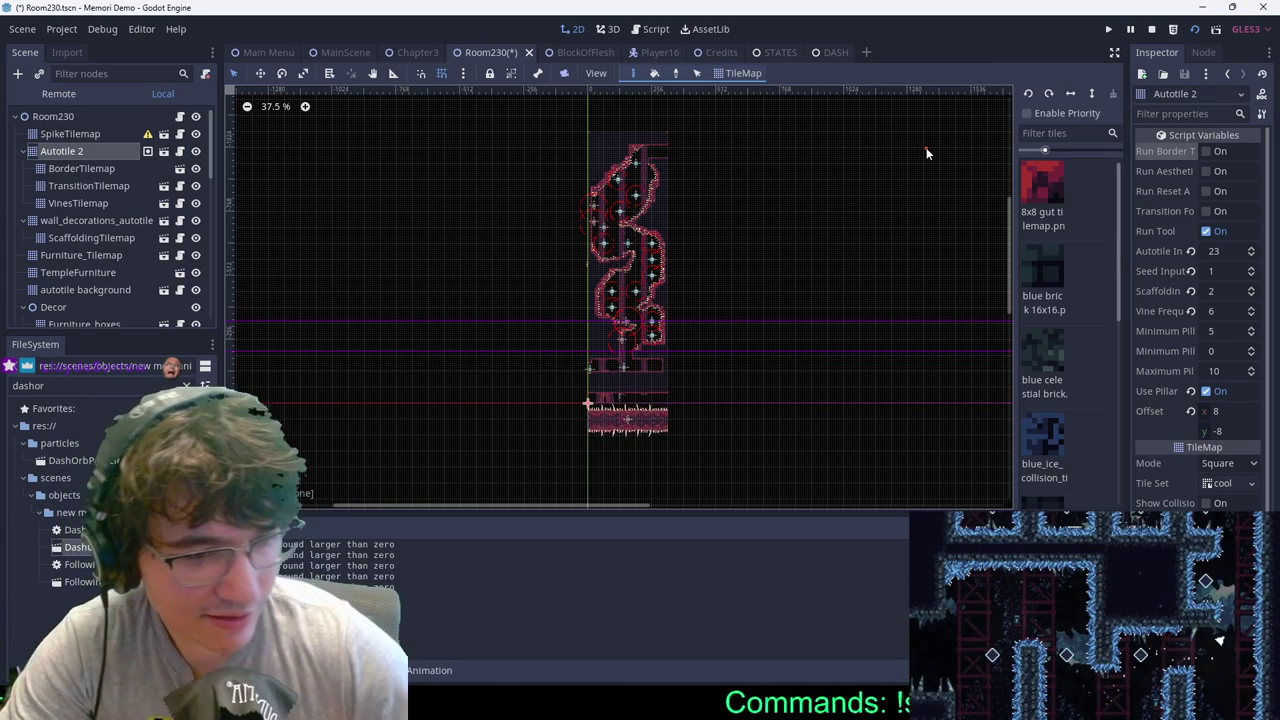
scroll(614, 385, up, 5)
scroll(654, 335, up, 1)
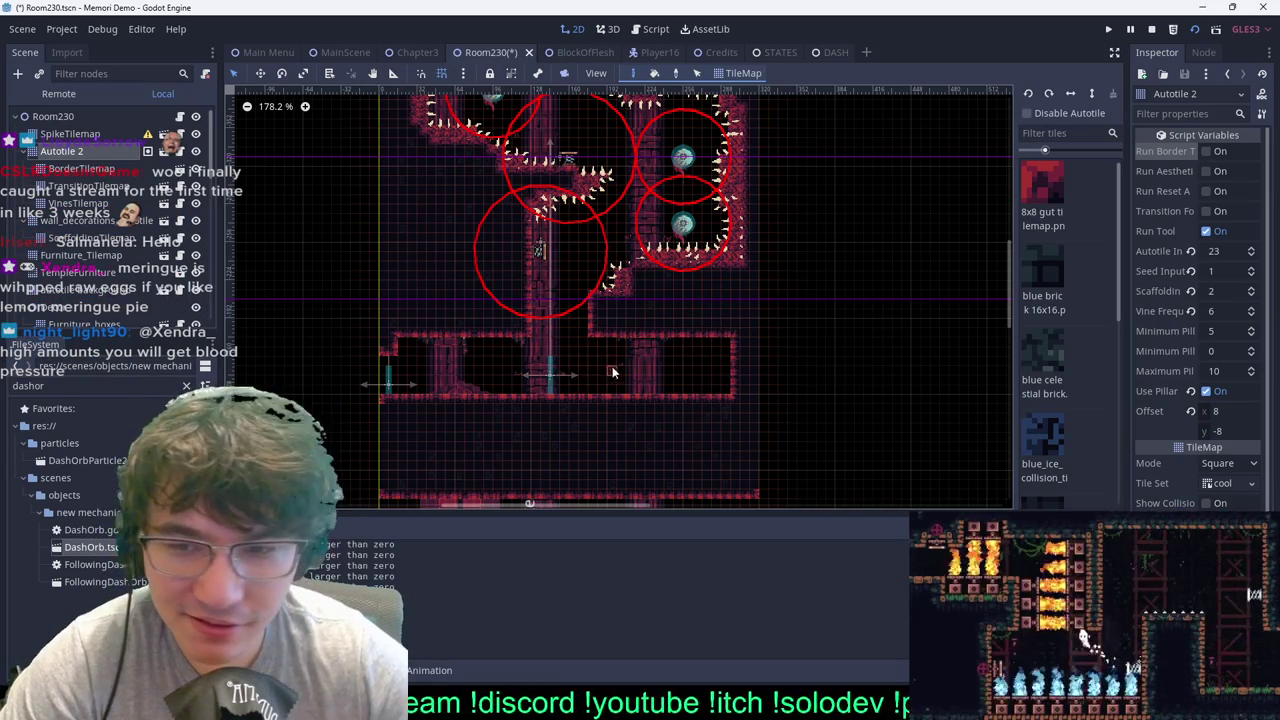
Step: Fill the far end of Room230's lower corridor with Autotile 2 tiles, ending it just beyond the vertical shaft
click(70, 168)
click(112, 152)
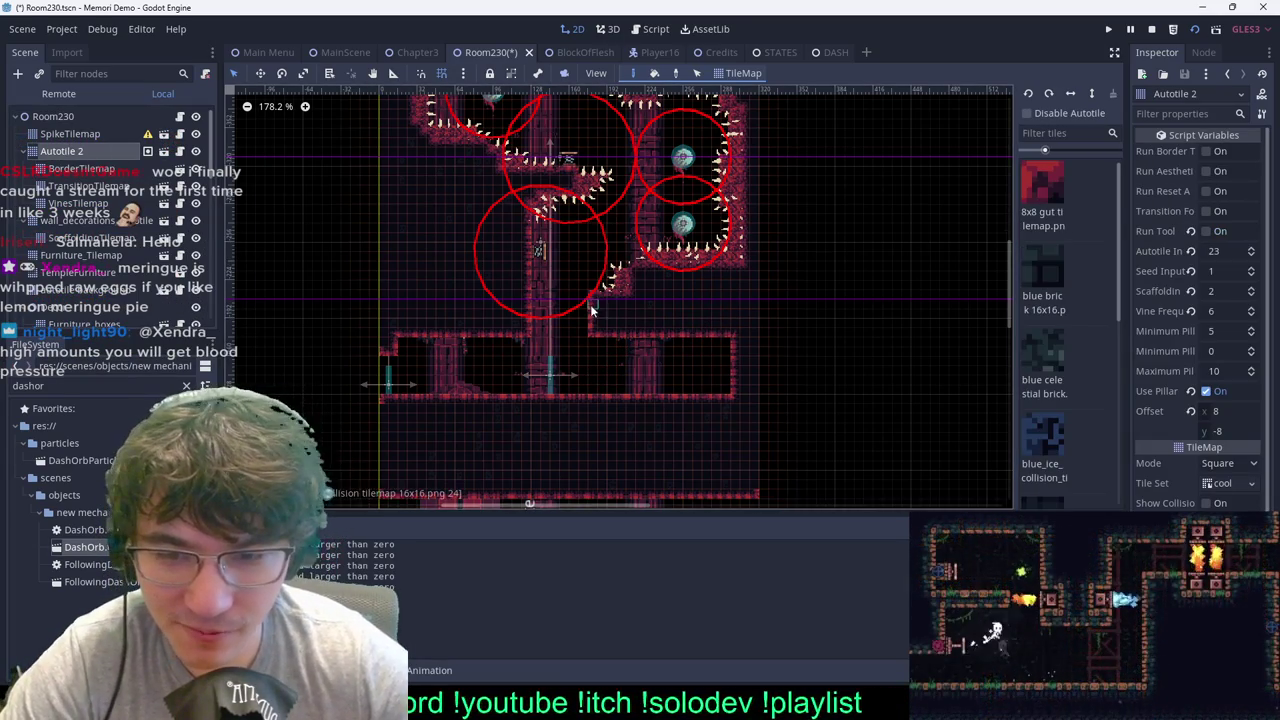
scroll(590, 304, up, 1)
ctrl+shift+drag(608, 317, 592, 443)
scroll(553, 355, down, 2)
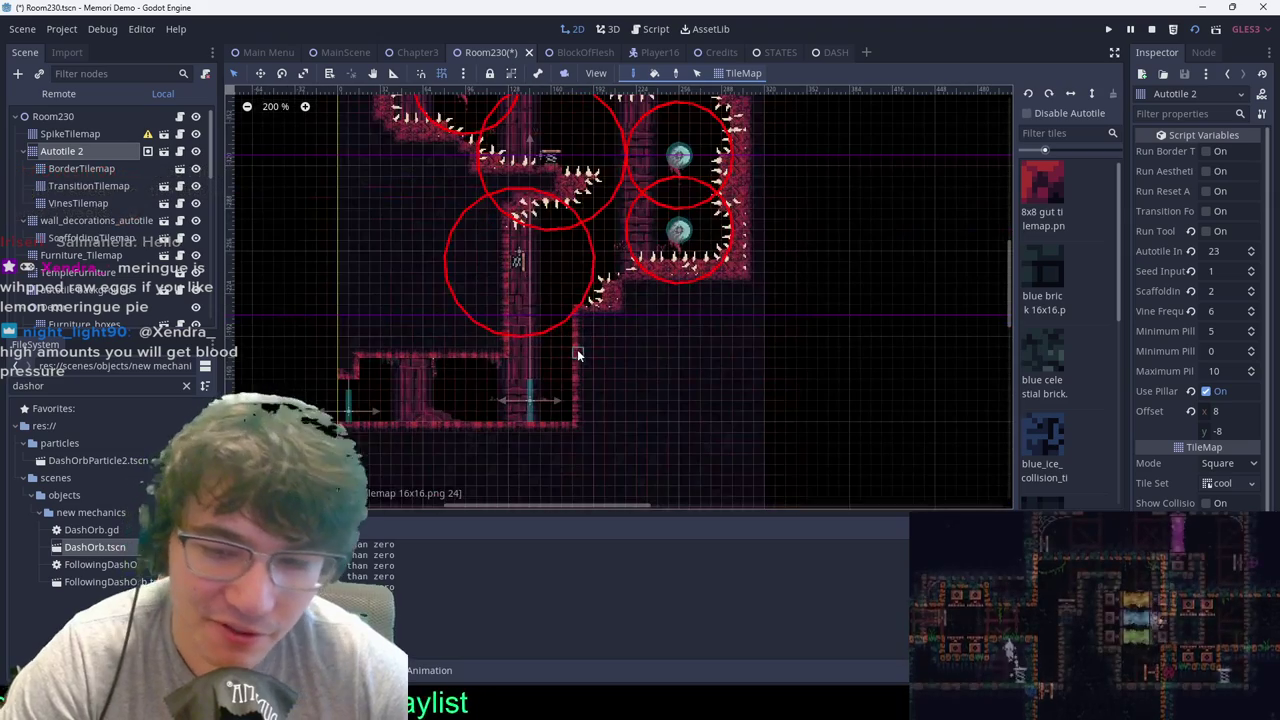
Step: Move RoomSwitcher3 in the shortened lower corridor to (120, -144) and deselect it
click(94, 118)
click(530, 402)
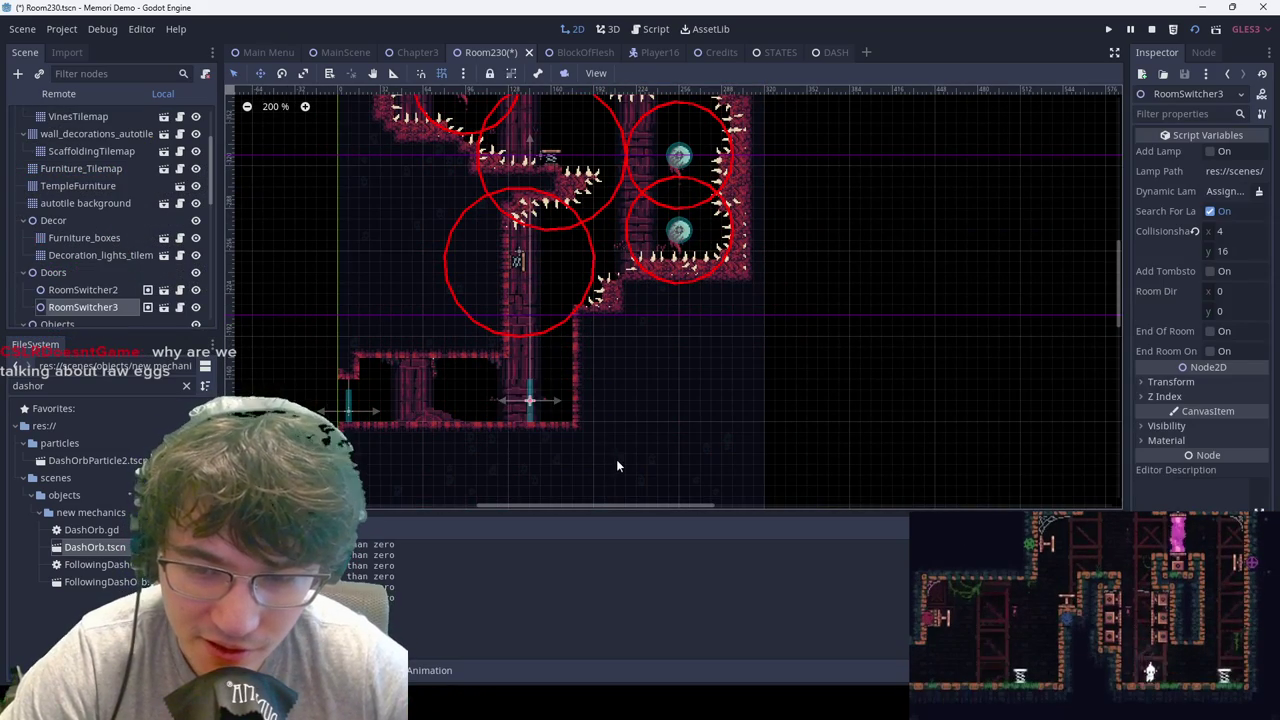
key(w)
drag(614, 459, 581, 455)
key(q)
click(619, 392)
scroll(558, 320, down, 2)
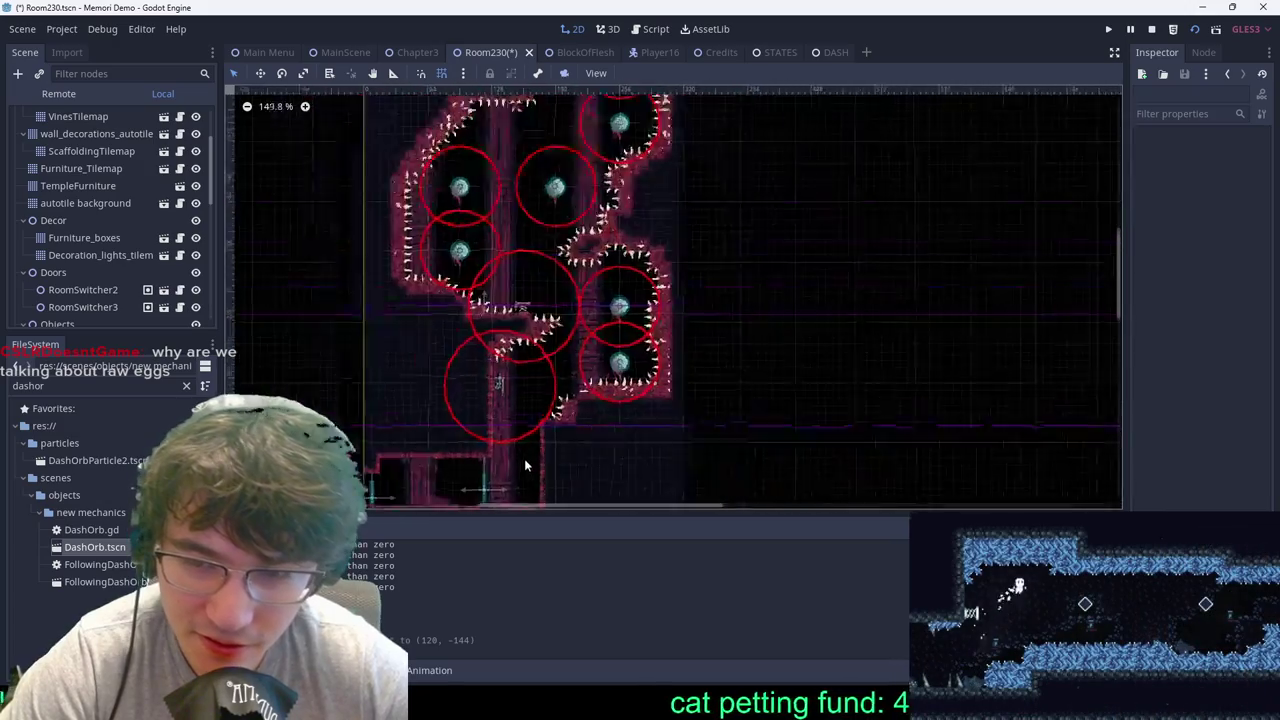
middle_drag(524, 458, 686, 243)
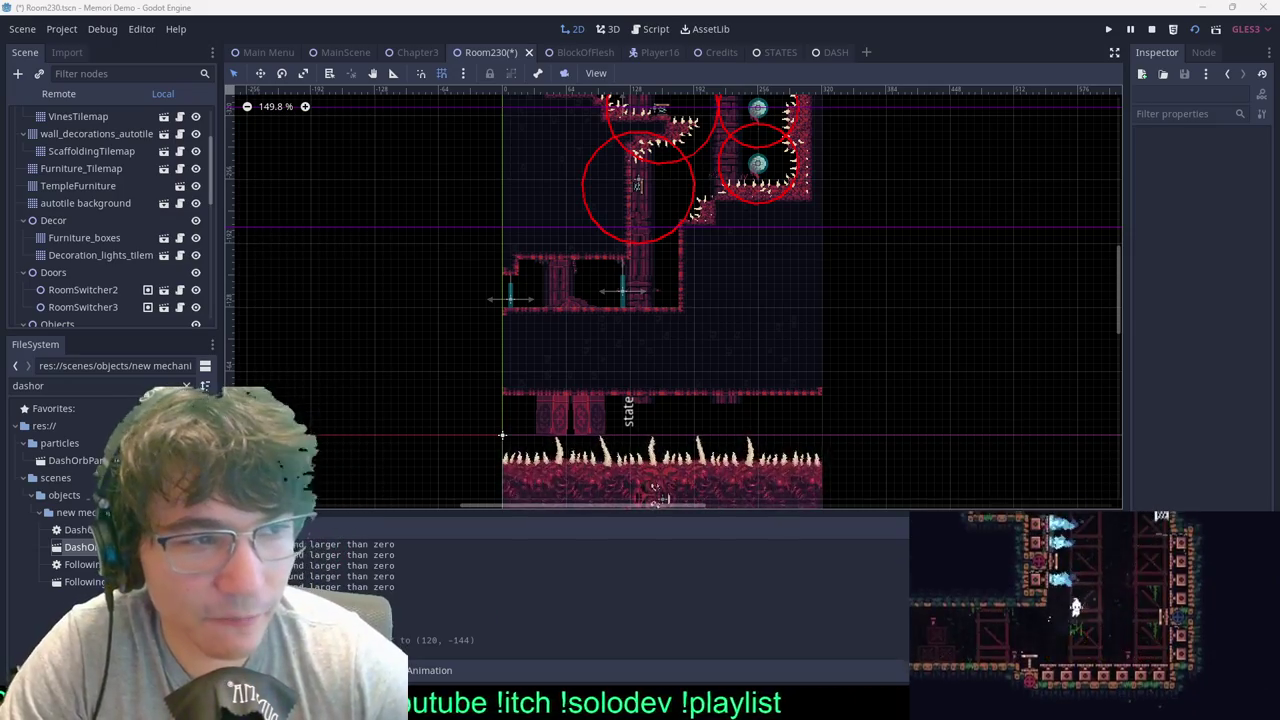
Step: Switch to the browser's lemon meringue pie search and preview the Food Network, Taste and Tell and Rock Recipes pictures
key(alt+Tab)
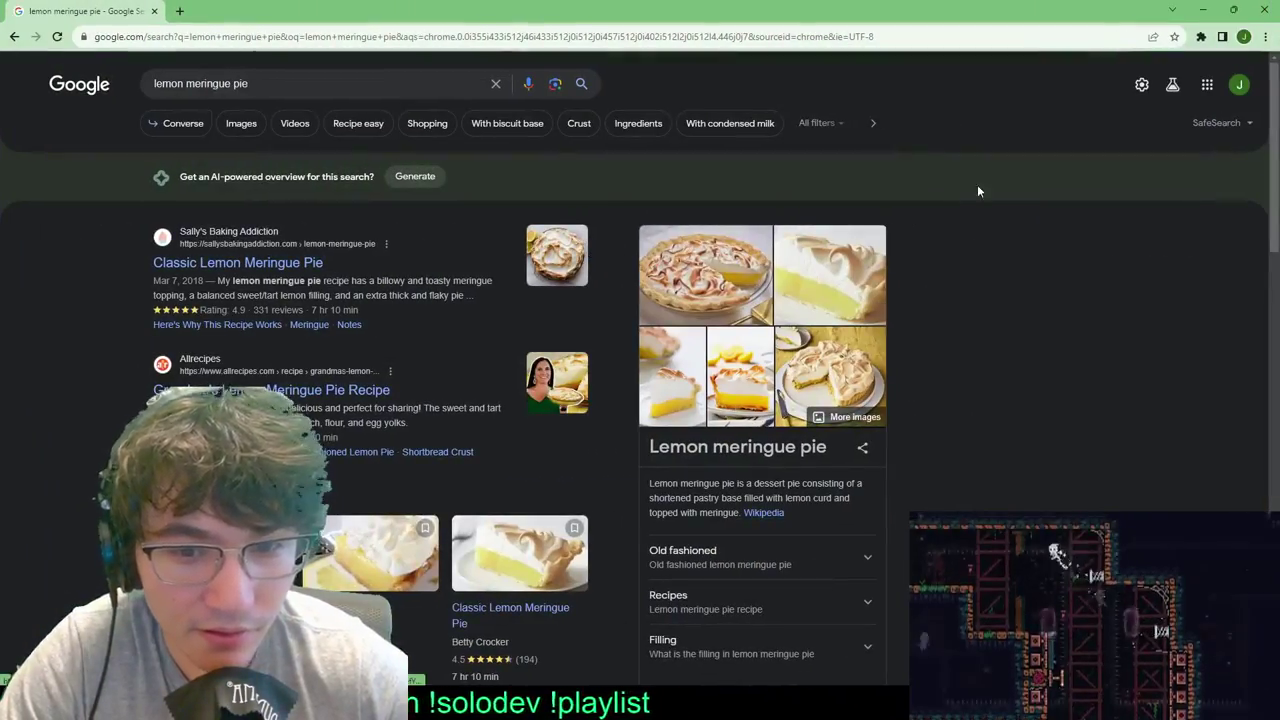
click(744, 340)
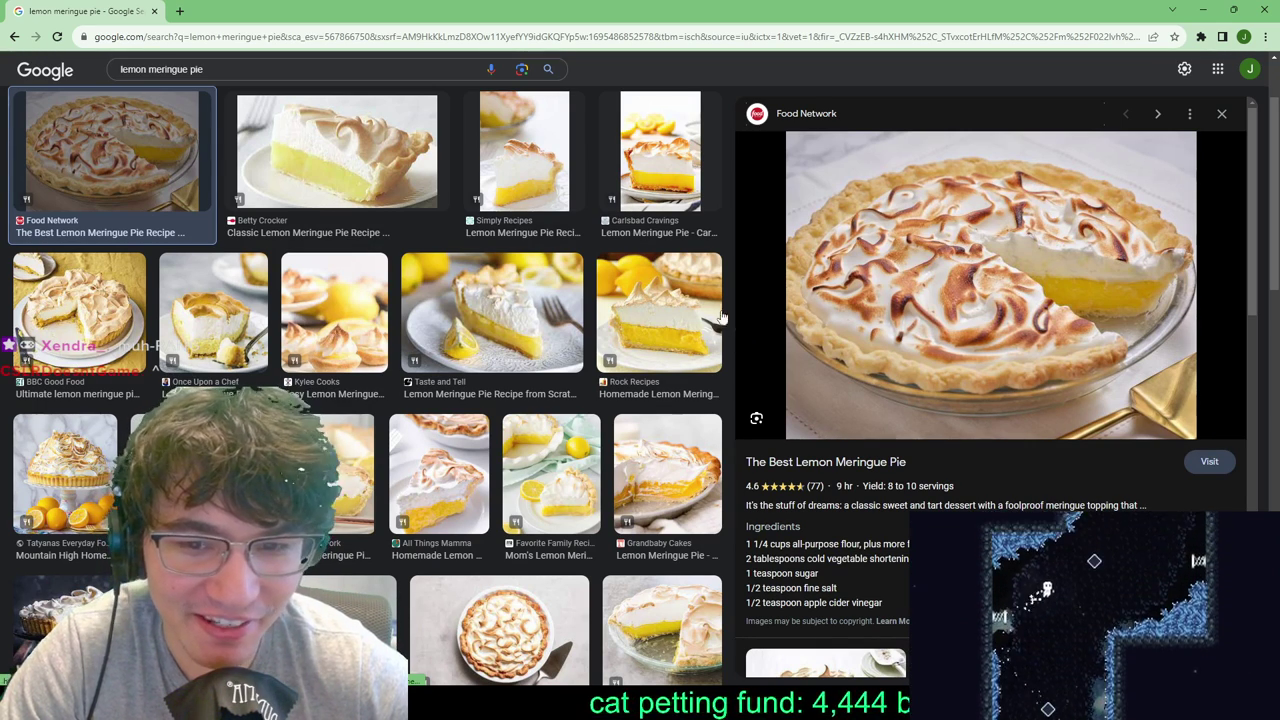
scroll(612, 208, down, 1)
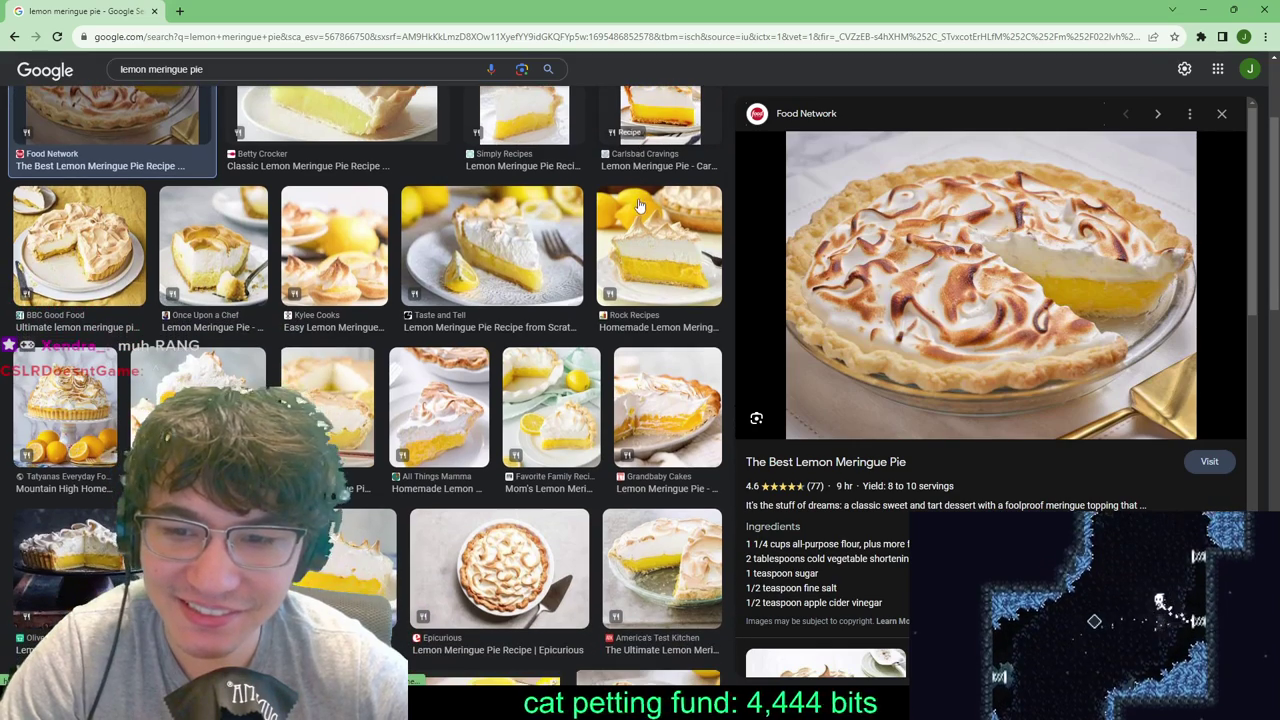
click(560, 235)
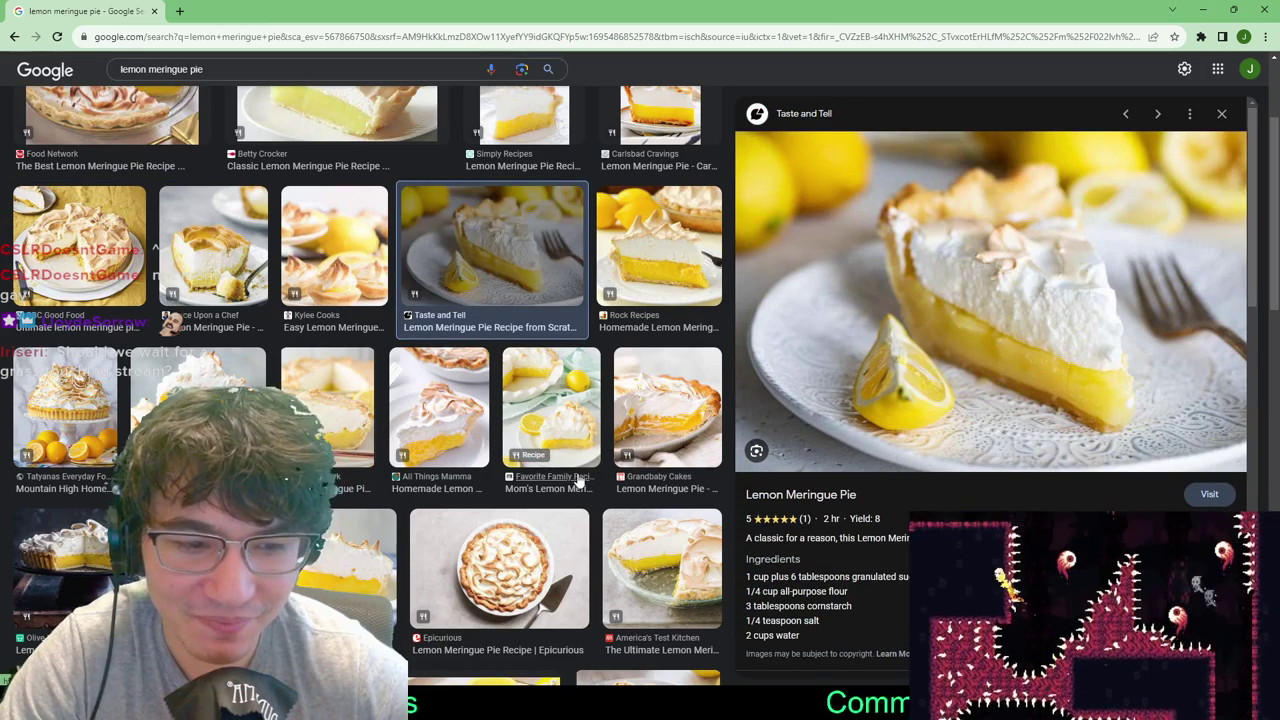
click(648, 288)
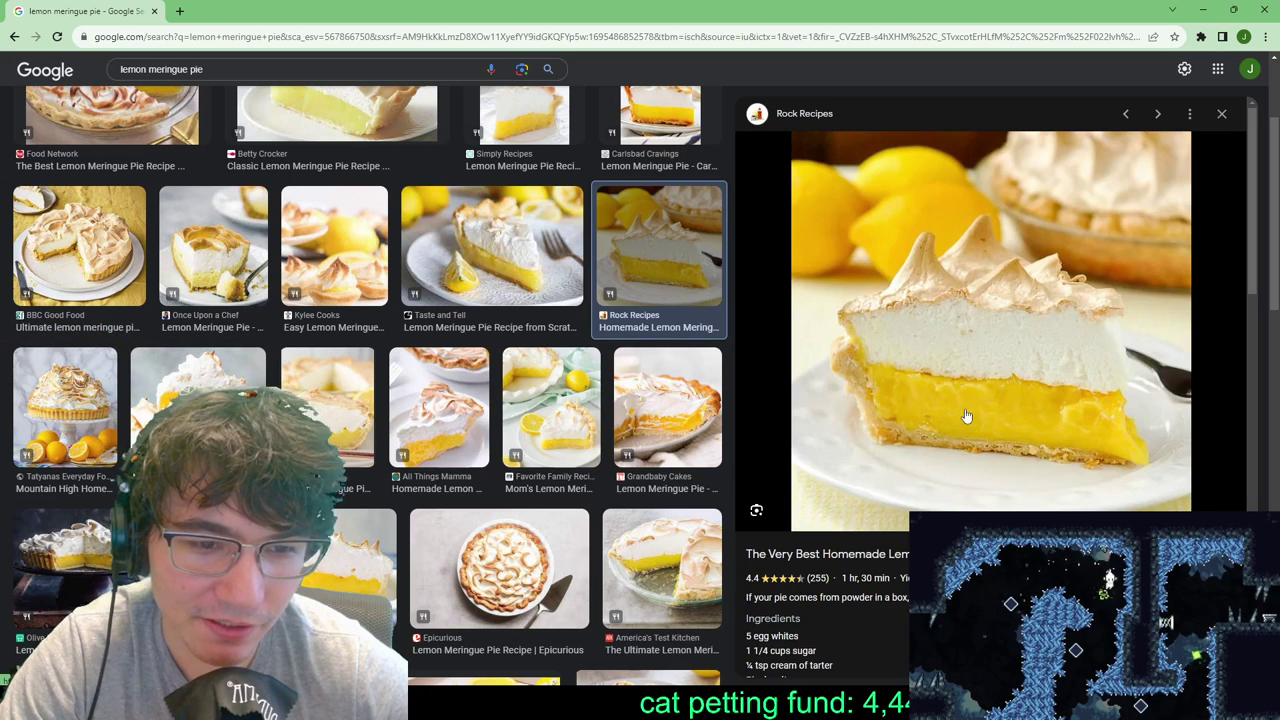
Step: Compare more lemon meringue pie pictures, including those from BBC Good Food, Grandbaby Cakes and Epicurious
click(184, 261)
click(104, 258)
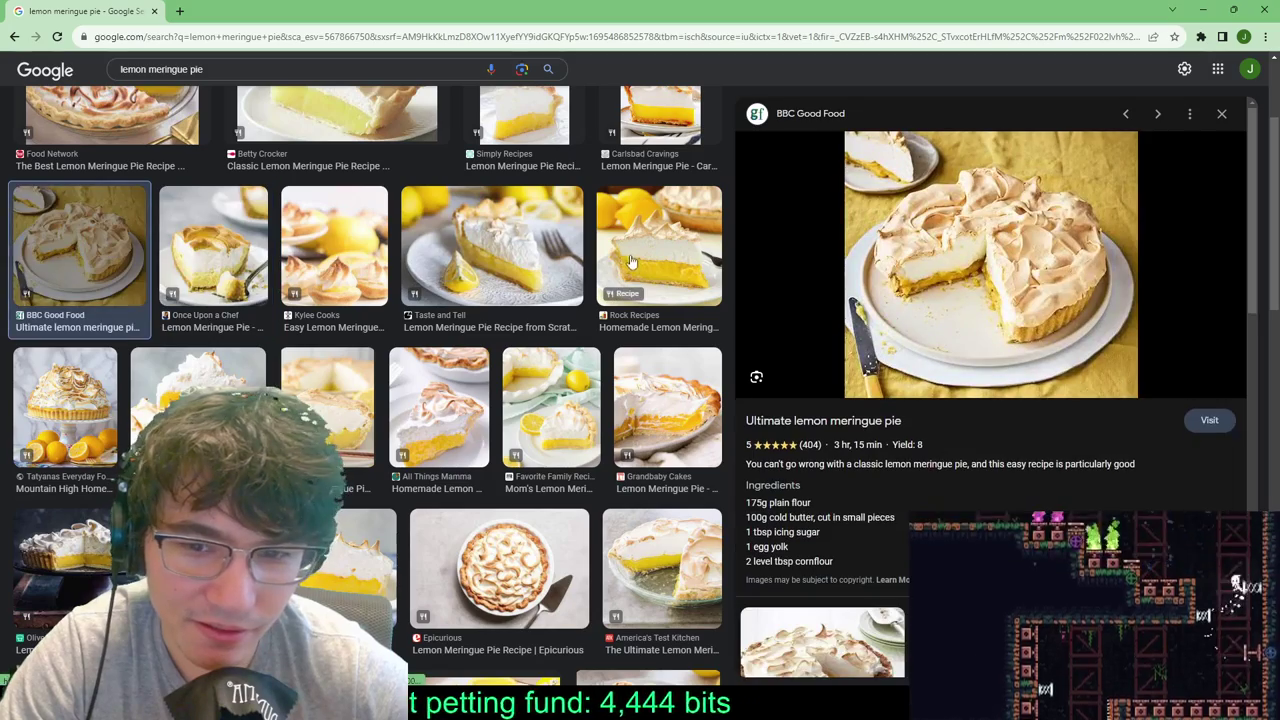
click(626, 224)
click(549, 249)
click(664, 405)
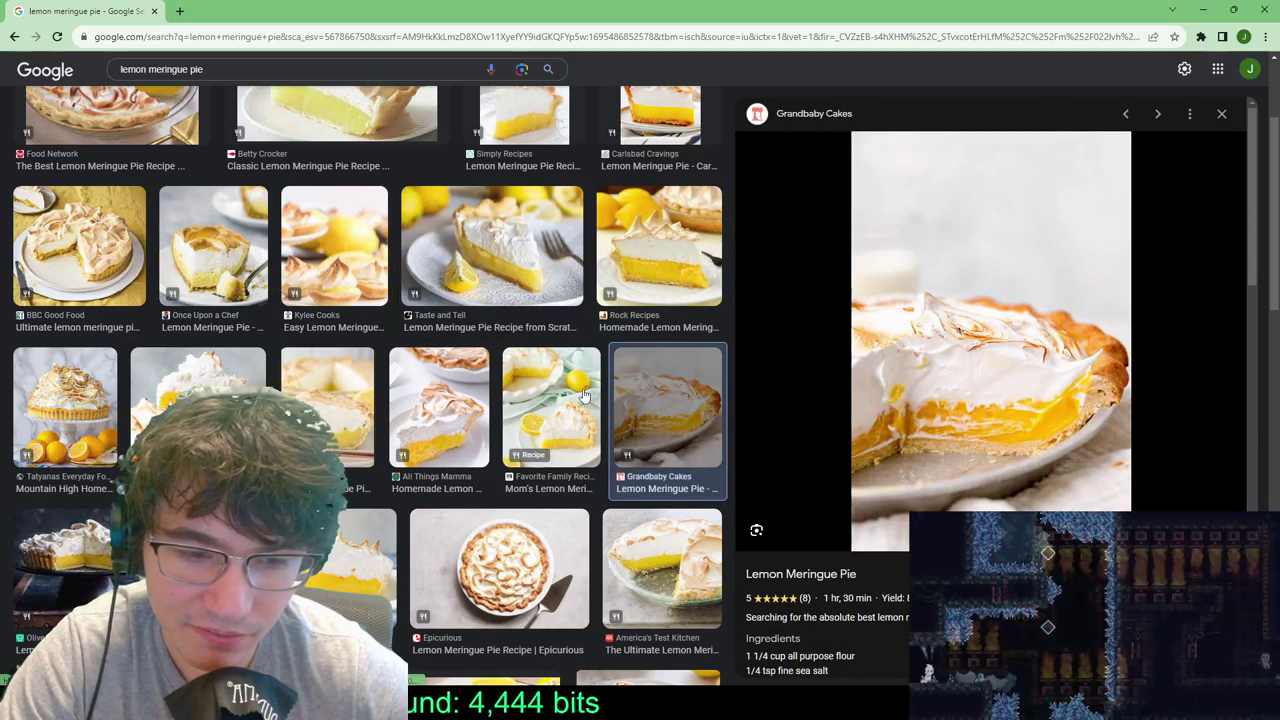
click(666, 428)
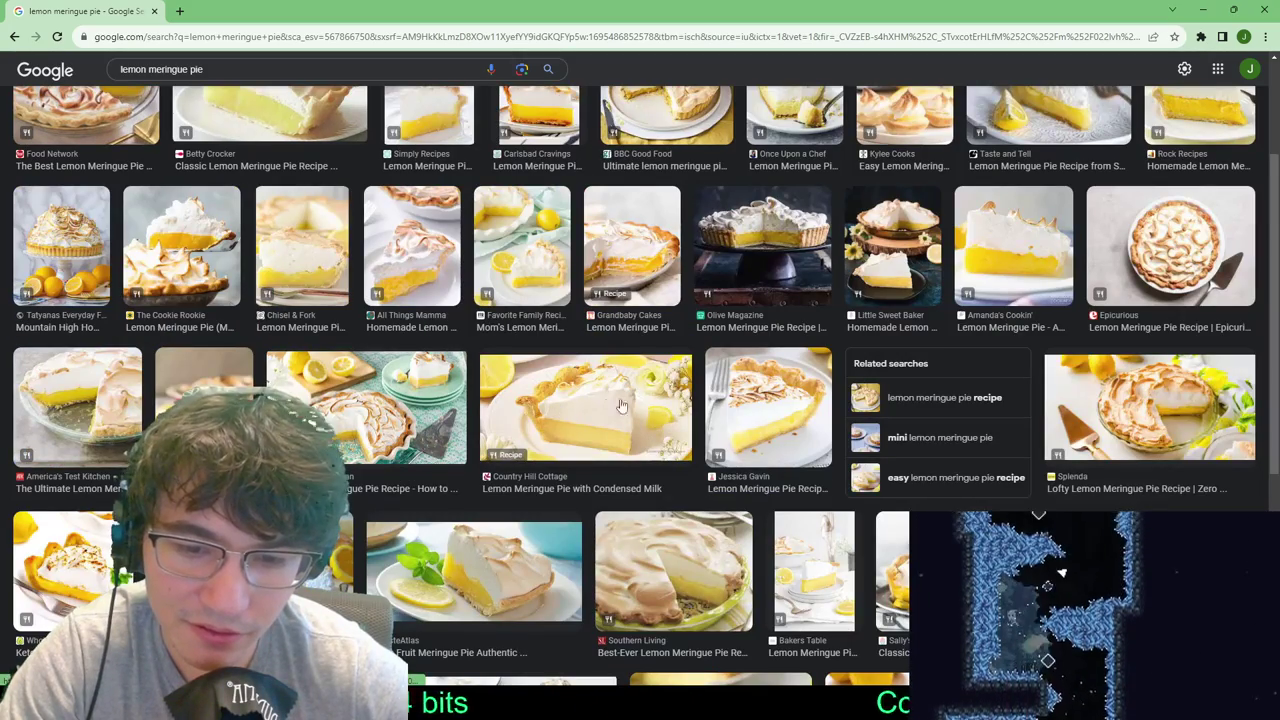
click(712, 404)
click(557, 395)
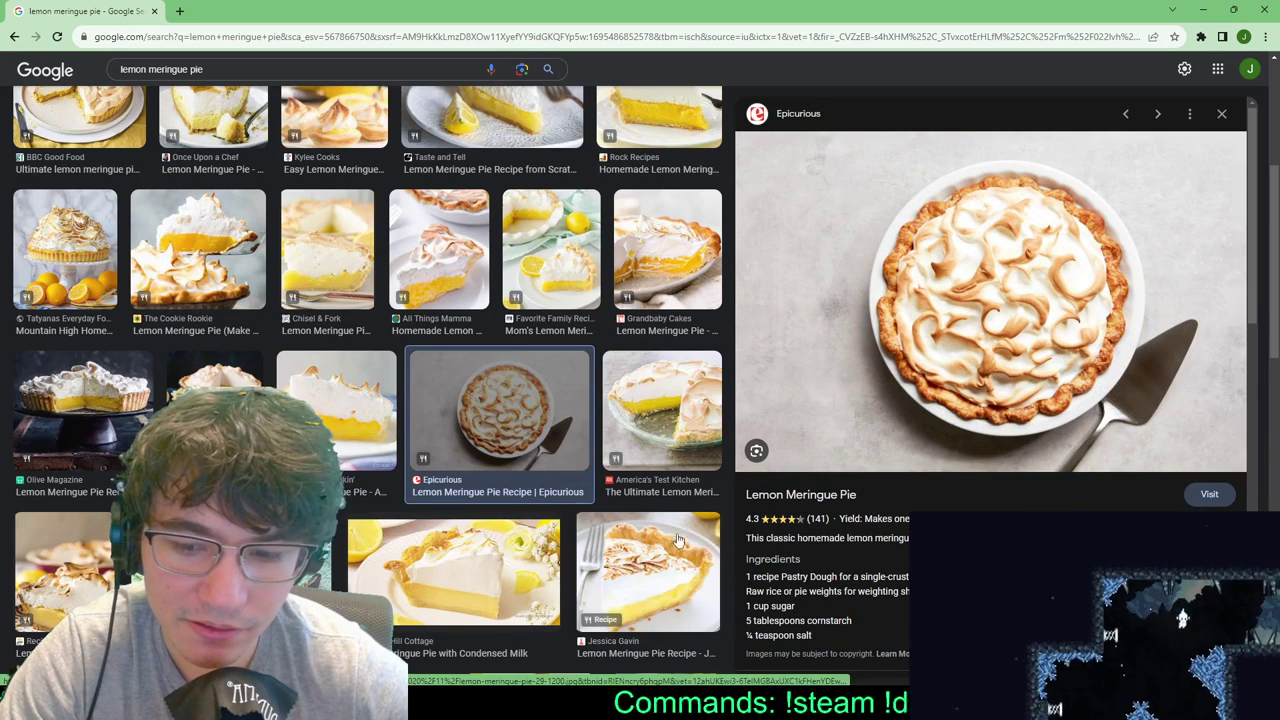
Step: Preview more lemon meringue pie pictures from the image results, including those from Country Hill Cottage and Olive Magazine
click(662, 563)
click(495, 545)
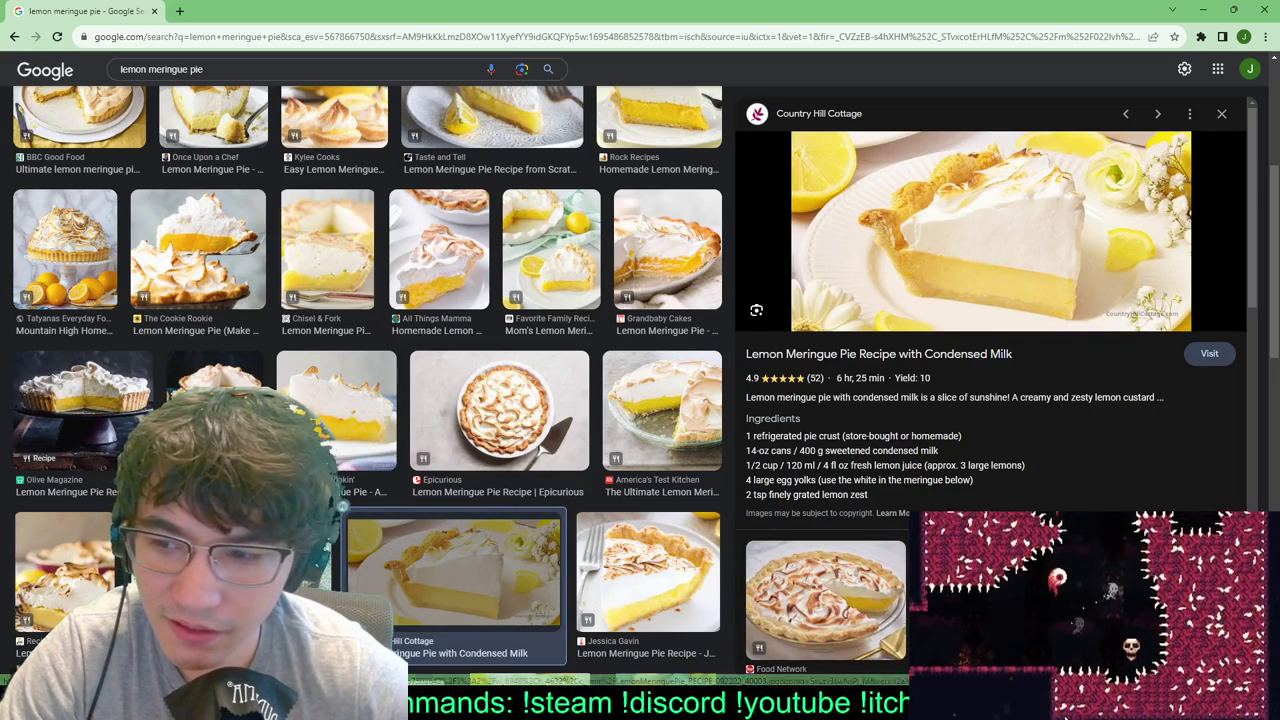
click(80, 410)
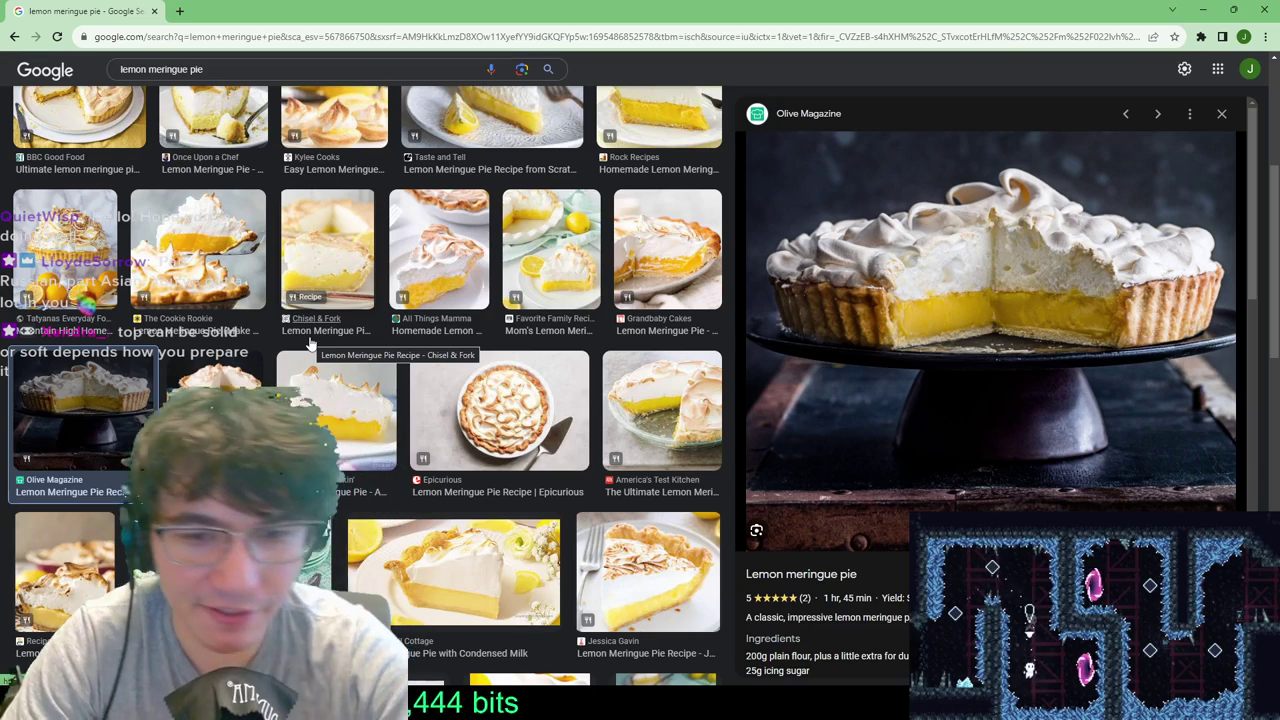
Step: Load twitch.tv in a new browser tab and expand the list of followed channels on its home page
click(187, 9)
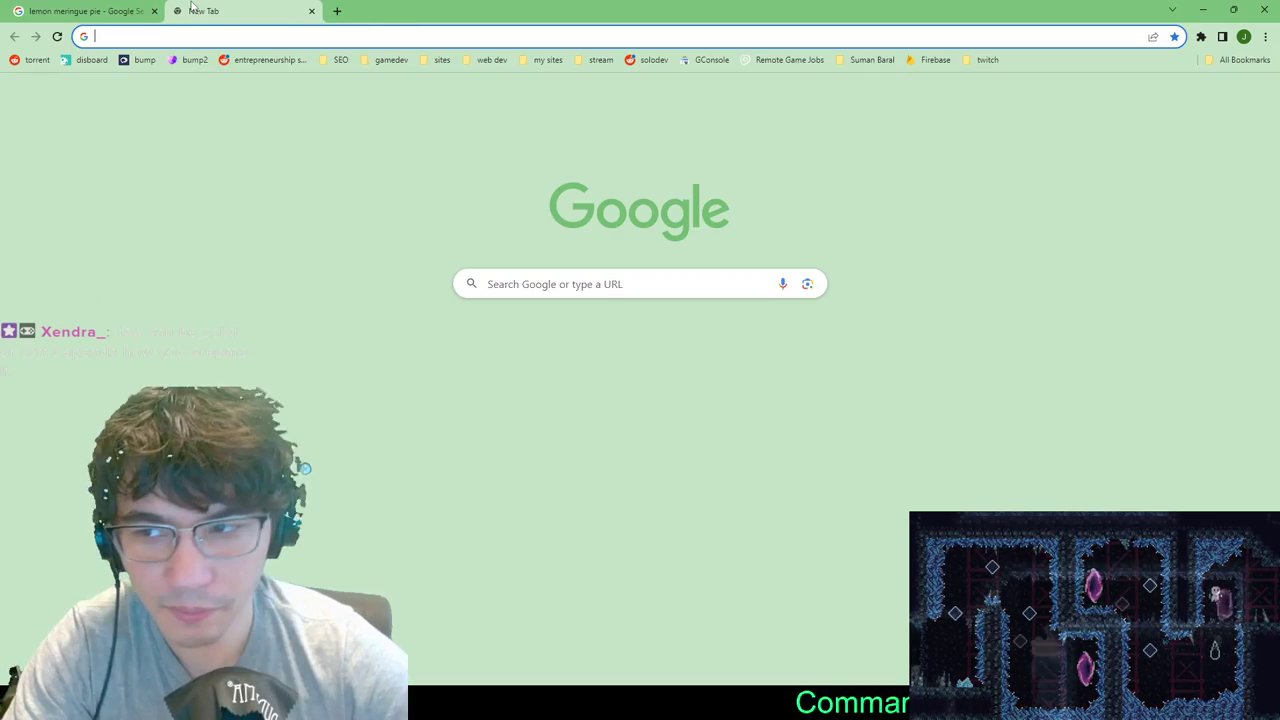
text(twitch.tv)
key(Return)
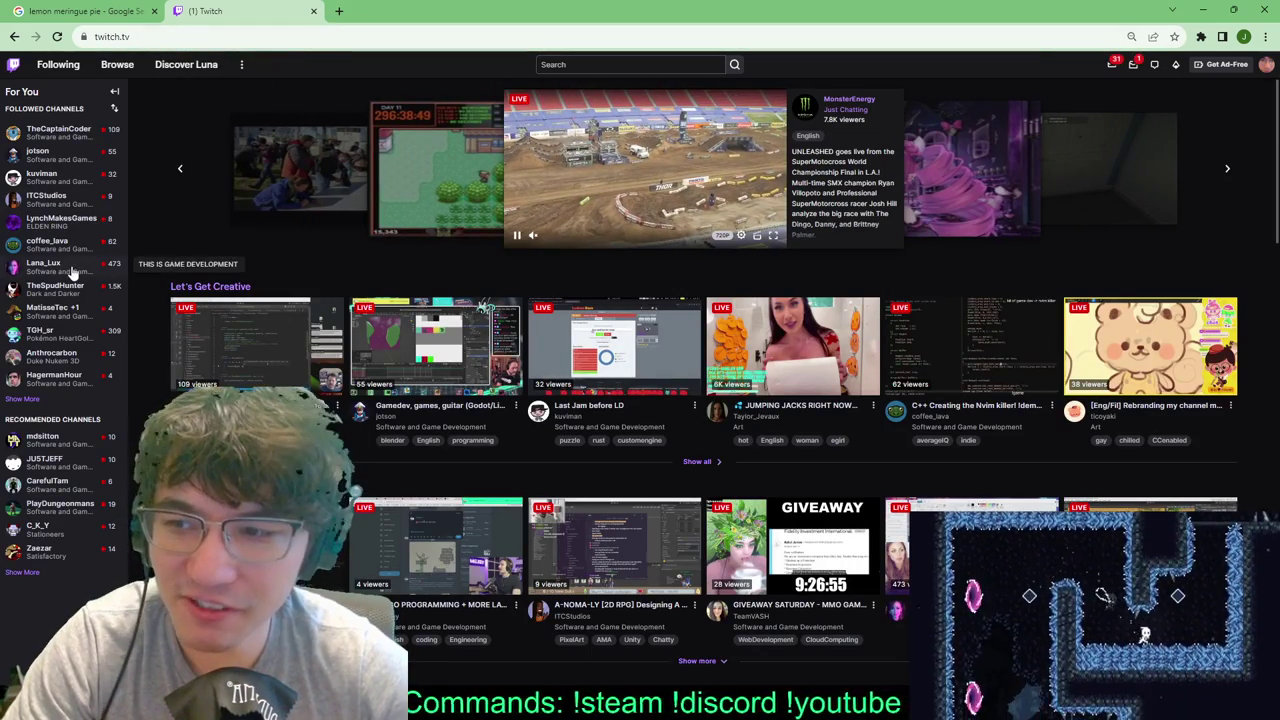
click(21, 401)
click(25, 404)
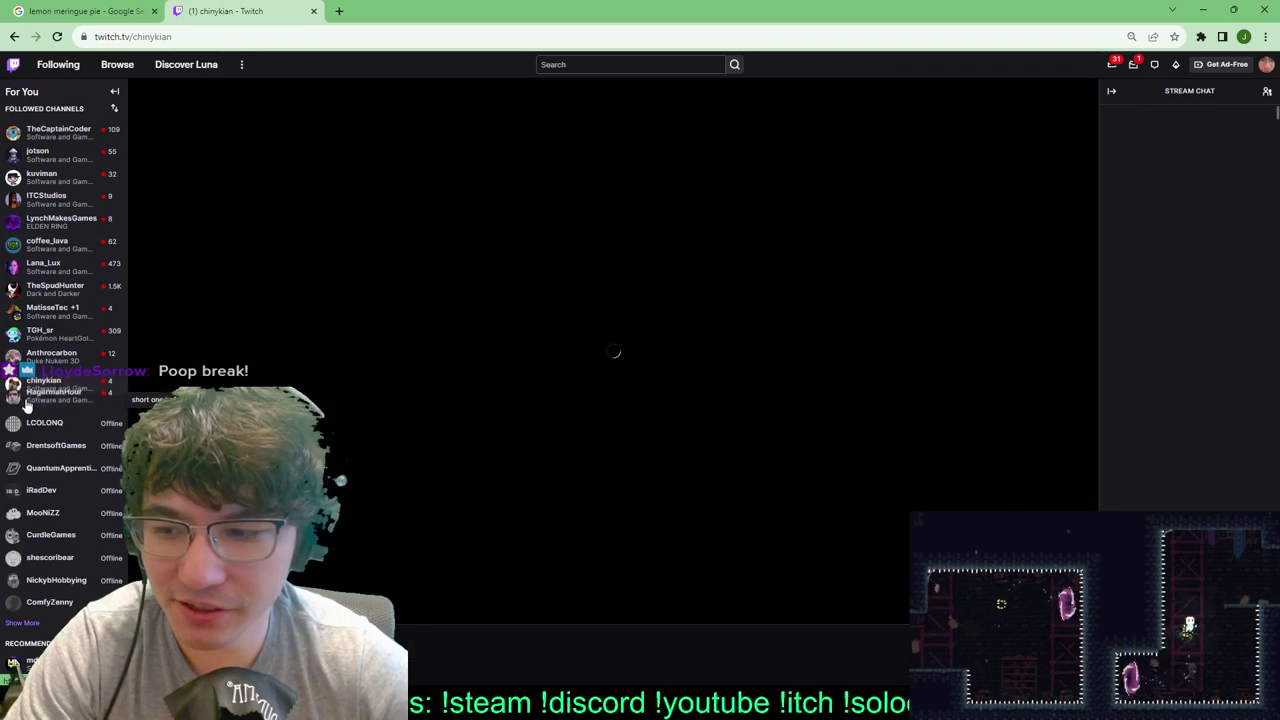
key(alt+Left)
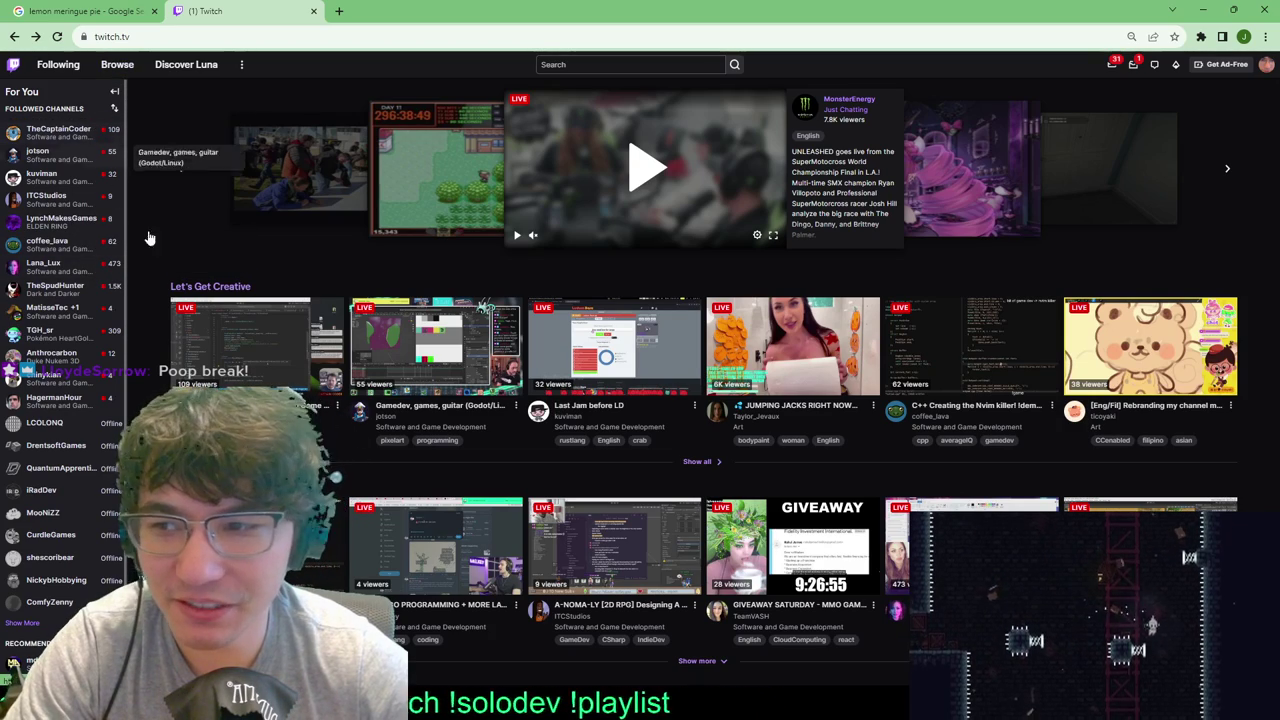
Step: Open TheCaptainCoder's live channel from the followed channels and select the channel name in the page's web address
click(60, 132)
drag(253, 37, 185, 38)
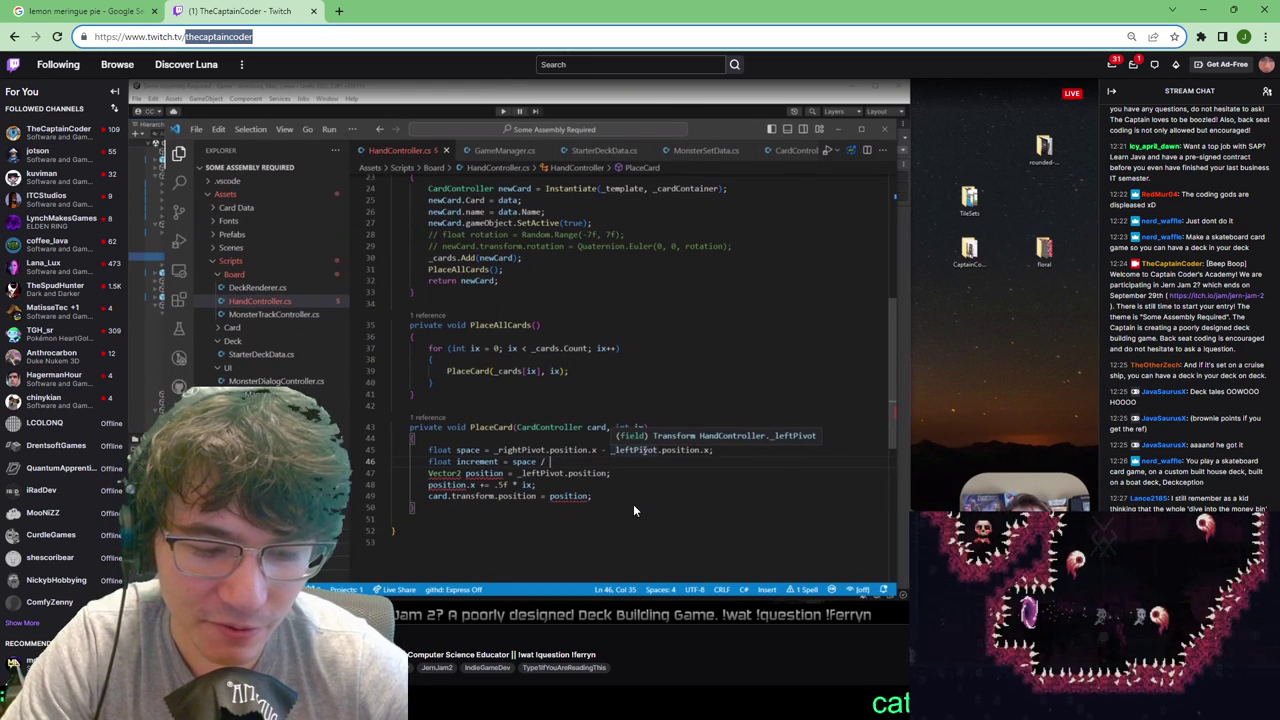
click(867, 672)
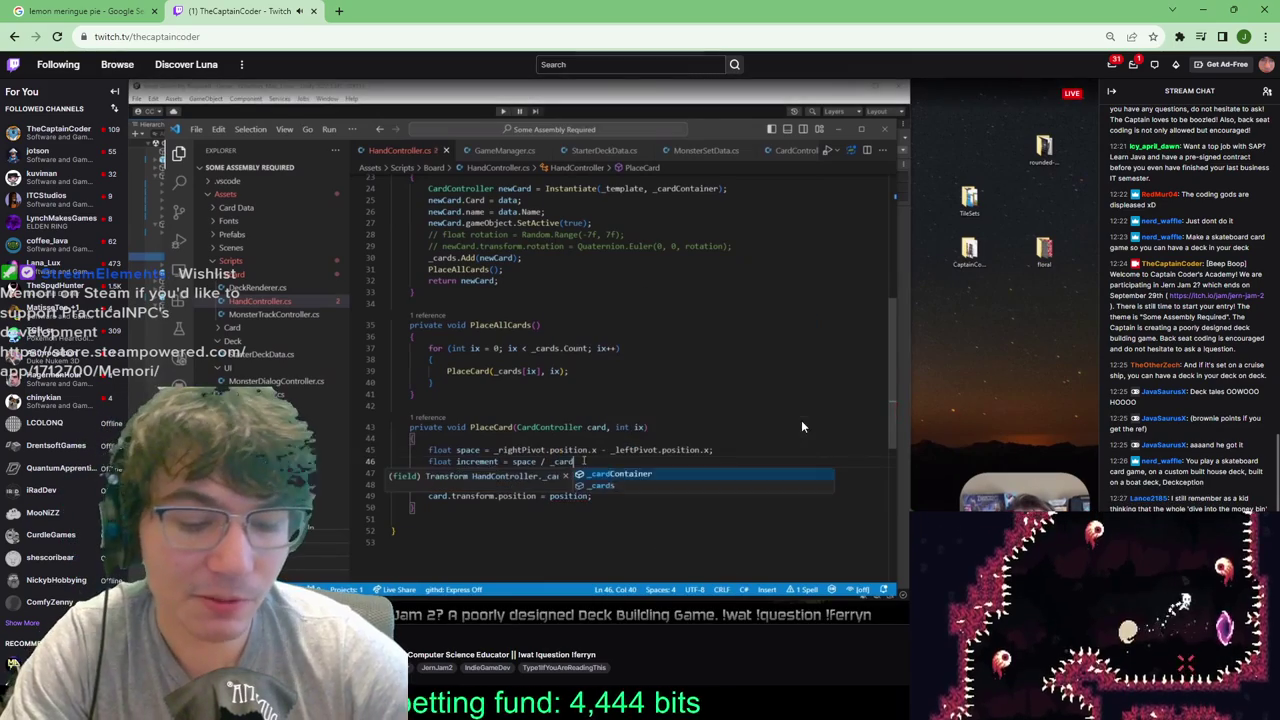
double_click(218, 36)
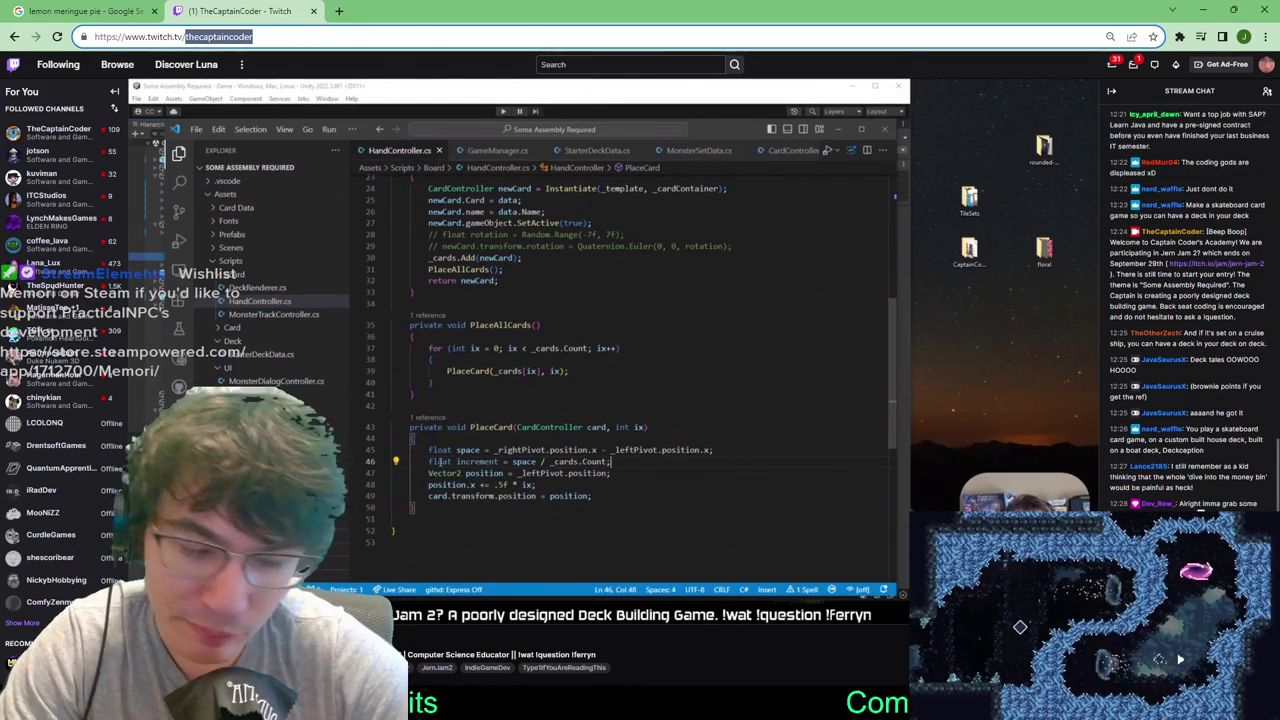
key(Escape)
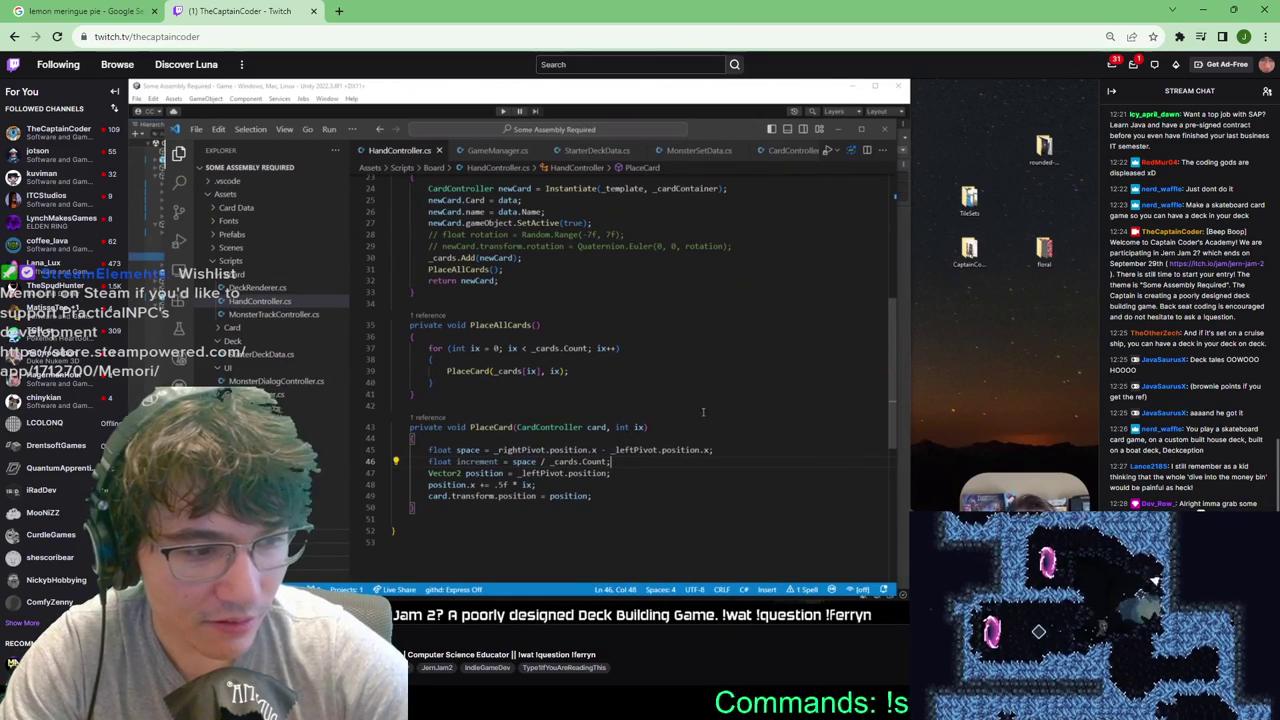